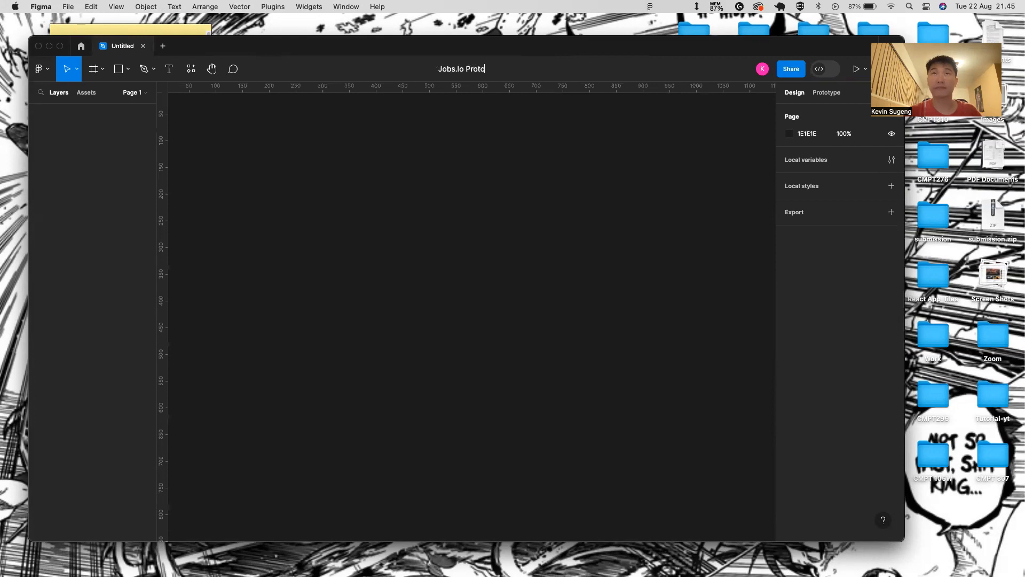
- Name the file 'Jobs.Io Prototype' and show the Pages list
{"action": "type", "text": "otype"}
{"action": "key", "text": "Return"}
{"action": "left_click", "coordinate": [94, 71]}
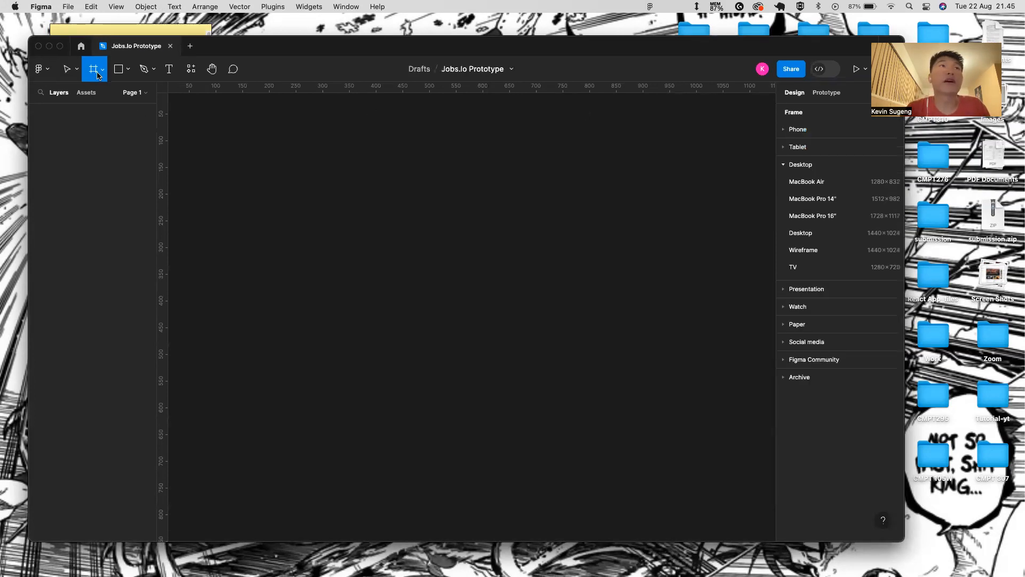
{"action": "left_click", "coordinate": [141, 93]}
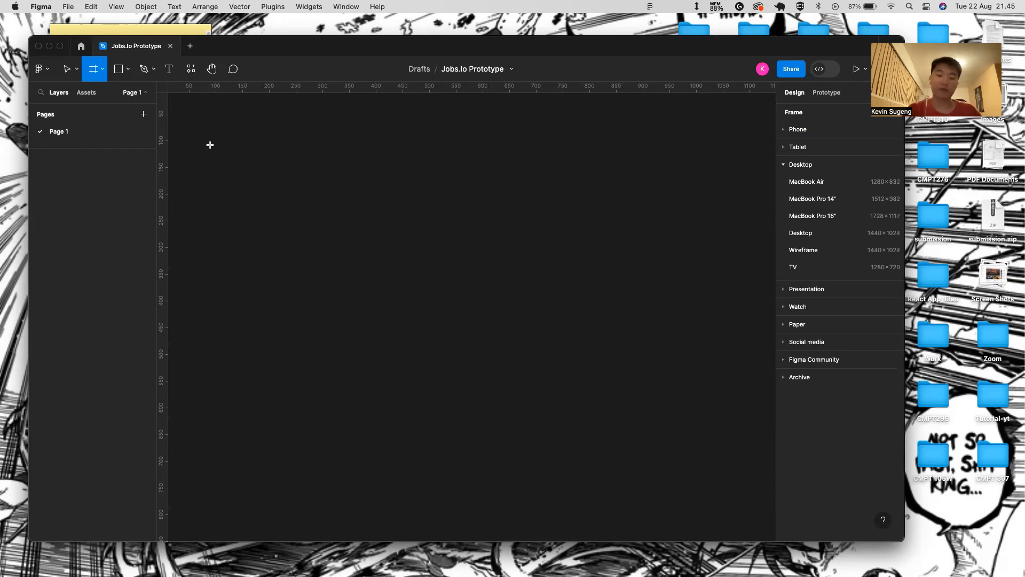
- Draw a small test frame on Page 1, delete it, and switch to the browser
{"action": "left_click_drag", "start_coordinate": [228, 153], "coordinate": [311, 236]}
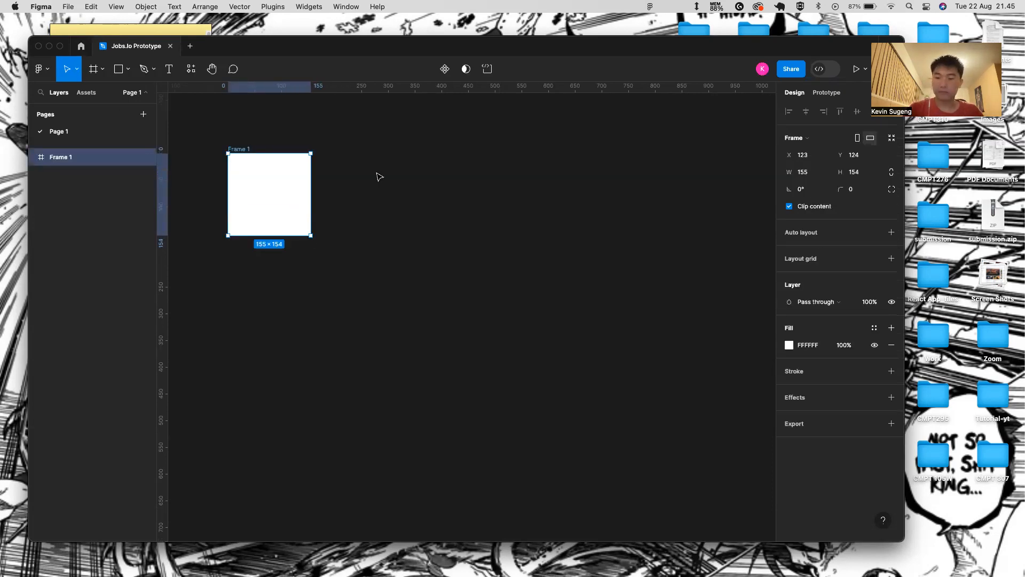
{"action": "key", "text": "BackSpace"}
{"action": "key", "text": "ctrl+Right"}
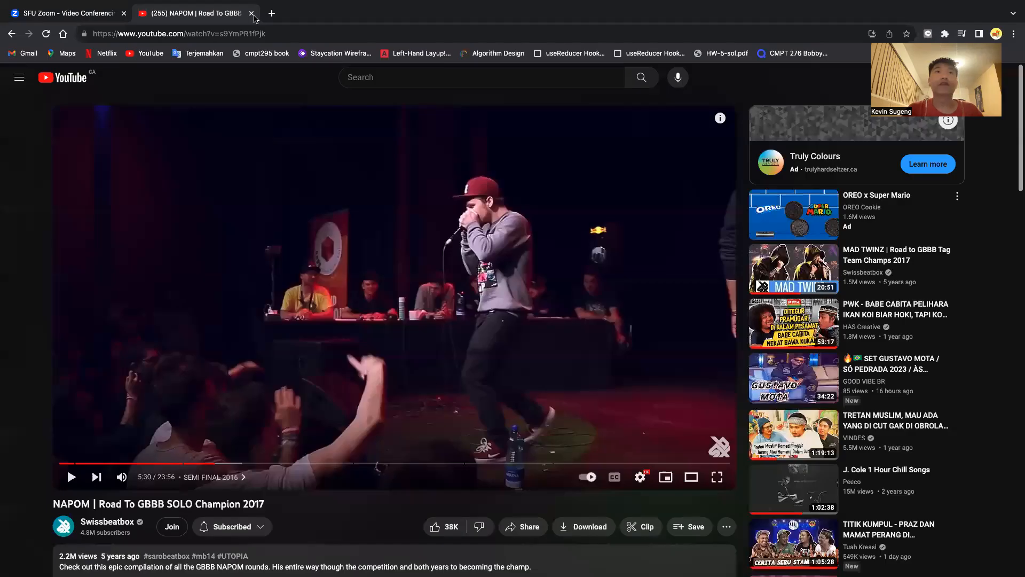
- Close the YouTube tab, open dribbble.com and search for 'Jobs searching app'
{"action": "key", "text": "super+w"}
{"action": "left_click", "coordinate": [143, 41]}
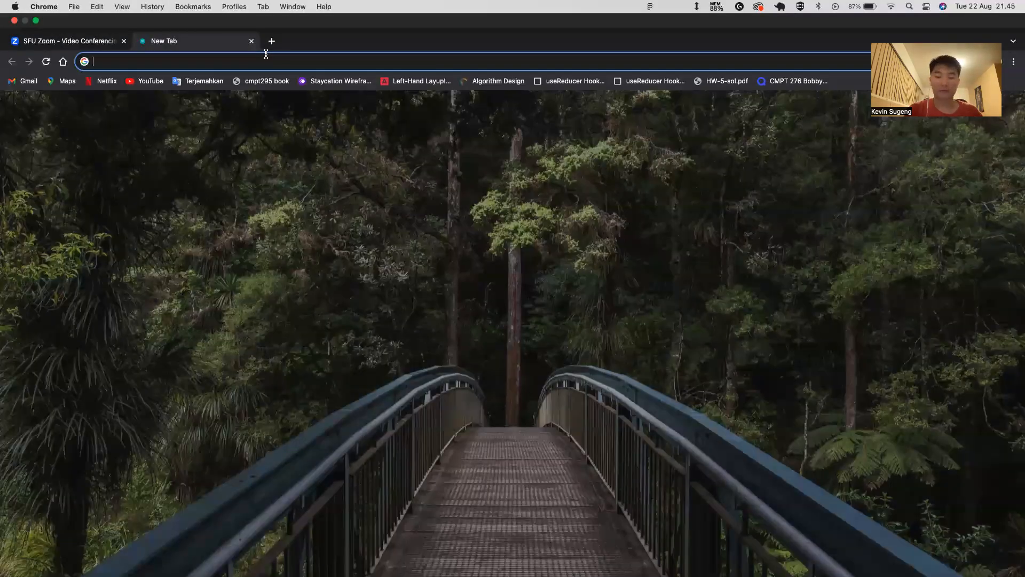
{"action": "type", "text": "dribbble.com"}
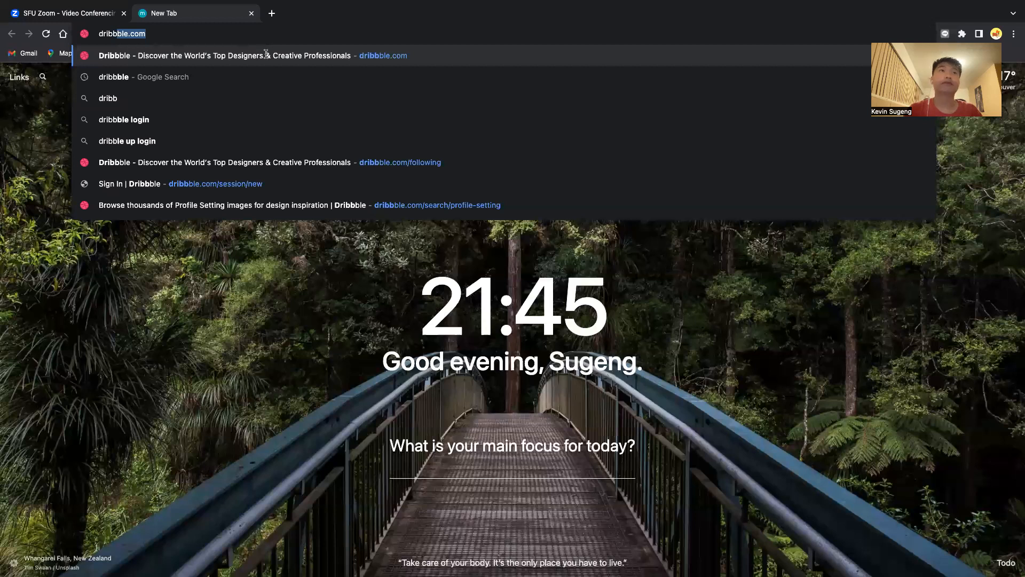
{"action": "key", "text": "Return"}
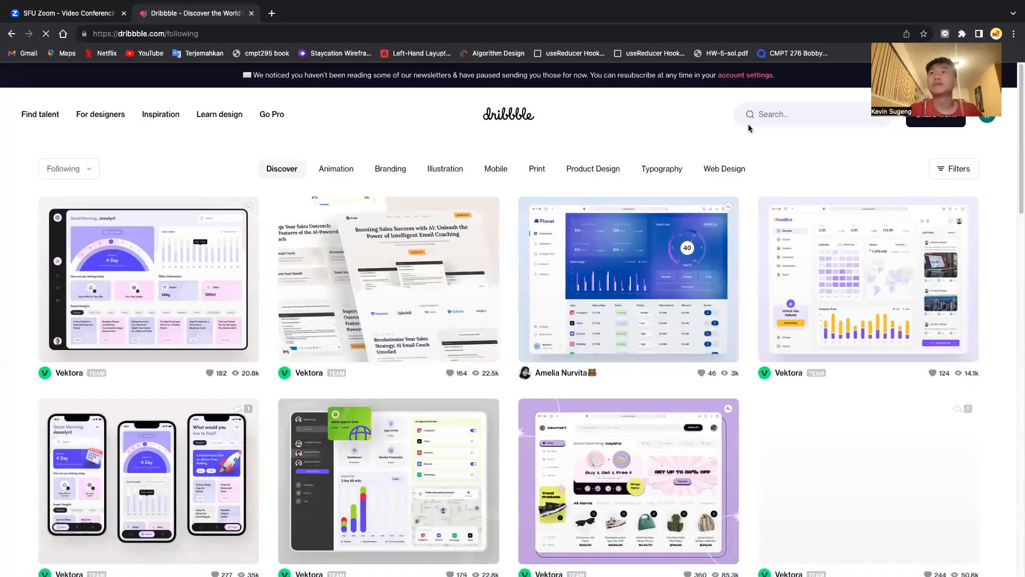
{"action": "left_click", "coordinate": [716, 167]}
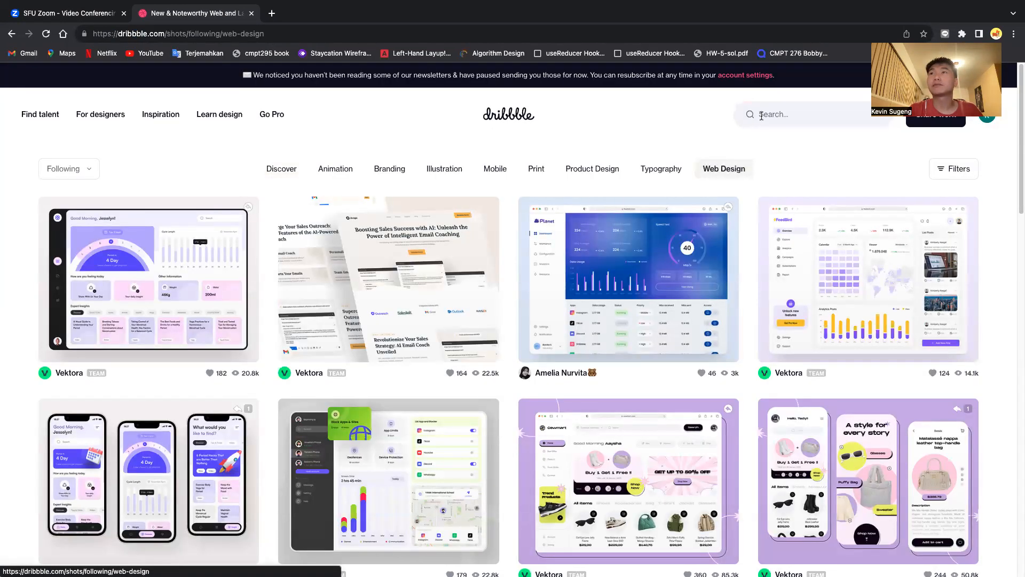
{"action": "type", "text": "Jobs searching app"}
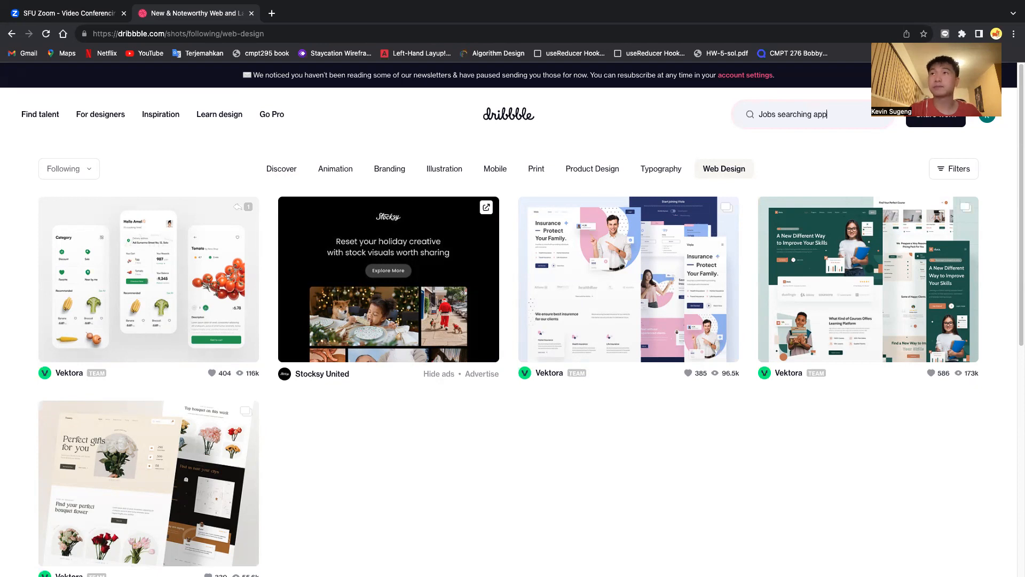
{"action": "key", "text": "Return"}
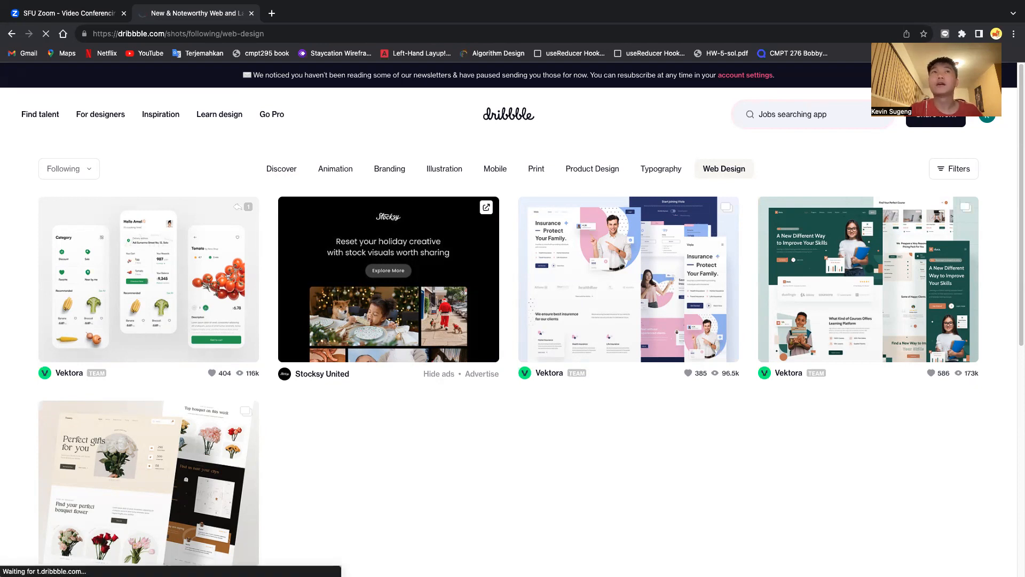
{"action": "scroll", "coordinate": [395, 388], "scroll_direction": "down", "scroll_amount": 5}
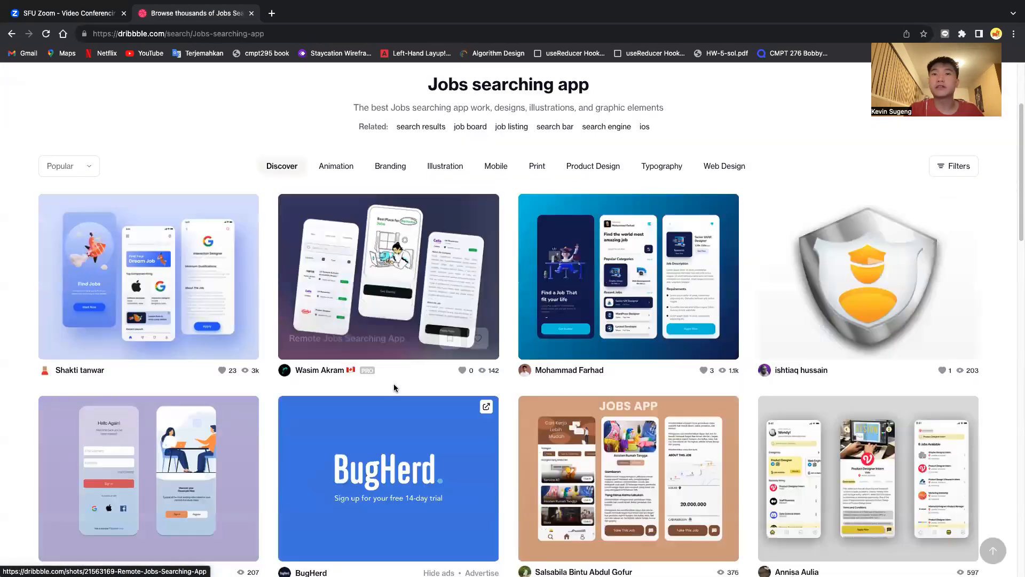
{"action": "scroll", "coordinate": [395, 388], "scroll_direction": "down", "scroll_amount": 1}
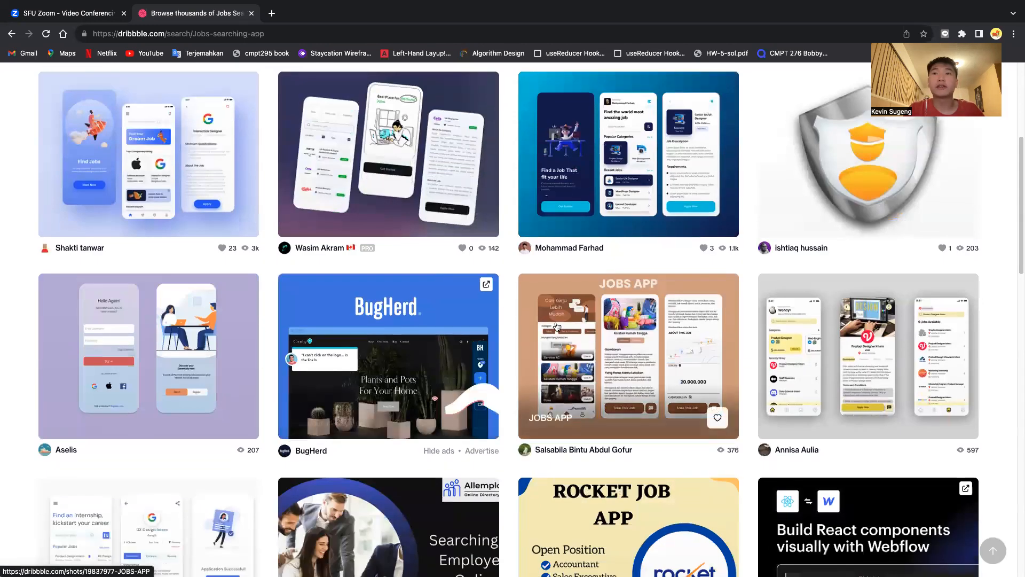
- Open the JOBS APP shot, take a screenshot of it, and scroll through its details
{"action": "left_click", "coordinate": [556, 326]}
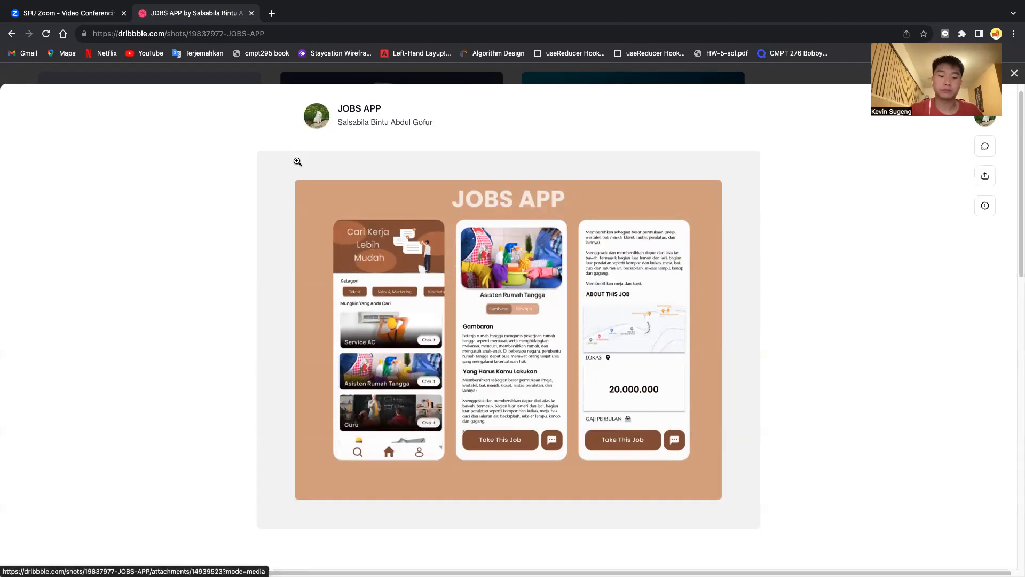
{"action": "key", "text": "super+shift+3"}
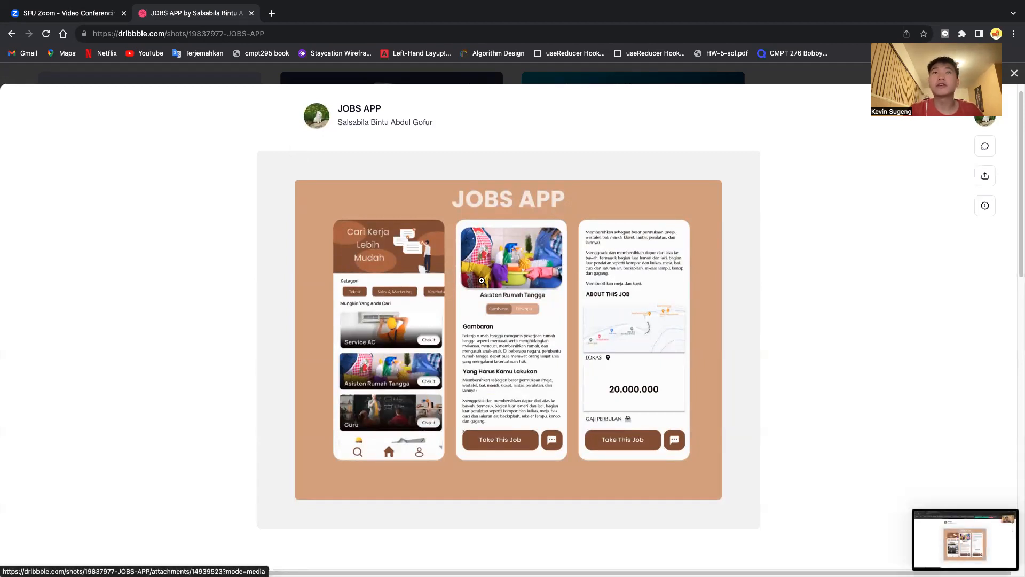
{"action": "scroll", "coordinate": [481, 281], "scroll_direction": "up", "scroll_amount": 1}
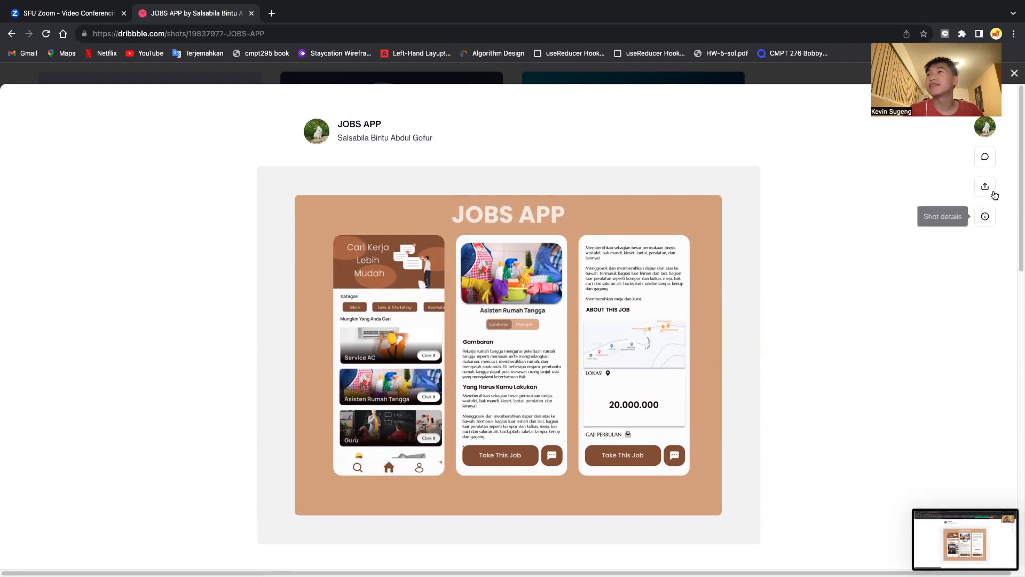
{"action": "mouse_move", "coordinate": [985, 128]}
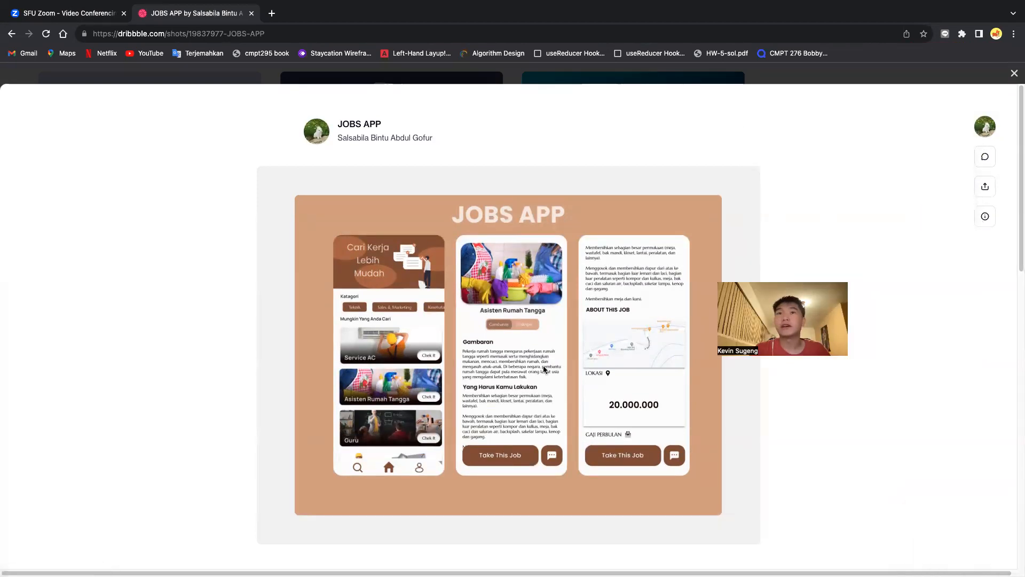
{"action": "scroll", "coordinate": [544, 370], "scroll_direction": "down", "scroll_amount": 7}
{"action": "scroll", "coordinate": [543, 369], "scroll_direction": "down", "scroll_amount": 3}
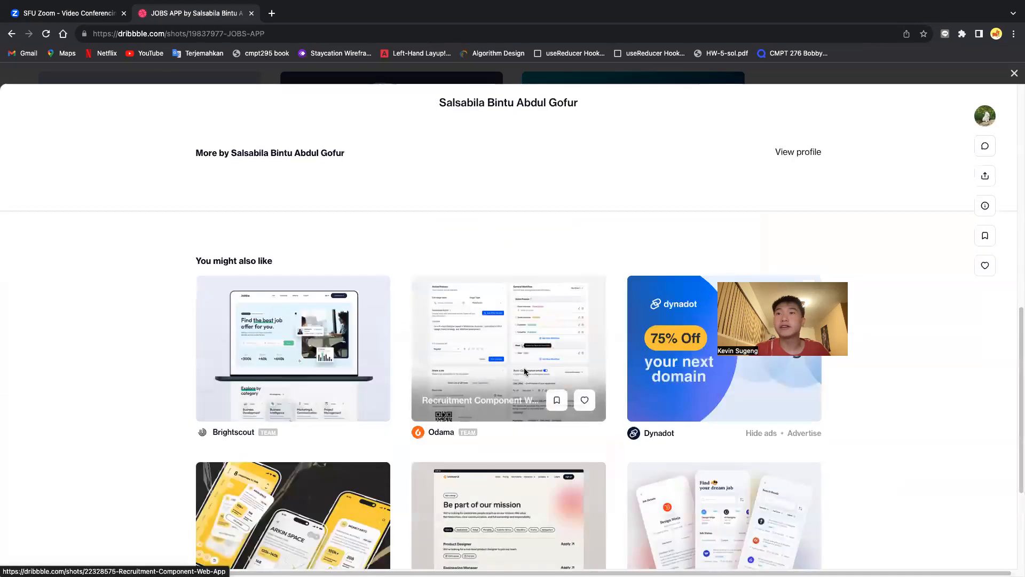
{"action": "scroll", "coordinate": [584, 443], "scroll_direction": "down", "scroll_amount": 2}
{"action": "scroll", "coordinate": [584, 443], "scroll_direction": "down", "scroll_amount": 2}
- Close the JOBS APP shot, browse further search results, and return to Figma
{"action": "key", "text": "Escape"}
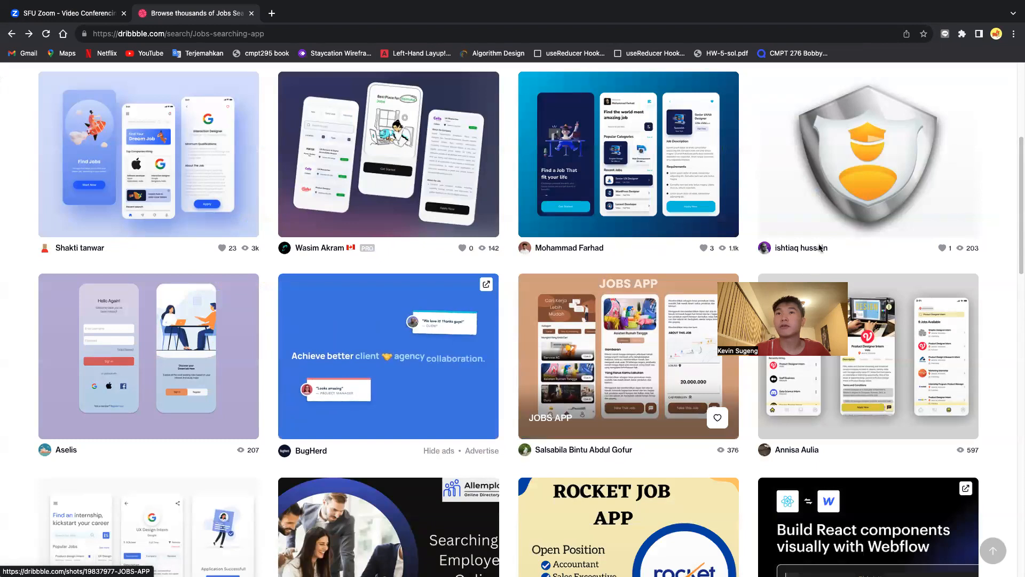
{"action": "scroll", "coordinate": [537, 275], "scroll_direction": "down", "scroll_amount": 3}
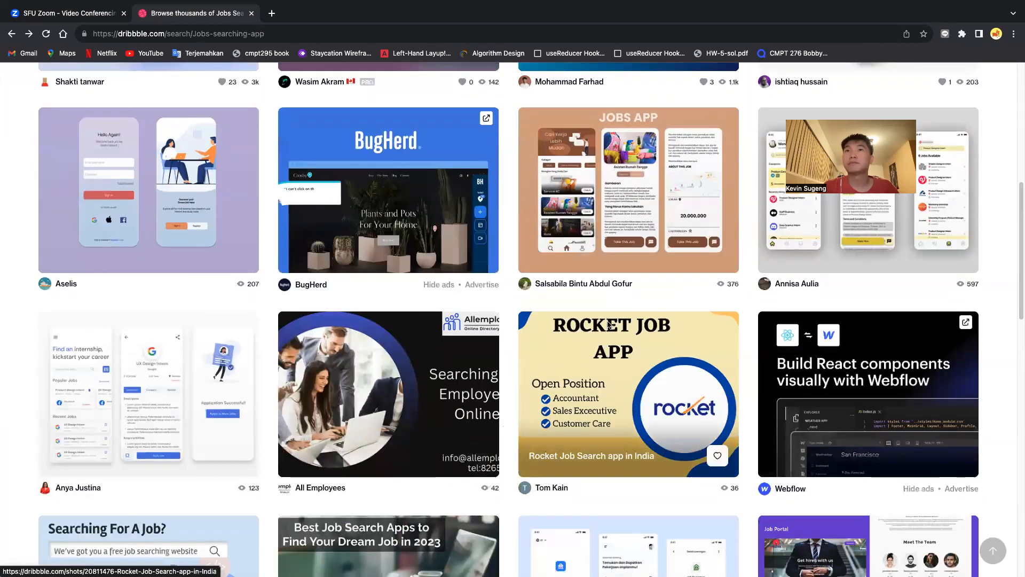
{"action": "scroll", "coordinate": [518, 343], "scroll_direction": "down", "scroll_amount": 5}
{"action": "key", "text": "ctrl+Left"}
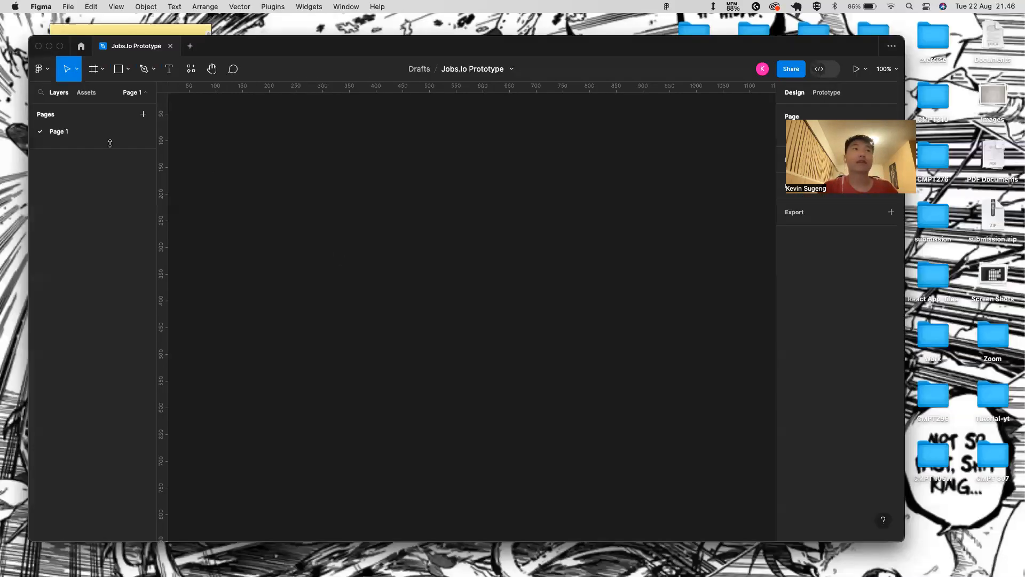
- Rename Page 1 to 'Reference'
{"action": "double_click", "coordinate": [82, 136]}
{"action": "key", "text": "BackSpace"}
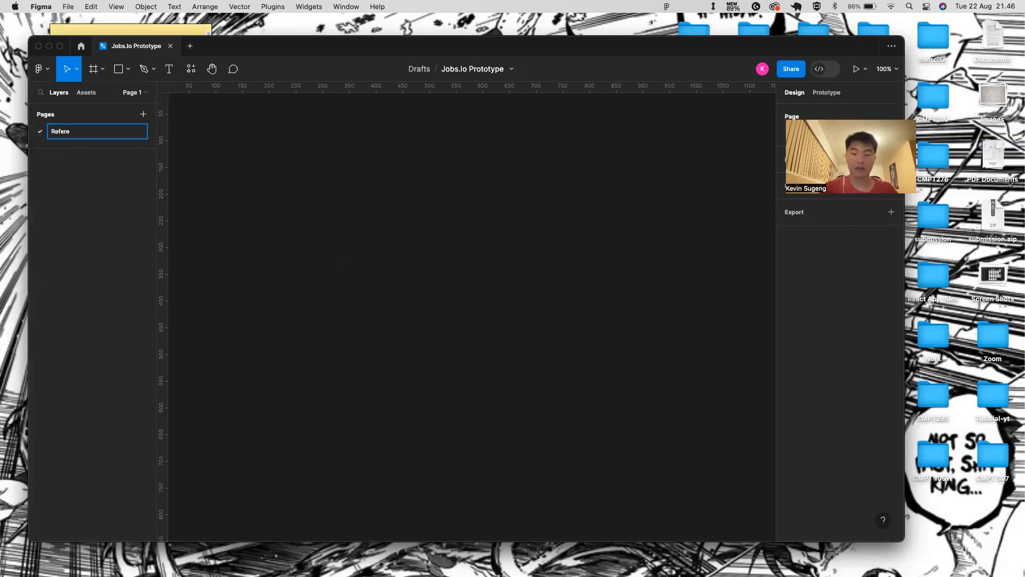
{"action": "type", "text": "Reference"}
{"action": "key", "text": "Return"}
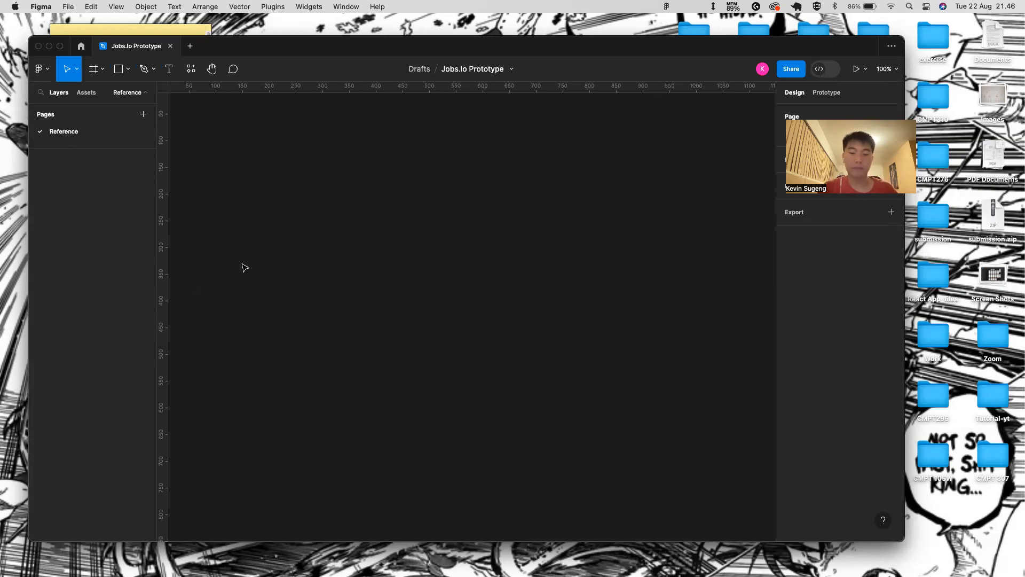
- Draw a large white frame, Frame 1, about 839×483 on the Reference page
{"action": "key", "text": "f"}
{"action": "left_click_drag", "start_coordinate": [220, 150], "coordinate": [667, 308]}
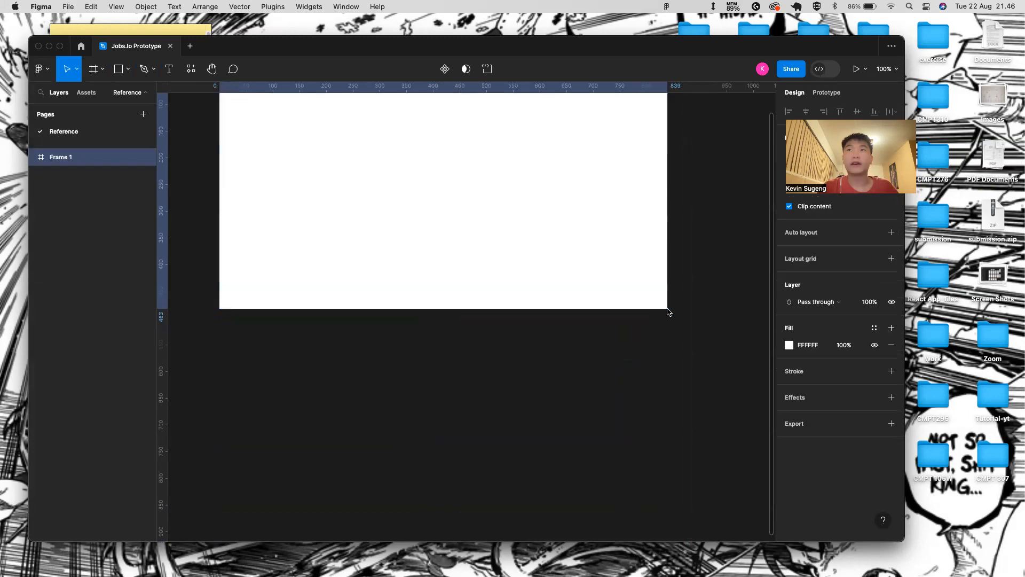
{"action": "scroll", "coordinate": [602, 355], "scroll_direction": "up", "scroll_amount": 5}
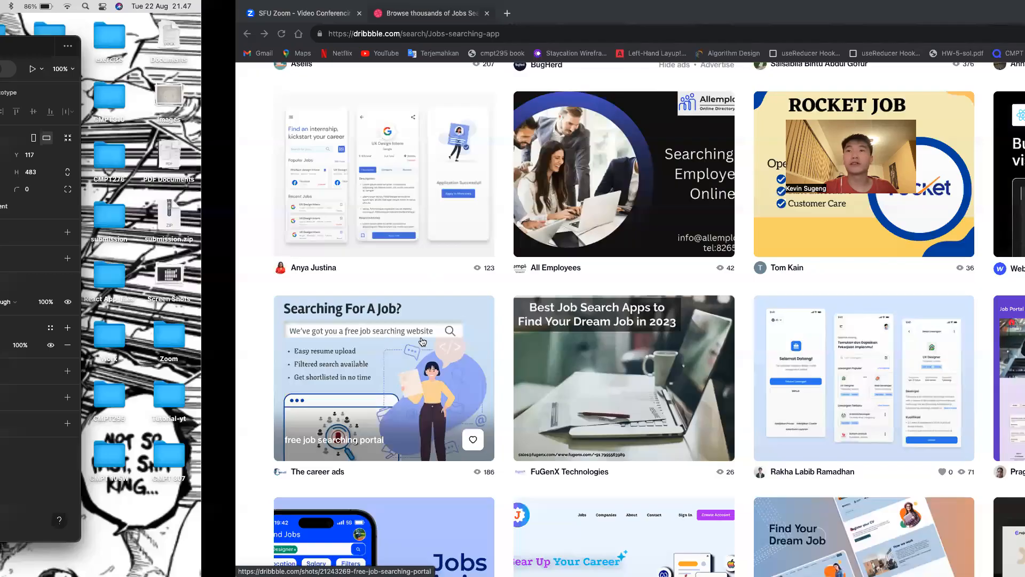
- Reopen Dribbble's JOBS APP shot and capture a region screenshot of its mockup image
{"action": "scroll", "coordinate": [461, 393], "scroll_direction": "down", "scroll_amount": 2}
{"action": "scroll", "coordinate": [466, 401], "scroll_direction": "up", "scroll_amount": 8}
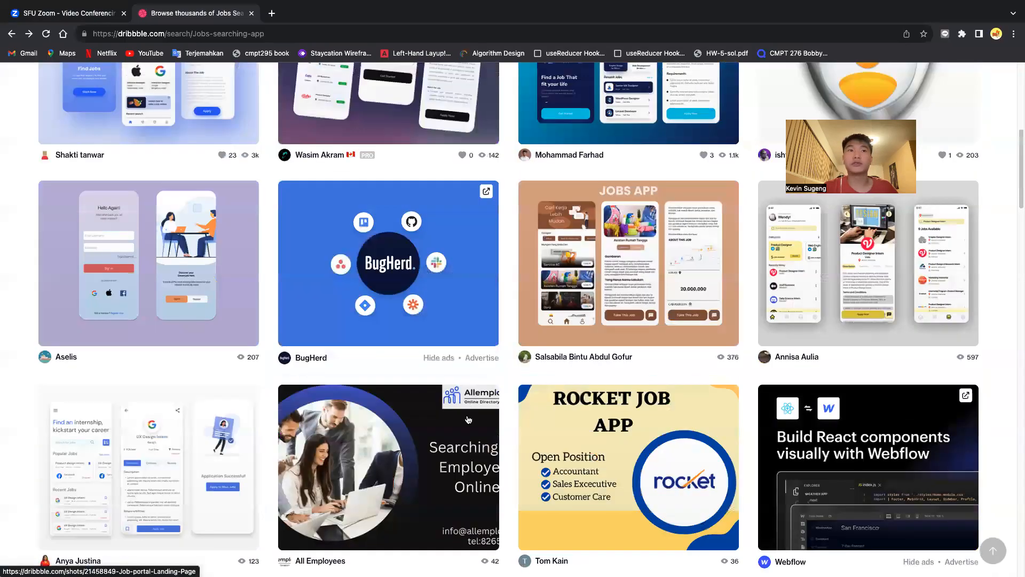
{"action": "scroll", "coordinate": [480, 387], "scroll_direction": "up", "scroll_amount": 3}
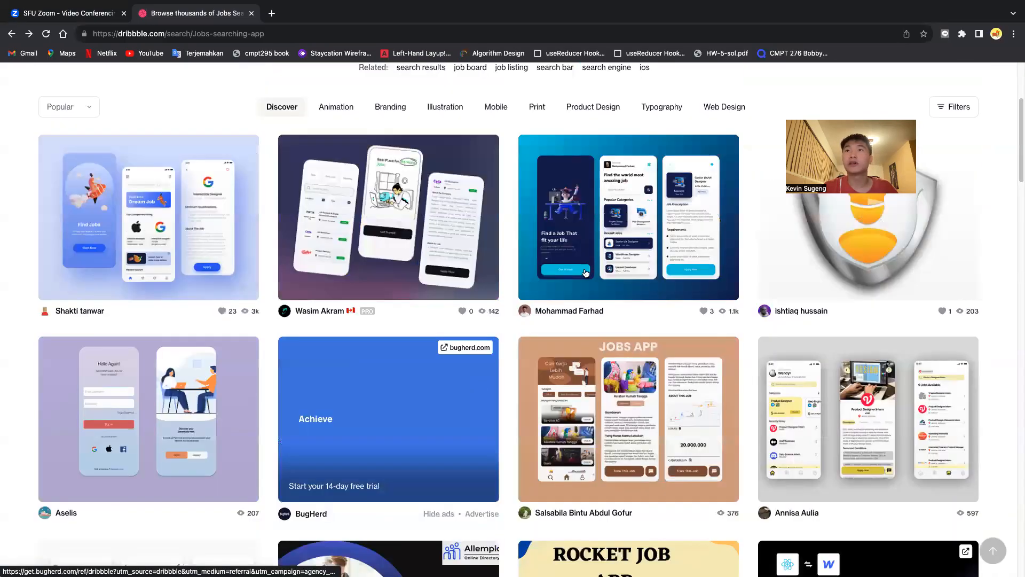
{"action": "left_click", "coordinate": [623, 400]}
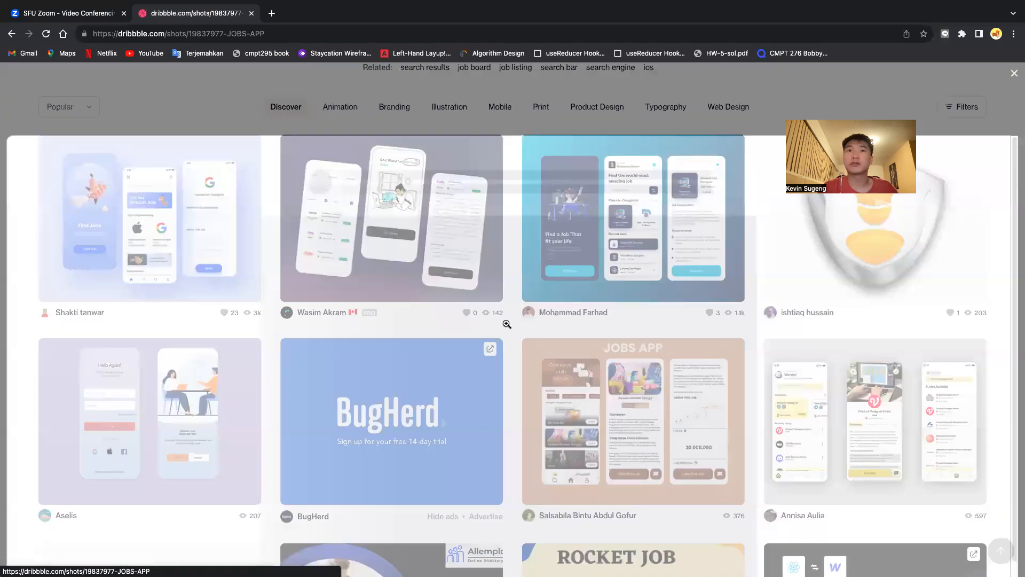
{"action": "scroll", "coordinate": [466, 328], "scroll_direction": "down", "scroll_amount": 1}
{"action": "key", "text": "super+shift+4"}
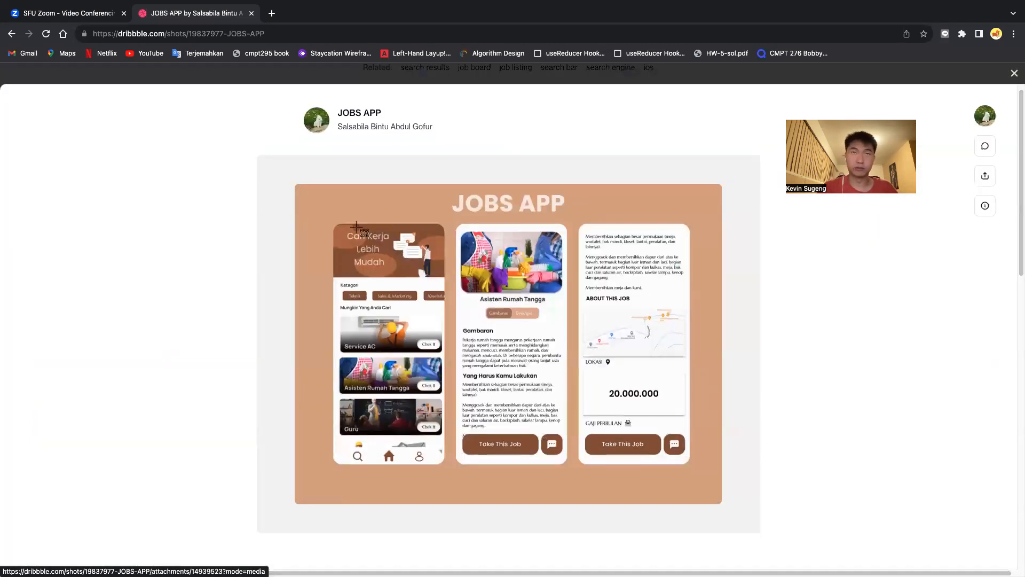
{"action": "left_click_drag", "start_coordinate": [259, 158], "coordinate": [763, 532]}
{"action": "key", "text": "ctrl+Left"}
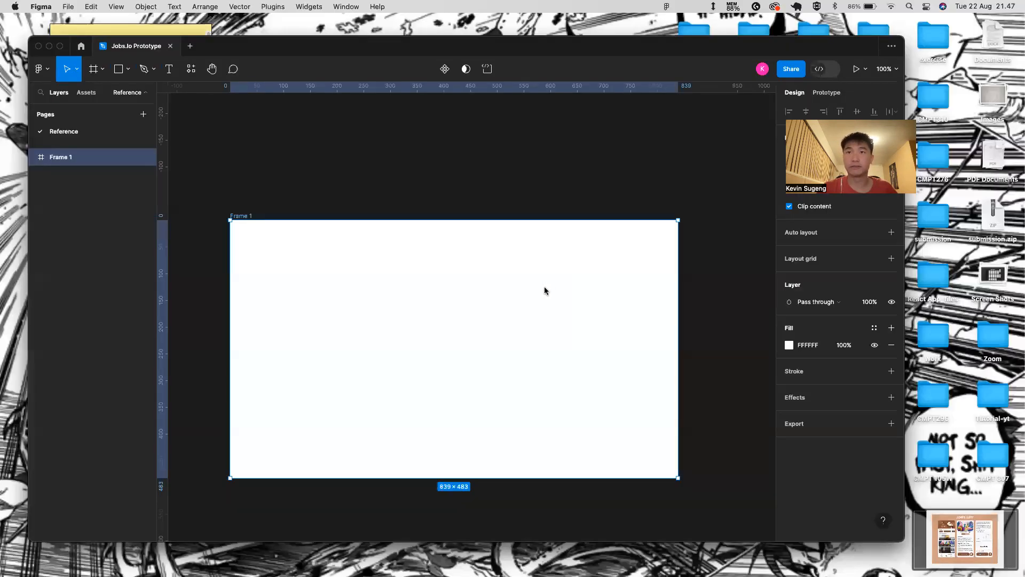
- Place the JOBS APP screenshot in Frame 1, shrink it to 308×229, then delete it
{"action": "left_click_drag", "start_coordinate": [544, 286], "coordinate": [543, 286]}
{"action": "scroll", "coordinate": [451, 307], "scroll_direction": "down", "scroll_amount": 5}
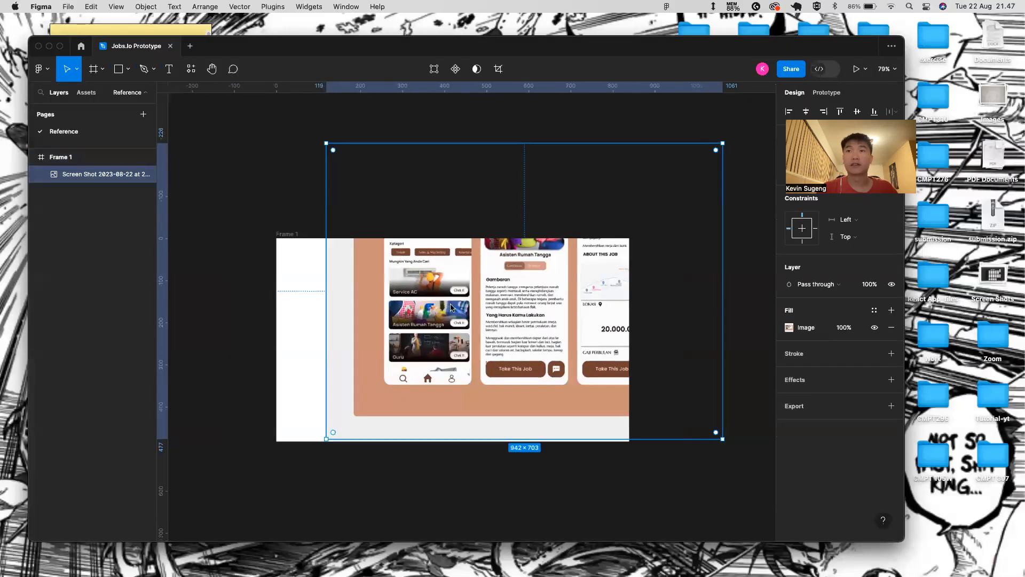
{"action": "left_click_drag", "start_coordinate": [656, 406], "coordinate": [370, 306]}
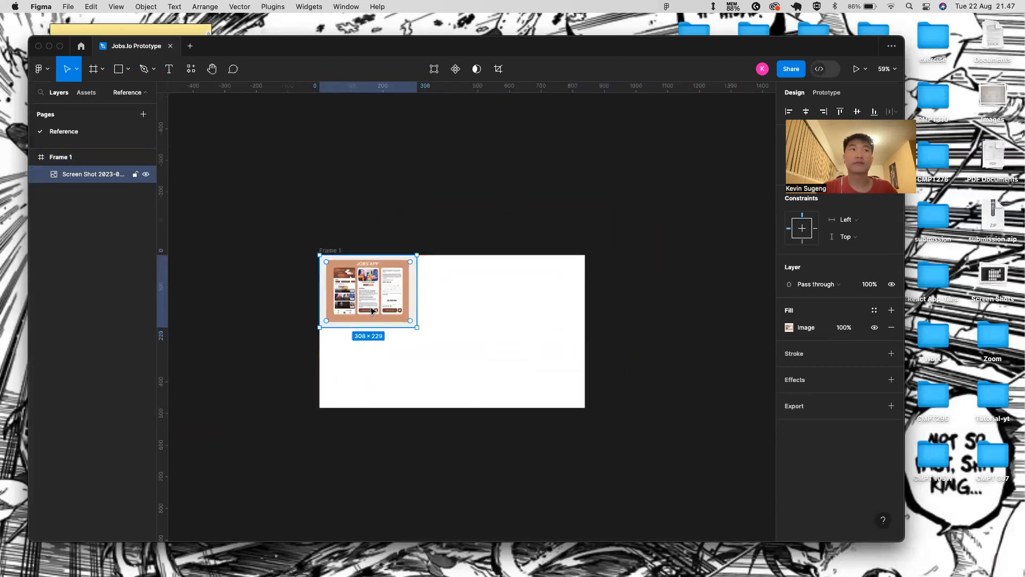
{"action": "scroll", "coordinate": [376, 310], "scroll_direction": "up", "scroll_amount": 3}
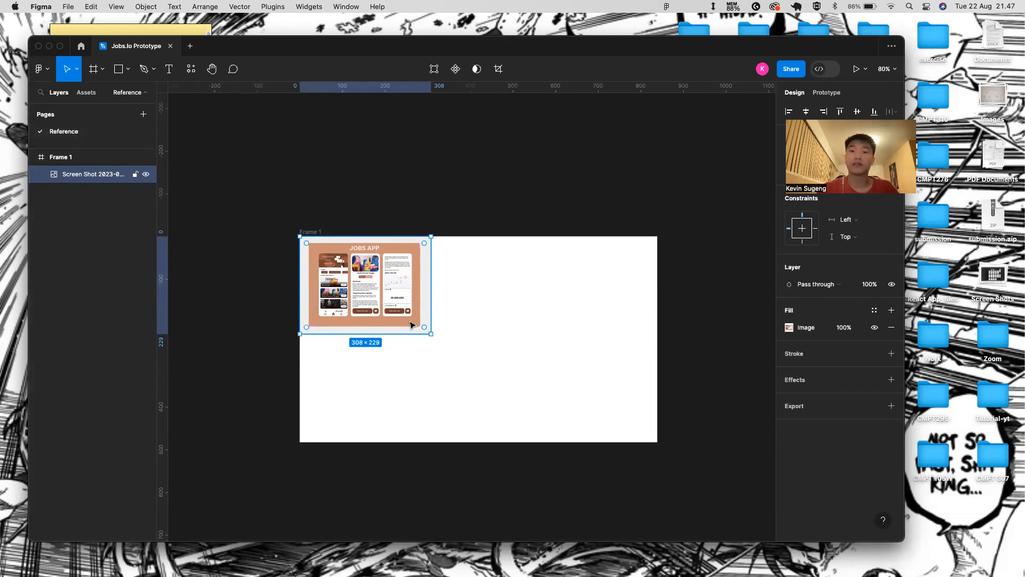
{"action": "key", "text": "Delete"}
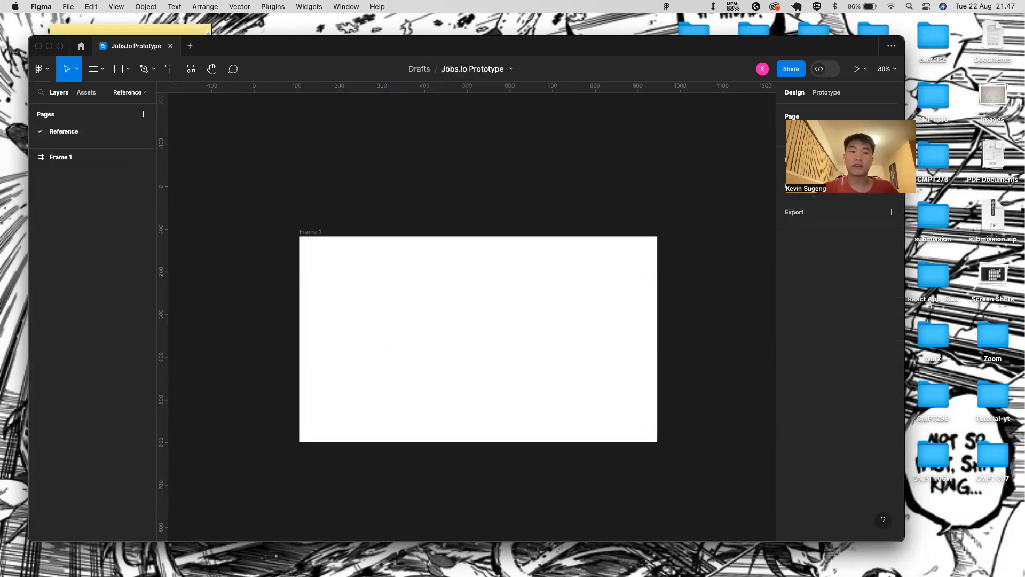
{"action": "key", "text": "super+Tab"}
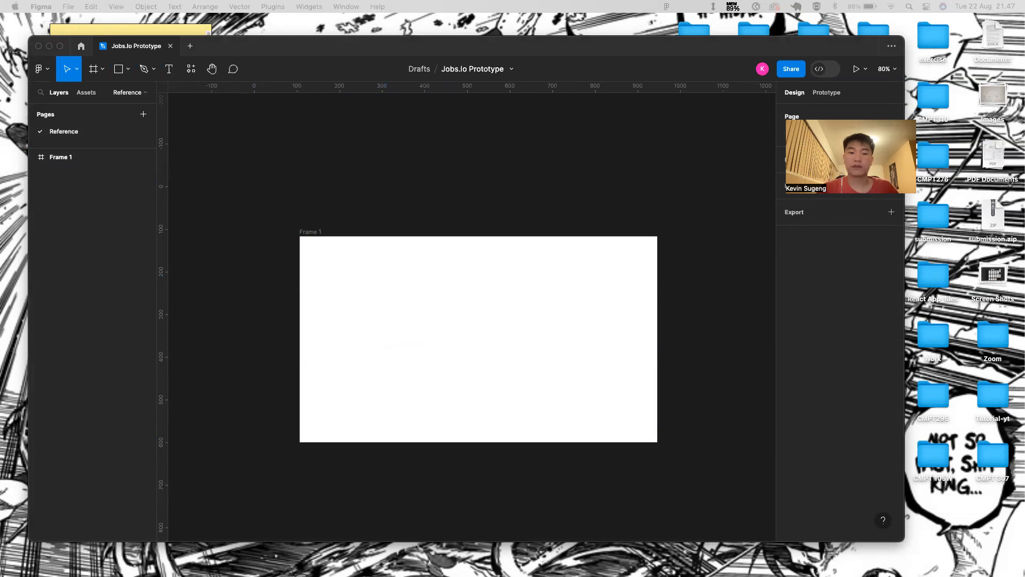
- Paste three app screenshots into Frame 1 and extend the frame upward to show them
{"action": "key", "text": "cmd+v"}
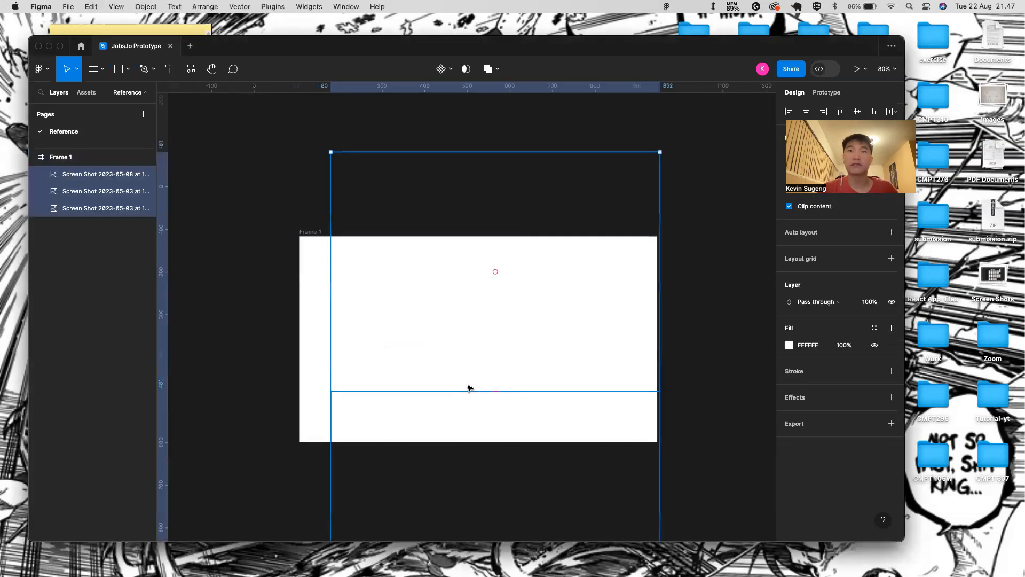
{"action": "scroll", "coordinate": [428, 284], "scroll_direction": "down", "scroll_amount": 5}
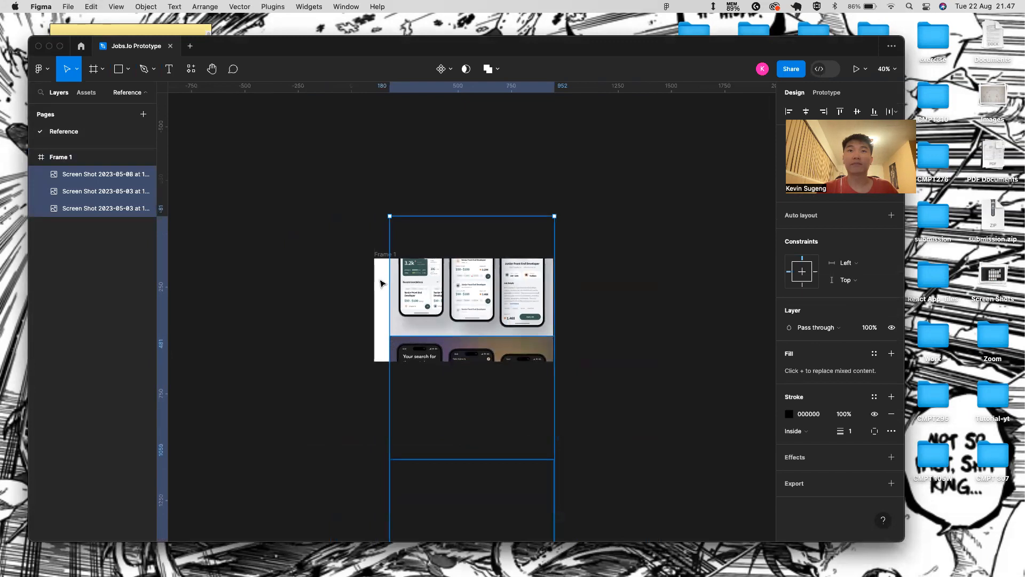
{"action": "key", "text": "Escape"}
{"action": "left_click", "coordinate": [385, 255]}
{"action": "left_click_drag", "start_coordinate": [406, 250], "coordinate": [390, 71]}
{"action": "scroll", "coordinate": [460, 161], "scroll_direction": "up", "scroll_amount": 2}
- Centre the three stacked screenshots and snap Frame 1 to them at 772×1709
{"action": "left_click", "coordinate": [492, 183]}
{"action": "left_click", "coordinate": [488, 277], "text": "shift"}
{"action": "left_click", "coordinate": [494, 378], "text": "shift"}
{"action": "left_click_drag", "start_coordinate": [505, 199], "coordinate": [492, 240]}
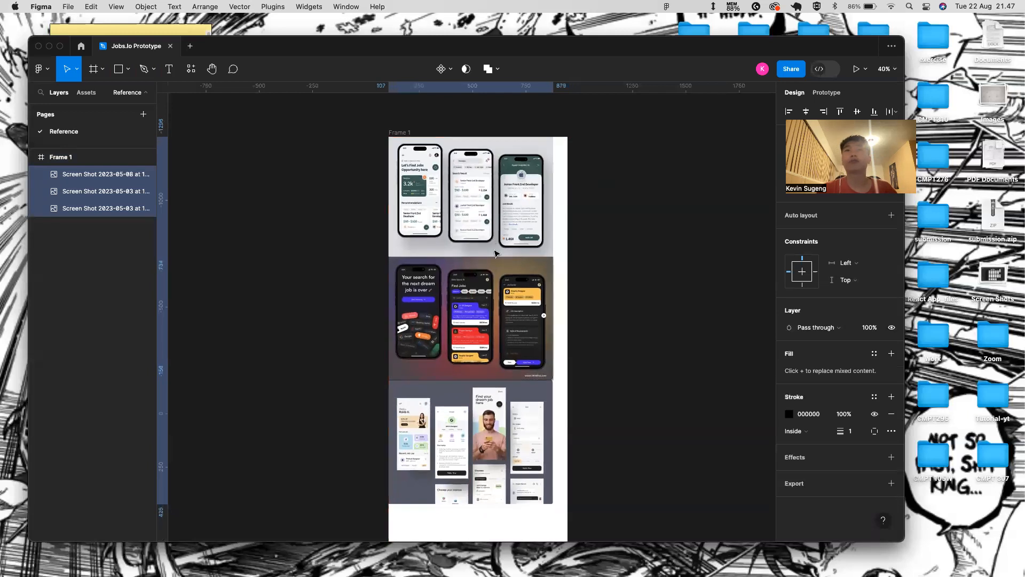
{"action": "left_click", "coordinate": [407, 132]}
{"action": "scroll", "coordinate": [460, 246], "scroll_direction": "down", "scroll_amount": 2}
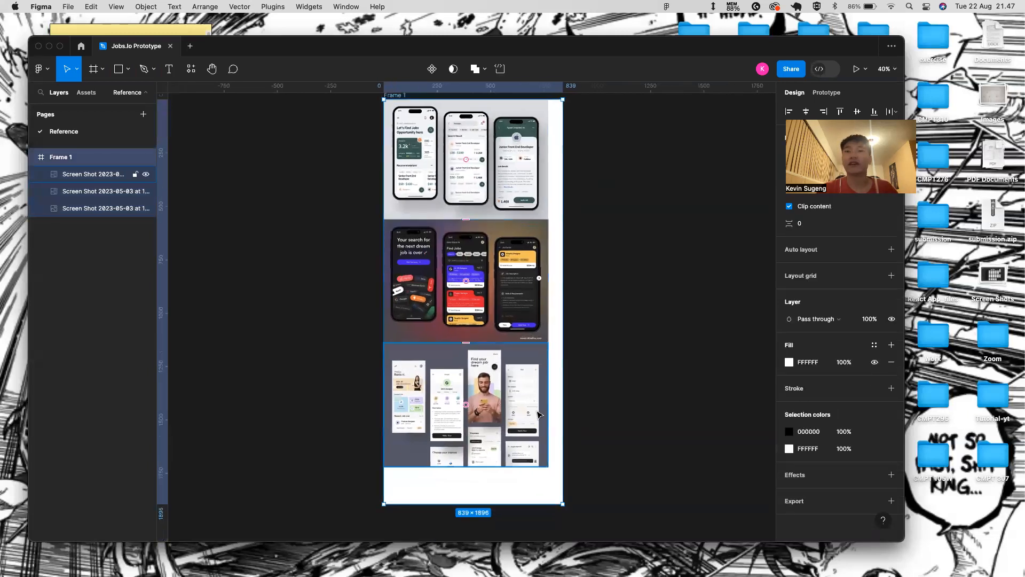
{"action": "left_click_drag", "start_coordinate": [563, 503], "coordinate": [551, 466]}
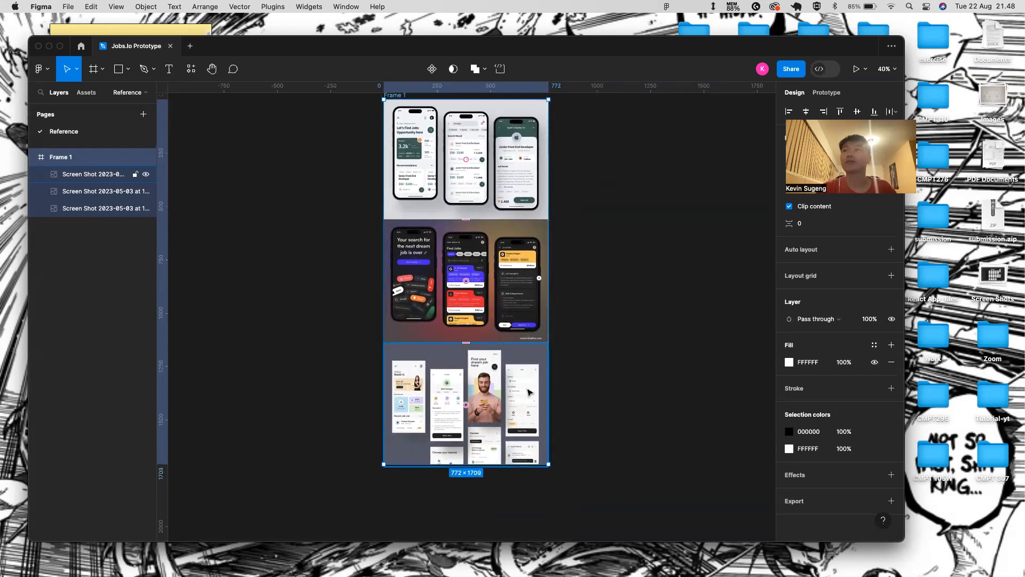
{"action": "scroll", "coordinate": [529, 393], "scroll_direction": "right", "scroll_amount": 3}
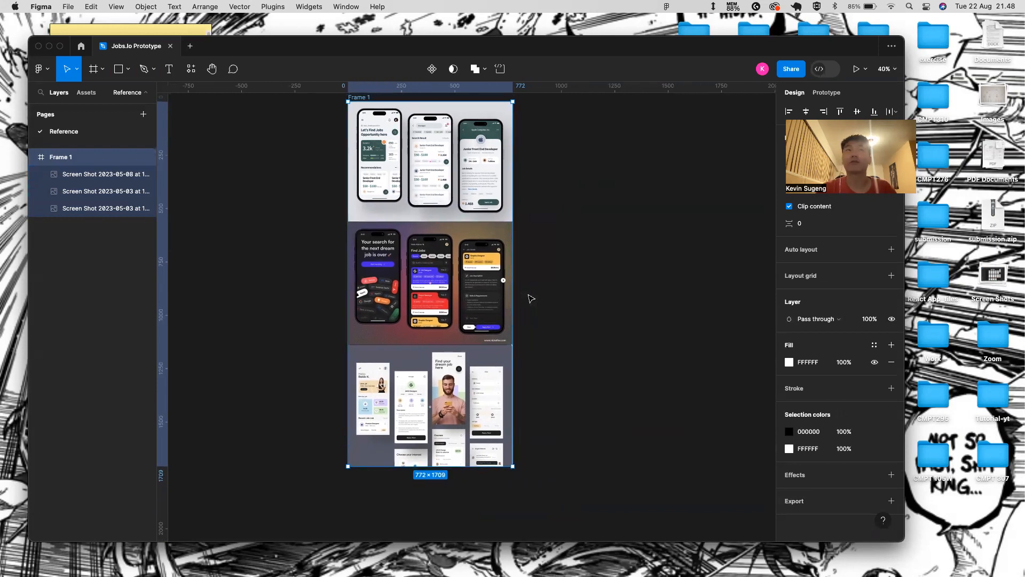
{"action": "left_click", "coordinate": [531, 208]}
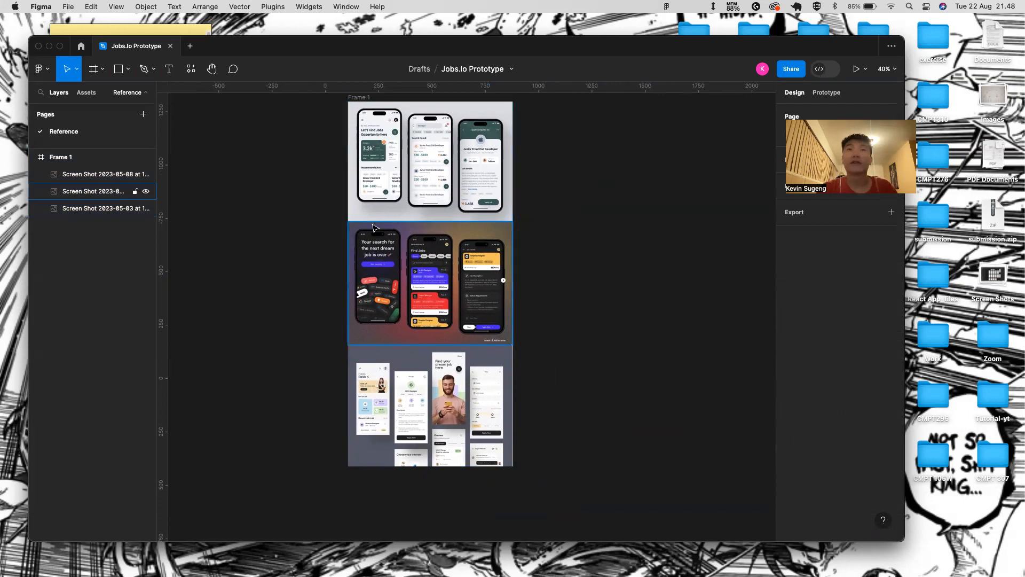
- Rename Frame 1 to 'Reference'
{"action": "scroll", "coordinate": [376, 227], "scroll_direction": "right", "scroll_amount": 3}
{"action": "scroll", "coordinate": [340, 102], "scroll_direction": "up", "scroll_amount": 2}
{"action": "left_click", "coordinate": [332, 116]}
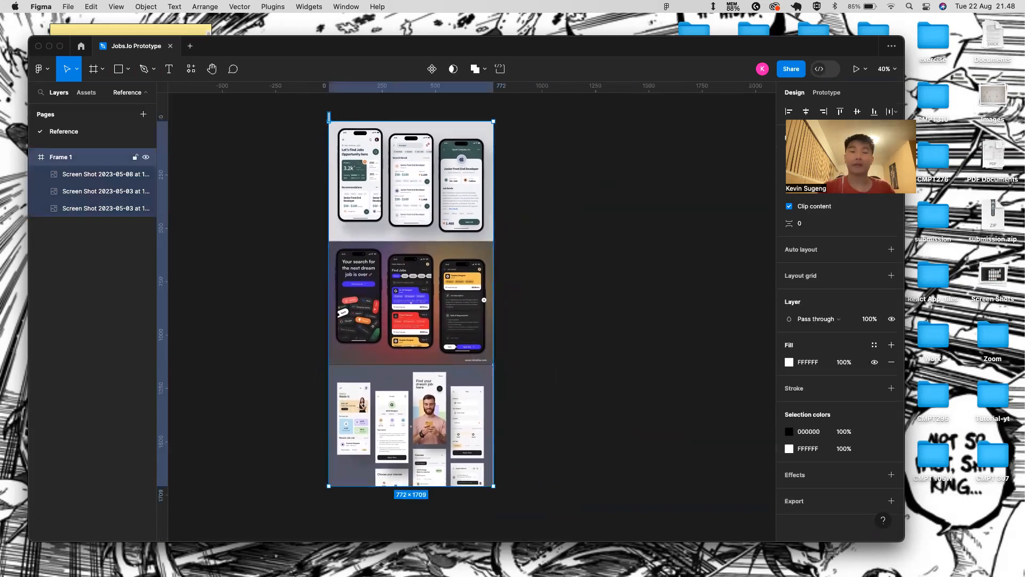
{"action": "type", "text": "Refrerence"}
{"action": "key", "text": "Return"}
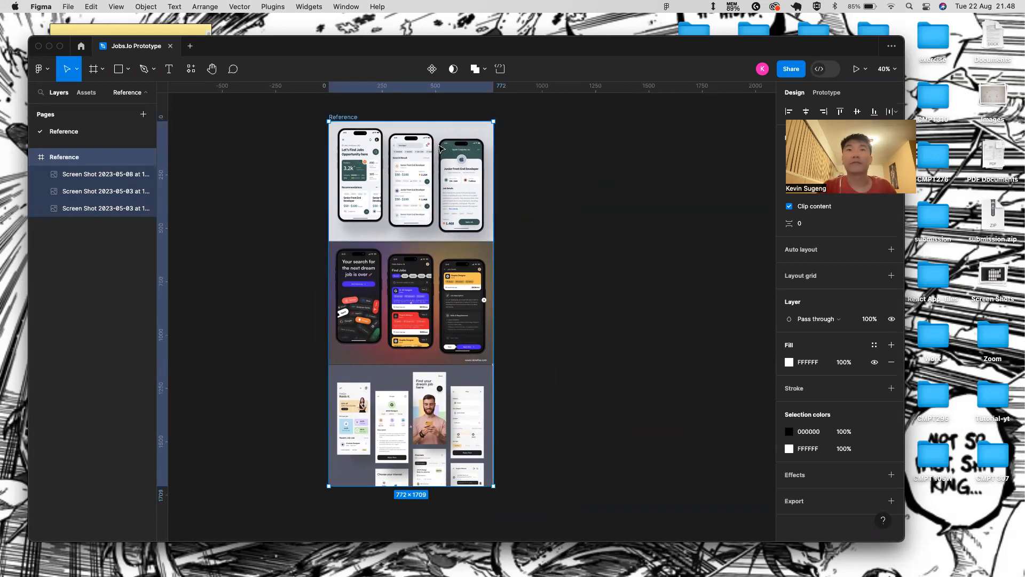
- Scroll through the Reference frame and select the middle and bottom screenshots to inspect them
{"action": "scroll", "coordinate": [440, 149], "scroll_direction": "up", "scroll_amount": 5}
{"action": "scroll", "coordinate": [436, 184], "scroll_direction": "down", "scroll_amount": 15}
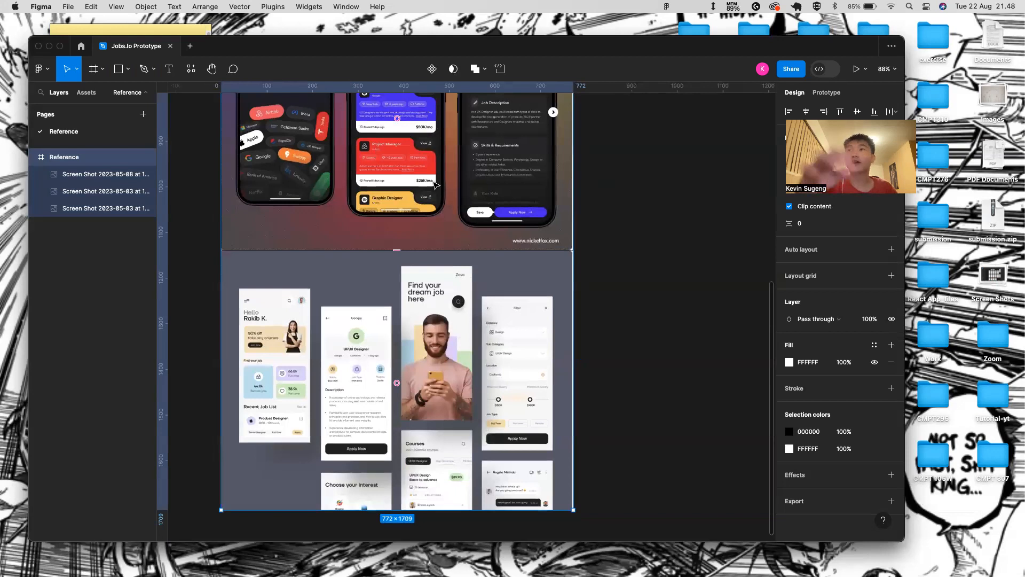
{"action": "scroll", "coordinate": [436, 184], "scroll_direction": "down", "scroll_amount": 1}
{"action": "scroll", "coordinate": [394, 244], "scroll_direction": "down", "scroll_amount": 2}
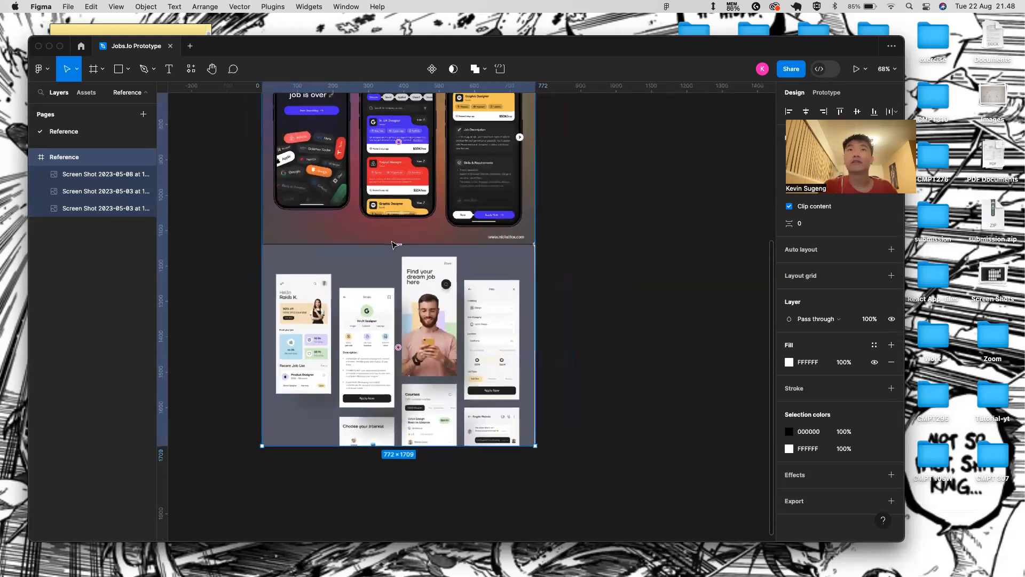
{"action": "scroll", "coordinate": [314, 341], "scroll_direction": "down", "scroll_amount": 2}
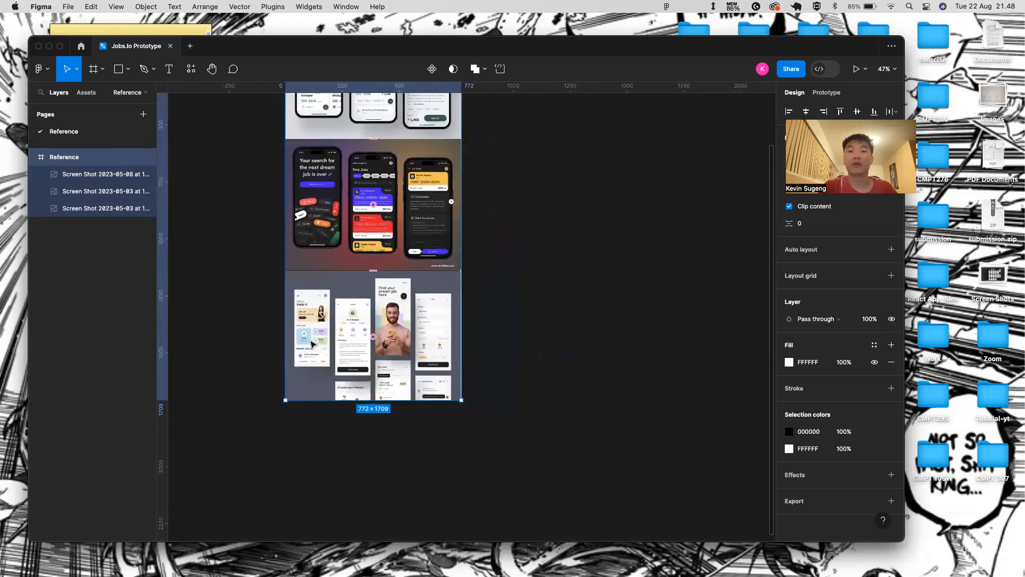
{"action": "scroll", "coordinate": [395, 198], "scroll_direction": "up", "scroll_amount": 1}
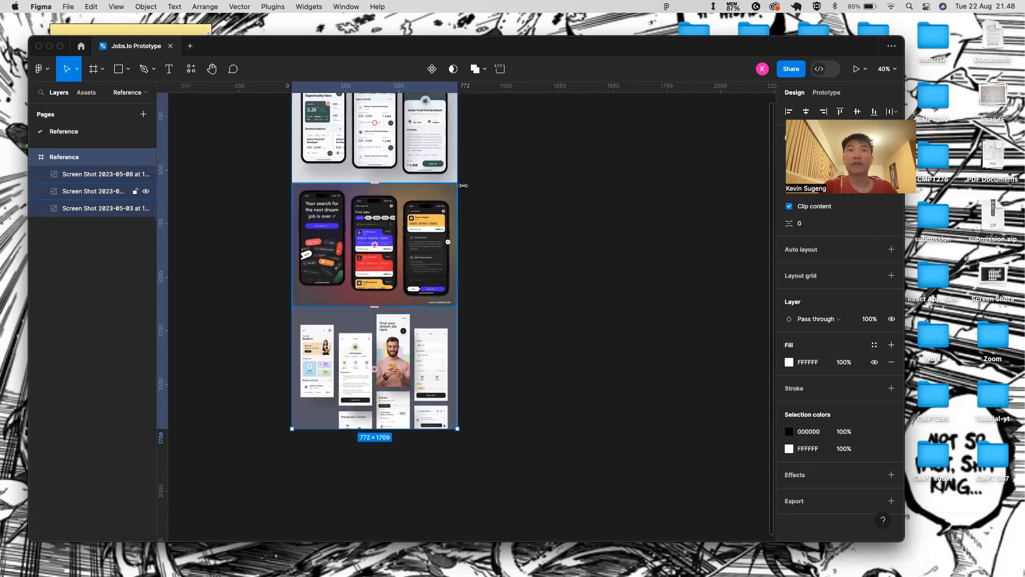
{"action": "left_click", "coordinate": [391, 220]}
{"action": "left_click", "coordinate": [410, 350]}
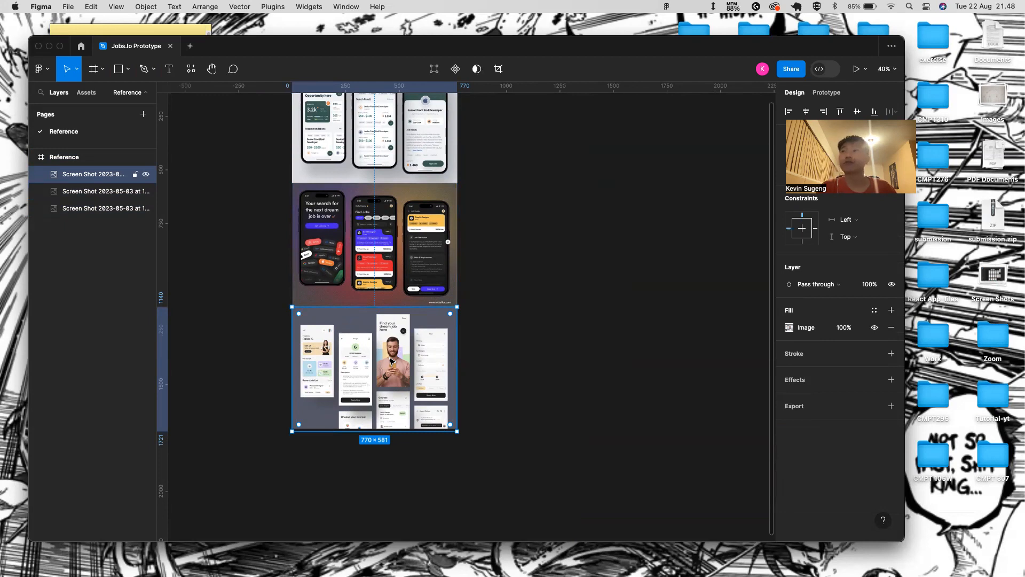
{"action": "left_click", "coordinate": [468, 322]}
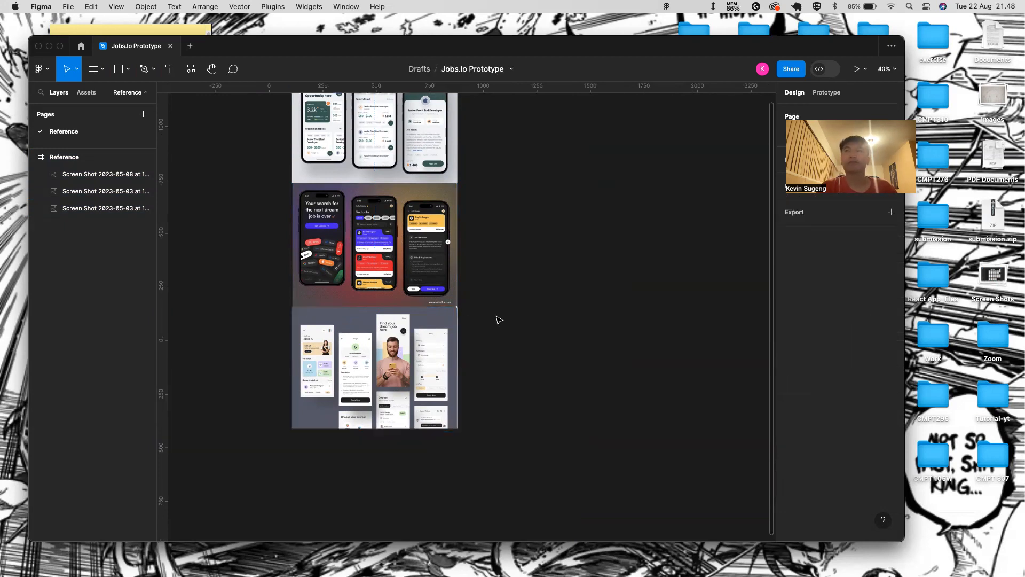
{"action": "scroll", "coordinate": [422, 193], "scroll_direction": "up", "scroll_amount": 3}
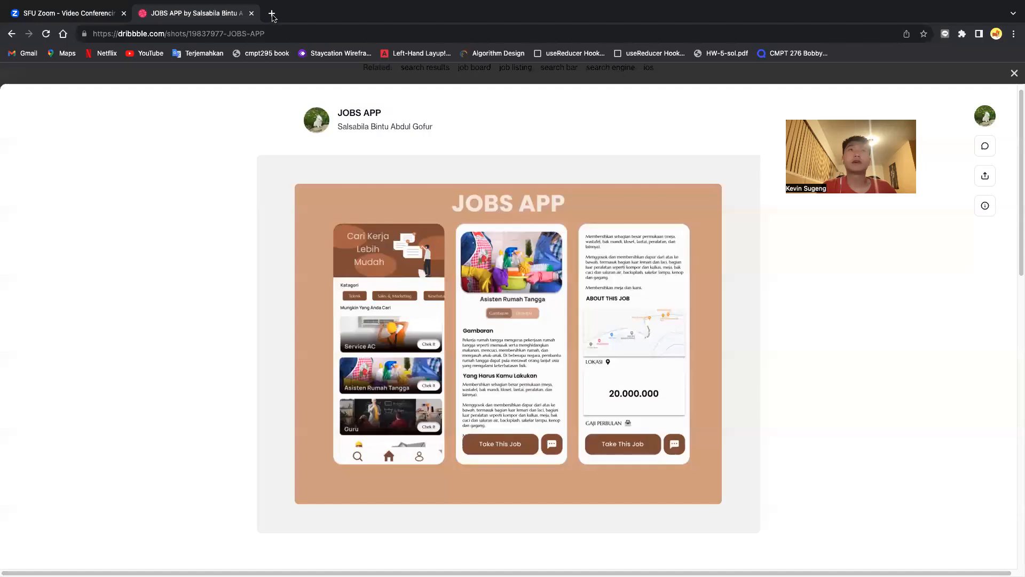
- Open colorhunt.co in a new tab, browse the month's popular palettes, then return to Figma
{"action": "left_click", "coordinate": [271, 14]}
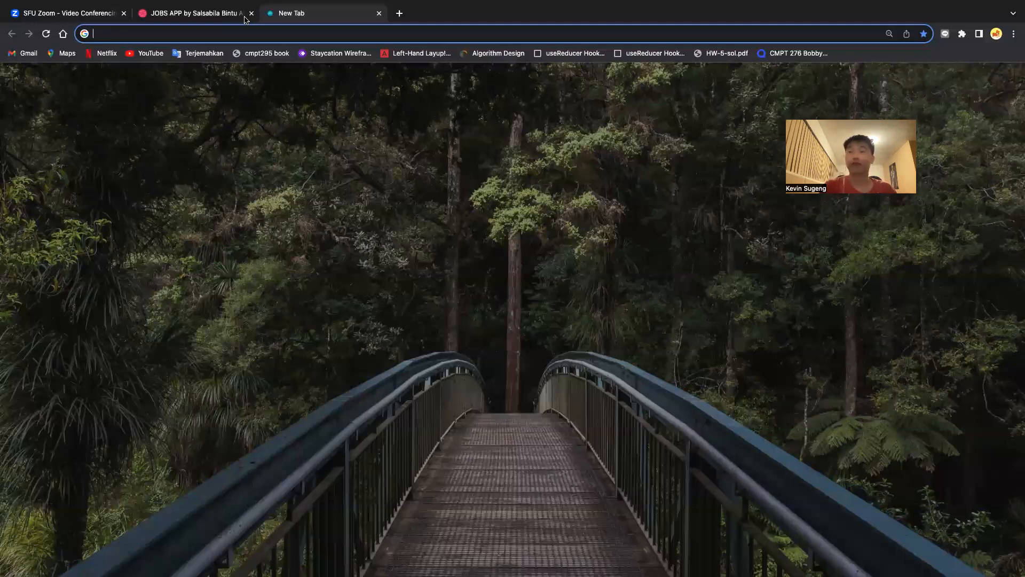
{"action": "type", "text": "colorhunt.co/palettes/popular"}
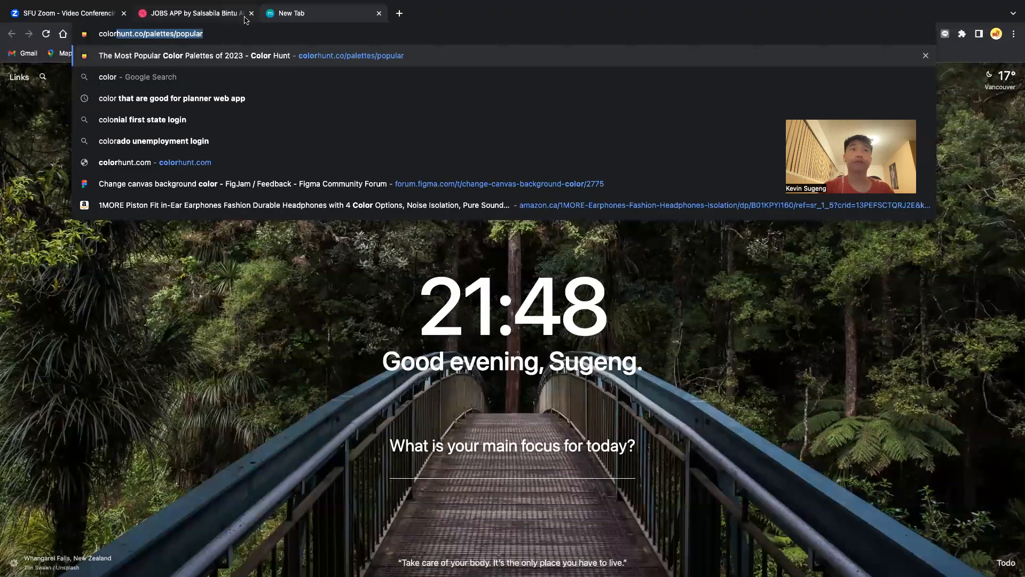
{"action": "key", "text": "Return"}
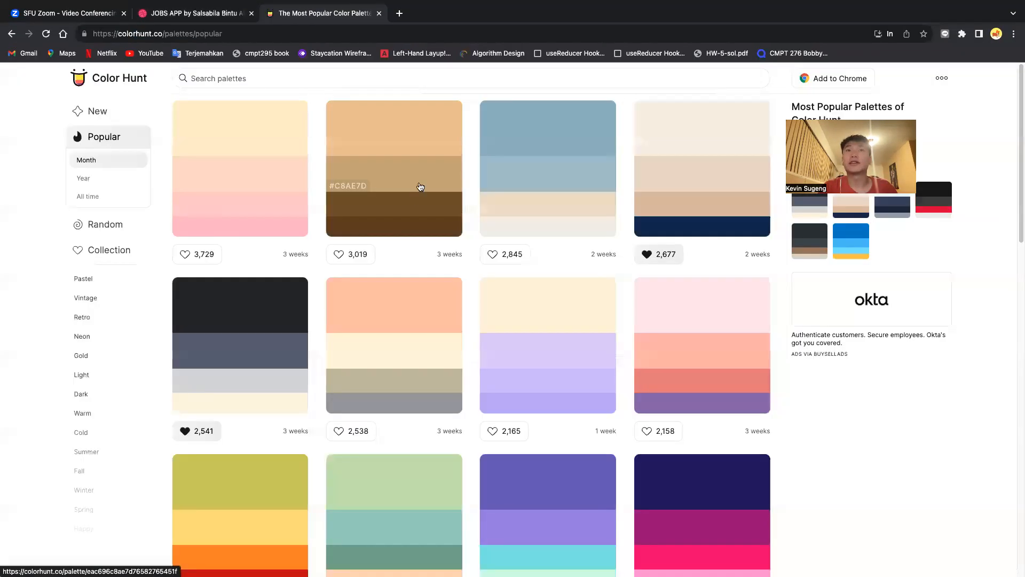
{"action": "scroll", "coordinate": [538, 287], "scroll_direction": "down", "scroll_amount": 2}
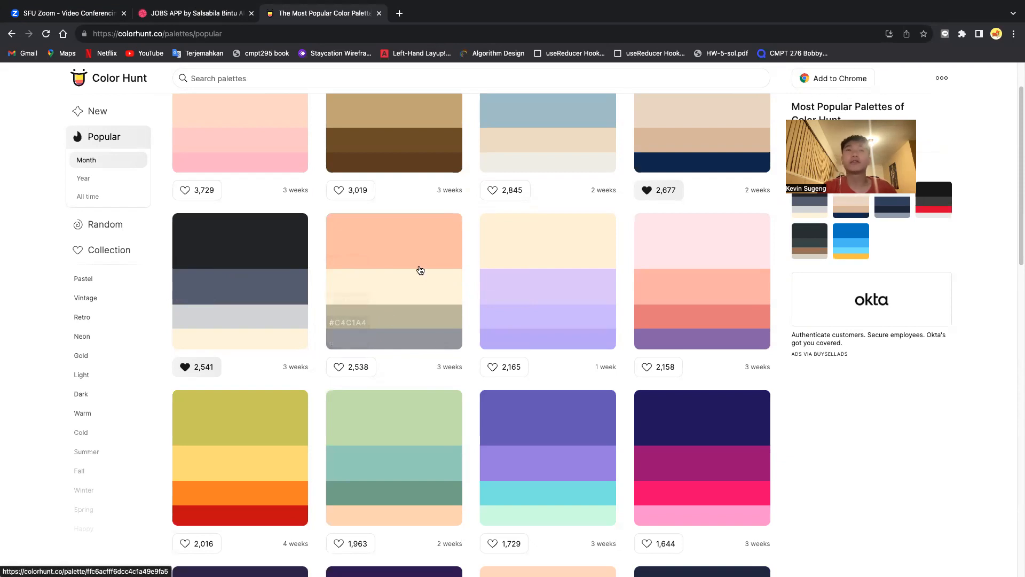
{"action": "scroll", "coordinate": [408, 405], "scroll_direction": "up", "scroll_amount": 2}
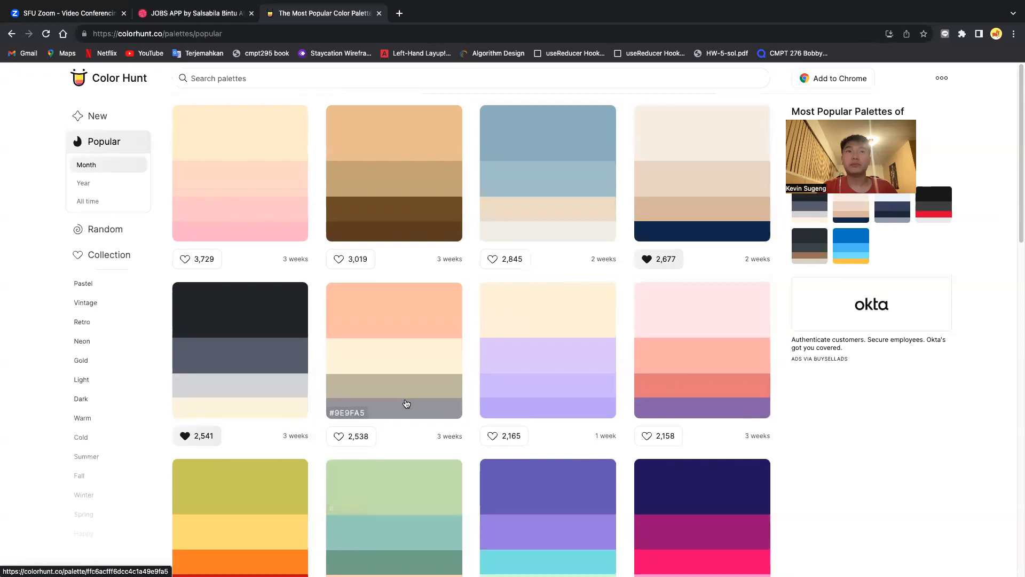
{"action": "key", "text": "ctrl+Left"}
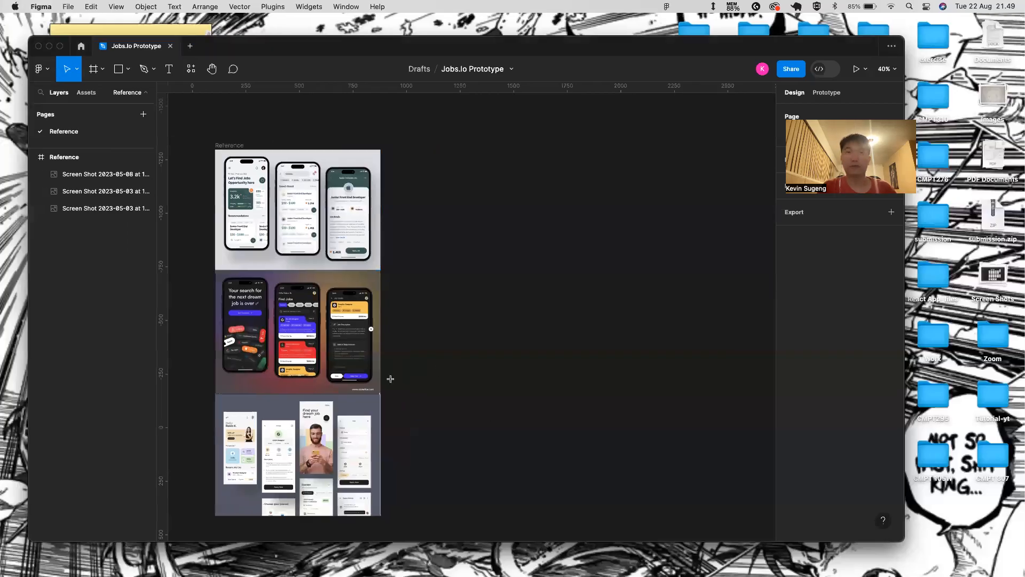
- Draw a new frame beside Reference and paste the colours-and-fonts screenshot into it
{"action": "key", "text": "f"}
{"action": "left_click_drag", "start_coordinate": [407, 150], "coordinate": [669, 347]}
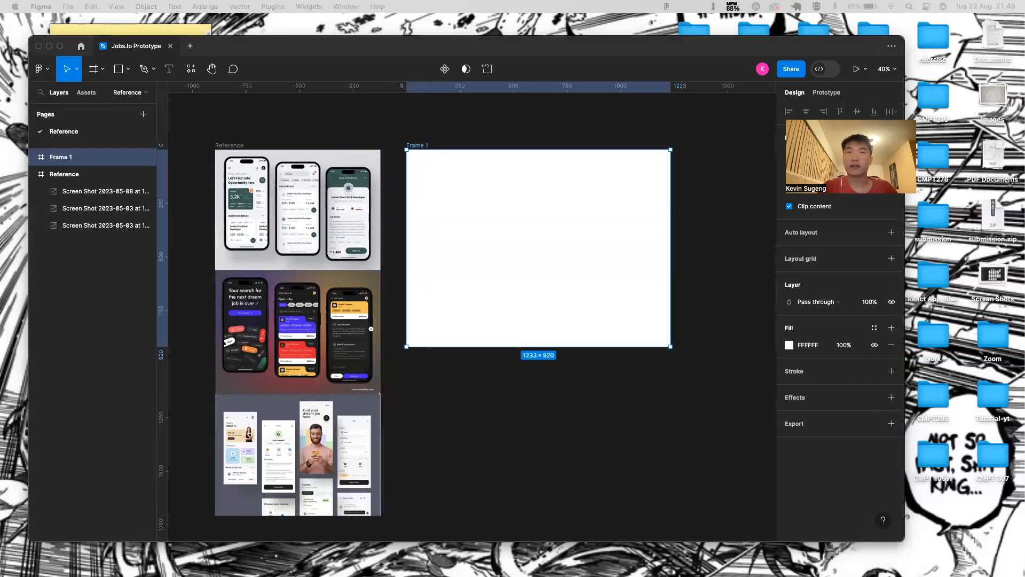
{"action": "left_click", "coordinate": [537, 233]}
{"action": "key", "text": "super+v"}
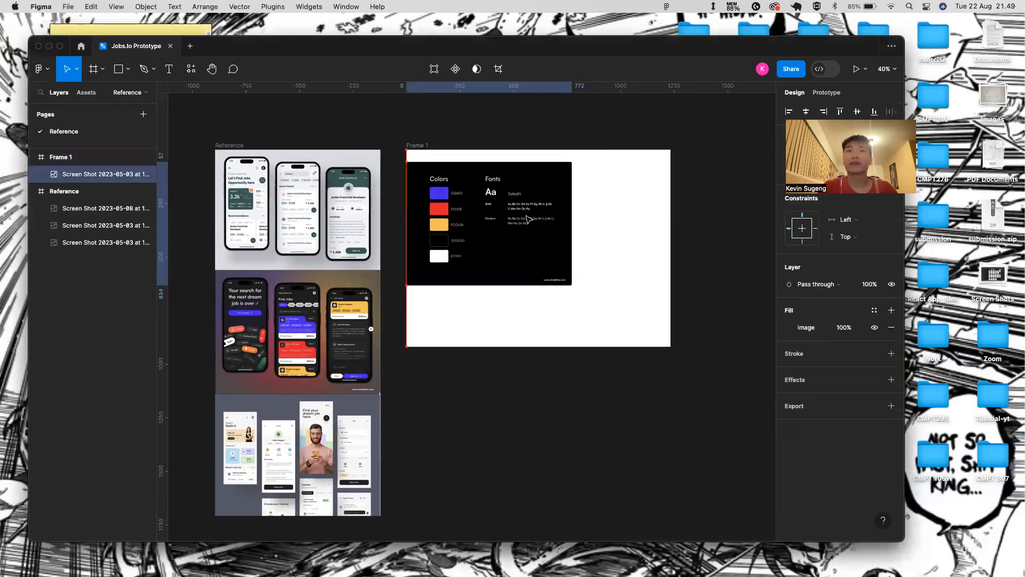
{"action": "scroll", "coordinate": [527, 216], "scroll_direction": "up", "scroll_amount": 5}
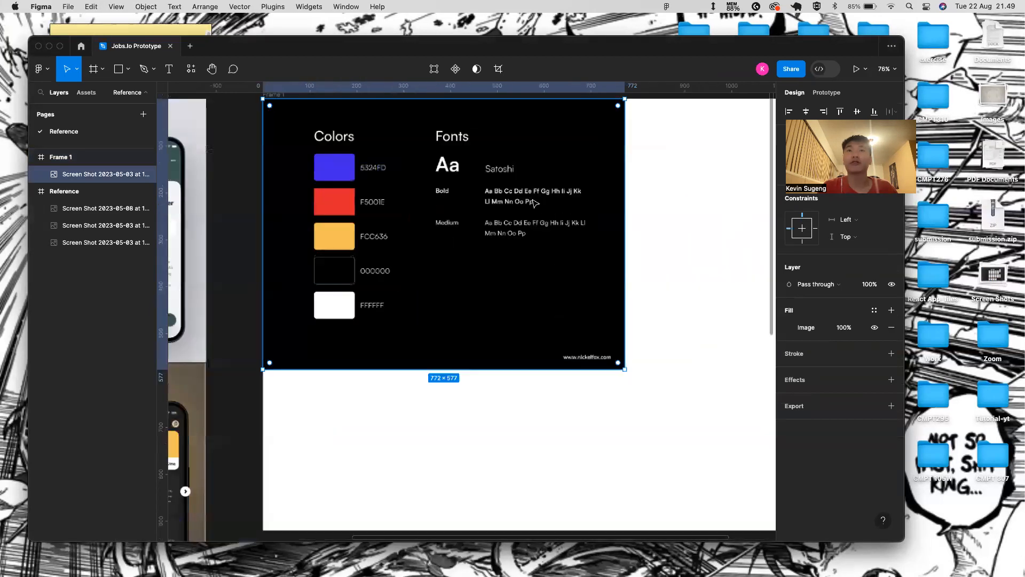
{"action": "scroll", "coordinate": [533, 202], "scroll_direction": "up", "scroll_amount": 5}
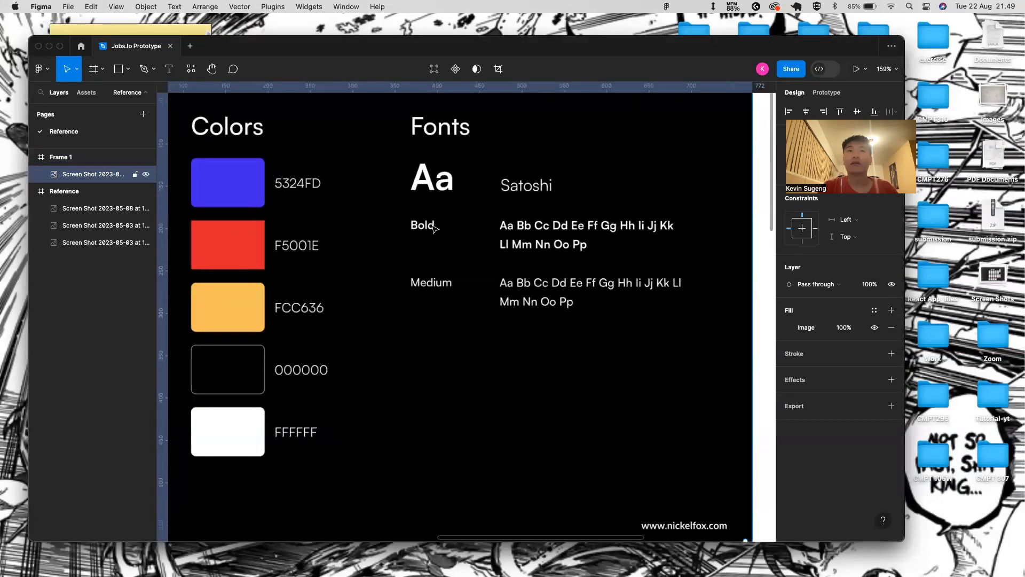
{"action": "scroll", "coordinate": [406, 219], "scroll_direction": "down", "scroll_amount": 4}
{"action": "scroll", "coordinate": [265, 286], "scroll_direction": "down", "scroll_amount": 4}
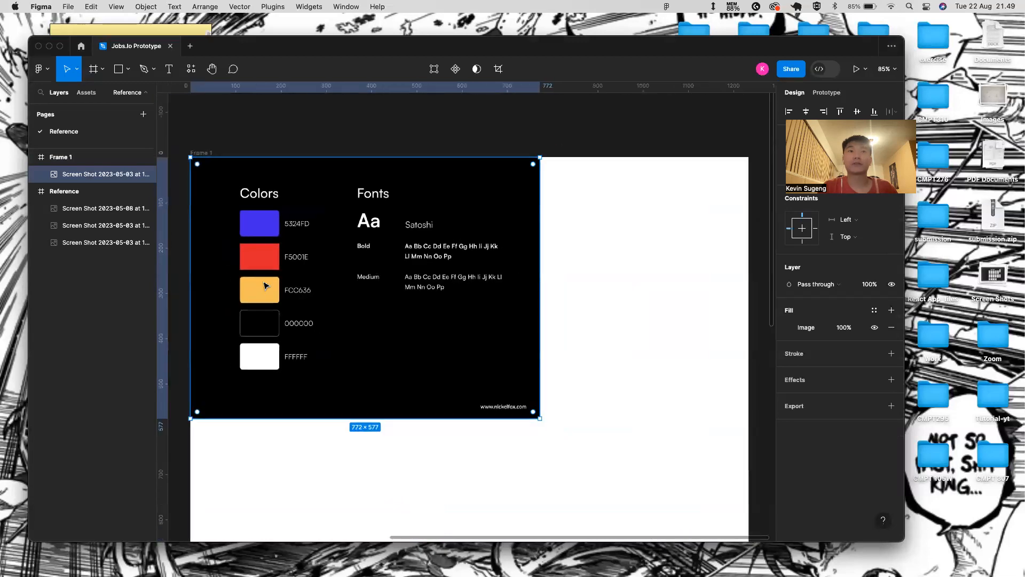
{"action": "scroll", "coordinate": [266, 286], "scroll_direction": "down", "scroll_amount": 4}
- Stretch Frame 1 to 1233×1599, then open a new browser tab
{"action": "left_click", "coordinate": [242, 219]}
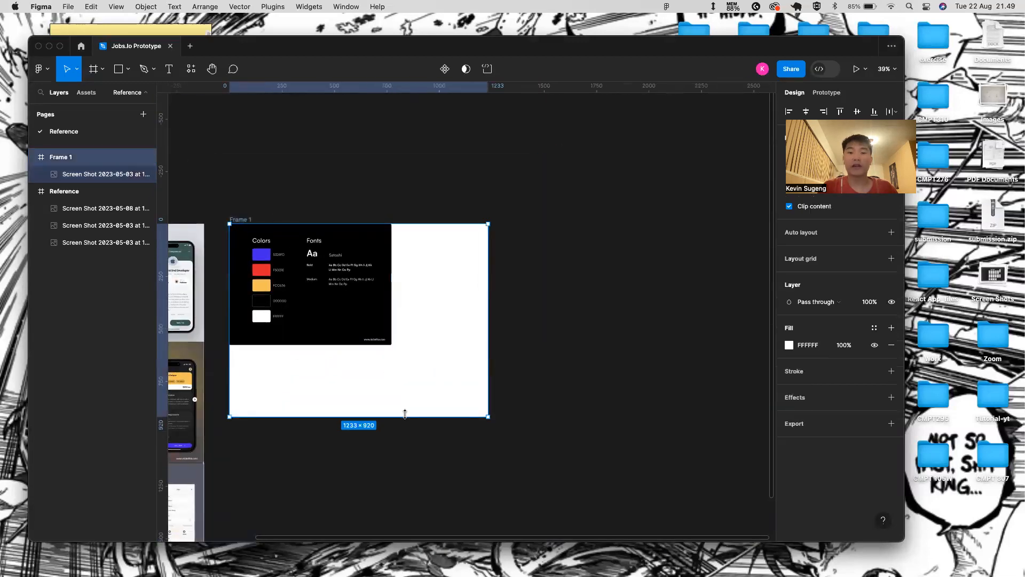
{"action": "left_click_drag", "start_coordinate": [412, 416], "coordinate": [414, 458]}
{"action": "scroll", "coordinate": [414, 459], "scroll_direction": "right", "scroll_amount": 1}
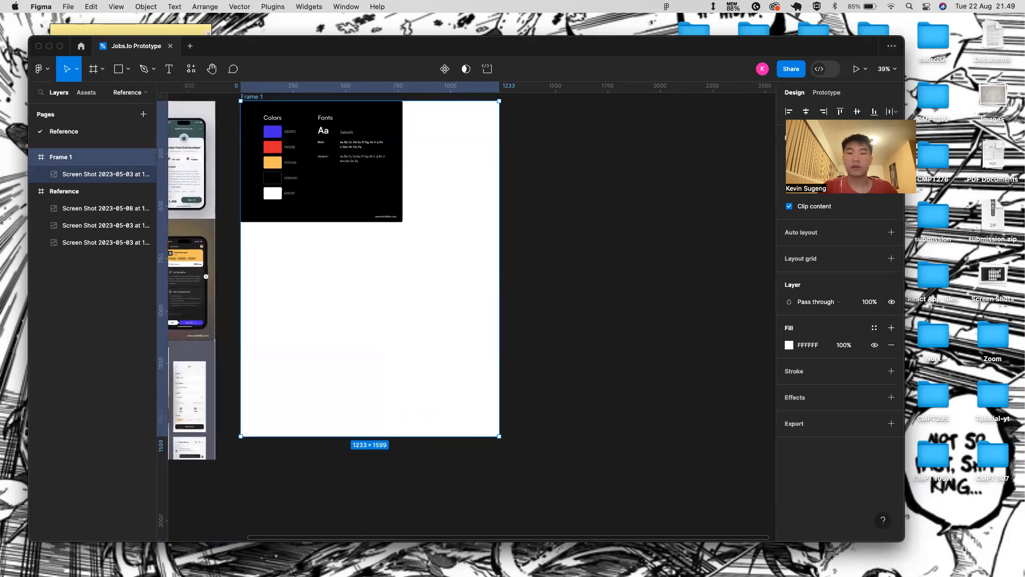
{"action": "scroll", "coordinate": [435, 400], "scroll_direction": "up", "scroll_amount": 1}
{"action": "scroll", "coordinate": [435, 400], "scroll_direction": "left", "scroll_amount": 1}
{"action": "key", "text": "ctrl+Right"}
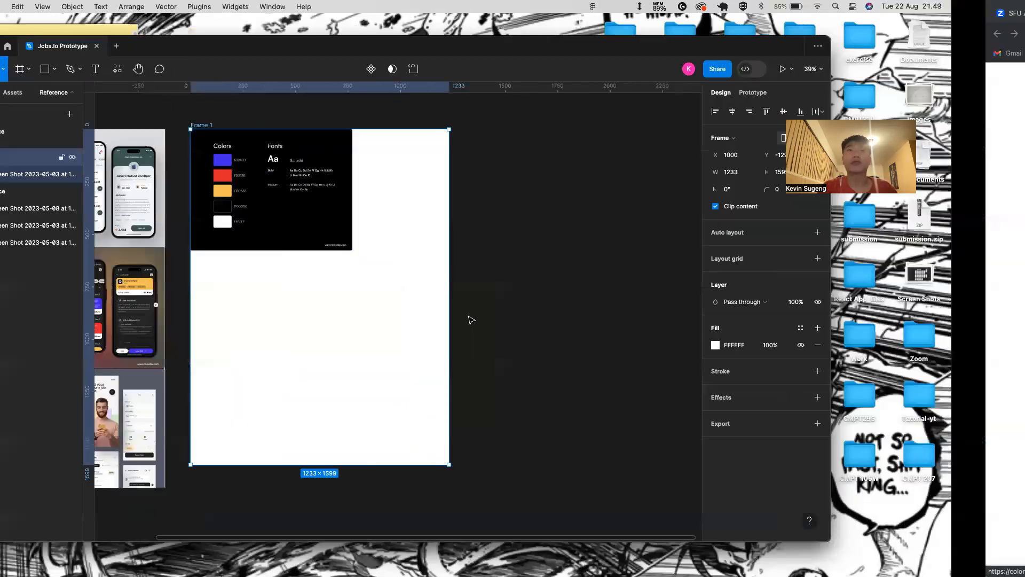
{"action": "key", "text": "ctrl+t"}
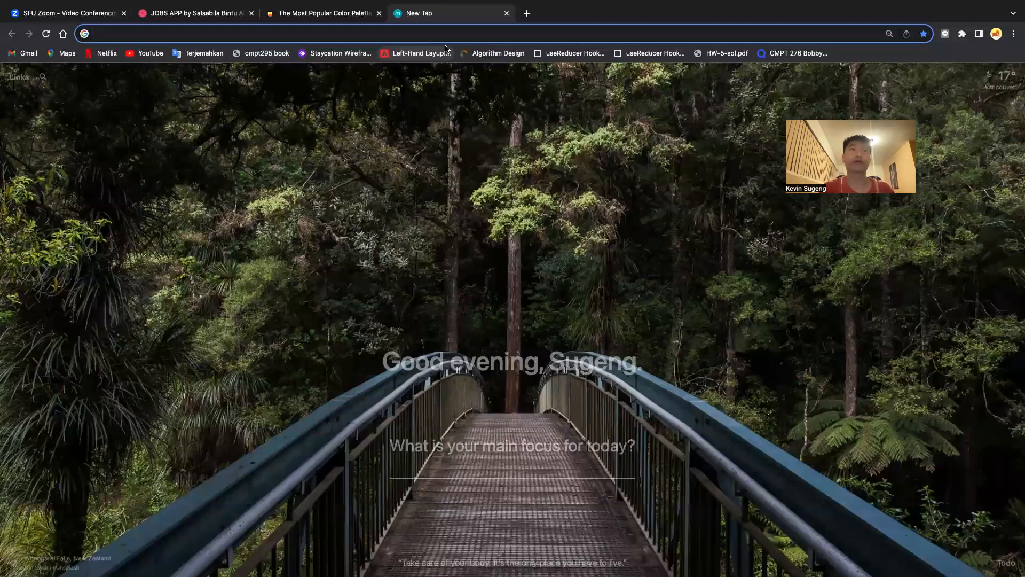
- Search 'Google font', open the Google Fonts site, then return to the search results
{"action": "type", "text": "Google font"}
{"action": "key", "text": "Return"}
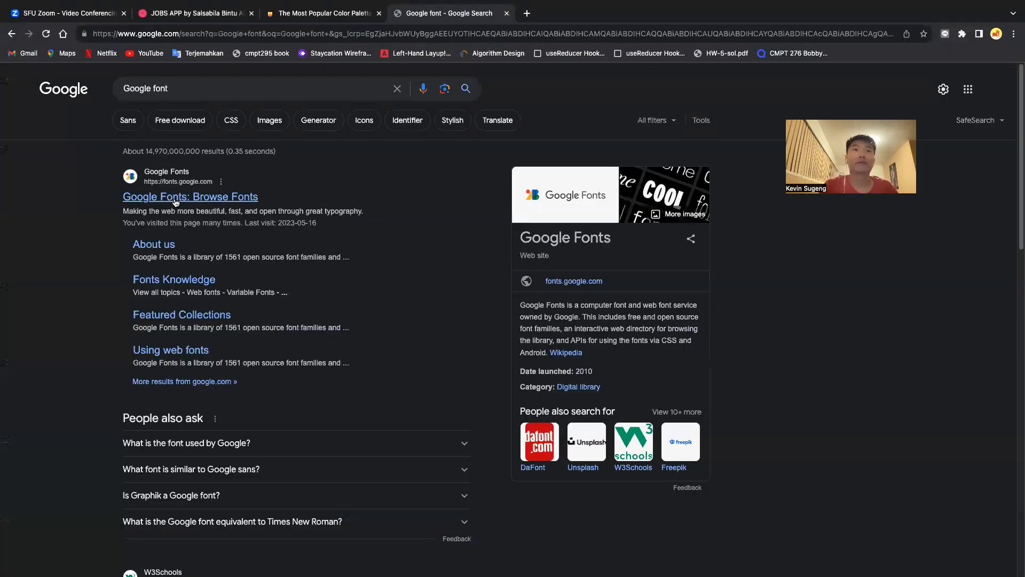
{"action": "left_click", "coordinate": [173, 199]}
{"action": "key", "text": "ctrl+Left"}
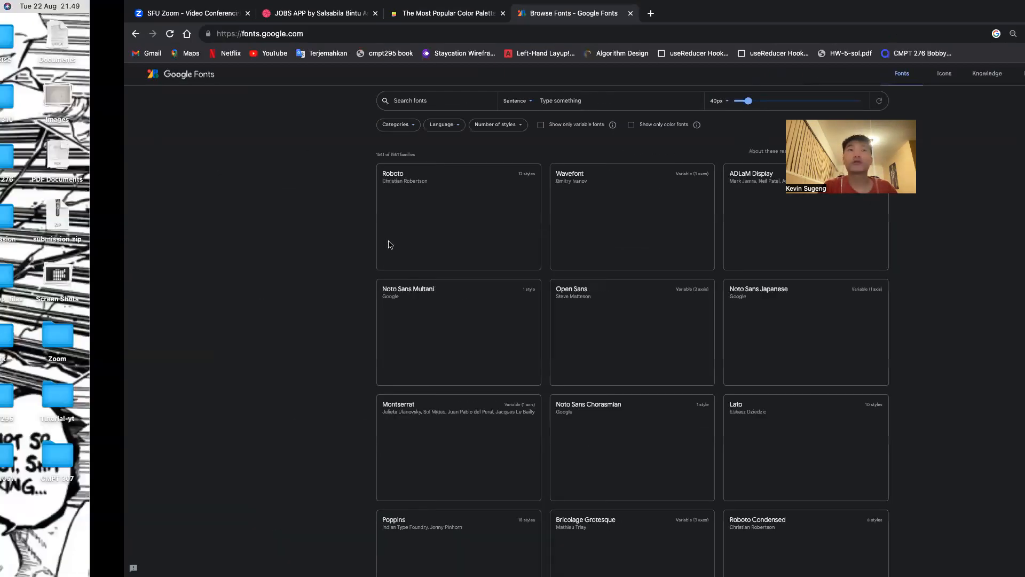
{"action": "key", "text": "ctrl+Right"}
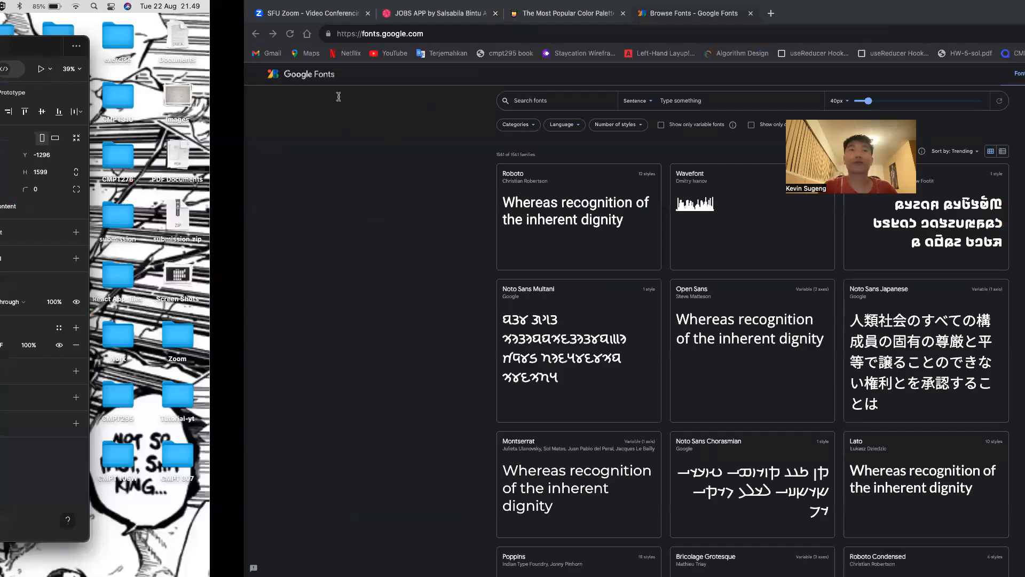
{"action": "type", "text": "i"}
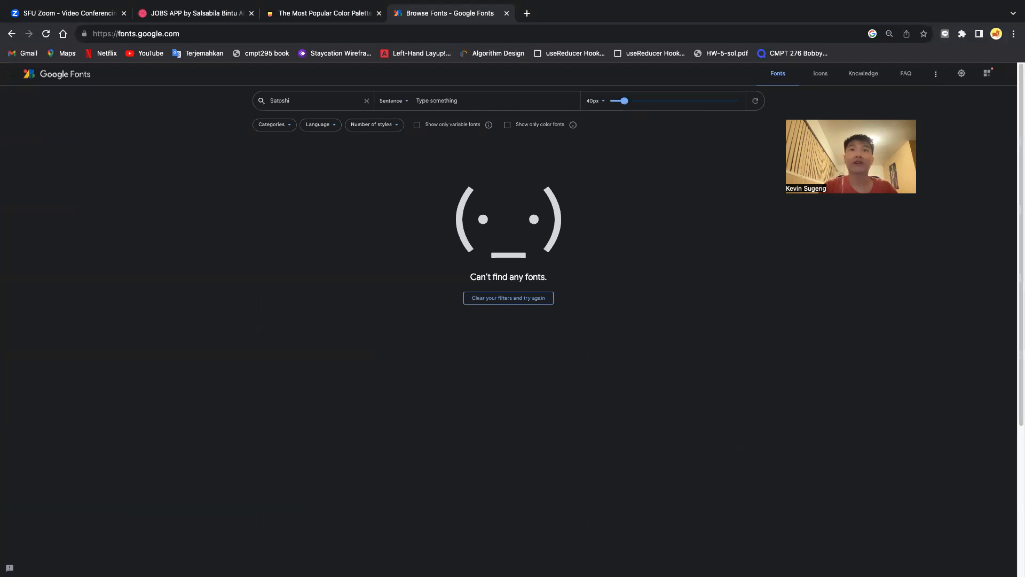
{"action": "left_click", "coordinate": [17, 35]}
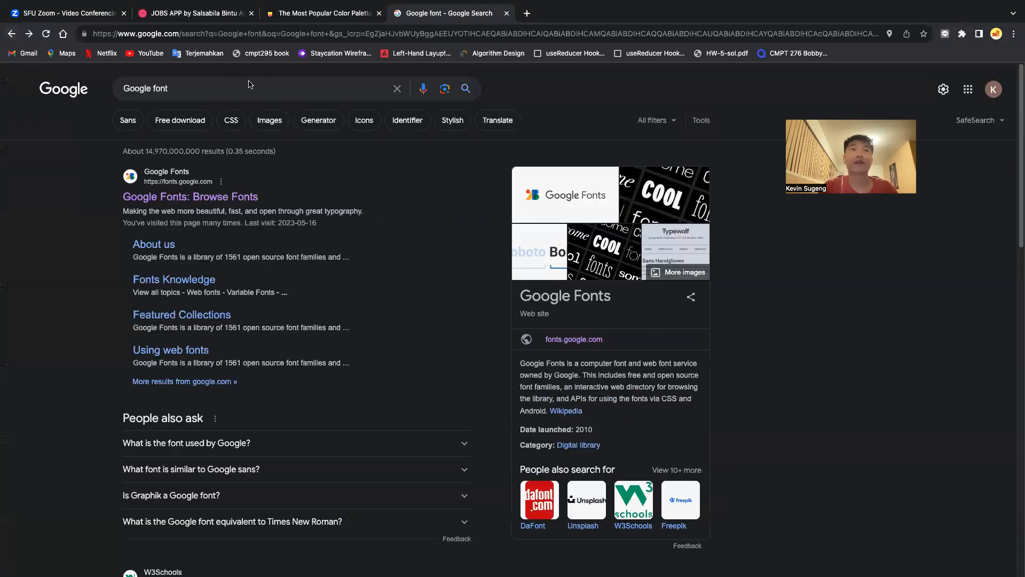
- Search 'Satoshi font fownload', open befonts.com's Satoshi Font Family page, then return to Figma
{"action": "left_click", "coordinate": [391, 89]}
{"action": "type", "text": "Satoshi fo"}
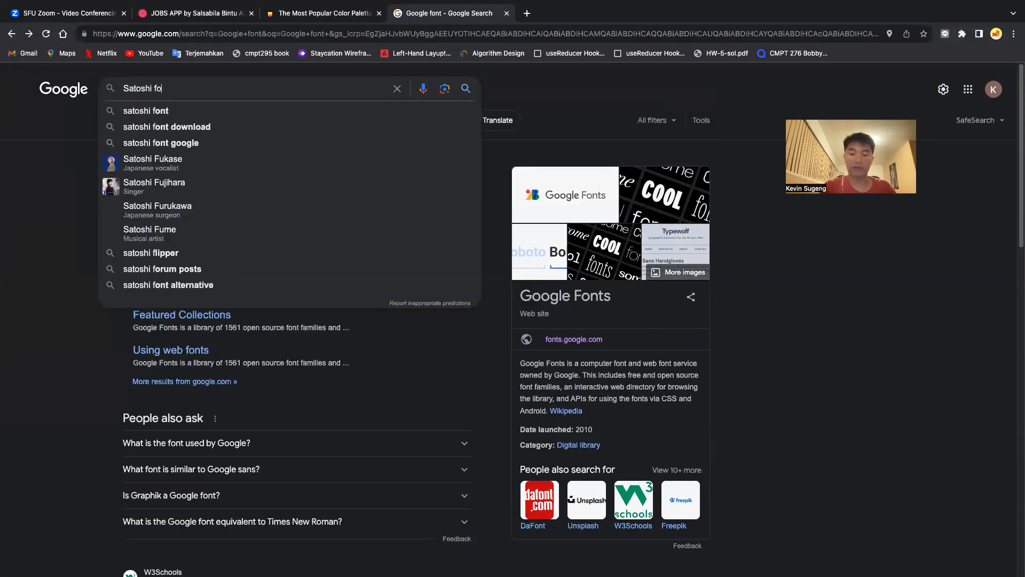
{"action": "type", "text": "nt fownload"}
{"action": "key", "text": "Return"}
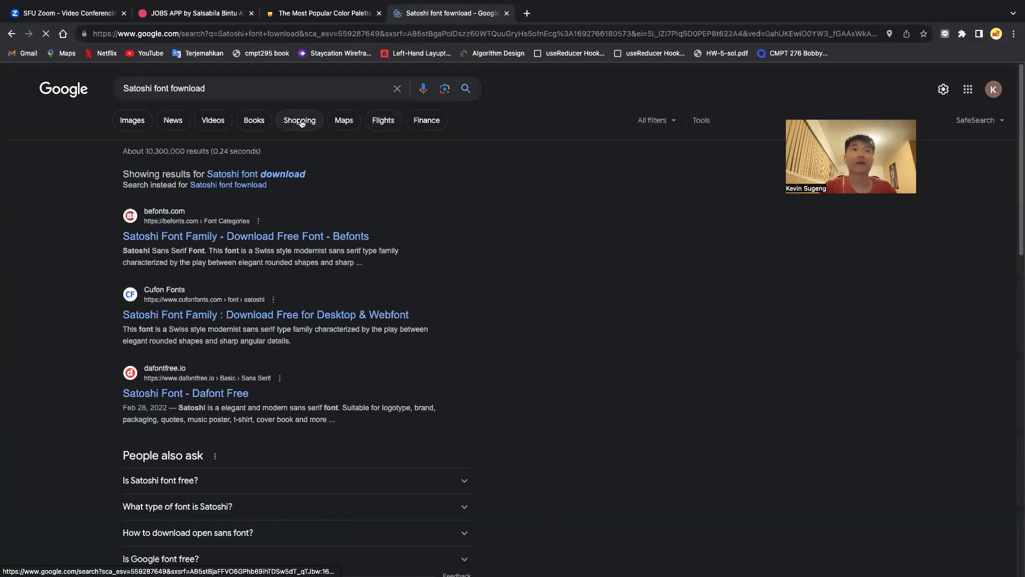
{"action": "left_click", "coordinate": [241, 235]}
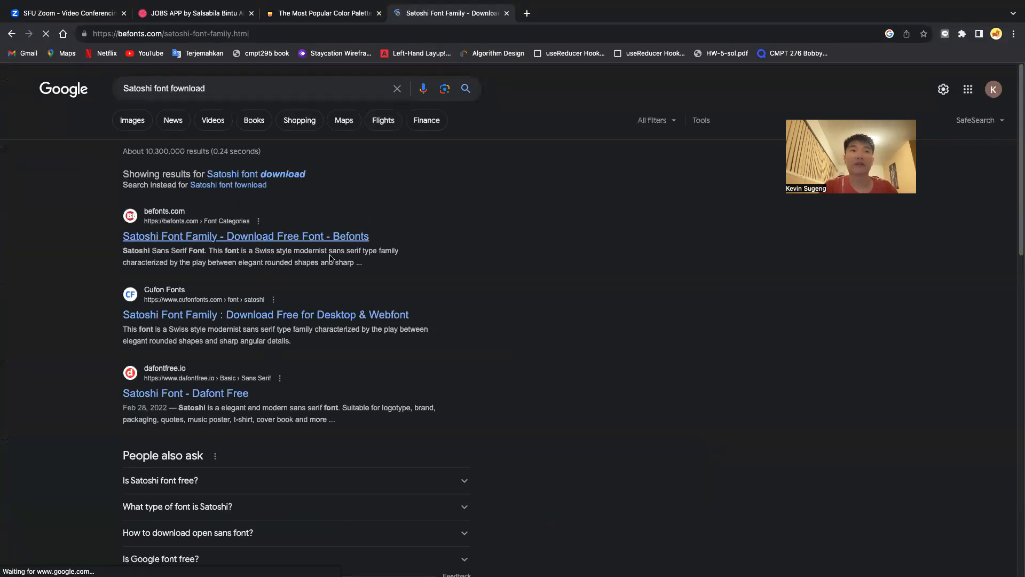
{"action": "scroll", "coordinate": [520, 330], "scroll_direction": "down", "scroll_amount": 2}
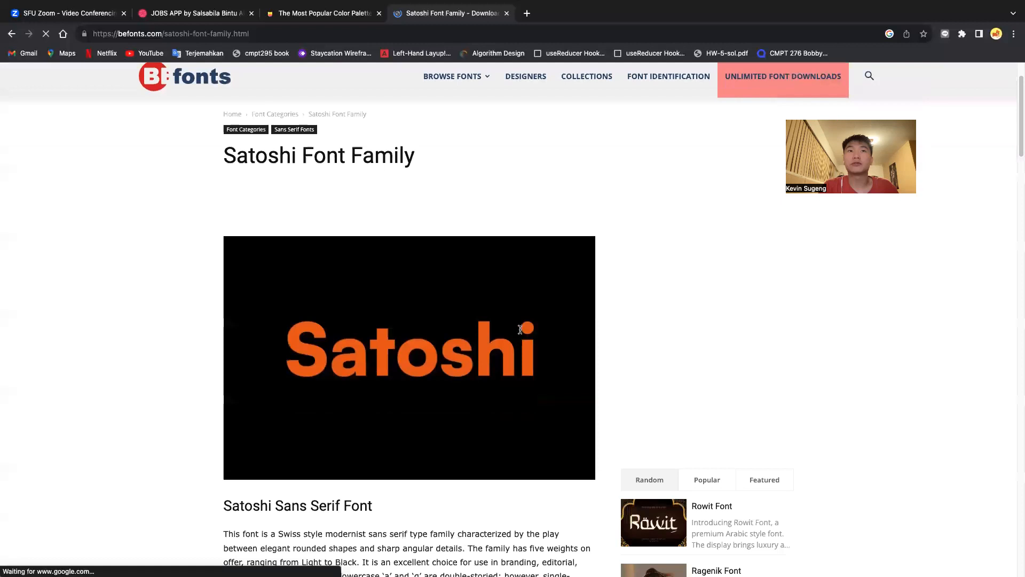
{"action": "scroll", "coordinate": [520, 330], "scroll_direction": "down", "scroll_amount": 10}
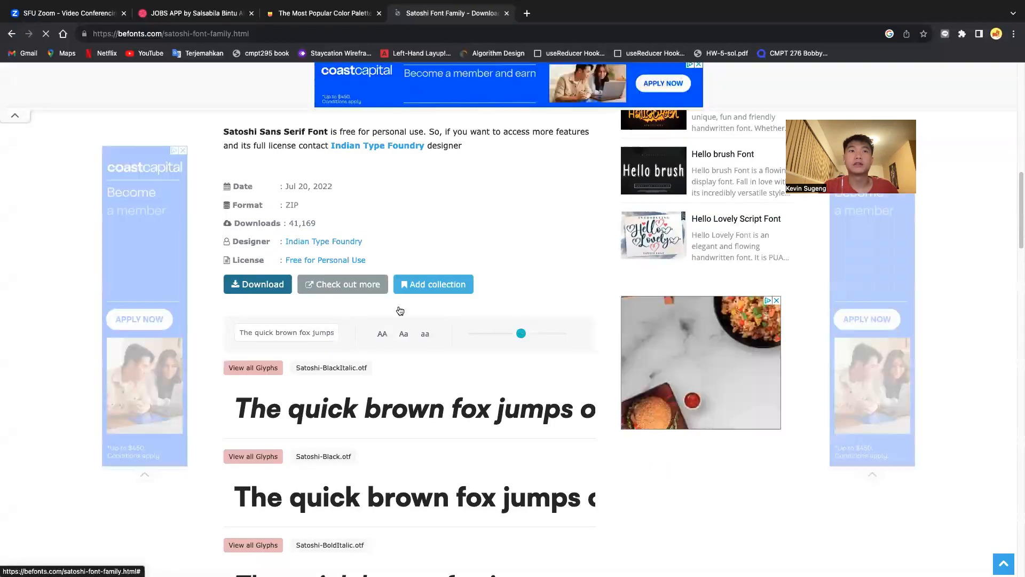
{"action": "key", "text": "ctrl+Left"}
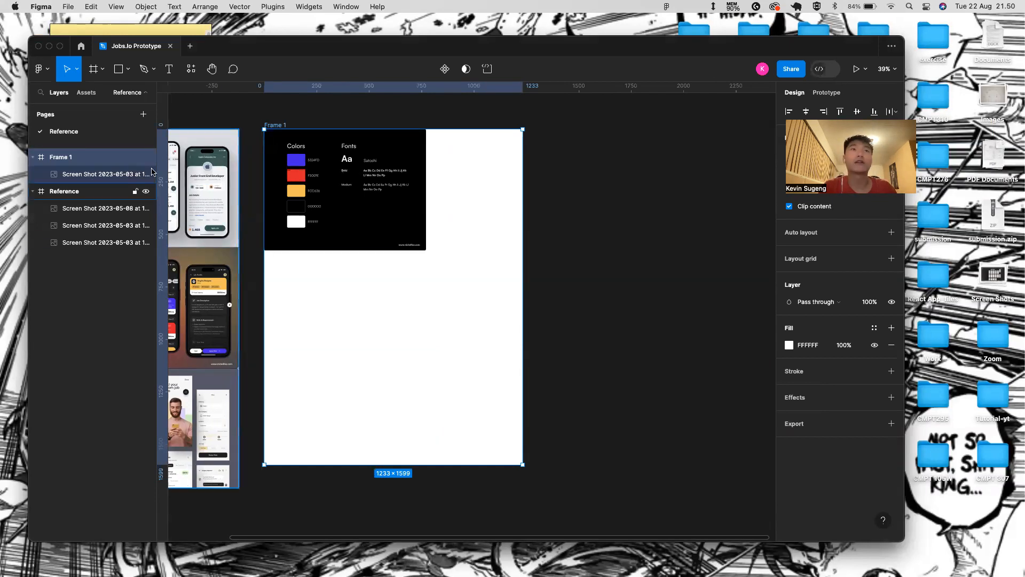
- Rename the frame holding the style-guide screenshot to 'Color inspiration'
{"action": "left_click", "coordinate": [268, 132]}
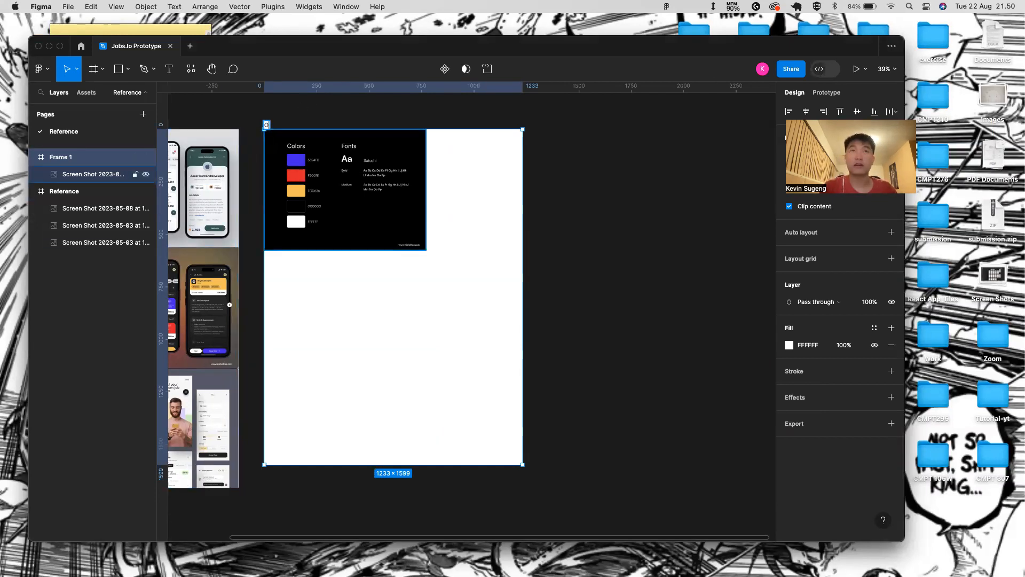
{"action": "type", "text": "Color inspiration"}
{"action": "key", "text": "Return"}
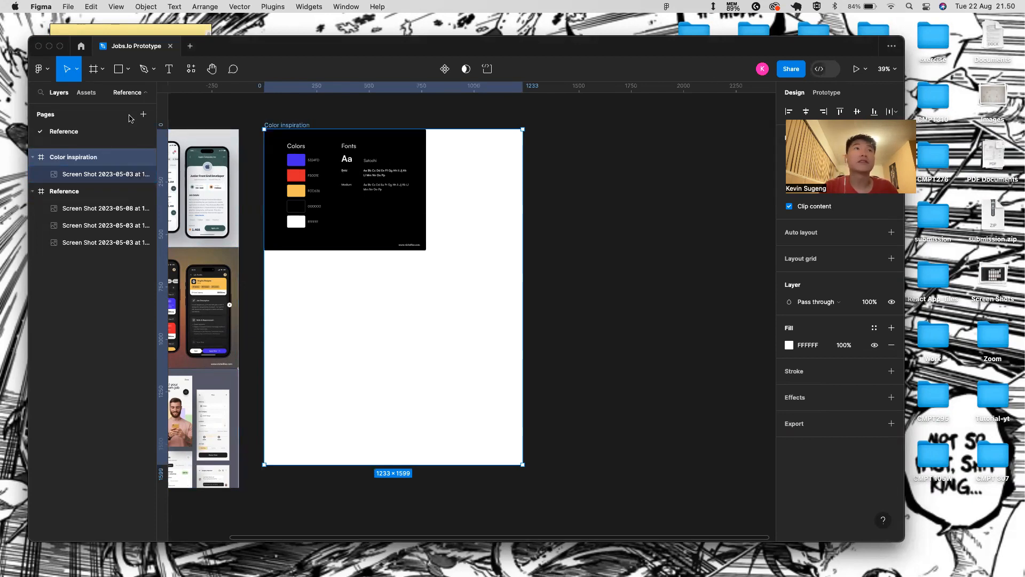
- Add a new blank page to the file and clear its default name
{"action": "scroll", "coordinate": [263, 191], "scroll_direction": "left", "scroll_amount": 5}
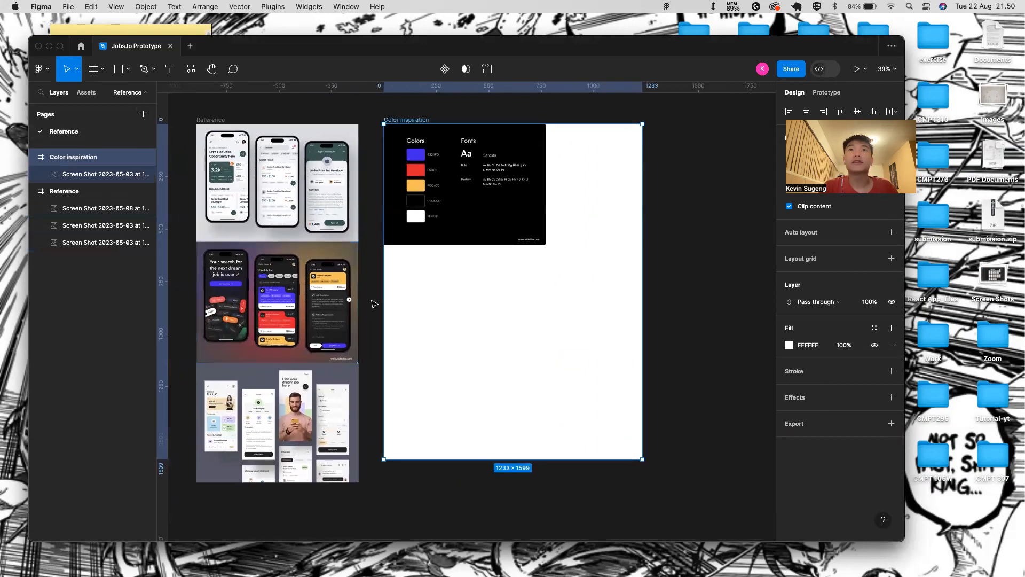
{"action": "scroll", "coordinate": [440, 306], "scroll_direction": "right", "scroll_amount": 2}
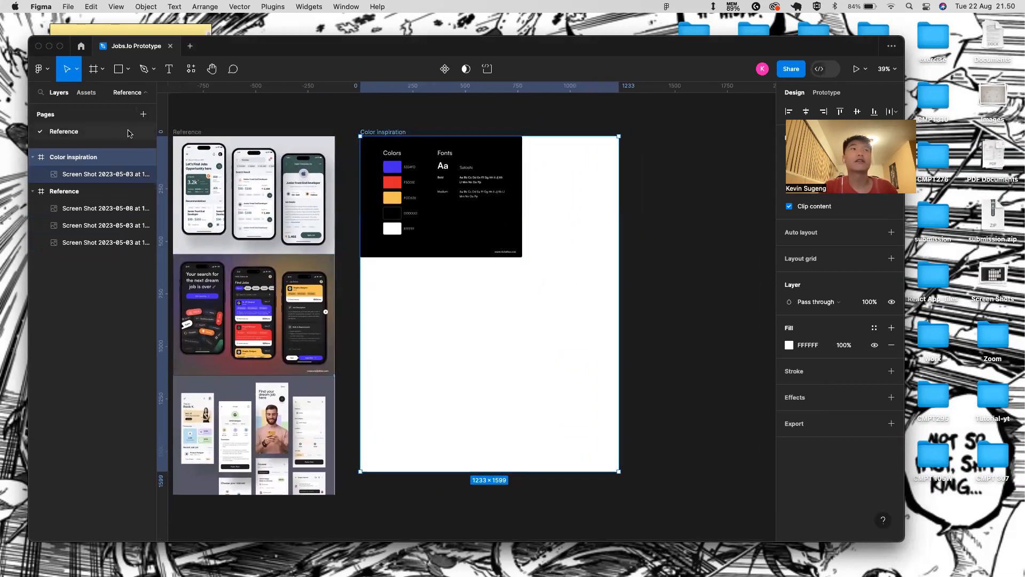
{"action": "left_click", "coordinate": [143, 115]}
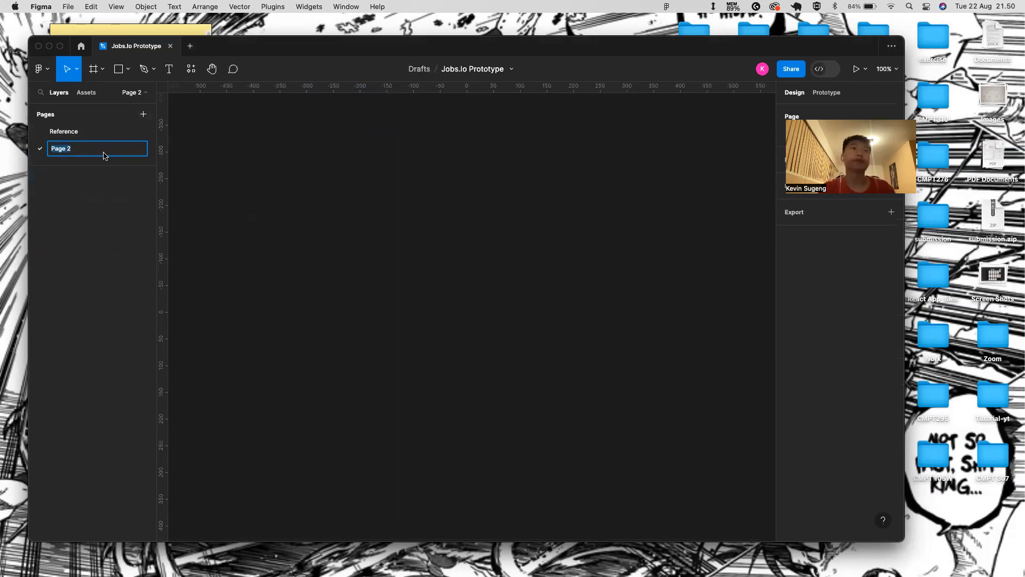
{"action": "key", "text": "BackSpace"}
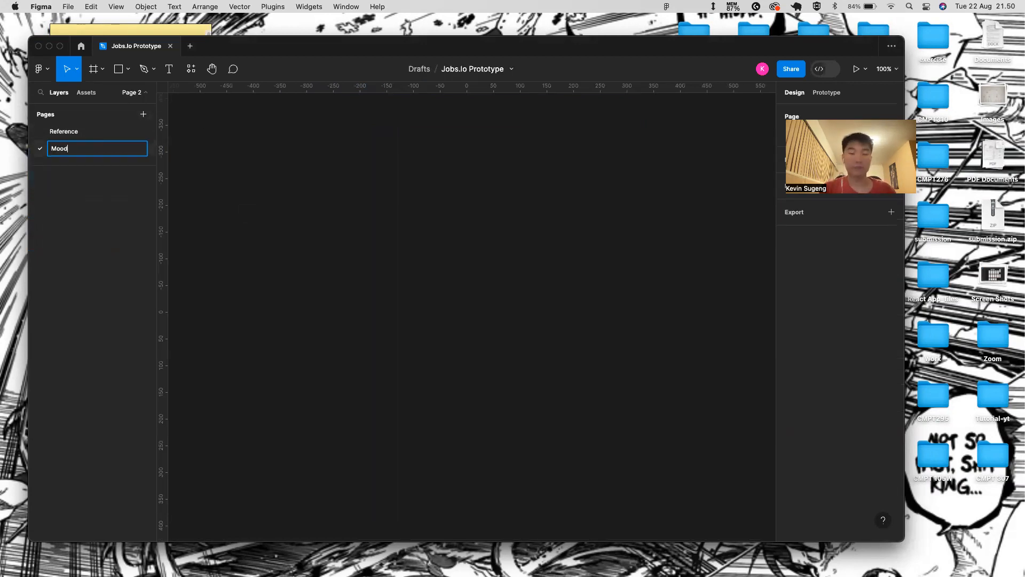
- Name the page Moodboard and create a 393×852 iPhone 14 Pro frame on it
{"action": "key", "text": "Return"}
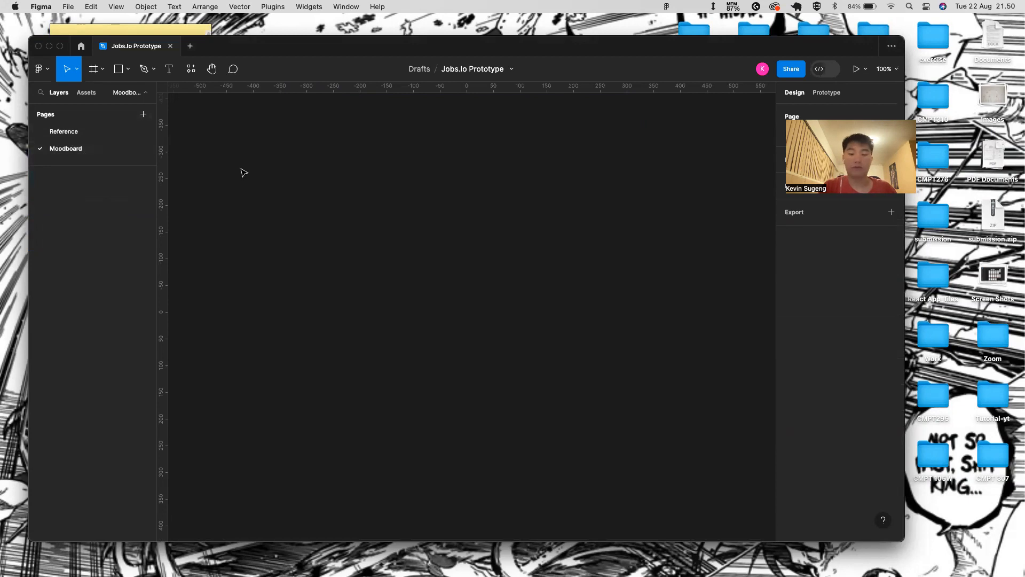
{"action": "key", "text": "f"}
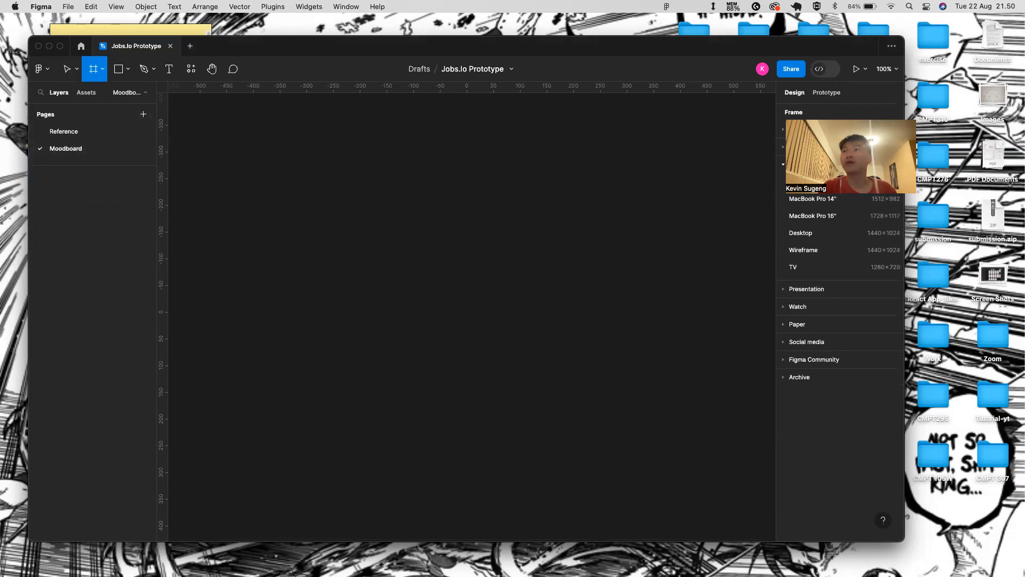
{"action": "left_click", "coordinate": [784, 165]}
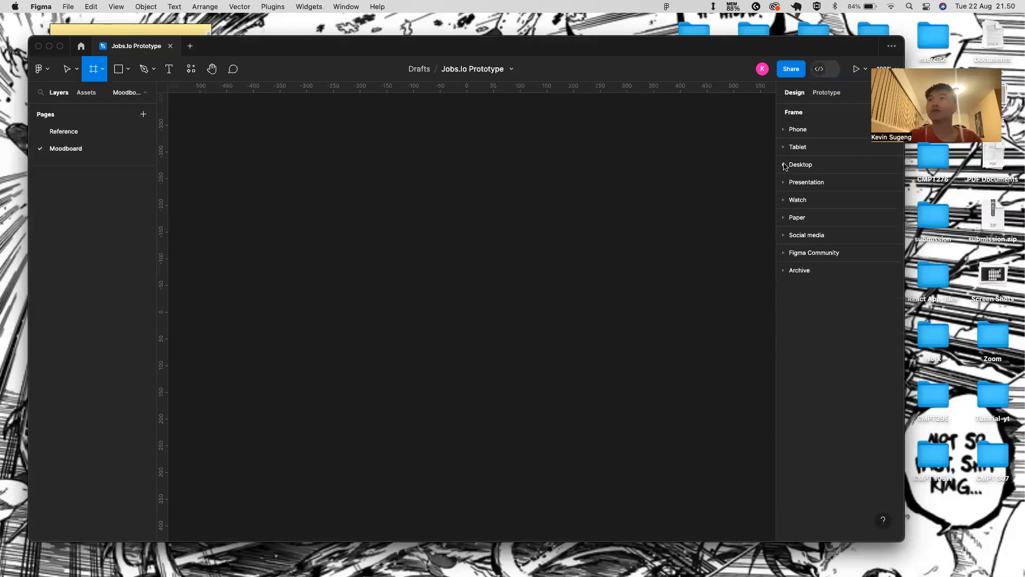
{"action": "left_click", "coordinate": [784, 129]}
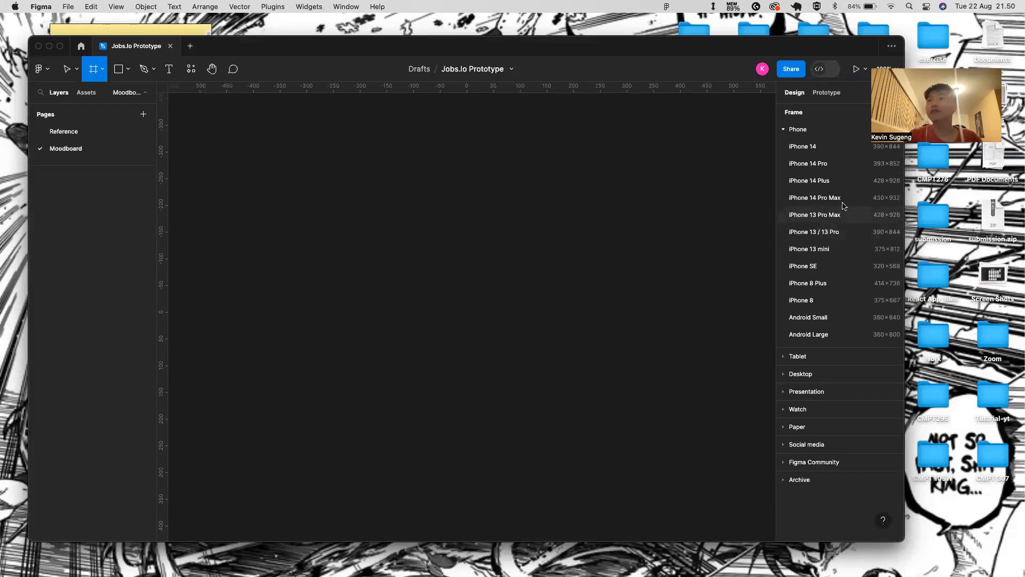
{"action": "left_click", "coordinate": [837, 163]}
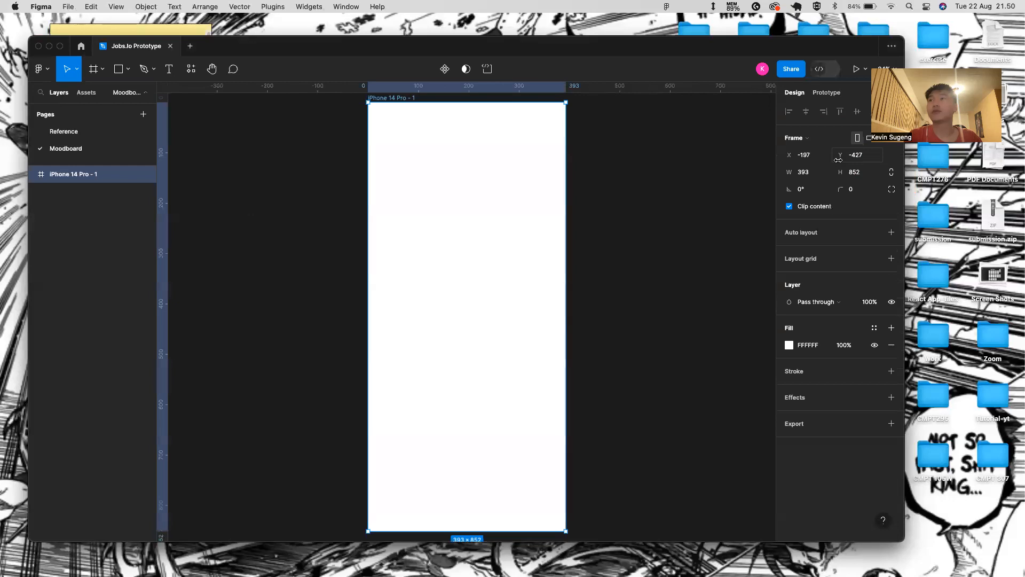
{"action": "scroll", "coordinate": [418, 234], "scroll_direction": "down", "scroll_amount": 3}
{"action": "scroll", "coordinate": [418, 234], "scroll_direction": "right", "scroll_amount": 2}
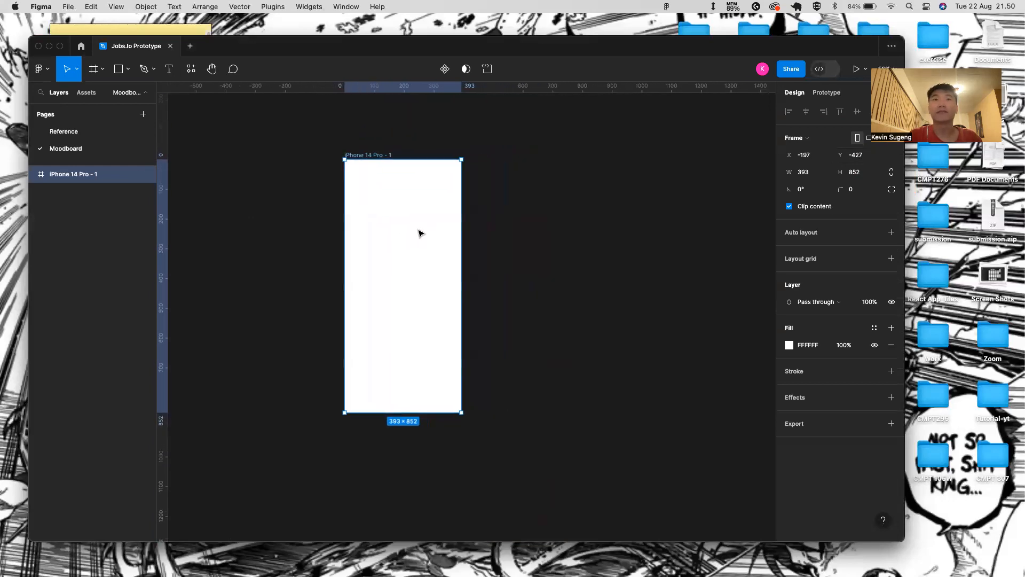
{"action": "scroll", "coordinate": [205, 179], "scroll_direction": "right", "scroll_amount": 2}
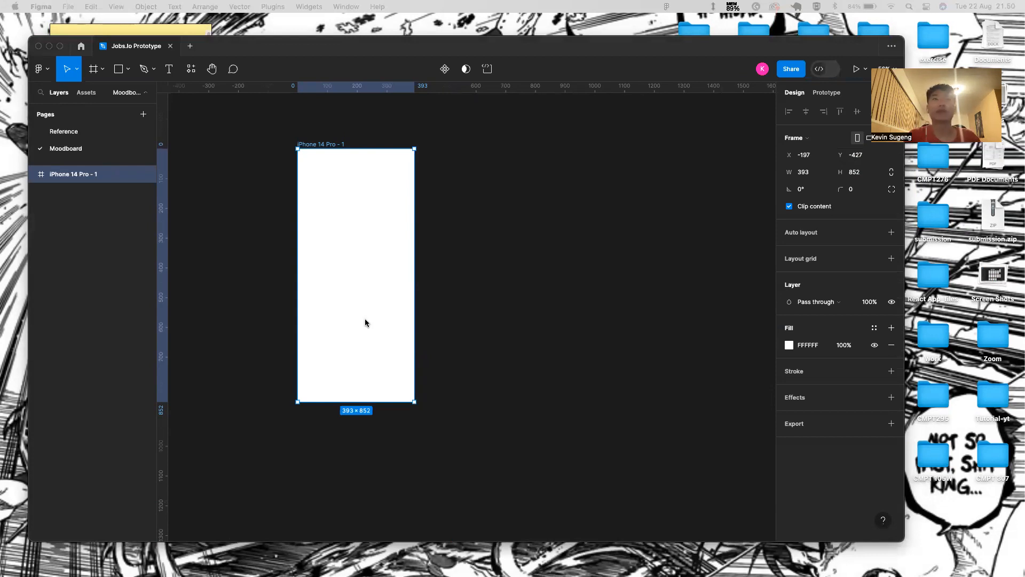
- Add a 'Jobs.io' text layer inside the iPhone frame
{"action": "left_click", "coordinate": [345, 203]}
{"action": "key", "text": "t"}
{"action": "left_click", "coordinate": [345, 245]}
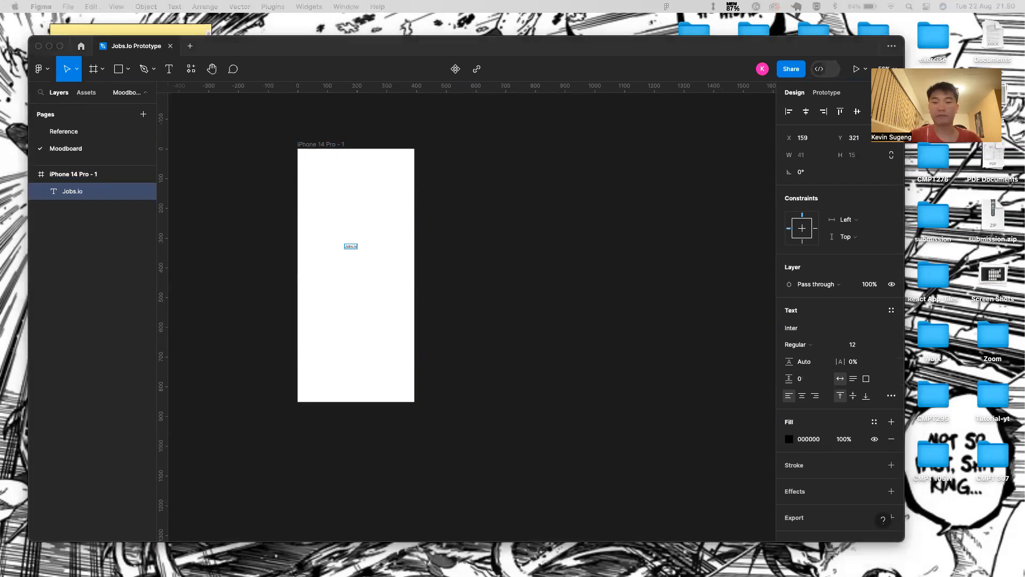
{"action": "left_click", "coordinate": [426, 454]}
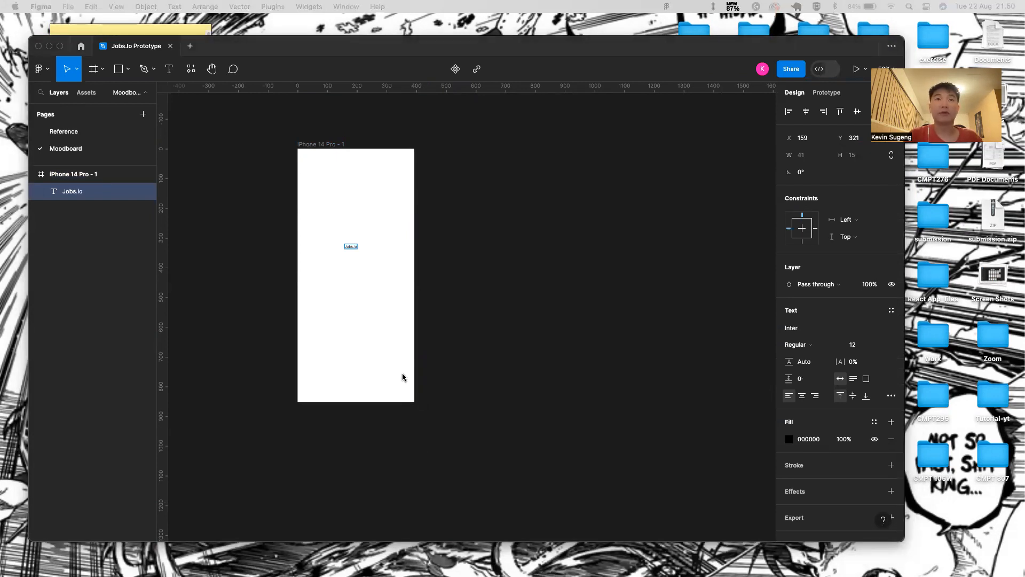
{"action": "scroll", "coordinate": [355, 259], "scroll_direction": "up", "scroll_amount": 5}
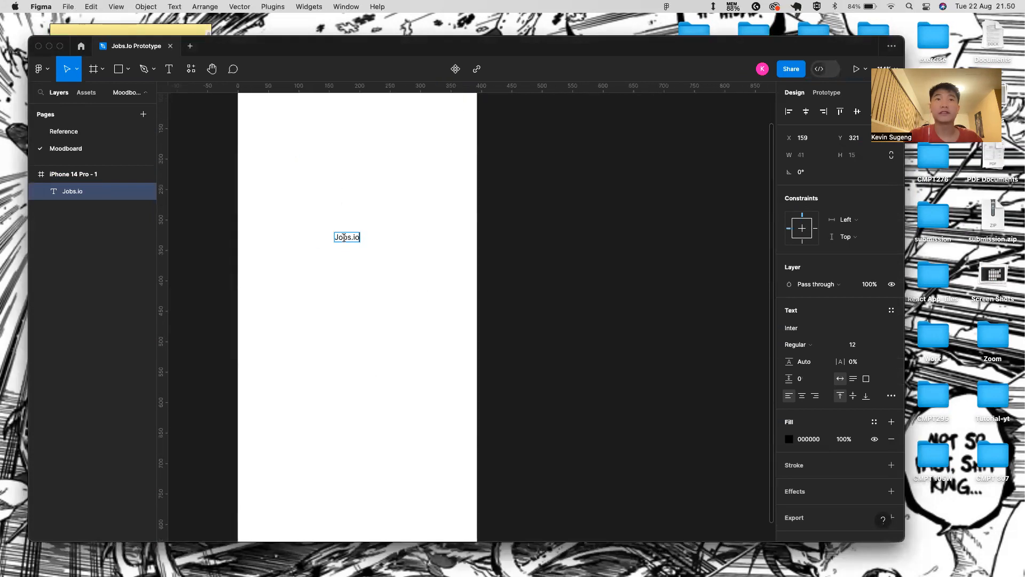
{"action": "key", "text": "Escape"}
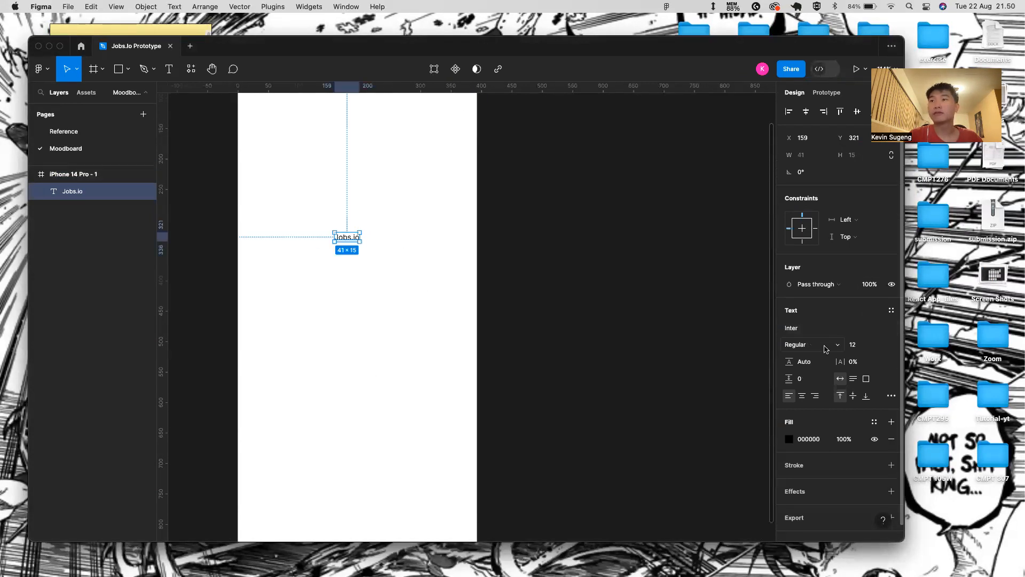
- Style Jobs.io as Satoshi Bold at size 64
{"action": "left_click", "coordinate": [804, 345]}
{"action": "left_click", "coordinate": [819, 382]}
{"action": "left_click", "coordinate": [880, 348]}
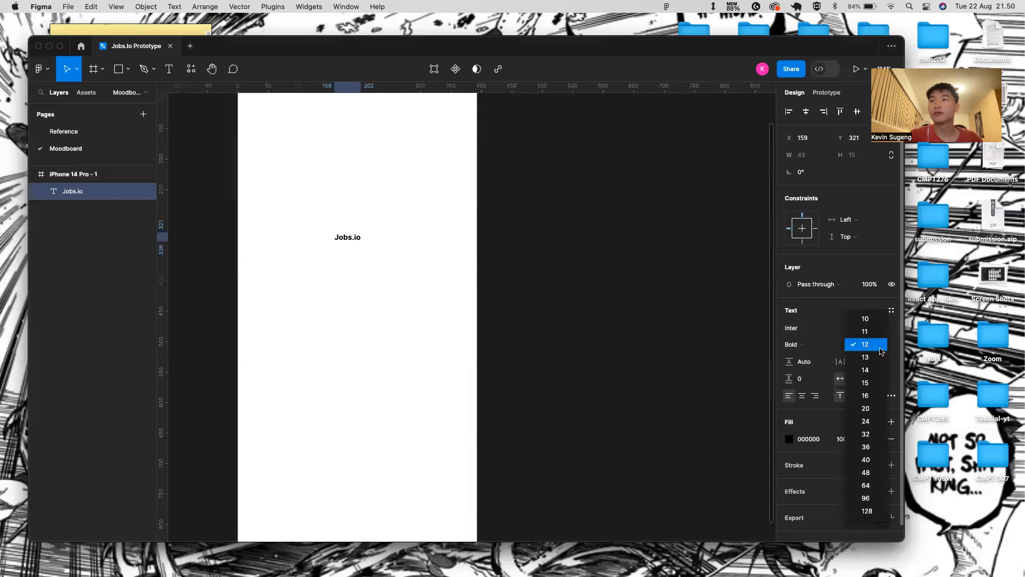
{"action": "left_click", "coordinate": [864, 347]}
{"action": "type", "text": "64"}
{"action": "key", "text": "Return"}
{"action": "left_click", "coordinate": [826, 330]}
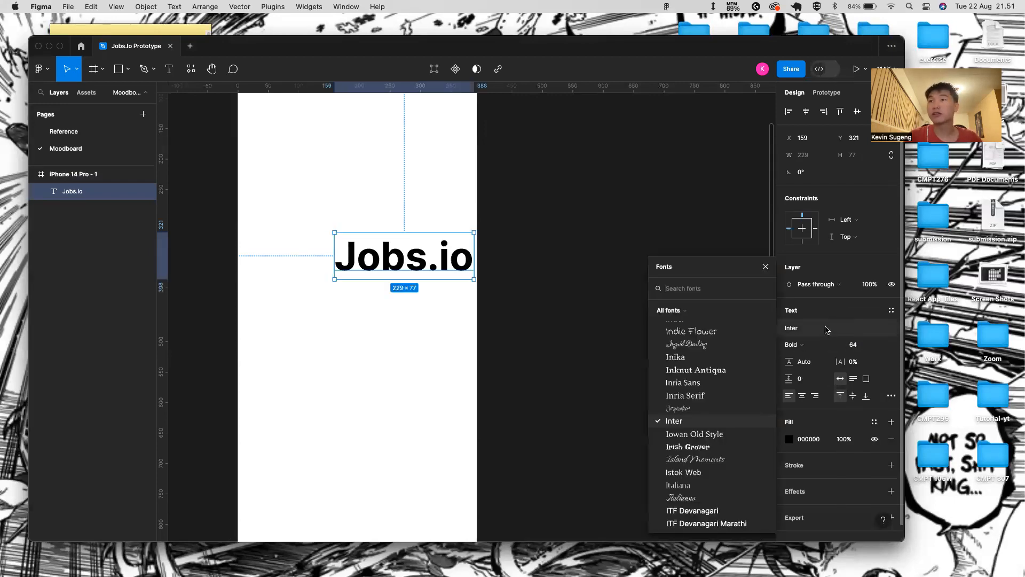
{"action": "type", "text": "Sato"}
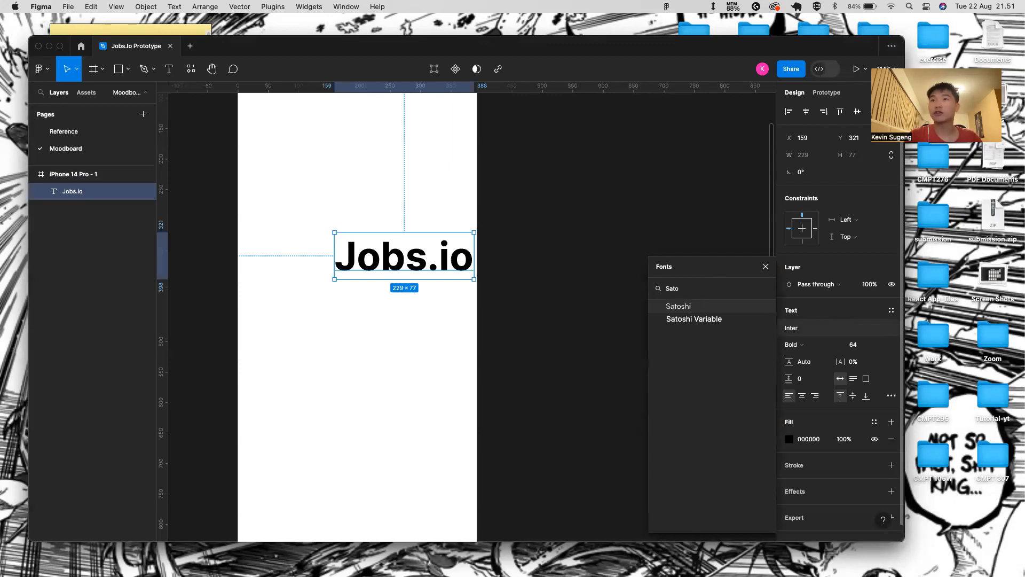
{"action": "key", "text": "Return"}
- Centre Jobs.io horizontally and vertically in the frame and colour it 232323
{"action": "scroll", "coordinate": [268, 385], "scroll_direction": "down", "scroll_amount": 3}
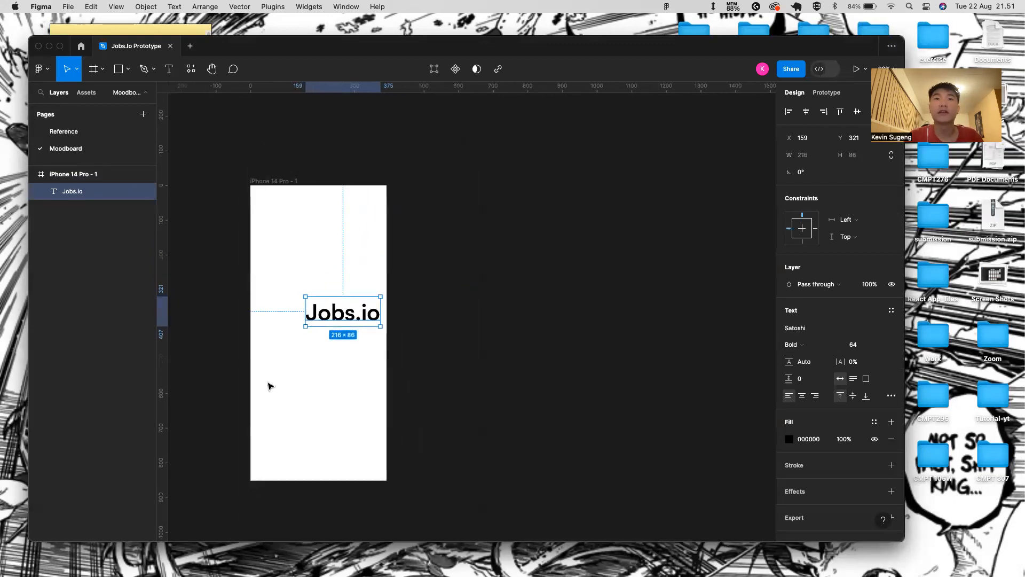
{"action": "left_click", "coordinate": [806, 111]}
{"action": "left_click", "coordinate": [857, 111]}
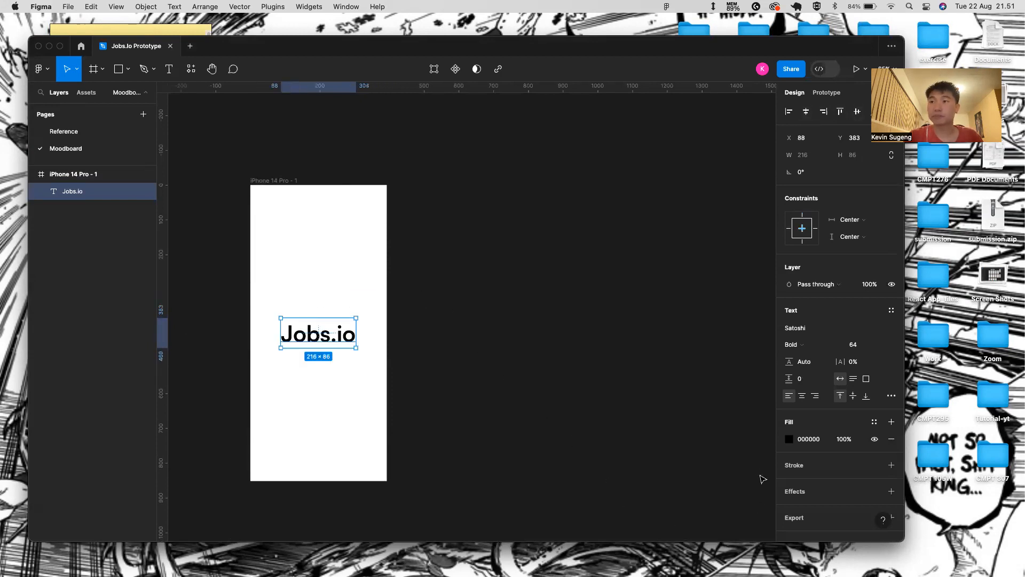
{"action": "left_click", "coordinate": [813, 439]}
{"action": "type", "text": "232323"}
{"action": "key", "text": "Return"}
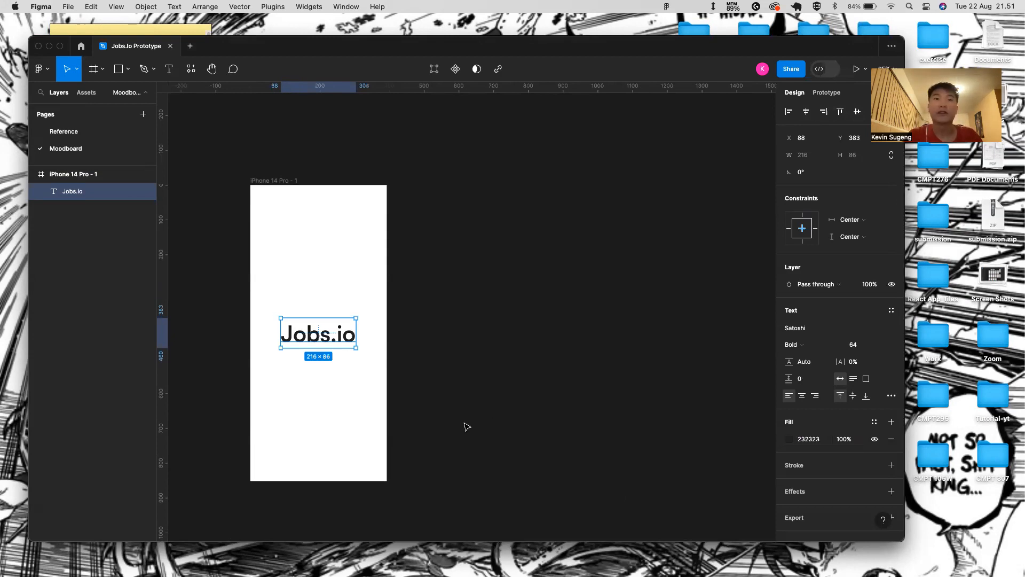
{"action": "left_click", "coordinate": [467, 420]}
{"action": "scroll", "coordinate": [354, 441], "scroll_direction": "down", "scroll_amount": 1}
{"action": "scroll", "coordinate": [317, 366], "scroll_direction": "up", "scroll_amount": 10}
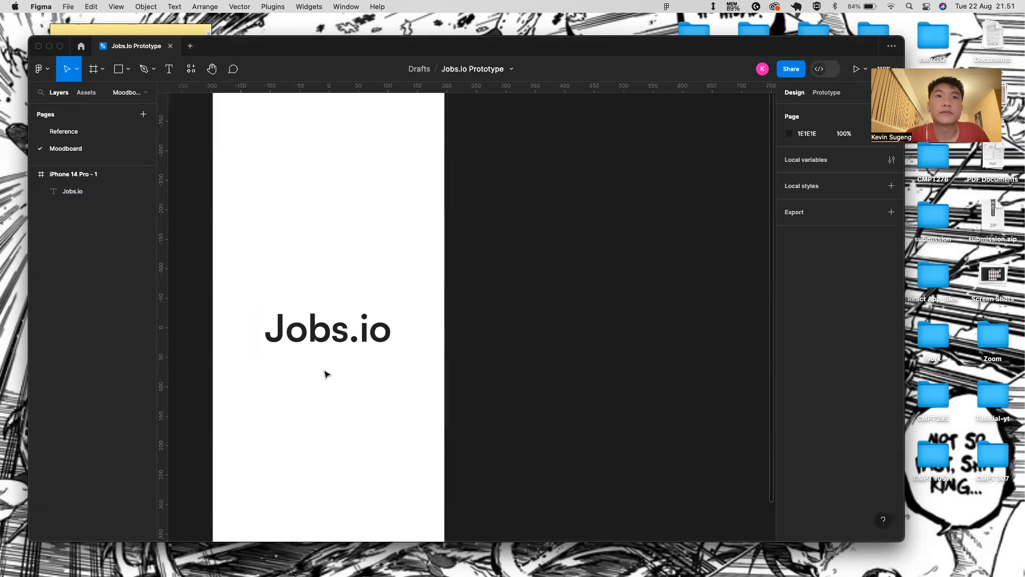
{"action": "scroll", "coordinate": [327, 374], "scroll_direction": "down", "scroll_amount": 10}
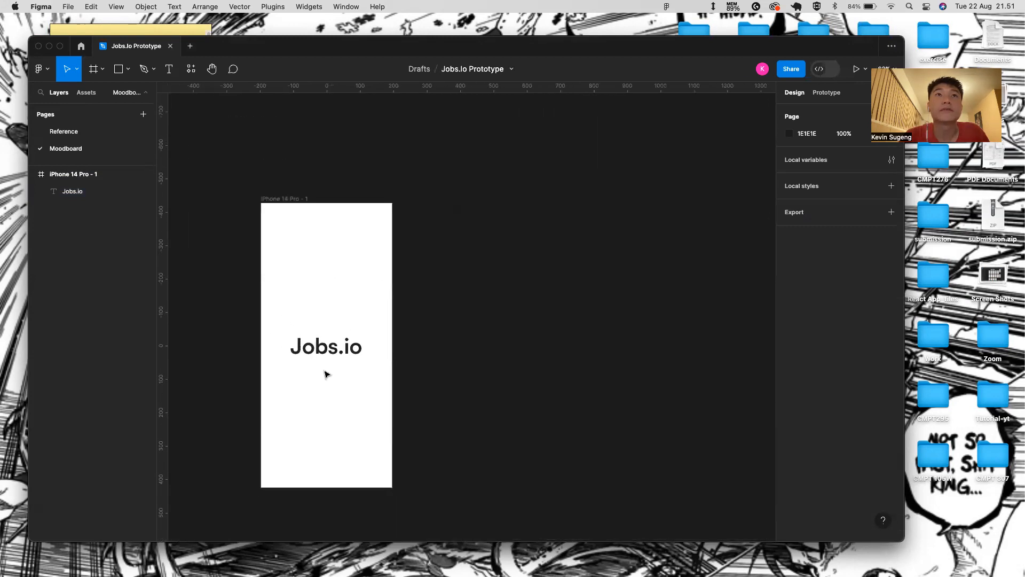
{"action": "left_click", "coordinate": [303, 198]}
- Preview the Jobs.io frame as a prototype, then return to the design editor
{"action": "left_click", "coordinate": [858, 69]}
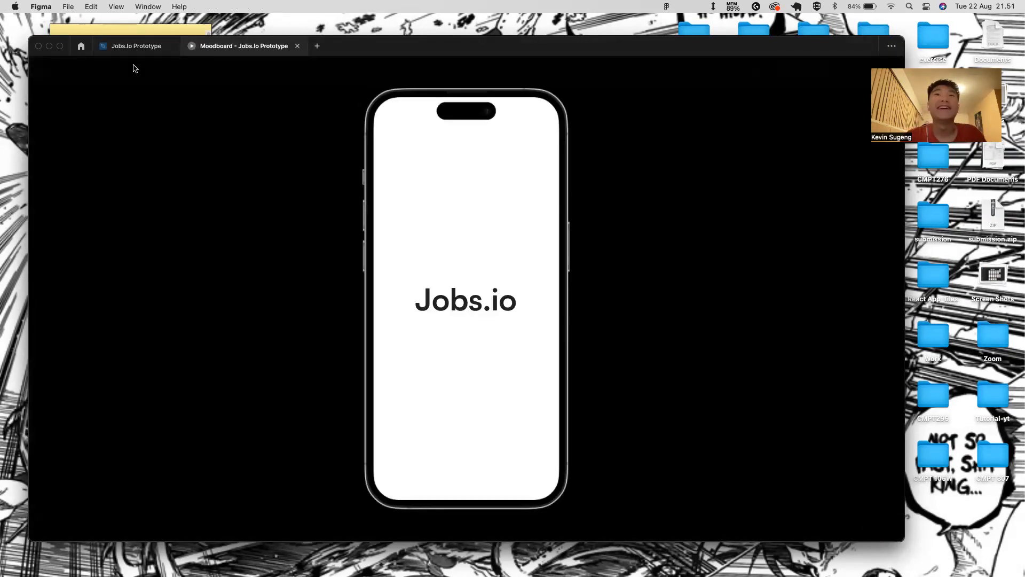
{"action": "left_click", "coordinate": [148, 48]}
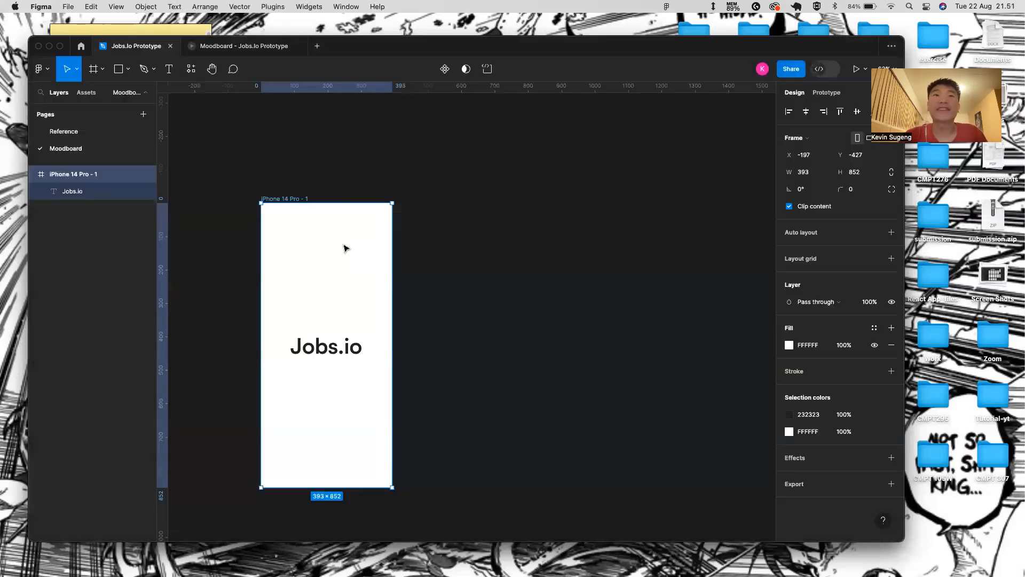
{"action": "left_click", "coordinate": [254, 48]}
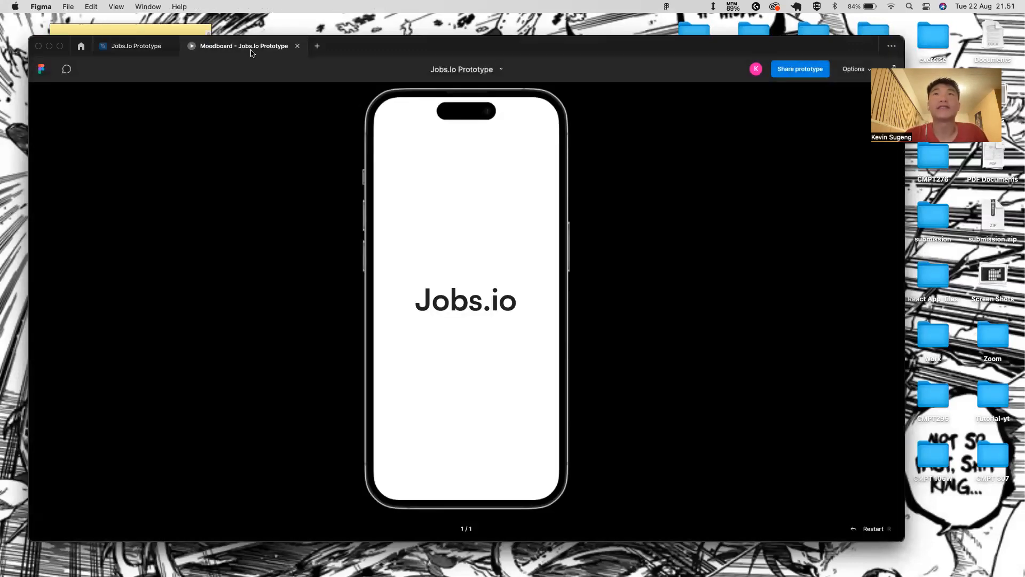
{"action": "mouse_move", "coordinate": [168, 56]}
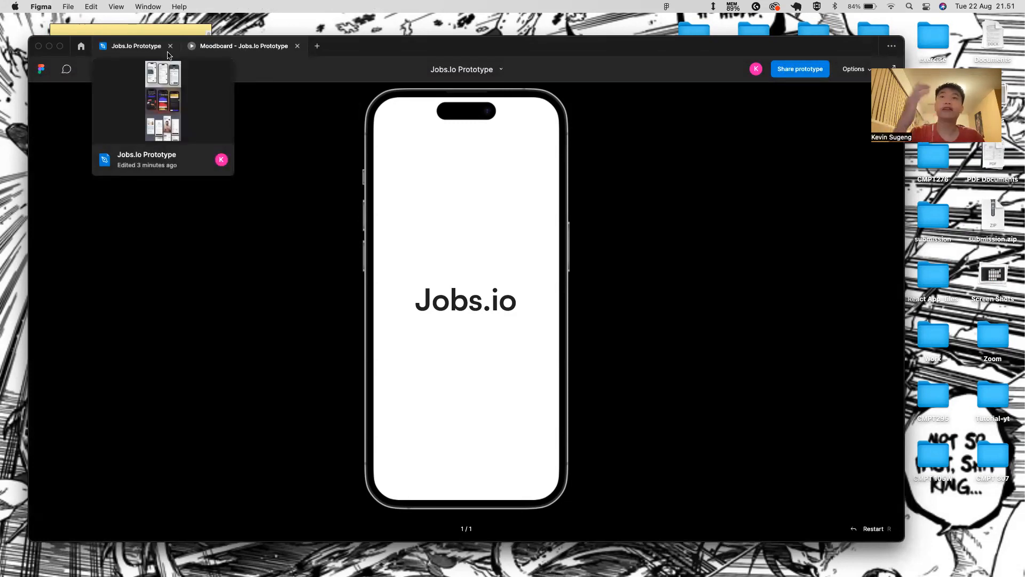
{"action": "left_click", "coordinate": [167, 55]}
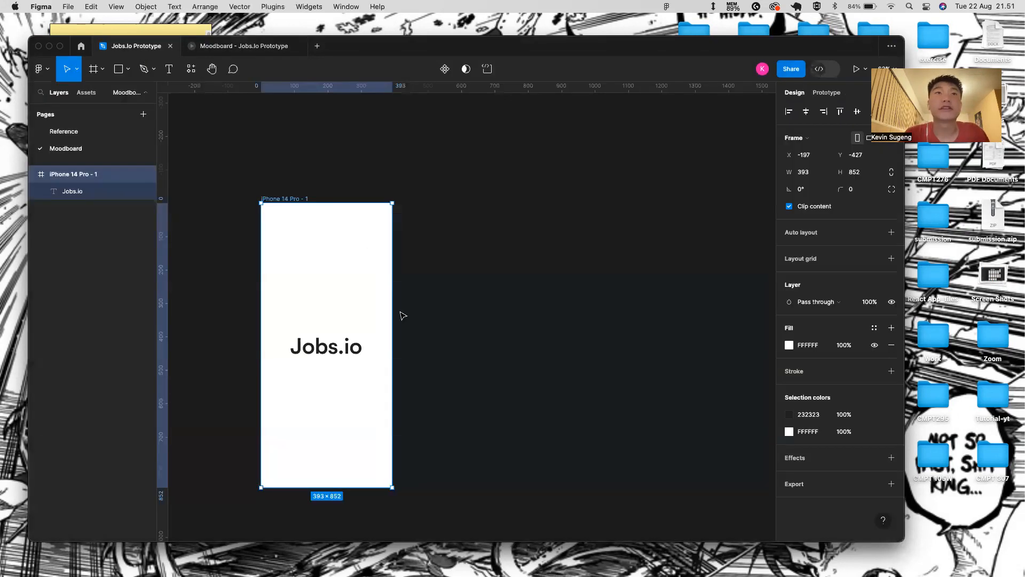
- Rename the iPhone frame to 'Opening'
{"action": "scroll", "coordinate": [403, 316], "scroll_direction": "down", "scroll_amount": 2}
{"action": "double_click", "coordinate": [293, 172]}
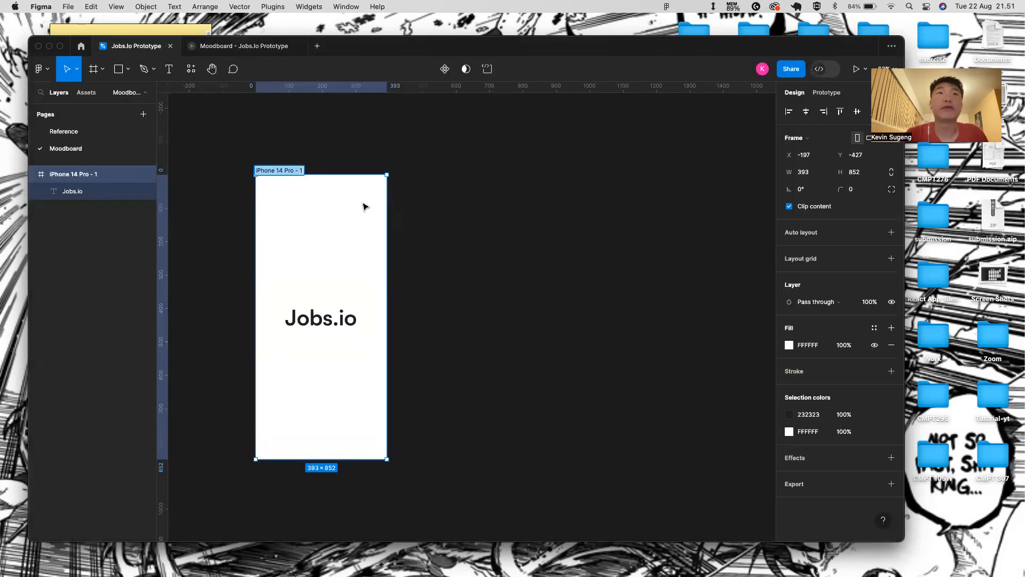
{"action": "type", "text": "Opoe"}
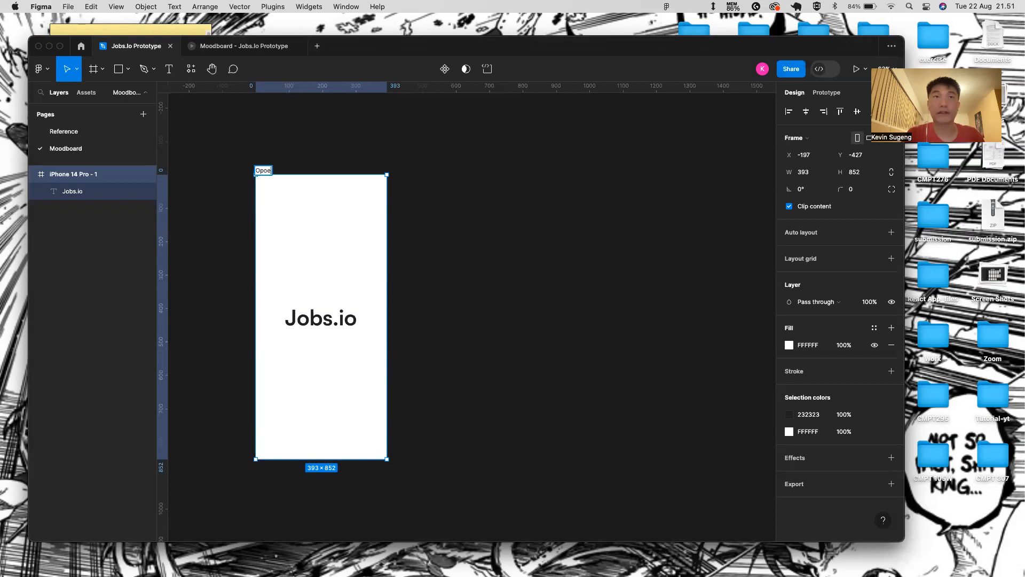
{"action": "key", "text": "BackSpace"}
{"action": "key", "text": "BackSpace"}
{"action": "key", "text": "BackSpace"}
{"action": "key", "text": "BackSpace"}
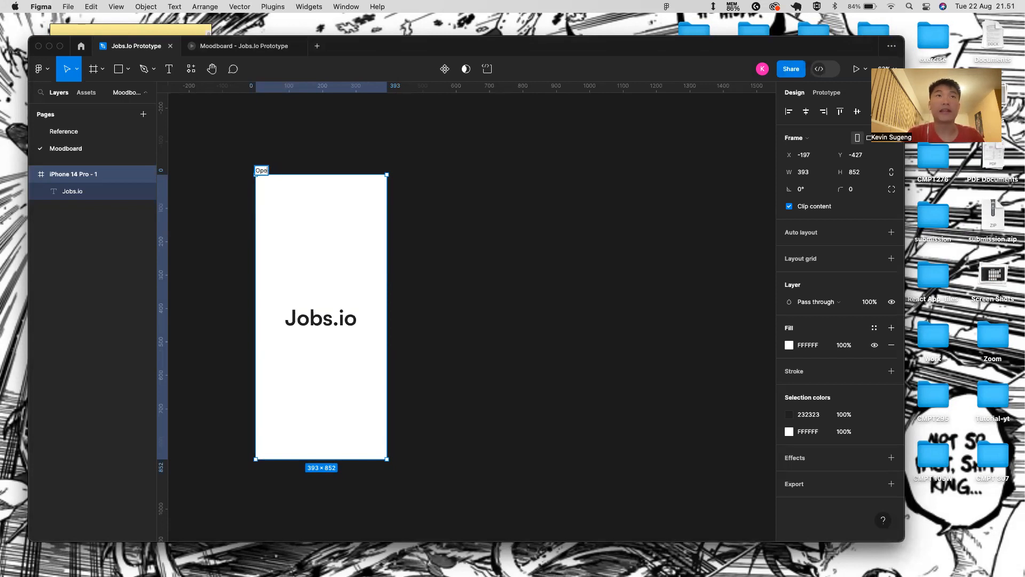
{"action": "type", "text": "n"}
{"action": "key", "text": "Return"}
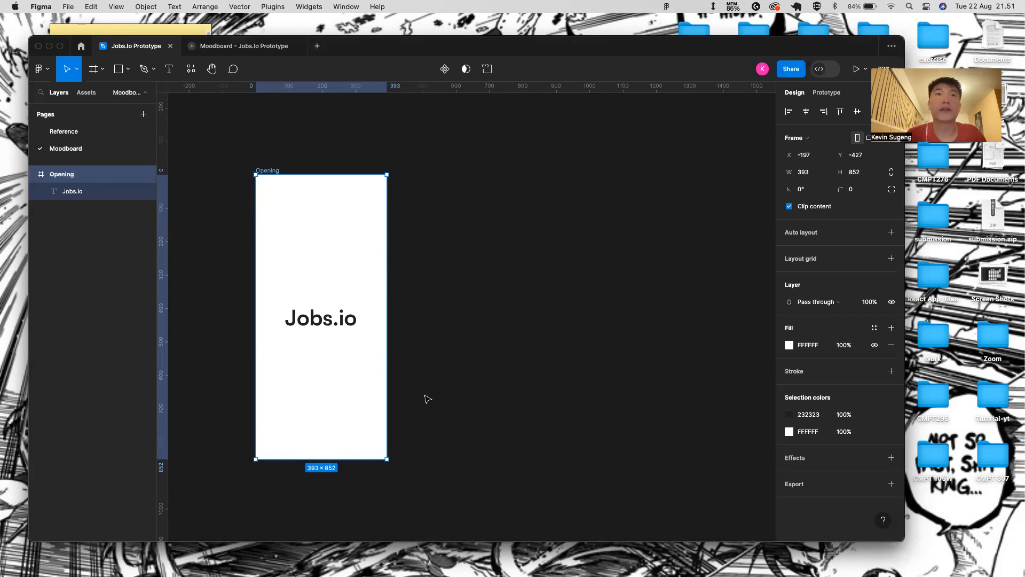
{"action": "left_click", "coordinate": [403, 360]}
- Duplicate the Opening frame and place the copy directly below it
{"action": "scroll", "coordinate": [395, 320], "scroll_direction": "down", "scroll_amount": 3}
{"action": "left_click", "coordinate": [287, 124]}
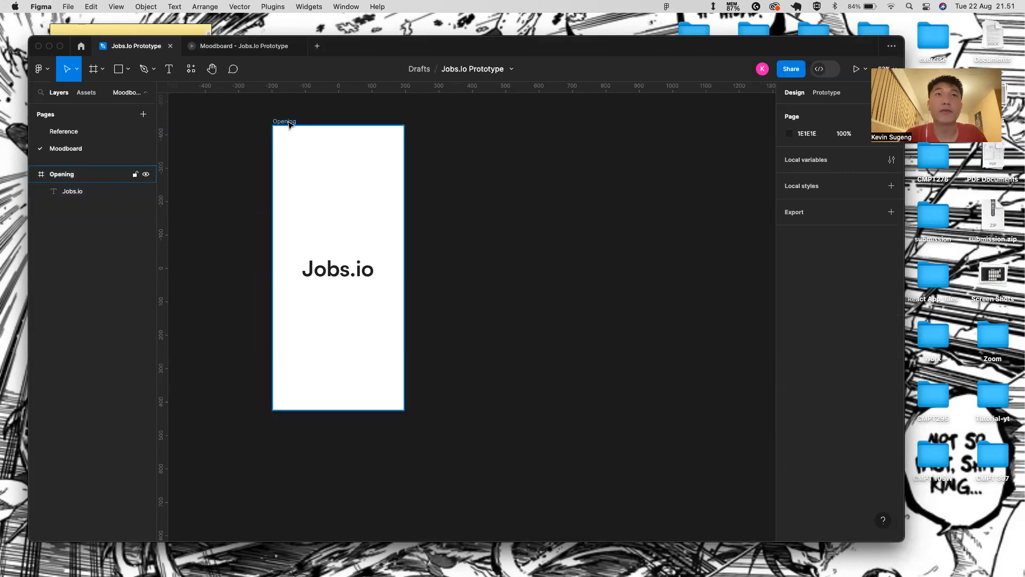
{"action": "key", "text": "super+d"}
{"action": "left_click_drag", "start_coordinate": [442, 125], "coordinate": [413, 350]}
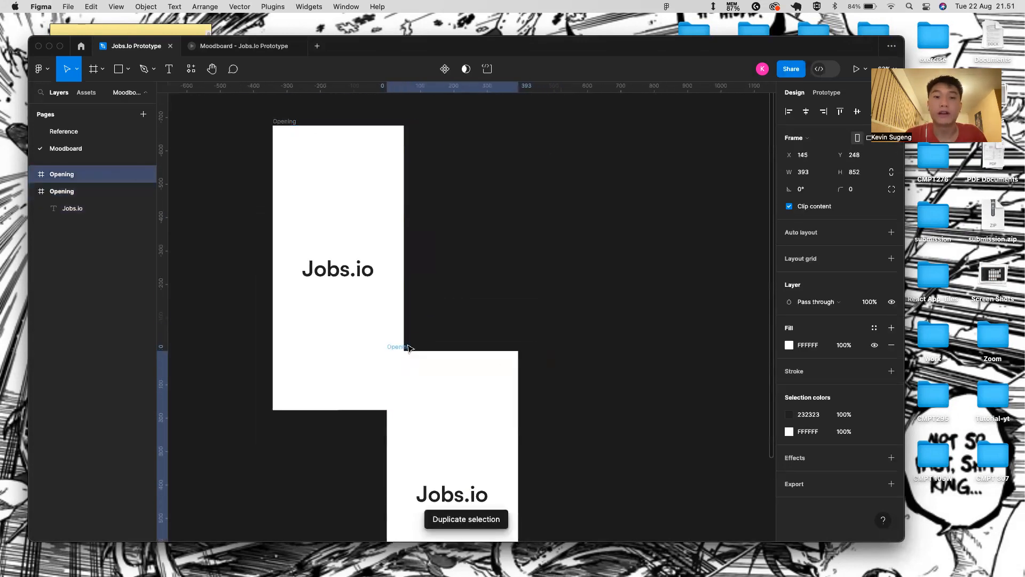
{"action": "scroll", "coordinate": [449, 267], "scroll_direction": "down", "scroll_amount": 3}
{"action": "scroll", "coordinate": [449, 267], "scroll_direction": "left", "scroll_amount": 1}
{"action": "left_click_drag", "start_coordinate": [437, 291], "coordinate": [332, 361]}
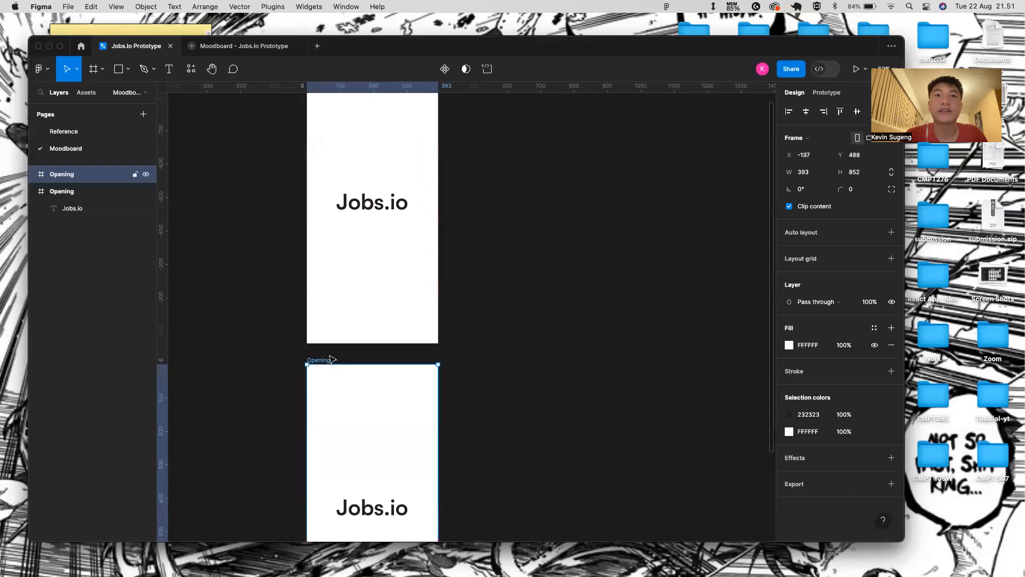
{"action": "scroll", "coordinate": [406, 289], "scroll_direction": "down", "scroll_amount": 3}
{"action": "scroll", "coordinate": [406, 289], "scroll_direction": "down", "scroll_amount": 2}
- Name the copy 'Sign up Pages' and select its Jobs.io text
{"action": "double_click", "coordinate": [372, 294]}
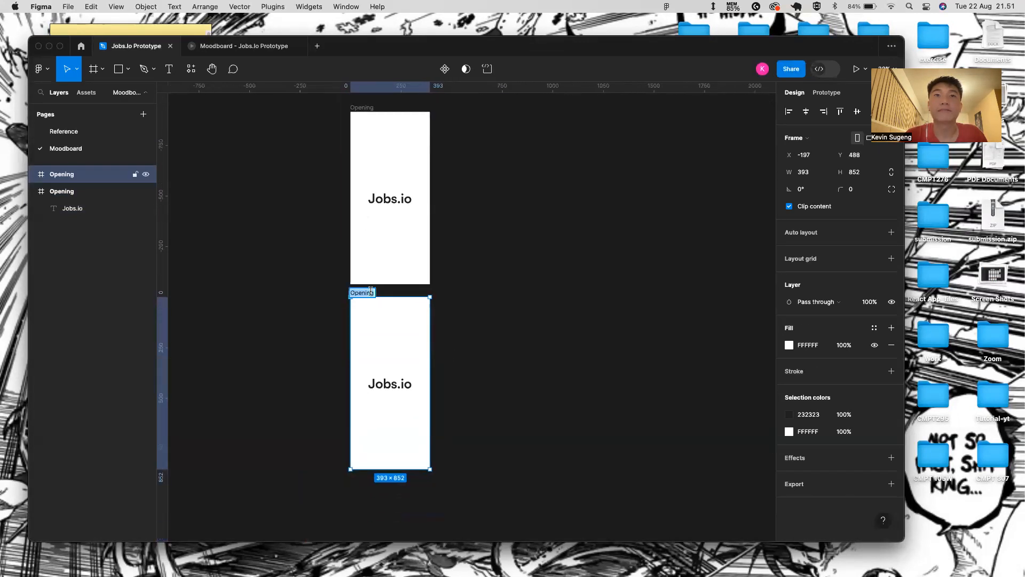
{"action": "type", "text": "Sign"}
{"action": "type", "text": "up Pages"}
{"action": "key", "text": "Return"}
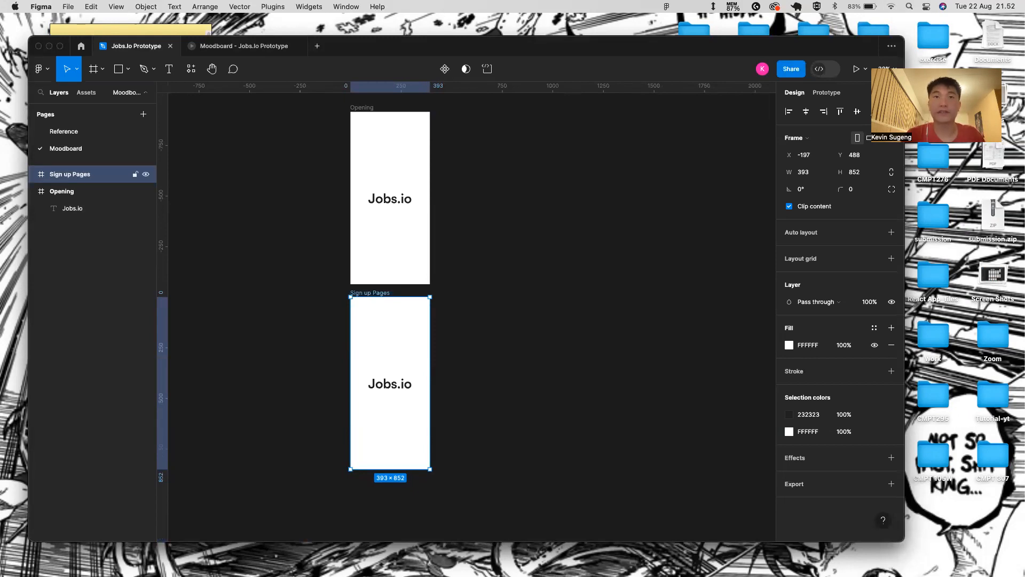
{"action": "scroll", "coordinate": [402, 355], "scroll_direction": "down", "scroll_amount": 2}
{"action": "scroll", "coordinate": [412, 348], "scroll_direction": "up", "scroll_amount": 3}
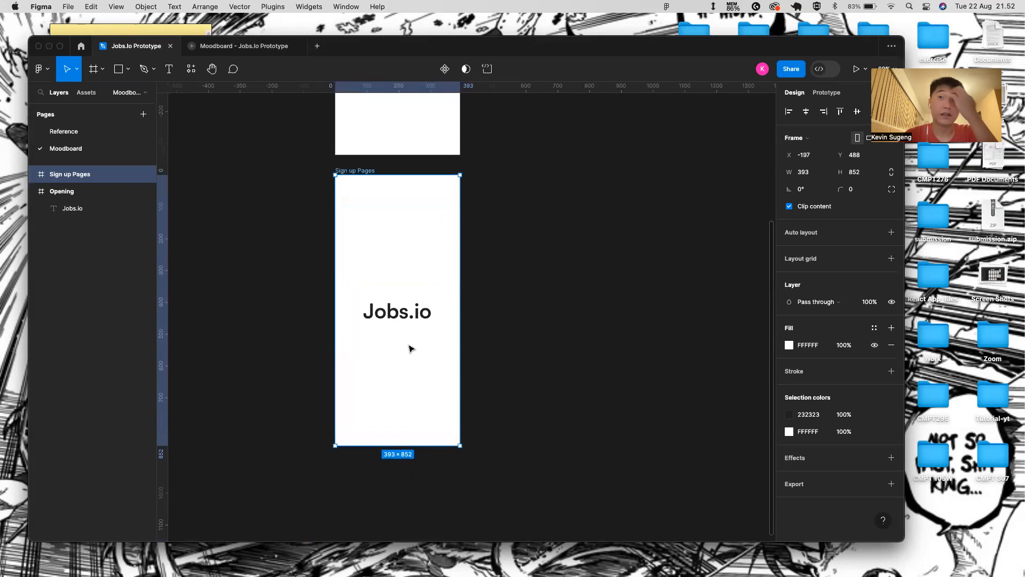
{"action": "left_click", "coordinate": [413, 316]}
{"action": "scroll", "coordinate": [472, 311], "scroll_direction": "up", "scroll_amount": 3}
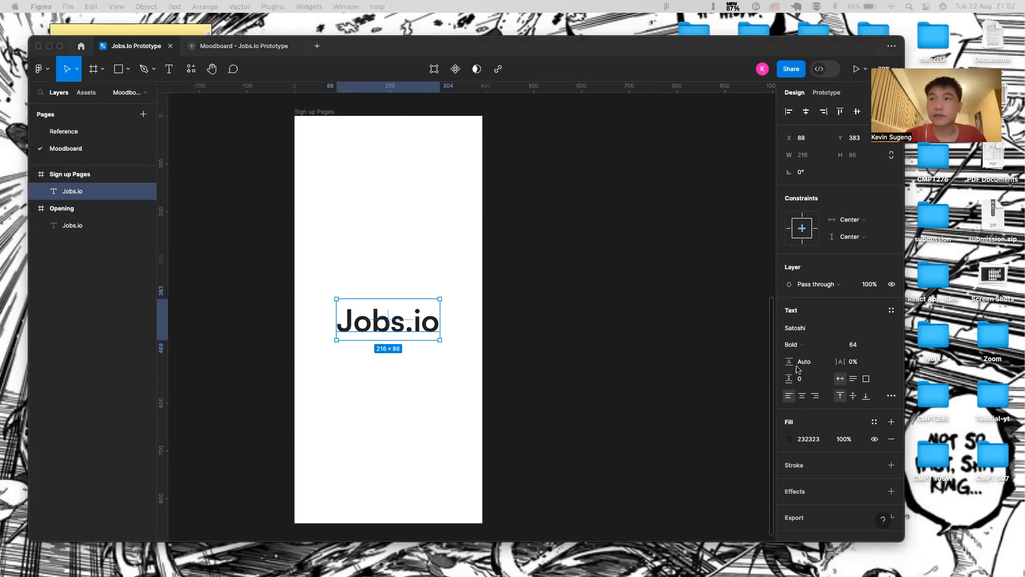
- Set the selected Jobs.io text to size 32 and move it to the frame's top centre
{"action": "left_click", "coordinate": [888, 349]}
{"action": "left_click", "coordinate": [868, 349]}
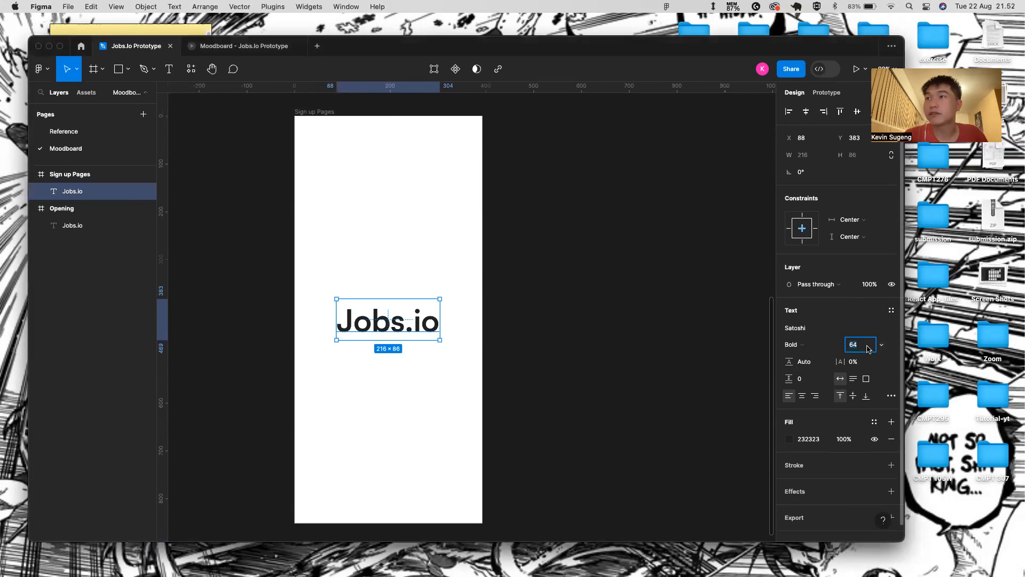
{"action": "type", "text": "32"}
{"action": "key", "text": "Return"}
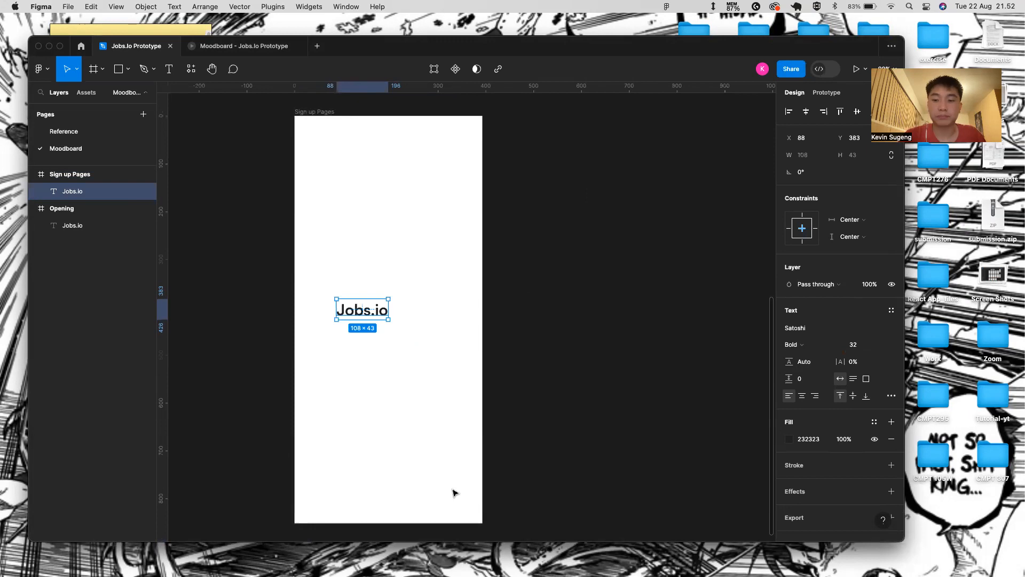
{"action": "left_click_drag", "start_coordinate": [366, 314], "coordinate": [391, 159]}
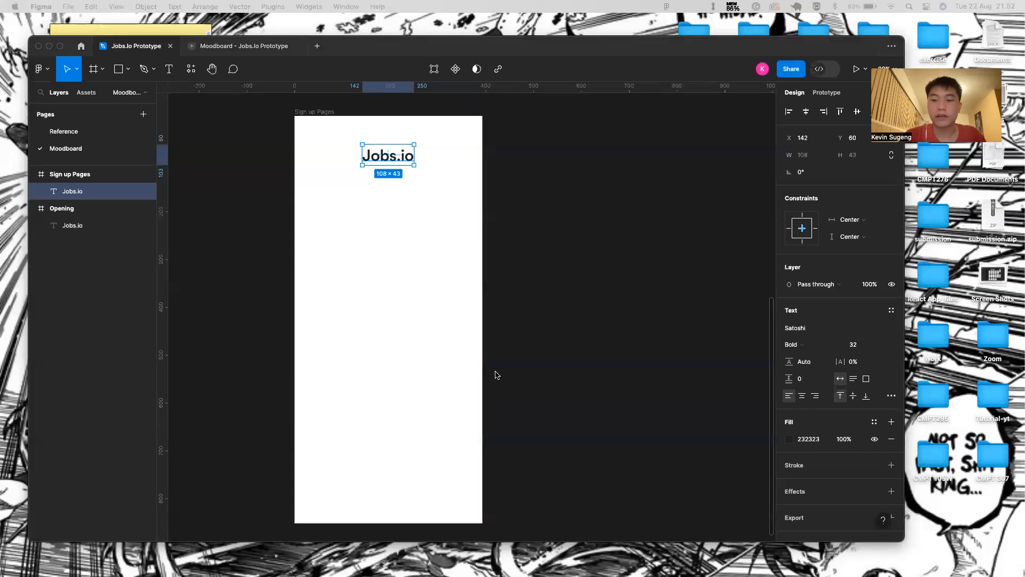
- Place a new text box just beneath the Jobs.io wordmark
{"action": "left_click", "coordinate": [406, 160]}
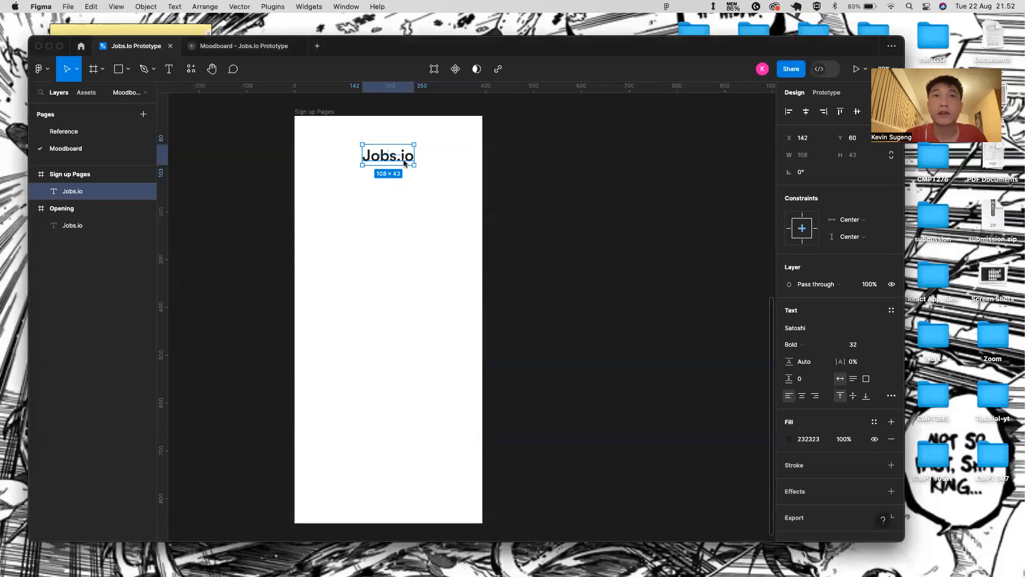
{"action": "key", "text": "Return"}
{"action": "left_click", "coordinate": [385, 185]}
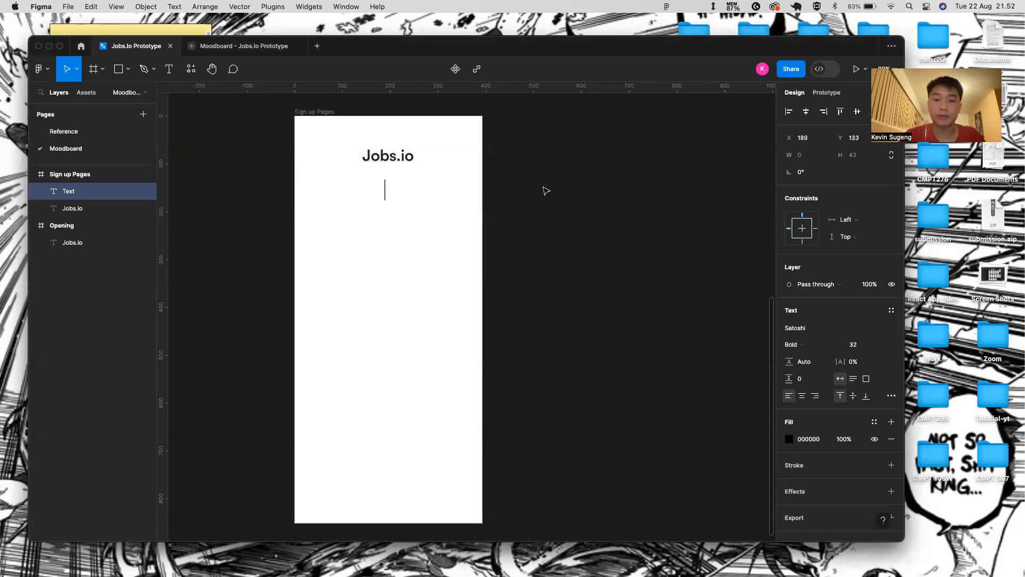
{"action": "left_click", "coordinate": [389, 254]}
{"action": "key", "text": "t"}
{"action": "left_click", "coordinate": [378, 193]}
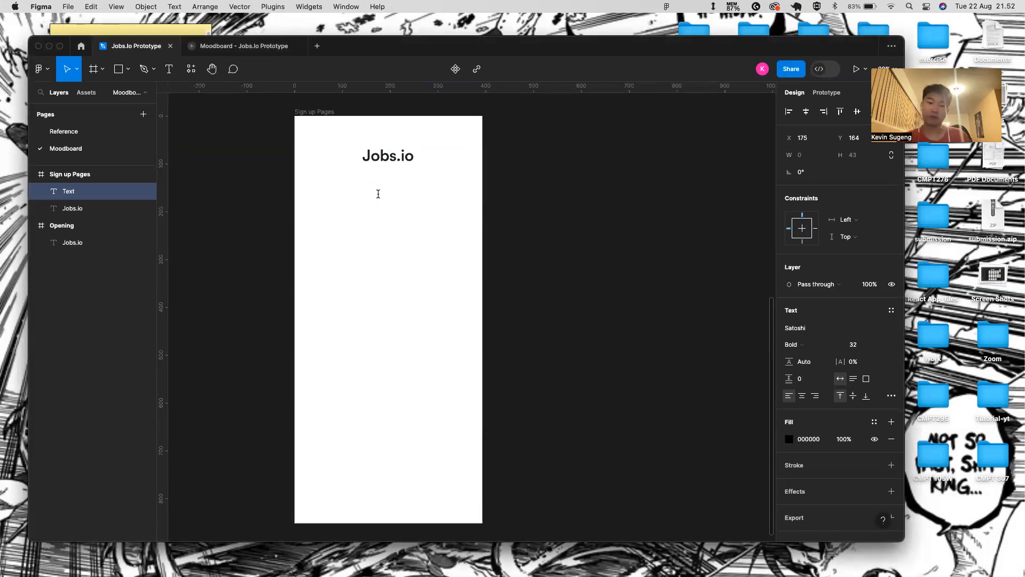
- Type the tagline 'Find Your Dream Jobs only on JJob.io' and narrow its box to wrap
{"action": "type", "text": "FIND"}
{"action": "key", "text": "BackSpace"}
{"action": "key", "text": "BackSpace"}
{"action": "key", "text": "BackSpace"}
{"action": "type", "text": "ind y"}
{"action": "key", "text": "BackSpace"}
{"action": "key", "text": "BackSpace"}
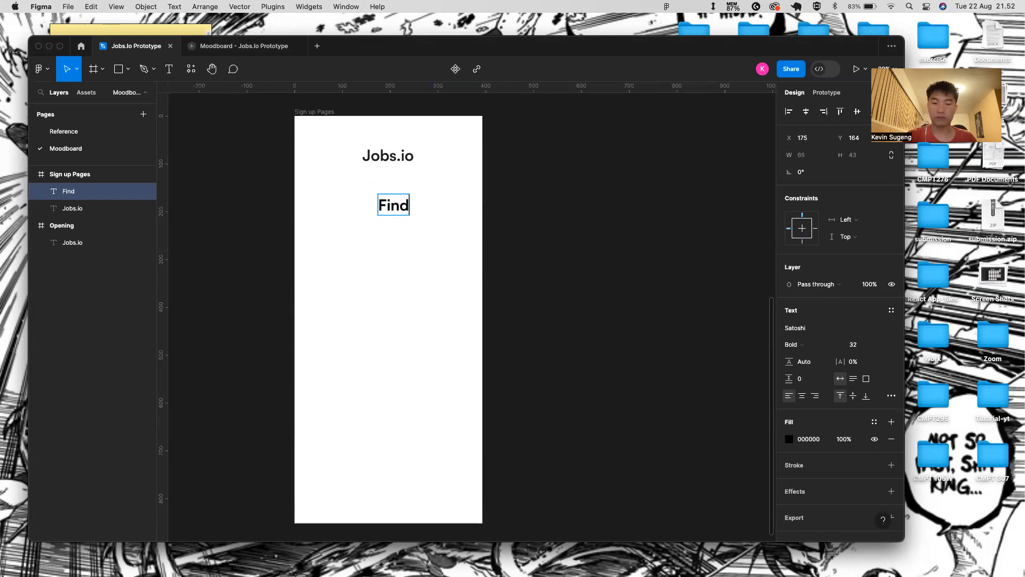
{"action": "type", "text": "Your D"}
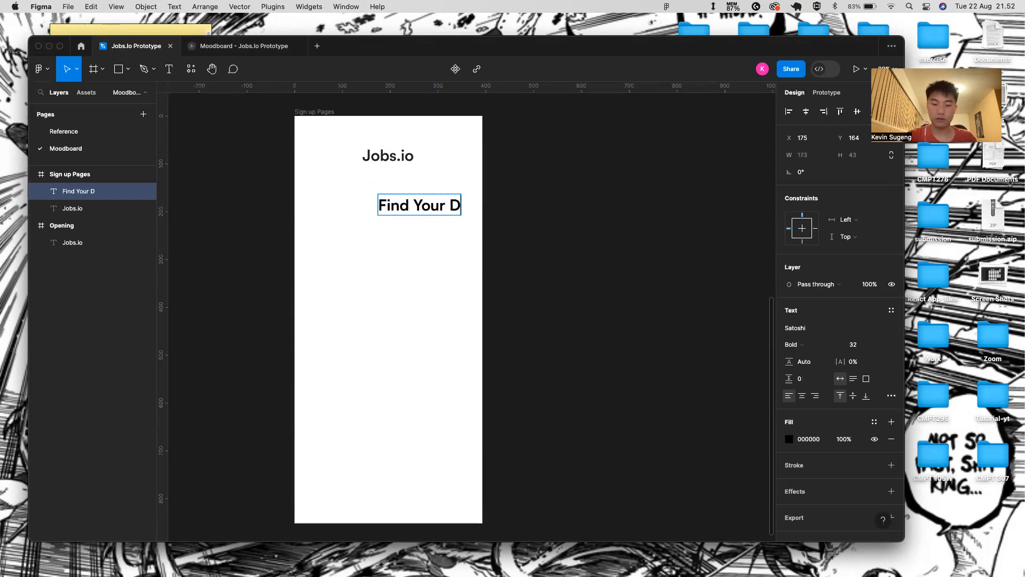
{"action": "type", "text": "ream Jobs only on J"}
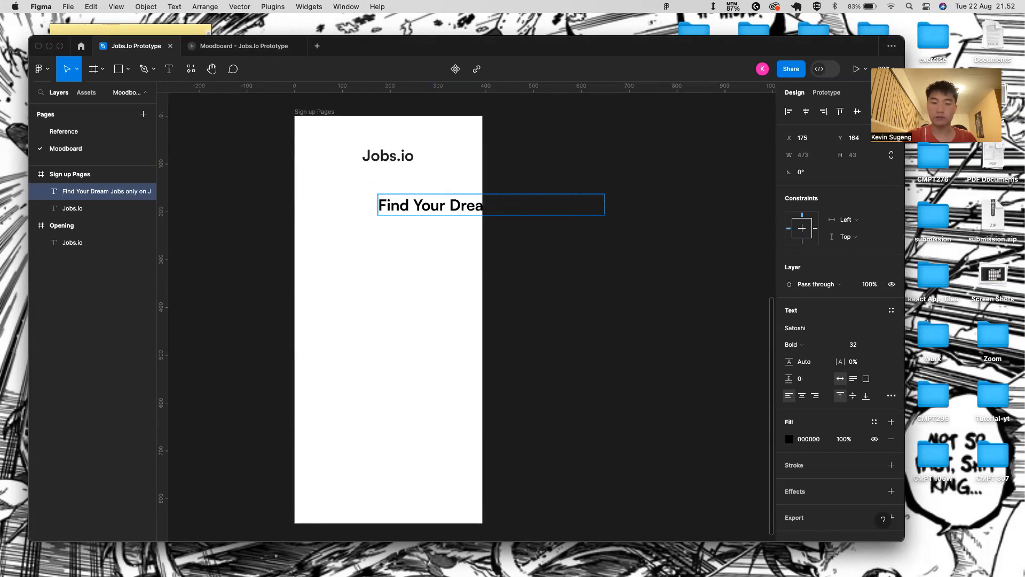
{"action": "type", "text": "obs"}
{"action": "type", "text": ".io"}
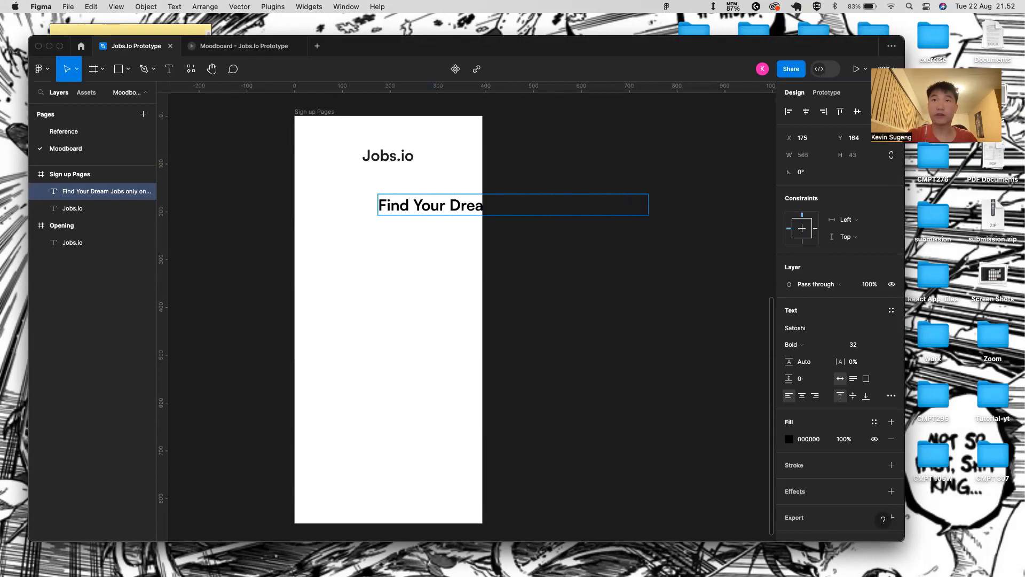
{"action": "key", "text": "Escape"}
{"action": "left_click_drag", "start_coordinate": [652, 207], "coordinate": [418, 220]}
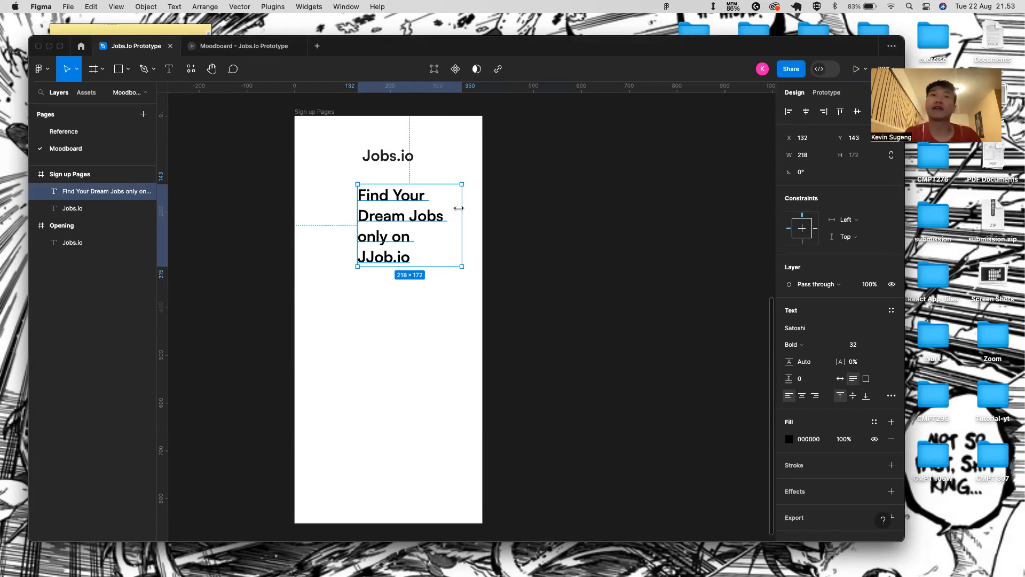
- Widen the tagline box and correct it to 'Find Your Dream Jobs Only on Jobs.io'
{"action": "left_click_drag", "start_coordinate": [459, 208], "coordinate": [476, 207]}
{"action": "double_click", "coordinate": [432, 235]}
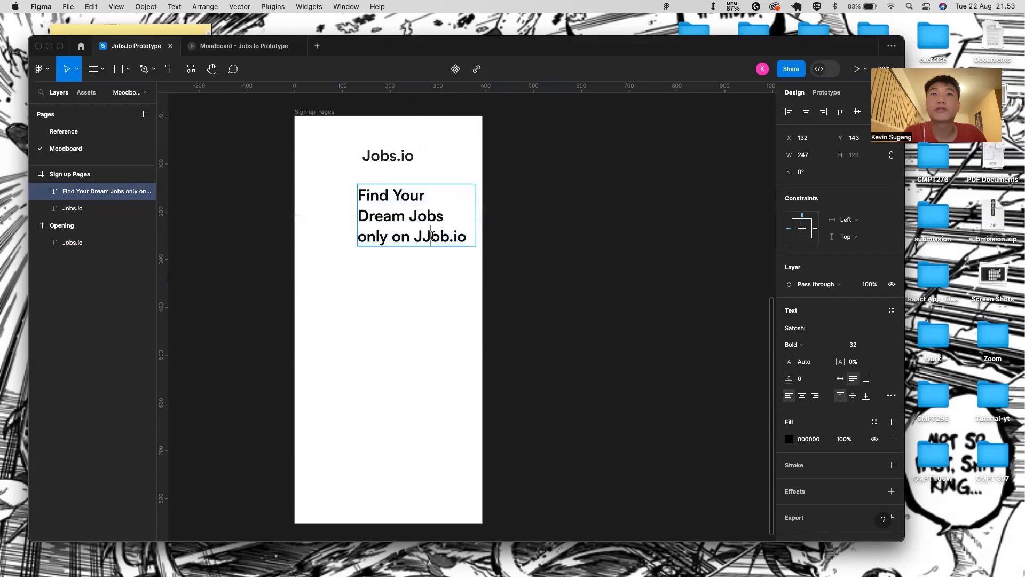
{"action": "key", "text": "BackSpace"}
{"action": "key", "text": "Right"}
{"action": "key", "text": "Right"}
{"action": "type", "text": "s"}
{"action": "key", "text": "BackSpace"}
{"action": "type", "text": "O"}
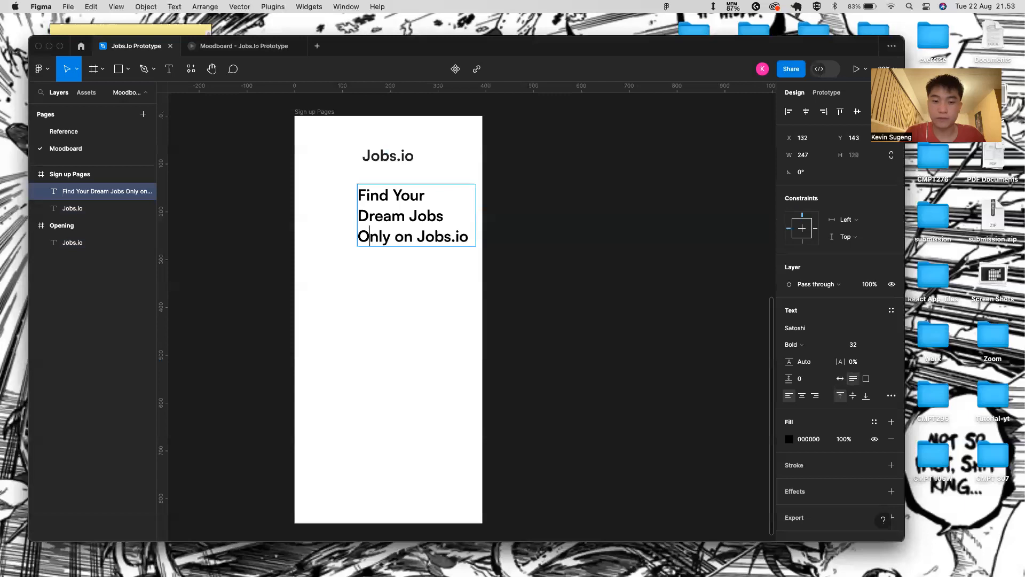
{"action": "key", "text": "Escape"}
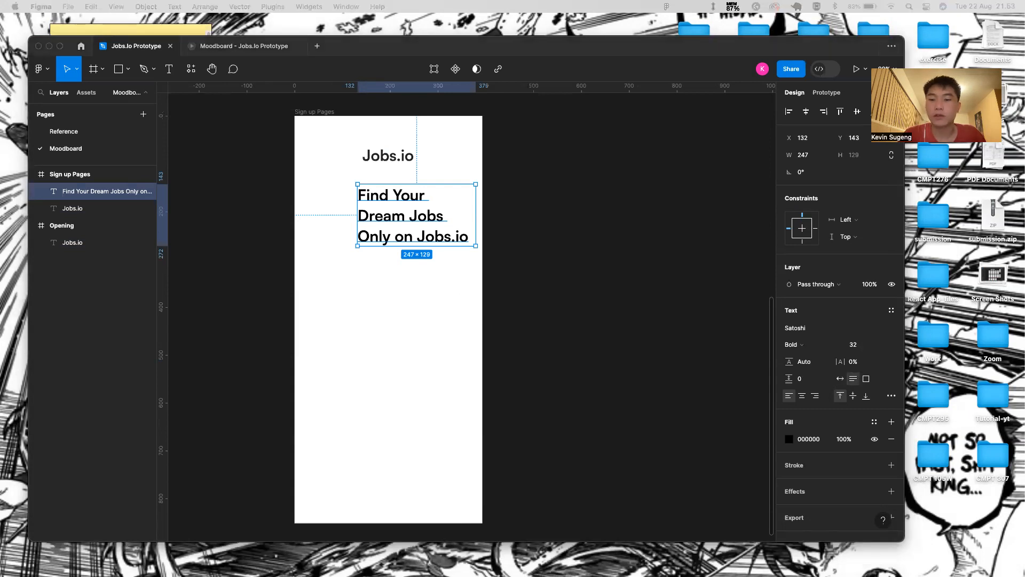
- Set the tagline to Regular weight, size 24, fill 232323, and centre it horizontally
{"action": "left_click", "coordinate": [809, 344]}
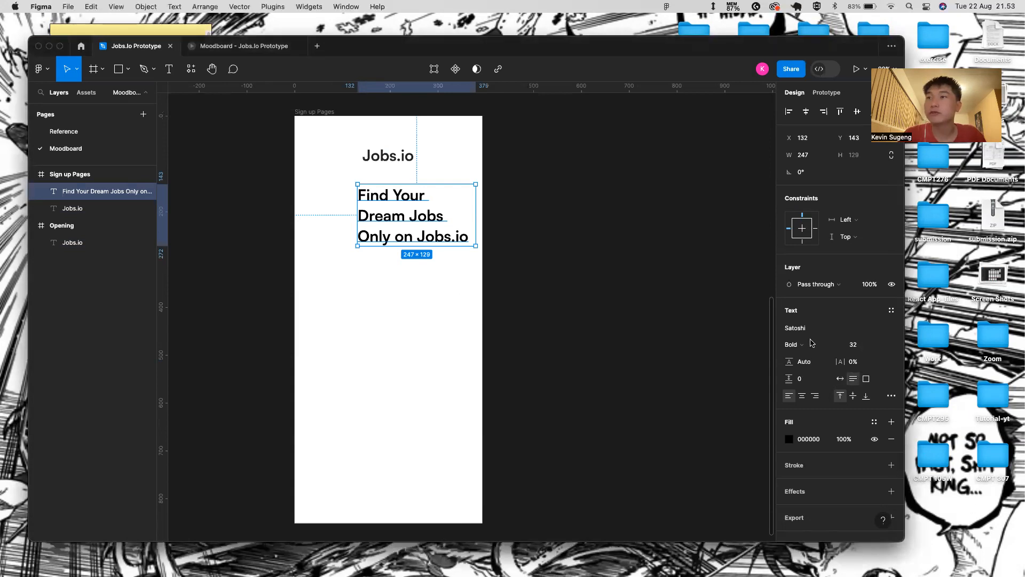
{"action": "left_click", "coordinate": [829, 323]}
{"action": "left_click", "coordinate": [878, 346]}
{"action": "left_click", "coordinate": [882, 330]}
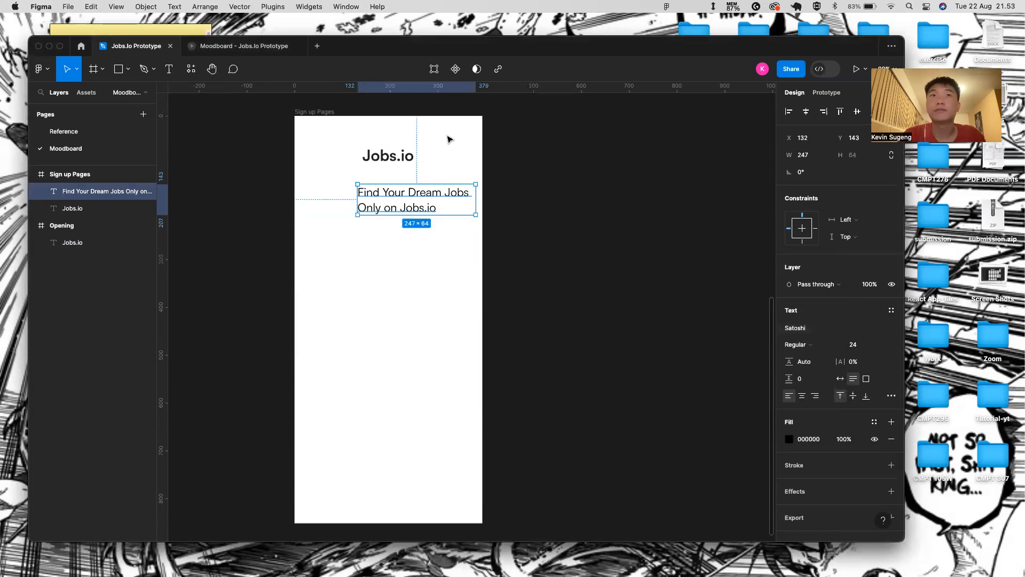
{"action": "left_click", "coordinate": [806, 441]}
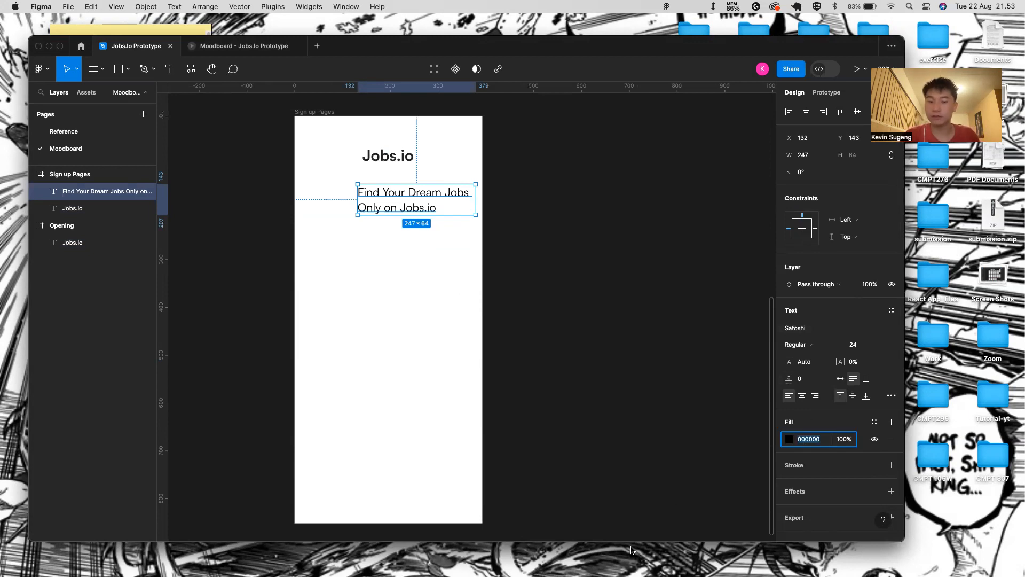
{"action": "type", "text": "232323"}
{"action": "key", "text": "Return"}
{"action": "left_click", "coordinate": [394, 395]}
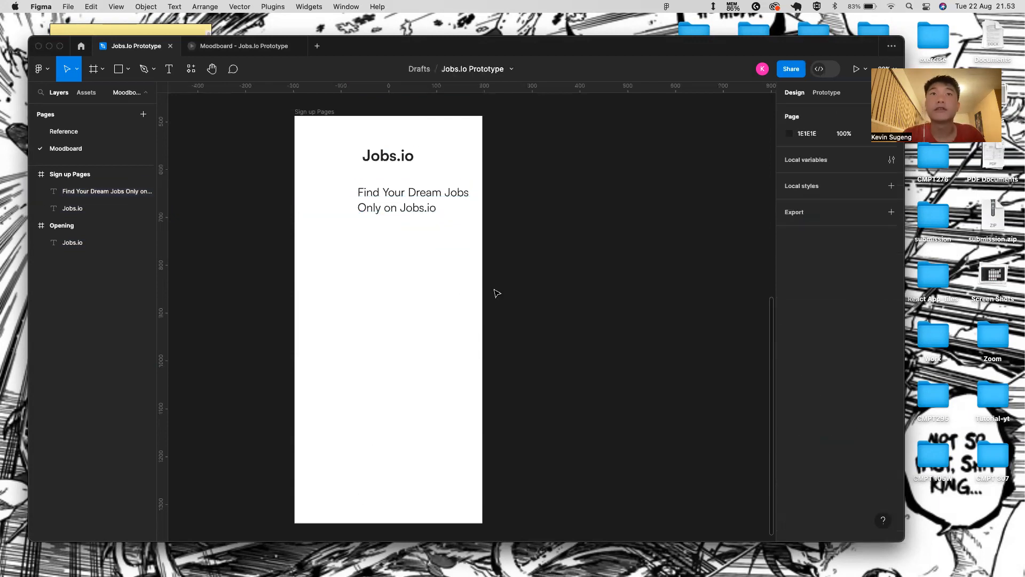
{"action": "left_click", "coordinate": [422, 207]}
{"action": "key", "text": "alt+h"}
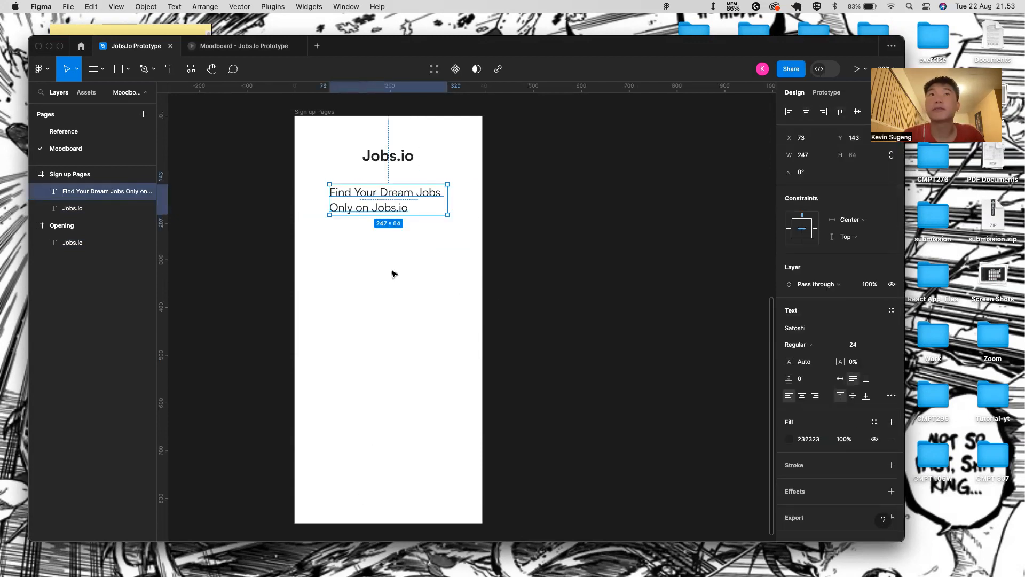
- Centre-align the tagline's lines and select it together with the Jobs.io wordmark
{"action": "double_click", "coordinate": [409, 202]}
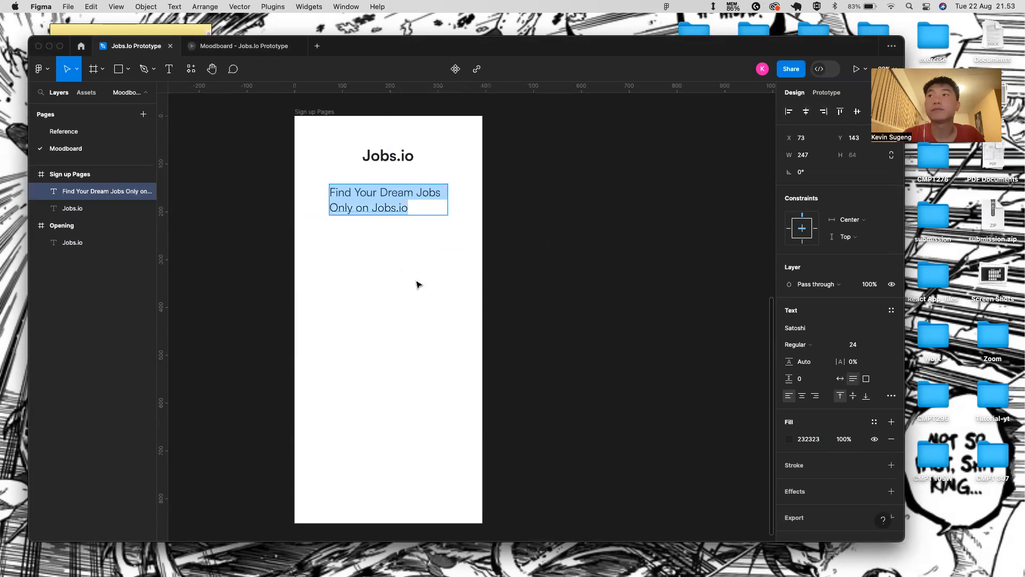
{"action": "left_click", "coordinate": [804, 398]}
{"action": "key", "text": "Escape"}
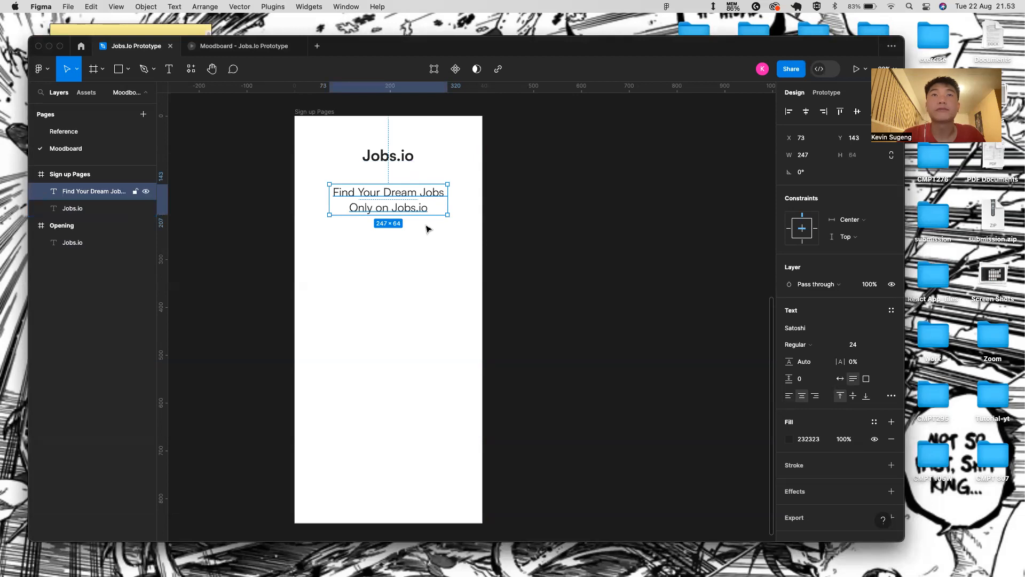
{"action": "left_click", "coordinate": [422, 250]}
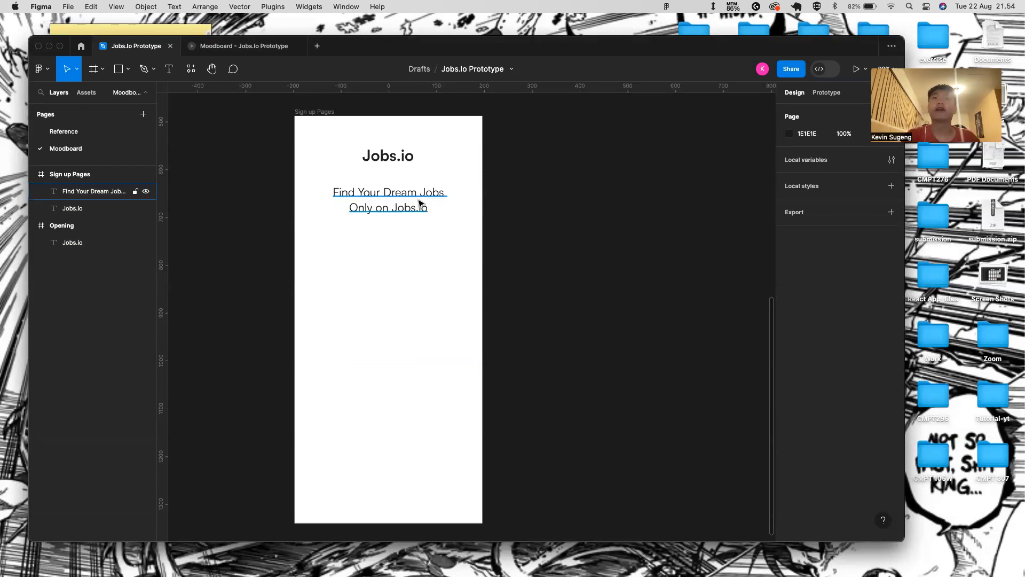
{"action": "left_click", "coordinate": [403, 194]}
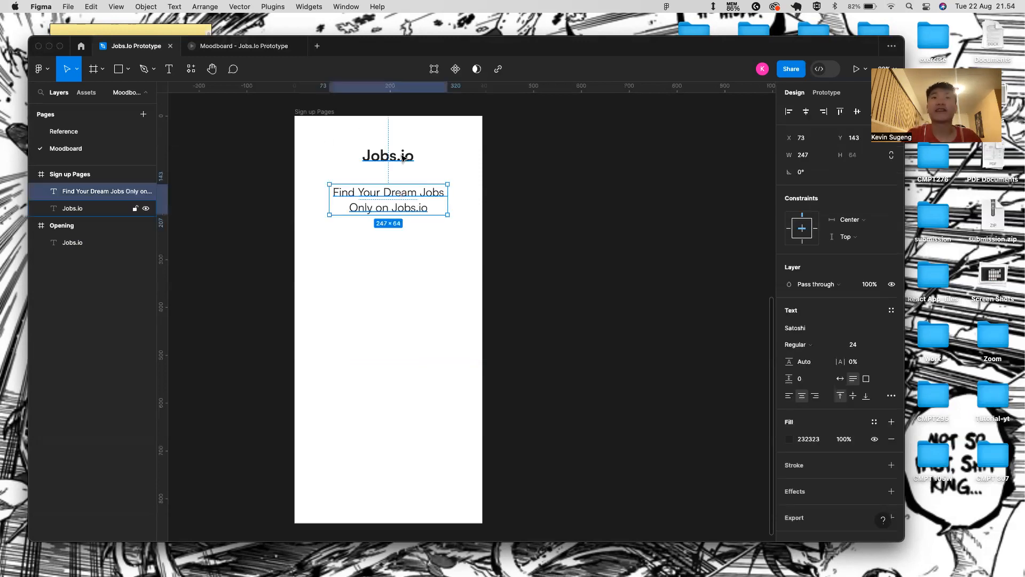
{"action": "left_click", "coordinate": [404, 157], "text": "shift"}
- Wrap wordmark and tagline in an auto-layout frame stretched across the screen's width
{"action": "key", "text": "shift+a"}
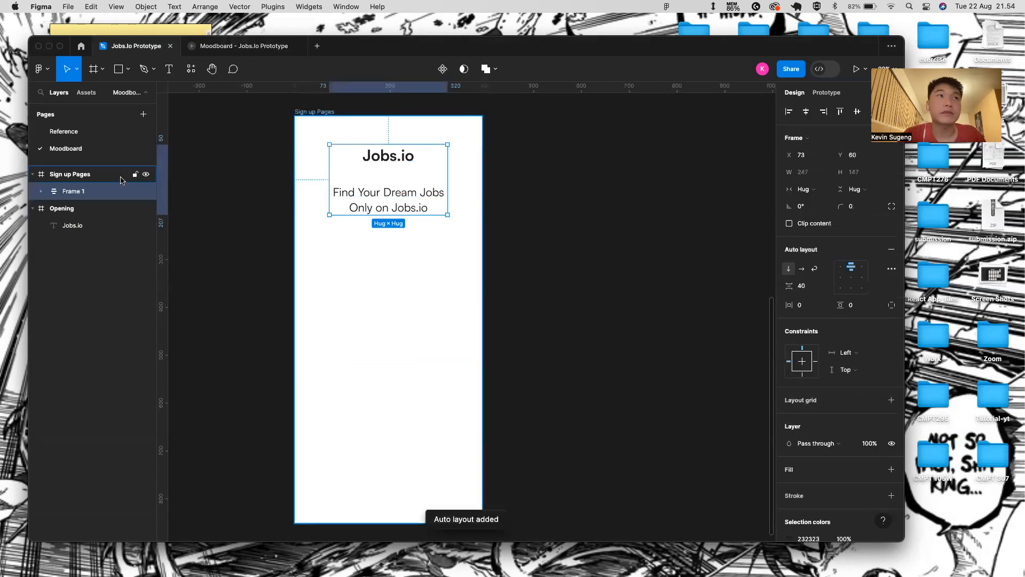
{"action": "right_click", "coordinate": [100, 201]}
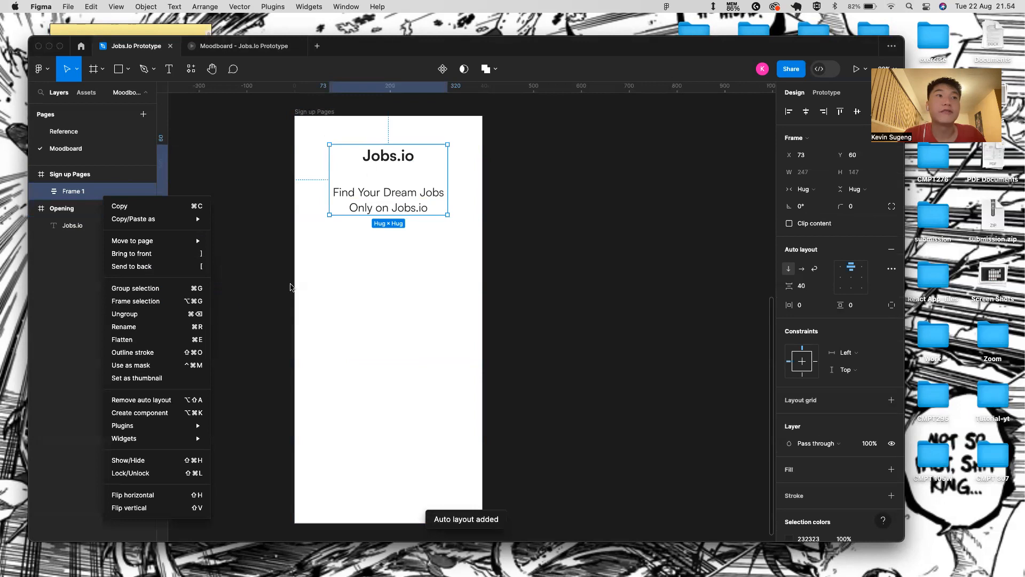
{"action": "left_click", "coordinate": [493, 303]}
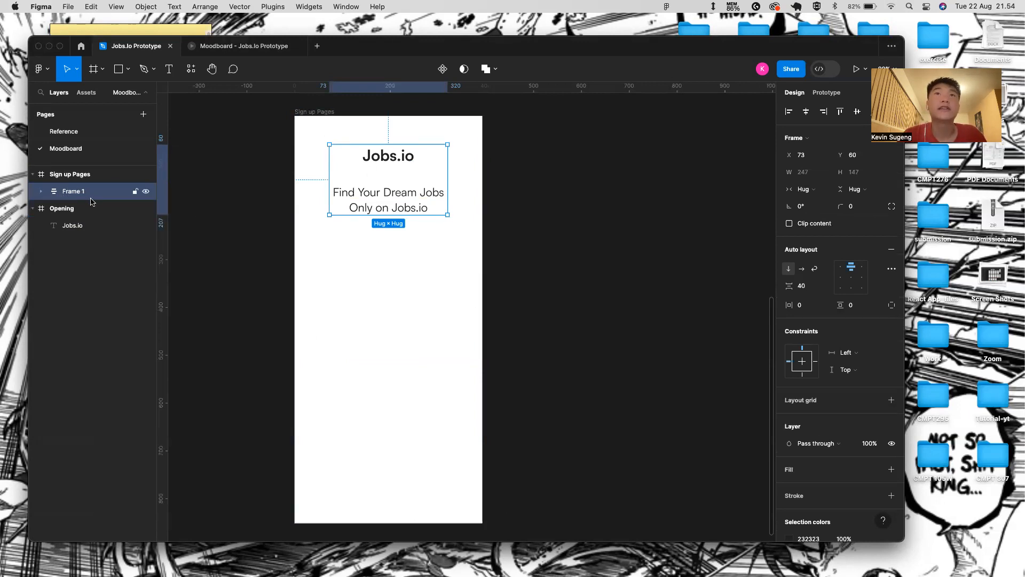
{"action": "left_click_drag", "start_coordinate": [330, 145], "coordinate": [294, 116]}
{"action": "left_click_drag", "start_coordinate": [446, 215], "coordinate": [484, 240]}
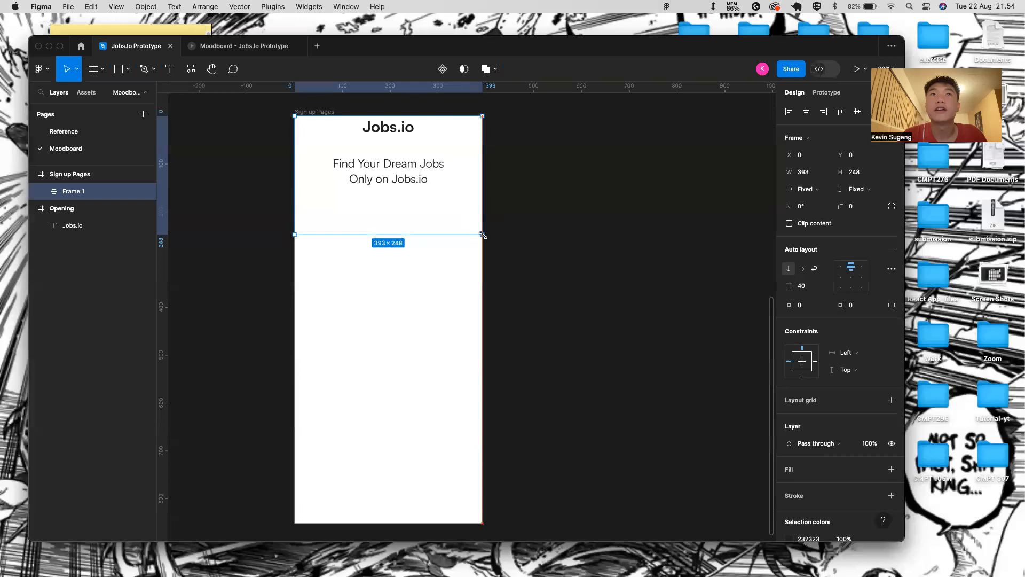
- Set Frame 1's top padding to 90
{"action": "left_click", "coordinate": [815, 304]}
{"action": "key", "text": "BackSpace"}
{"action": "type", "text": "90"}
{"action": "key", "text": "Return"}
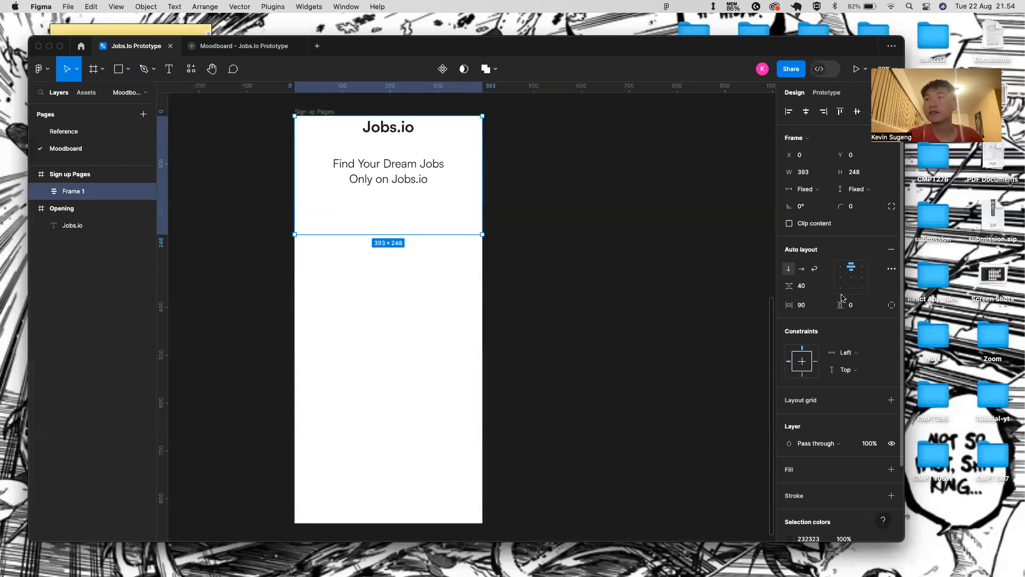
{"action": "left_click", "coordinate": [891, 305]}
{"action": "left_click", "coordinate": [876, 306]}
{"action": "key", "text": "BackSpace"}
{"action": "key", "text": "Return"}
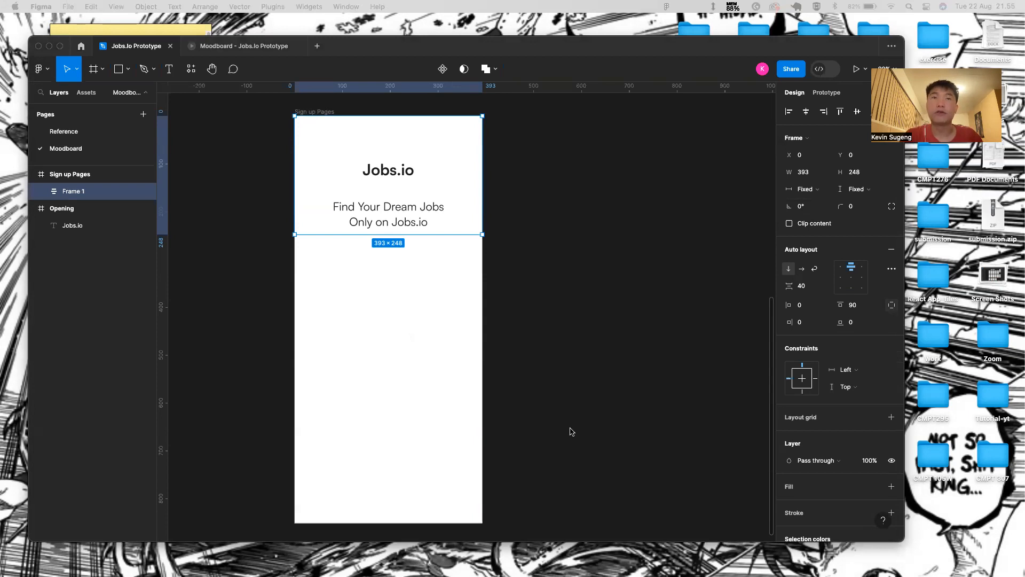
- Set Frame 1's bottom padding to 40 and horizontal padding to 40
{"action": "left_click", "coordinate": [853, 324]}
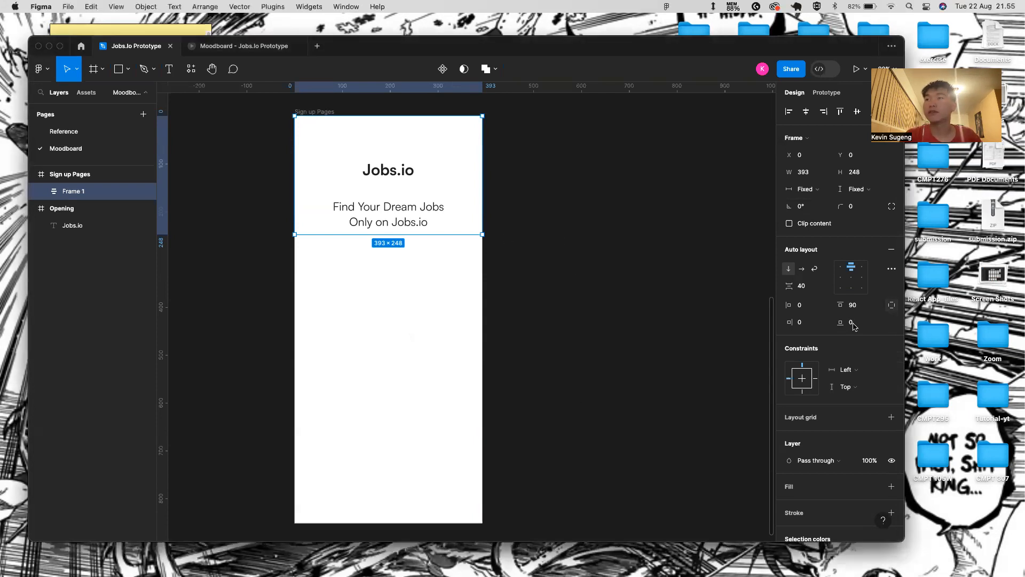
{"action": "type", "text": "40"}
{"action": "key", "text": "Return"}
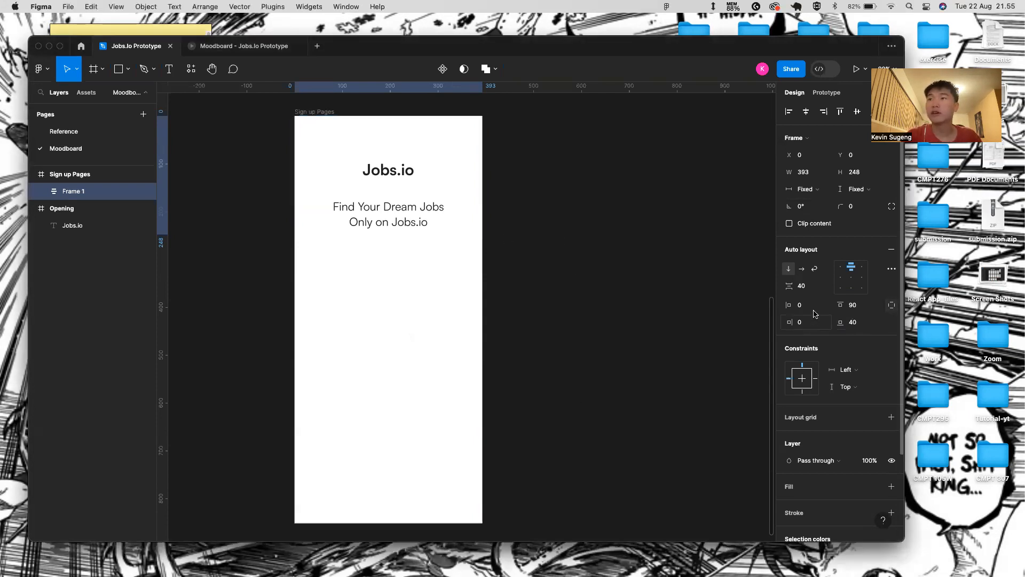
{"action": "left_click", "coordinate": [892, 305]}
{"action": "left_click", "coordinate": [815, 310]}
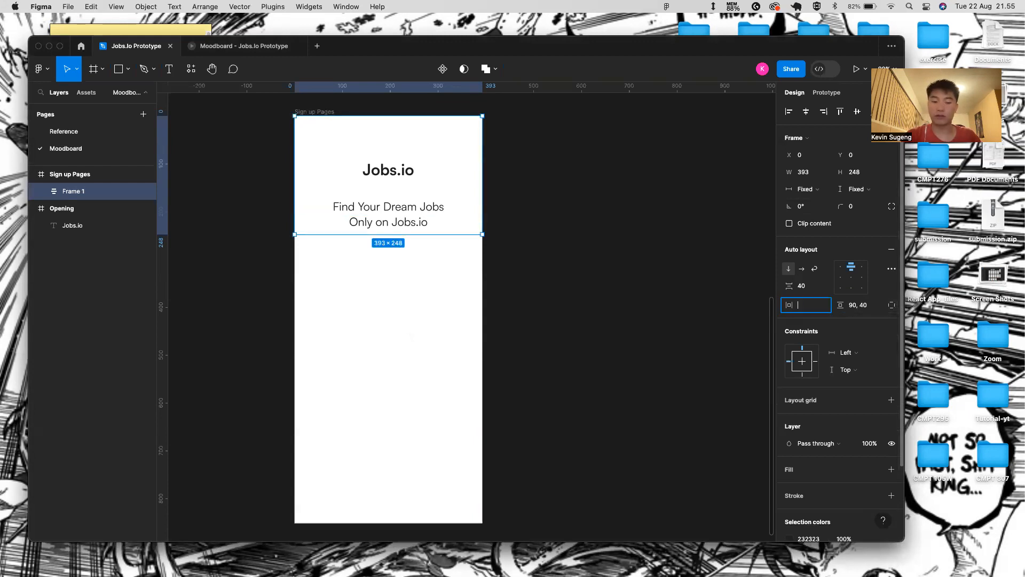
{"action": "type", "text": "40"}
{"action": "key", "text": "Return"}
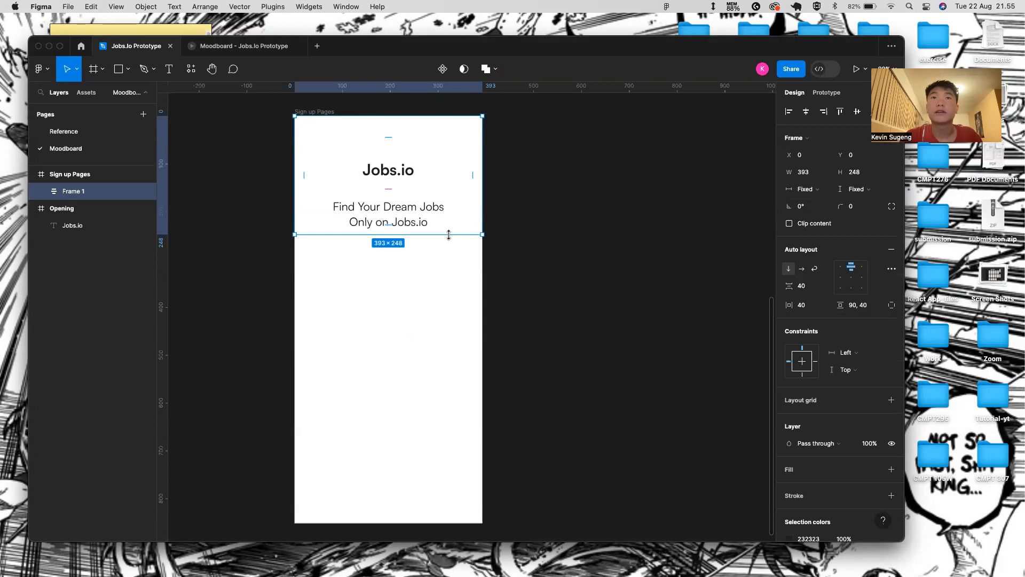
{"action": "left_click", "coordinate": [441, 303]}
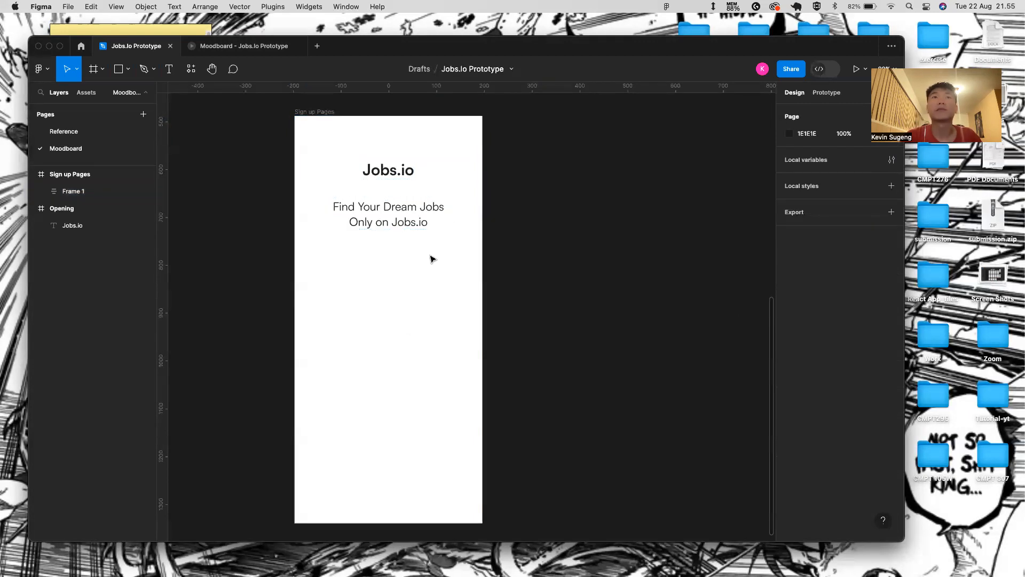
- Preview the Sign up Pages screen in the prototype player, then return to the Jobs.io Prototype editor
{"action": "left_click", "coordinate": [322, 114]}
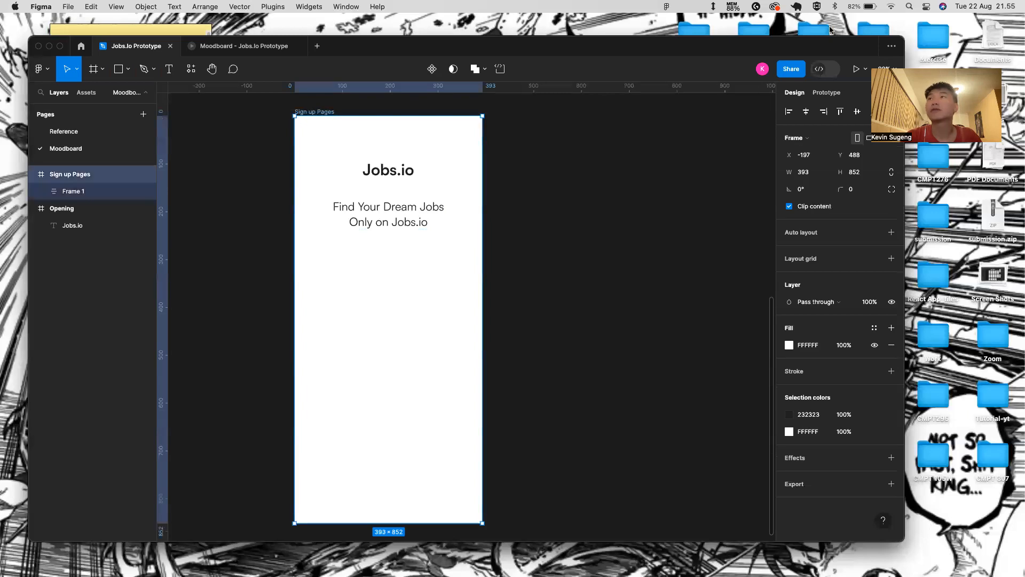
{"action": "left_click", "coordinate": [853, 72]}
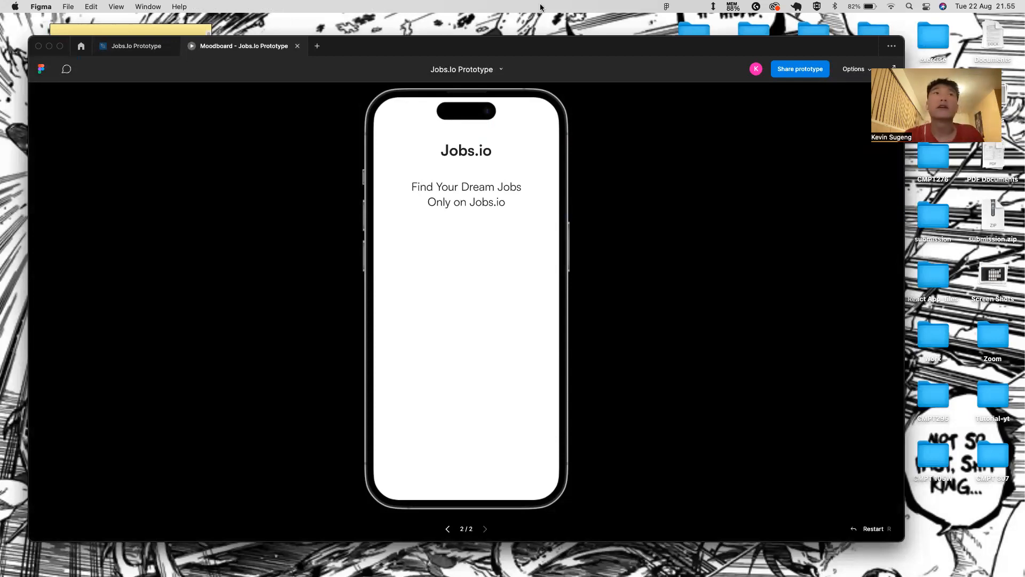
{"action": "mouse_move", "coordinate": [122, 56]}
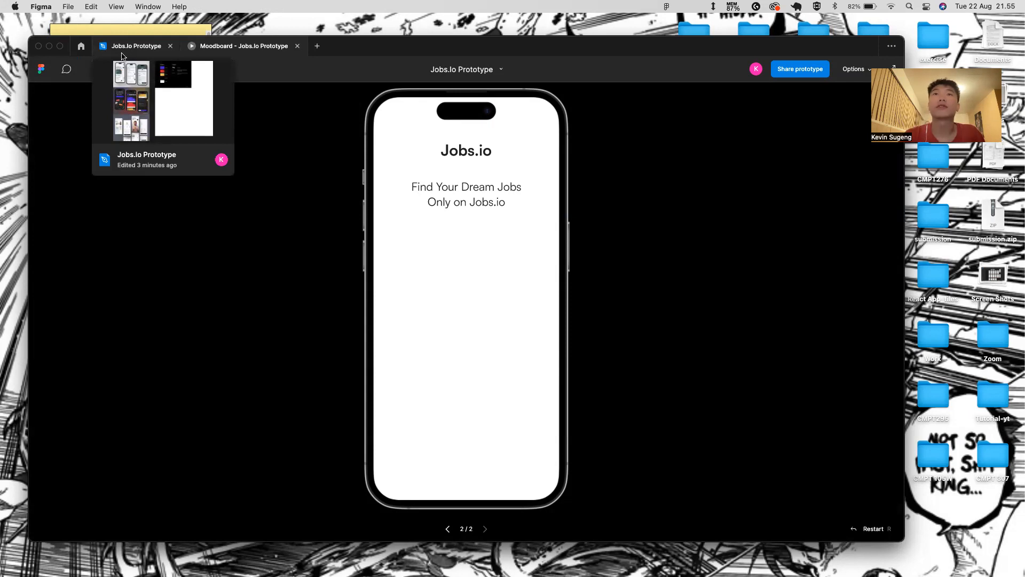
{"action": "left_click", "coordinate": [122, 53]}
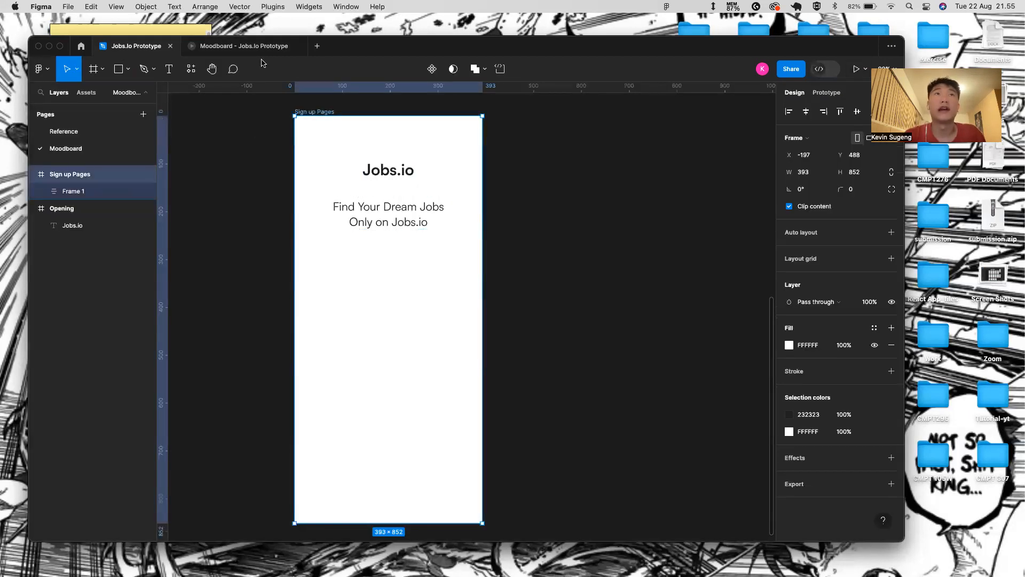
{"action": "left_click", "coordinate": [277, 53]}
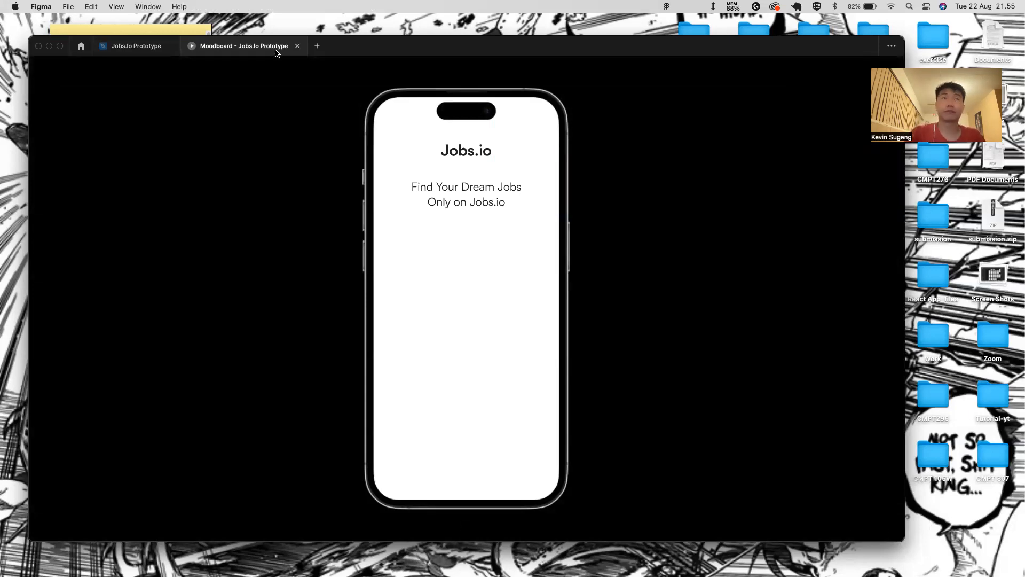
{"action": "mouse_move", "coordinate": [155, 50]}
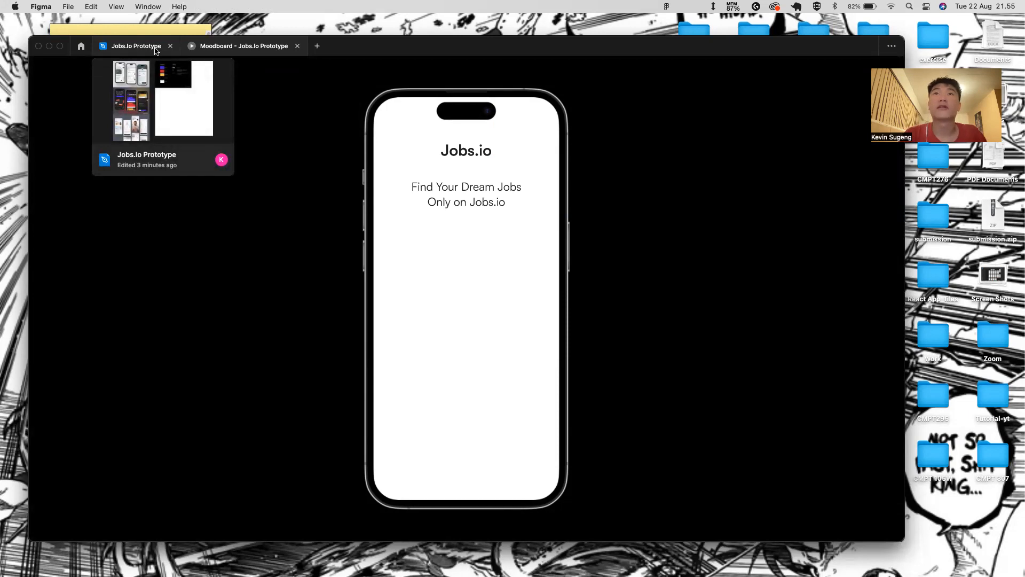
{"action": "left_click", "coordinate": [155, 51]}
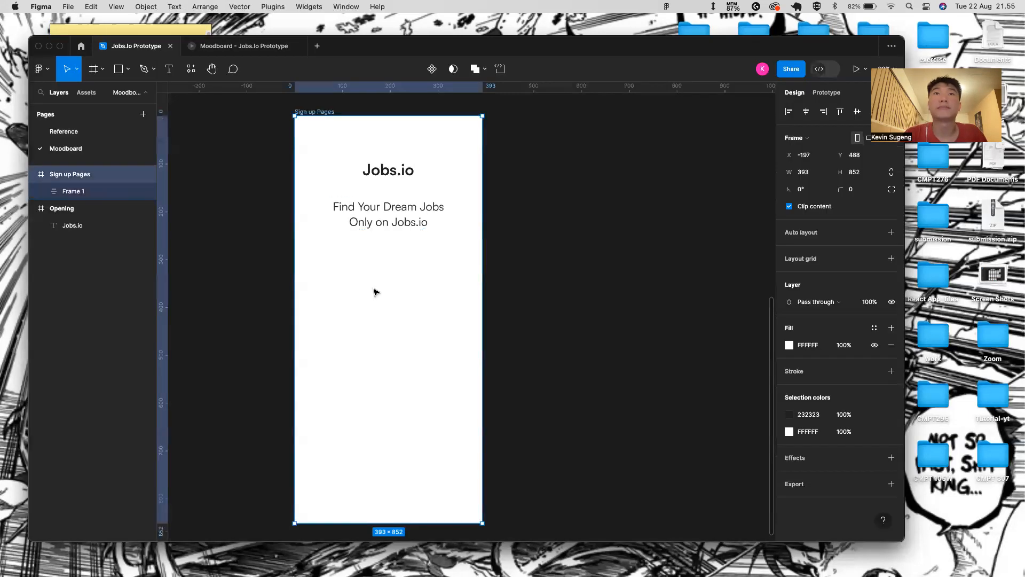
- Clear the frame selection and switch over to the Chrome desktop space
{"action": "key", "text": "Escape"}
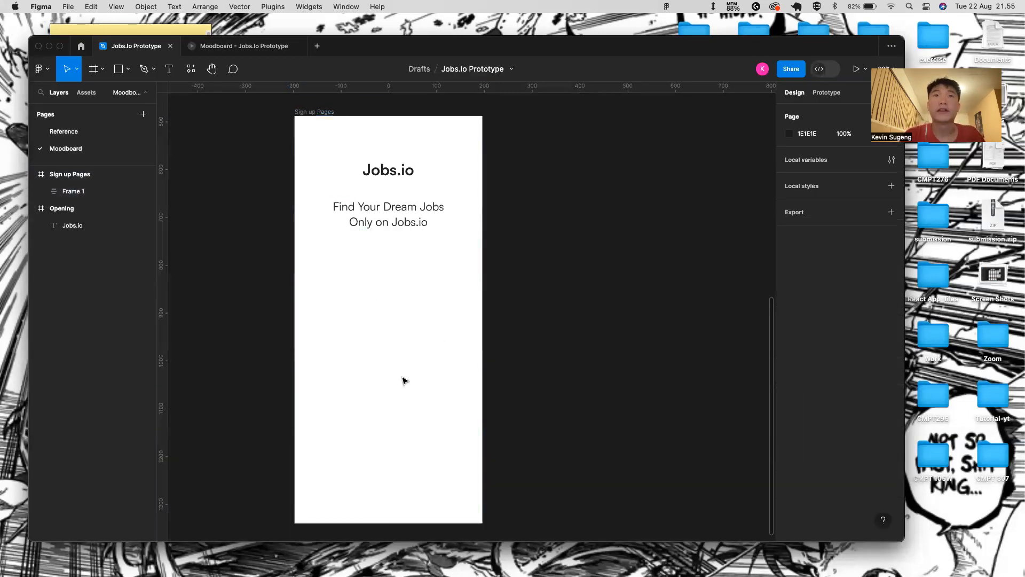
{"action": "scroll", "coordinate": [444, 335], "scroll_direction": "down", "scroll_amount": 2}
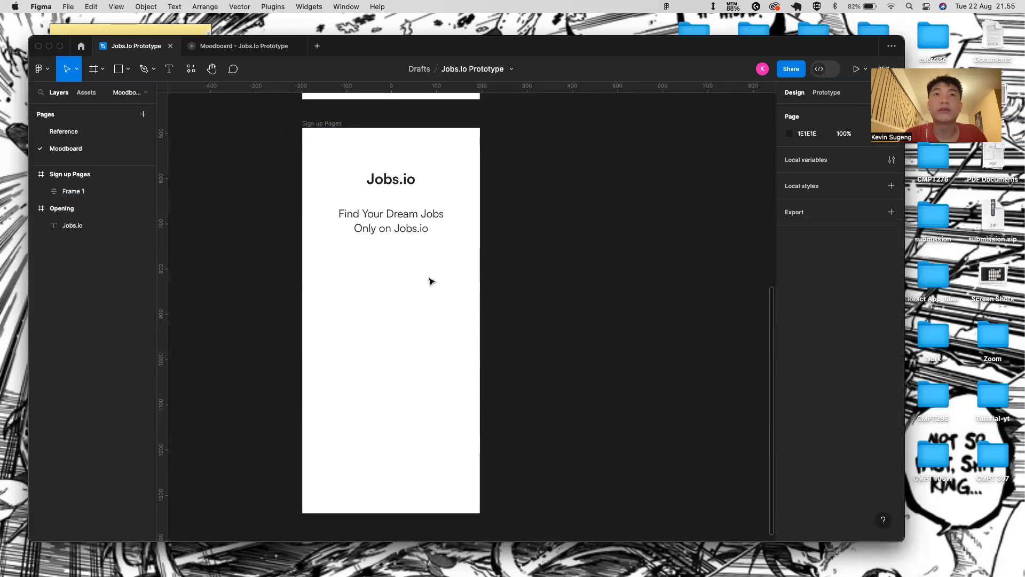
{"action": "key", "text": "ctrl+Right"}
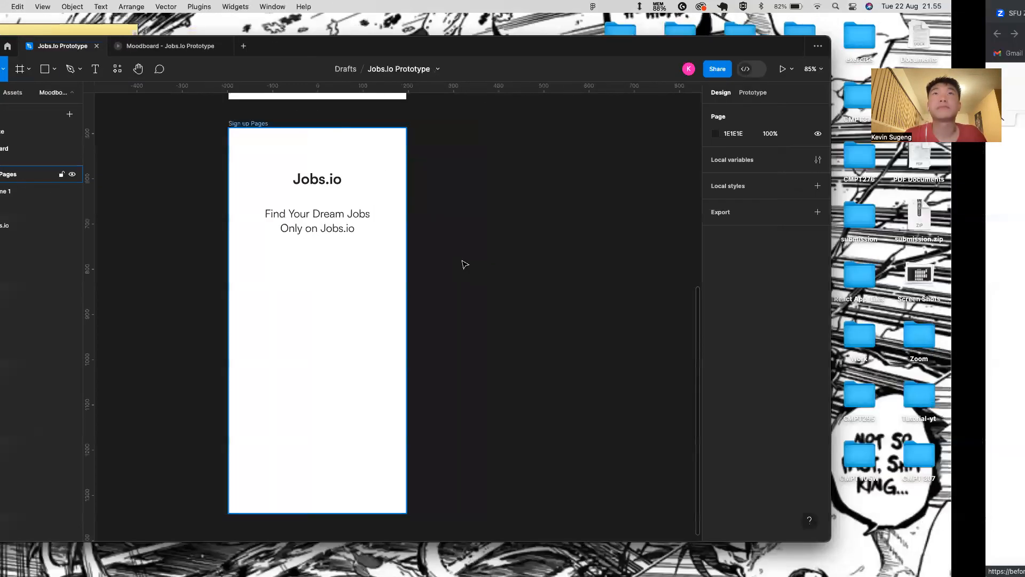
- Load undraw.co/illustrations in a new Chrome tab, browse the gallery, then return to Figma
{"action": "left_click", "coordinate": [527, 13]}
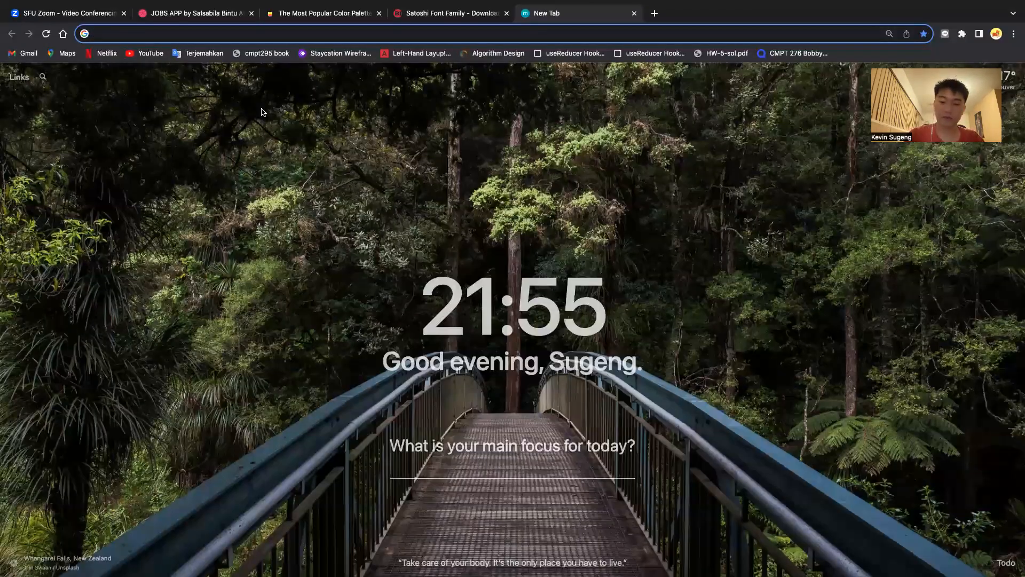
{"action": "type", "text": "undraw.co/illustrations"}
{"action": "key", "text": "Return"}
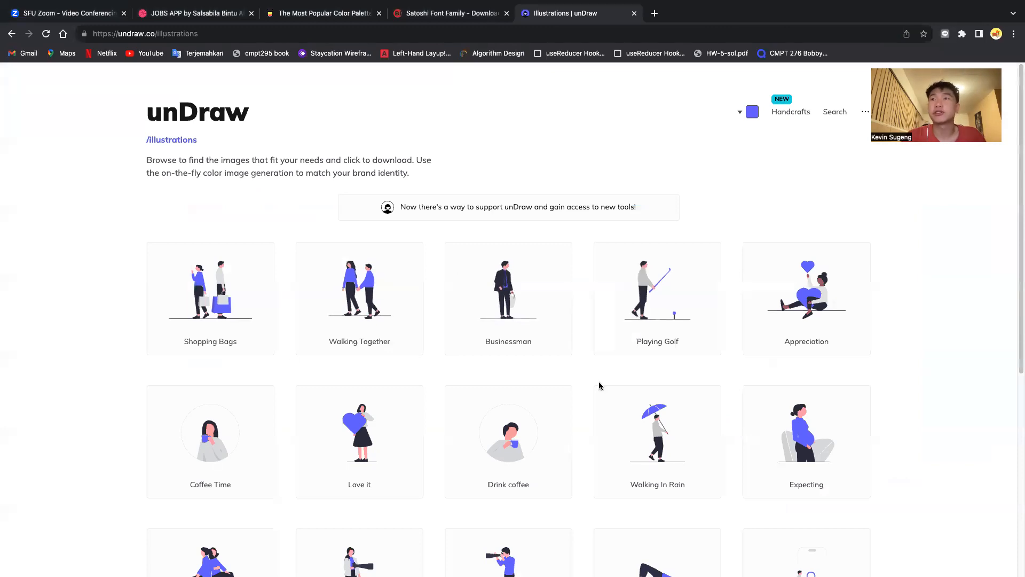
{"action": "scroll", "coordinate": [609, 427], "scroll_direction": "down", "scroll_amount": 3}
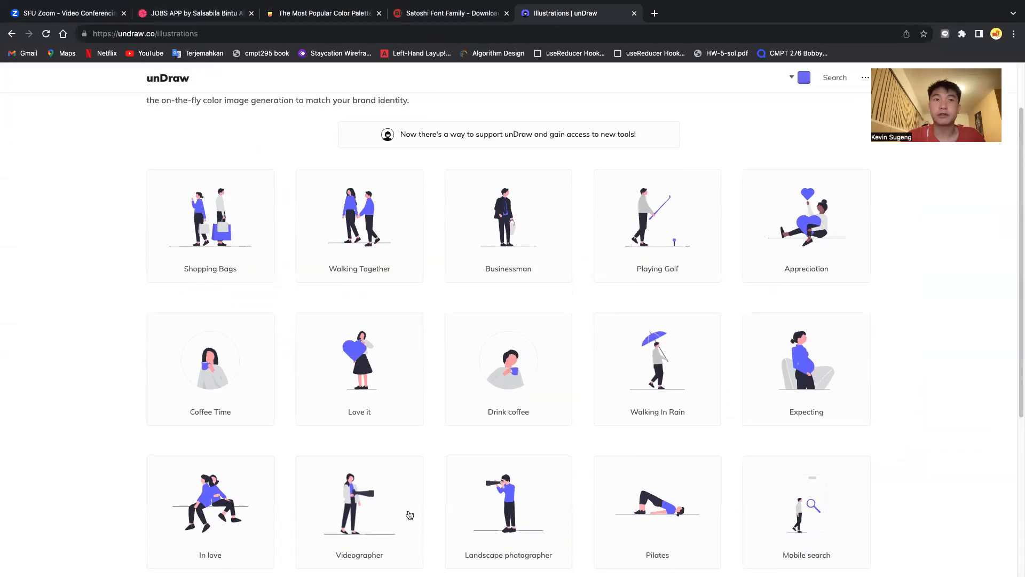
{"action": "key", "text": "ctrl+Left"}
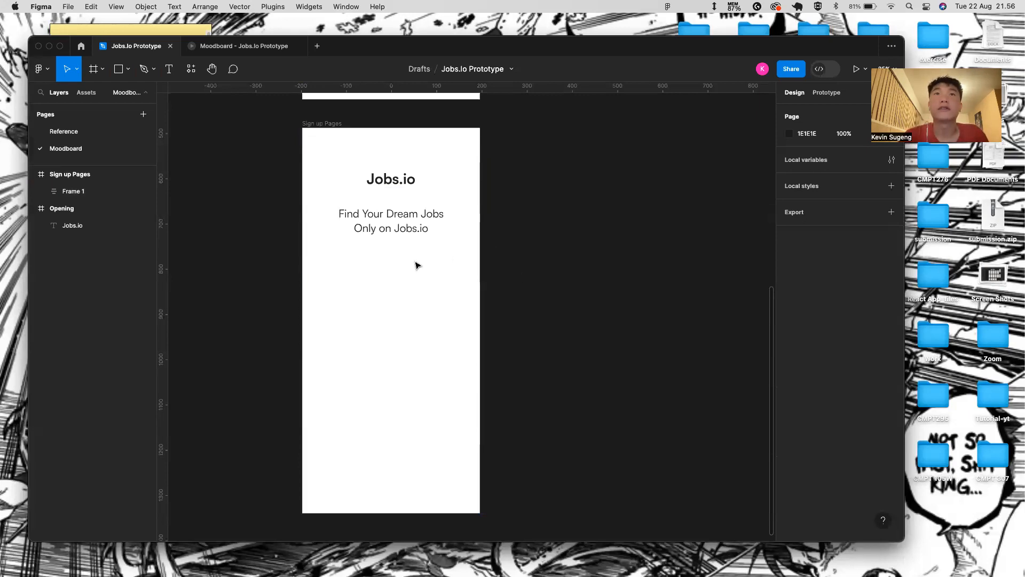
- Paste the copied unDraw illustration into the Sign up Pages frame and place it below the tagline
{"action": "scroll", "coordinate": [417, 265], "scroll_direction": "down", "scroll_amount": 1}
{"action": "scroll", "coordinate": [415, 224], "scroll_direction": "up", "scroll_amount": 1}
{"action": "scroll", "coordinate": [405, 273], "scroll_direction": "up", "scroll_amount": 1}
{"action": "scroll", "coordinate": [403, 273], "scroll_direction": "up", "scroll_amount": 1}
{"action": "scroll", "coordinate": [403, 273], "scroll_direction": "down", "scroll_amount": 2}
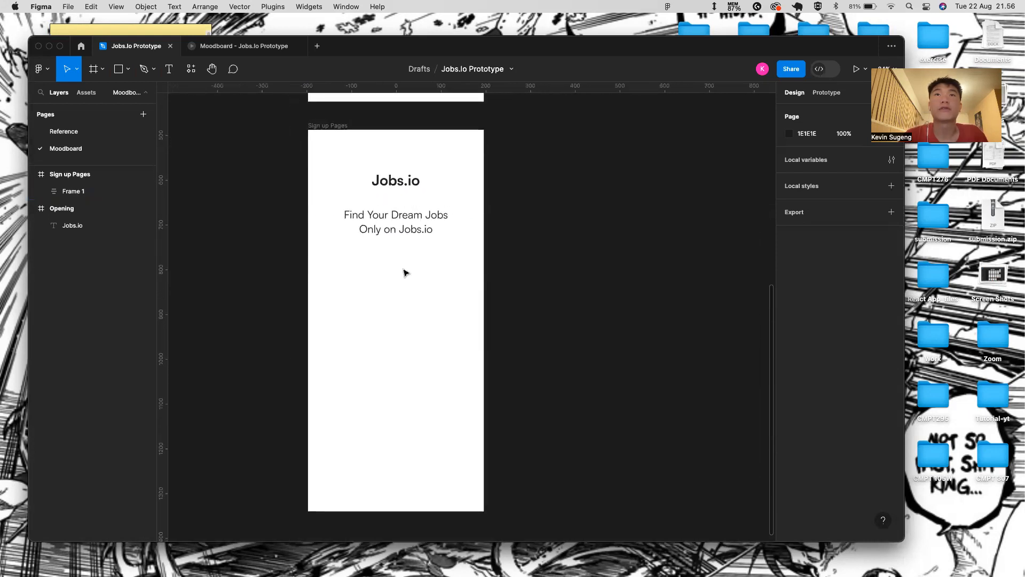
{"action": "scroll", "coordinate": [405, 272], "scroll_direction": "down", "scroll_amount": 1}
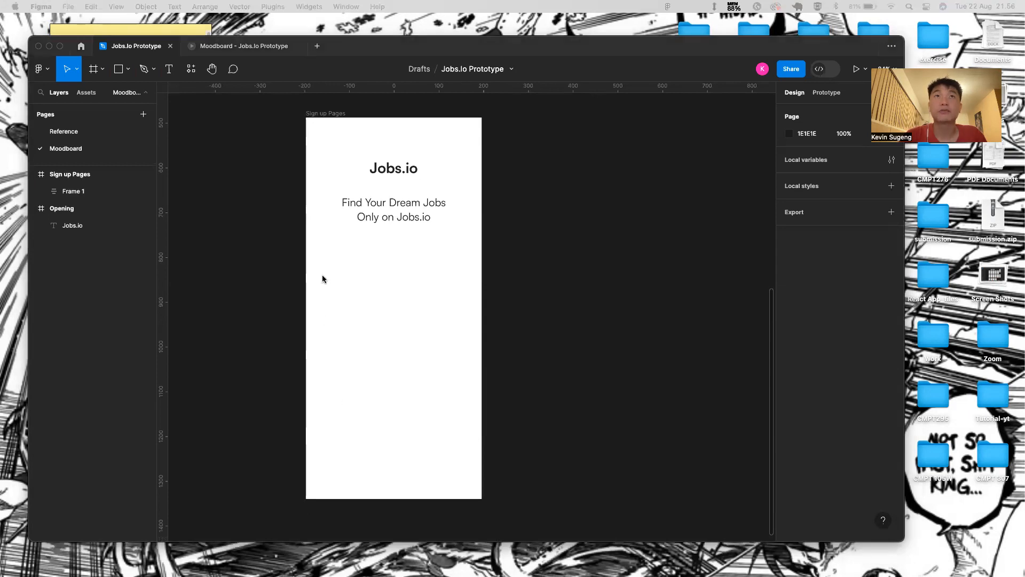
{"action": "left_click", "coordinate": [331, 118]}
{"action": "key", "text": "super+v"}
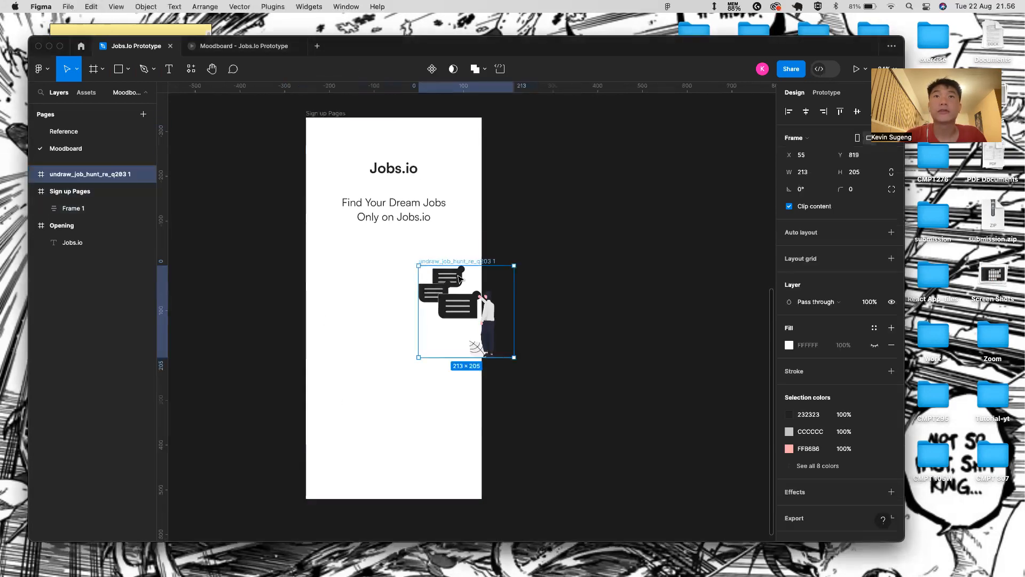
{"action": "left_click_drag", "start_coordinate": [470, 310], "coordinate": [408, 287]}
- Nudge the illustration up slightly and dismiss the teammates suggestion popup
{"action": "key", "text": "alt"}
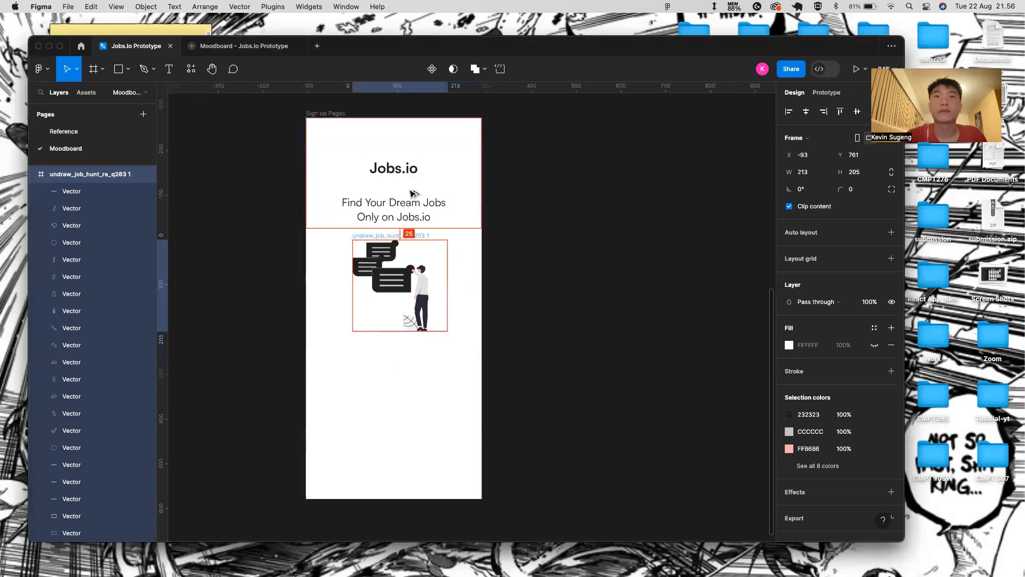
{"action": "key", "text": "shift+Up"}
{"action": "key", "text": "shift+Up"}
{"action": "key", "text": "alt"}
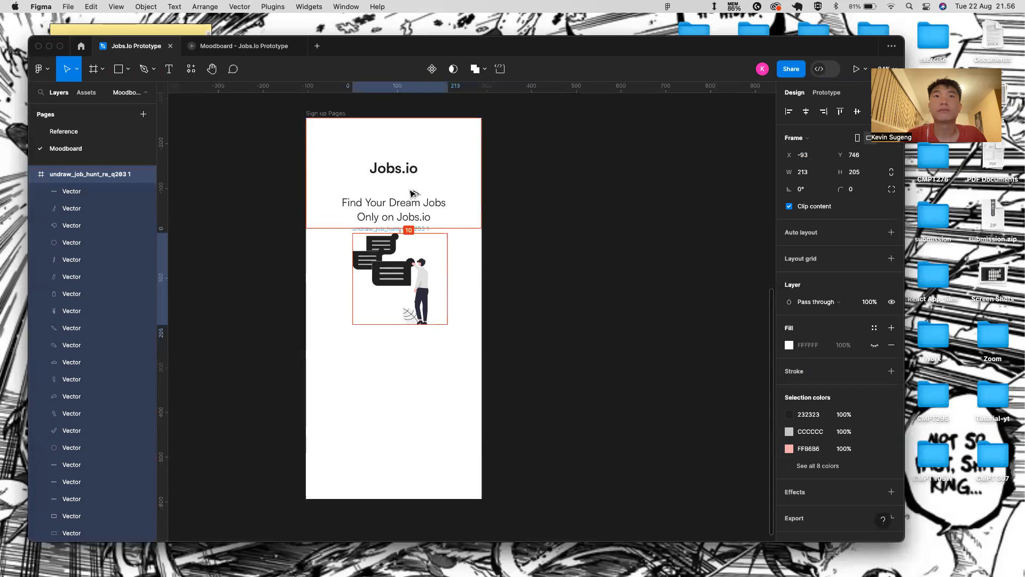
{"action": "key", "text": "shift+Up"}
{"action": "left_click", "coordinate": [373, 425]}
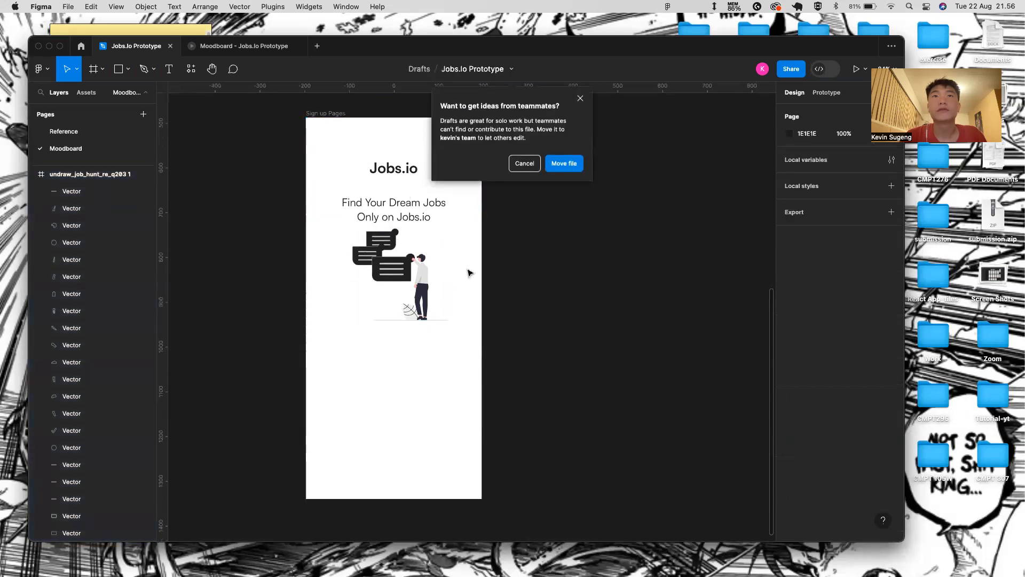
{"action": "left_click", "coordinate": [587, 98]}
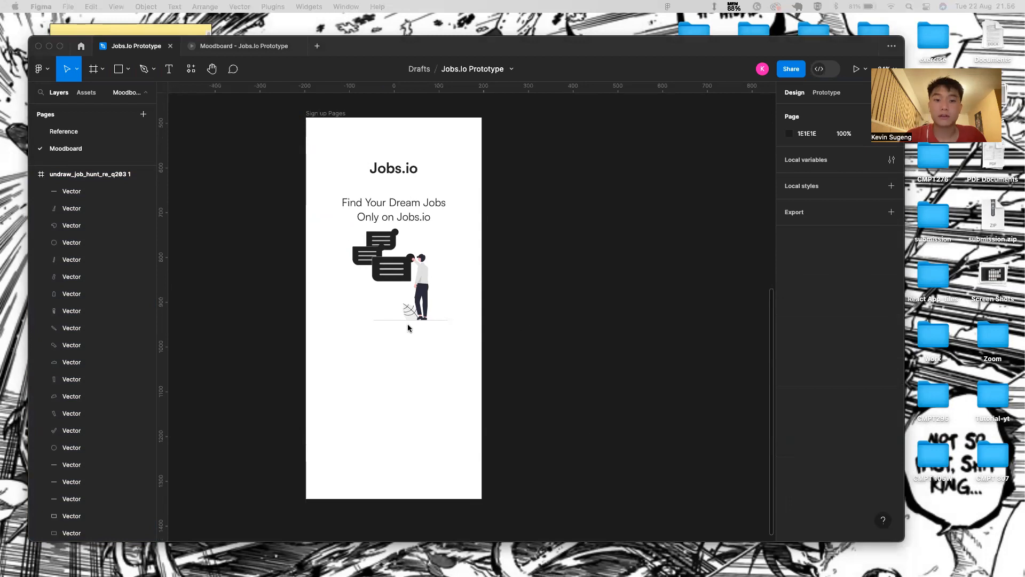
{"action": "left_click", "coordinate": [425, 281]}
- Set Frame 1's bottom padding to 50
{"action": "left_click", "coordinate": [403, 272]}
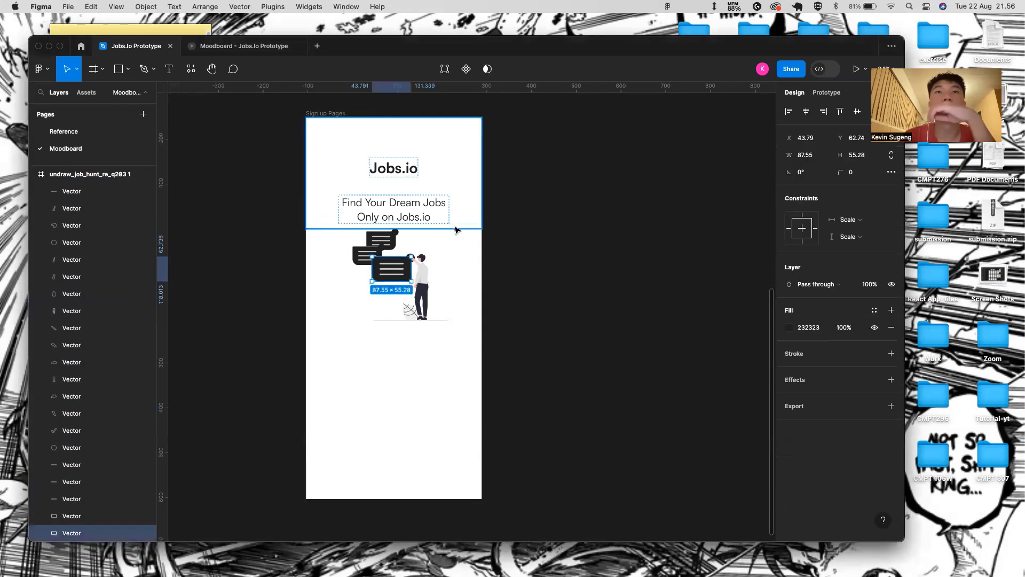
{"action": "left_click", "coordinate": [456, 222]}
{"action": "left_click", "coordinate": [858, 321]}
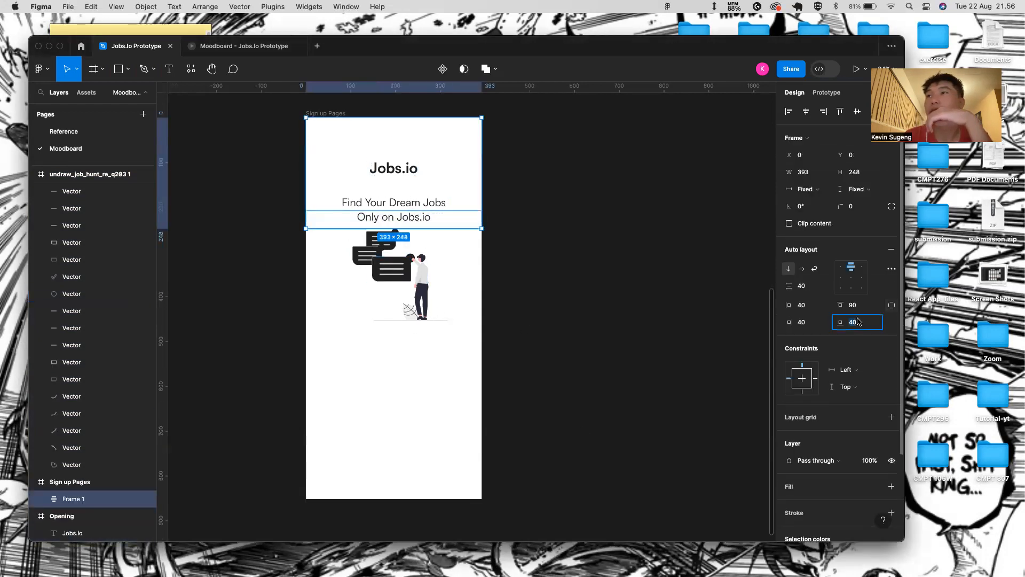
{"action": "type", "text": "5"}
{"action": "key", "text": "Return"}
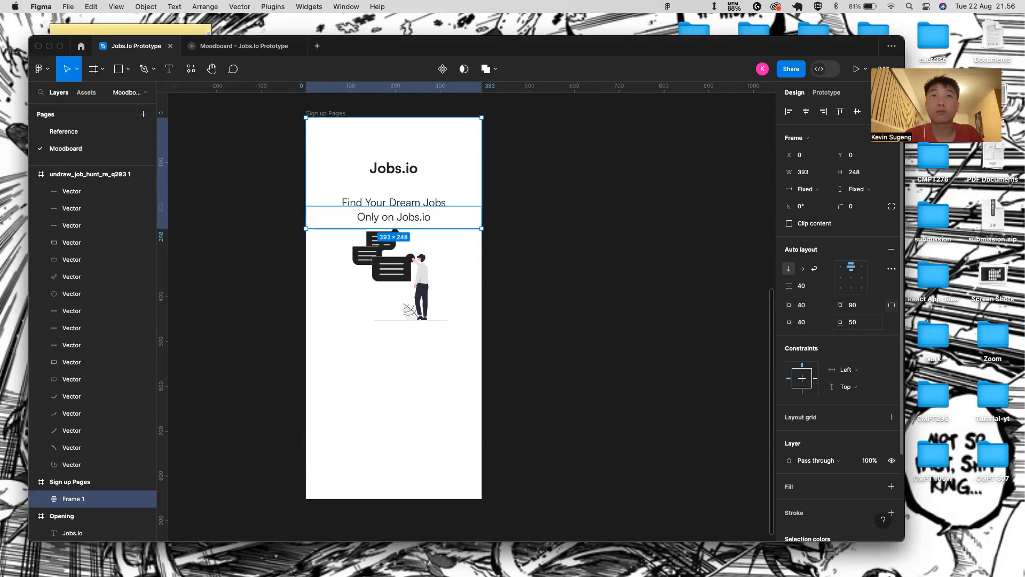
{"action": "left_click", "coordinate": [416, 251]}
- Centre the job-hunt illustration horizontally within the Sign up Pages frame
{"action": "left_click", "coordinate": [393, 260]}
{"action": "left_click", "coordinate": [412, 236]}
{"action": "left_click", "coordinate": [424, 273]}
{"action": "left_click", "coordinate": [440, 345]}
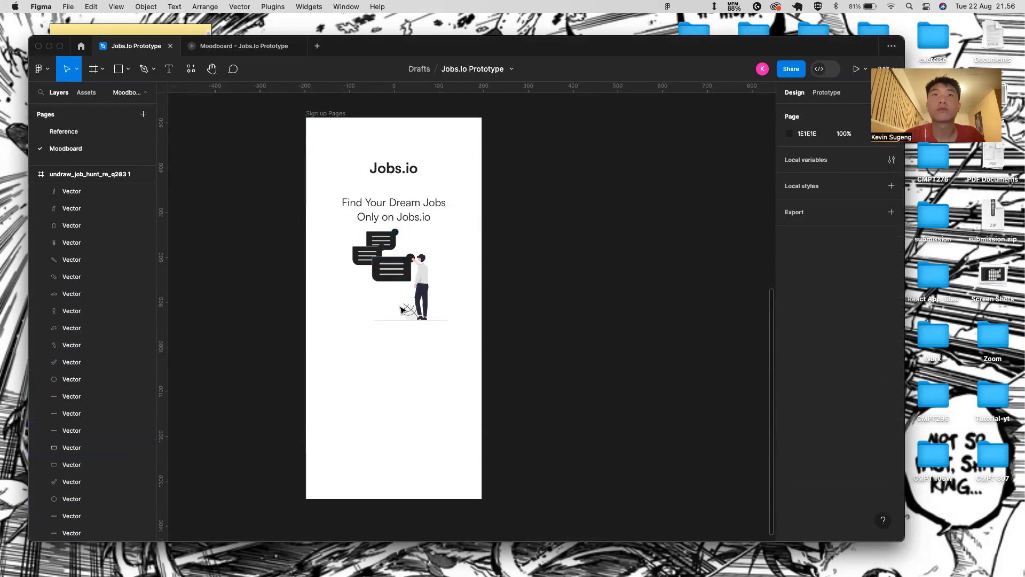
{"action": "scroll", "coordinate": [107, 301], "scroll_direction": "up", "scroll_amount": 3}
{"action": "left_click", "coordinate": [33, 174]}
{"action": "left_click", "coordinate": [64, 174]}
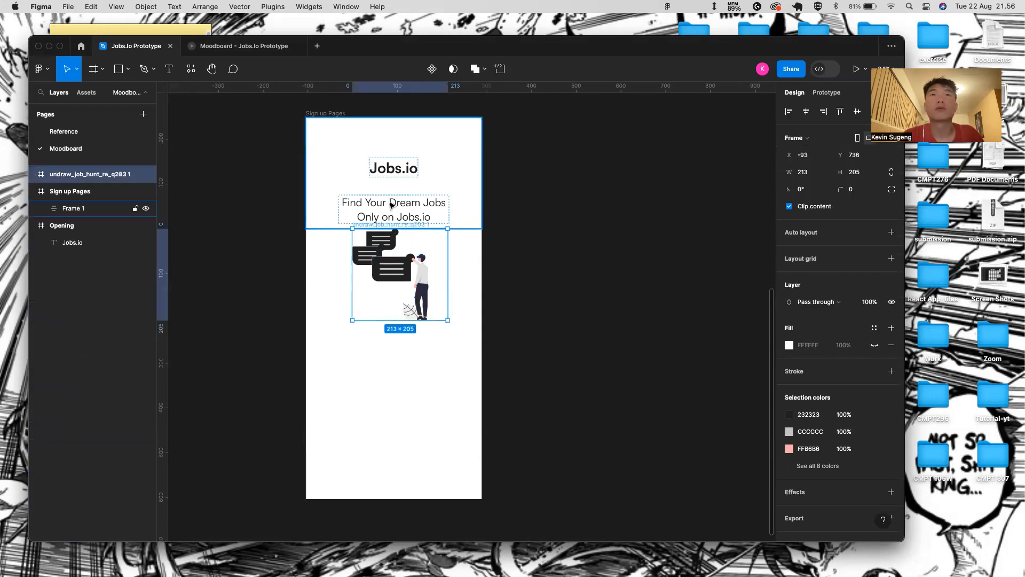
{"action": "key", "text": "alt"}
{"action": "key", "text": "alt+Left"}
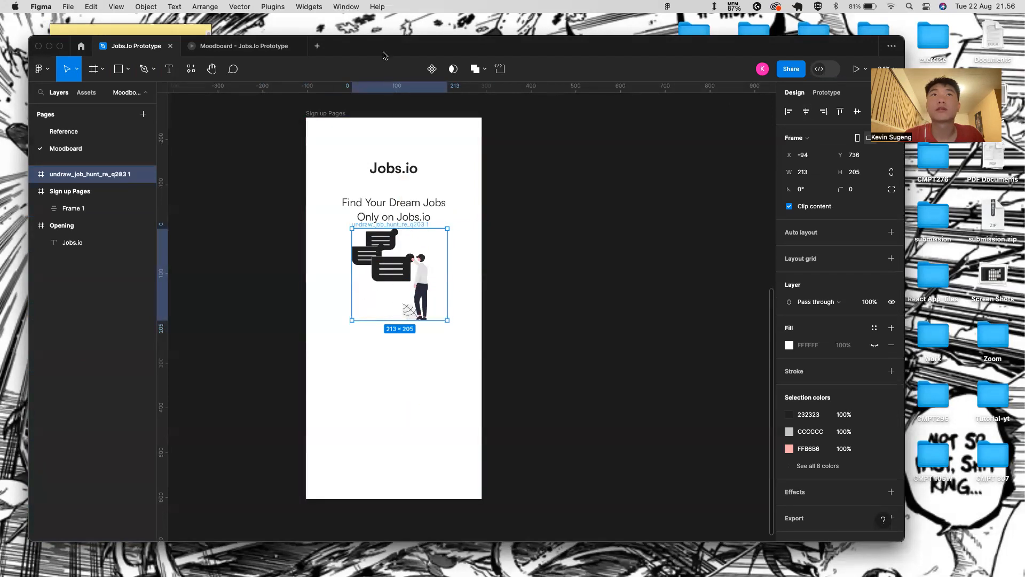
{"action": "left_click", "coordinate": [324, 113], "text": "shift"}
{"action": "left_click", "coordinate": [806, 112]}
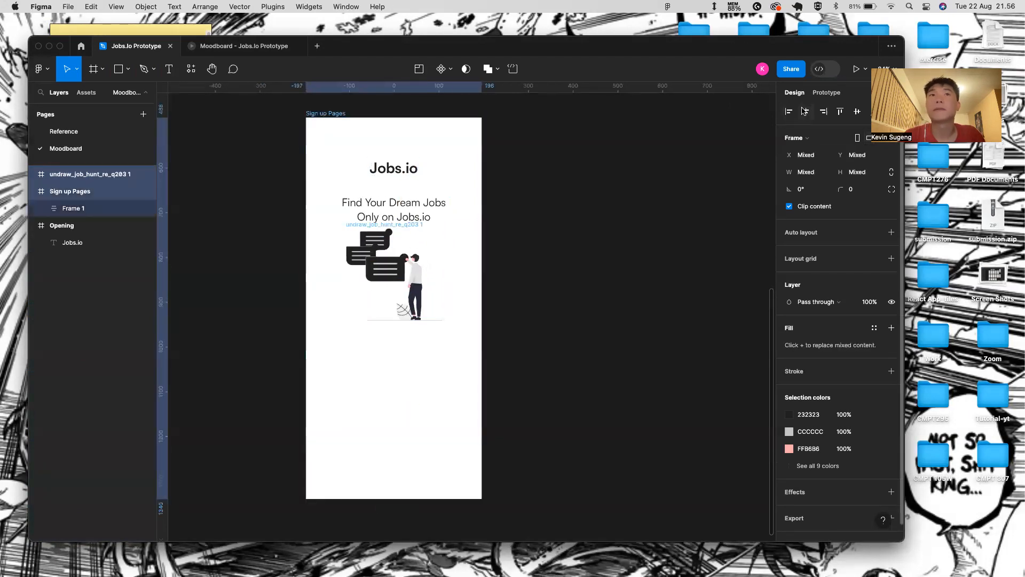
{"action": "left_click", "coordinate": [561, 249]}
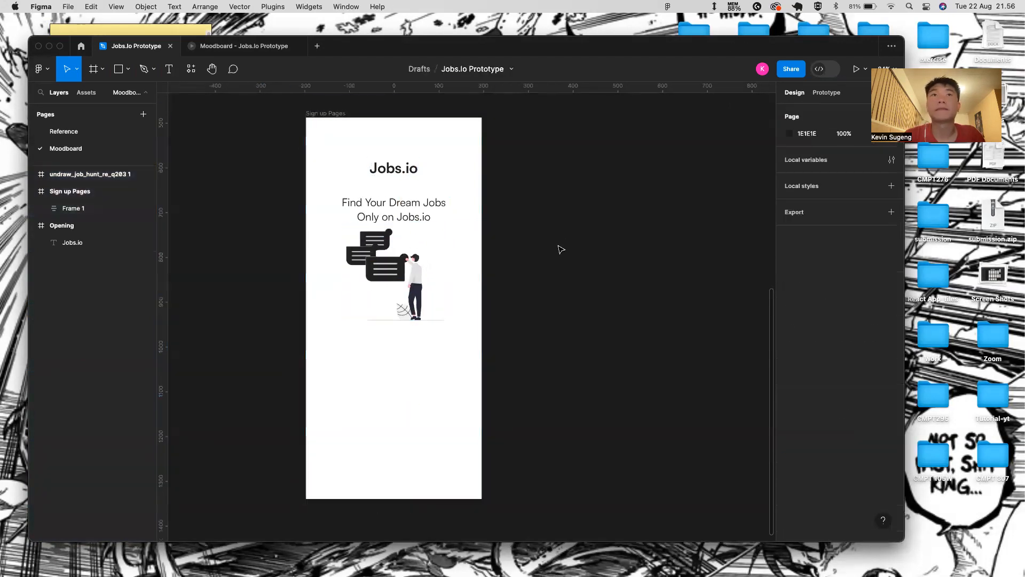
- Move the illustration down and re-centre it using the frame distance guides
{"action": "left_click", "coordinate": [386, 276]}
{"action": "left_click", "coordinate": [469, 344]}
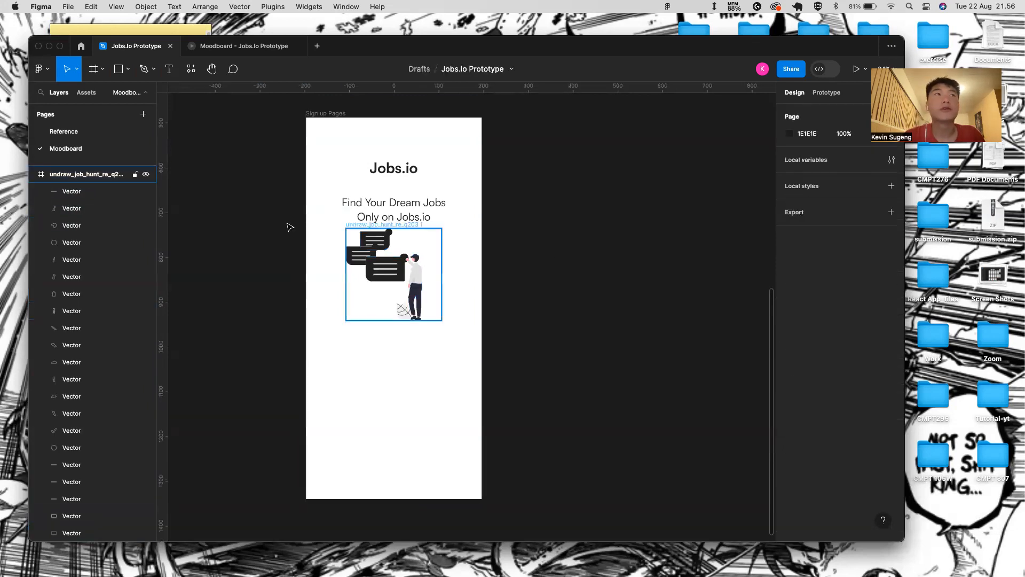
{"action": "left_click", "coordinate": [68, 176]}
{"action": "key", "text": "shift+Down"}
{"action": "key", "text": "shift+Down"}
{"action": "key", "text": "shift+Down"}
{"action": "key", "text": "shift+Right"}
{"action": "key", "text": "shift+Right"}
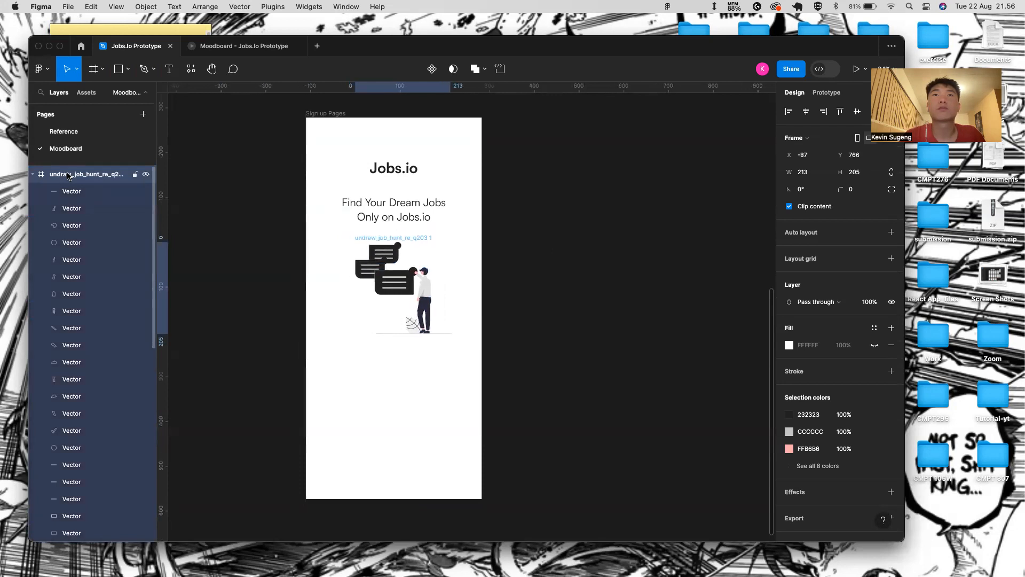
{"action": "key", "text": "shift+Down"}
{"action": "key", "text": "alt"}
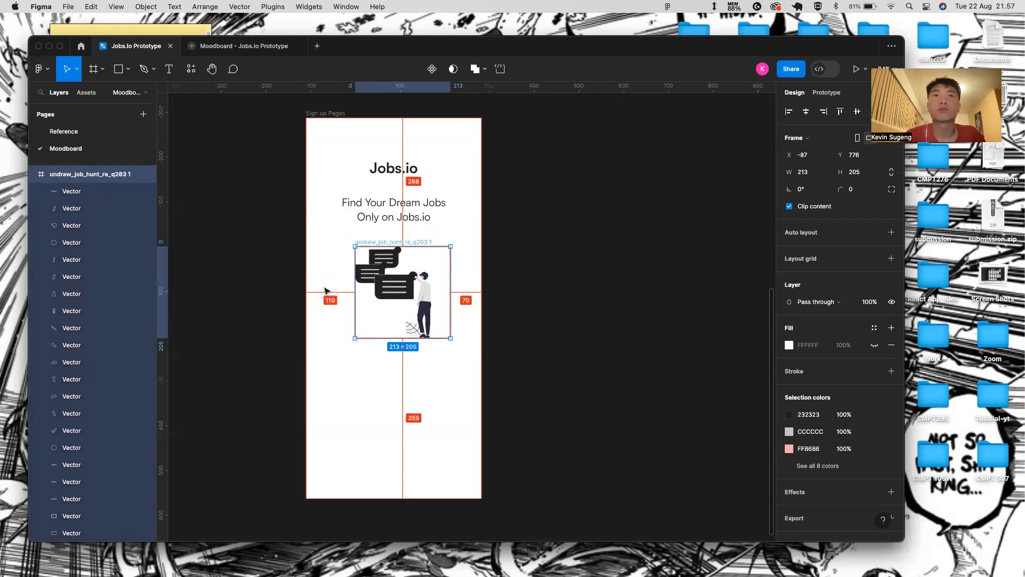
{"action": "key", "text": "shift+Left"}
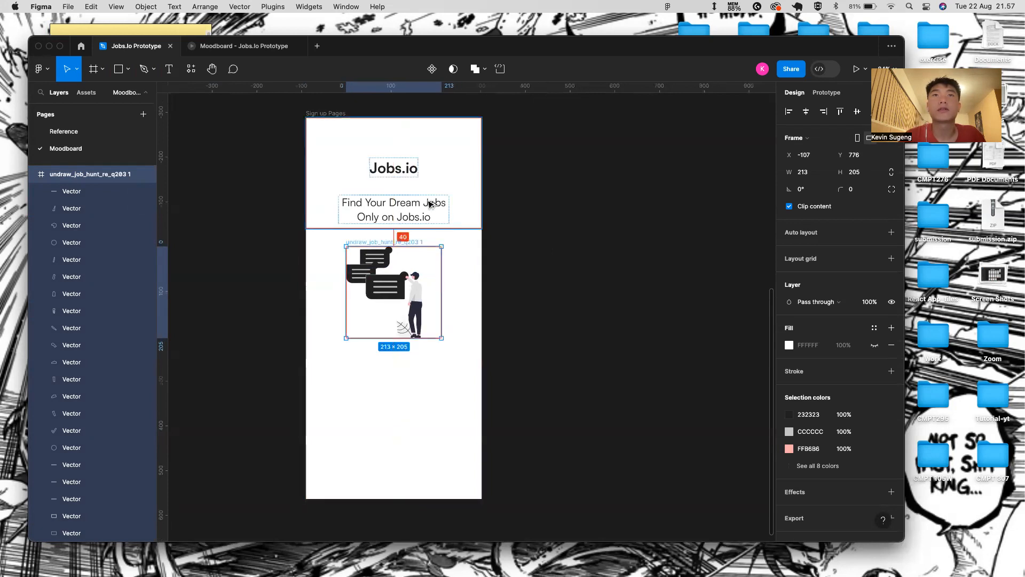
{"action": "left_click", "coordinate": [515, 338]}
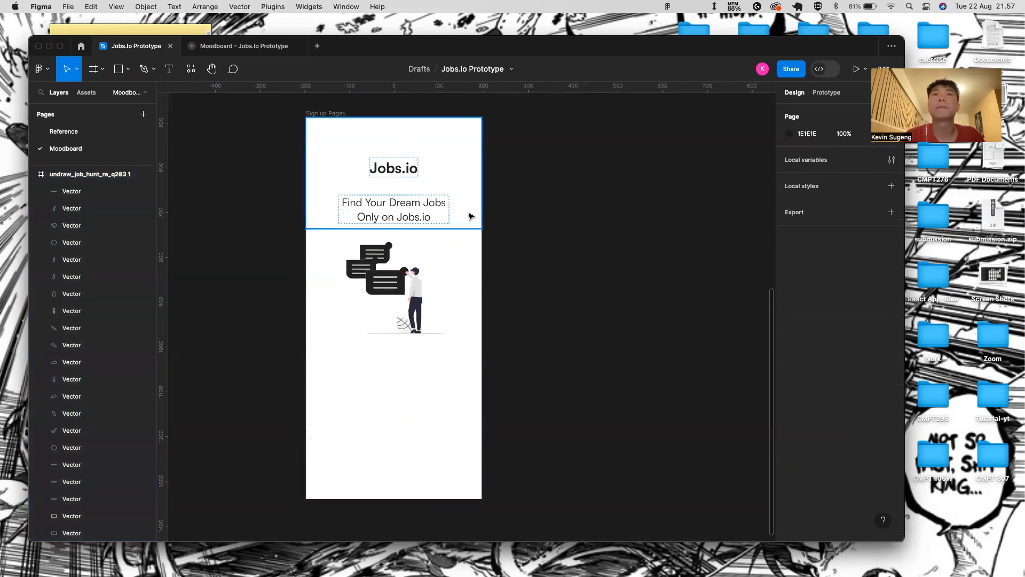
- Set the header frame's height to Hug its content
{"action": "left_click", "coordinate": [410, 208]}
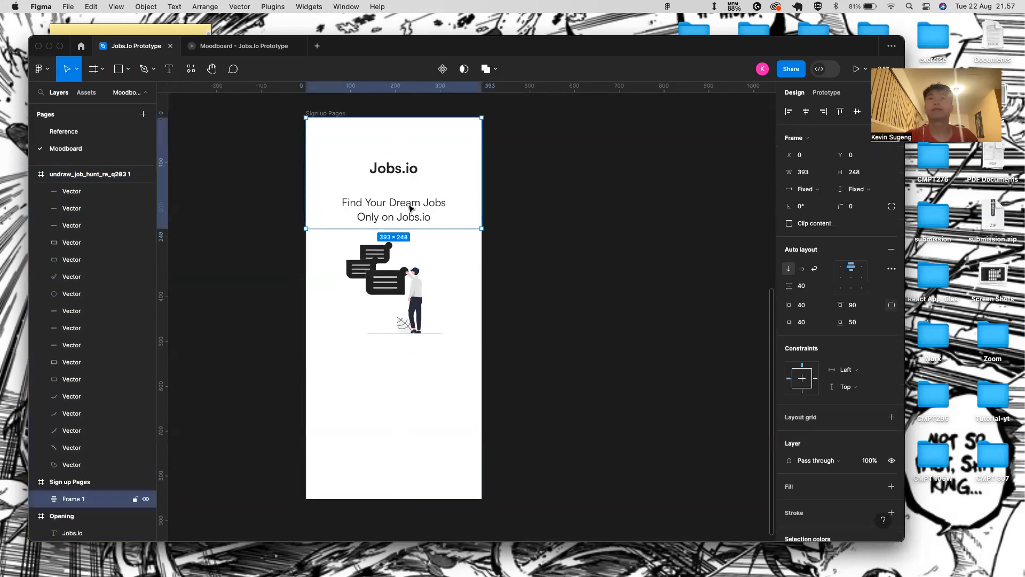
{"action": "left_click", "coordinate": [858, 193]}
{"action": "left_click", "coordinate": [856, 200]}
{"action": "left_click", "coordinate": [444, 317]}
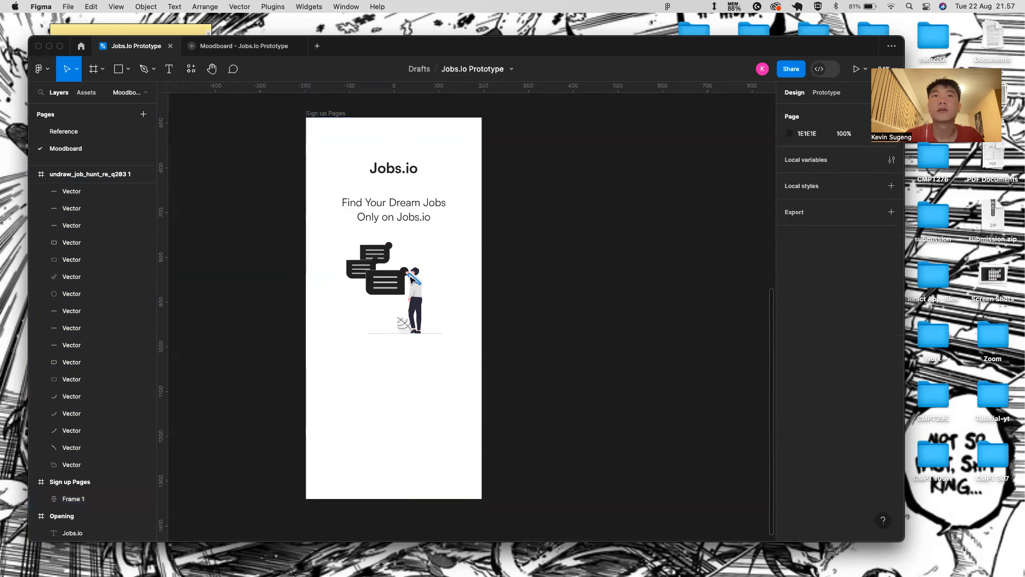
- Nudge the job-hunt illustration down 10 px to Y 776
{"action": "left_click", "coordinate": [133, 176]}
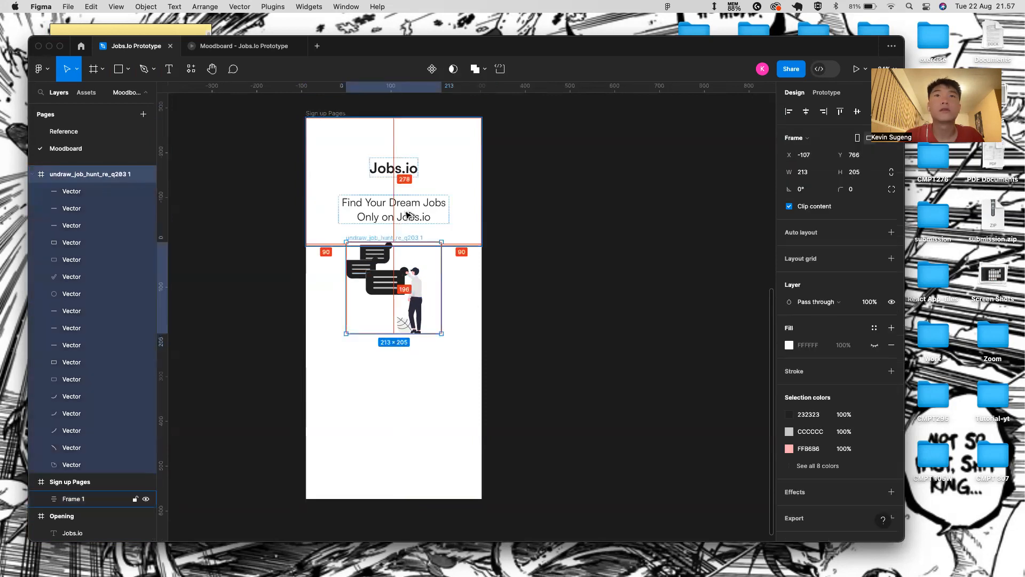
{"action": "key", "text": "shift+Down"}
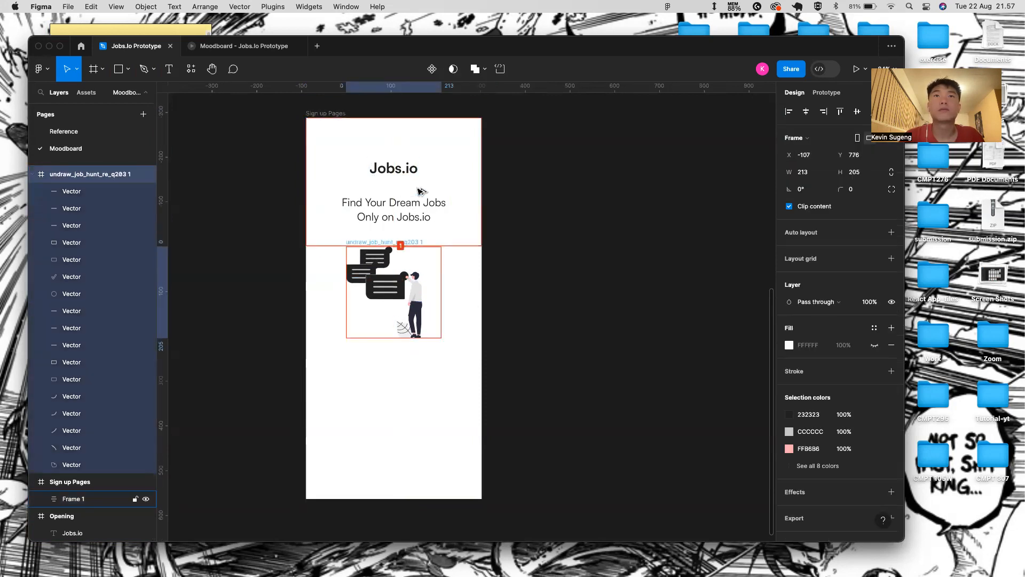
{"action": "key", "text": "Escape"}
{"action": "scroll", "coordinate": [400, 289], "scroll_direction": "down", "scroll_amount": 1}
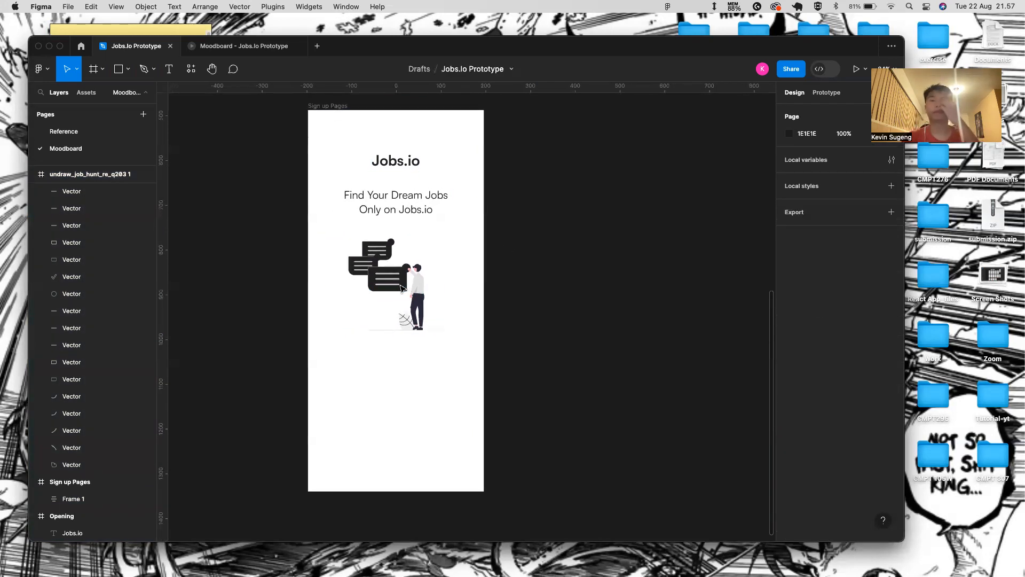
{"action": "scroll", "coordinate": [388, 340], "scroll_direction": "down", "scroll_amount": 1}
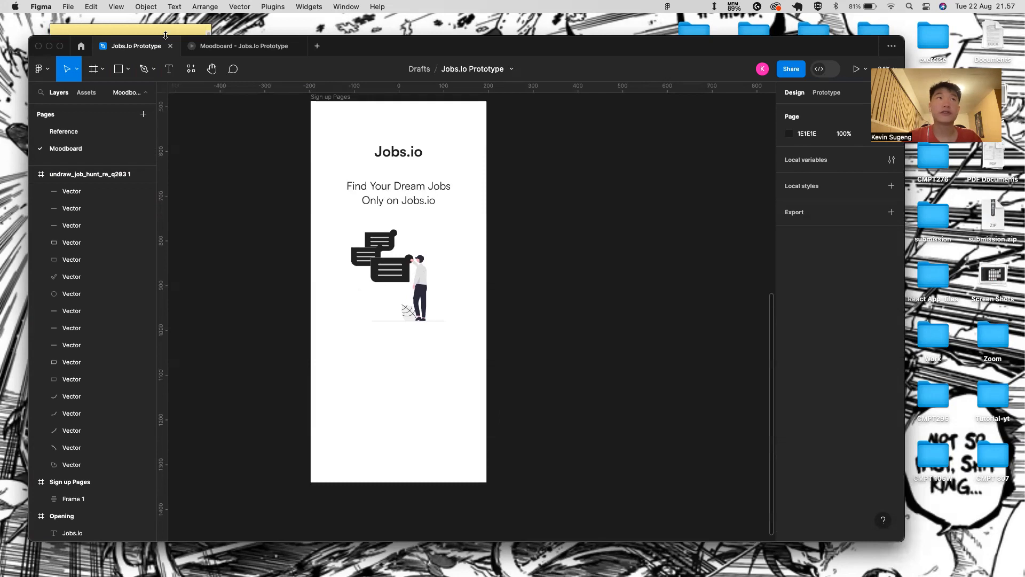
{"action": "left_click", "coordinate": [113, 131]}
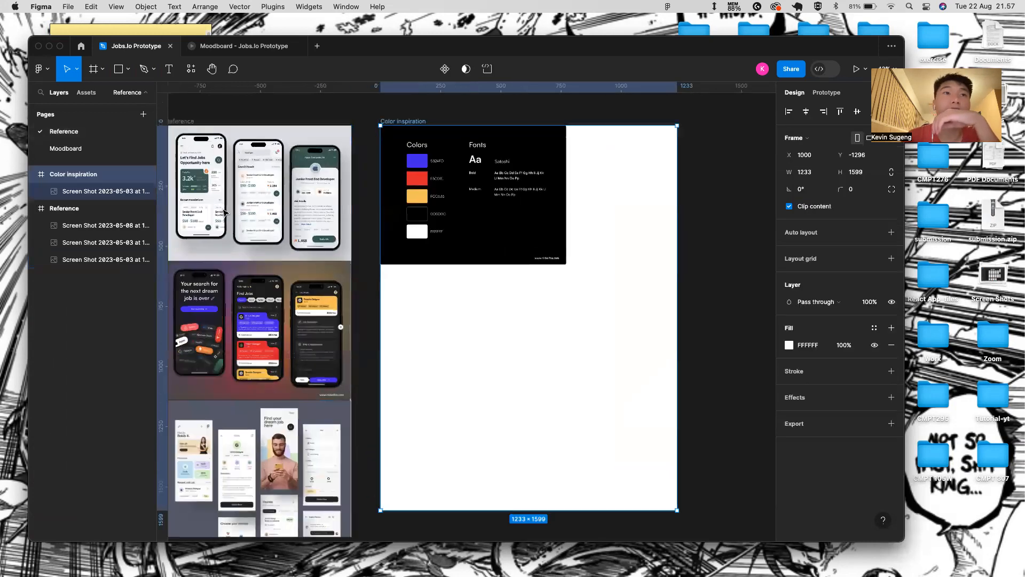
{"action": "scroll", "coordinate": [225, 213], "scroll_direction": "up", "scroll_amount": 2}
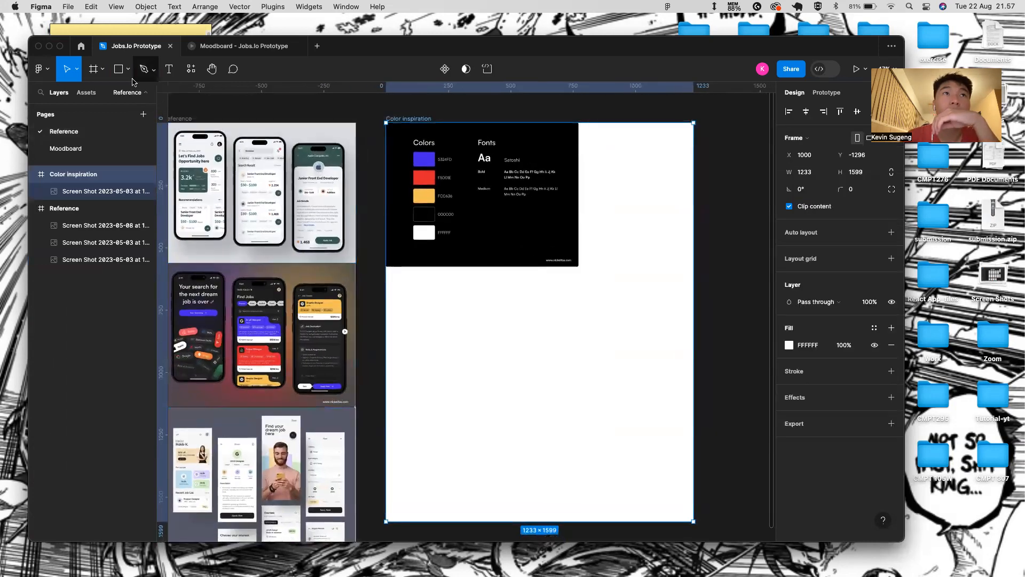
{"action": "left_click", "coordinate": [69, 149]}
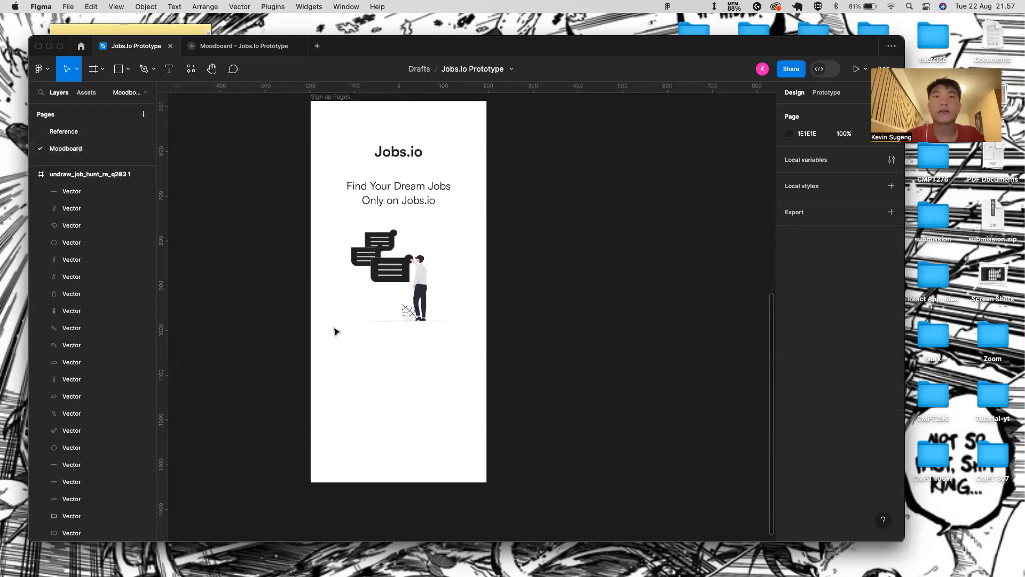
{"action": "scroll", "coordinate": [336, 331], "scroll_direction": "up", "scroll_amount": 1}
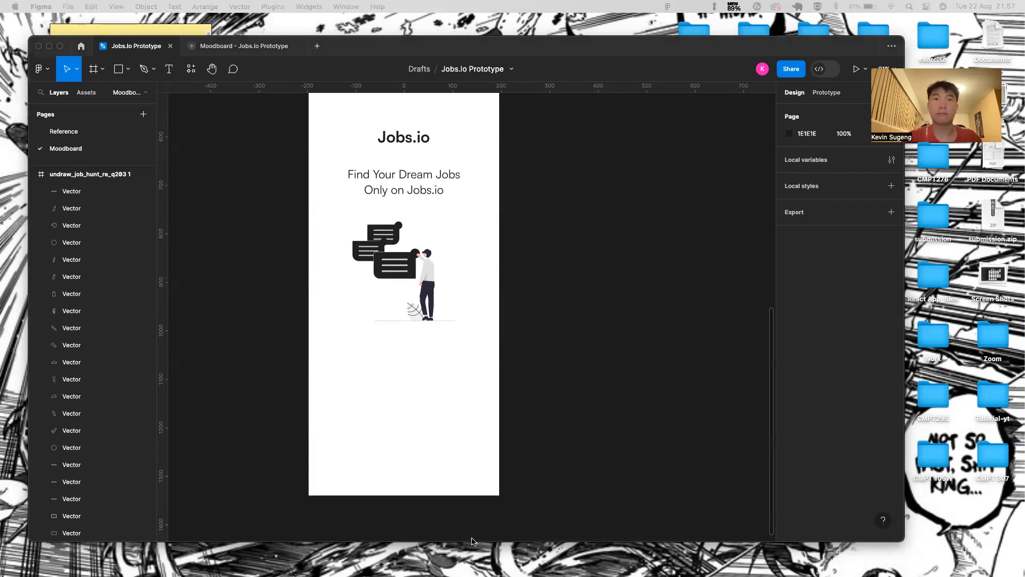
- Add a 'Username' text label below the illustration
{"action": "left_click", "coordinate": [345, 351]}
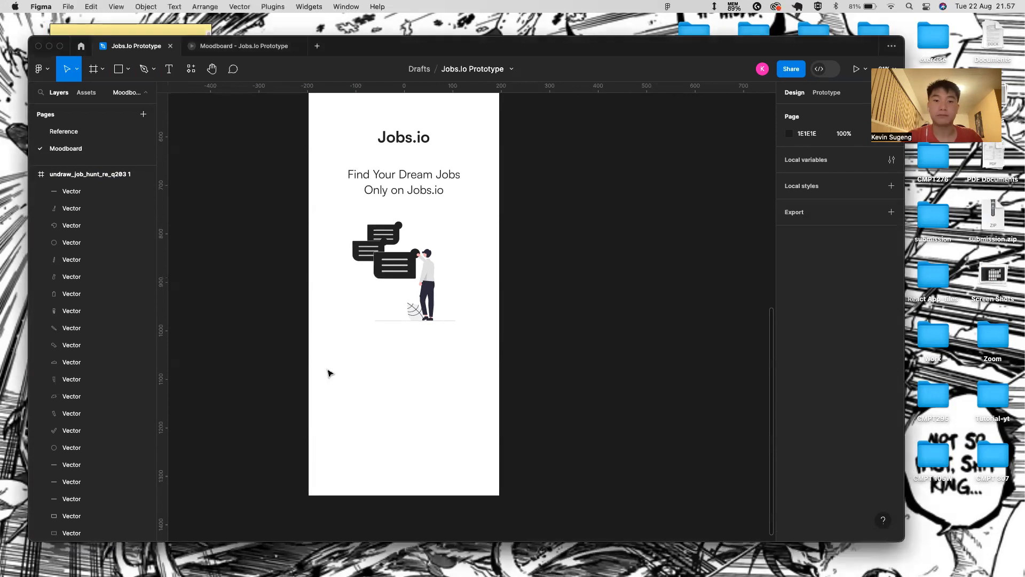
{"action": "key", "text": "t"}
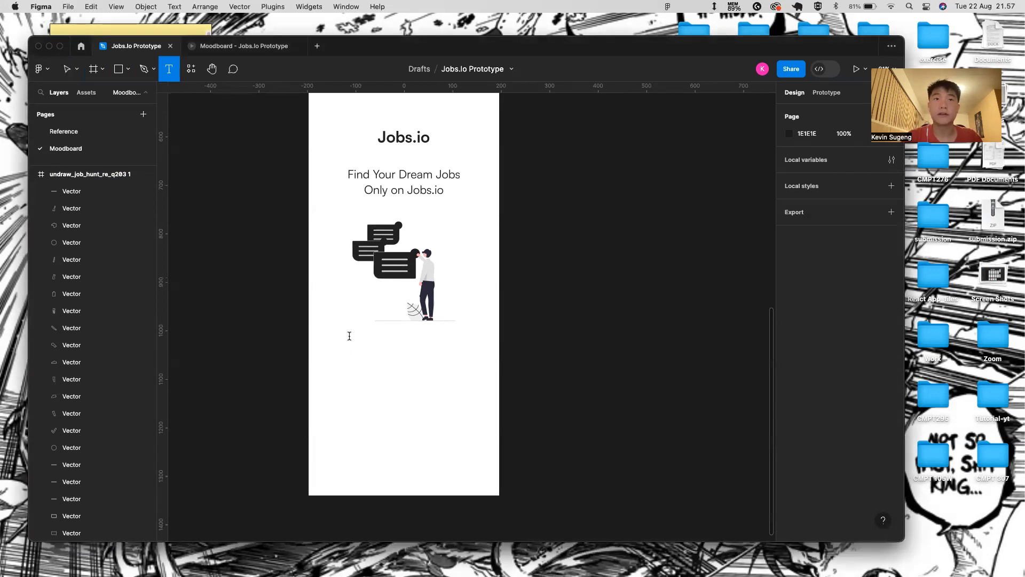
{"action": "left_click", "coordinate": [349, 335]}
{"action": "type", "text": "Username"}
{"action": "key", "text": "Escape"}
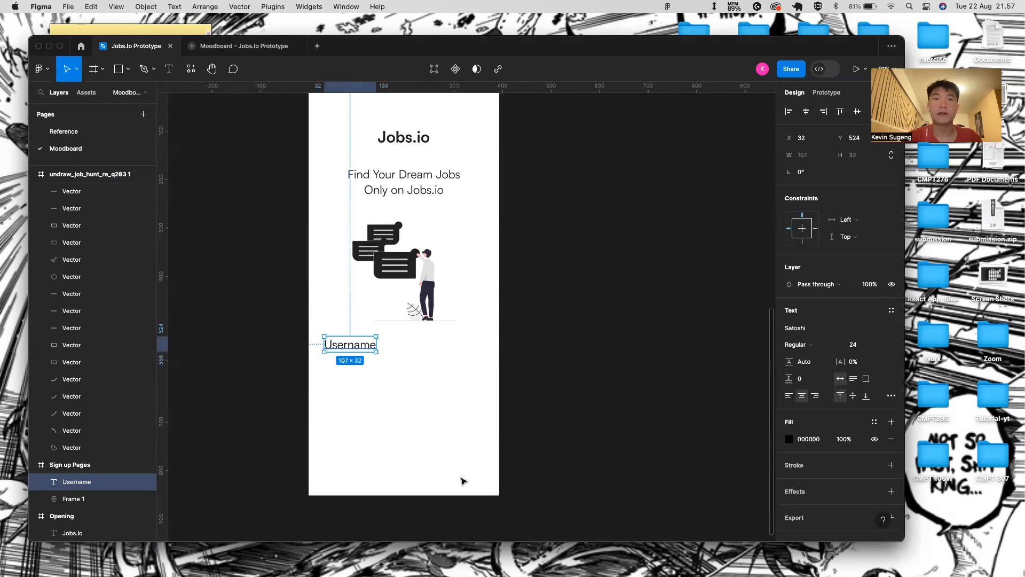
- Draw a 323×49 input box rectangle beneath the Username label
{"action": "key", "text": "r"}
{"action": "left_click_drag", "start_coordinate": [323, 358], "coordinate": [480, 382]}
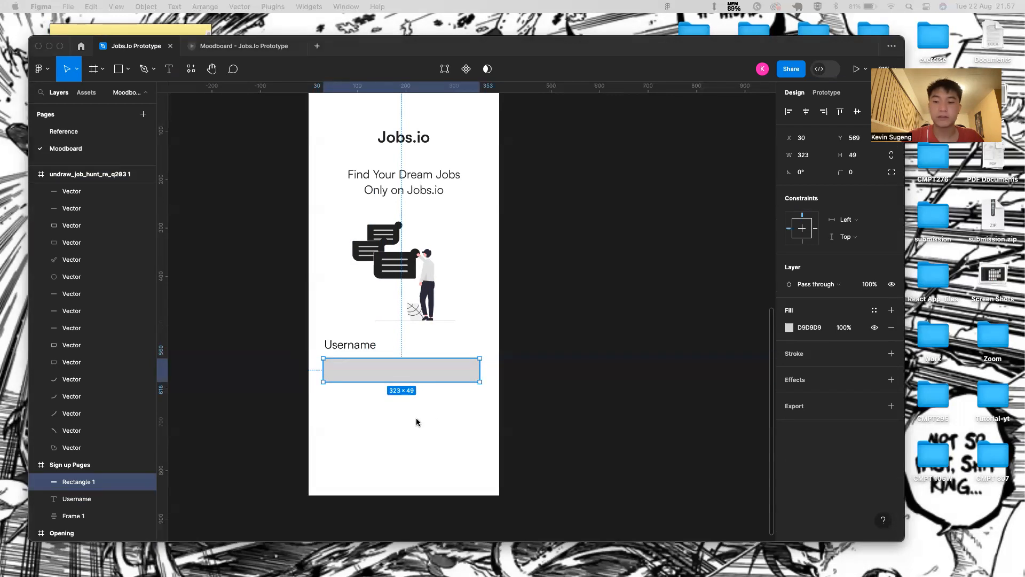
{"action": "left_click", "coordinate": [389, 361]}
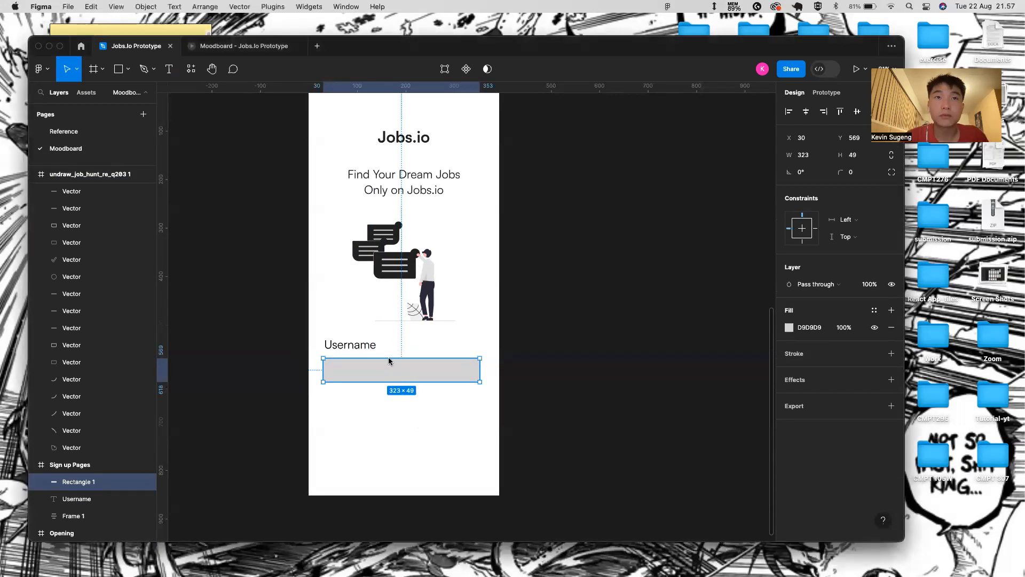
{"action": "left_click", "coordinate": [412, 432]}
{"action": "left_click", "coordinate": [406, 379]}
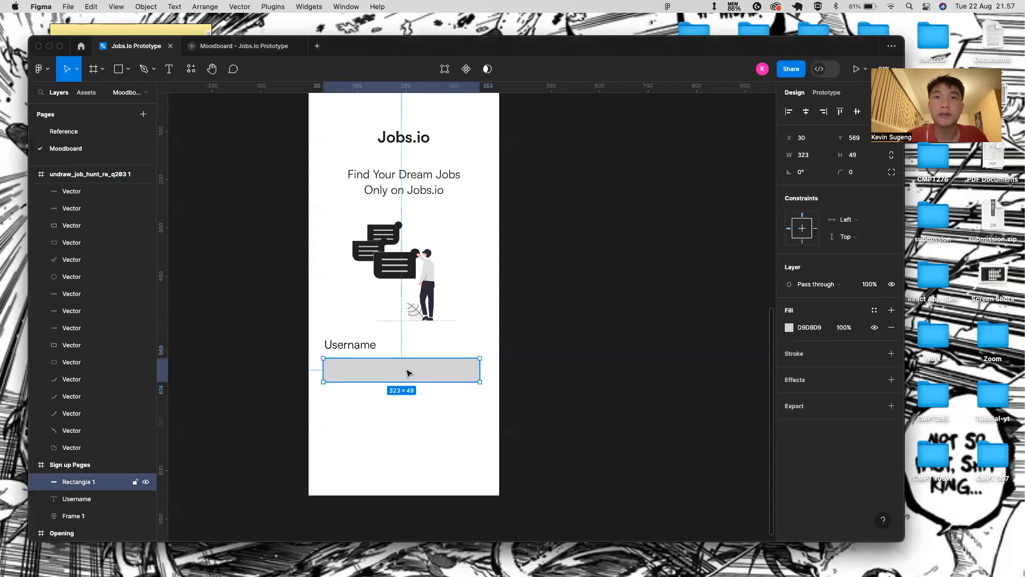
- Remove the input box's fill and give it a 232323 border at 80% opacity
{"action": "left_click", "coordinate": [892, 354]}
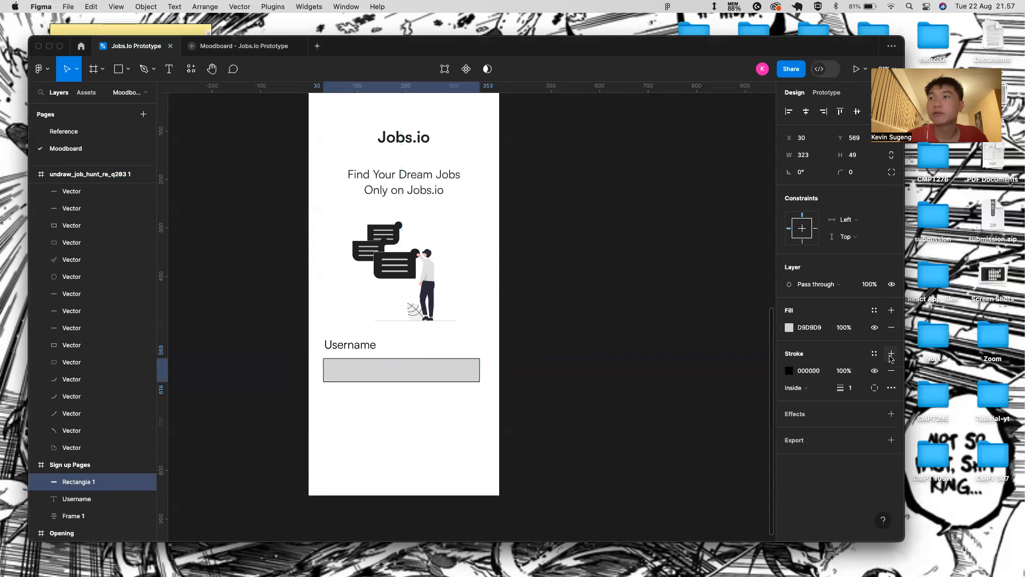
{"action": "left_click", "coordinate": [892, 328]}
{"action": "left_click", "coordinate": [819, 353]}
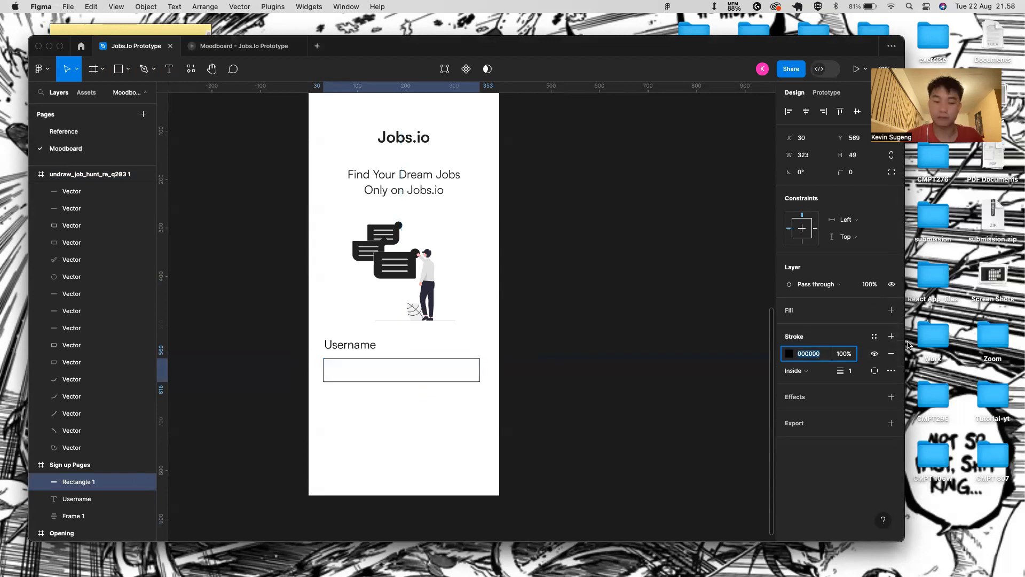
{"action": "type", "text": "232323"}
{"action": "key", "text": "Return"}
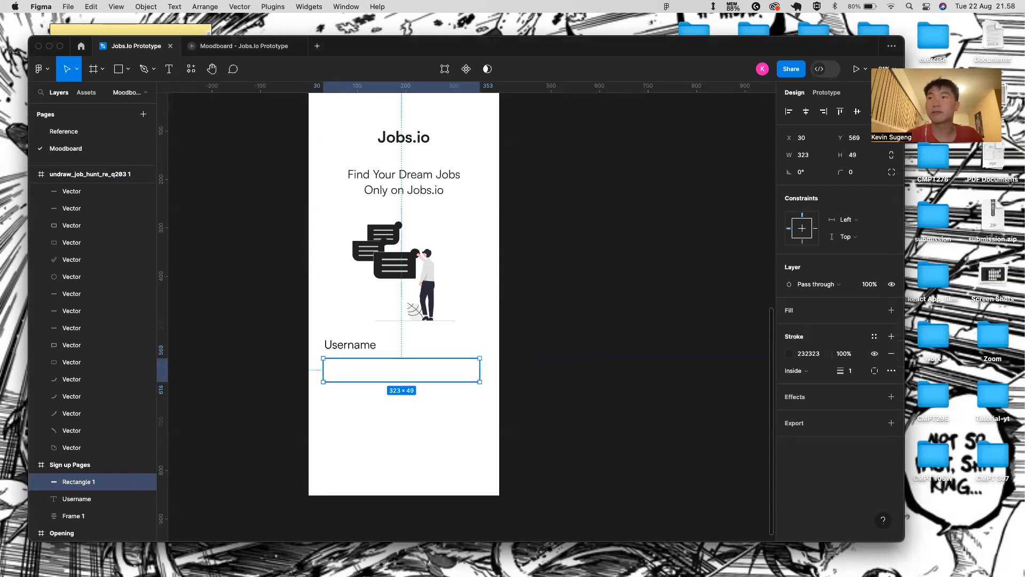
{"action": "left_click", "coordinate": [837, 353]}
{"action": "type", "text": "80"}
{"action": "key", "text": "Return"}
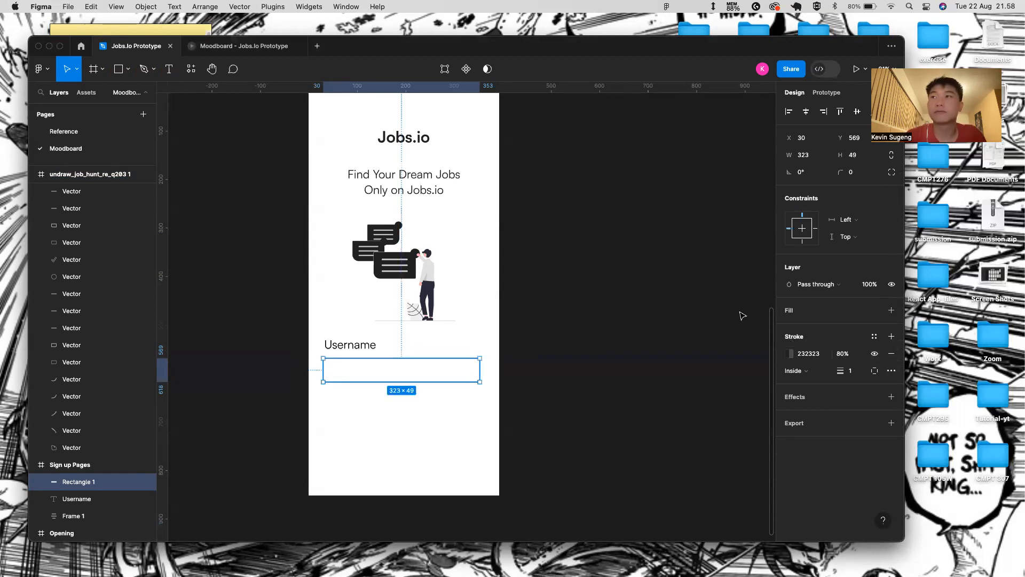
- Round the input box corners to a radius of 10
{"action": "mouse_move", "coordinate": [841, 172]}
{"action": "left_mouse_down"}
{"action": "mouse_move", "coordinate": [862, 172]}
{"action": "mouse_move", "coordinate": [840, 172]}
{"action": "left_mouse_up"}
{"action": "left_click", "coordinate": [839, 171]}
{"action": "left_click_drag", "start_coordinate": [865, 169], "coordinate": [869, 168]}
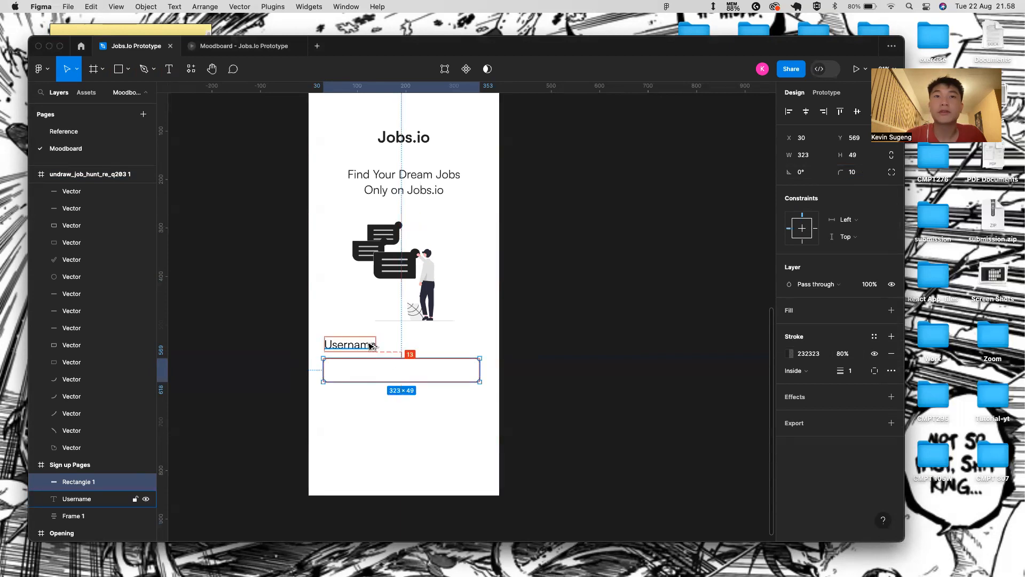
{"action": "left_click", "coordinate": [475, 465]}
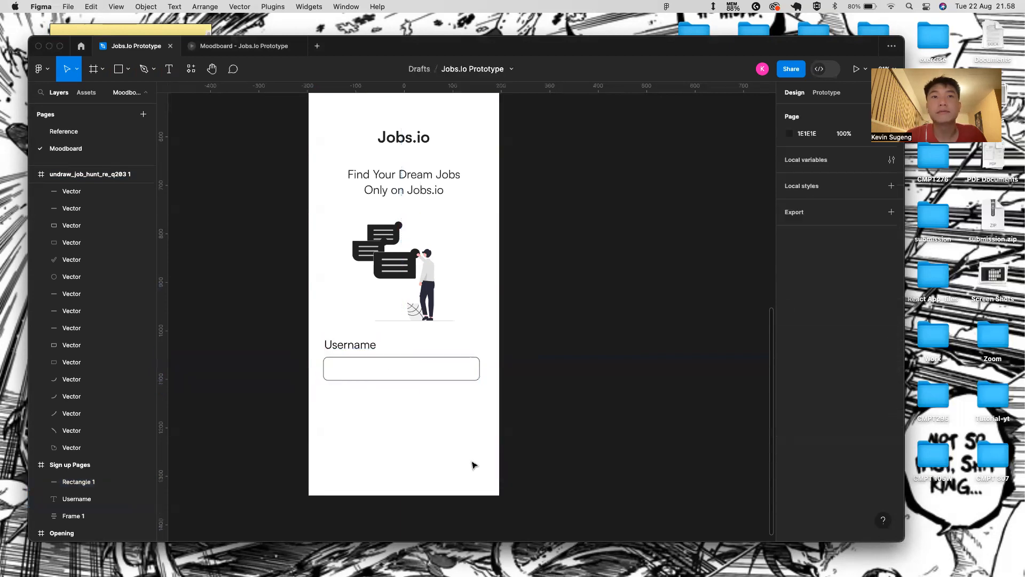
{"action": "left_click", "coordinate": [369, 361]}
{"action": "left_click", "coordinate": [405, 433]}
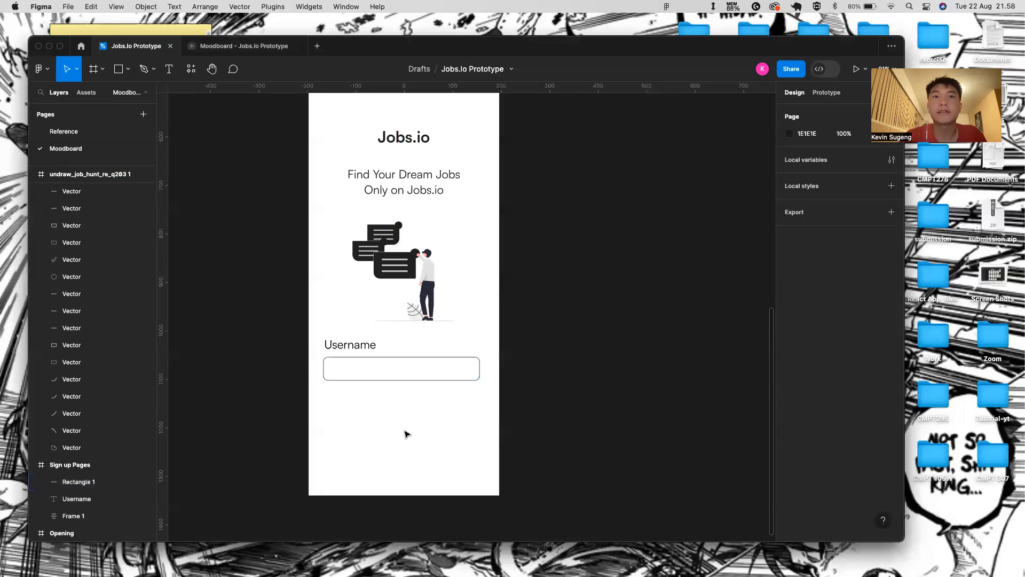
- Add 'Username' placeholder text inside the input box
{"action": "key", "text": "t"}
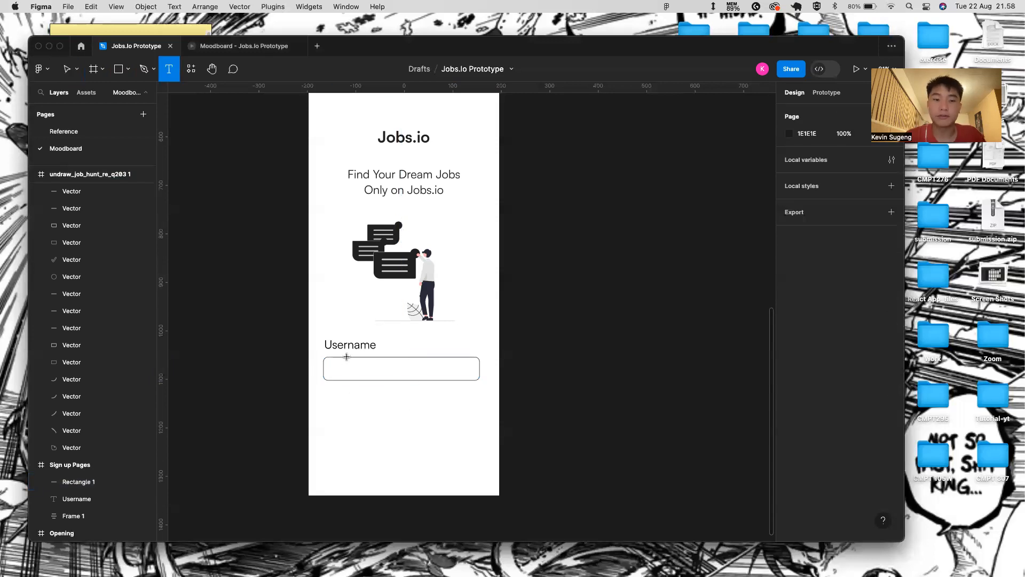
{"action": "left_click", "coordinate": [342, 363]}
{"action": "type", "text": "Username"}
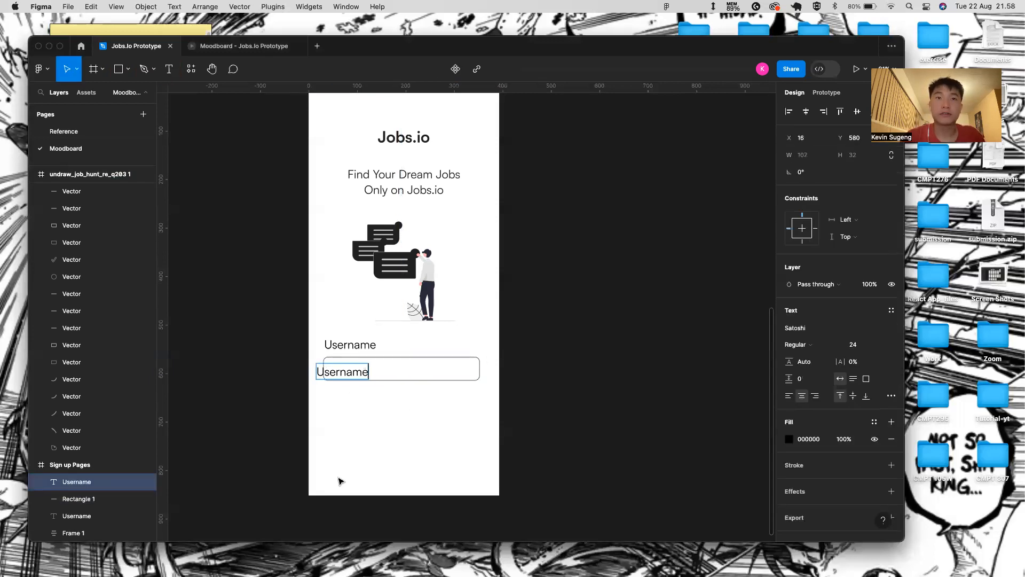
{"action": "key", "text": "Escape"}
{"action": "left_click_drag", "start_coordinate": [350, 373], "coordinate": [364, 370]}
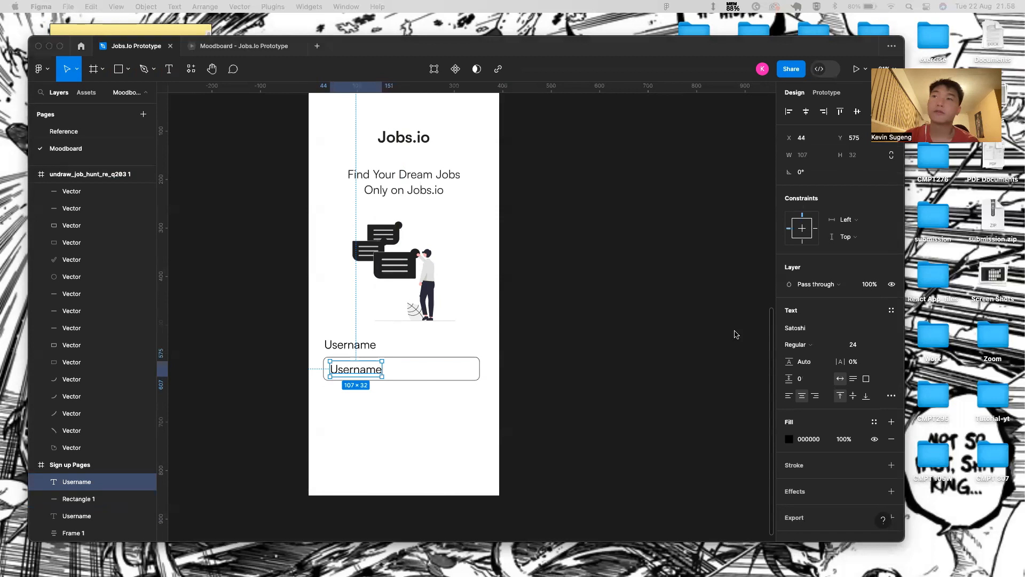
- Set the placeholder to size 16 with a 232323 fill at 80%
{"action": "left_click", "coordinate": [882, 345]}
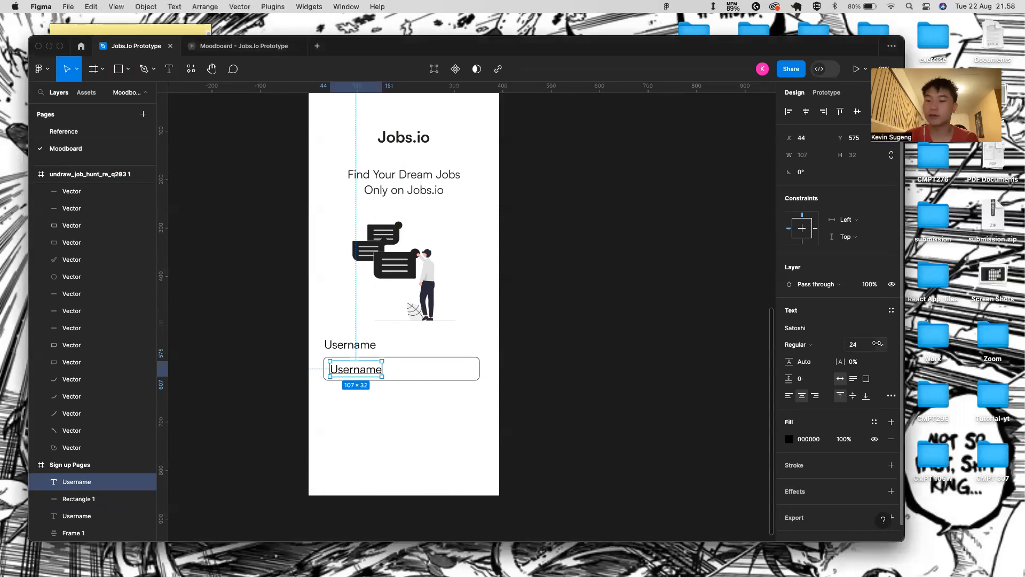
{"action": "left_click", "coordinate": [880, 344]}
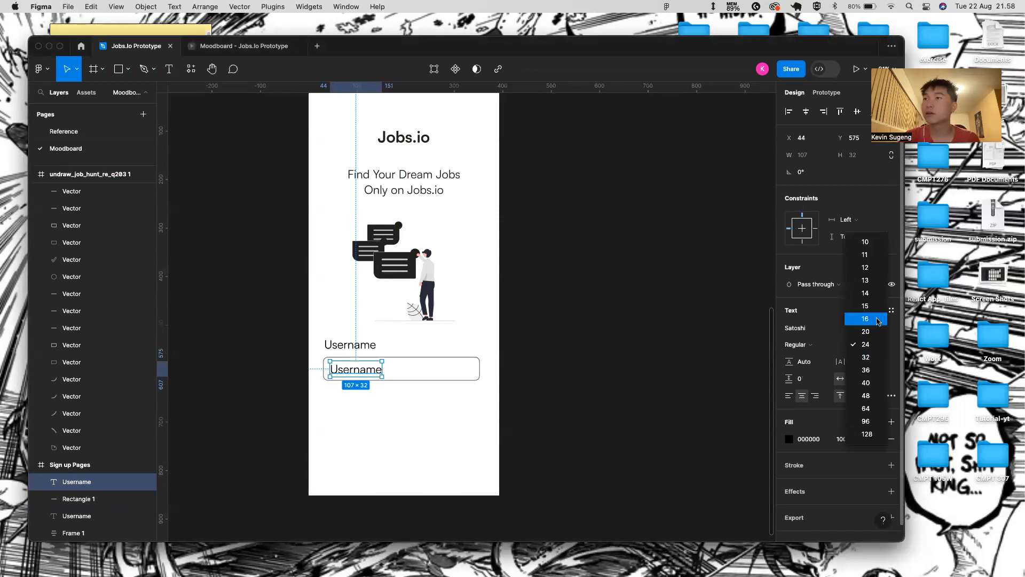
{"action": "left_click", "coordinate": [875, 321]}
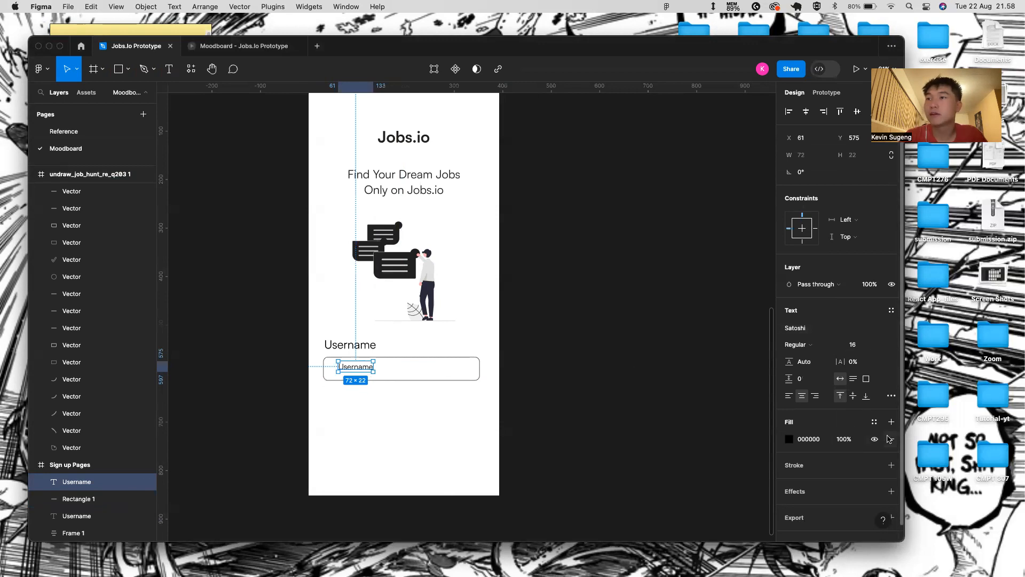
{"action": "left_click", "coordinate": [809, 439]}
{"action": "type", "text": "2"}
{"action": "key", "text": "Return"}
{"action": "key", "text": "Return"}
{"action": "scroll", "coordinate": [364, 364], "scroll_direction": "up", "scroll_amount": 5}
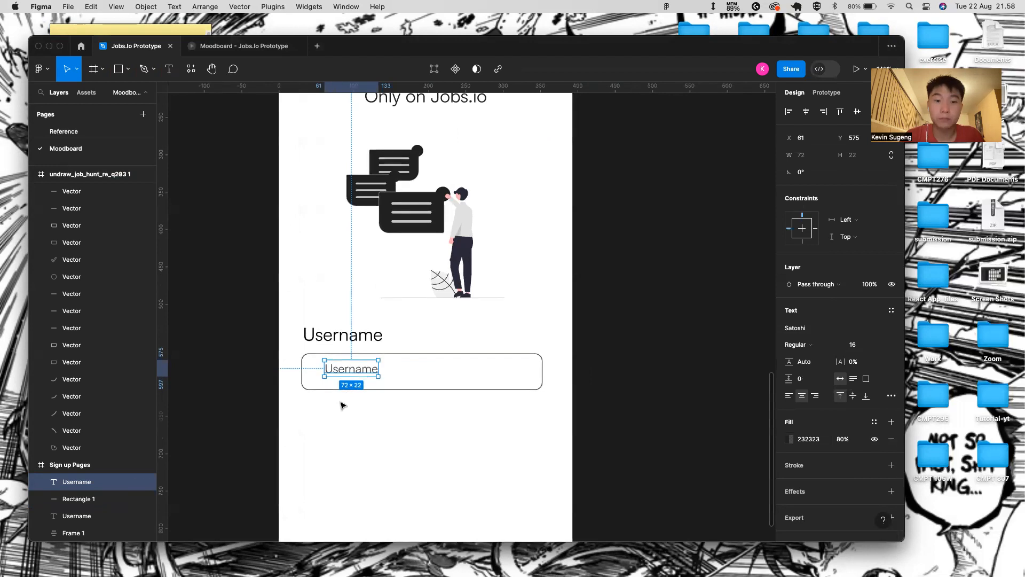
{"action": "scroll", "coordinate": [343, 405], "scroll_direction": "up", "scroll_amount": 2}
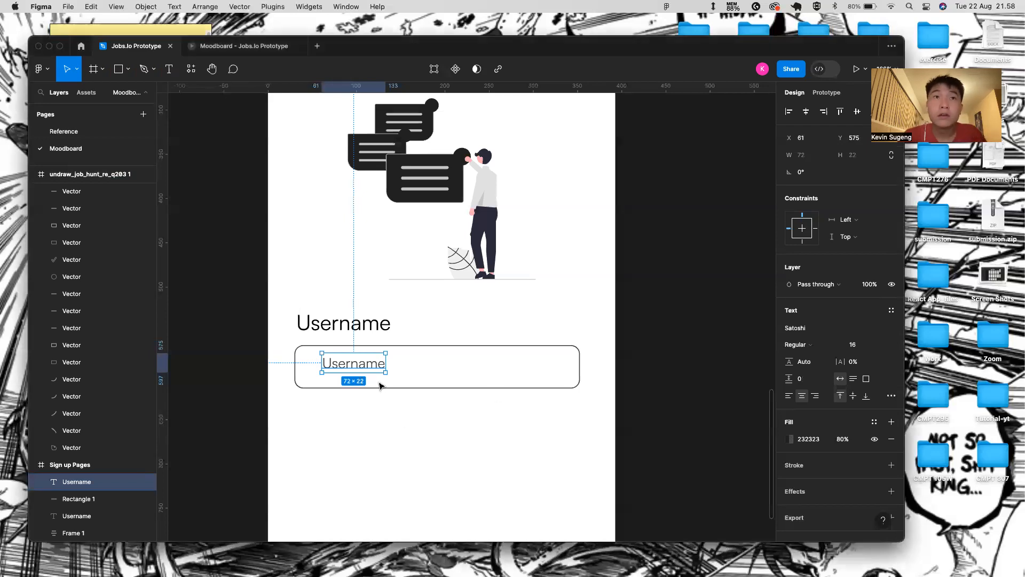
{"action": "left_click", "coordinate": [377, 328]}
- Make the Username label Medium weight
{"action": "left_click", "coordinate": [837, 347]}
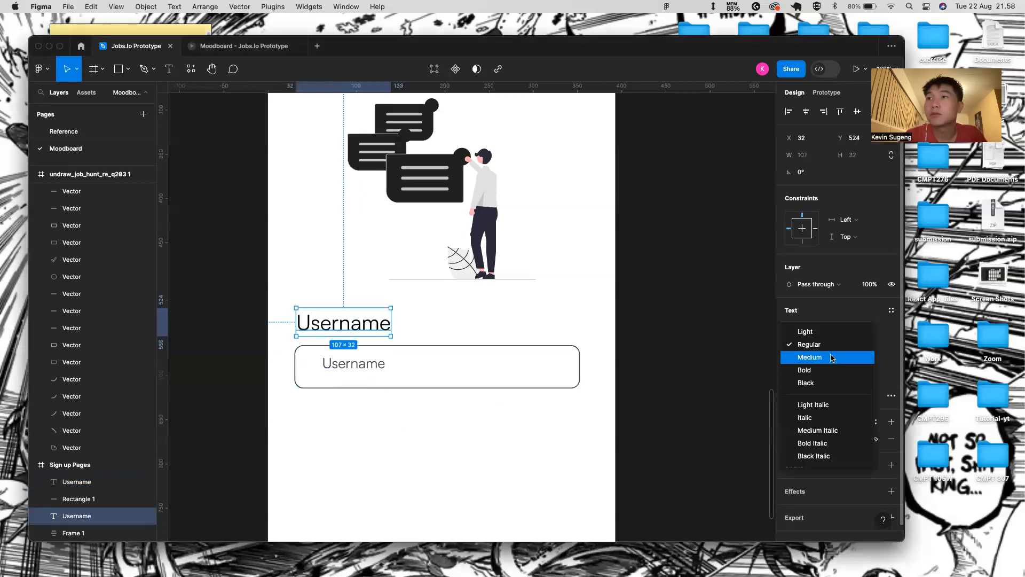
{"action": "left_click", "coordinate": [818, 357]}
{"action": "left_click", "coordinate": [388, 425]}
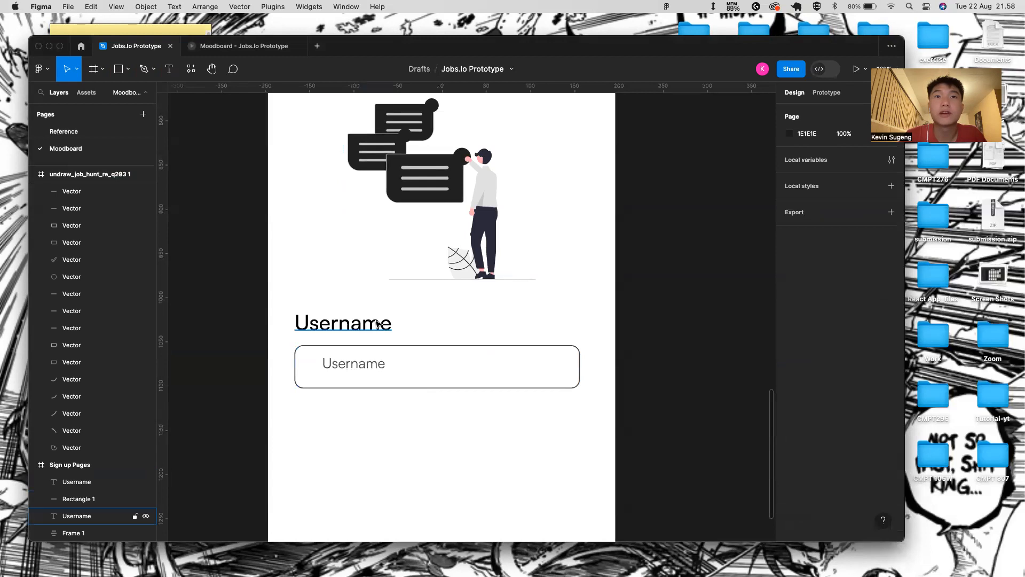
- Nudge the placeholder text down and left inside the input box
{"action": "left_click", "coordinate": [376, 365]}
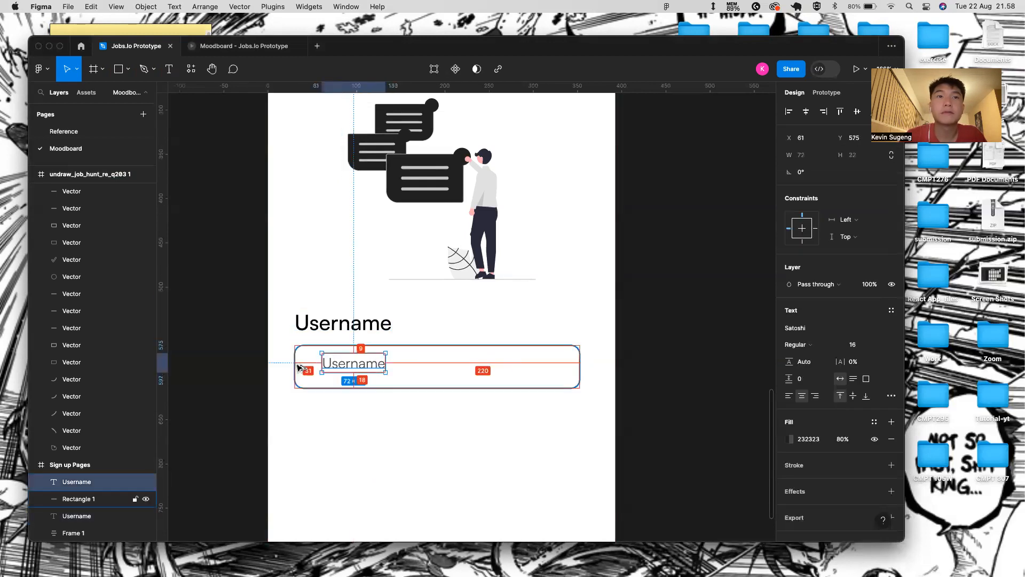
{"action": "key", "text": "Down"}
{"action": "key", "text": "Down"}
{"action": "key", "text": "Down"}
{"action": "key", "text": "Down"}
{"action": "key", "text": "Down"}
{"action": "key", "text": "Left"}
{"action": "key", "text": "Left"}
{"action": "key", "text": "Left"}
{"action": "key", "text": "Left"}
{"action": "key", "text": "Left"}
{"action": "key", "text": "Left"}
{"action": "key", "text": "Left"}
{"action": "key", "text": "Left"}
{"action": "key", "text": "Left"}
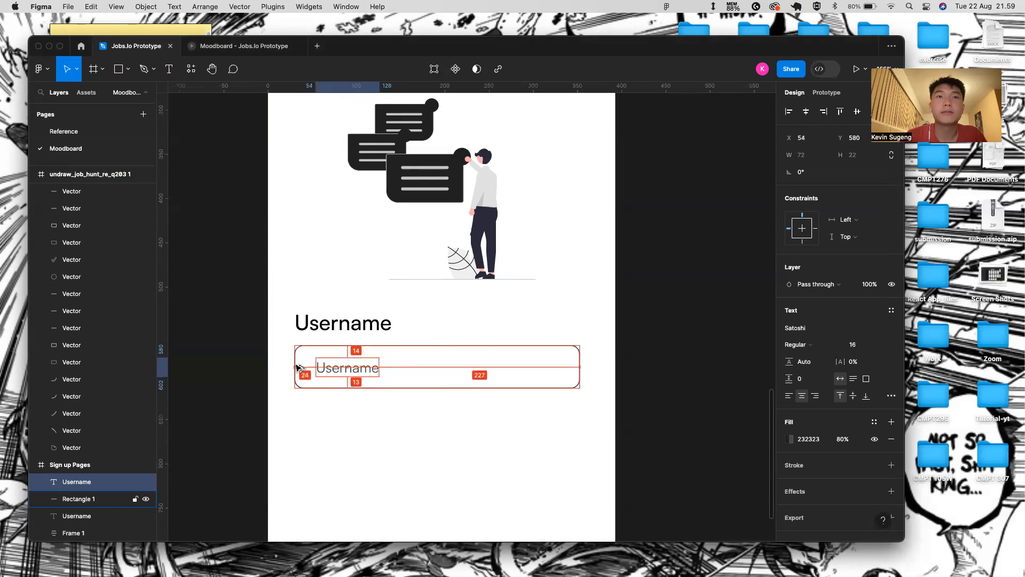
{"action": "key", "text": "Left"}
{"action": "key", "text": "Left"}
{"action": "key", "text": "Left"}
{"action": "key", "text": "Left"}
{"action": "key", "text": "Left"}
{"action": "key", "text": "Left"}
{"action": "key", "text": "Left"}
{"action": "key", "text": "Left"}
{"action": "key", "text": "Left"}
{"action": "key", "text": "Left"}
{"action": "key", "text": "Left"}
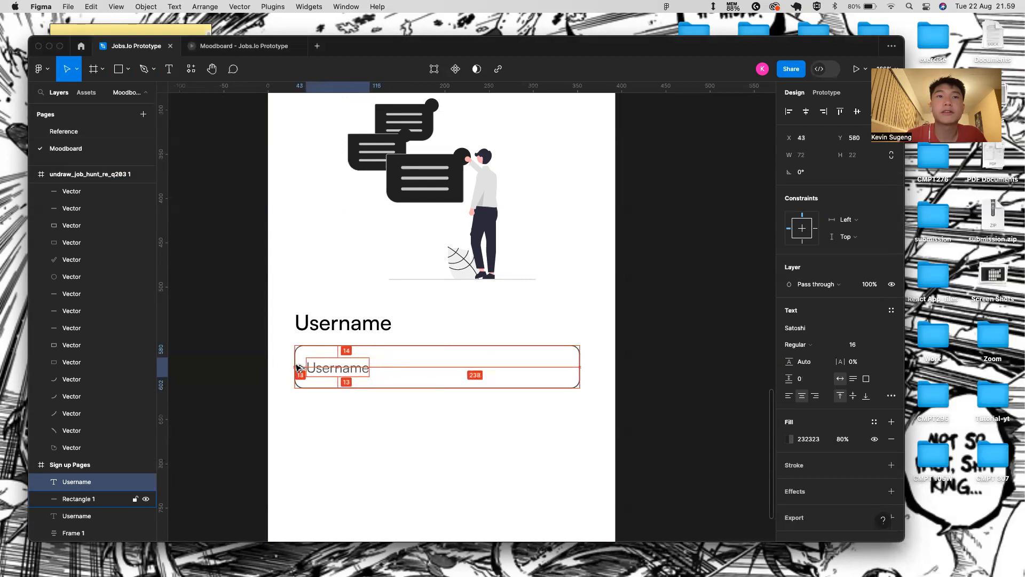
{"action": "left_click", "coordinate": [337, 477]}
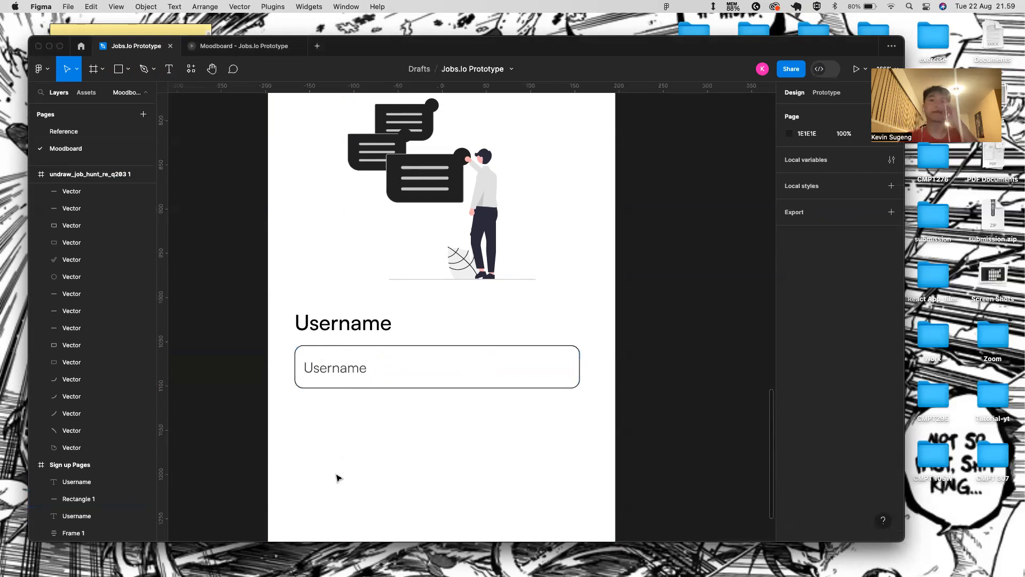
- Set the Username label's font size to 16
{"action": "scroll", "coordinate": [374, 442], "scroll_direction": "down", "scroll_amount": 3}
{"action": "scroll", "coordinate": [374, 443], "scroll_direction": "down", "scroll_amount": 3}
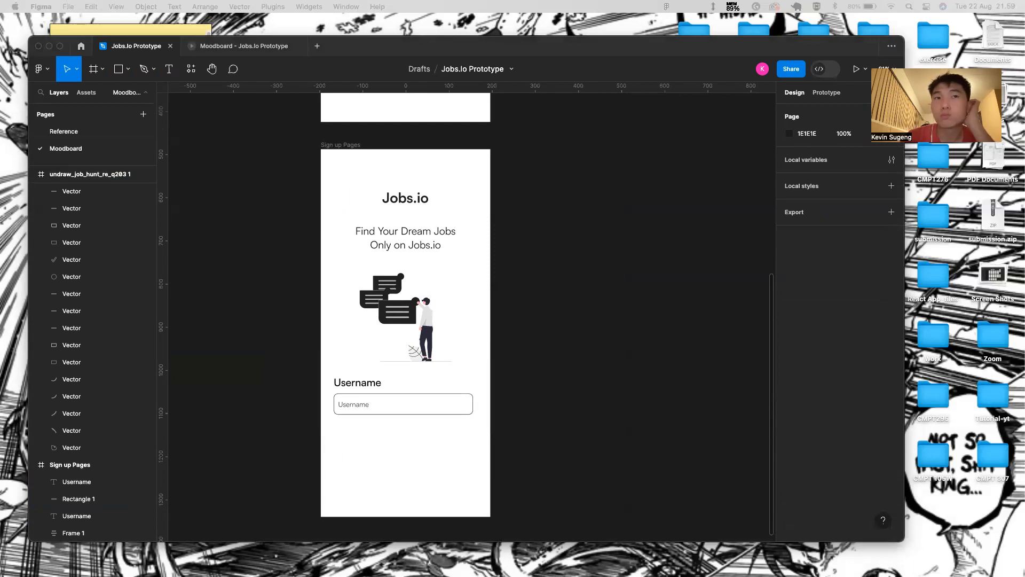
{"action": "double_click", "coordinate": [373, 387]}
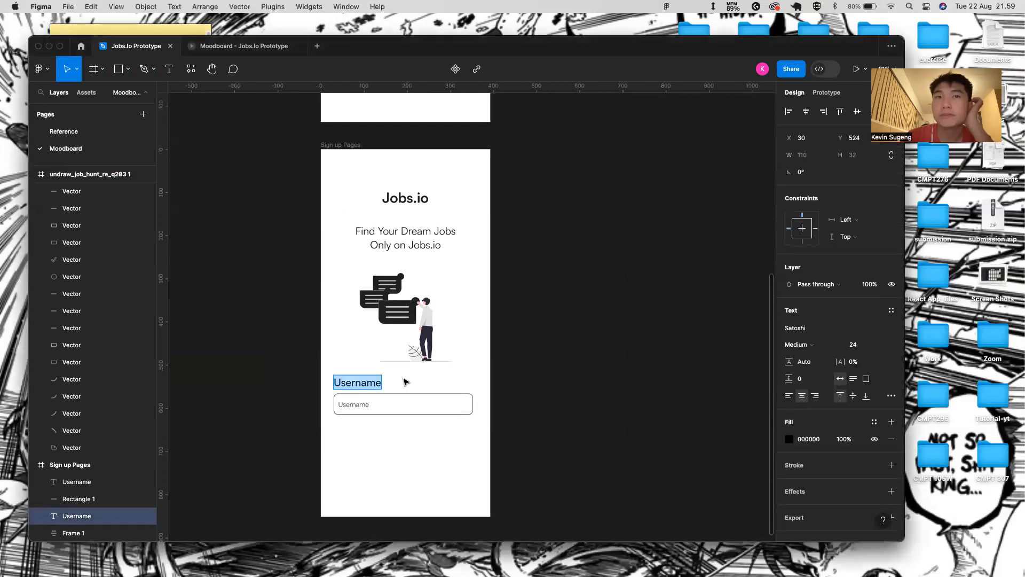
{"action": "key", "text": "Escape"}
{"action": "left_click", "coordinate": [883, 344]}
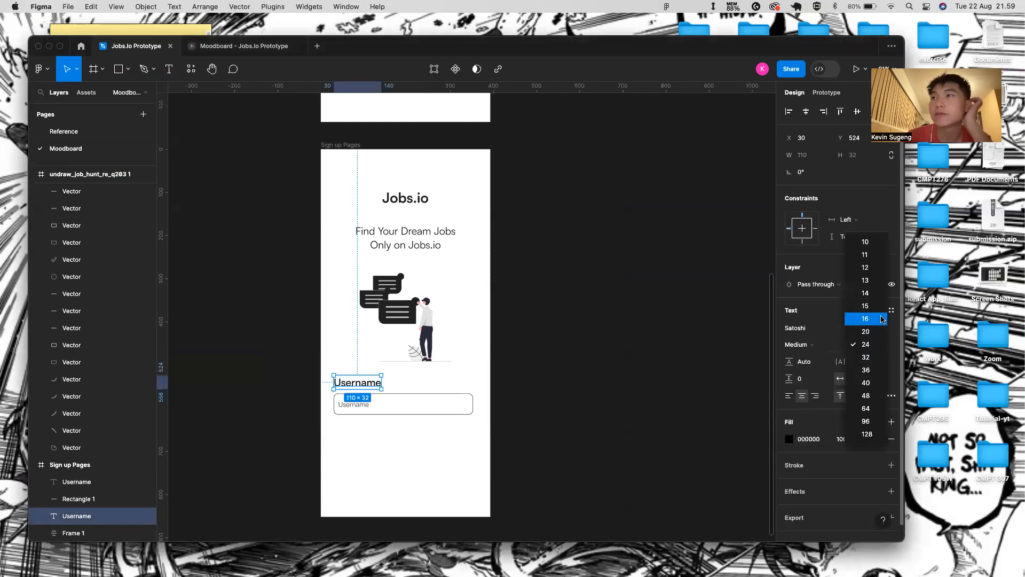
{"action": "left_click", "coordinate": [882, 319]}
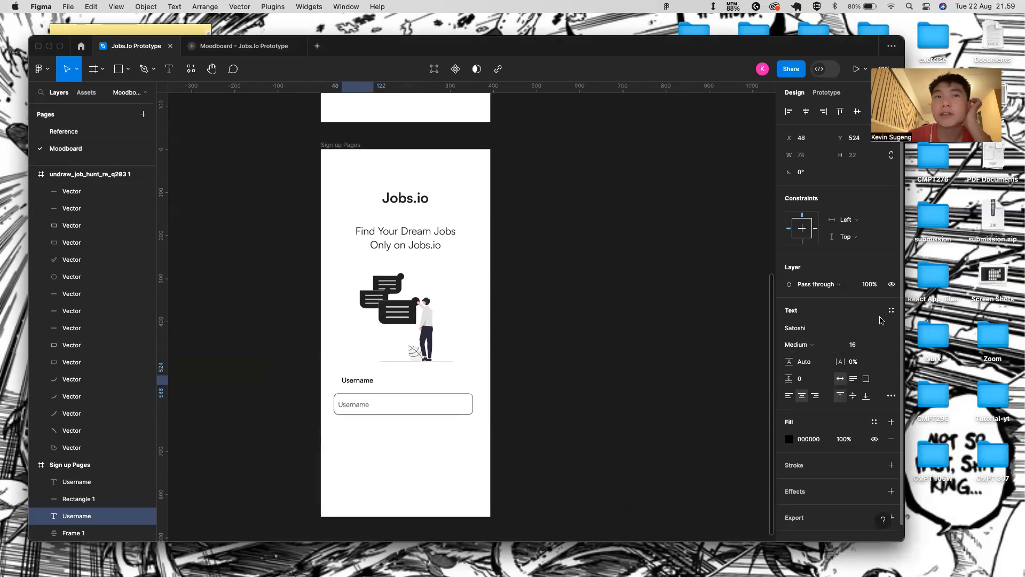
{"action": "left_click", "coordinate": [887, 345]}
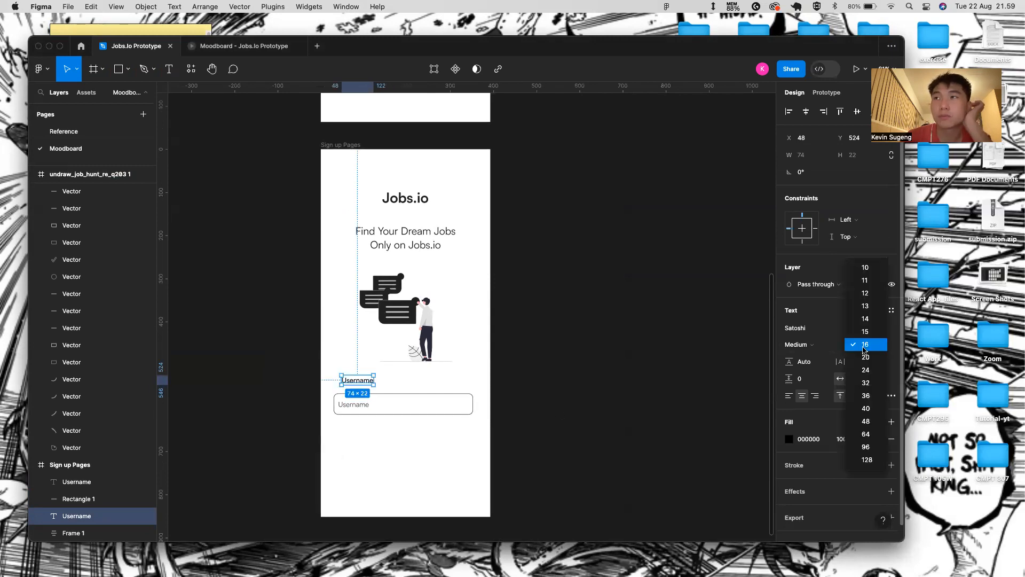
{"action": "left_click", "coordinate": [863, 350]}
- Align the Username label to X 30 with the box's left edge, then select placeholder and box
{"action": "scroll", "coordinate": [349, 376], "scroll_direction": "up", "scroll_amount": 3}
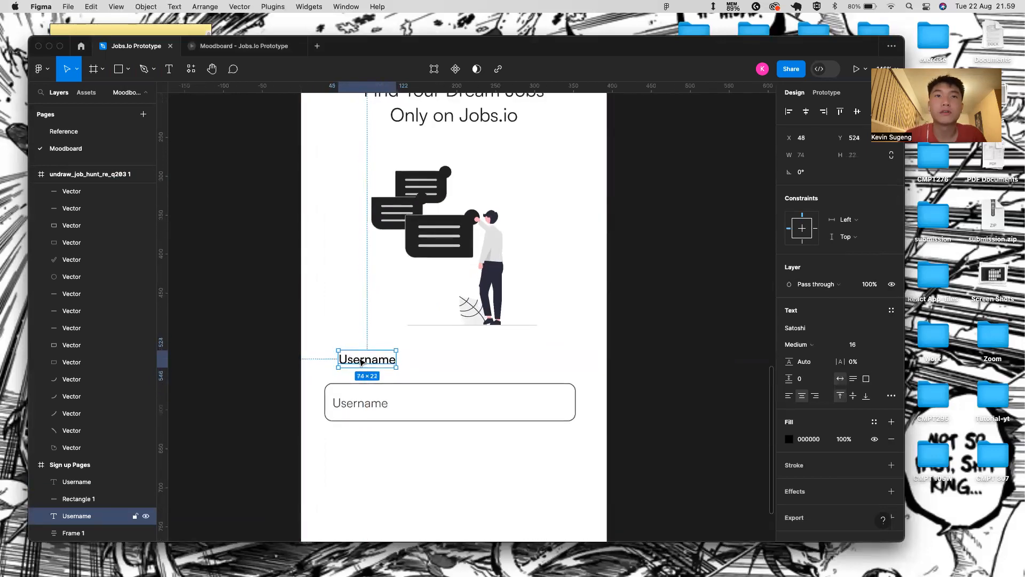
{"action": "left_click_drag", "start_coordinate": [361, 362], "coordinate": [347, 363]}
{"action": "left_click", "coordinate": [425, 401]}
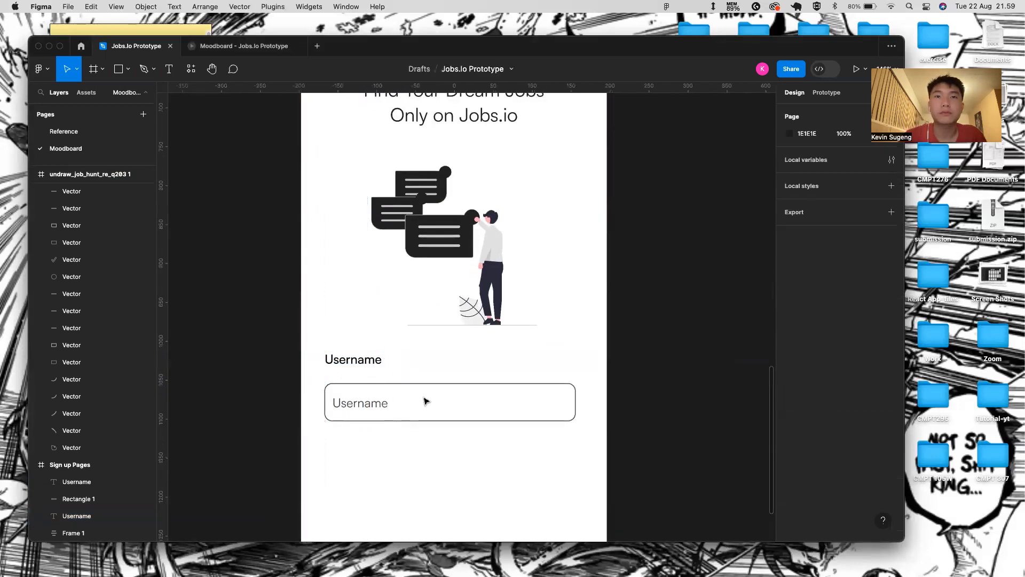
{"action": "left_click", "coordinate": [372, 403]}
{"action": "left_click", "coordinate": [411, 383], "text": "shift"}
- Group the placeholder with the input box and position the group just below the Username label
{"action": "key", "text": "super+g"}
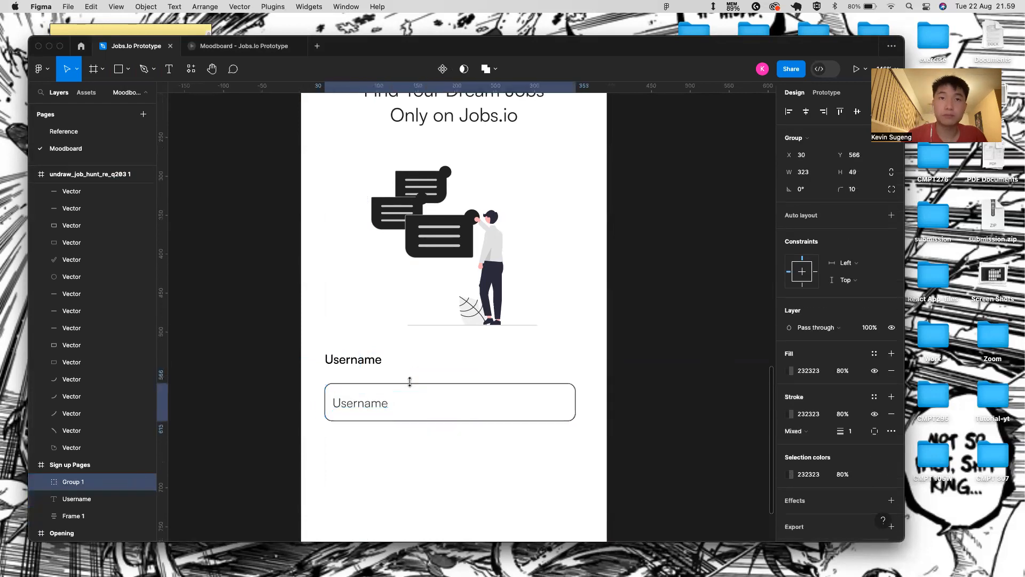
{"action": "left_click_drag", "start_coordinate": [380, 392], "coordinate": [377, 359]}
{"action": "key", "text": "shift+Down"}
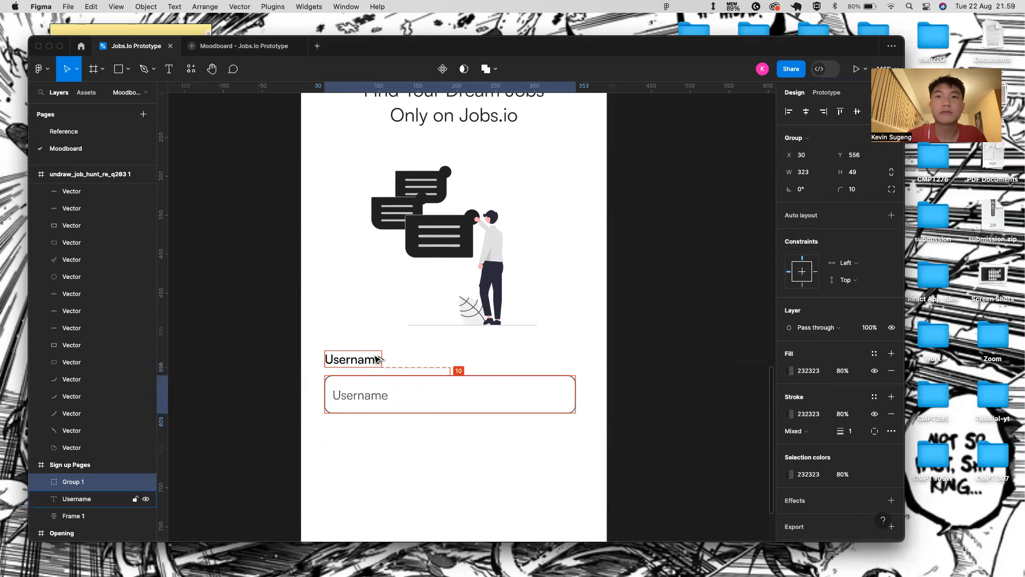
{"action": "left_click", "coordinate": [417, 522]}
{"action": "left_click", "coordinate": [397, 376]}
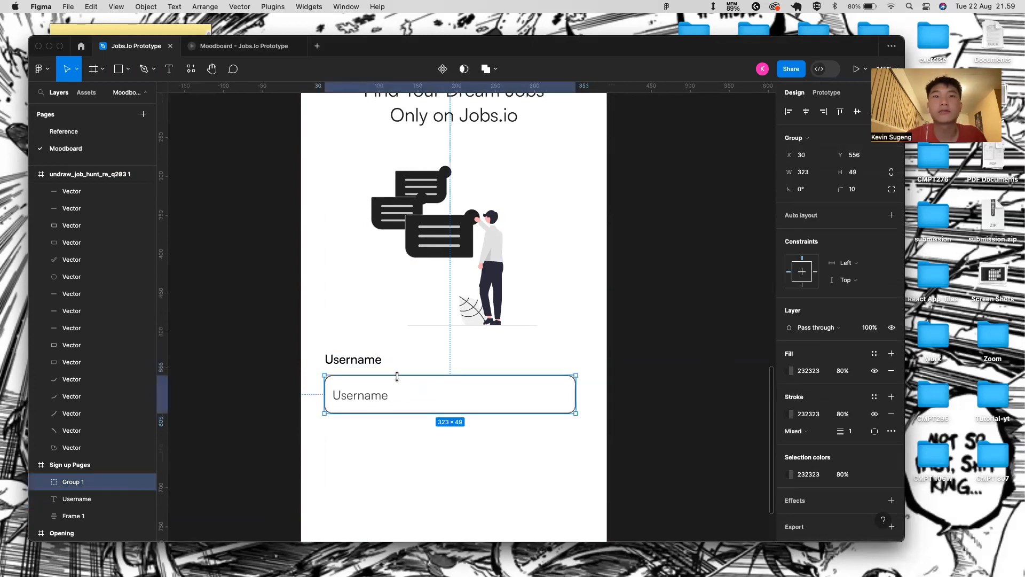
{"action": "key", "text": "Up"}
{"action": "key", "text": "Up"}
{"action": "key", "text": "Up"}
{"action": "key", "text": "Up"}
{"action": "key", "text": "Up"}
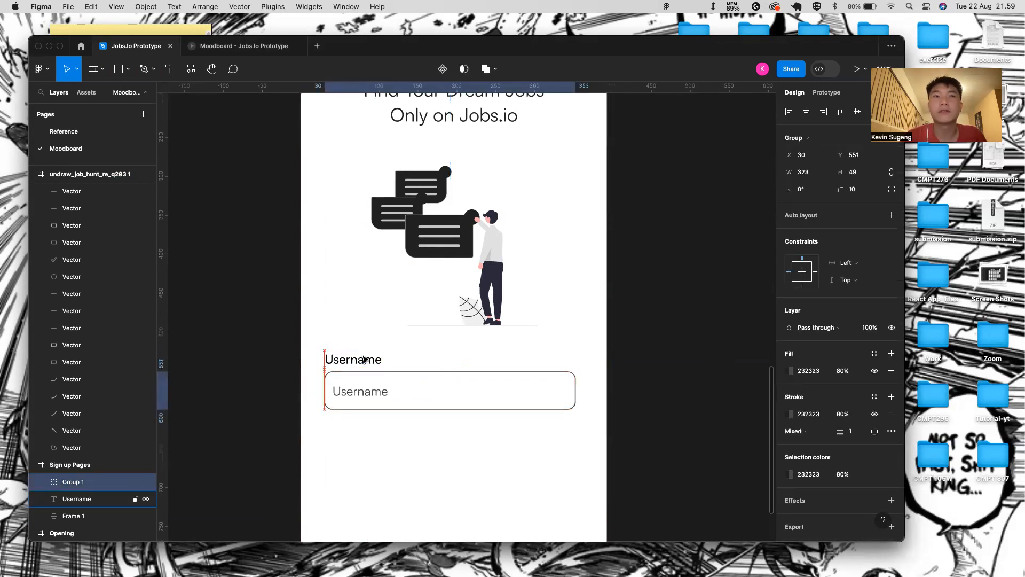
{"action": "left_click", "coordinate": [387, 460]}
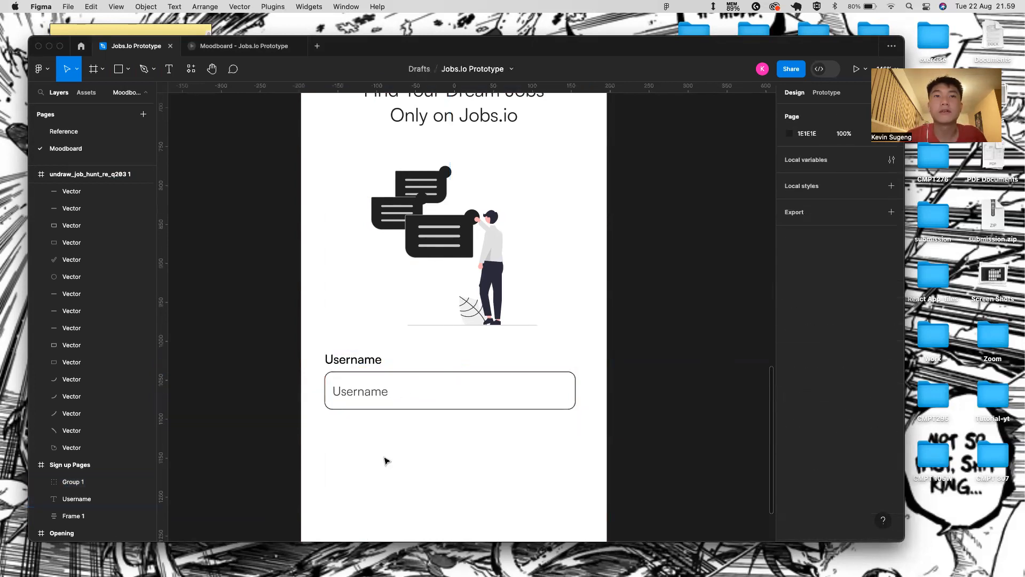
- Wrap the Username label and input group in an auto-layout frame stretched to the phone's full 393 width
{"action": "left_click", "coordinate": [359, 365]}
{"action": "left_click", "coordinate": [365, 389], "text": "shift"}
{"action": "key", "text": "shift+a"}
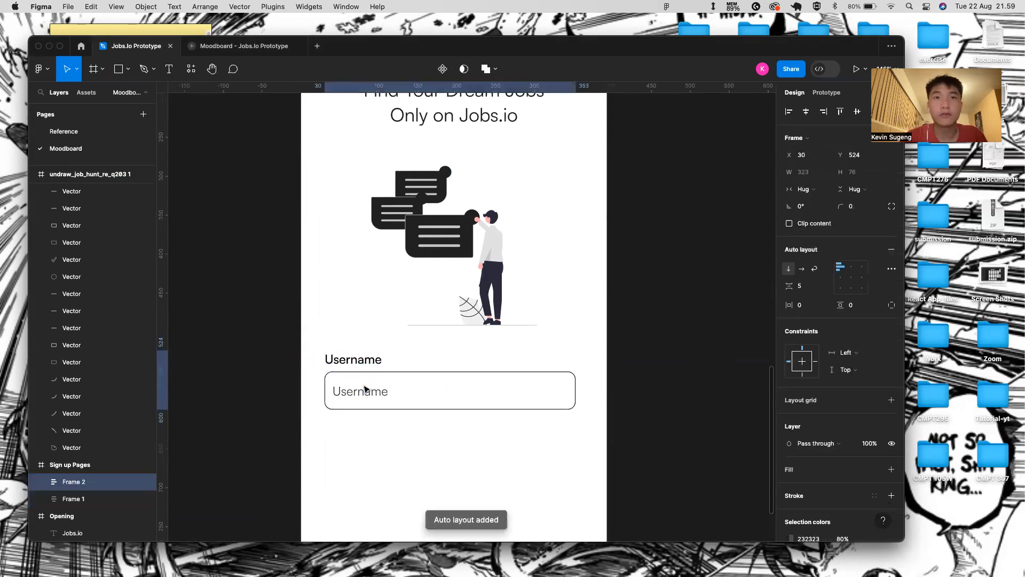
{"action": "left_click_drag", "start_coordinate": [323, 363], "coordinate": [301, 364]}
{"action": "left_click_drag", "start_coordinate": [578, 362], "coordinate": [605, 363]}
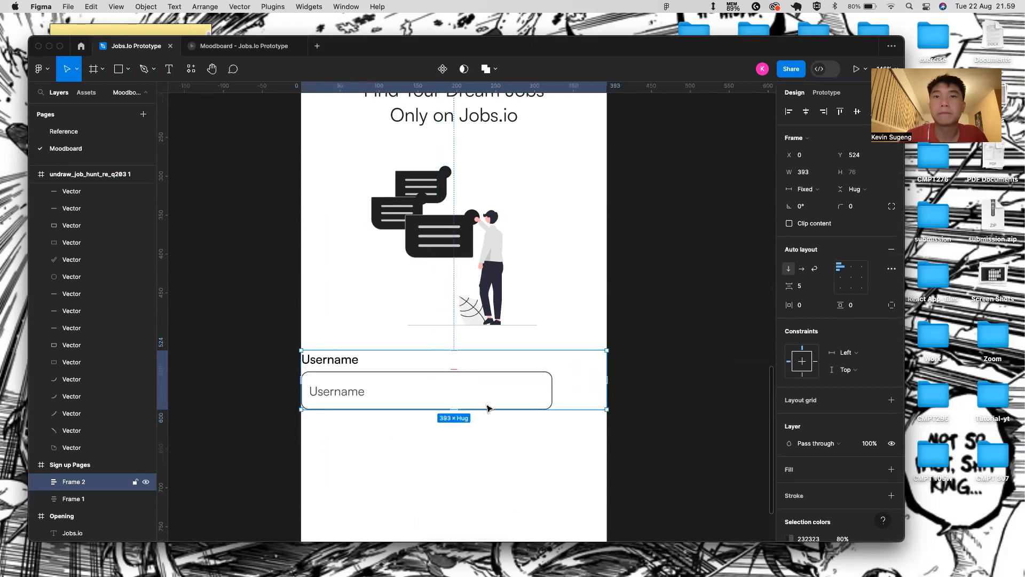
{"action": "left_click_drag", "start_coordinate": [484, 410], "coordinate": [499, 508]}
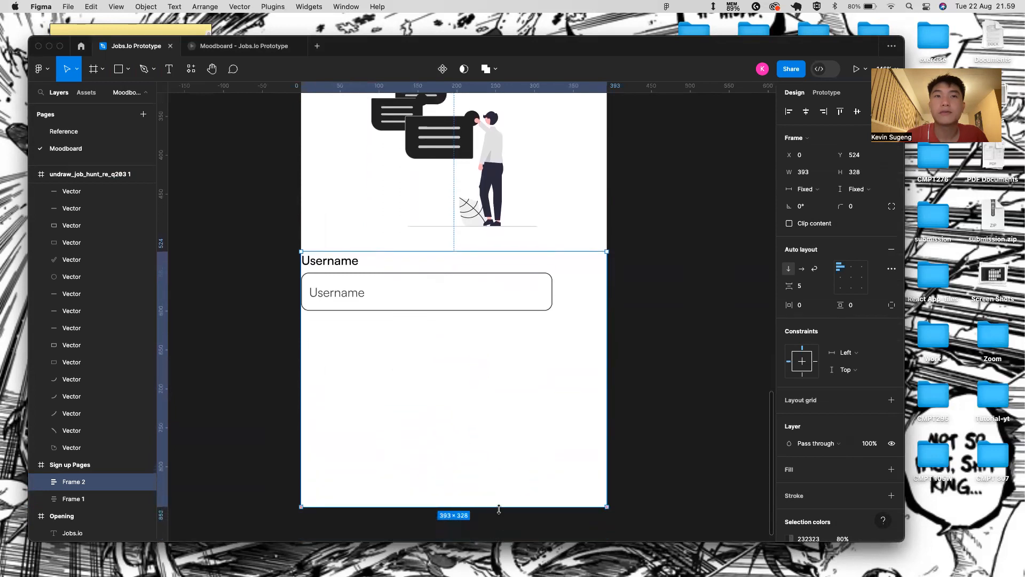
- Give the auto-layout frame 40 horizontal padding
{"action": "left_click", "coordinate": [400, 276]}
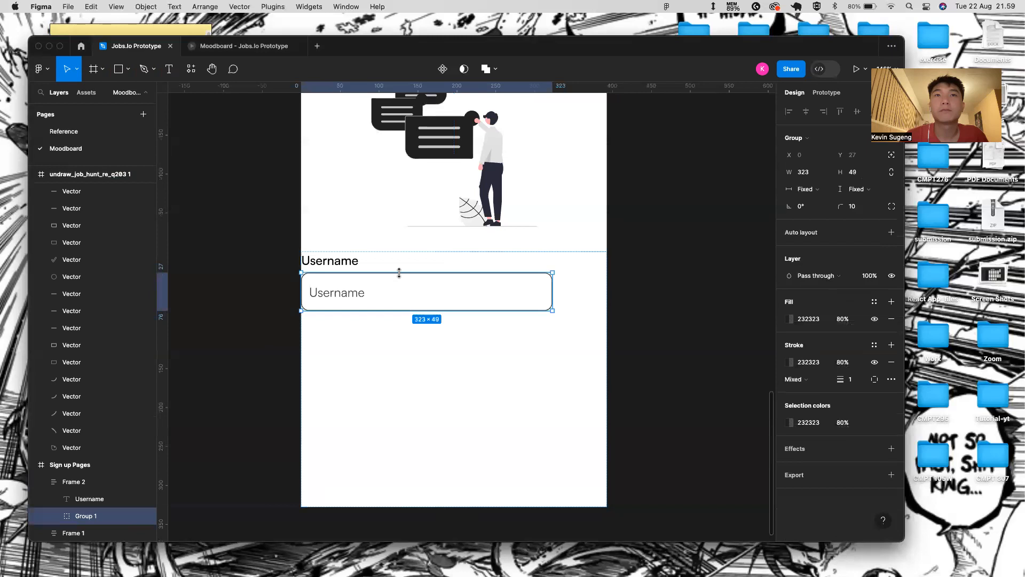
{"action": "key", "text": "Escape"}
{"action": "left_click", "coordinate": [826, 301]}
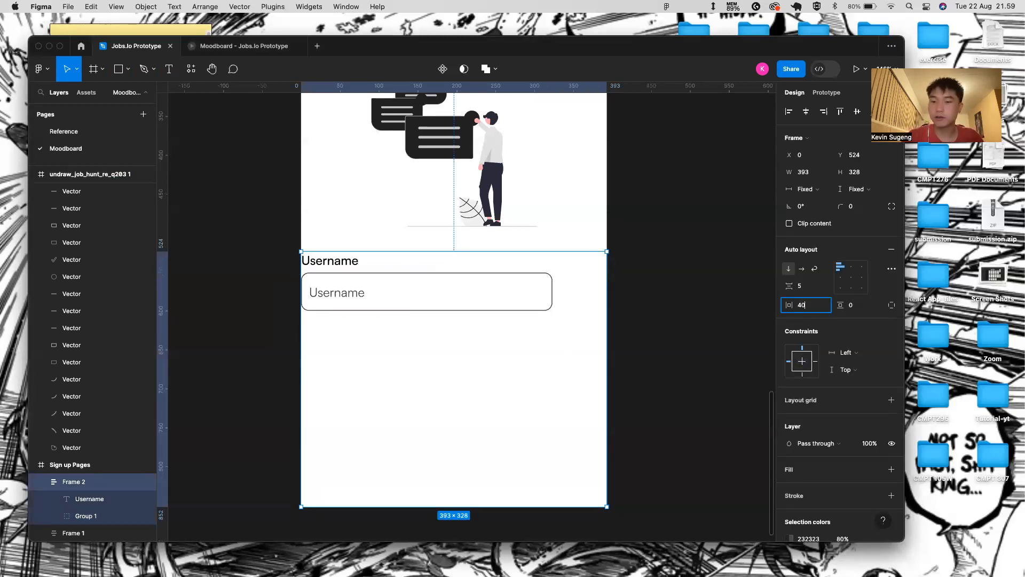
{"action": "key", "text": "Return"}
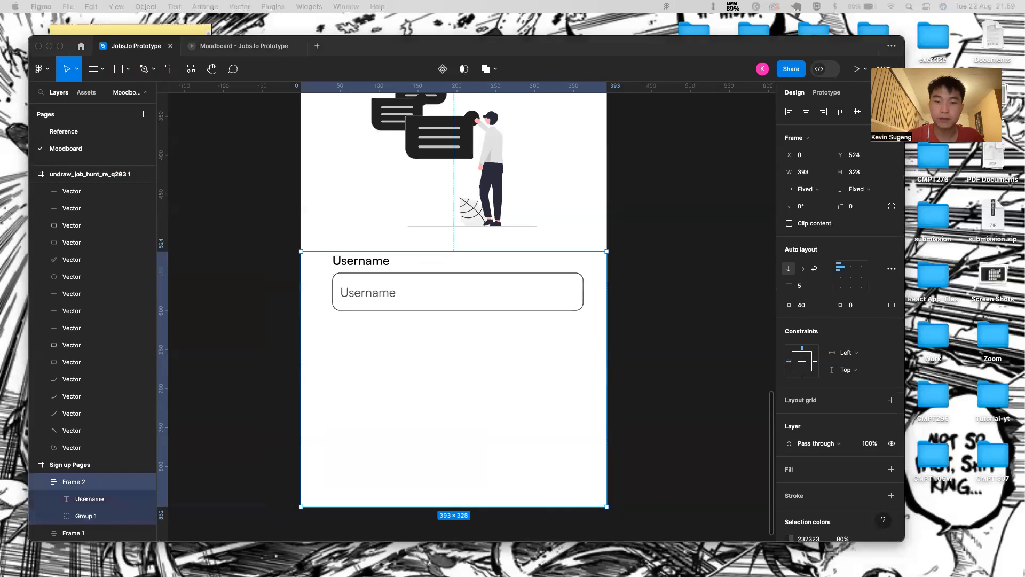
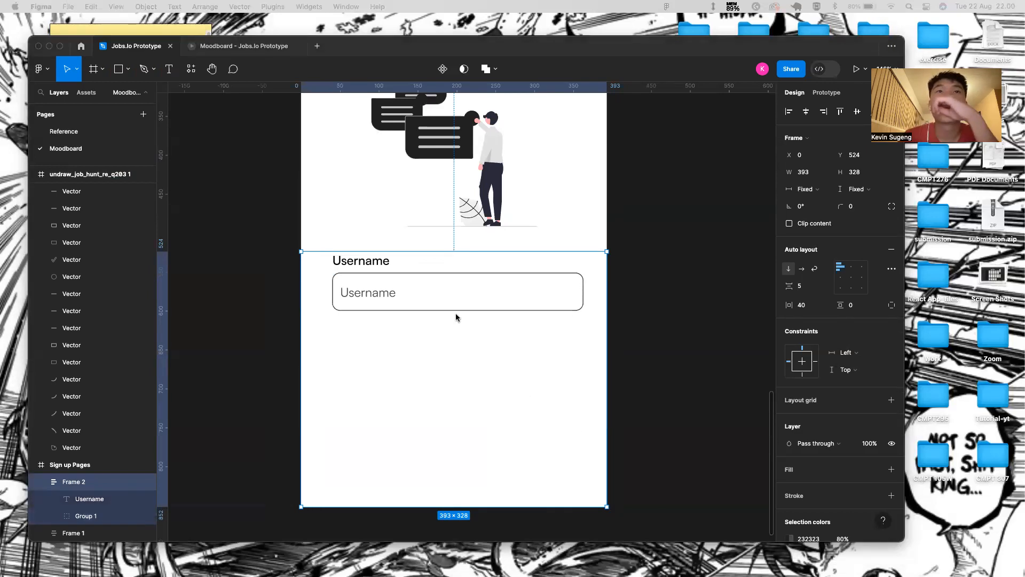
- Give the sign-up form frame 40 vertical padding
{"action": "left_click", "coordinate": [449, 273]}
{"action": "left_click", "coordinate": [450, 274]}
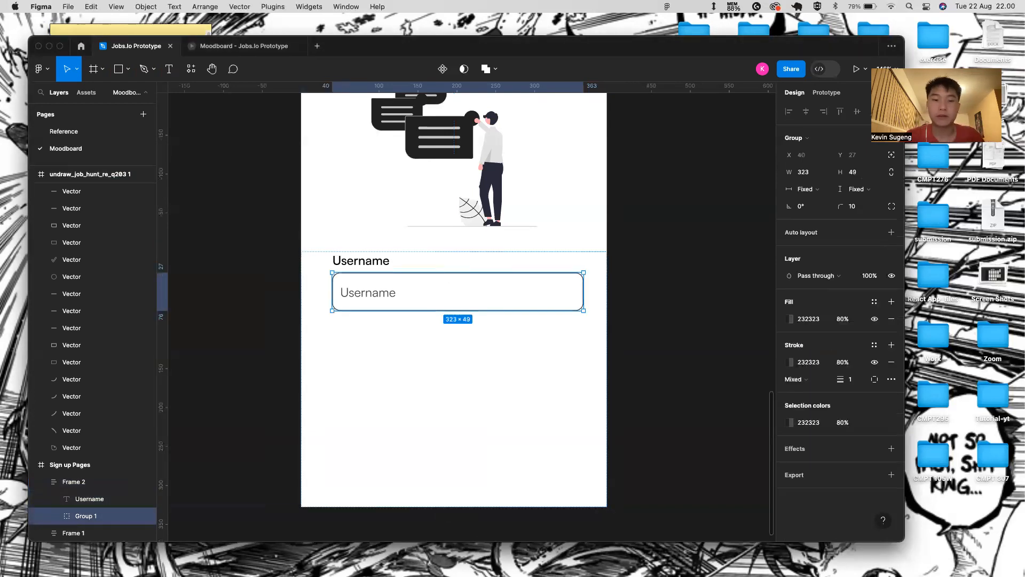
{"action": "left_click", "coordinate": [561, 394]}
{"action": "left_click", "coordinate": [866, 306]}
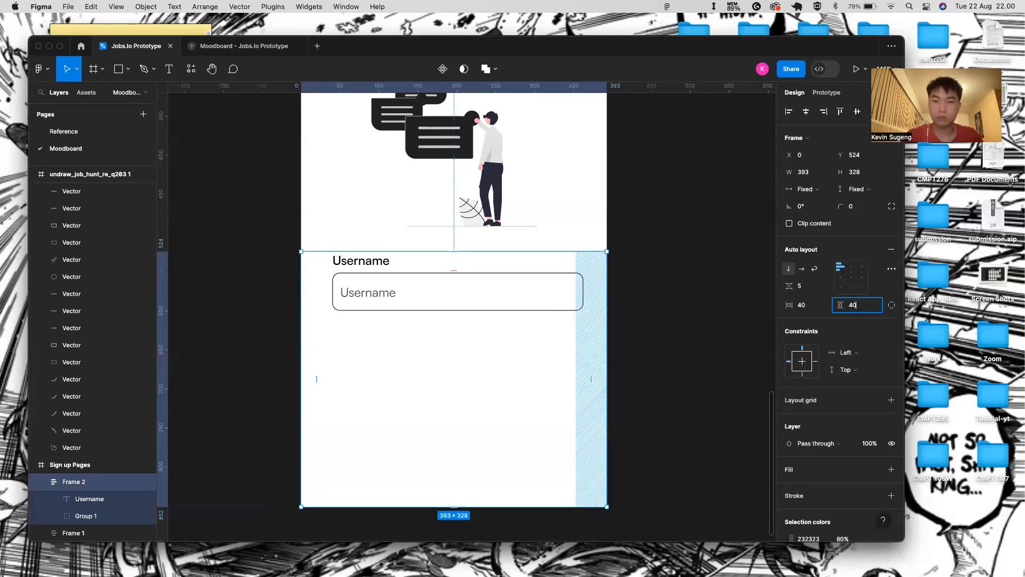
{"action": "type", "text": "40"}
{"action": "key", "text": "Return"}
- Shorten the Username input box to 40 tall and select its placeholder text
{"action": "left_click", "coordinate": [392, 308]}
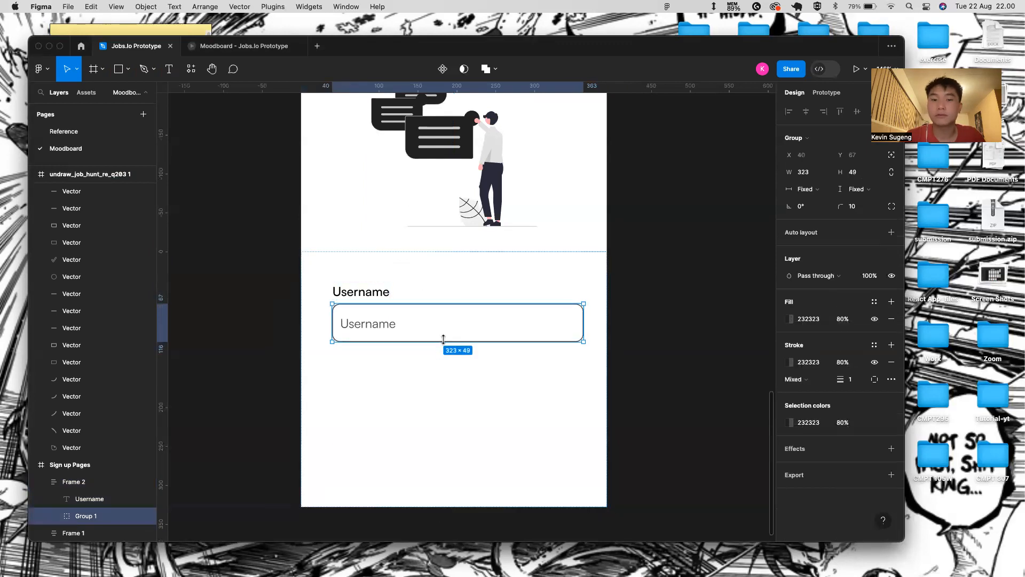
{"action": "mouse_move", "coordinate": [444, 335]}
{"action": "left_mouse_down"}
{"action": "mouse_move", "coordinate": [443, 323]}
{"action": "mouse_move", "coordinate": [443, 335]}
{"action": "left_mouse_up"}
{"action": "left_click", "coordinate": [430, 367]}
{"action": "left_click", "coordinate": [383, 321]}
{"action": "left_click", "coordinate": [384, 321]}
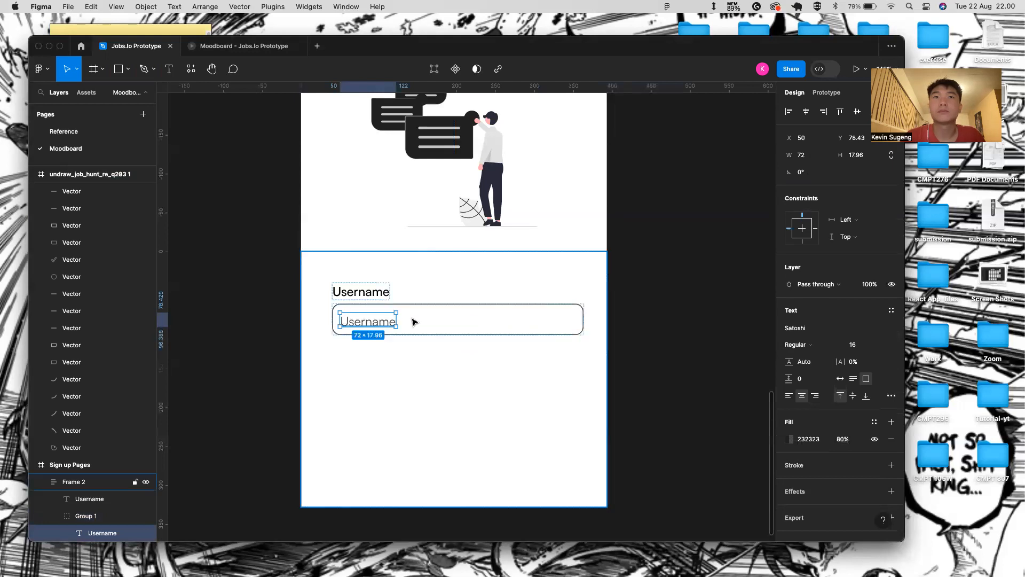
- Centre the Username placeholder vertically within its input box
{"action": "left_click", "coordinate": [382, 448]}
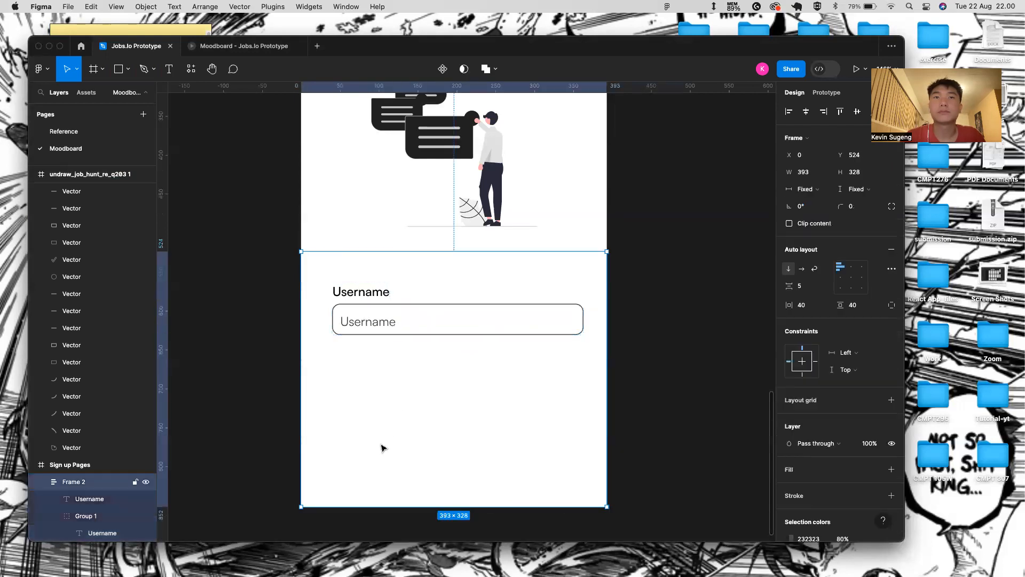
{"action": "double_click", "coordinate": [368, 321]}
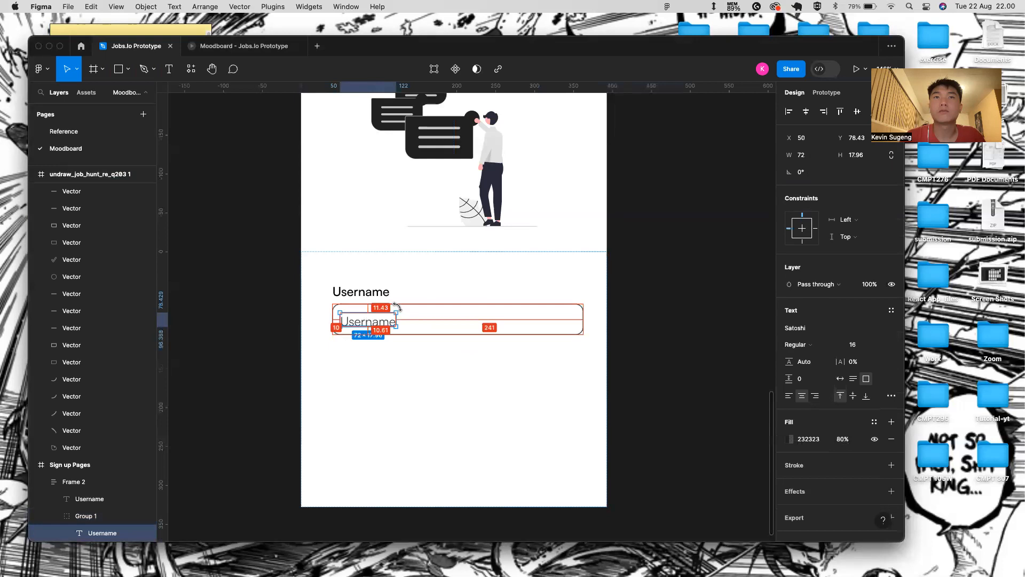
{"action": "left_click", "coordinate": [422, 313]}
{"action": "double_click", "coordinate": [387, 322]}
{"action": "double_click", "coordinate": [388, 322]}
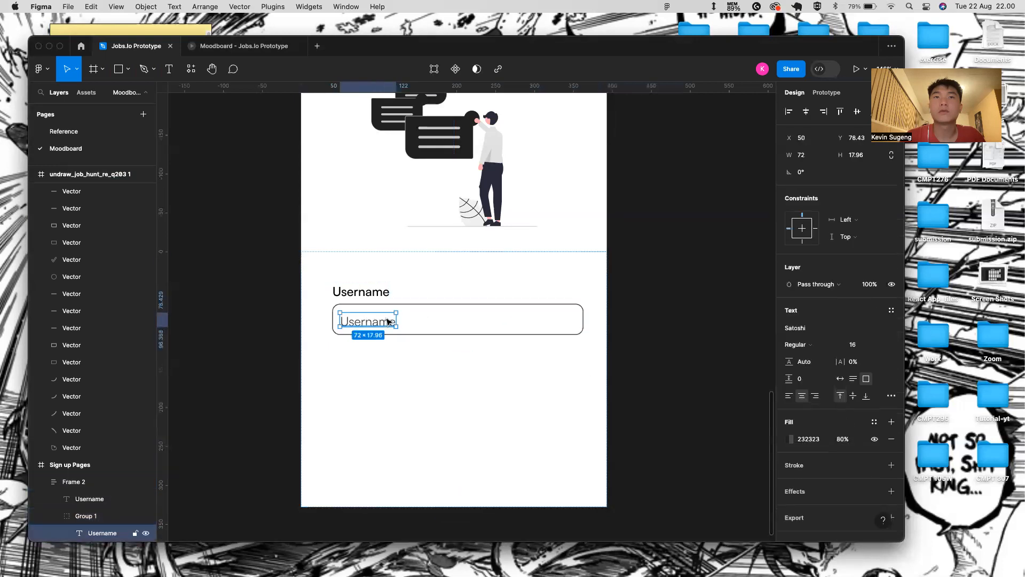
{"action": "left_click", "coordinate": [414, 305], "text": "shift"}
{"action": "left_click", "coordinate": [857, 113]}
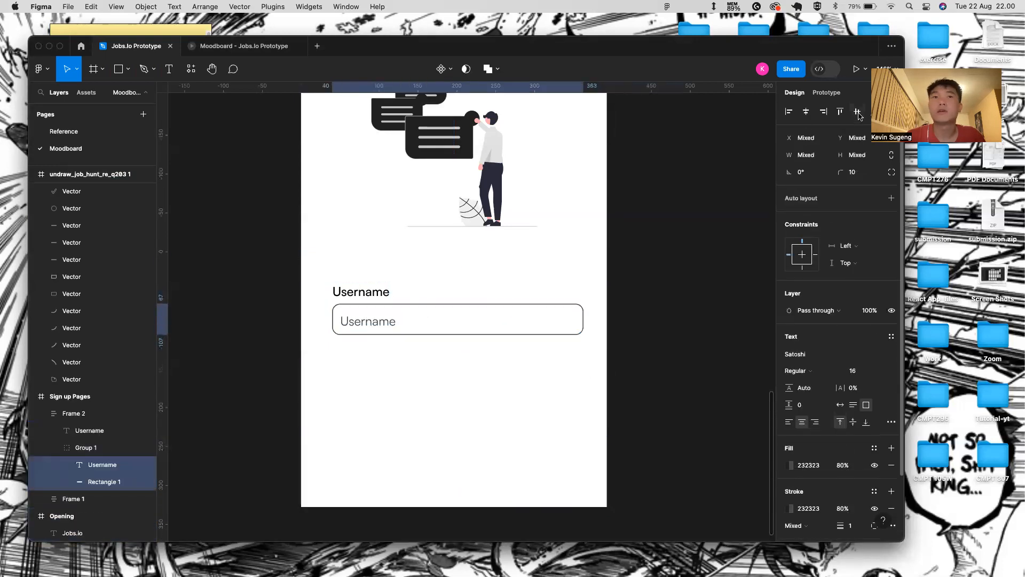
- Set the placeholder text's fill opacity to 40%
{"action": "scroll", "coordinate": [346, 367], "scroll_direction": "up", "scroll_amount": 5}
{"action": "left_click", "coordinate": [383, 358]}
{"action": "scroll", "coordinate": [434, 352], "scroll_direction": "down", "scroll_amount": 2}
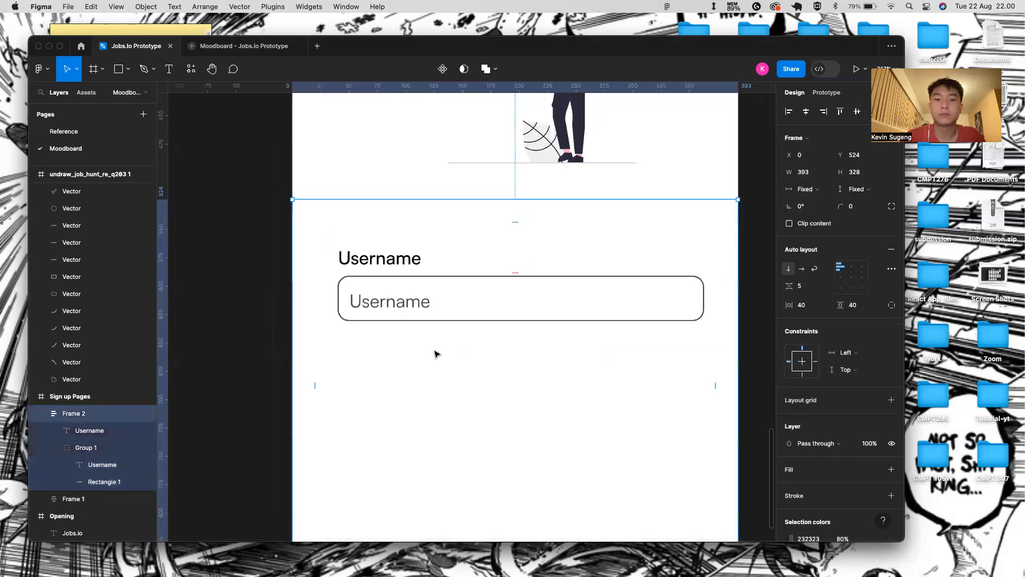
{"action": "double_click", "coordinate": [409, 309]}
{"action": "double_click", "coordinate": [409, 309]}
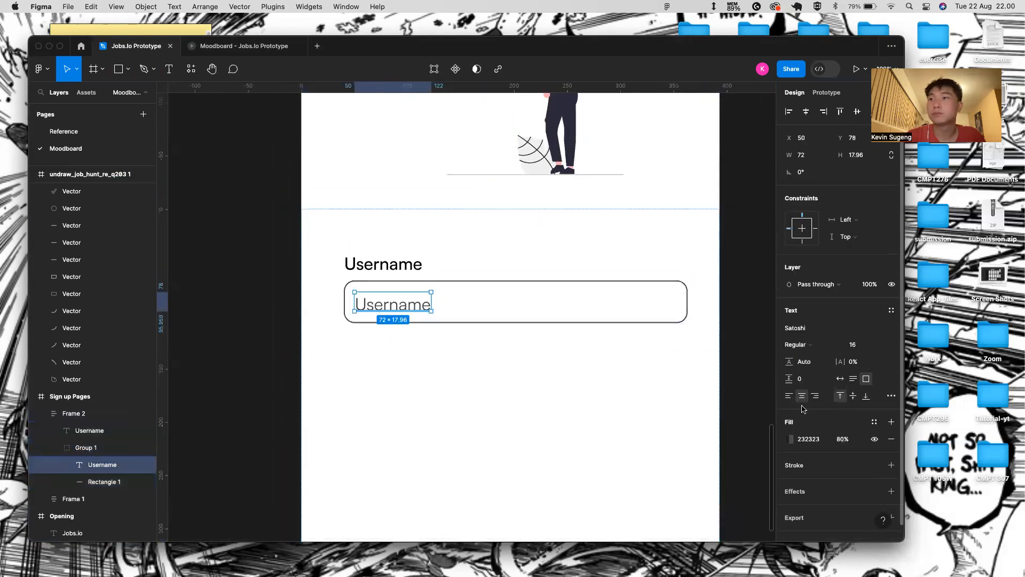
{"action": "left_click", "coordinate": [842, 439]}
{"action": "type", "text": "40"}
{"action": "key", "text": "Return"}
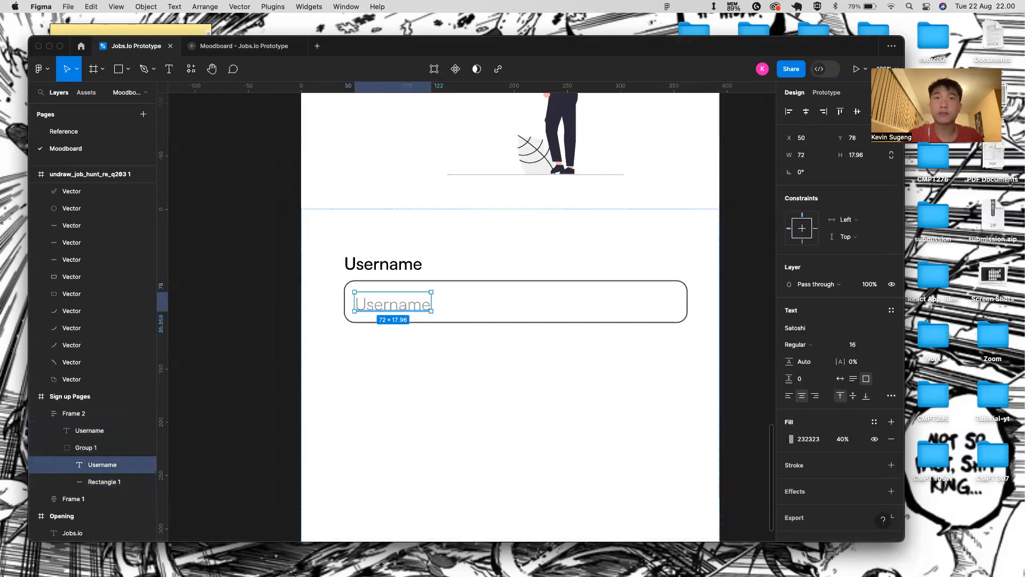
{"action": "left_click", "coordinate": [585, 412]}
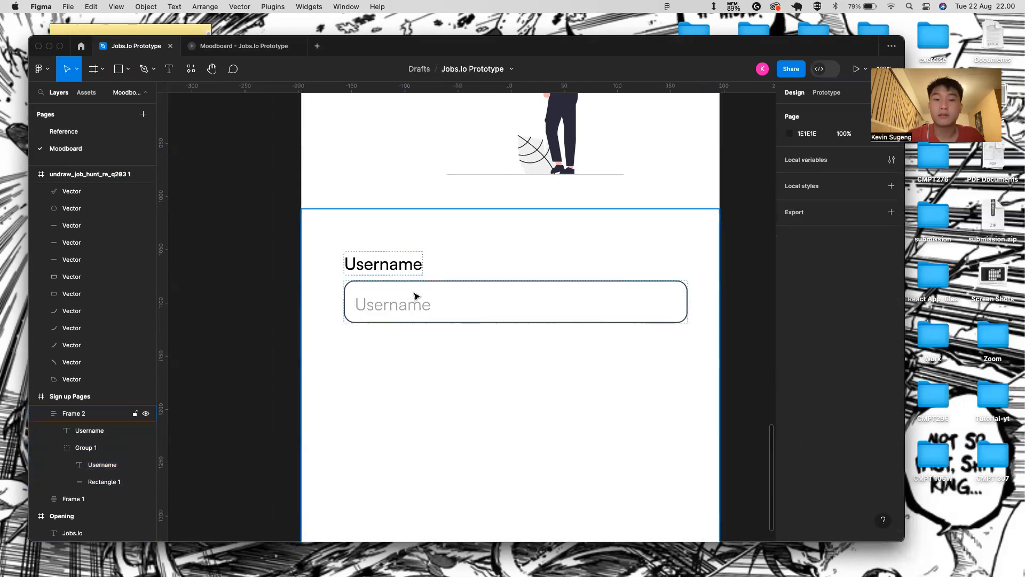
- Give the Username label and placeholder 2% letter spacing
{"action": "left_click", "coordinate": [449, 334]}
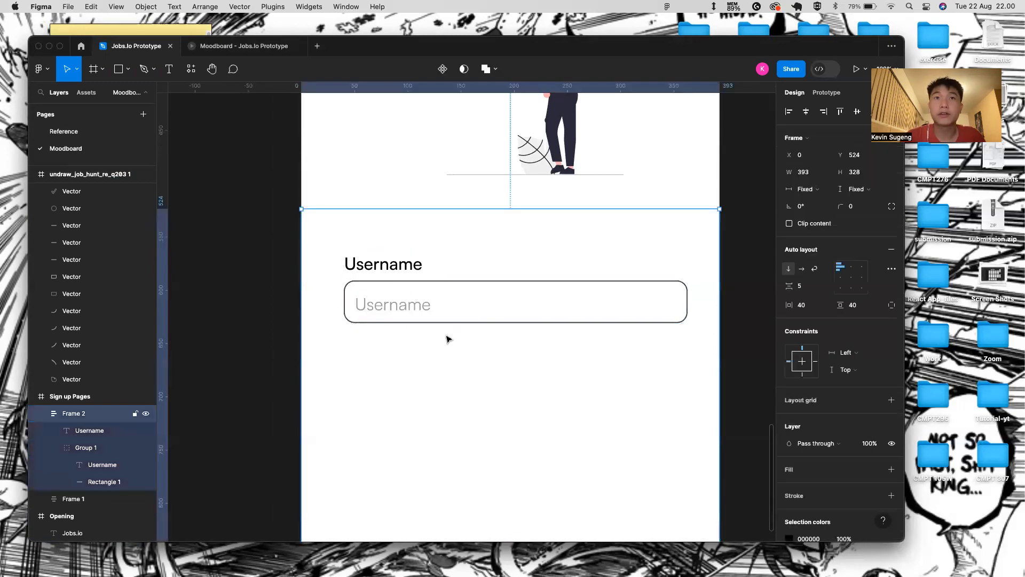
{"action": "left_click", "coordinate": [394, 267]}
{"action": "left_click", "coordinate": [412, 304], "text": "shift"}
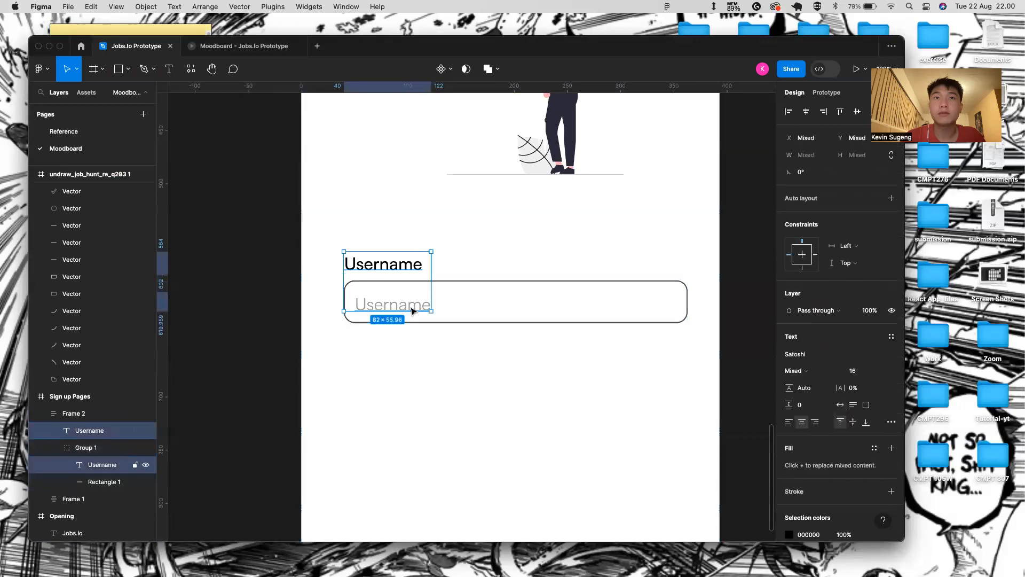
{"action": "left_click_drag", "start_coordinate": [838, 388], "coordinate": [838, 388]}
- Make the placeholder text auto width so it stays on one line
{"action": "left_click", "coordinate": [449, 336]}
{"action": "left_click", "coordinate": [393, 300]}
{"action": "left_click", "coordinate": [392, 298]}
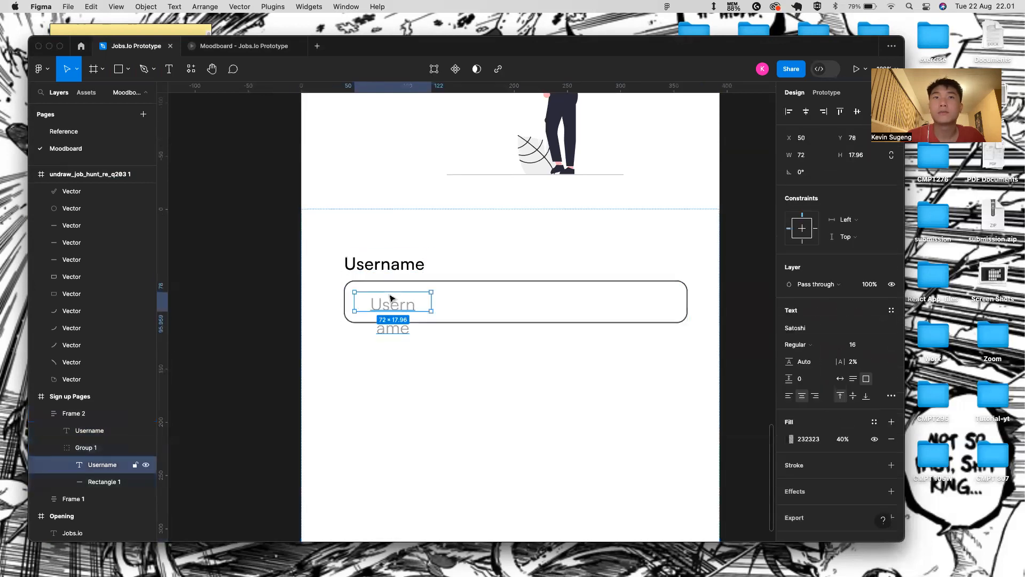
{"action": "left_click", "coordinate": [839, 379]}
- Nudge the placeholder up 2 px to centre it in the box
{"action": "left_click", "coordinate": [504, 323]}
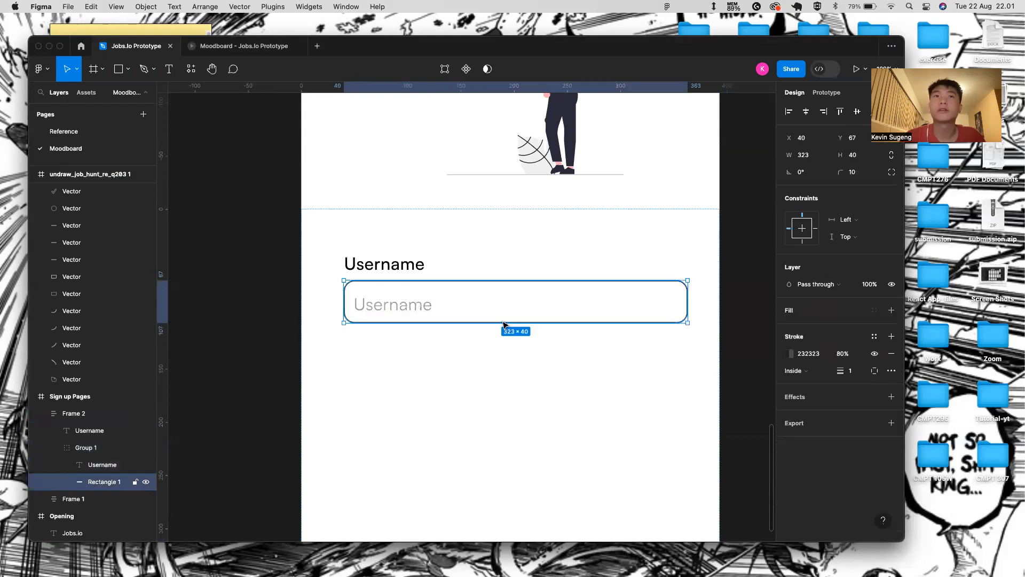
{"action": "scroll", "coordinate": [366, 428], "scroll_direction": "down", "scroll_amount": 2}
{"action": "double_click", "coordinate": [389, 329]}
{"action": "key", "text": "Escape"}
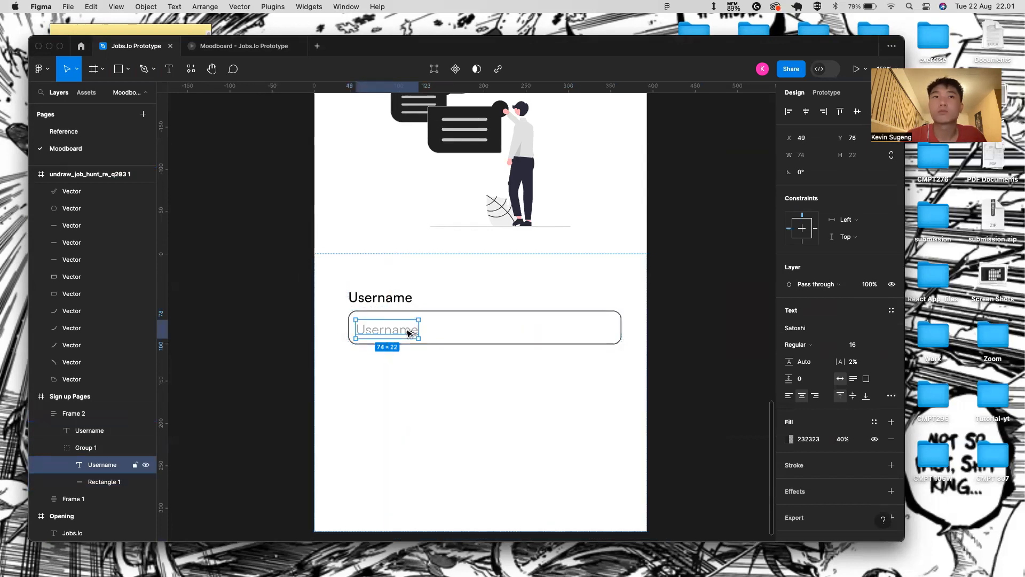
{"action": "key", "text": "Up"}
{"action": "key", "text": "Up"}
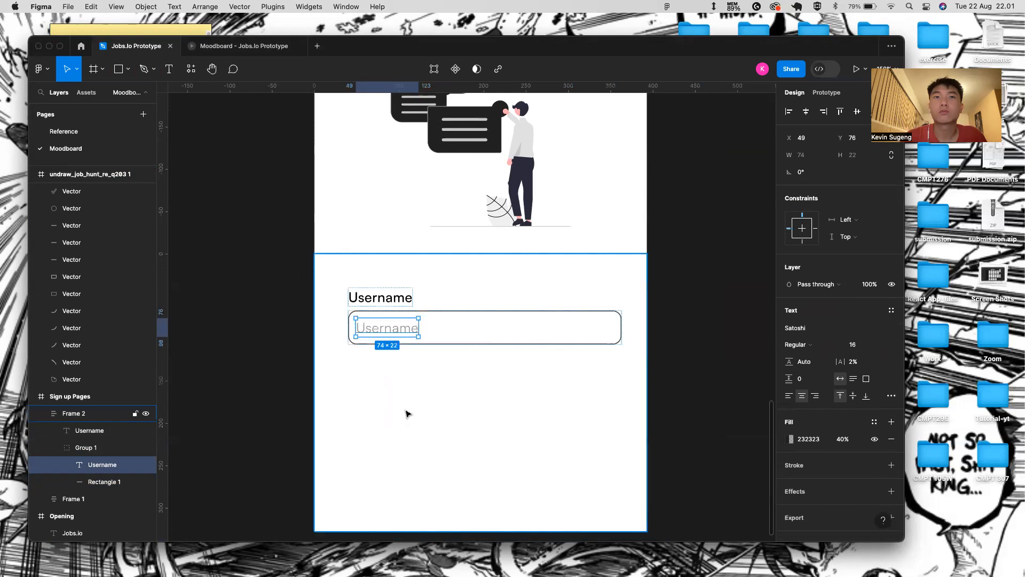
- Check the placeholder's spacing and reselect the Username label
{"action": "left_click", "coordinate": [406, 415]}
{"action": "left_click", "coordinate": [442, 317]}
{"action": "left_click", "coordinate": [396, 333]}
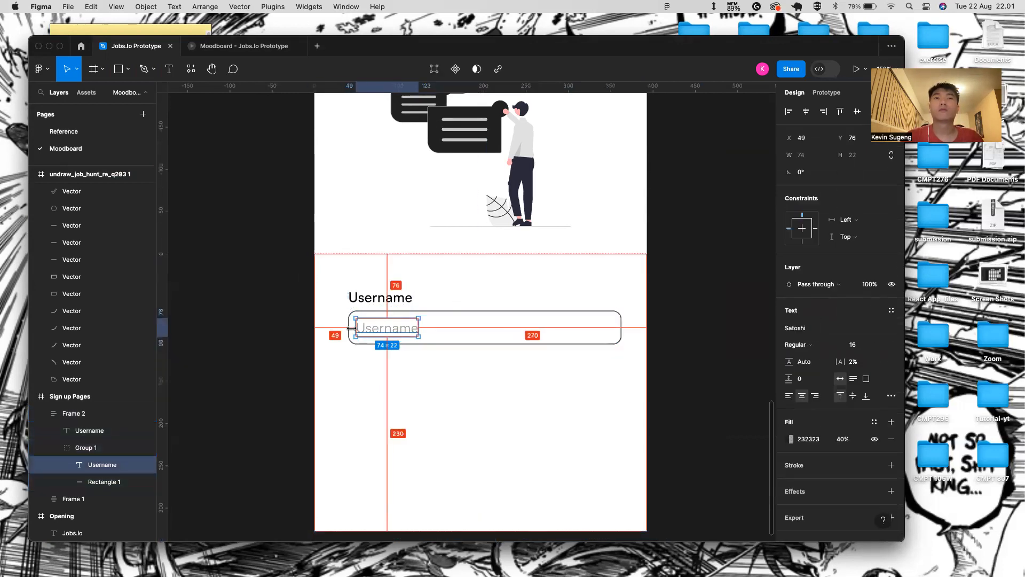
{"action": "left_click", "coordinate": [384, 370]}
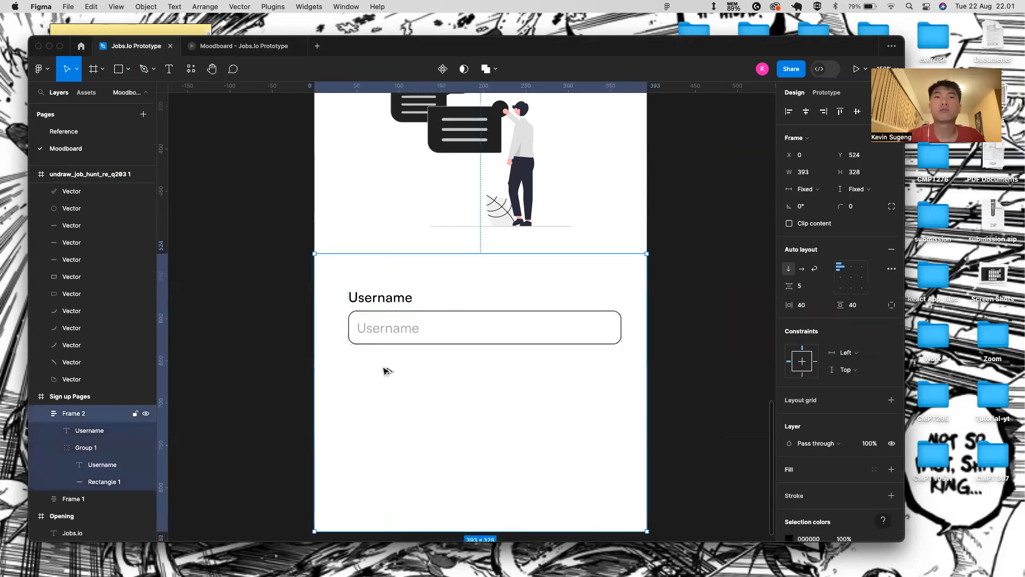
{"action": "scroll", "coordinate": [533, 307], "scroll_direction": "down", "scroll_amount": 3}
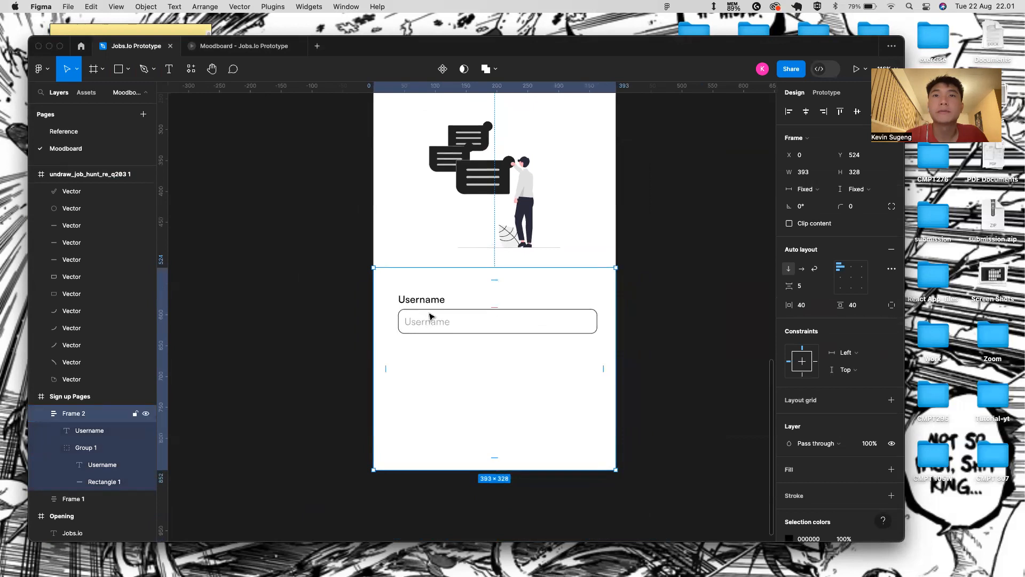
{"action": "double_click", "coordinate": [440, 299]}
{"action": "key", "text": "super+z"}
{"action": "left_click", "coordinate": [431, 304]}
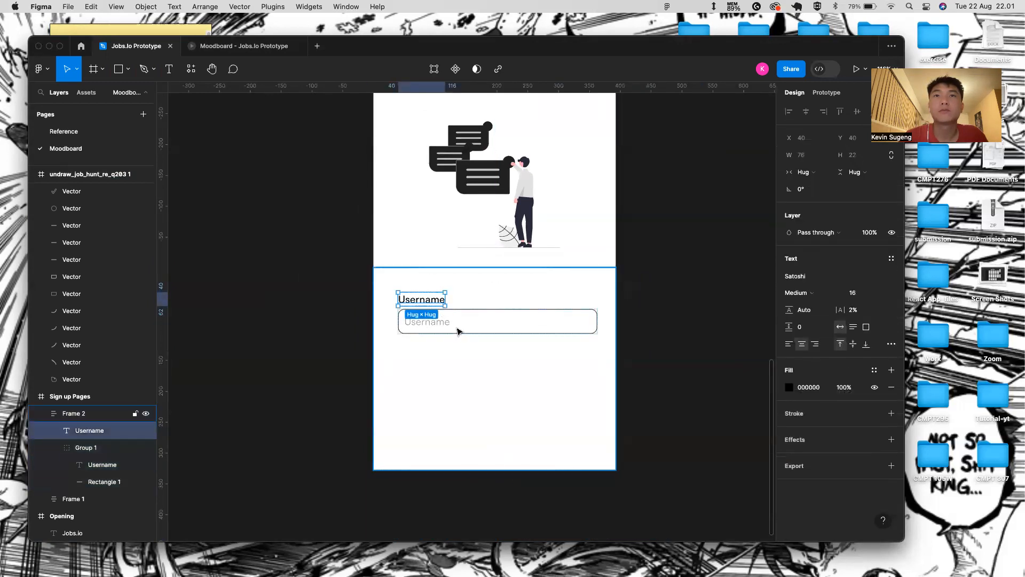
- Wrap the Username label and input in an auto-layout frame, with the input filling its width
{"action": "left_click", "coordinate": [466, 313], "text": "shift"}
{"action": "key", "text": "shift+a"}
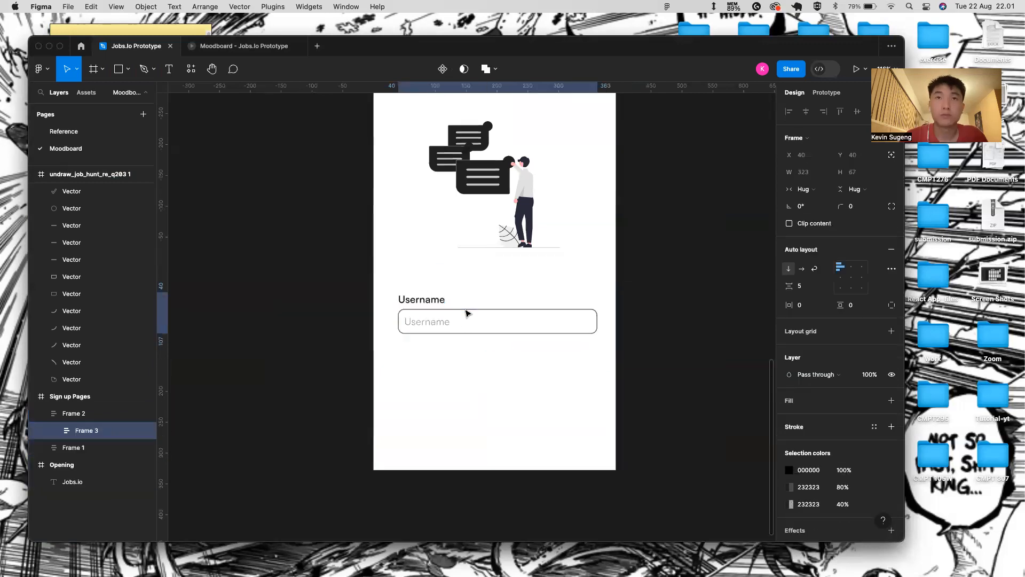
{"action": "left_click", "coordinate": [439, 310]}
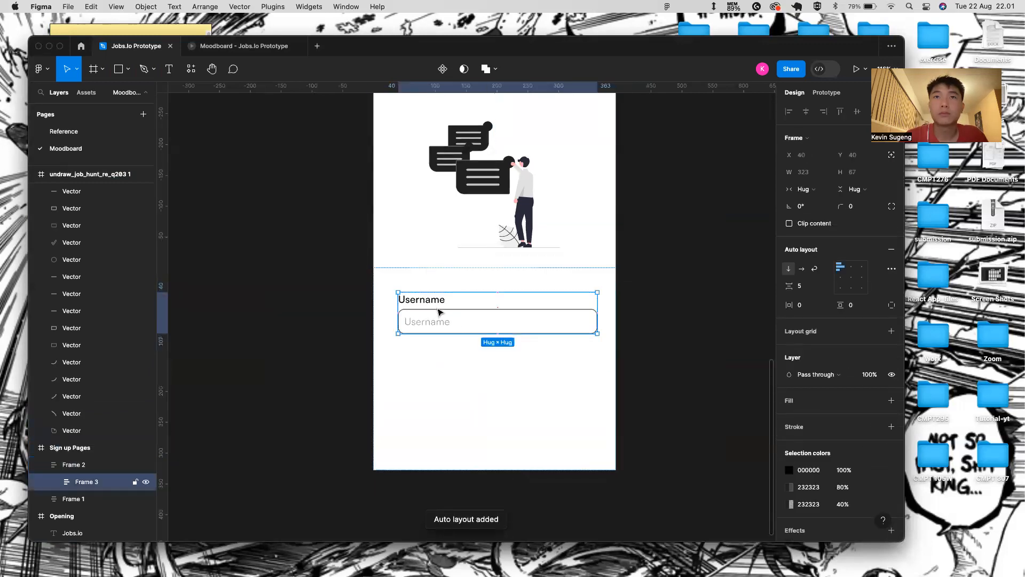
{"action": "left_click", "coordinate": [439, 311]}
{"action": "left_click", "coordinate": [849, 190]}
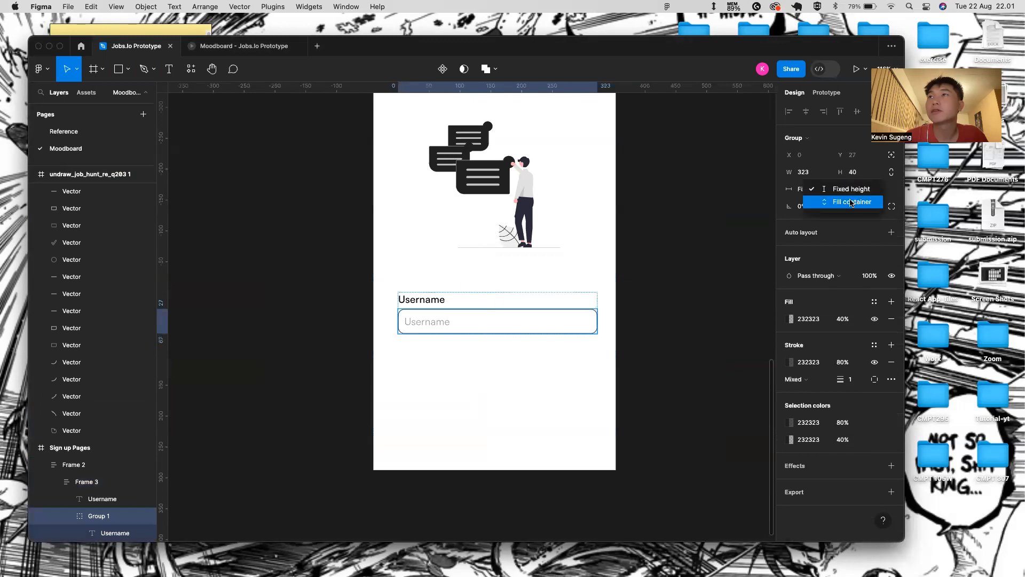
{"action": "left_click", "coordinate": [801, 189]}
{"action": "left_click", "coordinate": [801, 189]}
{"action": "left_click", "coordinate": [801, 202]}
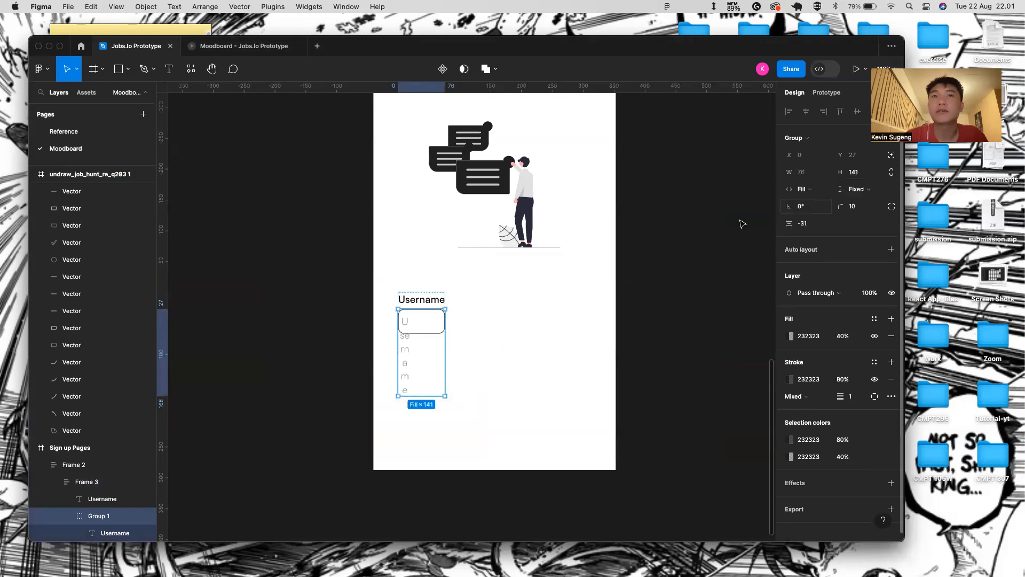
- Make the label-and-input frame fill the sign-up form's width
{"action": "left_click", "coordinate": [430, 301]}
{"action": "left_click", "coordinate": [430, 310]}
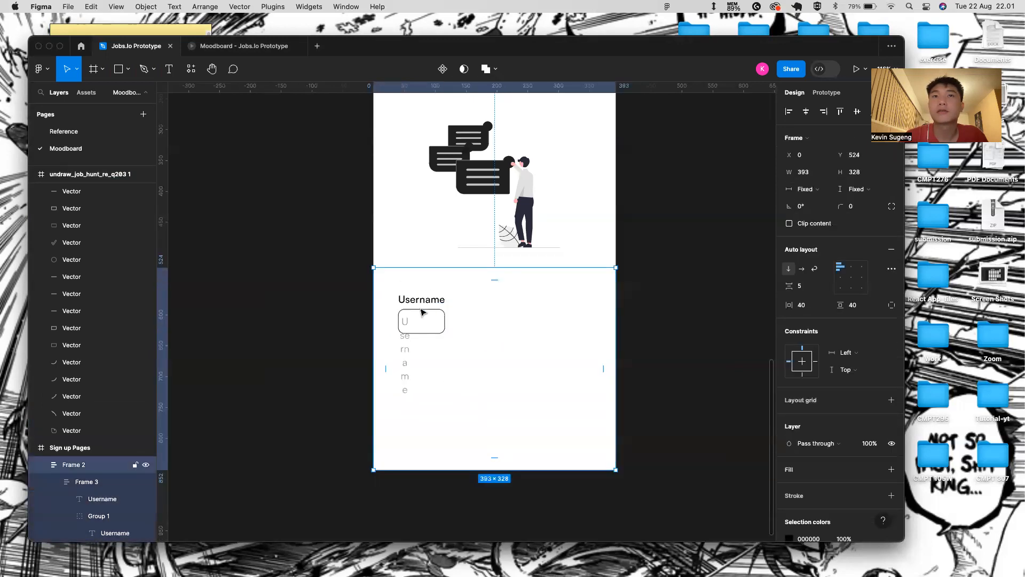
{"action": "left_click", "coordinate": [422, 313]}
{"action": "left_click", "coordinate": [821, 188]}
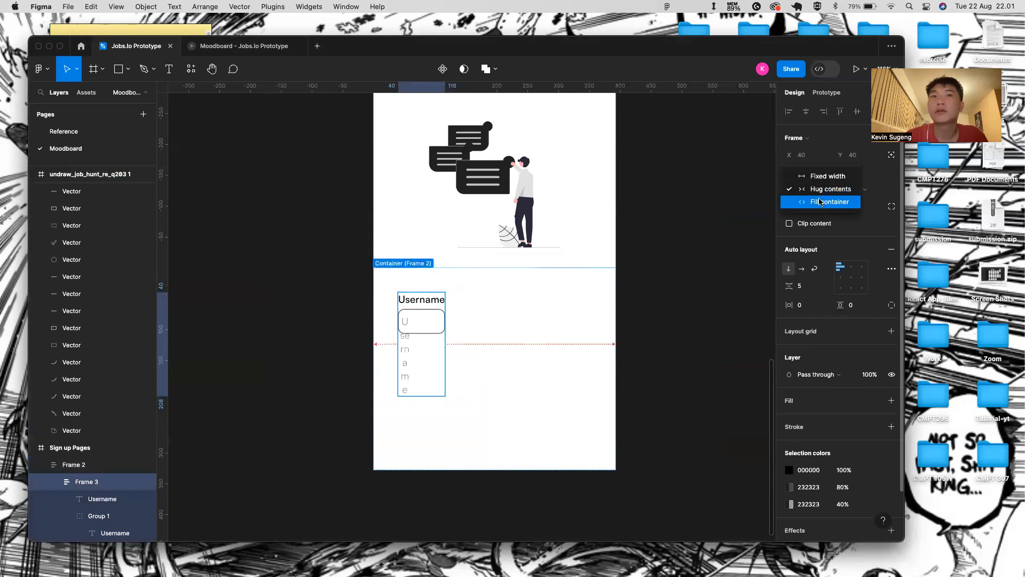
{"action": "left_click", "coordinate": [822, 202]}
- Put the Username placeholder text back on a single line
{"action": "left_click", "coordinate": [437, 332]}
{"action": "double_click", "coordinate": [438, 332]}
{"action": "double_click", "coordinate": [437, 332]}
{"action": "left_click", "coordinate": [472, 332]}
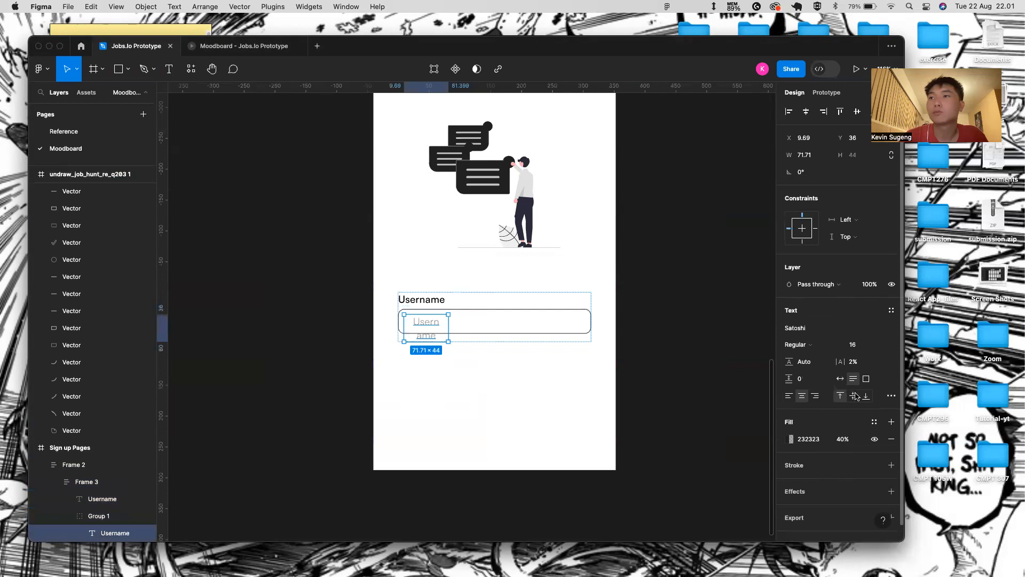
{"action": "left_click", "coordinate": [840, 379]}
- Set the placeholder font size to 14
{"action": "left_click", "coordinate": [586, 367]}
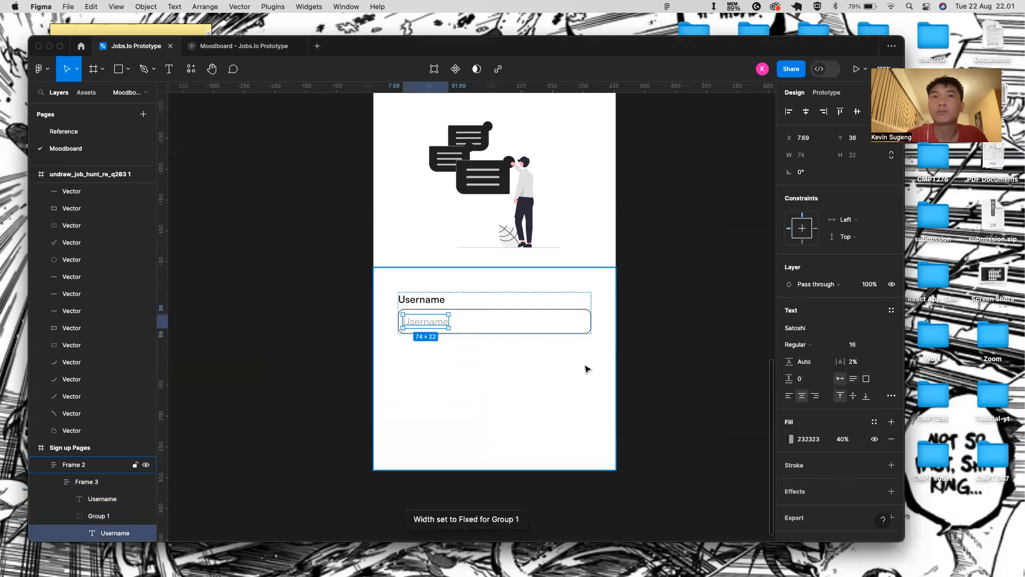
{"action": "double_click", "coordinate": [448, 322]}
{"action": "double_click", "coordinate": [448, 322]}
{"action": "left_click", "coordinate": [497, 344]}
{"action": "double_click", "coordinate": [437, 322]}
{"action": "double_click", "coordinate": [437, 322]}
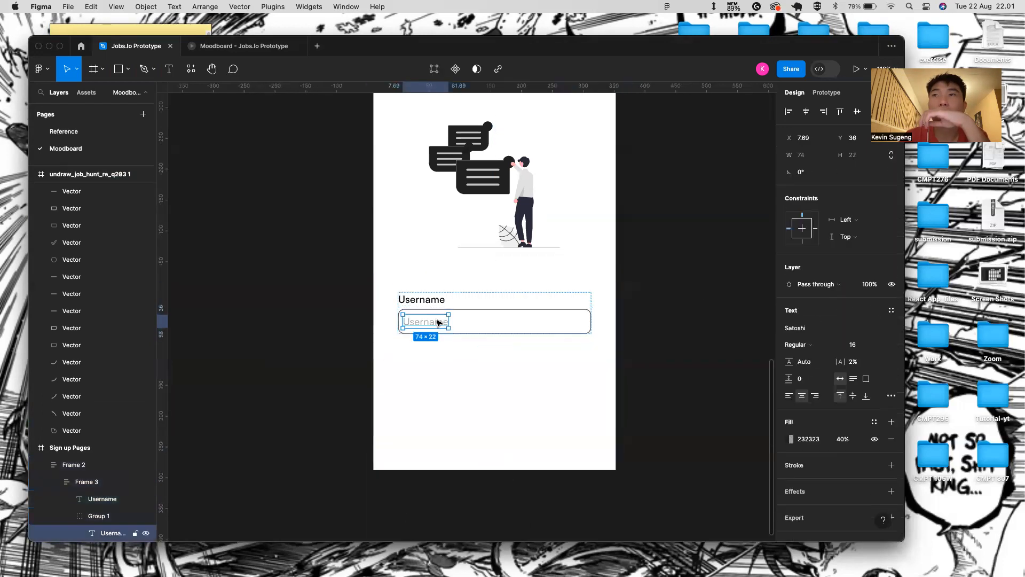
{"action": "left_click", "coordinate": [887, 348]}
{"action": "left_click", "coordinate": [857, 321]}
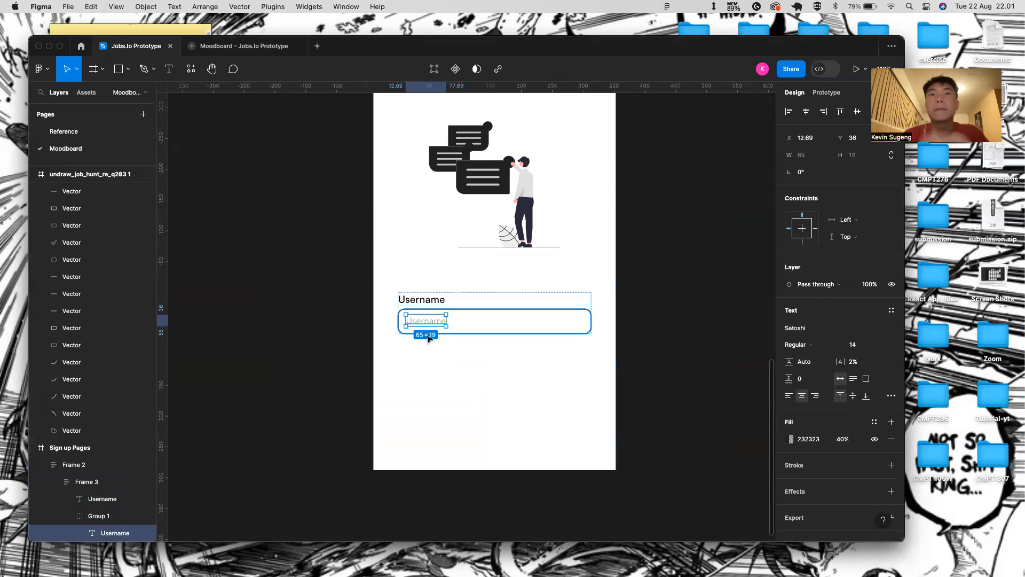
{"action": "scroll", "coordinate": [428, 338], "scroll_direction": "up", "scroll_amount": 3}
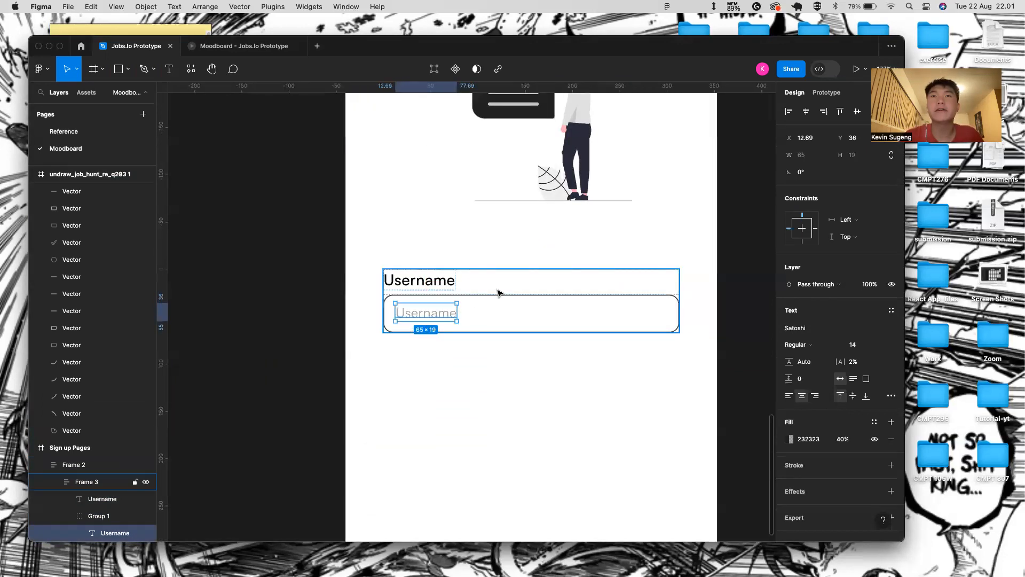
- Select the input box, then the block holding the Username label and input
{"action": "left_click", "coordinate": [471, 295], "text": "shift"}
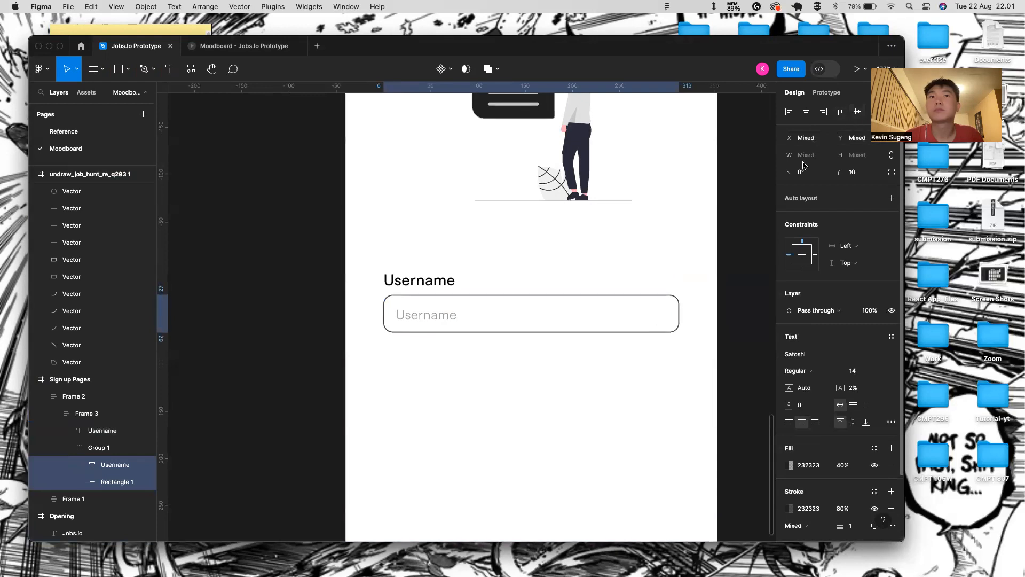
{"action": "left_click", "coordinate": [521, 453]}
{"action": "scroll", "coordinate": [465, 488], "scroll_direction": "down", "scroll_amount": 3}
{"action": "left_click", "coordinate": [433, 381]}
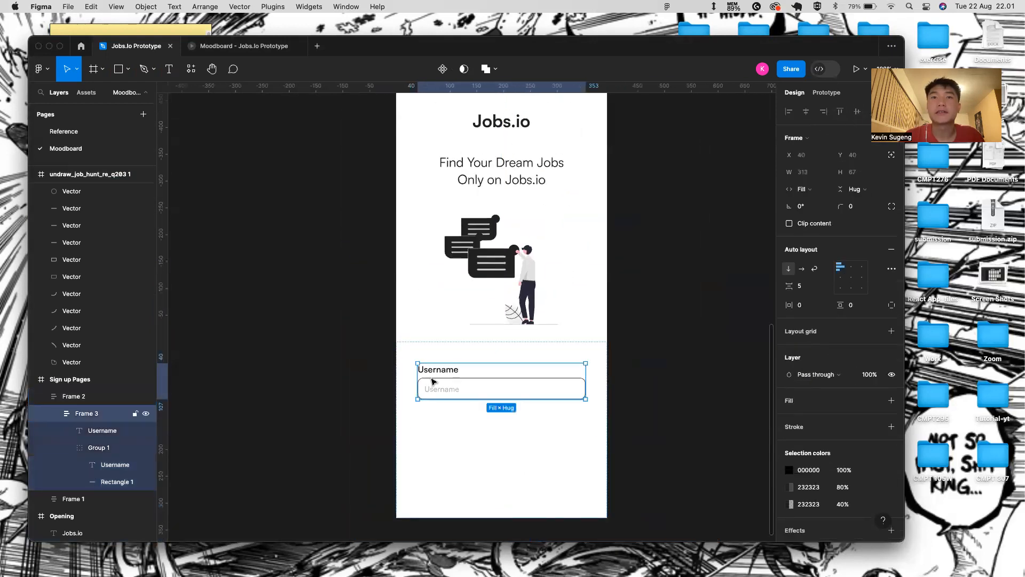
- Duplicate the Username field block and rename its label to Password
{"action": "key", "text": "super+d"}
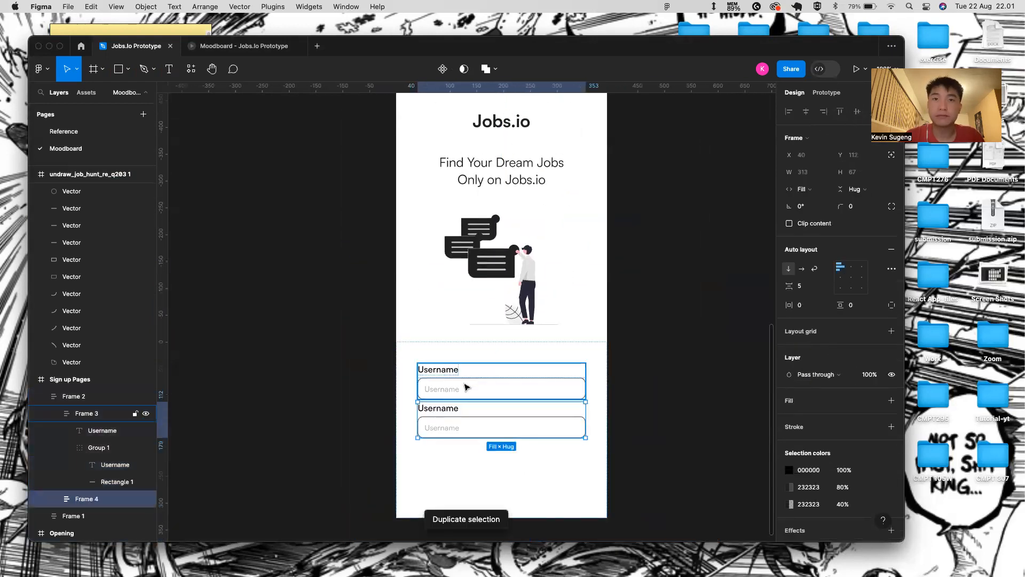
{"action": "left_click", "coordinate": [456, 411]}
{"action": "type", "text": "Pa"}
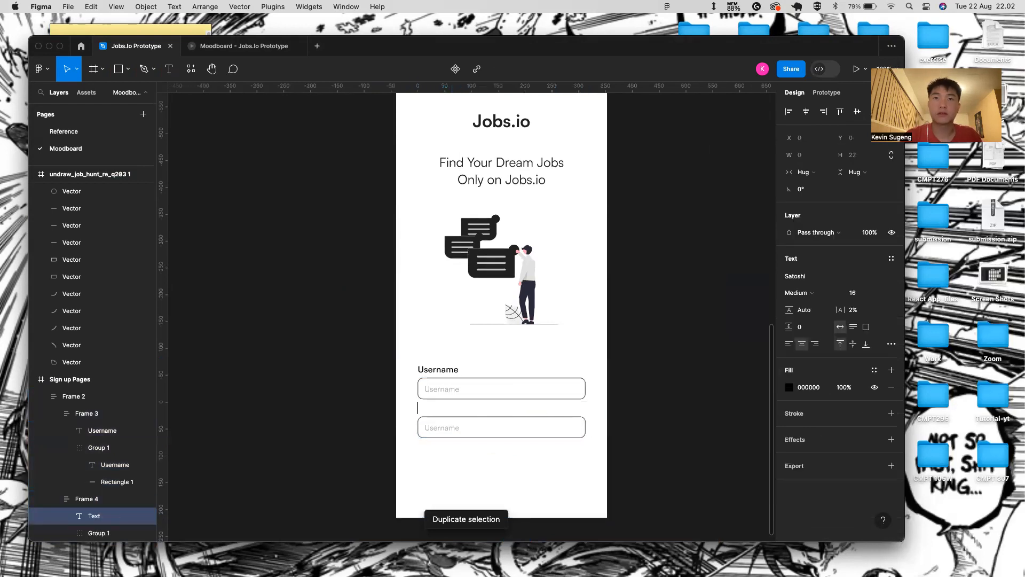
{"action": "type", "text": "ssword"}
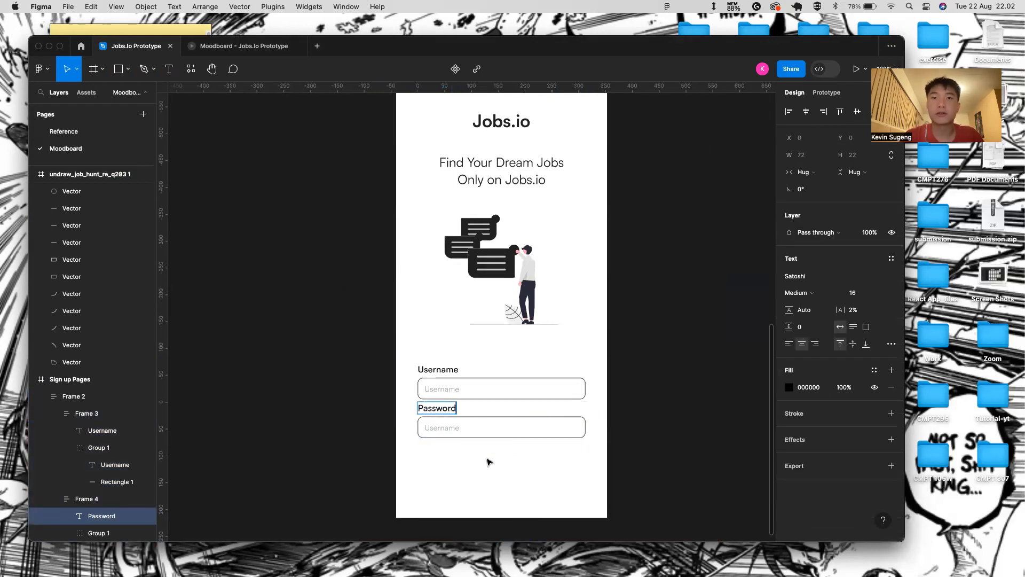
- Replace the copied field's placeholder with 'Password'
{"action": "double_click", "coordinate": [451, 427]}
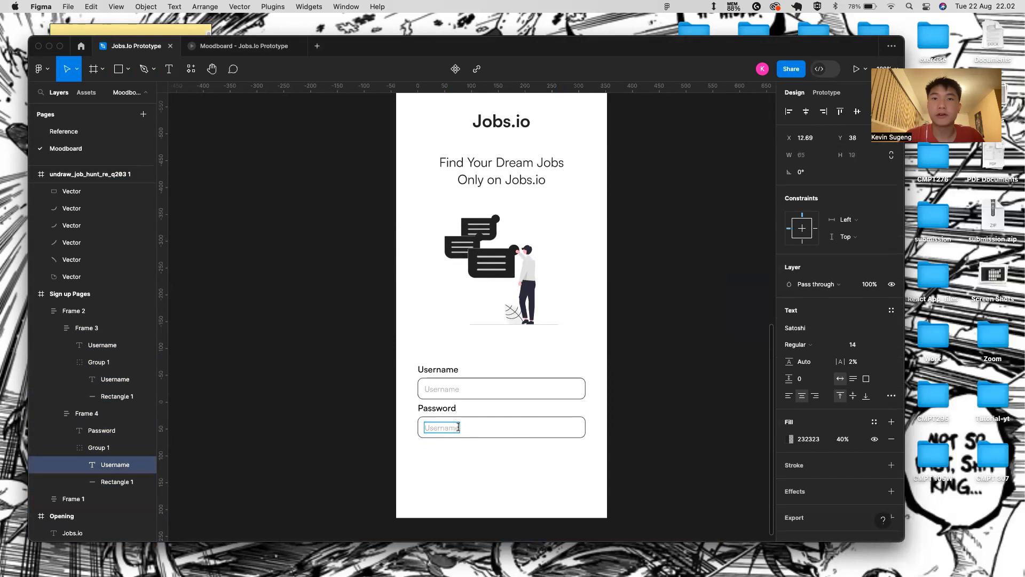
{"action": "key", "text": "BackSpace"}
{"action": "type", "text": "Password"}
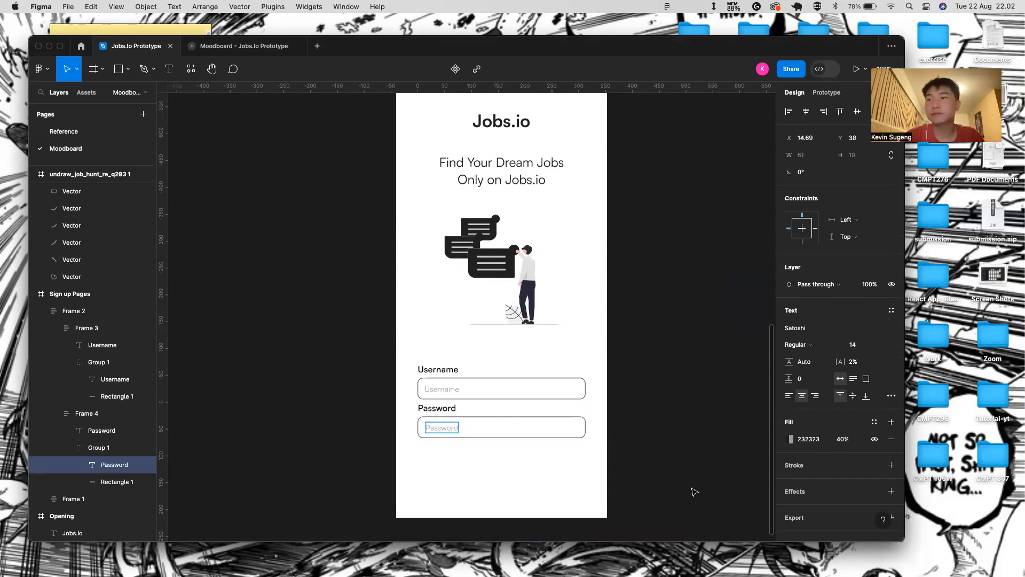
{"action": "key", "text": "Escape"}
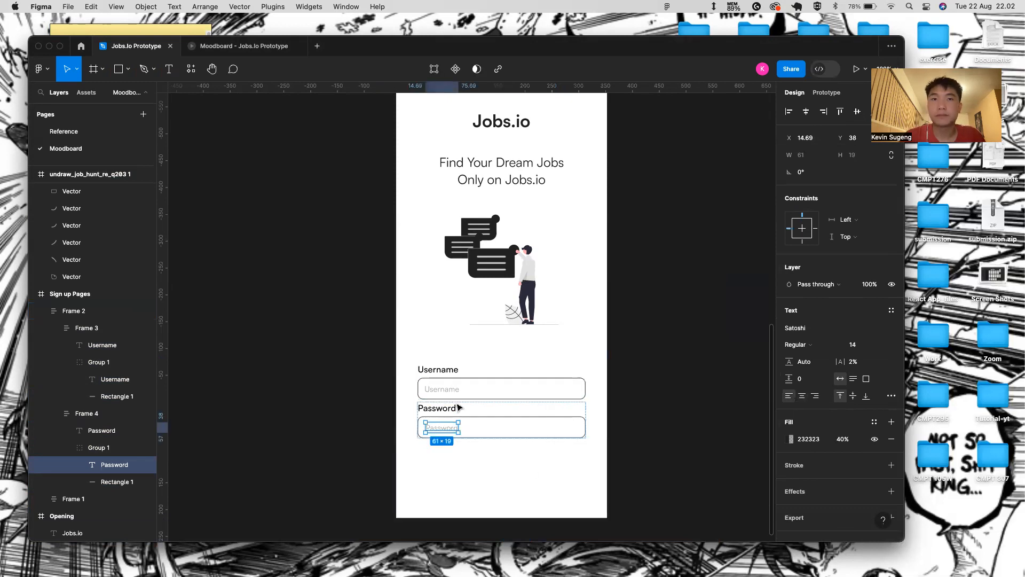
{"action": "left_click", "coordinate": [446, 390]}
{"action": "double_click", "coordinate": [443, 389]}
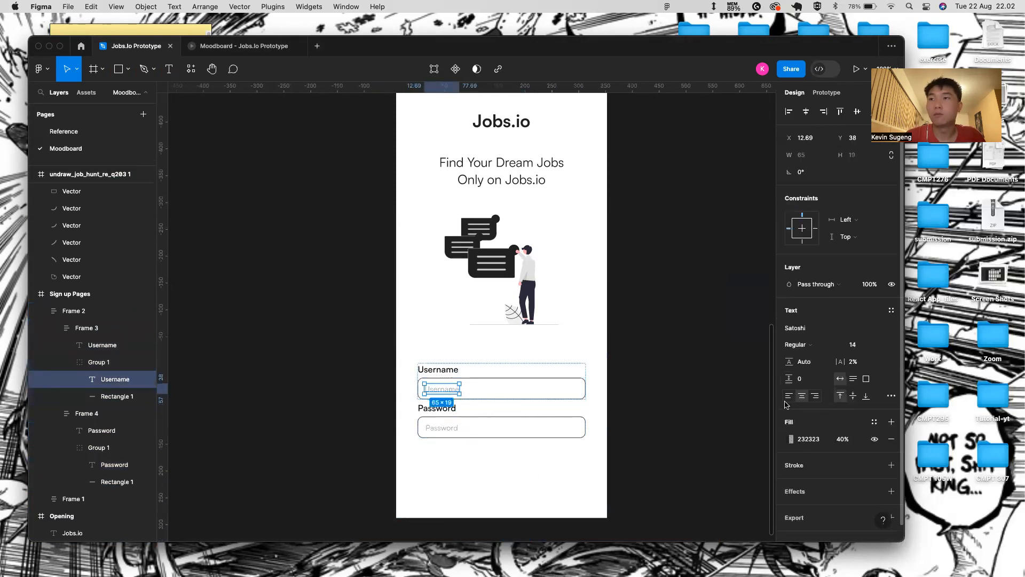
- Start a text box below the Password field, then discard it
{"action": "left_click", "coordinate": [502, 475]}
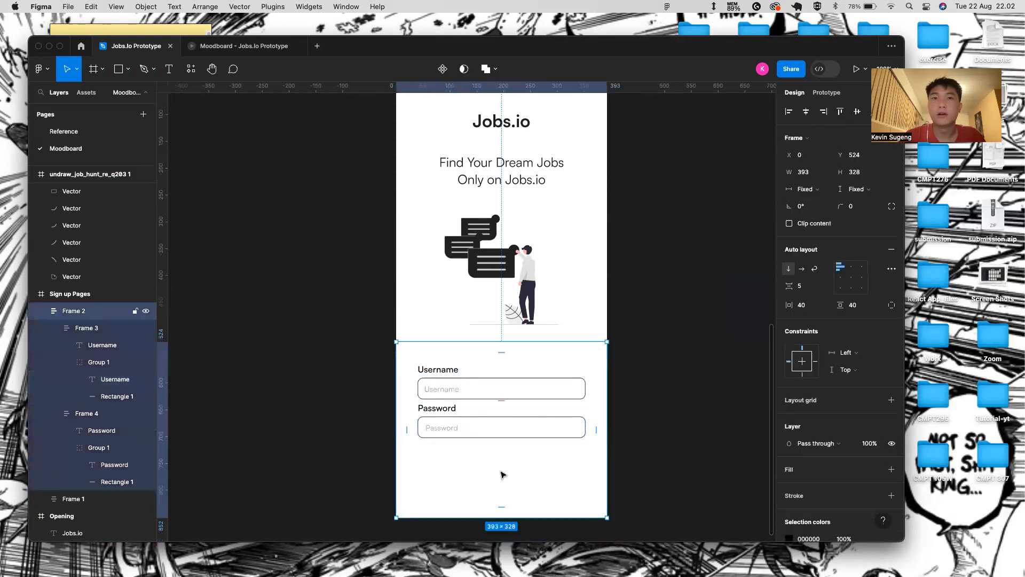
{"action": "left_click", "coordinate": [748, 443]}
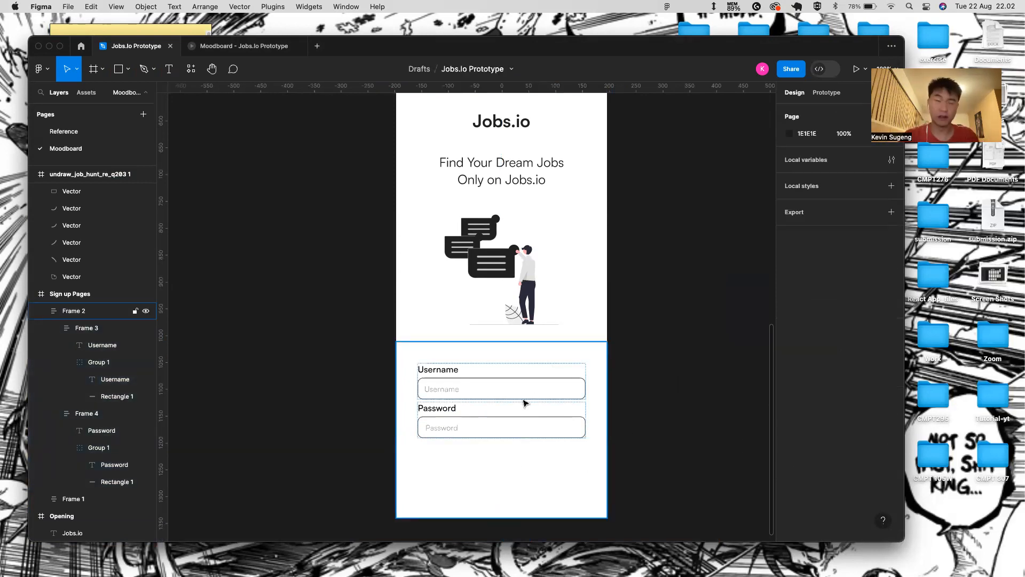
{"action": "scroll", "coordinate": [398, 460], "scroll_direction": "up", "scroll_amount": 3}
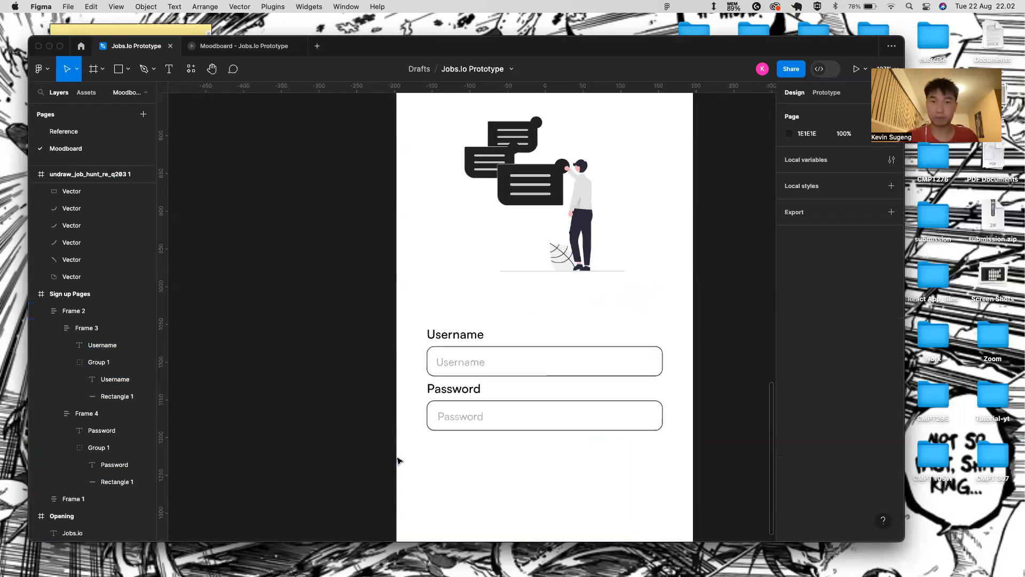
{"action": "key", "text": "t"}
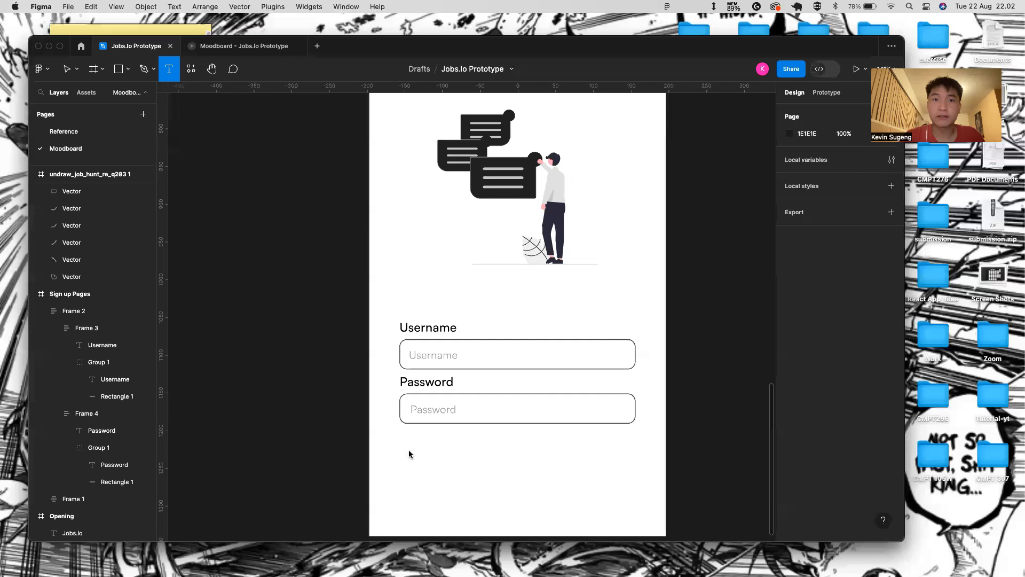
{"action": "left_click", "coordinate": [409, 454]}
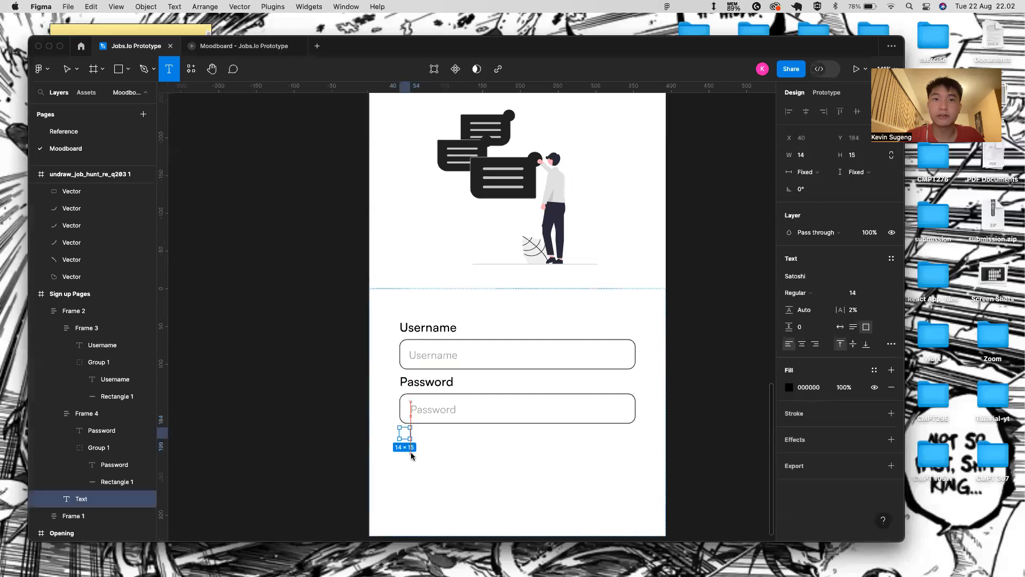
{"action": "left_click", "coordinate": [451, 453]}
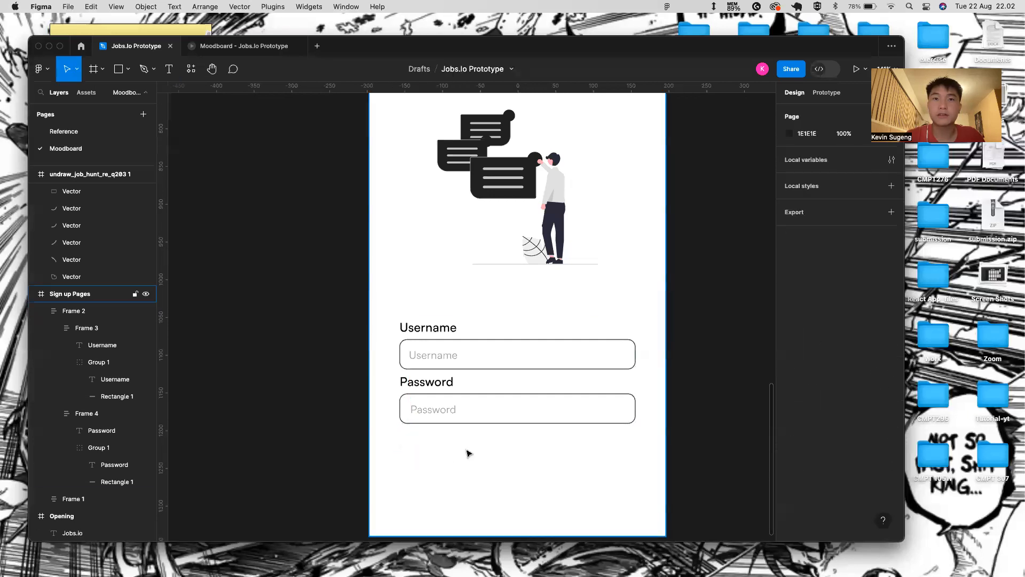
- Set the sign-up form's item spacing to Auto in advanced auto layout settings
{"action": "double_click", "coordinate": [471, 410]}
{"action": "left_click", "coordinate": [521, 463]}
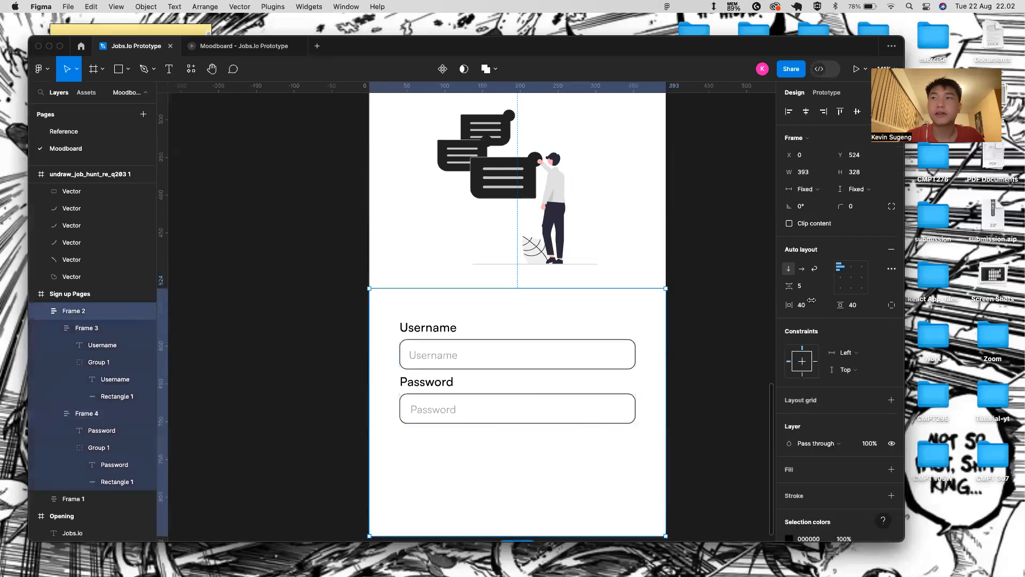
{"action": "left_click", "coordinate": [892, 269]}
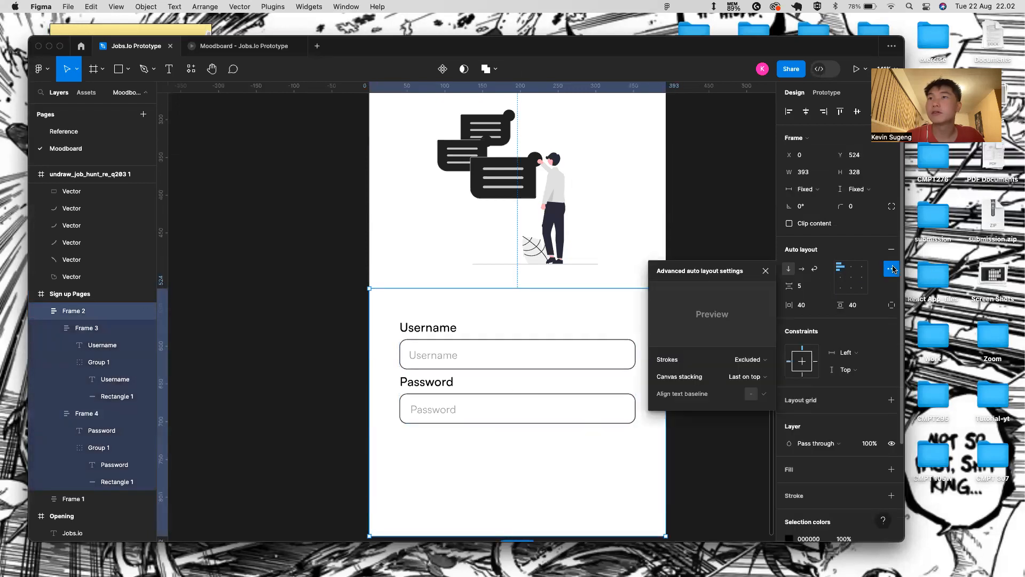
{"action": "left_click", "coordinate": [826, 286]}
{"action": "left_click", "coordinate": [819, 299]}
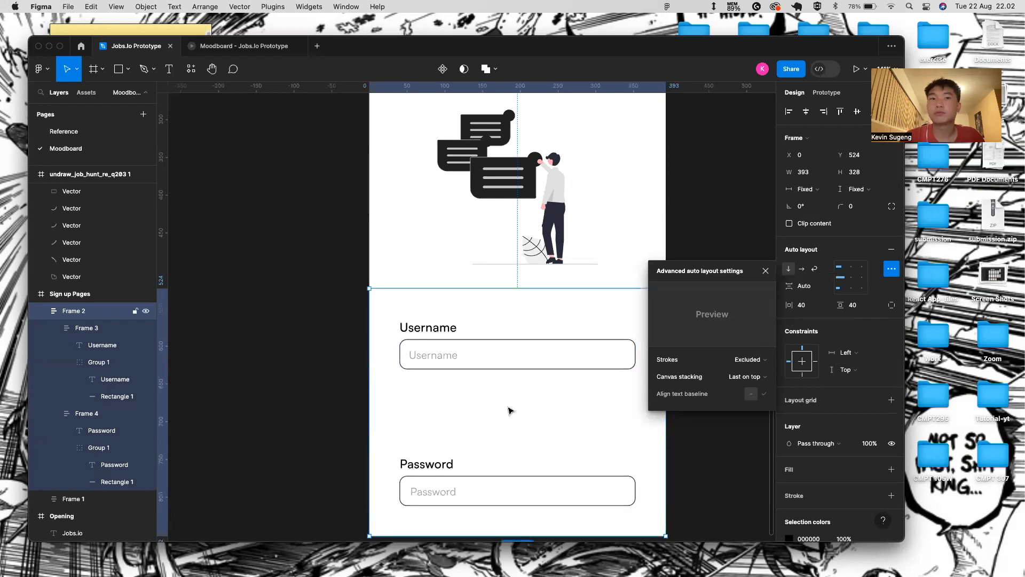
{"action": "key", "text": "Escape"}
- Draw a small grey square below the Password field and place a text box there
{"action": "key", "text": "r"}
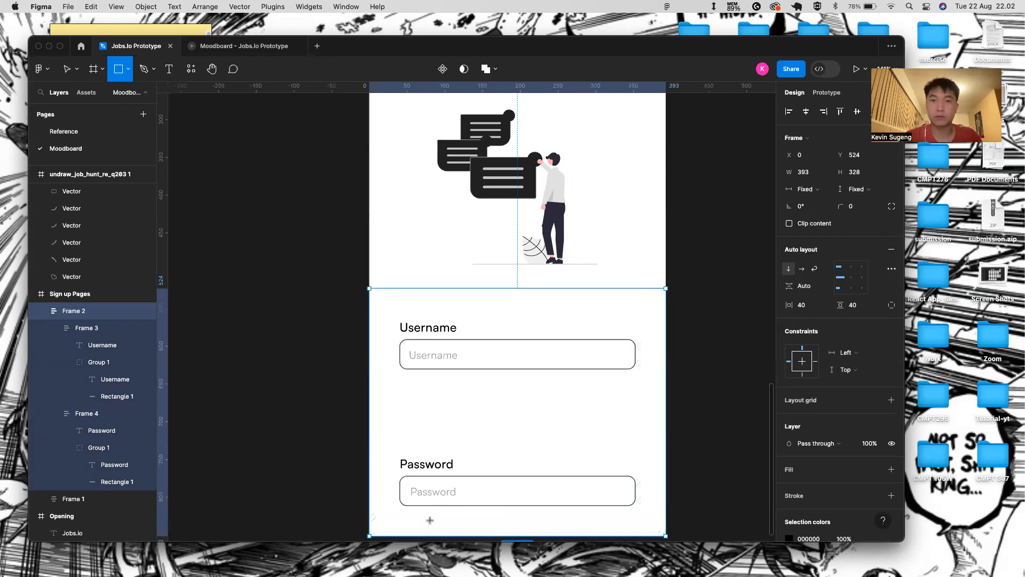
{"action": "mouse_move", "coordinate": [405, 510]}
{"action": "left_mouse_down"}
{"action": "mouse_move", "coordinate": [433, 536]}
{"action": "mouse_move", "coordinate": [429, 528]}
{"action": "left_mouse_up"}
{"action": "key", "text": "t"}
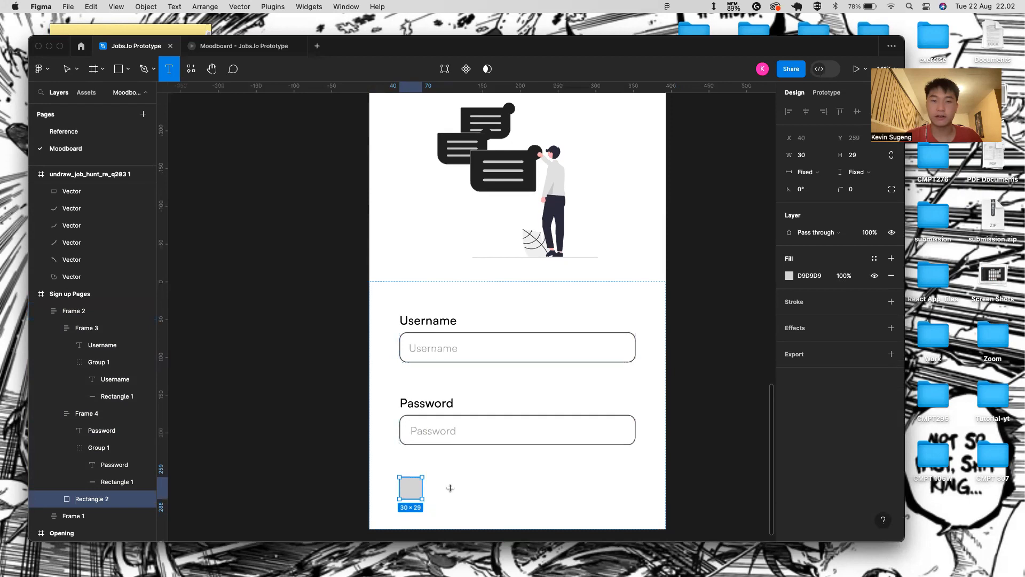
{"action": "left_click", "coordinate": [443, 482]}
- Type 'By clicking this button, you agree to Jobs.io Terms of Use and Privacy Policy'
{"action": "type", "text": "B"}
{"action": "key", "text": "Escape"}
{"action": "type", "text": "y clicking this button, you afte"}
{"action": "key", "text": "BackSpace"}
{"action": "key", "text": "BackSpace"}
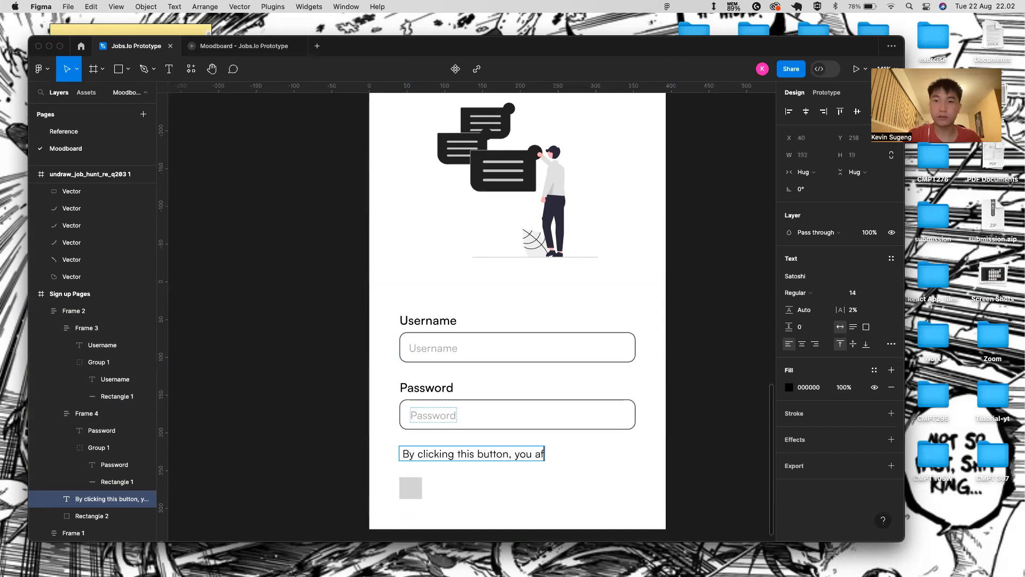
{"action": "type", "text": "gree to Jobs"}
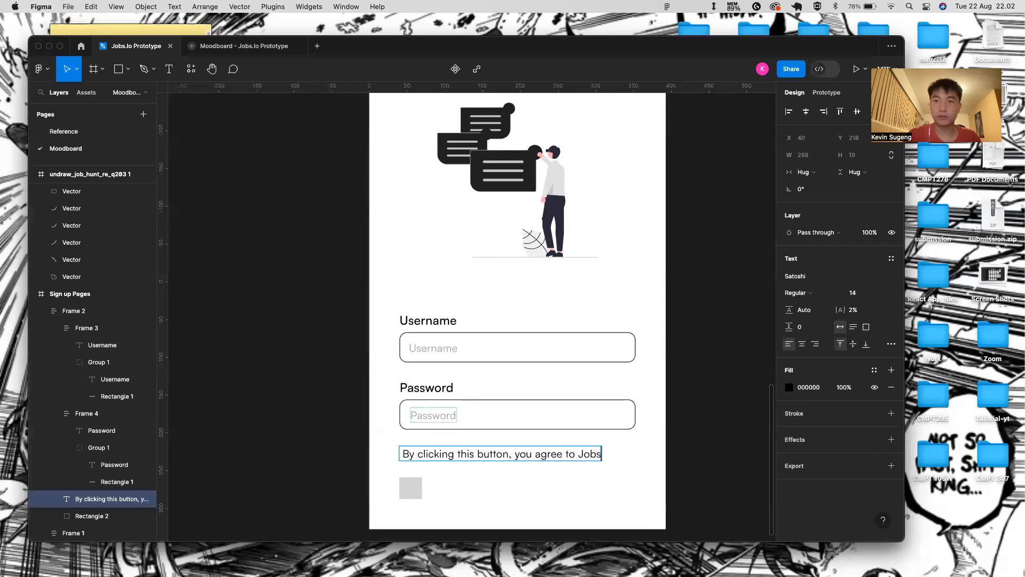
{"action": "type", "text": ".io terms f"}
{"action": "key", "text": "BackSpace"}
{"action": "key", "text": "BackSpace"}
{"action": "key", "text": "BackSpace"}
{"action": "key", "text": "BackSpace"}
{"action": "type", "text": "Te"}
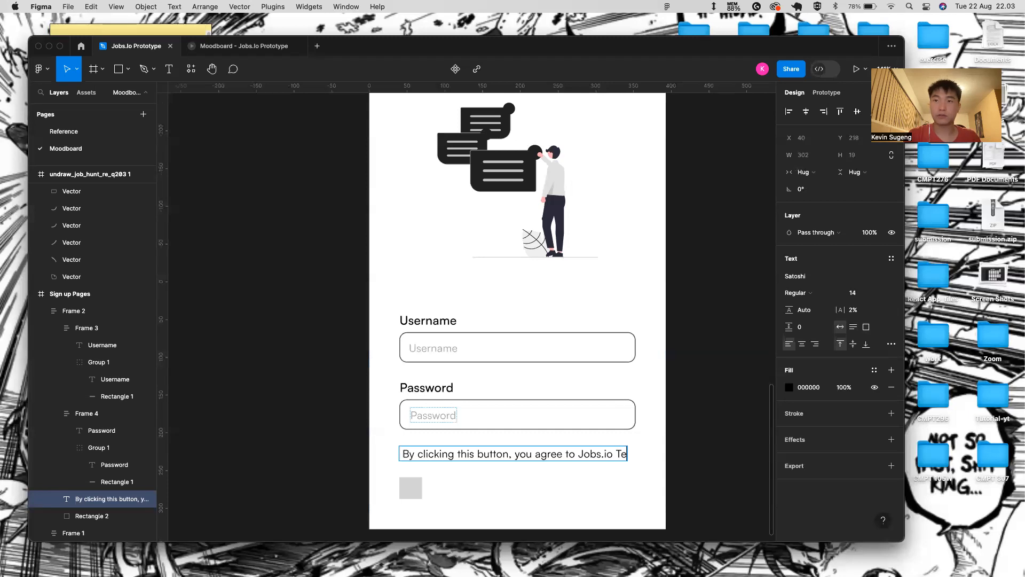
{"action": "type", "text": "rms og Use"}
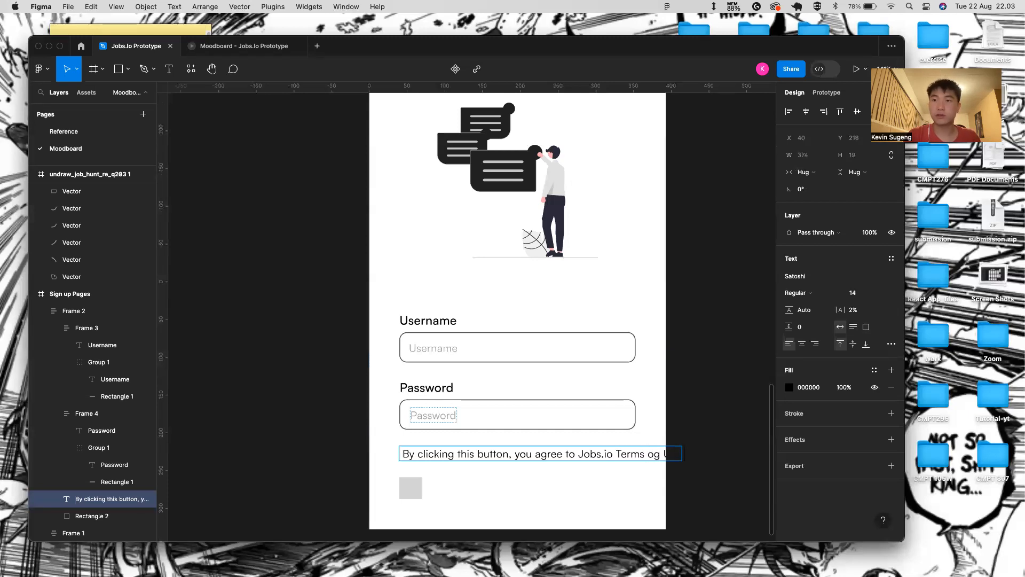
{"action": "key", "text": "BackSpace"}
{"action": "key", "text": "BackSpace"}
{"action": "key", "text": "BackSpace"}
{"action": "type", "text": "f"}
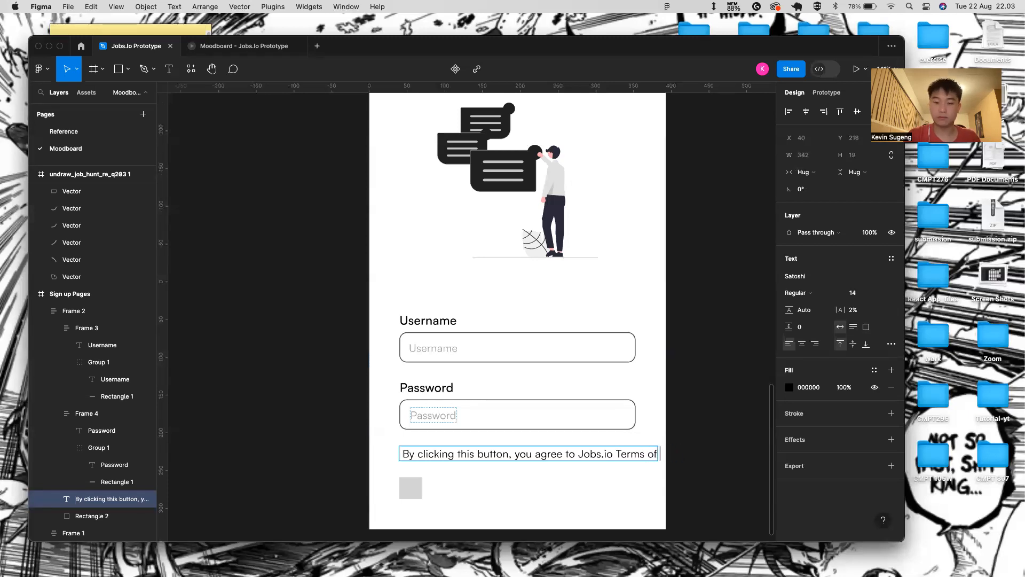
{"action": "type", "text": " Use and Privacy Policy"}
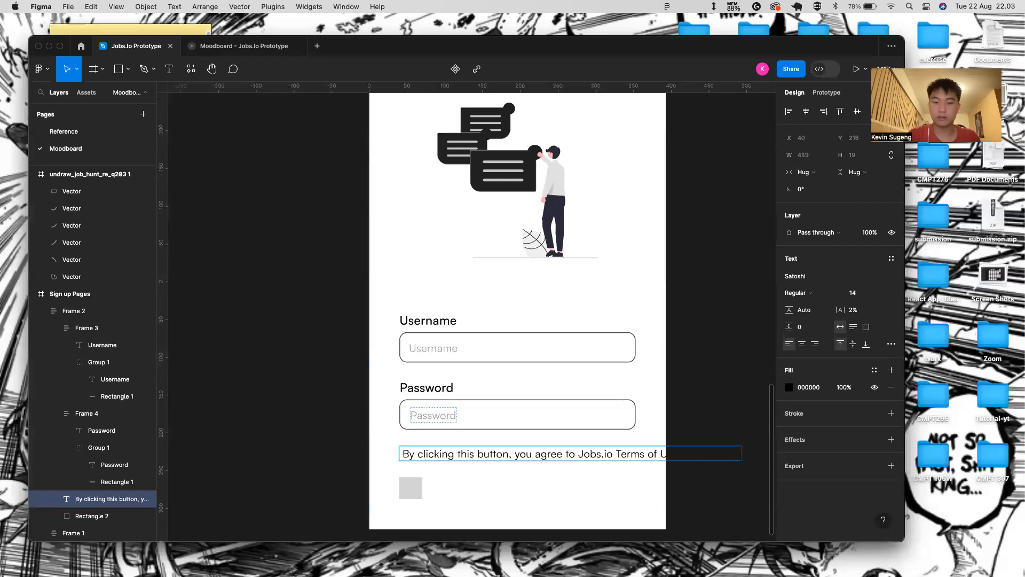
{"action": "key", "text": "Escape"}
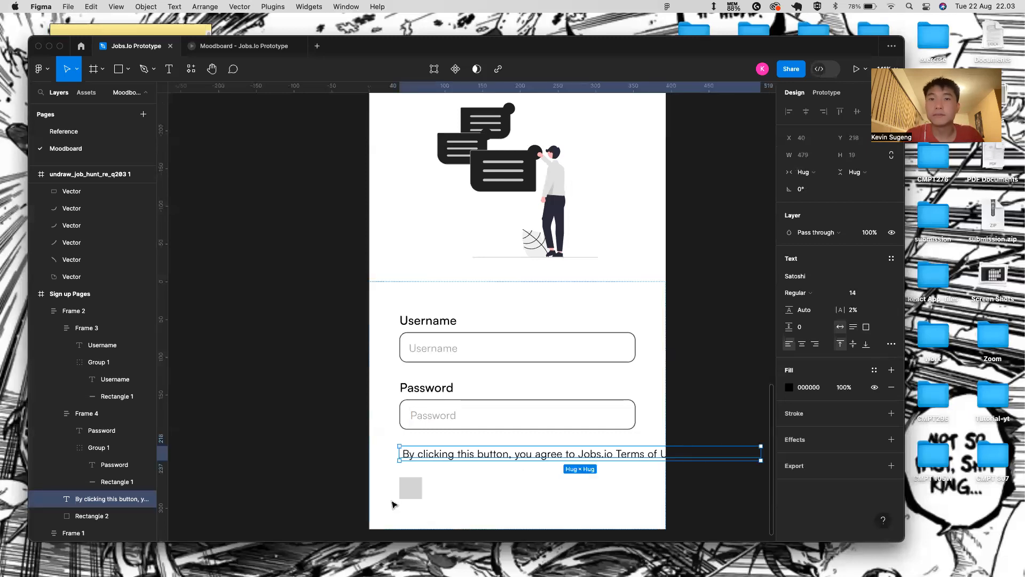
- Make the terms text fill the form width
{"action": "left_click", "coordinate": [821, 294]}
{"action": "left_click", "coordinate": [829, 184]}
{"action": "left_click", "coordinate": [819, 174]}
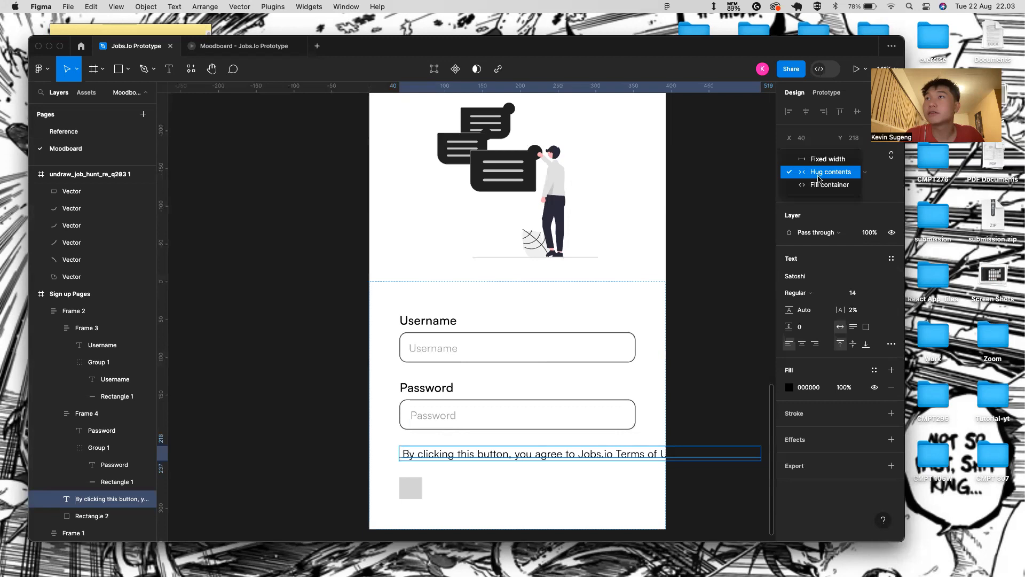
{"action": "left_click", "coordinate": [823, 185]}
- Wrap the grey square and terms text in a horizontal auto-layout row with Auto spacing
{"action": "left_click", "coordinate": [418, 401]}
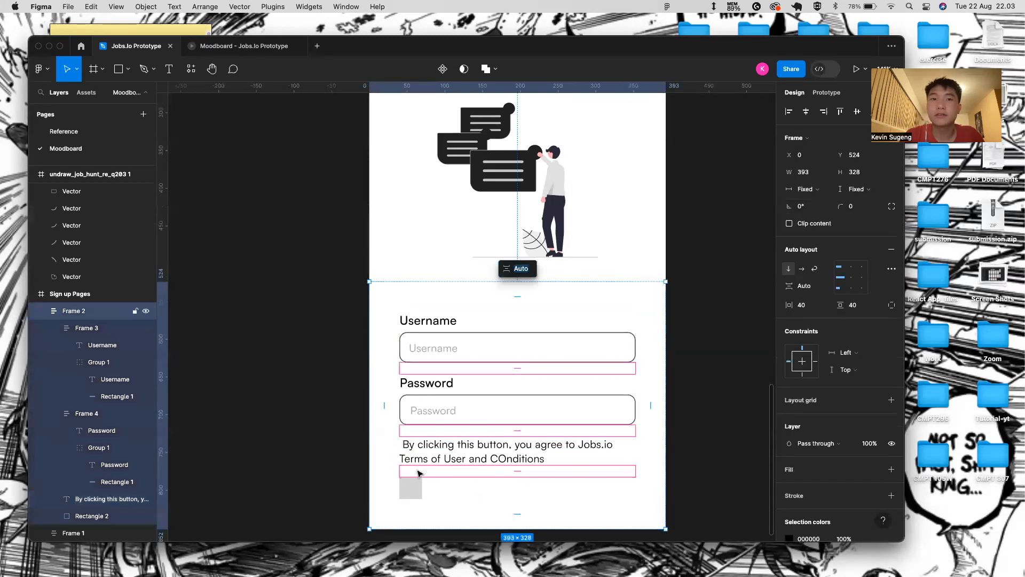
{"action": "left_click", "coordinate": [418, 458]}
{"action": "left_click", "coordinate": [411, 487], "text": "shift"}
{"action": "key", "text": "shift+a"}
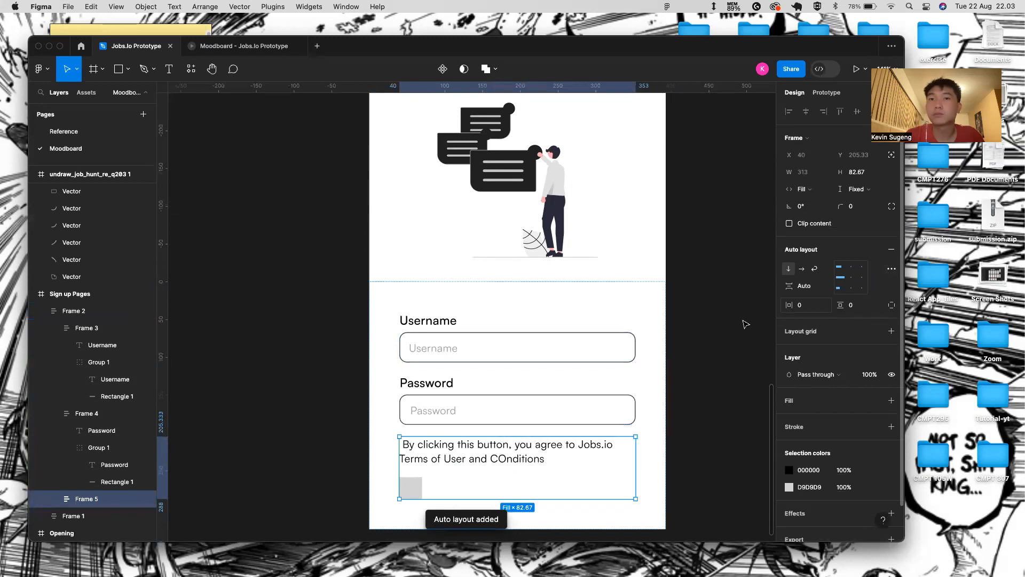
{"action": "left_click", "coordinate": [816, 285]}
{"action": "left_click", "coordinate": [827, 286]}
{"action": "left_click", "coordinate": [826, 274]}
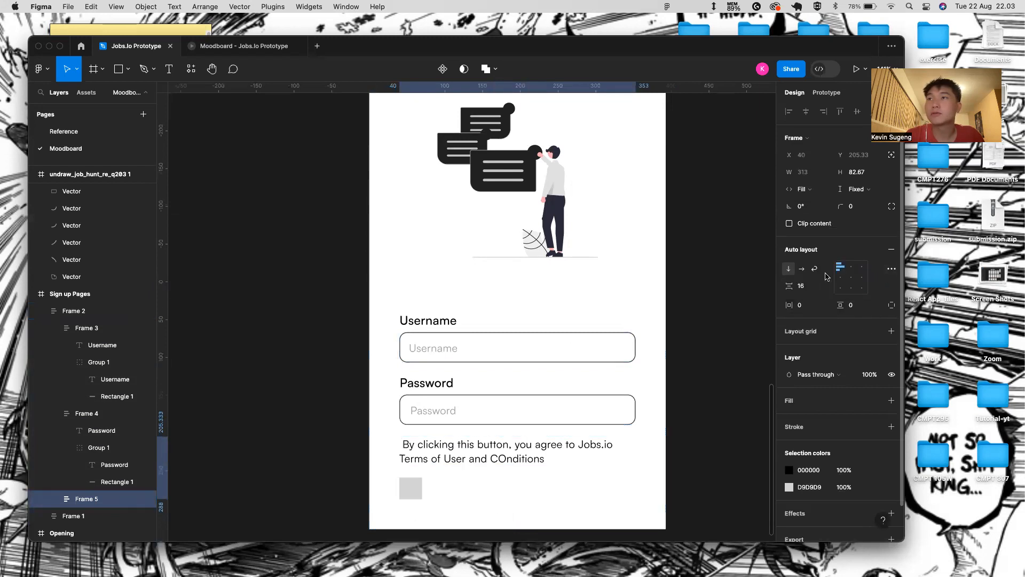
{"action": "left_click", "coordinate": [805, 268]}
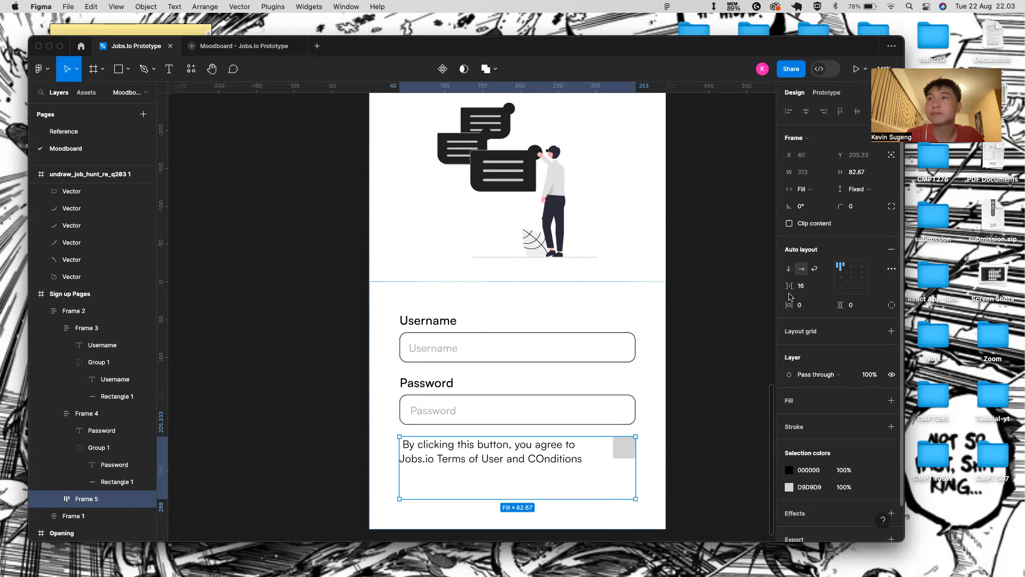
{"action": "left_click", "coordinate": [826, 286]}
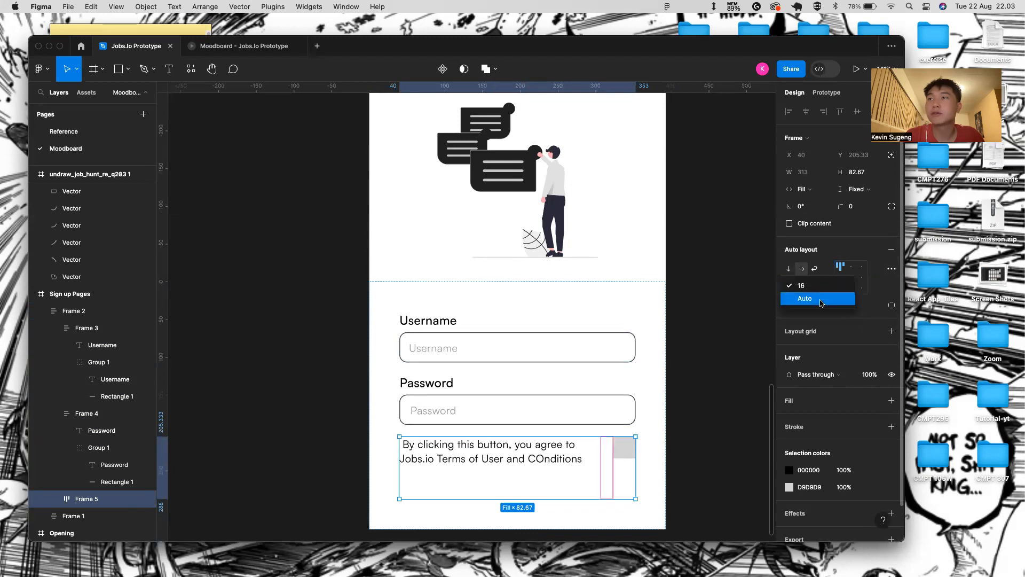
{"action": "left_click", "coordinate": [806, 295]}
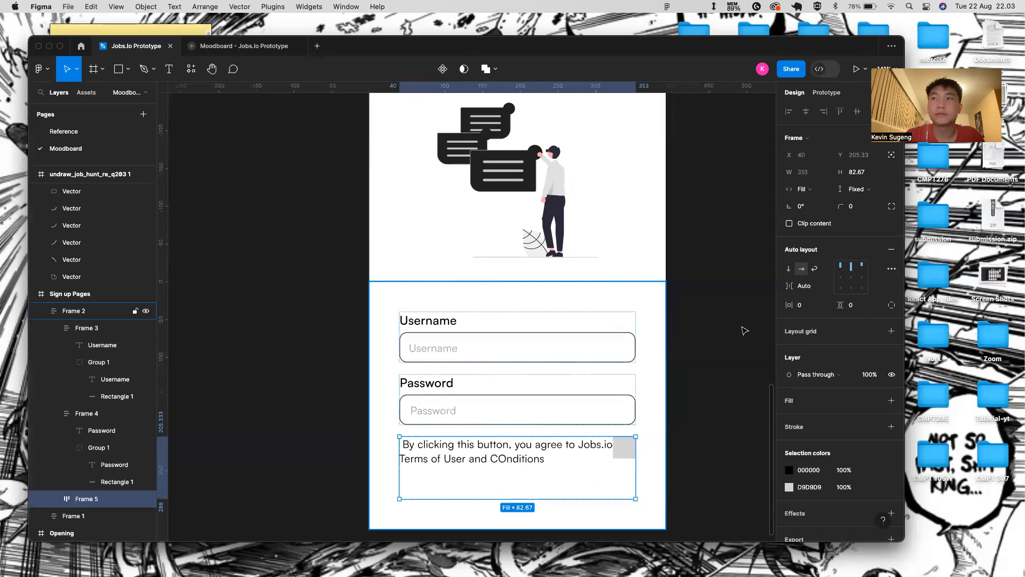
- Make the row hug its height, move the square before the text, and size it 30×30
{"action": "left_click", "coordinate": [861, 191]}
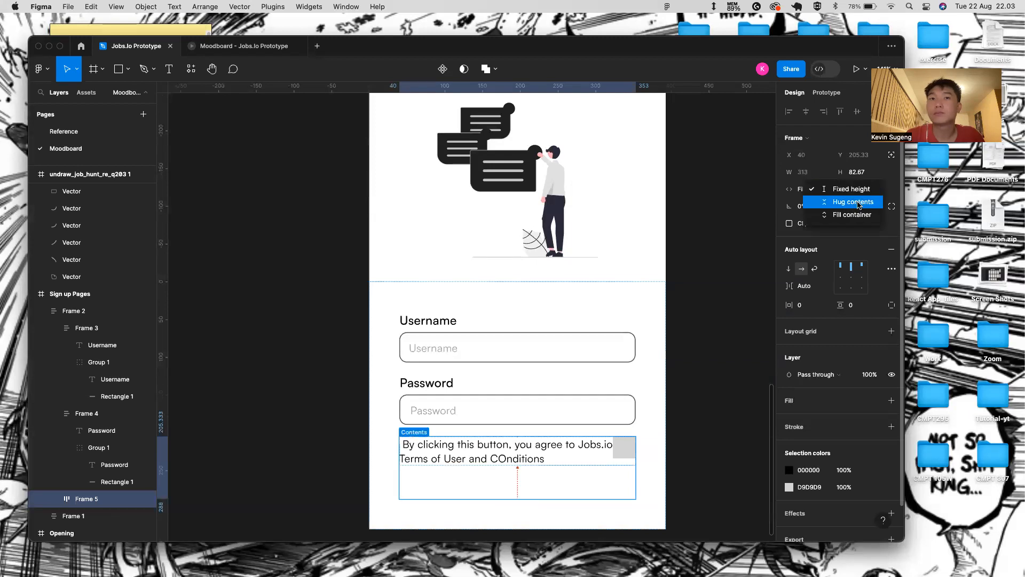
{"action": "left_click", "coordinate": [853, 202]}
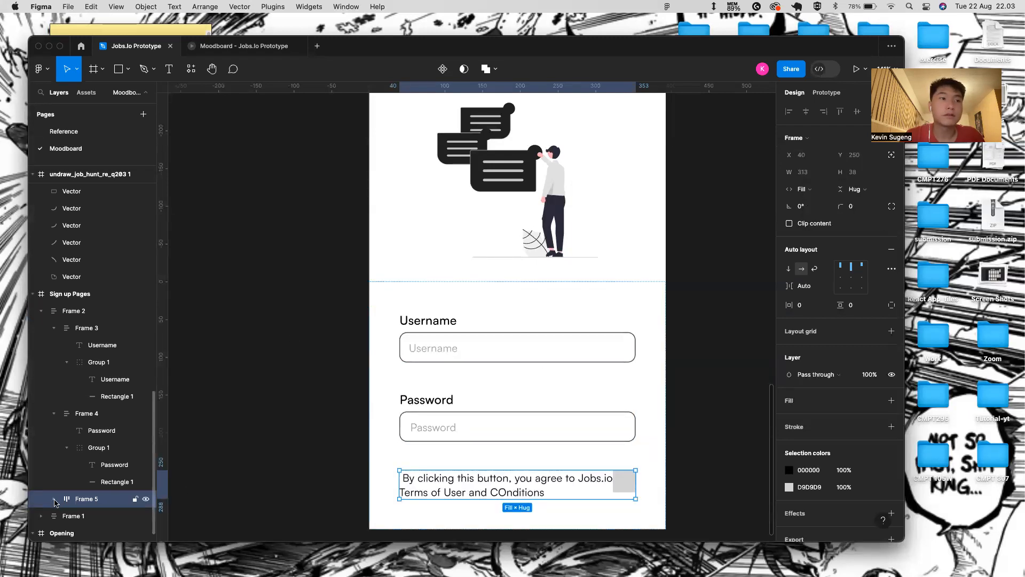
{"action": "left_click", "coordinate": [55, 503]}
{"action": "left_click_drag", "start_coordinate": [109, 511], "coordinate": [108, 487]}
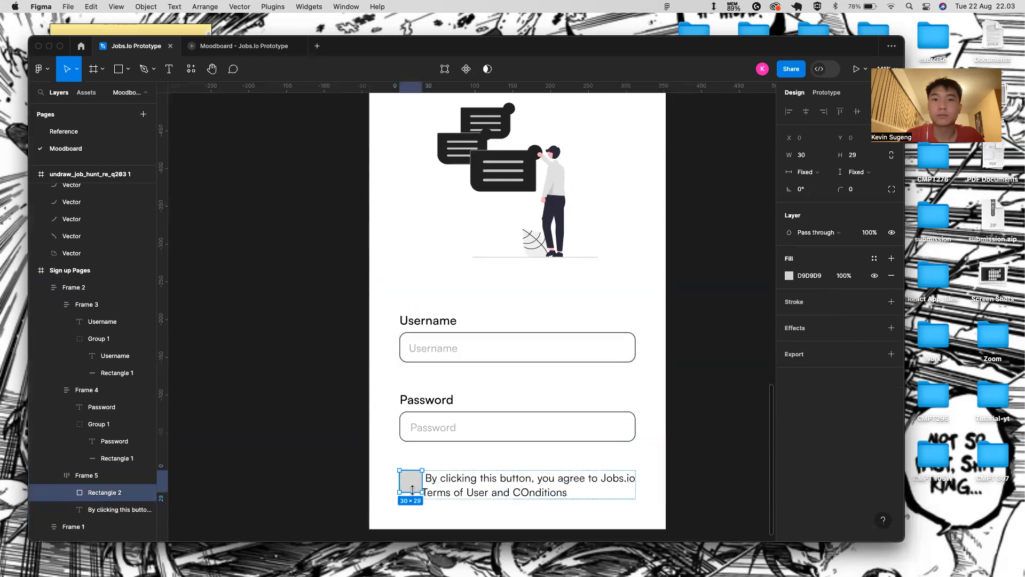
{"action": "left_click_drag", "start_coordinate": [413, 490], "coordinate": [412, 493]}
{"action": "left_click", "coordinate": [822, 158]}
- Resize the grey checkbox square (Rectangle 2) to 20 × 20 with proportions locked
{"action": "left_click", "coordinate": [823, 158]}
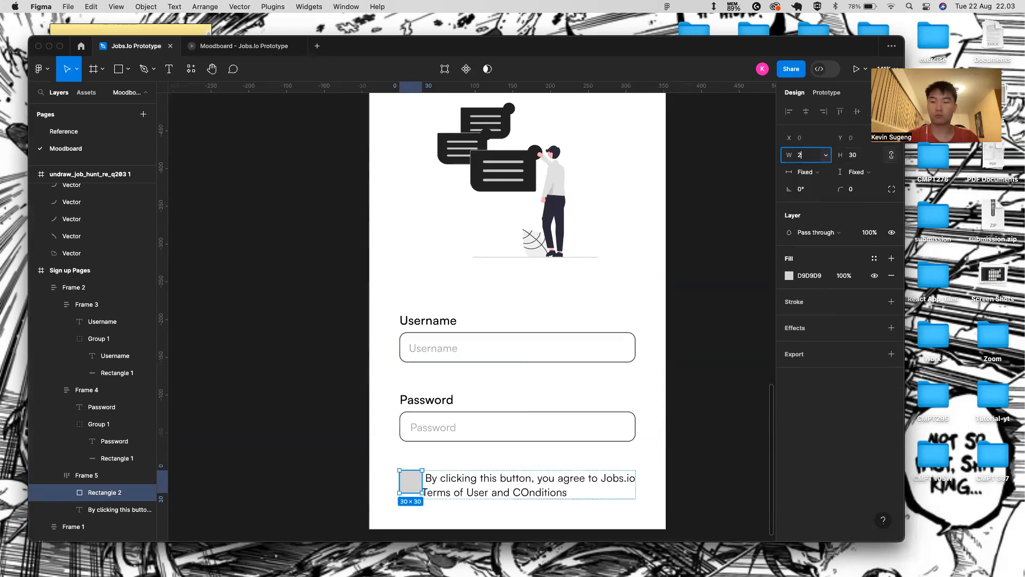
{"action": "key", "text": "Return"}
{"action": "scroll", "coordinate": [318, 533], "scroll_direction": "up", "scroll_amount": 5}
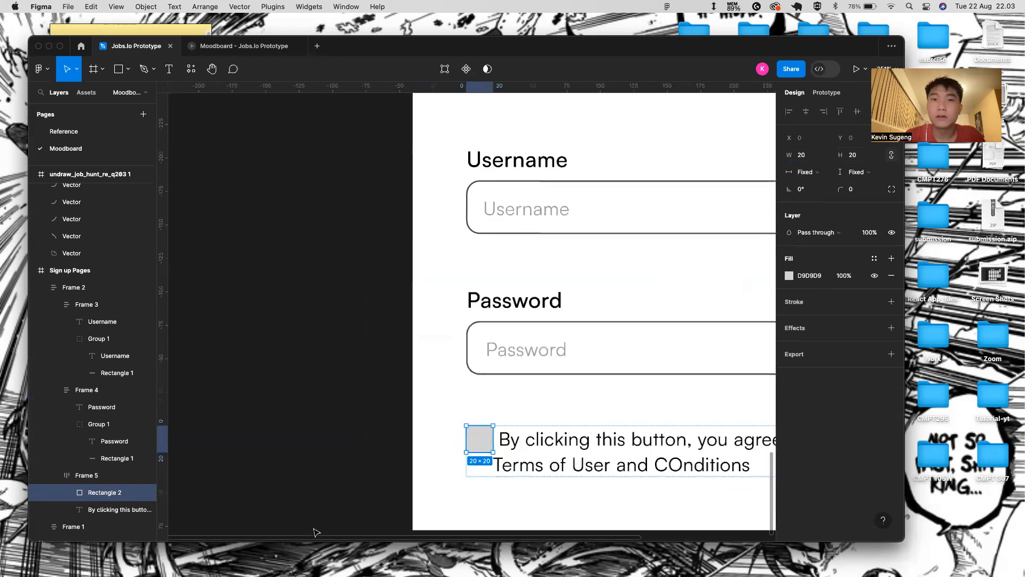
{"action": "scroll", "coordinate": [618, 356], "scroll_direction": "right", "scroll_amount": 2}
{"action": "scroll", "coordinate": [618, 356], "scroll_direction": "right", "scroll_amount": 1}
- Check the terms row by selecting the text, grey box, Frame 2 and Frame 5
{"action": "key", "text": "Tab"}
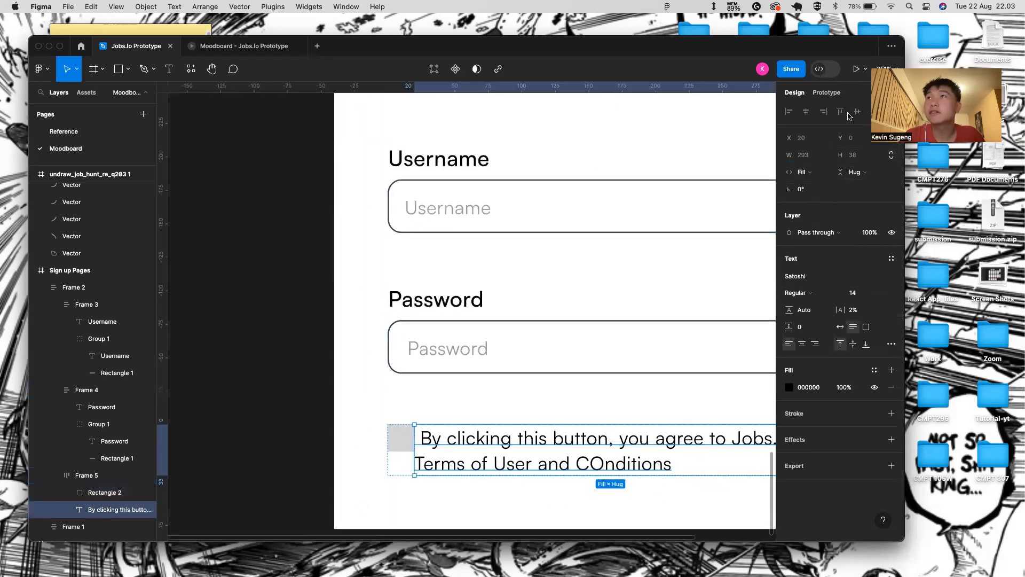
{"action": "left_click", "coordinate": [387, 446]}
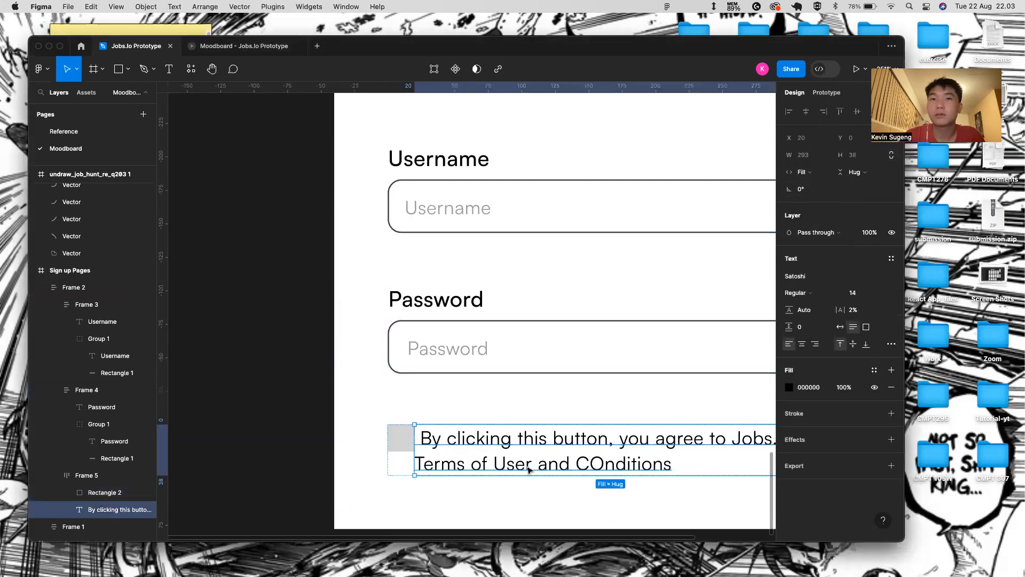
{"action": "left_click", "coordinate": [506, 461]}
{"action": "left_click", "coordinate": [507, 461]}
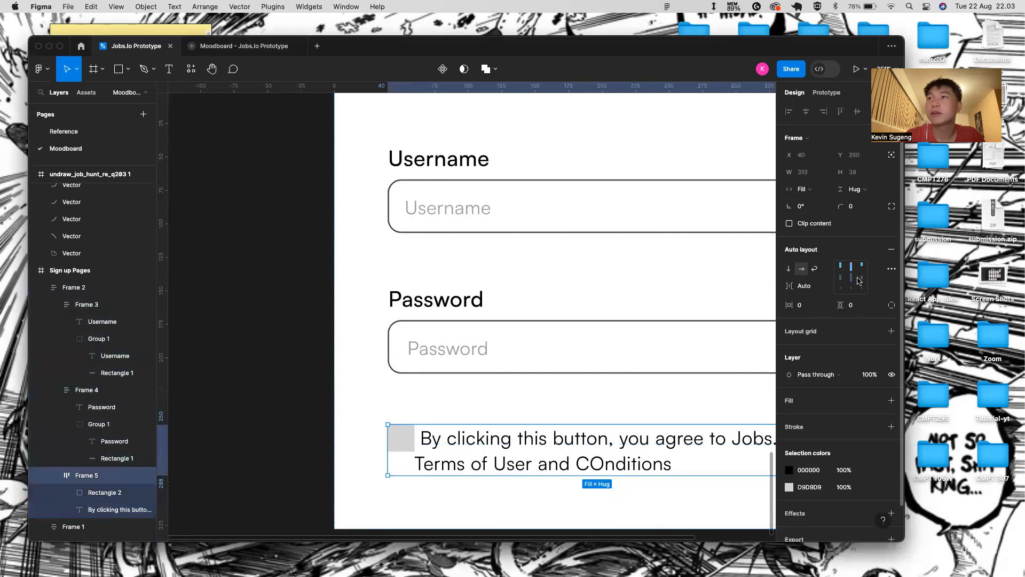
{"action": "left_click", "coordinate": [460, 512]}
{"action": "scroll", "coordinate": [416, 495], "scroll_direction": "down", "scroll_amount": 3}
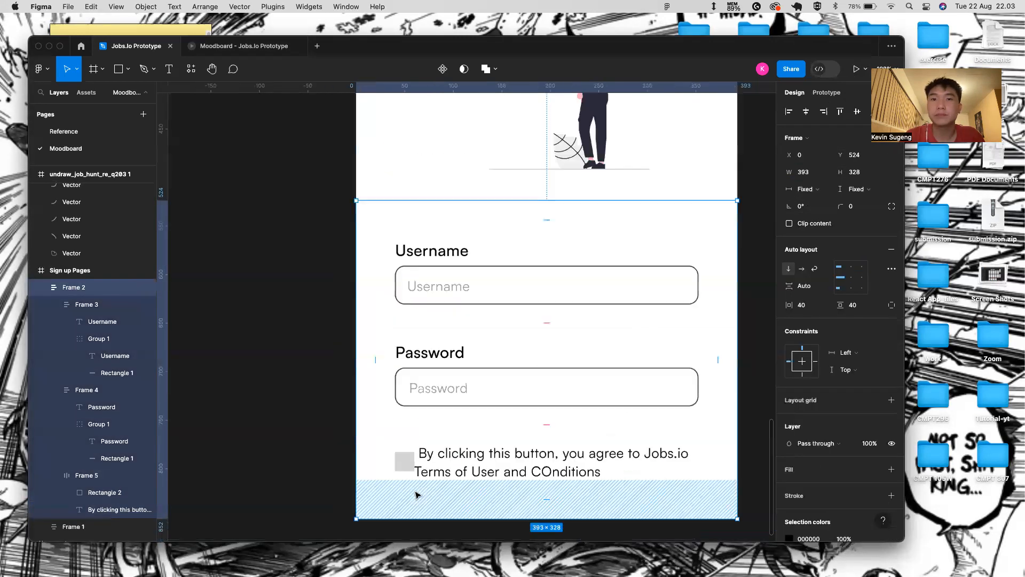
{"action": "scroll", "coordinate": [416, 495], "scroll_direction": "down", "scroll_amount": 2}
{"action": "left_click", "coordinate": [412, 473]}
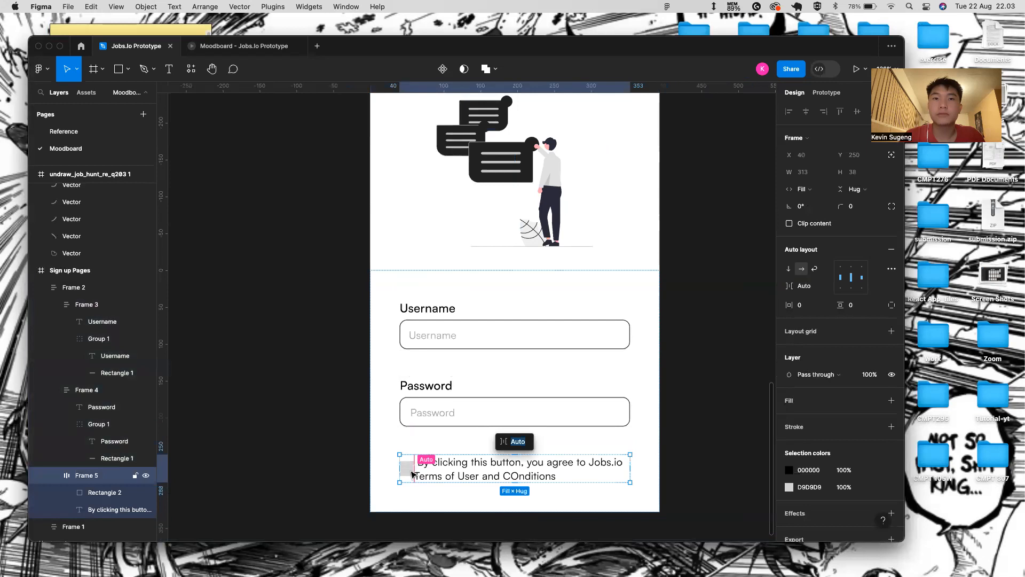
{"action": "left_click", "coordinate": [413, 473]}
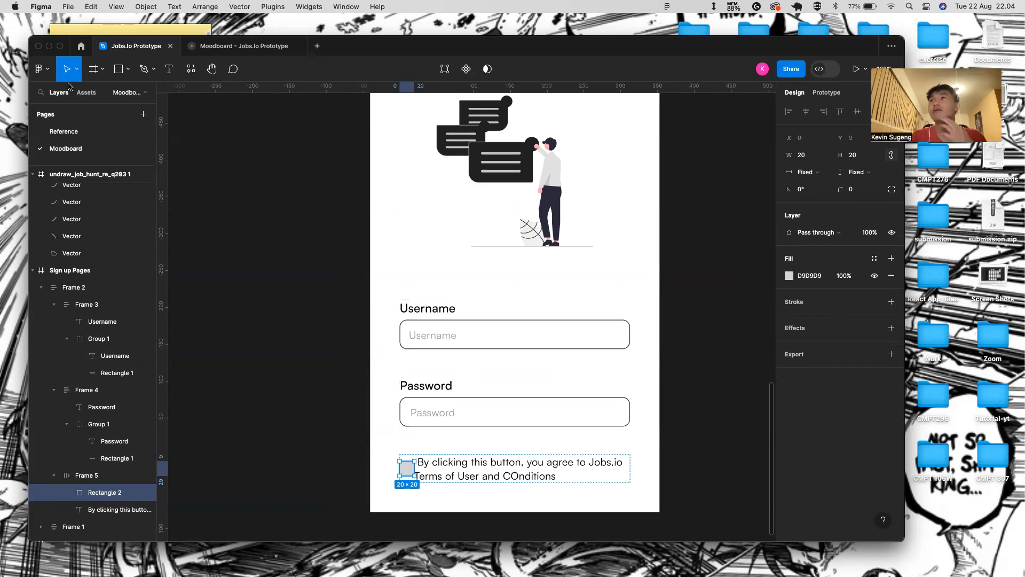
{"action": "left_click", "coordinate": [143, 113]}
- Name the new page Component and draw a small frame, Frame 1, on it
{"action": "type", "text": "Component"}
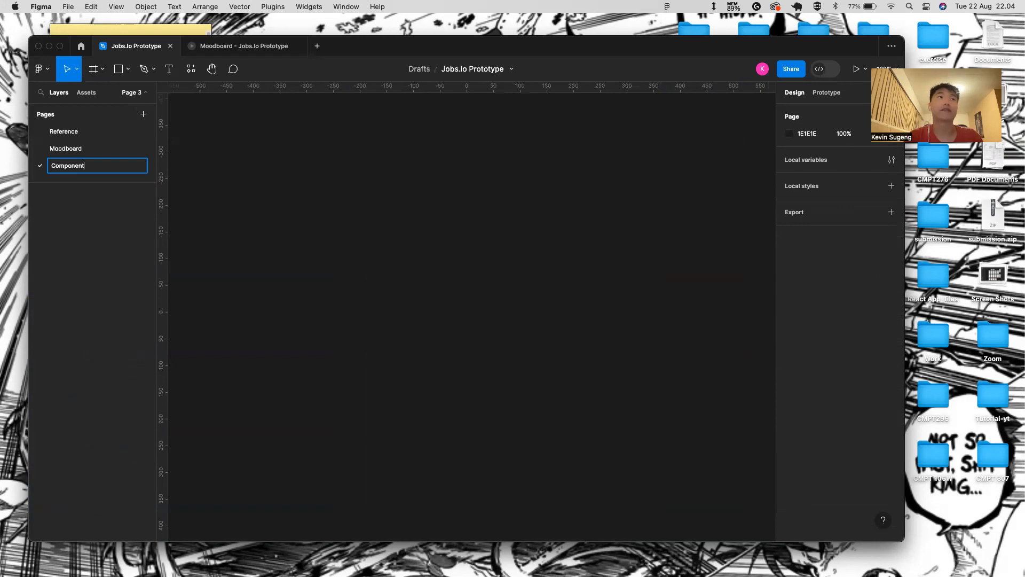
{"action": "key", "text": "Return"}
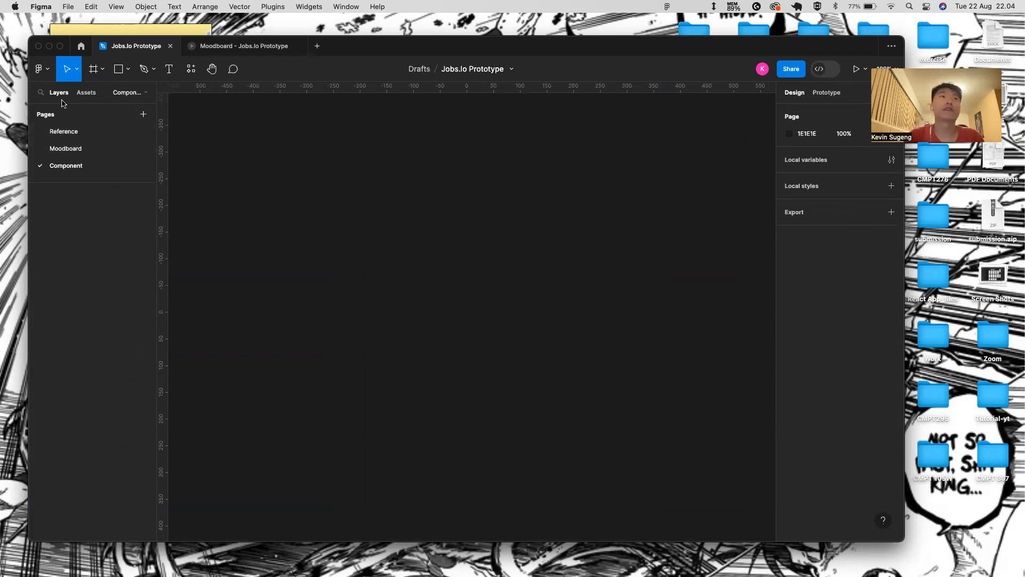
{"action": "key", "text": "f"}
{"action": "left_click_drag", "start_coordinate": [286, 207], "coordinate": [298, 219]}
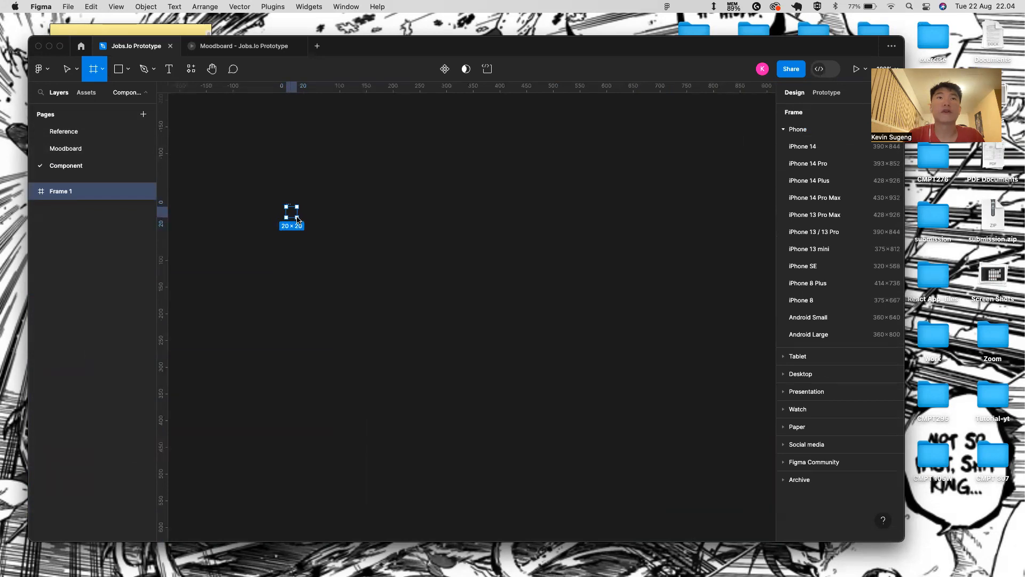
{"action": "left_click_drag", "start_coordinate": [297, 218], "coordinate": [297, 217]}
{"action": "scroll", "coordinate": [302, 209], "scroll_direction": "up", "scroll_amount": 3}
{"action": "left_click", "coordinate": [235, 270]}
{"action": "scroll", "coordinate": [228, 273], "scroll_direction": "up", "scroll_amount": 1}
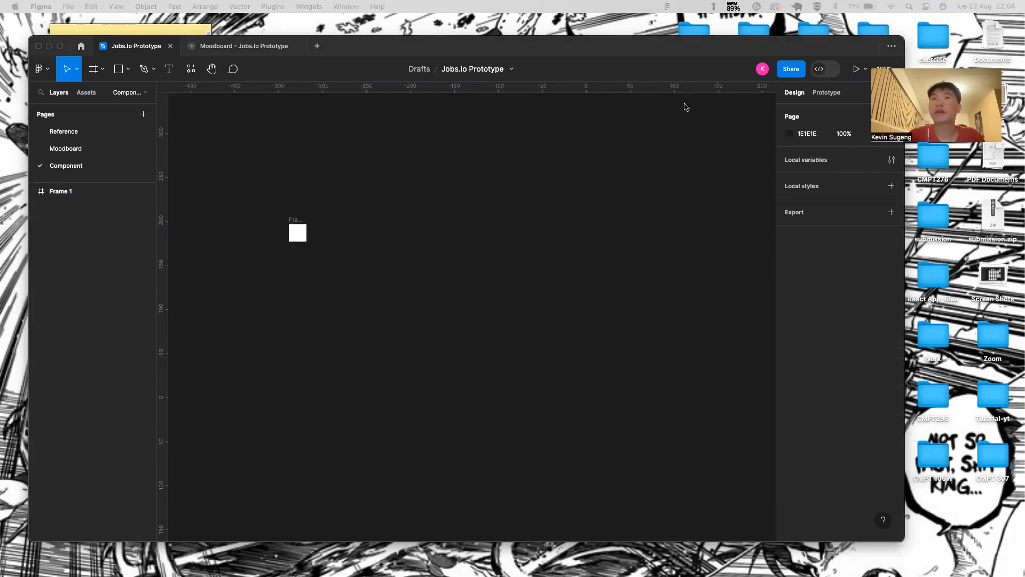
{"action": "left_click", "coordinate": [291, 235]}
{"action": "left_click", "coordinate": [291, 235]}
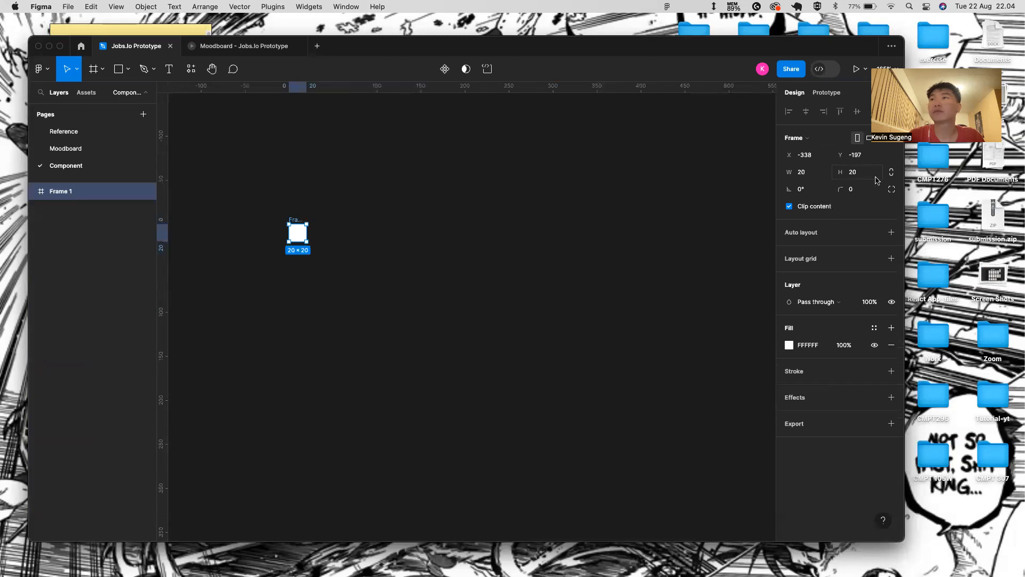
- Resize Frame 1 to 16 × 16 and round its corners to 3
{"action": "left_click", "coordinate": [818, 179]}
{"action": "key", "text": "BackSpace"}
{"action": "key", "text": "BackSpace"}
{"action": "type", "text": "16"}
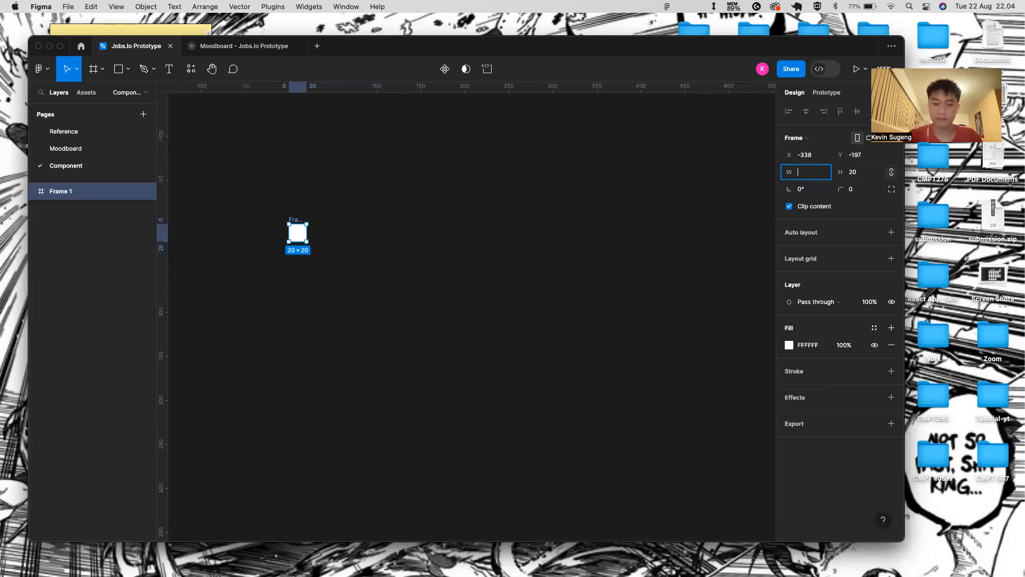
{"action": "key", "text": "Return"}
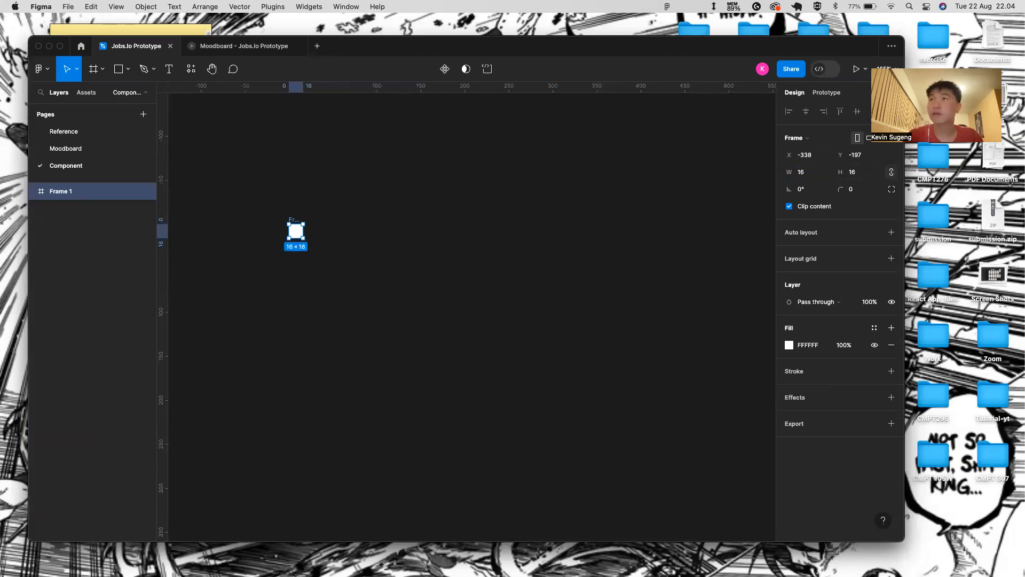
{"action": "left_click", "coordinate": [865, 197]}
{"action": "type", "text": "3"}
{"action": "key", "text": "Return"}
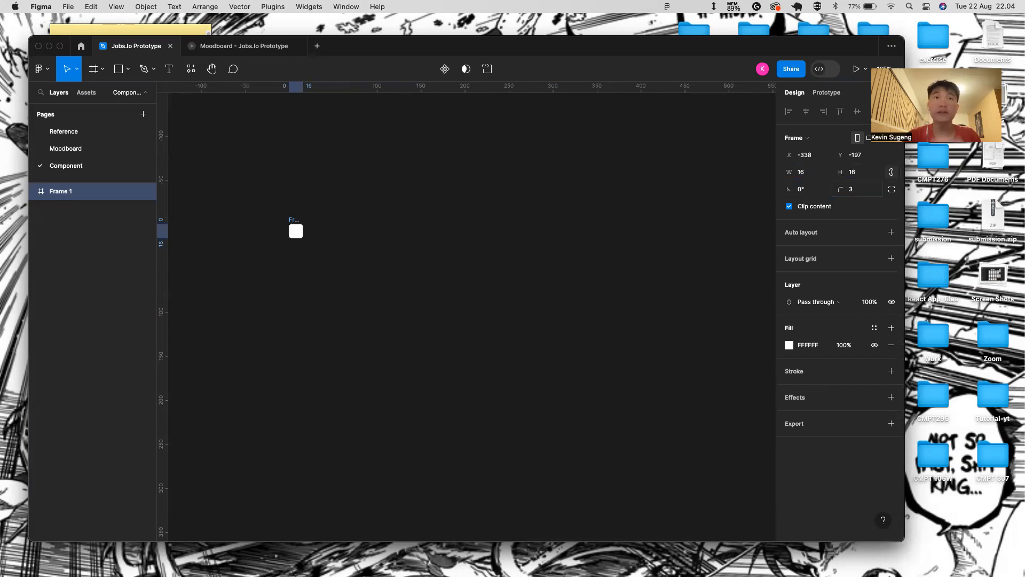
{"action": "scroll", "coordinate": [303, 292], "scroll_direction": "up", "scroll_amount": 5}
{"action": "left_click", "coordinate": [321, 198]}
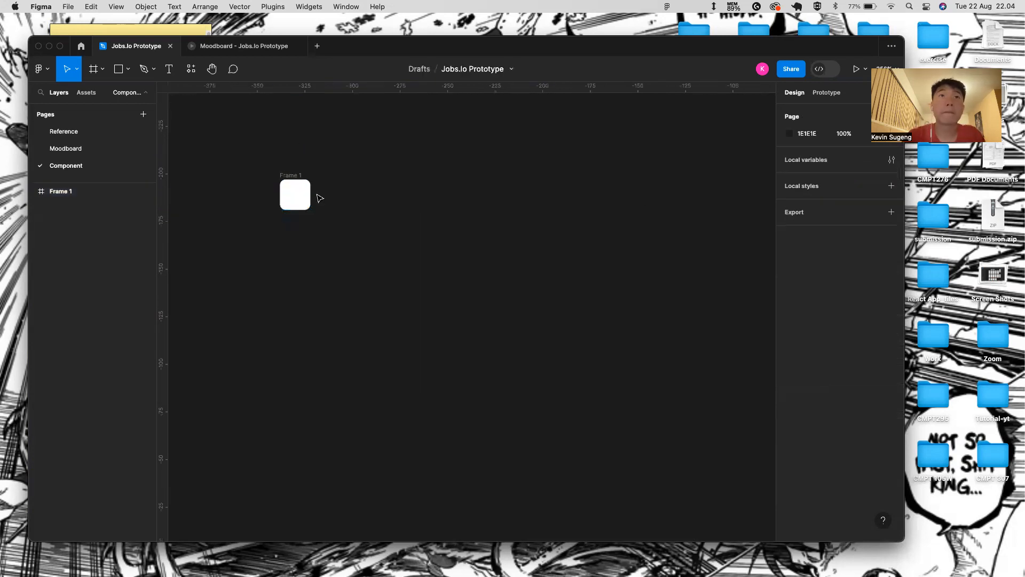
{"action": "left_click", "coordinate": [294, 194]}
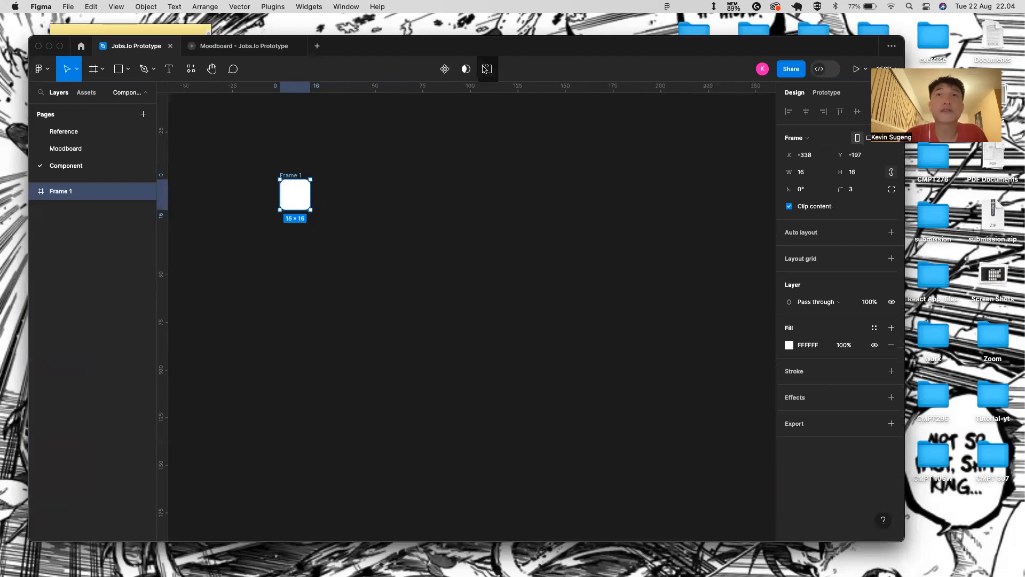
- Make Frame 1 a component with a variant property, duplicating Default as Variant2 placed to its right
{"action": "left_click", "coordinate": [444, 74]}
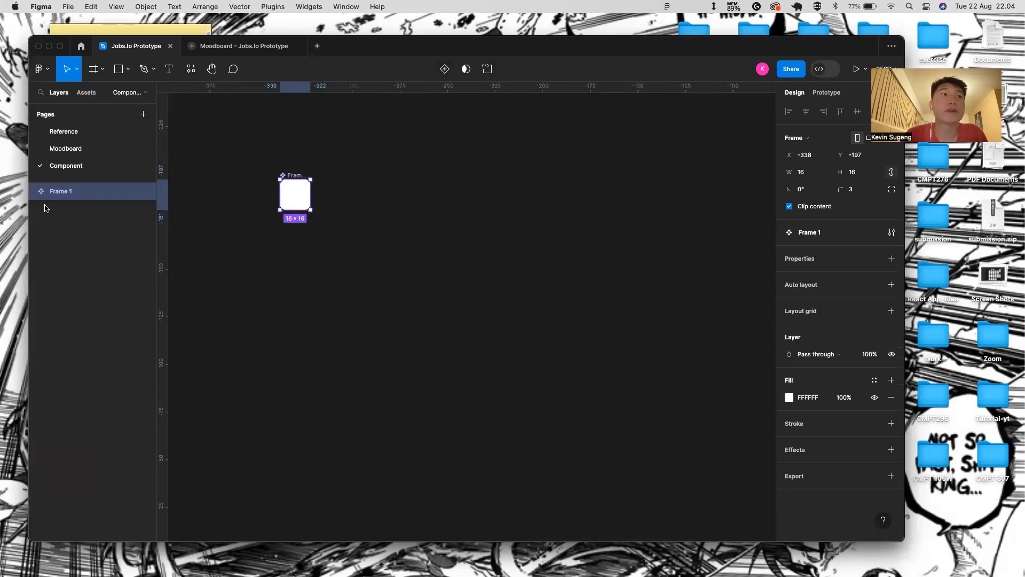
{"action": "left_click", "coordinate": [891, 259]}
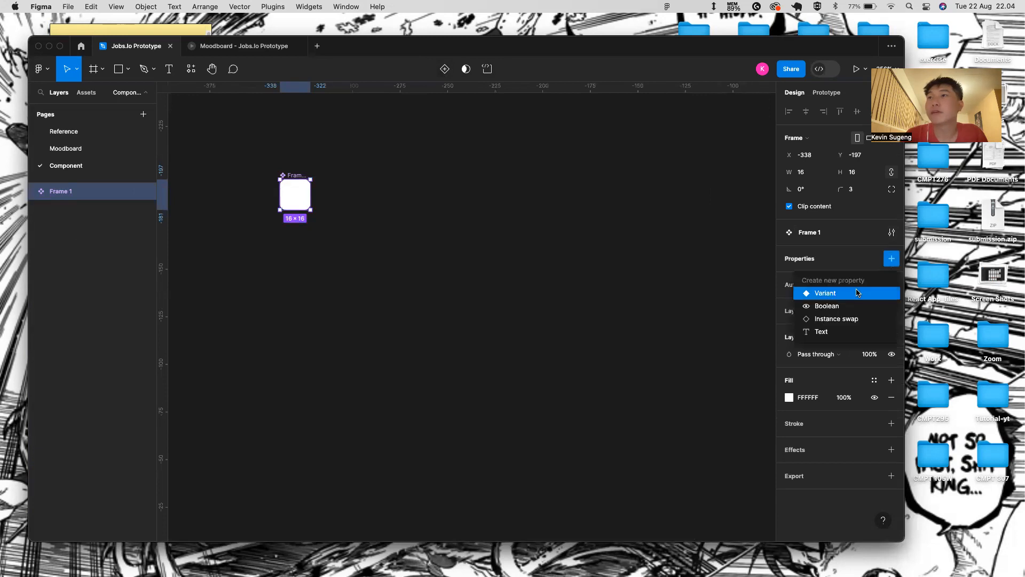
{"action": "left_click", "coordinate": [818, 293]}
{"action": "left_click", "coordinate": [300, 188]}
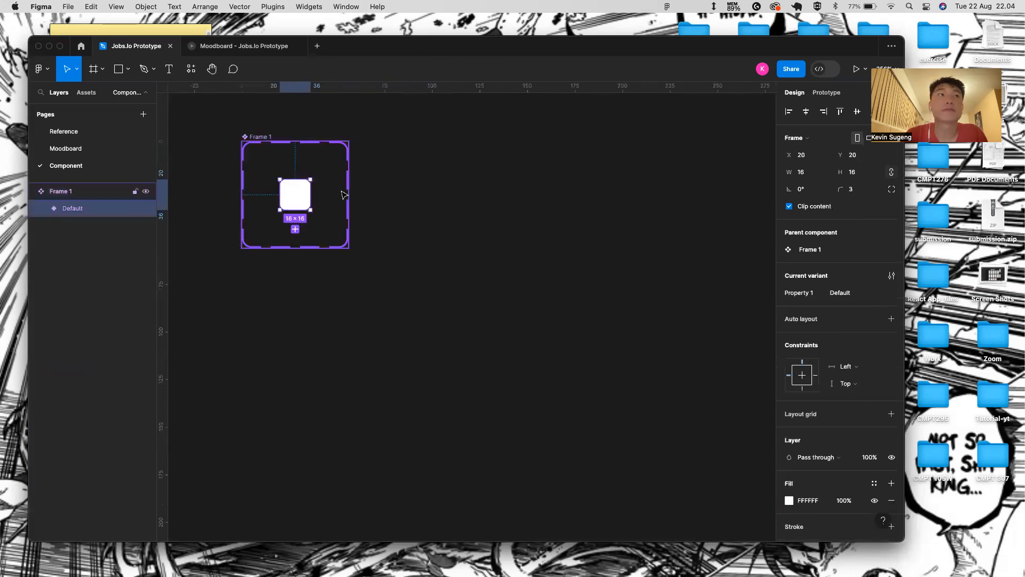
{"action": "key", "text": "super+d"}
{"action": "left_click", "coordinate": [353, 242]}
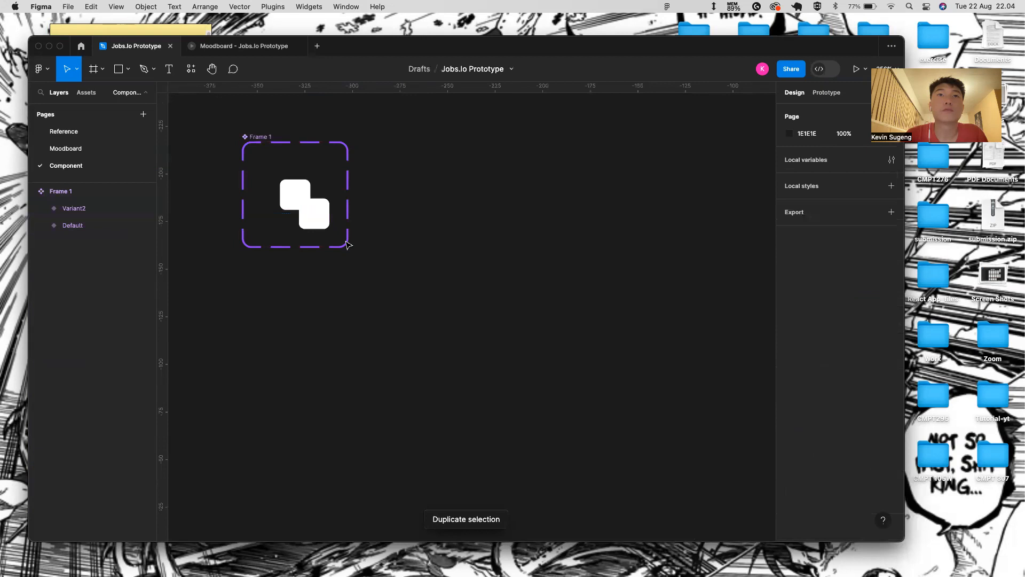
{"action": "left_click", "coordinate": [257, 139]}
{"action": "left_click_drag", "start_coordinate": [350, 250], "coordinate": [398, 295]}
{"action": "left_click_drag", "start_coordinate": [315, 213], "coordinate": [359, 202]}
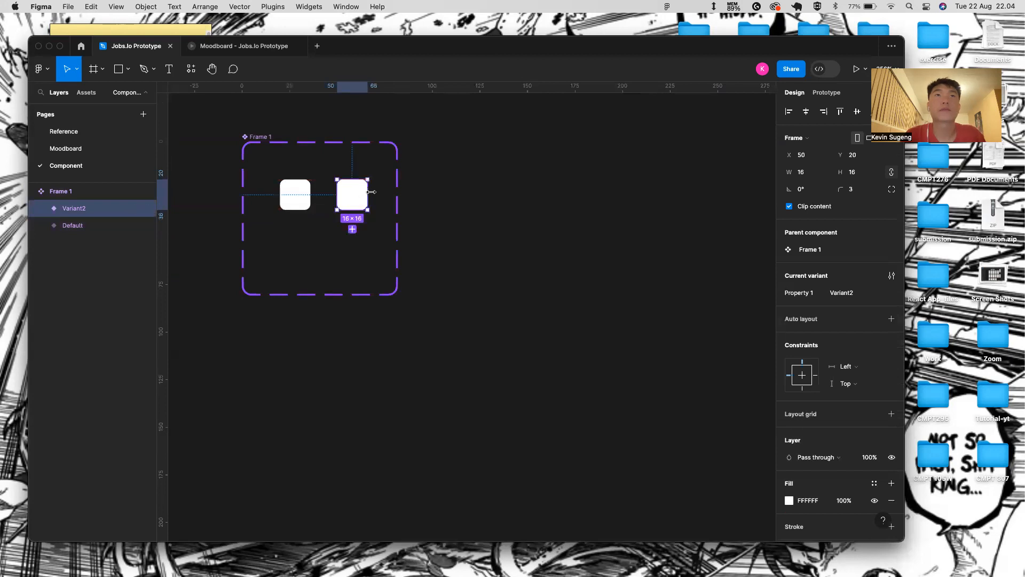
{"action": "left_click", "coordinate": [420, 192]}
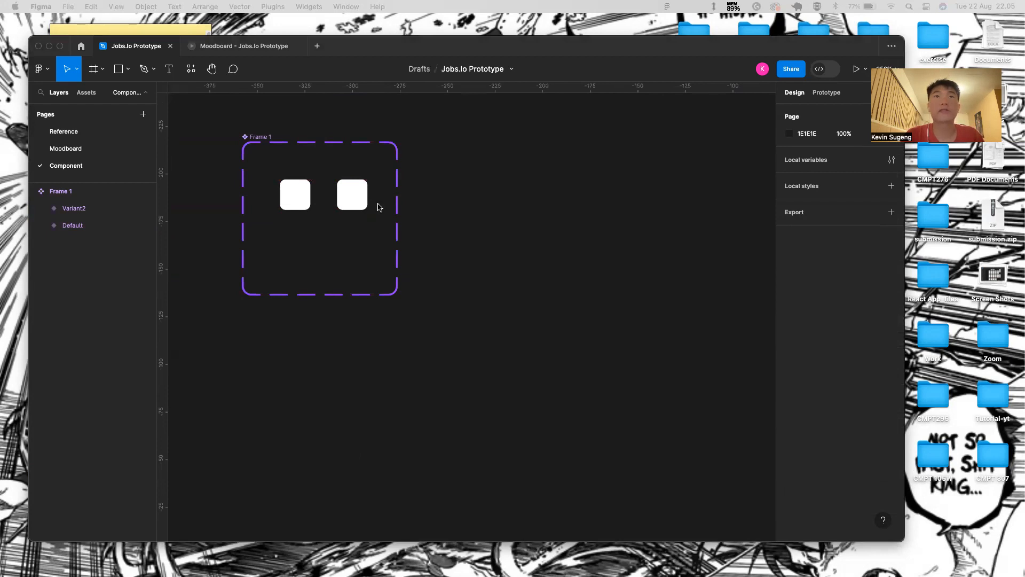
- Change the Variant2 square's fill from FFFFFF to dark navy 222831
{"action": "left_click", "coordinate": [355, 209]}
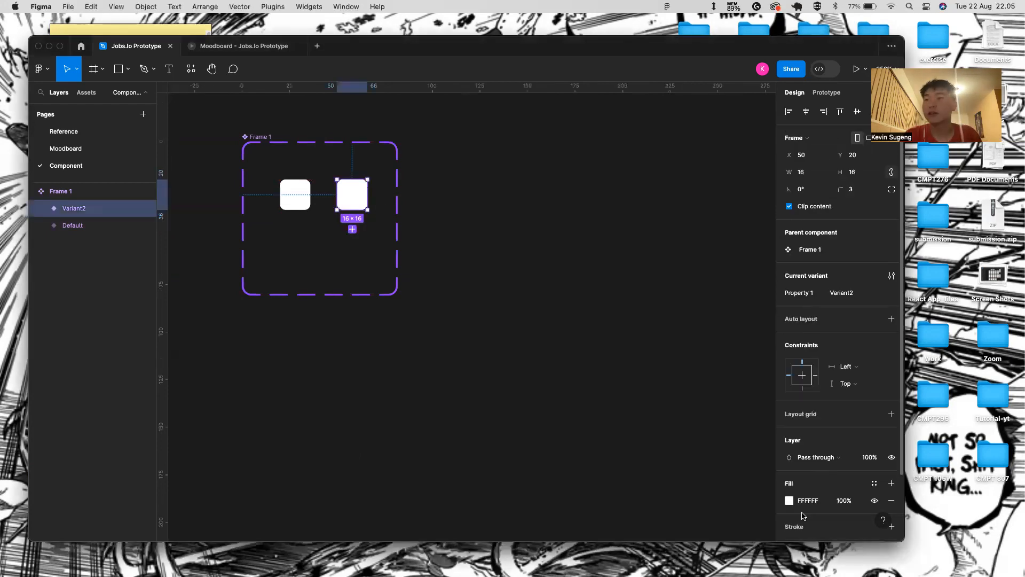
{"action": "left_click", "coordinate": [823, 501]}
{"action": "key", "text": "BackSpace"}
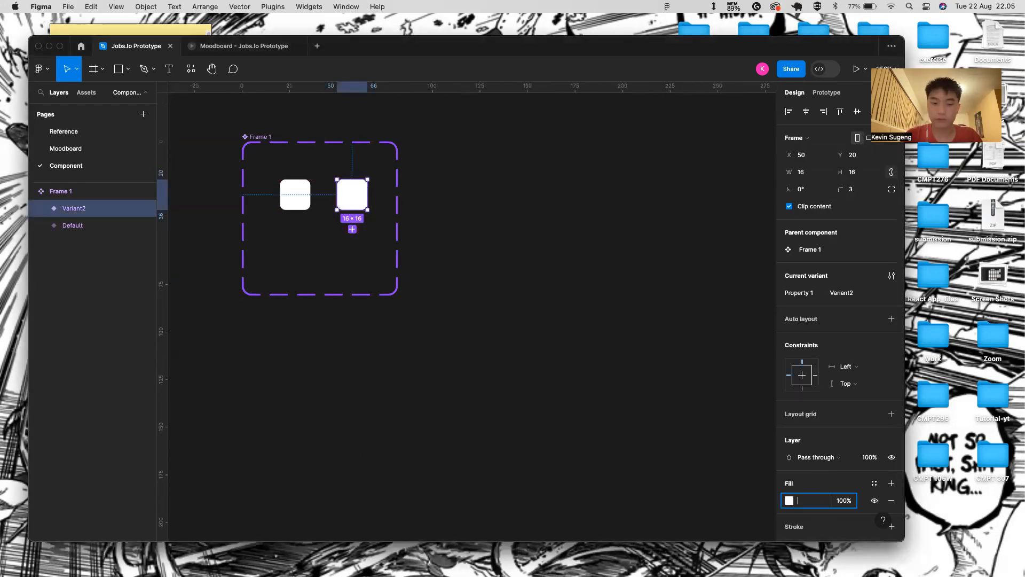
{"action": "type", "text": "222831"}
{"action": "key", "text": "Return"}
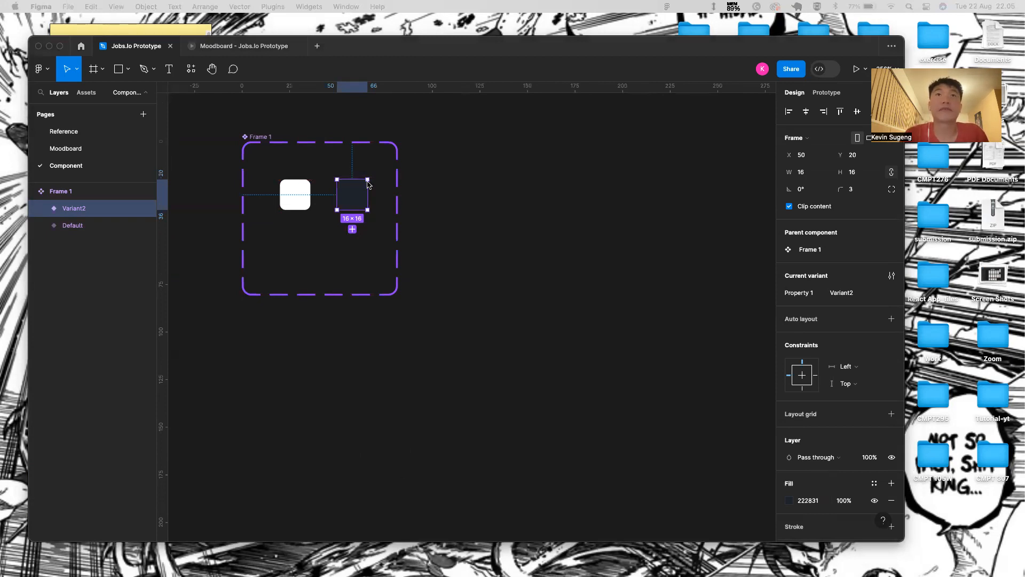
{"action": "left_click", "coordinate": [357, 268]}
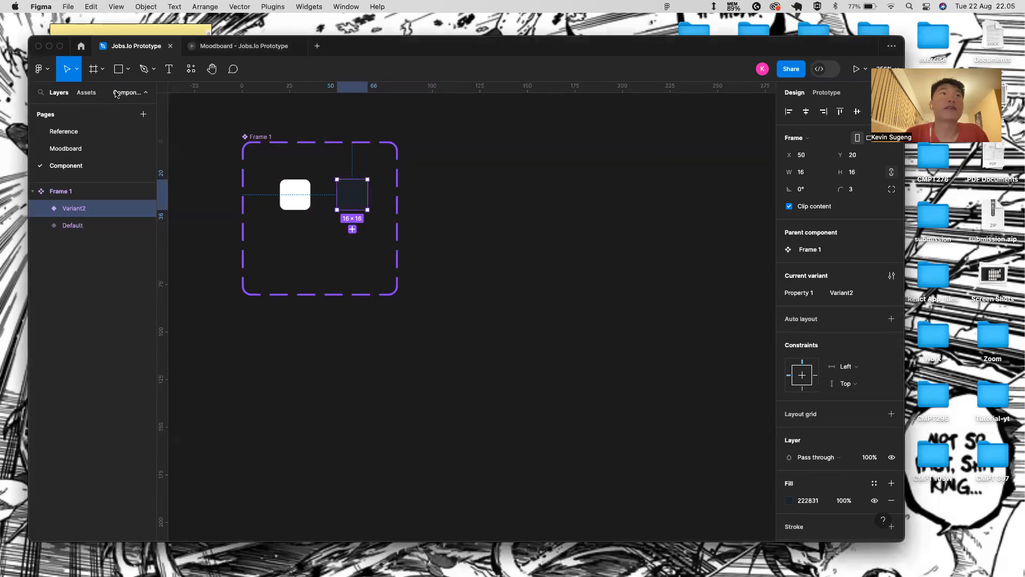
- Run the Iconify plugin, search 'tick' and pick the mdi:tick icon
{"action": "left_click", "coordinate": [191, 69]}
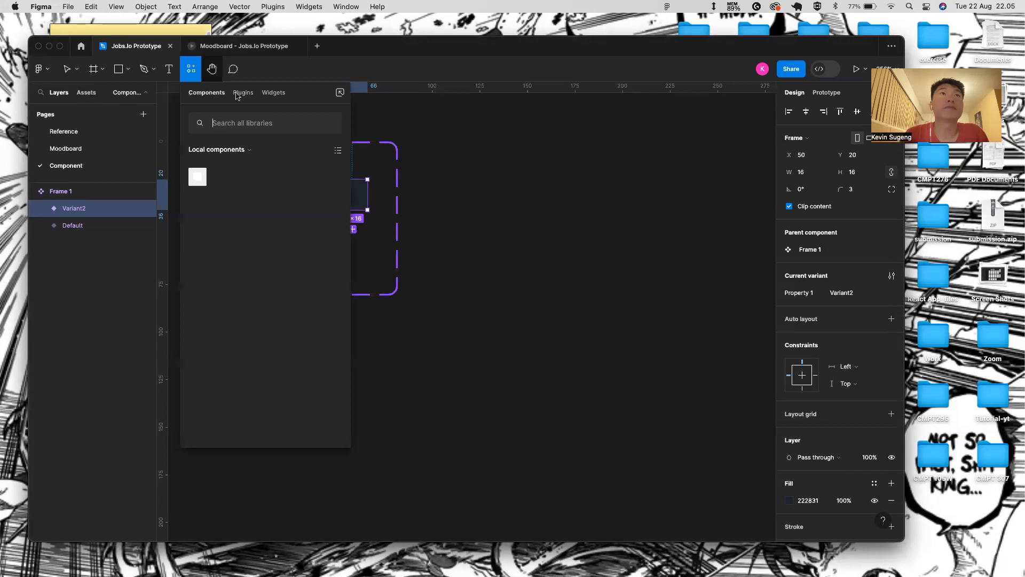
{"action": "left_click", "coordinate": [243, 93]}
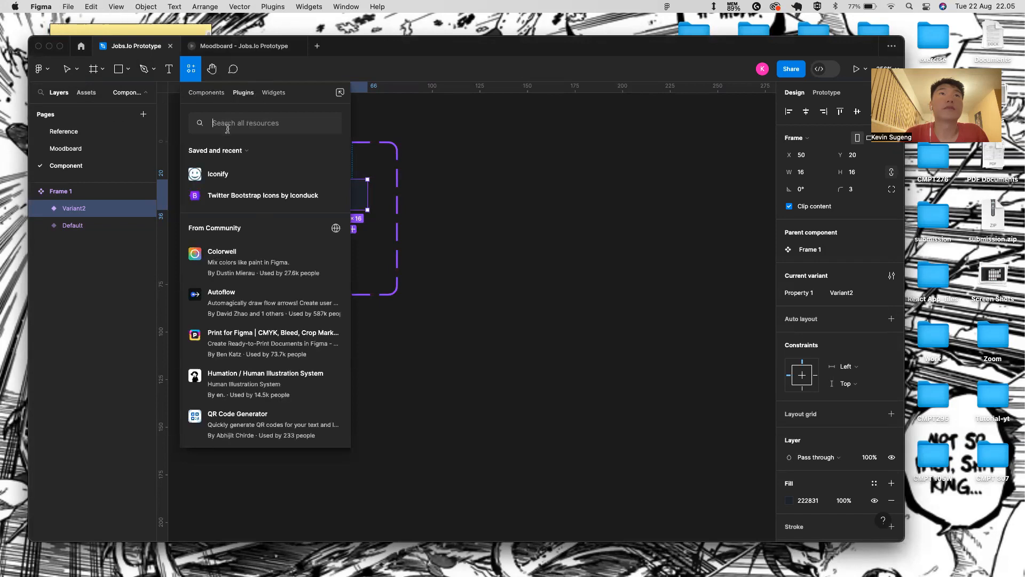
{"action": "key", "text": "Escape"}
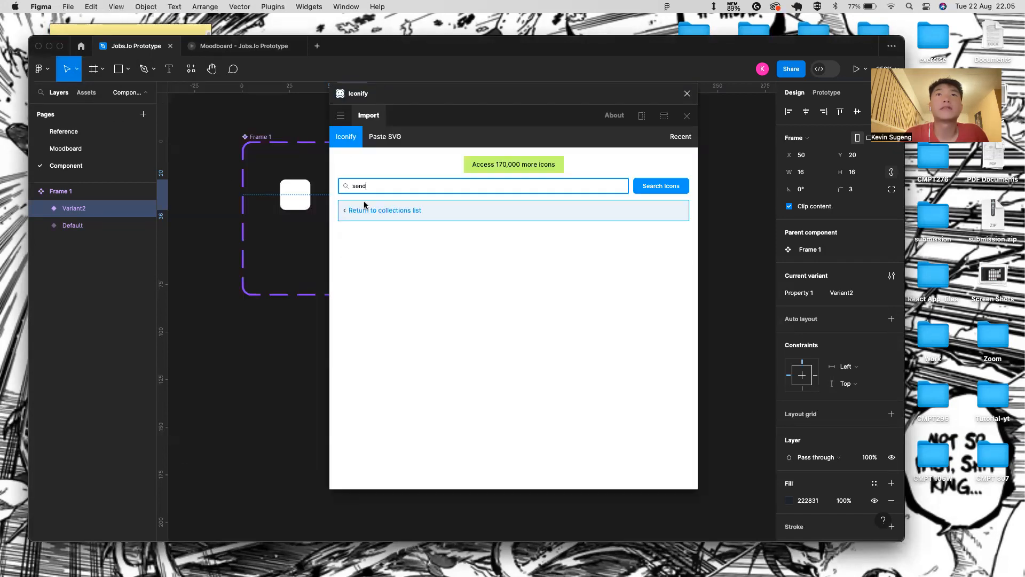
{"action": "key", "text": "BackSpace"}
{"action": "key", "text": "BackSpace"}
{"action": "key", "text": "BackSpace"}
{"action": "key", "text": "BackSpace"}
{"action": "type", "text": "tick"}
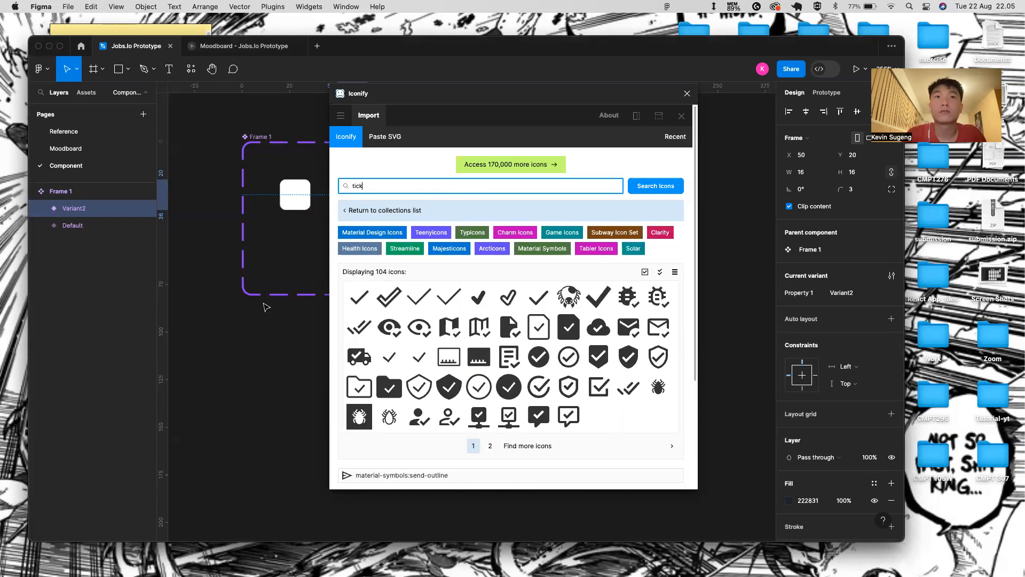
{"action": "left_click", "coordinate": [359, 297]}
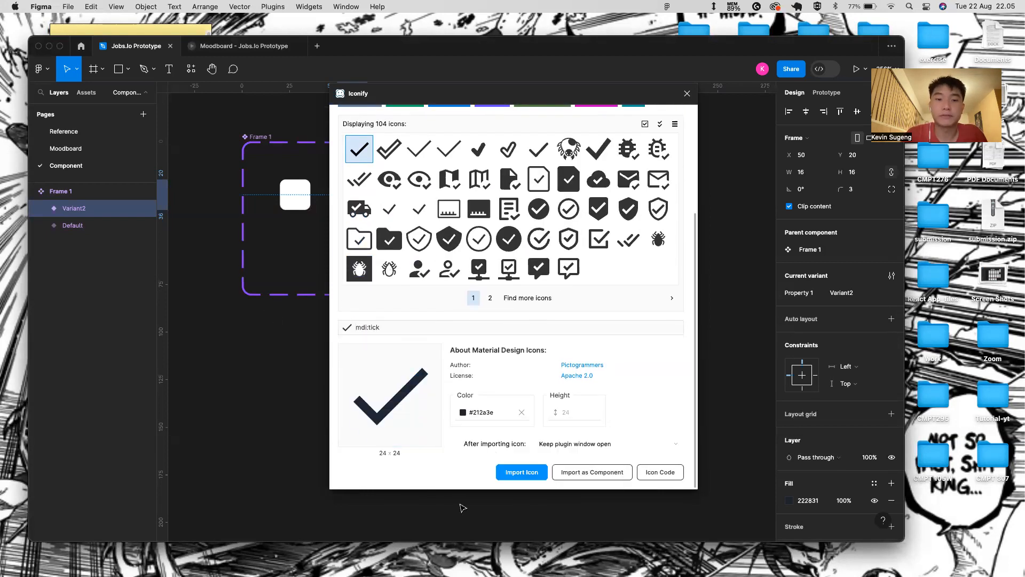
- Set the icon colour to white, import it onto the canvas, and close the plugin
{"action": "left_click", "coordinate": [523, 411]}
{"action": "left_click", "coordinate": [522, 412]}
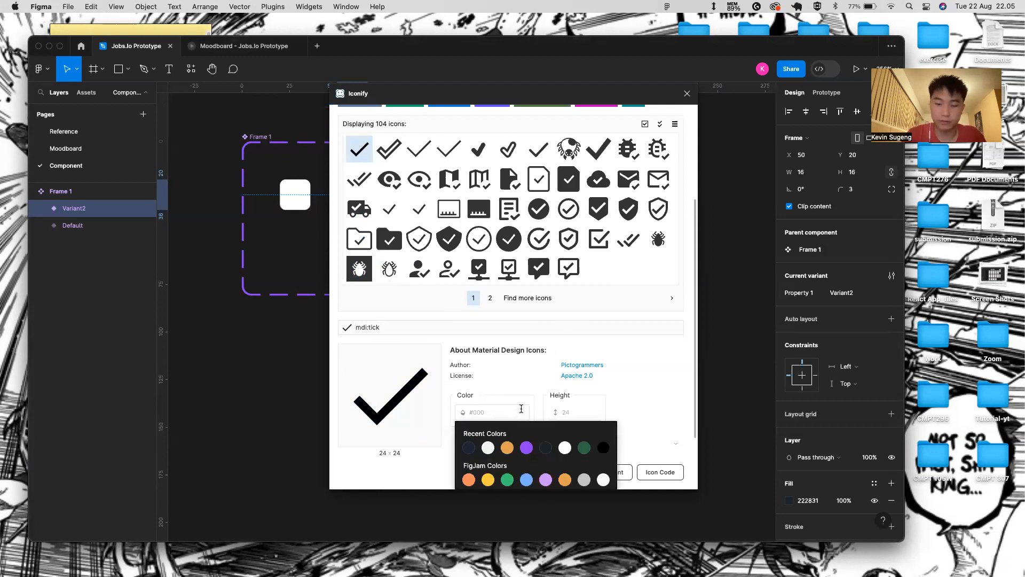
{"action": "left_click", "coordinate": [521, 408]}
{"action": "type", "text": "fff"}
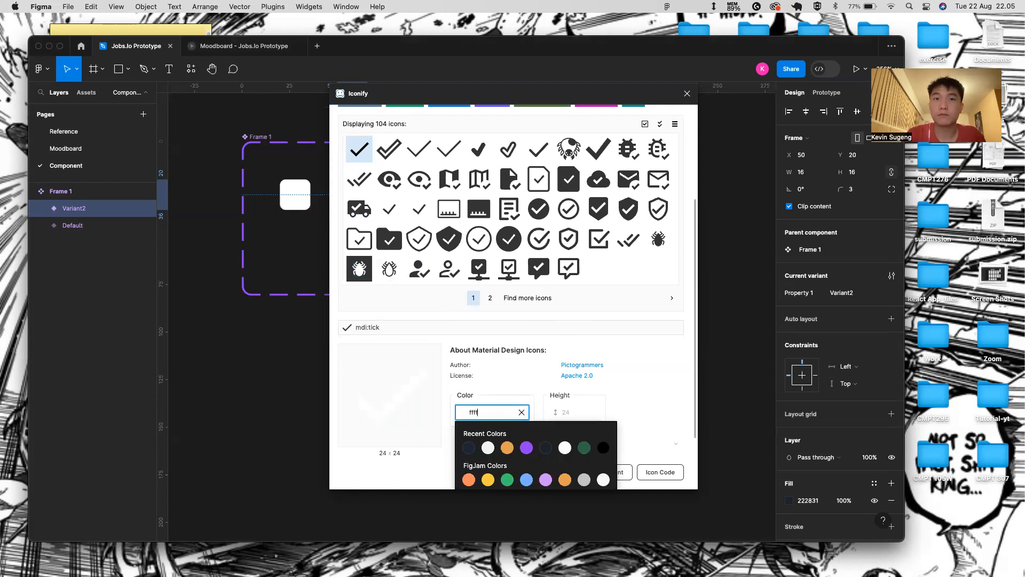
{"action": "type", "text": "f"}
{"action": "left_click", "coordinate": [522, 472]}
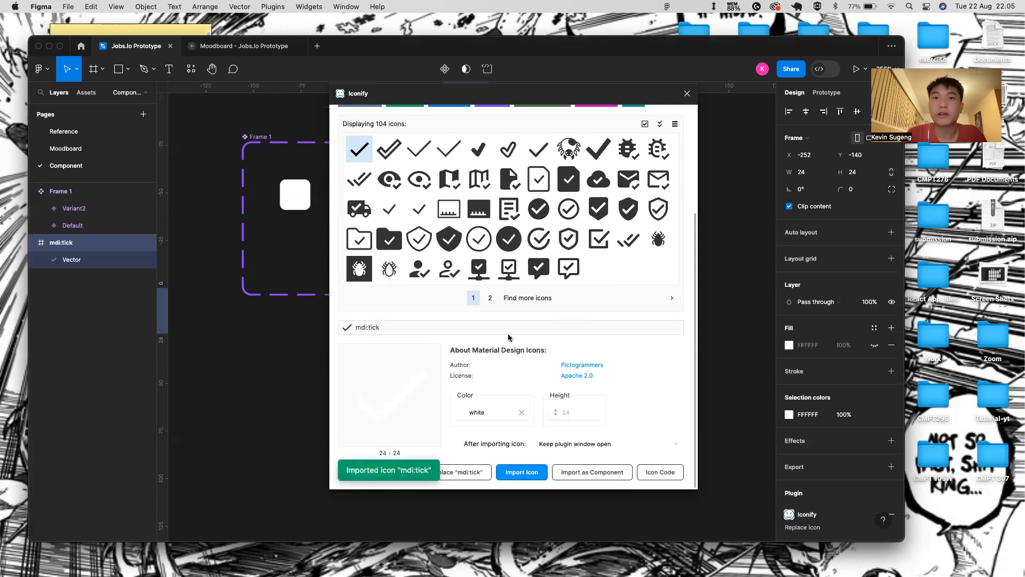
{"action": "left_click", "coordinate": [687, 93]}
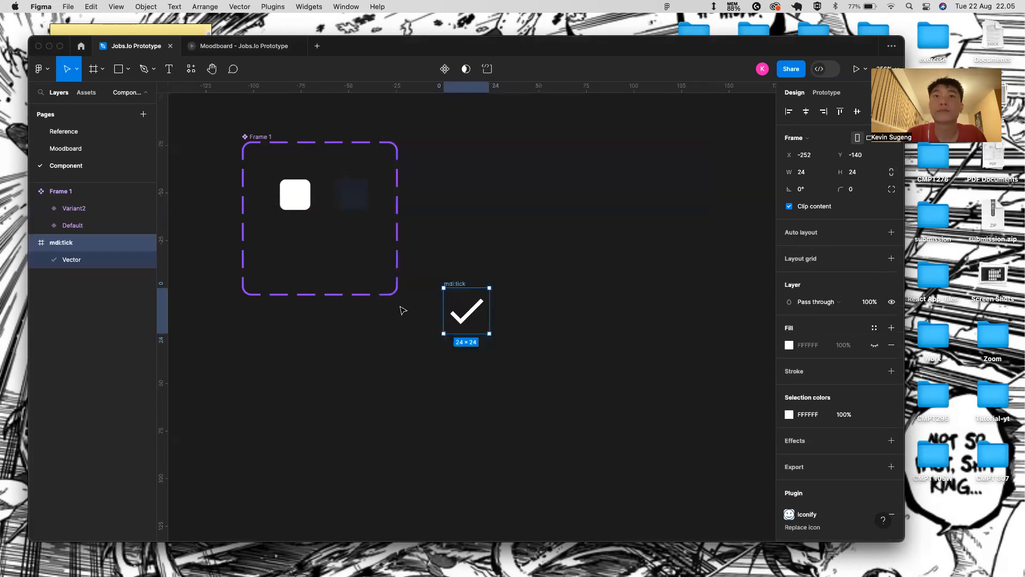
- Nest the tick icon inside the Variant2 variant and shrink it to 16×16
{"action": "left_click_drag", "start_coordinate": [473, 311], "coordinate": [360, 199]}
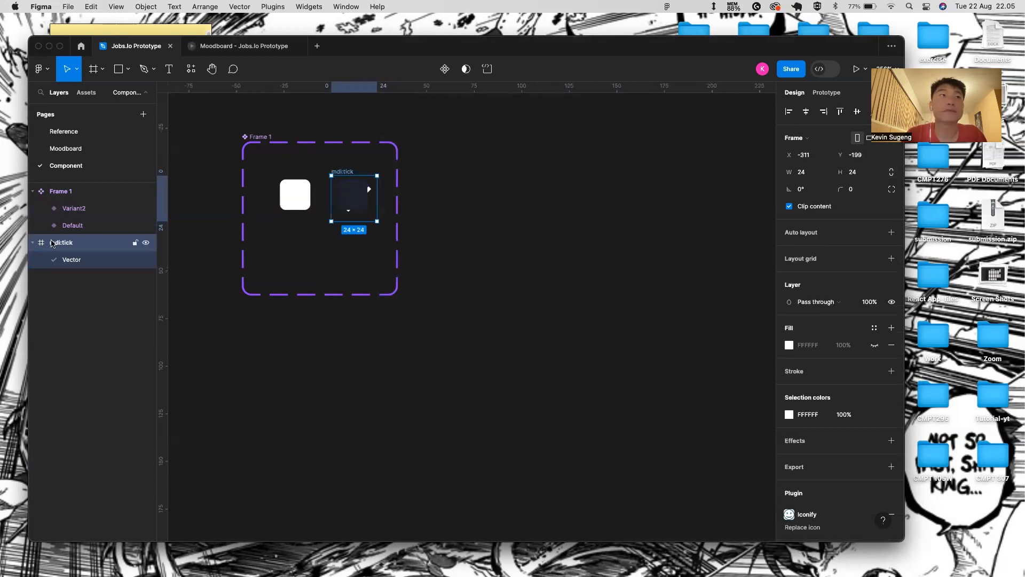
{"action": "left_click_drag", "start_coordinate": [61, 242], "coordinate": [94, 219]}
{"action": "left_click", "coordinate": [42, 209]}
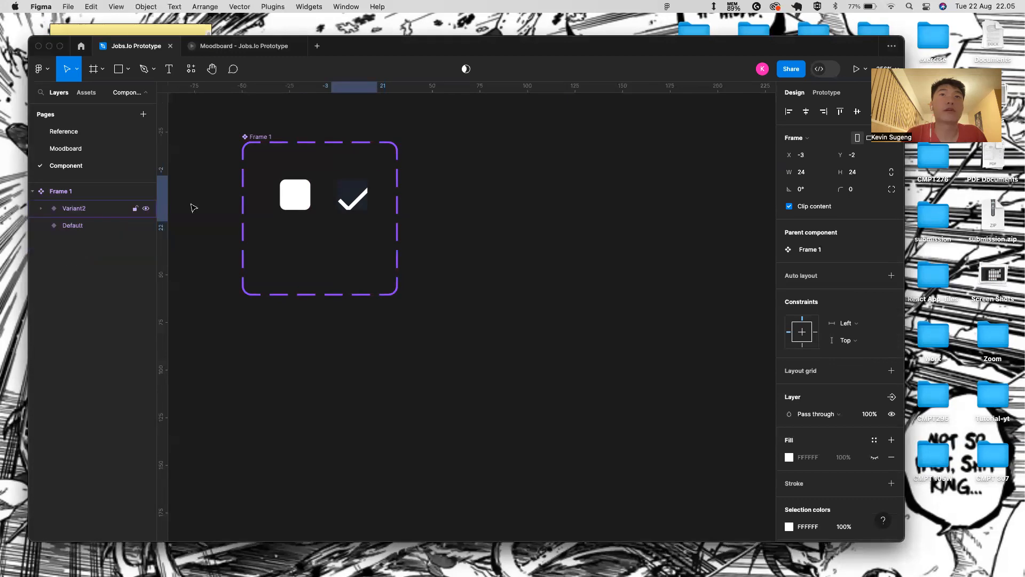
{"action": "scroll", "coordinate": [307, 190], "scroll_direction": "up", "scroll_amount": 3}
{"action": "left_click_drag", "start_coordinate": [411, 237], "coordinate": [398, 220]}
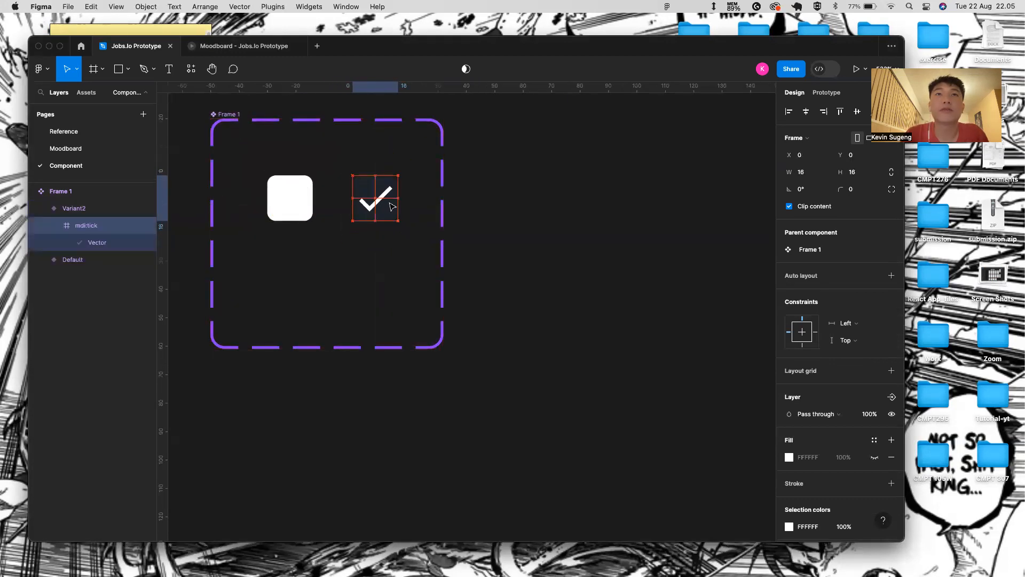
- Inspect the result by selecting the Default and Variant2 squares in turn
{"action": "scroll", "coordinate": [403, 238], "scroll_direction": "up", "scroll_amount": 3}
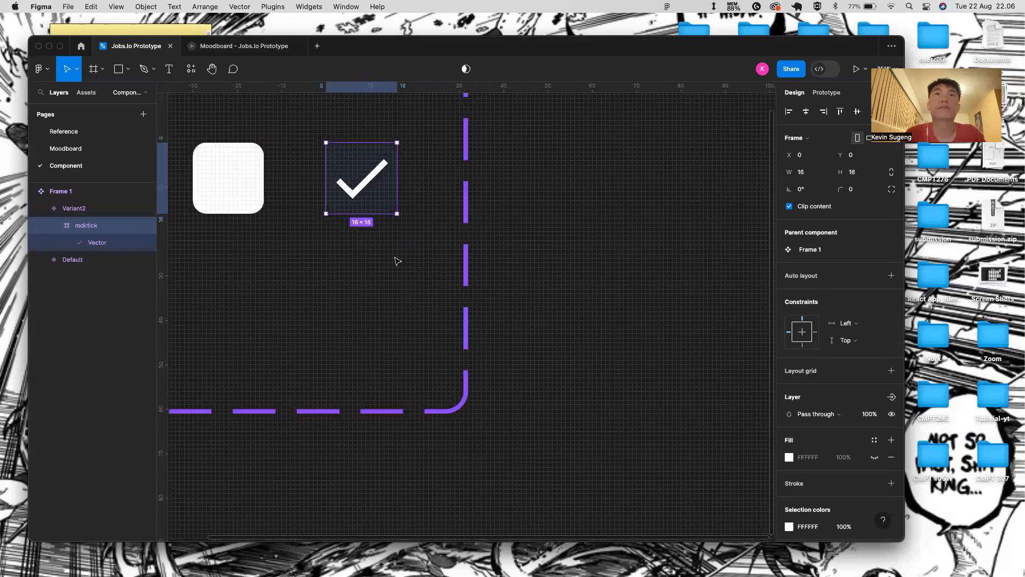
{"action": "scroll", "coordinate": [397, 259], "scroll_direction": "up", "scroll_amount": 2}
{"action": "scroll", "coordinate": [485, 246], "scroll_direction": "down", "scroll_amount": 2}
{"action": "left_click", "coordinate": [536, 252]}
{"action": "scroll", "coordinate": [452, 279], "scroll_direction": "down", "scroll_amount": 3}
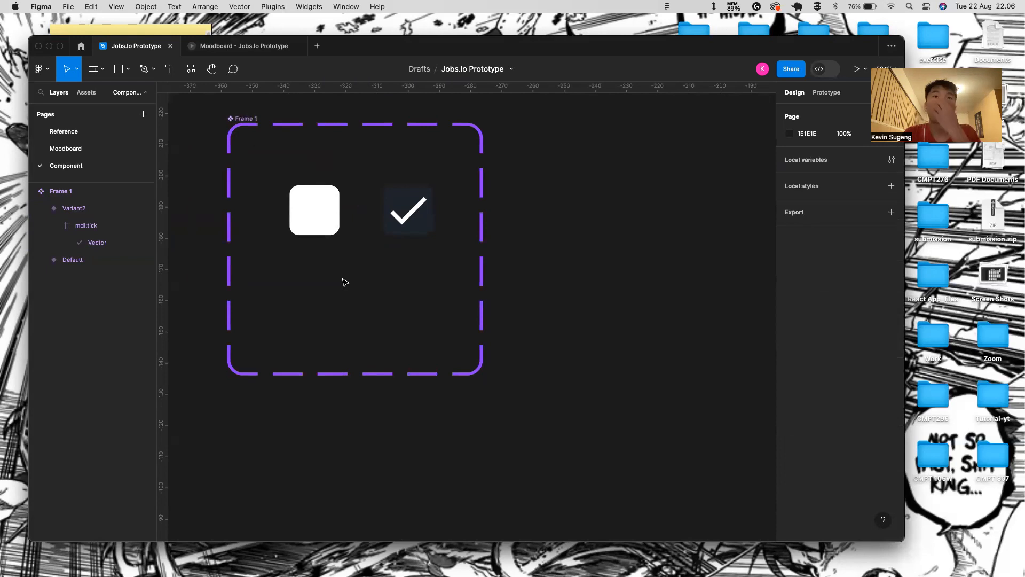
{"action": "left_click", "coordinate": [336, 222]}
{"action": "left_click", "coordinate": [404, 213]}
{"action": "left_click", "coordinate": [297, 201]}
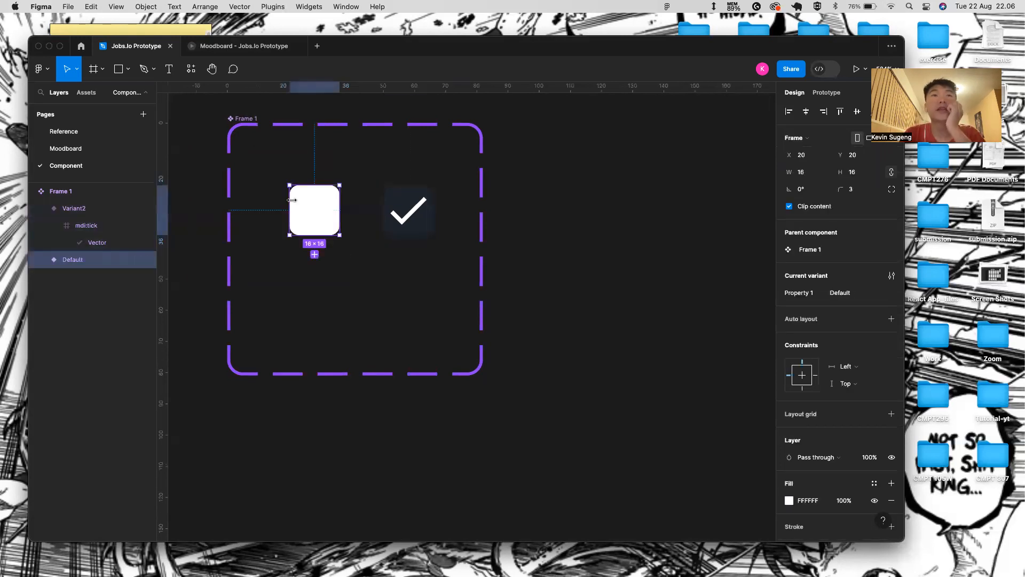
{"action": "left_click", "coordinate": [438, 273]}
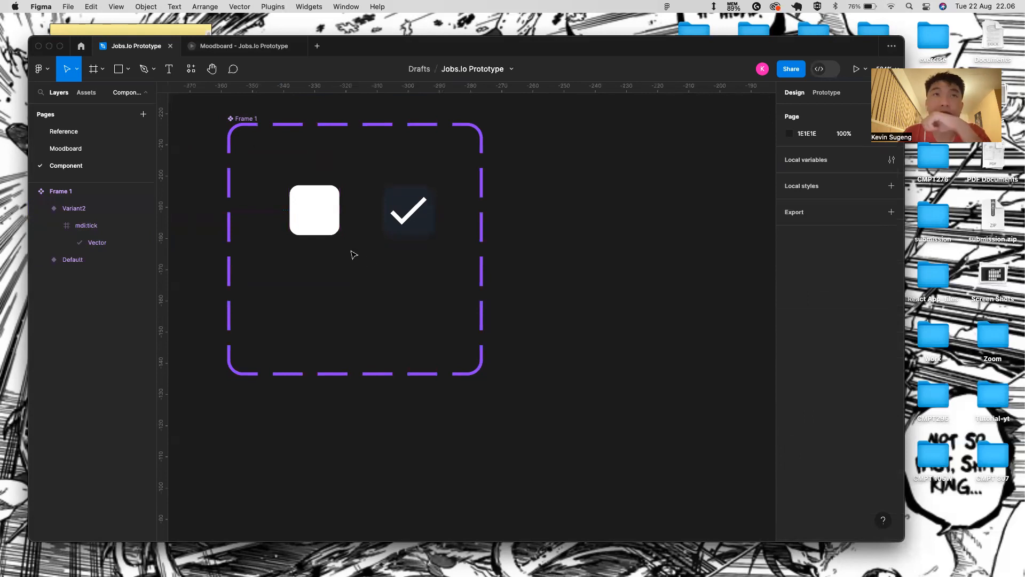
- Give the Default square a 222831 stroke, remove its white fill, and view its prototype settings
{"action": "left_click", "coordinate": [308, 212]}
{"action": "scroll", "coordinate": [865, 455], "scroll_direction": "down", "scroll_amount": 3}
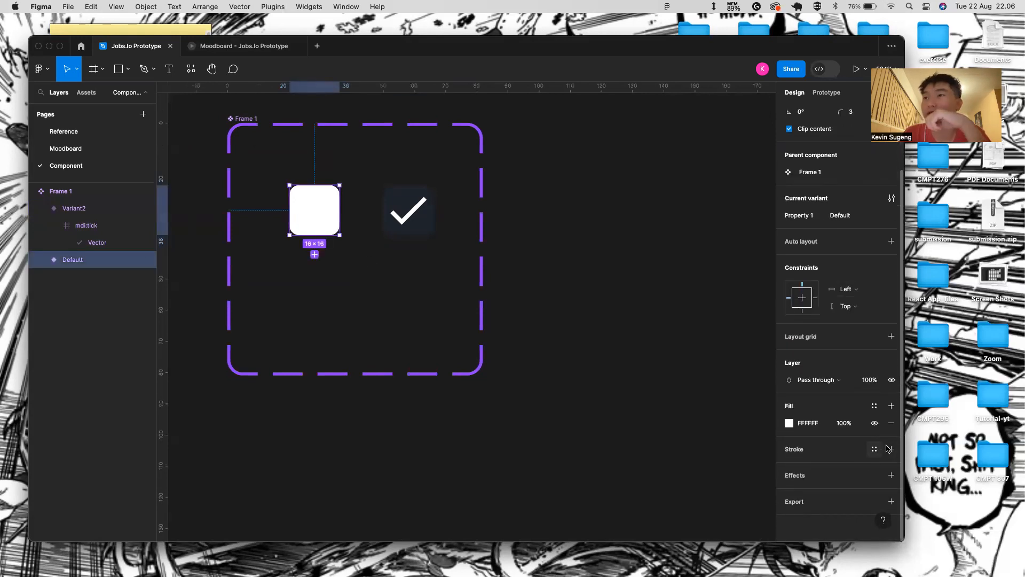
{"action": "left_click", "coordinate": [891, 449]}
{"action": "left_click", "coordinate": [821, 470]}
{"action": "type", "text": "222"}
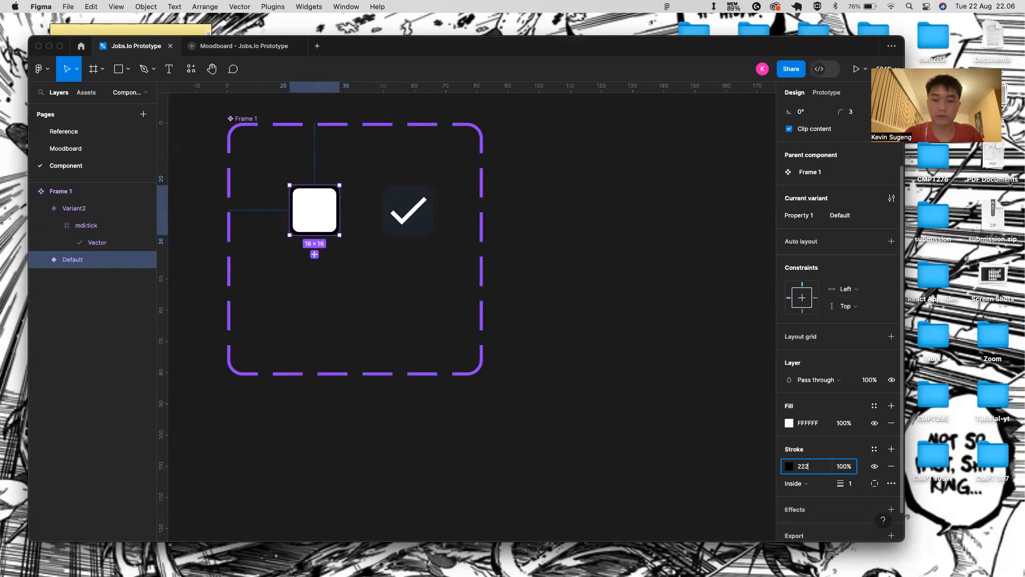
{"action": "type", "text": "831"}
{"action": "key", "text": "Return"}
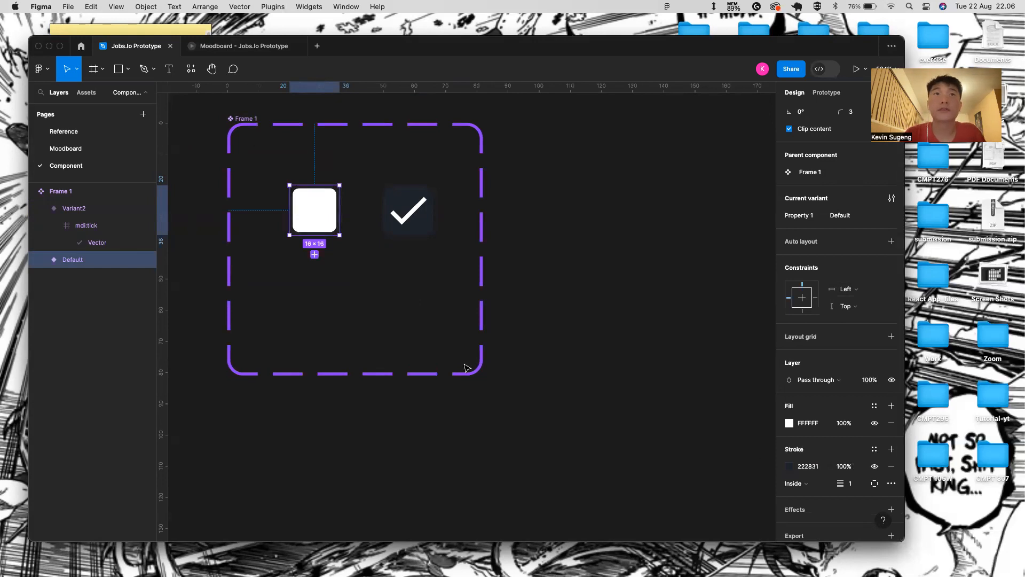
{"action": "left_click", "coordinate": [890, 423]}
{"action": "left_click", "coordinate": [532, 239]}
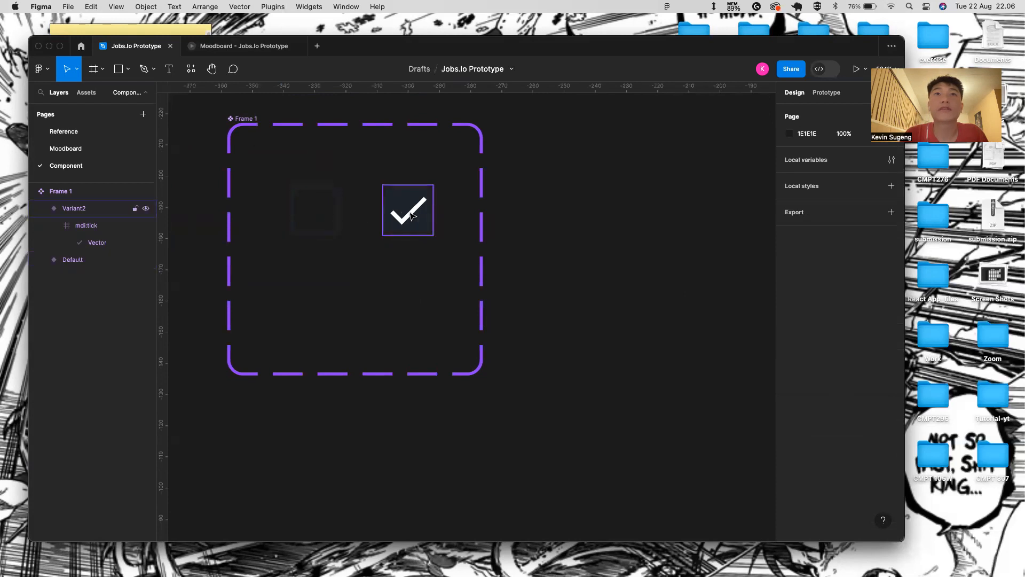
{"action": "left_click", "coordinate": [333, 211]}
{"action": "left_click", "coordinate": [838, 94]}
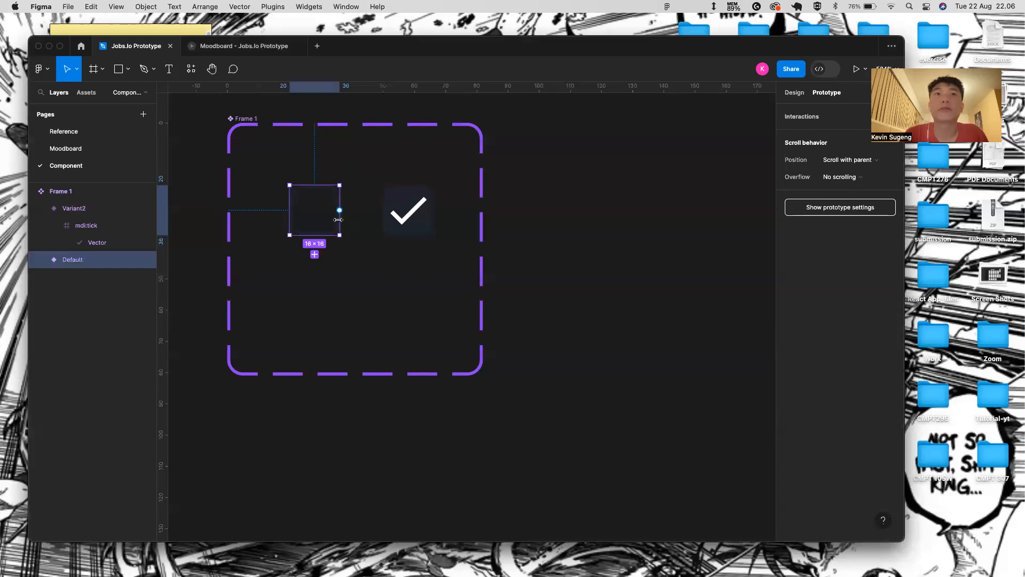
- Make clicking Default change to Variant2 with Smart animate, ease out, 150ms
{"action": "left_click_drag", "start_coordinate": [340, 210], "coordinate": [409, 210]}
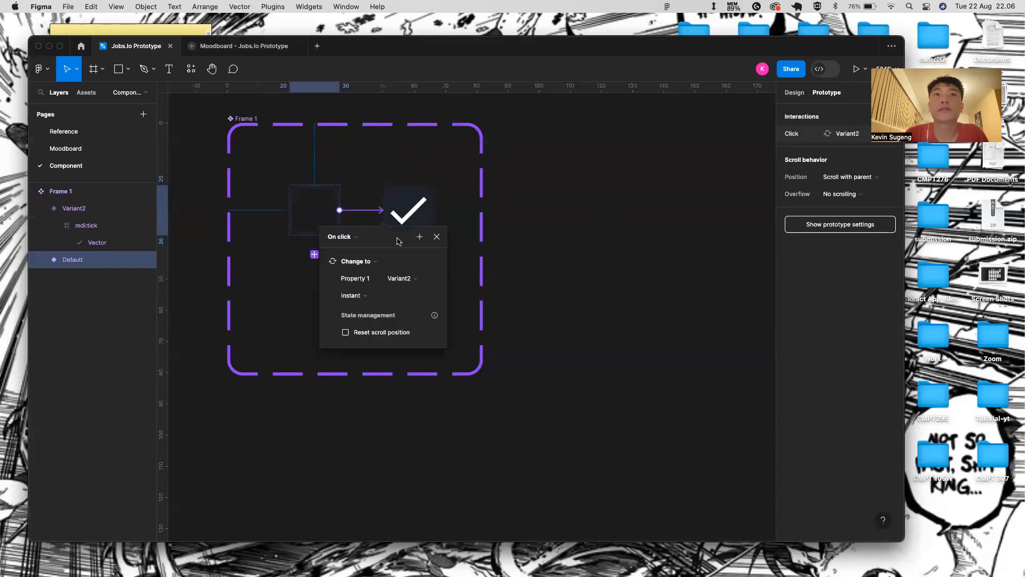
{"action": "left_click", "coordinate": [430, 294]}
{"action": "left_click", "coordinate": [418, 322]}
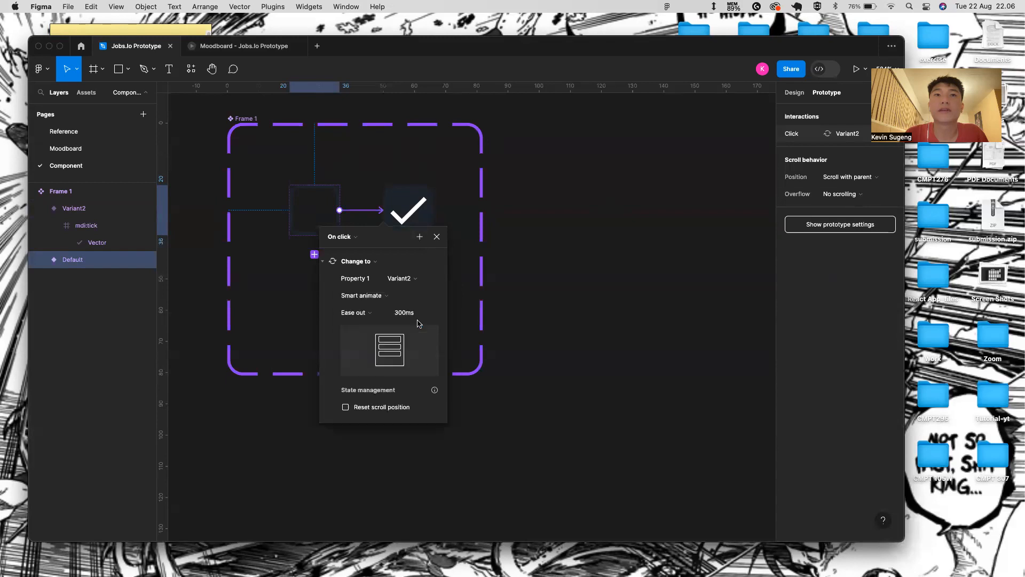
{"action": "left_click", "coordinate": [416, 312]}
{"action": "type", "text": "1"}
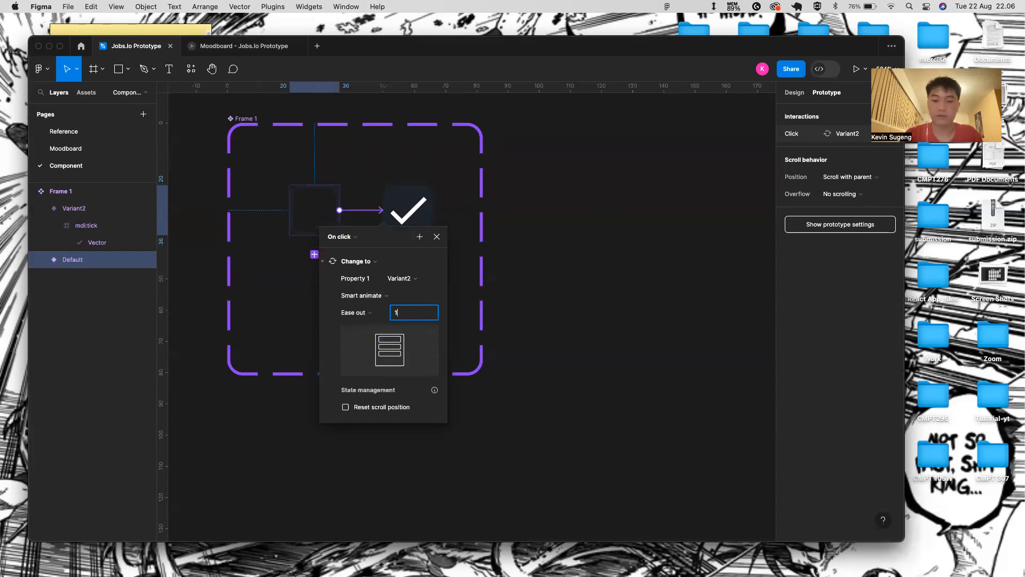
{"action": "key", "text": "Return"}
{"action": "left_click", "coordinate": [437, 236]}
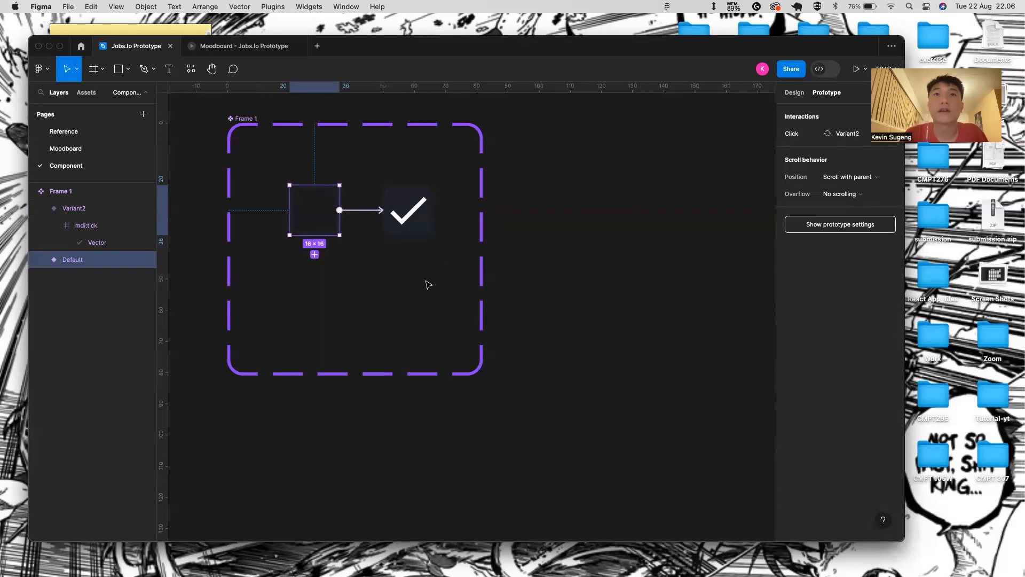
- Make clicking Variant2 change back to Default
{"action": "left_click", "coordinate": [424, 207]}
{"action": "left_click", "coordinate": [424, 207]}
{"action": "left_click_drag", "start_coordinate": [432, 210], "coordinate": [315, 210]}
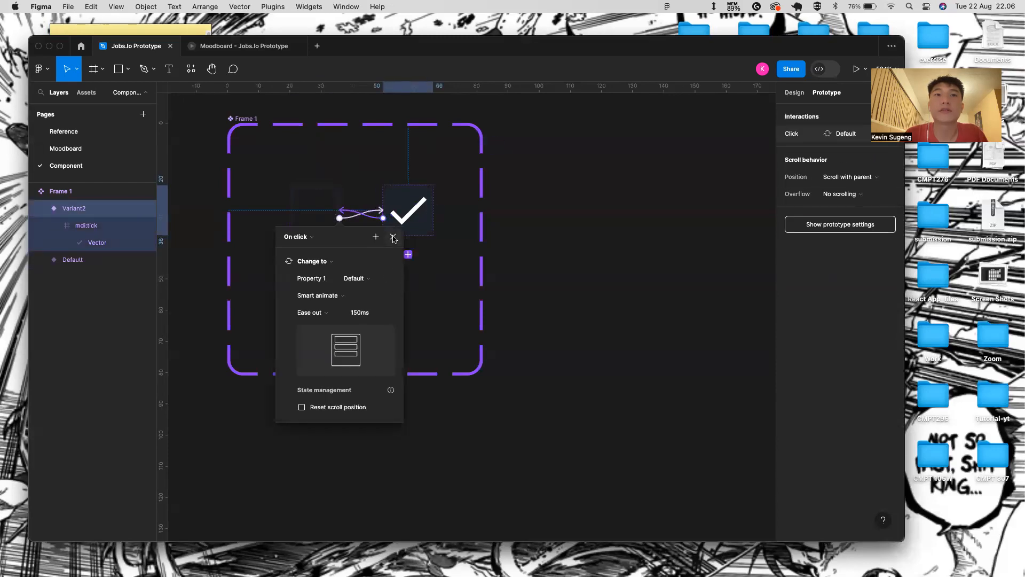
{"action": "left_click", "coordinate": [394, 237]}
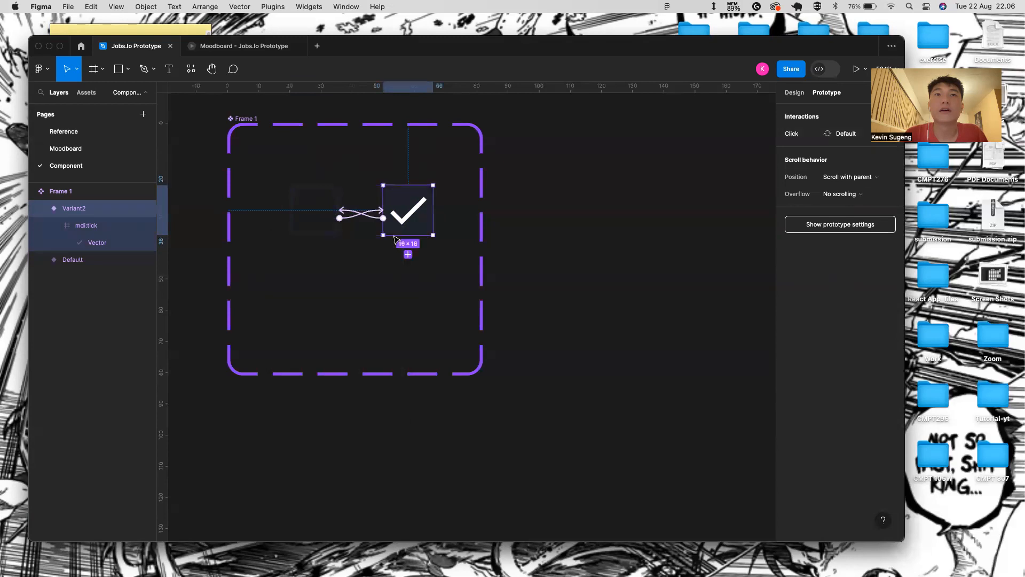
{"action": "left_click", "coordinate": [368, 284]}
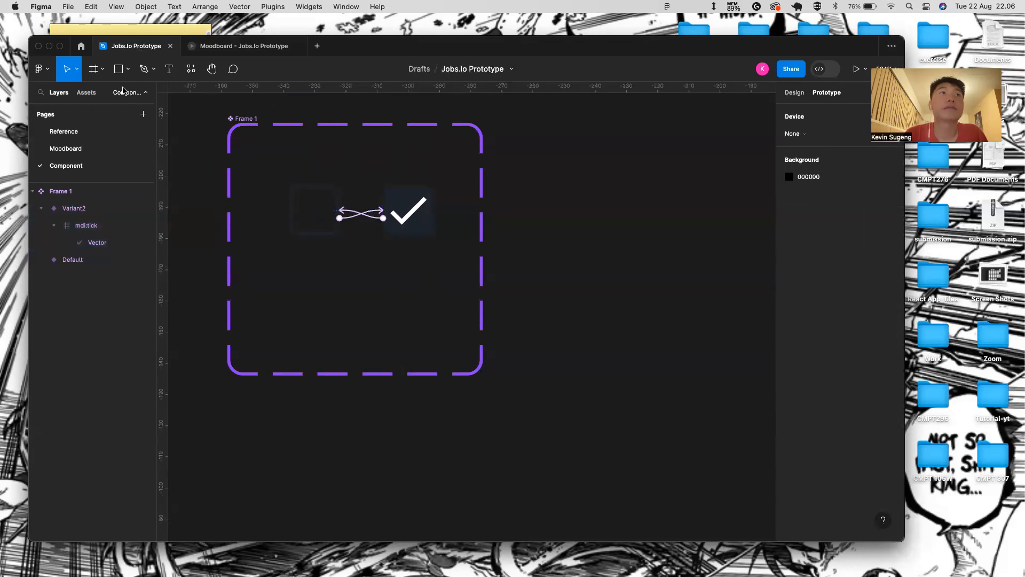
- Move the job-hunt illustration into the Sign up Pages frame below Frame 1
{"action": "left_click", "coordinate": [66, 148]}
{"action": "left_click", "coordinate": [416, 435]}
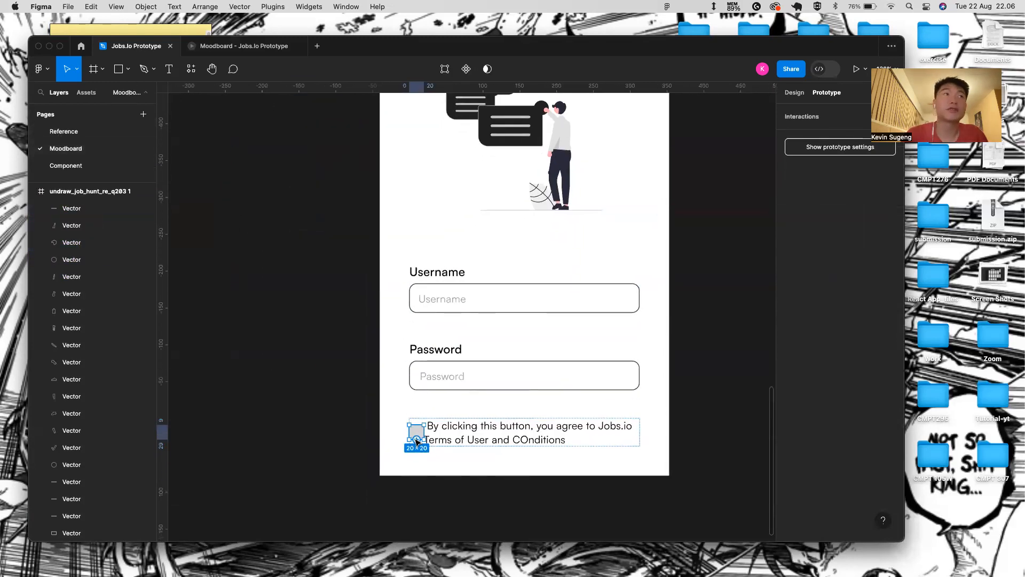
{"action": "left_click", "coordinate": [34, 193]}
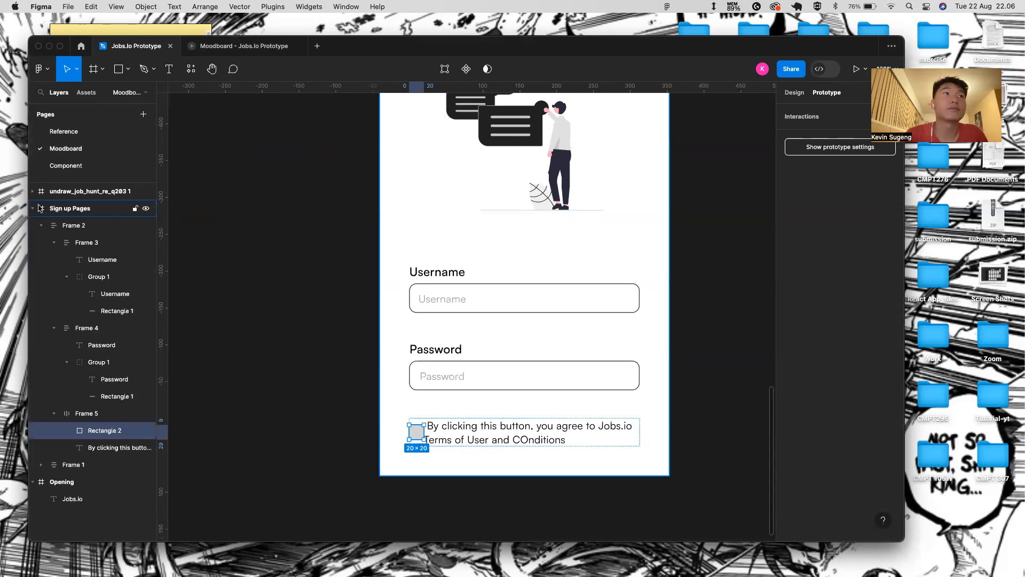
{"action": "left_click", "coordinate": [34, 209]}
{"action": "left_click", "coordinate": [60, 192]}
{"action": "left_click_drag", "start_coordinate": [80, 208], "coordinate": [121, 195]}
{"action": "left_click", "coordinate": [33, 225]}
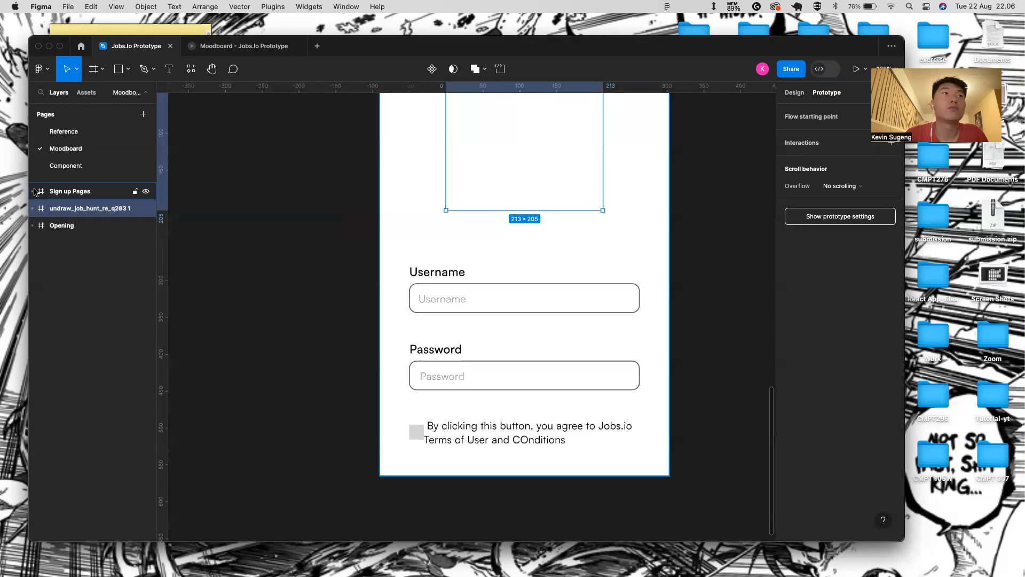
{"action": "left_click", "coordinate": [33, 191]}
{"action": "left_click_drag", "start_coordinate": [103, 464], "coordinate": [103, 457]}
{"action": "scroll", "coordinate": [378, 257], "scroll_direction": "down", "scroll_amount": 3}
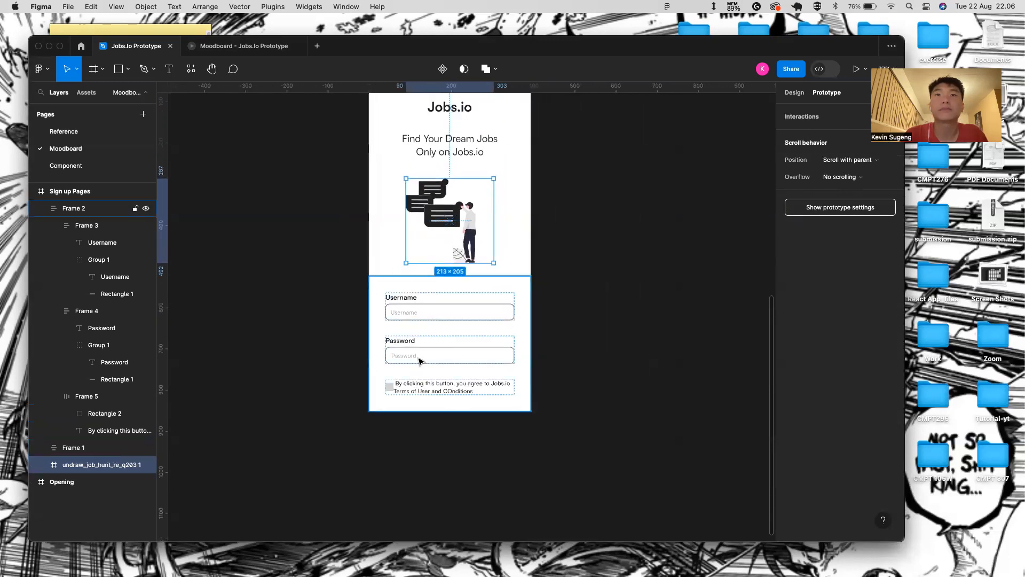
- Replace the grey terms-row square with an instance of the checkbox component
{"action": "left_click", "coordinate": [441, 293]}
{"action": "scroll", "coordinate": [443, 408], "scroll_direction": "up", "scroll_amount": 5}
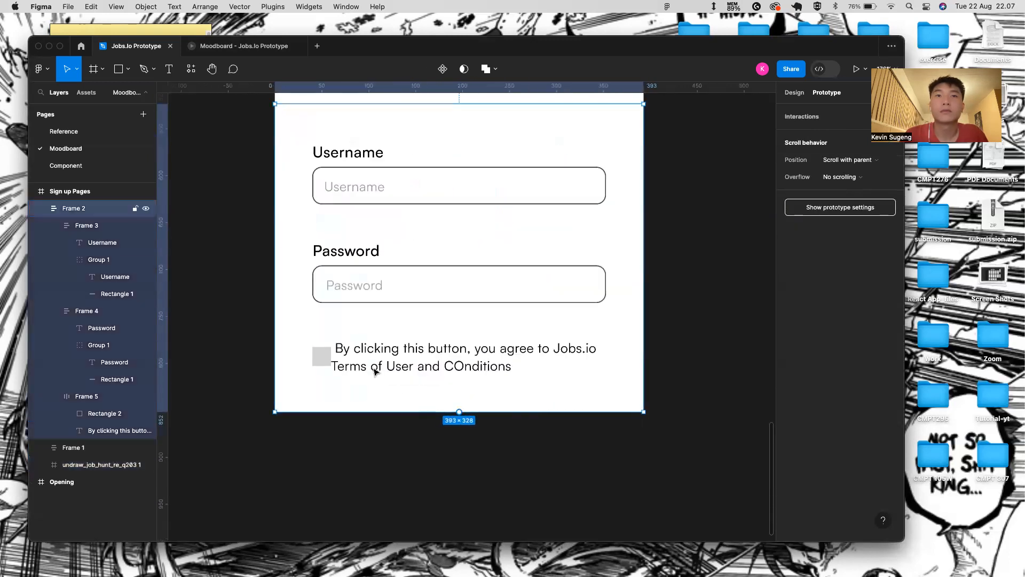
{"action": "double_click", "coordinate": [332, 357]}
{"action": "left_click", "coordinate": [326, 356]}
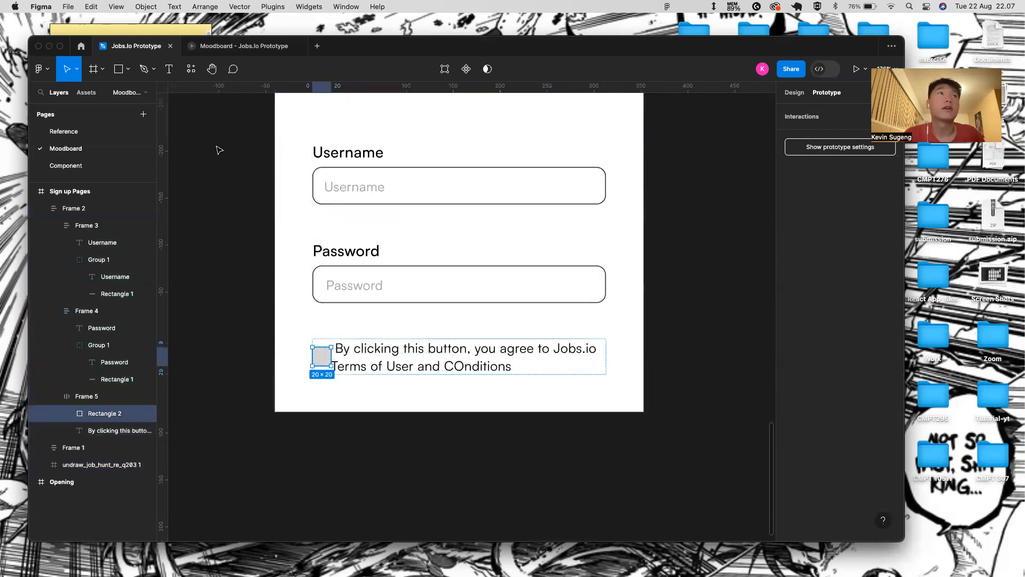
{"action": "left_click", "coordinate": [86, 93]}
{"action": "left_click_drag", "start_coordinate": [47, 159], "coordinate": [334, 357]}
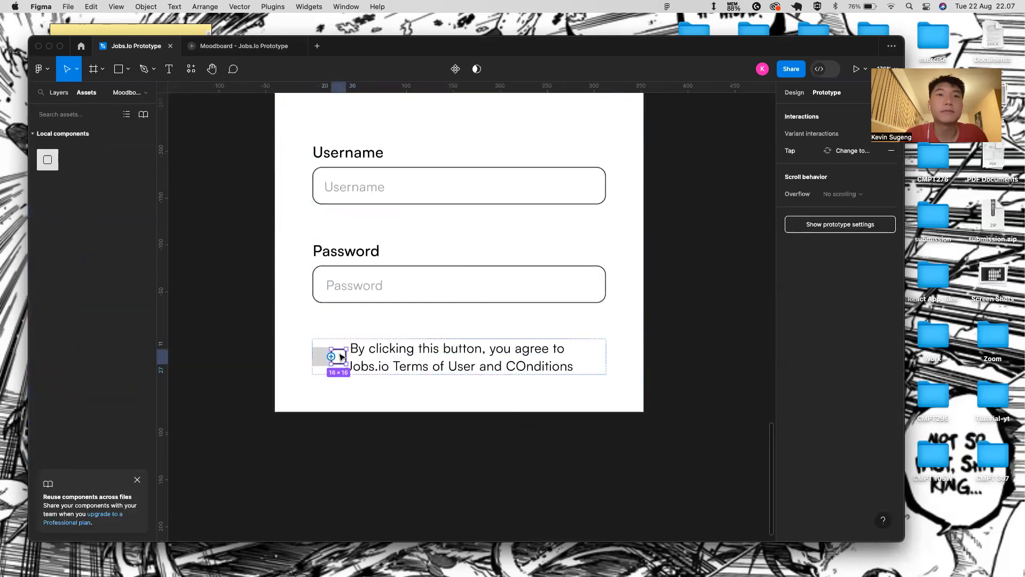
{"action": "left_click", "coordinate": [59, 92]}
{"action": "left_click", "coordinate": [320, 357]}
{"action": "key", "text": "Delete"}
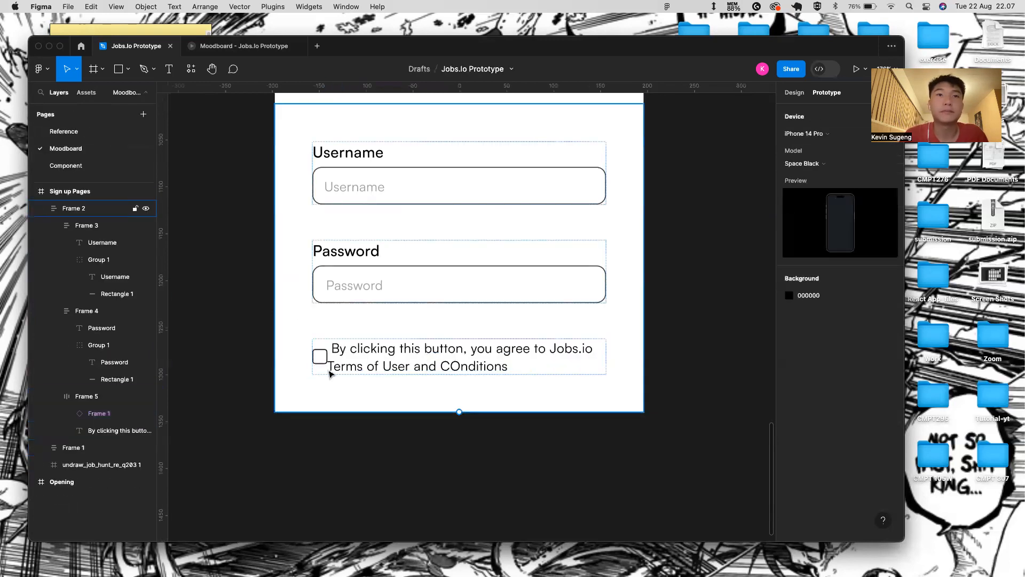
{"action": "left_click", "coordinate": [352, 351]}
{"action": "left_click", "coordinate": [321, 356]}
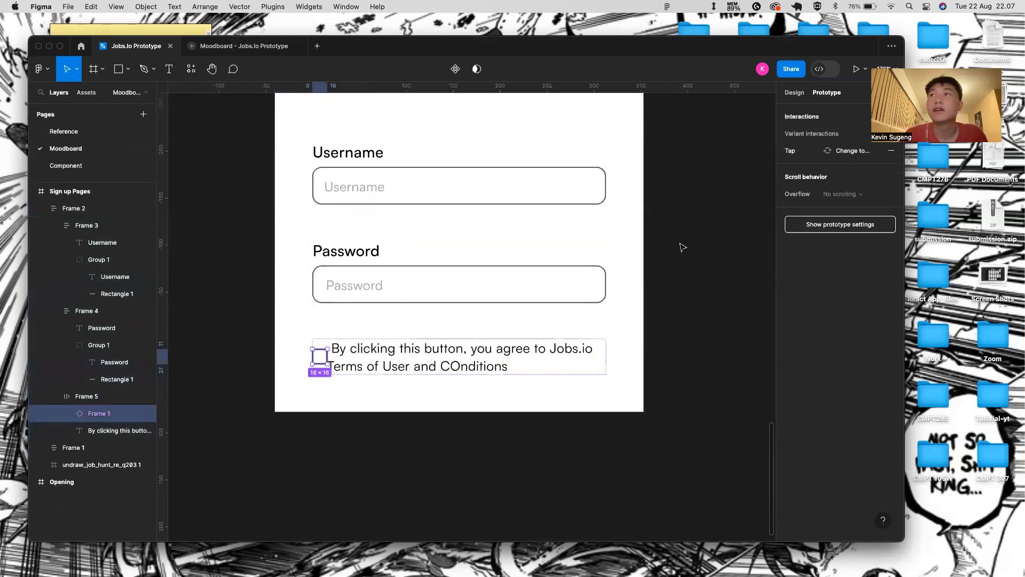
{"action": "scroll", "coordinate": [402, 176], "scroll_direction": "down", "scroll_amount": 5}
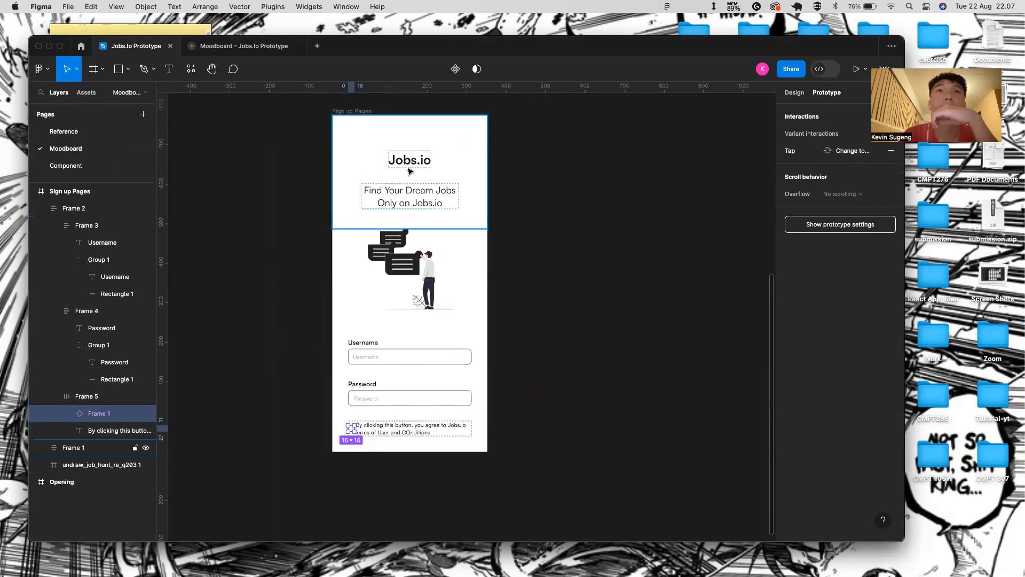
{"action": "left_click", "coordinate": [368, 111]}
{"action": "left_click", "coordinate": [857, 69]}
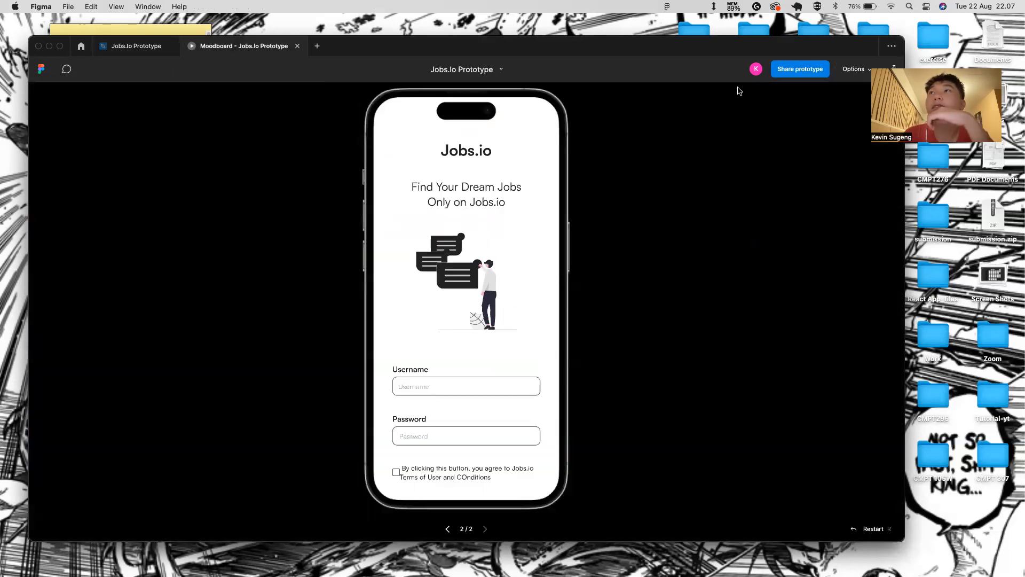
{"action": "left_click", "coordinate": [397, 473]}
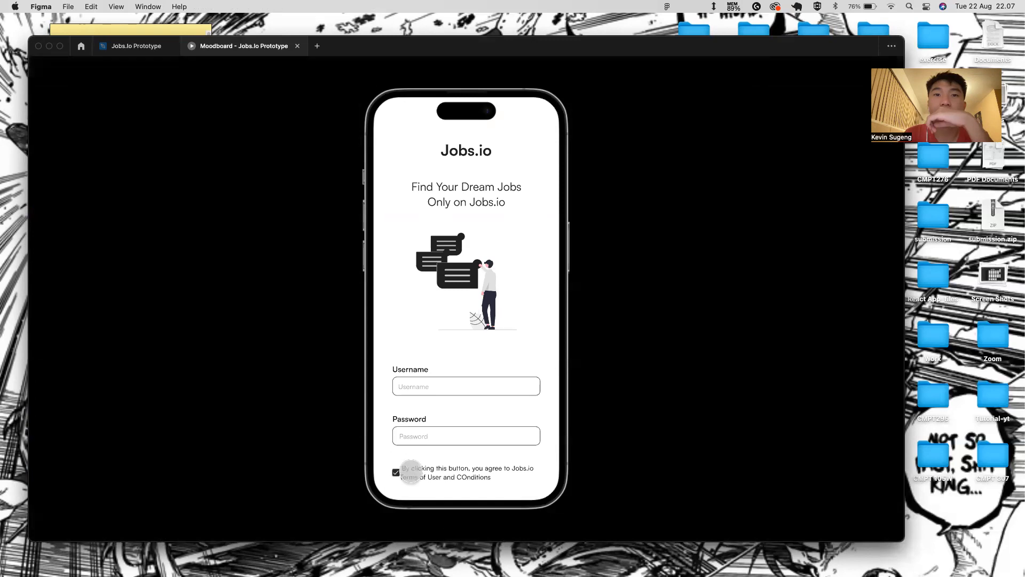
{"action": "left_click", "coordinate": [395, 472]}
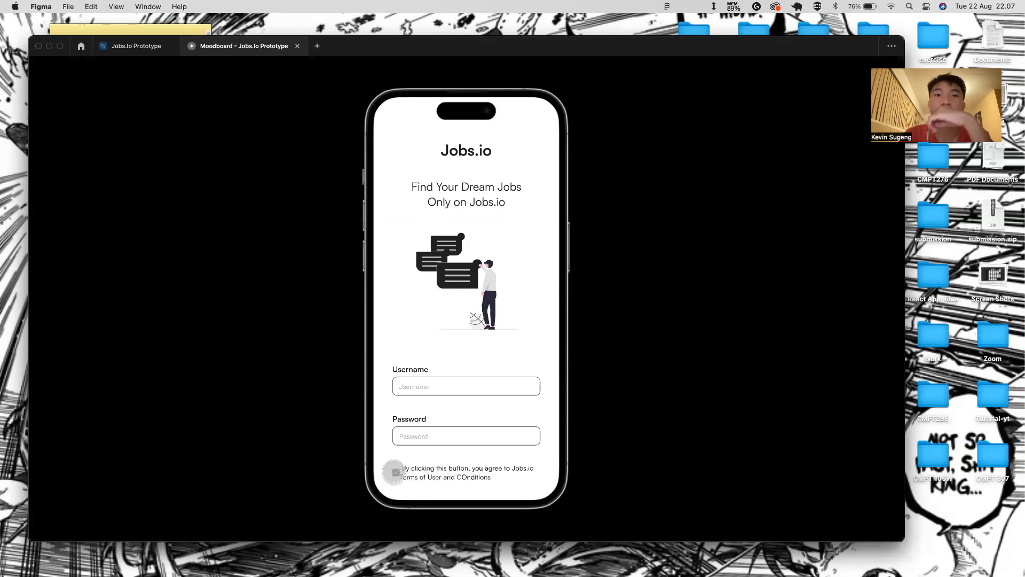
{"action": "left_click", "coordinate": [125, 47]}
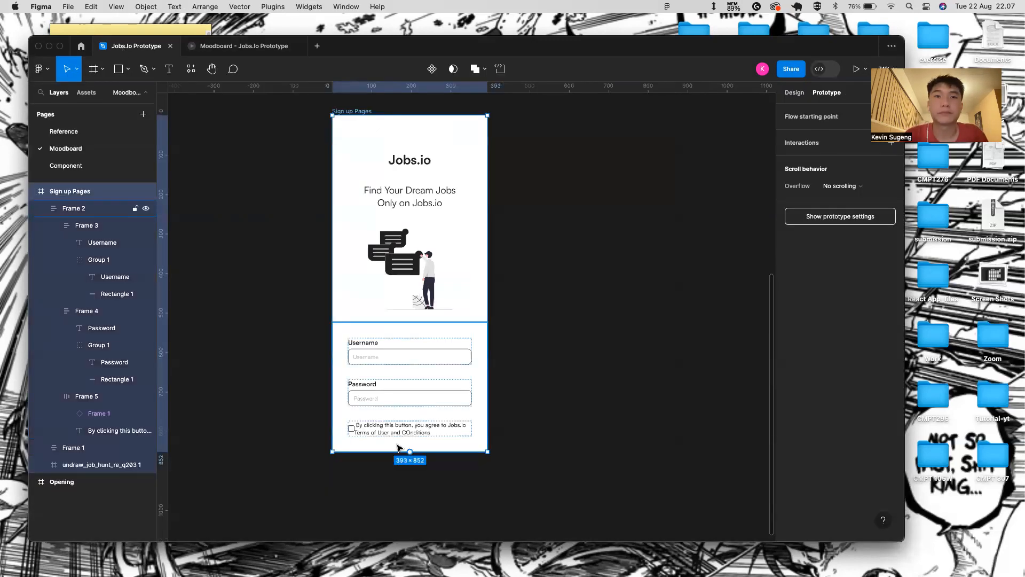
{"action": "scroll", "coordinate": [398, 447], "scroll_direction": "up", "scroll_amount": 5}
- Remove the leading space before 'By' in the terms text
{"action": "left_click", "coordinate": [363, 413]}
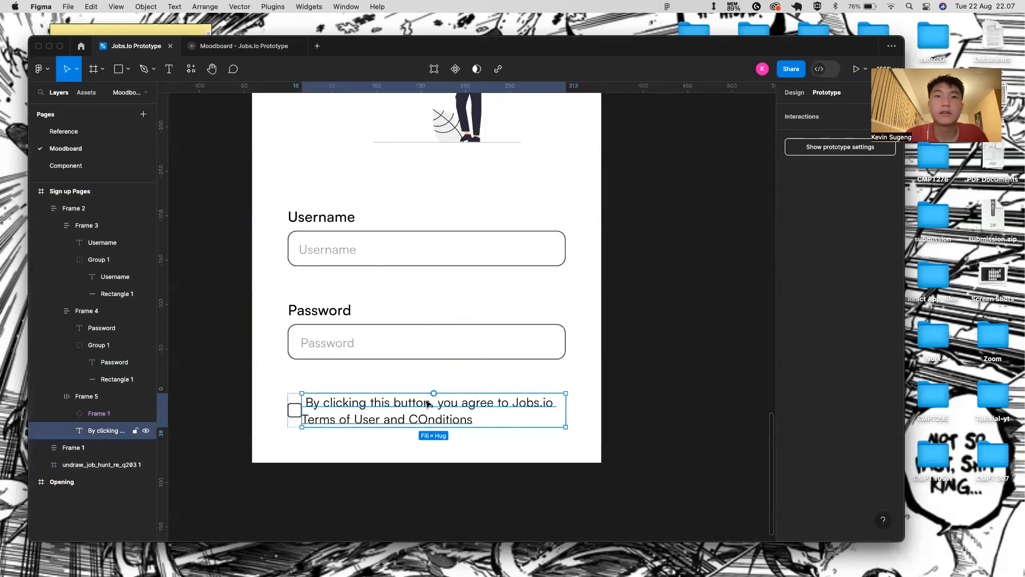
{"action": "left_click", "coordinate": [793, 95]}
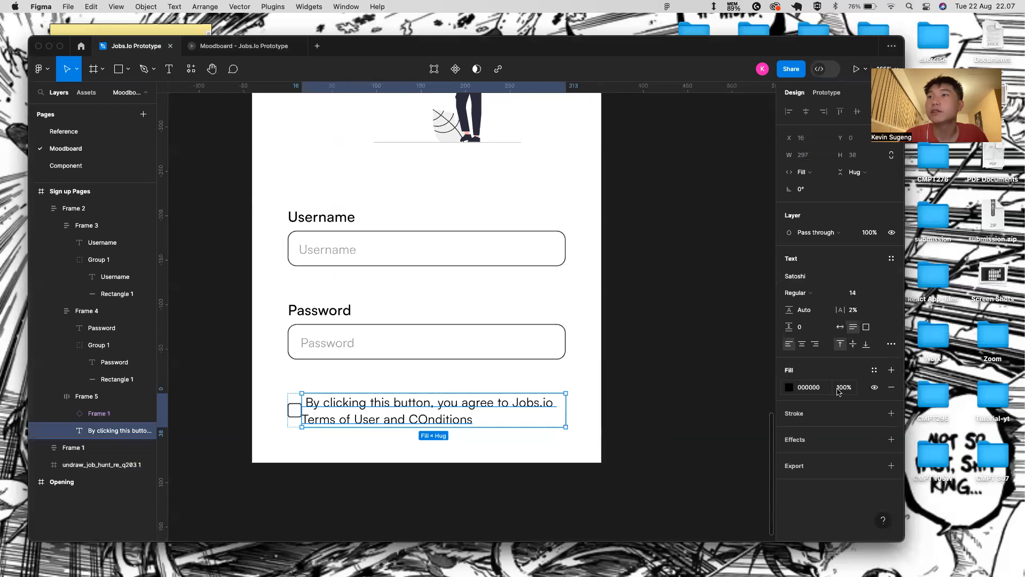
{"action": "left_click", "coordinate": [803, 345]}
{"action": "left_click", "coordinate": [791, 344]}
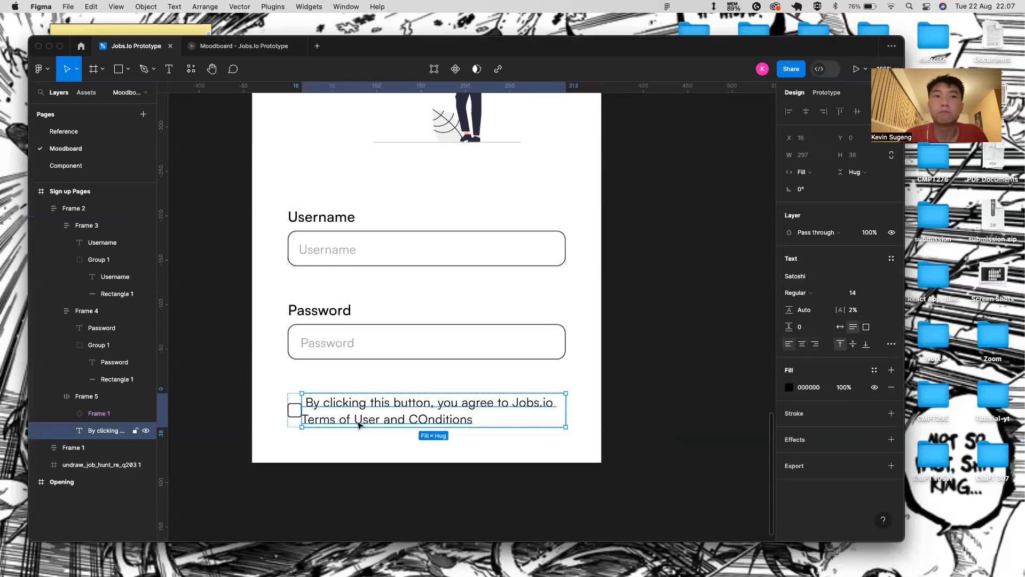
{"action": "scroll", "coordinate": [332, 425], "scroll_direction": "up", "scroll_amount": 3}
{"action": "scroll", "coordinate": [332, 425], "scroll_direction": "up", "scroll_amount": 5}
{"action": "double_click", "coordinate": [279, 376]}
{"action": "left_click", "coordinate": [275, 376]}
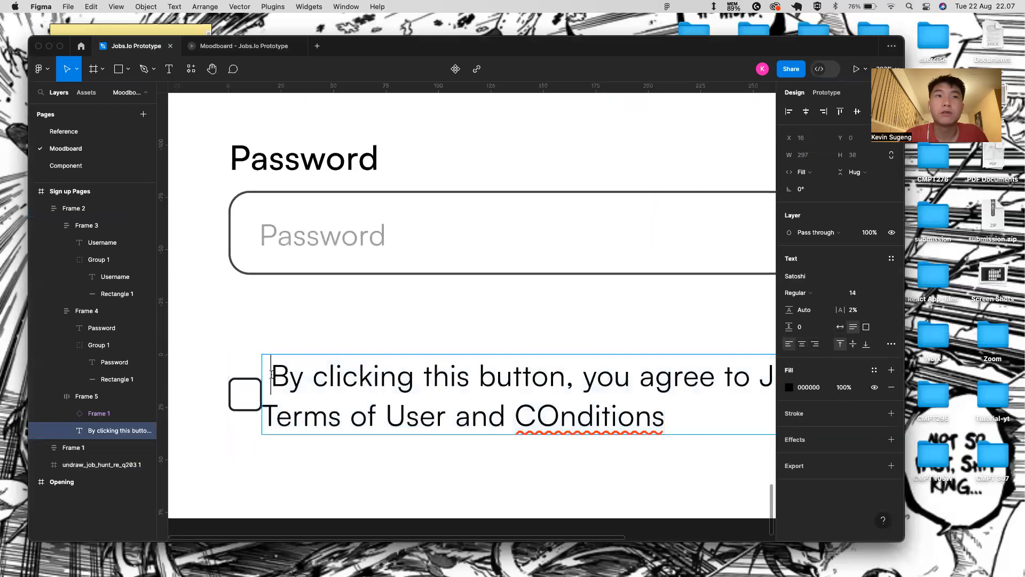
{"action": "key", "text": "BackSpace"}
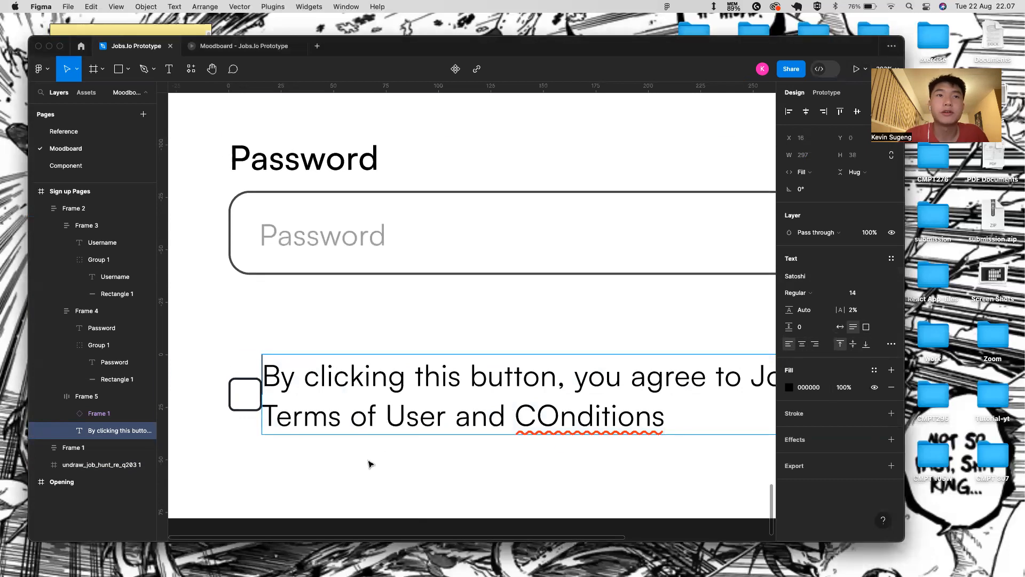
{"action": "key", "text": "Escape"}
- Set the checkbox-and-text row Frame 5's auto-layout gap to 15
{"action": "left_click", "coordinate": [279, 504]}
{"action": "triple_click", "coordinate": [299, 380]}
{"action": "left_click", "coordinate": [297, 452]}
{"action": "double_click", "coordinate": [309, 420]}
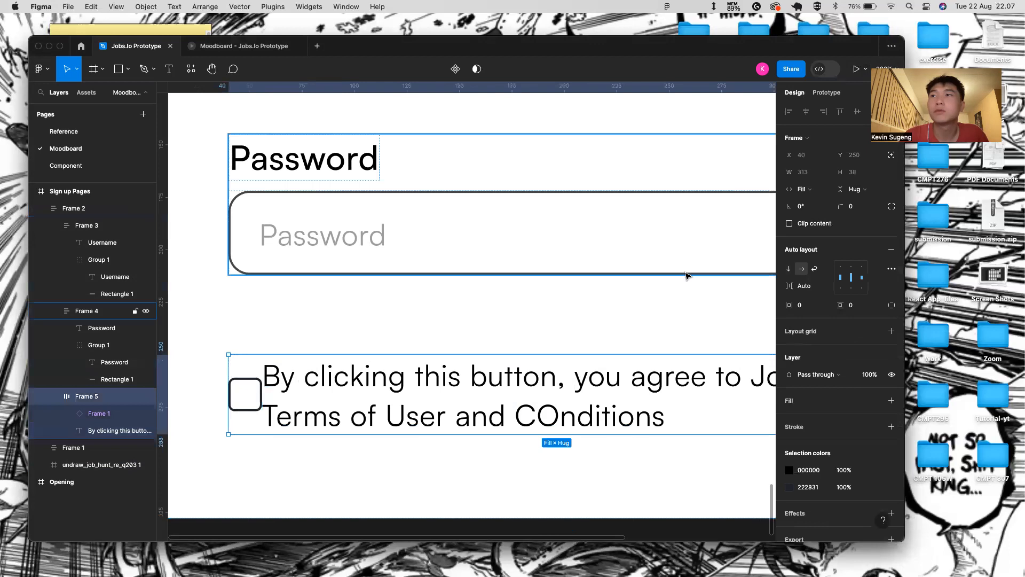
{"action": "left_click", "coordinate": [824, 290]}
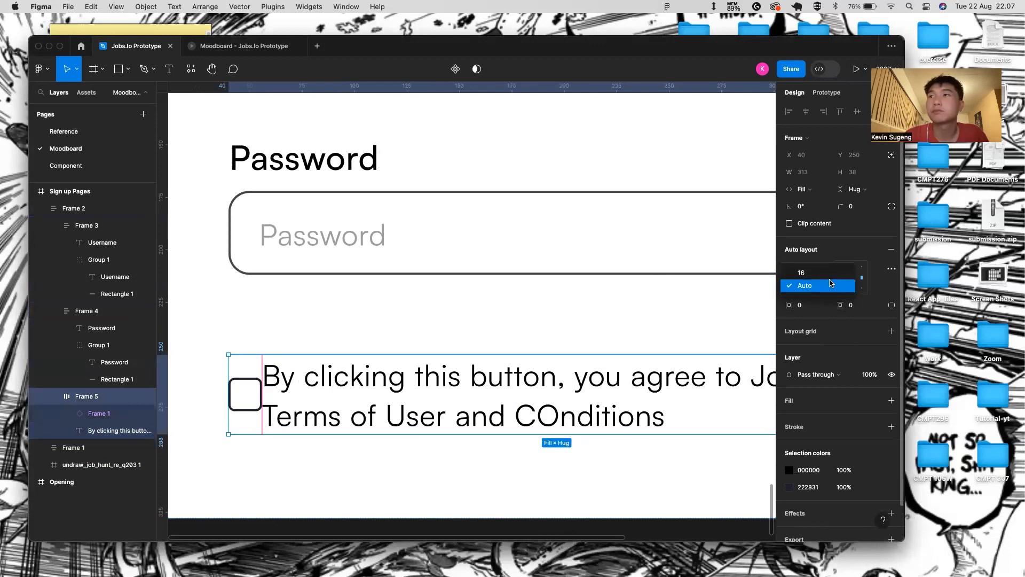
{"action": "left_click", "coordinate": [829, 269]}
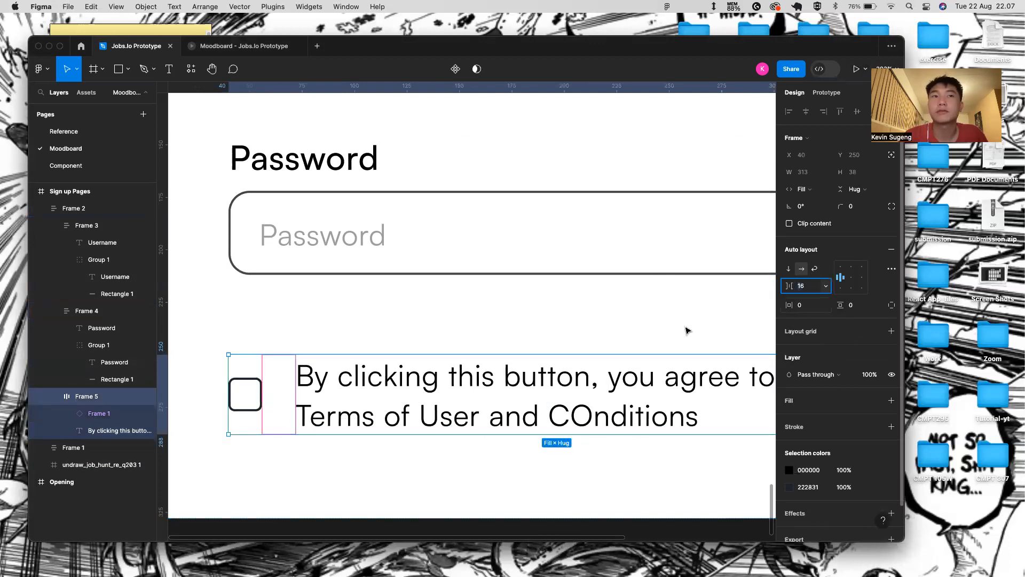
{"action": "scroll", "coordinate": [689, 332], "scroll_direction": "down", "scroll_amount": 3}
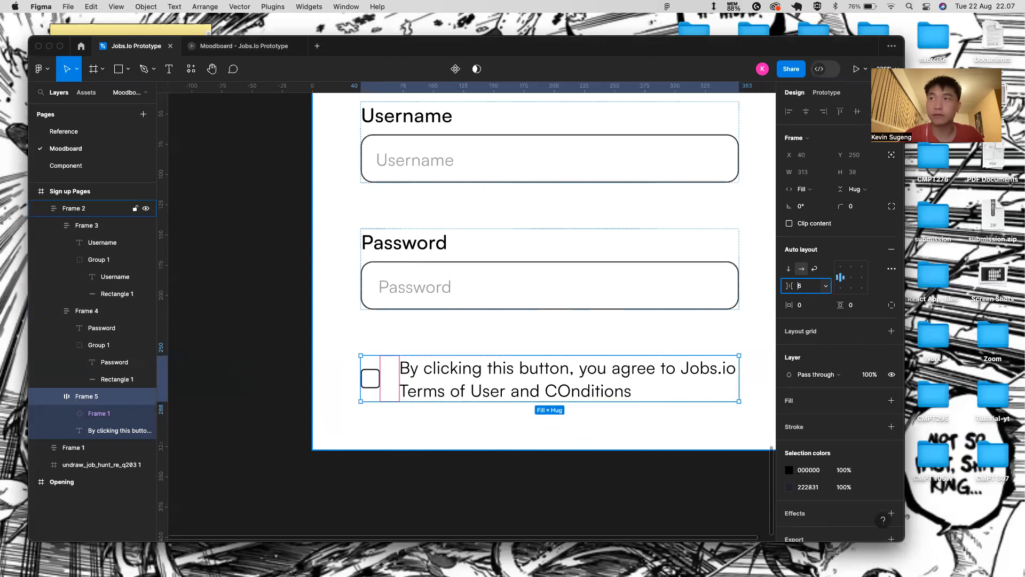
{"action": "type", "text": "15"}
{"action": "key", "text": "Return"}
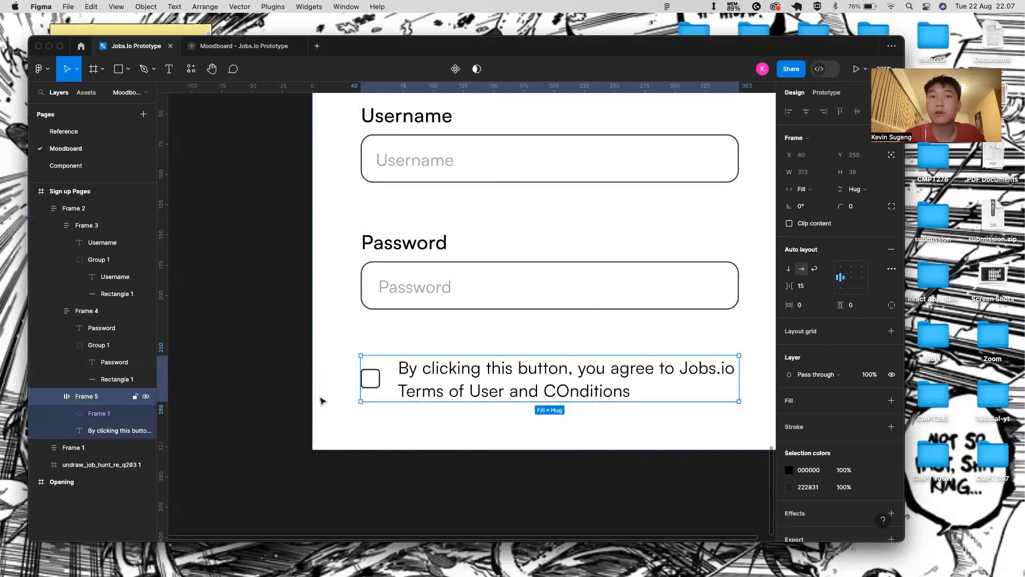
- Show the sign-up screen in the prototype preview
{"action": "left_click", "coordinate": [311, 412]}
{"action": "left_click", "coordinate": [466, 366]}
{"action": "left_click", "coordinate": [487, 383]}
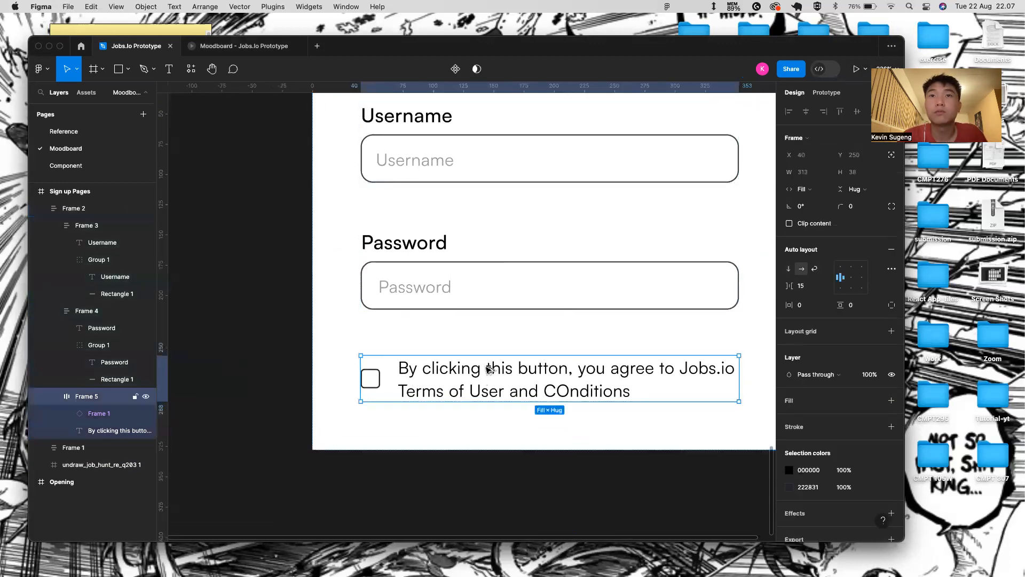
{"action": "left_click", "coordinate": [457, 482]}
{"action": "scroll", "coordinate": [463, 436], "scroll_direction": "down", "scroll_amount": 3}
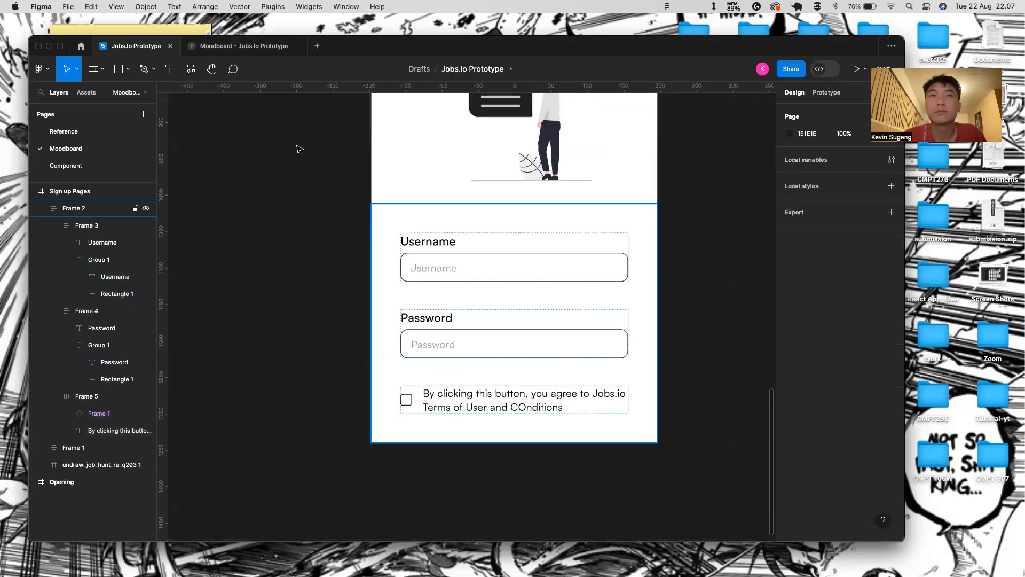
{"action": "left_click", "coordinate": [235, 48]}
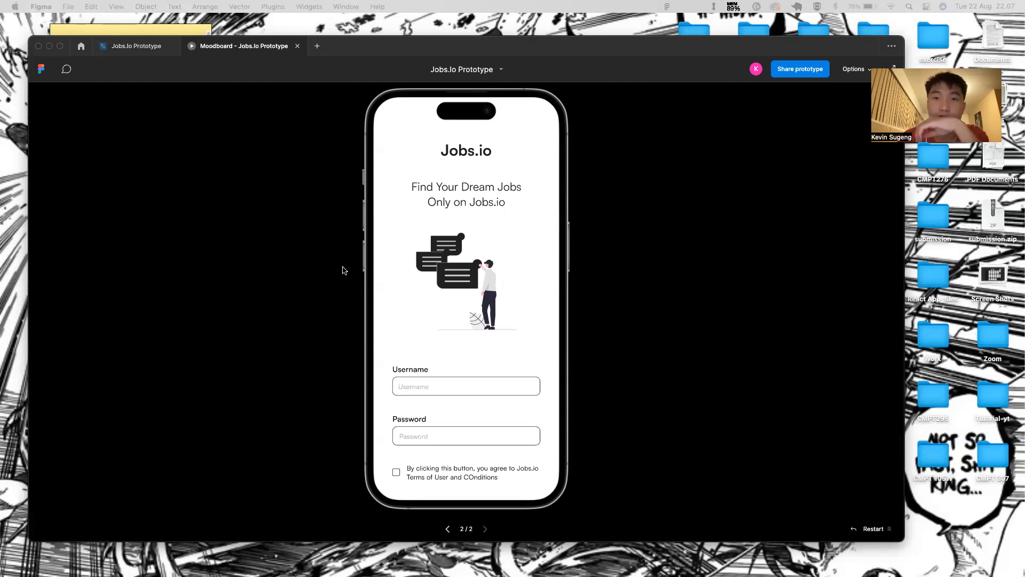
- Fix the spelling of 'Conditions' and change 'User' to 'Use' in the terms text
{"action": "left_click", "coordinate": [162, 48]}
{"action": "double_click", "coordinate": [522, 406]}
{"action": "key", "text": "BackSpace"}
{"action": "type", "text": "o"}
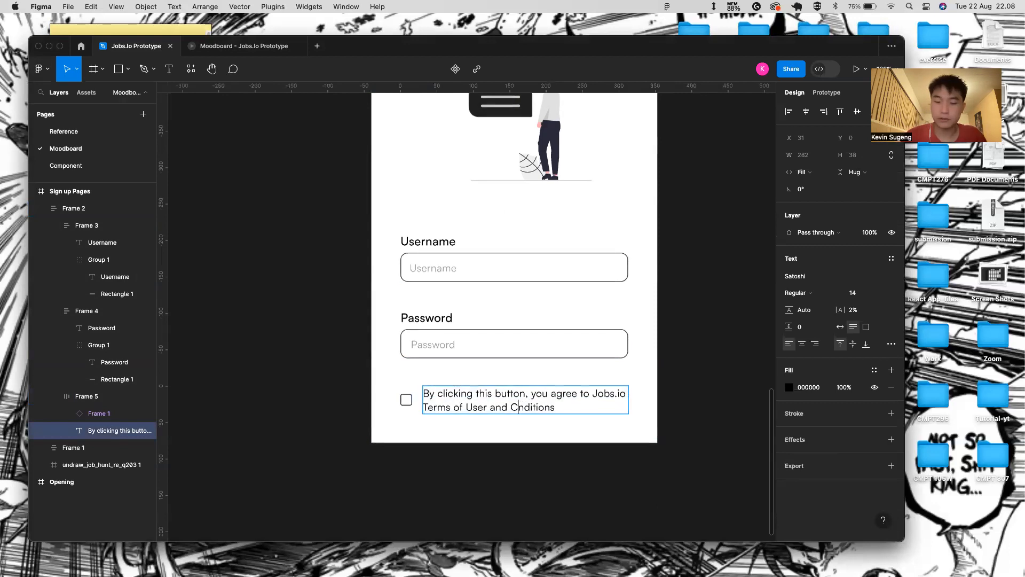
{"action": "key", "text": "Escape"}
{"action": "double_click", "coordinate": [562, 408]}
{"action": "left_click", "coordinate": [561, 407]}
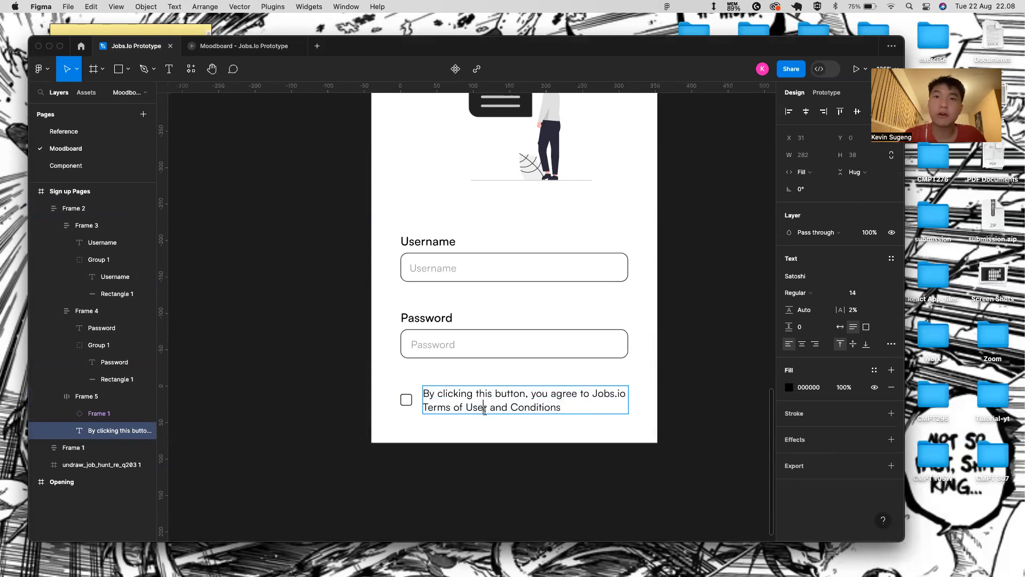
{"action": "key", "text": "BackSpace"}
- Colour the words 'Terms of Use' and 'Conditions' orange EE8658
{"action": "left_click_drag", "start_coordinate": [483, 409], "coordinate": [419, 408]}
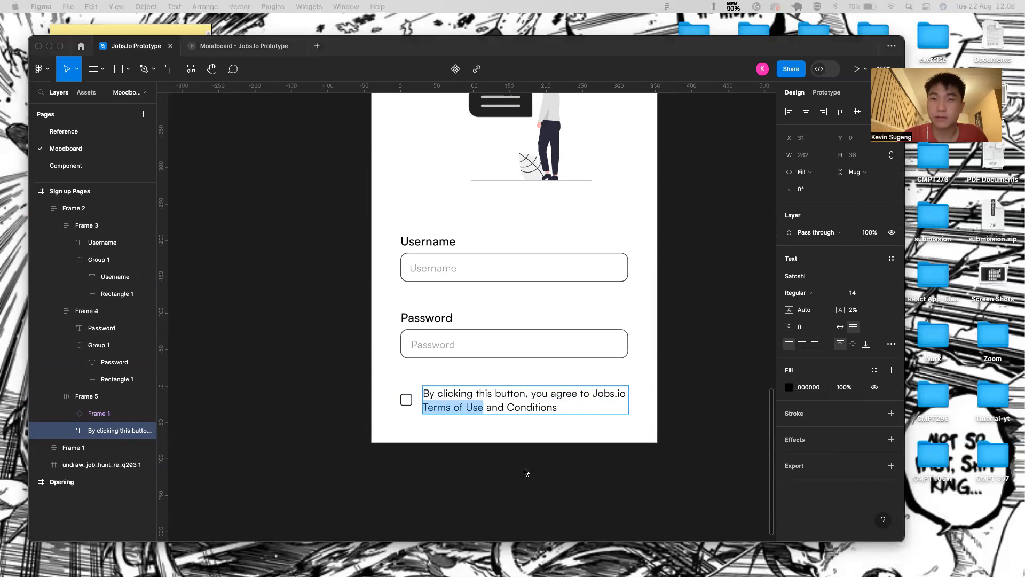
{"action": "left_click", "coordinate": [818, 389]}
{"action": "left_click", "coordinate": [808, 388]}
{"action": "key", "text": "BackSpace"}
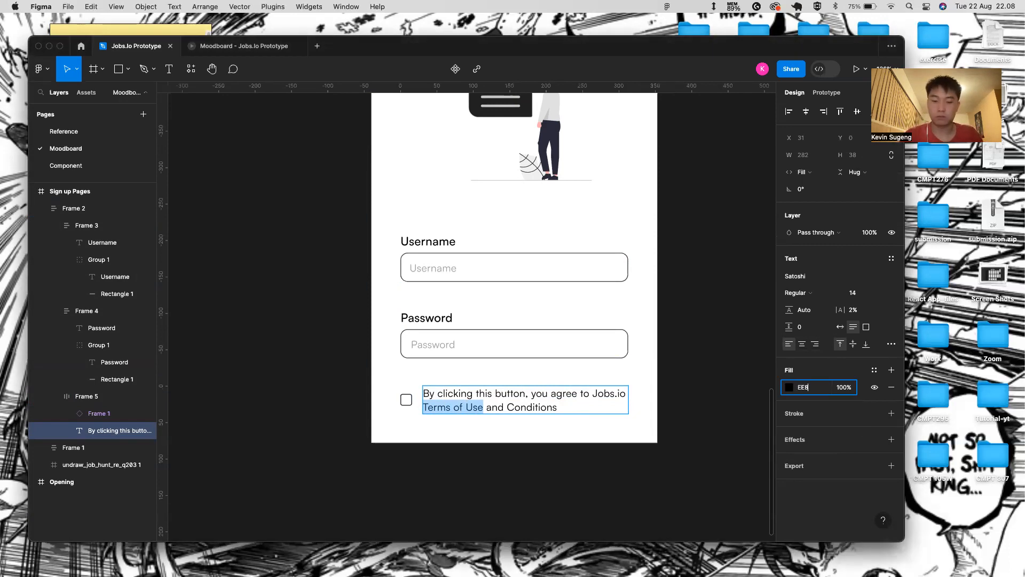
{"action": "key", "text": "Return"}
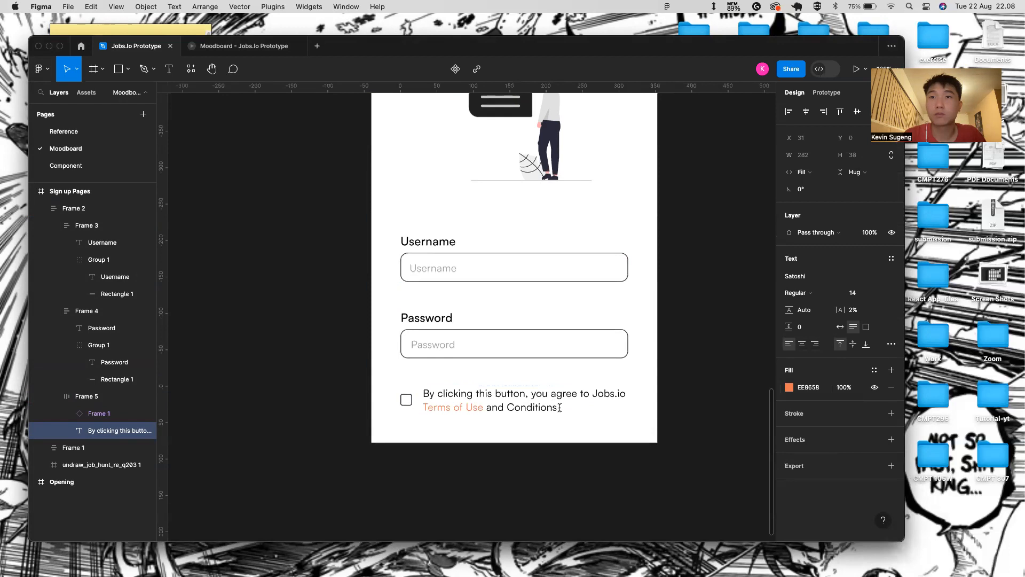
{"action": "double_click", "coordinate": [559, 408]}
{"action": "left_click", "coordinate": [803, 385]}
{"action": "key", "text": "BackSpace"}
{"action": "key", "text": "Return"}
{"action": "key", "text": "Escape"}
{"action": "left_click", "coordinate": [502, 451]}
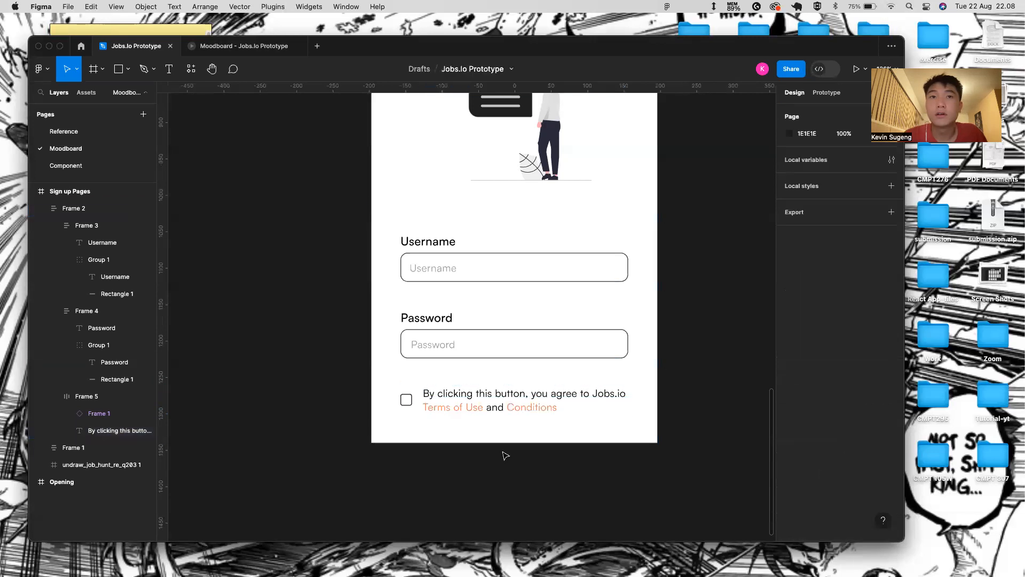
{"action": "left_click", "coordinate": [464, 395]}
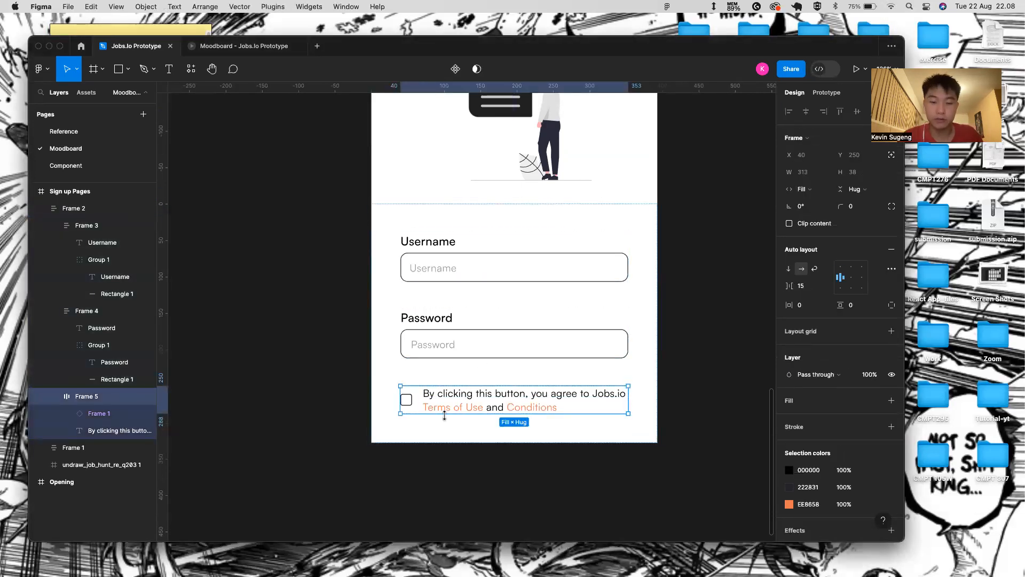
- Draw a full-width button bar below the terms checkbox, height 50 with rounded corners
{"action": "key", "text": "r"}
{"action": "left_click_drag", "start_coordinate": [401, 414], "coordinate": [632, 435]}
{"action": "left_click", "coordinate": [804, 172]}
{"action": "left_click", "coordinate": [830, 185]}
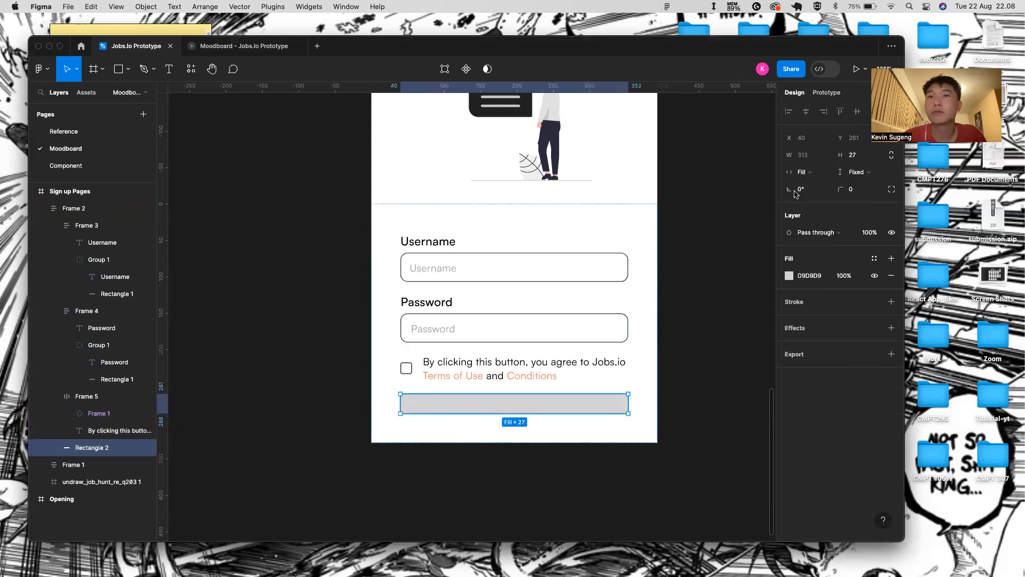
{"action": "left_click", "coordinate": [605, 365]}
{"action": "left_click", "coordinate": [569, 401]}
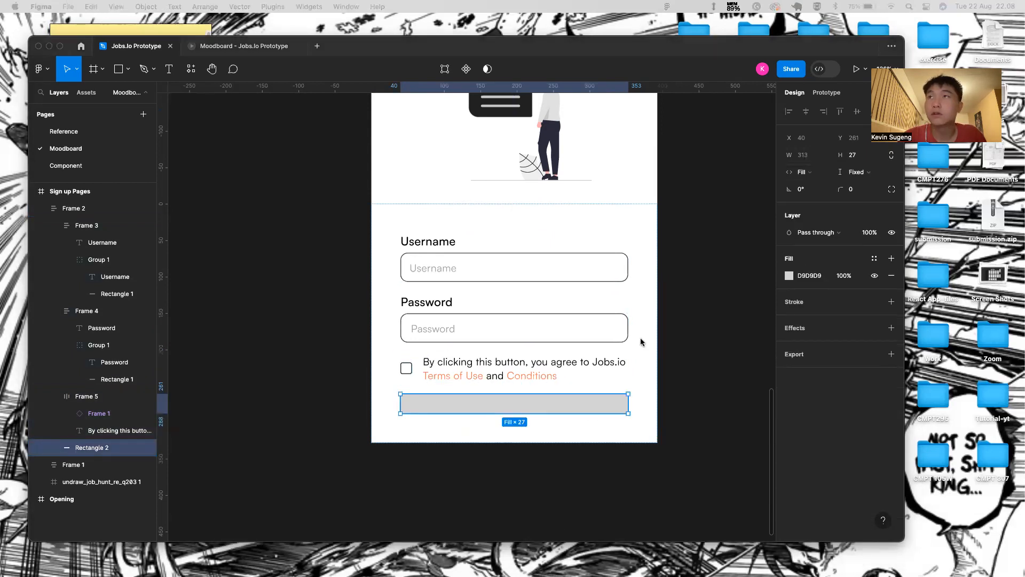
{"action": "left_click", "coordinate": [859, 155]}
{"action": "key", "text": "BackSpace"}
{"action": "key", "text": "BackSpace"}
{"action": "type", "text": "50"}
{"action": "key", "text": "Return"}
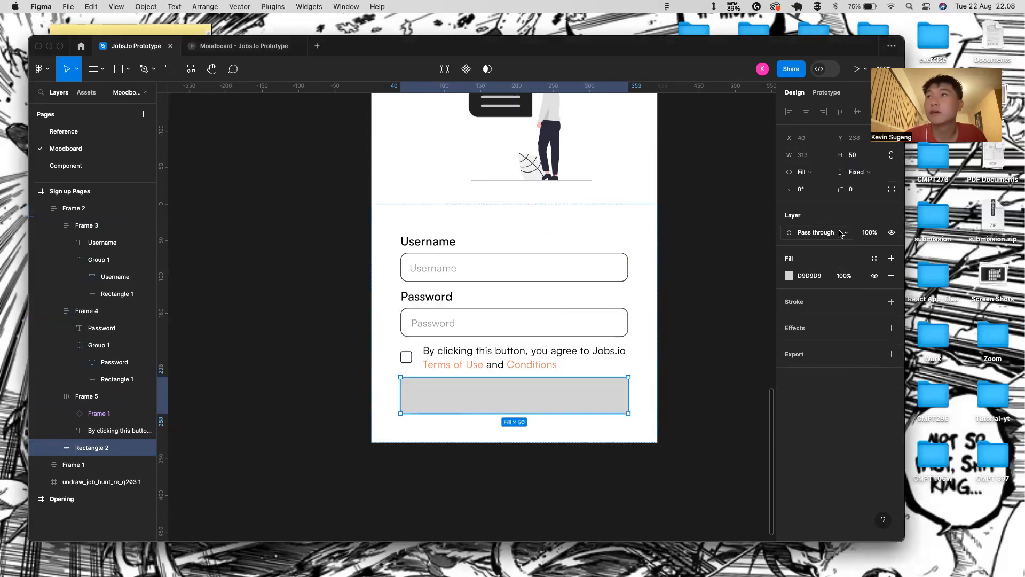
{"action": "left_click_drag", "start_coordinate": [842, 190], "coordinate": [890, 192]}
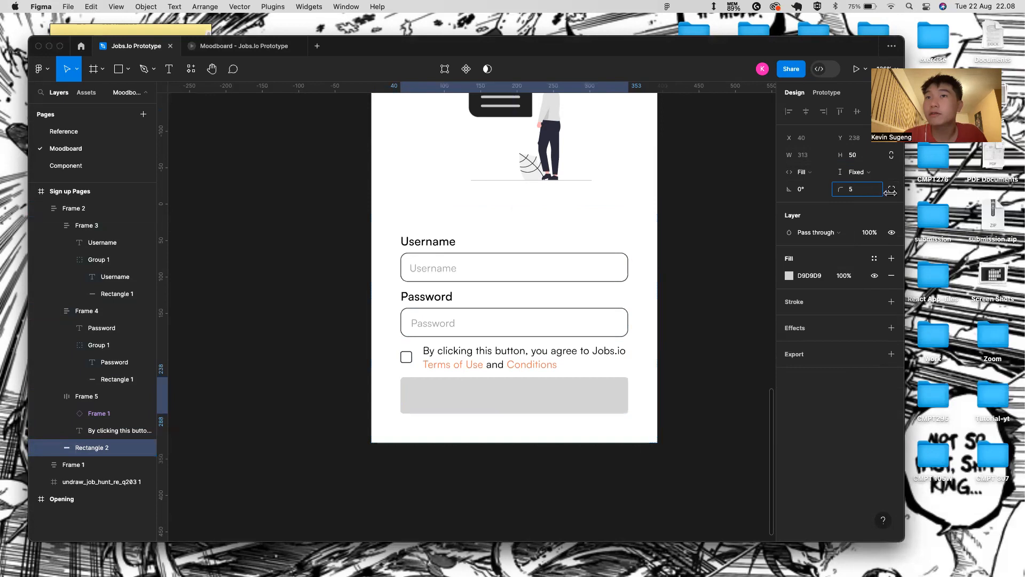
{"action": "left_click_drag", "start_coordinate": [33, 192], "coordinate": [35, 221]}
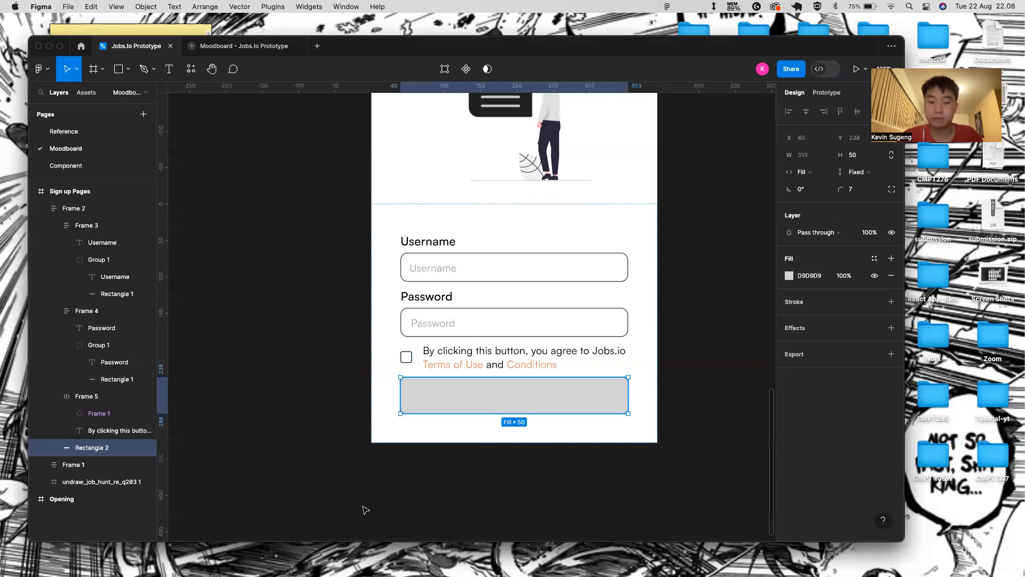
- Add a 'Continue' text layer and group it with the button bar
{"action": "key", "text": "t"}
{"action": "left_click", "coordinate": [503, 405]}
{"action": "type", "text": "Continue"}
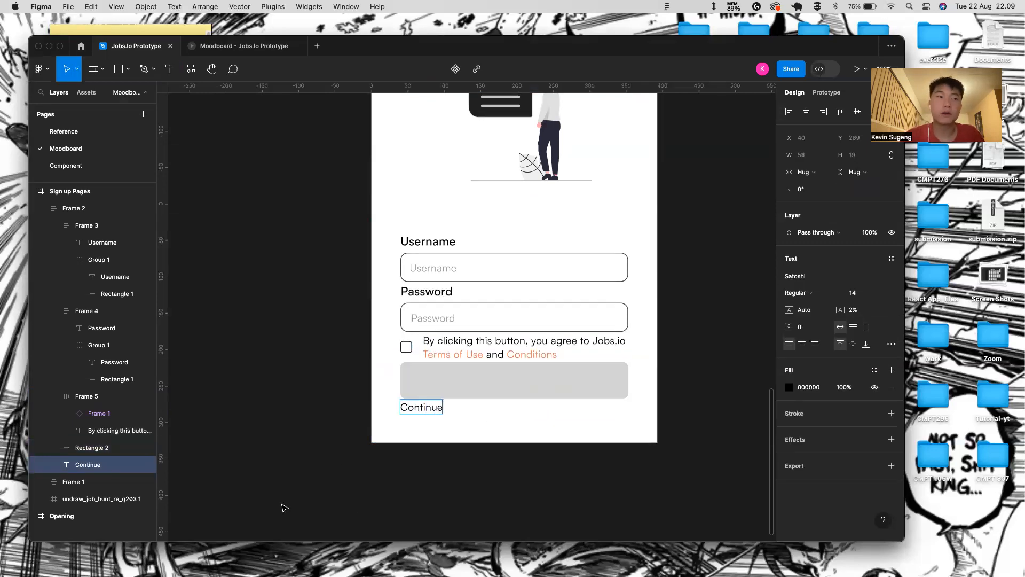
{"action": "key", "text": "Escape"}
{"action": "left_click", "coordinate": [92, 448]}
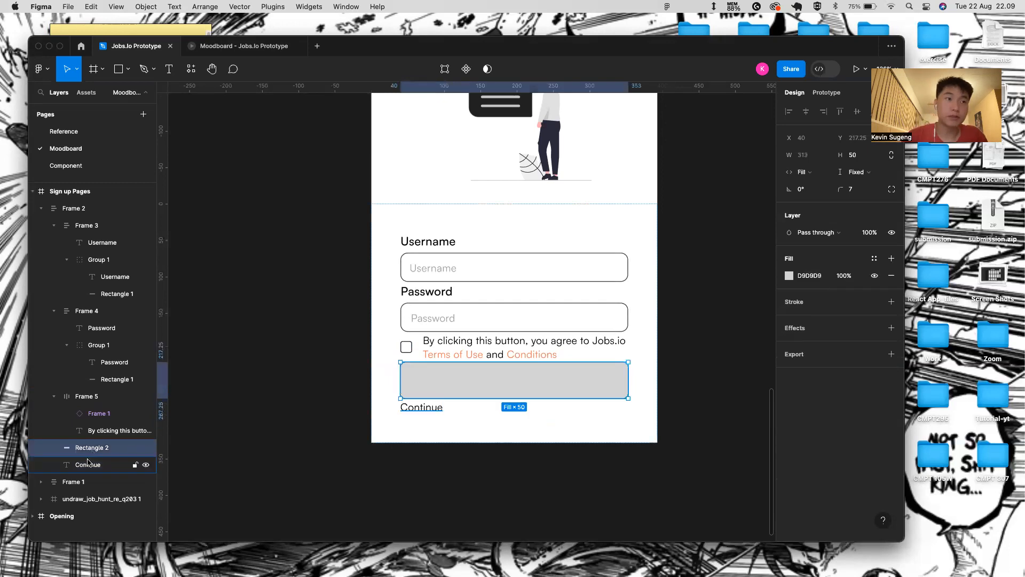
{"action": "left_click", "coordinate": [88, 464], "text": "shift"}
{"action": "key", "text": "super+g"}
- Centre the Continue text on the button bar
{"action": "left_click", "coordinate": [54, 448]}
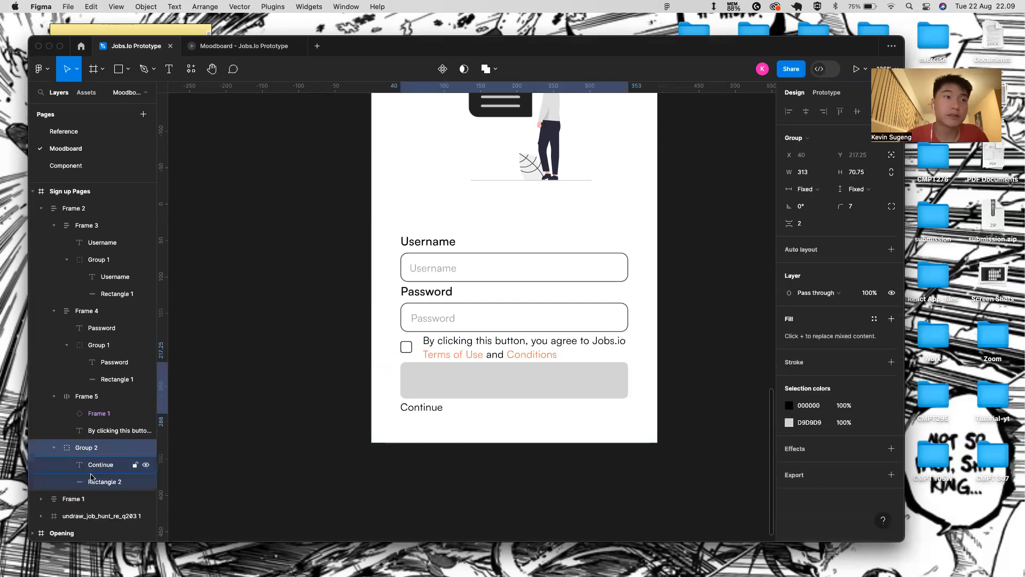
{"action": "left_click", "coordinate": [98, 481]}
{"action": "left_click", "coordinate": [99, 466]}
{"action": "key", "text": "shift+Up"}
{"action": "key", "text": "shift+Up"}
{"action": "key", "text": "shift+Right"}
{"action": "key", "text": "shift+Up"}
{"action": "key", "text": "shift+Up"}
{"action": "key", "text": "shift+Right"}
{"action": "key", "text": "shift+Right"}
{"action": "key", "text": "shift+Right"}
{"action": "key", "text": "shift+Right"}
{"action": "key", "text": "shift+Right"}
{"action": "key", "text": "shift+Right"}
{"action": "key", "text": "shift+Right"}
{"action": "key", "text": "shift+Right"}
{"action": "key", "text": "shift+Right"}
{"action": "key", "text": "shift+Right"}
{"action": "key", "text": "shift+Right"}
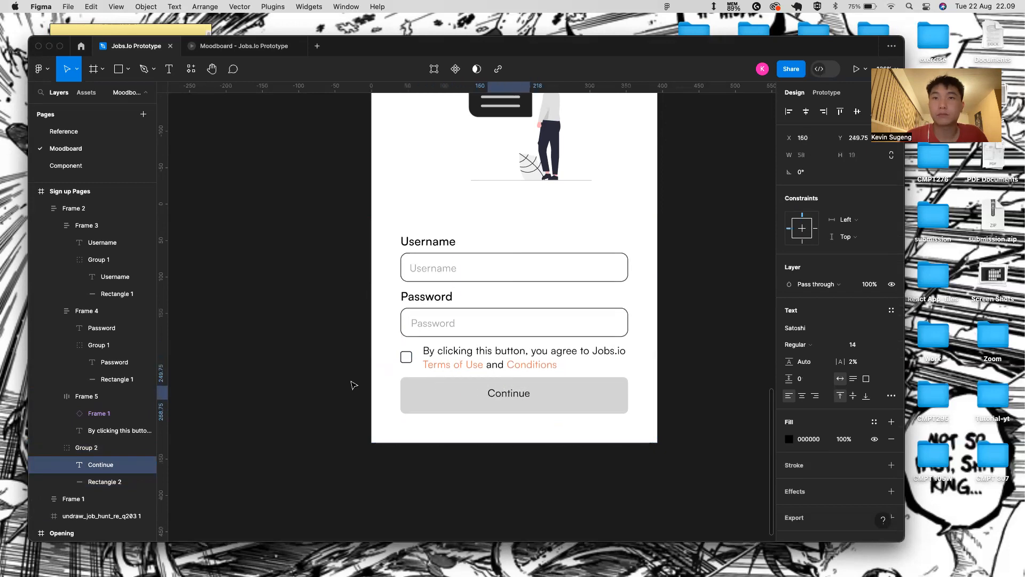
{"action": "left_click", "coordinate": [590, 395], "text": "shift"}
{"action": "left_click", "coordinate": [806, 111]}
{"action": "left_click", "coordinate": [857, 111]}
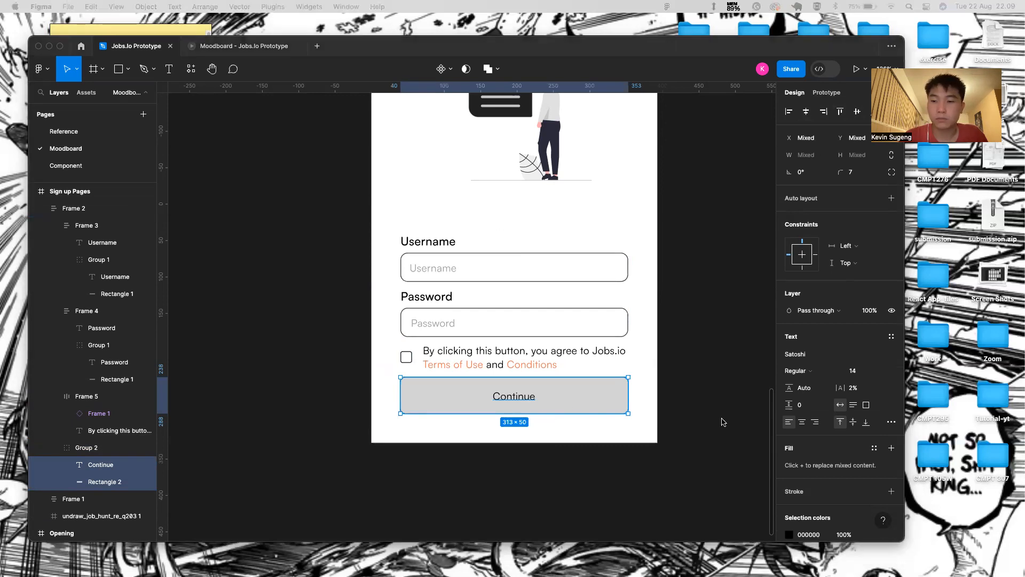
- Make the Continue text white FFFFFF, bold, size 16
{"action": "left_click", "coordinate": [508, 403]}
{"action": "left_click", "coordinate": [807, 440]}
{"action": "key", "text": "BackSpace"}
{"action": "type", "text": "FFFFF"}
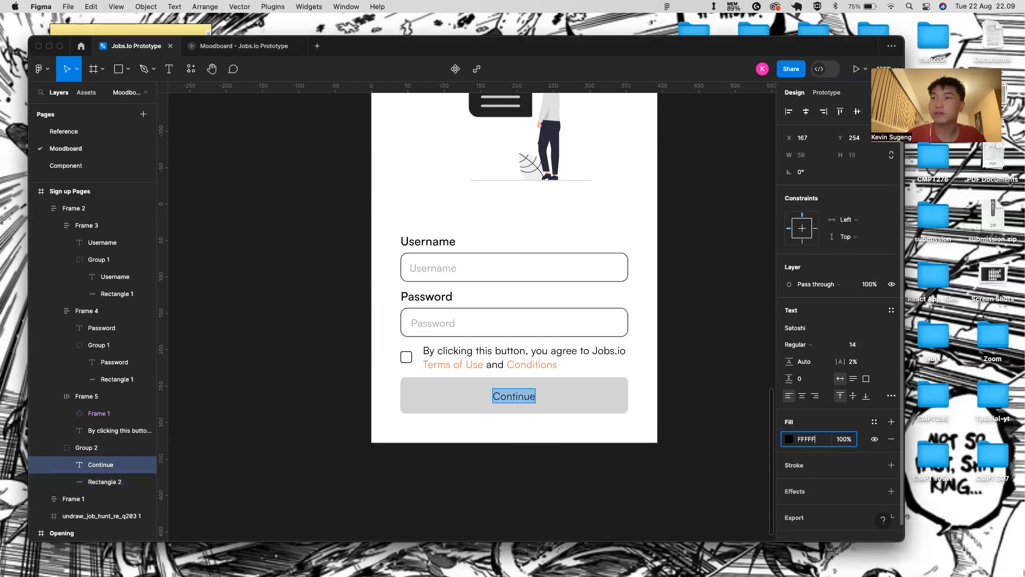
{"action": "type", "text": "F"}
{"action": "key", "text": "Return"}
{"action": "left_click", "coordinate": [837, 348]}
{"action": "left_click", "coordinate": [836, 370]}
{"action": "left_click", "coordinate": [881, 346]}
{"action": "left_click", "coordinate": [871, 370]}
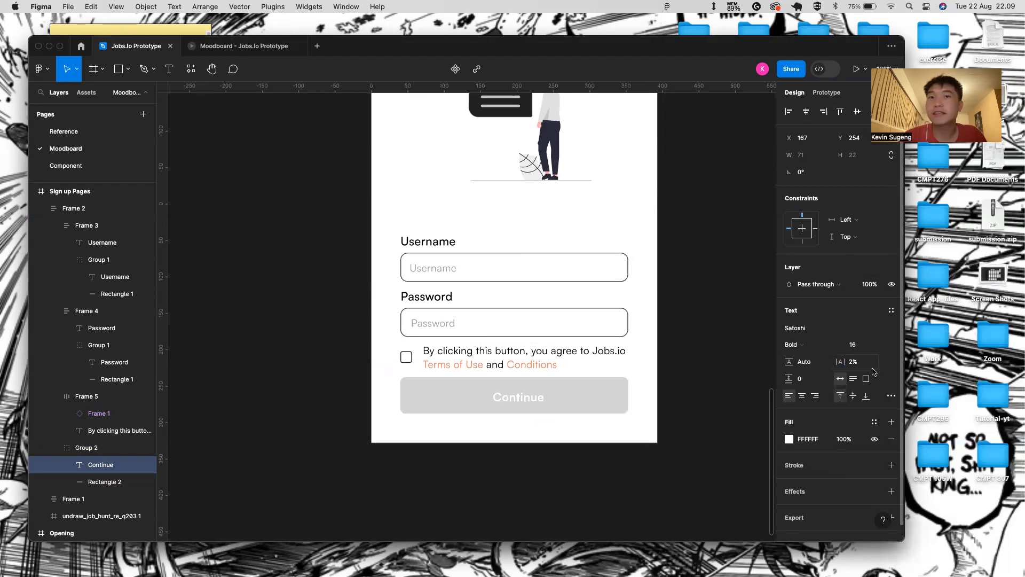
- Re-centre the text vertically and fill the button with orange EE8658
{"action": "left_click", "coordinate": [579, 395], "text": "shift"}
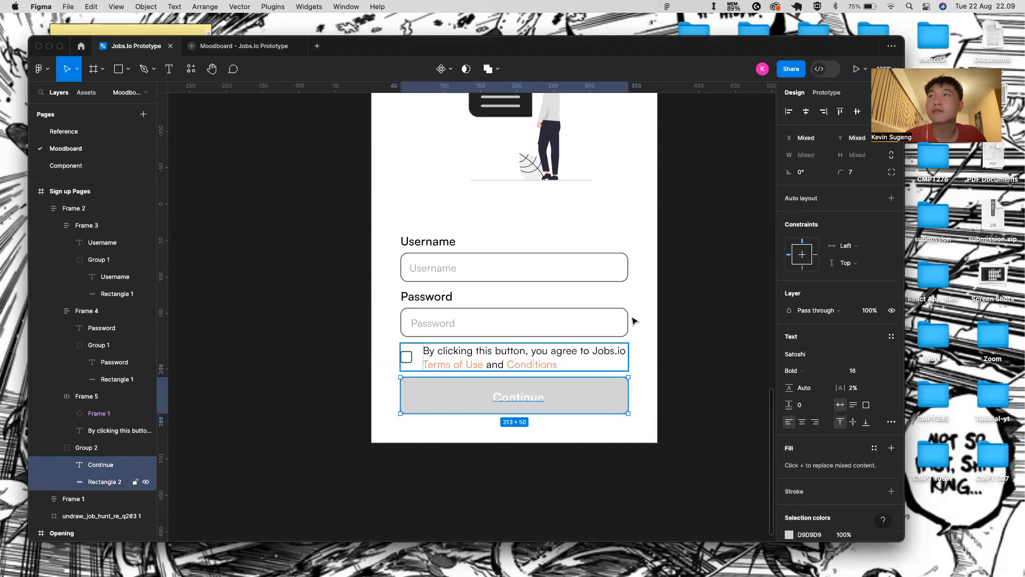
{"action": "left_click", "coordinate": [857, 111]}
{"action": "left_click", "coordinate": [534, 403]}
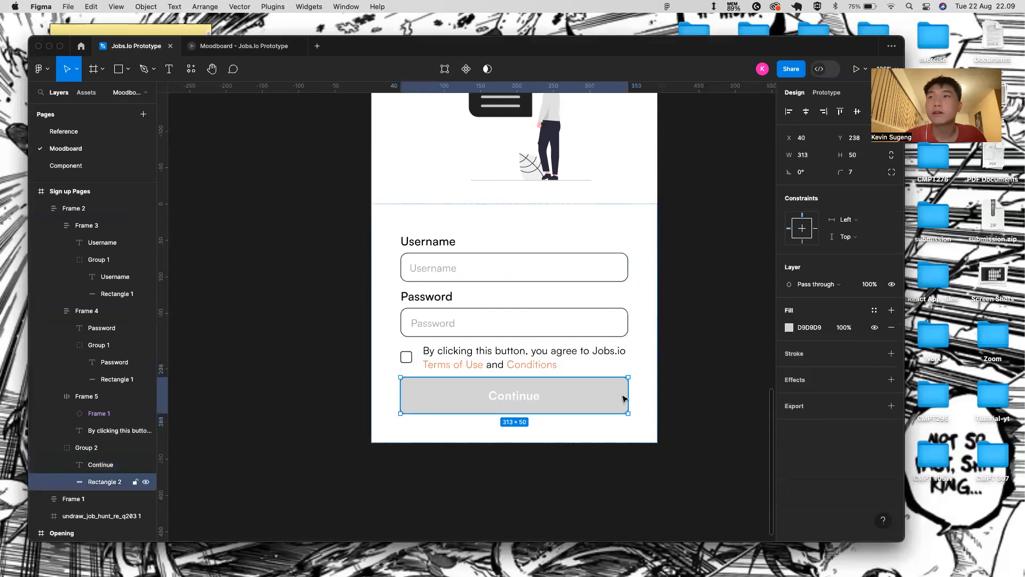
{"action": "left_click", "coordinate": [789, 328]}
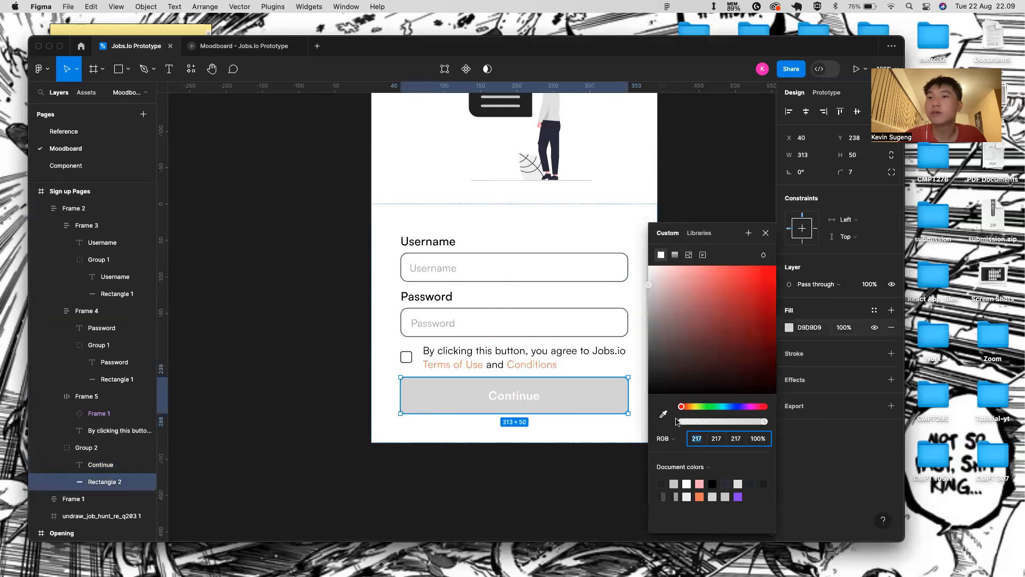
{"action": "left_click", "coordinate": [699, 496]}
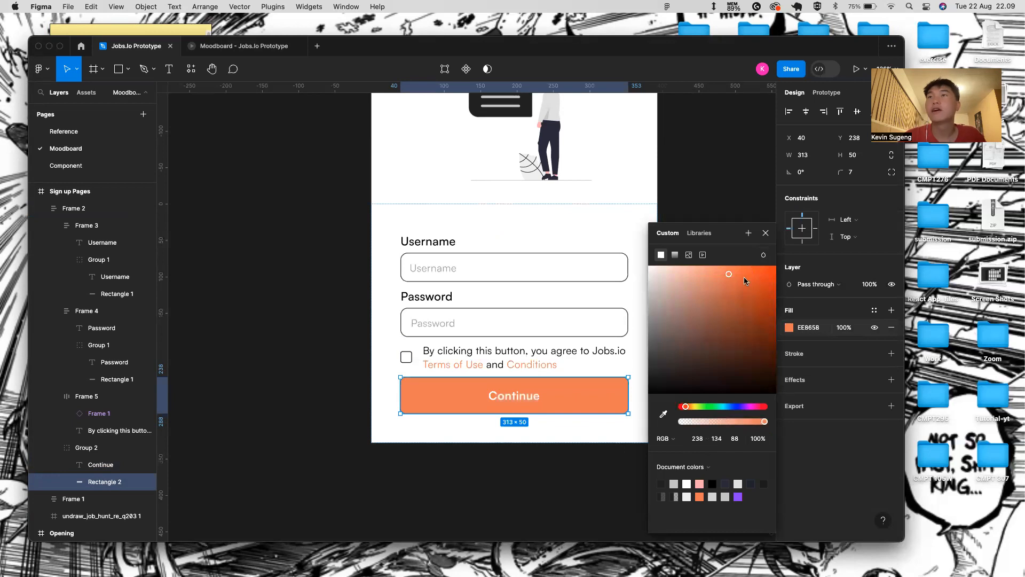
{"action": "left_click", "coordinate": [769, 226]}
{"action": "left_click", "coordinate": [614, 229]}
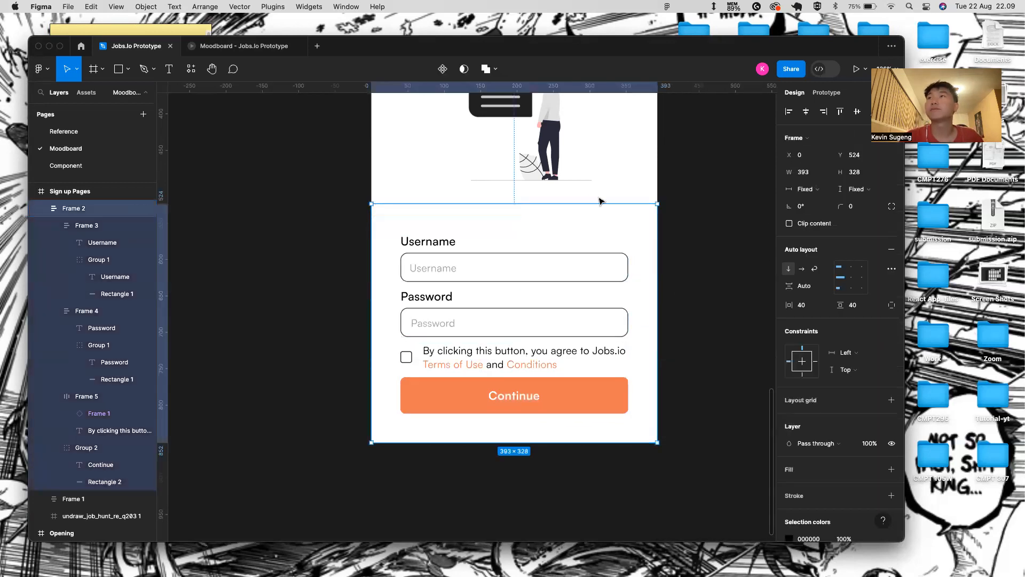
- Drag the form frame's top edge up so it grows to 393×360
{"action": "scroll", "coordinate": [599, 201], "scroll_direction": "up", "scroll_amount": 3}
{"action": "scroll", "coordinate": [600, 200], "scroll_direction": "down", "scroll_amount": 3}
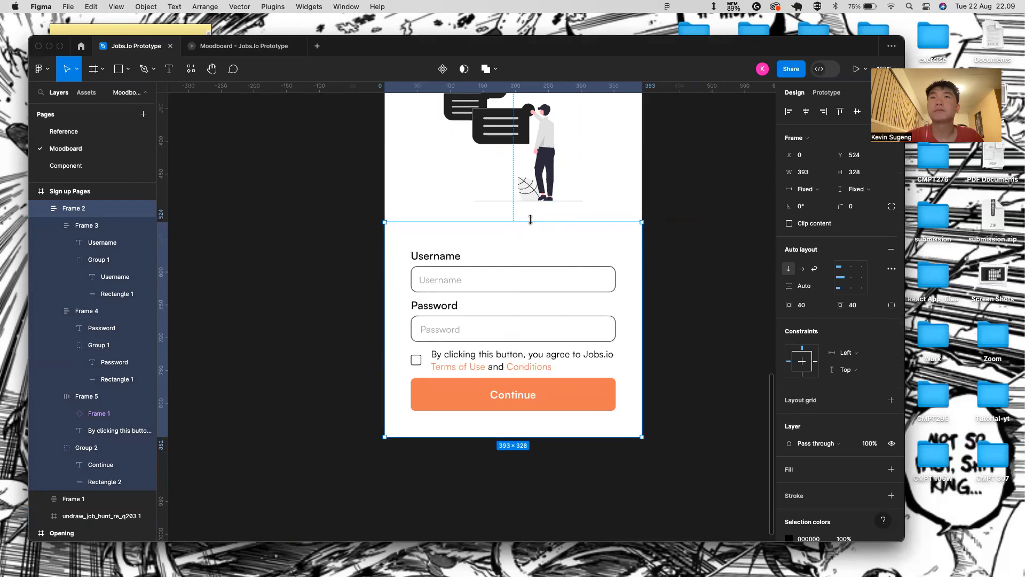
{"action": "left_click_drag", "start_coordinate": [531, 219], "coordinate": [530, 201]}
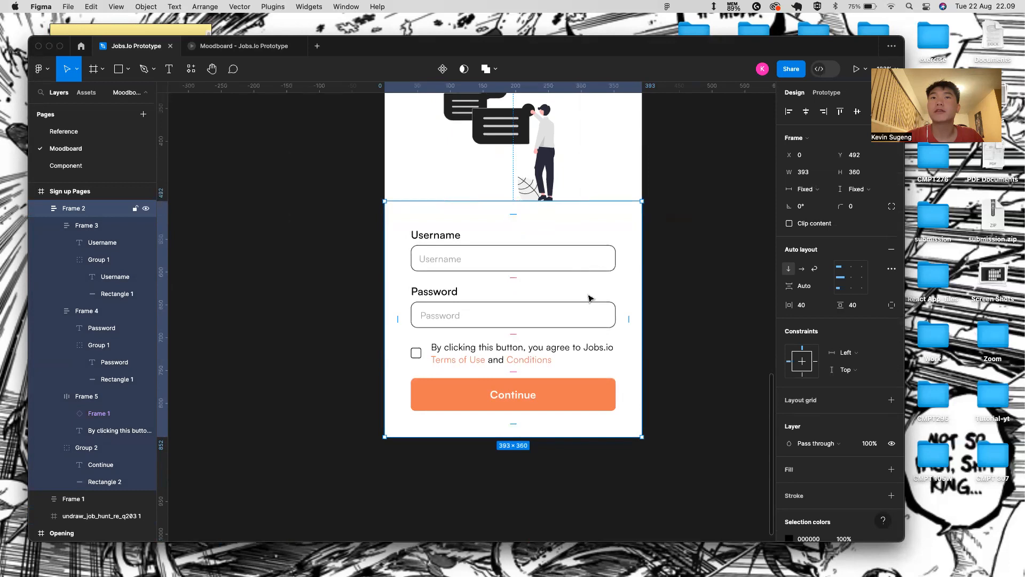
{"action": "left_click", "coordinate": [650, 357]}
- Select the Sign up Pages frame and present the prototype
{"action": "scroll", "coordinate": [662, 353], "scroll_direction": "down", "scroll_amount": 5}
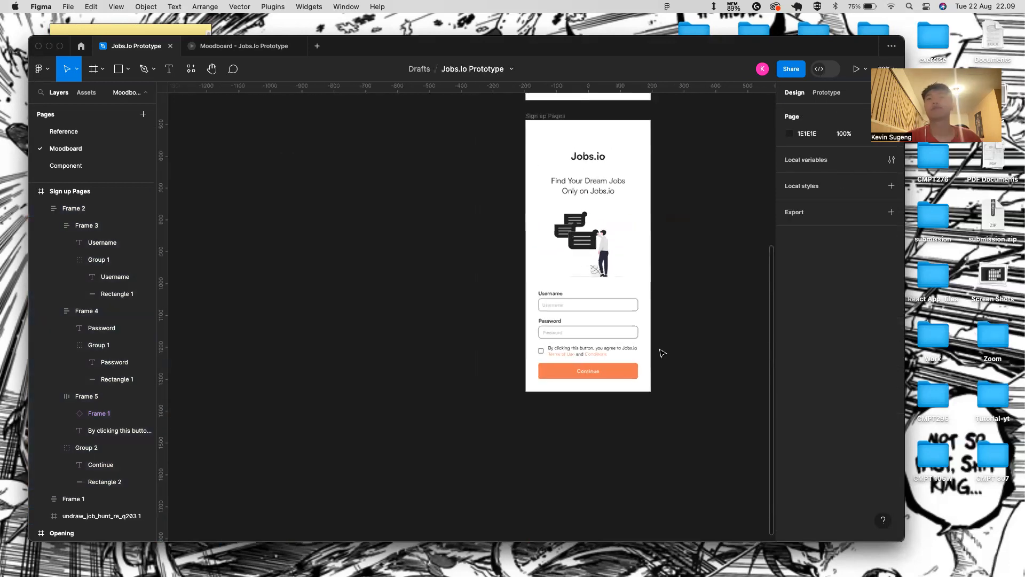
{"action": "scroll", "coordinate": [534, 214], "scroll_direction": "up", "scroll_amount": 3}
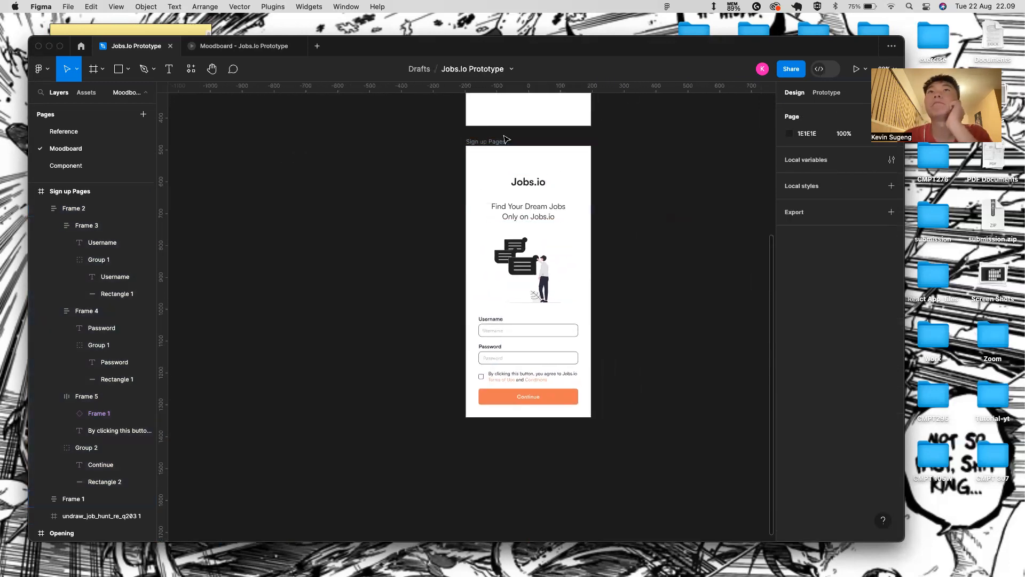
{"action": "left_click", "coordinate": [518, 154]}
{"action": "left_click", "coordinate": [857, 68]}
- Test ticking the terms checkbox in the prototype viewer
{"action": "left_click", "coordinate": [860, 70]}
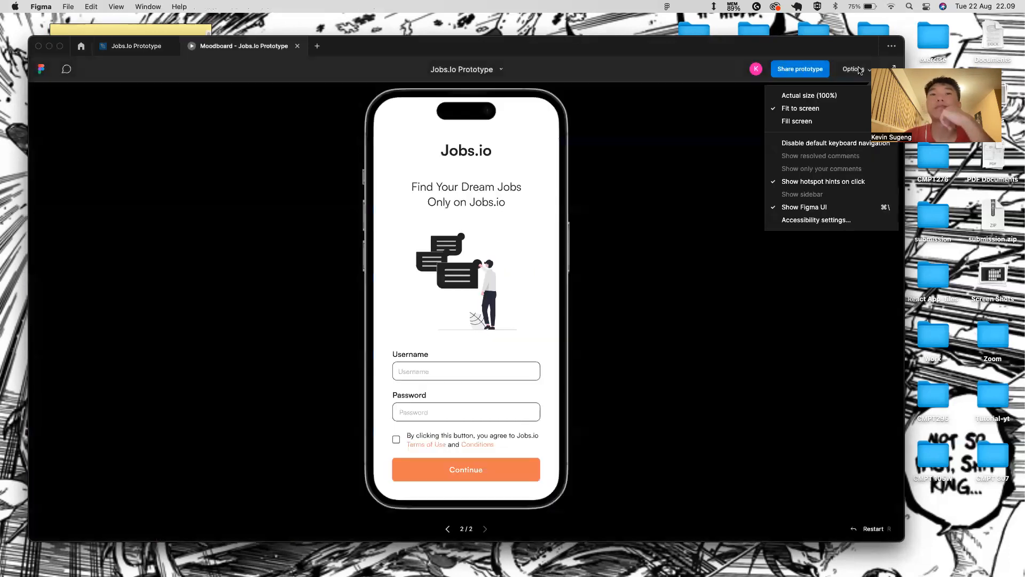
{"action": "left_click", "coordinate": [792, 370]}
{"action": "left_click", "coordinate": [426, 438]}
{"action": "left_click", "coordinate": [395, 439]}
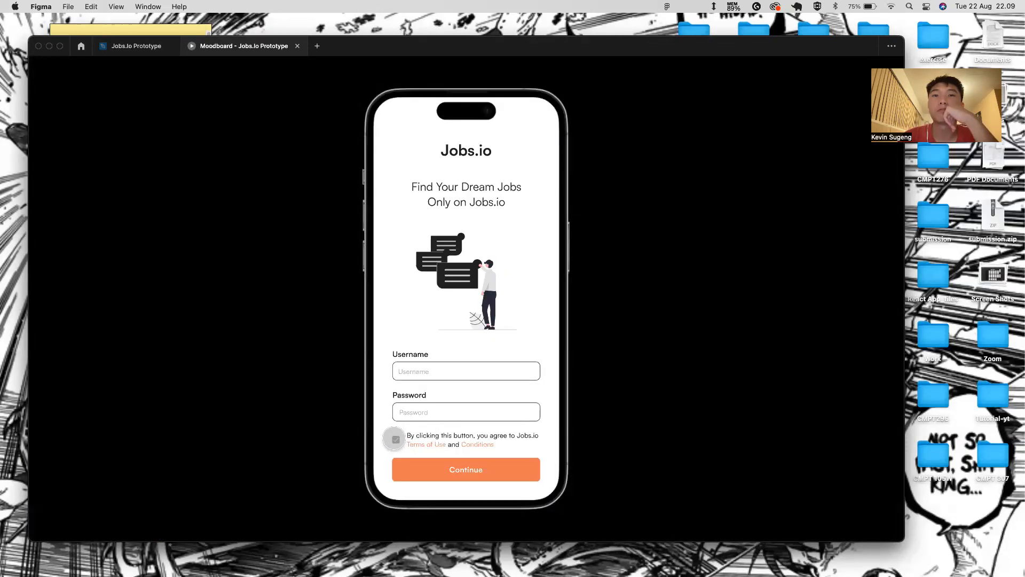
- Tighten the checkbox-to-text gap to 5 and check it in the prototype viewer
{"action": "left_click", "coordinate": [167, 48]}
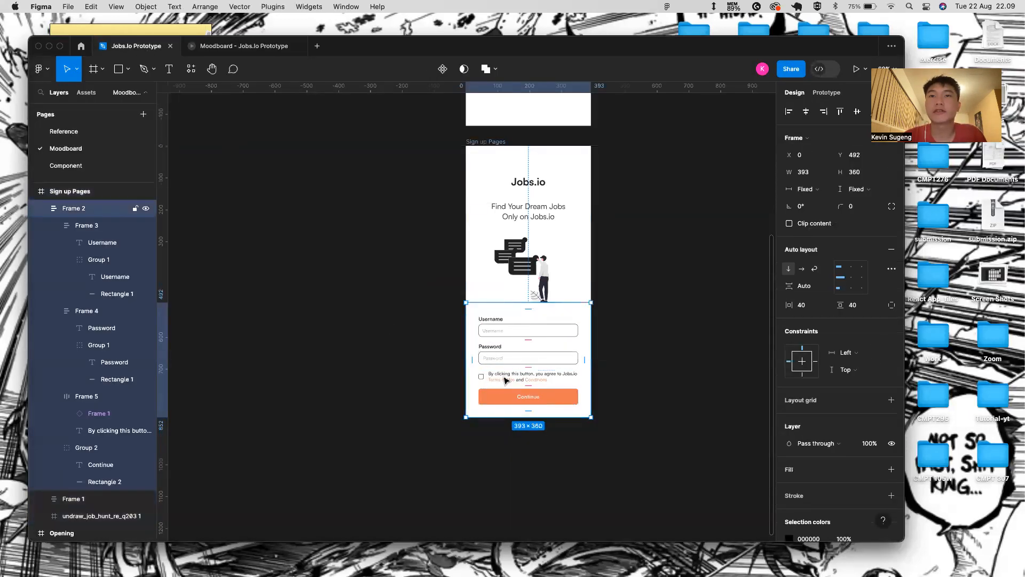
{"action": "double_click", "coordinate": [506, 381]}
{"action": "left_click_drag", "start_coordinate": [790, 286], "coordinate": [783, 285]}
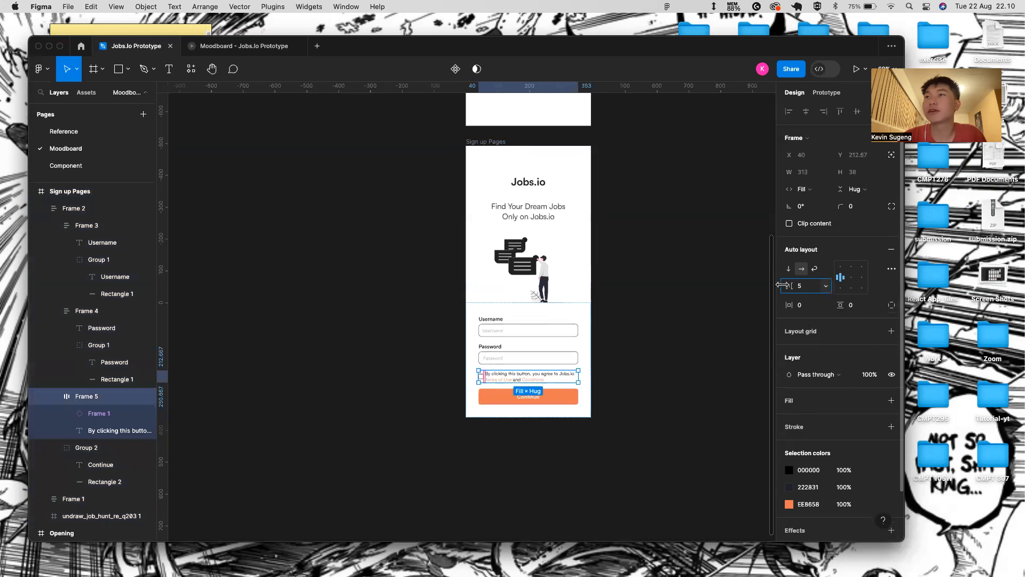
{"action": "left_click", "coordinate": [614, 314]}
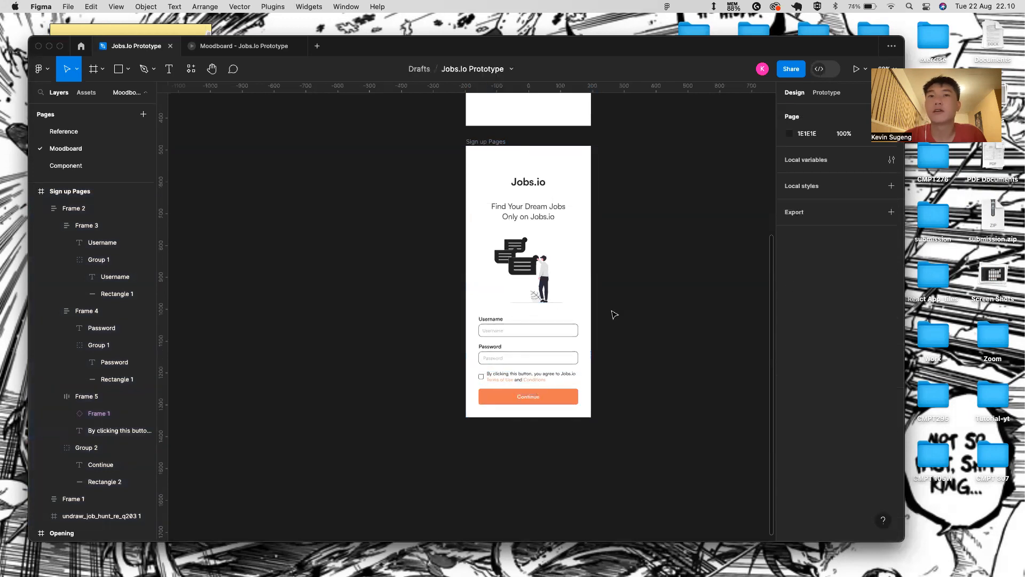
{"action": "left_click", "coordinate": [261, 50]}
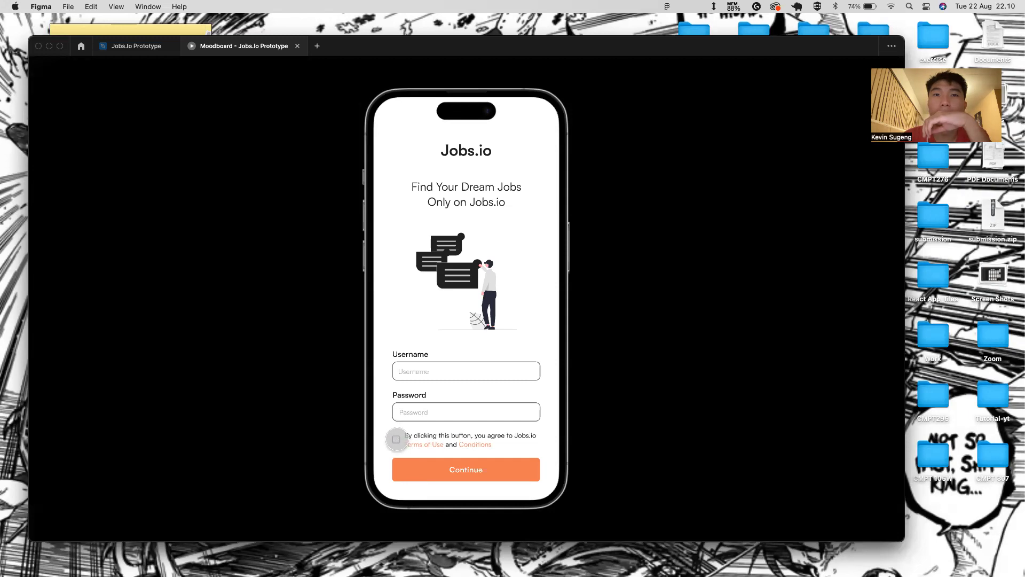
{"action": "left_click", "coordinate": [671, 286]}
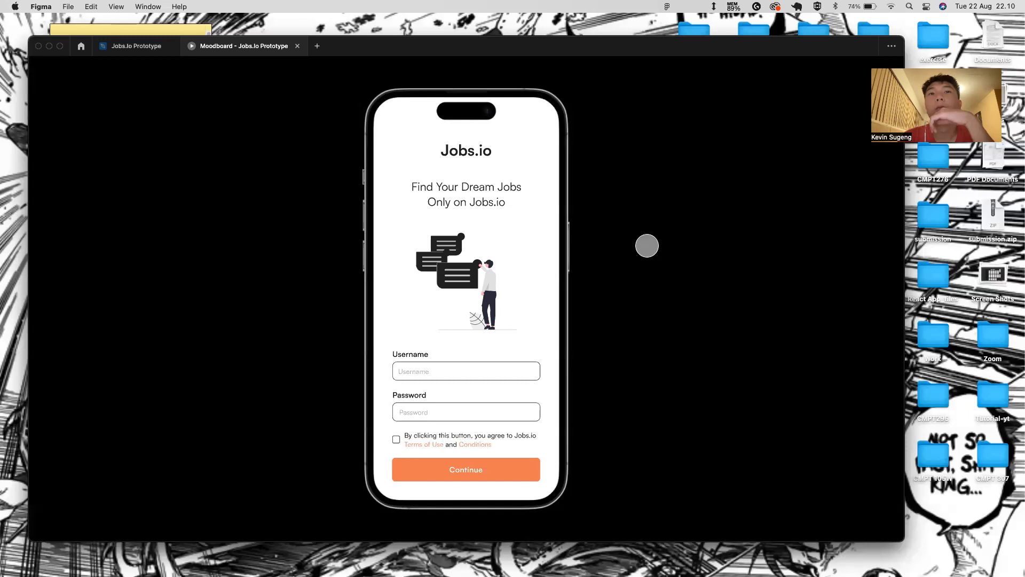
- Give the sign-up form frame a top padding of 30 and preview it
{"action": "left_click", "coordinate": [135, 46]}
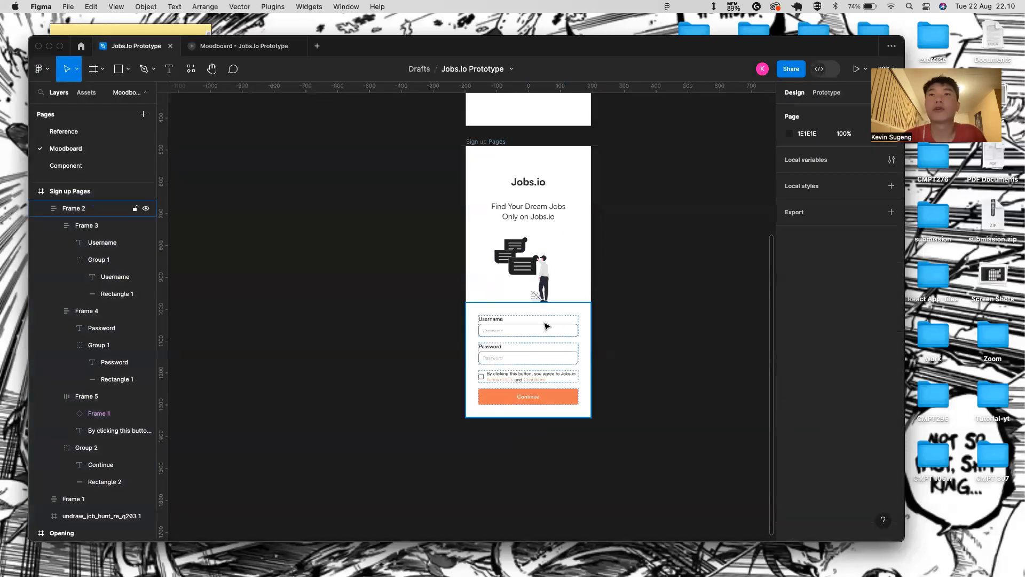
{"action": "left_click", "coordinate": [529, 309]}
{"action": "type", "text": "3"}
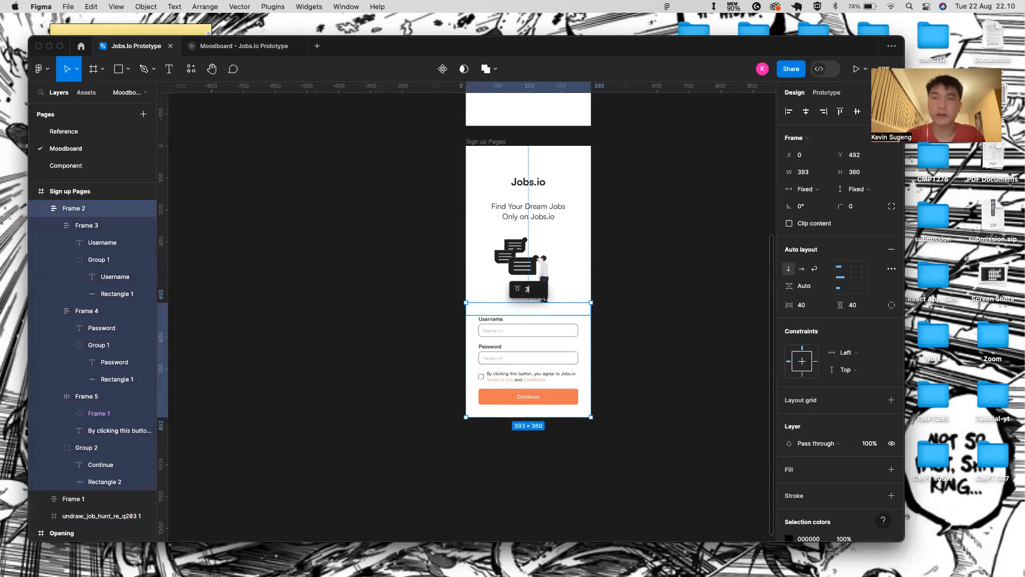
{"action": "type", "text": "0"}
{"action": "key", "text": "Return"}
{"action": "left_click", "coordinate": [653, 340]}
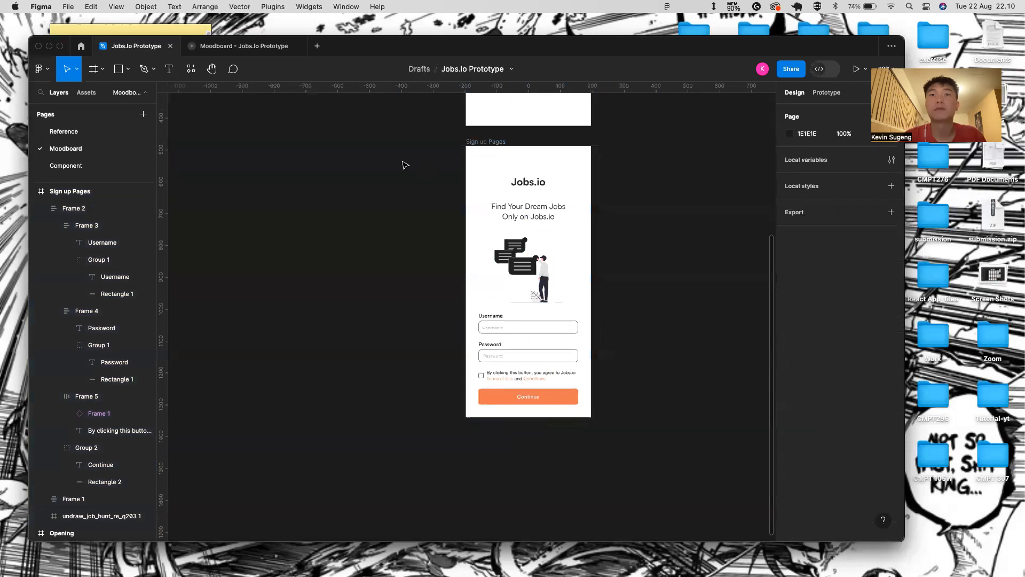
{"action": "left_click", "coordinate": [225, 48]}
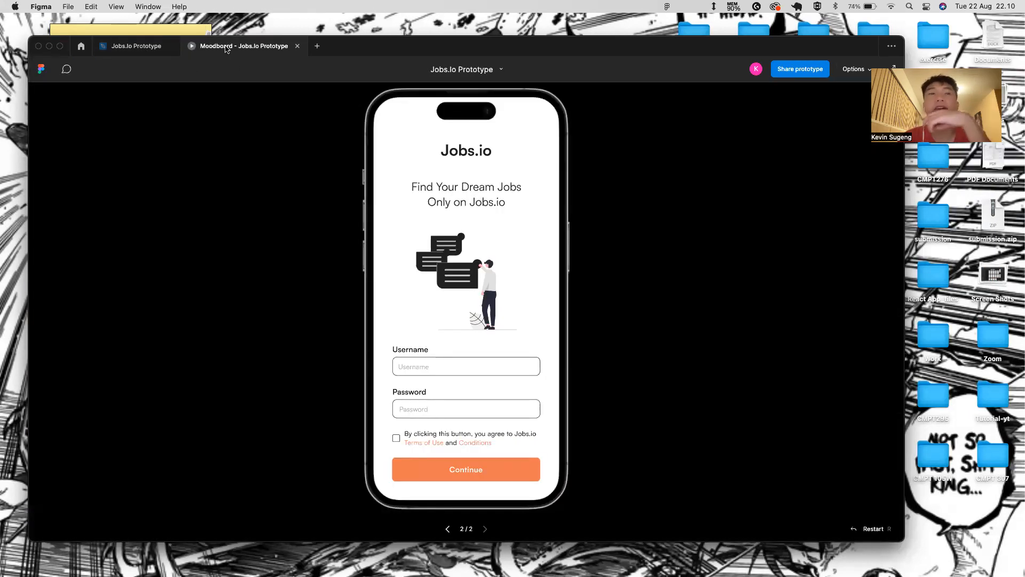
- Go back to the design editor and scroll the canvas to the sign-up frame
{"action": "left_click", "coordinate": [135, 47]}
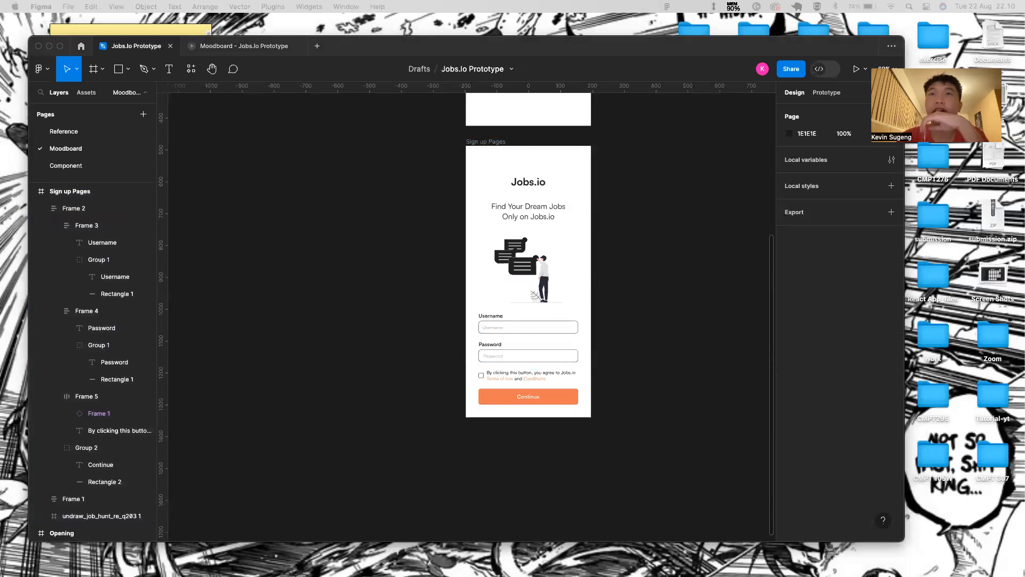
{"action": "scroll", "coordinate": [554, 438], "scroll_direction": "right", "scroll_amount": 2}
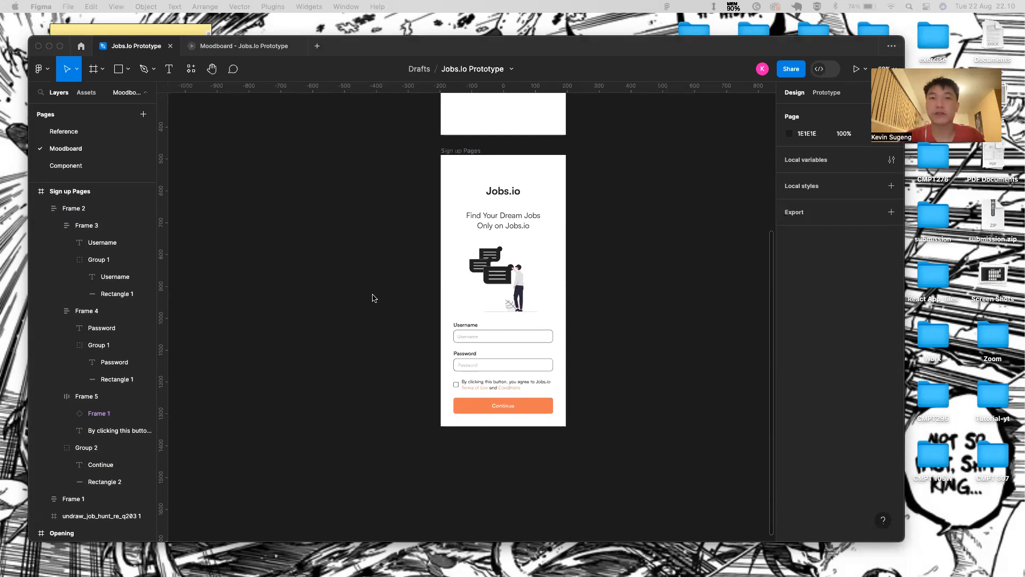
{"action": "scroll", "coordinate": [540, 444], "scroll_direction": "down", "scroll_amount": 3}
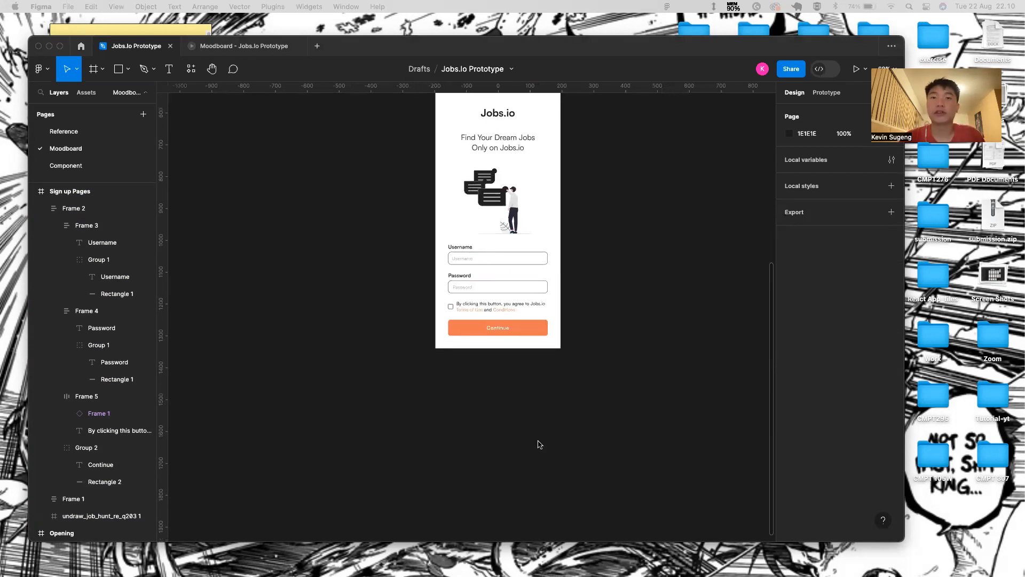
- Draw a trial frame below the sign-up screen, then delete it
{"action": "left_click", "coordinate": [448, 366]}
{"action": "key", "text": "f"}
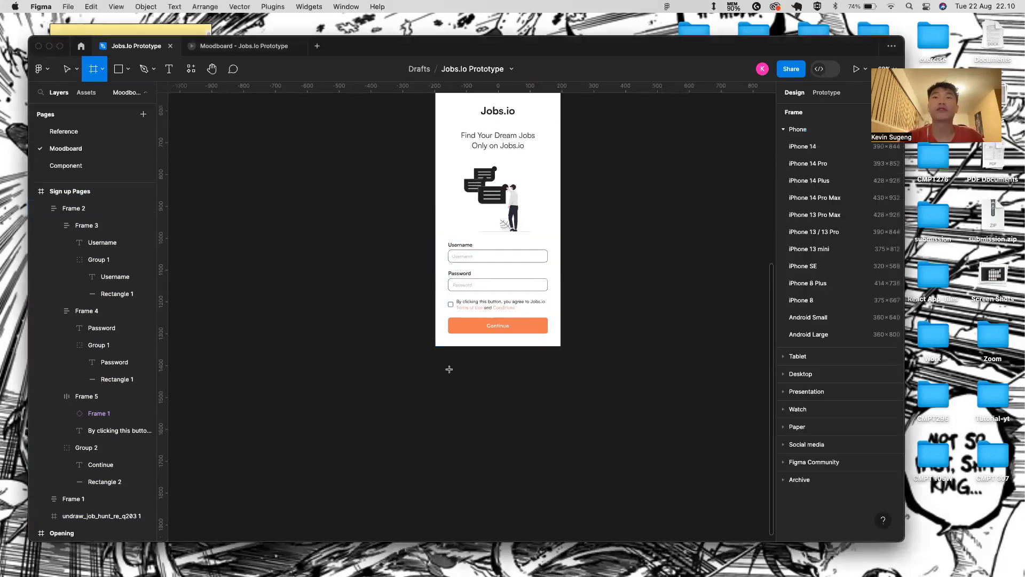
{"action": "left_click_drag", "start_coordinate": [437, 366], "coordinate": [559, 522]}
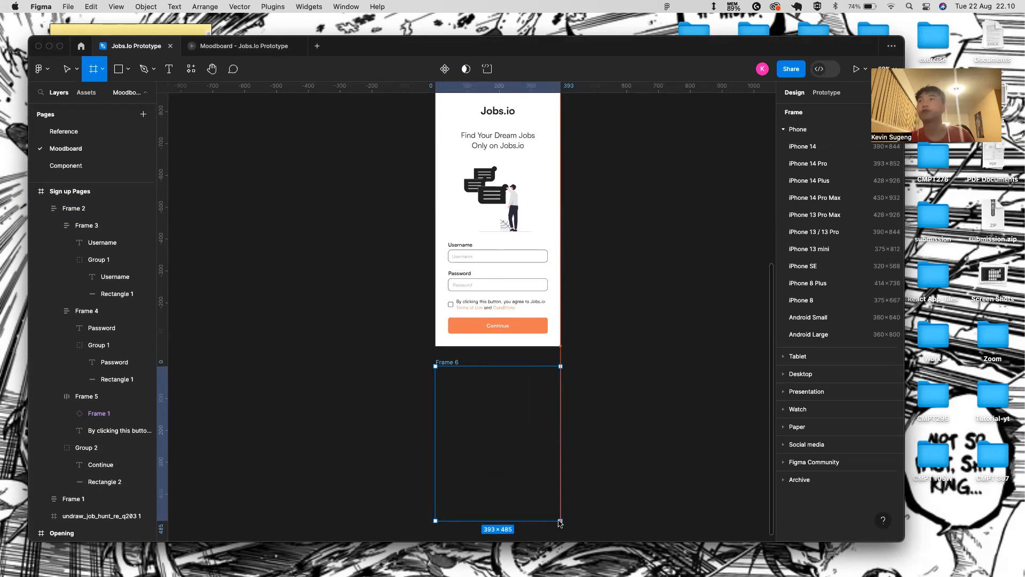
{"action": "left_click_drag", "start_coordinate": [559, 521], "coordinate": [556, 525]}
{"action": "key", "text": "BackSpace"}
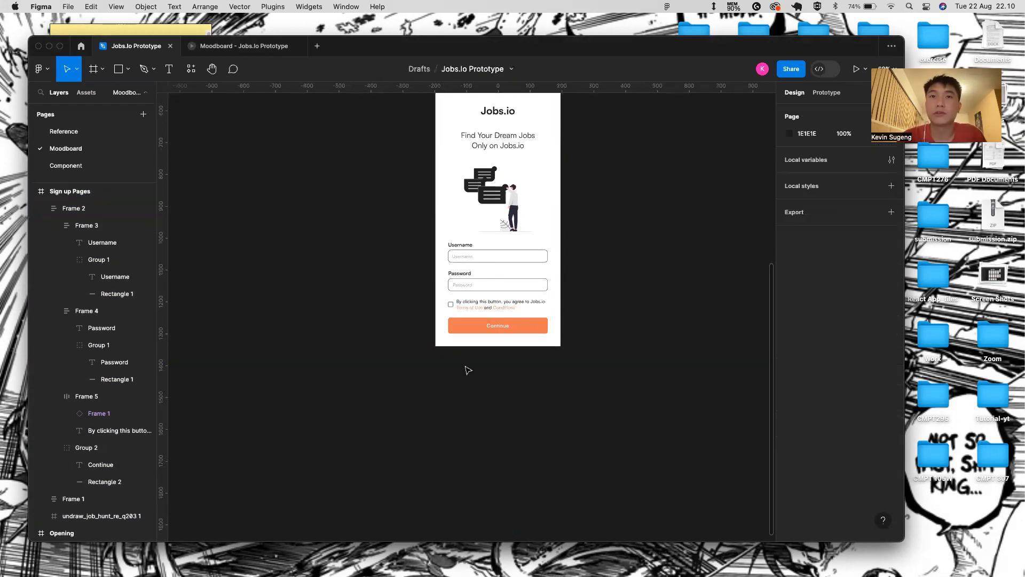
{"action": "scroll", "coordinate": [556, 267], "scroll_direction": "up", "scroll_amount": 12}
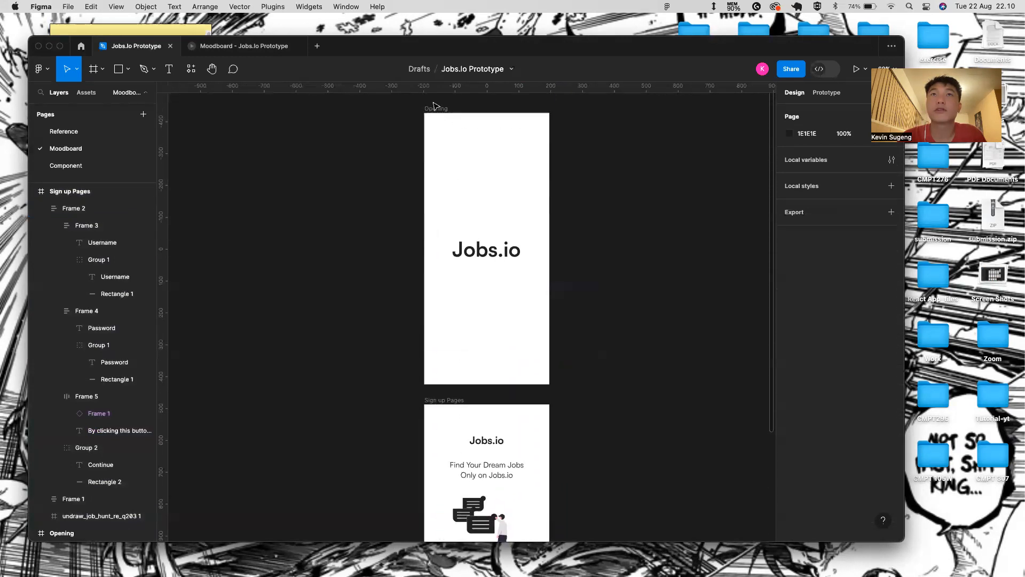
- Duplicate the Opening frame and move the copy below the sign-up screen
{"action": "left_click", "coordinate": [435, 107]}
{"action": "key", "text": "super+d"}
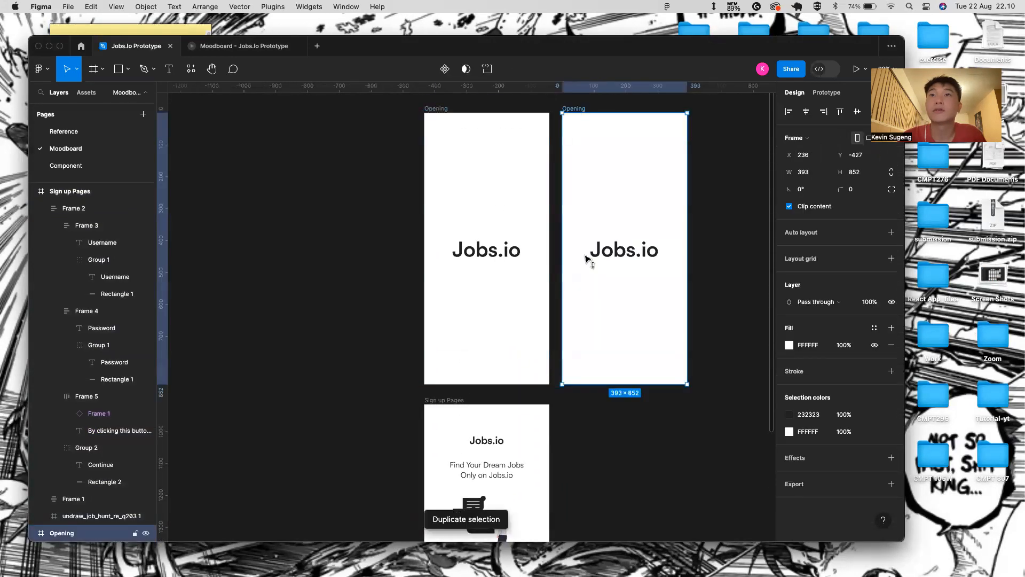
{"action": "left_click_drag", "start_coordinate": [591, 258], "coordinate": [590, 466]}
{"action": "scroll", "coordinate": [598, 366], "scroll_direction": "down", "scroll_amount": 3}
{"action": "scroll", "coordinate": [599, 366], "scroll_direction": "down", "scroll_amount": 6}
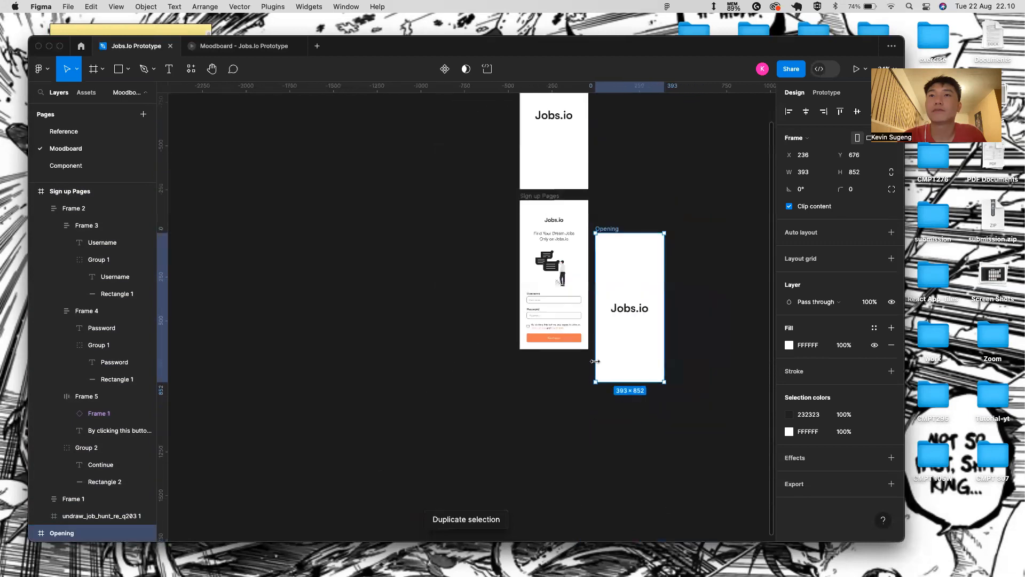
{"action": "left_click_drag", "start_coordinate": [612, 254], "coordinate": [549, 361]}
{"action": "scroll", "coordinate": [549, 361], "scroll_direction": "up", "scroll_amount": 4}
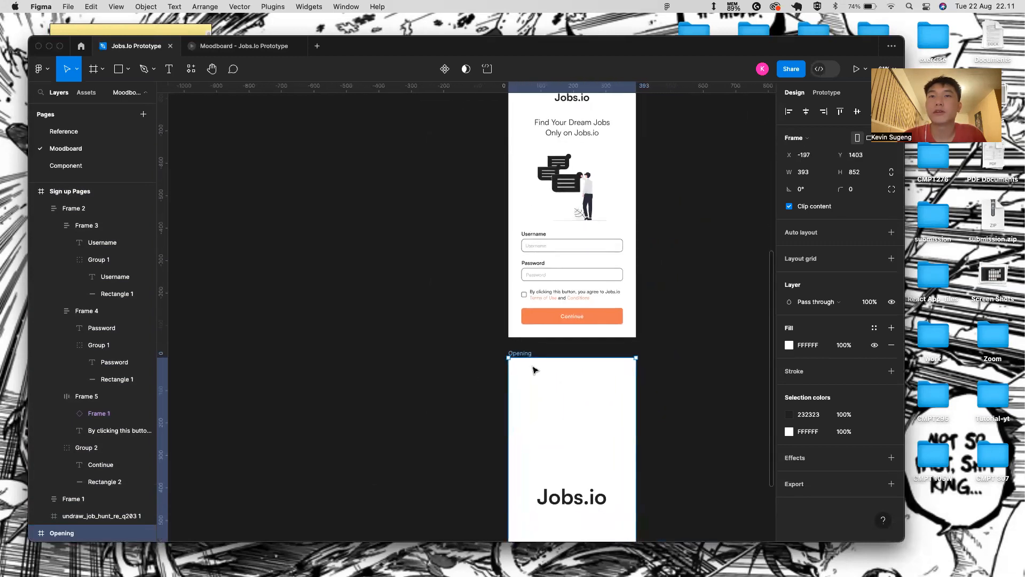
- Rename the copy 'Info Page' and delete its Jobs.io text
{"action": "double_click", "coordinate": [524, 353]}
{"action": "key", "text": "BackSpace"}
{"action": "type", "text": "Info Page"}
{"action": "key", "text": "Return"}
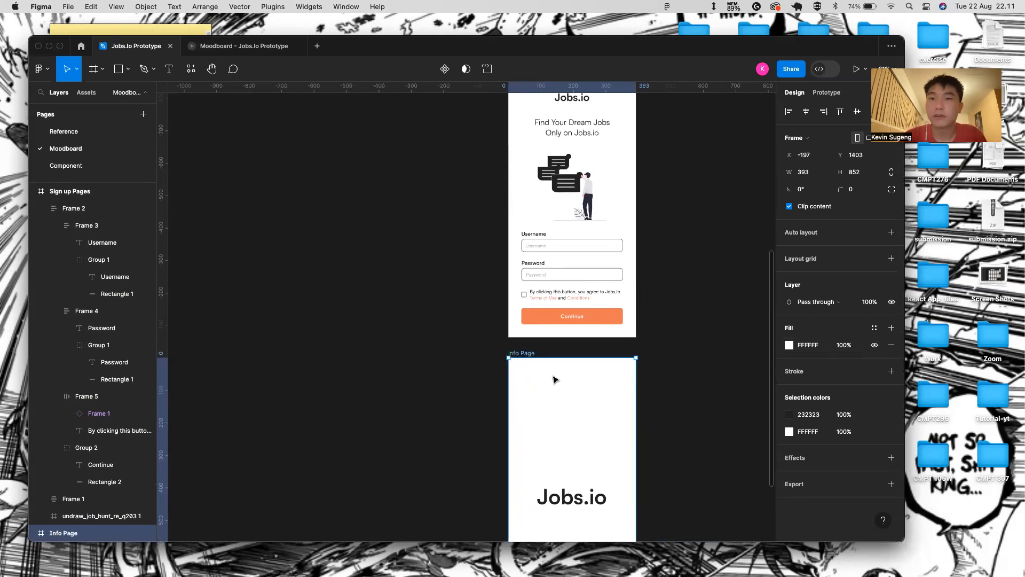
{"action": "scroll", "coordinate": [555, 380], "scroll_direction": "down", "scroll_amount": 3}
{"action": "left_click", "coordinate": [542, 433]}
{"action": "key", "text": "Delete"}
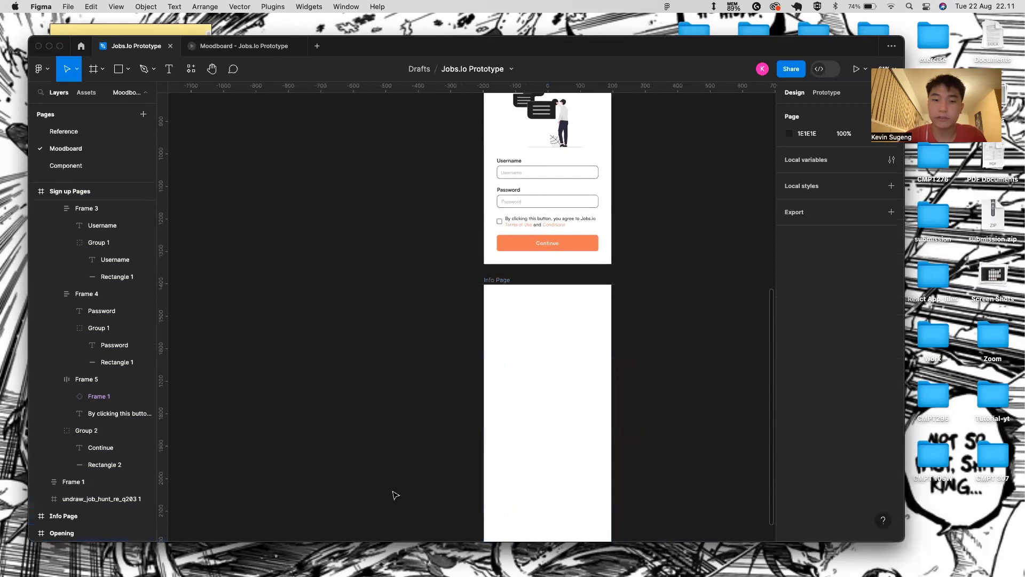
- Type the bold 64 heading 'Tell us what kind of jobs…' on Info Page and narrow it to about 213 px
{"action": "scroll", "coordinate": [536, 380], "scroll_direction": "up", "scroll_amount": 3}
{"action": "key", "text": "t"}
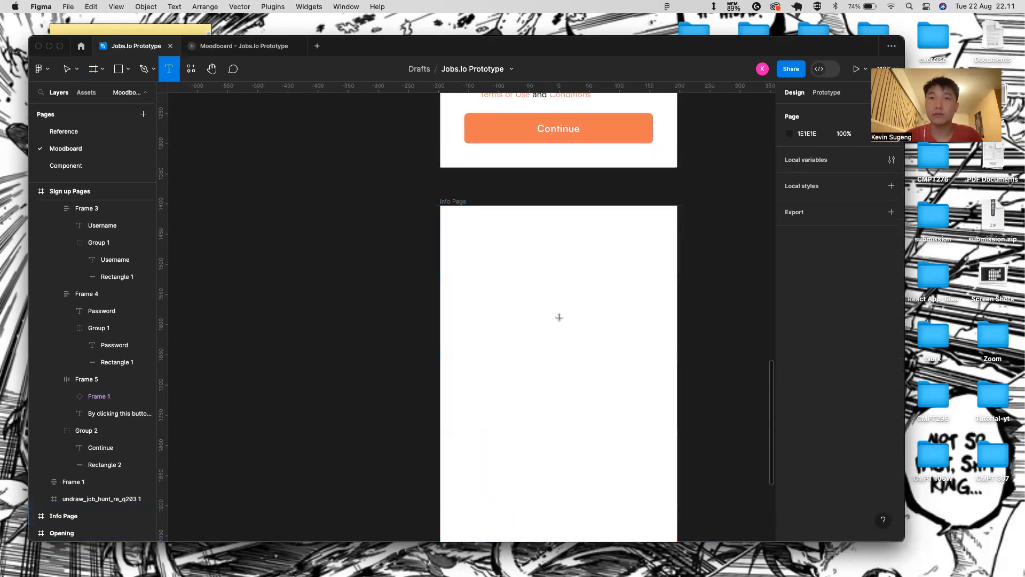
{"action": "left_click", "coordinate": [526, 254]}
{"action": "type", "text": "Tell us"}
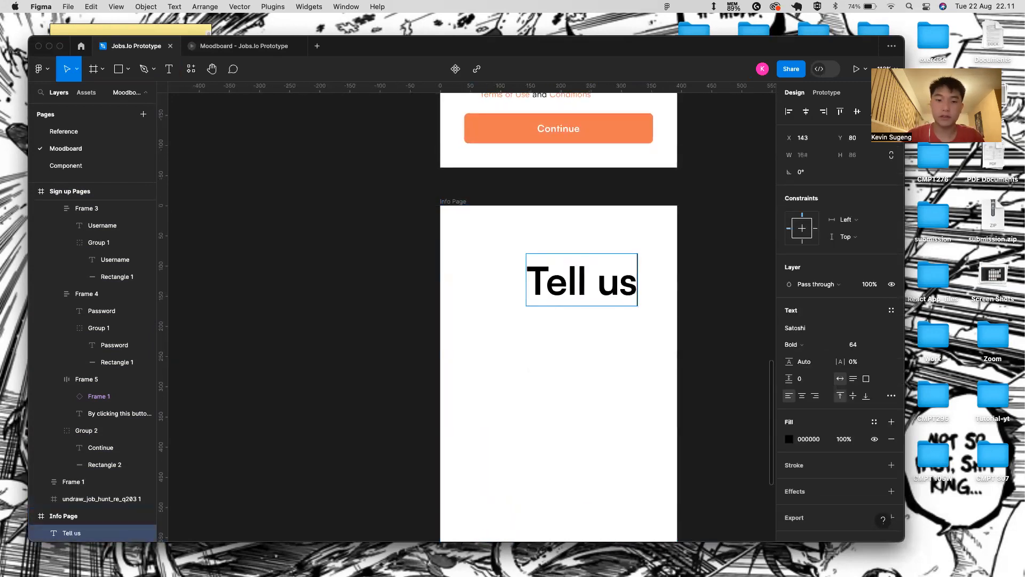
{"action": "type", "text": " W"}
{"action": "key", "text": "BackSpace"}
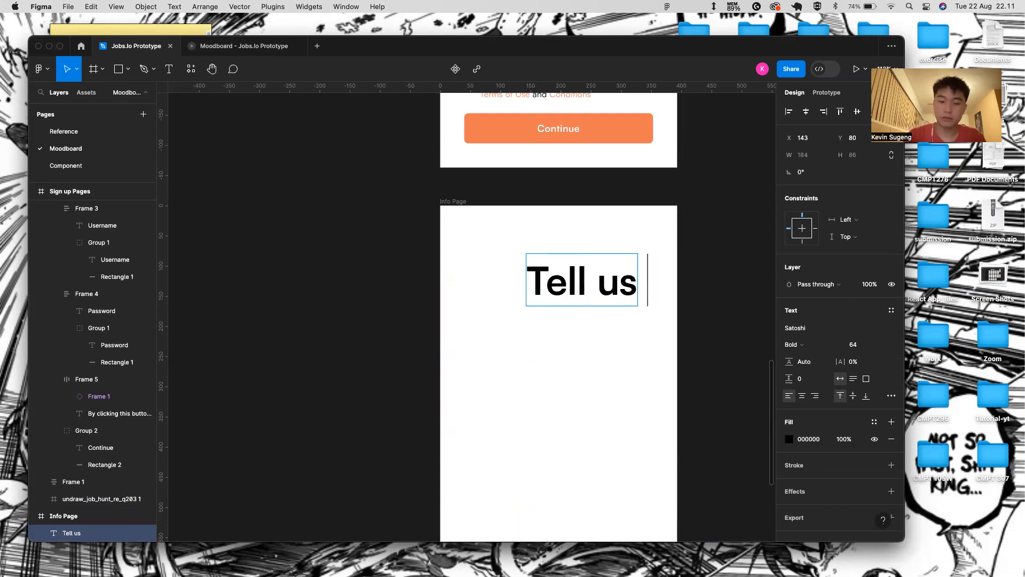
{"action": "type", "text": "what kind of jobs are y"}
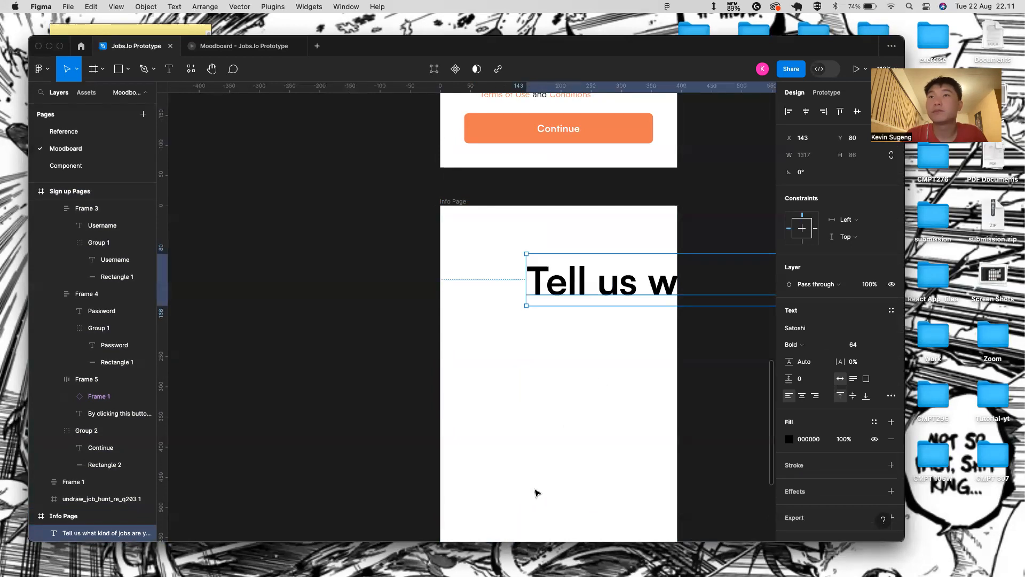
{"action": "scroll", "coordinate": [602, 378], "scroll_direction": "down", "scroll_amount": 5}
{"action": "scroll", "coordinate": [593, 369], "scroll_direction": "down", "scroll_amount": 5}
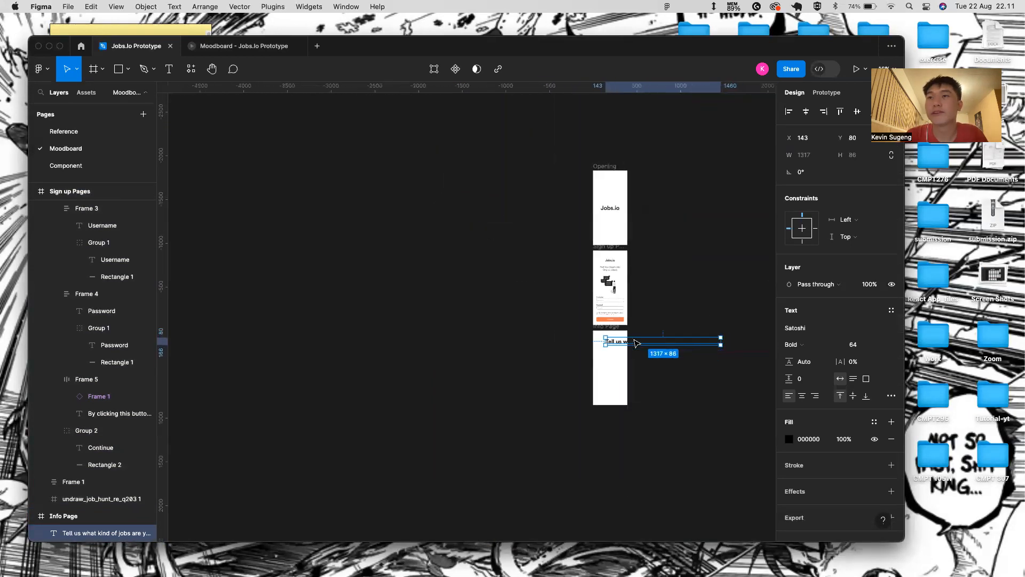
{"action": "left_click_drag", "start_coordinate": [693, 344], "coordinate": [596, 345]}
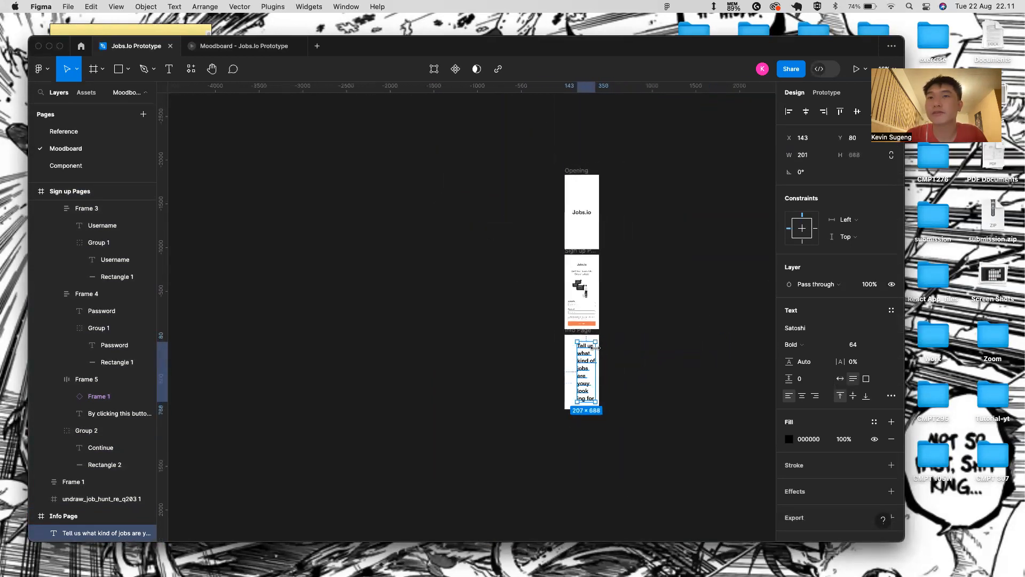
- Set the heading's font to Regular weight, size 24
{"action": "scroll", "coordinate": [537, 403], "scroll_direction": "up", "scroll_amount": 5}
{"action": "scroll", "coordinate": [537, 403], "scroll_direction": "right", "scroll_amount": 5}
{"action": "scroll", "coordinate": [537, 403], "scroll_direction": "up", "scroll_amount": 2}
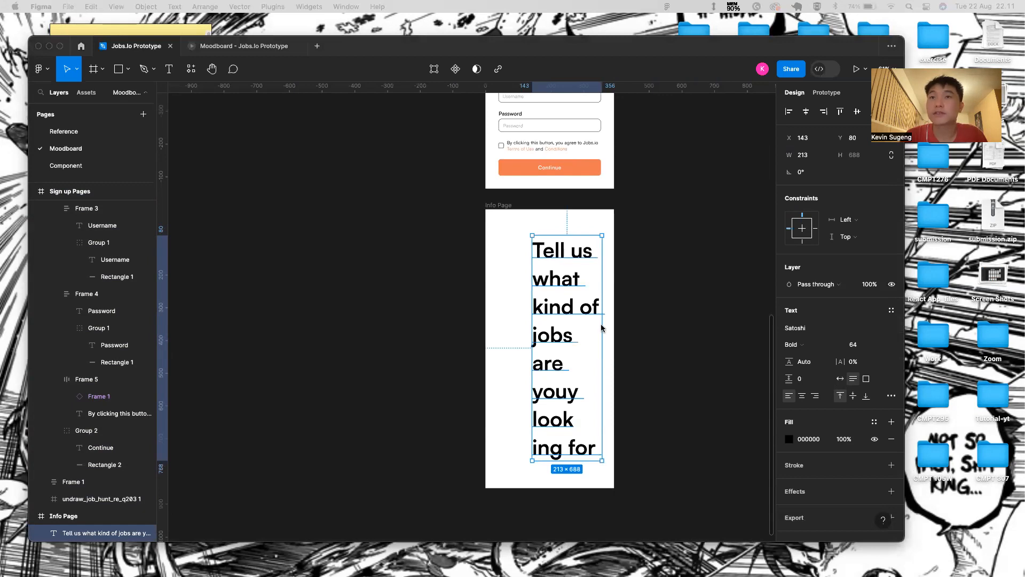
{"action": "left_click", "coordinate": [822, 342]}
{"action": "left_click", "coordinate": [839, 323]}
{"action": "left_click", "coordinate": [873, 346]}
{"action": "left_click", "coordinate": [882, 344]}
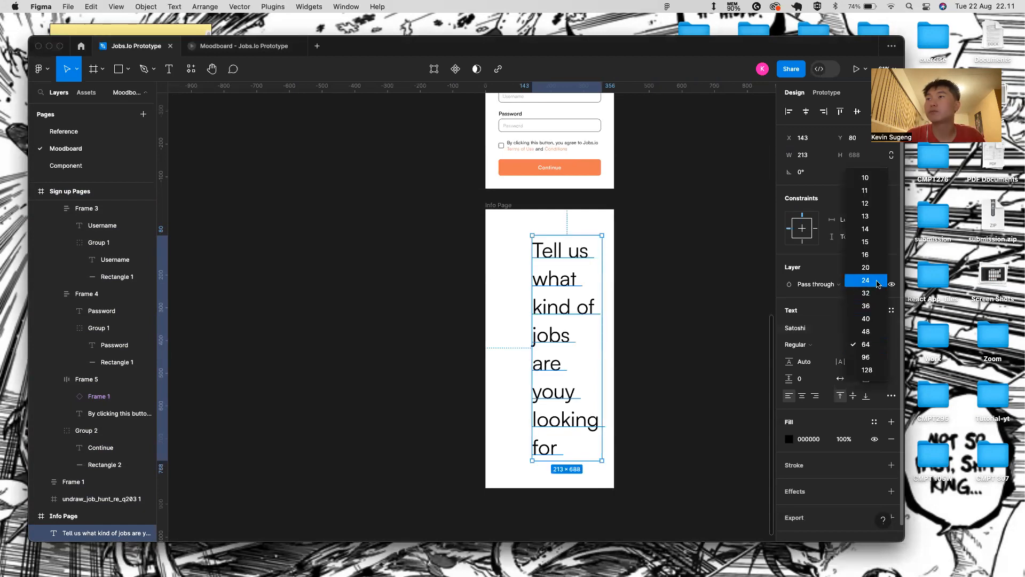
{"action": "left_click", "coordinate": [861, 278]}
- Check the sign-up form's Username placeholder colour, then reselect the Info Page heading
{"action": "scroll", "coordinate": [534, 161], "scroll_direction": "up", "scroll_amount": 3}
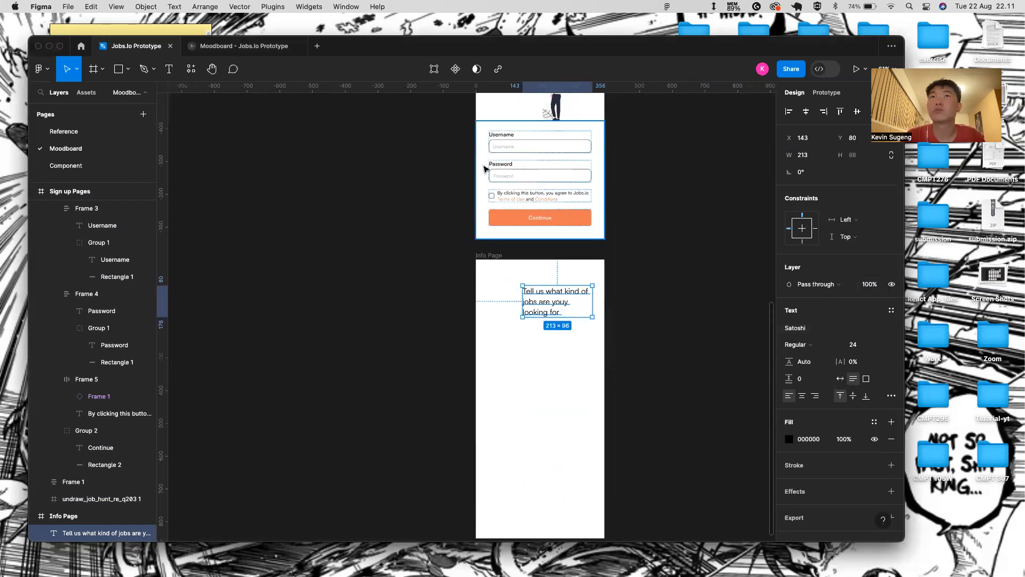
{"action": "left_click", "coordinate": [503, 150]}
{"action": "double_click", "coordinate": [503, 150]}
{"action": "left_click", "coordinate": [503, 150]}
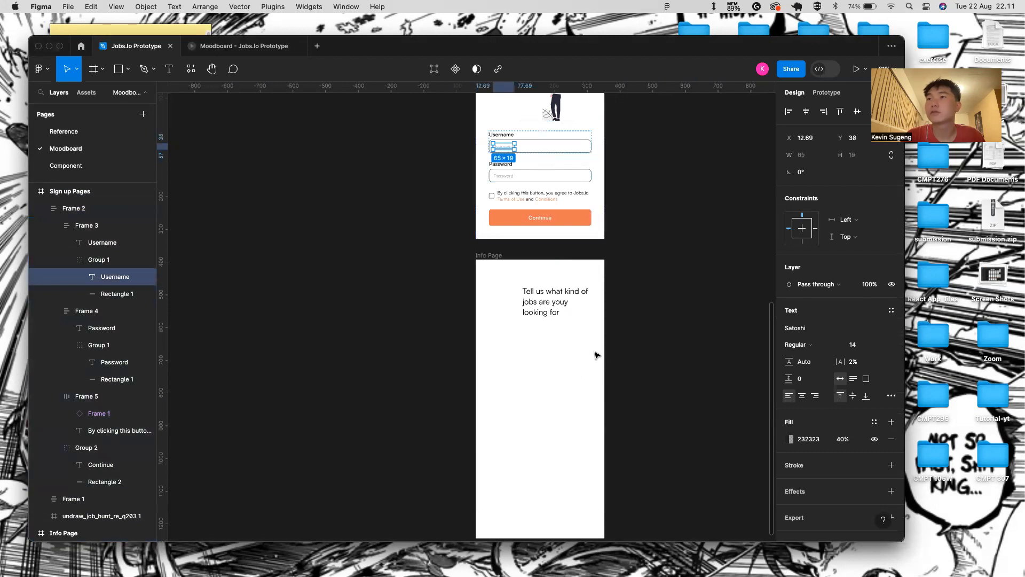
{"action": "left_click", "coordinate": [528, 300]}
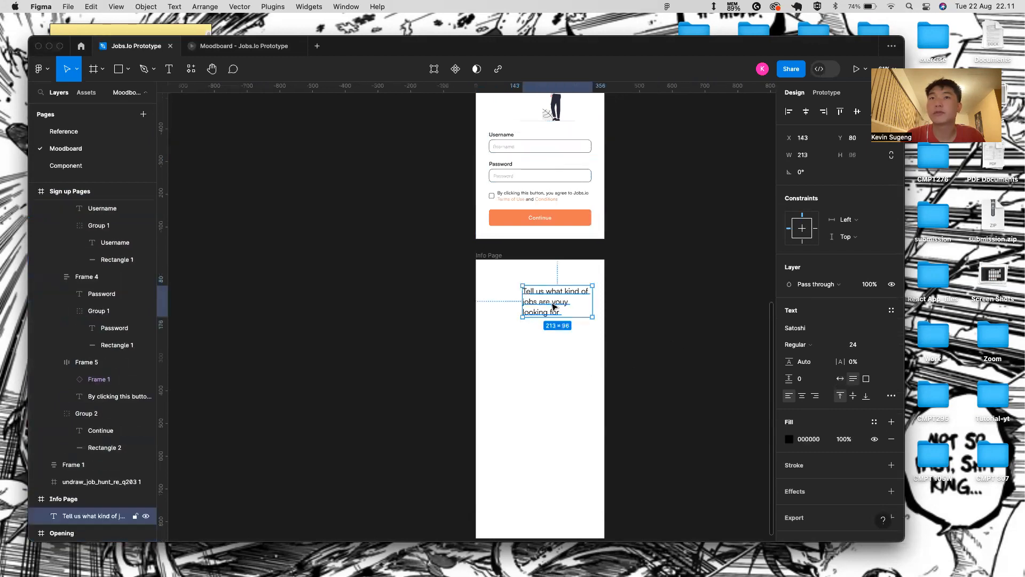
- Colour the heading 232323 at 80% opacity
{"action": "left_click", "coordinate": [813, 439]}
{"action": "type", "text": "232323"}
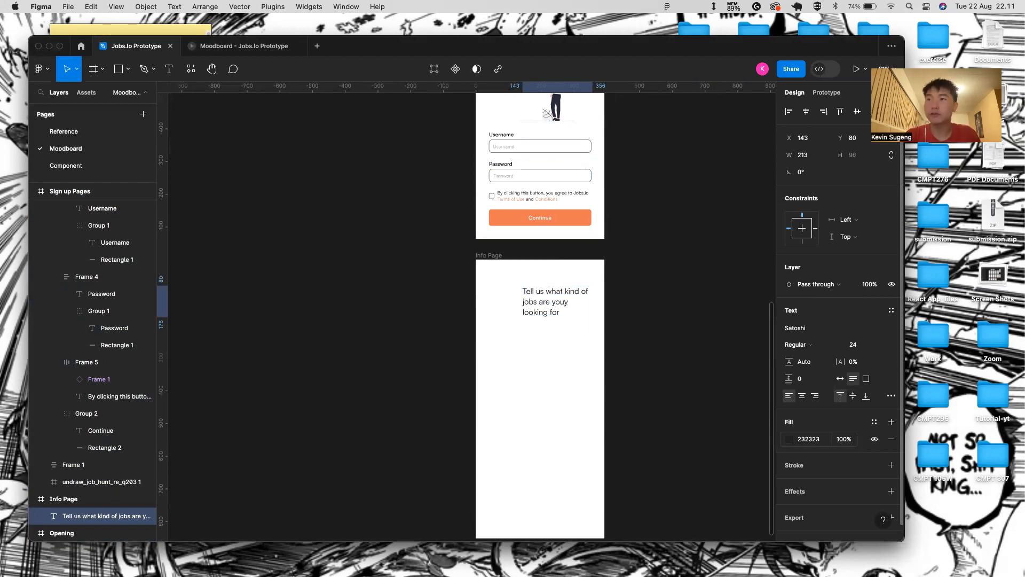
{"action": "key", "text": "Tab"}
{"action": "key", "text": "BackSpace"}
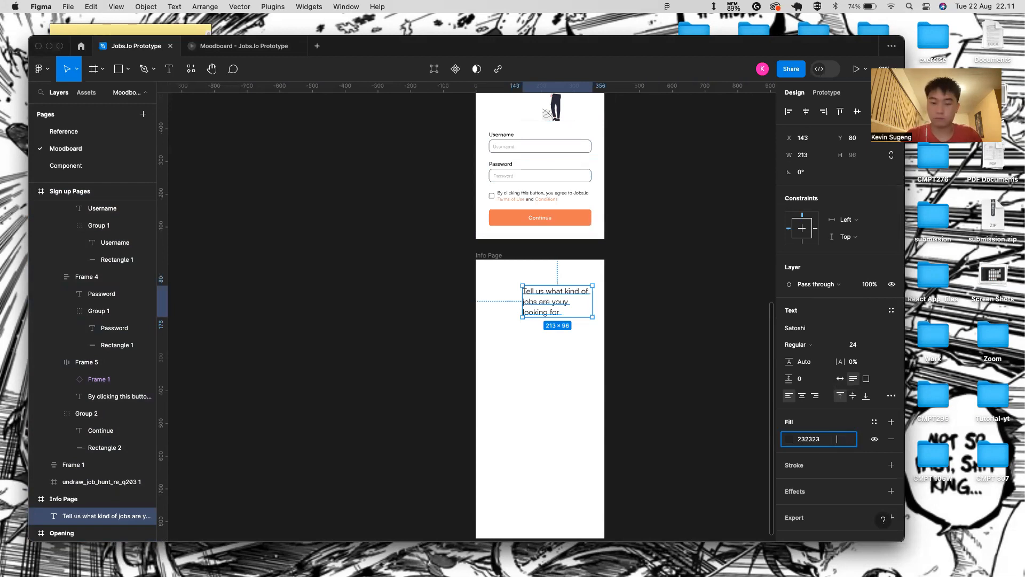
{"action": "type", "text": "80"}
{"action": "key", "text": "Return"}
- Deselect to preview the new heading colour, then reselect the heading text
{"action": "left_click", "coordinate": [675, 368]}
{"action": "left_click", "coordinate": [550, 295]}
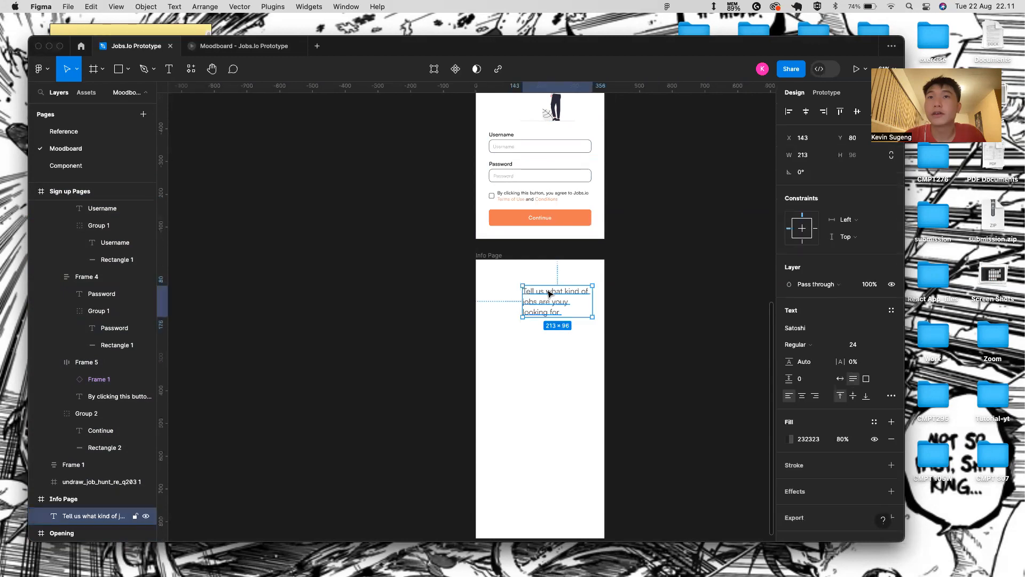
{"action": "scroll", "coordinate": [519, 309], "scroll_direction": "up", "scroll_amount": 3}
{"action": "scroll", "coordinate": [520, 310], "scroll_direction": "up", "scroll_amount": 2}
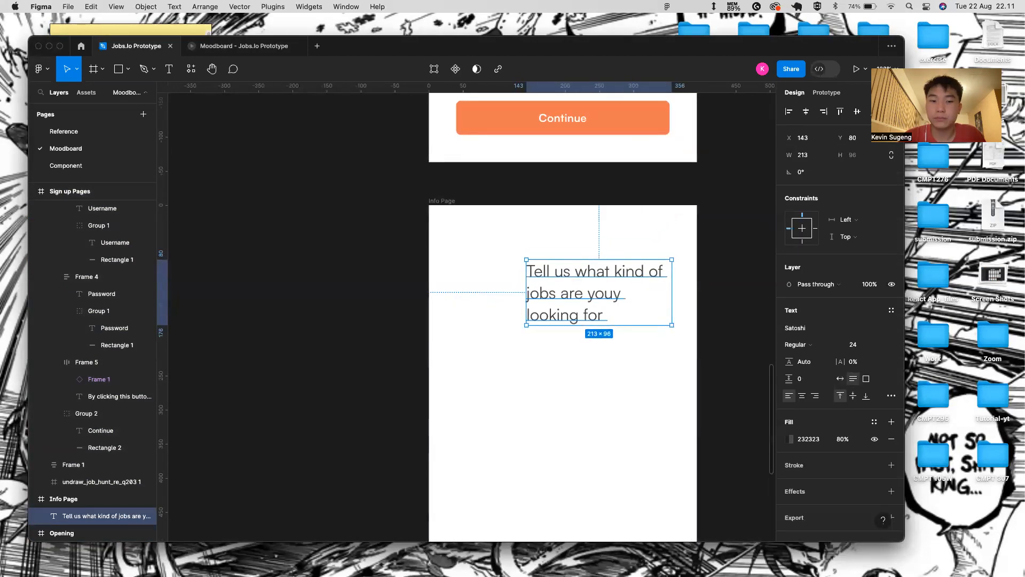
{"action": "key", "text": "f"}
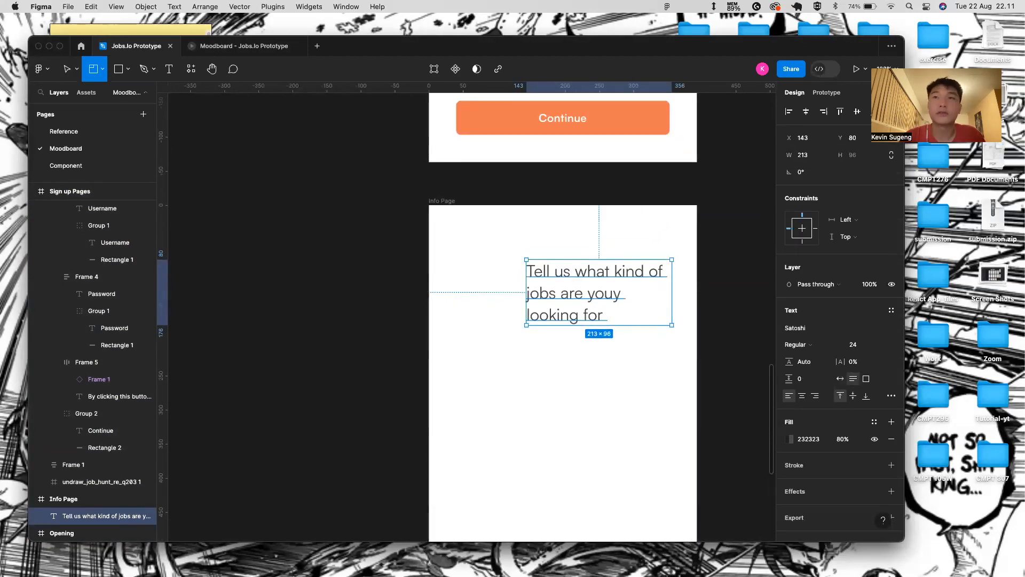
{"action": "key", "text": "super+Tab"}
{"action": "left_click", "coordinate": [68, 70]}
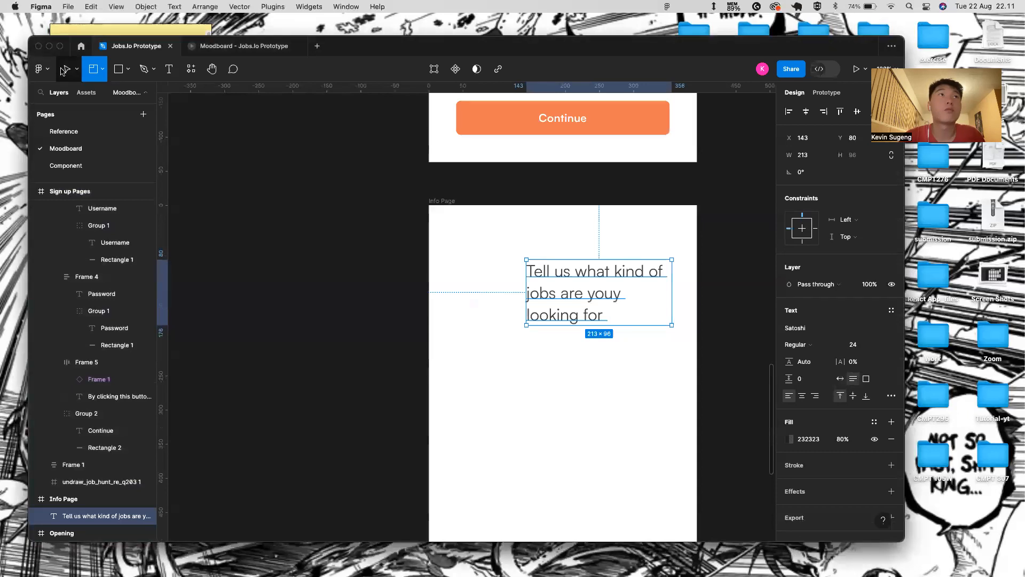
{"action": "left_click", "coordinate": [567, 398]}
- Wrap the heading in a full-width auto-layout frame, centre-aligned and filling the container width
{"action": "key", "text": "shift+a"}
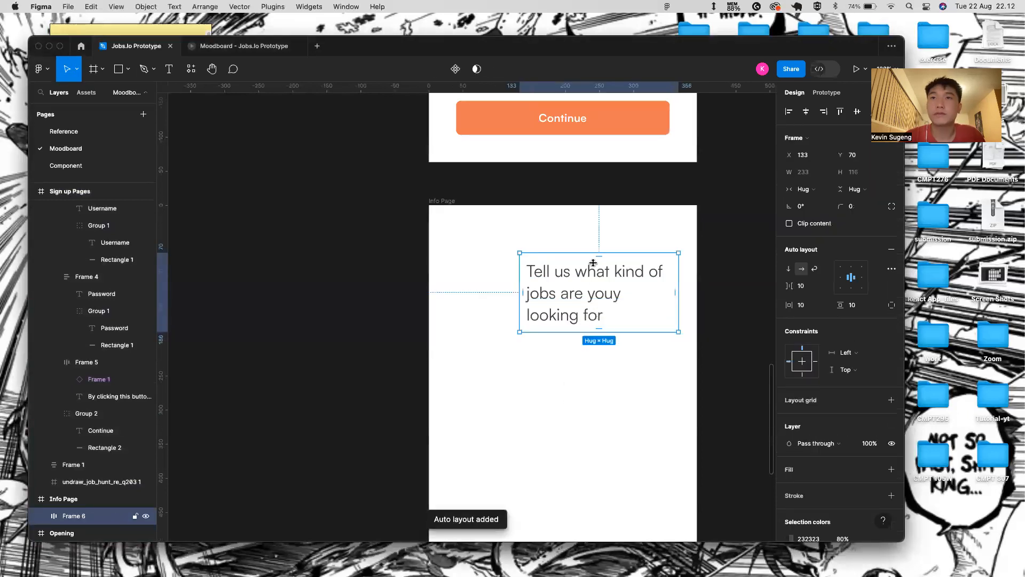
{"action": "left_click_drag", "start_coordinate": [588, 284], "coordinate": [696, 341]}
{"action": "left_click", "coordinate": [569, 256]}
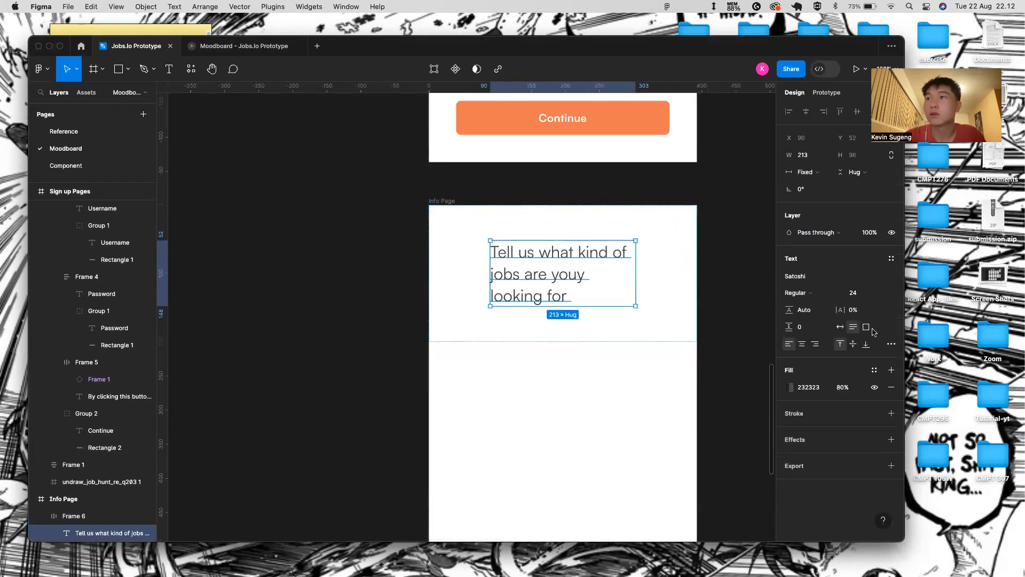
{"action": "left_click", "coordinate": [802, 344]}
{"action": "scroll", "coordinate": [531, 330], "scroll_direction": "right", "scroll_amount": 2}
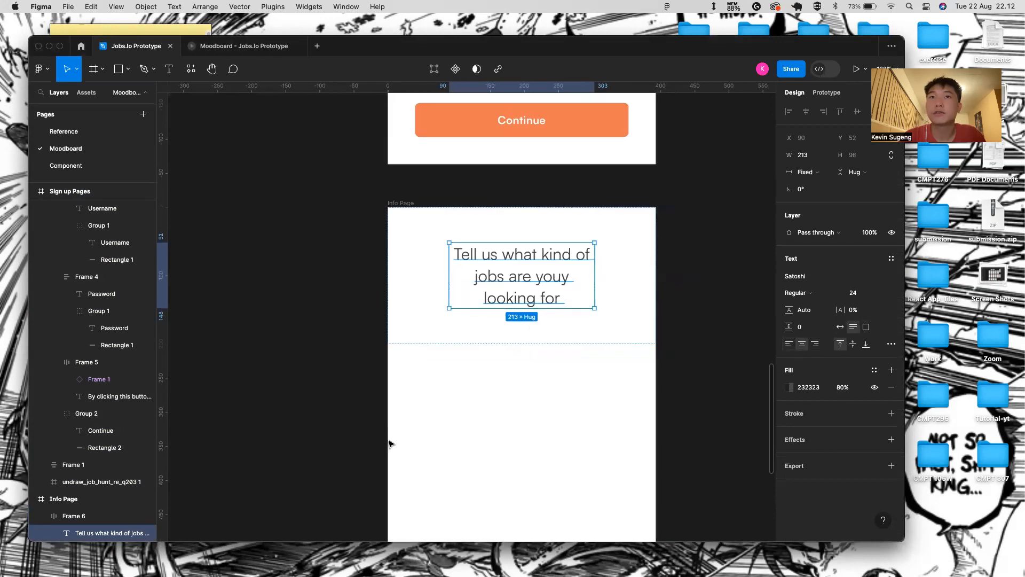
{"action": "left_click", "coordinate": [806, 172]}
{"action": "left_click", "coordinate": [820, 198]}
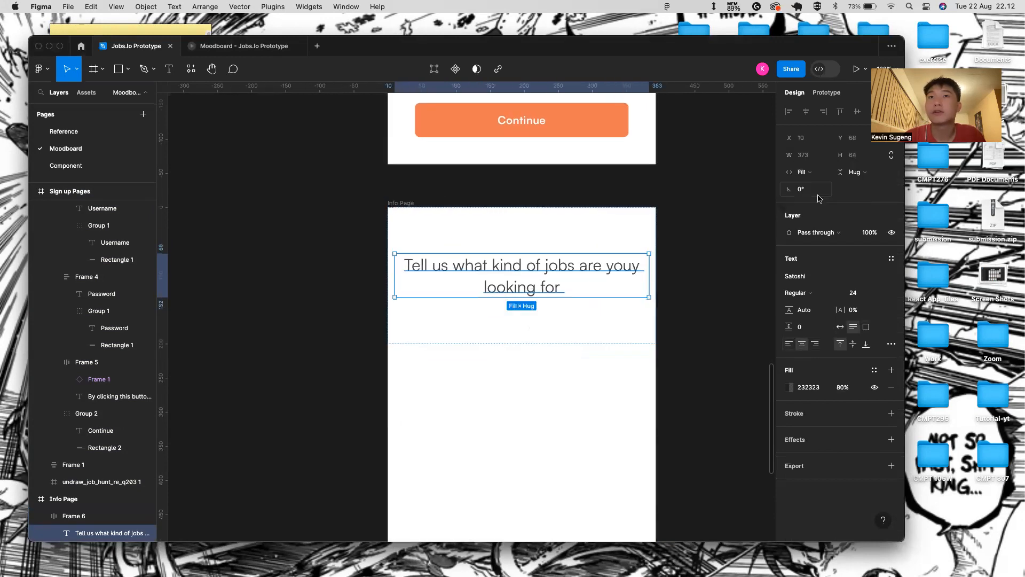
- Measure the Jobs.io title's spacing and the sign-up header frame's padding for reference
{"action": "left_click", "coordinate": [465, 222]}
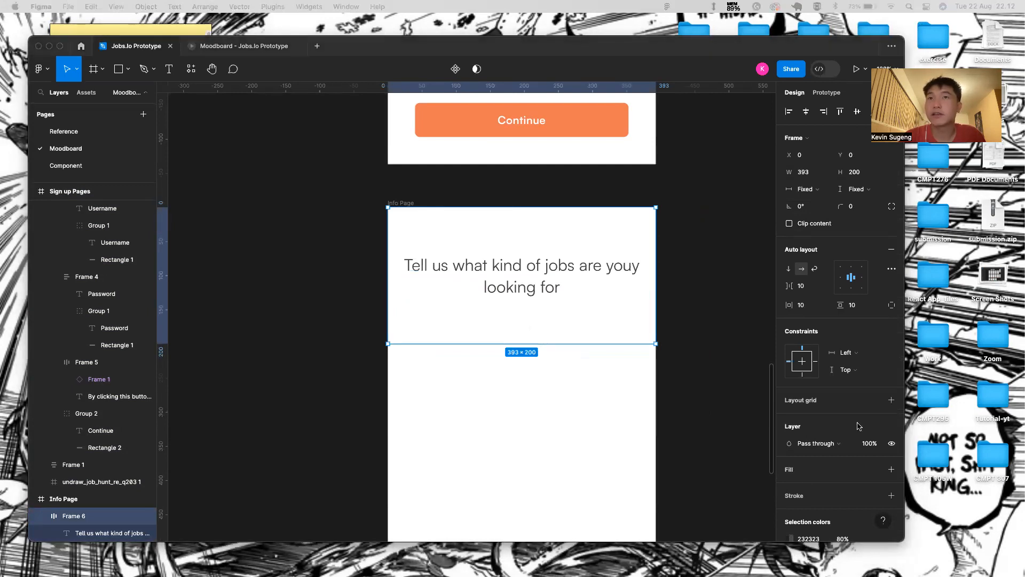
{"action": "scroll", "coordinate": [695, 252], "scroll_direction": "up", "scroll_amount": 10}
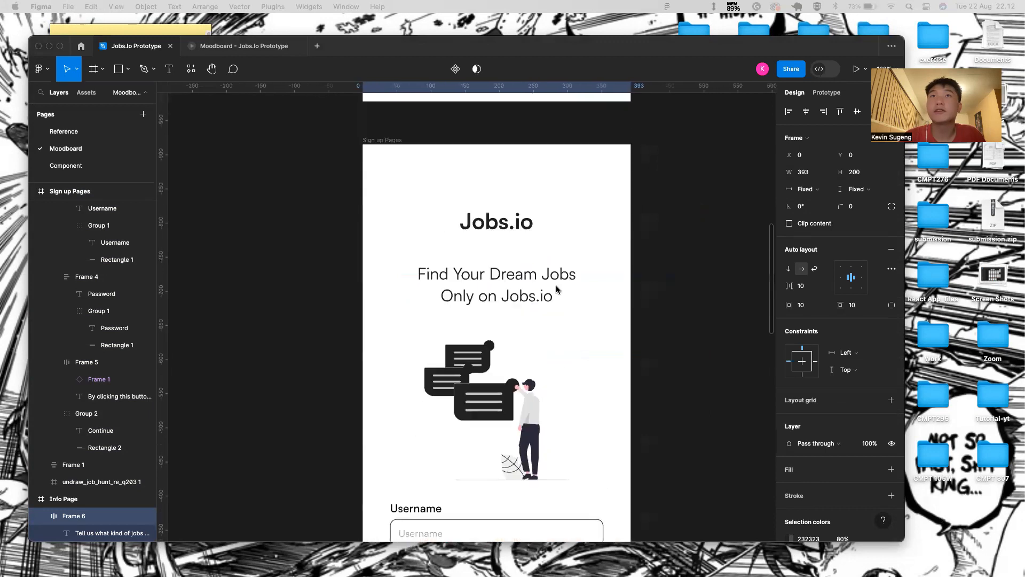
{"action": "left_click", "coordinate": [528, 227]}
{"action": "double_click", "coordinate": [526, 226]}
{"action": "key", "text": "alt"}
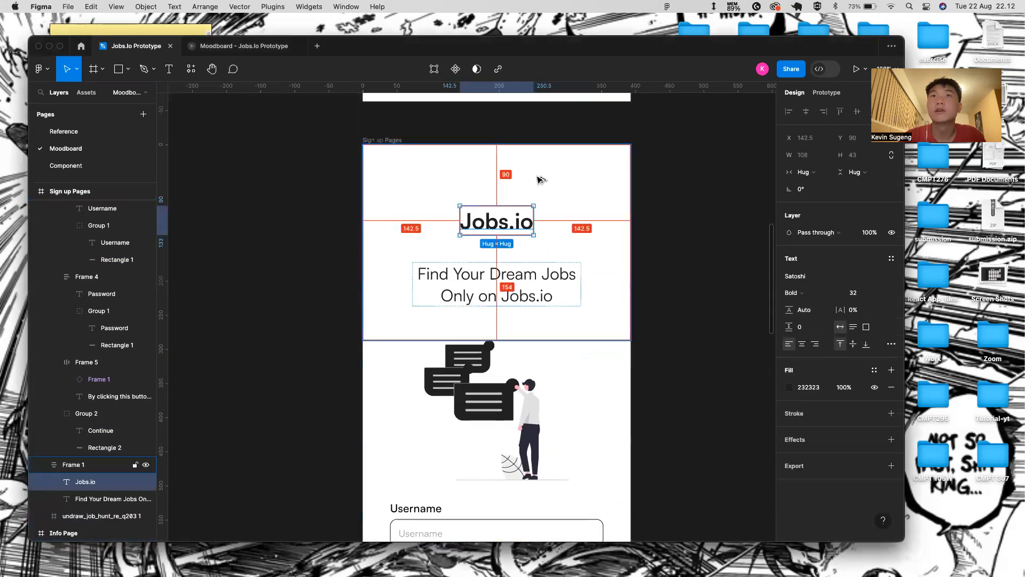
{"action": "key", "text": "alt"}
{"action": "left_click", "coordinate": [616, 234]}
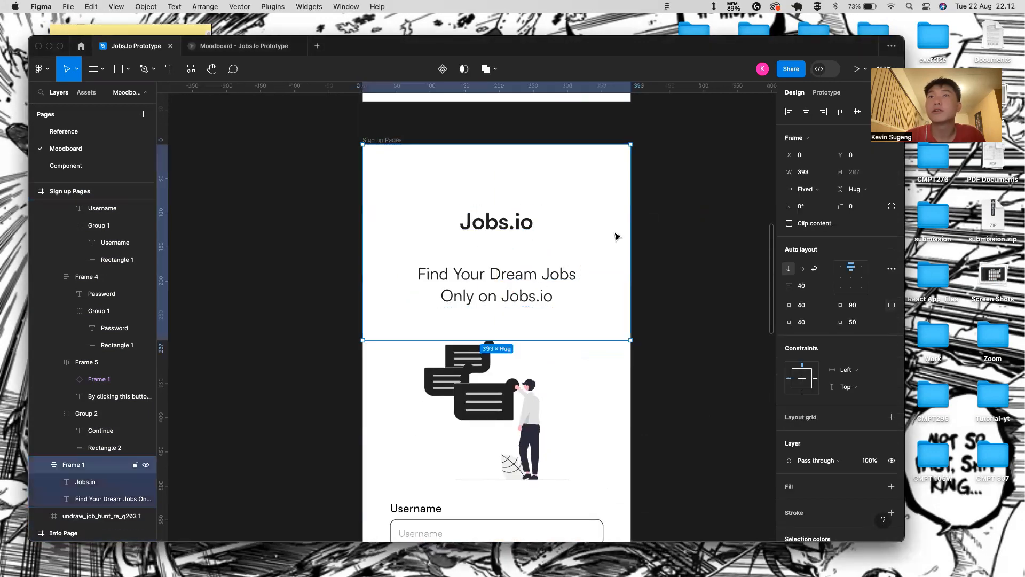
{"action": "scroll", "coordinate": [557, 336], "scroll_direction": "down", "scroll_amount": 3}
{"action": "scroll", "coordinate": [557, 336], "scroll_direction": "down", "scroll_amount": 5}
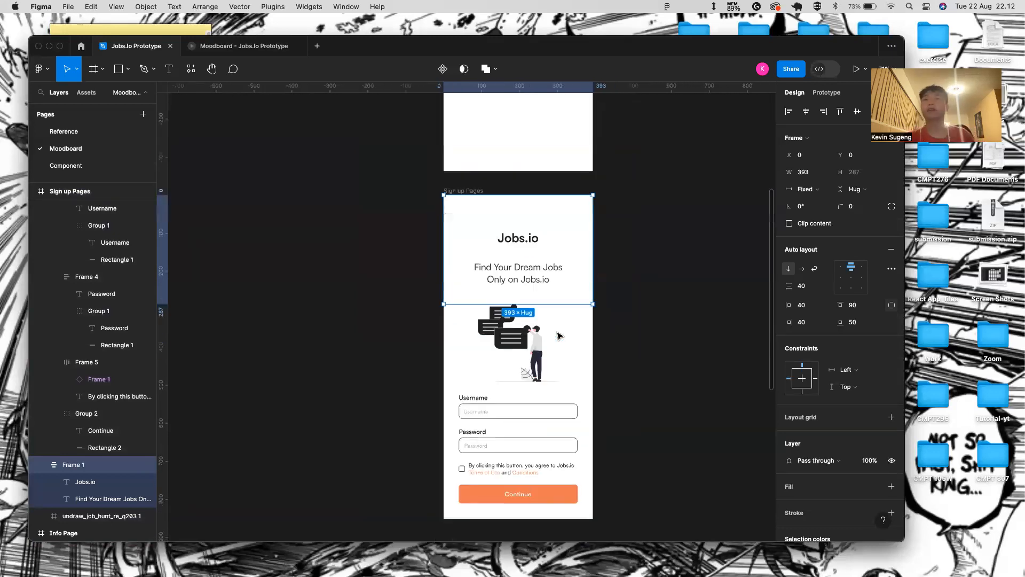
- Split the heading frame's padding into separate sides and set the top padding to 90
{"action": "left_click", "coordinate": [522, 433]}
{"action": "key", "text": "shift+a"}
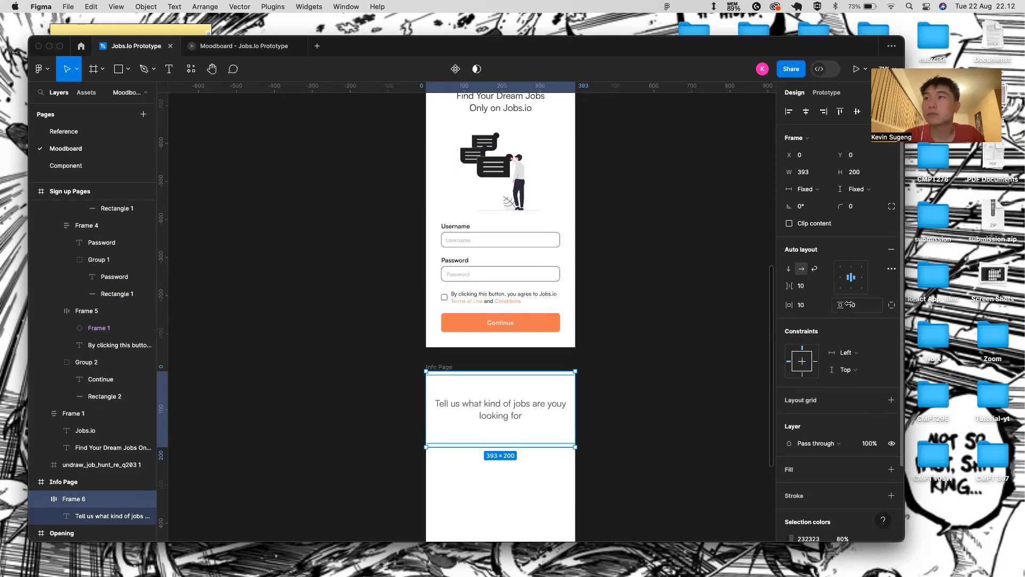
{"action": "left_click", "coordinate": [891, 305]}
{"action": "left_click", "coordinate": [878, 307]}
{"action": "key", "text": "BackSpace"}
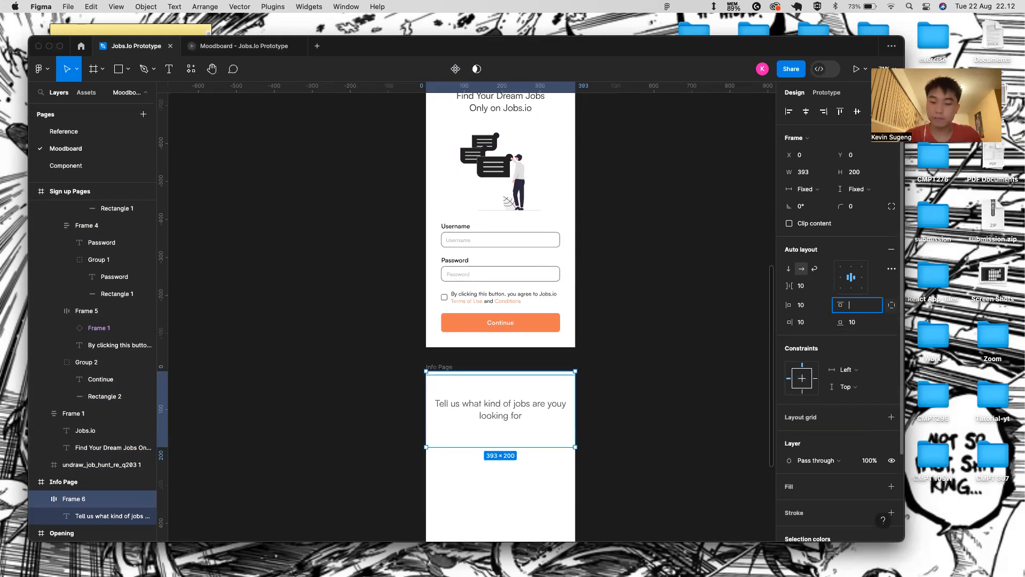
{"action": "key", "text": "Return"}
{"action": "scroll", "coordinate": [412, 147], "scroll_direction": "up", "scroll_amount": 2}
{"action": "left_click", "coordinate": [566, 128]}
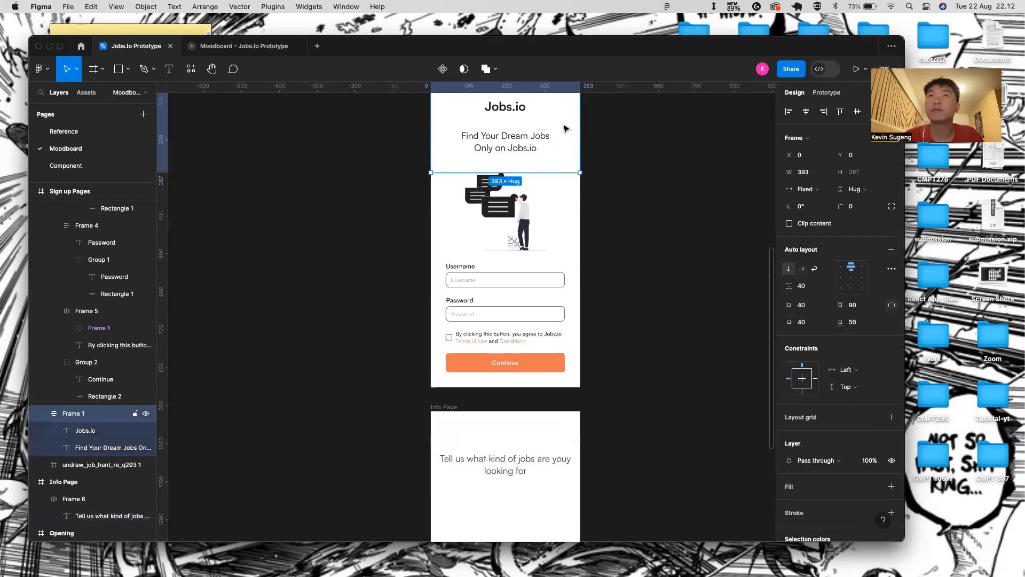
{"action": "left_click", "coordinate": [537, 459]}
- Set the heading frame's bottom padding to 50 and side padding to 40
{"action": "left_click", "coordinate": [857, 322]}
{"action": "key", "text": "BackSpace"}
{"action": "type", "text": "50"}
{"action": "key", "text": "Return"}
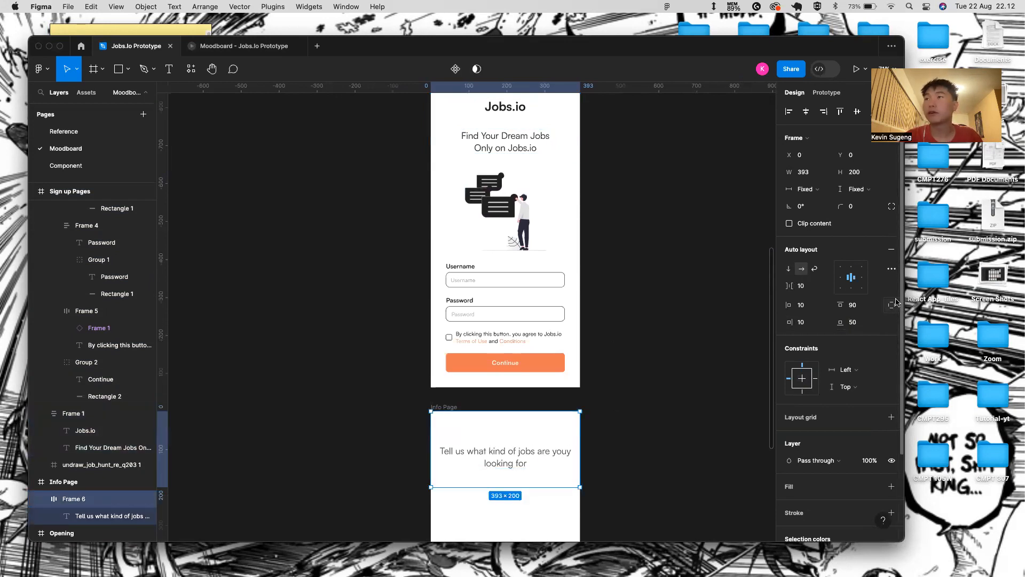
{"action": "left_click", "coordinate": [821, 306]}
{"action": "type", "text": "40"}
{"action": "key", "text": "Return"}
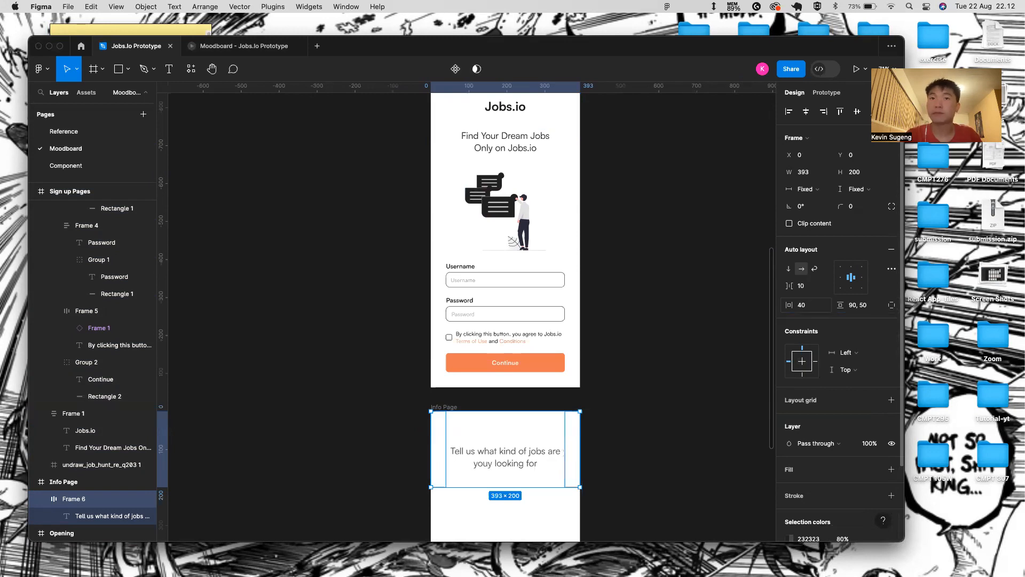
{"action": "left_click", "coordinate": [634, 433]}
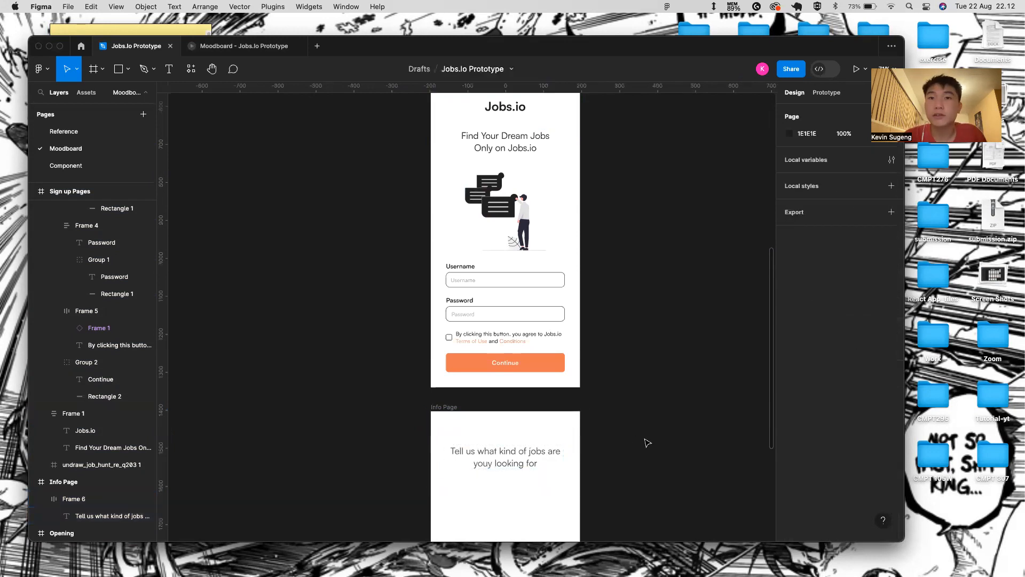
- Delete the stray 'y' in 'youy' so the heading ends 'are you looking for'
{"action": "scroll", "coordinate": [646, 422], "scroll_direction": "down", "scroll_amount": 2}
{"action": "scroll", "coordinate": [649, 408], "scroll_direction": "down", "scroll_amount": 2}
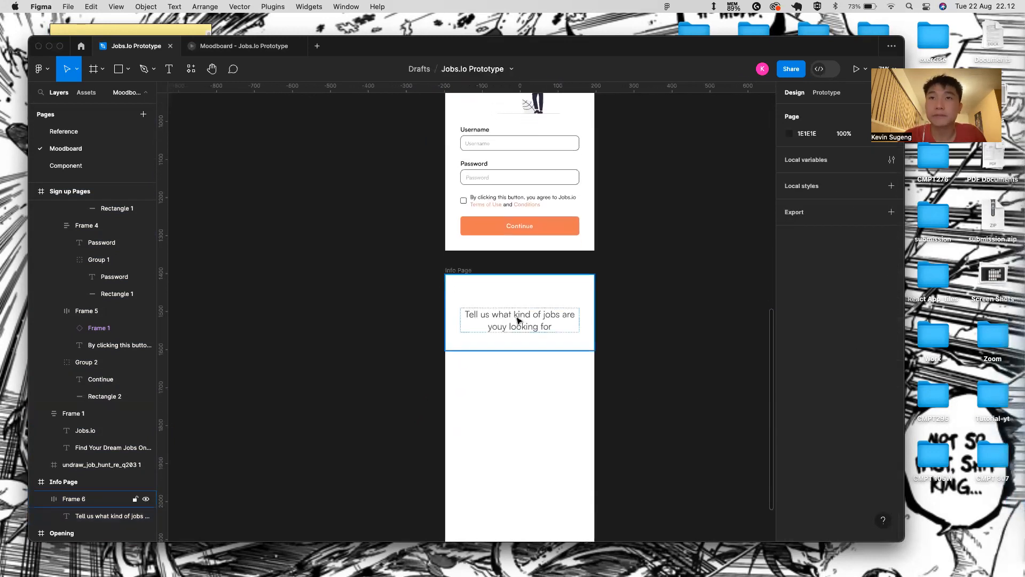
{"action": "scroll", "coordinate": [517, 320], "scroll_direction": "up", "scroll_amount": 5}
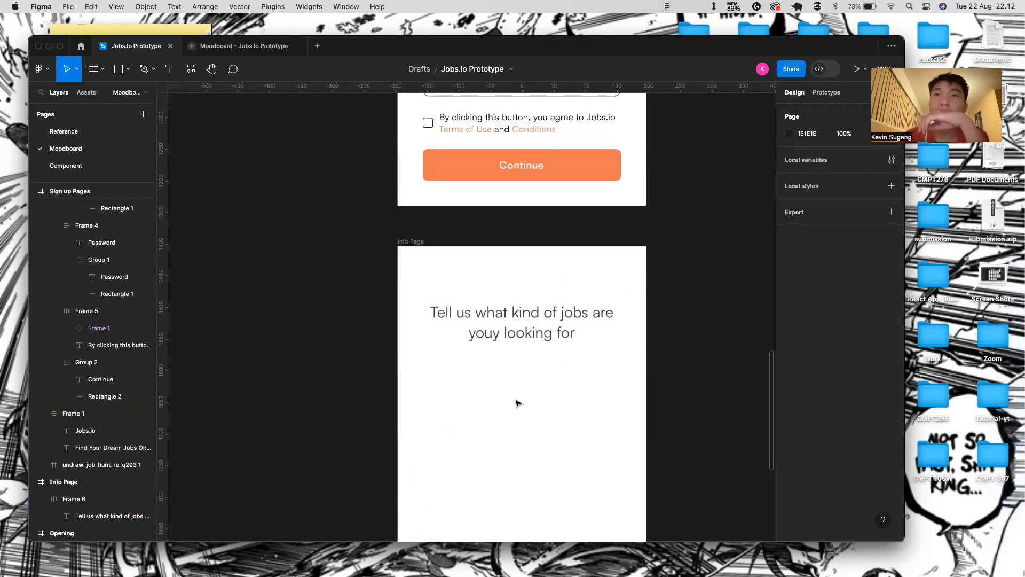
{"action": "scroll", "coordinate": [516, 404], "scroll_direction": "down", "scroll_amount": 2}
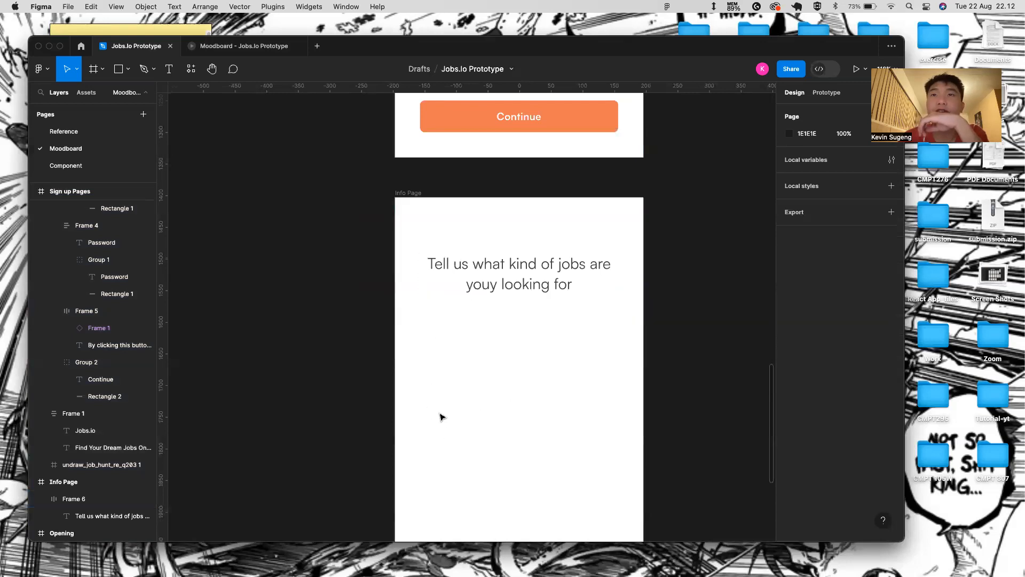
{"action": "scroll", "coordinate": [534, 470], "scroll_direction": "down", "scroll_amount": 3}
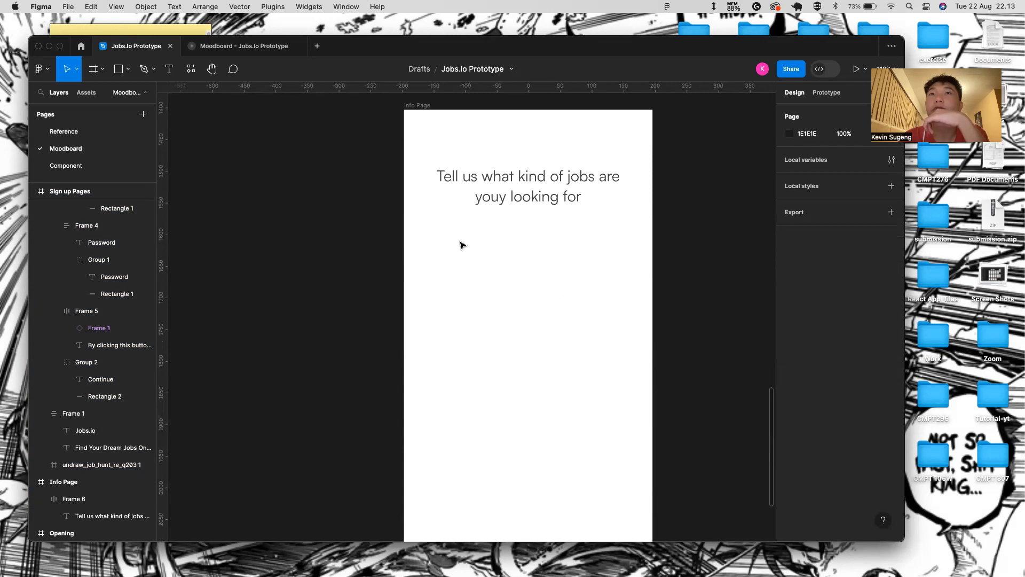
{"action": "double_click", "coordinate": [505, 197]}
{"action": "key", "text": "BackSpace"}
{"action": "key", "text": "Escape"}
{"action": "key", "text": "Escape"}
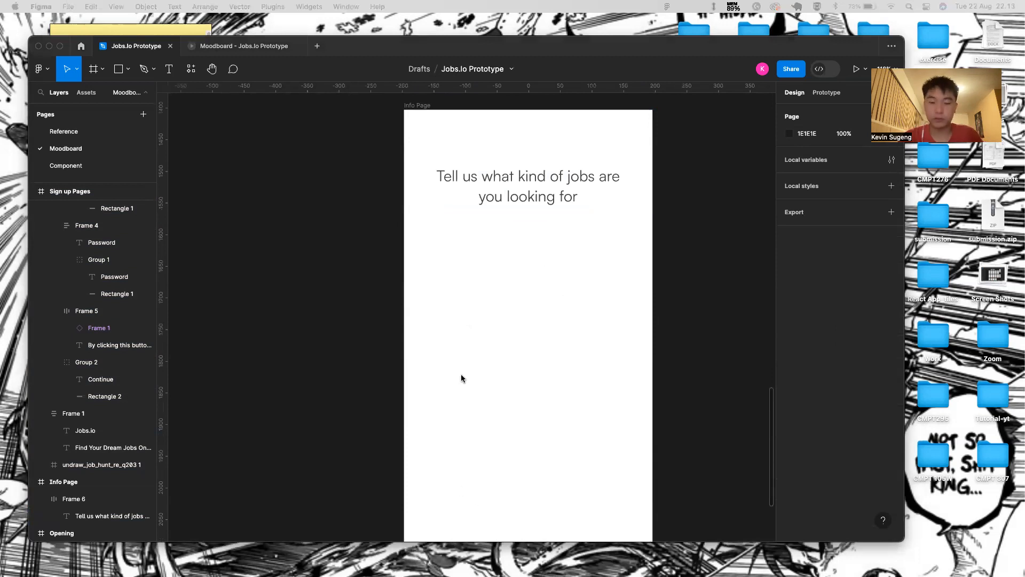
{"action": "left_click", "coordinate": [413, 230]}
- Draw two grey rectangles side by side below the heading
{"action": "key", "text": "r"}
{"action": "mouse_move", "coordinate": [436, 237]}
{"action": "left_mouse_down"}
{"action": "mouse_move", "coordinate": [483, 306]}
{"action": "mouse_move", "coordinate": [509, 304]}
{"action": "left_mouse_up"}
{"action": "left_click", "coordinate": [599, 297]}
{"action": "key", "text": "r"}
{"action": "left_click_drag", "start_coordinate": [533, 245], "coordinate": [609, 304]}
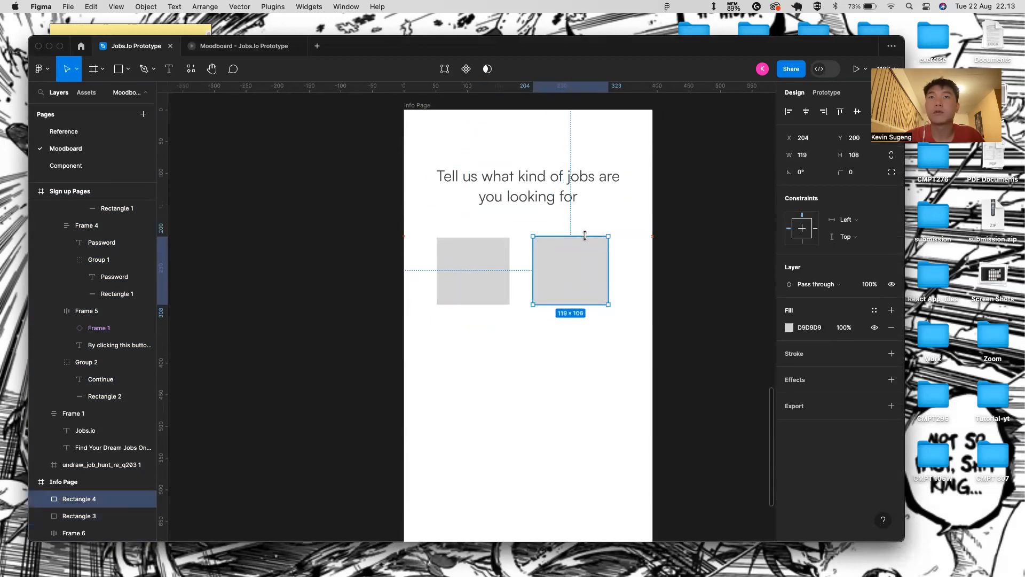
{"action": "left_click", "coordinate": [496, 306]}
- Add a 'Software engineer' label over the left box, wrapped onto two lines
{"action": "left_click", "coordinate": [461, 268]}
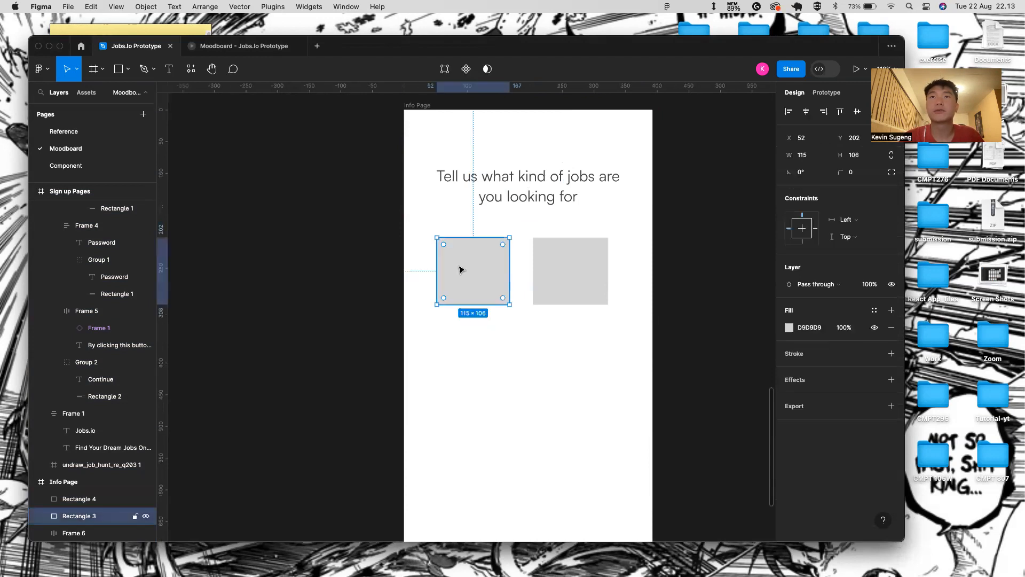
{"action": "double_click", "coordinate": [491, 266]}
{"action": "key", "text": "Escape"}
{"action": "key", "text": "t"}
{"action": "left_click", "coordinate": [458, 260]}
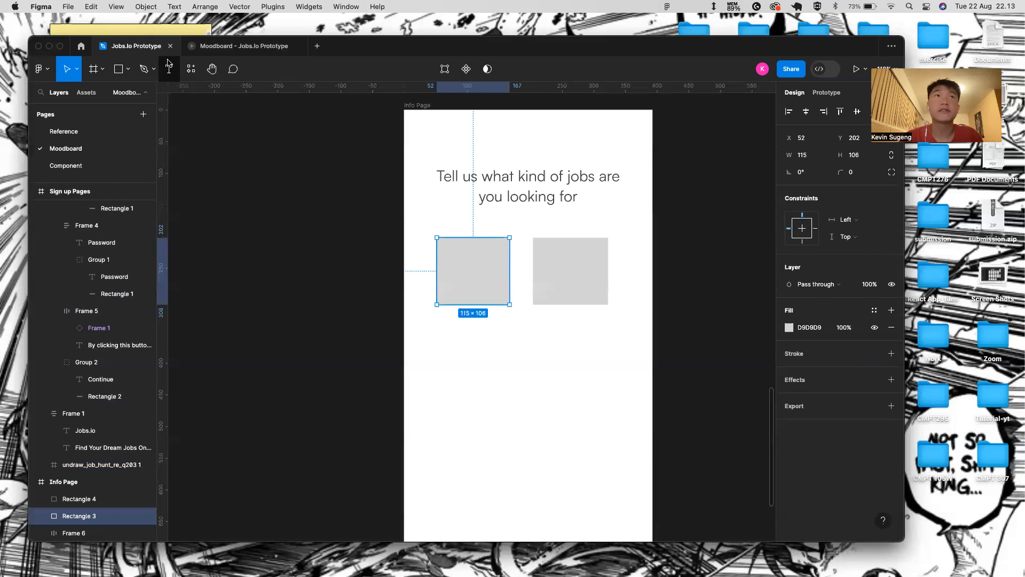
{"action": "type", "text": "Sof"}
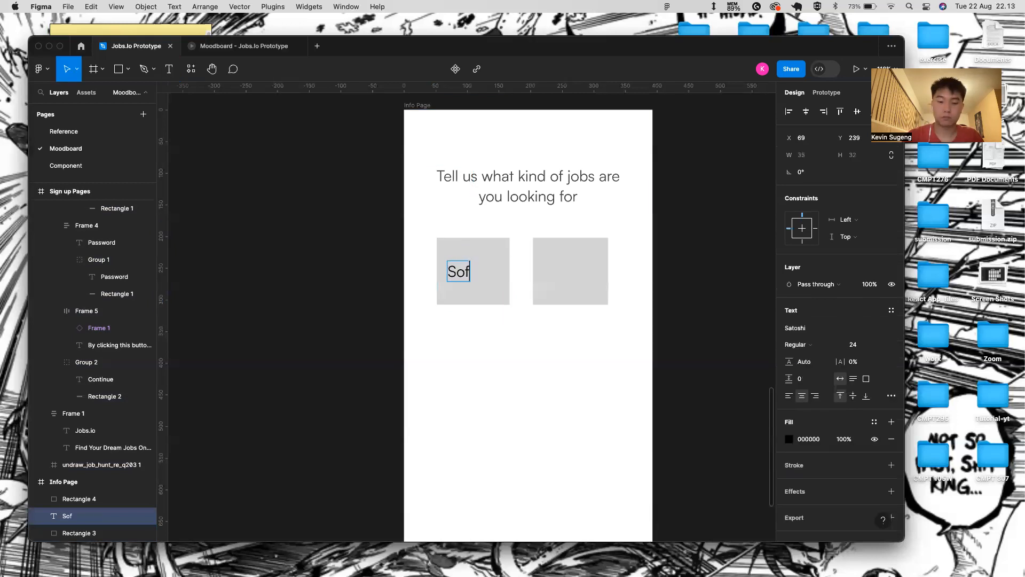
{"action": "type", "text": "tware engineer"}
{"action": "key", "text": "Escape"}
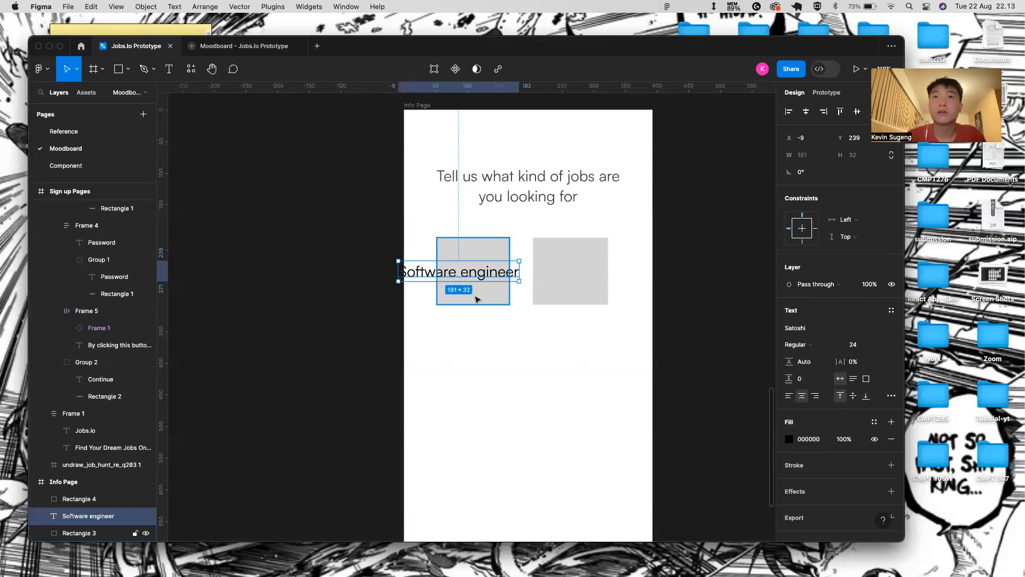
{"action": "left_click_drag", "start_coordinate": [408, 267], "coordinate": [497, 291]}
{"action": "left_click", "coordinate": [502, 314]}
- Delete the Software engineer label, leaving both grey boxes empty
{"action": "left_click", "coordinate": [501, 251]}
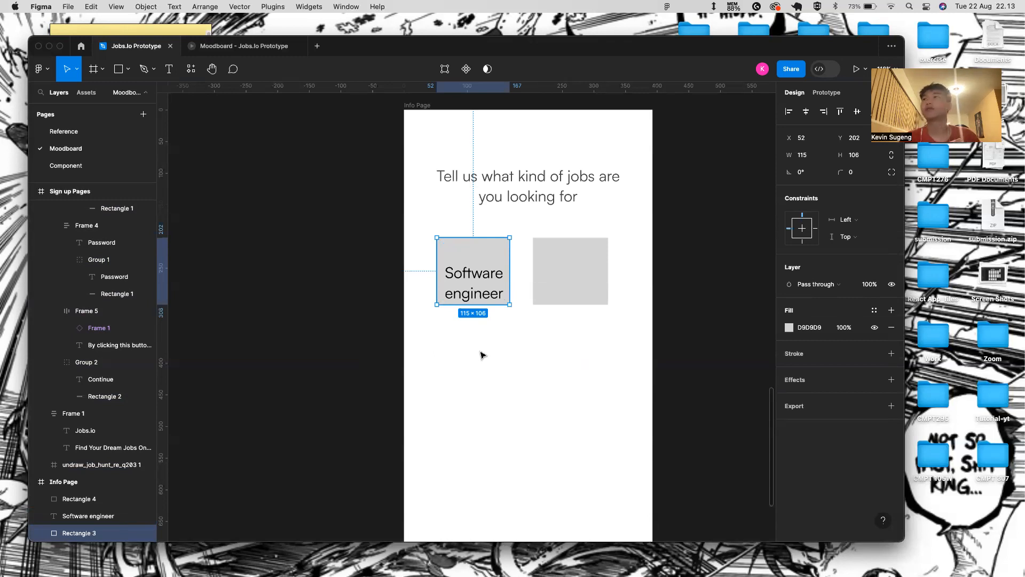
{"action": "left_click", "coordinate": [500, 283]}
{"action": "key", "text": "BackSpace"}
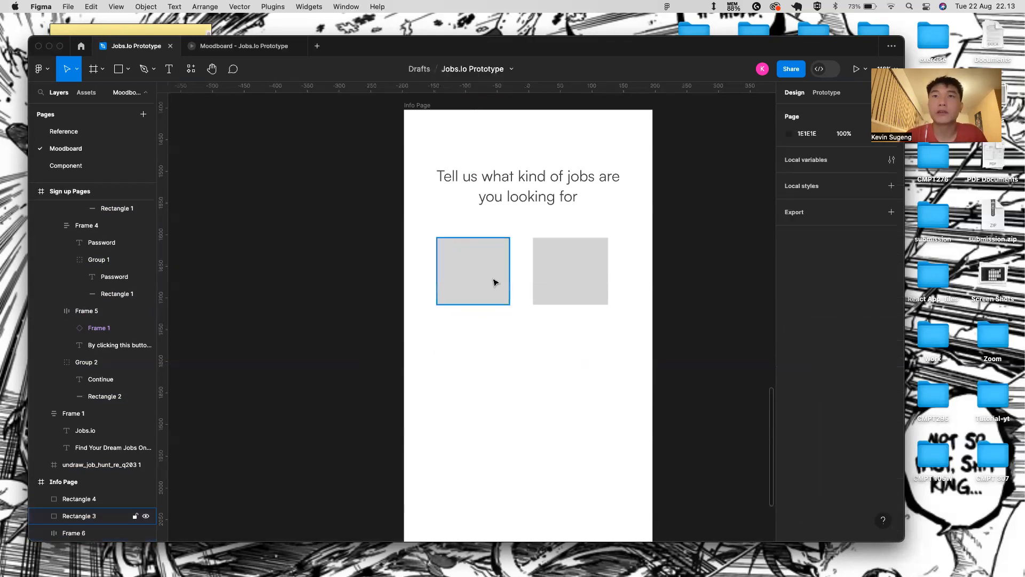
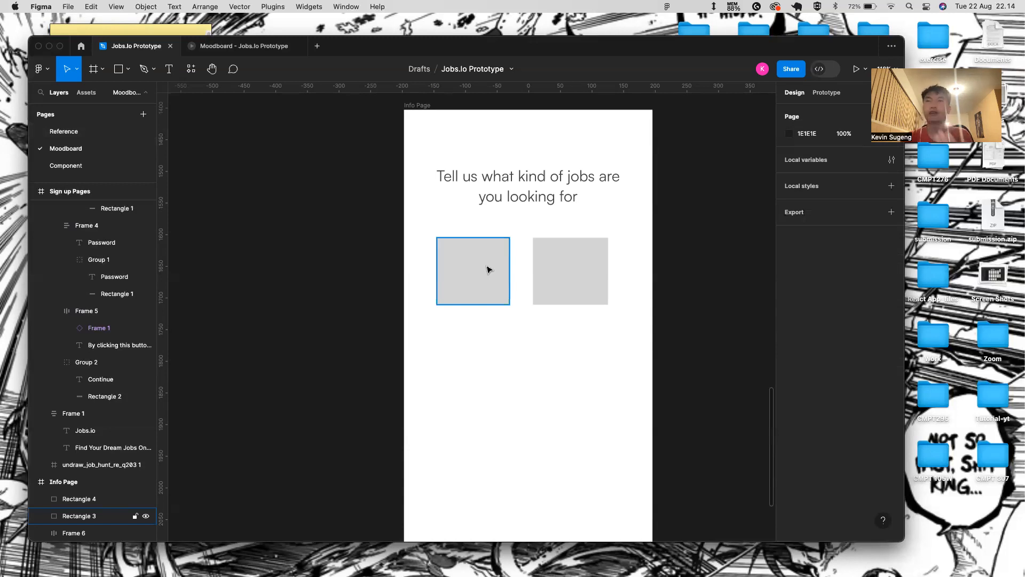
- Select both grey placeholder rectangles on the Info Page and delete them
{"action": "left_click", "coordinate": [487, 269]}
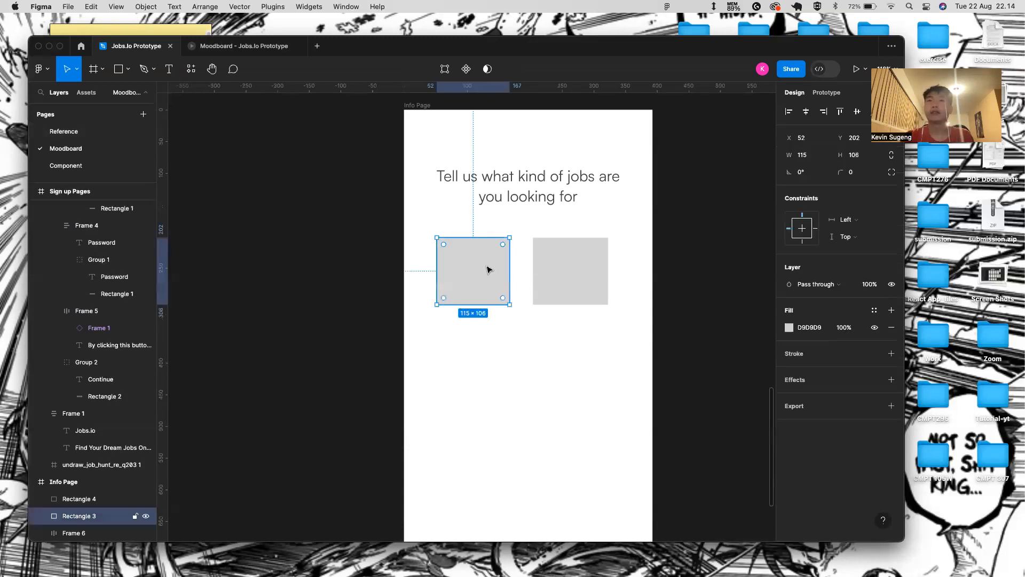
{"action": "left_click", "coordinate": [559, 269], "text": "shift"}
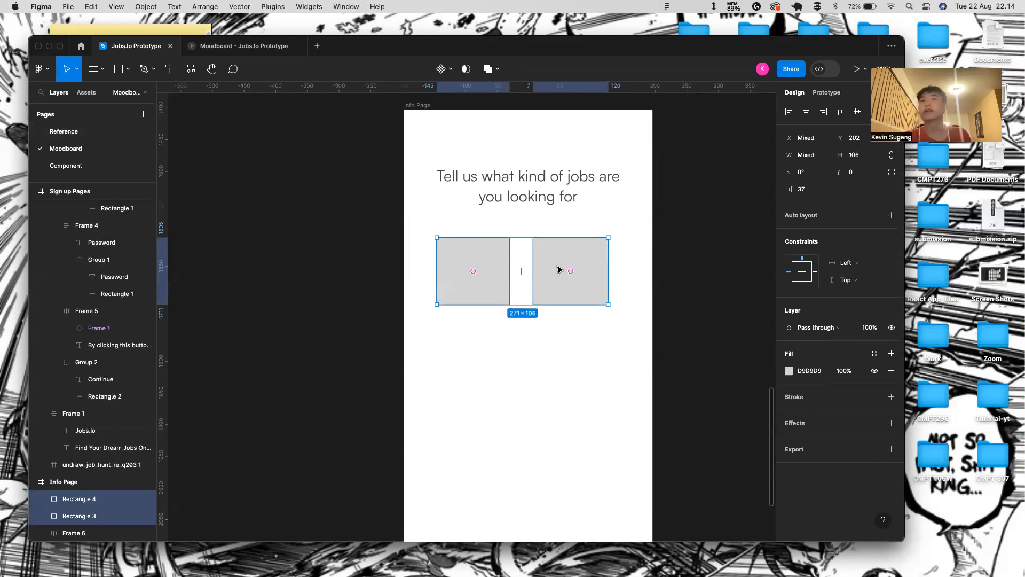
{"action": "key", "text": "Delete"}
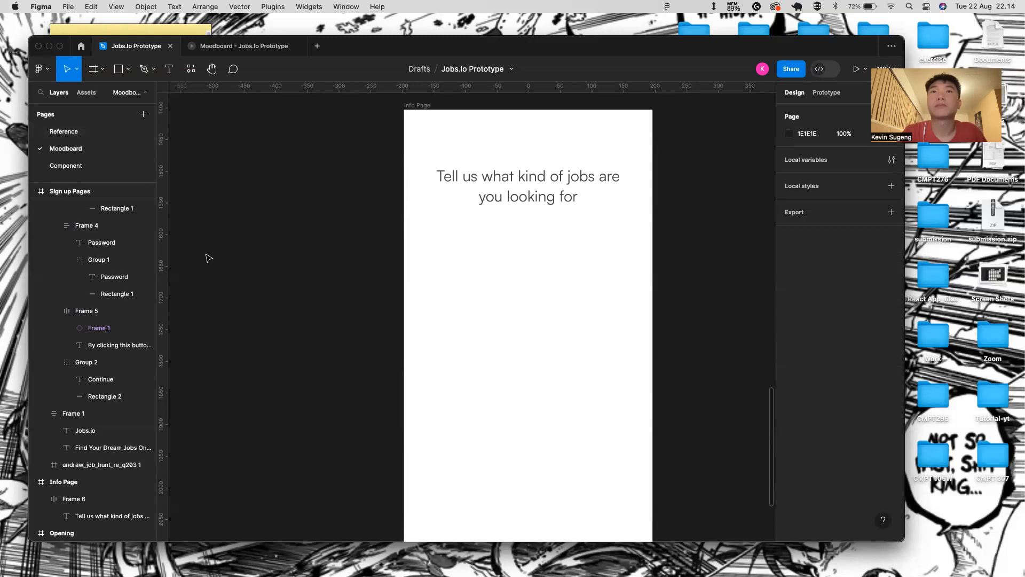
- On the Component page, draw a trial 130-px square rectangle beside Frame 1, then delete it
{"action": "left_click", "coordinate": [123, 163]}
{"action": "scroll", "coordinate": [359, 197], "scroll_direction": "down", "scroll_amount": 5}
{"action": "key", "text": "r"}
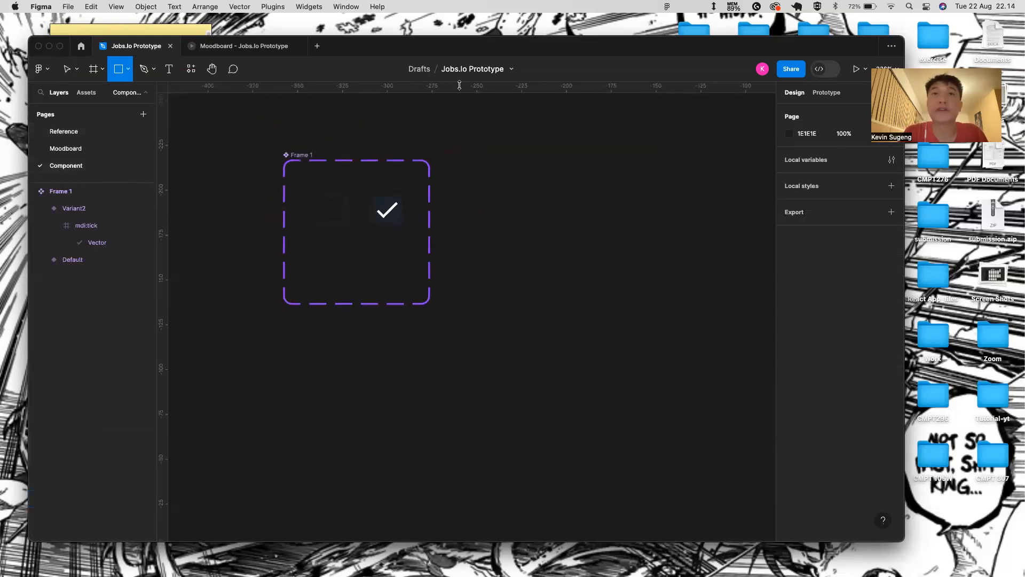
{"action": "left_click_drag", "start_coordinate": [470, 180], "coordinate": [564, 271]}
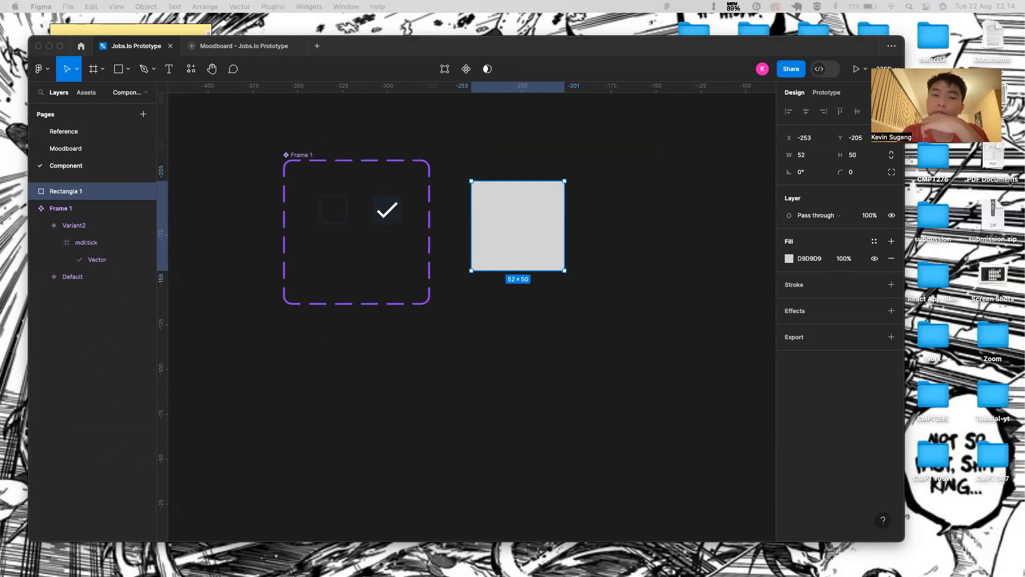
{"action": "left_click", "coordinate": [510, 238]}
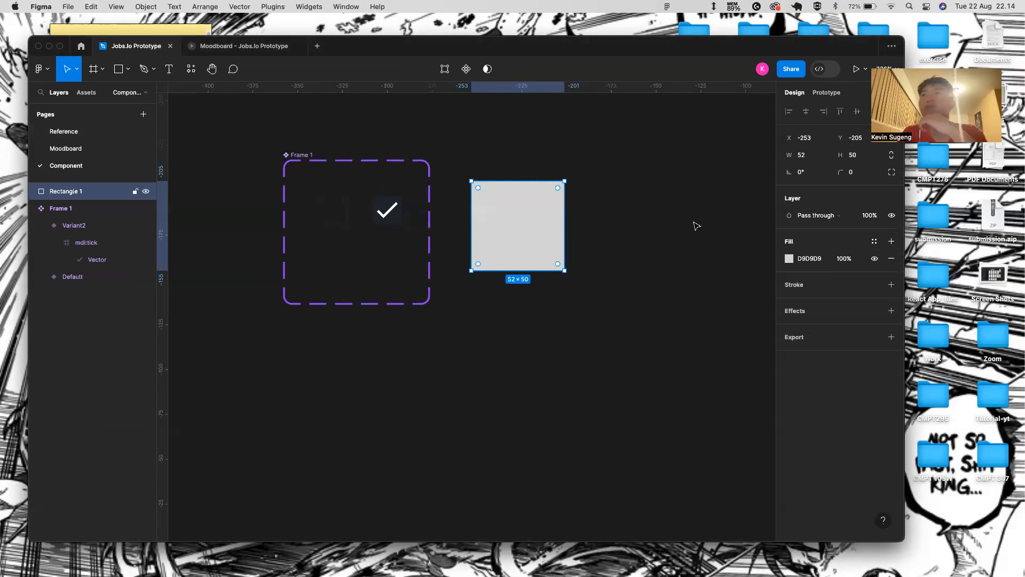
{"action": "left_click", "coordinate": [822, 157]}
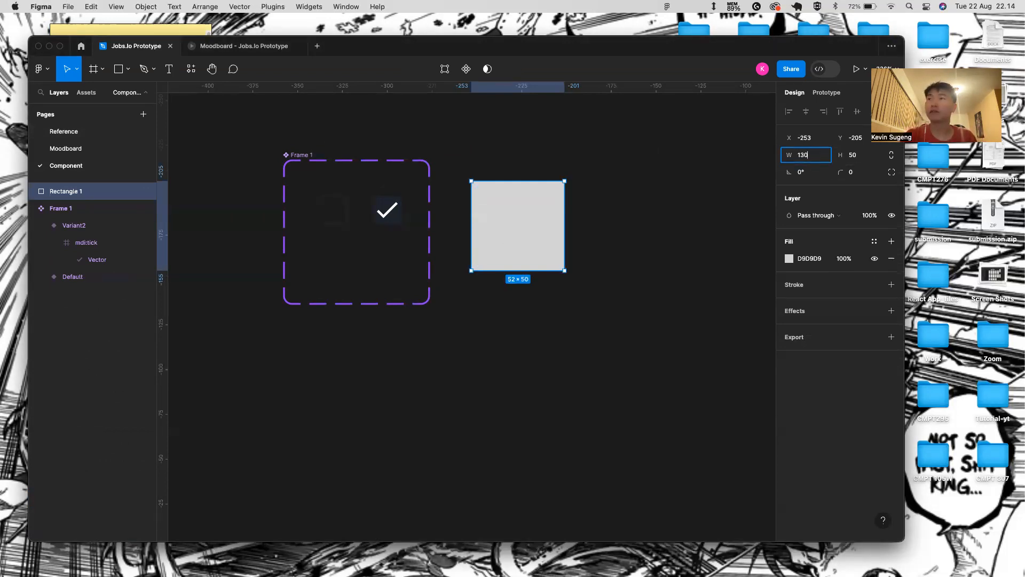
{"action": "key", "text": "Tab"}
{"action": "key", "text": "BackSpace"}
{"action": "type", "text": "13"}
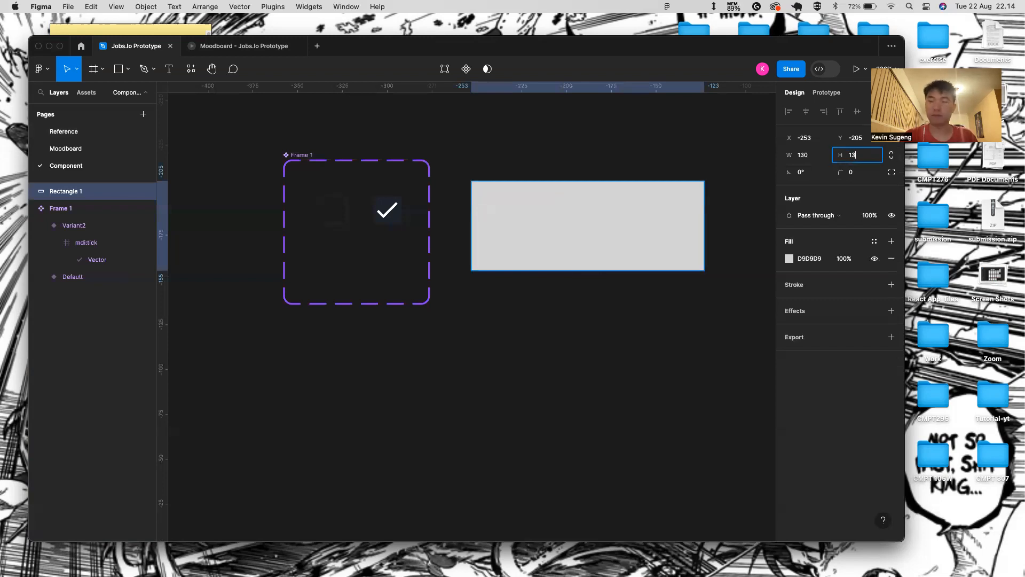
{"action": "type", "text": "0"}
{"action": "key", "text": "Return"}
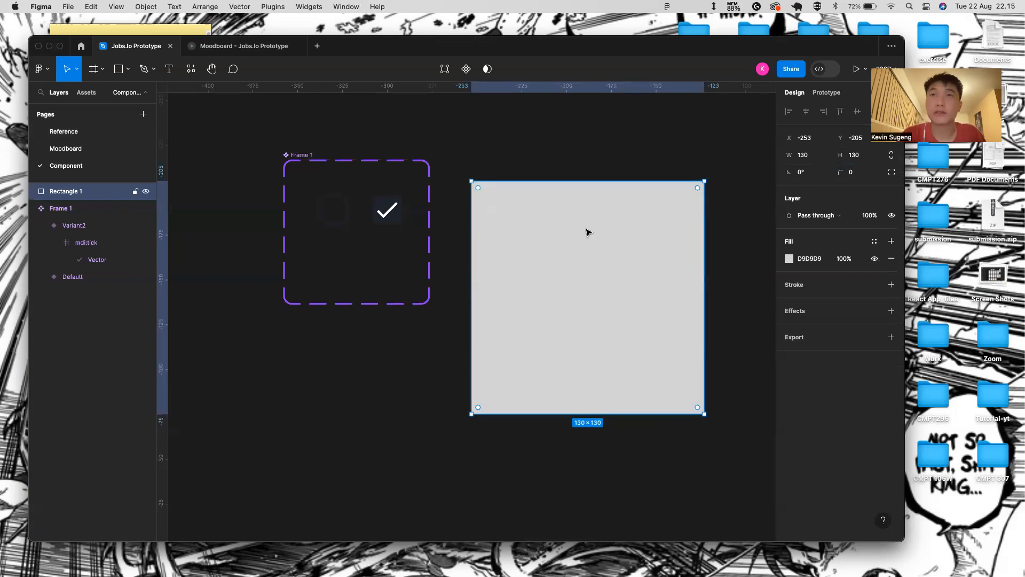
{"action": "key", "text": "Delete"}
- Draw a white frame, Frame 2, right of Frame 1 and size it 130×139
{"action": "key", "text": "f"}
{"action": "left_click_drag", "start_coordinate": [515, 190], "coordinate": [677, 344]}
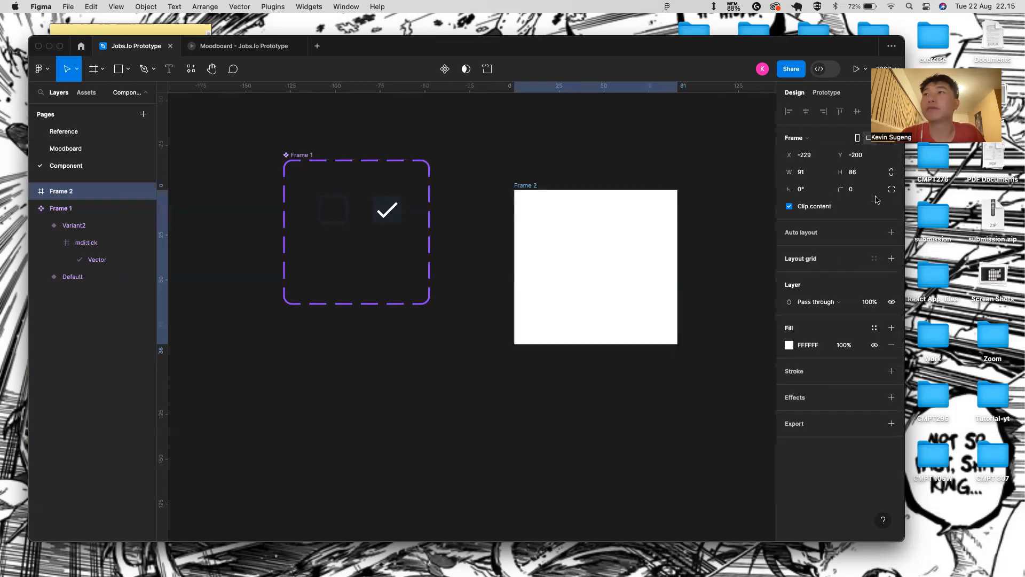
{"action": "left_click", "coordinate": [827, 174]}
{"action": "key", "text": "BackSpace"}
{"action": "type", "text": "130"}
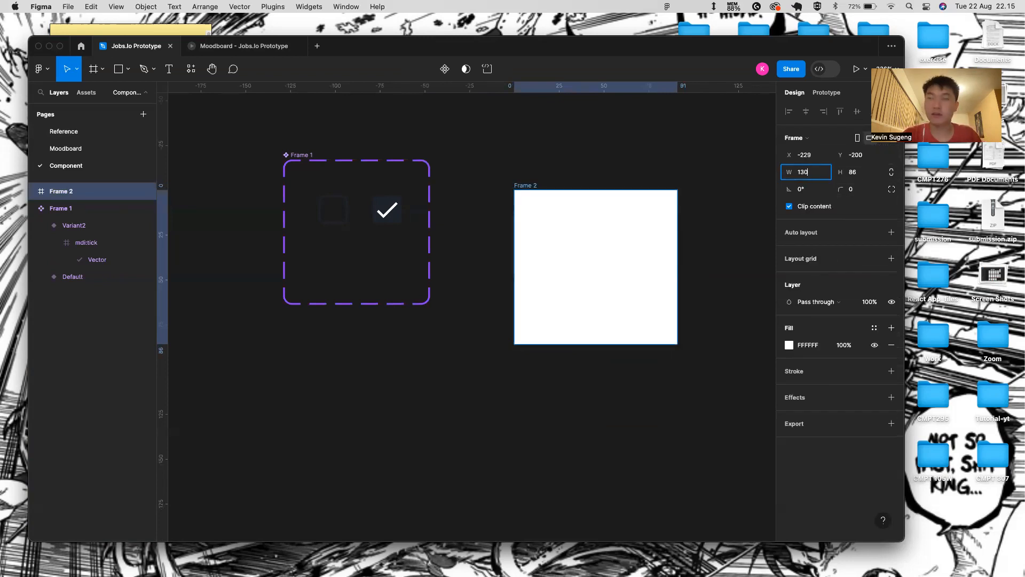
{"action": "key", "text": "Return"}
{"action": "key", "text": "Tab"}
{"action": "type", "text": "1"}
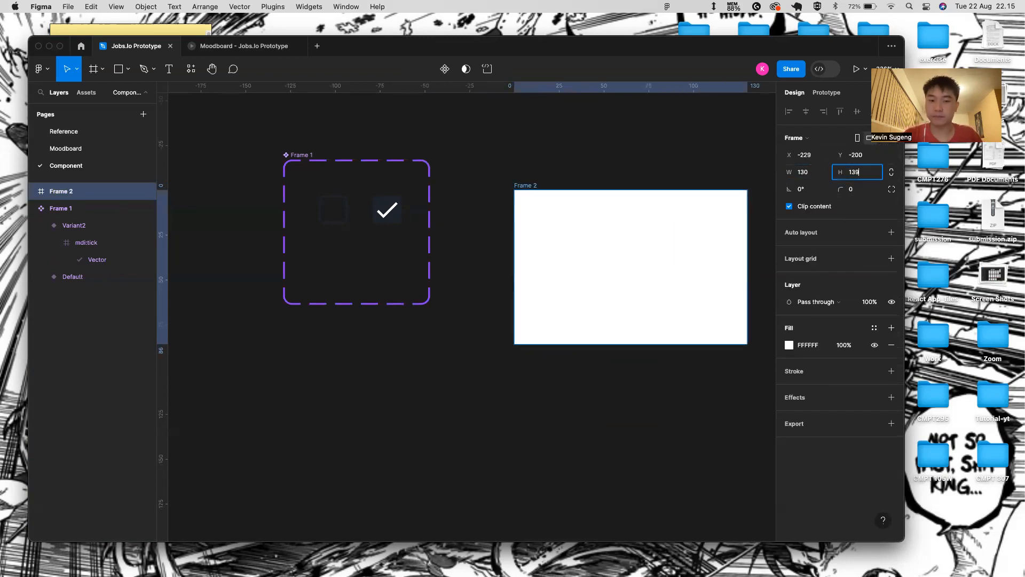
{"action": "type", "text": "39"}
{"action": "key", "text": "Return"}
- Remove a stray duplicate and turn Frame 2 into a component
{"action": "scroll", "coordinate": [368, 262], "scroll_direction": "right", "scroll_amount": 4}
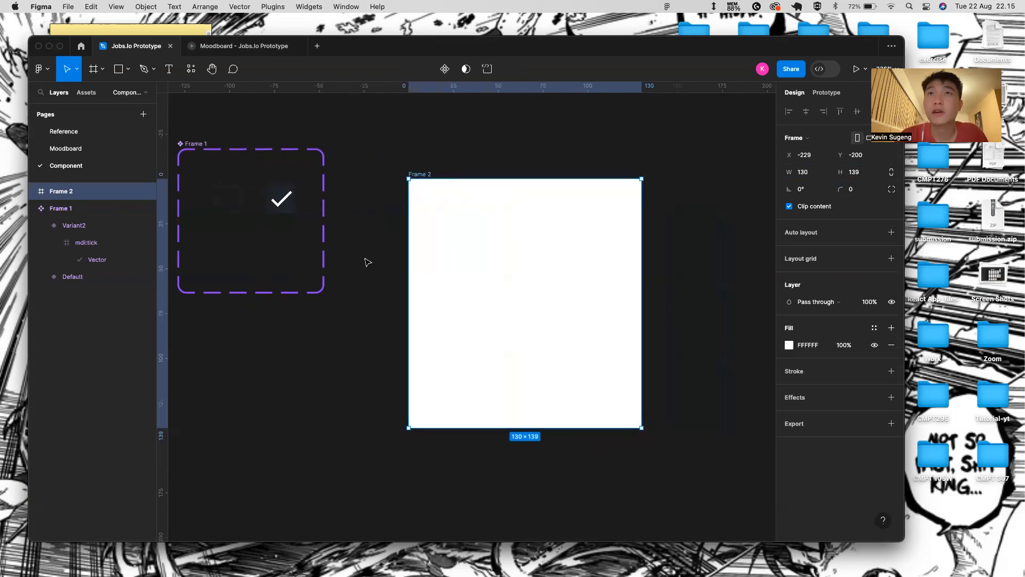
{"action": "scroll", "coordinate": [367, 262], "scroll_direction": "right", "scroll_amount": 3}
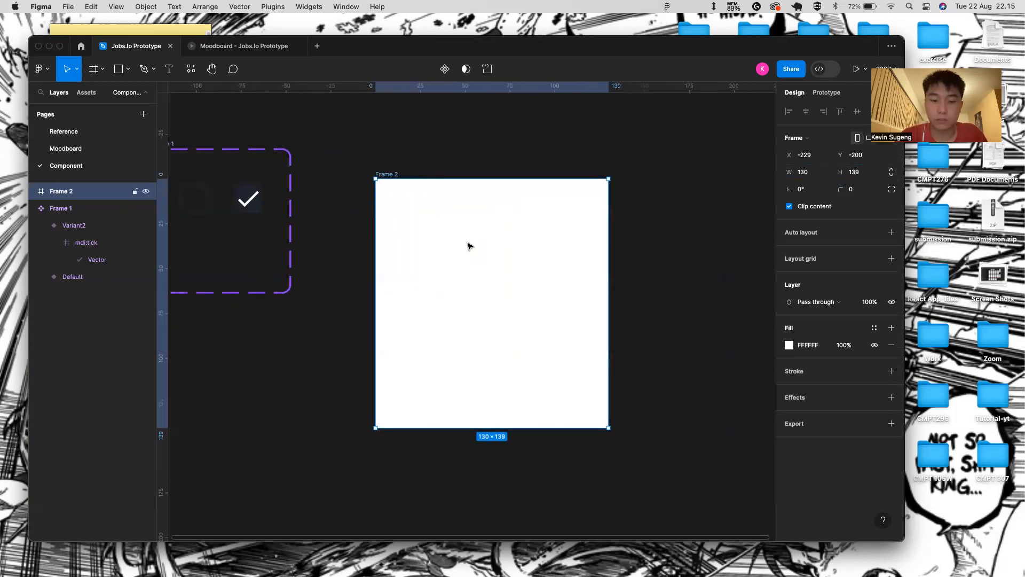
{"action": "key", "text": "super+d"}
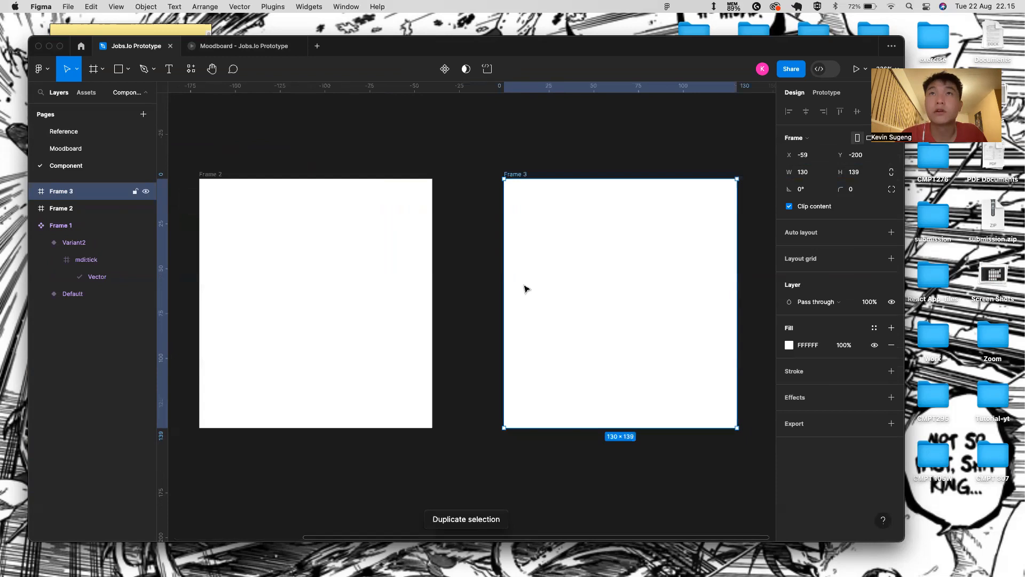
{"action": "scroll", "coordinate": [524, 289], "scroll_direction": "down", "scroll_amount": 3}
{"action": "key", "text": "XF86AudioRaiseVolume"}
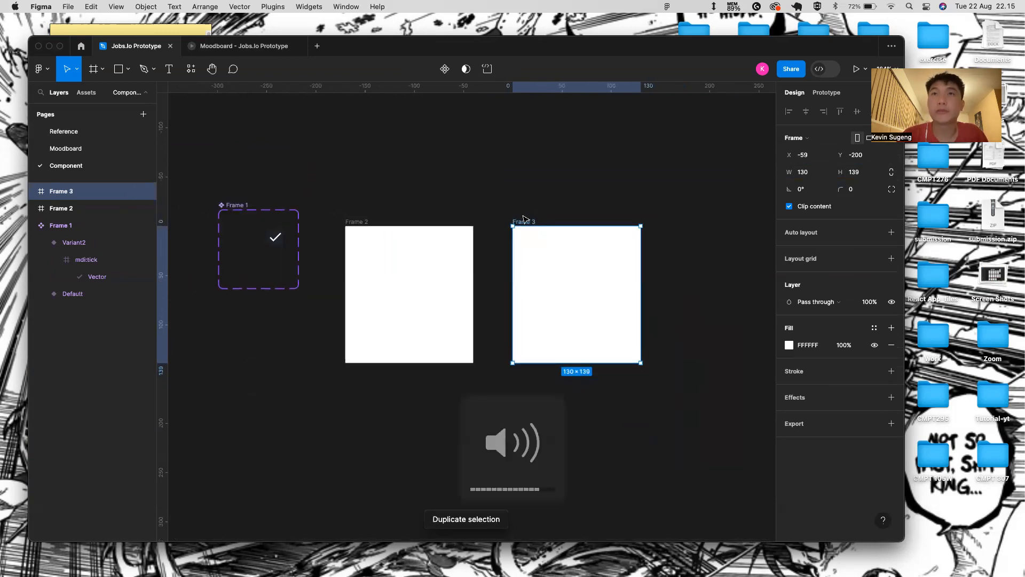
{"action": "key", "text": "BackSpace"}
{"action": "left_click", "coordinate": [362, 223]}
{"action": "key", "text": "super+alt+k"}
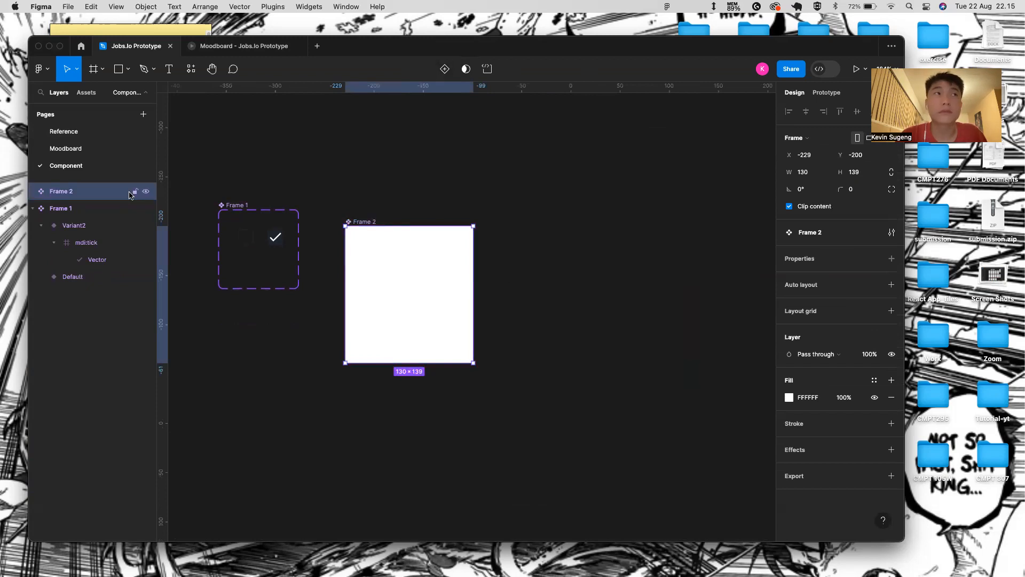
- Add a Variant property, enlarge the set, and duplicate Default into Variant2 beside it
{"action": "left_click", "coordinate": [891, 259]}
{"action": "left_click", "coordinate": [808, 292]}
{"action": "left_click_drag", "start_coordinate": [493, 382], "coordinate": [639, 489]}
{"action": "left_click", "coordinate": [432, 286]}
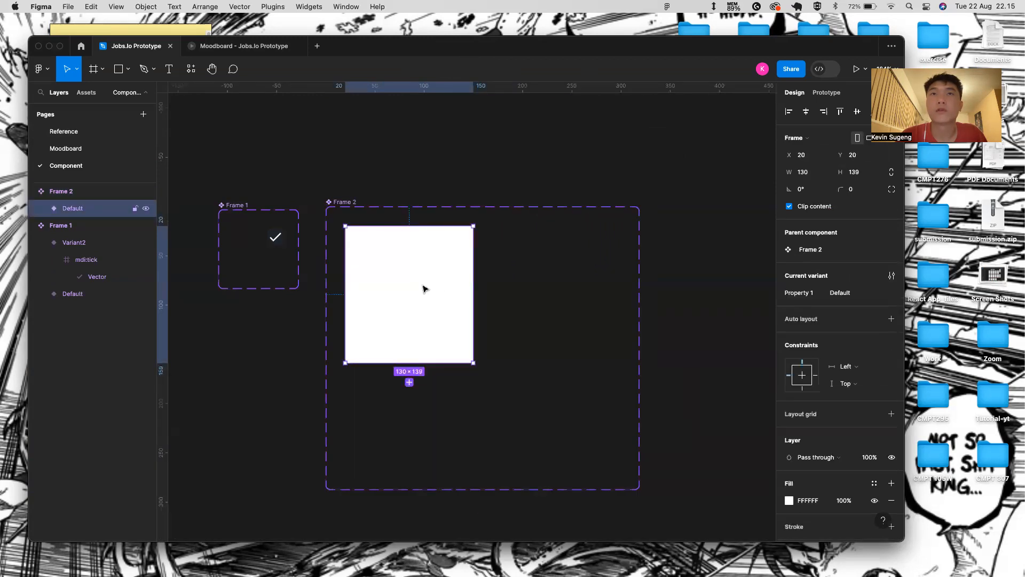
{"action": "key", "text": "super+d"}
{"action": "left_click_drag", "start_coordinate": [419, 289], "coordinate": [557, 286]}
{"action": "left_click", "coordinate": [409, 277]}
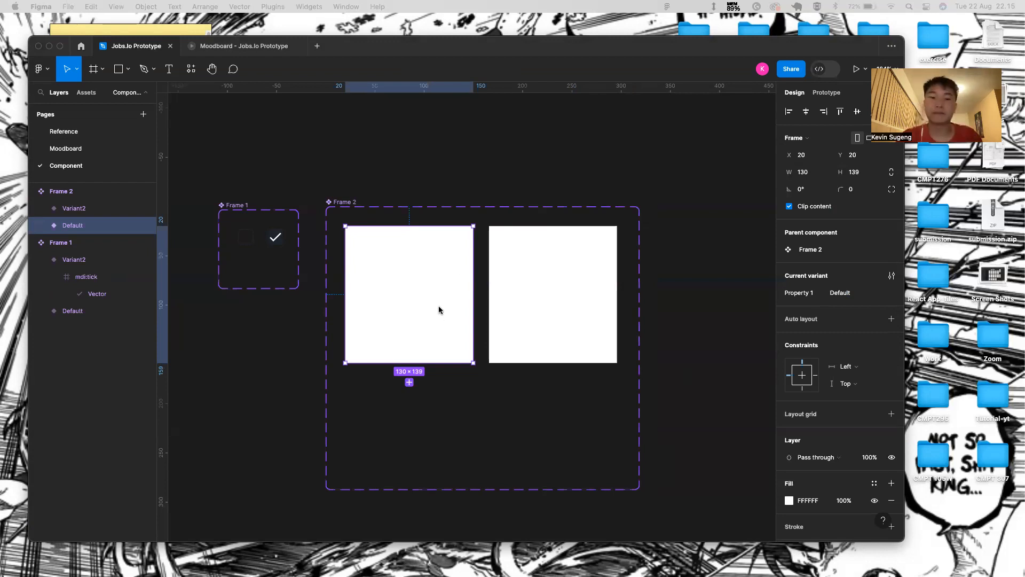
- Paste a copy of the Frame 1 checkbox into the Default card's top-right corner
{"action": "left_click", "coordinate": [420, 241]}
{"action": "left_click", "coordinate": [249, 240]}
{"action": "key", "text": "super+c"}
{"action": "left_click", "coordinate": [450, 230]}
{"action": "key", "text": "super+v"}
{"action": "left_click_drag", "start_coordinate": [369, 266], "coordinate": [461, 243]}
{"action": "key", "text": "alt"}
{"action": "key", "text": "Down"}
{"action": "key", "text": "Down"}
{"action": "key", "text": "Down"}
{"action": "key", "text": "Down"}
{"action": "key", "text": "Left"}
{"action": "key", "text": "Down"}
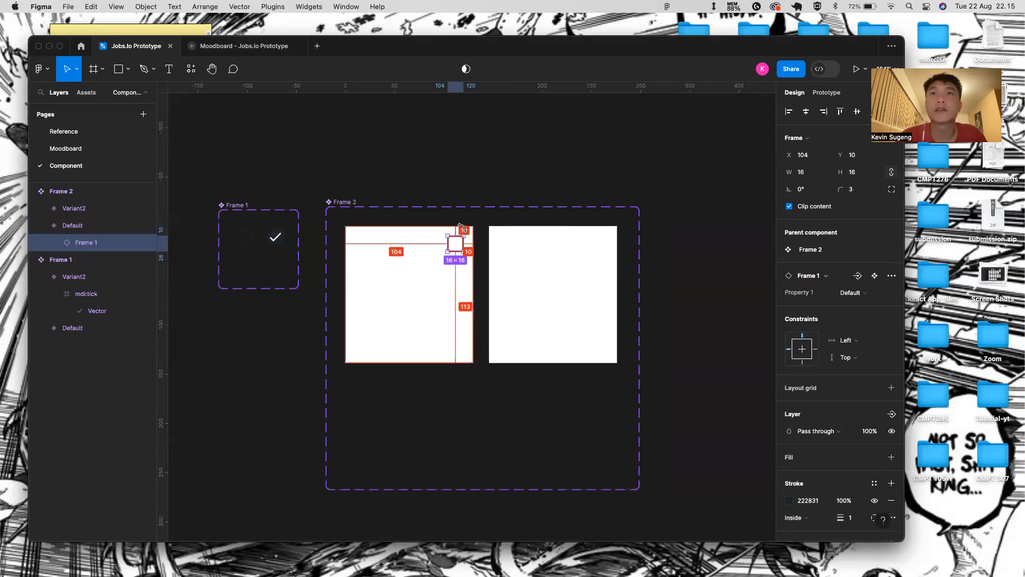
- Replace the Default card's white fill with a 222831 stroke outline
{"action": "left_click", "coordinate": [435, 327]}
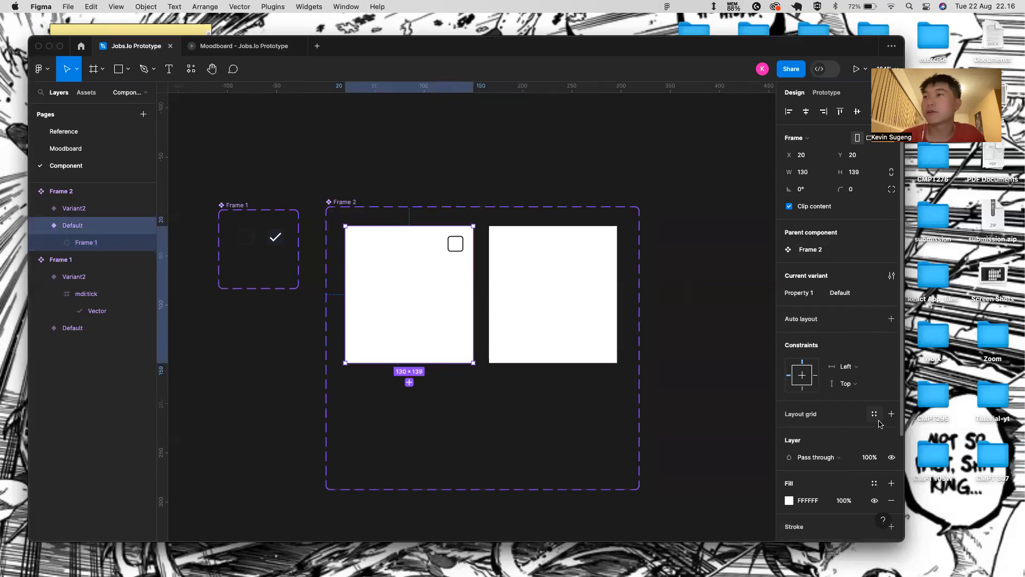
{"action": "scroll", "coordinate": [853, 413], "scroll_direction": "down", "scroll_amount": 5}
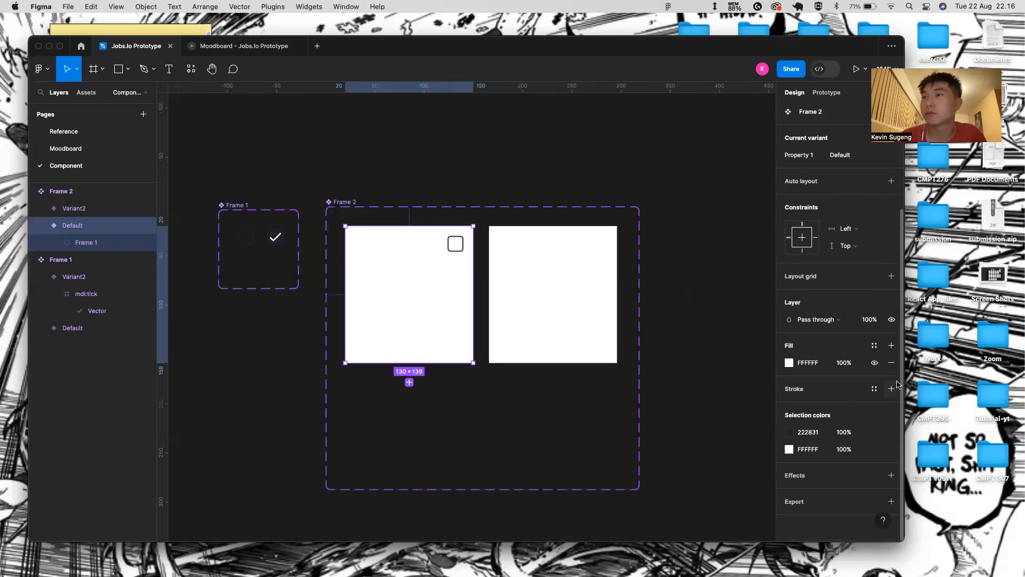
{"action": "left_click", "coordinate": [891, 364]}
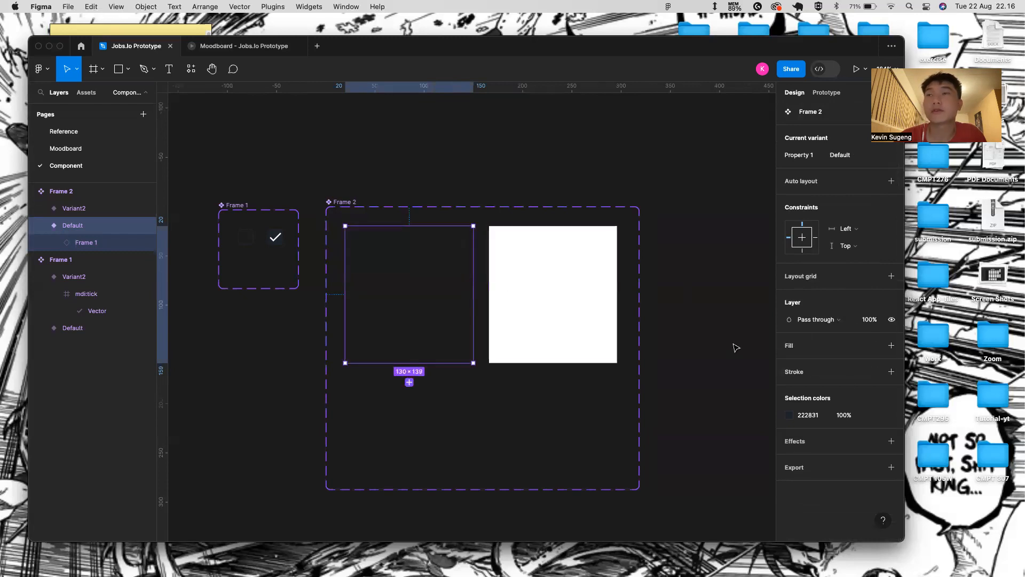
{"action": "left_click", "coordinate": [891, 372]}
{"action": "left_click", "coordinate": [808, 388]}
{"action": "type", "text": "222831"}
{"action": "key", "text": "Return"}
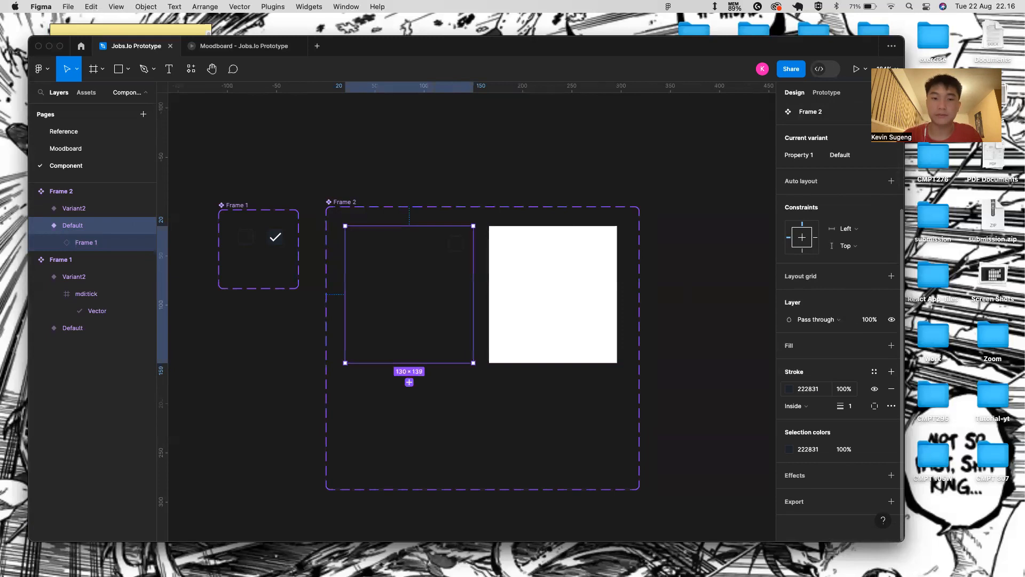
{"action": "left_click", "coordinate": [717, 400]}
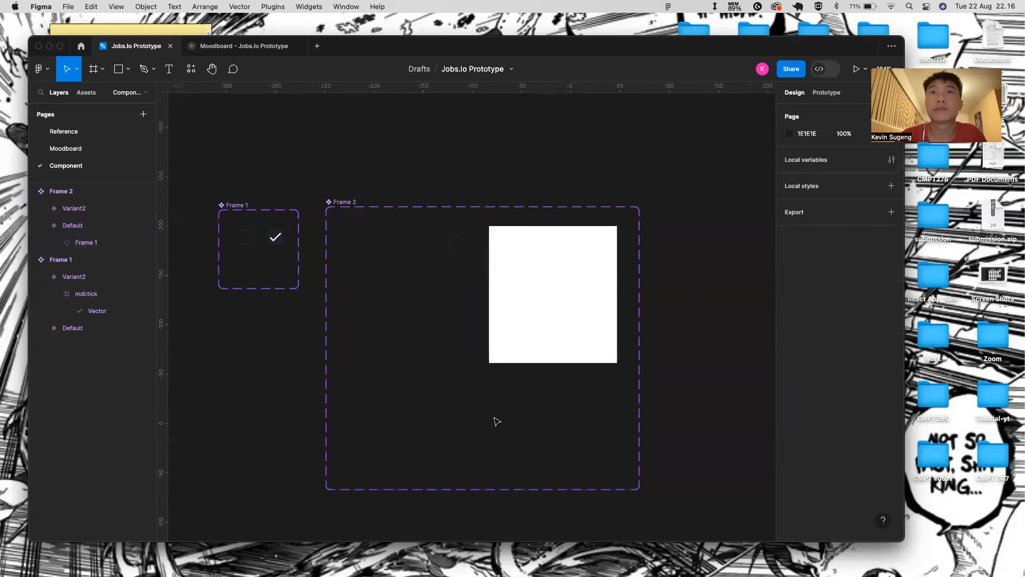
{"action": "left_click", "coordinate": [472, 362]}
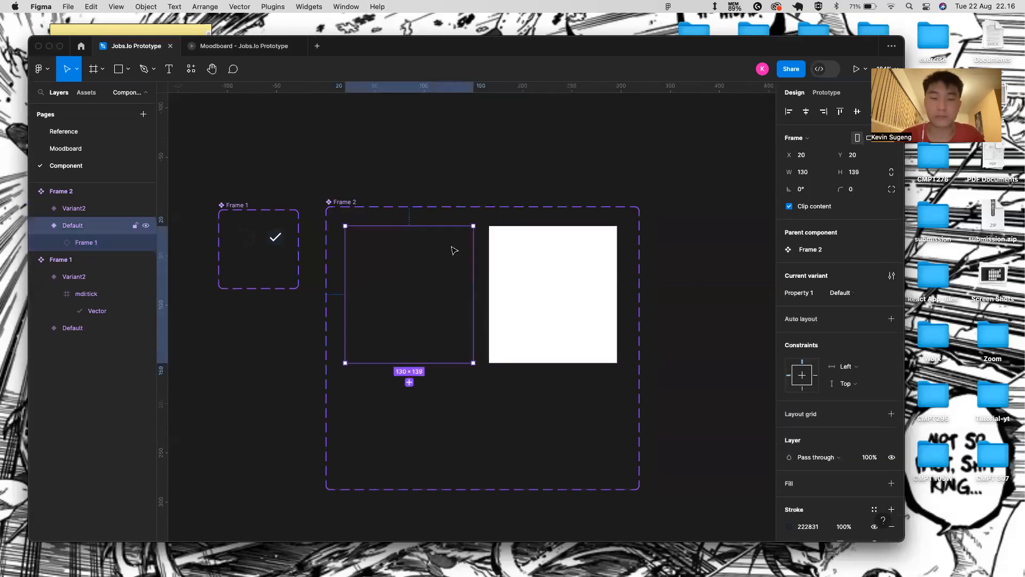
{"action": "left_click", "coordinate": [492, 401]}
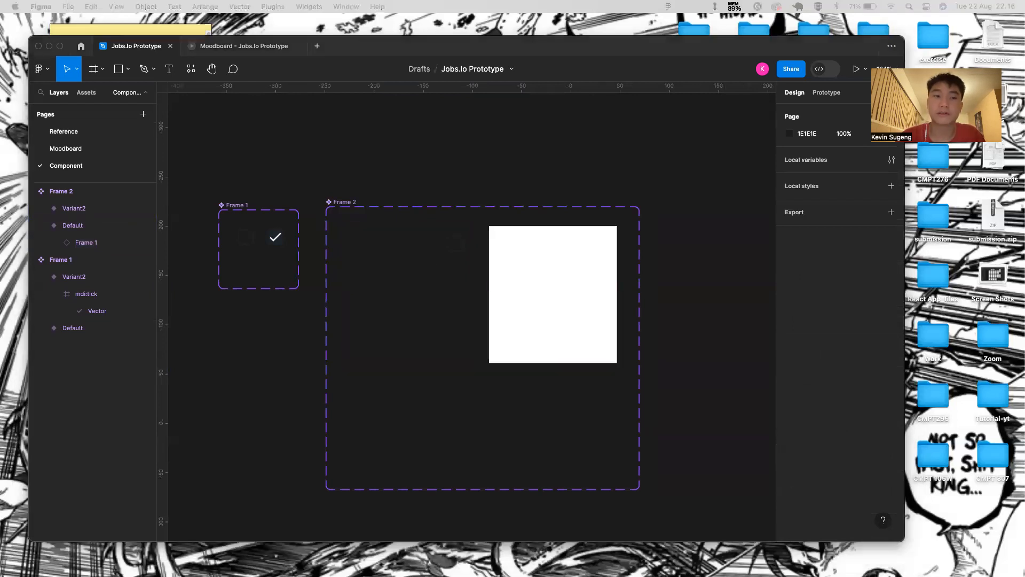
{"action": "left_click", "coordinate": [589, 302]}
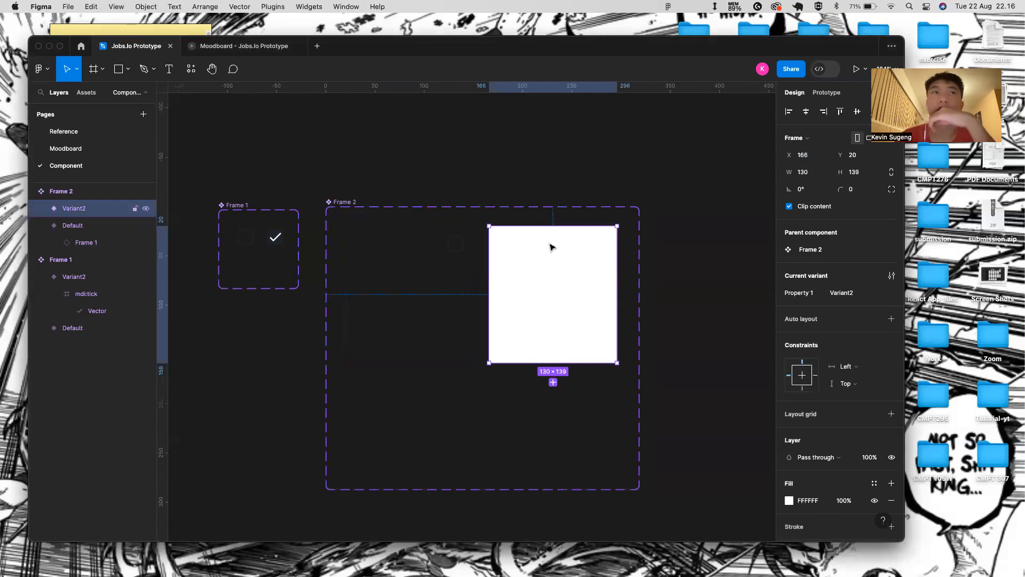
- Fill the Variant2 card with the orange document colour EE8658
{"action": "left_click", "coordinate": [790, 500]}
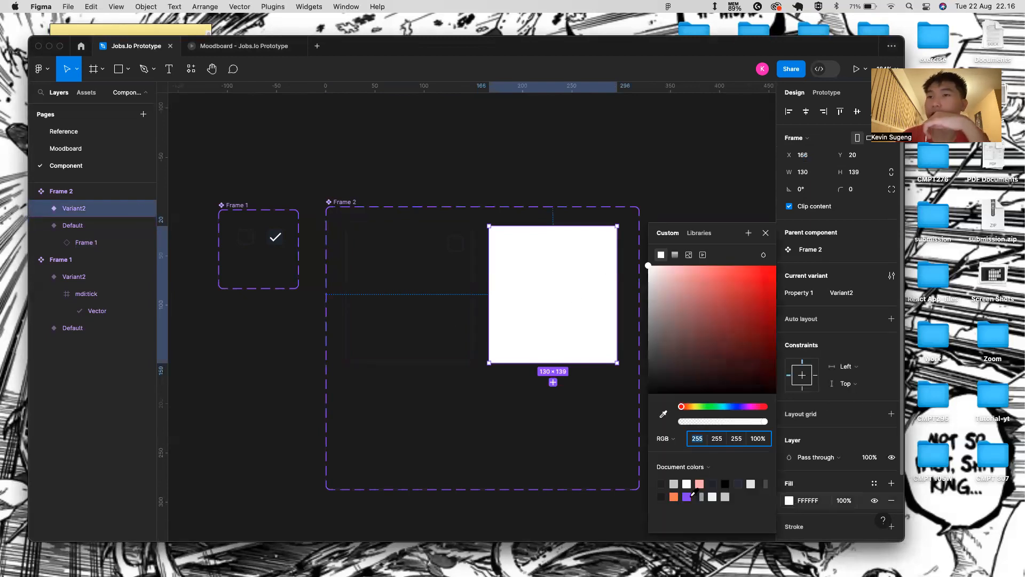
{"action": "left_click", "coordinate": [675, 496]}
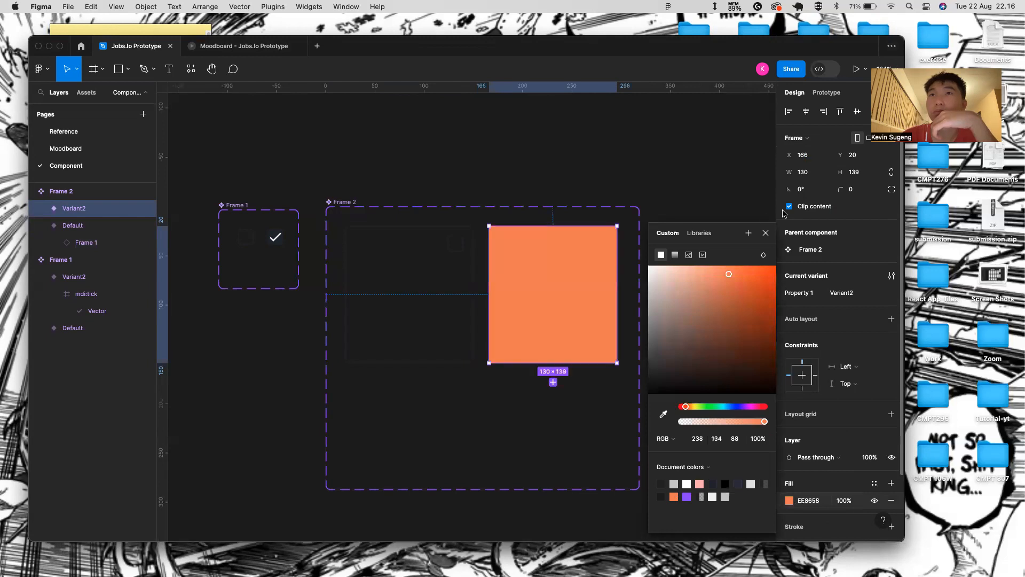
{"action": "left_click", "coordinate": [767, 233]}
- Paste the checkbox into the orange card's top-right and set it to its ticked Variant2
{"action": "left_click", "coordinate": [458, 245]}
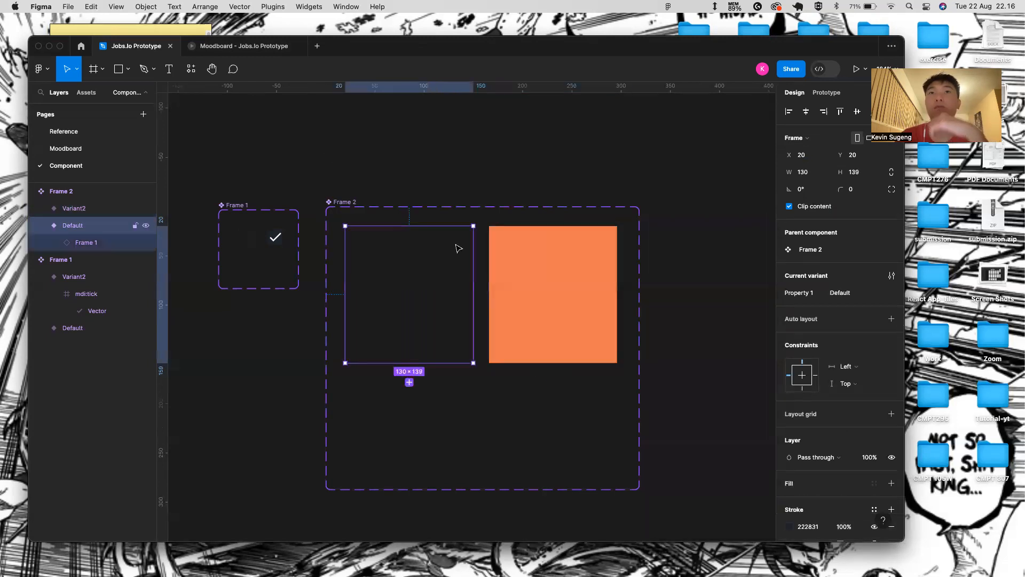
{"action": "left_click", "coordinate": [455, 243]}
{"action": "key", "text": "ctrl+c"}
{"action": "left_click", "coordinate": [517, 244]}
{"action": "key", "text": "ctrl+v"}
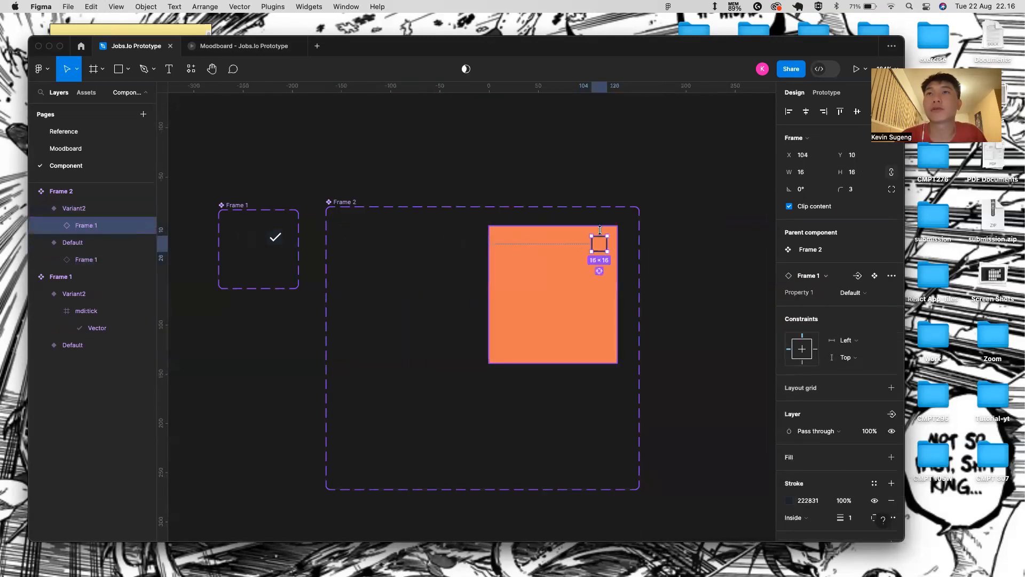
{"action": "scroll", "coordinate": [614, 235], "scroll_direction": "up", "scroll_amount": 3}
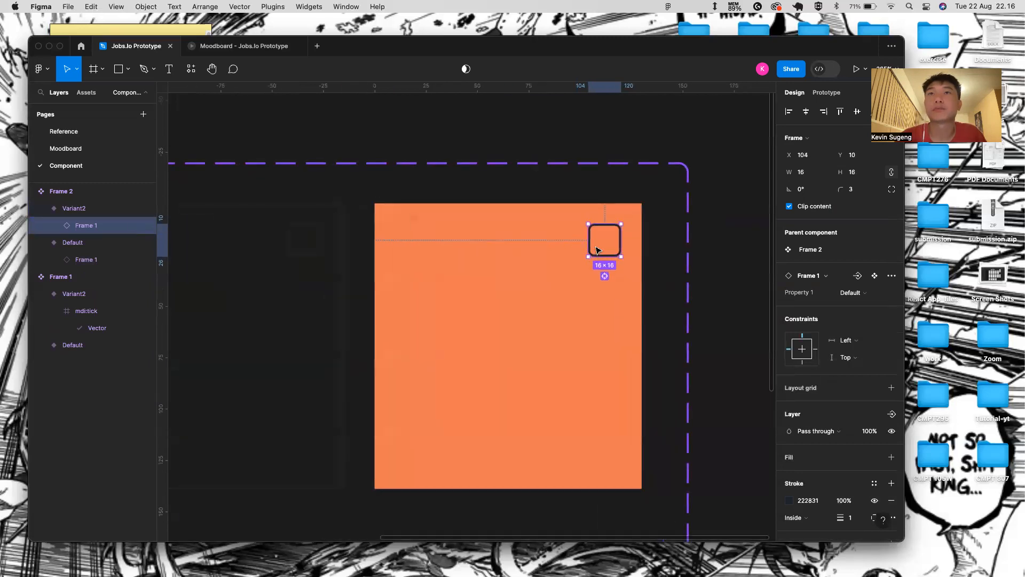
{"action": "key", "text": "Delete"}
{"action": "scroll", "coordinate": [448, 275], "scroll_direction": "down", "scroll_amount": 3}
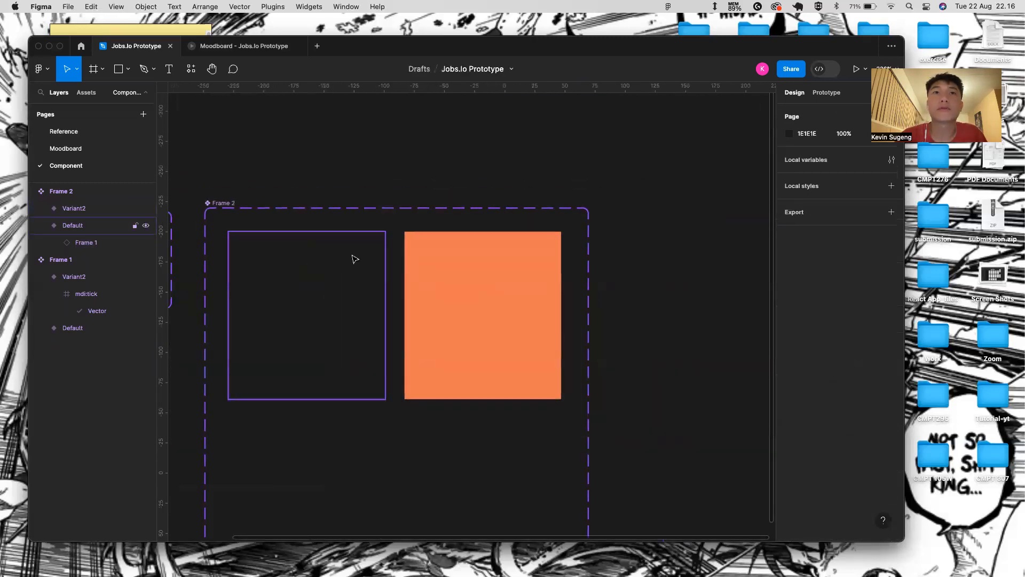
{"action": "left_click", "coordinate": [357, 251]}
{"action": "left_click", "coordinate": [459, 266]}
{"action": "key", "text": "ctrl+v"}
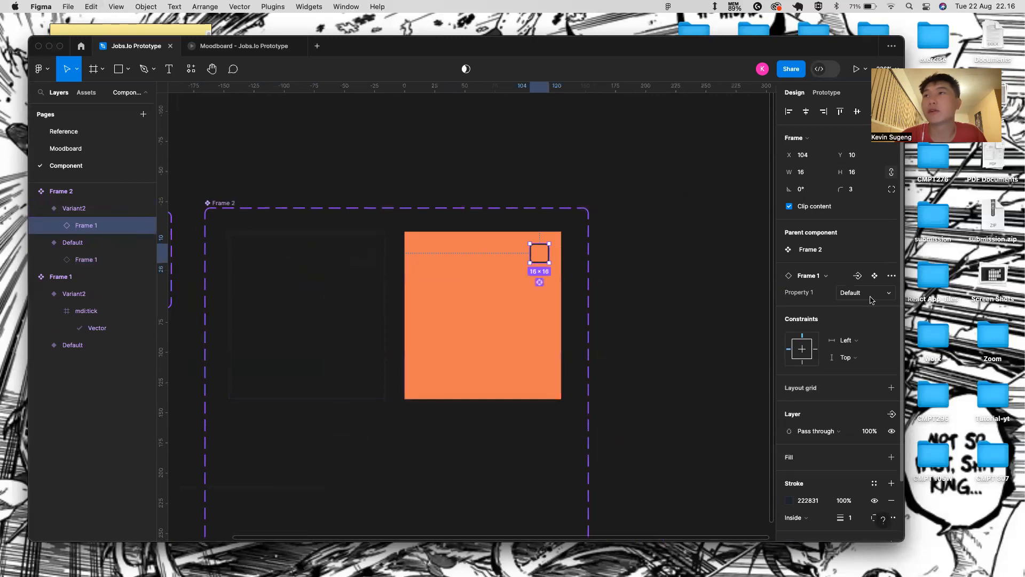
{"action": "left_click", "coordinate": [887, 293]}
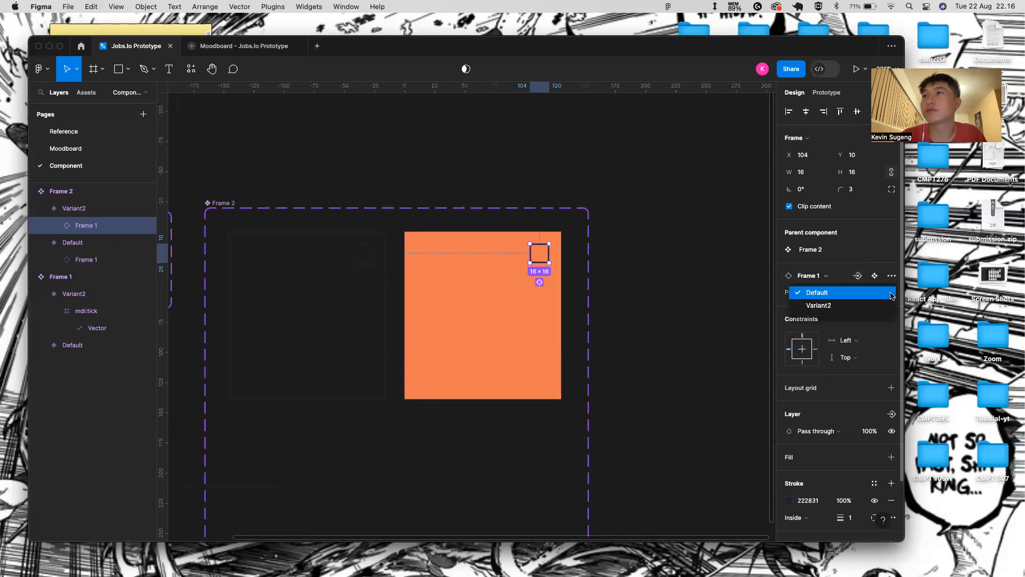
{"action": "left_click", "coordinate": [809, 306]}
{"action": "left_click", "coordinate": [612, 274]}
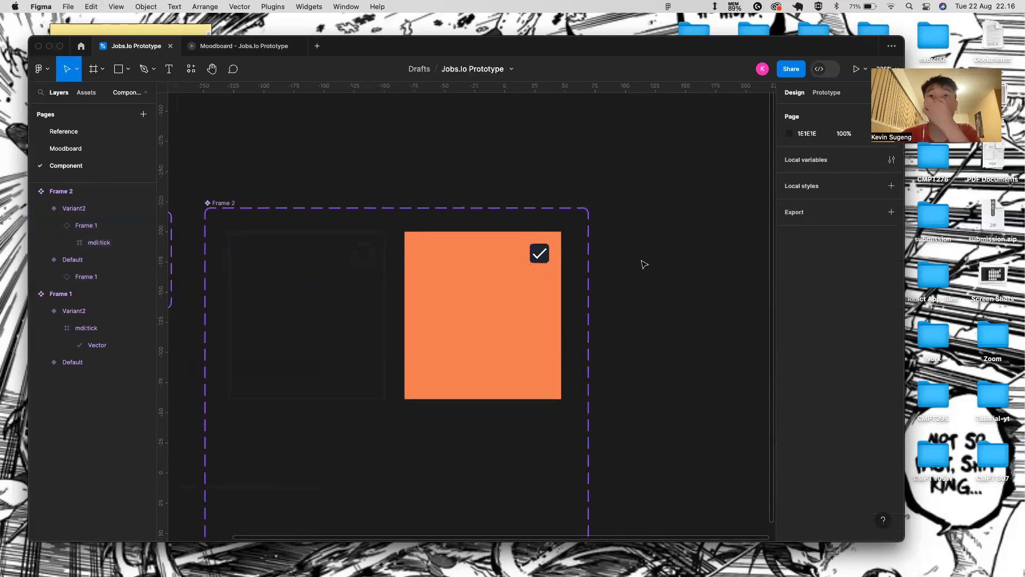
- Give both card variants 10-px rounded corners
{"action": "left_click", "coordinate": [423, 262]}
{"action": "left_click", "coordinate": [373, 280], "text": "shift"}
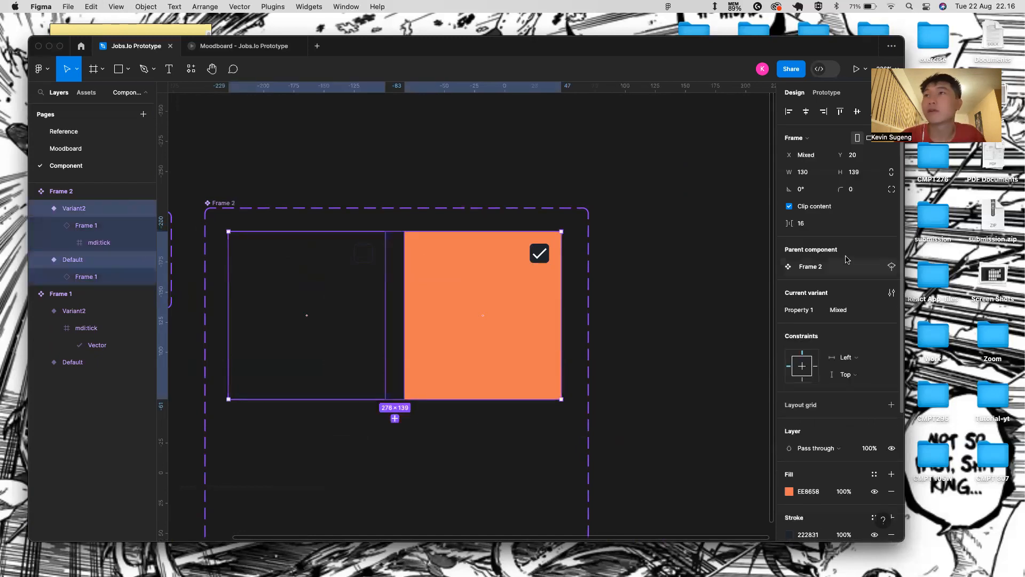
{"action": "left_click_drag", "start_coordinate": [841, 190], "coordinate": [72, 196]}
{"action": "left_click", "coordinate": [635, 250]}
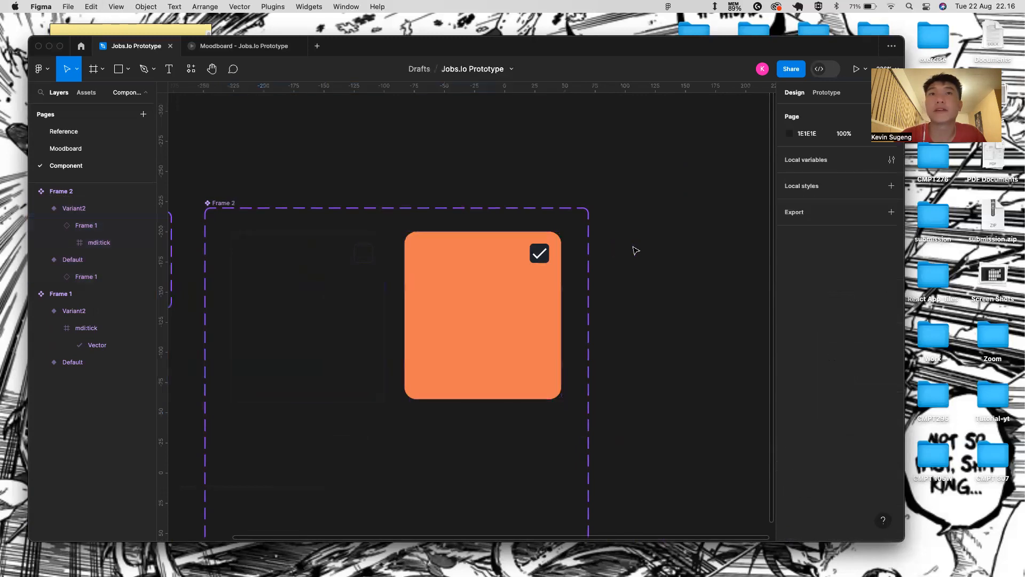
{"action": "scroll", "coordinate": [578, 297], "scroll_direction": "left", "scroll_amount": 1}
{"action": "scroll", "coordinate": [578, 296], "scroll_direction": "down", "scroll_amount": 5, "text": "super"}
{"action": "left_click", "coordinate": [494, 286]}
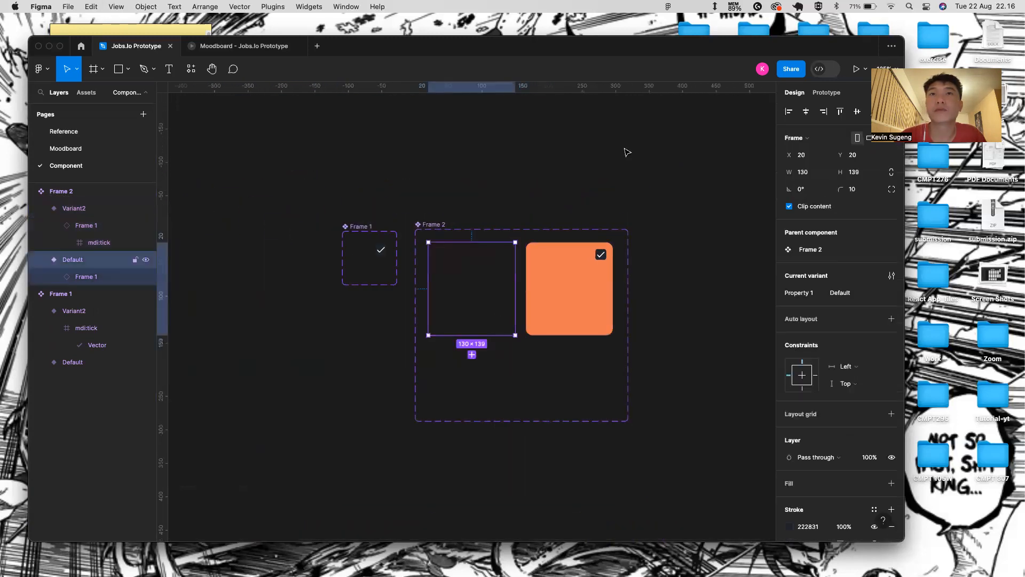
- Add on-click prototype links: Default changes to Variant2, Variant2 changes back to Default
{"action": "left_click", "coordinate": [834, 94]}
{"action": "left_click_drag", "start_coordinate": [516, 288], "coordinate": [567, 291]}
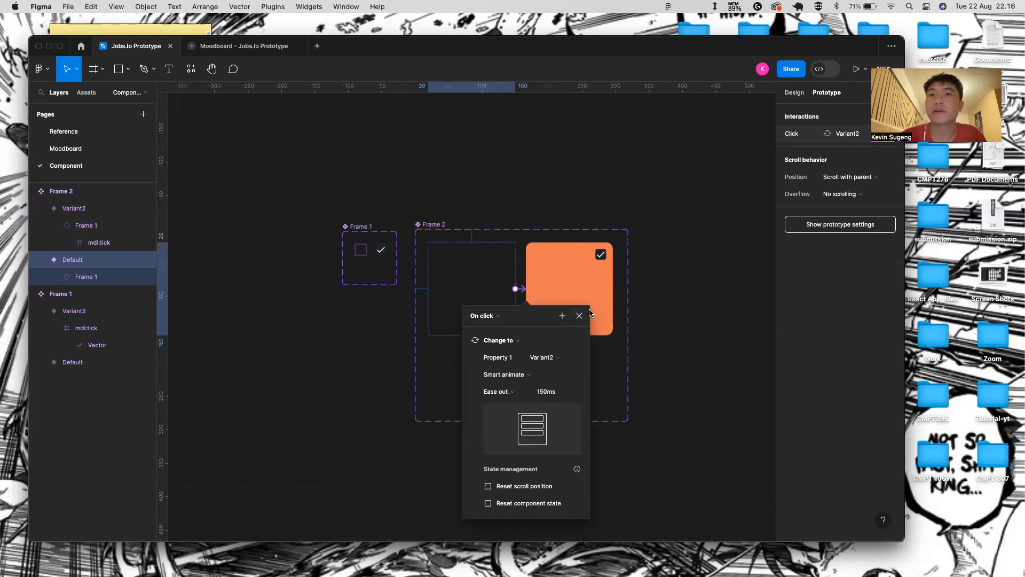
{"action": "left_click", "coordinate": [579, 316]}
{"action": "left_click", "coordinate": [534, 297]}
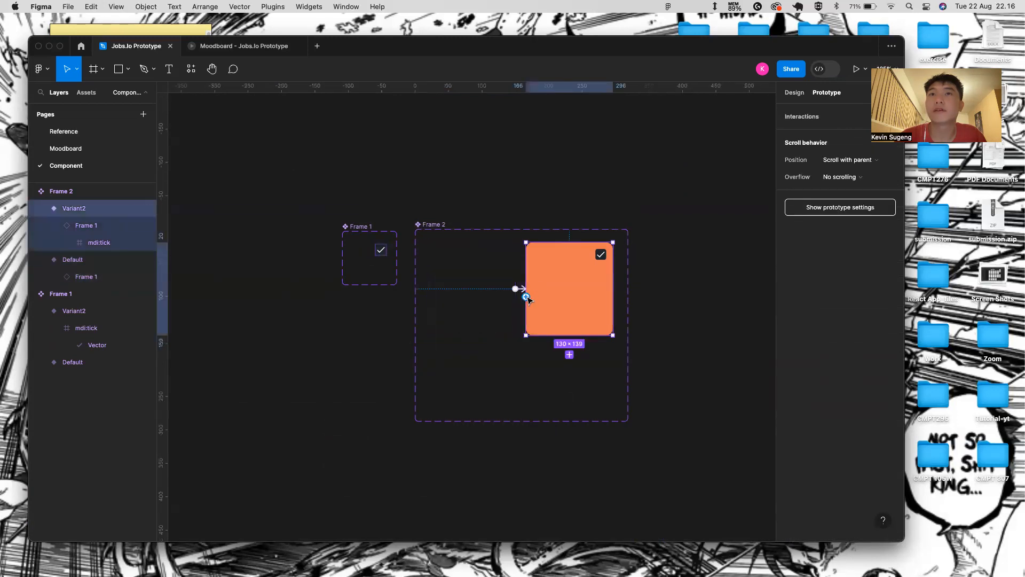
{"action": "left_click_drag", "start_coordinate": [526, 296], "coordinate": [516, 293]}
{"action": "left_click", "coordinate": [562, 318]}
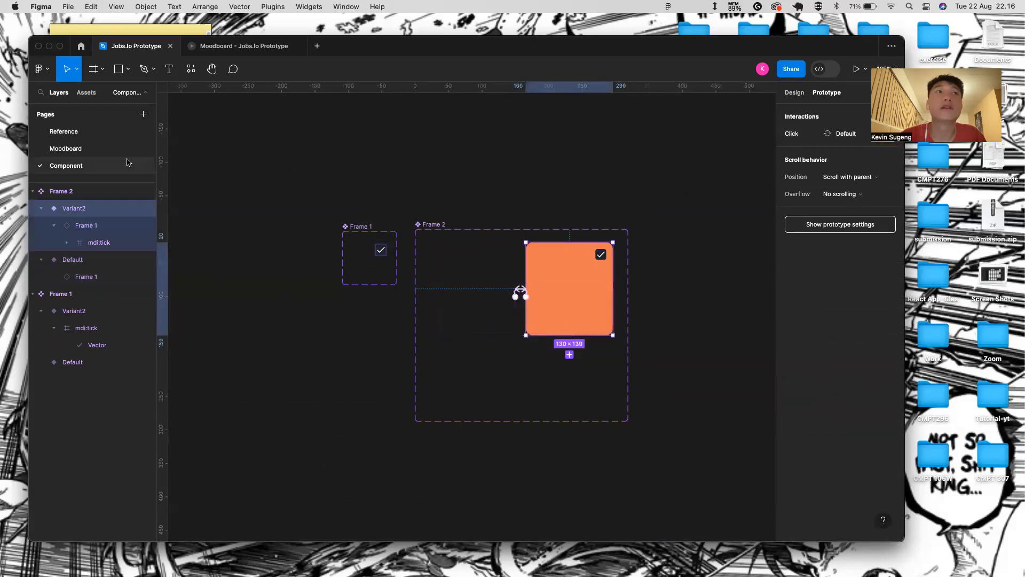
- Place a card instance from Assets below the Info Page heading and start the prototype
{"action": "left_click", "coordinate": [102, 149]}
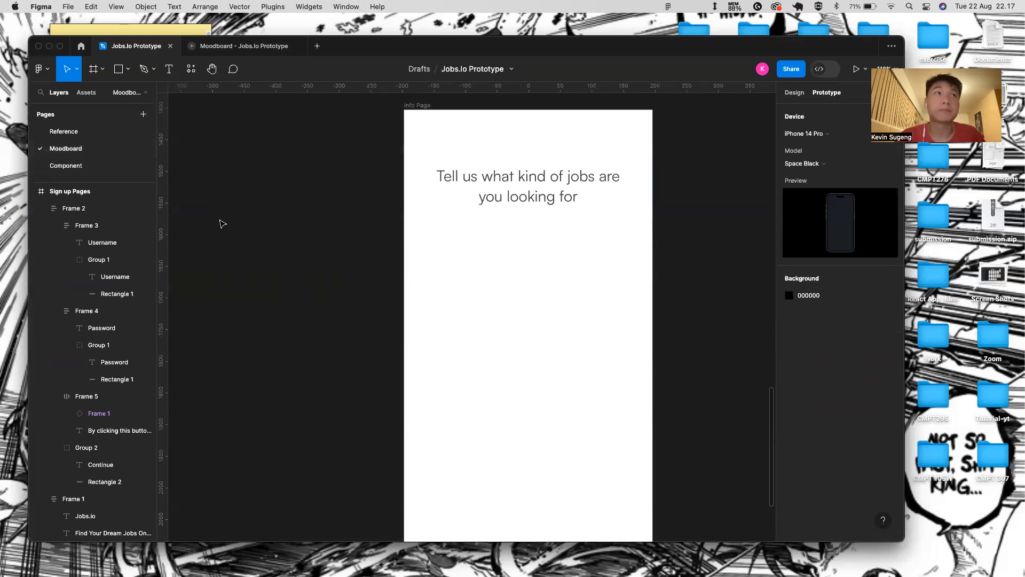
{"action": "left_click", "coordinate": [86, 92]}
{"action": "left_click_drag", "start_coordinate": [100, 172], "coordinate": [458, 276]}
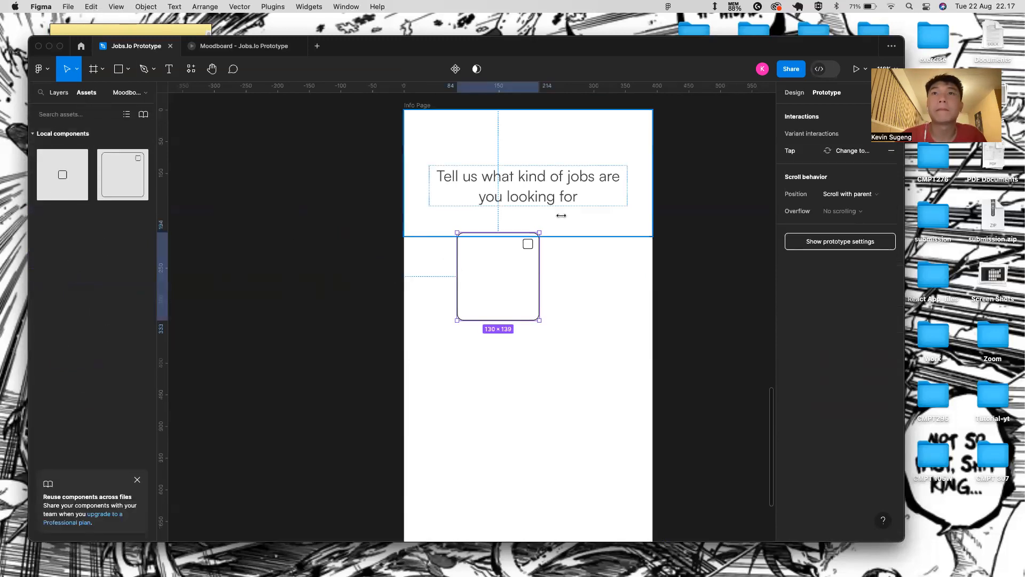
{"action": "left_click", "coordinate": [415, 119]}
{"action": "left_click", "coordinate": [857, 69]}
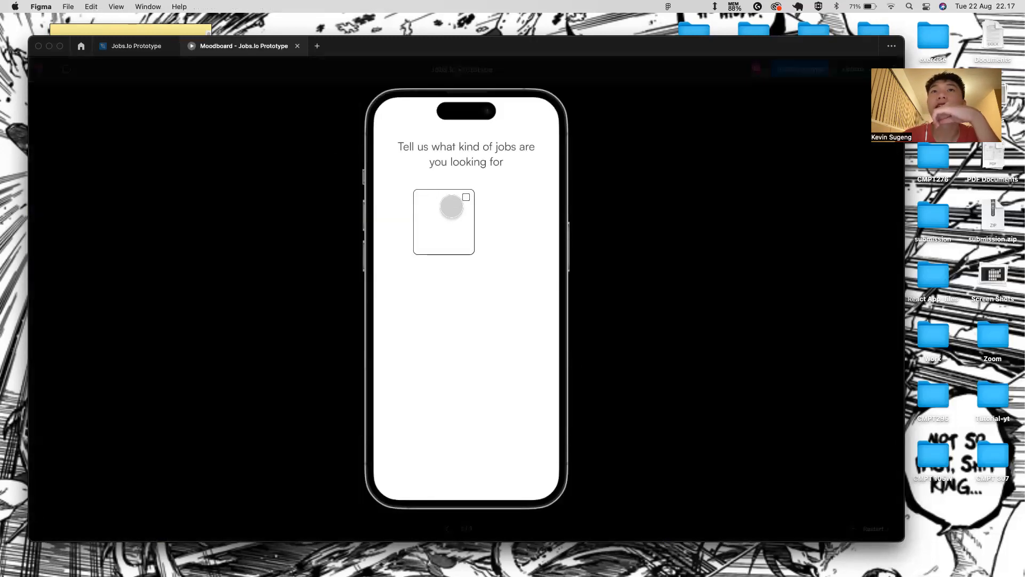
- Toggle the card between outlined and orange several times in the preview, then close it
{"action": "left_click", "coordinate": [451, 207]}
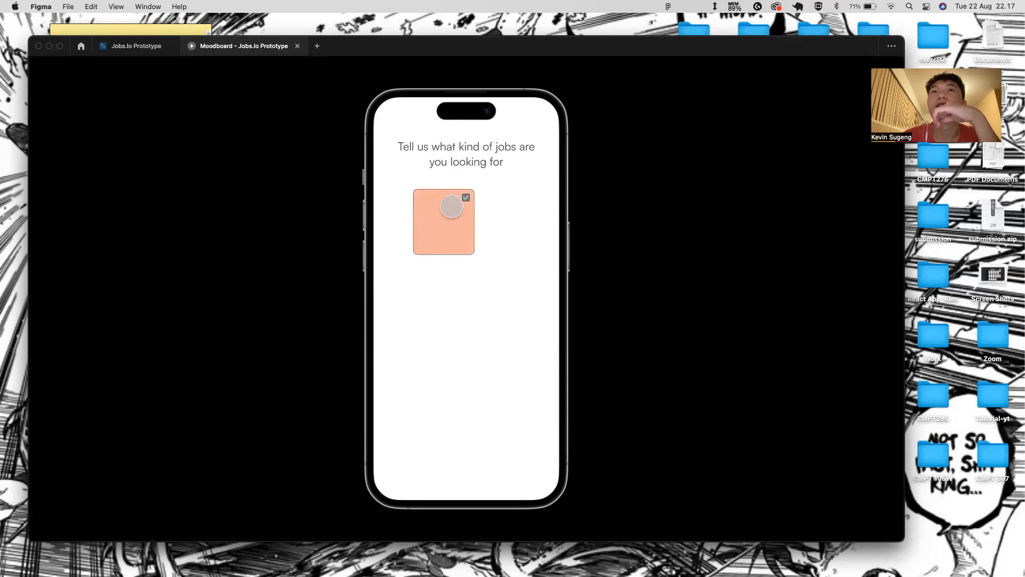
{"action": "left_click", "coordinate": [452, 206]}
{"action": "left_click", "coordinate": [452, 207]}
{"action": "left_click", "coordinate": [452, 206]}
{"action": "left_click", "coordinate": [452, 207]}
{"action": "left_click", "coordinate": [452, 206]}
{"action": "left_click", "coordinate": [452, 206]}
{"action": "left_click", "coordinate": [452, 206]}
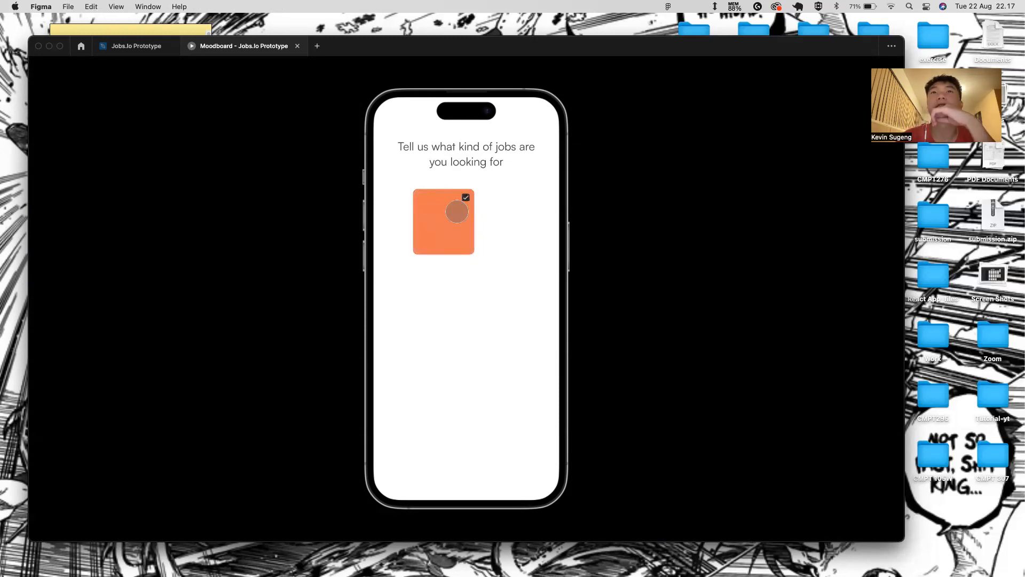
{"action": "left_click", "coordinate": [453, 209]}
{"action": "left_click", "coordinate": [452, 212]}
{"action": "left_click", "coordinate": [455, 209]}
{"action": "left_click", "coordinate": [452, 209]}
{"action": "left_click", "coordinate": [451, 211]}
{"action": "left_click", "coordinate": [455, 211]}
{"action": "left_click", "coordinate": [457, 213]}
{"action": "left_click", "coordinate": [457, 213]}
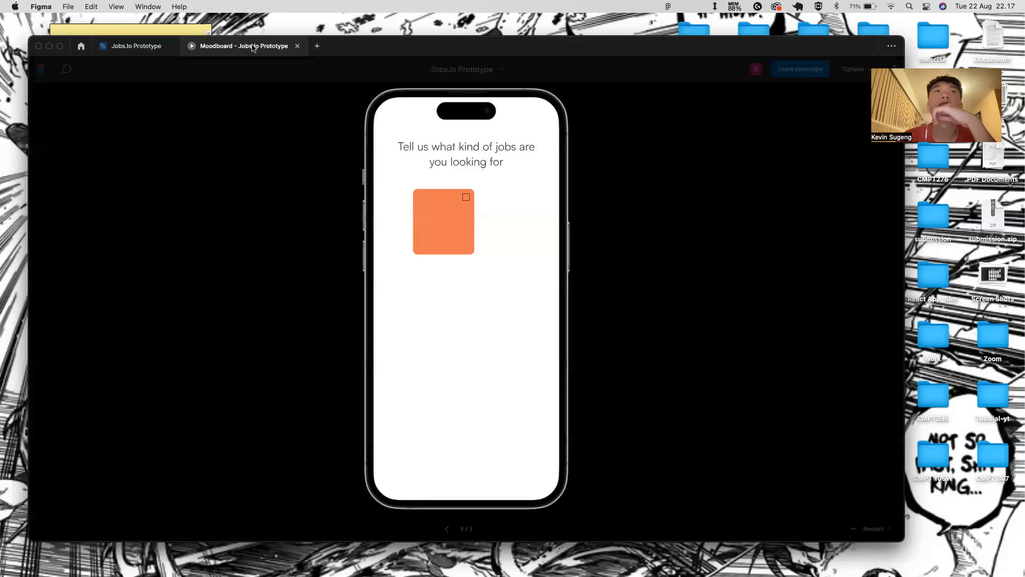
{"action": "left_click", "coordinate": [298, 46]}
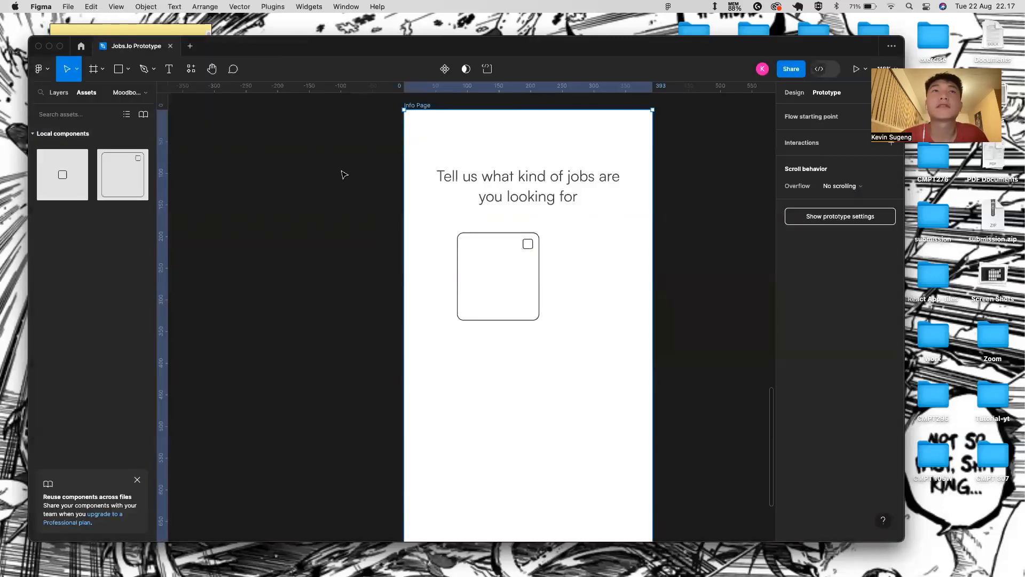
- Delete the card instance from the Info Page and go back to the Component page
{"action": "left_click", "coordinate": [508, 263]}
{"action": "key", "text": "Delete"}
{"action": "left_click", "coordinate": [59, 92]}
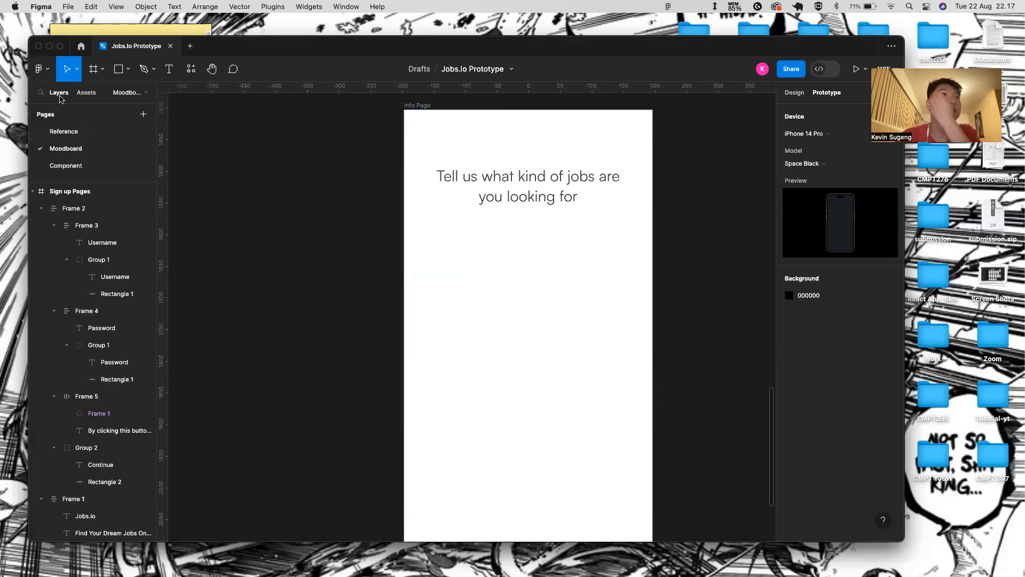
{"action": "left_click", "coordinate": [92, 166]}
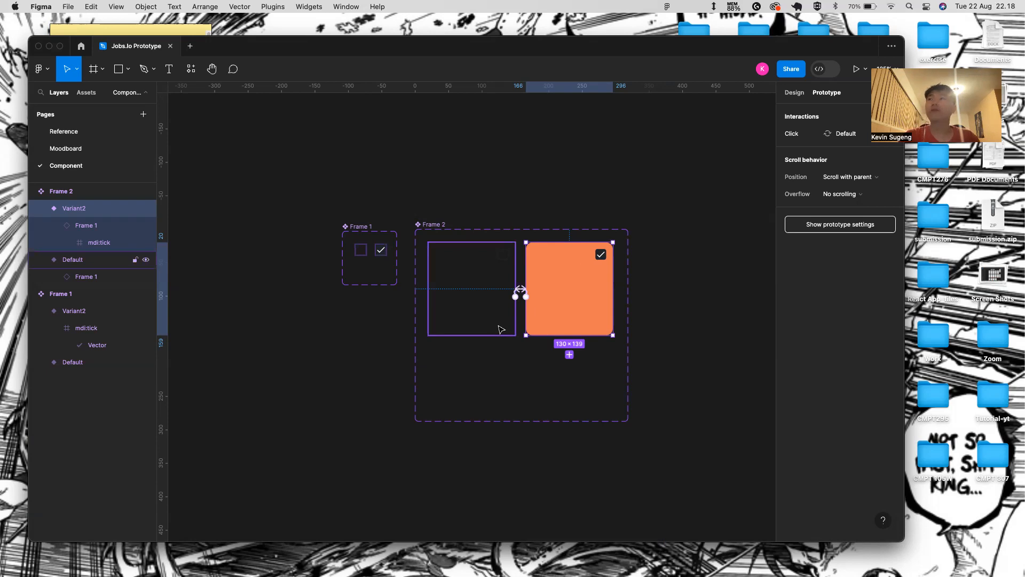
- Check the checkbox spacing on both card variants, then return to the Moodboard page
{"action": "left_click", "coordinate": [501, 369]}
{"action": "scroll", "coordinate": [518, 338], "scroll_direction": "up", "scroll_amount": 5}
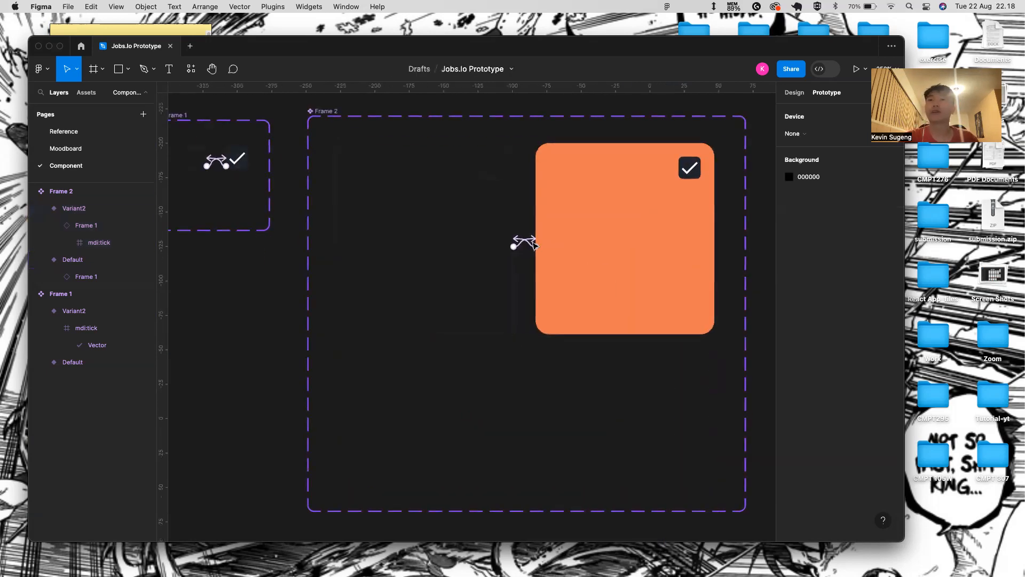
{"action": "left_click", "coordinate": [538, 244]}
{"action": "double_click", "coordinate": [487, 169]}
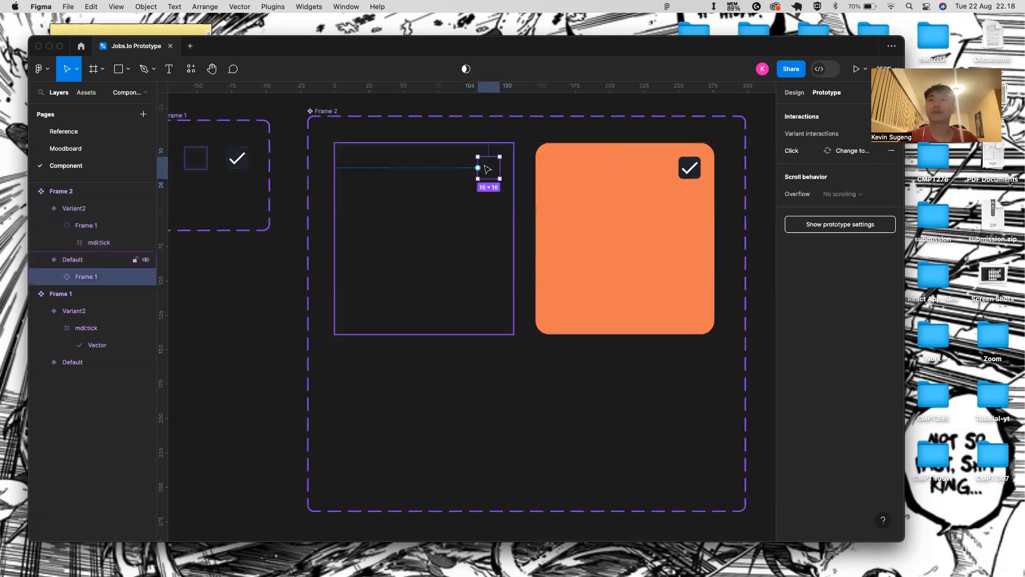
{"action": "left_click", "coordinate": [565, 179]}
{"action": "left_click", "coordinate": [427, 163]}
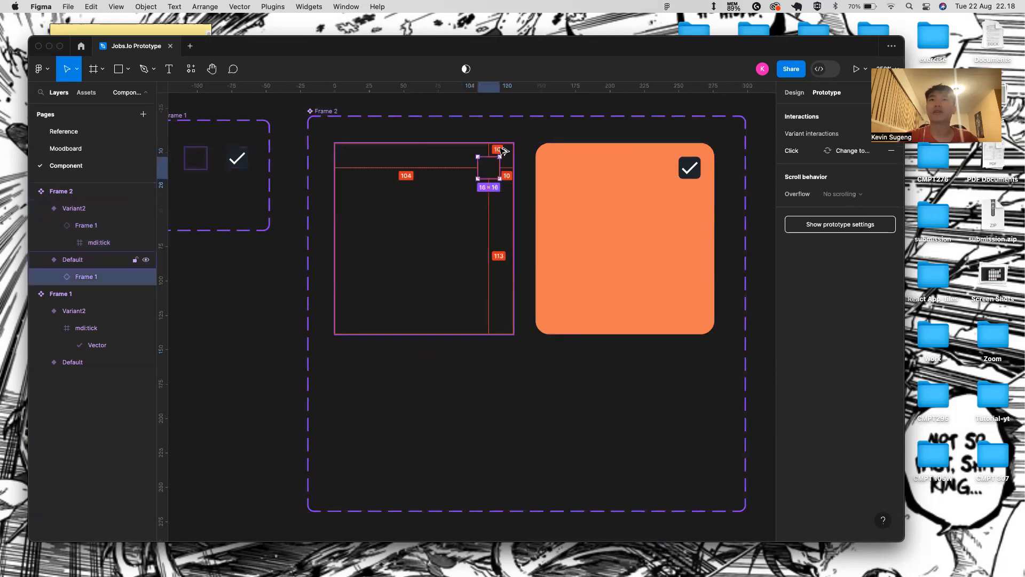
{"action": "left_click", "coordinate": [689, 164]}
{"action": "key", "text": "alt"}
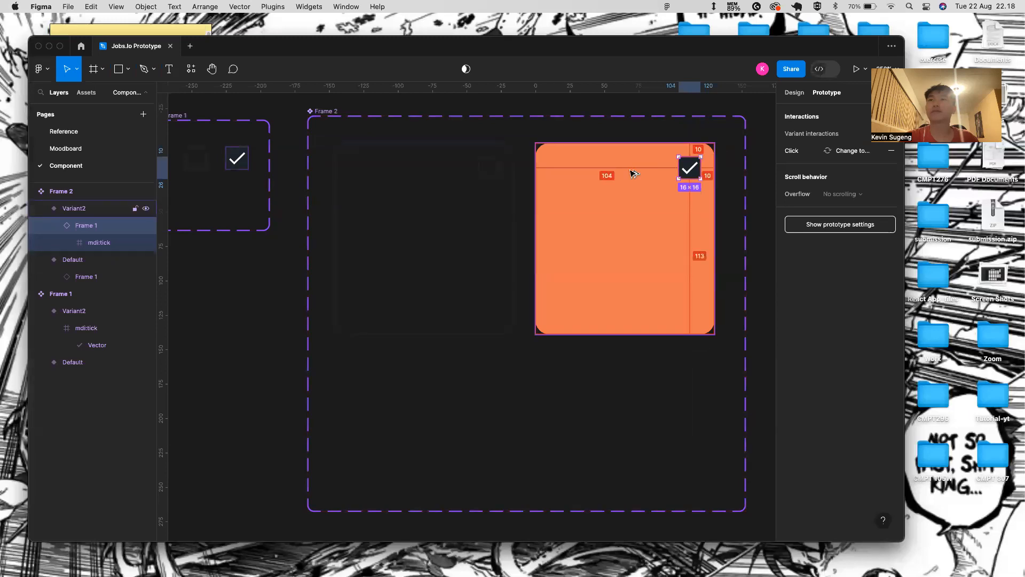
{"action": "left_click", "coordinate": [482, 164]}
{"action": "left_click", "coordinate": [486, 162]}
{"action": "left_click", "coordinate": [469, 157]}
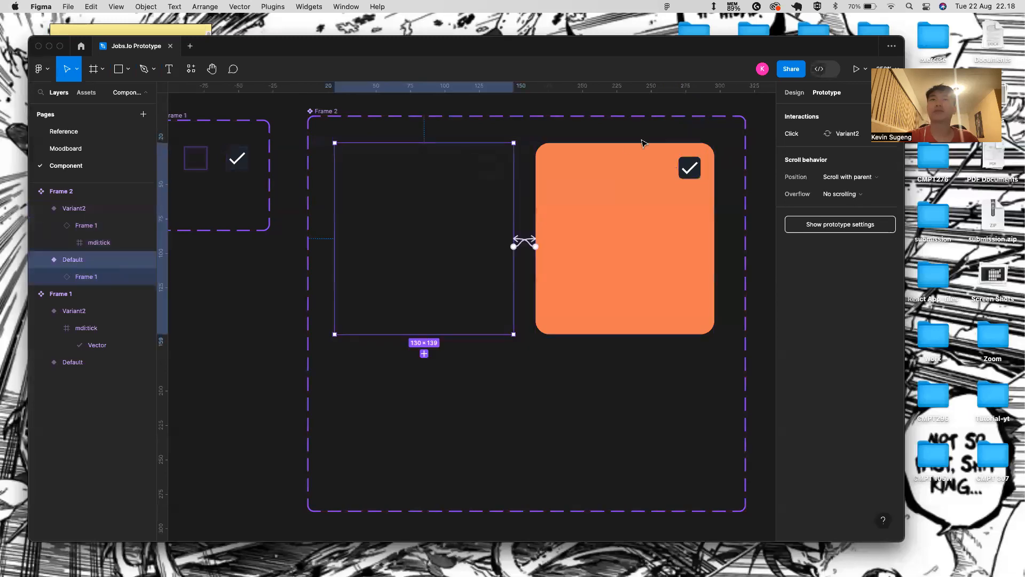
{"action": "left_click", "coordinate": [65, 148]}
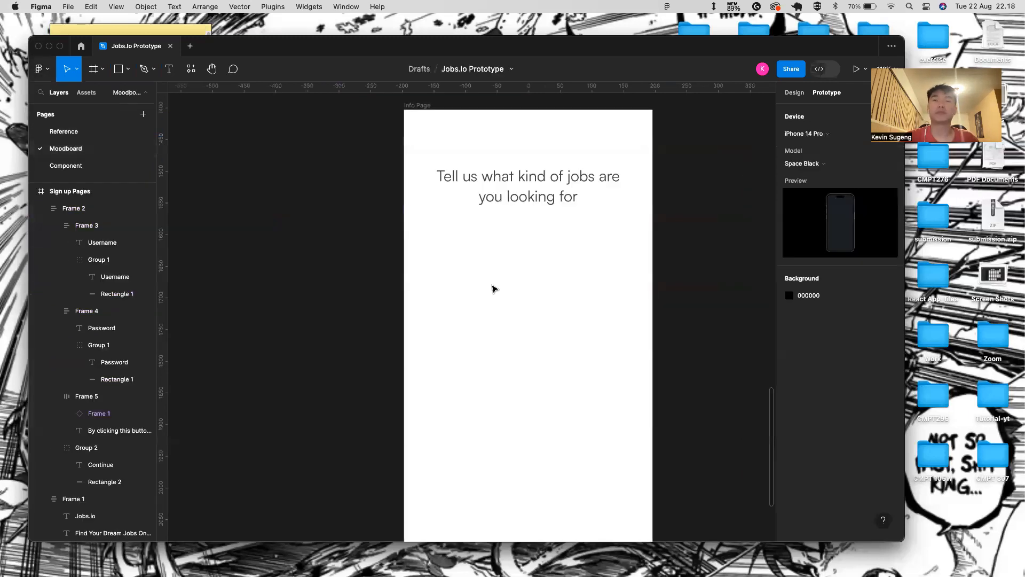
- Place the Frame 2 checkbox card from local Assets below the Info Page heading
{"action": "left_click", "coordinate": [87, 94]}
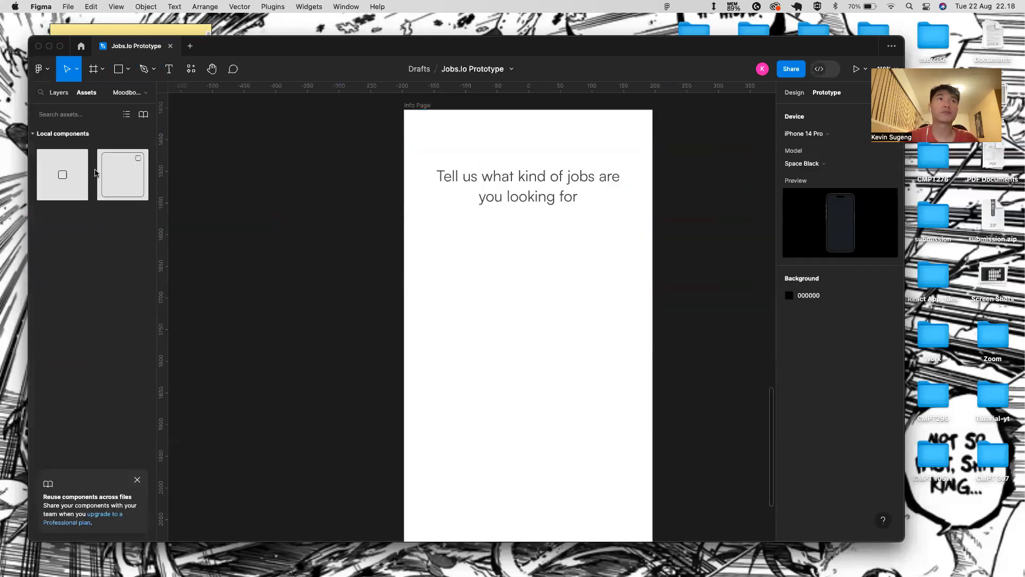
{"action": "left_click", "coordinate": [118, 171]}
{"action": "left_click", "coordinate": [60, 93]}
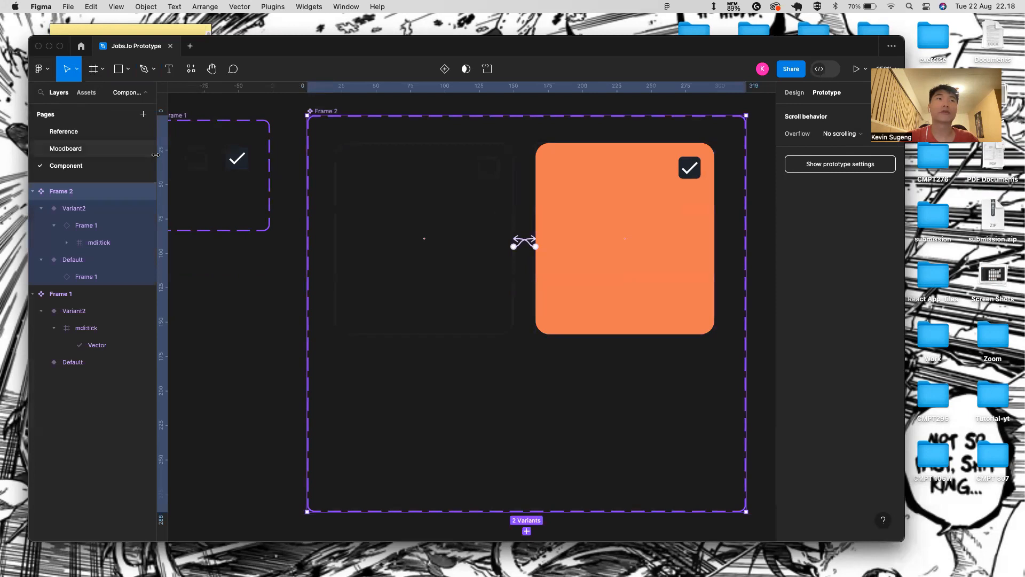
{"action": "left_click", "coordinate": [78, 149]}
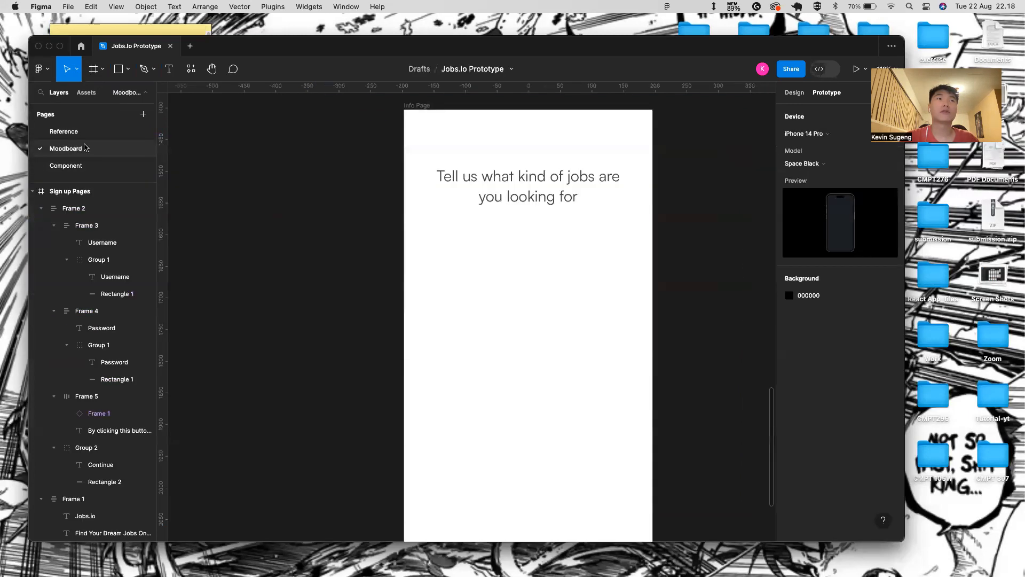
{"action": "left_click", "coordinate": [99, 93]}
{"action": "left_click_drag", "start_coordinate": [538, 282], "coordinate": [536, 289]}
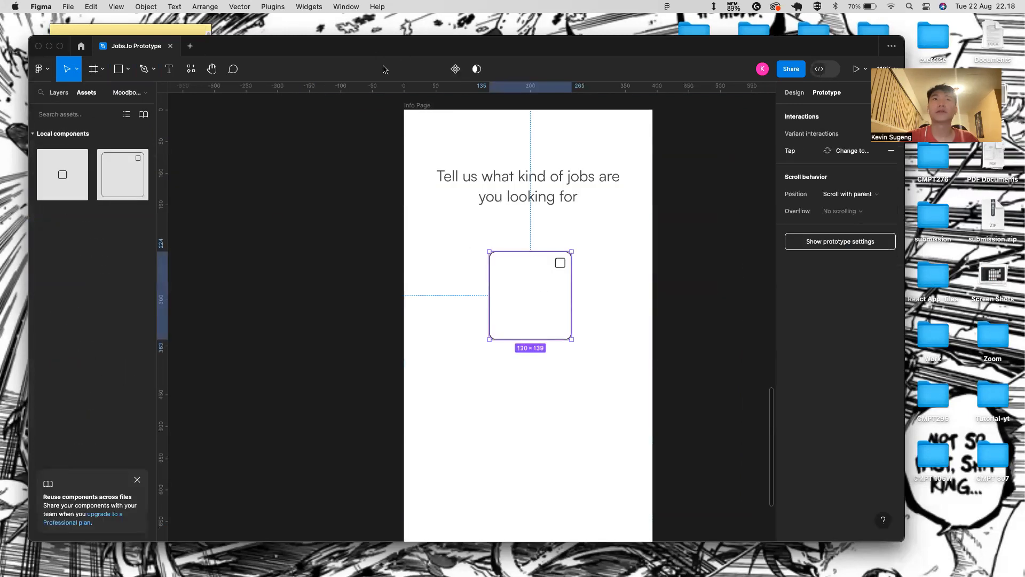
- Preview the Info Page as a prototype and toggle the card's checked state
{"action": "left_click", "coordinate": [408, 107]}
{"action": "left_click", "coordinate": [856, 69]}
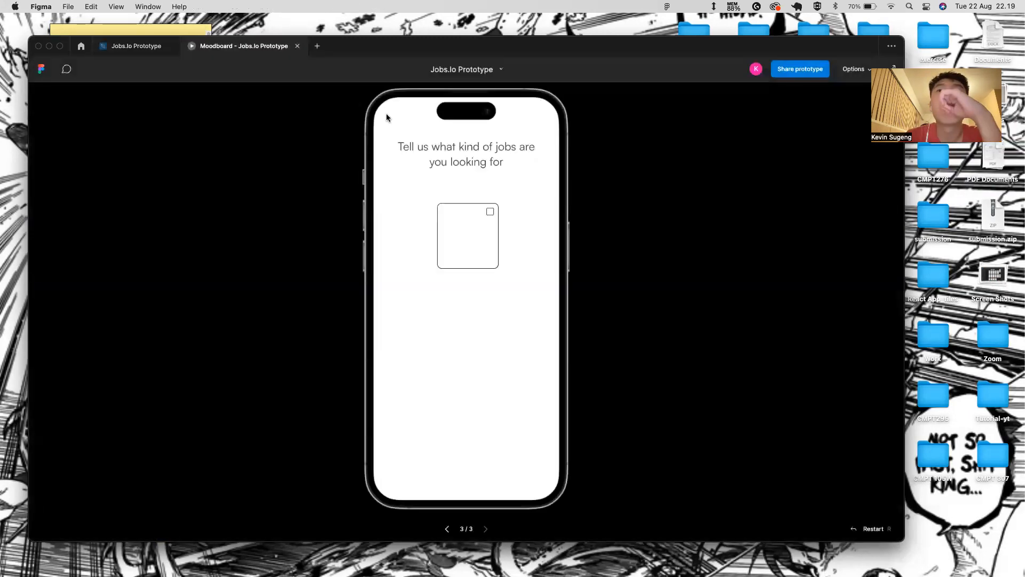
{"action": "left_click", "coordinate": [463, 232]}
{"action": "left_click", "coordinate": [462, 232]}
{"action": "left_click", "coordinate": [462, 232]}
{"action": "left_click", "coordinate": [124, 47]}
- Preview the Sign up page as a prototype, then return to the editor
{"action": "scroll", "coordinate": [288, 107], "scroll_direction": "down", "scroll_amount": 6}
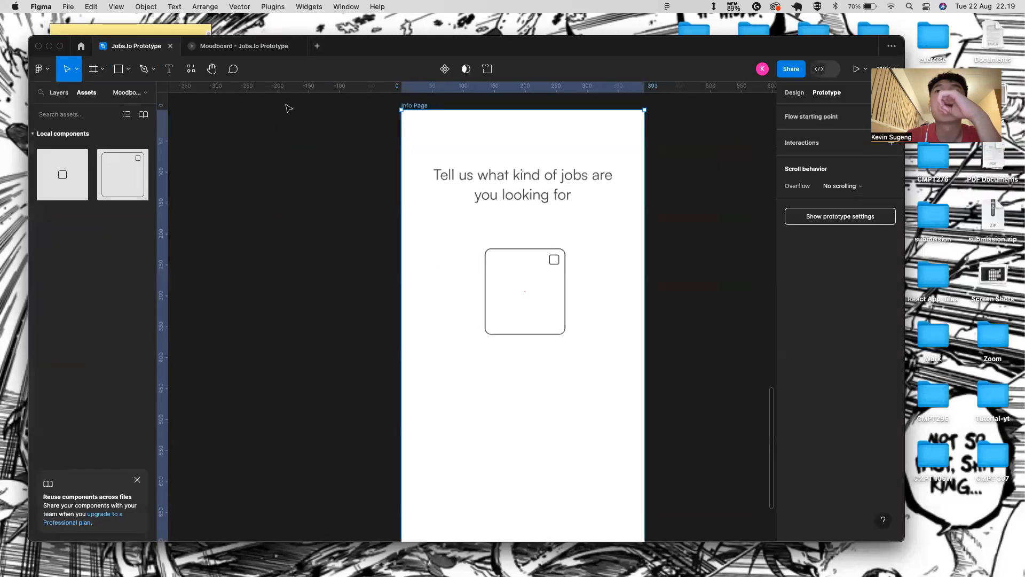
{"action": "scroll", "coordinate": [288, 108], "scroll_direction": "up", "scroll_amount": 4}
{"action": "left_click", "coordinate": [348, 123]}
{"action": "scroll", "coordinate": [348, 123], "scroll_direction": "up", "scroll_amount": 1}
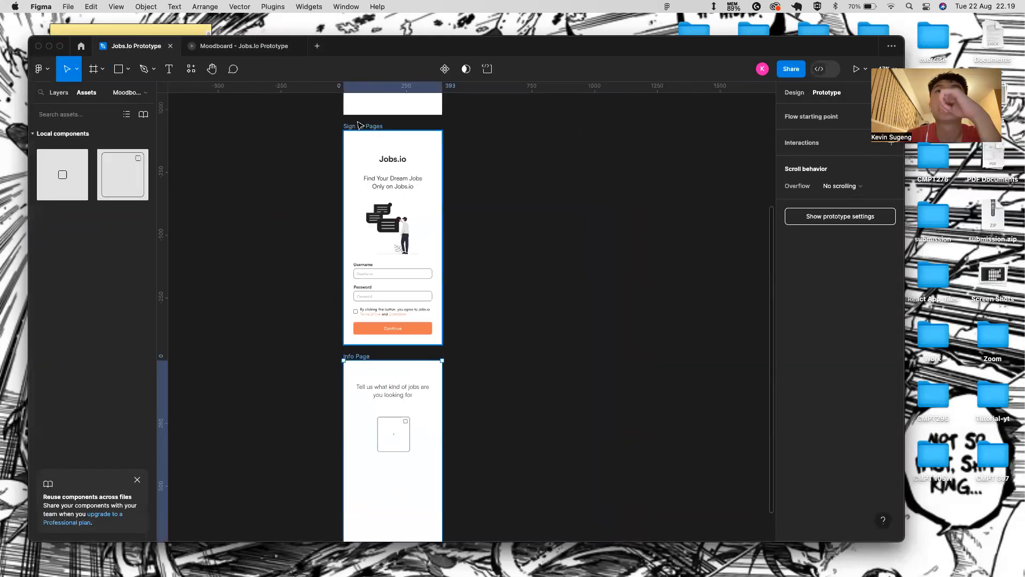
{"action": "left_click", "coordinate": [856, 69]}
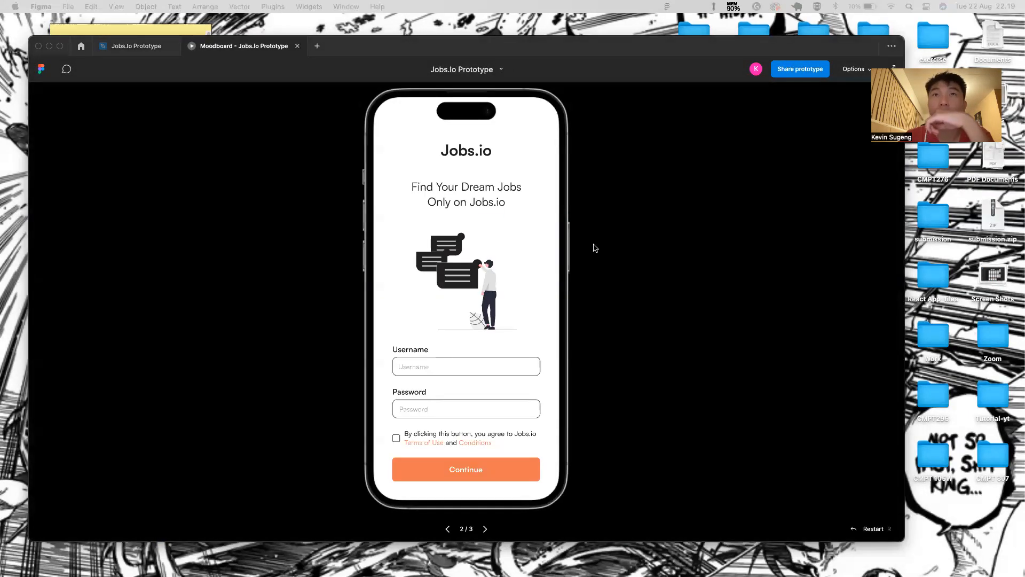
{"action": "left_click", "coordinate": [154, 51]}
- Preview the Info Page again, test the card toggle, and close the presentation tab
{"action": "scroll", "coordinate": [422, 427], "scroll_direction": "down", "scroll_amount": 3}
{"action": "left_click", "coordinate": [362, 286]}
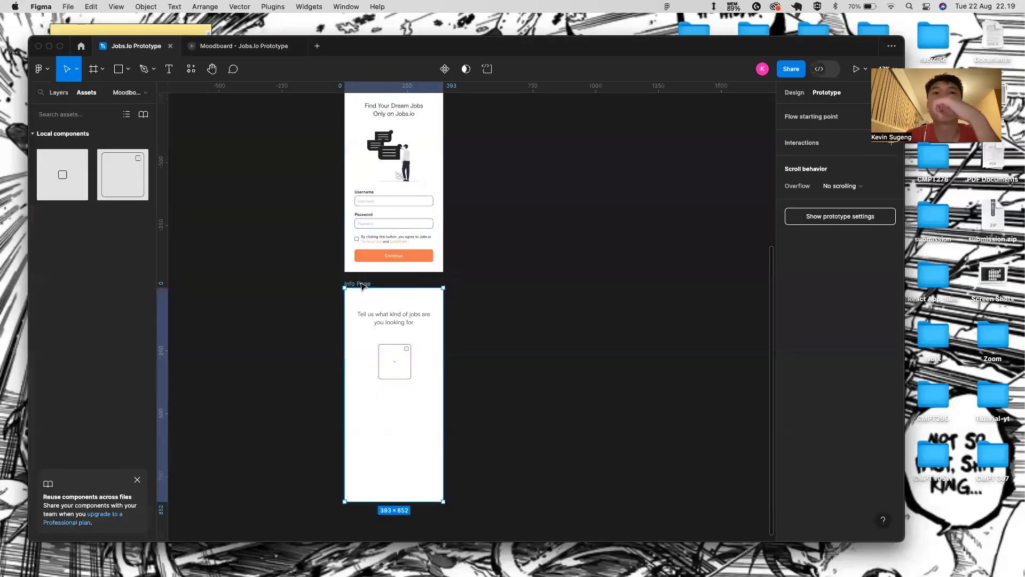
{"action": "left_click", "coordinate": [857, 69]}
{"action": "left_click", "coordinate": [475, 259]}
{"action": "left_click", "coordinate": [474, 260]}
{"action": "left_click", "coordinate": [475, 259]}
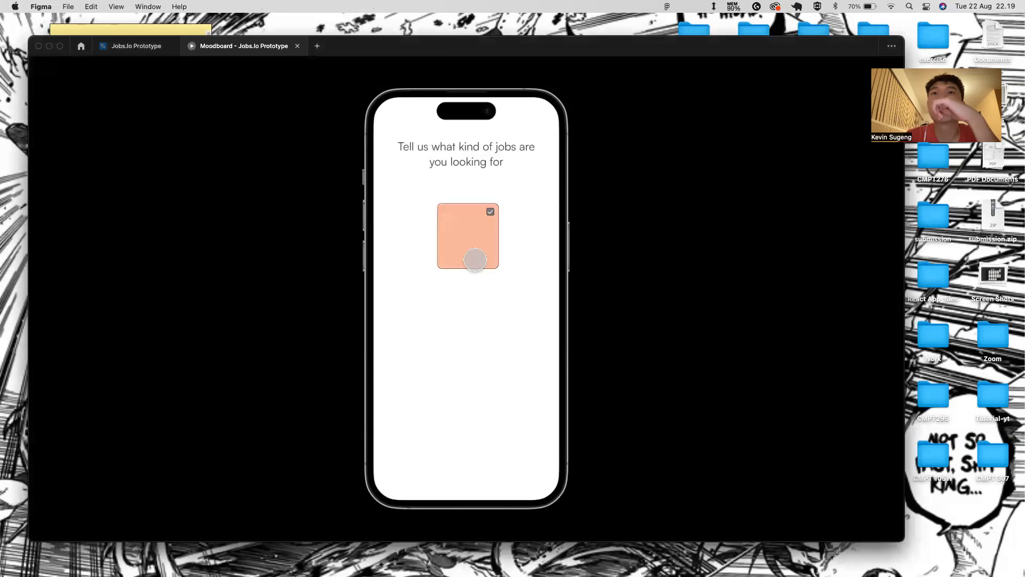
{"action": "left_click", "coordinate": [131, 46]}
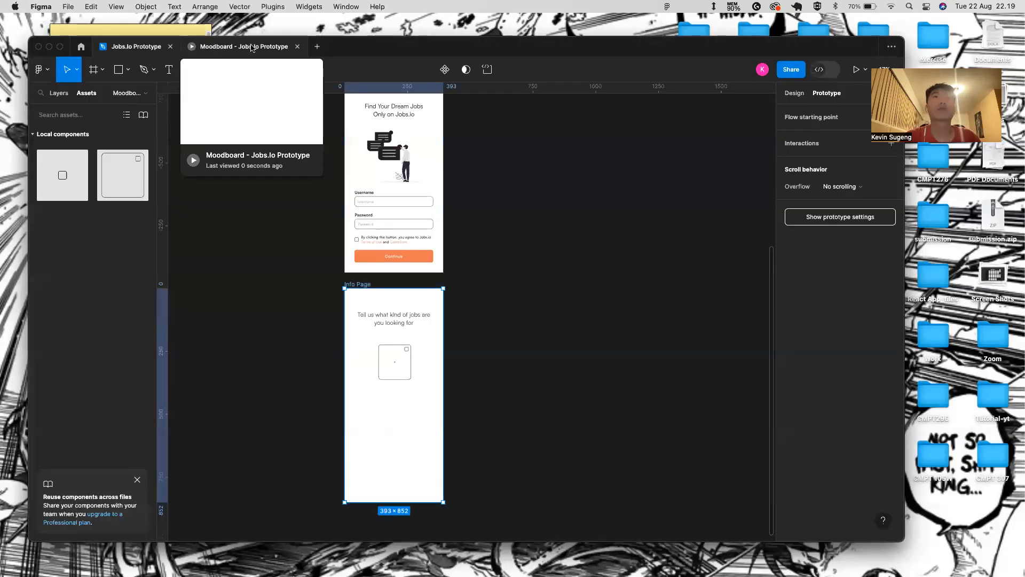
{"action": "left_click", "coordinate": [298, 47]}
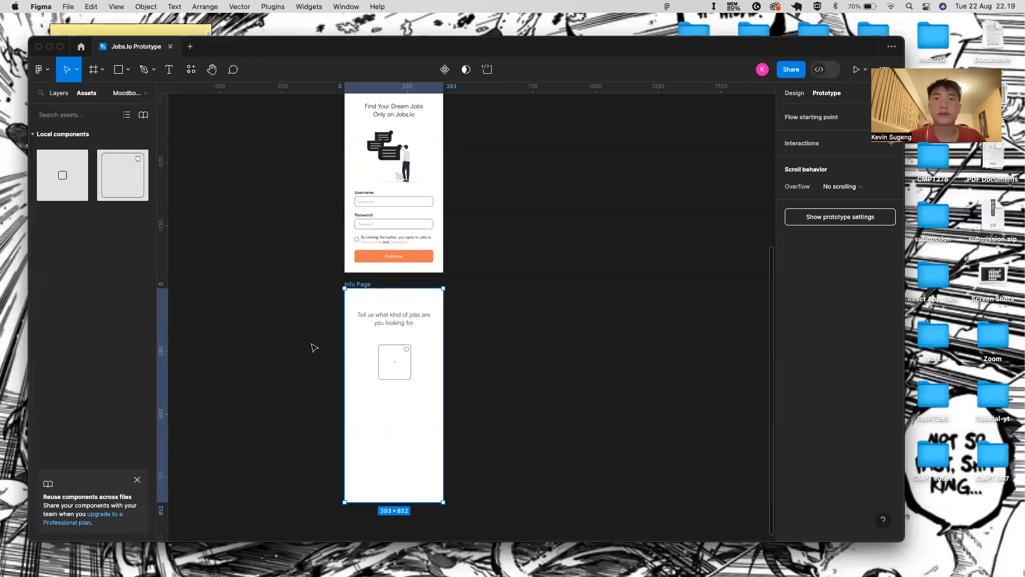
- Nudge the card up and left, then wrap it in an auto-layout frame
{"action": "scroll", "coordinate": [425, 390], "scroll_direction": "up", "scroll_amount": 5}
{"action": "left_click", "coordinate": [389, 334]}
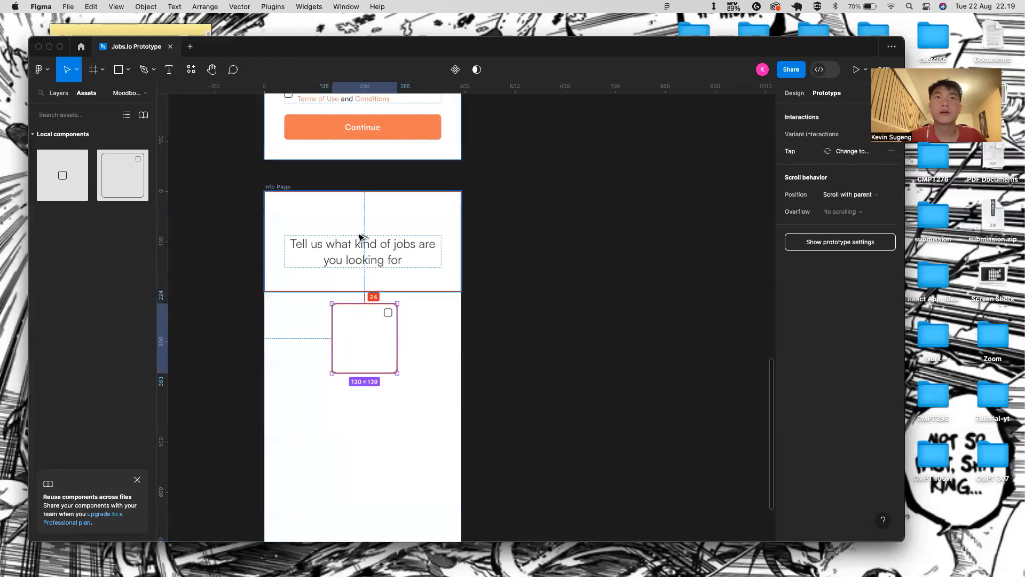
{"action": "key", "text": "Up"}
{"action": "key", "text": "Up"}
{"action": "key", "text": "Up"}
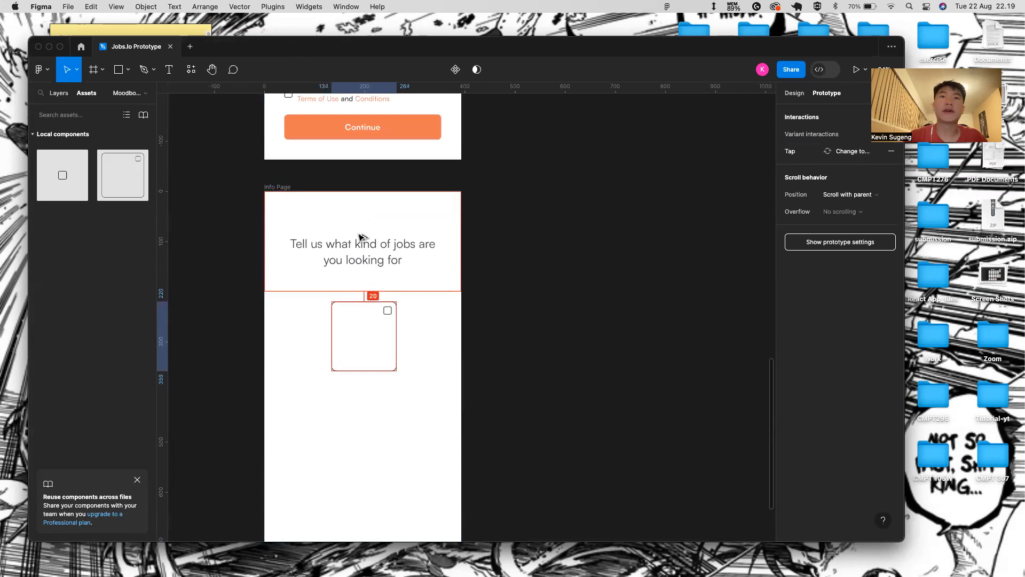
{"action": "key", "text": "shift+Left"}
{"action": "key", "text": "shift+Left"}
{"action": "key", "text": "shift+Left"}
{"action": "key", "text": "shift+Left"}
{"action": "key", "text": "shift+Left"}
{"action": "key", "text": "shift+Left"}
{"action": "key", "text": "shift+Left"}
{"action": "key", "text": "shift+Left"}
{"action": "key", "text": "shift+Left"}
{"action": "key", "text": "shift+Left"}
{"action": "key", "text": "shift+Left"}
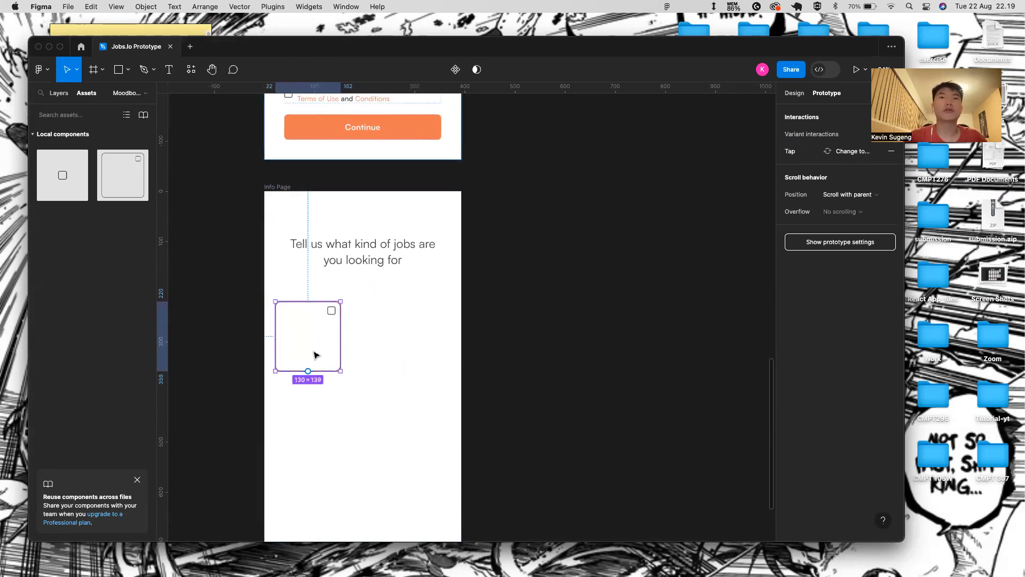
{"action": "key", "text": "shift+a"}
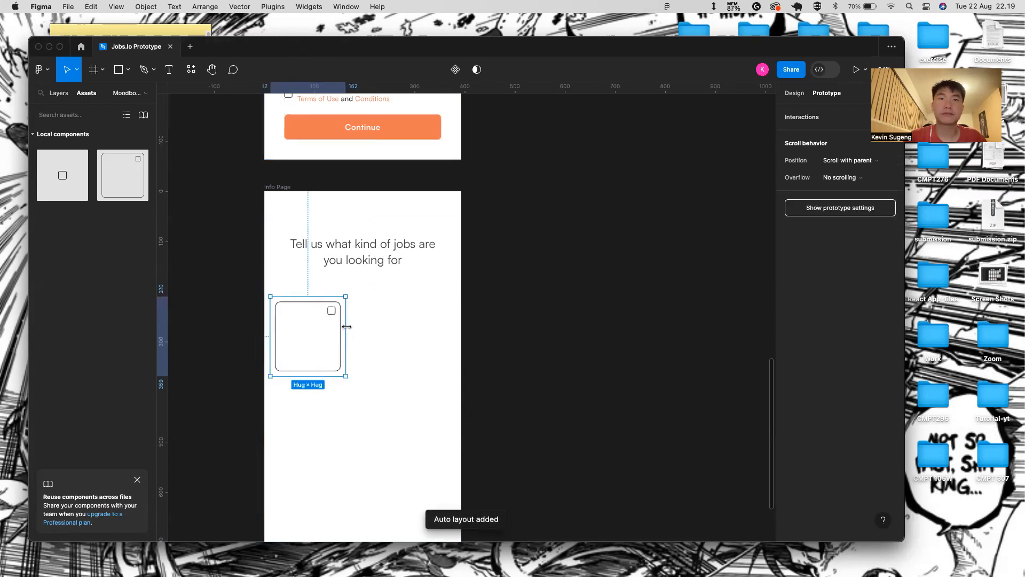
- Stretch the auto-layout frame to full page width and down to the bottom (393×642)
{"action": "left_click_drag", "start_coordinate": [371, 321], "coordinate": [460, 327]}
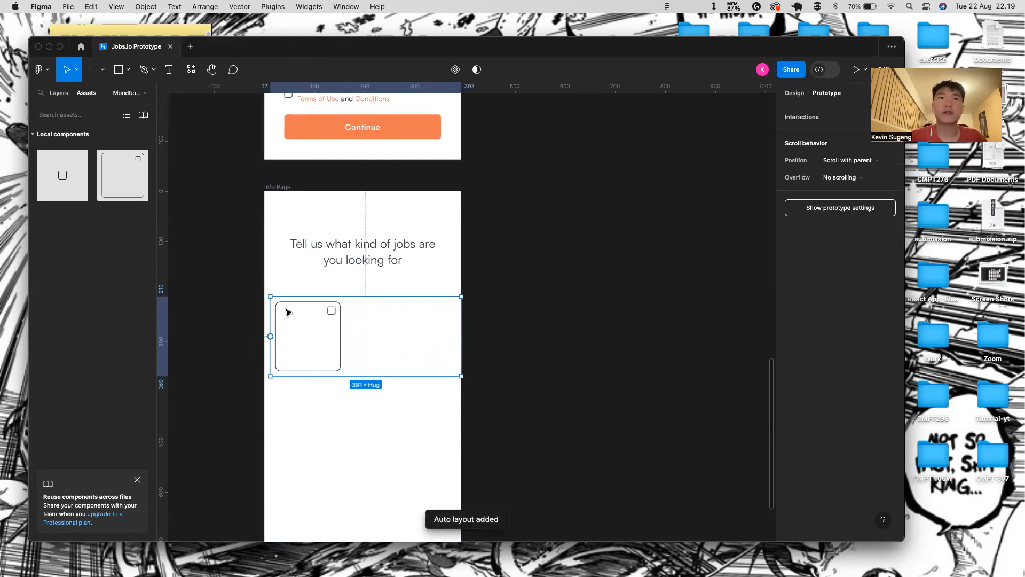
{"action": "left_click_drag", "start_coordinate": [270, 306], "coordinate": [264, 306]}
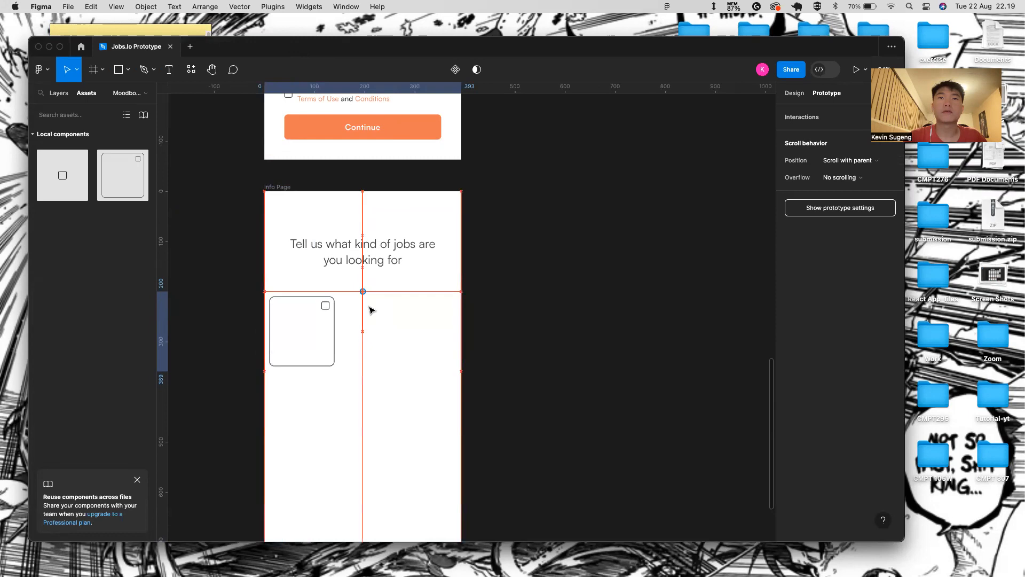
{"action": "scroll", "coordinate": [372, 313], "scroll_direction": "down", "scroll_amount": 3}
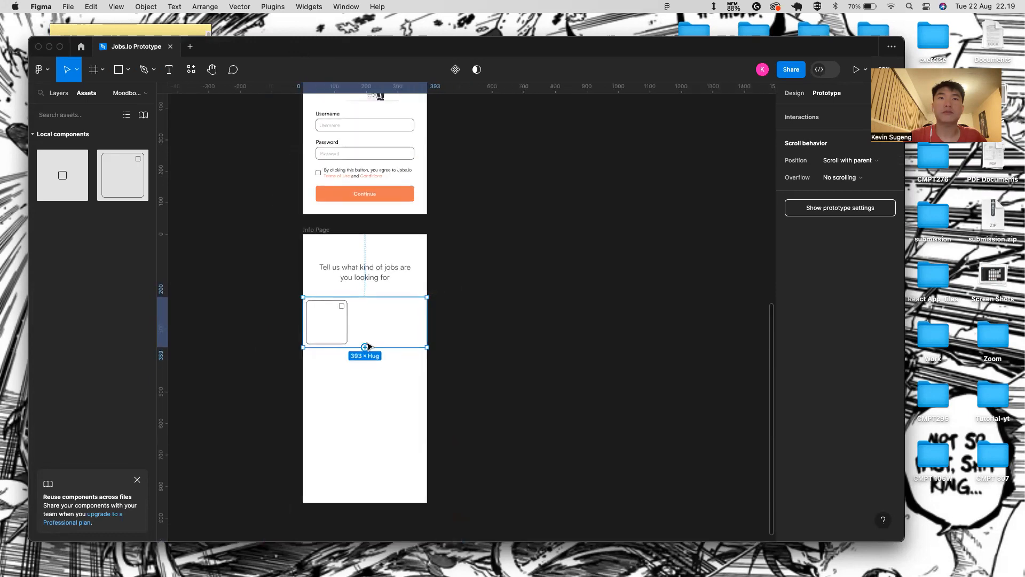
{"action": "left_click_drag", "start_coordinate": [375, 346], "coordinate": [375, 502]}
{"action": "left_click", "coordinate": [463, 412]}
- Set the card container's horizontal padding to 40
{"action": "left_click", "coordinate": [795, 100]}
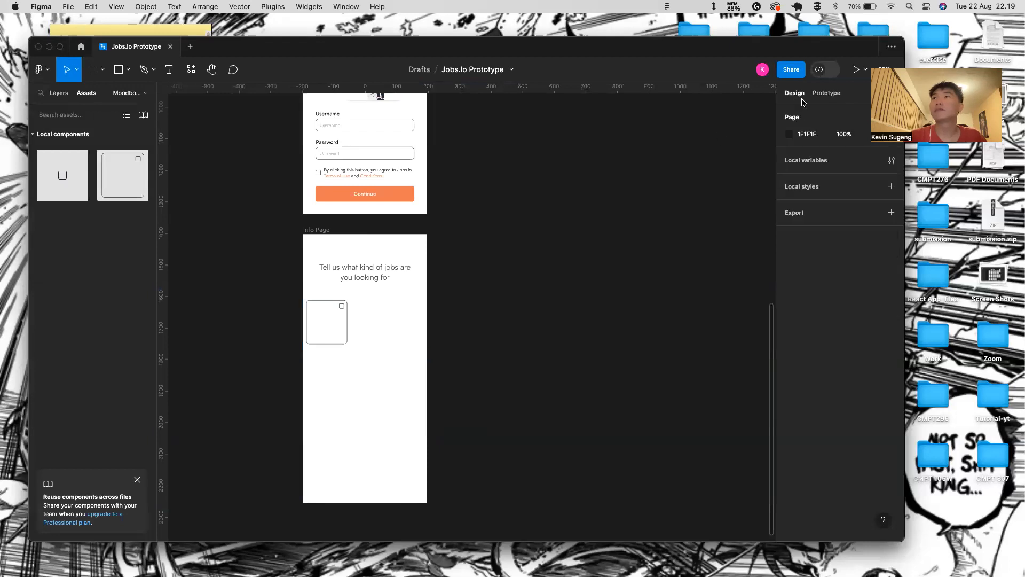
{"action": "left_click", "coordinate": [344, 331]}
{"action": "left_click", "coordinate": [336, 326]}
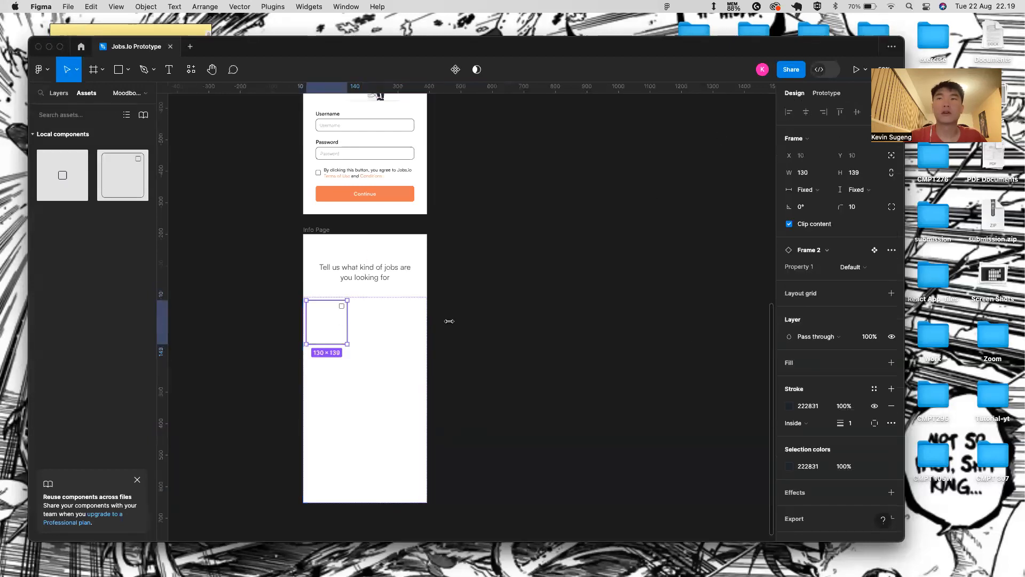
{"action": "left_click", "coordinate": [395, 311]}
{"action": "left_click", "coordinate": [59, 93]}
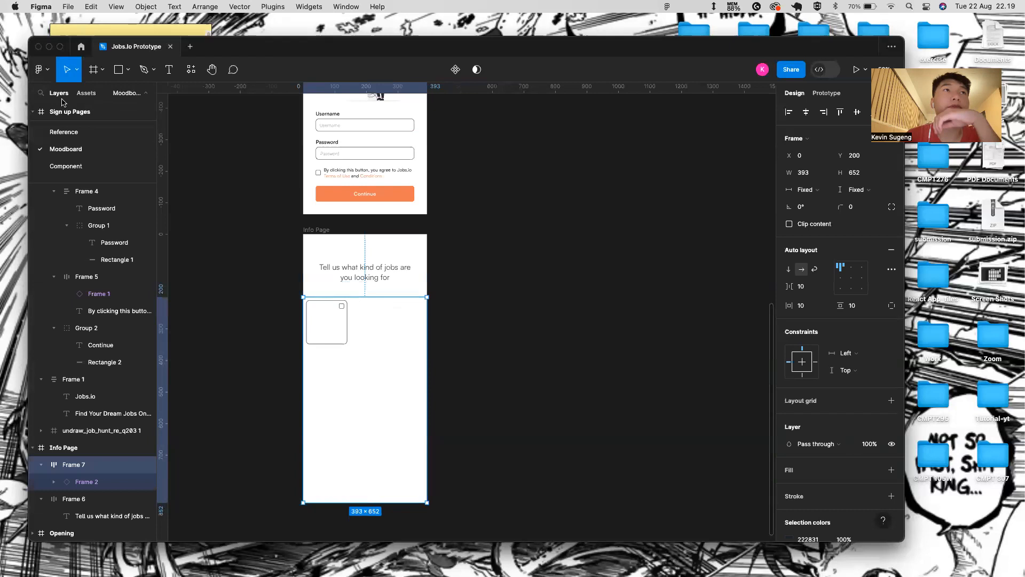
{"action": "left_click", "coordinate": [810, 301]}
{"action": "type", "text": "40"}
{"action": "key", "text": "Return"}
- Switch the container to individual padding and set the top padding to 0
{"action": "left_click", "coordinate": [865, 313]}
{"action": "left_click", "coordinate": [891, 306]}
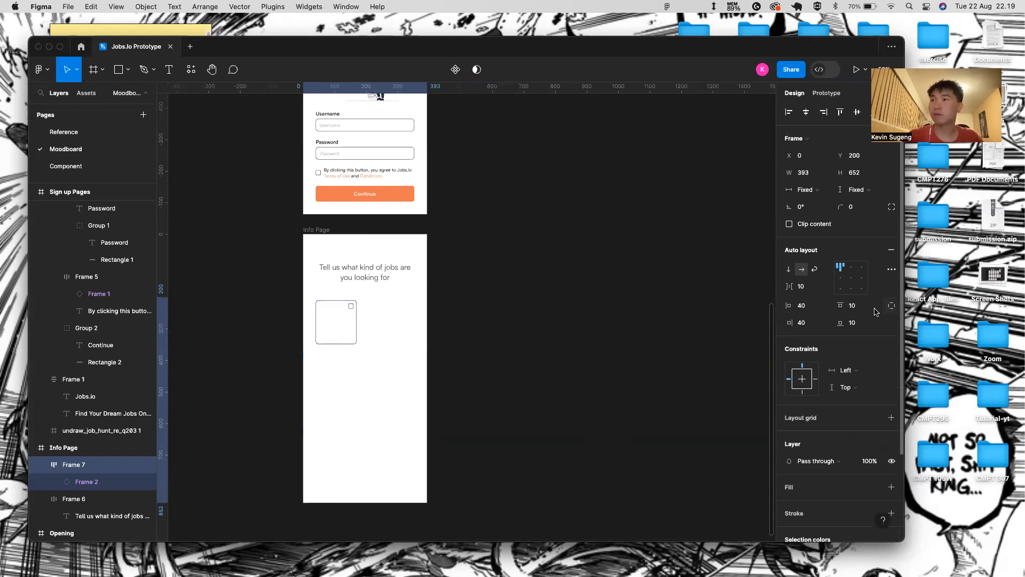
{"action": "type", "text": "90"}
{"action": "key", "text": "Return"}
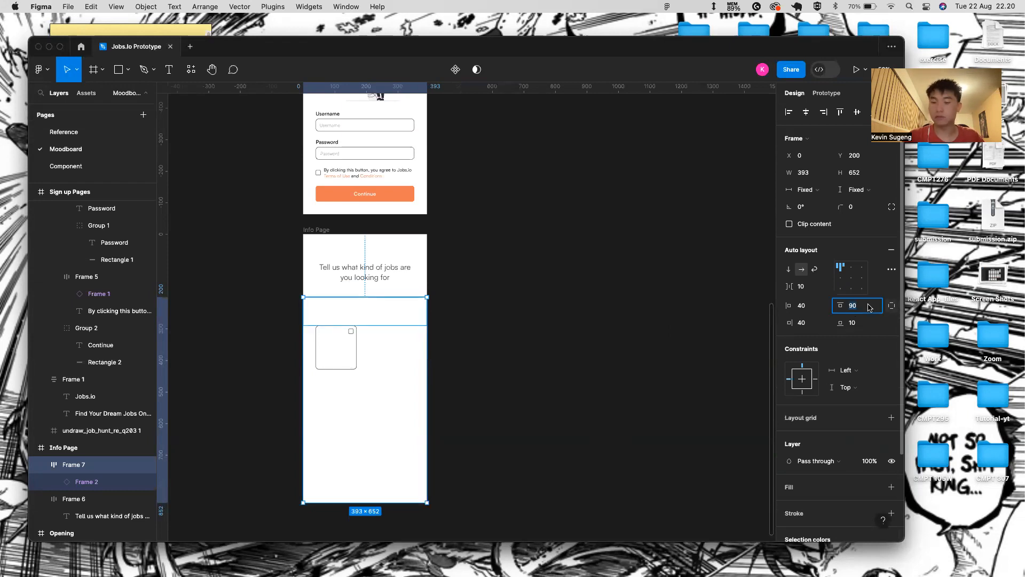
{"action": "type", "text": "0"}
{"action": "key", "text": "Return"}
{"action": "scroll", "coordinate": [332, 405], "scroll_direction": "down", "scroll_amount": 3}
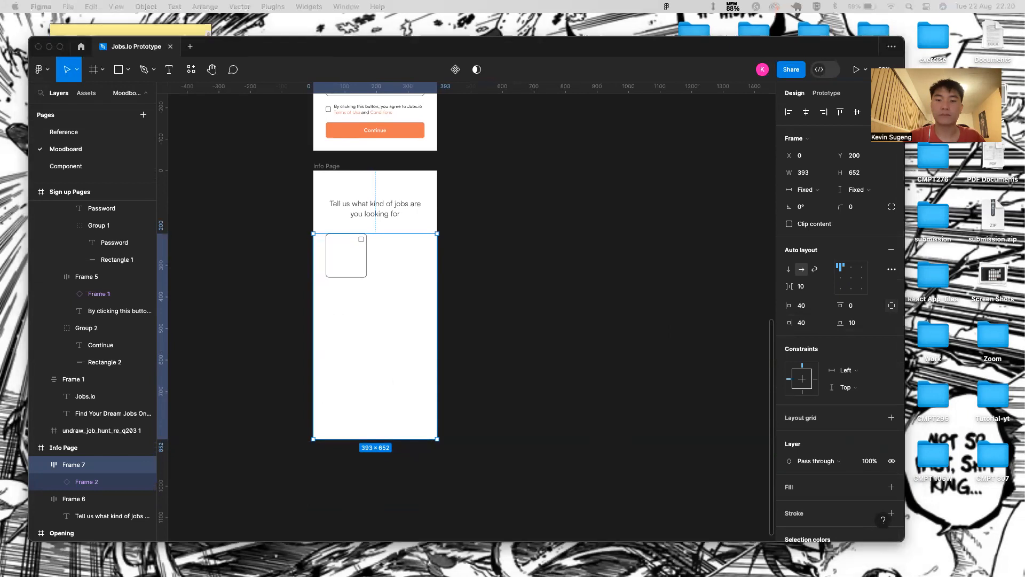
- Set the bottom padding to 40 and duplicate the card beside the original
{"action": "left_click", "coordinate": [346, 246]}
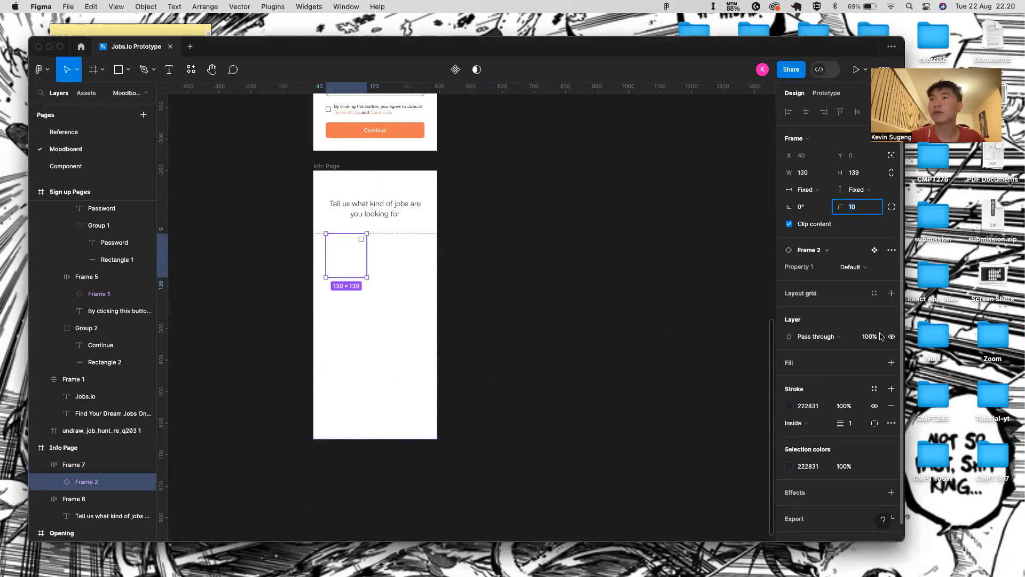
{"action": "left_click", "coordinate": [409, 271]}
{"action": "left_click", "coordinate": [854, 323]}
{"action": "key", "text": "BackSpace"}
{"action": "key", "text": "Return"}
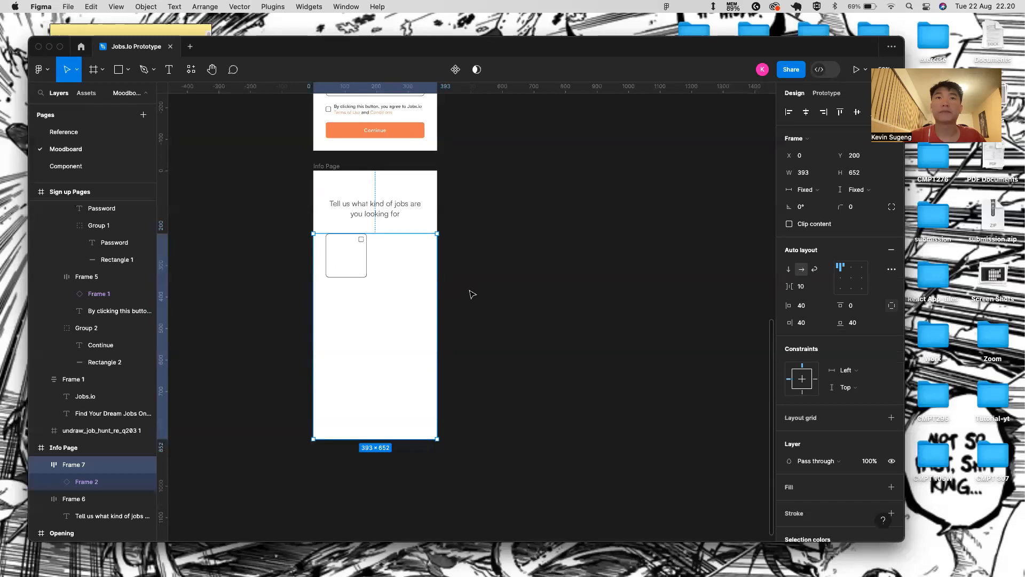
{"action": "left_click", "coordinate": [340, 258]}
{"action": "key", "text": "super+d"}
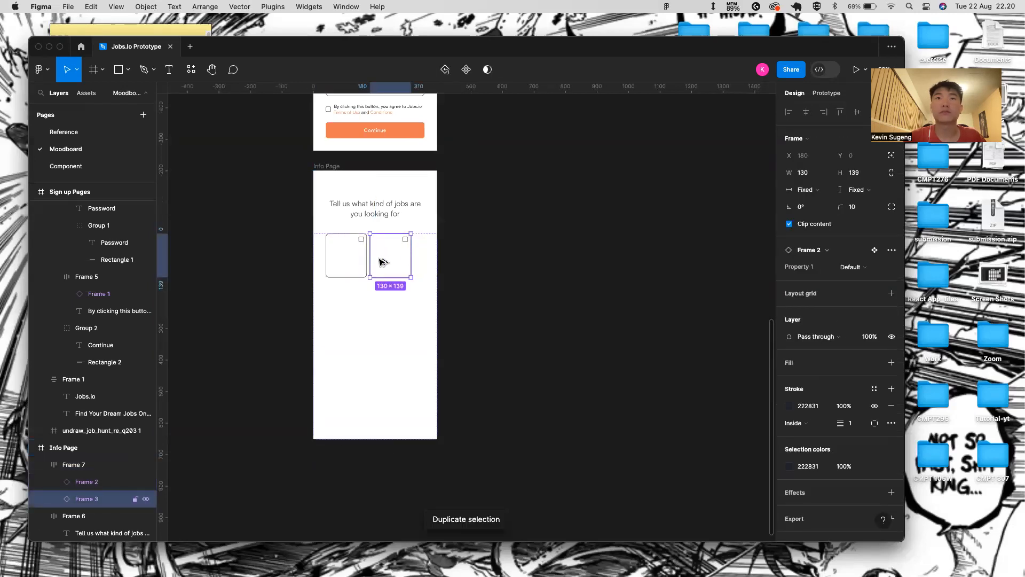
- Set the spacing between the two cards in the container to Auto
{"action": "key", "text": "alt"}
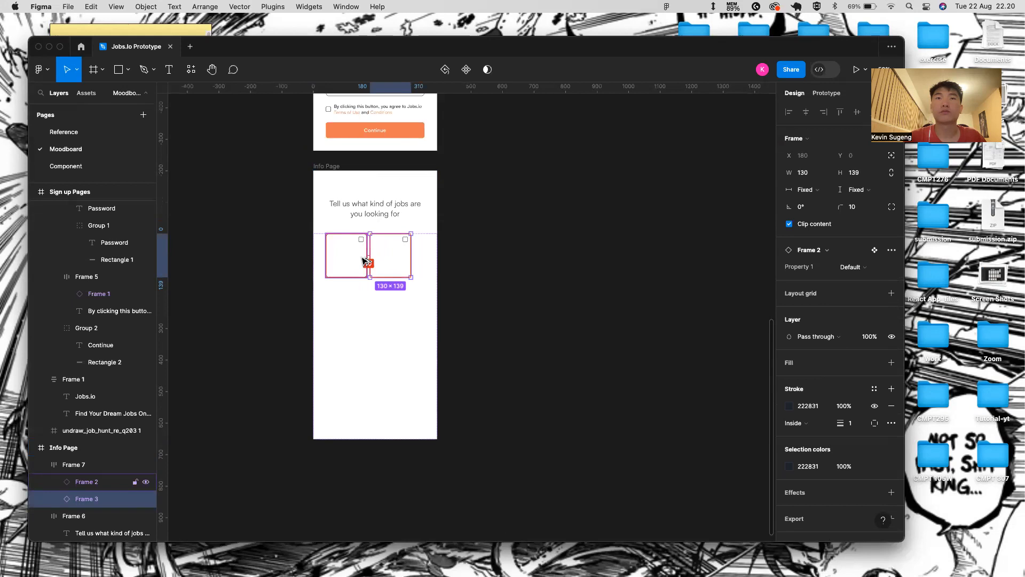
{"action": "left_click", "coordinate": [425, 264]}
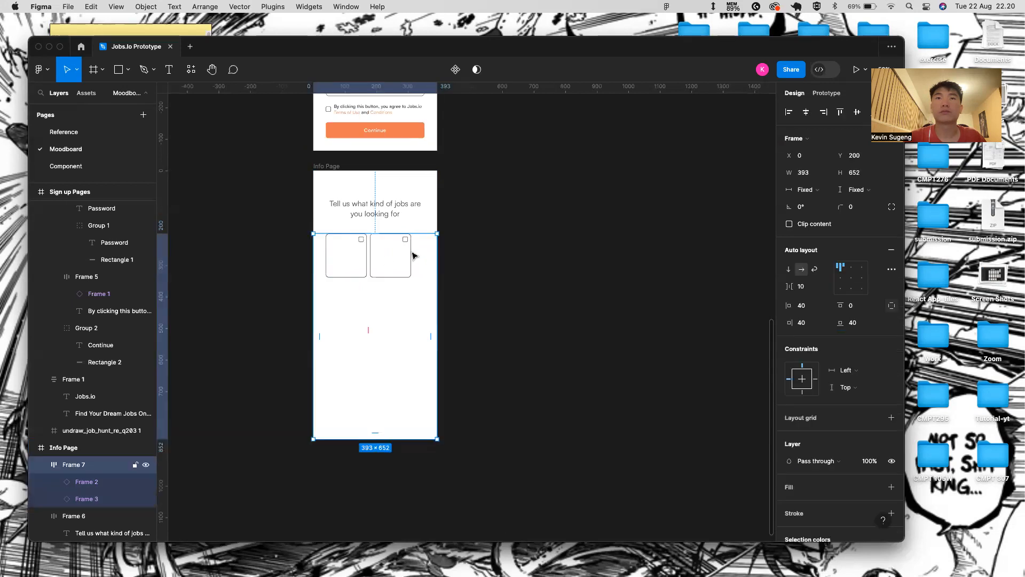
{"action": "left_click", "coordinate": [407, 243]}
{"action": "left_click", "coordinate": [348, 247]}
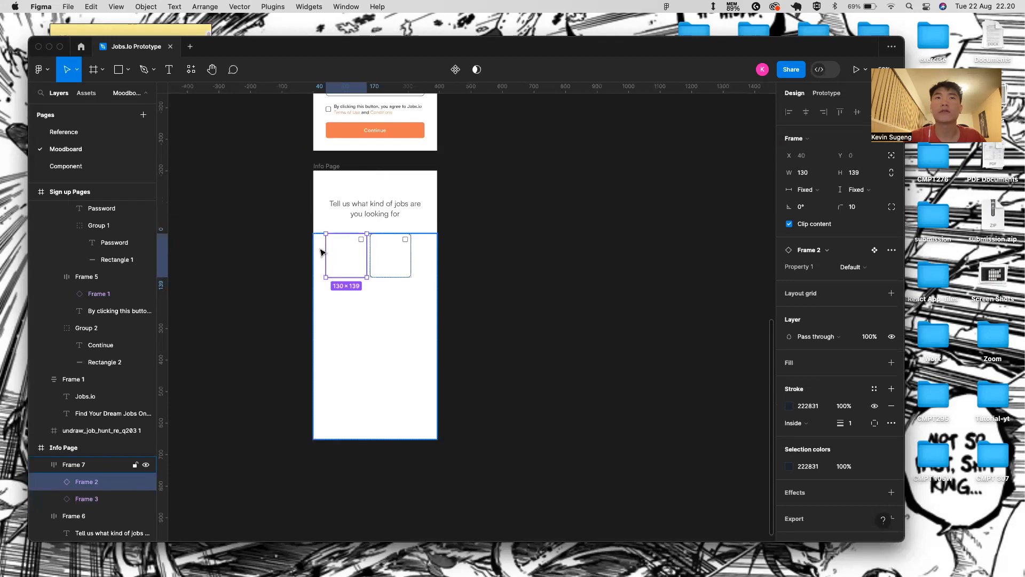
{"action": "left_click", "coordinate": [515, 373]}
{"action": "left_click", "coordinate": [412, 314]}
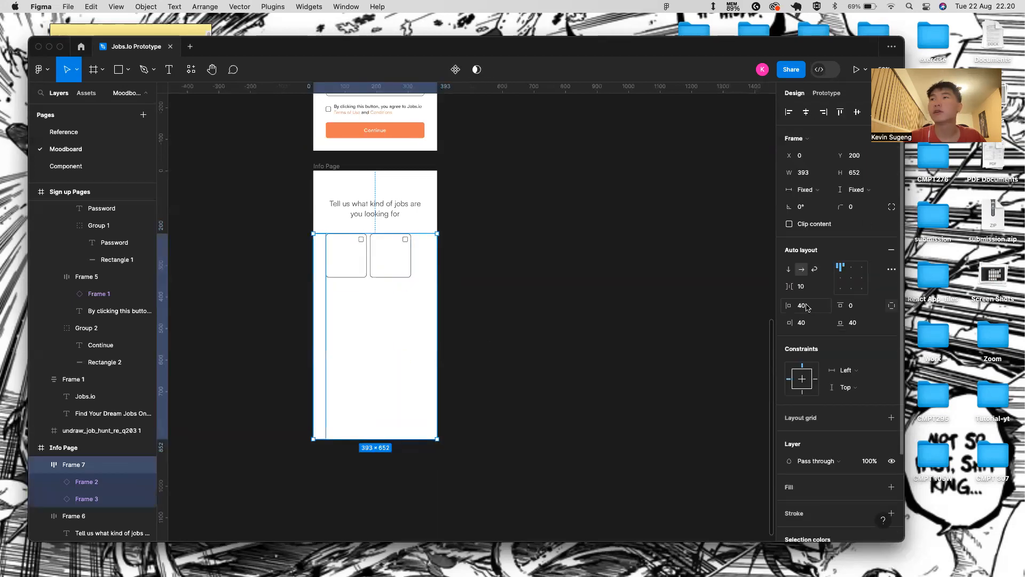
{"action": "left_click", "coordinate": [824, 287]}
{"action": "left_click", "coordinate": [820, 298]}
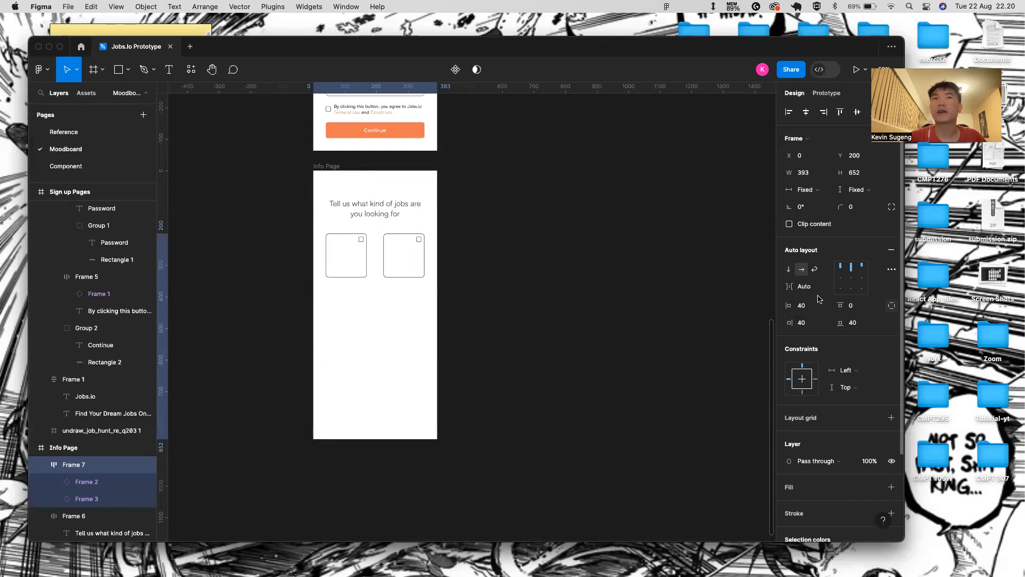
- Make the card container hug its contents vertically, shrinking it to 393×178
{"action": "double_click", "coordinate": [393, 234]}
{"action": "double_click", "coordinate": [386, 244]}
{"action": "left_click", "coordinate": [376, 286]}
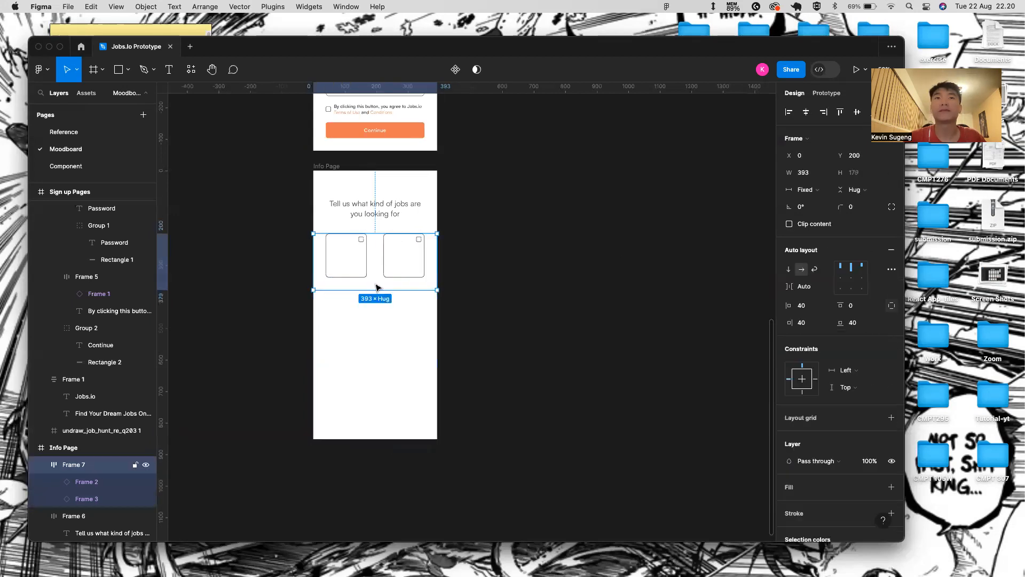
{"action": "left_click", "coordinate": [76, 500]}
{"action": "left_click", "coordinate": [79, 483]}
{"action": "left_click", "coordinate": [378, 326]}
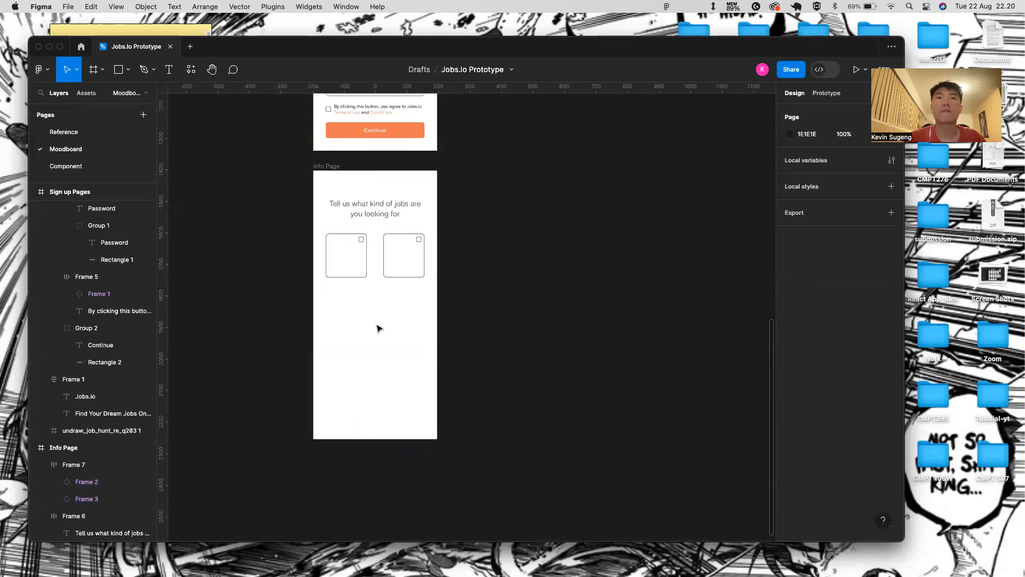
{"action": "left_click", "coordinate": [387, 282]}
{"action": "left_click_drag", "start_coordinate": [382, 290], "coordinate": [373, 438]}
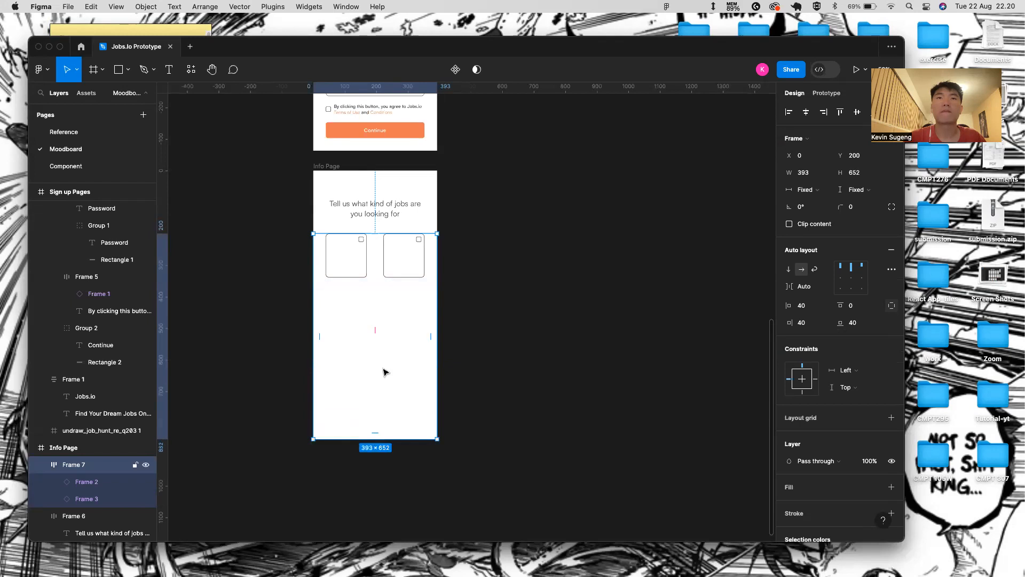
{"action": "key", "text": "super+z"}
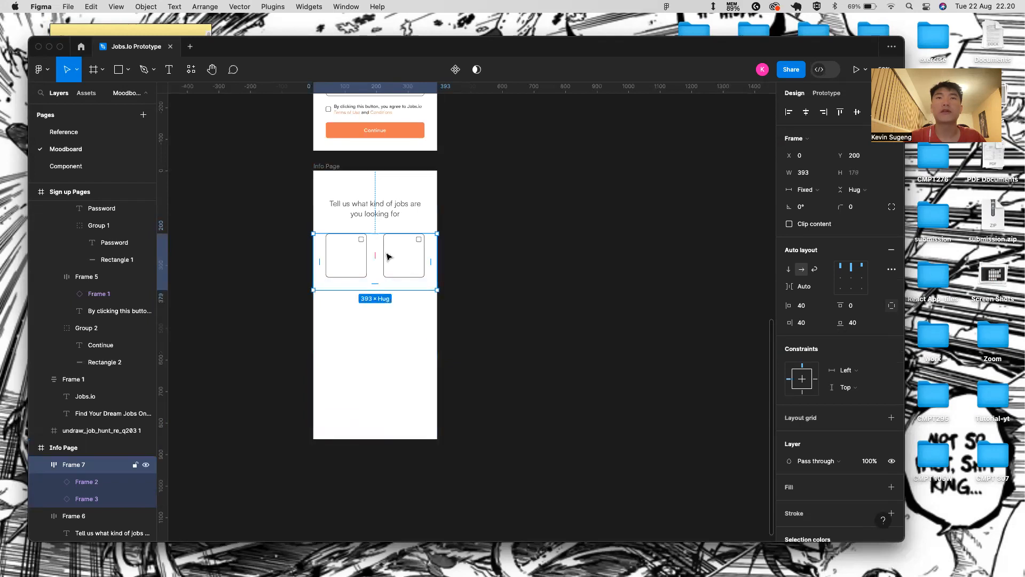
{"action": "scroll", "coordinate": [387, 254], "scroll_direction": "up", "scroll_amount": 5}
{"action": "double_click", "coordinate": [340, 263]}
{"action": "left_click", "coordinate": [438, 265]}
{"action": "left_click", "coordinate": [350, 264]}
- Wrap both cards in an auto-layout row, duplicate it, and stack the rows vertically
{"action": "left_click", "coordinate": [387, 264], "text": "shift"}
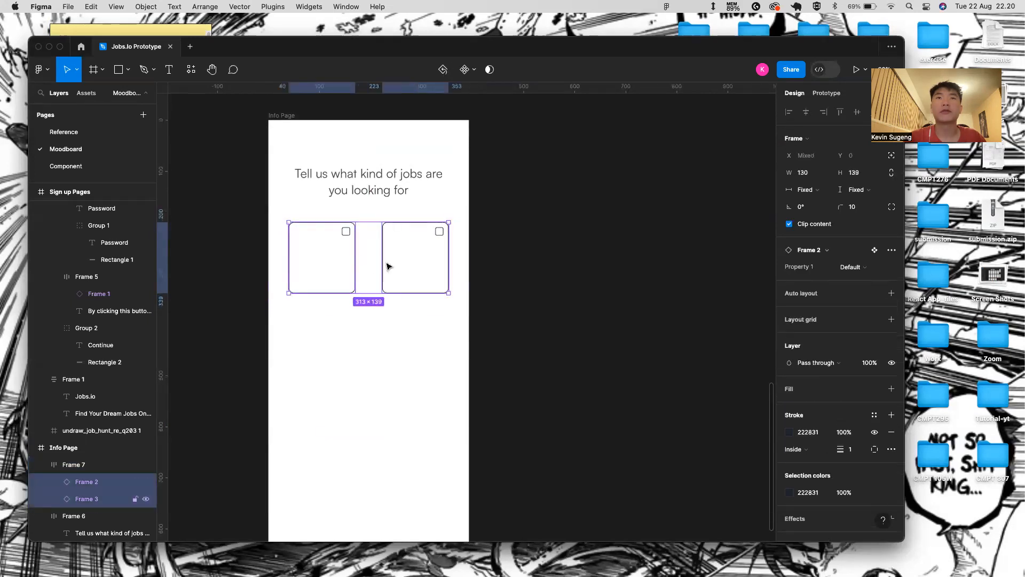
{"action": "key", "text": "shift+a"}
{"action": "key", "text": "super+d"}
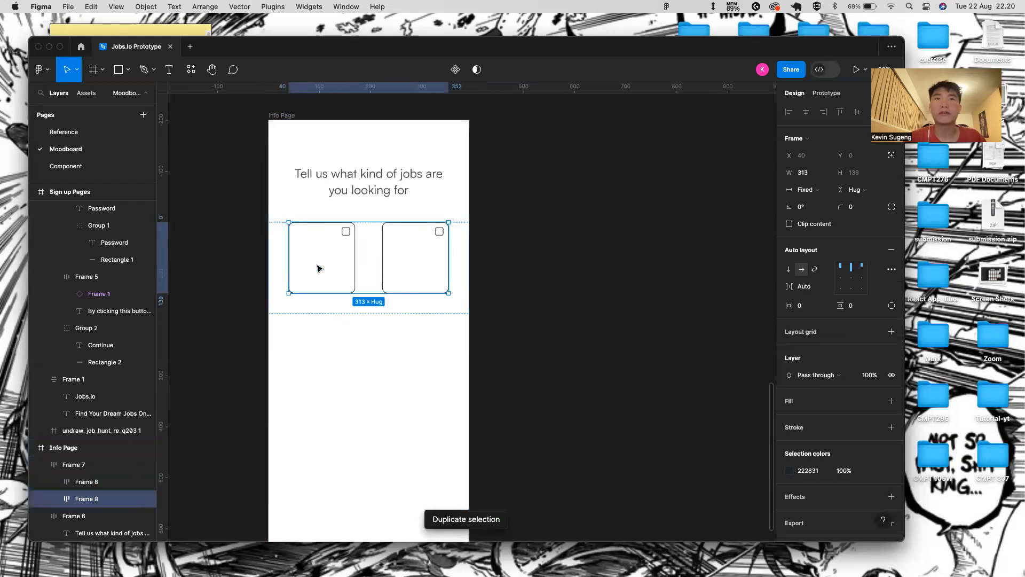
{"action": "left_click", "coordinate": [449, 301]}
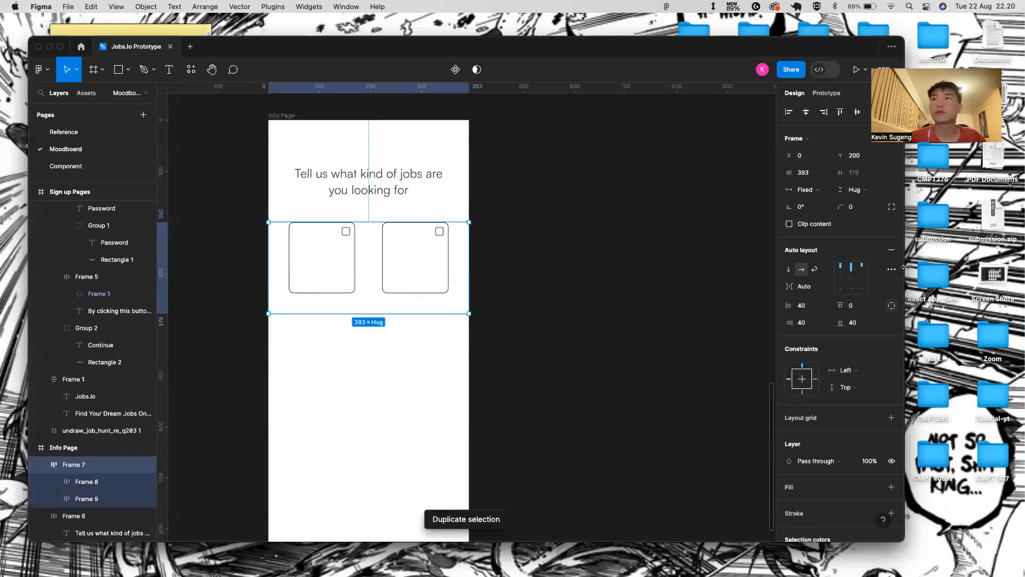
{"action": "left_click", "coordinate": [789, 270]}
- Set the spacing between the two card rows to 30
{"action": "double_click", "coordinate": [328, 336]}
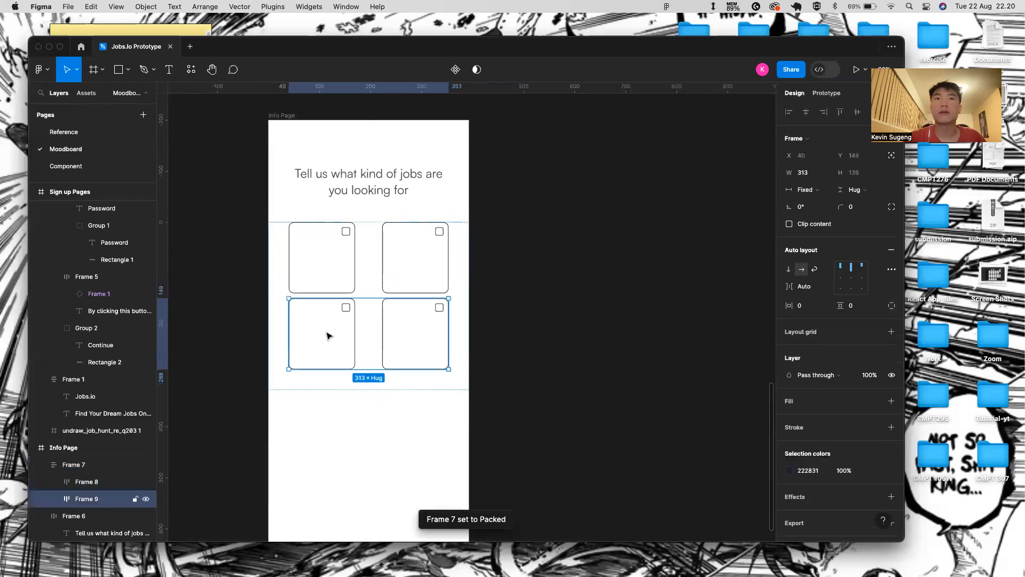
{"action": "left_click", "coordinate": [854, 306]}
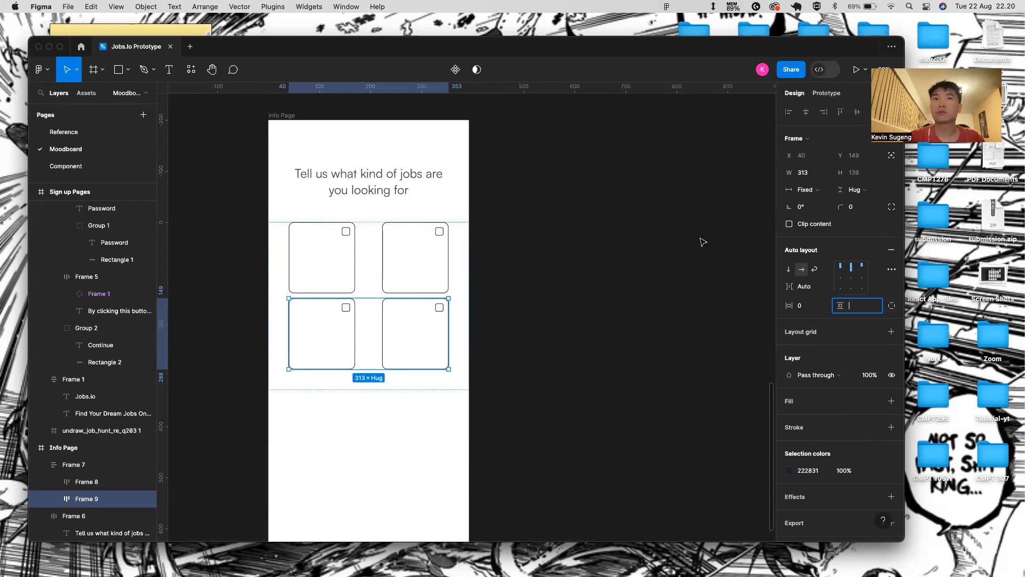
{"action": "left_click", "coordinate": [483, 264]}
{"action": "left_click", "coordinate": [449, 273]}
{"action": "left_click", "coordinate": [825, 291]}
{"action": "left_click", "coordinate": [822, 289]}
{"action": "type", "text": "30"}
{"action": "key", "text": "Return"}
{"action": "left_click", "coordinate": [534, 327]}
{"action": "scroll", "coordinate": [419, 347], "scroll_direction": "down", "scroll_amount": 3}
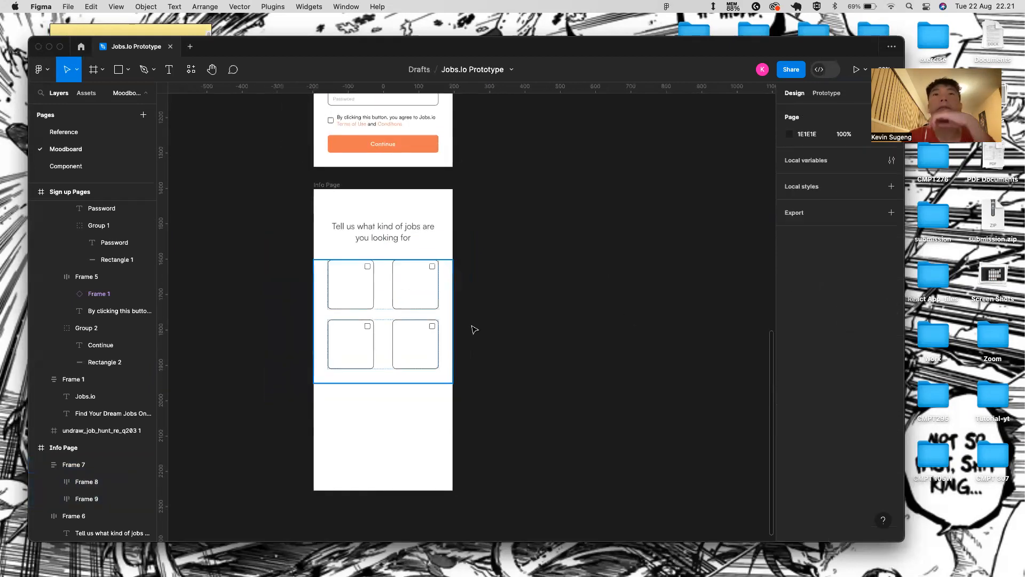
{"action": "left_click", "coordinate": [435, 332]}
{"action": "left_click", "coordinate": [599, 286]}
{"action": "left_click", "coordinate": [329, 356]}
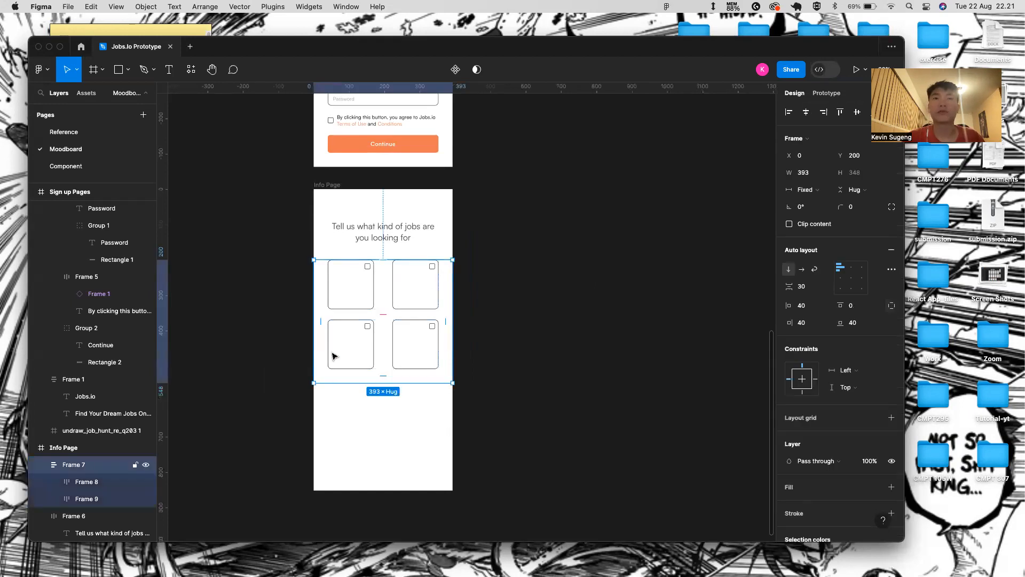
{"action": "left_click", "coordinate": [333, 356]}
- Duplicate a card row to add another row of two job cards
{"action": "key", "text": "ctrl+d"}
{"action": "key", "text": "ctrl+d"}
{"action": "key", "text": "ctrl+d"}
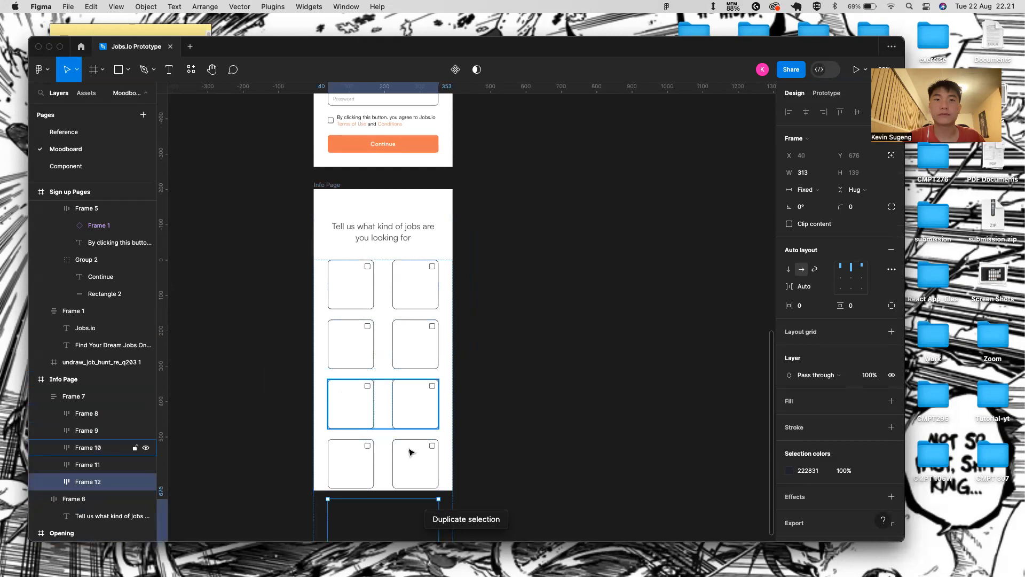
{"action": "left_click", "coordinate": [451, 421]}
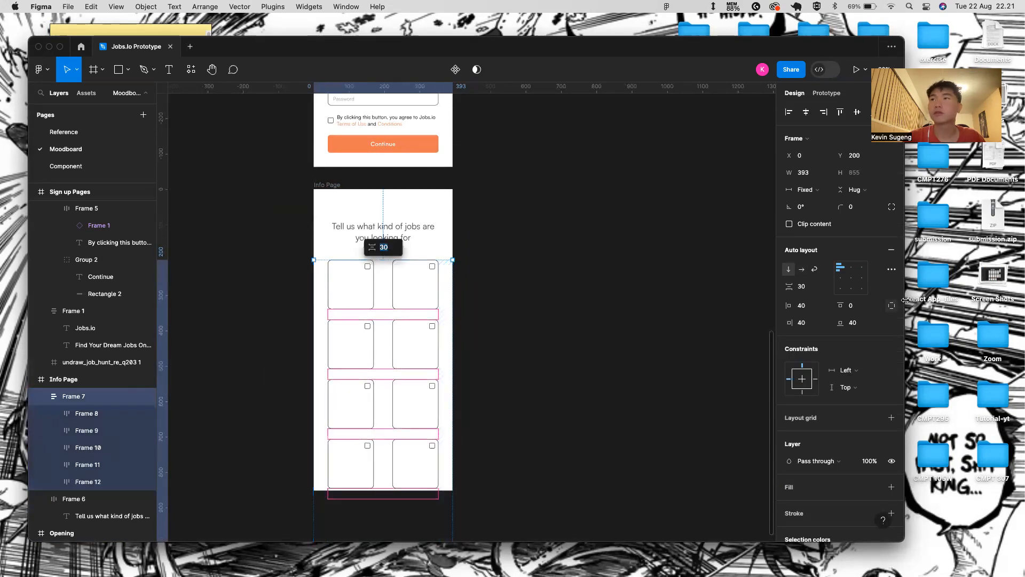
{"action": "left_click", "coordinate": [577, 259]}
{"action": "left_click", "coordinate": [446, 301]}
- Set the spacing between the card rows to 40
{"action": "left_click", "coordinate": [807, 287]}
{"action": "type", "text": "40"}
{"action": "key", "text": "Return"}
{"action": "left_click", "coordinate": [588, 318]}
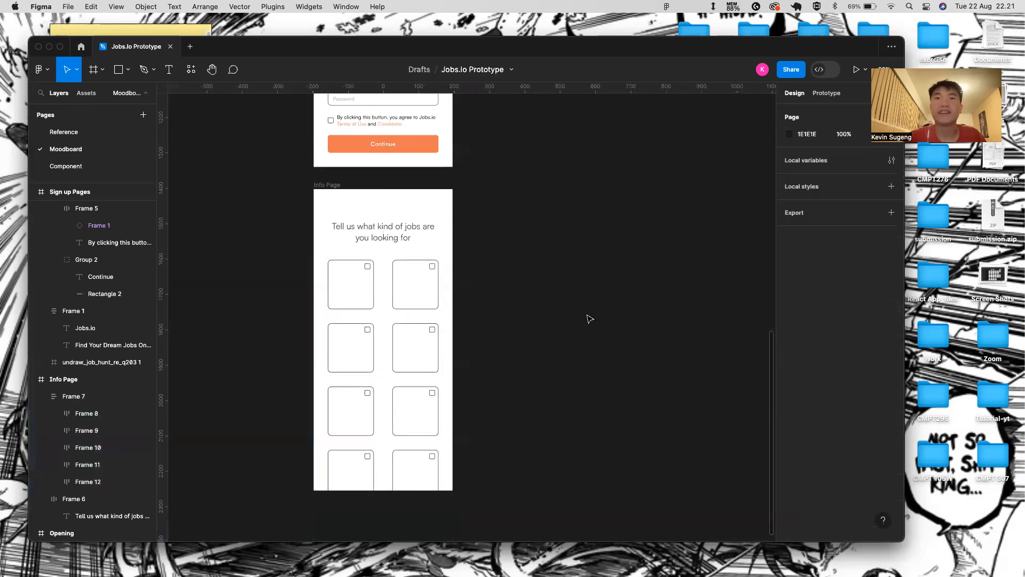
{"action": "scroll", "coordinate": [518, 393], "scroll_direction": "down", "scroll_amount": 2}
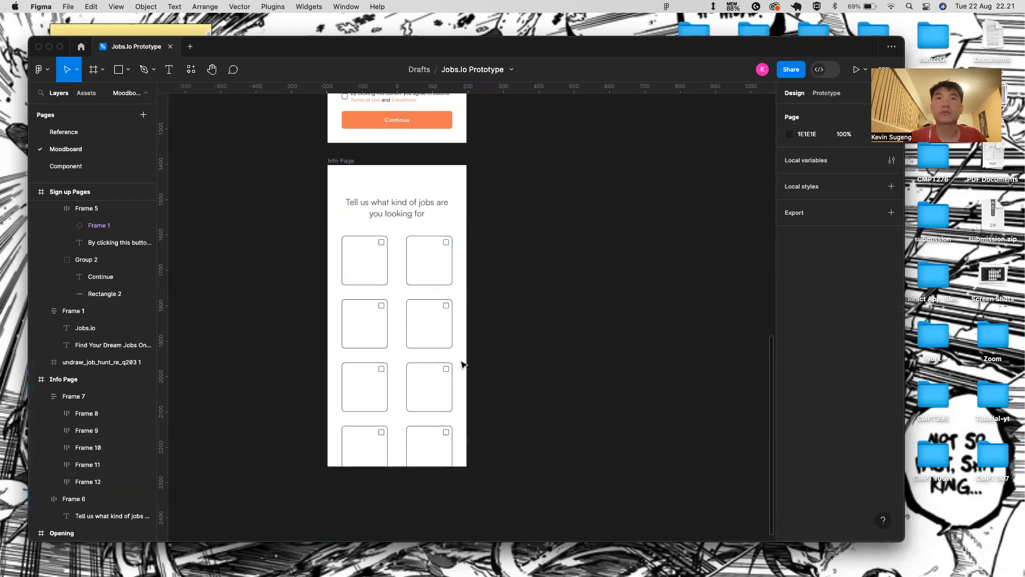
- Lengthen the Info Page frame from 852 to 1116 tall so all five card rows fit
{"action": "left_click", "coordinate": [341, 163]}
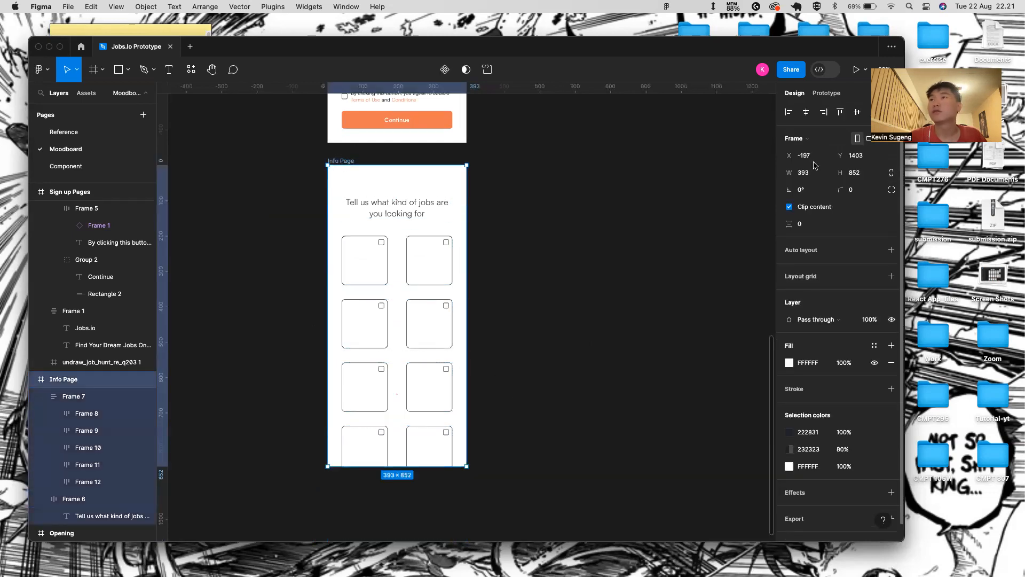
{"action": "left_click", "coordinate": [789, 208]}
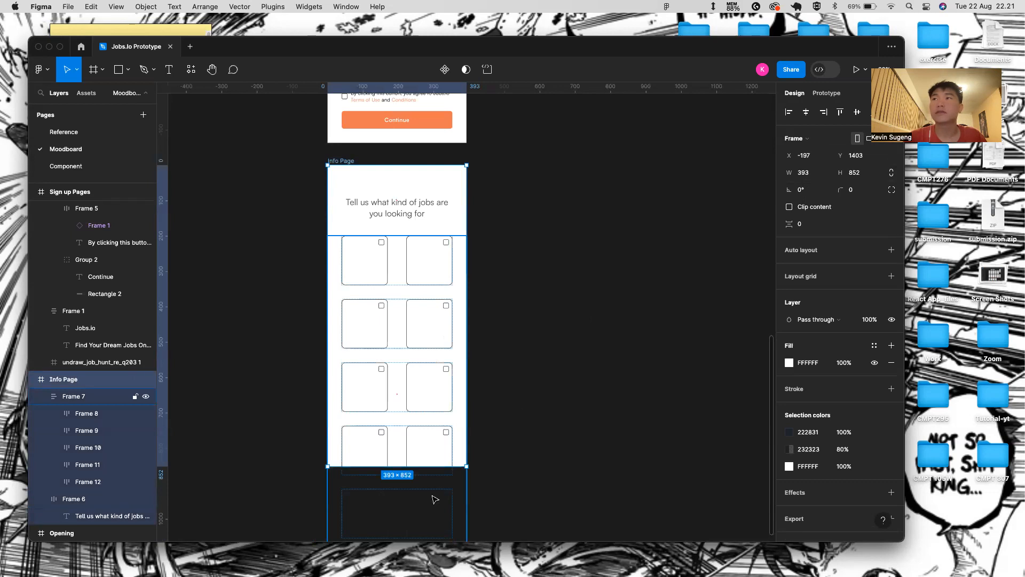
{"action": "left_click", "coordinate": [590, 304]}
{"action": "left_click", "coordinate": [374, 165]}
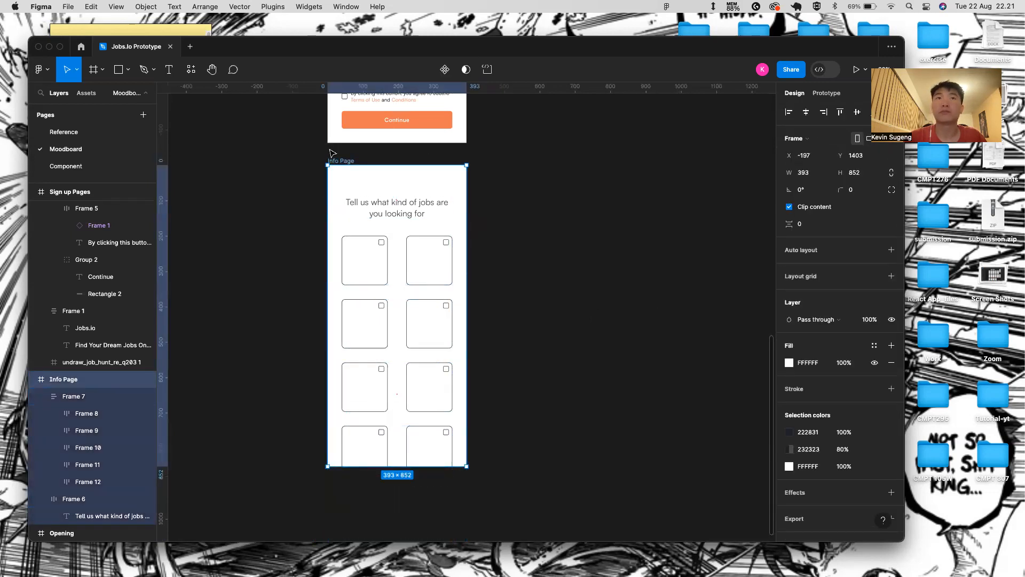
{"action": "scroll", "coordinate": [441, 277], "scroll_direction": "down", "scroll_amount": 2}
{"action": "left_click", "coordinate": [495, 418]}
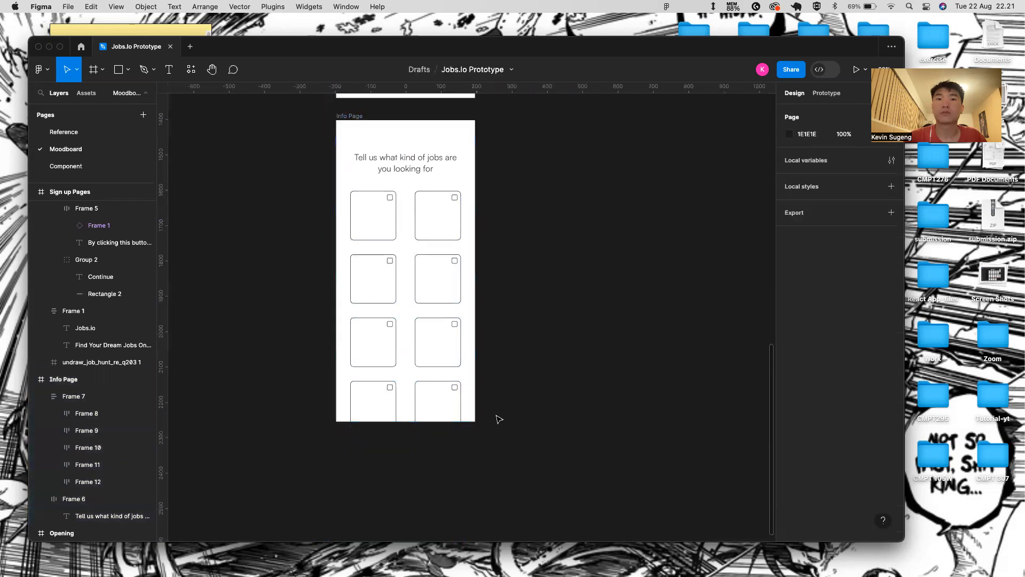
{"action": "left_click", "coordinate": [442, 419]}
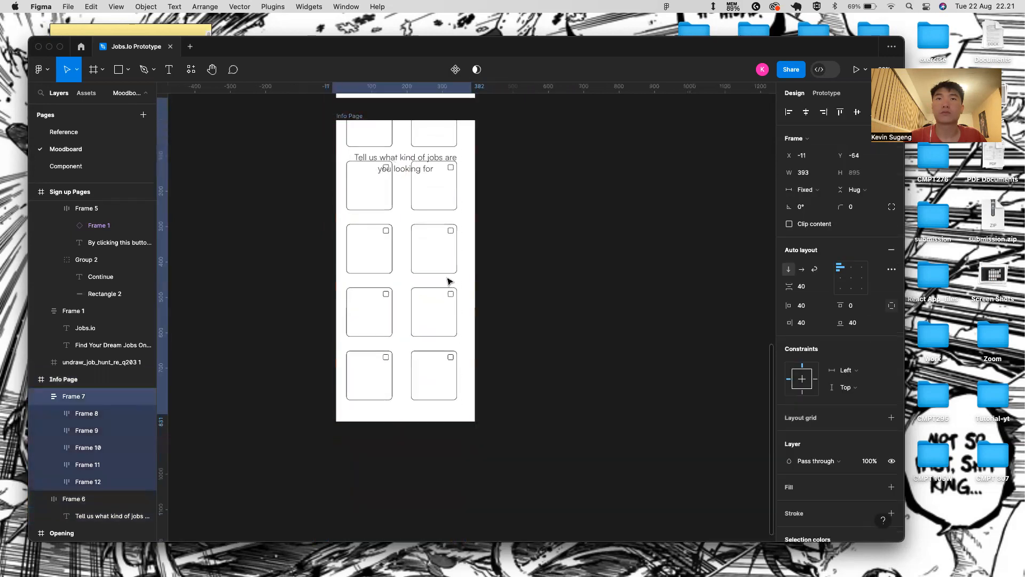
{"action": "key", "text": "Escape"}
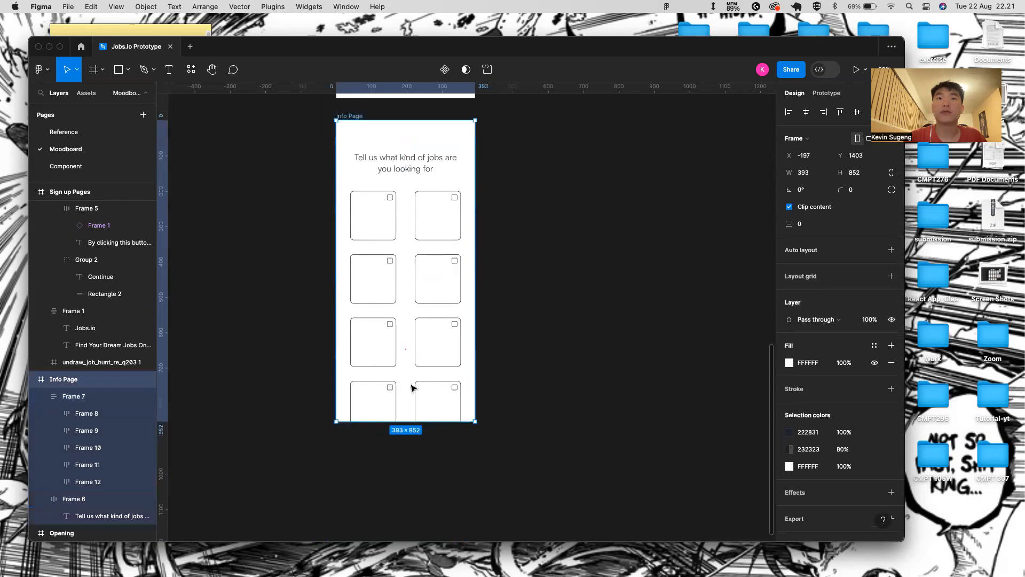
{"action": "left_click_drag", "start_coordinate": [441, 424], "coordinate": [441, 515]}
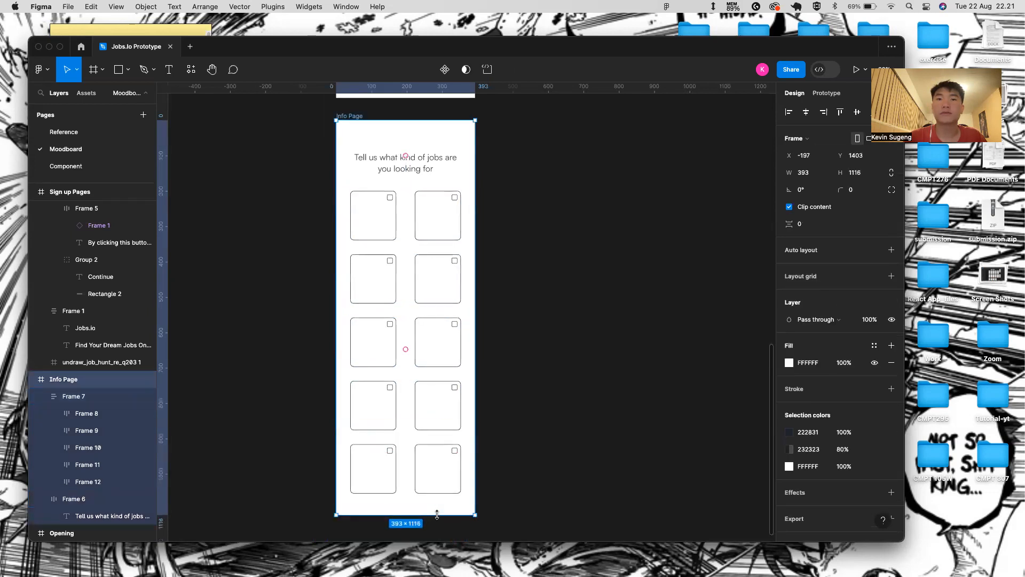
- Select the first row of job cards in the grid
{"action": "scroll", "coordinate": [448, 241], "scroll_direction": "up", "scroll_amount": 4}
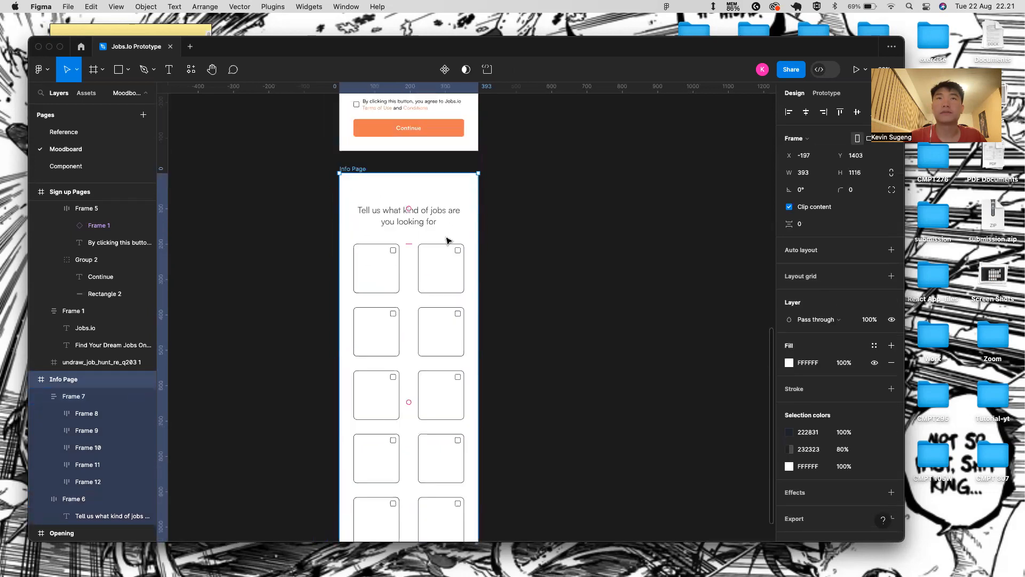
{"action": "left_click", "coordinate": [479, 194]}
{"action": "scroll", "coordinate": [370, 342], "scroll_direction": "down", "scroll_amount": 2}
{"action": "scroll", "coordinate": [370, 342], "scroll_direction": "down", "scroll_amount": 3}
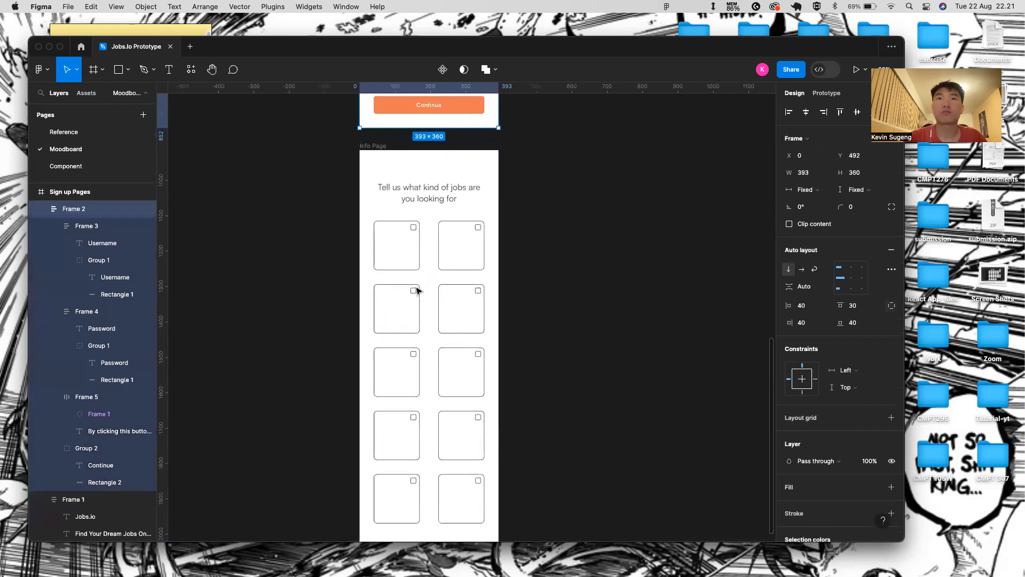
{"action": "scroll", "coordinate": [465, 454], "scroll_direction": "up", "scroll_amount": 2}
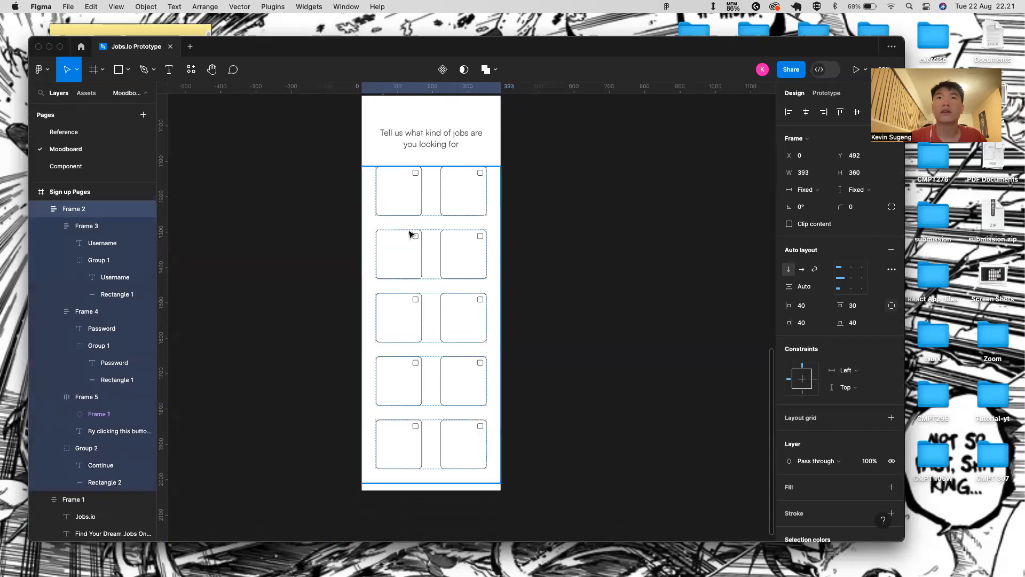
{"action": "double_click", "coordinate": [407, 210]}
{"action": "scroll", "coordinate": [408, 197], "scroll_direction": "up", "scroll_amount": 5}
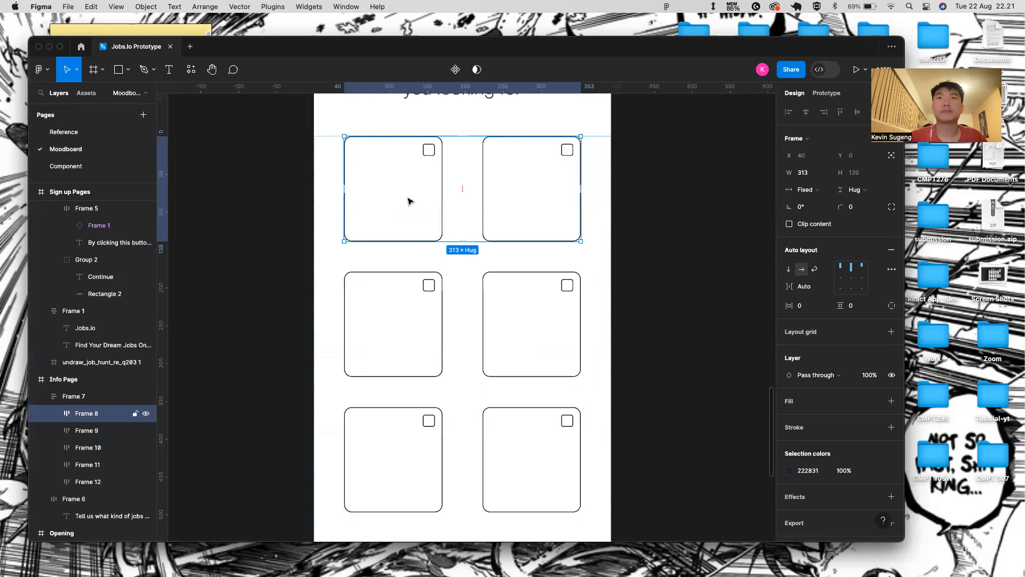
- Move illustration board Frame 68 beside the Sign up Pages, then switch to the unDraw browser page
{"action": "left_click", "coordinate": [409, 202]}
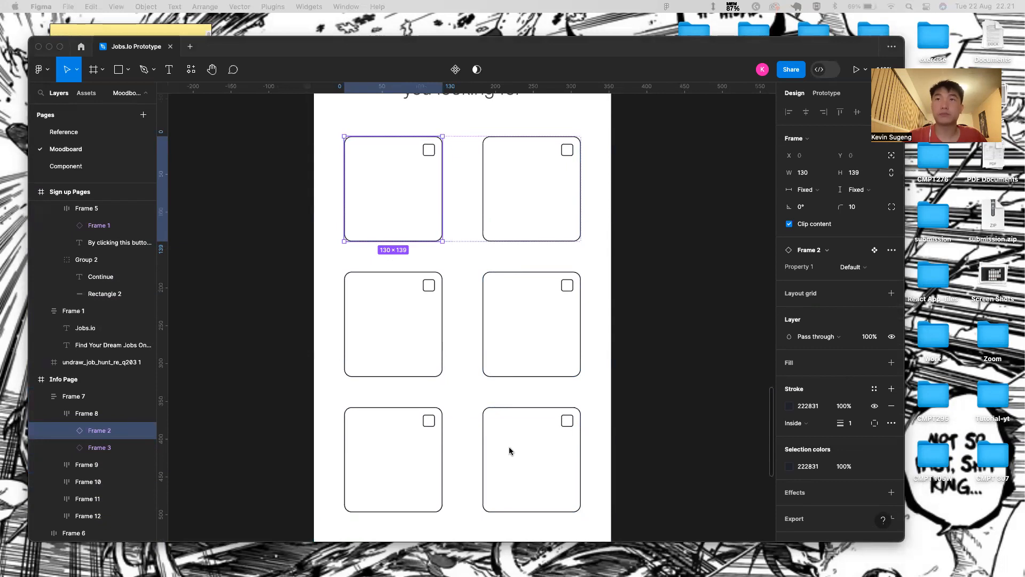
{"action": "left_click", "coordinate": [628, 265]}
{"action": "scroll", "coordinate": [565, 256], "scroll_direction": "down", "scroll_amount": 4}
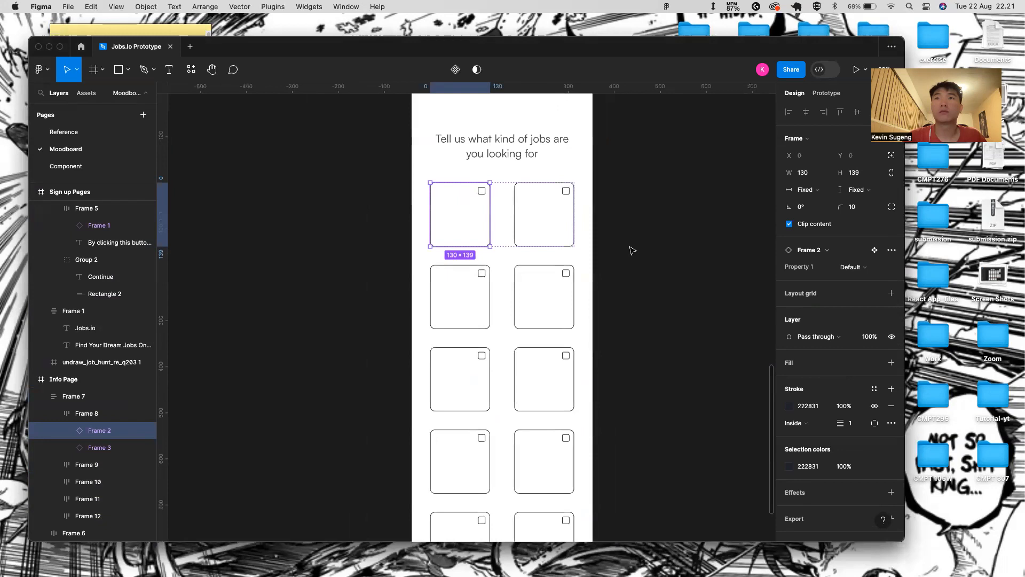
{"action": "left_click", "coordinate": [631, 249]}
{"action": "key", "text": "super+v"}
{"action": "scroll", "coordinate": [383, 279], "scroll_direction": "down", "scroll_amount": 5}
{"action": "scroll", "coordinate": [464, 274], "scroll_direction": "left", "scroll_amount": 2}
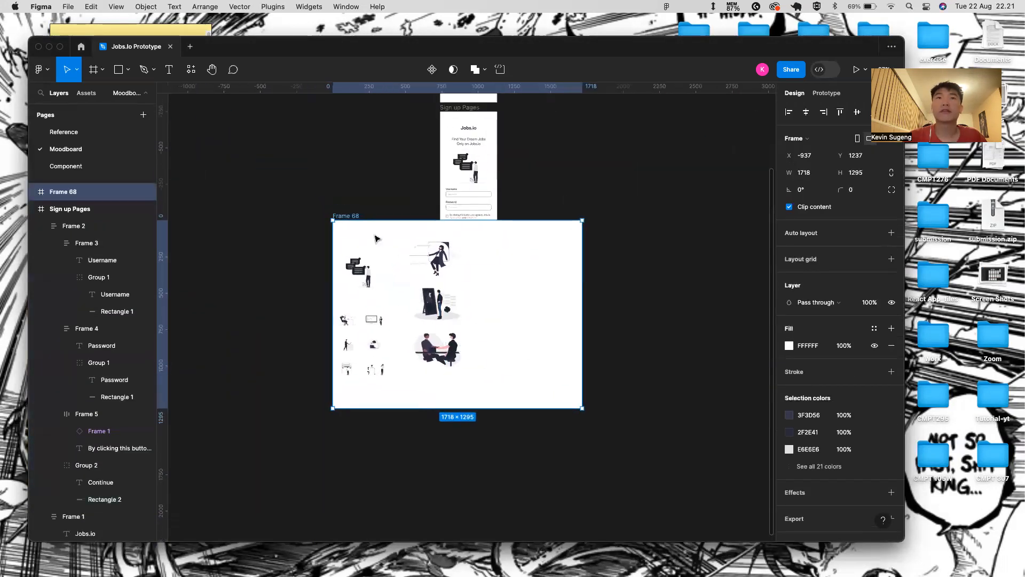
{"action": "left_click_drag", "start_coordinate": [354, 218], "coordinate": [585, 216]}
{"action": "key", "text": "ctrl+Right"}
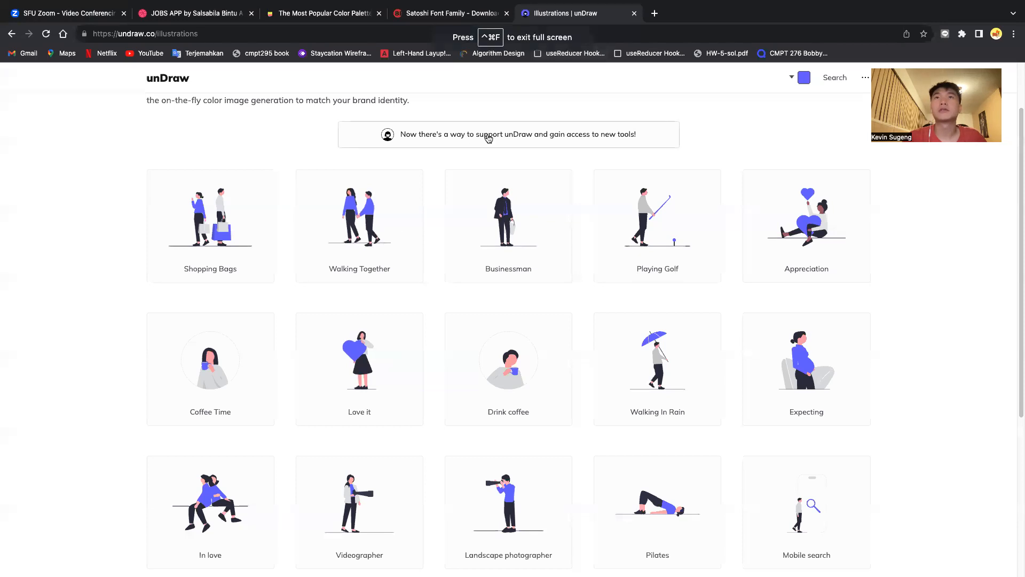
- Return to the unDraw illustrations list and search for 'Software Engineer'
{"action": "left_click", "coordinate": [485, 137]}
{"action": "left_click", "coordinate": [11, 34]}
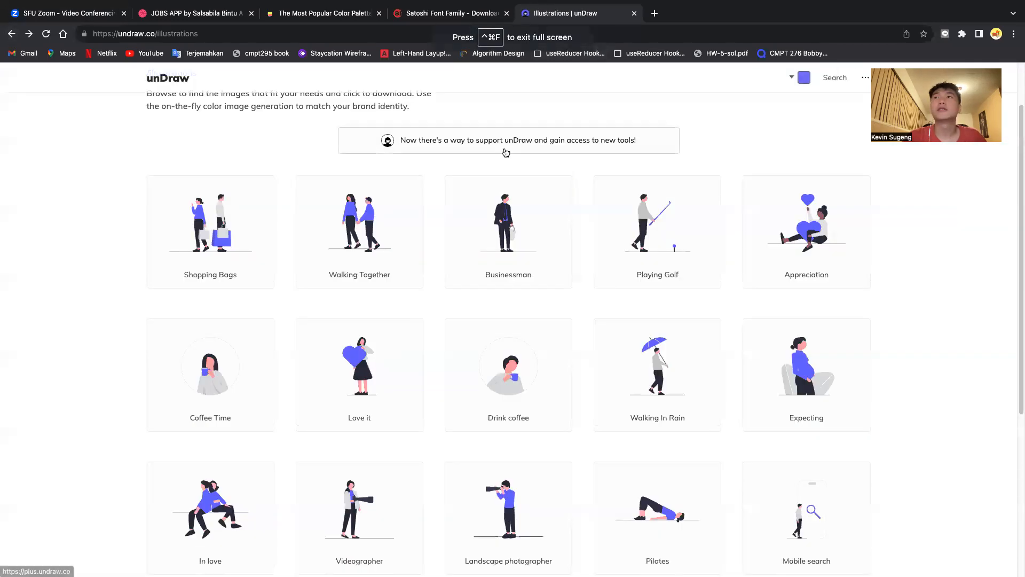
{"action": "scroll", "coordinate": [577, 182], "scroll_direction": "up", "scroll_amount": 3}
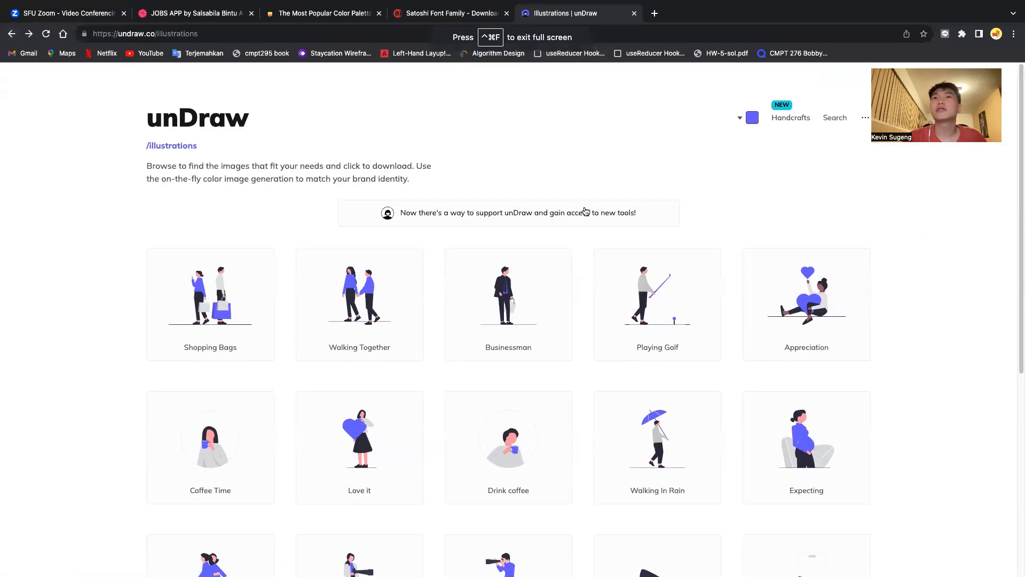
{"action": "left_click", "coordinate": [839, 112]}
{"action": "left_click", "coordinate": [543, 220]}
{"action": "type", "text": "Software Engineer"}
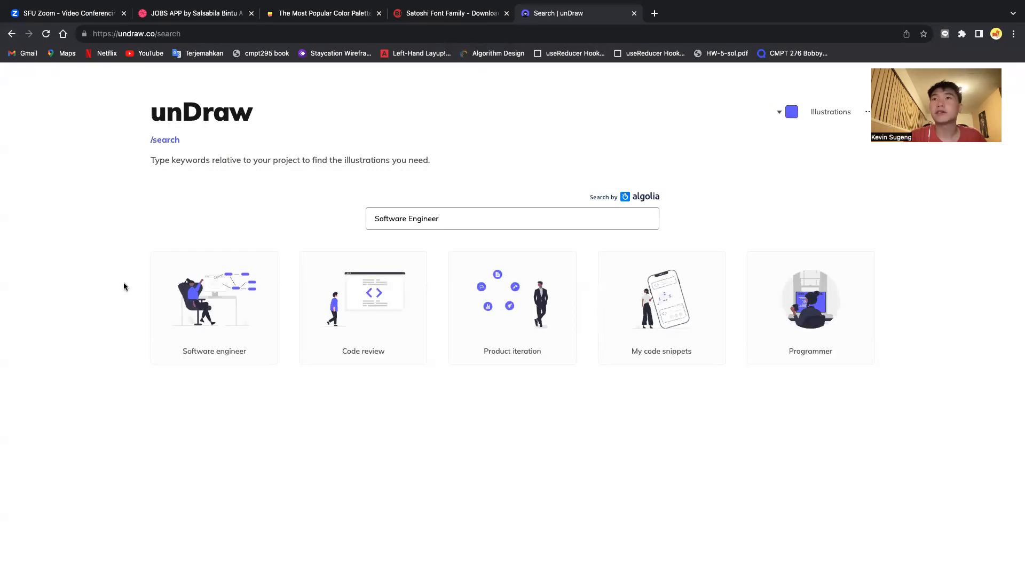
- Recolour the Software Engineer results to near-black #13121E
{"action": "left_click", "coordinate": [258, 334]}
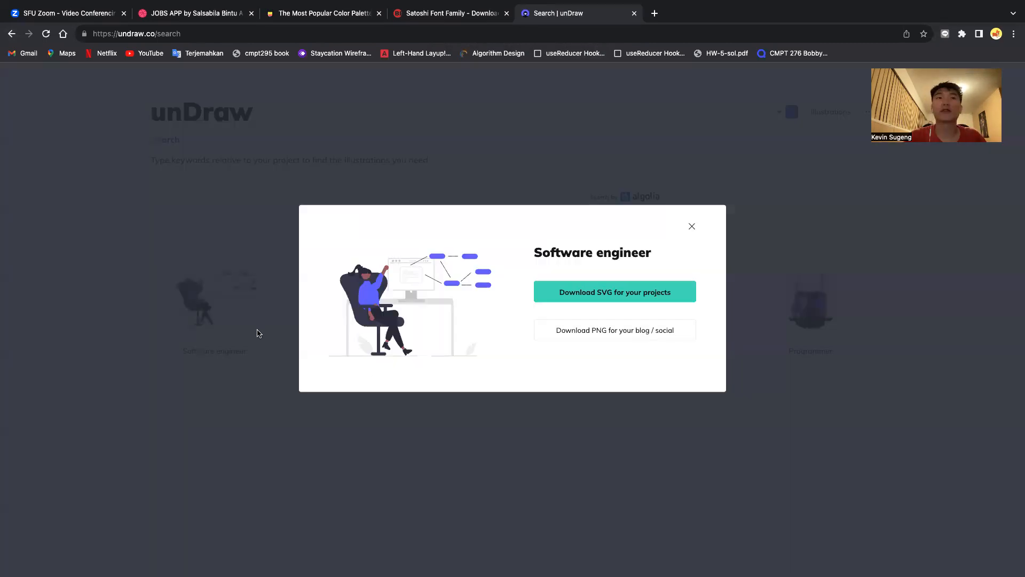
{"action": "left_click", "coordinate": [692, 229]}
{"action": "left_click", "coordinate": [787, 115]}
{"action": "left_click", "coordinate": [782, 181]}
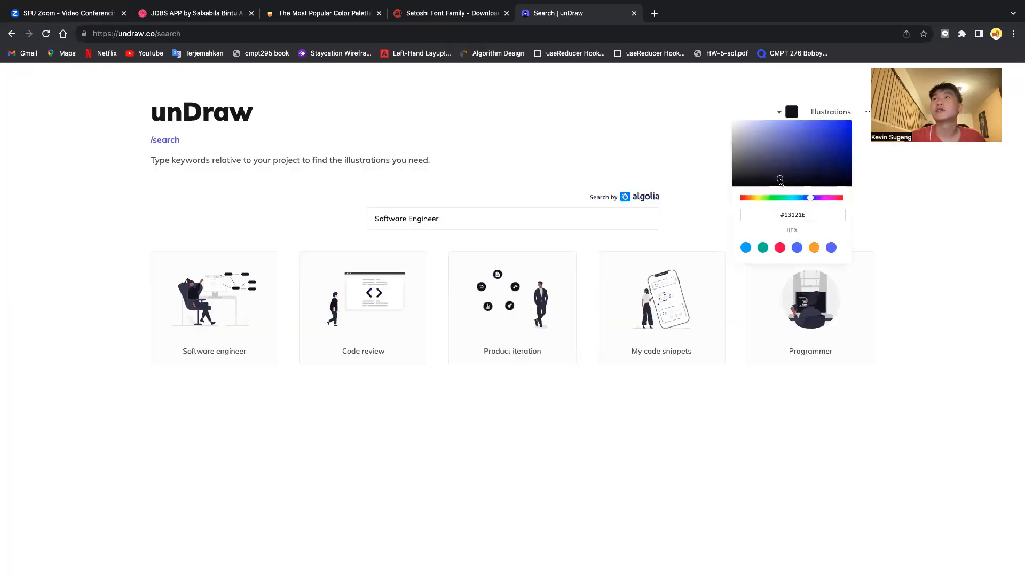
{"action": "left_click", "coordinate": [639, 428]}
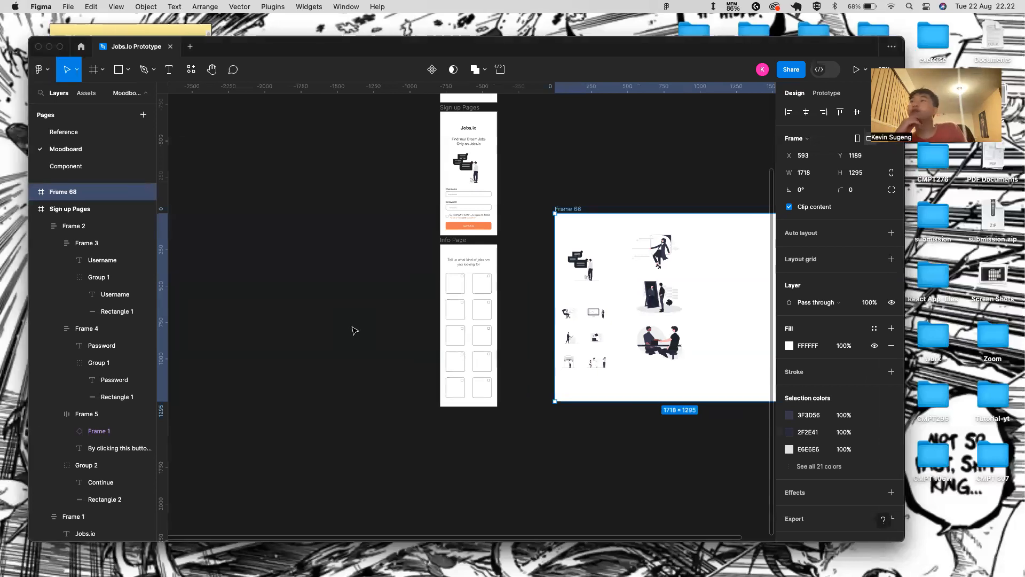
{"action": "key", "text": "ctrl+Right"}
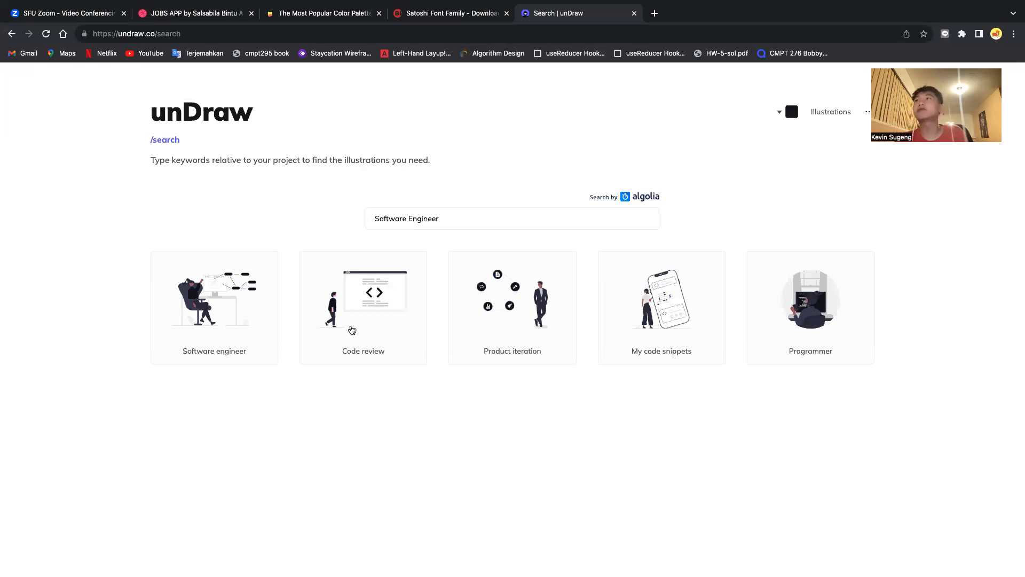
{"action": "key", "text": "ctrl+Left"}
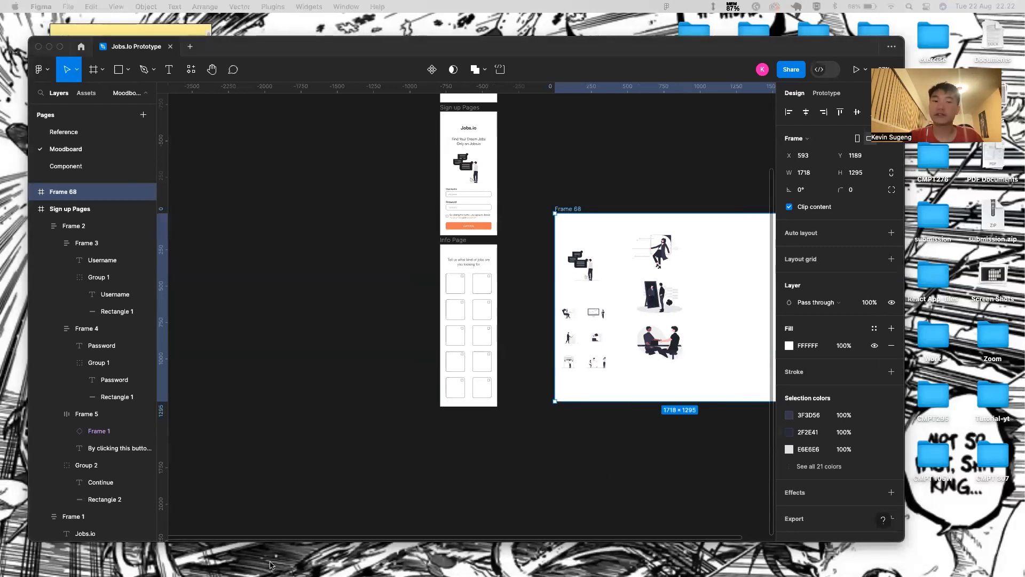
- Paste the Software Engineer illustration into the first job card
{"action": "left_click", "coordinate": [551, 342]}
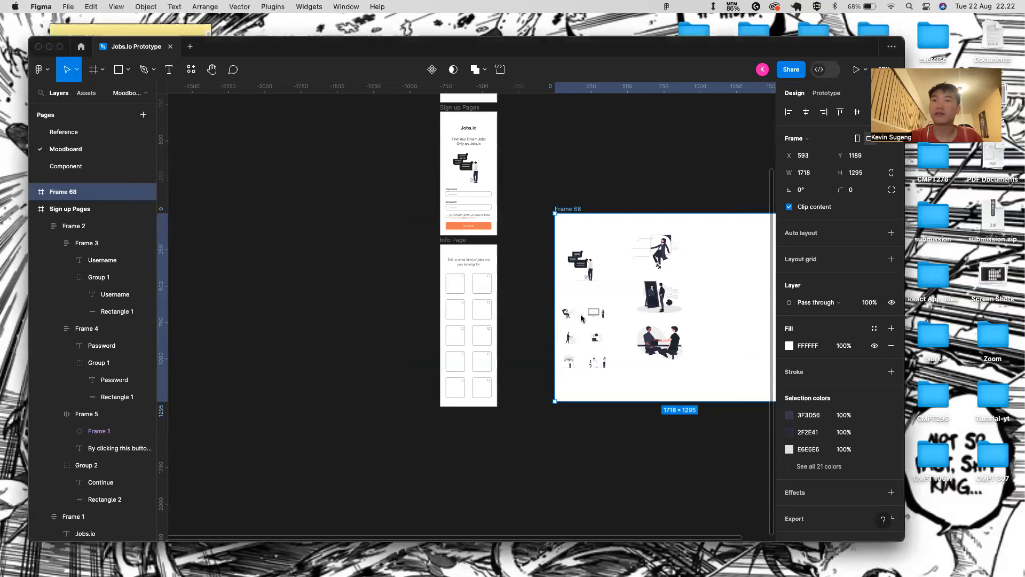
{"action": "left_click", "coordinate": [568, 314]}
{"action": "scroll", "coordinate": [566, 315], "scroll_direction": "up", "scroll_amount": 5}
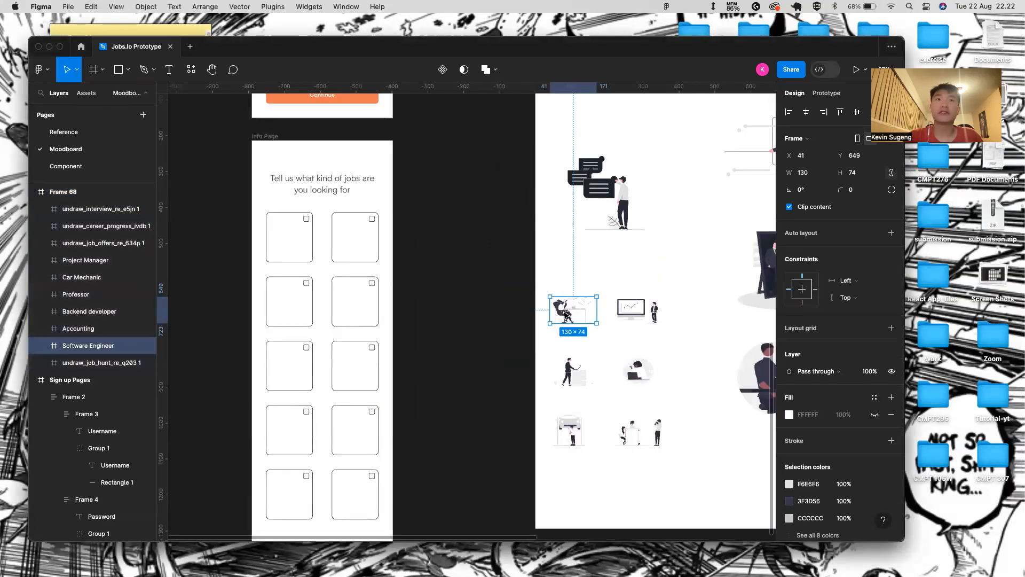
{"action": "left_click", "coordinate": [286, 238]}
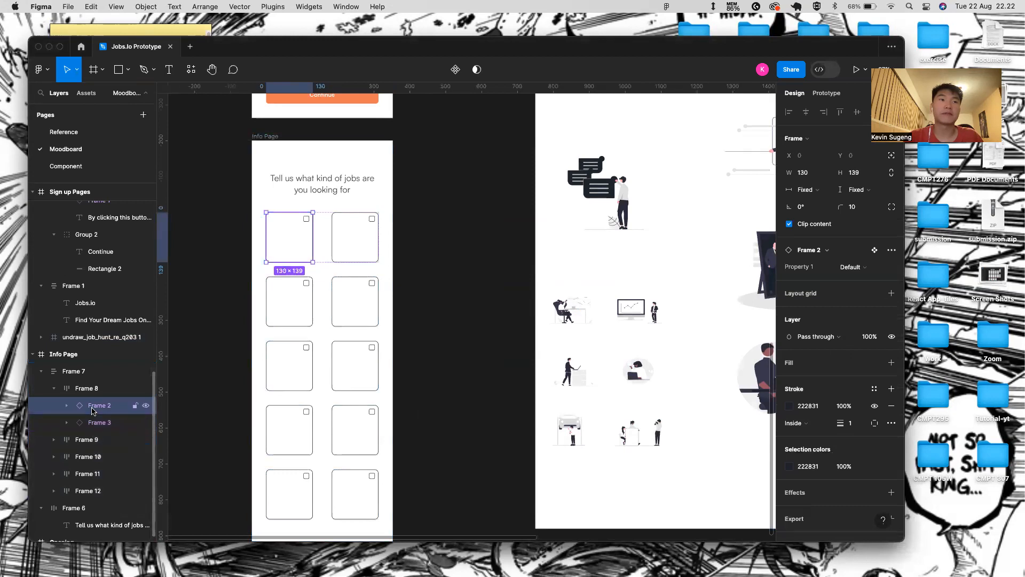
{"action": "key", "text": "super+v"}
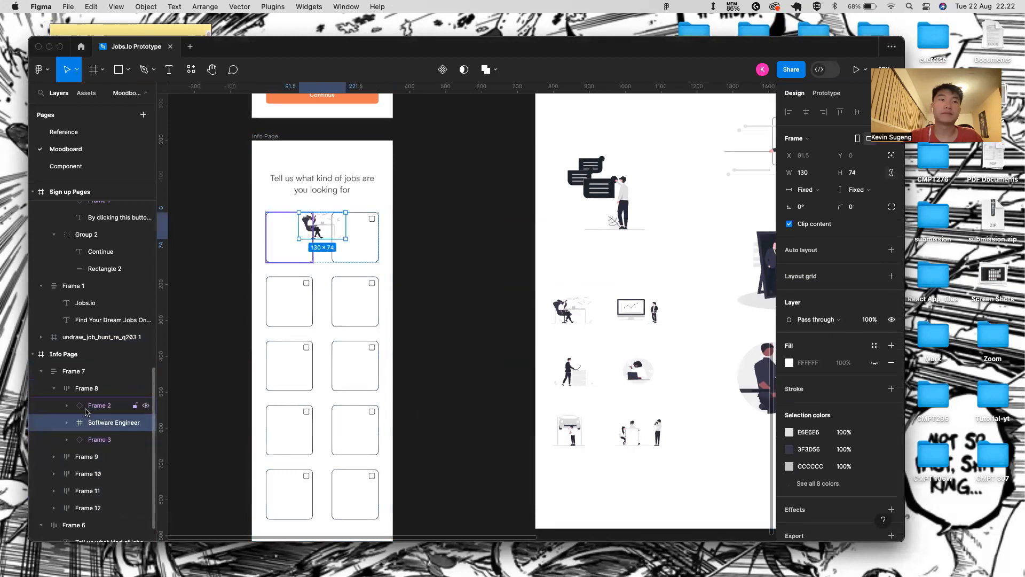
{"action": "left_click", "coordinate": [72, 410]}
{"action": "left_click", "coordinate": [66, 409]}
{"action": "key", "text": "Tab"}
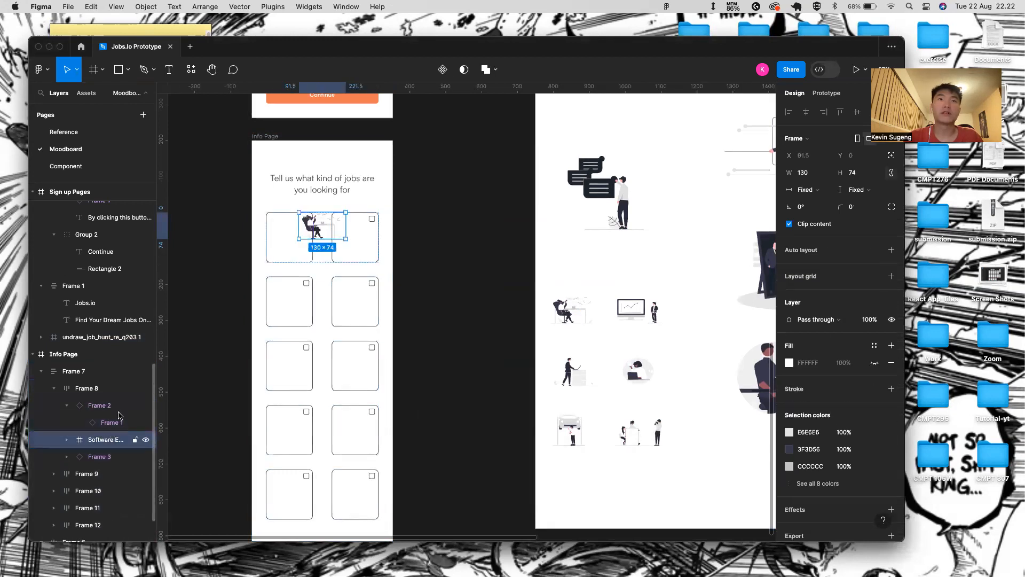
- Move the illustration layer into the first card and group them together
{"action": "left_click", "coordinate": [94, 422]}
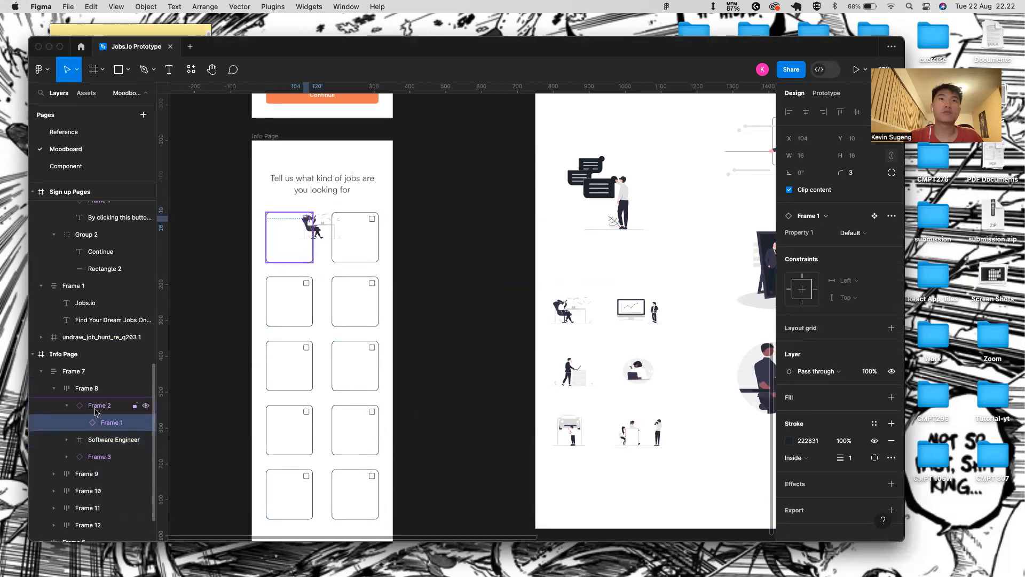
{"action": "left_click", "coordinate": [95, 410]}
{"action": "left_click", "coordinate": [95, 423]}
{"action": "left_click", "coordinate": [65, 457]}
{"action": "left_click", "coordinate": [102, 474]}
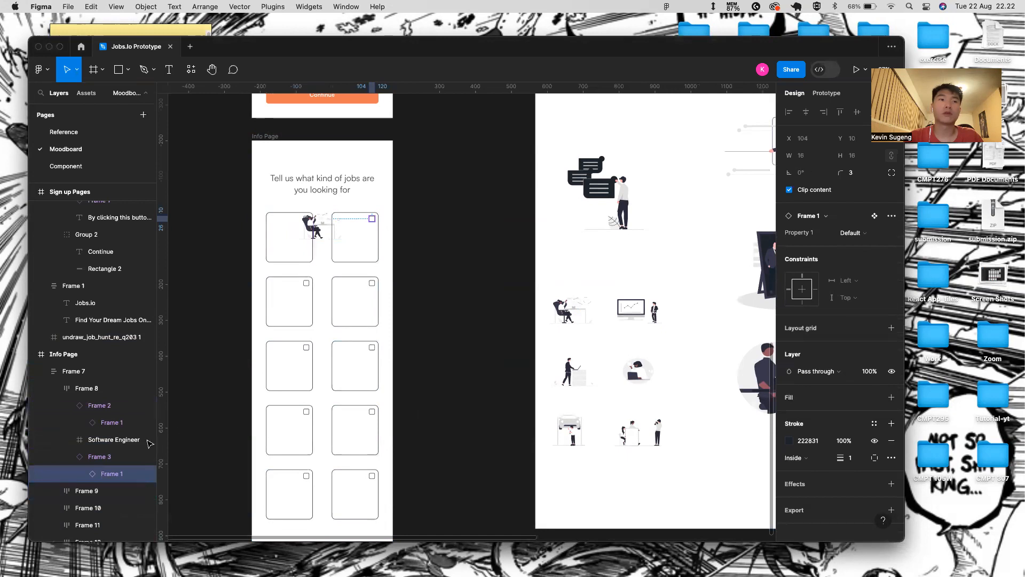
{"action": "left_click", "coordinate": [67, 457]}
{"action": "left_click_drag", "start_coordinate": [93, 440], "coordinate": [112, 430]}
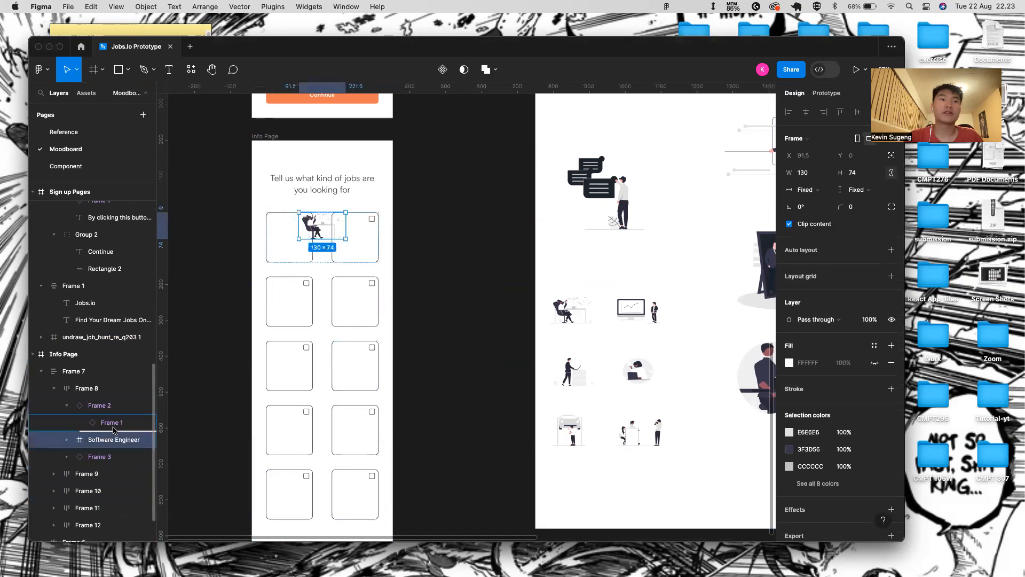
{"action": "left_click", "coordinate": [66, 406]}
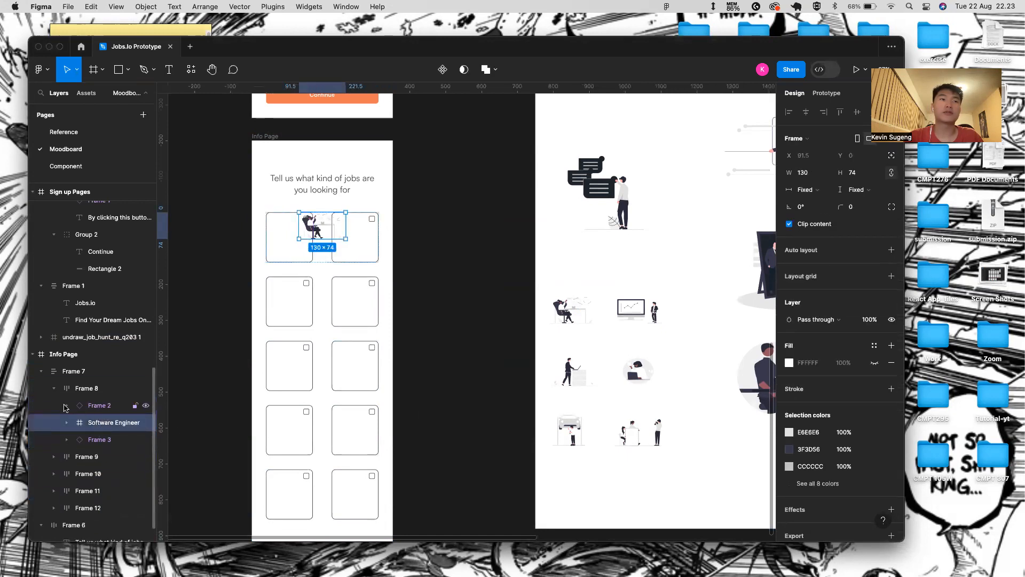
{"action": "left_click", "coordinate": [92, 409], "text": "shift"}
{"action": "key", "text": "super+g"}
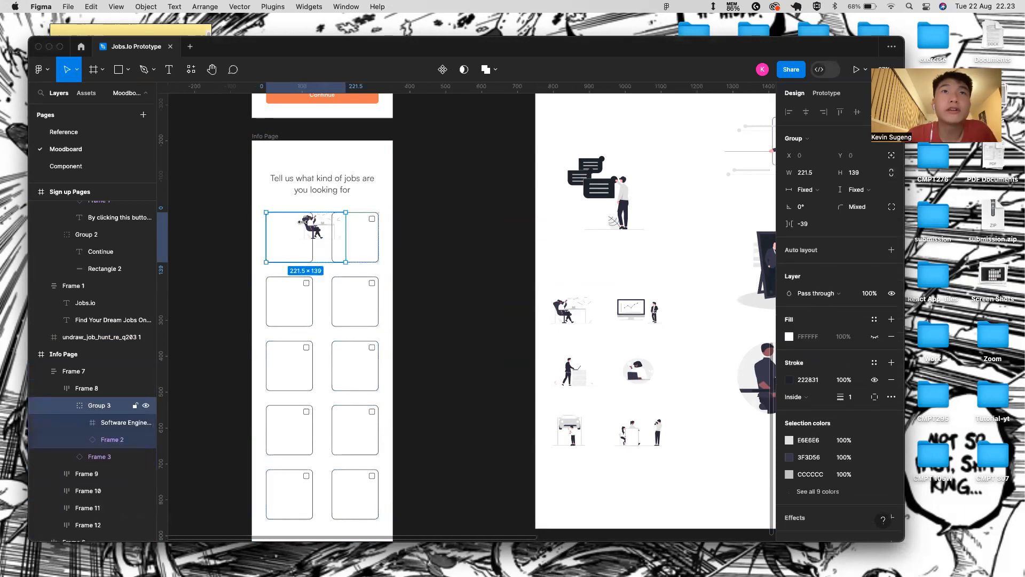
- Shift the illustration within the card, undoing an unwanted width change
{"action": "double_click", "coordinate": [316, 226]}
{"action": "left_click_drag", "start_coordinate": [316, 225], "coordinate": [344, 220]}
{"action": "scroll", "coordinate": [312, 224], "scroll_direction": "up", "scroll_amount": 5}
{"action": "scroll", "coordinate": [332, 231], "scroll_direction": "up", "scroll_amount": 5}
{"action": "key", "text": "super+z"}
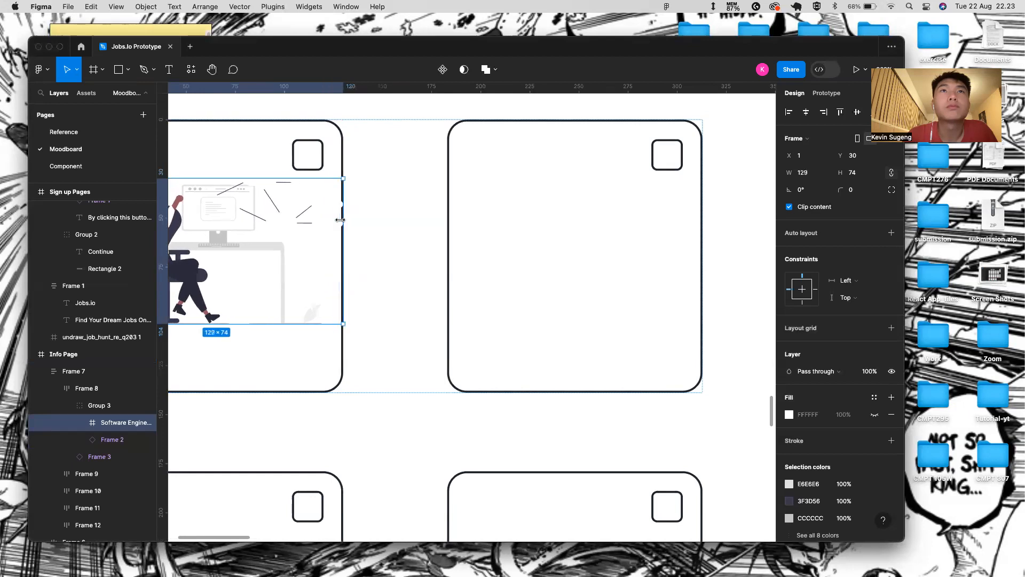
{"action": "scroll", "coordinate": [333, 174], "scroll_direction": "down", "scroll_amount": 5}
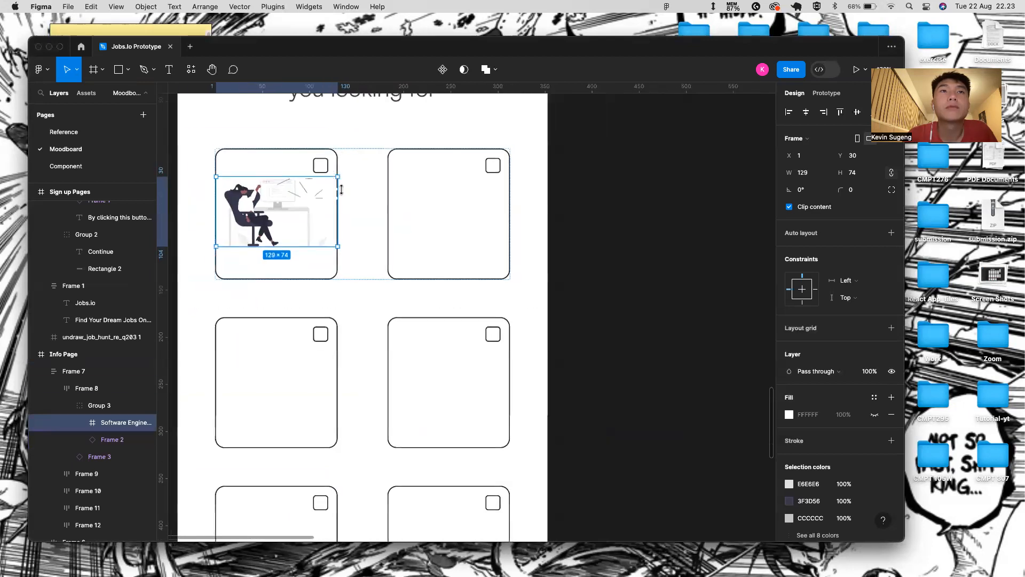
- Set the Software Engineer illustration's height to 80
{"action": "left_click", "coordinate": [368, 251]}
{"action": "left_click", "coordinate": [326, 220]}
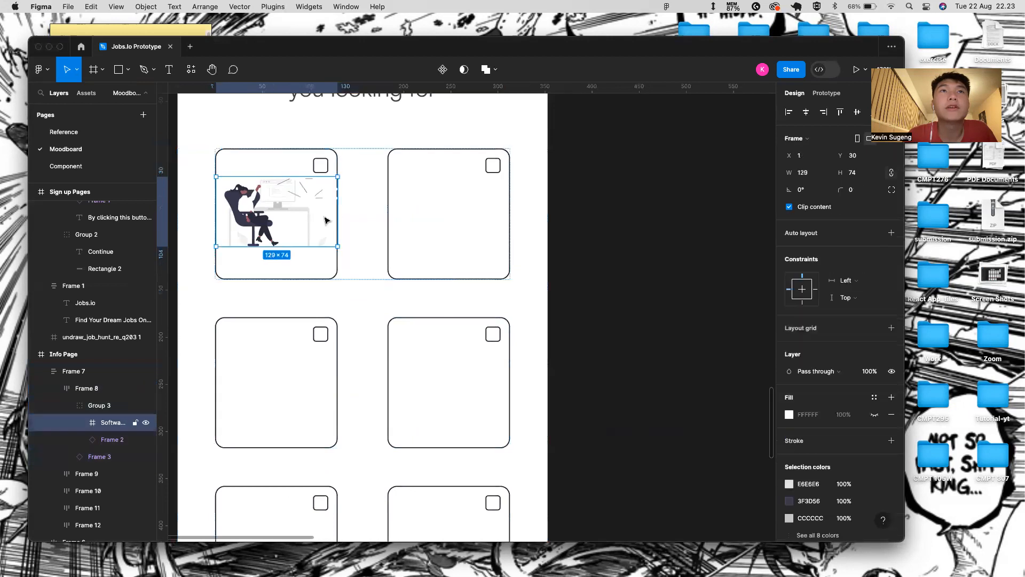
{"action": "left_click", "coordinate": [865, 175]}
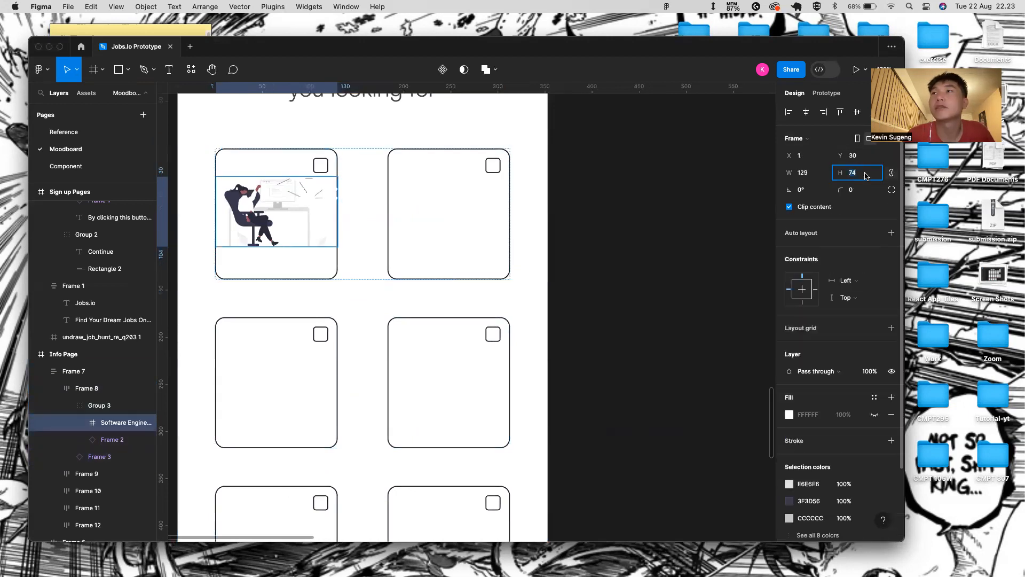
{"action": "left_click", "coordinate": [873, 175]}
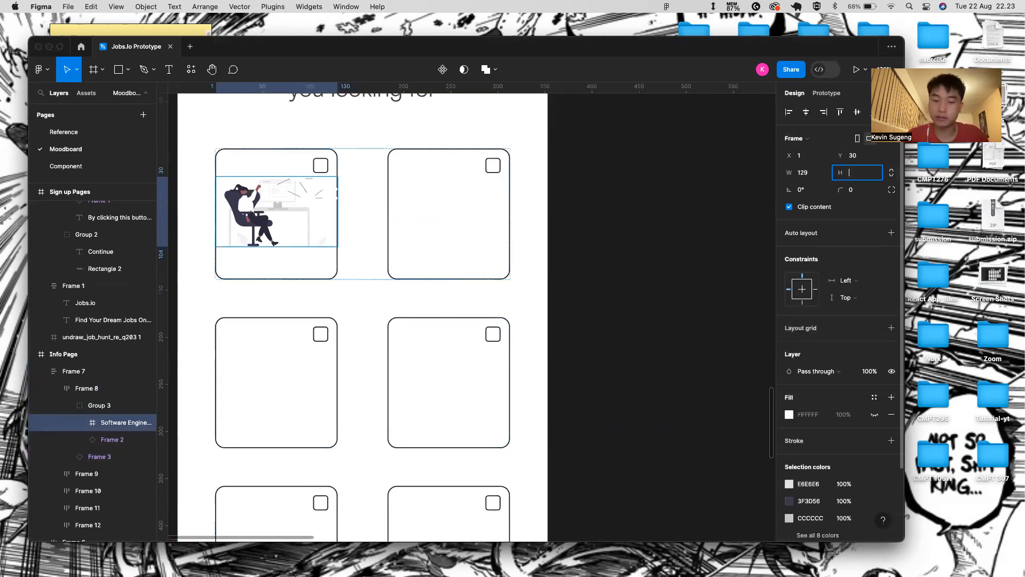
{"action": "type", "text": "80"}
{"action": "key", "text": "Return"}
{"action": "left_click", "coordinate": [562, 132]}
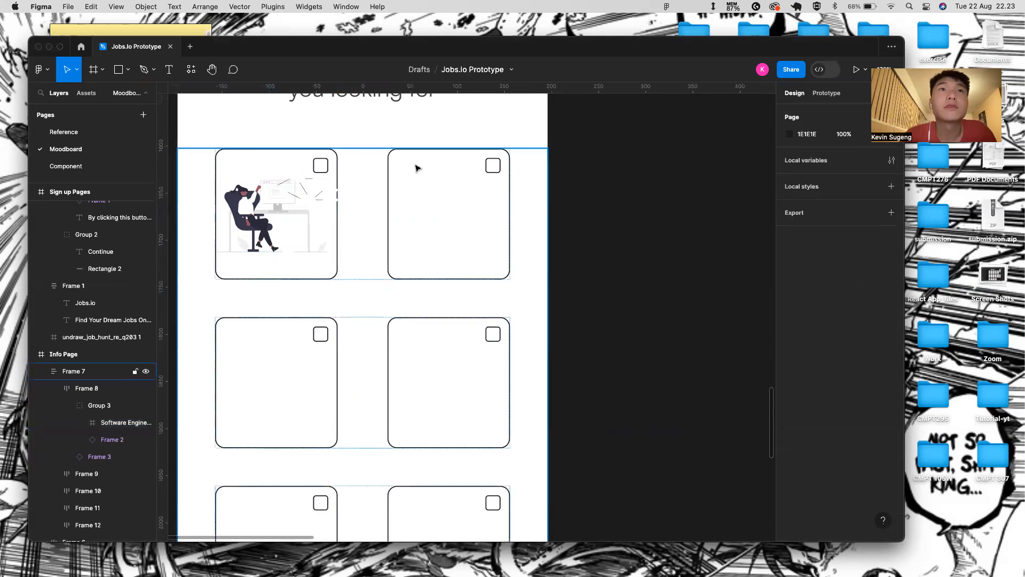
- Add a 'Software Engineer' text layer inside Group 3
{"action": "key", "text": "t"}
{"action": "left_click", "coordinate": [267, 261]}
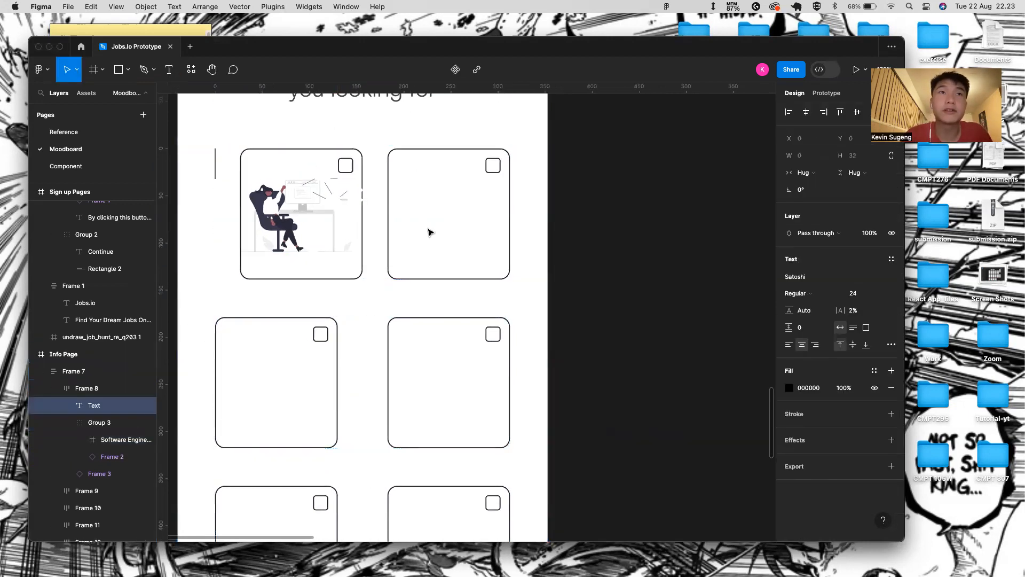
{"action": "left_click_drag", "start_coordinate": [96, 415], "coordinate": [116, 464]}
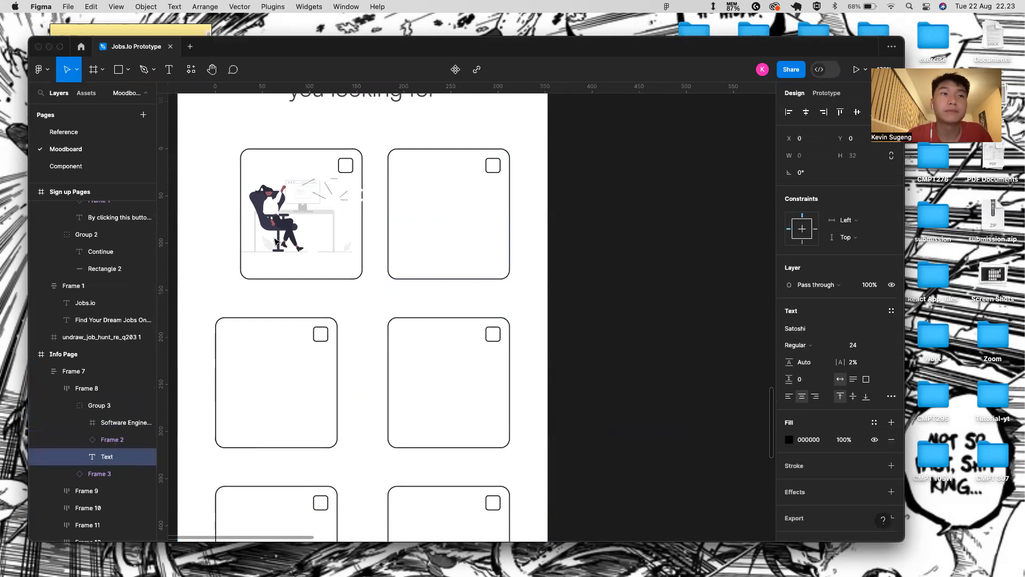
{"action": "type", "text": "Sof"}
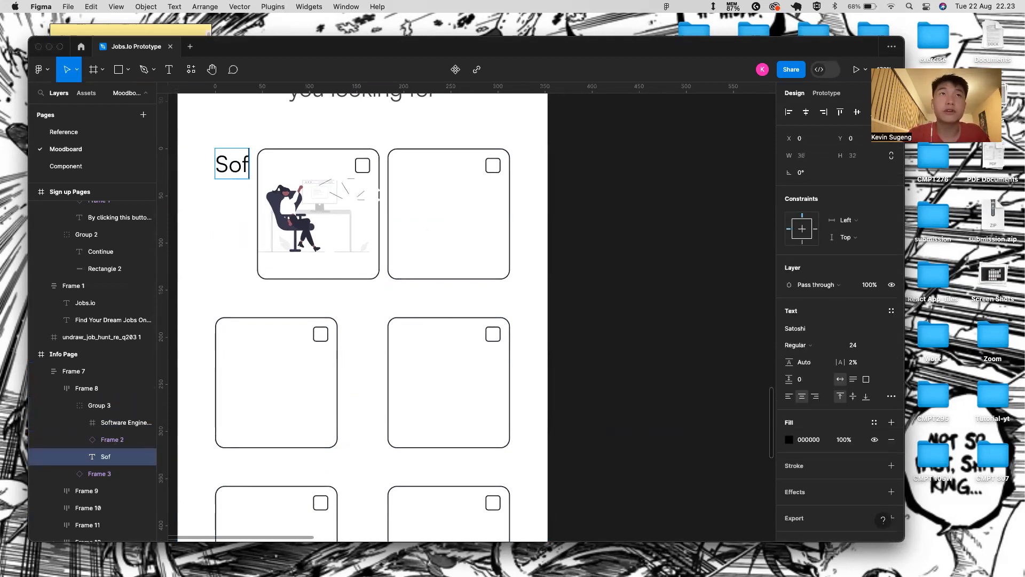
{"action": "type", "text": "tware Engineer"}
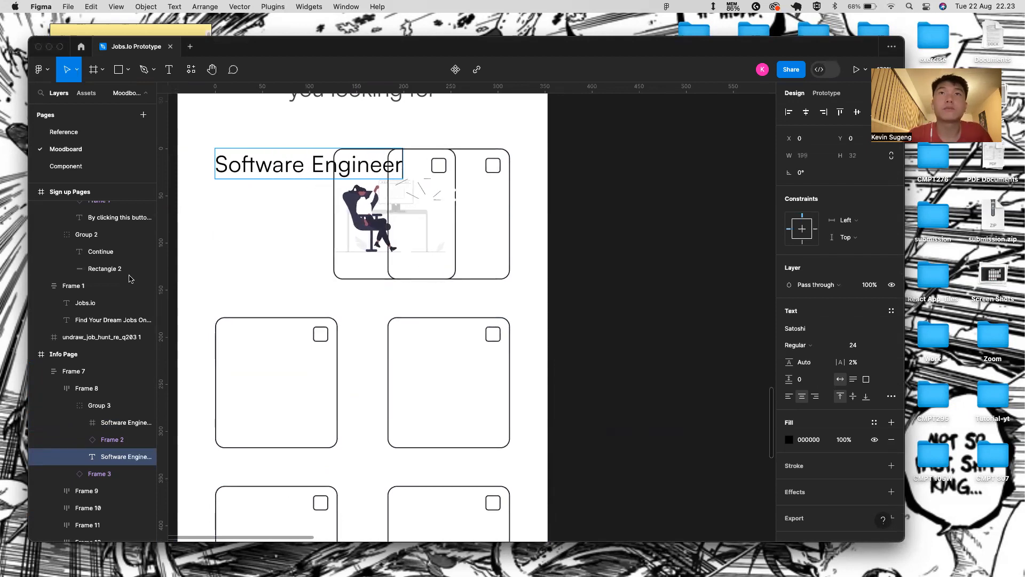
{"action": "key", "text": "Escape"}
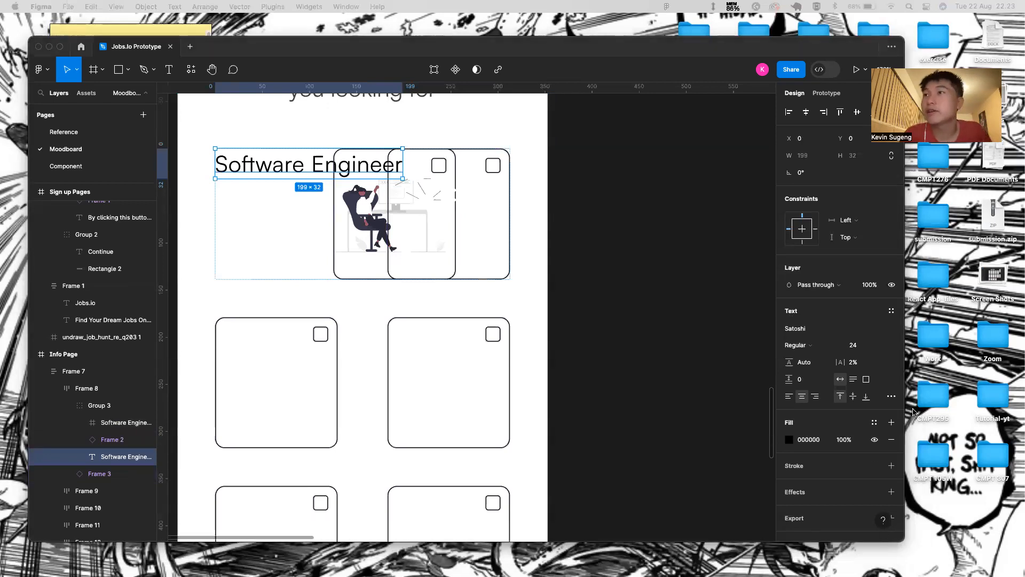
- Style the label Medium weight, size 10, with wider letter spacing
{"action": "left_click", "coordinate": [823, 348]}
{"action": "left_click", "coordinate": [810, 350]}
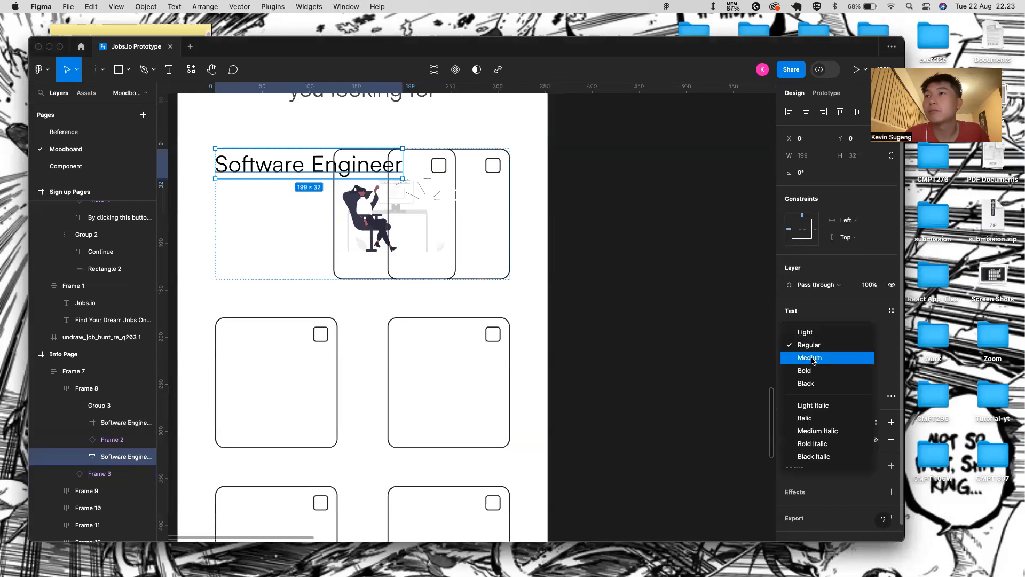
{"action": "left_click", "coordinate": [812, 357]}
{"action": "left_click", "coordinate": [875, 351]}
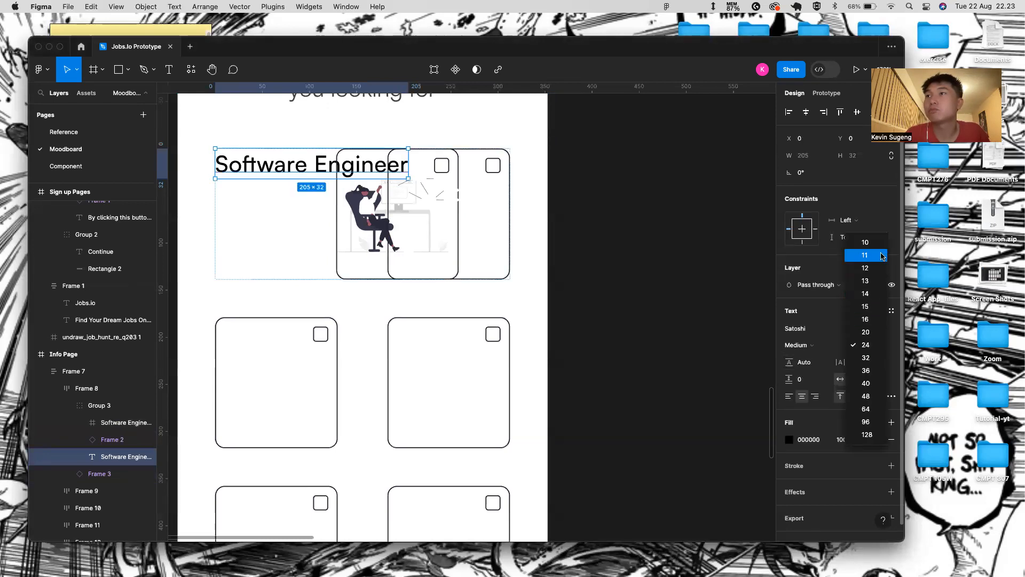
{"action": "left_click", "coordinate": [868, 243]}
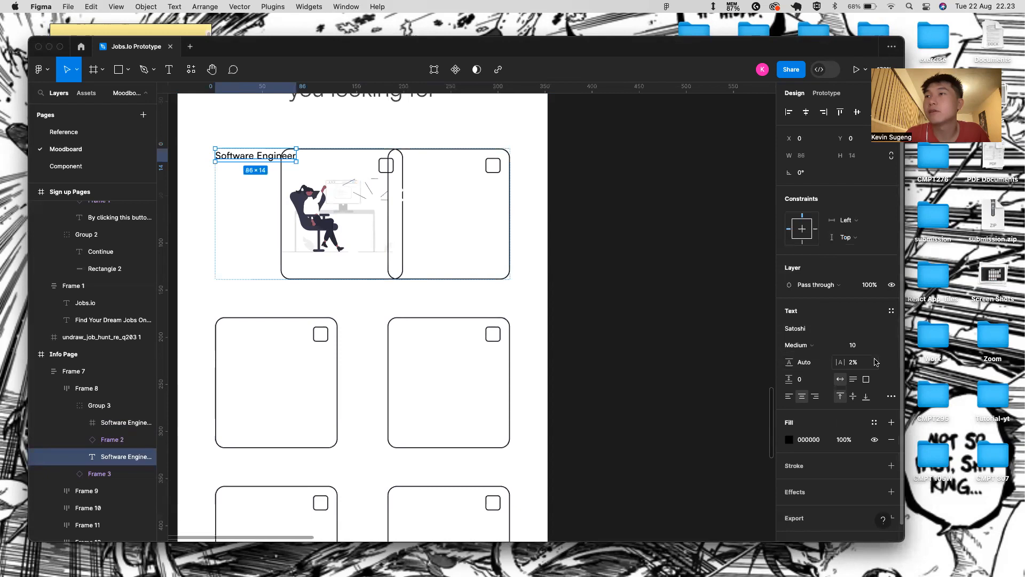
{"action": "left_click_drag", "start_coordinate": [853, 367], "coordinate": [846, 363]}
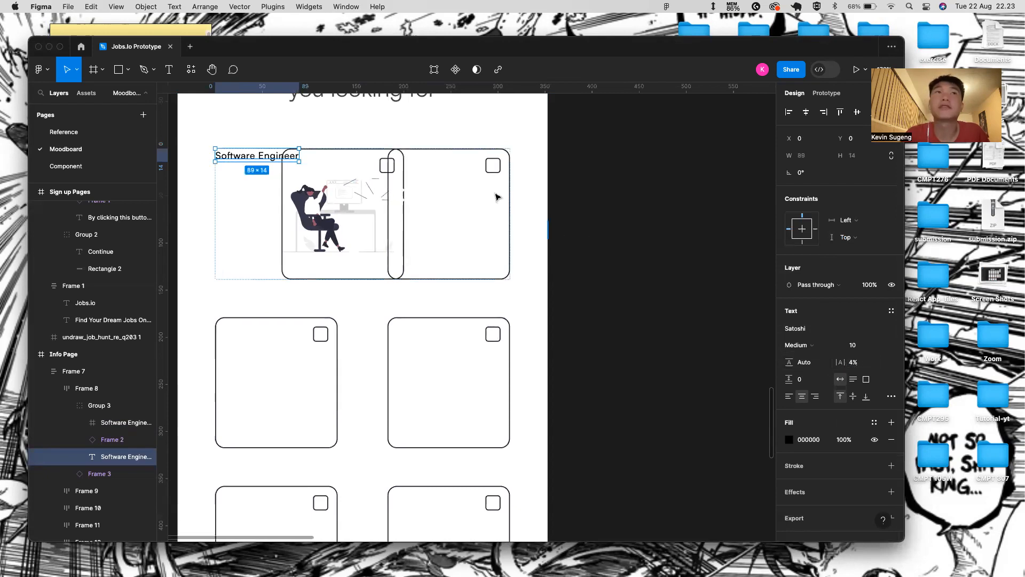
- Nudge the label to sit just below the illustration
{"action": "key", "text": "shift+Down"}
{"action": "key", "text": "shift+Down"}
{"action": "key", "text": "shift+Down"}
{"action": "key", "text": "shift+Down"}
{"action": "key", "text": "shift+Right"}
{"action": "key", "text": "shift+Right"}
{"action": "key", "text": "shift+Right"}
{"action": "key", "text": "shift+Right"}
{"action": "key", "text": "shift+Right"}
{"action": "key", "text": "shift+Right"}
{"action": "key", "text": "shift+Down"}
{"action": "key", "text": "shift+Down"}
{"action": "key", "text": "shift+Down"}
{"action": "key", "text": "shift+Down"}
{"action": "key", "text": "shift+Down"}
{"action": "key", "text": "shift+Down"}
{"action": "key", "text": "shift+Down"}
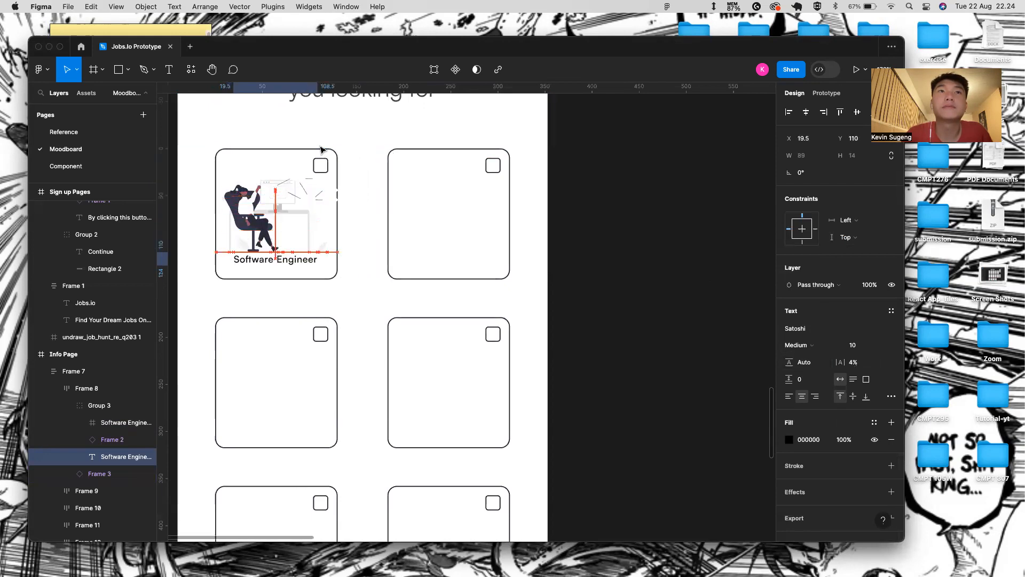
{"action": "scroll", "coordinate": [271, 262], "scroll_direction": "up", "scroll_amount": 5}
{"action": "key", "text": "alt"}
{"action": "key", "text": "Down"}
{"action": "key", "text": "Down"}
{"action": "key", "text": "Down"}
{"action": "key", "text": "Down"}
{"action": "key", "text": "Down"}
{"action": "key", "text": "Down"}
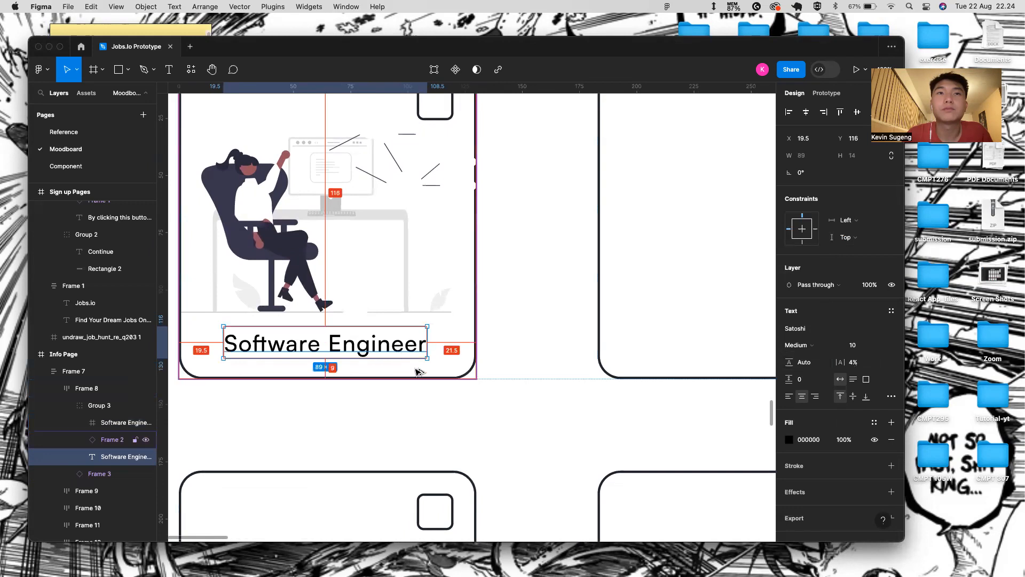
- Select the card grid frame, then the parent Info Page frame
{"action": "left_click", "coordinate": [448, 410]}
{"action": "scroll", "coordinate": [447, 410], "scroll_direction": "down", "scroll_amount": 5}
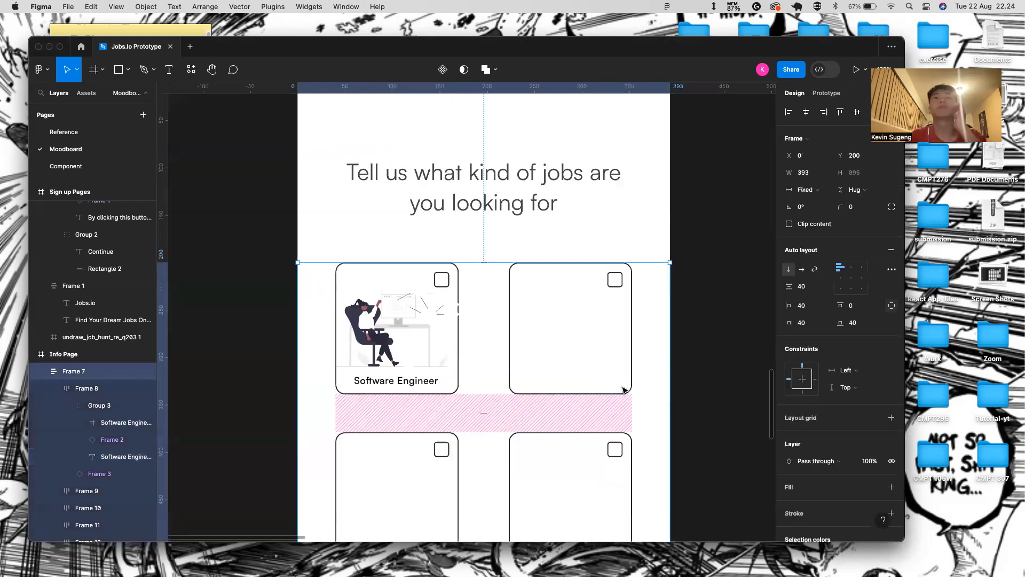
{"action": "scroll", "coordinate": [440, 203], "scroll_direction": "down", "scroll_amount": 3}
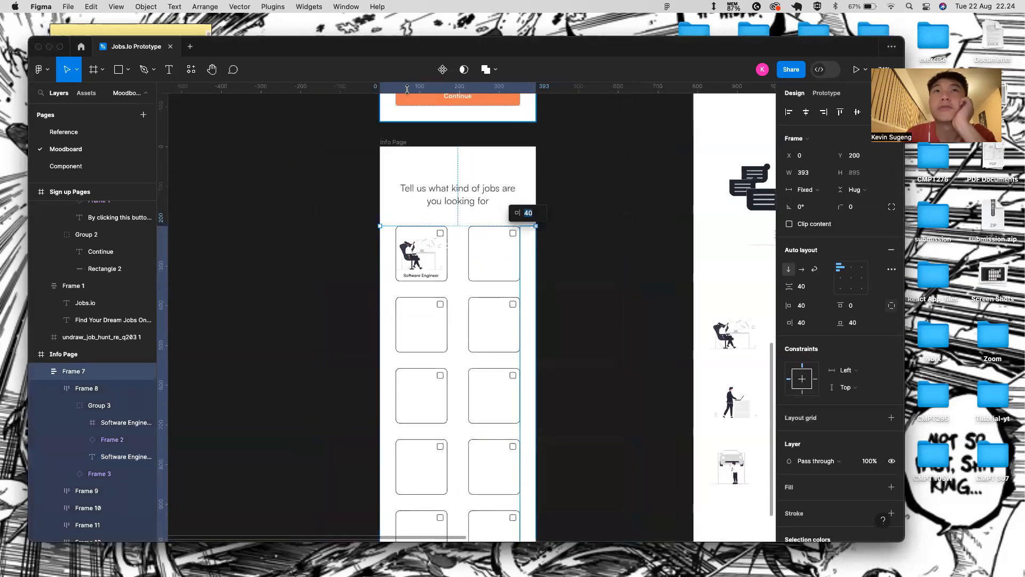
{"action": "key", "text": "Escape"}
- Preview the prototype and toggle the Software Engineer card on and off
{"action": "left_click", "coordinate": [855, 70]}
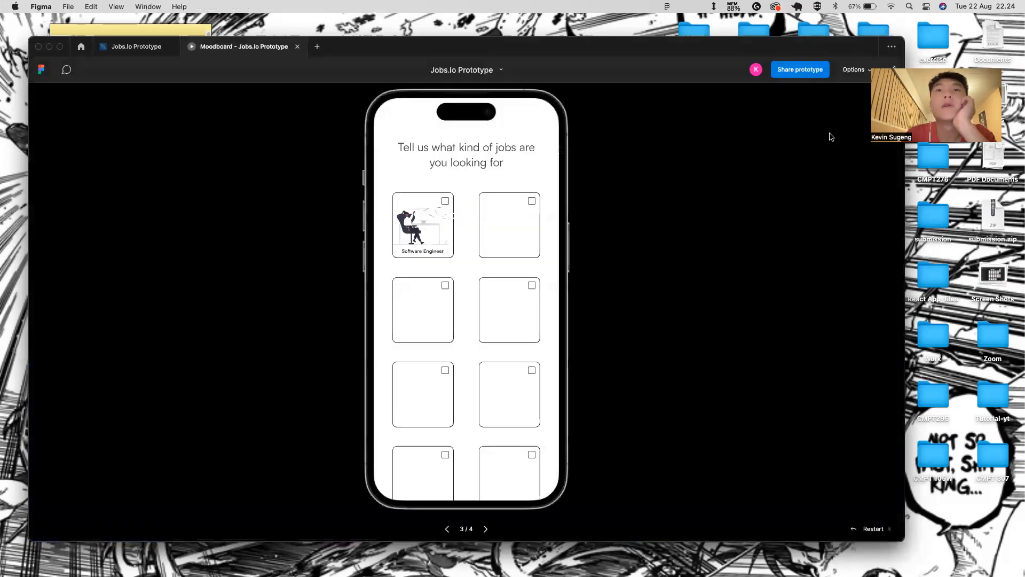
{"action": "left_click", "coordinate": [444, 218]}
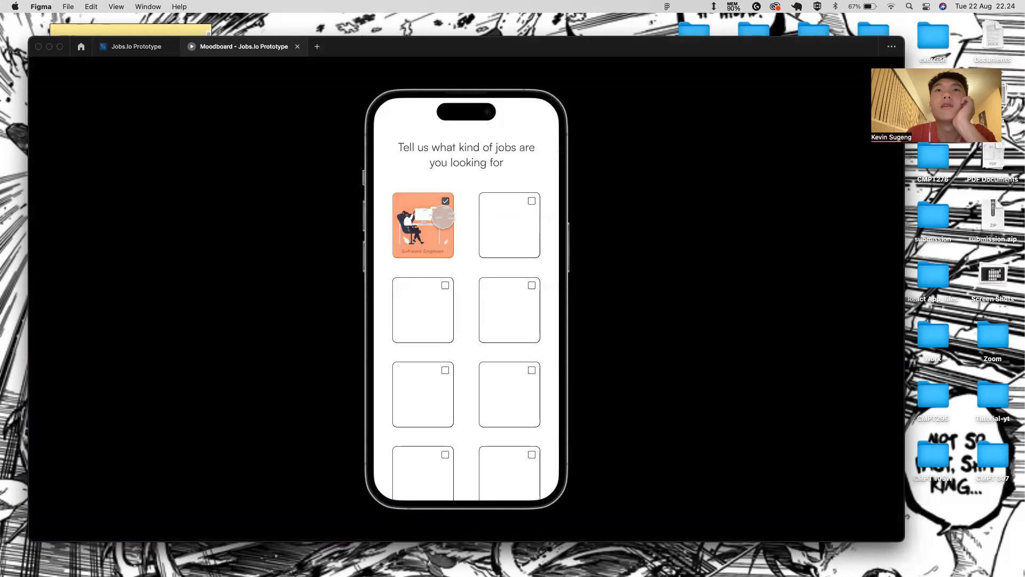
{"action": "left_click", "coordinate": [443, 217]}
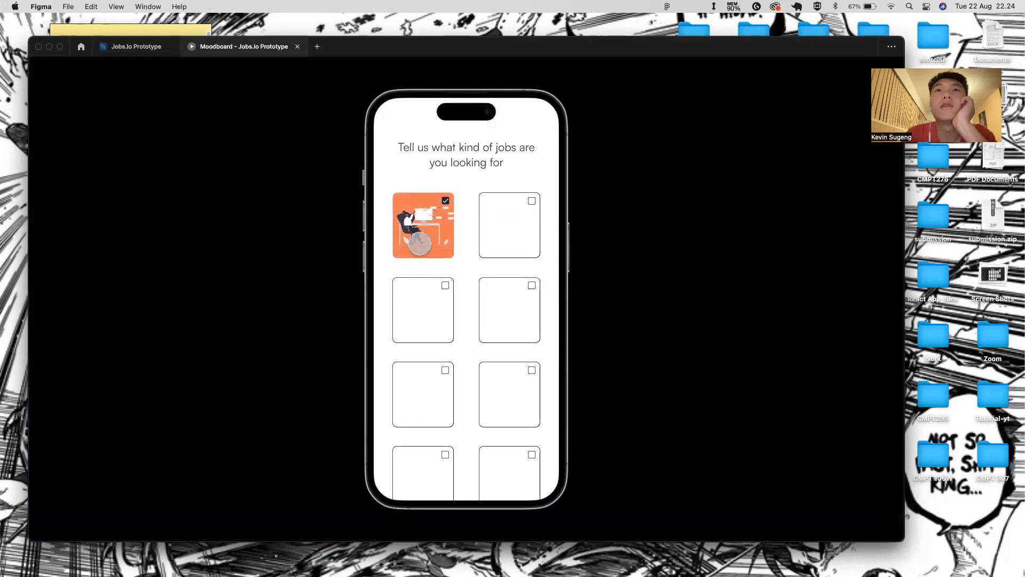
{"action": "left_click", "coordinate": [417, 250]}
{"action": "left_click", "coordinate": [433, 237]}
{"action": "left_click", "coordinate": [432, 237]}
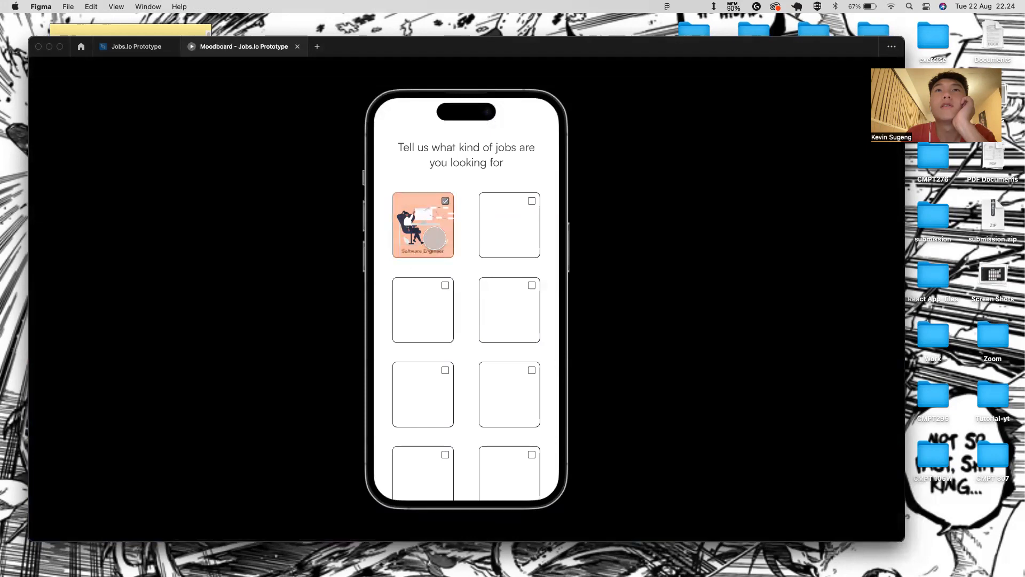
- Move the Software Engineer label to the top of Group 3 and collapse the group
{"action": "left_click", "coordinate": [136, 47]}
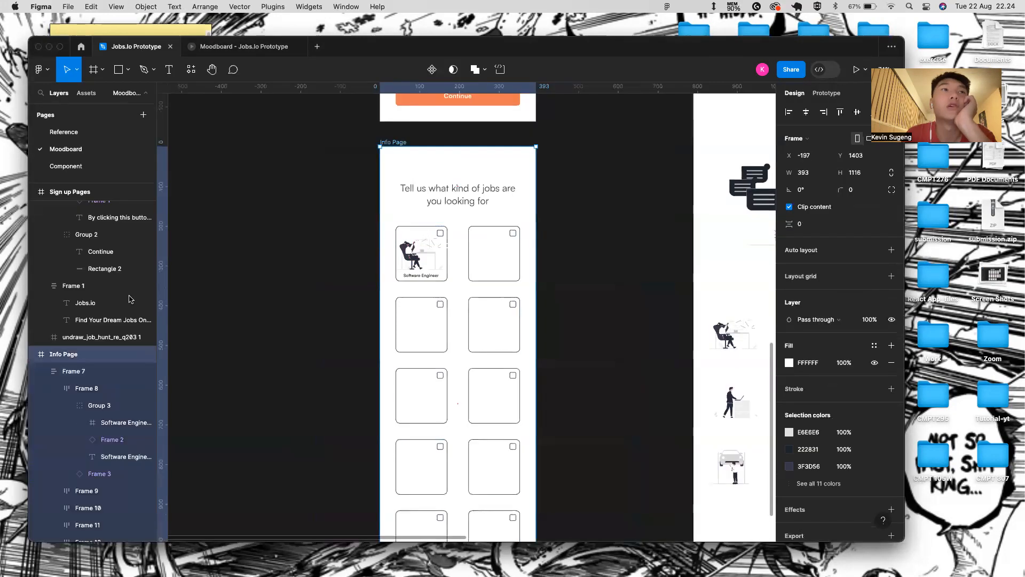
{"action": "left_click", "coordinate": [97, 456]}
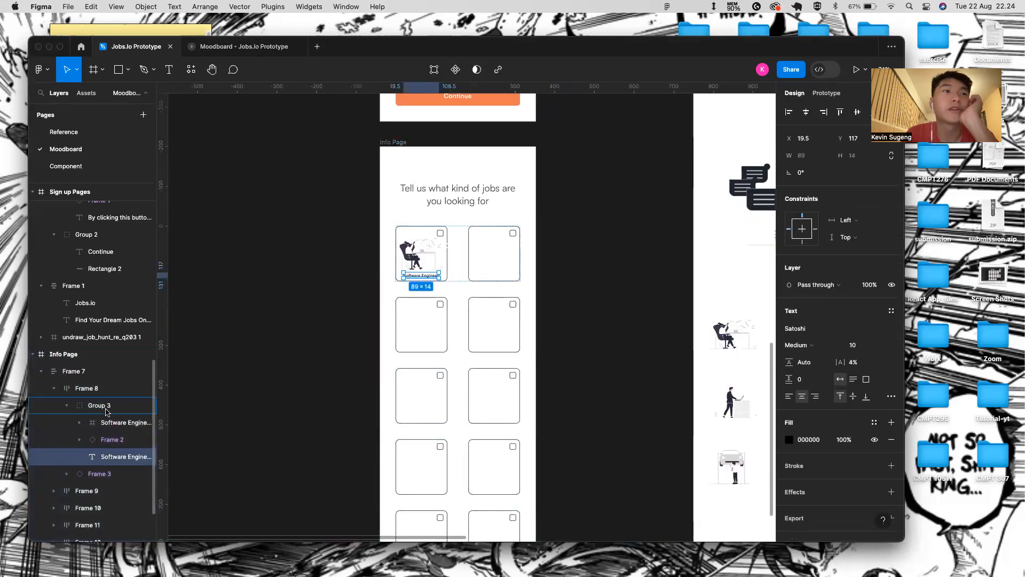
{"action": "left_click_drag", "start_coordinate": [105, 417], "coordinate": [105, 415]}
{"action": "left_click", "coordinate": [67, 406]}
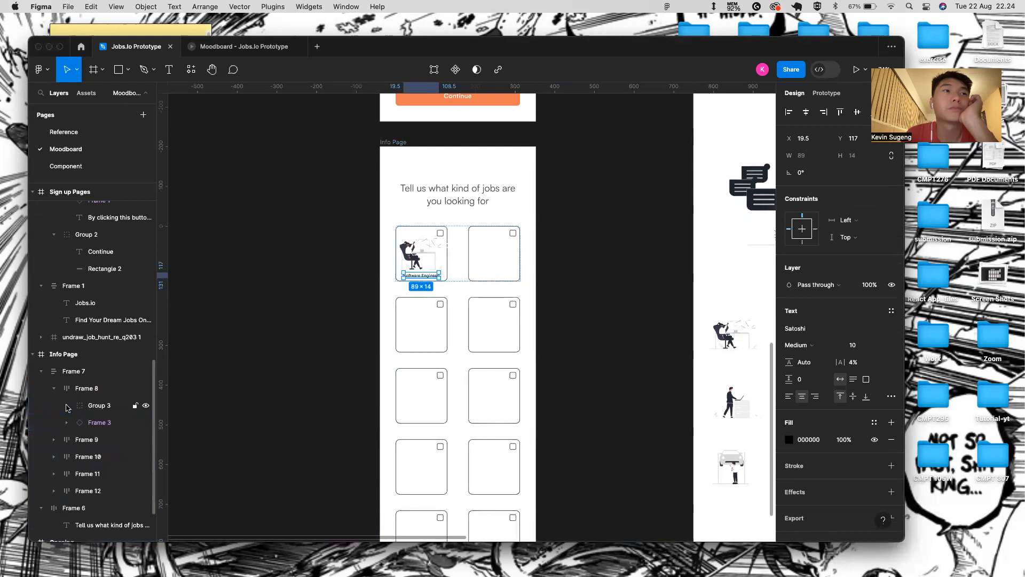
{"action": "left_click", "coordinate": [81, 403]}
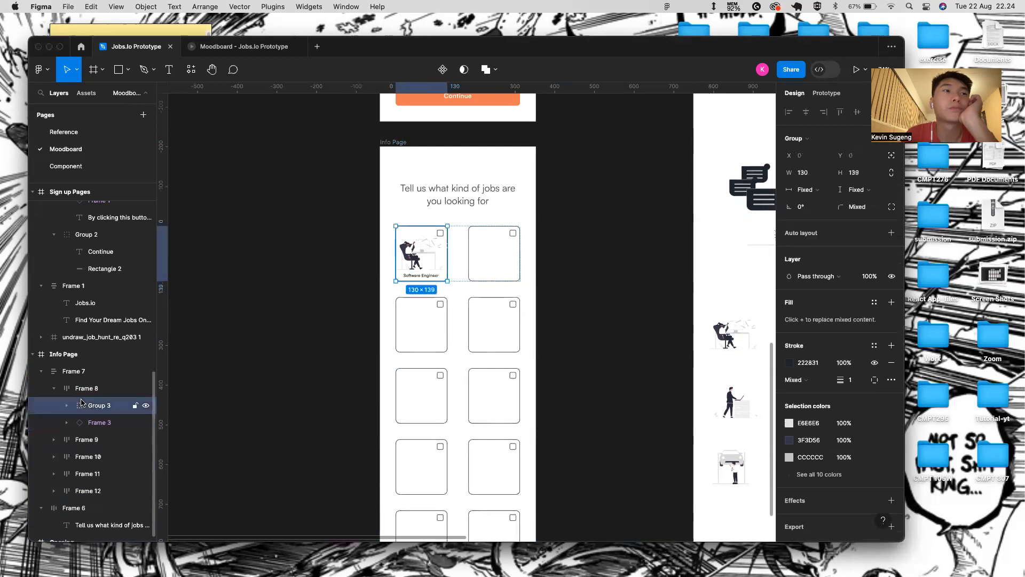
- Retest the Software Engineer card in the prototype preview, then return to the editor
{"action": "left_click", "coordinate": [239, 46]}
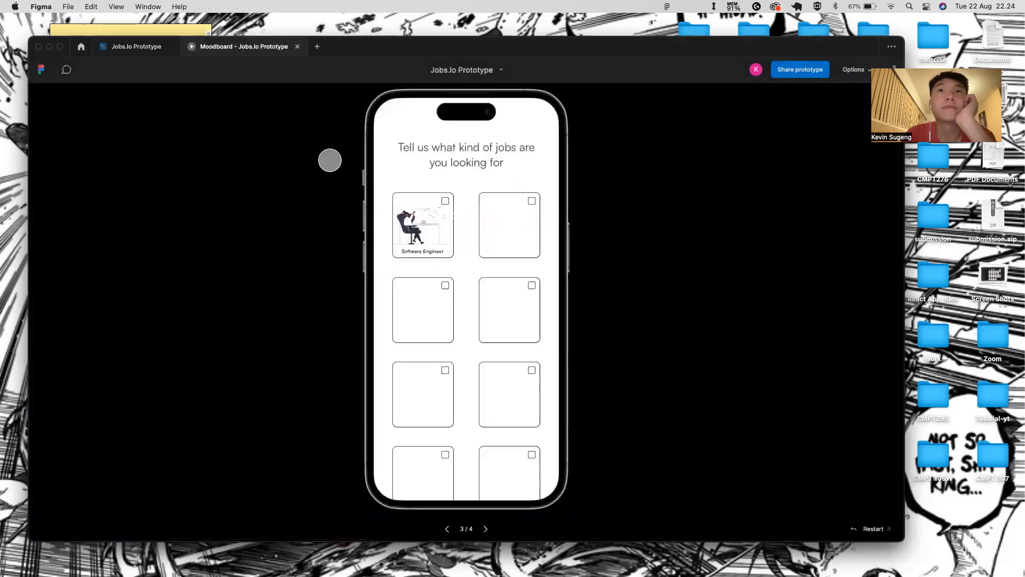
{"action": "left_click", "coordinate": [448, 213]}
{"action": "left_click", "coordinate": [450, 213]}
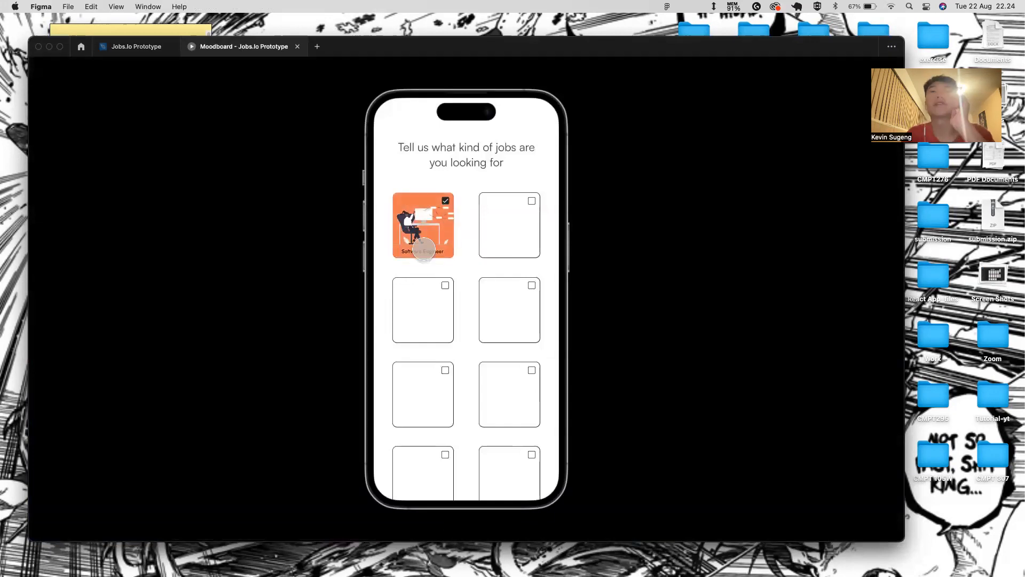
{"action": "scroll", "coordinate": [450, 289], "scroll_direction": "up", "scroll_amount": 1}
{"action": "left_click_drag", "start_coordinate": [450, 289], "coordinate": [447, 475]}
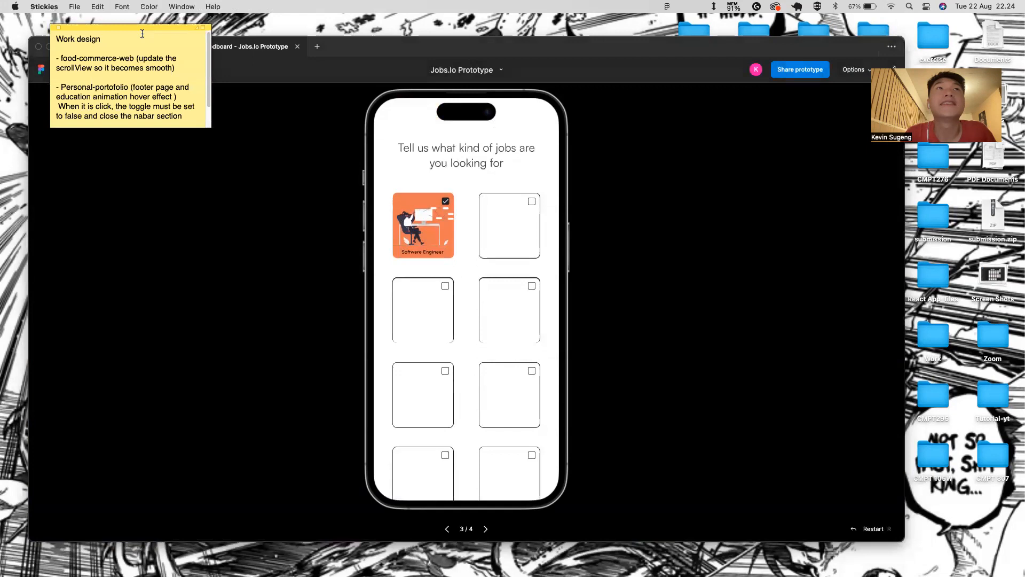
{"action": "left_click", "coordinate": [136, 47]}
- Paste the Accounting illustration onto the empty second card and group it with the card frame
{"action": "left_click", "coordinate": [493, 341]}
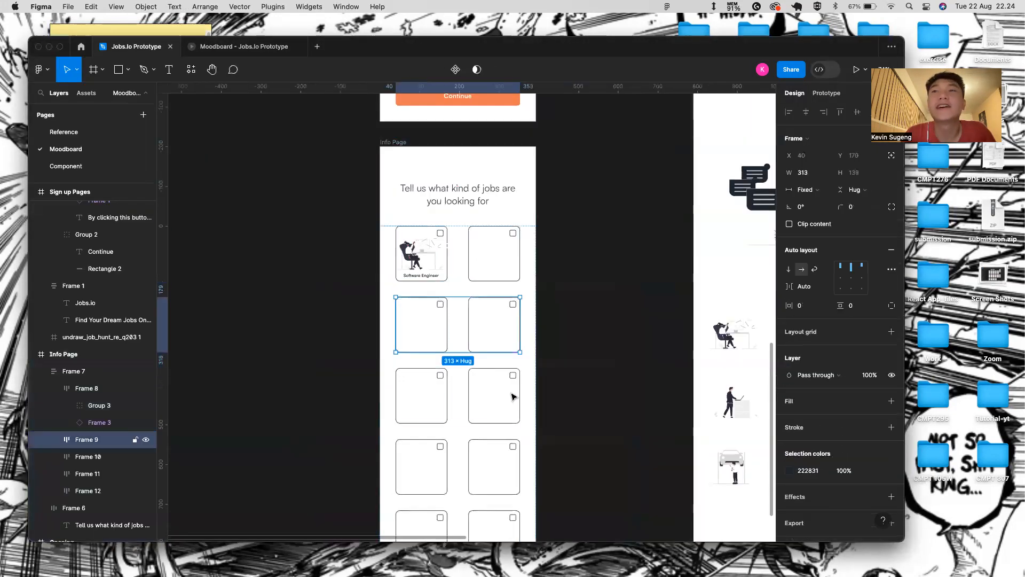
{"action": "scroll", "coordinate": [534, 438], "scroll_direction": "down", "scroll_amount": 5}
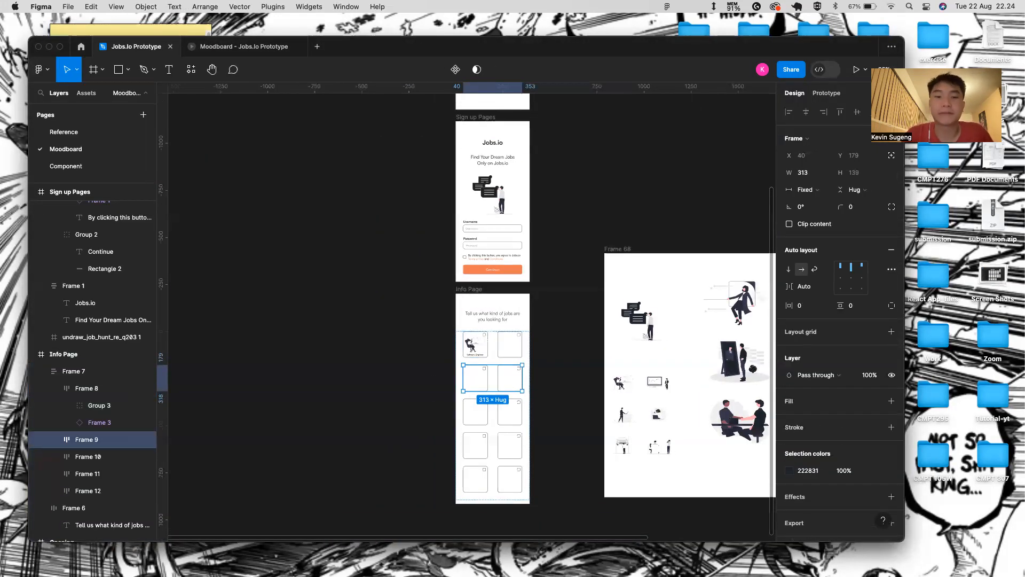
{"action": "scroll", "coordinate": [588, 395], "scroll_direction": "up", "scroll_amount": 3}
{"action": "scroll", "coordinate": [588, 395], "scroll_direction": "up", "scroll_amount": 2}
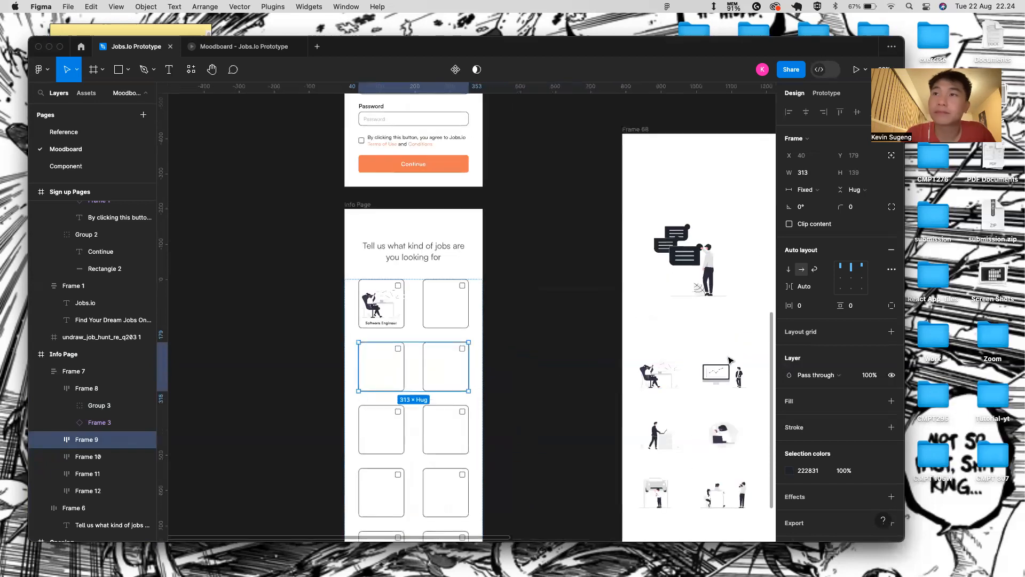
{"action": "left_click", "coordinate": [720, 375]}
{"action": "double_click", "coordinate": [450, 290]}
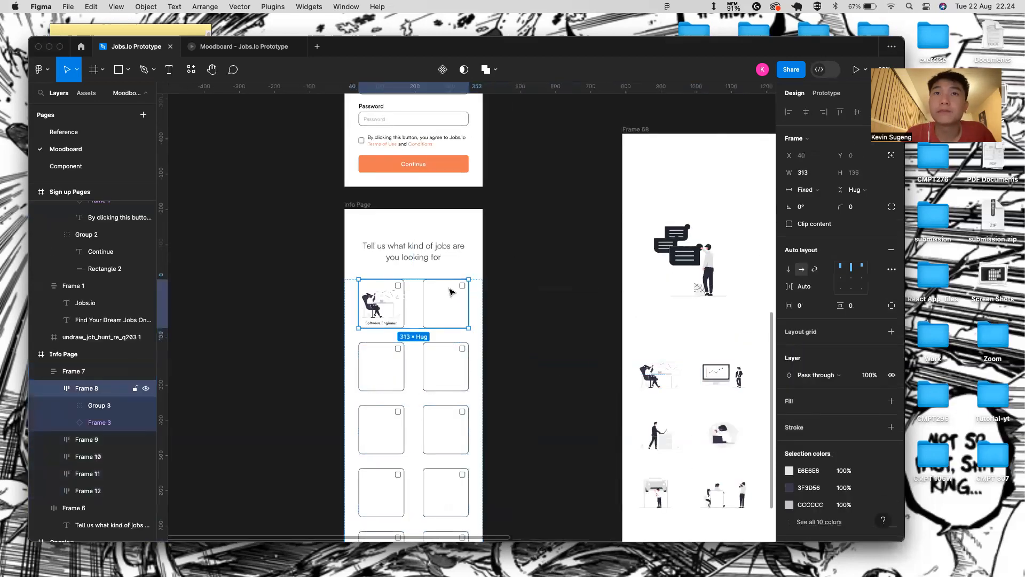
{"action": "double_click", "coordinate": [451, 289]}
{"action": "key", "text": "cmd+v"}
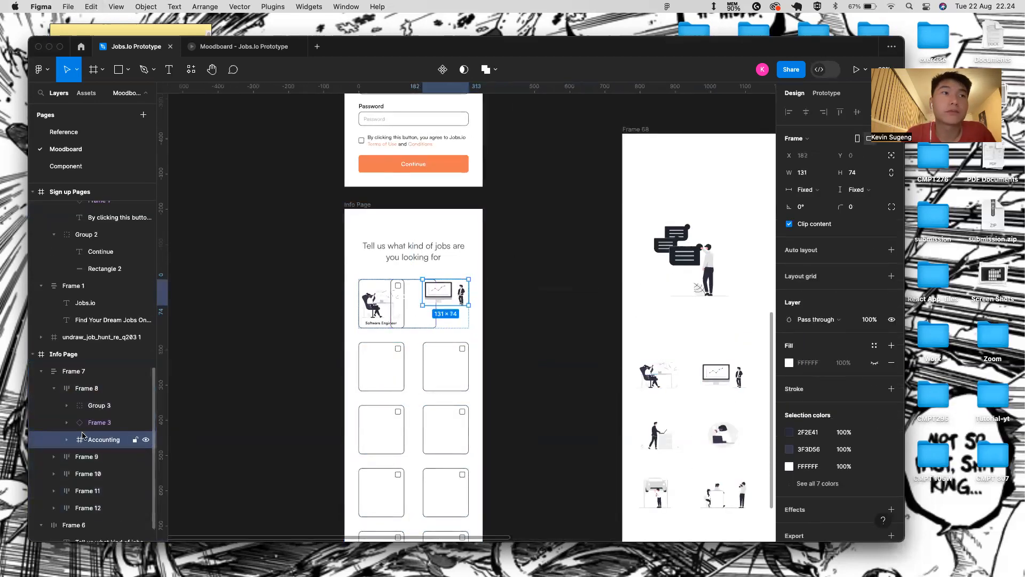
{"action": "left_click", "coordinate": [96, 424], "text": "shift"}
{"action": "key", "text": "cmd+g"}
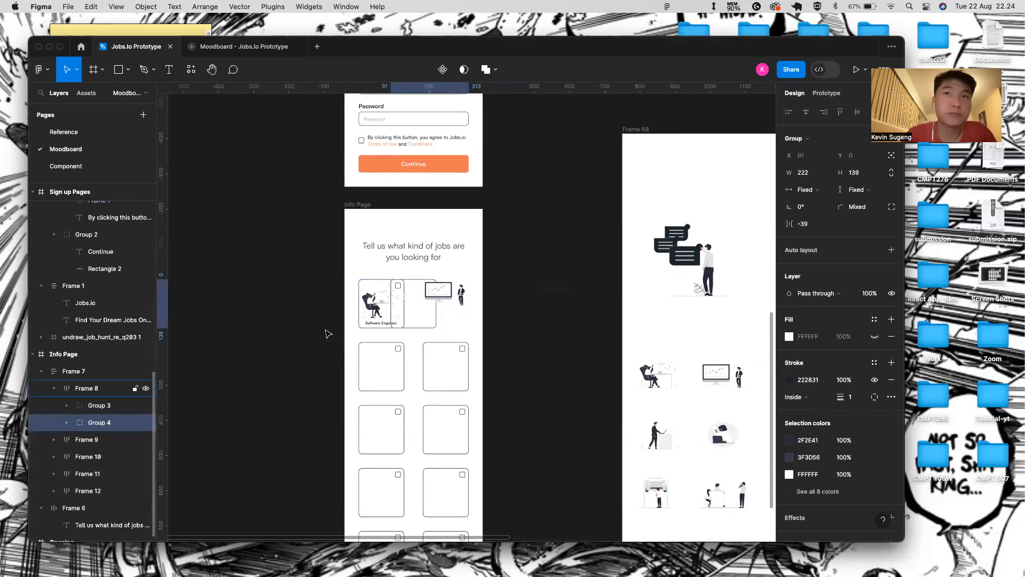
- Nudge the Accounting illustration into place and narrow it to 129 wide
{"action": "double_click", "coordinate": [452, 298]}
{"action": "key", "text": "shift+Left"}
{"action": "key", "text": "shift+Left"}
{"action": "key", "text": "shift+Left"}
{"action": "key", "text": "shift+Down"}
{"action": "scroll", "coordinate": [451, 298], "scroll_direction": "up", "scroll_amount": 5}
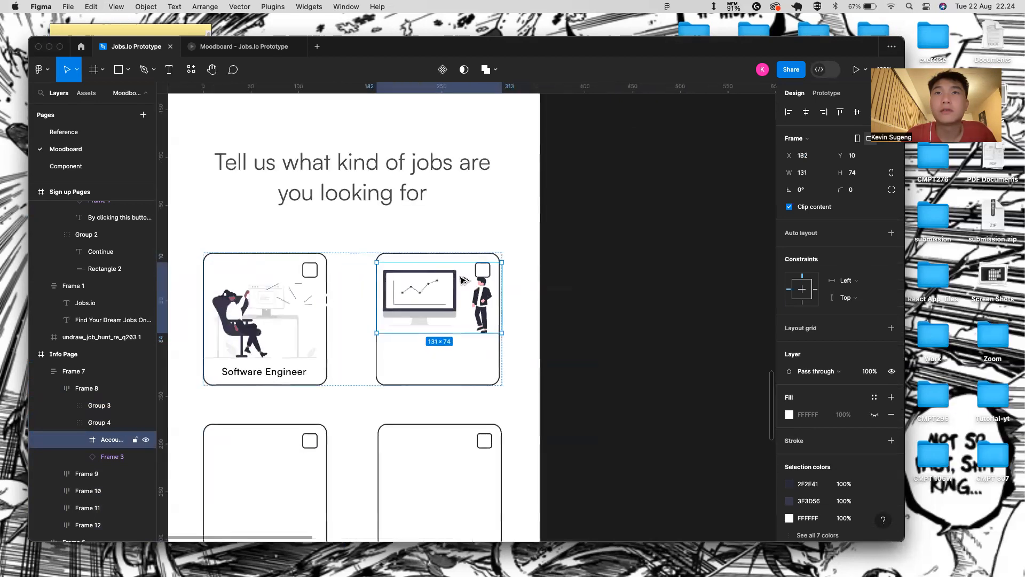
{"action": "scroll", "coordinate": [498, 277], "scroll_direction": "up", "scroll_amount": 5}
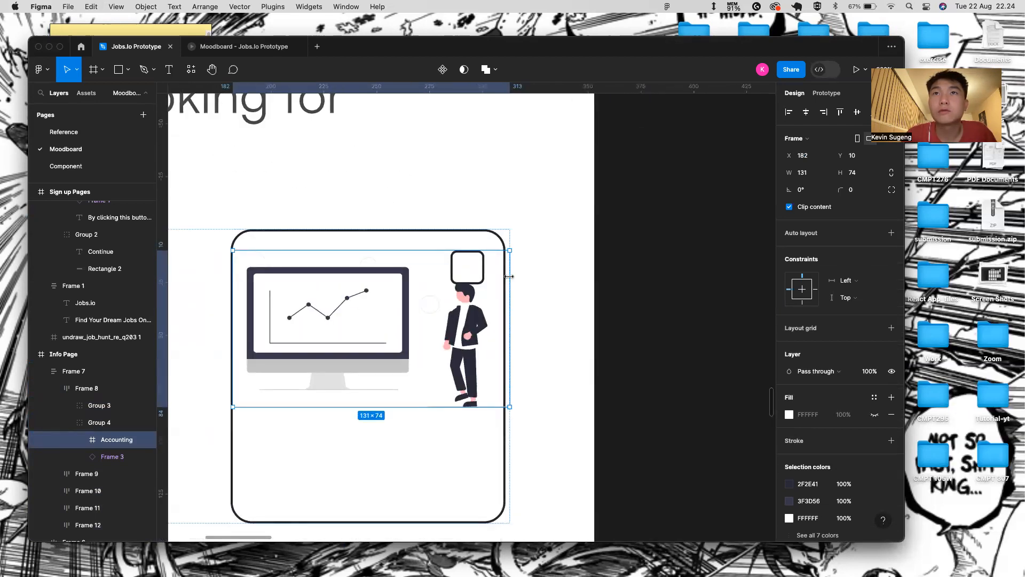
{"action": "left_click_drag", "start_coordinate": [510, 278], "coordinate": [504, 278]}
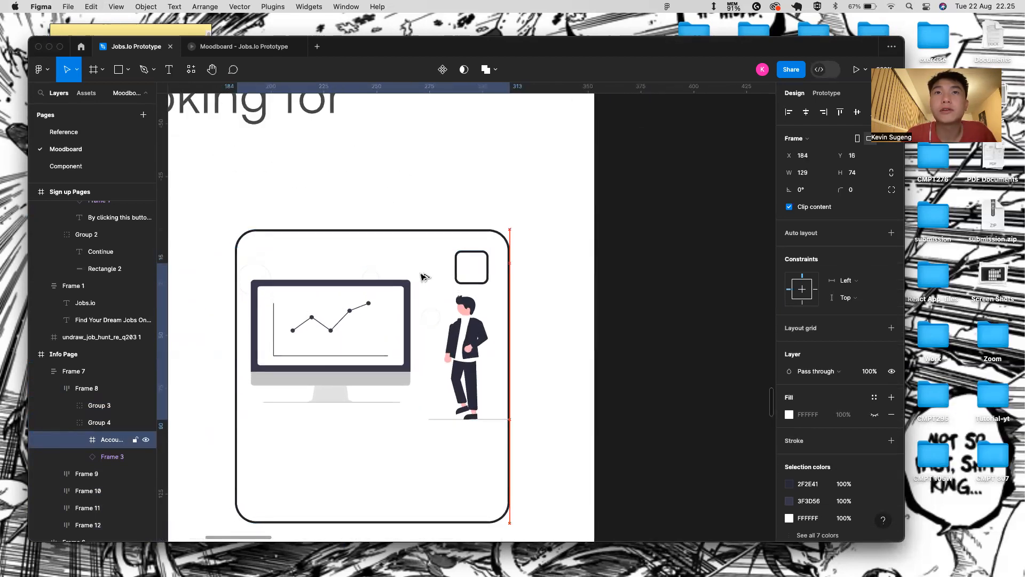
{"action": "key", "text": "shift+Down"}
{"action": "key", "text": "shift+Down"}
{"action": "key", "text": "shift+Down"}
{"action": "key", "text": "shift+Down"}
{"action": "key", "text": "shift+Down"}
{"action": "scroll", "coordinate": [257, 363], "scroll_direction": "left", "scroll_amount": 4}
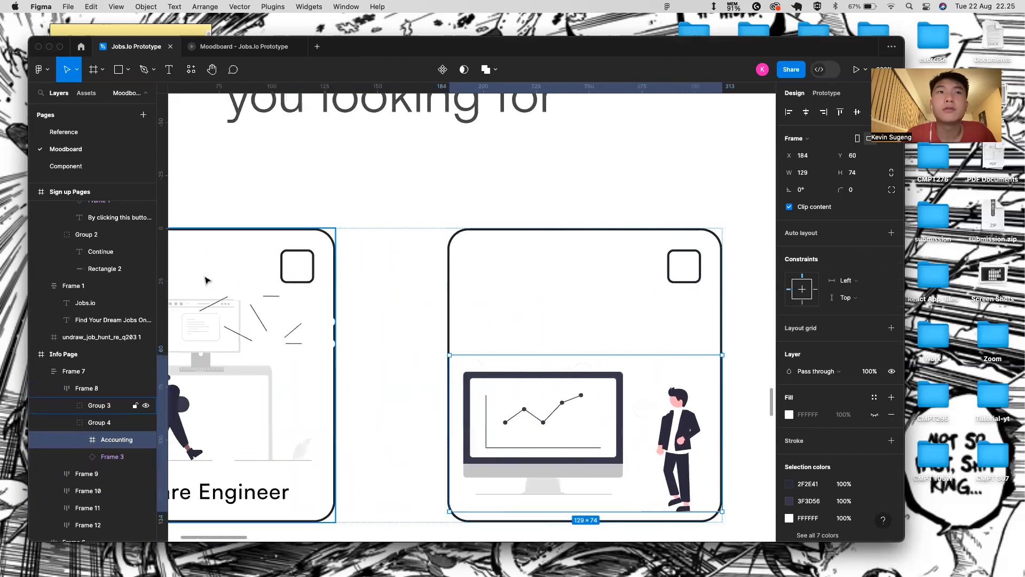
{"action": "double_click", "coordinate": [220, 317]}
{"action": "double_click", "coordinate": [220, 316]}
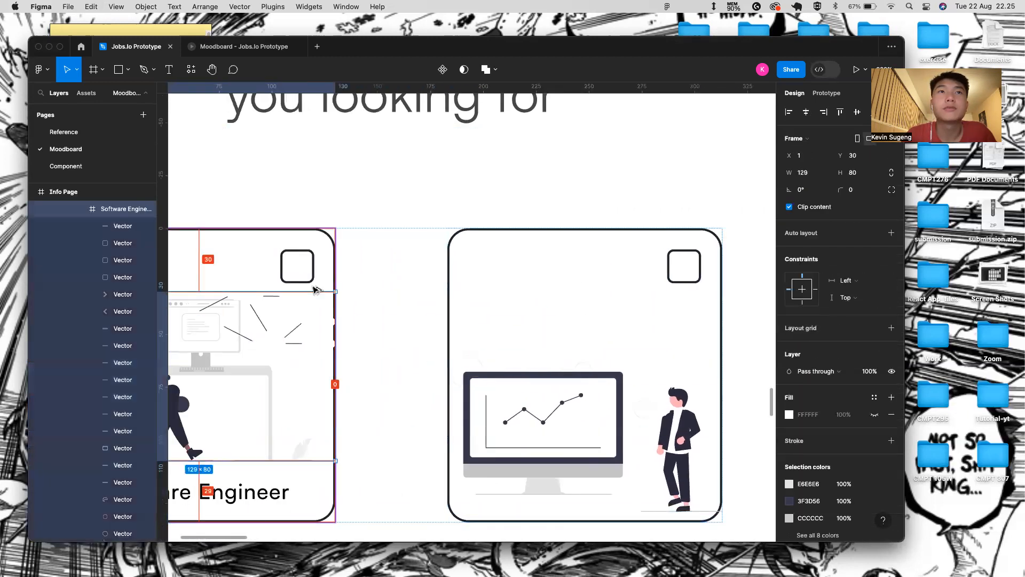
{"action": "left_click", "coordinate": [560, 407]}
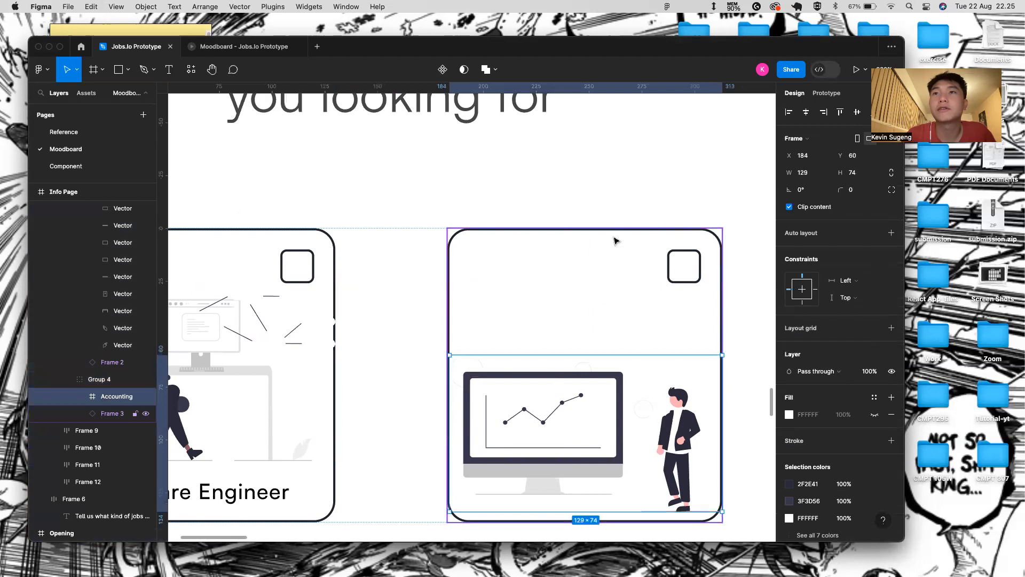
{"action": "key", "text": "shift+Up"}
{"action": "key", "text": "shift+Up"}
{"action": "key", "text": "shift+Up"}
- Stretch the Accounting illustration to 80 tall
{"action": "left_click", "coordinate": [556, 481]}
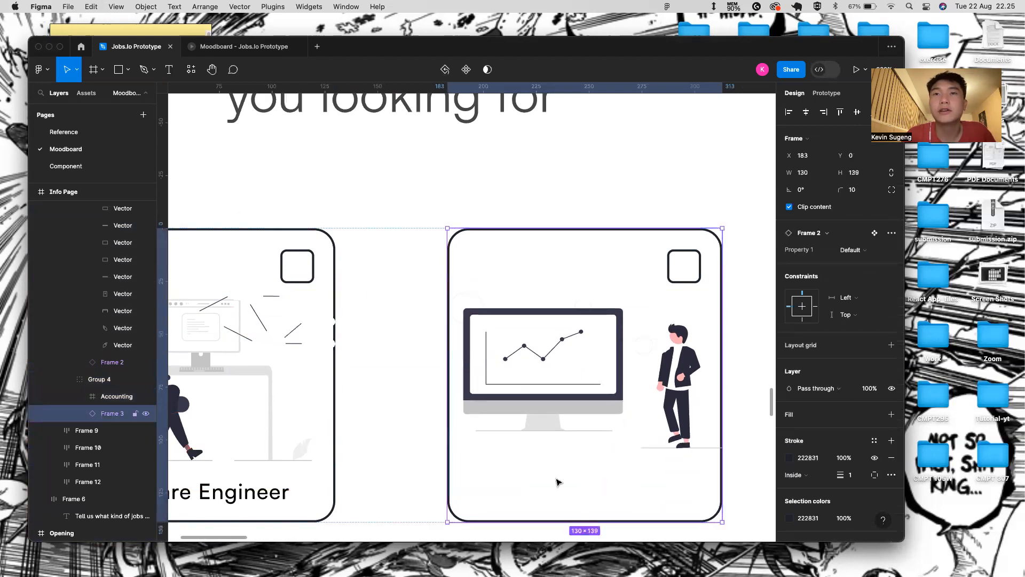
{"action": "scroll", "coordinate": [556, 480], "scroll_direction": "left", "scroll_amount": 5}
{"action": "scroll", "coordinate": [556, 481], "scroll_direction": "down", "scroll_amount": 2}
{"action": "left_click", "coordinate": [610, 379]}
{"action": "left_click_drag", "start_coordinate": [619, 396], "coordinate": [619, 410]}
- Copy the Software Engineer label and regroup the Accounting illustration with its card frame
{"action": "left_click", "coordinate": [318, 423]}
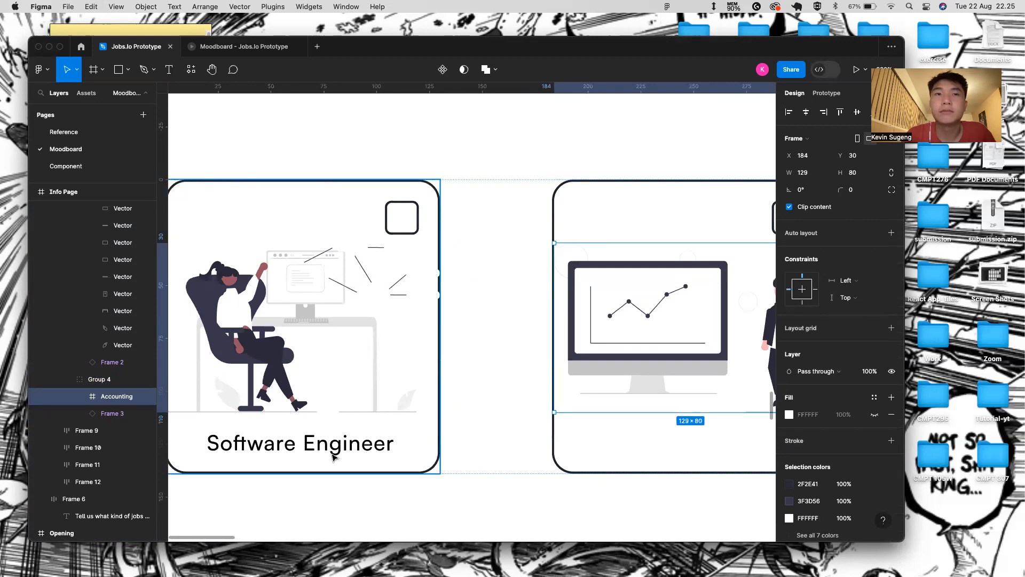
{"action": "left_click", "coordinate": [332, 450]}
{"action": "left_click", "coordinate": [652, 380]}
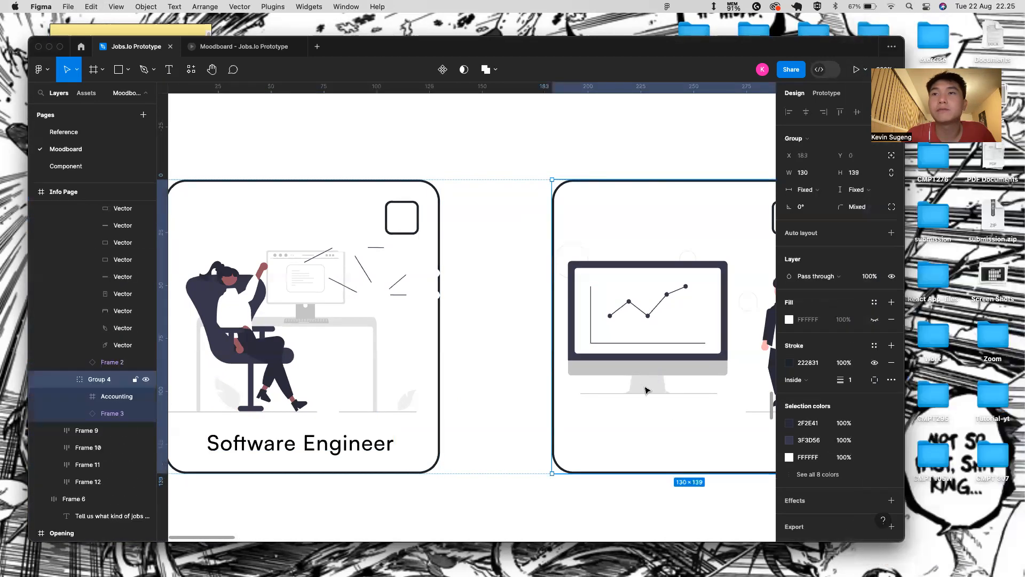
{"action": "key", "text": "super+v"}
{"action": "key", "text": "Delete"}
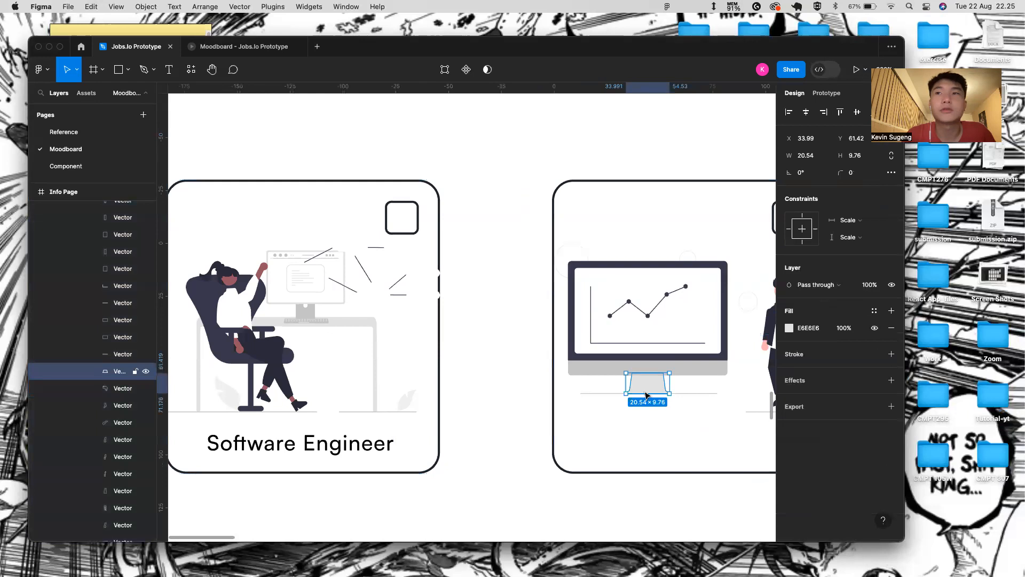
{"action": "left_click", "coordinate": [639, 448]}
{"action": "double_click", "coordinate": [637, 409]}
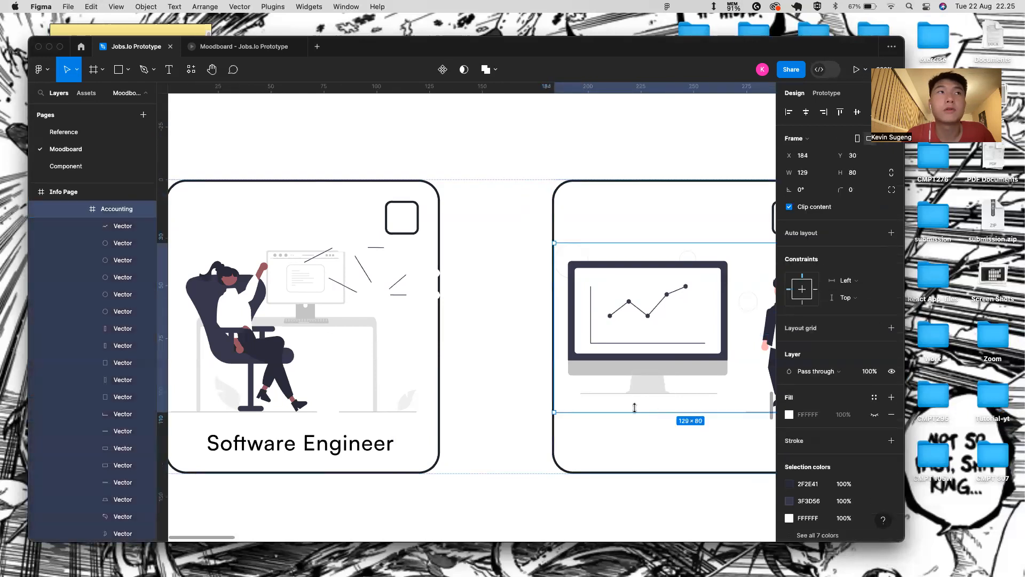
{"action": "left_click", "coordinate": [110, 230], "text": "shift"}
{"action": "key", "text": "super+g"}
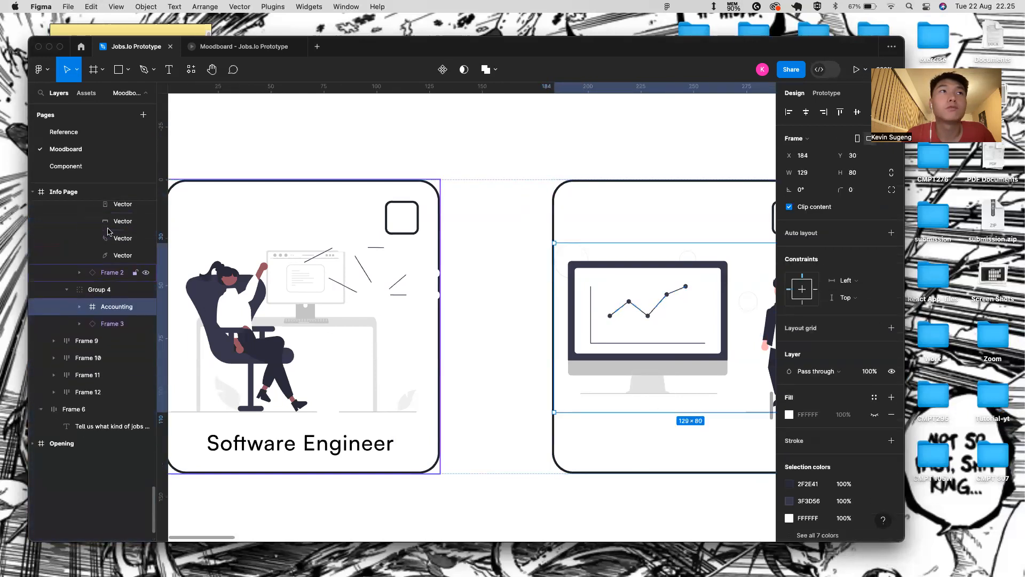
- Paste the label into the second card and retype it as 'Accounting'
{"action": "key", "text": "super+v"}
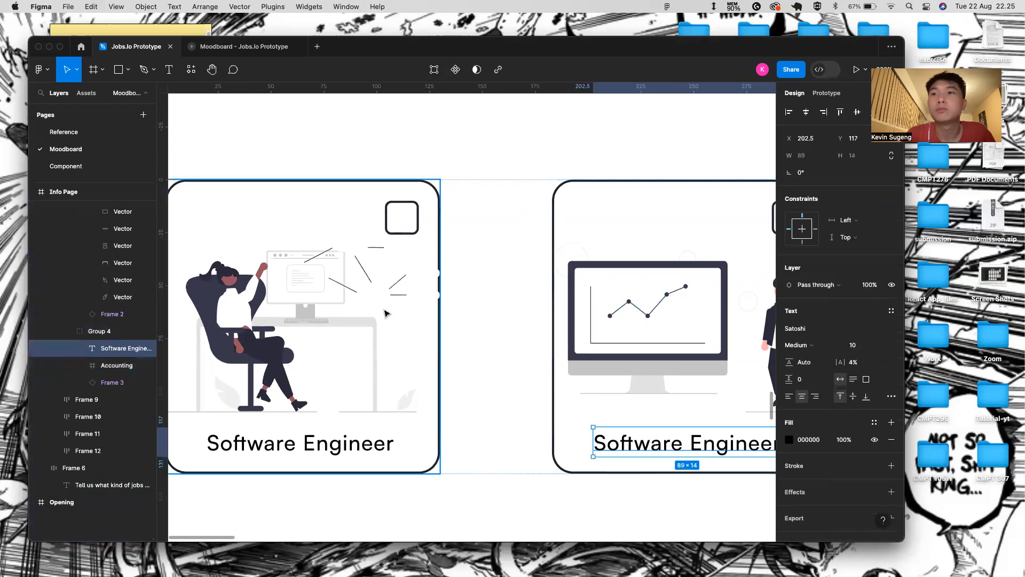
{"action": "scroll", "coordinate": [472, 317], "scroll_direction": "right", "scroll_amount": 3}
{"action": "key", "text": "Return"}
{"action": "key", "text": "BackSpace"}
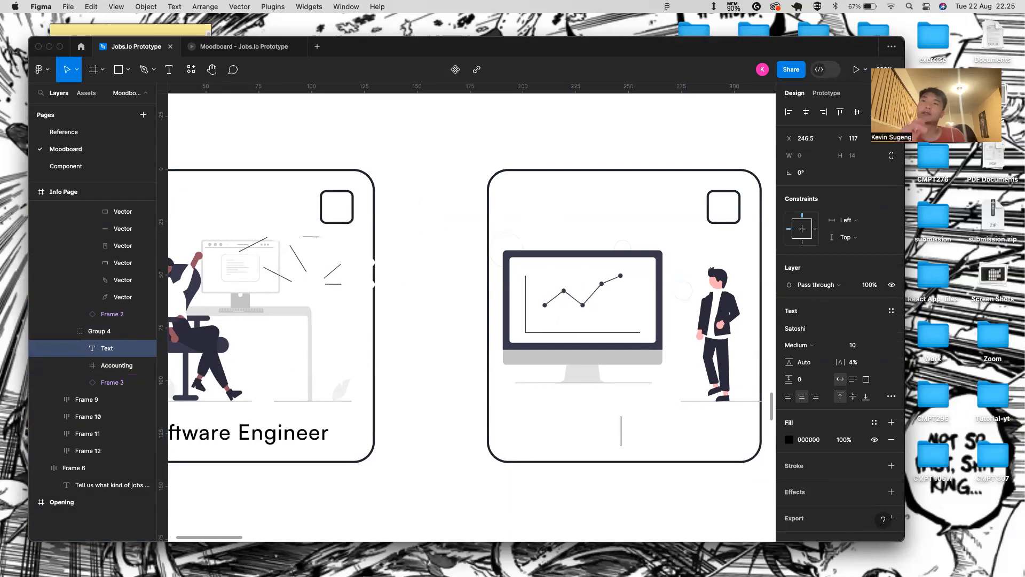
{"action": "type", "text": "Accy"}
{"action": "key", "text": "BackSpace"}
{"action": "type", "text": "o"}
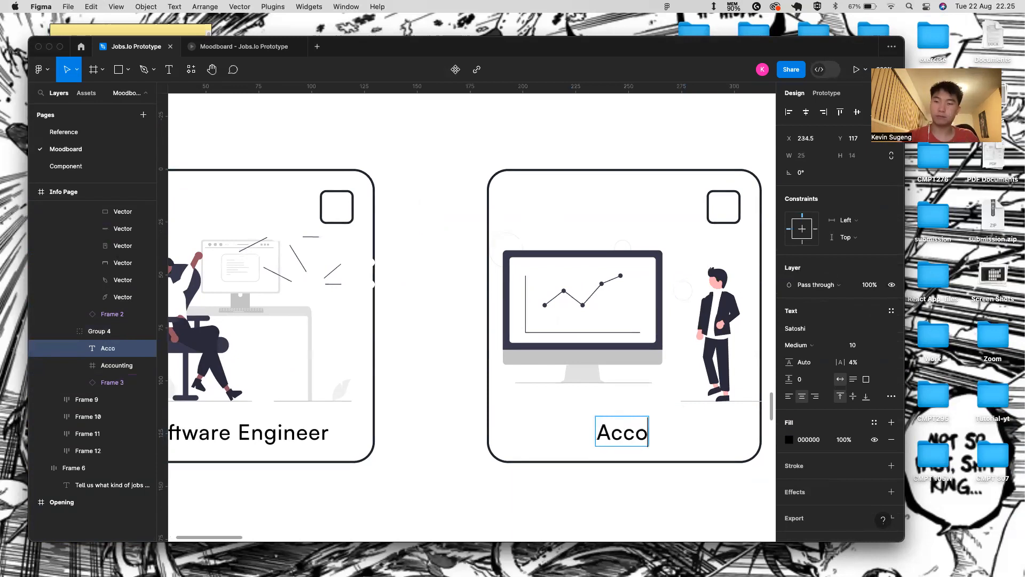
{"action": "type", "text": "unting"}
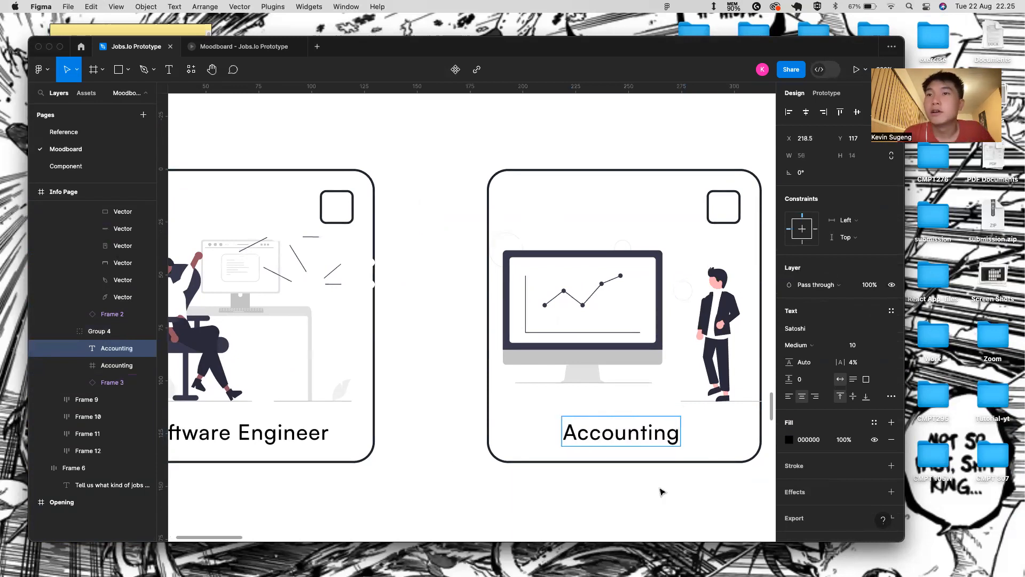
{"action": "left_click", "coordinate": [651, 503]}
- Test the Accounting card in the prototype preview, then select the second row of cards
{"action": "scroll", "coordinate": [535, 408], "scroll_direction": "down", "scroll_amount": 5}
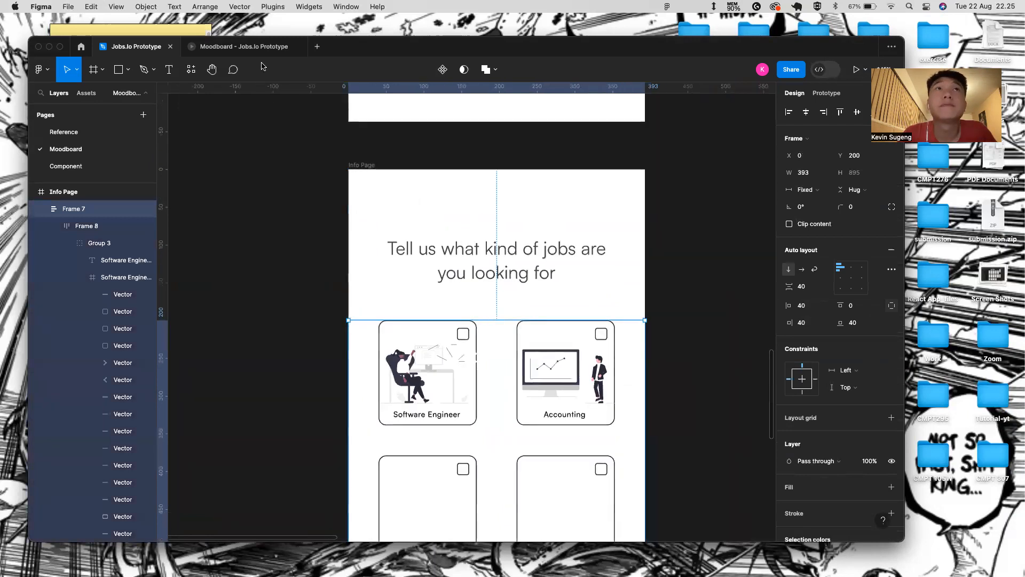
{"action": "left_click", "coordinate": [260, 48]}
{"action": "left_click", "coordinate": [531, 224]}
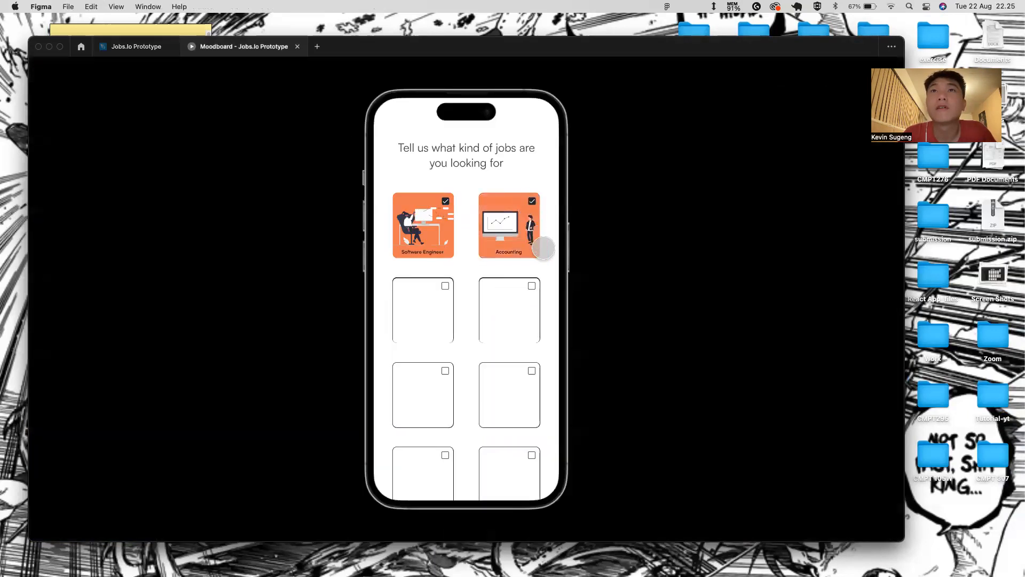
{"action": "left_click", "coordinate": [136, 46]}
{"action": "scroll", "coordinate": [470, 394], "scroll_direction": "down", "scroll_amount": 3}
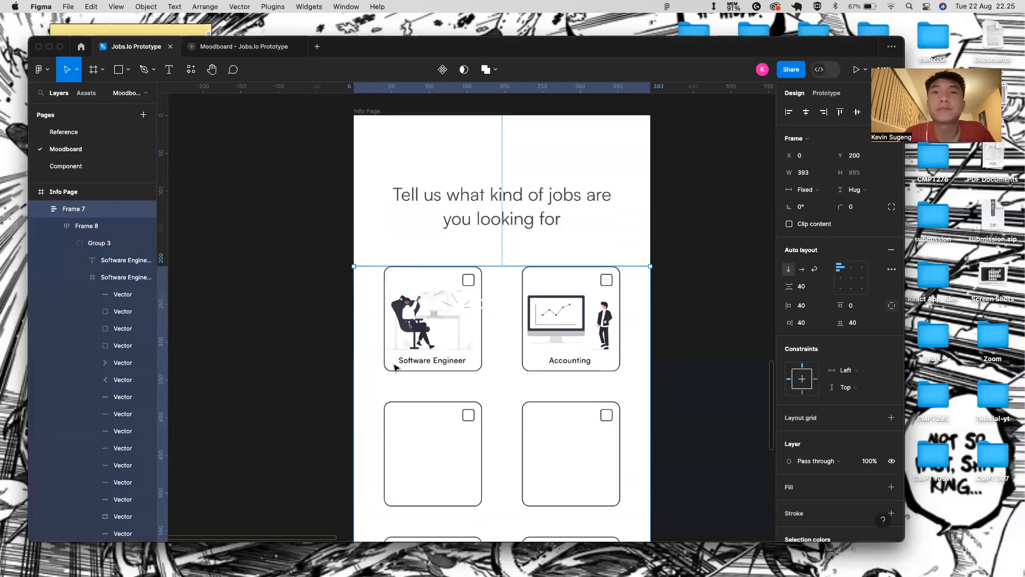
{"action": "left_click", "coordinate": [469, 394]}
{"action": "scroll", "coordinate": [470, 395], "scroll_direction": "down", "scroll_amount": 5}
- Delete the empty card rows below the first row of the grid
{"action": "left_click", "coordinate": [487, 460], "text": "shift"}
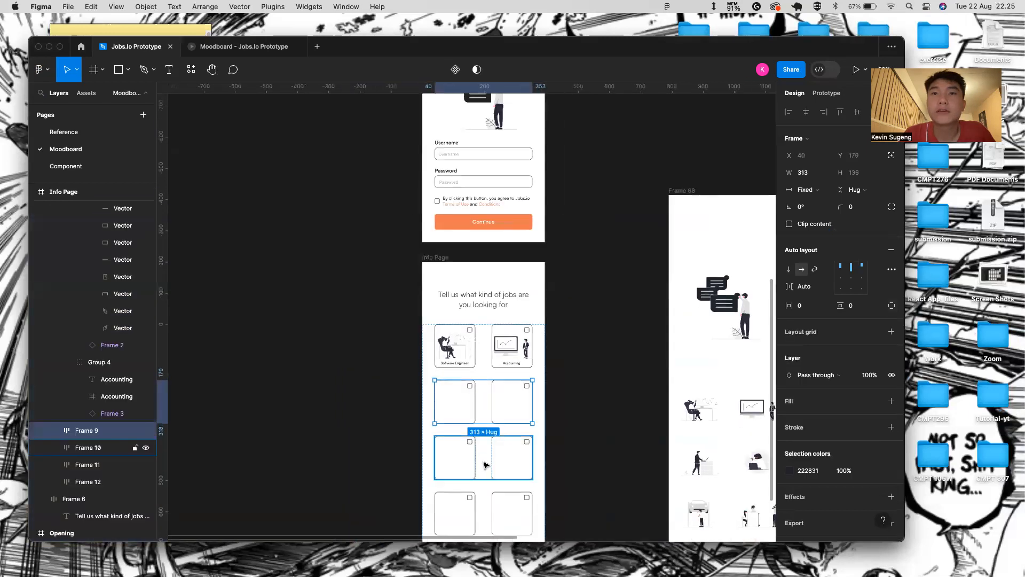
{"action": "scroll", "coordinate": [488, 459], "scroll_direction": "down", "scroll_amount": 2}
{"action": "left_click", "coordinate": [488, 459], "text": "shift"}
{"action": "left_click", "coordinate": [488, 505], "text": "shift"}
{"action": "key", "text": "Delete"}
- Duplicate the finished first card row to create the second row
{"action": "left_click", "coordinate": [500, 263]}
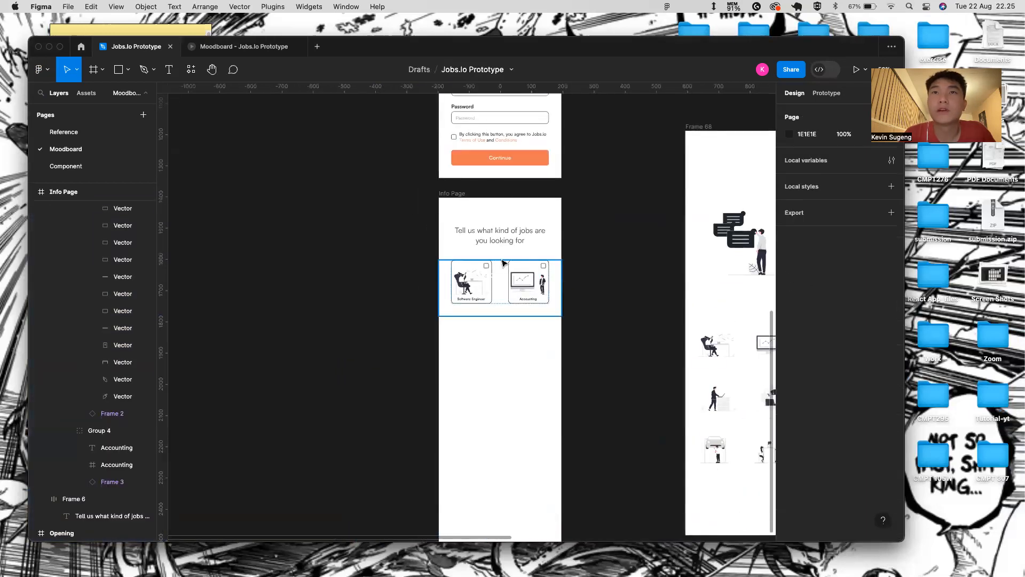
{"action": "left_click", "coordinate": [489, 279]}
{"action": "key", "text": "super+d"}
{"action": "key", "text": "super+d"}
{"action": "key", "text": "super+d"}
{"action": "key", "text": "super+d"}
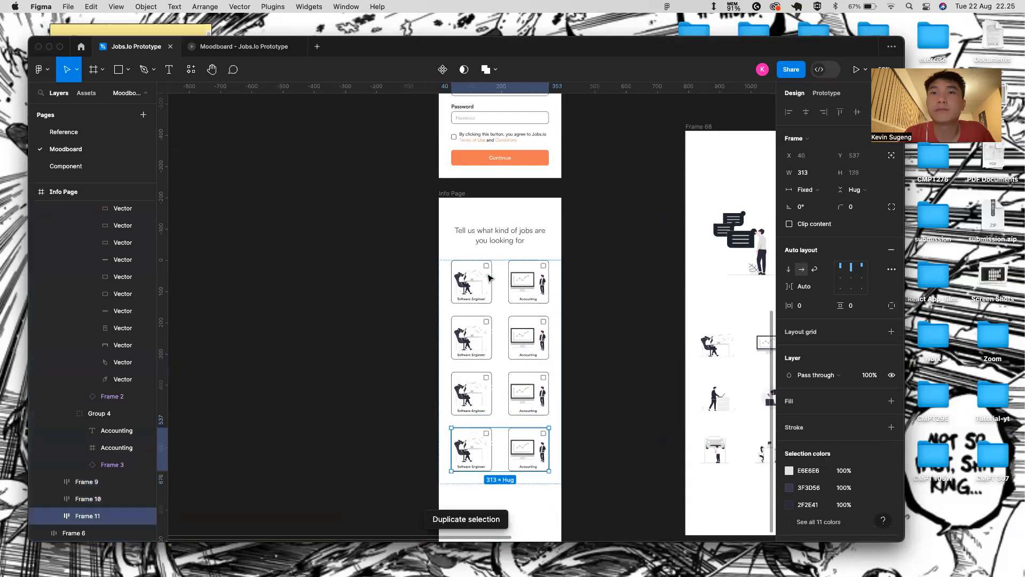
{"action": "scroll", "coordinate": [463, 323], "scroll_direction": "up", "scroll_amount": 5}
{"action": "scroll", "coordinate": [461, 323], "scroll_direction": "right", "scroll_amount": 4}
{"action": "scroll", "coordinate": [461, 320], "scroll_direction": "down", "scroll_amount": 5}
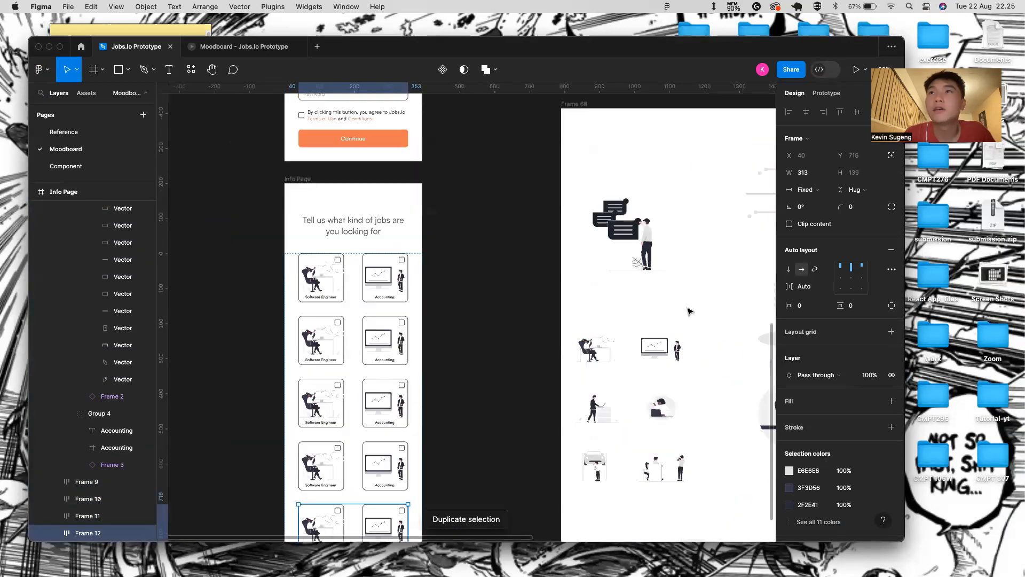
{"action": "scroll", "coordinate": [614, 341], "scroll_direction": "right", "scroll_amount": 1}
- Replace the second-row left card's Software Engineer illustration with the Backend developer illustration, aligned left
{"action": "left_click", "coordinate": [582, 412]}
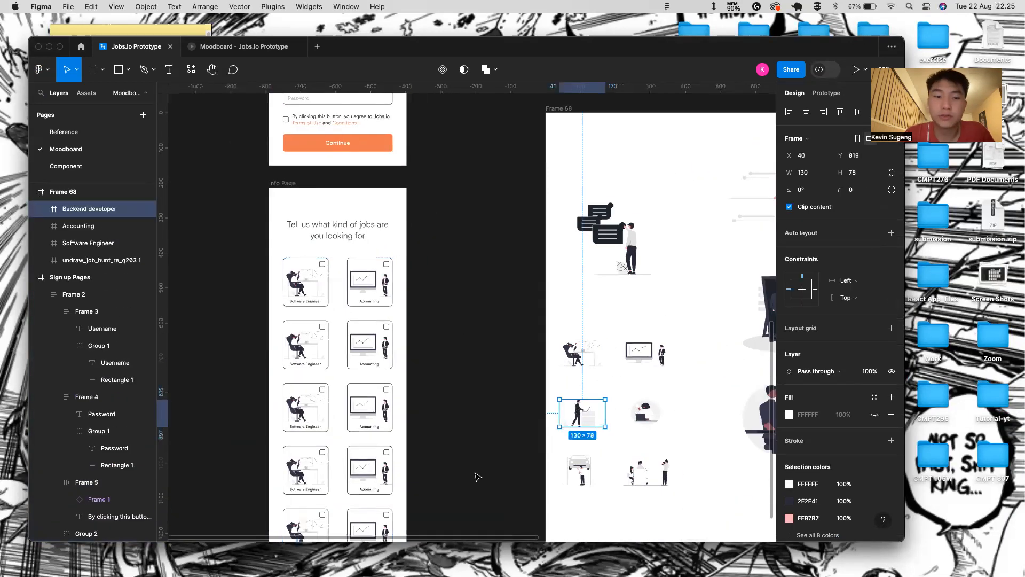
{"action": "left_click", "coordinate": [302, 351]}
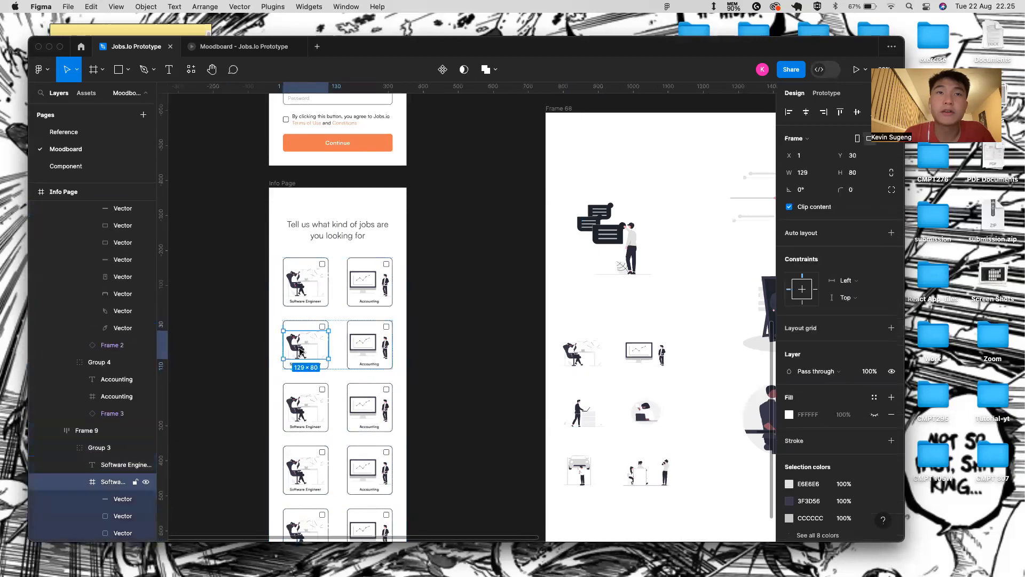
{"action": "scroll", "coordinate": [302, 351], "scroll_direction": "up", "scroll_amount": 3}
{"action": "key", "text": "Delete"}
{"action": "left_click", "coordinate": [334, 323]}
{"action": "left_click", "coordinate": [336, 325]}
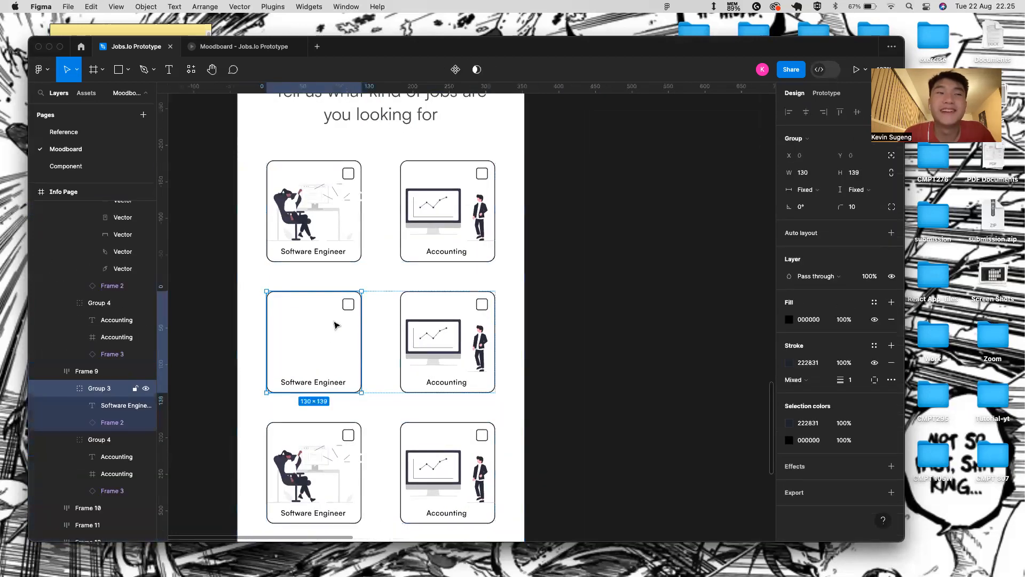
{"action": "key", "text": "ctrl+v"}
{"action": "left_click_drag", "start_coordinate": [328, 335], "coordinate": [298, 336]}
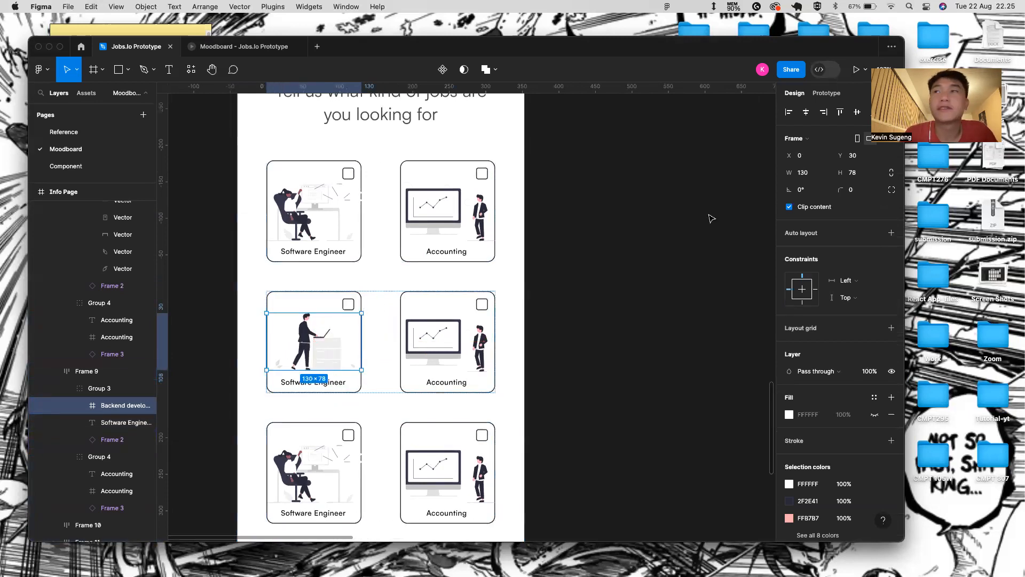
- Set the Backend developer illustration's height to 80
{"action": "left_click", "coordinate": [869, 171]}
{"action": "key", "text": "BackSpace"}
{"action": "type", "text": "80"}
{"action": "key", "text": "Return"}
- Change the middle-left card's label to 'Back End Developer'
{"action": "double_click", "coordinate": [331, 386]}
{"action": "key", "text": "BackSpace"}
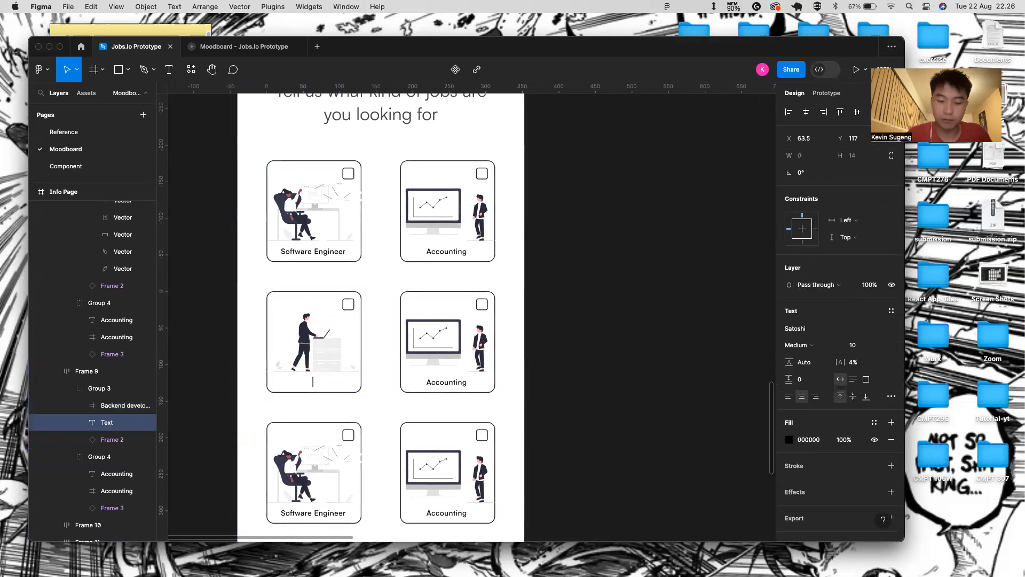
{"action": "type", "text": "Back End Developer"}
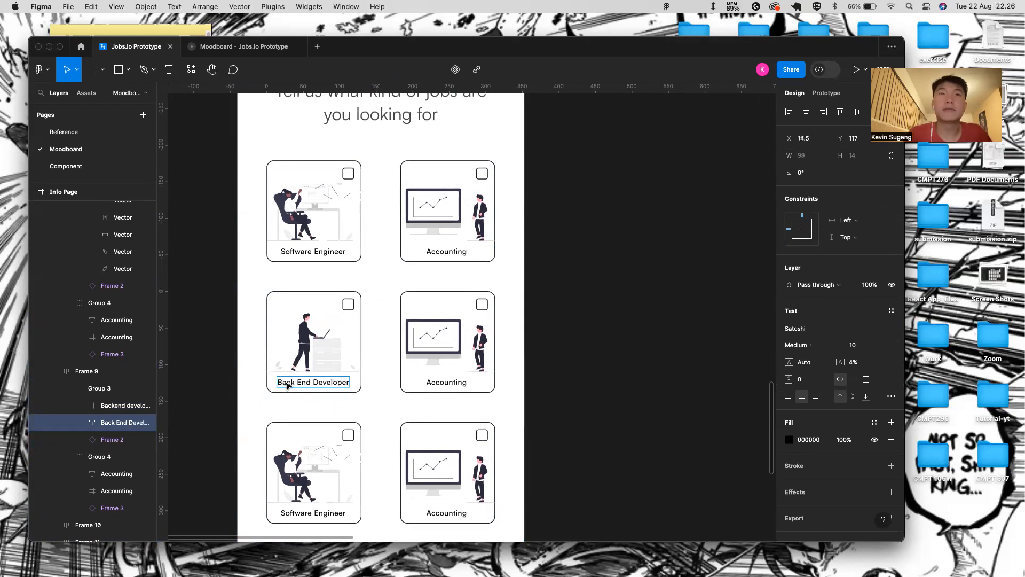
{"action": "key", "text": "Escape"}
{"action": "left_click", "coordinate": [451, 367]}
{"action": "scroll", "coordinate": [487, 380], "scroll_direction": "down", "scroll_amount": 3}
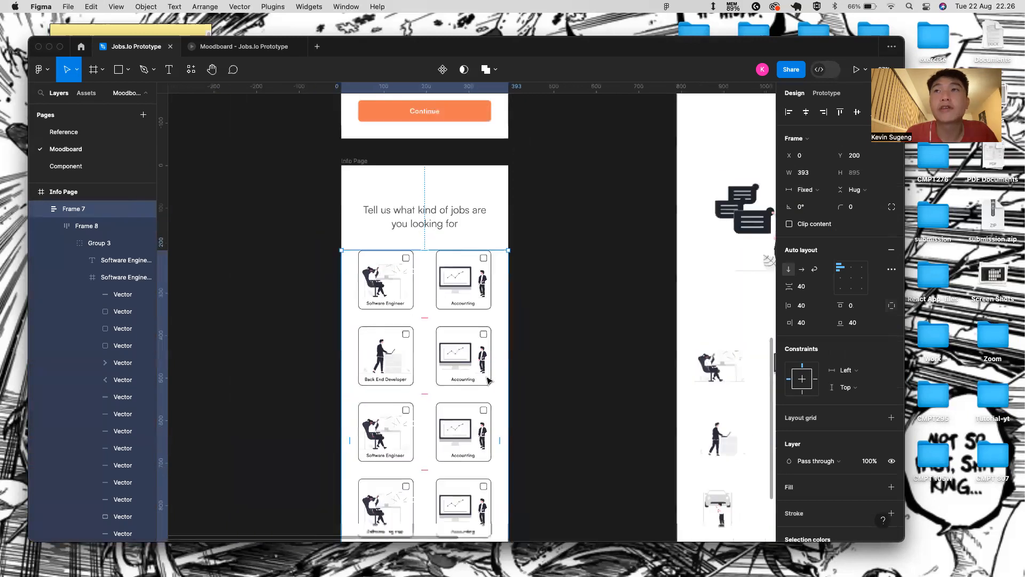
{"action": "scroll", "coordinate": [487, 380], "scroll_direction": "down", "scroll_amount": 5}
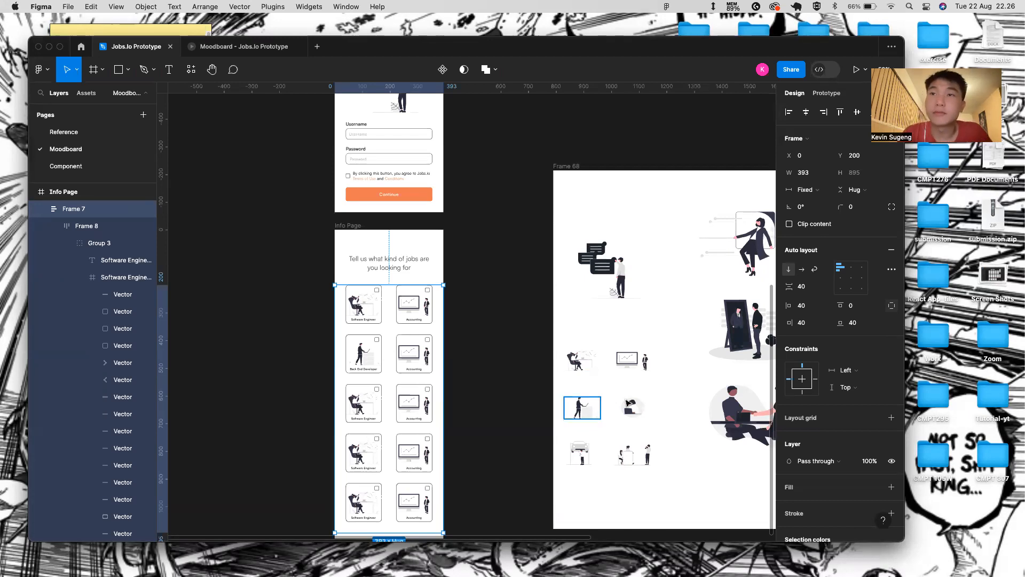
- Swap the second-row right card's accounting chart for the Professor illustration copied from Frame 68
{"action": "left_click", "coordinate": [634, 413]}
{"action": "key", "text": "super+c"}
{"action": "scroll", "coordinate": [454, 338], "scroll_direction": "up", "scroll_amount": 5}
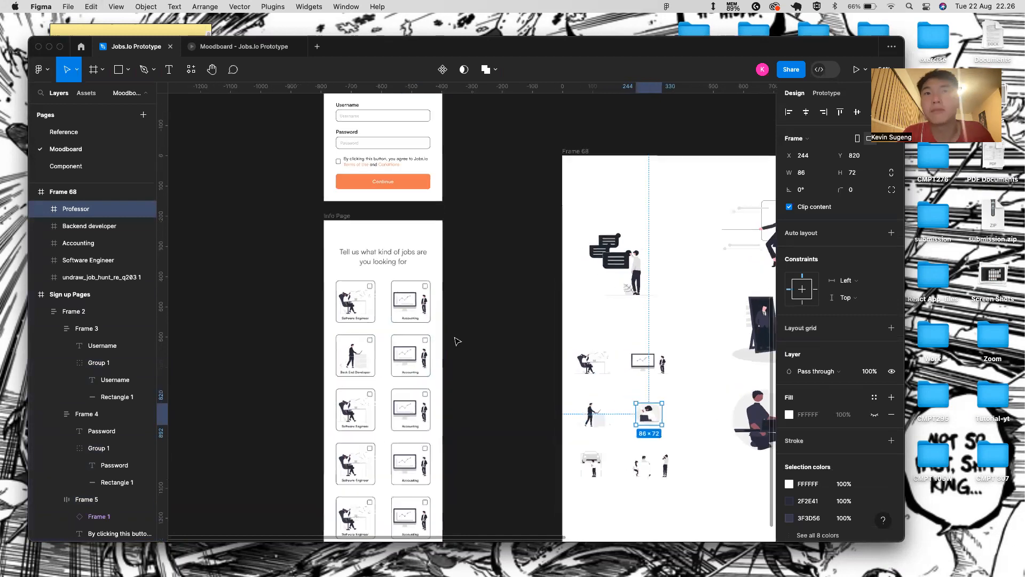
{"action": "left_click", "coordinate": [383, 364]}
{"action": "left_click", "coordinate": [383, 365]}
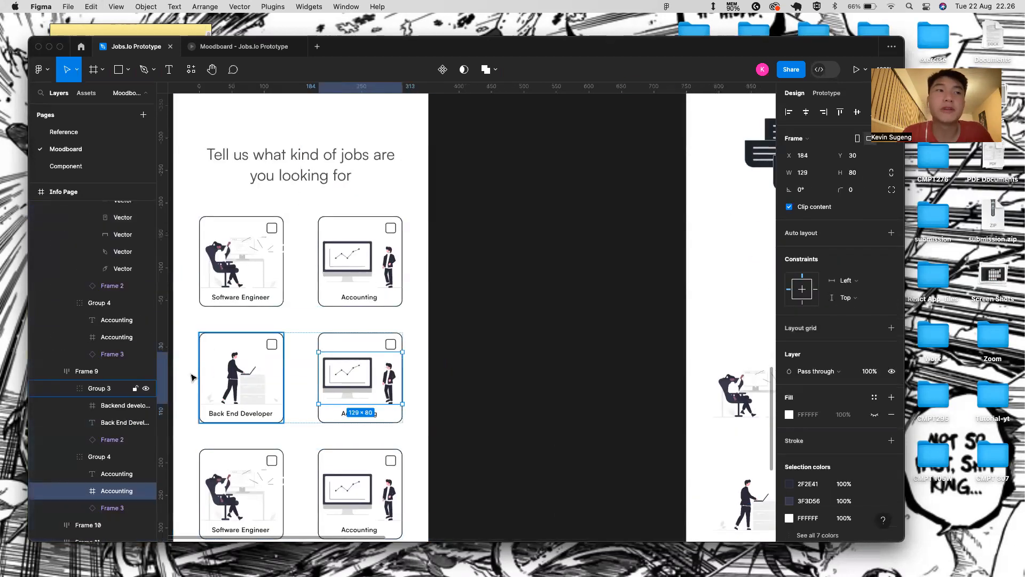
{"action": "key", "text": "Delete"}
{"action": "left_click", "coordinate": [384, 363]}
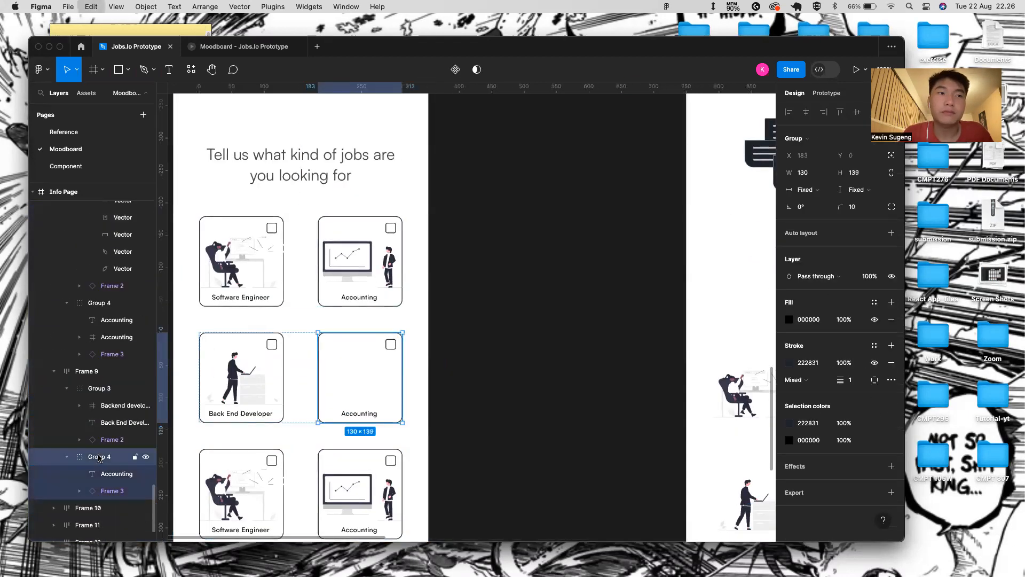
{"action": "key", "text": "super+v"}
- Nudge the Professor illustration up and widen it to 108
{"action": "scroll", "coordinate": [386, 362], "scroll_direction": "down", "scroll_amount": 2}
{"action": "scroll", "coordinate": [385, 362], "scroll_direction": "up", "scroll_amount": 5}
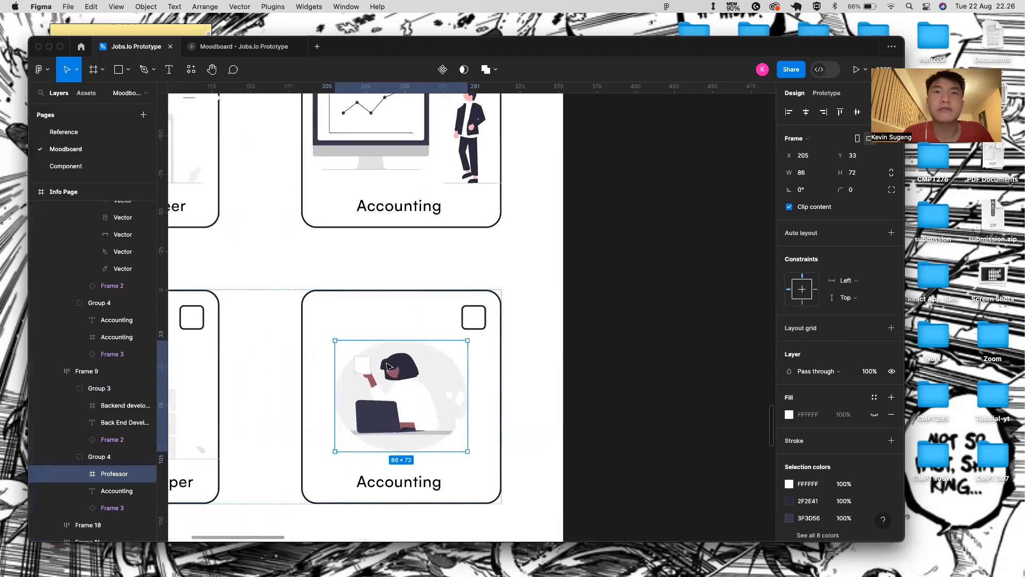
{"action": "key", "text": "Up"}
{"action": "key", "text": "Up"}
{"action": "key", "text": "Up"}
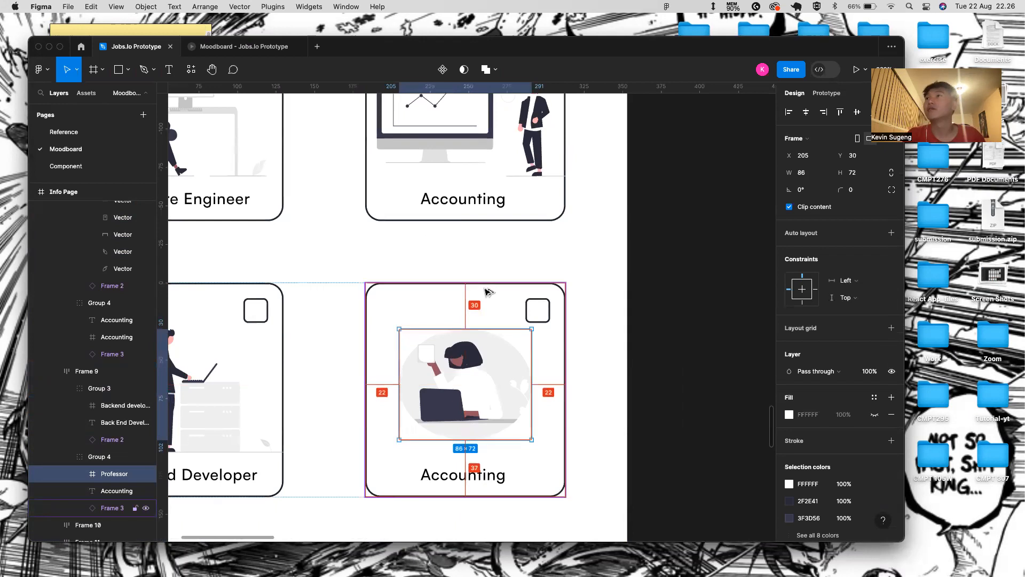
{"action": "left_click_drag", "start_coordinate": [399, 356], "coordinate": [365, 356]}
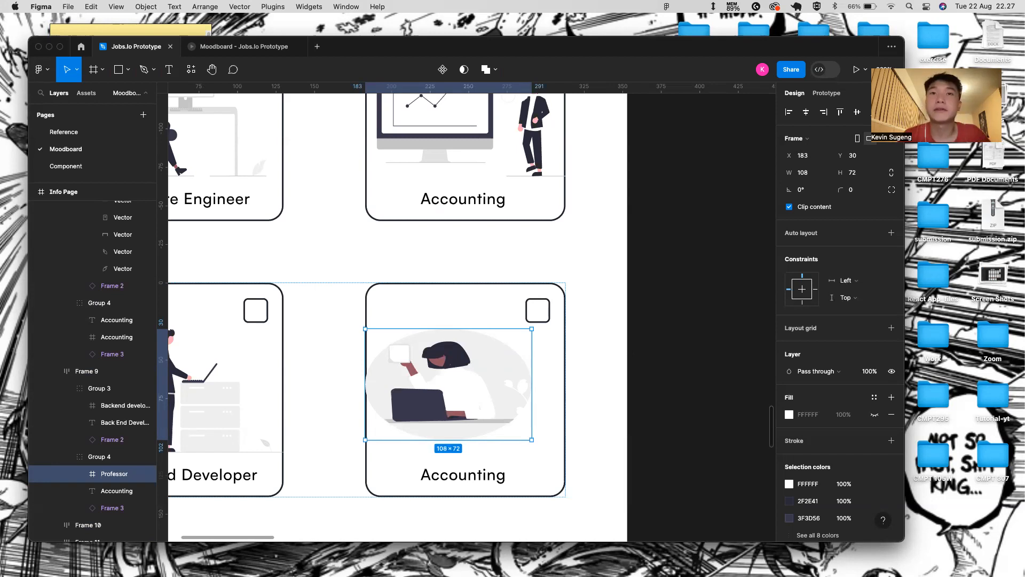
- Set the Professor illustration's height to 80, matching the Back End Developer illustration
{"action": "scroll", "coordinate": [409, 376], "scroll_direction": "left", "scroll_amount": 5}
{"action": "left_click", "coordinate": [314, 351]}
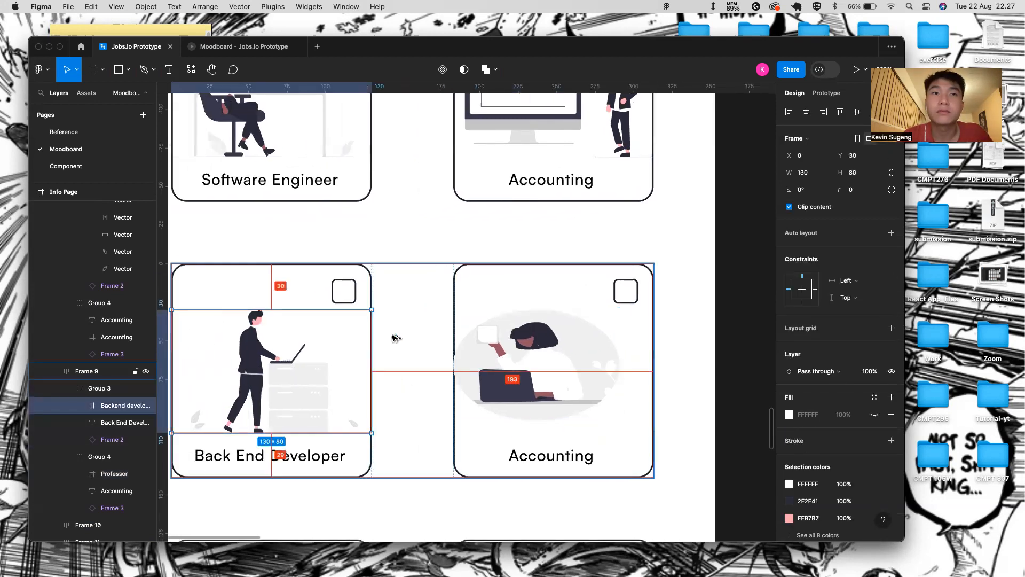
{"action": "left_click", "coordinate": [567, 335]}
{"action": "double_click", "coordinate": [561, 353]}
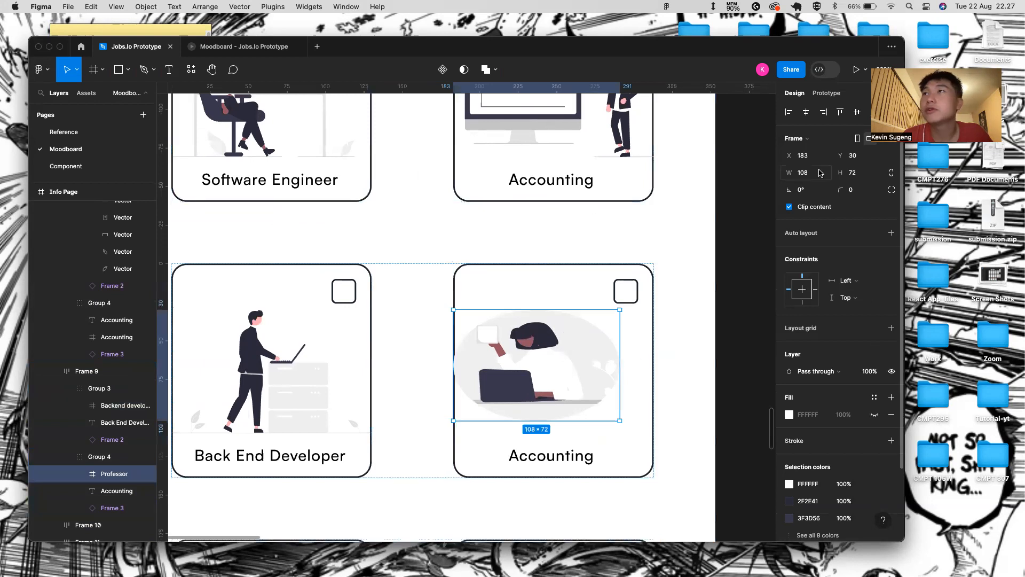
{"action": "left_click", "coordinate": [855, 172]}
{"action": "key", "text": "BackSpace"}
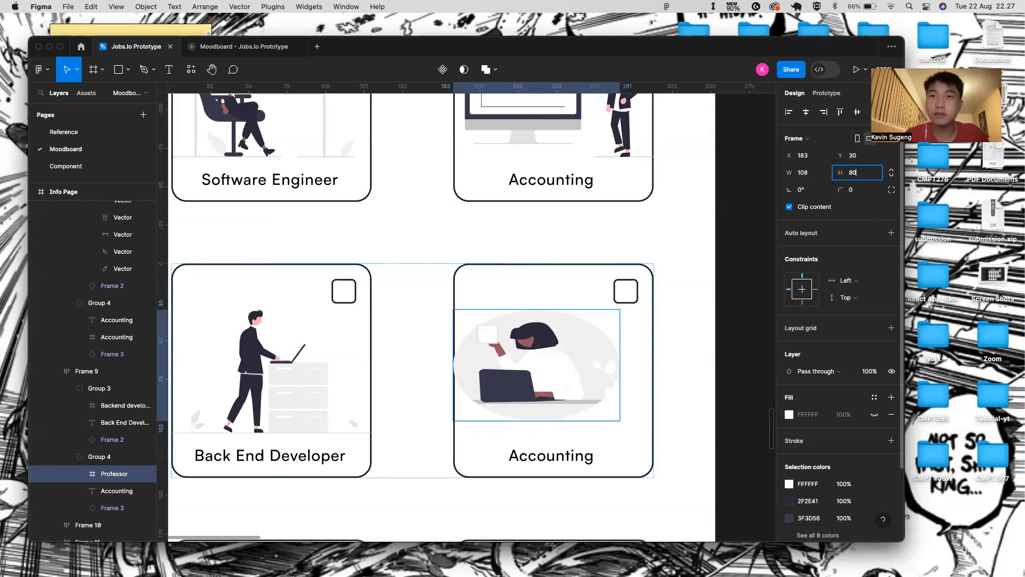
{"action": "type", "text": "80"}
{"action": "key", "text": "Return"}
- Narrow the Professor illustration and centre it horizontally within its card
{"action": "left_click_drag", "start_coordinate": [620, 365], "coordinate": [600, 366]}
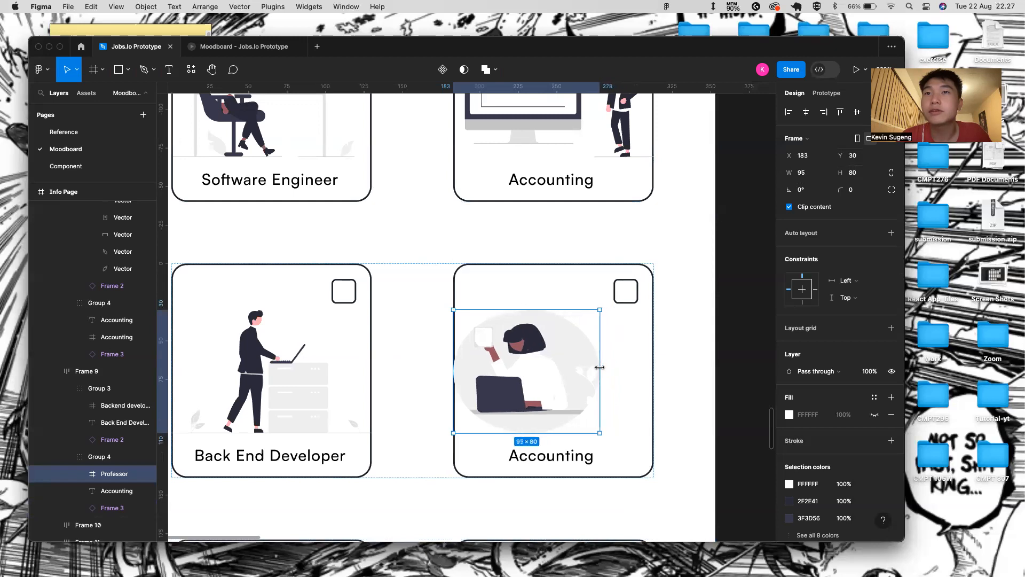
{"action": "left_click", "coordinate": [639, 373], "text": "shift"}
{"action": "key", "text": "alt+h"}
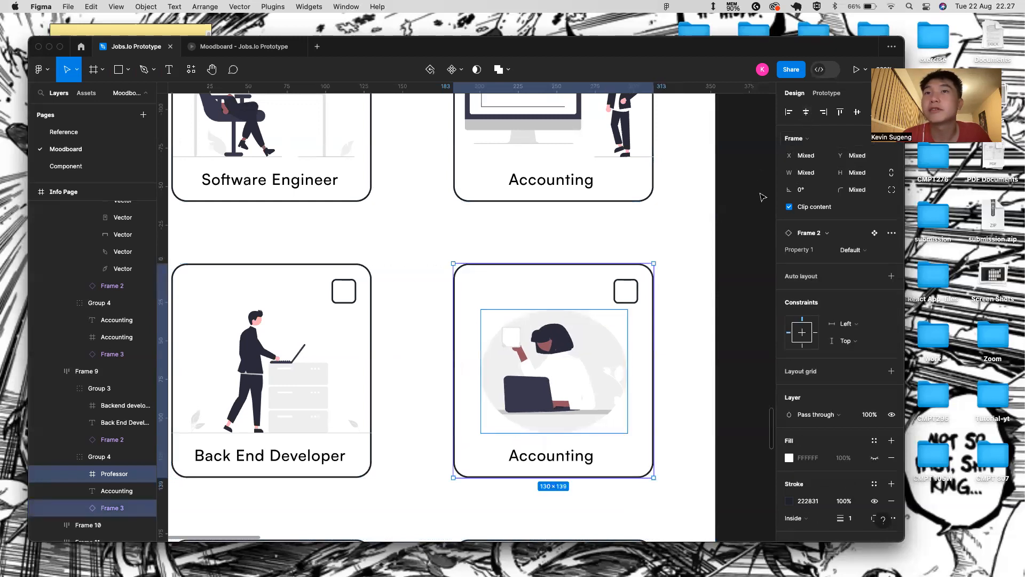
{"action": "left_click", "coordinate": [639, 390]}
{"action": "scroll", "coordinate": [558, 457], "scroll_direction": "down", "scroll_amount": 5}
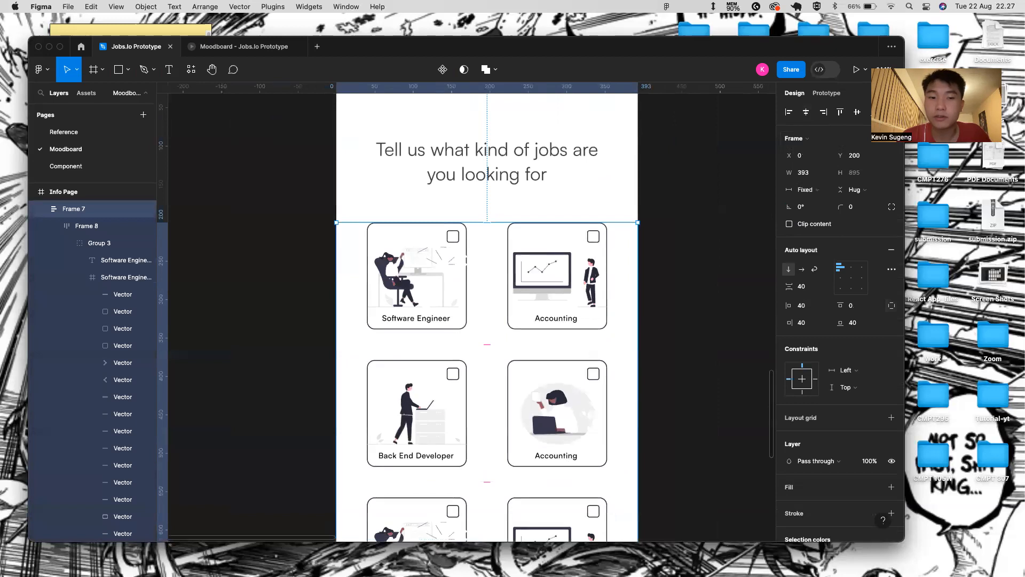
- Replace the second-row right card's Accounting label with 'Education Teacher'
{"action": "left_click", "coordinate": [577, 459]}
{"action": "double_click", "coordinate": [577, 458]}
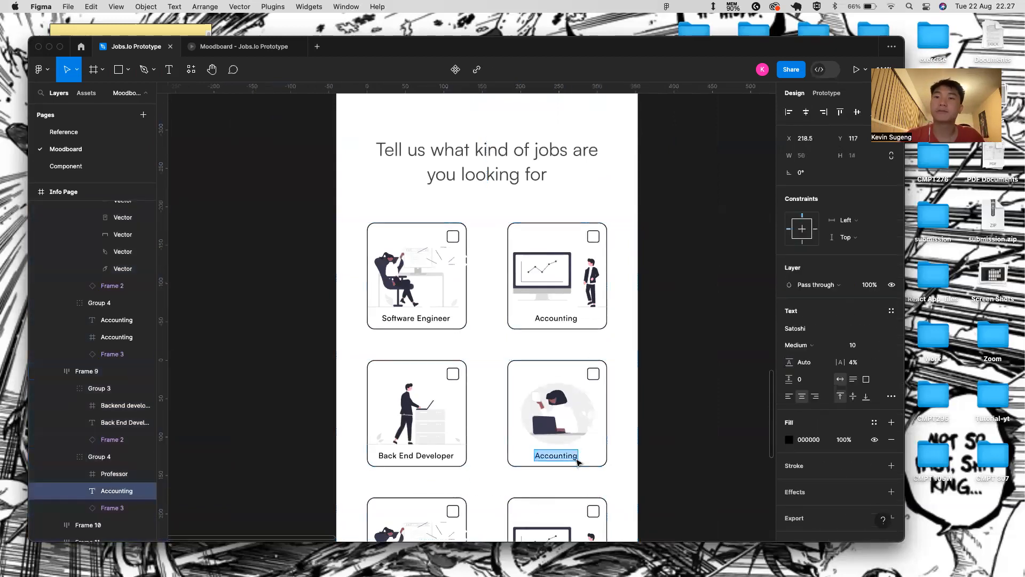
{"action": "type", "text": "Education teache"}
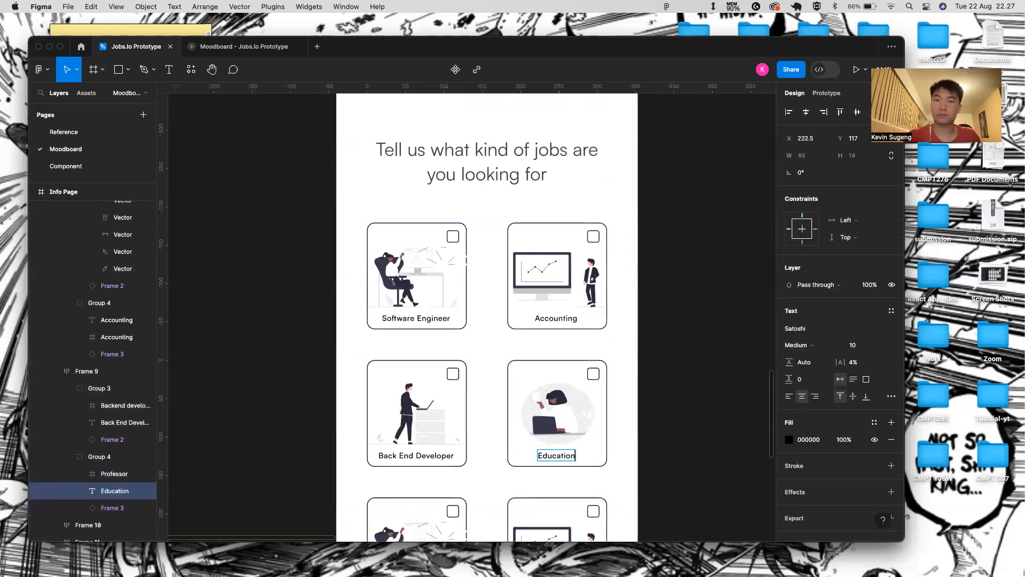
{"action": "key", "text": "BackSpace"}
{"action": "key", "text": "BackSpace"}
{"action": "key", "text": "BackSpace"}
{"action": "key", "text": "BackSpace"}
{"action": "key", "text": "BackSpace"}
{"action": "key", "text": "BackSpace"}
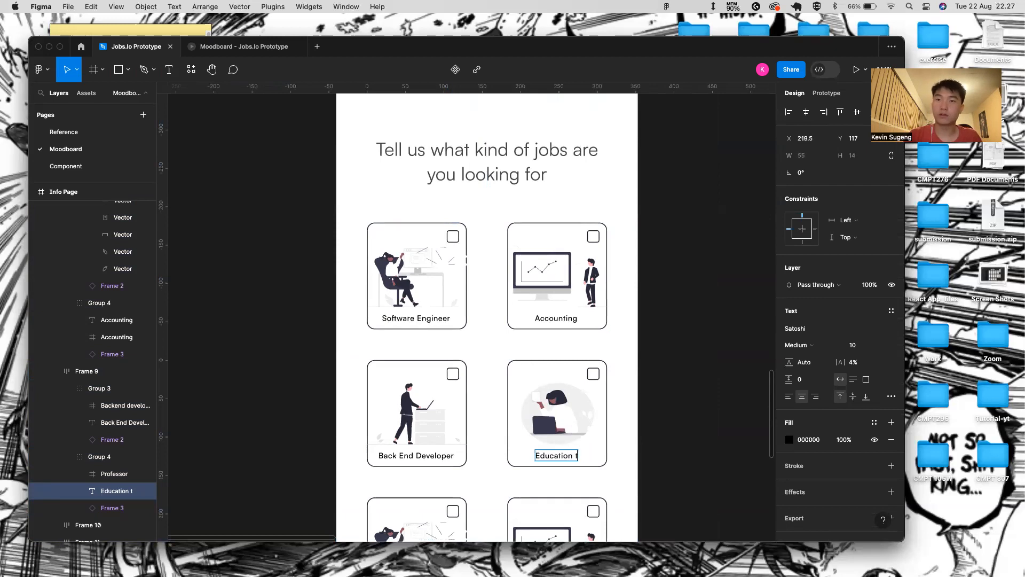
{"action": "type", "text": "Teacher"}
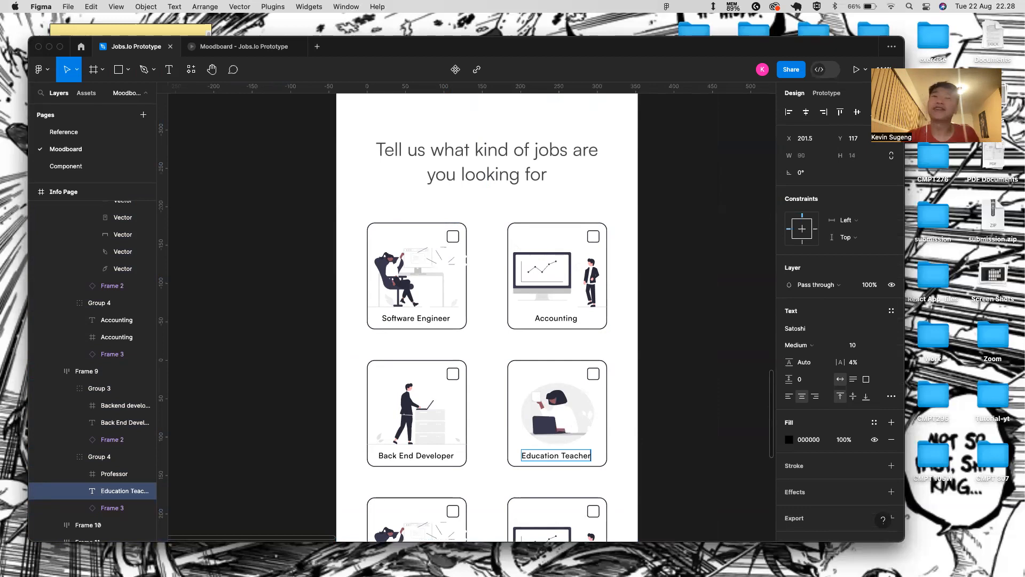
{"action": "scroll", "coordinate": [434, 332], "scroll_direction": "down", "scroll_amount": 4}
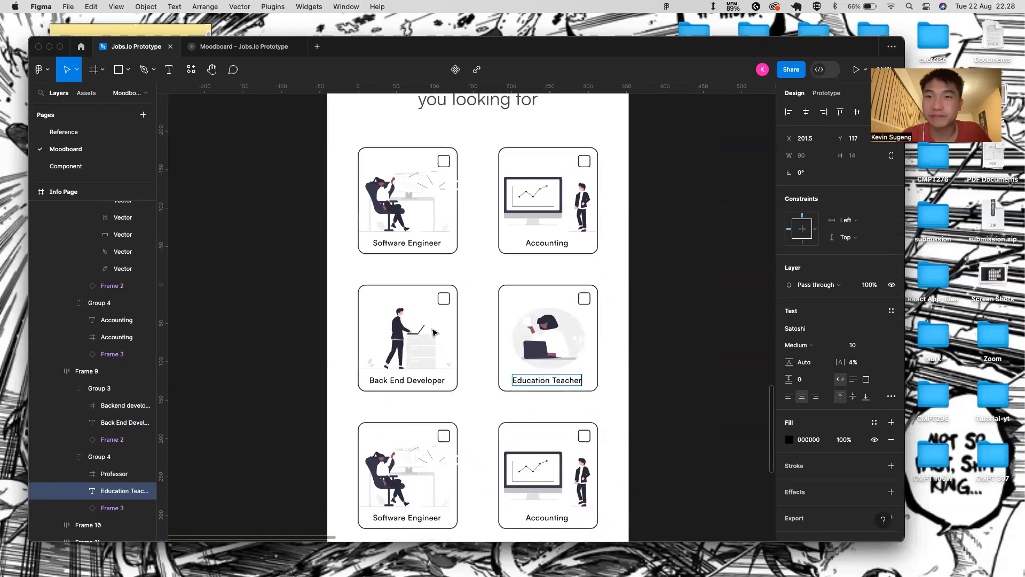
{"action": "key", "text": "Escape"}
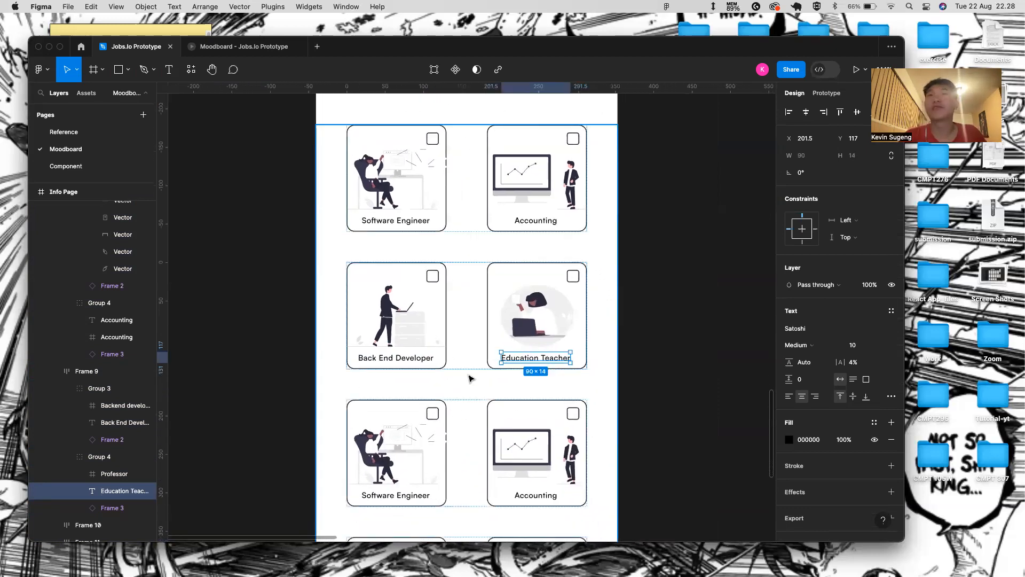
{"action": "scroll", "coordinate": [465, 382], "scroll_direction": "down", "scroll_amount": 5}
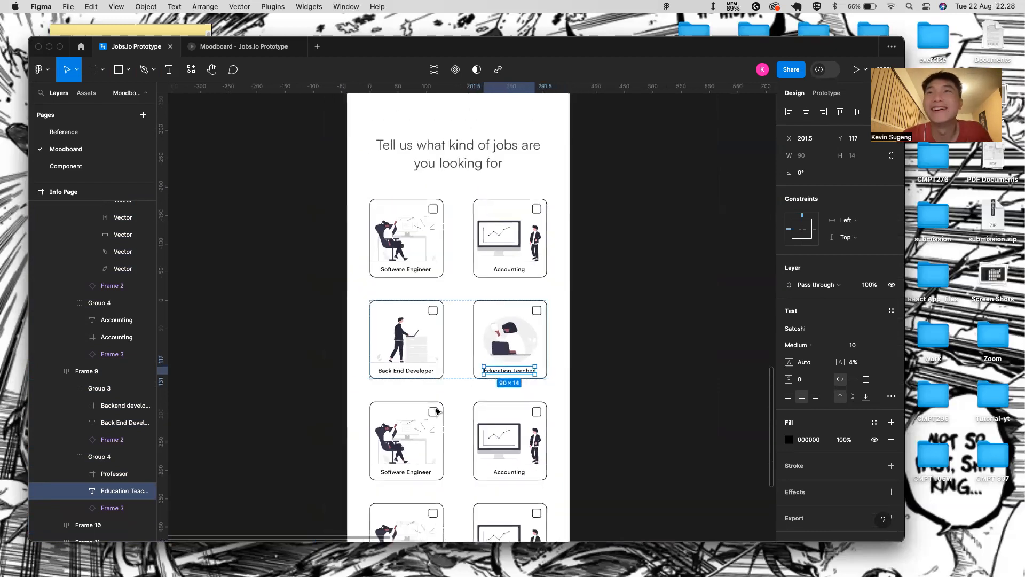
{"action": "scroll", "coordinate": [447, 397], "scroll_direction": "down", "scroll_amount": 5}
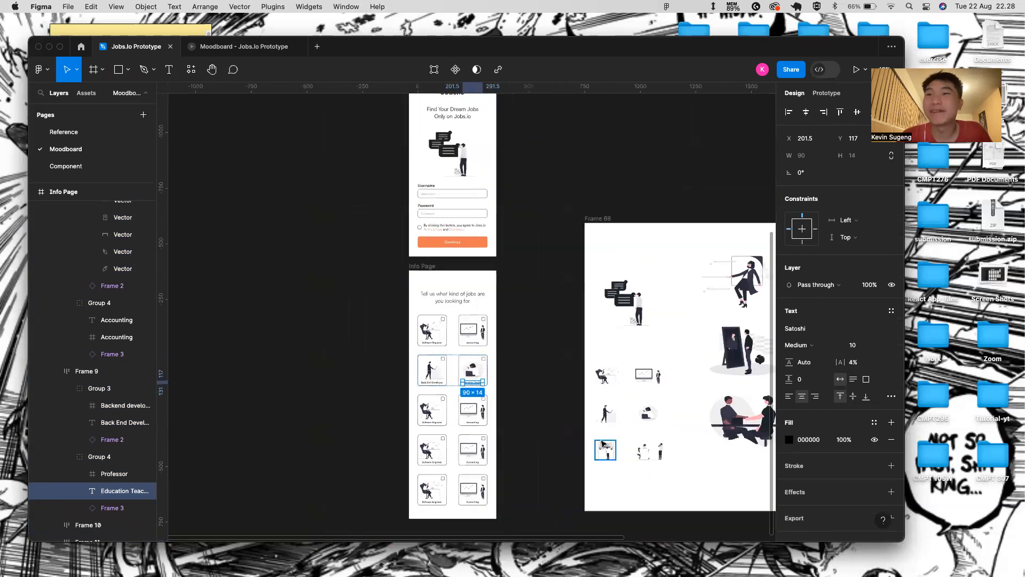
{"action": "scroll", "coordinate": [428, 412], "scroll_direction": "up", "scroll_amount": 3}
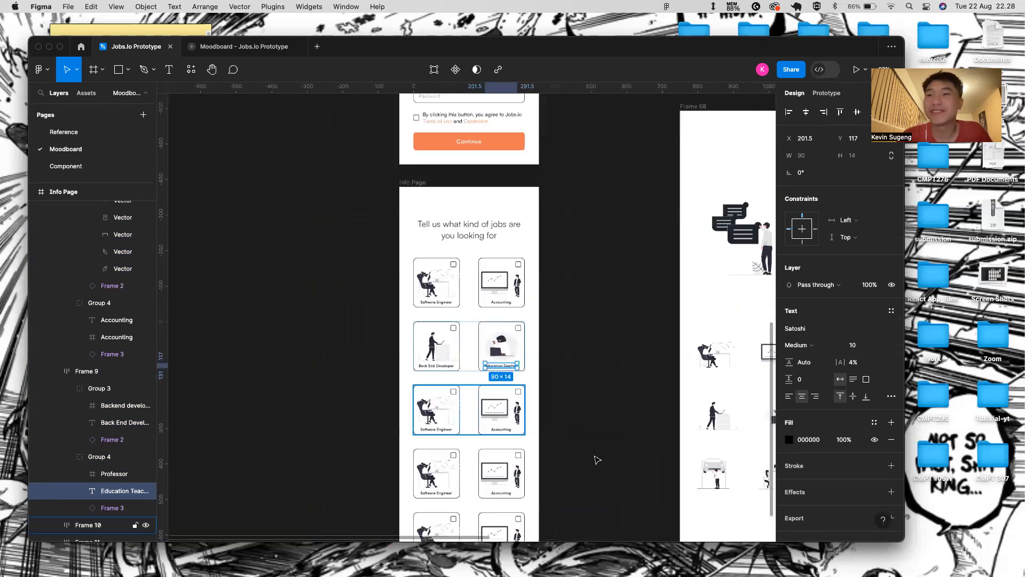
{"action": "left_click", "coordinate": [728, 483]}
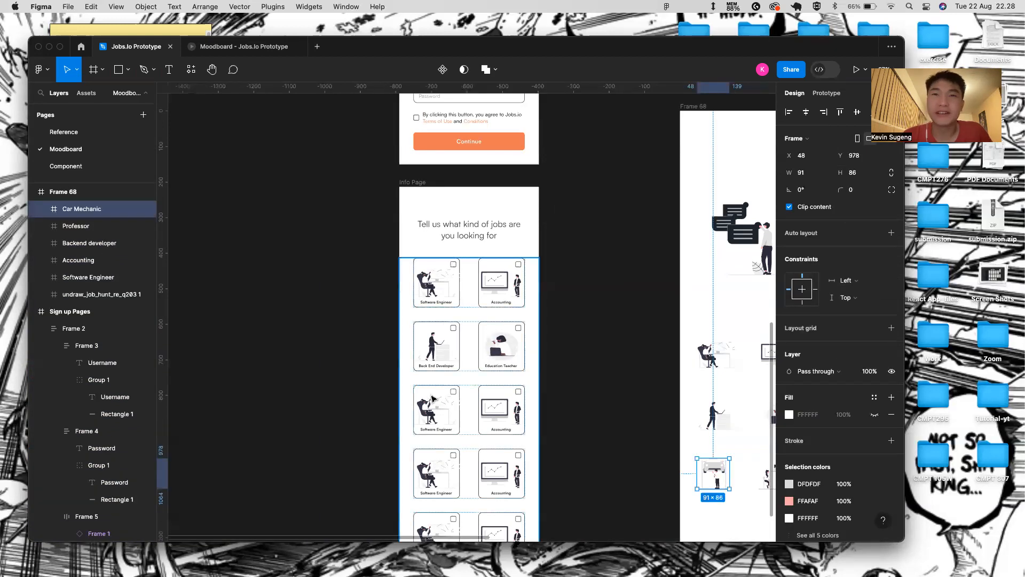
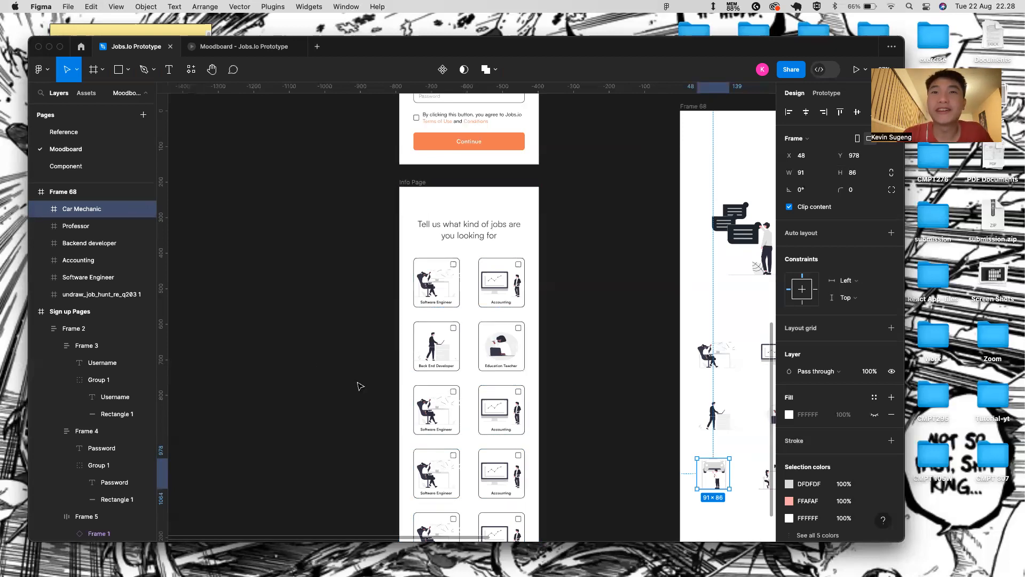
- Replace the Software Engineer image with the pasted Car Mechanic illustration, centred in the card
{"action": "left_click", "coordinate": [443, 410], "text": "super"}
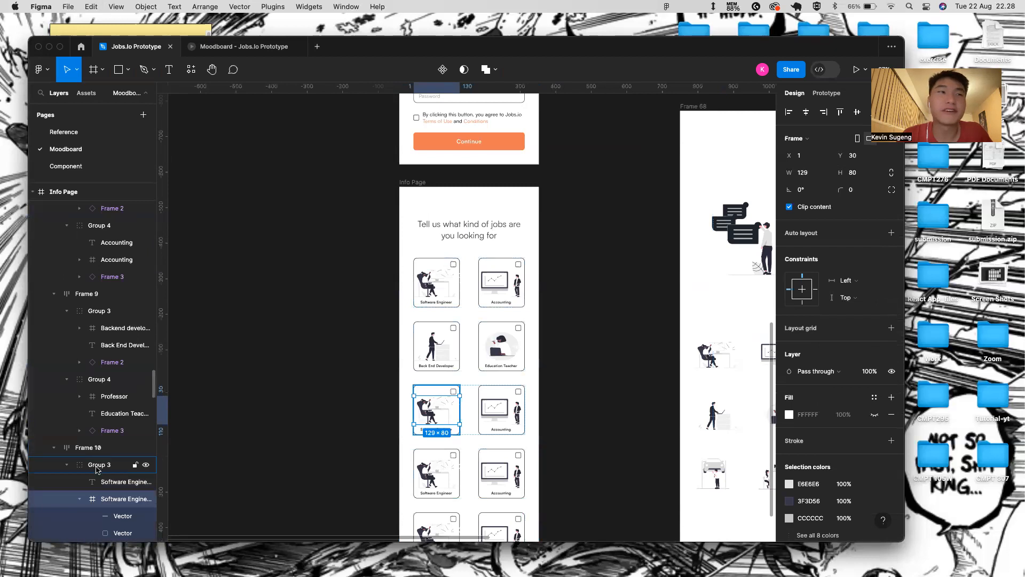
{"action": "key", "text": "BackSpace"}
{"action": "key", "text": "super+v"}
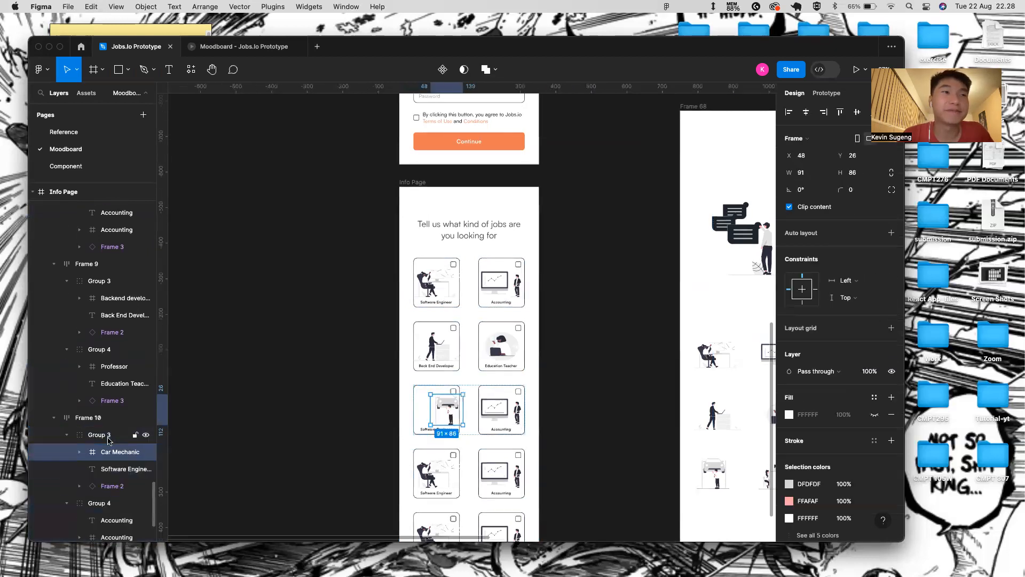
{"action": "scroll", "coordinate": [350, 415], "scroll_direction": "up", "scroll_amount": 5}
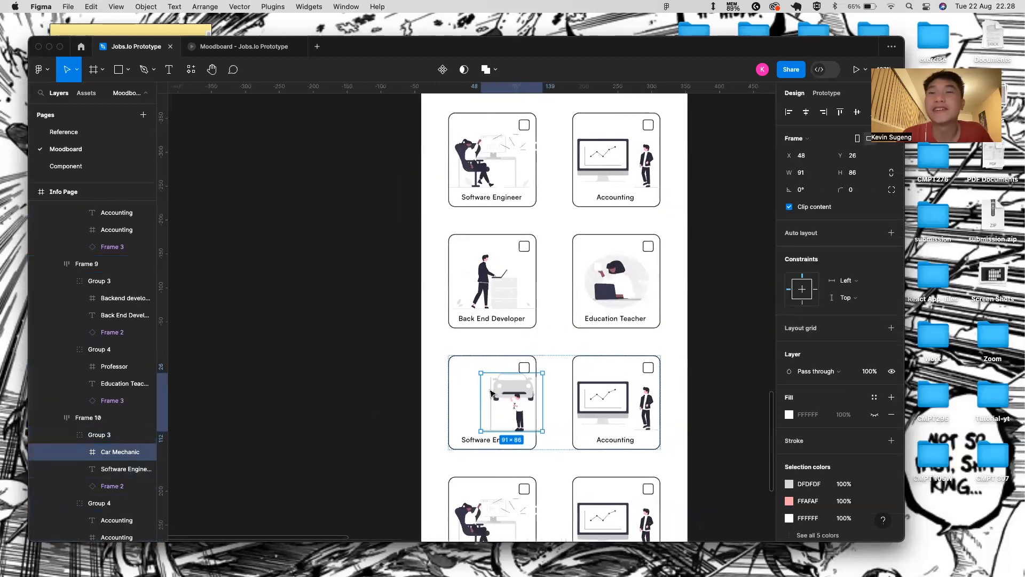
{"action": "double_click", "coordinate": [499, 280]}
{"action": "double_click", "coordinate": [498, 279]}
{"action": "left_click", "coordinate": [505, 374]}
{"action": "double_click", "coordinate": [507, 368]}
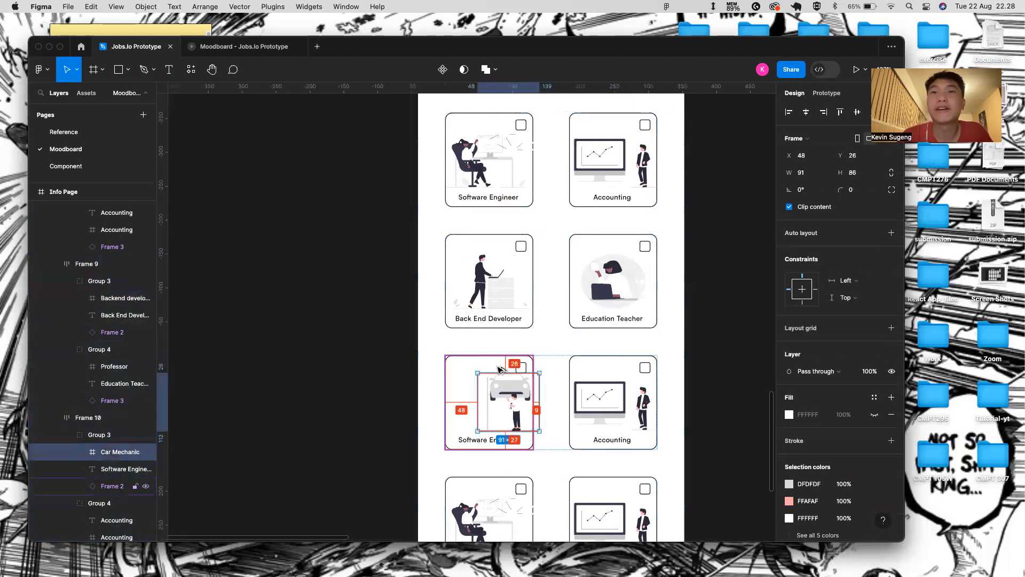
{"action": "key", "text": "Down"}
{"action": "key", "text": "Down"}
{"action": "key", "text": "Down"}
{"action": "key", "text": "Down"}
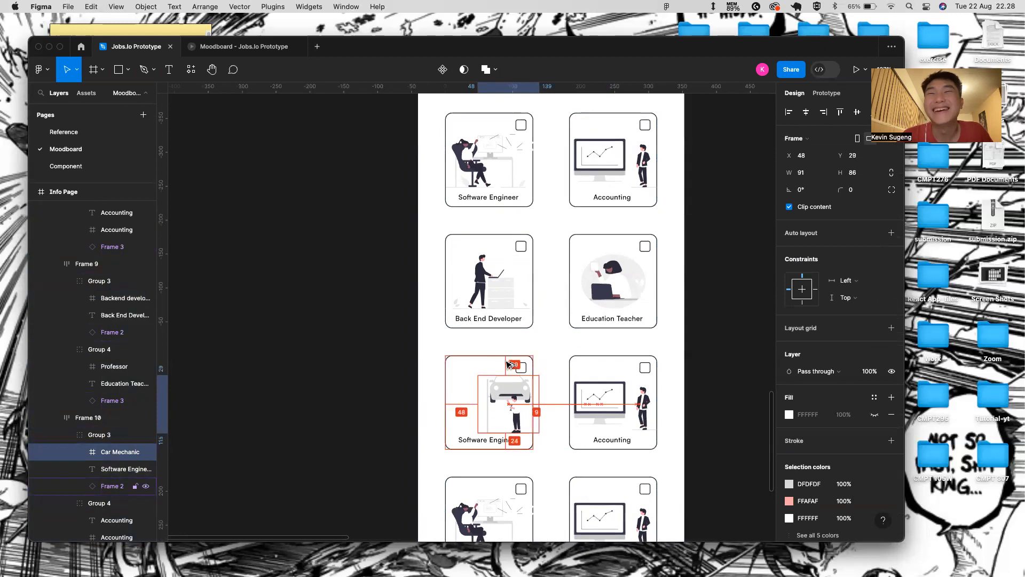
{"action": "key", "text": "Left"}
{"action": "key", "text": "Left"}
{"action": "key", "text": "Left"}
{"action": "key", "text": "Left"}
{"action": "key", "text": "Left"}
{"action": "key", "text": "Left"}
{"action": "key", "text": "Left"}
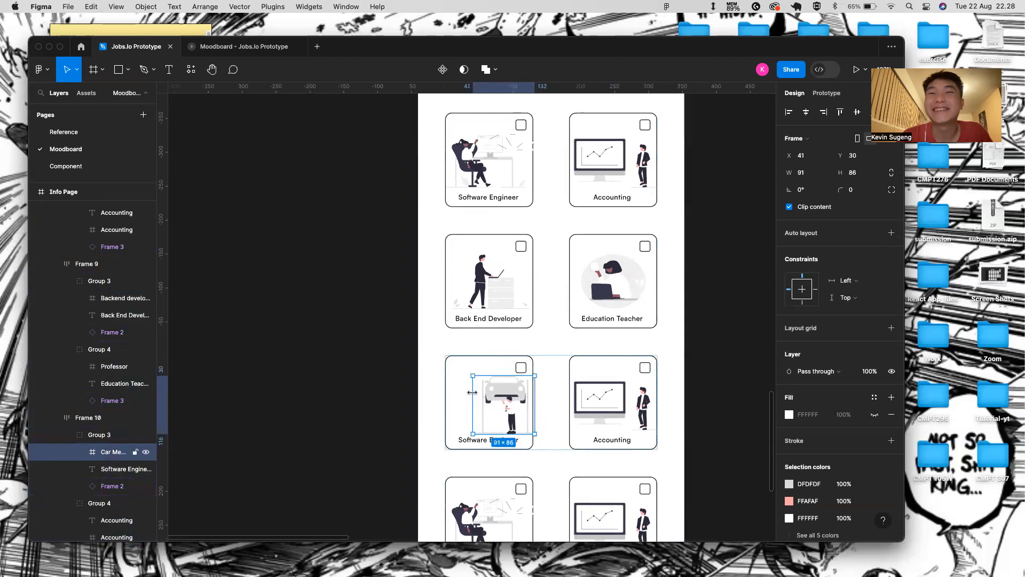
{"action": "left_click", "coordinate": [463, 394], "text": "shift"}
{"action": "left_click", "coordinate": [807, 112]}
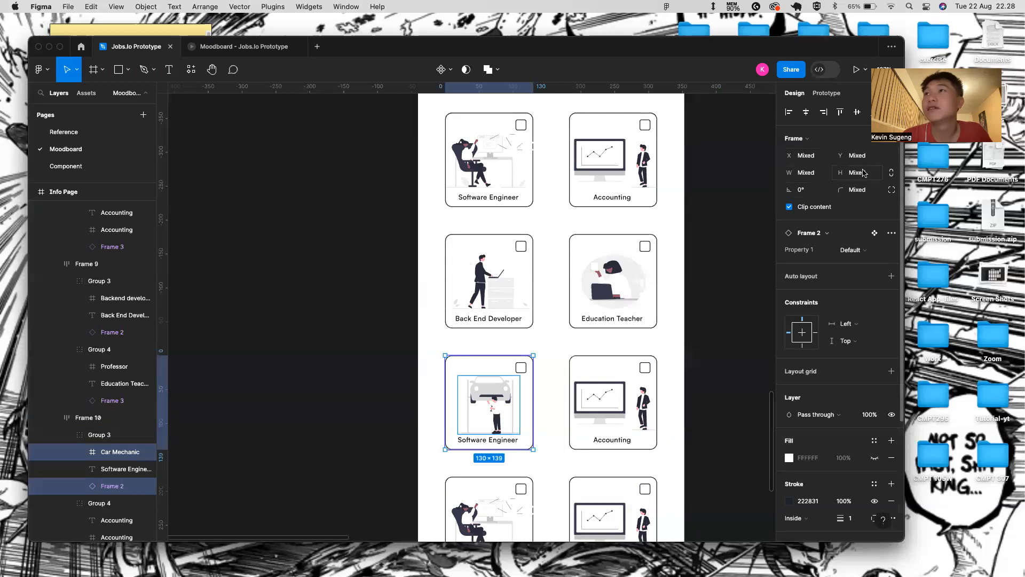
- Trim the Car Mechanic illustration's height to 80
{"action": "left_click", "coordinate": [489, 407]}
{"action": "double_click", "coordinate": [506, 414]}
{"action": "double_click", "coordinate": [507, 414]}
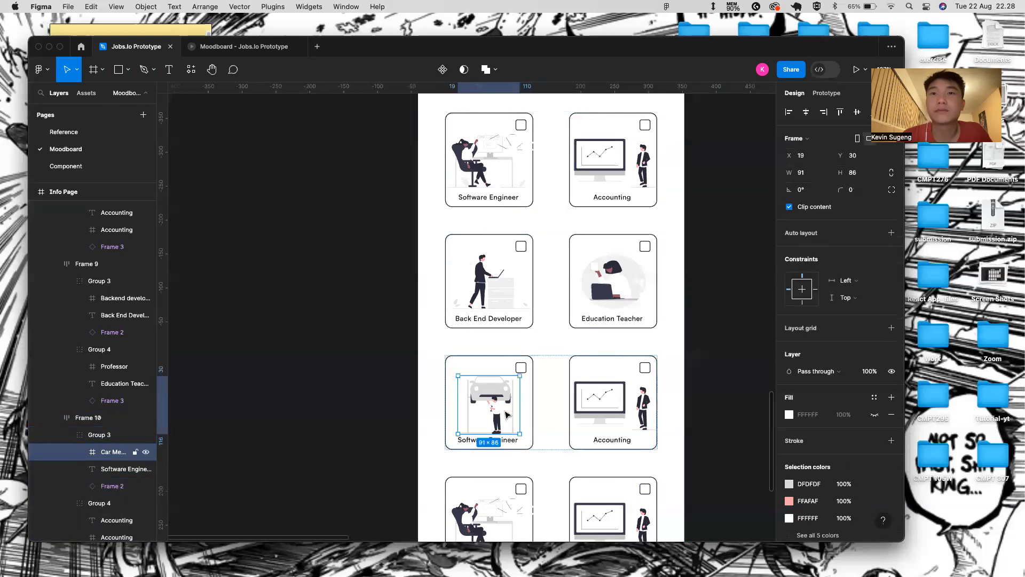
{"action": "scroll", "coordinate": [507, 415], "scroll_direction": "up", "scroll_amount": 5}
{"action": "left_click_drag", "start_coordinate": [500, 453], "coordinate": [500, 452]}
{"action": "key", "text": "alt"}
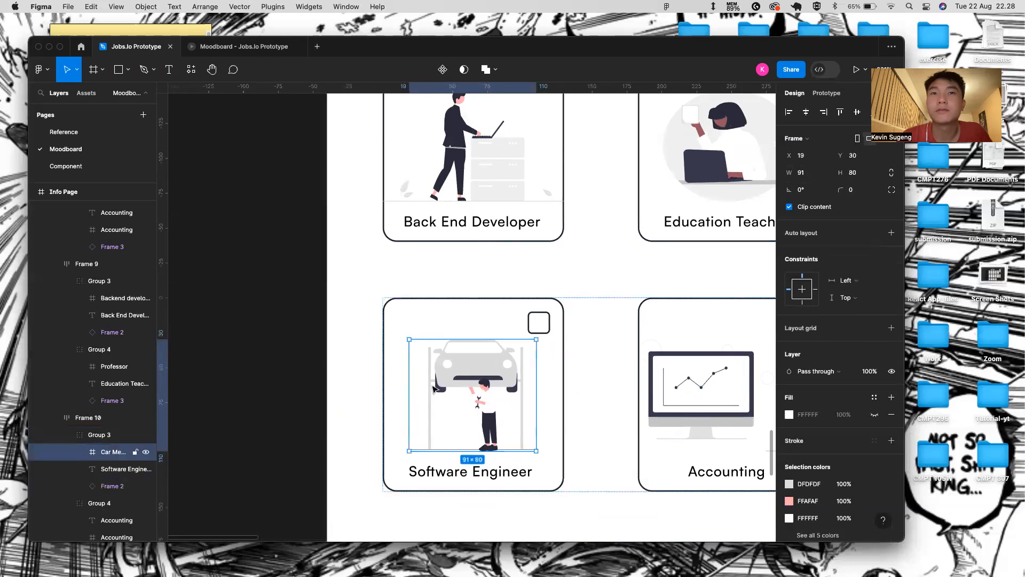
- Change the card's Software Engineer label to 'Car Mechanic'
{"action": "left_click", "coordinate": [548, 371], "text": "shift"}
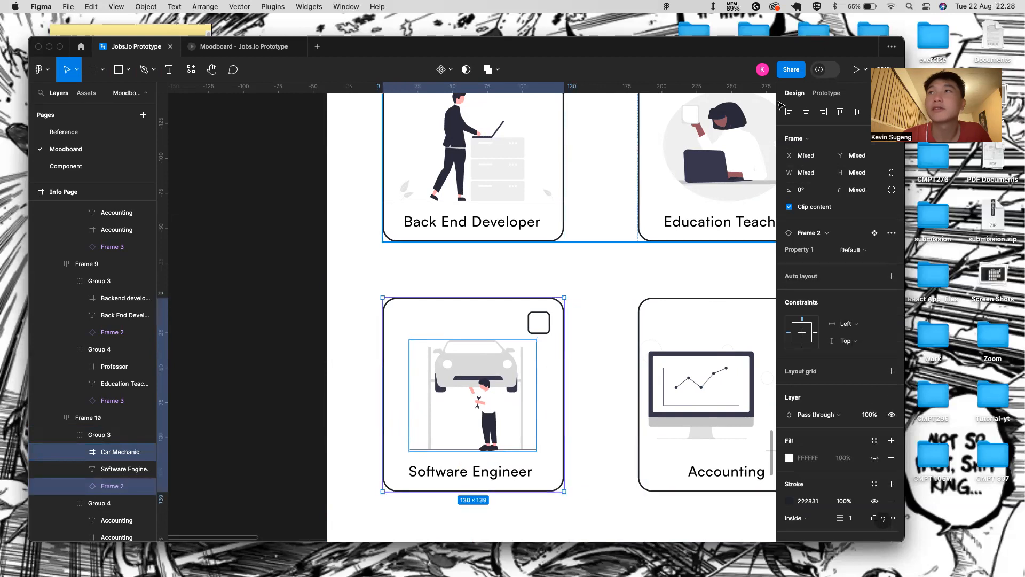
{"action": "double_click", "coordinate": [508, 470]}
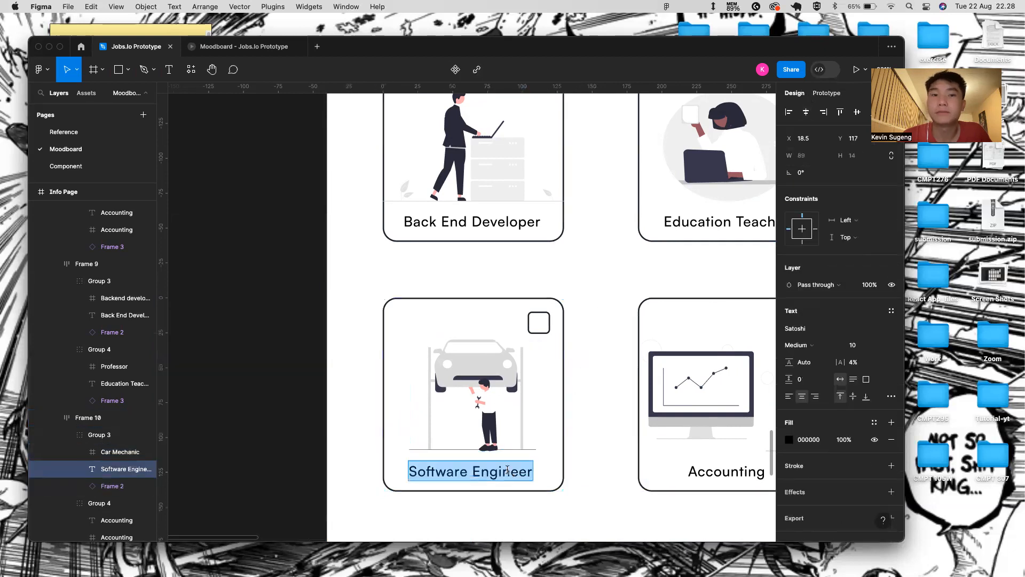
{"action": "key", "text": "BackSpace"}
{"action": "type", "text": "Car "}
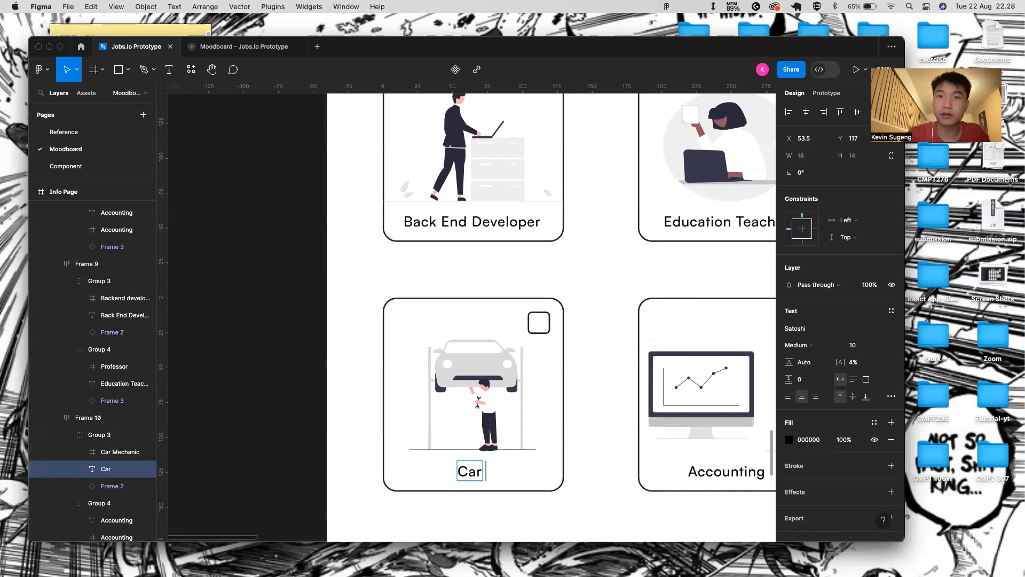
{"action": "type", "text": "Mechanic"}
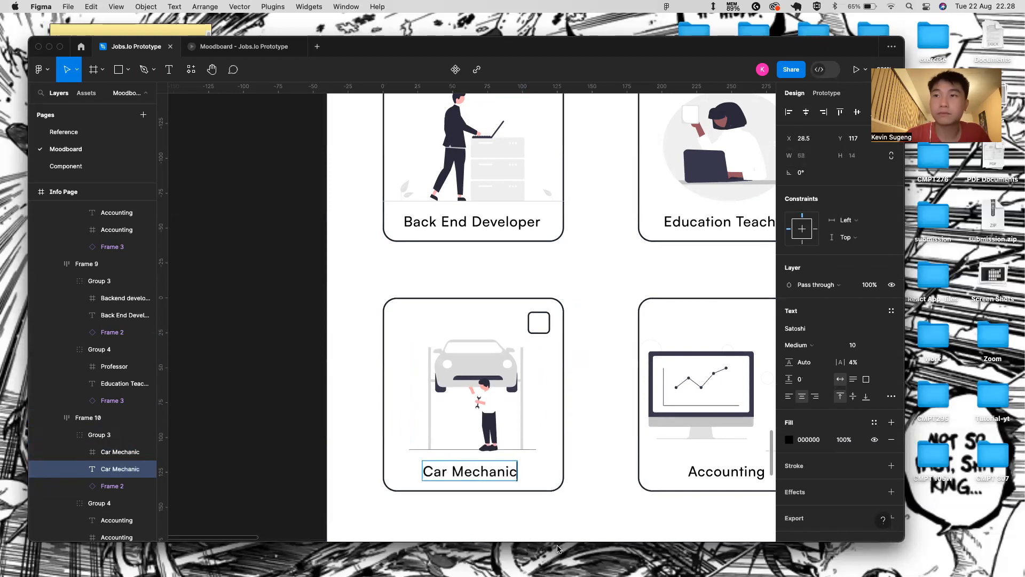
{"action": "scroll", "coordinate": [247, 484], "scroll_direction": "right", "scroll_amount": 3}
- Paste the Project Manager illustration into the fourth-row Accounting card, deleting the old image
{"action": "scroll", "coordinate": [245, 483], "scroll_direction": "down", "scroll_amount": 6}
{"action": "scroll", "coordinate": [675, 359], "scroll_direction": "right", "scroll_amount": 1}
{"action": "scroll", "coordinate": [678, 374], "scroll_direction": "down", "scroll_amount": 1}
{"action": "scroll", "coordinate": [687, 513], "scroll_direction": "down", "scroll_amount": 3}
{"action": "left_click", "coordinate": [684, 414]}
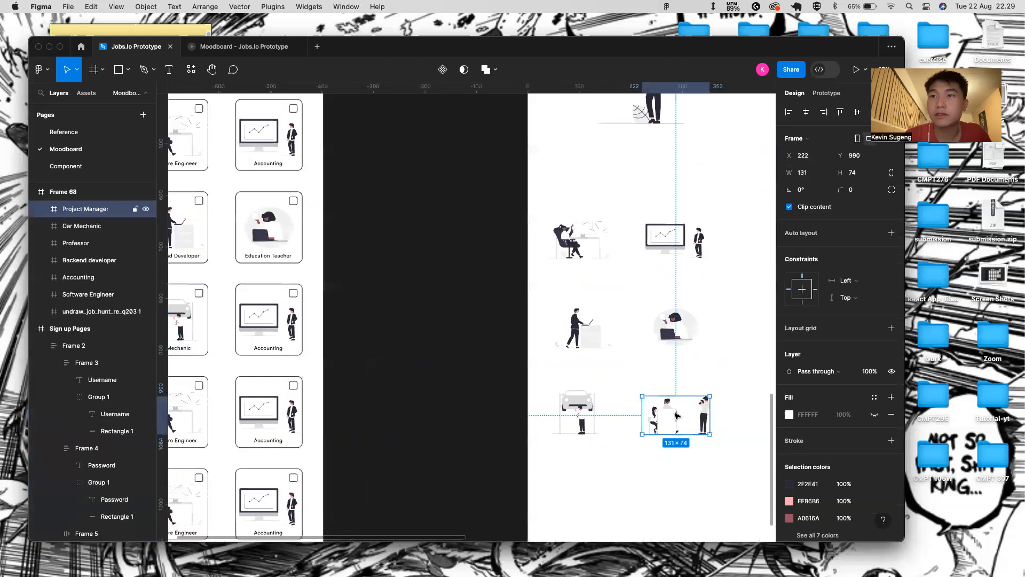
{"action": "scroll", "coordinate": [470, 481], "scroll_direction": "left", "scroll_amount": 2}
{"action": "scroll", "coordinate": [334, 447], "scroll_direction": "left", "scroll_amount": 2}
{"action": "scroll", "coordinate": [333, 448], "scroll_direction": "down", "scroll_amount": 1}
{"action": "left_click", "coordinate": [338, 404]}
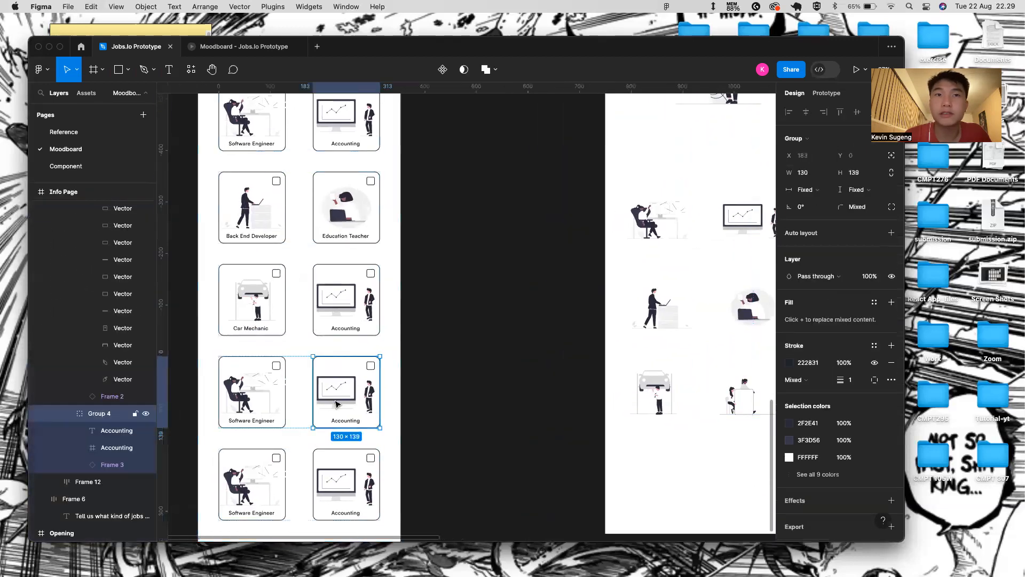
{"action": "left_click", "coordinate": [95, 416]}
{"action": "key", "text": "super+v"}
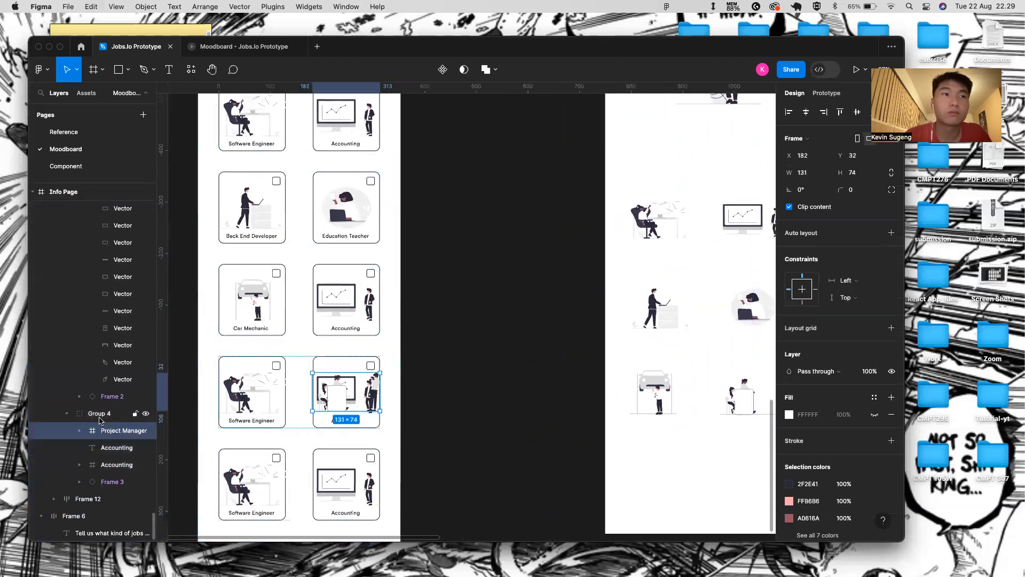
{"action": "left_click", "coordinate": [107, 465]}
{"action": "key", "text": "BackSpace"}
- Resize the Project Manager illustration to 129 wide
{"action": "left_click", "coordinate": [376, 388]}
{"action": "left_click", "coordinate": [369, 390]}
{"action": "scroll", "coordinate": [360, 390], "scroll_direction": "up", "scroll_amount": 5}
{"action": "left_click_drag", "start_coordinate": [227, 364], "coordinate": [228, 365]}
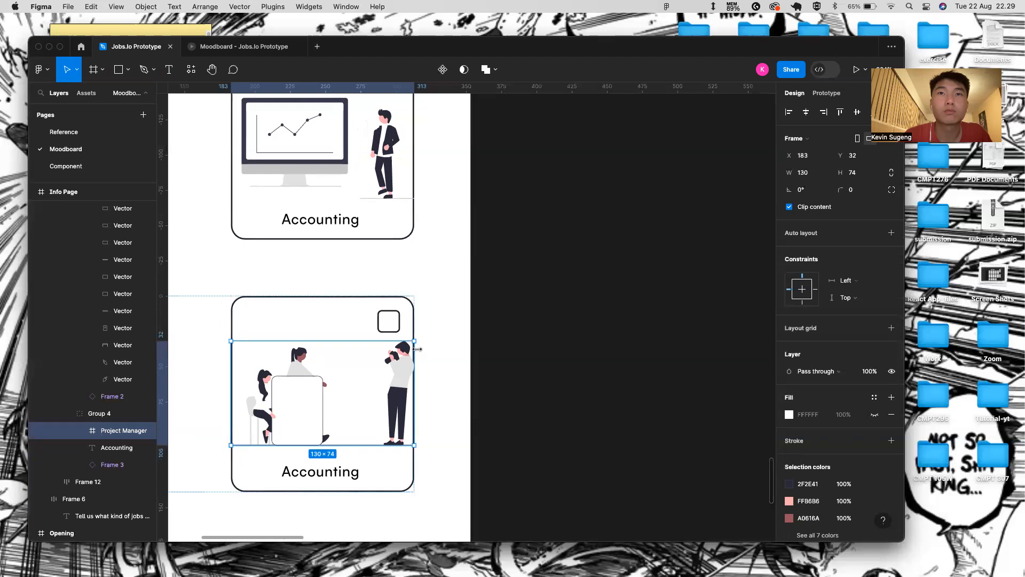
{"action": "left_click_drag", "start_coordinate": [417, 349], "coordinate": [411, 348]}
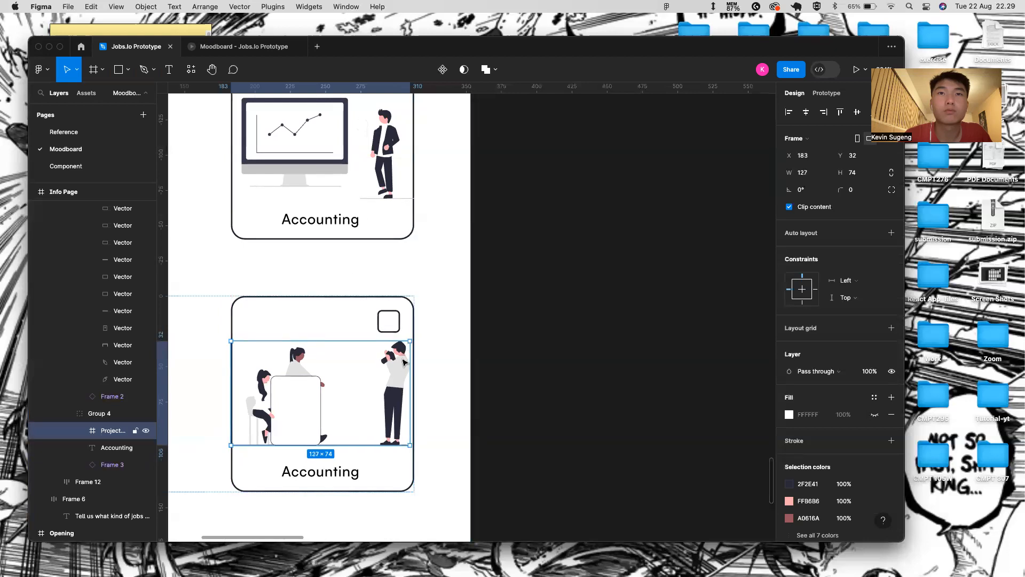
{"action": "scroll", "coordinate": [412, 348], "scroll_direction": "up", "scroll_amount": 5}
{"action": "scroll", "coordinate": [436, 332], "scroll_direction": "up", "scroll_amount": 2}
{"action": "left_click_drag", "start_coordinate": [447, 331], "coordinate": [454, 332]}
{"action": "scroll", "coordinate": [452, 332], "scroll_direction": "down", "scroll_amount": 6}
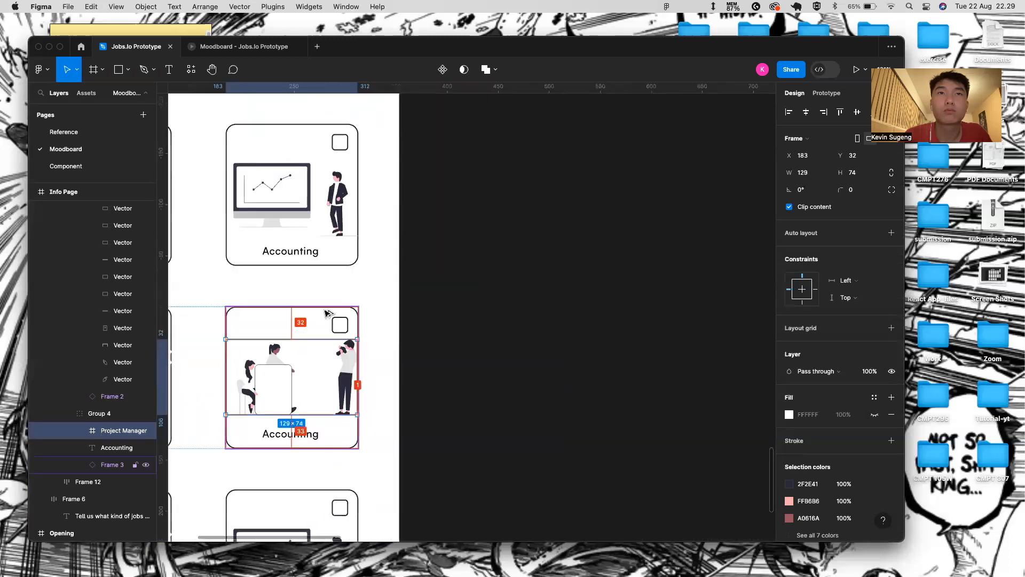
- Nudge the Project Manager illustration into place and stretch it to 80 tall
{"action": "key", "text": "Left"}
{"action": "key", "text": "Left"}
{"action": "key", "text": "Right"}
{"action": "key", "text": "Right"}
{"action": "key", "text": "Right"}
{"action": "key", "text": "Left"}
{"action": "key", "text": "Up"}
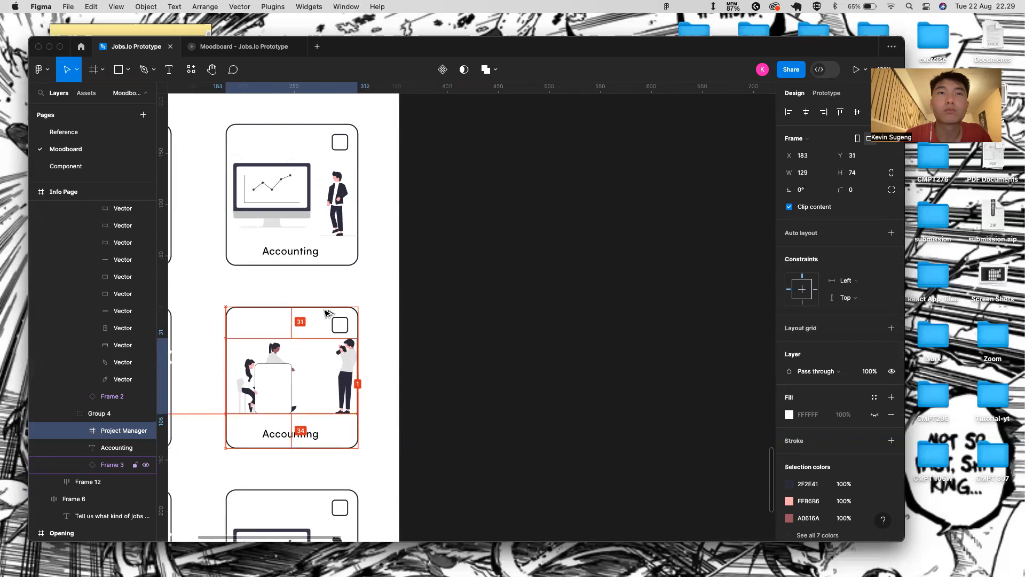
{"action": "left_click", "coordinate": [293, 434]}
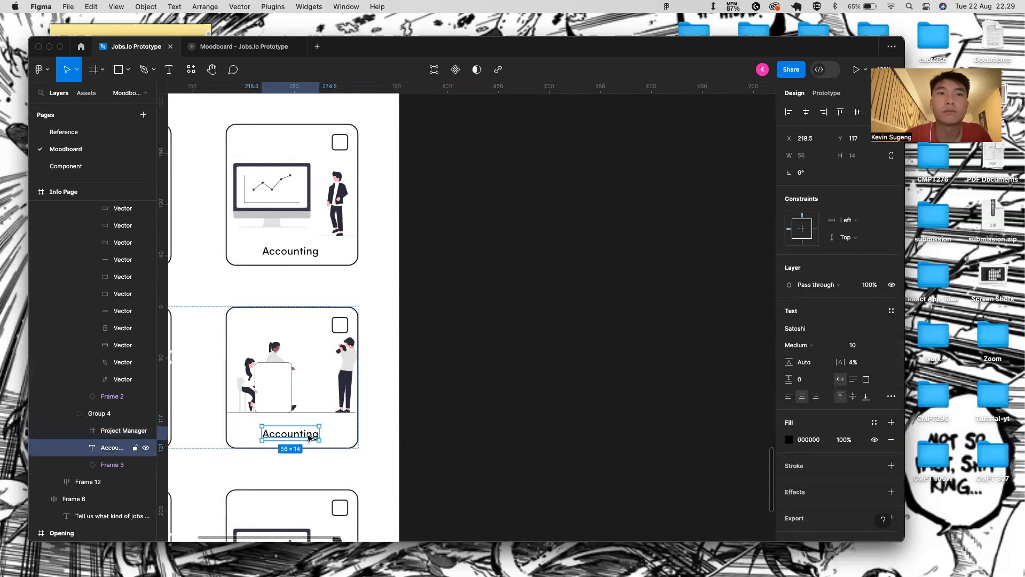
{"action": "scroll", "coordinate": [309, 437], "scroll_direction": "left", "scroll_amount": 2}
{"action": "left_click", "coordinate": [350, 342]}
{"action": "left_click_drag", "start_coordinate": [346, 402], "coordinate": [345, 406]}
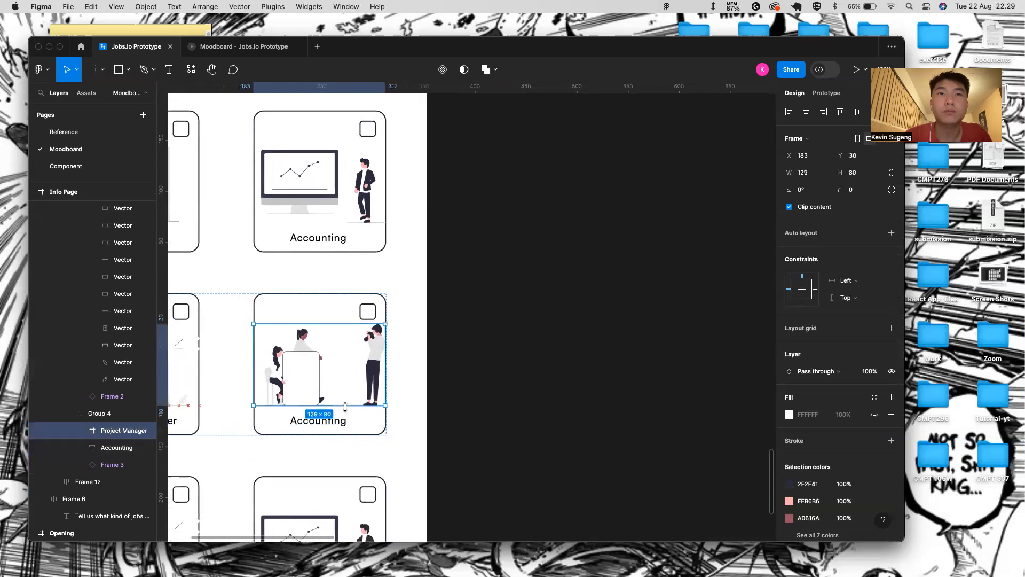
- Change the card's Accounting label to 'Project Management'
{"action": "double_click", "coordinate": [337, 419]}
{"action": "type", "text": "project"}
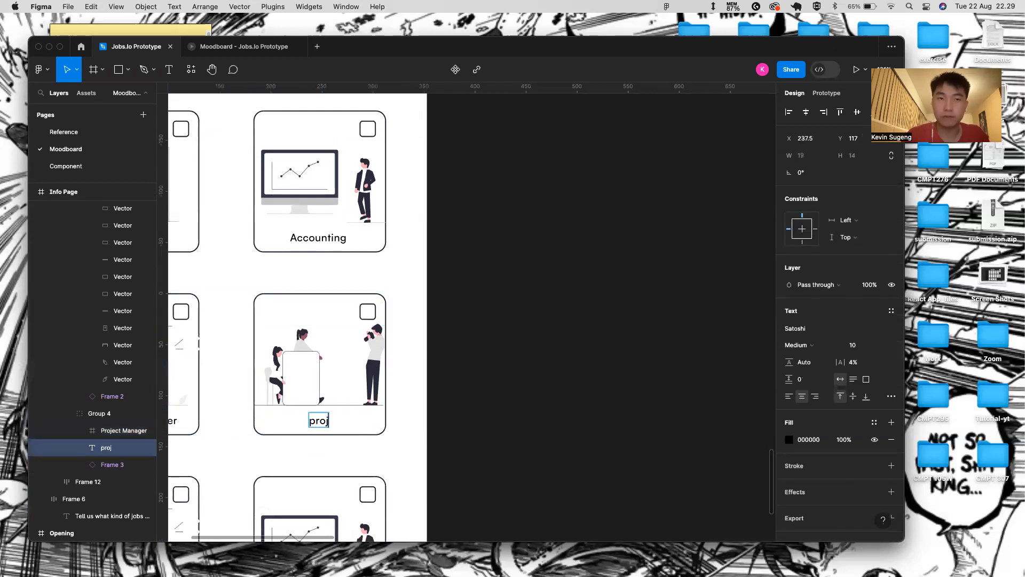
{"action": "key", "text": "BackSpace"}
{"action": "key", "text": "BackSpace"}
{"action": "key", "text": "BackSpace"}
{"action": "key", "text": "BackSpace"}
{"action": "key", "text": "BackSpace"}
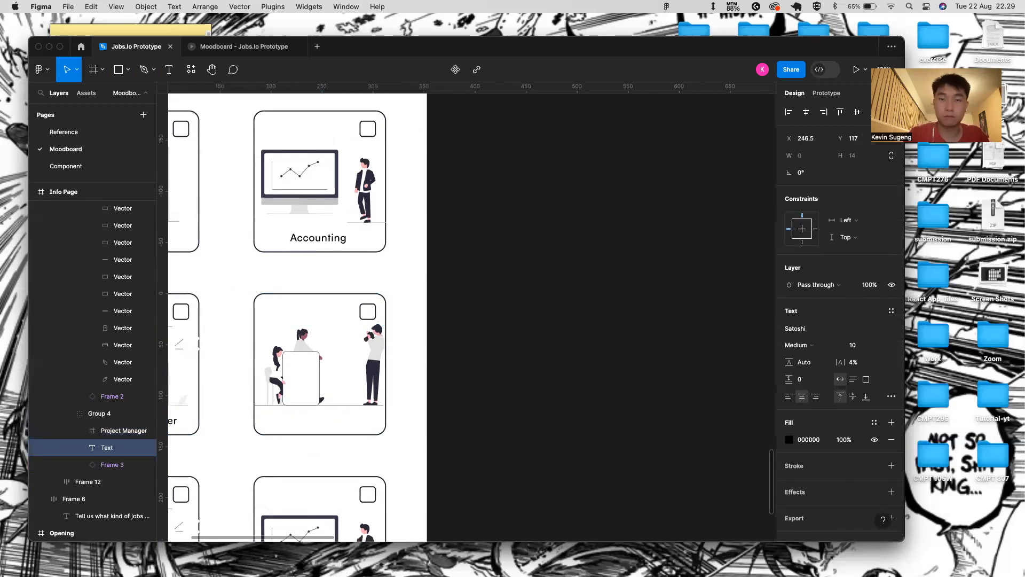
{"action": "type", "text": "Project Manage"}
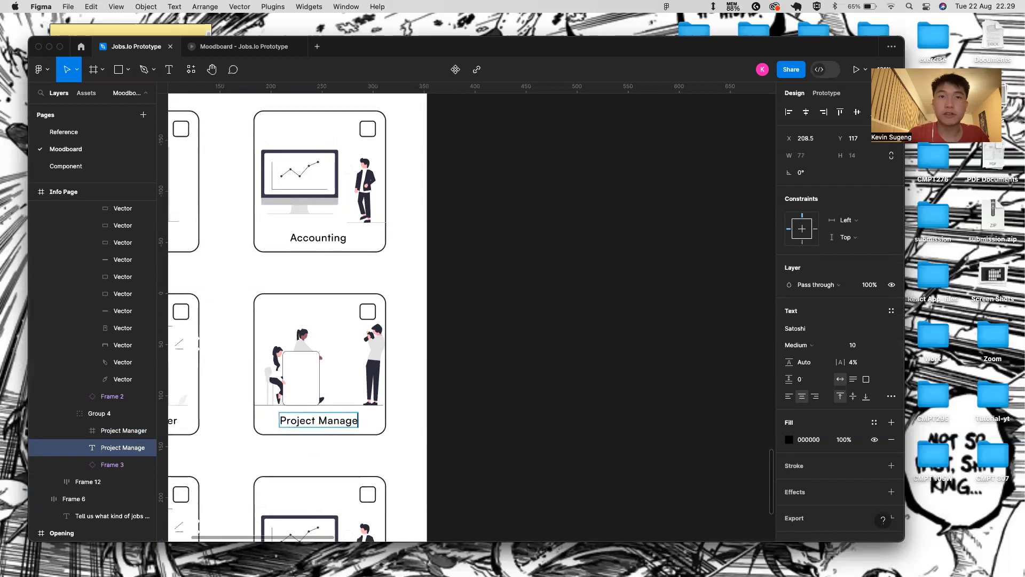
{"action": "type", "text": "ment"}
{"action": "key", "text": "Escape"}
{"action": "scroll", "coordinate": [310, 457], "scroll_direction": "down", "scroll_amount": 5}
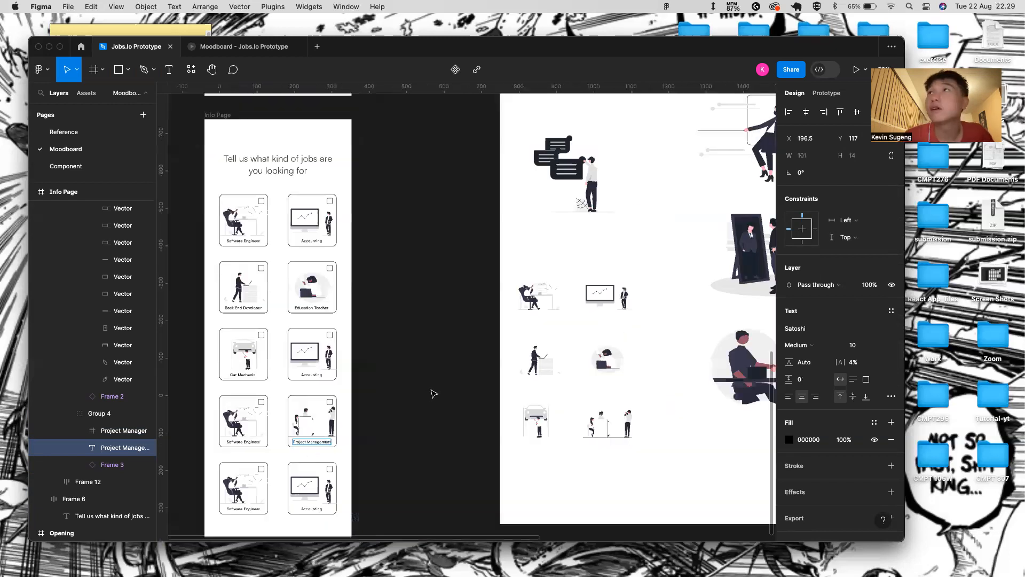
{"action": "scroll", "coordinate": [174, 378], "scroll_direction": "down", "scroll_amount": 2}
{"action": "scroll", "coordinate": [174, 378], "scroll_direction": "left", "scroll_amount": 1}
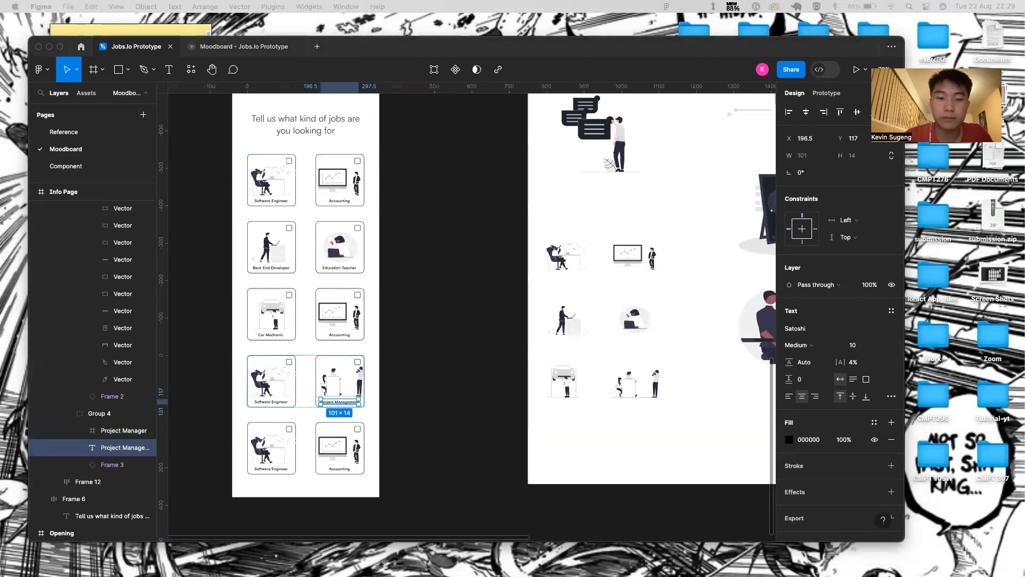
{"action": "left_click", "coordinate": [288, 447]}
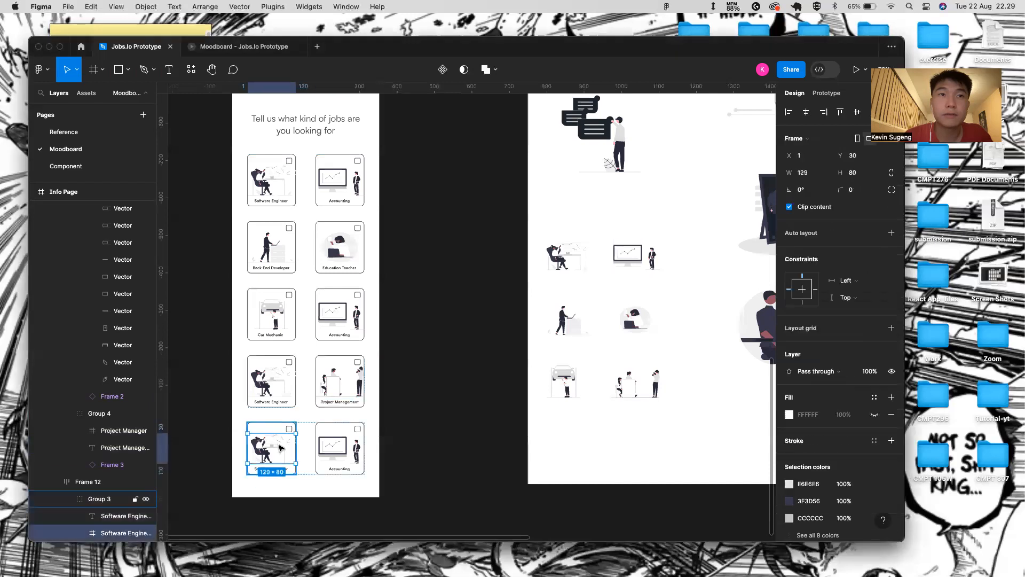
- Delete the fourth-row Software Engineer illustration
{"action": "left_click", "coordinate": [271, 386]}
{"action": "scroll", "coordinate": [271, 385], "scroll_direction": "up", "scroll_amount": 5}
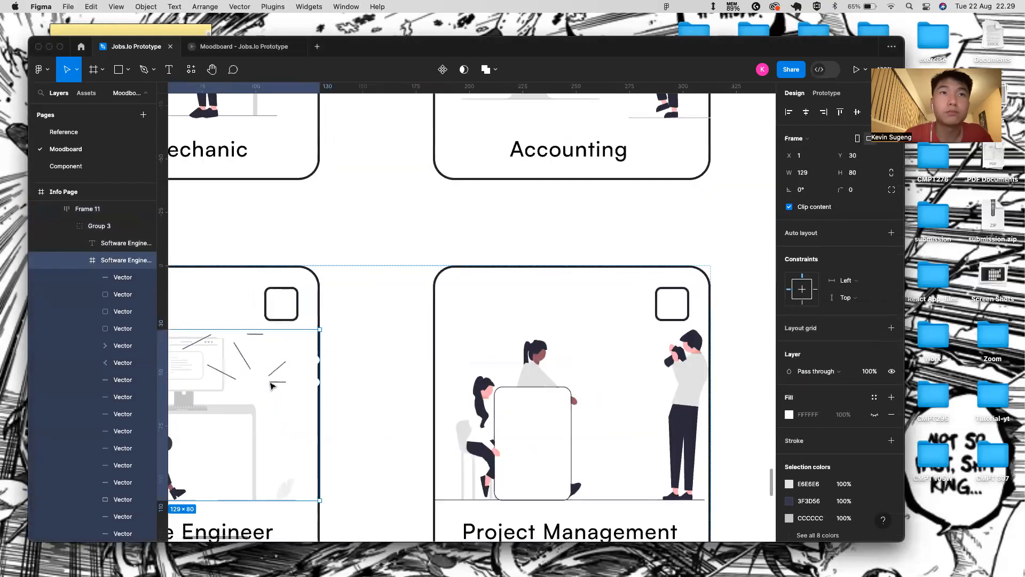
{"action": "scroll", "coordinate": [302, 385], "scroll_direction": "down", "scroll_amount": 5}
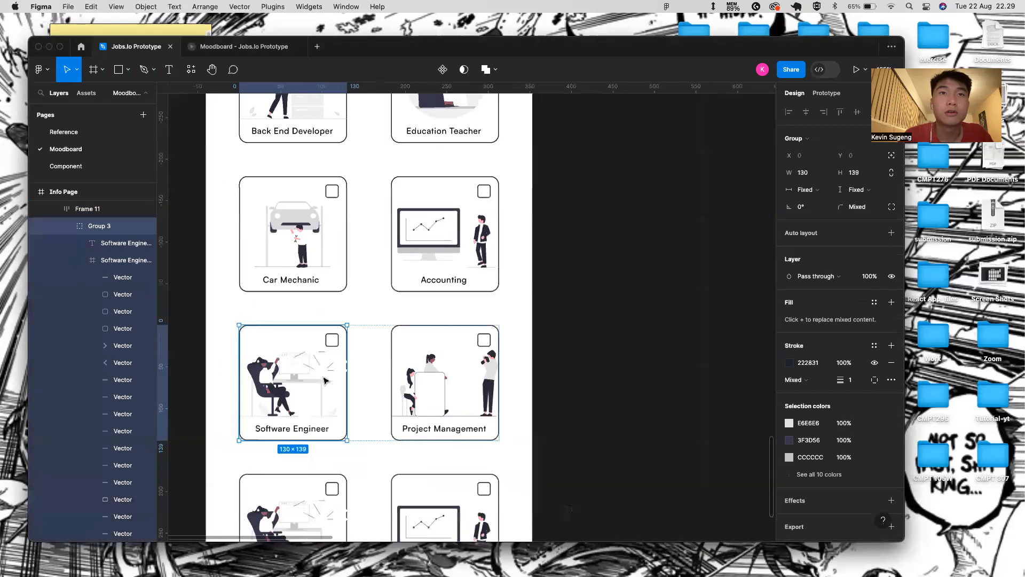
{"action": "key", "text": "Delete"}
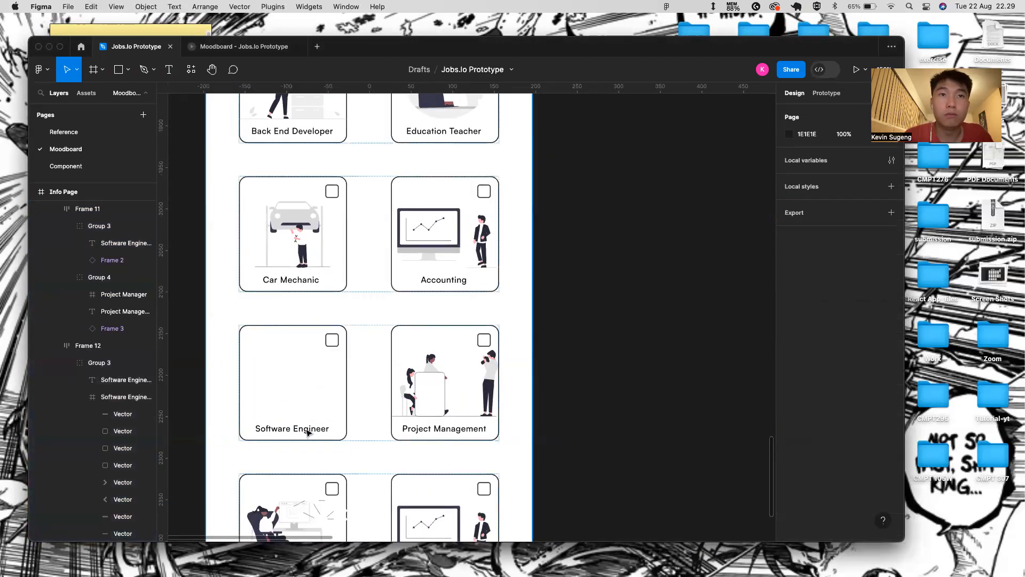
- Paste the analyst illustration into the blank card's group, undoing the misplaced pastes
{"action": "double_click", "coordinate": [302, 414]}
{"action": "double_click", "coordinate": [302, 414]}
{"action": "double_click", "coordinate": [302, 414]}
{"action": "key", "text": "super+v"}
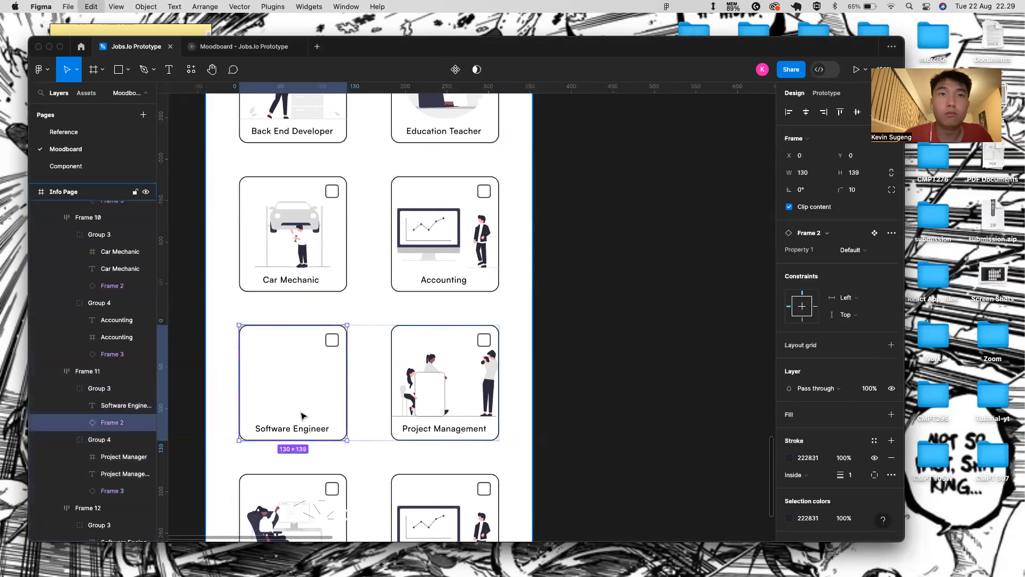
{"action": "key", "text": "super+v"}
{"action": "key", "text": "super+z"}
{"action": "key", "text": "super+z"}
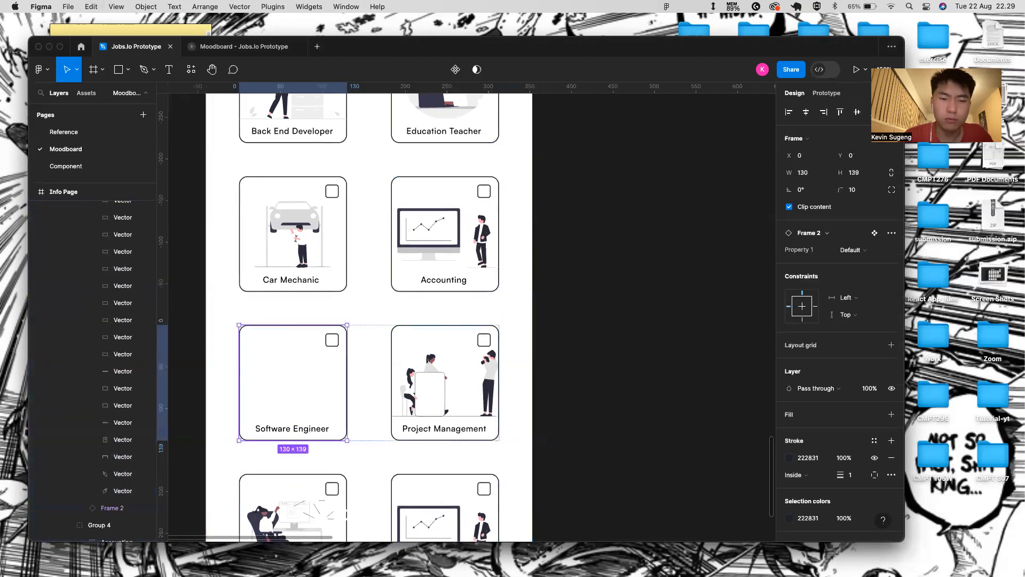
{"action": "key", "text": "super+Tab"}
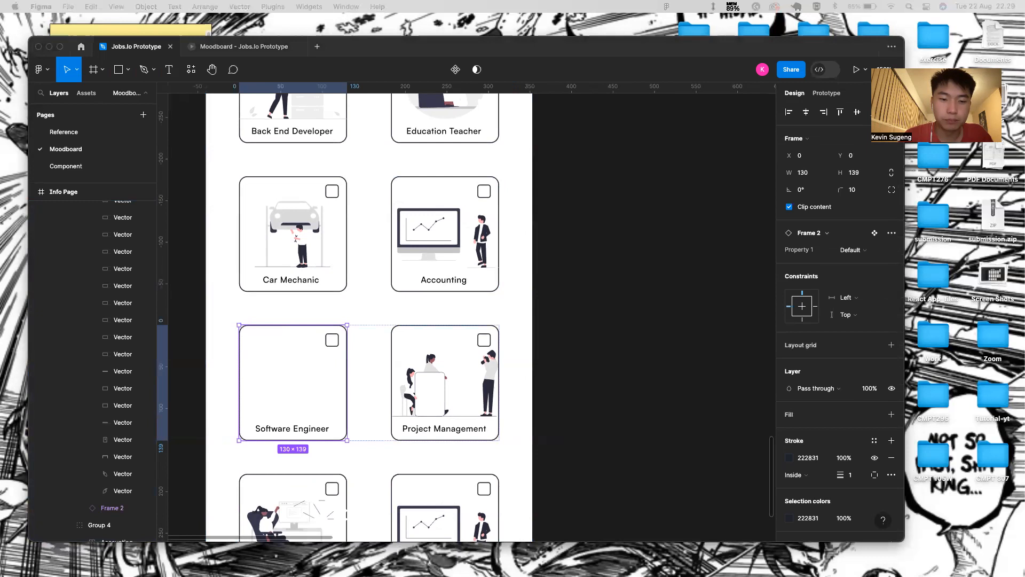
{"action": "left_click", "coordinate": [309, 389]}
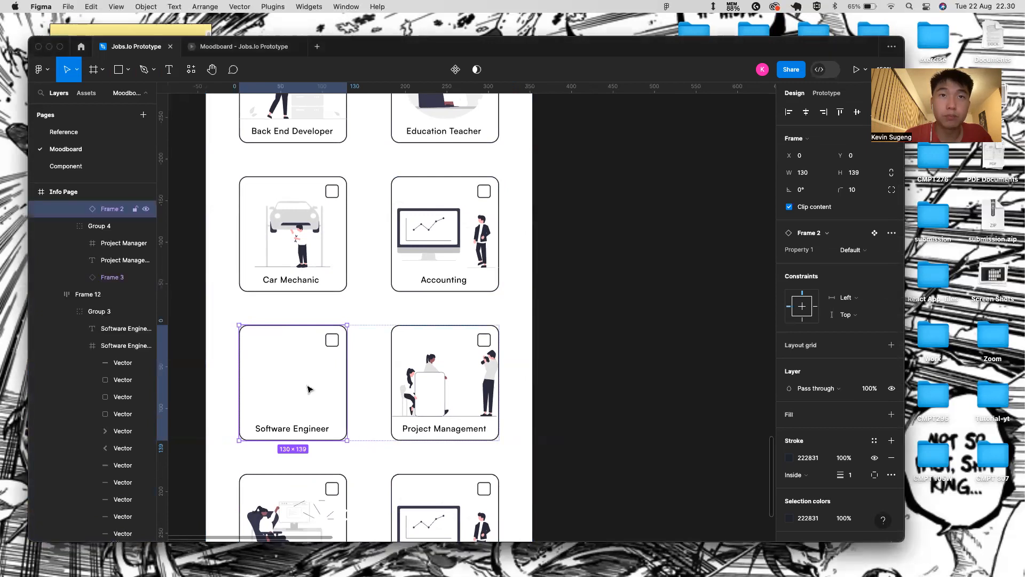
{"action": "left_click", "coordinate": [309, 344]}
{"action": "double_click", "coordinate": [309, 346]}
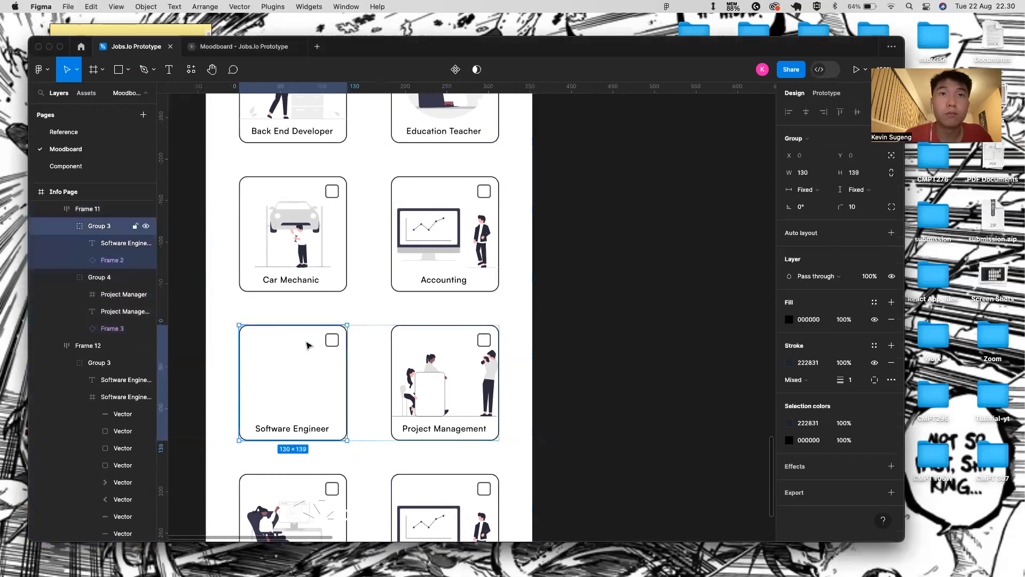
{"action": "key", "text": "super+v"}
- Change the blank card's Software Engineer label to 'Math Teacher'
{"action": "double_click", "coordinate": [307, 428]}
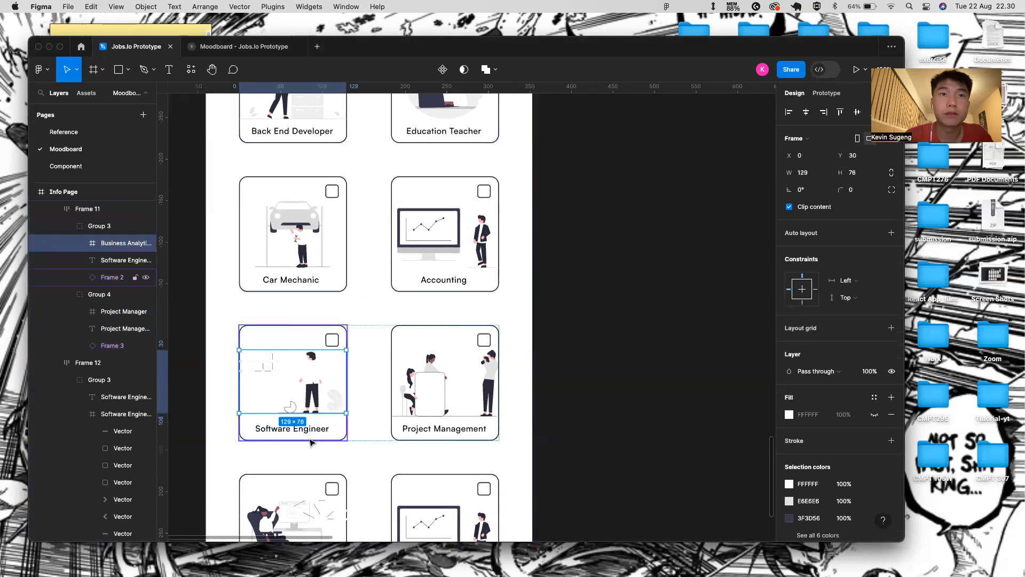
{"action": "key", "text": "BackSpace"}
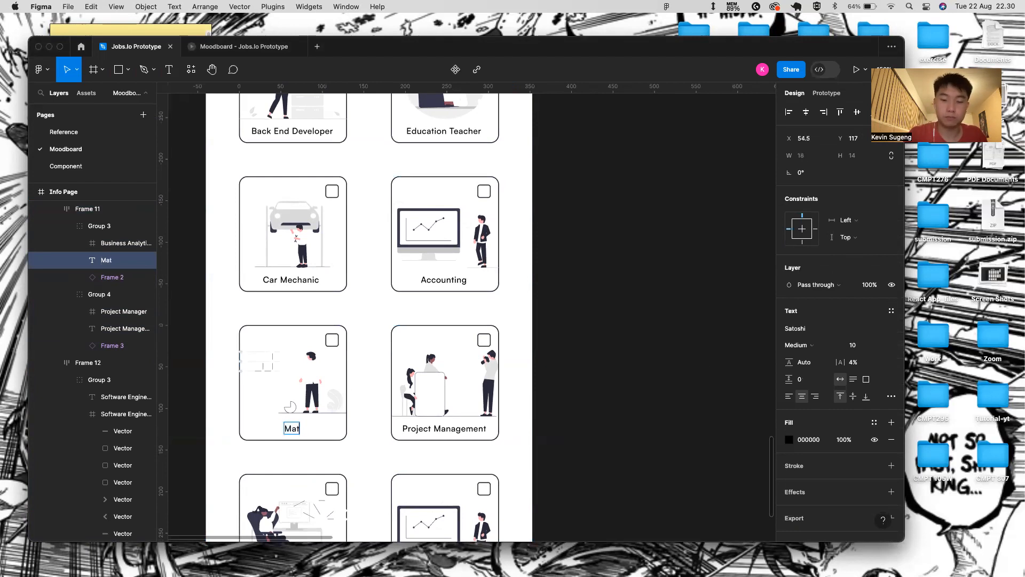
{"action": "type", "text": "Math Teacher"}
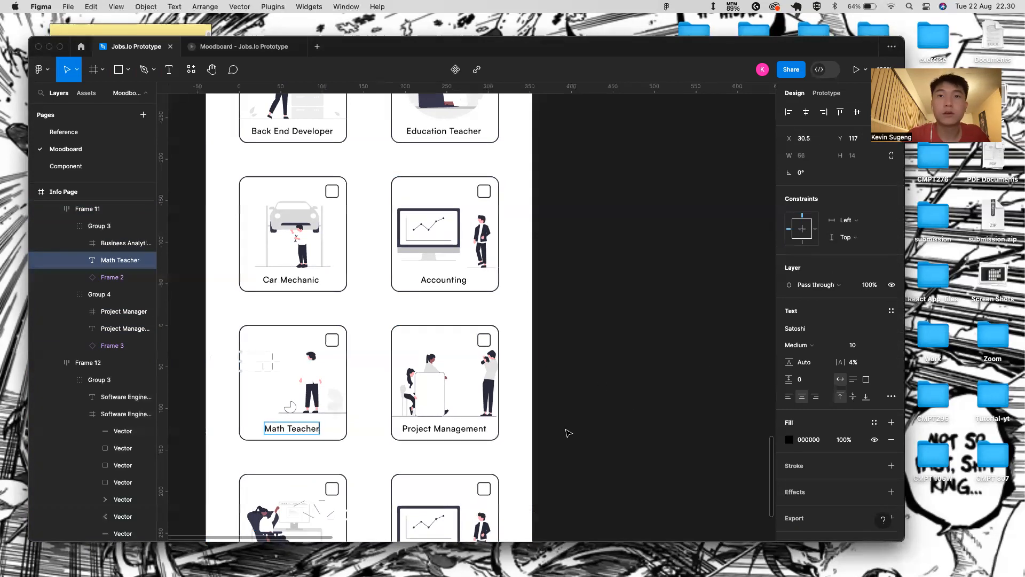
{"action": "key", "text": "Escape"}
{"action": "scroll", "coordinate": [568, 433], "scroll_direction": "down", "scroll_amount": 5}
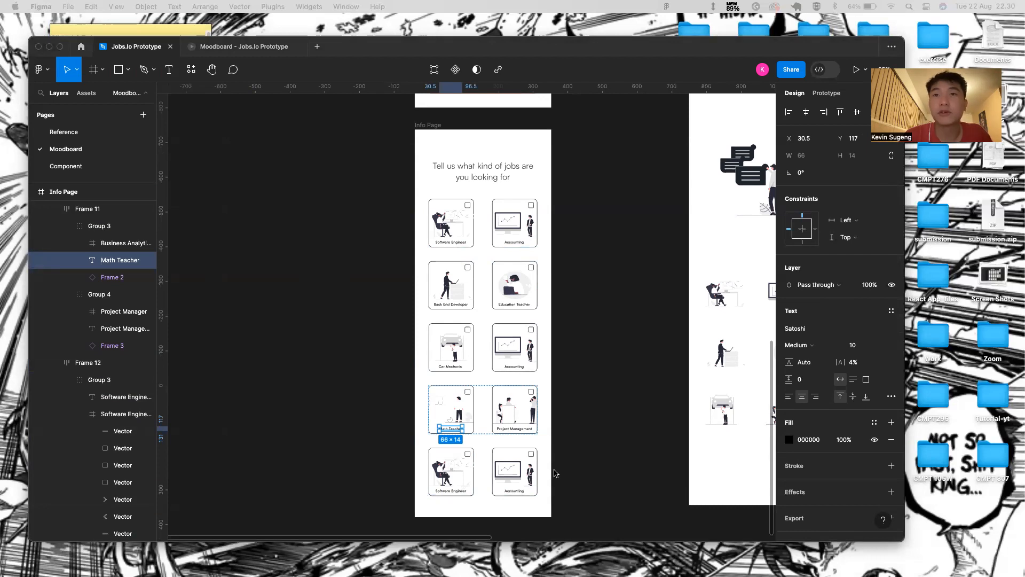
- Delete the illustration from the Project Management card
{"action": "left_click", "coordinate": [511, 411]}
{"action": "double_click", "coordinate": [511, 410]}
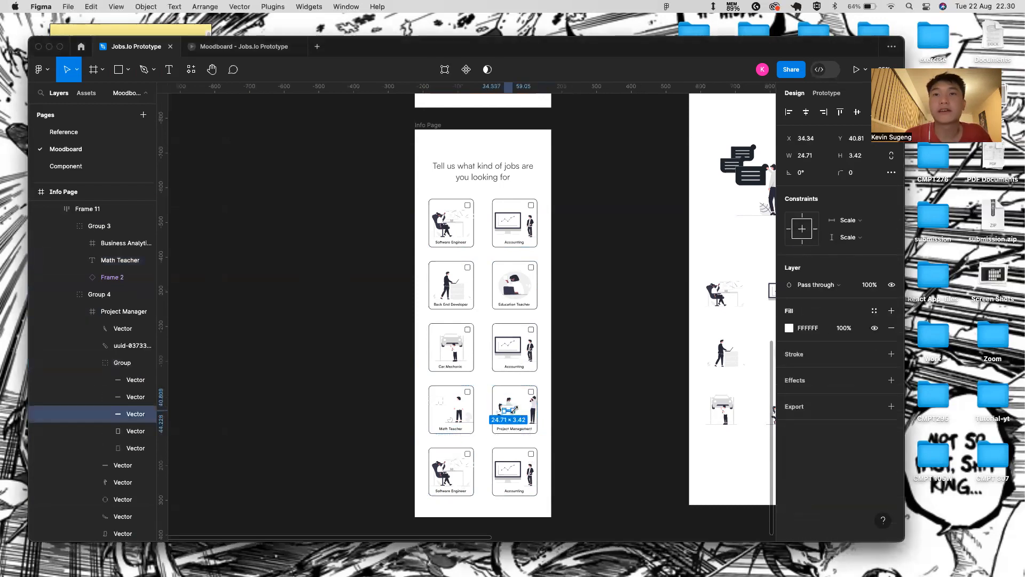
{"action": "scroll", "coordinate": [541, 412], "scroll_direction": "up", "scroll_amount": 5}
{"action": "key", "text": "Escape"}
{"action": "key", "text": "Escape"}
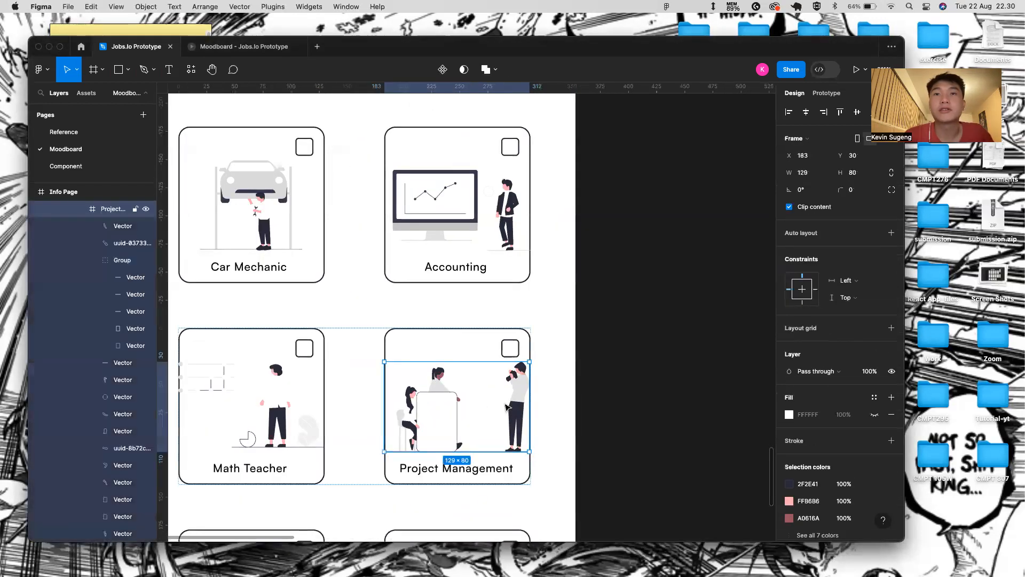
{"action": "key", "text": "Delete"}
- Paste the Qa engineer illustration into the empty card and nudge it left and up
{"action": "left_click", "coordinate": [394, 383]}
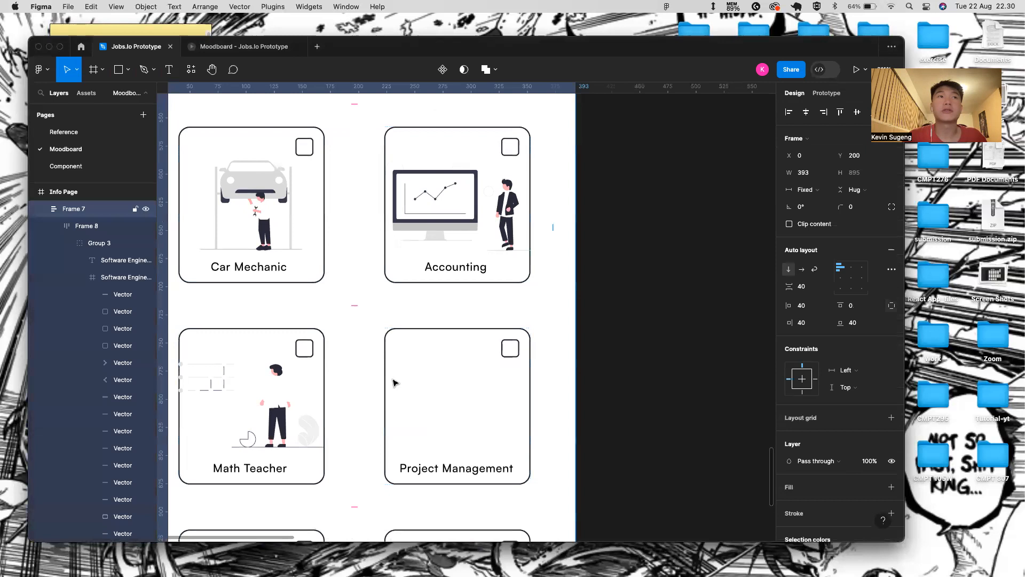
{"action": "double_click", "coordinate": [394, 383]}
{"action": "key", "text": "cmd+v"}
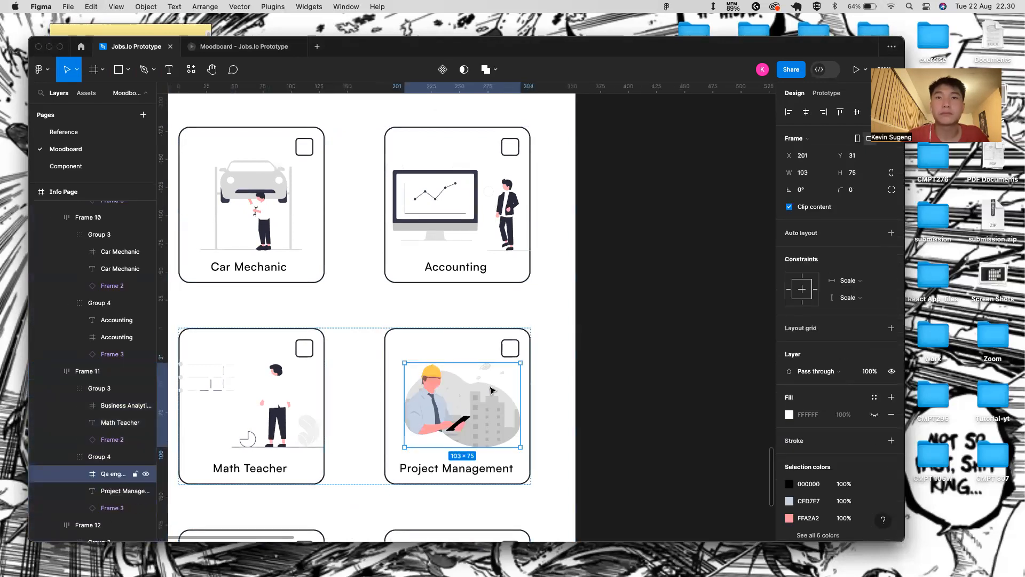
{"action": "left_click_drag", "start_coordinate": [403, 403], "coordinate": [386, 404]}
{"action": "key", "text": "super+z"}
{"action": "key", "text": "alt"}
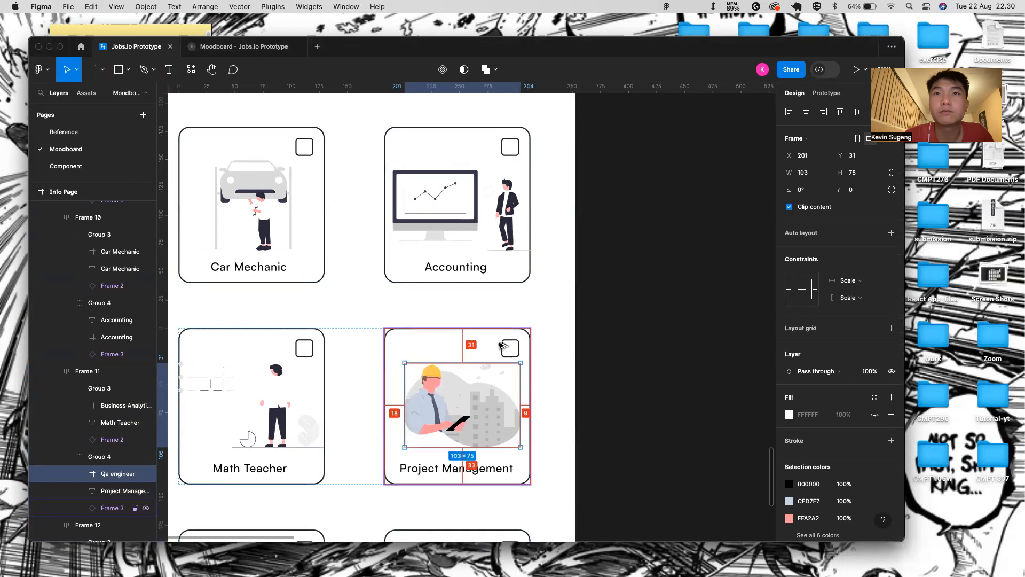
{"action": "key", "text": "Left"}
{"action": "key", "text": "Left"}
{"action": "key", "text": "Left"}
{"action": "key", "text": "Left"}
{"action": "key", "text": "Up"}
{"action": "left_click", "coordinate": [518, 517]}
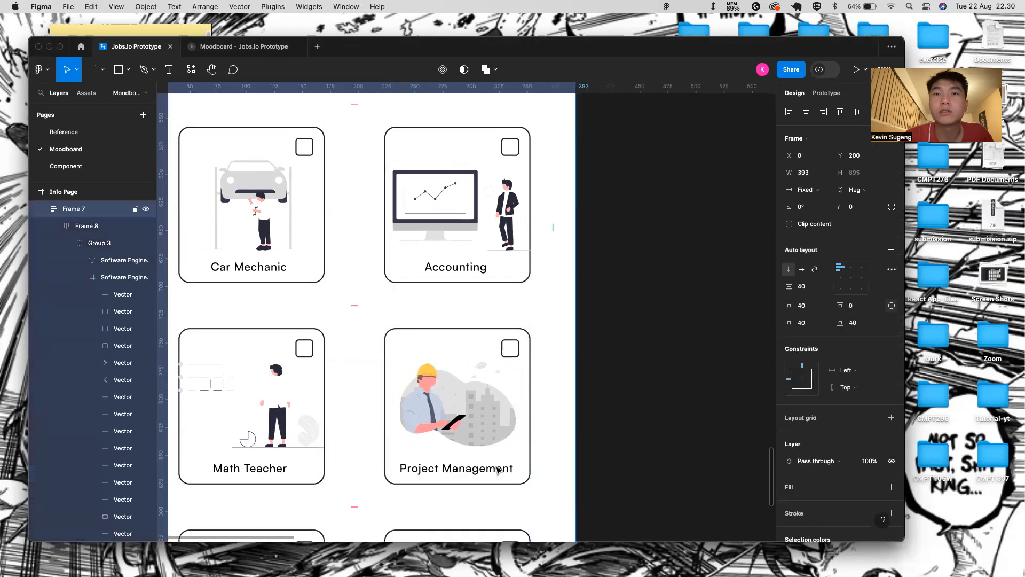
- Change the card's Project Management label to 'Q&A Engineer'
{"action": "left_click", "coordinate": [498, 469], "text": "super"}
{"action": "double_click", "coordinate": [496, 467]}
{"action": "key", "text": "BackSpace"}
{"action": "type", "text": "Q"}
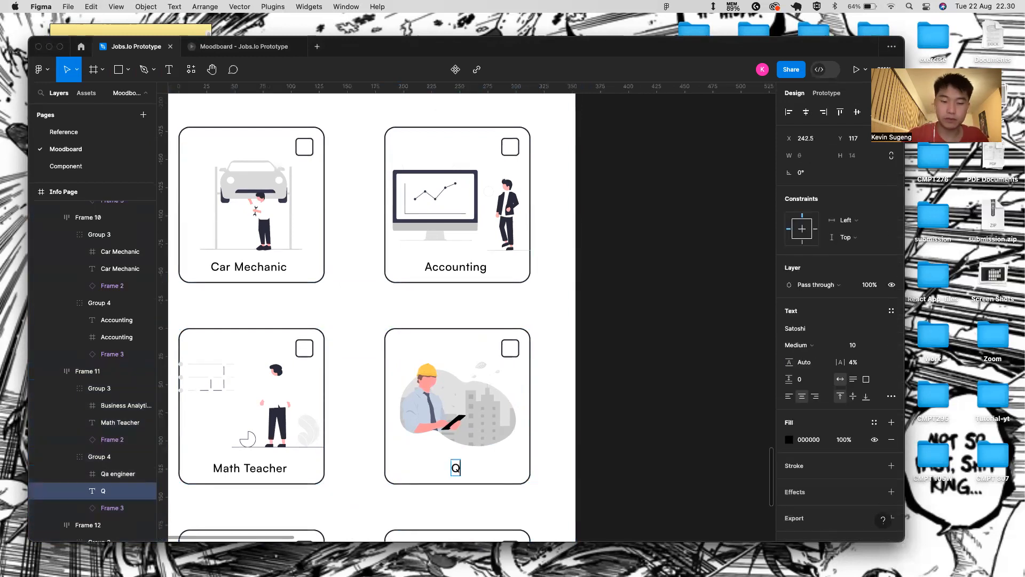
{"action": "type", "text": "&A Engineer"}
{"action": "key", "text": "Escape"}
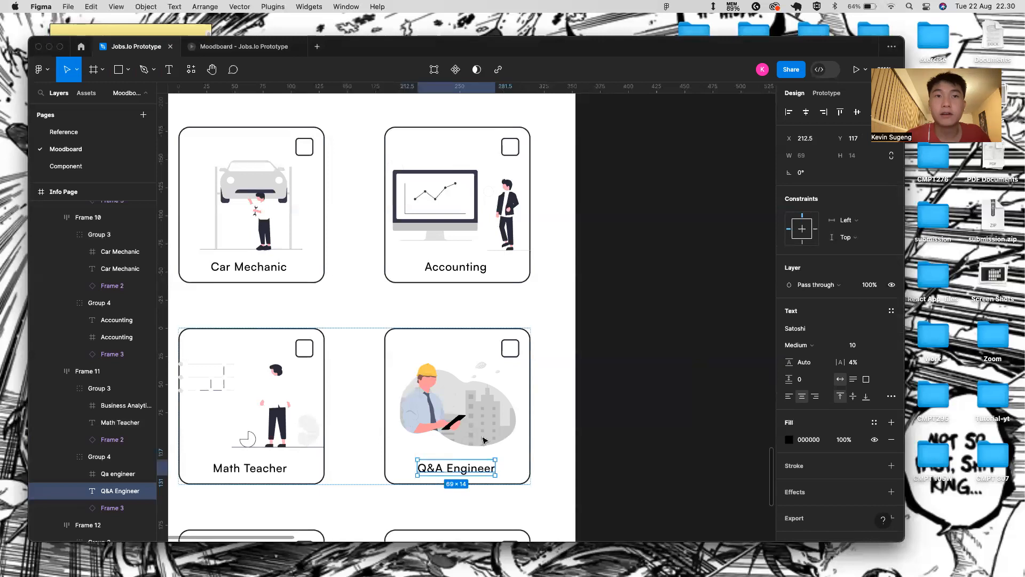
{"action": "scroll", "coordinate": [331, 366], "scroll_direction": "down", "scroll_amount": 5}
- Delete the bottom row of job cards
{"action": "left_click", "coordinate": [343, 446]}
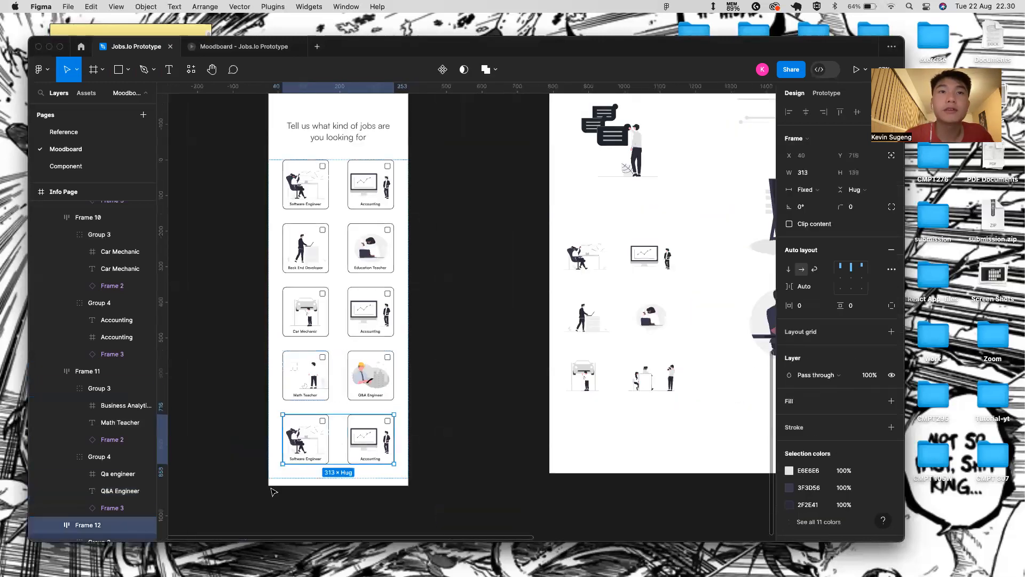
{"action": "key", "text": "BackSpace"}
{"action": "scroll", "coordinate": [329, 438], "scroll_direction": "down", "scroll_amount": 5}
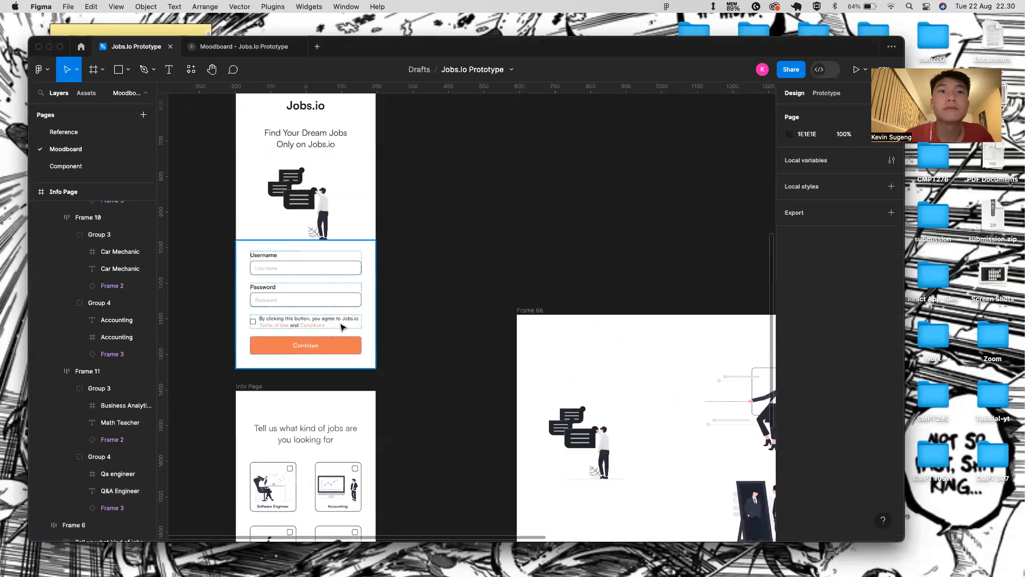
{"action": "scroll", "coordinate": [342, 363], "scroll_direction": "up", "scroll_amount": 1}
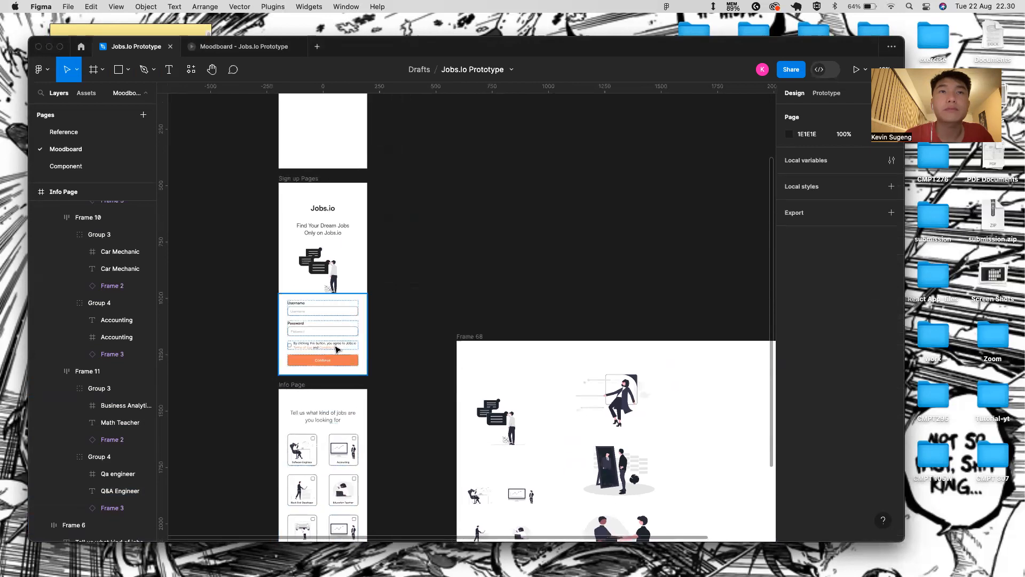
- Set the Info Page frame height to 852
{"action": "left_click", "coordinate": [308, 178]}
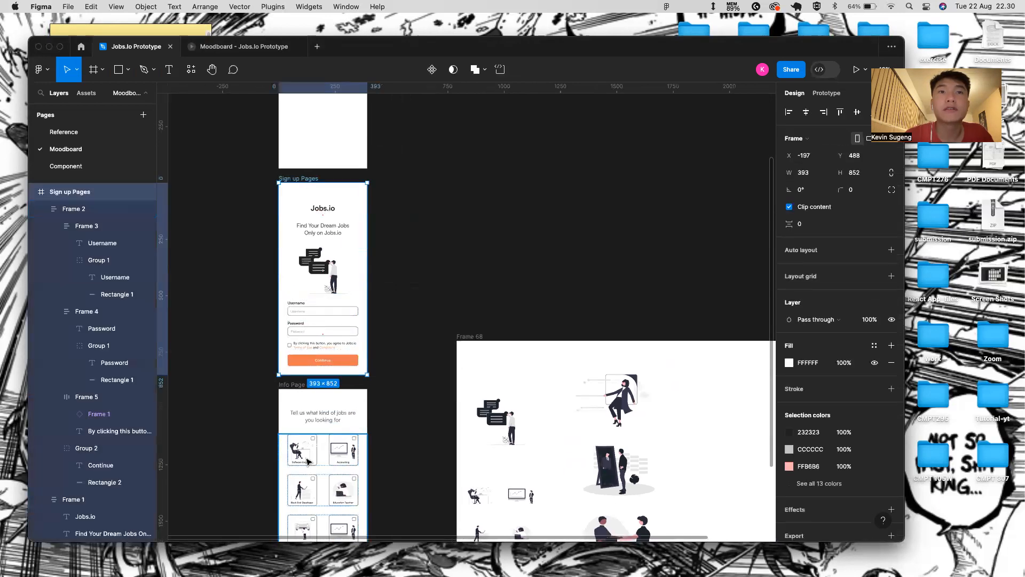
{"action": "scroll", "coordinate": [309, 433], "scroll_direction": "down", "scroll_amount": 2}
{"action": "left_click", "coordinate": [305, 350]}
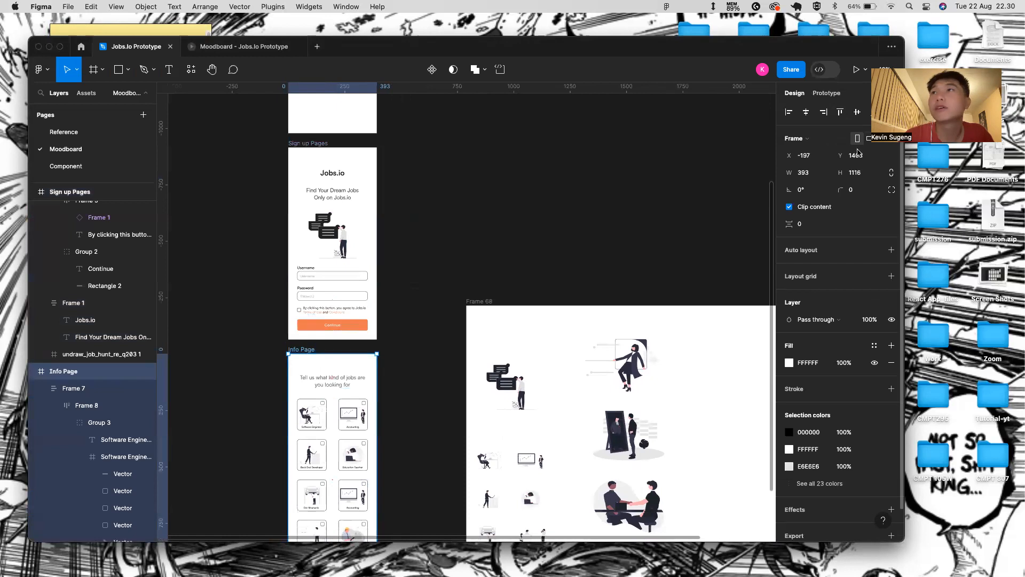
{"action": "key", "text": "BackSpace"}
{"action": "type", "text": "852"}
{"action": "key", "text": "Return"}
{"action": "scroll", "coordinate": [374, 312], "scroll_direction": "down", "scroll_amount": 3}
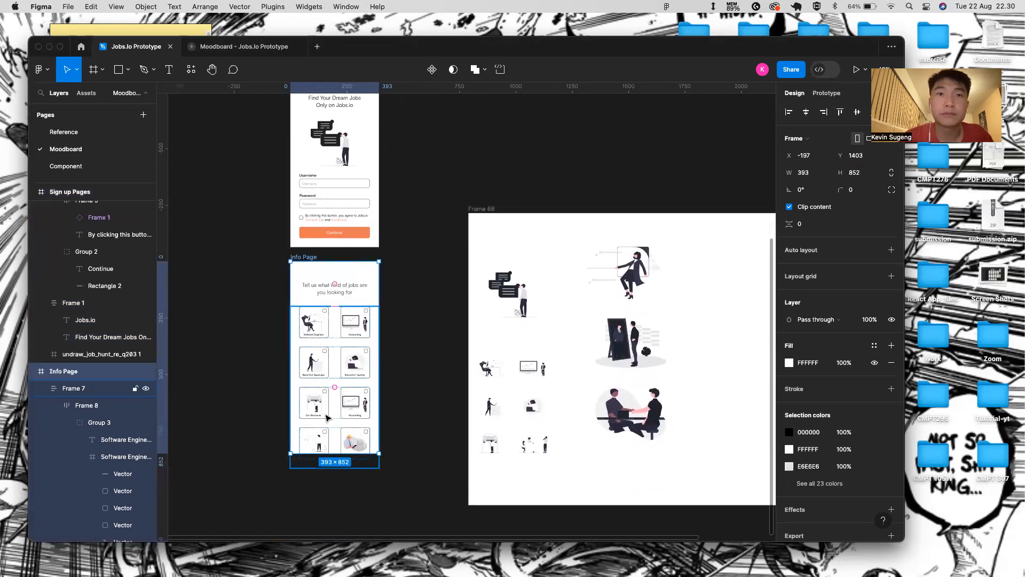
{"action": "scroll", "coordinate": [327, 418], "scroll_direction": "up", "scroll_amount": 3}
- Draw a grey placeholder rectangle below the Car Mechanic row
{"action": "key", "text": "Escape"}
{"action": "key", "text": "r"}
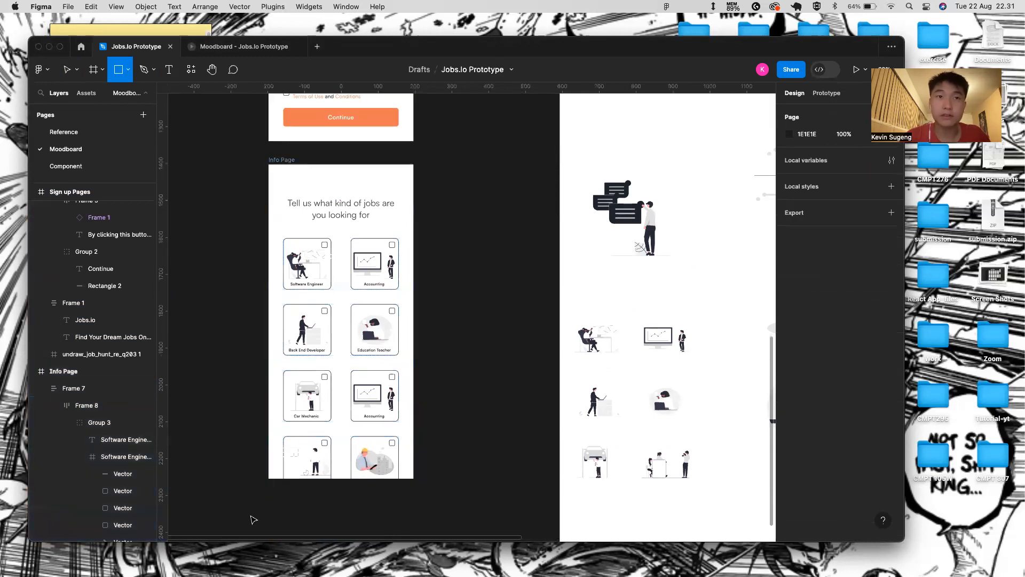
{"action": "mouse_move", "coordinate": [268, 454]}
{"action": "left_mouse_down"}
{"action": "mouse_move", "coordinate": [298, 470]}
{"action": "mouse_move", "coordinate": [352, 471]}
{"action": "left_mouse_up"}
{"action": "key", "text": "super+z"}
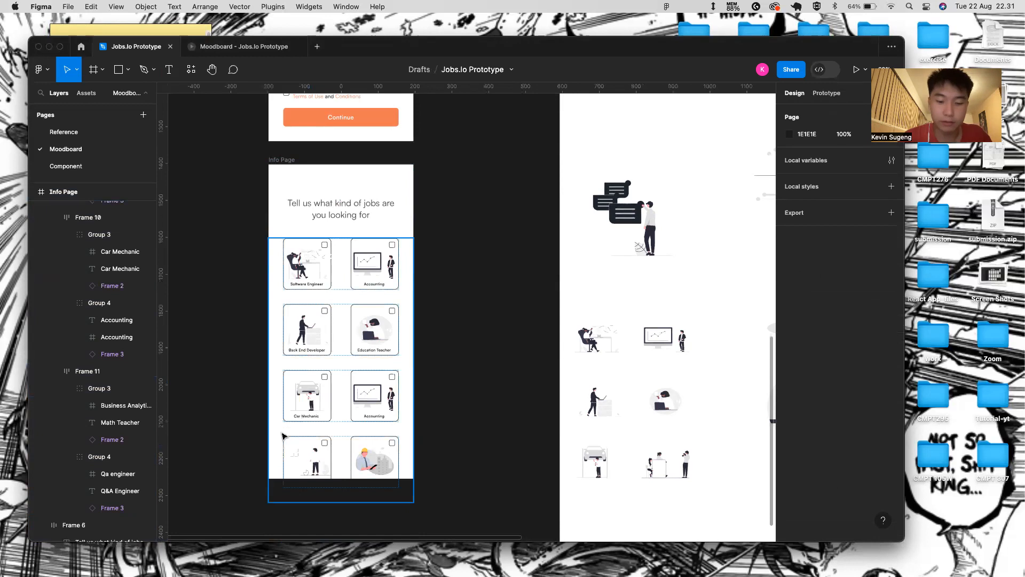
{"action": "key", "text": "r"}
{"action": "mouse_move", "coordinate": [268, 445]}
{"action": "left_mouse_down"}
{"action": "mouse_move", "coordinate": [403, 470]}
{"action": "mouse_move", "coordinate": [400, 490]}
{"action": "left_mouse_up"}
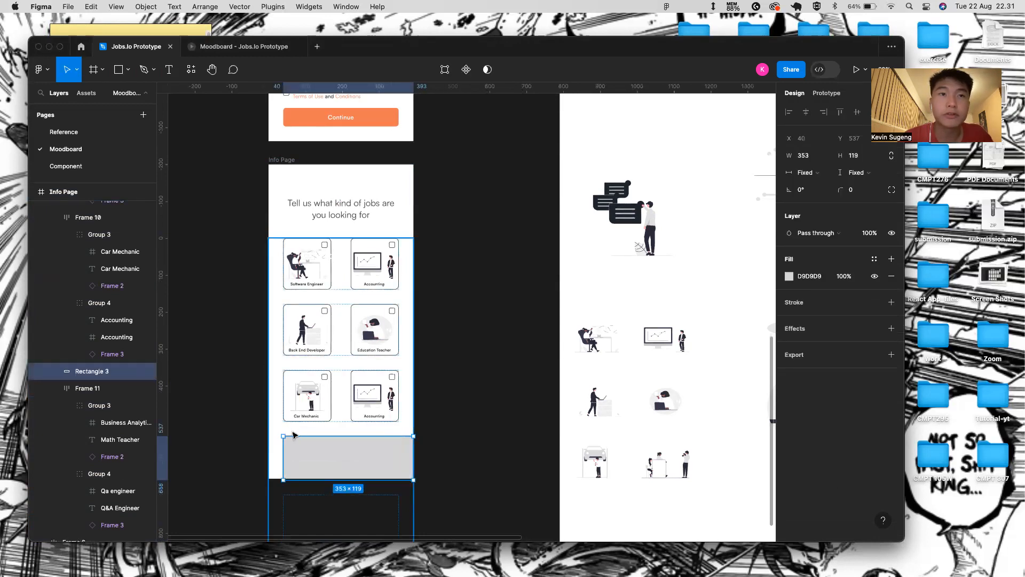
{"action": "left_click_drag", "start_coordinate": [283, 446], "coordinate": [273, 446]}
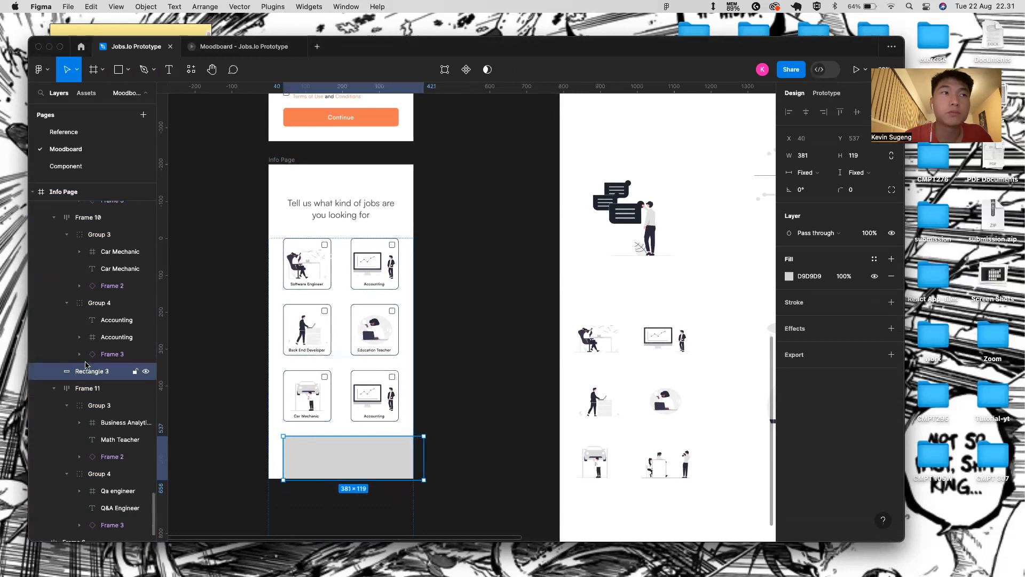
- Move Rectangle 3 below Frame 11 and collapse Frames 10, 6, 2 and 1 in layers
{"action": "left_click", "coordinate": [53, 217]}
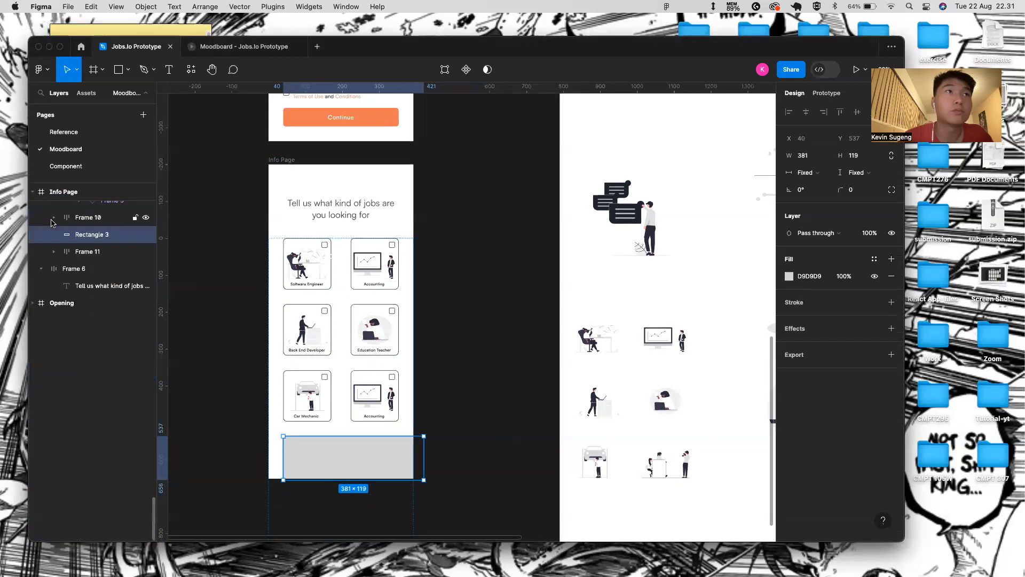
{"action": "left_click_drag", "start_coordinate": [67, 252], "coordinate": [57, 261]}
{"action": "left_click", "coordinate": [41, 269]}
{"action": "scroll", "coordinate": [59, 267], "scroll_direction": "up", "scroll_amount": 10}
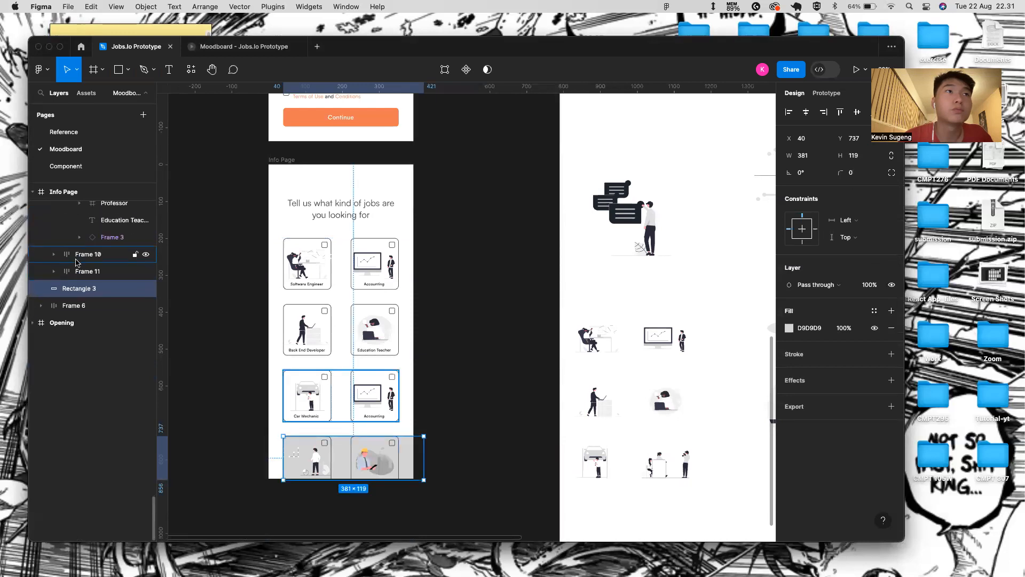
{"action": "scroll", "coordinate": [75, 262], "scroll_direction": "up", "scroll_amount": 15}
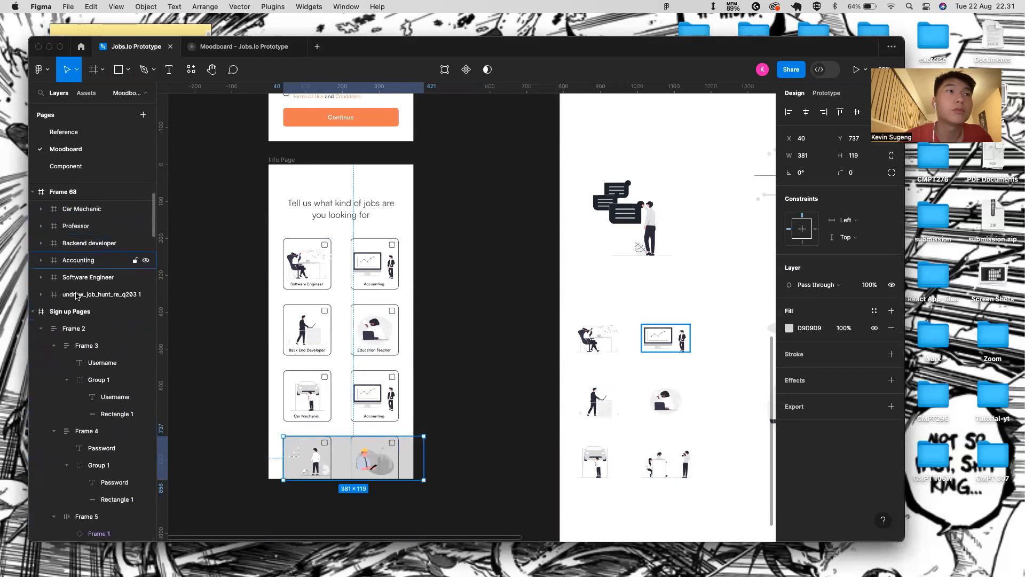
{"action": "left_click", "coordinate": [39, 331]}
{"action": "left_click", "coordinate": [39, 346]}
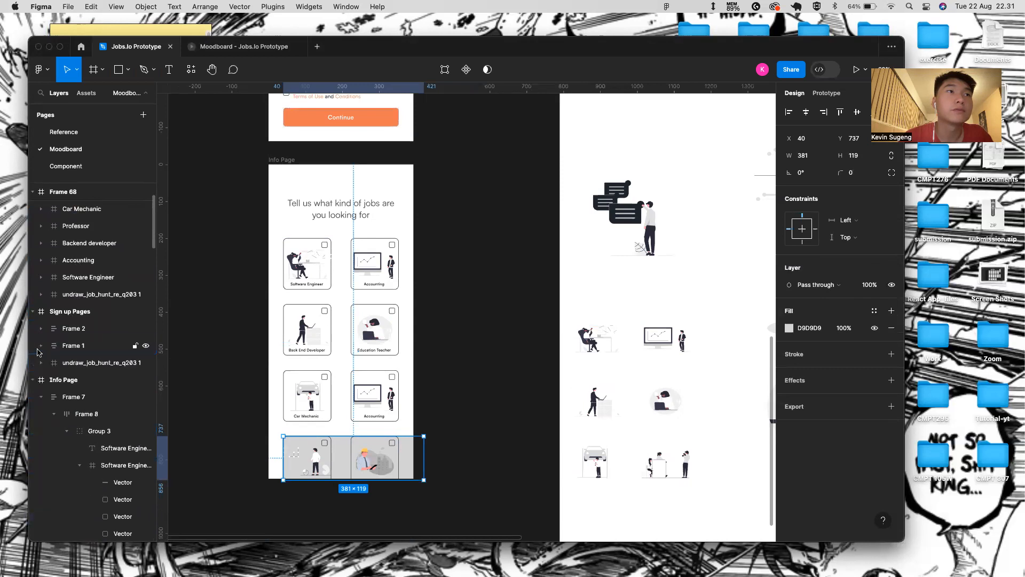
{"action": "left_click", "coordinate": [56, 363]}
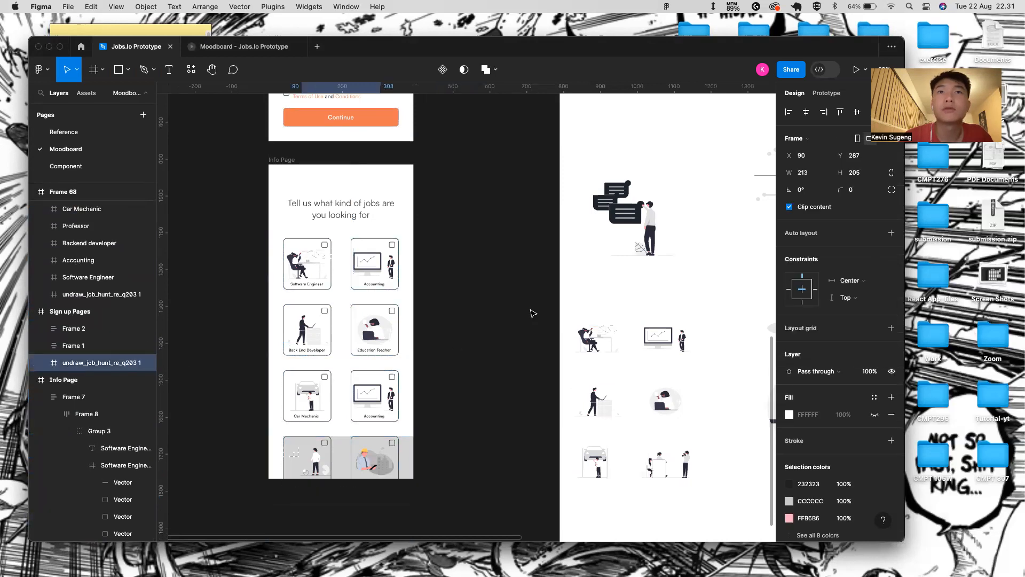
{"action": "scroll", "coordinate": [531, 313], "scroll_direction": "down", "scroll_amount": 5}
{"action": "scroll", "coordinate": [531, 312], "scroll_direction": "down", "scroll_amount": 2}
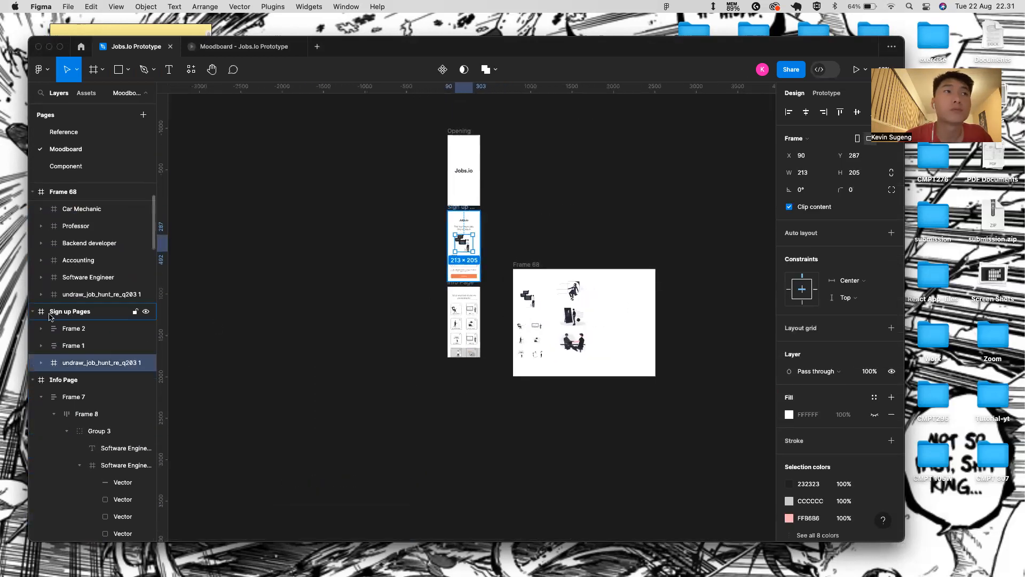
- Select Rectangle 3 over the bottom job cards and delete it
{"action": "left_click", "coordinate": [469, 356]}
{"action": "scroll", "coordinate": [469, 350], "scroll_direction": "up", "scroll_amount": 5}
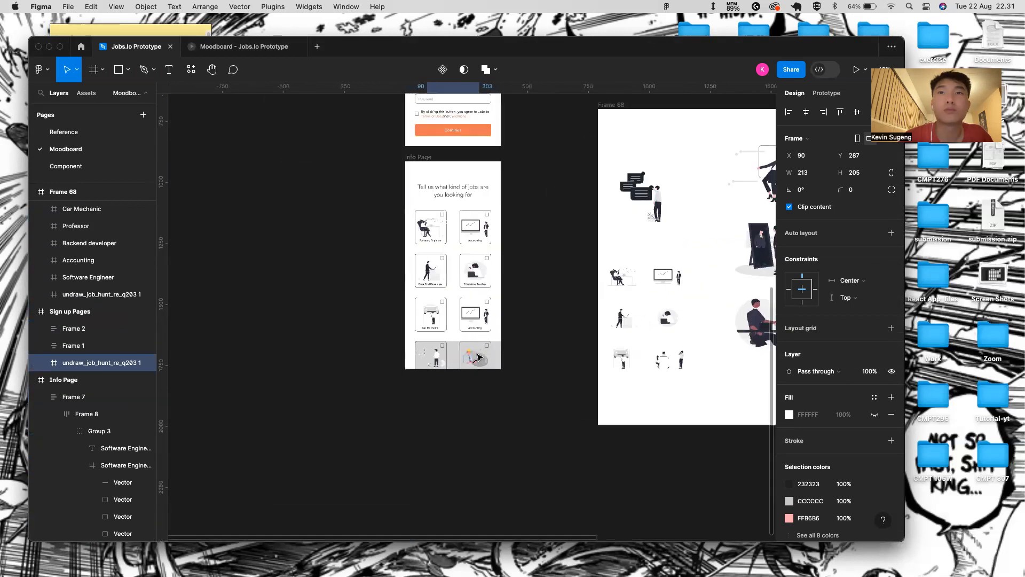
{"action": "left_click", "coordinate": [493, 355]}
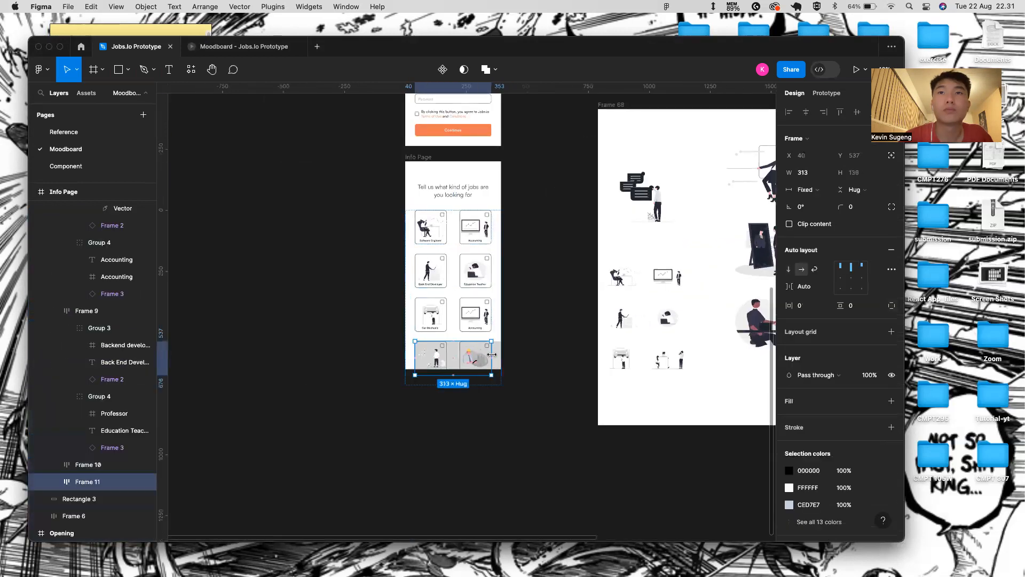
{"action": "key", "text": "Escape"}
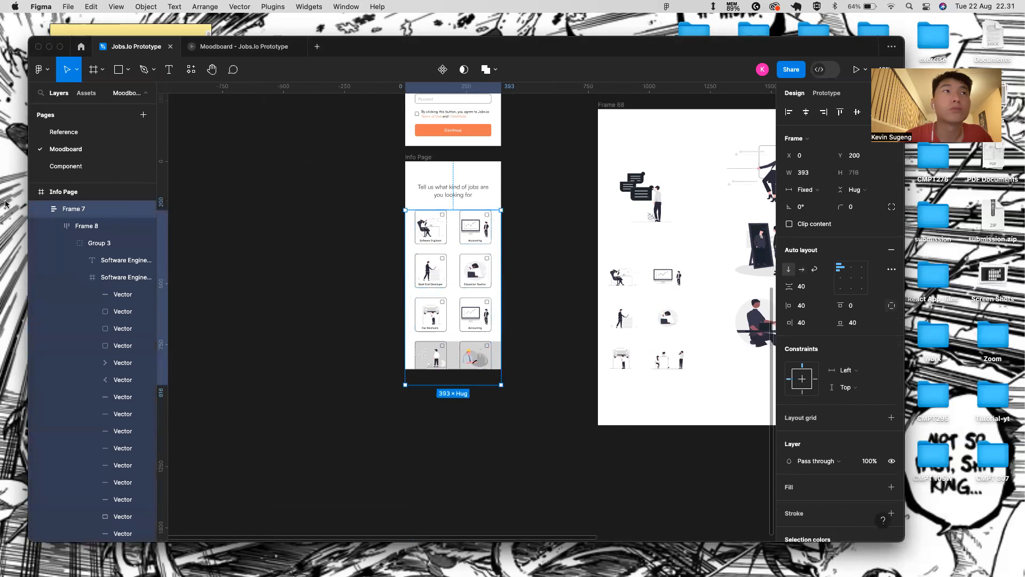
{"action": "left_click", "coordinate": [45, 209]}
{"action": "key", "text": "super+z"}
{"action": "key", "text": "super+z"}
{"action": "key", "text": "super+z"}
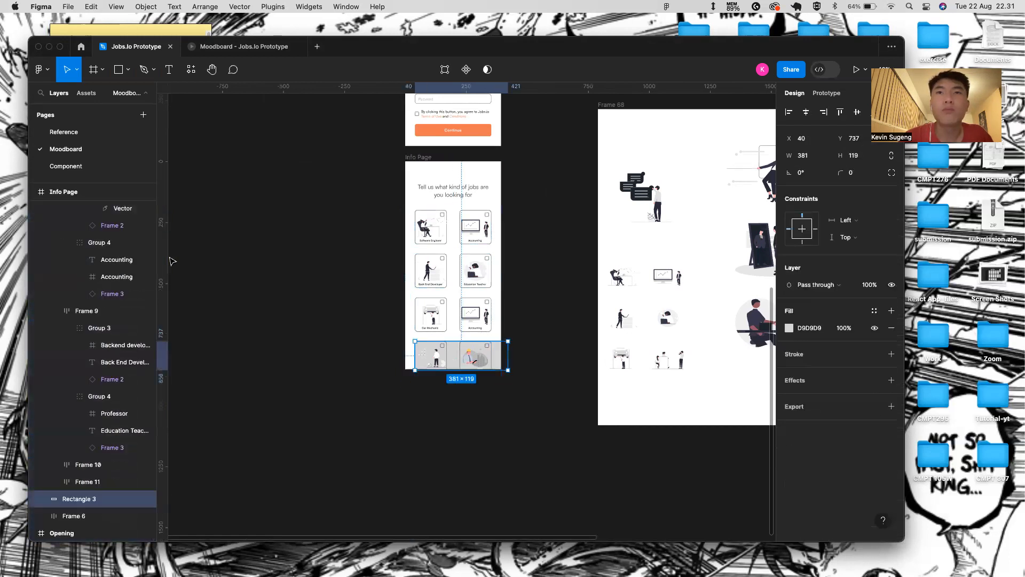
{"action": "key", "text": "super+z"}
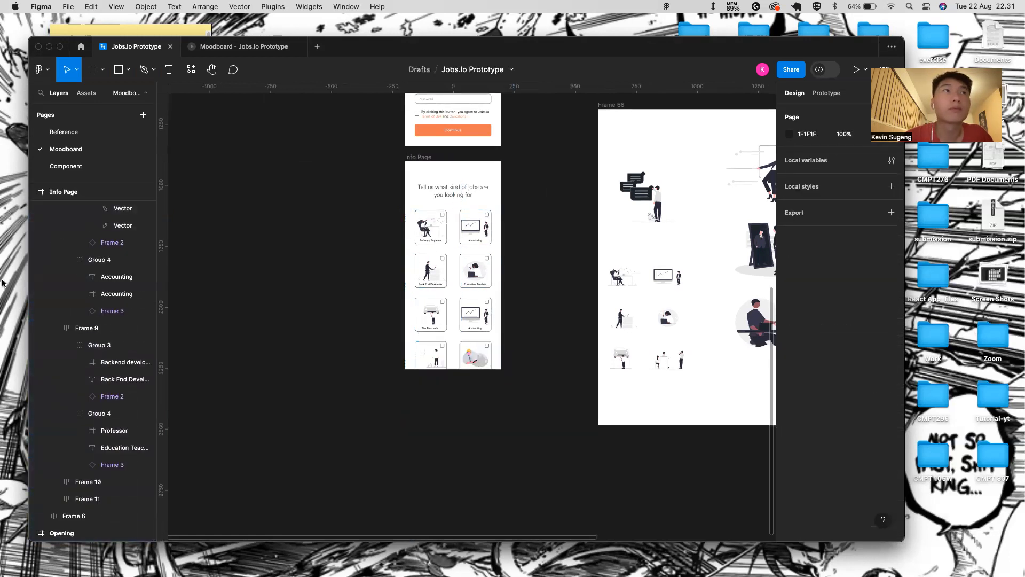
- Delete the Qa engineer image from the Info Page frame
{"action": "scroll", "coordinate": [80, 379], "scroll_direction": "up", "scroll_amount": 15}
{"action": "left_click", "coordinate": [32, 448]}
{"action": "left_click", "coordinate": [57, 382]}
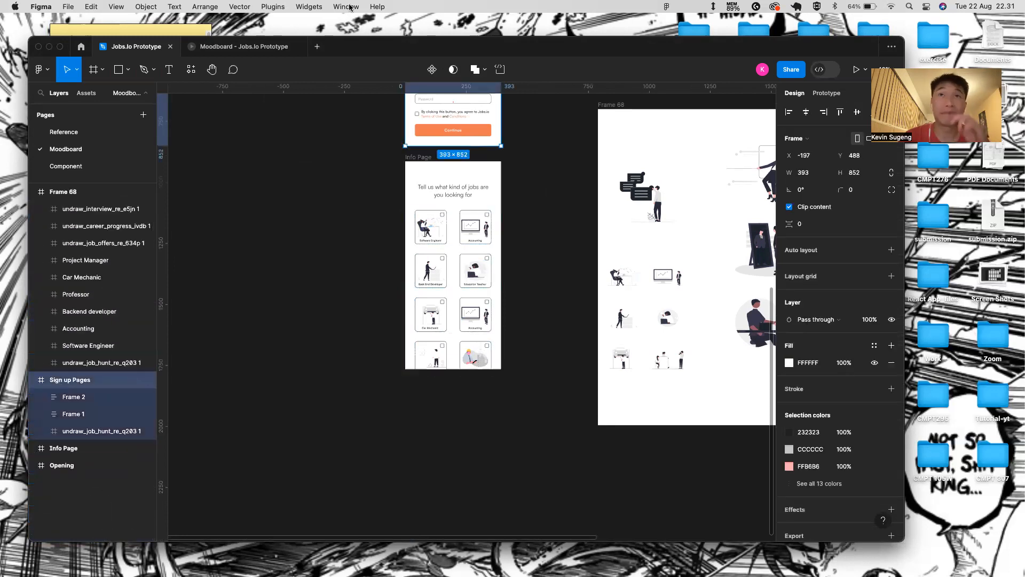
{"action": "left_click", "coordinate": [424, 157]}
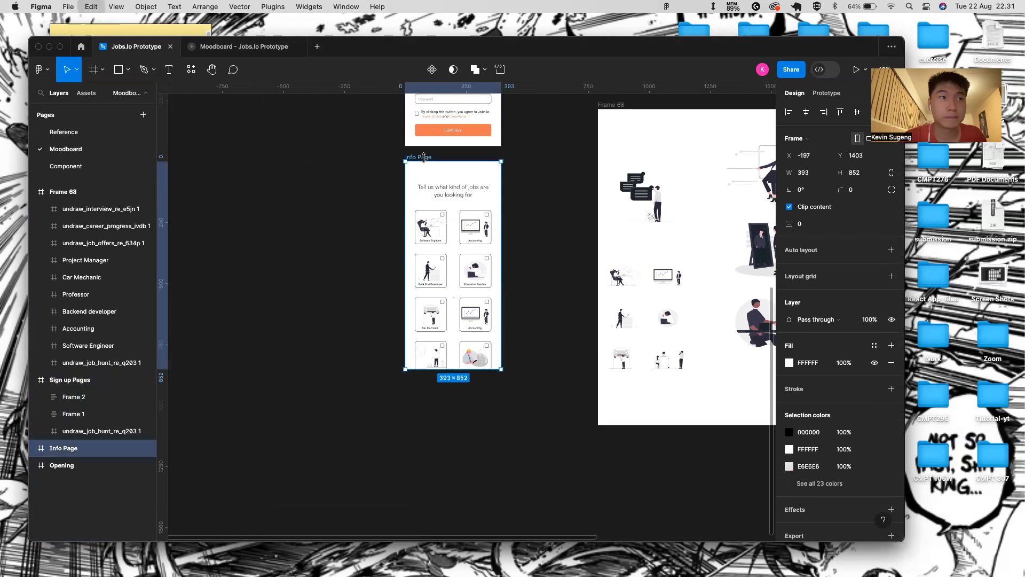
{"action": "left_click", "coordinate": [423, 176]}
{"action": "key", "text": "BackSpace"}
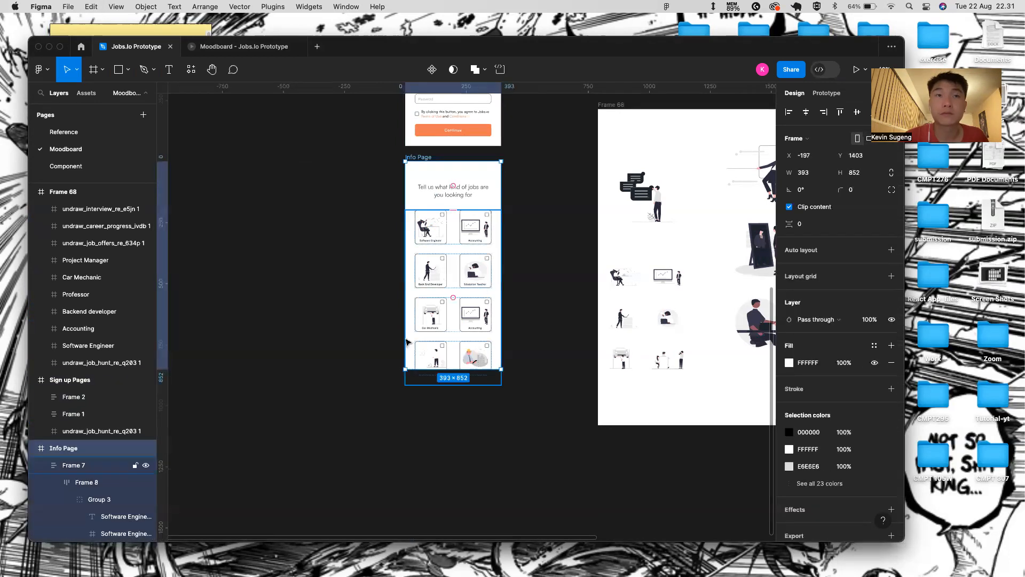
- Draw a rectangle and move it into Info Page above the card stack (Frame 7)
{"action": "key", "text": "r"}
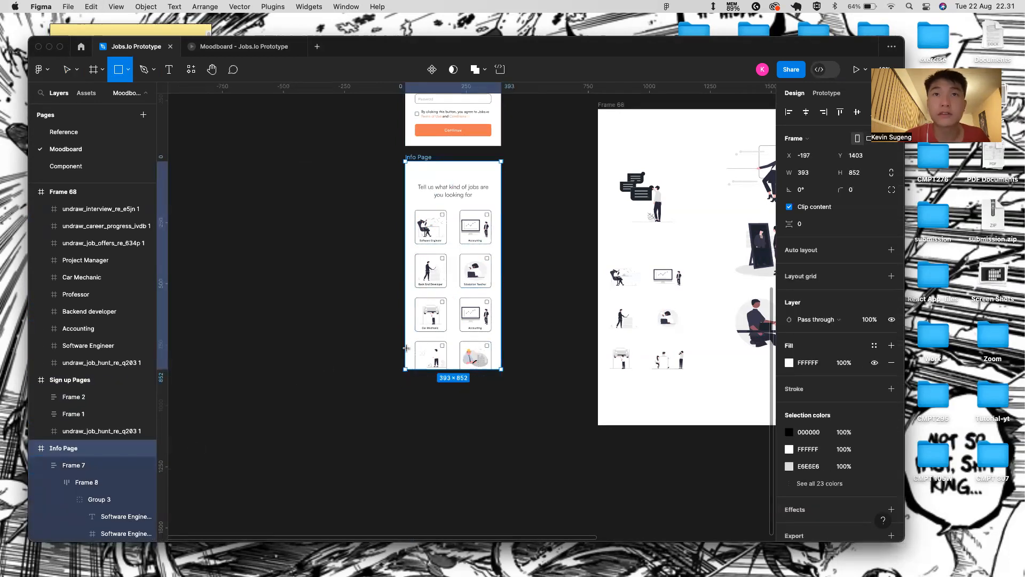
{"action": "left_click_drag", "start_coordinate": [415, 342], "coordinate": [492, 370]}
{"action": "mouse_move", "coordinate": [100, 485]}
{"action": "left_mouse_down"}
{"action": "mouse_move", "coordinate": [74, 524]}
{"action": "mouse_move", "coordinate": [95, 497]}
{"action": "left_mouse_up"}
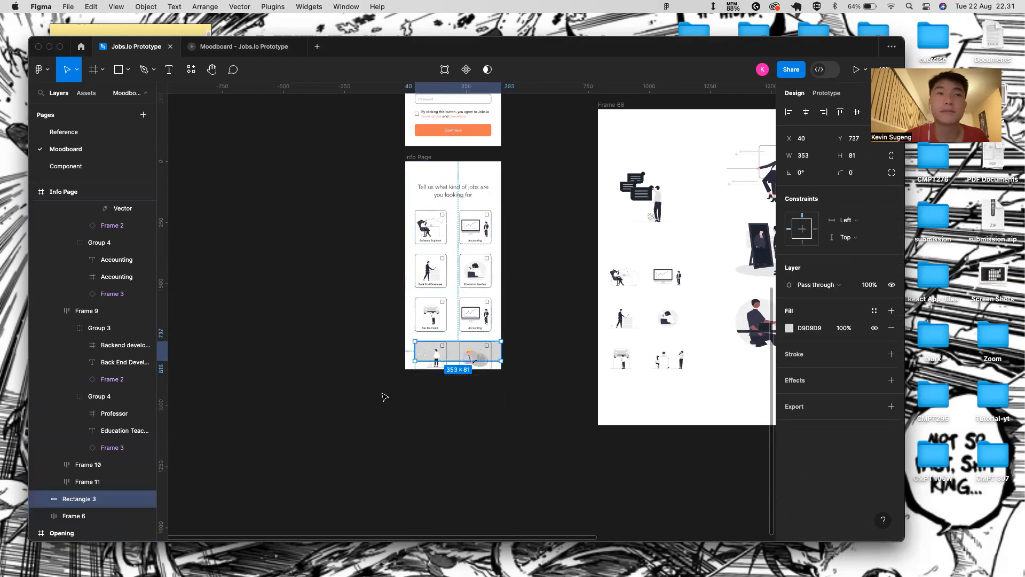
{"action": "scroll", "coordinate": [58, 480], "scroll_direction": "up", "scroll_amount": 15}
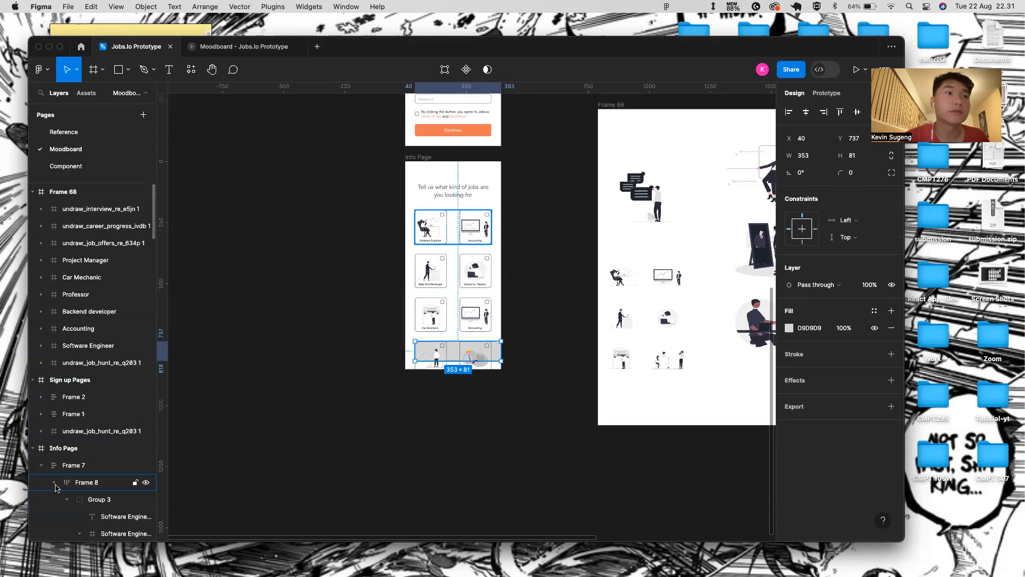
{"action": "left_click", "coordinate": [41, 465]}
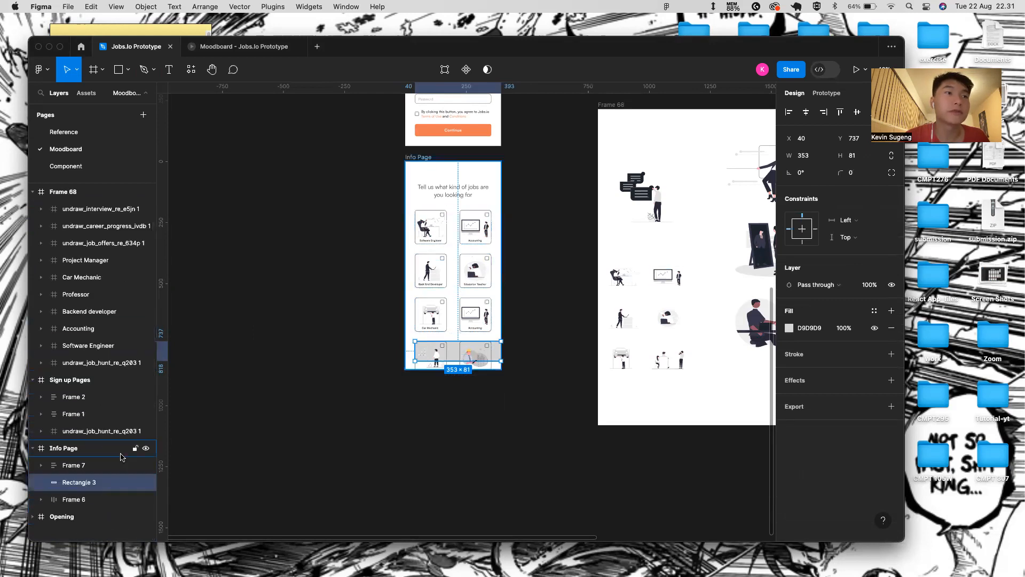
{"action": "left_click_drag", "start_coordinate": [79, 483], "coordinate": [68, 463]}
{"action": "left_click_drag", "start_coordinate": [57, 459], "coordinate": [58, 461]}
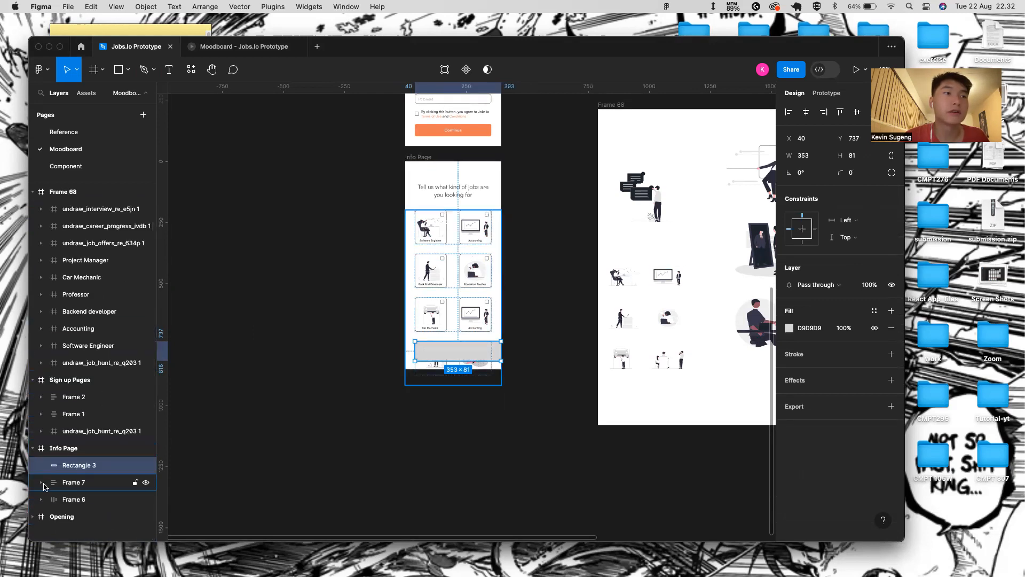
{"action": "scroll", "coordinate": [483, 331], "scroll_direction": "up", "scroll_amount": 3}
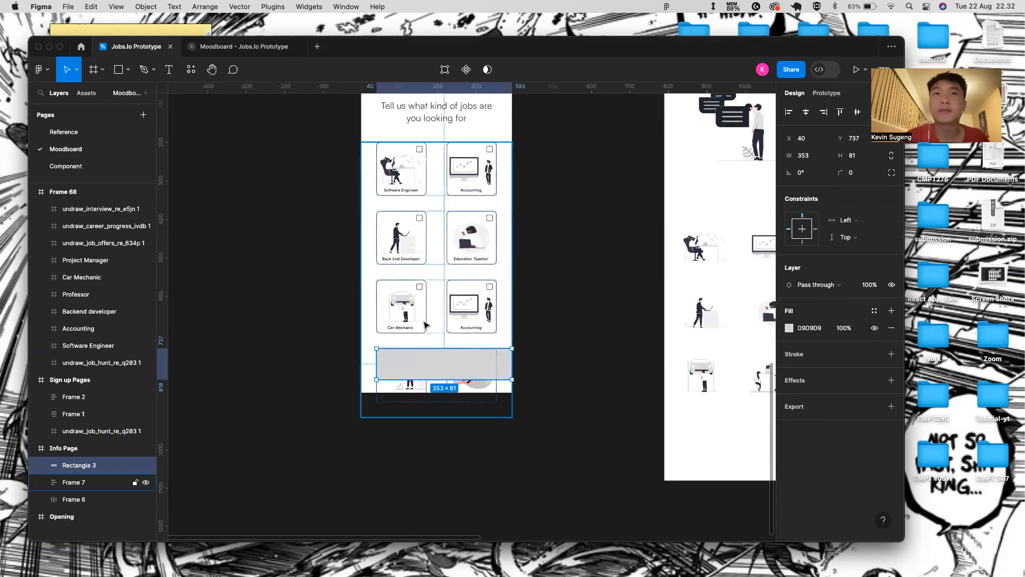
- Stretch the bar to the full 393 width, set height 70, and nudge it to the page bottom
{"action": "left_click_drag", "start_coordinate": [375, 363], "coordinate": [361, 363]}
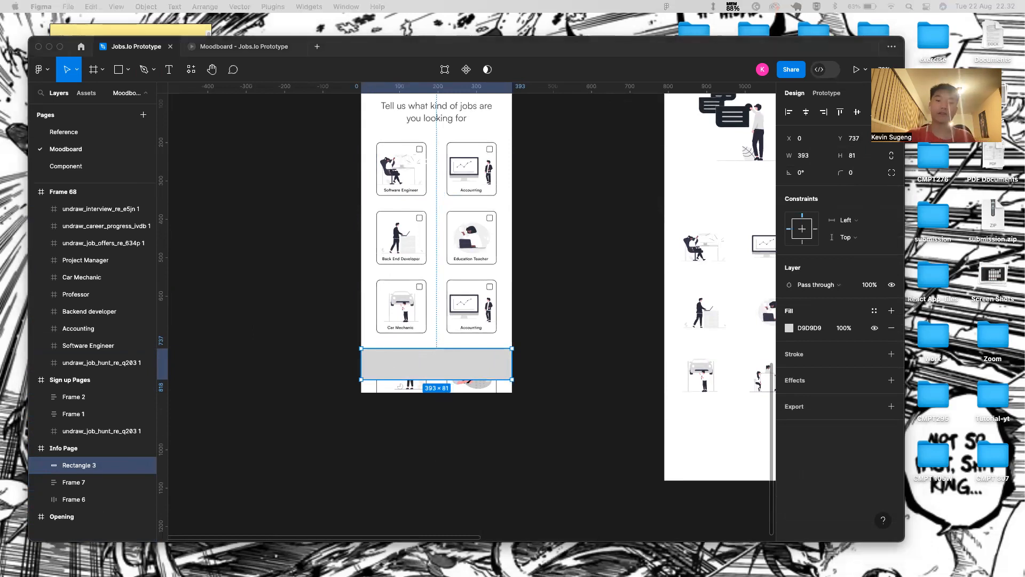
{"action": "left_click", "coordinate": [858, 156]}
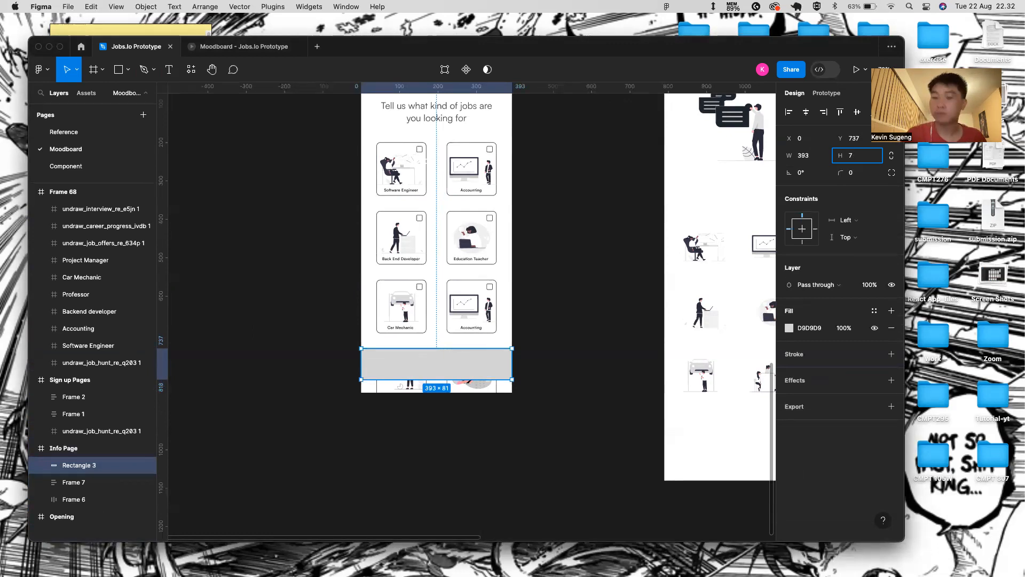
{"action": "key", "text": "Return"}
{"action": "key", "text": "Down"}
{"action": "key", "text": "Down"}
{"action": "key", "text": "Down"}
{"action": "key", "text": "Down"}
{"action": "key", "text": "Down"}
{"action": "key", "text": "shift+Down"}
{"action": "key", "text": "shift+Down"}
{"action": "key", "text": "shift+Down"}
{"action": "key", "text": "shift+Down"}
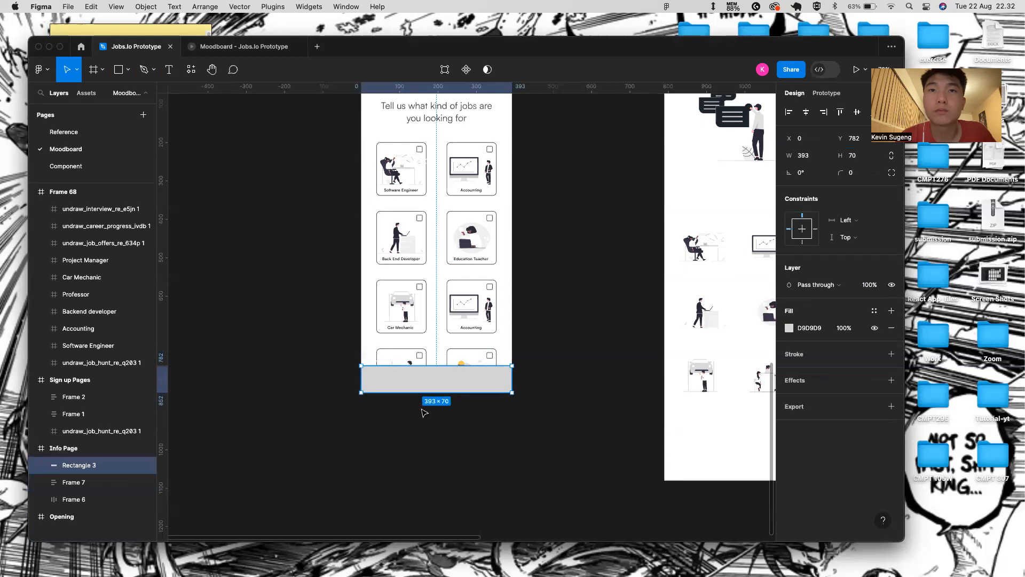
{"action": "scroll", "coordinate": [424, 413], "scroll_direction": "up", "scroll_amount": 5}
{"action": "scroll", "coordinate": [460, 365], "scroll_direction": "down", "scroll_amount": 3}
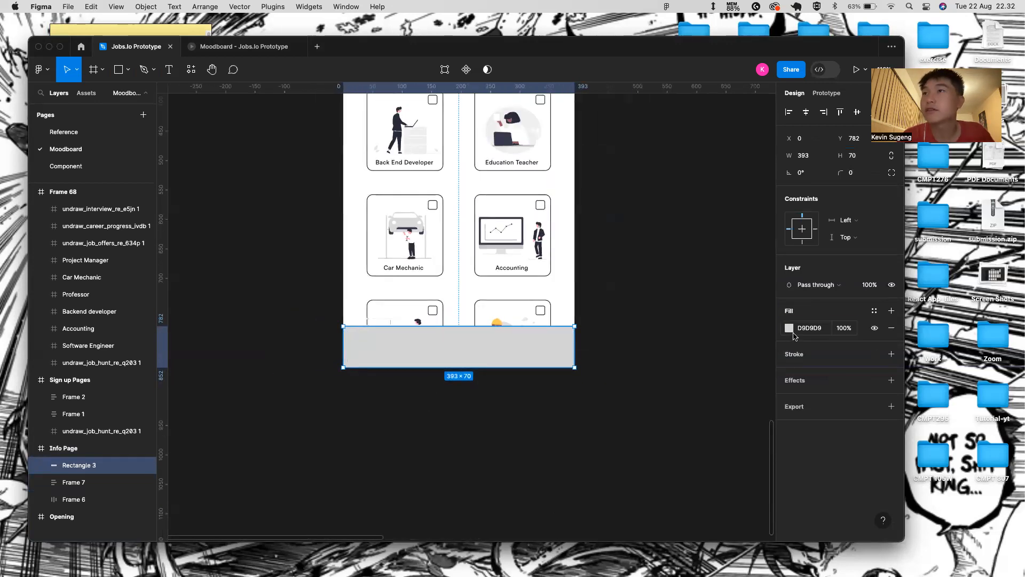
- Fill the bottom bar with orange EE8658
{"action": "left_click", "coordinate": [792, 330]}
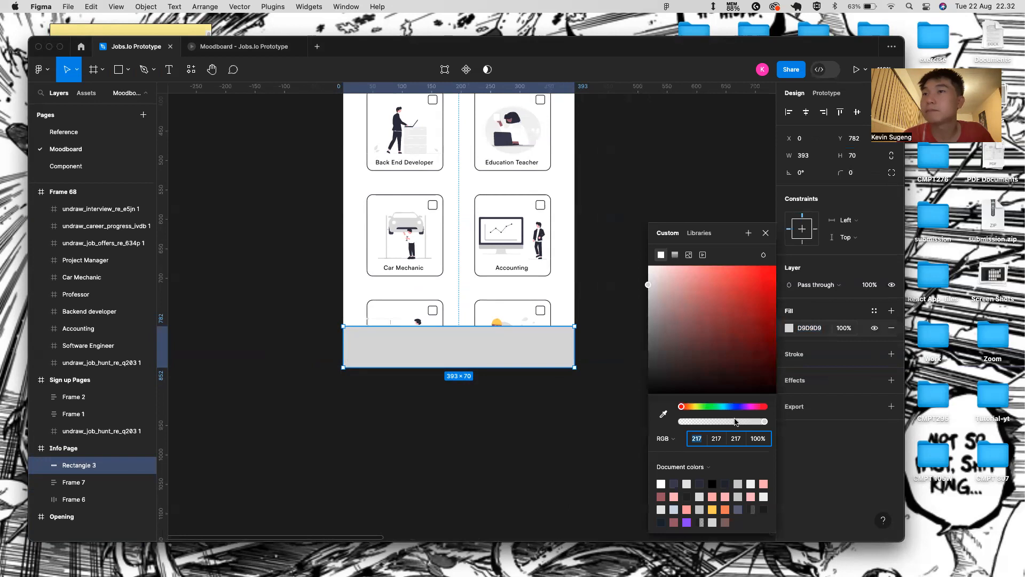
{"action": "left_click", "coordinate": [725, 509]}
{"action": "left_click", "coordinate": [766, 234]}
- Add a new white text layer on the orange bar
{"action": "key", "text": "t"}
{"action": "left_click", "coordinate": [506, 345]}
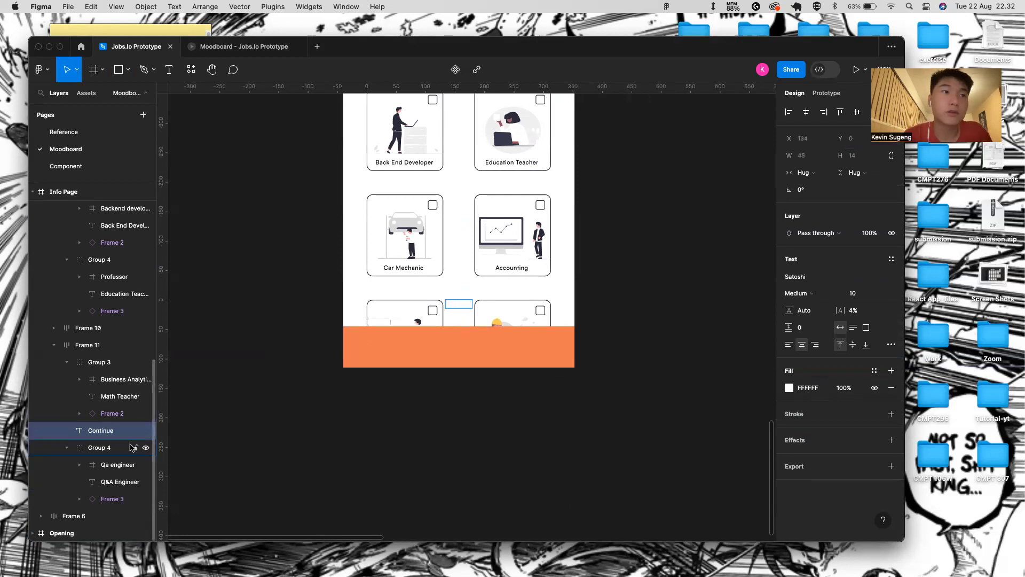
{"action": "left_click", "coordinate": [66, 449]}
{"action": "left_click", "coordinate": [55, 345]}
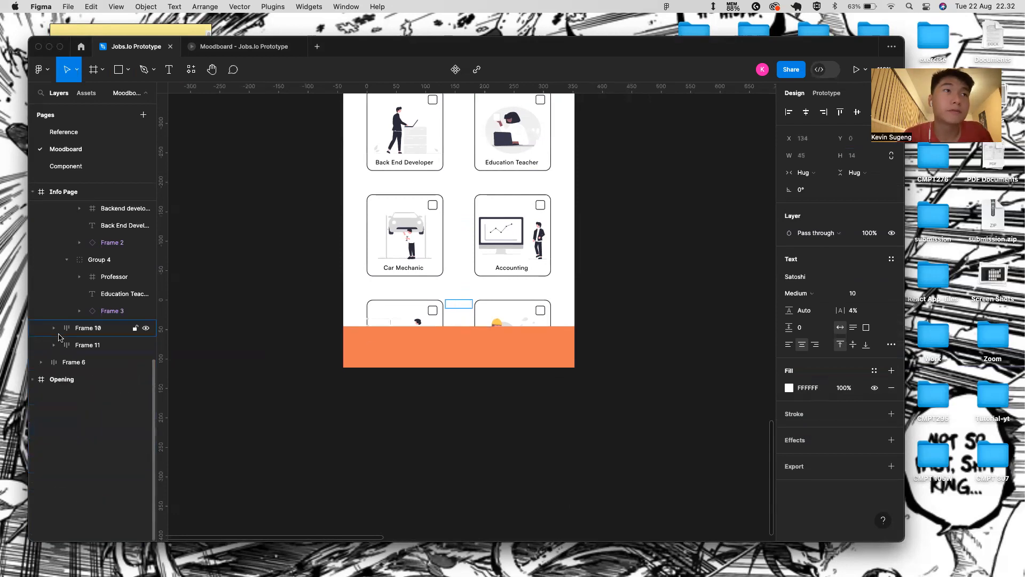
{"action": "left_click", "coordinate": [53, 345]}
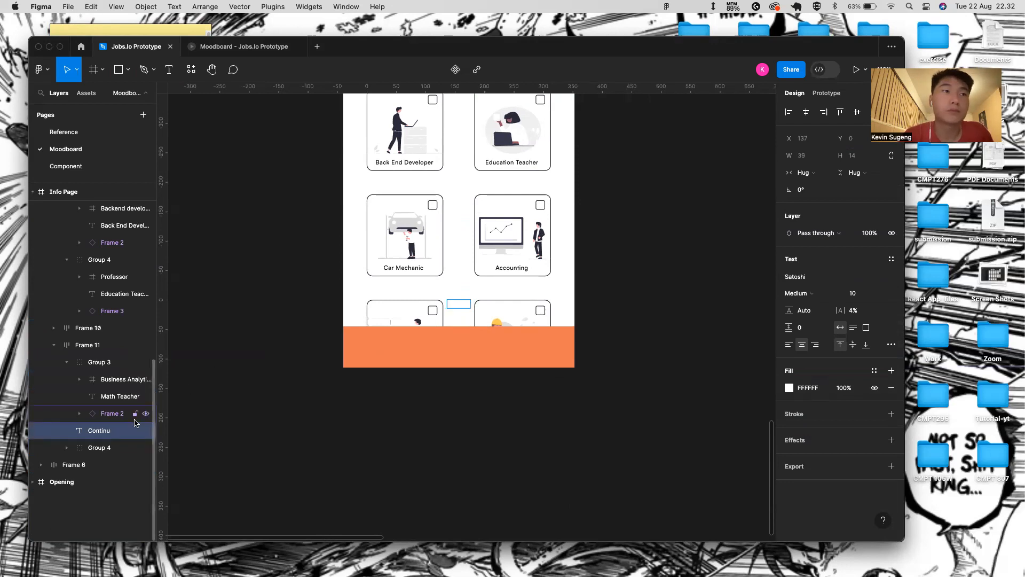
- Move the new text layer to the Component page, then undo the move
{"action": "right_click", "coordinate": [115, 434]}
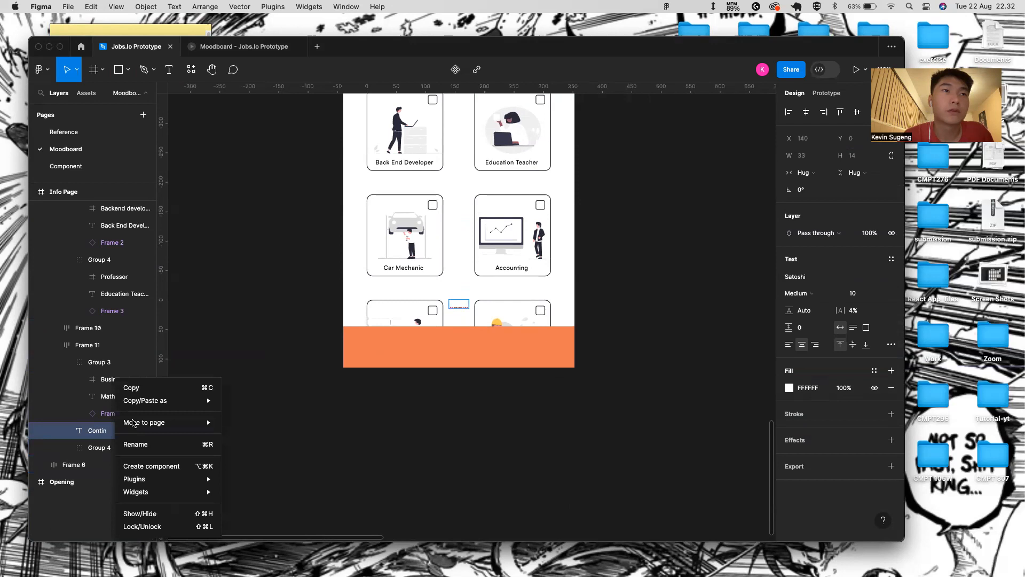
{"action": "mouse_move", "coordinate": [171, 422]}
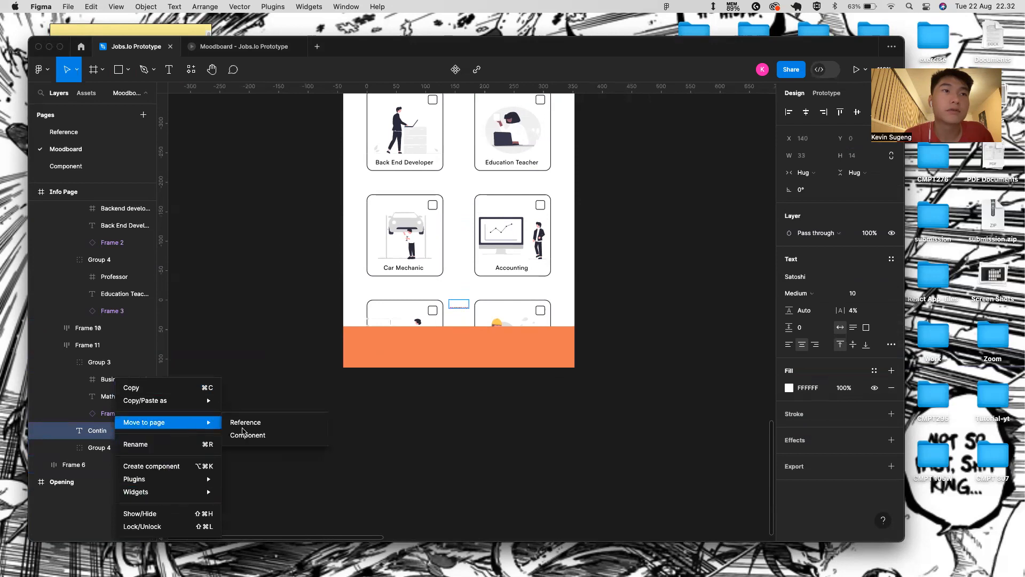
{"action": "left_click", "coordinate": [251, 435]}
{"action": "key", "text": "super+z"}
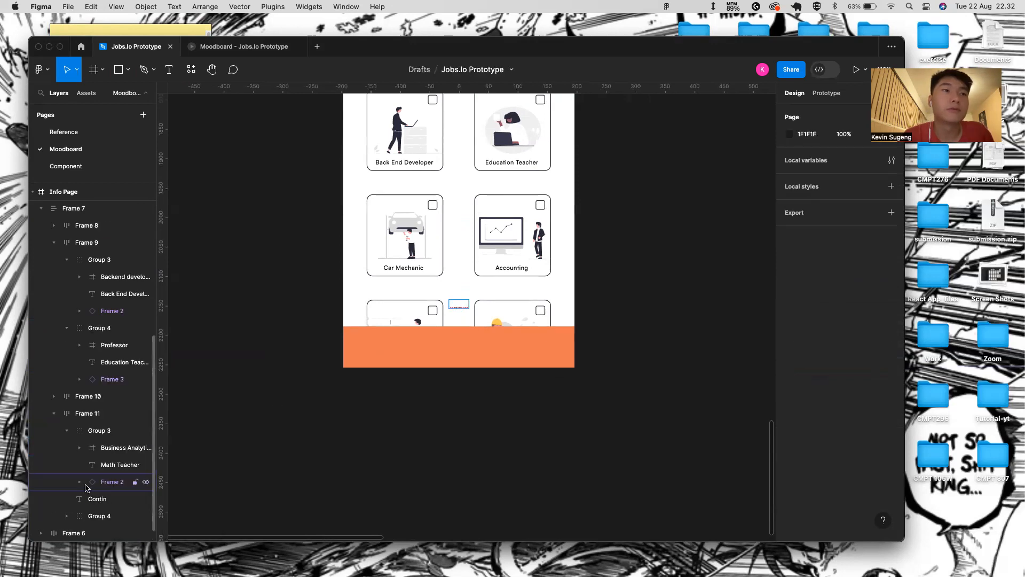
- Start renaming the text layer and cancel, then delete it and restore it with undo
{"action": "left_click", "coordinate": [92, 500]}
{"action": "right_click", "coordinate": [93, 500]}
{"action": "left_click", "coordinate": [115, 444]}
{"action": "key", "text": "BackSpace"}
{"action": "key", "text": "Escape"}
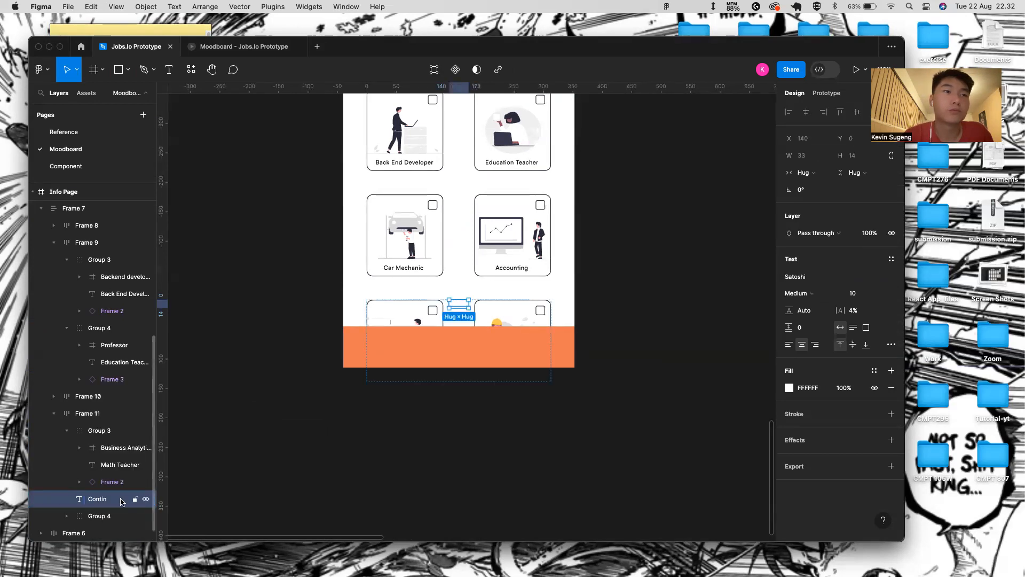
{"action": "key", "text": "BackSpace"}
{"action": "scroll", "coordinate": [107, 454], "scroll_direction": "up", "scroll_amount": 5}
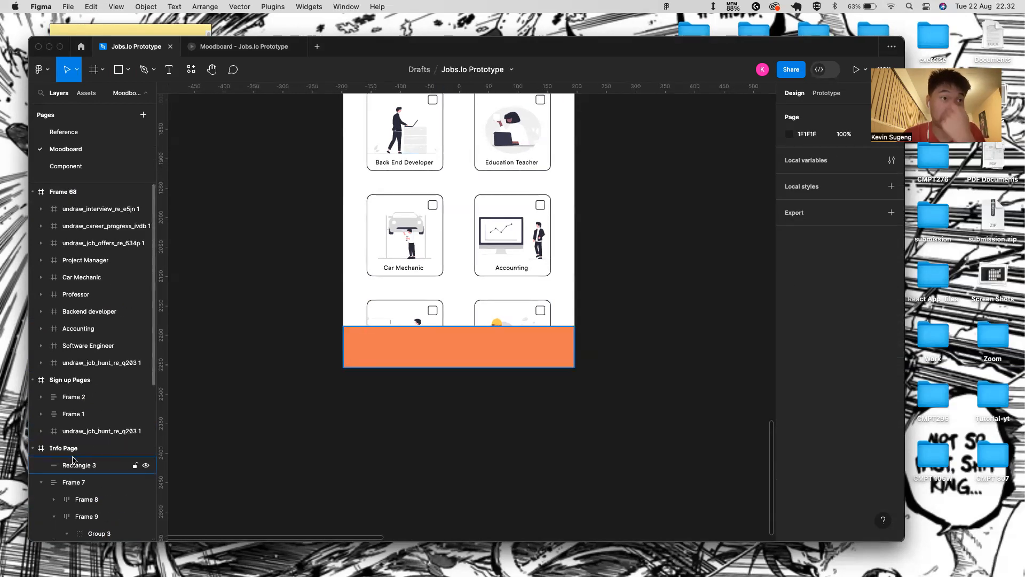
{"action": "key", "text": "ctrl+z"}
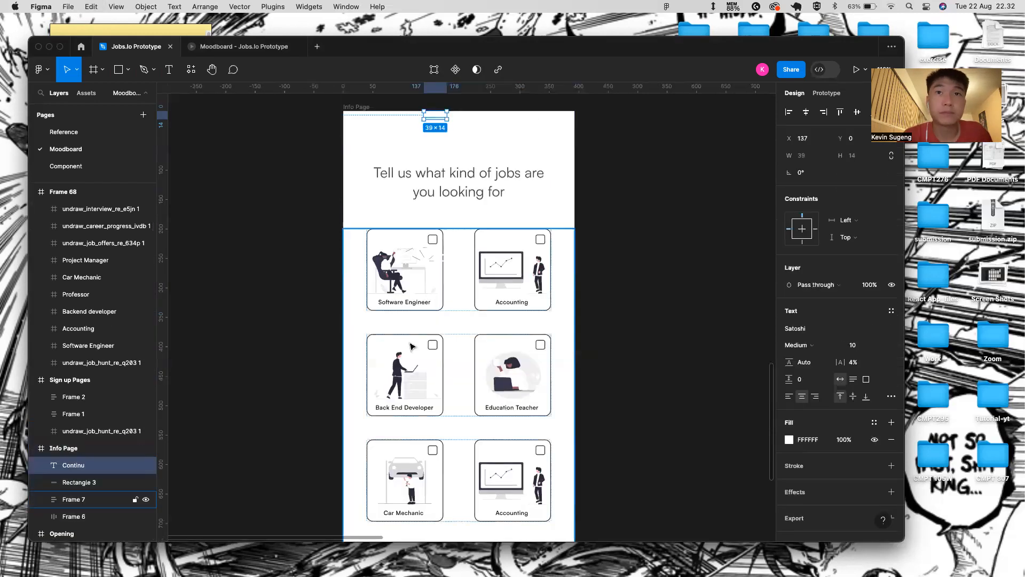
{"action": "scroll", "coordinate": [411, 347], "scroll_direction": "down", "scroll_amount": 5}
{"action": "scroll", "coordinate": [412, 346], "scroll_direction": "up", "scroll_amount": 3}
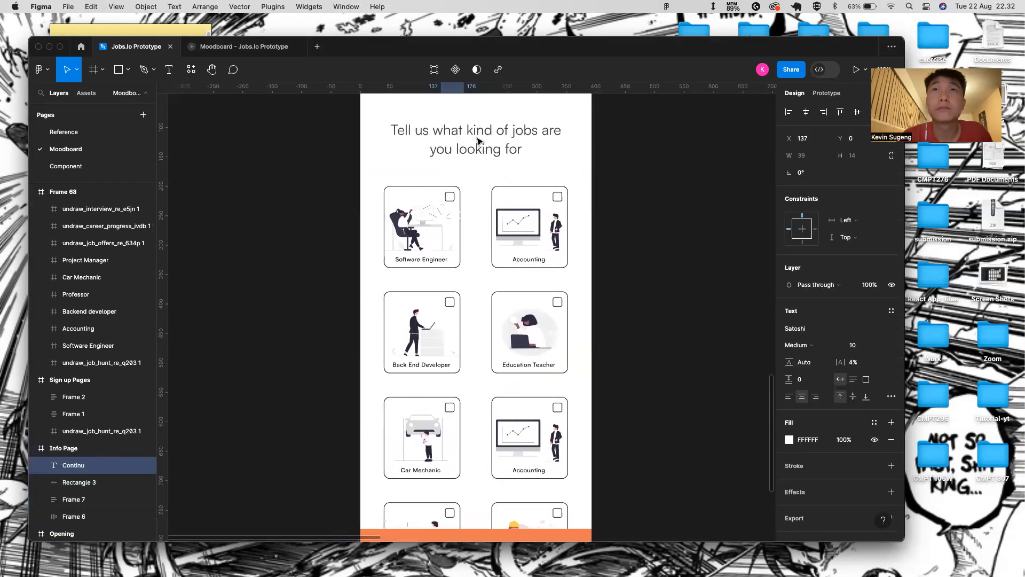
- Group the text layer with the orange bar as Group 5 and select the label text
{"action": "left_click", "coordinate": [96, 482], "text": "shift"}
{"action": "key", "text": "ctrl+g"}
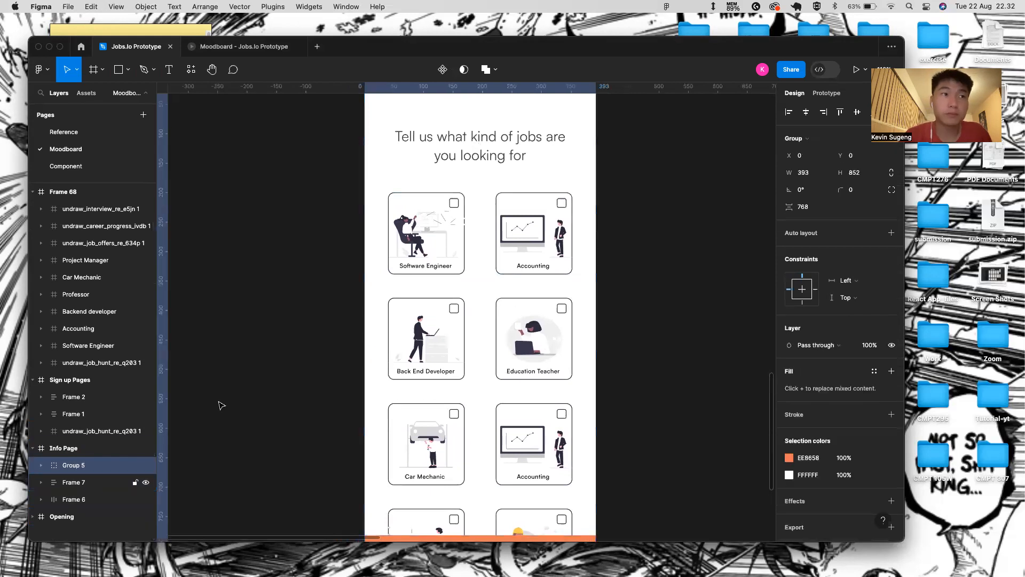
{"action": "scroll", "coordinate": [460, 139], "scroll_direction": "up", "scroll_amount": 2}
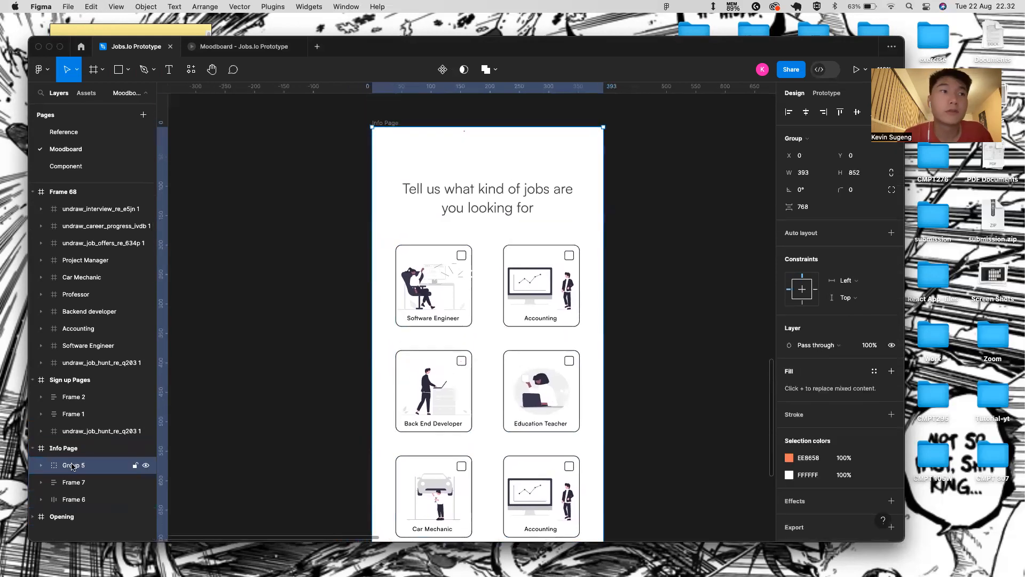
{"action": "left_click", "coordinate": [41, 465]}
{"action": "left_click", "coordinate": [81, 486]}
{"action": "scroll", "coordinate": [436, 136], "scroll_direction": "down", "scroll_amount": 5}
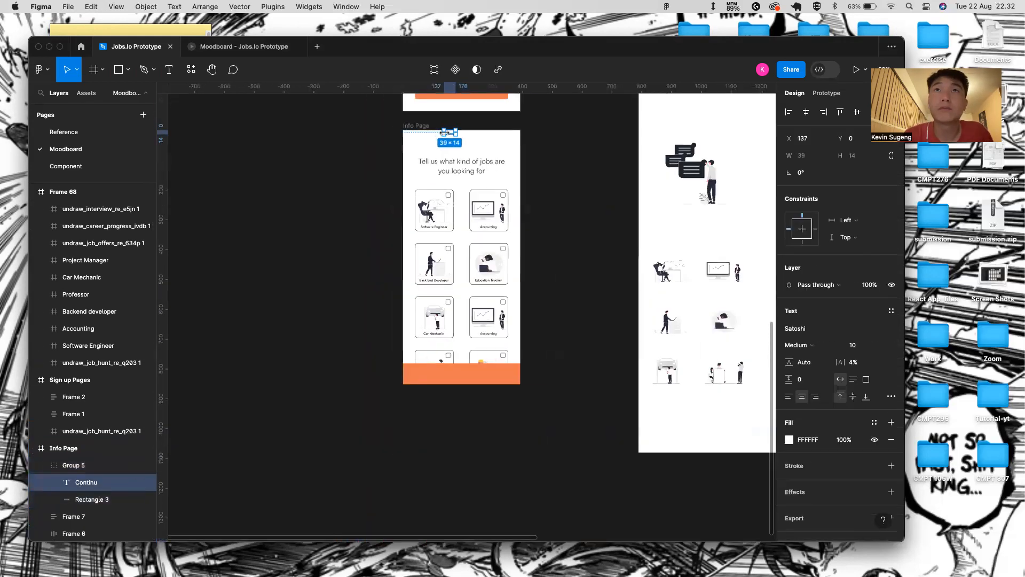
- Move the label text down the page toward the orange bar
{"action": "left_click_drag", "start_coordinate": [450, 133], "coordinate": [479, 380]}
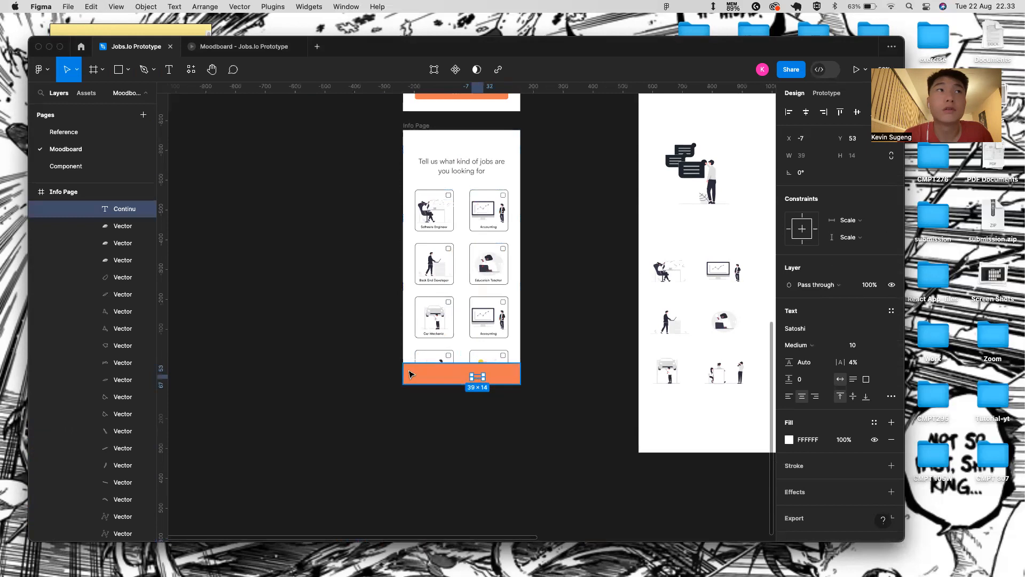
{"action": "key", "text": "super+z"}
{"action": "scroll", "coordinate": [119, 260], "scroll_direction": "up", "scroll_amount": 2}
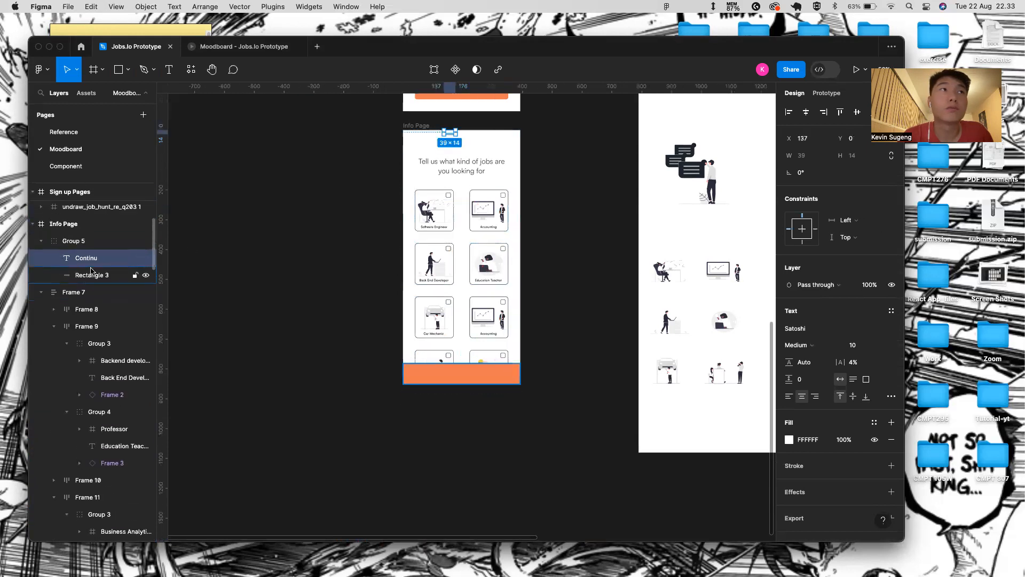
{"action": "left_click_drag", "start_coordinate": [447, 128], "coordinate": [448, 126]}
{"action": "key", "text": "shift+Down"}
{"action": "key", "text": "shift+Down"}
{"action": "key", "text": "shift+Down"}
{"action": "key", "text": "shift+Down"}
{"action": "key", "text": "shift+Down"}
{"action": "key", "text": "shift+Down"}
{"action": "key", "text": "shift+Down"}
{"action": "key", "text": "shift+Down"}
{"action": "key", "text": "shift+Down"}
{"action": "key", "text": "shift+Down"}
{"action": "key", "text": "shift+Down"}
{"action": "key", "text": "shift+Down"}
{"action": "key", "text": "shift+Down"}
{"action": "key", "text": "shift+Down"}
{"action": "key", "text": "shift+Down"}
{"action": "key", "text": "shift+Down"}
{"action": "key", "text": "shift+Down"}
{"action": "key", "text": "shift+Down"}
{"action": "key", "text": "shift+Down"}
{"action": "key", "text": "shift+Down"}
{"action": "key", "text": "shift+Down"}
{"action": "key", "text": "shift+Down"}
{"action": "key", "text": "shift+Down"}
{"action": "key", "text": "shift+Down"}
{"action": "key", "text": "shift+Down"}
{"action": "key", "text": "shift+Down"}
{"action": "key", "text": "shift+Down"}
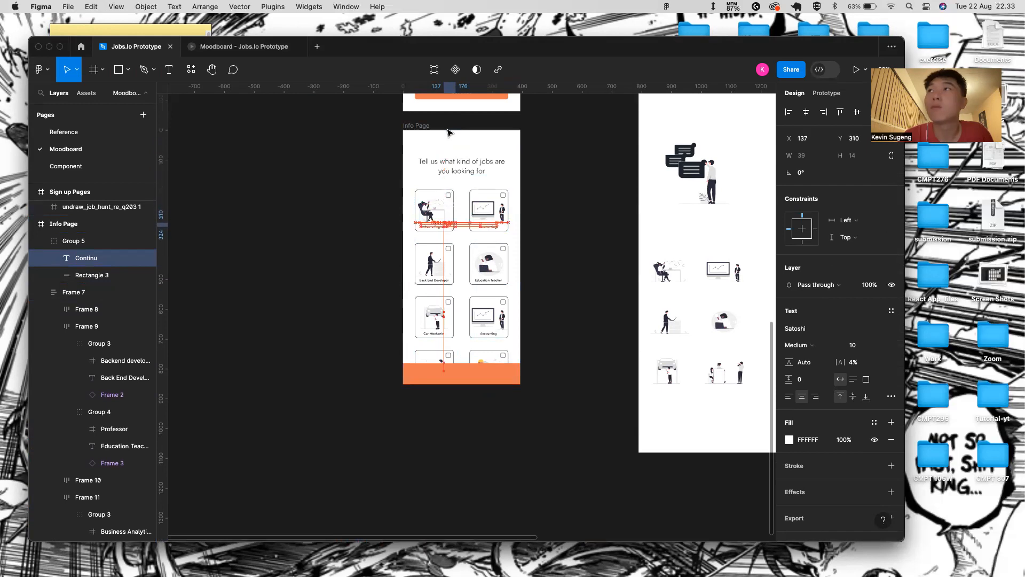
{"action": "key", "text": "shift+Down"}
{"action": "key", "text": "shift+Down"}
{"action": "key", "text": "shift+Down"}
{"action": "key", "text": "shift+Down"}
{"action": "key", "text": "shift+Down"}
{"action": "key", "text": "shift+Down"}
{"action": "key", "text": "shift+Down"}
{"action": "key", "text": "shift+Down"}
{"action": "key", "text": "shift+Down"}
{"action": "key", "text": "shift+Down"}
{"action": "key", "text": "shift+Down"}
{"action": "key", "text": "shift+Down"}
{"action": "key", "text": "shift+Down"}
{"action": "key", "text": "shift+Down"}
{"action": "key", "text": "shift+Down"}
{"action": "key", "text": "shift+Down"}
{"action": "key", "text": "shift+Down"}
{"action": "key", "text": "shift+Down"}
{"action": "key", "text": "shift+Down"}
{"action": "key", "text": "shift+Down"}
{"action": "key", "text": "shift+Down"}
{"action": "key", "text": "shift+Down"}
{"action": "key", "text": "shift+Down"}
{"action": "key", "text": "shift+Down"}
{"action": "key", "text": "shift+Down"}
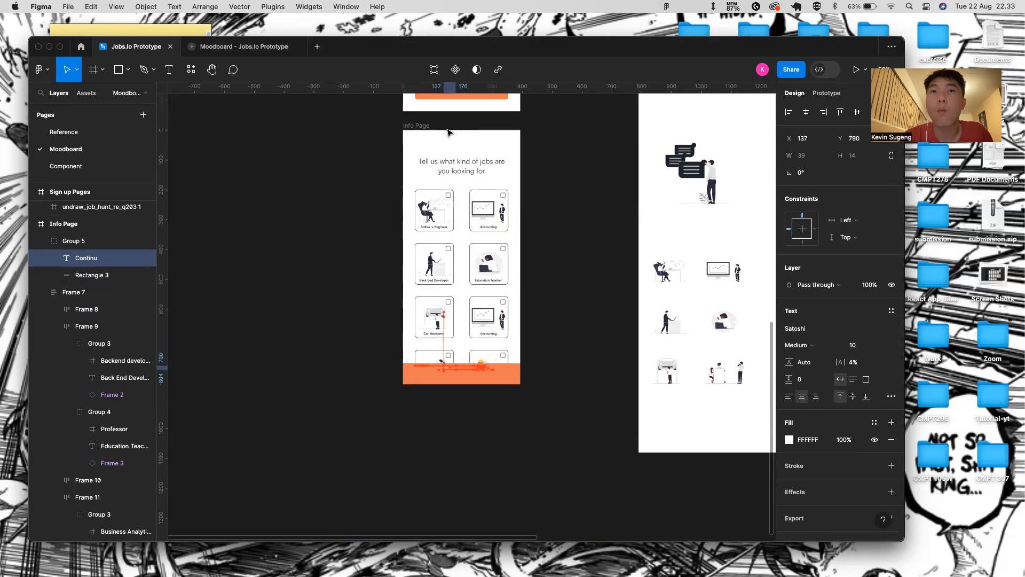
{"action": "scroll", "coordinate": [481, 323], "scroll_direction": "up", "scroll_amount": 5}
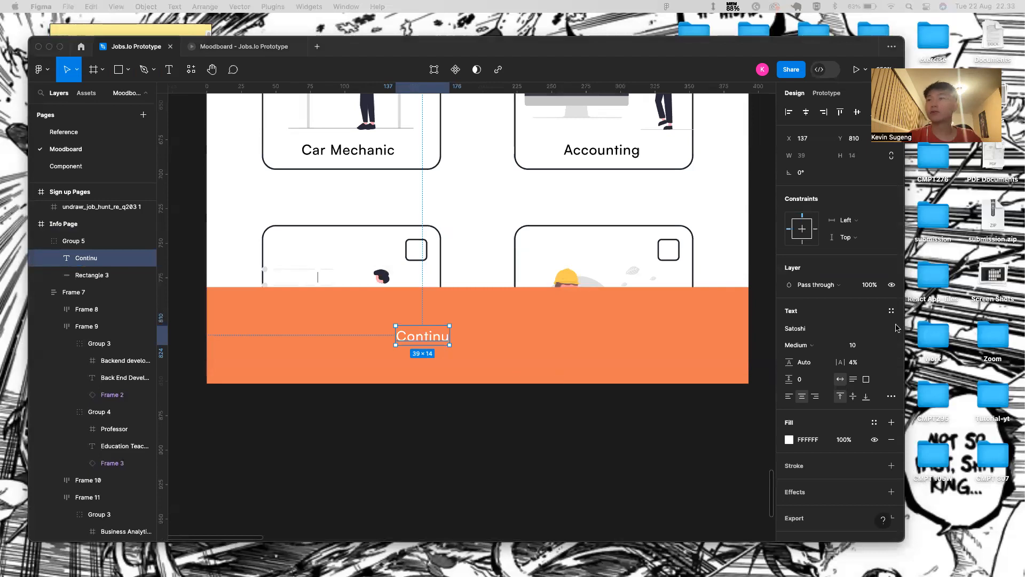
- Make the label text Bold at size 24
{"action": "left_click", "coordinate": [822, 347]}
{"action": "left_click", "coordinate": [822, 357]}
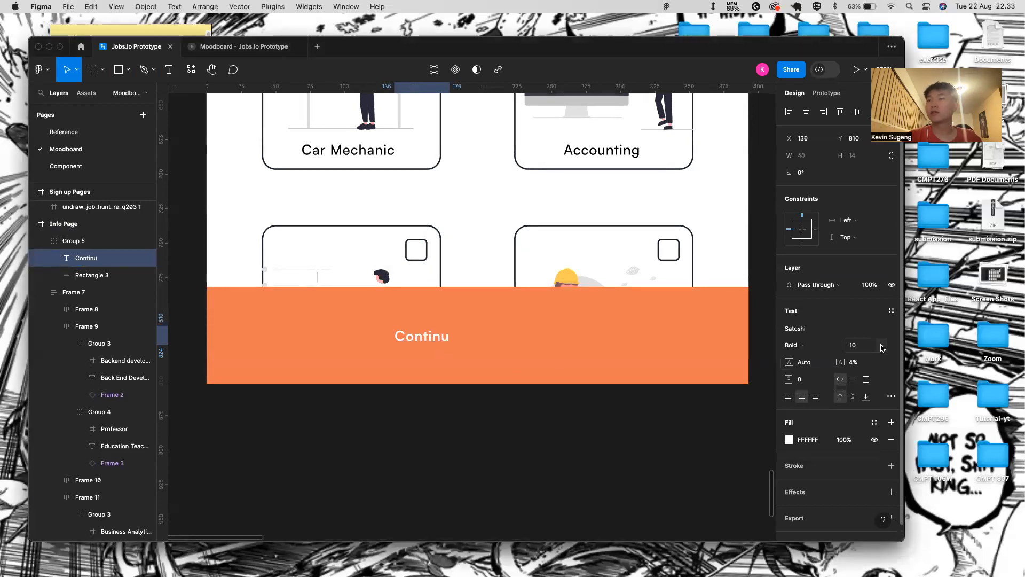
{"action": "left_click", "coordinate": [882, 347]}
{"action": "left_click", "coordinate": [872, 453]}
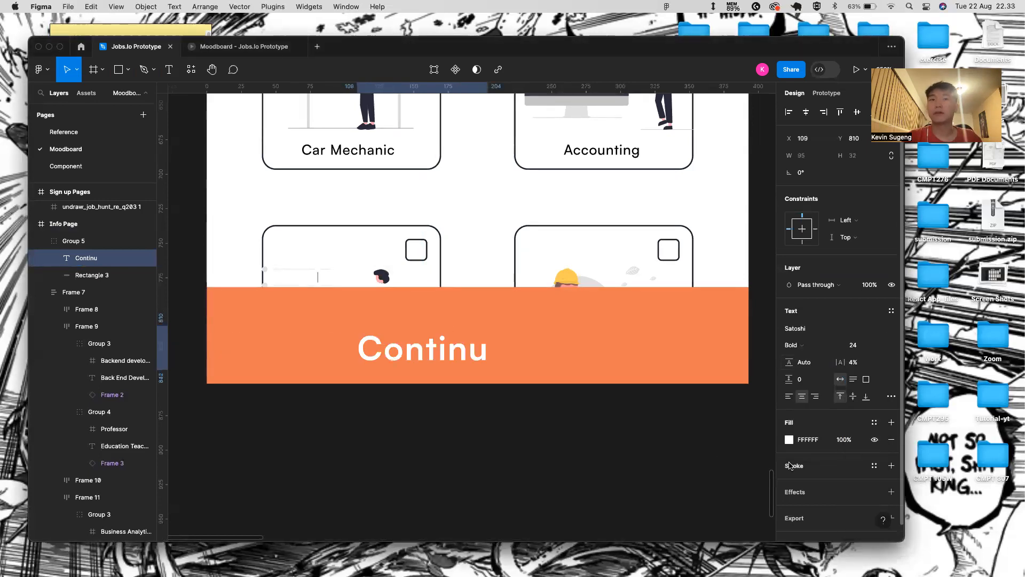
- Correct the label wording to read 'Continue'
{"action": "double_click", "coordinate": [443, 349]}
{"action": "key", "text": "Right"}
{"action": "type", "text": "d"}
{"action": "key", "text": "BackSpace"}
{"action": "type", "text": "e"}
{"action": "key", "text": "Escape"}
- Centre the label horizontally and vertically on the orange bar
{"action": "left_click", "coordinate": [556, 327], "text": "shift"}
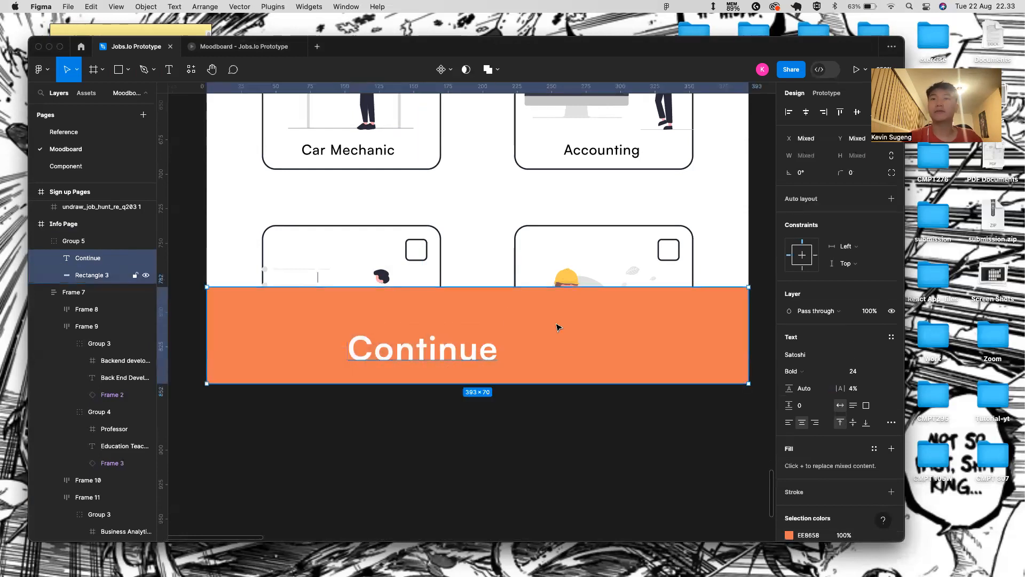
{"action": "left_click", "coordinate": [809, 113]}
{"action": "left_click", "coordinate": [857, 114]}
{"action": "scroll", "coordinate": [522, 336], "scroll_direction": "down", "scroll_amount": 5}
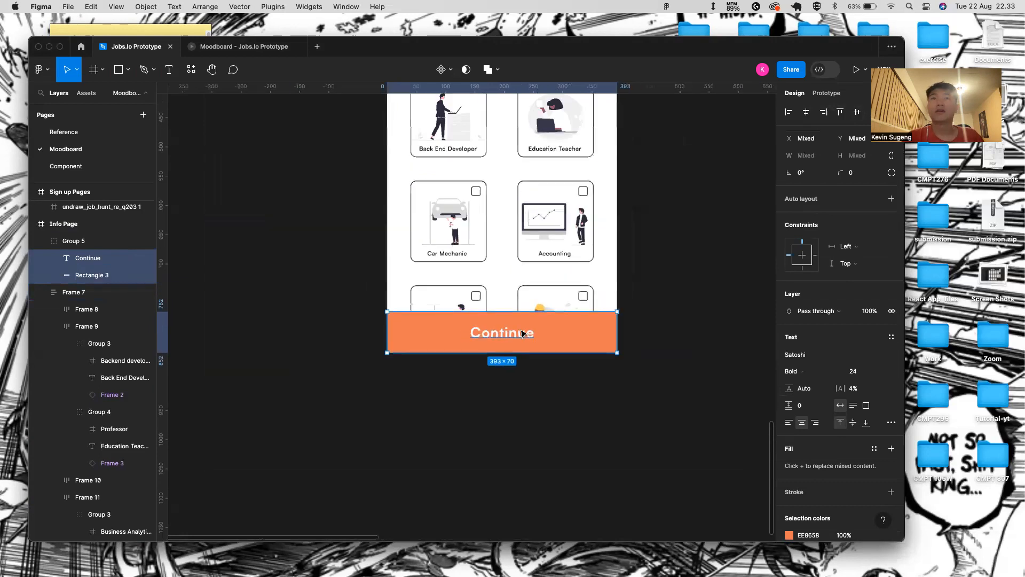
{"action": "scroll", "coordinate": [522, 334], "scroll_direction": "up", "scroll_amount": 5}
{"action": "scroll", "coordinate": [521, 333], "scroll_direction": "up", "scroll_amount": 2}
{"action": "left_click", "coordinate": [373, 231]}
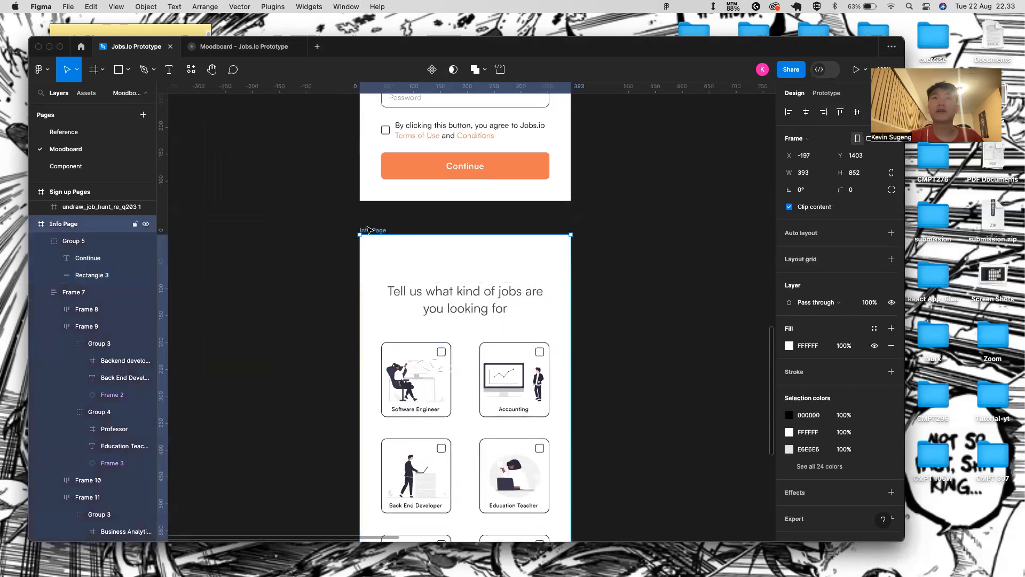
{"action": "left_click", "coordinate": [858, 70]}
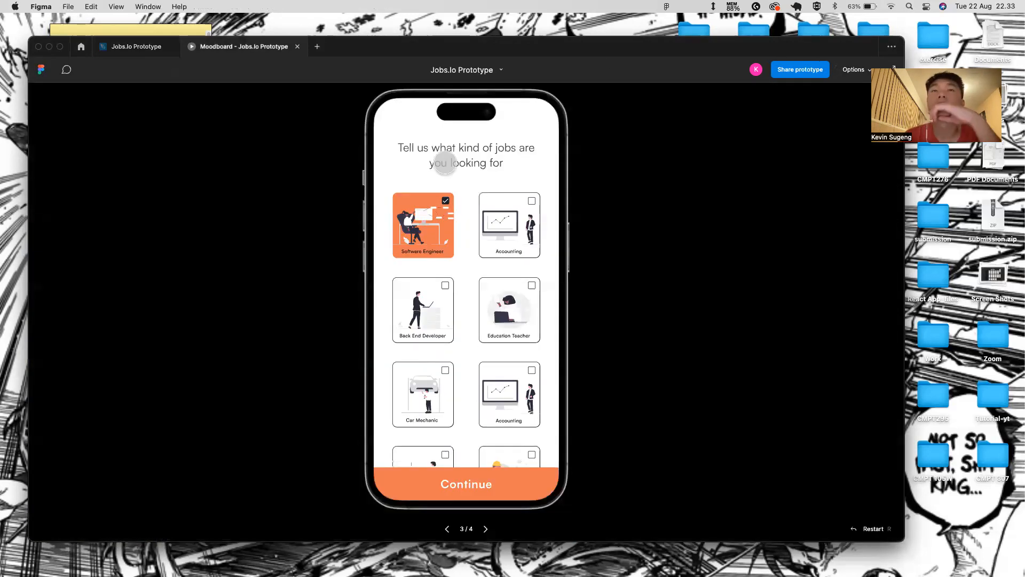
{"action": "left_click", "coordinate": [535, 244]}
{"action": "left_click", "coordinate": [521, 302]}
{"action": "left_click", "coordinate": [504, 240]}
{"action": "left_click", "coordinate": [508, 312]}
{"action": "left_click", "coordinate": [395, 319]}
{"action": "left_click", "coordinate": [395, 318]}
{"action": "left_click", "coordinate": [414, 395]}
{"action": "left_click", "coordinate": [518, 407]}
{"action": "left_click", "coordinate": [531, 414]}
{"action": "left_click", "coordinate": [452, 401]}
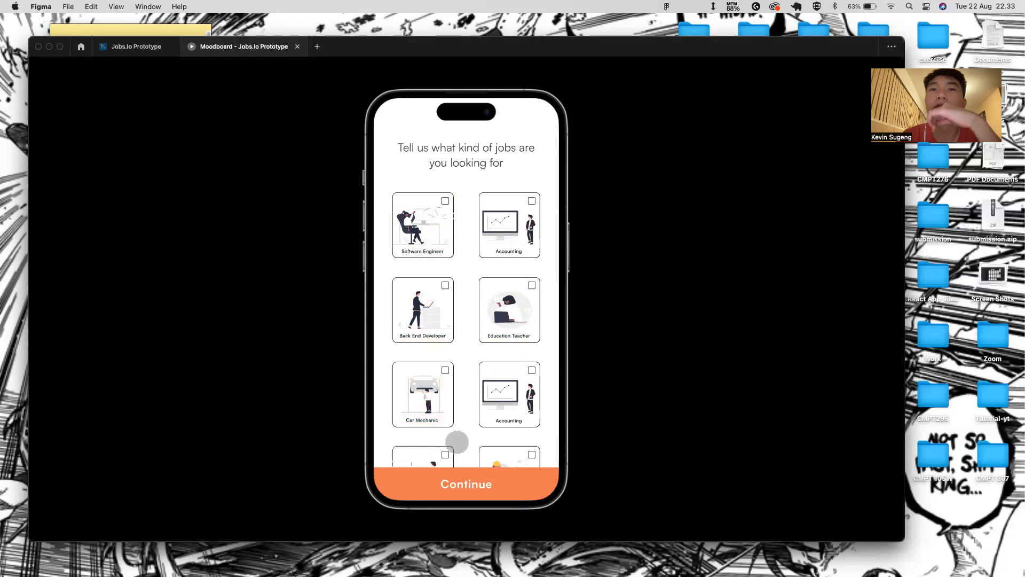
{"action": "left_click", "coordinate": [138, 48]}
- Set the job-card grid (Frame 7) prototype overflow to Vertical
{"action": "scroll", "coordinate": [450, 412], "scroll_direction": "down", "scroll_amount": 5}
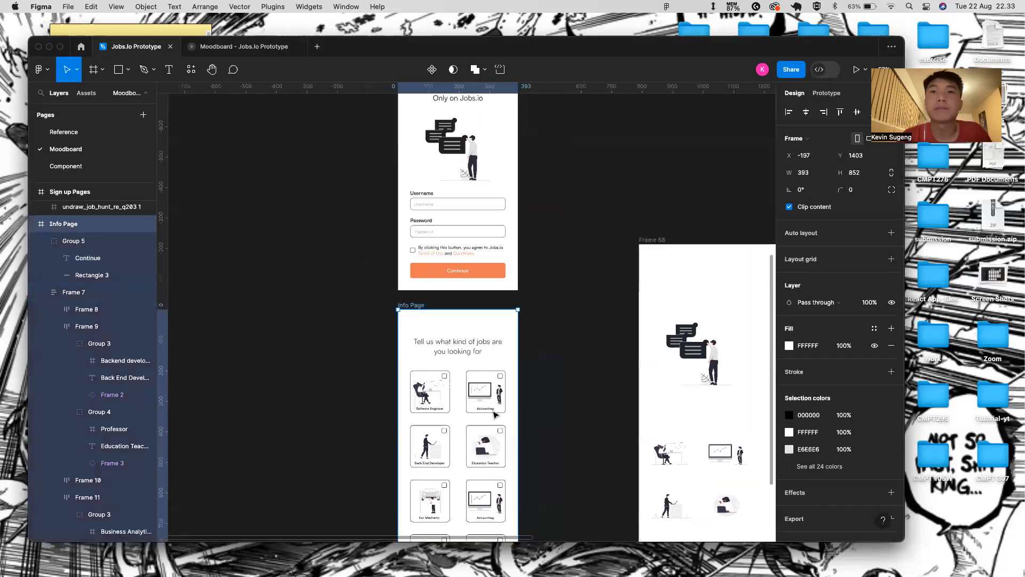
{"action": "left_click", "coordinate": [504, 414]}
{"action": "scroll", "coordinate": [504, 414], "scroll_direction": "down", "scroll_amount": 2}
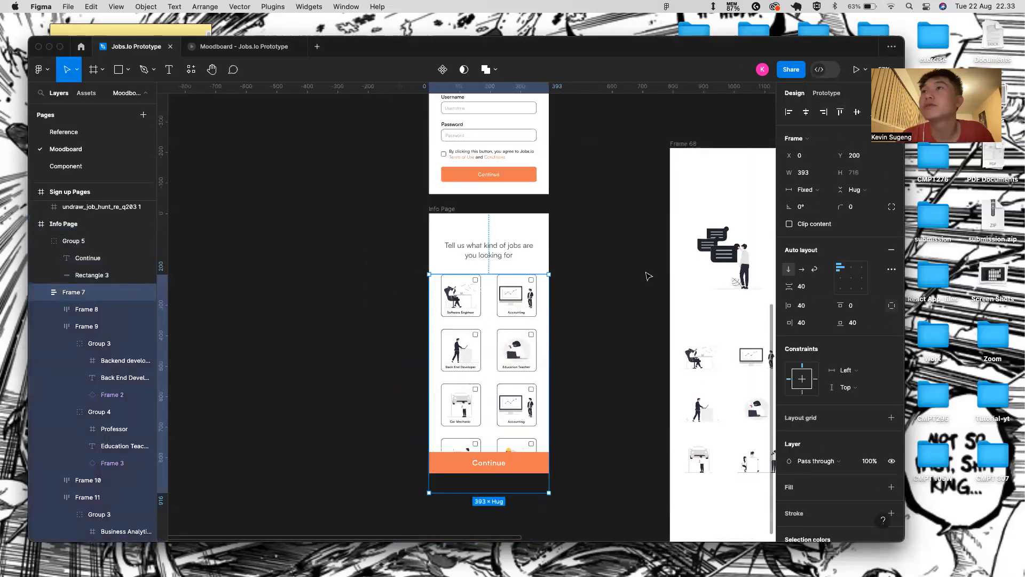
{"action": "scroll", "coordinate": [490, 323], "scroll_direction": "right", "scroll_amount": 2}
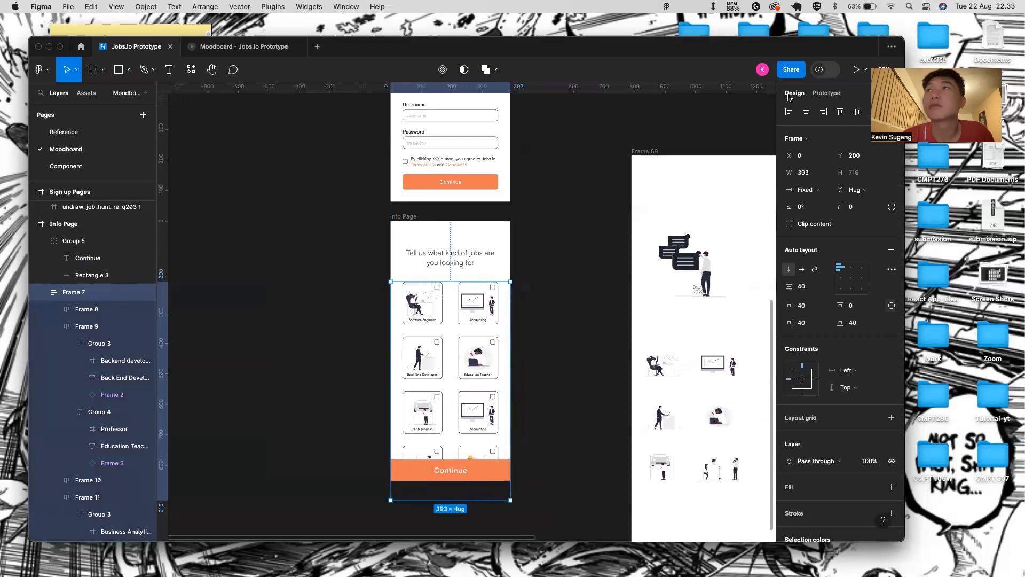
{"action": "left_click", "coordinate": [823, 94]}
{"action": "left_click", "coordinate": [867, 159]}
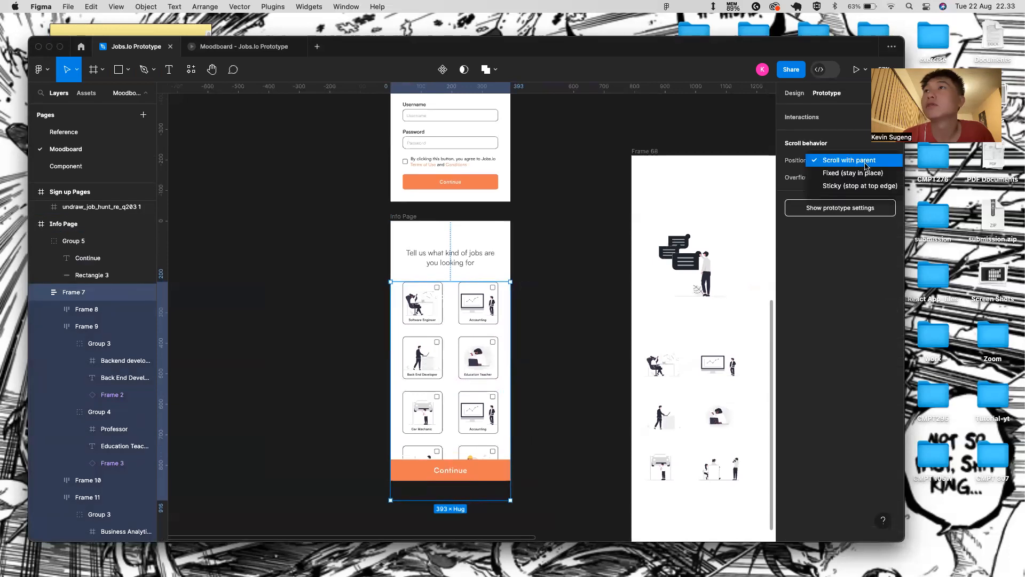
{"action": "left_click", "coordinate": [826, 269]}
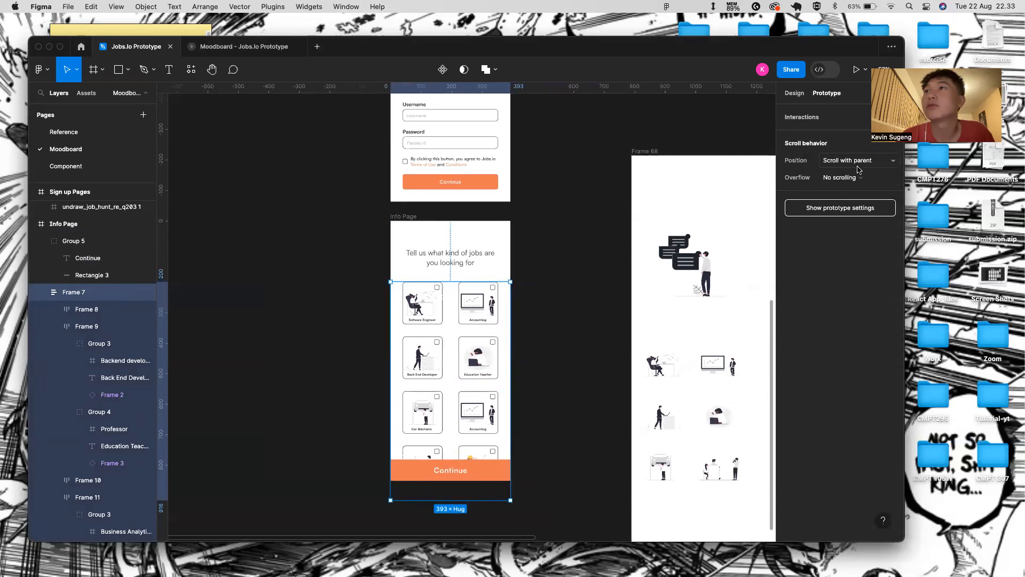
{"action": "left_click", "coordinate": [852, 179]}
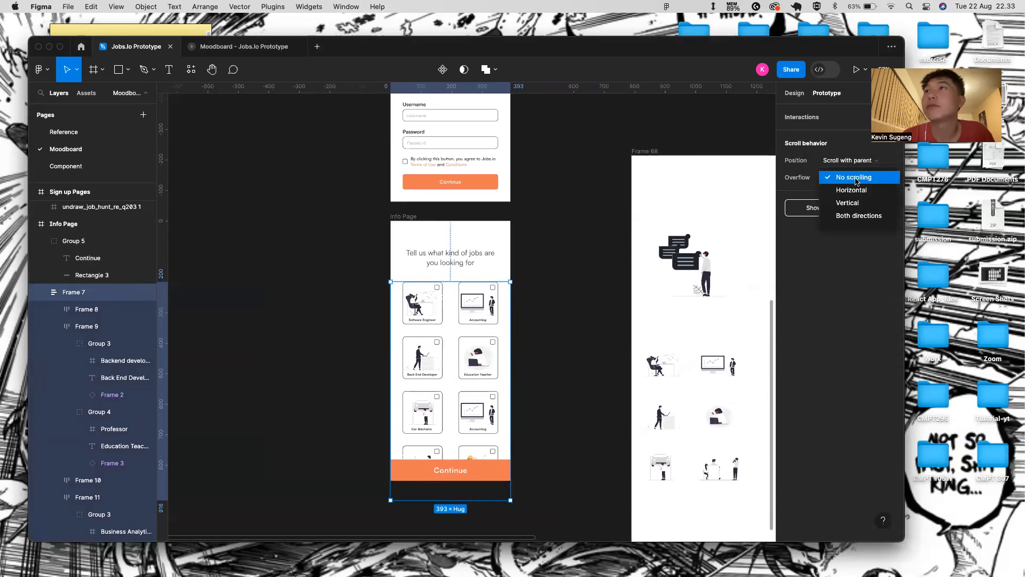
{"action": "left_click", "coordinate": [851, 204]}
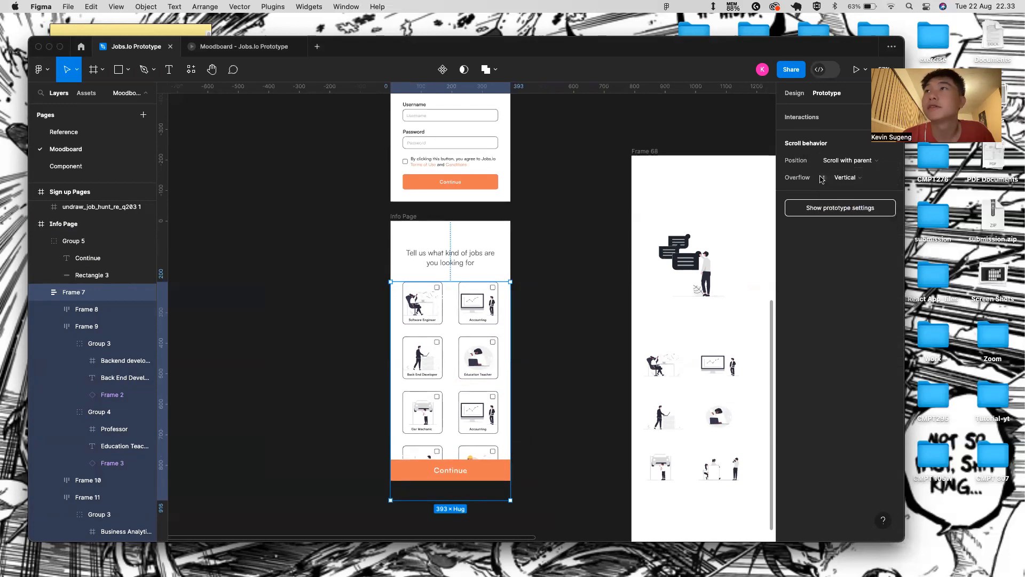
- Move Frame 6 above Frame 7 in the Info Page layer order
{"action": "left_click", "coordinate": [468, 271]}
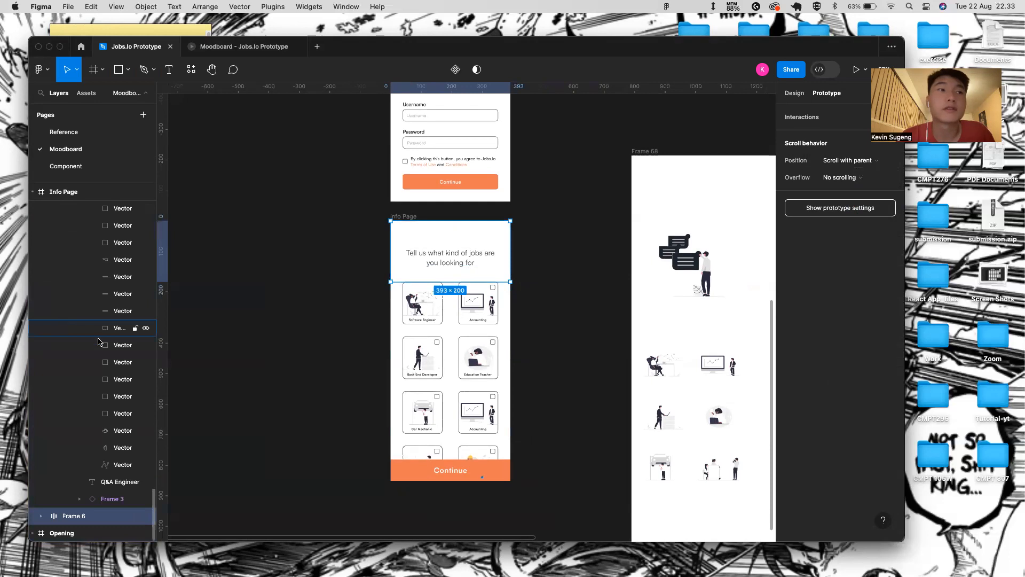
{"action": "scroll", "coordinate": [107, 350], "scroll_direction": "up", "scroll_amount": 15}
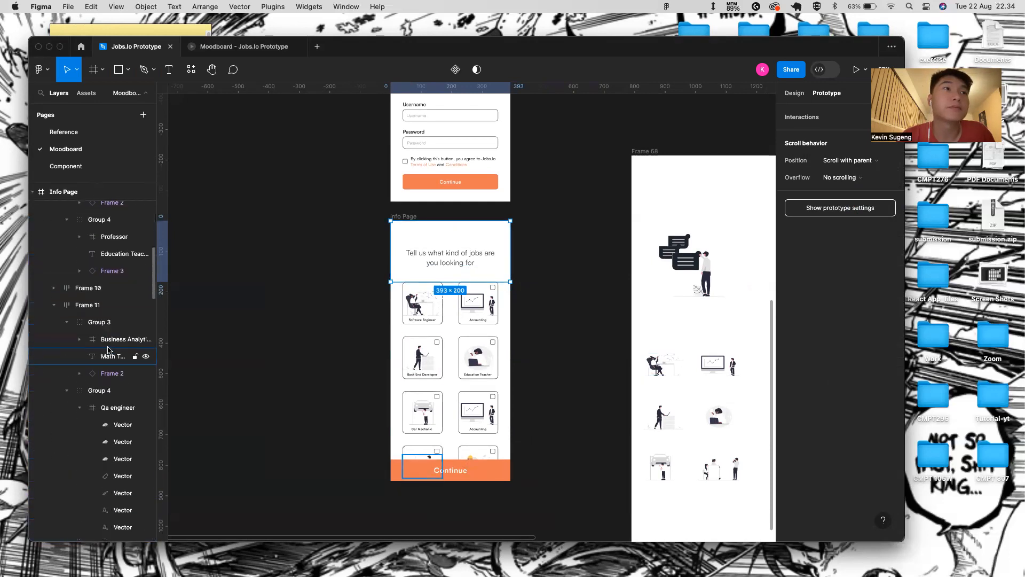
{"action": "scroll", "coordinate": [48, 342], "scroll_direction": "up", "scroll_amount": 10}
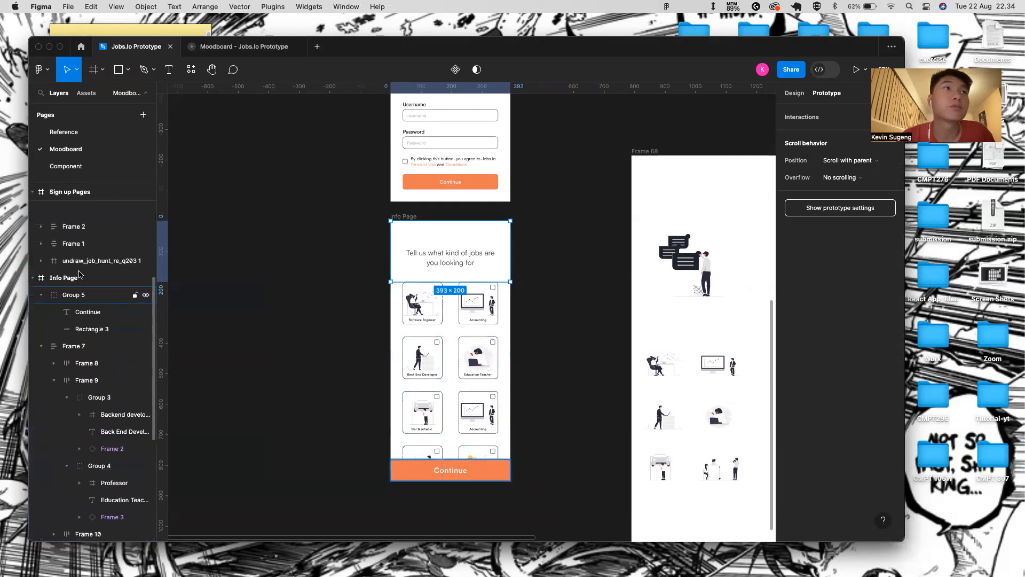
{"action": "left_click", "coordinate": [39, 380]}
{"action": "left_click", "coordinate": [41, 328]}
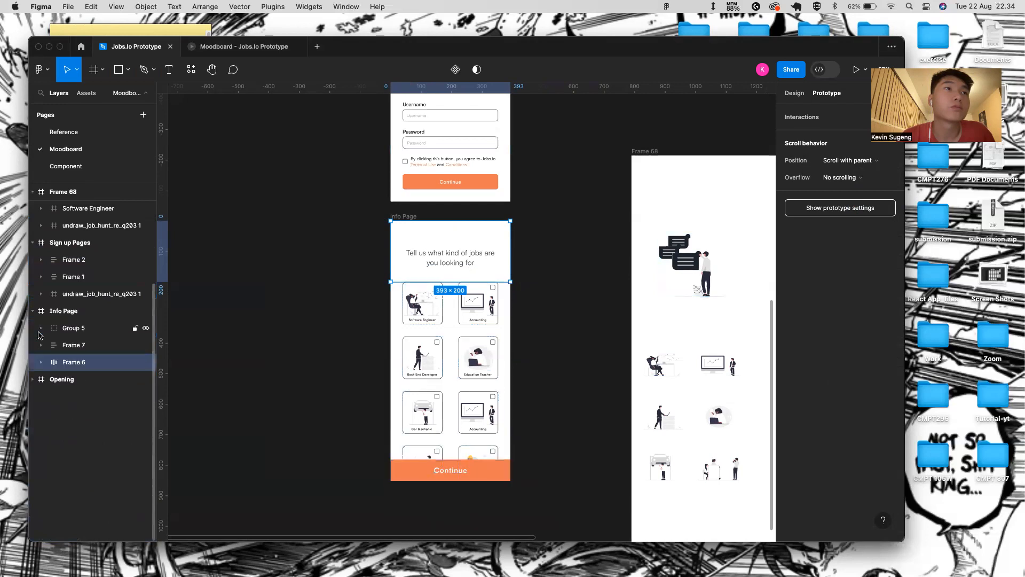
{"action": "left_click", "coordinate": [66, 346]}
{"action": "left_click", "coordinate": [70, 363]}
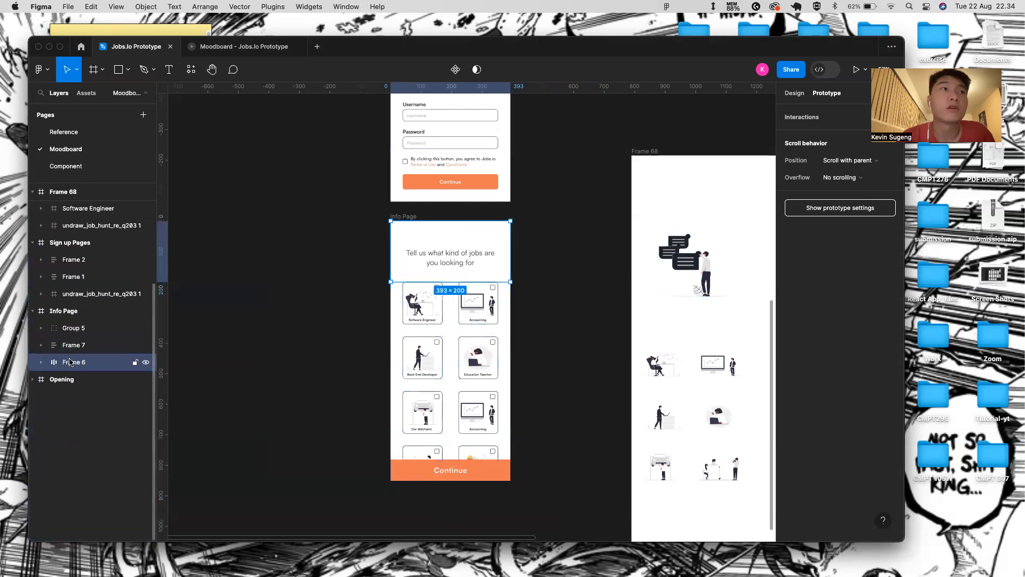
{"action": "left_click_drag", "start_coordinate": [73, 341], "coordinate": [65, 341]}
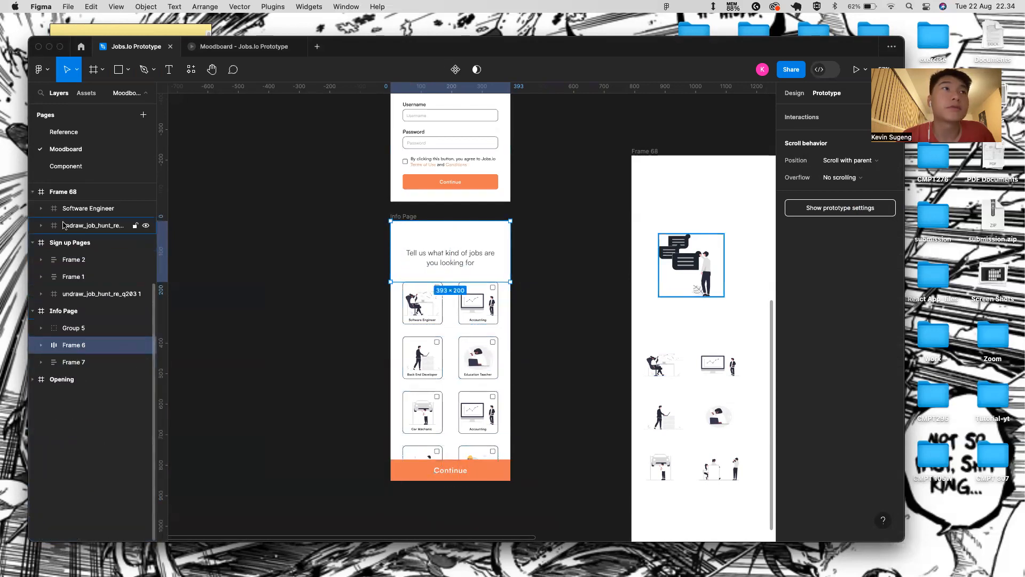
- Delete the Frame 68 layer
{"action": "scroll", "coordinate": [91, 225], "scroll_direction": "up", "scroll_amount": 2}
{"action": "left_click", "coordinate": [33, 286]}
{"action": "left_click", "coordinate": [33, 191]}
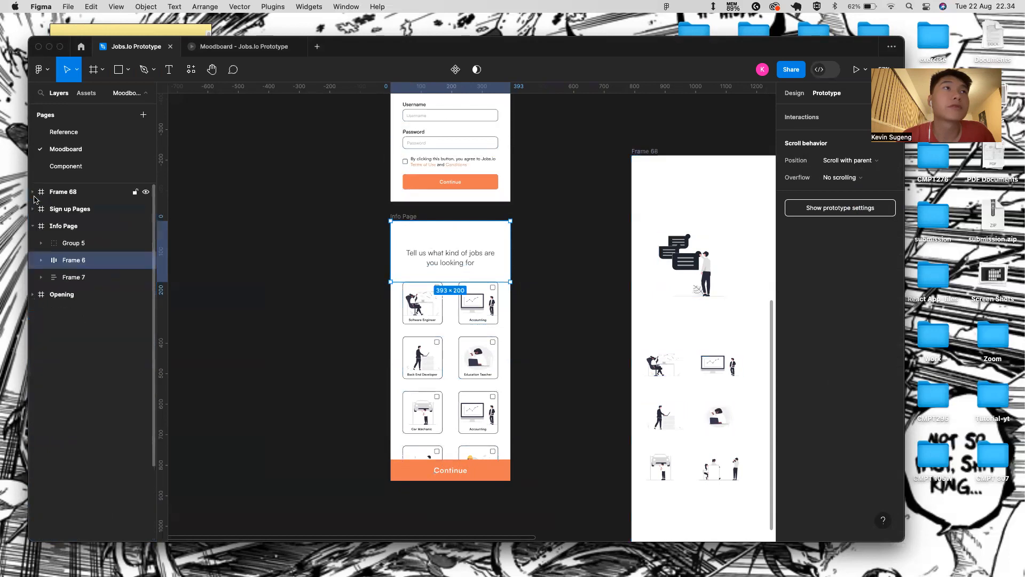
{"action": "left_click", "coordinate": [90, 196]}
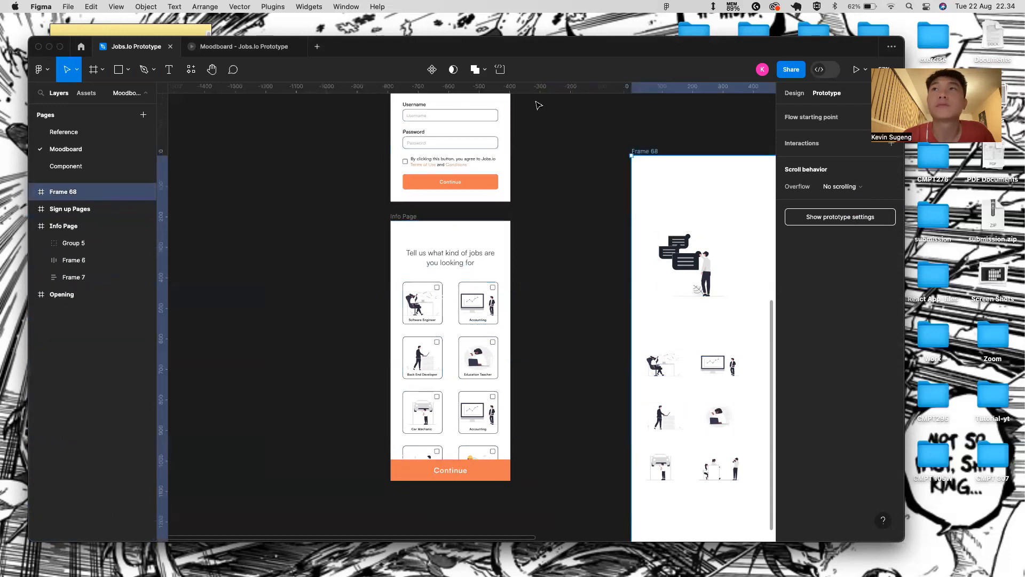
{"action": "key", "text": "Delete"}
- Set Frame 7's scroll position to Sticky and preview the Info Page prototype
{"action": "left_click", "coordinate": [413, 287]}
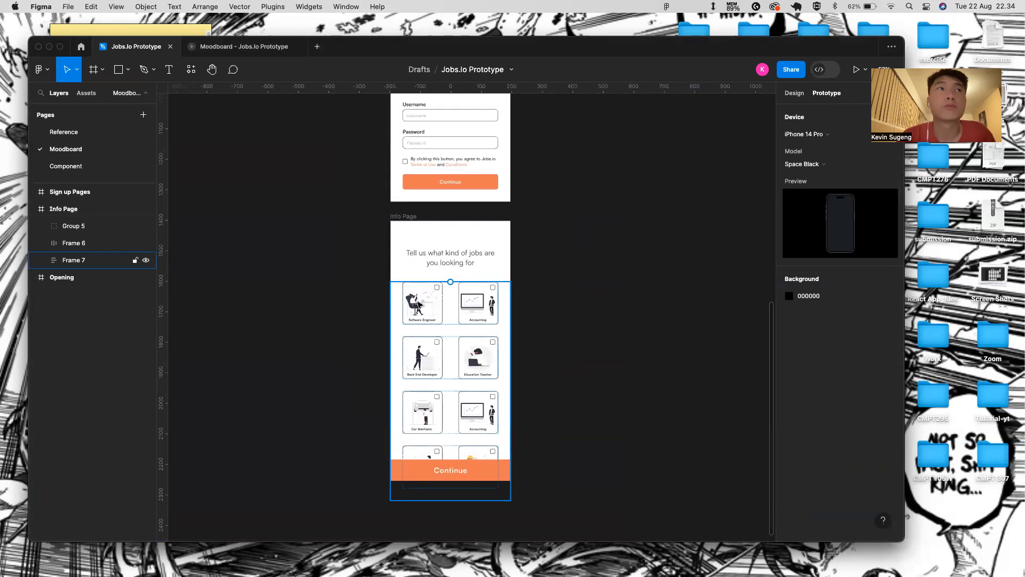
{"action": "left_click", "coordinate": [439, 229]}
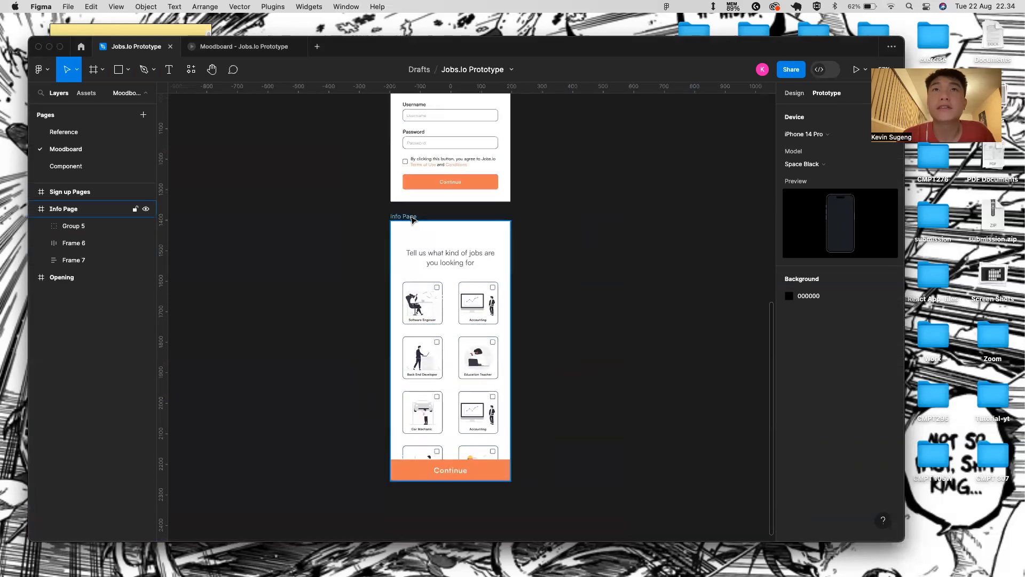
{"action": "left_click", "coordinate": [856, 69]}
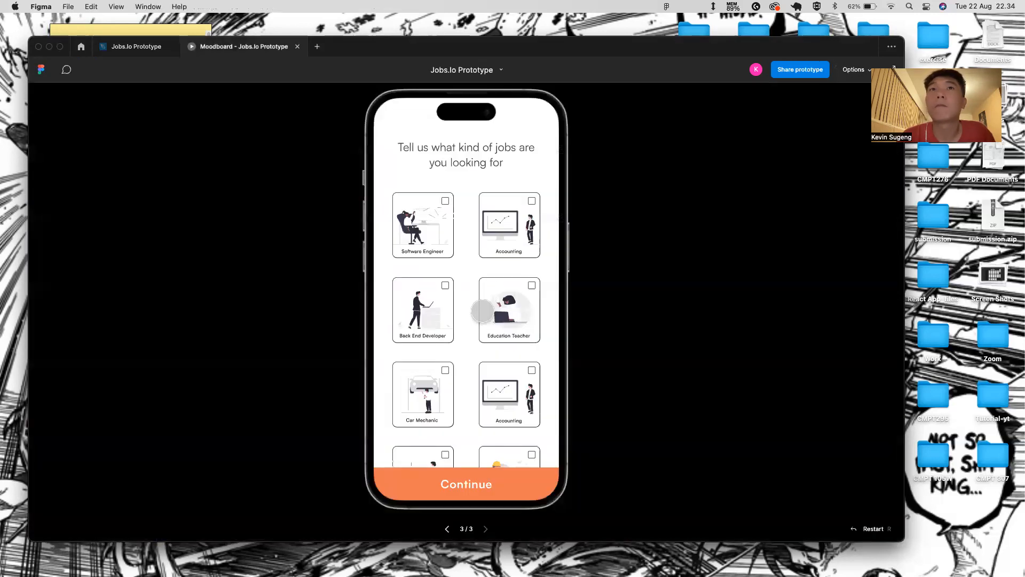
{"action": "left_click", "coordinate": [136, 47]}
{"action": "left_click", "coordinate": [860, 163]}
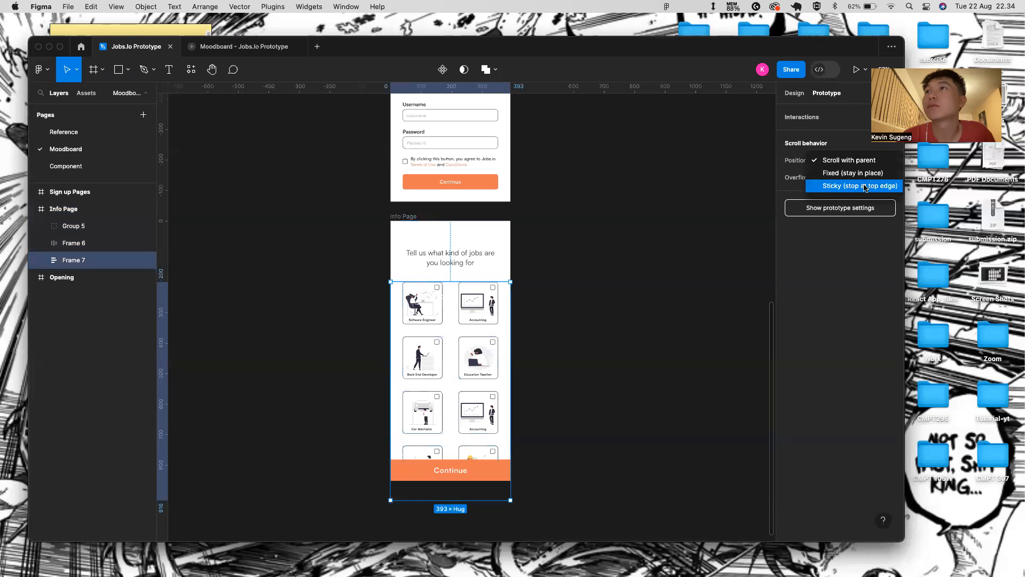
{"action": "left_click", "coordinate": [865, 188]}
{"action": "left_click", "coordinate": [404, 217]}
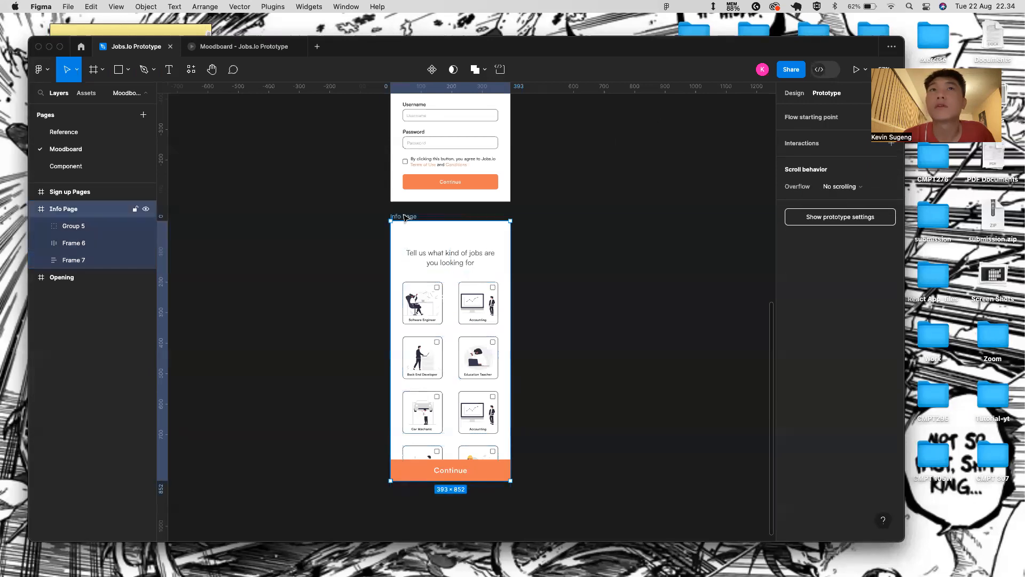
{"action": "left_click", "coordinate": [856, 70]}
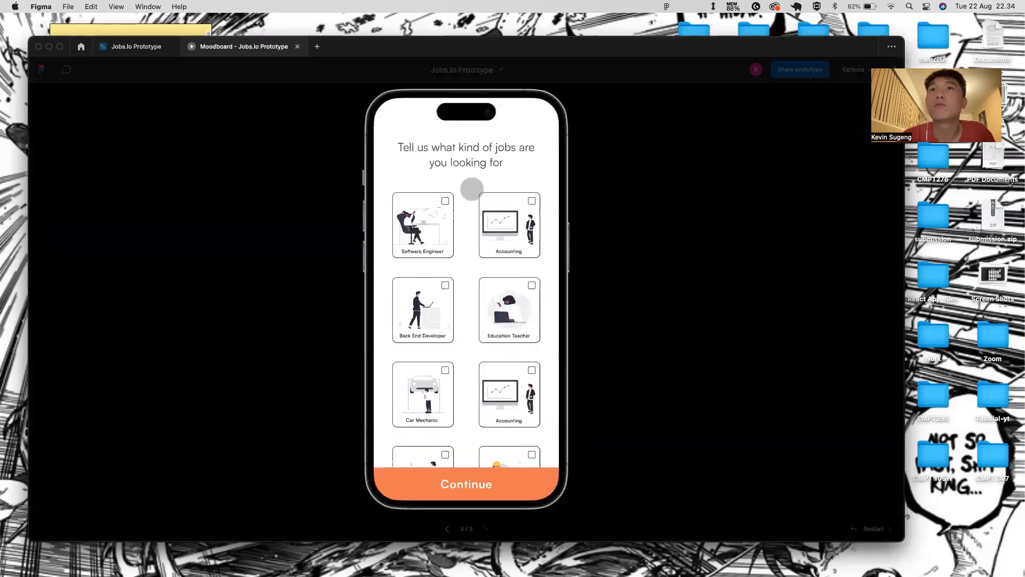
{"action": "left_click", "coordinate": [151, 49]}
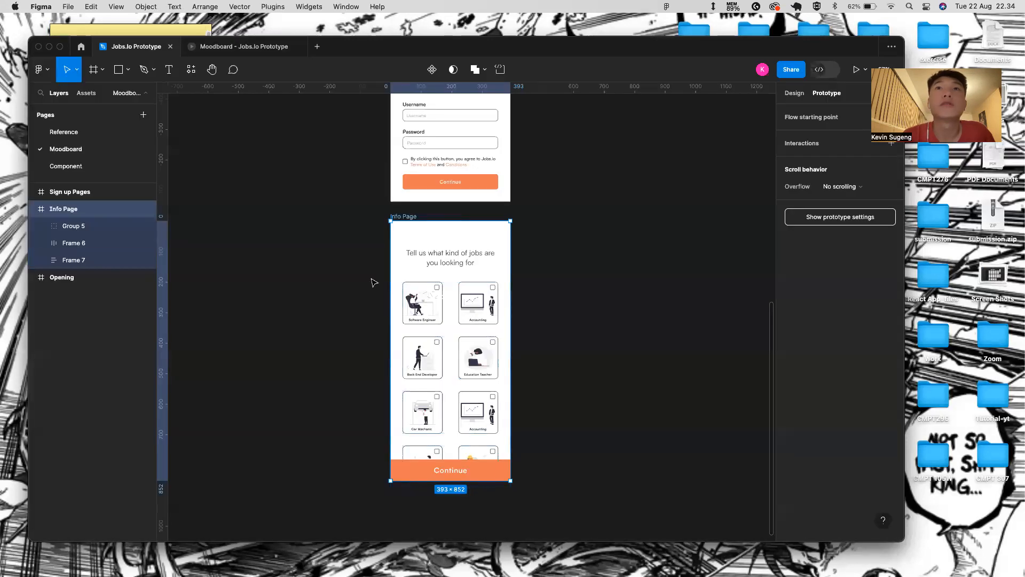
- Set the heading area (Frame 6) overflow to Vertical and preview the prototype again
{"action": "left_click", "coordinate": [487, 275]}
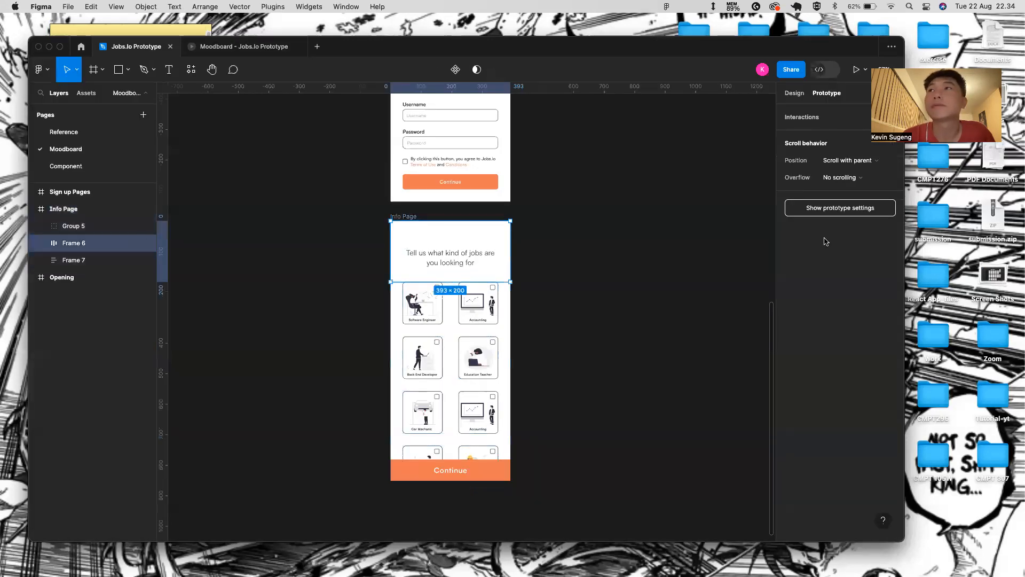
{"action": "left_click", "coordinate": [874, 176]}
{"action": "left_click", "coordinate": [859, 204]}
{"action": "left_click", "coordinate": [420, 336]}
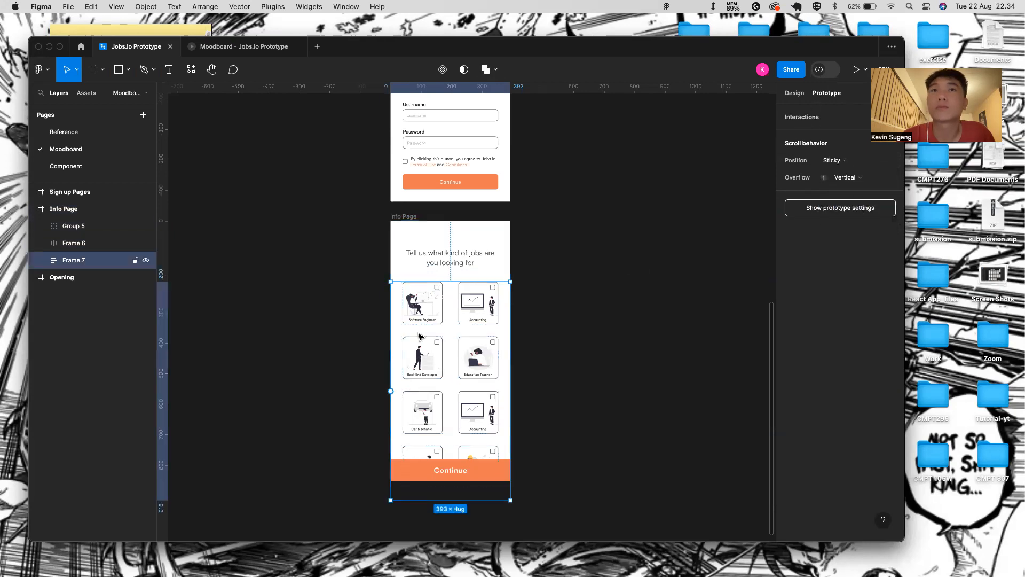
{"action": "left_click", "coordinate": [254, 47]}
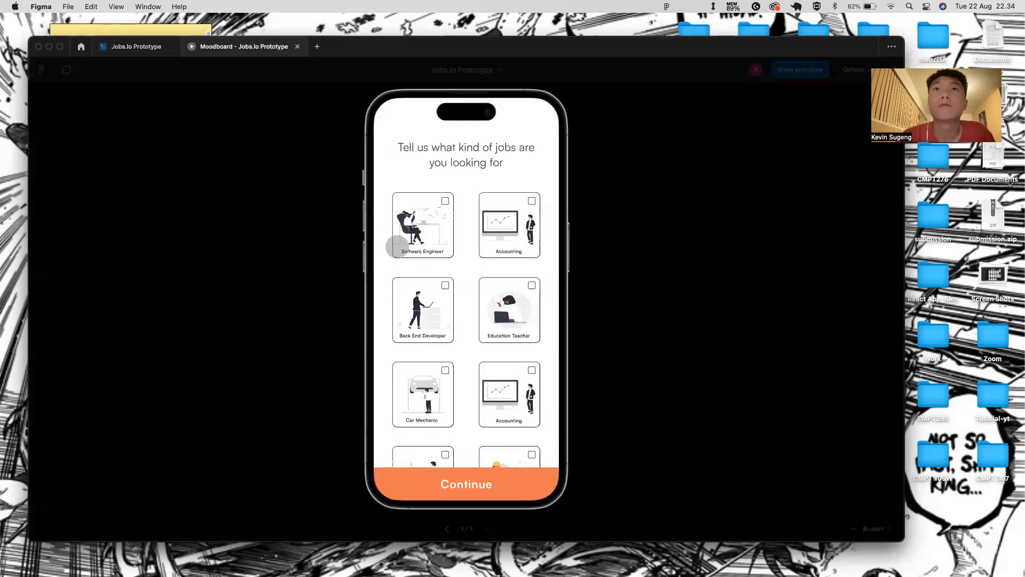
{"action": "left_click", "coordinate": [298, 47]}
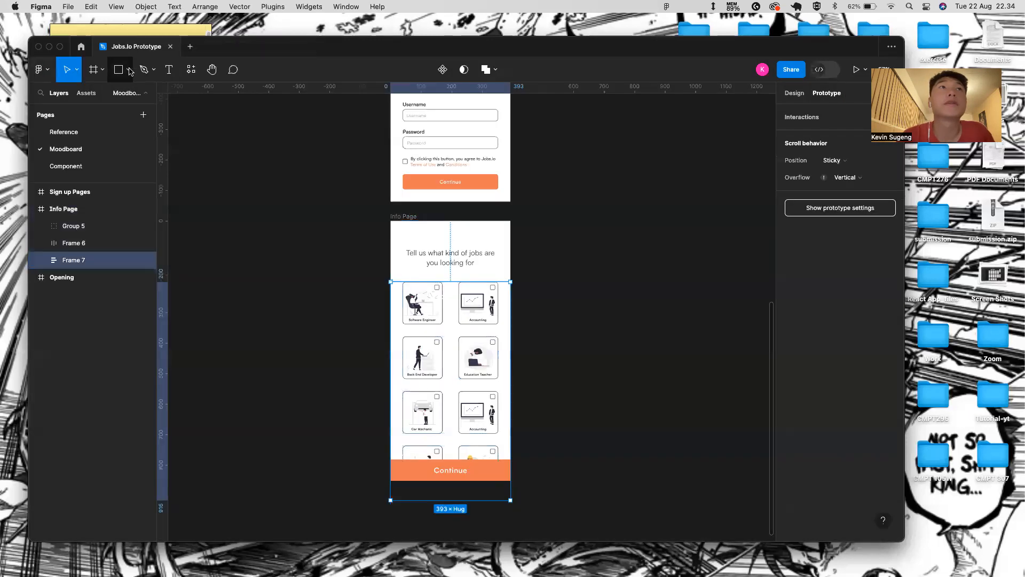
{"action": "left_click", "coordinate": [411, 223]}
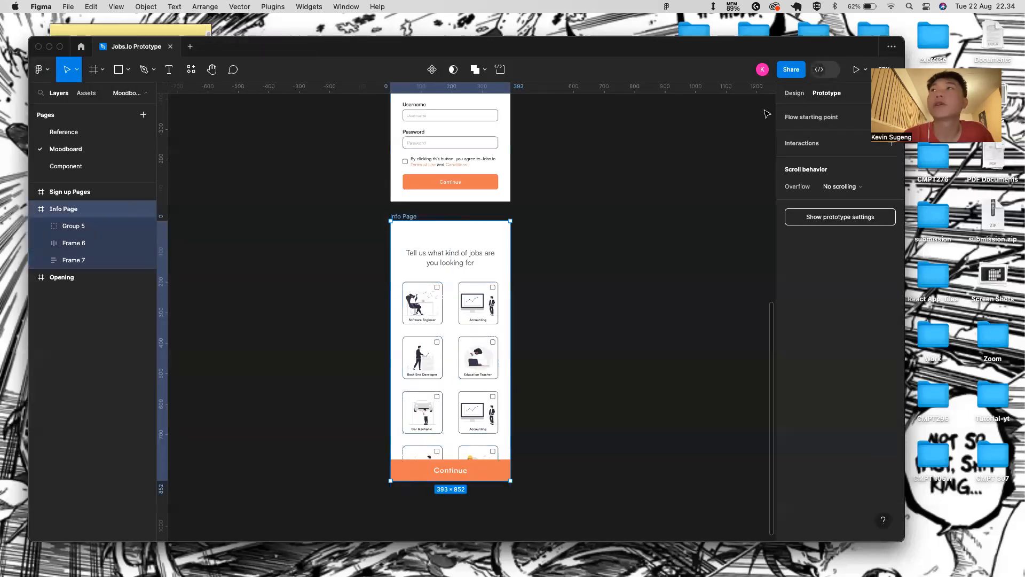
{"action": "left_click", "coordinate": [857, 70]}
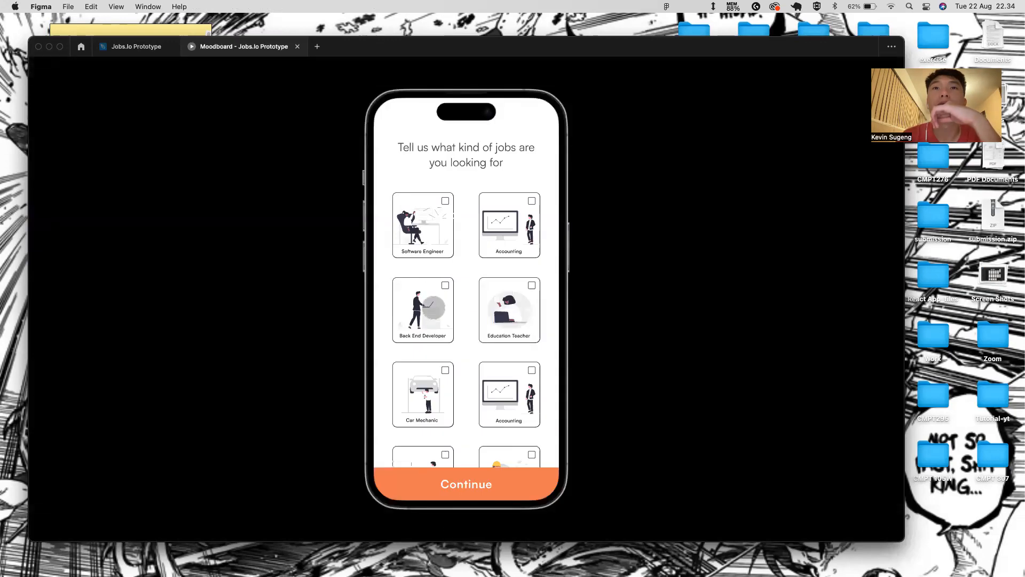
{"action": "left_click", "coordinate": [137, 49]}
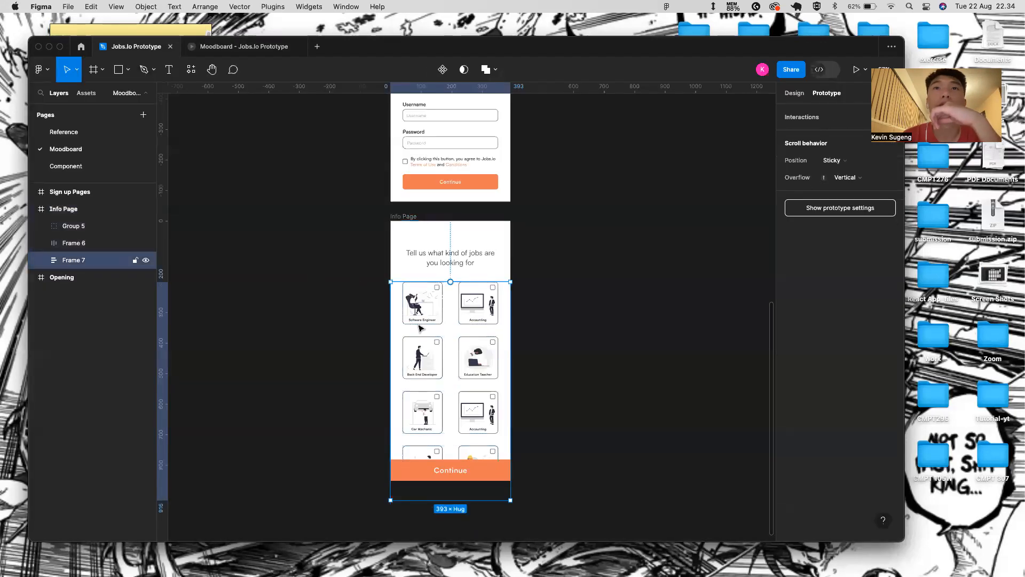
- Inspect the job-card rows, then reselect the list frame, keeping its Vertical overflow
{"action": "double_click", "coordinate": [462, 314]}
{"action": "left_click", "coordinate": [461, 357]}
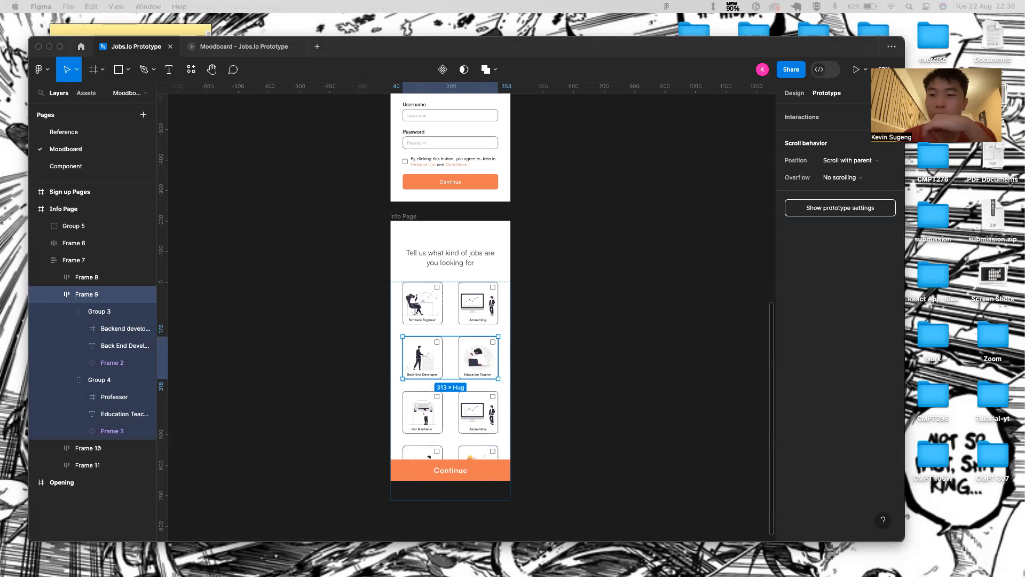
{"action": "left_click", "coordinate": [407, 248]}
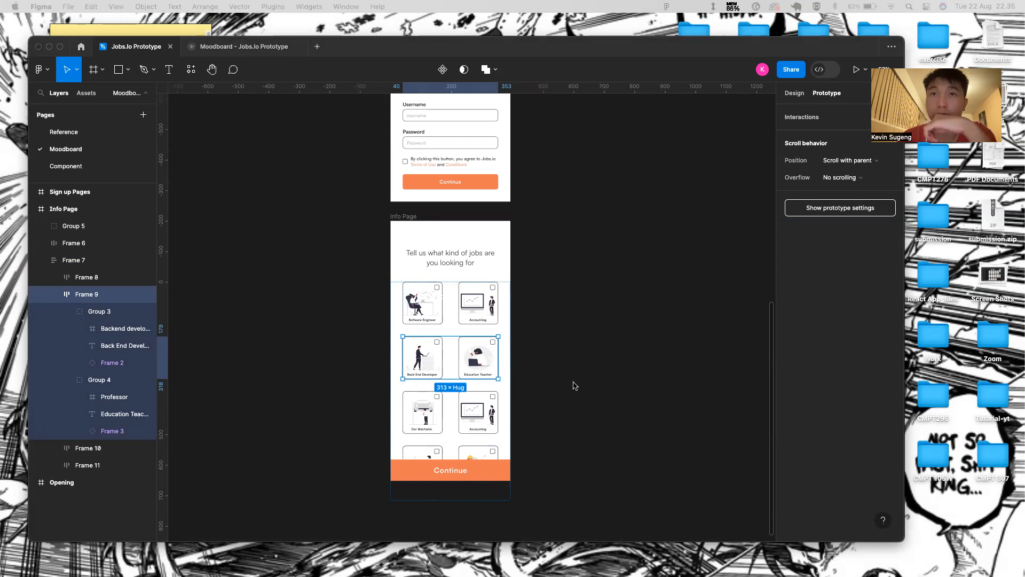
{"action": "left_click", "coordinate": [515, 338]}
{"action": "left_click", "coordinate": [506, 332]}
{"action": "left_click", "coordinate": [825, 178]}
{"action": "left_click", "coordinate": [825, 179]}
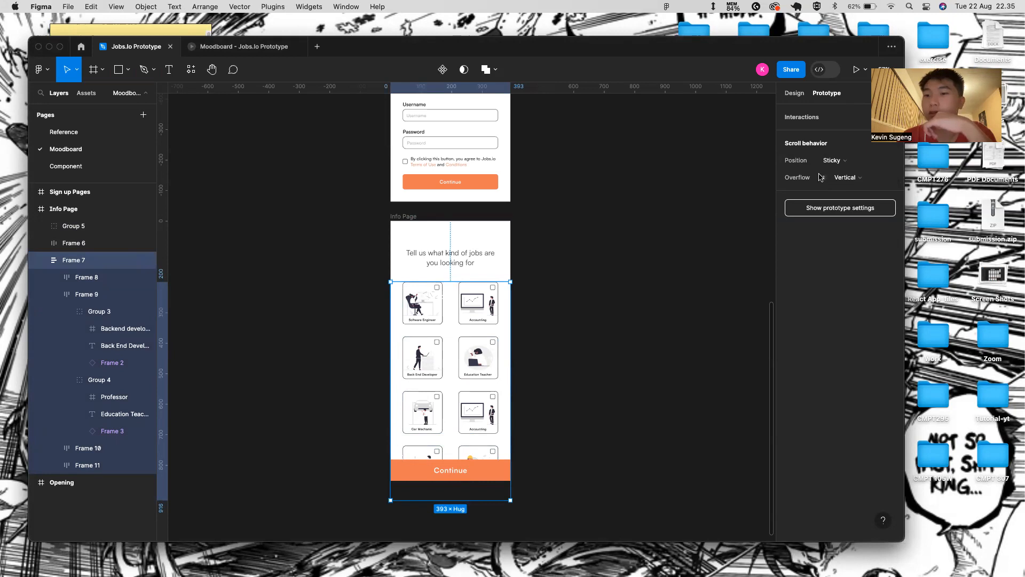
{"action": "mouse_move", "coordinate": [821, 178]}
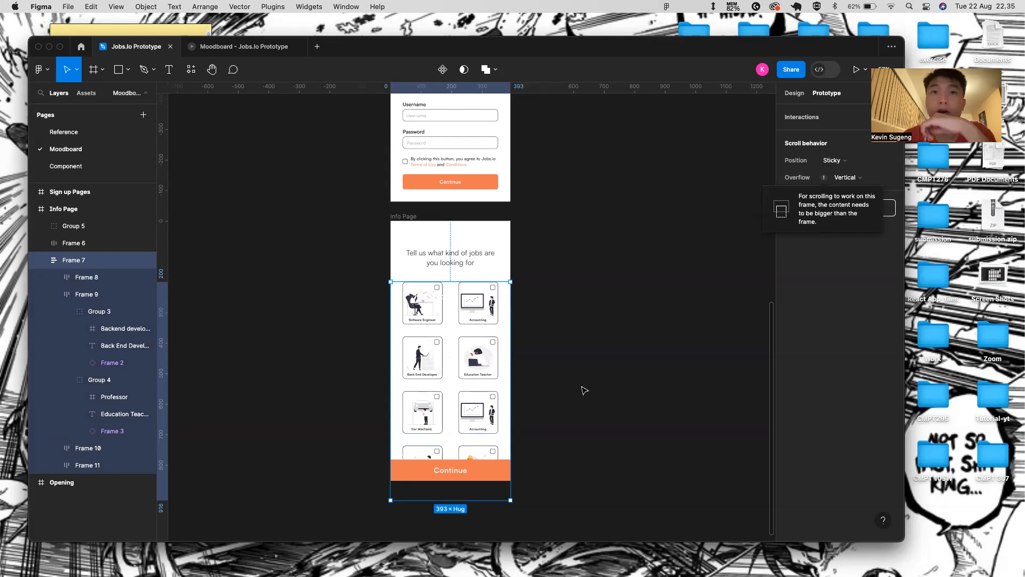
- Wrap the job-card list (Frame 7) in a new Frame 12 via Frame selection
{"action": "left_click", "coordinate": [78, 246]}
{"action": "left_click", "coordinate": [76, 263]}
{"action": "right_click", "coordinate": [91, 261]}
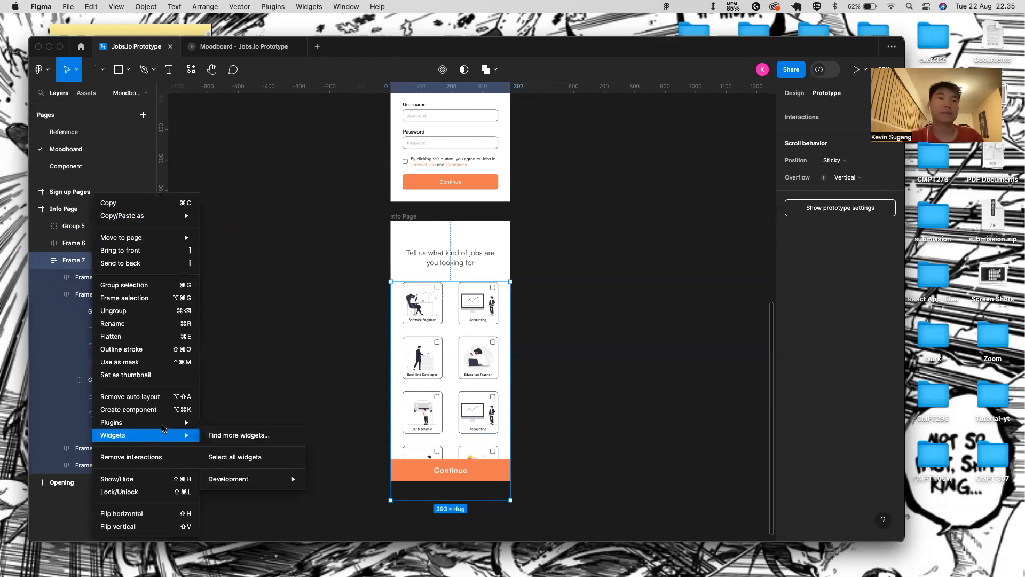
{"action": "key", "text": "Escape"}
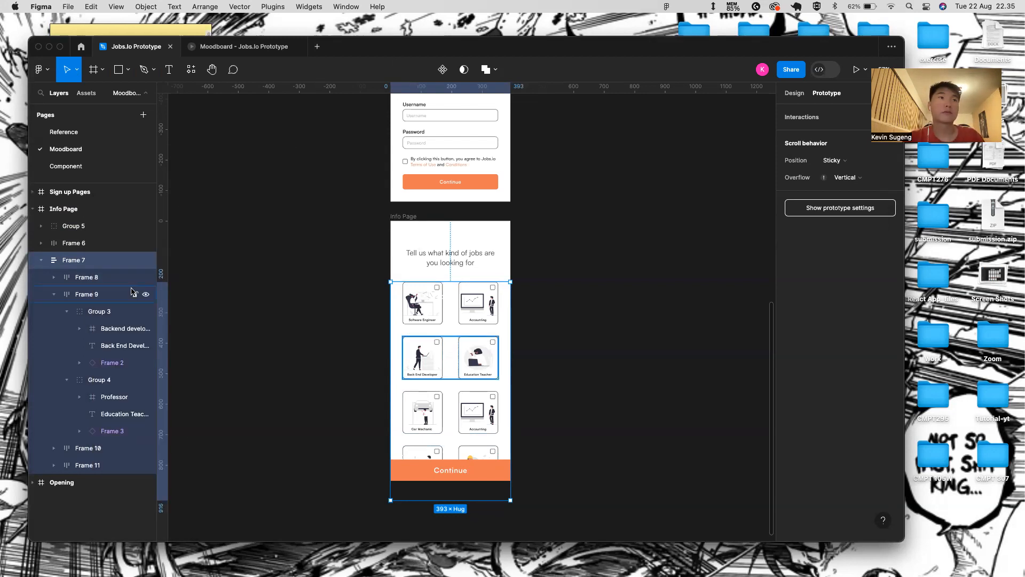
{"action": "right_click", "coordinate": [101, 264]}
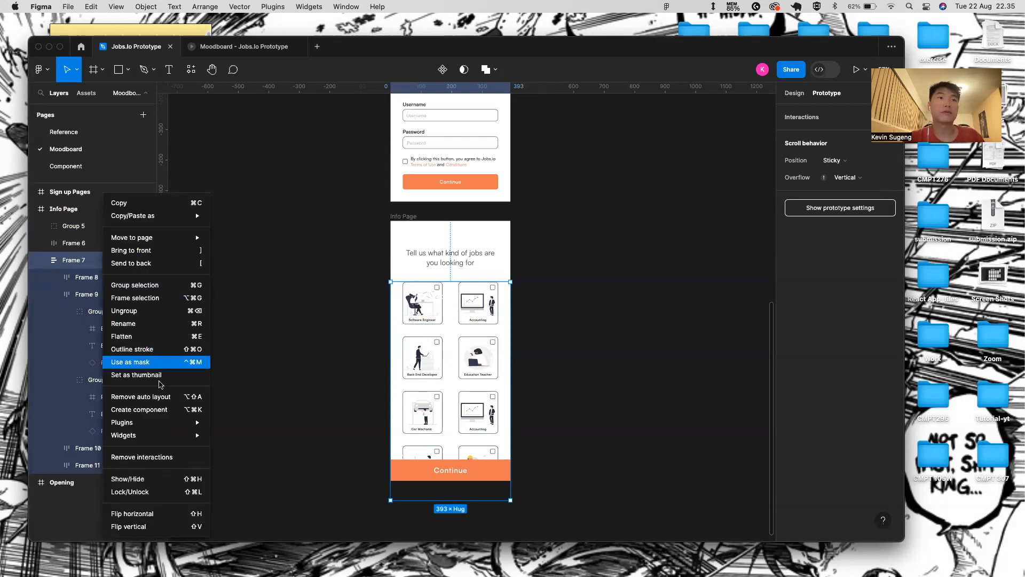
{"action": "mouse_move", "coordinate": [158, 433]}
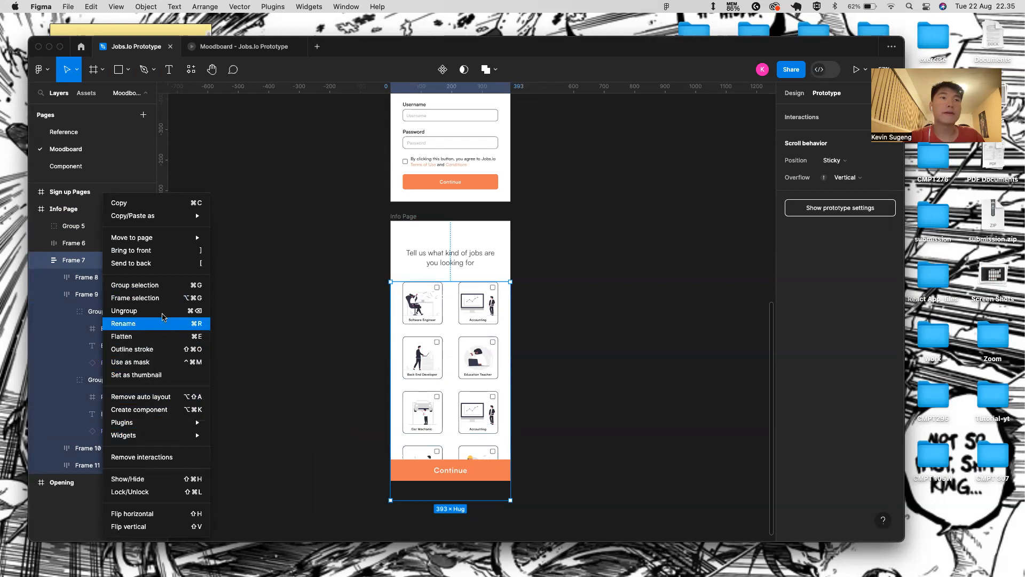
{"action": "left_click", "coordinate": [161, 298]}
{"action": "left_click", "coordinate": [41, 260]}
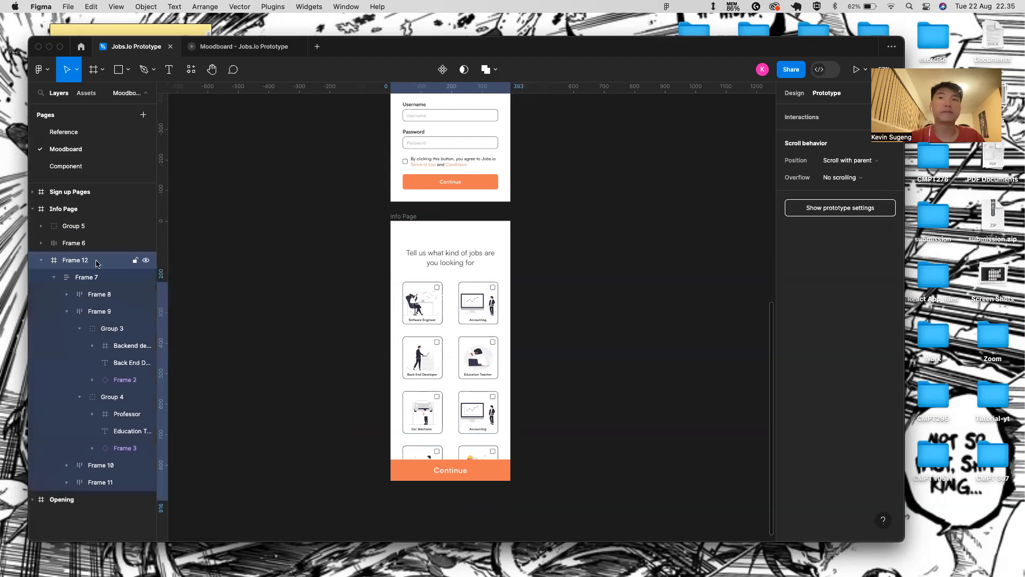
- Trim Frame 12 to 393×582, ending at the Continue button, with Vertical overflow
{"action": "left_click_drag", "start_coordinate": [495, 501], "coordinate": [495, 457]}
{"action": "scroll", "coordinate": [498, 460], "scroll_direction": "up", "scroll_amount": 10}
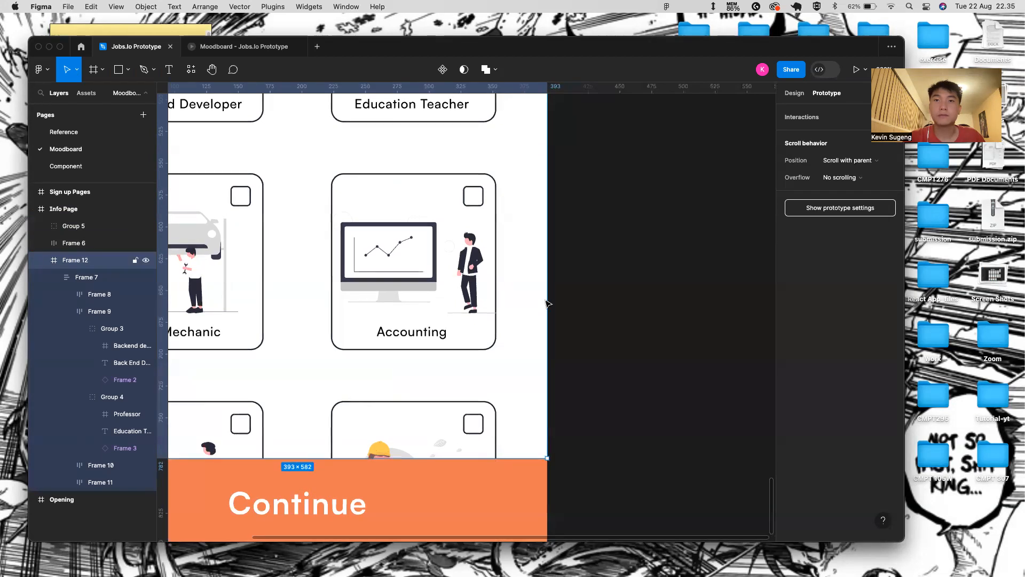
{"action": "scroll", "coordinate": [723, 227], "scroll_direction": "down", "scroll_amount": 5}
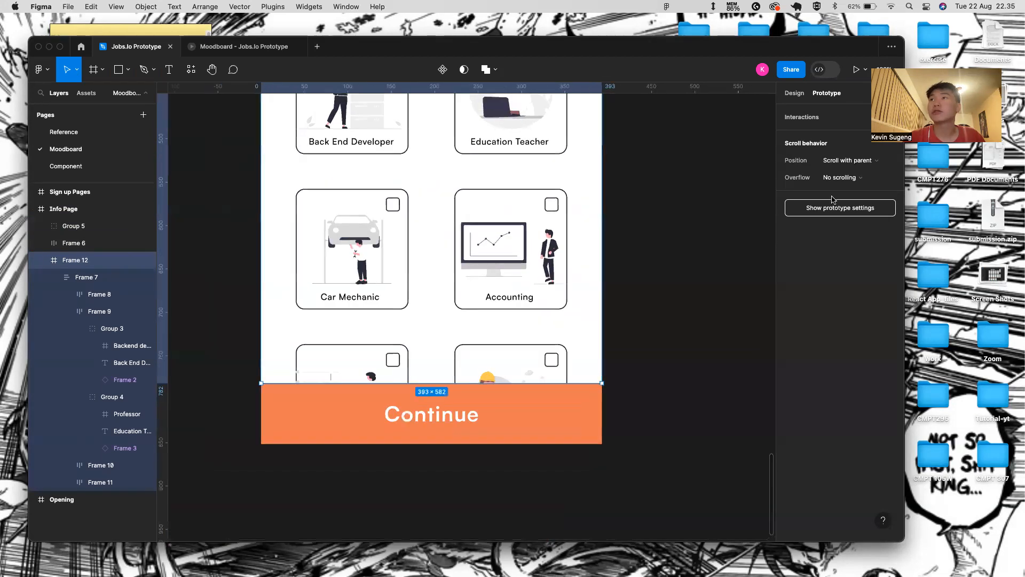
{"action": "left_click", "coordinate": [841, 177]}
{"action": "left_click", "coordinate": [837, 201]}
{"action": "scroll", "coordinate": [507, 215], "scroll_direction": "up", "scroll_amount": 8}
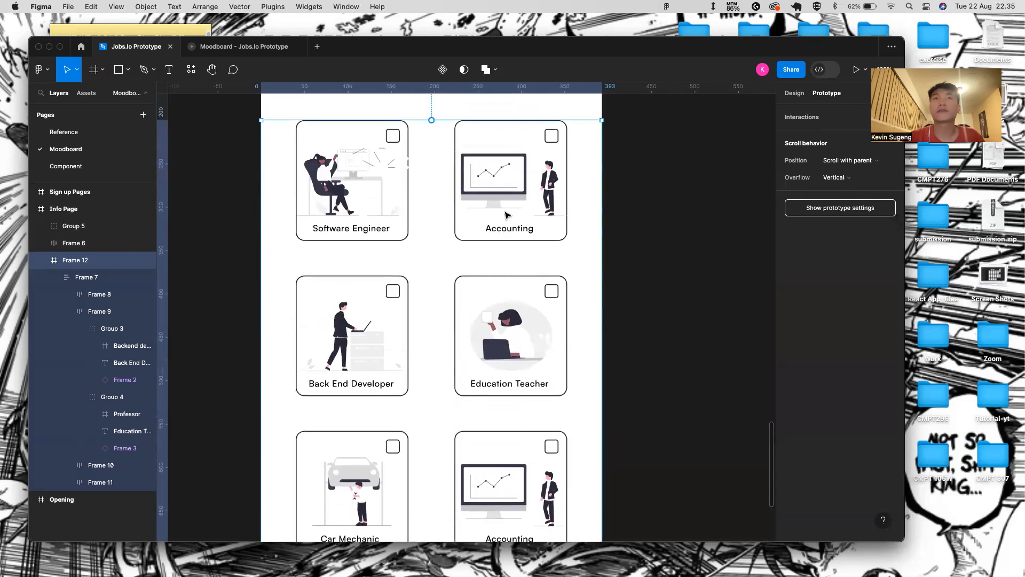
{"action": "scroll", "coordinate": [507, 215], "scroll_direction": "down", "scroll_amount": 6}
{"action": "left_click", "coordinate": [386, 116]}
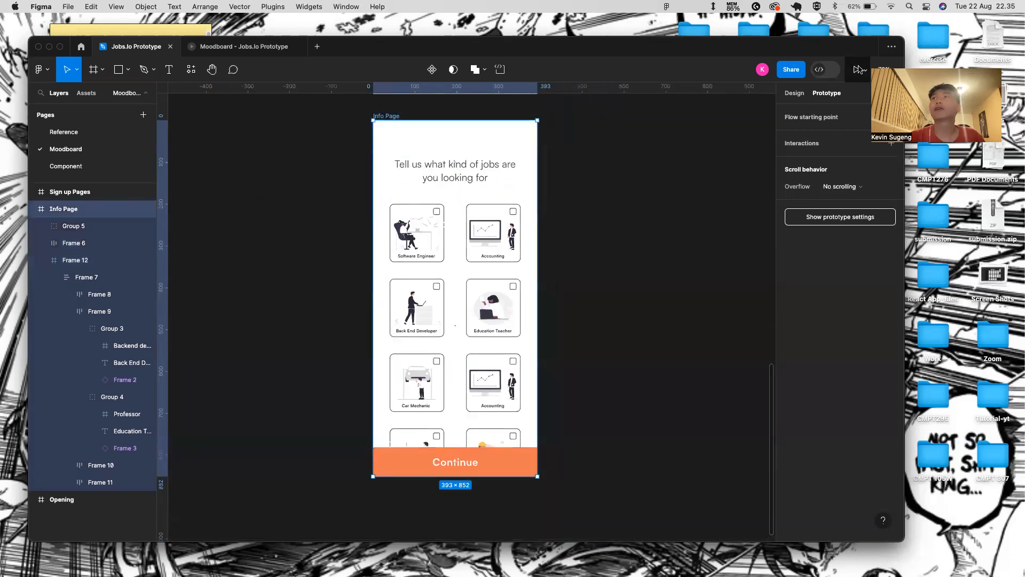
- Turn off scrolling on the inner job-card list so it scrolls with its parent frame
{"action": "left_click", "coordinate": [856, 70]}
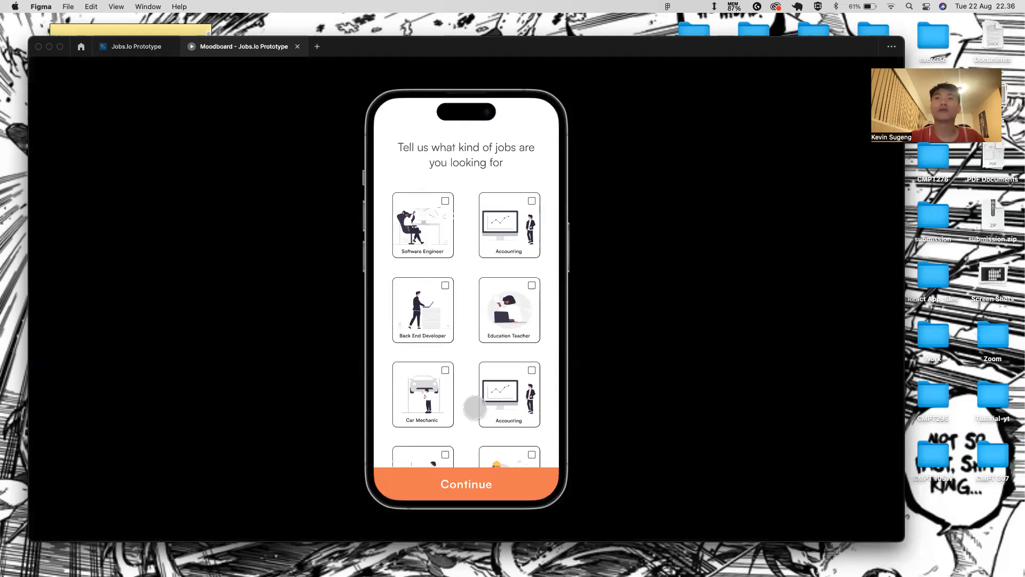
{"action": "left_click", "coordinate": [160, 47]}
{"action": "left_click", "coordinate": [458, 273]}
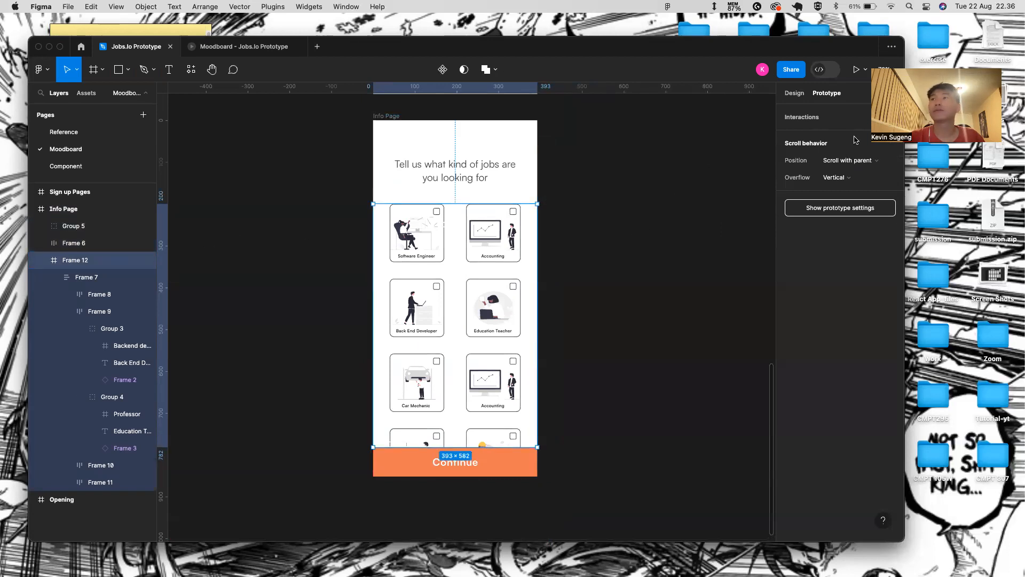
{"action": "left_click", "coordinate": [85, 277]}
{"action": "left_click", "coordinate": [841, 182]}
{"action": "left_click", "coordinate": [847, 152]}
{"action": "left_click", "coordinate": [833, 160]}
{"action": "left_click", "coordinate": [861, 138]}
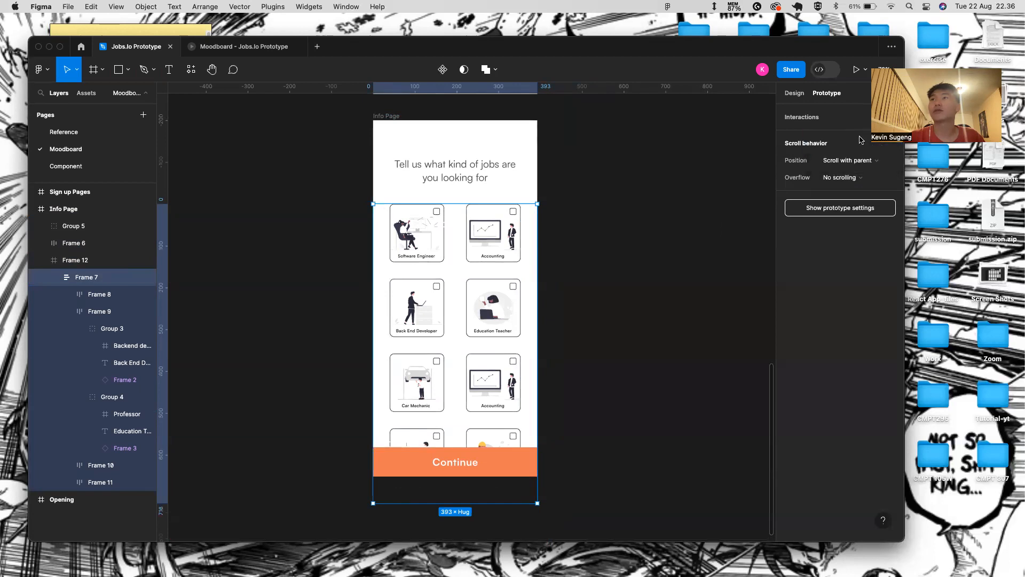
- Stop the heading area from scrolling and give it a white fill
{"action": "left_click", "coordinate": [231, 49]}
{"action": "left_click_drag", "start_coordinate": [419, 251], "coordinate": [392, 40]}
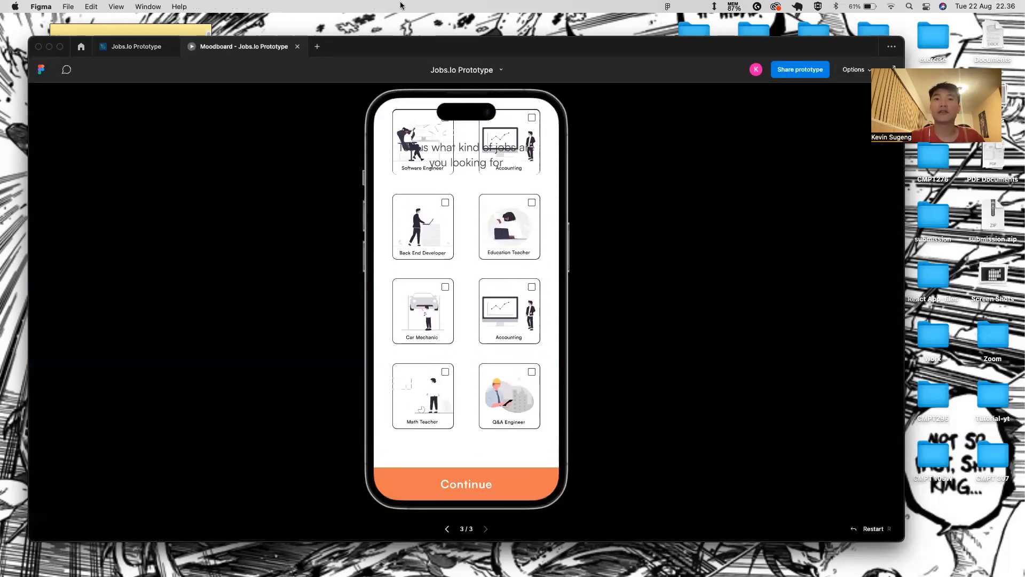
{"action": "left_click_drag", "start_coordinate": [487, 233], "coordinate": [413, 181]}
{"action": "left_click", "coordinate": [136, 47]}
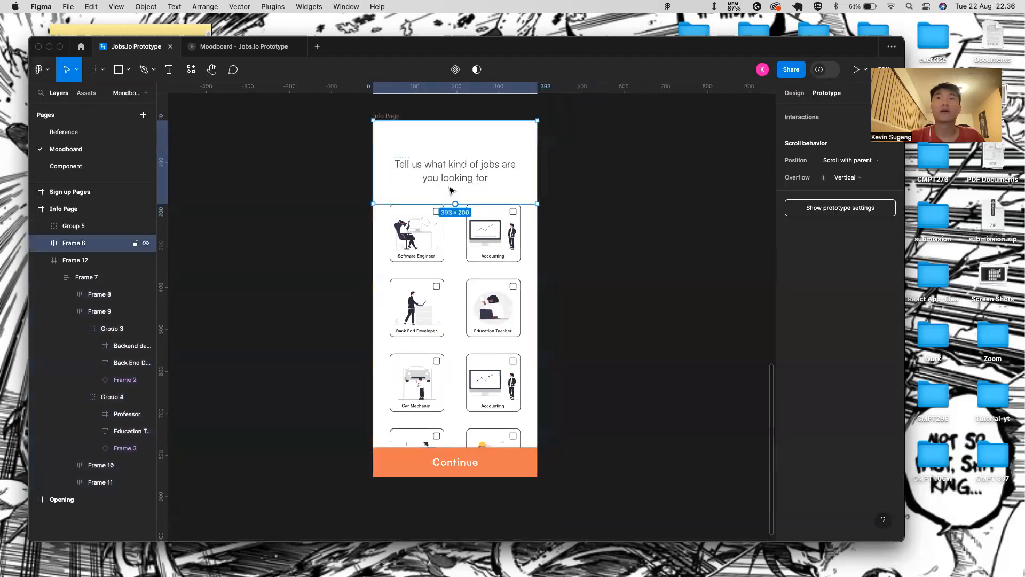
{"action": "left_click", "coordinate": [846, 177]}
{"action": "left_click", "coordinate": [868, 158]}
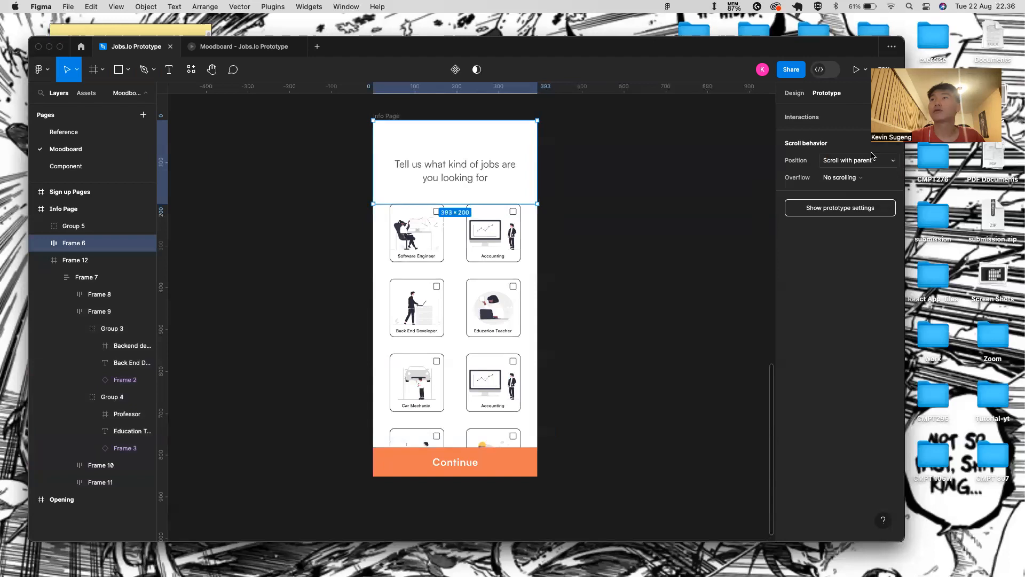
{"action": "left_click", "coordinate": [794, 93]}
{"action": "scroll", "coordinate": [876, 374], "scroll_direction": "down", "scroll_amount": 2}
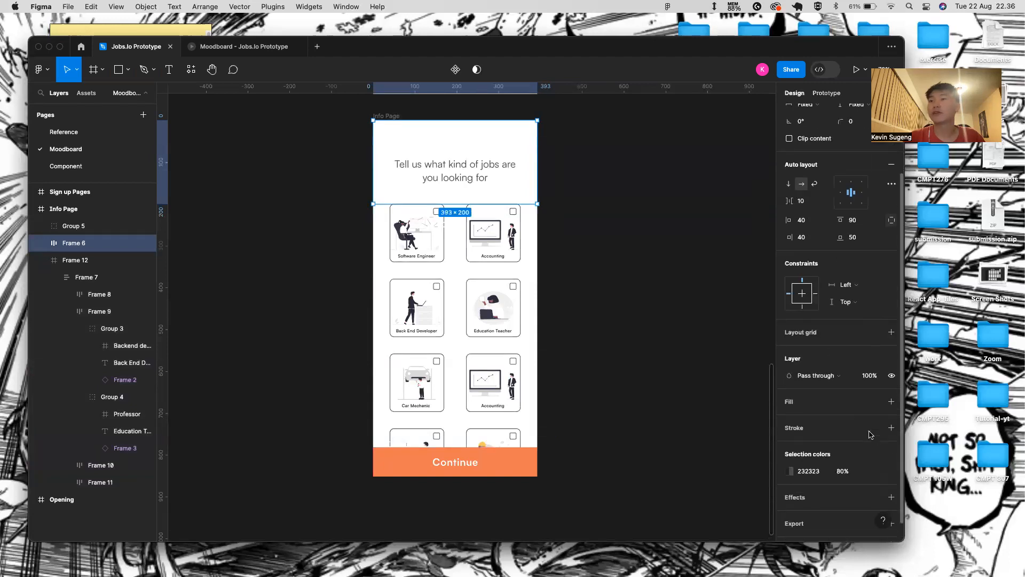
{"action": "left_click", "coordinate": [891, 402]}
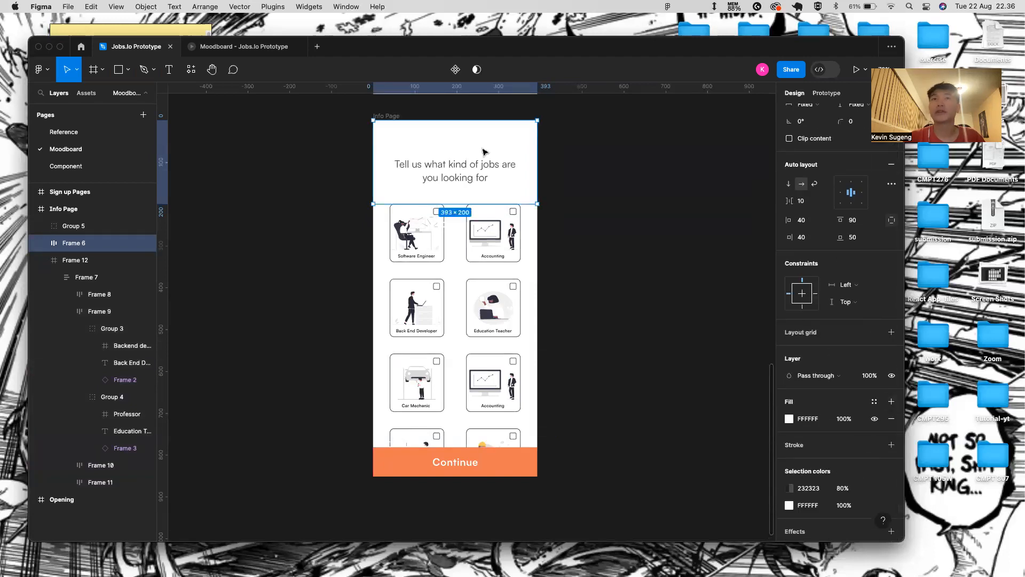
- In the preview, scroll the cards and tick Accounting and Q&A Engineer, then return to the editor
{"action": "left_click", "coordinate": [255, 52]}
{"action": "left_click_drag", "start_coordinate": [446, 281], "coordinate": [504, 6]}
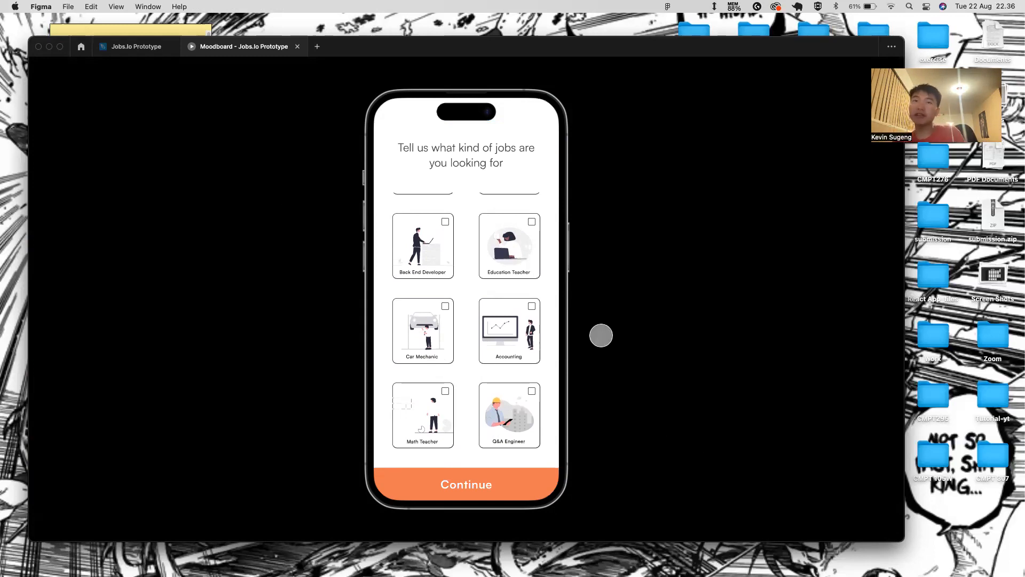
{"action": "left_click", "coordinate": [525, 341]}
{"action": "left_click", "coordinate": [500, 411]}
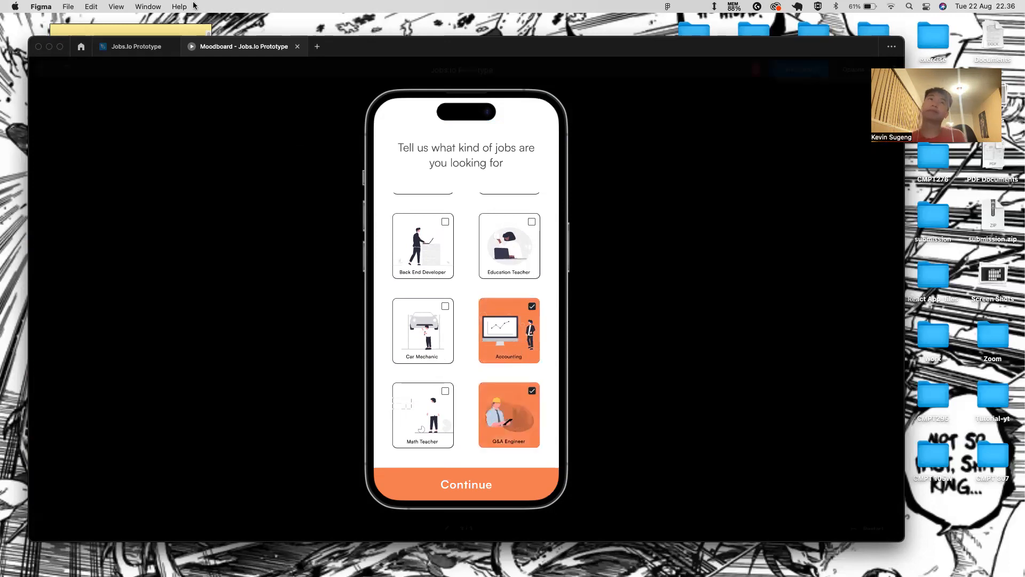
{"action": "left_click", "coordinate": [122, 50]}
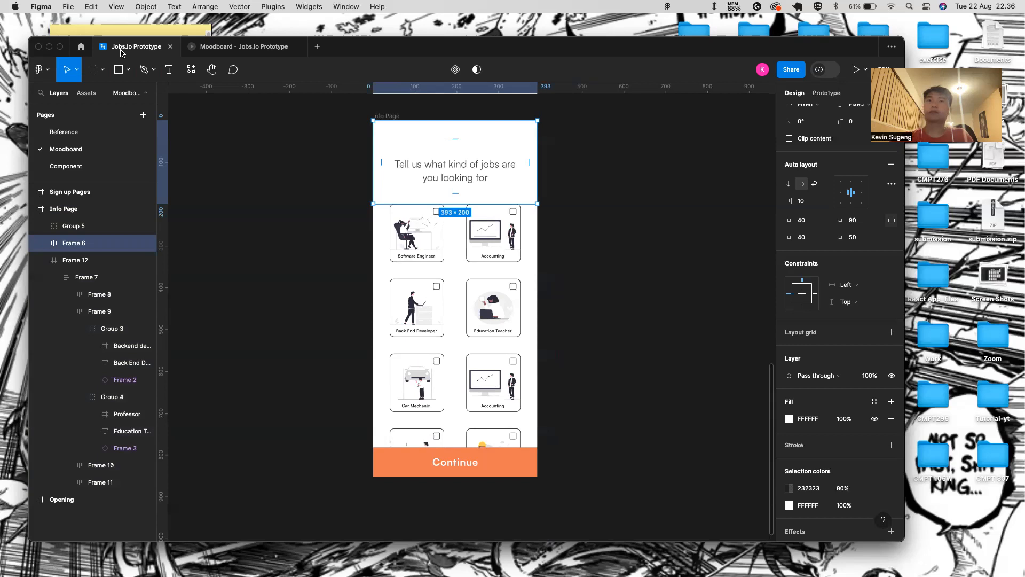
- Duplicate the Info Page frame below the original and rename the copy Intro Page
{"action": "left_click", "coordinate": [603, 198]}
{"action": "scroll", "coordinate": [452, 293], "scroll_direction": "down", "scroll_amount": 5}
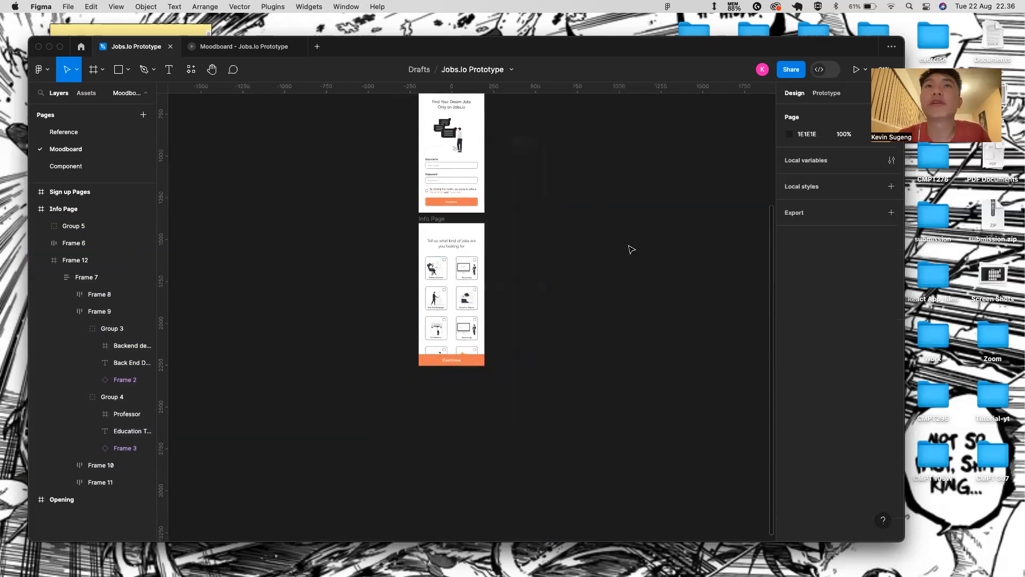
{"action": "scroll", "coordinate": [632, 249], "scroll_direction": "right", "scroll_amount": 1}
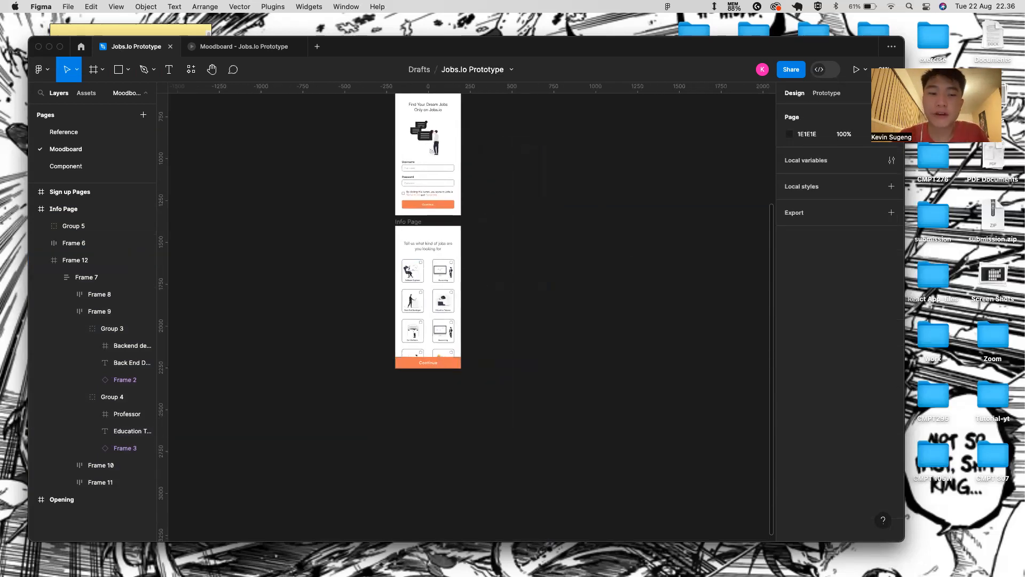
{"action": "left_click", "coordinate": [411, 221]}
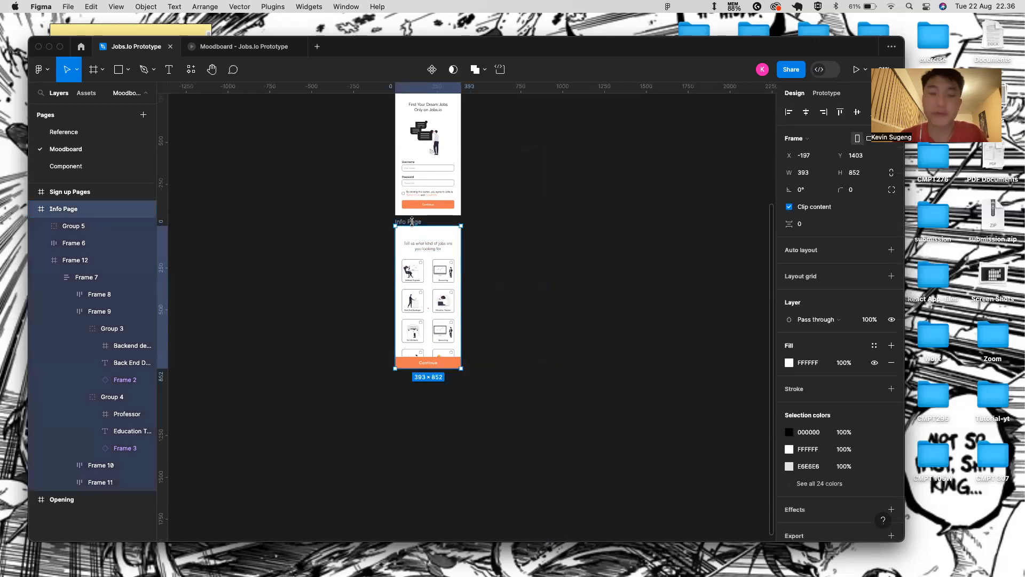
{"action": "key", "text": "super+d"}
{"action": "left_click_drag", "start_coordinate": [482, 222], "coordinate": [410, 377]}
{"action": "scroll", "coordinate": [409, 415], "scroll_direction": "up", "scroll_amount": 5}
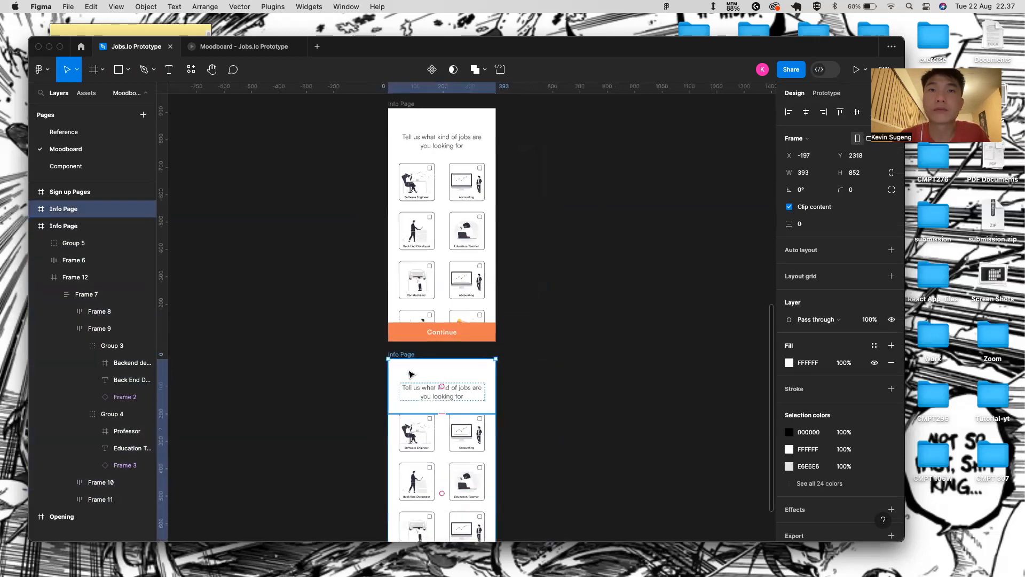
{"action": "double_click", "coordinate": [409, 357]}
{"action": "type", "text": "Intro"}
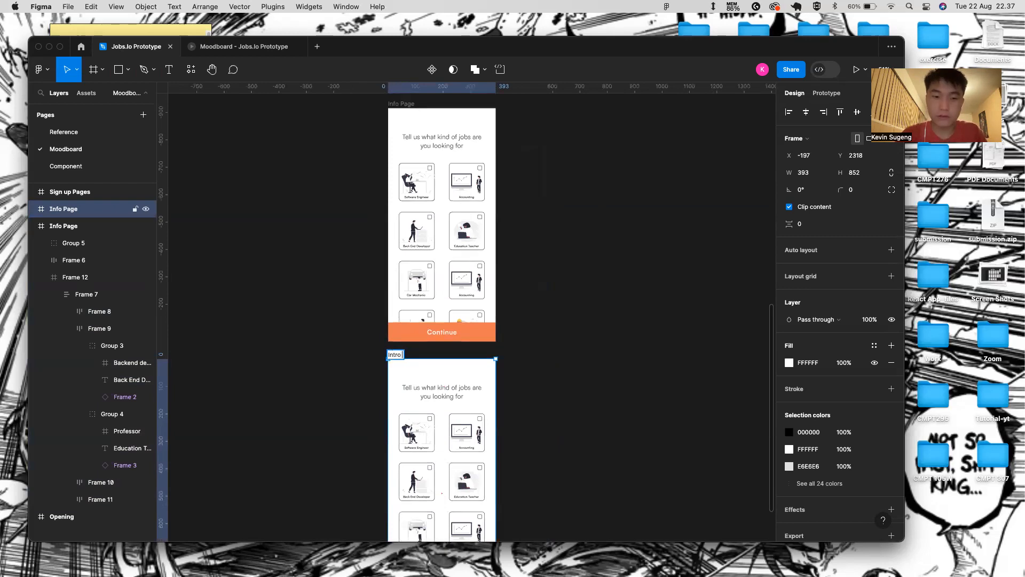
{"action": "scroll", "coordinate": [435, 428], "scroll_direction": "down", "scroll_amount": 1}
{"action": "left_click", "coordinate": [530, 367]}
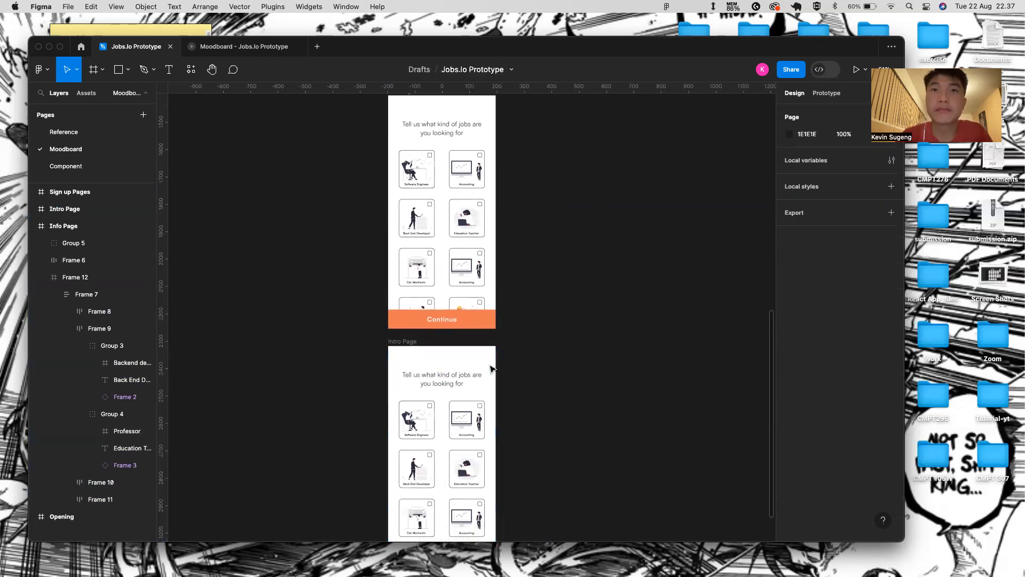
- Delete the job cards block and the Continue button from Intro Page, keeping the header
{"action": "left_click", "coordinate": [461, 376]}
{"action": "scroll", "coordinate": [461, 395], "scroll_direction": "down", "scroll_amount": 2}
{"action": "key", "text": "Delete"}
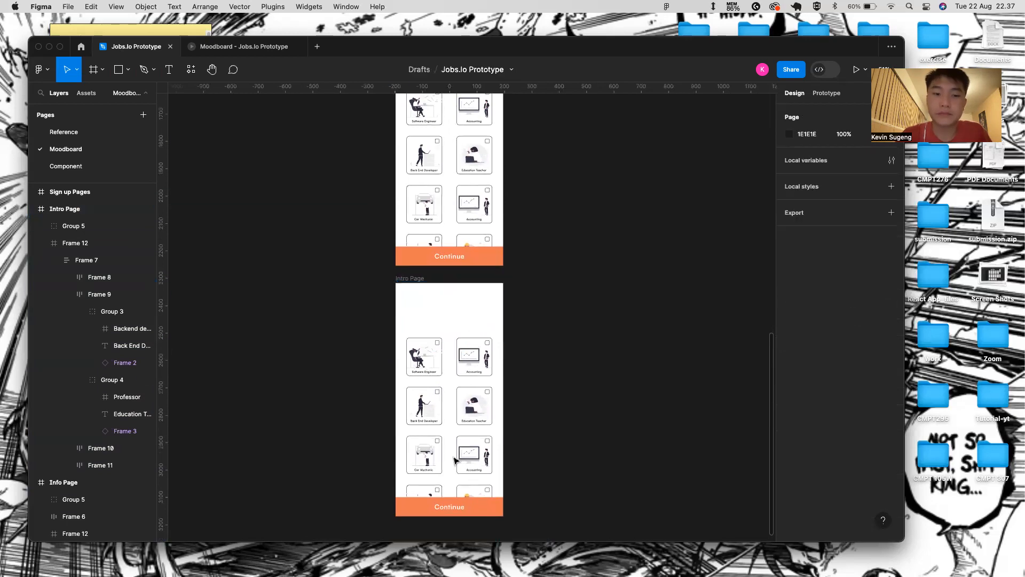
{"action": "left_click", "coordinate": [460, 422]}
{"action": "key", "text": "Delete"}
{"action": "key", "text": "super+z"}
{"action": "left_click", "coordinate": [482, 319]}
{"action": "key", "text": "super+z"}
{"action": "left_click", "coordinate": [470, 376]}
{"action": "key", "text": "Delete"}
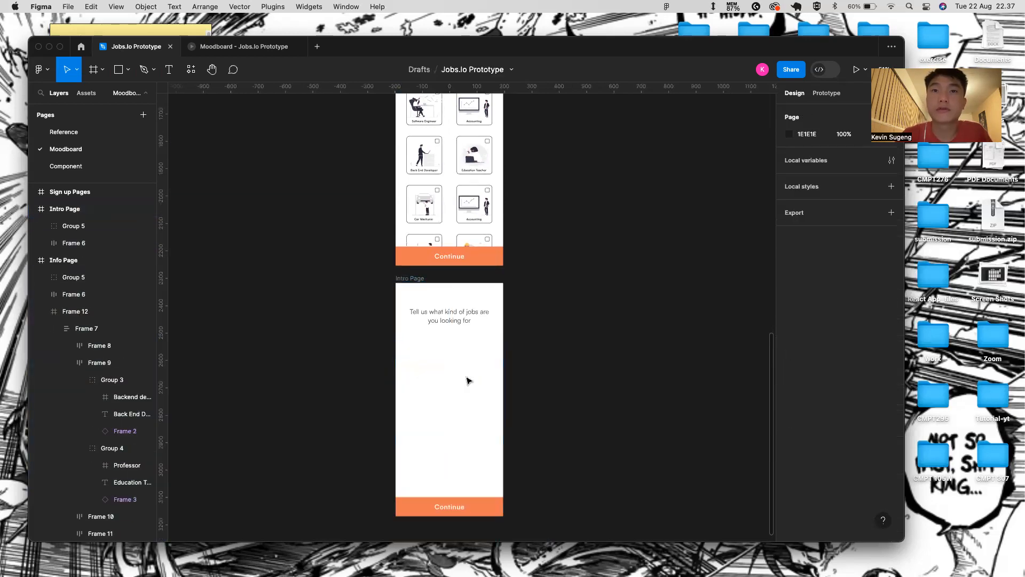
{"action": "left_click", "coordinate": [475, 514]}
{"action": "key", "text": "Delete"}
- Select the Intro Page heading text and begin clearing its old wording
{"action": "scroll", "coordinate": [473, 515], "scroll_direction": "down", "scroll_amount": 2}
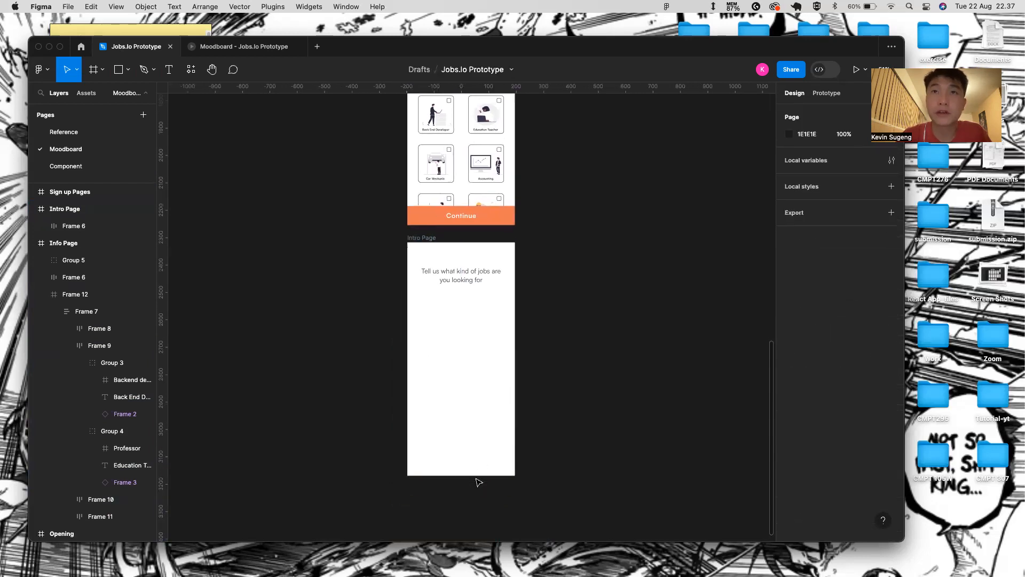
{"action": "left_click", "coordinate": [468, 269]}
{"action": "scroll", "coordinate": [468, 268], "scroll_direction": "up", "scroll_amount": 5}
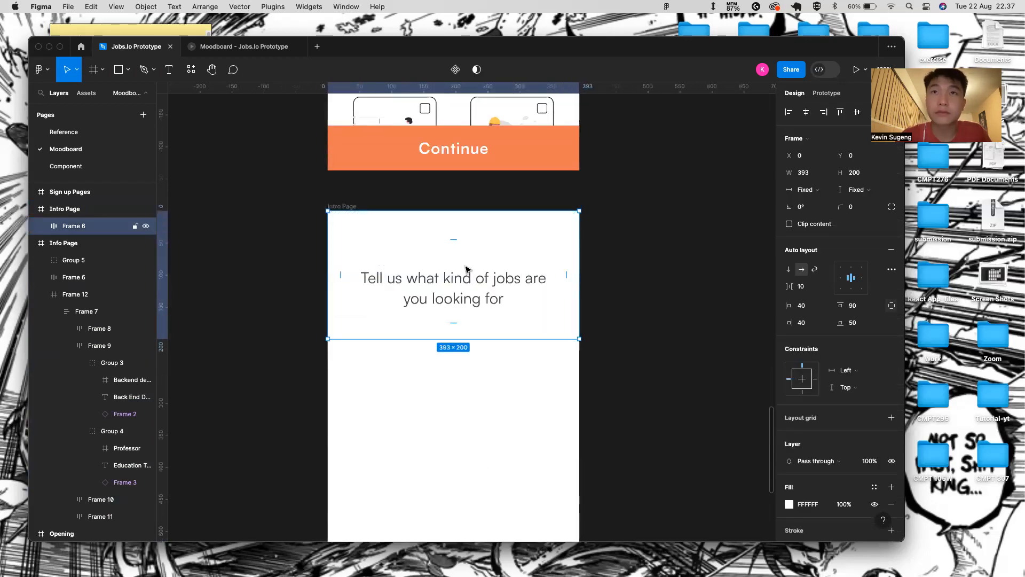
{"action": "double_click", "coordinate": [466, 268]}
{"action": "key", "text": "Return"}
{"action": "key", "text": "BackSpace"}
- Change the heading to 'Jobs.io' and add a 'Track Everything' text line in the header
{"action": "type", "text": "Job"}
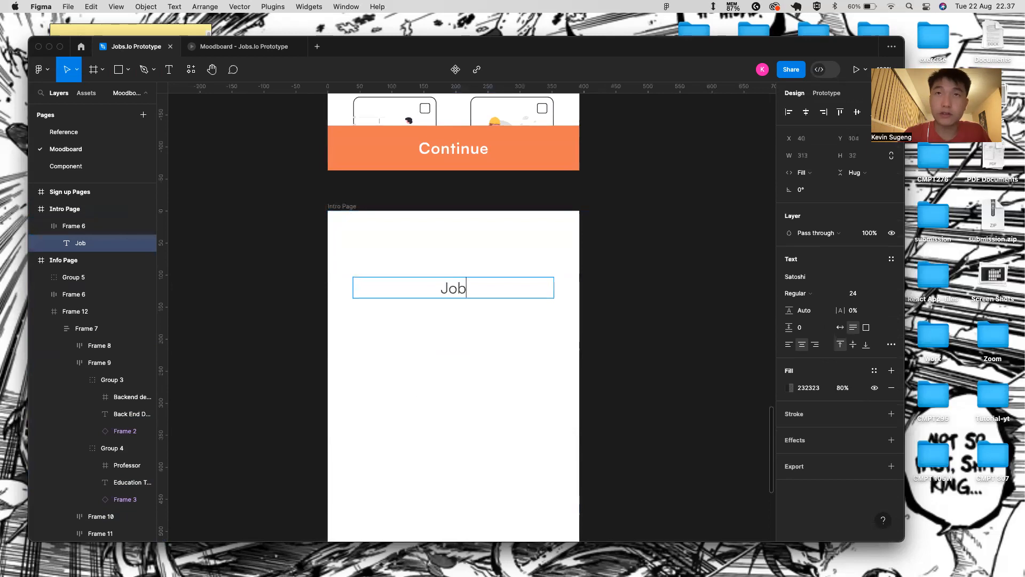
{"action": "type", "text": "s.io"}
{"action": "left_click", "coordinate": [561, 408]}
{"action": "left_click", "coordinate": [515, 366]}
{"action": "key", "text": "t"}
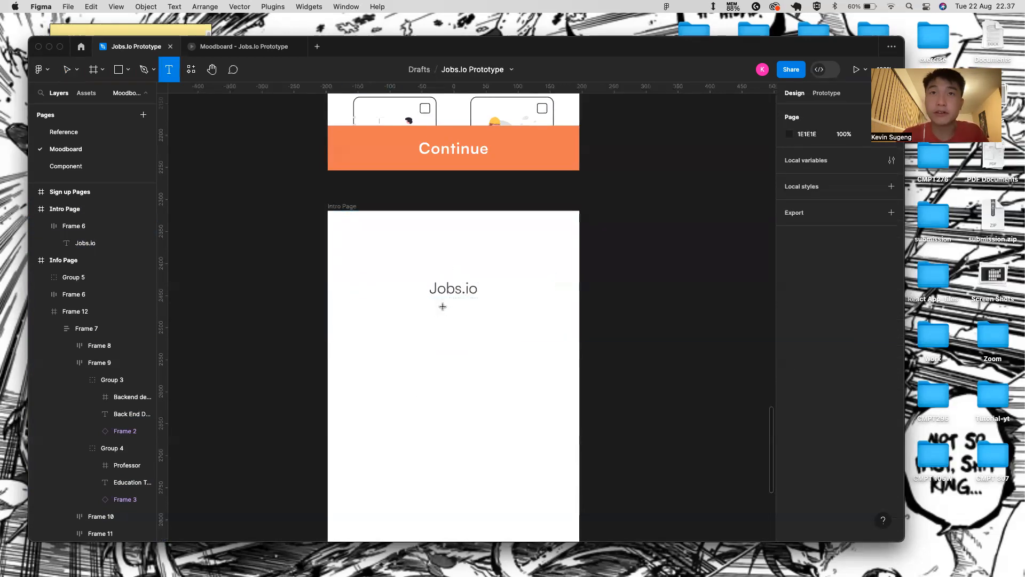
{"action": "left_click", "coordinate": [443, 306]}
{"action": "type", "text": "Track Everyh"}
{"action": "key", "text": "BackSpace"}
{"action": "type", "text": "t"}
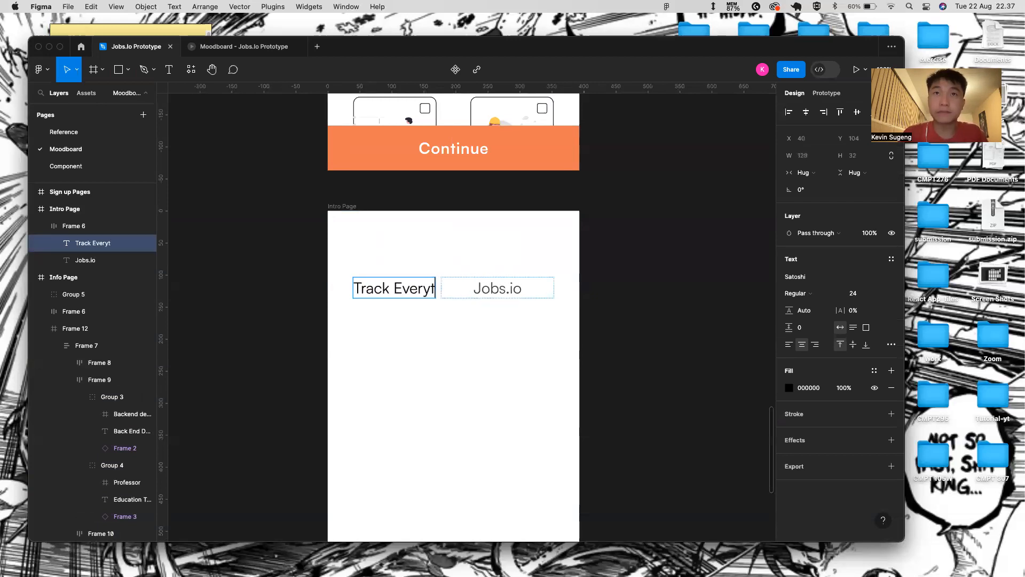
{"action": "type", "text": "ji"}
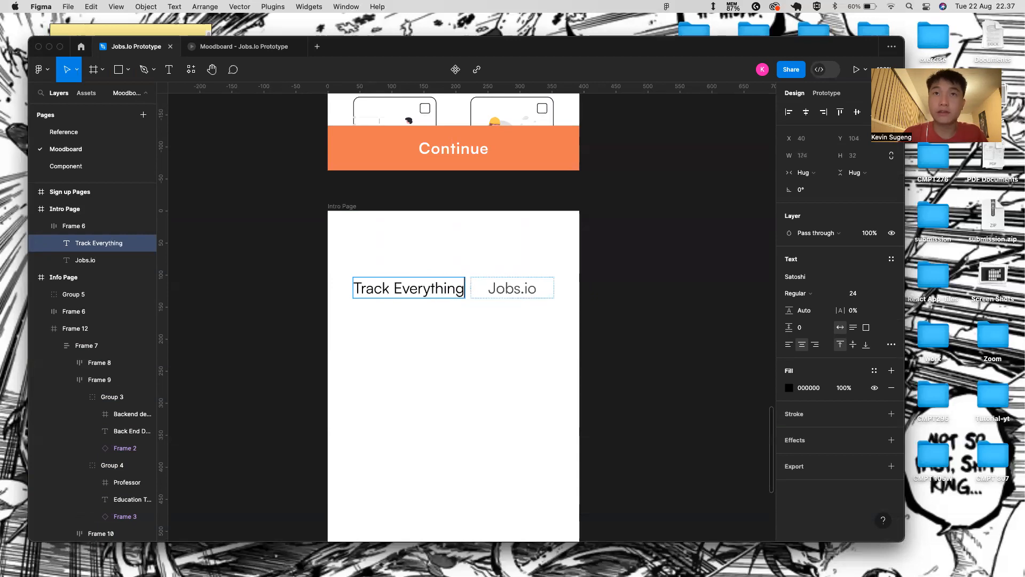
{"action": "key", "text": "Escape"}
- Add a tagline text starting 'Your jobs journey start here.' in the header
{"action": "left_click", "coordinate": [422, 309]}
{"action": "key", "text": "t"}
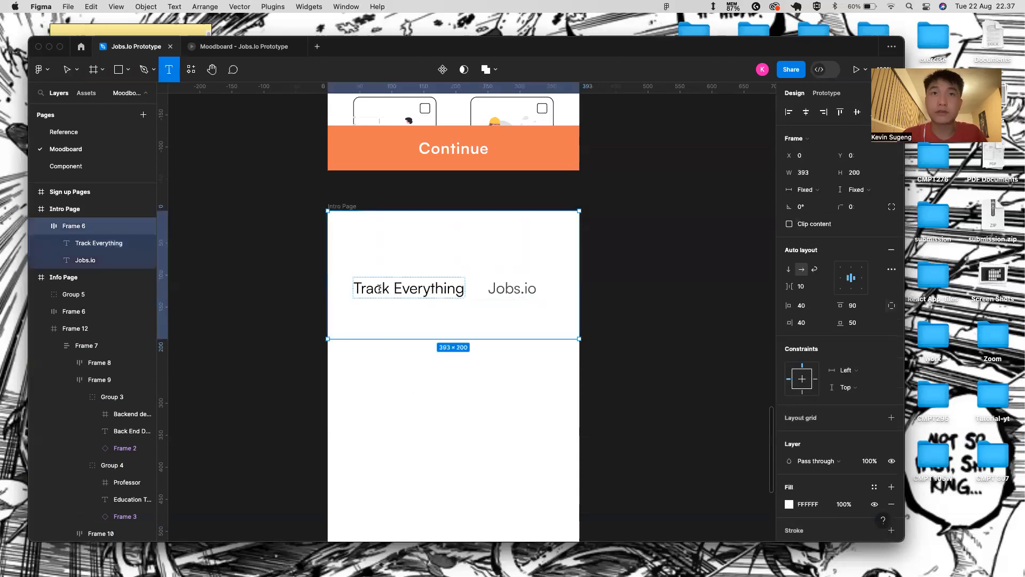
{"action": "left_click", "coordinate": [398, 306]}
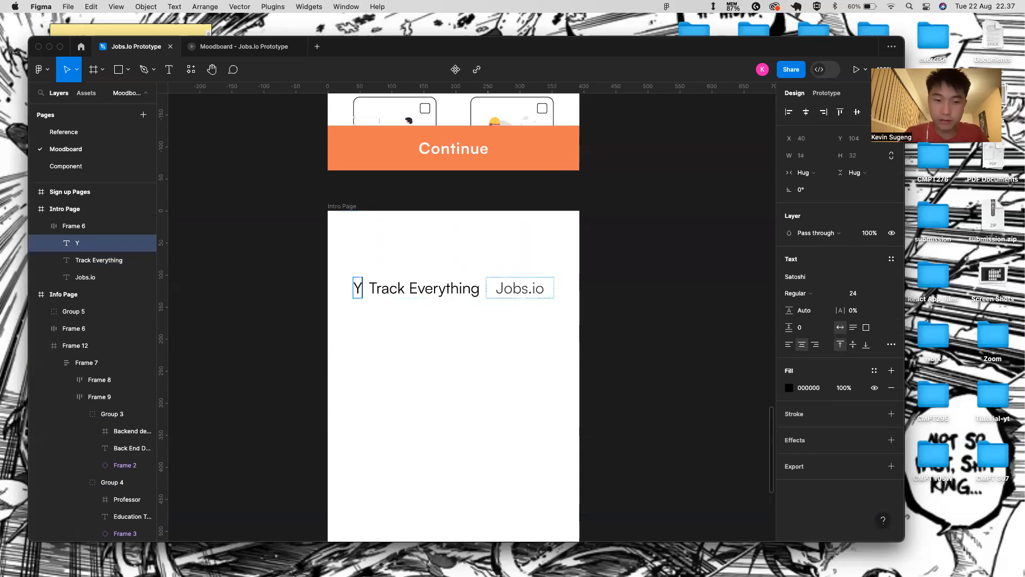
{"action": "type", "text": "Your jobs journ"}
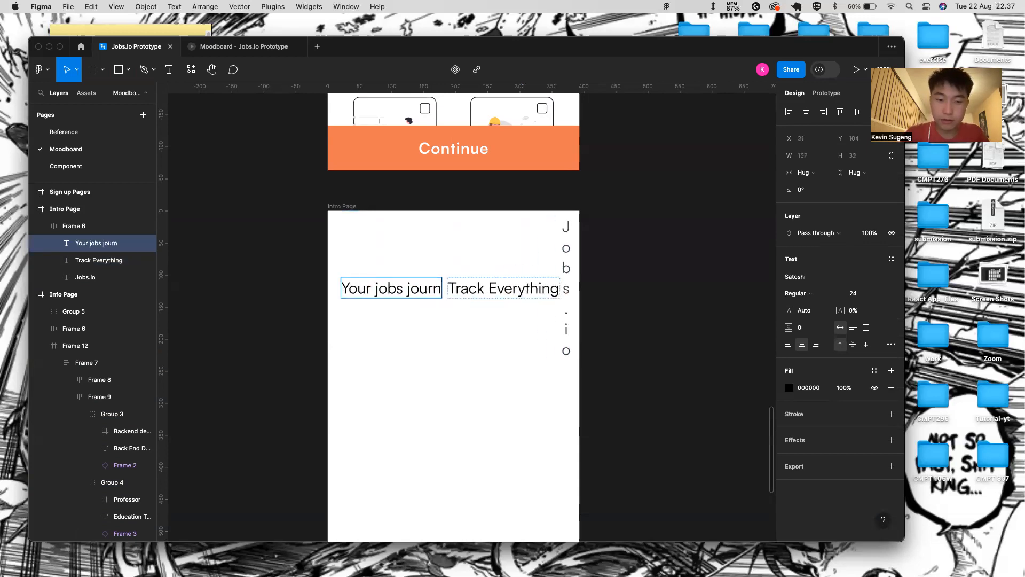
{"action": "type", "text": "ey start here"}
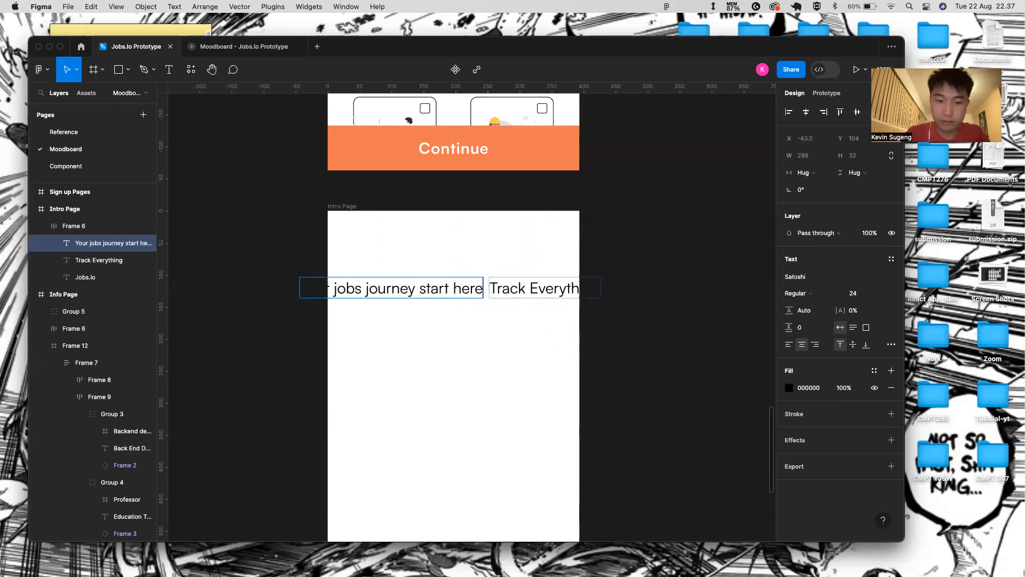
{"action": "type", "text": ". We are he"}
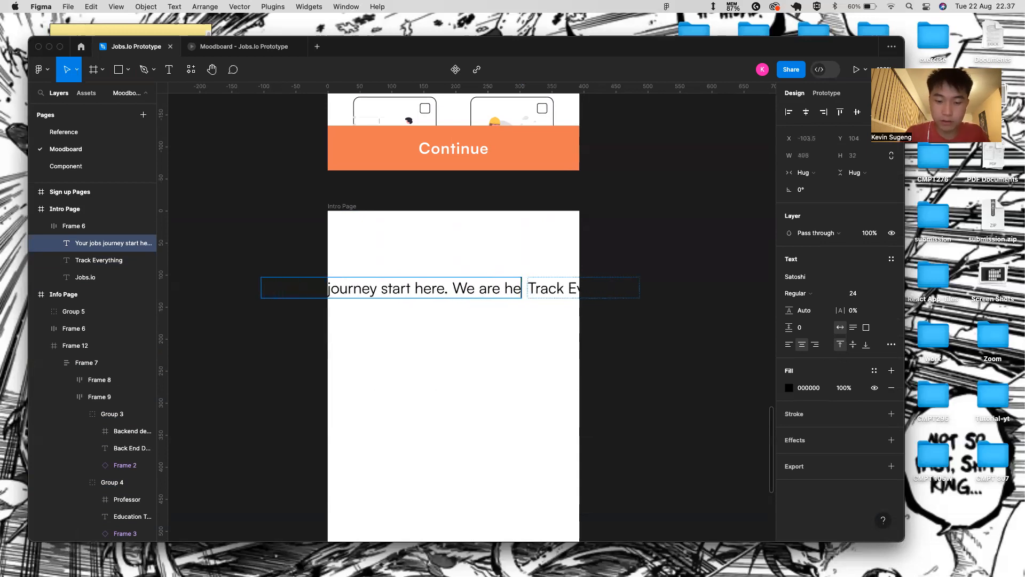
{"action": "type", "text": "re to you tra"}
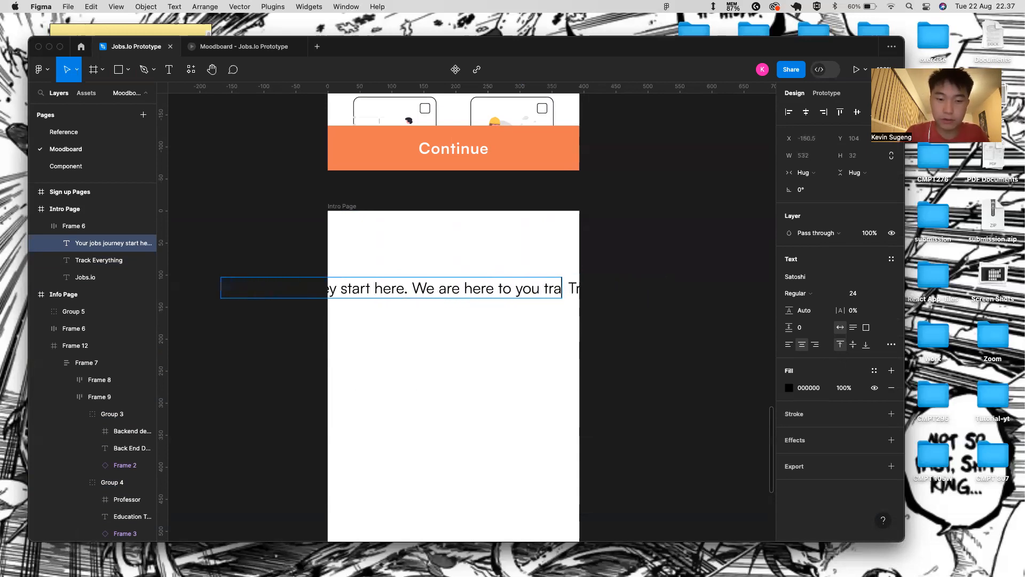
{"action": "type", "text": "cking and"}
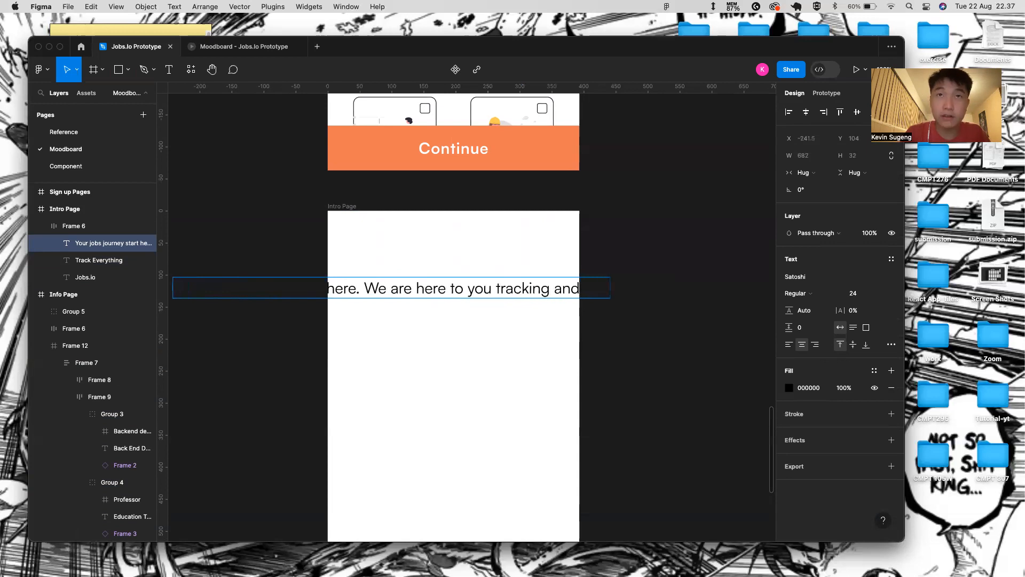
{"action": "type", "text": " han"}
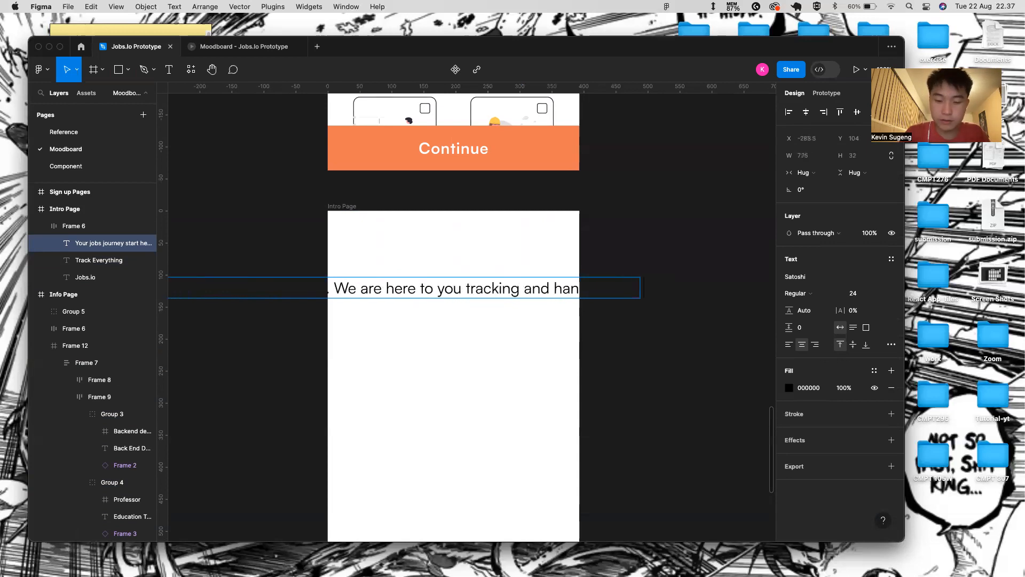
{"action": "type", "text": " jo"}
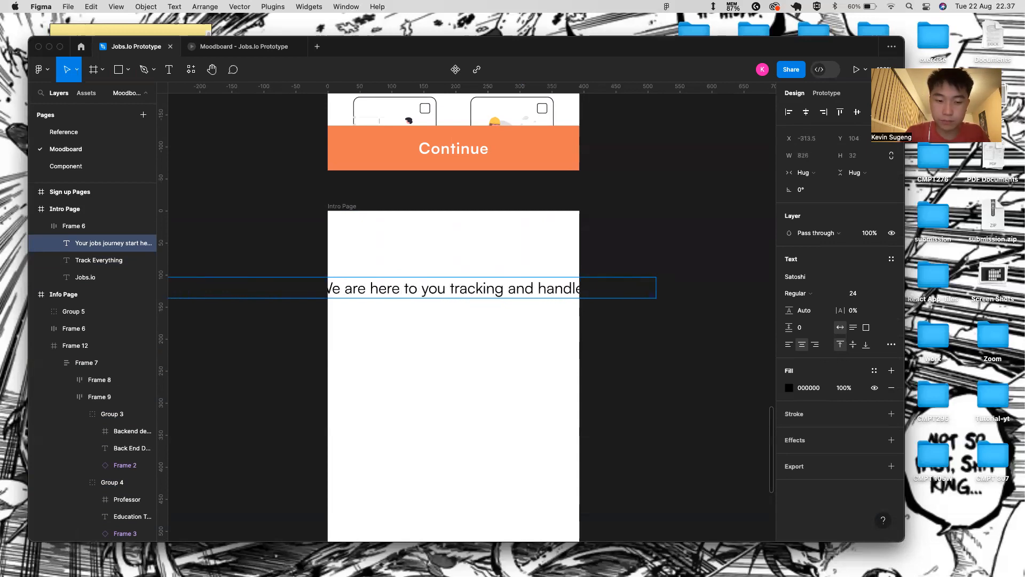
{"action": "type", "text": "re"}
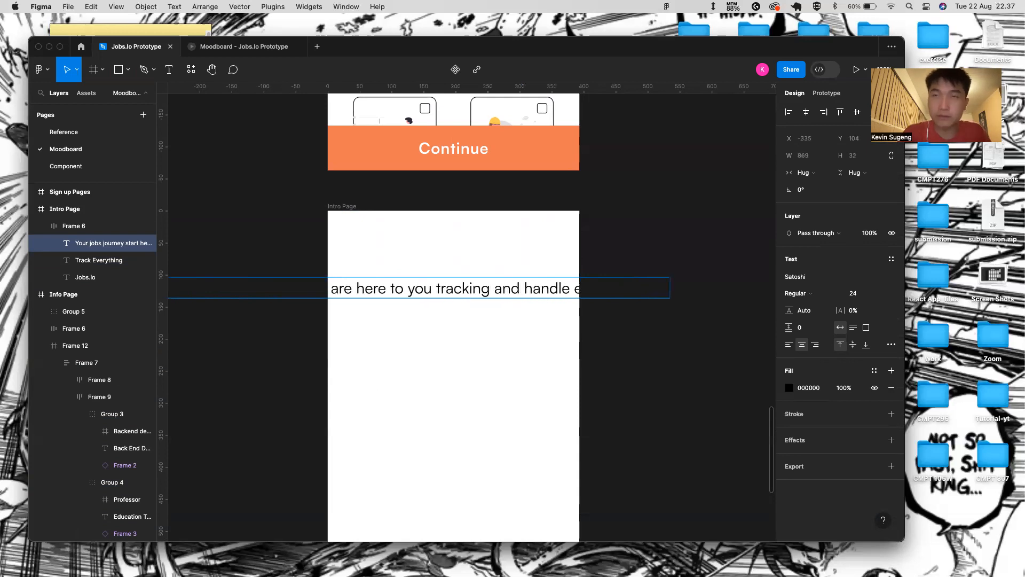
- Switch the header's auto layout to vertical and move Jobs.io above Track Everything and the tagline
{"action": "left_click", "coordinate": [502, 334]}
{"action": "left_click", "coordinate": [446, 360]}
{"action": "left_click", "coordinate": [483, 305]}
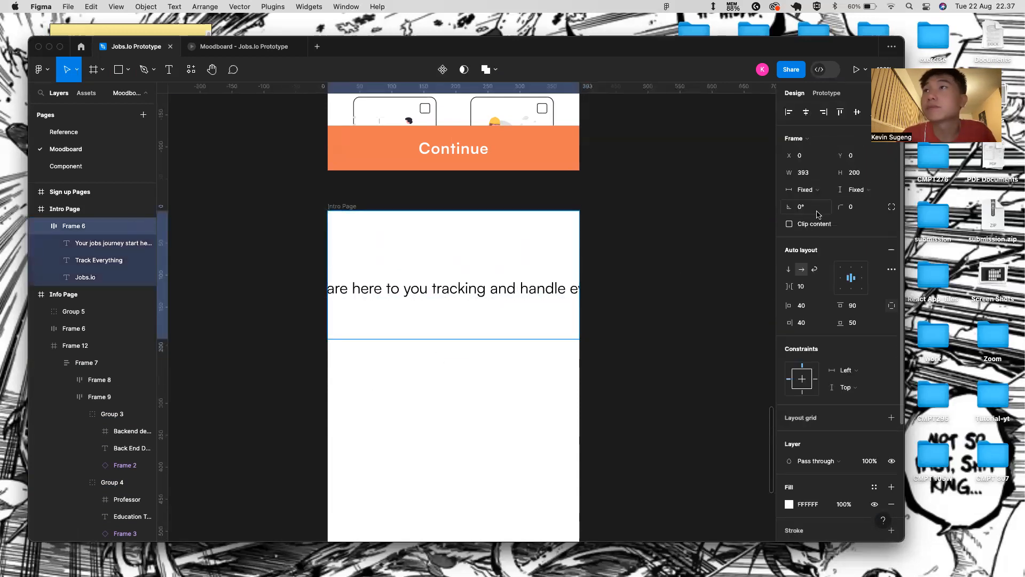
{"action": "left_click", "coordinate": [788, 271]}
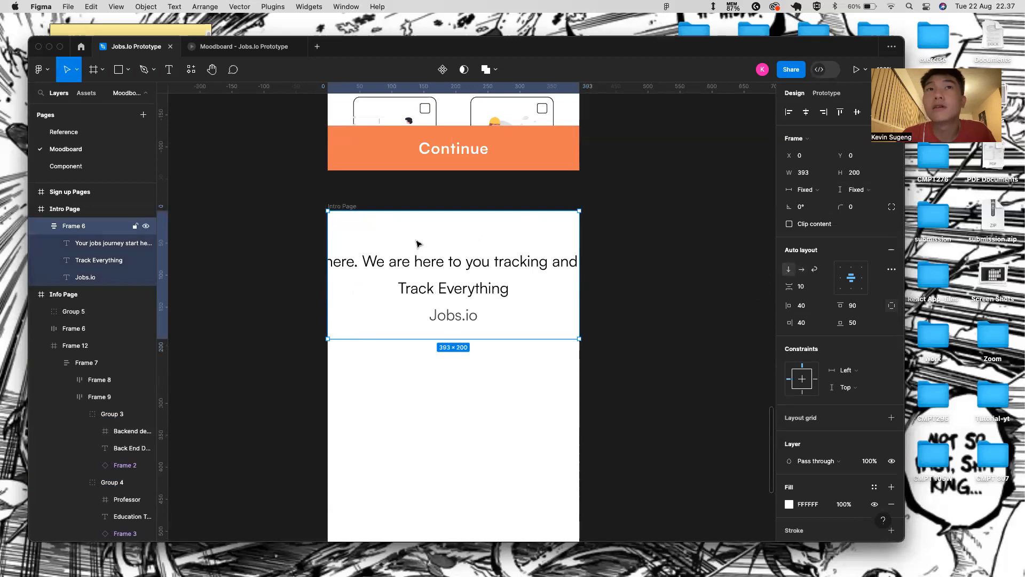
{"action": "left_click_drag", "start_coordinate": [77, 276], "coordinate": [93, 251]}
{"action": "left_click", "coordinate": [79, 259]}
{"action": "left_click", "coordinate": [79, 273]}
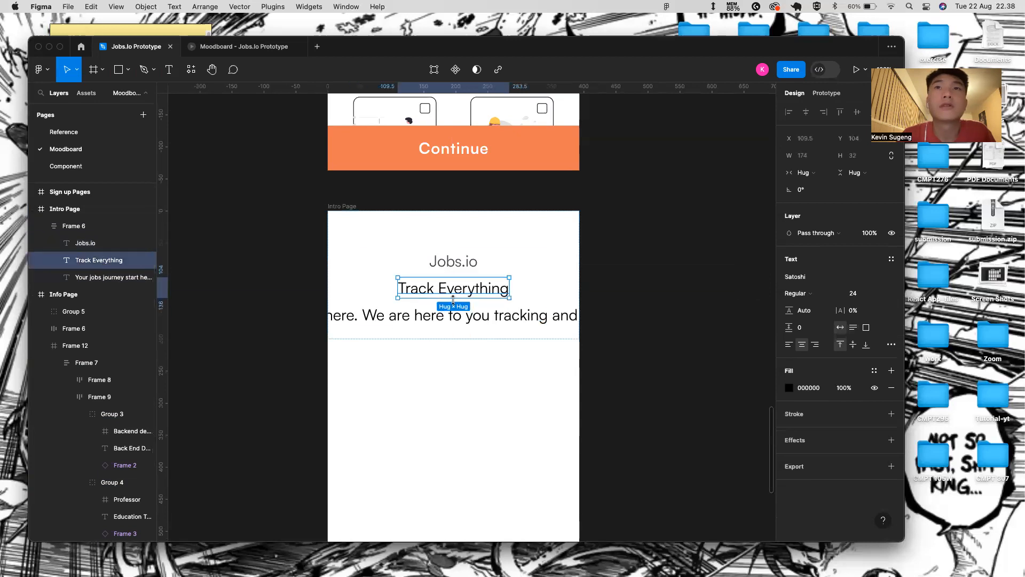
{"action": "left_click", "coordinate": [473, 271]}
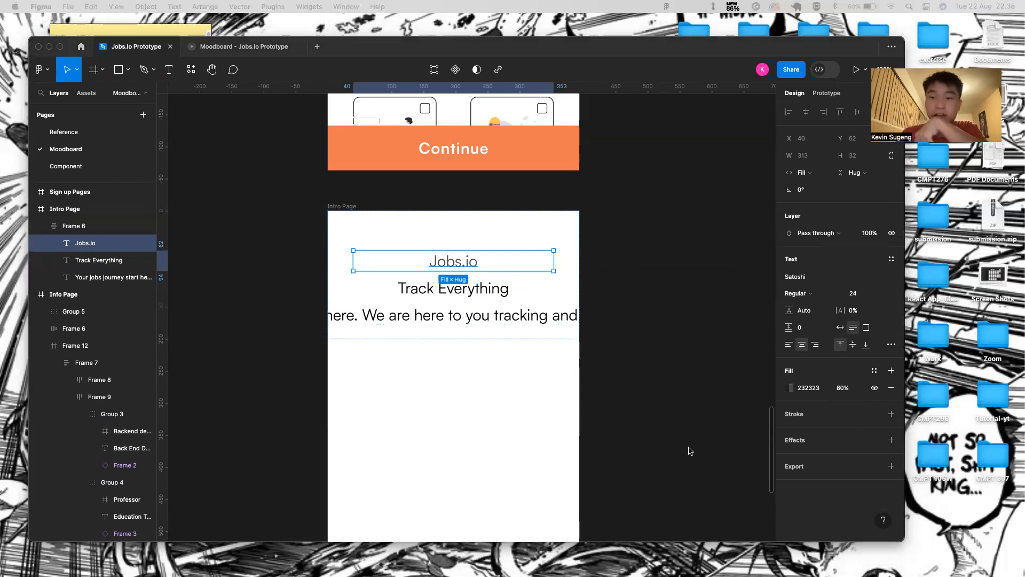
- Make the Jobs.io title bold, size 32, with 100% fill opacity
{"action": "left_click", "coordinate": [822, 304]}
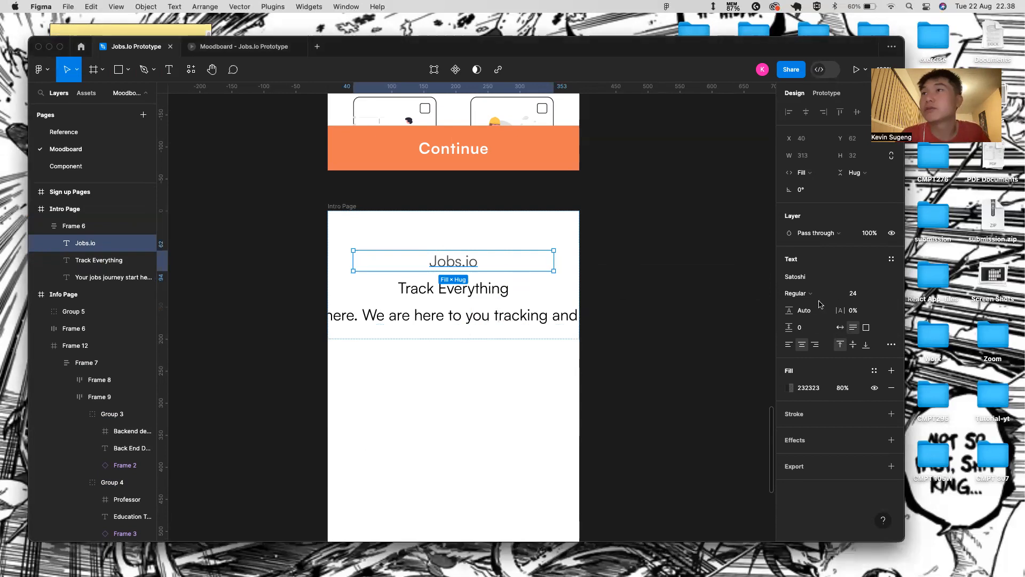
{"action": "left_click", "coordinate": [826, 295]}
{"action": "left_click", "coordinate": [826, 325]}
{"action": "left_click", "coordinate": [882, 293]}
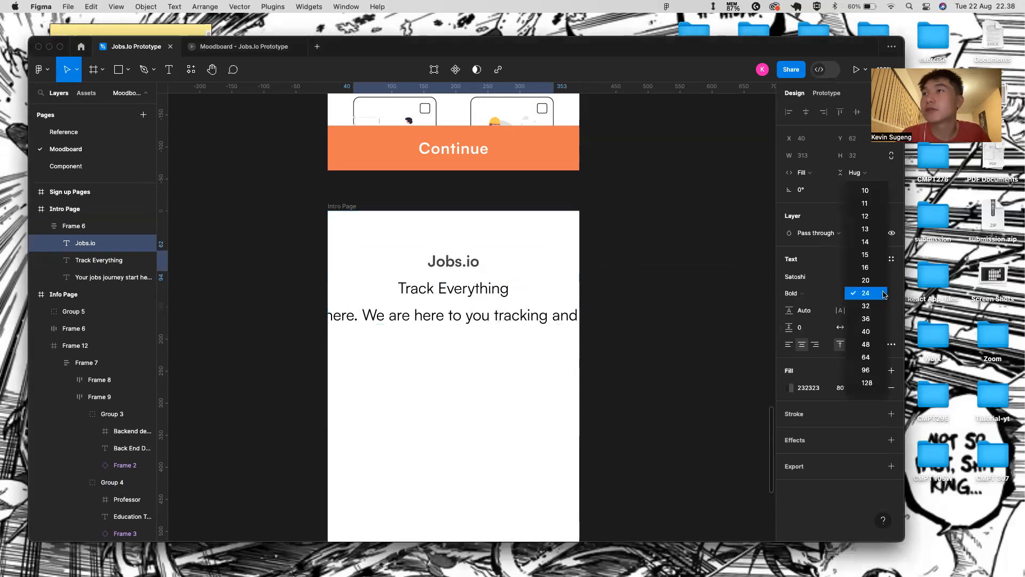
{"action": "left_click", "coordinate": [869, 307]}
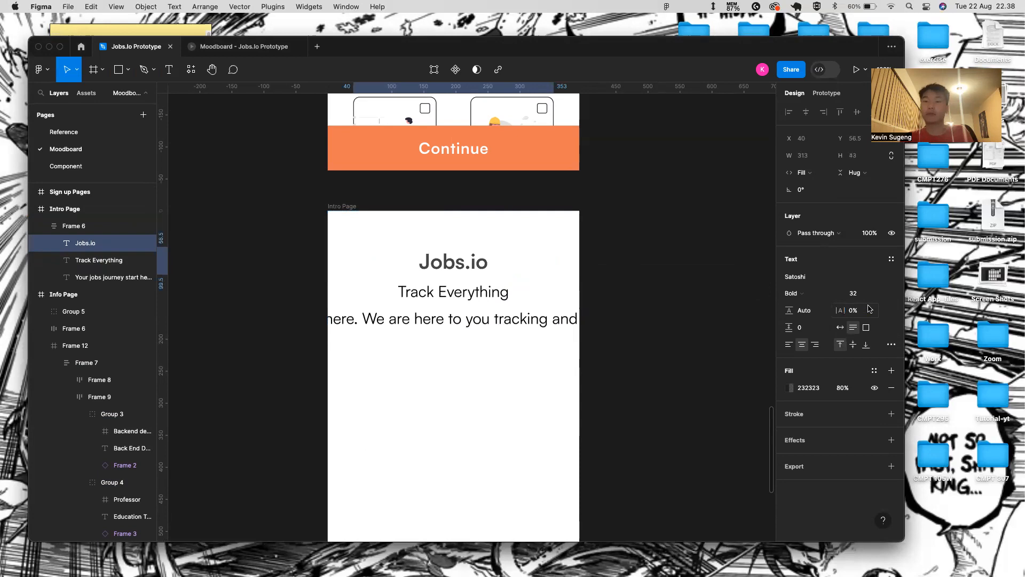
{"action": "left_click", "coordinate": [850, 390]}
{"action": "type", "text": "100"}
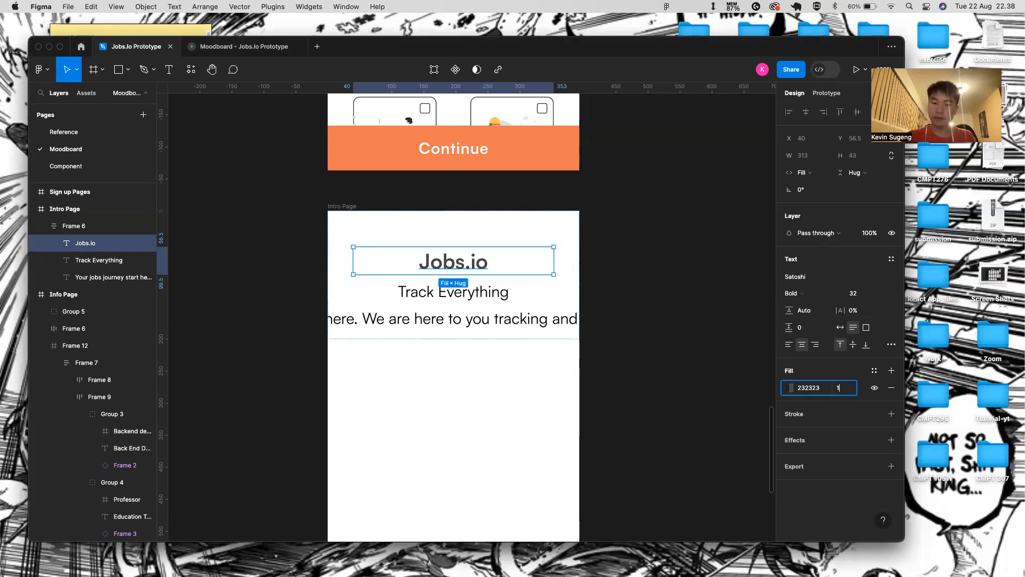
{"action": "key", "text": "Return"}
- Make Track Everything bold and set the tagline to font size 16
{"action": "left_click", "coordinate": [435, 293]}
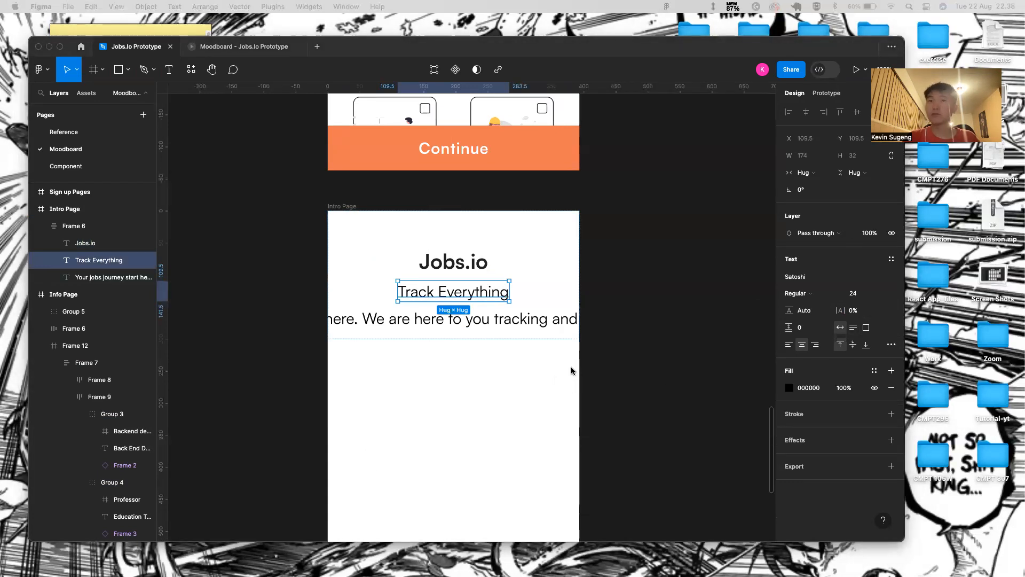
{"action": "left_click", "coordinate": [799, 293]}
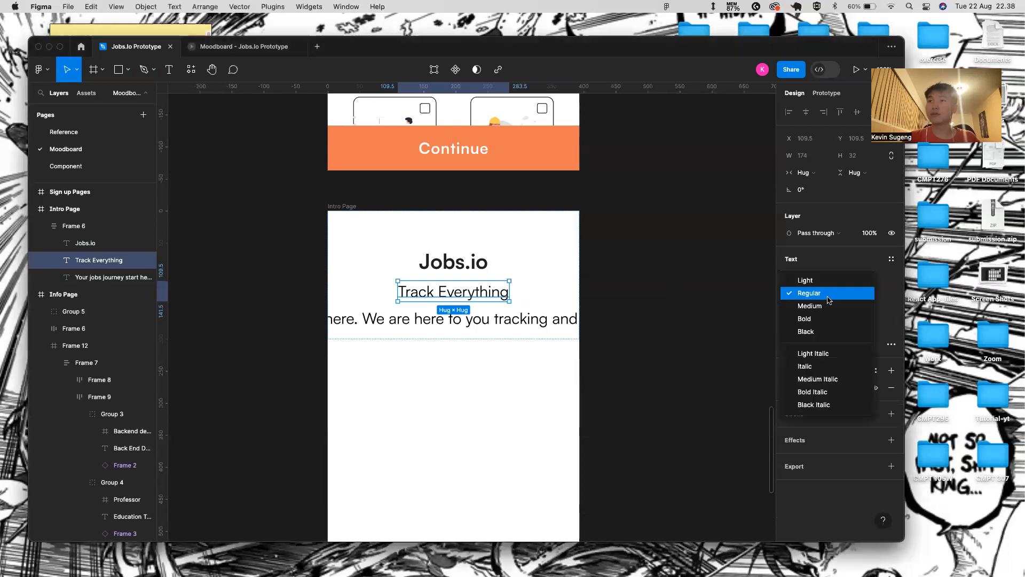
{"action": "left_click", "coordinate": [799, 321]}
{"action": "left_click", "coordinate": [448, 321]}
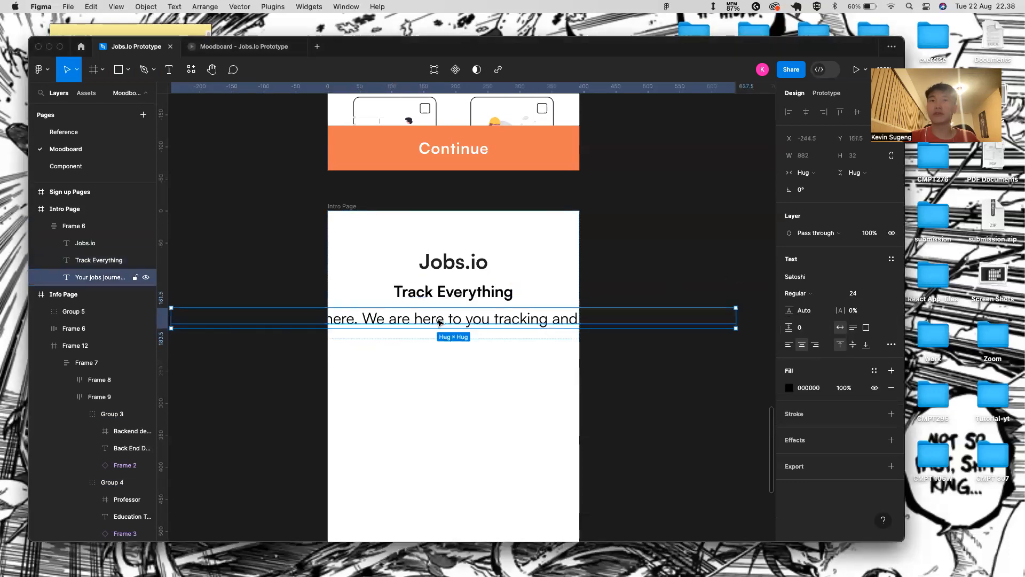
{"action": "left_click", "coordinate": [837, 294]}
{"action": "left_click", "coordinate": [836, 304]}
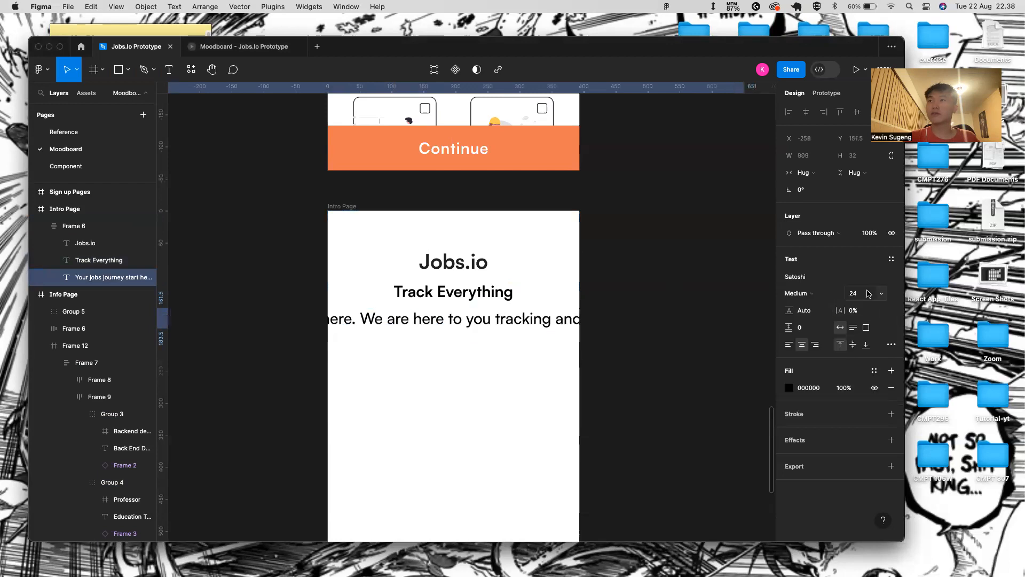
{"action": "left_click", "coordinate": [876, 294]}
{"action": "left_click", "coordinate": [866, 280]}
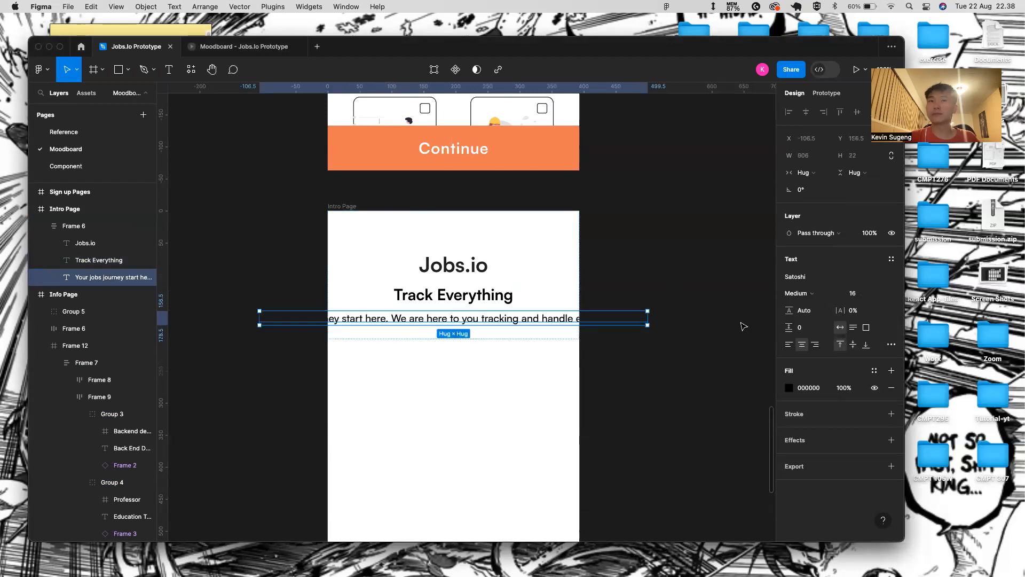
- Colour both Track Everything and the tagline #222831
{"action": "left_click", "coordinate": [512, 298], "text": "shift"}
{"action": "left_click", "coordinate": [809, 414]}
{"action": "type", "text": "222831"}
{"action": "key", "text": "Return"}
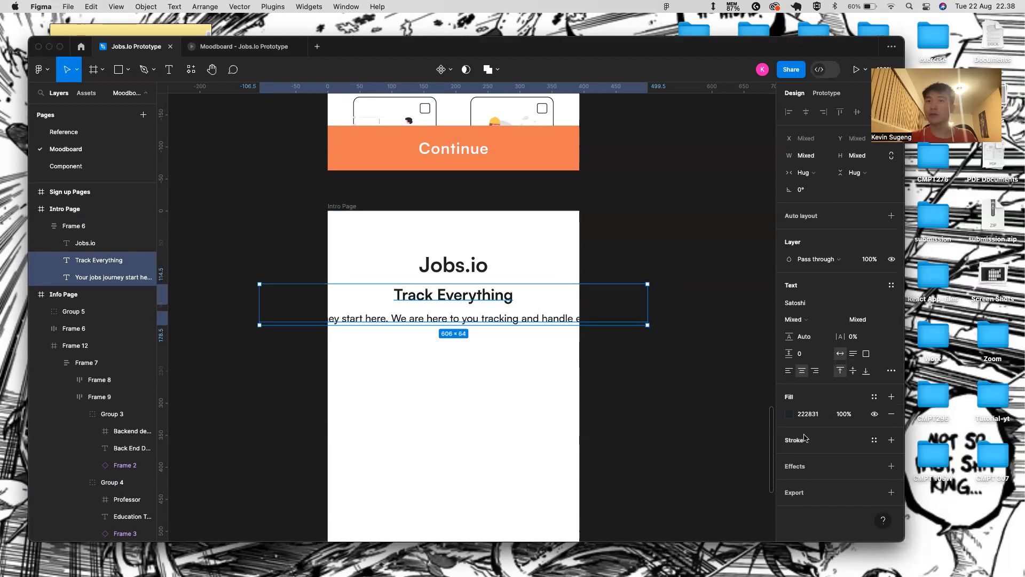
{"action": "left_click", "coordinate": [846, 418]}
- Give the tagline 80% opacity, Regular weight, 2% letter spacing and Fill width so it wraps
{"action": "left_click", "coordinate": [460, 270]}
{"action": "left_click", "coordinate": [457, 320]}
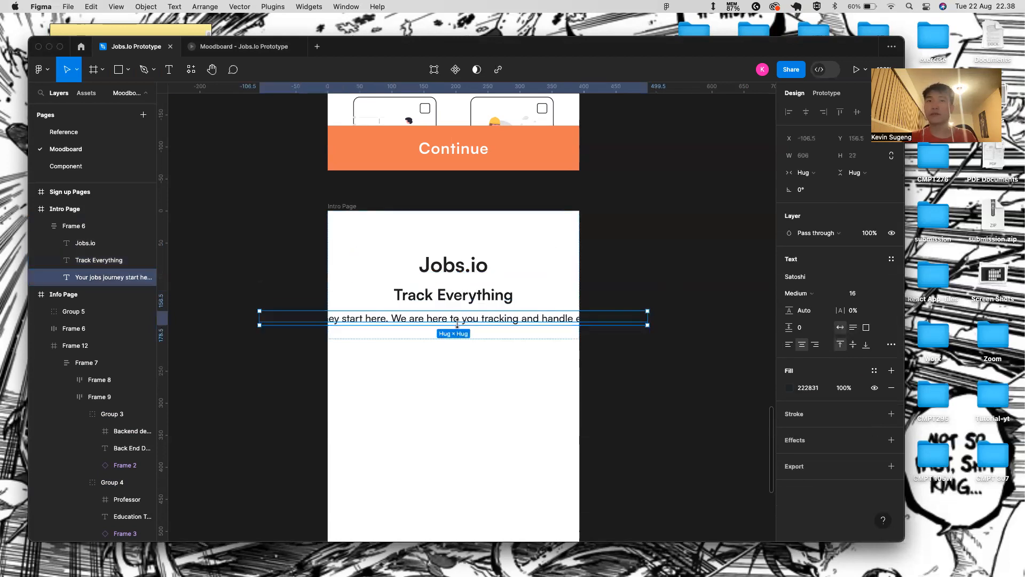
{"action": "left_click", "coordinate": [846, 389]}
{"action": "type", "text": "80"}
{"action": "key", "text": "Return"}
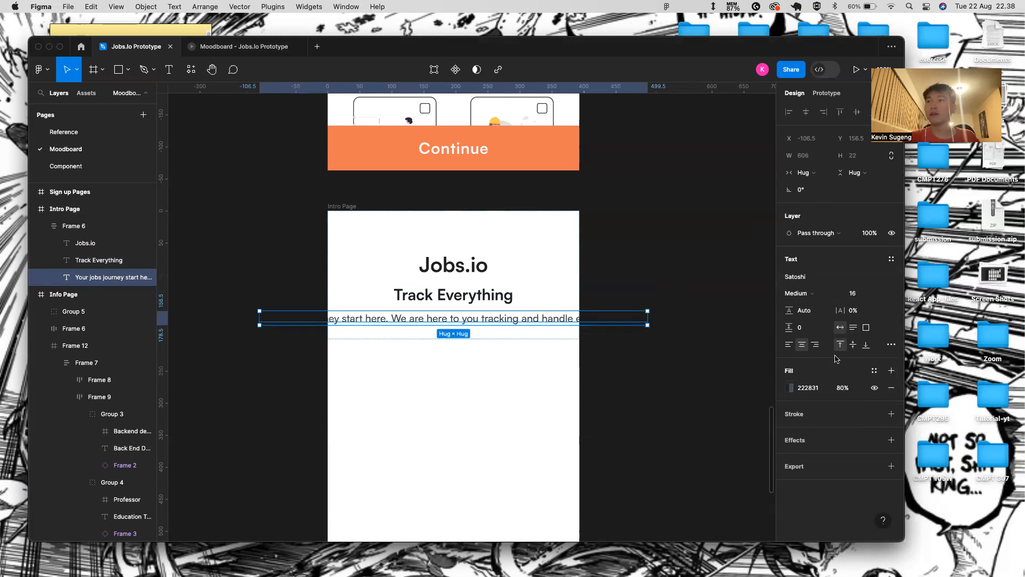
{"action": "left_click", "coordinate": [799, 293]}
{"action": "left_click", "coordinate": [798, 279]}
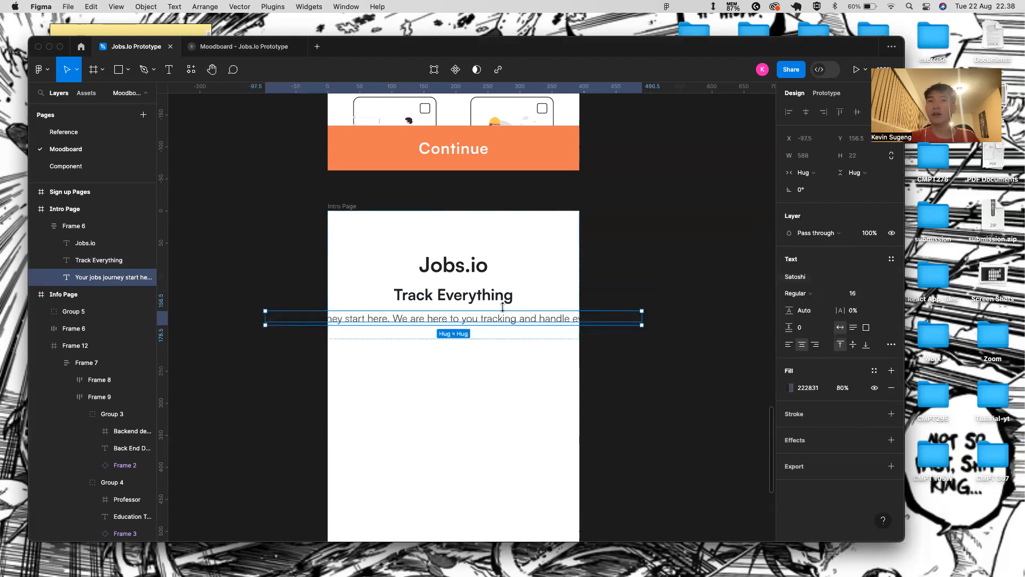
{"action": "left_click_drag", "start_coordinate": [842, 314], "coordinate": [853, 314]}
{"action": "left_click", "coordinate": [804, 172]}
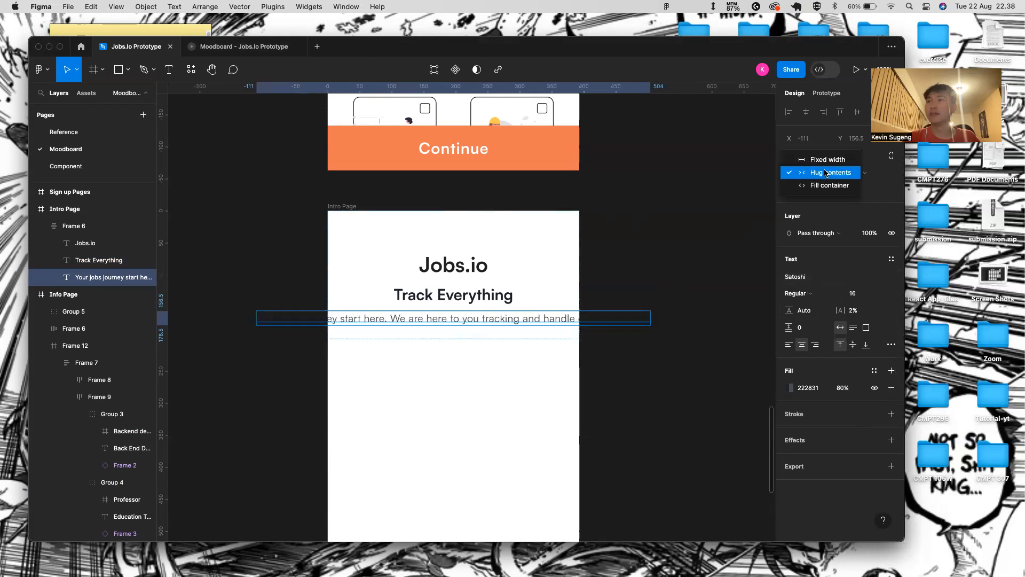
{"action": "left_click", "coordinate": [807, 185]}
{"action": "left_click", "coordinate": [623, 233]}
- Wrap Track Everything and the tagline in auto-layout Frame 13, placed outside Frame 6 below Jobs.io
{"action": "scroll", "coordinate": [524, 322], "scroll_direction": "down", "scroll_amount": 2}
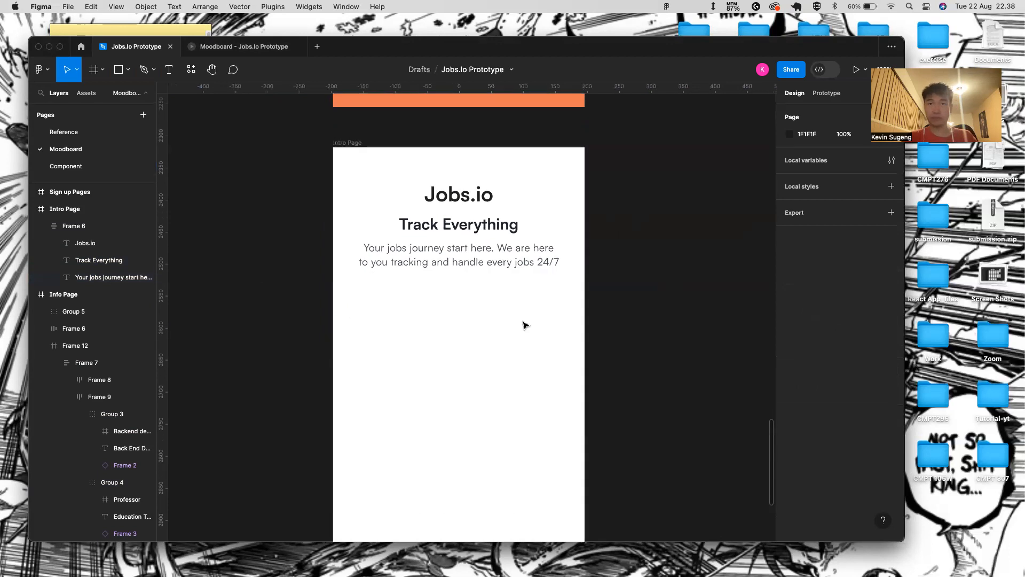
{"action": "scroll", "coordinate": [524, 322], "scroll_direction": "down", "scroll_amount": 5}
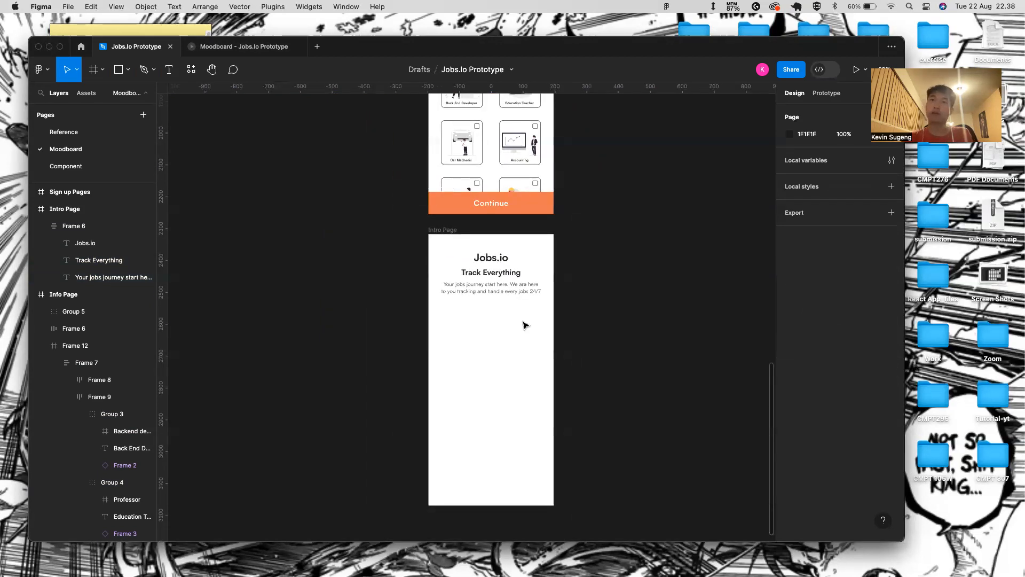
{"action": "left_click", "coordinate": [498, 261]}
{"action": "double_click", "coordinate": [499, 274]}
{"action": "left_click", "coordinate": [509, 291], "text": "shift"}
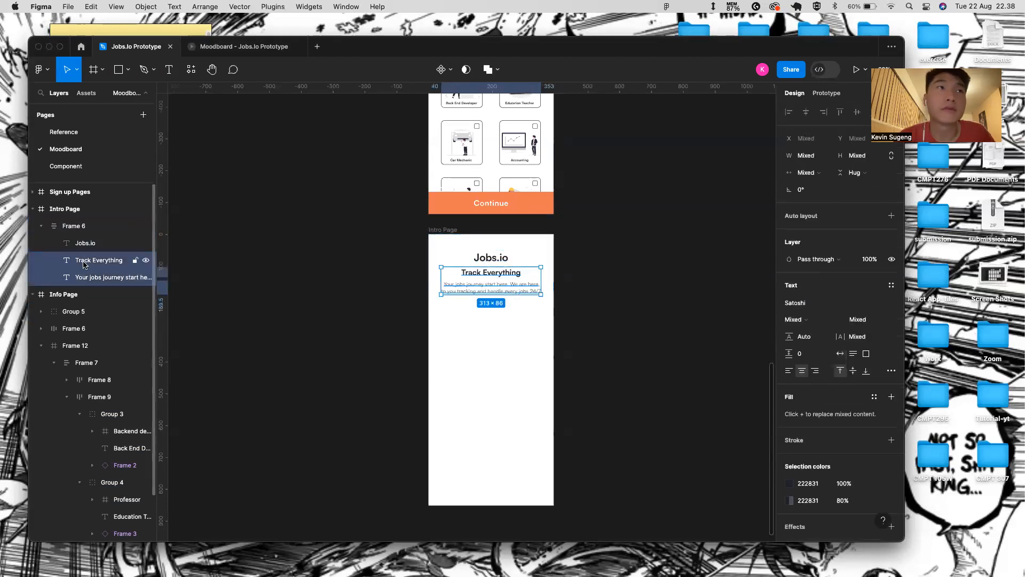
{"action": "key", "text": "shift+a"}
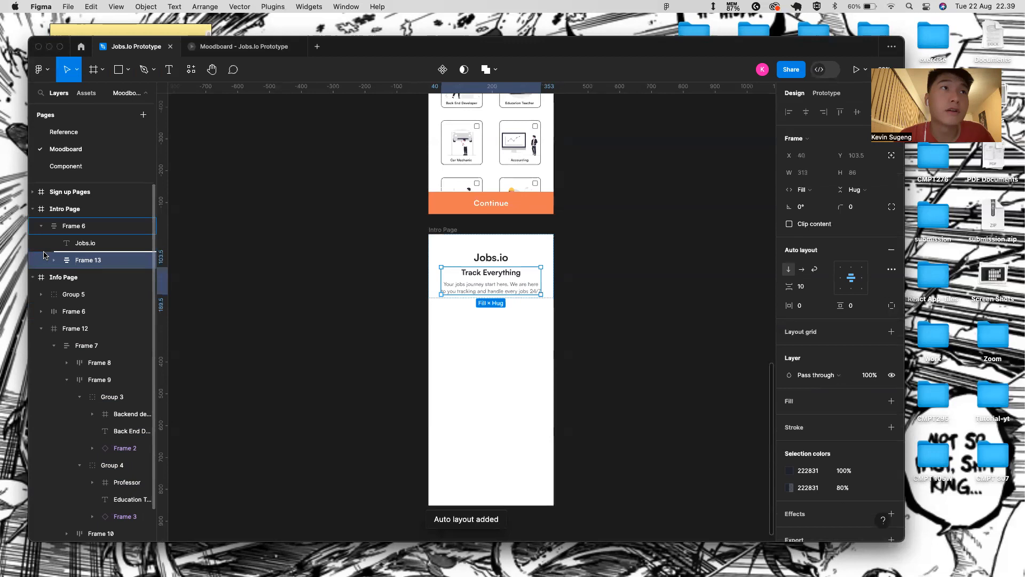
{"action": "left_click", "coordinate": [81, 227]}
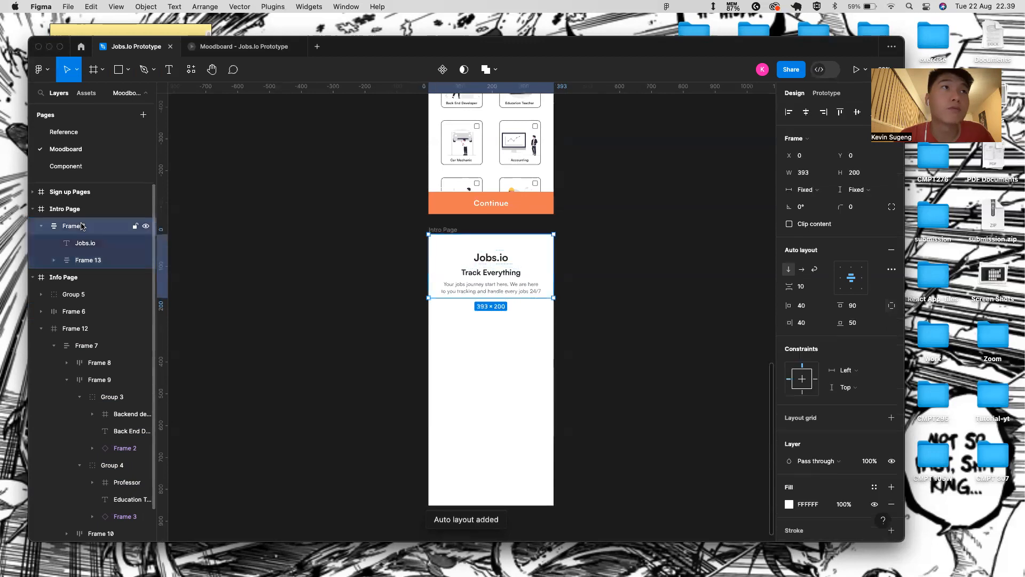
{"action": "left_click", "coordinate": [76, 260]}
{"action": "left_click_drag", "start_coordinate": [96, 268], "coordinate": [82, 252]}
{"action": "left_click", "coordinate": [80, 225]}
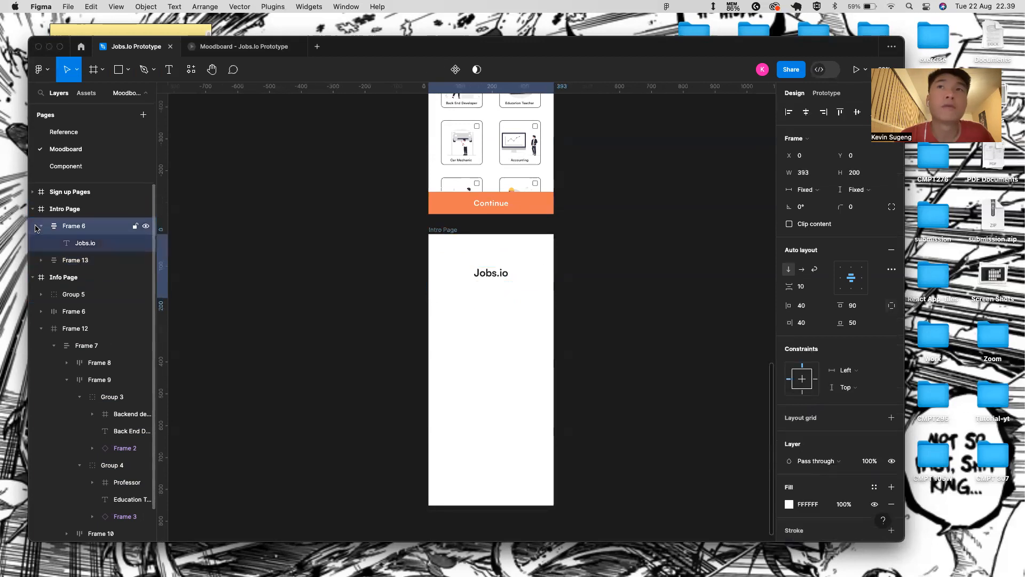
{"action": "left_click", "coordinate": [75, 260]}
{"action": "left_click_drag", "start_coordinate": [516, 275], "coordinate": [498, 307]}
- Set the gap between the two texts in Frame 13 to 20
{"action": "left_click", "coordinate": [508, 273]}
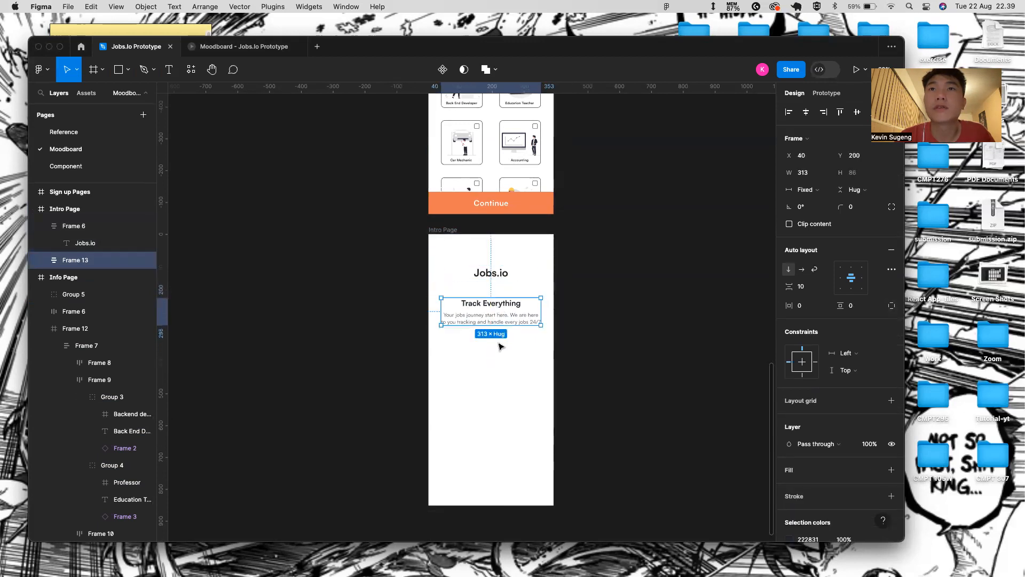
{"action": "left_click", "coordinate": [501, 348]}
{"action": "left_click", "coordinate": [507, 304]}
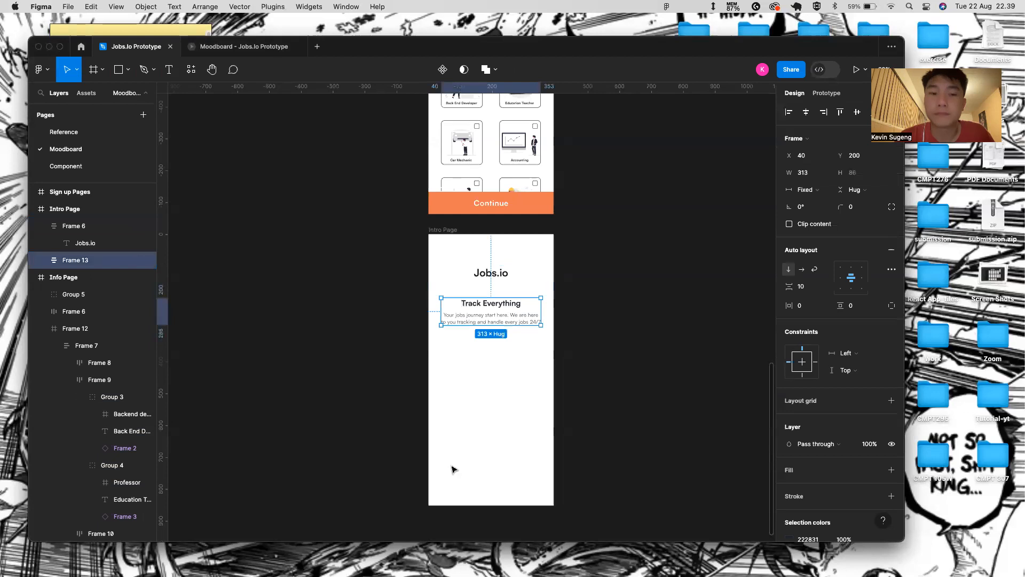
{"action": "double_click", "coordinate": [513, 318]}
{"action": "left_click", "coordinate": [523, 341]}
{"action": "left_click", "coordinate": [525, 315]}
{"action": "left_click", "coordinate": [825, 287]}
{"action": "left_click", "coordinate": [840, 272]}
{"action": "left_click", "coordinate": [812, 283]}
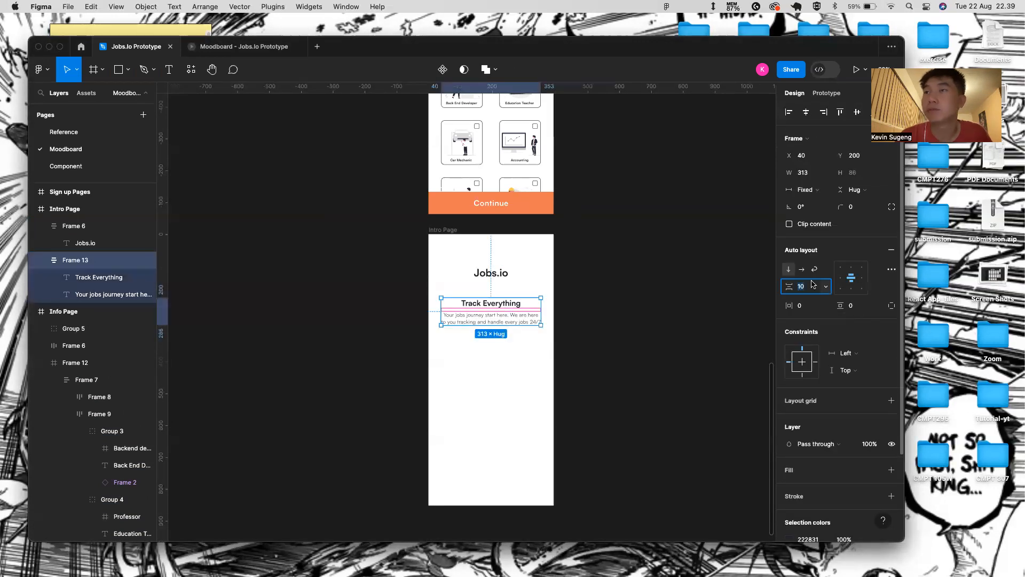
{"action": "type", "text": "20"}
{"action": "key", "text": "Return"}
- Stretch Frame 13 to the full page width and give it 40 horizontal padding
{"action": "left_click_drag", "start_coordinate": [541, 312], "coordinate": [554, 311]}
{"action": "left_click_drag", "start_coordinate": [441, 307], "coordinate": [429, 307]}
{"action": "left_click", "coordinate": [810, 305]}
{"action": "type", "text": "40"}
{"action": "key", "text": "Return"}
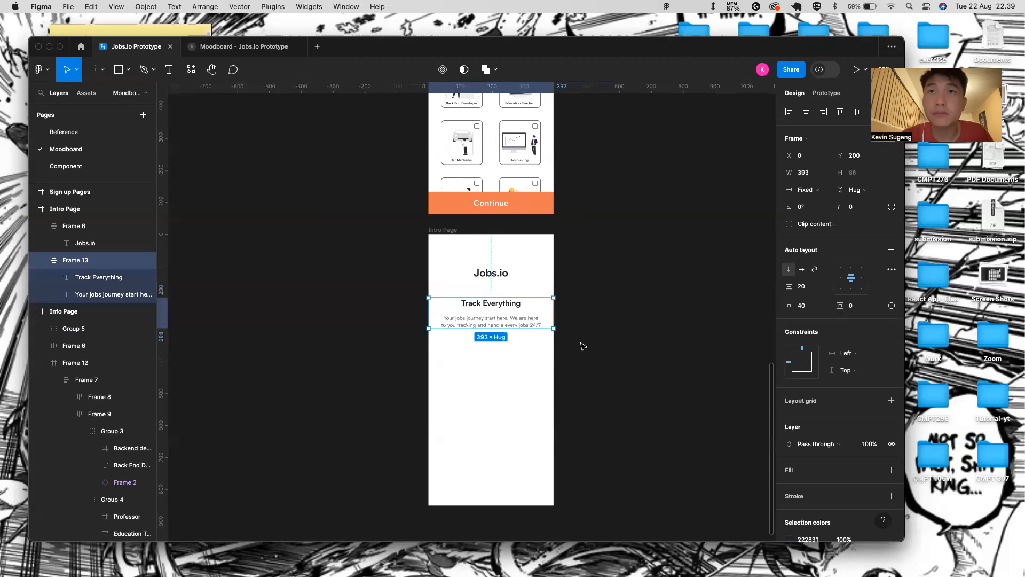
- Increase the tagline's line height to about 170%
{"action": "scroll", "coordinate": [514, 366], "scroll_direction": "up", "scroll_amount": 3}
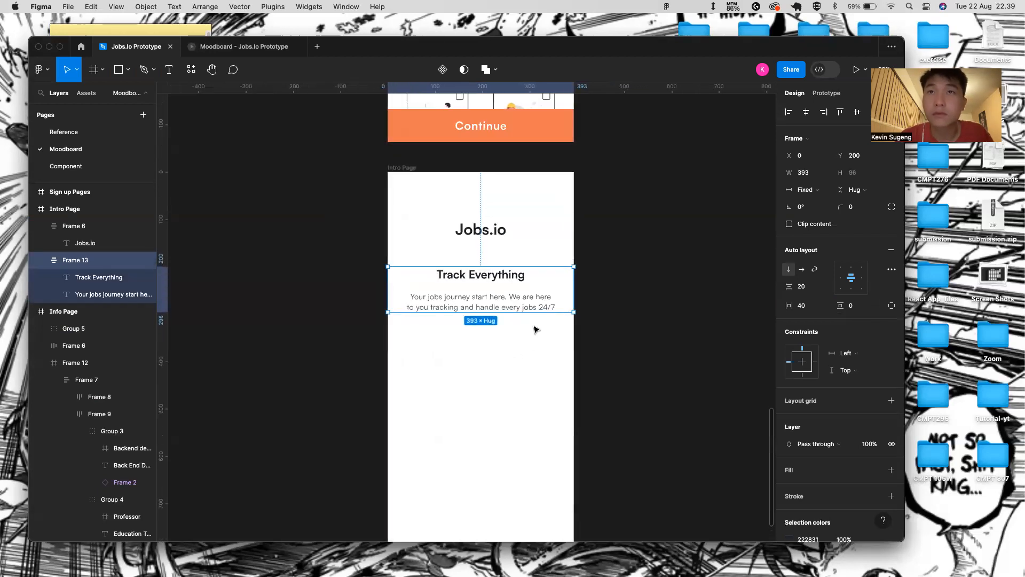
{"action": "double_click", "coordinate": [540, 301]}
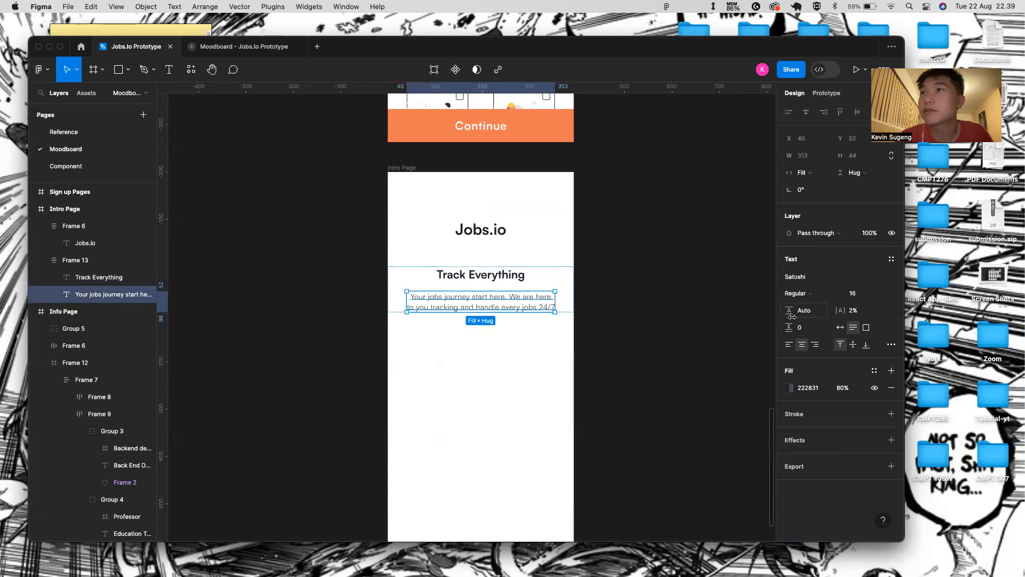
{"action": "mouse_move", "coordinate": [790, 311]}
{"action": "left_mouse_down"}
{"action": "mouse_move", "coordinate": [850, 309]}
{"action": "mouse_move", "coordinate": [779, 311]}
{"action": "mouse_move", "coordinate": [815, 311]}
{"action": "mouse_move", "coordinate": [801, 316]}
{"action": "left_mouse_up"}
{"action": "left_click", "coordinate": [579, 316]}
- Preview the Intro Page frame as a prototype in Present mode
{"action": "scroll", "coordinate": [614, 316], "scroll_direction": "down", "scroll_amount": 5}
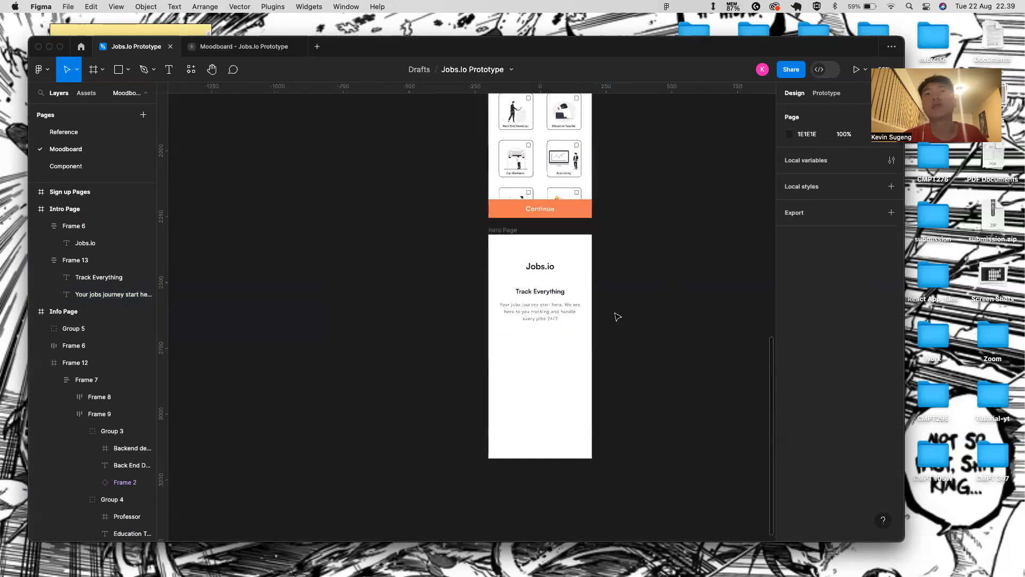
{"action": "left_click", "coordinate": [491, 229]}
{"action": "left_click", "coordinate": [856, 70]}
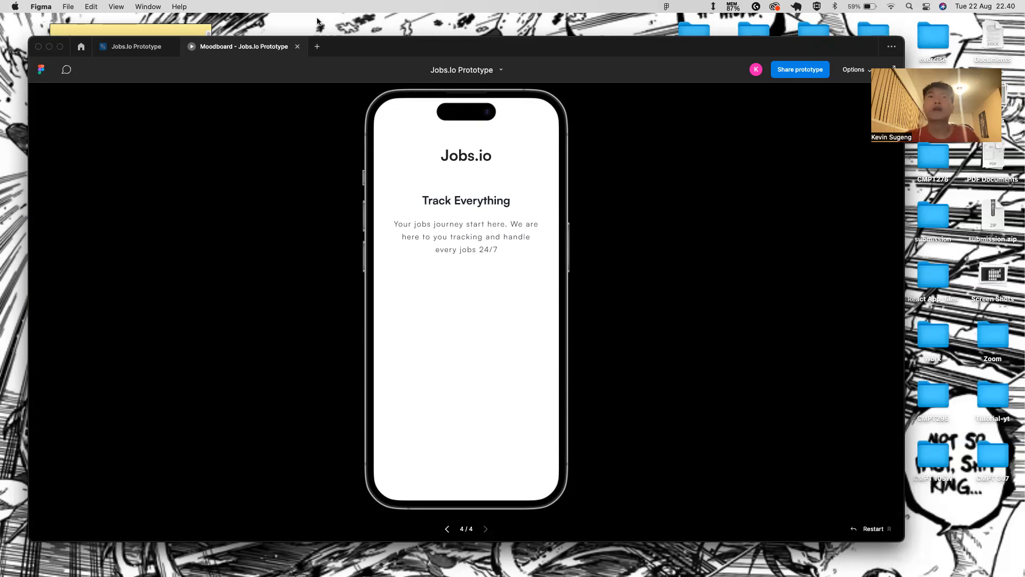
{"action": "left_click", "coordinate": [160, 47]}
- Set the Track Everything tagline's letter spacing to 2% and preview the result
{"action": "left_click", "coordinate": [552, 290]}
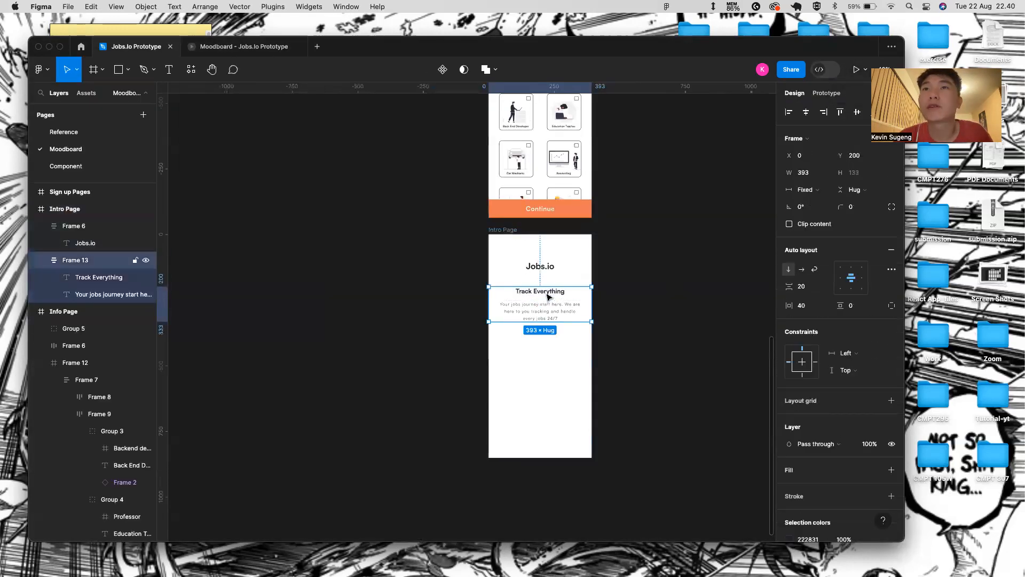
{"action": "left_click", "coordinate": [560, 296]}
{"action": "left_click_drag", "start_coordinate": [837, 310], "coordinate": [839, 309]}
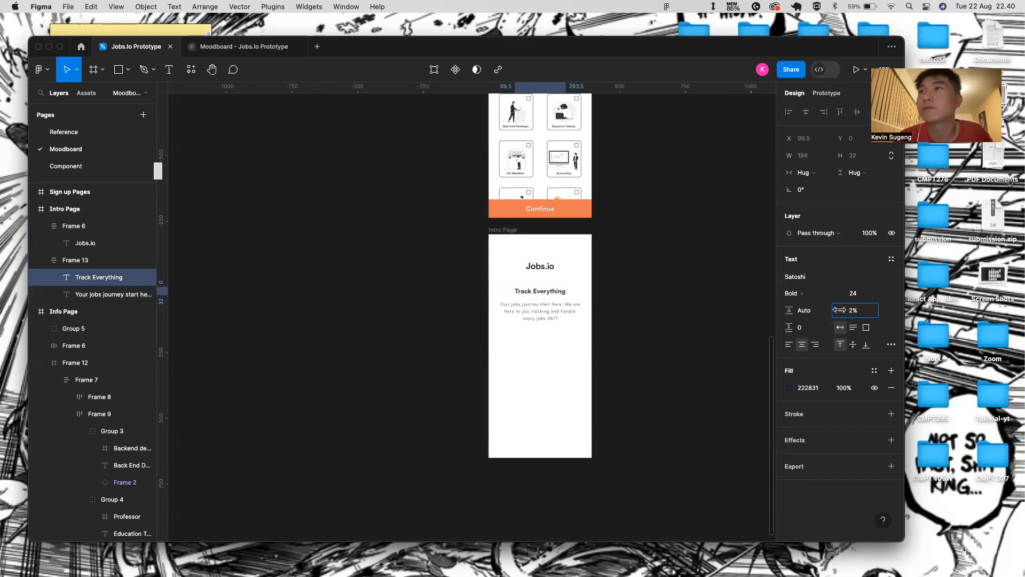
{"action": "left_click", "coordinate": [240, 47]}
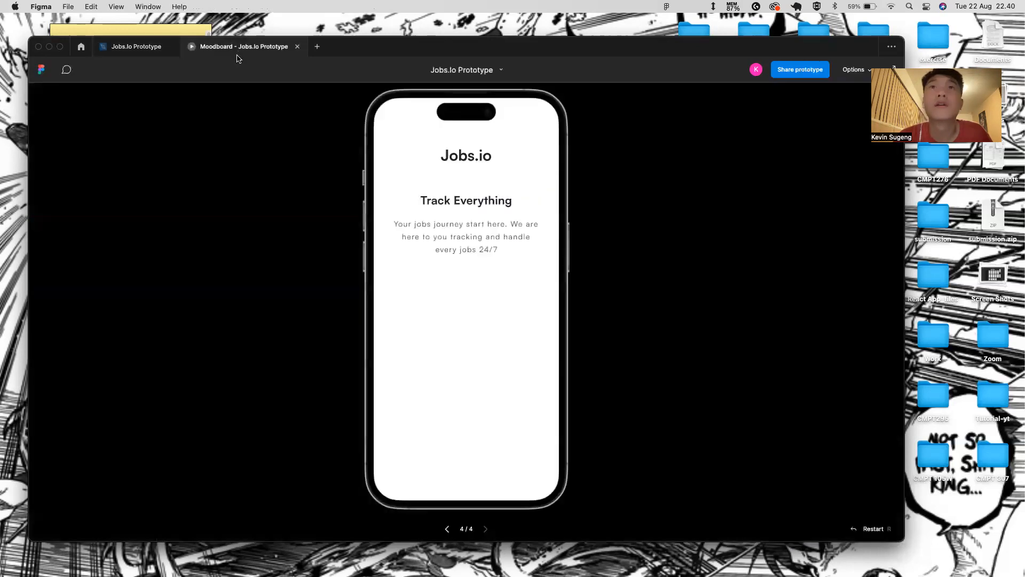
{"action": "left_click", "coordinate": [98, 44]}
- Paste the 317 × 232 job-offers illustration into the Intro Page frame
{"action": "scroll", "coordinate": [486, 347], "scroll_direction": "down", "scroll_amount": 2}
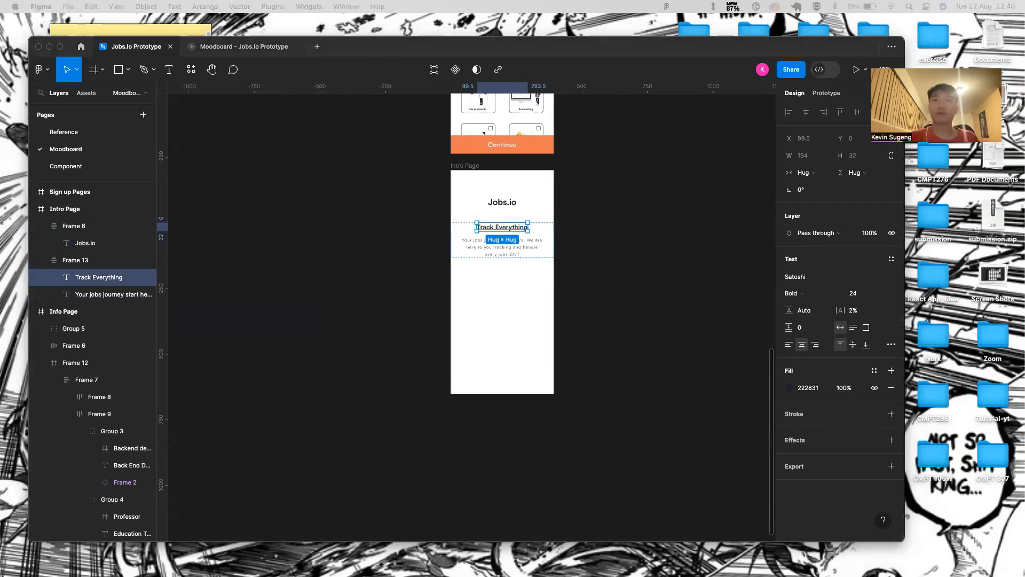
{"action": "left_click", "coordinate": [470, 166]}
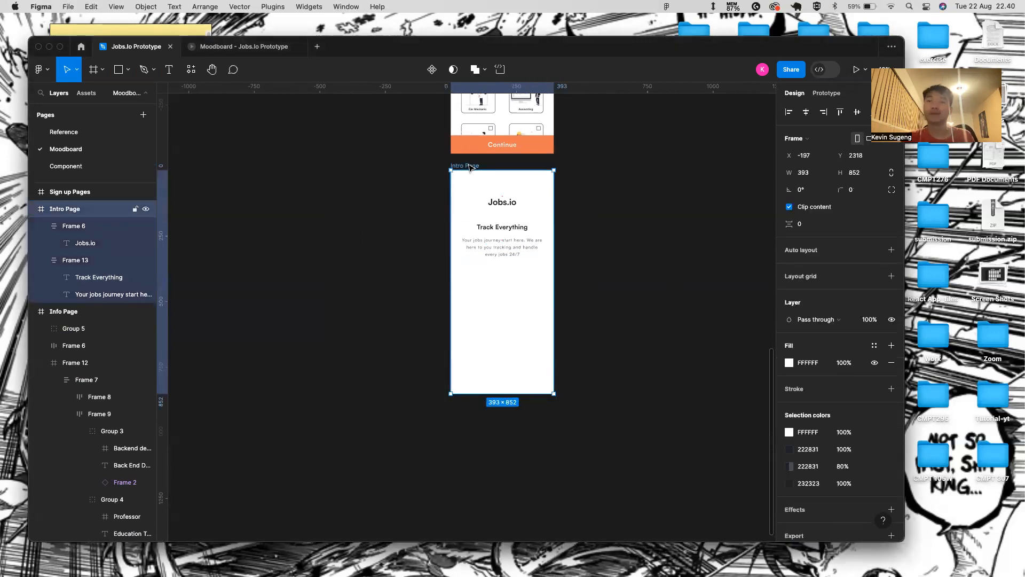
{"action": "key", "text": "super+v"}
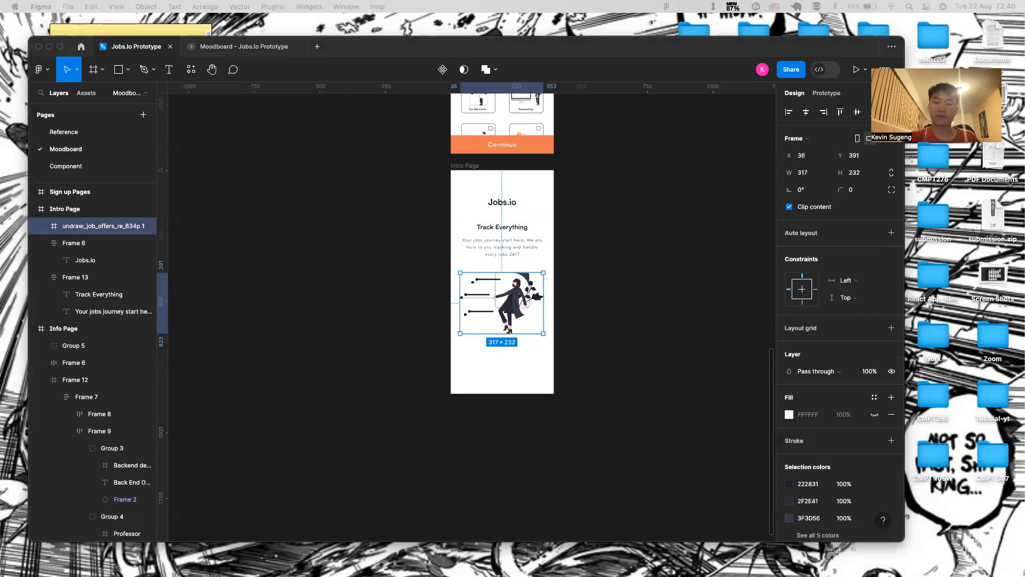
- Nudge the illustration lower, further from the tagline text
{"action": "left_click", "coordinate": [479, 264]}
{"action": "key", "text": "alt"}
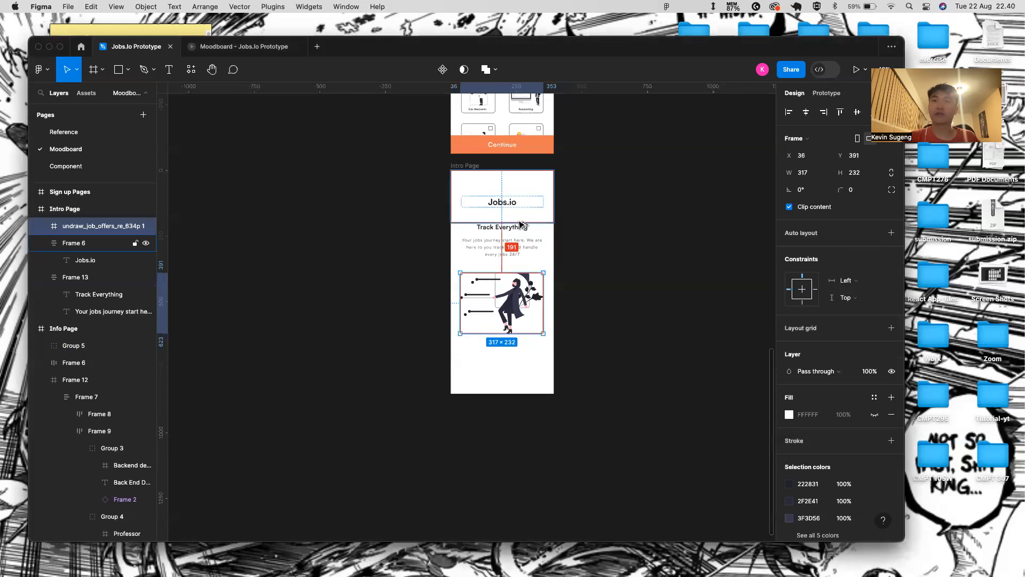
{"action": "key", "text": "Down"}
{"action": "key", "text": "Down"}
{"action": "key", "text": "shift+Down"}
{"action": "key", "text": "shift+Down"}
{"action": "key", "text": "shift+Down"}
{"action": "key", "text": "alt"}
{"action": "scroll", "coordinate": [454, 434], "scroll_direction": "down", "scroll_amount": 1}
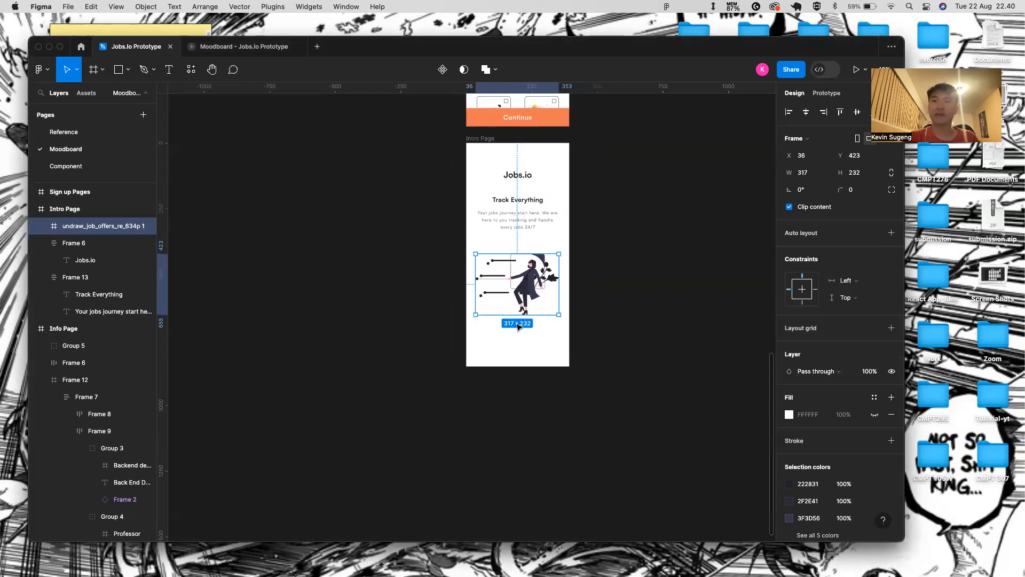
{"action": "scroll", "coordinate": [516, 323], "scroll_direction": "up", "scroll_amount": 5}
{"action": "left_click", "coordinate": [491, 393]}
- Draw a 15 × 15 rectangle below the illustration and round it into a circle with radius 16
{"action": "key", "text": "r"}
{"action": "left_click_drag", "start_coordinate": [473, 346], "coordinate": [479, 353]}
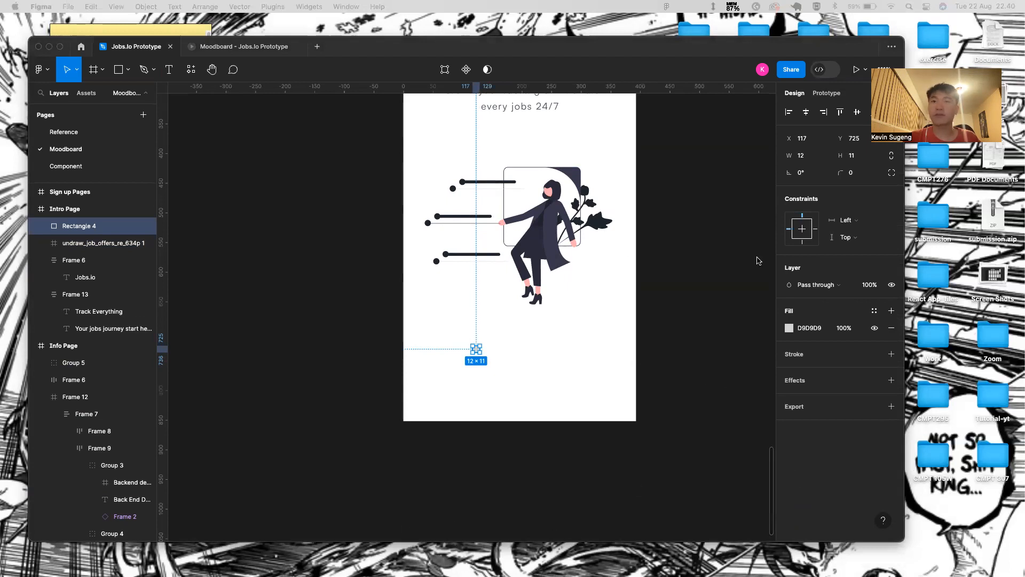
{"action": "left_click", "coordinate": [806, 154]}
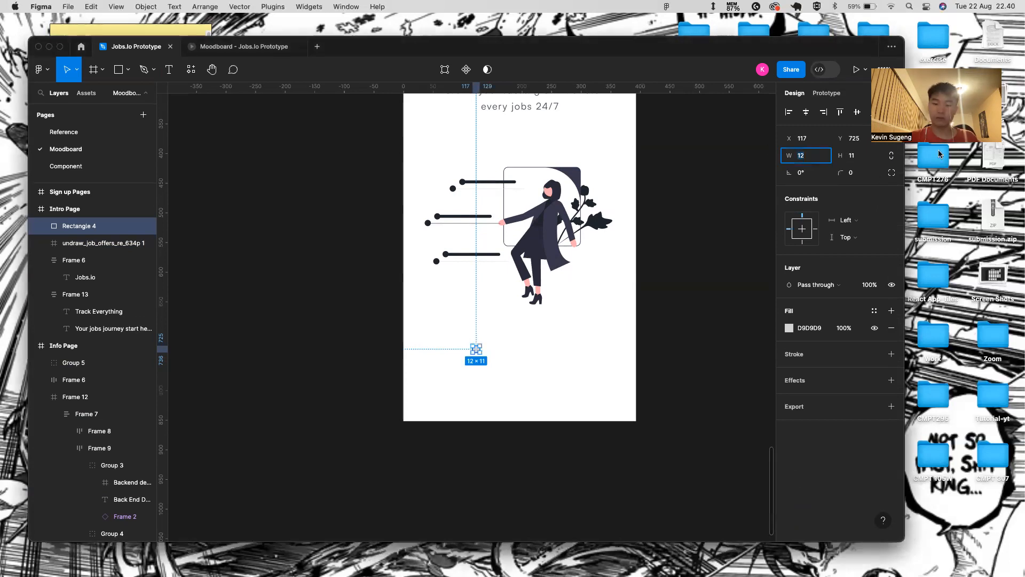
{"action": "left_click", "coordinate": [807, 157]}
{"action": "type", "text": "15"}
{"action": "key", "text": "Return"}
{"action": "left_click", "coordinate": [859, 160]}
{"action": "type", "text": "15"}
{"action": "key", "text": "Return"}
{"action": "left_click_drag", "start_coordinate": [842, 173], "coordinate": [421, 295]}
- Duplicate the circle into a horizontal row of three dots
{"action": "scroll", "coordinate": [499, 350], "scroll_direction": "up", "scroll_amount": 3}
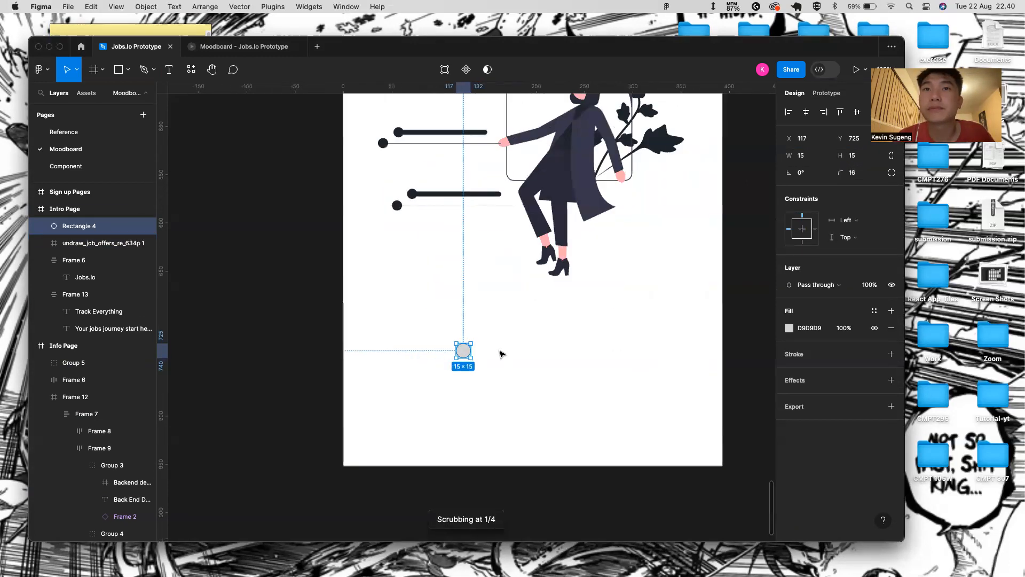
{"action": "key", "text": "super+d"}
{"action": "key", "text": "super+d"}
{"action": "key", "text": "super+d"}
{"action": "key", "text": "super+z"}
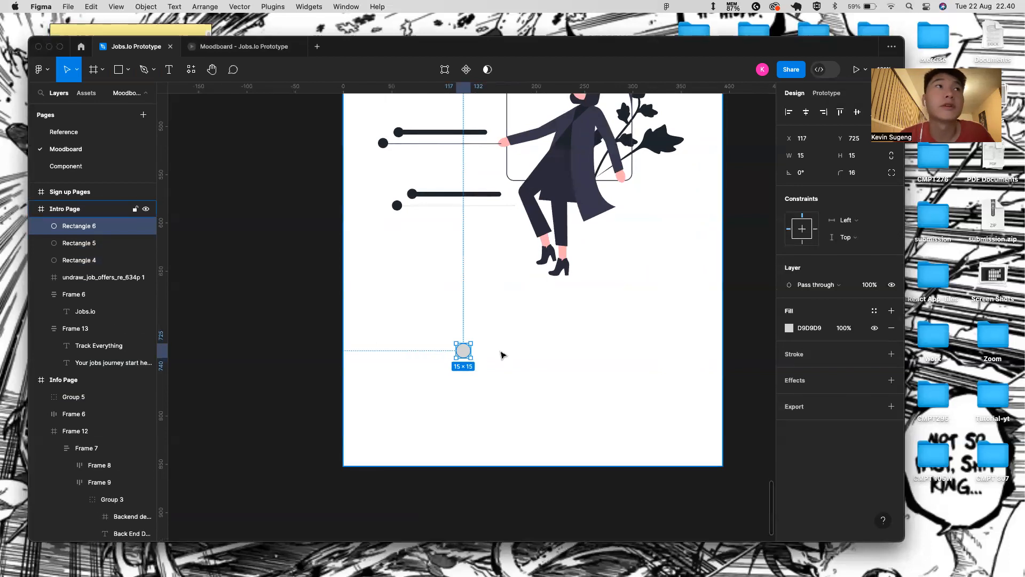
{"action": "key", "text": "shift+Right"}
{"action": "key", "text": "shift+Right"}
{"action": "key", "text": "shift+Right"}
{"action": "left_click", "coordinate": [459, 350]}
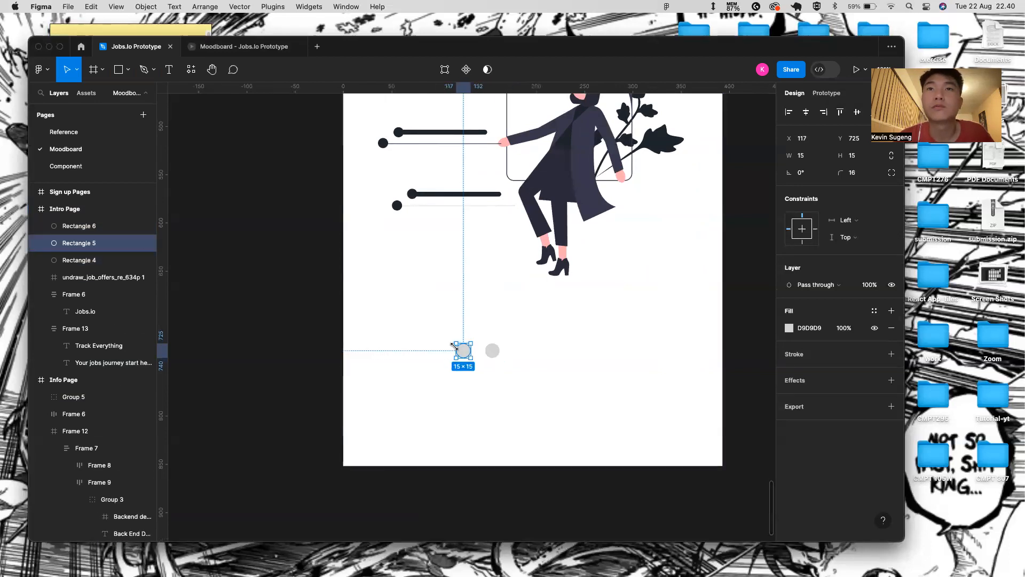
{"action": "key", "text": "shift+Right"}
{"action": "key", "text": "shift+Right"}
{"action": "key", "text": "shift+Right"}
{"action": "key", "text": "shift+Right"}
{"action": "key", "text": "shift+Right"}
{"action": "key", "text": "shift+Right"}
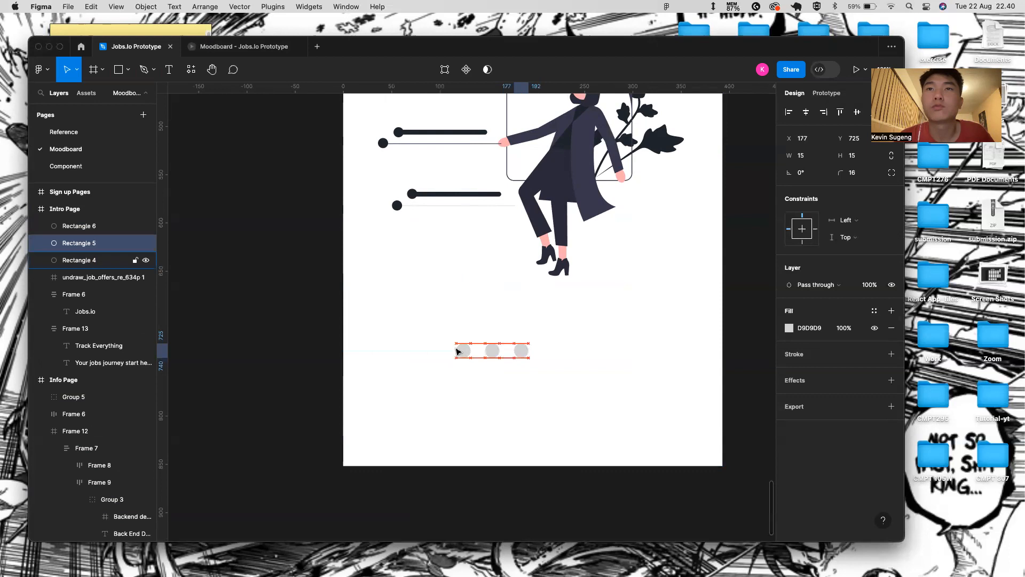
{"action": "left_click", "coordinate": [522, 411]}
{"action": "double_click", "coordinate": [521, 350]}
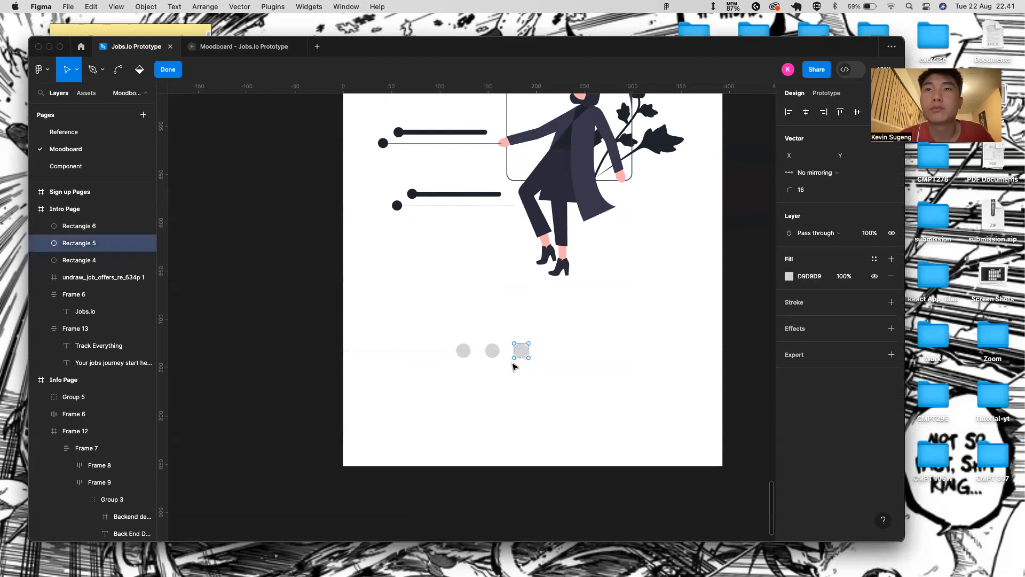
{"action": "left_click", "coordinate": [175, 69]}
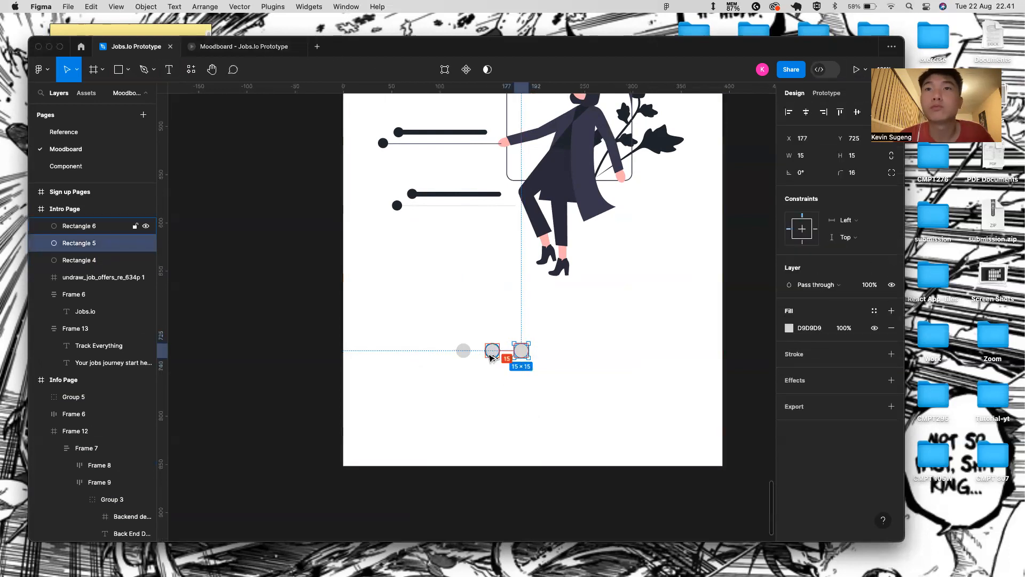
- Wrap the three dots in an auto-layout row, move it lower, and centre it horizontally
{"action": "left_click", "coordinate": [493, 351]}
{"action": "left_click", "coordinate": [462, 351]}
{"action": "left_click", "coordinate": [492, 350], "text": "shift"}
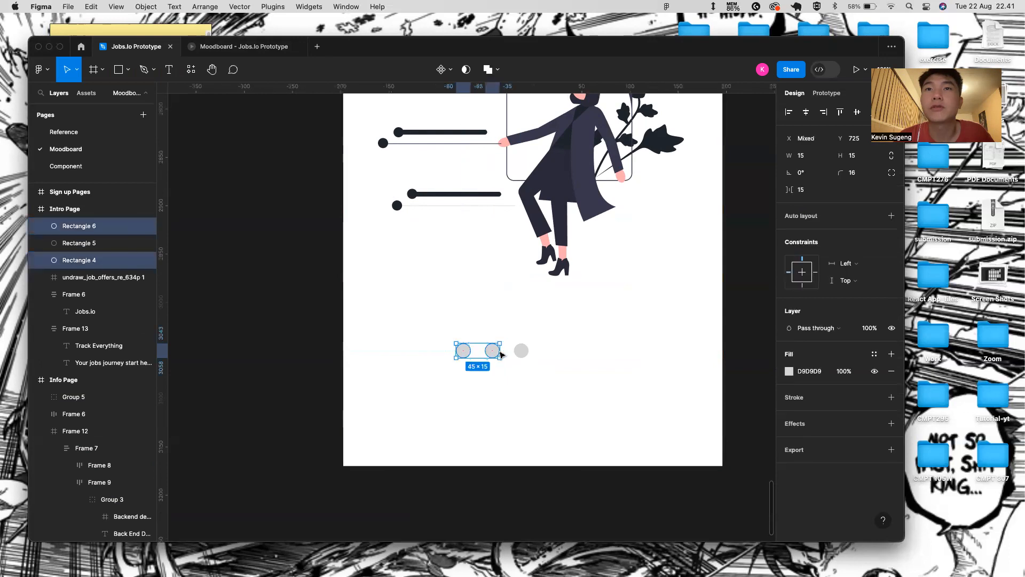
{"action": "left_click", "coordinate": [522, 350], "text": "shift"}
{"action": "key", "text": "shift+a"}
{"action": "left_click_drag", "start_coordinate": [505, 354], "coordinate": [548, 381]}
{"action": "left_click", "coordinate": [806, 112]}
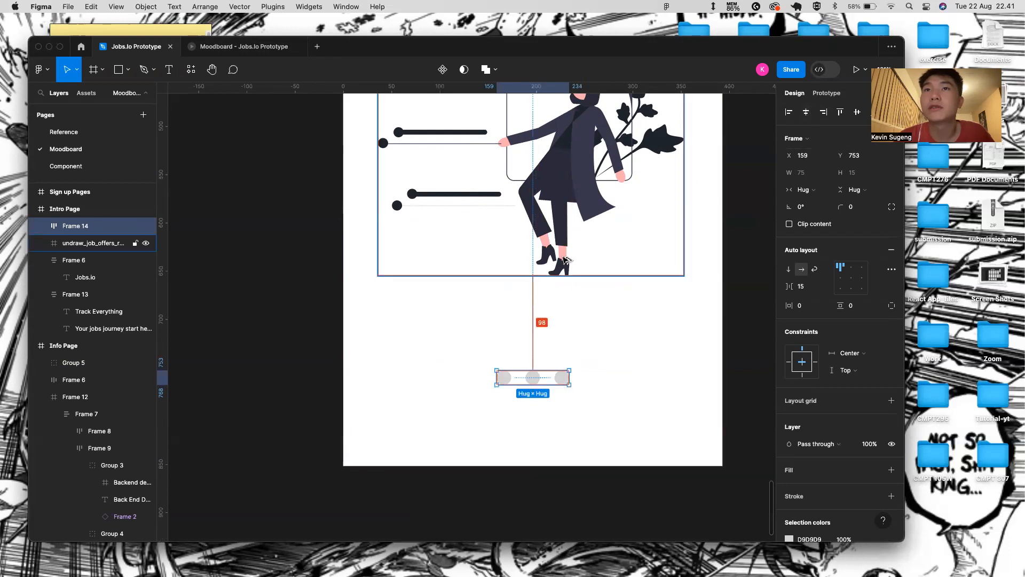
{"action": "left_click", "coordinate": [551, 365]}
{"action": "scroll", "coordinate": [551, 365], "scroll_direction": "down", "scroll_amount": 6}
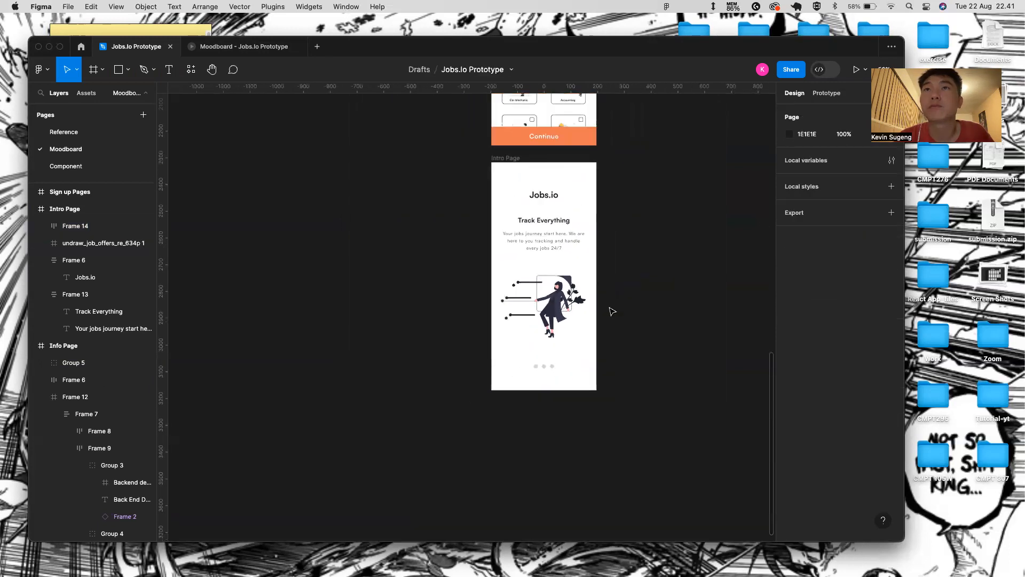
- Fill the first indicator dot with orange EE8658
{"action": "scroll", "coordinate": [511, 333], "scroll_direction": "up", "scroll_amount": 3}
{"action": "left_click", "coordinate": [537, 366]}
{"action": "scroll", "coordinate": [536, 367], "scroll_direction": "up", "scroll_amount": 3}
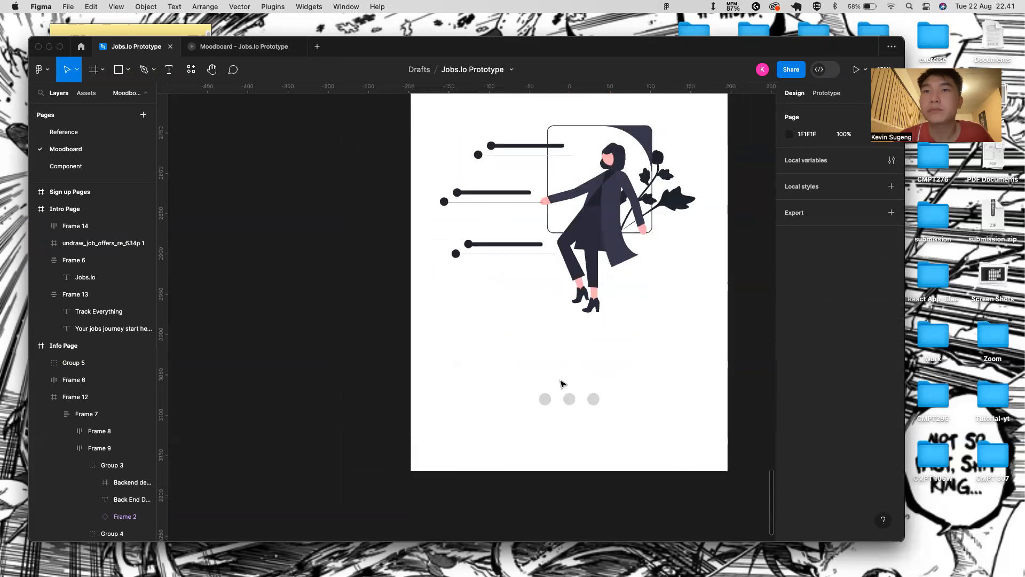
{"action": "double_click", "coordinate": [543, 400]}
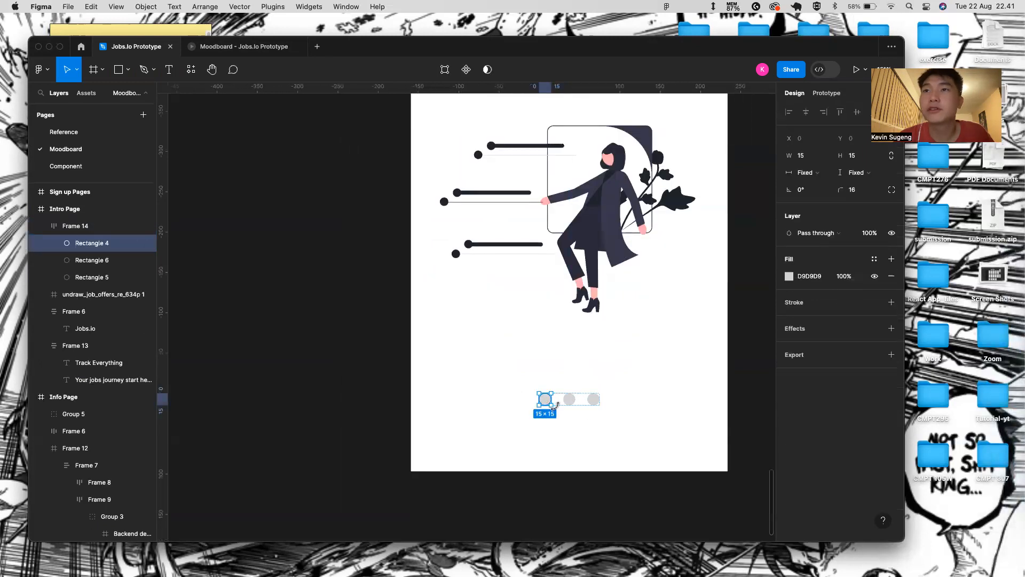
{"action": "scroll", "coordinate": [555, 407], "scroll_direction": "right", "scroll_amount": 2}
{"action": "scroll", "coordinate": [534, 395], "scroll_direction": "up", "scroll_amount": 3}
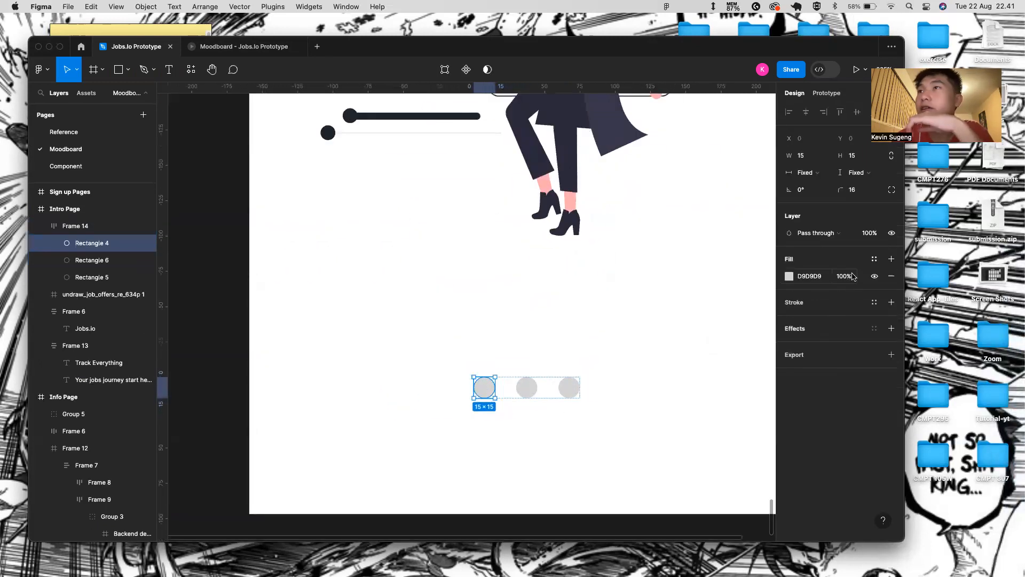
{"action": "left_click", "coordinate": [790, 276]}
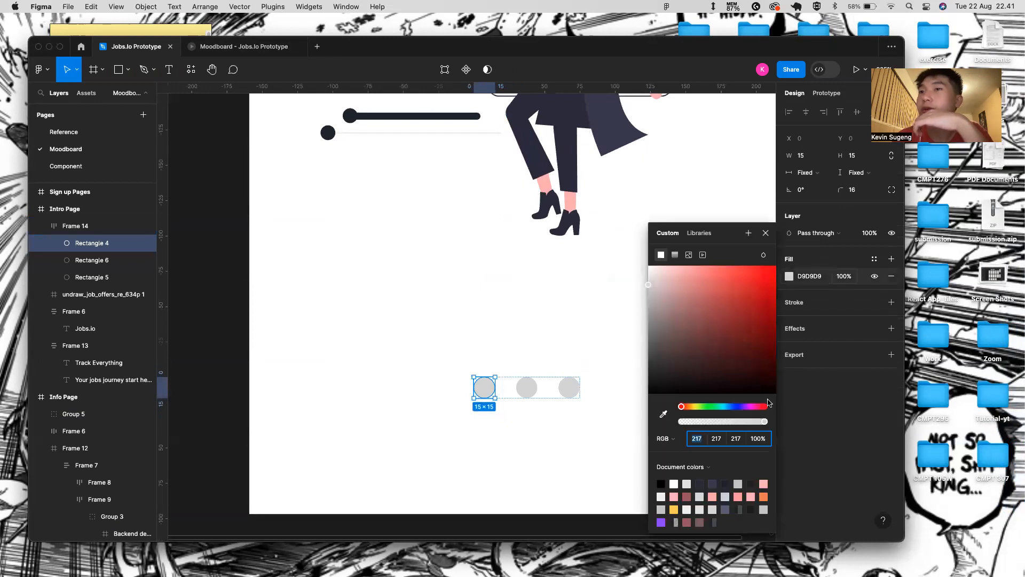
{"action": "left_click", "coordinate": [764, 496]}
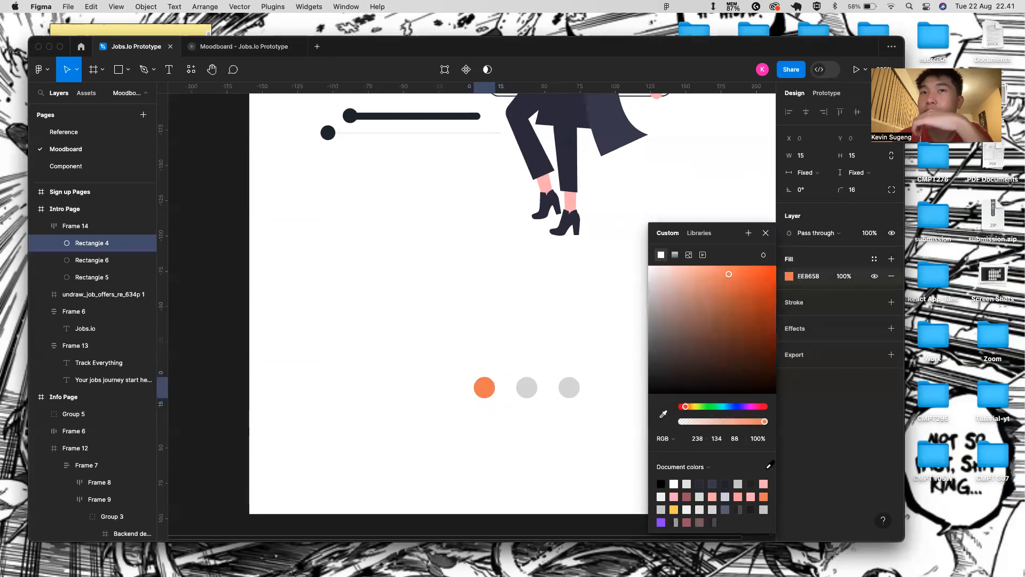
{"action": "left_click", "coordinate": [766, 233]}
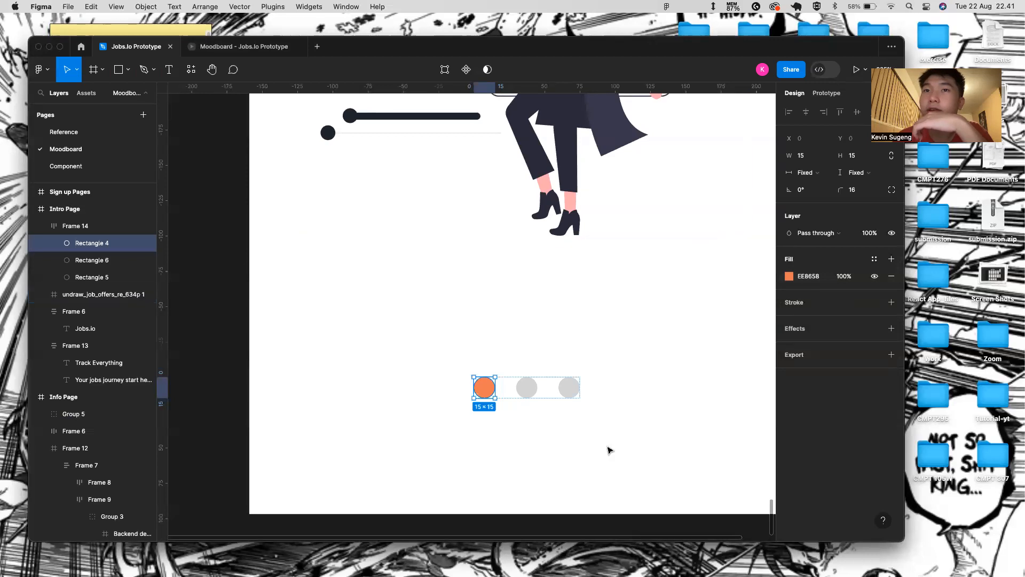
- Remove the fill from the second and third dots and give them an orange EE8658 outline
{"action": "left_click", "coordinate": [526, 387]}
{"action": "left_click", "coordinate": [564, 394], "text": "shift"}
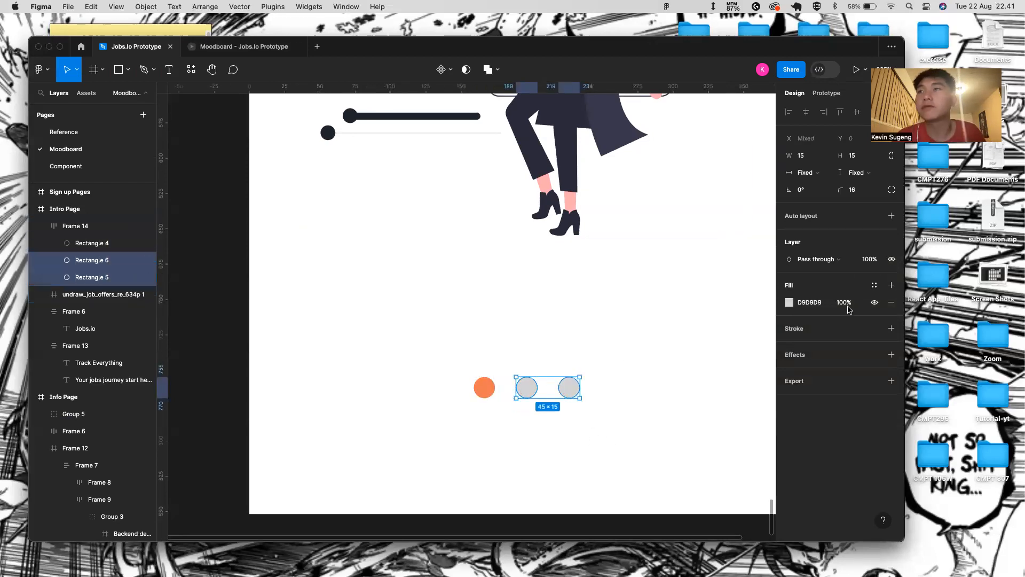
{"action": "left_click", "coordinate": [891, 302]}
{"action": "left_click", "coordinate": [891, 311]}
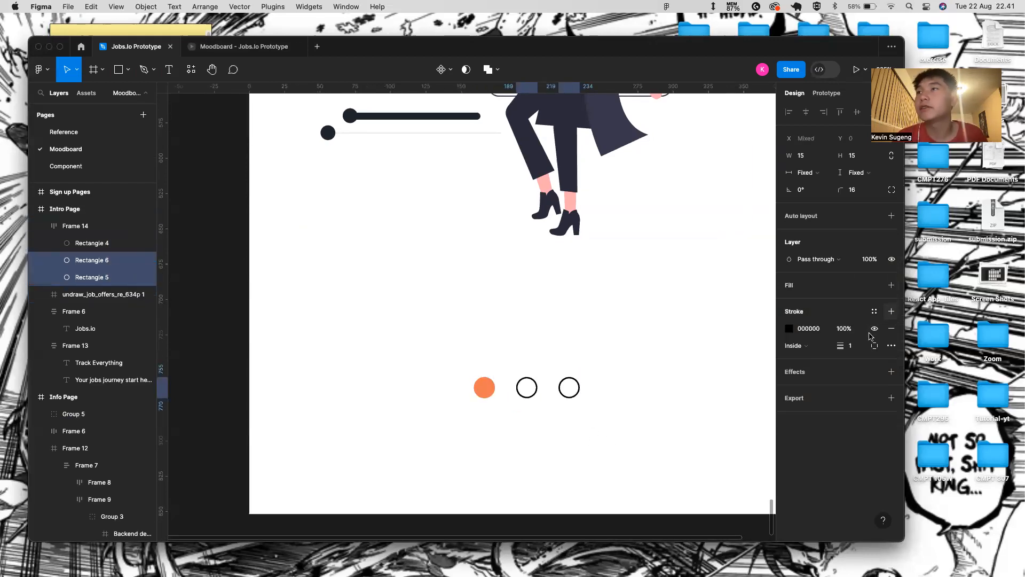
{"action": "left_click", "coordinate": [789, 328]}
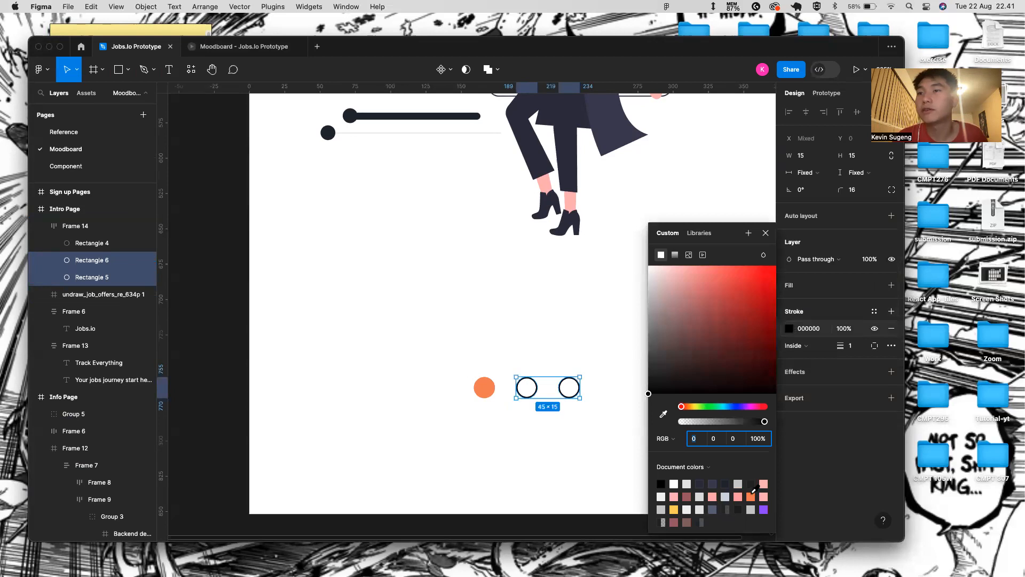
{"action": "left_click", "coordinate": [751, 497]}
{"action": "left_click", "coordinate": [767, 233]}
- Centre the job-offers illustration horizontally in the Intro Page frame
{"action": "scroll", "coordinate": [527, 332], "scroll_direction": "down", "scroll_amount": 5}
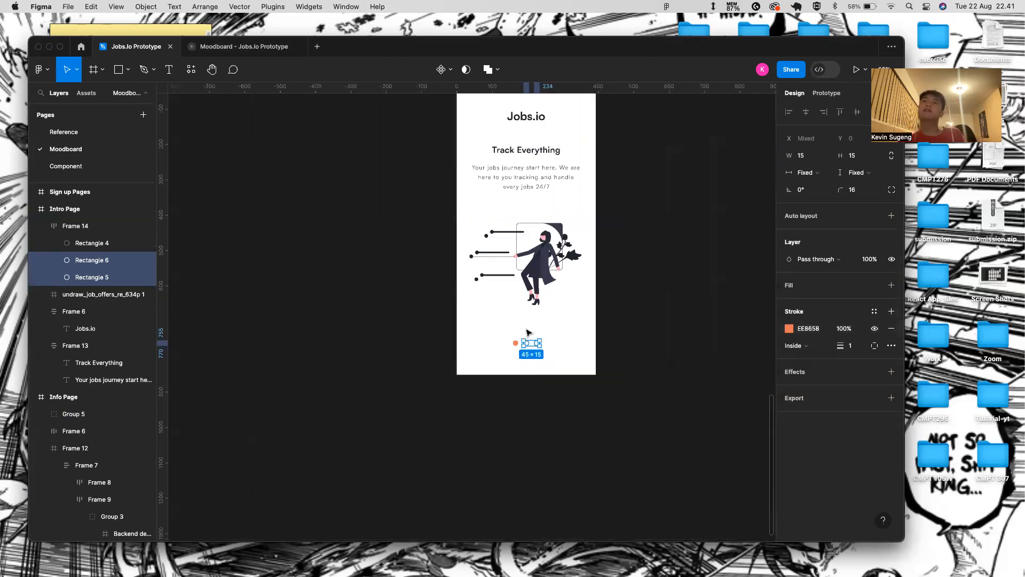
{"action": "scroll", "coordinate": [515, 240], "scroll_direction": "up", "scroll_amount": 2}
{"action": "left_click", "coordinate": [543, 320]}
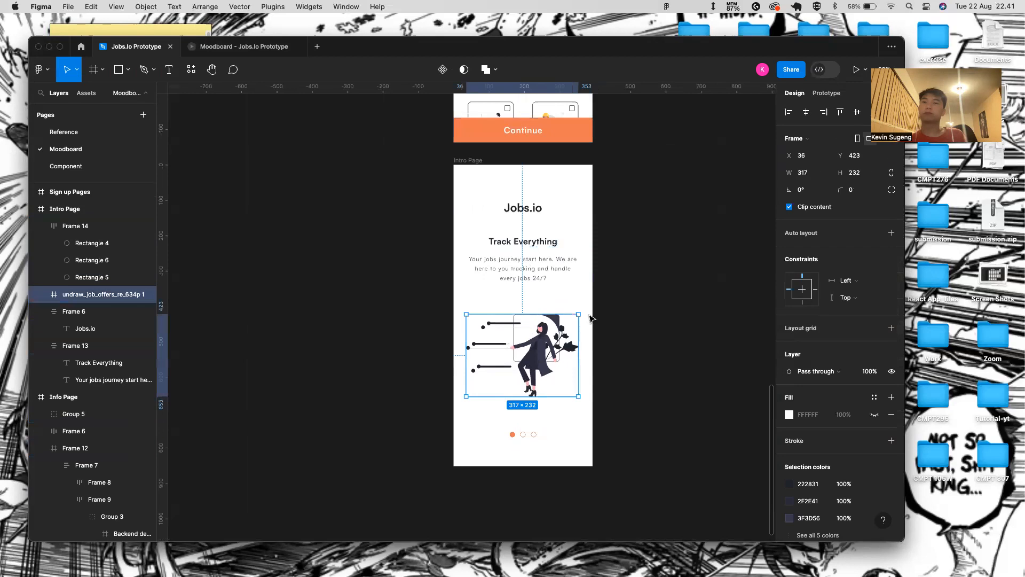
{"action": "key", "text": "alt"}
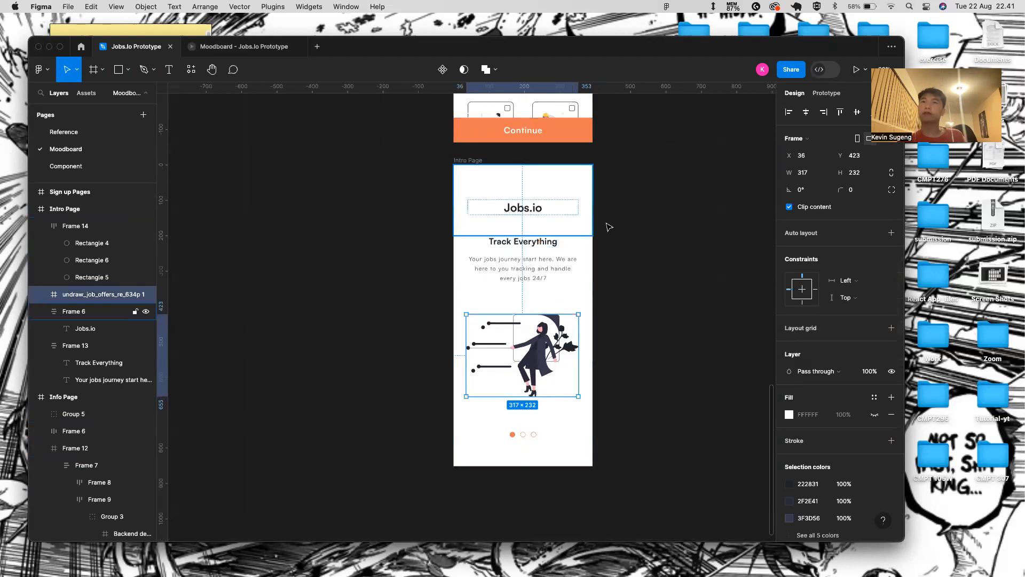
{"action": "left_click", "coordinate": [805, 111]}
{"action": "key", "text": "alt"}
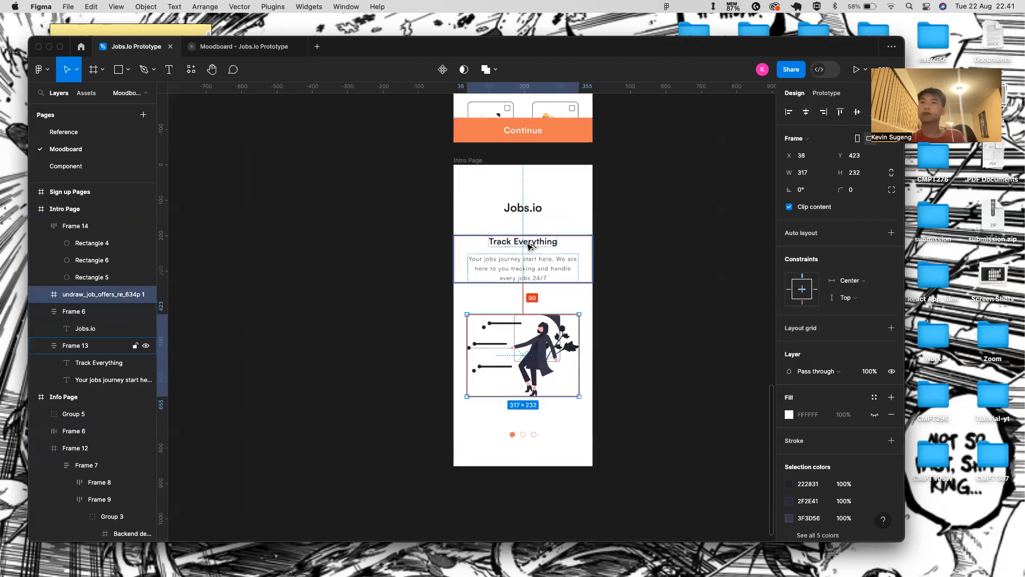
{"action": "left_click", "coordinate": [623, 261]}
- Preview the finished Intro Page as a prototype in Present mode
{"action": "left_click", "coordinate": [467, 161]}
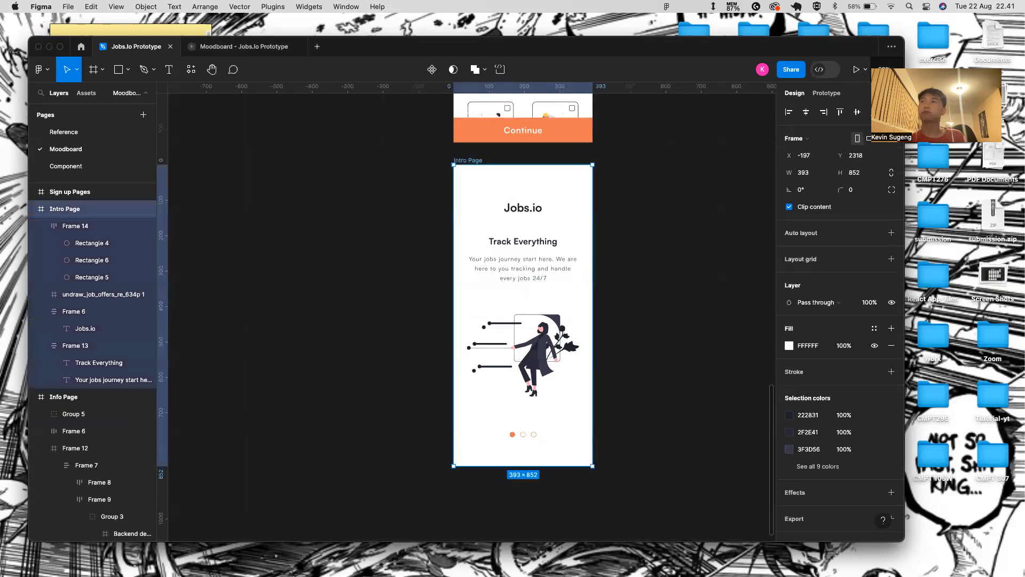
{"action": "left_click", "coordinate": [856, 70]}
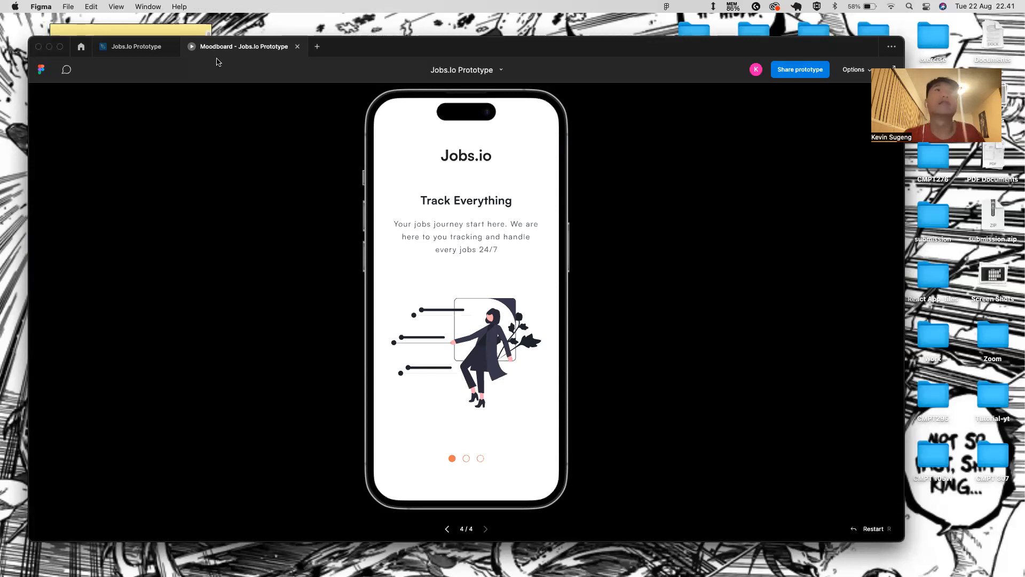
{"action": "left_click", "coordinate": [137, 47]}
- Duplicate the Intro Page frame, place the copy to its right, and rename it 'Intro-2 Page'
{"action": "key", "text": "super+d"}
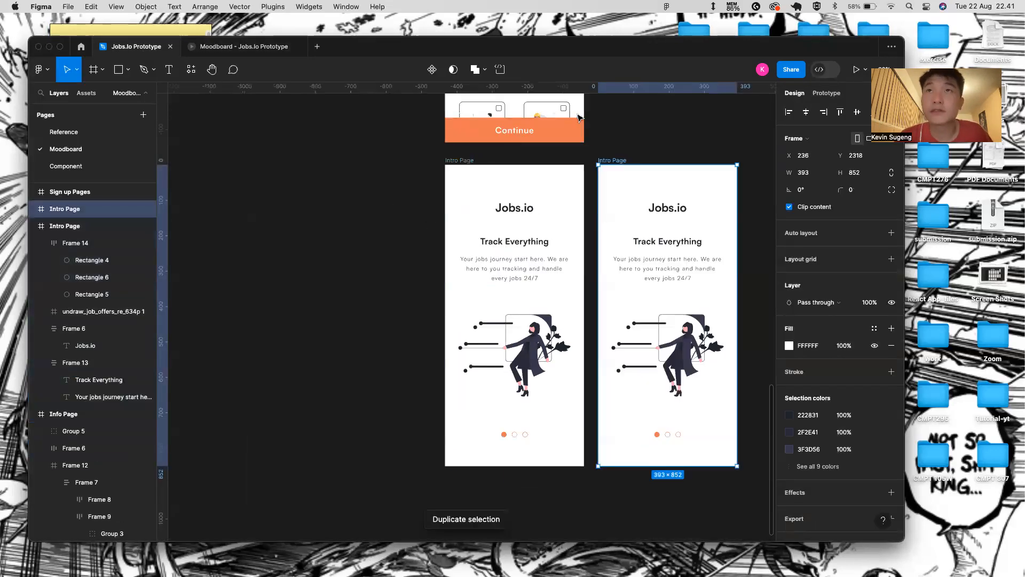
{"action": "scroll", "coordinate": [556, 167], "scroll_direction": "right", "scroll_amount": 3}
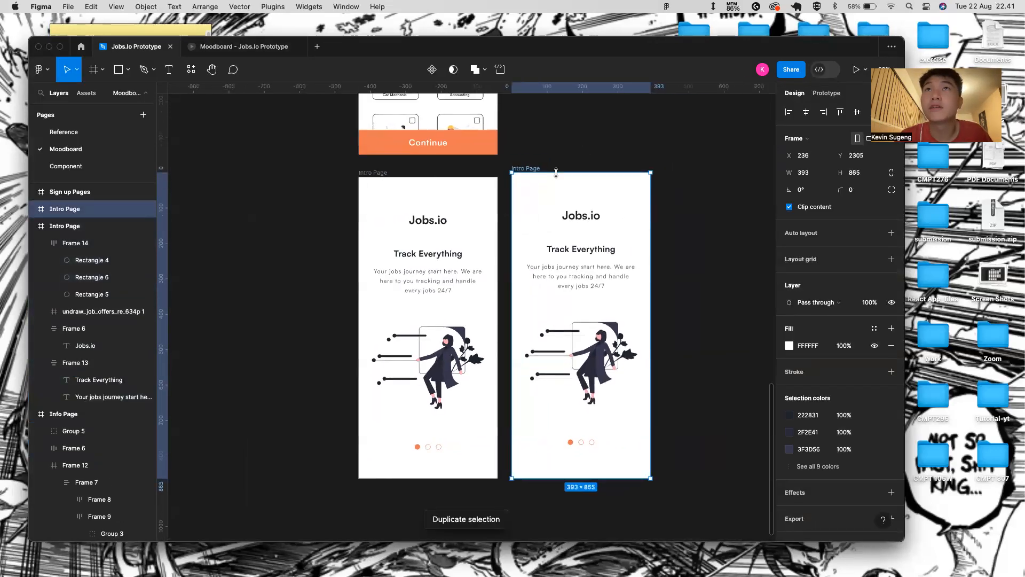
{"action": "left_click_drag", "start_coordinate": [535, 173], "coordinate": [582, 176]}
{"action": "double_click", "coordinate": [582, 174]}
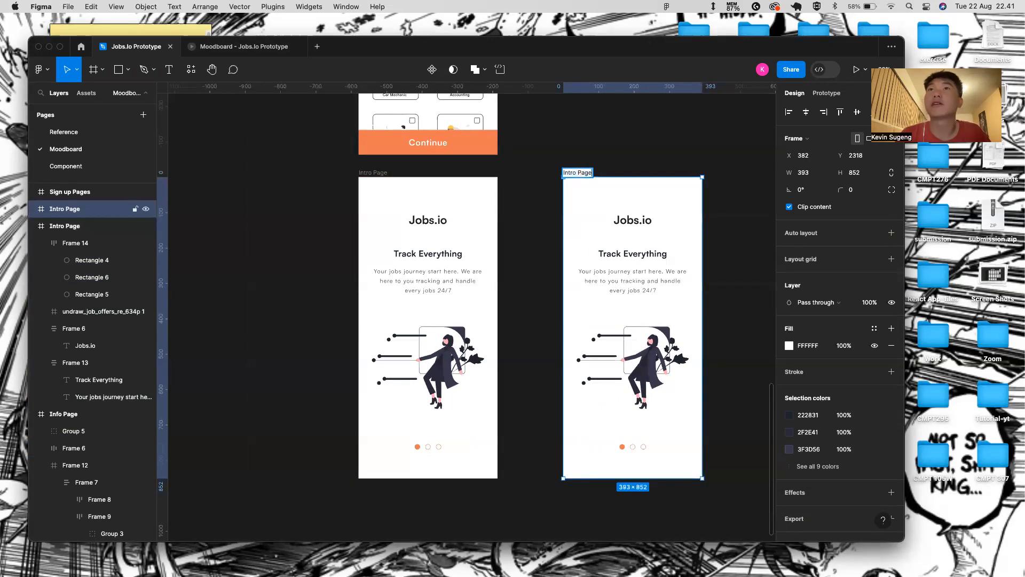
{"action": "type", "text": "-2"}
{"action": "key", "text": "Return"}
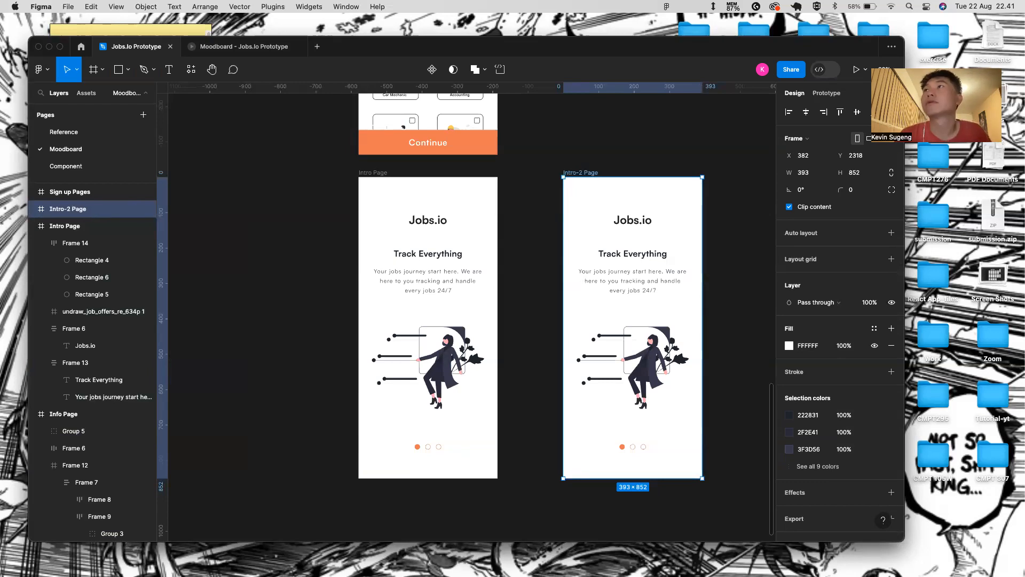
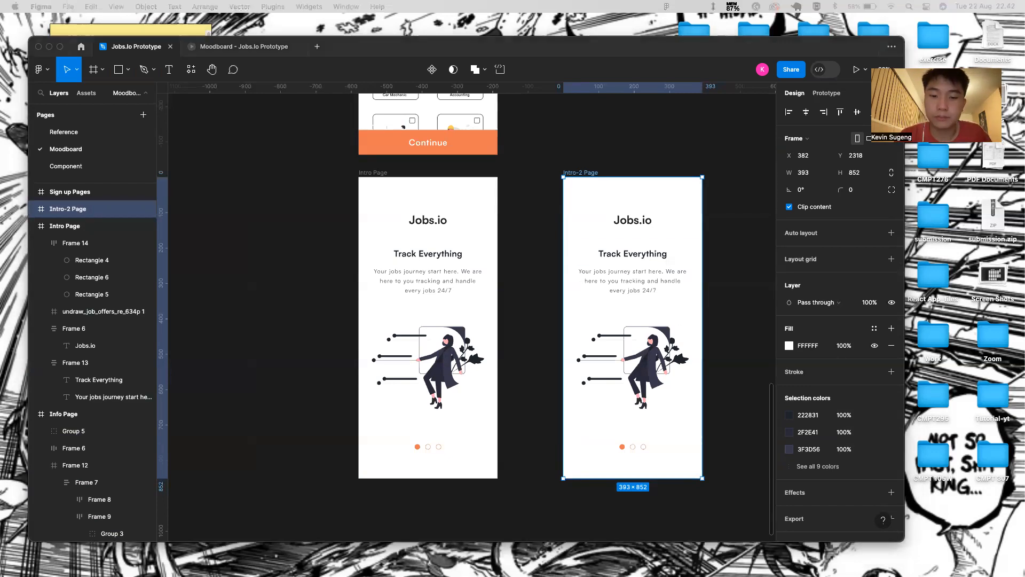
- Try moving the Track Everything text and illustration upward, then undo the moves
{"action": "left_click", "coordinate": [648, 268]}
{"action": "left_click", "coordinate": [647, 332], "text": "shift"}
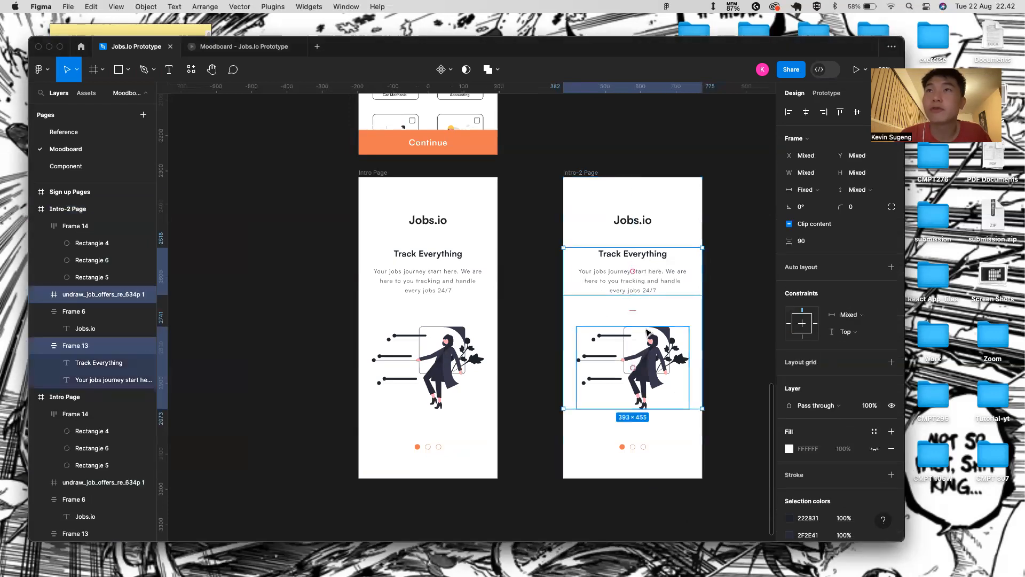
{"action": "left_click_drag", "start_coordinate": [644, 358], "coordinate": [643, 293]}
{"action": "key", "text": "super+z"}
{"action": "left_click", "coordinate": [651, 355]}
{"action": "left_click_drag", "start_coordinate": [651, 355], "coordinate": [647, 278]}
{"action": "left_click", "coordinate": [639, 370]}
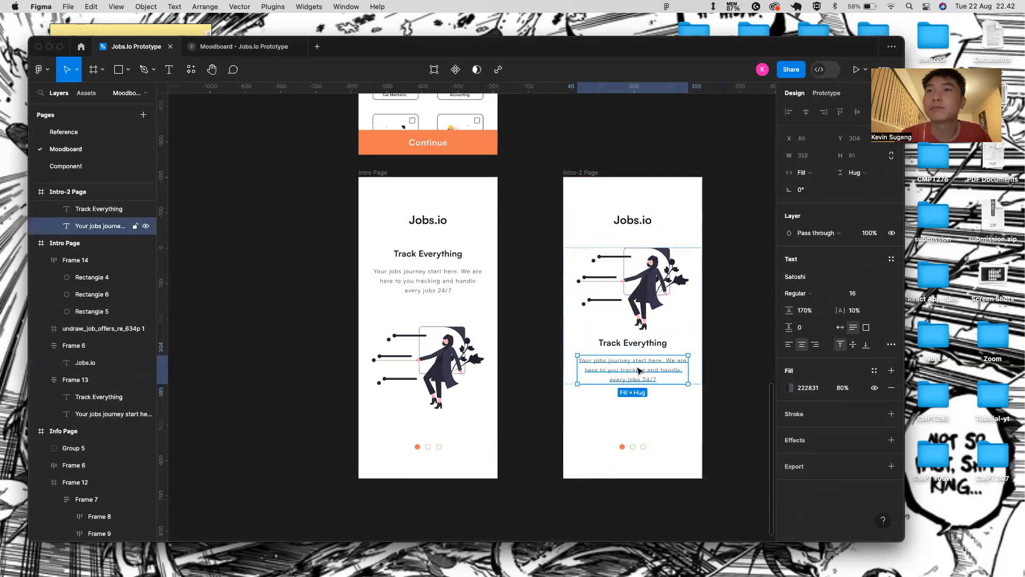
{"action": "key", "text": "super+z"}
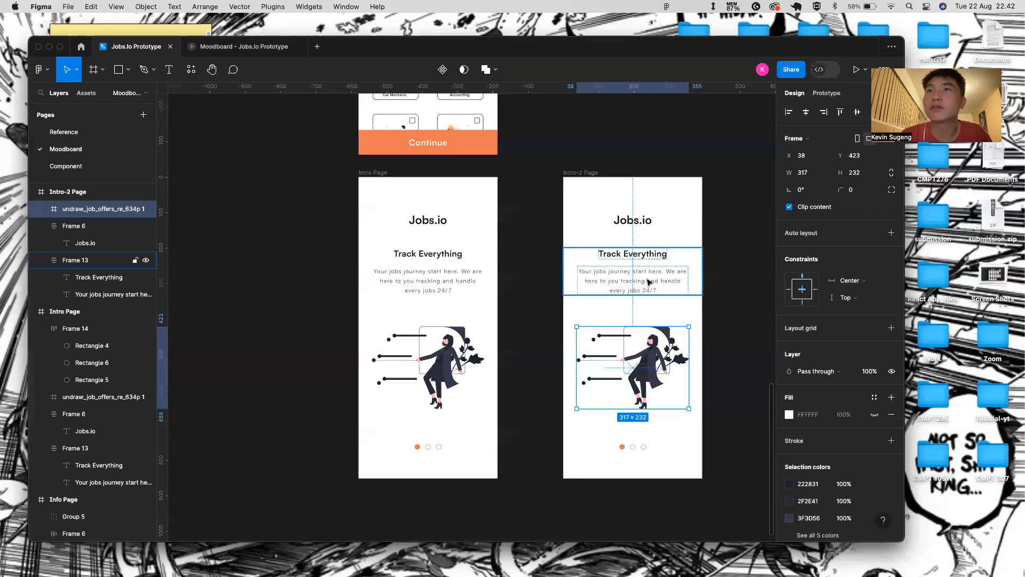
- Push the Track Everything text block lower and delete the old job-offers illustration
{"action": "mouse_move", "coordinate": [650, 272]}
{"action": "left_mouse_down"}
{"action": "mouse_move", "coordinate": [651, 337]}
{"action": "mouse_move", "coordinate": [647, 264]}
{"action": "mouse_move", "coordinate": [635, 349]}
{"action": "mouse_move", "coordinate": [637, 232]}
{"action": "mouse_move", "coordinate": [637, 273]}
{"action": "left_mouse_up"}
{"action": "left_click", "coordinate": [650, 336]}
{"action": "scroll", "coordinate": [588, 339], "scroll_direction": "down", "scroll_amount": 5}
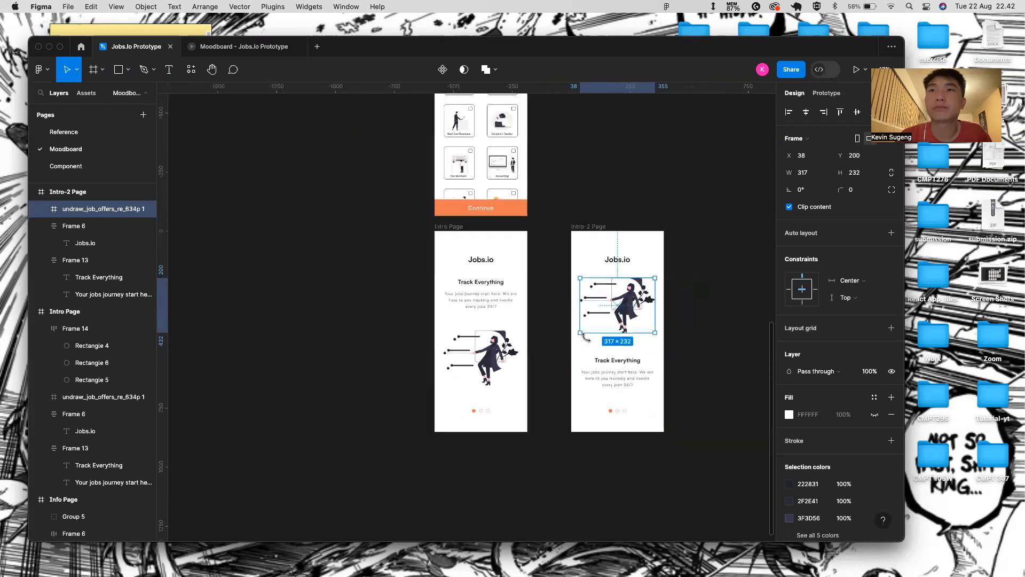
{"action": "scroll", "coordinate": [586, 339], "scroll_direction": "right", "scroll_amount": 2}
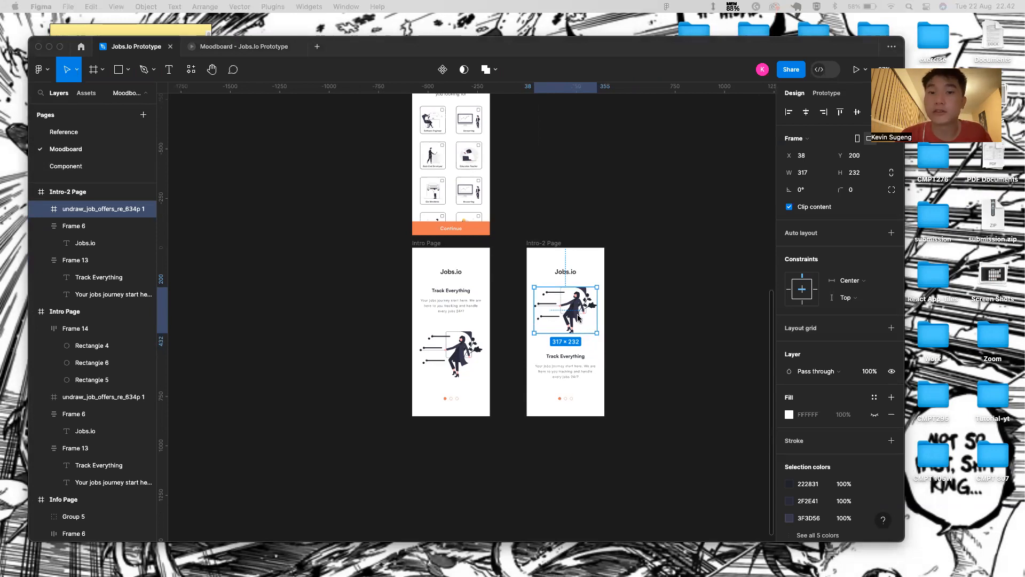
{"action": "left_click", "coordinate": [571, 330]}
{"action": "key", "text": "Delete"}
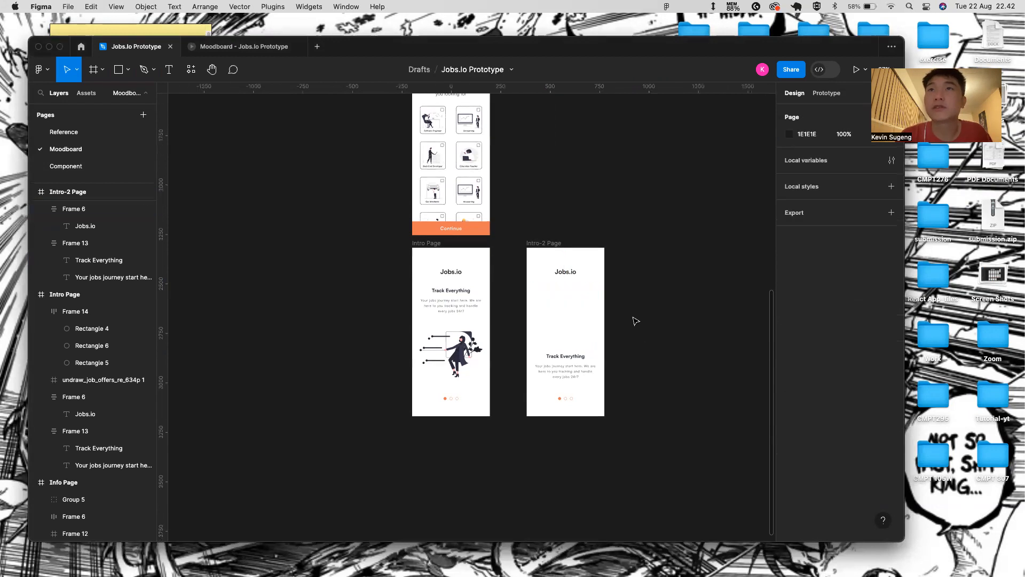
- Paste the undraw_interview_re_e5jn illustration into Intro-2 Page, nudged up just under the header
{"action": "left_click", "coordinate": [551, 244]}
{"action": "key", "text": "super+v"}
{"action": "scroll", "coordinate": [577, 350], "scroll_direction": "up", "scroll_amount": 5}
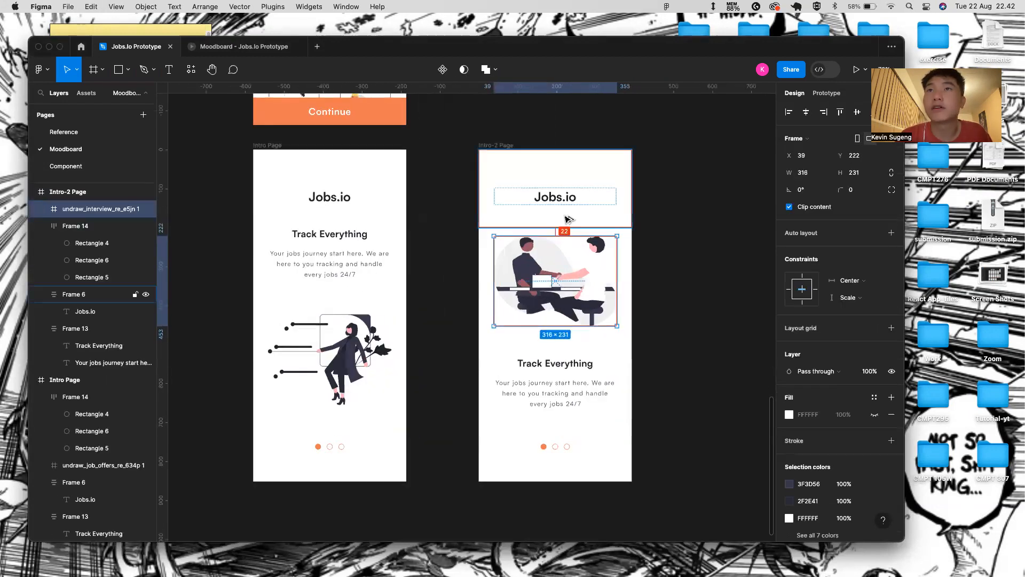
{"action": "key", "text": "alt+Up"}
{"action": "key", "text": "alt+Up"}
{"action": "key", "text": "alt+Up"}
{"action": "key", "text": "alt+Up"}
{"action": "key", "text": "alt+Up"}
{"action": "key", "text": "alt+Up"}
{"action": "key", "text": "alt+Up"}
{"action": "key", "text": "alt+Up"}
{"action": "key", "text": "alt+Up"}
{"action": "key", "text": "alt+Up"}
{"action": "key", "text": "alt+Up"}
{"action": "key", "text": "alt+Up"}
{"action": "key", "text": "alt+Up"}
{"action": "key", "text": "alt+Up"}
{"action": "key", "text": "alt+Up"}
{"action": "key", "text": "alt+Up"}
{"action": "key", "text": "alt+Up"}
{"action": "key", "text": "alt+Up"}
{"action": "key", "text": "alt+Up"}
{"action": "key", "text": "alt+Up"}
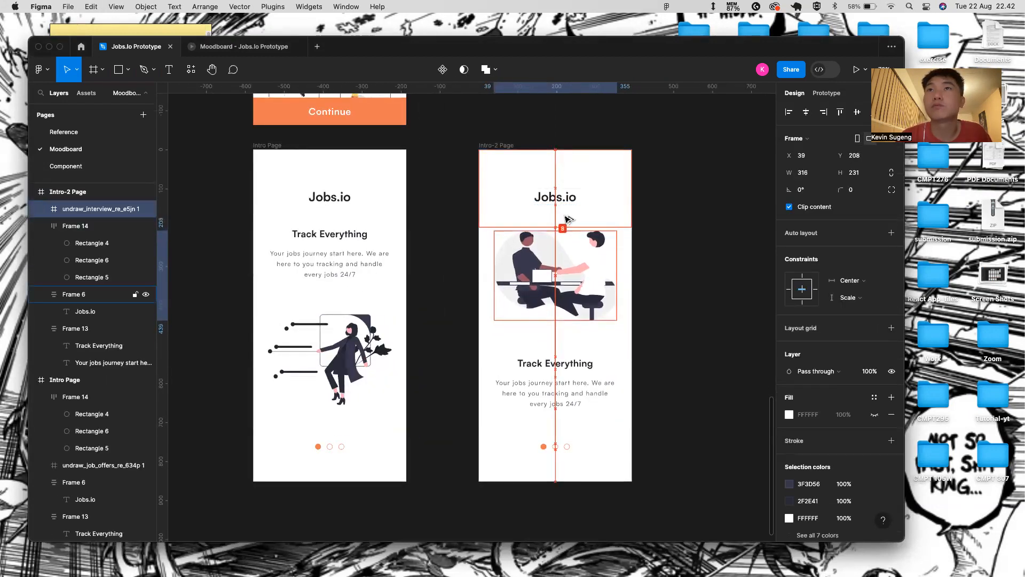
{"action": "key", "text": "alt+Down"}
{"action": "key", "text": "alt+Down"}
{"action": "key", "text": "alt+Down"}
{"action": "key", "text": "alt+Down"}
{"action": "key", "text": "alt+Down"}
{"action": "key", "text": "alt+Down"}
{"action": "key", "text": "alt+Down"}
{"action": "key", "text": "alt+Down"}
{"action": "key", "text": "alt+Down"}
{"action": "key", "text": "alt+Down"}
{"action": "key", "text": "alt+Down"}
{"action": "key", "text": "alt+Down"}
{"action": "key", "text": "alt+Down"}
{"action": "key", "text": "alt+Down"}
{"action": "key", "text": "alt+Down"}
{"action": "key", "text": "alt+Down"}
{"action": "key", "text": "alt+Down"}
{"action": "key", "text": "alt+Down"}
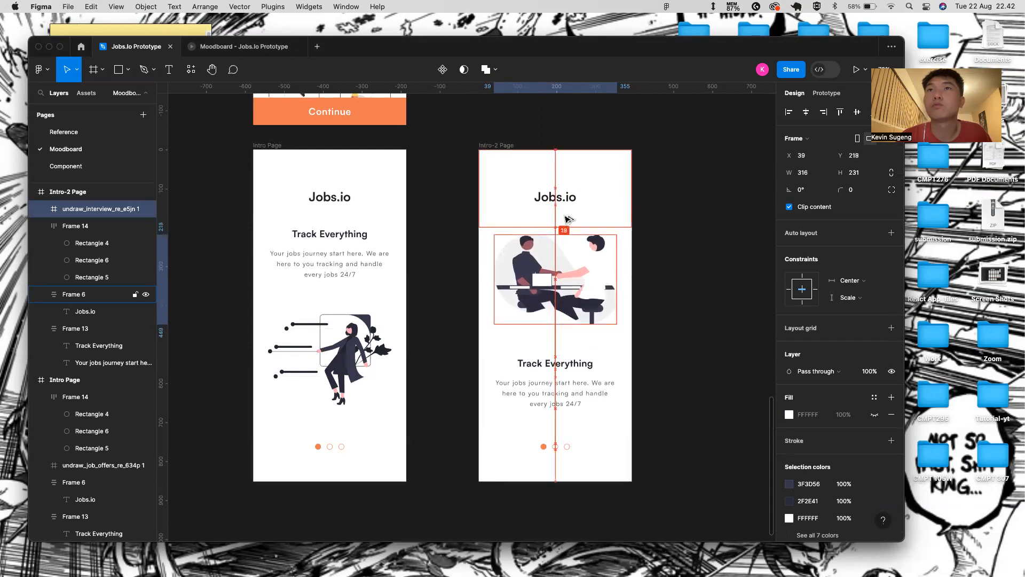
{"action": "key", "text": "alt+Up"}
{"action": "key", "text": "alt+Up"}
{"action": "key", "text": "alt+Up"}
{"action": "key", "text": "alt+Up"}
{"action": "key", "text": "alt+Up"}
{"action": "key", "text": "alt+Up"}
{"action": "key", "text": "alt+Up"}
{"action": "key", "text": "alt+Up"}
{"action": "key", "text": "alt+Up"}
{"action": "key", "text": "alt+Up"}
{"action": "key", "text": "alt+Up"}
{"action": "key", "text": "alt+Up"}
{"action": "key", "text": "alt+Up"}
{"action": "key", "text": "alt+Up"}
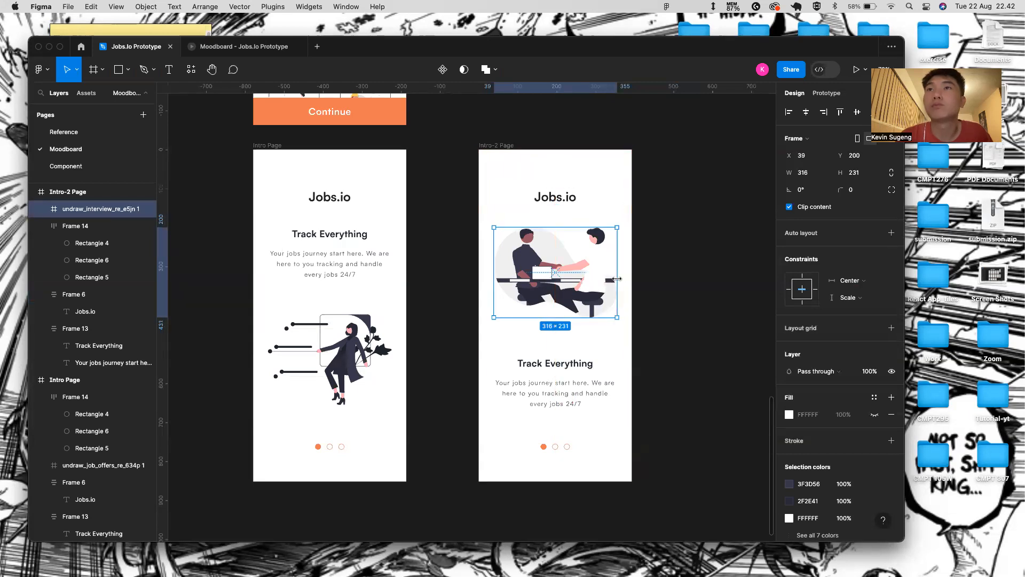
{"action": "left_click", "coordinate": [540, 385]}
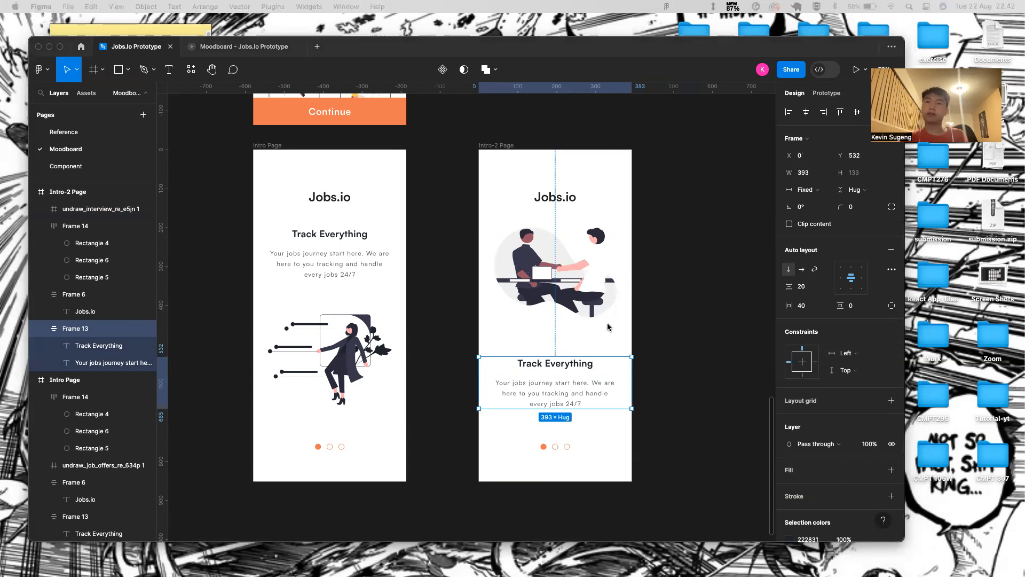
- Move the text block (Frame 13) up toward the interview illustration
{"action": "left_click", "coordinate": [586, 359]}
{"action": "key", "text": "alt"}
{"action": "key", "text": "Up"}
{"action": "key", "text": "Up"}
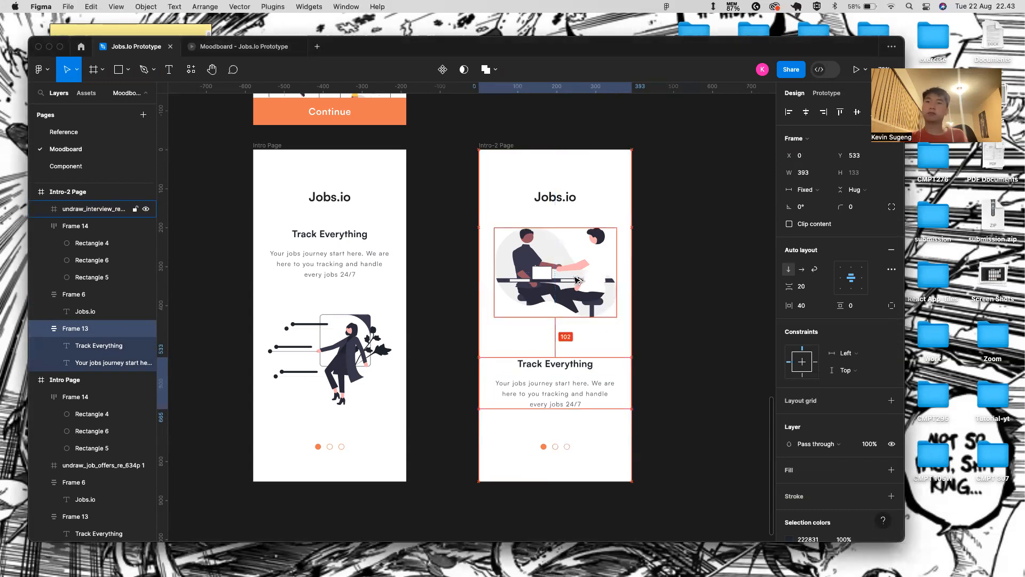
{"action": "key", "text": "shift+Up"}
{"action": "key", "text": "shift+Up"}
{"action": "key", "text": "shift+Up"}
{"action": "key", "text": "shift+Up"}
{"action": "key", "text": "Down"}
- Retype the heading as 'Best Way to Find Your Dream Job'
{"action": "double_click", "coordinate": [555, 349]}
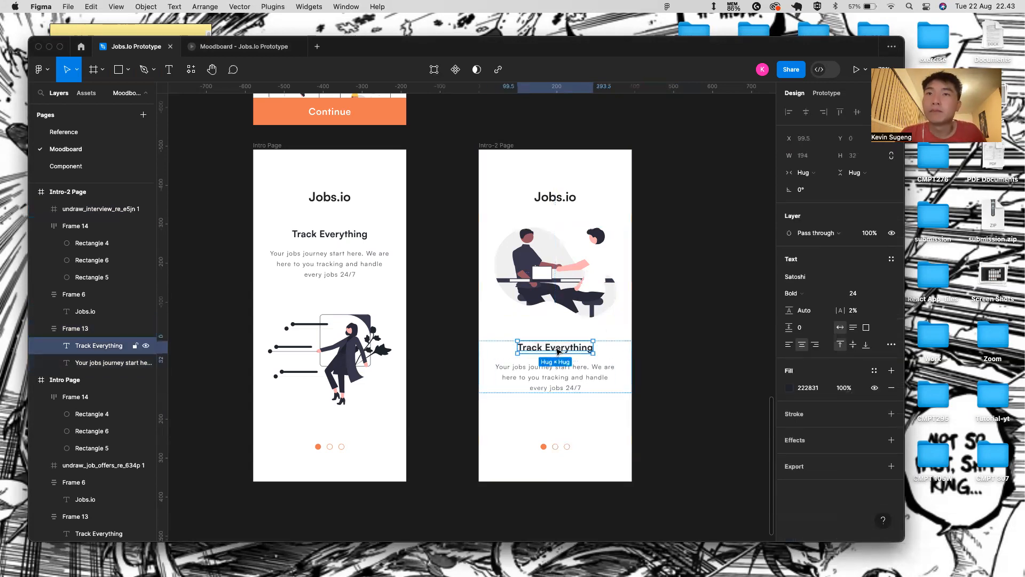
{"action": "double_click", "coordinate": [555, 348]}
{"action": "type", "text": "Best"}
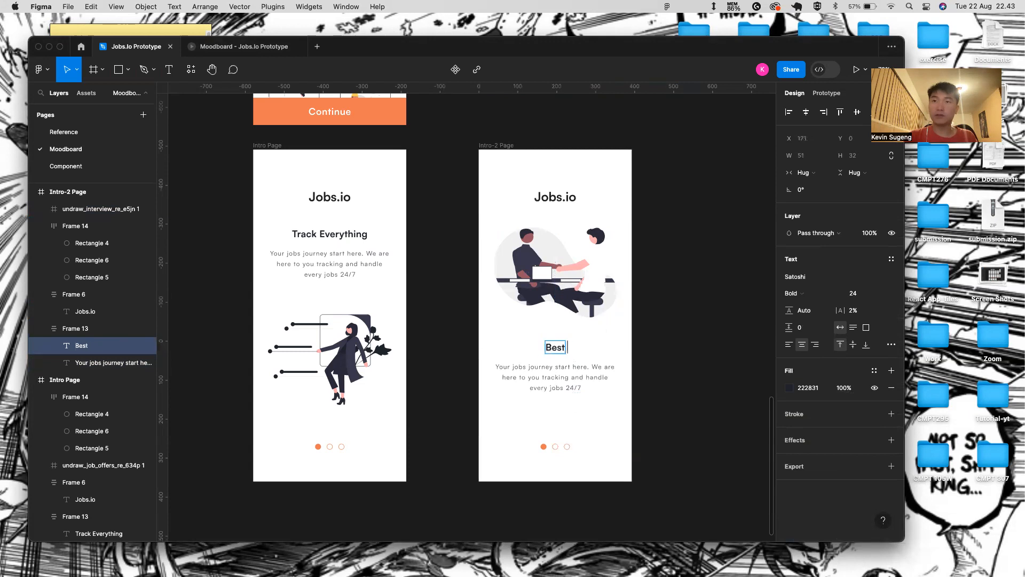
{"action": "type", "text": " Way to"}
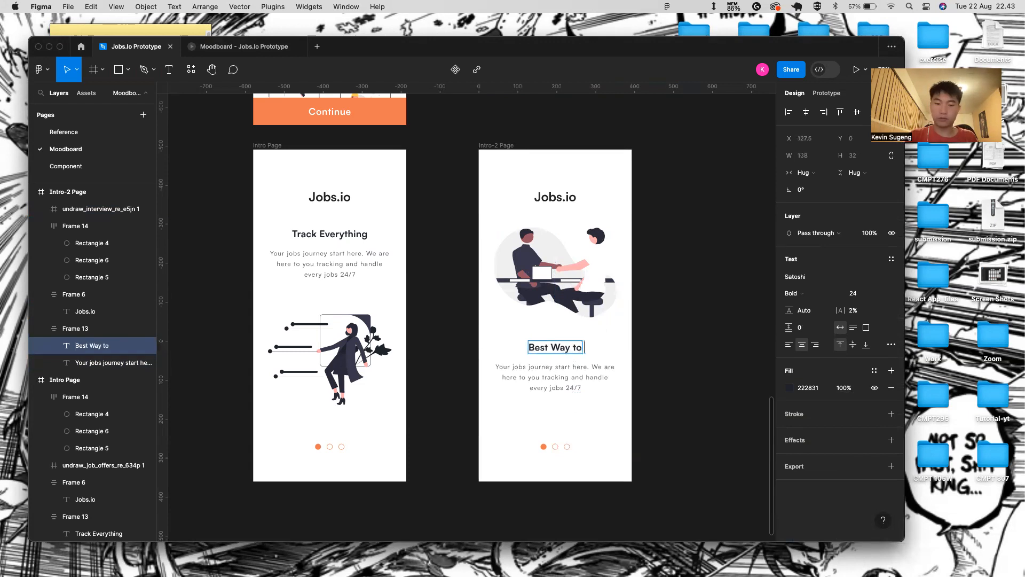
{"action": "type", "text": " Find Your Dream Job"}
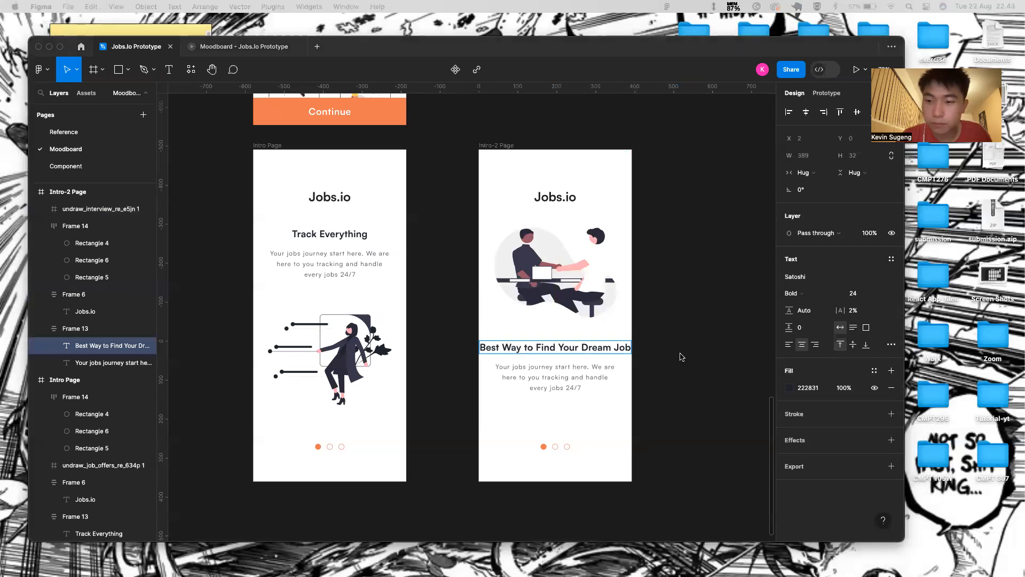
{"action": "left_click", "coordinate": [622, 382]}
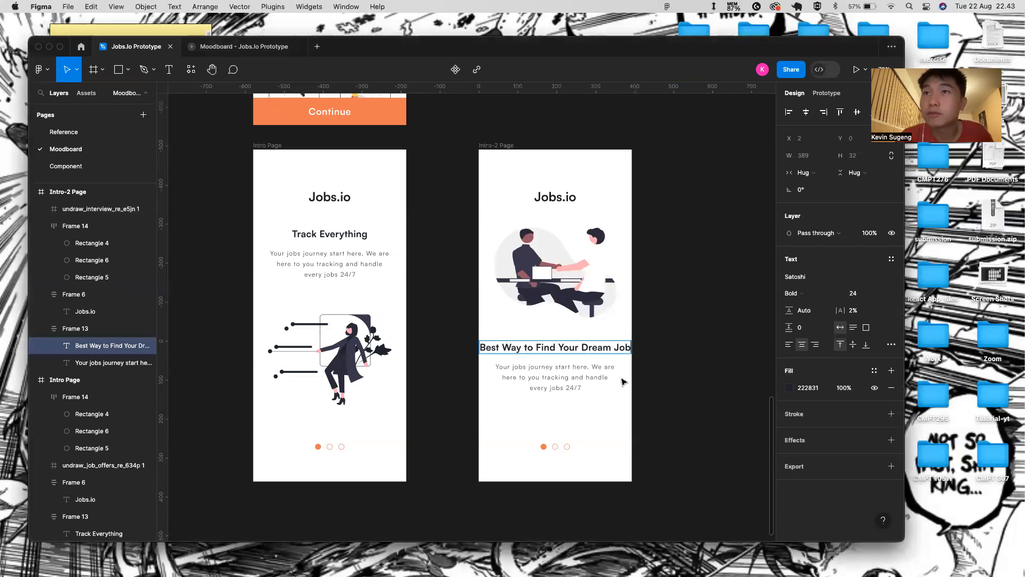
{"action": "left_click", "coordinate": [624, 382]}
- Set the heading's width to Fill and left-align it
{"action": "left_click", "coordinate": [611, 384]}
{"action": "left_click", "coordinate": [625, 371]}
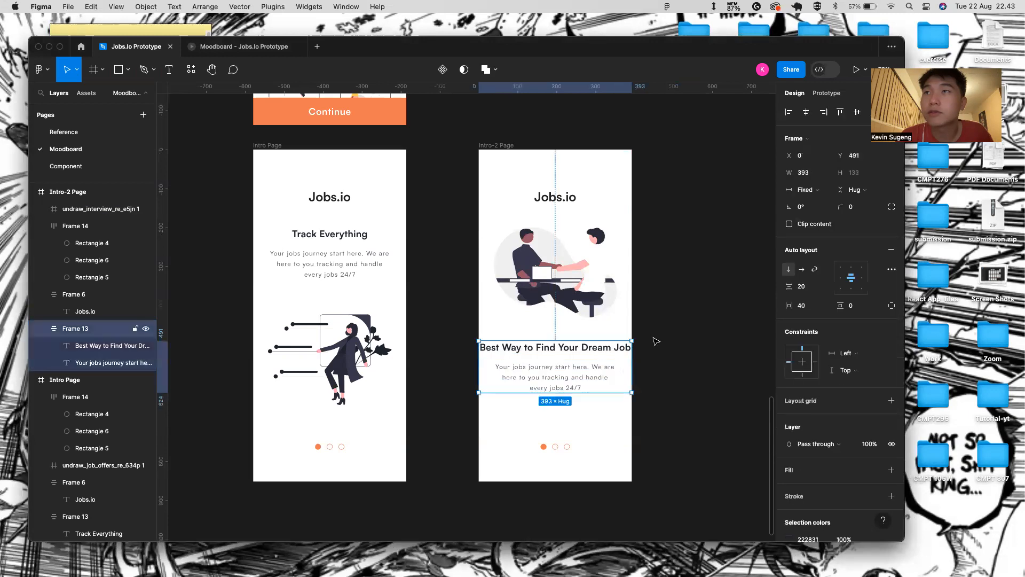
{"action": "left_click", "coordinate": [827, 191]}
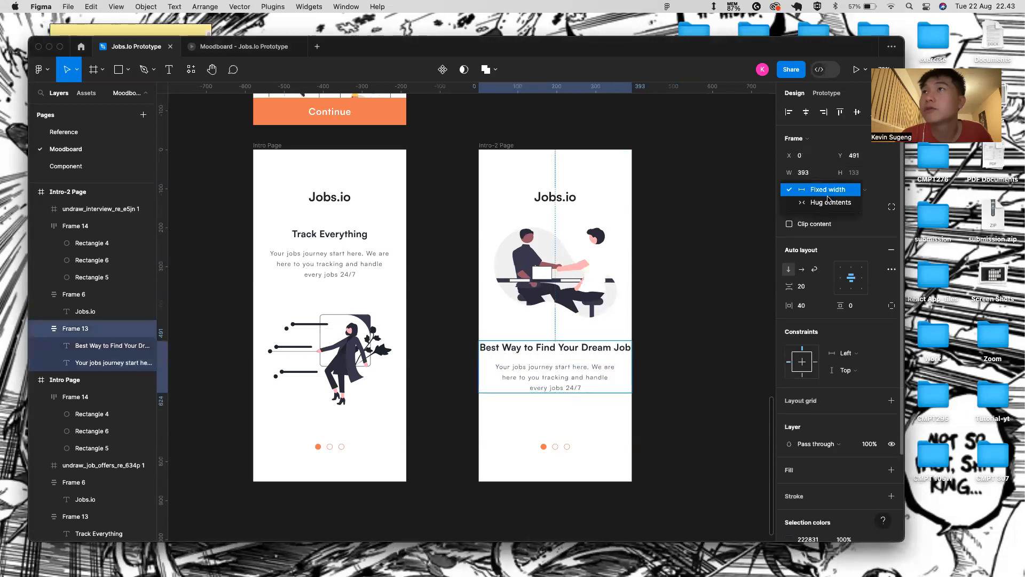
{"action": "left_click", "coordinate": [829, 202]}
{"action": "key", "text": "super+z"}
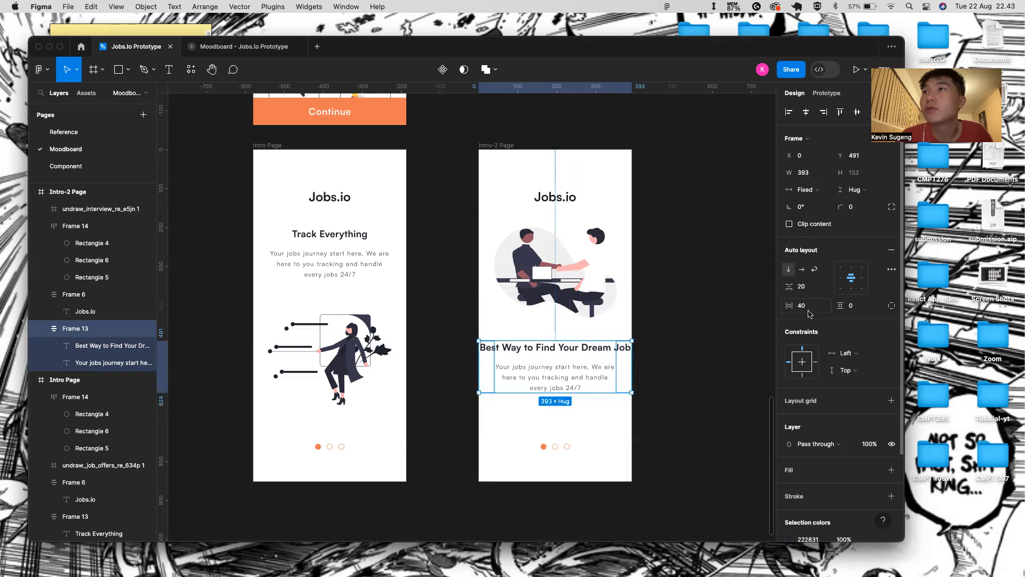
{"action": "double_click", "coordinate": [584, 350]}
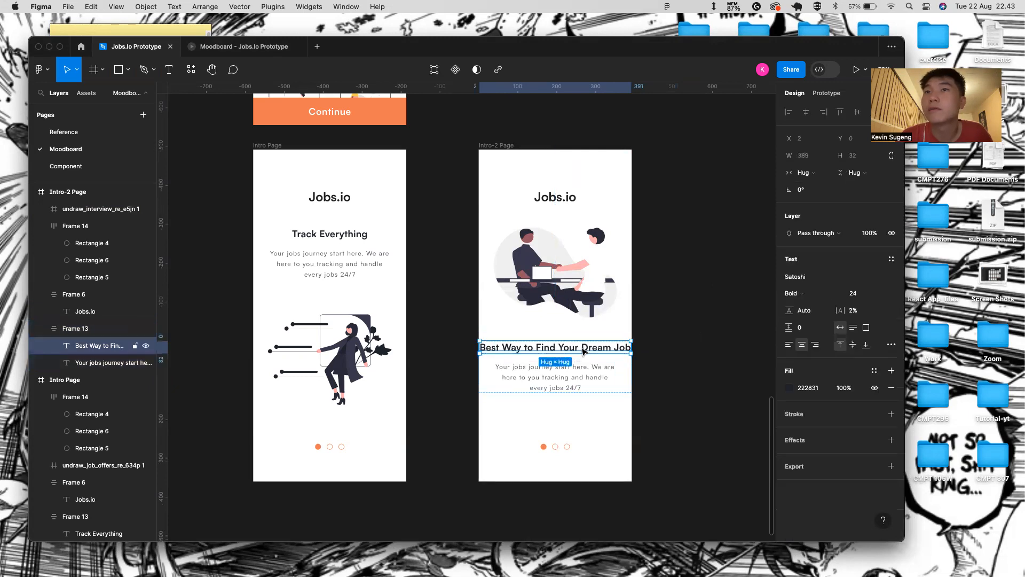
{"action": "left_click", "coordinate": [820, 179]}
{"action": "left_click", "coordinate": [812, 188]}
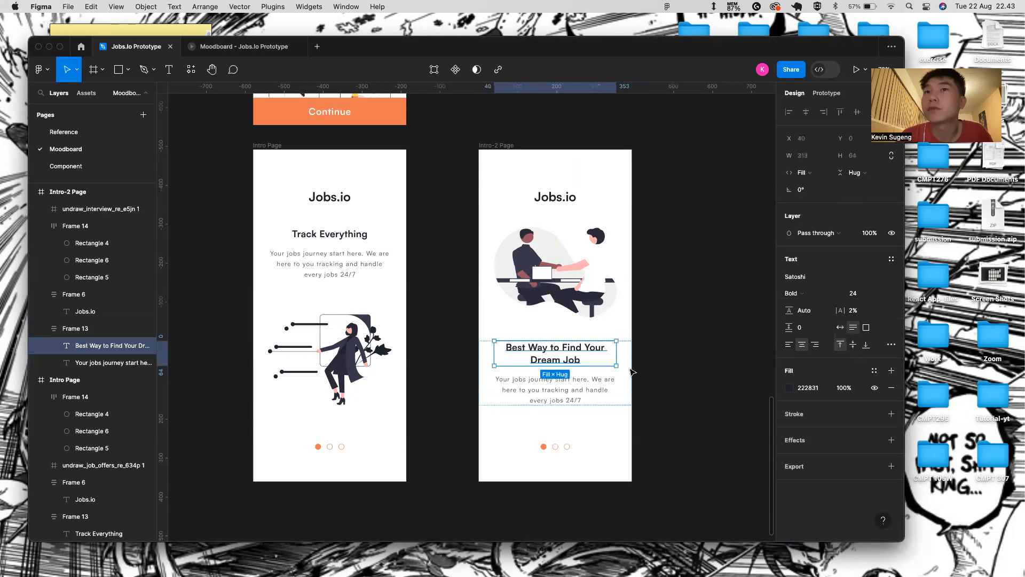
{"action": "double_click", "coordinate": [586, 353]}
{"action": "left_click", "coordinate": [729, 358]}
{"action": "left_click", "coordinate": [789, 344]}
- Give the heading font size 26 and letter spacing of about 5%
{"action": "double_click", "coordinate": [529, 349]}
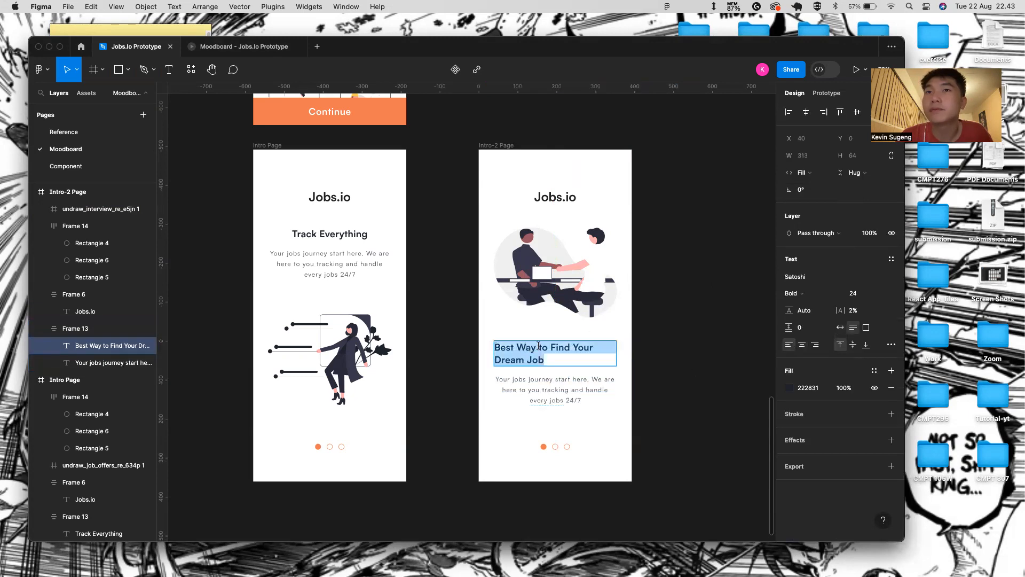
{"action": "left_click", "coordinate": [877, 294]}
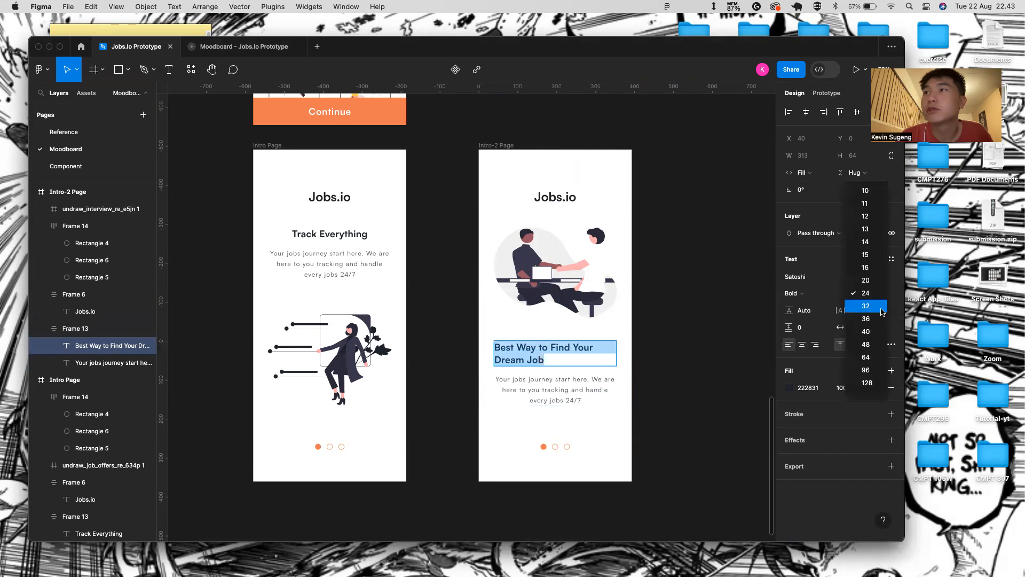
{"action": "left_click", "coordinate": [881, 308]}
{"action": "left_click", "coordinate": [878, 294]}
{"action": "left_click", "coordinate": [868, 280]}
{"action": "left_click", "coordinate": [852, 294]}
{"action": "type", "text": "26"}
{"action": "key", "text": "Return"}
{"action": "left_click_drag", "start_coordinate": [841, 310], "coordinate": [849, 310]}
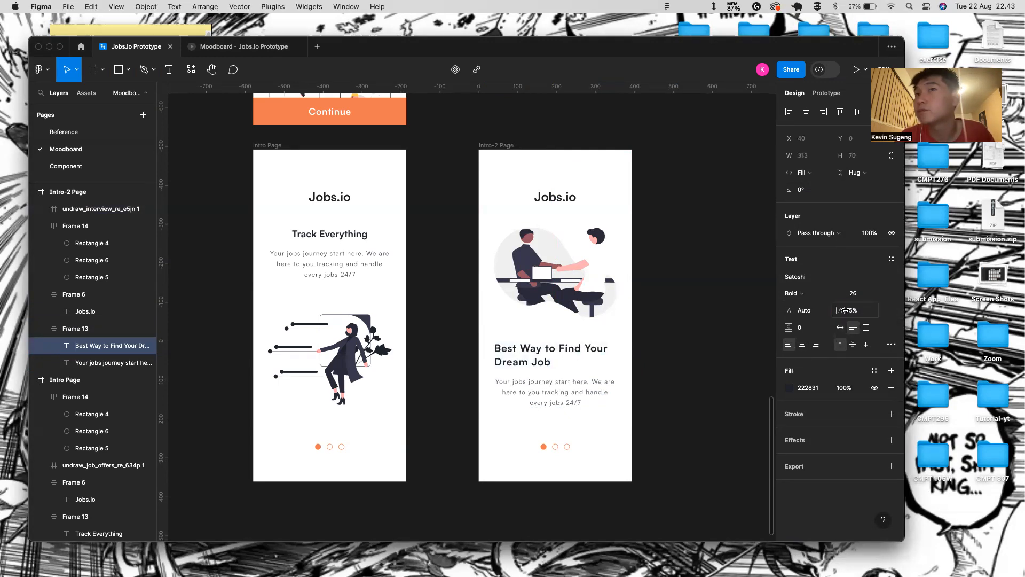
{"action": "left_click", "coordinate": [556, 391]}
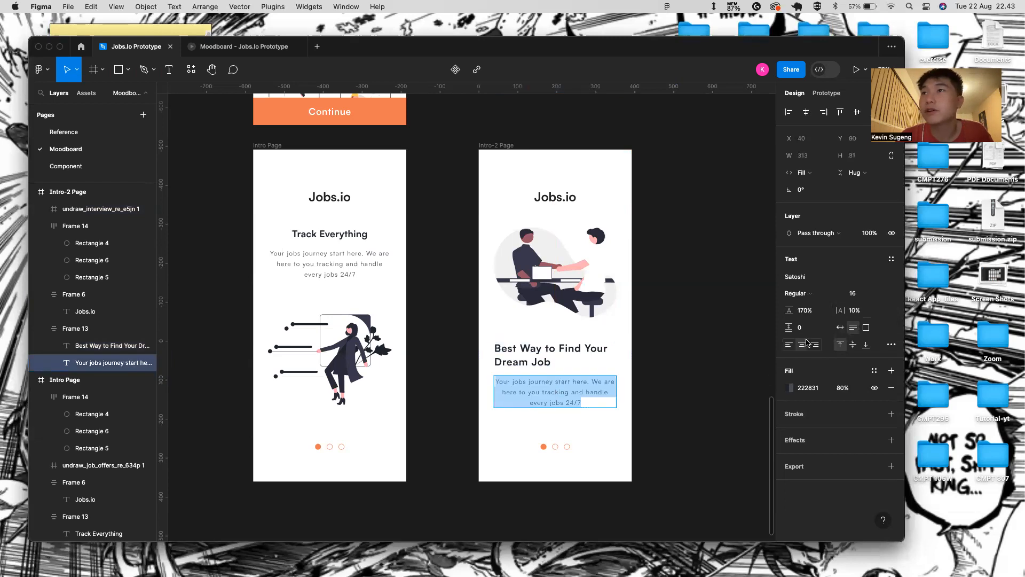
- Left-align the paragraph and rewrite it to 'With Jobs.io, we provide various categories and quick access to the job u desire'
{"action": "left_click", "coordinate": [790, 345]}
{"action": "double_click", "coordinate": [538, 382]}
{"action": "left_click_drag", "start_coordinate": [546, 403], "coordinate": [512, 382]}
{"action": "type", "text": "With Jobs.io"}
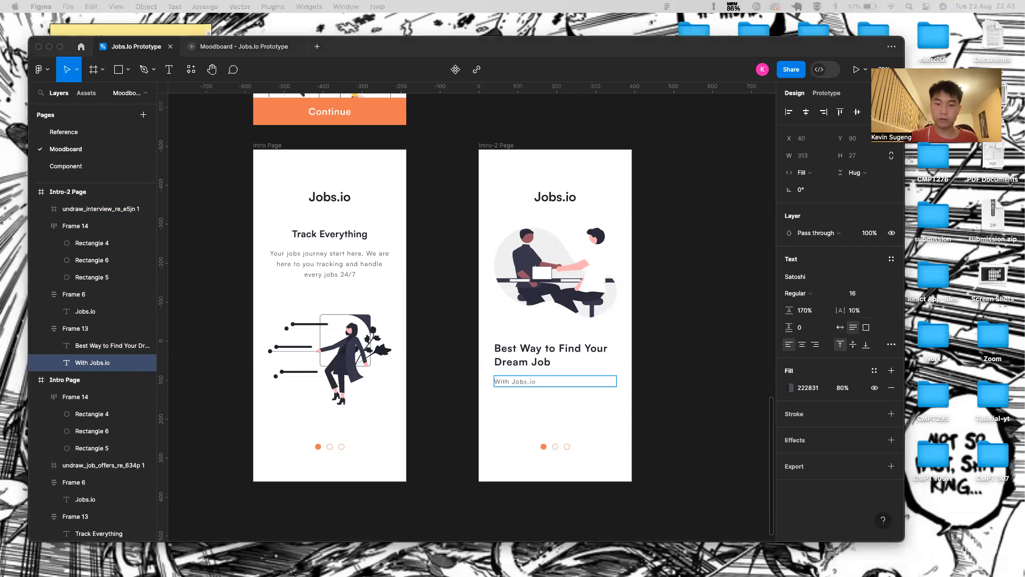
{"action": "left_click", "coordinate": [561, 376]}
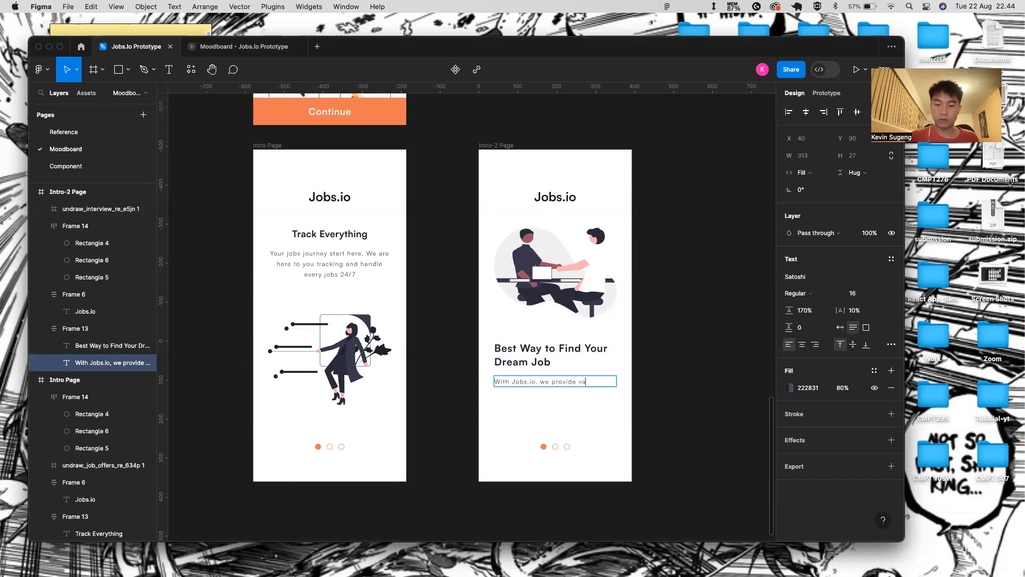
{"action": "type", "text": ", we provide various categories and quick acesss"}
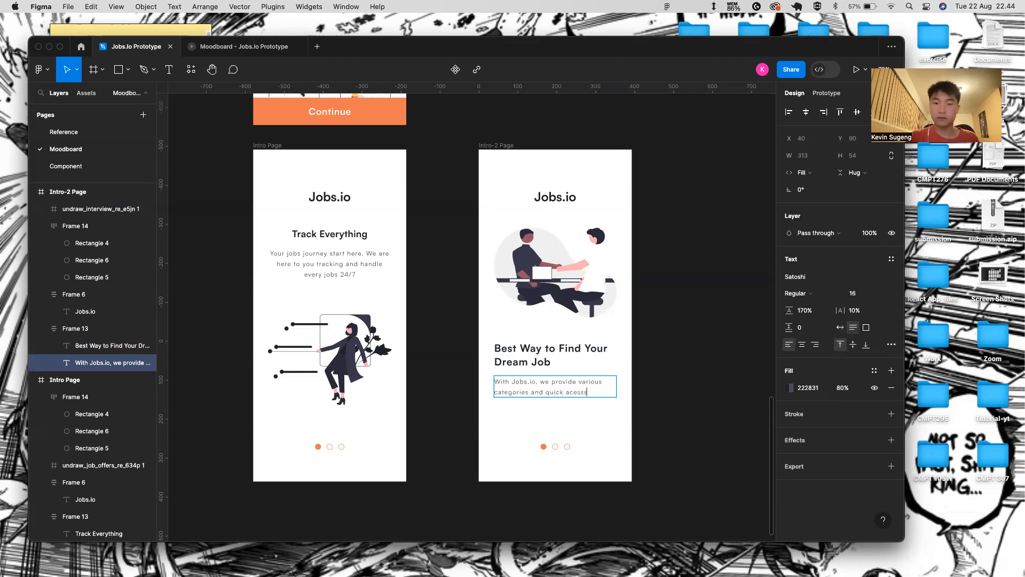
{"action": "key", "text": "BackSpace"}
{"action": "key", "text": "BackSpace"}
{"action": "key", "text": "BackSpace"}
{"action": "type", "text": "cess to"}
{"action": "type", "text": " a"}
{"action": "key", "text": "BackSpace"}
{"action": "type", "text": "the job u"}
{"action": "type", "text": " deir"}
{"action": "type", "text": "ire"}
{"action": "key", "text": "Escape"}
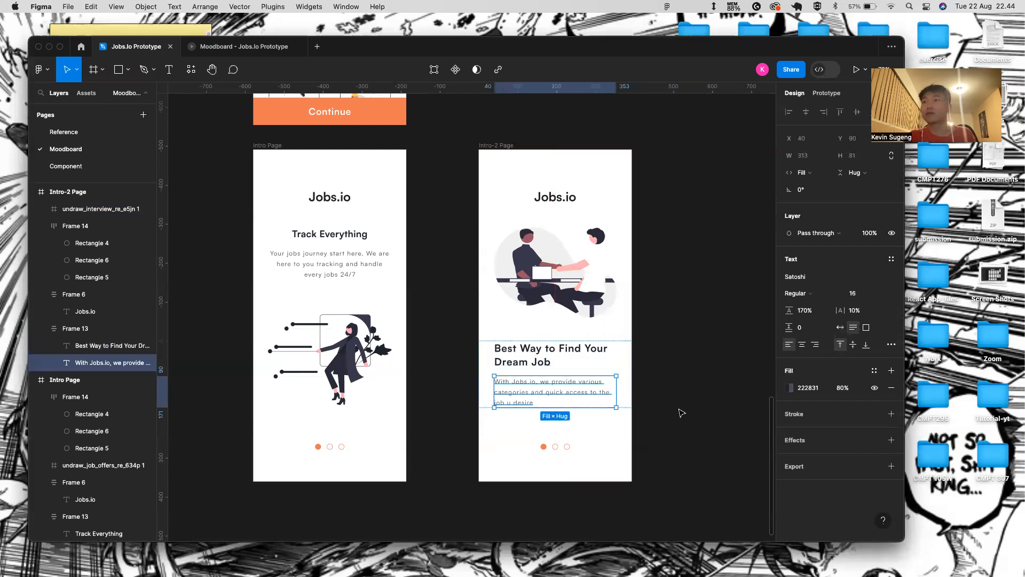
- Set Frame 13's auto layout spacing between heading and text to 30
{"action": "key", "text": "Escape"}
{"action": "left_click", "coordinate": [824, 291]}
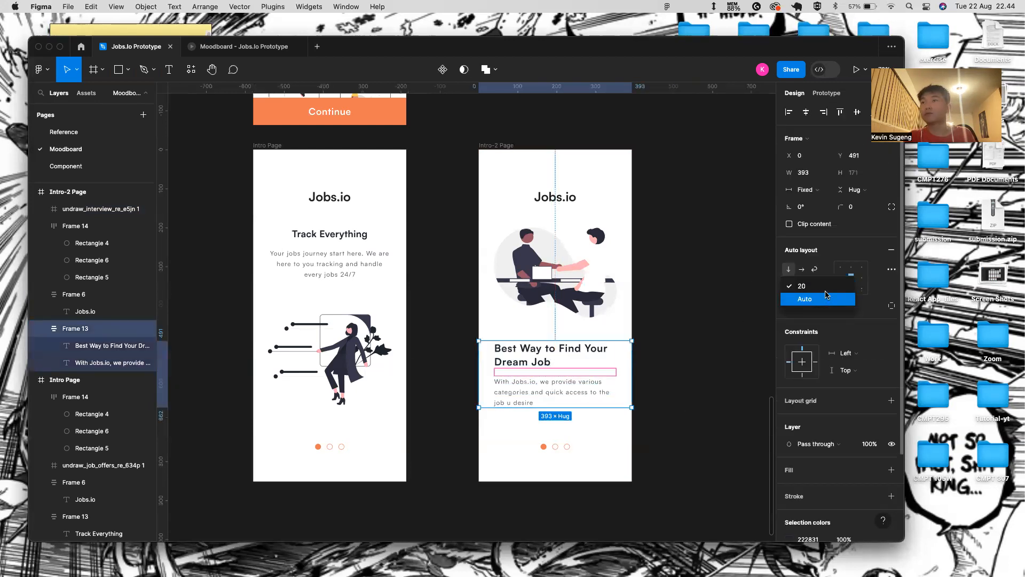
{"action": "left_click", "coordinate": [828, 288]}
{"action": "left_click", "coordinate": [817, 288]}
{"action": "key", "text": "BackSpace"}
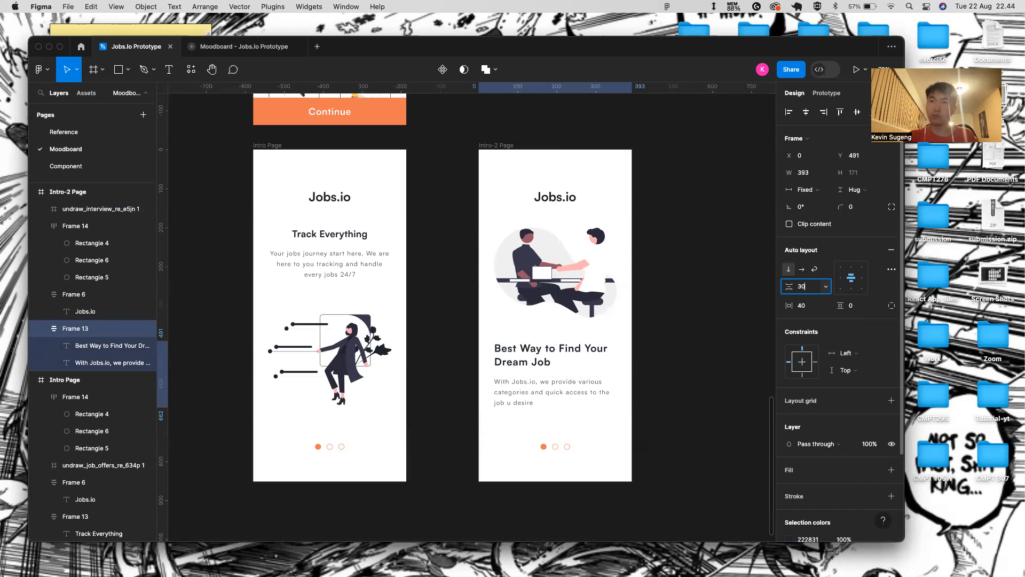
{"action": "key", "text": "Return"}
{"action": "left_click", "coordinate": [678, 349]}
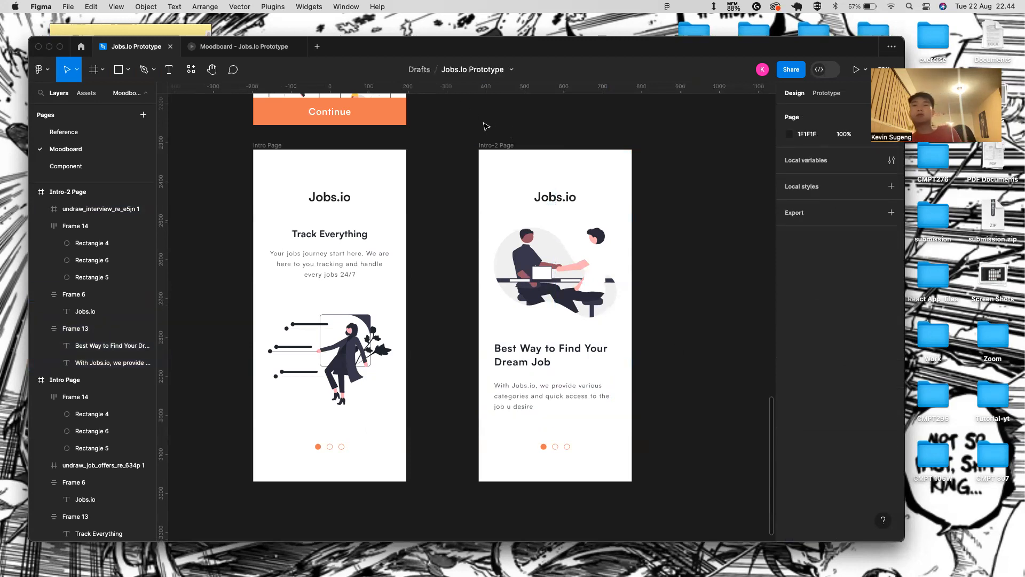
- Preview the Intro-2 Page as a prototype in Present mode
{"action": "left_click", "coordinate": [498, 145]}
{"action": "left_click", "coordinate": [856, 69]}
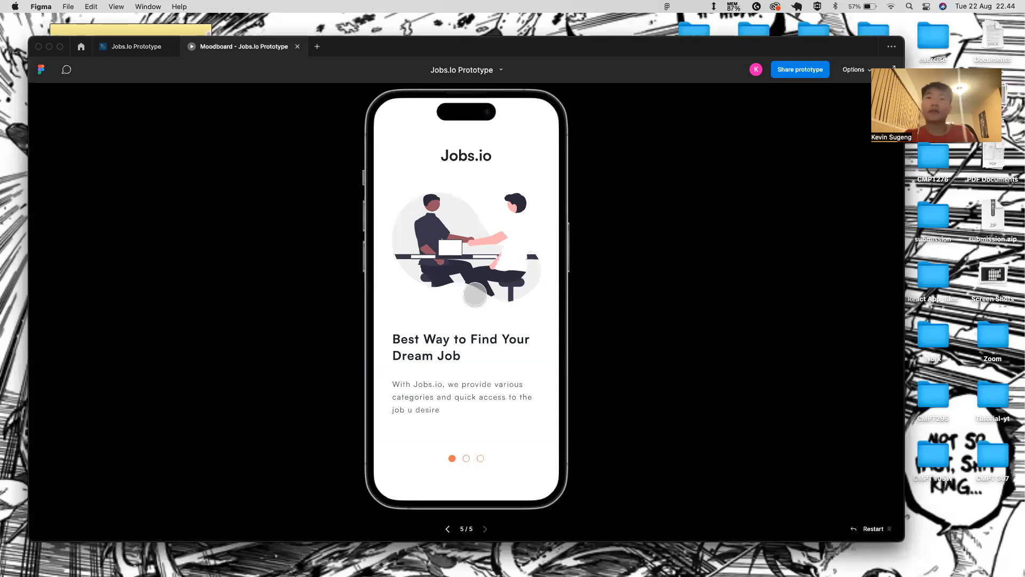
{"action": "left_click", "coordinate": [136, 47]}
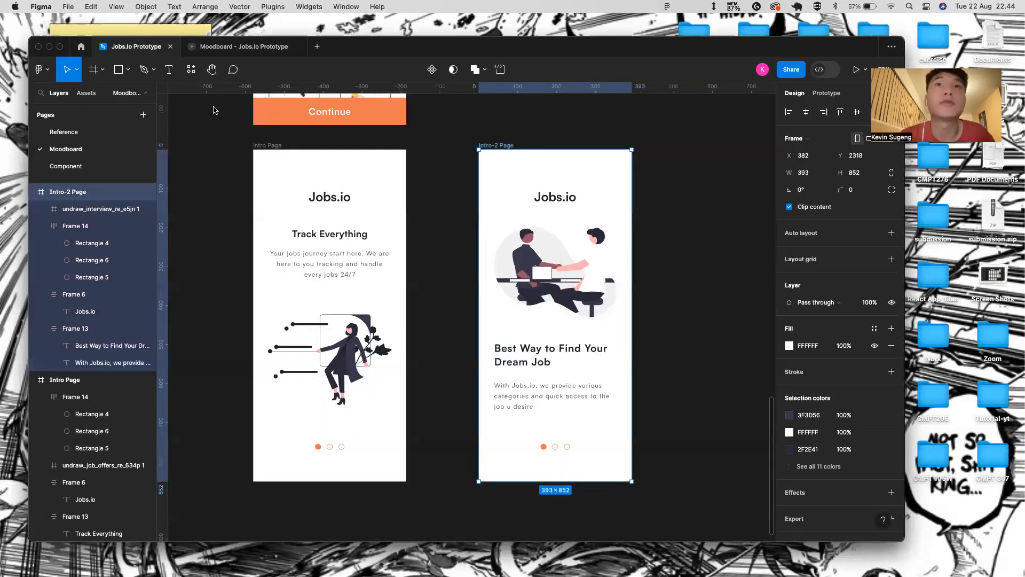
- Make the middle indicator dot a solid orange EE8658 fill with no stroke
{"action": "left_click", "coordinate": [557, 452]}
{"action": "scroll", "coordinate": [557, 453], "scroll_direction": "up", "scroll_amount": 4}
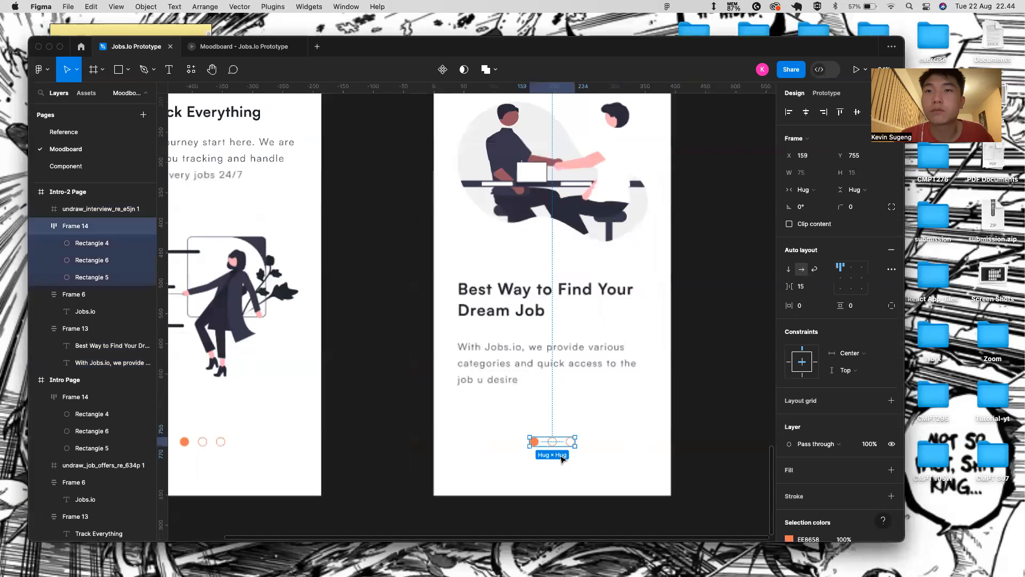
{"action": "left_click", "coordinate": [550, 439]}
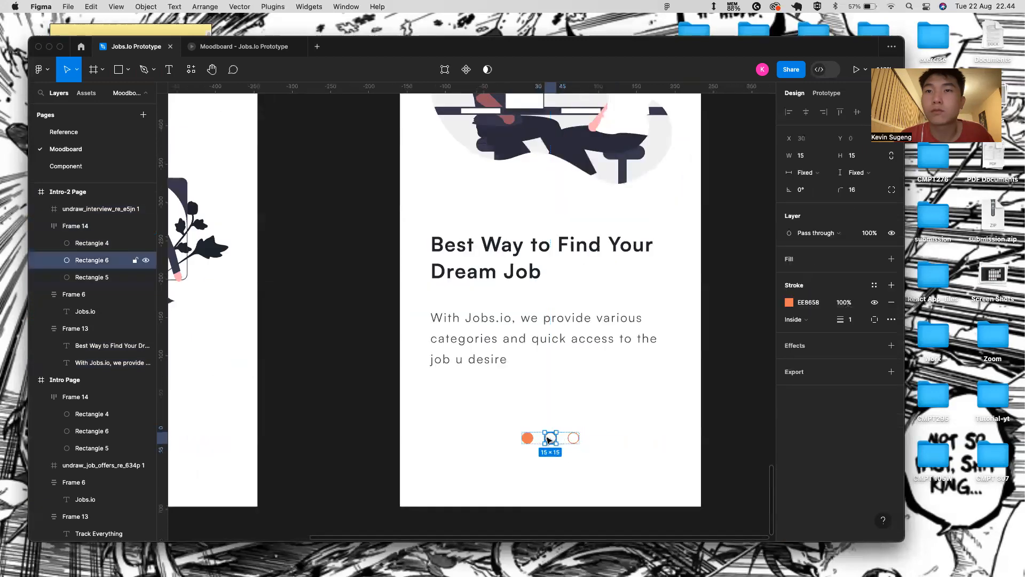
{"action": "left_click", "coordinate": [892, 302]}
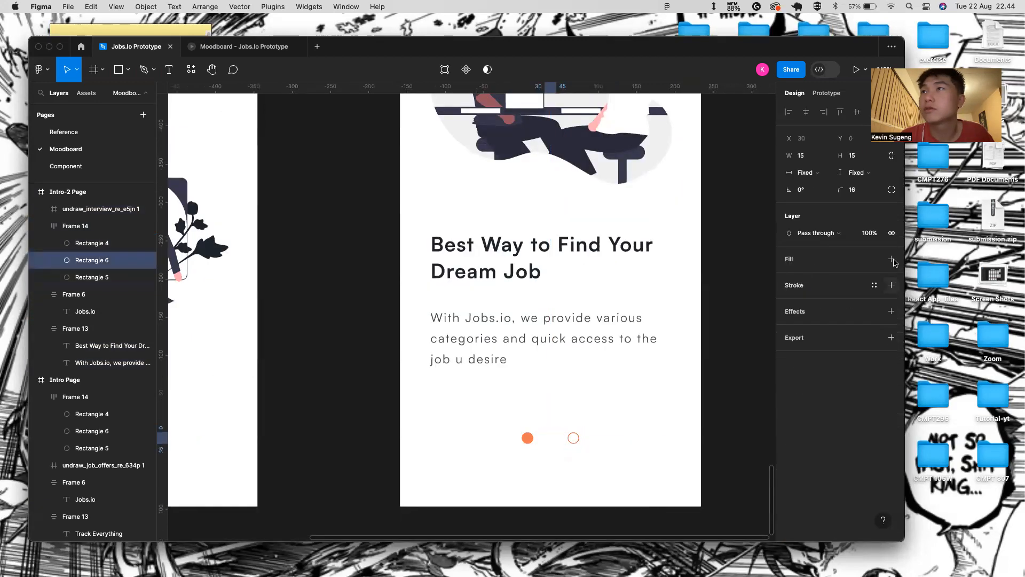
{"action": "left_click", "coordinate": [891, 259]}
{"action": "left_click", "coordinate": [789, 276]}
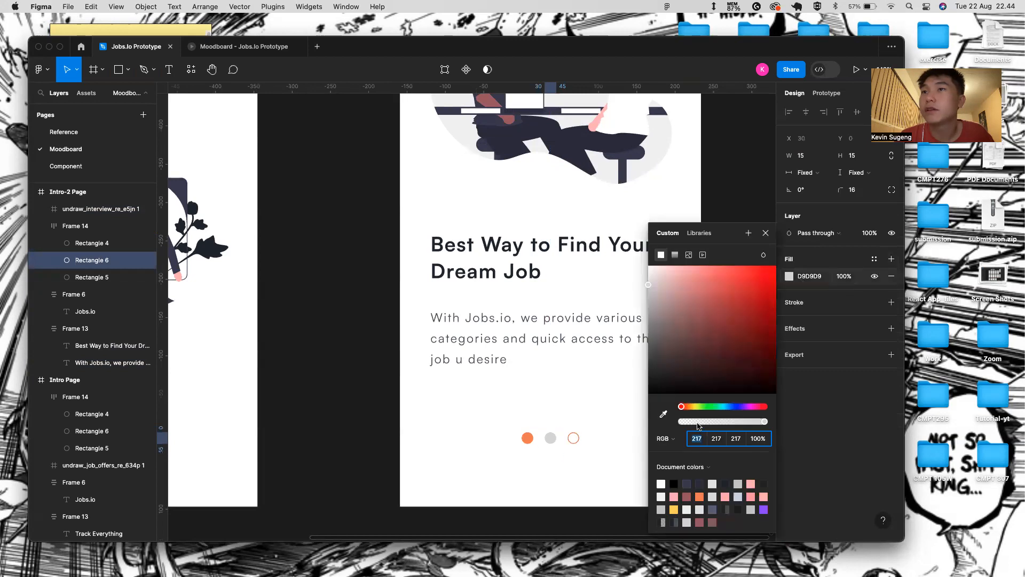
{"action": "left_click", "coordinate": [694, 497]}
{"action": "left_click", "coordinate": [687, 497]}
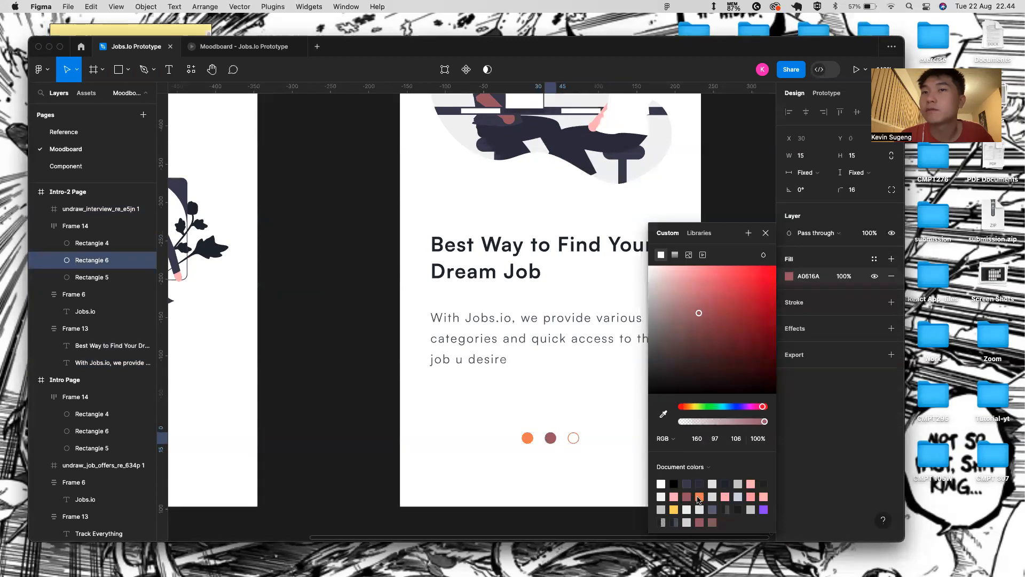
{"action": "left_click", "coordinate": [699, 497]}
{"action": "left_click", "coordinate": [766, 232]}
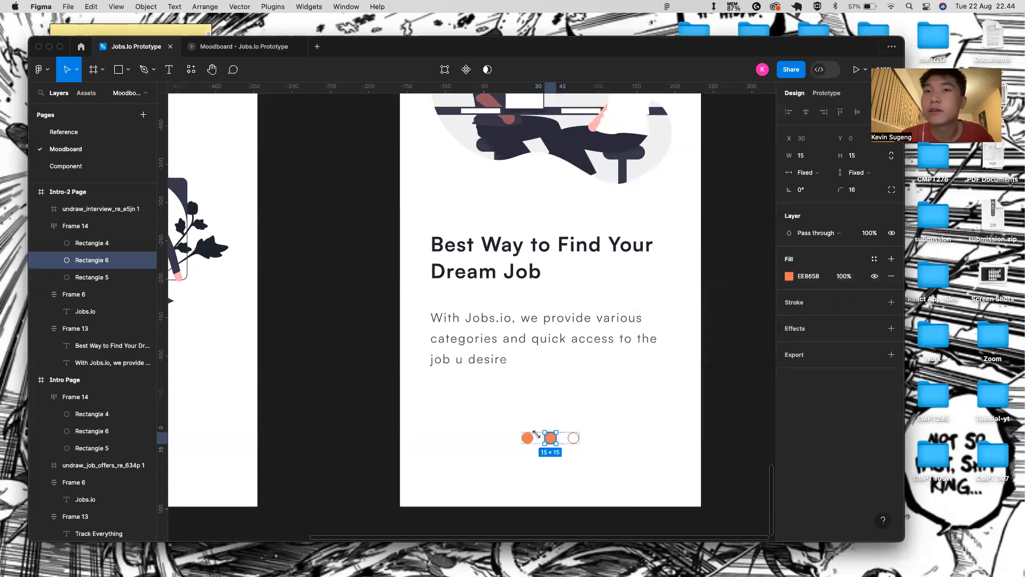
- Turn the first indicator dot into an orange EE8658 outline with no fill
{"action": "left_click", "coordinate": [528, 437]}
{"action": "left_click", "coordinate": [891, 276]}
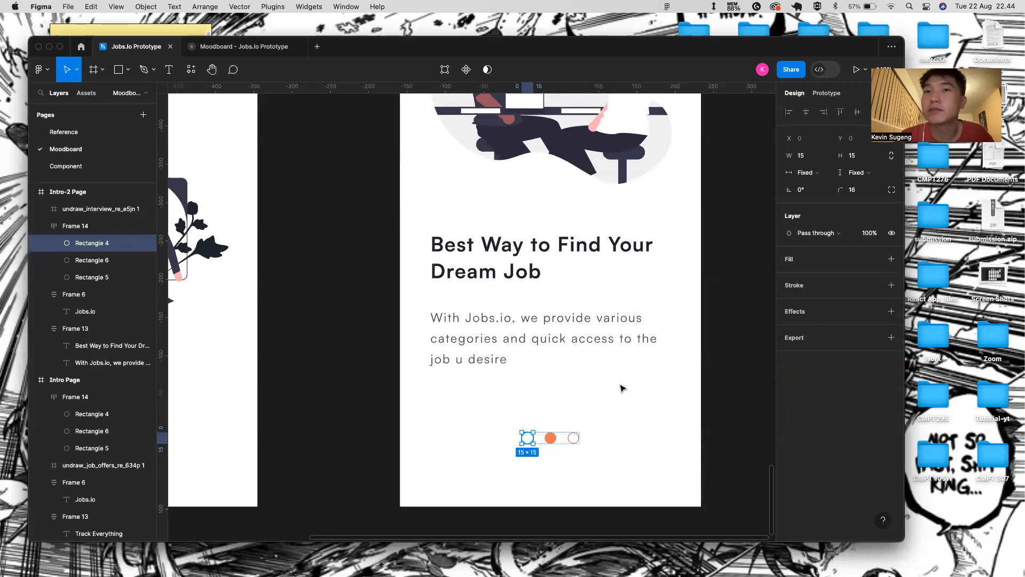
{"action": "left_click", "coordinate": [892, 286]}
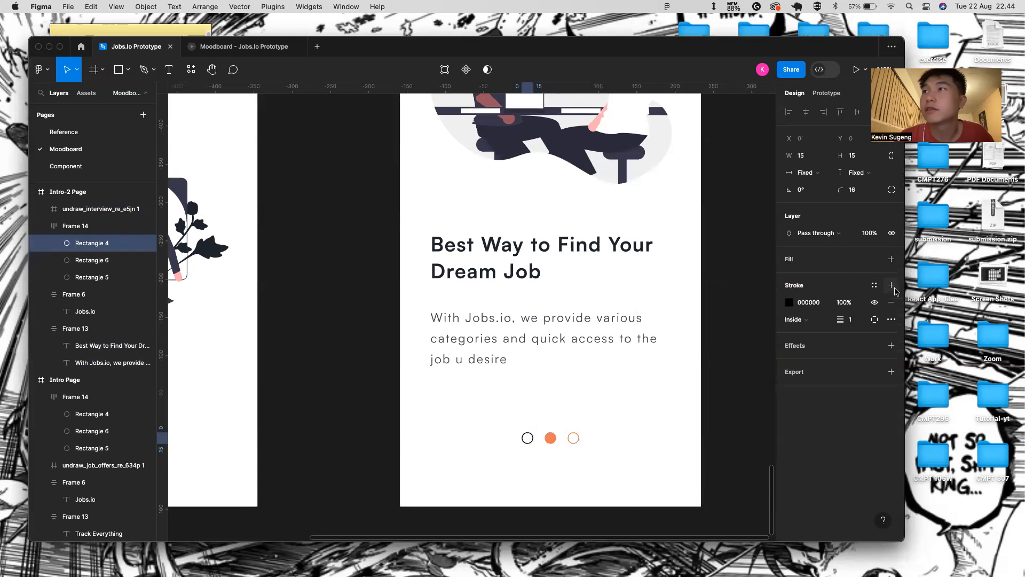
{"action": "left_click", "coordinate": [789, 303]}
{"action": "left_click", "coordinate": [700, 497]}
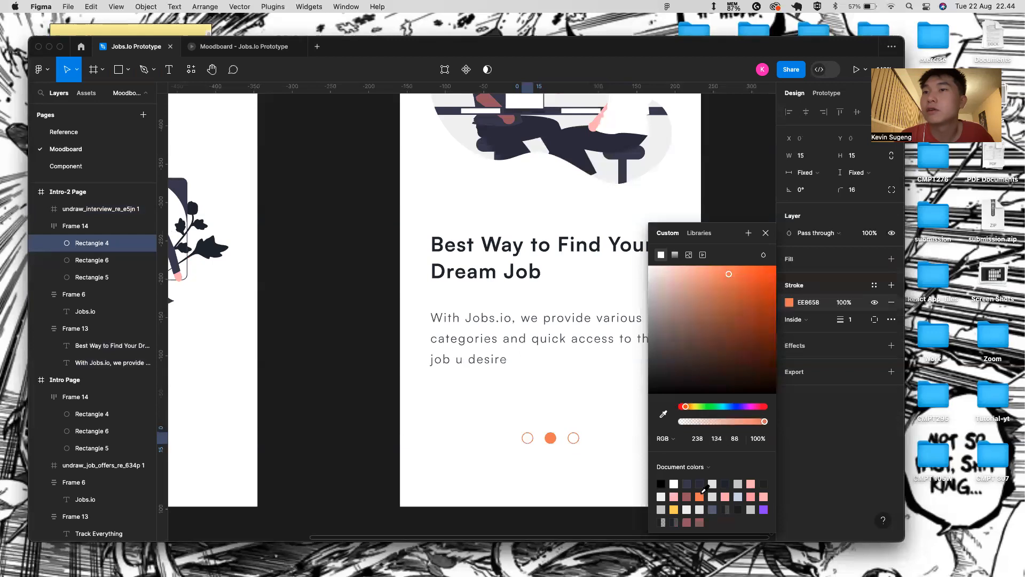
{"action": "left_click", "coordinate": [765, 234]}
{"action": "scroll", "coordinate": [568, 325], "scroll_direction": "down", "scroll_amount": 10}
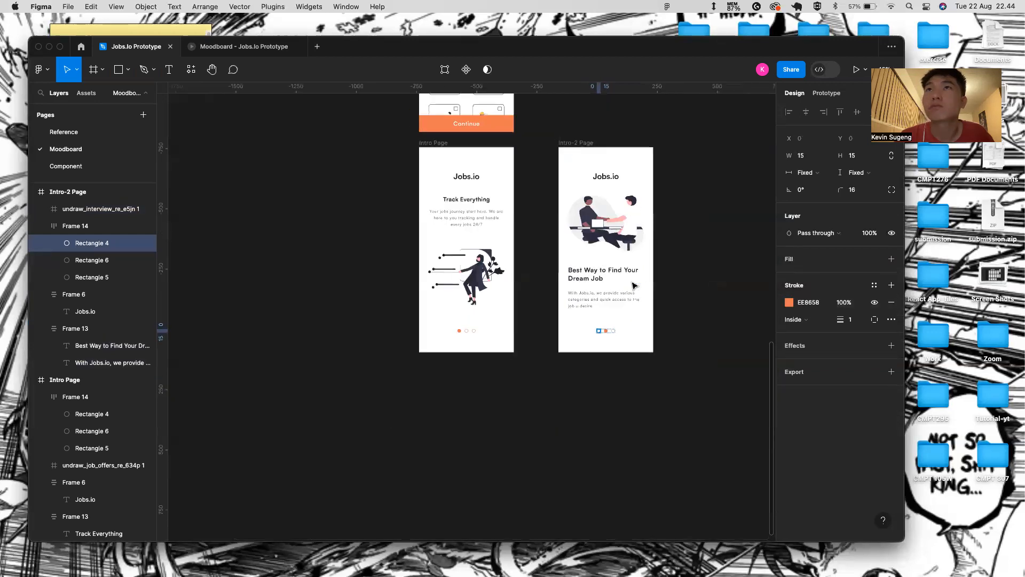
- Duplicate the Intro-2 Page frame and place the copy further right
{"action": "left_click", "coordinate": [549, 173]}
{"action": "key", "text": "super+d"}
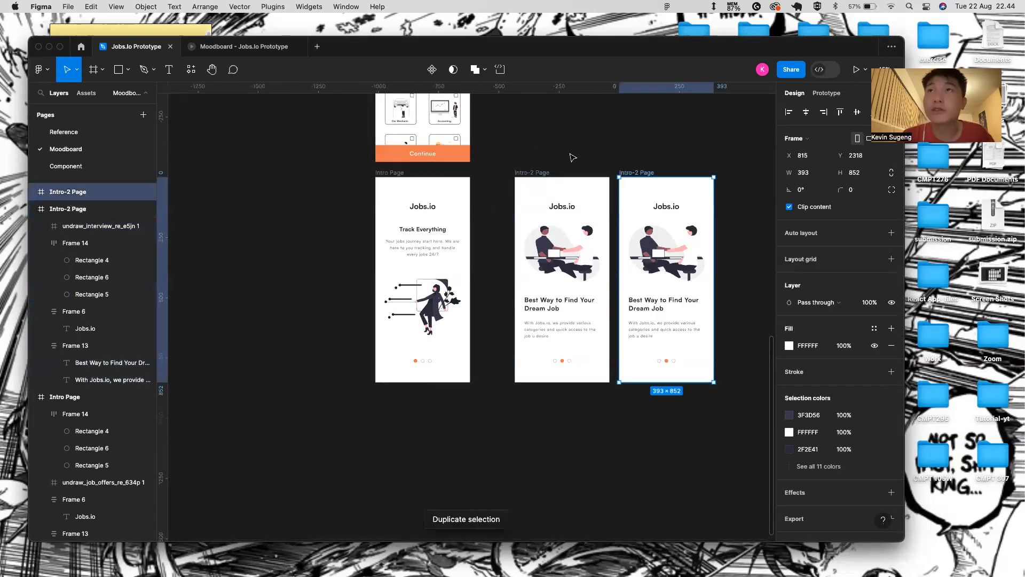
{"action": "left_click_drag", "start_coordinate": [649, 172], "coordinate": [668, 172]}
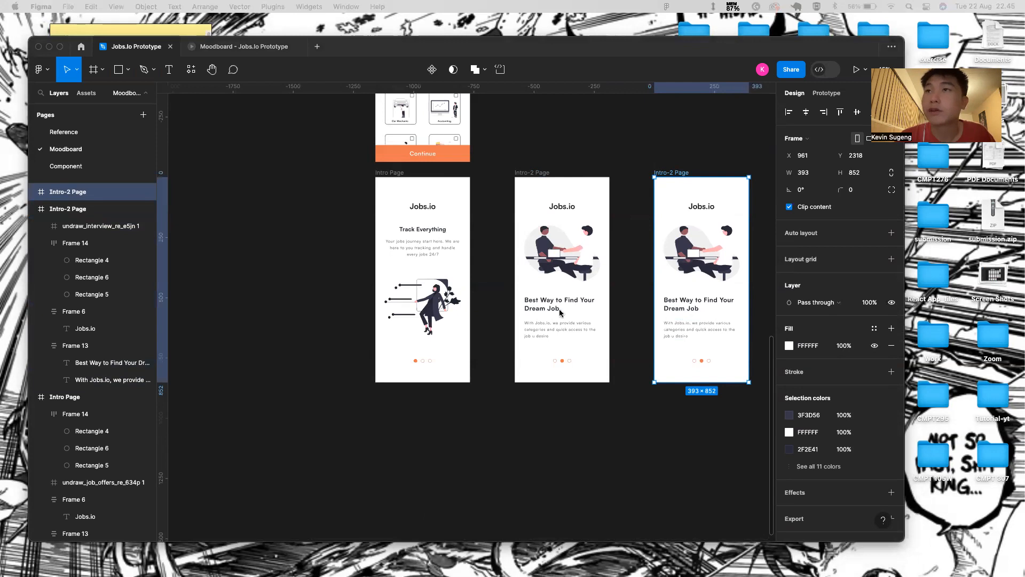
{"action": "scroll", "coordinate": [479, 463], "scroll_direction": "right", "scroll_amount": 3}
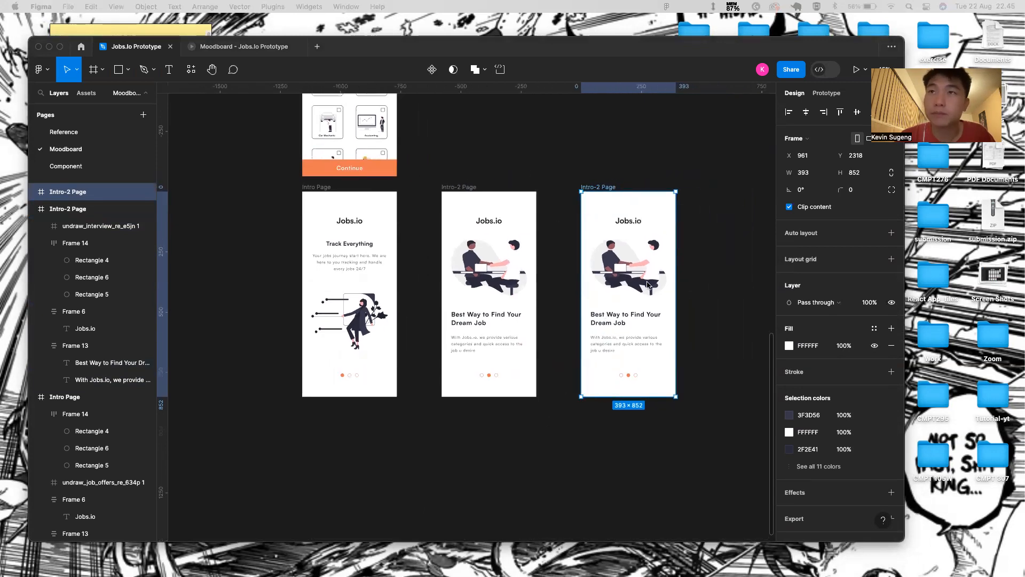
- Replace the copy's handshake illustration with the pasted undraw_career_progress illustration
{"action": "double_click", "coordinate": [640, 290]}
{"action": "left_click", "coordinate": [694, 287]}
{"action": "left_click", "coordinate": [636, 286]}
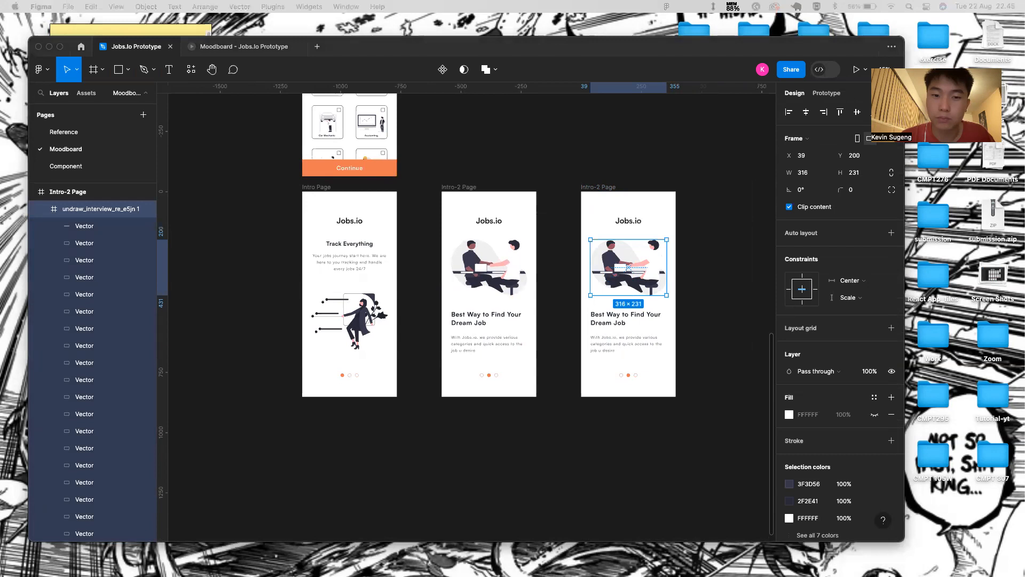
{"action": "key", "text": "Delete"}
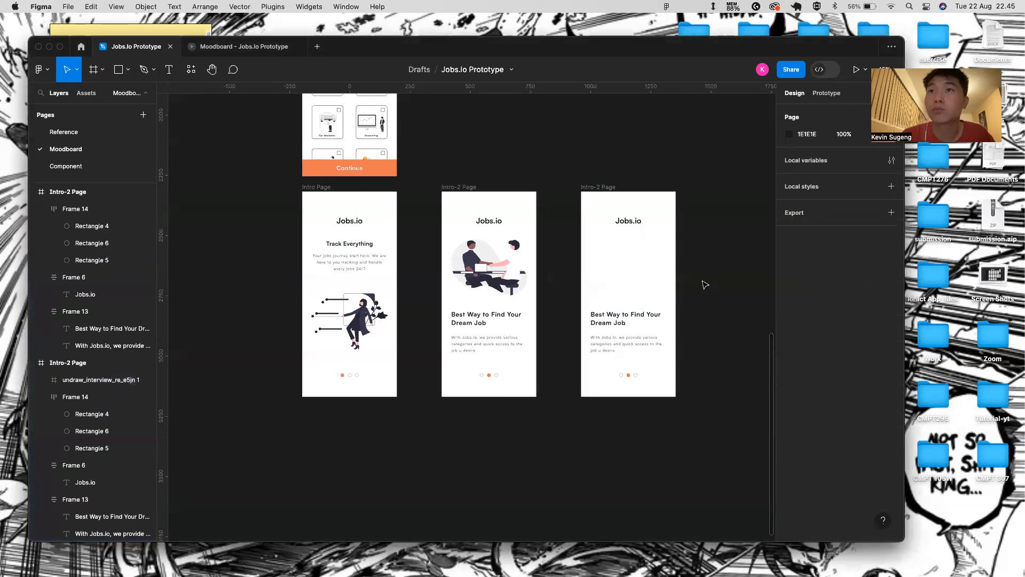
{"action": "left_click", "coordinate": [612, 188]}
{"action": "key", "text": "super+v"}
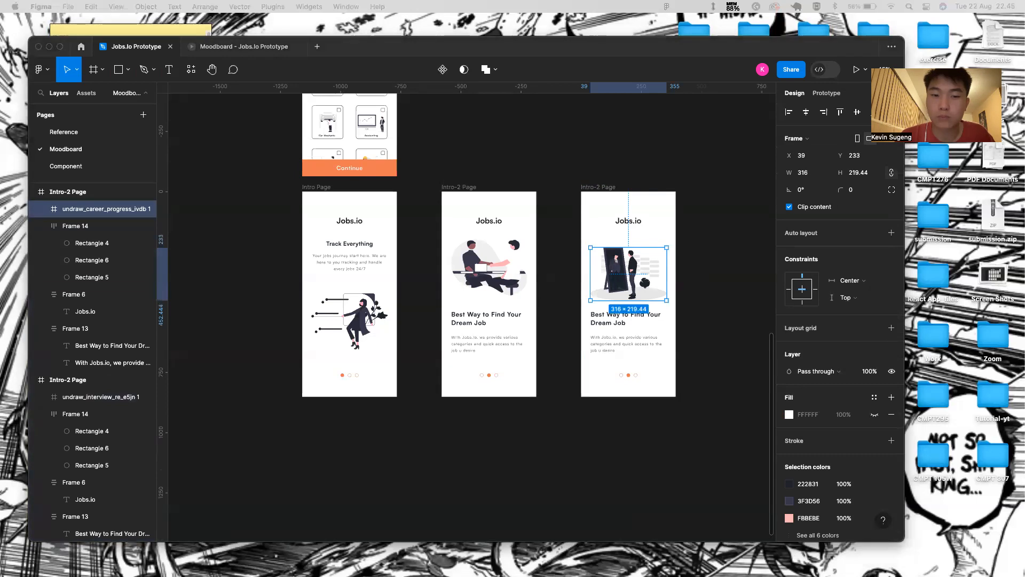
- Change the copy's heading to 'Fast Job Search' and centre-align it
{"action": "left_click", "coordinate": [626, 328]}
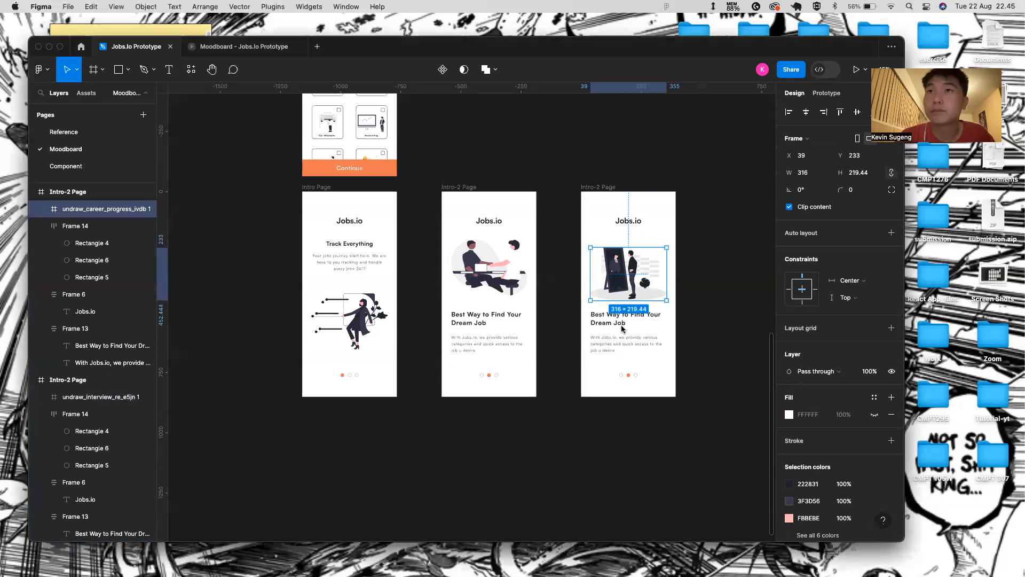
{"action": "double_click", "coordinate": [624, 319]}
{"action": "key", "text": "BackSpace"}
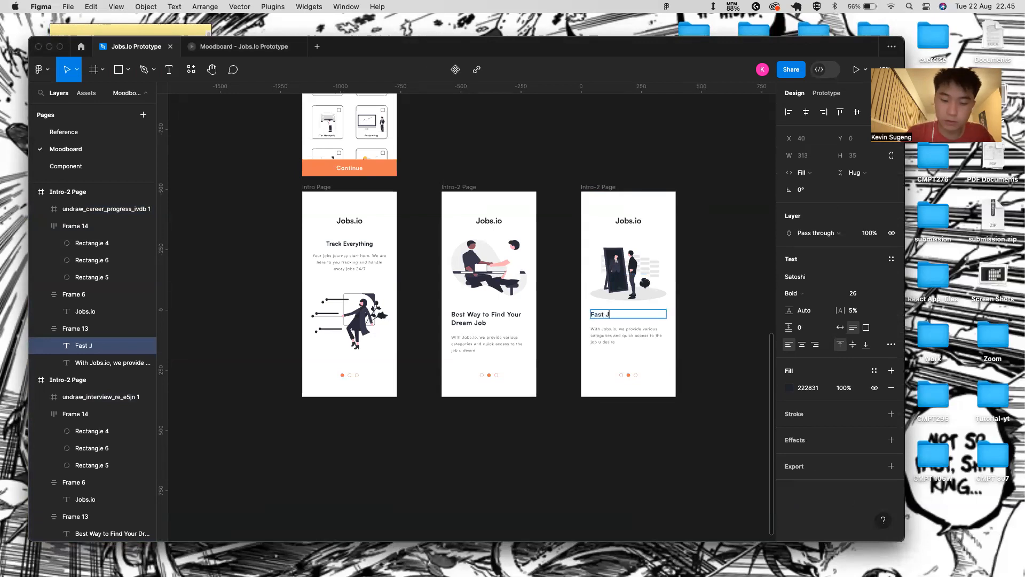
{"action": "key", "text": "Escape"}
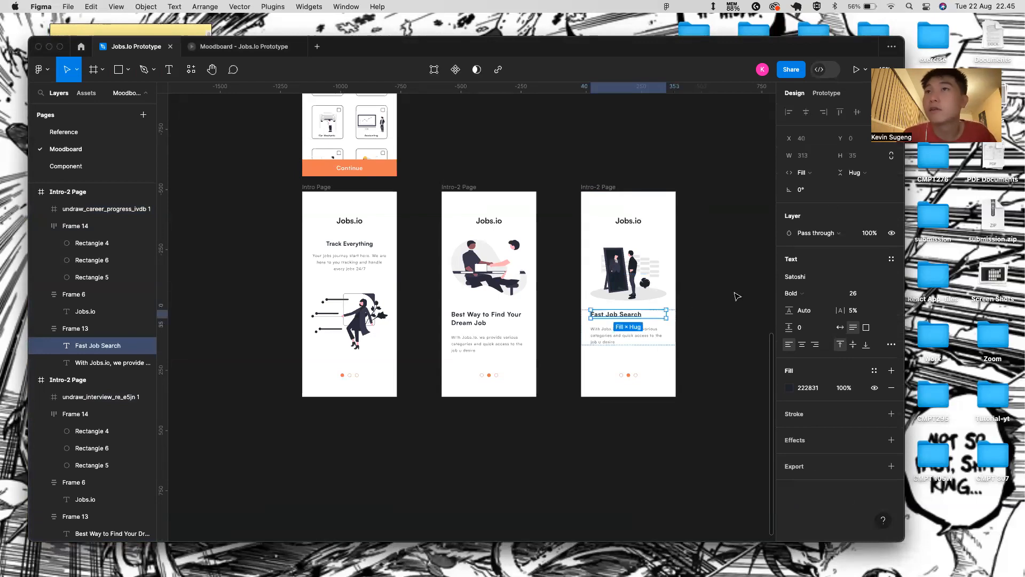
{"action": "left_click", "coordinate": [802, 345]}
- Rewrite the description to end 'Searching your jobs become fast and efficient!' and centre-align it
{"action": "double_click", "coordinate": [627, 335]}
{"action": "key", "text": "BackSpace"}
{"action": "type", "text": "Get"}
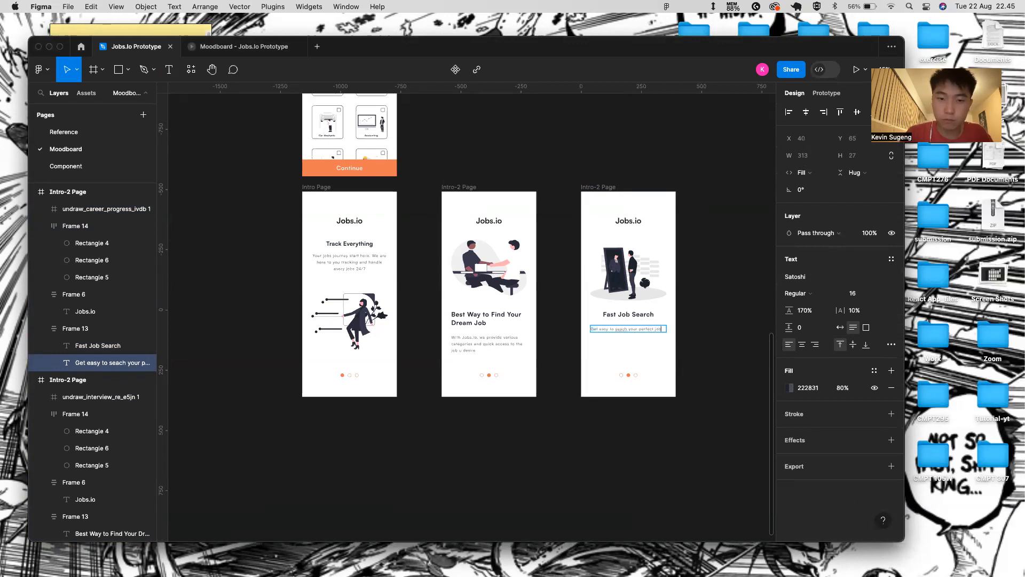
{"action": "type", "text": "with"}
{"action": "scroll", "coordinate": [639, 394], "scroll_direction": "up", "scroll_amount": 5}
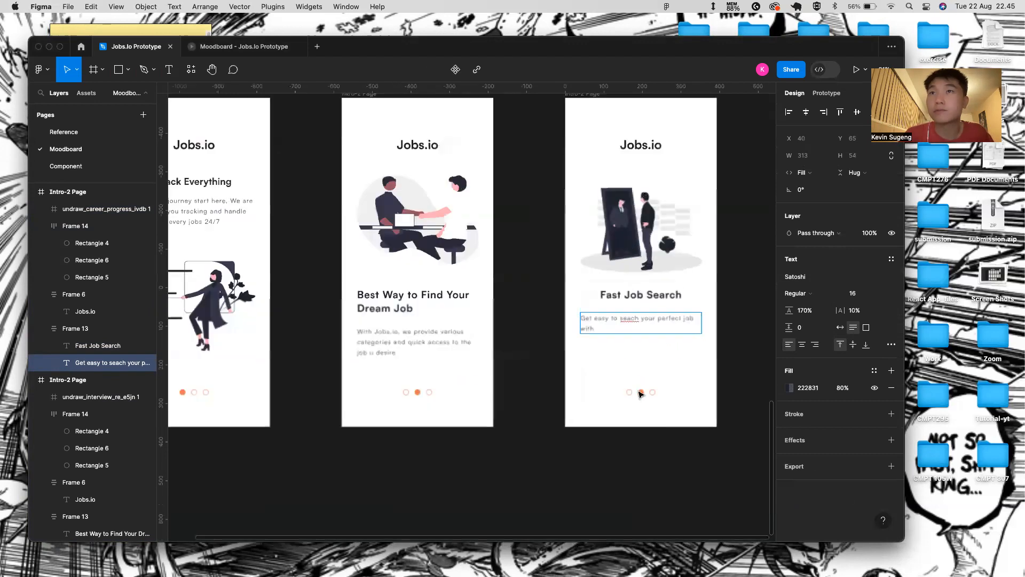
{"action": "type", "text": "just"}
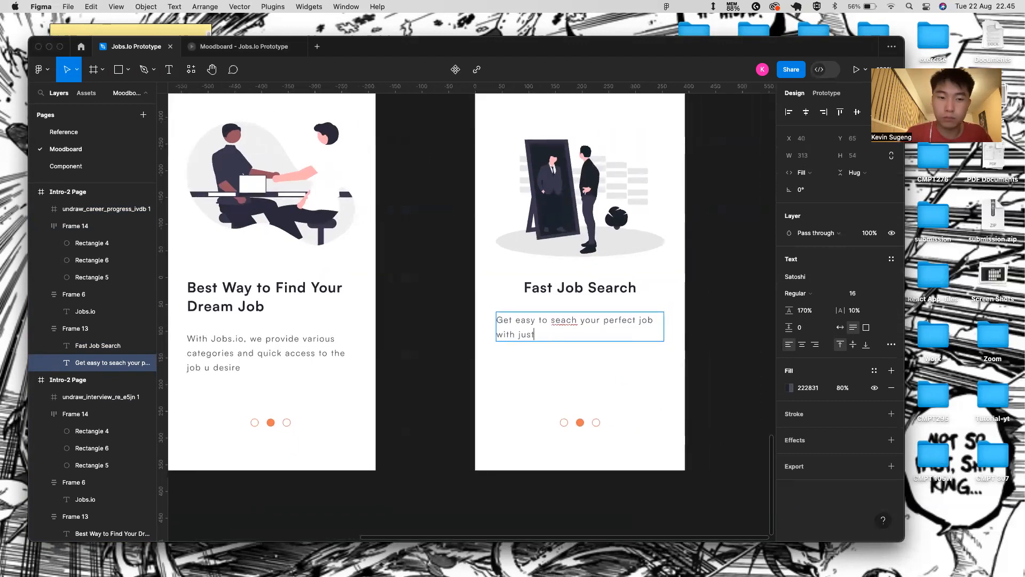
{"action": "type", "text": " a few taps "}
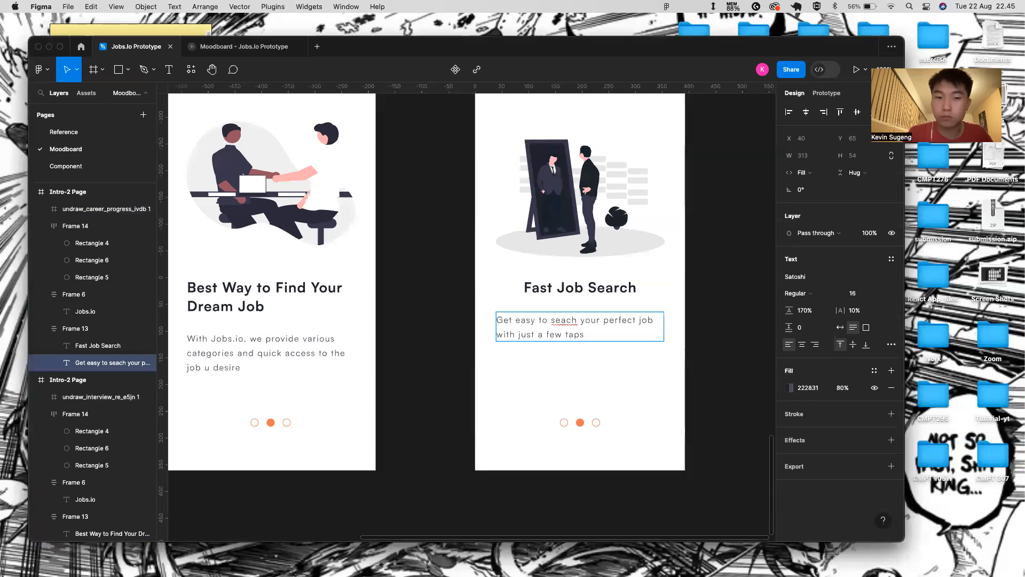
{"action": "type", "text": ". sear"}
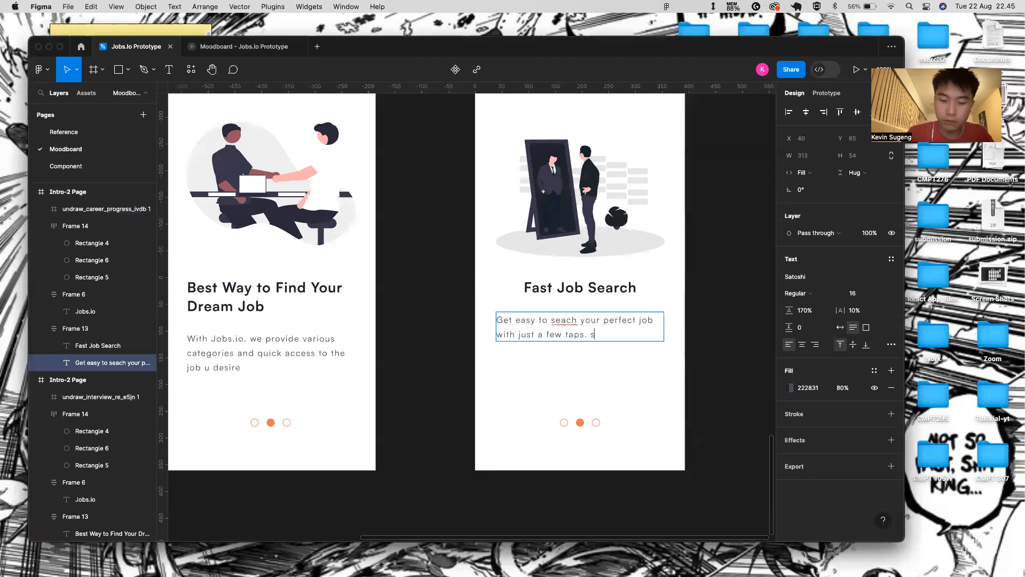
{"action": "key", "text": "BackSpace"}
{"action": "key", "text": "BackSpace"}
{"action": "key", "text": "BackSpace"}
{"action": "key", "text": "BackSpace"}
{"action": "key", "text": "BackSpace"}
{"action": "key", "text": "BackSpace"}
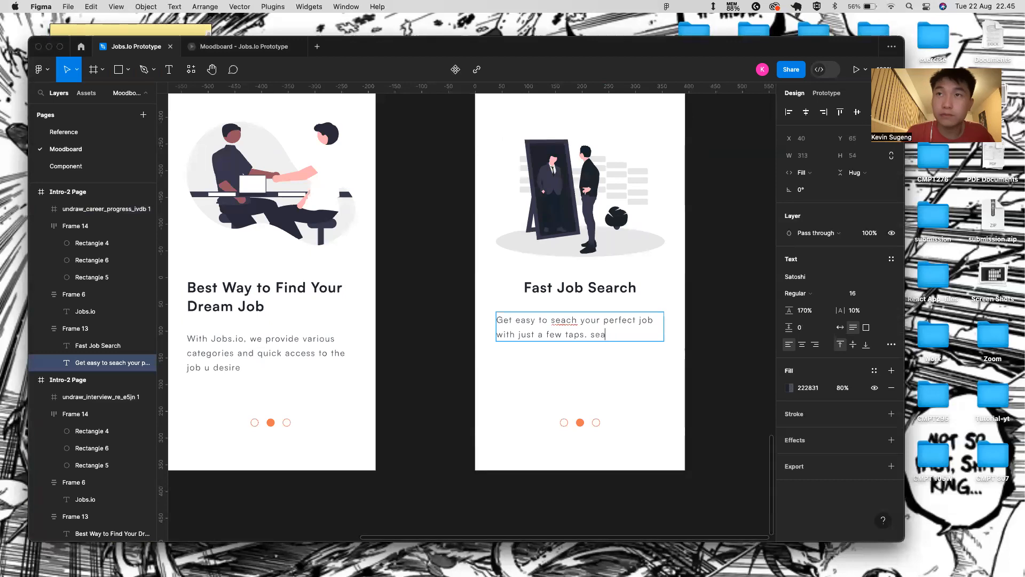
{"action": "type", "text": "Searching your"}
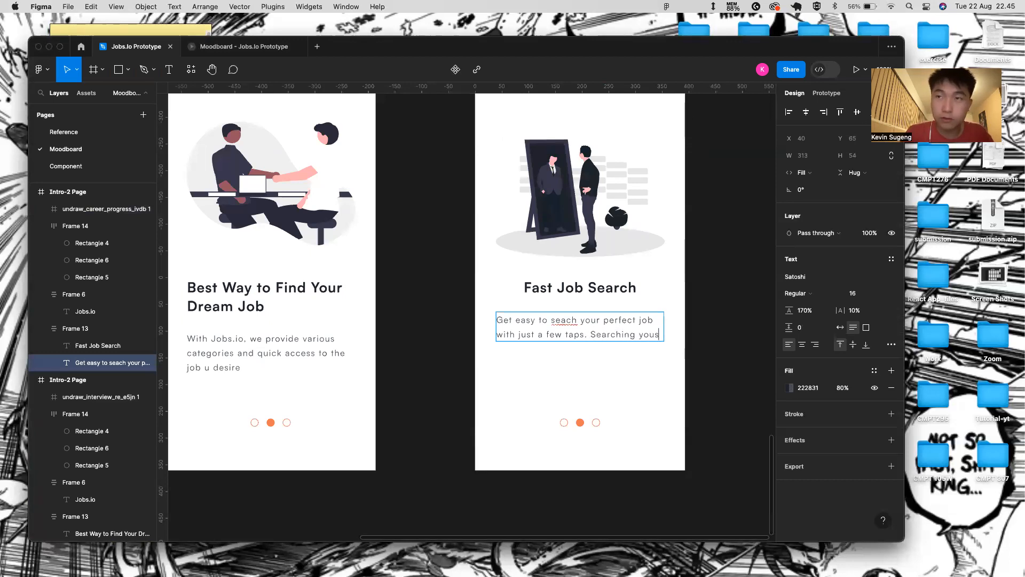
{"action": "type", "text": " jobs vecoe fas"}
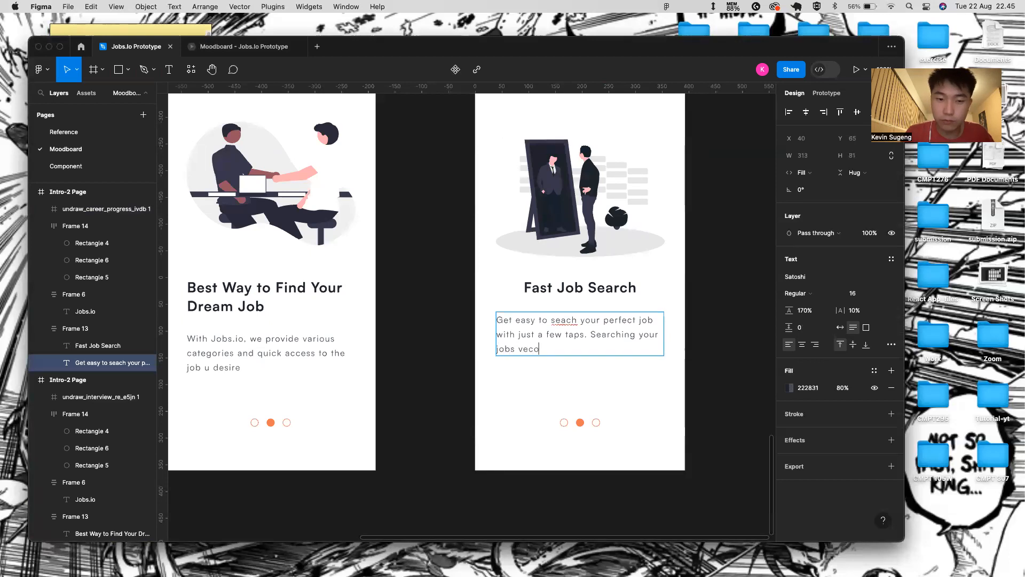
{"action": "key", "text": "BackSpace"}
{"action": "key", "text": "BackSpace"}
{"action": "key", "text": "BackSpace"}
{"action": "key", "text": "BackSpace"}
{"action": "key", "text": "BackSpace"}
{"action": "key", "text": "BackSpace"}
{"action": "key", "text": "BackSpace"}
{"action": "key", "text": "BackSpace"}
{"action": "key", "text": "BackSpace"}
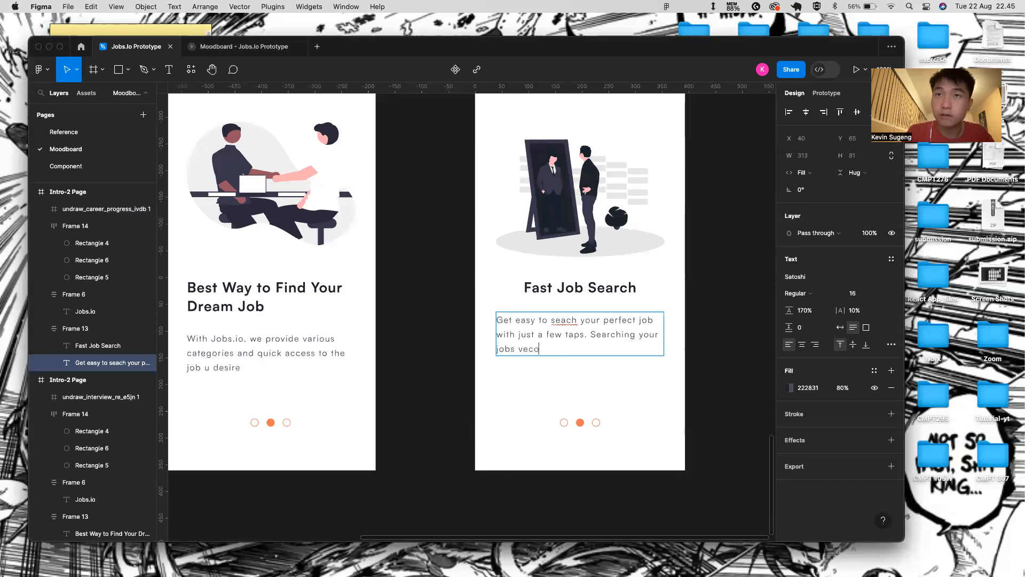
{"action": "type", "text": "become fast "}
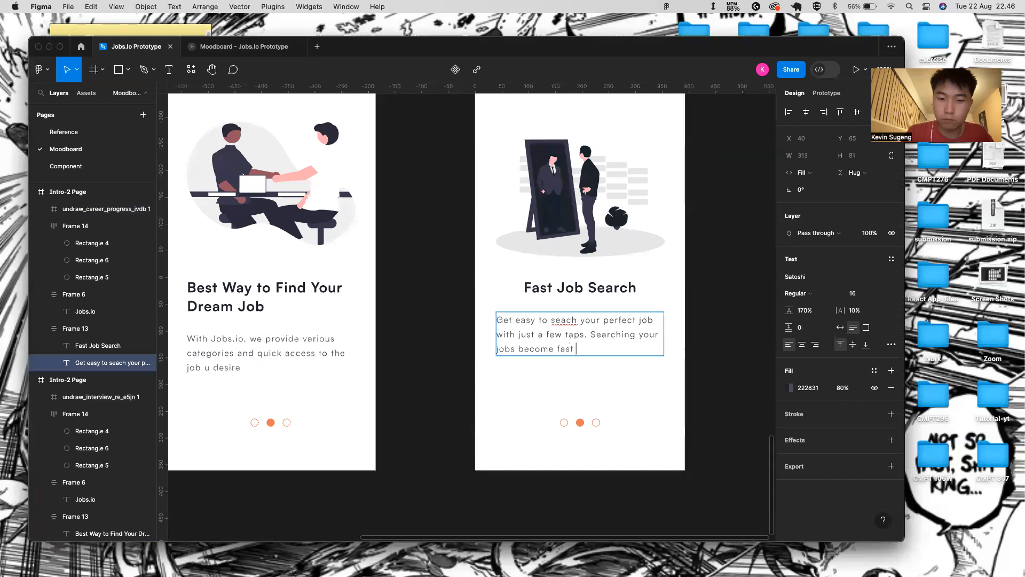
{"action": "type", "text": "and efficient!"}
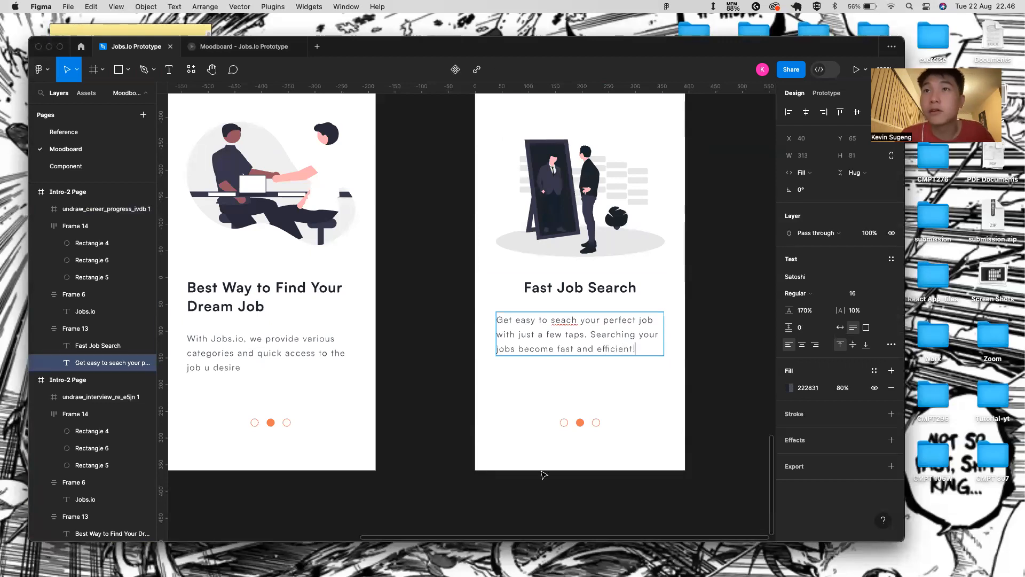
{"action": "key", "text": "Escape"}
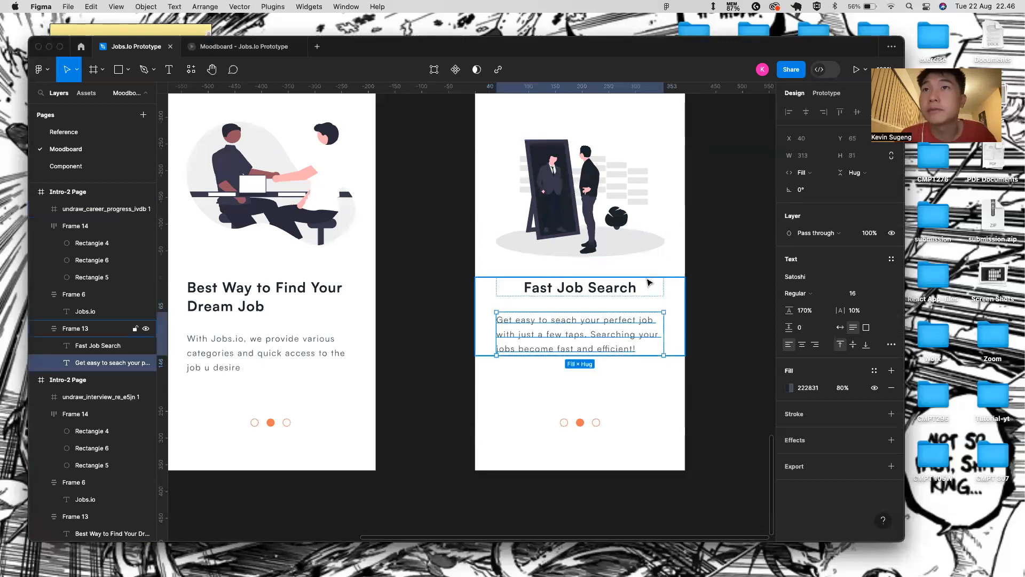
{"action": "left_click", "coordinate": [802, 344]}
- Set the first description and the With Jobs.io paragraph fill opacity to 100%
{"action": "left_click", "coordinate": [839, 389]}
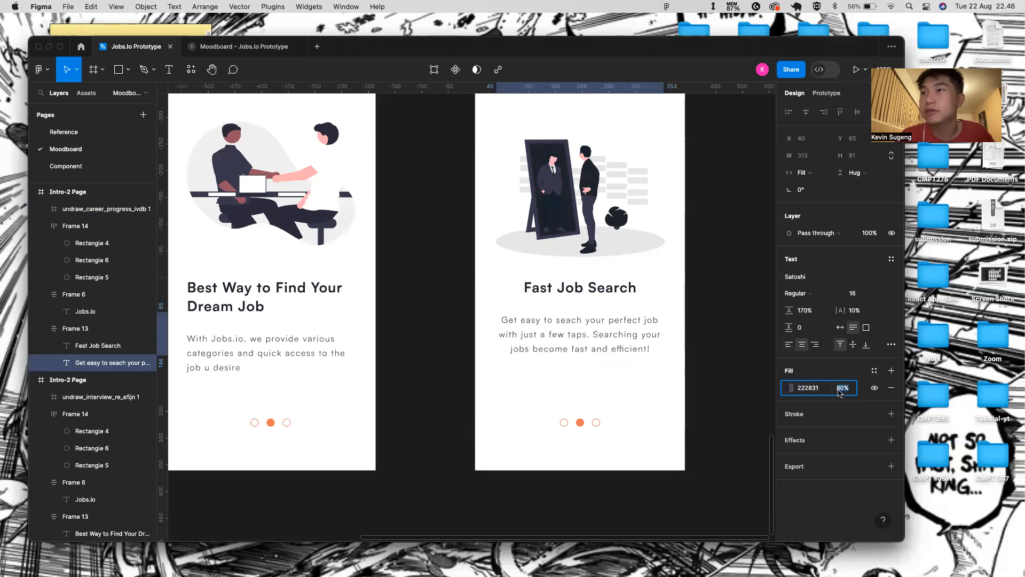
{"action": "type", "text": "100"}
{"action": "key", "text": "Return"}
{"action": "left_click", "coordinate": [259, 342]}
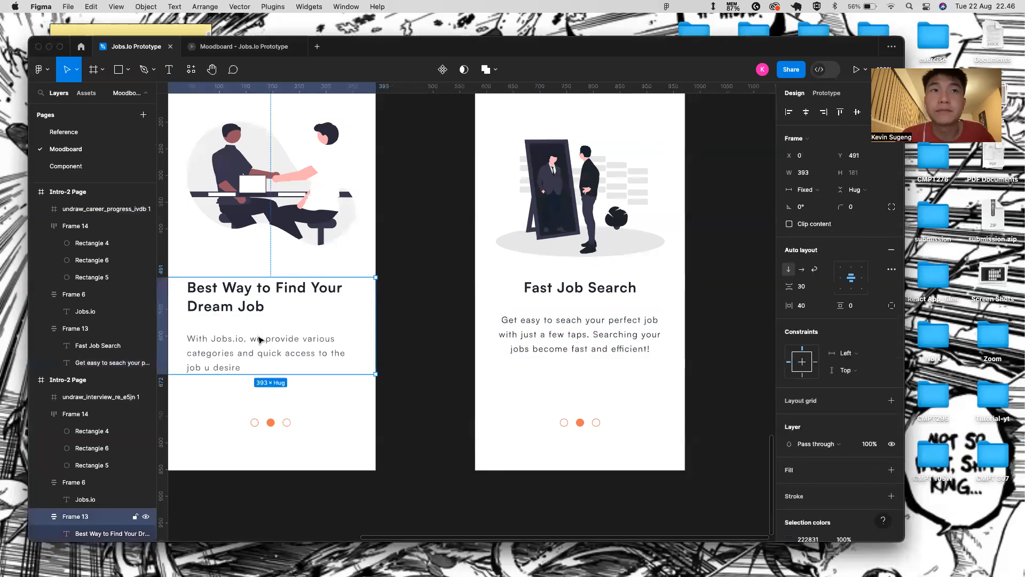
{"action": "left_click", "coordinate": [258, 342]}
{"action": "left_click", "coordinate": [842, 388]}
{"action": "type", "text": "100"}
{"action": "key", "text": "Return"}
- Set the Track Everything 'Your jobs journey' paragraph's fill opacity to 100%
{"action": "scroll", "coordinate": [214, 359], "scroll_direction": "left", "scroll_amount": 5}
{"action": "scroll", "coordinate": [213, 359], "scroll_direction": "left", "scroll_amount": 3}
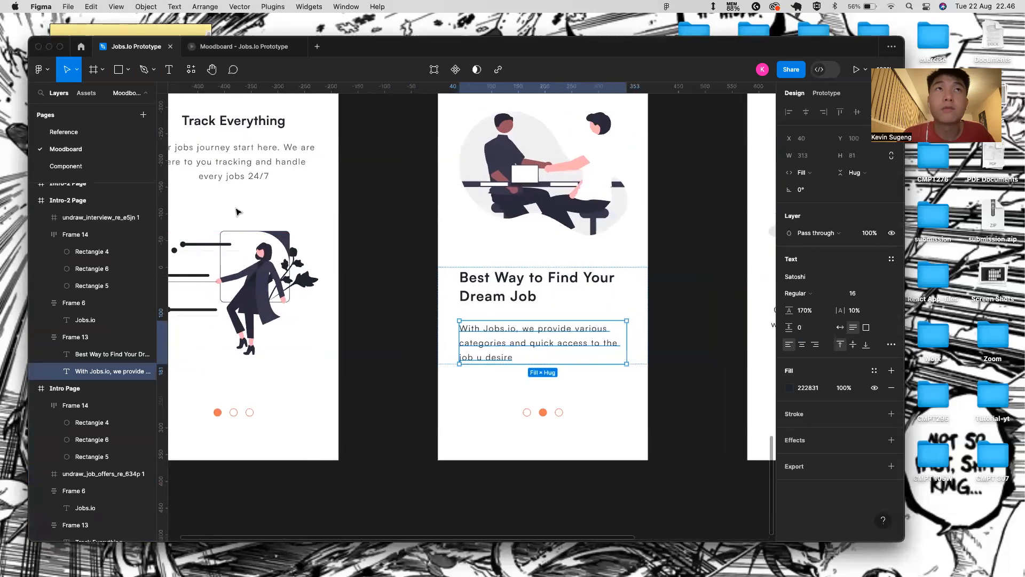
{"action": "double_click", "coordinate": [243, 161]}
{"action": "left_click", "coordinate": [843, 389]}
{"action": "type", "text": "1"}
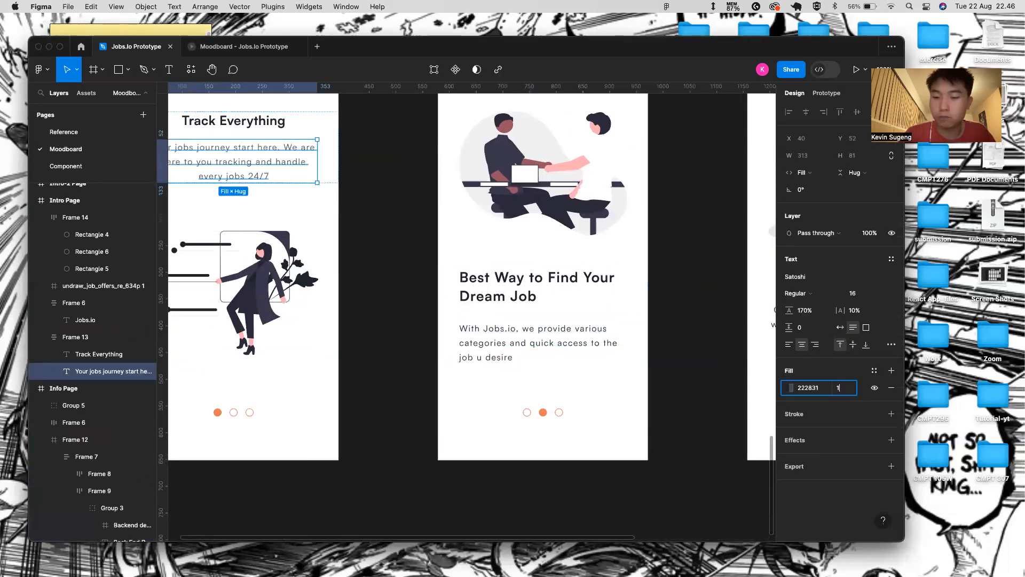
{"action": "type", "text": "00"}
{"action": "key", "text": "Return"}
{"action": "scroll", "coordinate": [543, 439], "scroll_direction": "right", "scroll_amount": 6}
- Reorder the Fast Job Search card's page dots so the orange dot comes third
{"action": "left_click", "coordinate": [640, 403]}
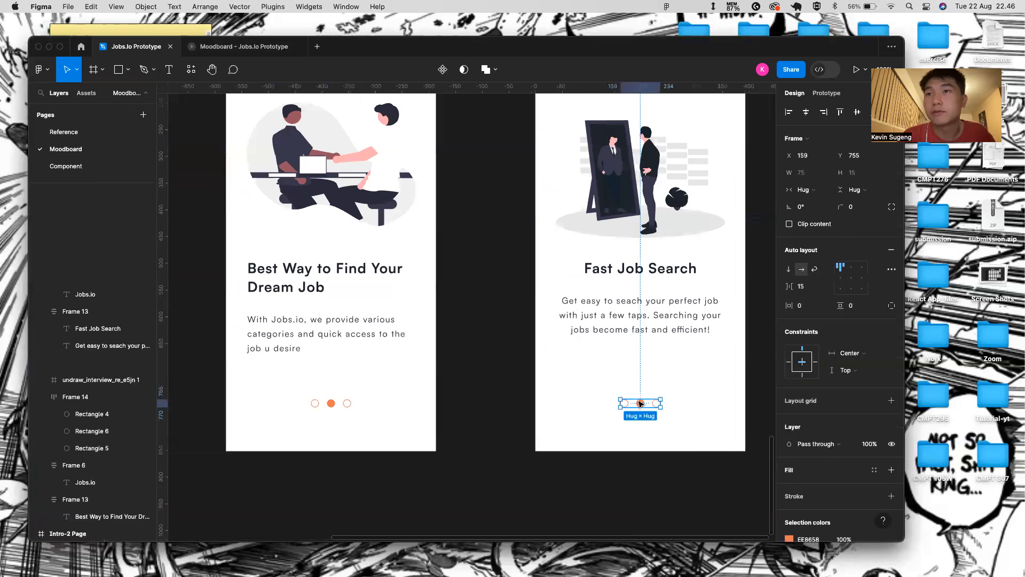
{"action": "scroll", "coordinate": [640, 403], "scroll_direction": "up", "scroll_amount": 5}
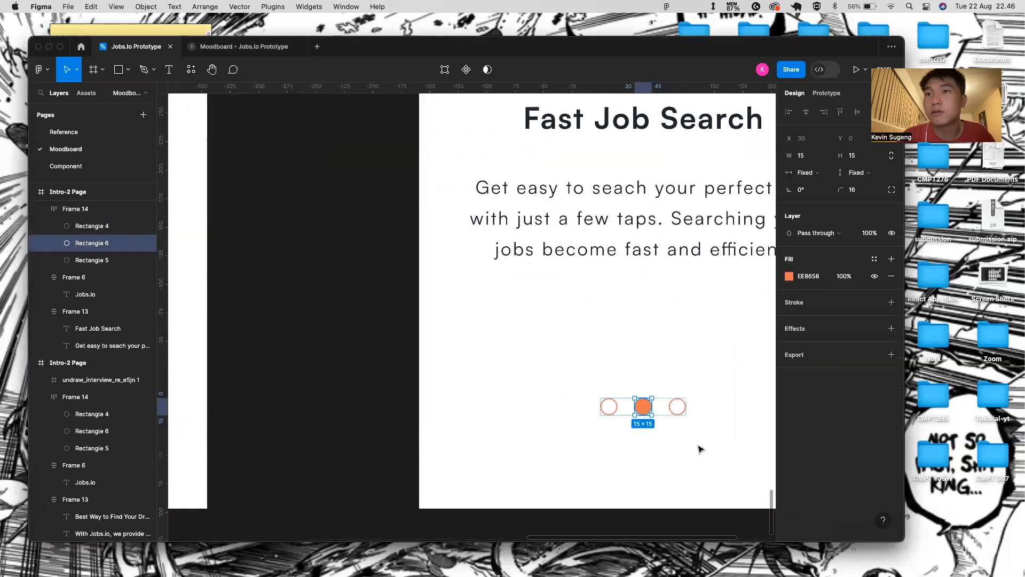
{"action": "double_click", "coordinate": [673, 410]}
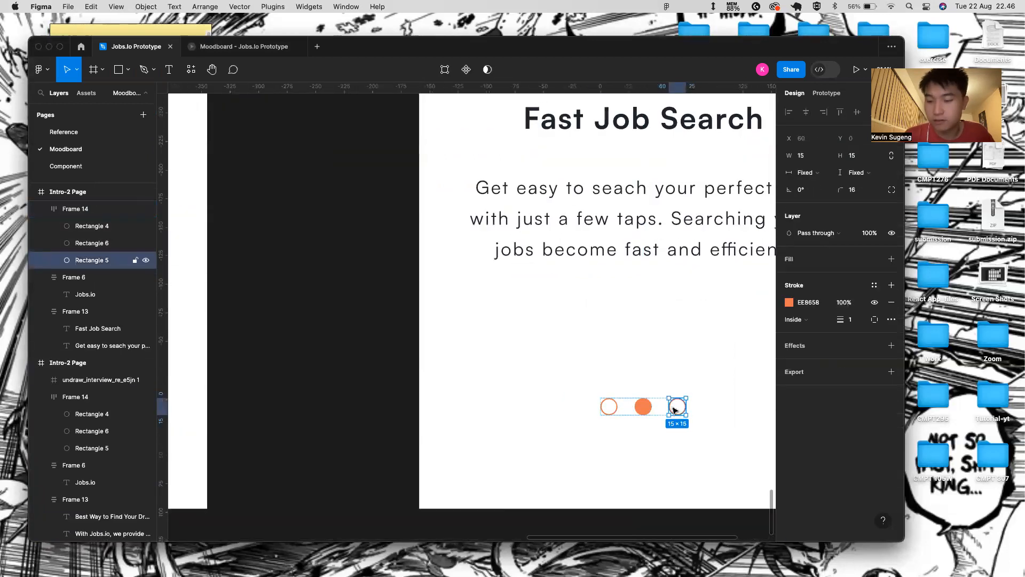
{"action": "left_click_drag", "start_coordinate": [673, 410], "coordinate": [643, 411]}
{"action": "left_click", "coordinate": [652, 473]}
{"action": "scroll", "coordinate": [671, 458], "scroll_direction": "down", "scroll_amount": 8}
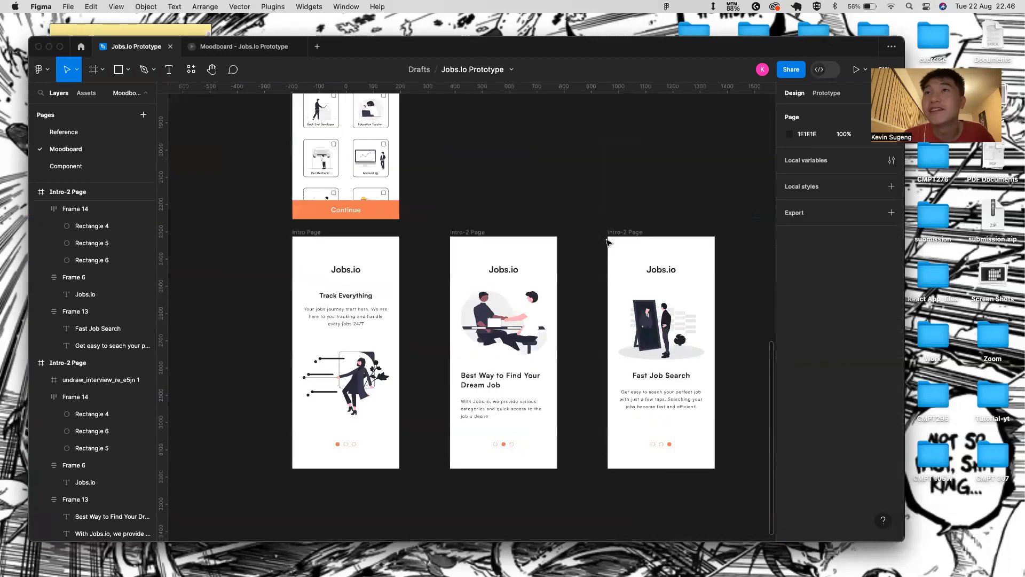
{"action": "scroll", "coordinate": [369, 274], "scroll_direction": "left", "scroll_amount": 2}
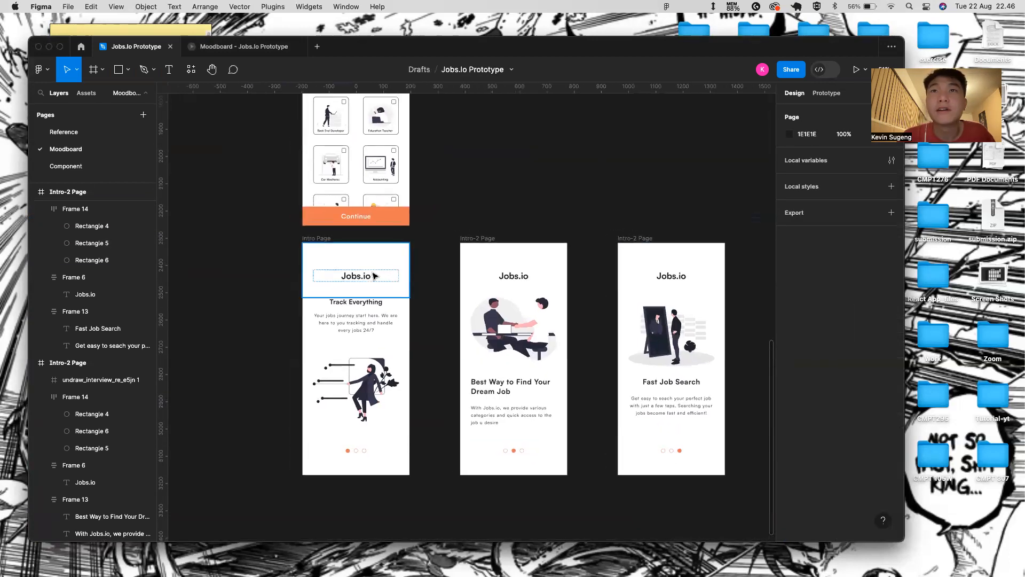
{"action": "left_click", "coordinate": [328, 238]}
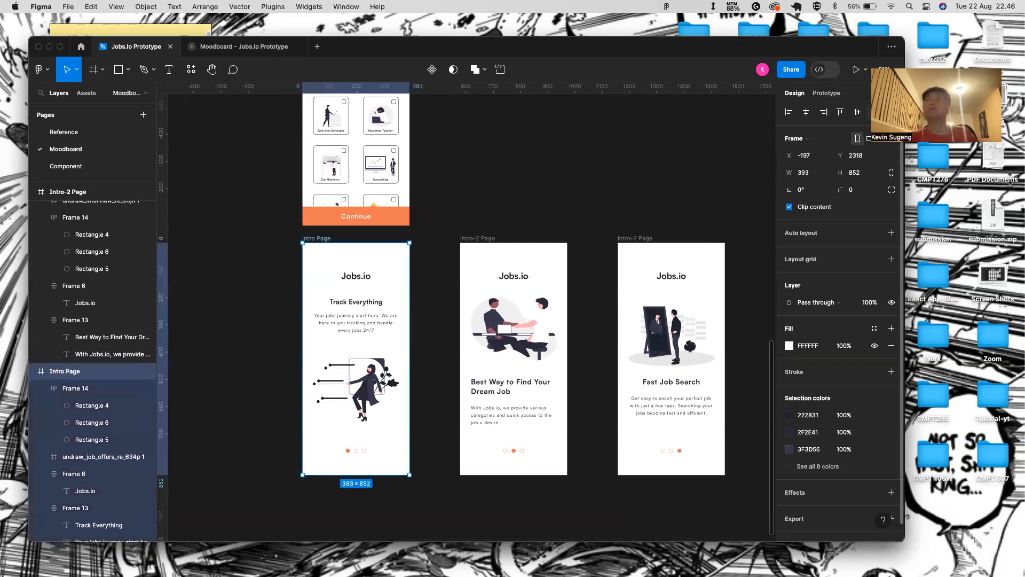
{"action": "left_click", "coordinate": [856, 69]}
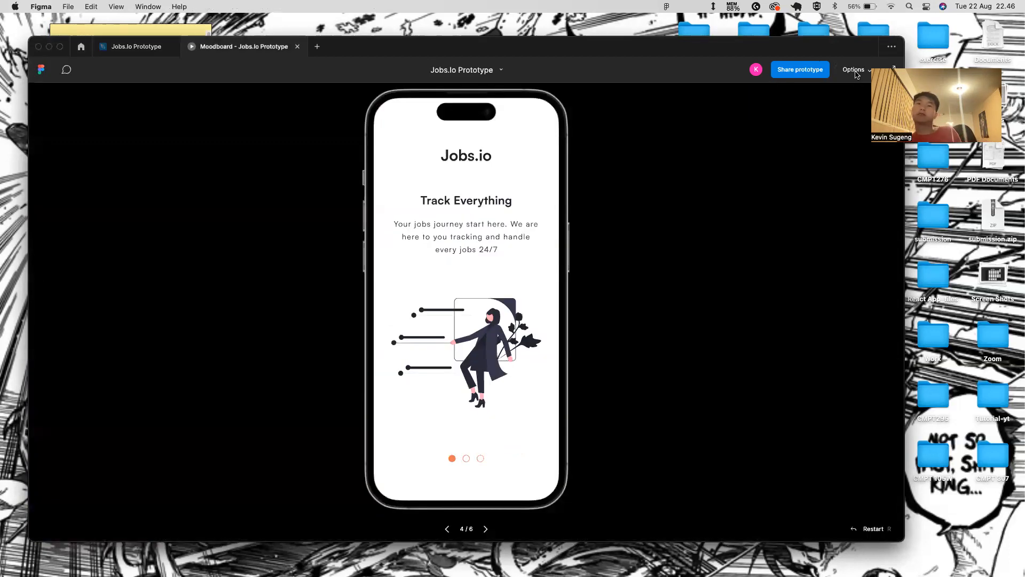
{"action": "left_click", "coordinate": [150, 53]}
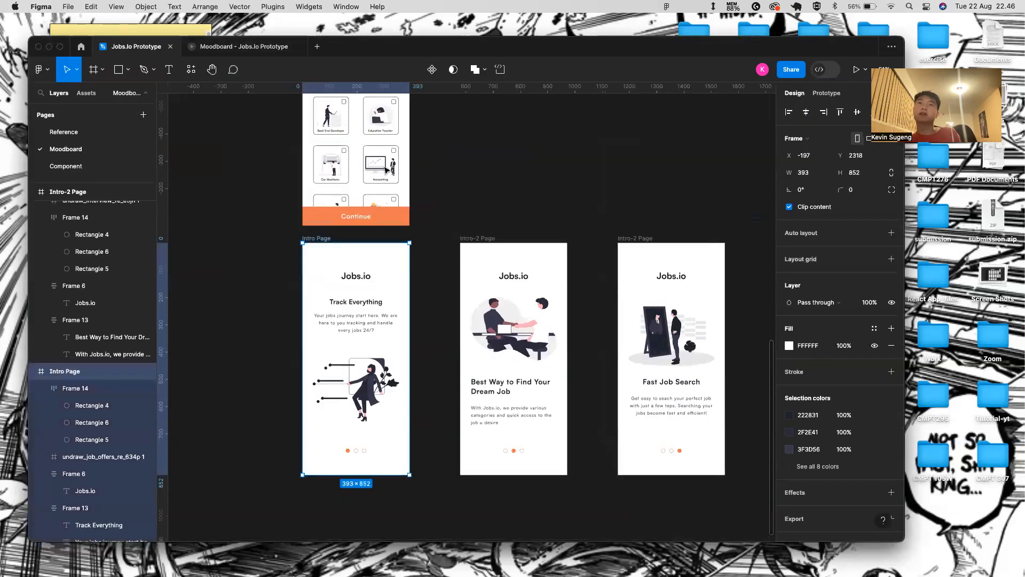
{"action": "left_click", "coordinate": [470, 237]}
{"action": "left_click", "coordinate": [849, 69]}
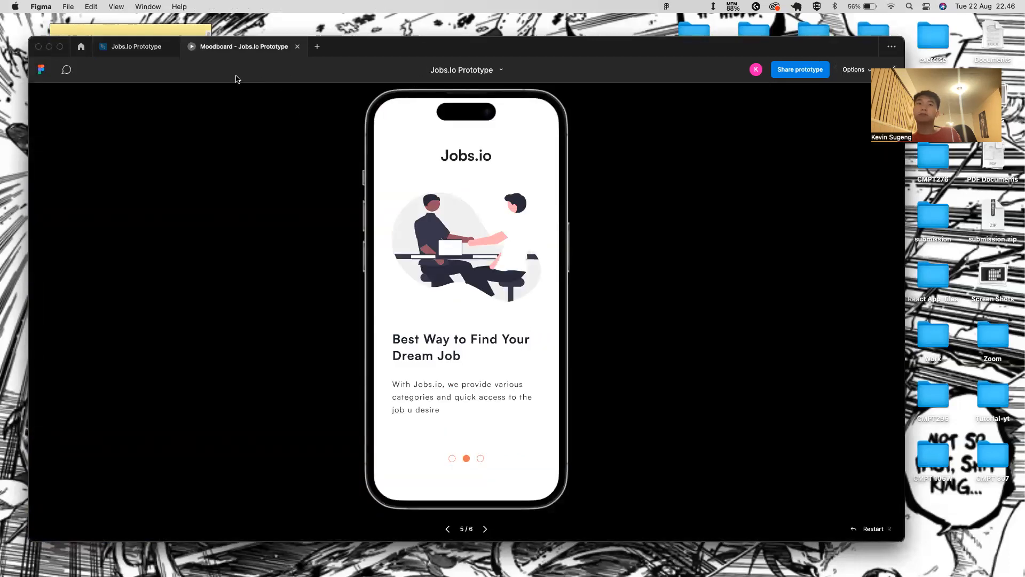
{"action": "left_click", "coordinate": [141, 47]}
{"action": "left_click", "coordinate": [634, 239]}
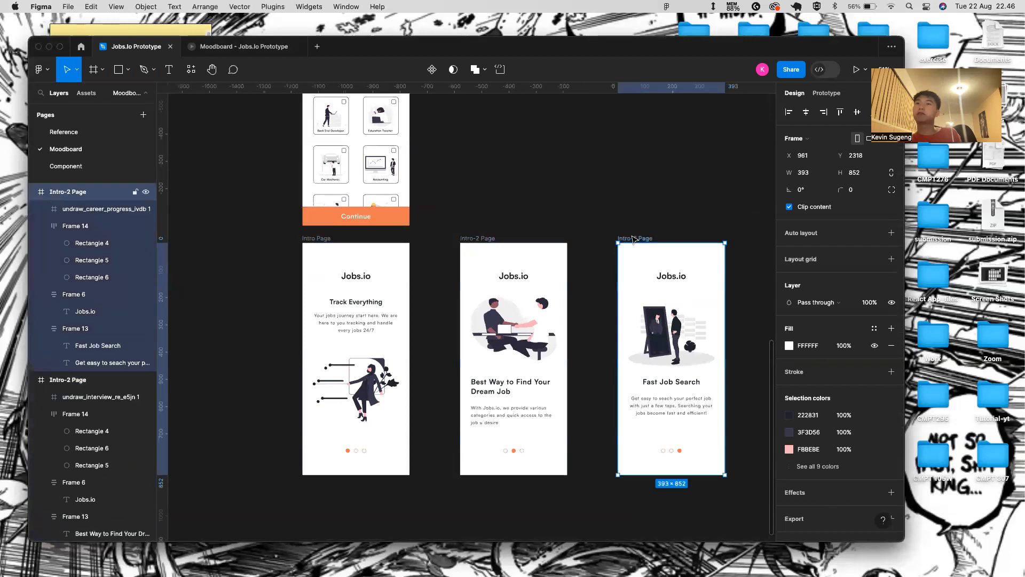
{"action": "left_click", "coordinate": [856, 69]}
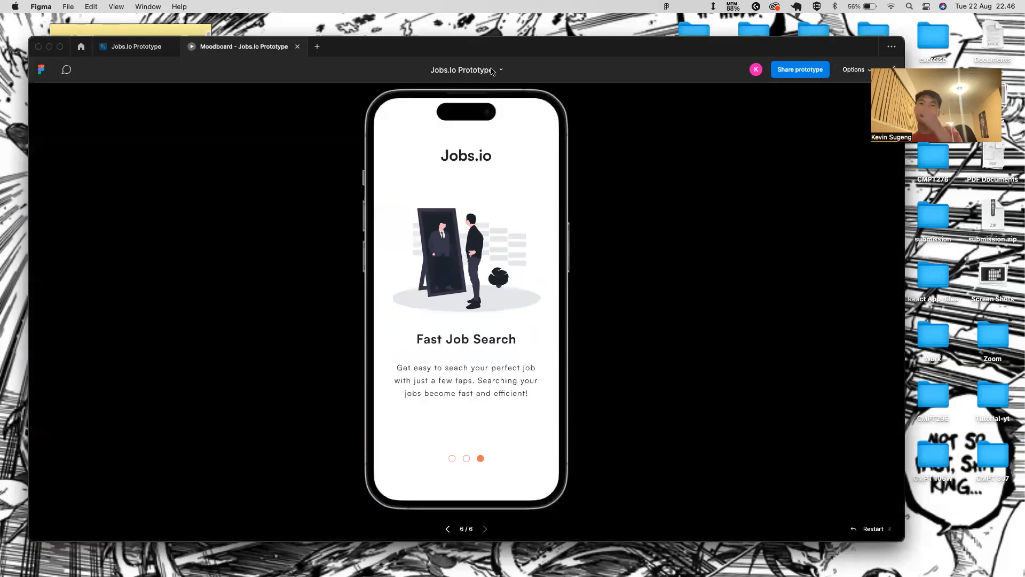
{"action": "left_click", "coordinate": [121, 49]}
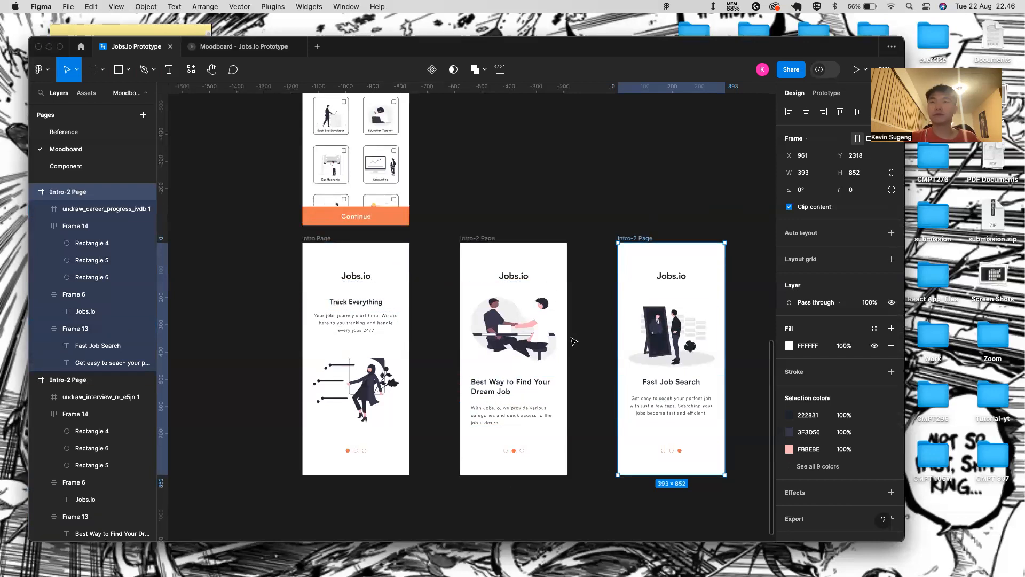
{"action": "left_click", "coordinate": [254, 47]}
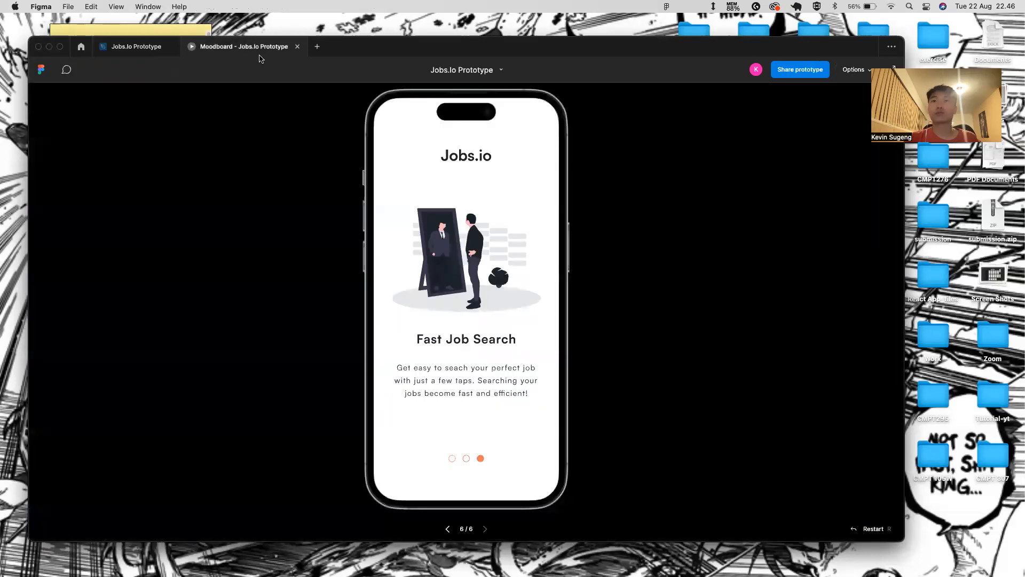
{"action": "left_click", "coordinate": [136, 46]}
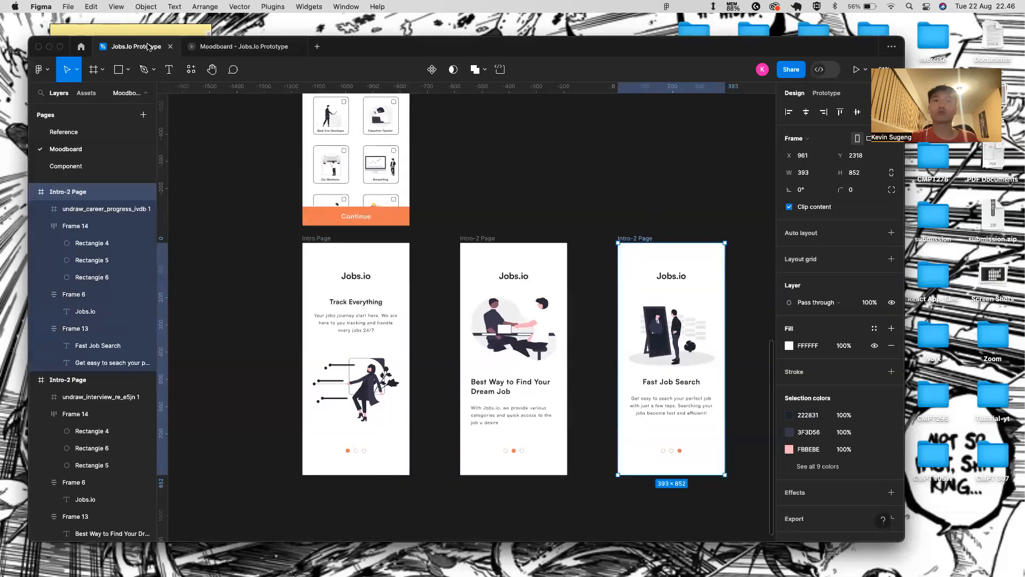
{"action": "left_click", "coordinate": [366, 295]}
{"action": "scroll", "coordinate": [366, 294], "scroll_direction": "up", "scroll_amount": 5}
- Add a 'Skip' text layer above the Jobs.io title
{"action": "key", "text": "t"}
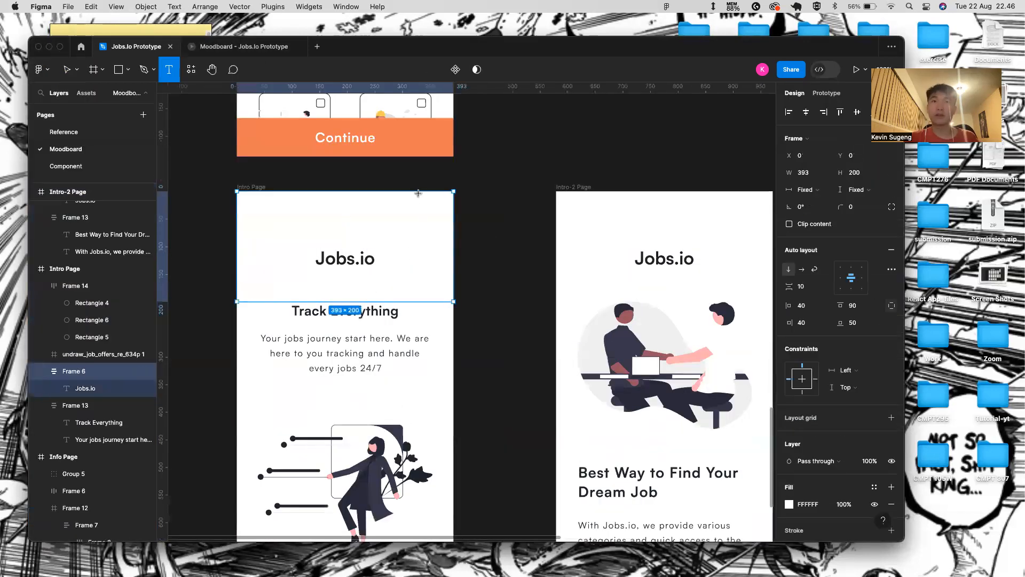
{"action": "left_click", "coordinate": [411, 217]}
{"action": "type", "text": "Skip"}
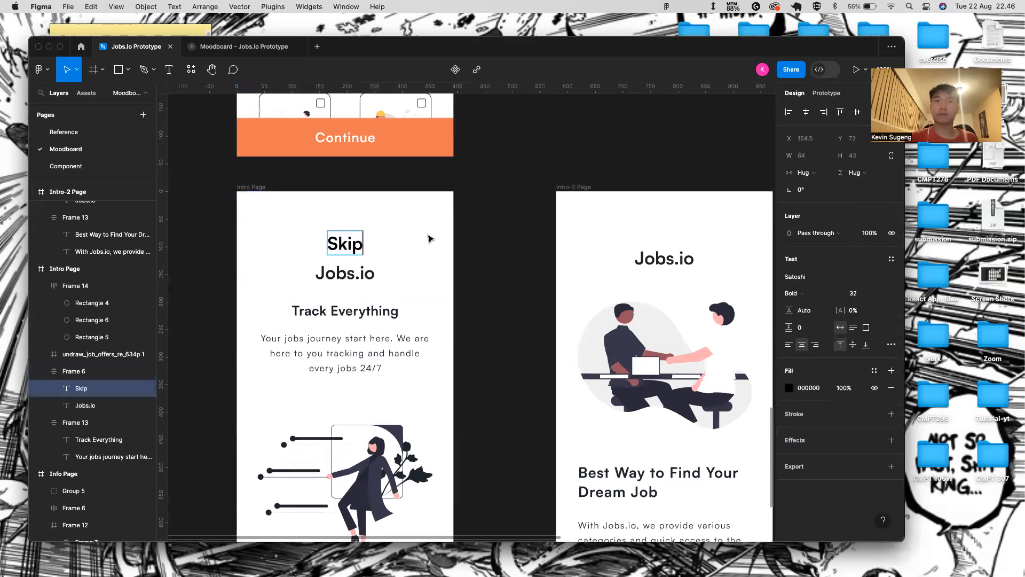
{"action": "left_click", "coordinate": [394, 265]}
{"action": "key", "text": "Escape"}
{"action": "key", "text": "Escape"}
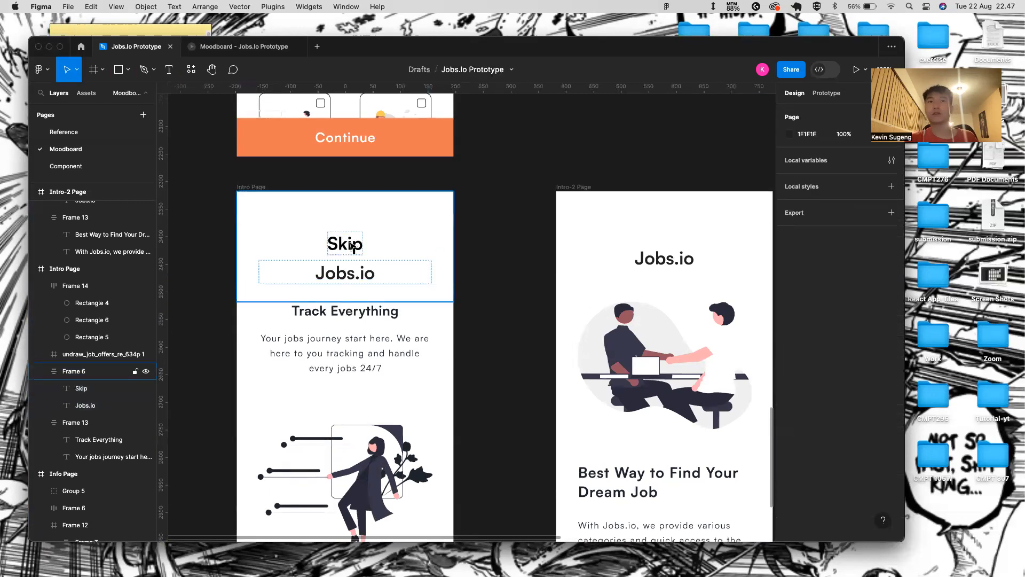
- Set the Skip text's font size to 16
{"action": "left_click", "coordinate": [351, 246]}
{"action": "left_click", "coordinate": [881, 293]}
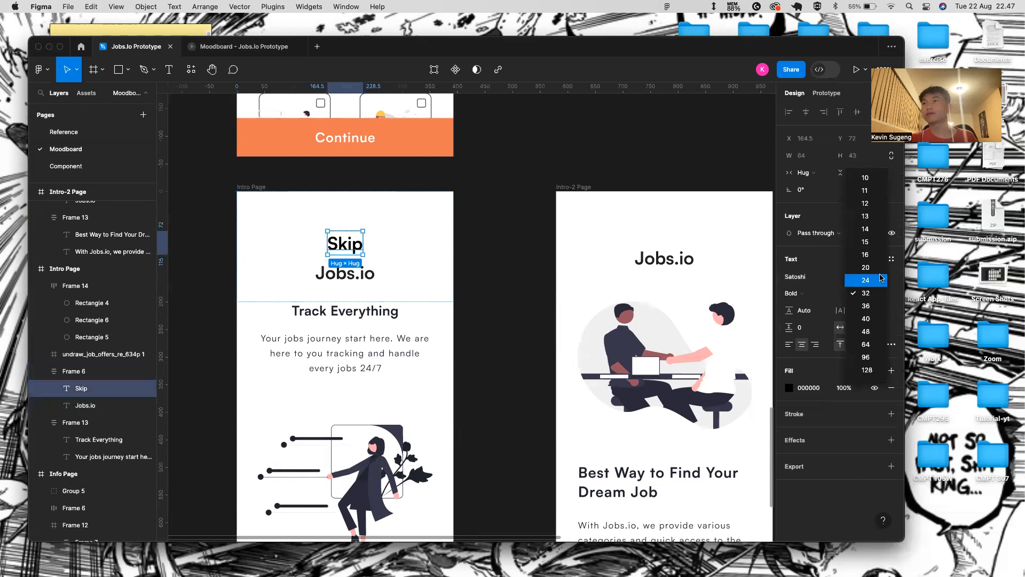
{"action": "left_click", "coordinate": [879, 218]}
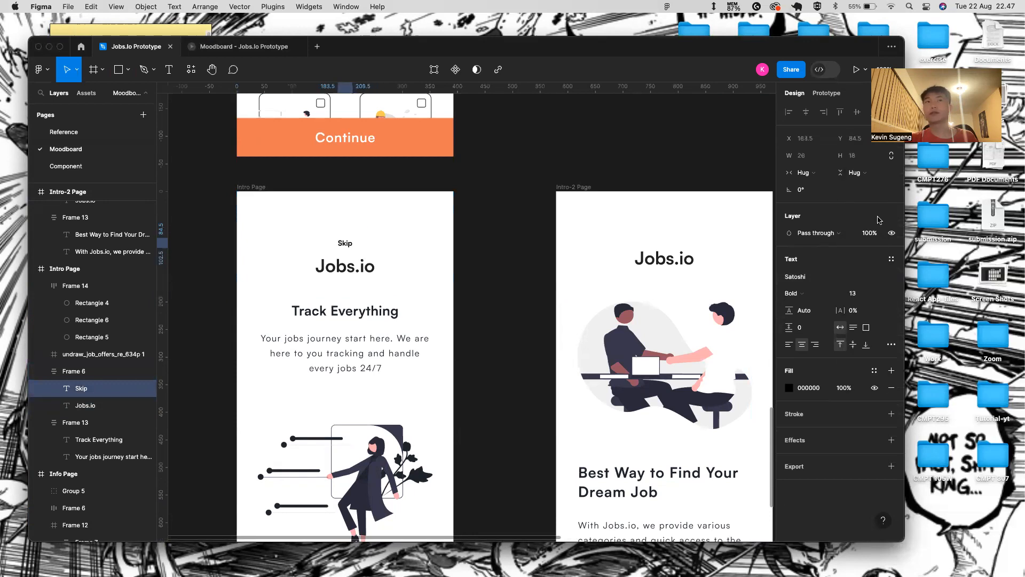
{"action": "left_click", "coordinate": [881, 293]}
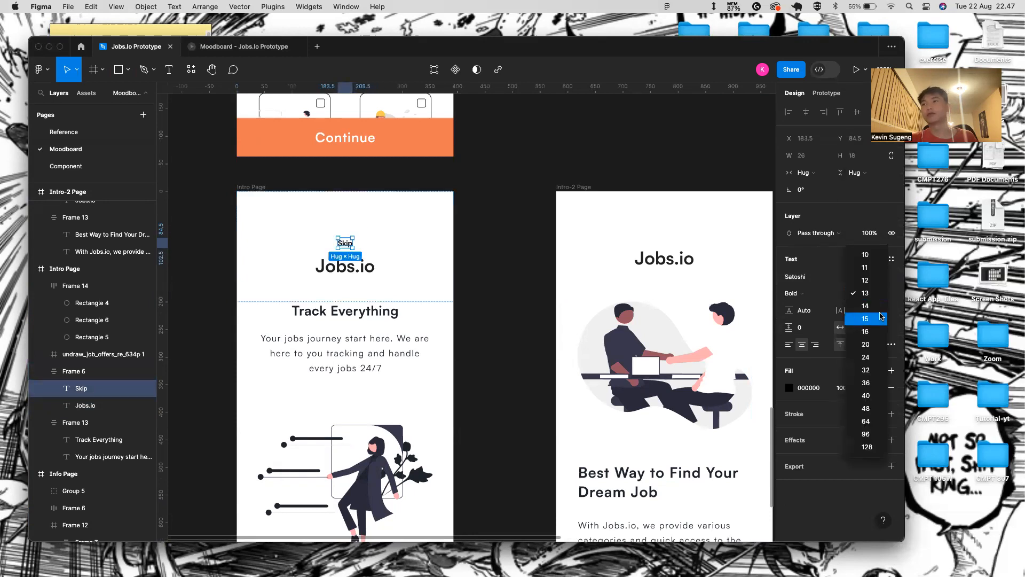
{"action": "left_click", "coordinate": [881, 327]}
{"action": "left_click", "coordinate": [881, 293]}
{"action": "left_click", "coordinate": [815, 297]}
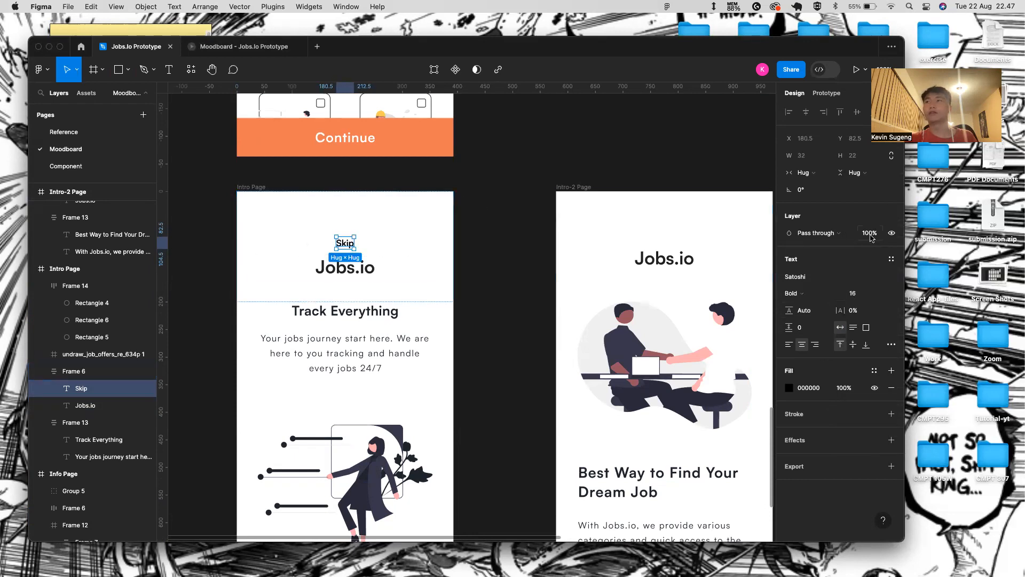
- Right-align the Skip text and give it a fixed width
{"action": "left_click", "coordinate": [824, 169]}
{"action": "left_click", "coordinate": [829, 185]}
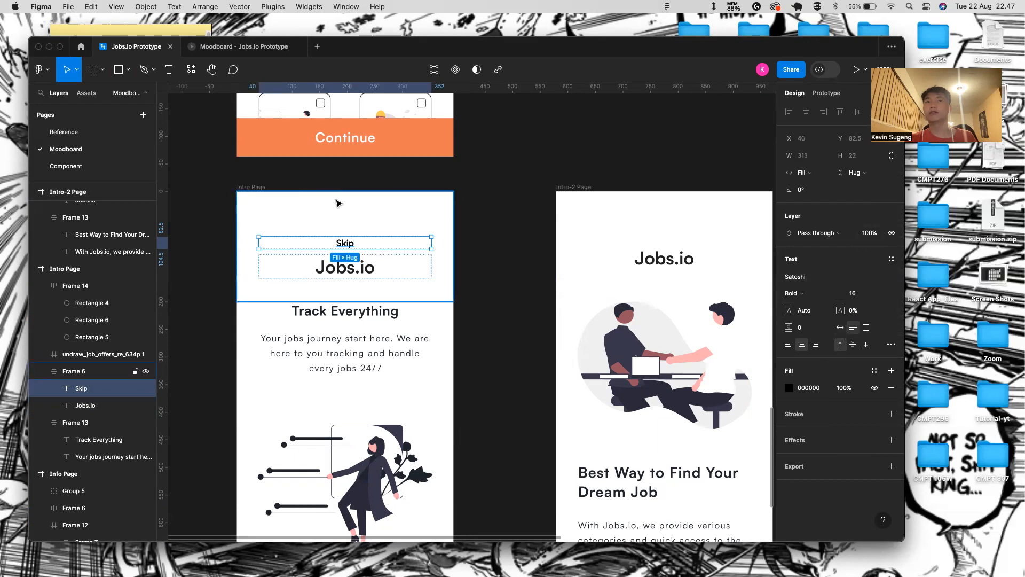
{"action": "left_click", "coordinate": [816, 344]}
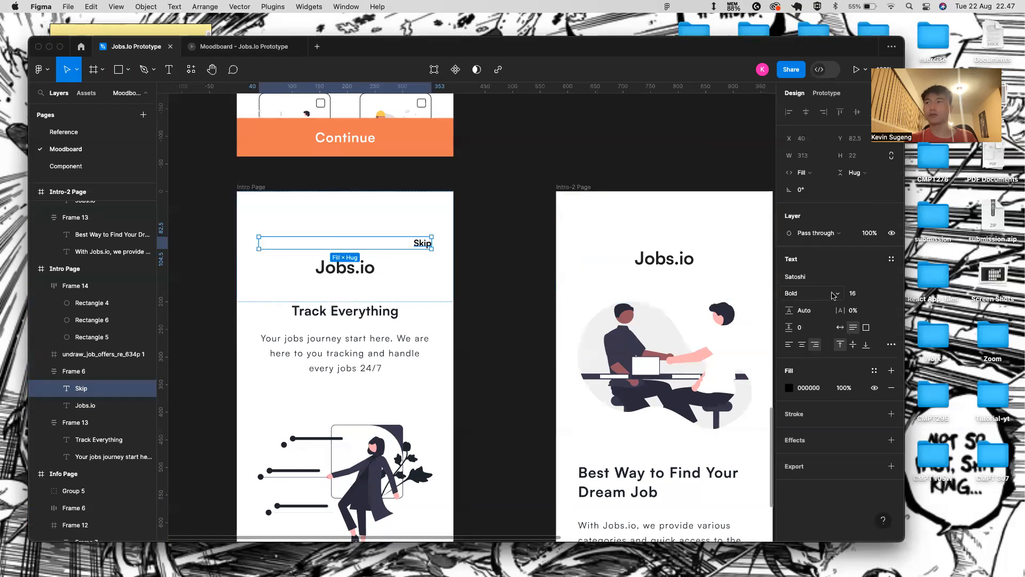
{"action": "left_click", "coordinate": [821, 176]}
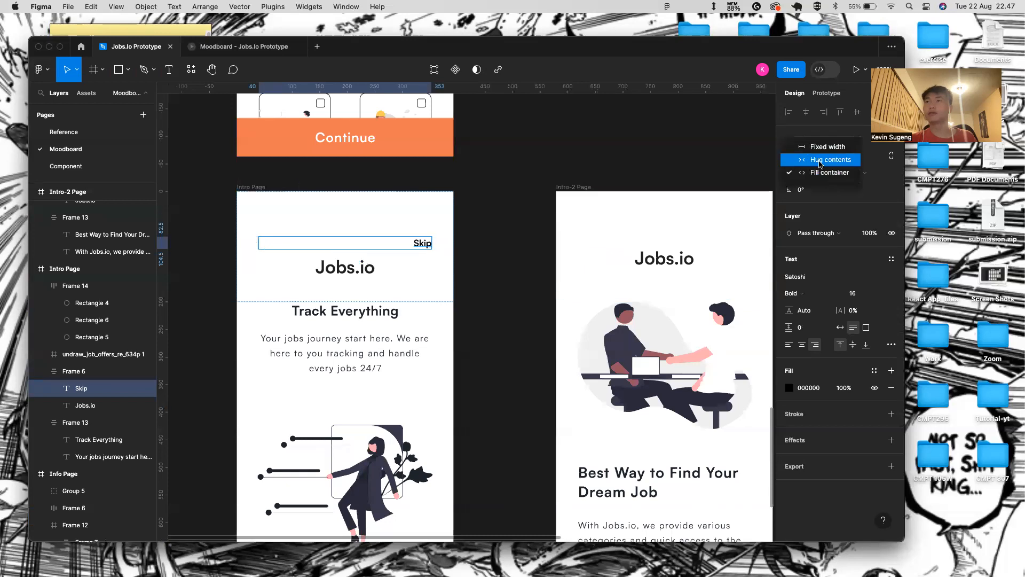
{"action": "left_click", "coordinate": [828, 146]}
- Set header Frame 6's top padding to 50
{"action": "scroll", "coordinate": [405, 162], "scroll_direction": "up", "scroll_amount": 5}
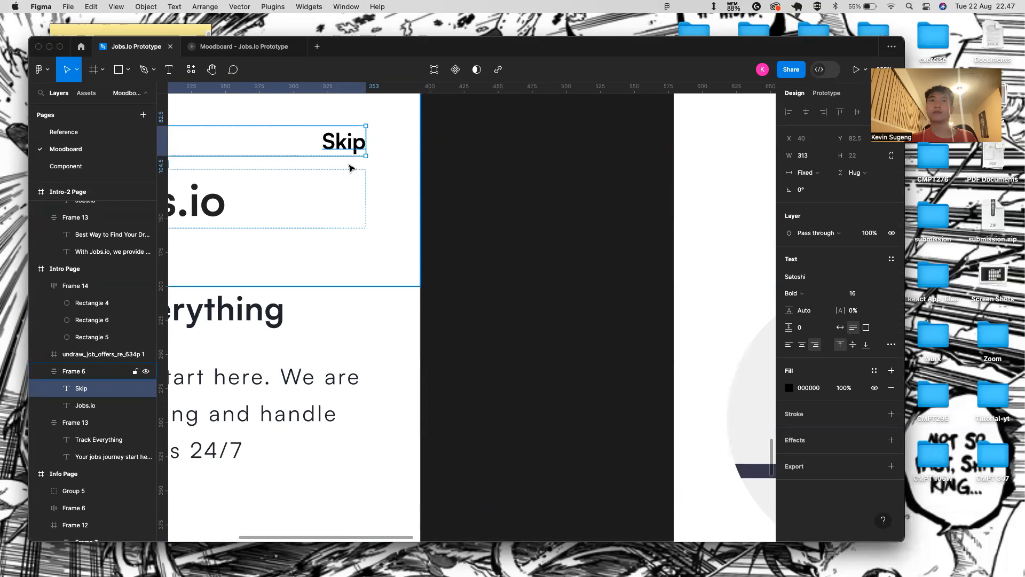
{"action": "scroll", "coordinate": [350, 167], "scroll_direction": "up", "scroll_amount": 2}
{"action": "left_click", "coordinate": [467, 176]}
{"action": "scroll", "coordinate": [469, 178], "scroll_direction": "down", "scroll_amount": 4}
{"action": "double_click", "coordinate": [414, 191]}
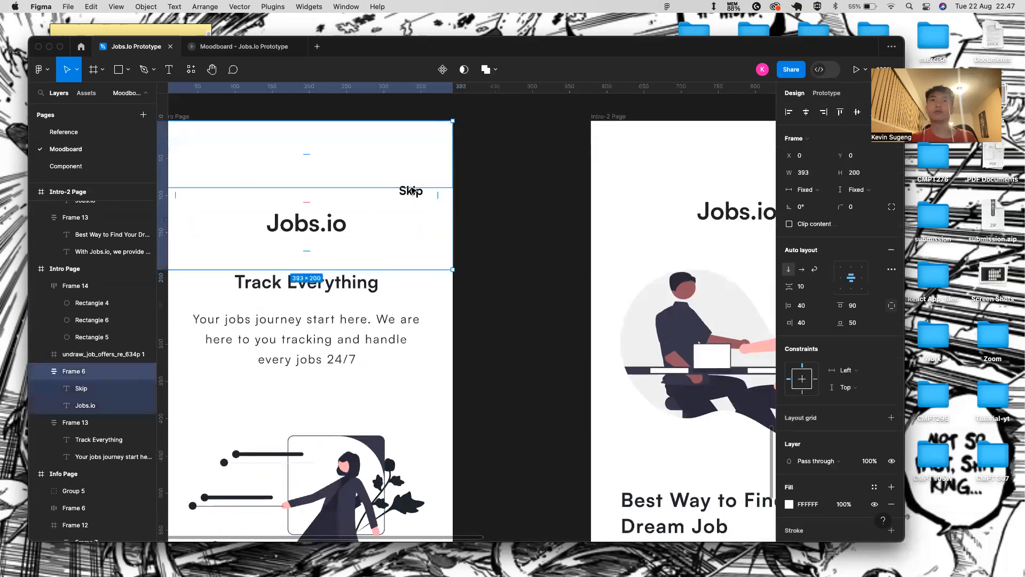
{"action": "left_click", "coordinate": [348, 158]}
{"action": "left_click", "coordinate": [314, 159]}
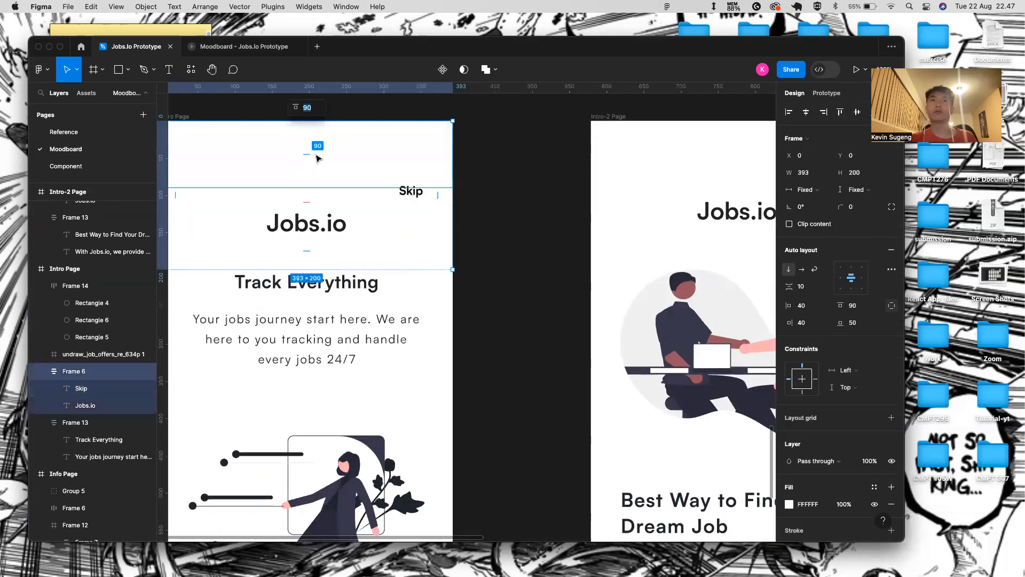
{"action": "type", "text": "50"}
{"action": "key", "text": "Return"}
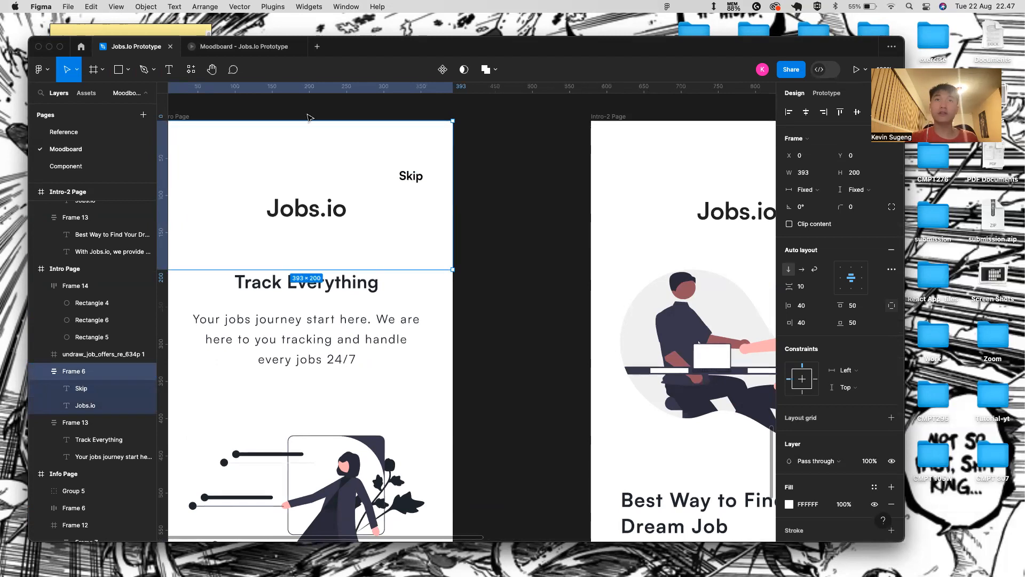
- Check the header in the prototype preview, then select the whole Intro Page screen
{"action": "left_click", "coordinate": [338, 204]}
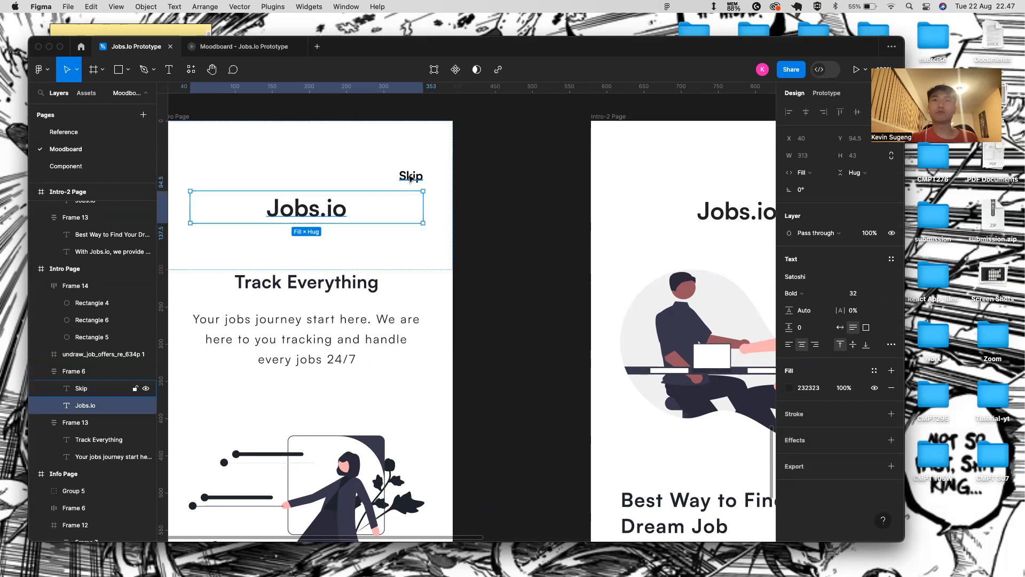
{"action": "key", "text": "Escape"}
{"action": "left_click", "coordinate": [241, 46]}
{"action": "left_click", "coordinate": [139, 46]}
{"action": "left_click", "coordinate": [227, 116]}
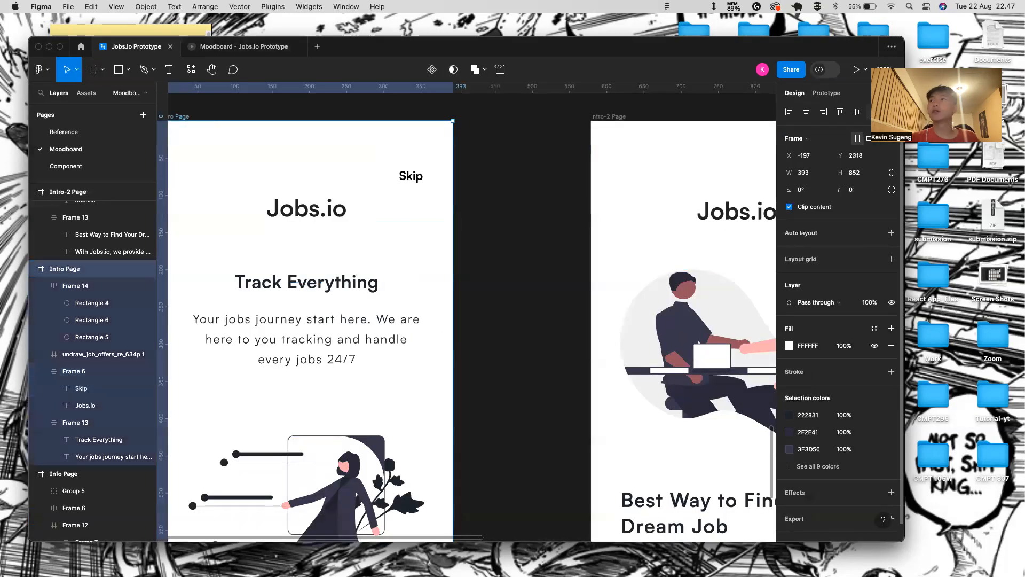
{"action": "left_click", "coordinate": [852, 71]}
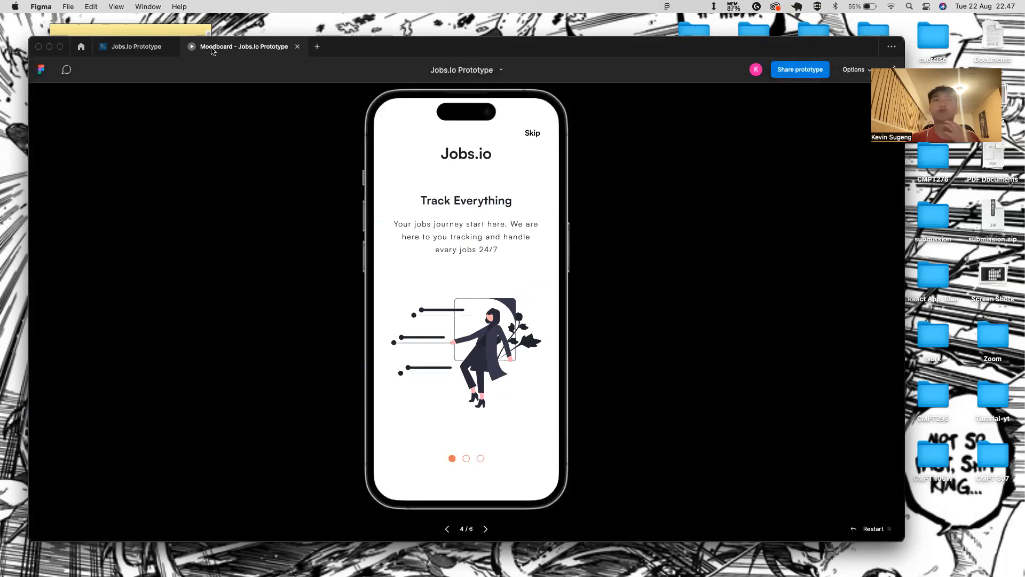
{"action": "left_click", "coordinate": [152, 48]}
{"action": "left_click", "coordinate": [311, 137]}
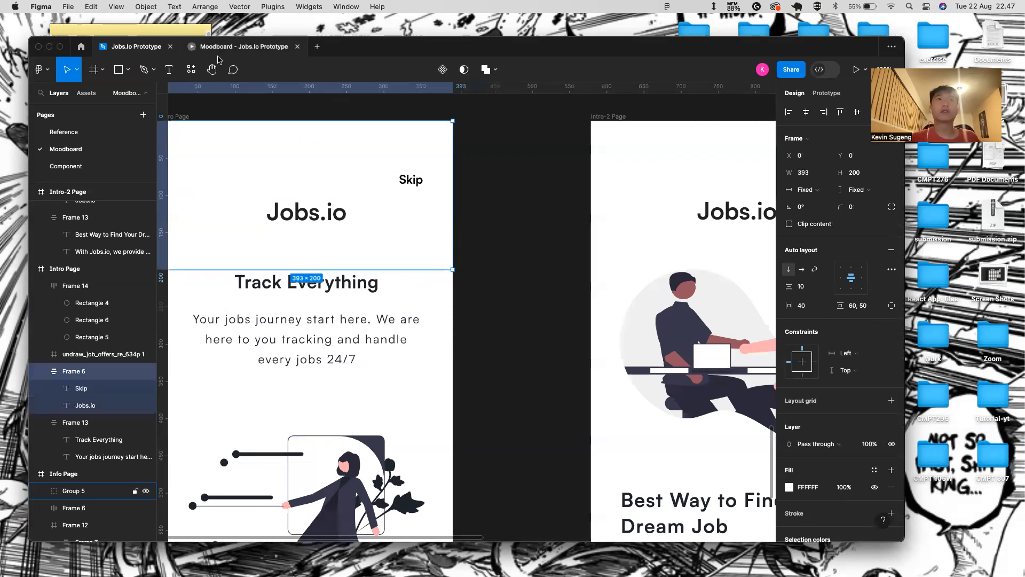
{"action": "left_click", "coordinate": [238, 46]}
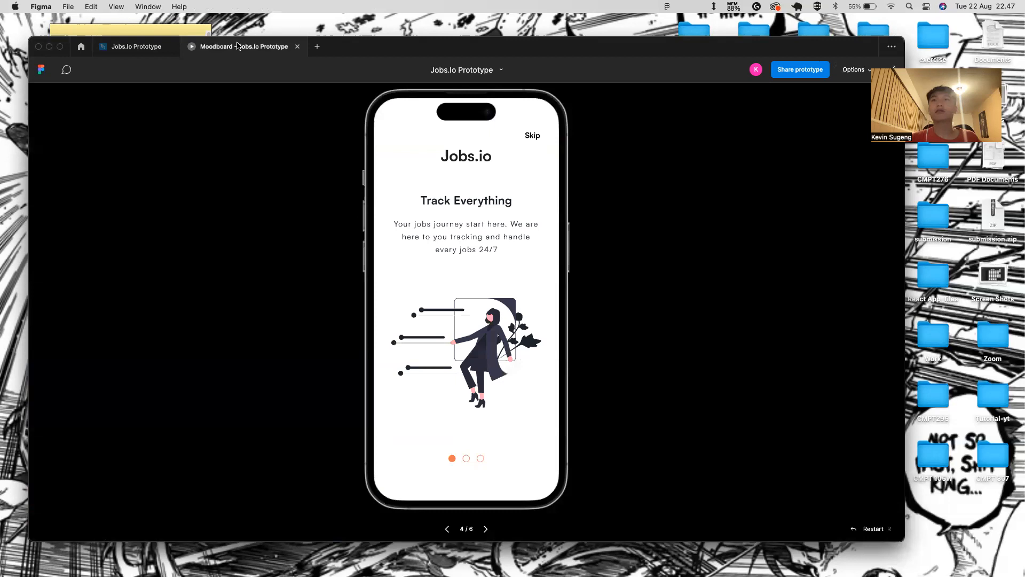
{"action": "left_click", "coordinate": [136, 47]}
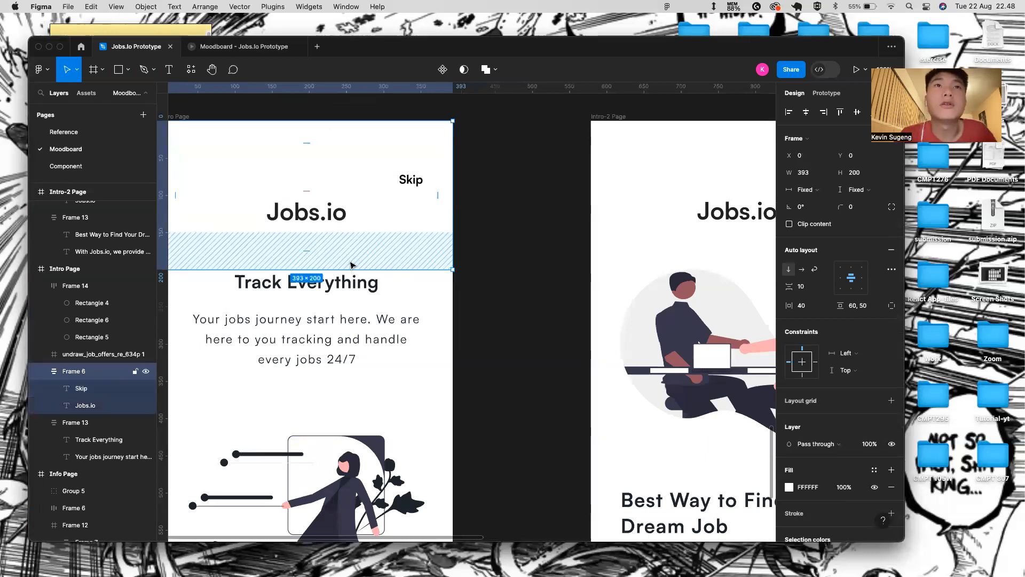
- Reselect header Frame 6 and check it in the prototype preview
{"action": "left_click", "coordinate": [506, 226]}
{"action": "scroll", "coordinate": [352, 231], "scroll_direction": "left", "scroll_amount": 1}
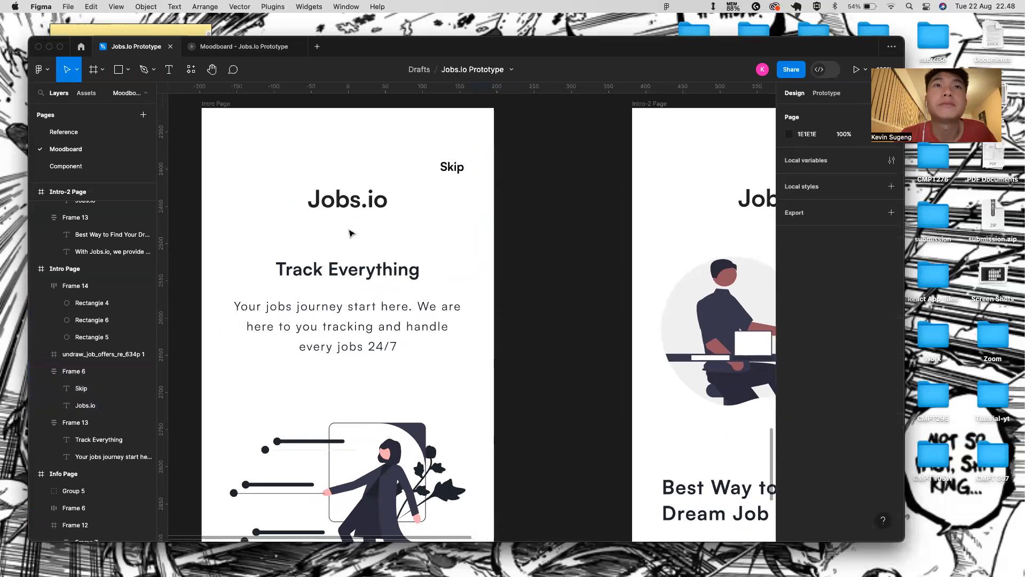
{"action": "left_click", "coordinate": [388, 247]}
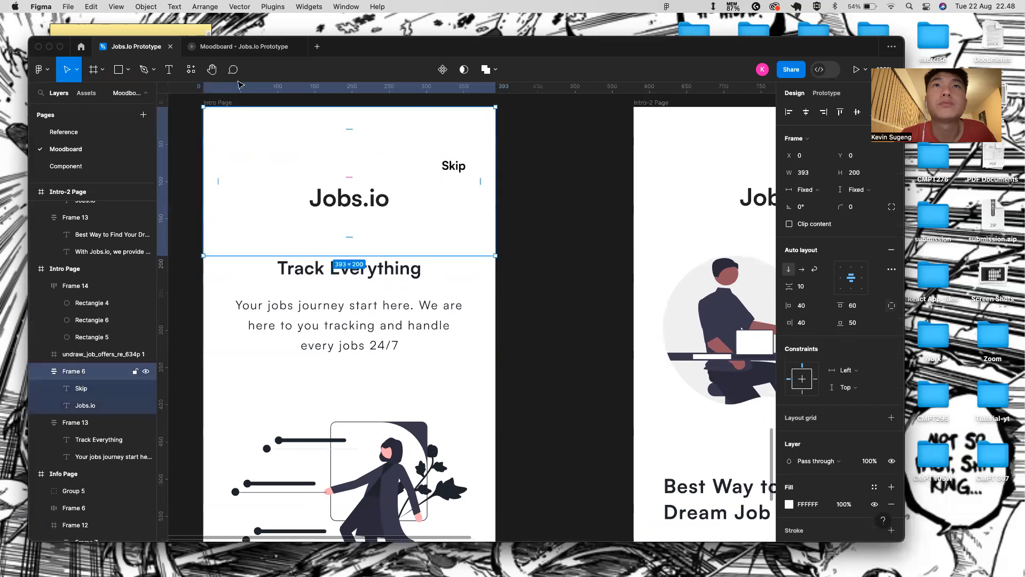
{"action": "left_click", "coordinate": [215, 53]}
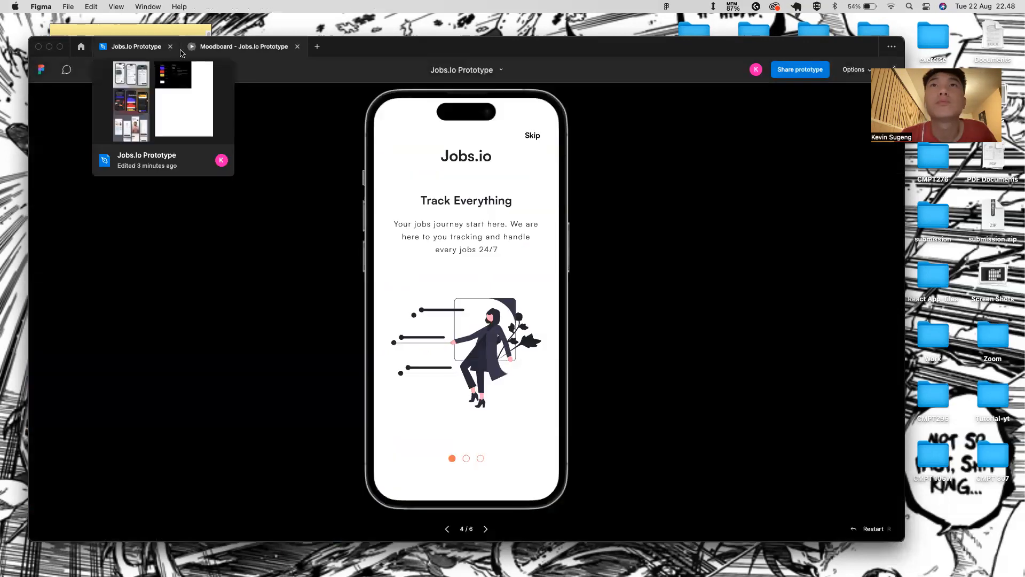
{"action": "left_click", "coordinate": [136, 47]}
- Set the gap between Skip and Jobs.io to 30 and preview the result
{"action": "left_click", "coordinate": [368, 177]}
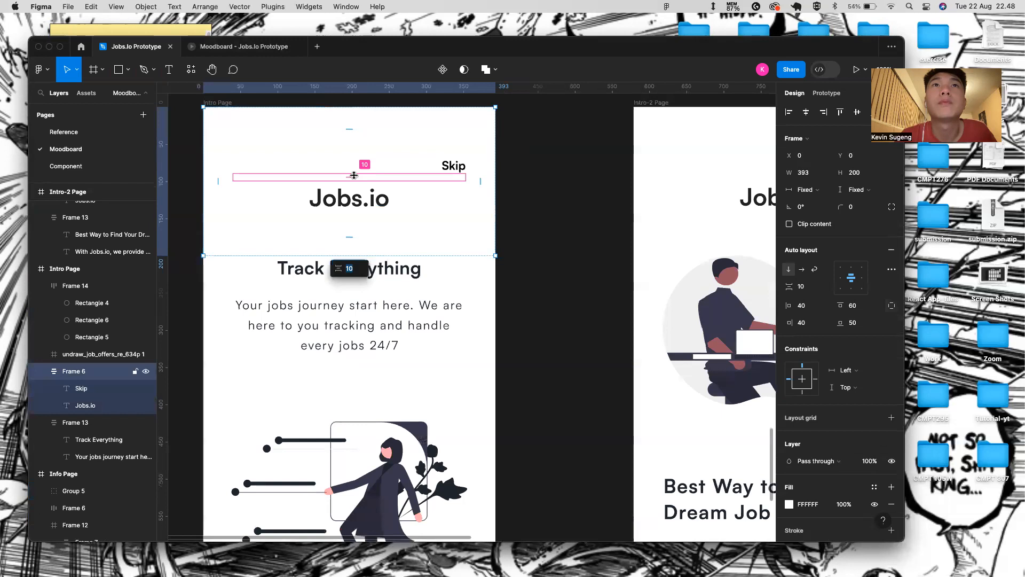
{"action": "type", "text": "30"}
{"action": "key", "text": "Return"}
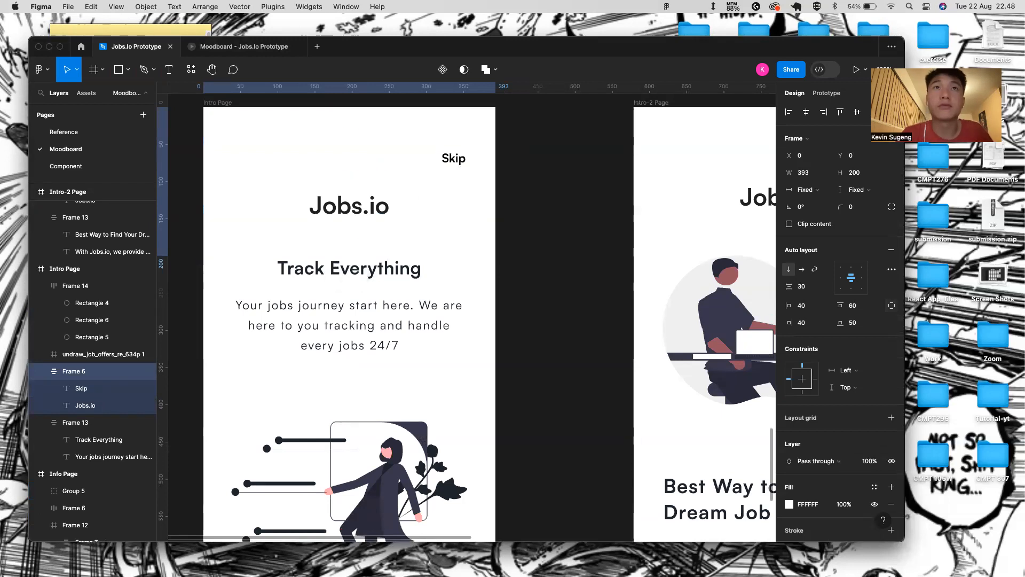
{"action": "left_click", "coordinate": [210, 50]}
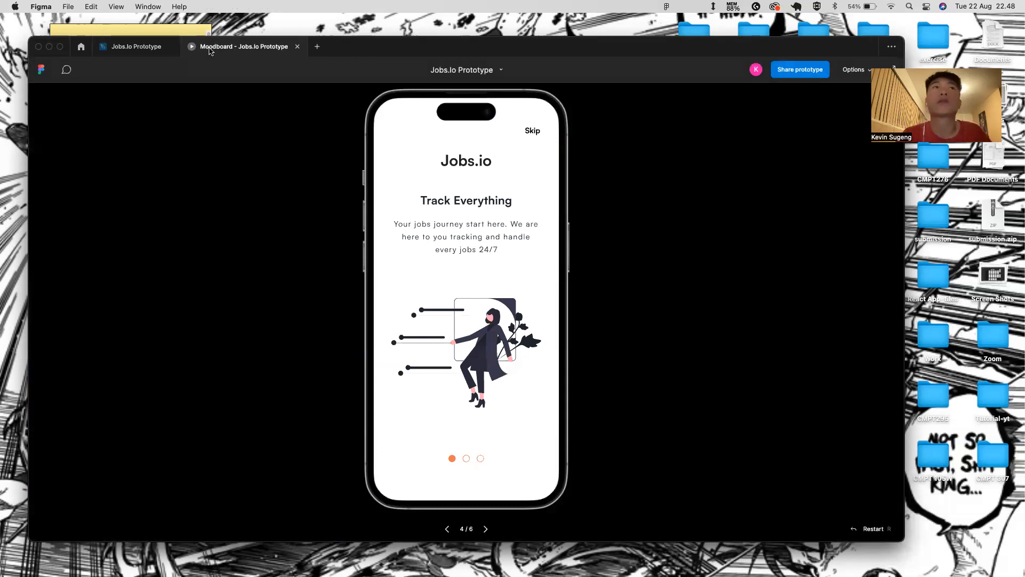
{"action": "left_click", "coordinate": [152, 51]}
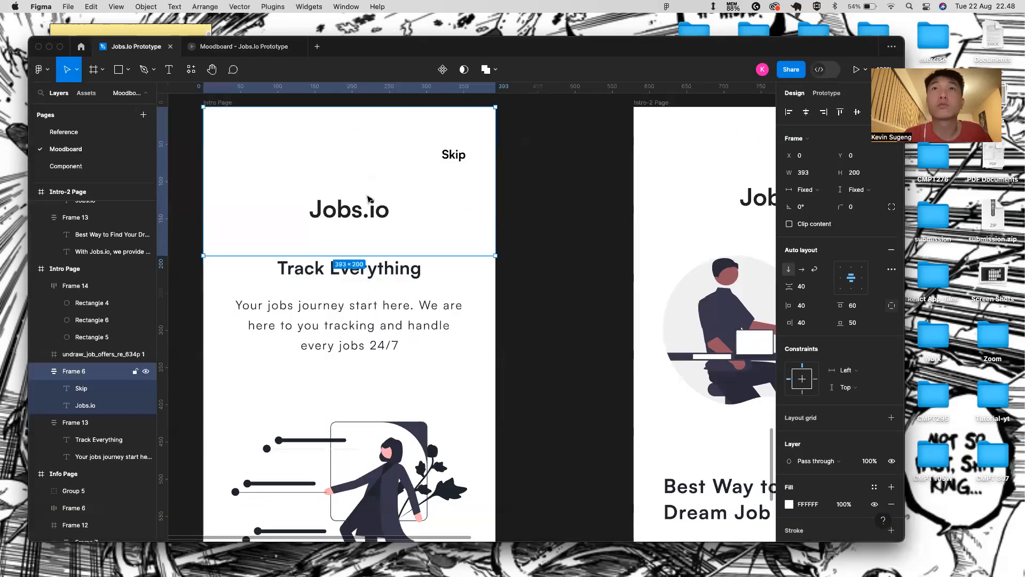
- Alternate selecting the Skip text and Frame 6 to inspect the header padding
{"action": "left_click", "coordinate": [463, 157]}
{"action": "left_click", "coordinate": [356, 128]}
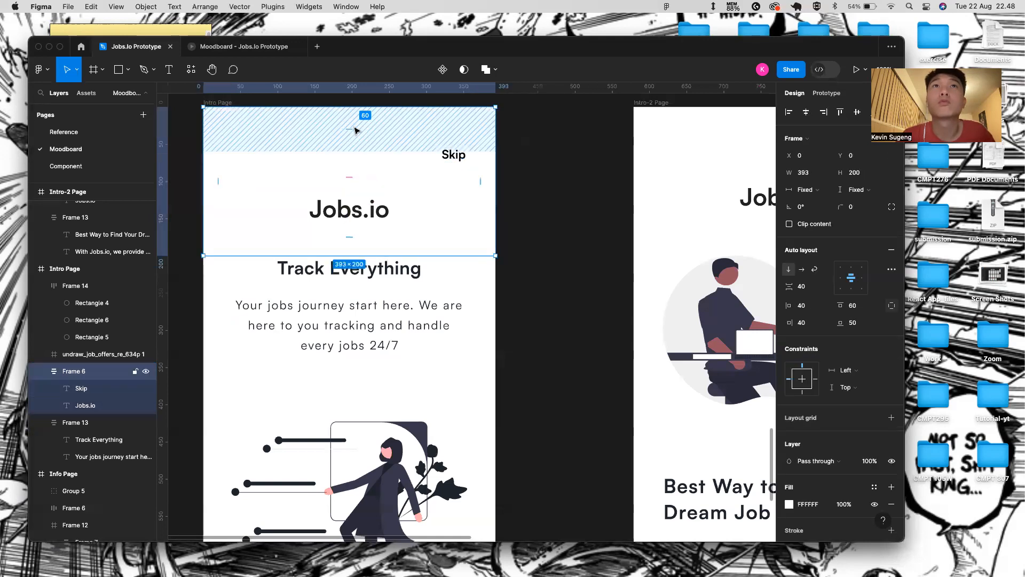
{"action": "left_click", "coordinate": [453, 155]}
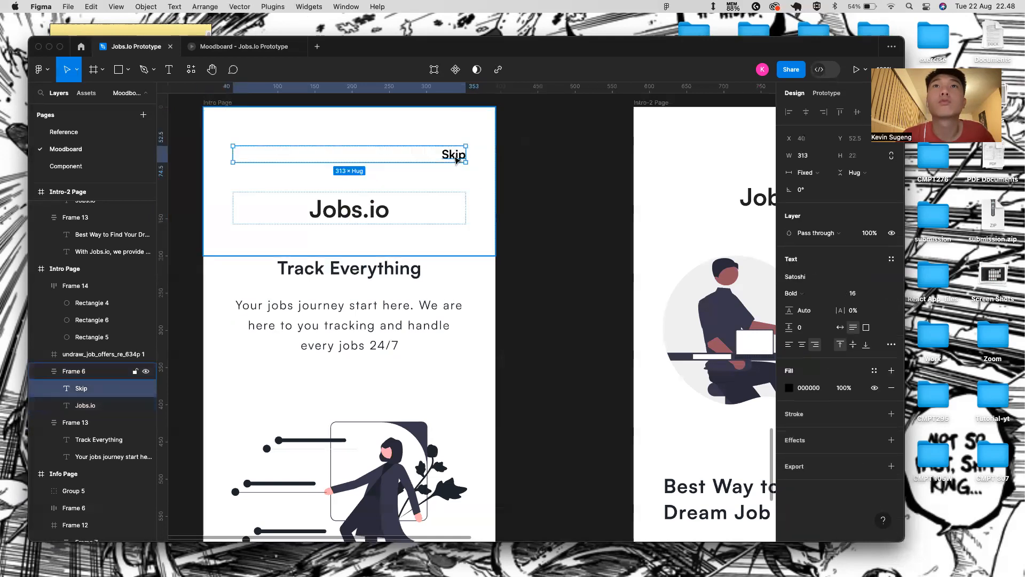
{"action": "left_click", "coordinate": [430, 143]}
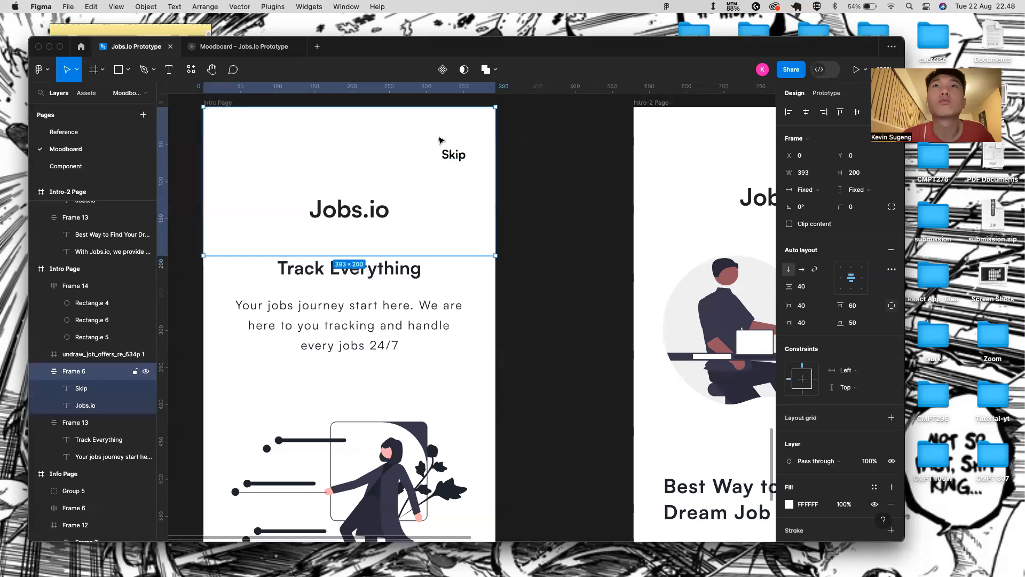
{"action": "left_click", "coordinate": [462, 156]}
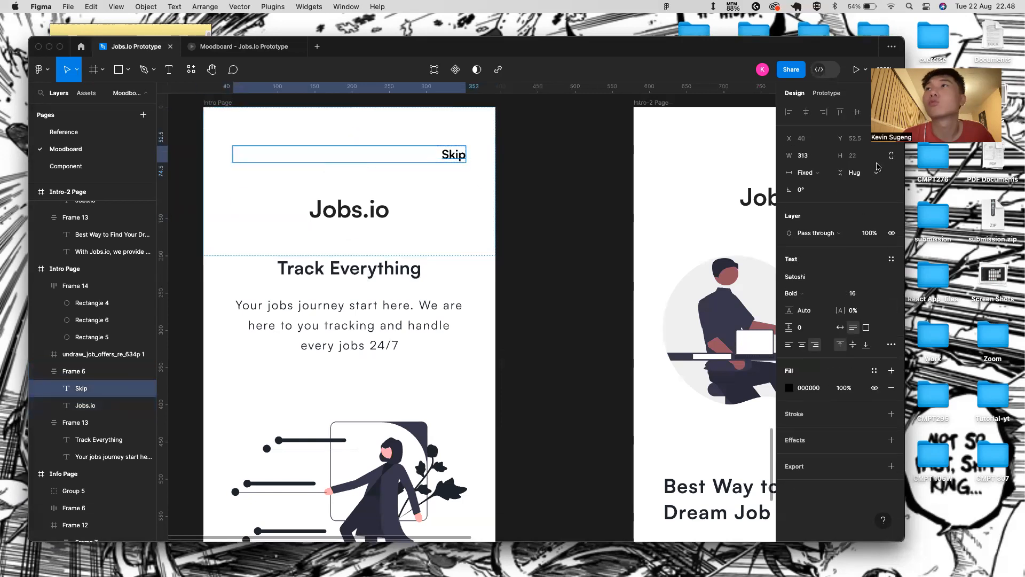
- Make the Skip text fill the container height and hug its own width
{"action": "left_click", "coordinate": [800, 172]}
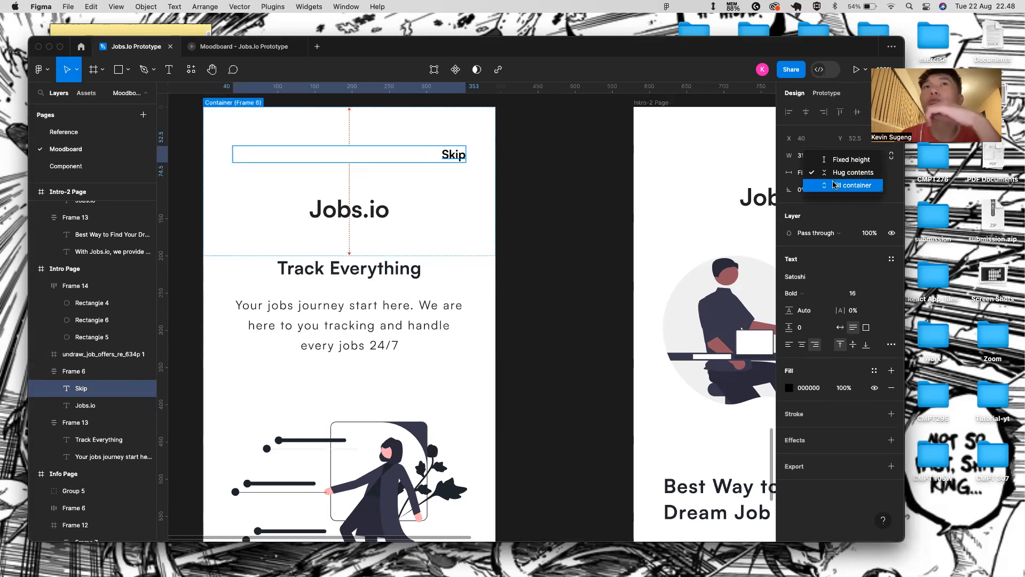
{"action": "left_click", "coordinate": [852, 185]}
{"action": "double_click", "coordinate": [460, 155]}
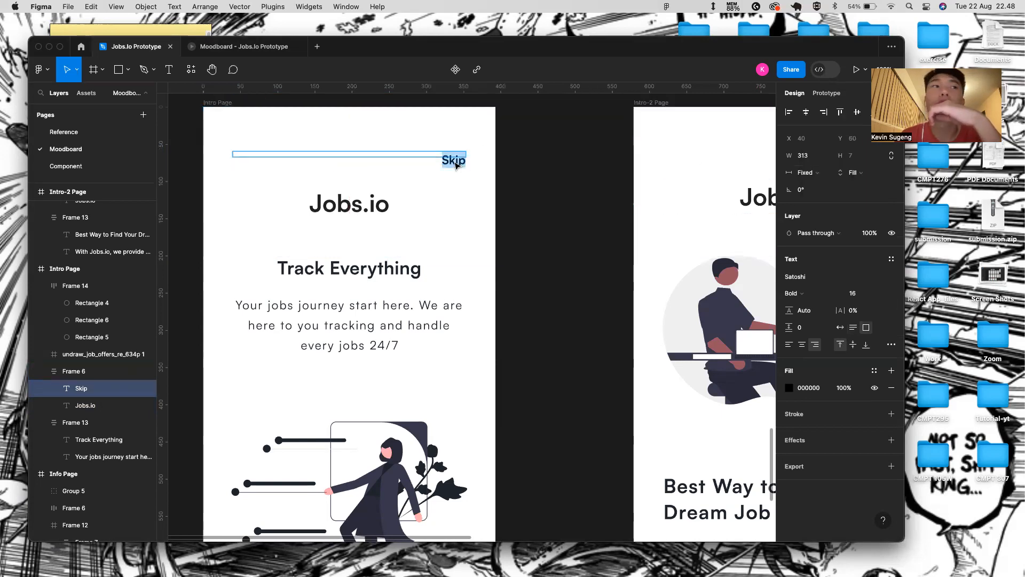
{"action": "left_click", "coordinate": [88, 372]}
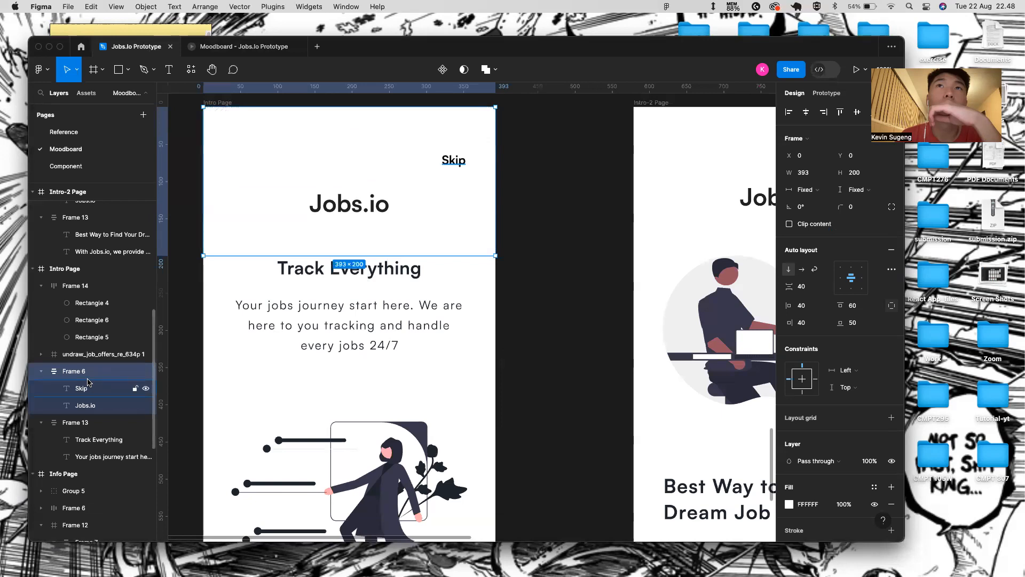
{"action": "left_click", "coordinate": [85, 404]}
{"action": "left_click", "coordinate": [89, 393]}
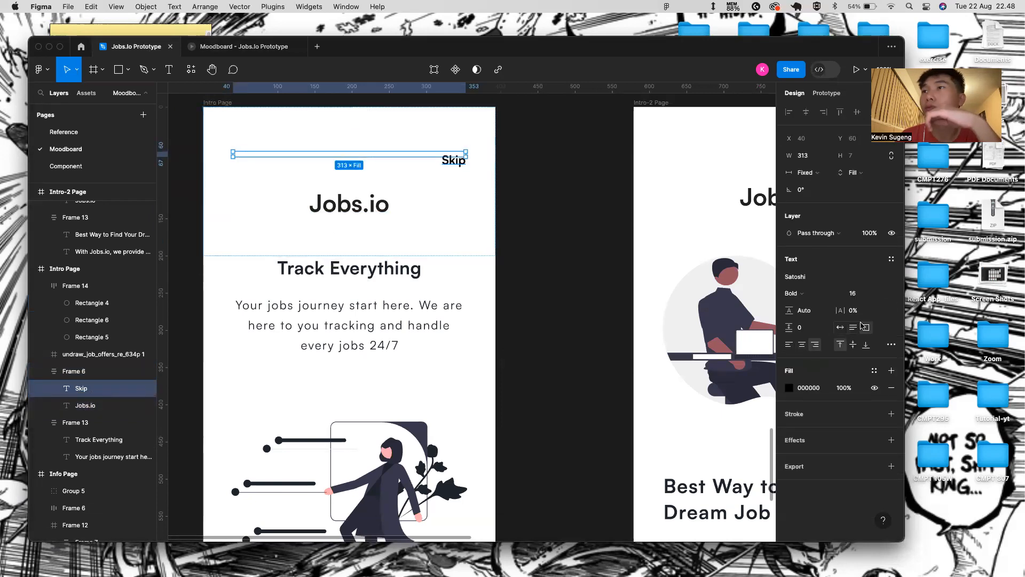
{"action": "left_click", "coordinate": [844, 327]}
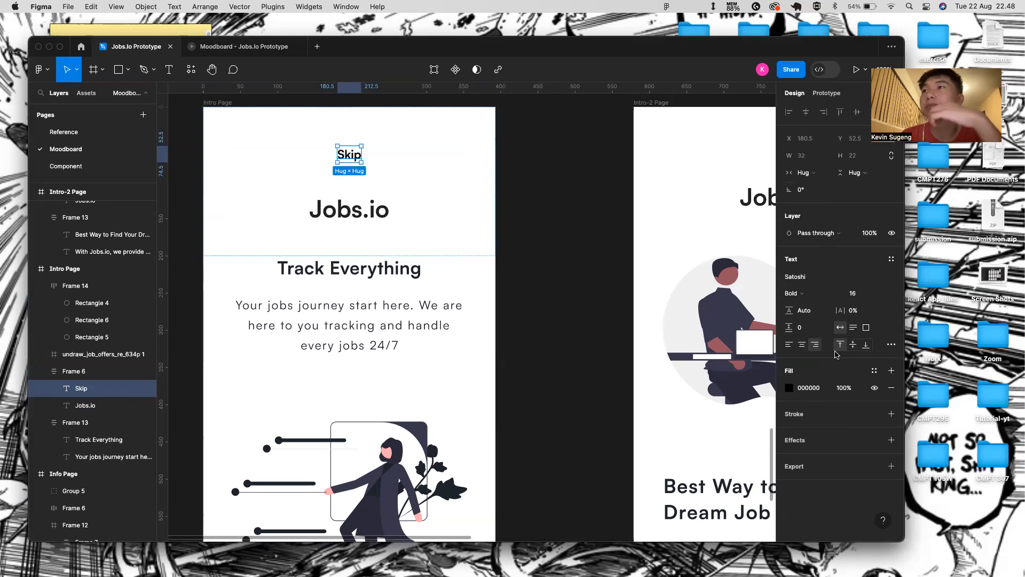
- Align Frame 6's contents to the top right and check it in the preview
{"action": "left_click", "coordinate": [434, 194]}
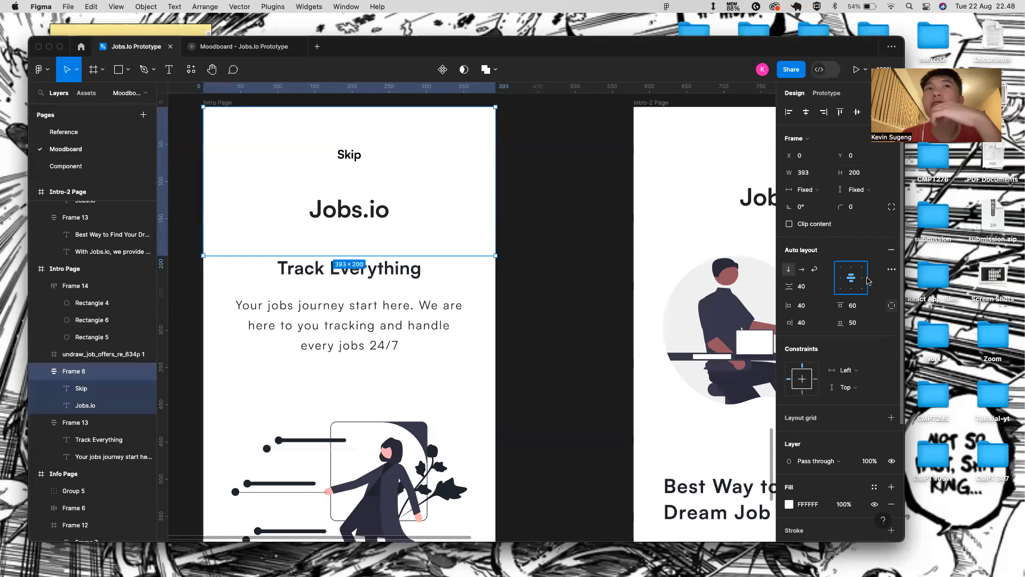
{"action": "left_click", "coordinate": [868, 282]}
{"action": "left_click", "coordinate": [533, 267]}
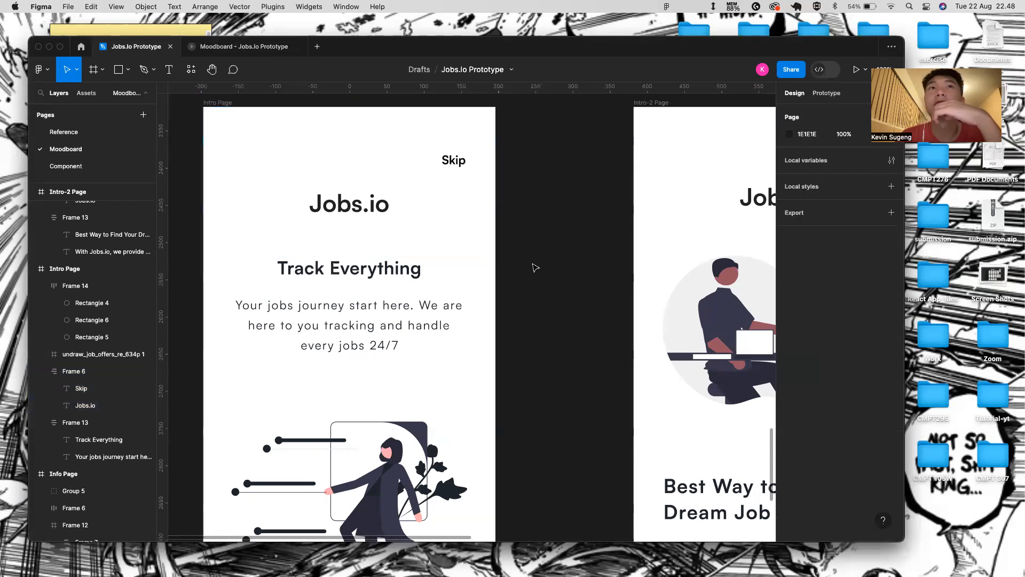
{"action": "left_click", "coordinate": [224, 46]}
{"action": "left_click", "coordinate": [136, 46]}
- Replace the header's Auto spacing with a fixed 40 gap and preview it
{"action": "left_click", "coordinate": [394, 167]}
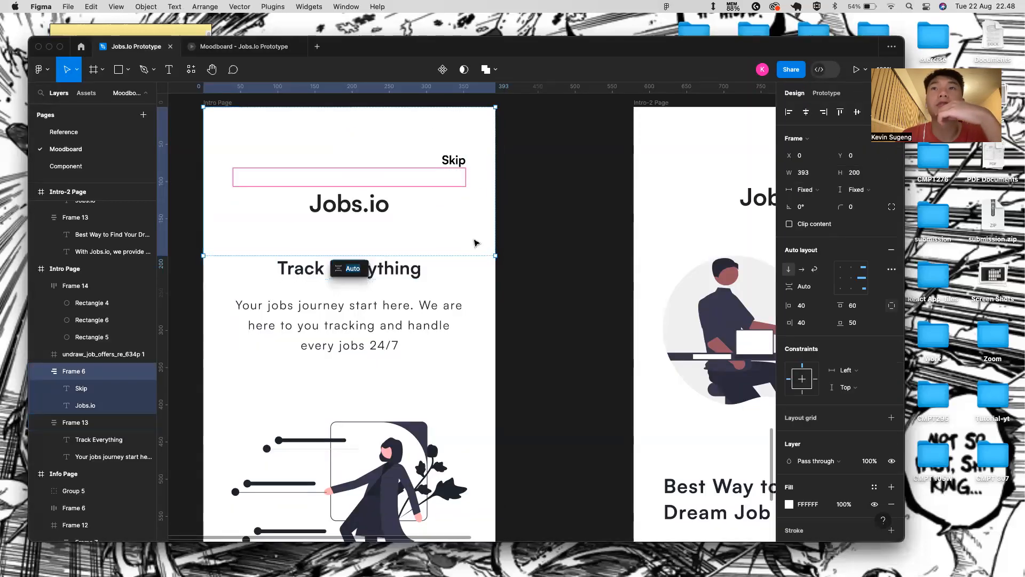
{"action": "left_click", "coordinate": [828, 289]}
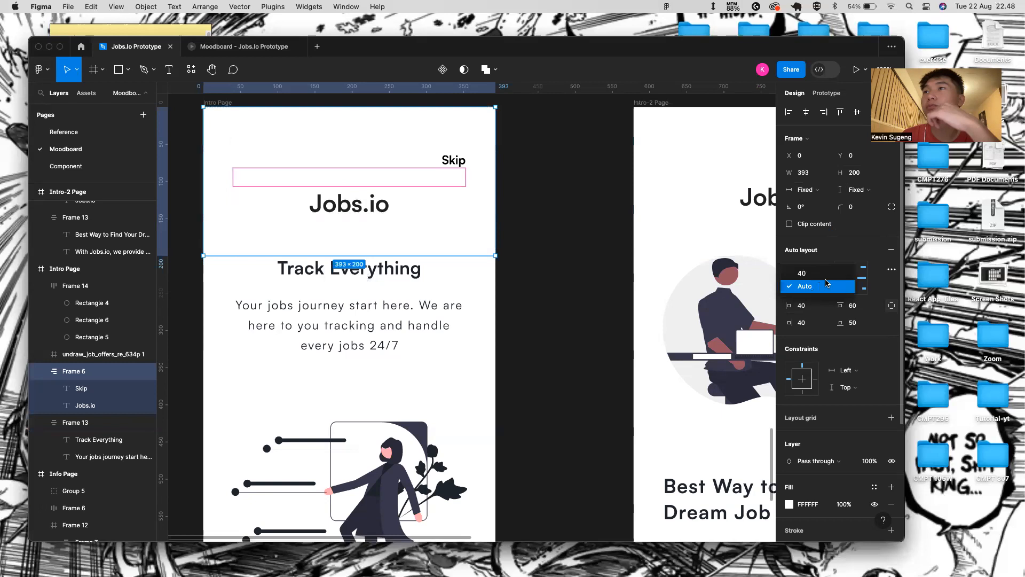
{"action": "left_click", "coordinate": [826, 278]}
{"action": "left_click", "coordinate": [614, 221]}
{"action": "left_click", "coordinate": [233, 46]}
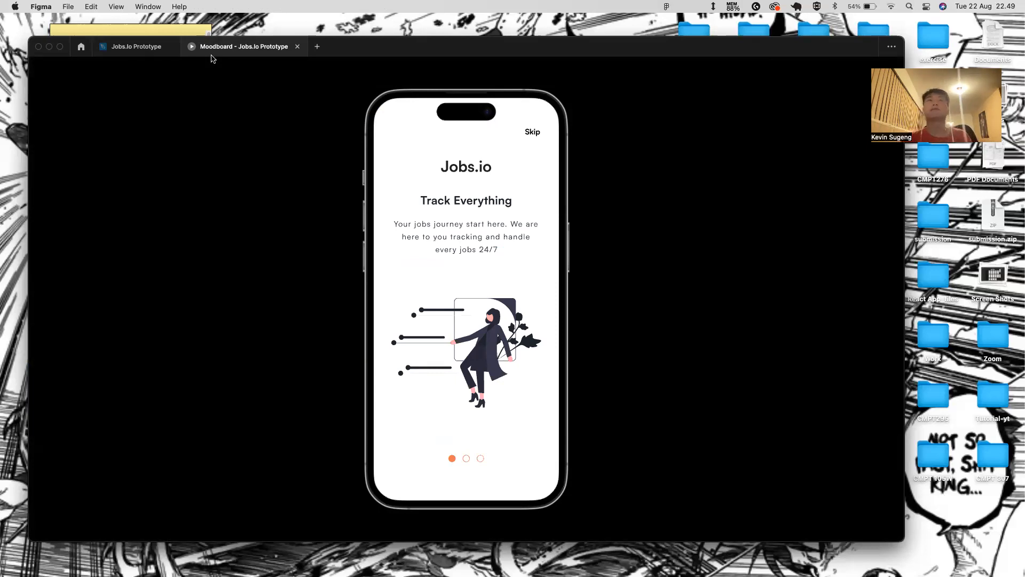
{"action": "left_click", "coordinate": [154, 47]}
- Set the header frame's bottom padding to 40
{"action": "left_click", "coordinate": [376, 231]}
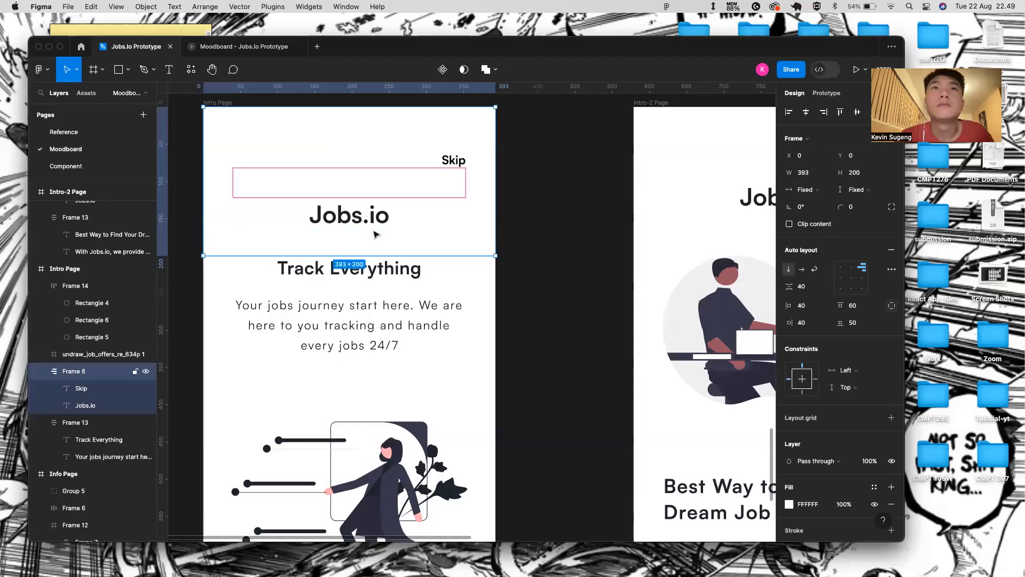
{"action": "left_click", "coordinate": [342, 245]}
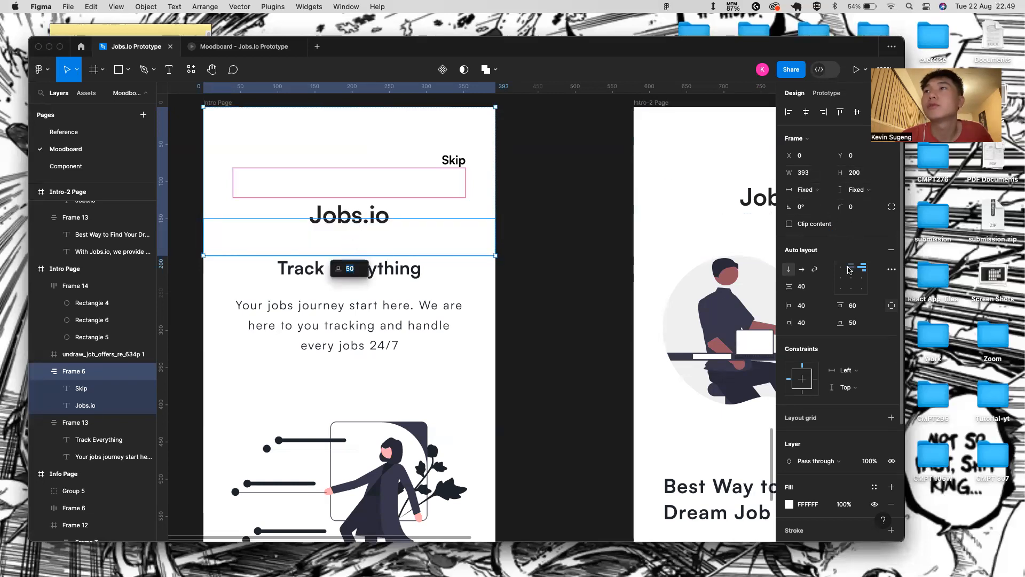
{"action": "left_click", "coordinate": [853, 323]}
{"action": "key", "text": "BackSpace"}
{"action": "type", "text": "40"}
{"action": "key", "text": "Return"}
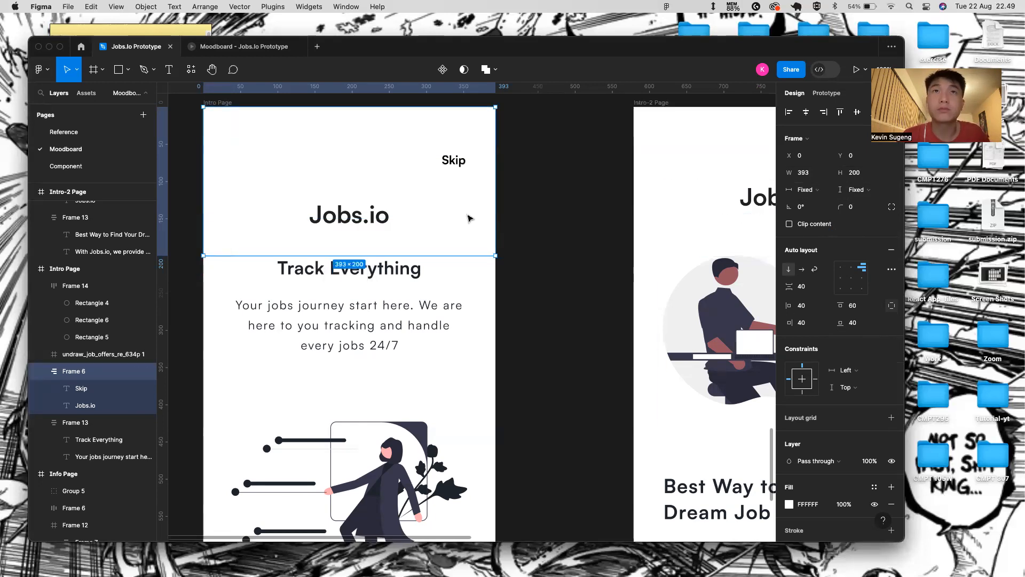
- Verify the header's bottom padding and set its height to Hug contents
{"action": "double_click", "coordinate": [350, 225]}
{"action": "left_click", "coordinate": [364, 241]}
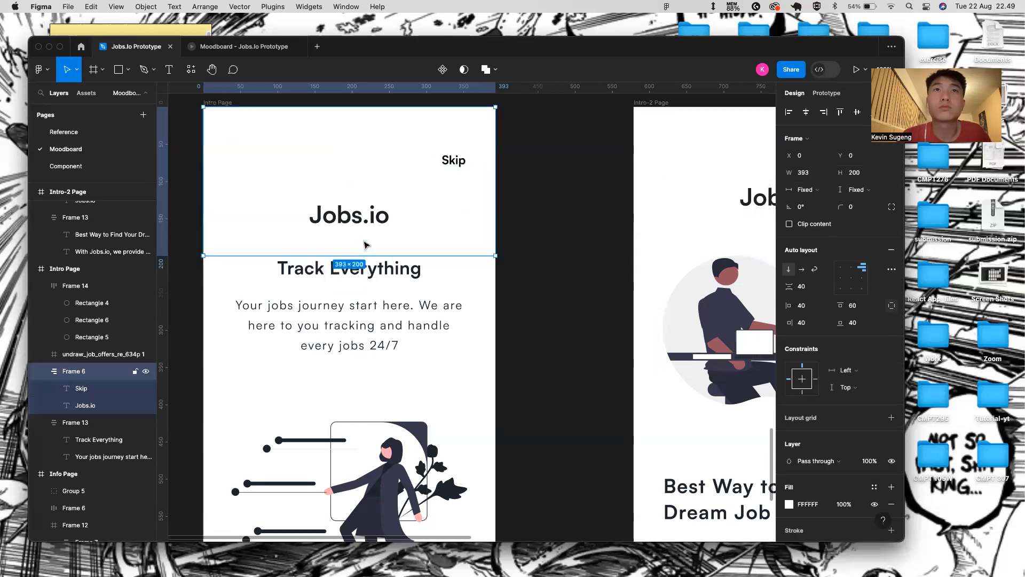
{"action": "left_click", "coordinate": [352, 239]}
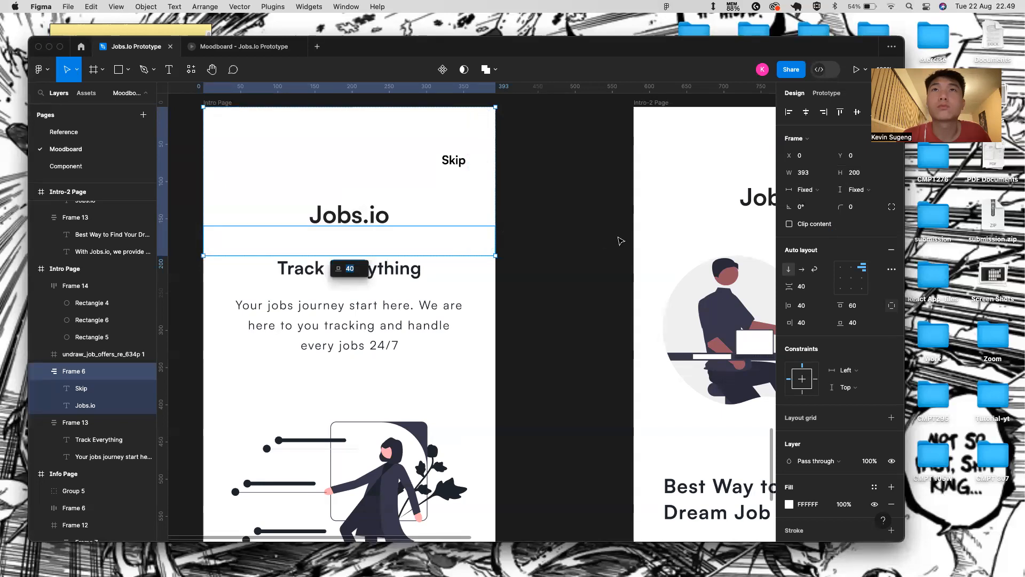
{"action": "left_click", "coordinate": [374, 221]}
{"action": "double_click", "coordinate": [374, 222]}
{"action": "left_click", "coordinate": [375, 243]}
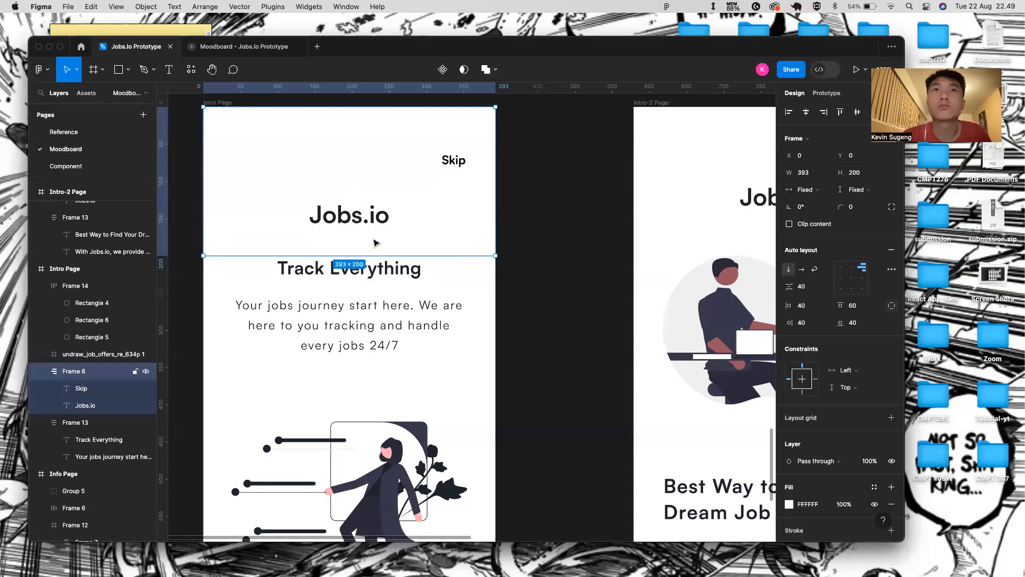
{"action": "left_click", "coordinate": [525, 209]}
{"action": "left_click", "coordinate": [439, 209]}
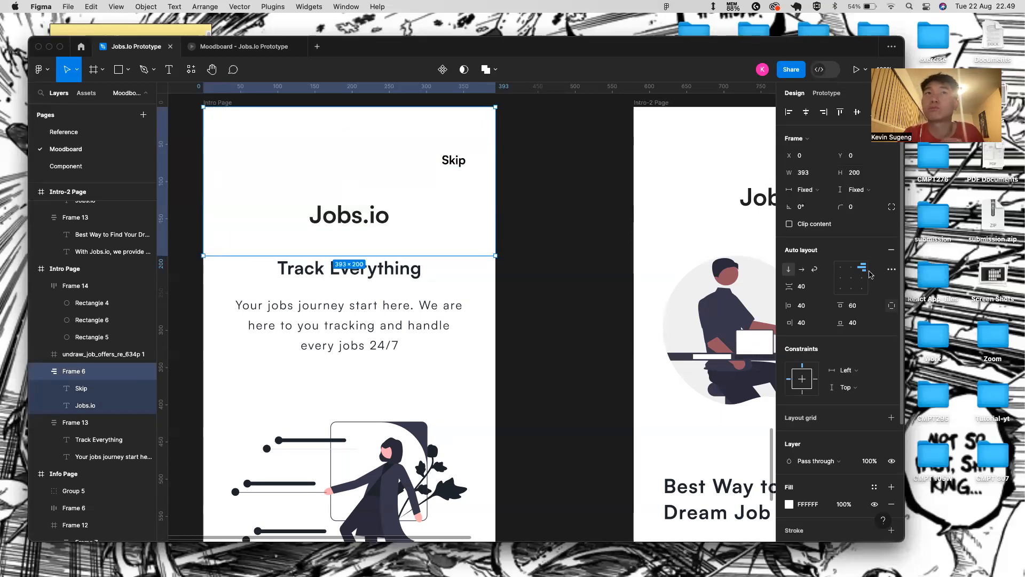
{"action": "left_click", "coordinate": [865, 191]}
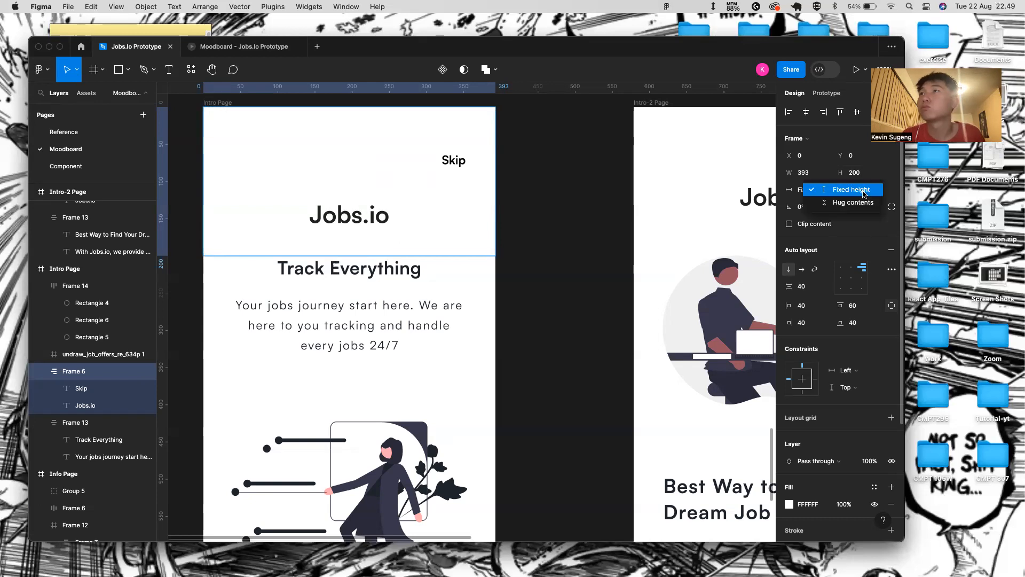
{"action": "left_click", "coordinate": [864, 202]}
- Nudge the Track Everything text block and check the spacing in the prototype preview
{"action": "left_click", "coordinate": [414, 289]}
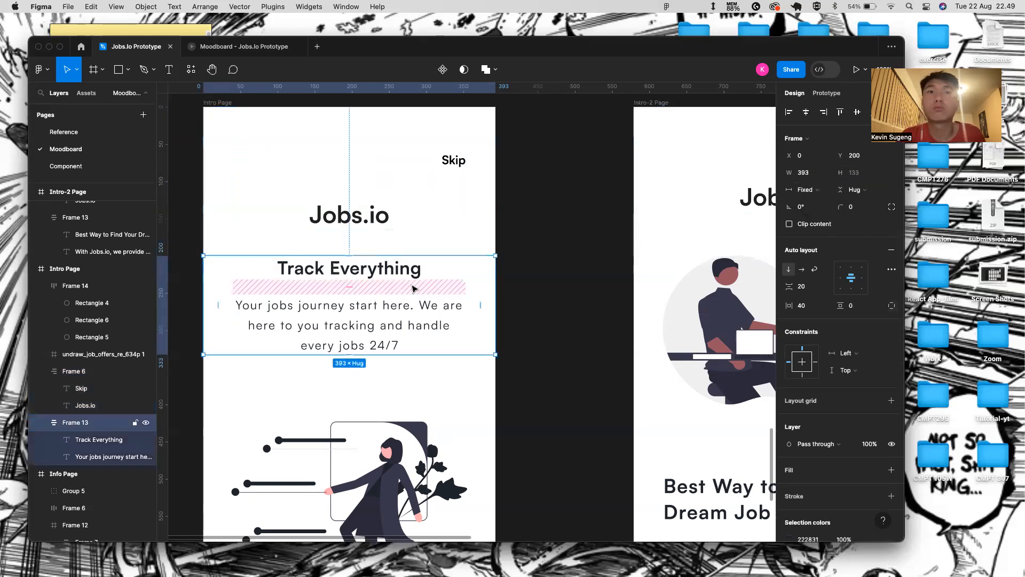
{"action": "key", "text": "alt+Down"}
{"action": "key", "text": "alt+Down"}
{"action": "key", "text": "alt+Down"}
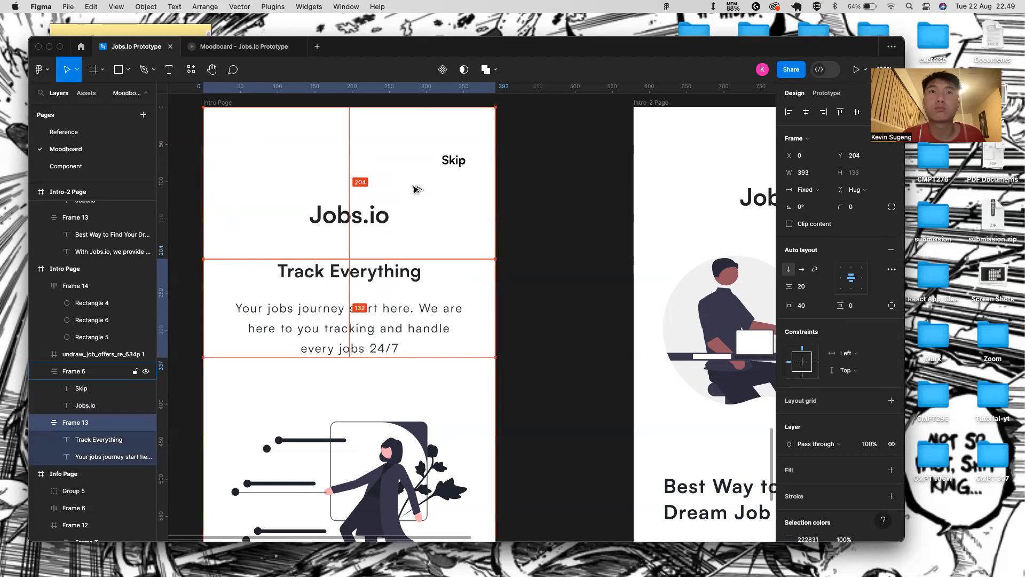
{"action": "key", "text": "alt+Up"}
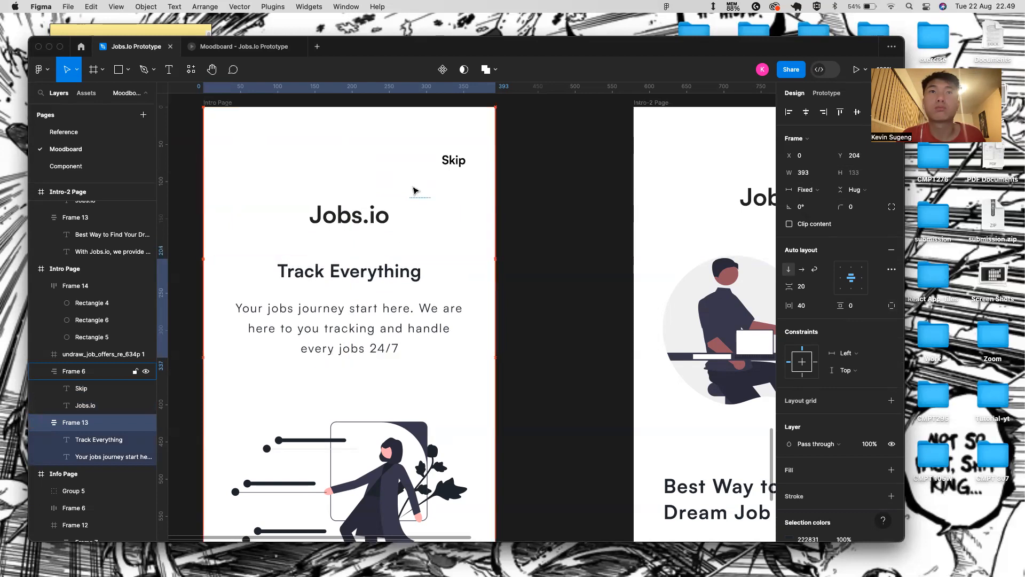
{"action": "left_click", "coordinate": [243, 55]}
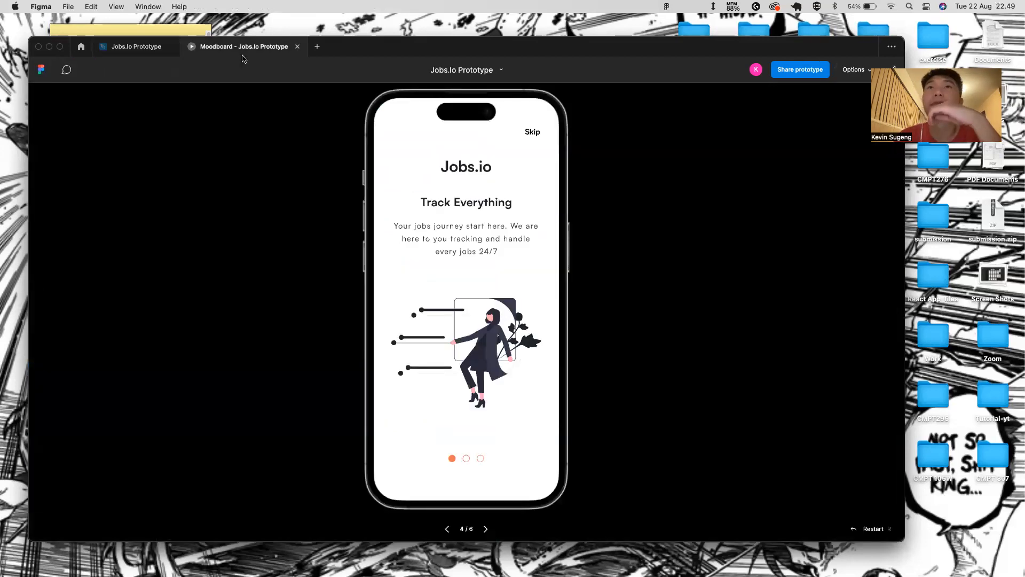
- Replace the middle Intro-2 screen's old header with the updated Skip and Jobs.io header
{"action": "left_click", "coordinate": [143, 51]}
{"action": "left_click", "coordinate": [406, 215]}
{"action": "scroll", "coordinate": [506, 243], "scroll_direction": "right", "scroll_amount": 8}
{"action": "scroll", "coordinate": [505, 243], "scroll_direction": "down", "scroll_amount": 5}
{"action": "left_click", "coordinate": [510, 233]}
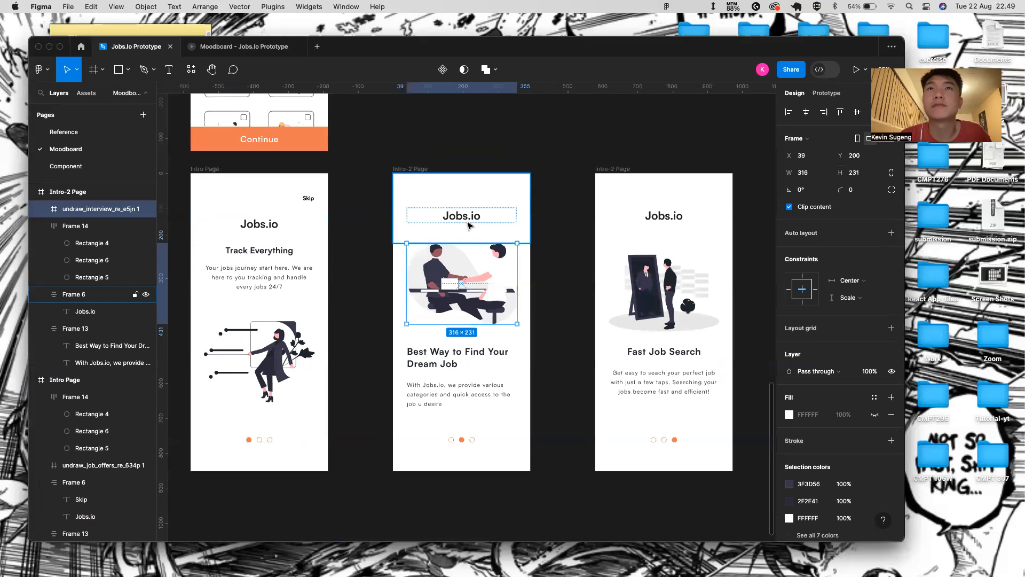
{"action": "key", "text": "BackSpace"}
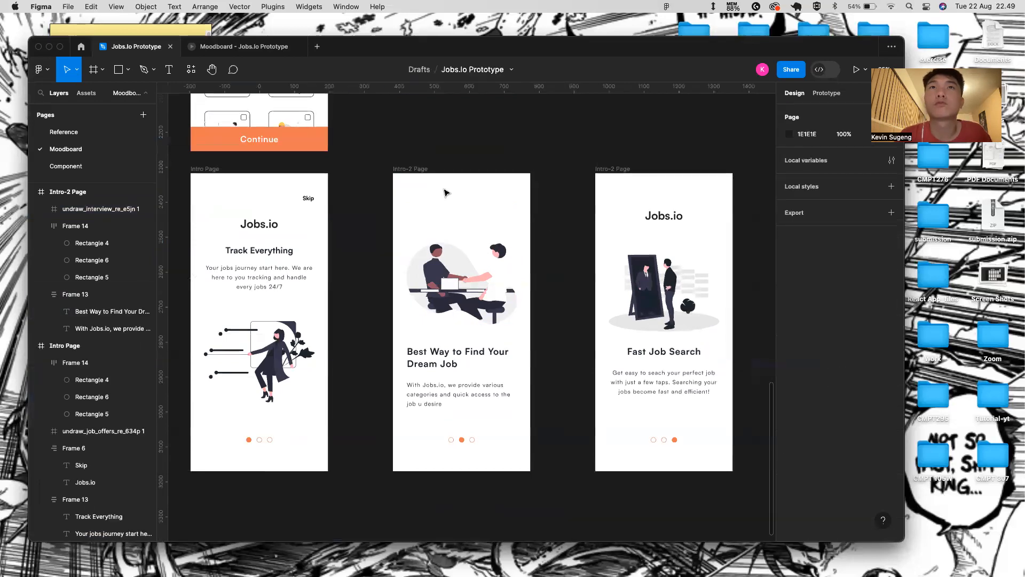
{"action": "left_click", "coordinate": [418, 168]}
{"action": "key", "text": "super+v"}
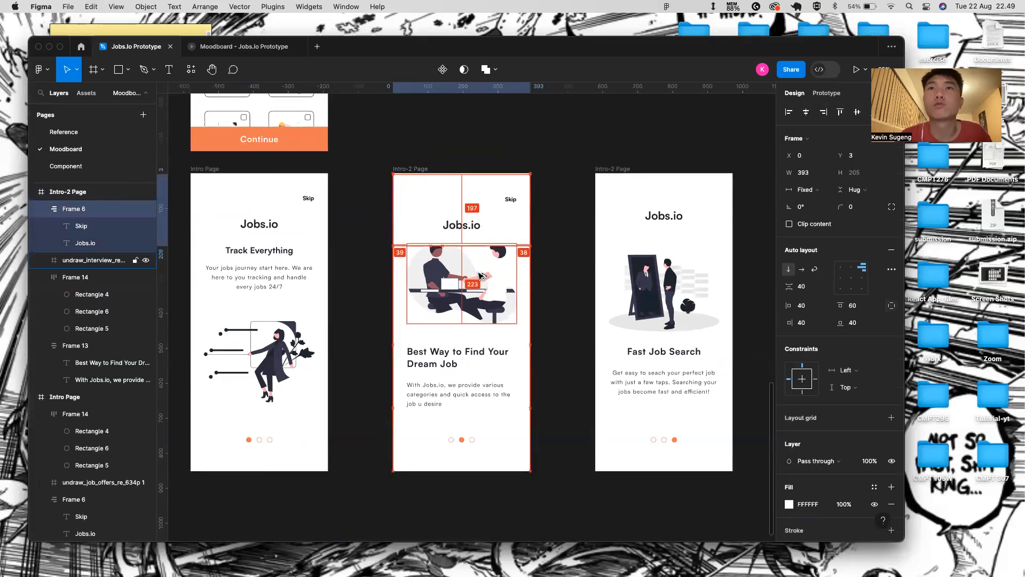
- Nudge the middle screen's interview illustration and Best Way to Find Your Dream Job block down
{"action": "left_click", "coordinate": [480, 267]}
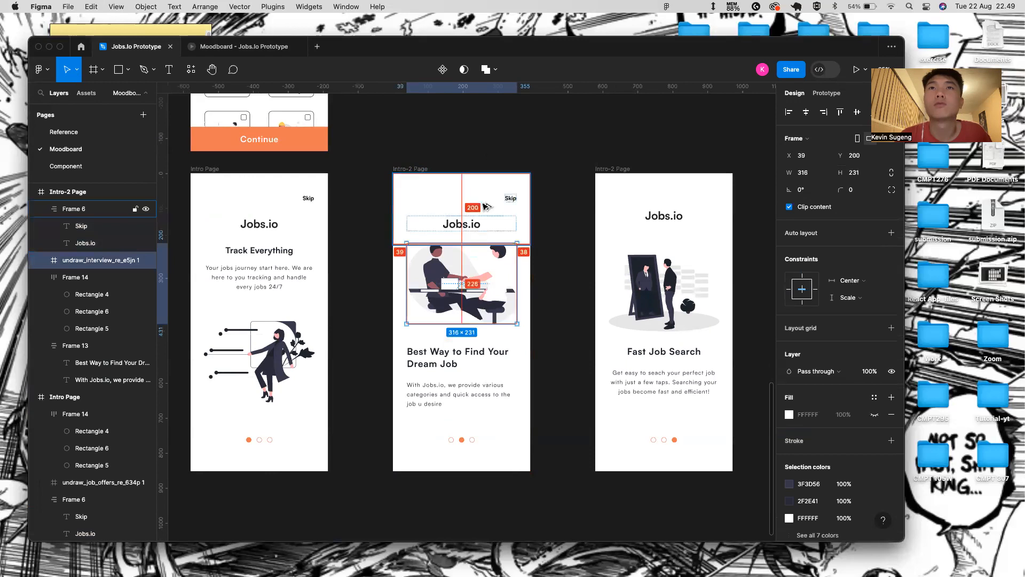
{"action": "key", "text": "Down"}
{"action": "key", "text": "Down"}
{"action": "key", "text": "Down"}
{"action": "key", "text": "Down"}
{"action": "key", "text": "Down"}
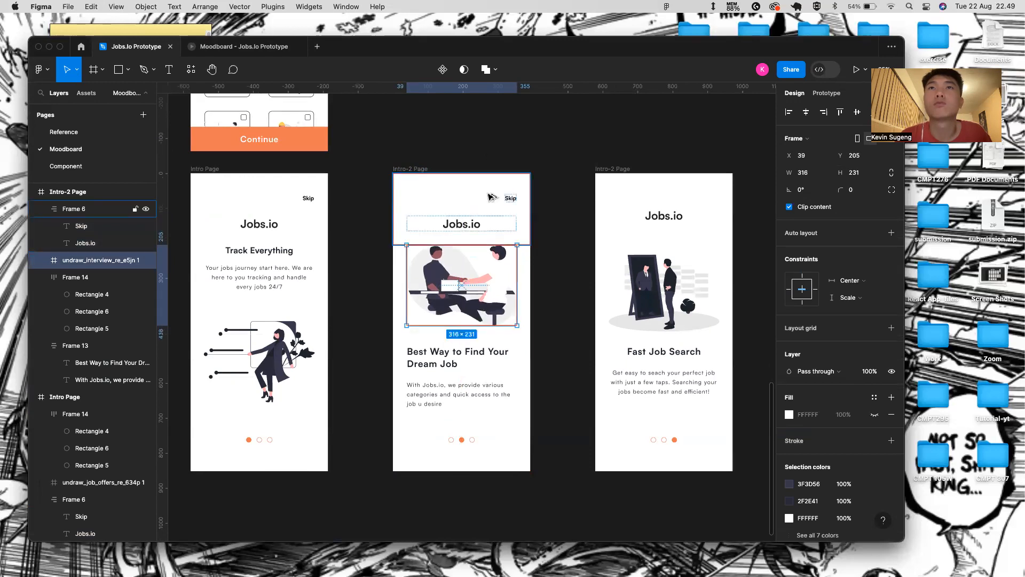
{"action": "left_click", "coordinate": [458, 374]}
{"action": "key", "text": "Down"}
{"action": "key", "text": "Down"}
{"action": "key", "text": "Down"}
{"action": "key", "text": "Down"}
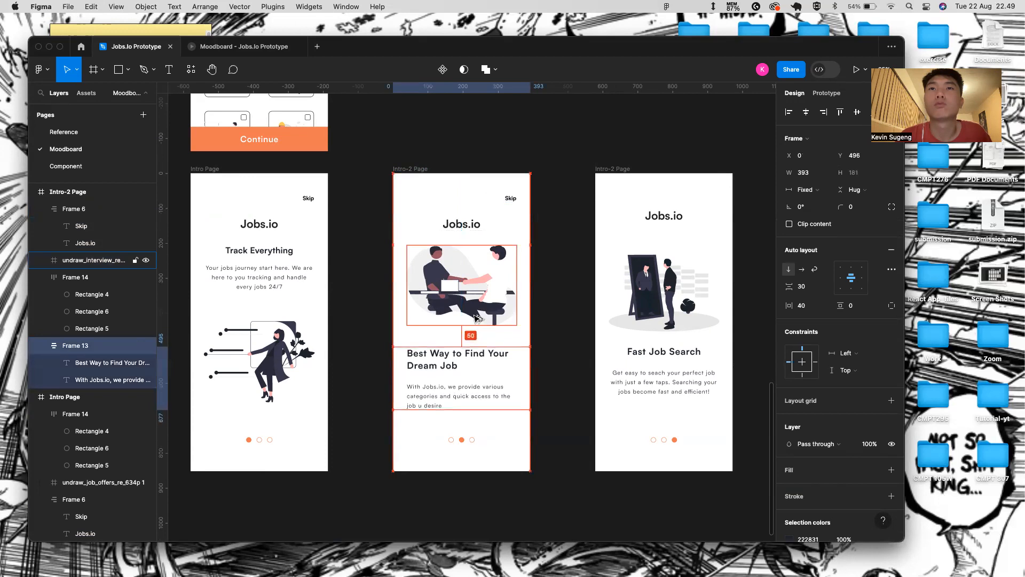
{"action": "left_click", "coordinate": [454, 443]}
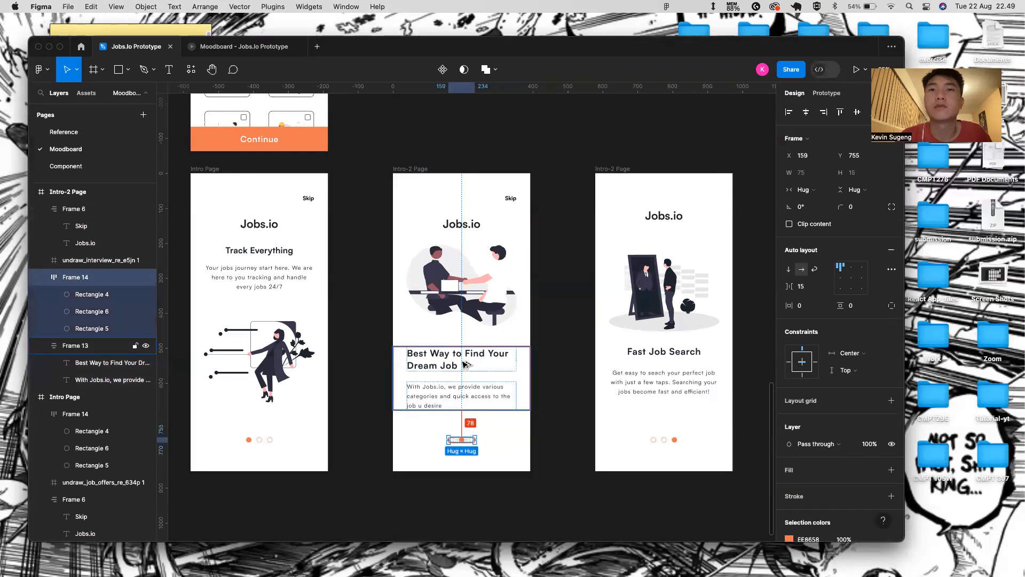
{"action": "left_click", "coordinate": [566, 414]}
- Replace the third Intro-2 screen's old header with the updated header
{"action": "scroll", "coordinate": [585, 396], "scroll_direction": "right", "scroll_amount": 1}
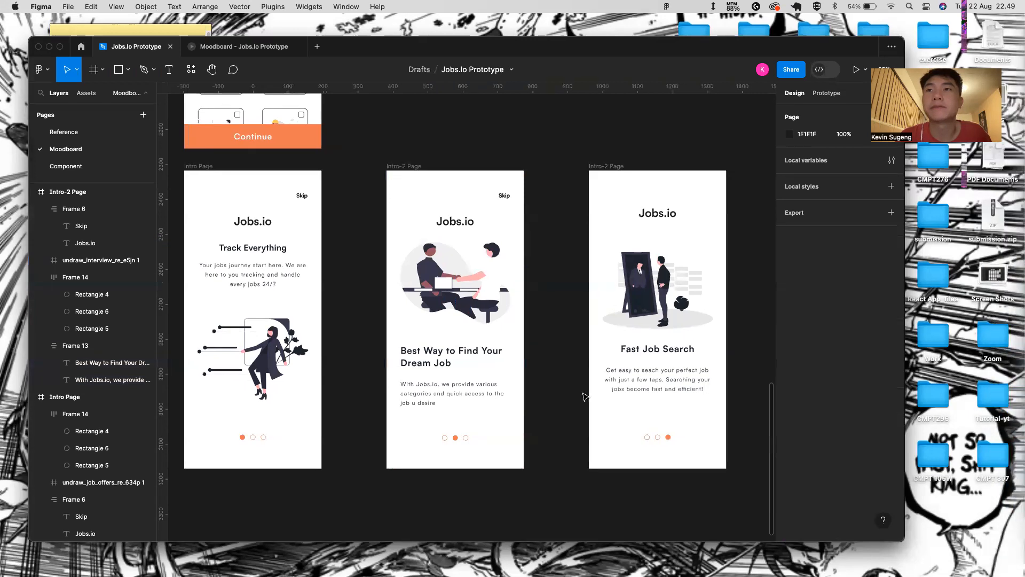
{"action": "scroll", "coordinate": [586, 397], "scroll_direction": "right", "scroll_amount": 1}
{"action": "left_click", "coordinate": [422, 212]}
{"action": "left_click", "coordinate": [636, 208]}
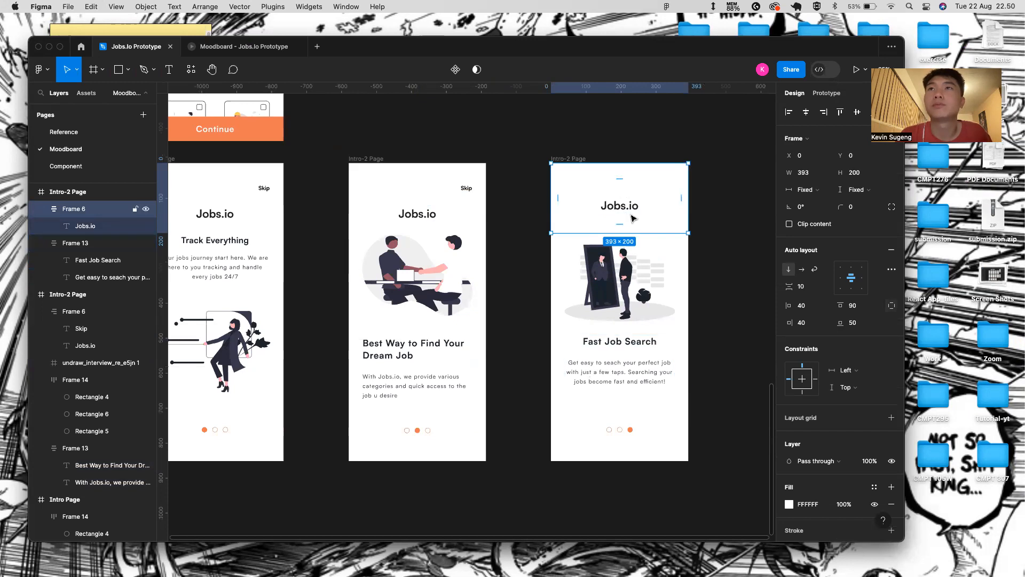
{"action": "key", "text": "Delete"}
{"action": "left_click", "coordinate": [572, 160]}
{"action": "key", "text": "super+v"}
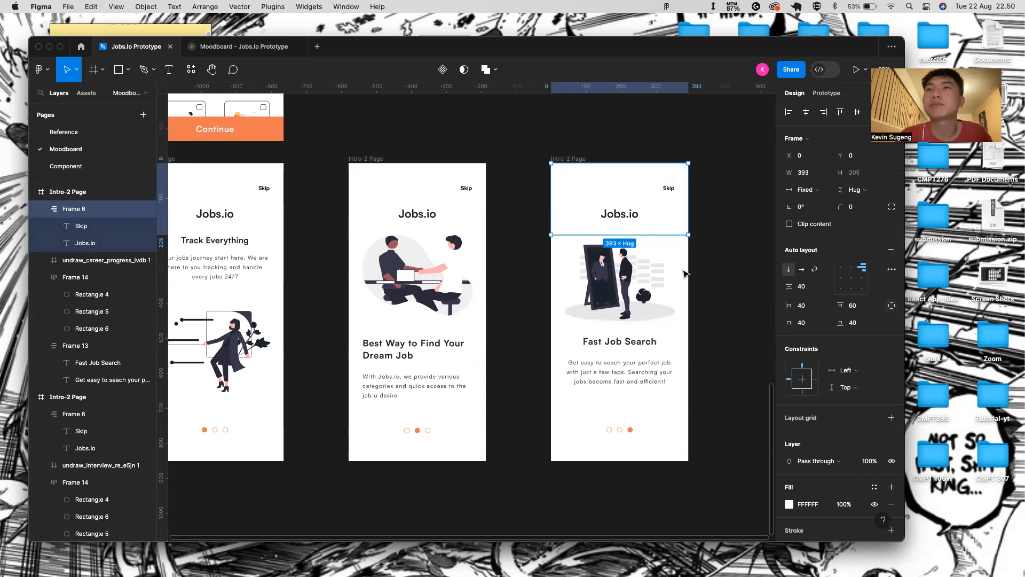
- Nudge the Fast Job Search text block down slightly
{"action": "key", "text": "Escape"}
{"action": "left_click", "coordinate": [680, 370]}
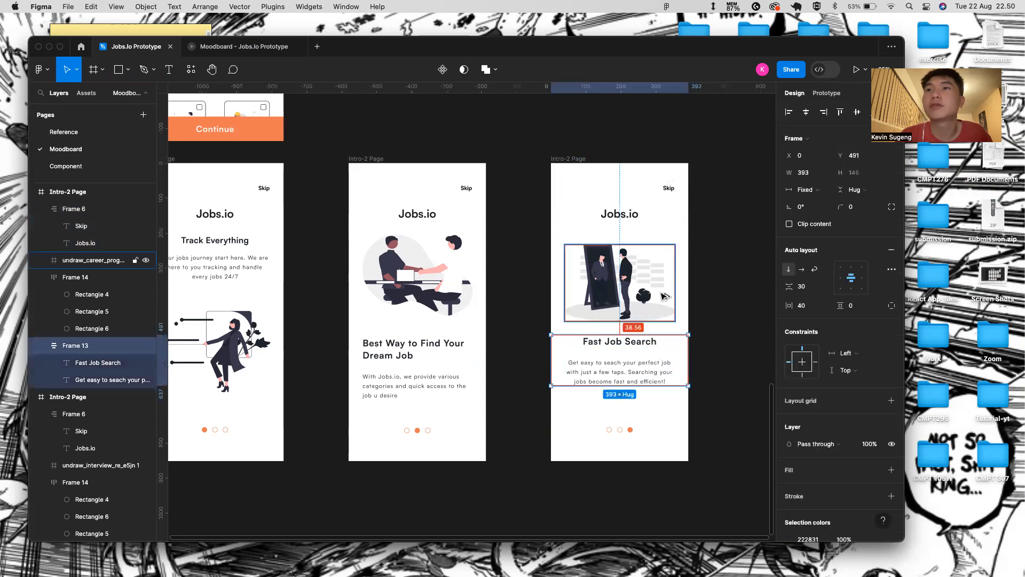
{"action": "key", "text": "Down"}
{"action": "key", "text": "Down"}
{"action": "key", "text": "Down"}
{"action": "key", "text": "Down"}
{"action": "key", "text": "Down"}
{"action": "key", "text": "Down"}
{"action": "key", "text": "Down"}
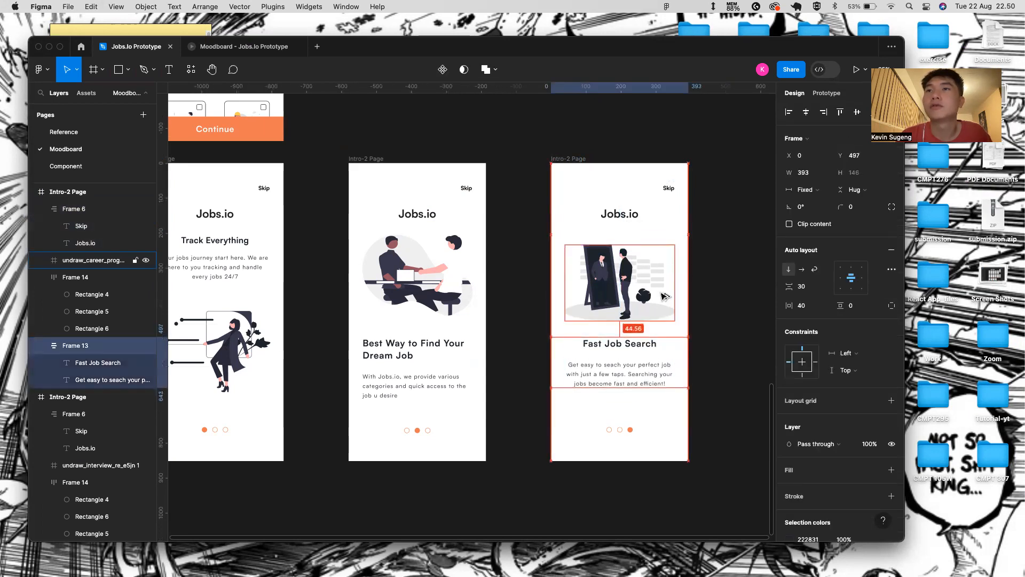
{"action": "left_click", "coordinate": [710, 348]}
- Delete the third screen's page indicator dots, discarding an empty text box drawn afterward
{"action": "left_click", "coordinate": [623, 428]}
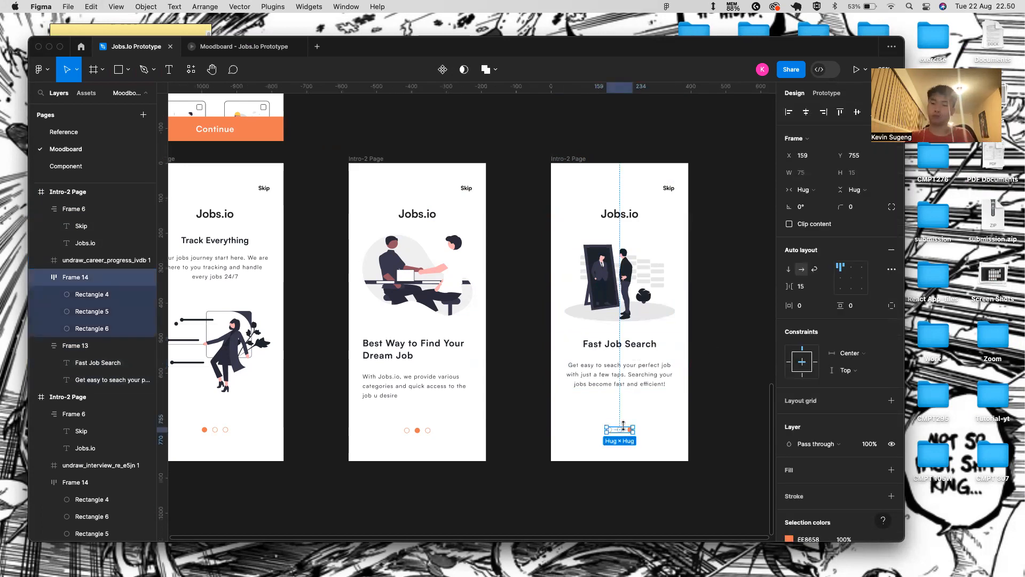
{"action": "key", "text": "Delete"}
{"action": "key", "text": "t"}
{"action": "left_click_drag", "start_coordinate": [570, 424], "coordinate": [672, 437]}
{"action": "left_click", "coordinate": [689, 438]}
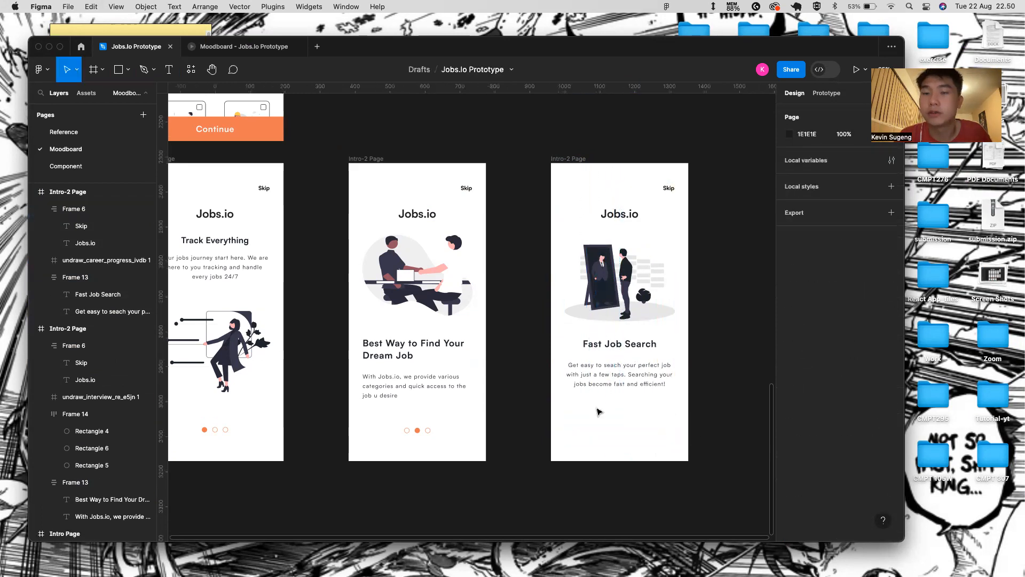
- Draw a grey button rectangle and wrap it in an auto layout bar 393 wide with left padding 40
{"action": "key", "text": "r"}
{"action": "left_click_drag", "start_coordinate": [570, 419], "coordinate": [672, 441]}
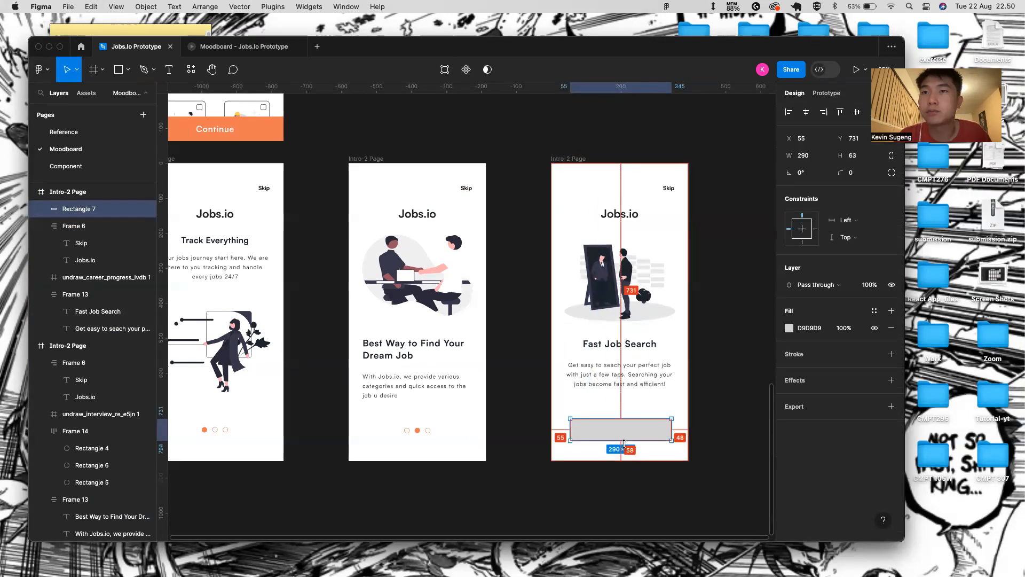
{"action": "left_click", "coordinate": [545, 443]}
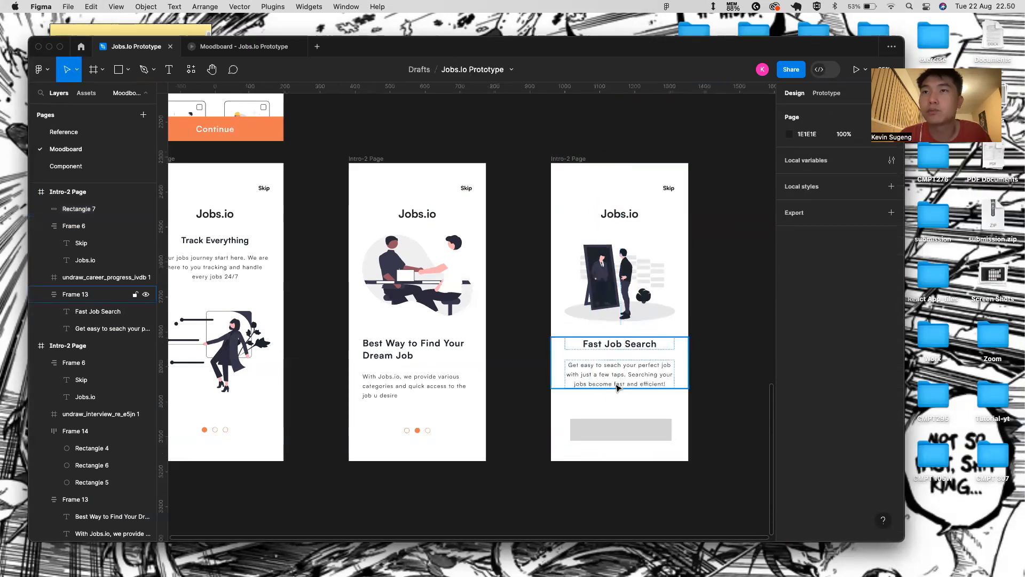
{"action": "left_click", "coordinate": [661, 437]}
{"action": "key", "text": "shift+a"}
{"action": "left_click_drag", "start_coordinate": [672, 424], "coordinate": [687, 425]}
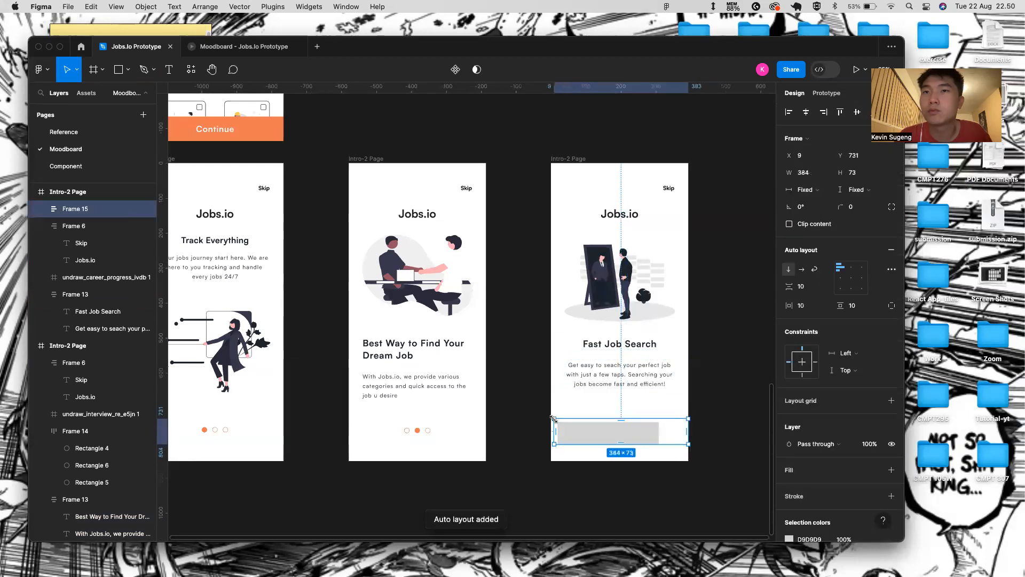
{"action": "left_click_drag", "start_coordinate": [568, 422], "coordinate": [551, 422]}
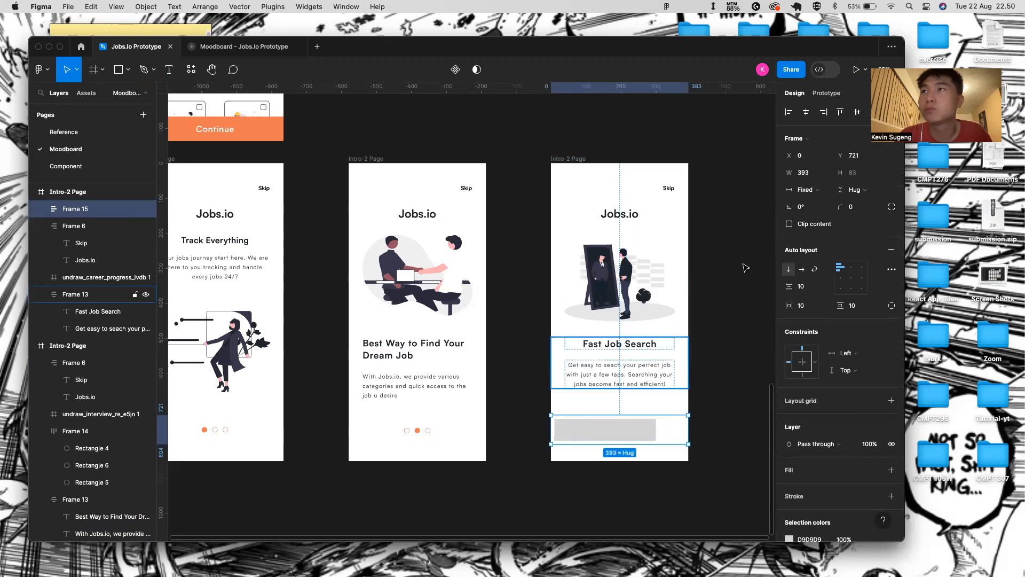
{"action": "left_click", "coordinate": [812, 306]}
{"action": "type", "text": "40"}
{"action": "key", "text": "Return"}
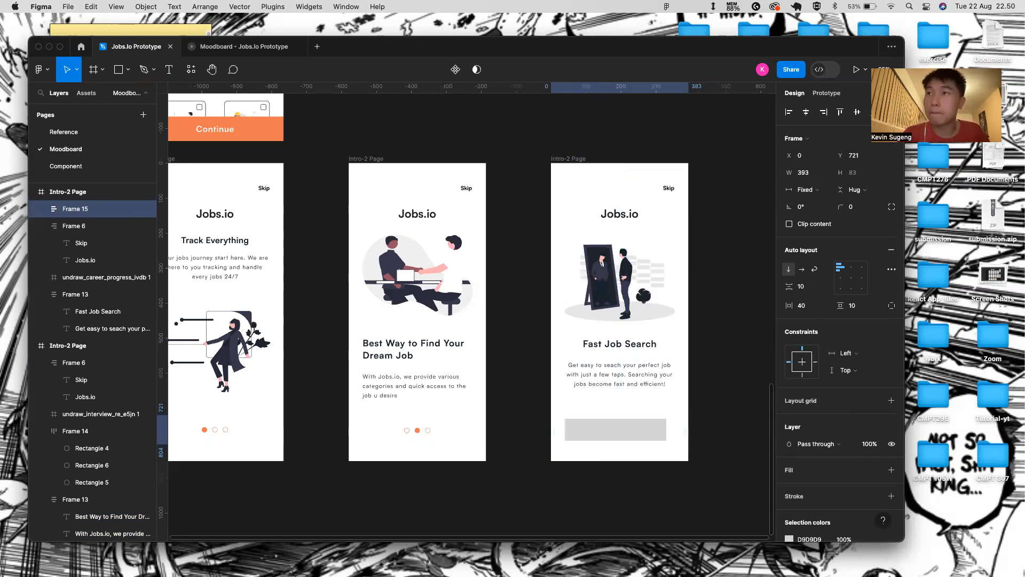
- Set Rectangle 7 to Fill container width and round its corners to radius 54
{"action": "left_click", "coordinate": [650, 431]}
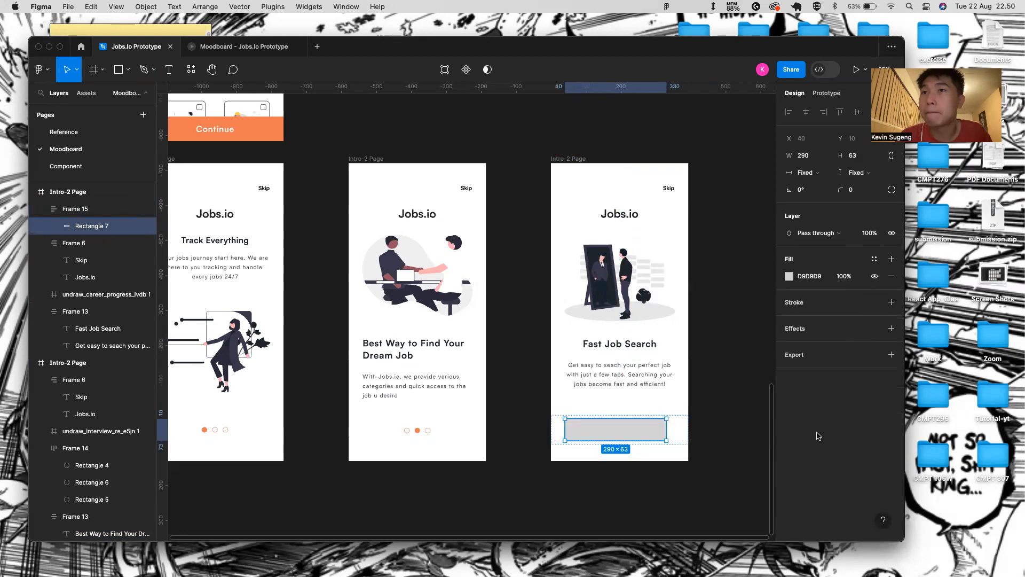
{"action": "left_click", "coordinate": [749, 428]}
{"action": "double_click", "coordinate": [661, 435]}
{"action": "left_click", "coordinate": [686, 422]}
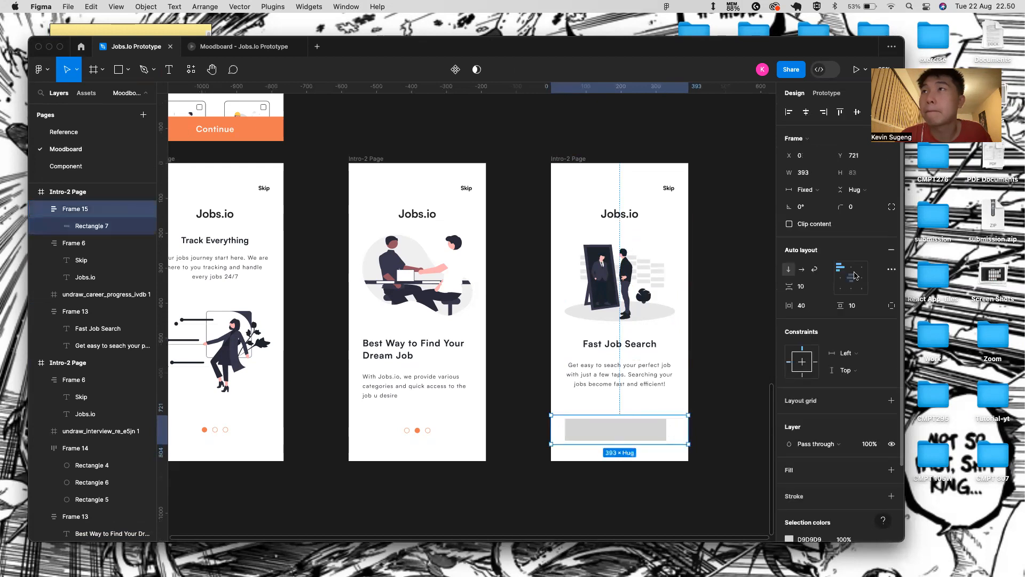
{"action": "left_click", "coordinate": [652, 435]}
{"action": "left_click", "coordinate": [834, 175]}
{"action": "left_click", "coordinate": [802, 175]}
{"action": "left_click", "coordinate": [802, 175]}
{"action": "left_click", "coordinate": [802, 185]}
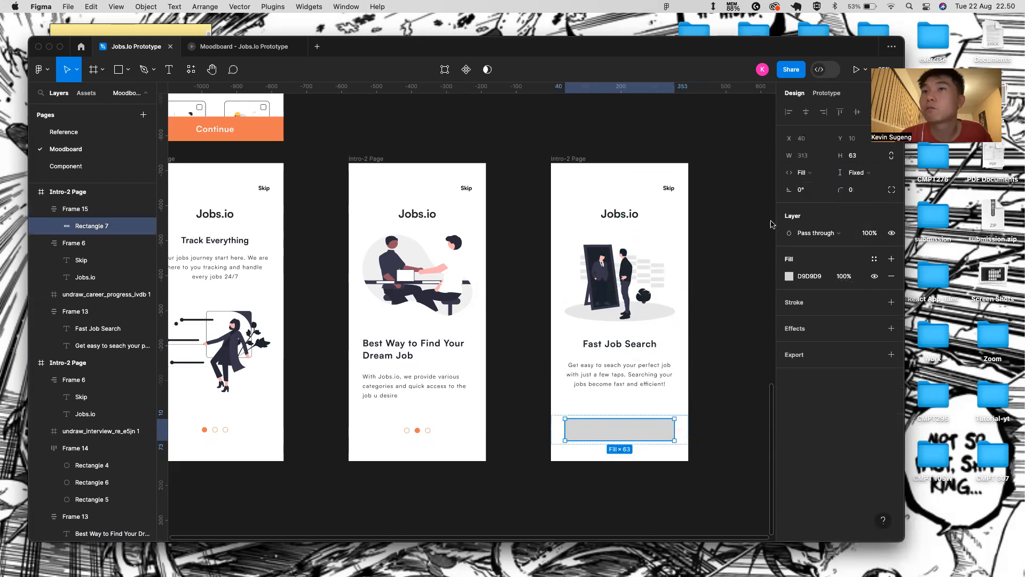
{"action": "left_click_drag", "start_coordinate": [842, 191], "coordinate": [423, 330]}
{"action": "left_click_drag", "start_coordinate": [710, 384], "coordinate": [740, 390]}
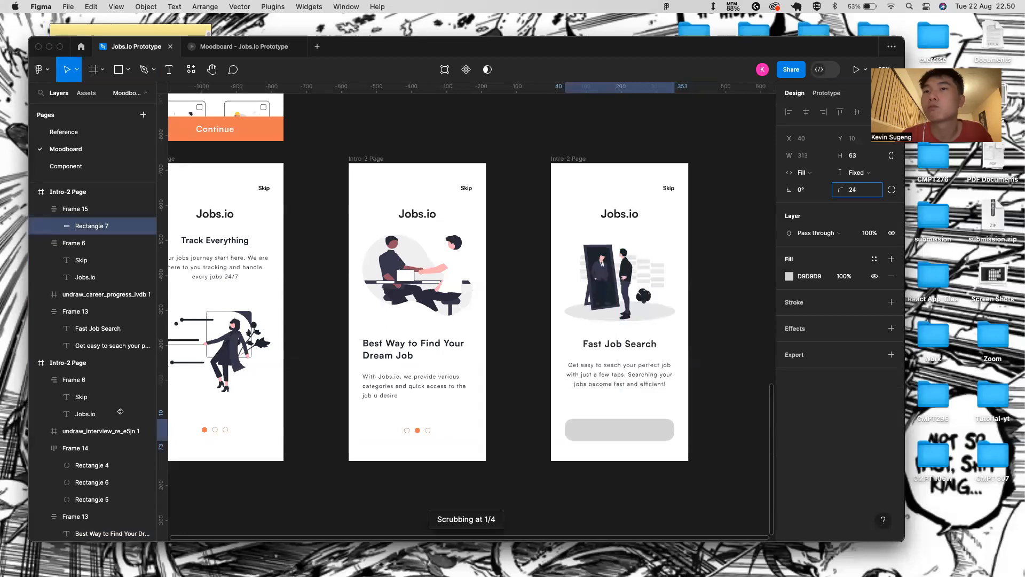
{"action": "left_click_drag", "start_coordinate": [515, 473], "coordinate": [665, 505]}
{"action": "left_click_drag", "start_coordinate": [751, 498], "coordinate": [100, 198]}
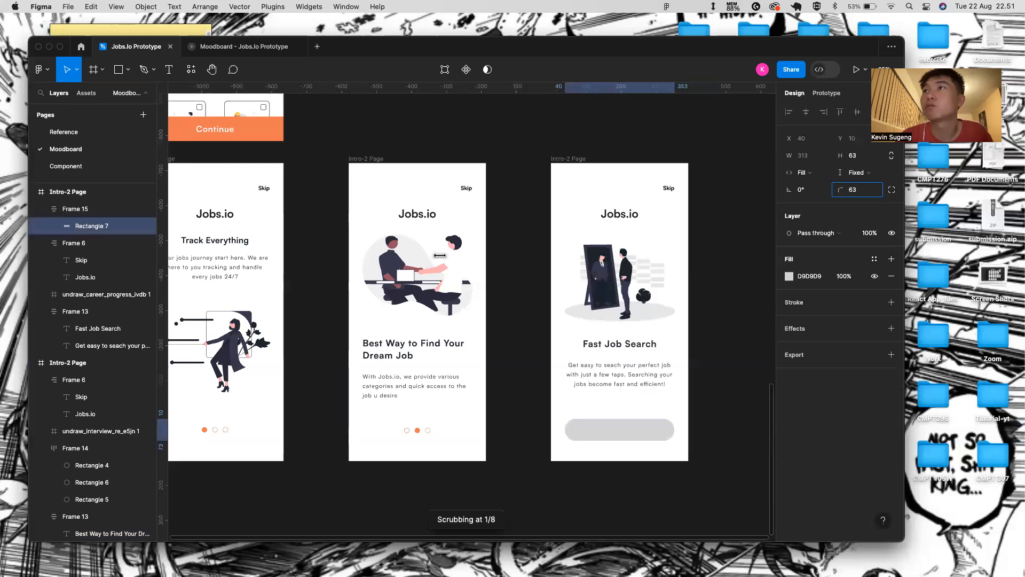
- Fill the rounded button rectangle with orange EE8658
{"action": "left_click", "coordinate": [651, 459]}
{"action": "double_click", "coordinate": [629, 439]}
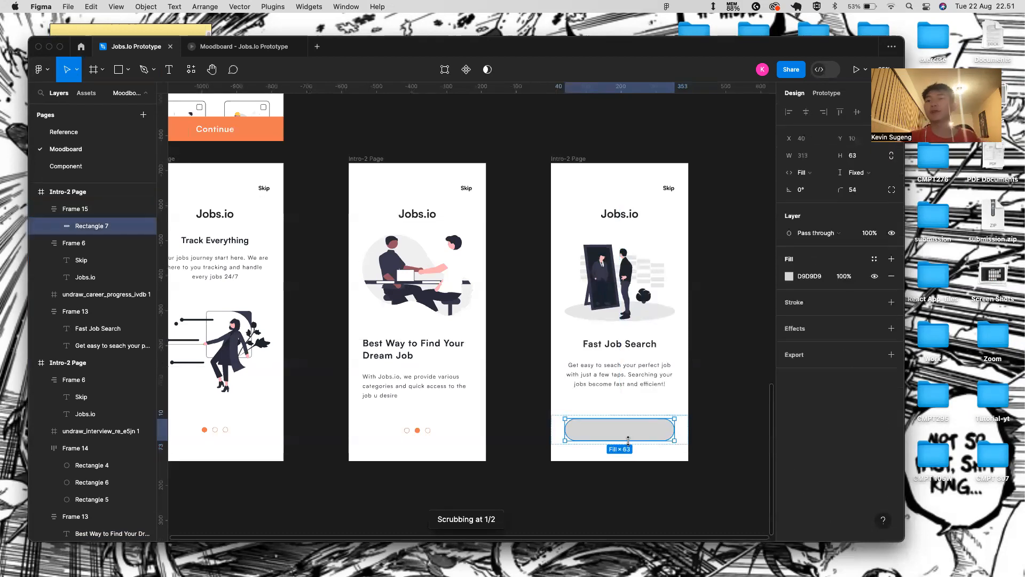
{"action": "left_click", "coordinate": [789, 277]}
{"action": "left_click", "coordinate": [700, 496]}
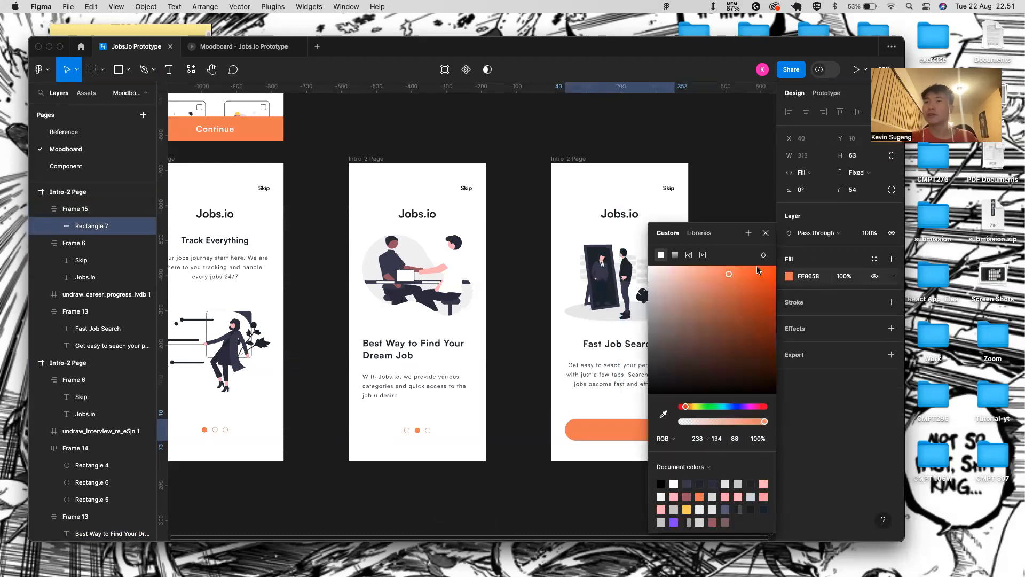
{"action": "key", "text": "Escape"}
{"action": "scroll", "coordinate": [729, 457], "scroll_direction": "up", "scroll_amount": 5}
{"action": "left_click", "coordinate": [729, 456]}
{"action": "left_click", "coordinate": [638, 467]}
- Add a 'Continue' text layer, group it with the orange rectangle, and move it onto the button
{"action": "left_click", "coordinate": [790, 276]}
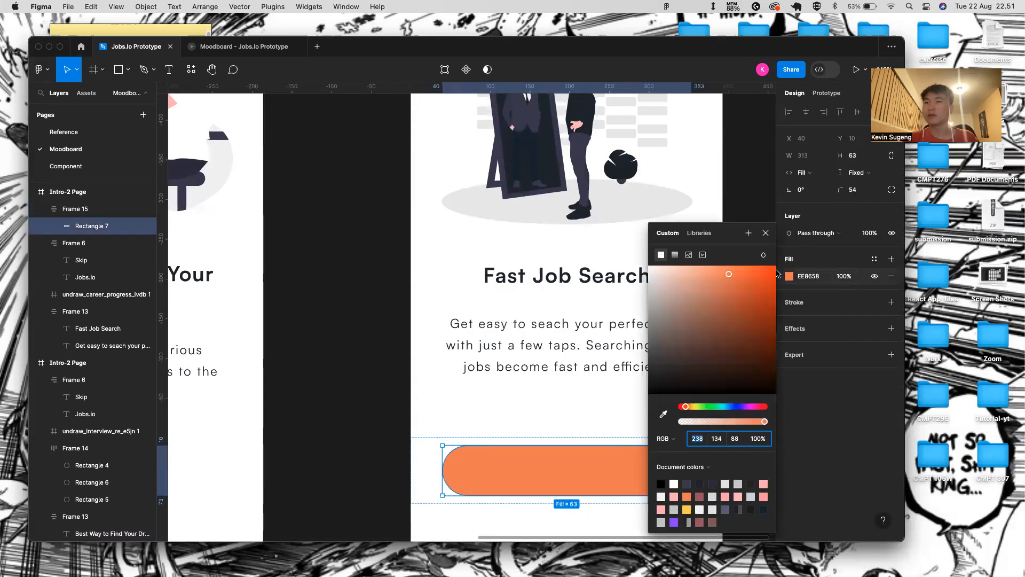
{"action": "left_click", "coordinate": [767, 234]}
{"action": "key", "text": "t"}
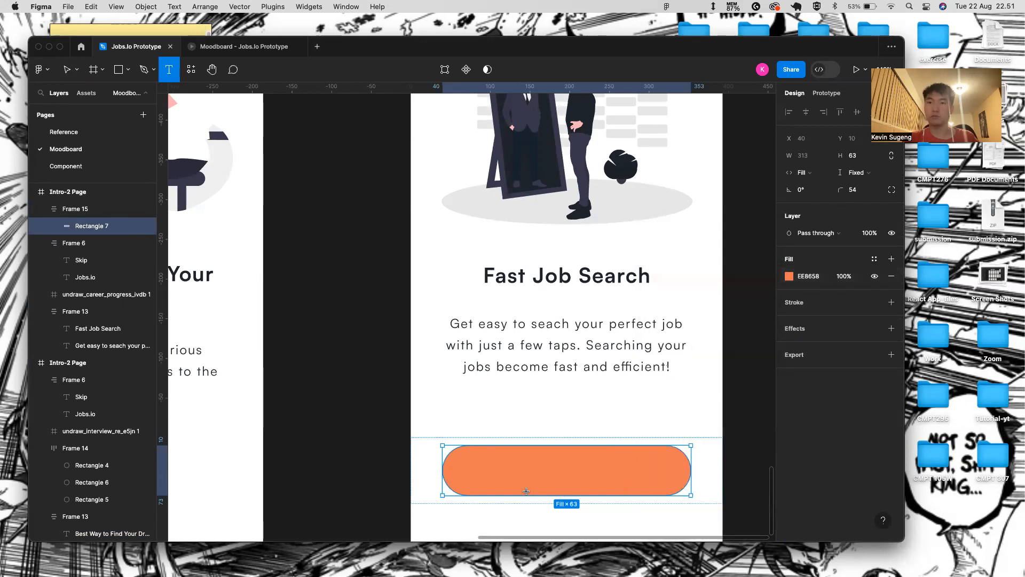
{"action": "left_click", "coordinate": [618, 469]}
{"action": "type", "text": "Cont"}
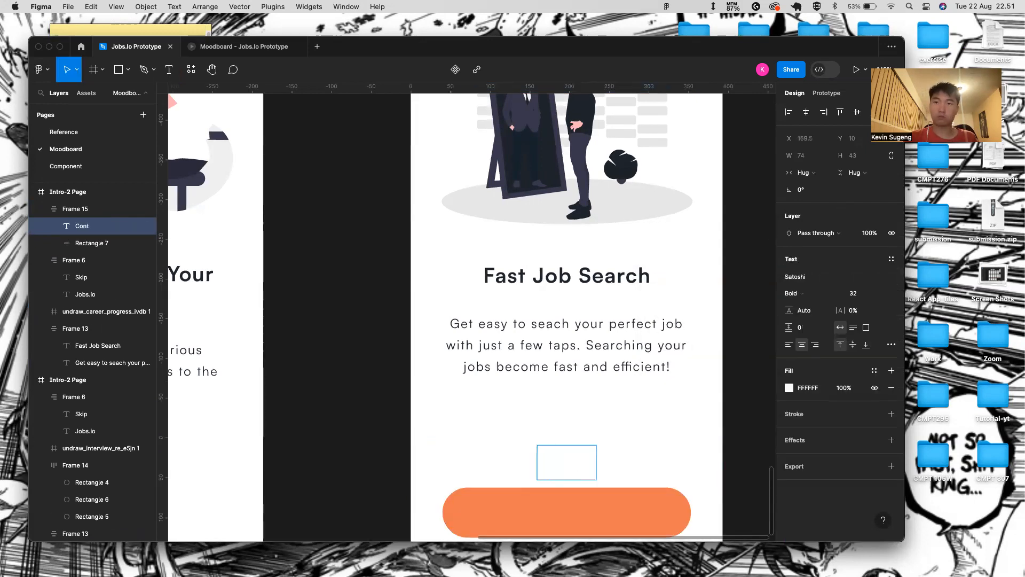
{"action": "type", "text": "inue"}
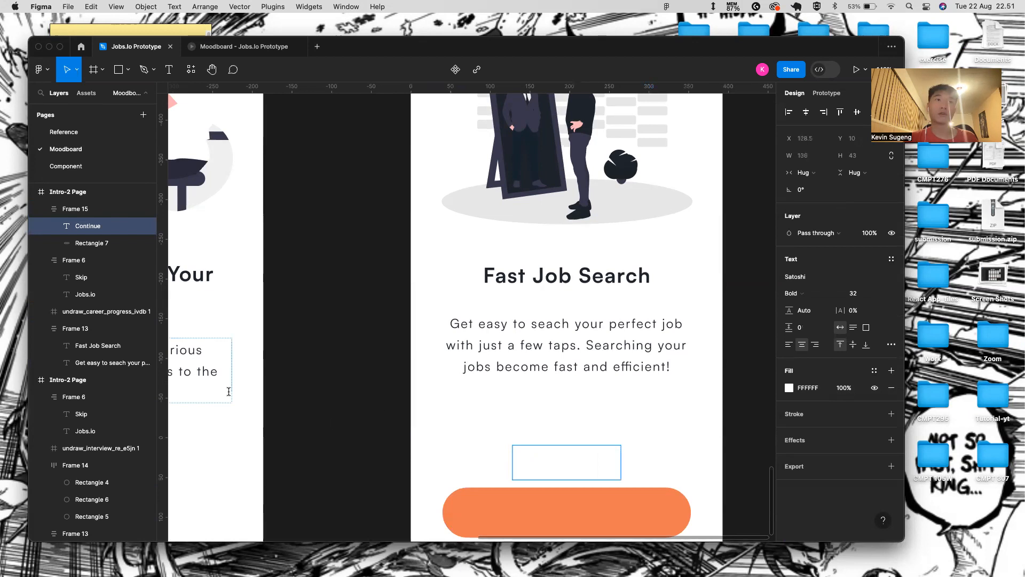
{"action": "left_click", "coordinate": [87, 245], "text": "shift"}
{"action": "key", "text": "super+g"}
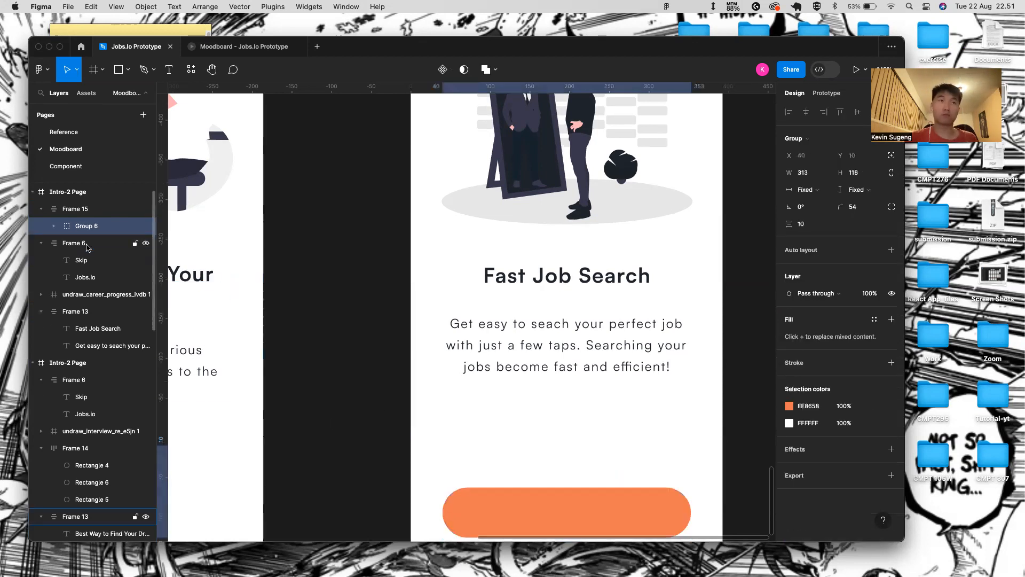
{"action": "left_click", "coordinate": [53, 230]}
{"action": "left_click", "coordinate": [91, 242]}
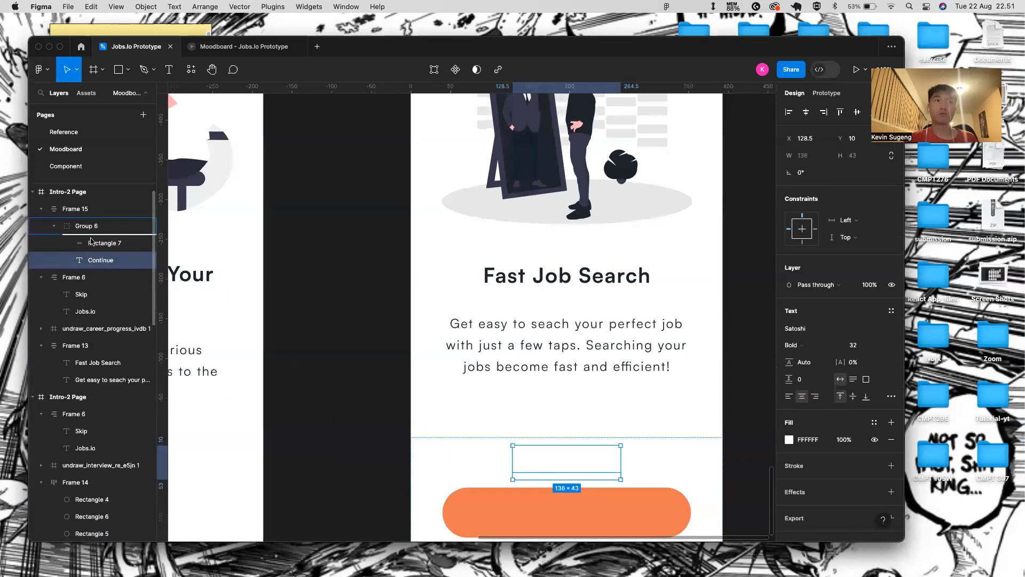
{"action": "key", "text": "shift+Down"}
{"action": "key", "text": "shift+Down"}
{"action": "key", "text": "shift+Down"}
{"action": "key", "text": "shift+Down"}
{"action": "key", "text": "shift+Down"}
{"action": "key", "text": "shift+Down"}
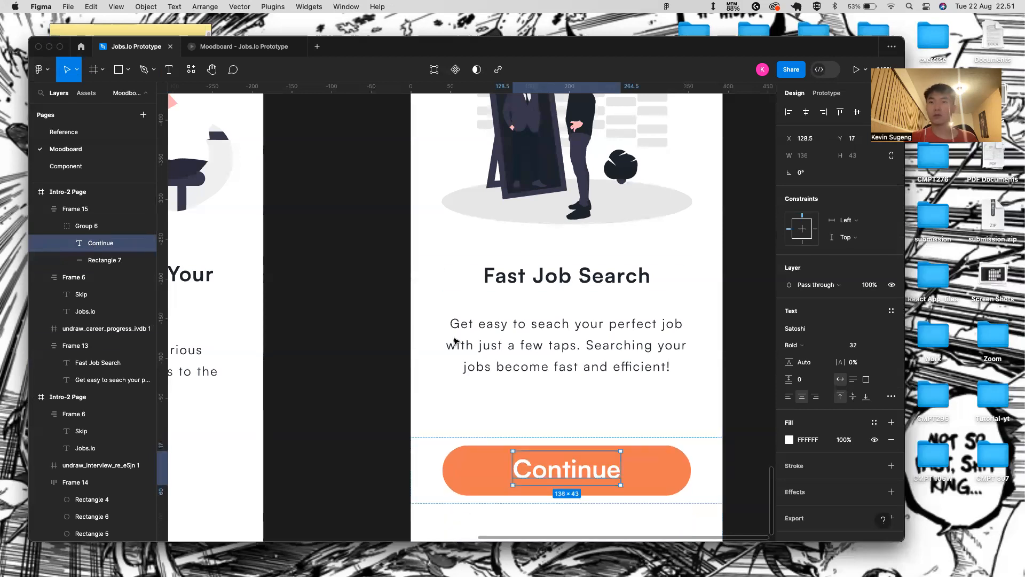
- Set the third screen's Continue text to font size 24
{"action": "scroll", "coordinate": [561, 360], "scroll_direction": "down", "scroll_amount": 10}
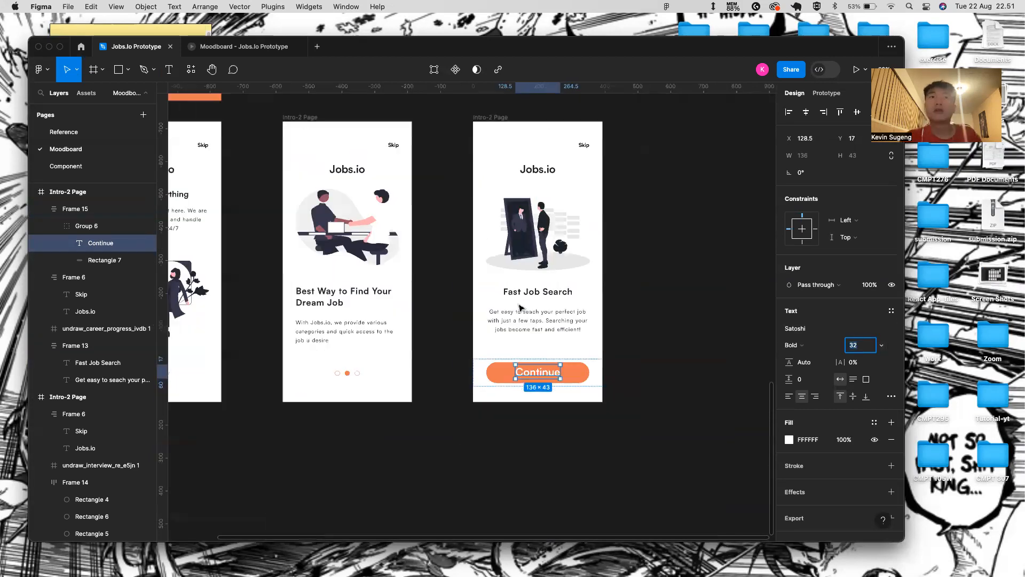
{"action": "left_click", "coordinate": [334, 219]}
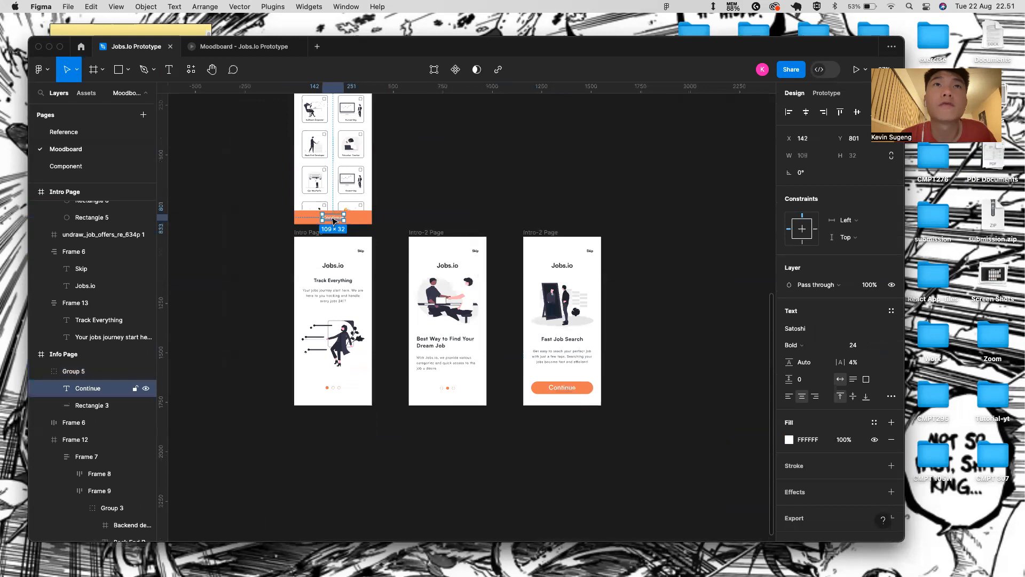
{"action": "left_click", "coordinate": [575, 391]}
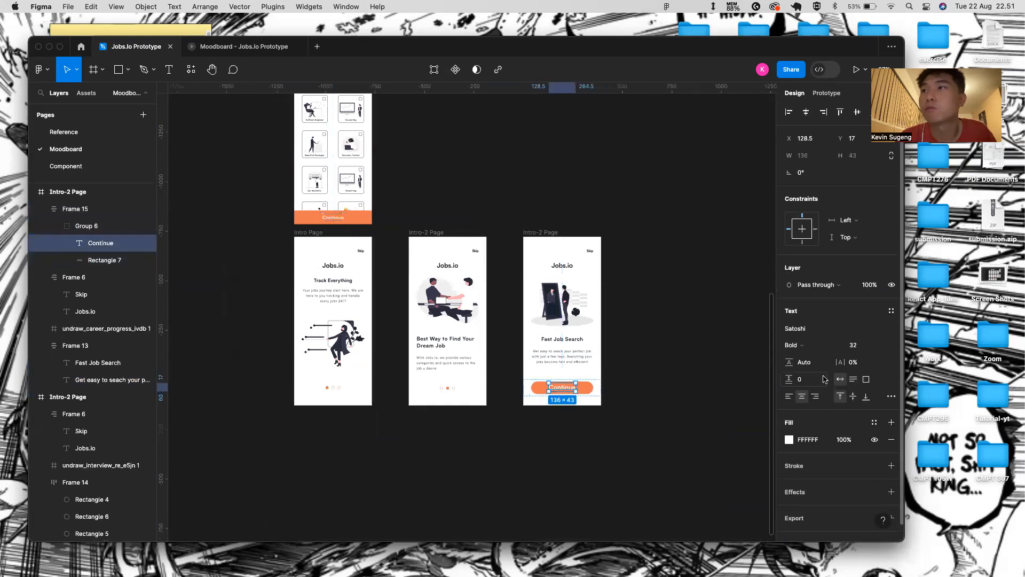
{"action": "left_click", "coordinate": [880, 345]}
{"action": "left_click", "coordinate": [880, 333]}
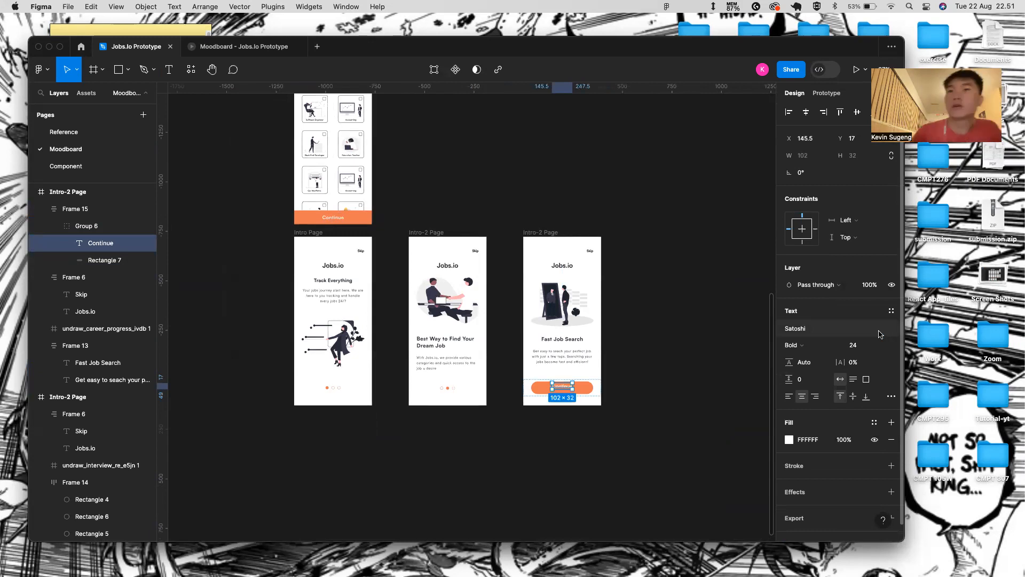
- Centre the Continue text horizontally on the orange button
{"action": "scroll", "coordinate": [599, 423], "scroll_direction": "up", "scroll_amount": 3}
{"action": "left_click", "coordinate": [565, 361]}
{"action": "left_click", "coordinate": [539, 357]}
{"action": "left_click", "coordinate": [573, 361], "text": "shift"}
{"action": "left_click", "coordinate": [807, 113]}
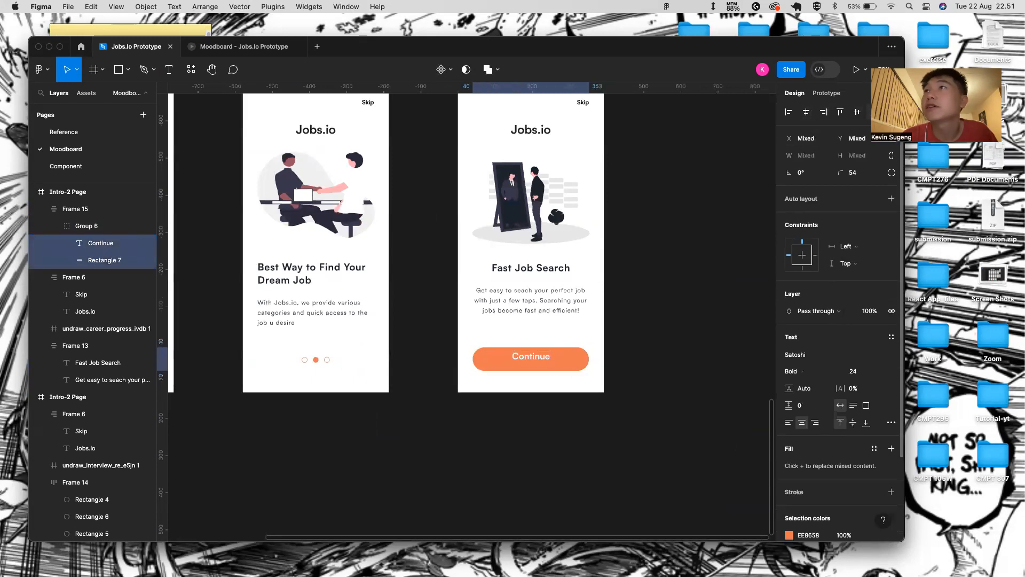
{"action": "left_click", "coordinate": [476, 451]}
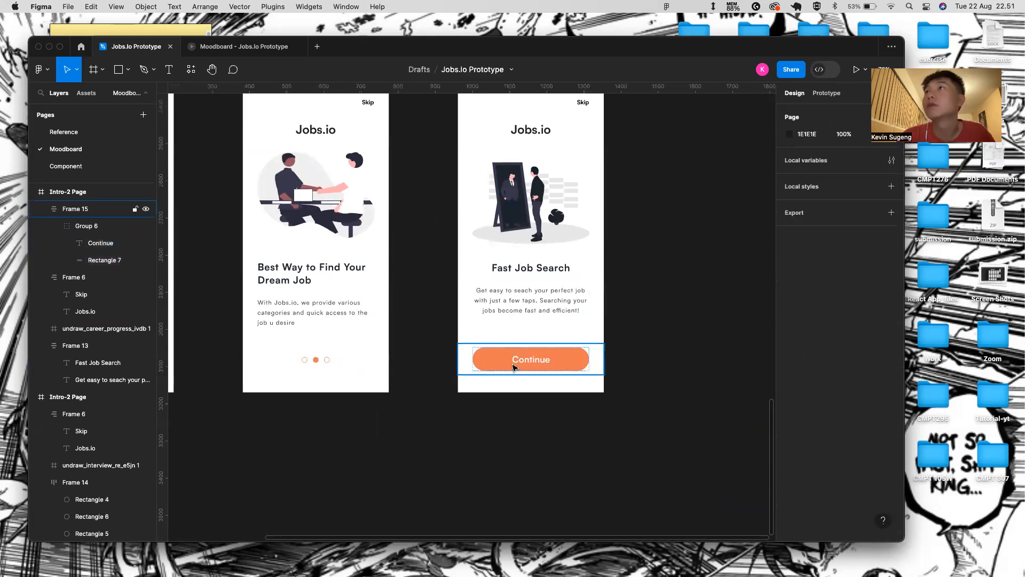
- Delete the Skip text from the third screen's header
{"action": "key", "text": "minus"}
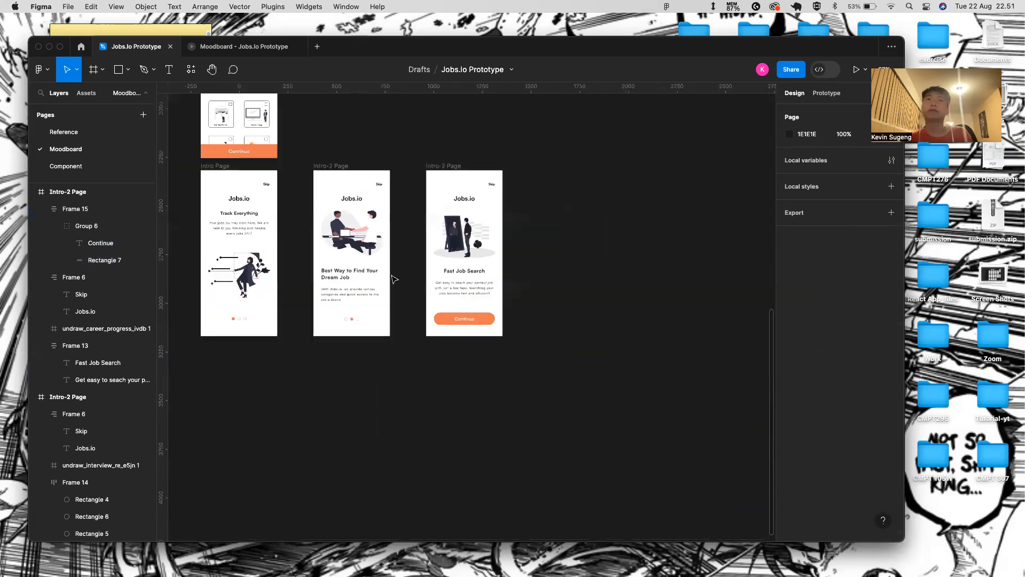
{"action": "left_click", "coordinate": [492, 188]}
{"action": "left_click", "coordinate": [493, 188]}
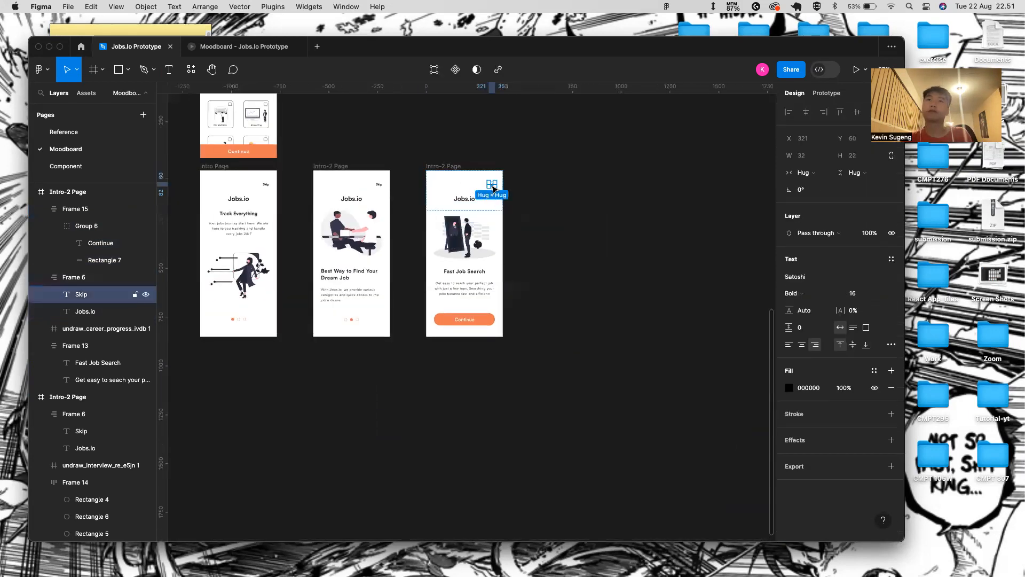
{"action": "key", "text": "Delete"}
- Reposition the third screen's Jobs.io header so it sits at Y 54
{"action": "left_click", "coordinate": [485, 190]}
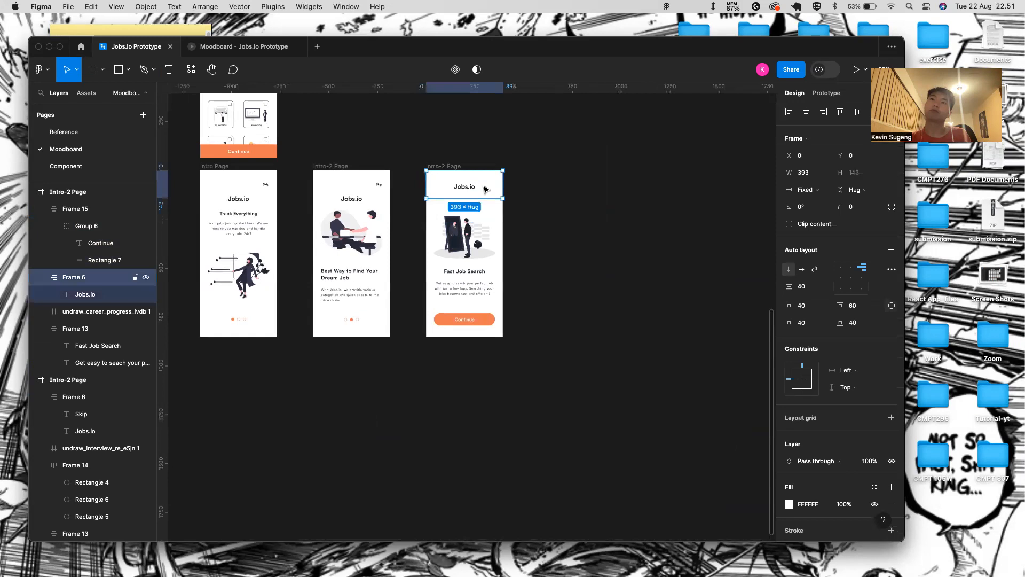
{"action": "key", "text": "shift+Down"}
{"action": "key", "text": "shift+Down"}
{"action": "key", "text": "shift+Down"}
{"action": "key", "text": "shift+Down"}
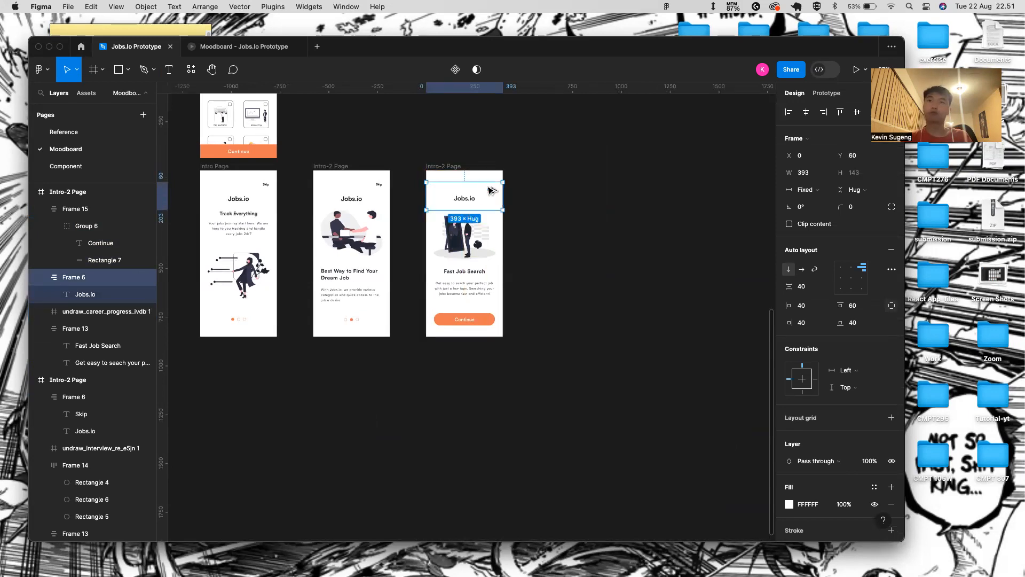
{"action": "left_click", "coordinate": [466, 192]}
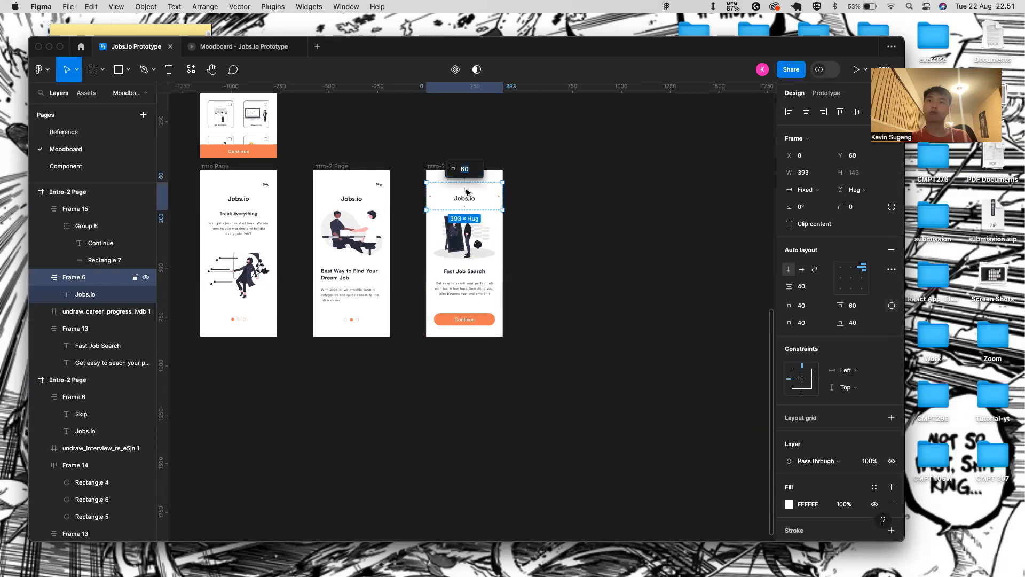
{"action": "left_click", "coordinate": [512, 212]}
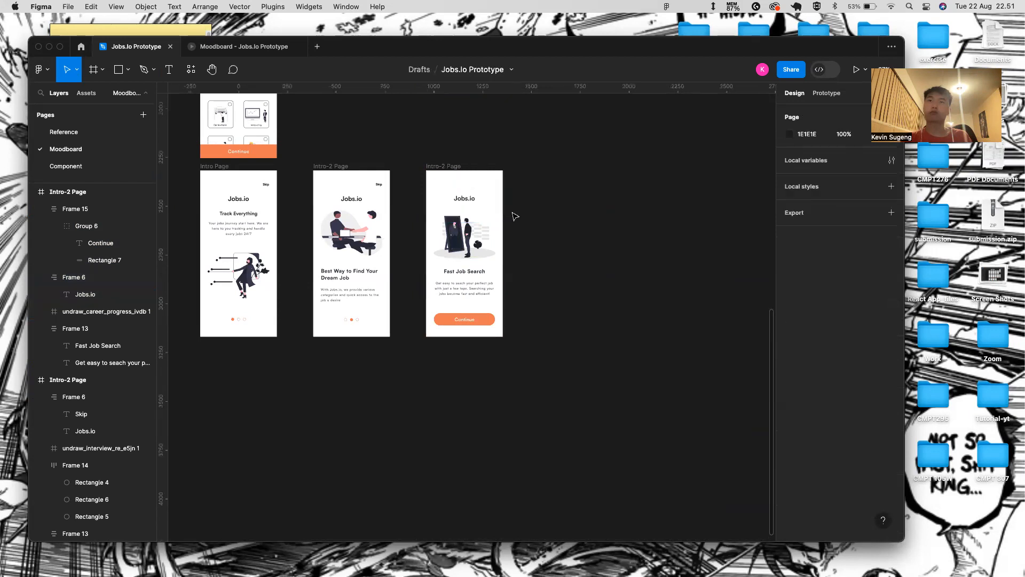
{"action": "left_click", "coordinate": [445, 172]}
{"action": "left_click", "coordinate": [470, 202]}
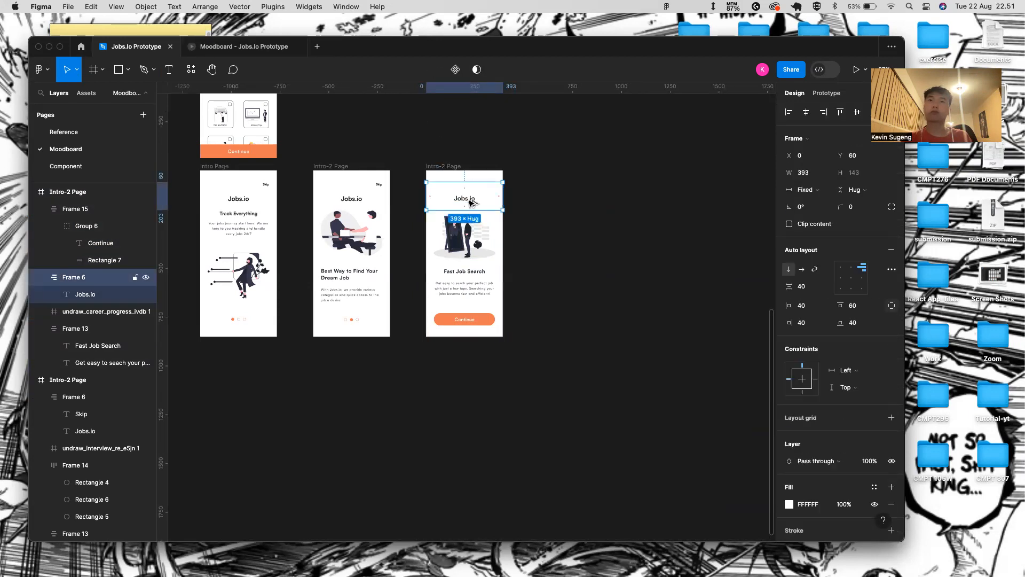
{"action": "left_click_drag", "start_coordinate": [470, 202], "coordinate": [469, 201]}
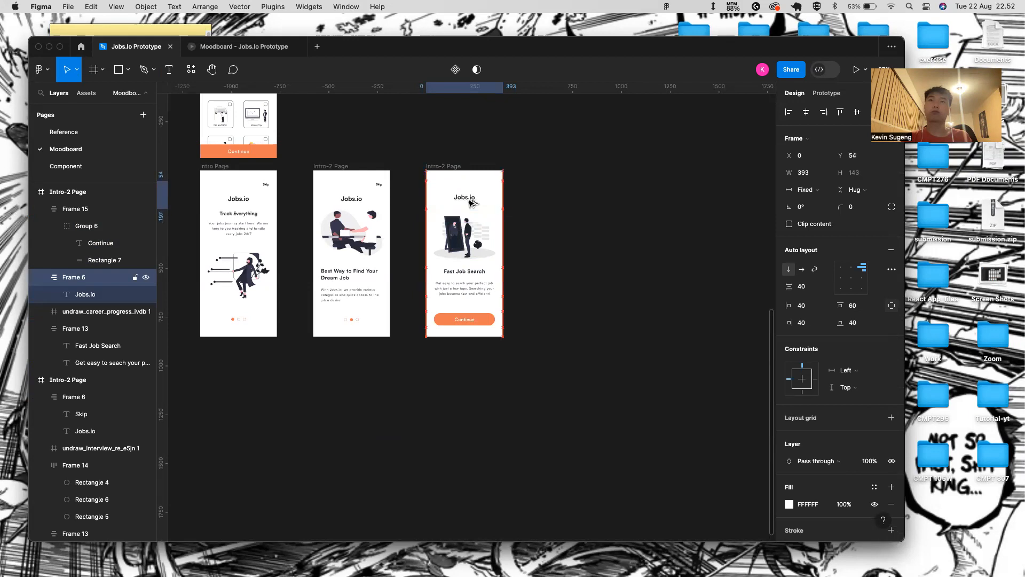
{"action": "left_click", "coordinate": [369, 197]}
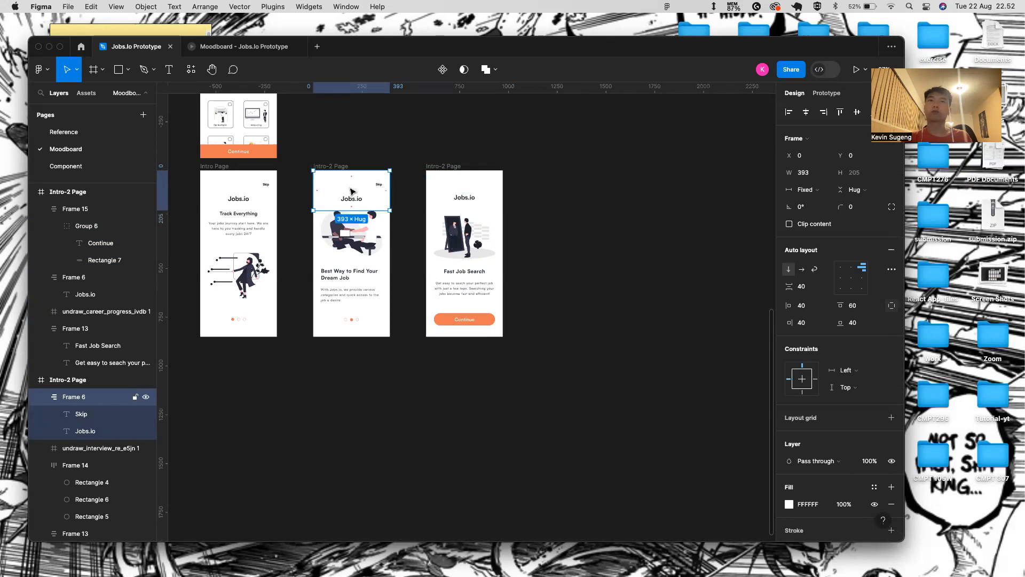
- Preview the prototype from the Fast Job Search screen, then return to the editor
{"action": "left_click", "coordinate": [451, 167]}
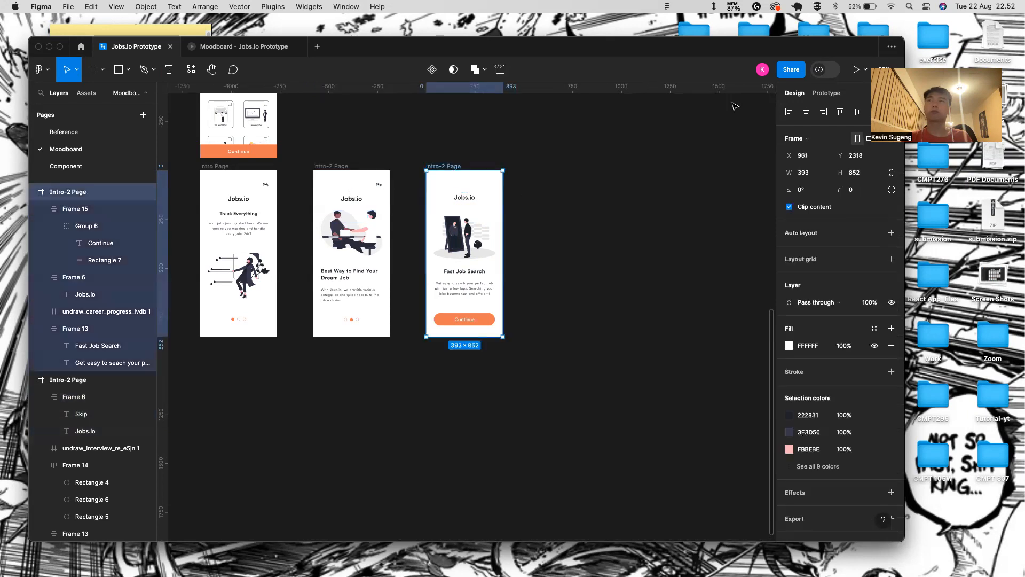
{"action": "left_click", "coordinate": [854, 70]}
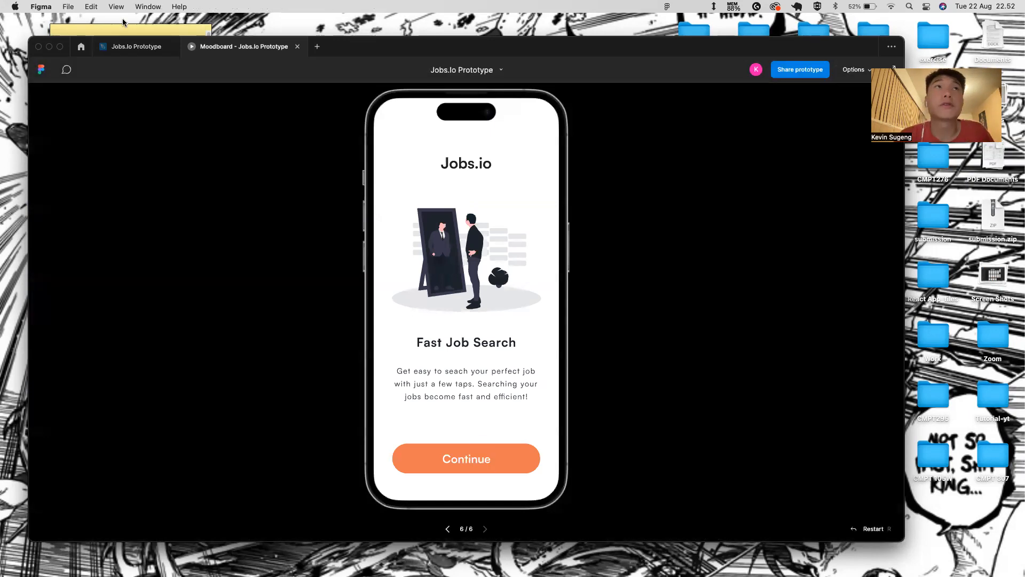
{"action": "left_click", "coordinate": [131, 47]}
{"action": "scroll", "coordinate": [337, 321], "scroll_direction": "left", "scroll_amount": 5}
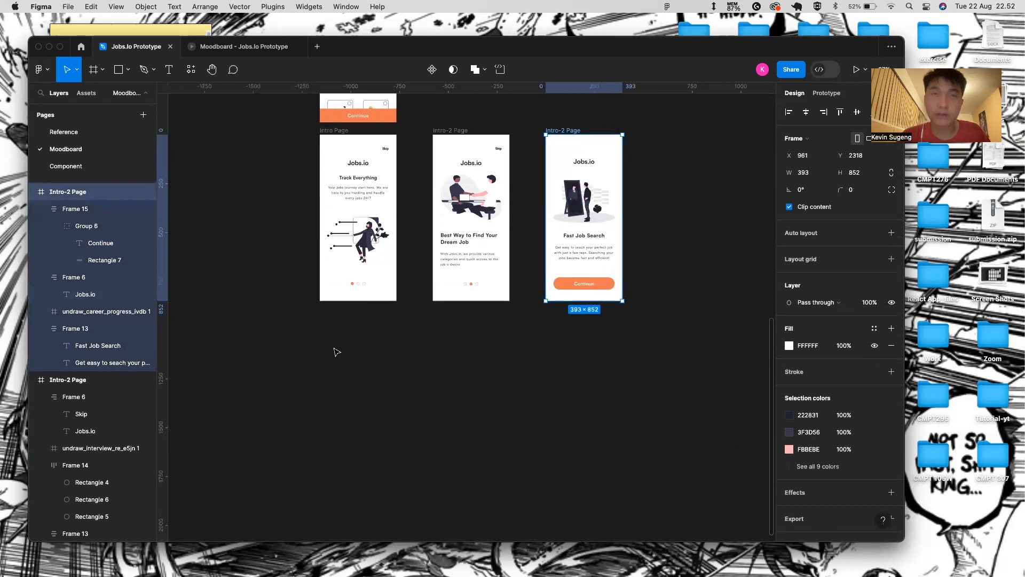
{"action": "key", "text": "f"}
{"action": "key", "text": "Escape"}
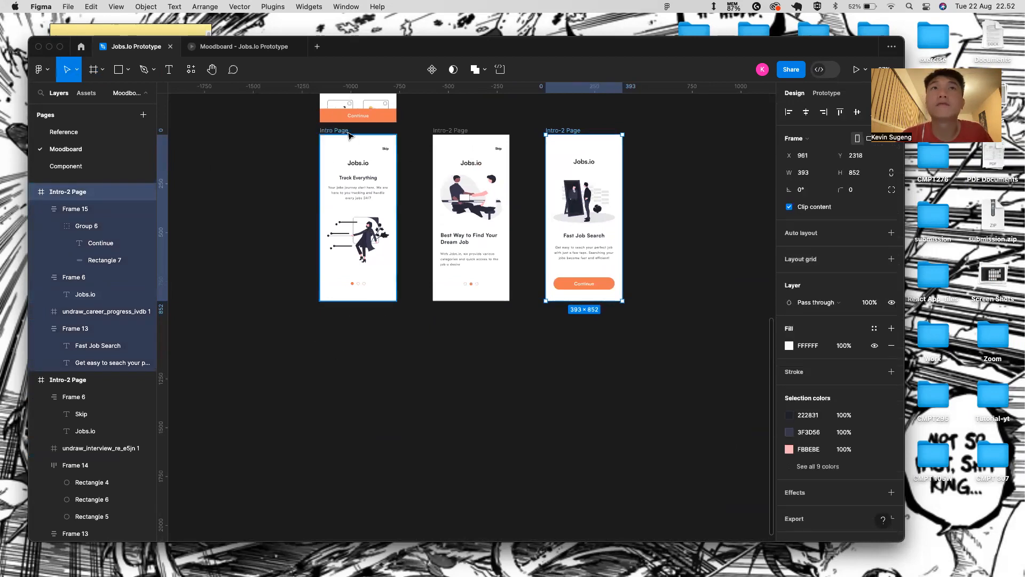
- Duplicate the Intro Page frame, place the copy below it, and name it 'Home Page'
{"action": "left_click", "coordinate": [348, 135]}
{"action": "key", "text": "super+d"}
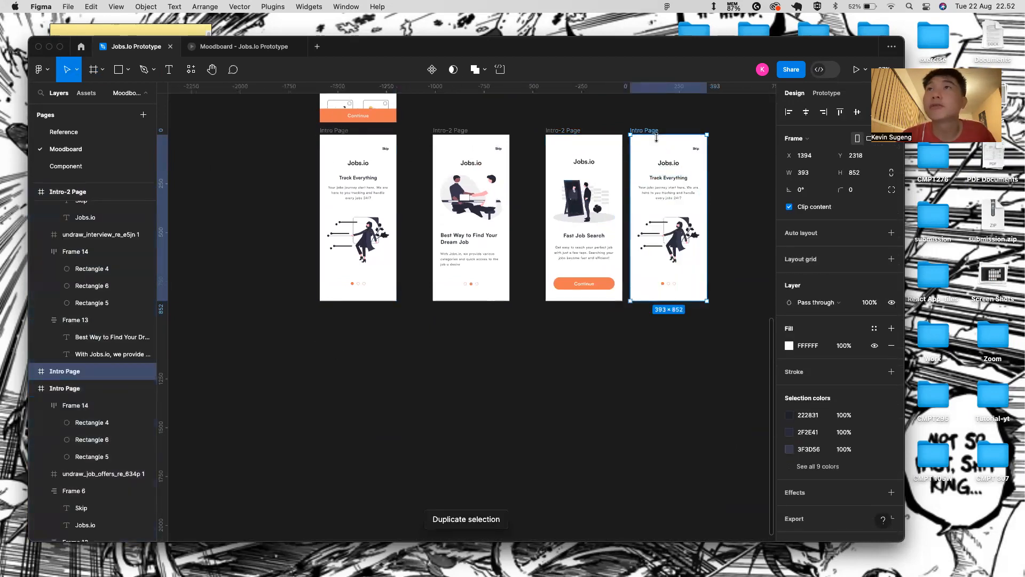
{"action": "left_click_drag", "start_coordinate": [656, 138], "coordinate": [341, 309]}
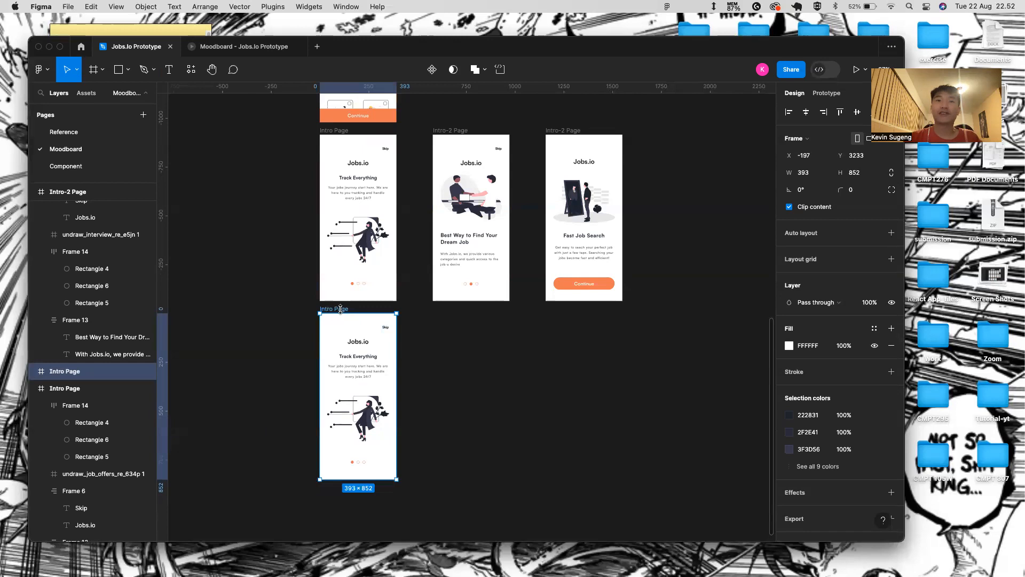
{"action": "double_click", "coordinate": [341, 309]}
{"action": "key", "text": "BackSpace"}
{"action": "type", "text": "Home Page"}
{"action": "key", "text": "Return"}
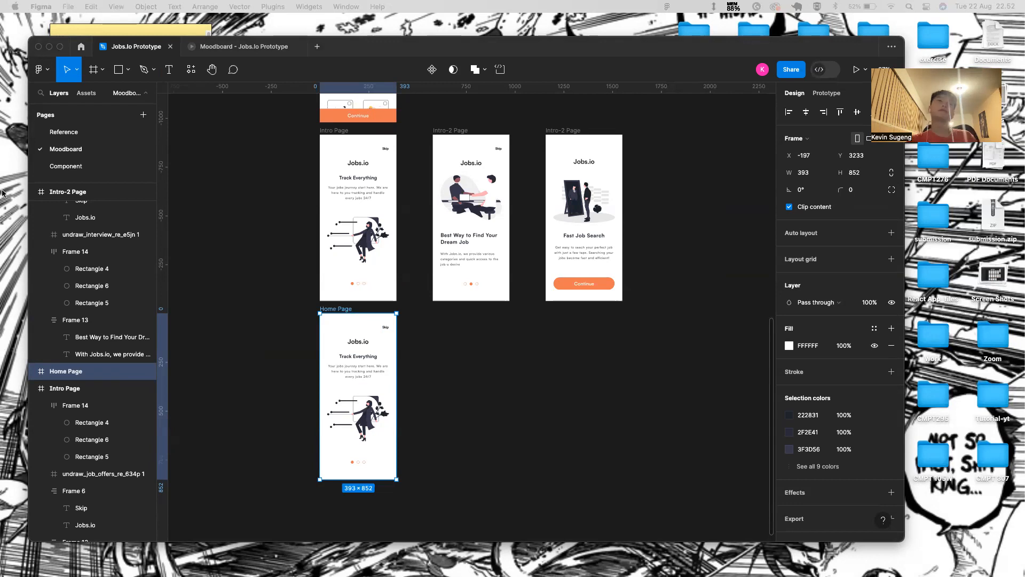
{"action": "left_click", "coordinate": [117, 131]}
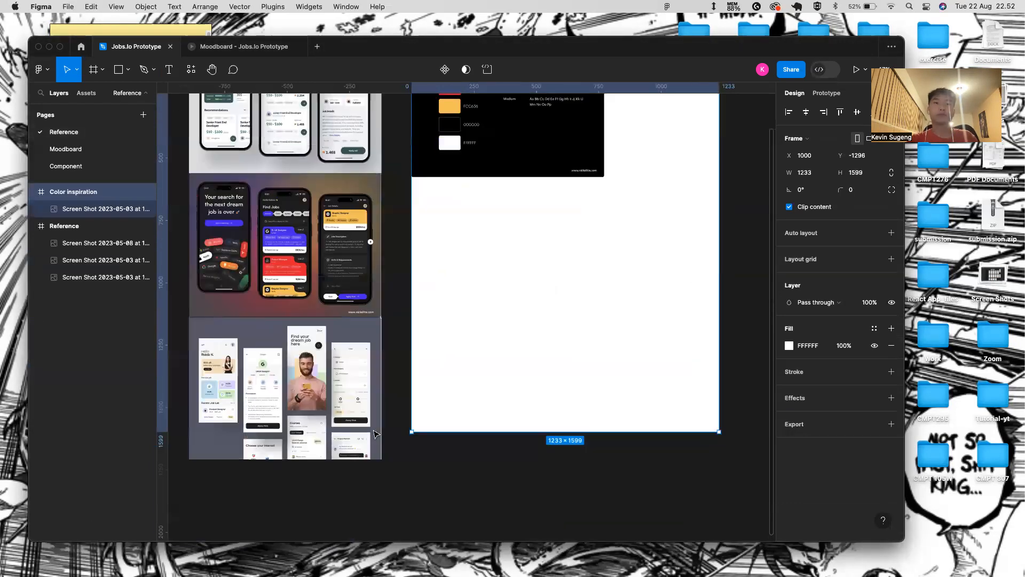
{"action": "scroll", "coordinate": [194, 378], "scroll_direction": "up", "scroll_amount": 10}
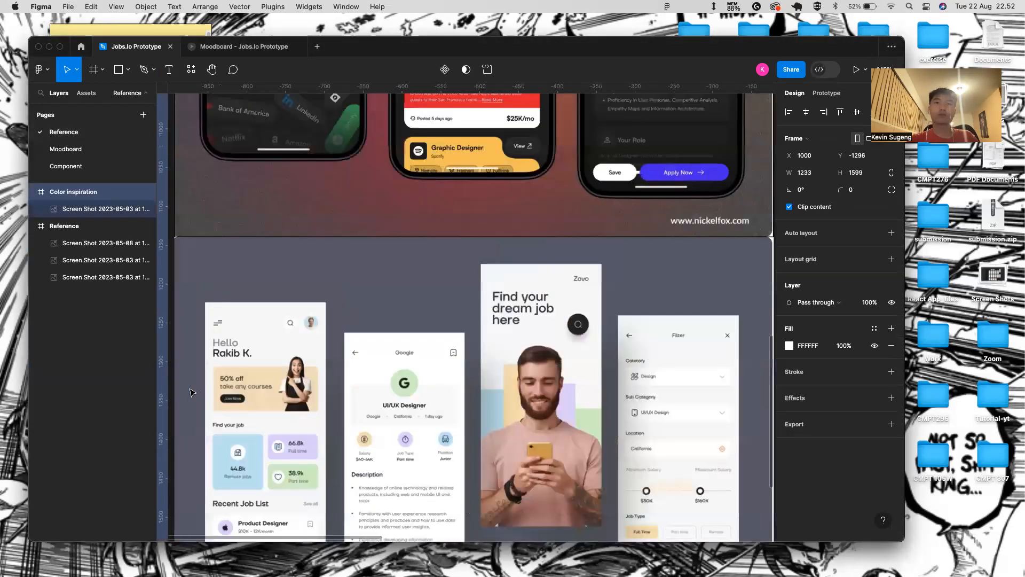
{"action": "scroll", "coordinate": [194, 392], "scroll_direction": "up", "scroll_amount": 2}
{"action": "scroll", "coordinate": [192, 392], "scroll_direction": "up", "scroll_amount": 5}
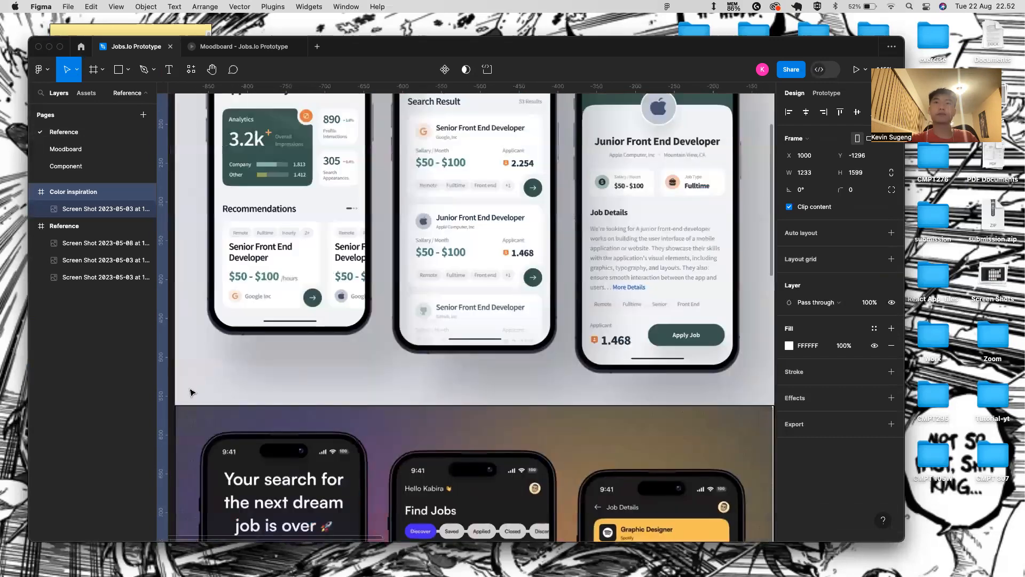
{"action": "scroll", "coordinate": [192, 393], "scroll_direction": "down", "scroll_amount": 8}
{"action": "scroll", "coordinate": [190, 392], "scroll_direction": "down", "scroll_amount": 10}
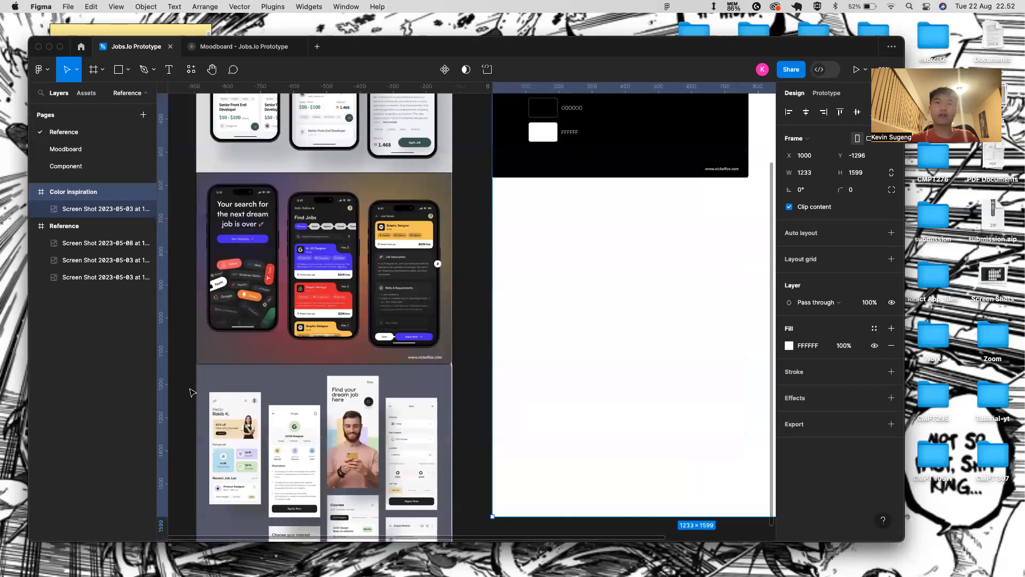
{"action": "scroll", "coordinate": [224, 379], "scroll_direction": "left", "scroll_amount": 2}
{"action": "scroll", "coordinate": [297, 388], "scroll_direction": "up", "scroll_amount": 6}
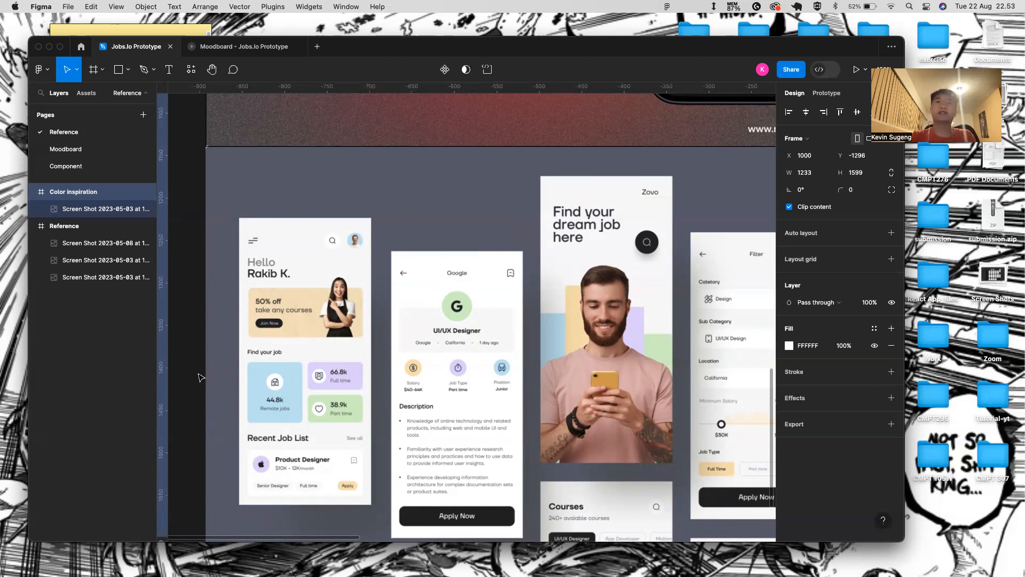
{"action": "left_click", "coordinate": [94, 152]}
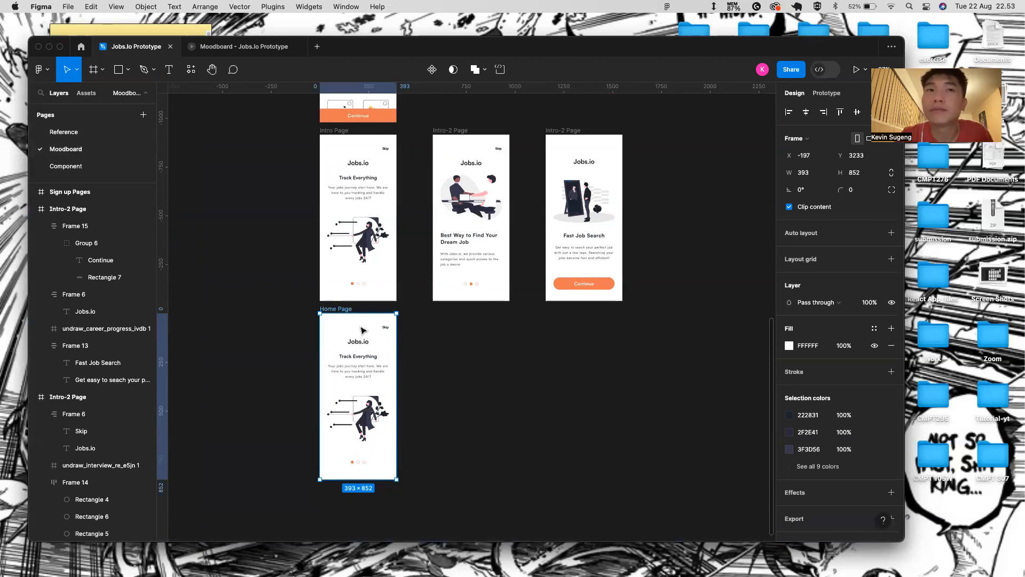
- Delete the header, Track Everything text, illustration and page dots from Home Page
{"action": "left_click", "coordinate": [353, 343]}
{"action": "key", "text": "Delete"}
{"action": "left_click", "coordinate": [356, 350]}
{"action": "key", "text": "Delete"}
{"action": "left_click", "coordinate": [344, 413]}
{"action": "key", "text": "Delete"}
{"action": "left_click", "coordinate": [357, 463]}
{"action": "key", "text": "Delete"}
- Add a 'Hello' greeting heading with the user's name near Home Page's top-left
{"action": "key", "text": "t"}
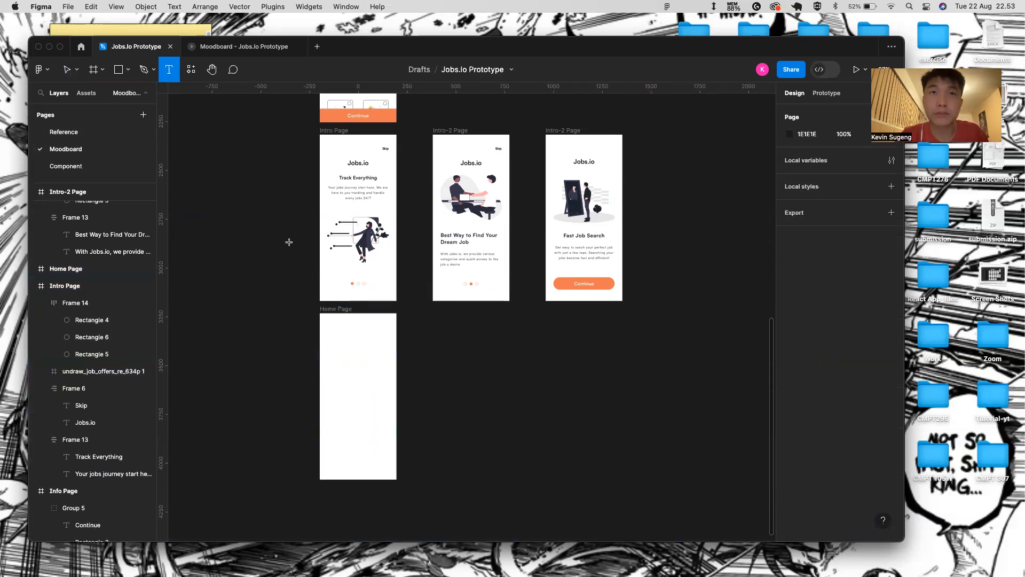
{"action": "left_click", "coordinate": [337, 323]}
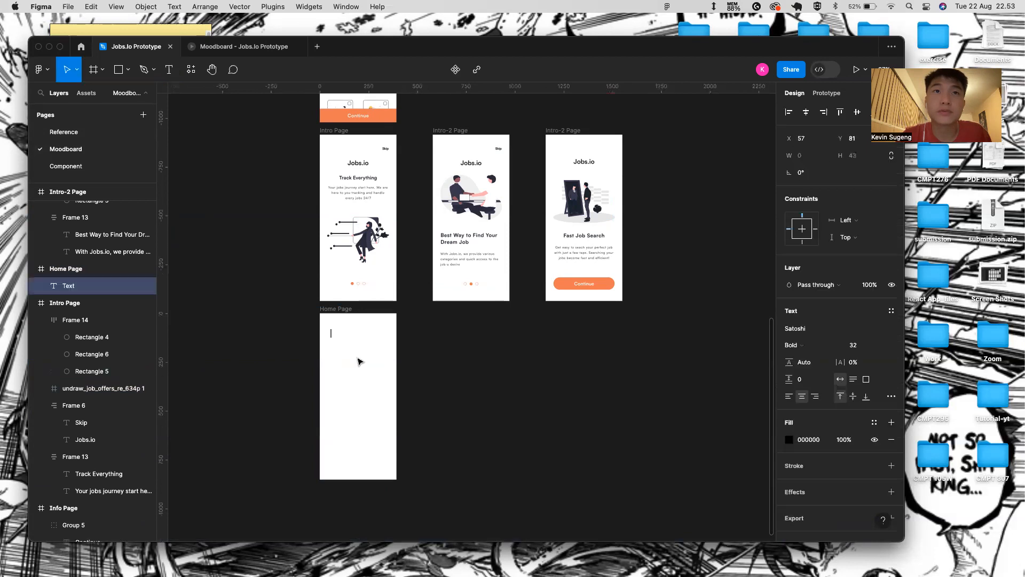
{"action": "scroll", "coordinate": [347, 359], "scroll_direction": "up", "scroll_amount": 5}
{"action": "type", "text": "Hell"}
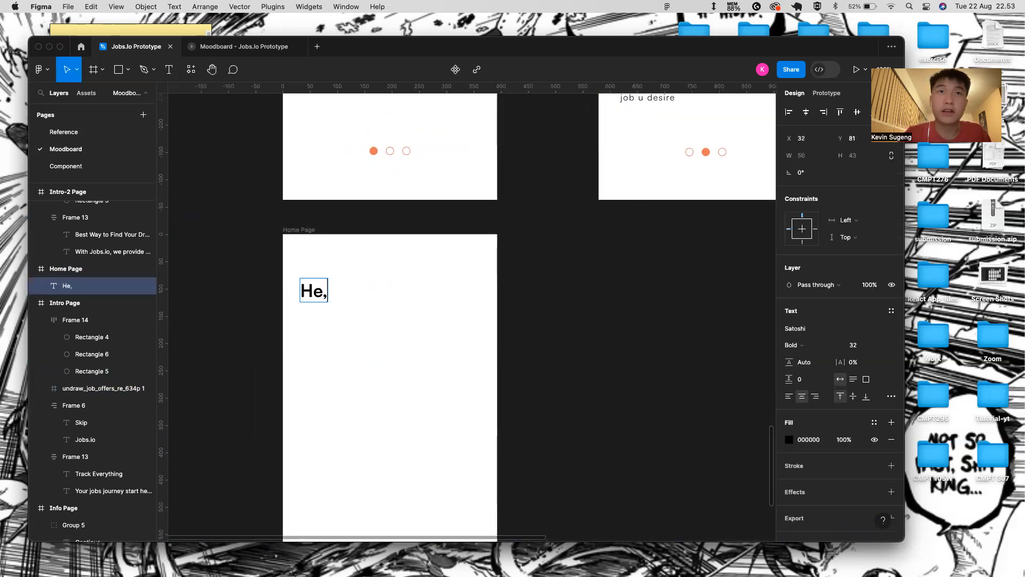
{"action": "type", "text": "o Kevin"}
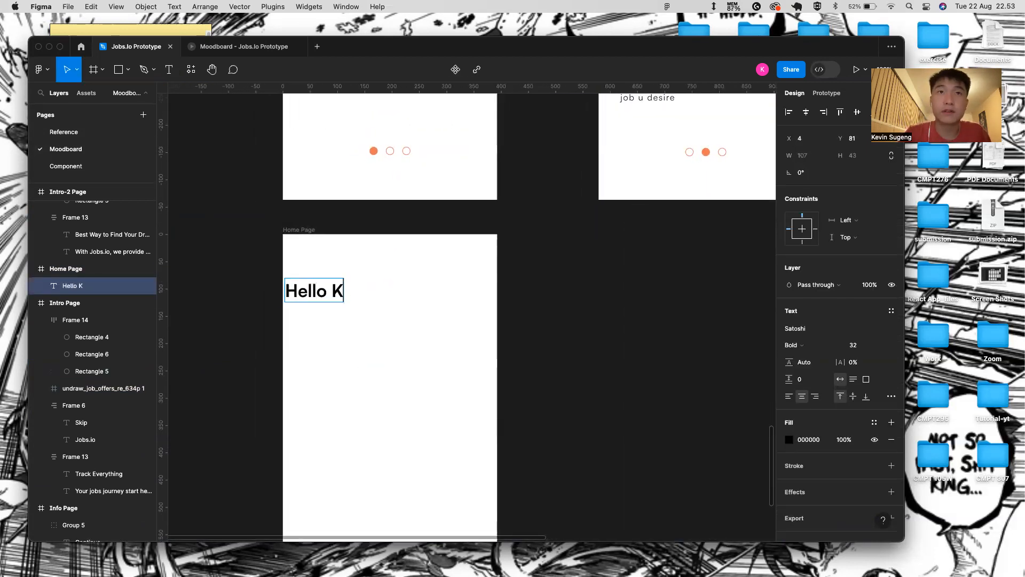
{"action": "key", "text": "Escape"}
{"action": "left_click_drag", "start_coordinate": [337, 303], "coordinate": [362, 299]}
- Browse the local components, then launch the Iconify plugin from Resources
{"action": "left_click", "coordinate": [92, 94]}
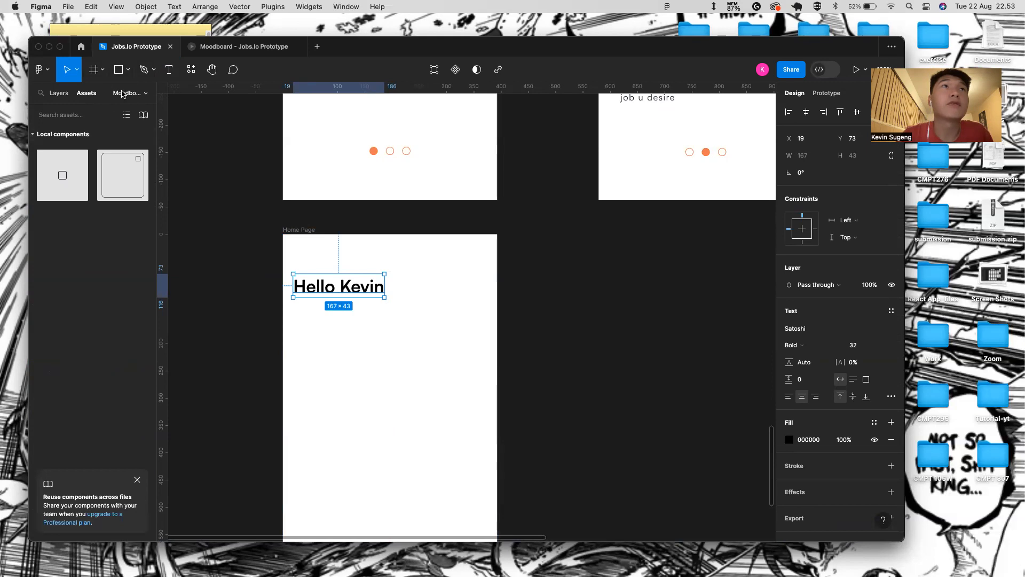
{"action": "left_click", "coordinate": [52, 97]}
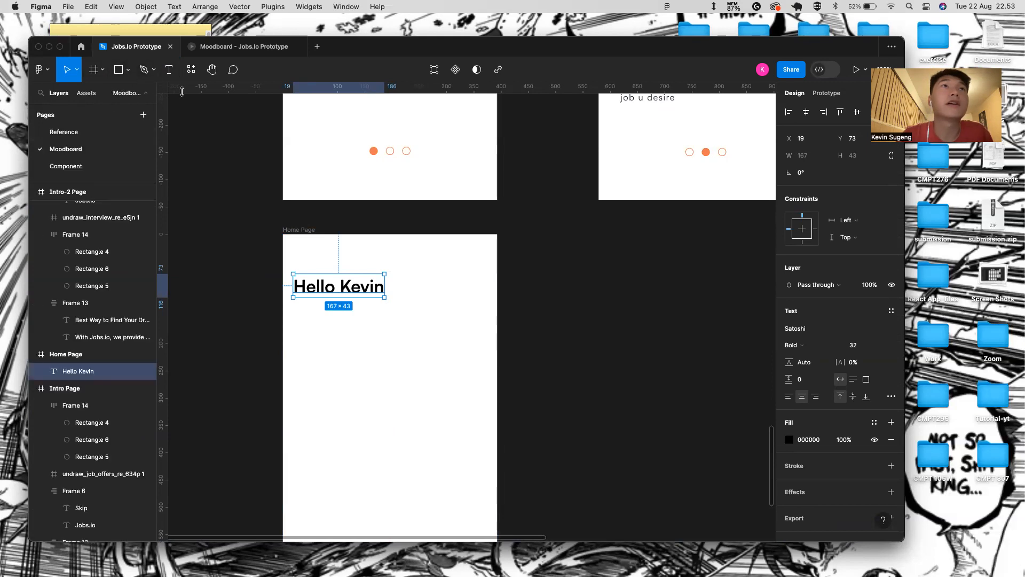
{"action": "left_click", "coordinate": [190, 70]}
{"action": "left_click", "coordinate": [238, 173]}
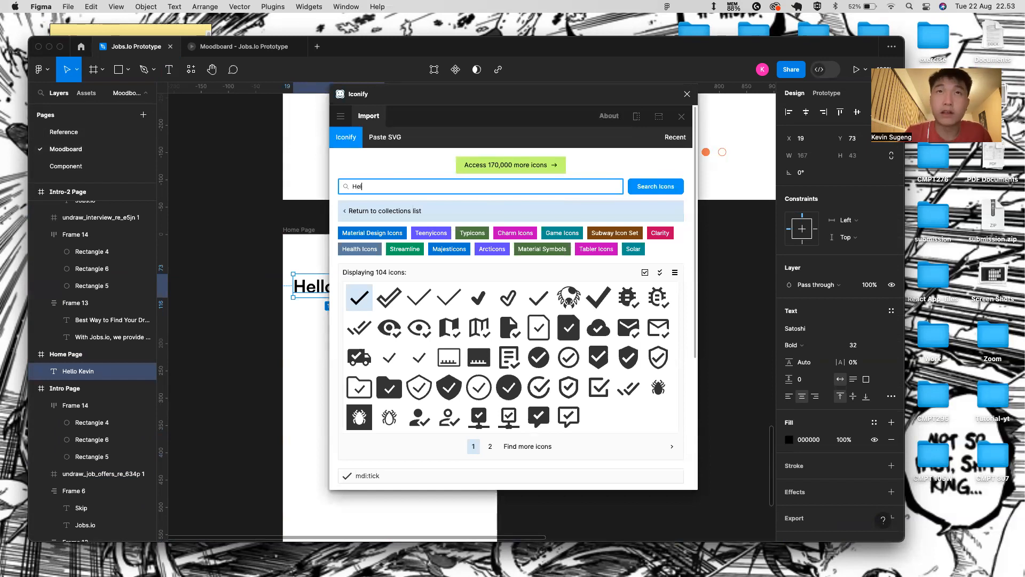
- Search Iconify for 'Hello', then close the plugin
{"action": "left_click", "coordinate": [647, 187]}
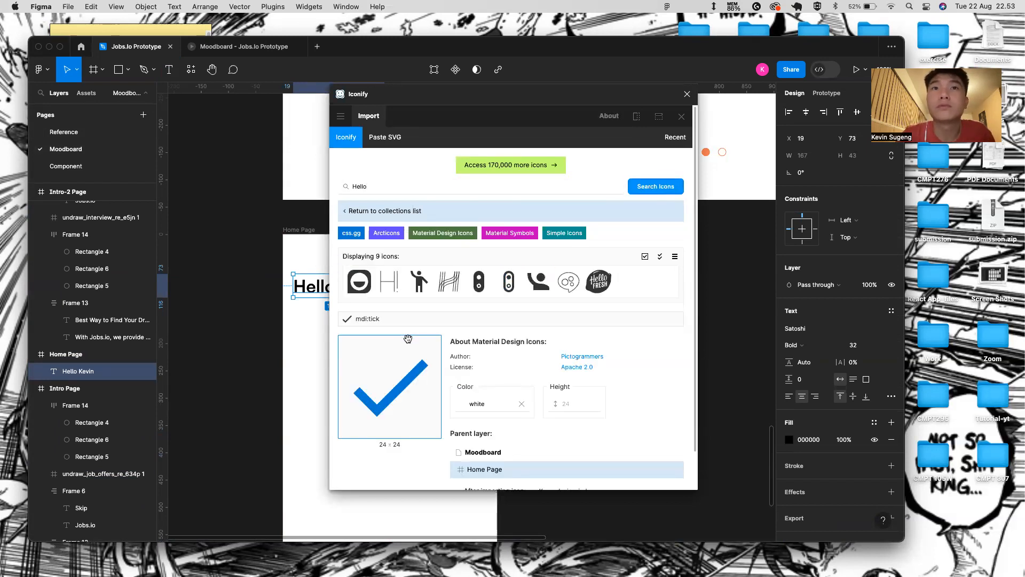
{"action": "left_click", "coordinate": [688, 94]}
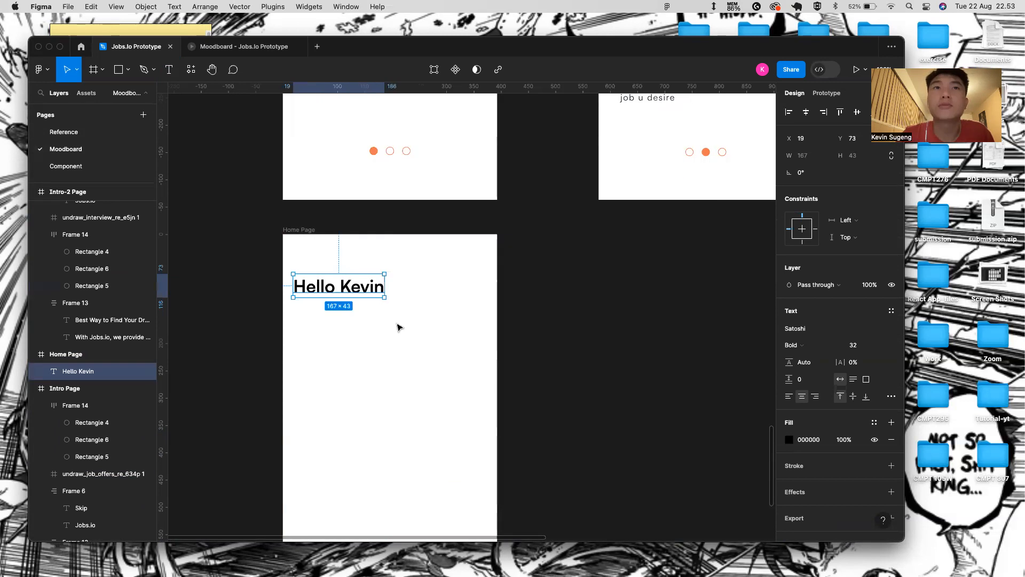
{"action": "left_click", "coordinate": [380, 346]}
- Try dragging the waving-hand emoji from the system emoji picker into Home Page
{"action": "key", "text": "ctrl+super+space"}
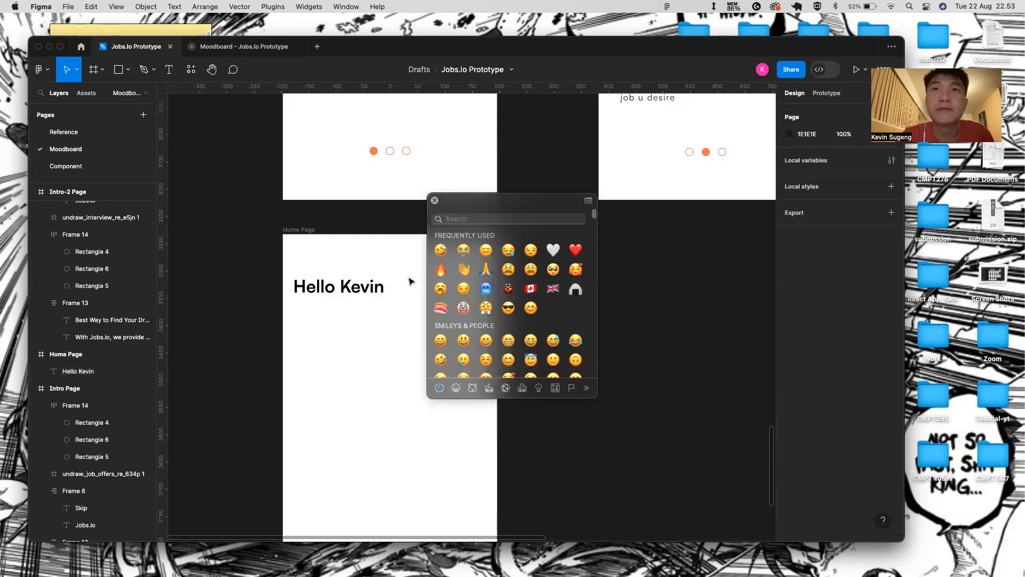
{"action": "left_click", "coordinate": [463, 271]}
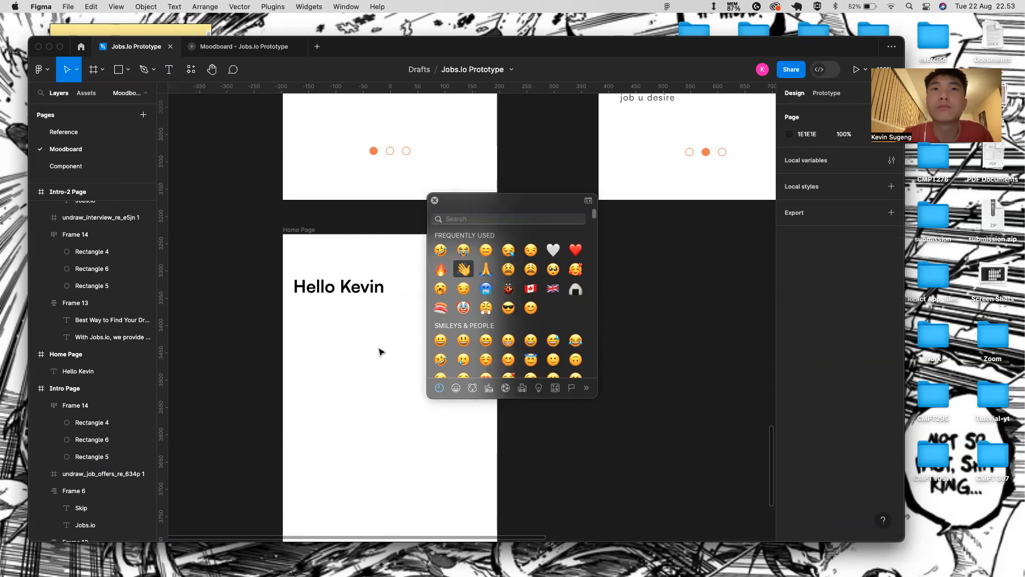
{"action": "left_click", "coordinate": [435, 200]}
{"action": "key", "text": "ctrl+super+space"}
{"action": "key", "text": "ctrl+super+space"}
{"action": "key", "text": "ctrl+super+space"}
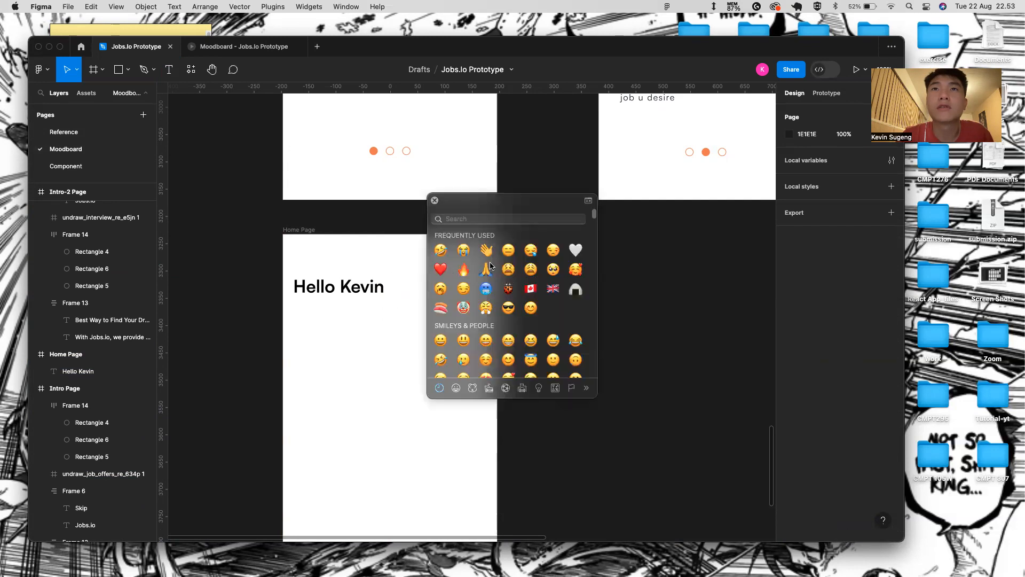
{"action": "scroll", "coordinate": [337, 377], "scroll_direction": "down", "scroll_amount": 5}
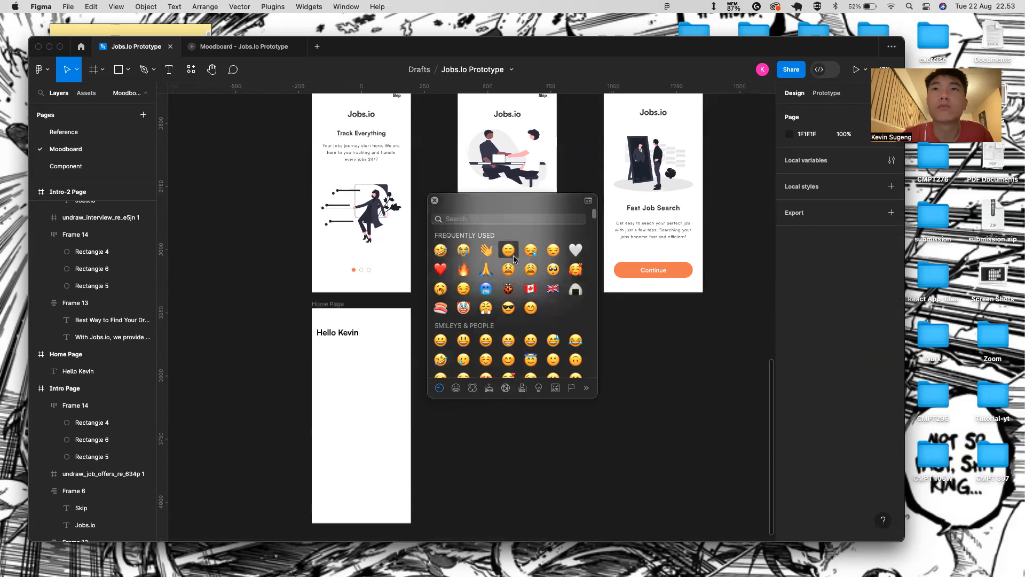
{"action": "left_click_drag", "start_coordinate": [488, 253], "coordinate": [375, 455]}
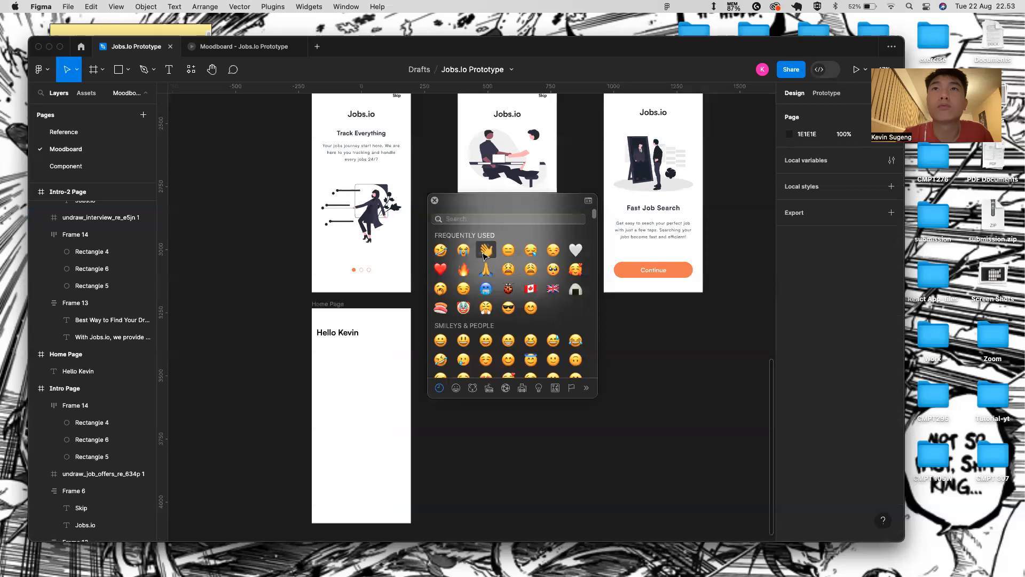
{"action": "left_click_drag", "start_coordinate": [487, 251], "coordinate": [351, 399]}
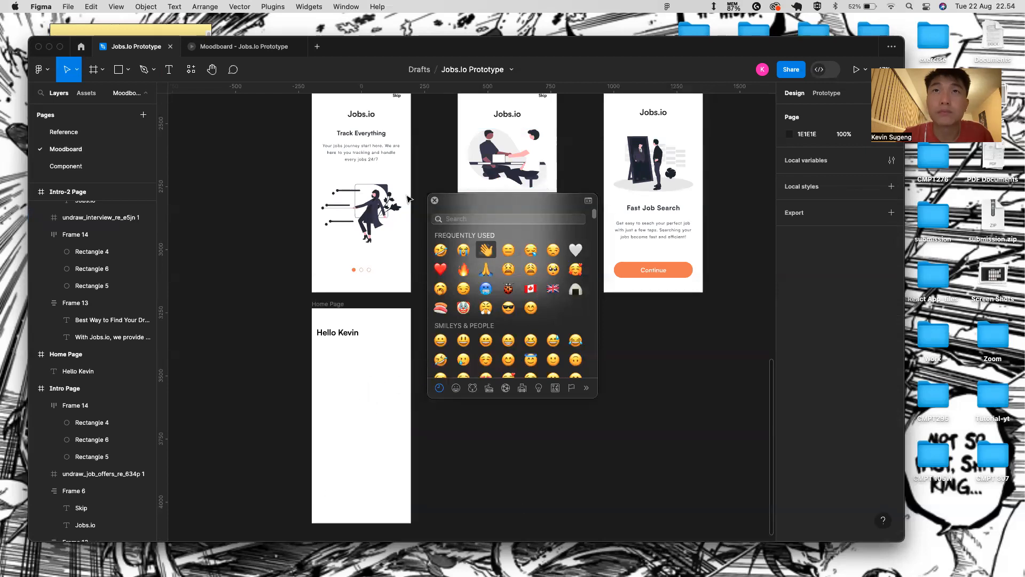
{"action": "left_click", "coordinate": [435, 200]}
{"action": "key", "text": "ctrl+Right"}
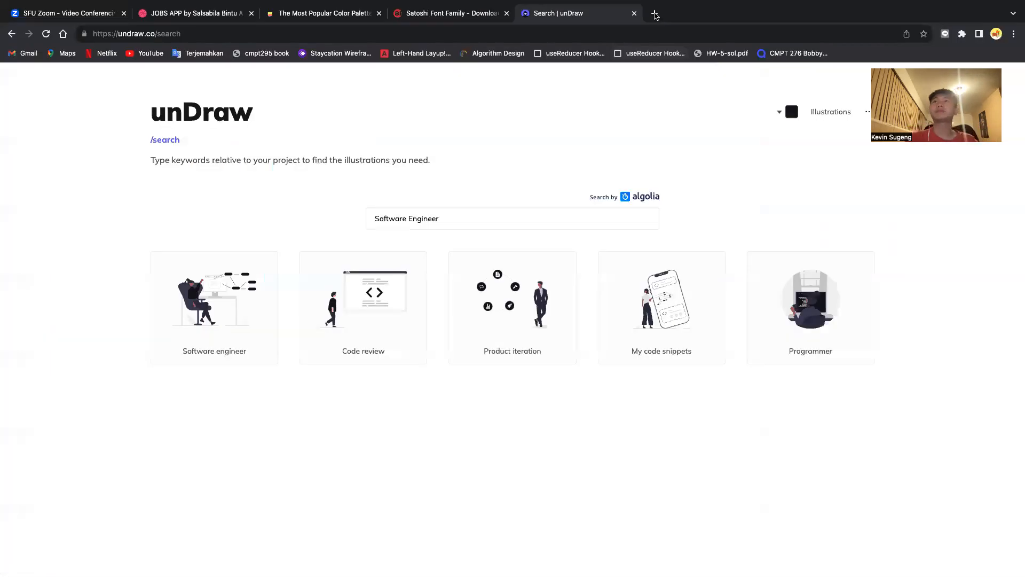
- Search 'Hi emoji' in a new tab and copy Emojipedia's Waving Hand emoji
{"action": "key", "text": "super+t"}
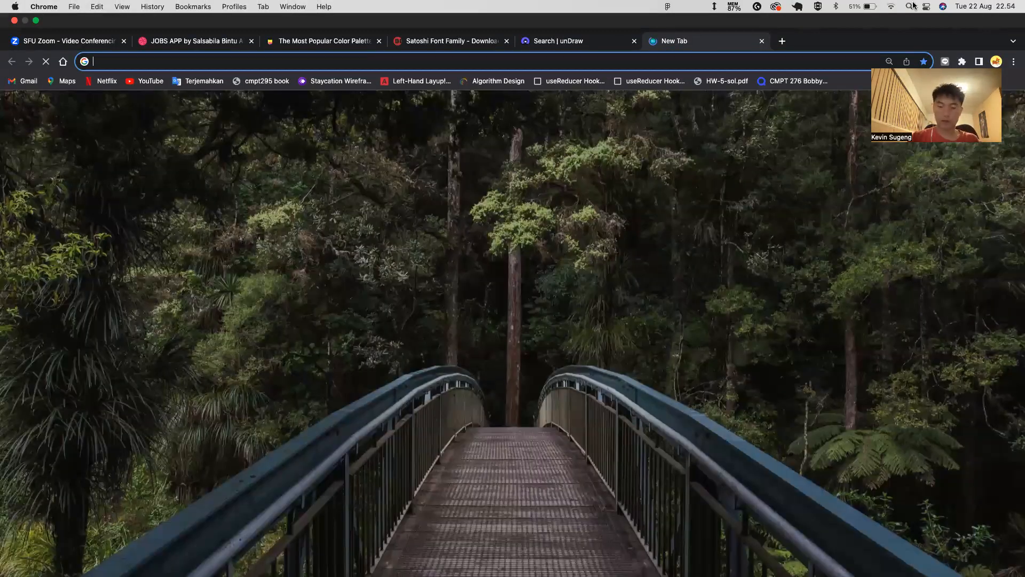
{"action": "type", "text": "Hi emoji"}
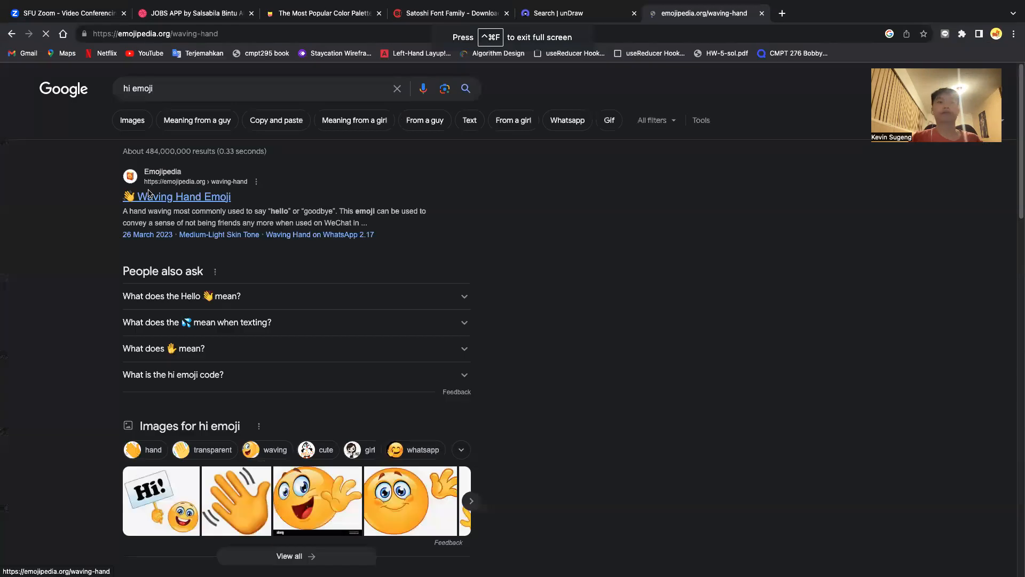
{"action": "left_click", "coordinate": [171, 199]}
{"action": "left_click", "coordinate": [248, 283]}
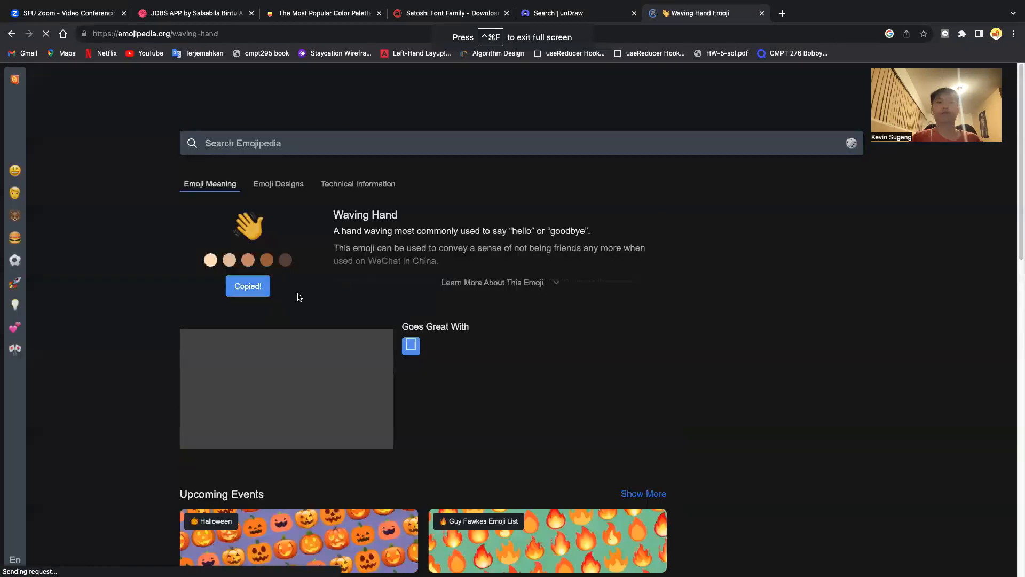
{"action": "key", "text": "ctrl+Left"}
- Paste the waving-hand emoji and place it right of the greeting
{"action": "key", "text": "super+v"}
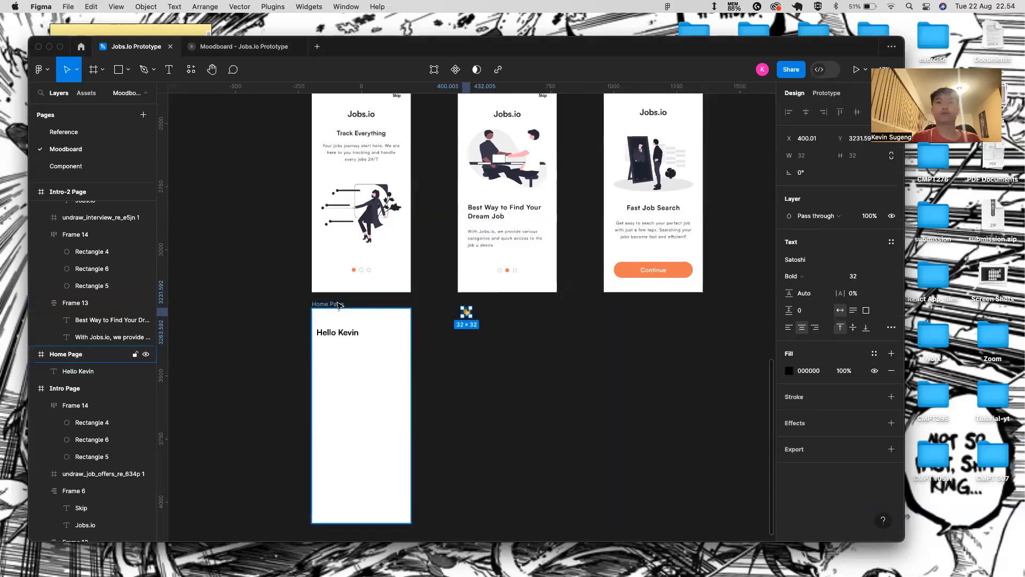
{"action": "scroll", "coordinate": [495, 305], "scroll_direction": "up", "scroll_amount": 5}
{"action": "scroll", "coordinate": [556, 298], "scroll_direction": "left", "scroll_amount": 5}
{"action": "left_click_drag", "start_coordinate": [555, 298], "coordinate": [293, 350]}
{"action": "scroll", "coordinate": [357, 499], "scroll_direction": "left", "scroll_amount": 4}
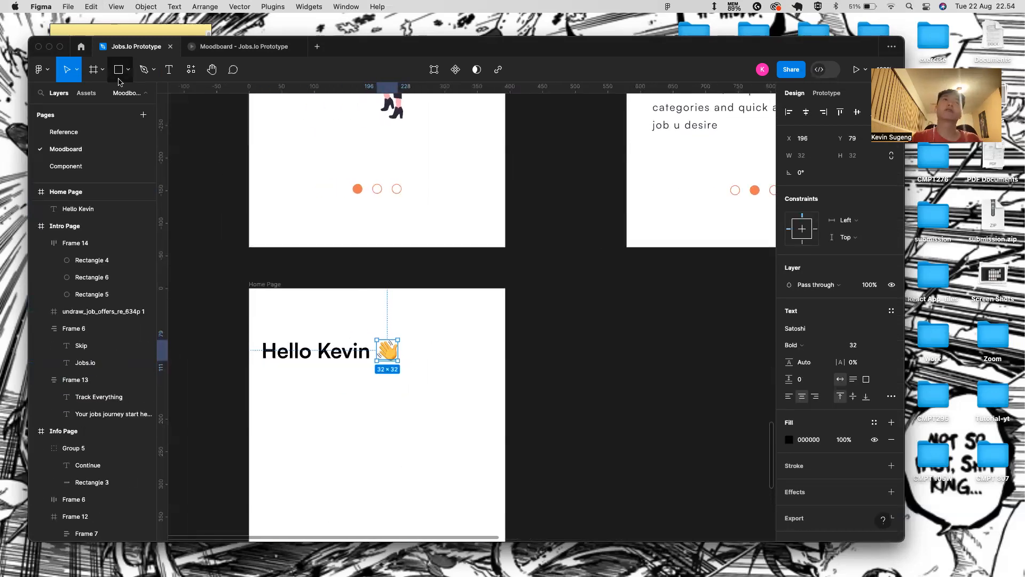
- Import the mdi:bell-ring icon from Iconify, coloured 222831, into Home Page
{"action": "left_click", "coordinate": [190, 69]}
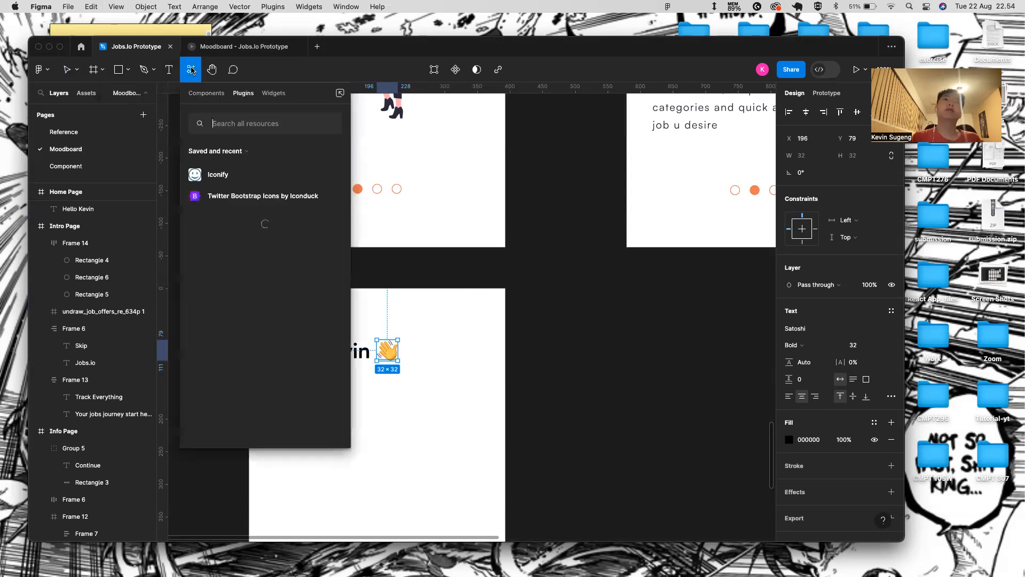
{"action": "left_click", "coordinate": [251, 176]}
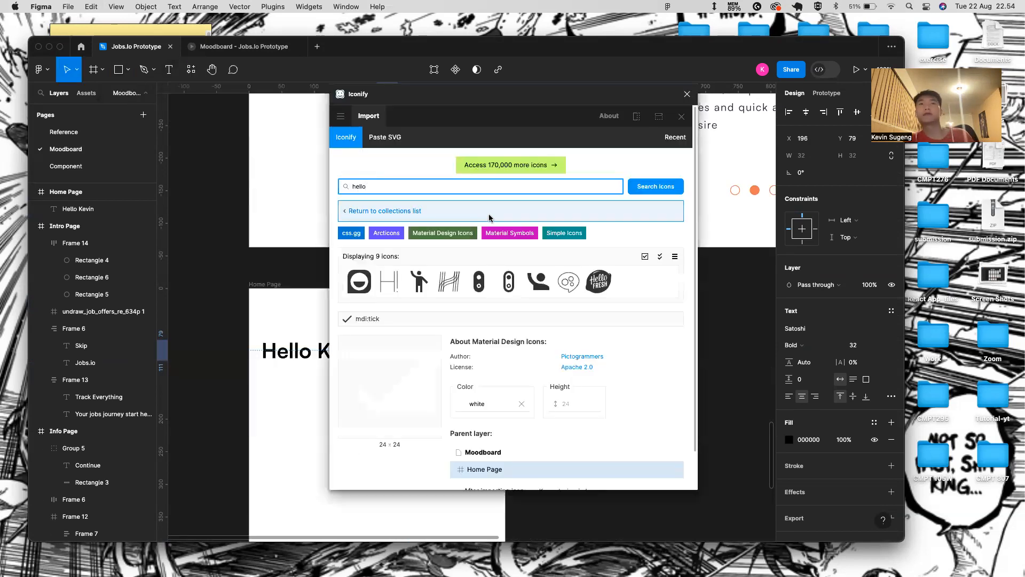
{"action": "type", "text": "ring"}
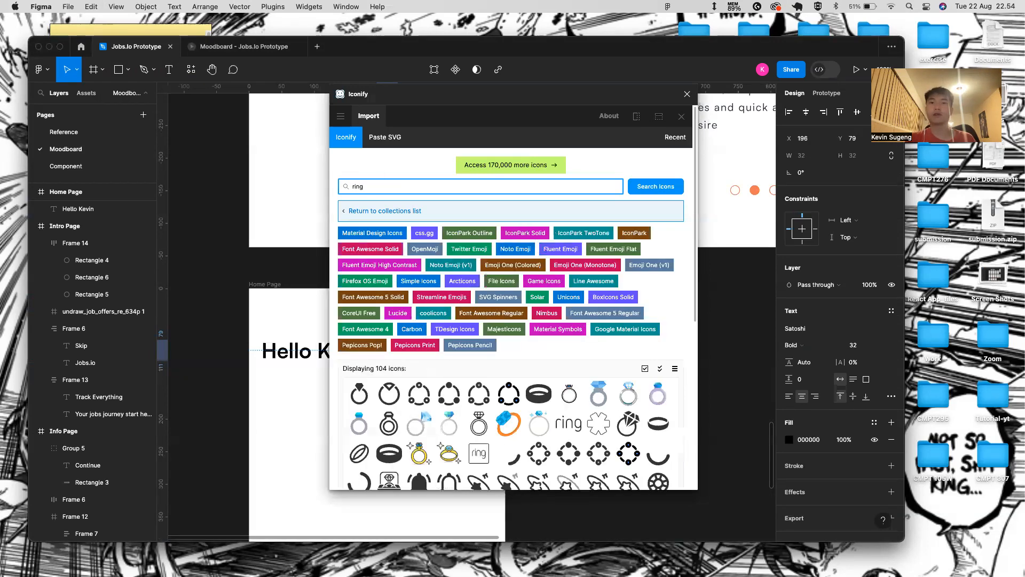
{"action": "key", "text": "BackSpace"}
{"action": "key", "text": "BackSpace"}
{"action": "key", "text": "BackSpace"}
{"action": "key", "text": "BackSpace"}
{"action": "type", "text": "bell"}
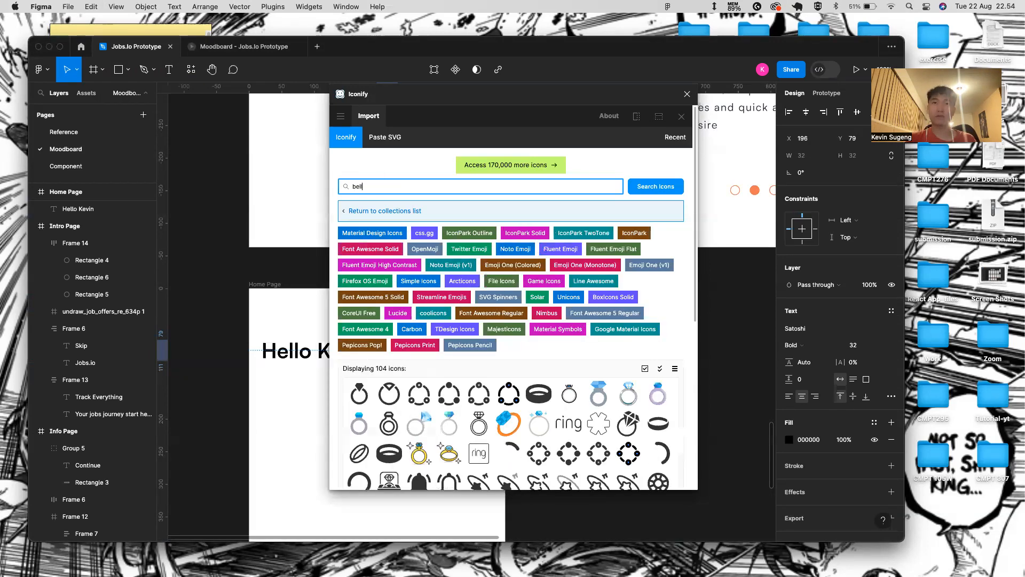
{"action": "type", "text": " ring"}
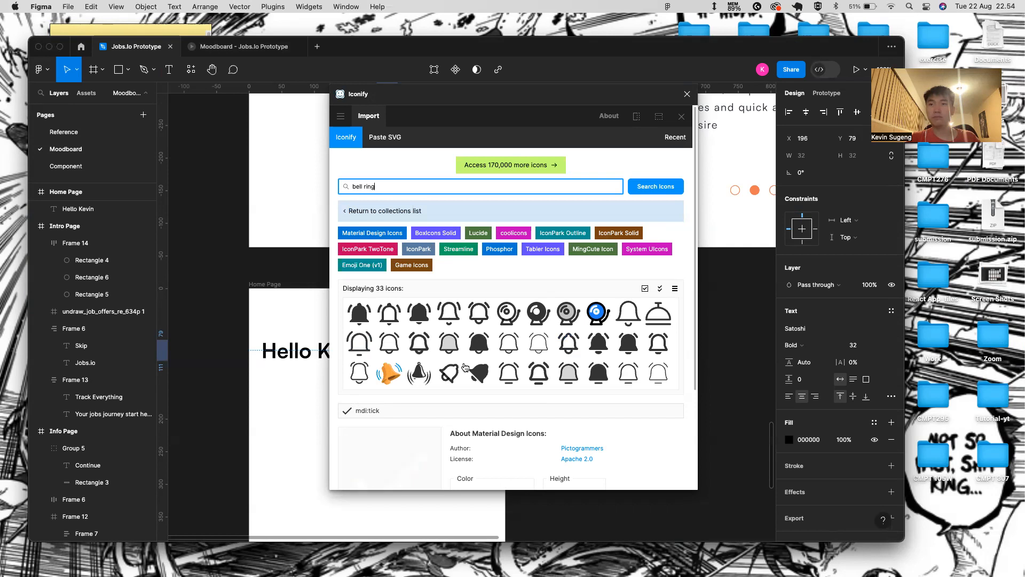
{"action": "left_click", "coordinate": [360, 314]}
{"action": "scroll", "coordinate": [406, 321], "scroll_direction": "down", "scroll_amount": 5}
{"action": "left_click", "coordinate": [489, 363]}
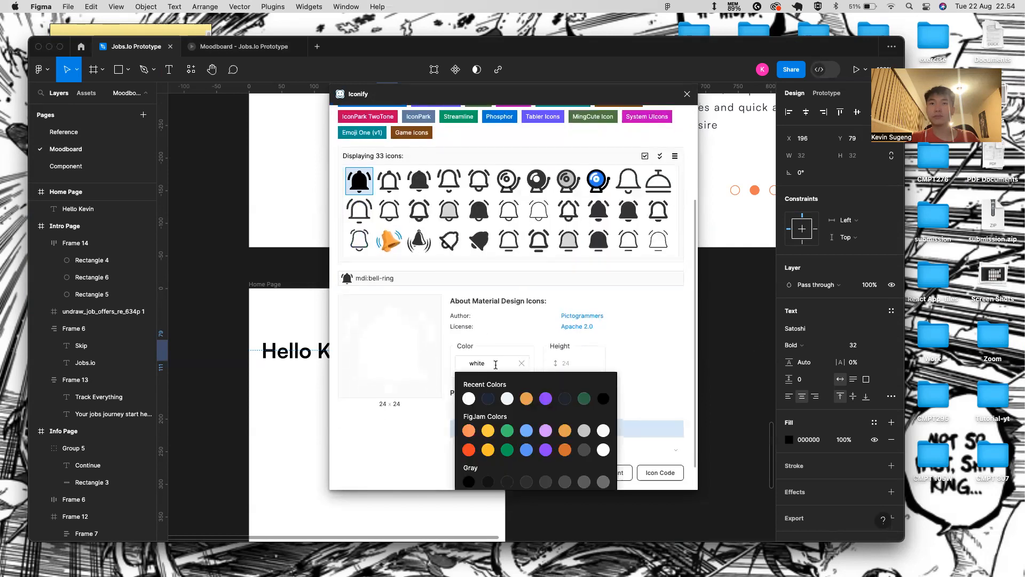
{"action": "key", "text": "BackSpace"}
{"action": "key", "text": "BackSpace"}
{"action": "key", "text": "BackSpace"}
{"action": "key", "text": "BackSpace"}
{"action": "key", "text": "BackSpace"}
{"action": "type", "text": "222"}
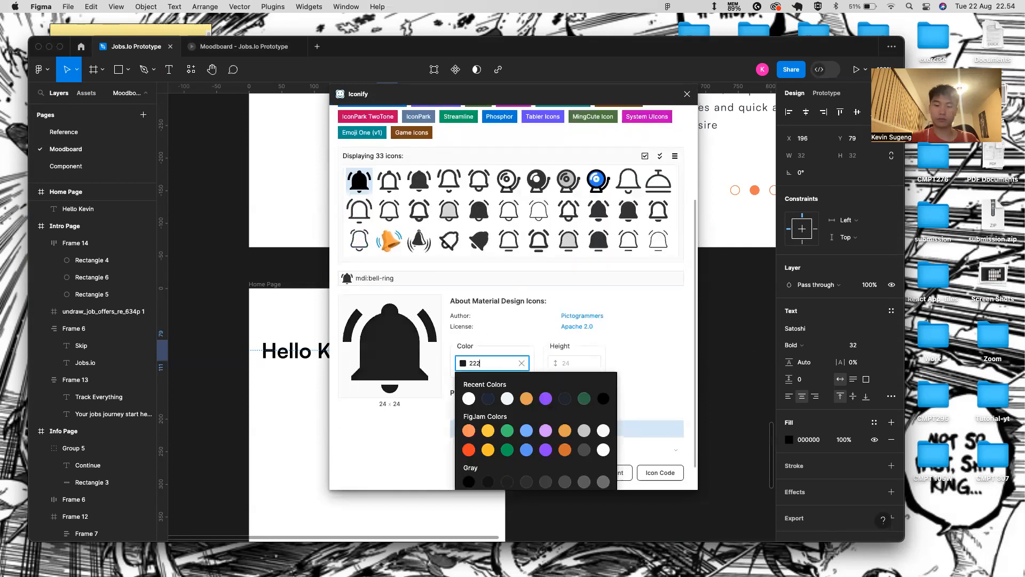
{"action": "type", "text": "831"}
{"action": "left_click", "coordinate": [636, 377]}
{"action": "left_click", "coordinate": [522, 478]}
- Move the bell icon right of the waving-hand emoji and resize it to 32×32
{"action": "left_click", "coordinate": [688, 94]}
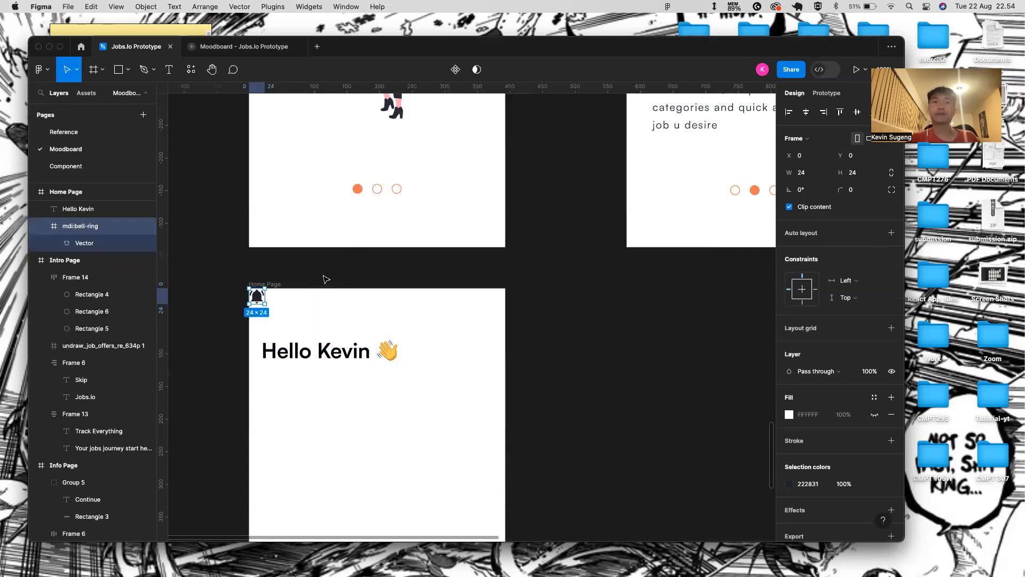
{"action": "left_click_drag", "start_coordinate": [260, 297], "coordinate": [447, 358]}
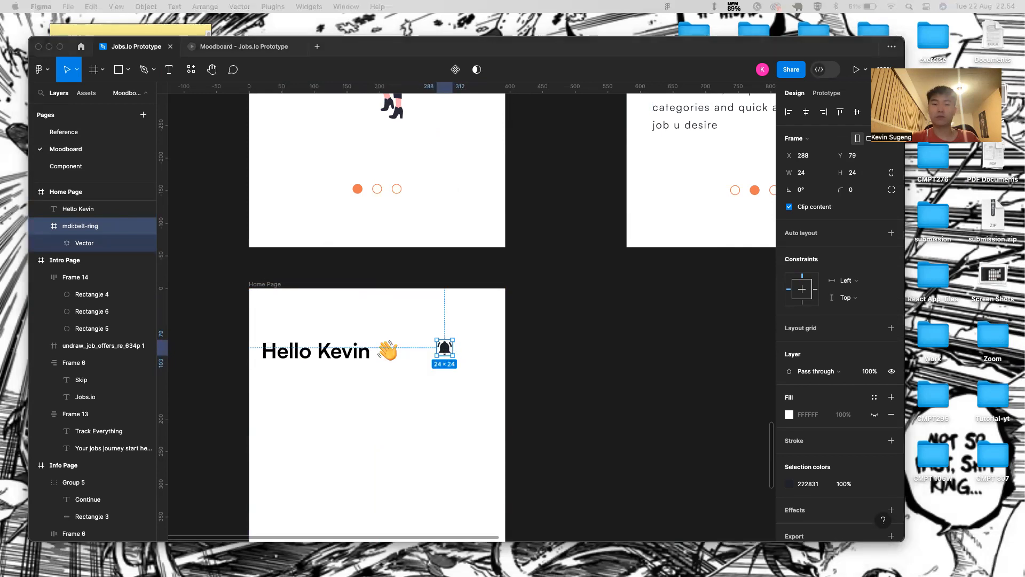
{"action": "left_click", "coordinate": [465, 507]}
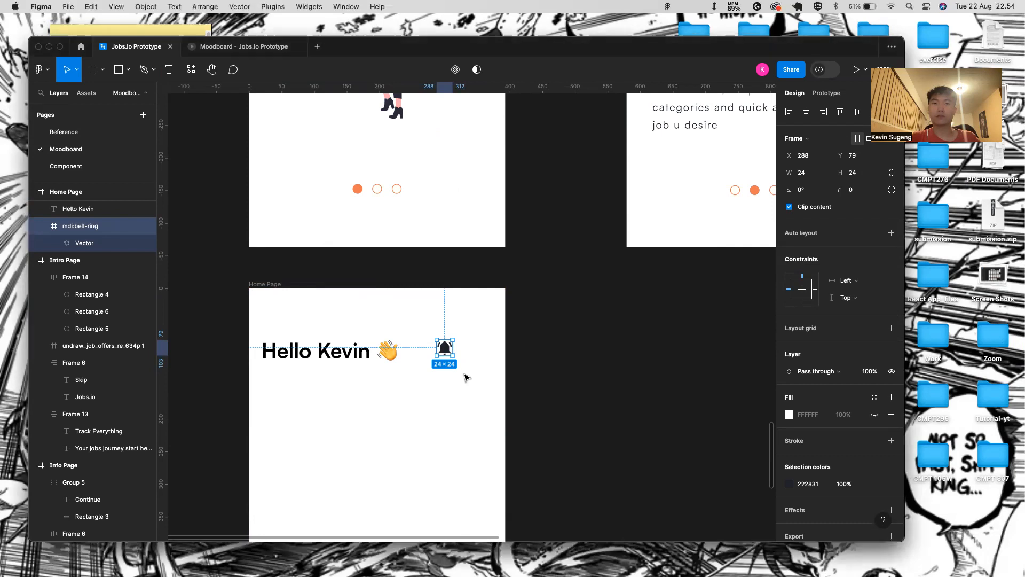
{"action": "left_click", "coordinate": [809, 177]}
{"action": "type", "text": "32"}
{"action": "key", "text": "Return"}
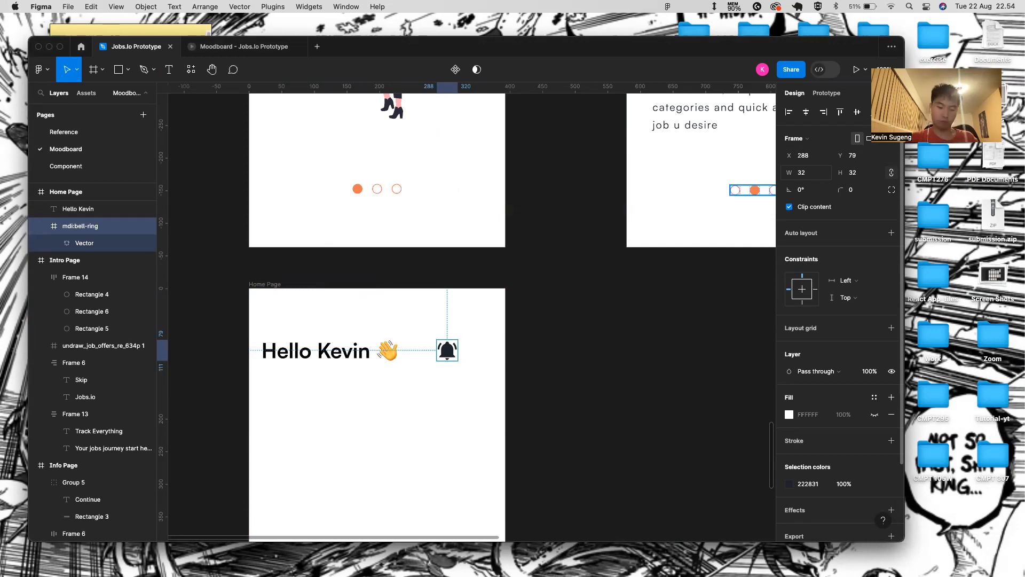
{"action": "left_click", "coordinate": [396, 396]}
- Draw a 60×60 rectangle to the right of the bell icon
{"action": "key", "text": "r"}
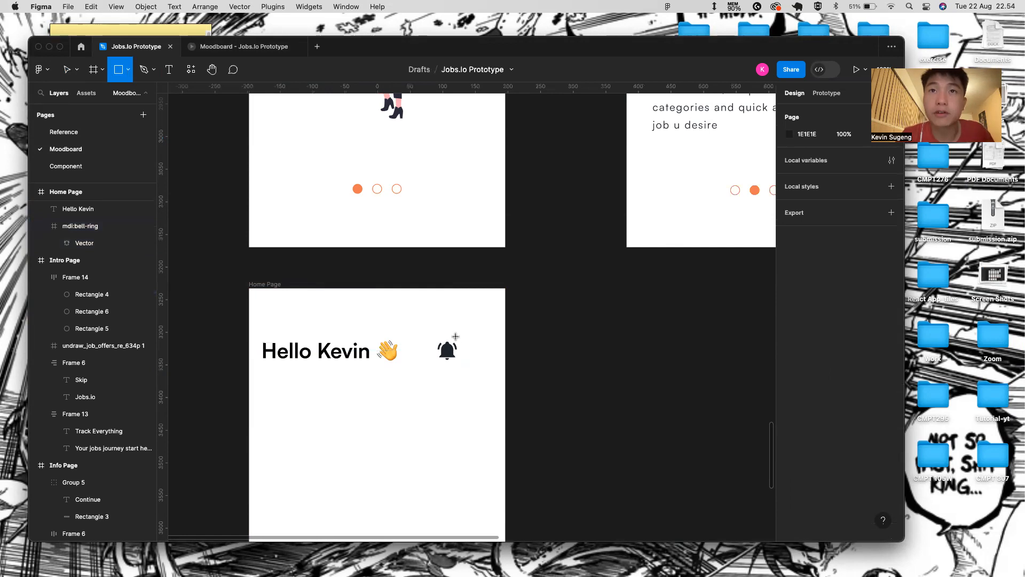
{"action": "scroll", "coordinate": [454, 347], "scroll_direction": "up", "scroll_amount": 5}
{"action": "left_click_drag", "start_coordinate": [485, 357], "coordinate": [534, 398]}
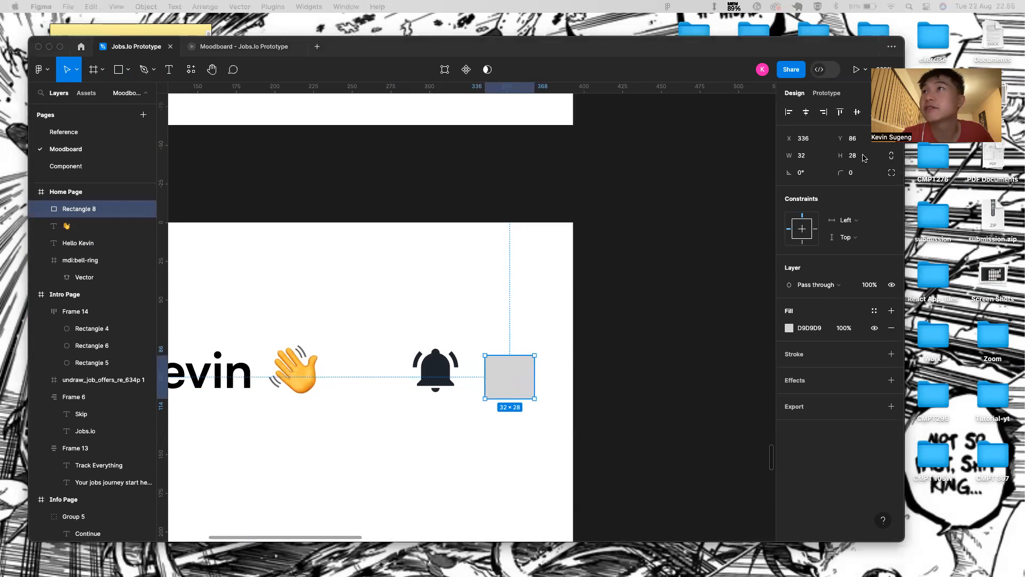
{"action": "left_click", "coordinate": [814, 156]}
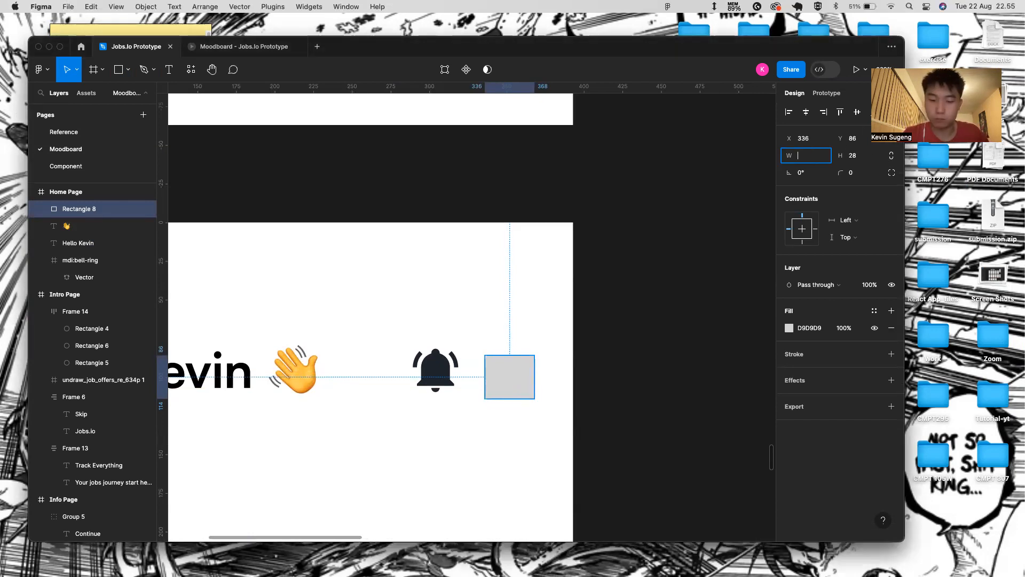
{"action": "type", "text": "60"}
{"action": "key", "text": "Tab"}
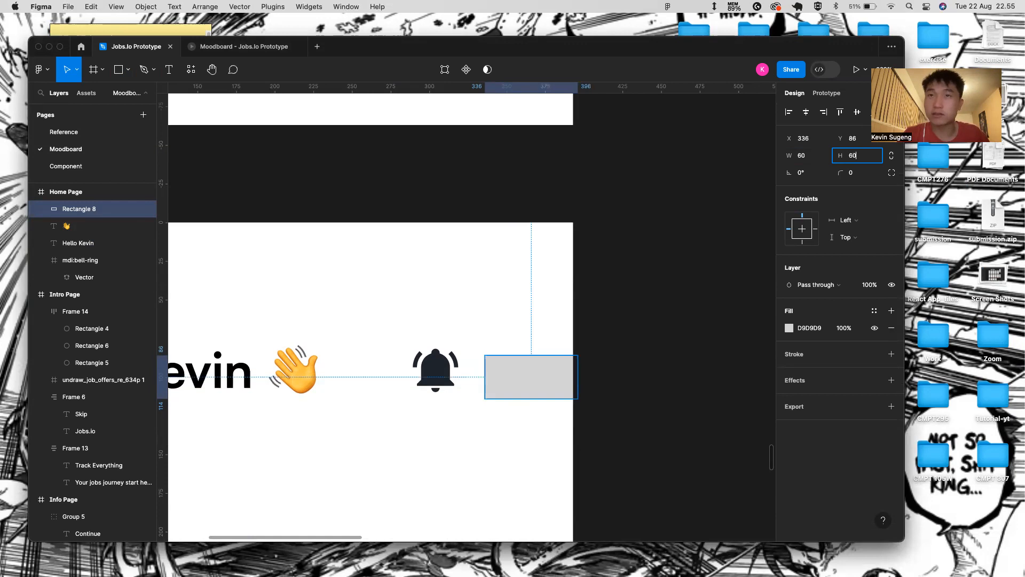
{"action": "key", "text": "Return"}
- Increase the rectangle's corner radius to 37 so it becomes a grey circle
{"action": "left_click", "coordinate": [845, 173]}
{"action": "left_click_drag", "start_coordinate": [846, 172], "coordinate": [664, 326]}
{"action": "scroll", "coordinate": [522, 291], "scroll_direction": "left", "scroll_amount": 5}
{"action": "scroll", "coordinate": [587, 347], "scroll_direction": "left", "scroll_amount": 1}
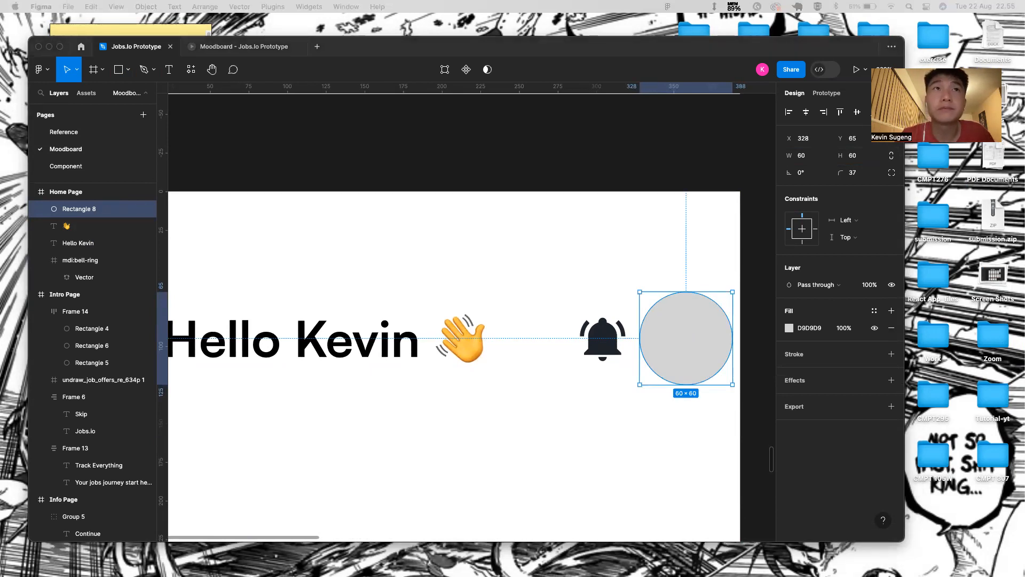
{"action": "scroll", "coordinate": [258, 366], "scroll_direction": "down", "scroll_amount": 5}
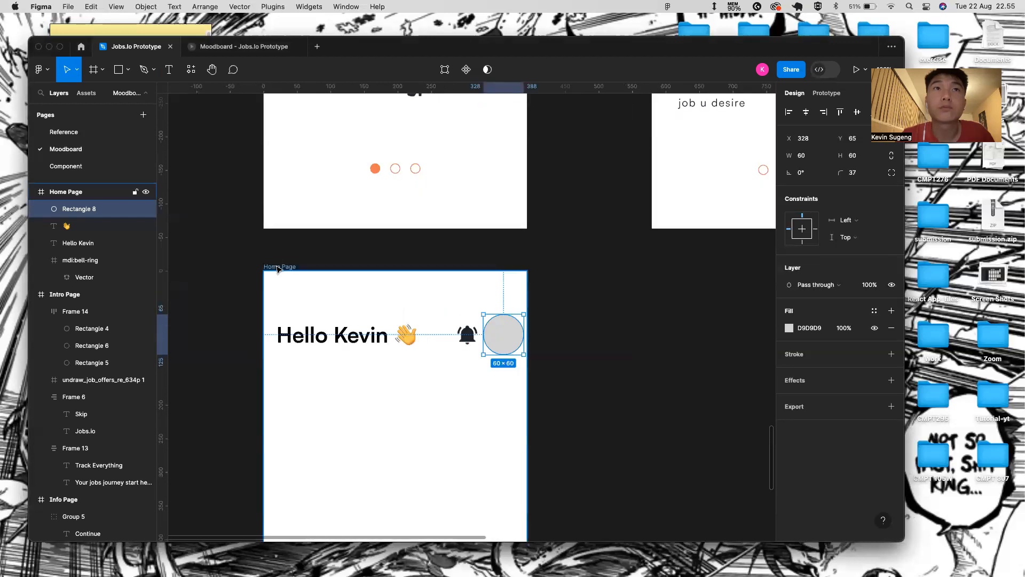
- Paste the profile photo beside the grey circle and mask it with the circle
{"action": "key", "text": "super+v"}
{"action": "left_click_drag", "start_coordinate": [295, 304], "coordinate": [514, 401]}
{"action": "left_click", "coordinate": [506, 340], "text": "shift"}
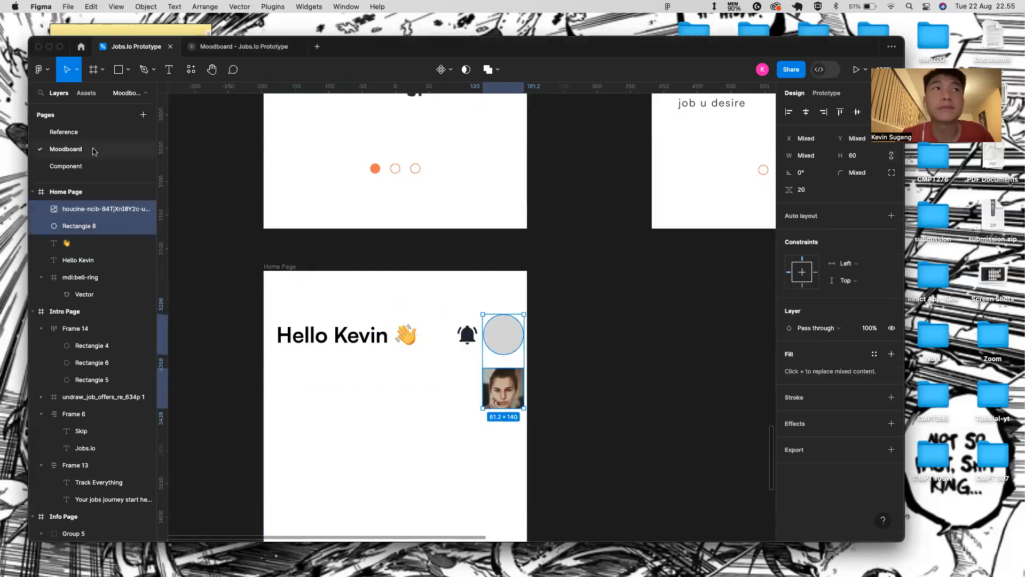
{"action": "left_click", "coordinate": [465, 71]}
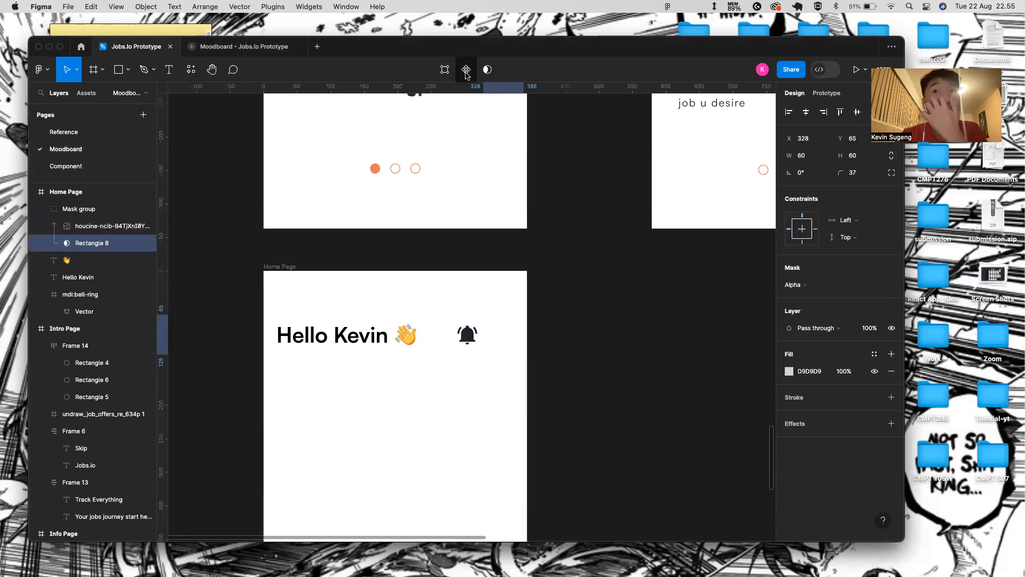
- Nudge the photo up inside the circle mask to frame the 61.2×60 avatar
{"action": "left_click", "coordinate": [102, 227]}
{"action": "key", "text": "shift+Up"}
{"action": "key", "text": "shift+Up"}
{"action": "key", "text": "shift+Up"}
{"action": "key", "text": "shift+Up"}
{"action": "key", "text": "shift+Up"}
{"action": "key", "text": "shift+Up"}
{"action": "key", "text": "shift+Up"}
{"action": "key", "text": "shift+Up"}
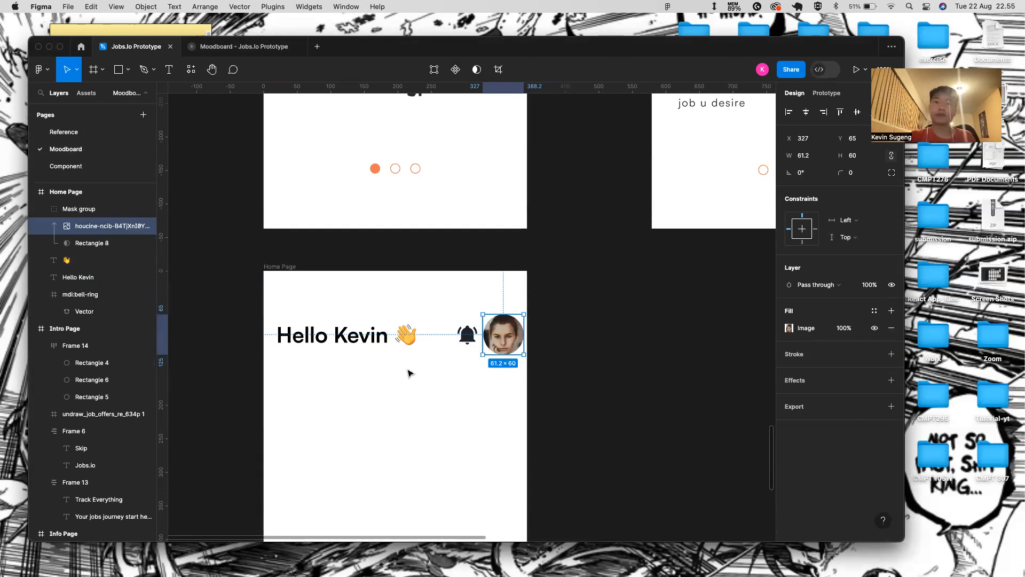
{"action": "left_click", "coordinate": [340, 339]}
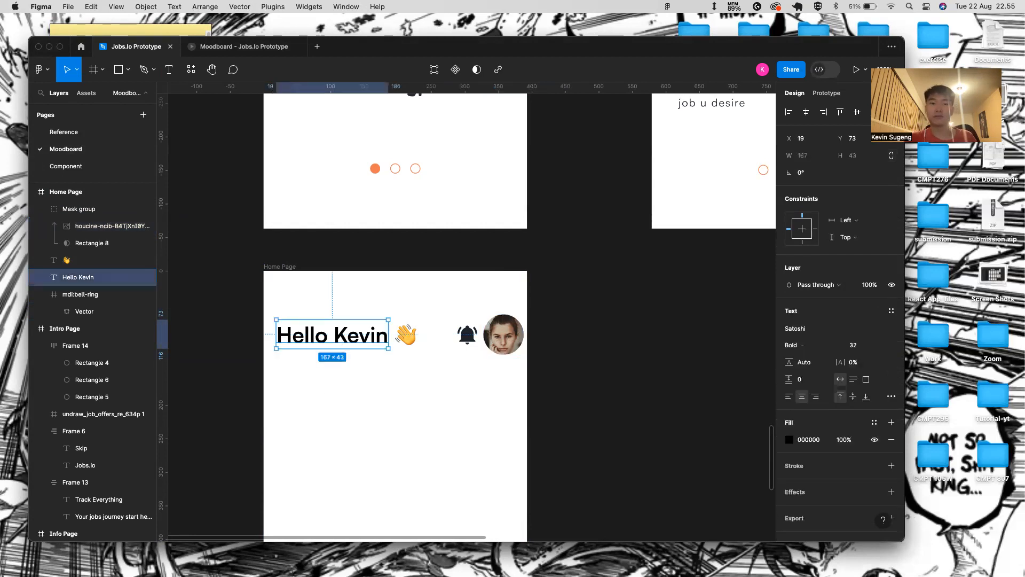
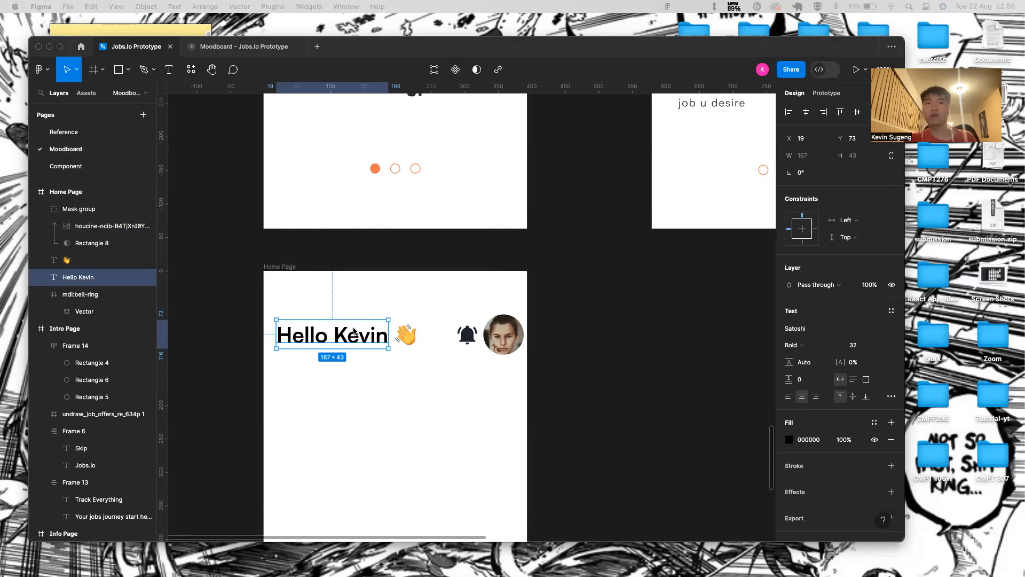
- Set the Hello Kevin greeting to Medium weight at font size 24
{"action": "left_click", "coordinate": [802, 344]}
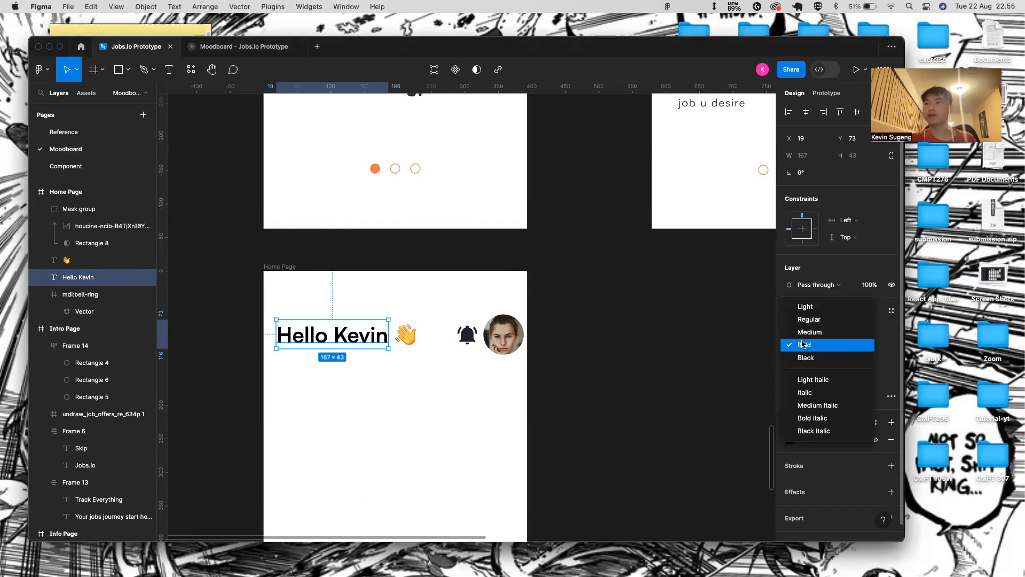
{"action": "left_click", "coordinate": [845, 332]}
{"action": "left_click", "coordinate": [879, 345]}
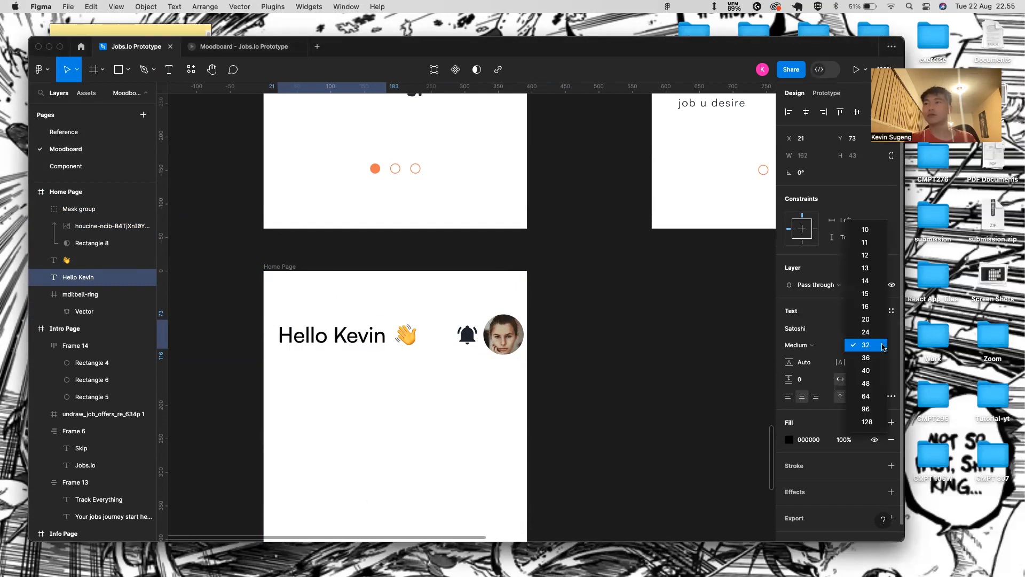
{"action": "left_click", "coordinate": [865, 331]}
{"action": "scroll", "coordinate": [407, 414], "scroll_direction": "down", "scroll_amount": 5}
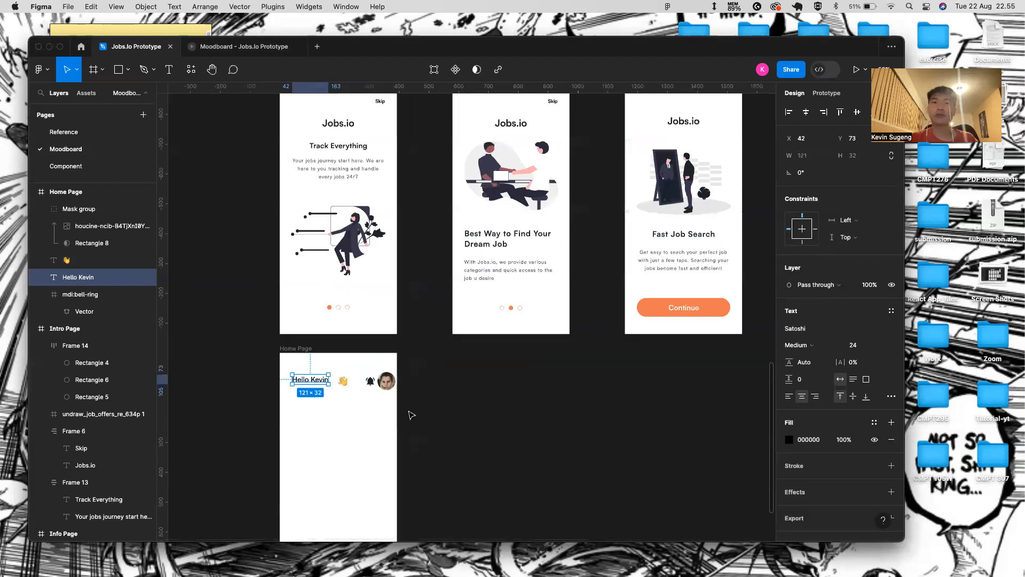
{"action": "scroll", "coordinate": [395, 369], "scroll_direction": "up", "scroll_amount": 5}
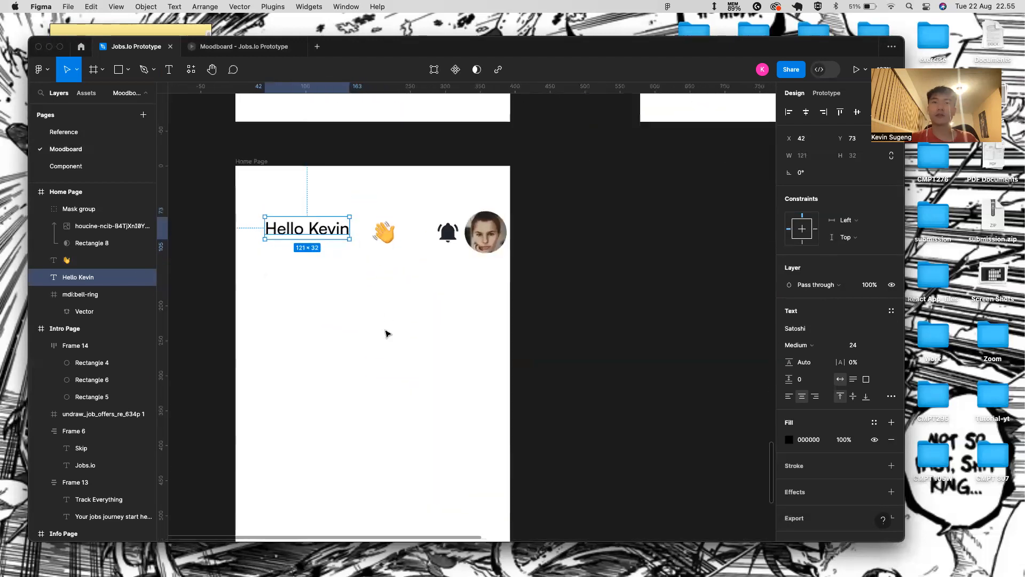
- Shift and shrink the separate 👋 emoji to 22×22, then delete that layer
{"action": "left_click", "coordinate": [384, 230]}
{"action": "left_click_drag", "start_coordinate": [384, 231], "coordinate": [367, 231]}
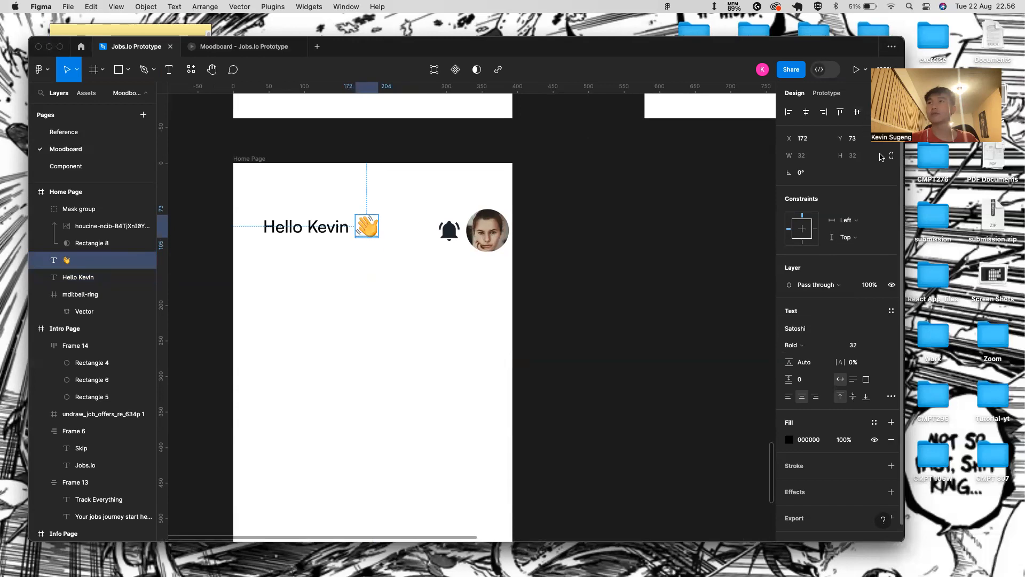
{"action": "left_click", "coordinate": [338, 254]}
{"action": "left_click", "coordinate": [371, 235]}
{"action": "scroll", "coordinate": [370, 234], "scroll_direction": "up", "scroll_amount": 5}
{"action": "left_click_drag", "start_coordinate": [400, 248], "coordinate": [389, 237]}
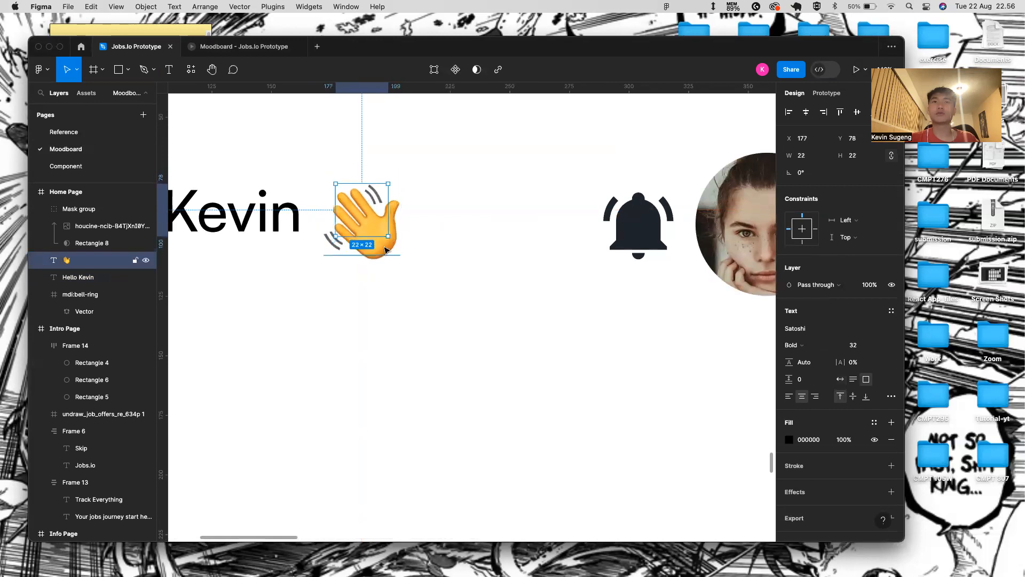
{"action": "double_click", "coordinate": [386, 248]}
{"action": "left_click", "coordinate": [329, 301]}
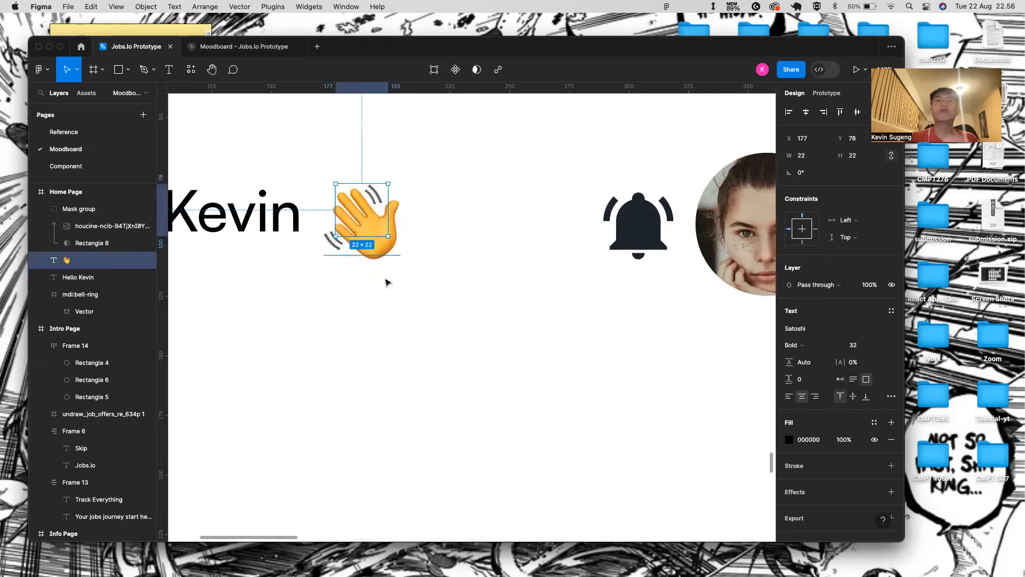
{"action": "left_click", "coordinate": [404, 245]}
{"action": "left_click", "coordinate": [383, 237]}
{"action": "key", "text": "Delete"}
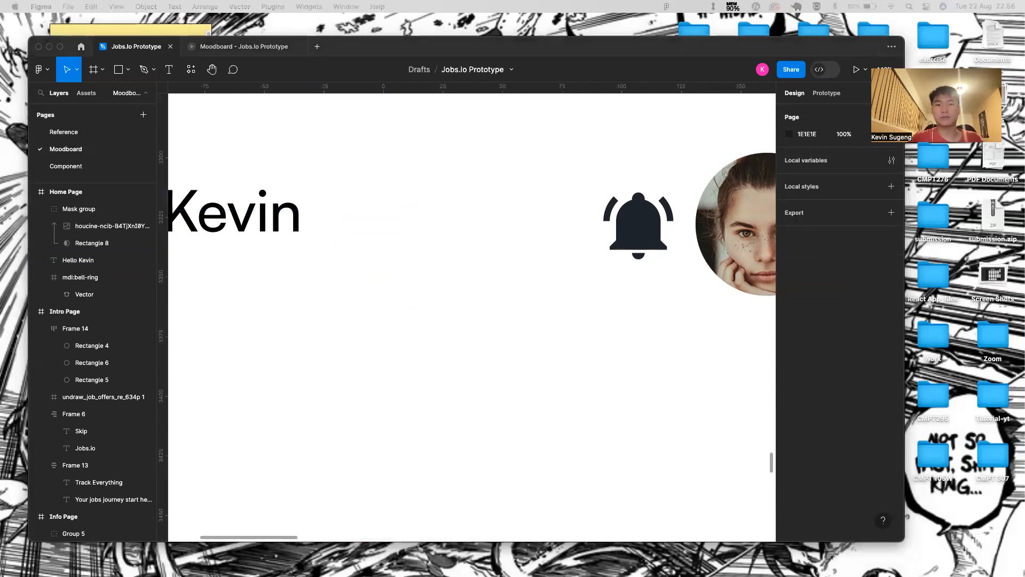
- Insert the 👋 emoji into the greeting so it reads 'Hello Kevin 👋'
{"action": "double_click", "coordinate": [270, 206]}
{"action": "left_click", "coordinate": [270, 205]}
{"action": "key", "text": "BackSpace"}
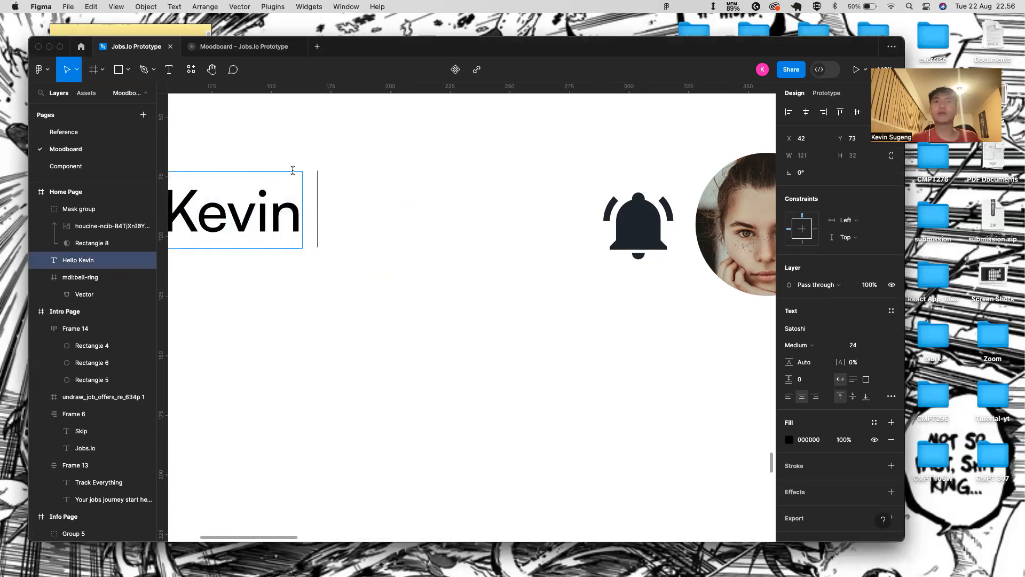
{"action": "key", "text": "ctrl+super+space"}
{"action": "left_click", "coordinate": [271, 267]}
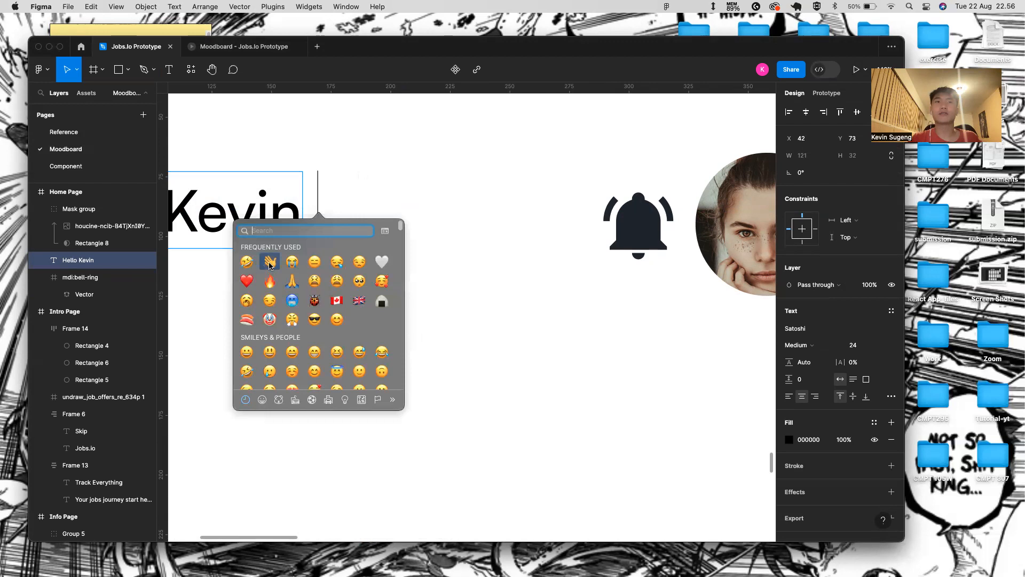
{"action": "scroll", "coordinate": [297, 274], "scroll_direction": "down", "scroll_amount": 5}
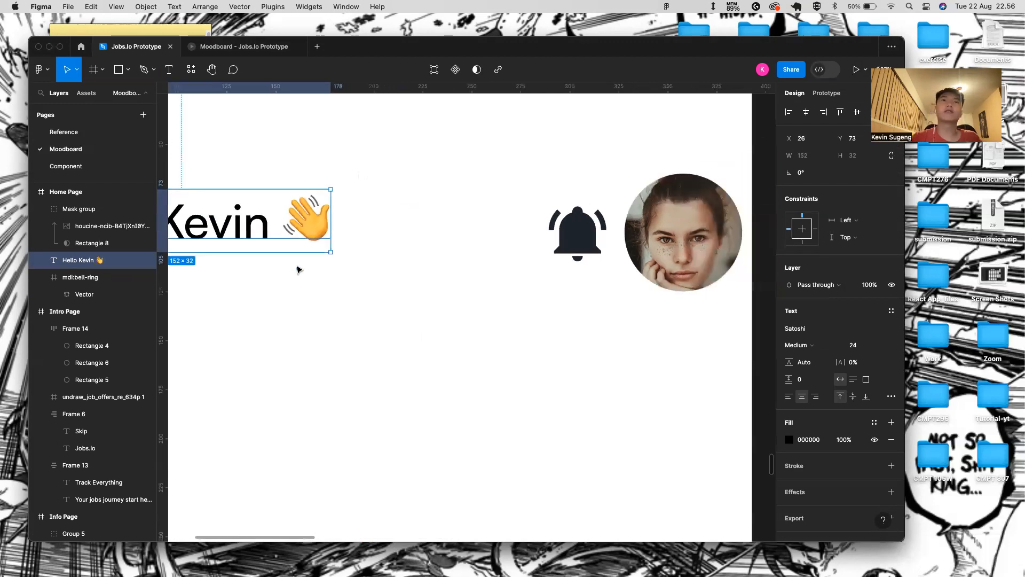
{"action": "left_click", "coordinate": [318, 281]}
{"action": "scroll", "coordinate": [321, 282], "scroll_direction": "left", "scroll_amount": 2}
{"action": "left_click", "coordinate": [383, 261]}
{"action": "key", "text": "alt"}
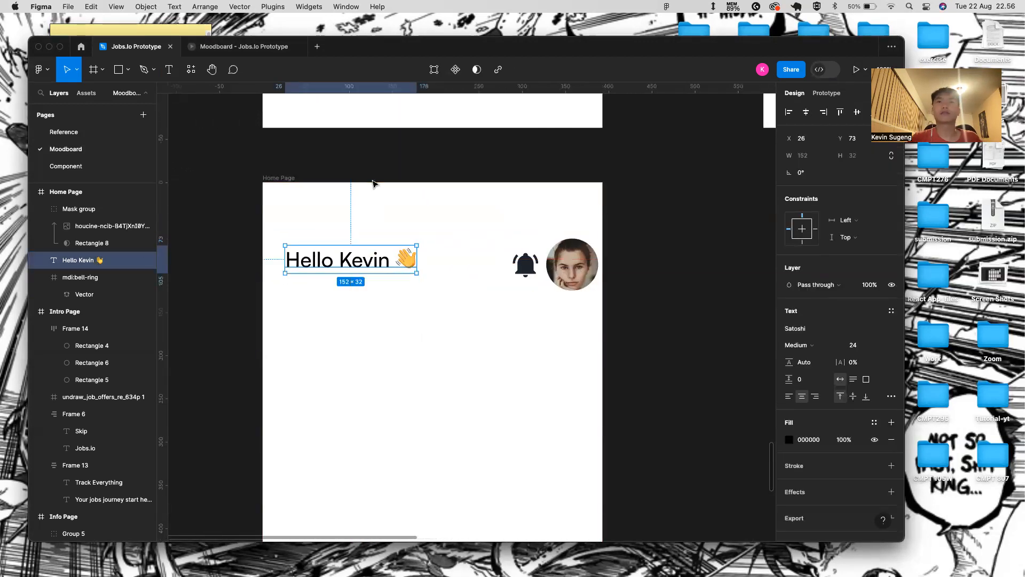
- Wrap the greeting, bell icon and avatar together in an auto layout header frame
{"action": "left_click", "coordinate": [406, 339]}
{"action": "left_click", "coordinate": [413, 265]}
{"action": "left_click", "coordinate": [525, 266], "text": "shift"}
{"action": "left_click", "coordinate": [579, 264], "text": "shift"}
{"action": "key", "text": "shift+a"}
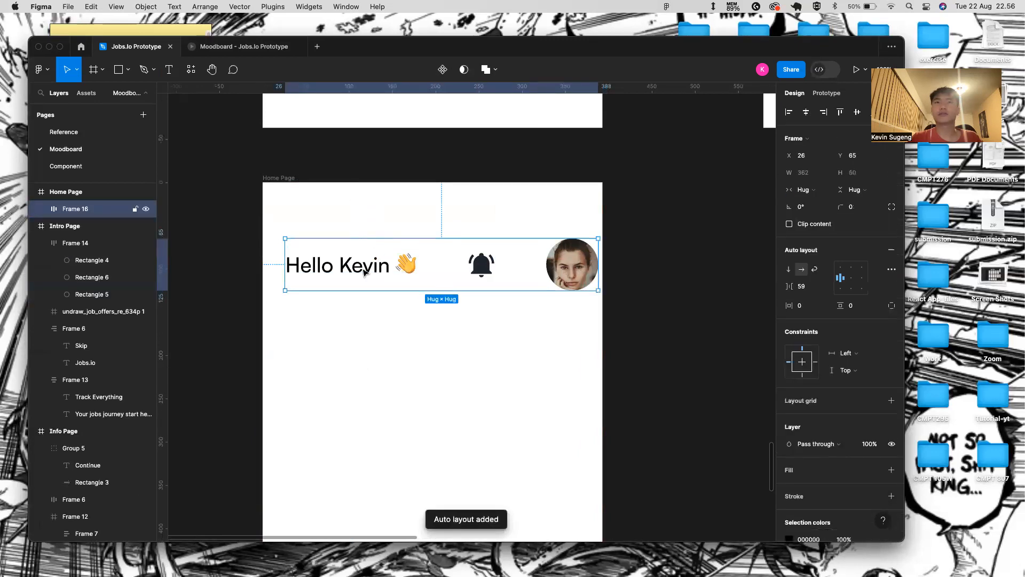
{"action": "double_click", "coordinate": [317, 274]}
{"action": "key", "text": "shift+a"}
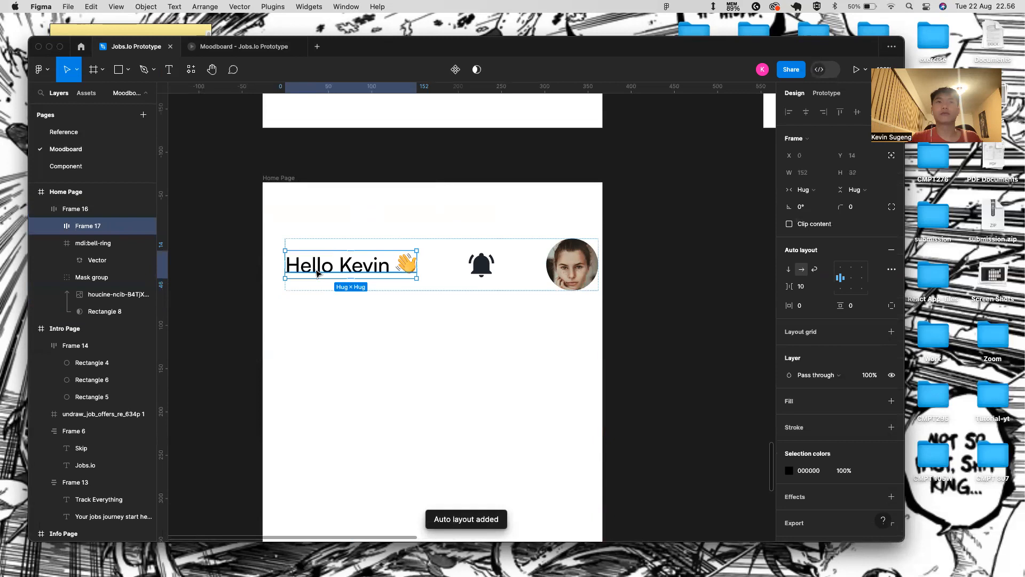
{"action": "key", "text": "super+z"}
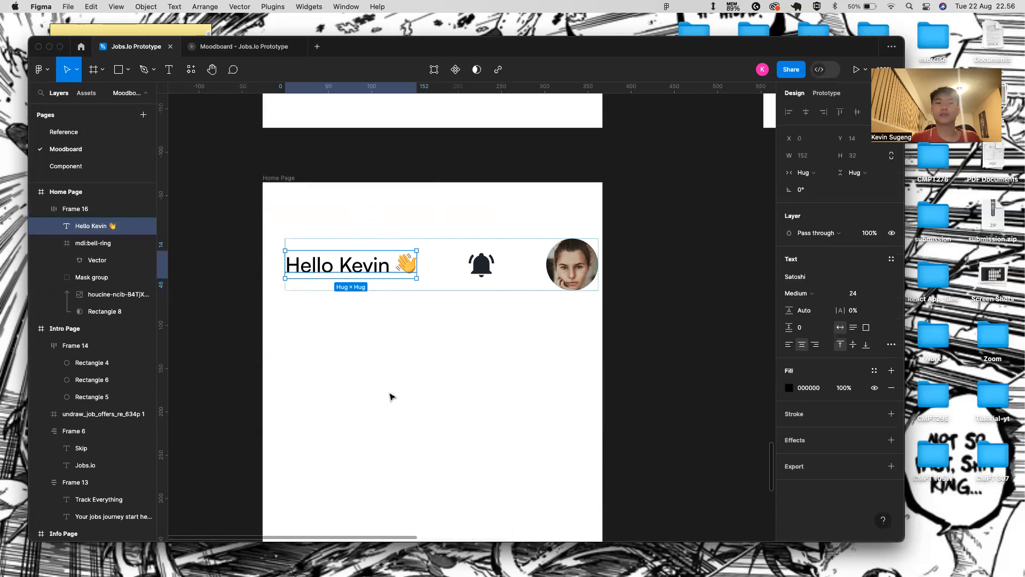
- Group the bell and avatar in their own auto layout frame with a 15 gap
{"action": "left_click", "coordinate": [447, 301]}
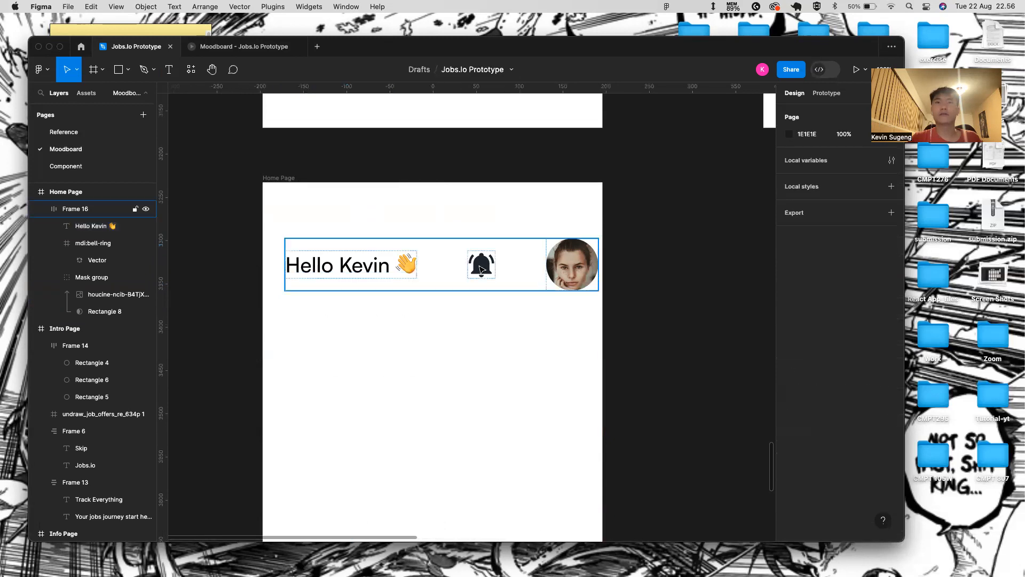
{"action": "double_click", "coordinate": [482, 264]}
{"action": "left_click", "coordinate": [553, 262], "text": "shift"}
{"action": "key", "text": "shift+a"}
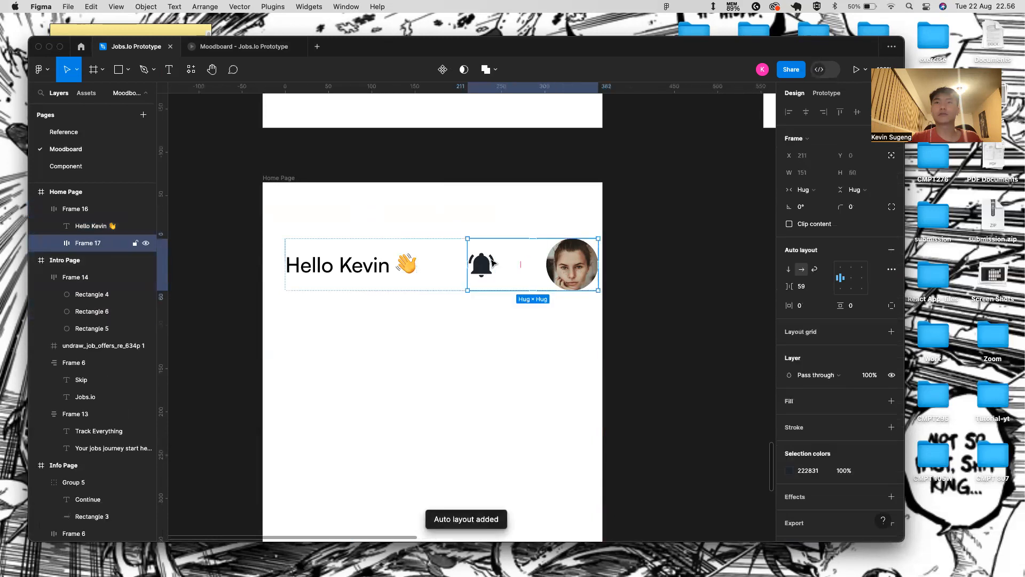
{"action": "left_click", "coordinate": [521, 265]}
{"action": "type", "text": "20"}
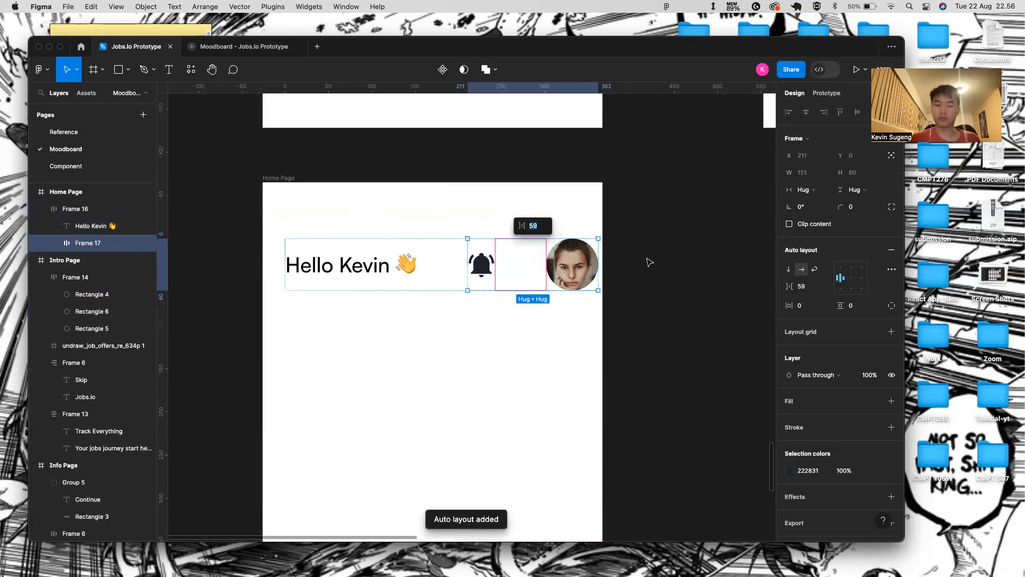
{"action": "key", "text": "Return"}
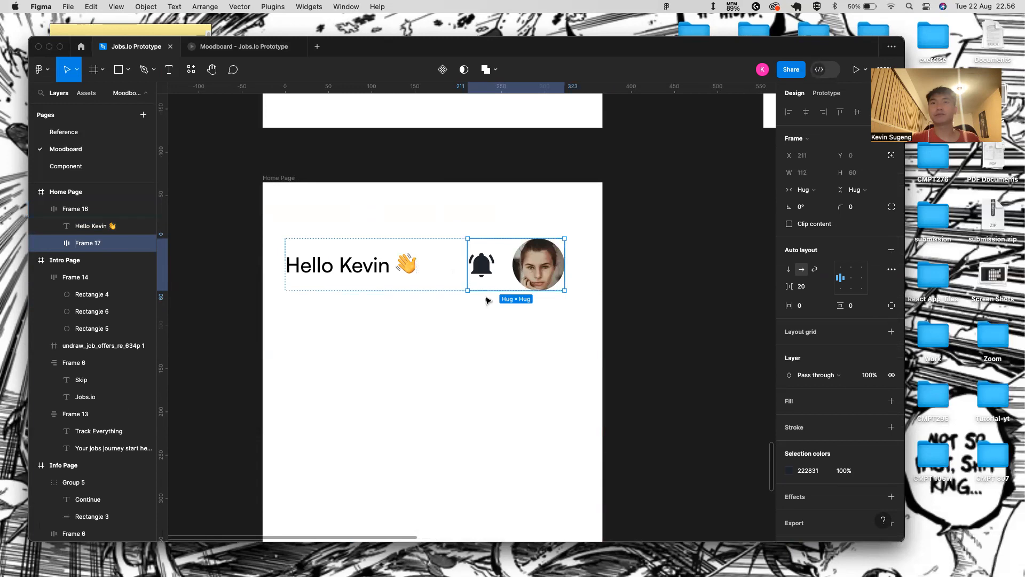
{"action": "double_click", "coordinate": [488, 268]}
{"action": "left_click", "coordinate": [506, 266]}
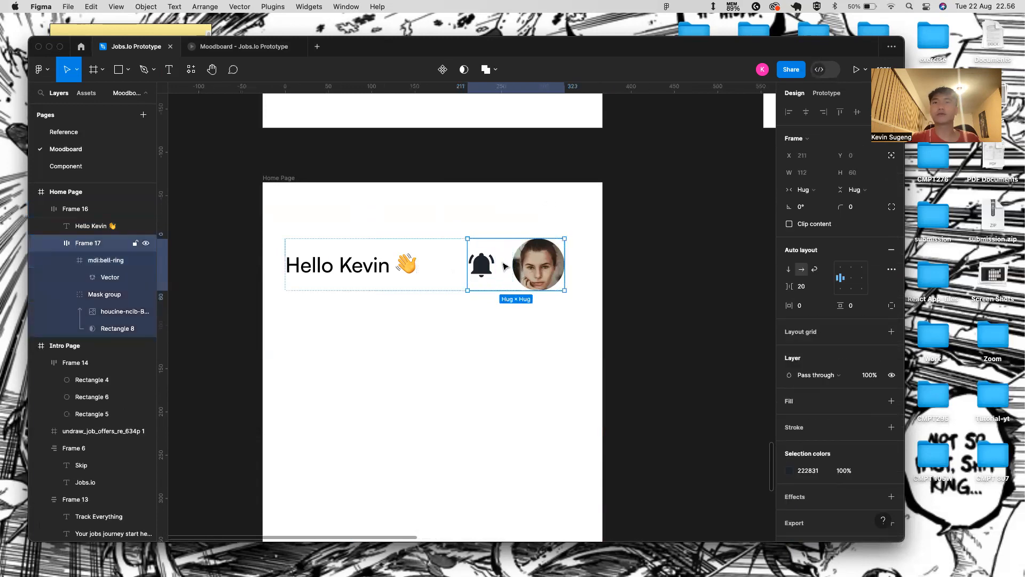
{"action": "left_click", "coordinate": [503, 262]}
{"action": "type", "text": "15"}
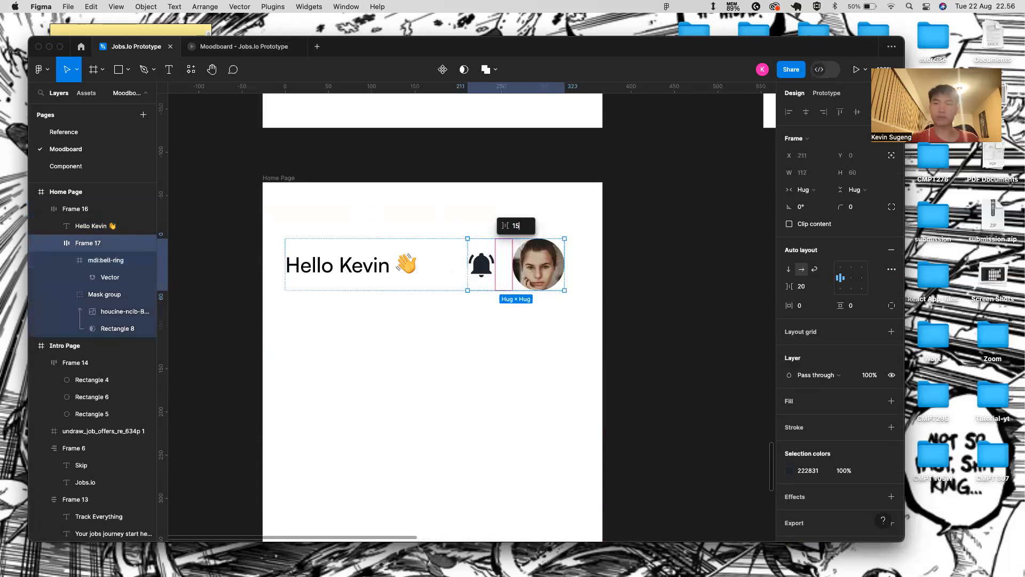
{"action": "key", "text": "Return"}
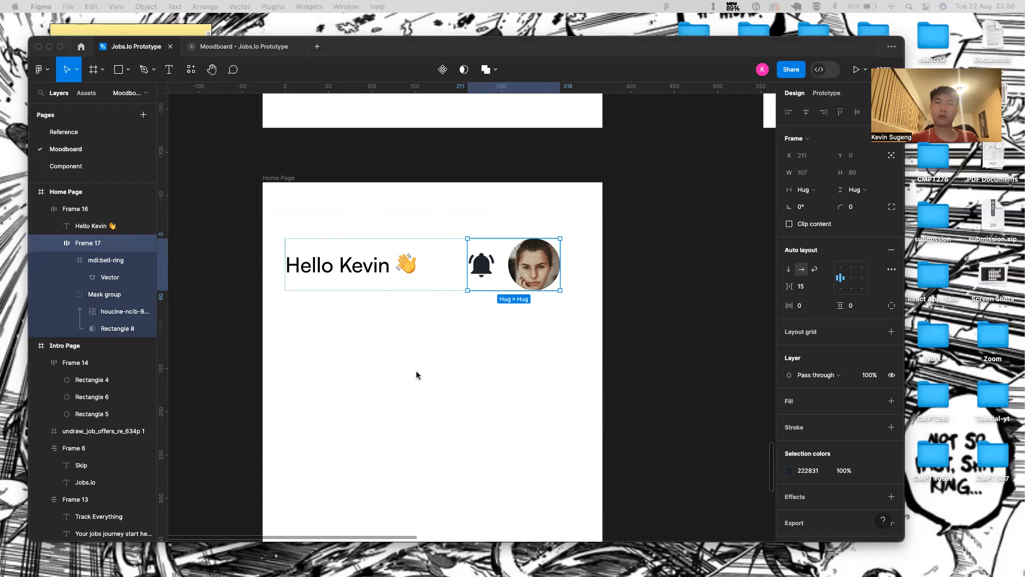
- Move the header to the page top, size it 393×115, with 20 bottom padding
{"action": "left_click", "coordinate": [449, 265]}
{"action": "left_click_drag", "start_coordinate": [449, 267], "coordinate": [426, 222]}
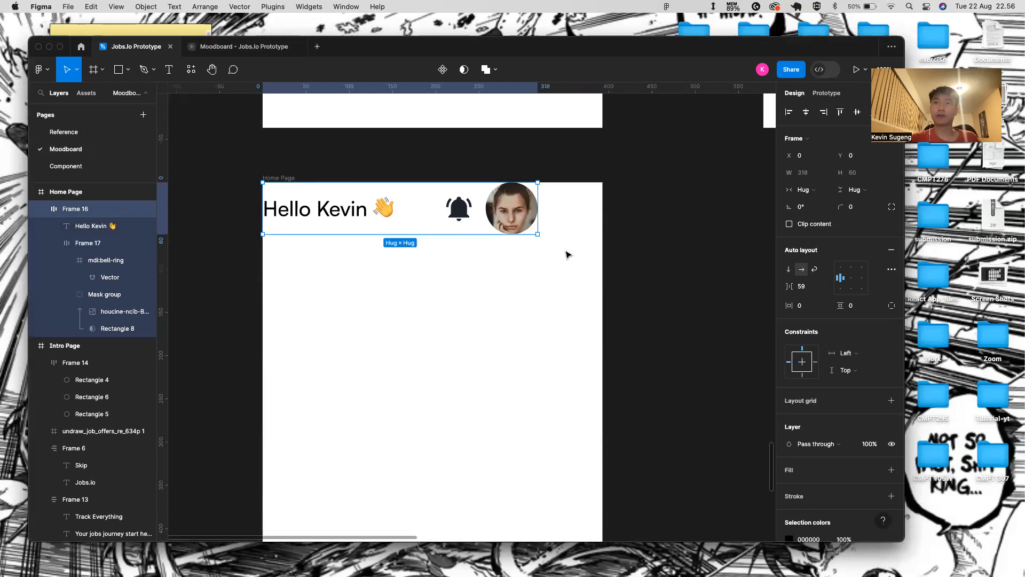
{"action": "left_click_drag", "start_coordinate": [538, 234], "coordinate": [602, 282]}
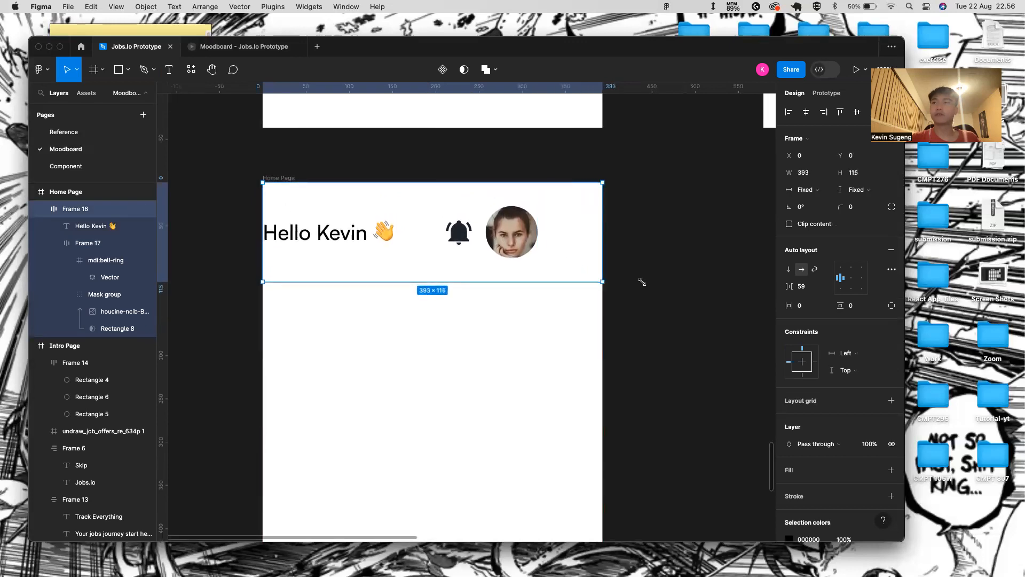
{"action": "left_click", "coordinate": [823, 307]}
{"action": "left_click", "coordinate": [863, 309]}
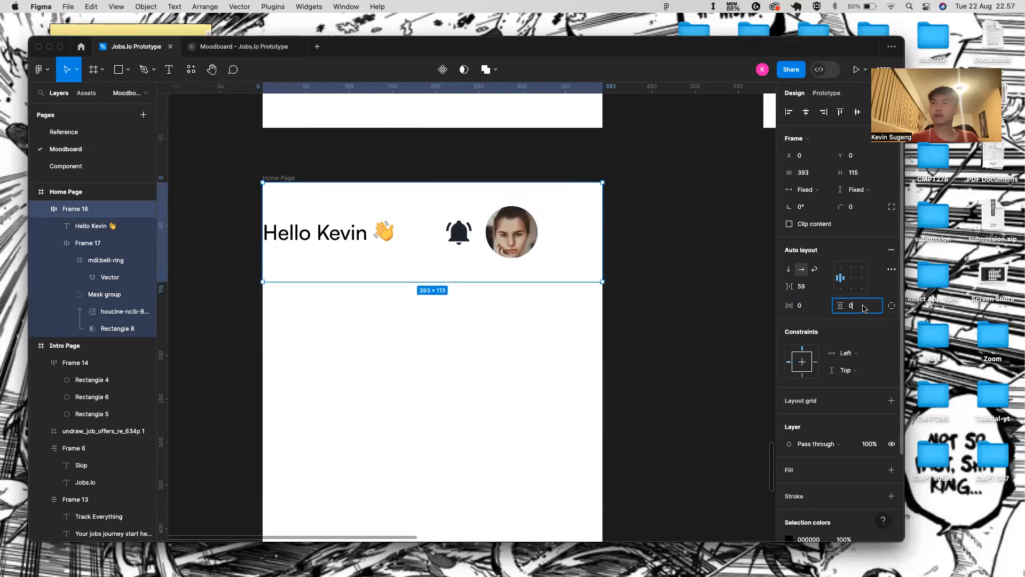
{"action": "key", "text": "BackSpace"}
{"action": "left_click", "coordinate": [892, 306]}
{"action": "left_click", "coordinate": [871, 321]}
{"action": "key", "text": "BackSpace"}
{"action": "key", "text": "Return"}
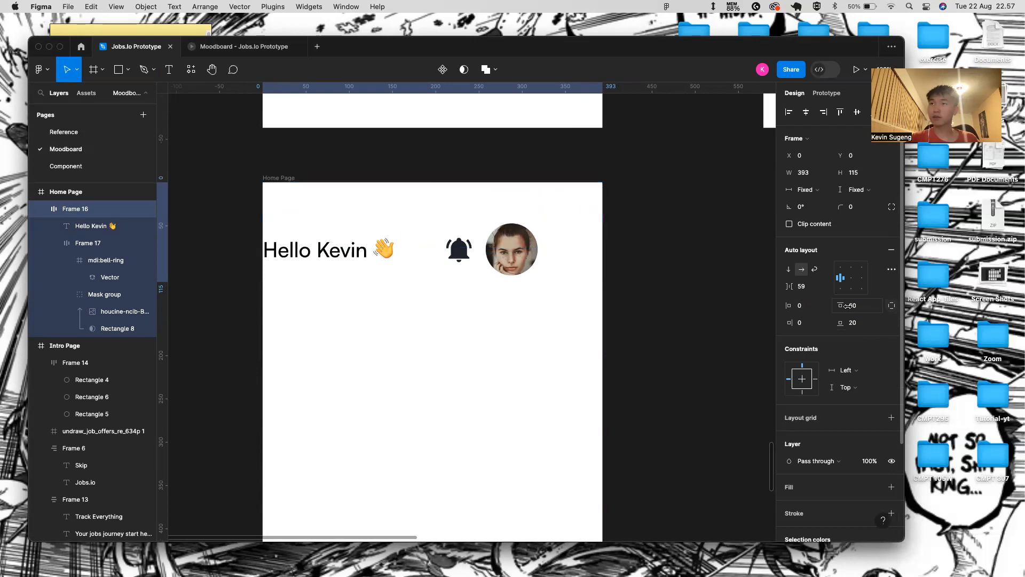
- Give the header 30 horizontal padding and auto spacing between its items
{"action": "left_click", "coordinate": [897, 307]}
{"action": "left_click", "coordinate": [810, 306]}
{"action": "key", "text": "BackSpace"}
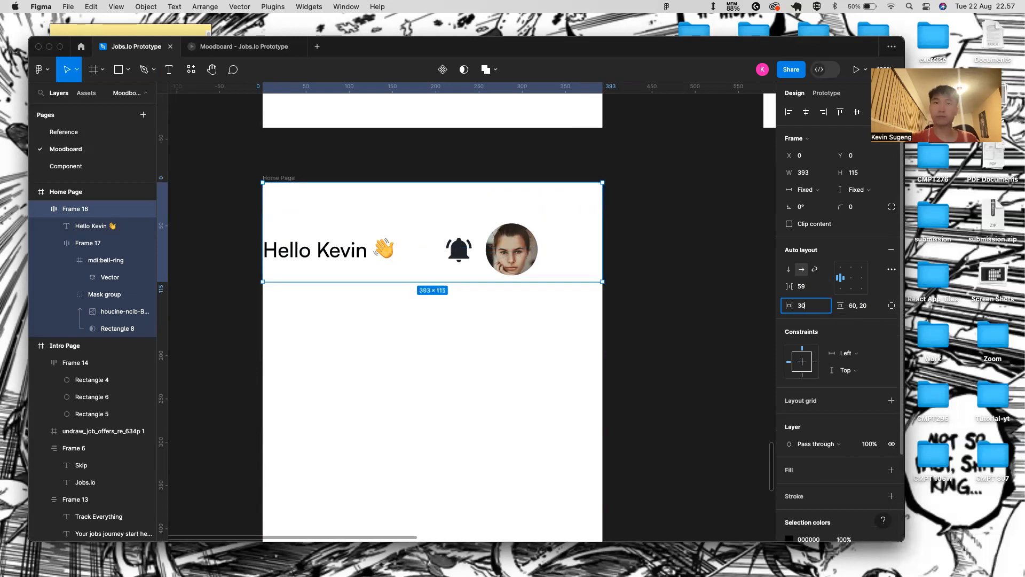
{"action": "key", "text": "Return"}
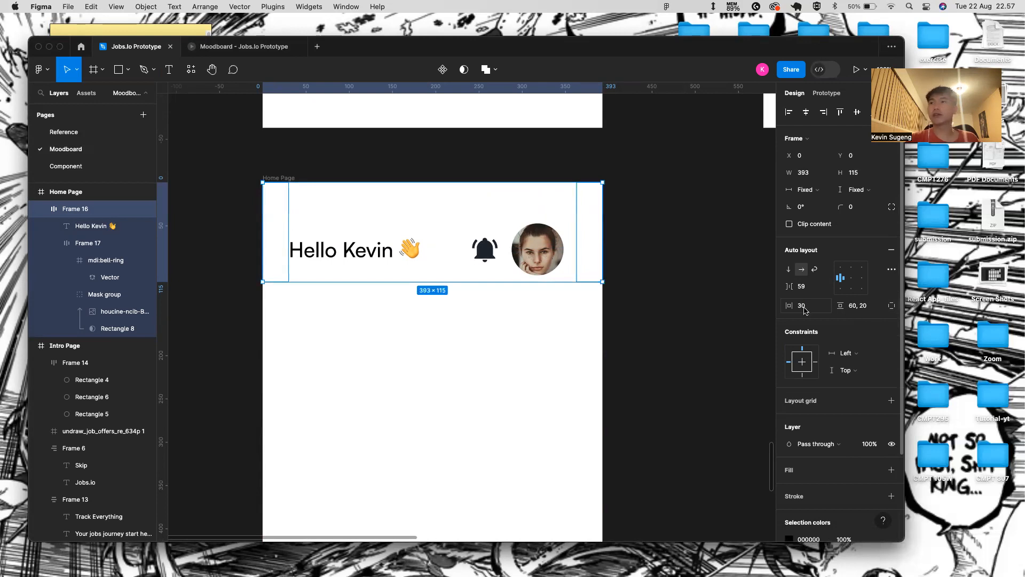
{"action": "left_click", "coordinate": [826, 286]}
{"action": "left_click", "coordinate": [801, 300]}
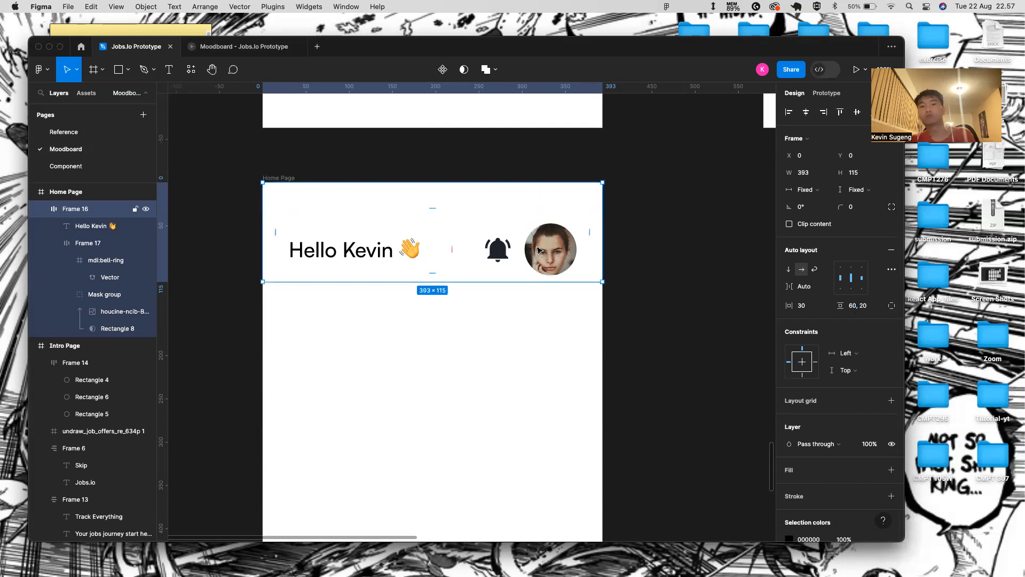
{"action": "left_click", "coordinate": [527, 304]}
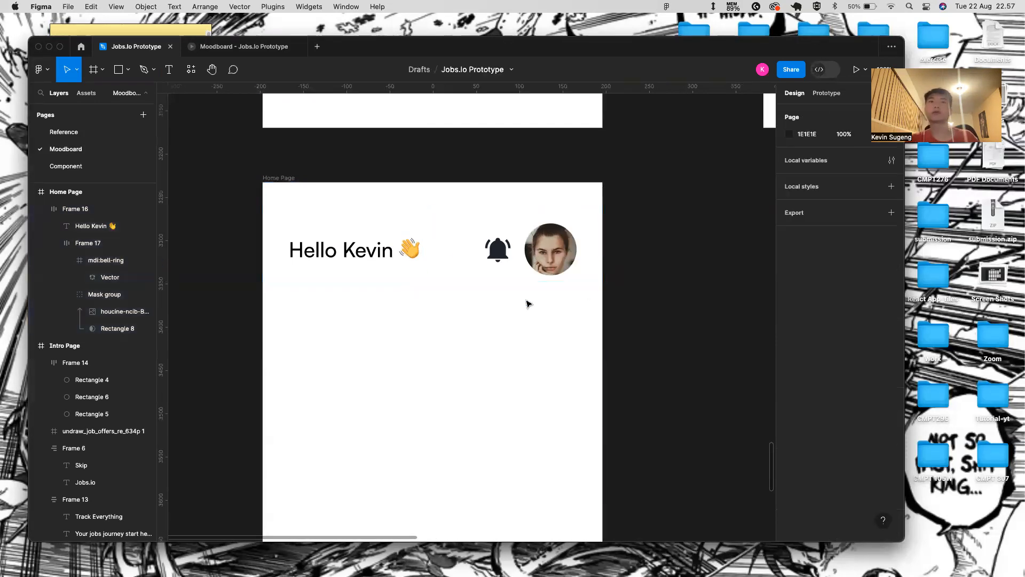
{"action": "left_click", "coordinate": [279, 178]}
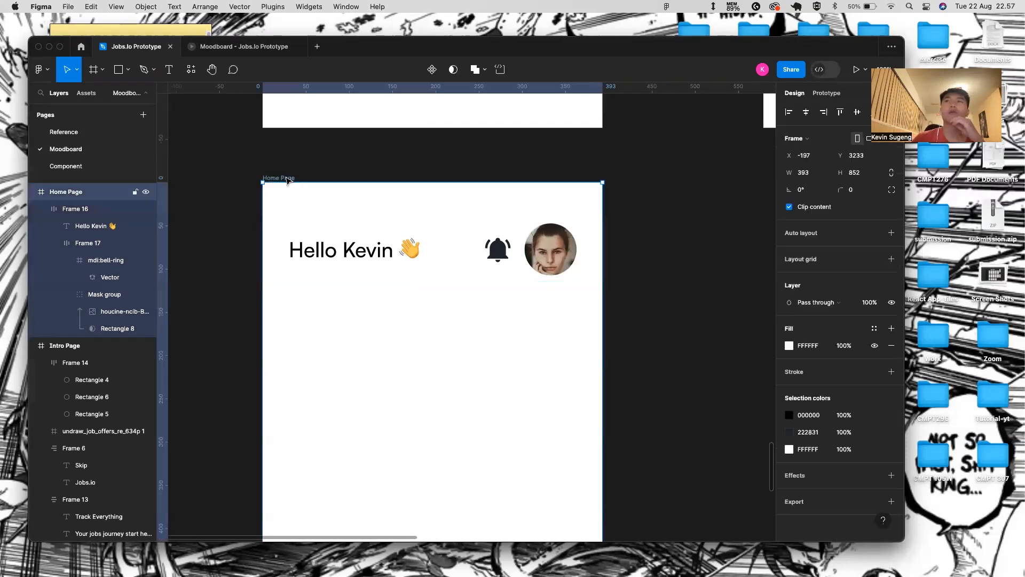
- Set header Frame 16's top padding to 90 and check it in the prototype
{"action": "left_click", "coordinate": [854, 69]}
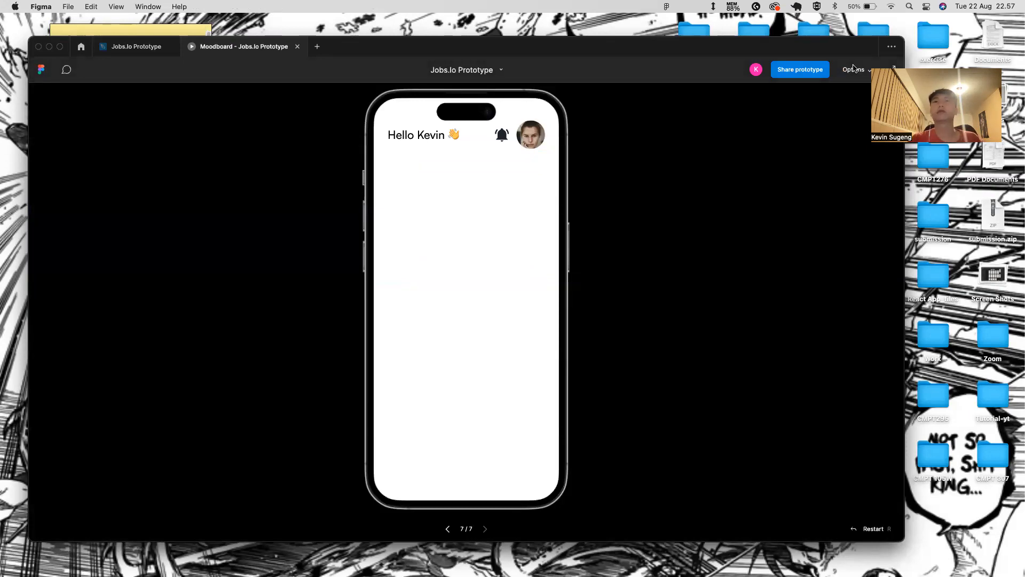
{"action": "left_click", "coordinate": [152, 45]}
{"action": "left_click", "coordinate": [377, 215]}
{"action": "left_click", "coordinate": [384, 214]}
{"action": "type", "text": "90"}
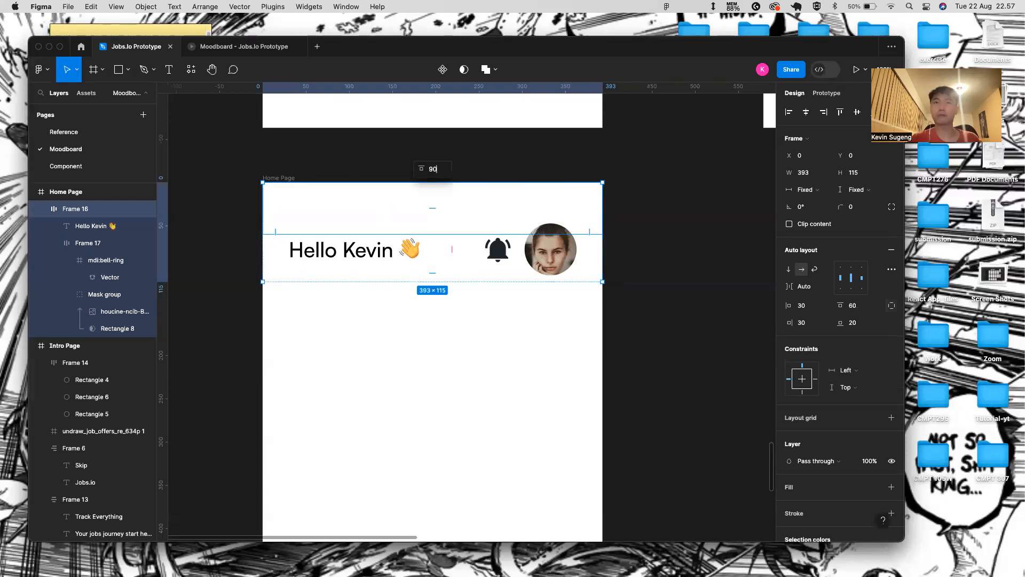
{"action": "key", "text": "Return"}
{"action": "left_click", "coordinate": [191, 52]}
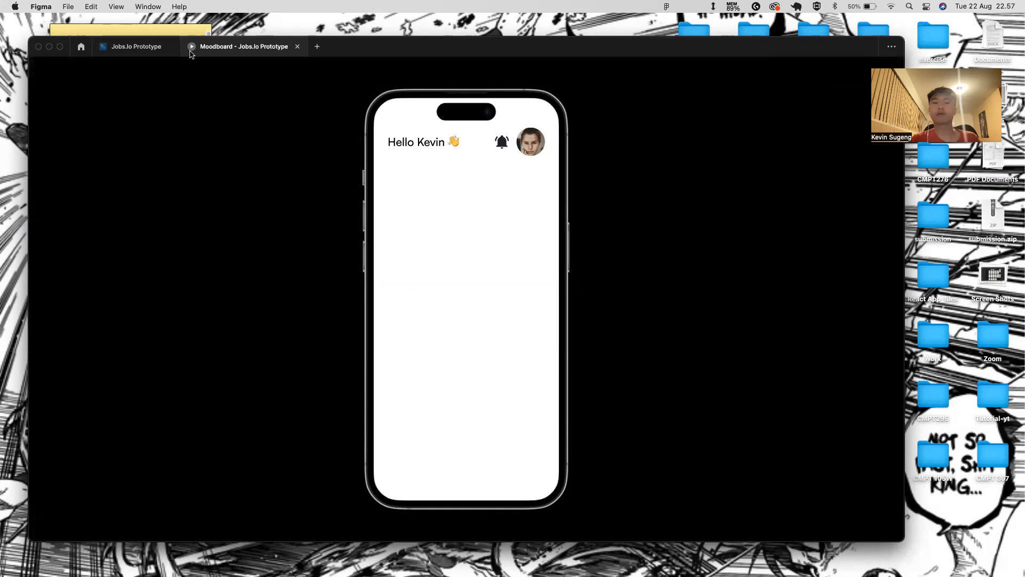
{"action": "left_click", "coordinate": [140, 47]}
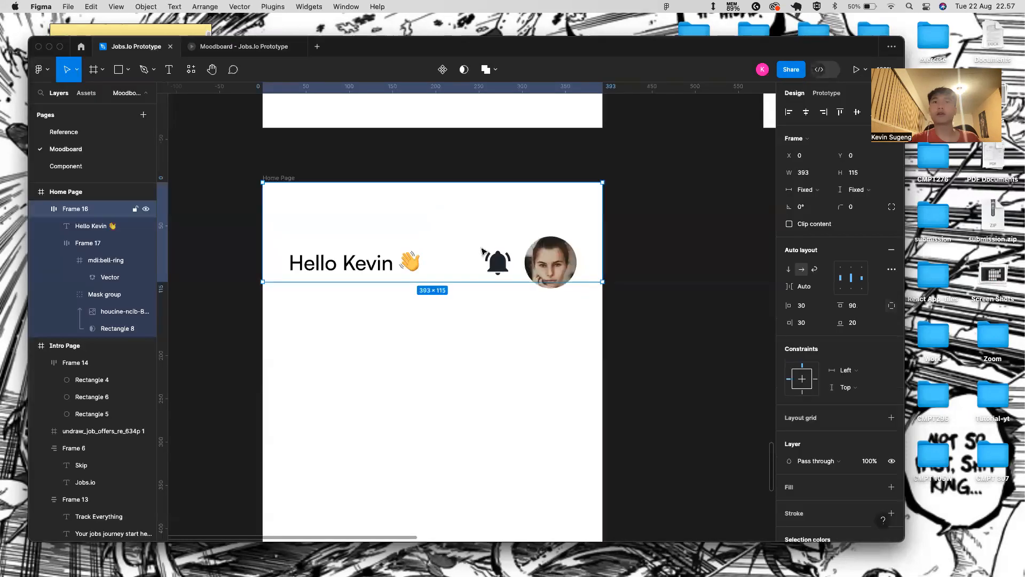
- Preview Hello Kevin in Regular weight, then switch it back to Medium
{"action": "left_click", "coordinate": [365, 264]}
{"action": "double_click", "coordinate": [365, 265]}
{"action": "left_click", "coordinate": [807, 294]}
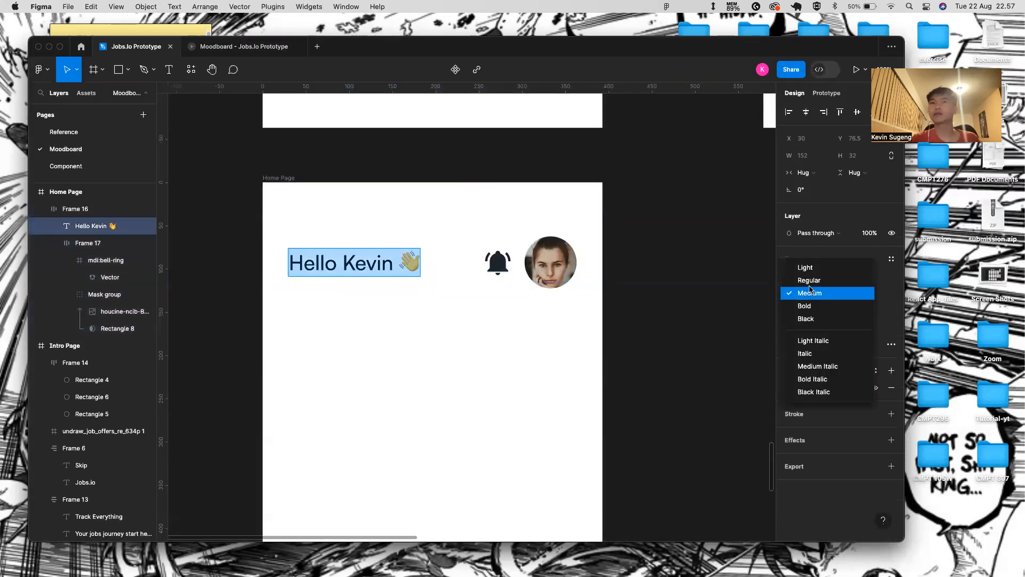
{"action": "left_click", "coordinate": [809, 281]}
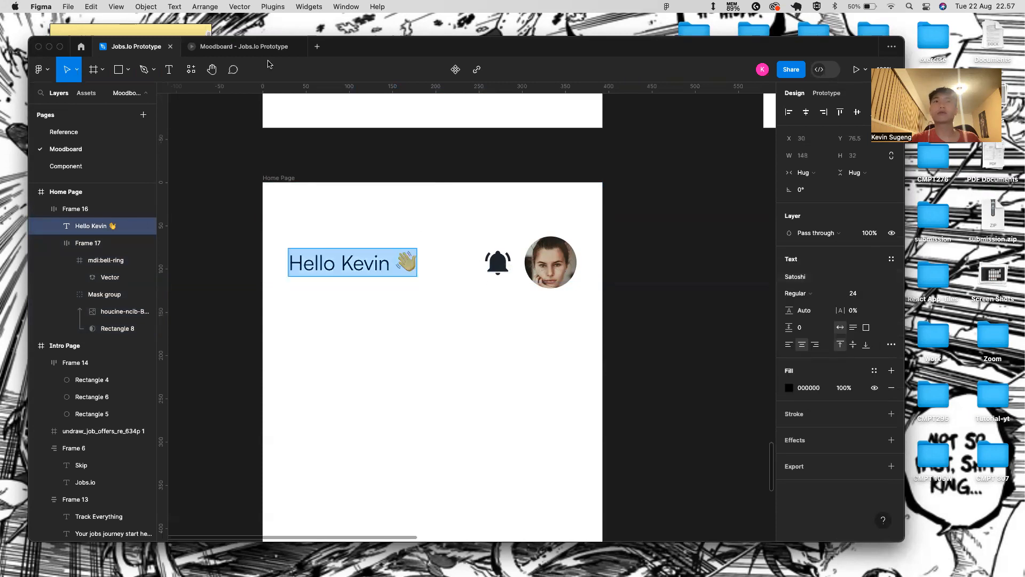
{"action": "left_click", "coordinate": [251, 47]}
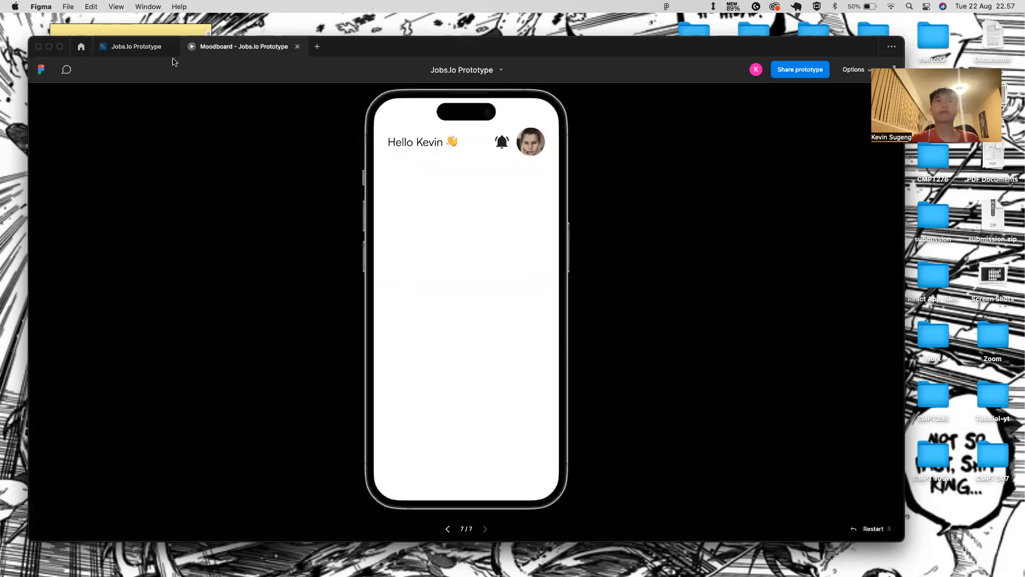
{"action": "left_click", "coordinate": [145, 48]}
{"action": "left_click", "coordinate": [798, 293]}
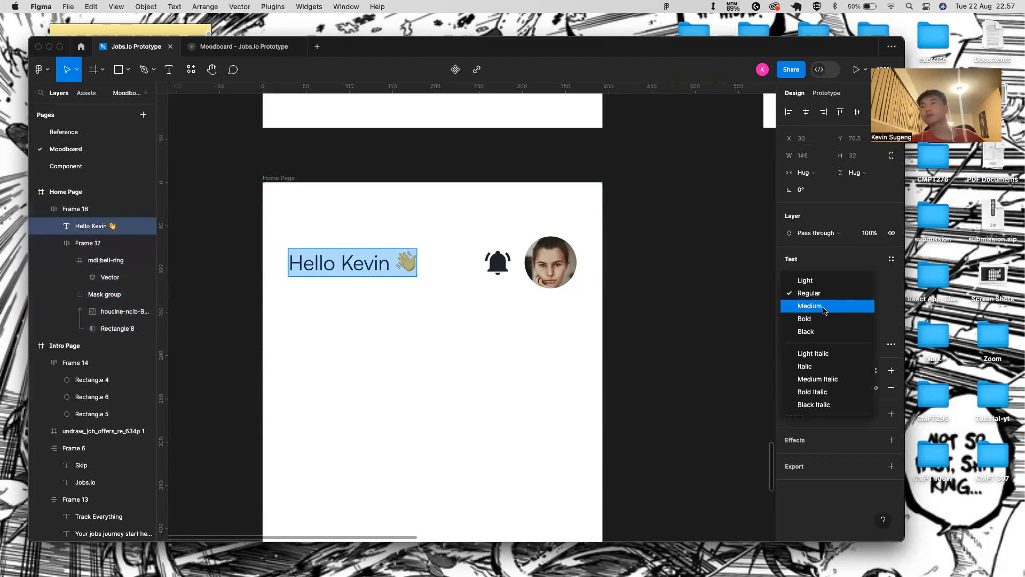
{"action": "left_click", "coordinate": [807, 305]}
{"action": "scroll", "coordinate": [275, 329], "scroll_direction": "down", "scroll_amount": 3}
{"action": "key", "text": "Return"}
{"action": "scroll", "coordinate": [341, 404], "scroll_direction": "down", "scroll_amount": 2}
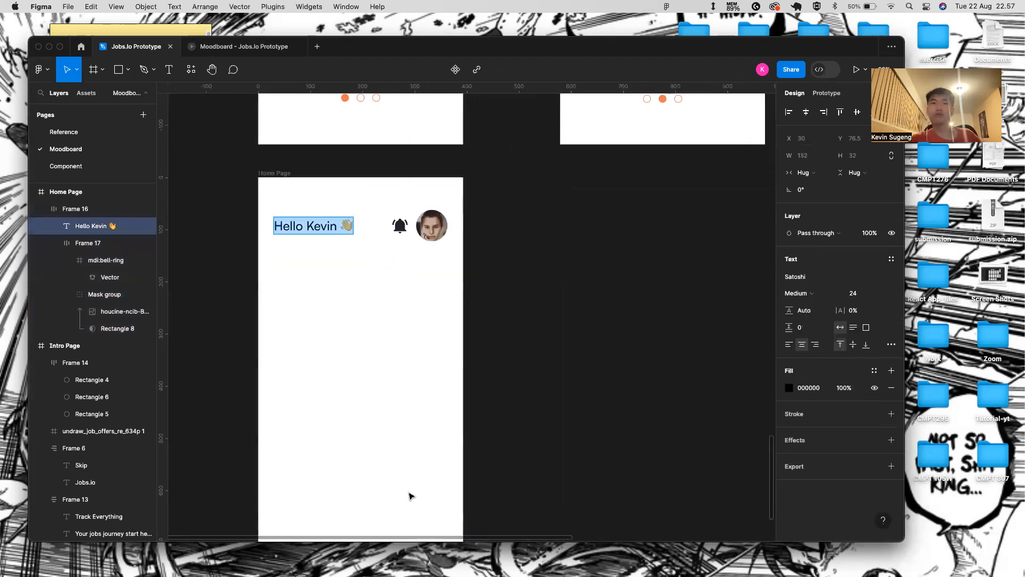
{"action": "scroll", "coordinate": [410, 465], "scroll_direction": "down", "scroll_amount": 2}
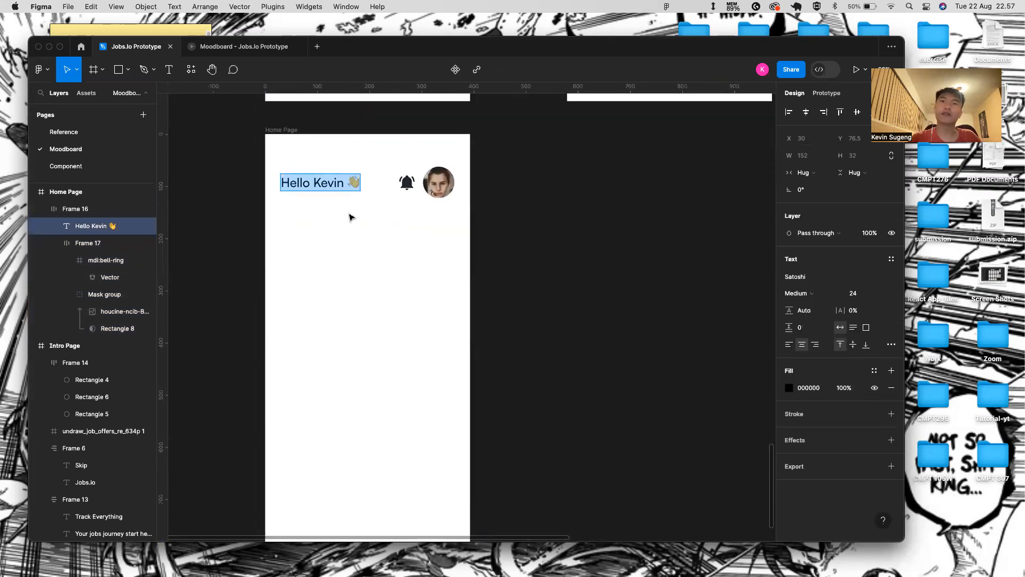
{"action": "scroll", "coordinate": [437, 304], "scroll_direction": "down", "scroll_amount": 2}
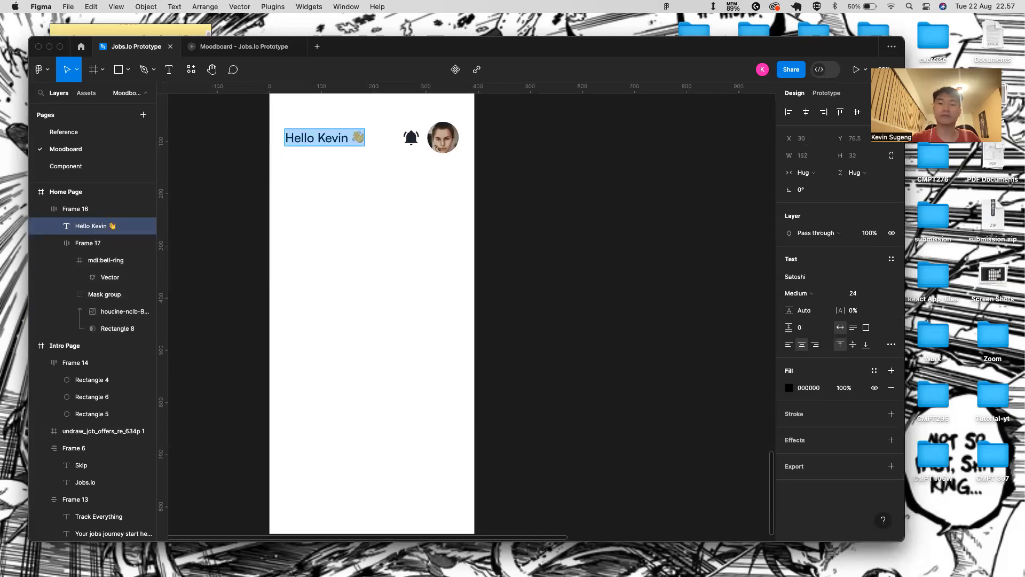
{"action": "key", "text": "super+Tab"}
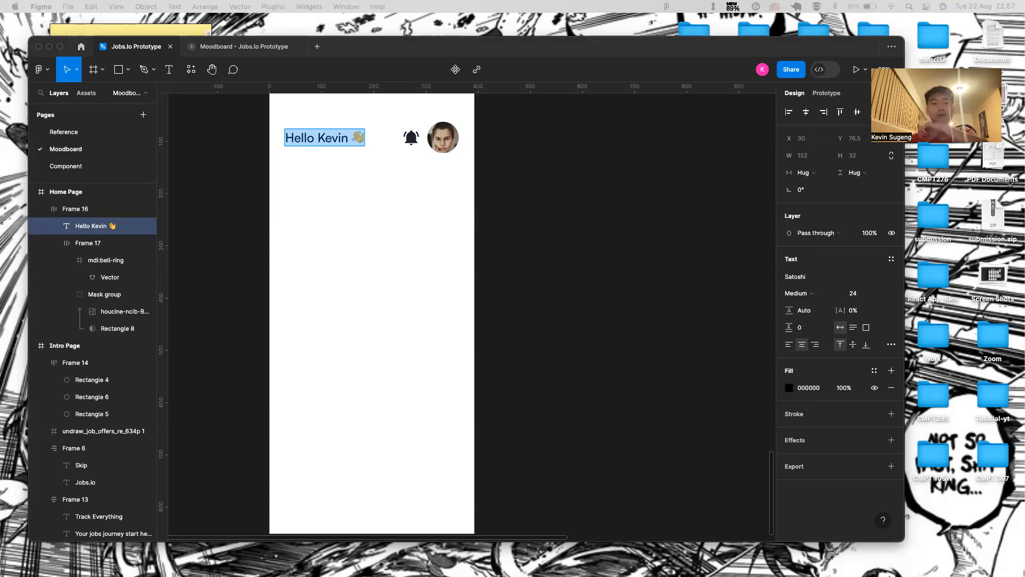
{"action": "key", "text": "super+Tab"}
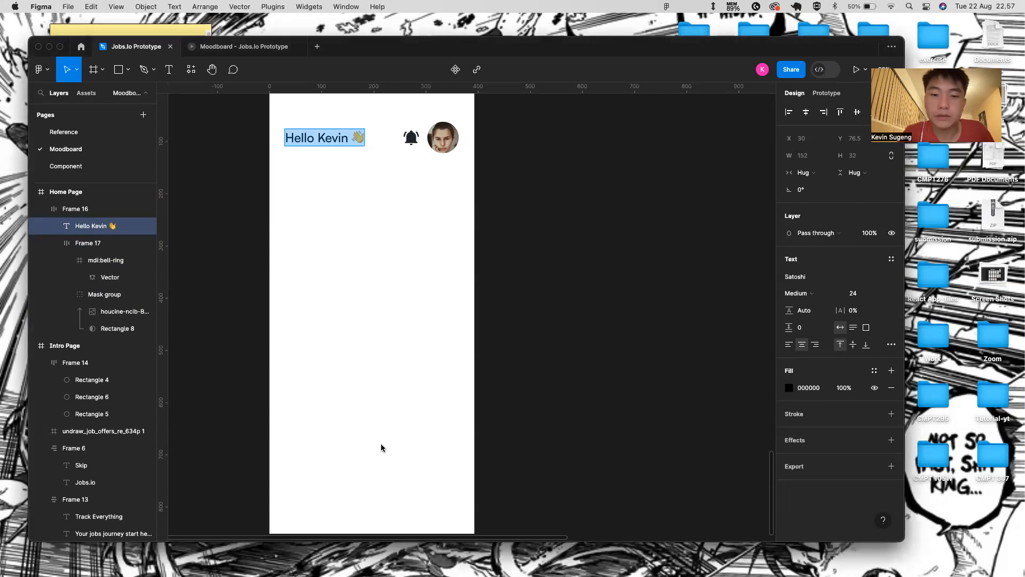
- Draw a grey rectangle below the header, wrap it in auto layout, stretch to full width
{"action": "left_click", "coordinate": [362, 229]}
{"action": "key", "text": "r"}
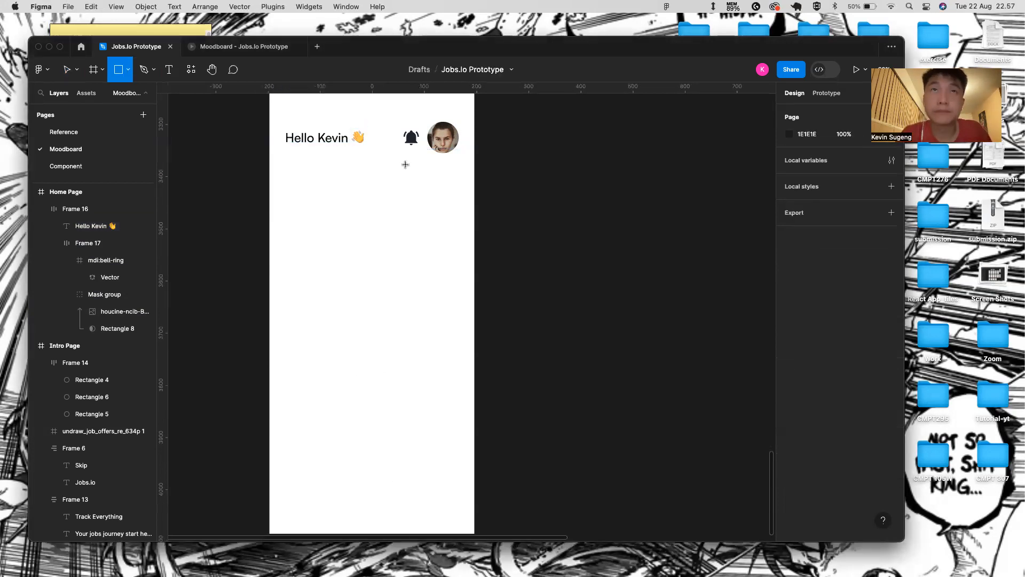
{"action": "mouse_move", "coordinate": [283, 175]}
{"action": "left_mouse_down"}
{"action": "mouse_move", "coordinate": [405, 244]}
{"action": "mouse_move", "coordinate": [458, 226]}
{"action": "left_mouse_up"}
{"action": "key", "text": "shift+a"}
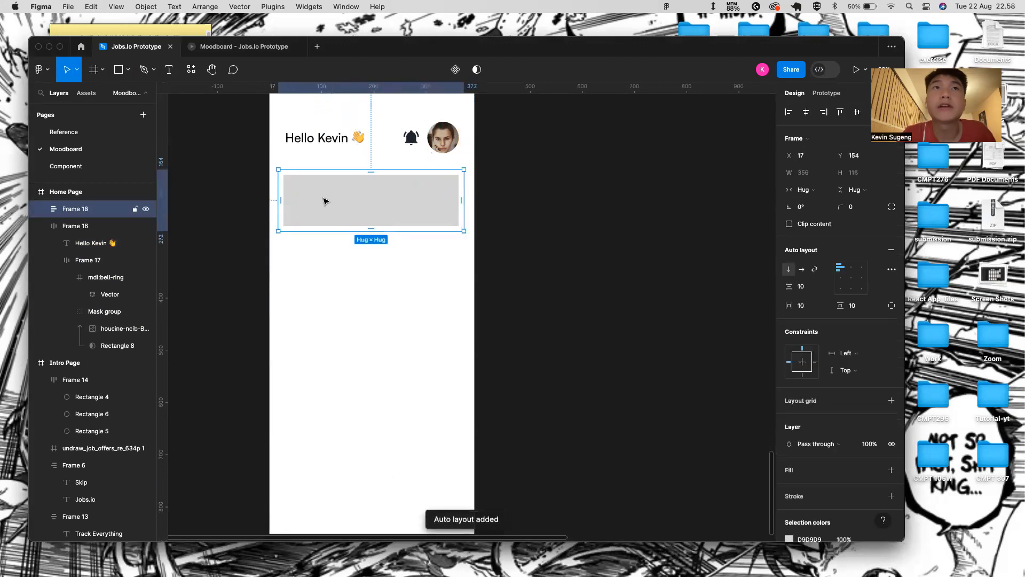
{"action": "left_click_drag", "start_coordinate": [336, 193], "coordinate": [336, 177]}
{"action": "left_click_drag", "start_coordinate": [279, 160], "coordinate": [267, 160]}
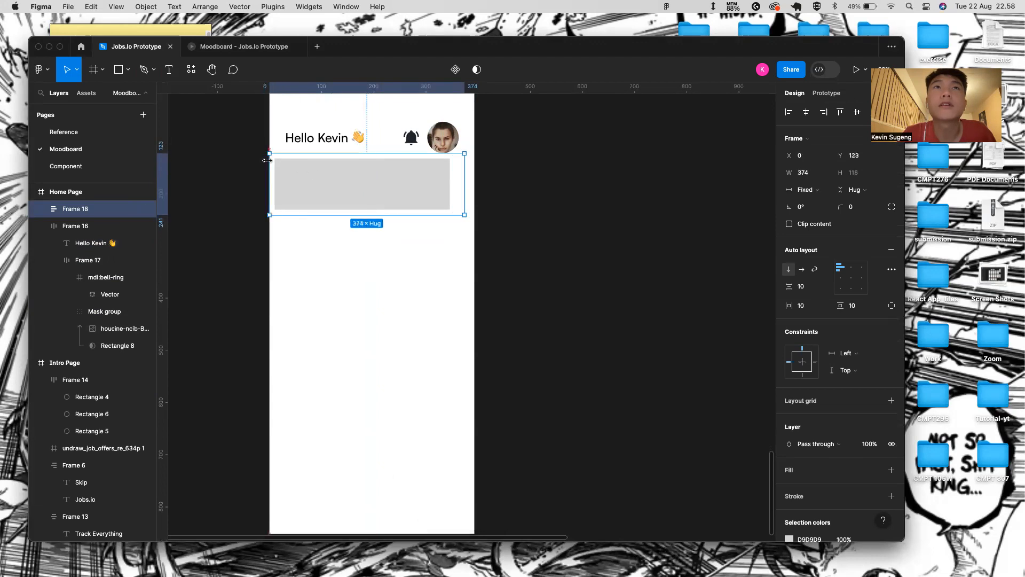
{"action": "left_click_drag", "start_coordinate": [462, 159], "coordinate": [475, 159]}
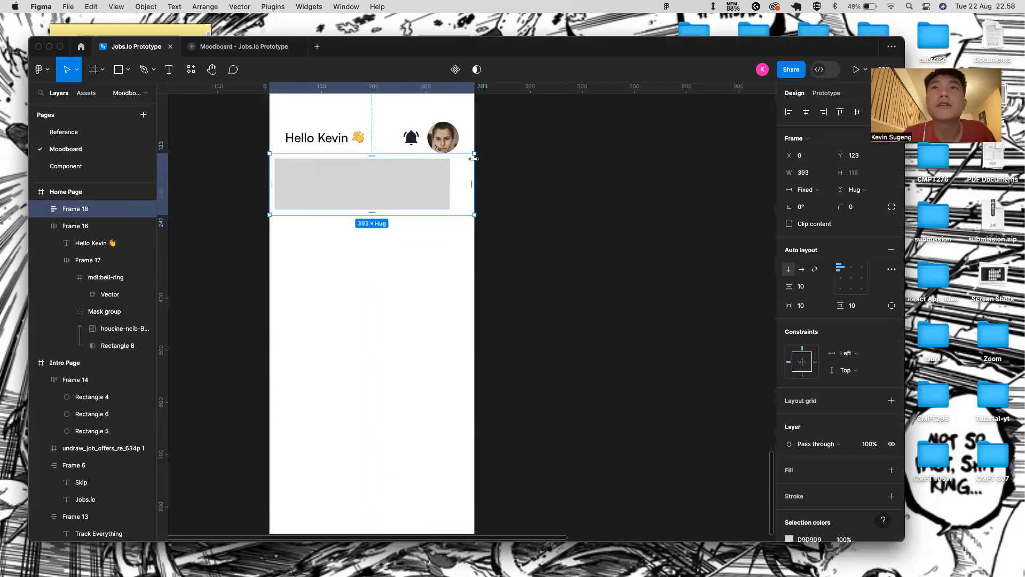
- Give Frame 18 30 side padding, 20 vertical padding and hug-contents width
{"action": "left_click", "coordinate": [820, 306]}
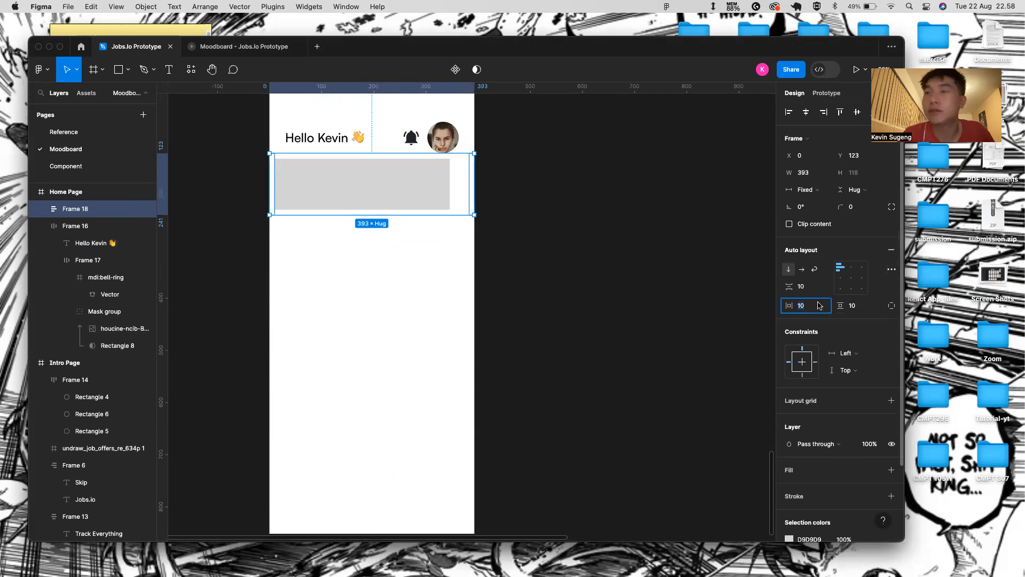
{"action": "type", "text": "30"}
{"action": "key", "text": "Return"}
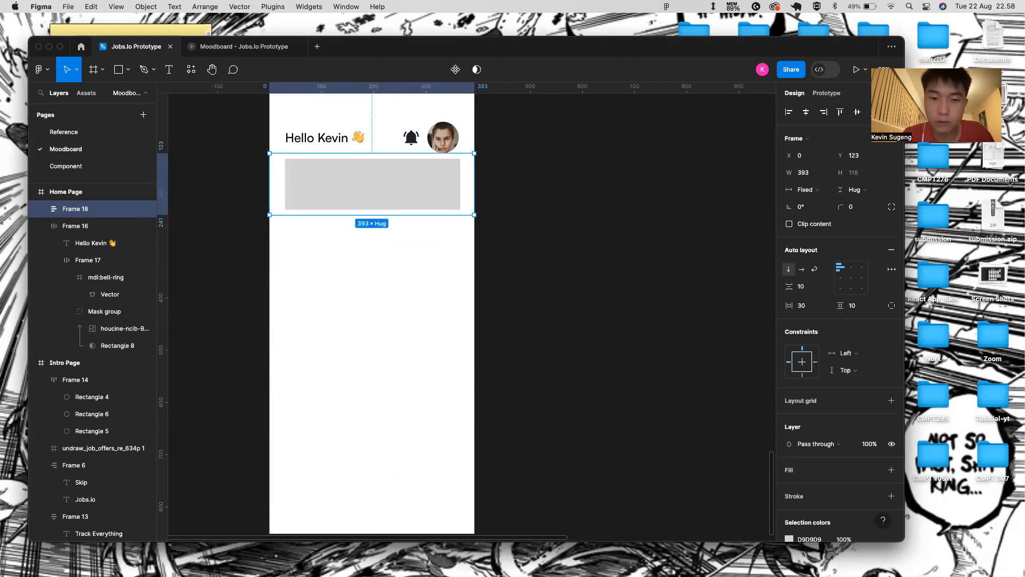
{"action": "left_click", "coordinate": [406, 171]}
{"action": "left_click", "coordinate": [558, 201]}
{"action": "left_click", "coordinate": [453, 192]}
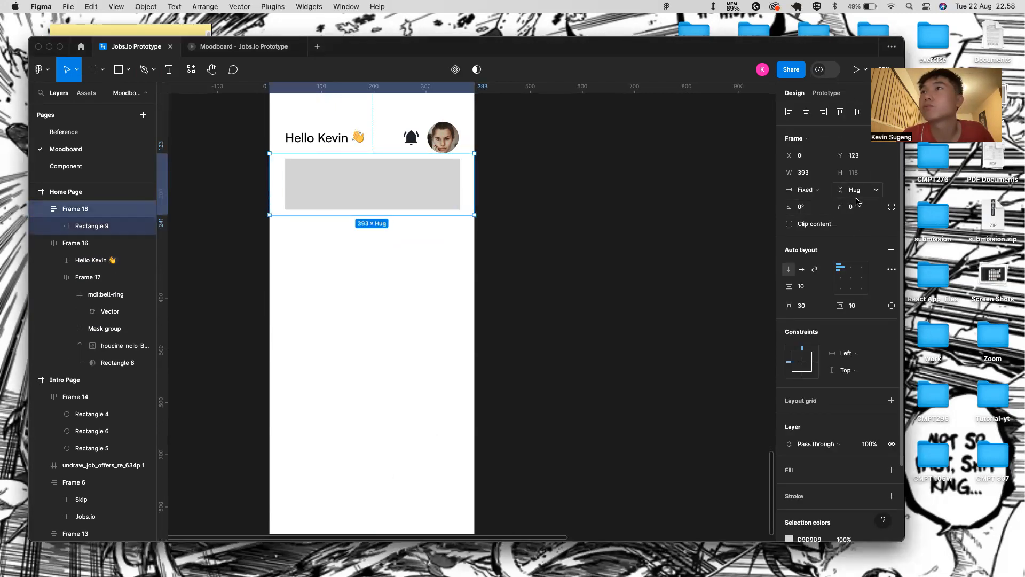
{"action": "left_click", "coordinate": [865, 308]}
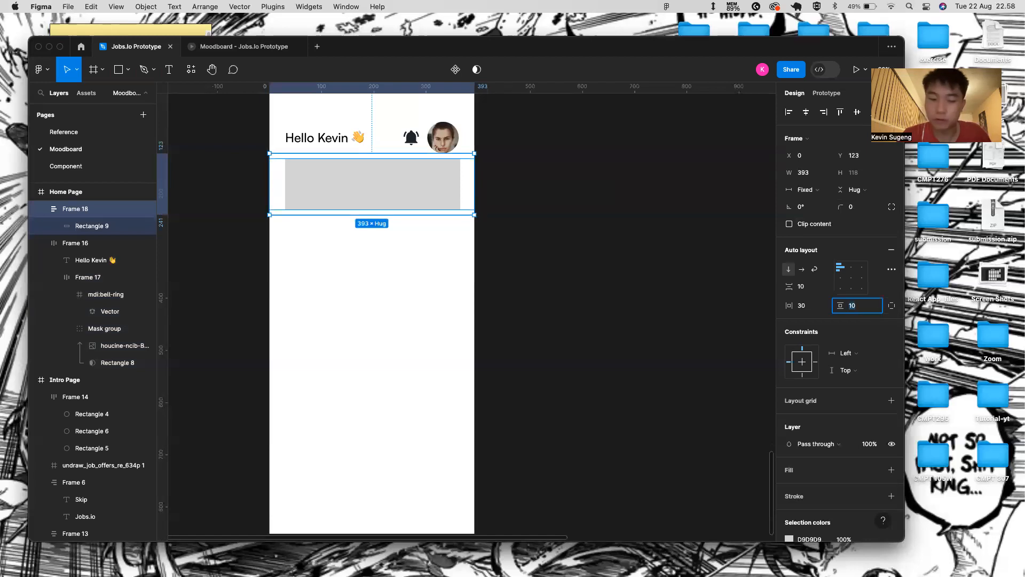
{"action": "type", "text": "20"}
{"action": "key", "text": "Return"}
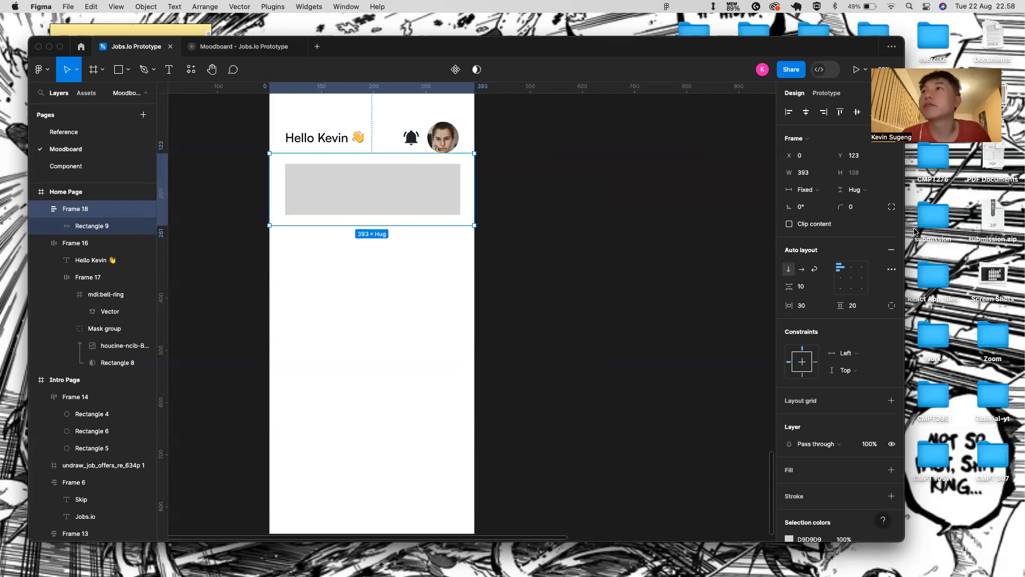
{"action": "left_click", "coordinate": [808, 190]}
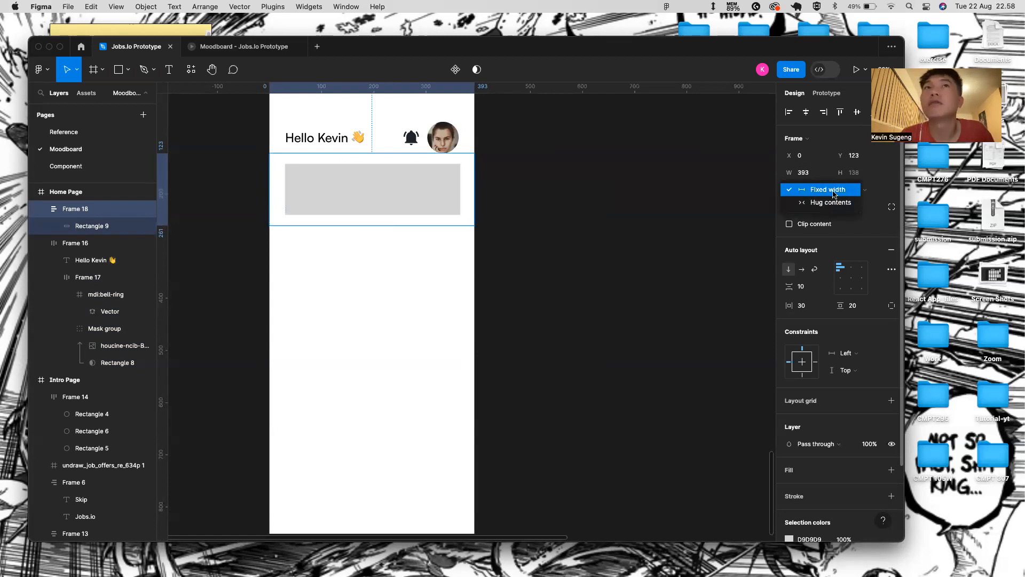
{"action": "left_click", "coordinate": [831, 202]}
- Make the grey rectangle fill the frame's width and set its height to 150
{"action": "left_click", "coordinate": [434, 188]}
{"action": "left_click", "coordinate": [816, 173]}
{"action": "left_click", "coordinate": [821, 188]}
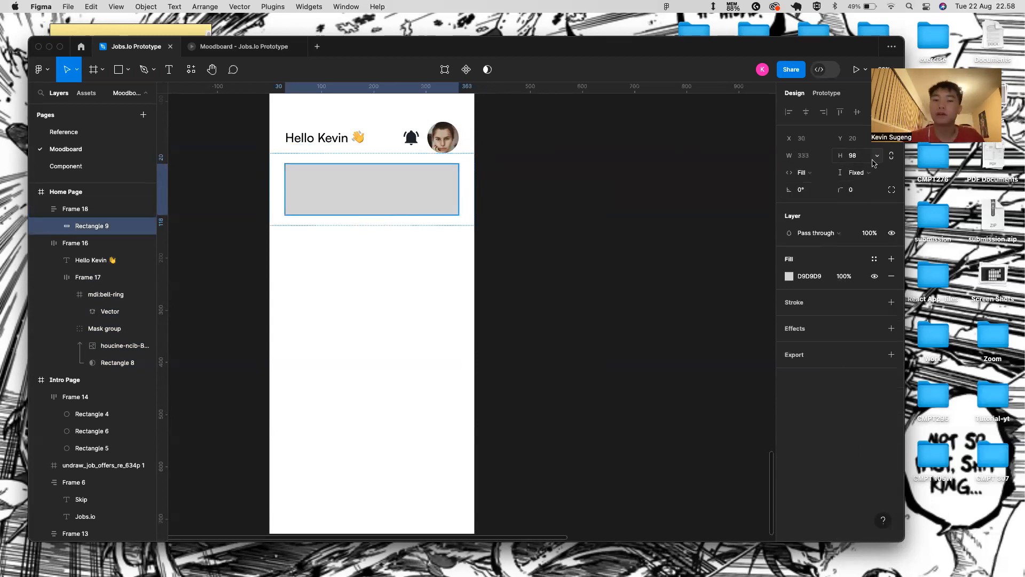
{"action": "left_click", "coordinate": [861, 160]}
{"action": "type", "text": "1"}
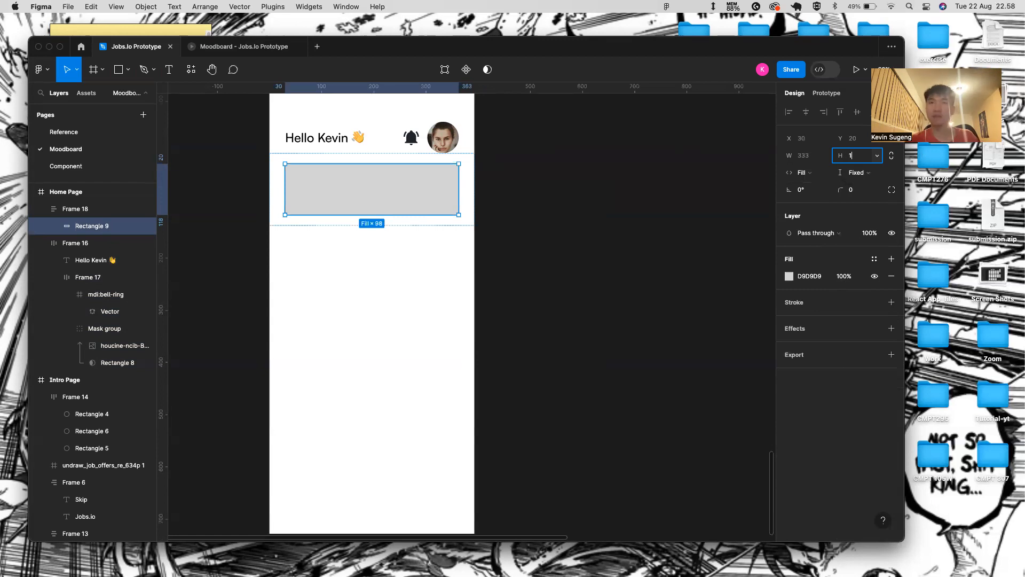
{"action": "type", "text": "50"}
{"action": "key", "text": "Return"}
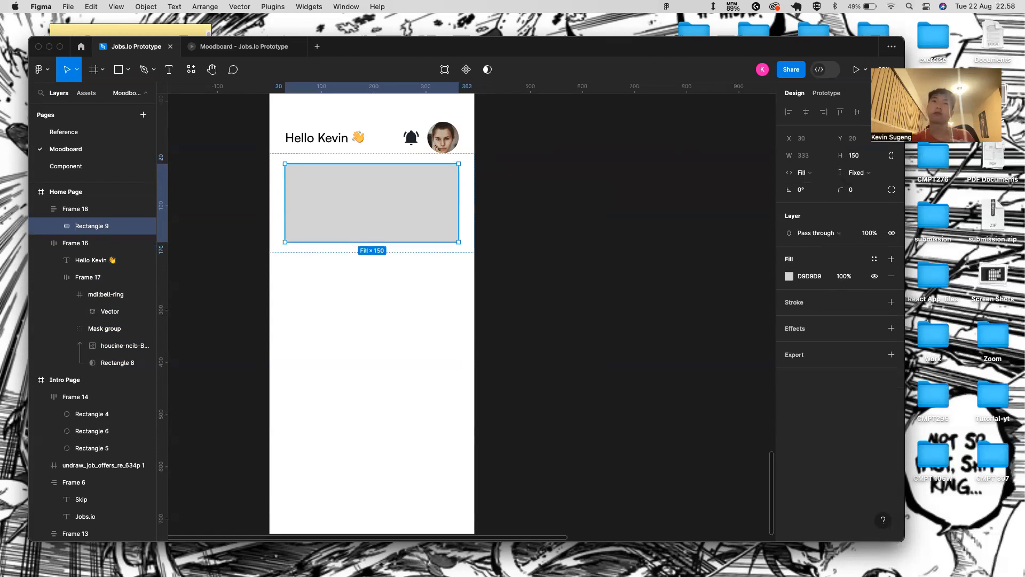
- Add a '50% off' text inside the grey card
{"action": "left_click", "coordinate": [697, 215]}
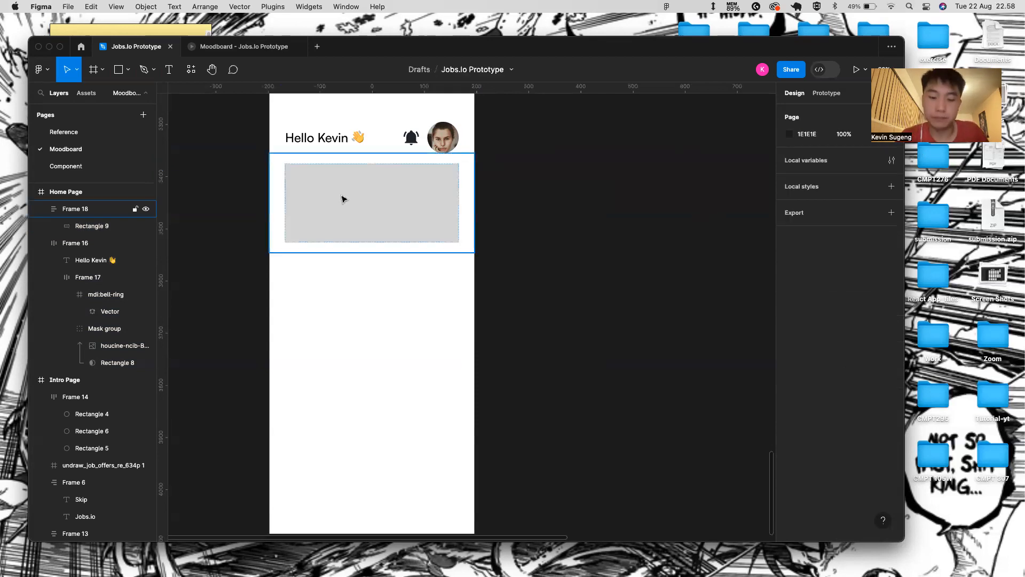
{"action": "key", "text": "t"}
{"action": "left_click", "coordinate": [312, 179]}
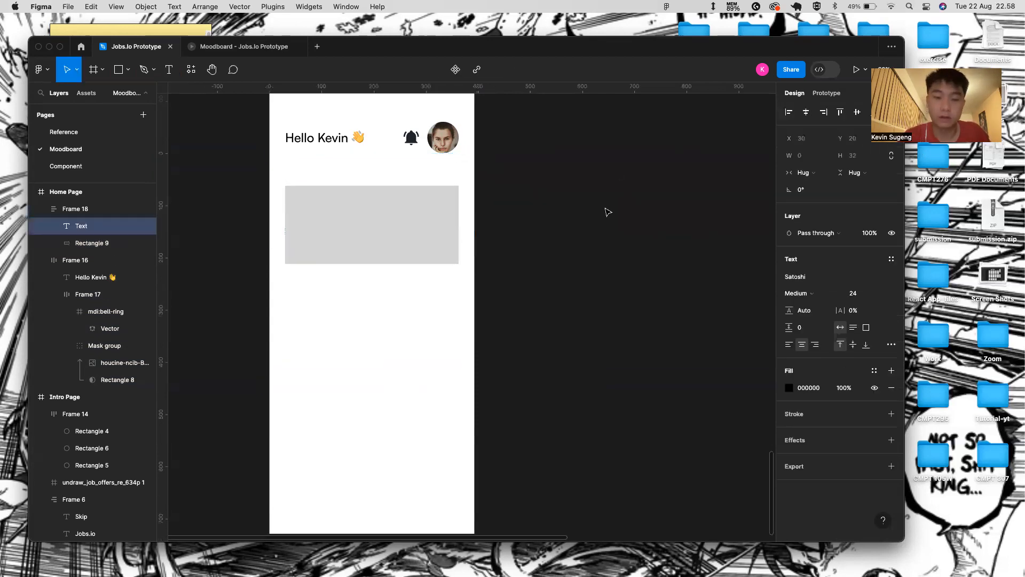
{"action": "type", "text": "50% off"}
{"action": "key", "text": "Return"}
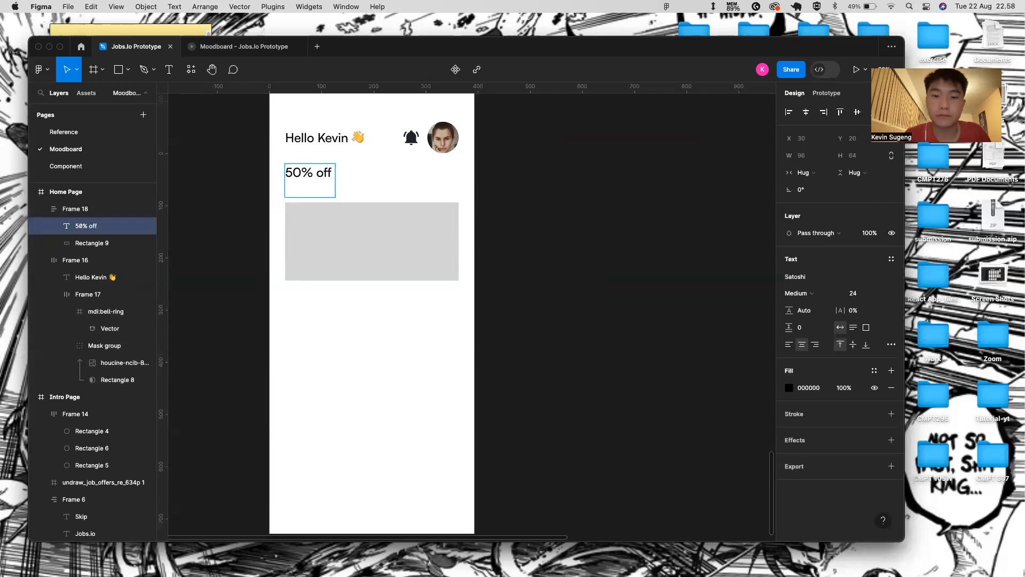
{"action": "key", "text": "BackSpace"}
{"action": "key", "text": "Escape"}
- Add 'Take any courses' text above the large grey rectangle
{"action": "left_click", "coordinate": [363, 205]}
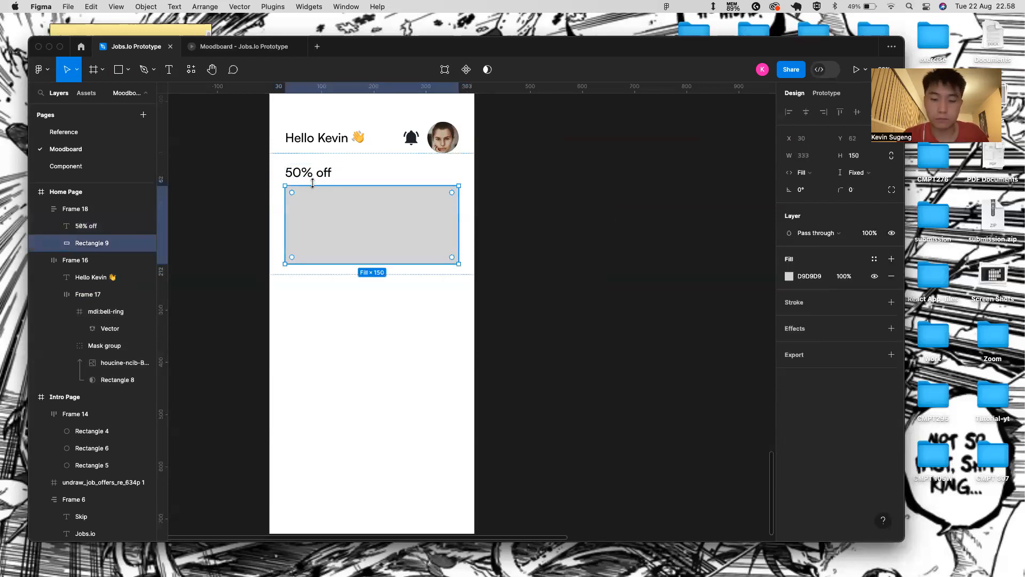
{"action": "key", "text": "t"}
{"action": "left_click", "coordinate": [293, 187]}
{"action": "type", "text": "Take any course"}
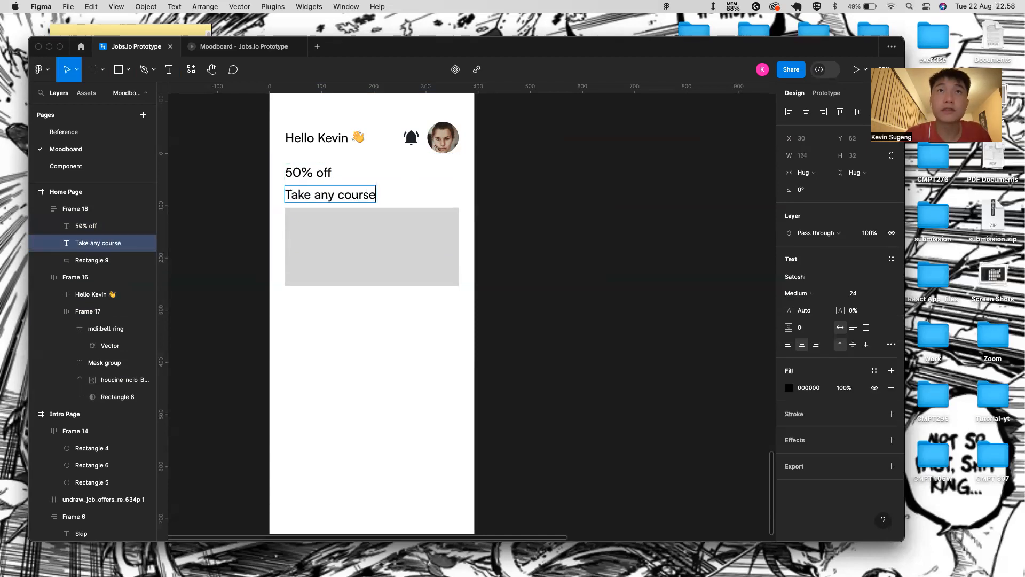
{"action": "type", "text": "s"}
{"action": "left_click", "coordinate": [504, 202]}
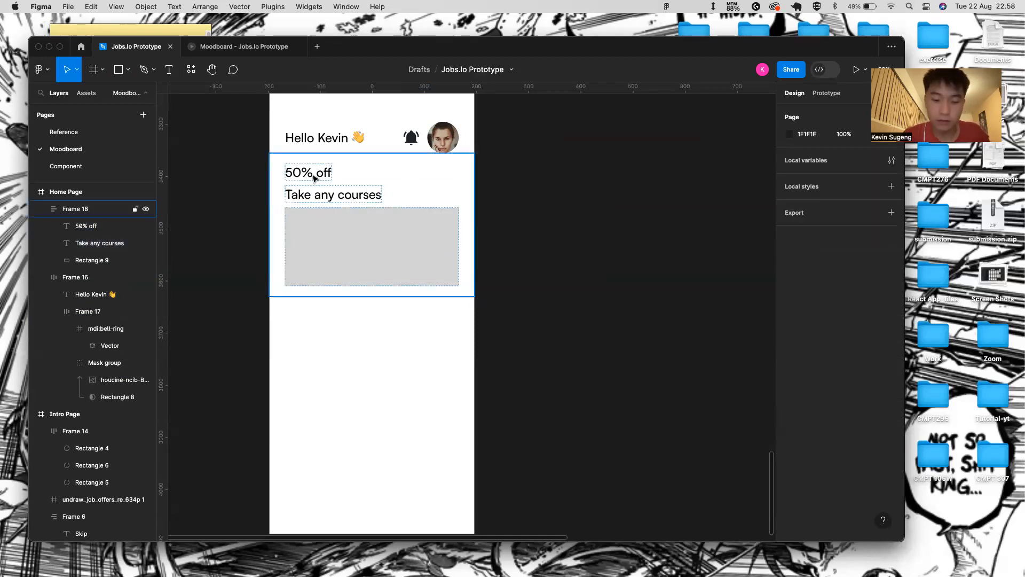
{"action": "key", "text": "t"}
{"action": "left_click", "coordinate": [290, 203]}
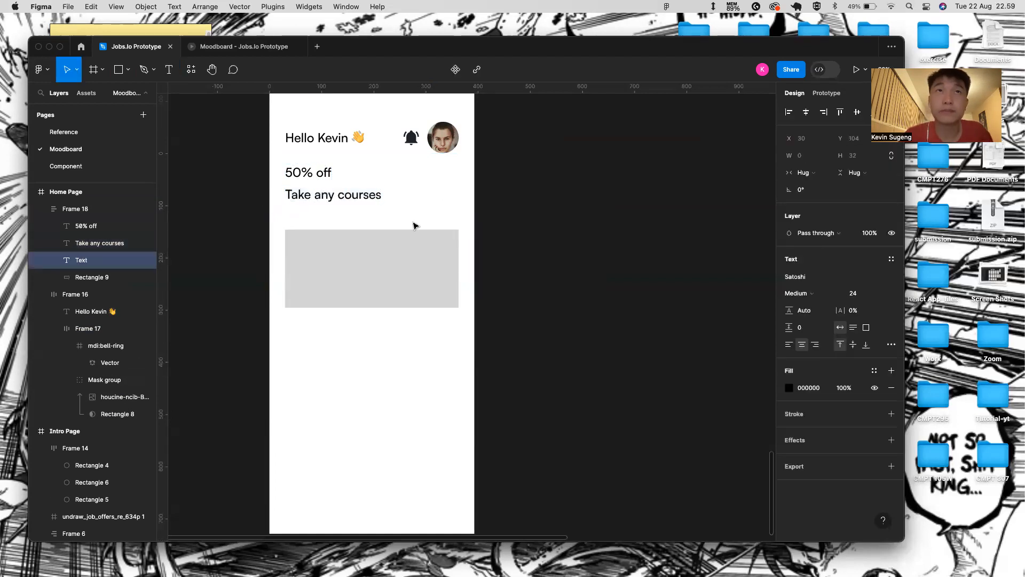
{"action": "key", "text": "Escape"}
- Draw a small button rectangle below it and add the 'Join Now' label
{"action": "key", "text": "r"}
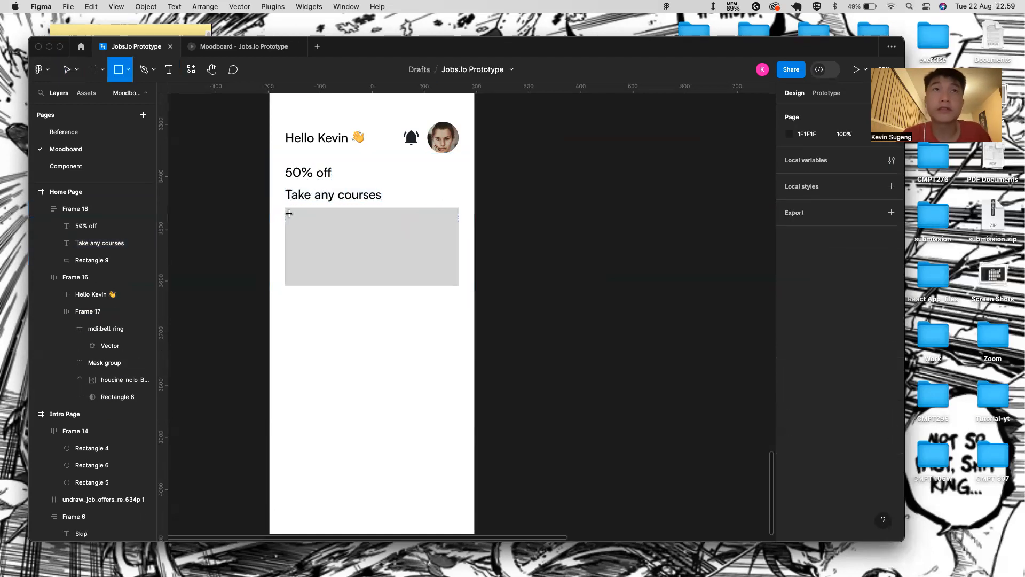
{"action": "mouse_move", "coordinate": [288, 205]}
{"action": "left_mouse_down"}
{"action": "mouse_move", "coordinate": [384, 222]}
{"action": "mouse_move", "coordinate": [374, 209]}
{"action": "mouse_move", "coordinate": [337, 219]}
{"action": "mouse_move", "coordinate": [333, 211]}
{"action": "mouse_move", "coordinate": [298, 239]}
{"action": "mouse_move", "coordinate": [298, 228]}
{"action": "left_mouse_up"}
{"action": "scroll", "coordinate": [337, 218], "scroll_direction": "up", "scroll_amount": 5}
{"action": "key", "text": "t"}
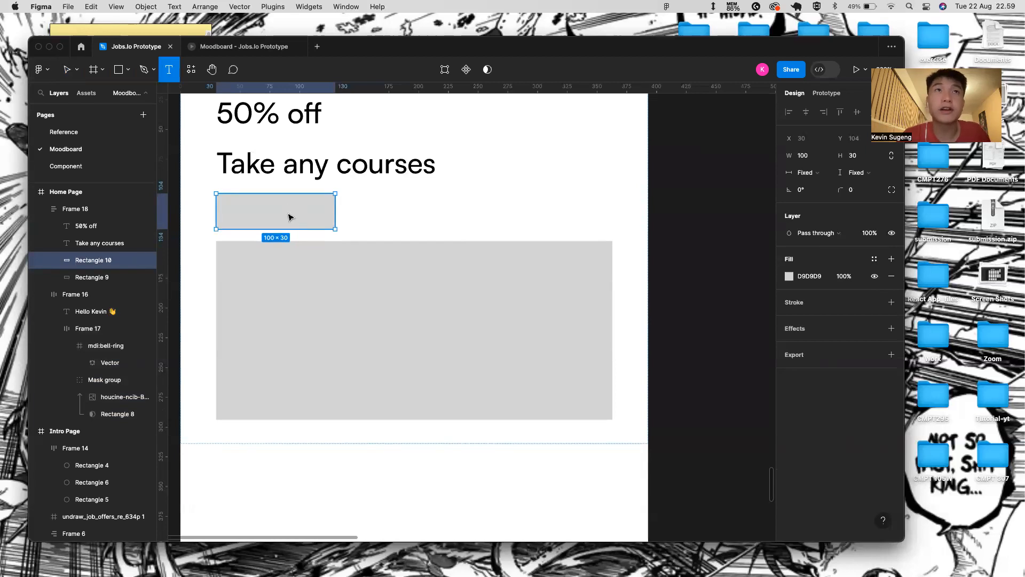
{"action": "left_click", "coordinate": [291, 215]}
{"action": "type", "text": "Join Now"}
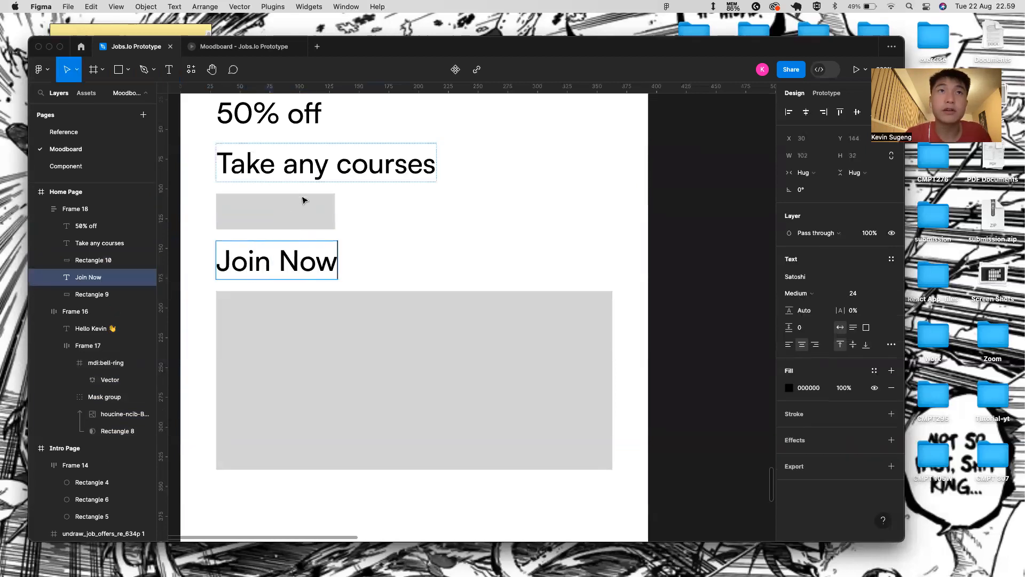
{"action": "key", "text": "BackSpace"}
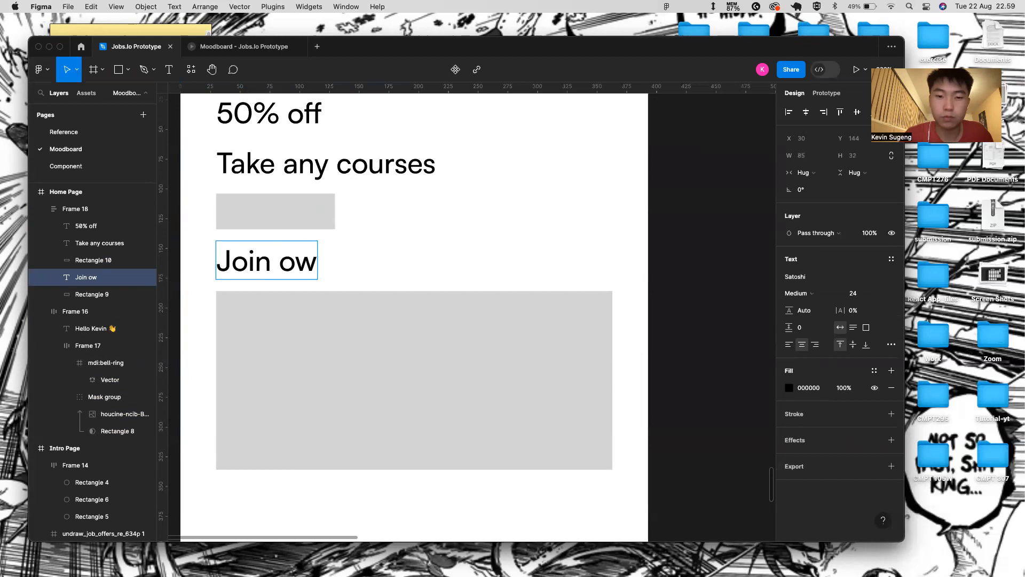
{"action": "type", "text": "N"}
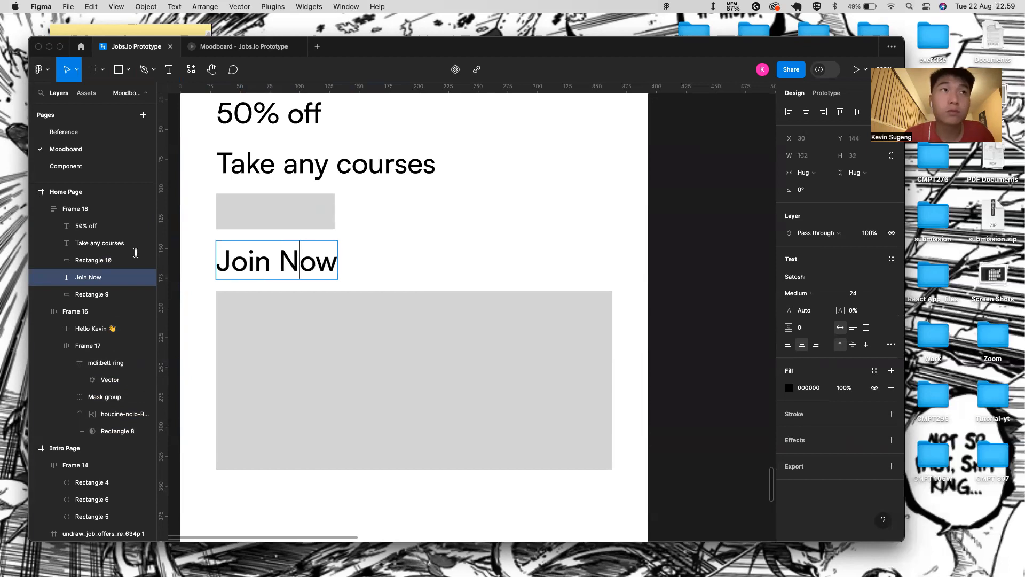
- Group the Join Now text with Cmd+G and adjust its layer order
{"action": "left_click", "coordinate": [115, 296], "text": "shift"}
{"action": "left_click", "coordinate": [252, 222]}
{"action": "left_click", "coordinate": [253, 260], "text": "shift"}
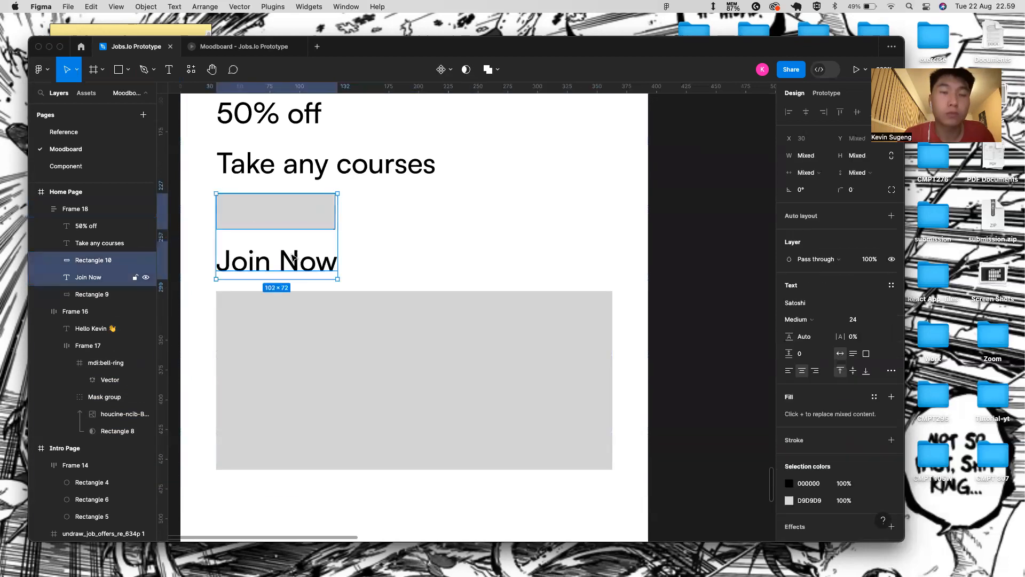
{"action": "left_click", "coordinate": [293, 257]}
{"action": "key", "text": "super+g"}
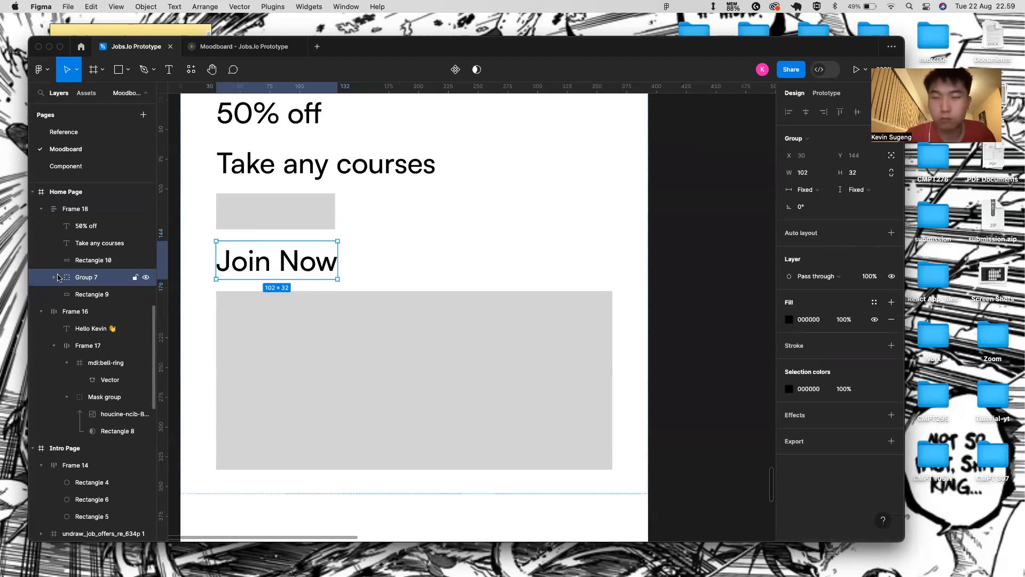
{"action": "key", "text": "Up"}
{"action": "key", "text": "Up"}
{"action": "key", "text": "Down"}
{"action": "key", "text": "Down"}
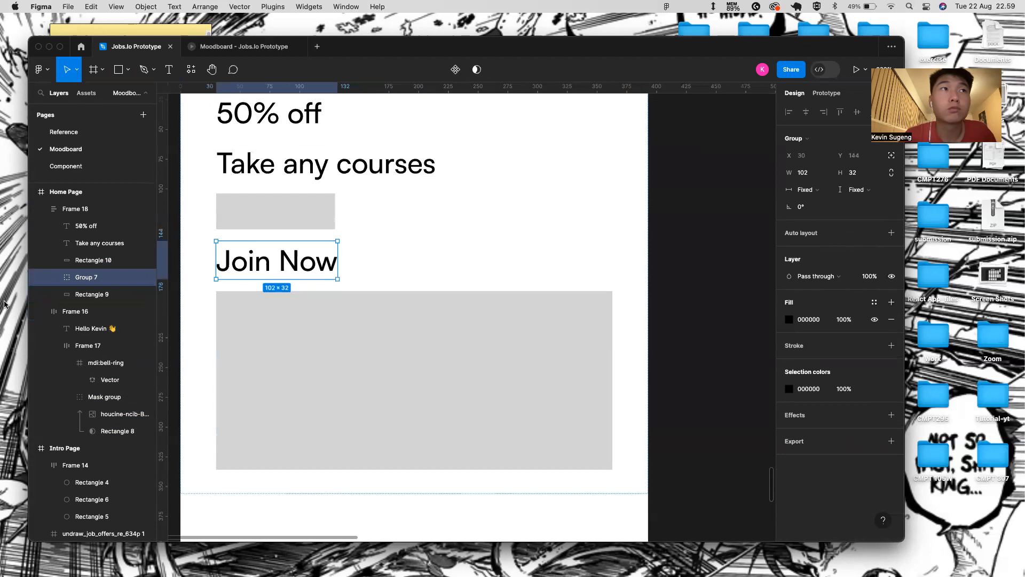
- Move Rectangle 10 into Group 7 and bring Join Now in front of it
{"action": "left_click", "coordinate": [54, 277]}
{"action": "left_click_drag", "start_coordinate": [102, 310], "coordinate": [93, 312]}
{"action": "left_click_drag", "start_coordinate": [96, 260], "coordinate": [108, 290]}
{"action": "key", "text": "shift+Up"}
{"action": "key", "text": "shift+Down"}
{"action": "key", "text": "shift+Down"}
{"action": "key", "text": "shift+Down"}
{"action": "key", "text": "shift+Down"}
{"action": "left_click", "coordinate": [336, 209]}
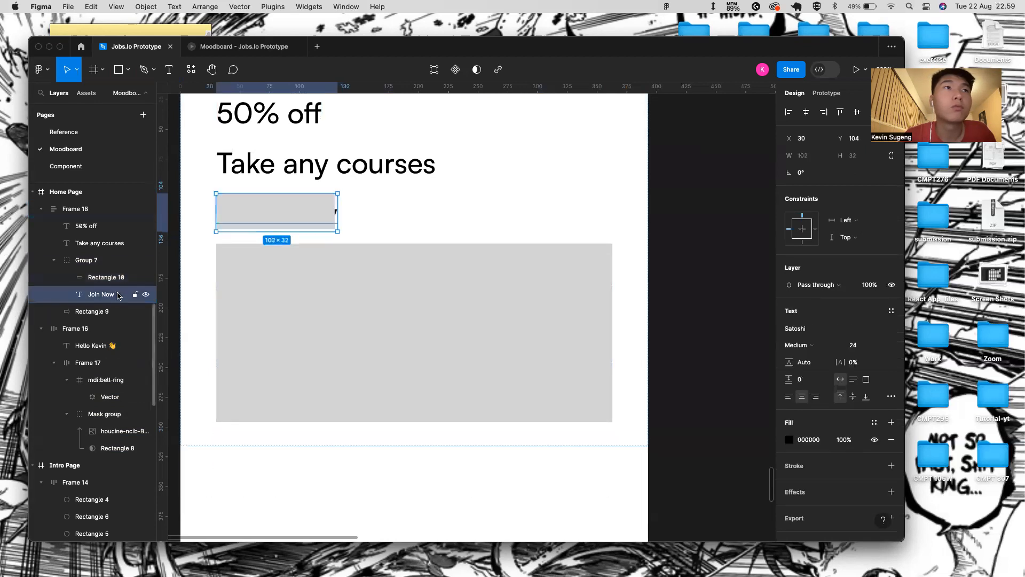
{"action": "key", "text": "super+bracketright"}
{"action": "scroll", "coordinate": [335, 208], "scroll_direction": "up", "scroll_amount": 2}
{"action": "scroll", "coordinate": [342, 211], "scroll_direction": "down", "scroll_amount": 6}
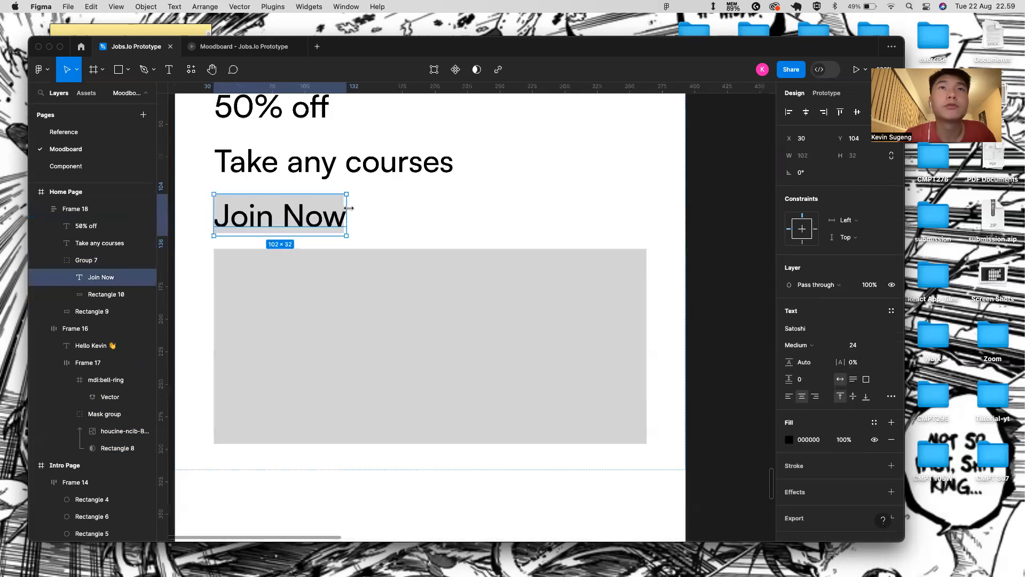
- Wrap '50% off', 'Take any courses' and the Join Now button in an auto-layout frame
{"action": "left_click", "coordinate": [319, 162]}
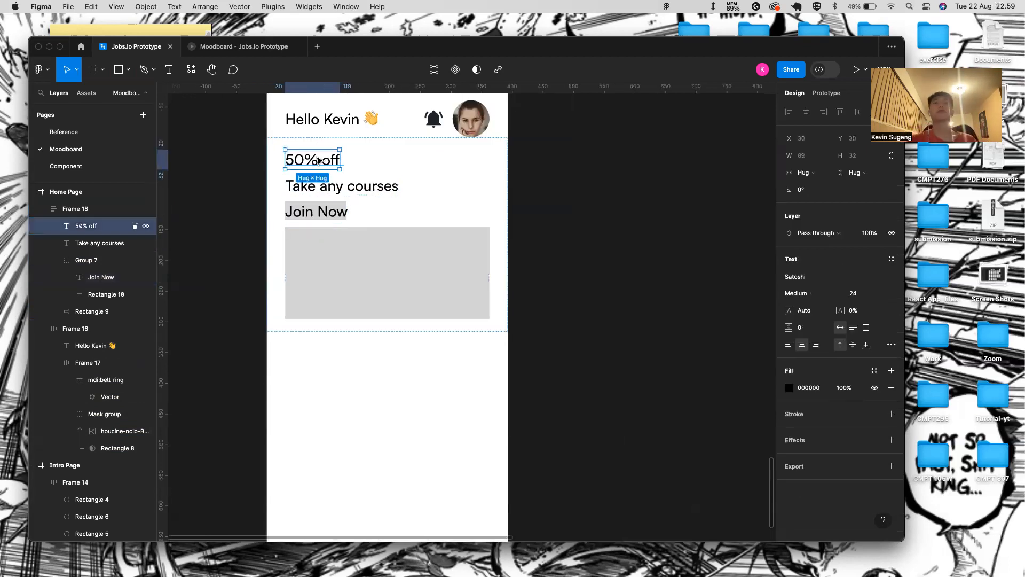
{"action": "left_click", "coordinate": [320, 185], "text": "shift"}
{"action": "left_click", "coordinate": [315, 208], "text": "shift"}
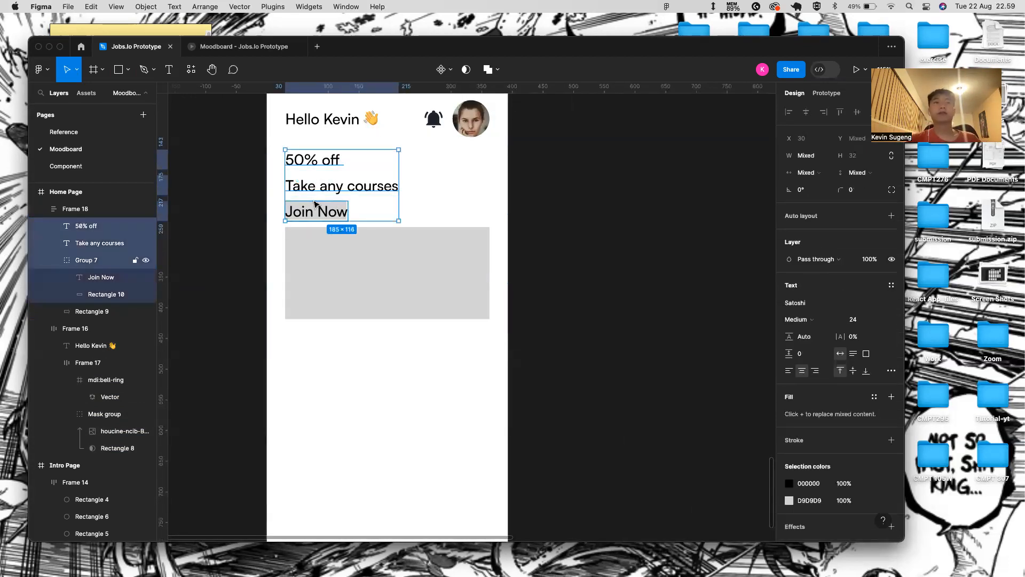
{"action": "key", "text": "shift+a"}
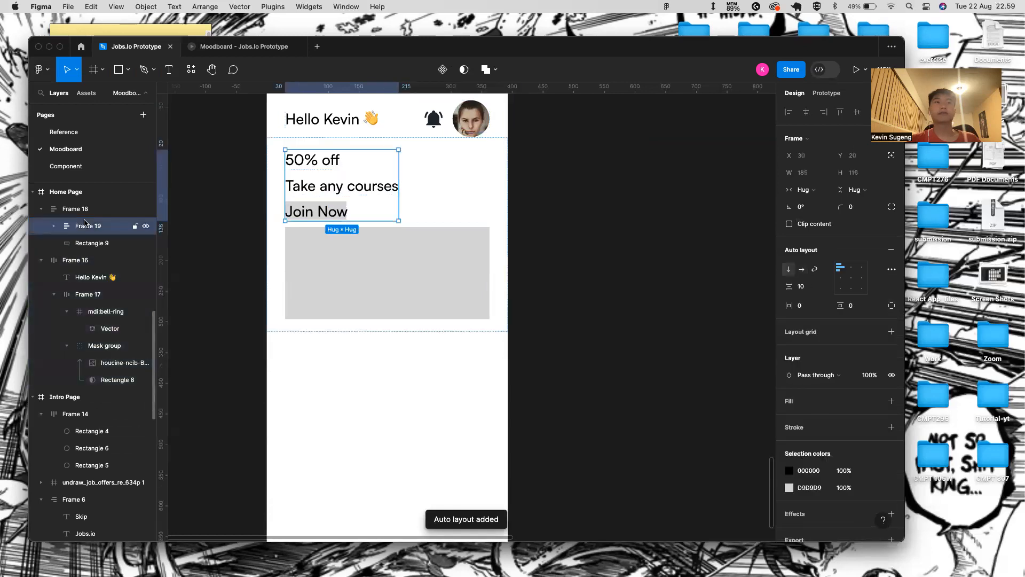
- Group the grey rectangle with Frame 19 and nudge the text stack onto the card
{"action": "left_click", "coordinate": [77, 239]}
{"action": "left_click", "coordinate": [82, 230], "text": "shift"}
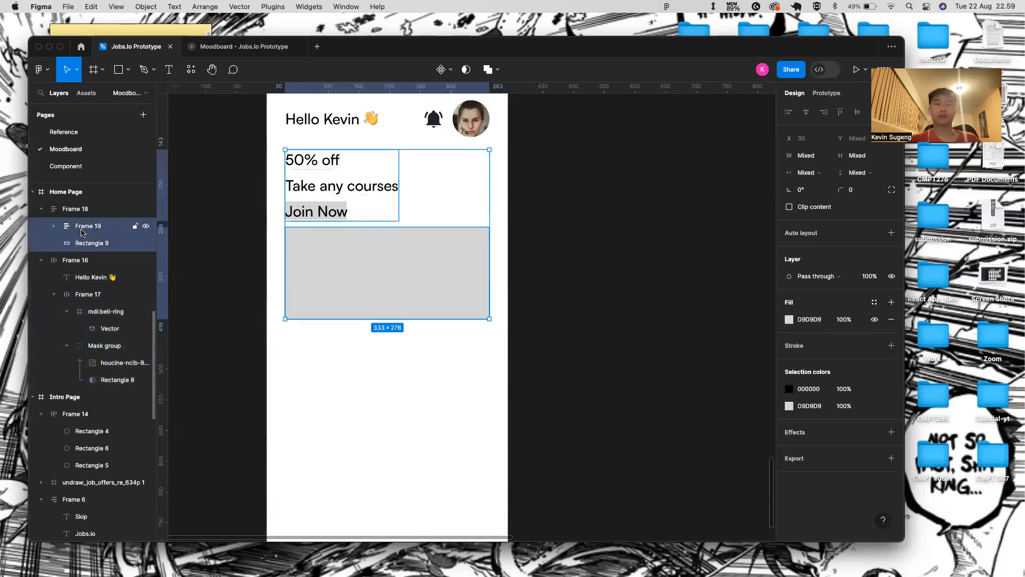
{"action": "key", "text": "super+g"}
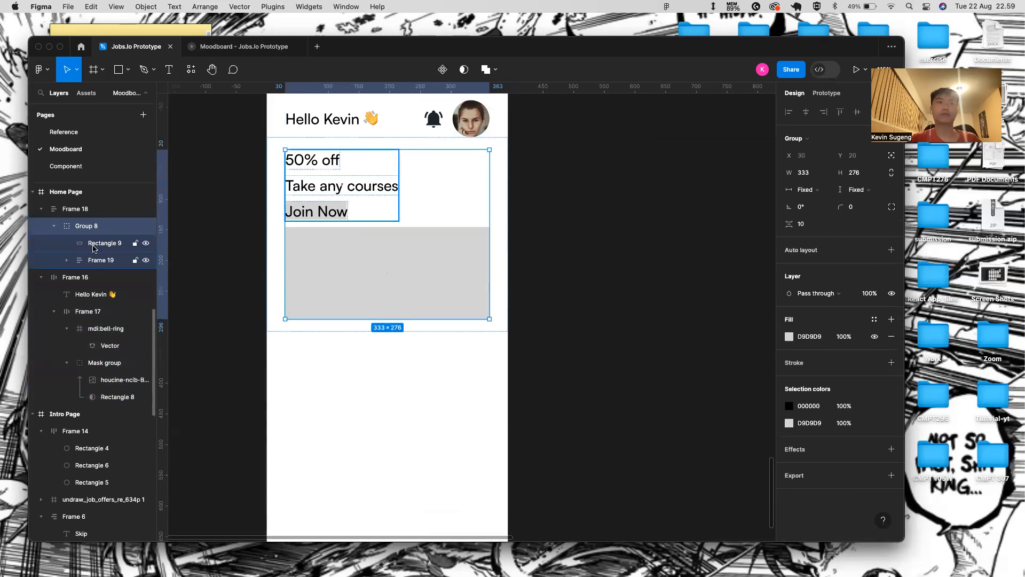
{"action": "left_click", "coordinate": [100, 264]}
{"action": "left_click_drag", "start_coordinate": [99, 264], "coordinate": [99, 240]}
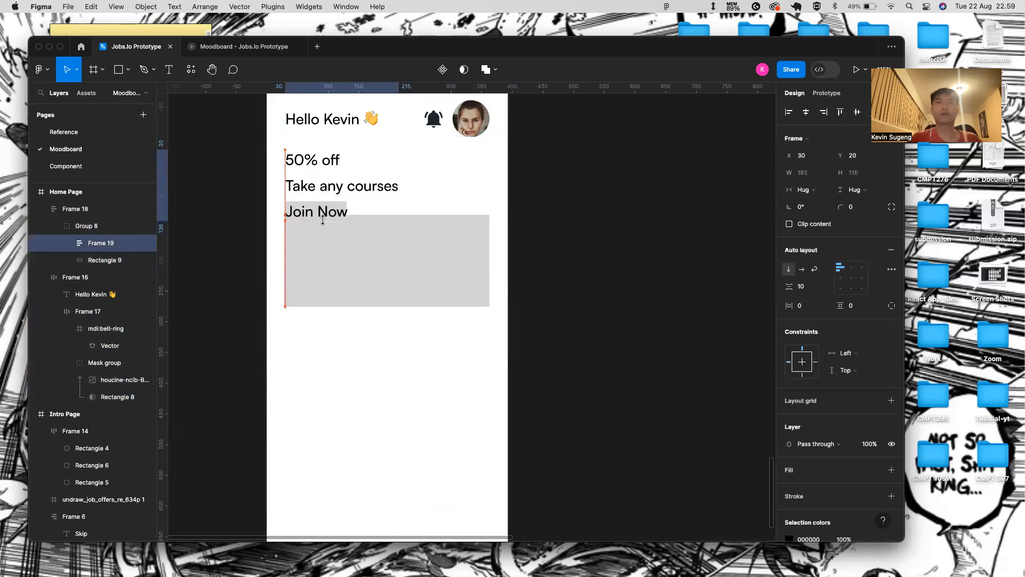
{"action": "key", "text": "shift+Down"}
{"action": "key", "text": "shift+Down"}
{"action": "key", "text": "shift+Down"}
{"action": "key", "text": "shift+Down"}
{"action": "key", "text": "shift+Down"}
{"action": "key", "text": "shift+Down"}
{"action": "key", "text": "shift+Right"}
{"action": "key", "text": "shift+Down"}
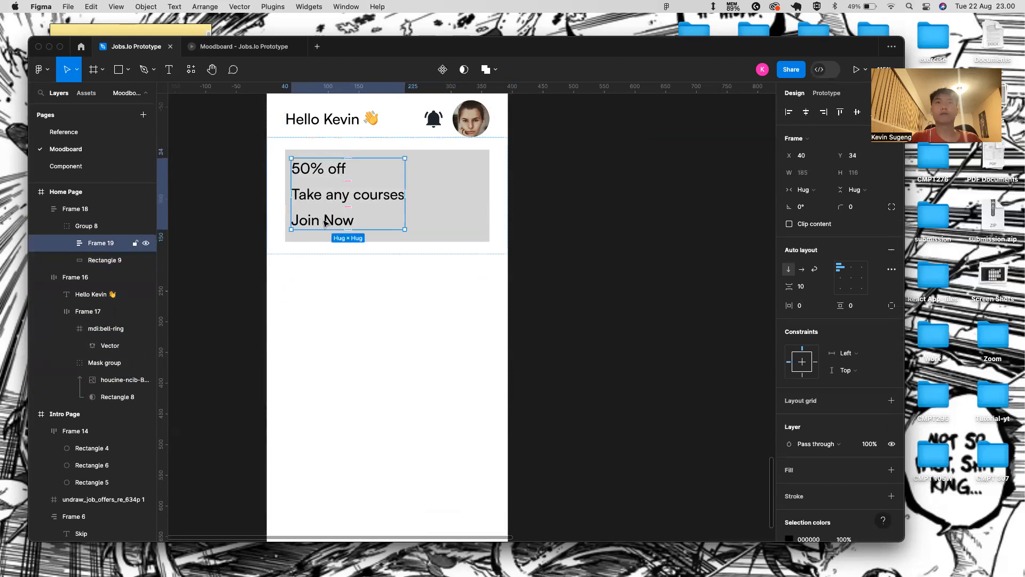
{"action": "left_click", "coordinate": [350, 241]}
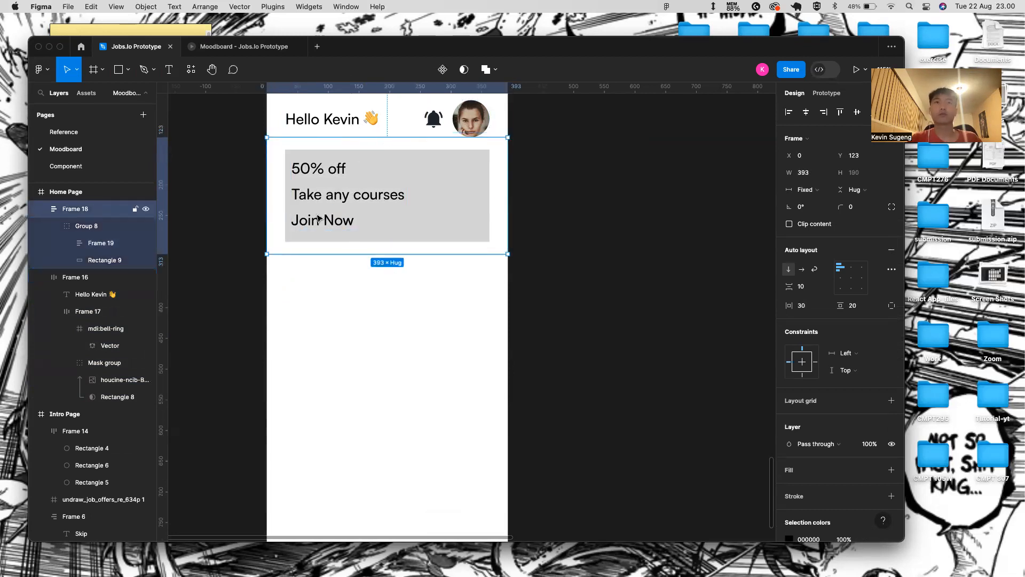
- Set the 'Take any courses' text to font size 16
{"action": "scroll", "coordinate": [319, 220], "scroll_direction": "up", "scroll_amount": 5}
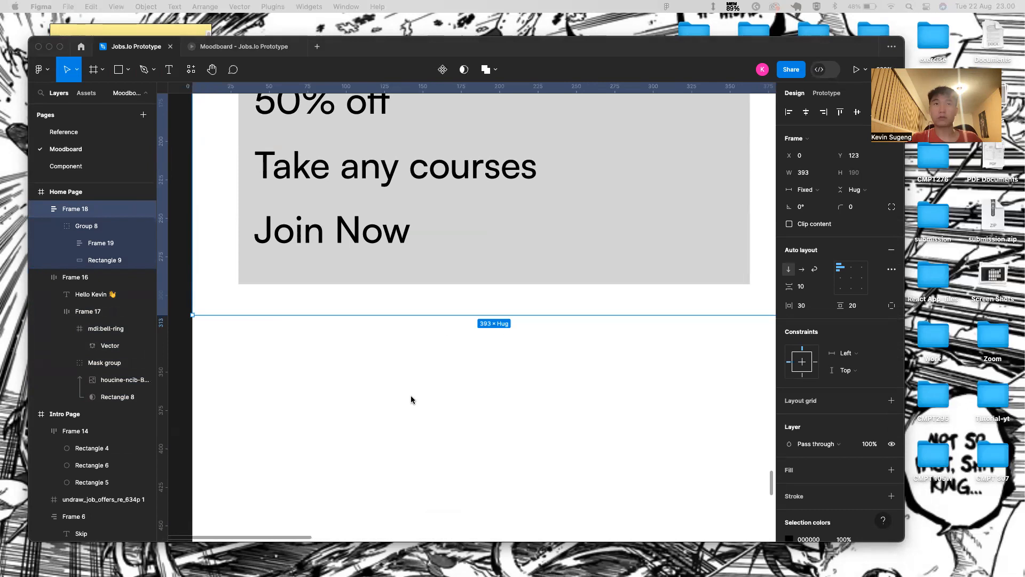
{"action": "scroll", "coordinate": [343, 162], "scroll_direction": "up", "scroll_amount": 3}
{"action": "double_click", "coordinate": [343, 195]}
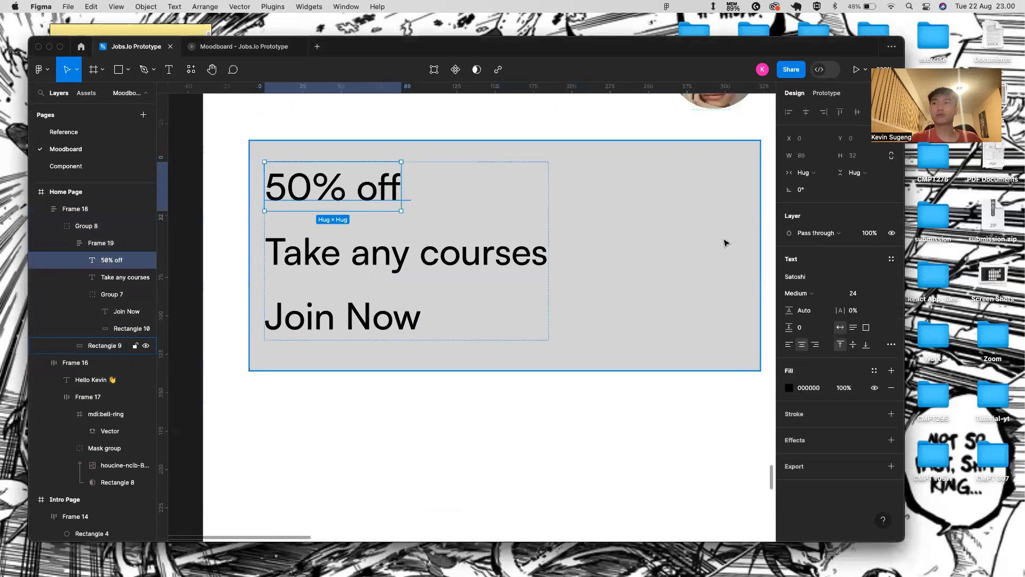
{"action": "left_click", "coordinate": [452, 239]}
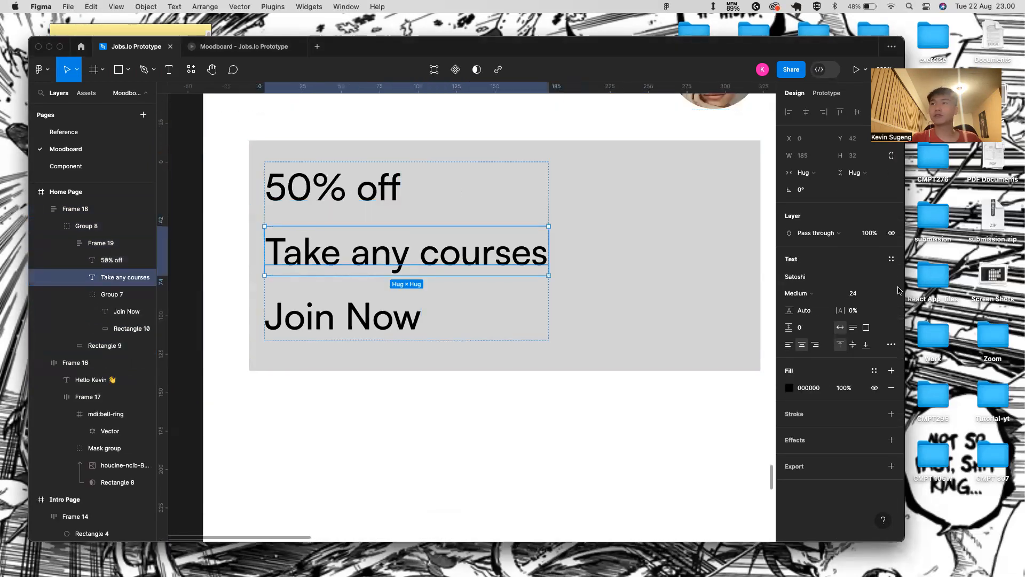
{"action": "left_click", "coordinate": [881, 293]}
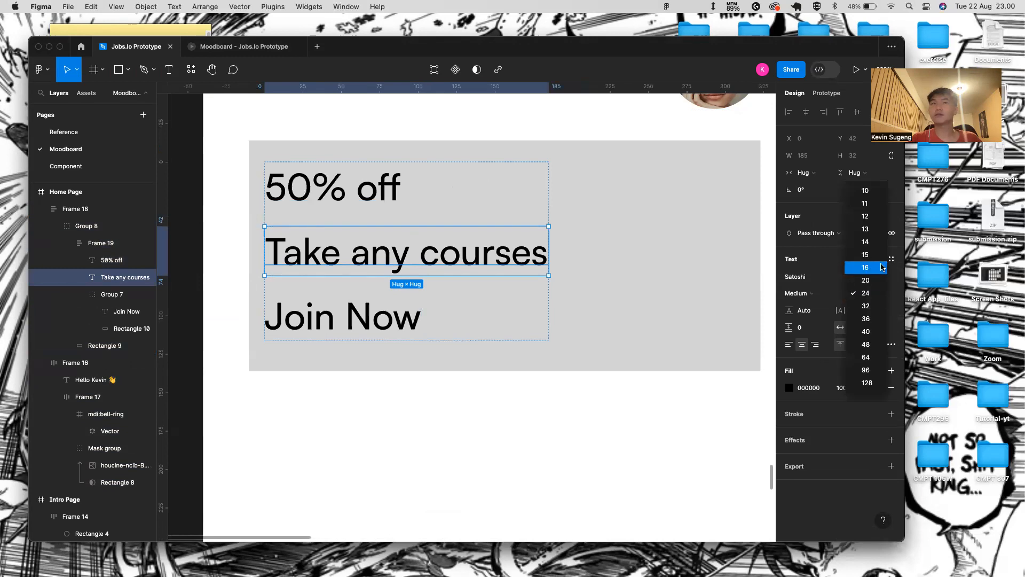
{"action": "left_click", "coordinate": [884, 266]}
- Fill the banner rectangle with yellow FED253, then view the Reference page
{"action": "left_click", "coordinate": [383, 318]}
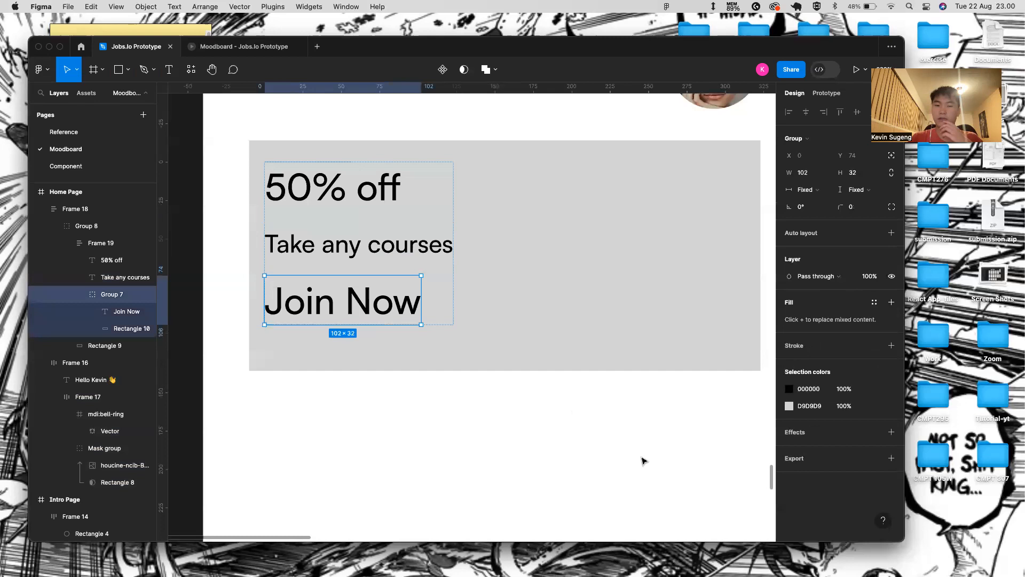
{"action": "left_click", "coordinate": [508, 299]}
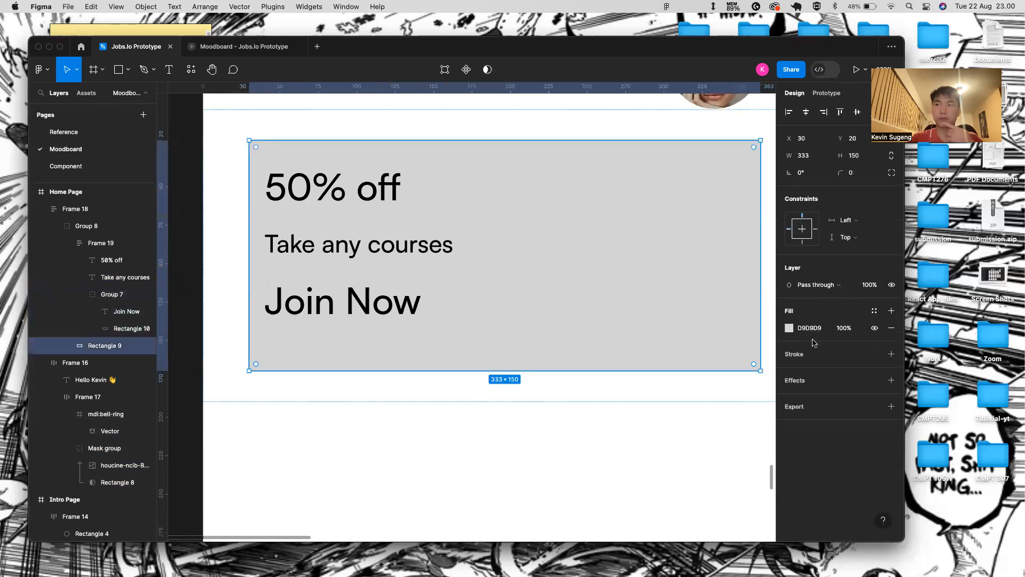
{"action": "left_click", "coordinate": [789, 328]}
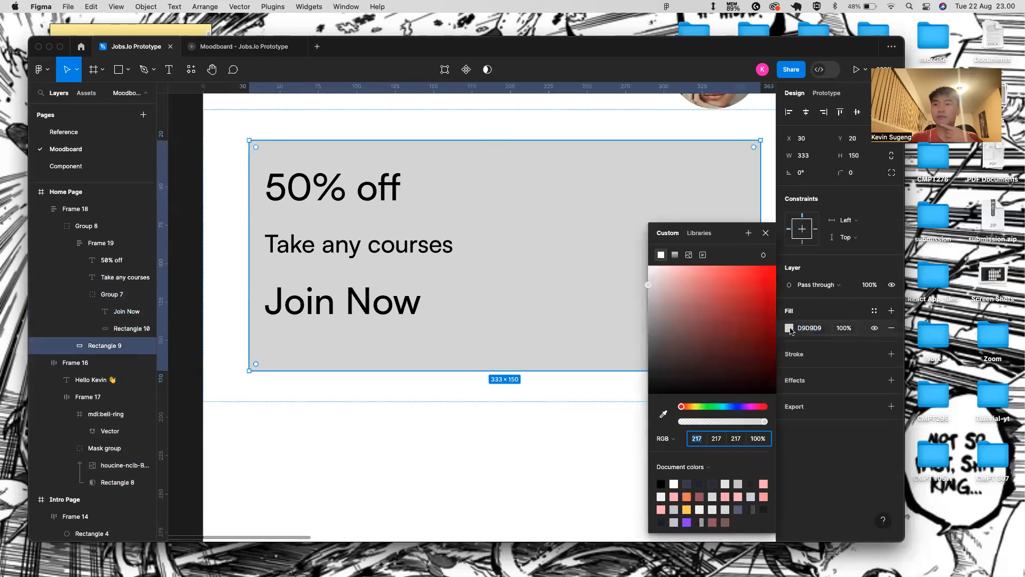
{"action": "left_click", "coordinate": [687, 509]}
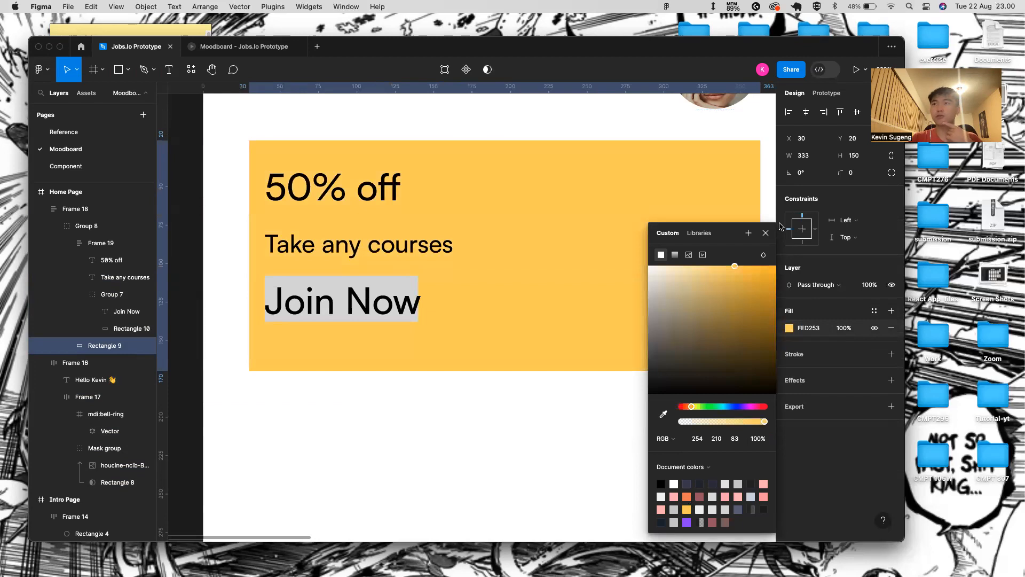
{"action": "left_click", "coordinate": [766, 232]}
{"action": "left_click", "coordinate": [137, 131]}
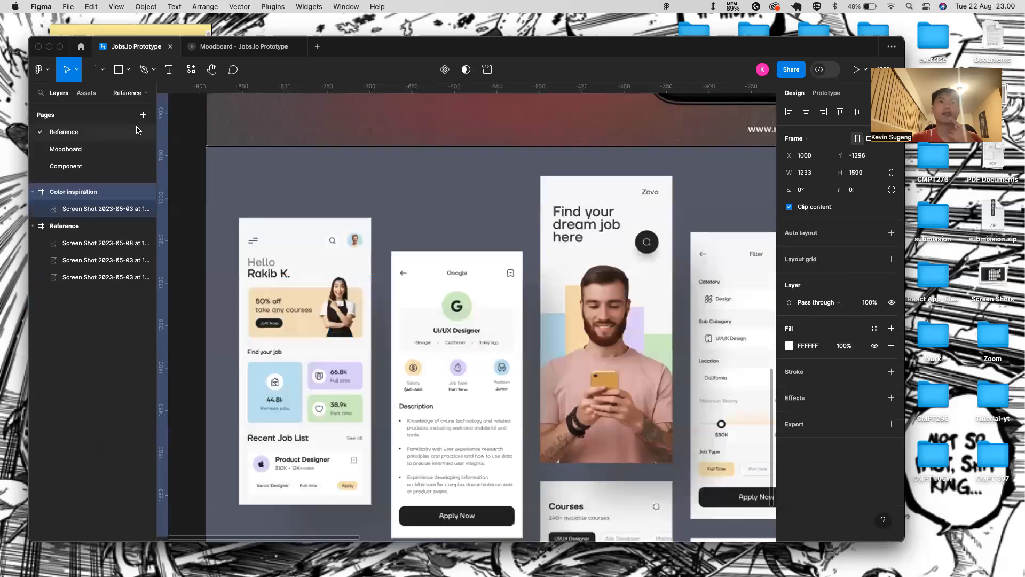
{"action": "double_click", "coordinate": [313, 315]}
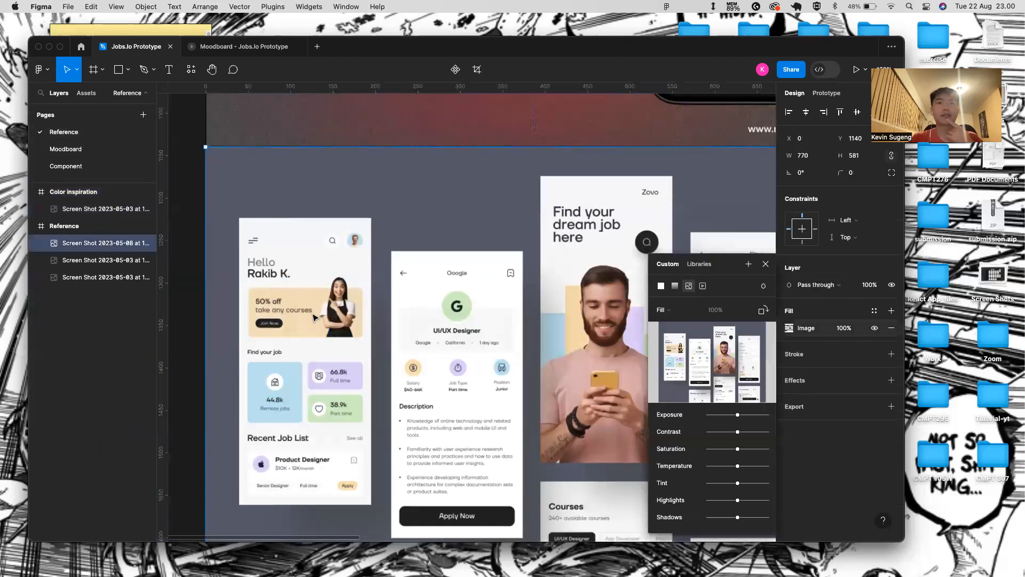
{"action": "left_click", "coordinate": [765, 264]}
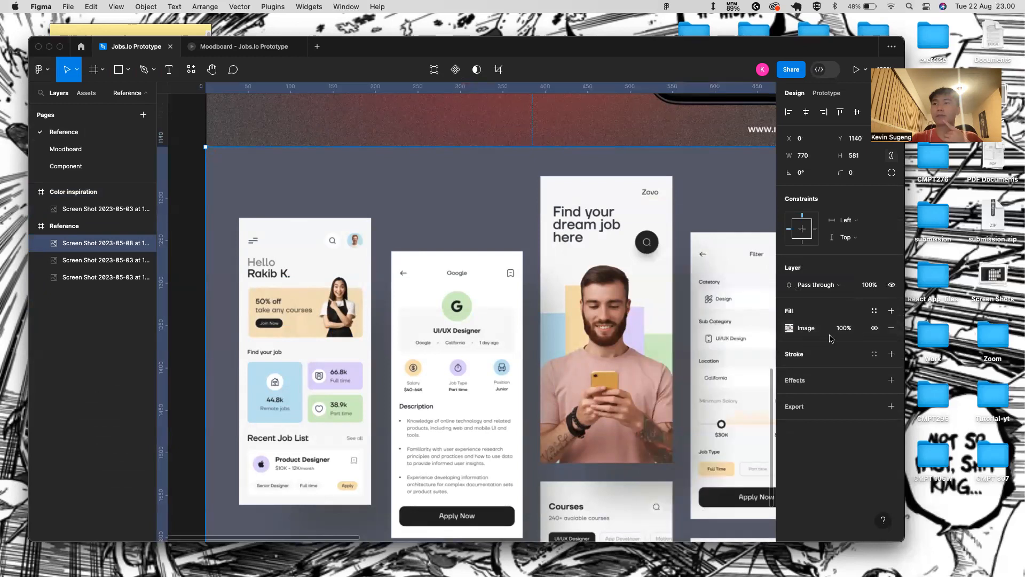
{"action": "left_click", "coordinate": [891, 310]}
{"action": "left_click", "coordinate": [790, 345]}
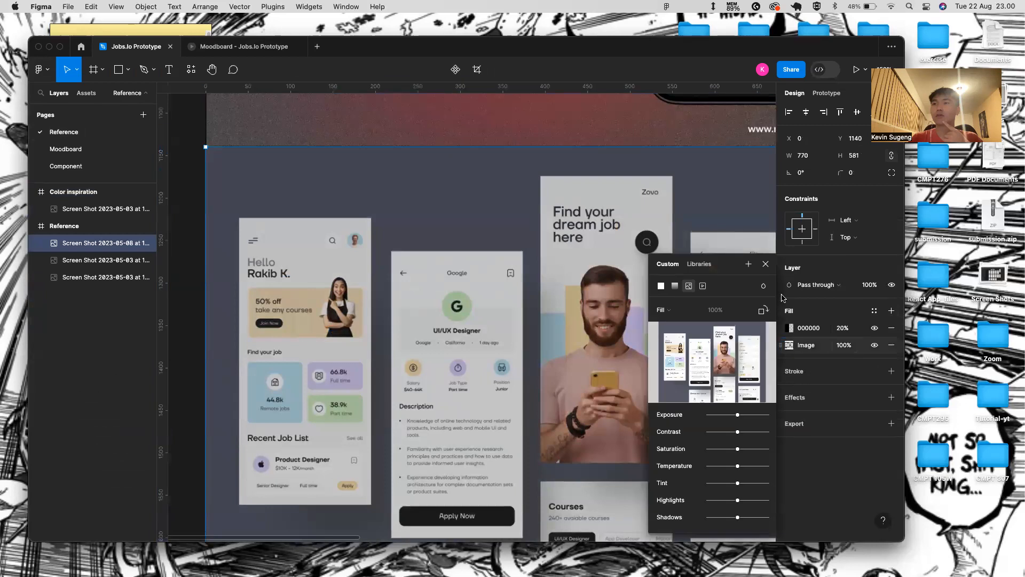
{"action": "left_click", "coordinate": [767, 264]}
{"action": "left_click", "coordinate": [791, 328]}
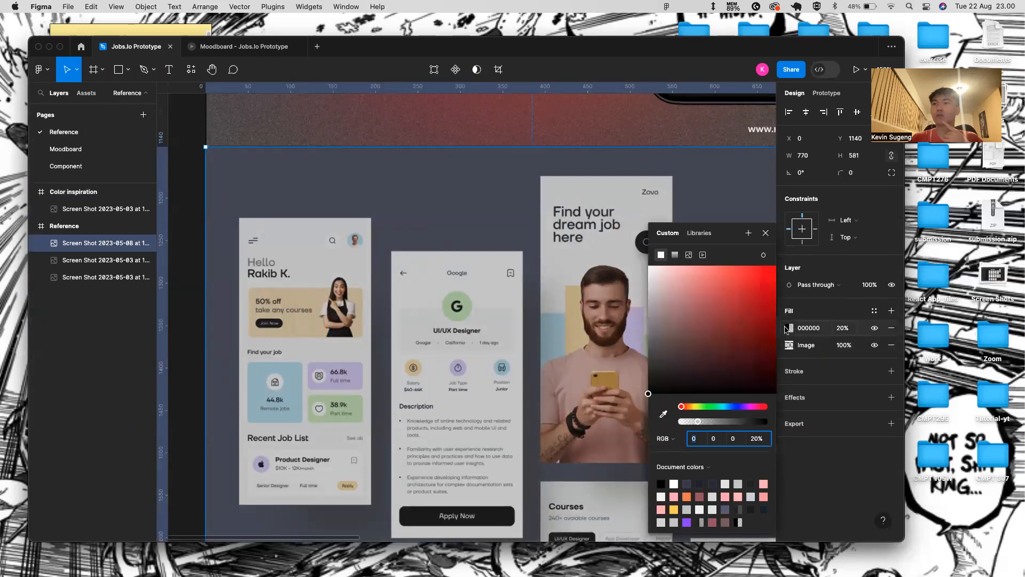
{"action": "left_click", "coordinate": [663, 415]}
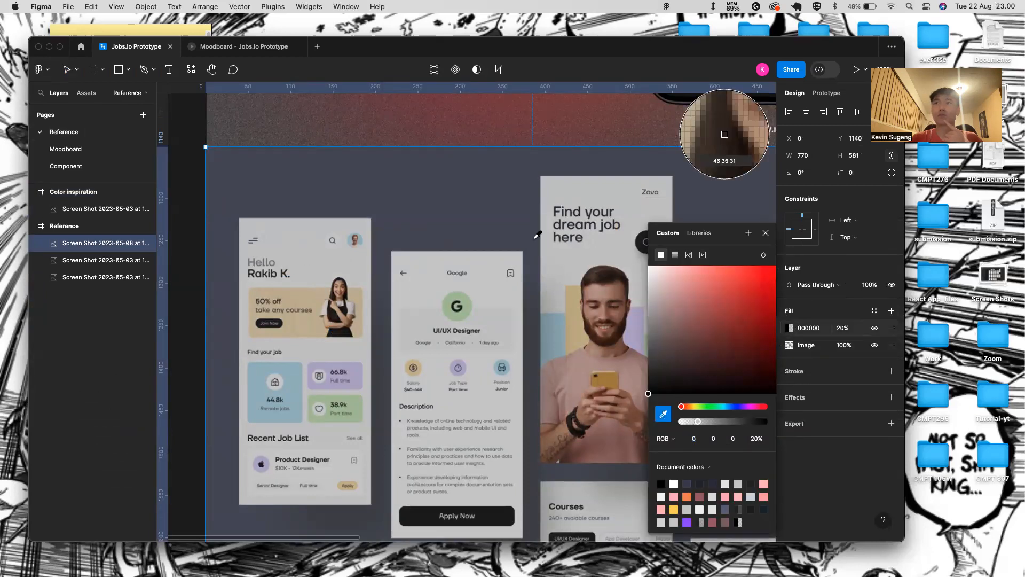
{"action": "left_click", "coordinate": [765, 233]}
{"action": "left_click", "coordinate": [843, 328]}
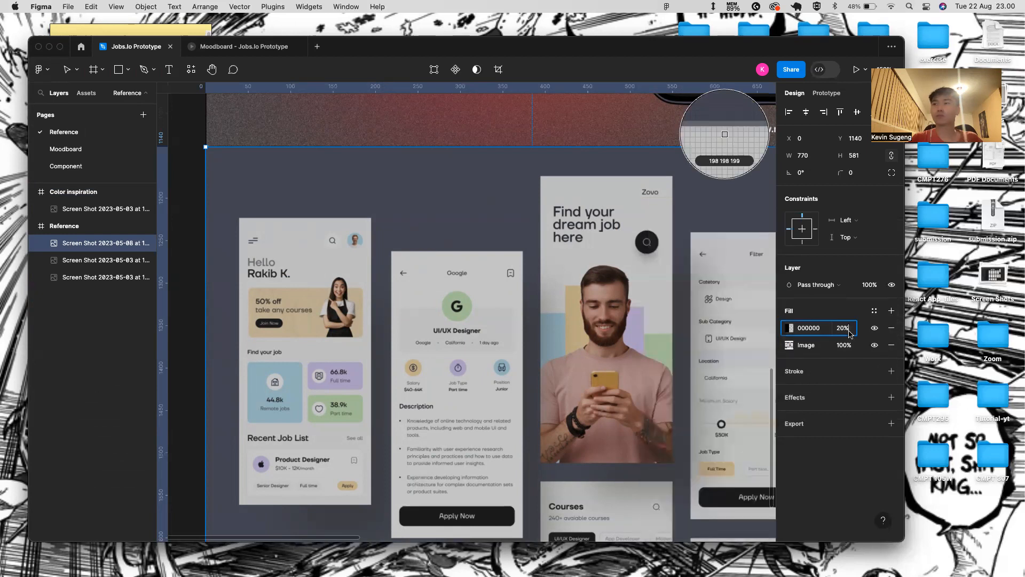
{"action": "type", "text": "100"}
{"action": "key", "text": "Return"}
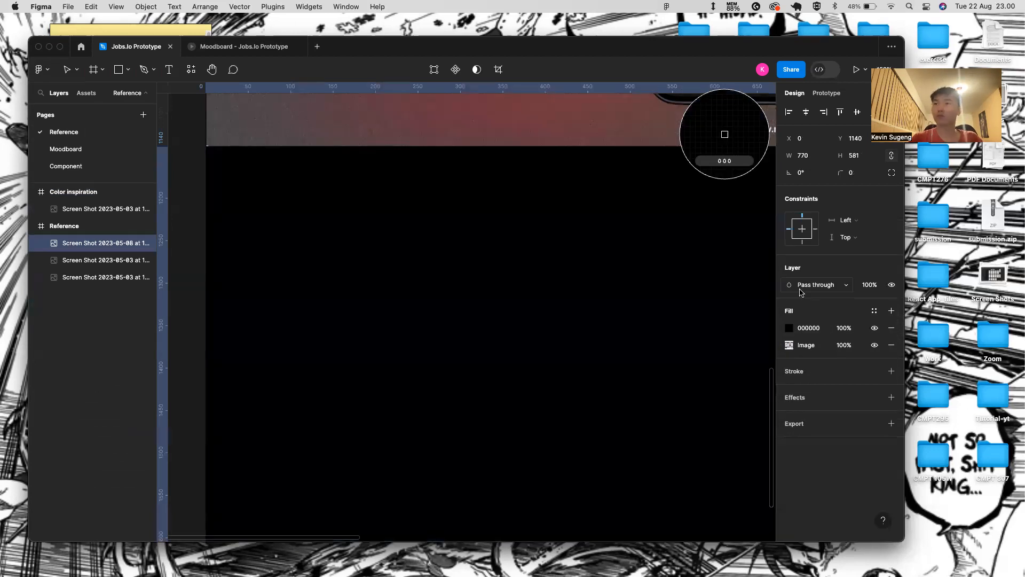
{"action": "key", "text": "cmd+z"}
{"action": "left_click", "coordinate": [840, 328]}
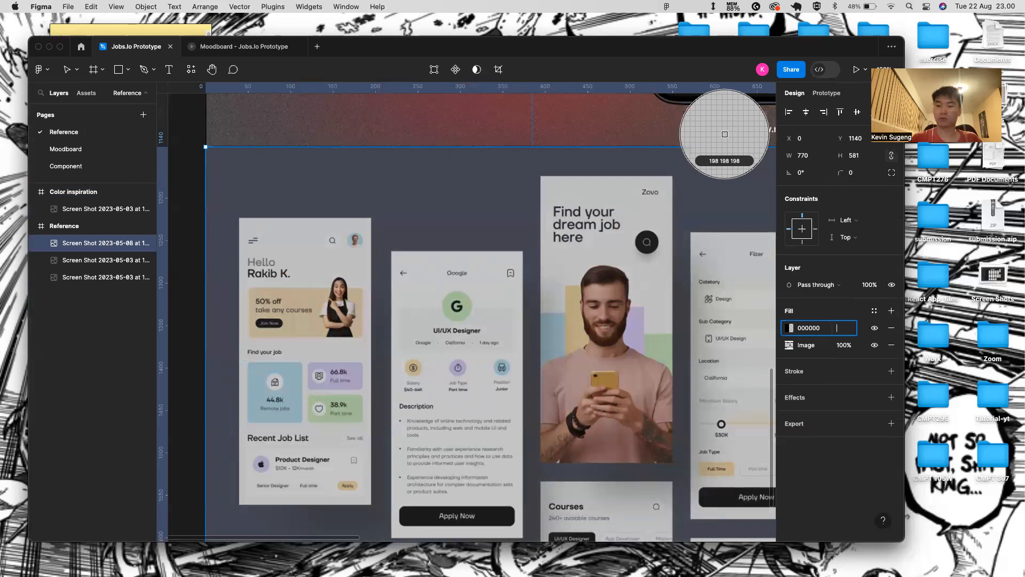
{"action": "type", "text": "0"}
{"action": "key", "text": "Return"}
{"action": "left_click", "coordinate": [791, 328]}
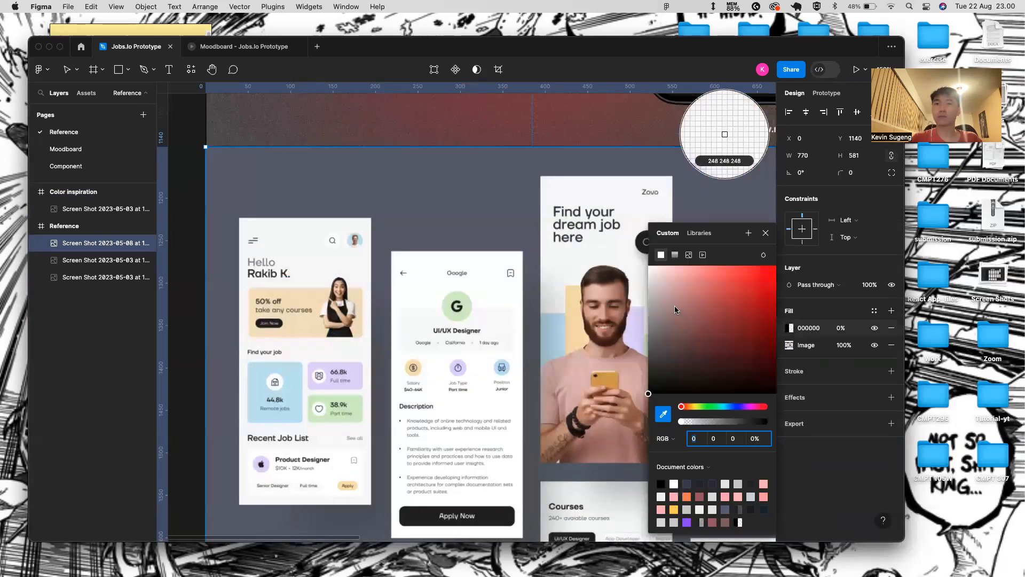
{"action": "left_click", "coordinate": [664, 414]}
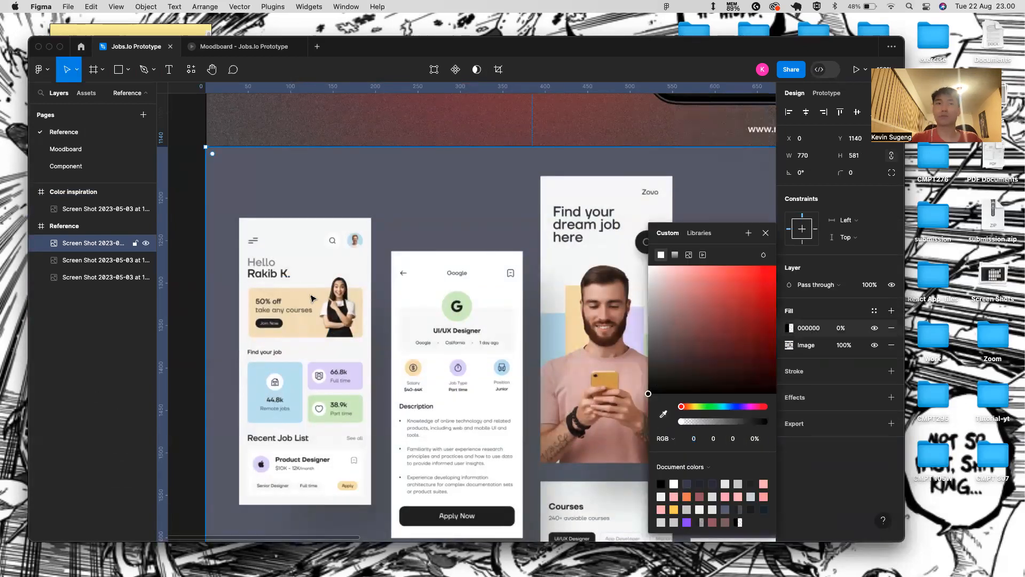
{"action": "left_click", "coordinate": [664, 413]}
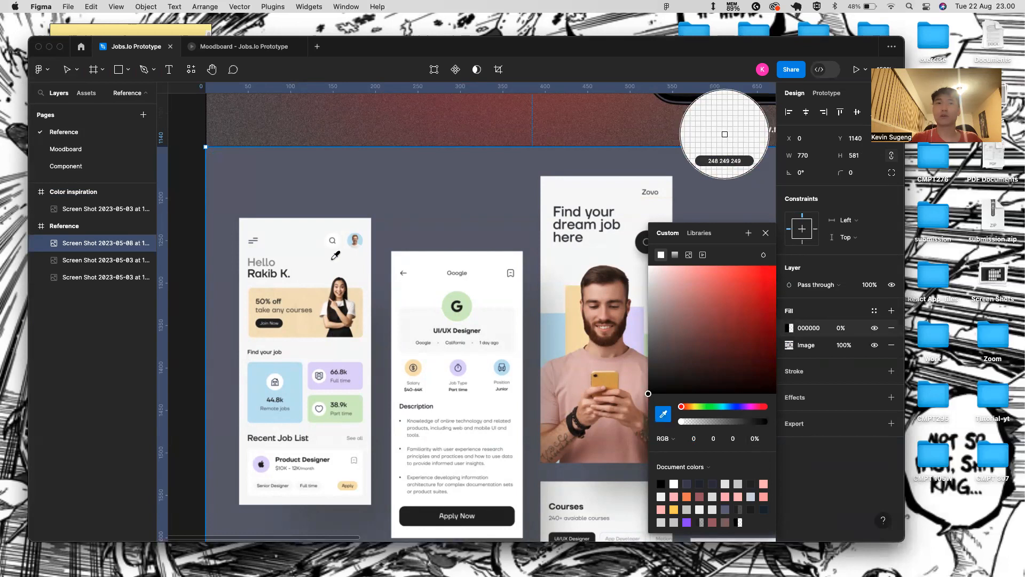
{"action": "left_click", "coordinate": [320, 300]}
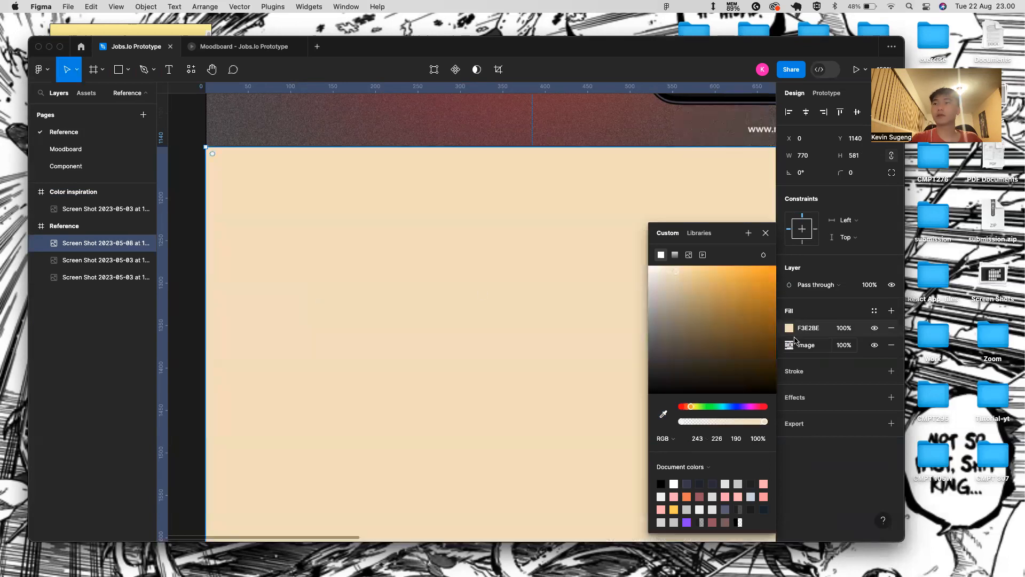
{"action": "left_click", "coordinate": [823, 331]}
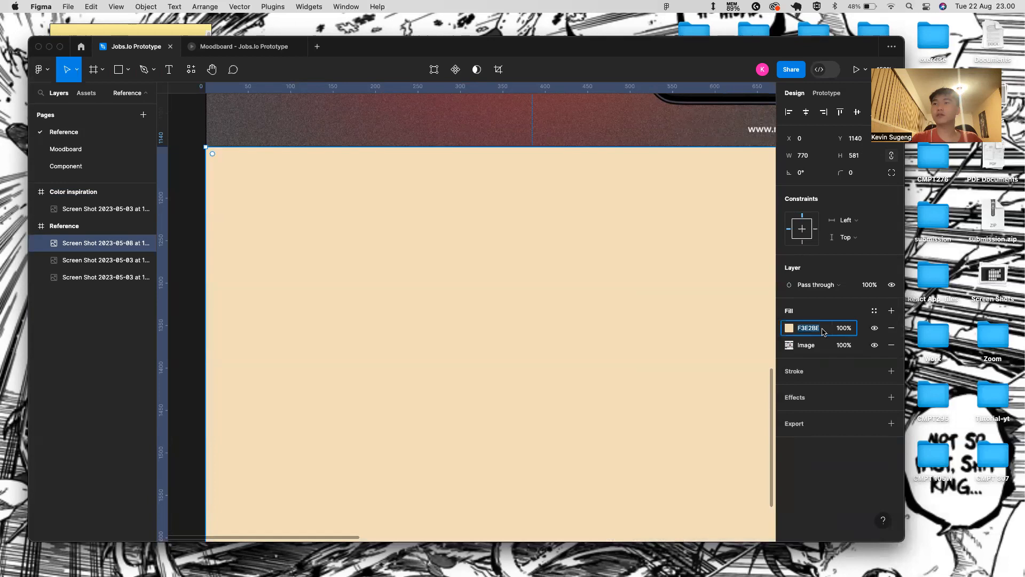
{"action": "key", "text": "super+z"}
{"action": "left_click", "coordinate": [892, 328]}
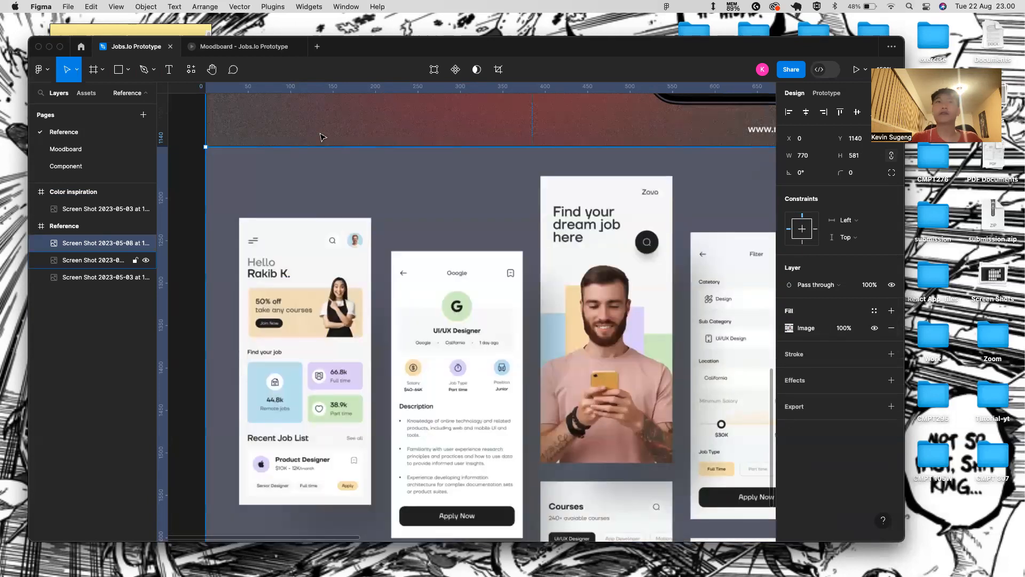
- Back on the Moodboard page, change the banner fill to beige F3E2BE
{"action": "left_click", "coordinate": [66, 148]}
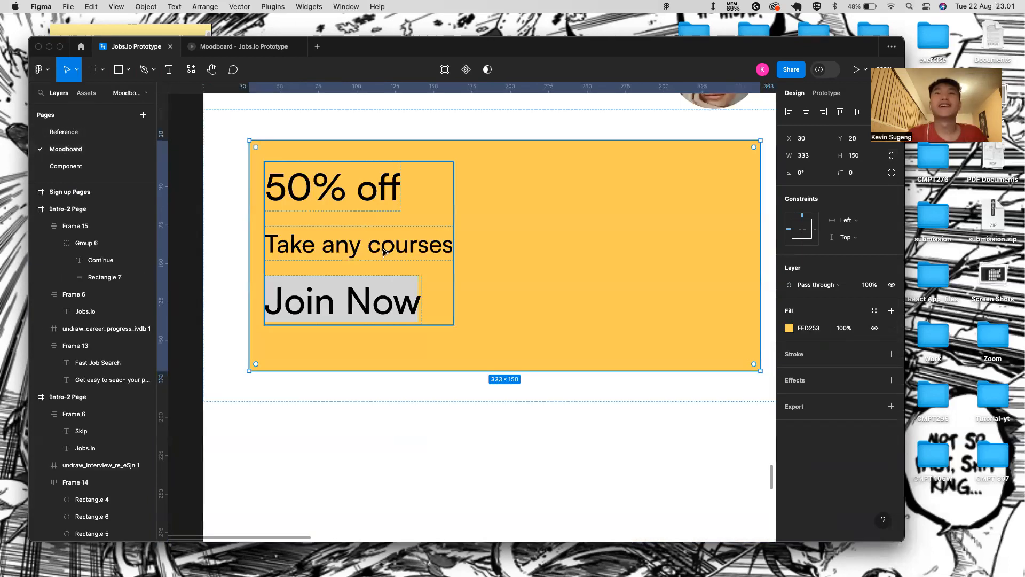
{"action": "left_click", "coordinate": [809, 328]}
{"action": "key", "text": "BackSpace"}
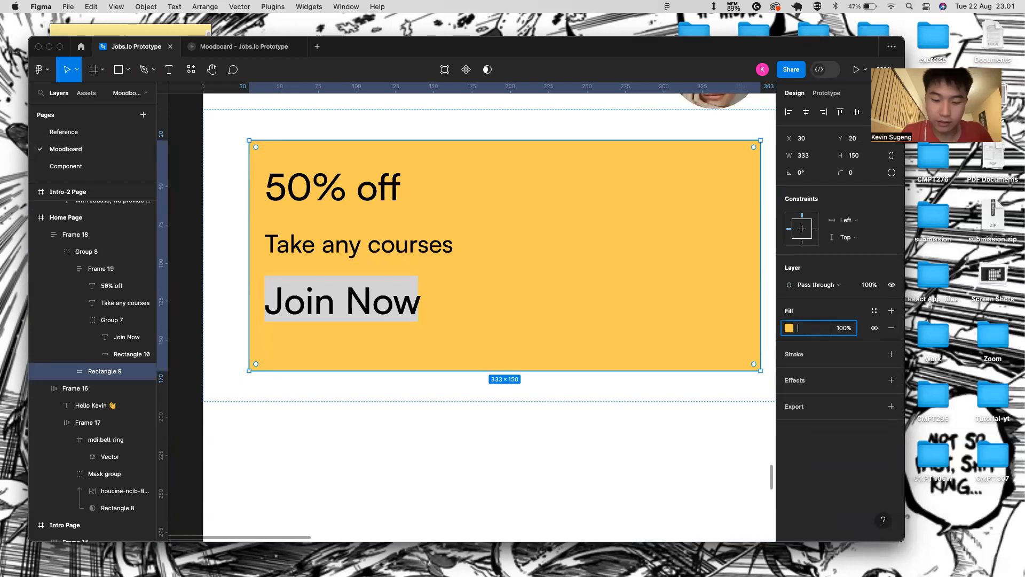
{"action": "type", "text": "F3E2B2"}
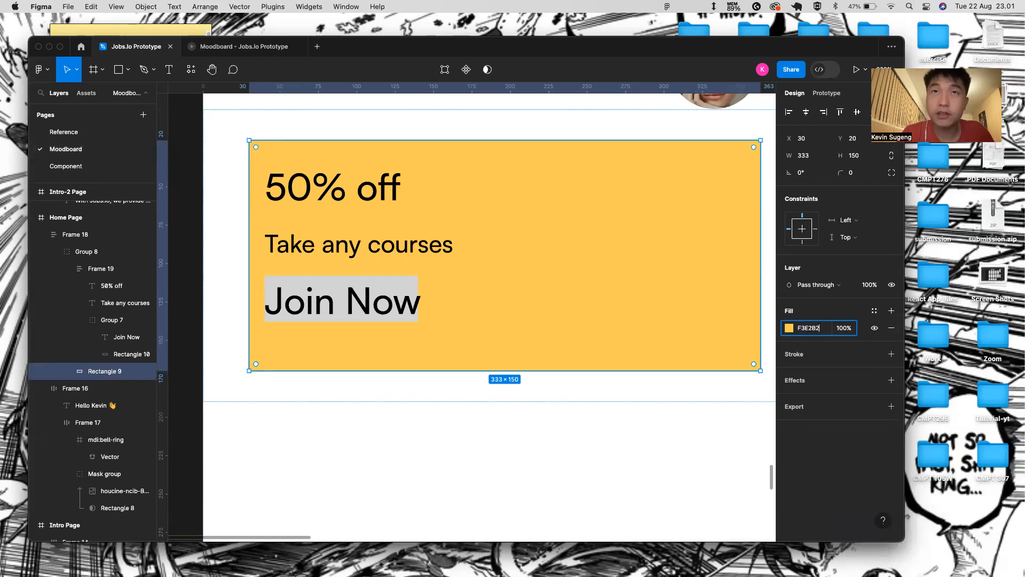
{"action": "key", "text": "Return"}
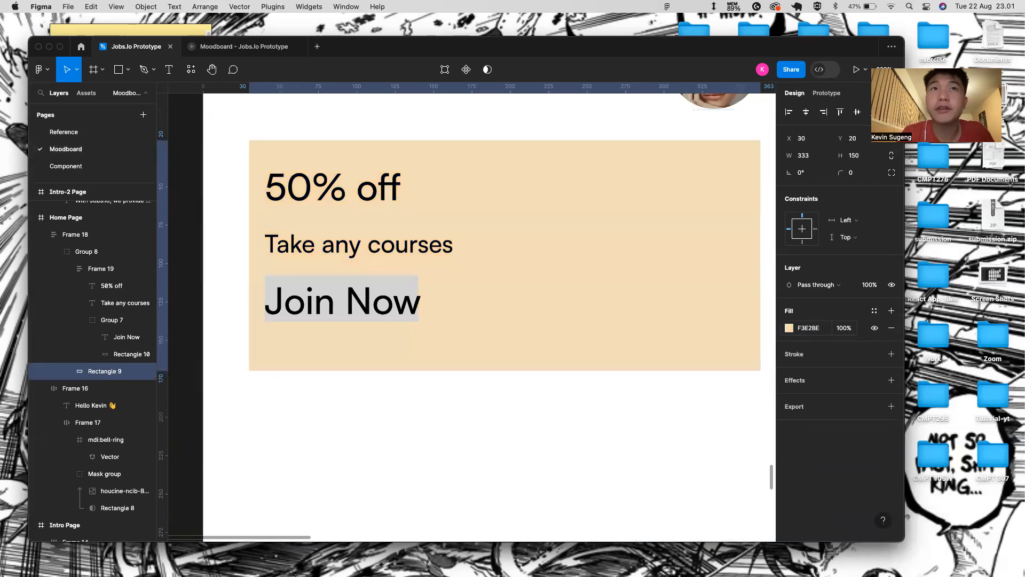
- Give the banner rounded corners by adjusting its corner radius
{"action": "scroll", "coordinate": [513, 362], "scroll_direction": "down", "scroll_amount": 5}
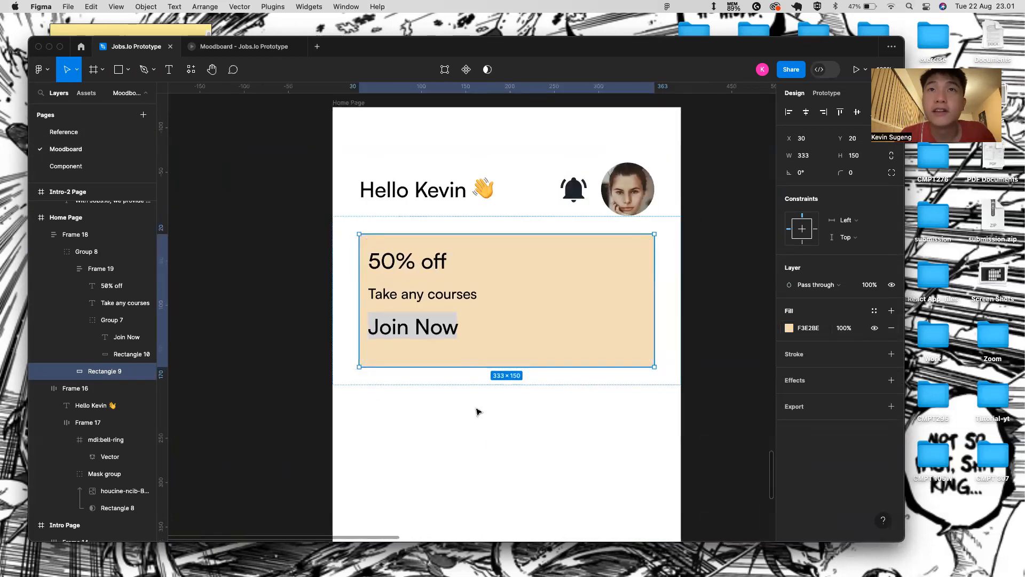
{"action": "left_click_drag", "start_coordinate": [841, 178], "coordinate": [851, 177]}
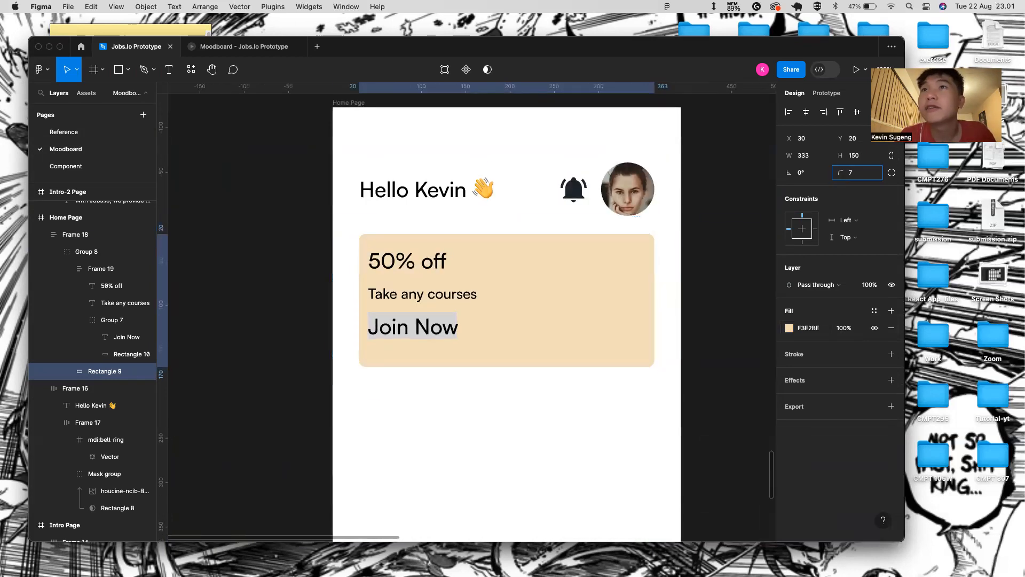
{"action": "left_click_drag", "start_coordinate": [148, 203], "coordinate": [82, 199]}
{"action": "left_click", "coordinate": [421, 271]}
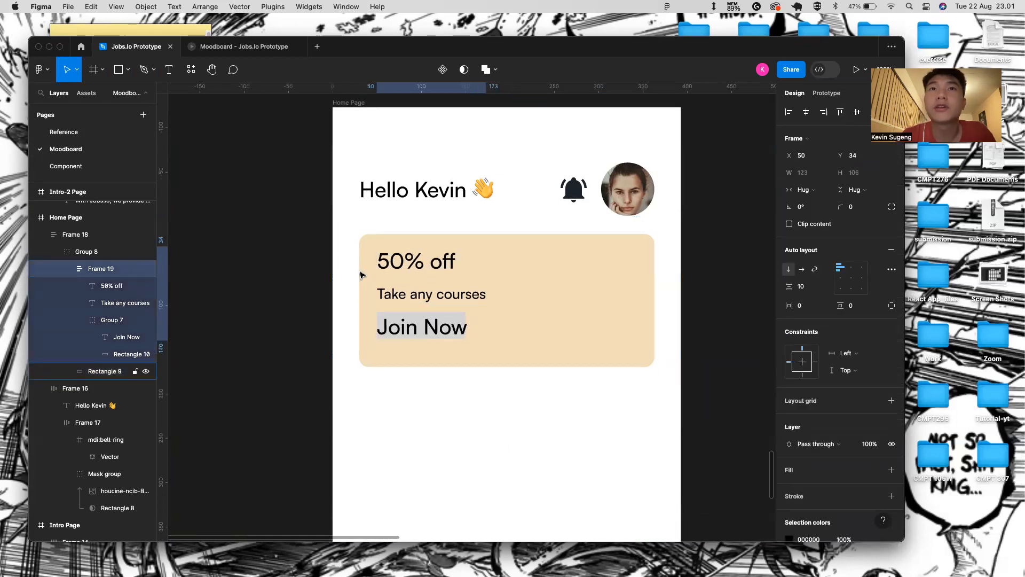
{"action": "double_click", "coordinate": [438, 295]}
- Nudge Frame 19 down 6 px, checking its distances to the beige card edges
{"action": "left_click", "coordinate": [440, 389]}
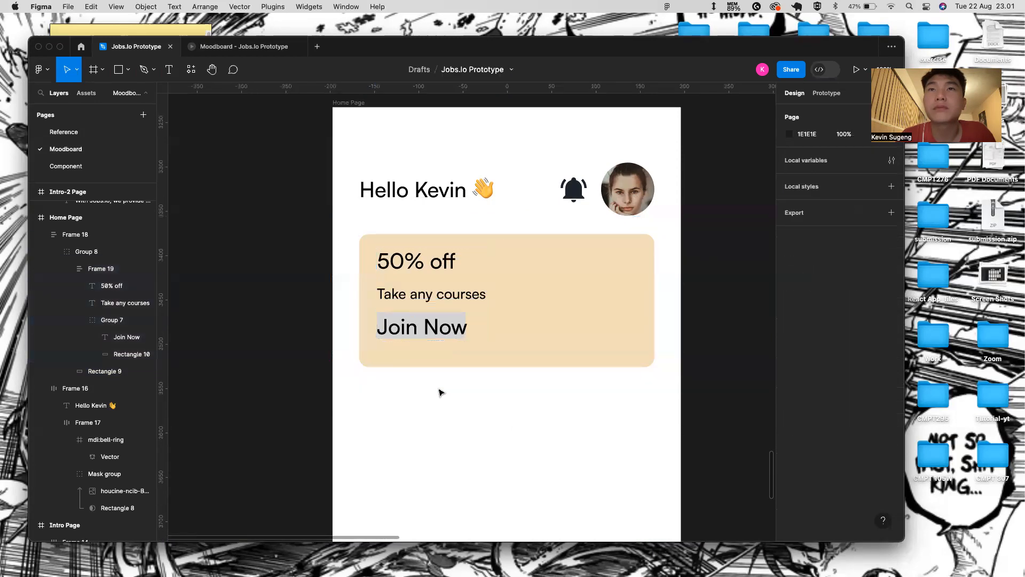
{"action": "scroll", "coordinate": [440, 390], "scroll_direction": "down", "scroll_amount": 5}
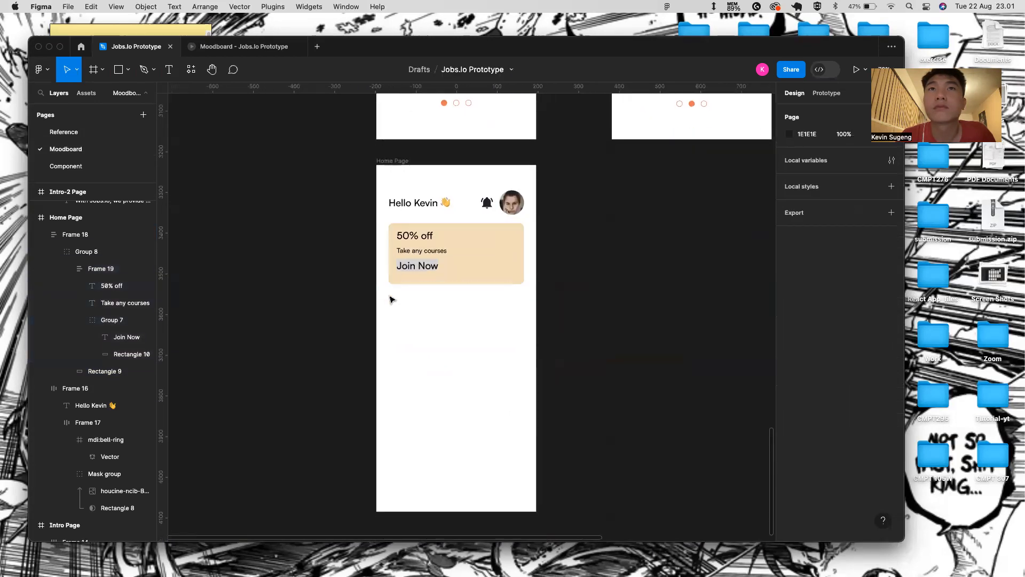
{"action": "scroll", "coordinate": [391, 294], "scroll_direction": "up", "scroll_amount": 5}
{"action": "left_click", "coordinate": [453, 208]}
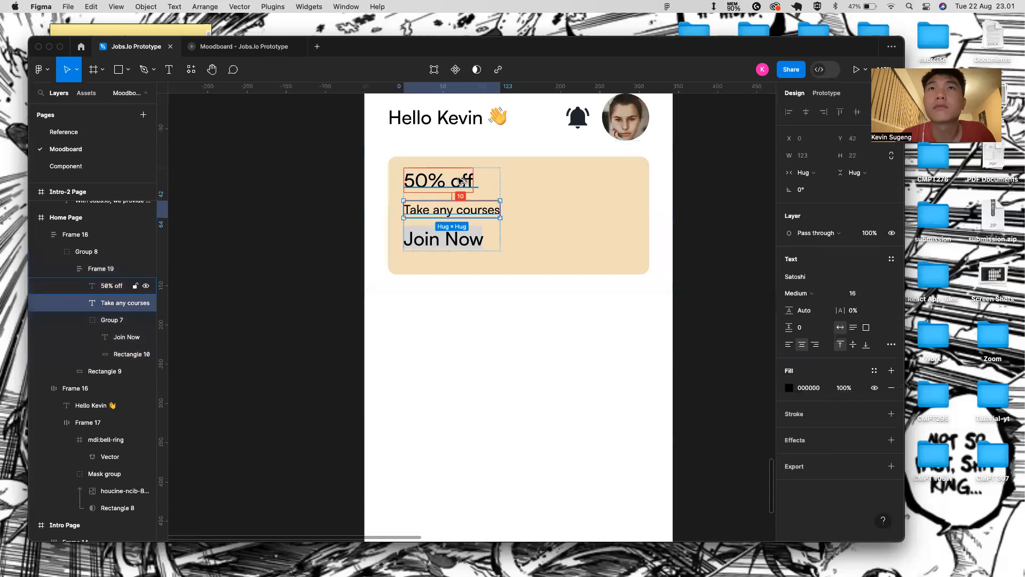
{"action": "key", "text": "alt"}
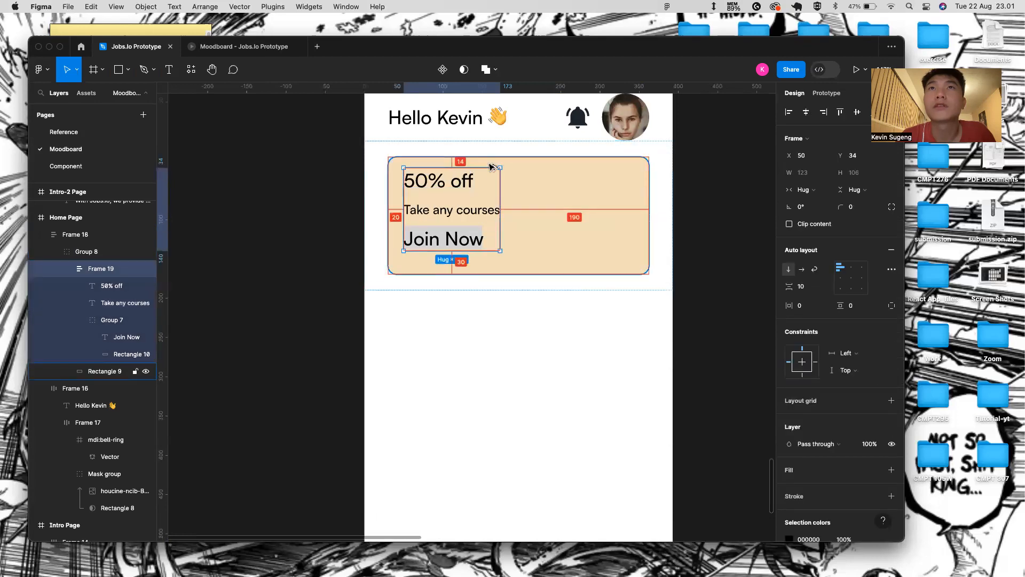
{"action": "key", "text": "Down"}
{"action": "key", "text": "Down"}
{"action": "key", "text": "Down"}
{"action": "key", "text": "Down"}
{"action": "key", "text": "Down"}
{"action": "key", "text": "Down"}
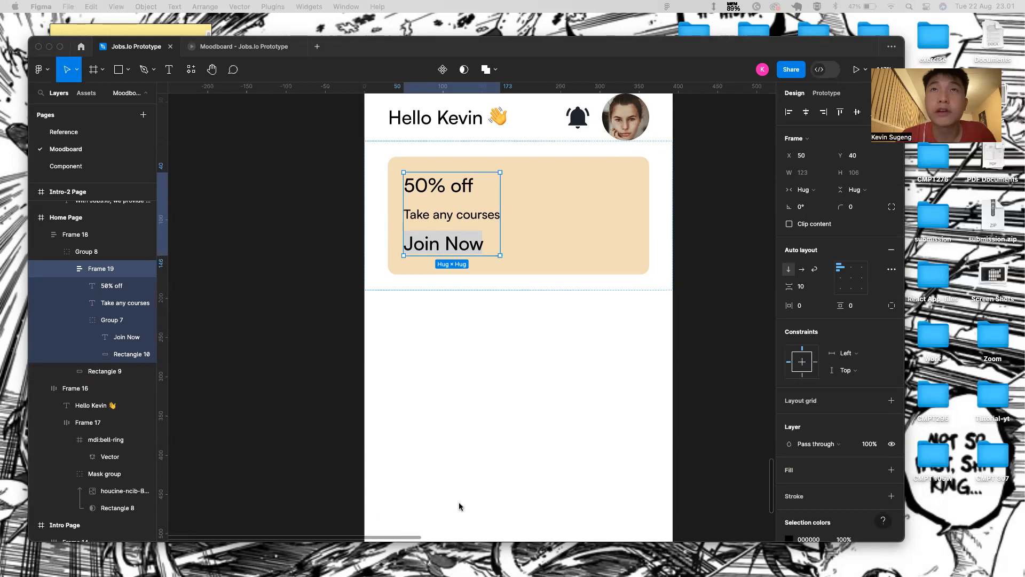
{"action": "left_click", "coordinate": [363, 233]}
{"action": "double_click", "coordinate": [394, 219]}
{"action": "double_click", "coordinate": [427, 220]}
{"action": "key", "text": "alt"}
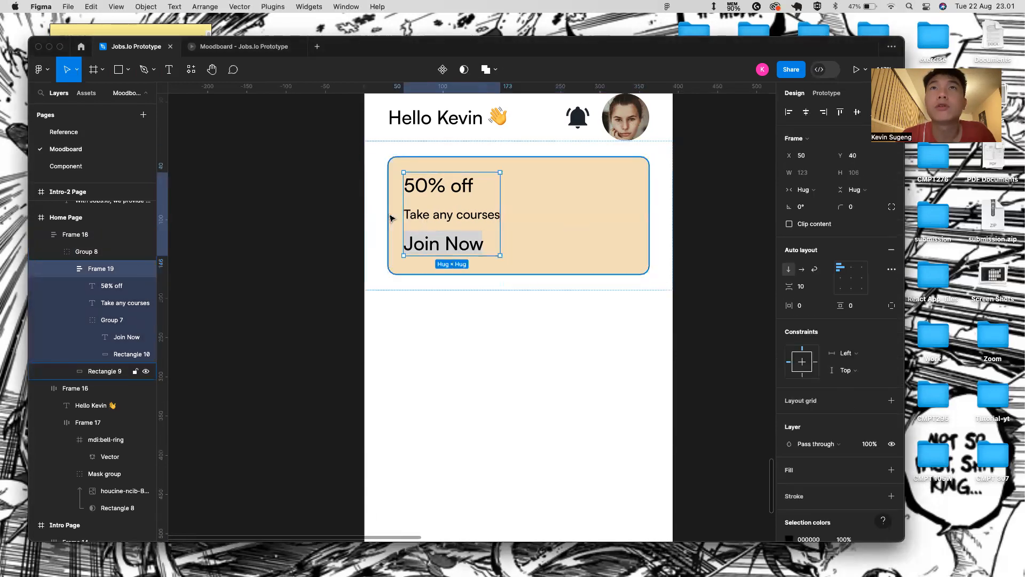
{"action": "left_click", "coordinate": [422, 240]}
- Resize the Join Now group and grey rectangle to 126 × 32 with corner radius 16
{"action": "scroll", "coordinate": [454, 240], "scroll_direction": "up", "scroll_amount": 3}
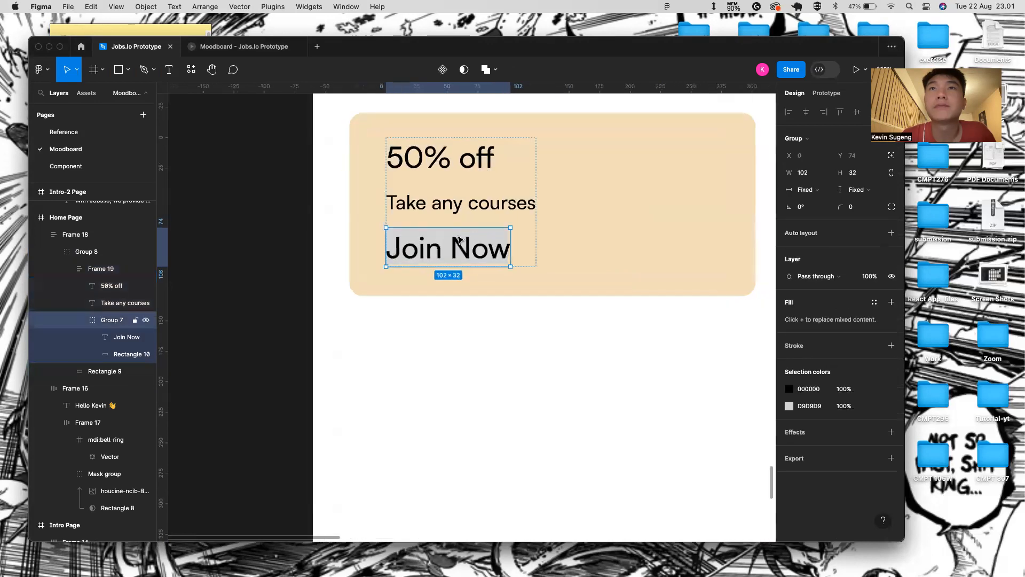
{"action": "left_click_drag", "start_coordinate": [511, 247], "coordinate": [540, 247]}
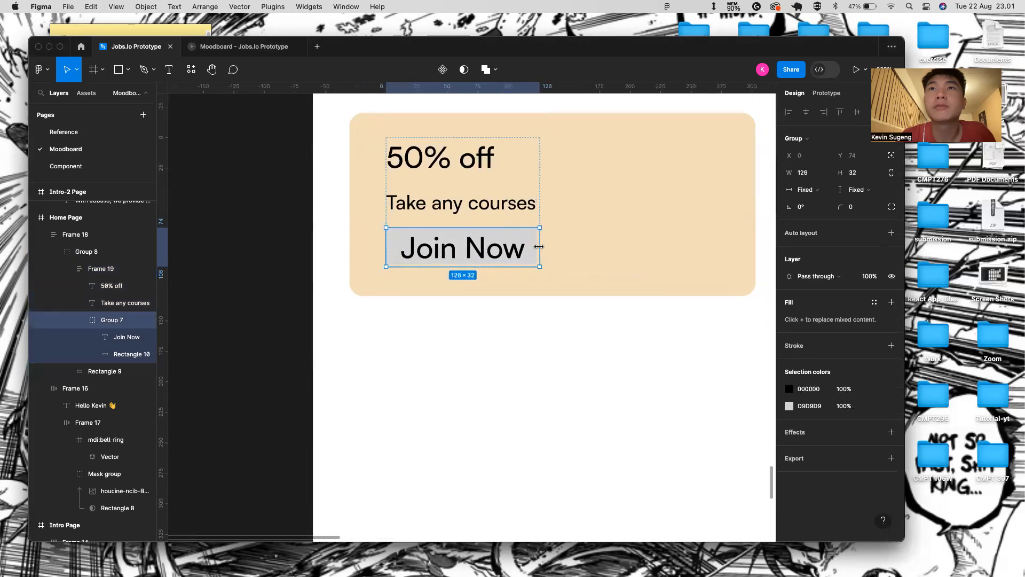
{"action": "left_click", "coordinate": [550, 248]}
{"action": "left_click", "coordinate": [530, 249]}
{"action": "double_click", "coordinate": [529, 249]}
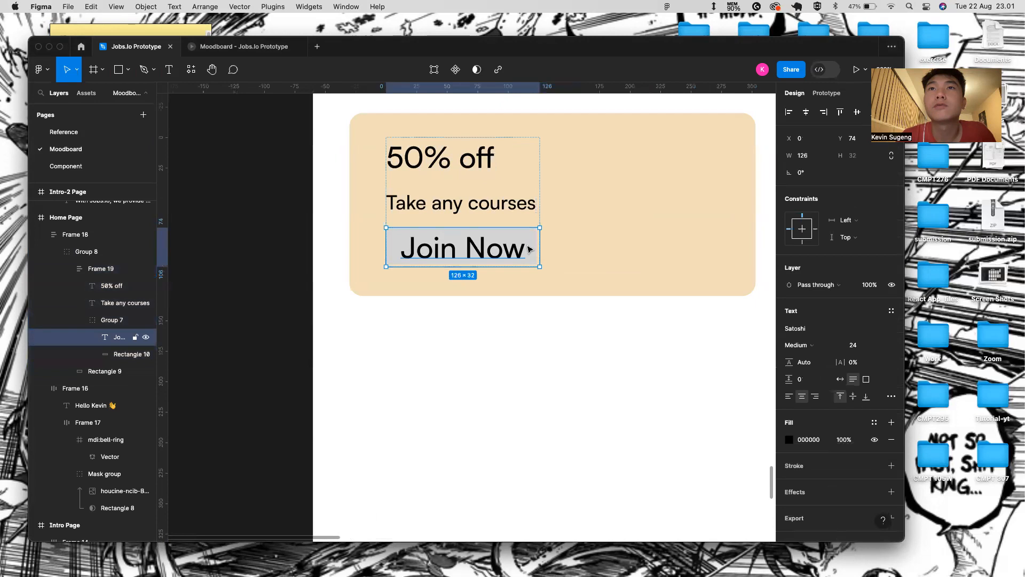
{"action": "scroll", "coordinate": [529, 246], "scroll_direction": "up", "scroll_amount": 4}
{"action": "double_click", "coordinate": [545, 259]}
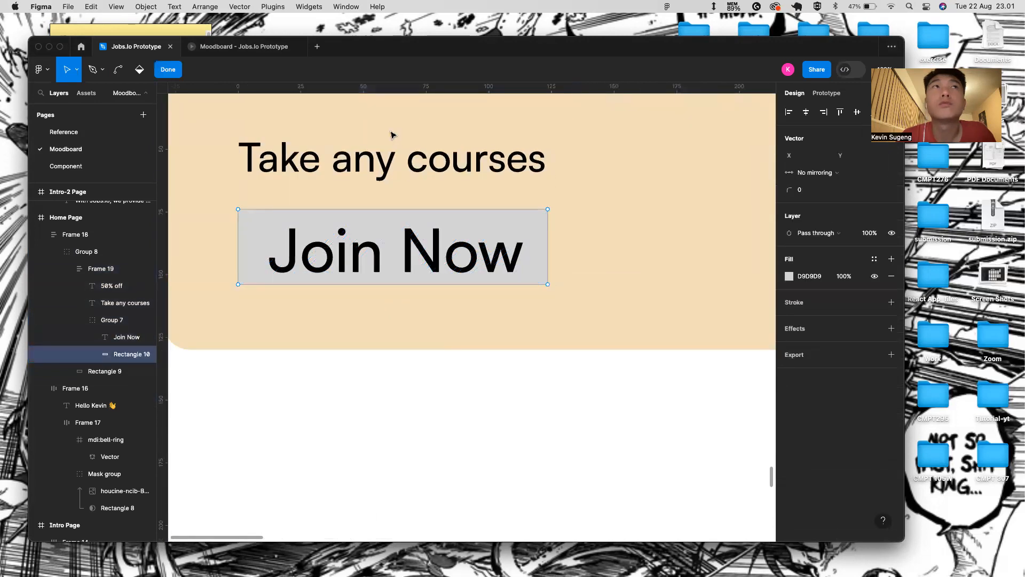
{"action": "left_click", "coordinate": [170, 74]}
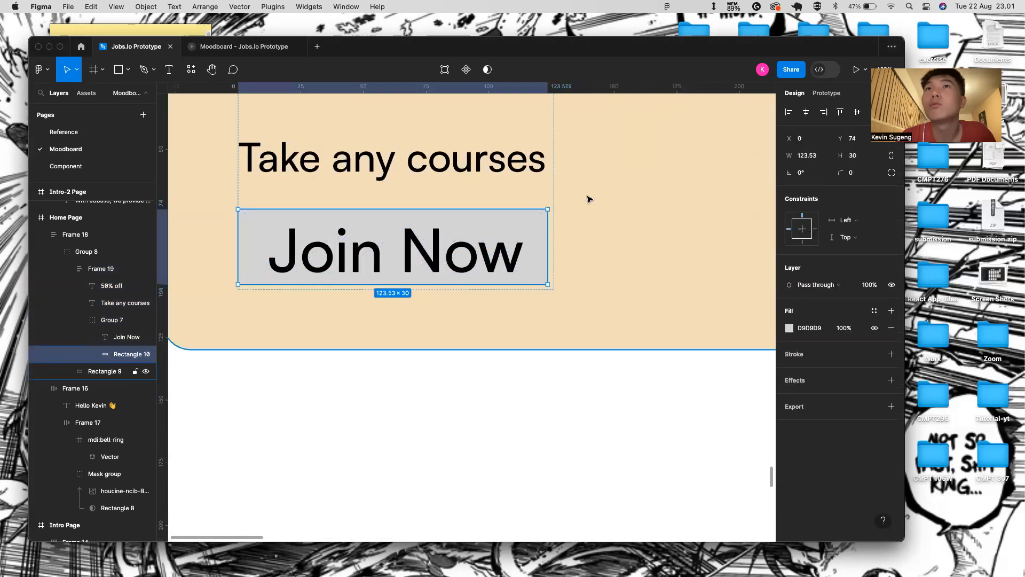
{"action": "left_click_drag", "start_coordinate": [548, 216], "coordinate": [554, 216]}
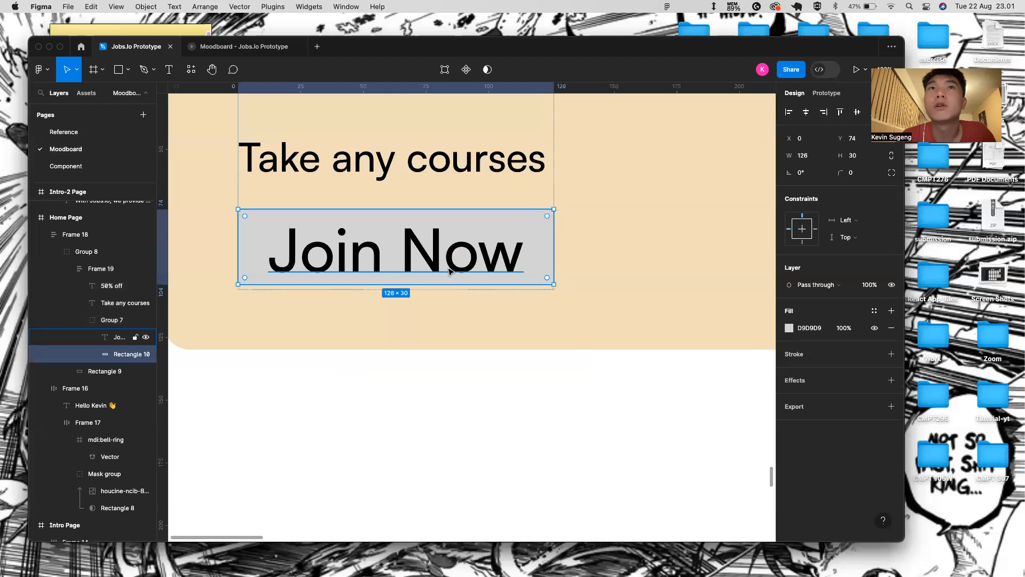
{"action": "left_click_drag", "start_coordinate": [440, 282], "coordinate": [440, 289]}
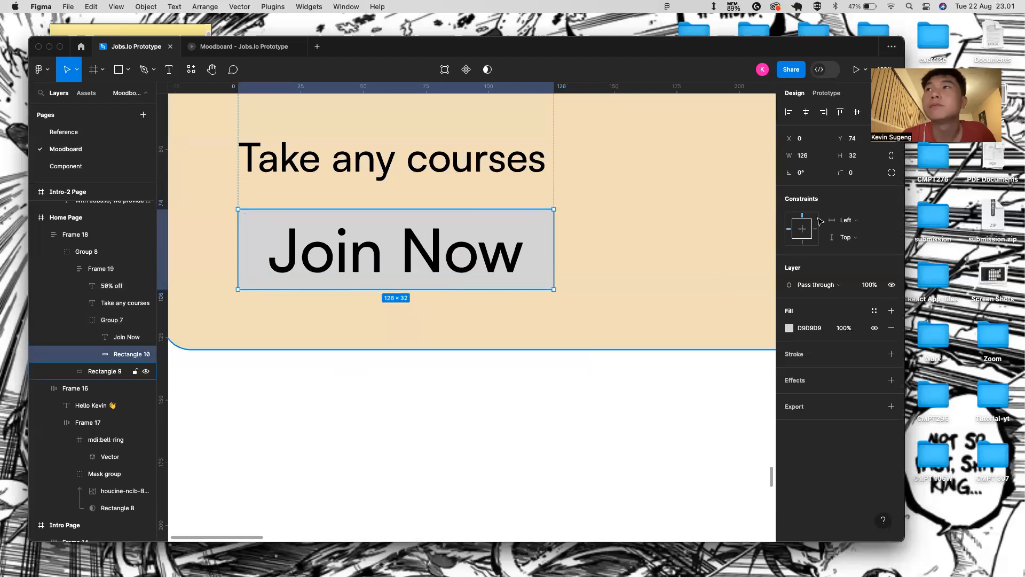
{"action": "left_click_drag", "start_coordinate": [839, 176], "coordinate": [877, 178]}
- Set the Join Now text to Regular 14 and centre it vertically in the pill
{"action": "left_click", "coordinate": [492, 236]}
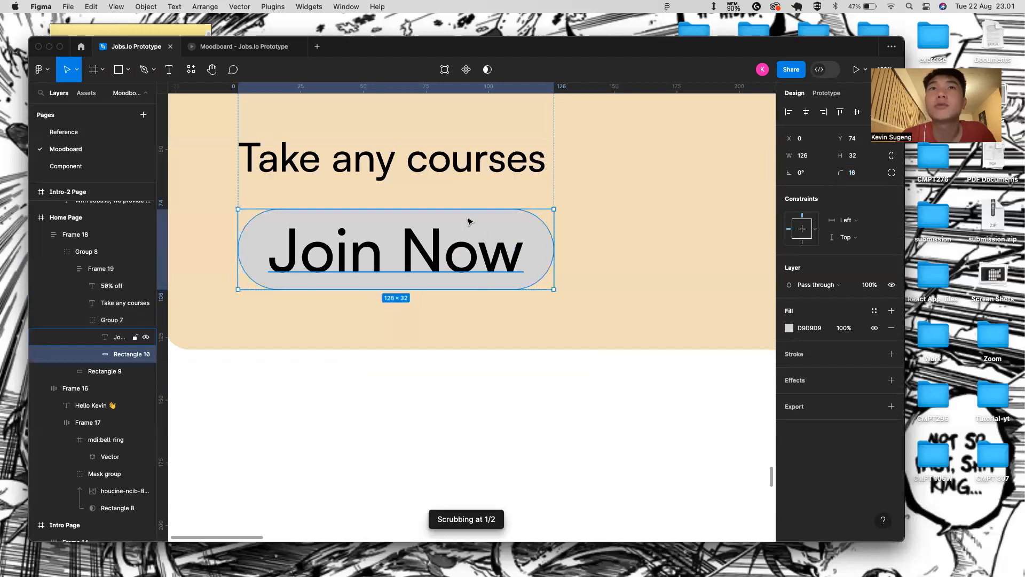
{"action": "double_click", "coordinate": [459, 255]}
{"action": "key", "text": "Escape"}
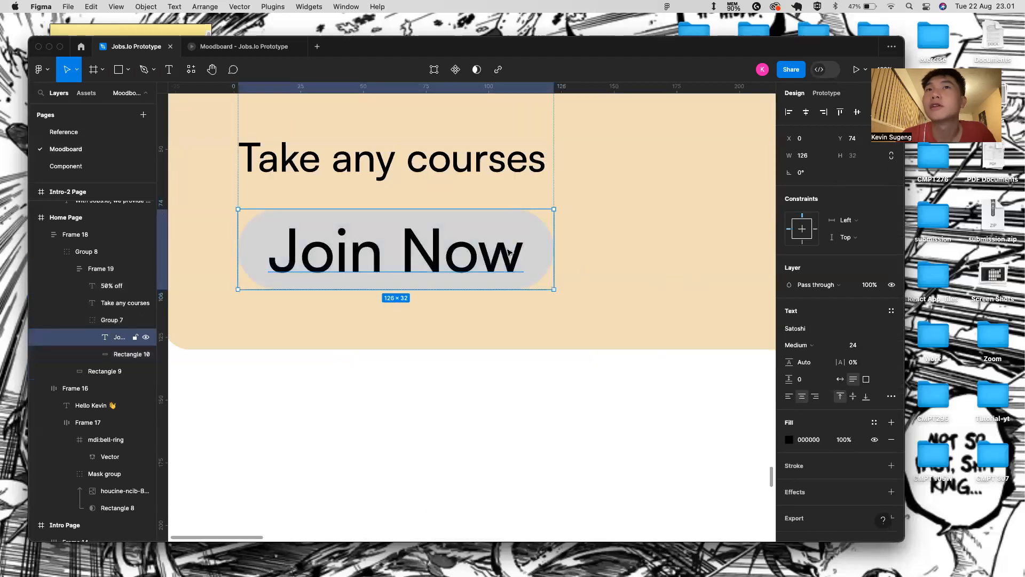
{"action": "left_click", "coordinate": [798, 345]}
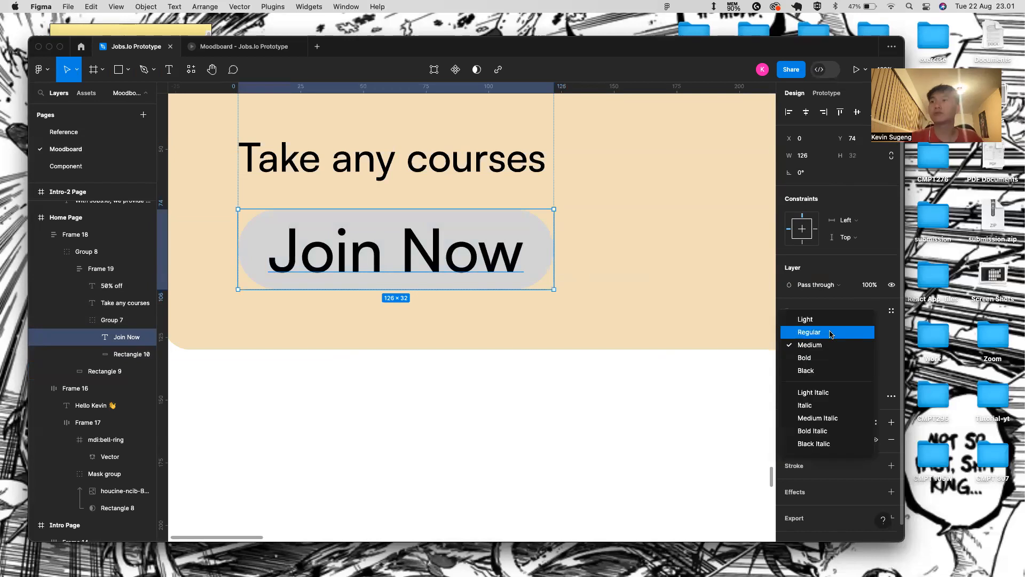
{"action": "left_click", "coordinate": [831, 335]}
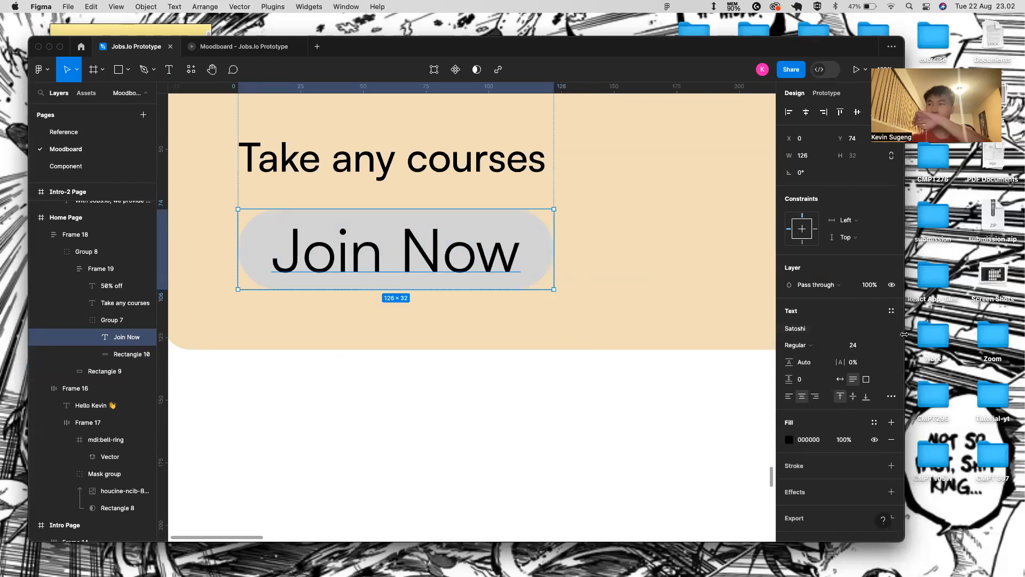
{"action": "left_click", "coordinate": [890, 348]}
{"action": "left_click", "coordinate": [880, 298]}
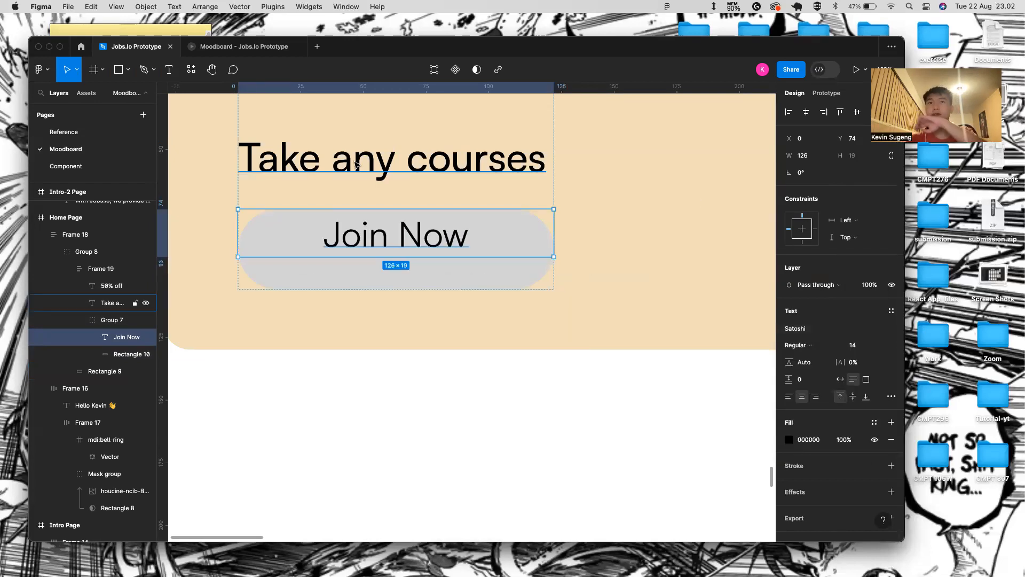
{"action": "left_click", "coordinate": [471, 270], "text": "shift"}
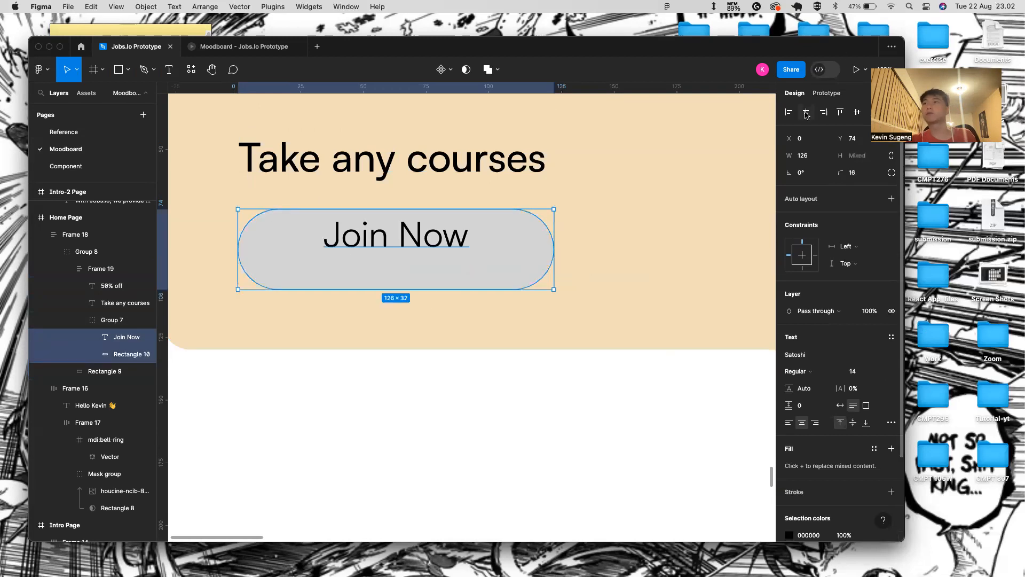
{"action": "left_click", "coordinate": [858, 119]}
{"action": "scroll", "coordinate": [584, 183], "scroll_direction": "down", "scroll_amount": 5}
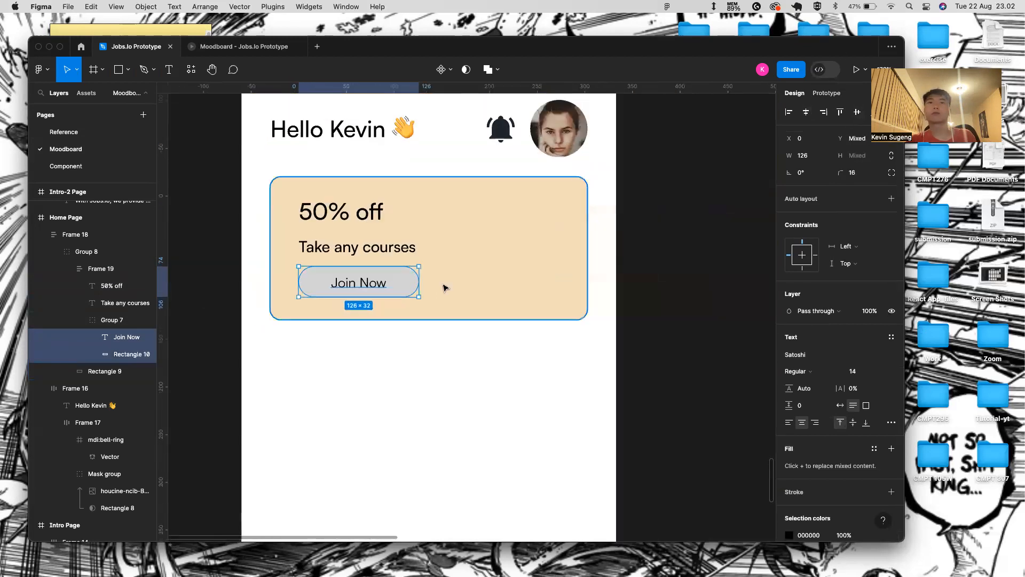
{"action": "left_click", "coordinate": [442, 286]}
- Select the Home Page frame and launch it in the prototype Present view
{"action": "scroll", "coordinate": [692, 280], "scroll_direction": "down", "scroll_amount": 3}
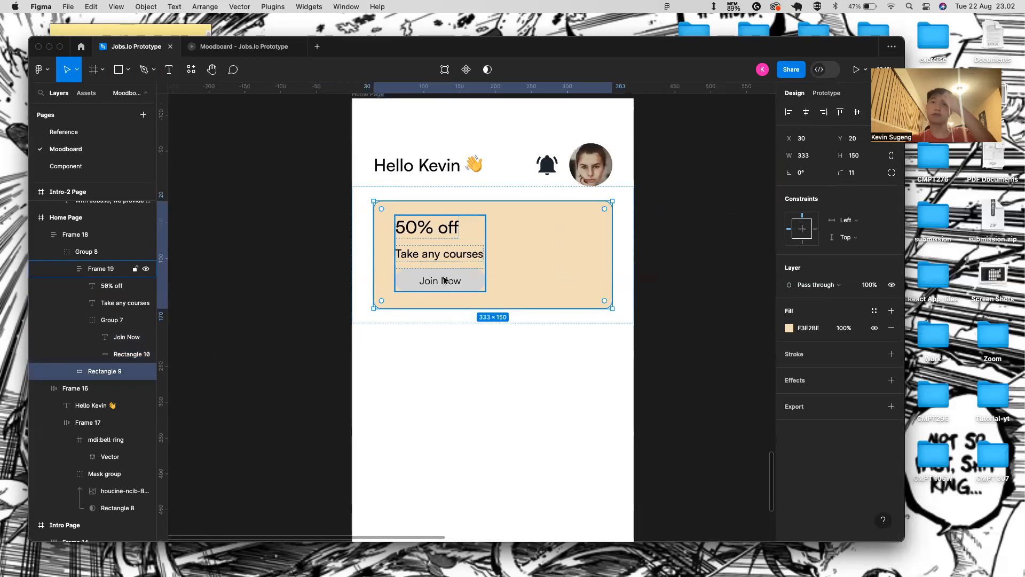
{"action": "left_click", "coordinate": [469, 287]}
{"action": "scroll", "coordinate": [439, 376], "scroll_direction": "down", "scroll_amount": 3}
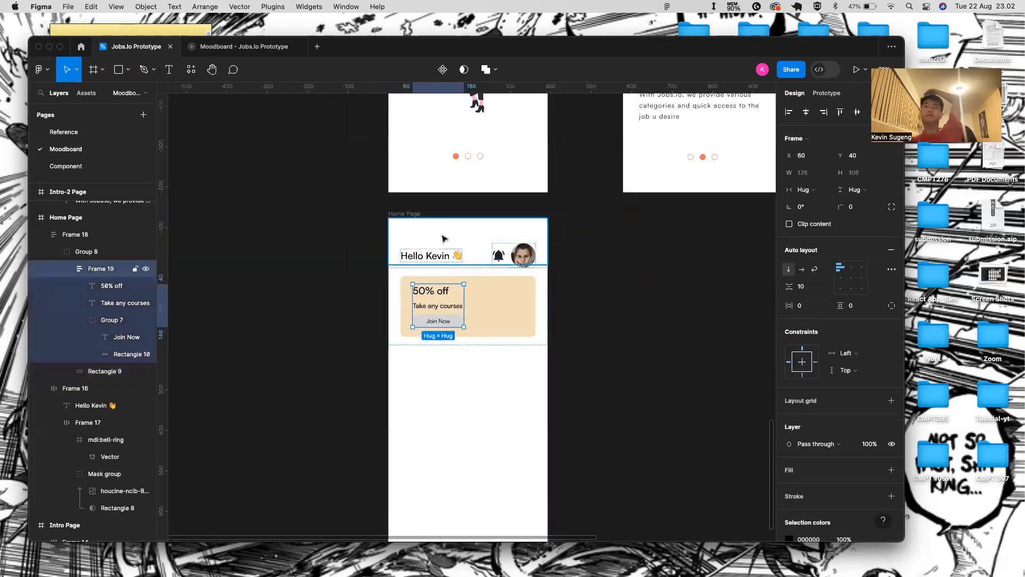
{"action": "left_click", "coordinate": [409, 209]}
{"action": "left_click", "coordinate": [407, 213]}
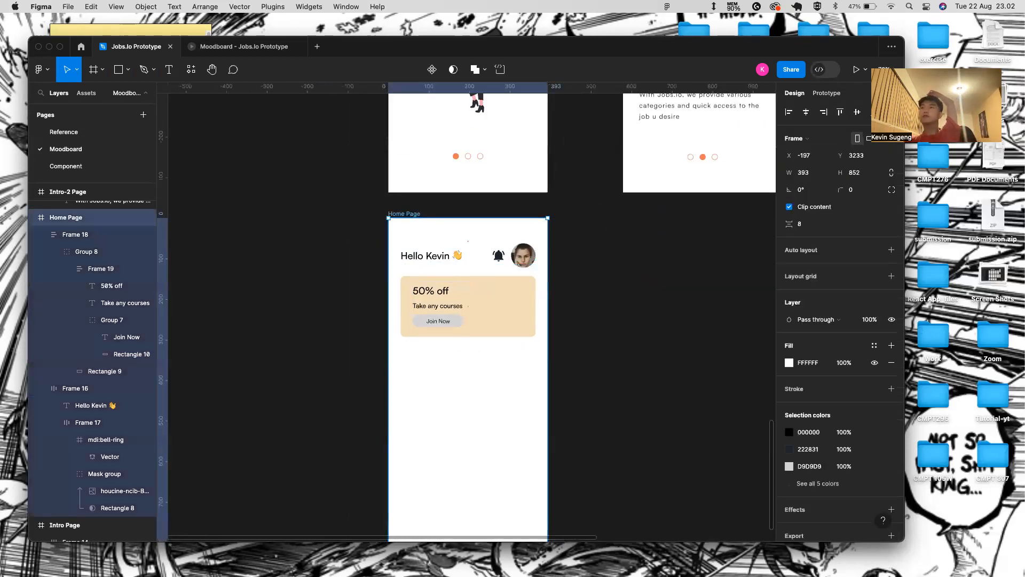
{"action": "left_click", "coordinate": [856, 70]}
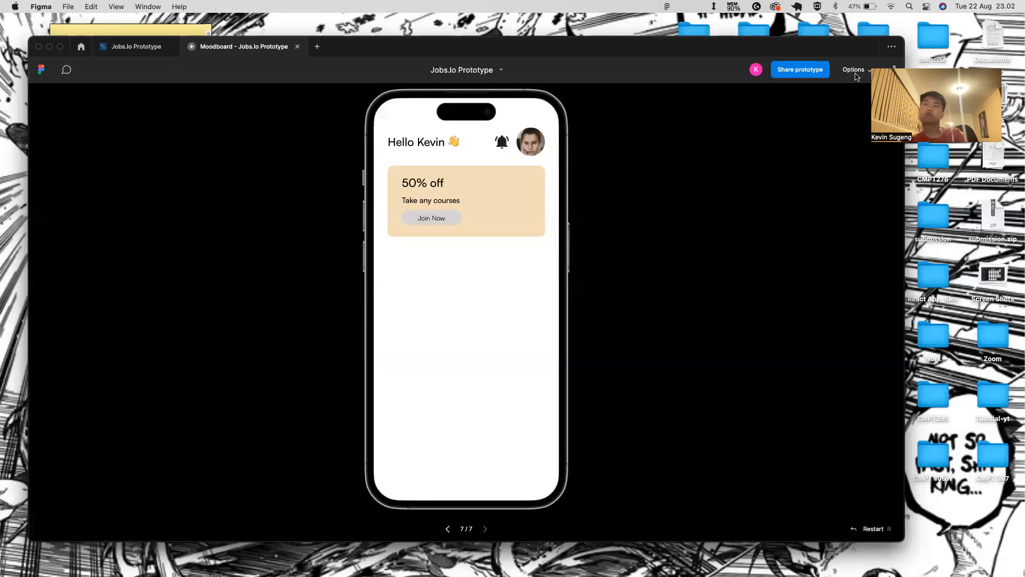
- In the editor, resize the Join Now group to width 80 and height 25
{"action": "left_click", "coordinate": [127, 46]}
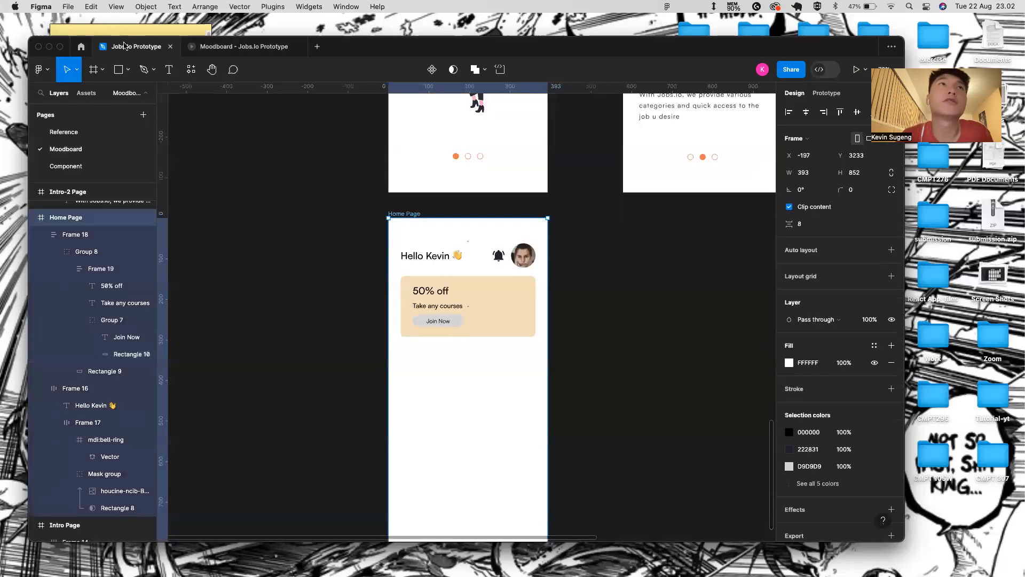
{"action": "left_click", "coordinate": [447, 321]}
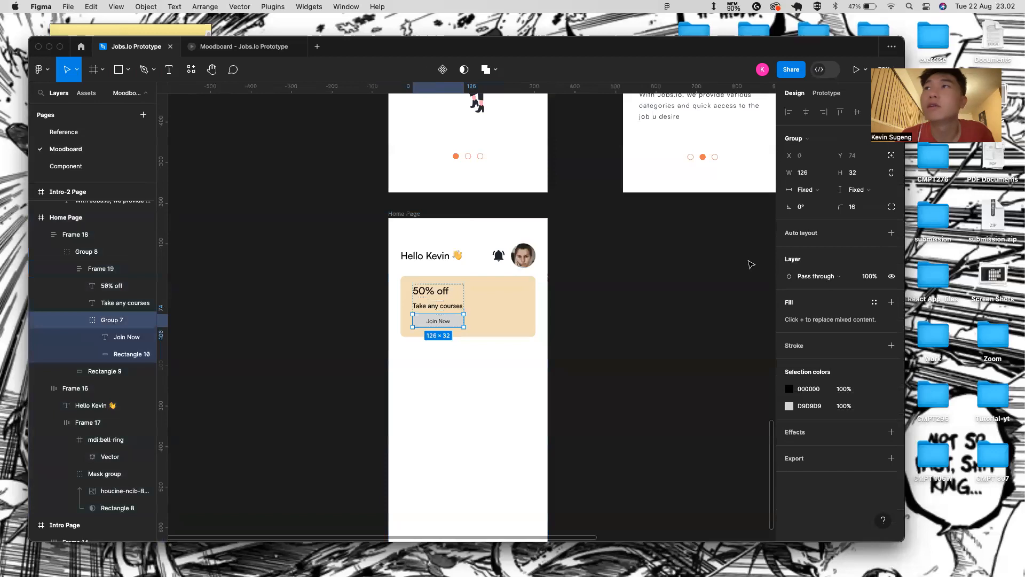
{"action": "left_click", "coordinate": [818, 174]}
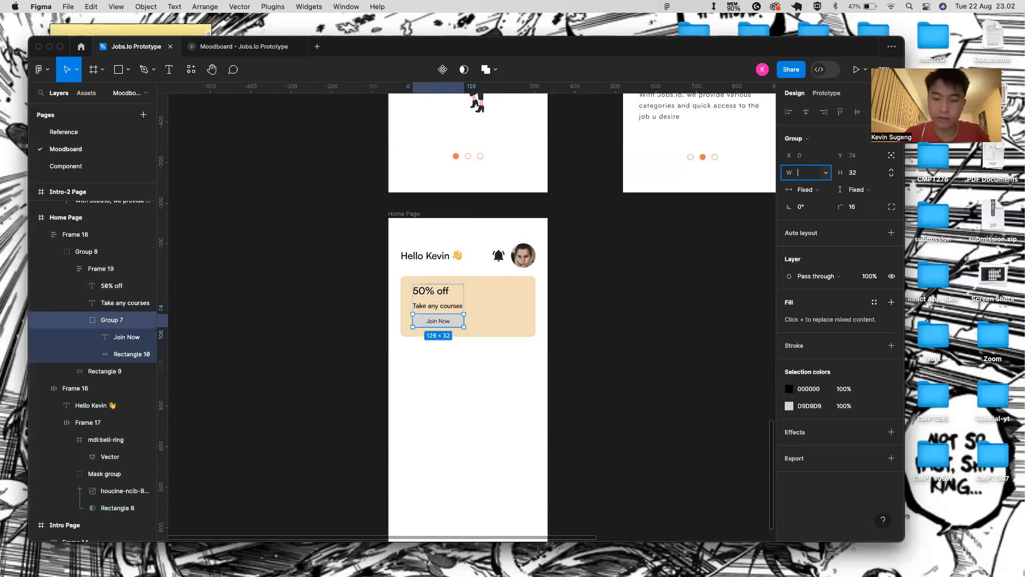
{"action": "type", "text": "80"}
{"action": "key", "text": "Return"}
{"action": "left_click", "coordinate": [447, 365]}
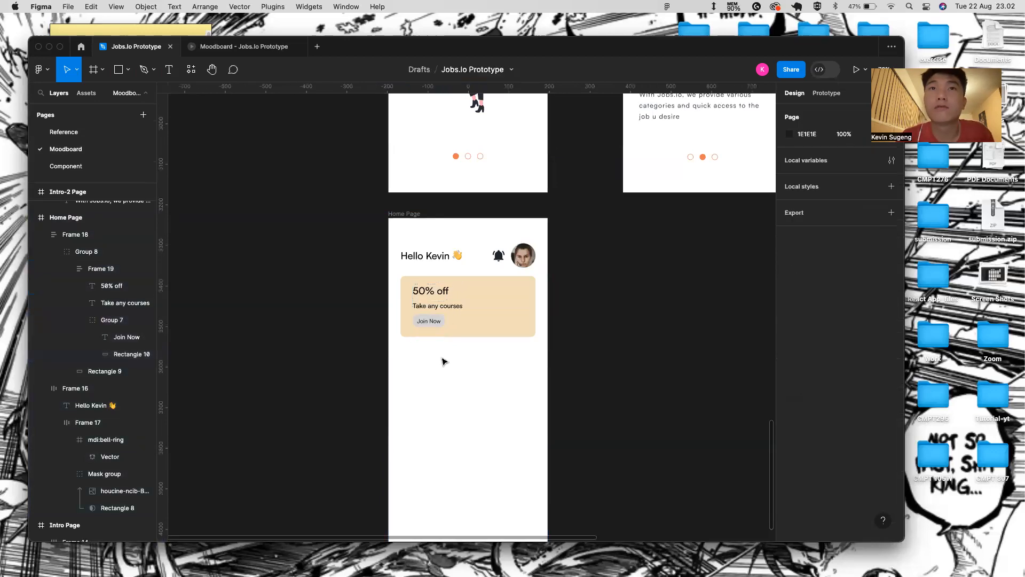
{"action": "left_click", "coordinate": [440, 325]}
{"action": "double_click", "coordinate": [440, 322]}
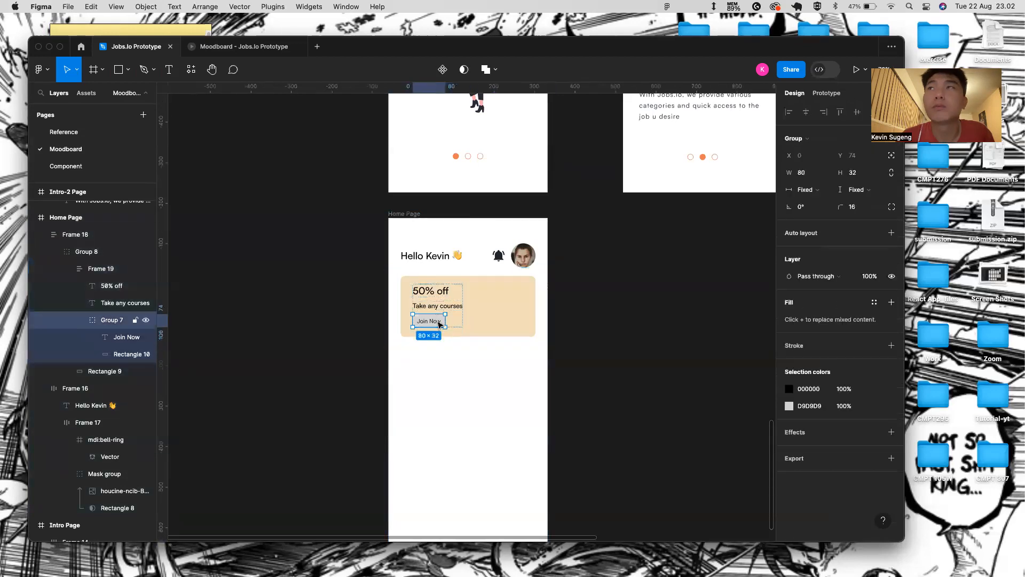
{"action": "left_click", "coordinate": [854, 172]}
{"action": "type", "text": "25"}
{"action": "key", "text": "Return"}
- Set the Join Now text to size 12 with auto width, checking its padding
{"action": "scroll", "coordinate": [442, 335], "scroll_direction": "up", "scroll_amount": 5}
{"action": "double_click", "coordinate": [425, 300]}
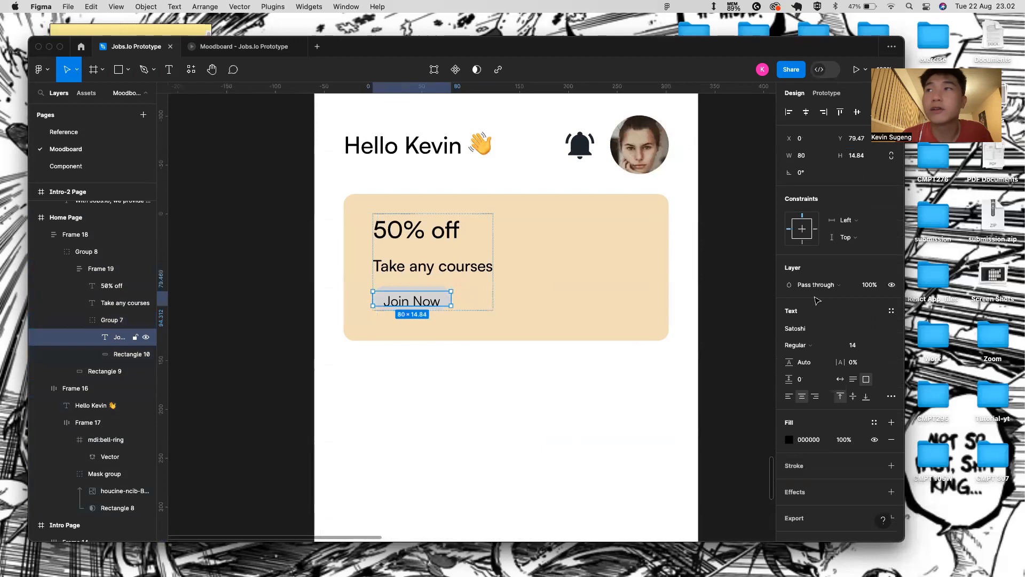
{"action": "left_click", "coordinate": [880, 344]}
{"action": "left_click", "coordinate": [857, 320]}
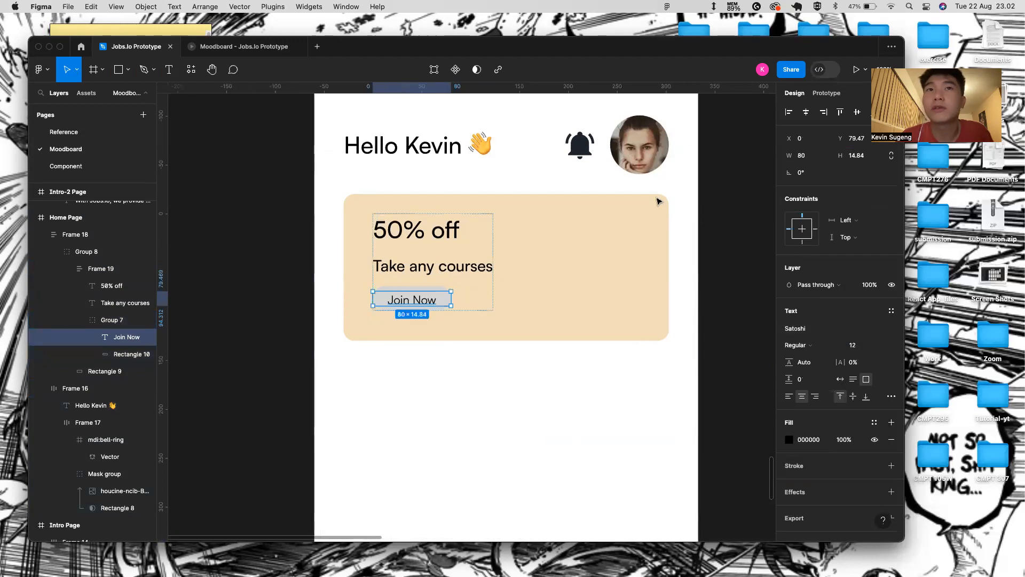
{"action": "key", "text": "alt"}
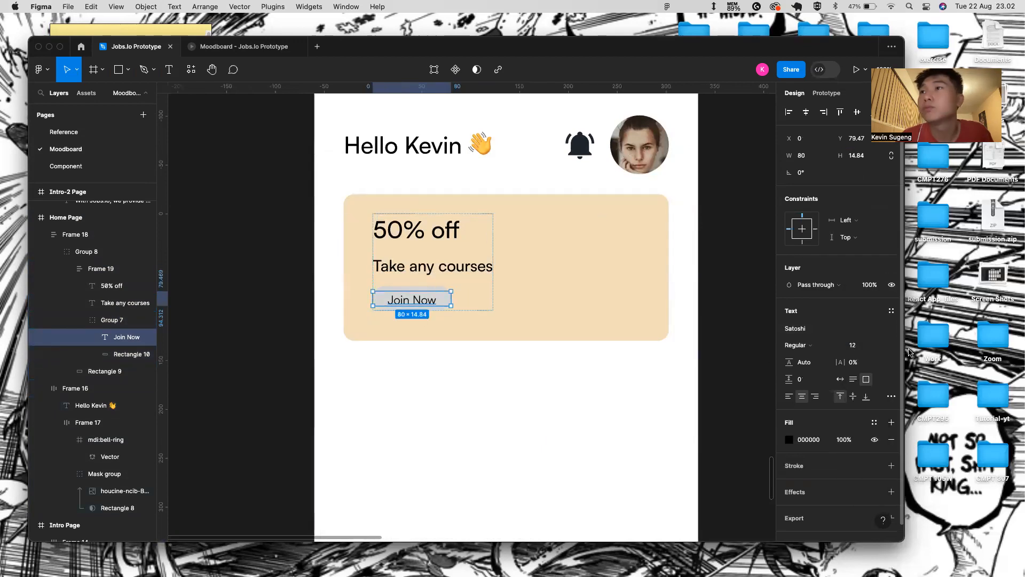
{"action": "double_click", "coordinate": [451, 292]}
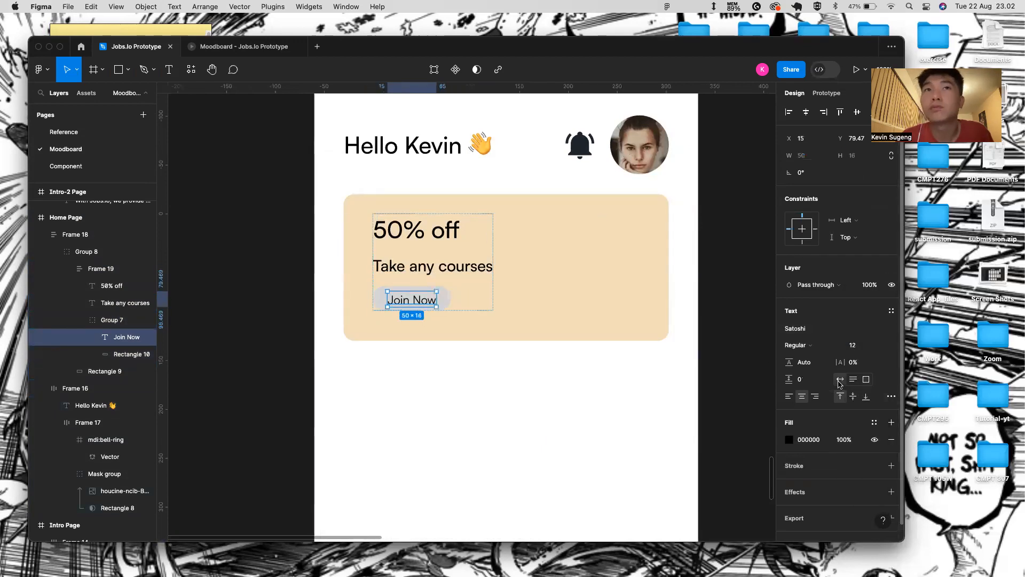
{"action": "left_click", "coordinate": [448, 303], "text": "shift"}
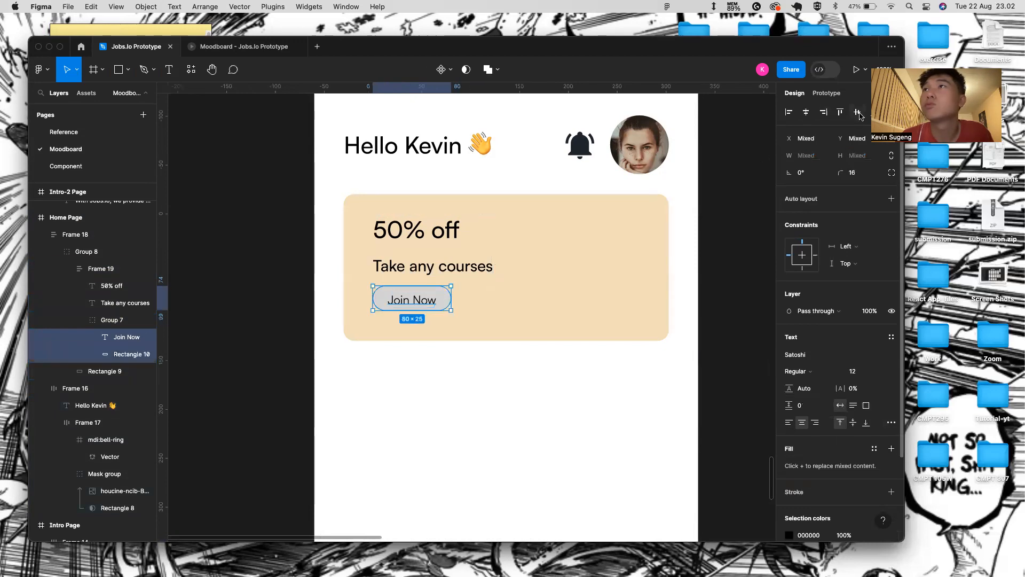
{"action": "key", "text": "Escape"}
{"action": "left_click", "coordinate": [416, 297]}
{"action": "double_click", "coordinate": [416, 297]}
{"action": "scroll", "coordinate": [422, 288], "scroll_direction": "up", "scroll_amount": 5}
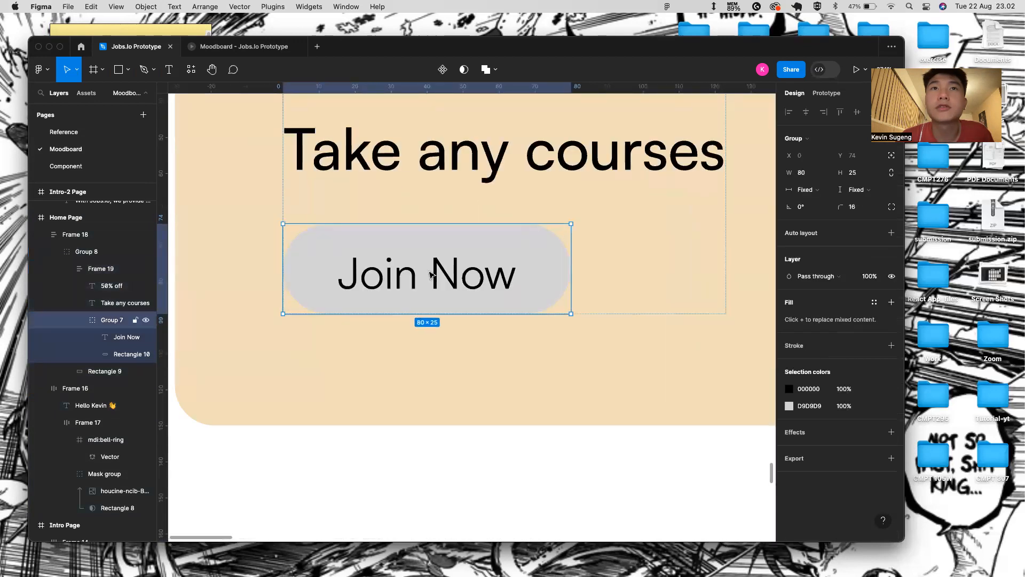
{"action": "left_click", "coordinate": [431, 275]}
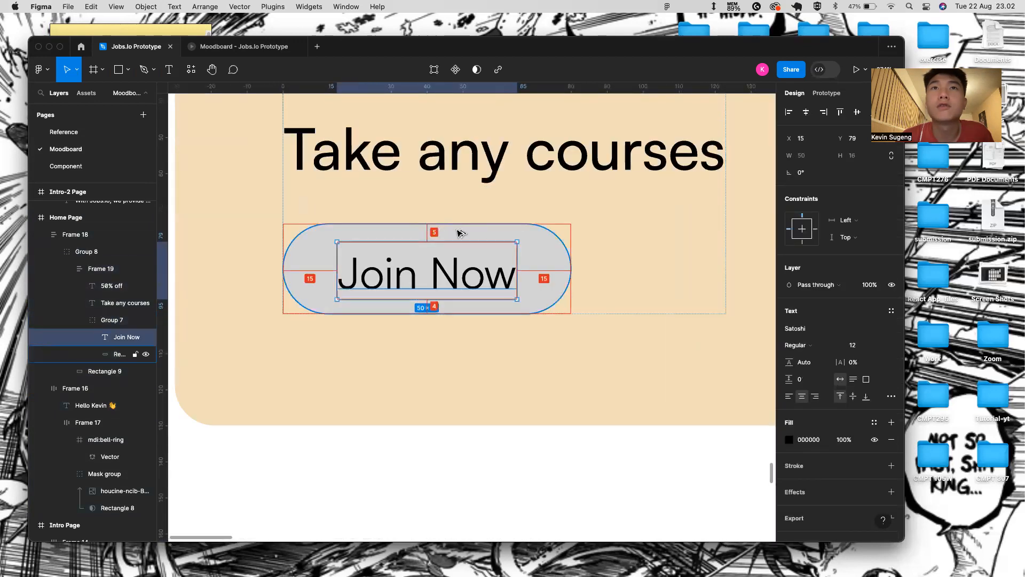
{"action": "left_click", "coordinate": [334, 498]}
{"action": "scroll", "coordinate": [335, 498], "scroll_direction": "down", "scroll_amount": 5}
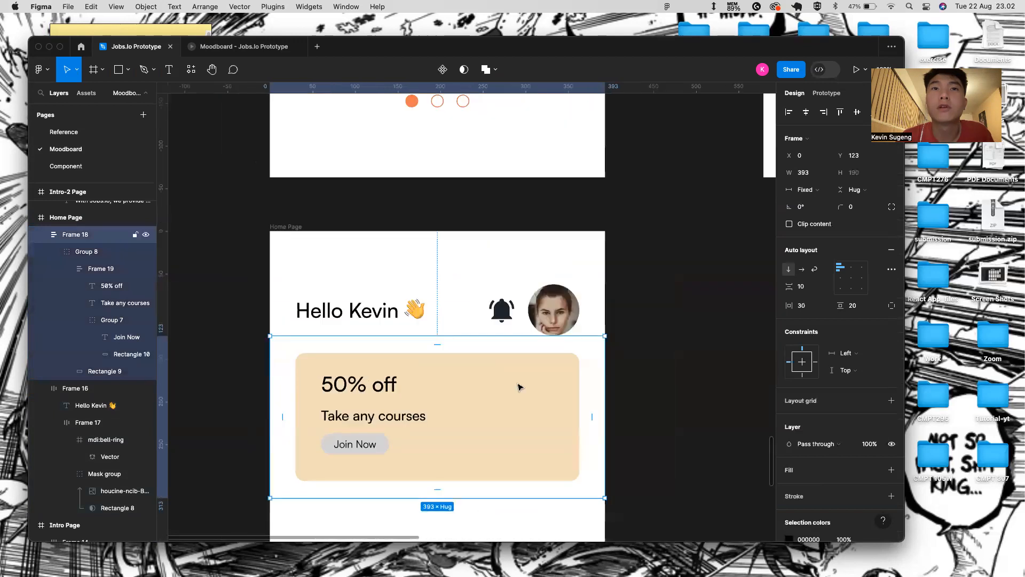
{"action": "left_click", "coordinate": [378, 452]}
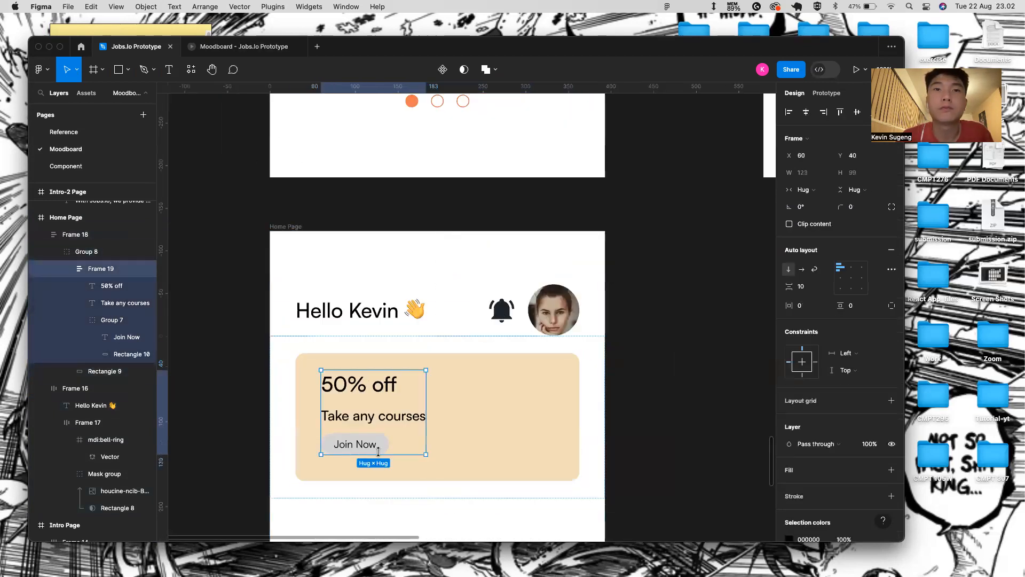
{"action": "left_click", "coordinate": [380, 417]}
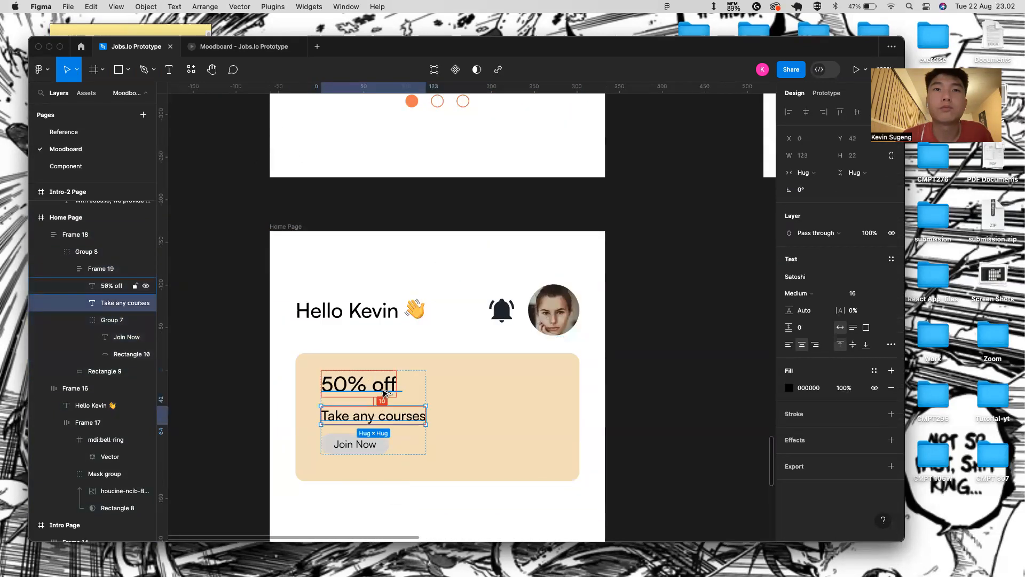
{"action": "left_click_drag", "start_coordinate": [383, 393], "coordinate": [481, 428]}
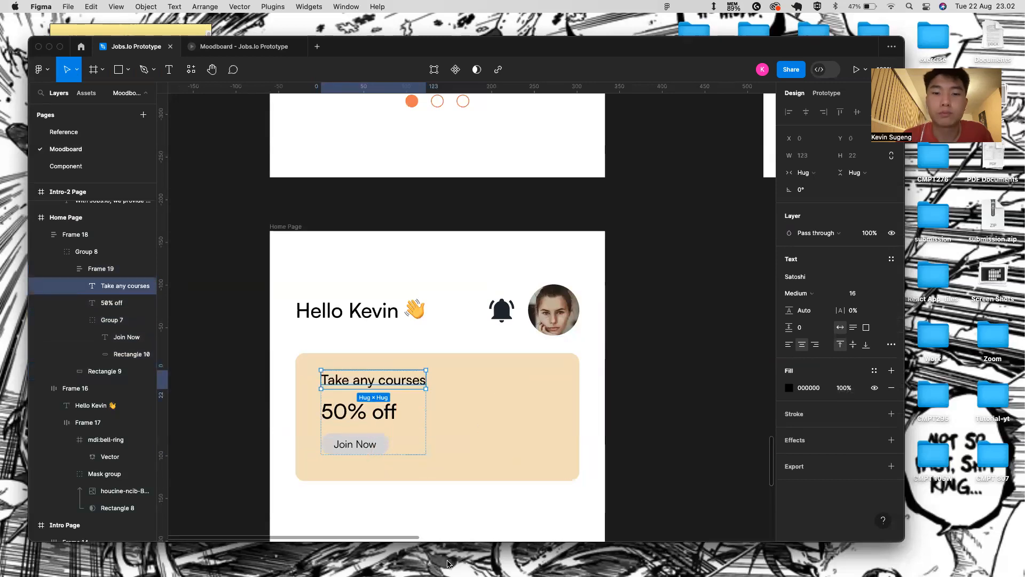
{"action": "left_click", "coordinate": [476, 458]}
{"action": "left_click", "coordinate": [646, 412]}
{"action": "left_click", "coordinate": [341, 415]}
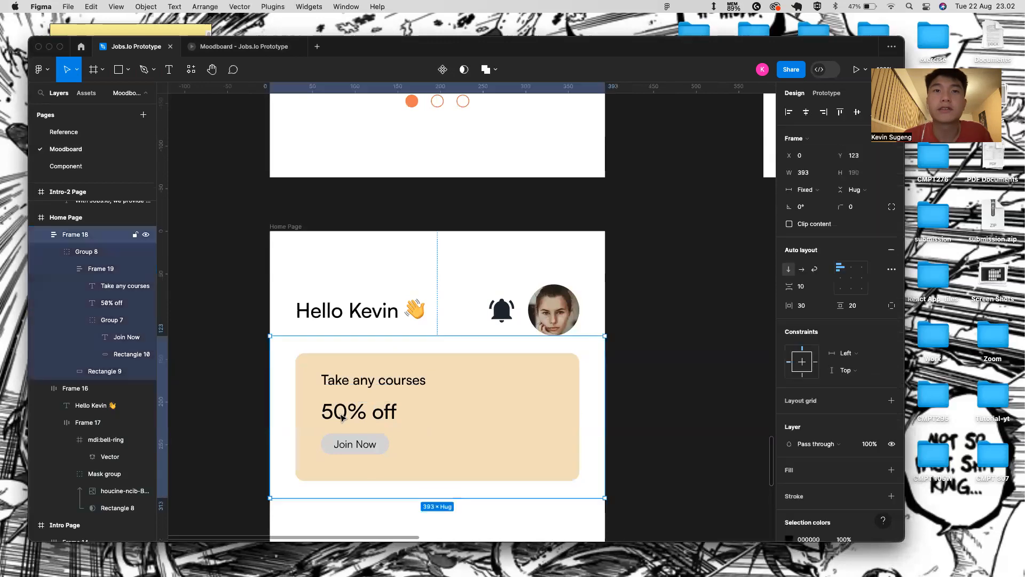
{"action": "double_click", "coordinate": [341, 415]}
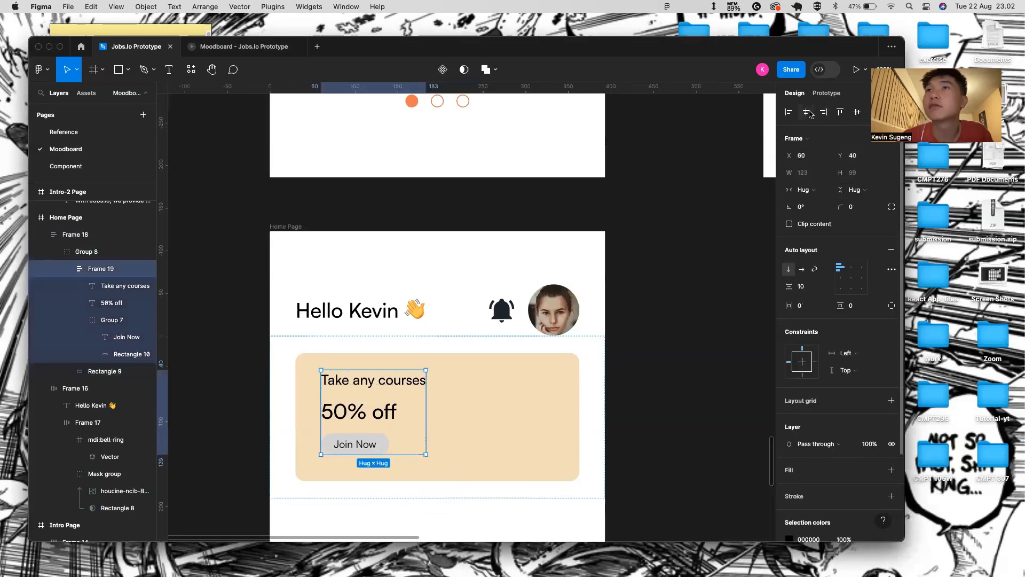
{"action": "left_click", "coordinate": [807, 112]}
{"action": "key", "text": "super+z"}
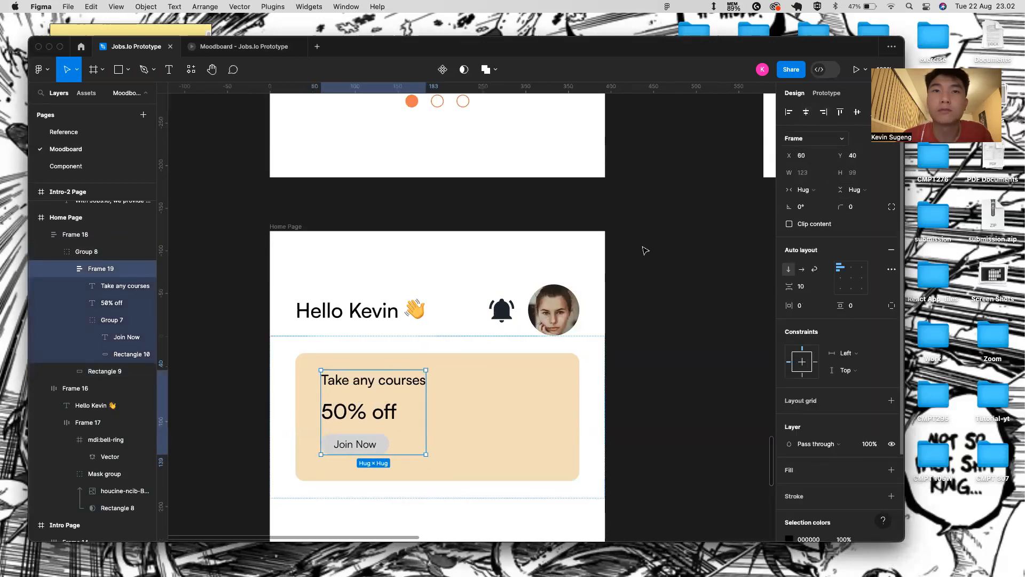
{"action": "double_click", "coordinate": [366, 448]}
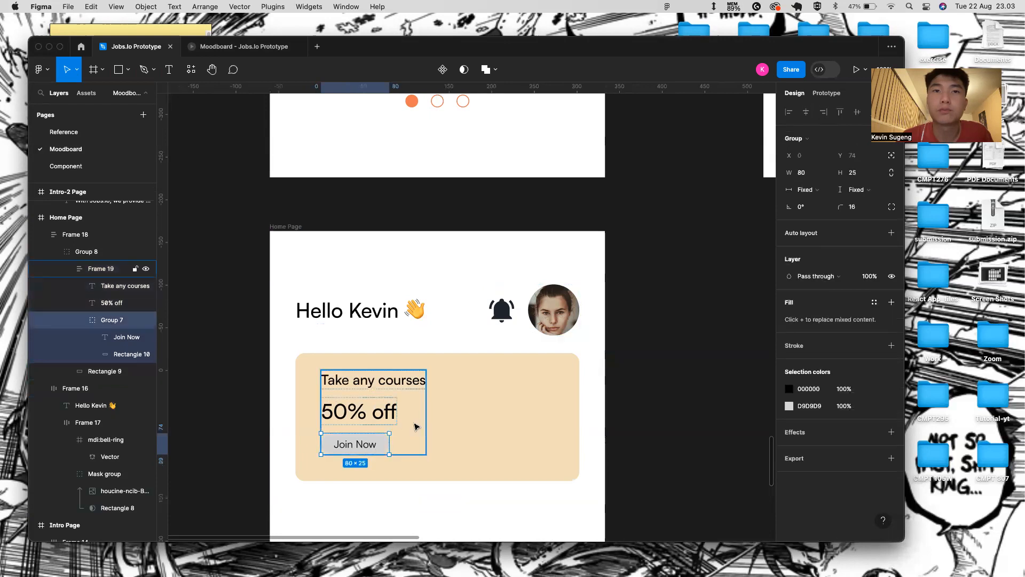
{"action": "left_click", "coordinate": [414, 426]}
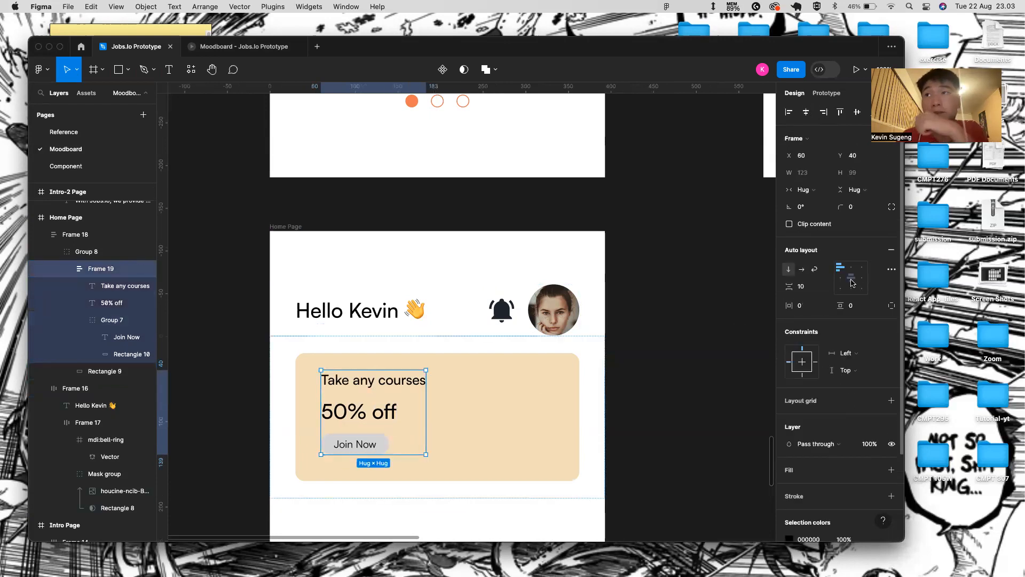
{"action": "left_click", "coordinate": [852, 283]}
{"action": "left_click", "coordinate": [843, 272]}
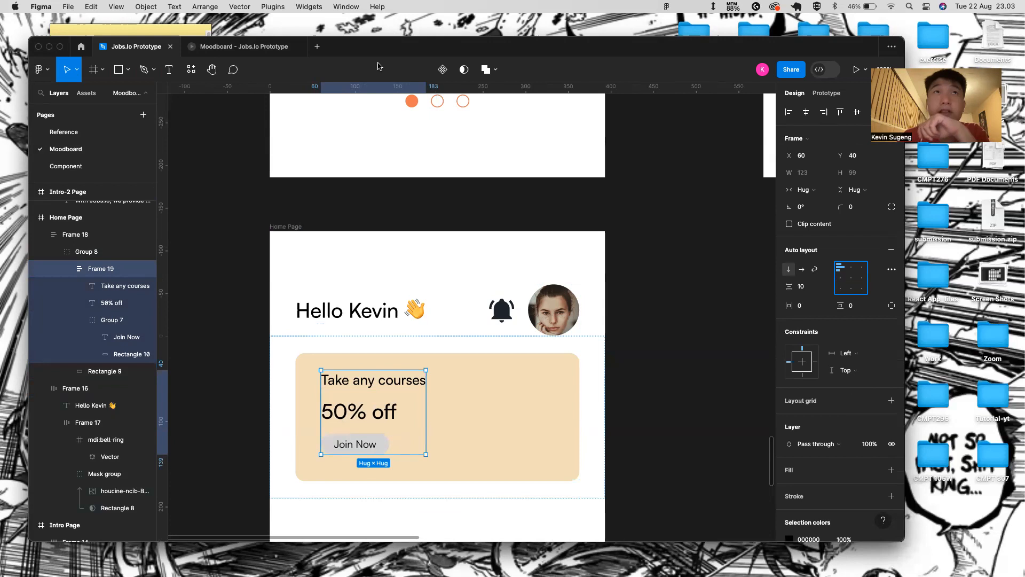
{"action": "left_click", "coordinate": [269, 47]}
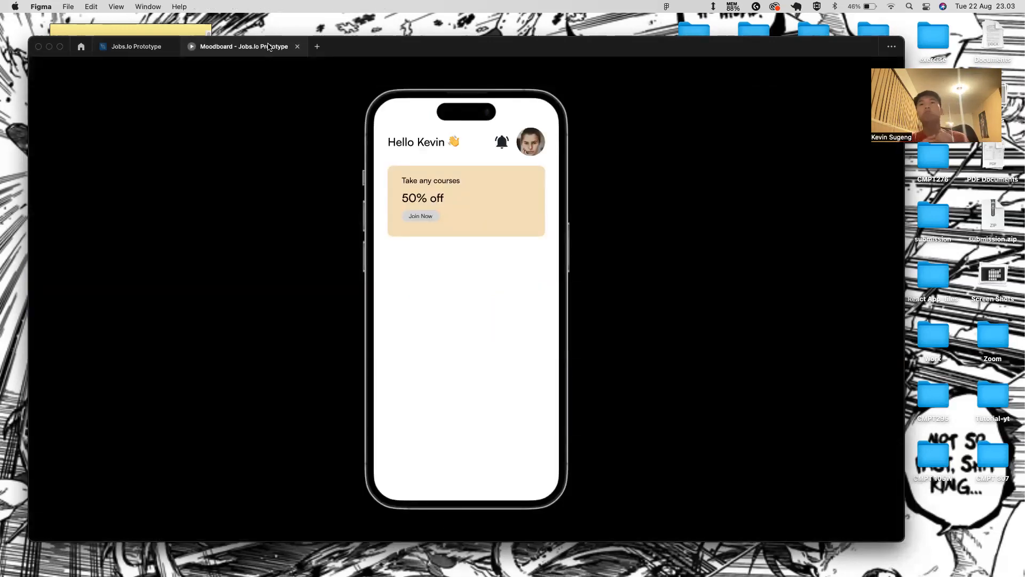
{"action": "left_click", "coordinate": [136, 46]}
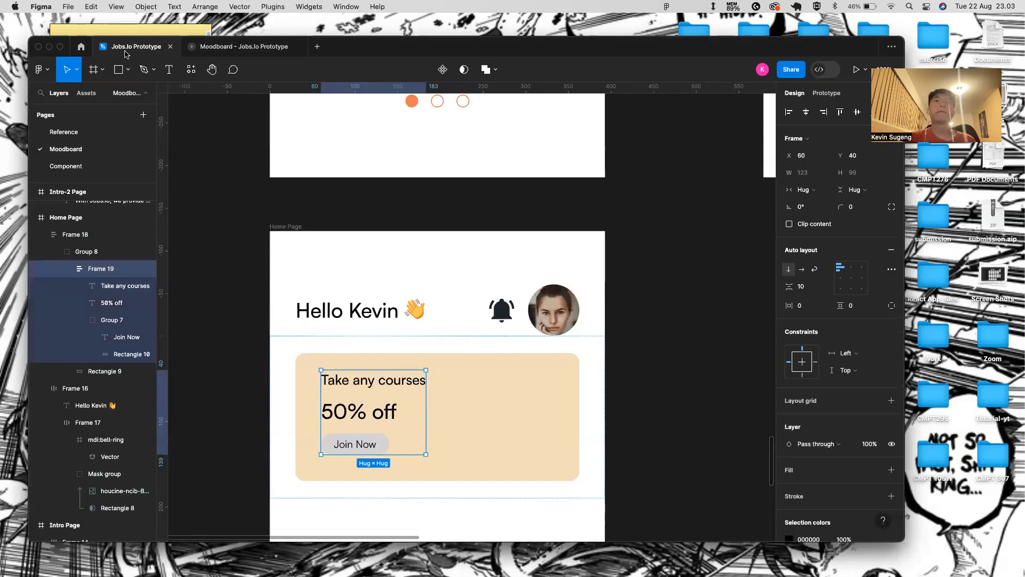
{"action": "left_click", "coordinate": [396, 407]}
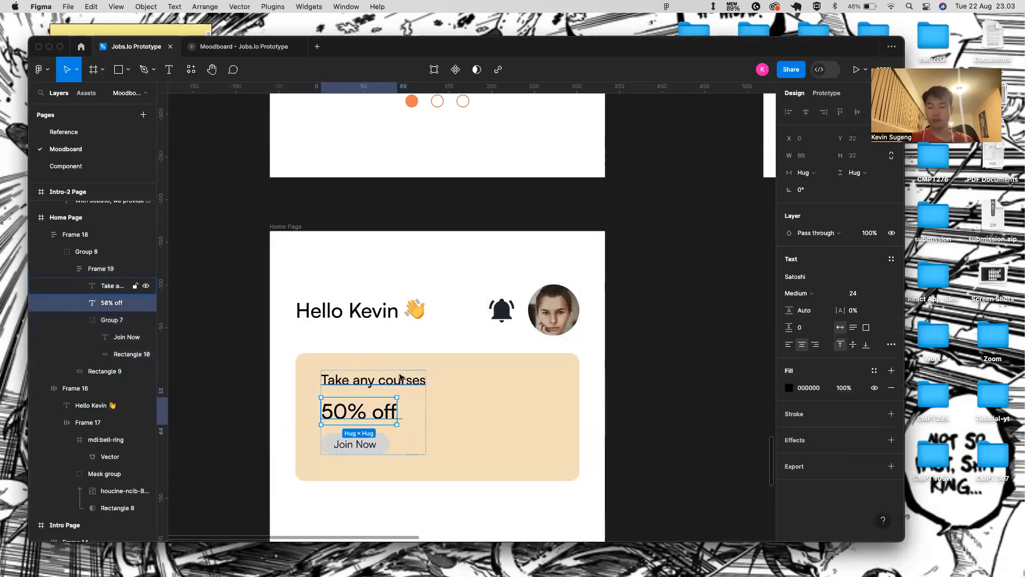
{"action": "key", "text": "Up"}
{"action": "left_click", "coordinate": [234, 47]}
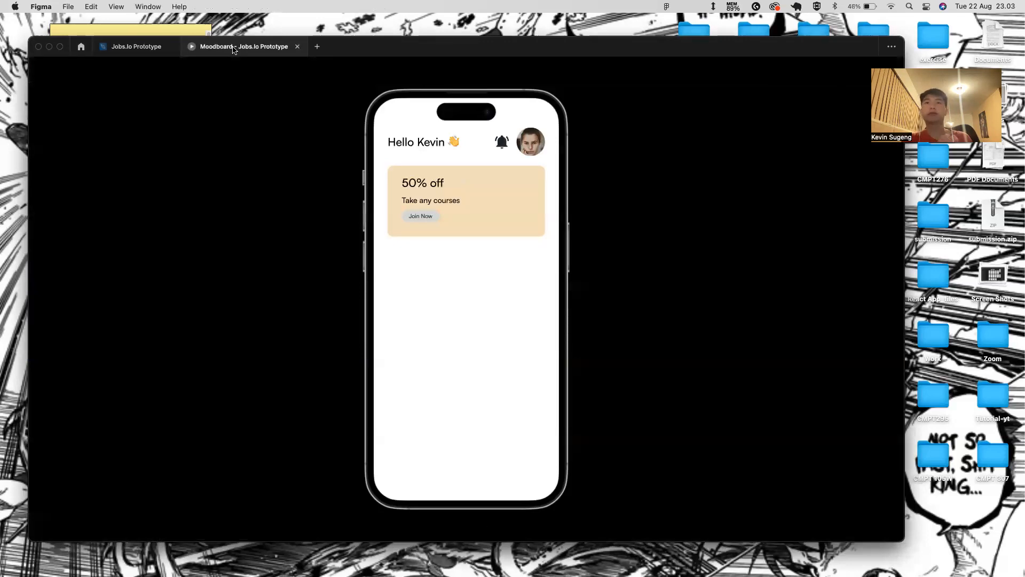
{"action": "left_click", "coordinate": [137, 47]}
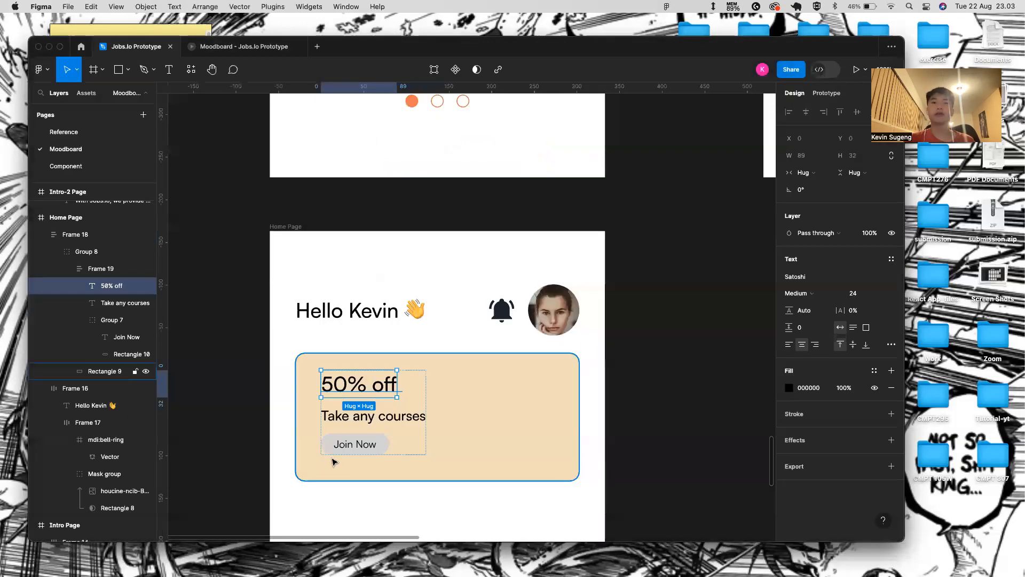
{"action": "scroll", "coordinate": [374, 427], "scroll_direction": "up", "scroll_amount": 2}
{"action": "left_click", "coordinate": [415, 412]}
{"action": "left_click", "coordinate": [446, 429]}
- Remove auto layout from the card text frame and move 'Take any courses' up to a 4 px gap below '50% off'
{"action": "right_click", "coordinate": [446, 429]}
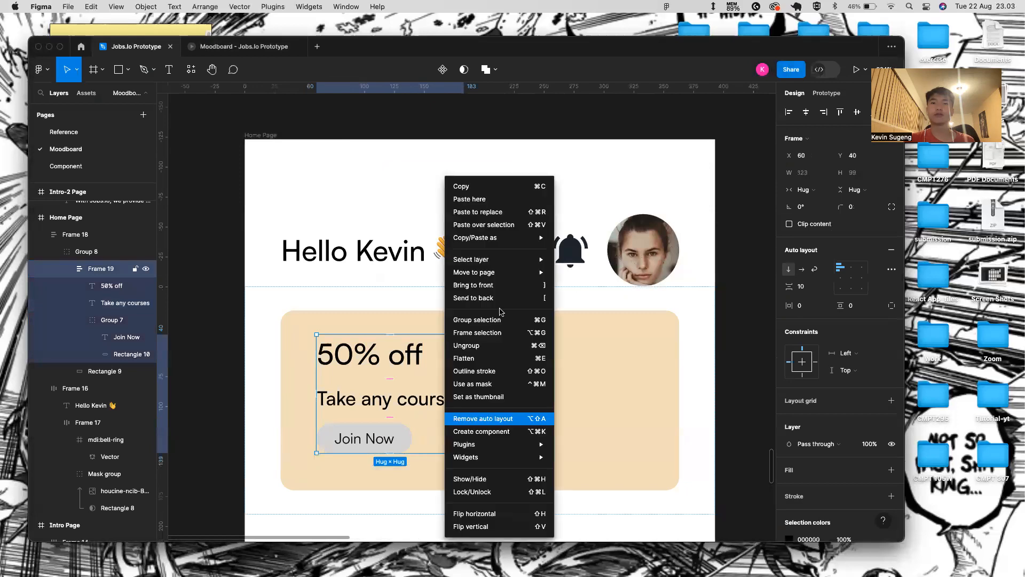
{"action": "left_click", "coordinate": [512, 346]}
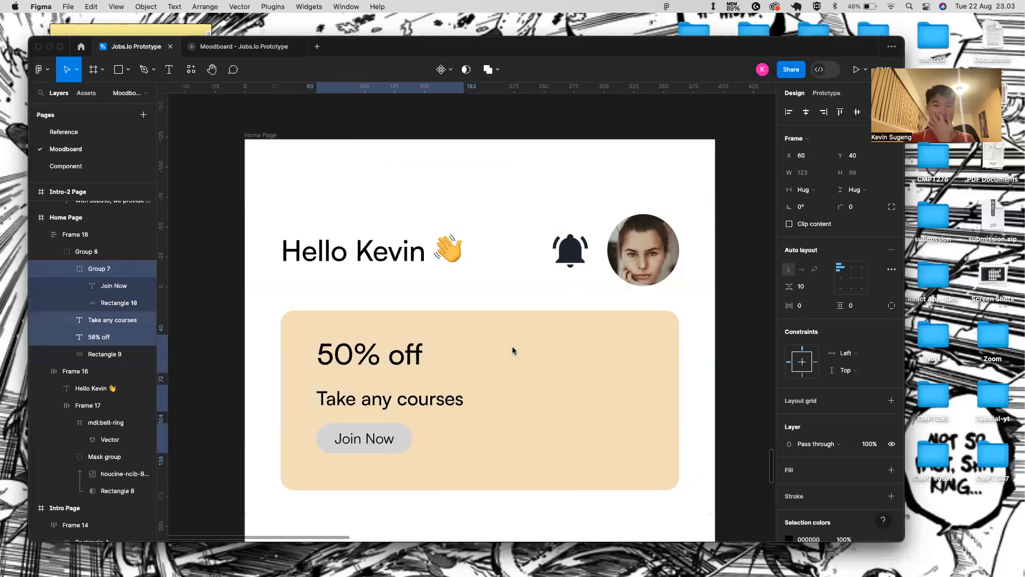
{"action": "left_click", "coordinate": [416, 407]}
{"action": "key", "text": "alt"}
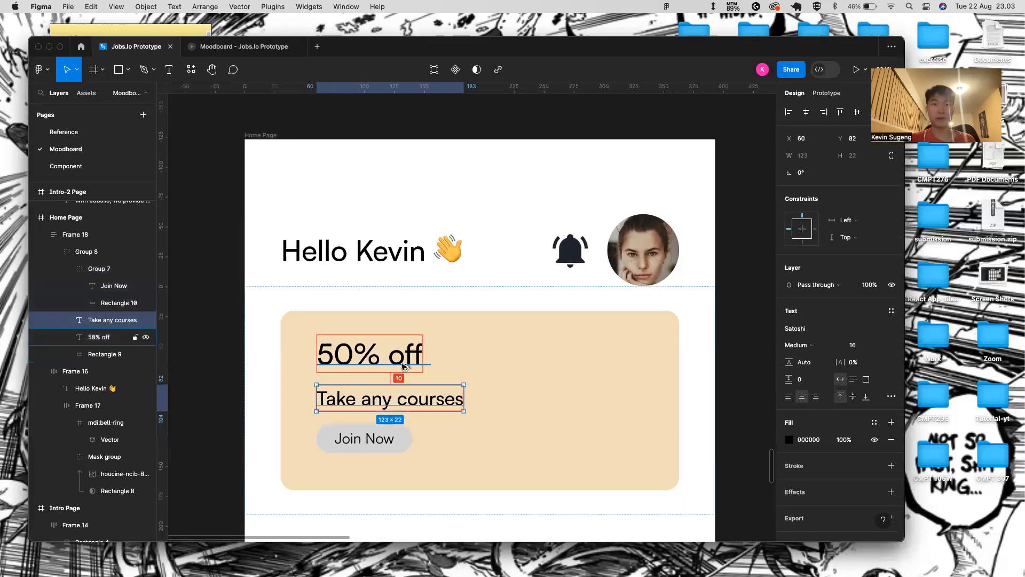
{"action": "key", "text": "Up"}
{"action": "key", "text": "Up"}
{"action": "key", "text": "Up"}
{"action": "key", "text": "Up"}
{"action": "key", "text": "Up"}
{"action": "key", "text": "Up"}
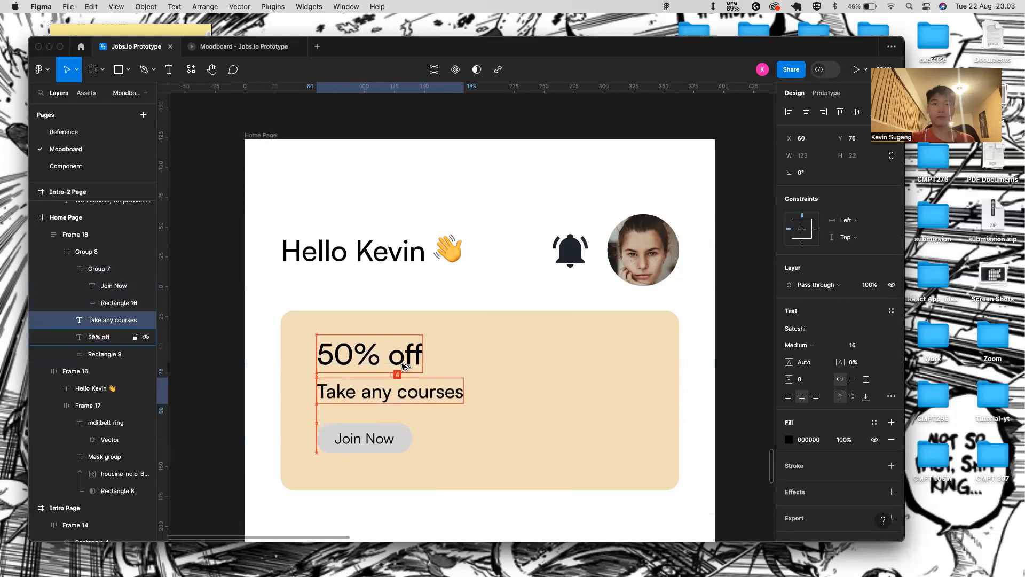
{"action": "left_click", "coordinate": [538, 463]}
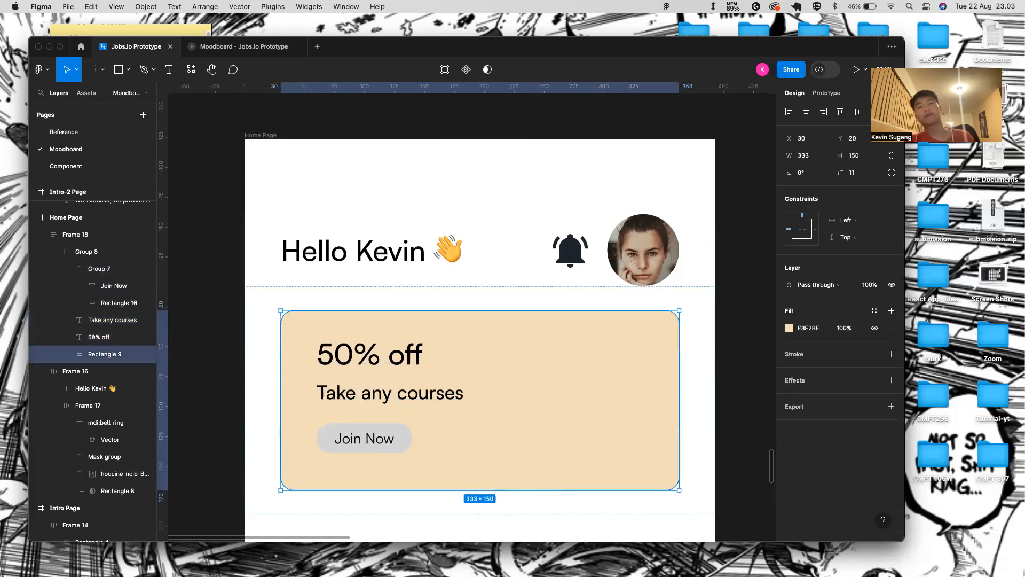
- Preview the promo card in the prototype
{"action": "left_click", "coordinate": [237, 48]}
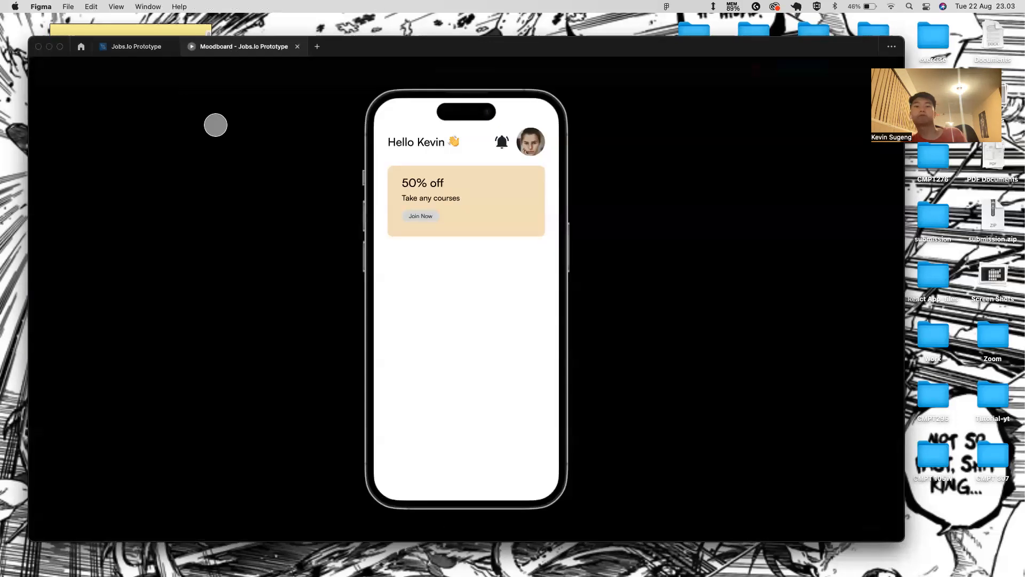
{"action": "left_click", "coordinate": [155, 47]}
{"action": "scroll", "coordinate": [507, 444], "scroll_direction": "right", "scroll_amount": 3}
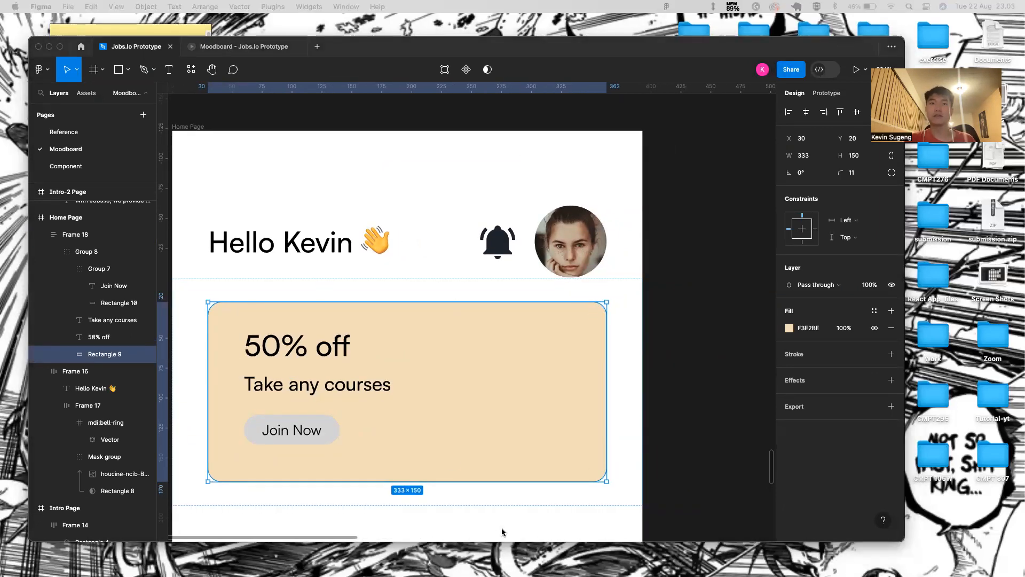
- Paste the pointing-man photo and place it on the promo card's right side
{"action": "left_click", "coordinate": [551, 445]}
{"action": "key", "text": "super+v"}
{"action": "left_click_drag", "start_coordinate": [539, 477], "coordinate": [480, 326]}
{"action": "left_click_drag", "start_coordinate": [495, 370], "coordinate": [508, 372]}
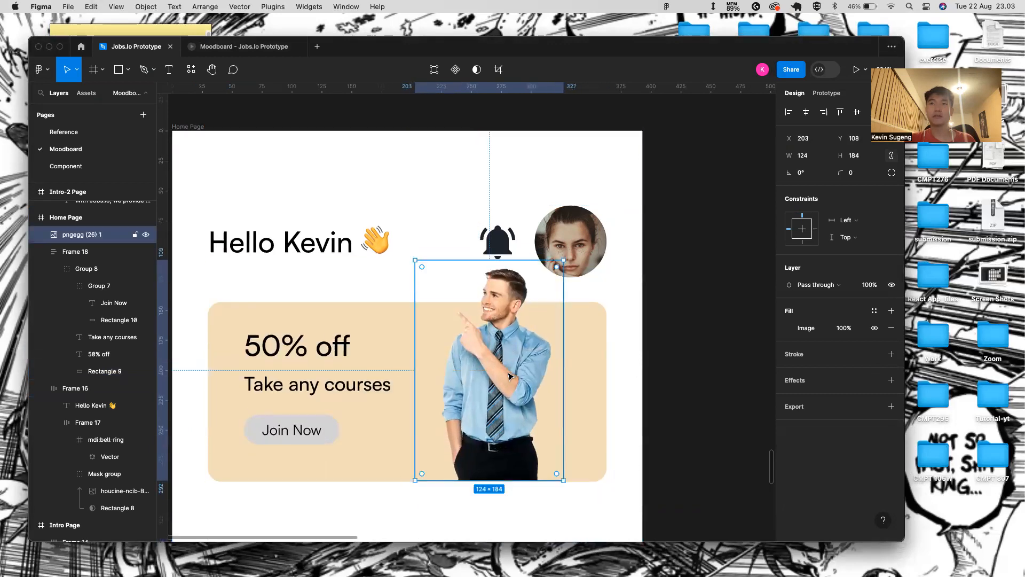
{"action": "scroll", "coordinate": [389, 364], "scroll_direction": "down", "scroll_amount": 3}
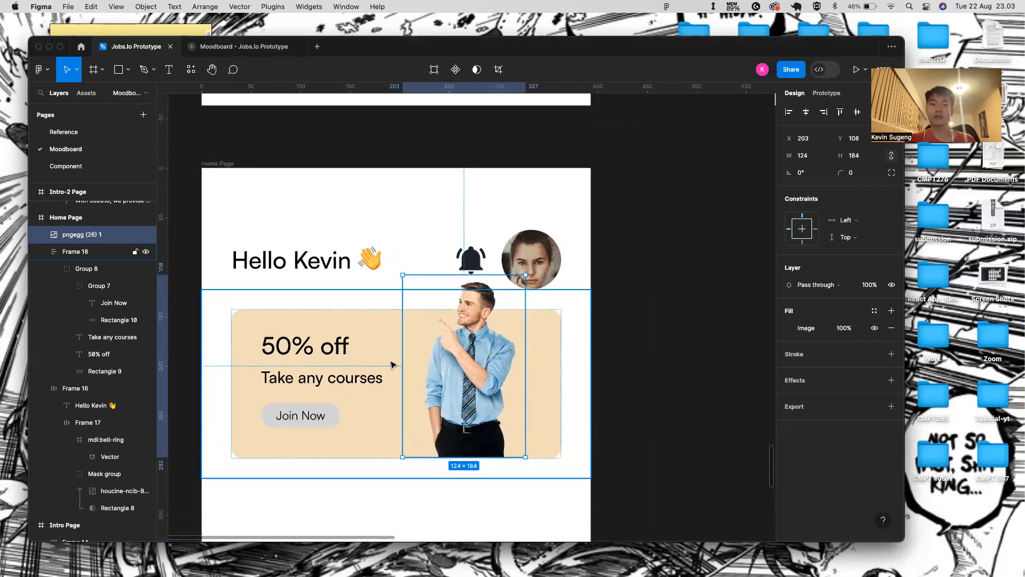
- Nudge the promo card and photo together slightly lower
{"action": "left_click", "coordinate": [365, 228]}
{"action": "left_click", "coordinate": [393, 329]}
{"action": "left_click_drag", "start_coordinate": [480, 362], "coordinate": [481, 383]}
{"action": "key", "text": "super+z"}
{"action": "left_click", "coordinate": [503, 398]}
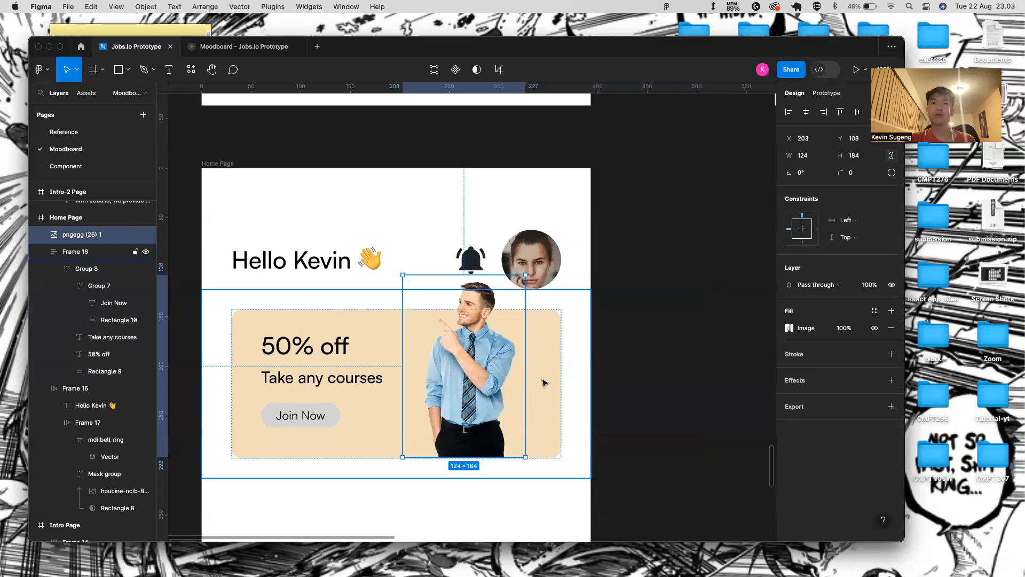
{"action": "left_click", "coordinate": [544, 383], "text": "shift"}
{"action": "key", "text": "shift+Down"}
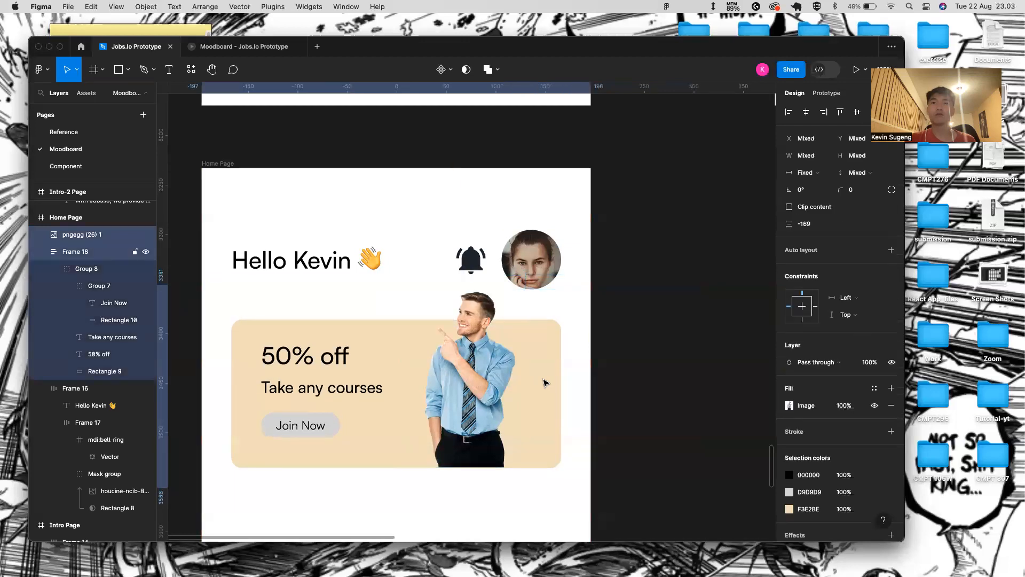
{"action": "key", "text": "shift+Right"}
{"action": "key", "text": "shift+Left"}
{"action": "key", "text": "shift+Down"}
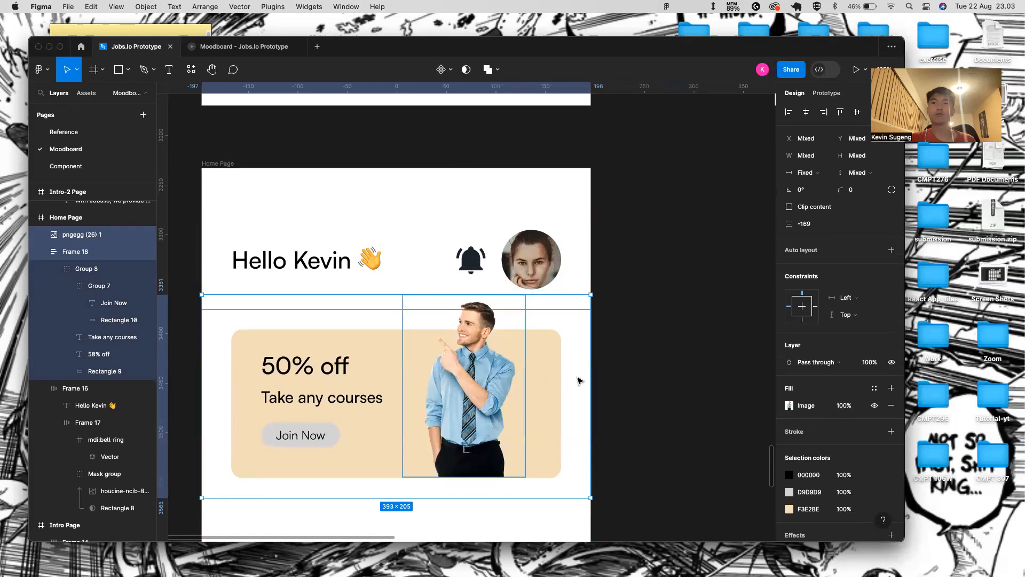
{"action": "key", "text": "shift+Down"}
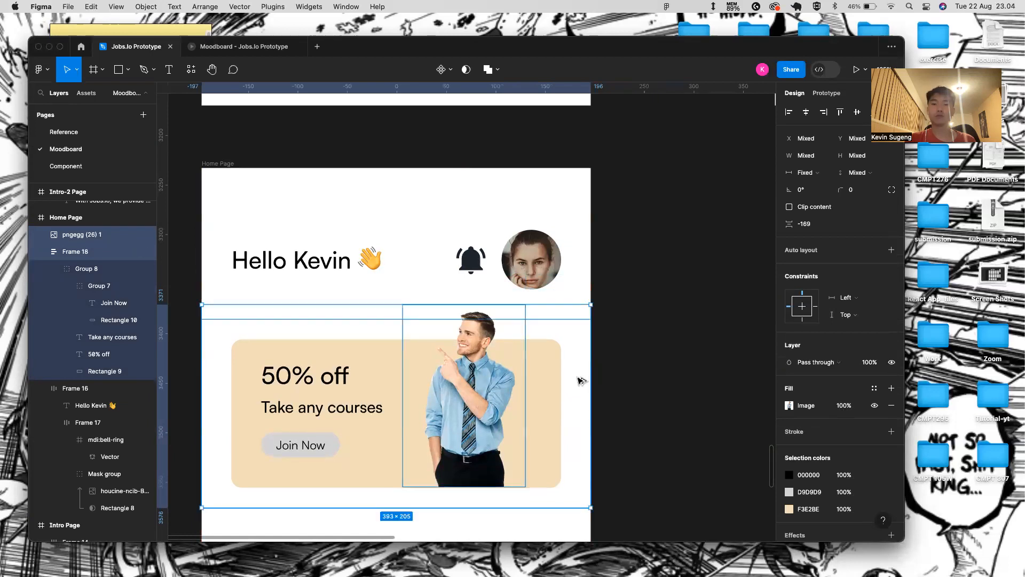
{"action": "left_click", "coordinate": [611, 263]}
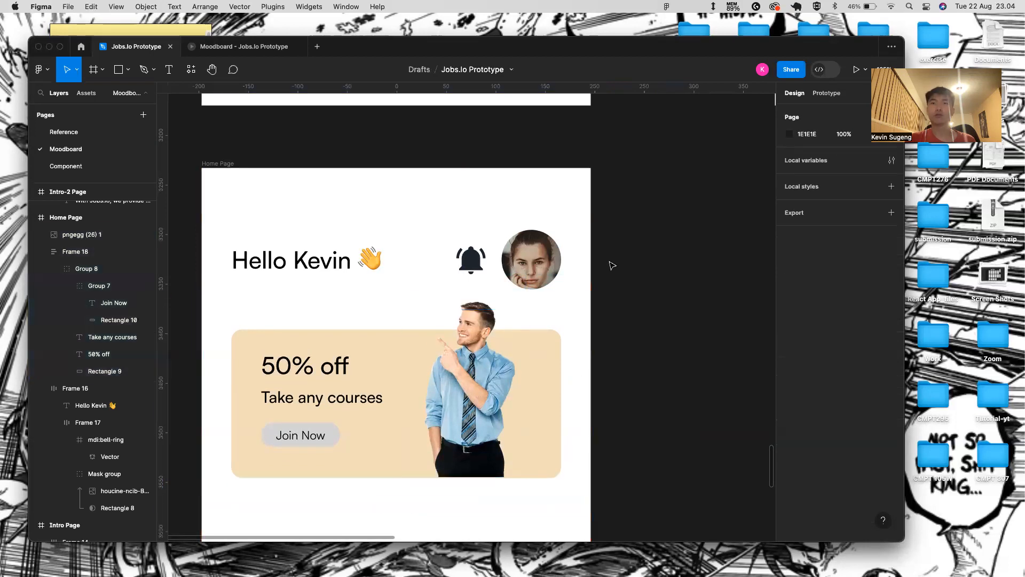
{"action": "scroll", "coordinate": [612, 265], "scroll_direction": "down", "scroll_amount": 5}
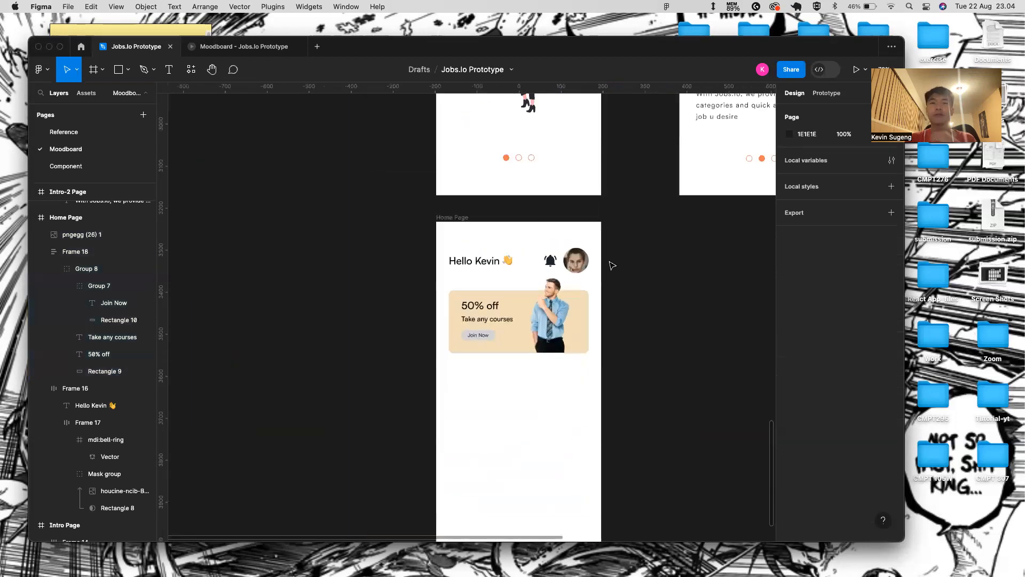
- Select the Hello Kevin header frame from among the banner and card layers
{"action": "left_click", "coordinate": [493, 290]}
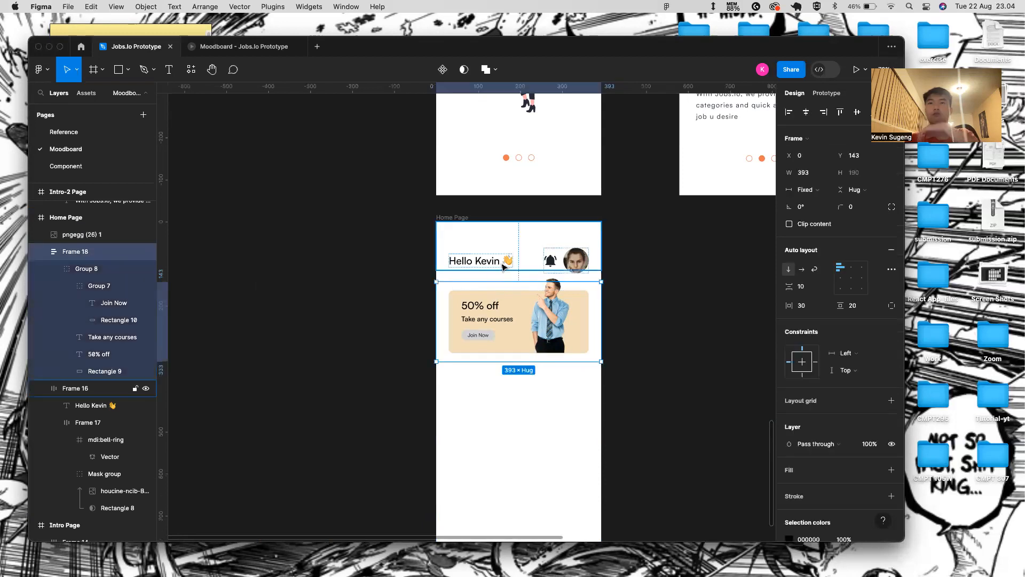
{"action": "left_click", "coordinate": [521, 248]}
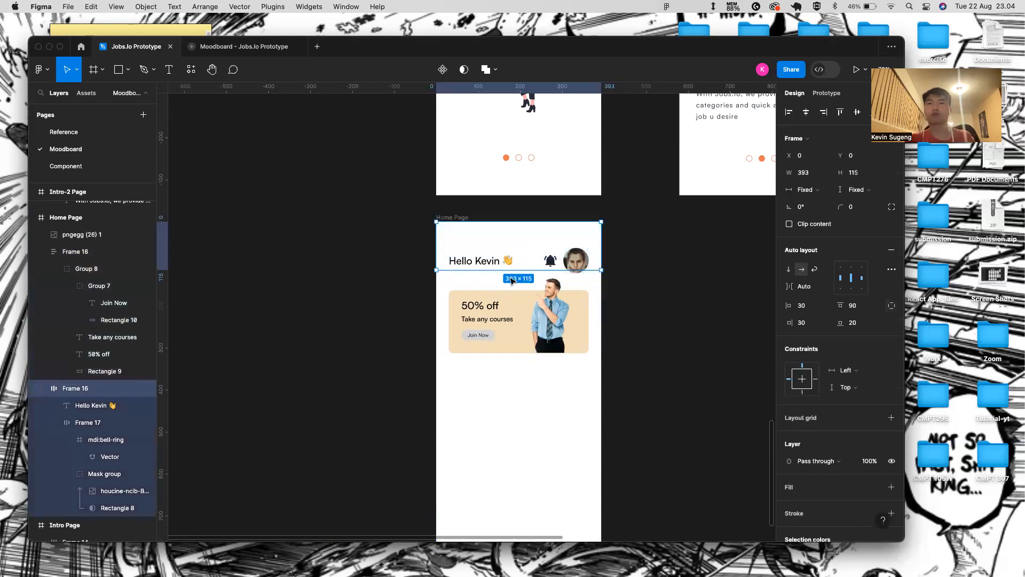
{"action": "scroll", "coordinate": [510, 292], "scroll_direction": "up", "scroll_amount": 2}
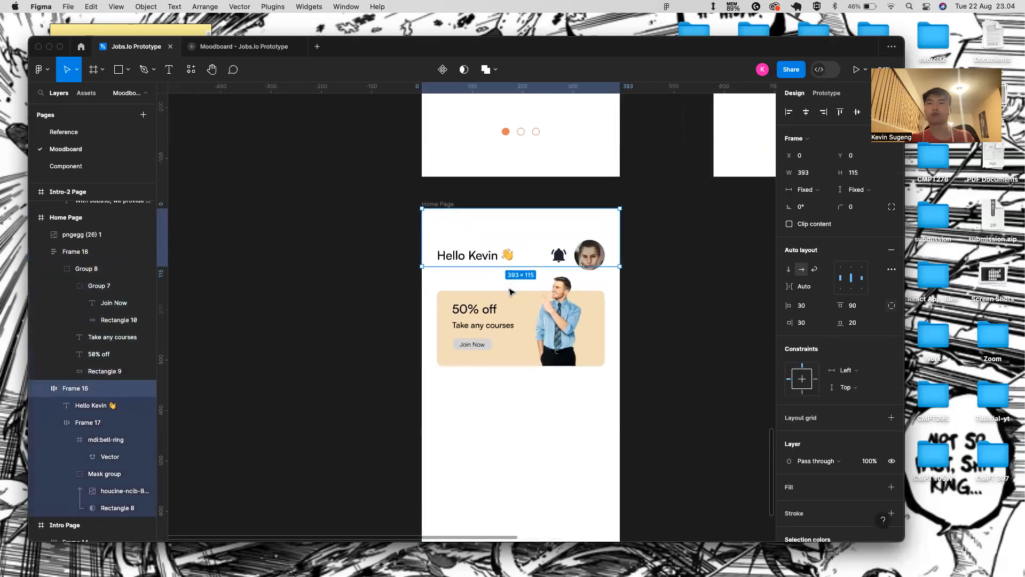
{"action": "left_click", "coordinate": [554, 298]}
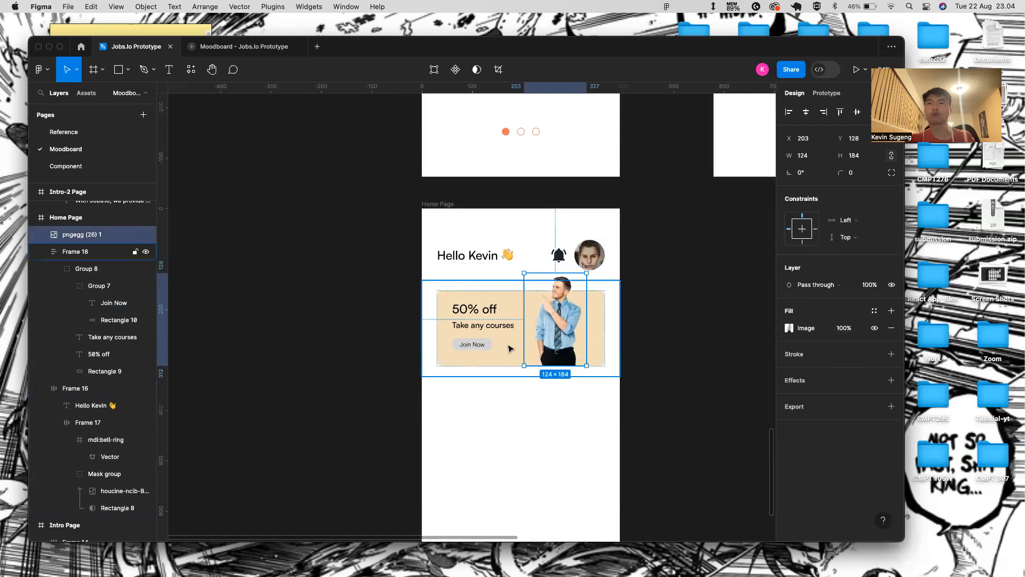
{"action": "left_click", "coordinate": [515, 283]}
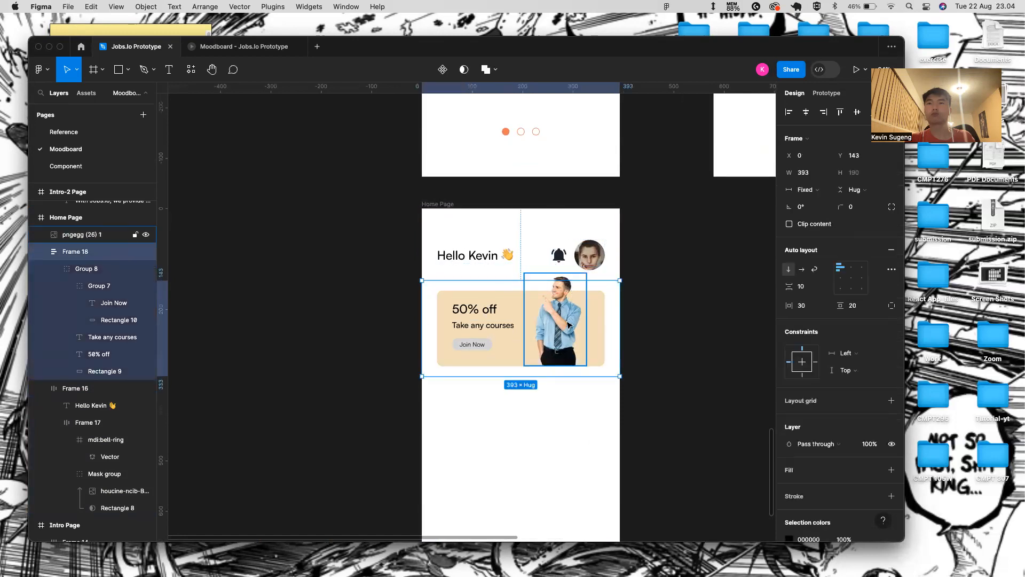
{"action": "left_click", "coordinate": [484, 260]}
{"action": "left_click", "coordinate": [486, 312]}
{"action": "left_click", "coordinate": [494, 237]}
- Make the header width hug, then stretch it back to the full 393 width
{"action": "left_click", "coordinate": [545, 249]}
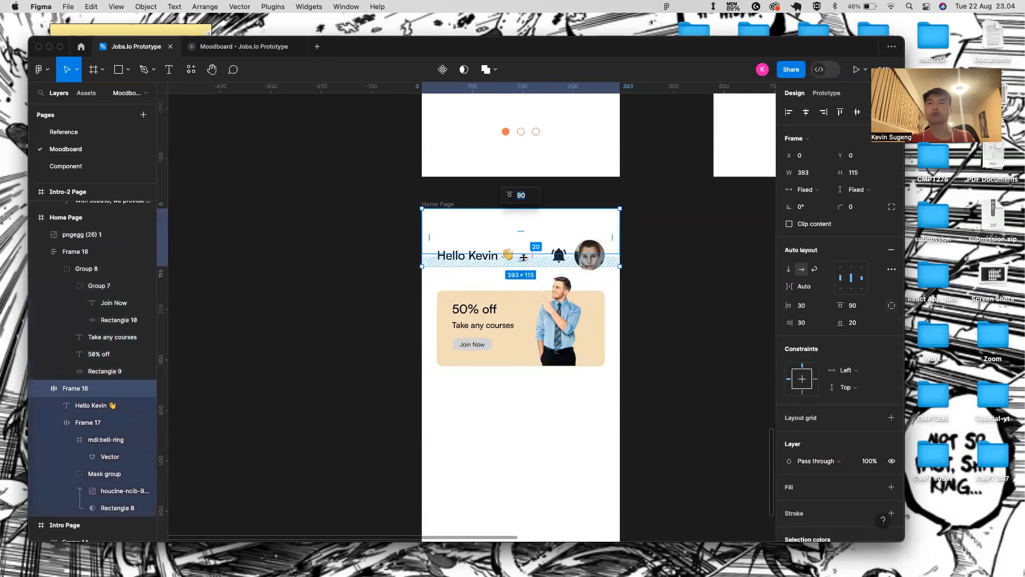
{"action": "left_click", "coordinate": [808, 189]}
{"action": "left_click", "coordinate": [822, 200]}
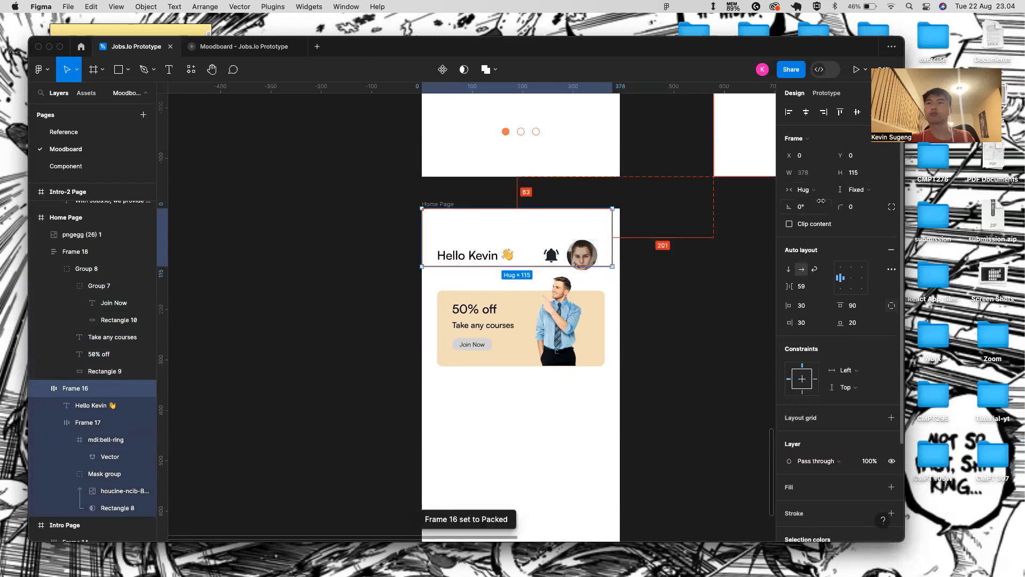
{"action": "left_click", "coordinate": [640, 280]}
{"action": "left_click", "coordinate": [597, 255]}
{"action": "left_click_drag", "start_coordinate": [613, 241], "coordinate": [621, 234]}
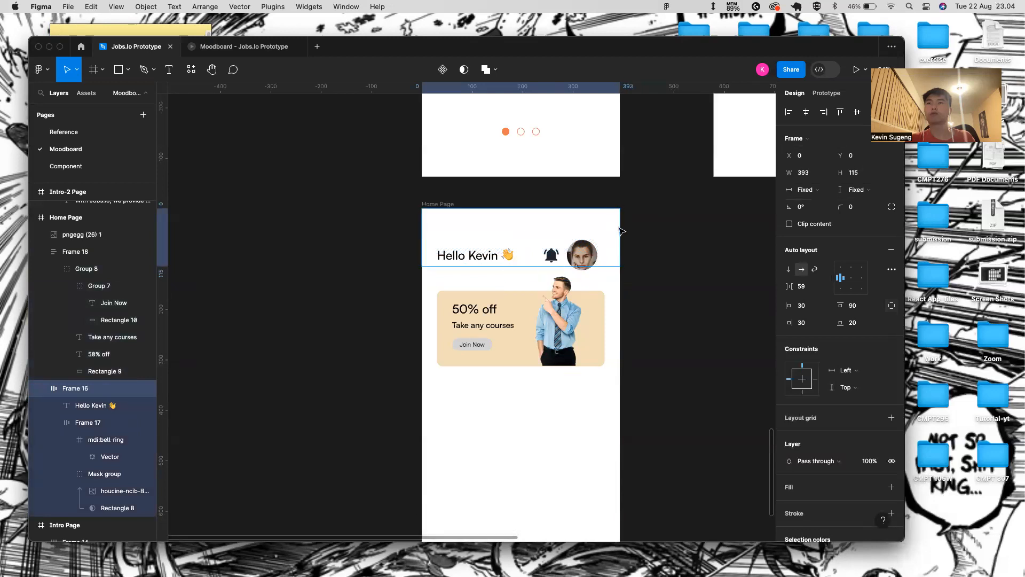
{"action": "left_click", "coordinate": [580, 255]}
- Set the header's item spacing to Auto and its height to Hug at 150
{"action": "left_click", "coordinate": [677, 298]}
{"action": "double_click", "coordinate": [557, 259]}
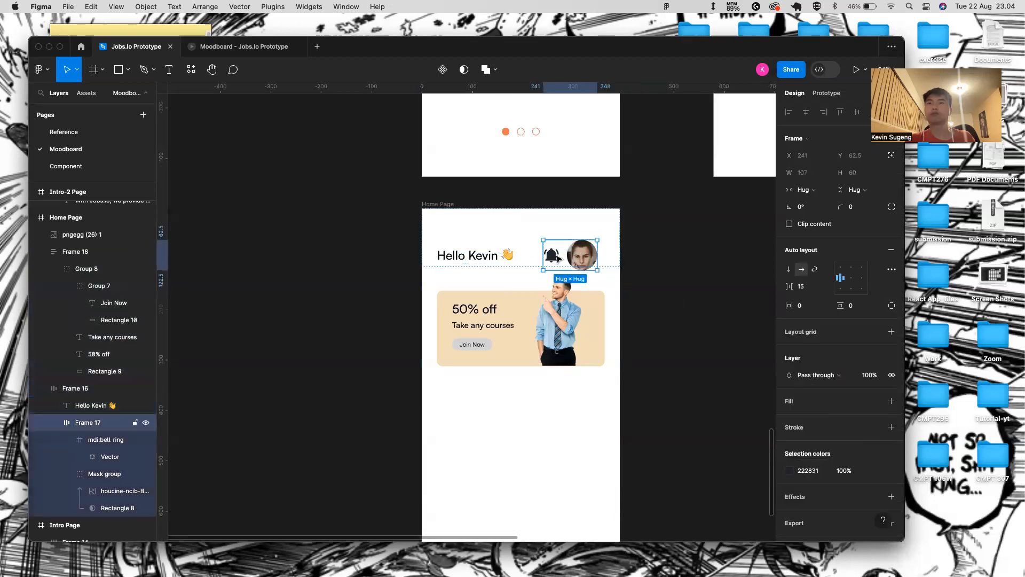
{"action": "left_click", "coordinate": [481, 260]}
{"action": "left_click", "coordinate": [555, 250]}
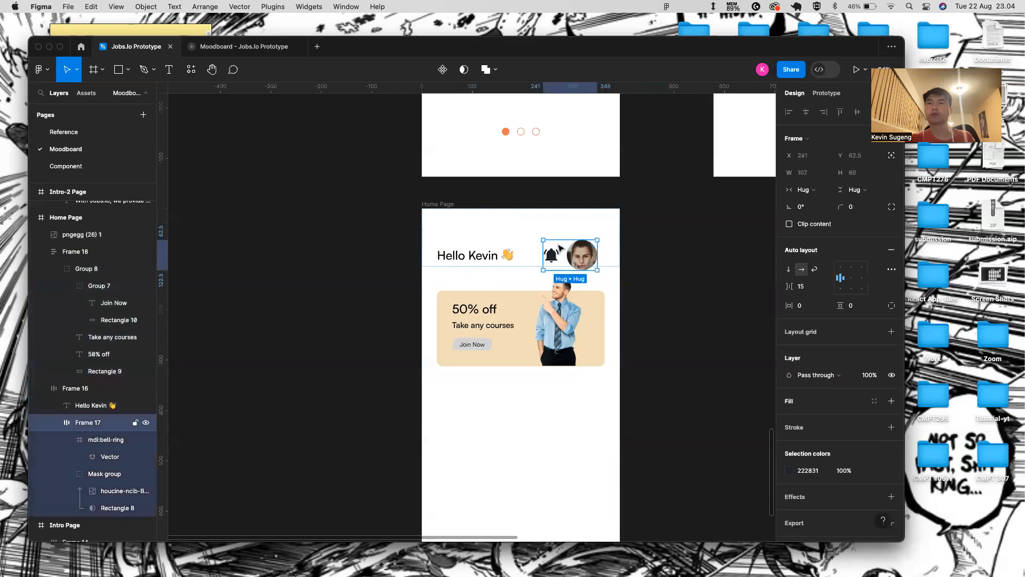
{"action": "left_click", "coordinate": [497, 250]}
{"action": "key", "text": "Escape"}
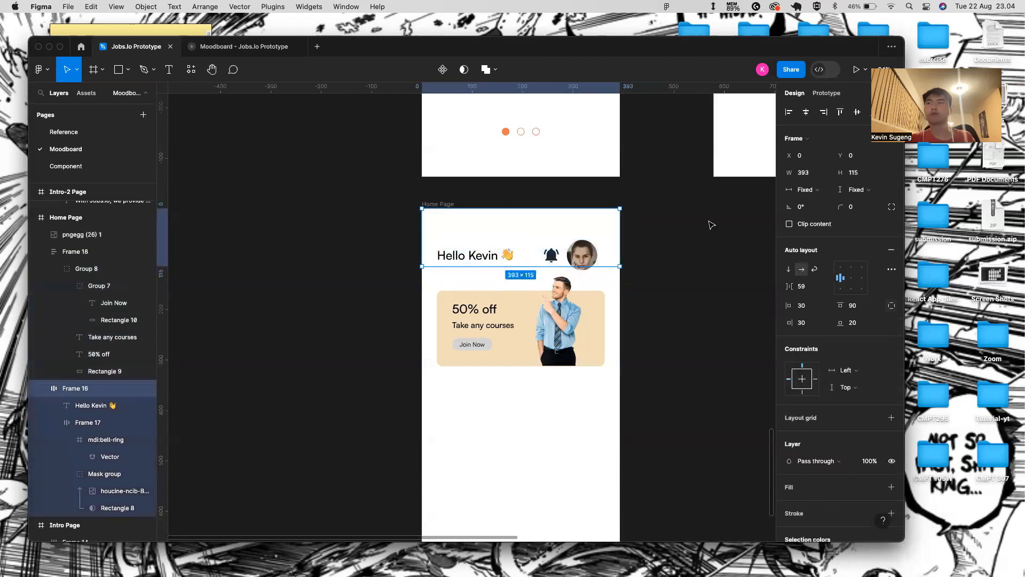
{"action": "left_click", "coordinate": [826, 286]}
{"action": "left_click", "coordinate": [803, 300]}
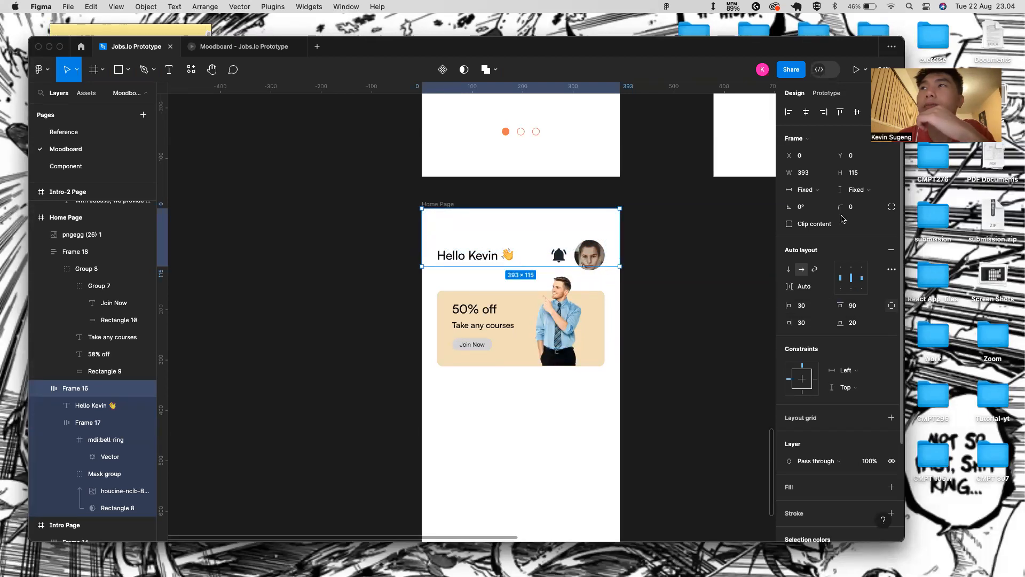
{"action": "left_click", "coordinate": [859, 189]}
{"action": "left_click", "coordinate": [849, 202]}
- Change the header's top padding from 90 to 70 and preview the result
{"action": "left_click", "coordinate": [584, 241]}
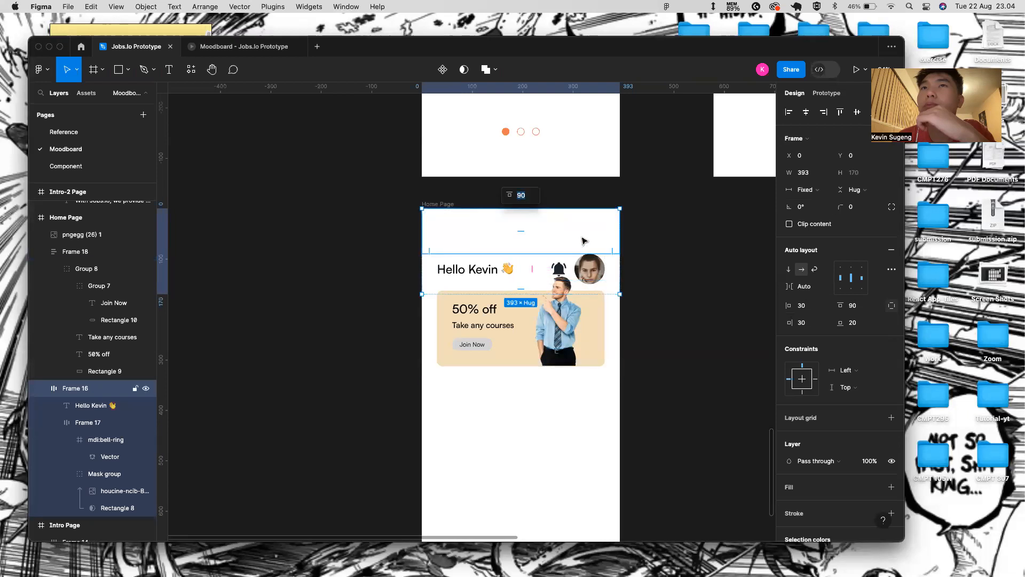
{"action": "left_click", "coordinate": [264, 48]}
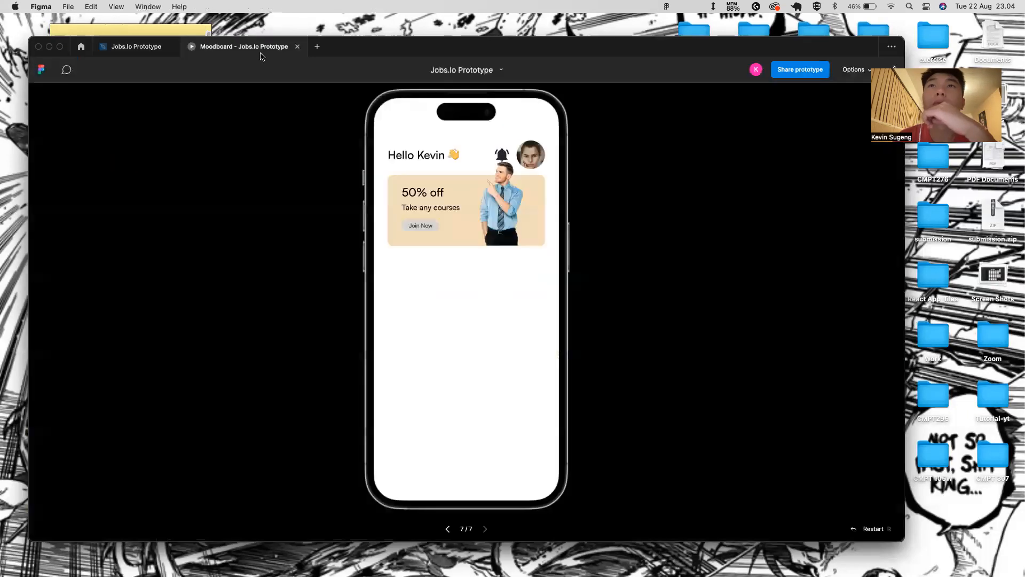
{"action": "left_click", "coordinate": [129, 47]}
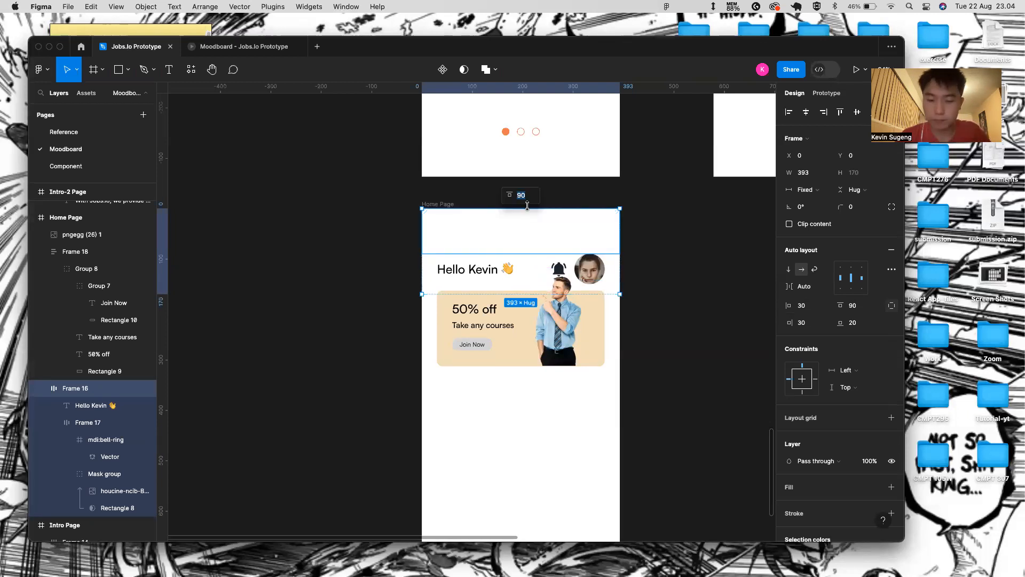
{"action": "key", "text": "Escape"}
{"action": "left_click", "coordinate": [513, 229]}
{"action": "key", "text": "Return"}
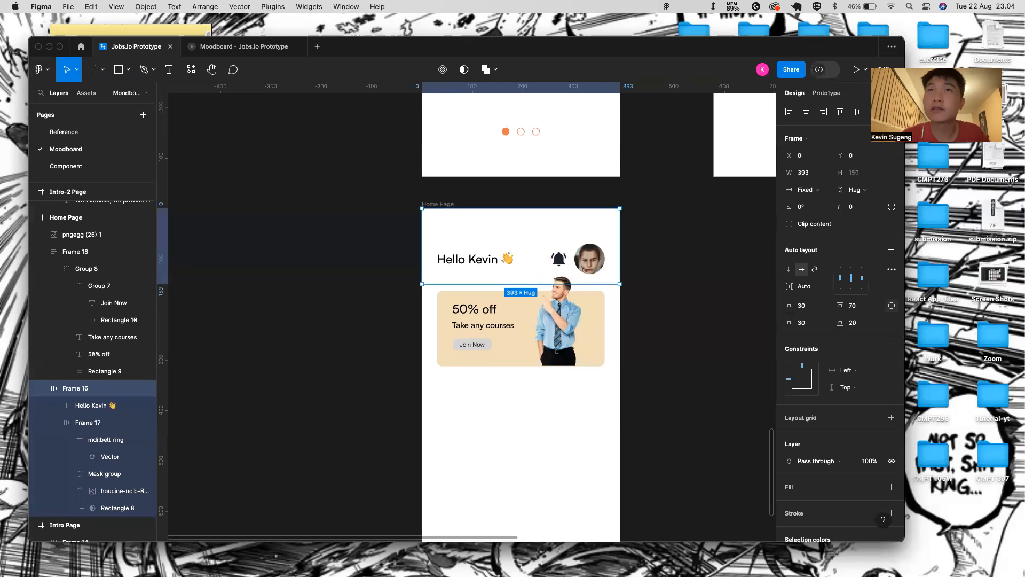
{"action": "left_click", "coordinate": [245, 48]}
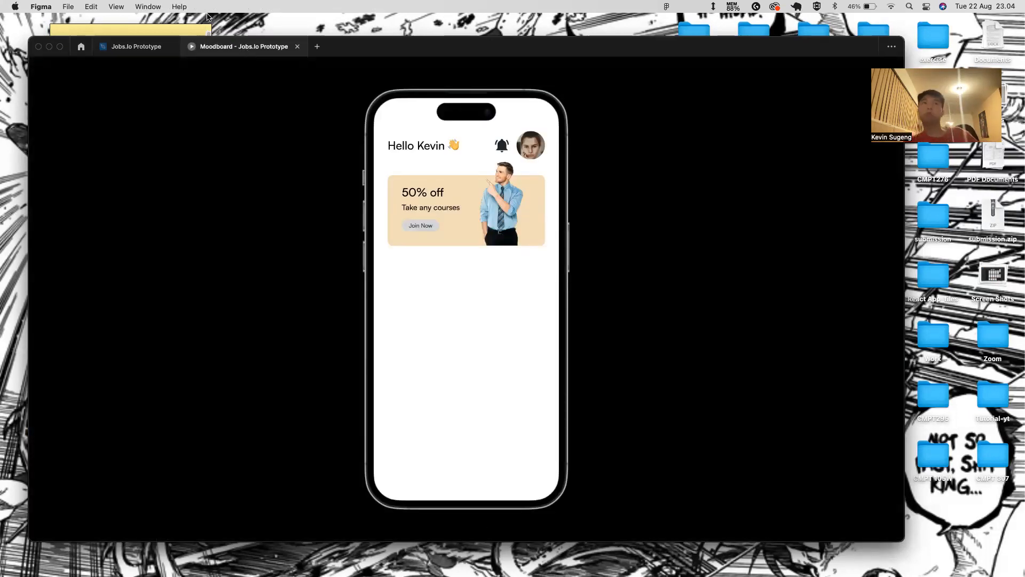
{"action": "left_click", "coordinate": [141, 49]}
{"action": "left_click", "coordinate": [578, 303]}
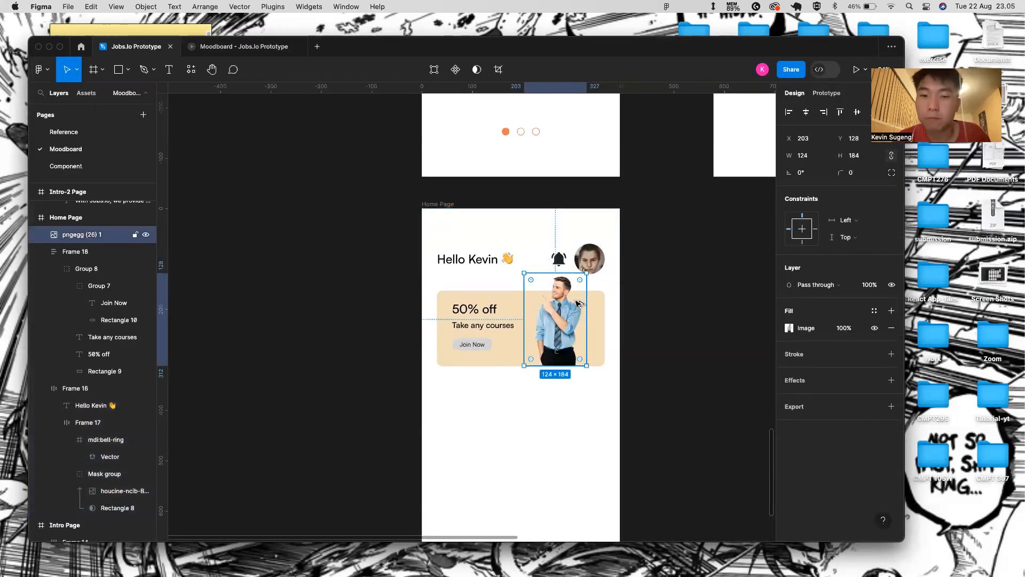
- Move the banner and photo down slightly and preview the position
{"action": "left_click", "coordinate": [602, 334], "text": "shift"}
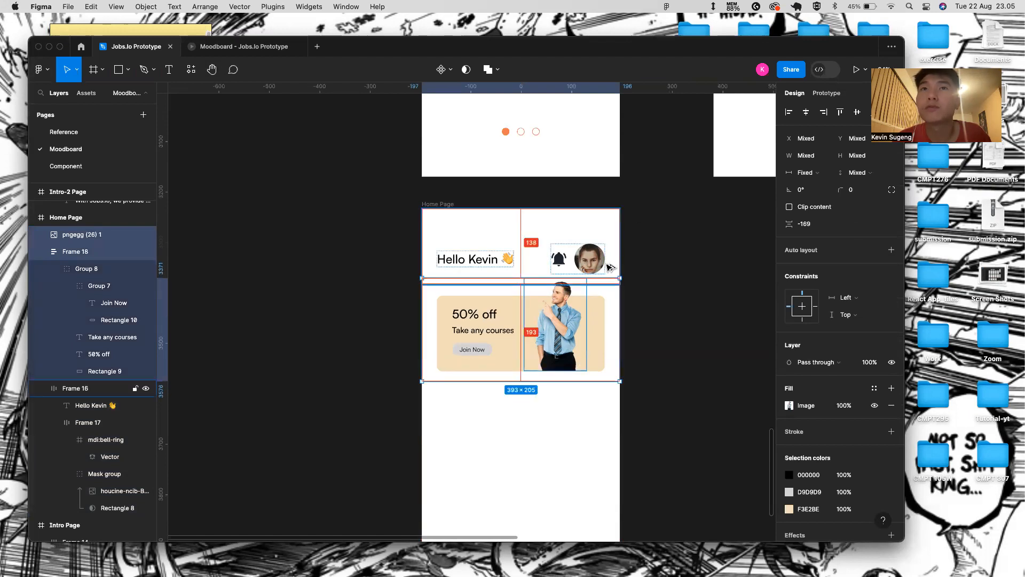
{"action": "key", "text": "Down"}
{"action": "key", "text": "Down"}
{"action": "key", "text": "Down"}
{"action": "key", "text": "Down"}
{"action": "key", "text": "Down"}
{"action": "key", "text": "Down"}
{"action": "key", "text": "Down"}
{"action": "key", "text": "Down"}
{"action": "key", "text": "Down"}
{"action": "key", "text": "Down"}
{"action": "key", "text": "Down"}
{"action": "key", "text": "Down"}
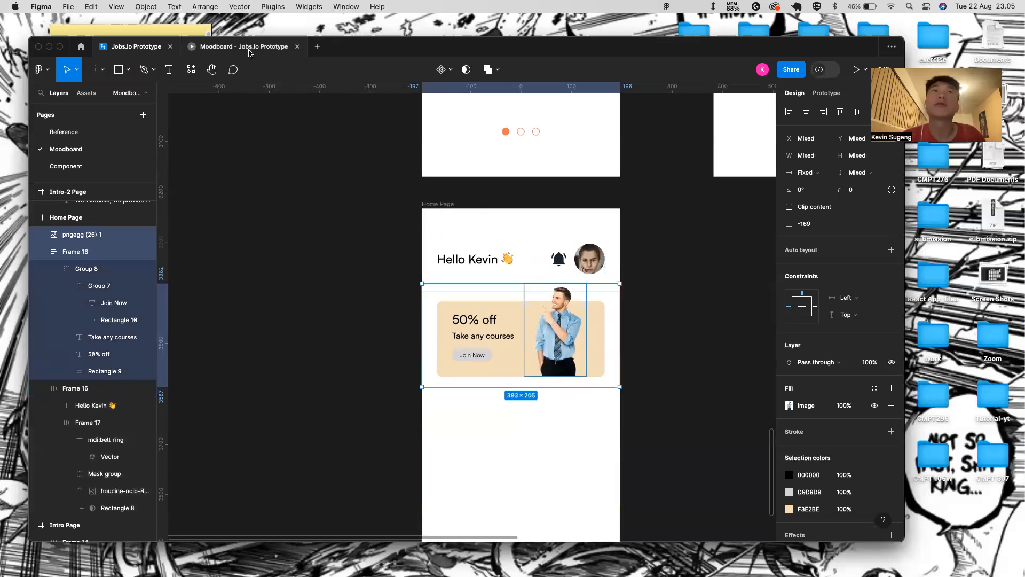
{"action": "left_click", "coordinate": [249, 49]}
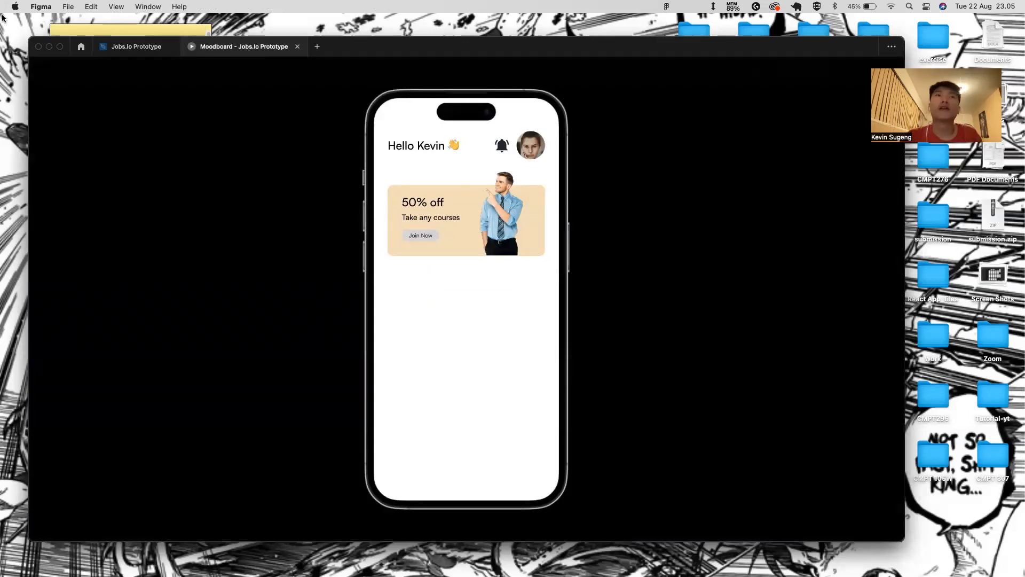
{"action": "left_click", "coordinate": [136, 47]}
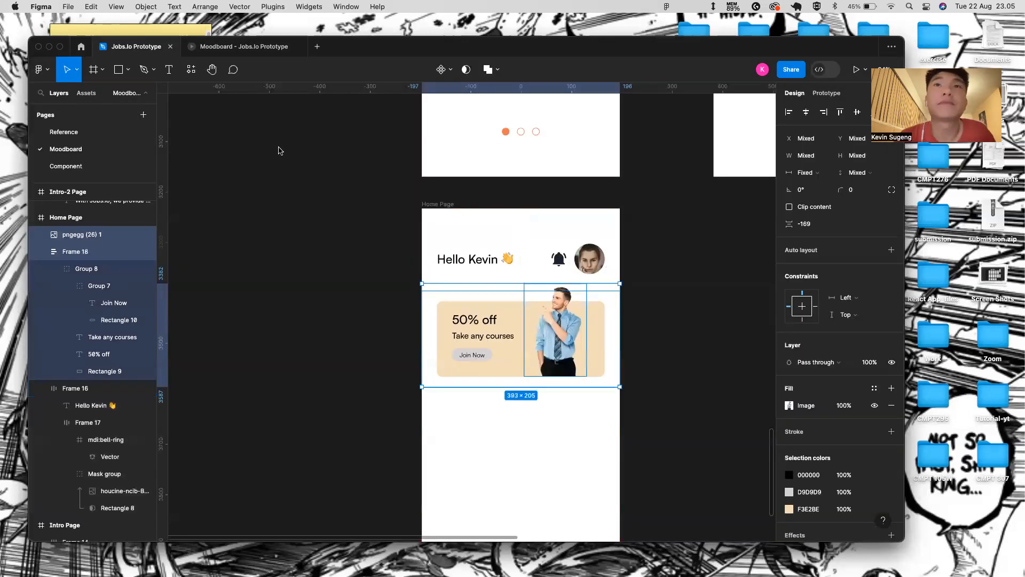
- Give the Hello Kevin header a bottom padding of 30
{"action": "left_click", "coordinate": [460, 320]}
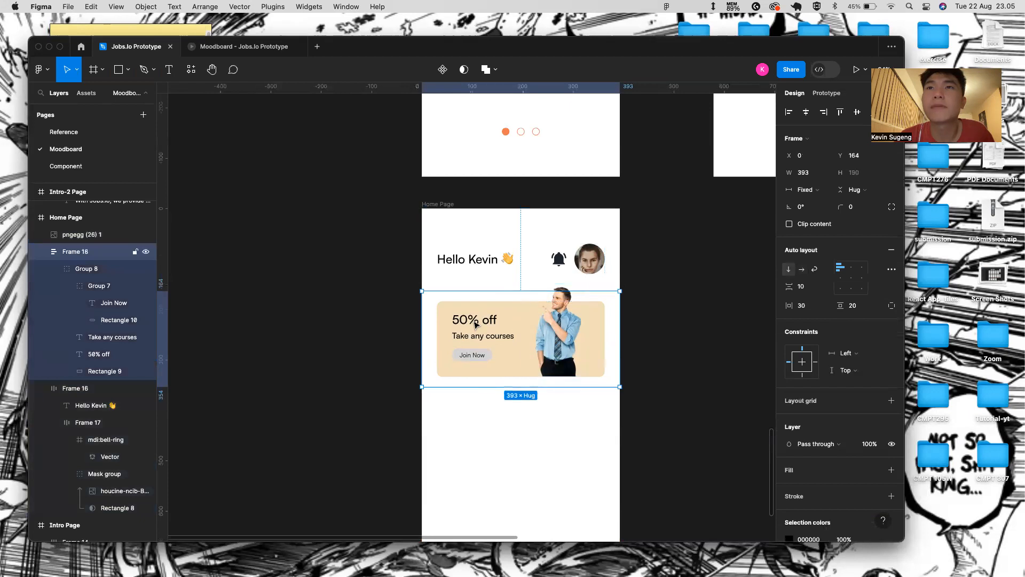
{"action": "left_click", "coordinate": [475, 323]}
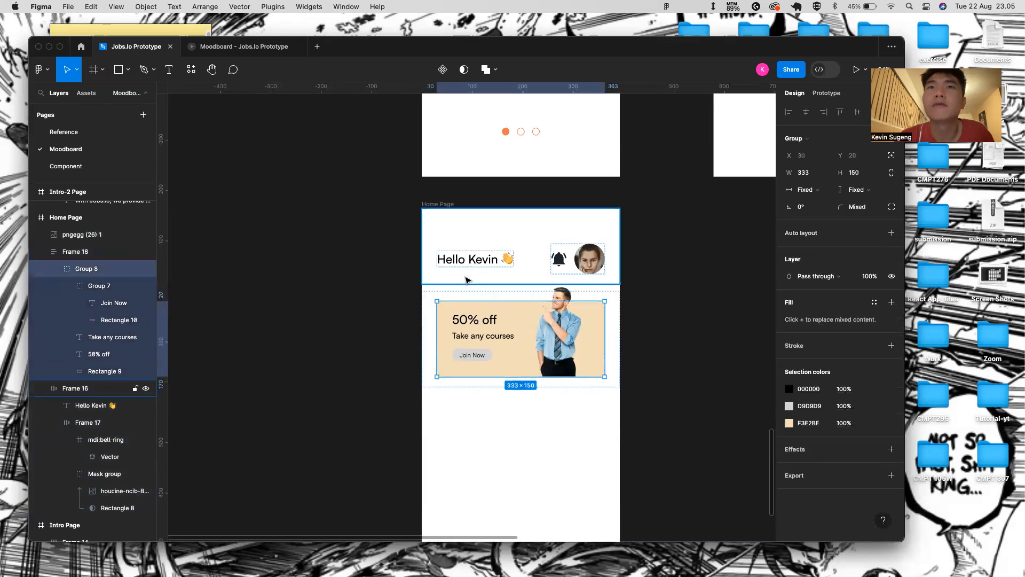
{"action": "left_click", "coordinate": [470, 280]}
{"action": "left_click", "coordinate": [508, 281]}
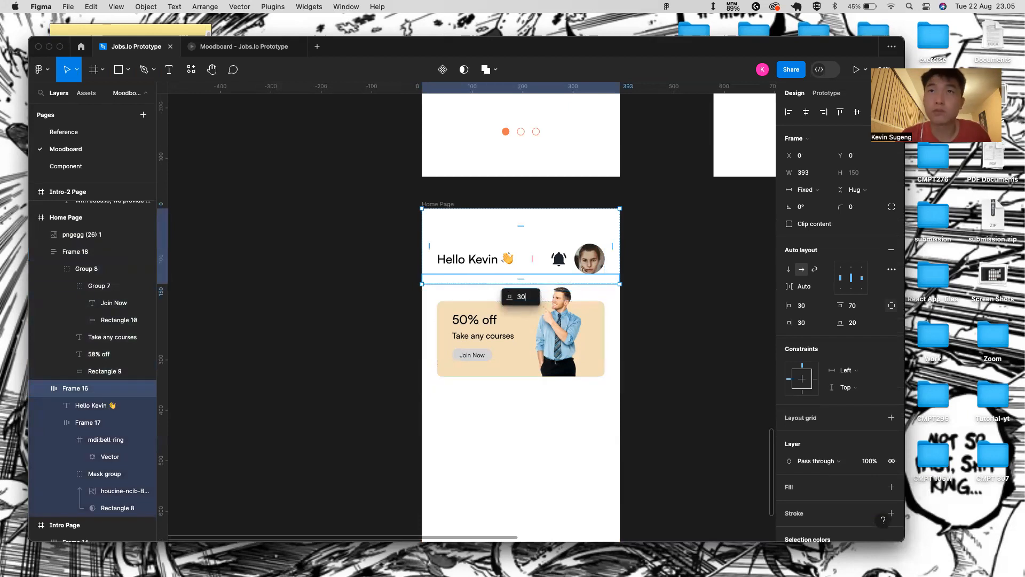
{"action": "key", "text": "Return"}
- Nudge the promo banner up to sit just below the header
{"action": "left_click", "coordinate": [500, 310]}
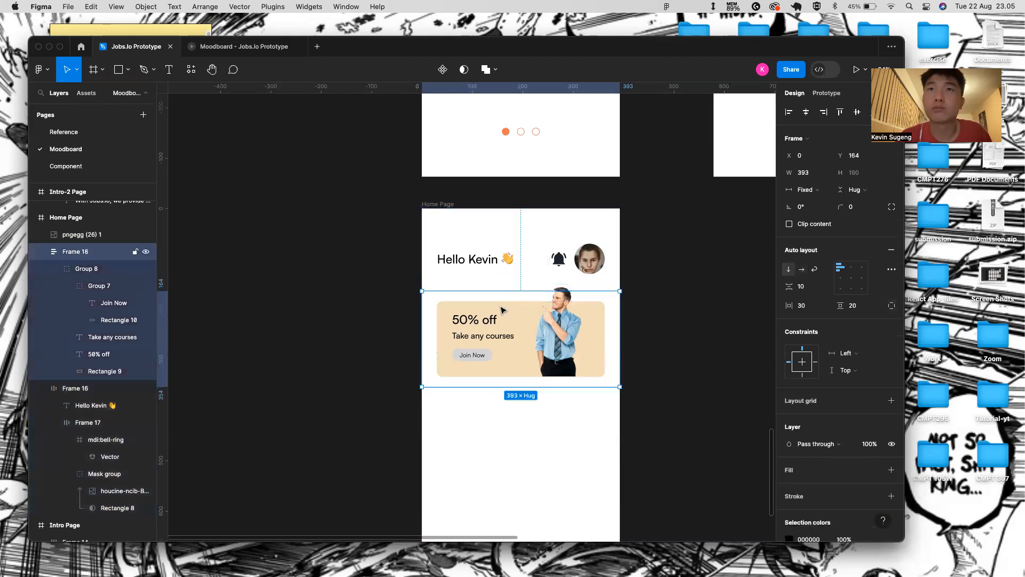
{"action": "key", "text": "alt+Up"}
{"action": "key", "text": "alt+Up"}
{"action": "key", "text": "alt+Up"}
{"action": "key", "text": "alt+Up"}
{"action": "key", "text": "alt+Up"}
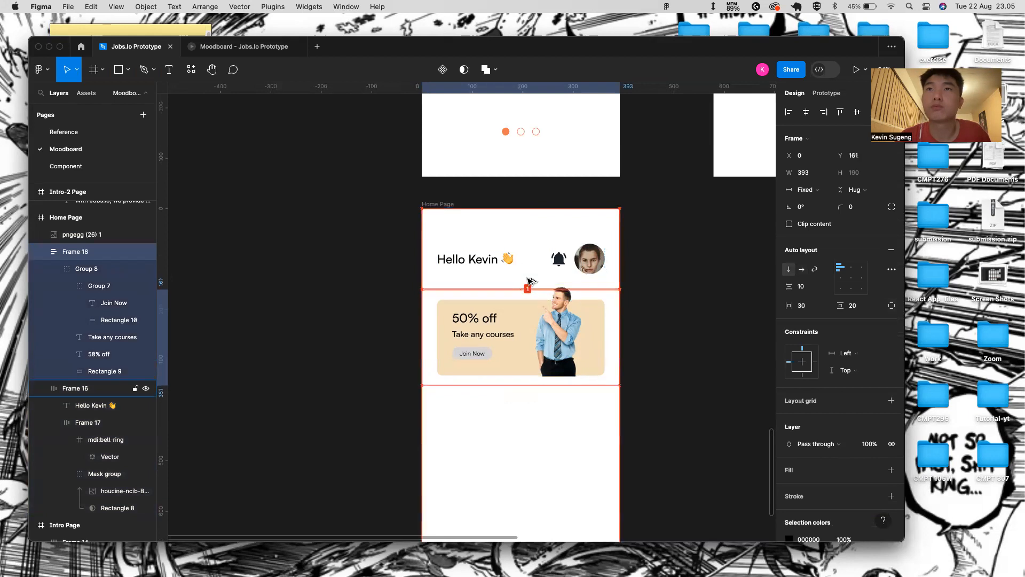
{"action": "key", "text": "alt+Down"}
{"action": "key", "text": "alt+Up"}
{"action": "left_click", "coordinate": [555, 328]}
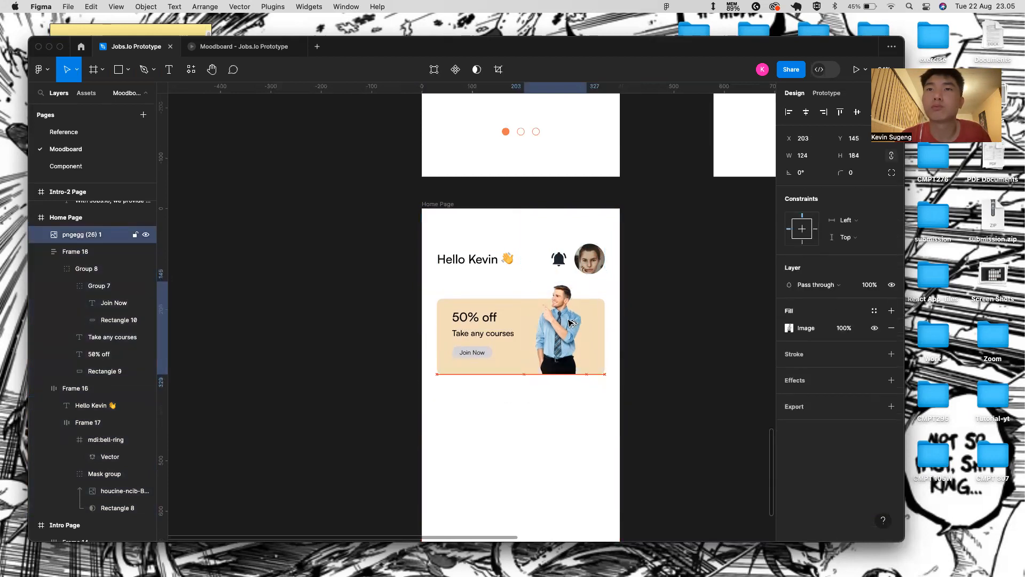
- Add the text 'Find Your Dream Job' below the promo banner
{"action": "left_click", "coordinate": [466, 486]}
{"action": "scroll", "coordinate": [466, 486], "scroll_direction": "down", "scroll_amount": 5}
{"action": "scroll", "coordinate": [459, 417], "scroll_direction": "down", "scroll_amount": 2}
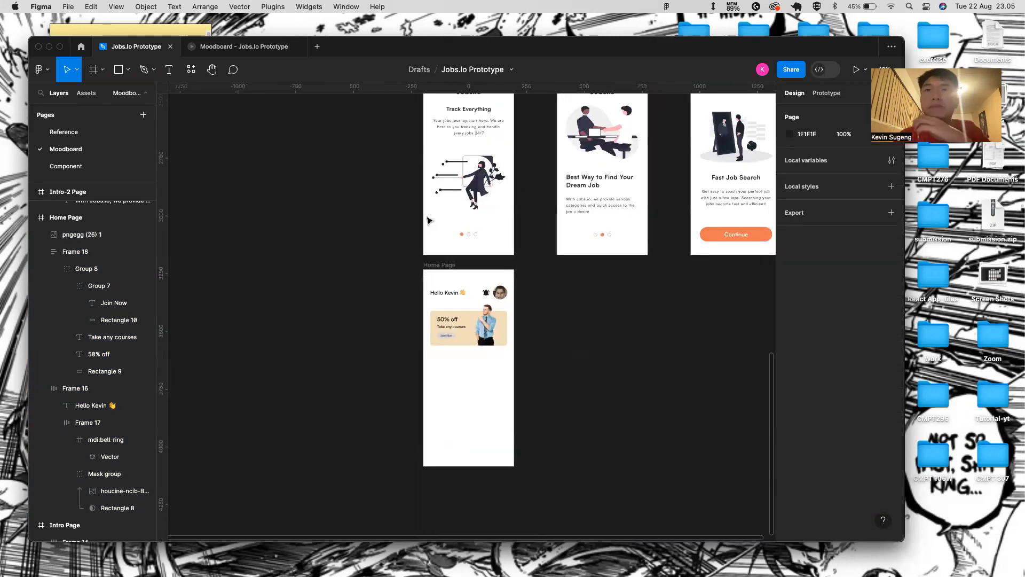
{"action": "scroll", "coordinate": [453, 351], "scroll_direction": "down", "scroll_amount": 2}
{"action": "scroll", "coordinate": [422, 304], "scroll_direction": "up", "scroll_amount": 5}
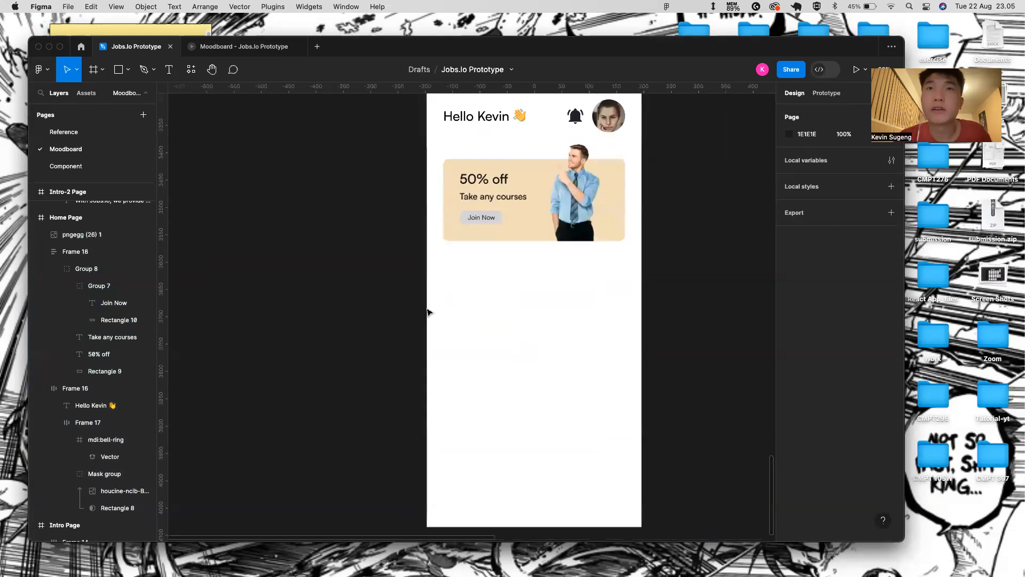
{"action": "key", "text": "t"}
{"action": "left_click", "coordinate": [452, 257]}
{"action": "type", "text": "Find Your"}
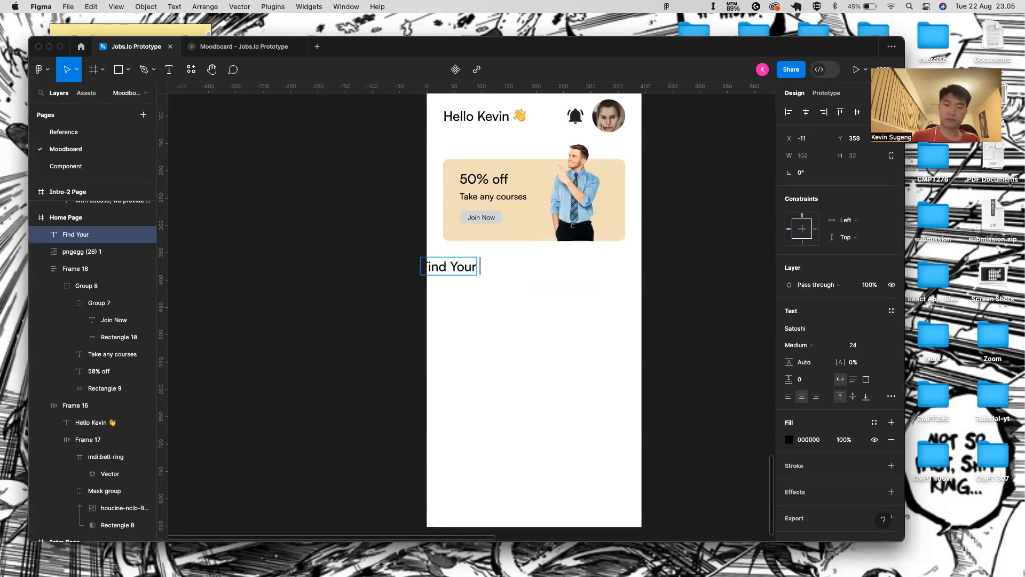
{"action": "type", "text": " D"}
{"action": "key", "text": "Escape"}
{"action": "key", "text": "f"}
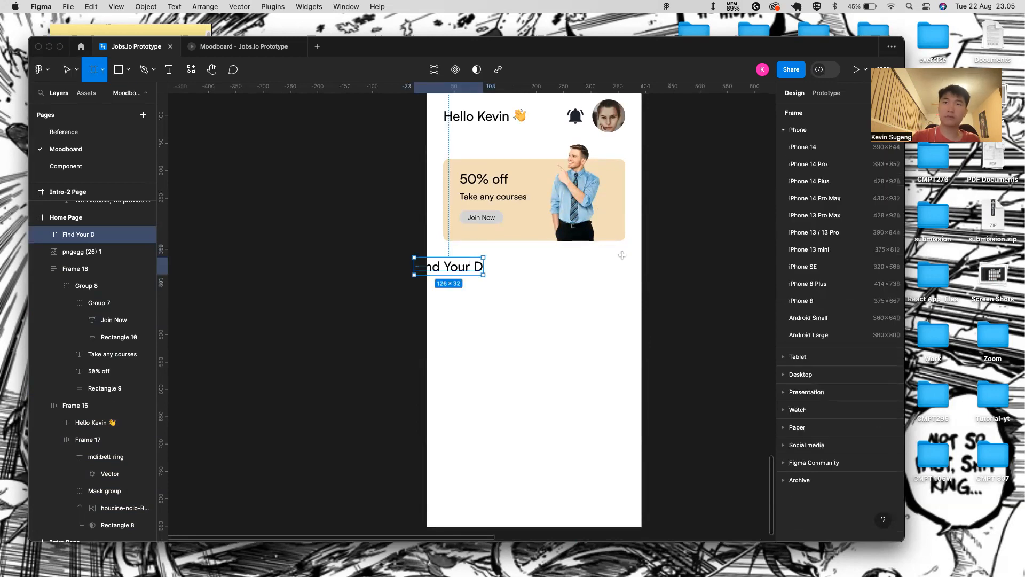
{"action": "left_click", "coordinate": [316, 274]}
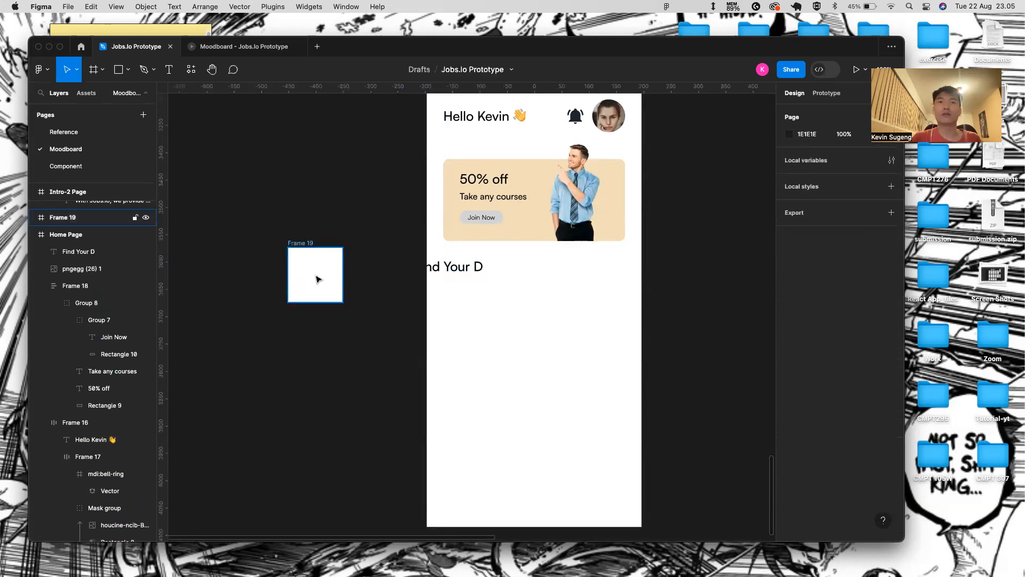
{"action": "key", "text": "Delete"}
{"action": "left_click", "coordinate": [460, 264]}
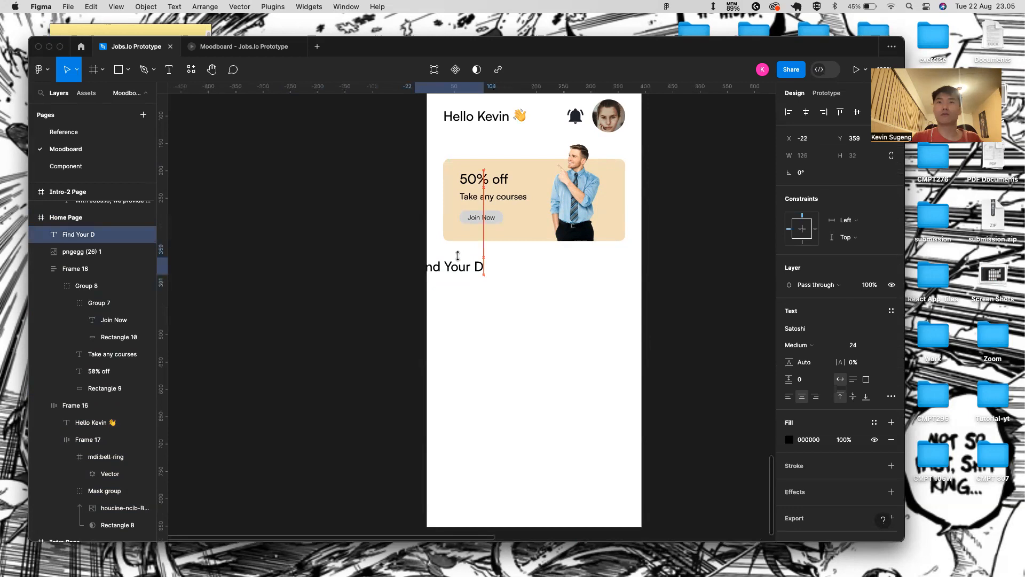
{"action": "left_click", "coordinate": [472, 271]}
{"action": "type", "text": "ream"}
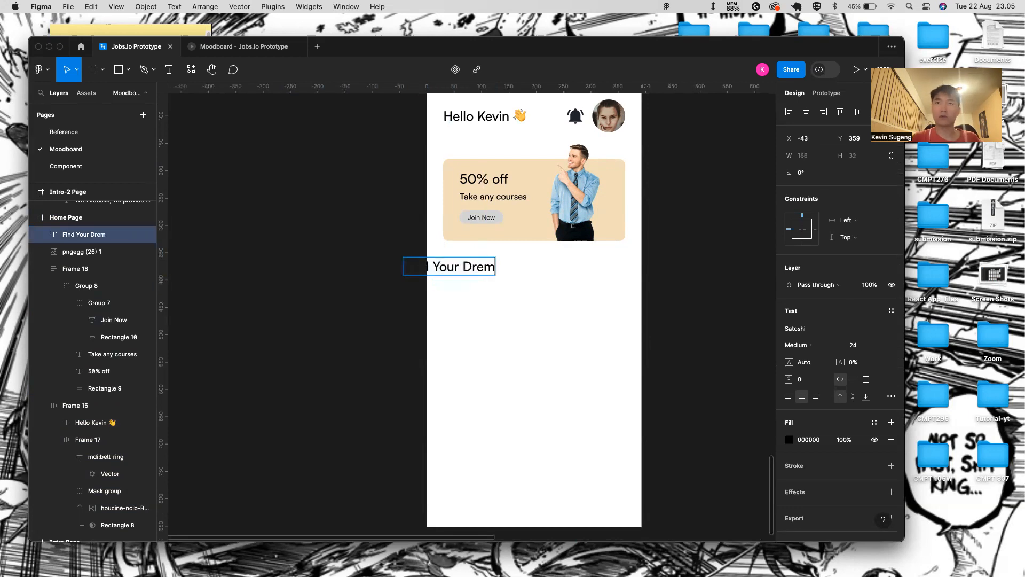
{"action": "type", "text": " Job"}
{"action": "key", "text": "Escape"}
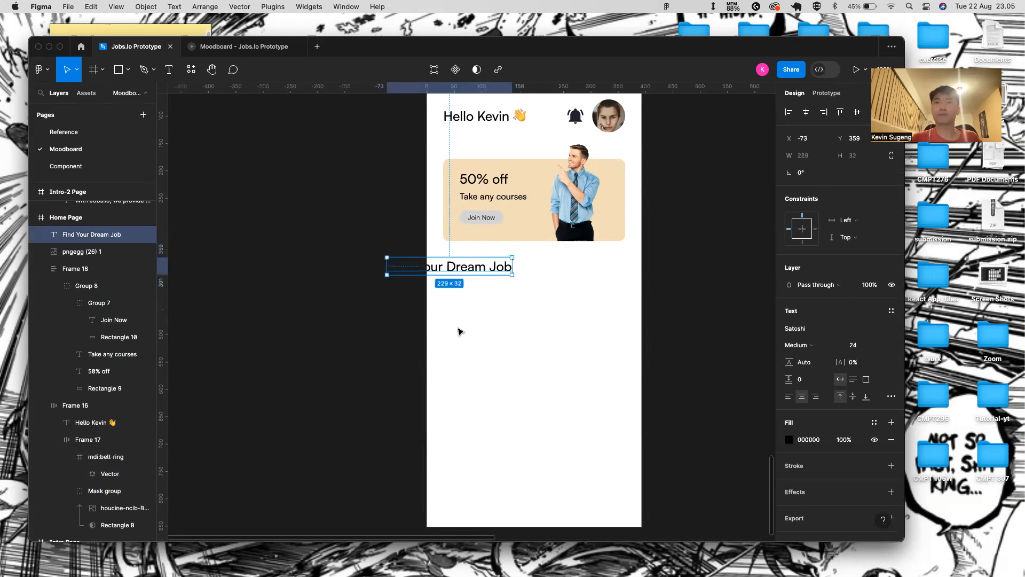
- Align the heading left with 'Hello Kevin' and fine-tune its vertical position
{"action": "left_click_drag", "start_coordinate": [481, 271], "coordinate": [538, 270]}
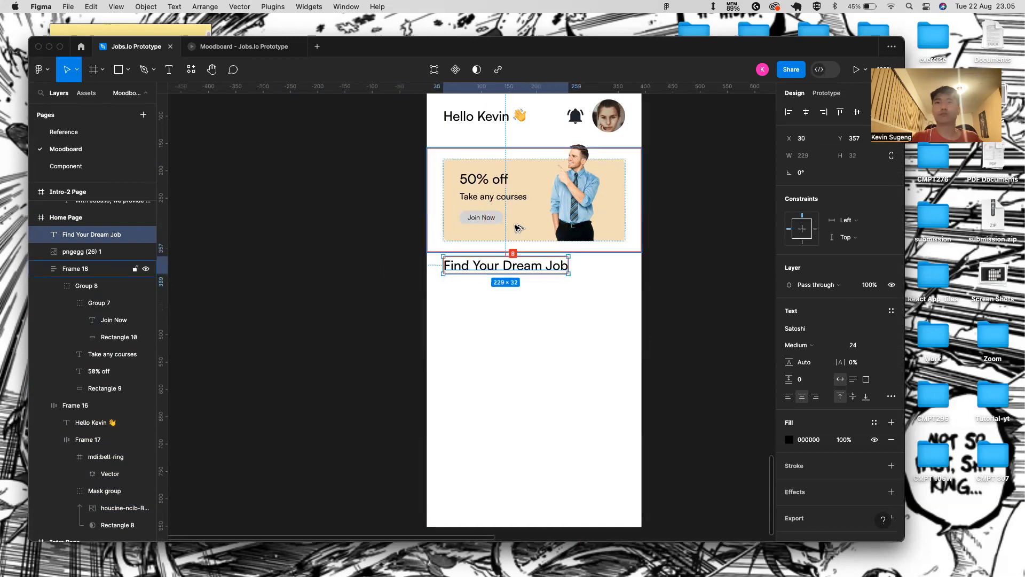
{"action": "key", "text": "Up"}
{"action": "key", "text": "Up"}
{"action": "key", "text": "Up"}
{"action": "key", "text": "Up"}
{"action": "key", "text": "Up"}
{"action": "key", "text": "Up"}
{"action": "key", "text": "Up"}
{"action": "key", "text": "Up"}
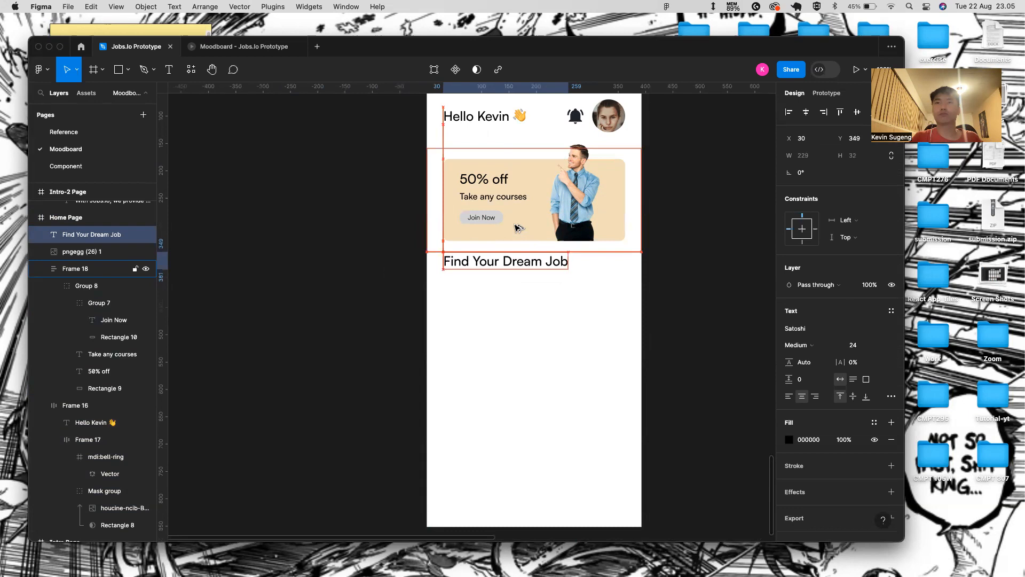
{"action": "key", "text": "Down"}
{"action": "key", "text": "Down"}
{"action": "key", "text": "Down"}
{"action": "key", "text": "Down"}
{"action": "key", "text": "Down"}
{"action": "key", "text": "Down"}
{"action": "key", "text": "Down"}
{"action": "key", "text": "Down"}
{"action": "key", "text": "Down"}
{"action": "key", "text": "Down"}
{"action": "key", "text": "Down"}
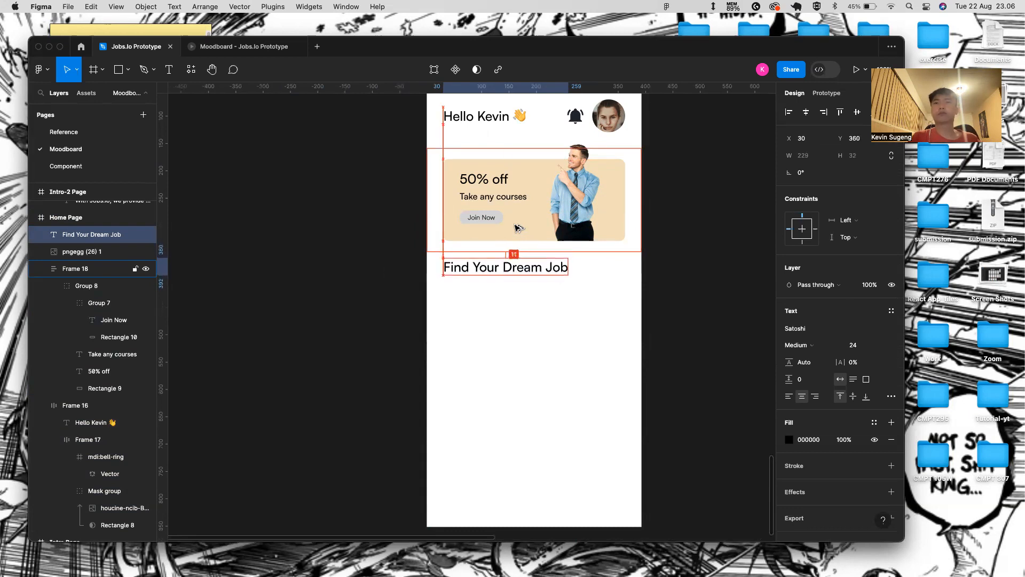
{"action": "key", "text": "Up"}
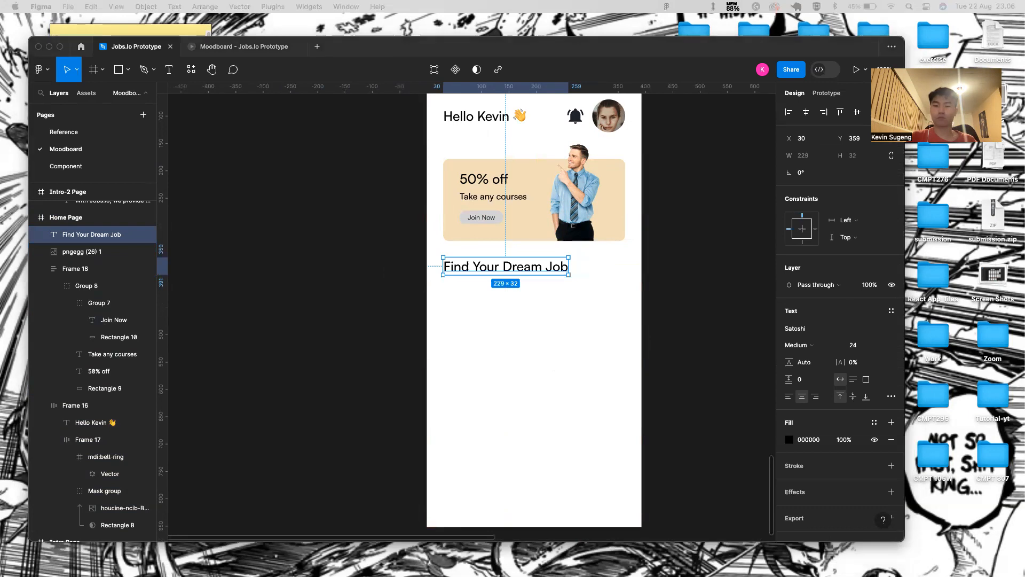
- Set the heading's font size to 20 and widen its letter spacing
{"action": "left_click", "coordinate": [866, 346]}
{"action": "type", "text": "20"}
{"action": "key", "text": "Return"}
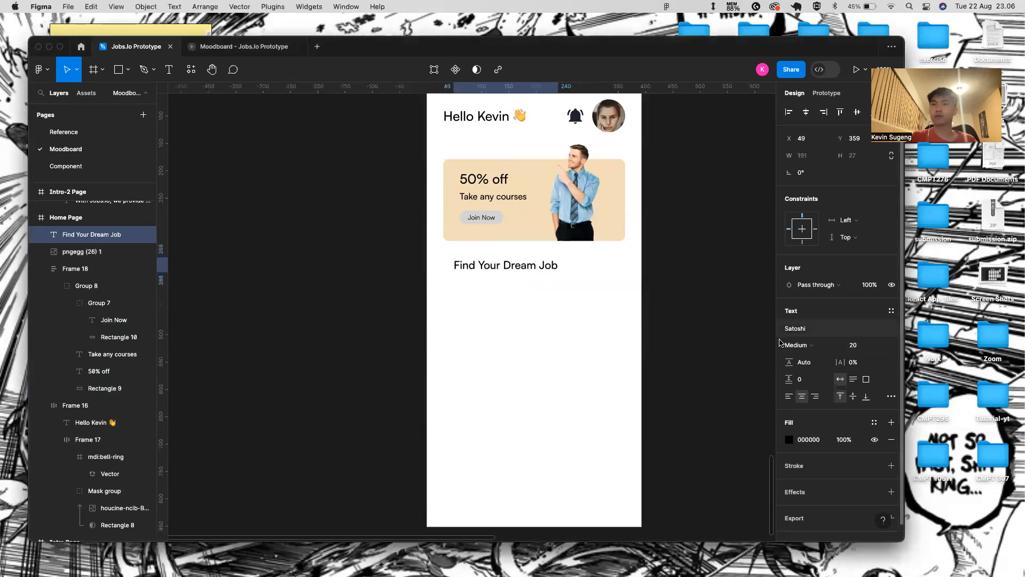
{"action": "left_click_drag", "start_coordinate": [841, 360], "coordinate": [844, 359]}
{"action": "left_click", "coordinate": [538, 250]}
{"action": "left_click", "coordinate": [565, 363]}
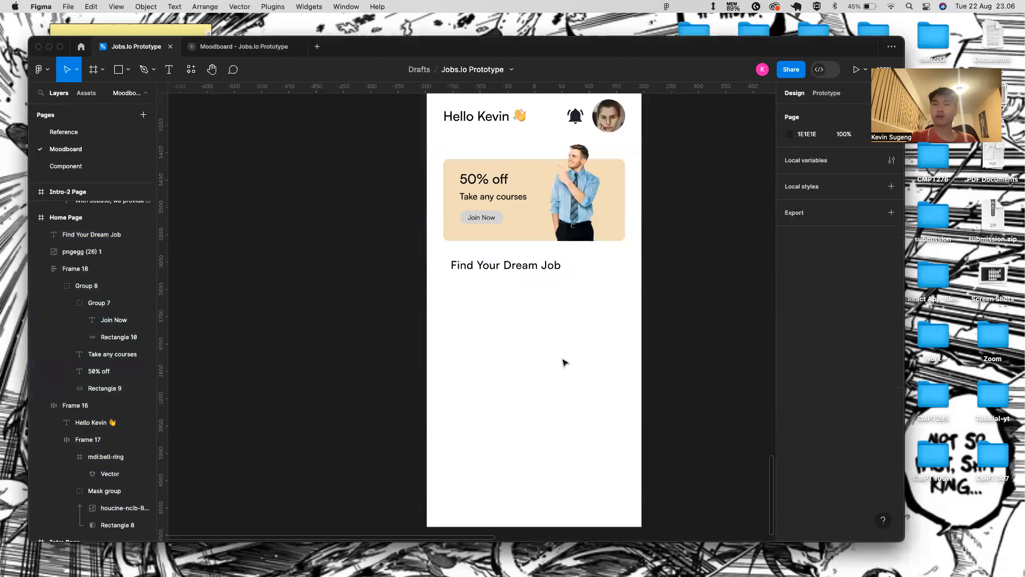
- Draw a grey 150×160 rectangle below the heading with corner radius about 13
{"action": "key", "text": "r"}
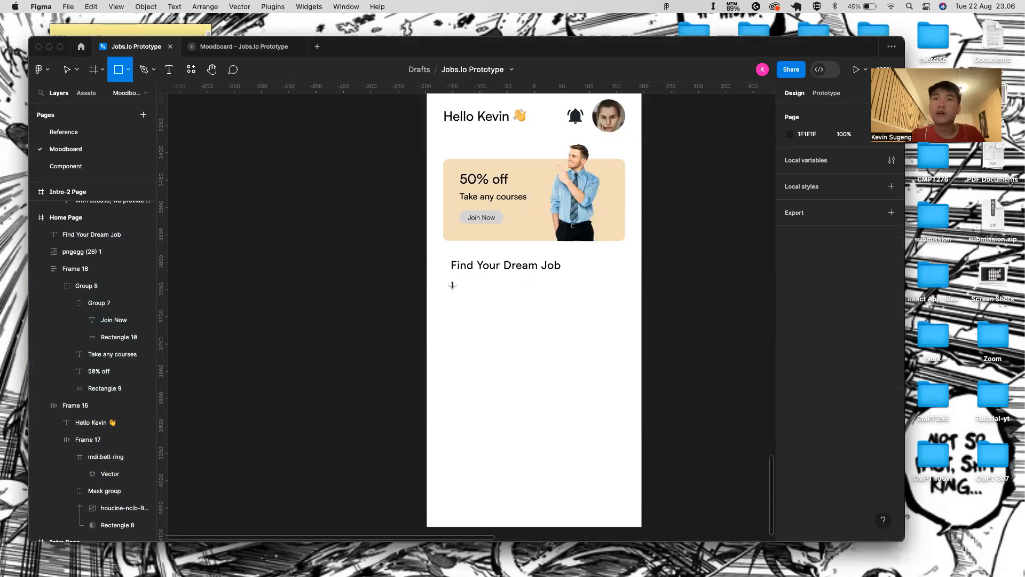
{"action": "mouse_move", "coordinate": [451, 283]}
{"action": "left_mouse_down"}
{"action": "mouse_move", "coordinate": [495, 336]}
{"action": "mouse_move", "coordinate": [535, 356]}
{"action": "left_mouse_up"}
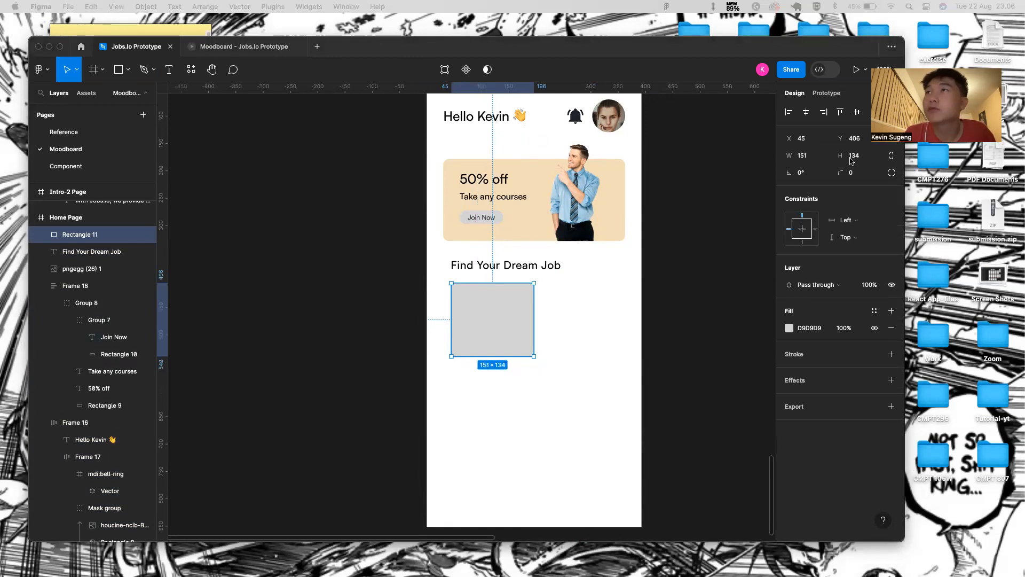
{"action": "left_click", "coordinate": [807, 155]}
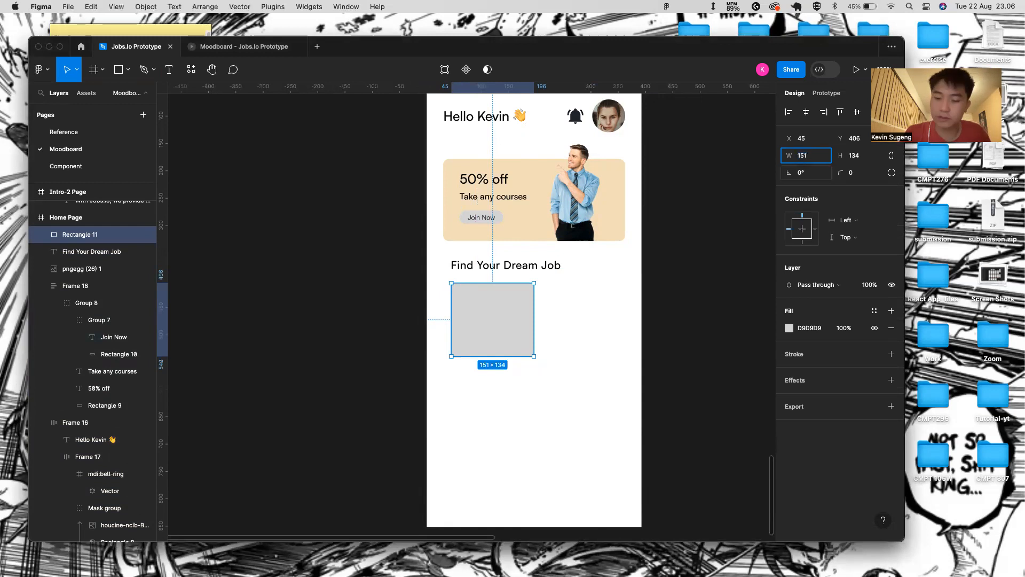
{"action": "key", "text": "Return"}
{"action": "left_click", "coordinate": [872, 155]}
{"action": "type", "text": "160"}
{"action": "key", "text": "Return"}
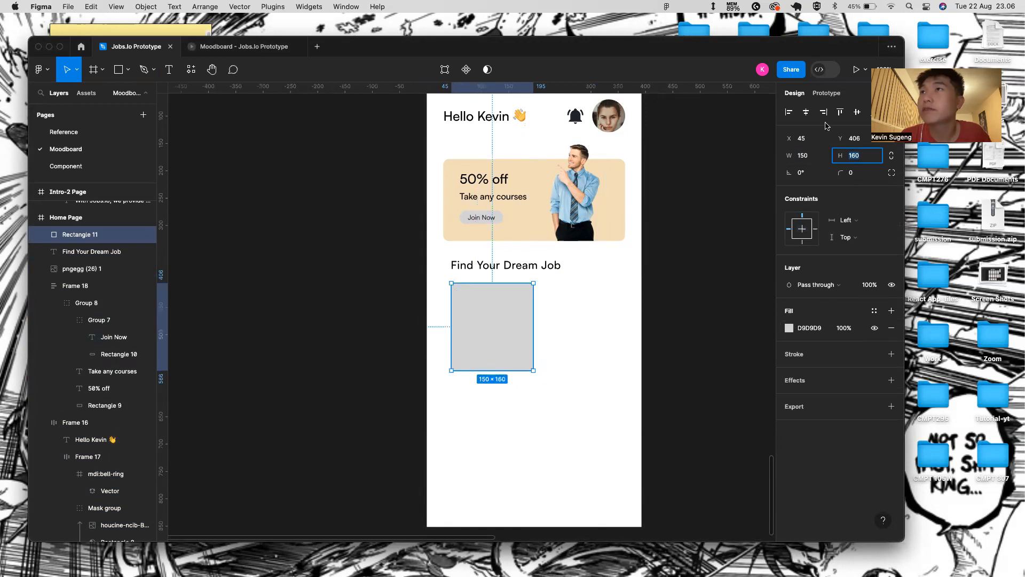
{"action": "left_click_drag", "start_coordinate": [839, 178], "coordinate": [869, 173]}
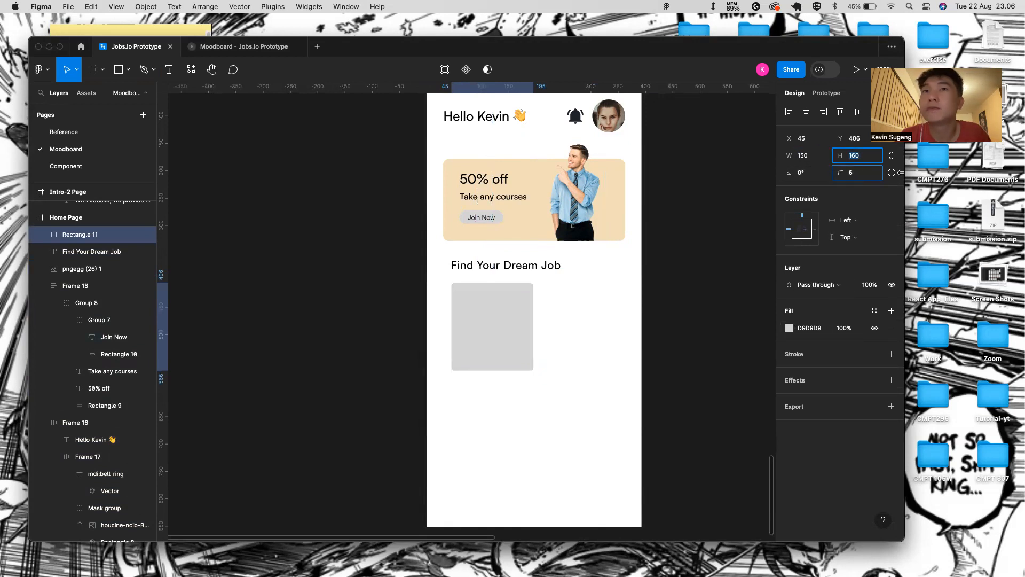
{"action": "left_click_drag", "start_coordinate": [167, 173], "coordinate": [108, 173]}
{"action": "left_click", "coordinate": [697, 276]}
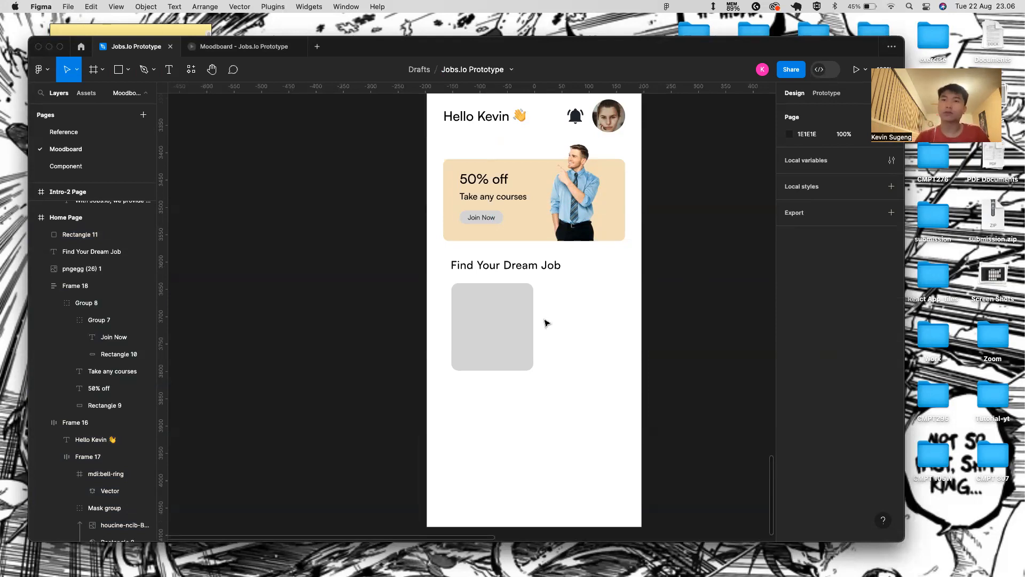
{"action": "left_click", "coordinate": [474, 339]}
- Draw a 35×35 square inside the grey card with a white FFFFFF fill
{"action": "scroll", "coordinate": [473, 339], "scroll_direction": "up", "scroll_amount": 5}
{"action": "key", "text": "r"}
{"action": "mouse_move", "coordinate": [483, 233]}
{"action": "left_mouse_down"}
{"action": "mouse_move", "coordinate": [505, 239]}
{"action": "mouse_move", "coordinate": [522, 271]}
{"action": "left_mouse_up"}
{"action": "left_click", "coordinate": [814, 156]}
{"action": "type", "text": "31"}
{"action": "key", "text": "Return"}
{"action": "left_click", "coordinate": [850, 155]}
{"action": "type", "text": "35"}
{"action": "key", "text": "Return"}
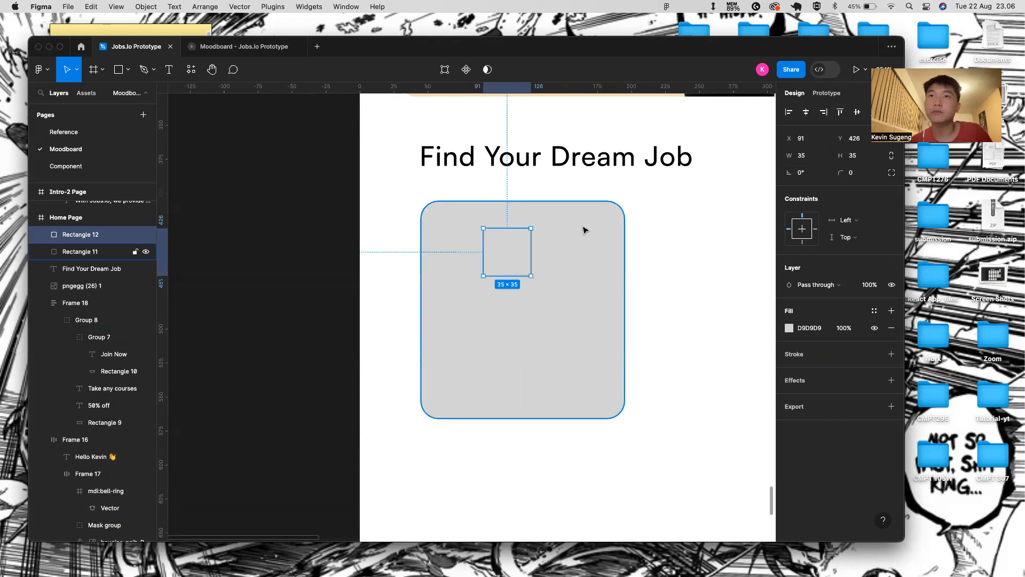
{"action": "left_click", "coordinate": [797, 332]}
{"action": "type", "text": "FFFF"}
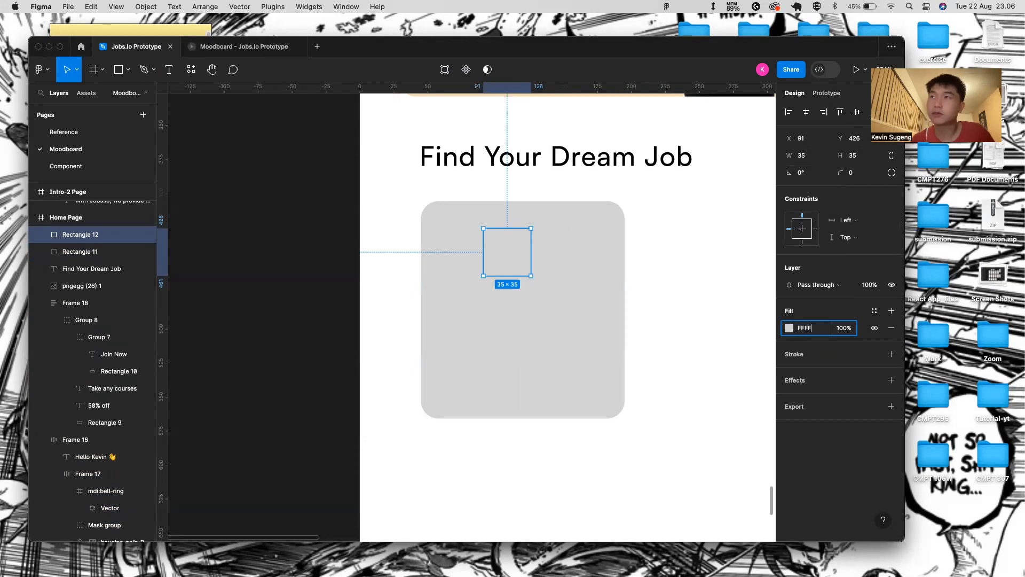
{"action": "type", "text": "FF"}
{"action": "key", "text": "Return"}
- Round the square into a circle and centre it horizontally in the card
{"action": "left_click_drag", "start_coordinate": [846, 172], "coordinate": [381, 250]}
{"action": "left_click_drag", "start_coordinate": [477, 262], "coordinate": [491, 263]}
{"action": "left_click", "coordinate": [568, 286], "text": "shift"}
{"action": "left_click", "coordinate": [806, 112]}
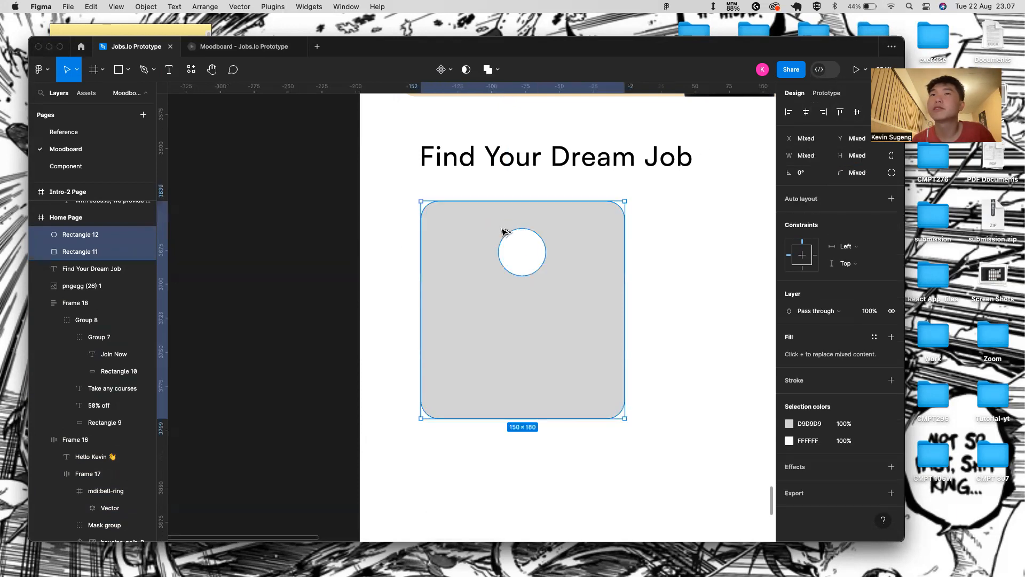
{"action": "left_click", "coordinate": [548, 293]}
{"action": "left_click", "coordinate": [529, 256]}
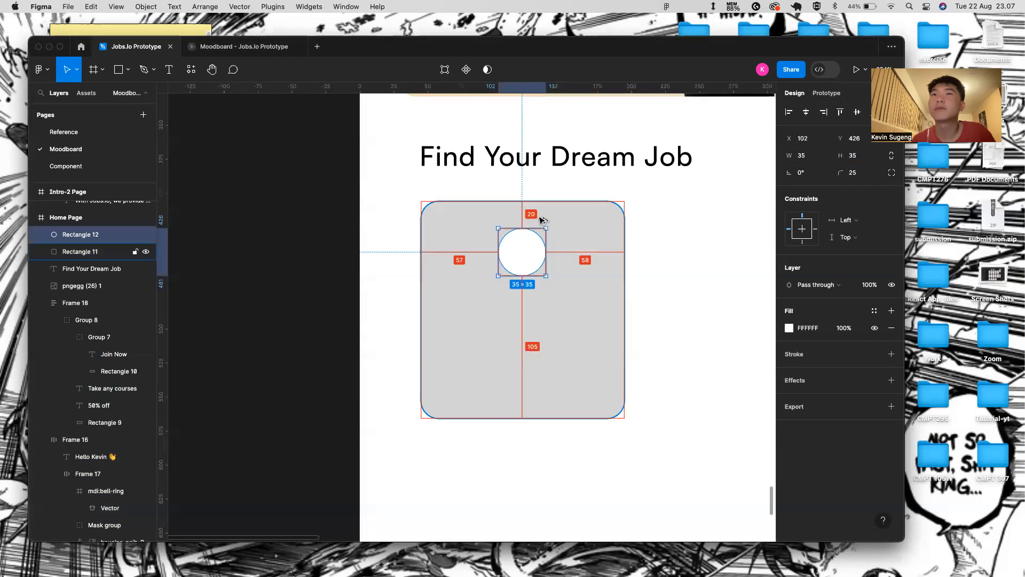
{"action": "left_click", "coordinate": [641, 278]}
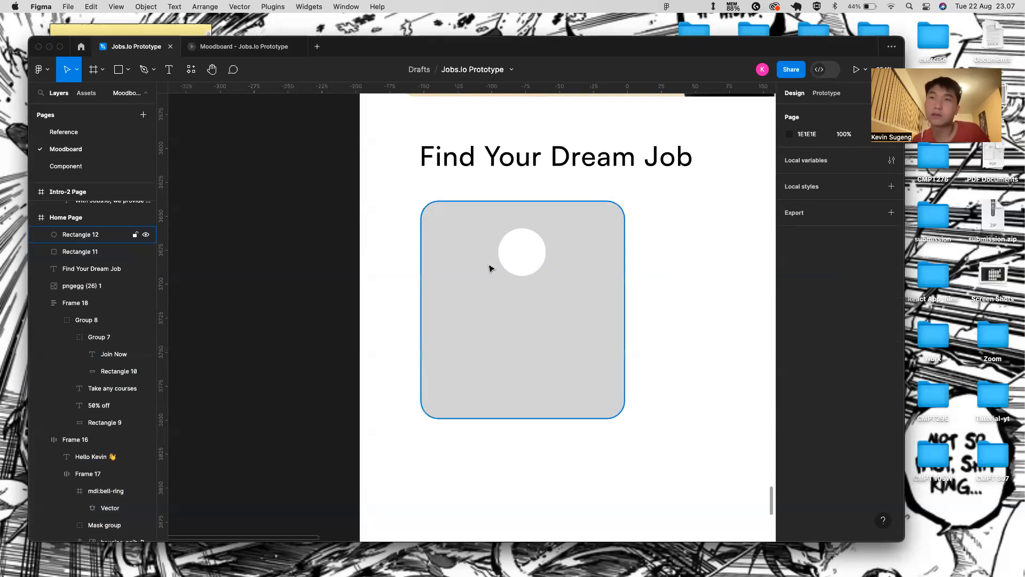
{"action": "scroll", "coordinate": [446, 311], "scroll_direction": "down", "scroll_amount": 5, "text": "ctrl"}
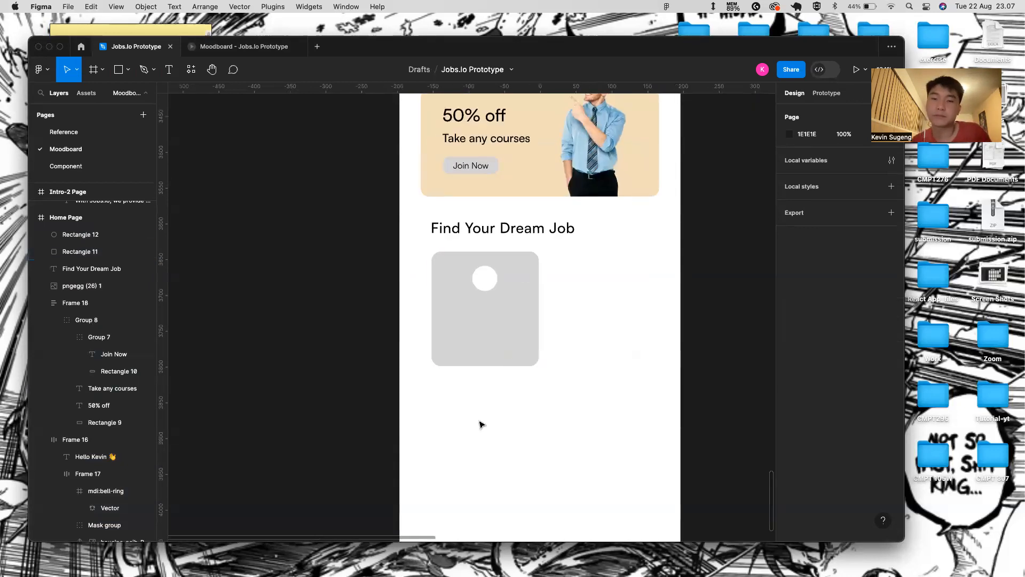
{"action": "scroll", "coordinate": [480, 424], "scroll_direction": "up", "scroll_amount": 3, "text": "ctrl"}
{"action": "left_click", "coordinate": [488, 191]}
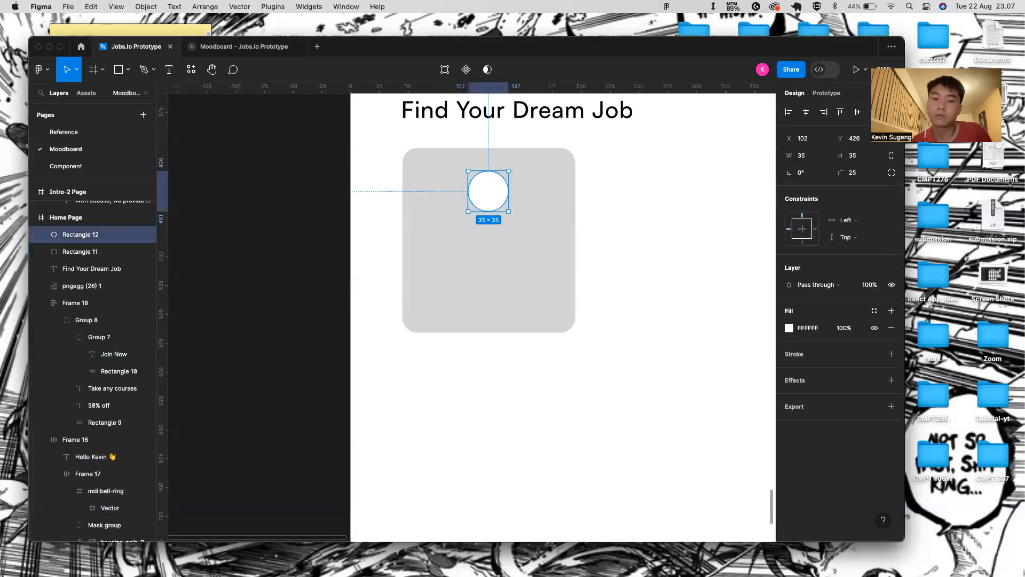
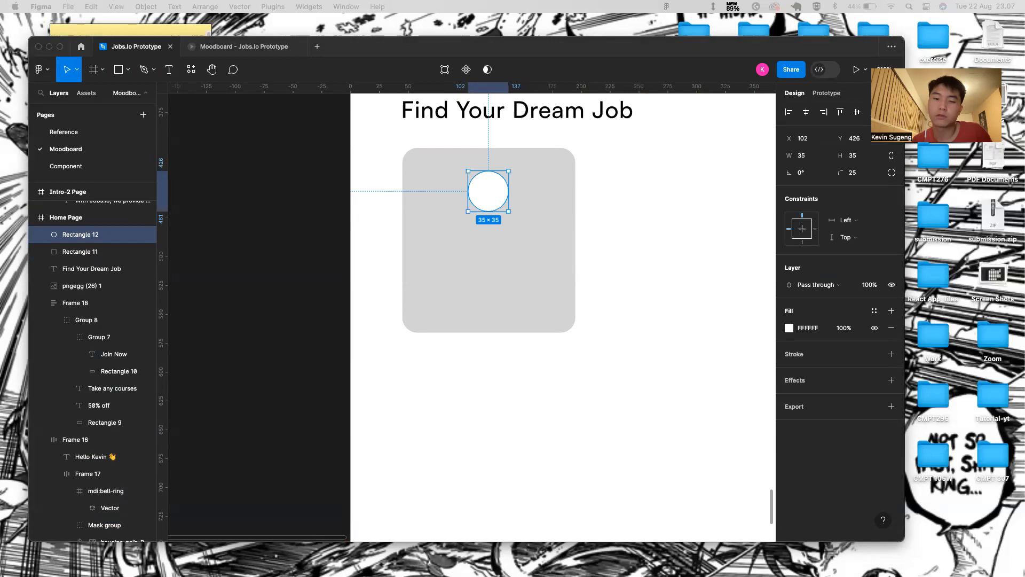
- Move the white circle down 10 units and resize it to 40×40 with the ratio locked
{"action": "left_click", "coordinate": [557, 196]}
{"action": "key", "text": "alt"}
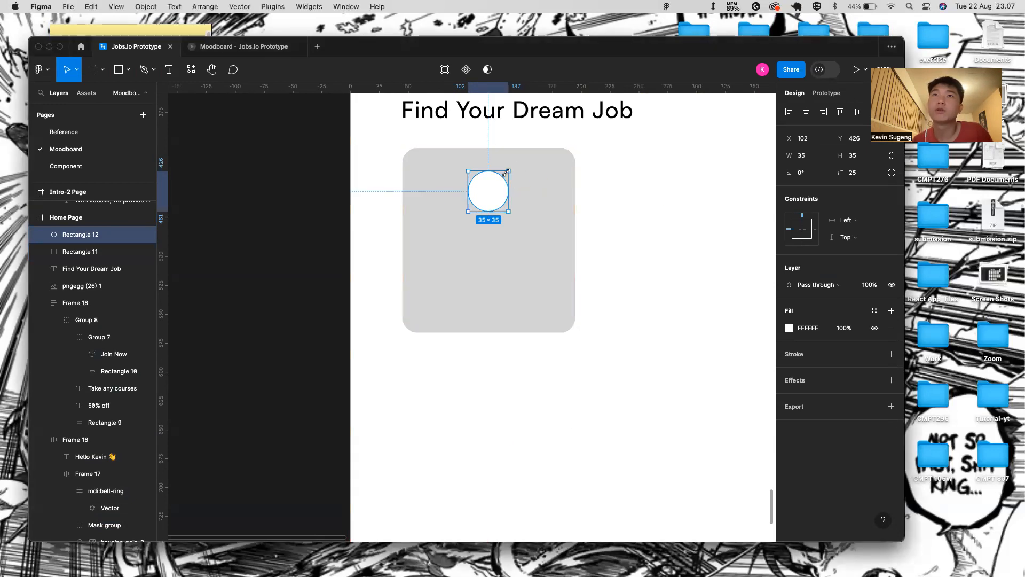
{"action": "key", "text": "shift+Down"}
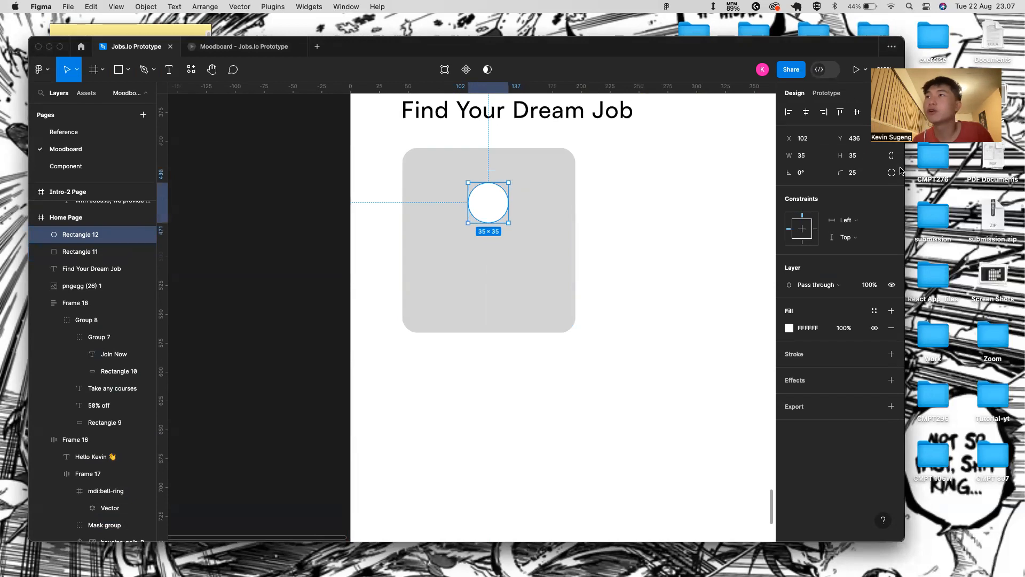
{"action": "left_click", "coordinate": [809, 155]}
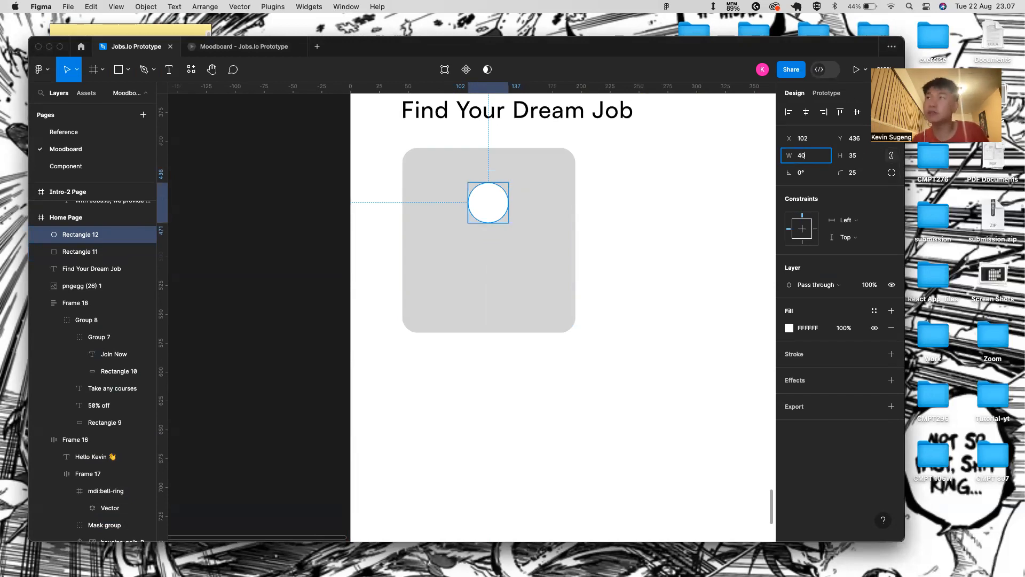
{"action": "key", "text": "Return"}
{"action": "key", "text": "alt"}
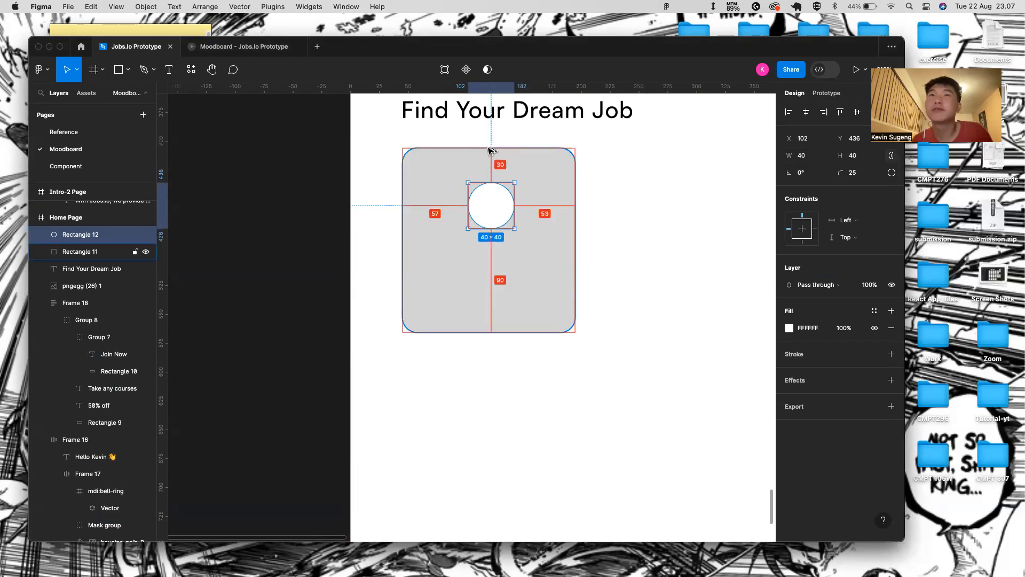
{"action": "left_click", "coordinate": [573, 261]}
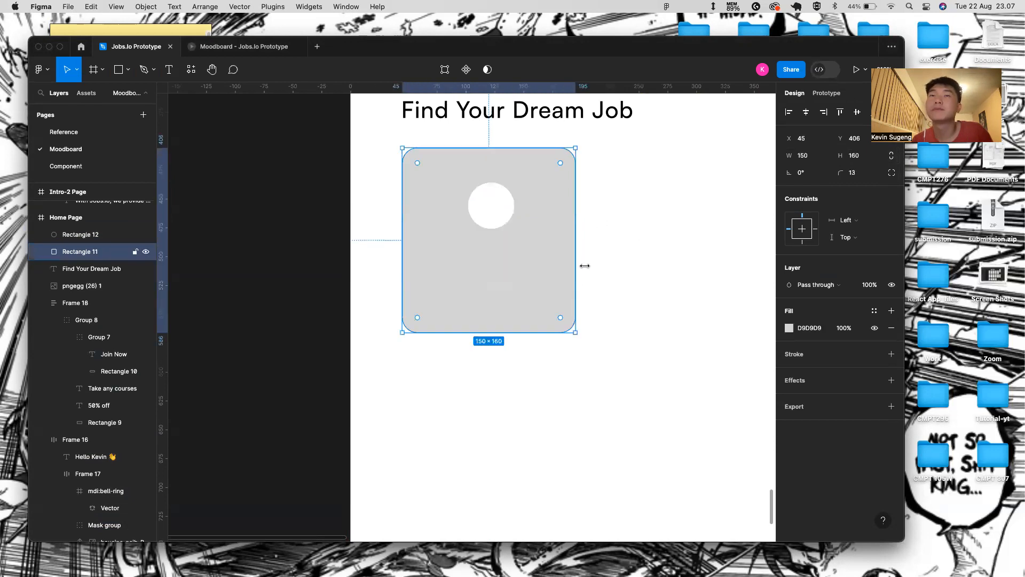
- Add a 'Remote Jobs' text label inside the grey card under the circle
{"action": "key", "text": "t"}
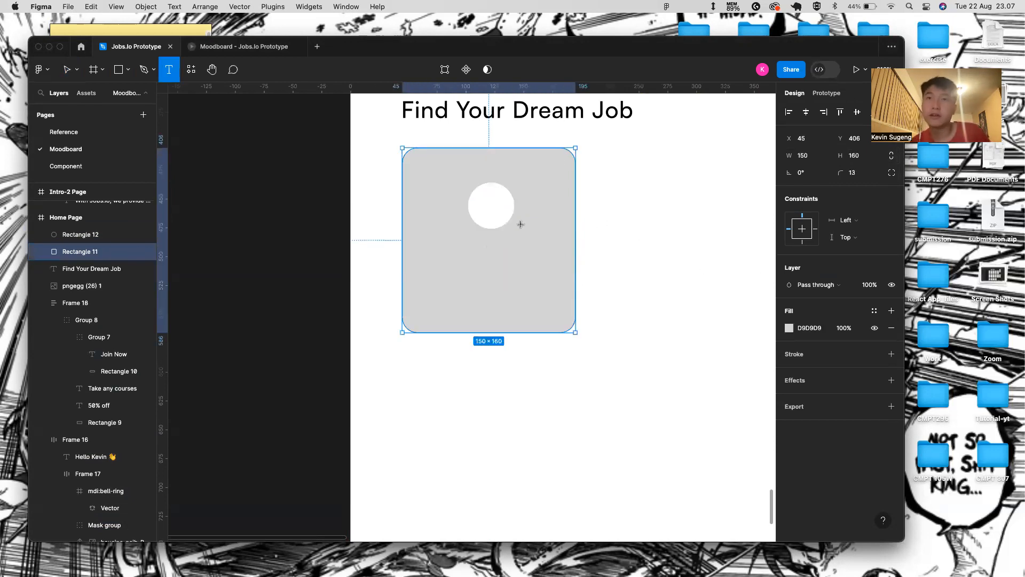
{"action": "left_click", "coordinate": [486, 250]}
{"action": "type", "text": "rR"}
{"action": "key", "text": "BackSpace"}
{"action": "key", "text": "BackSpace"}
{"action": "type", "text": "Reno"}
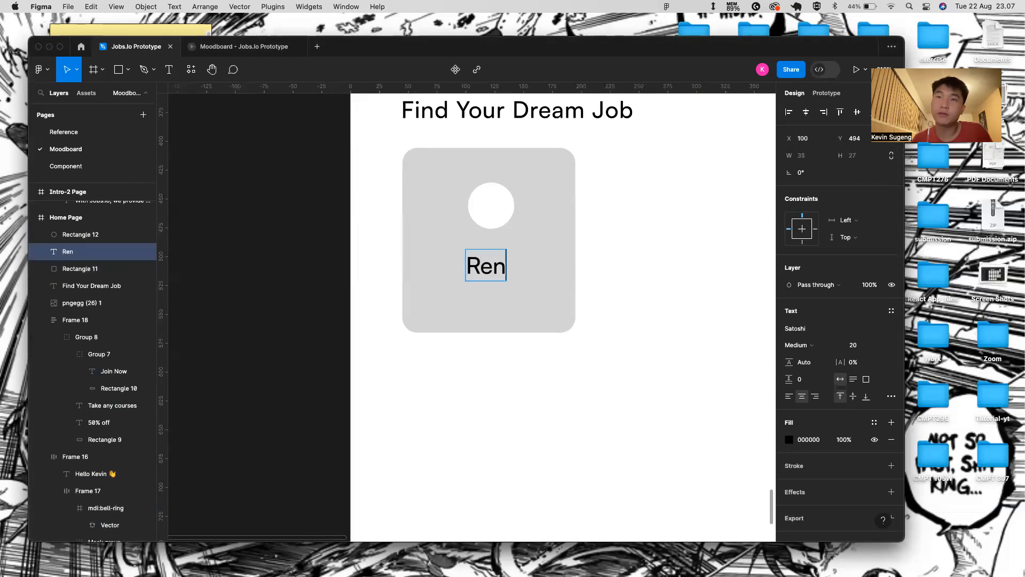
{"action": "key", "text": "BackSpace"}
{"action": "key", "text": "BackSpace"}
{"action": "key", "text": "BackSpace"}
{"action": "type", "text": "emo"}
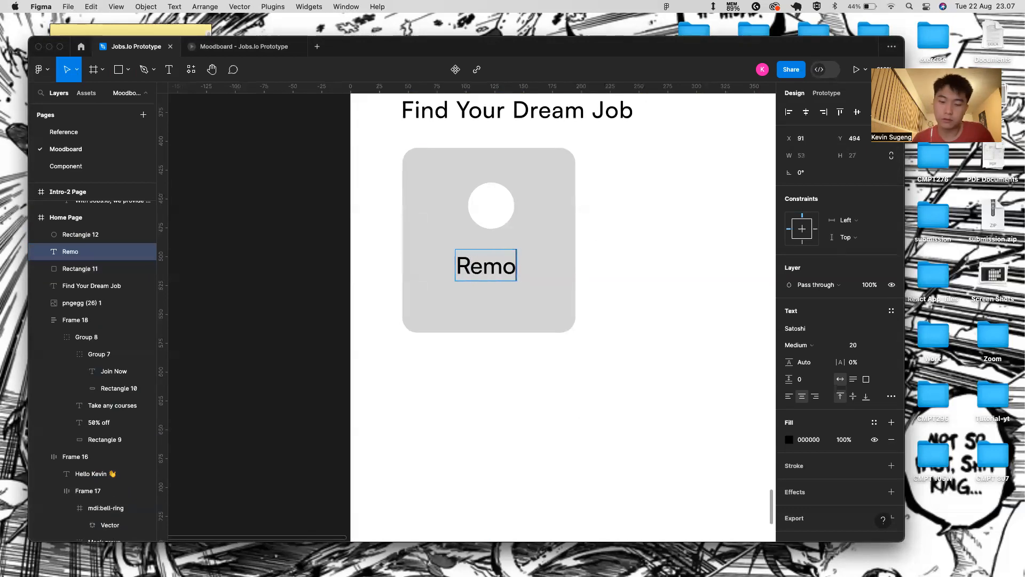
{"action": "type", "text": "te JObs"}
{"action": "left_click", "coordinate": [636, 347]}
{"action": "double_click", "coordinate": [530, 267]}
{"action": "left_click", "coordinate": [529, 266]}
{"action": "key", "text": "BackSpace"}
{"action": "type", "text": "o"}
{"action": "key", "text": "Escape"}
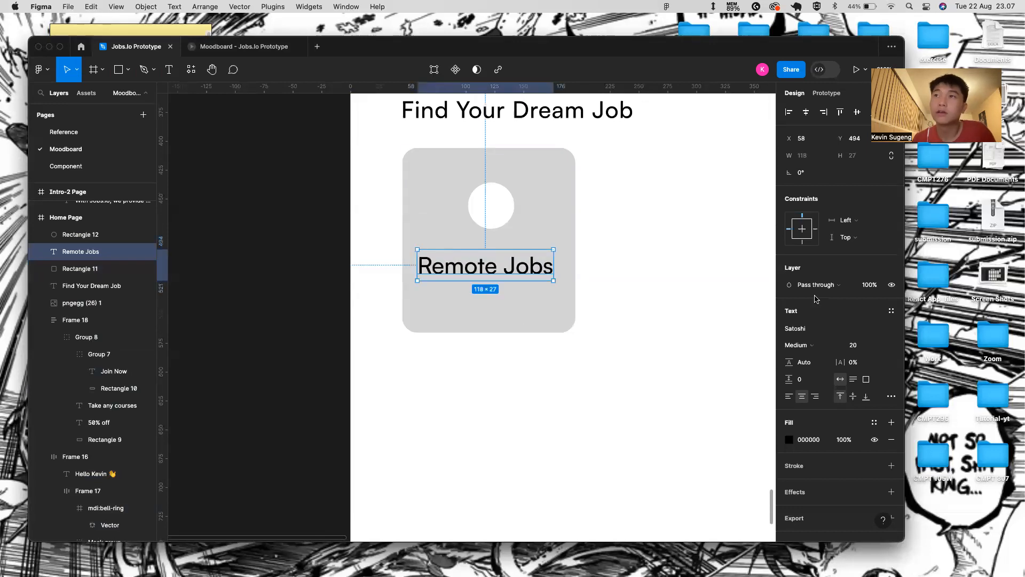
- Set the Remote Jobs label to font size 16 with colour 222831
{"action": "left_click", "coordinate": [883, 352]}
{"action": "left_click", "coordinate": [860, 328]}
{"action": "left_click", "coordinate": [808, 440]}
{"action": "key", "text": "BackSpace"}
{"action": "type", "text": "222831"}
{"action": "key", "text": "Return"}
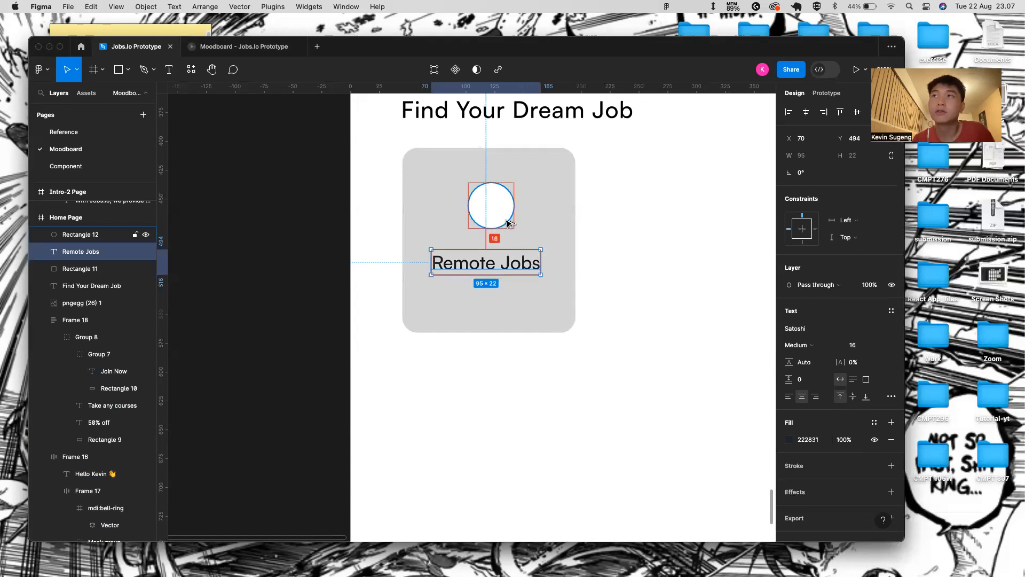
- Centre the Remote Jobs label horizontally on the grey card
{"action": "left_click_drag", "start_coordinate": [476, 257], "coordinate": [568, 245]}
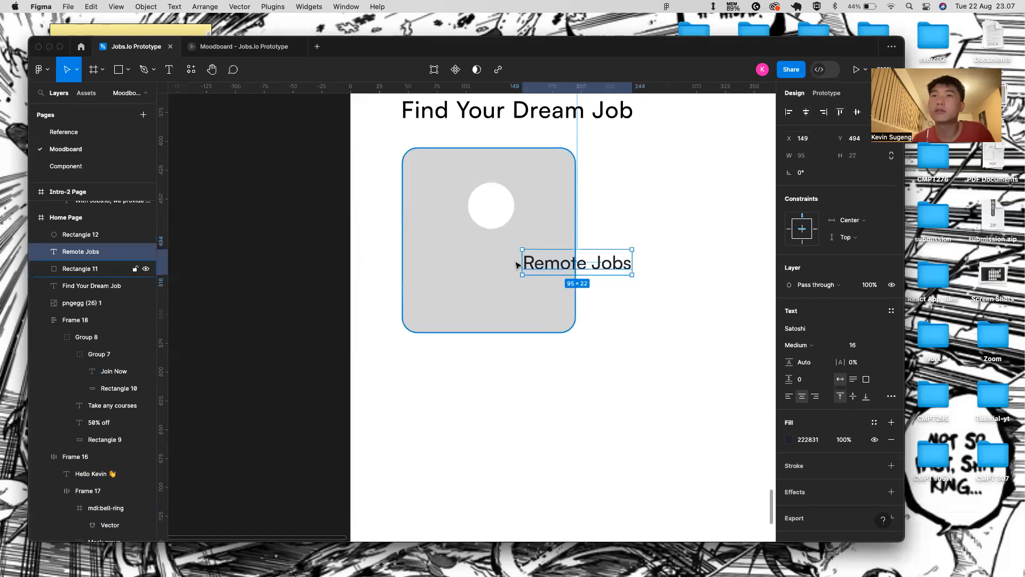
{"action": "key", "text": "super+z"}
{"action": "left_click", "coordinate": [569, 246], "text": "shift"}
{"action": "left_click", "coordinate": [807, 112]}
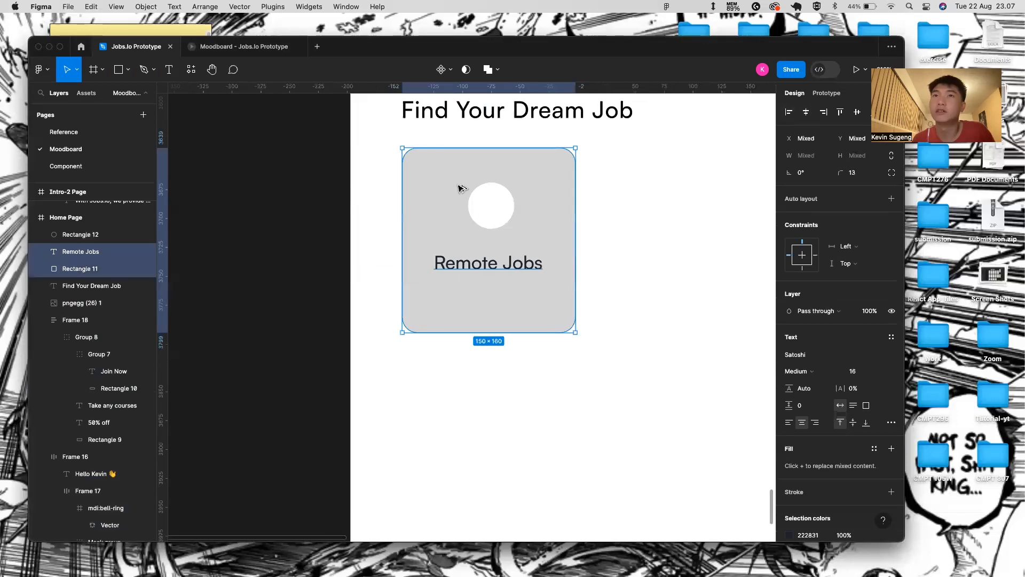
{"action": "mouse_move", "coordinate": [497, 204]}
- Position the label below the circle and re-centre it horizontally on the card
{"action": "left_click", "coordinate": [499, 177], "text": "shift"}
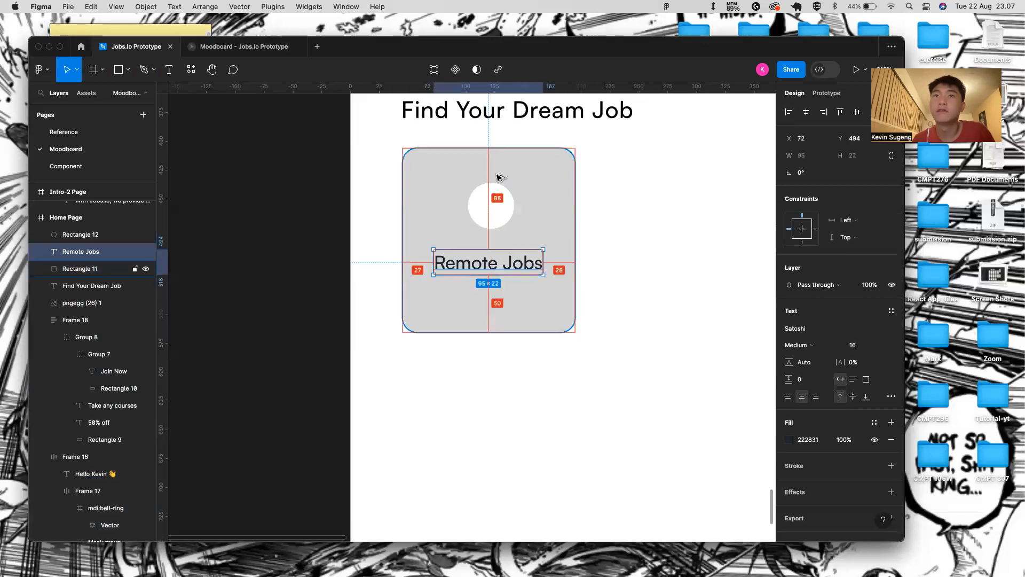
{"action": "key", "text": "shift+Down"}
{"action": "key", "text": "shift+Down"}
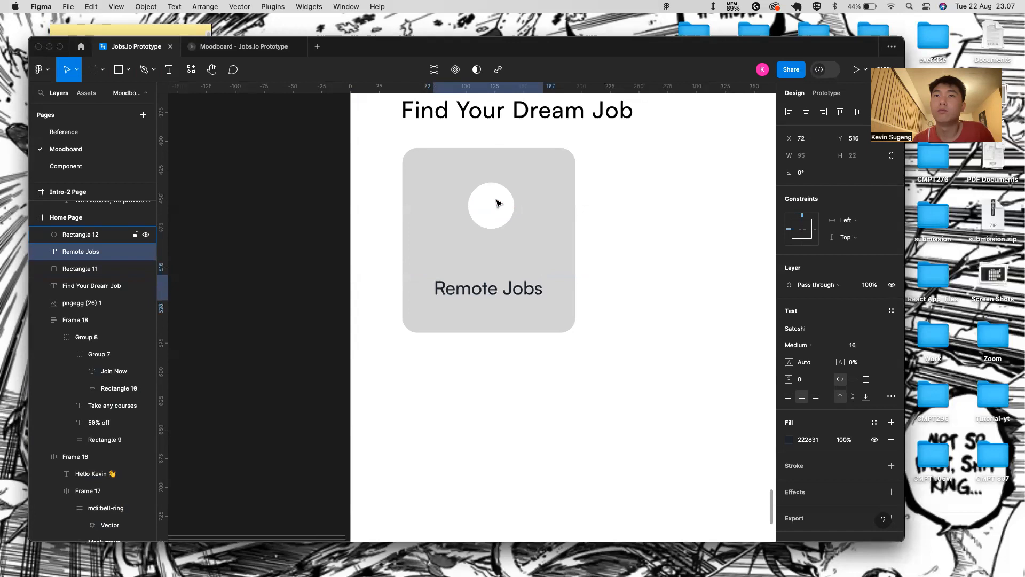
{"action": "key", "text": "shift+Up"}
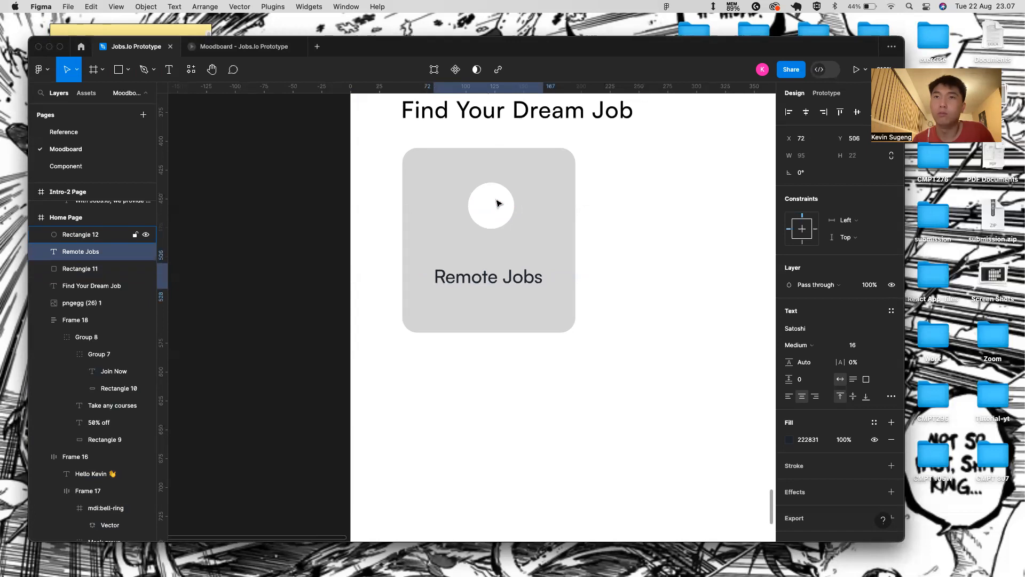
{"action": "key", "text": "shift+Right"}
{"action": "key", "text": "shift+Left"}
{"action": "key", "text": "alt"}
{"action": "key", "text": "alt+Right"}
{"action": "left_click", "coordinate": [553, 218], "text": "shift"}
{"action": "left_click", "coordinate": [804, 112]}
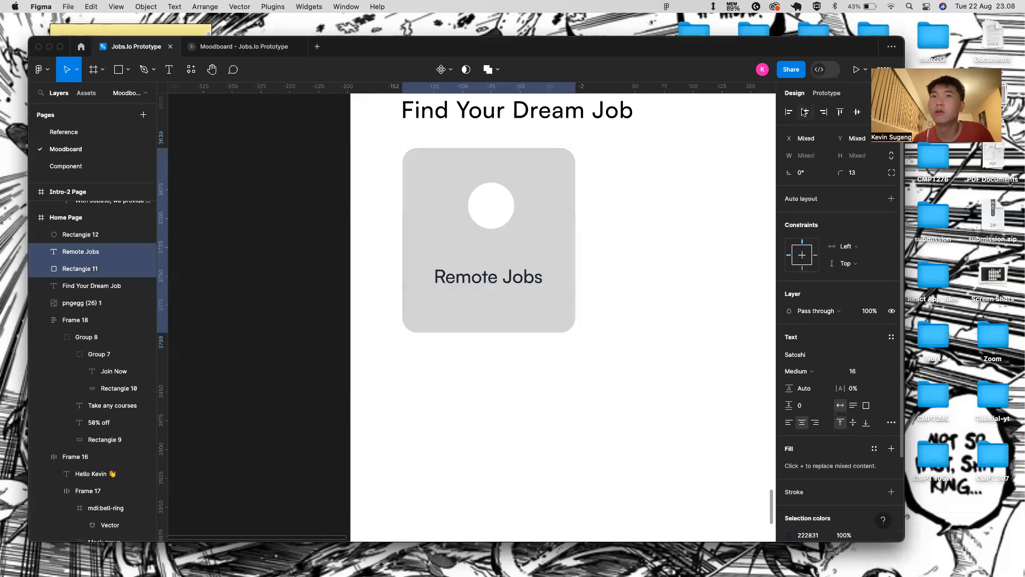
- Increase the Remote Jobs label's letter spacing to 4%
{"action": "double_click", "coordinate": [480, 202]}
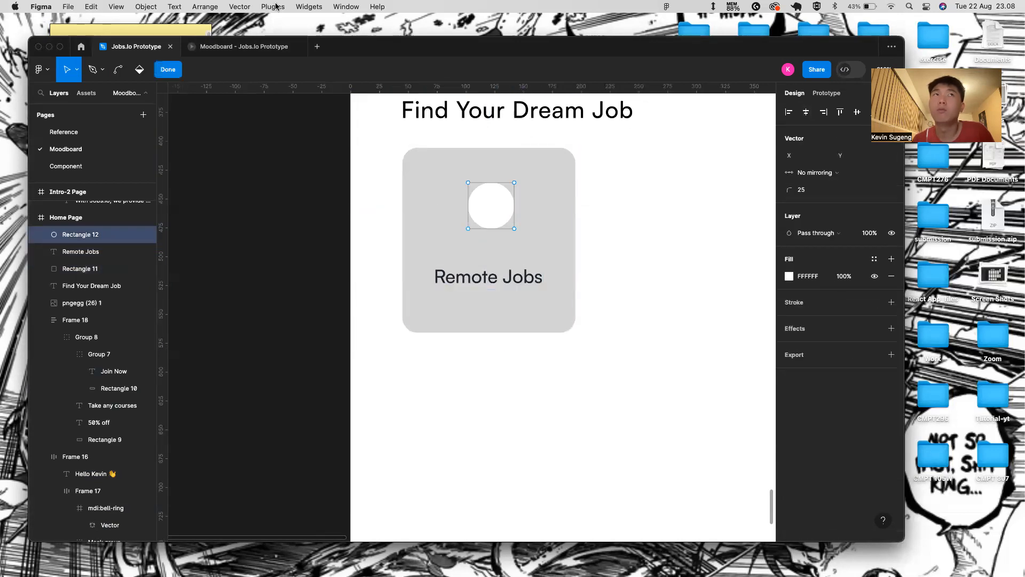
{"action": "left_click", "coordinate": [169, 70]}
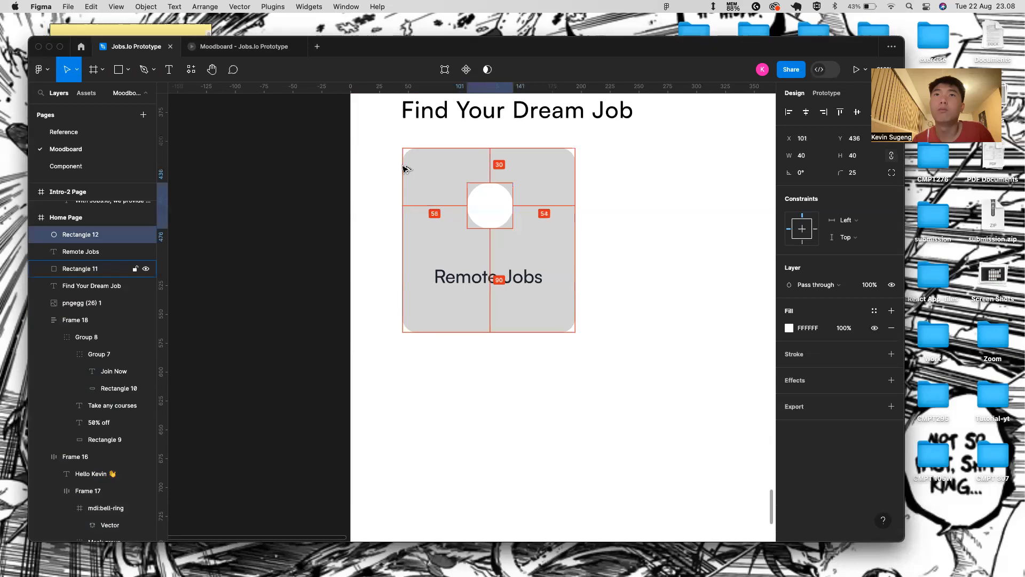
{"action": "left_click", "coordinate": [544, 190], "text": "shift"}
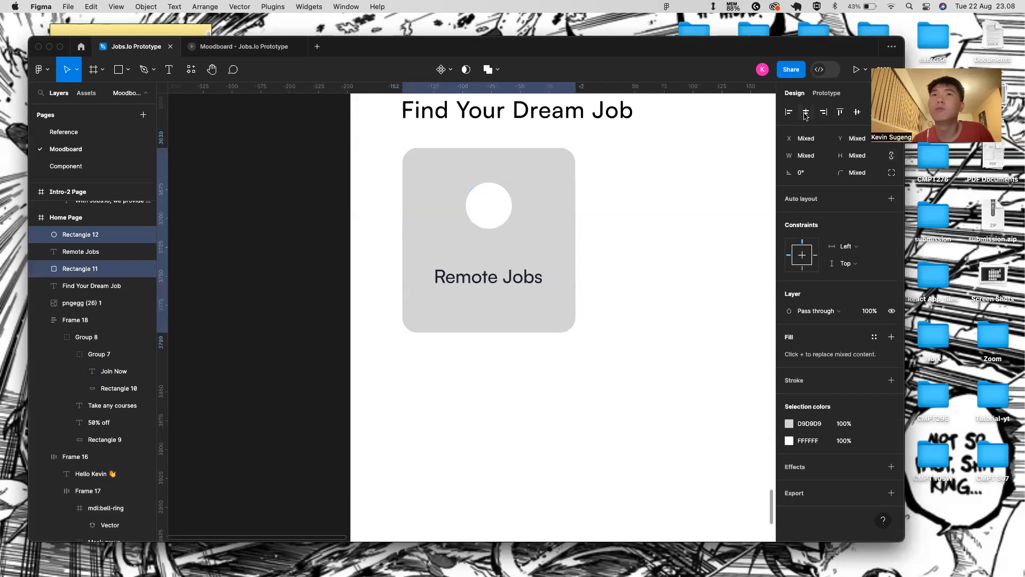
{"action": "left_click", "coordinate": [514, 289]}
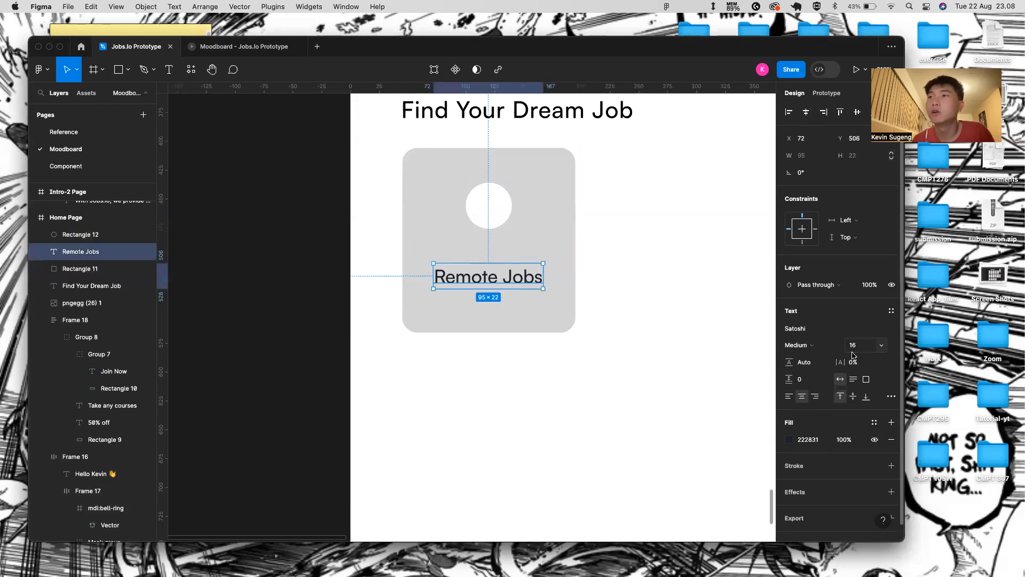
{"action": "mouse_move", "coordinate": [844, 362]}
{"action": "left_mouse_down"}
{"action": "mouse_move", "coordinate": [867, 363]}
{"action": "mouse_move", "coordinate": [850, 366]}
{"action": "left_mouse_up"}
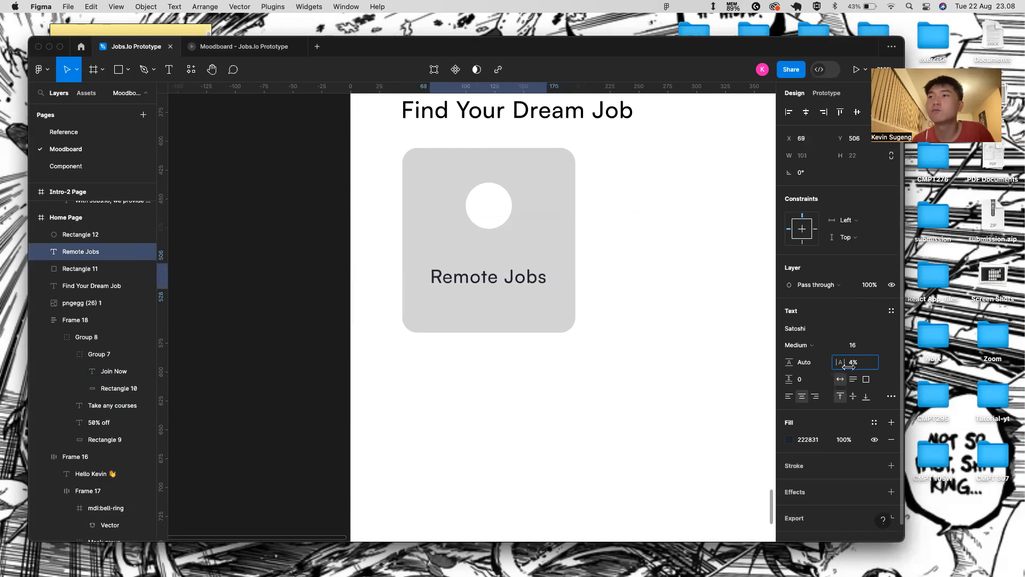
- Group the grey card, white circle and Remote Jobs label into one card
{"action": "left_click", "coordinate": [520, 337]}
{"action": "scroll", "coordinate": [519, 335], "scroll_direction": "down", "scroll_amount": 3}
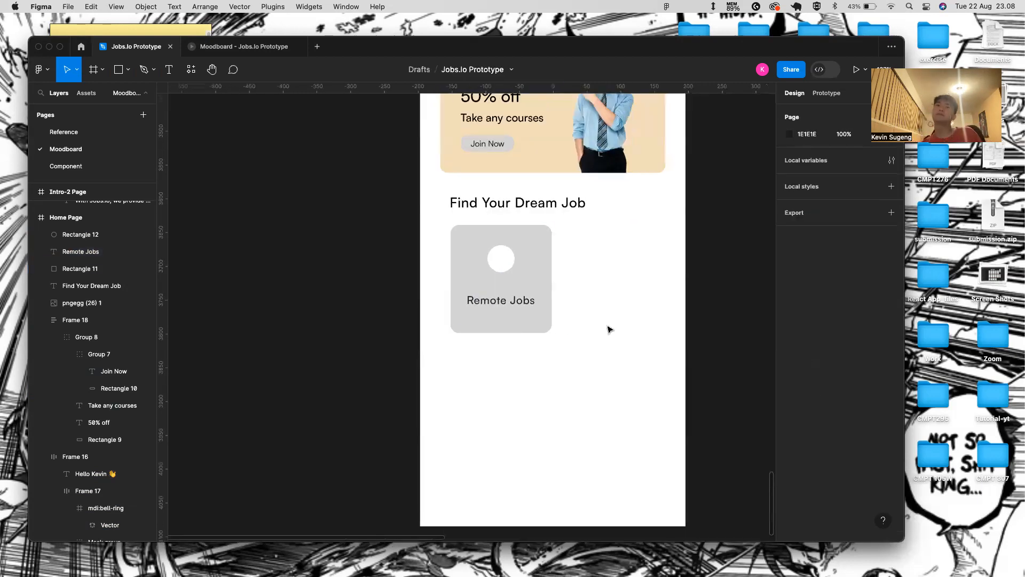
{"action": "left_click", "coordinate": [542, 260]}
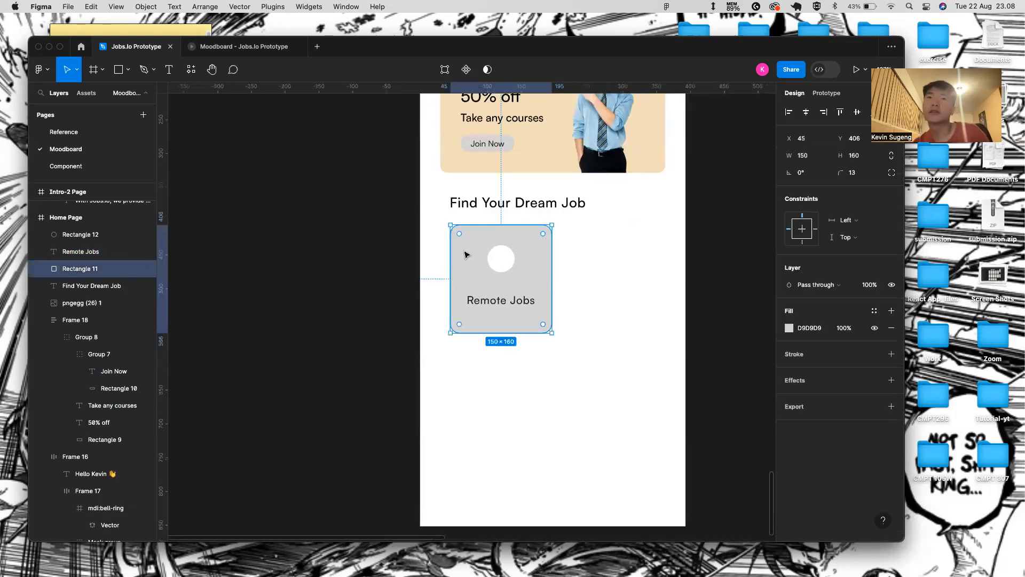
{"action": "left_click", "coordinate": [672, 300]}
{"action": "left_click", "coordinate": [509, 289]}
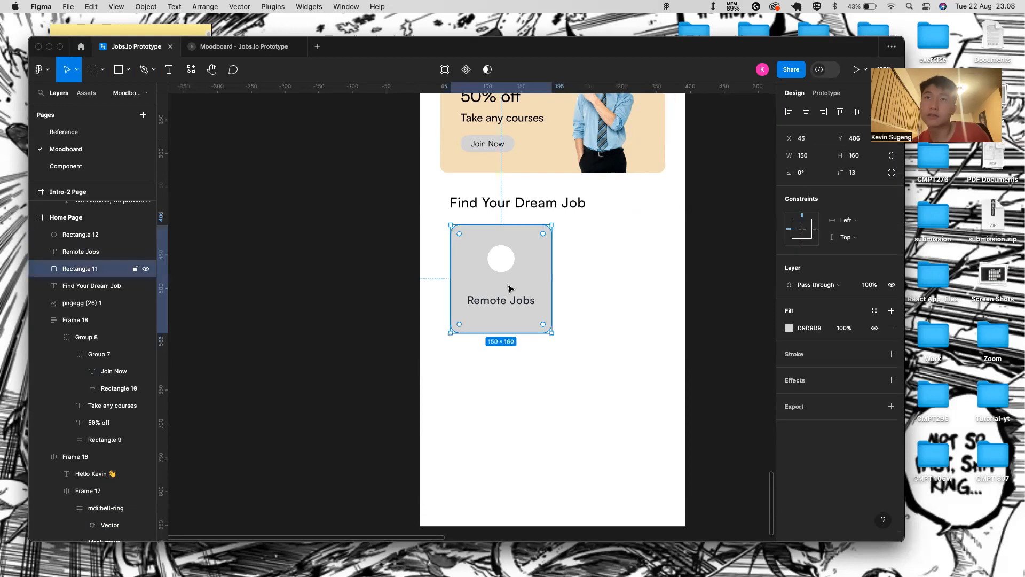
{"action": "key", "text": "cmd+d"}
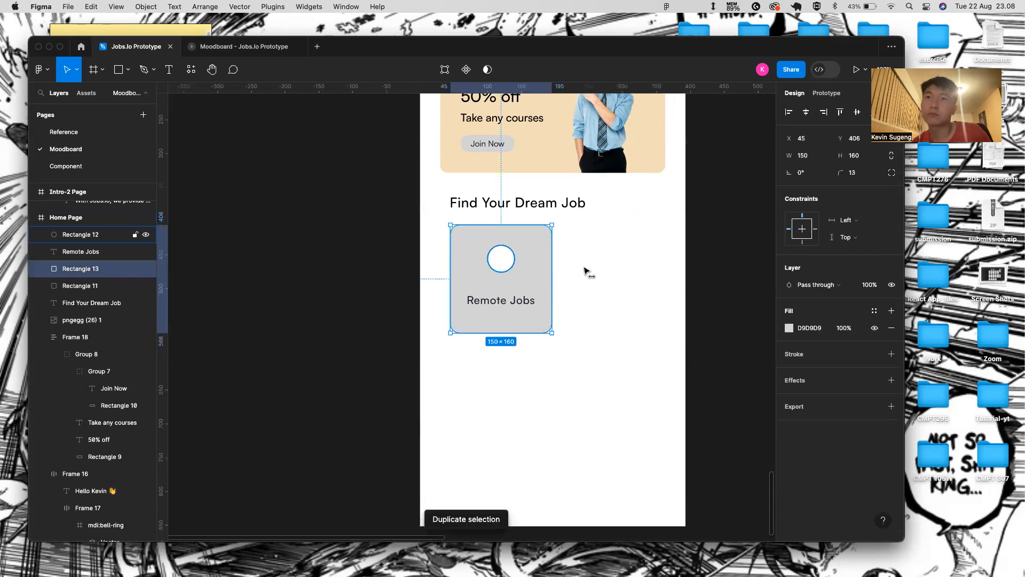
{"action": "key", "text": "super+z"}
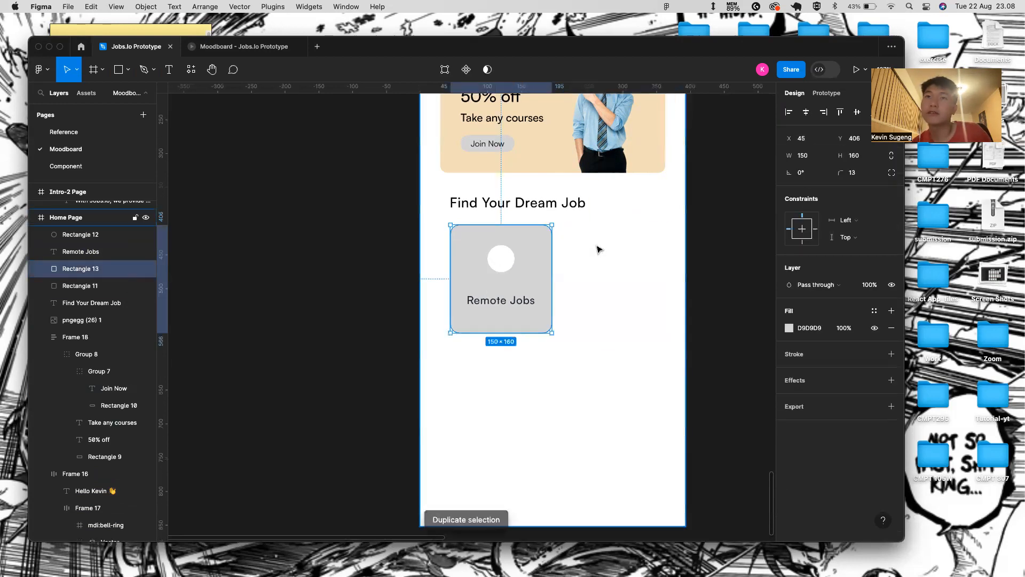
{"action": "left_click", "coordinate": [512, 258]}
{"action": "left_click", "coordinate": [533, 260], "text": "shift"}
{"action": "left_click", "coordinate": [524, 305], "text": "shift"}
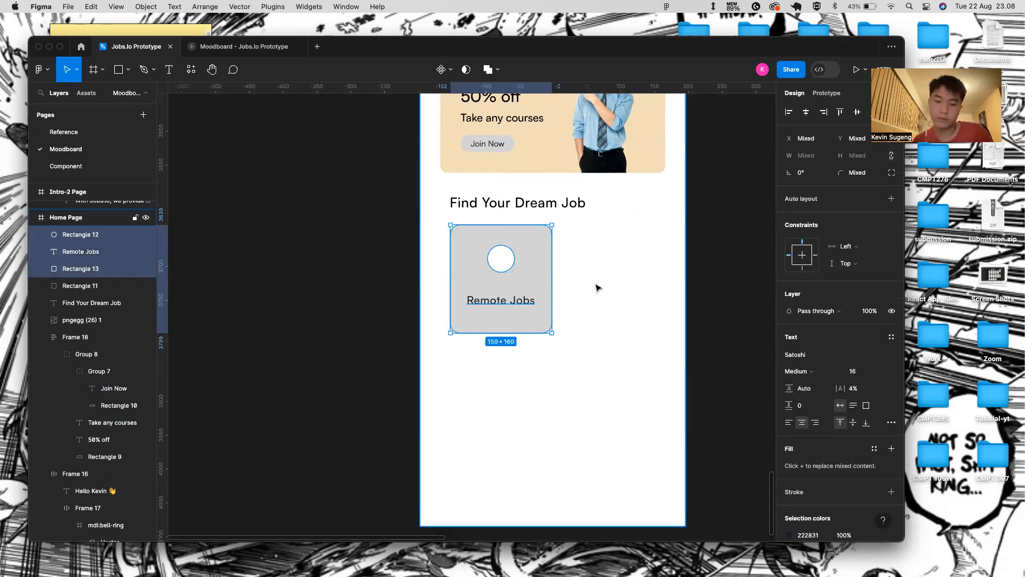
{"action": "key", "text": "super+g"}
- Duplicate the card to its right, then duplicate that copy below it
{"action": "key", "text": "super+d"}
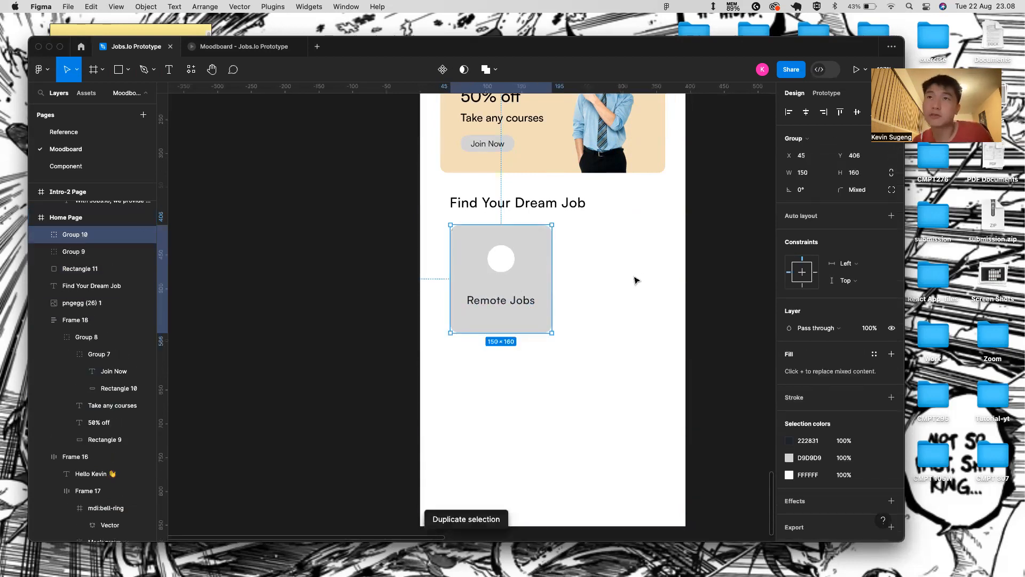
{"action": "left_click_drag", "start_coordinate": [550, 268], "coordinate": [644, 271]}
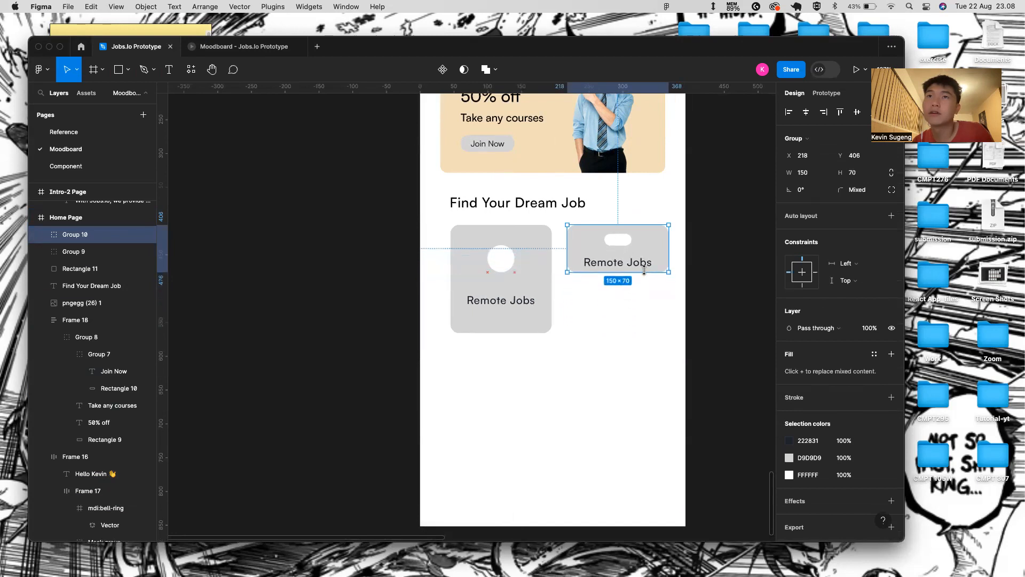
{"action": "scroll", "coordinate": [644, 270], "scroll_direction": "right", "scroll_amount": 3}
{"action": "key", "text": "super+d"}
{"action": "left_click_drag", "start_coordinate": [552, 238], "coordinate": [548, 301]}
{"action": "left_click", "coordinate": [576, 259]}
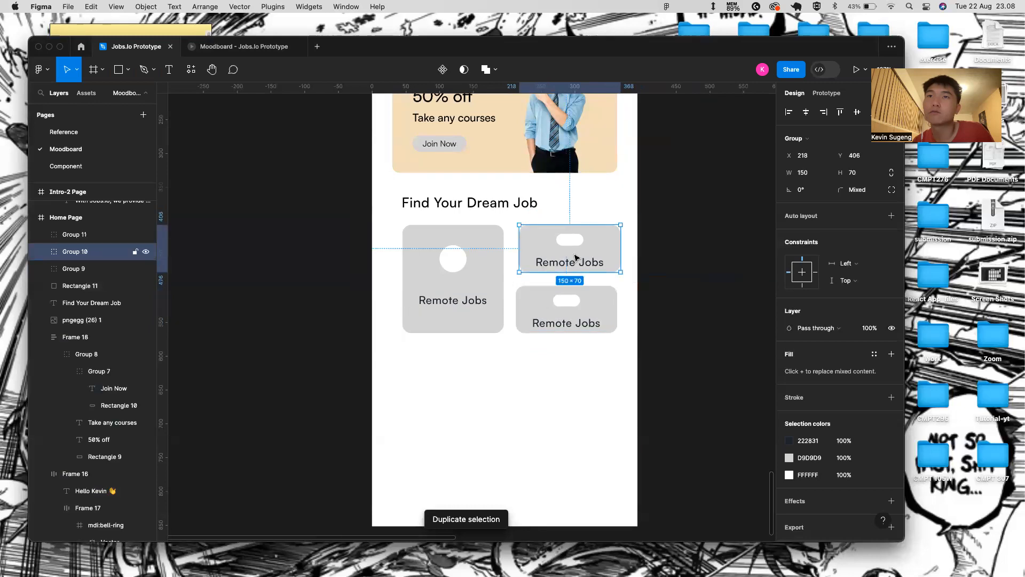
{"action": "scroll", "coordinate": [576, 259], "scroll_direction": "up", "scroll_amount": 5}
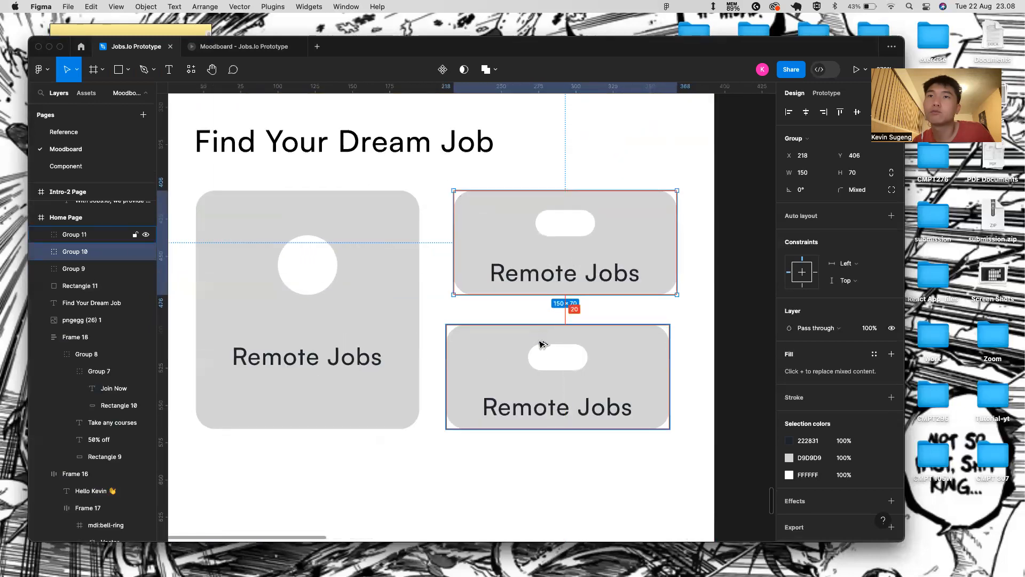
- Replace the upper-right card's pill with the left card's circle, placed at its left side
{"action": "double_click", "coordinate": [568, 219]}
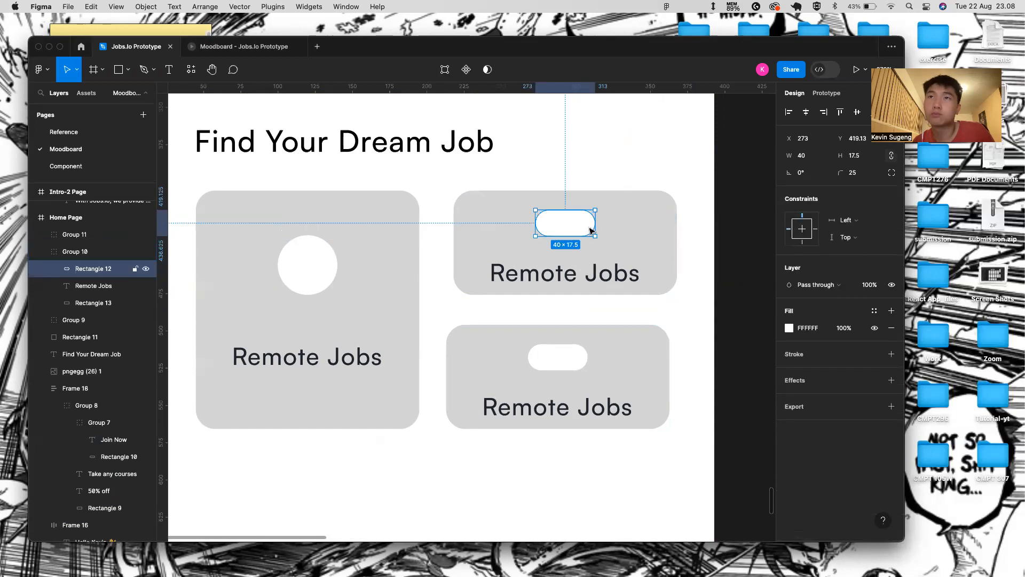
{"action": "key", "text": "Delete"}
{"action": "double_click", "coordinate": [313, 275]}
{"action": "key", "text": "ctrl+c"}
{"action": "left_click", "coordinate": [535, 229]}
{"action": "key", "text": "ctrl+v"}
{"action": "left_click_drag", "start_coordinate": [556, 267], "coordinate": [496, 255]}
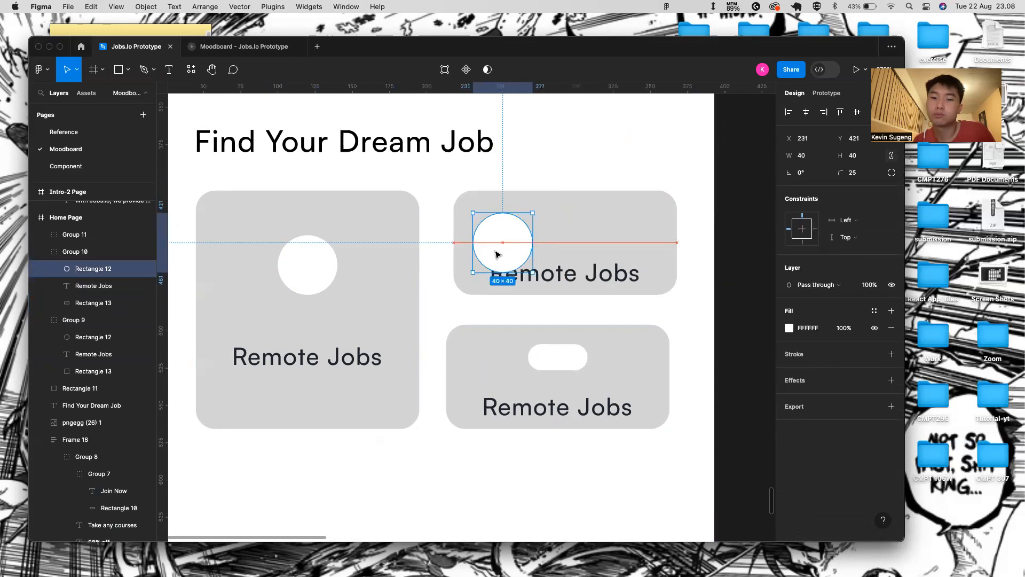
- Set both Remote Jobs labels to size 14 and move the upper-right label beside the circle
{"action": "left_click", "coordinate": [521, 278]}
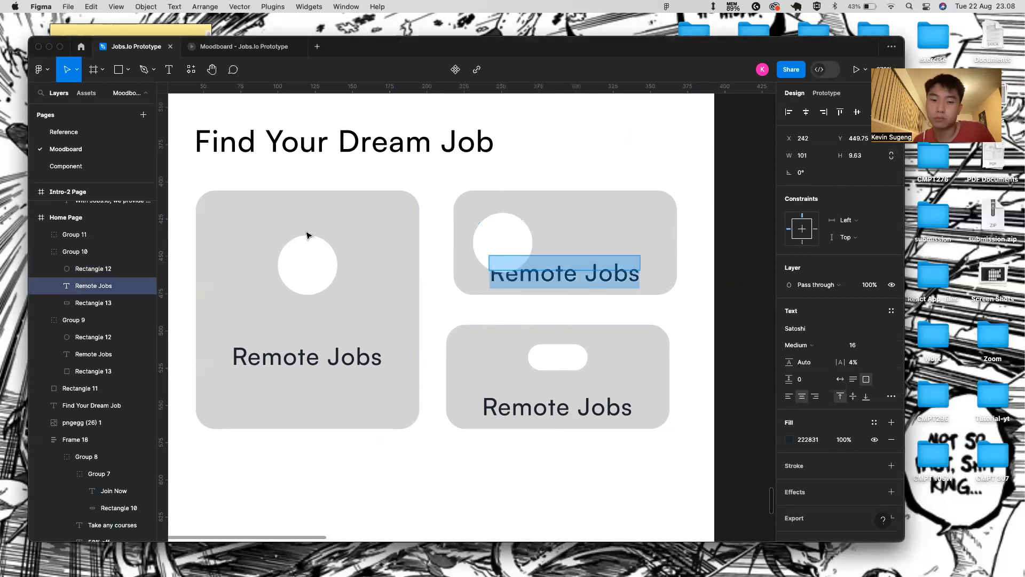
{"action": "key", "text": "Escape"}
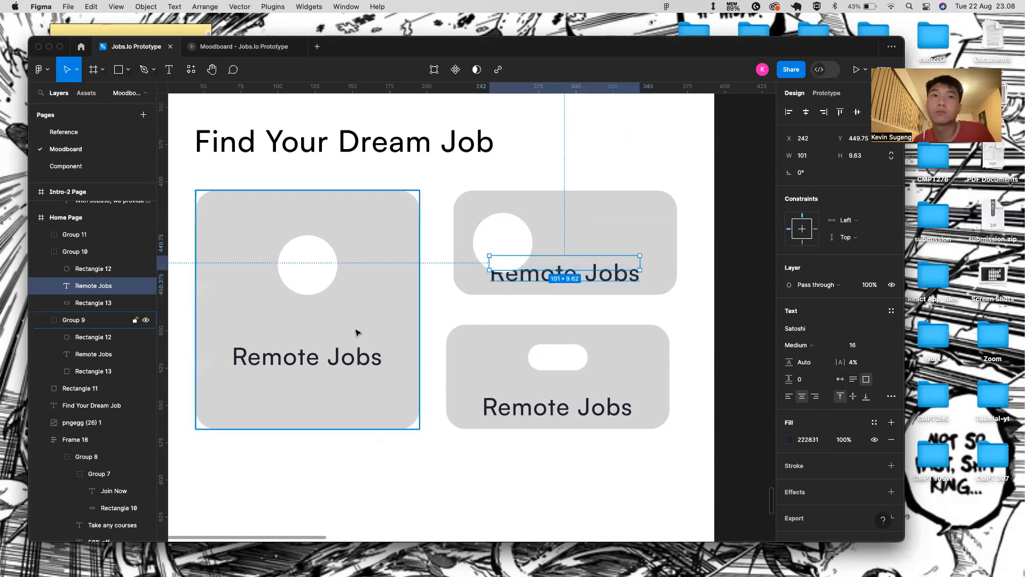
{"action": "left_click", "coordinate": [353, 356]}
{"action": "double_click", "coordinate": [345, 364]}
{"action": "left_click", "coordinate": [881, 345]}
{"action": "left_click", "coordinate": [878, 318]}
{"action": "double_click", "coordinate": [590, 271]}
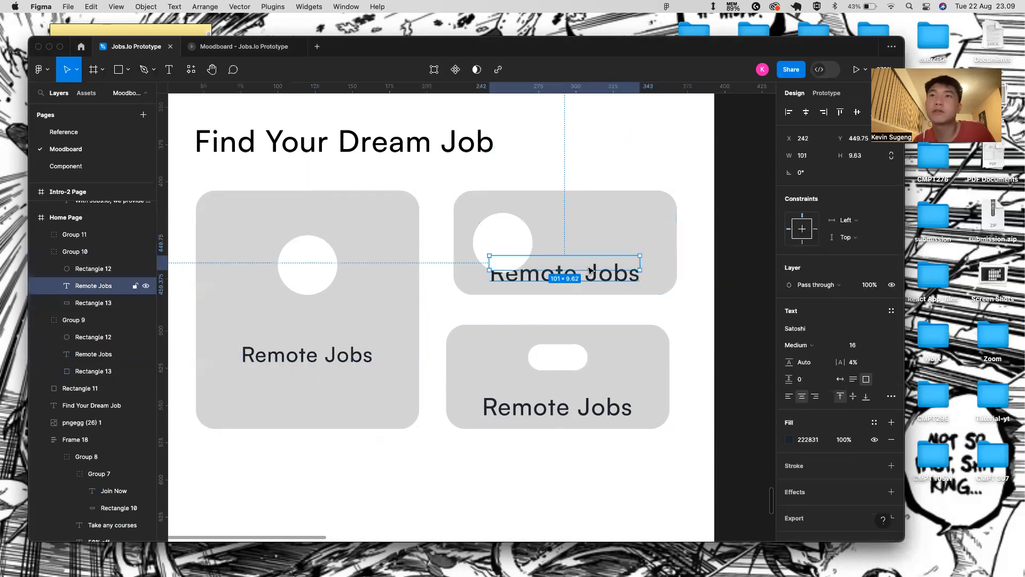
{"action": "left_click", "coordinate": [840, 379]}
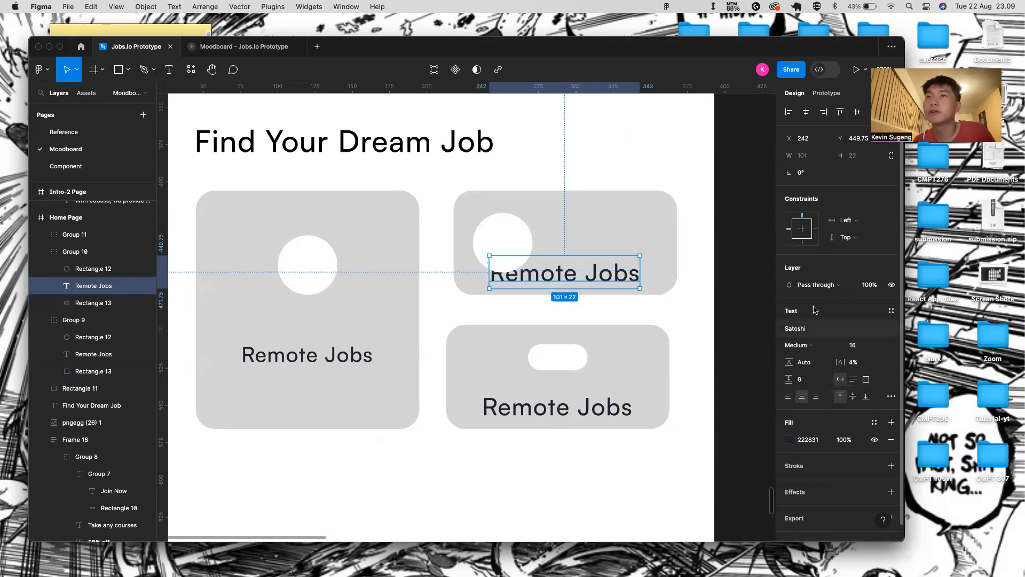
{"action": "left_click", "coordinate": [882, 345]}
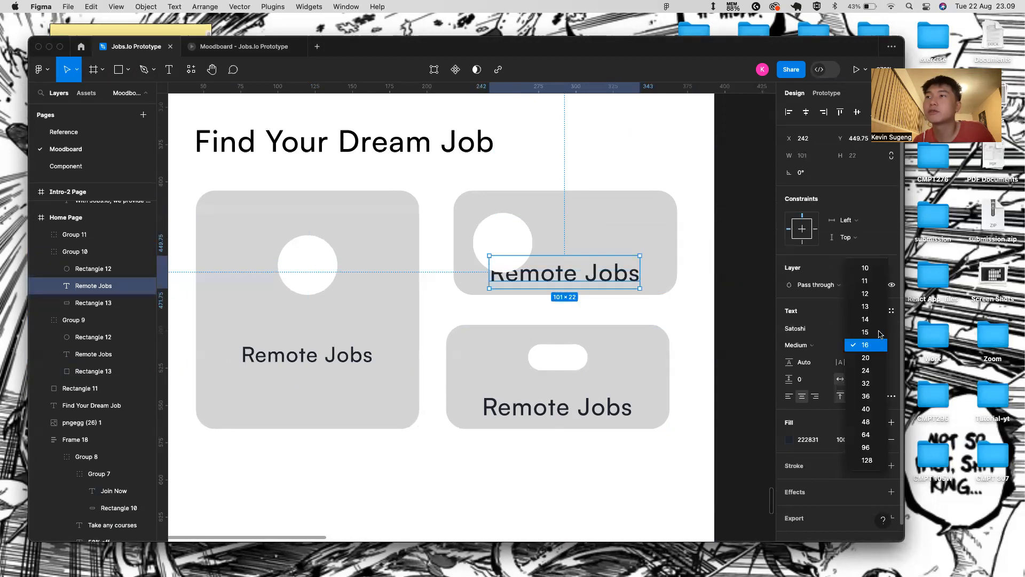
{"action": "left_click", "coordinate": [879, 319]}
{"action": "left_click_drag", "start_coordinate": [560, 267], "coordinate": [595, 262]}
- Fine-tune the circle and label positions inside the upper-right card
{"action": "left_click", "coordinate": [495, 241]}
{"action": "left_click_drag", "start_coordinate": [494, 242], "coordinate": [488, 243]}
{"action": "key", "text": "alt+Left"}
{"action": "key", "text": "alt+Left"}
{"action": "key", "text": "alt+Left"}
{"action": "key", "text": "alt+Left"}
{"action": "key", "text": "alt+Right"}
{"action": "key", "text": "alt+Right"}
{"action": "left_click", "coordinate": [587, 274]}
{"action": "left_click", "coordinate": [585, 265]}
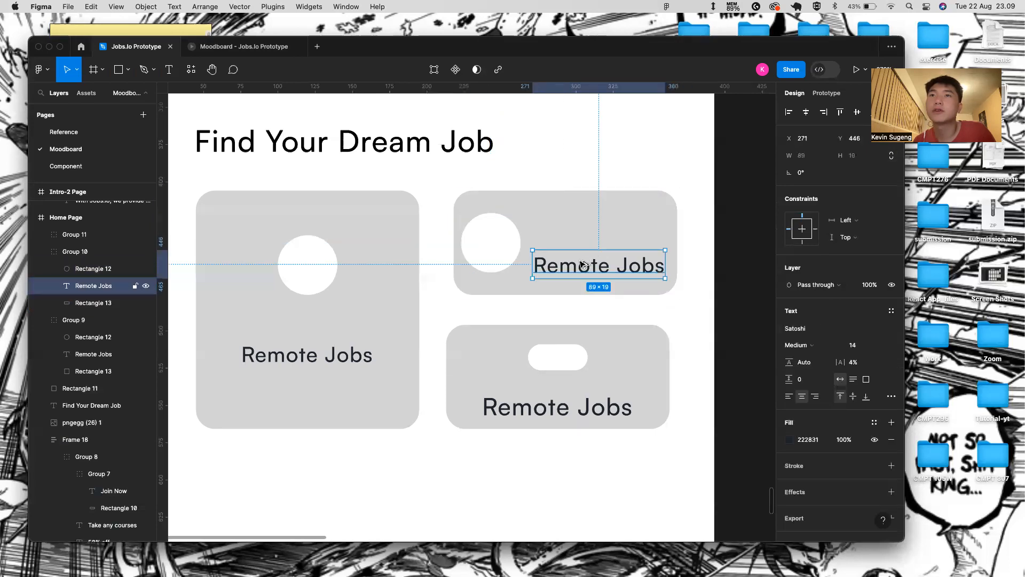
{"action": "key", "text": "alt+Left"}
{"action": "key", "text": "alt+Left"}
{"action": "key", "text": "alt+Left"}
{"action": "key", "text": "alt+Up"}
{"action": "key", "text": "alt+Up"}
{"action": "key", "text": "alt+Up"}
{"action": "key", "text": "alt+Up"}
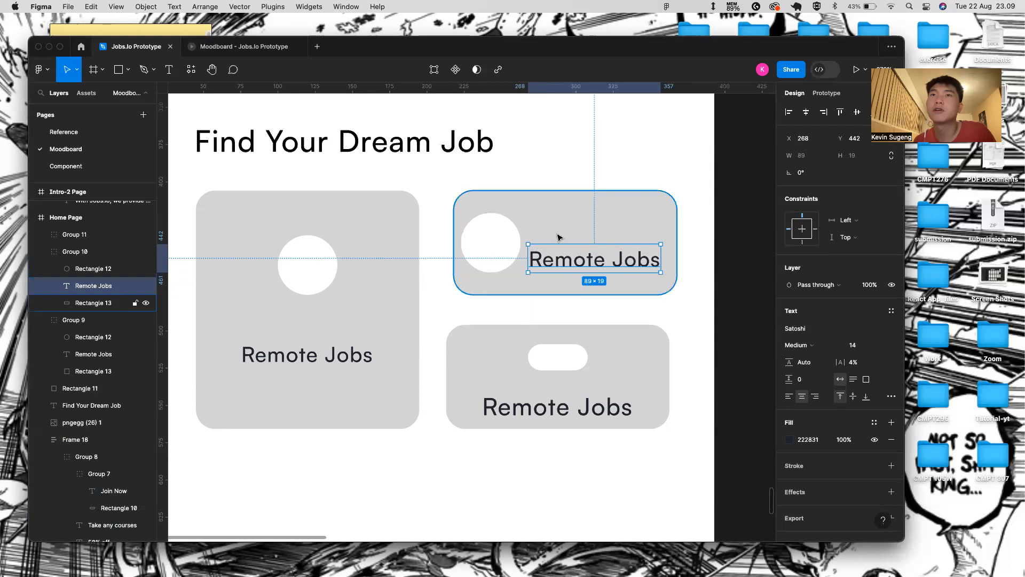
{"action": "left_click", "coordinate": [481, 220]}
{"action": "left_click", "coordinate": [545, 203], "text": "shift"}
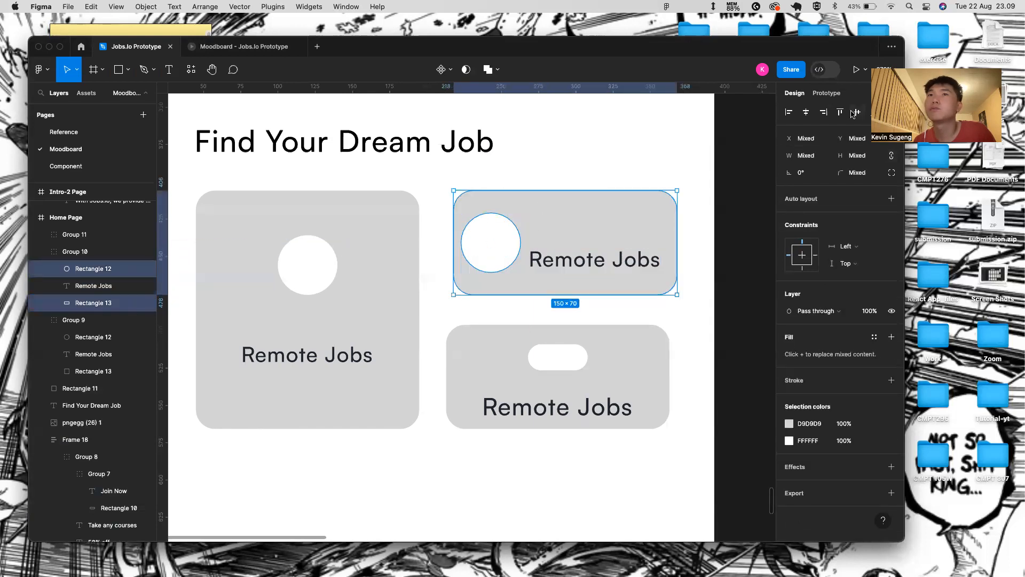
{"action": "left_click", "coordinate": [545, 262]}
{"action": "key", "text": "Return"}
{"action": "key", "text": "Escape"}
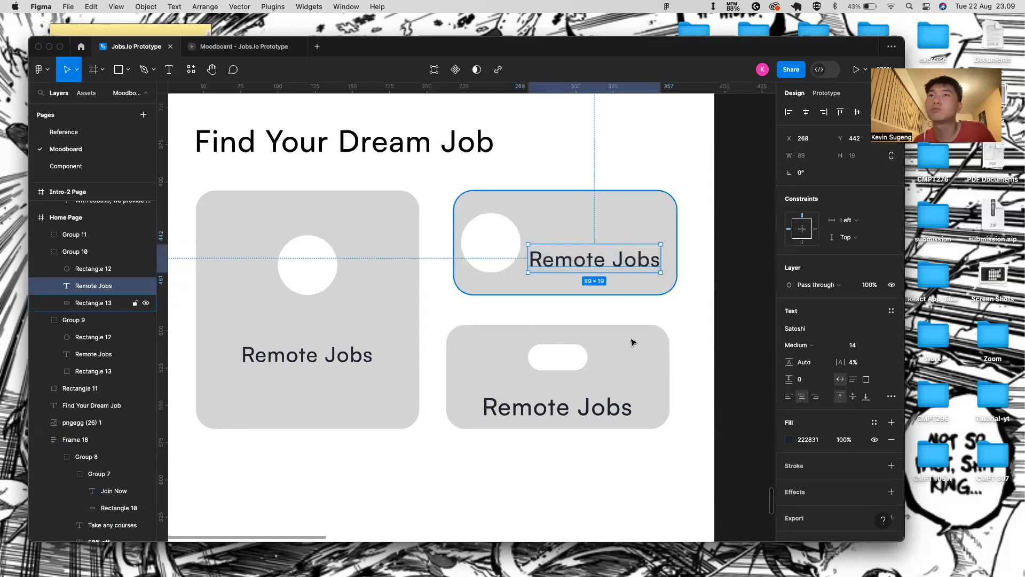
{"action": "key", "text": "alt+Down"}
{"action": "key", "text": "alt+Down"}
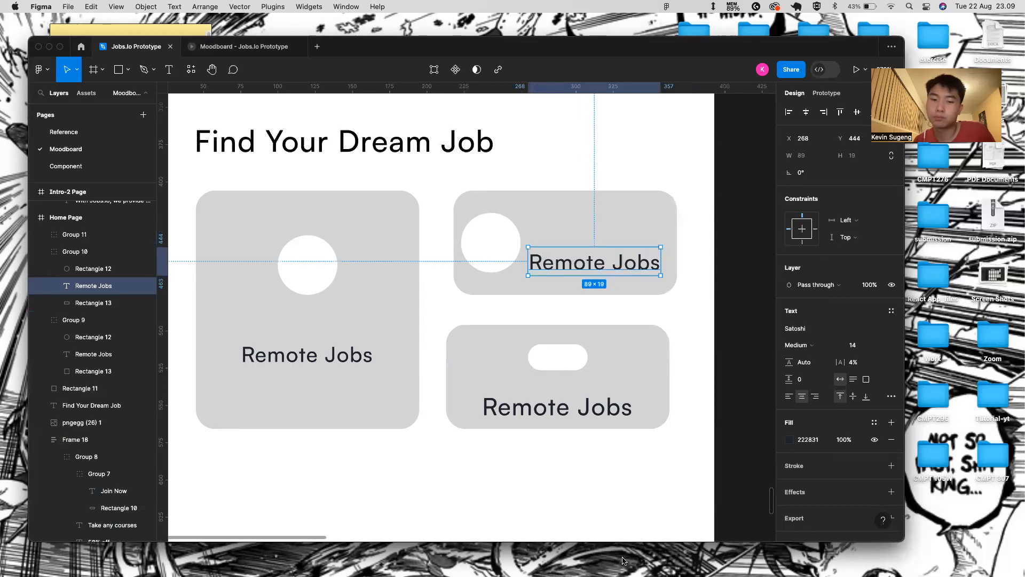
- Set both Remote Jobs labels to font size 12
{"action": "left_click", "coordinate": [346, 353]}
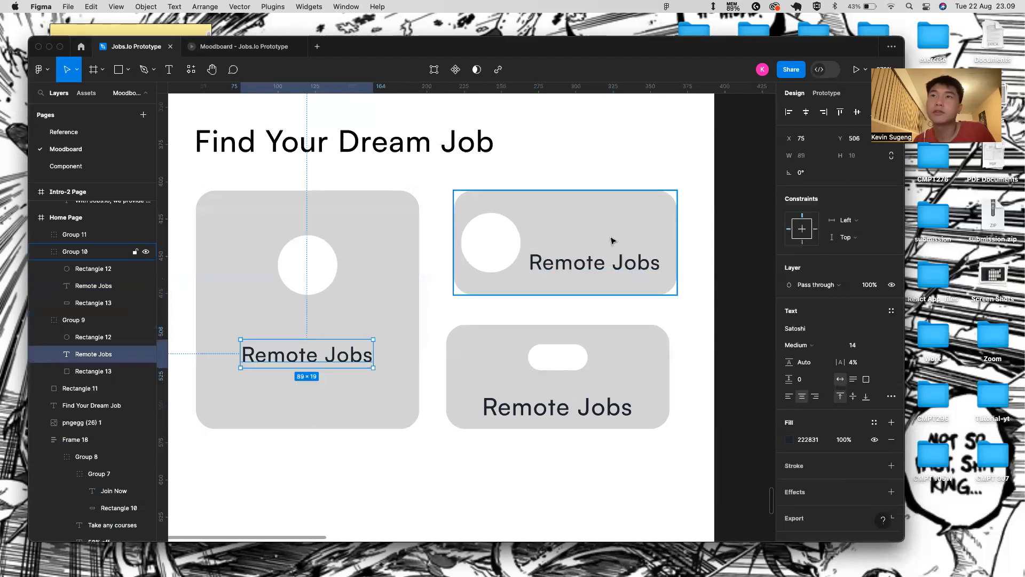
{"action": "left_click", "coordinate": [610, 261], "text": "shift"}
{"action": "left_click", "coordinate": [881, 374]}
{"action": "left_click", "coordinate": [857, 347]}
{"action": "left_click", "coordinate": [505, 283]}
{"action": "left_click", "coordinate": [510, 452]}
{"action": "double_click", "coordinate": [600, 261]}
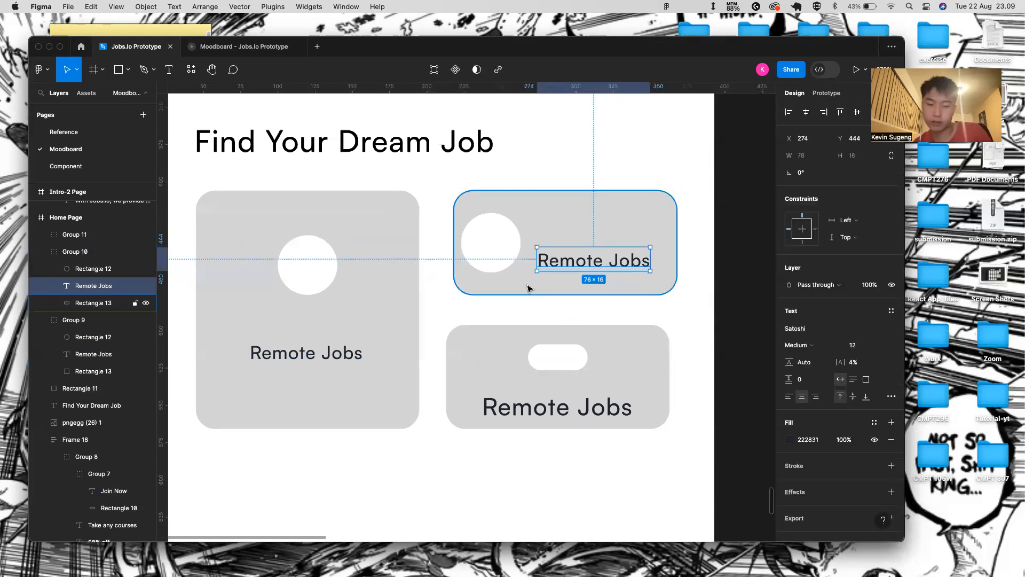
{"action": "key", "text": "Return"}
- Add a '48.3k' text above the Remote Jobs label in the upper-right card
{"action": "left_click", "coordinate": [590, 216]}
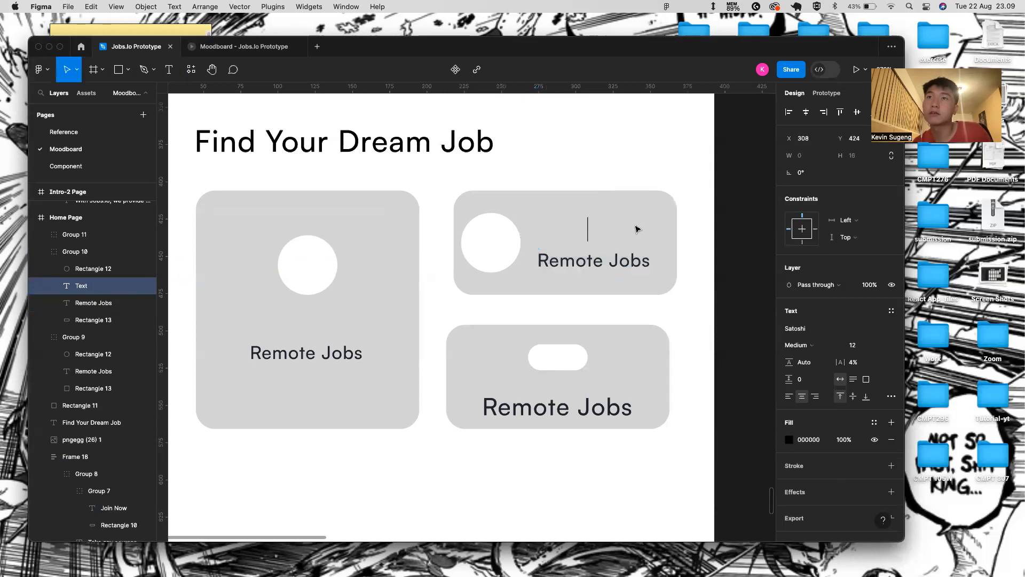
{"action": "type", "text": "48."}
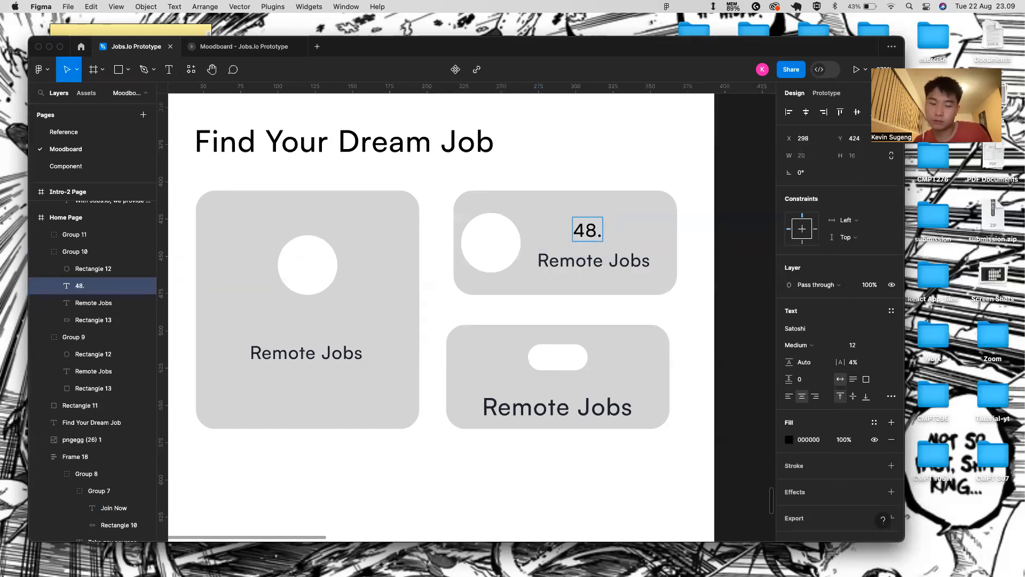
{"action": "type", "text": "3k"}
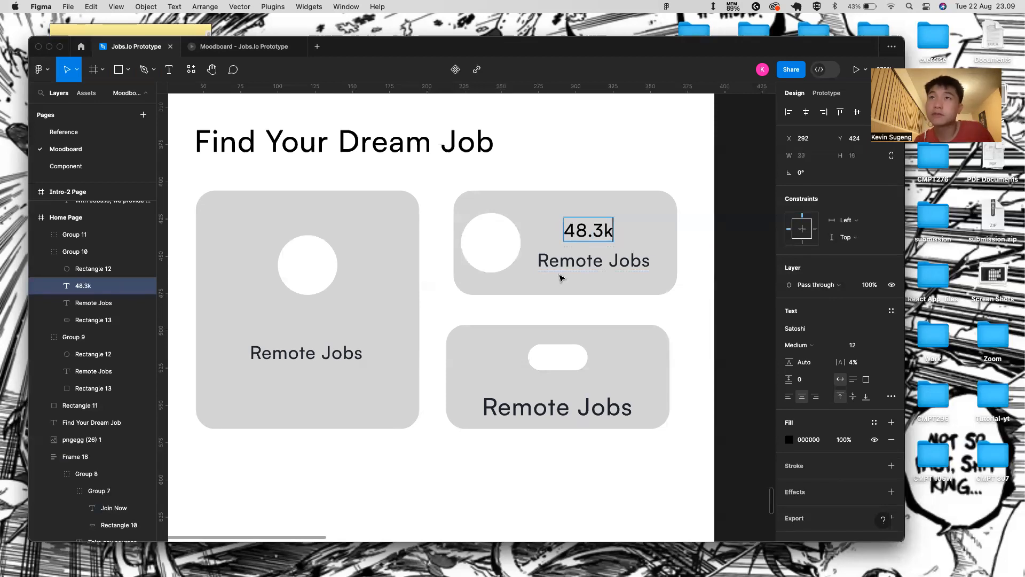
{"action": "left_click", "coordinate": [561, 269]}
{"action": "left_click", "coordinate": [574, 321]}
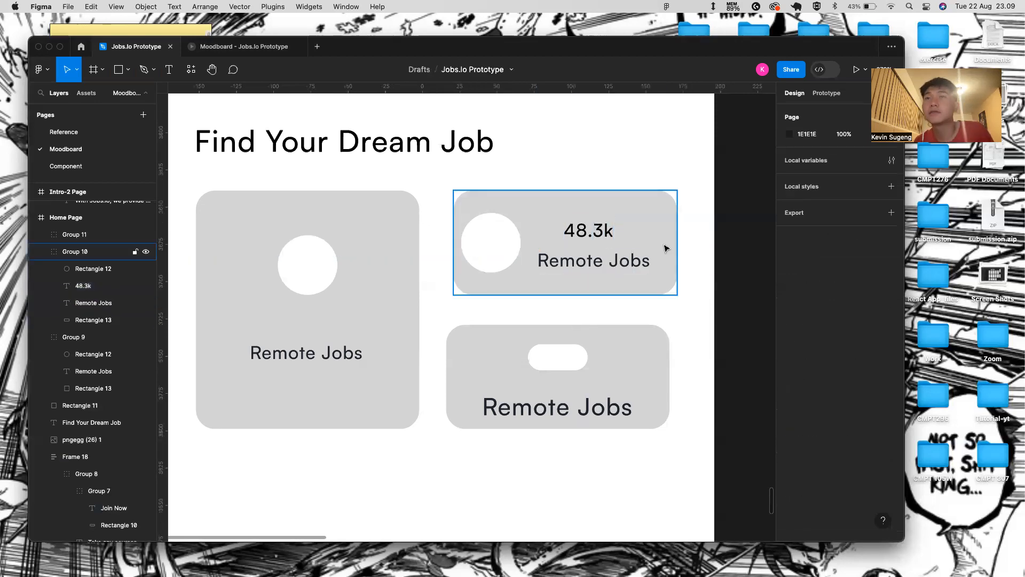
{"action": "left_click", "coordinate": [598, 260]}
{"action": "key", "text": "Down"}
{"action": "key", "text": "Down"}
{"action": "key", "text": "Down"}
{"action": "key", "text": "Up"}
{"action": "key", "text": "Up"}
{"action": "key", "text": "Up"}
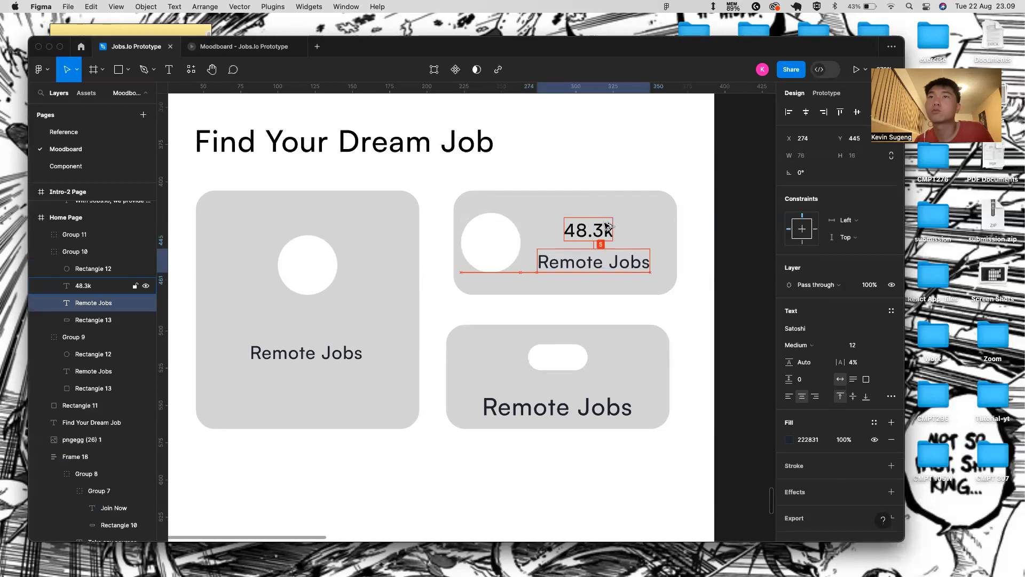
{"action": "left_click", "coordinate": [602, 231]}
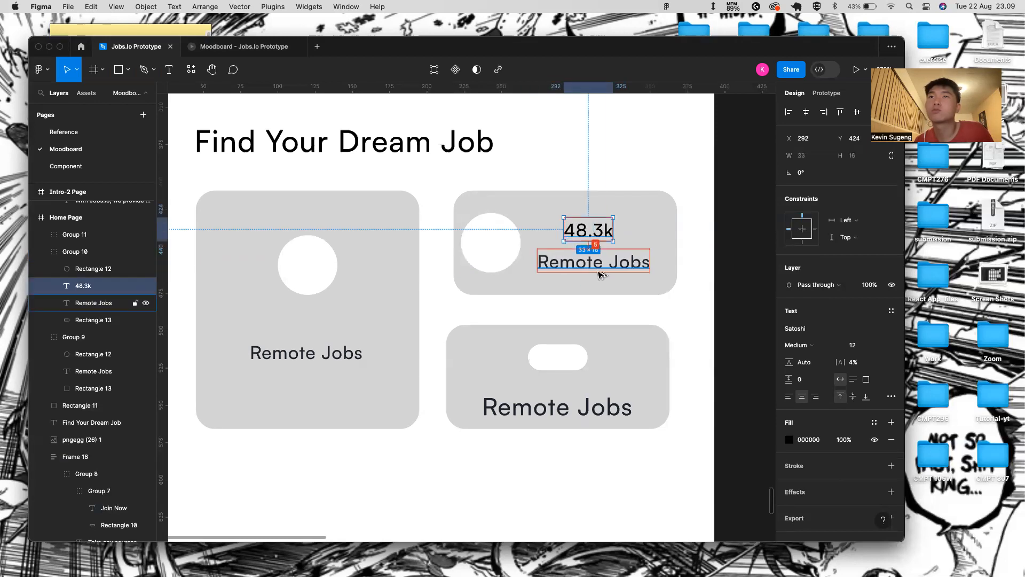
- Delete the old lower-right card and a stray pasted circle
{"action": "left_click", "coordinate": [596, 340]}
{"action": "left_click", "coordinate": [635, 285]}
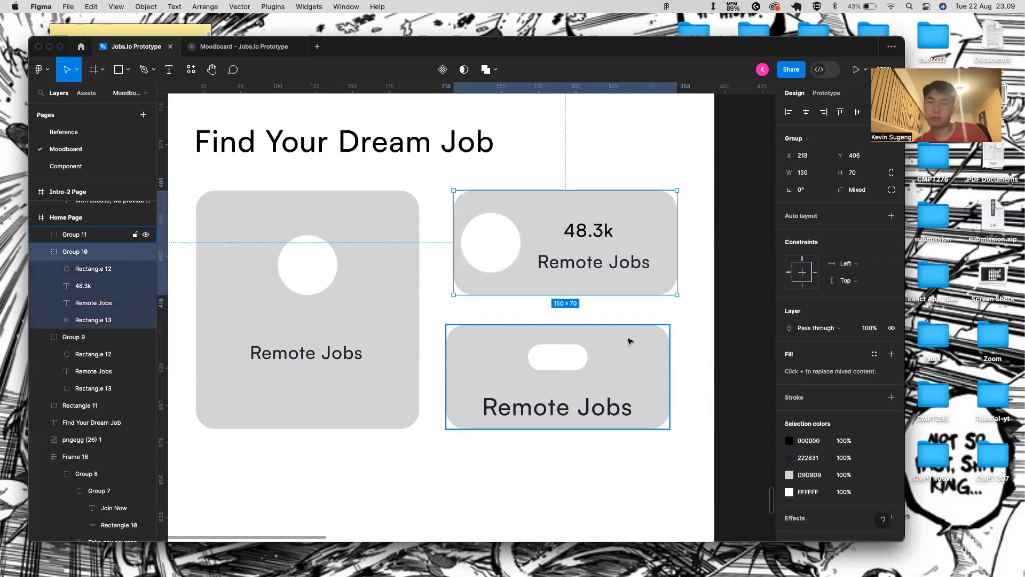
{"action": "key", "text": "super+v"}
{"action": "left_click", "coordinate": [591, 380]}
{"action": "key", "text": "Delete"}
{"action": "left_click", "coordinate": [581, 273]}
{"action": "double_click", "coordinate": [581, 273]}
{"action": "key", "text": "Delete"}
- Duplicate the upper-right card and place the copy 20 px below it
{"action": "left_click", "coordinate": [636, 256]}
{"action": "key", "text": "super+d"}
{"action": "left_click_drag", "start_coordinate": [638, 256], "coordinate": [612, 386]}
- Set the width of all three card circles to 30
{"action": "left_click", "coordinate": [565, 442]}
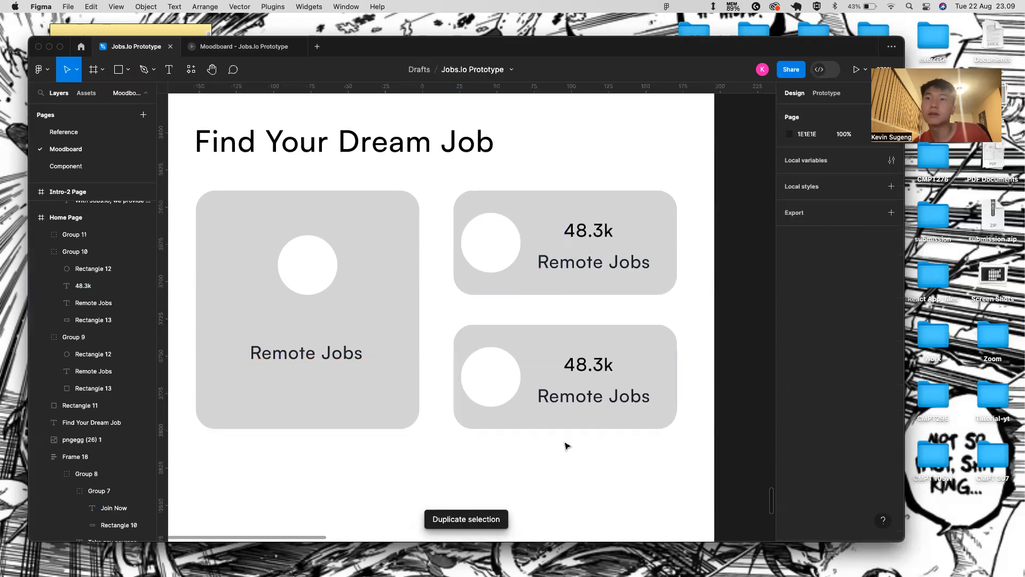
{"action": "scroll", "coordinate": [490, 481], "scroll_direction": "down", "scroll_amount": 5}
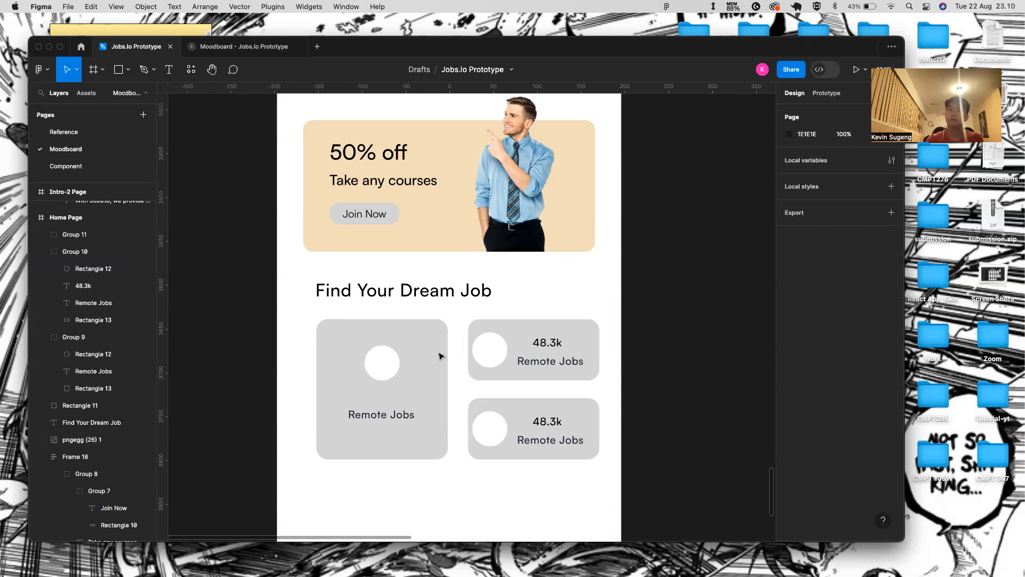
{"action": "left_click", "coordinate": [393, 360]}
{"action": "left_click", "coordinate": [392, 361]}
{"action": "left_click", "coordinate": [482, 353]}
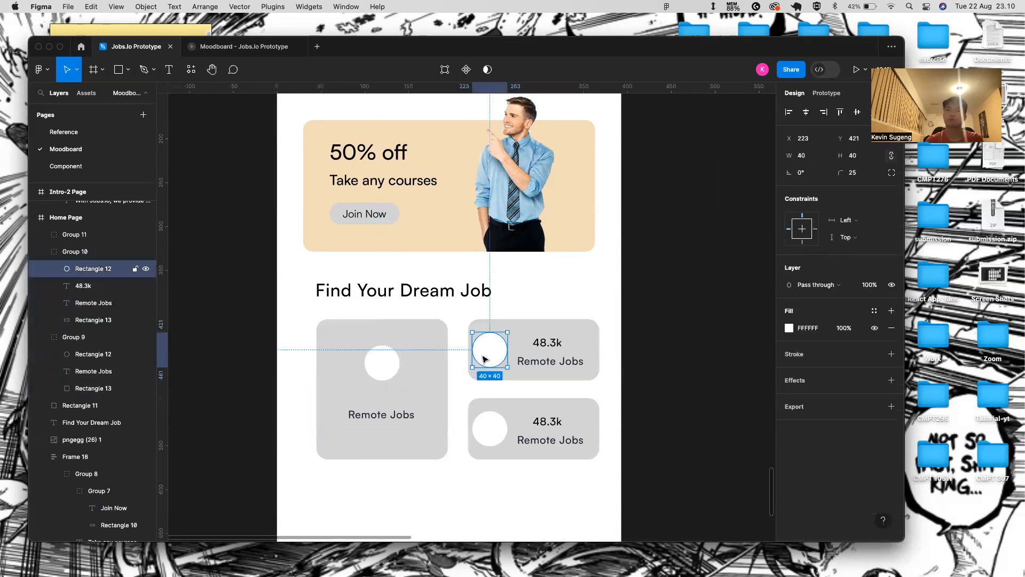
{"action": "double_click", "coordinate": [493, 433]}
{"action": "double_click", "coordinate": [504, 348]}
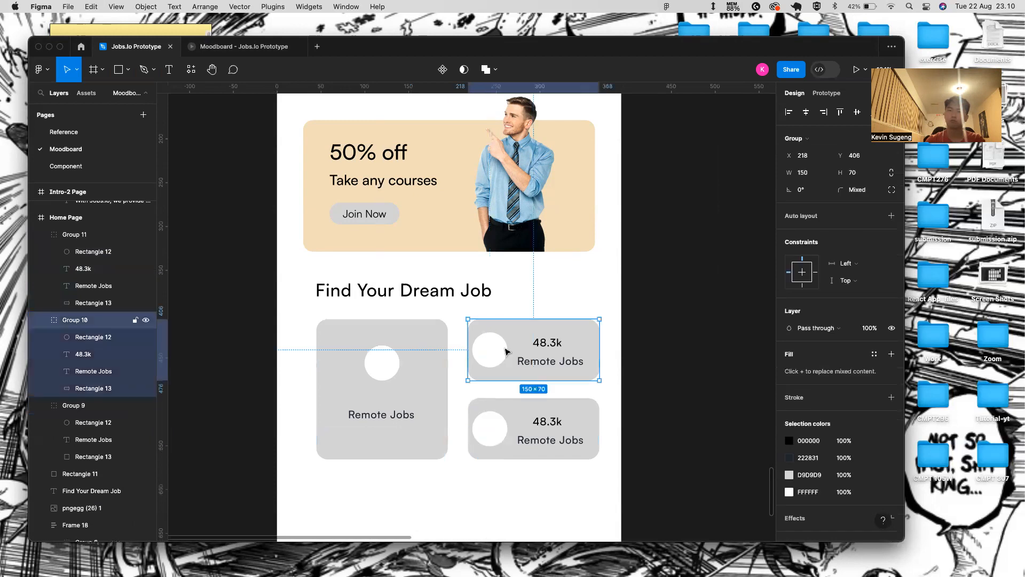
{"action": "left_click", "coordinate": [489, 427], "text": "shift"}
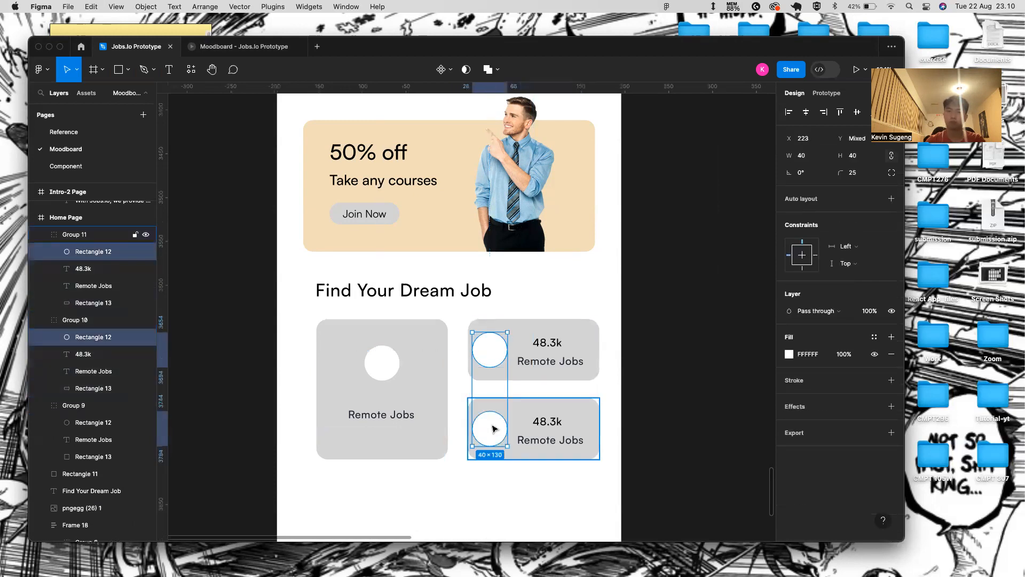
{"action": "left_click", "coordinate": [394, 361], "text": "shift"}
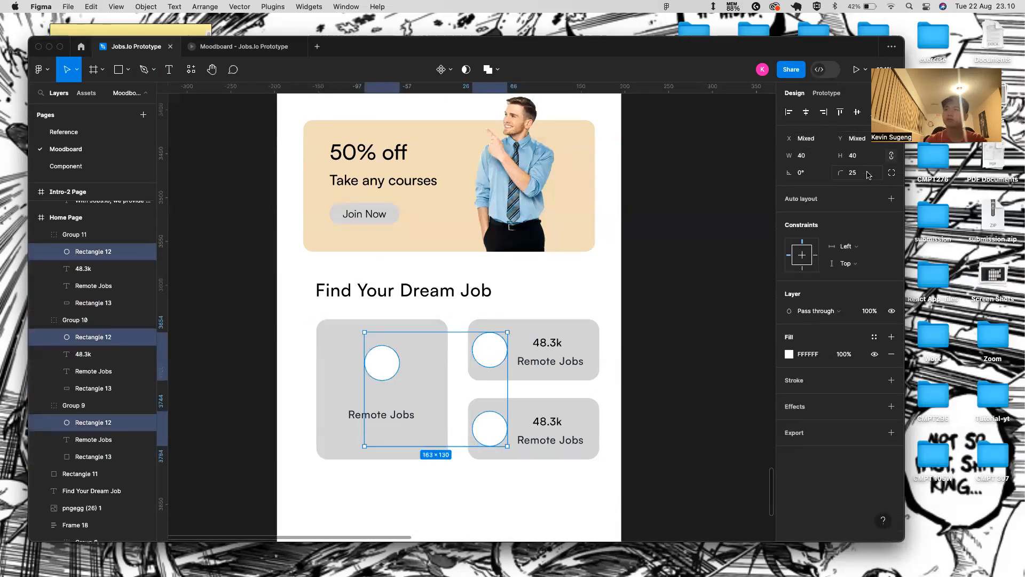
{"action": "left_click", "coordinate": [816, 160]}
{"action": "key", "text": "XF86AudioRaiseVolume"}
{"action": "key", "text": "BackSpace"}
{"action": "type", "text": "30"}
{"action": "key", "text": "Return"}
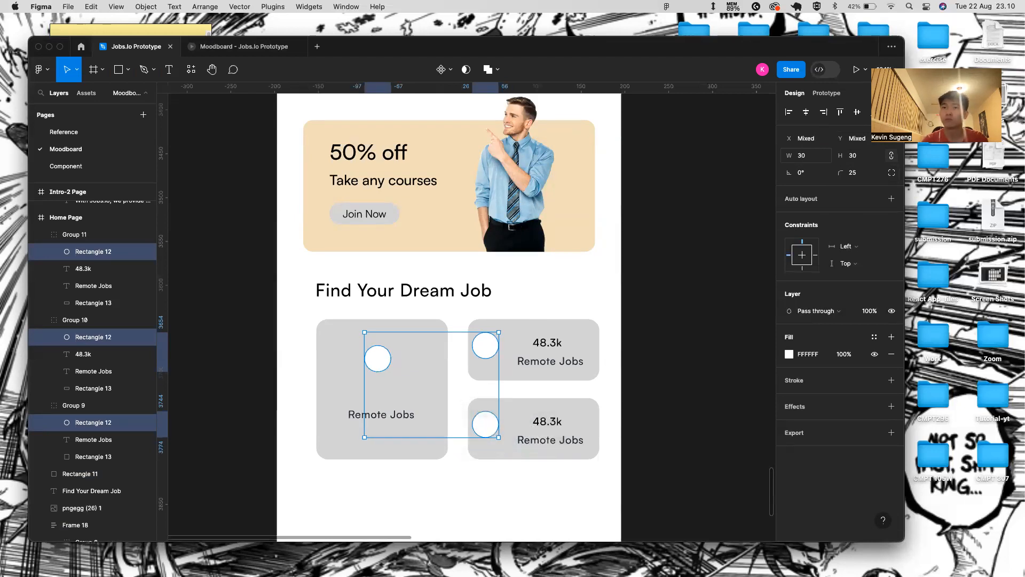
- Try shifting the top card's circle right, undoing the accidental move of the whole card
{"action": "scroll", "coordinate": [632, 339], "scroll_direction": "down", "scroll_amount": 5}
{"action": "left_click", "coordinate": [632, 338]}
{"action": "scroll", "coordinate": [631, 338], "scroll_direction": "down", "scroll_amount": 5}
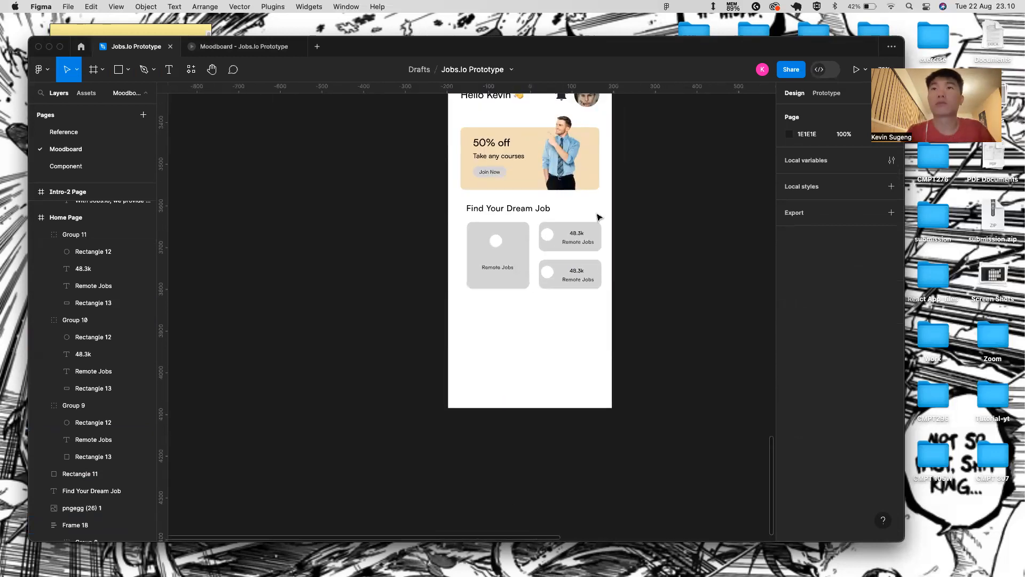
{"action": "scroll", "coordinate": [550, 241], "scroll_direction": "up", "scroll_amount": 5}
{"action": "double_click", "coordinate": [549, 238]}
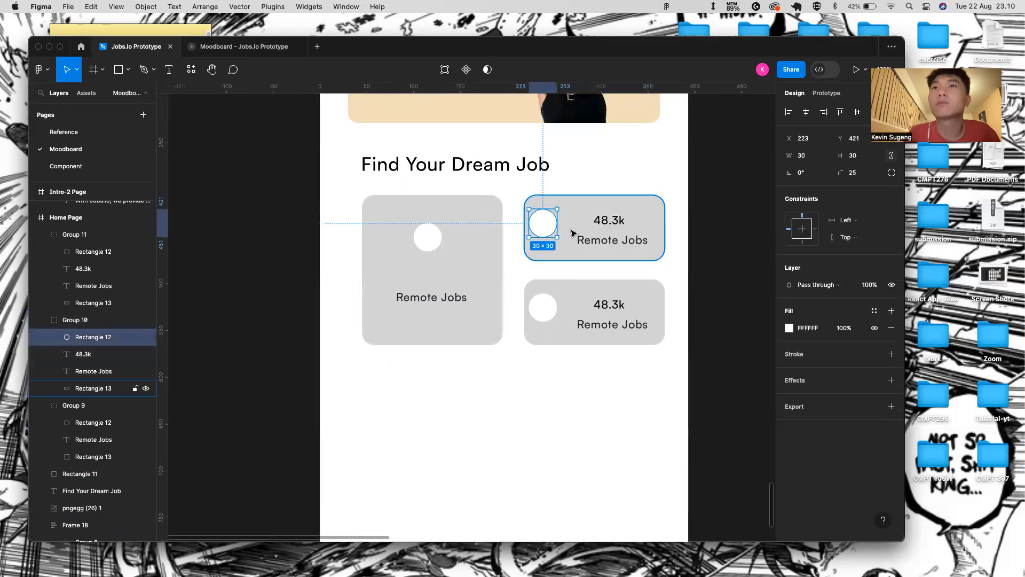
{"action": "left_click", "coordinate": [552, 254], "text": "shift"}
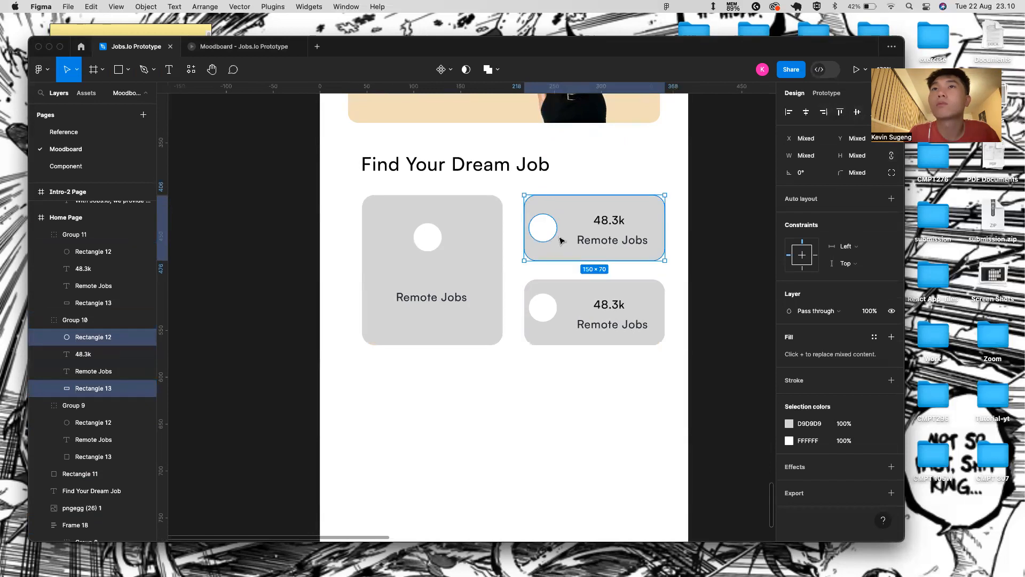
{"action": "left_click_drag", "start_coordinate": [546, 225], "coordinate": [556, 232]}
{"action": "key", "text": "super+z"}
- Drag the lower card's circle to x 235 to line up with the upper circle
{"action": "left_click", "coordinate": [546, 230]}
{"action": "left_click", "coordinate": [554, 315]}
{"action": "left_click", "coordinate": [555, 314]}
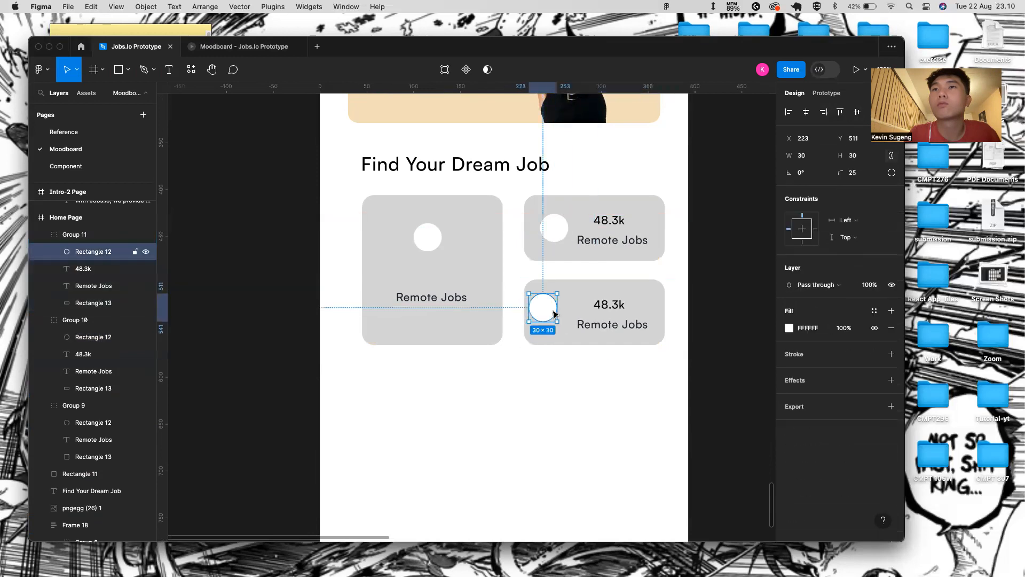
{"action": "left_click_drag", "start_coordinate": [552, 312], "coordinate": [563, 315]}
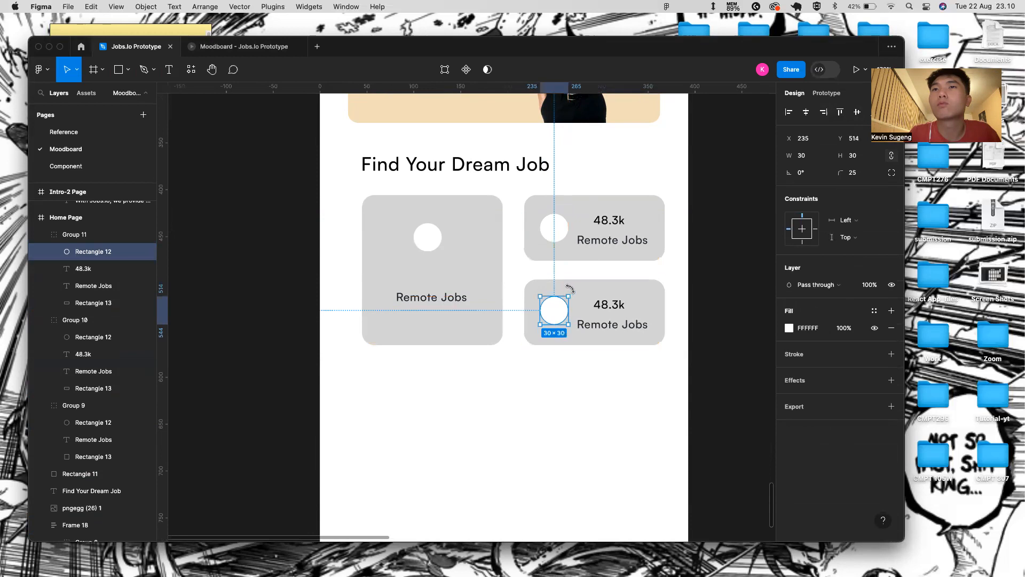
{"action": "left_click", "coordinate": [554, 229]}
{"action": "left_click", "coordinate": [554, 229]}
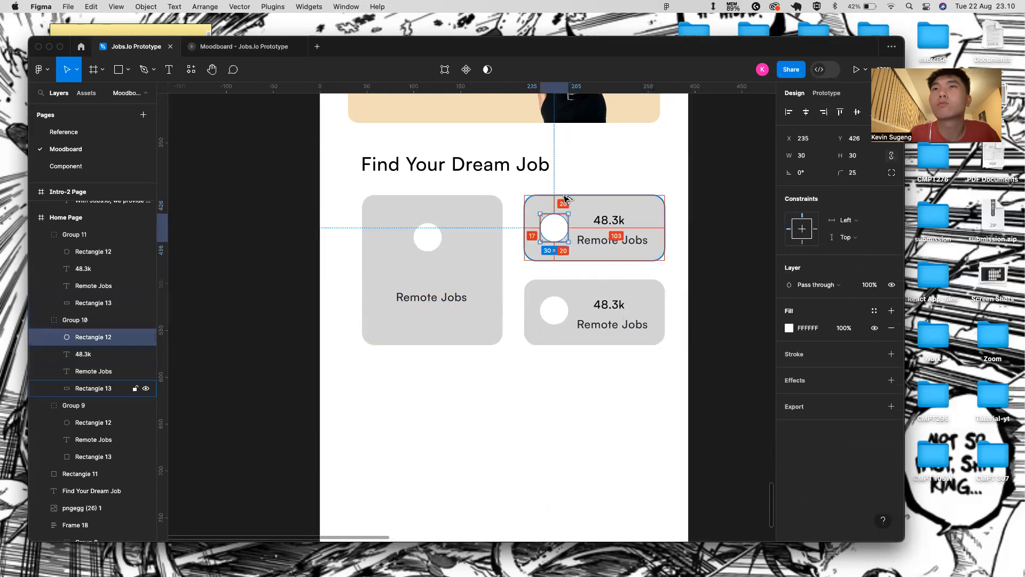
{"action": "double_click", "coordinate": [554, 310]}
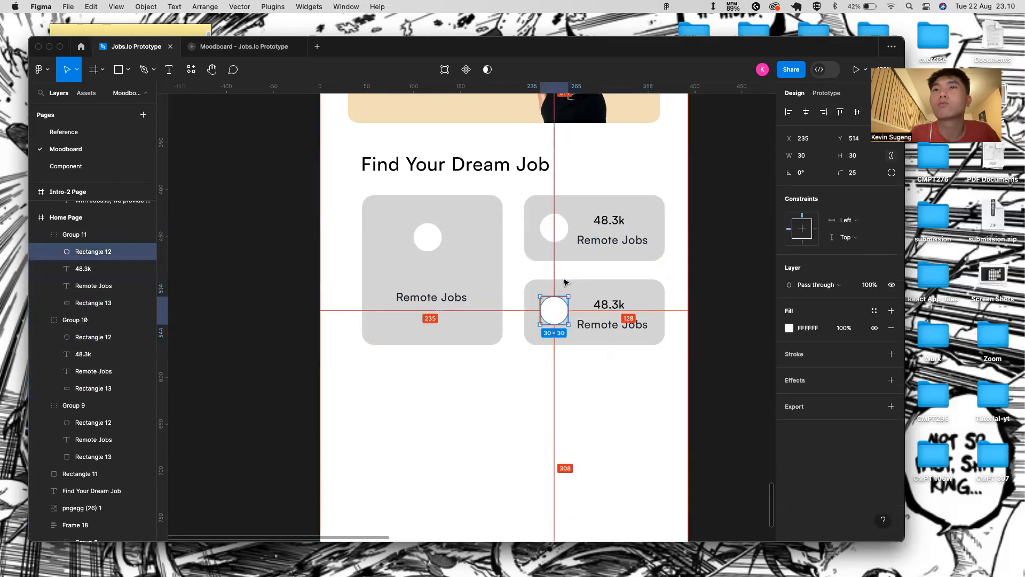
{"action": "double_click", "coordinate": [564, 224]}
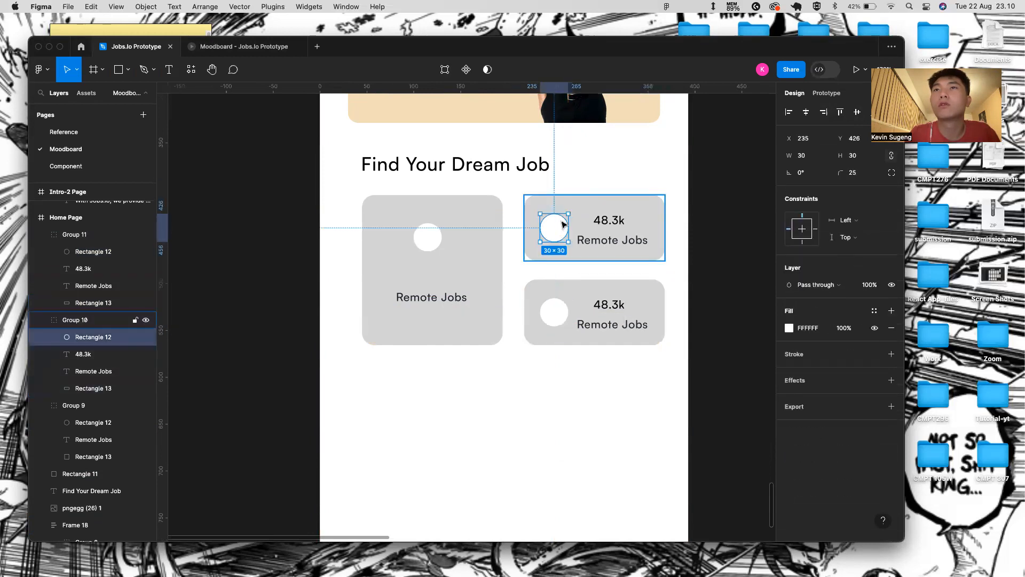
- Change the lower small card's texts to 'Part Time' and '24.8k'
{"action": "left_click", "coordinate": [614, 306]}
{"action": "double_click", "coordinate": [608, 305]}
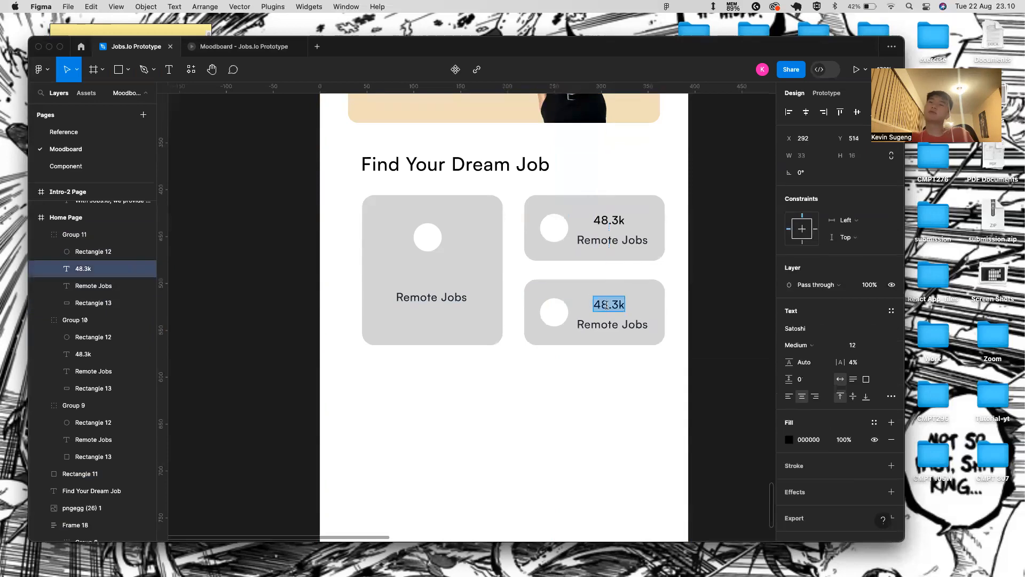
{"action": "left_click", "coordinate": [632, 322]}
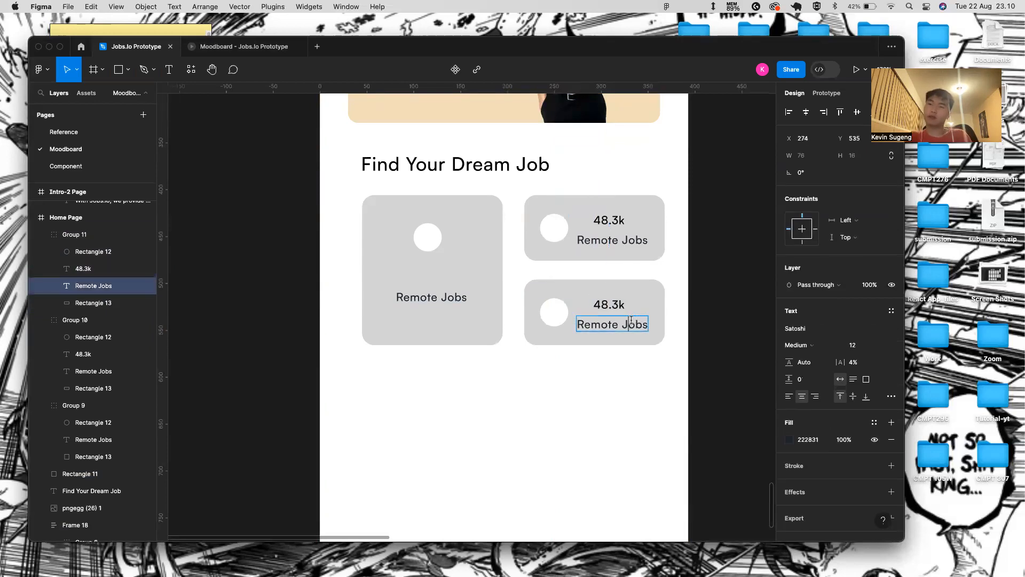
{"action": "left_click", "coordinate": [646, 325]}
{"action": "key", "text": "BackSpace"}
{"action": "key", "text": "BackSpace"}
{"action": "key", "text": "BackSpace"}
{"action": "key", "text": "BackSpace"}
{"action": "key", "text": "BackSpace"}
{"action": "key", "text": "BackSpace"}
{"action": "key", "text": "BackSpace"}
{"action": "key", "text": "BackSpace"}
{"action": "key", "text": "BackSpace"}
{"action": "key", "text": "BackSpace"}
{"action": "key", "text": "BackSpace"}
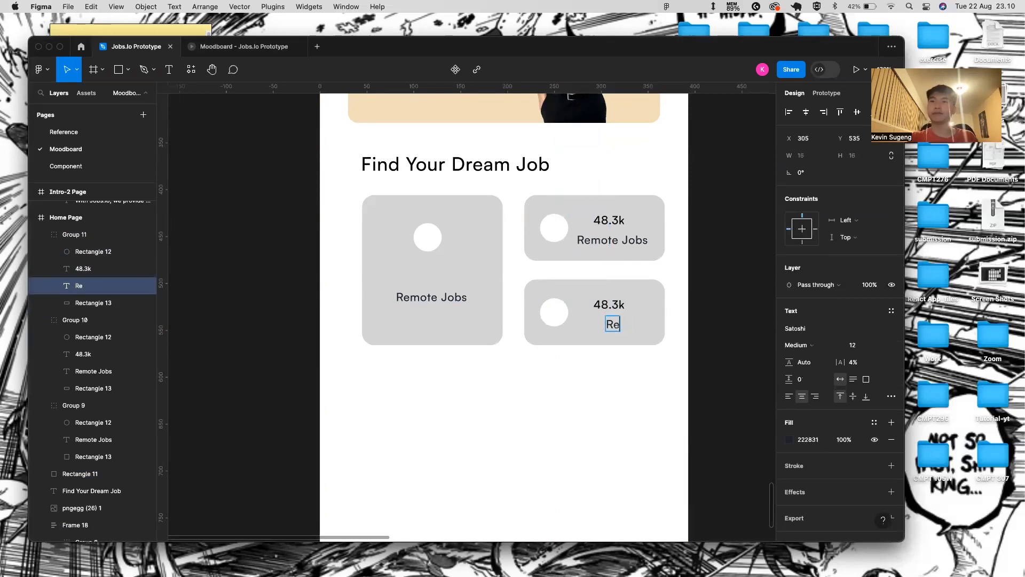
{"action": "type", "text": "Part T"}
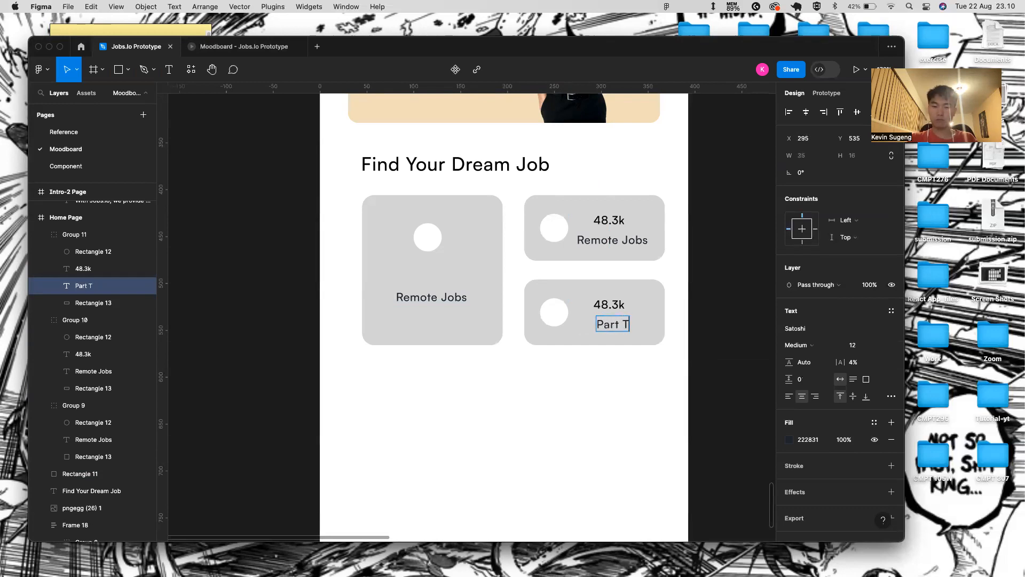
{"action": "type", "text": "ime"}
{"action": "double_click", "coordinate": [599, 305]}
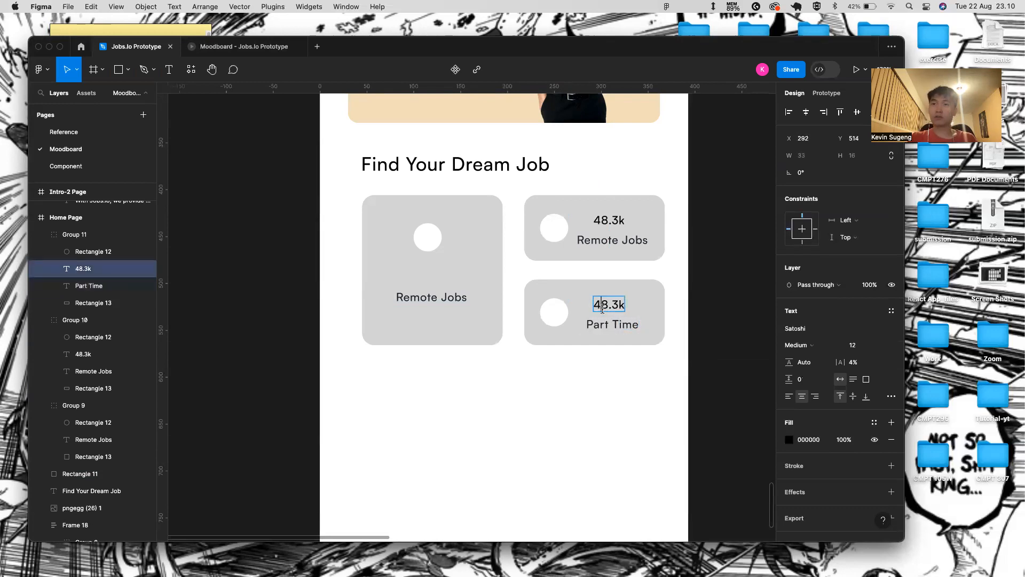
{"action": "key", "text": "BackSpace"}
{"action": "key", "text": "BackSpace"}
{"action": "type", "text": "24"}
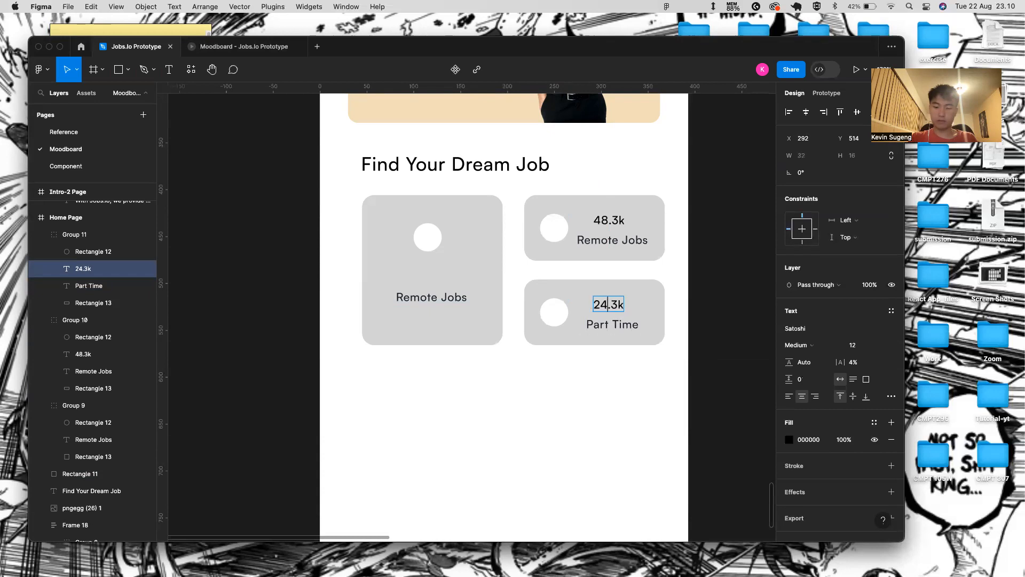
{"action": "key", "text": "BackSpace"}
{"action": "type", "text": "8"}
- Centre the large card's circle horizontally within the card
{"action": "left_click", "coordinate": [438, 235]}
{"action": "left_click", "coordinate": [472, 239], "text": "shift"}
{"action": "left_click", "coordinate": [806, 112]}
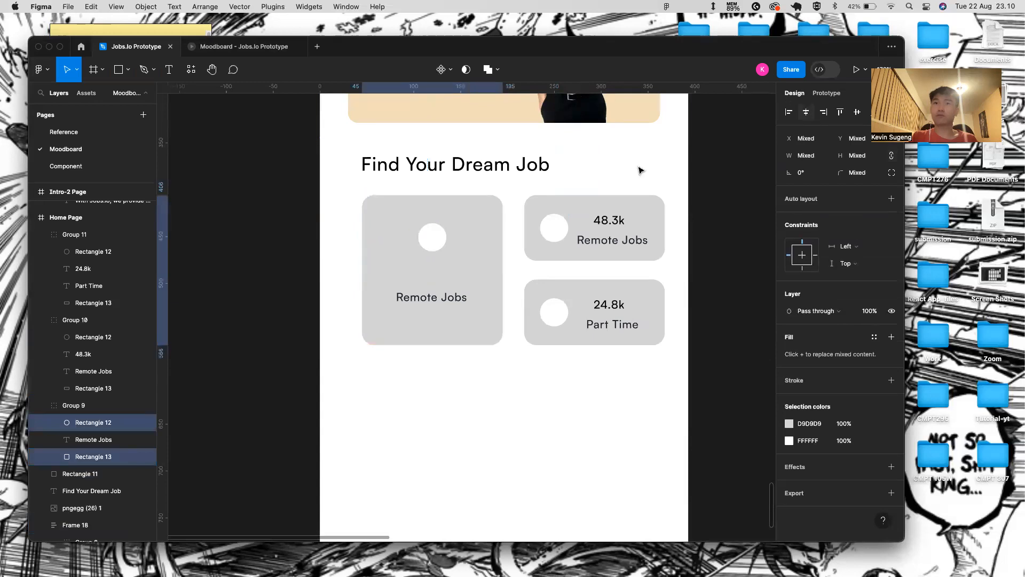
- Add a new '76.3k' text to the large card
{"action": "left_click", "coordinate": [437, 300]}
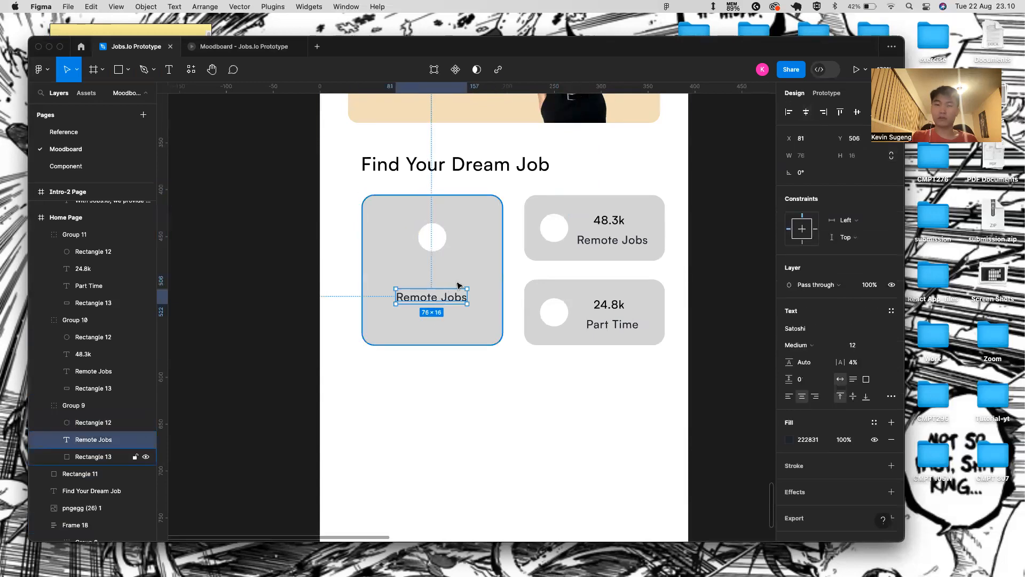
{"action": "left_click", "coordinate": [459, 282]}
{"action": "key", "text": "t"}
{"action": "left_click", "coordinate": [436, 282]}
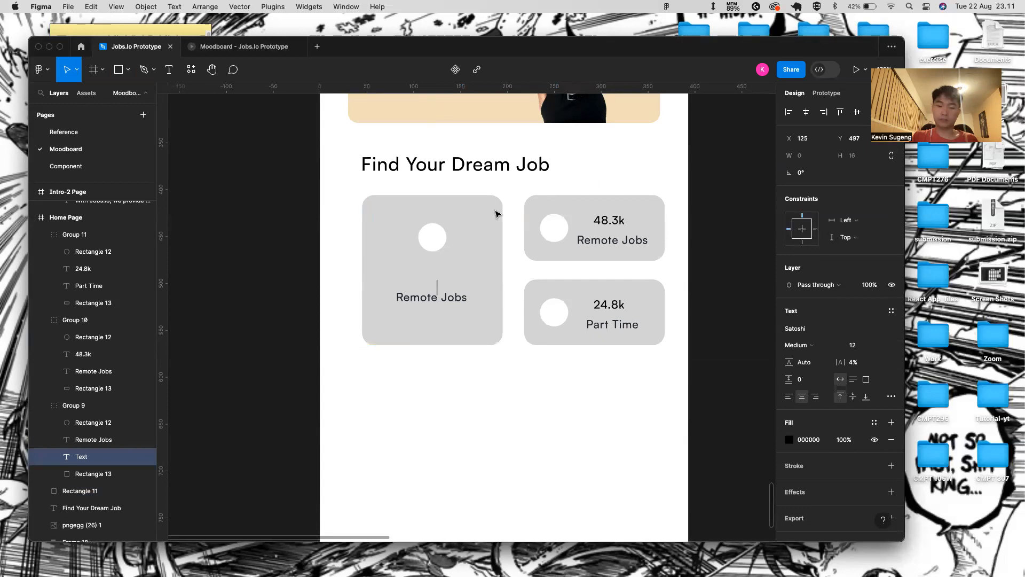
{"action": "type", "text": "76.3"}
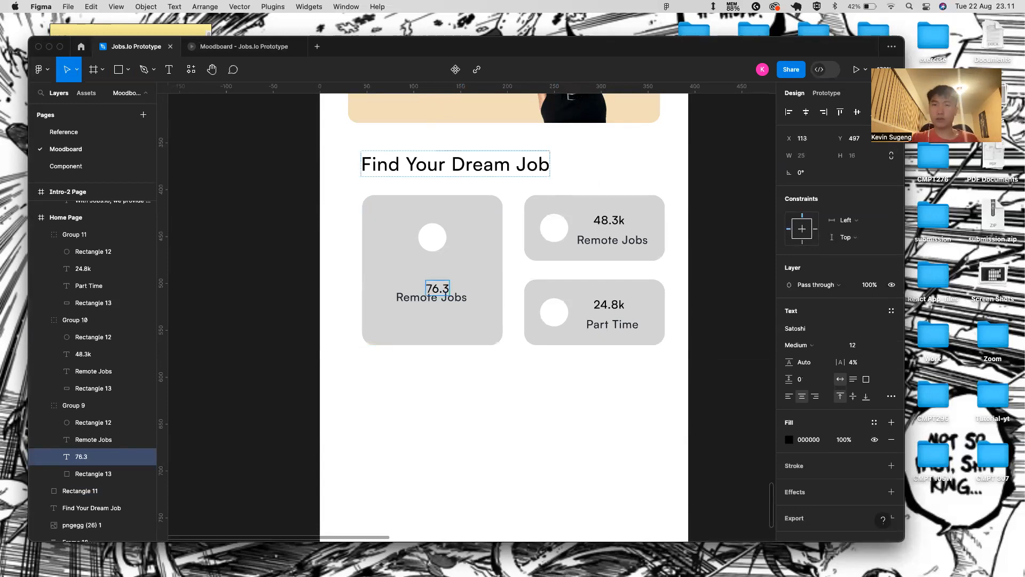
{"action": "type", "text": "k"}
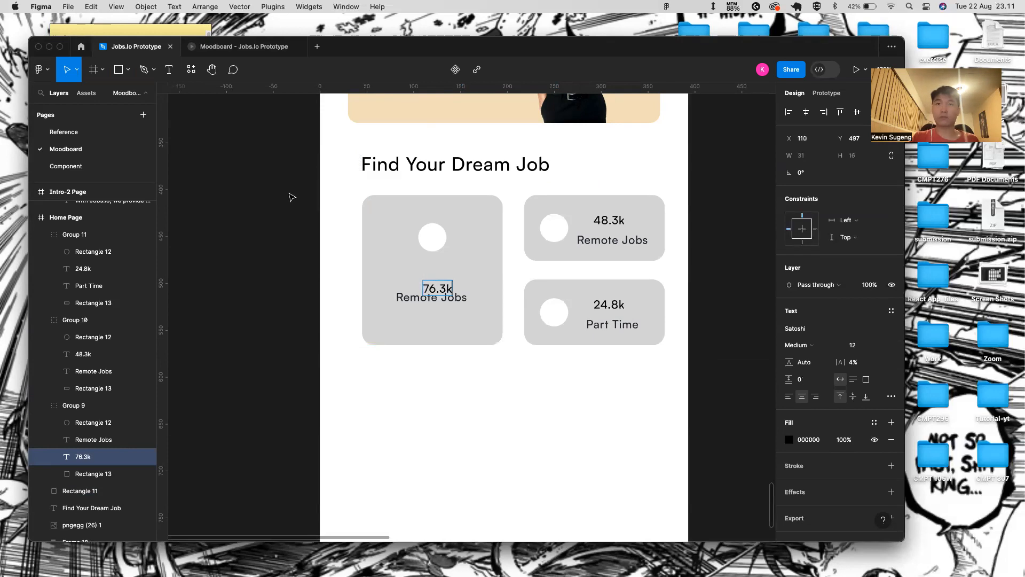
{"action": "key", "text": "Escape"}
- Nudge the large card's Remote Jobs label to sit just below 76.3k
{"action": "left_click", "coordinate": [439, 304]}
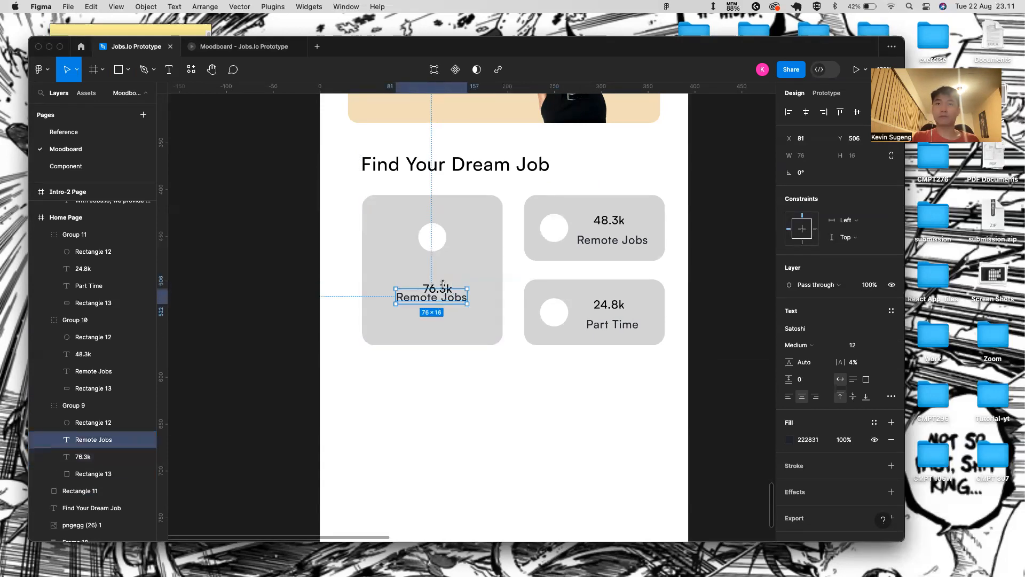
{"action": "left_click", "coordinate": [500, 262], "text": "shift"}
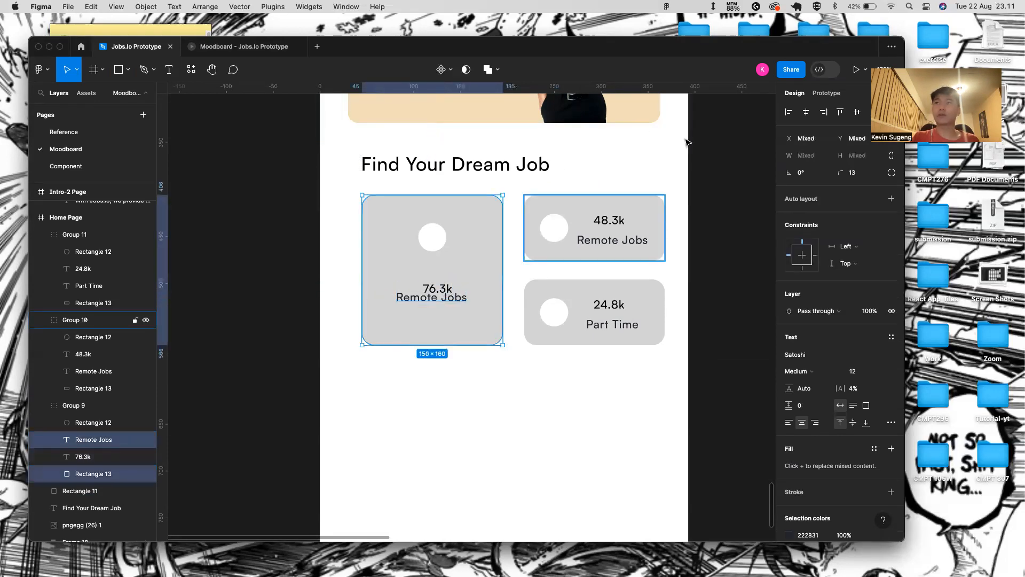
{"action": "left_click", "coordinate": [442, 289]}
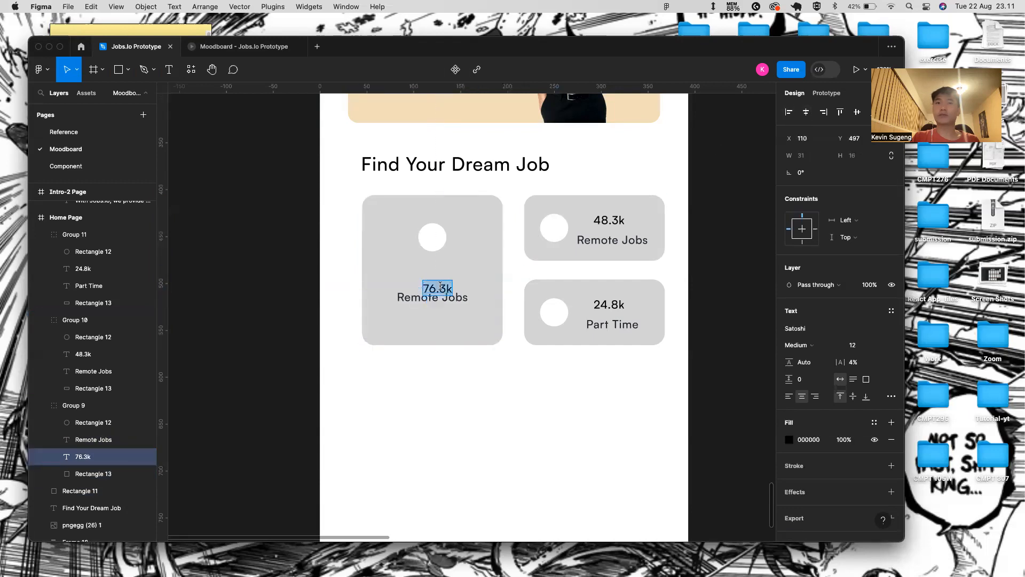
{"action": "left_click", "coordinate": [485, 268], "text": "shift"}
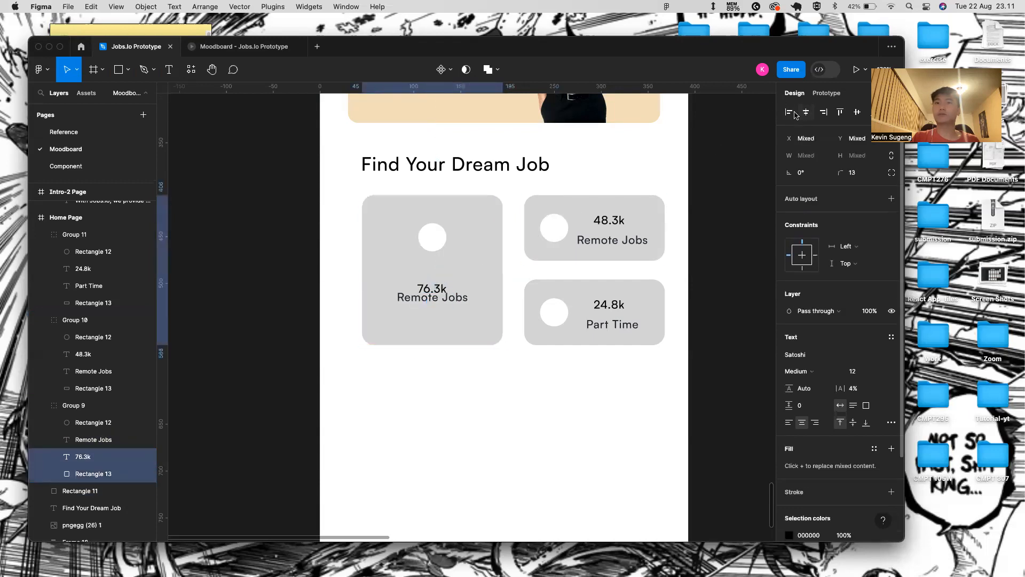
{"action": "left_click", "coordinate": [441, 290]}
{"action": "key", "text": "Down"}
{"action": "key", "text": "Down"}
{"action": "key", "text": "Down"}
{"action": "key", "text": "Down"}
{"action": "key", "text": "Down"}
{"action": "key", "text": "Down"}
{"action": "key", "text": "Down"}
{"action": "key", "text": "Down"}
{"action": "key", "text": "Down"}
{"action": "key", "text": "Down"}
{"action": "key", "text": "Down"}
{"action": "key", "text": "Down"}
{"action": "key", "text": "Down"}
{"action": "key", "text": "Down"}
{"action": "key", "text": "Down"}
{"action": "key", "text": "Down"}
{"action": "key", "text": "Down"}
{"action": "key", "text": "Down"}
{"action": "key", "text": "Down"}
{"action": "key", "text": "Down"}
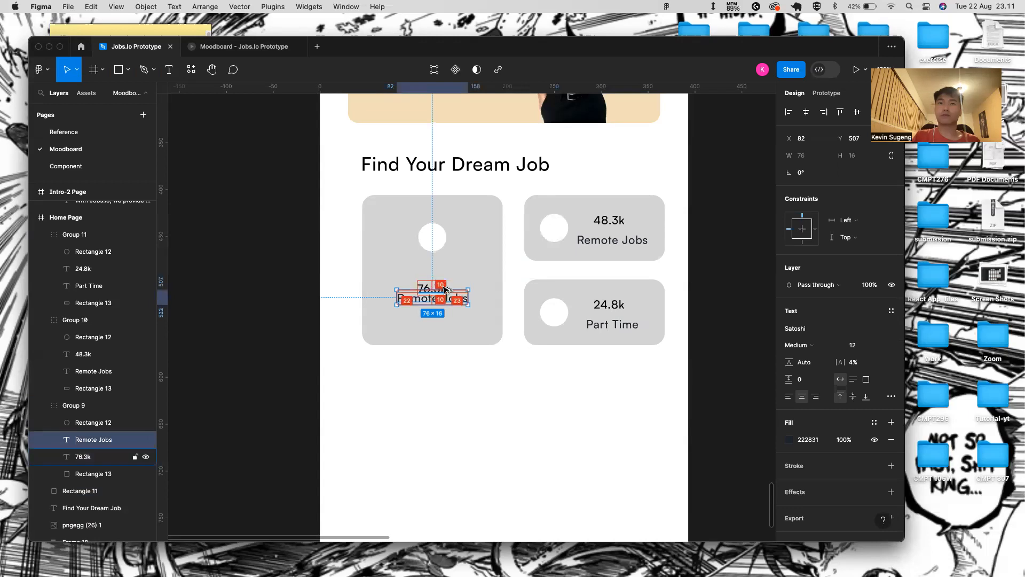
{"action": "key", "text": "Up"}
{"action": "key", "text": "Up"}
{"action": "key", "text": "Up"}
{"action": "key", "text": "Up"}
{"action": "key", "text": "Up"}
{"action": "key", "text": "Up"}
{"action": "key", "text": "Up"}
{"action": "key", "text": "Up"}
{"action": "key", "text": "Up"}
{"action": "key", "text": "Up"}
{"action": "key", "text": "Up"}
{"action": "key", "text": "Up"}
{"action": "key", "text": "Up"}
{"action": "key", "text": "Up"}
{"action": "key", "text": "Up"}
{"action": "key", "text": "Up"}
{"action": "key", "text": "Up"}
{"action": "key", "text": "Up"}
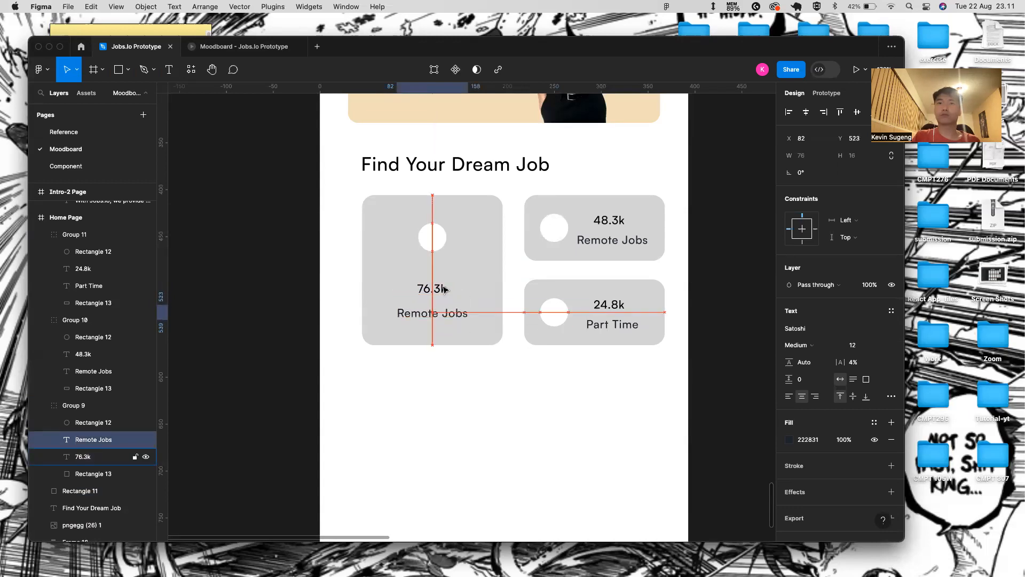
{"action": "key", "text": "Up"}
{"action": "key", "text": "Up"}
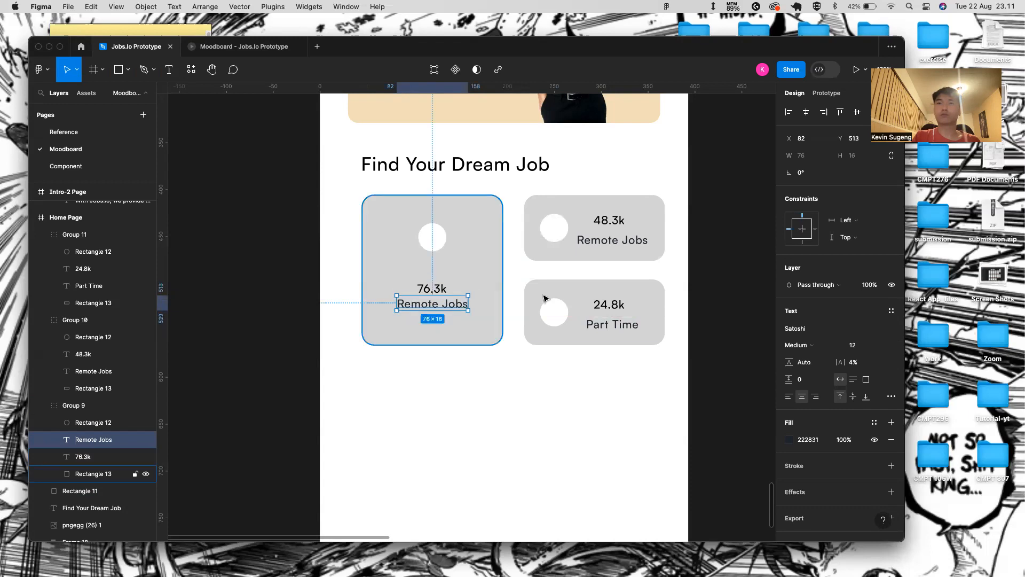
{"action": "double_click", "coordinate": [607, 330]}
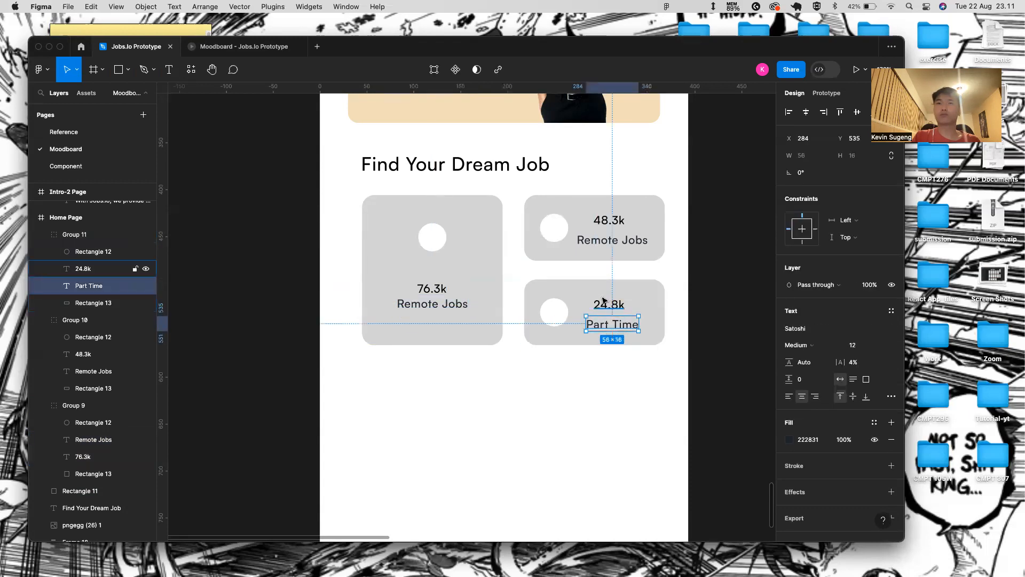
{"action": "double_click", "coordinate": [432, 306]}
{"action": "key", "text": "Down"}
{"action": "key", "text": "Down"}
{"action": "key", "text": "Down"}
{"action": "key", "text": "Down"}
{"action": "key", "text": "Down"}
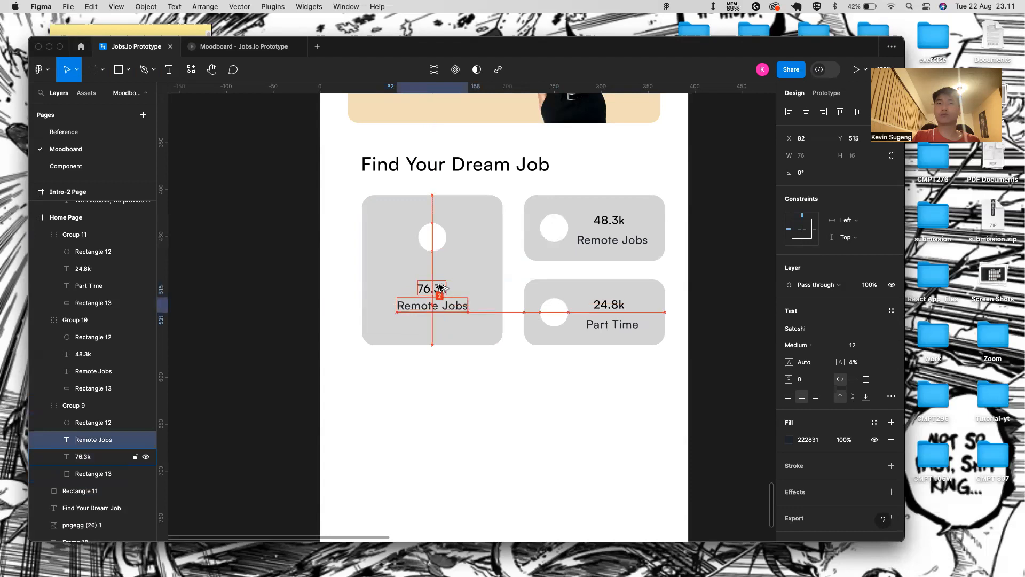
- Check the large card's circle and background, then open the prototype preview
{"action": "left_click", "coordinate": [458, 403]}
{"action": "left_click", "coordinate": [433, 233]}
{"action": "left_click", "coordinate": [433, 235]}
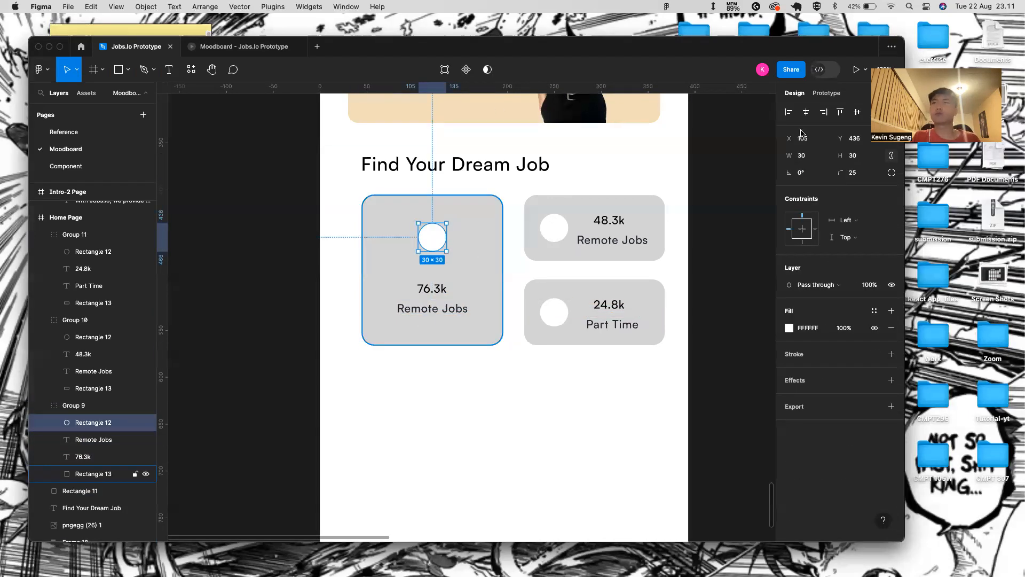
{"action": "left_click", "coordinate": [491, 233]}
{"action": "left_click", "coordinate": [500, 355]}
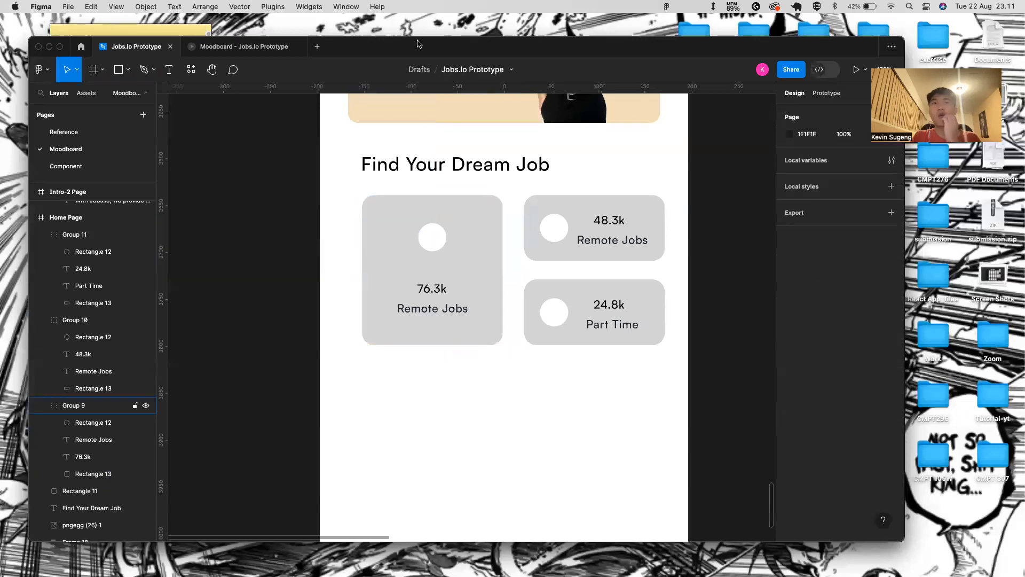
{"action": "left_click", "coordinate": [269, 49]}
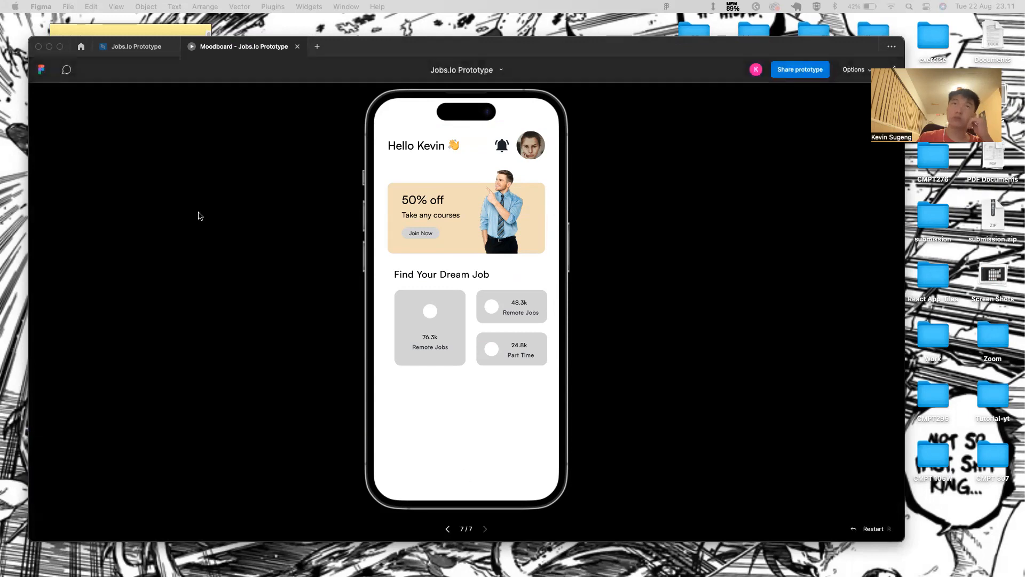
{"action": "left_click", "coordinate": [141, 47]}
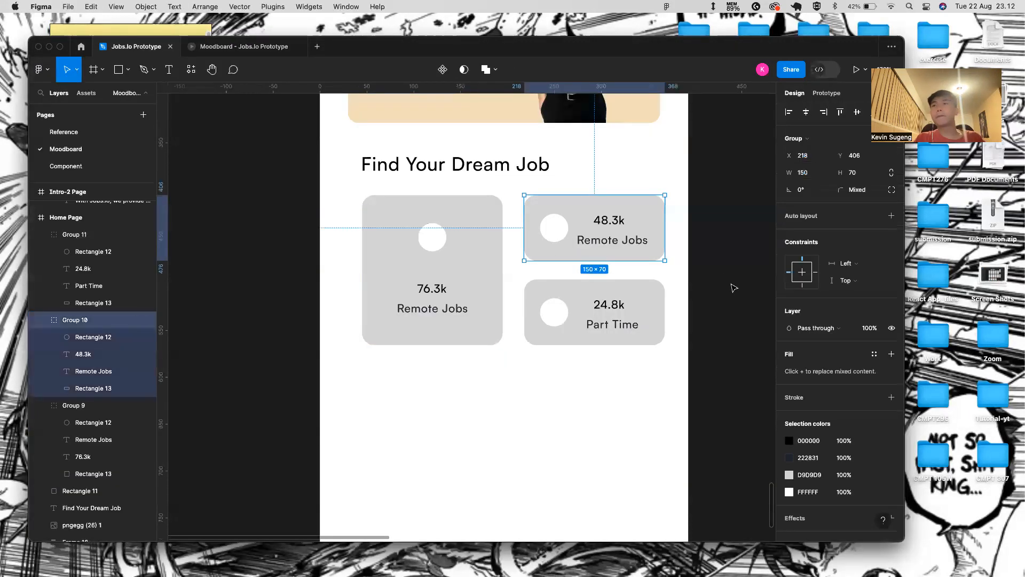
- Make the 48.3k and Part Time cards both 160 wide
{"action": "left_click", "coordinate": [806, 173]}
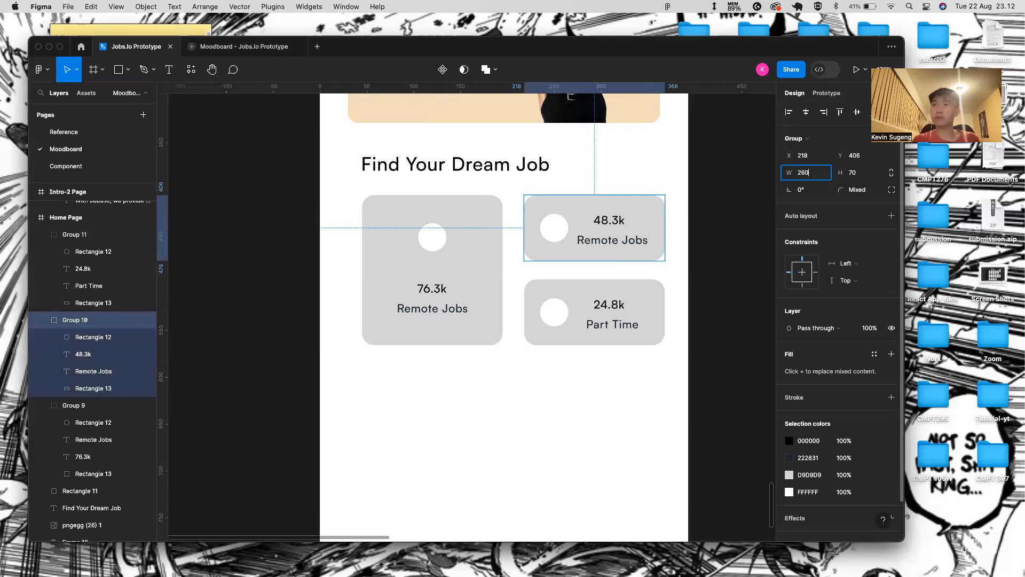
{"action": "left_click", "coordinate": [642, 321], "text": "shift"}
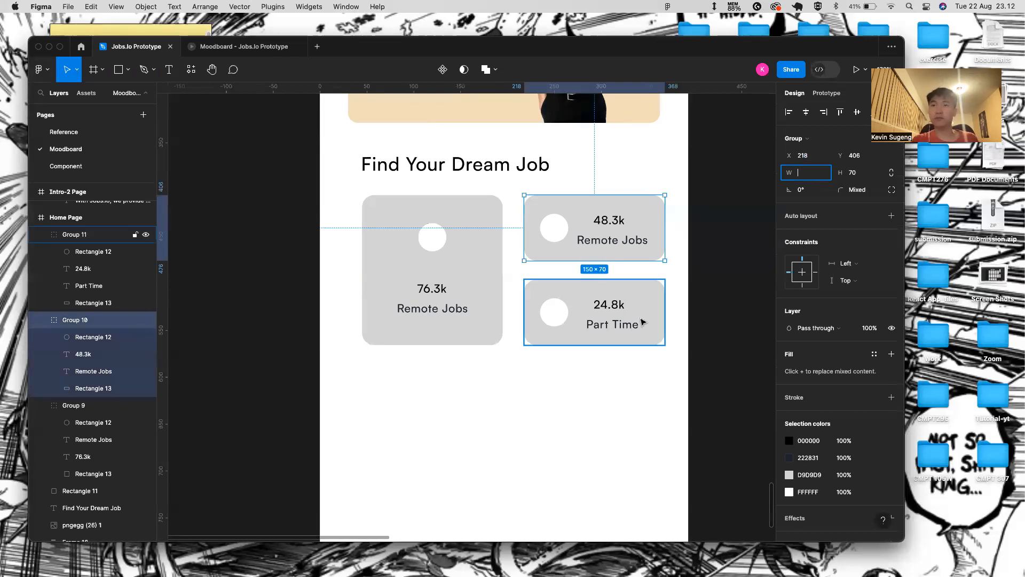
{"action": "left_click", "coordinate": [807, 178]}
{"action": "key", "text": "BackSpace"}
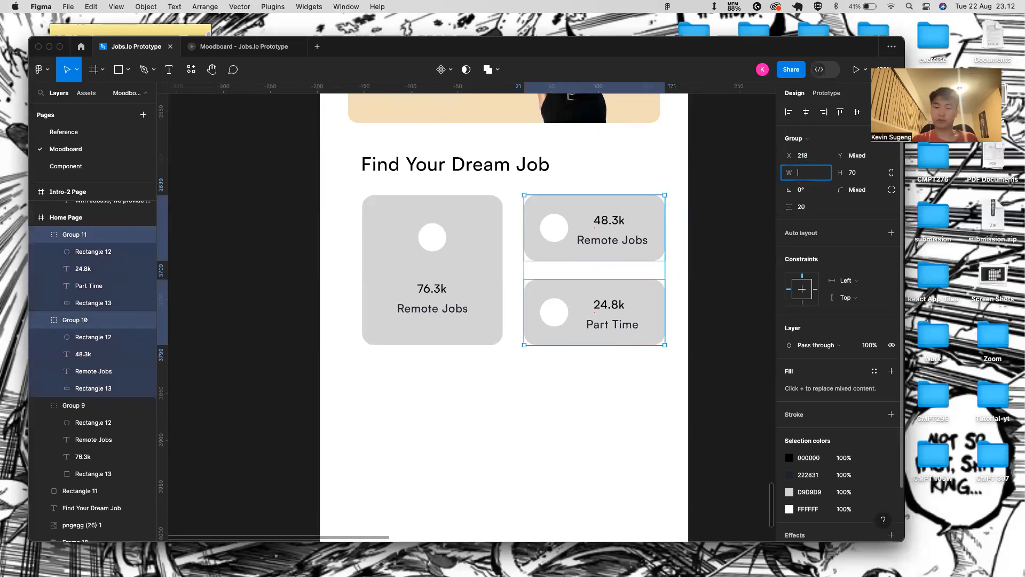
{"action": "key", "text": "Return"}
- Select the circles of the 48.3k and Part Time cards
{"action": "right_click", "coordinate": [643, 229]}
{"action": "key", "text": "Escape"}
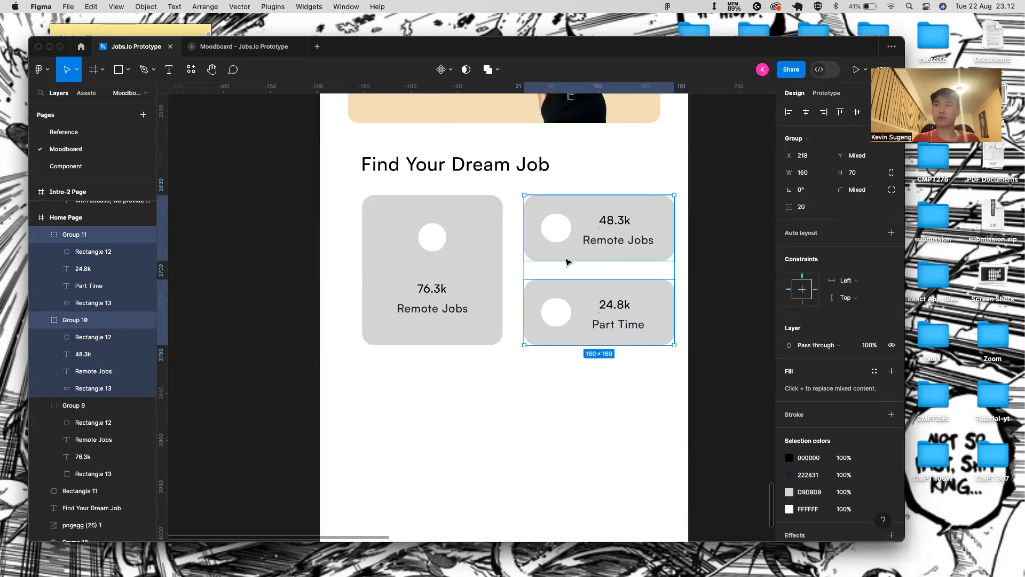
{"action": "double_click", "coordinate": [550, 216]}
{"action": "key", "text": "Return"}
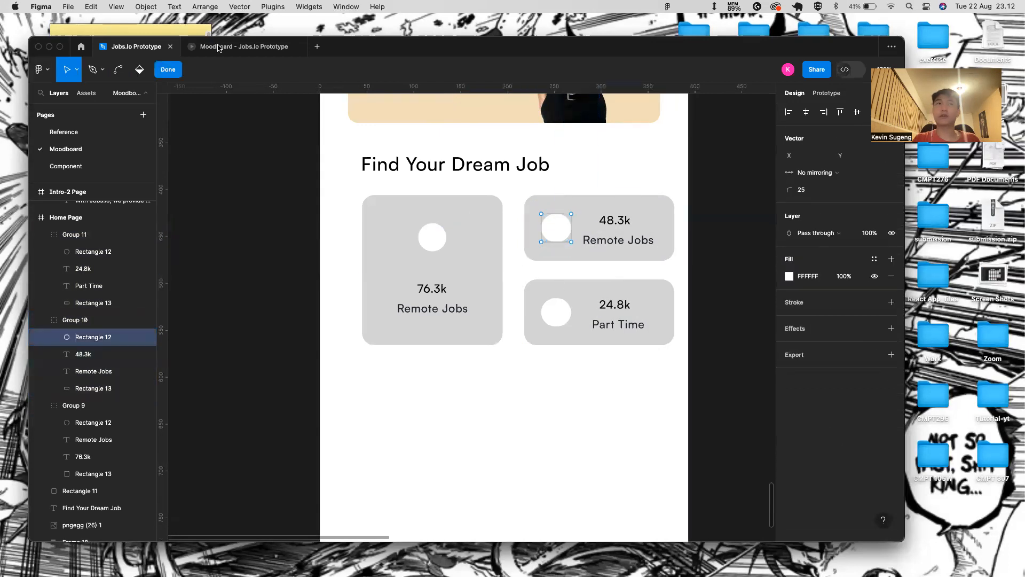
{"action": "key", "text": "Escape"}
{"action": "left_click", "coordinate": [554, 310], "text": "shift"}
- Resize all three card circles to 40×40
{"action": "double_click", "coordinate": [422, 235], "text": "shift"}
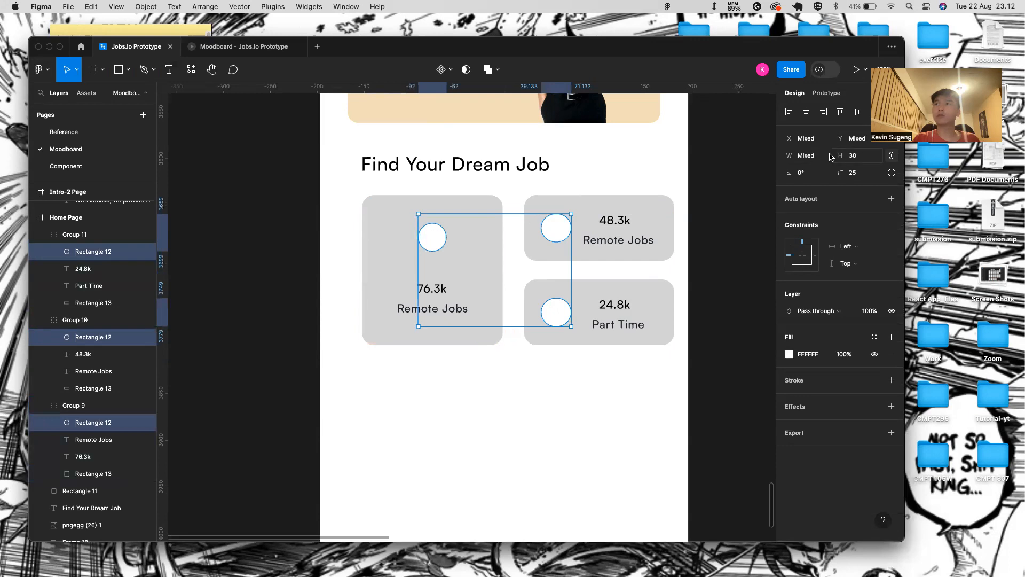
{"action": "left_click", "coordinate": [812, 154]}
{"action": "key", "text": "BackSpace"}
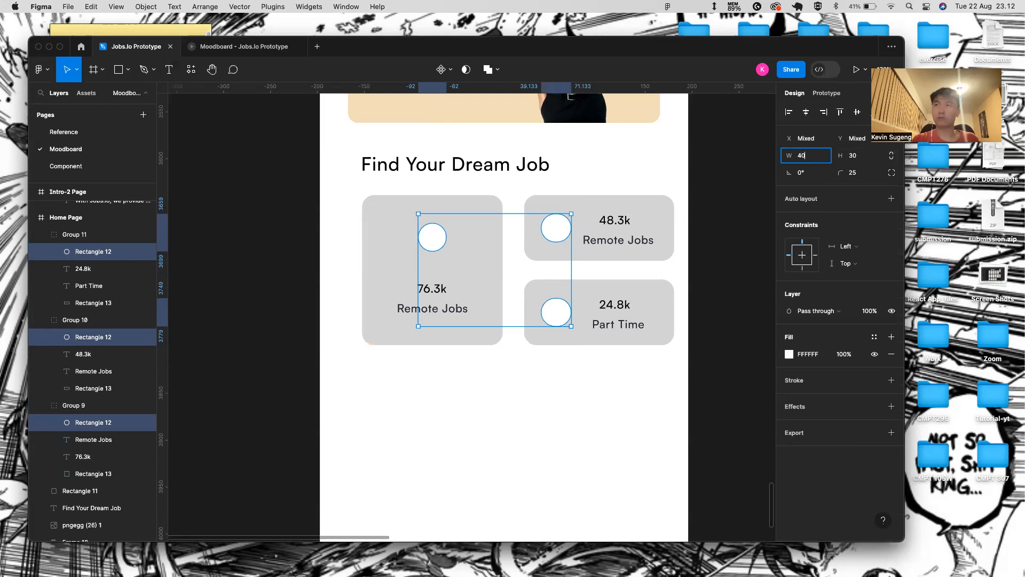
{"action": "type", "text": "40"}
{"action": "key", "text": "Return"}
{"action": "key", "text": "Tab"}
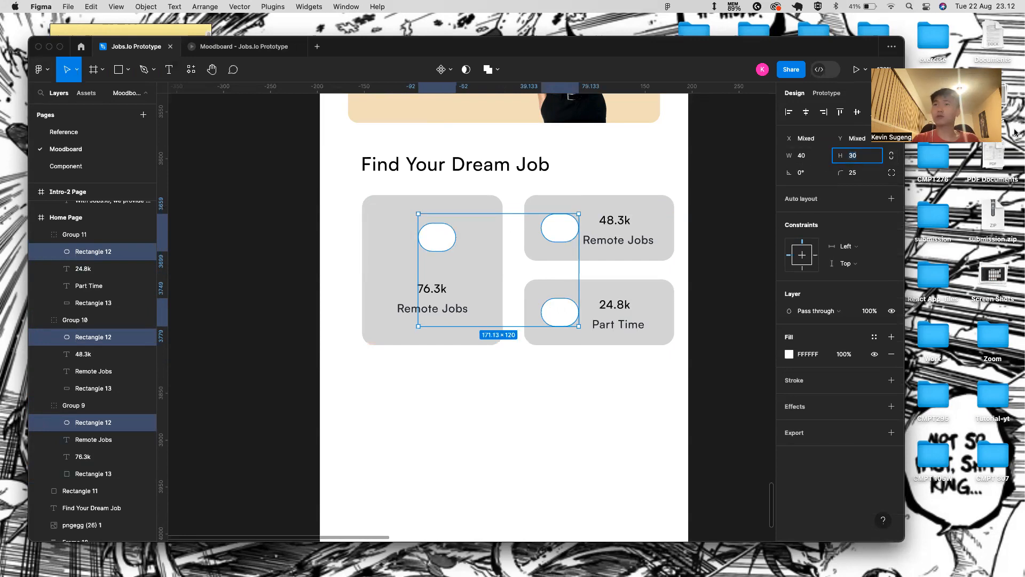
{"action": "type", "text": "40"}
{"action": "key", "text": "Return"}
- Nudge the 48.3k card's circle a few pixels left
{"action": "left_click", "coordinate": [661, 248]}
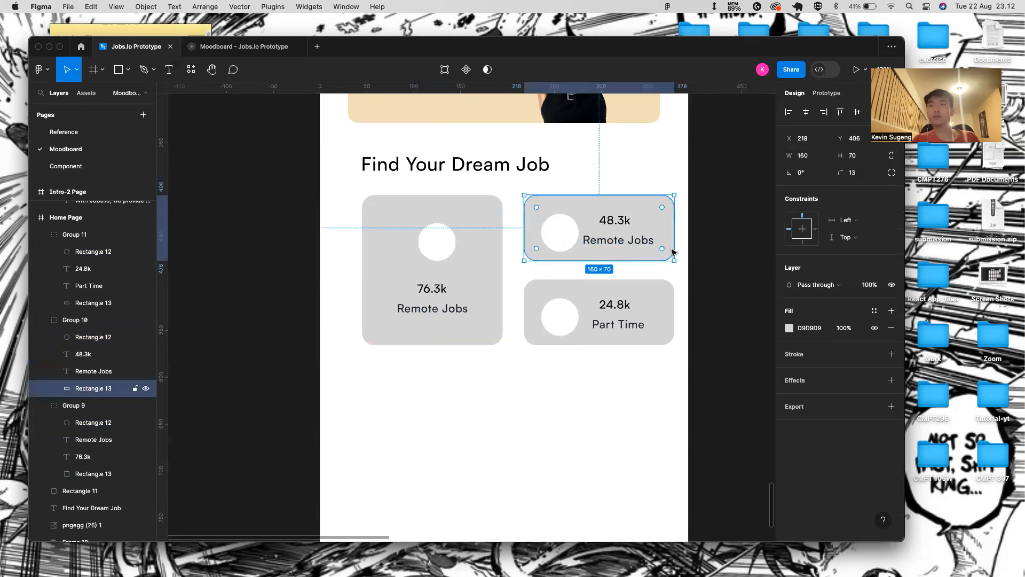
{"action": "left_click", "coordinate": [566, 246]}
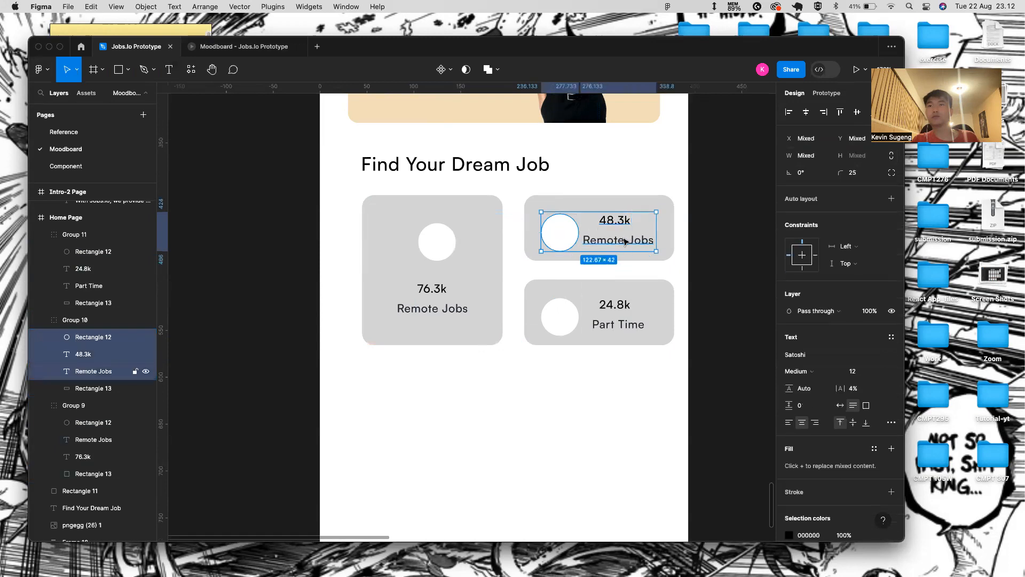
{"action": "left_click", "coordinate": [636, 286]}
{"action": "left_click", "coordinate": [553, 229]}
{"action": "double_click", "coordinate": [553, 229]}
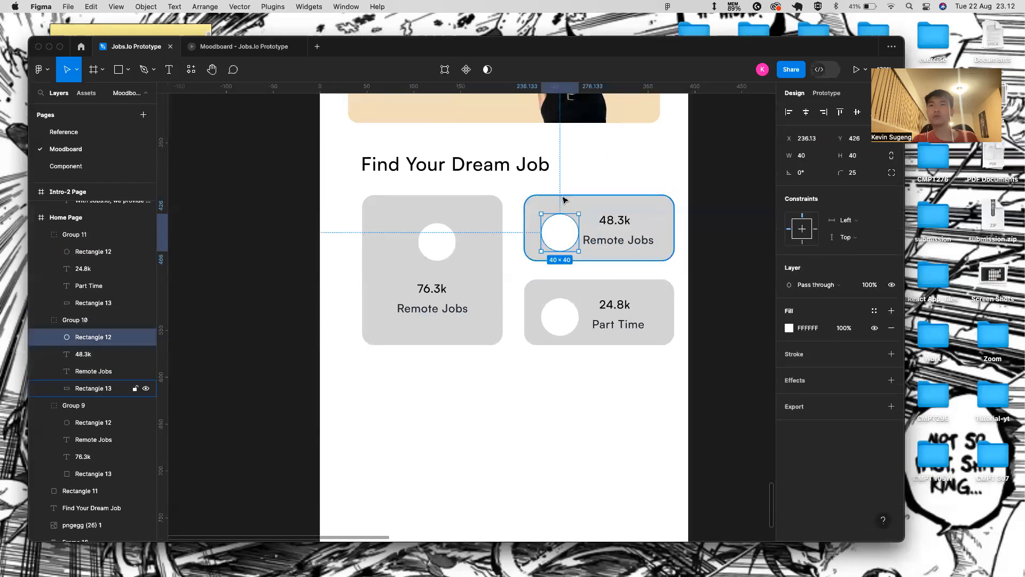
{"action": "left_click", "coordinate": [669, 230], "text": "shift"}
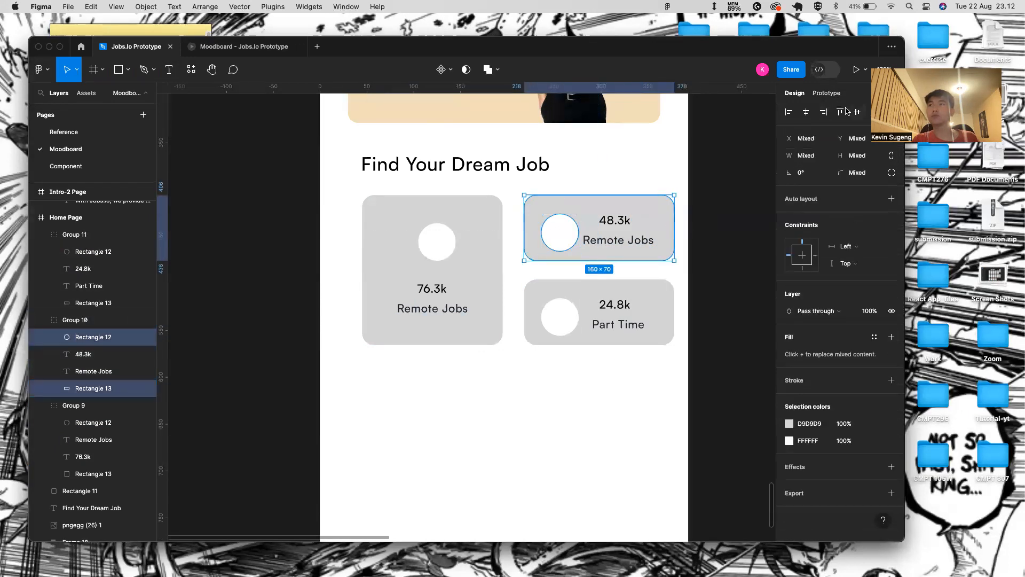
{"action": "left_click", "coordinate": [556, 226]}
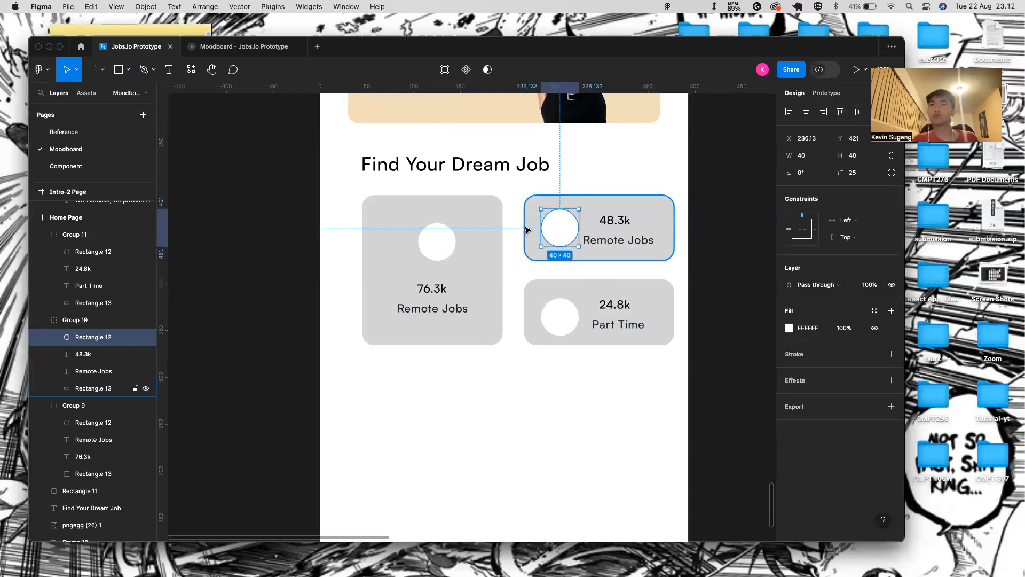
{"action": "key", "text": "Left"}
{"action": "key", "text": "Left"}
{"action": "key", "text": "Left"}
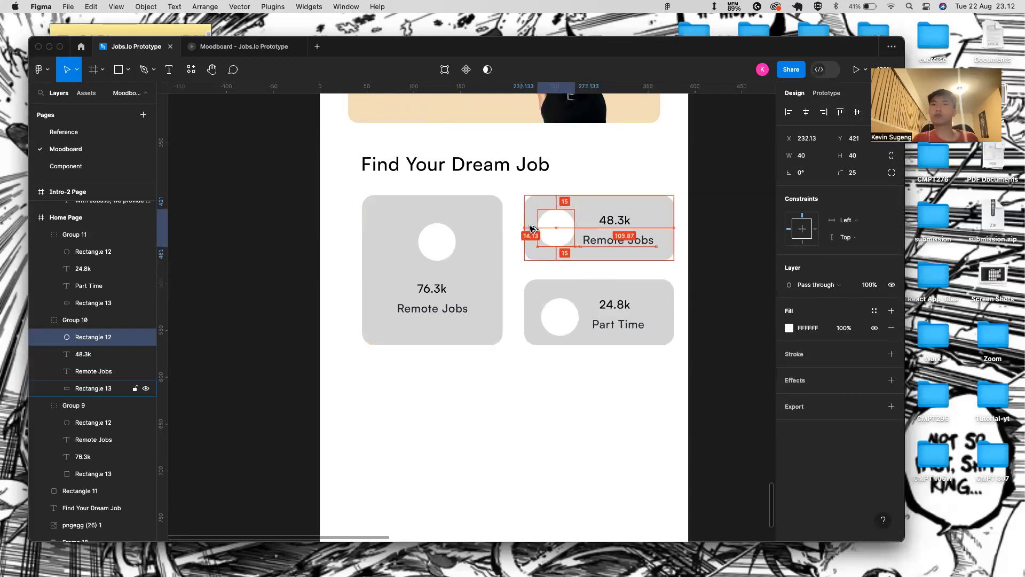
- Shift the 48.3k number and Remote Jobs label to the right
{"action": "left_click", "coordinate": [638, 239]}
{"action": "key", "text": "shift+Right"}
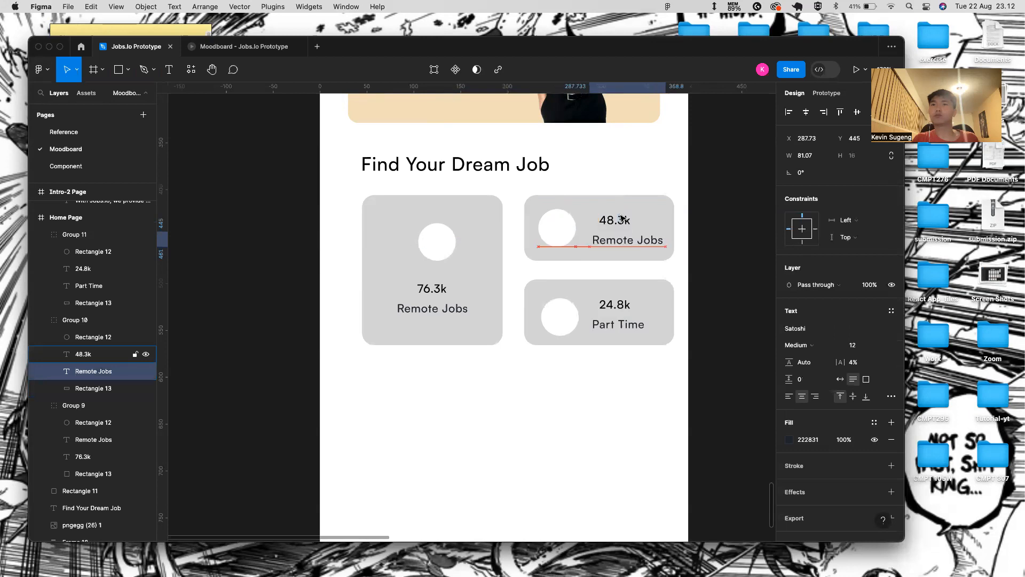
{"action": "left_click", "coordinate": [624, 218]}
{"action": "key", "text": "shift+Right"}
{"action": "left_click", "coordinate": [644, 291]}
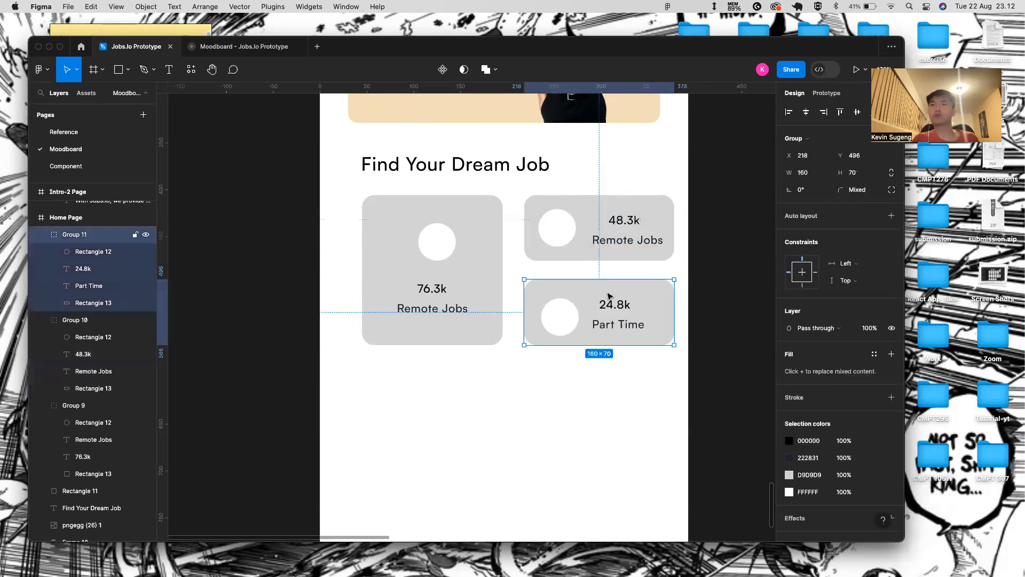
{"action": "left_click", "coordinate": [598, 392]}
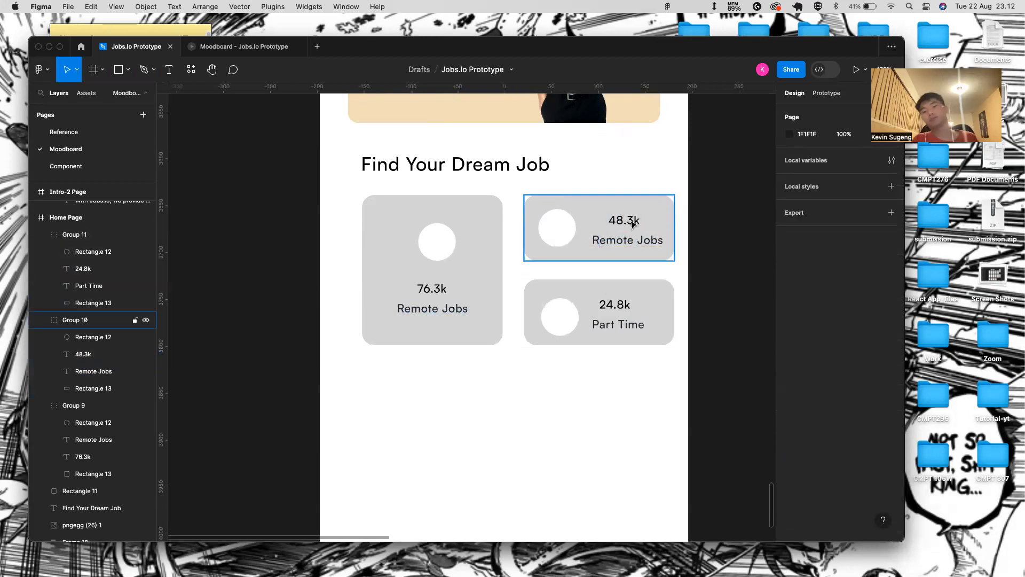
{"action": "left_click", "coordinate": [632, 224]}
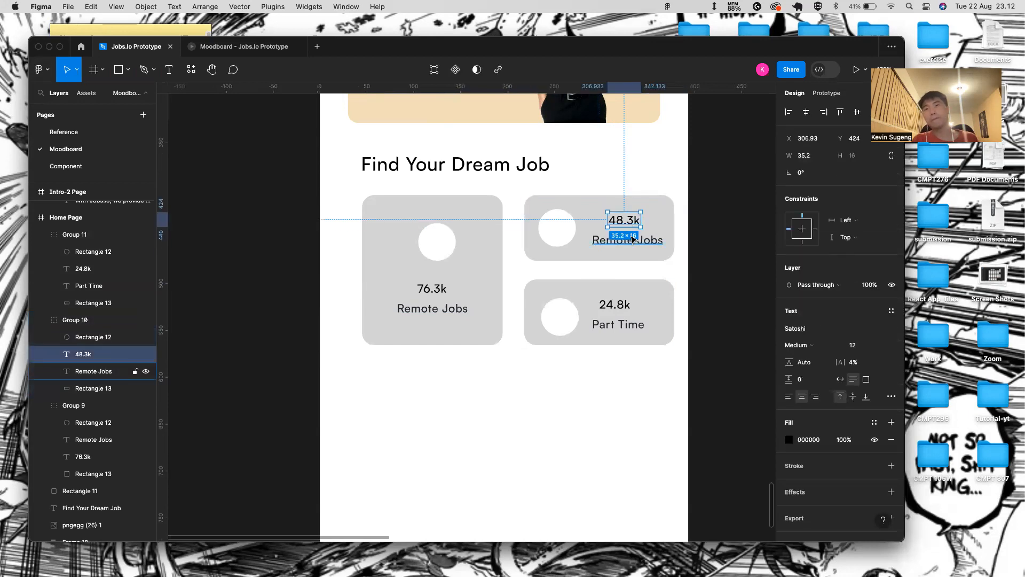
- Wrap each small card's number and label in an auto layout frame, nudged left
{"action": "left_click", "coordinate": [632, 240], "text": "shift"}
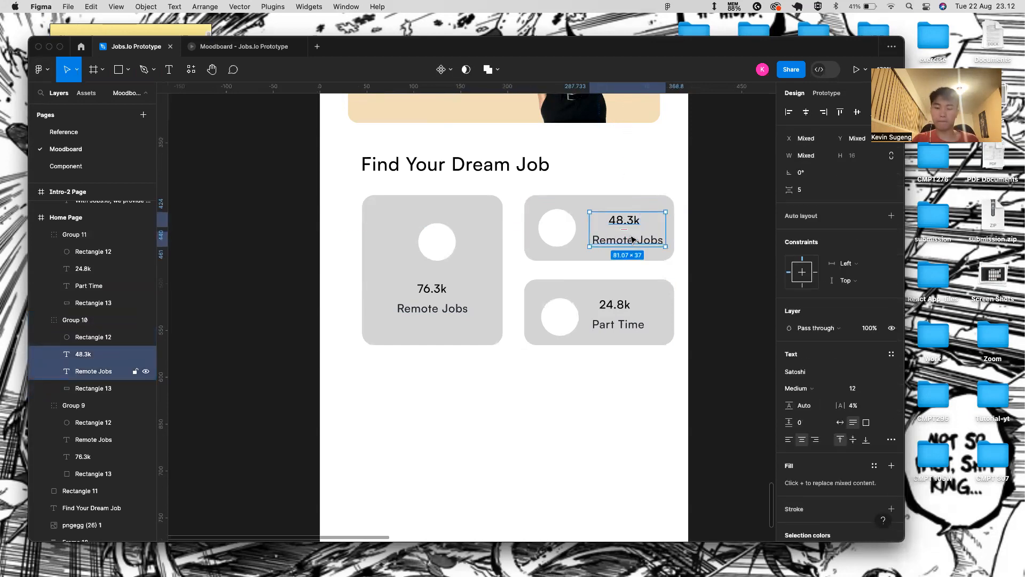
{"action": "key", "text": "shift+a"}
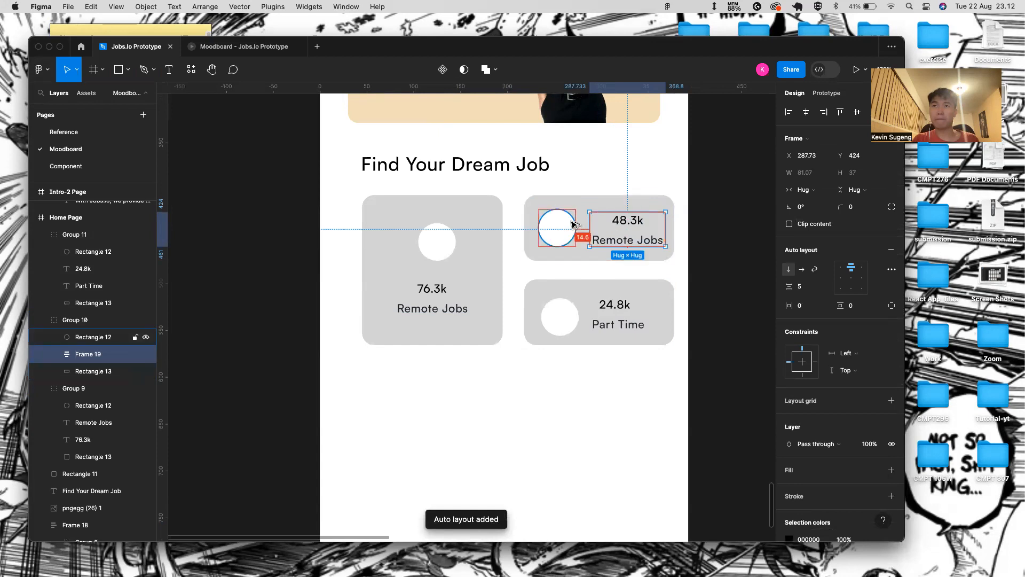
{"action": "key", "text": "alt+Left"}
{"action": "key", "text": "alt+Left"}
{"action": "key", "text": "alt+Left"}
{"action": "key", "text": "alt+Left"}
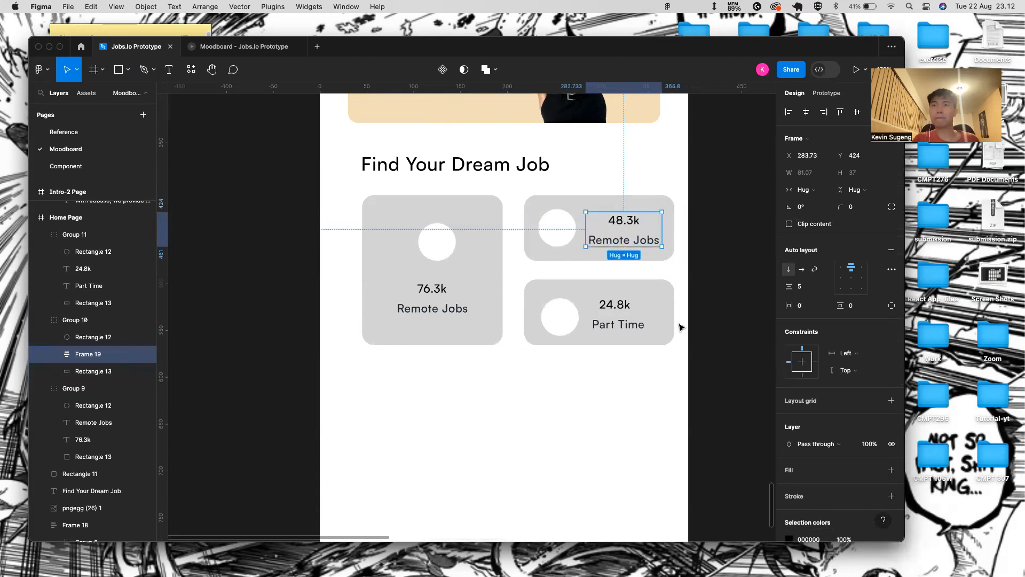
{"action": "double_click", "coordinate": [620, 329]}
{"action": "left_click", "coordinate": [616, 305], "text": "shift"}
{"action": "key", "text": "shift+a"}
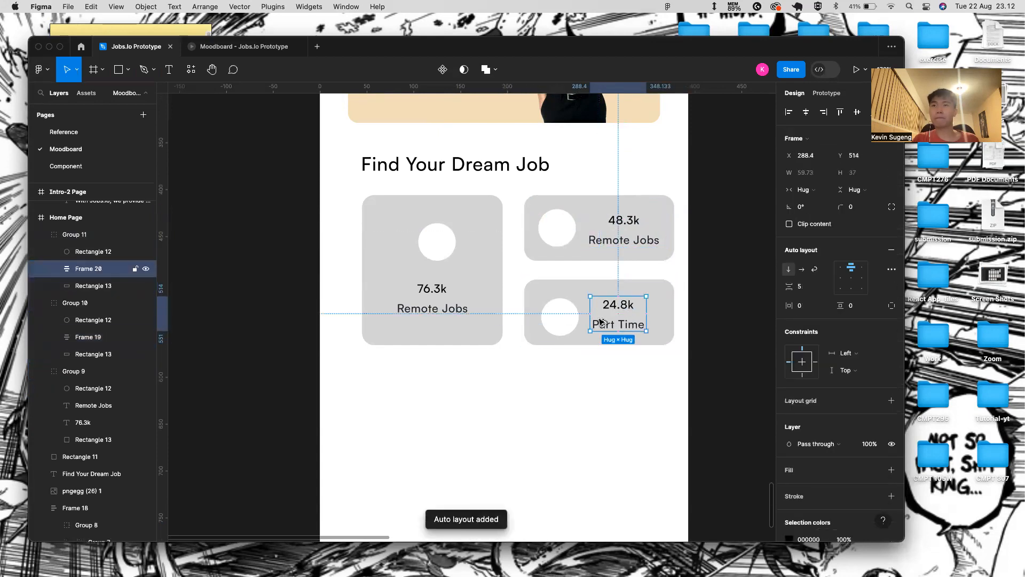
{"action": "key", "text": "alt+Left"}
{"action": "key", "text": "alt+Left"}
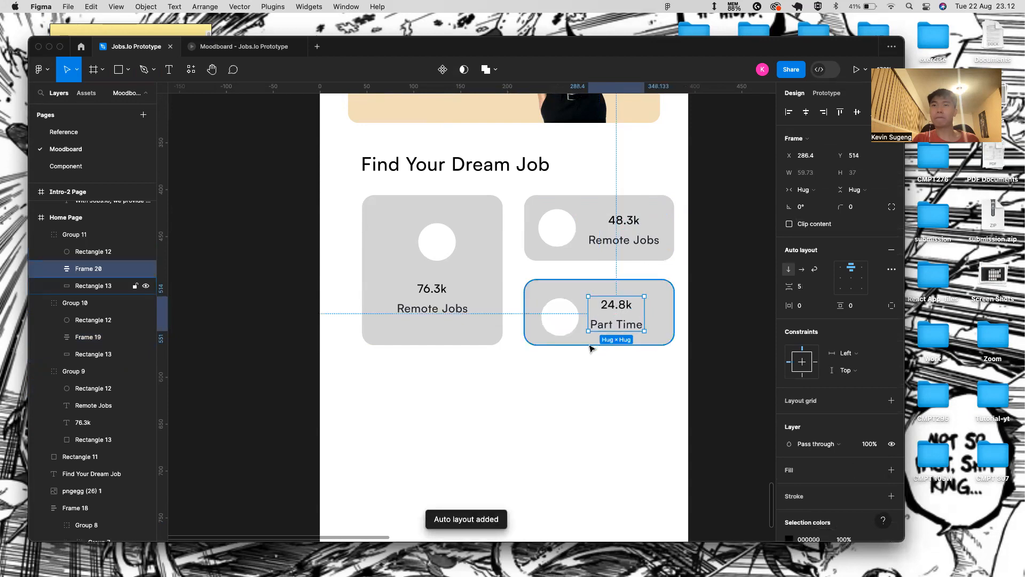
- Nudge the Part Time card's circle left to x 233, matching the 48.3k card
{"action": "left_click", "coordinate": [589, 343]}
{"action": "left_click", "coordinate": [567, 306]}
{"action": "left_click", "coordinate": [571, 289], "text": "shift"}
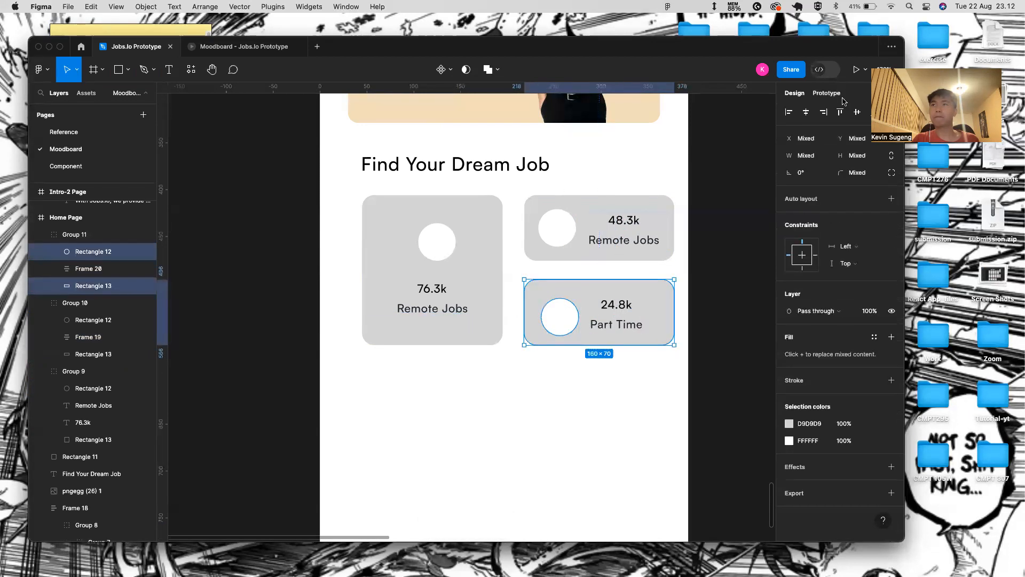
{"action": "left_click", "coordinate": [557, 227]}
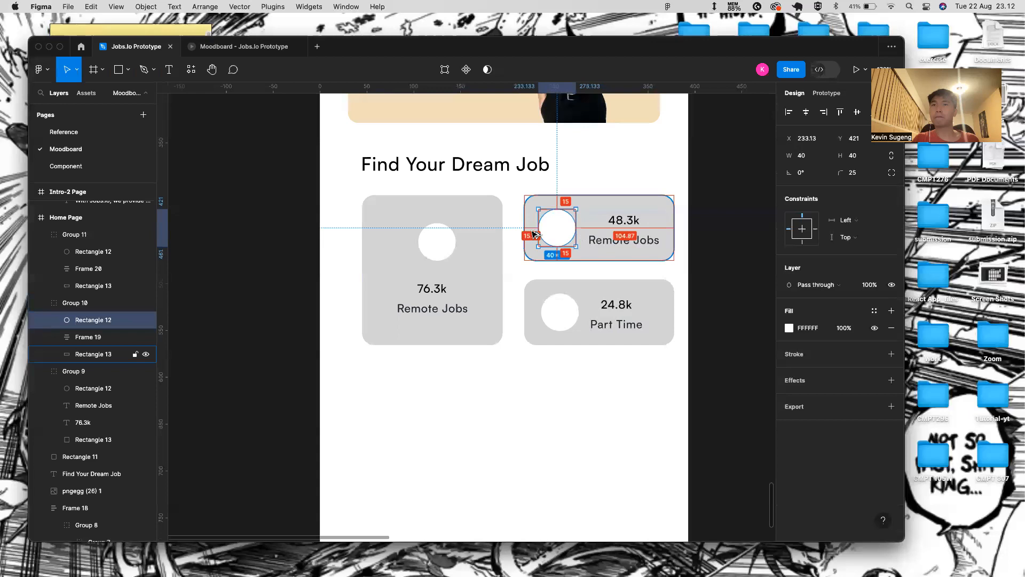
{"action": "left_click", "coordinate": [556, 314]}
{"action": "left_click", "coordinate": [556, 314]}
{"action": "key", "text": "Left"}
{"action": "key", "text": "Left"}
{"action": "key", "text": "Left"}
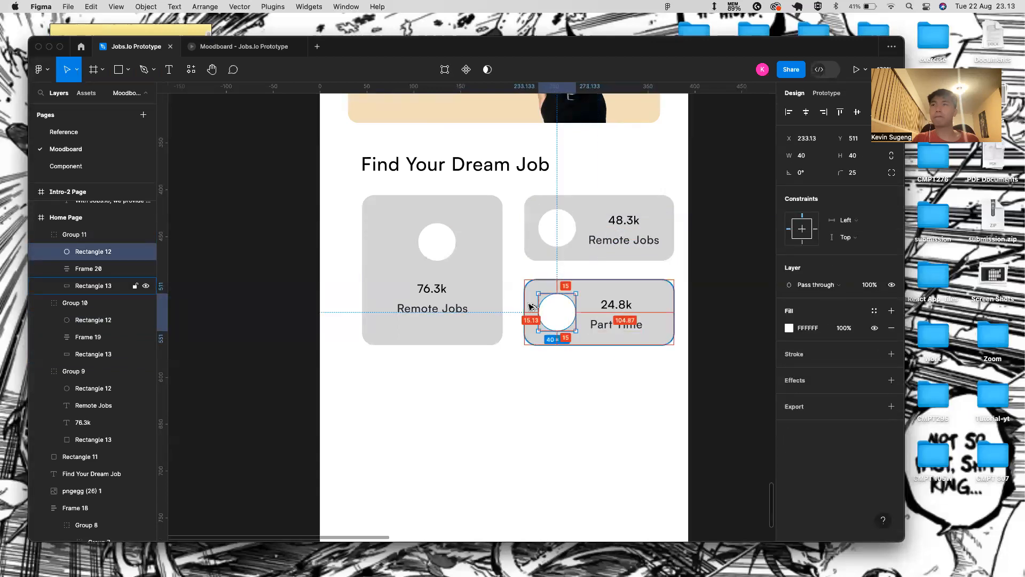
- Compare the positions of both cards' text frames
{"action": "left_click", "coordinate": [643, 234]}
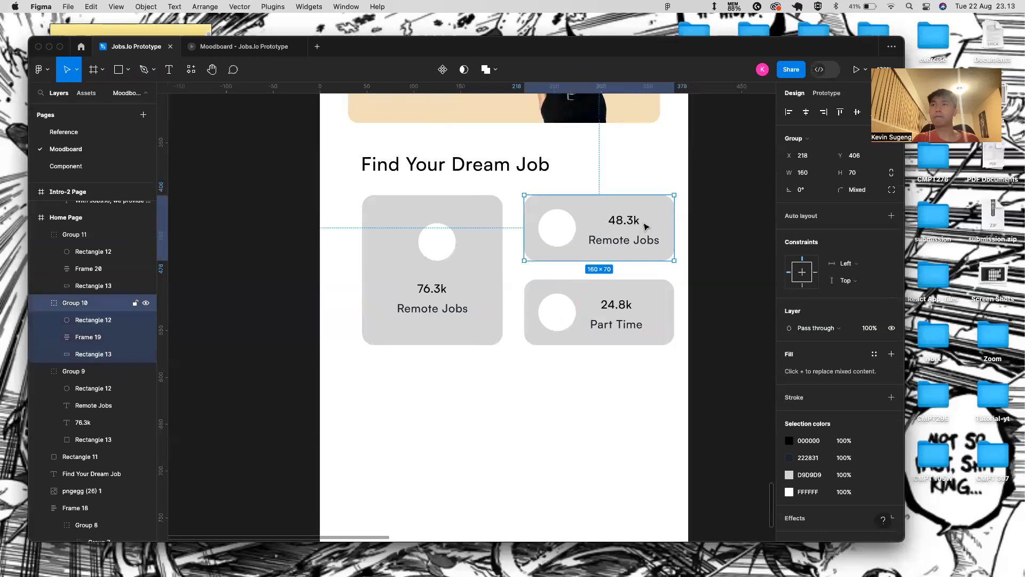
{"action": "left_click", "coordinate": [633, 322]}
{"action": "left_click", "coordinate": [633, 322]}
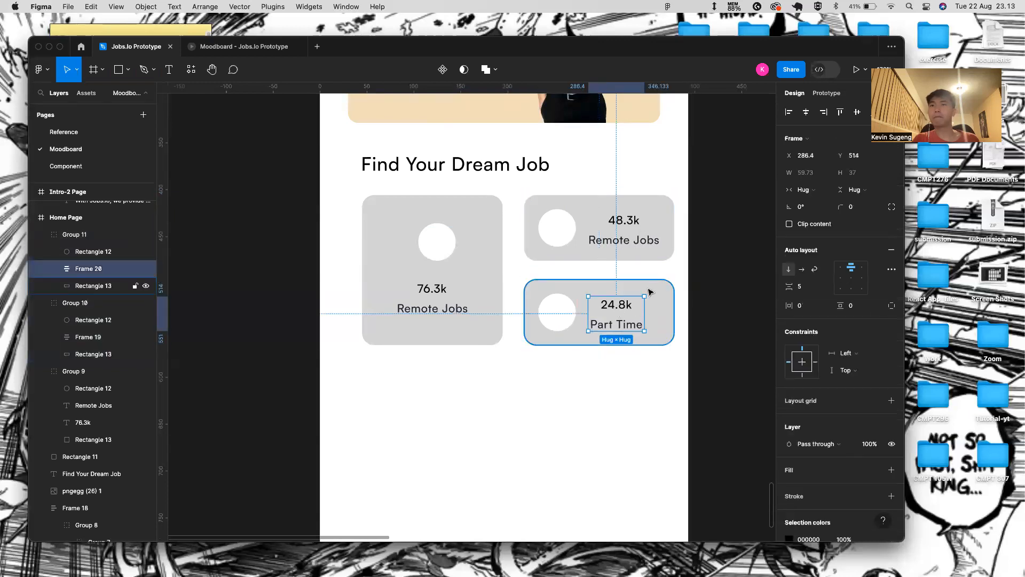
{"action": "left_click", "coordinate": [656, 237]}
{"action": "left_click", "coordinate": [655, 236]}
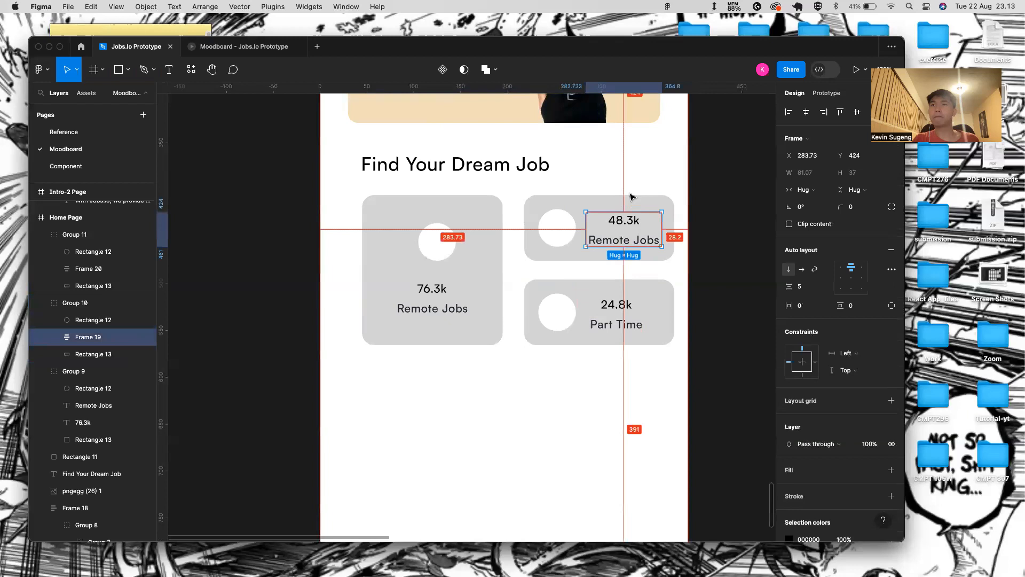
{"action": "left_click", "coordinate": [618, 304]}
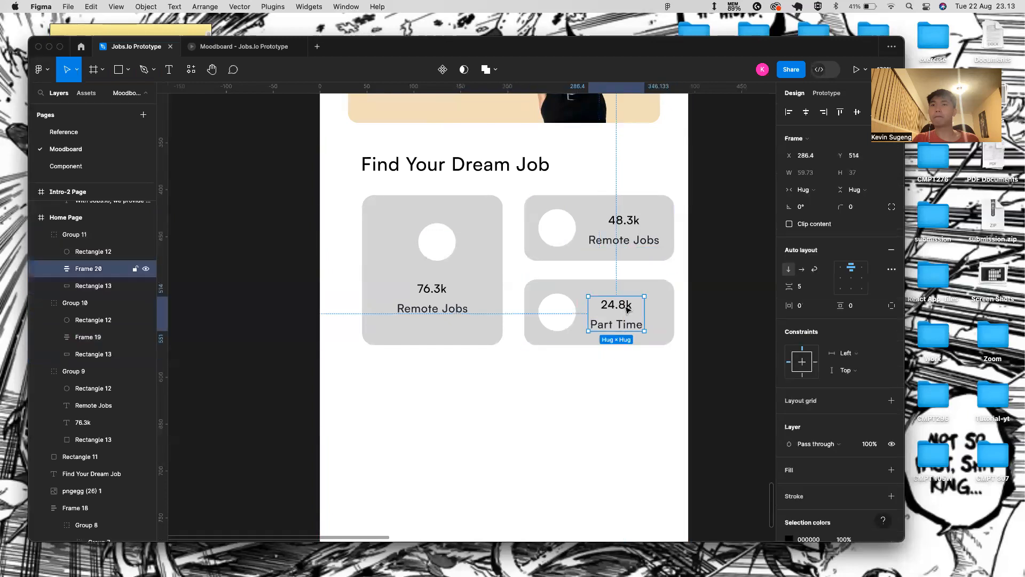
- Try nudging the 24.8k Part Time card's text block with the arrow keys while checking its spacing
{"action": "left_click", "coordinate": [622, 238]}
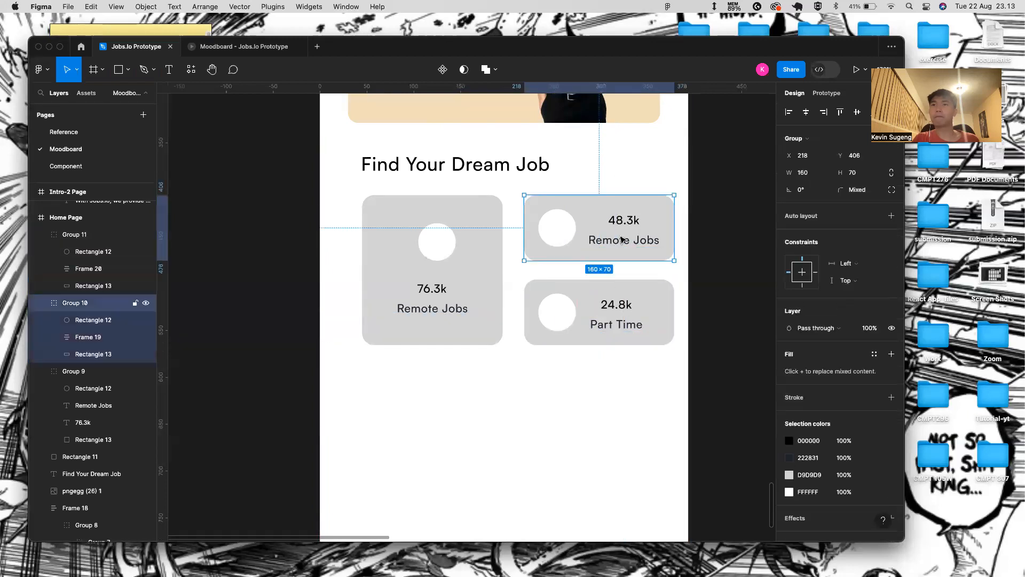
{"action": "double_click", "coordinate": [624, 240]}
{"action": "left_click", "coordinate": [646, 307]}
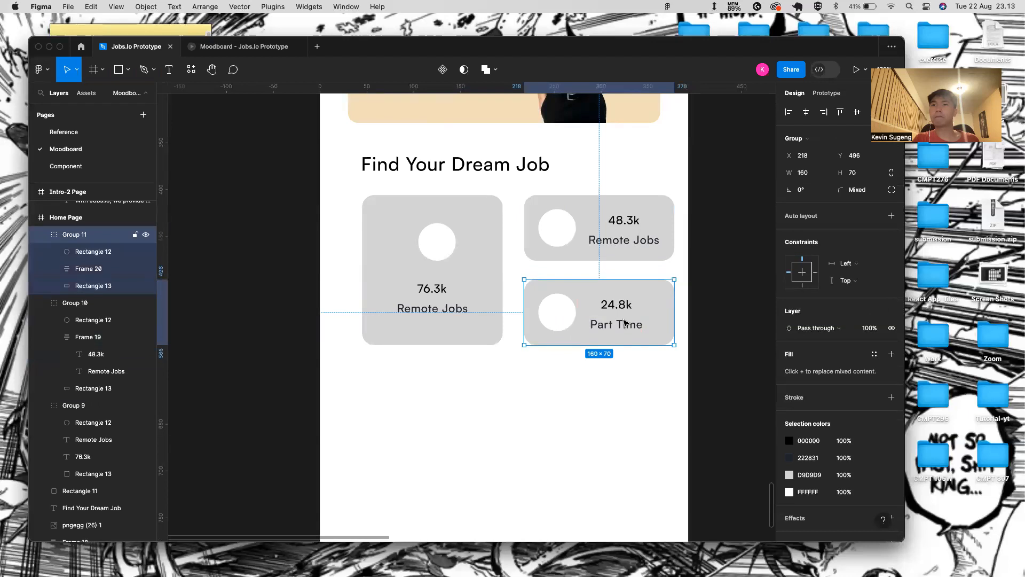
{"action": "double_click", "coordinate": [624, 321]}
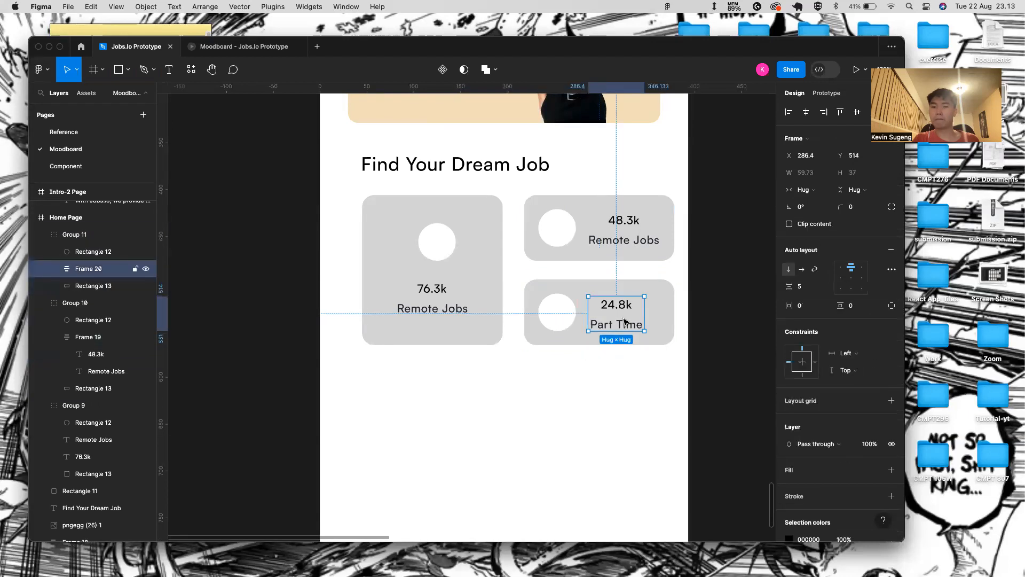
{"action": "scroll", "coordinate": [625, 320], "scroll_direction": "up", "scroll_amount": 5}
{"action": "key", "text": "alt"}
{"action": "key", "text": "Left"}
{"action": "key", "text": "Left"}
{"action": "key", "text": "Up"}
{"action": "key", "text": "Up"}
{"action": "key", "text": "Up"}
{"action": "key", "text": "Up"}
{"action": "key", "text": "Up"}
{"action": "key", "text": "Up"}
{"action": "key", "text": "Left"}
{"action": "key", "text": "Down"}
{"action": "key", "text": "Down"}
{"action": "key", "text": "Down"}
{"action": "key", "text": "Down"}
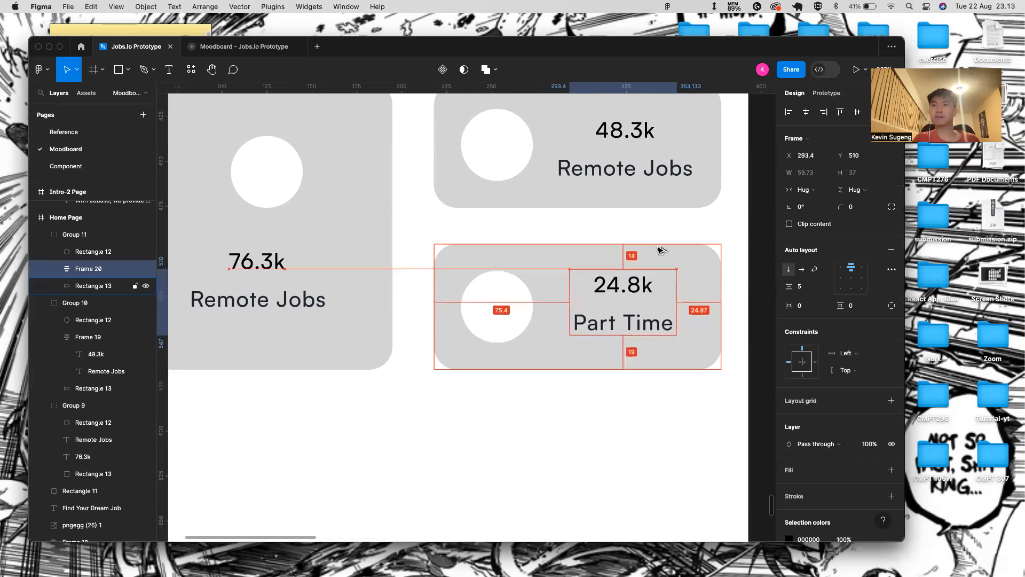
- Change the upper small card's label from 'Remote Jobs' to 'Full Time'
{"action": "double_click", "coordinate": [631, 170]}
{"action": "double_click", "coordinate": [631, 170]}
{"action": "double_click", "coordinate": [632, 170]}
{"action": "key", "text": "BackSpace"}
{"action": "type", "text": "Full"}
{"action": "type", "text": " R"}
{"action": "key", "text": "BackSpace"}
{"action": "type", "text": "Time"}
{"action": "left_click", "coordinate": [623, 288]}
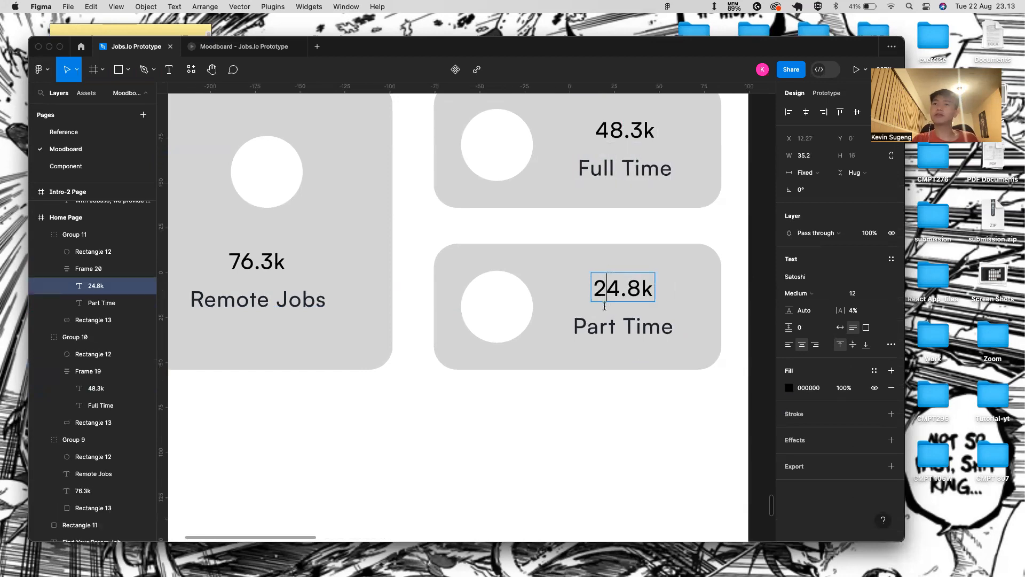
- Shift the Part Time card's text block 10 units left
{"action": "left_click", "coordinate": [623, 326]}
{"action": "left_click", "coordinate": [647, 134]}
{"action": "left_click", "coordinate": [647, 134]}
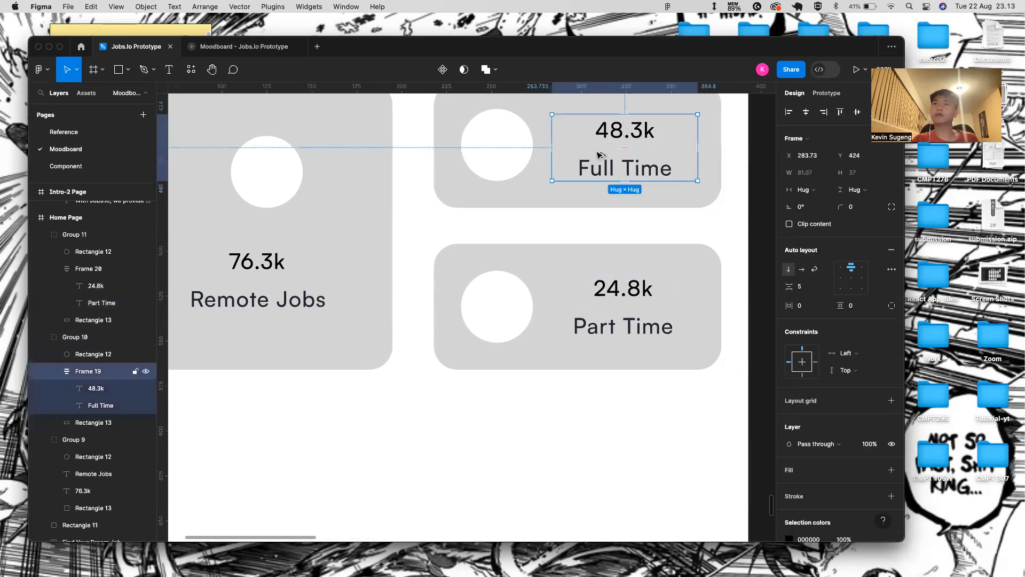
{"action": "left_click", "coordinate": [626, 276]}
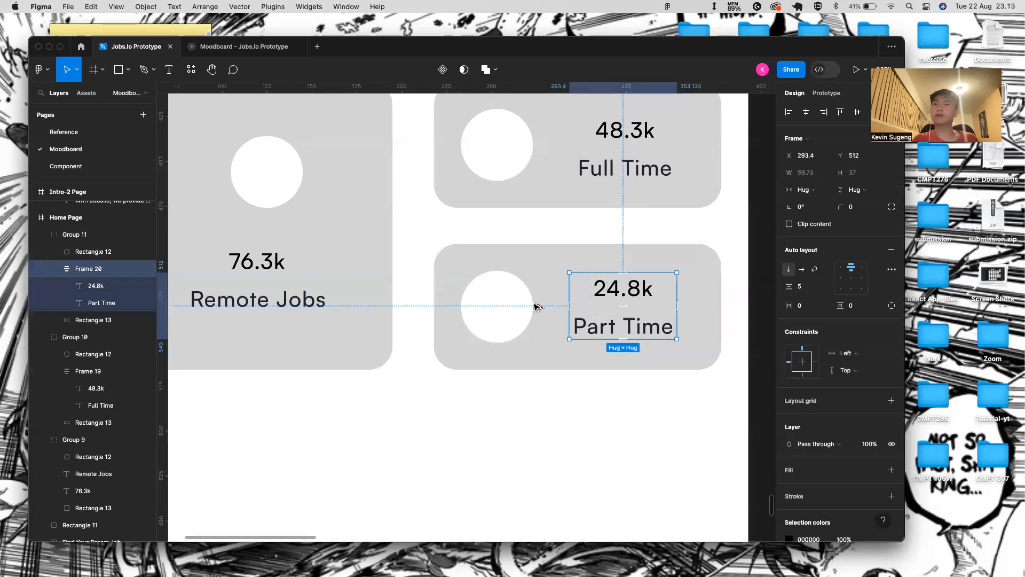
{"action": "key", "text": "shift+Left"}
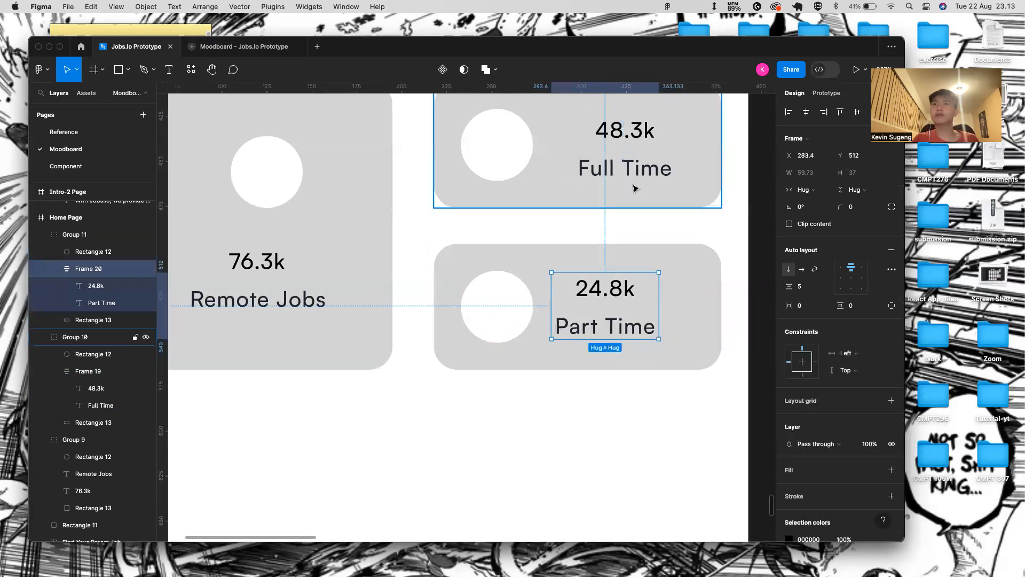
- Move the Full Time and Part Time text blocks 10 units right so their spacing matches
{"action": "scroll", "coordinate": [625, 182], "scroll_direction": "down", "scroll_amount": 3}
{"action": "left_click", "coordinate": [617, 158]}
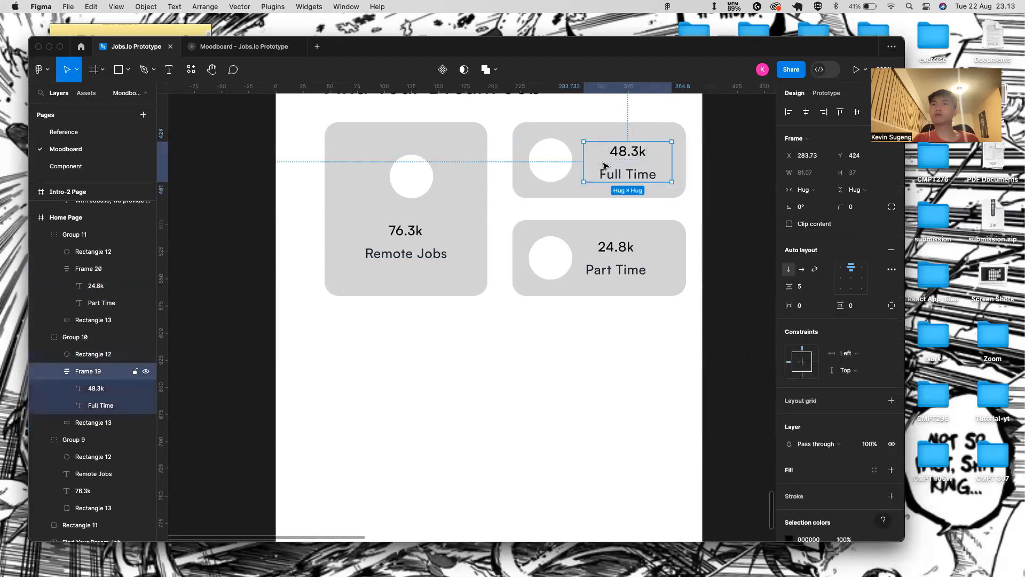
{"action": "left_click", "coordinate": [635, 272]}
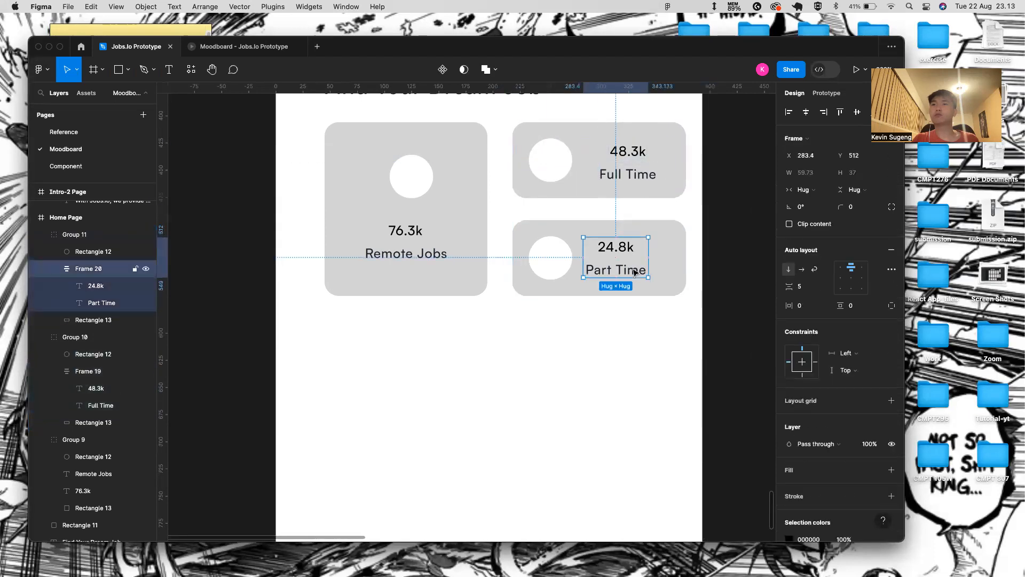
{"action": "double_click", "coordinate": [639, 173]}
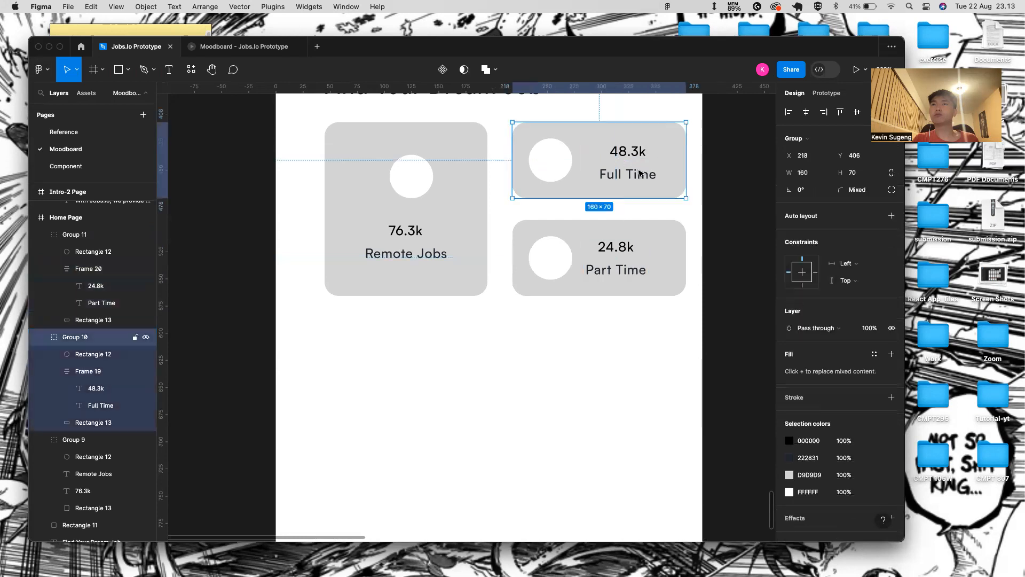
{"action": "left_click", "coordinate": [643, 176]}
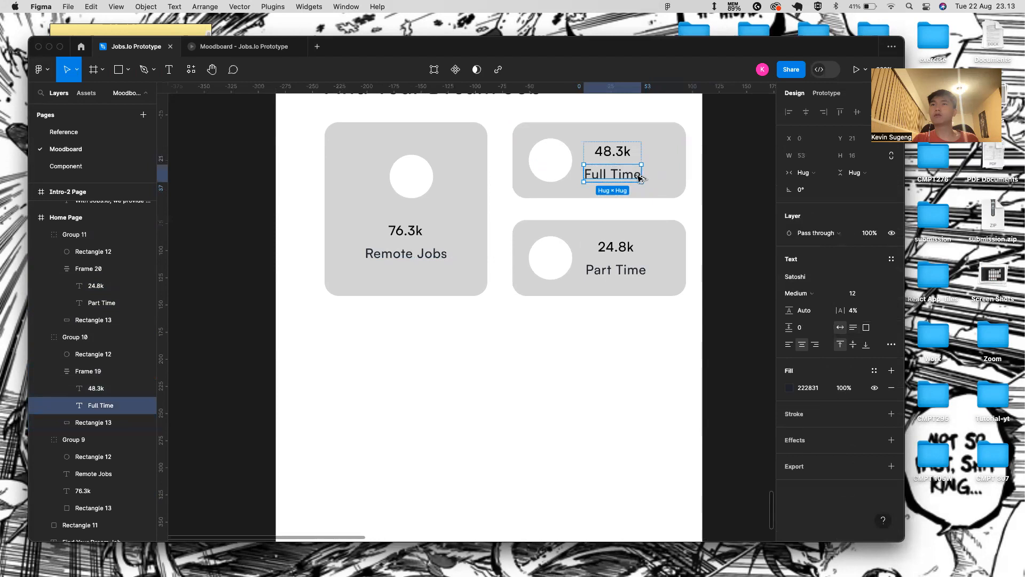
{"action": "left_click", "coordinate": [648, 153]}
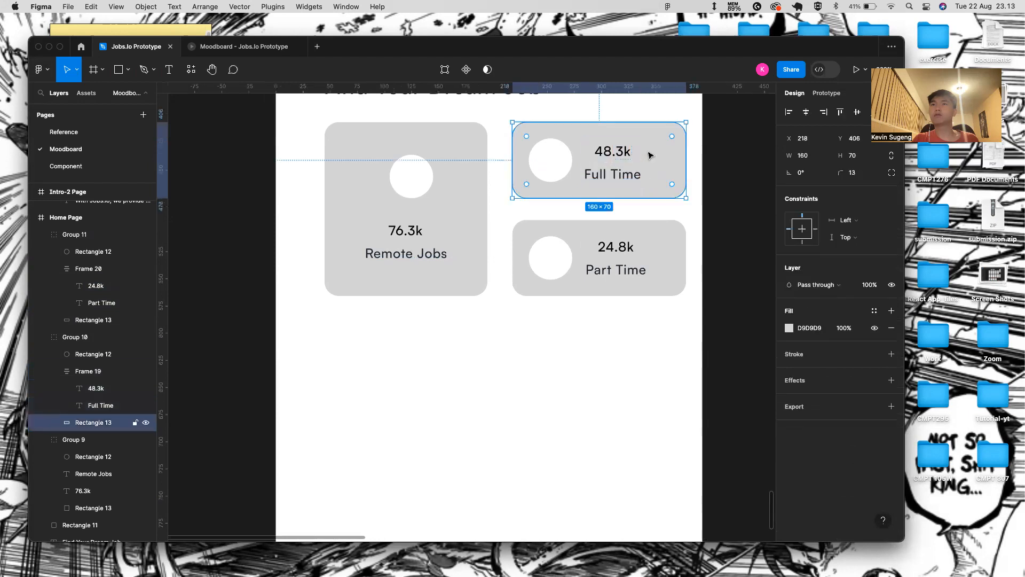
{"action": "left_click", "coordinate": [601, 158]}
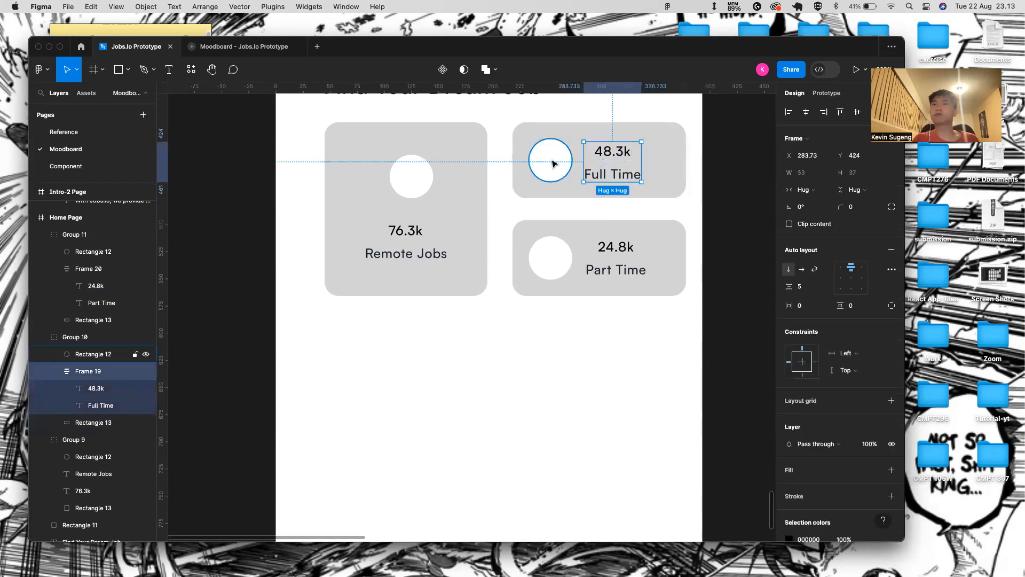
{"action": "key", "text": "shift+Right"}
{"action": "double_click", "coordinate": [630, 259]}
{"action": "key", "text": "alt"}
{"action": "key", "text": "shift+Right"}
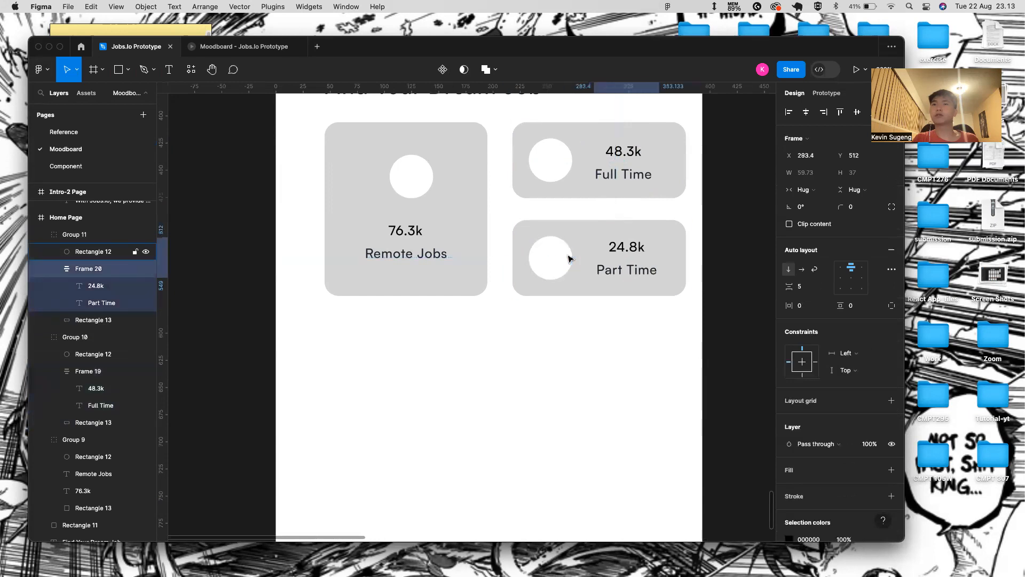
{"action": "left_click", "coordinate": [613, 338]}
{"action": "scroll", "coordinate": [373, 300], "scroll_direction": "down", "scroll_amount": 3}
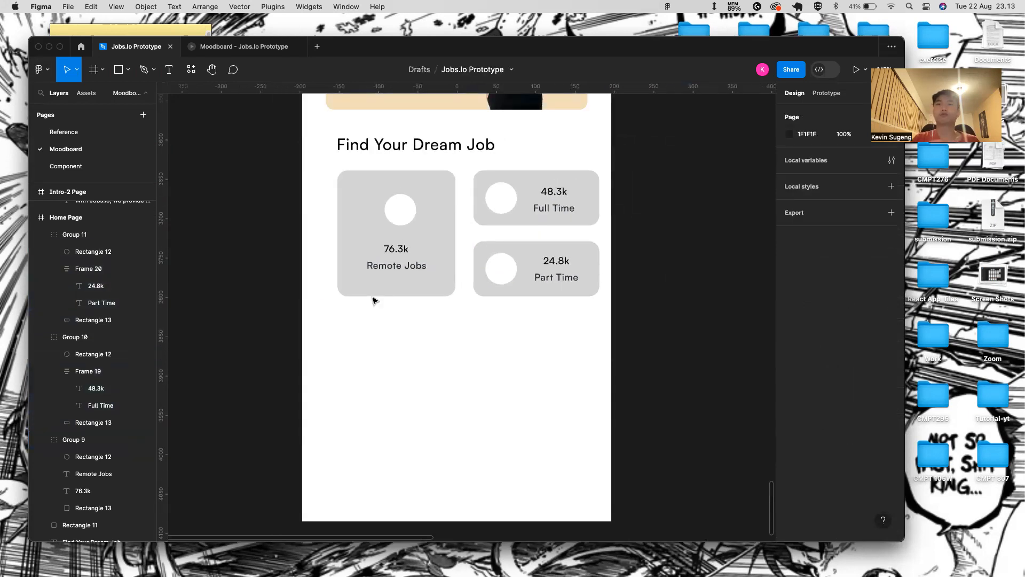
{"action": "double_click", "coordinate": [401, 209]}
{"action": "left_click", "coordinate": [443, 198], "text": "shift"}
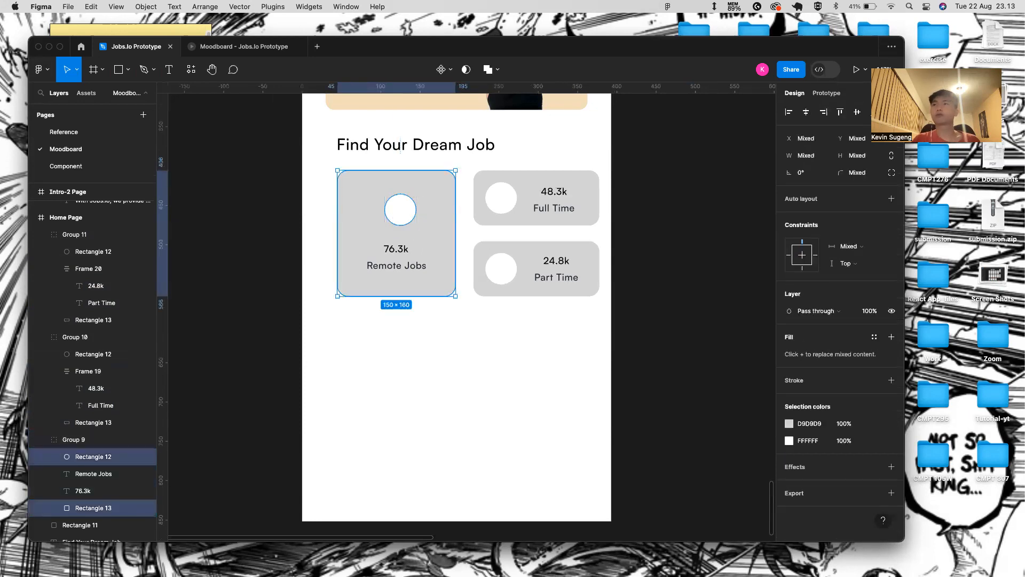
{"action": "left_click", "coordinate": [234, 50]}
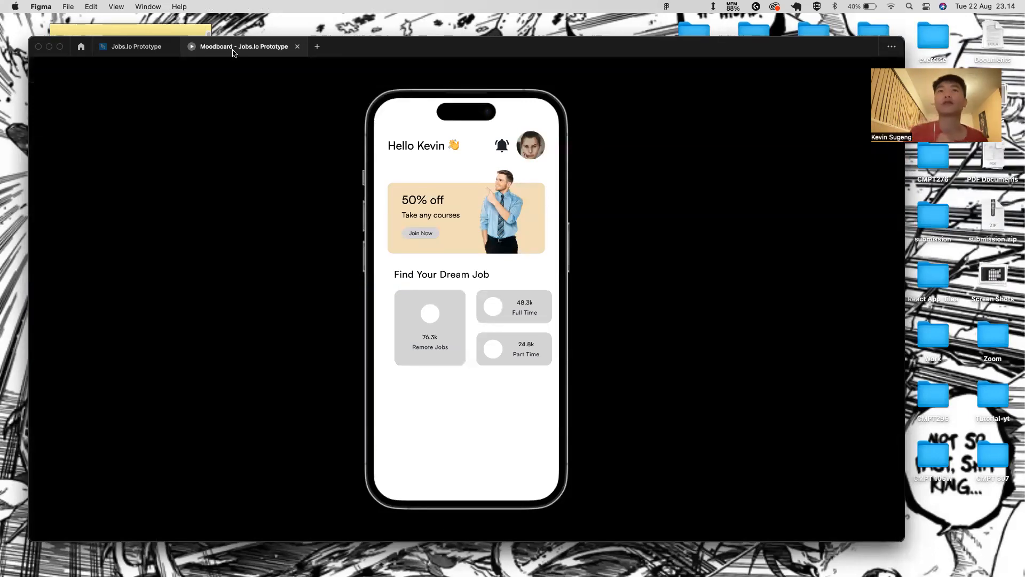
{"action": "left_click", "coordinate": [140, 48]}
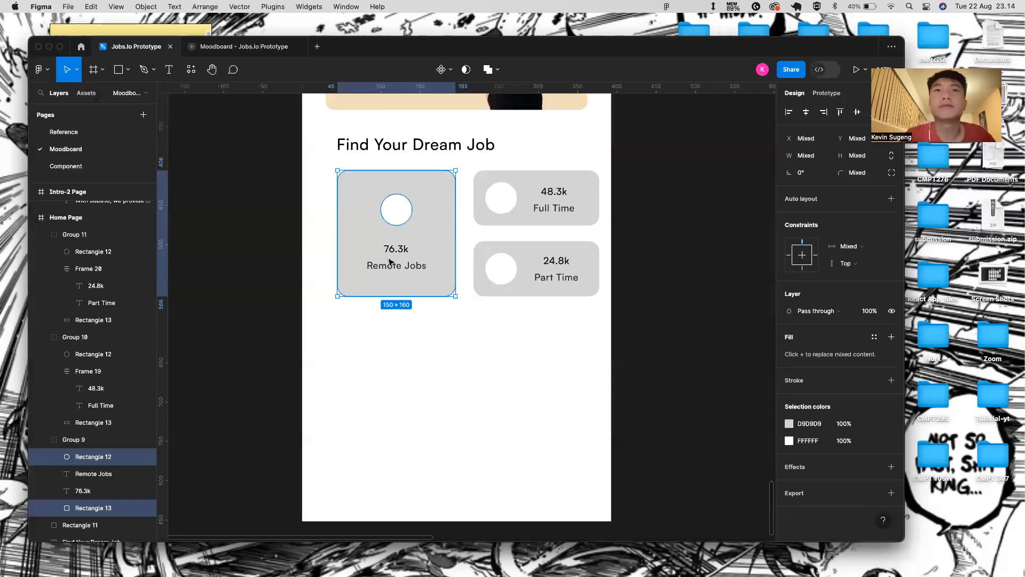
{"action": "left_click", "coordinate": [763, 69]}
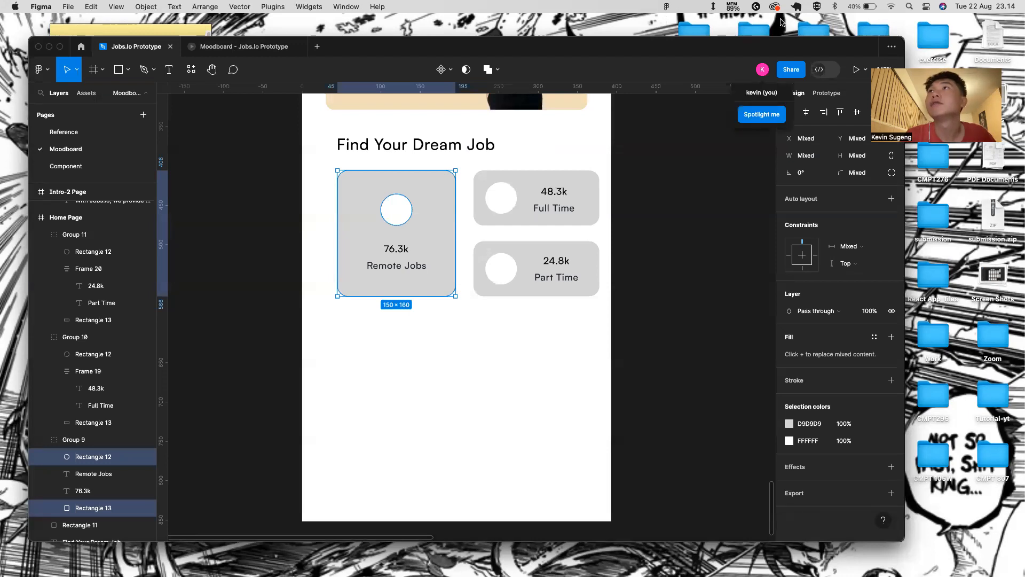
{"action": "left_click", "coordinate": [926, 7]}
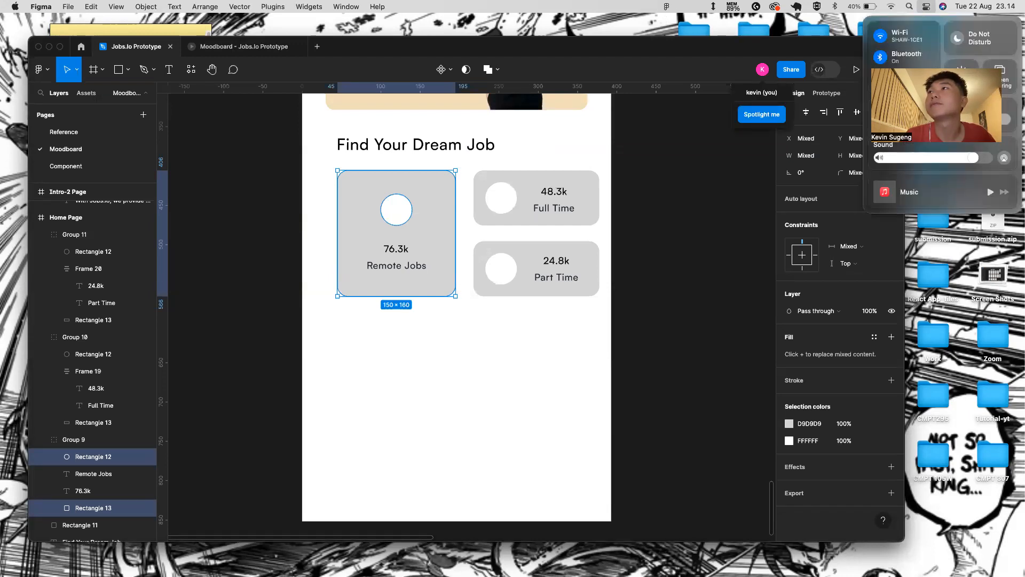
{"action": "left_click", "coordinate": [979, 49]}
{"action": "left_click", "coordinate": [964, 84]}
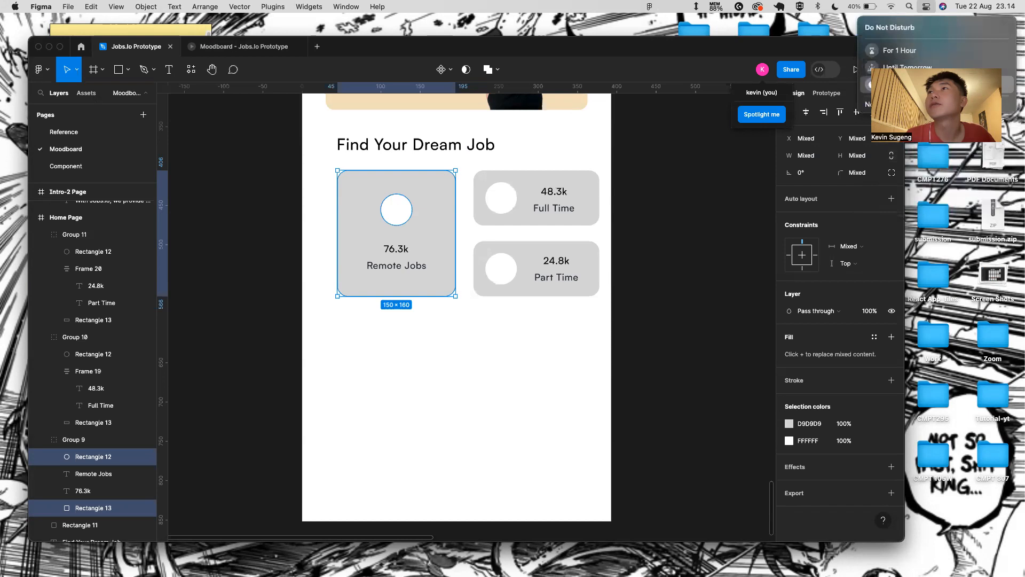
{"action": "left_click", "coordinate": [558, 322]}
{"action": "scroll", "coordinate": [406, 215], "scroll_direction": "up", "scroll_amount": 5}
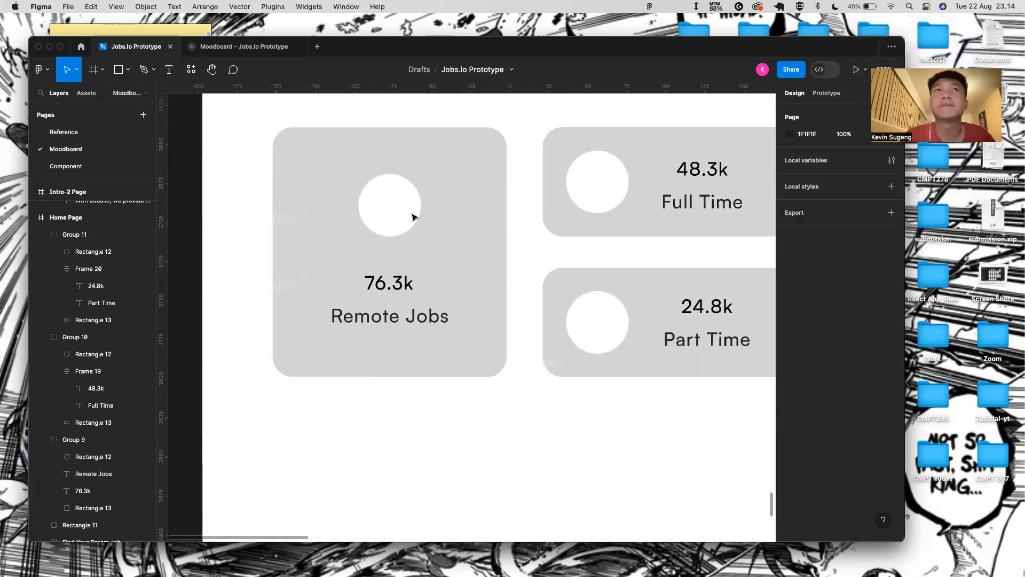
{"action": "scroll", "coordinate": [271, 193], "scroll_direction": "down", "scroll_amount": 4}
{"action": "left_click", "coordinate": [380, 202]}
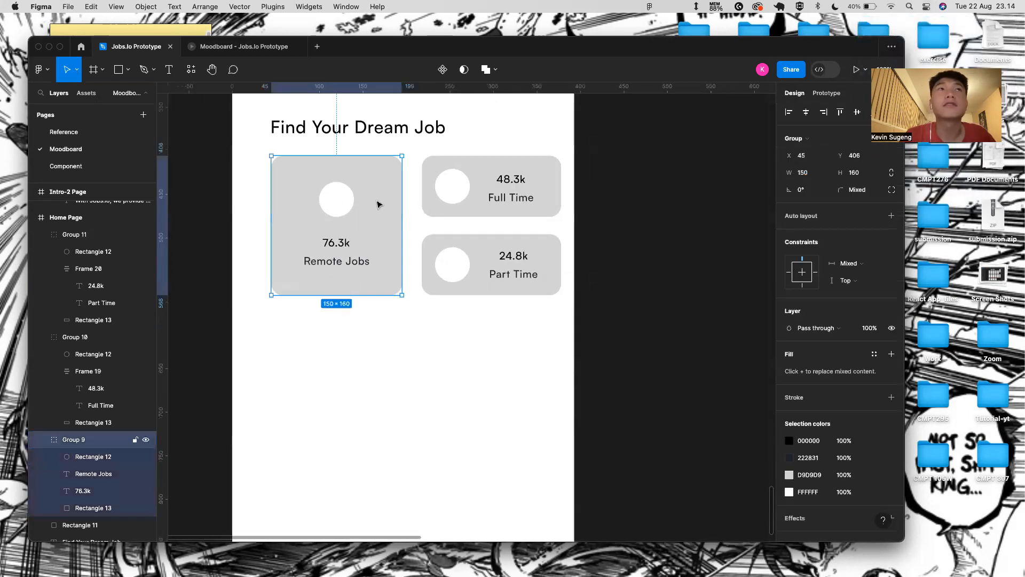
{"action": "left_click", "coordinate": [267, 51]}
{"action": "left_click", "coordinate": [136, 47]}
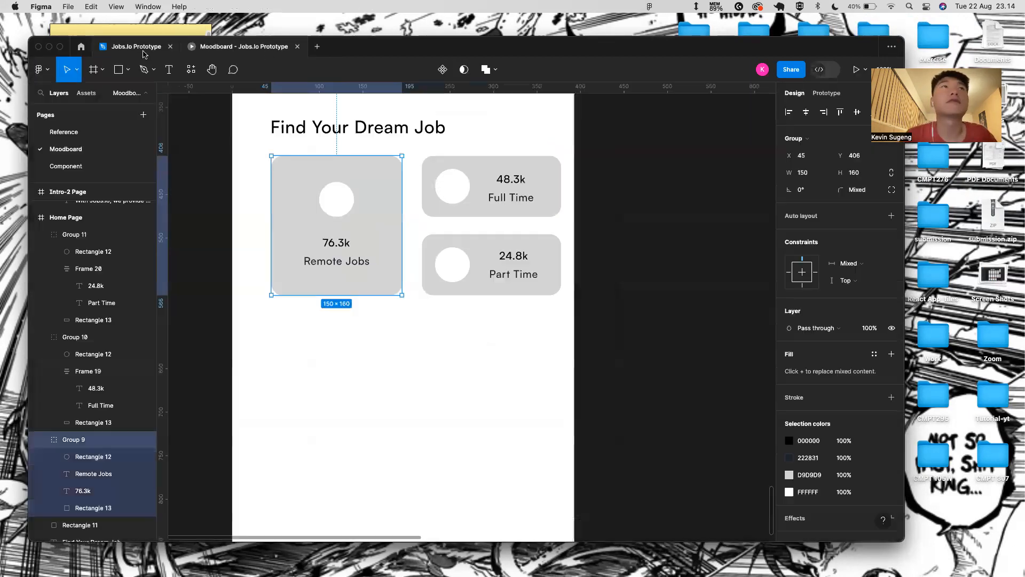
{"action": "left_click", "coordinate": [70, 134]}
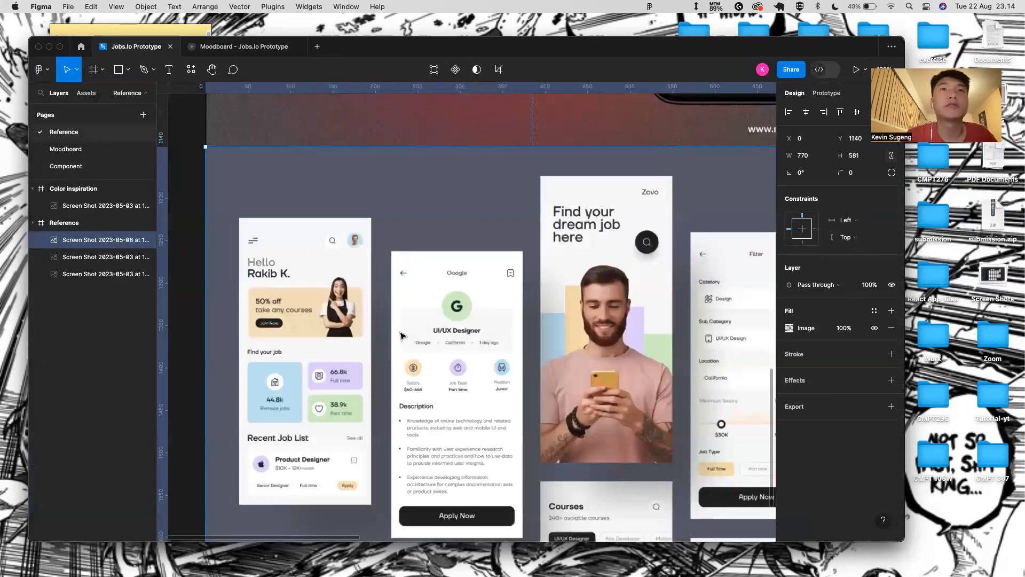
- Add a 0% opacity fill to the reference screenshot and eyedrop the light blue from the reference design
{"action": "left_click", "coordinate": [892, 310]}
{"action": "left_click", "coordinate": [842, 327]}
{"action": "type", "text": "000000"}
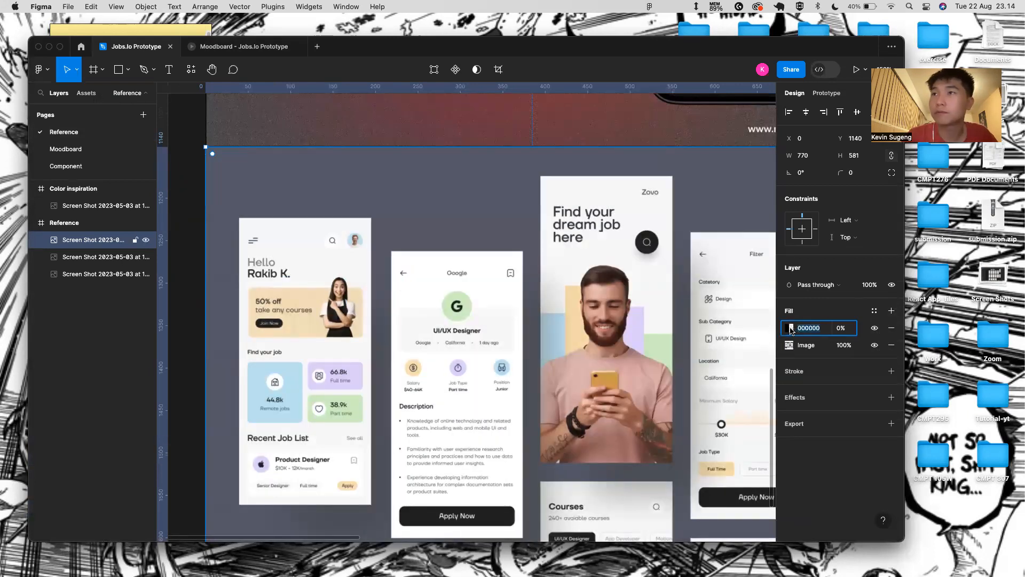
{"action": "left_click", "coordinate": [791, 328]}
{"action": "left_click", "coordinate": [663, 412]}
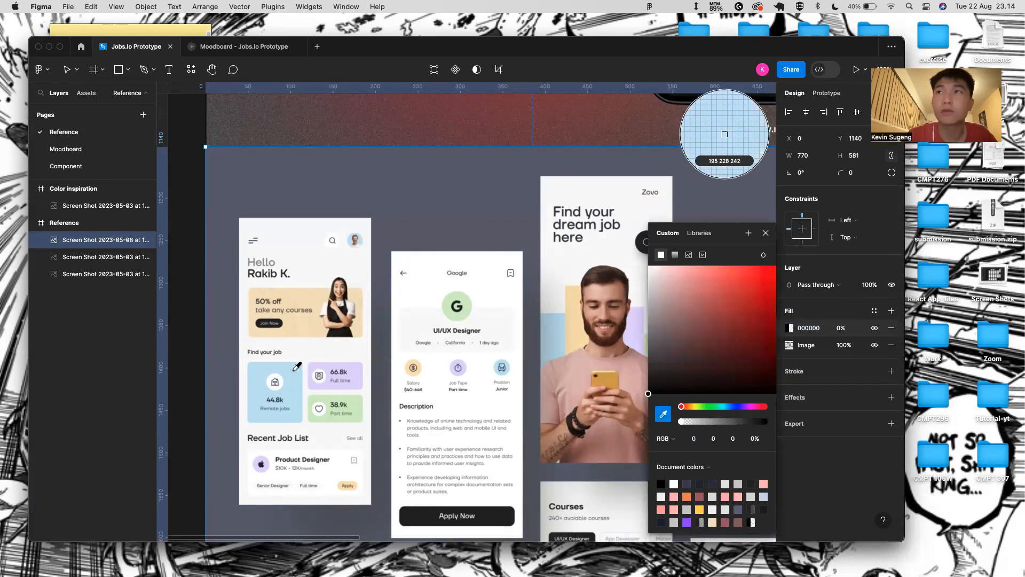
{"action": "left_click", "coordinate": [721, 133]}
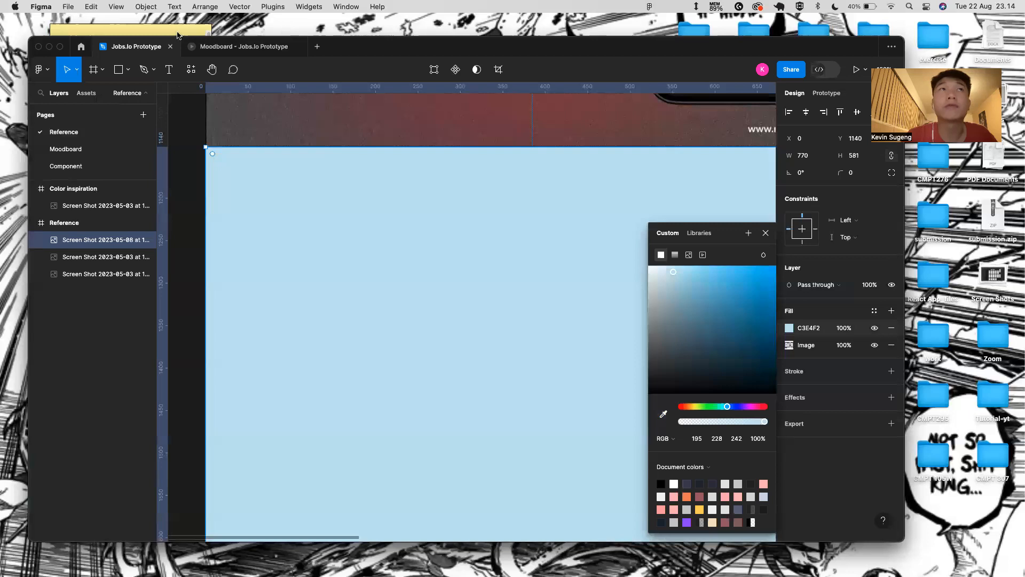
- Fill the Moodboard Remote Jobs card's background with light blue C3E4F2
{"action": "left_click", "coordinate": [101, 150]}
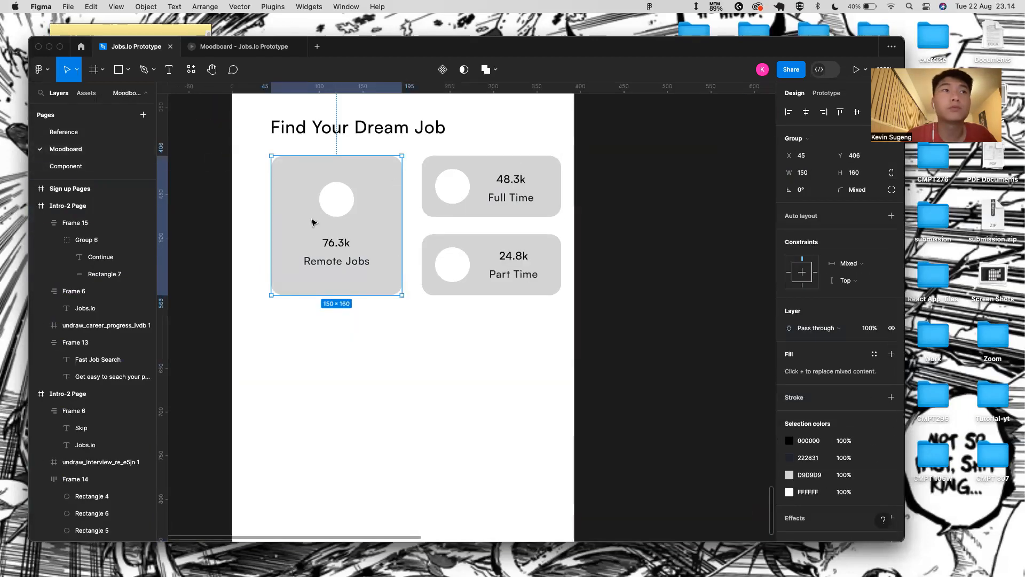
{"action": "double_click", "coordinate": [366, 239]}
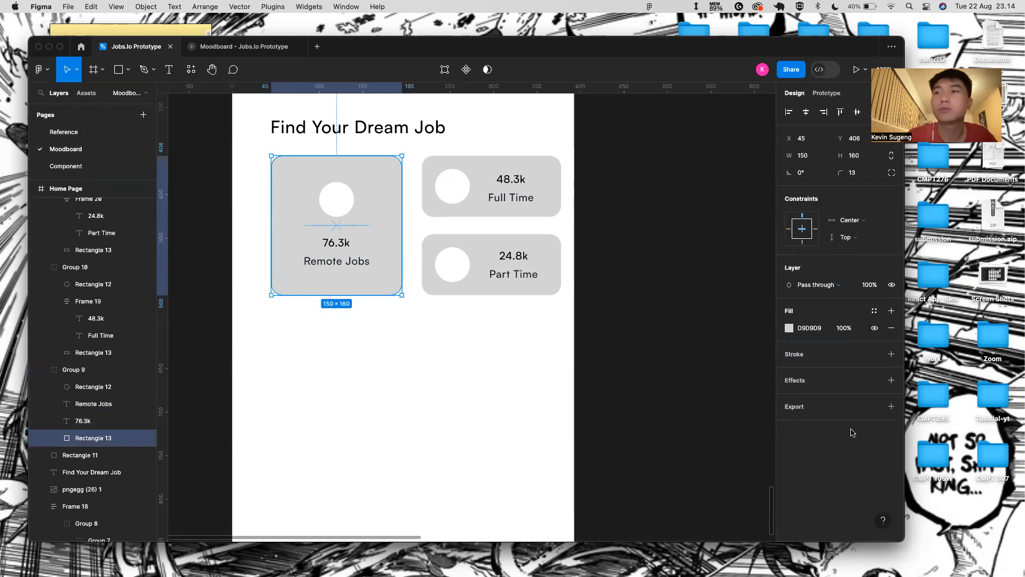
{"action": "left_click", "coordinate": [815, 329]}
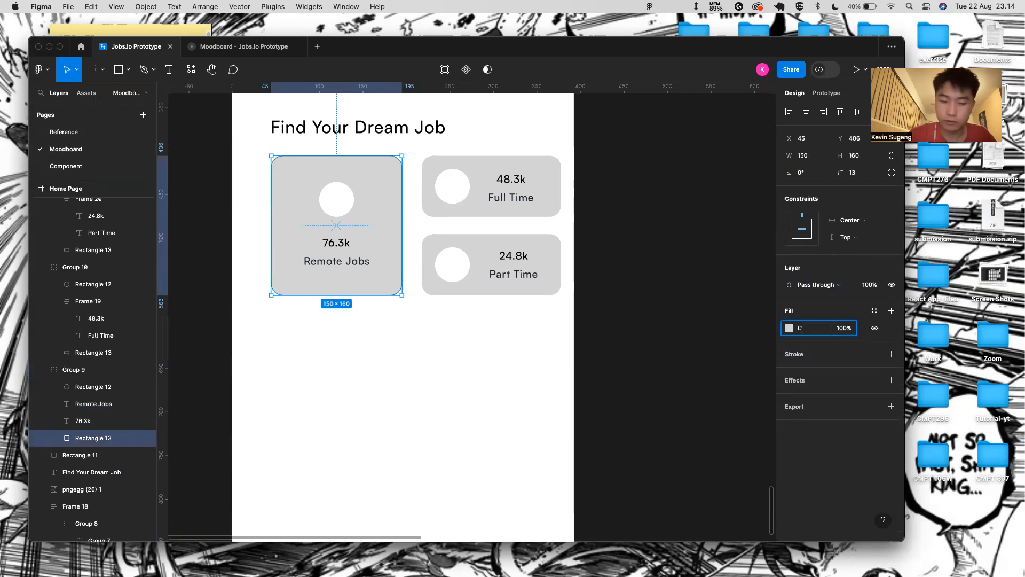
{"action": "type", "text": "C3E4F"}
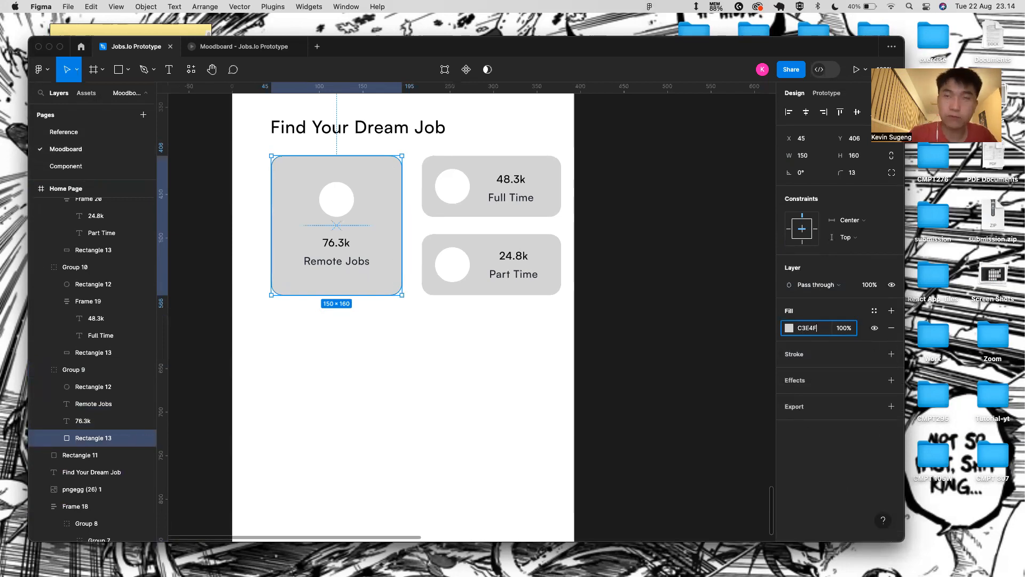
{"action": "type", "text": "2"}
{"action": "key", "text": "Return"}
{"action": "left_click", "coordinate": [498, 351]}
- Go to the Reference page, restoring the screenshot after an accidental deletion
{"action": "left_click", "coordinate": [521, 198]}
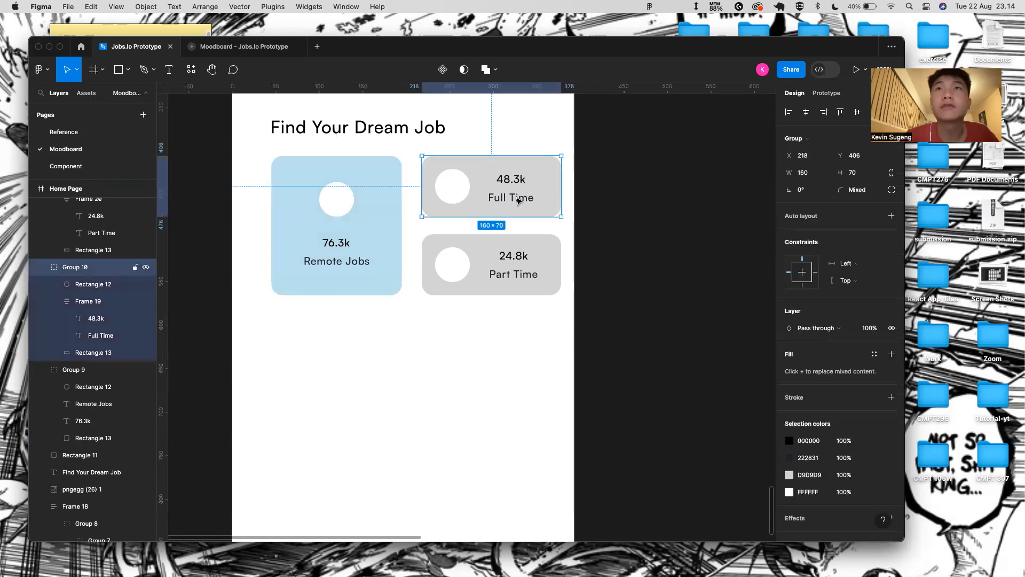
{"action": "left_click", "coordinate": [223, 50]}
{"action": "left_click", "coordinate": [137, 47]}
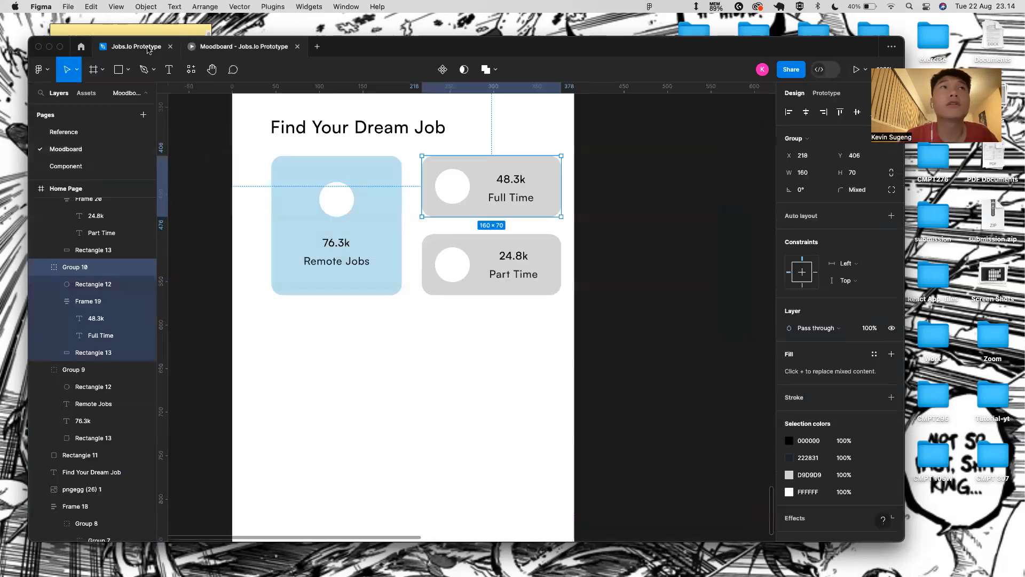
{"action": "left_click", "coordinate": [93, 166]}
{"action": "left_click", "coordinate": [96, 152]}
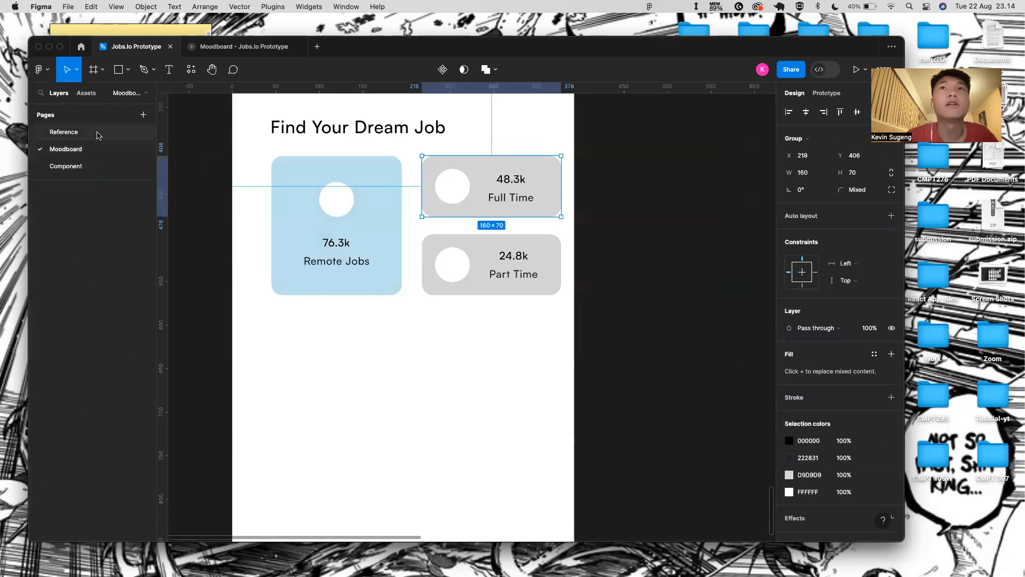
{"action": "left_click", "coordinate": [96, 133]}
{"action": "key", "text": "BackSpace"}
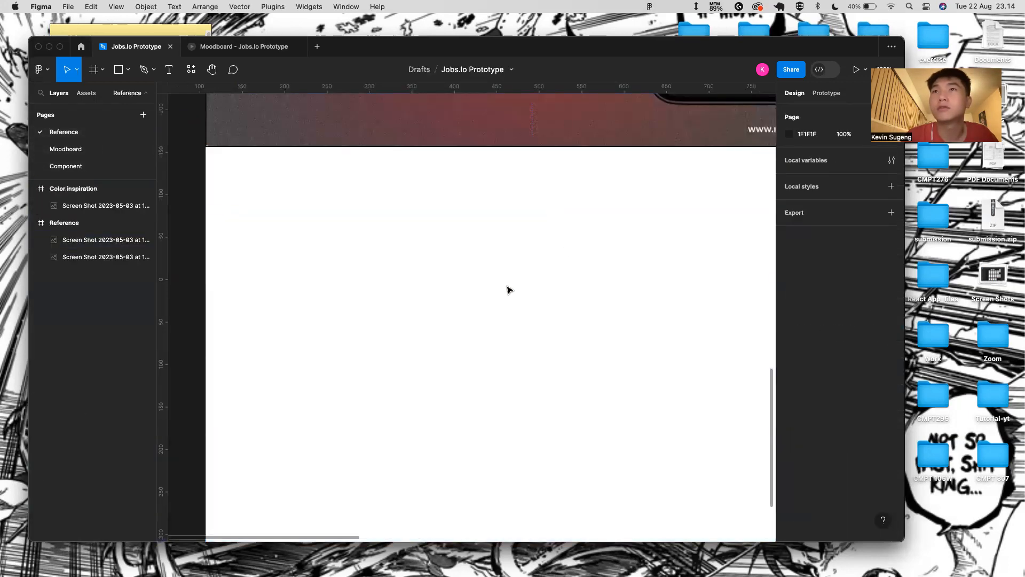
{"action": "key", "text": "super+z"}
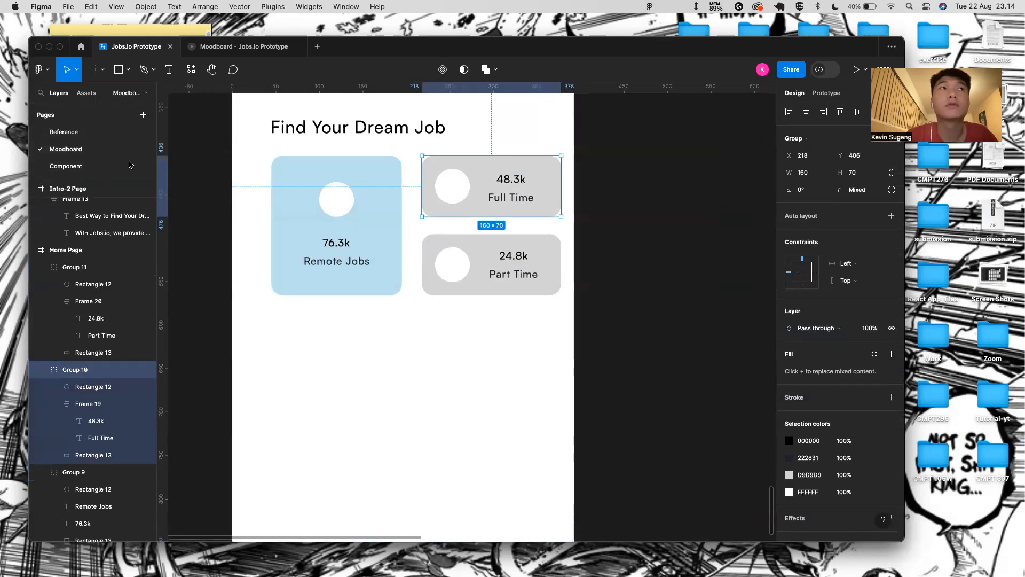
{"action": "left_click", "coordinate": [104, 167]}
{"action": "left_click", "coordinate": [101, 150]}
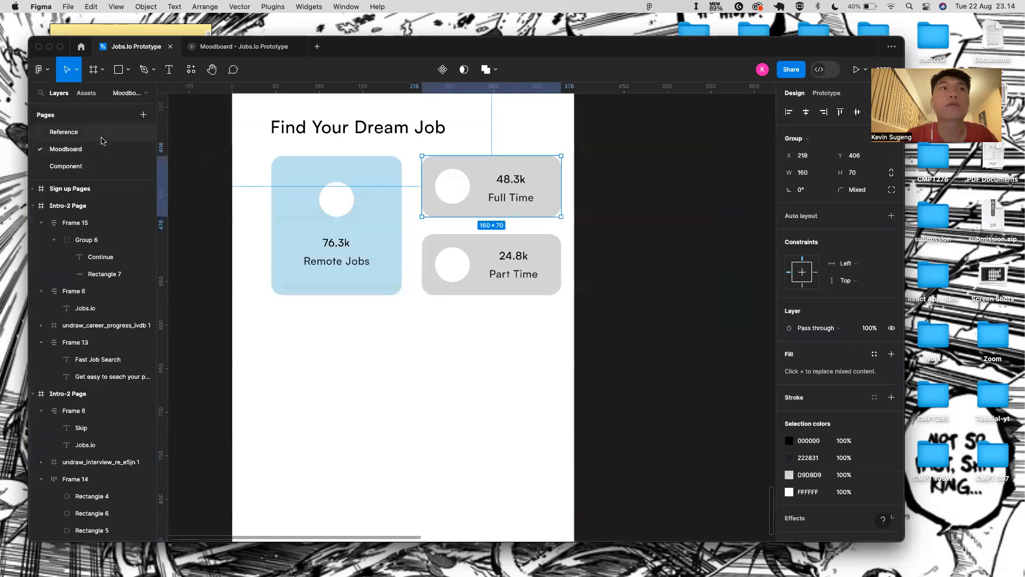
{"action": "left_click", "coordinate": [101, 133]}
- Replace the screenshot's light blue fill with a 0% opacity fill eyedropped to the reference lavender
{"action": "left_click", "coordinate": [890, 327]}
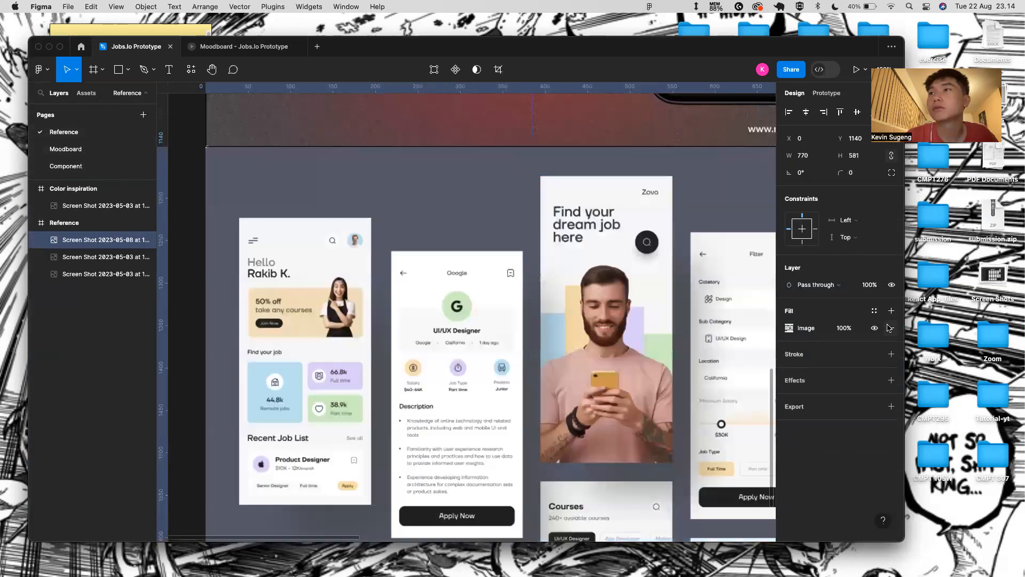
{"action": "left_click", "coordinate": [891, 310]}
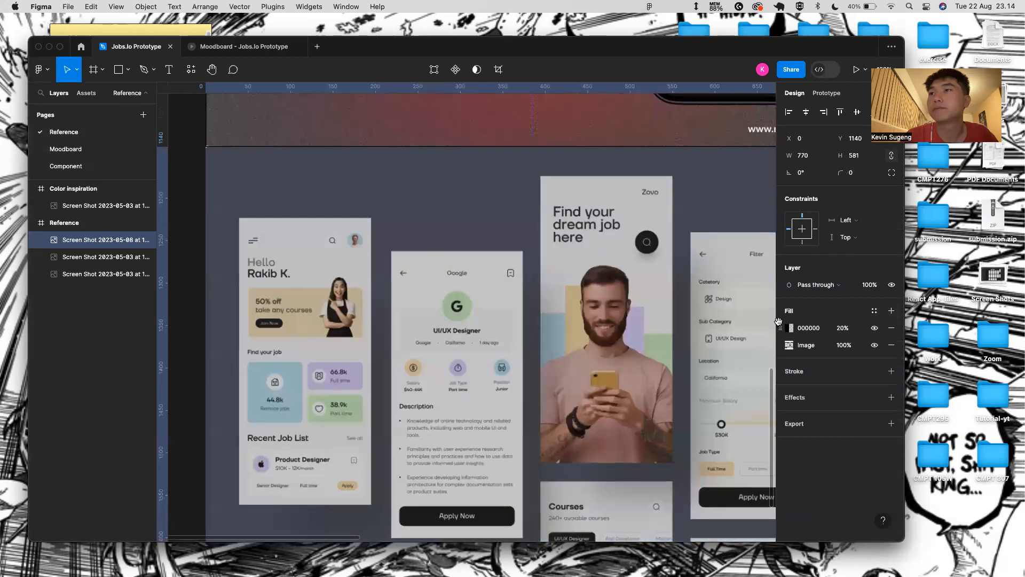
{"action": "left_click", "coordinate": [843, 327]}
{"action": "type", "text": "0"}
{"action": "key", "text": "Return"}
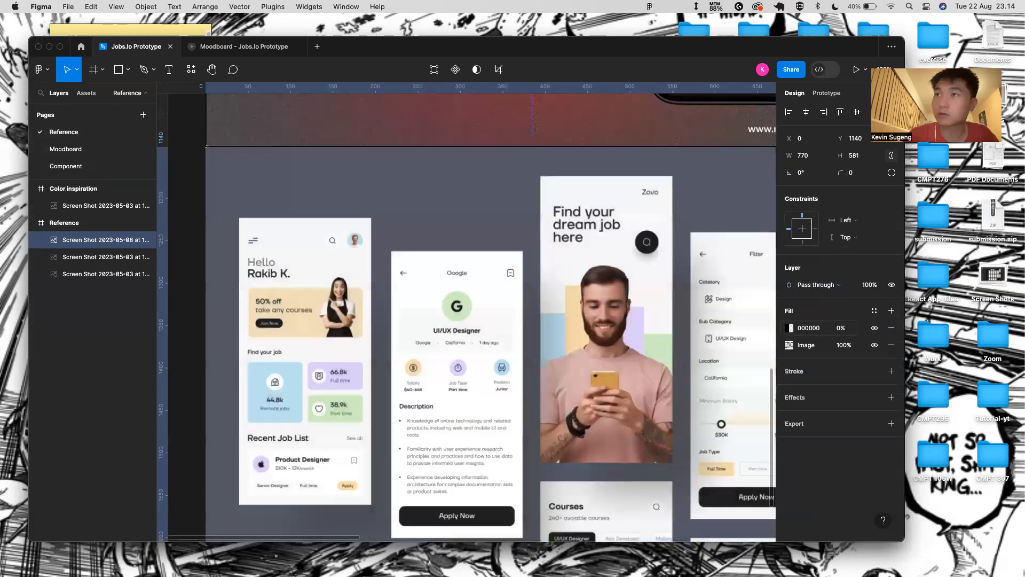
{"action": "left_click", "coordinate": [792, 328]}
{"action": "left_click", "coordinate": [664, 415]}
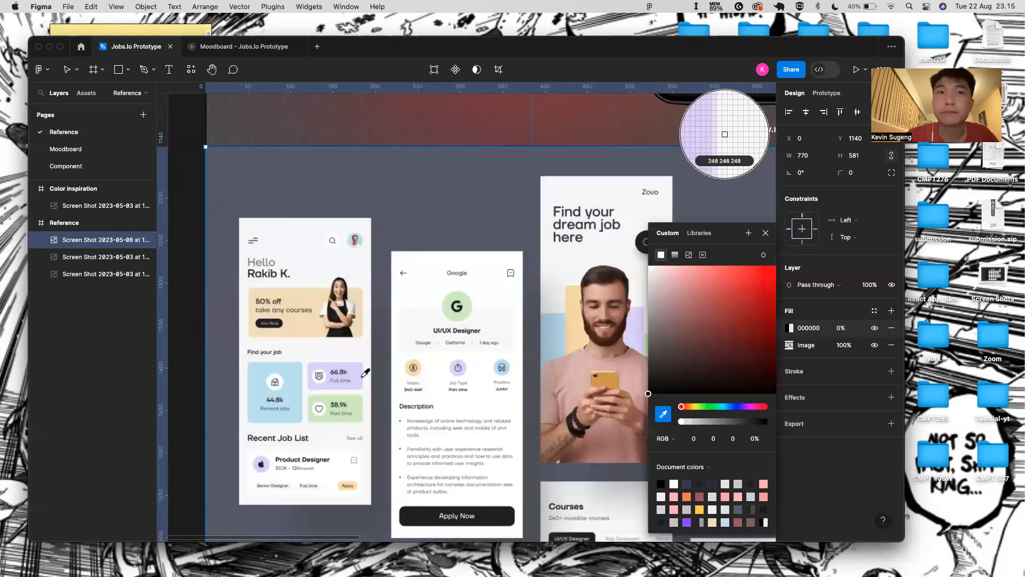
{"action": "left_click", "coordinate": [724, 131]}
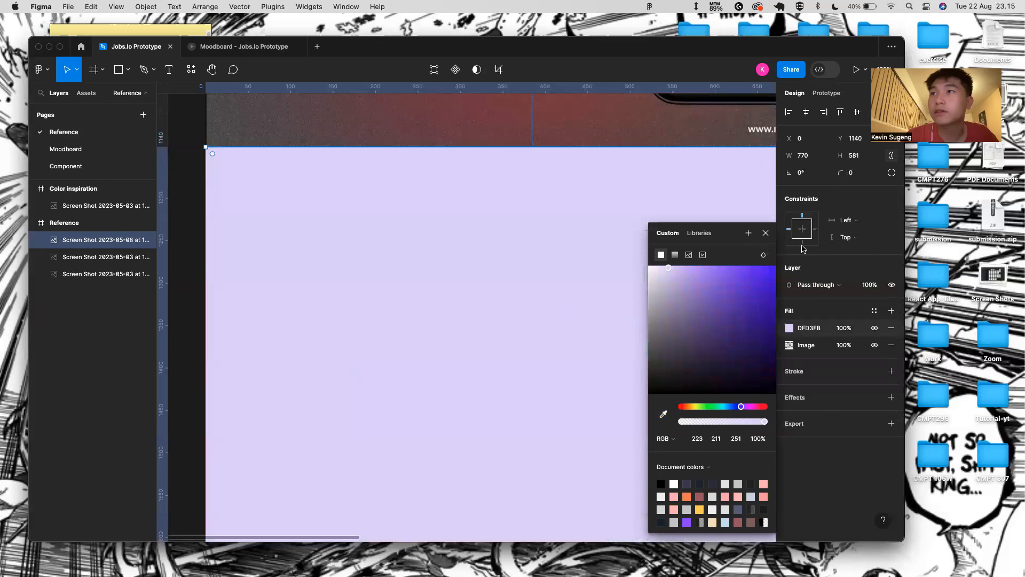
{"action": "left_click", "coordinate": [94, 149]}
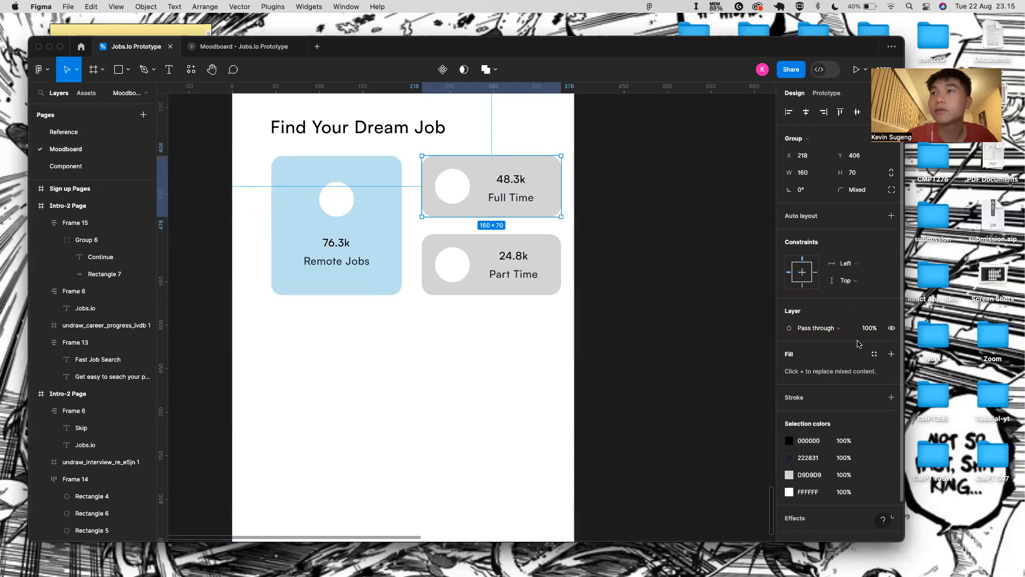
- Fill the Full Time card's background rectangle with lavender DFD3FB
{"action": "left_click", "coordinate": [556, 202]}
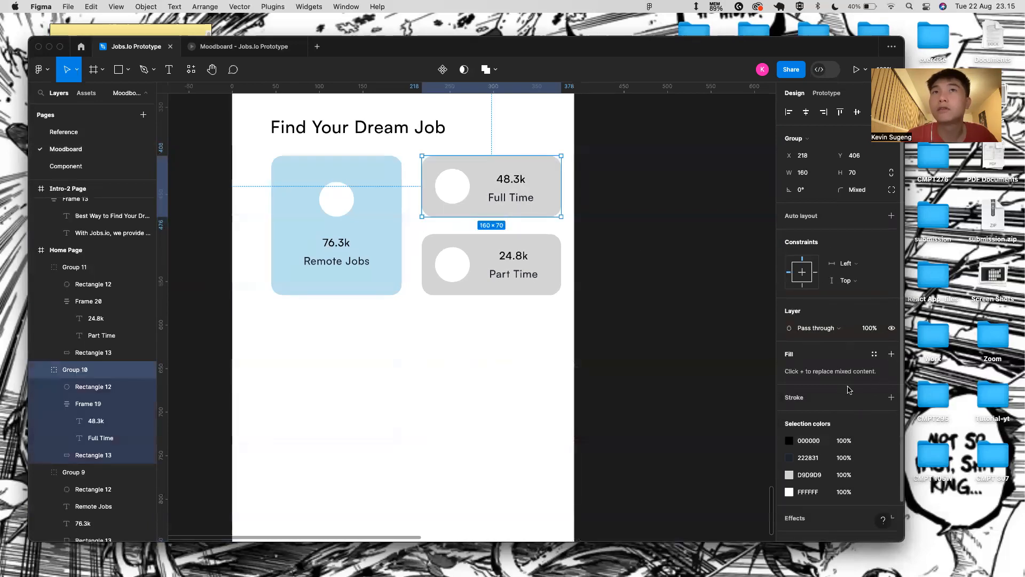
{"action": "double_click", "coordinate": [552, 202]}
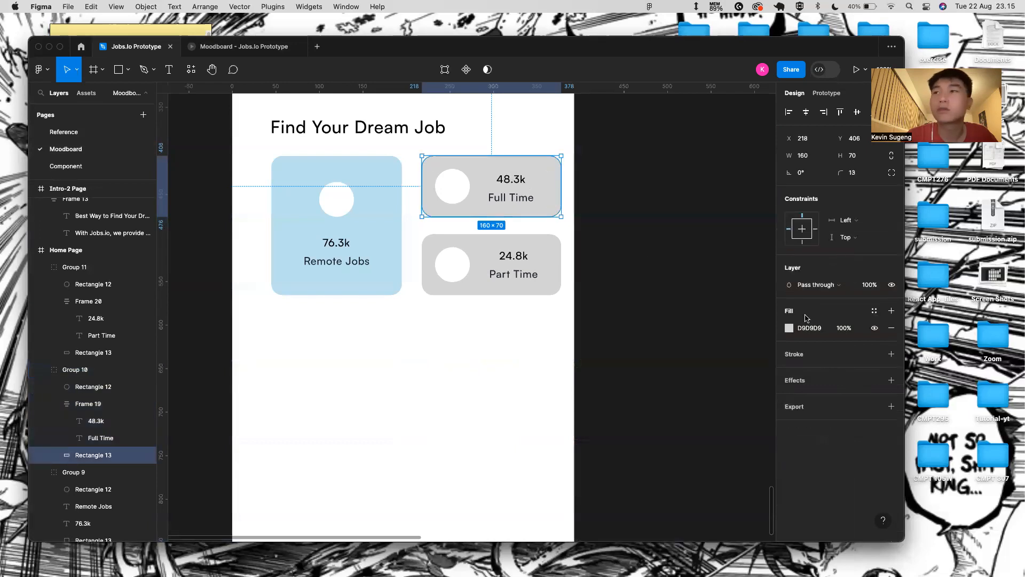
{"action": "left_click", "coordinate": [828, 328]}
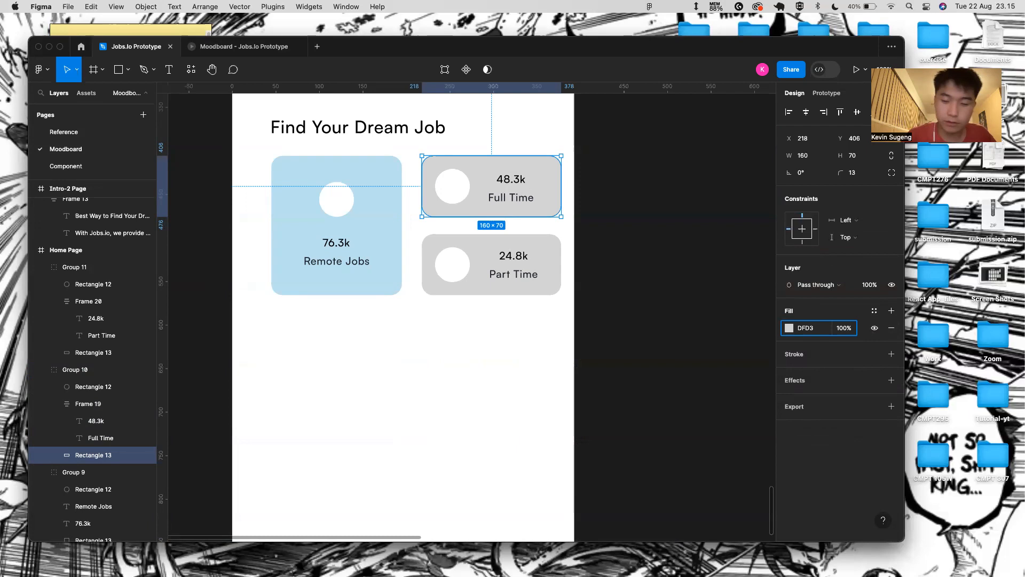
{"action": "key", "text": "Return"}
- On the Reference page, set the screenshot's lavender overlay fill to 0% opacity
{"action": "left_click", "coordinate": [136, 47]}
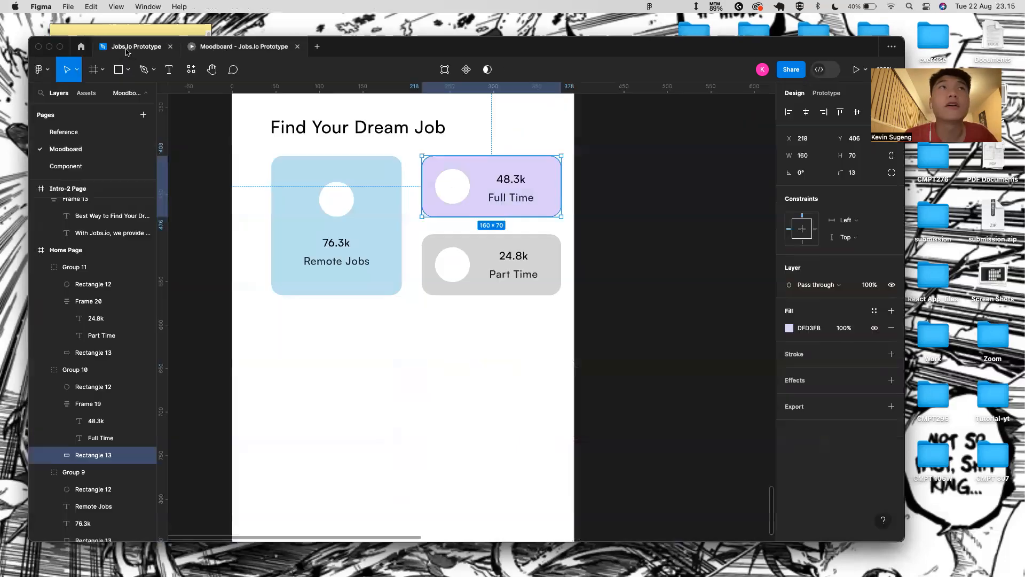
{"action": "left_click", "coordinate": [65, 166]}
{"action": "left_click", "coordinate": [64, 132]}
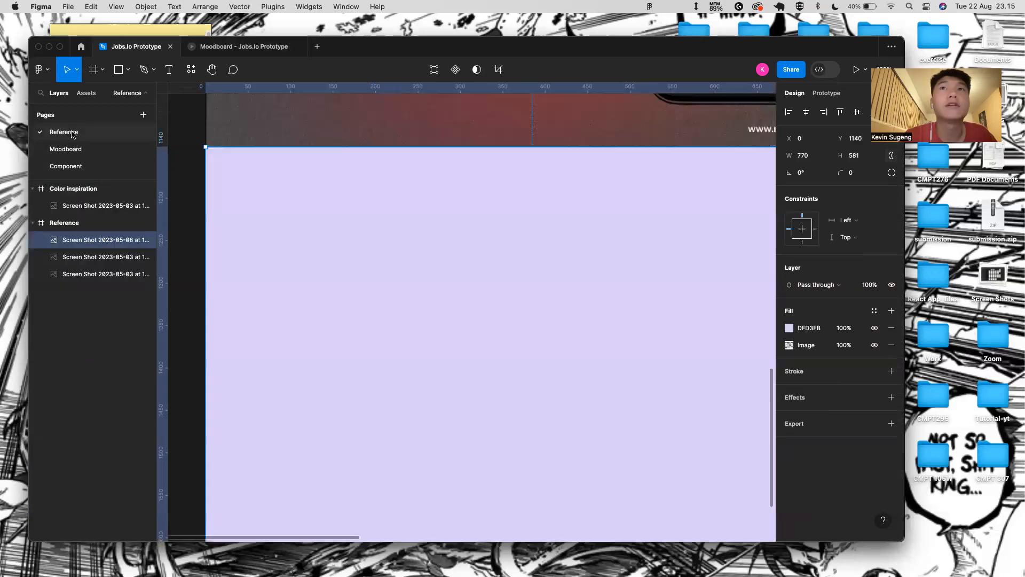
{"action": "left_click", "coordinate": [849, 329]}
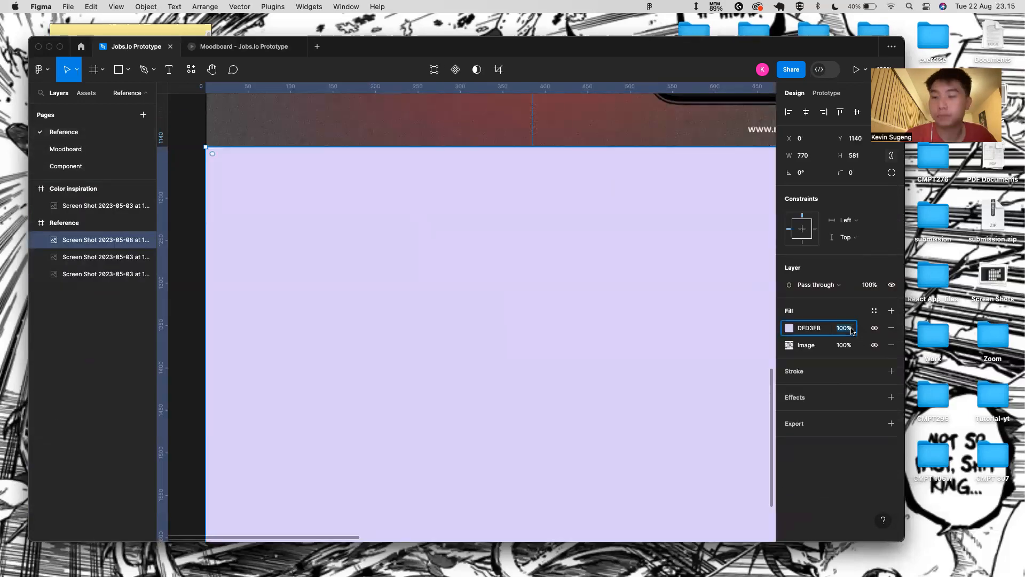
{"action": "type", "text": "0"}
{"action": "key", "text": "Return"}
- Eyedrop the light green from the reference design into the overlay, then remove that fill
{"action": "left_click", "coordinate": [796, 331]}
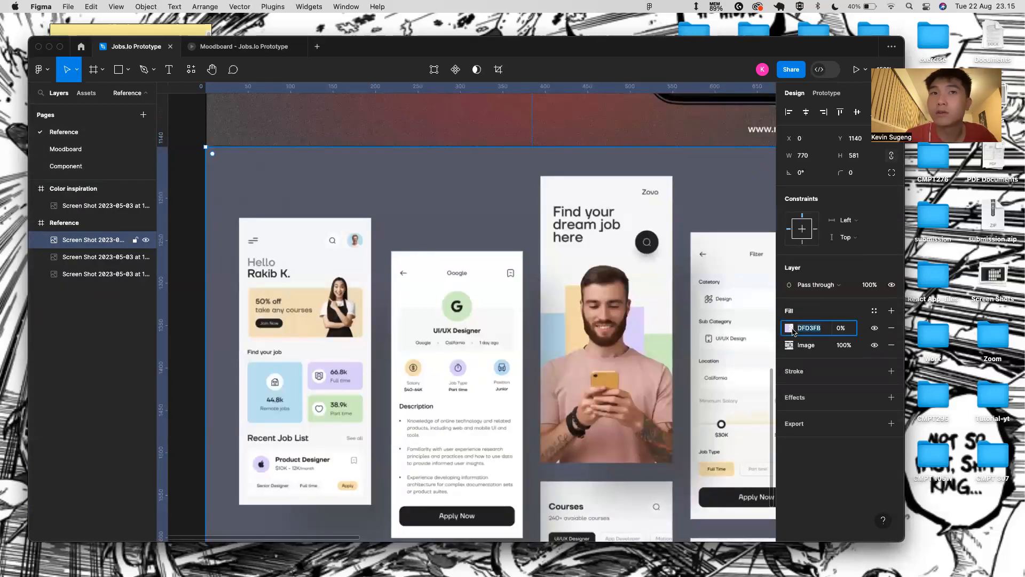
{"action": "left_click", "coordinate": [785, 329]}
{"action": "left_click", "coordinate": [665, 414]}
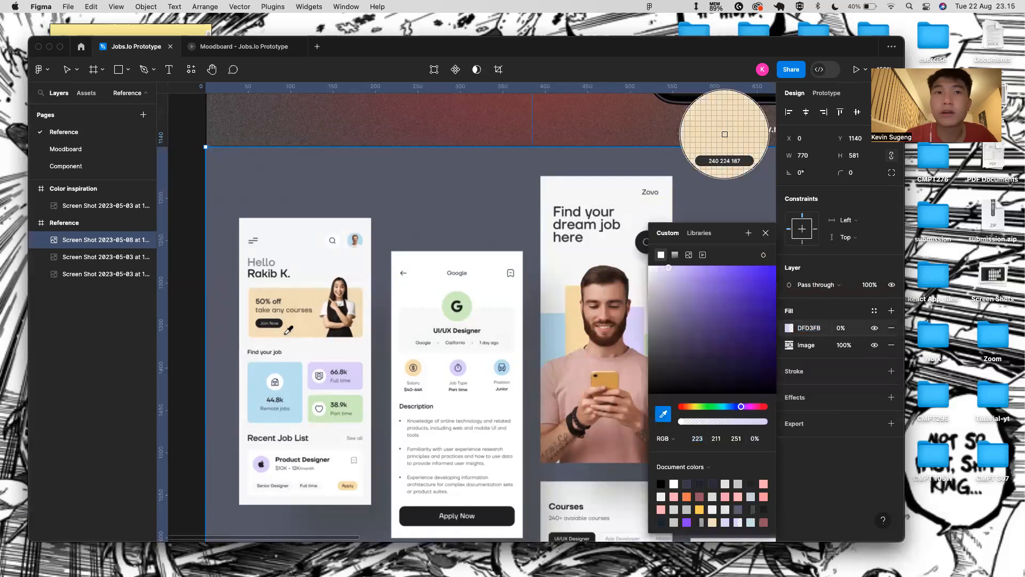
{"action": "left_click", "coordinate": [355, 408]}
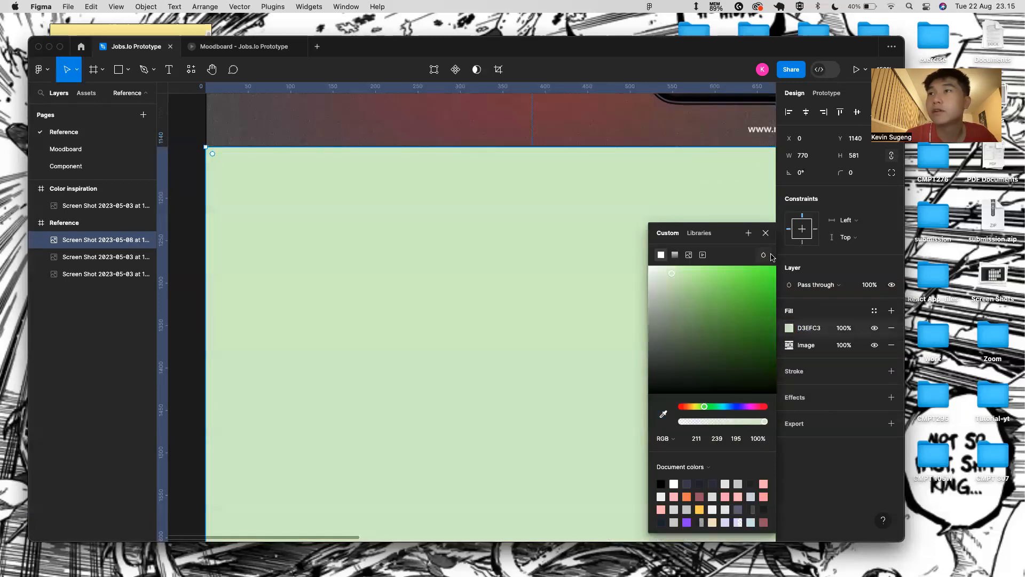
{"action": "left_click", "coordinate": [766, 233]}
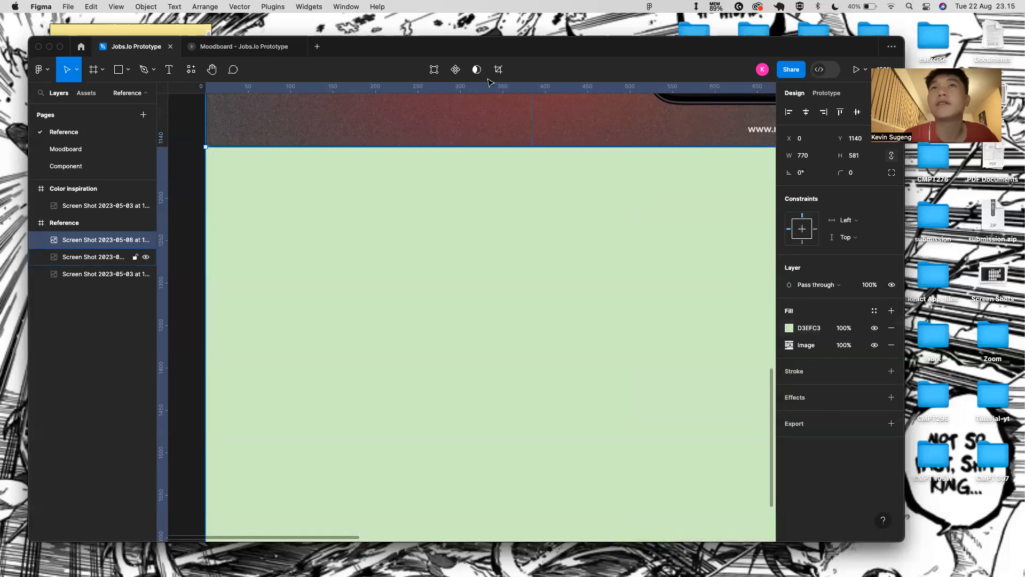
{"action": "left_click", "coordinate": [891, 329]}
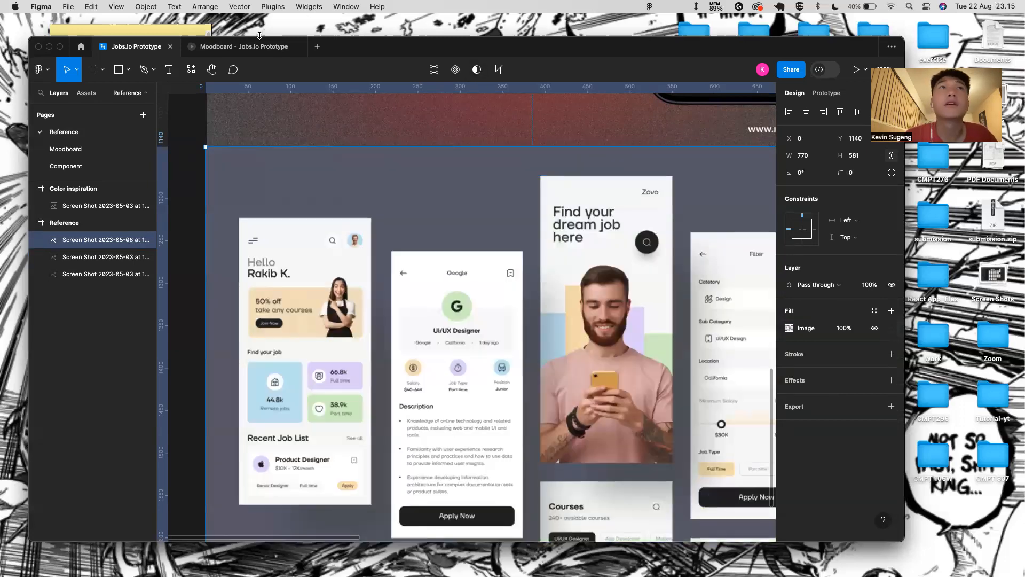
{"action": "left_click", "coordinate": [70, 166]}
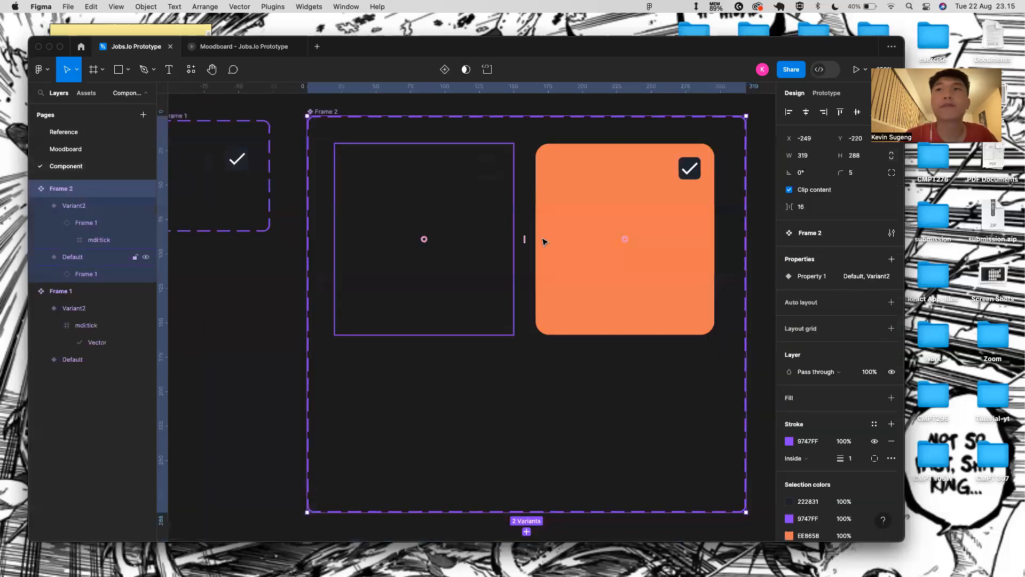
{"action": "left_click", "coordinate": [106, 149]}
{"action": "left_click", "coordinate": [463, 255]}
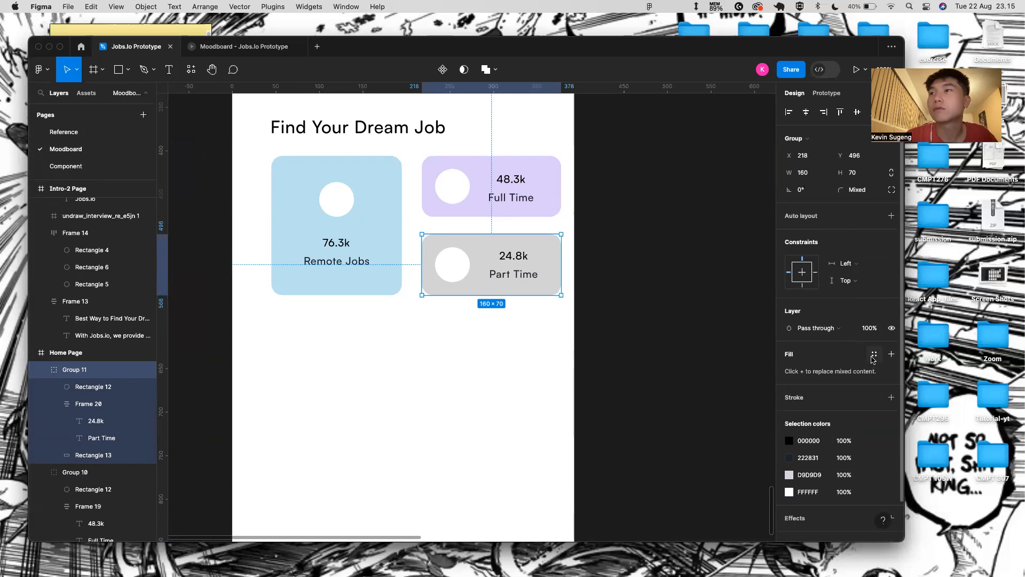
- Give the 24.8k Part Time card's background rectangle a light green D3EFC3 fill
{"action": "left_click", "coordinate": [891, 354]}
{"action": "left_click", "coordinate": [822, 374]}
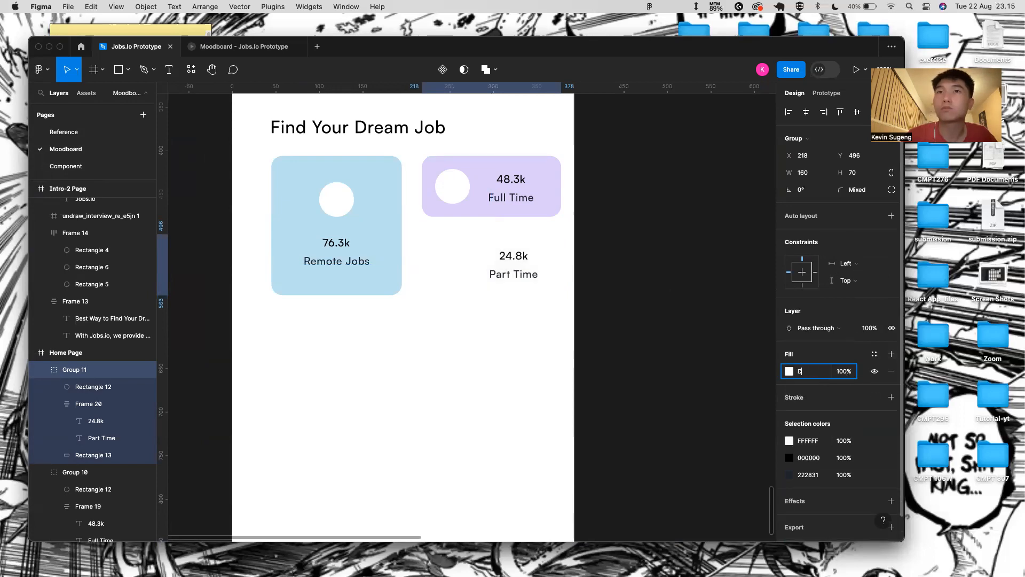
{"action": "key", "text": "super+z"}
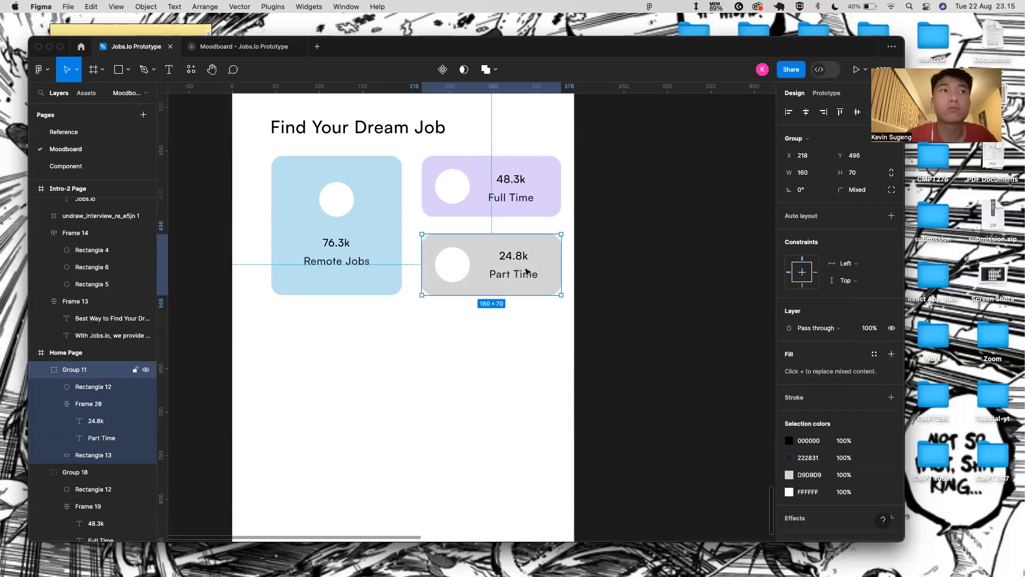
{"action": "double_click", "coordinate": [549, 267]}
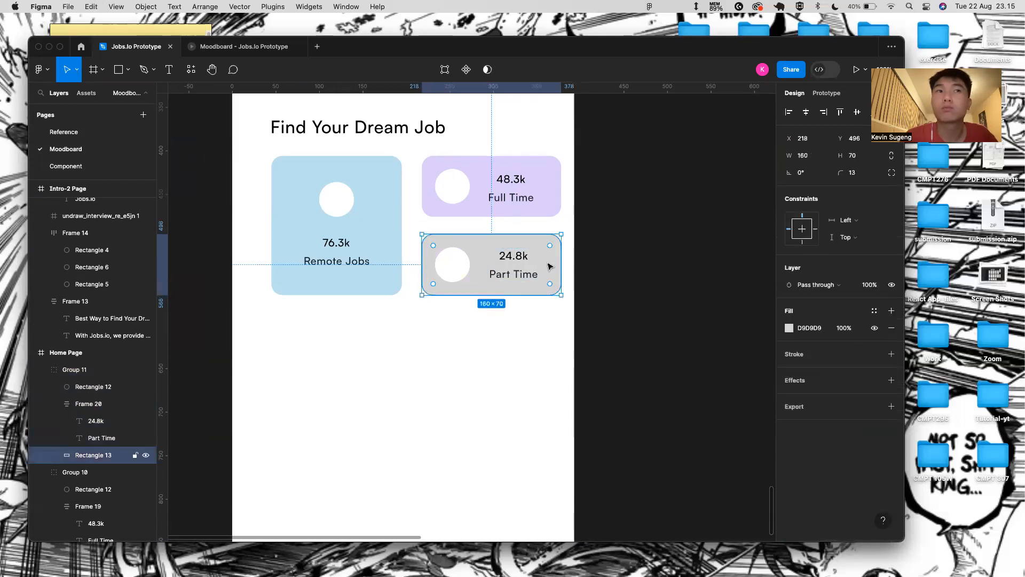
{"action": "left_click", "coordinate": [820, 329]}
{"action": "type", "text": "D"}
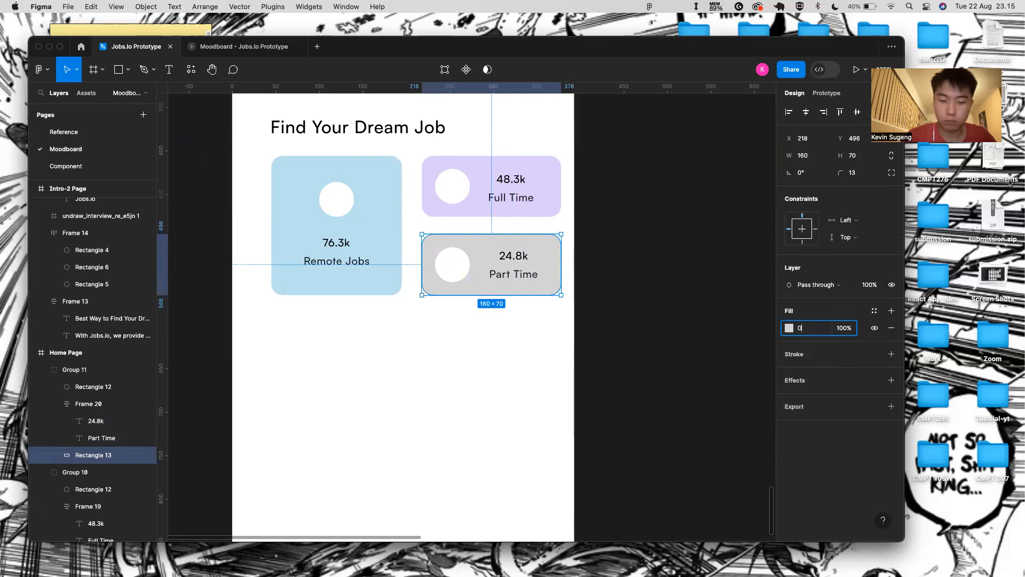
{"action": "type", "text": "3EFc"}
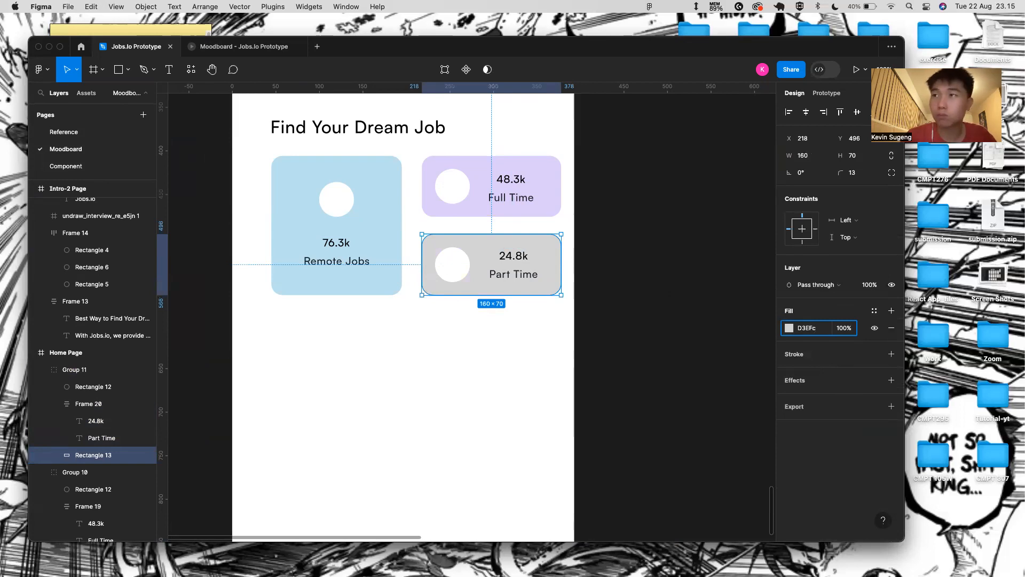
{"action": "type", "text": "3"}
{"action": "key", "text": "Return"}
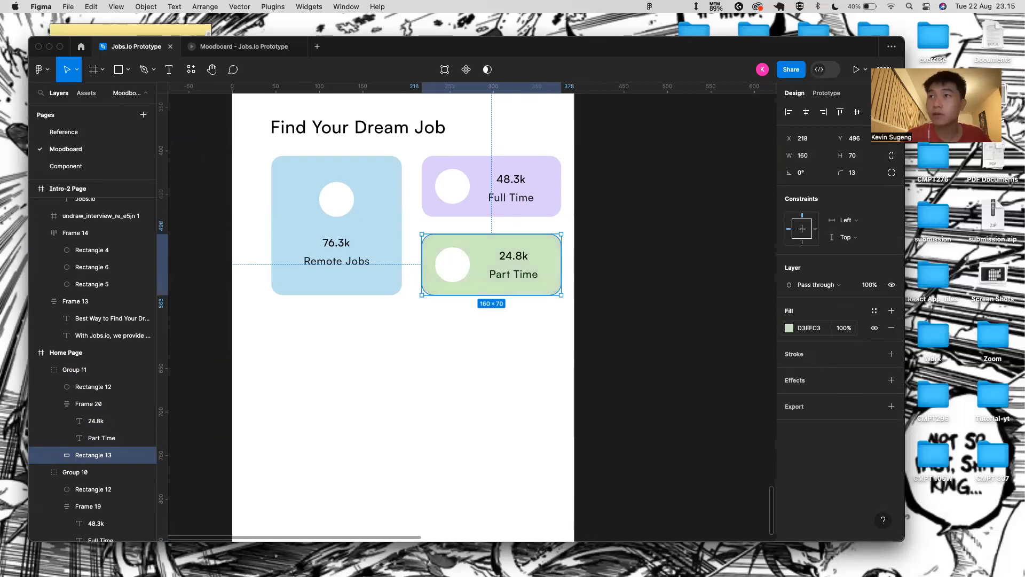
{"action": "scroll", "coordinate": [588, 373], "scroll_direction": "down", "scroll_amount": 3}
{"action": "left_click", "coordinate": [588, 373]}
{"action": "left_click", "coordinate": [529, 239]}
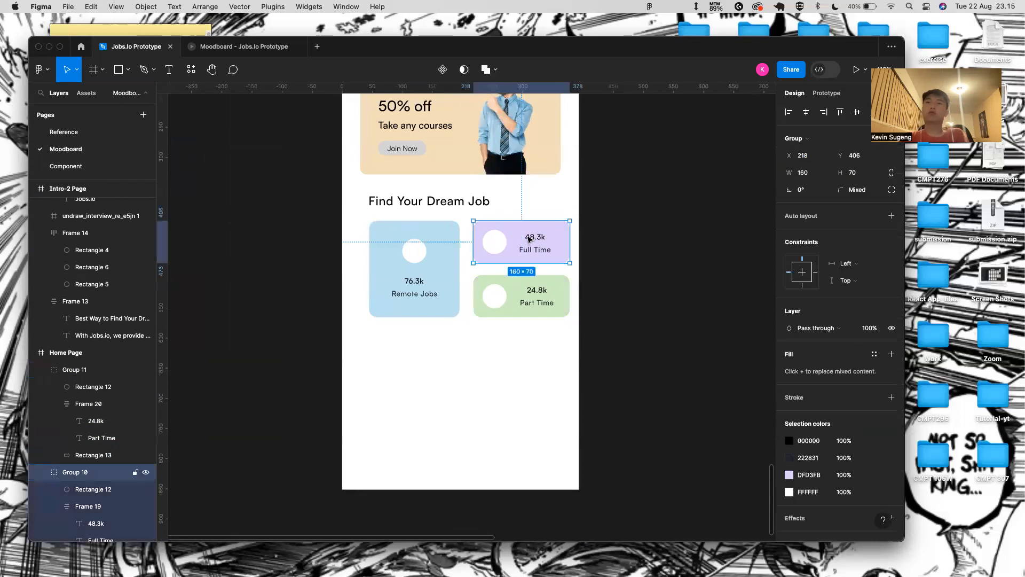
{"action": "left_click", "coordinate": [438, 250], "text": "shift"}
{"action": "left_click", "coordinate": [520, 289], "text": "shift"}
{"action": "key", "text": "alt"}
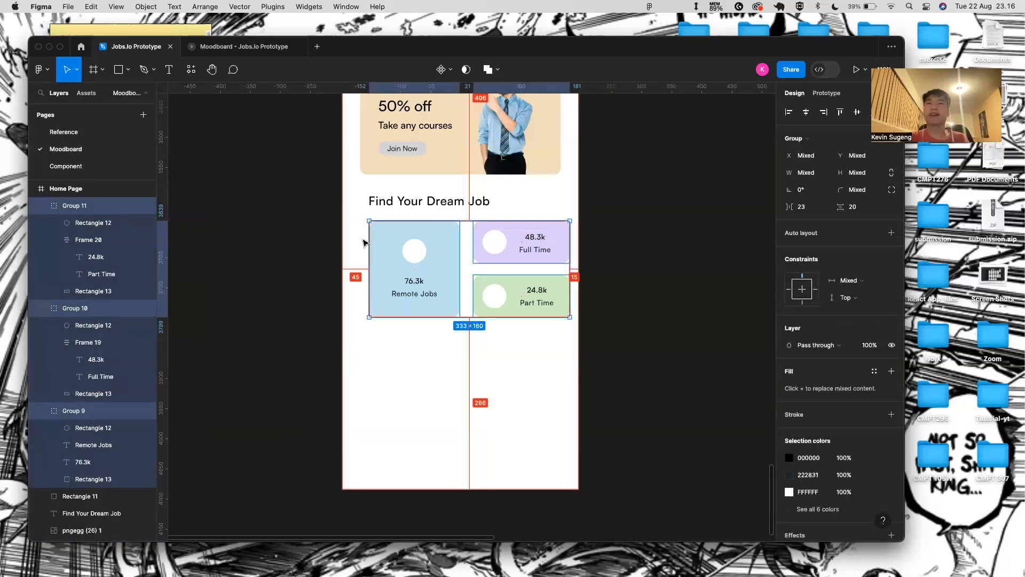
{"action": "key", "text": "shift+a"}
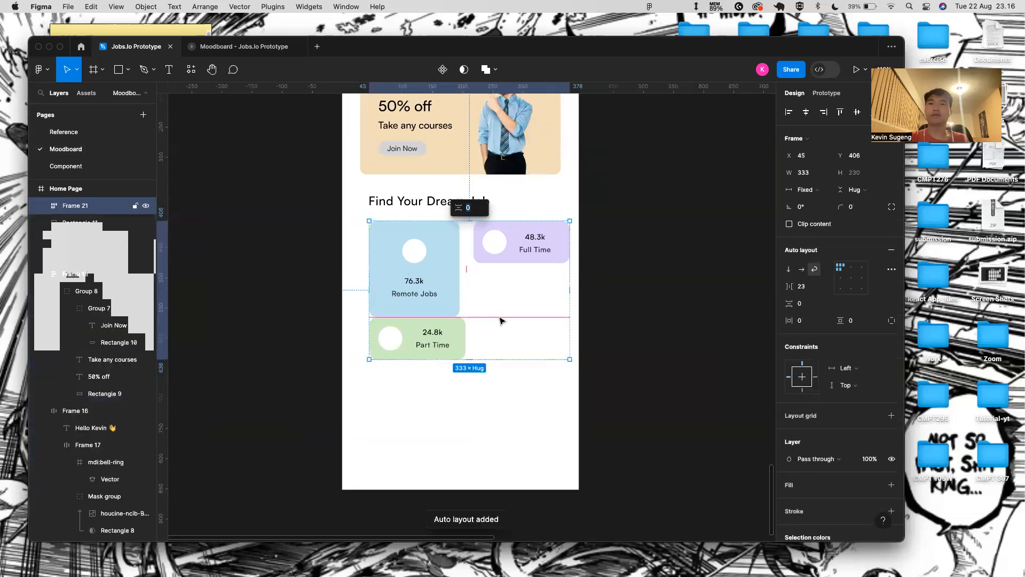
{"action": "key", "text": "super+z"}
{"action": "key", "text": "shift+a"}
{"action": "left_click", "coordinate": [455, 321]}
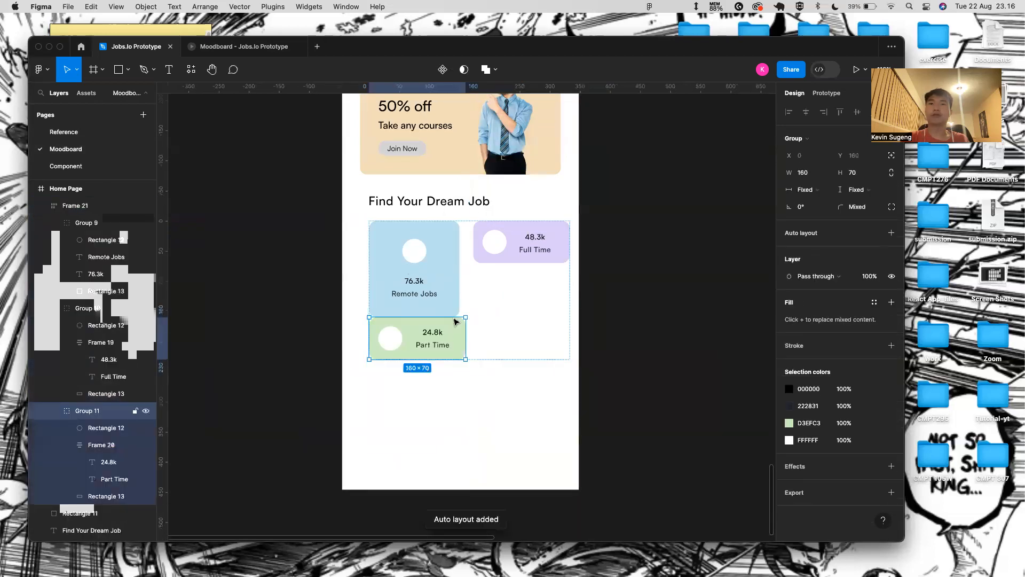
{"action": "left_click", "coordinate": [516, 249], "text": "shift"}
{"action": "key", "text": "shift+a"}
{"action": "left_click", "coordinate": [527, 280]}
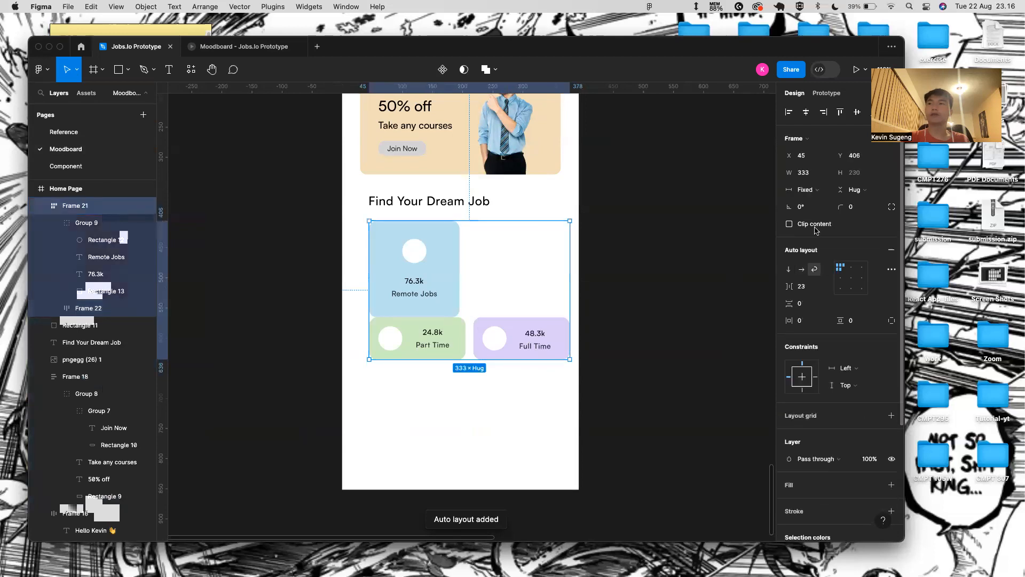
{"action": "left_click", "coordinate": [802, 268]}
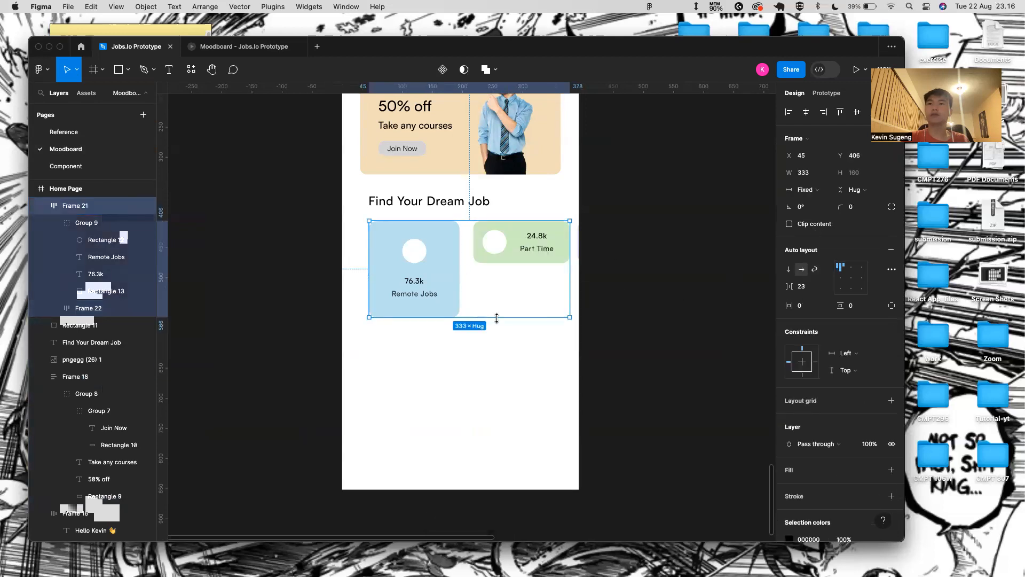
{"action": "left_click", "coordinate": [72, 222]}
{"action": "left_click", "coordinate": [54, 223]}
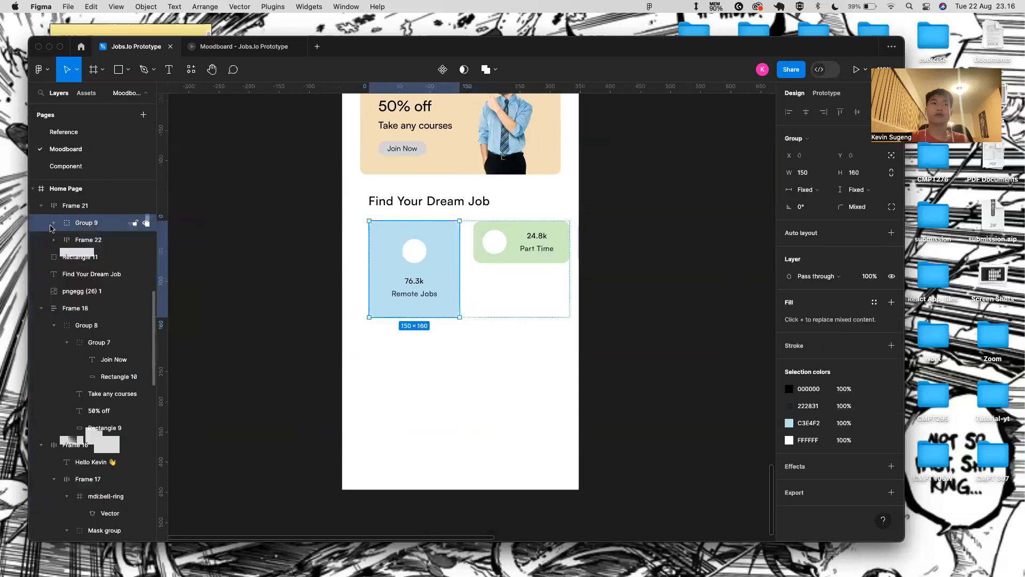
{"action": "left_click", "coordinate": [65, 246]}
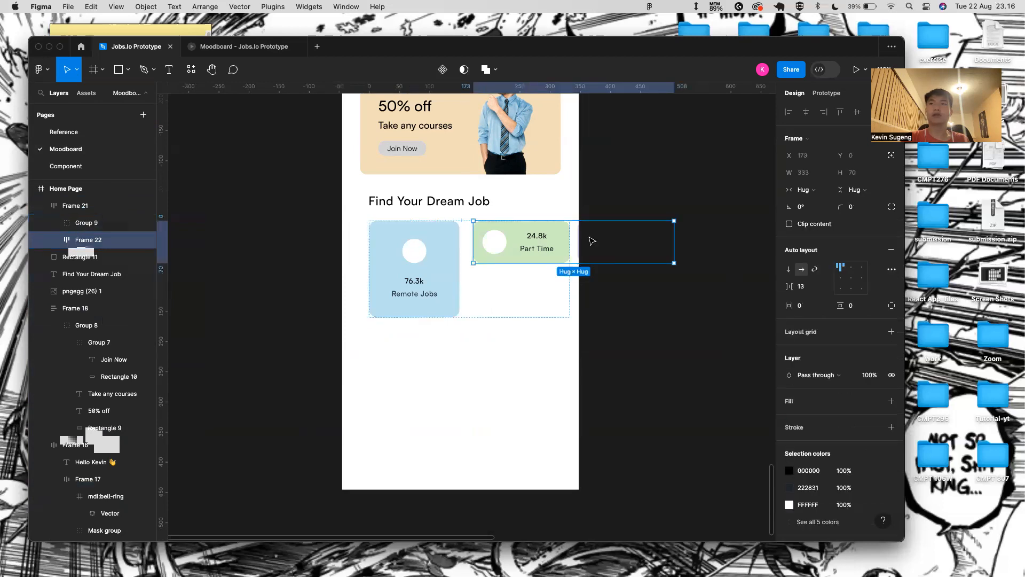
{"action": "left_click", "coordinate": [789, 271]}
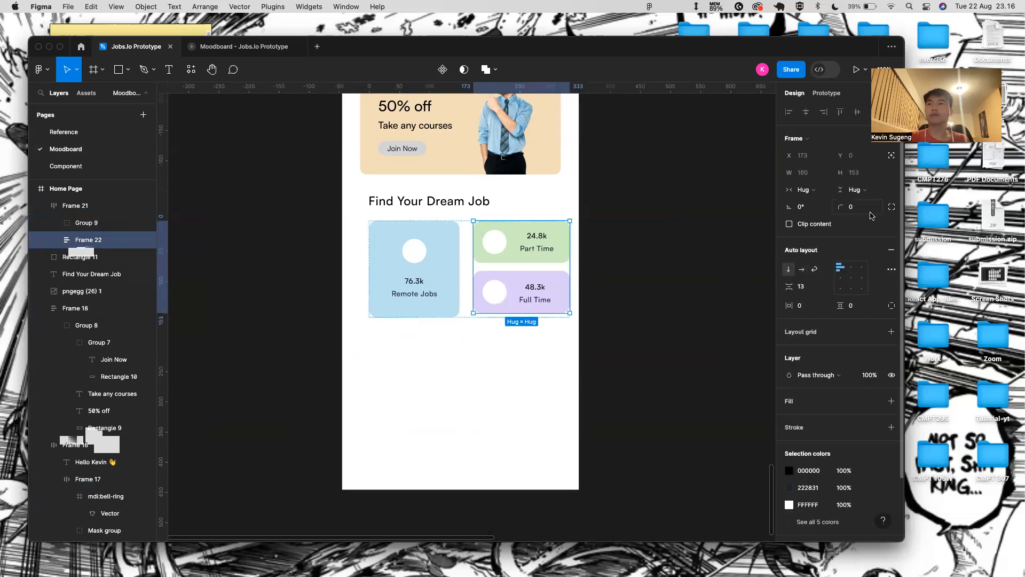
{"action": "left_click", "coordinate": [814, 190]}
{"action": "left_click", "coordinate": [884, 190]}
{"action": "left_click", "coordinate": [864, 190]}
{"action": "left_click", "coordinate": [866, 201]}
{"action": "left_click", "coordinate": [533, 307]}
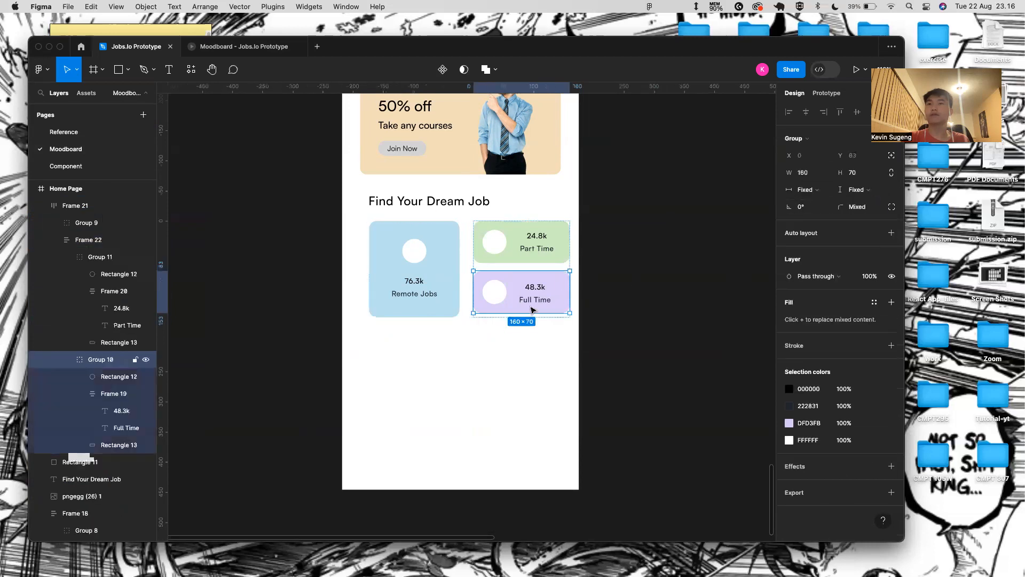
{"action": "left_click", "coordinate": [558, 265]}
{"action": "left_click", "coordinate": [826, 288]}
{"action": "left_click", "coordinate": [826, 288]}
{"action": "left_click", "coordinate": [428, 284]}
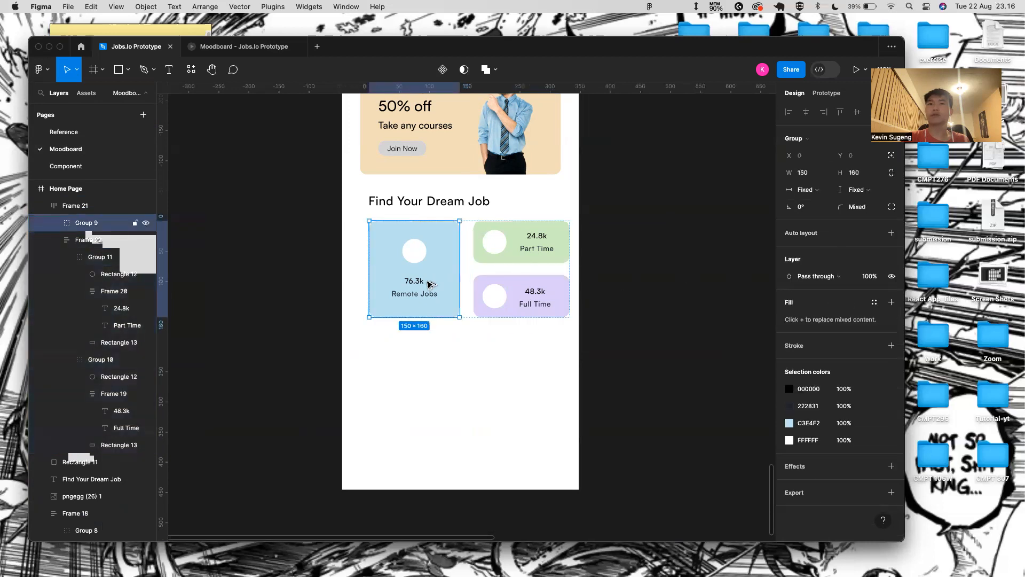
{"action": "left_click", "coordinate": [362, 258]}
{"action": "left_click", "coordinate": [381, 254]}
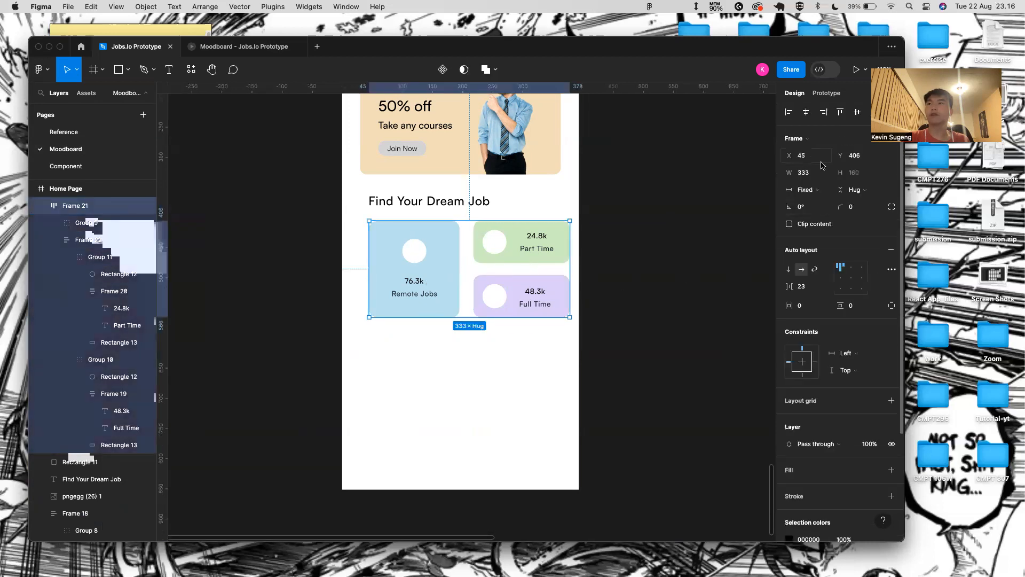
{"action": "left_click_drag", "start_coordinate": [369, 228], "coordinate": [343, 232]}
{"action": "left_click_drag", "start_coordinate": [412, 251], "coordinate": [412, 227]}
{"action": "left_click", "coordinate": [413, 251]}
{"action": "key", "text": "Delete"}
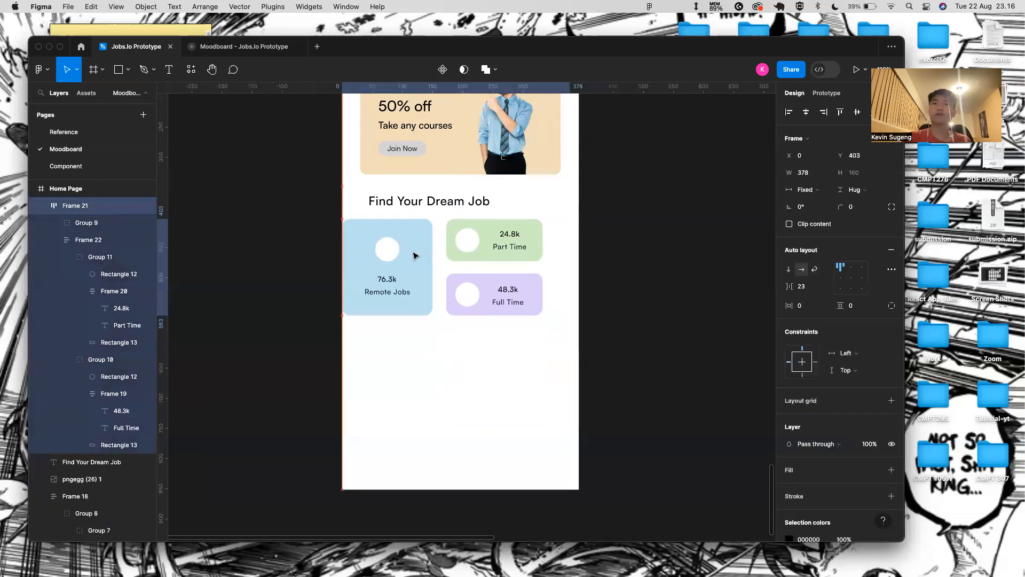
{"action": "left_click", "coordinate": [442, 206]}
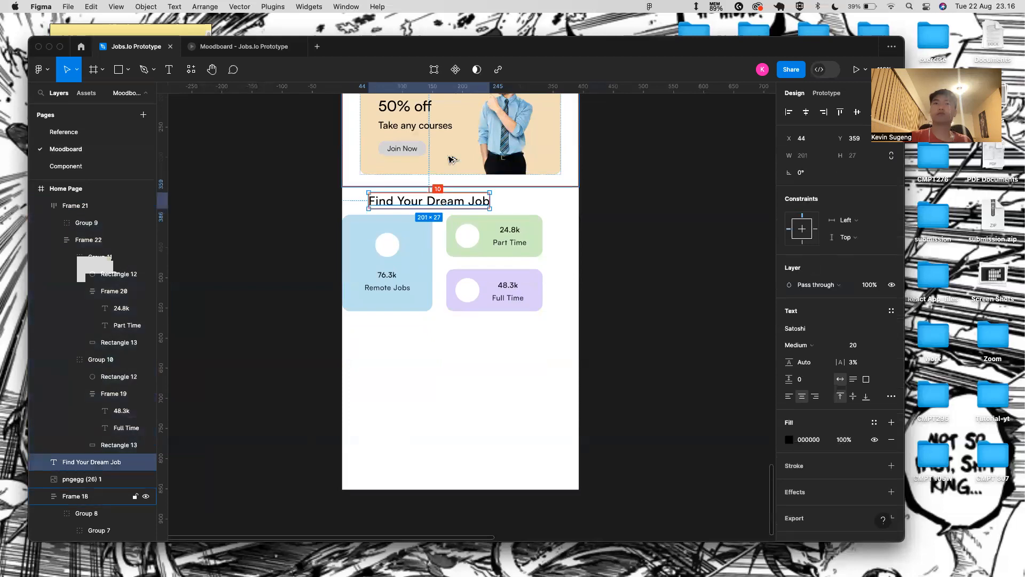
{"action": "left_click", "coordinate": [436, 267]}
{"action": "left_click_drag", "start_coordinate": [474, 201], "coordinate": [474, 223]}
{"action": "key", "text": "super+z"}
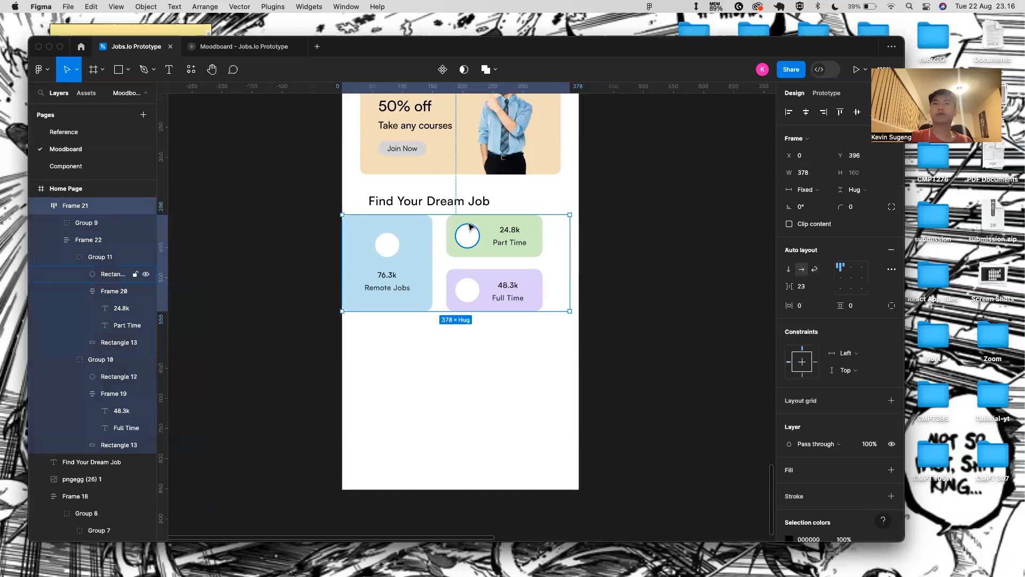
{"action": "left_click", "coordinate": [42, 206]}
{"action": "left_click", "coordinate": [60, 224]}
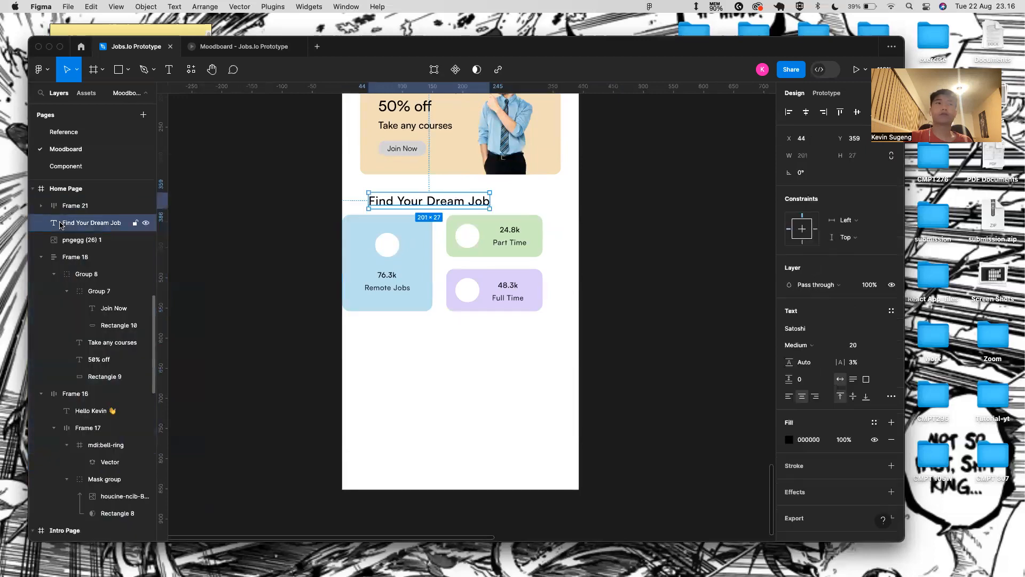
{"action": "left_click_drag", "start_coordinate": [78, 197], "coordinate": [95, 196]}
{"action": "left_click", "coordinate": [368, 85]}
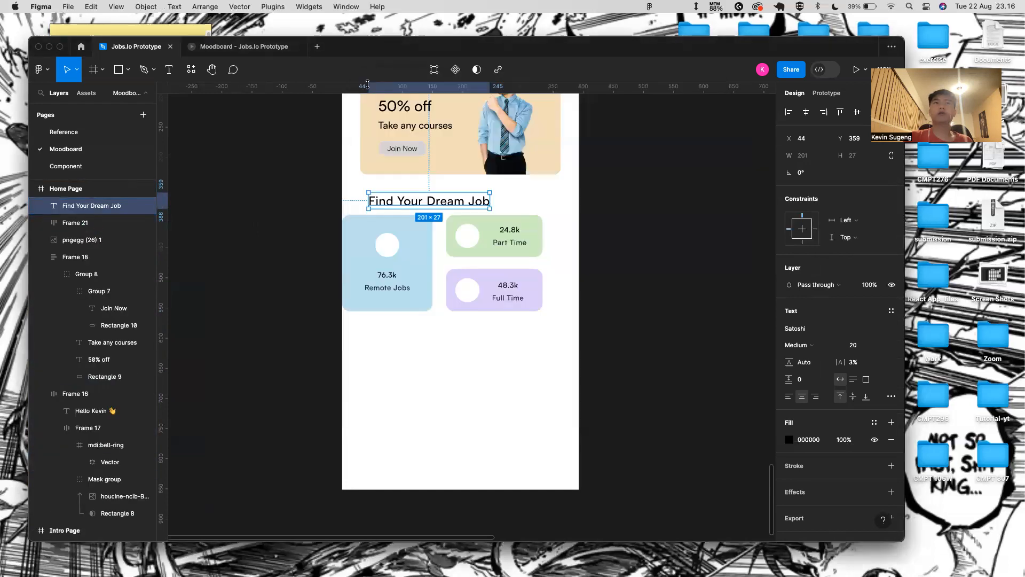
{"action": "left_click", "coordinate": [85, 223], "text": "shift"}
{"action": "key", "text": "shift+a"}
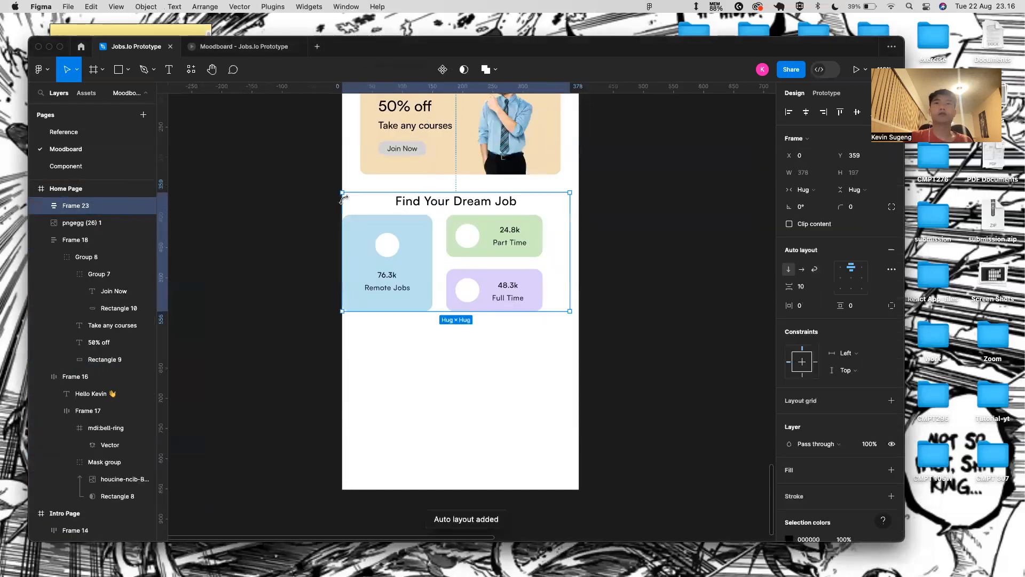
{"action": "left_click", "coordinate": [840, 266]}
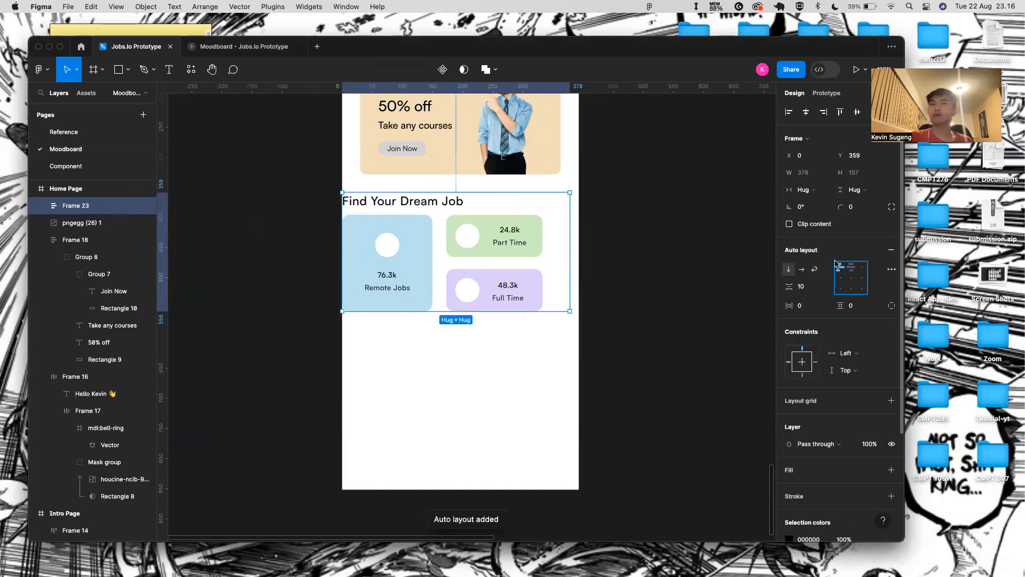
{"action": "left_click_drag", "start_coordinate": [570, 208], "coordinate": [578, 207]}
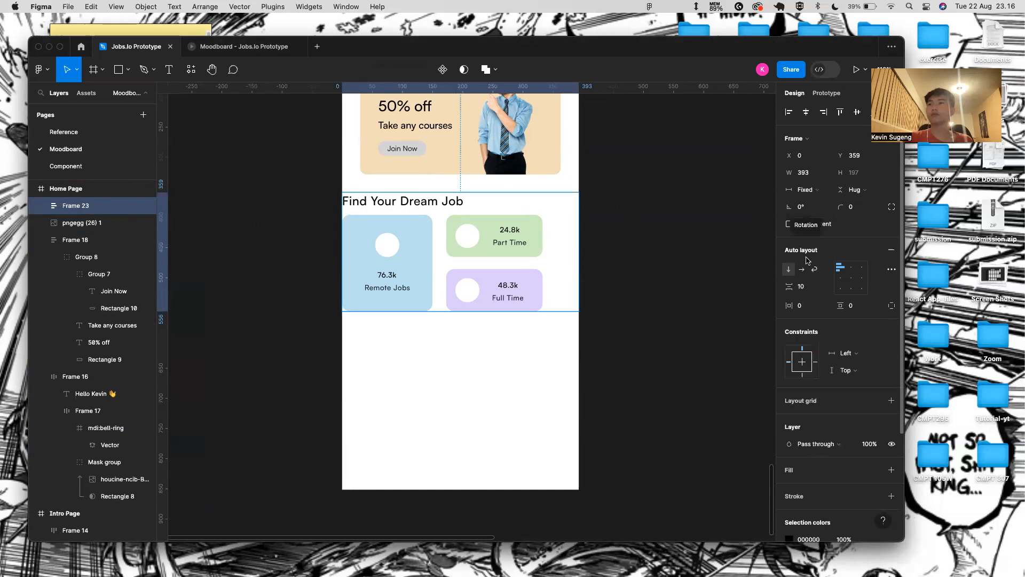
{"action": "left_click", "coordinate": [801, 306]}
{"action": "type", "text": "30"}
{"action": "key", "text": "Return"}
{"action": "left_click", "coordinate": [803, 311]}
{"action": "double_click", "coordinate": [443, 211]}
{"action": "left_click", "coordinate": [501, 209]}
{"action": "key", "text": "alt"}
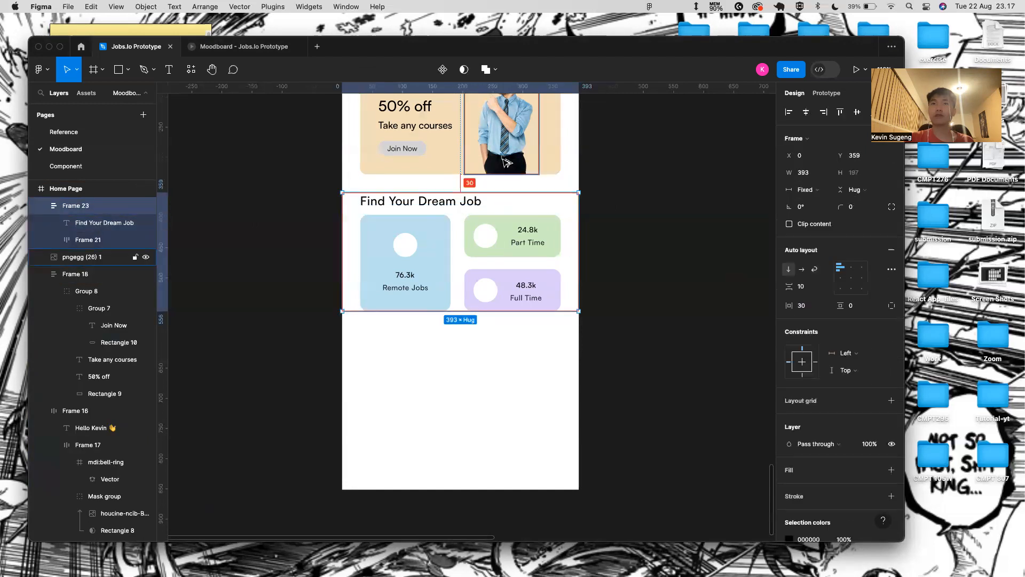
{"action": "key", "text": "shift+Up"}
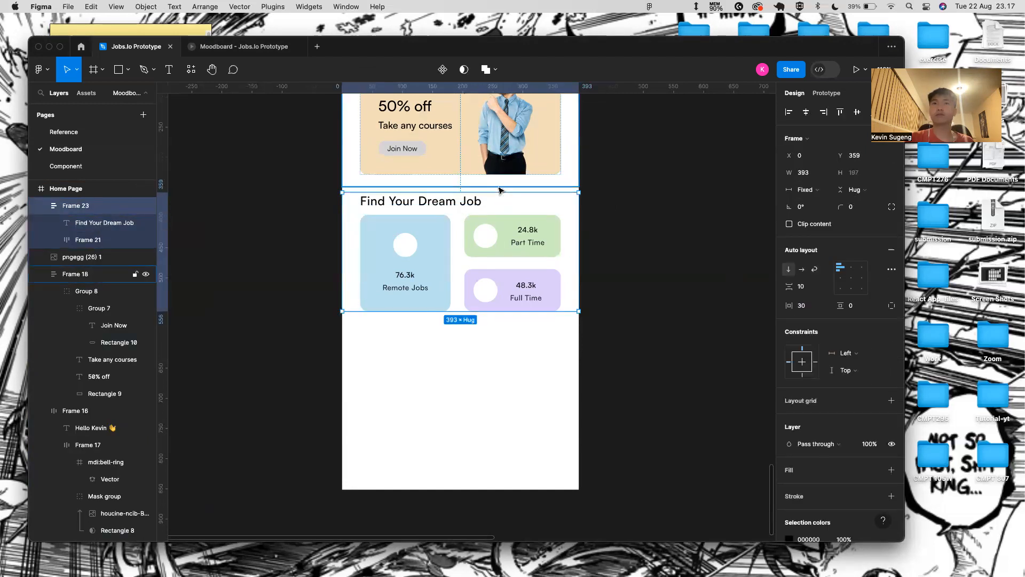
{"action": "left_click", "coordinate": [403, 201]}
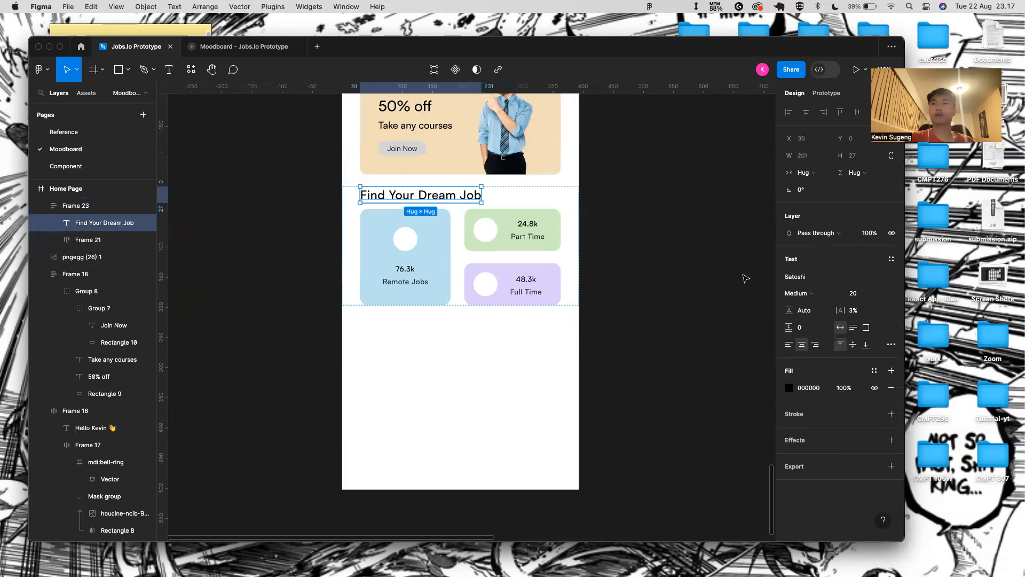
{"action": "left_click", "coordinate": [576, 227]}
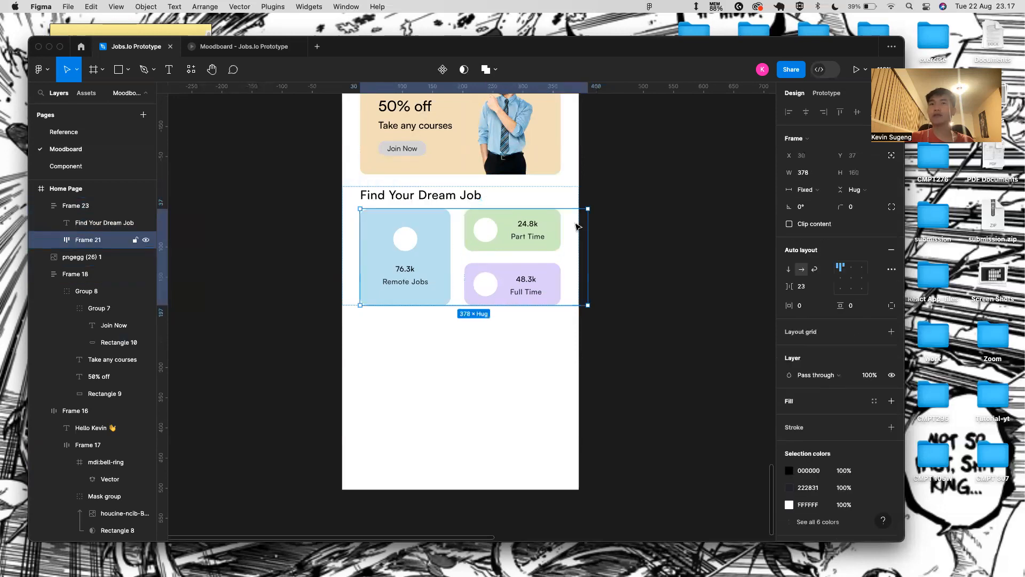
{"action": "left_click", "coordinate": [571, 207]}
{"action": "left_click", "coordinate": [805, 306]}
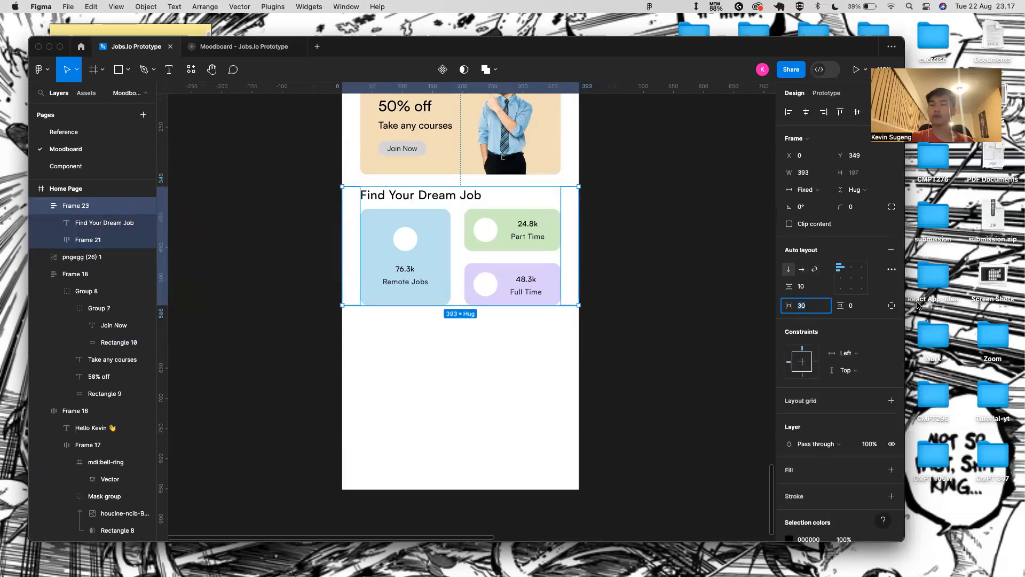
{"action": "key", "text": "Return"}
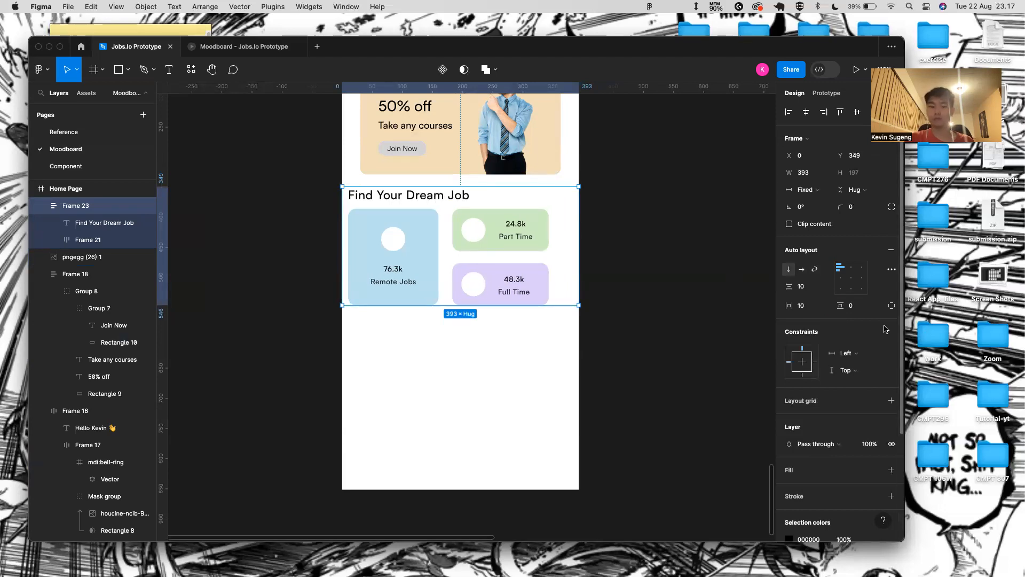
{"action": "key", "text": "cmd+z"}
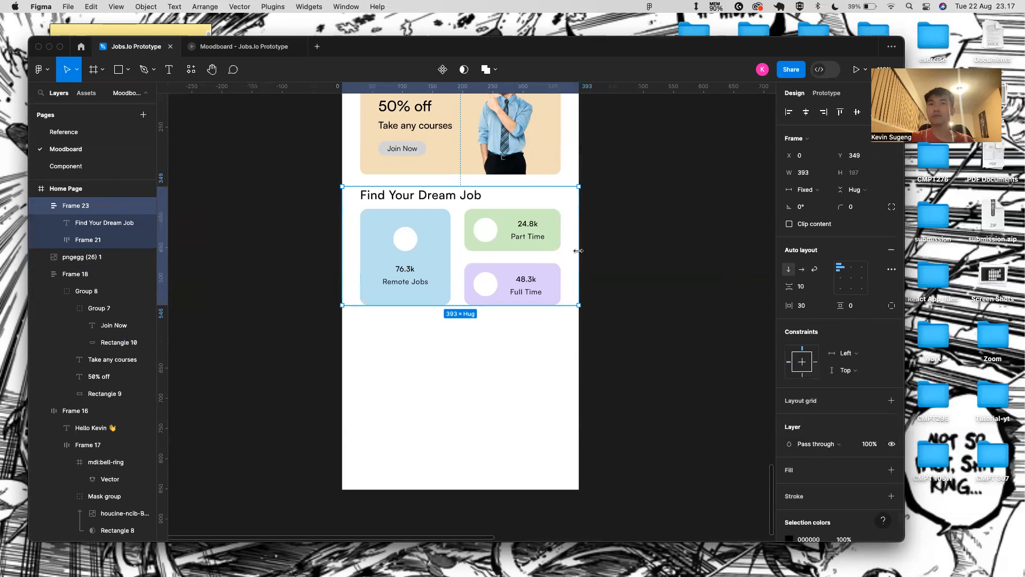
{"action": "scroll", "coordinate": [623, 219], "scroll_direction": "down", "scroll_amount": 5}
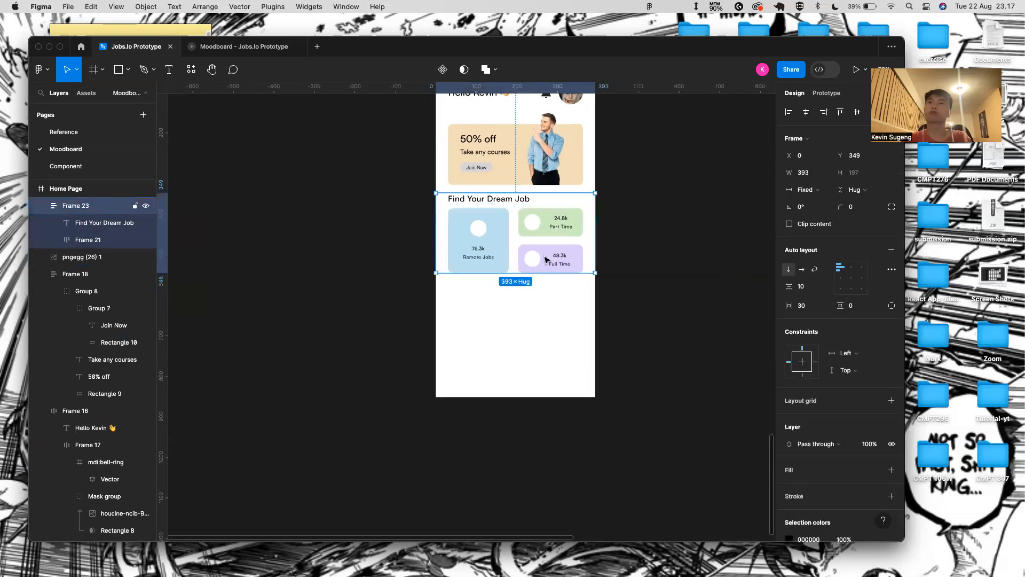
{"action": "left_click", "coordinate": [807, 291]}
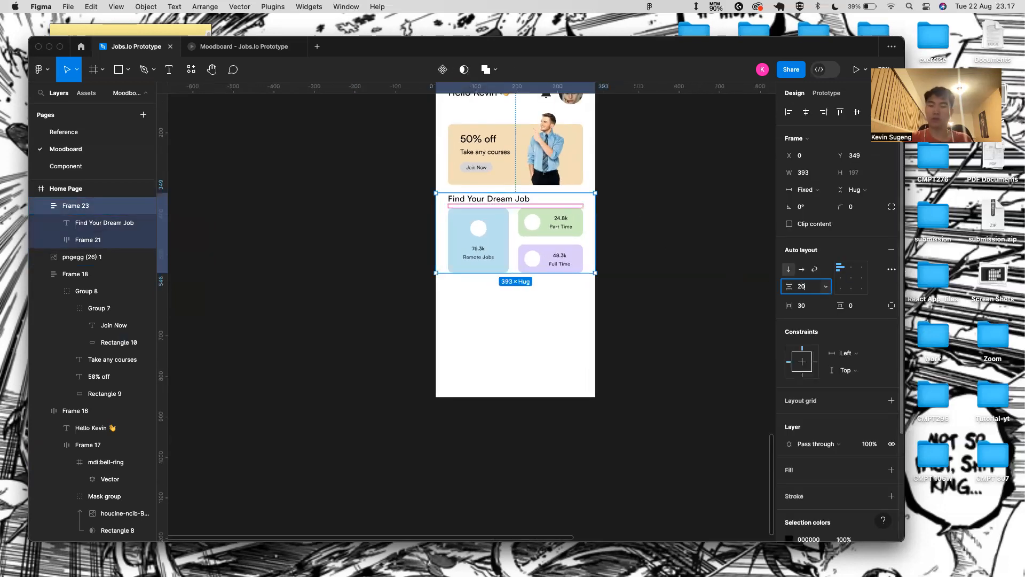
{"action": "key", "text": "Return"}
{"action": "left_click", "coordinate": [614, 235]}
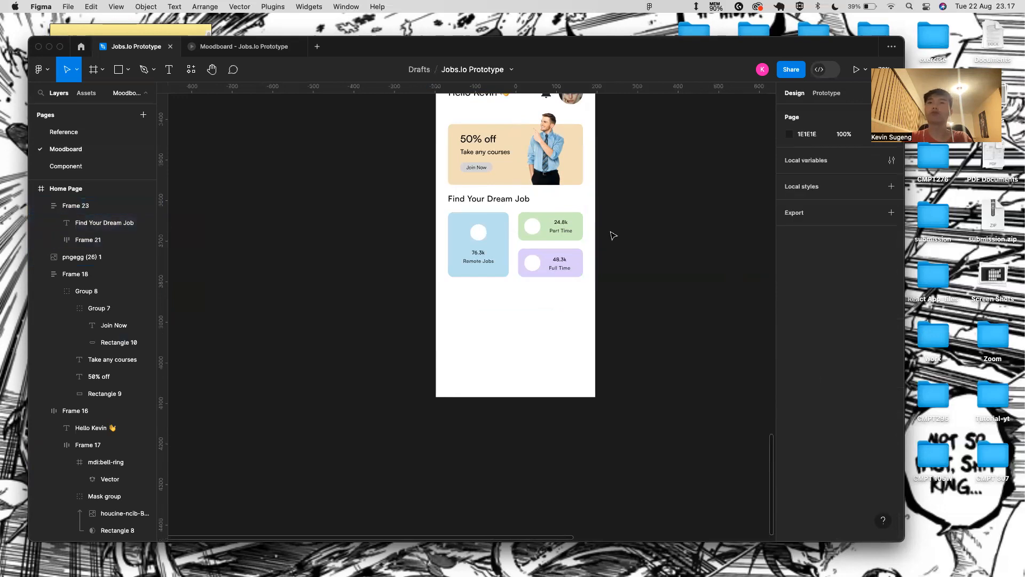
{"action": "scroll", "coordinate": [484, 265], "scroll_direction": "up", "scroll_amount": 5}
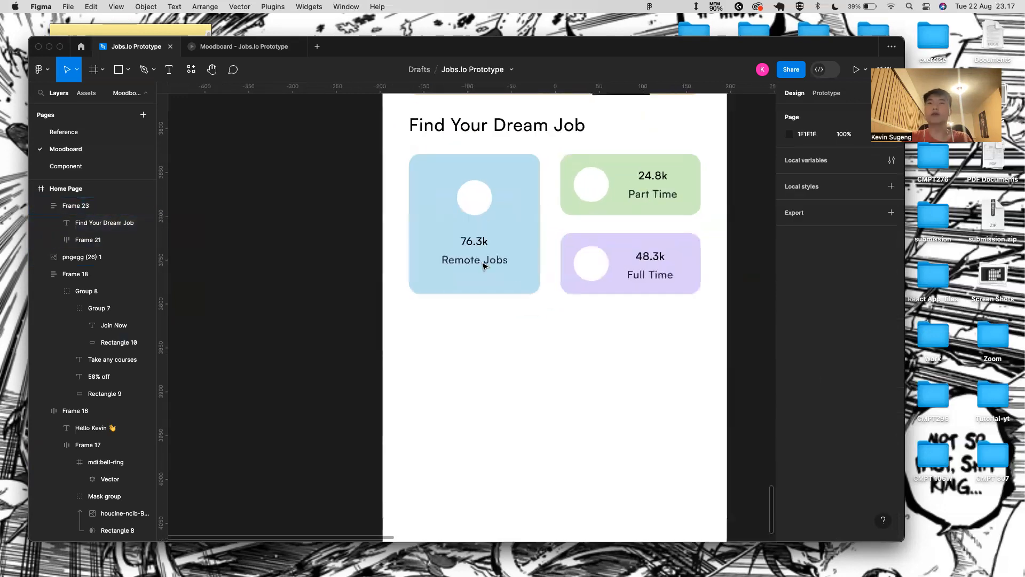
{"action": "left_click", "coordinate": [482, 191]}
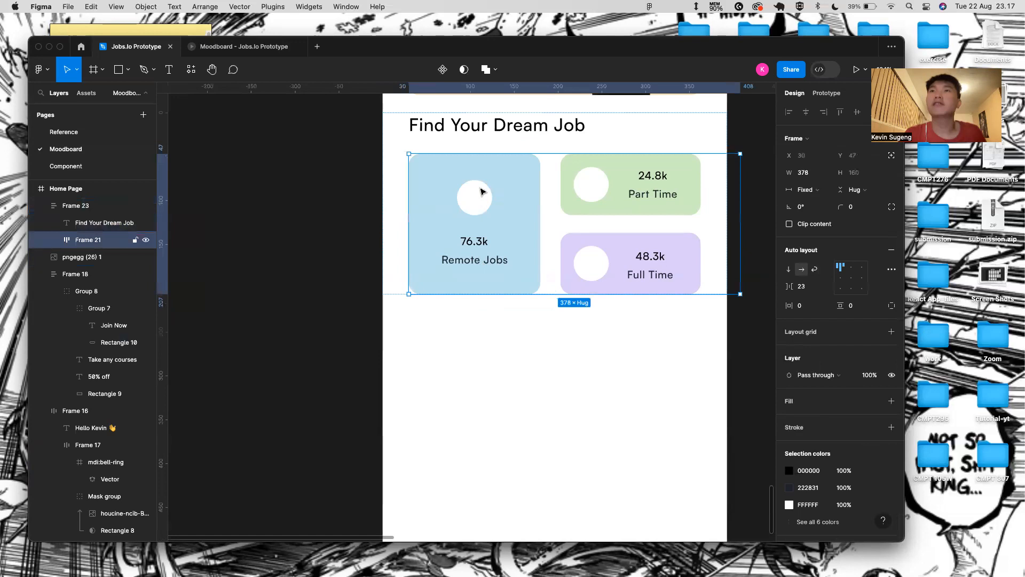
{"action": "double_click", "coordinate": [478, 195]}
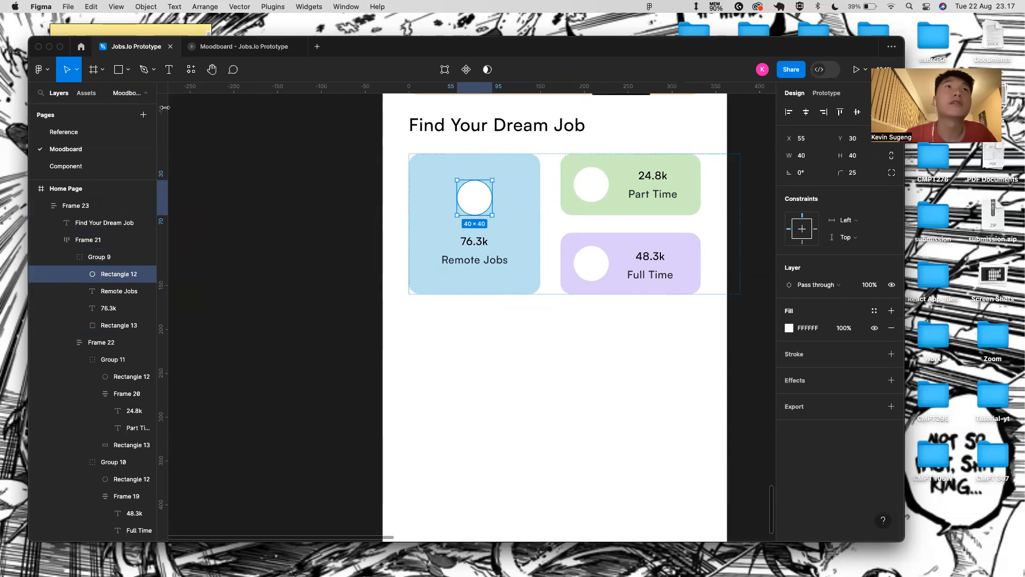
- Paste the people icon into the Remote Jobs card and group it with its white circle
{"action": "left_click", "coordinate": [192, 70]}
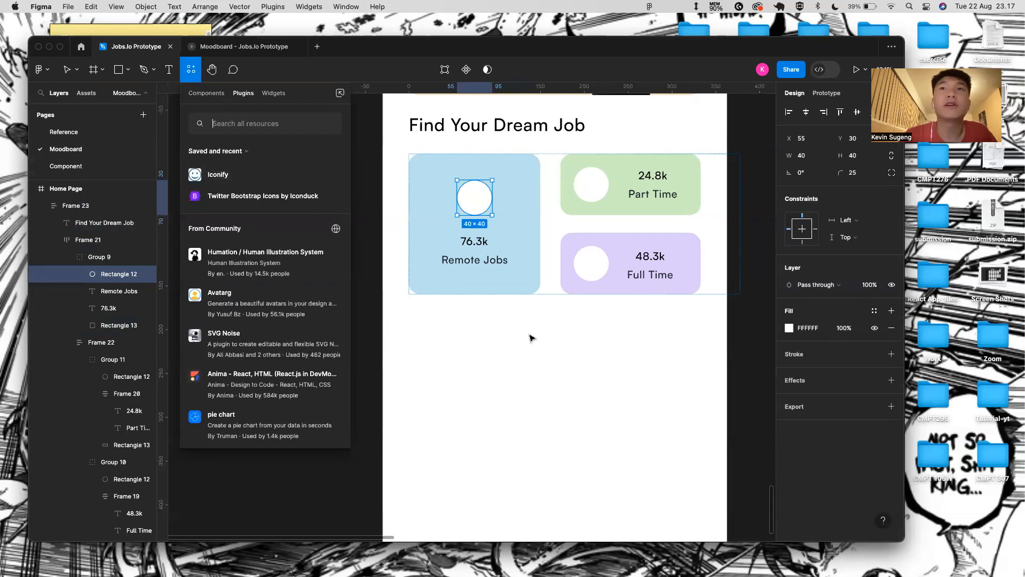
{"action": "left_click", "coordinate": [394, 428]}
{"action": "scroll", "coordinate": [394, 428], "scroll_direction": "down", "scroll_amount": 1}
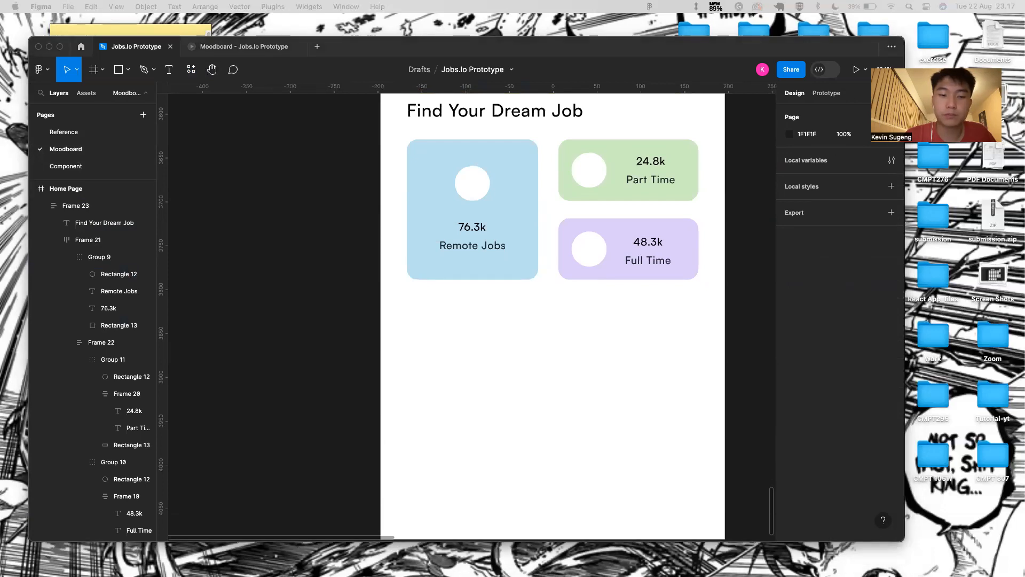
{"action": "left_click", "coordinate": [474, 194]}
{"action": "double_click", "coordinate": [474, 194]}
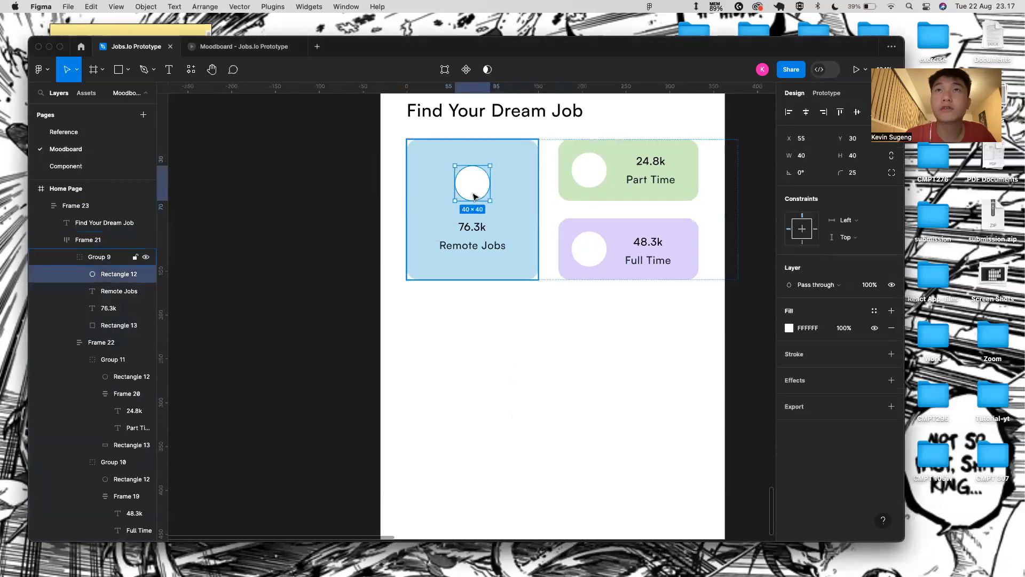
{"action": "key", "text": "super+v"}
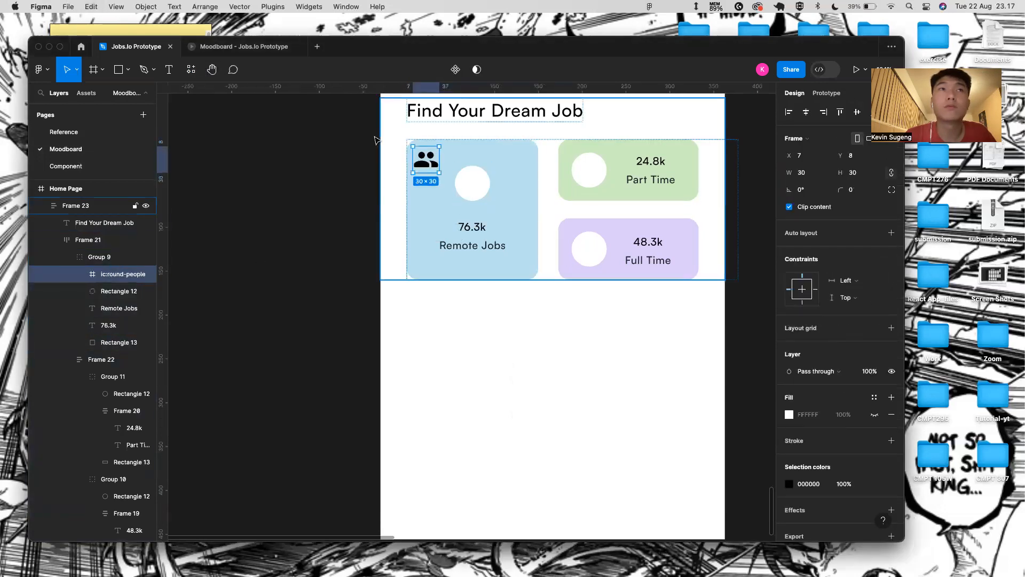
{"action": "left_click", "coordinate": [106, 291], "text": "shift"}
{"action": "key", "text": "super+g"}
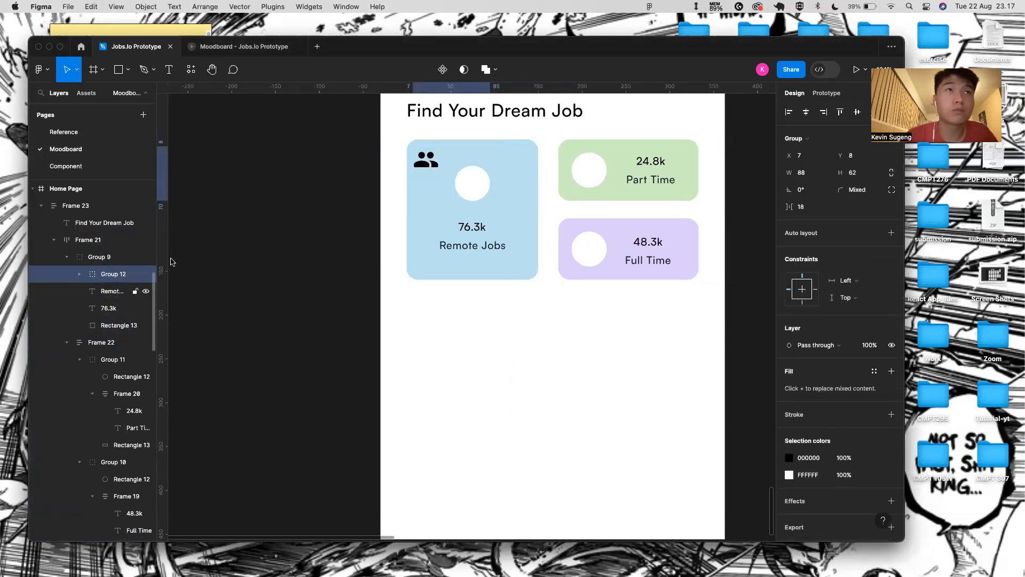
{"action": "key", "text": "shift+Right"}
{"action": "key", "text": "shift+Left"}
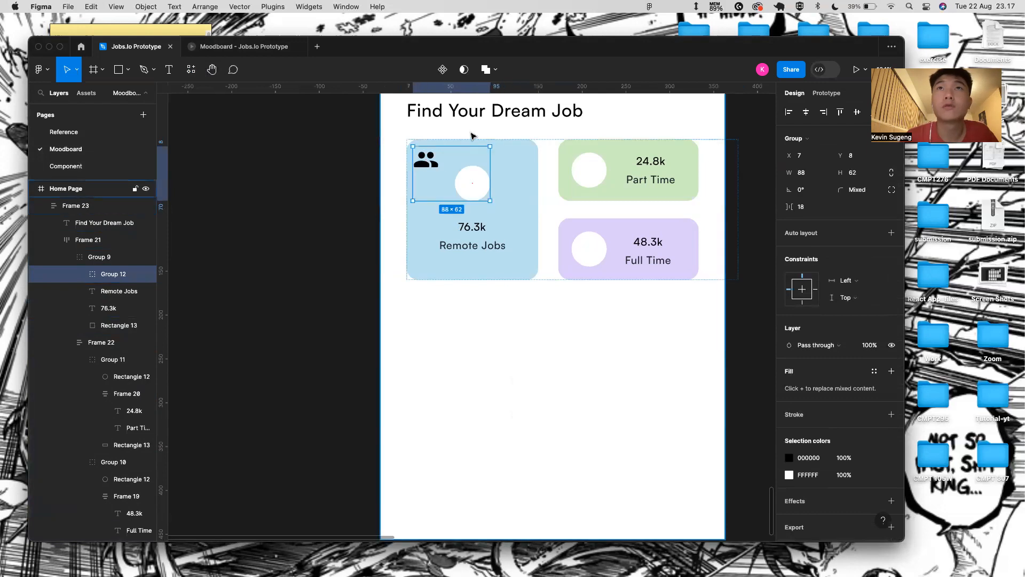
- Centre the people icon horizontally and vertically within the Remote Jobs circle
{"action": "double_click", "coordinate": [434, 161]}
{"action": "key", "text": "shift+Right"}
{"action": "key", "text": "shift+Right"}
{"action": "key", "text": "shift+Right"}
{"action": "key", "text": "shift+Right"}
{"action": "key", "text": "shift+Down"}
{"action": "key", "text": "shift+Down"}
{"action": "key", "text": "shift+Down"}
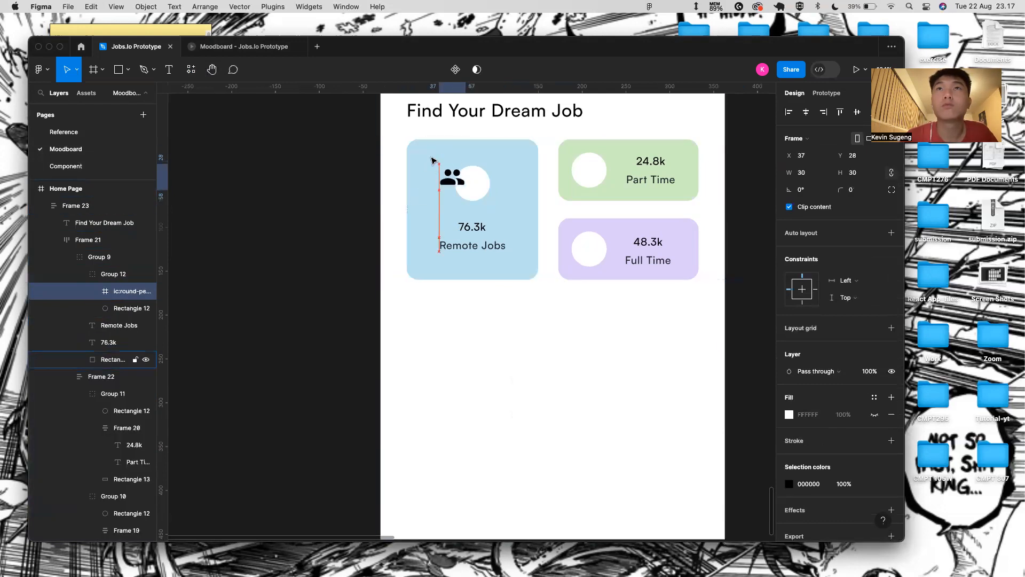
{"action": "key", "text": "shift+Right"}
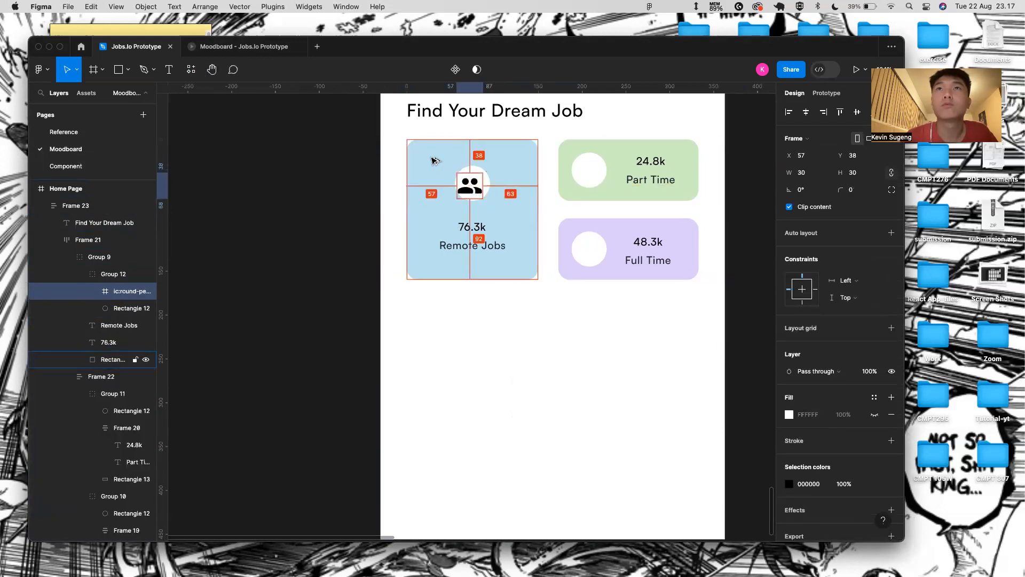
{"action": "scroll", "coordinate": [473, 169], "scroll_direction": "up", "scroll_amount": 3}
{"action": "left_click", "coordinate": [473, 170], "text": "shift"}
{"action": "left_click", "coordinate": [806, 111]}
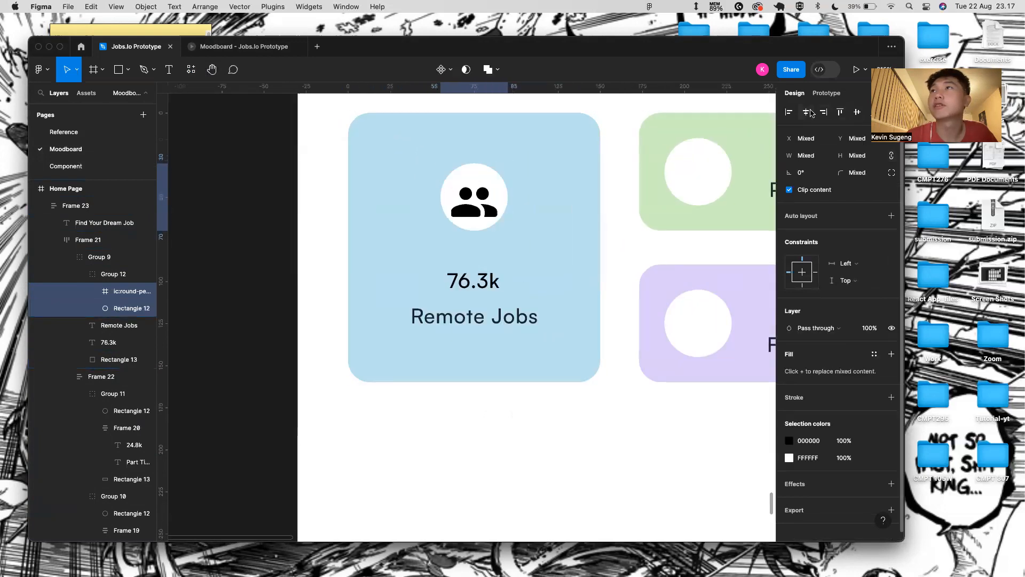
{"action": "left_click", "coordinate": [856, 113]}
{"action": "scroll", "coordinate": [520, 324], "scroll_direction": "down", "scroll_amount": 3}
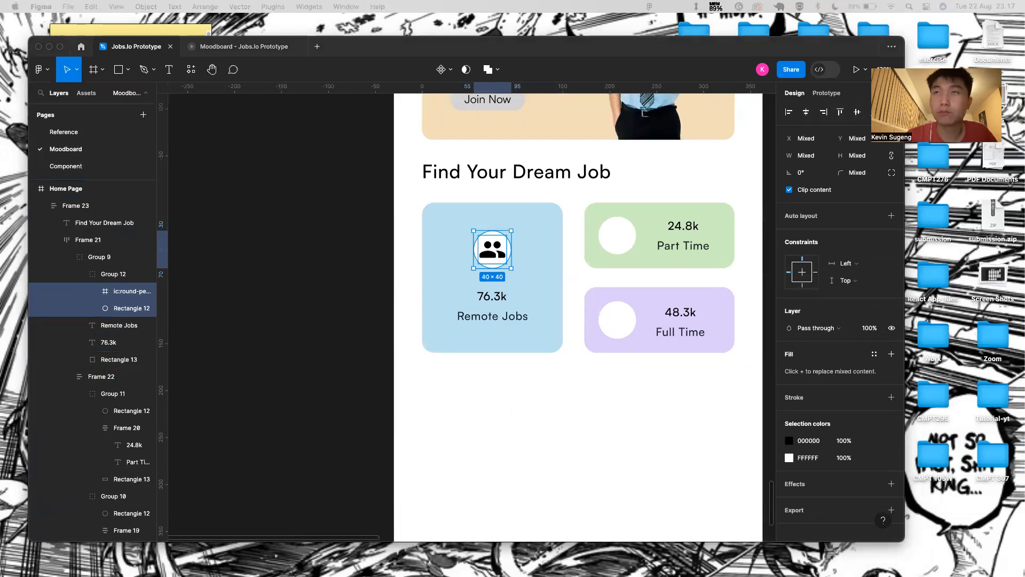
- Paste the building icon into the Part Time card and group it with its circle
{"action": "left_click", "coordinate": [607, 231]}
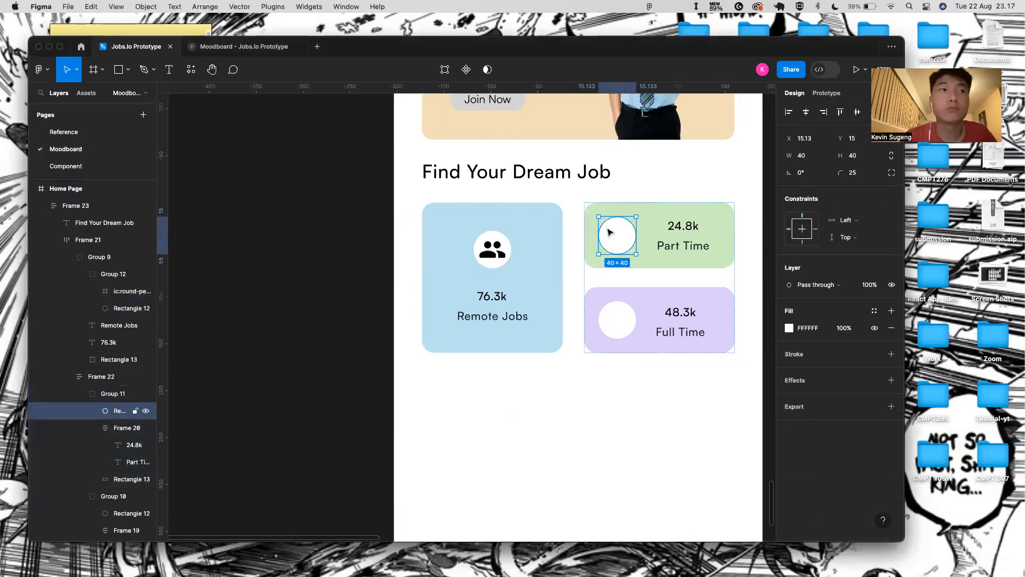
{"action": "key", "text": "super+v"}
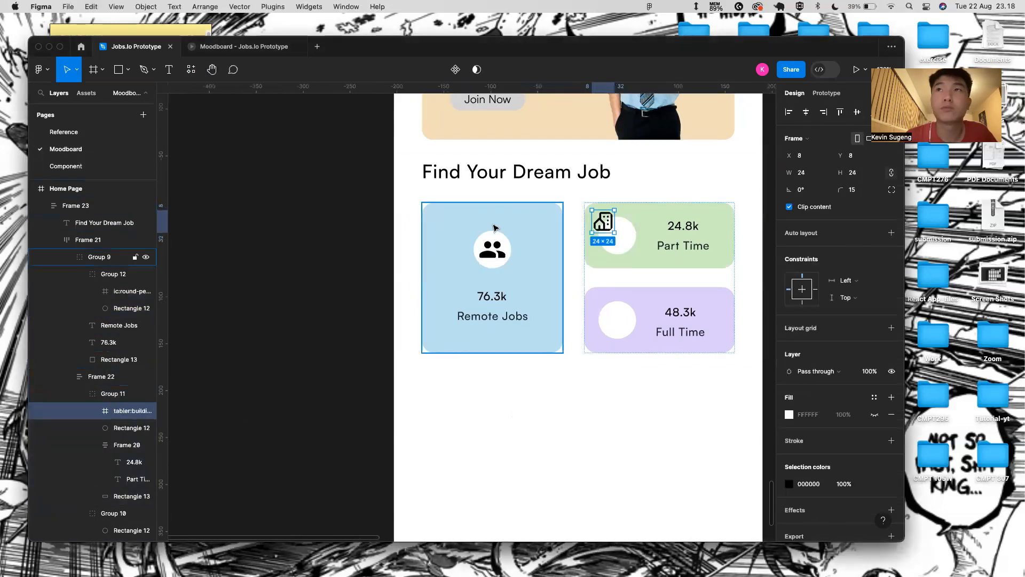
{"action": "left_click", "coordinate": [109, 430], "text": "shift"}
{"action": "key", "text": "super+g"}
{"action": "left_click", "coordinate": [92, 411]}
{"action": "left_click", "coordinate": [114, 443]}
- Nudge and align the building icon to the centre of the Part Time circle
{"action": "left_click", "coordinate": [116, 428]}
{"action": "key", "text": "shift+Right"}
{"action": "key", "text": "shift+Down"}
{"action": "key", "text": "Right"}
{"action": "key", "text": "Right"}
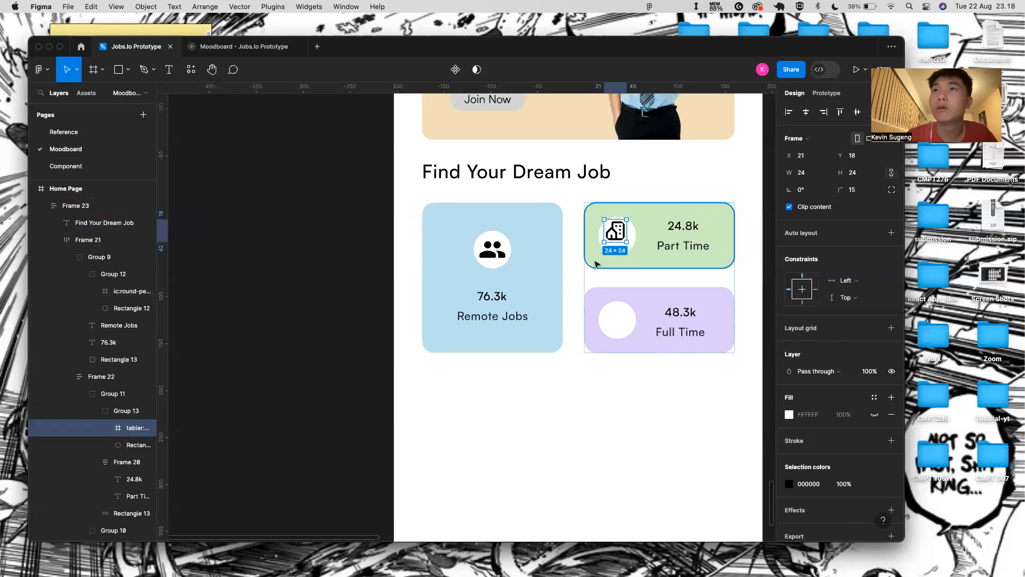
{"action": "scroll", "coordinate": [603, 264], "scroll_direction": "up", "scroll_amount": 5}
{"action": "left_click", "coordinate": [614, 271], "text": "shift"}
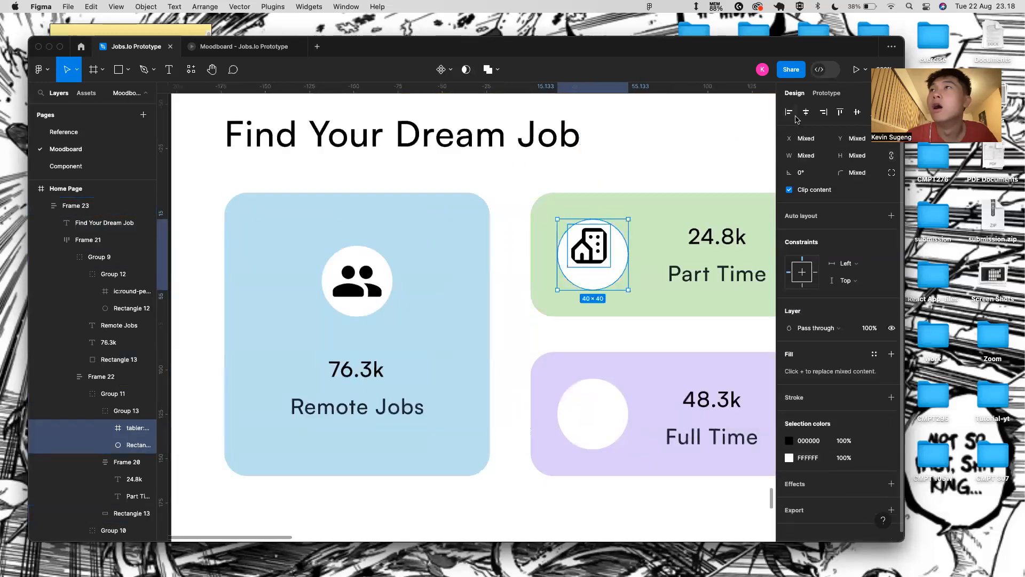
{"action": "left_click", "coordinate": [868, 113]}
{"action": "left_click", "coordinate": [857, 112]}
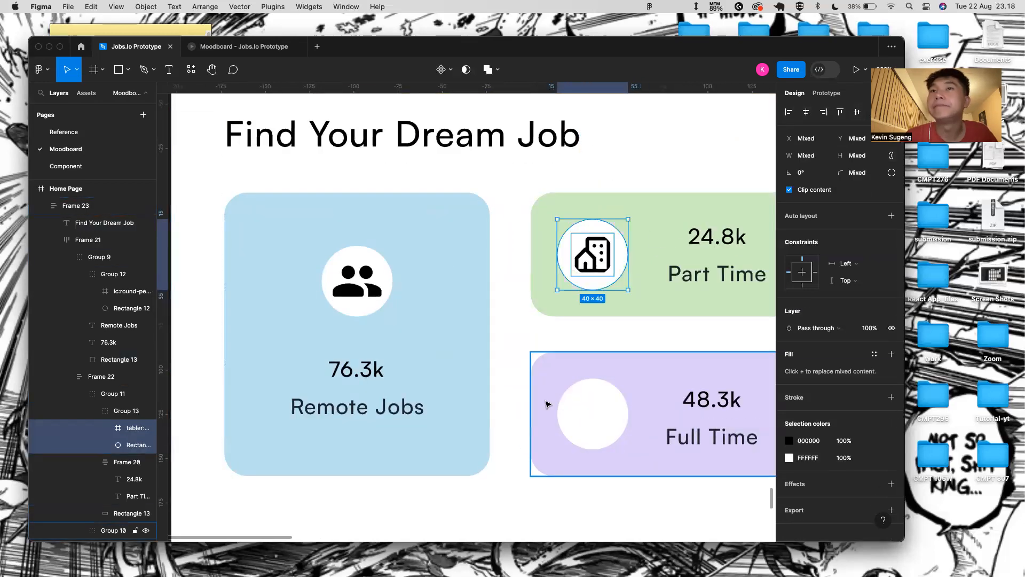
{"action": "scroll", "coordinate": [551, 390], "scroll_direction": "down", "scroll_amount": 1}
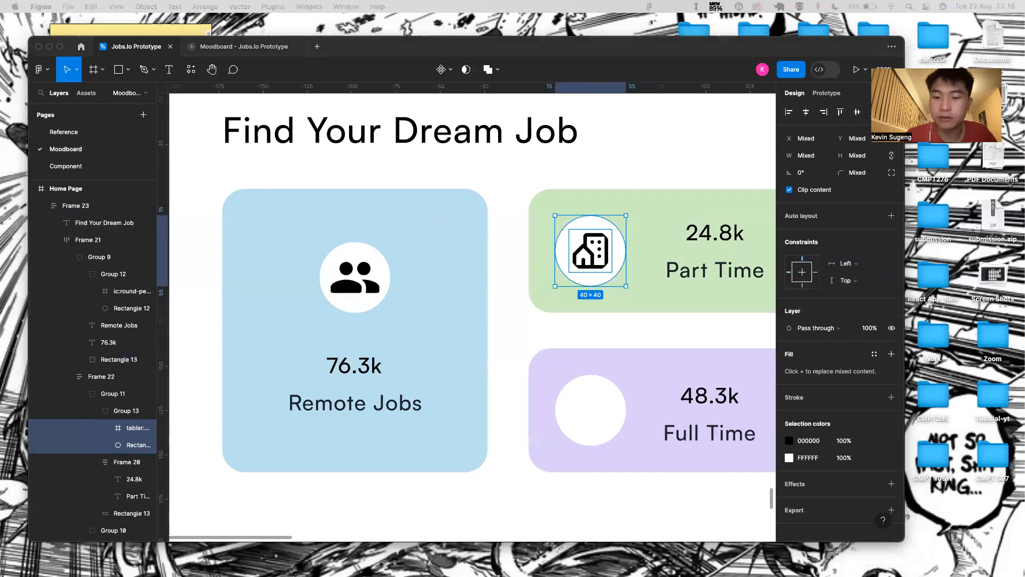
- Paste the laptop icon into the Full Time card and group it with its circle
{"action": "double_click", "coordinate": [616, 435]}
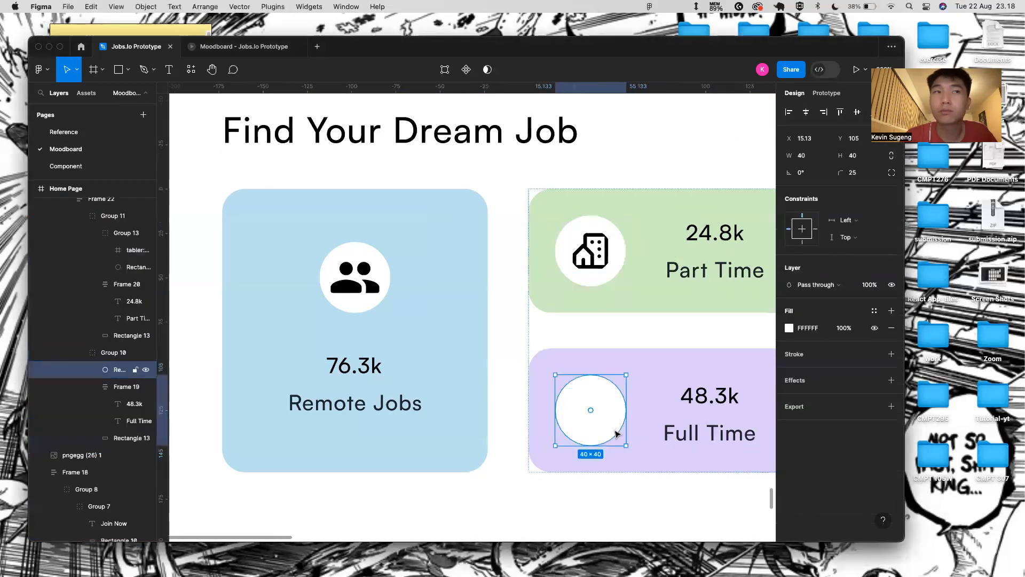
{"action": "key", "text": "super+v"}
{"action": "left_click", "coordinate": [100, 386], "text": "shift"}
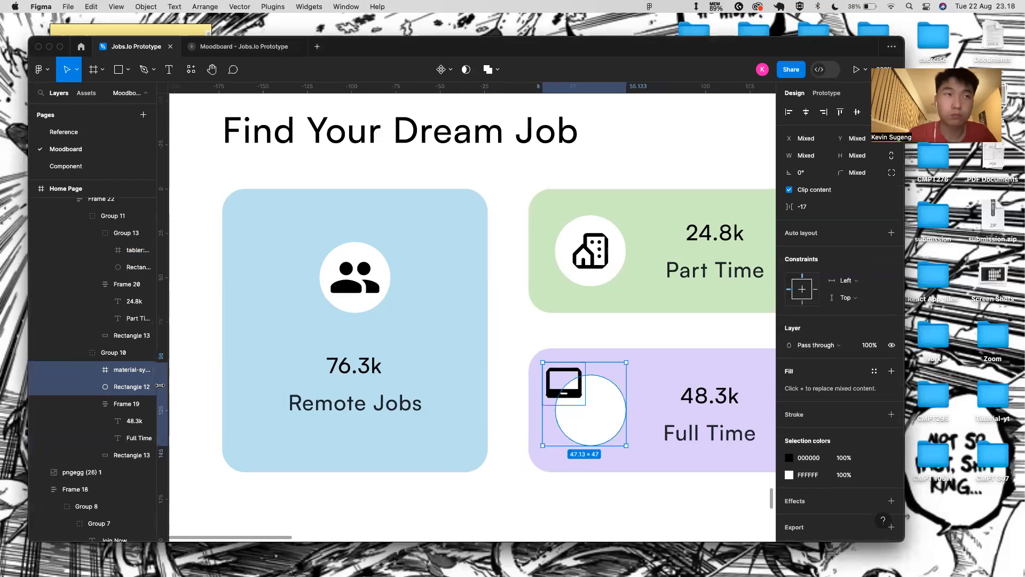
{"action": "key", "text": "super+g"}
- Nudge the laptop icon into place and centre it vertically in the Full Time circle
{"action": "left_click", "coordinate": [119, 405]}
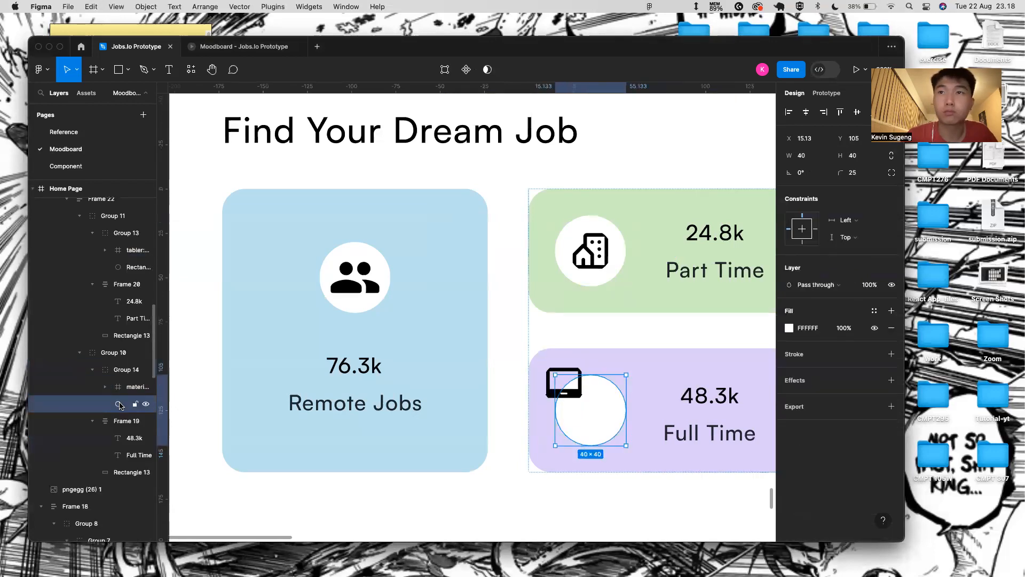
{"action": "left_click", "coordinate": [118, 388]}
{"action": "key", "text": "shift+Down"}
{"action": "key", "text": "shift+Down"}
{"action": "key", "text": "shift+Right"}
{"action": "key", "text": "shift+Right"}
{"action": "key", "text": "Up"}
{"action": "key", "text": "Up"}
{"action": "key", "text": "Up"}
{"action": "key", "text": "Up"}
{"action": "key", "text": "Left"}
{"action": "key", "text": "Left"}
{"action": "key", "text": "Left"}
{"action": "key", "text": "Left"}
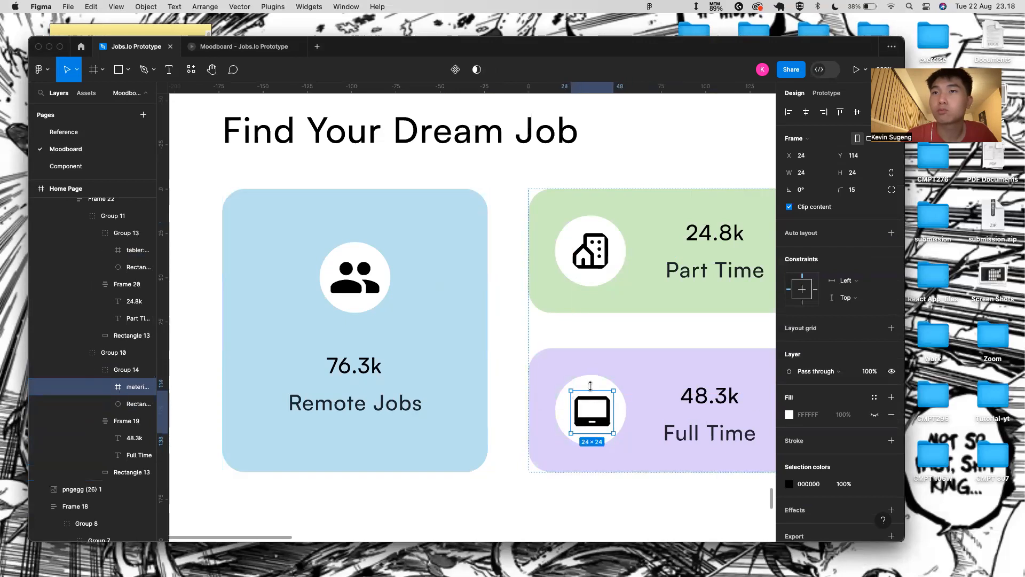
{"action": "left_click", "coordinate": [591, 386], "text": "shift"}
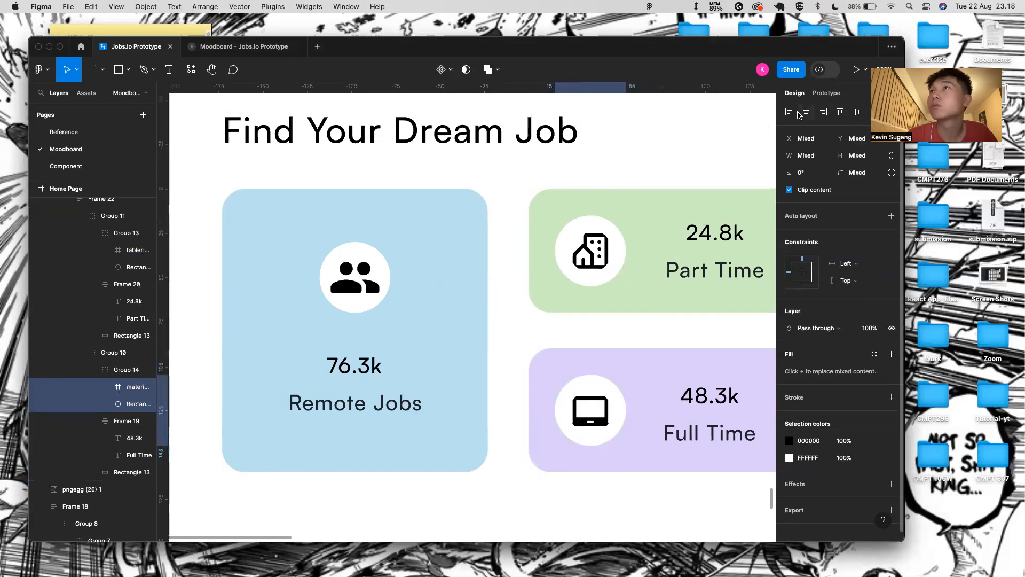
{"action": "left_click", "coordinate": [851, 115]}
{"action": "scroll", "coordinate": [692, 303], "scroll_direction": "down", "scroll_amount": 5}
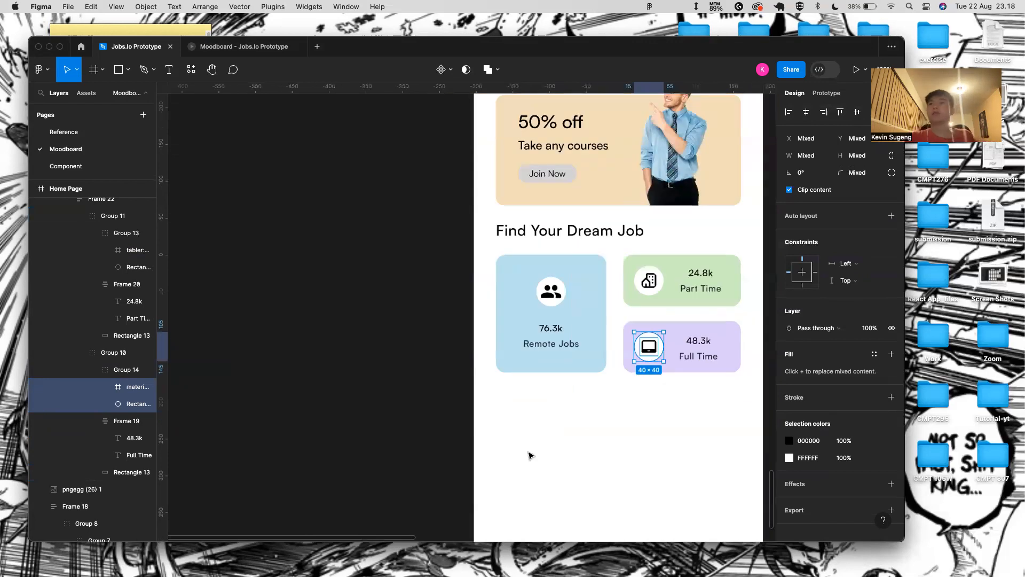
{"action": "left_click", "coordinate": [529, 453]}
- Select the Home Page frame and play it as a prototype preview
{"action": "scroll", "coordinate": [439, 434], "scroll_direction": "down", "scroll_amount": 3}
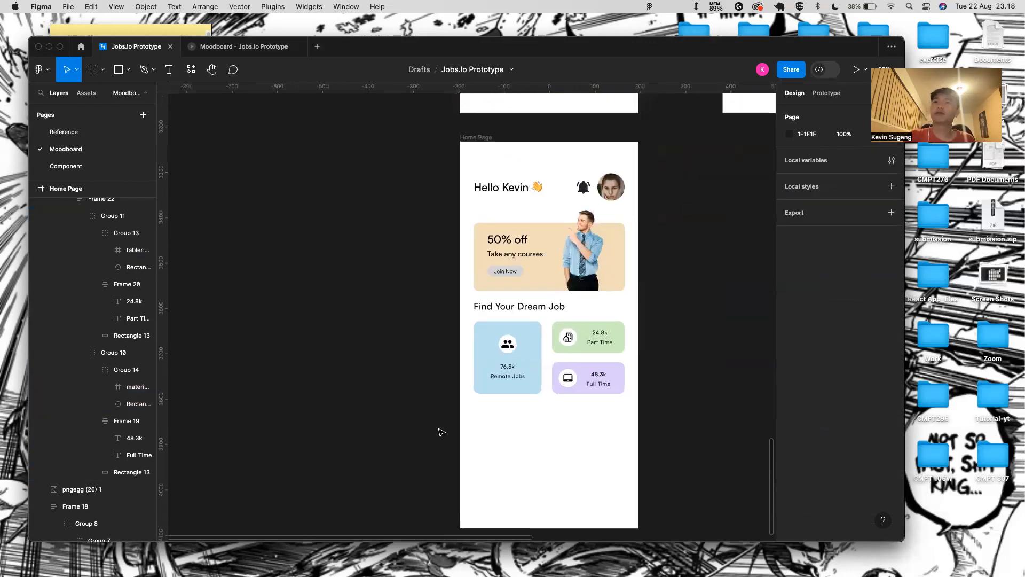
{"action": "left_click", "coordinate": [495, 137]}
{"action": "left_click", "coordinate": [856, 70]}
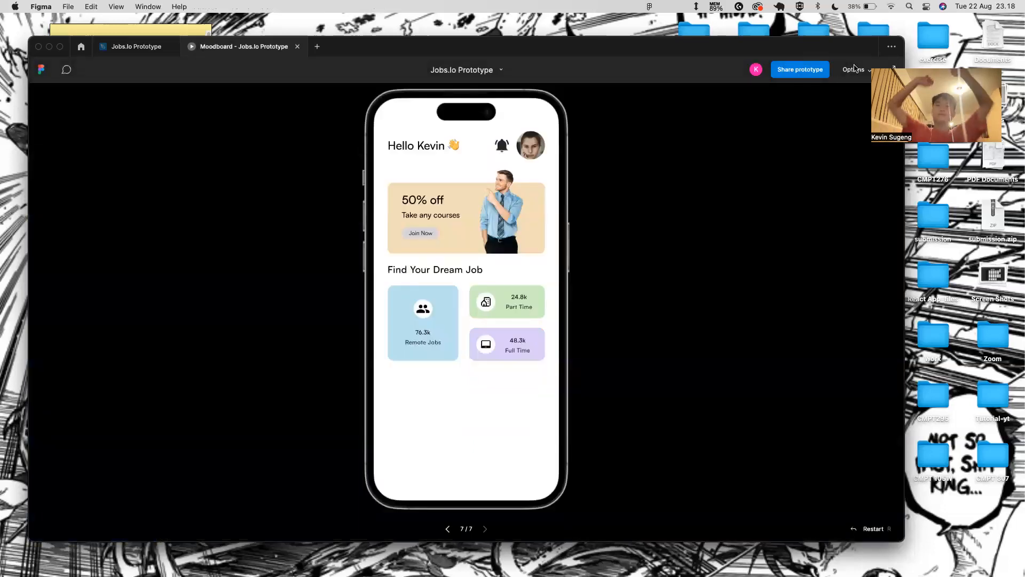
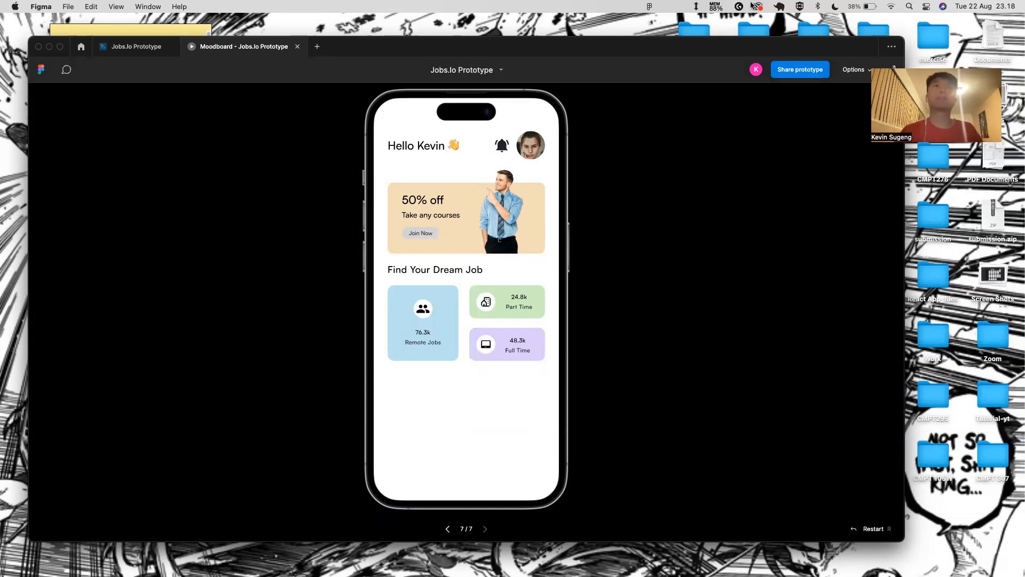
- Return to the Jobs.Io Prototype editor, browse the Reference page screenshots, then go back to Moodboard
{"action": "left_click", "coordinate": [136, 47]}
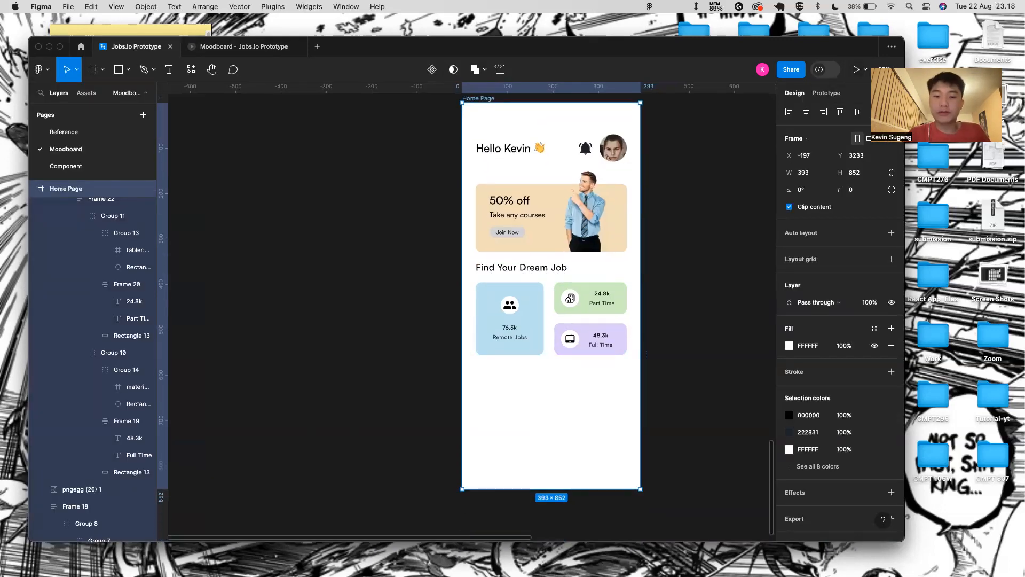
{"action": "left_click", "coordinate": [546, 503]}
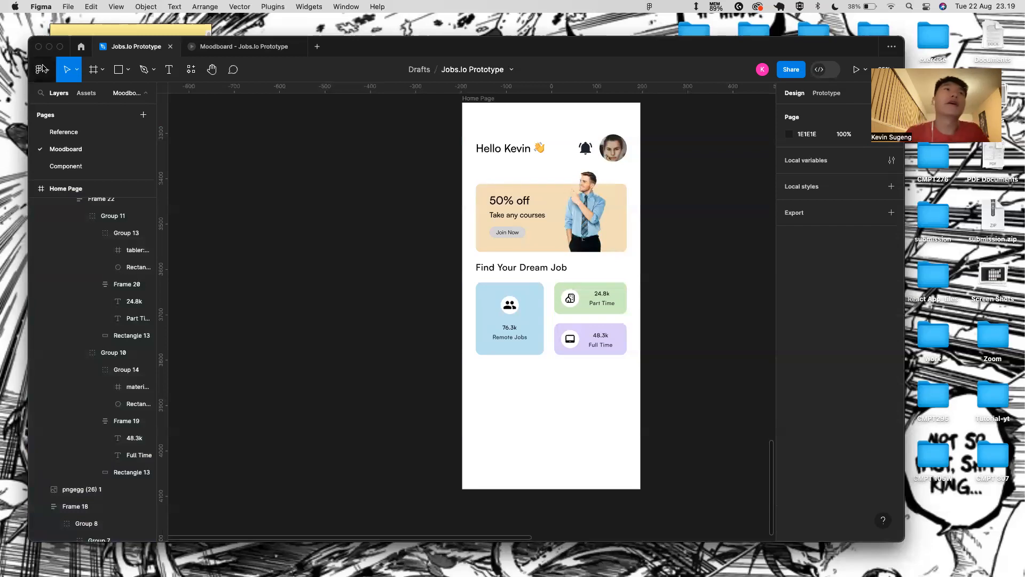
{"action": "left_click", "coordinate": [67, 132]}
{"action": "scroll", "coordinate": [399, 391], "scroll_direction": "down", "scroll_amount": 3}
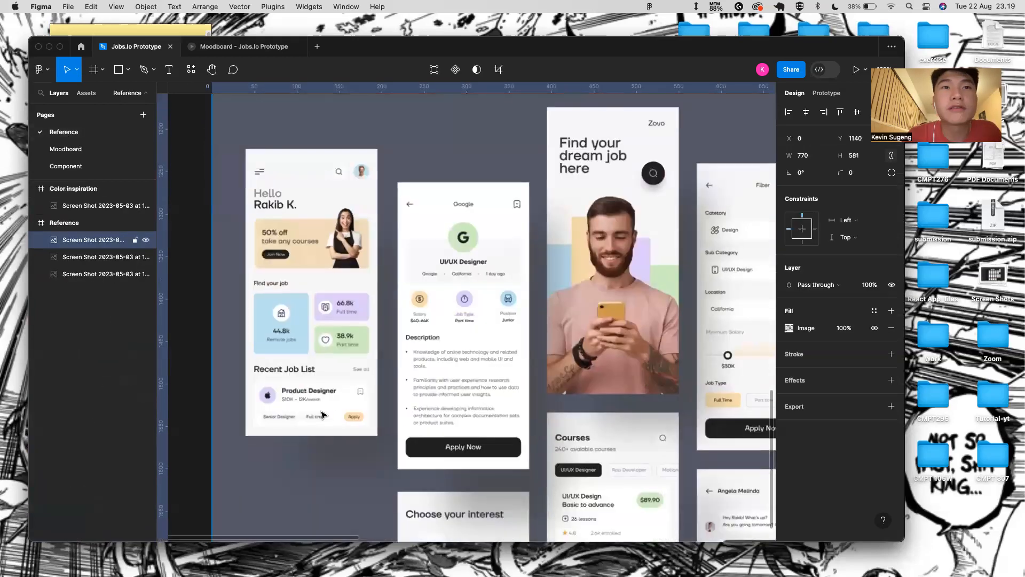
{"action": "scroll", "coordinate": [266, 395], "scroll_direction": "down", "scroll_amount": 5}
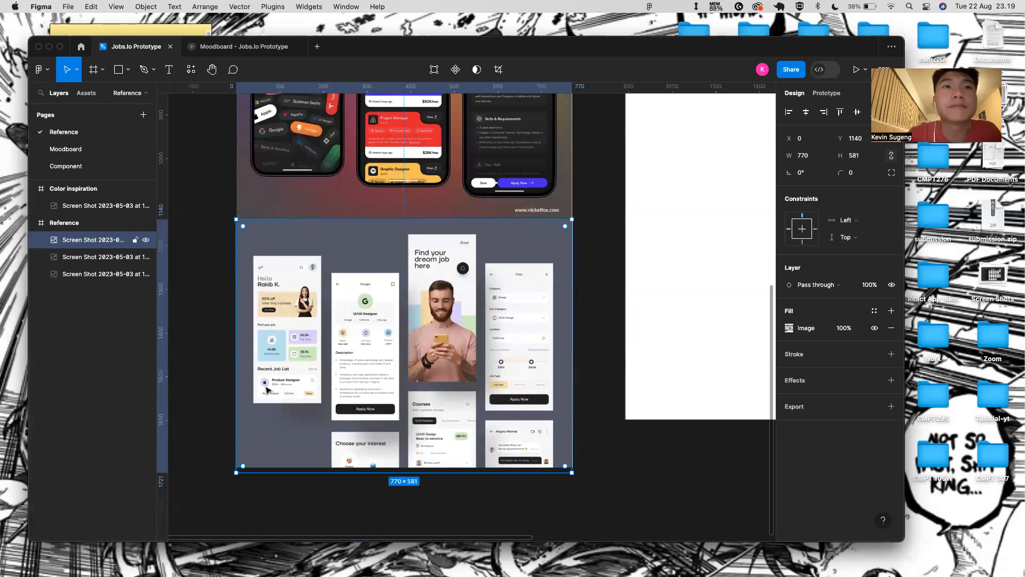
{"action": "scroll", "coordinate": [267, 390], "scroll_direction": "up", "scroll_amount": 5}
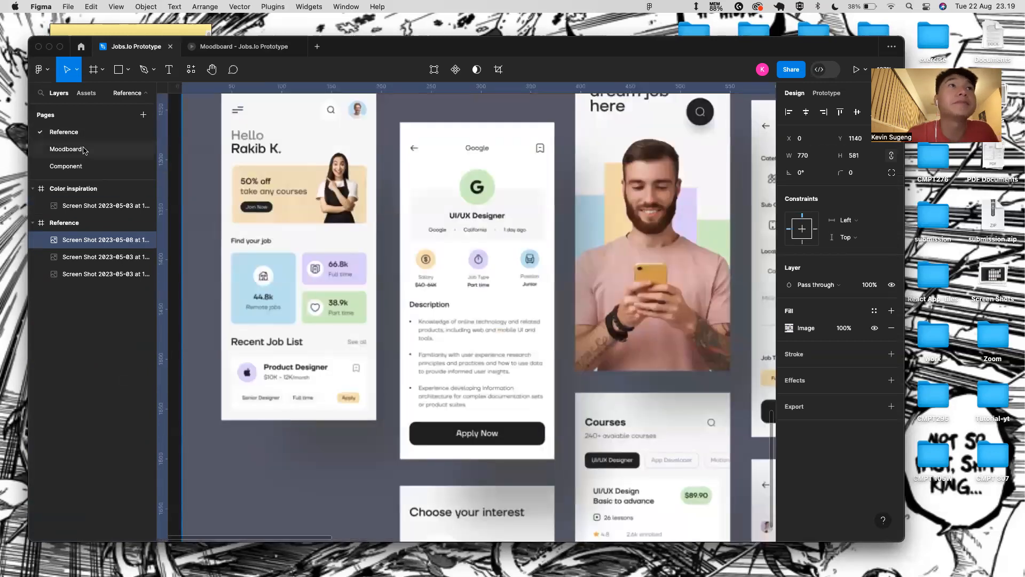
{"action": "left_click", "coordinate": [66, 149]}
{"action": "scroll", "coordinate": [522, 314], "scroll_direction": "down", "scroll_amount": 1}
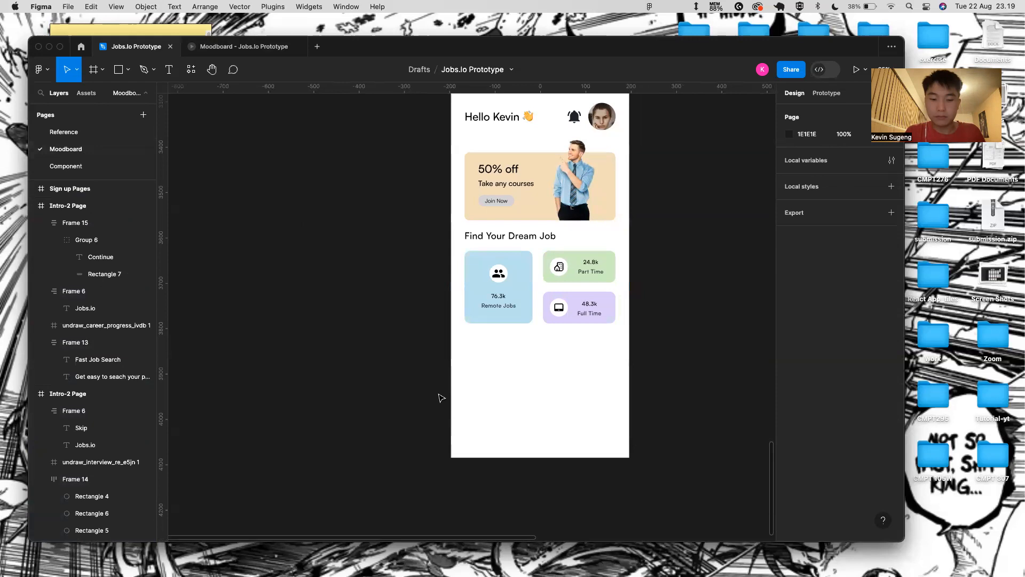
- Add a 'Popular Jobs' text layer below the cards and set its font size to 20
{"action": "key", "text": "t"}
{"action": "left_click", "coordinate": [472, 340]}
{"action": "type", "text": "P"}
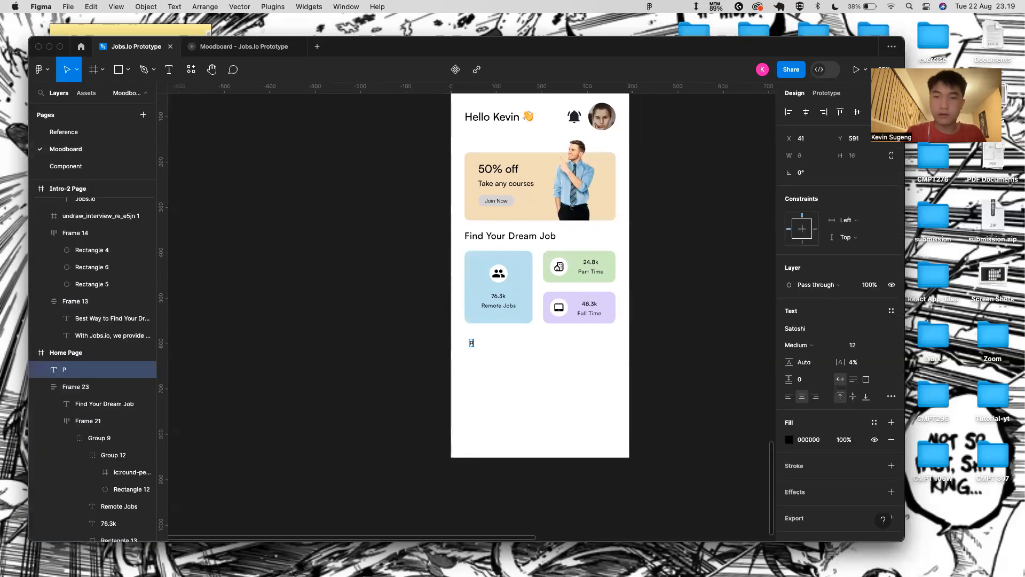
{"action": "type", "text": "opular Jobs"}
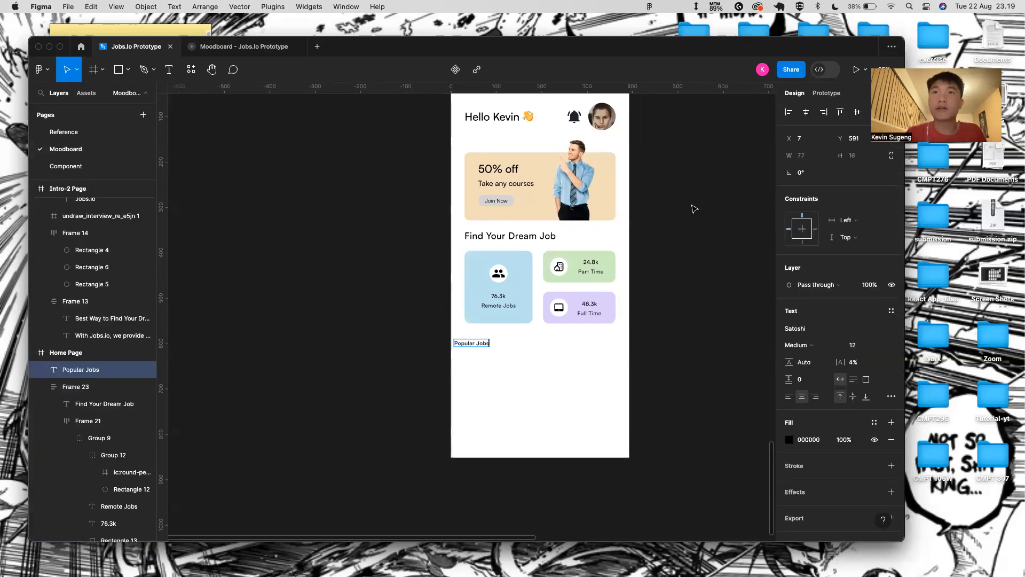
{"action": "left_click", "coordinate": [531, 236]}
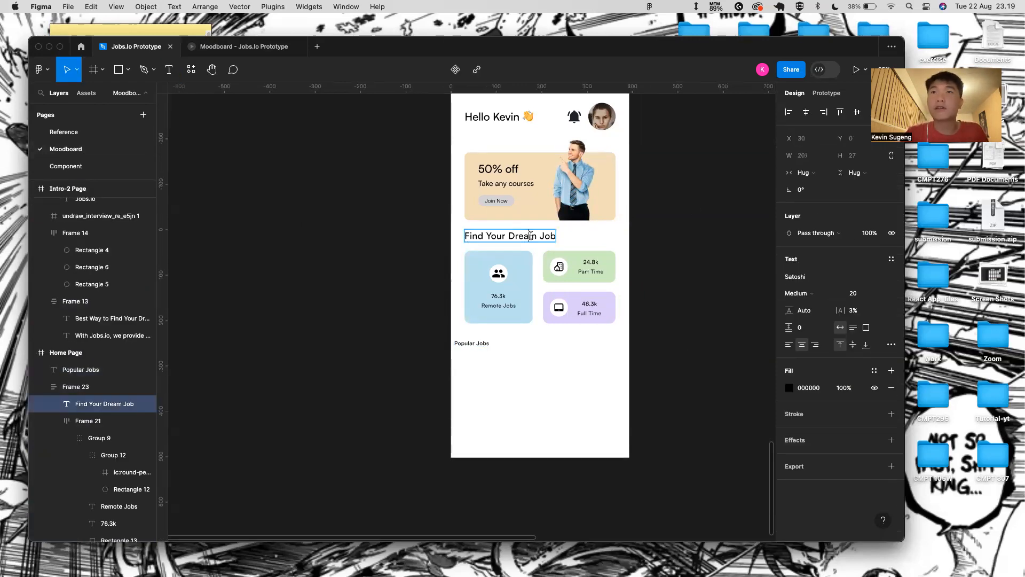
{"action": "left_click", "coordinate": [483, 344]}
{"action": "left_click", "coordinate": [884, 348]}
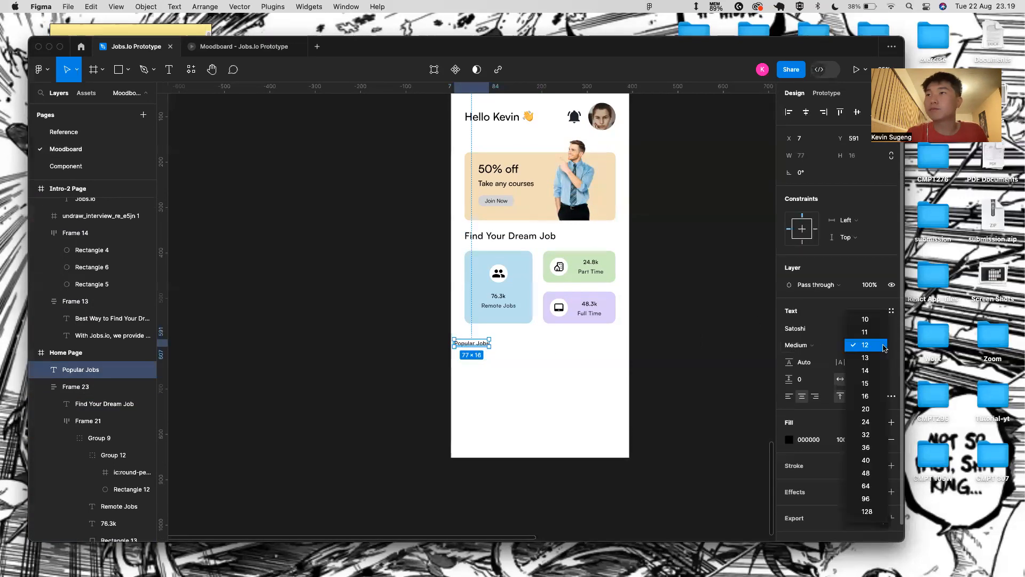
{"action": "left_click", "coordinate": [881, 408]}
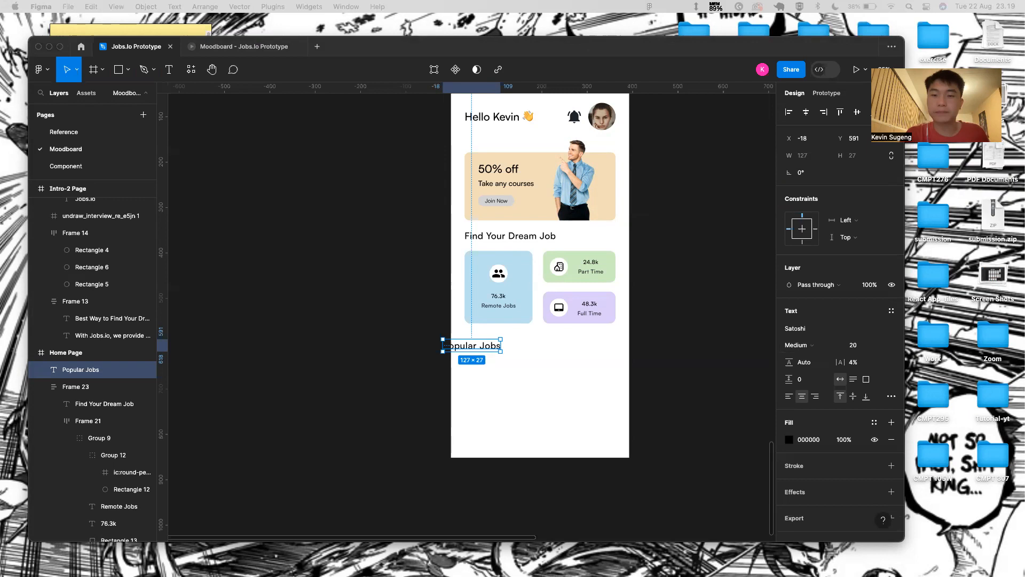
- Align Popular Jobs with the Find Your Dream Job heading, 20 px below the cards
{"action": "left_click", "coordinate": [477, 351]}
{"action": "left_click_drag", "start_coordinate": [492, 352], "coordinate": [505, 346]}
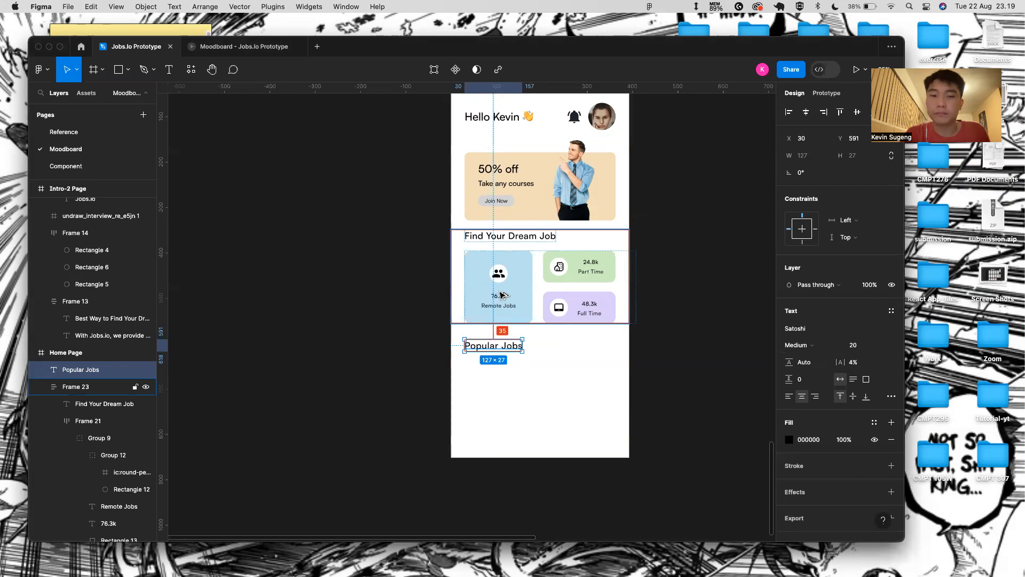
{"action": "left_click", "coordinate": [513, 241]}
{"action": "left_click", "coordinate": [512, 236]}
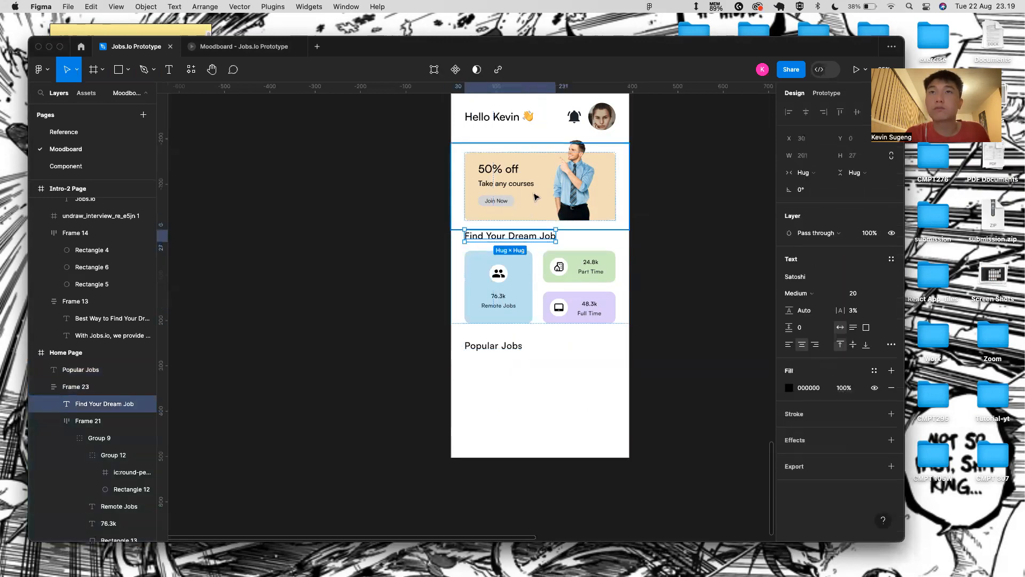
{"action": "left_click", "coordinate": [537, 202]}
{"action": "left_click", "coordinate": [494, 345]}
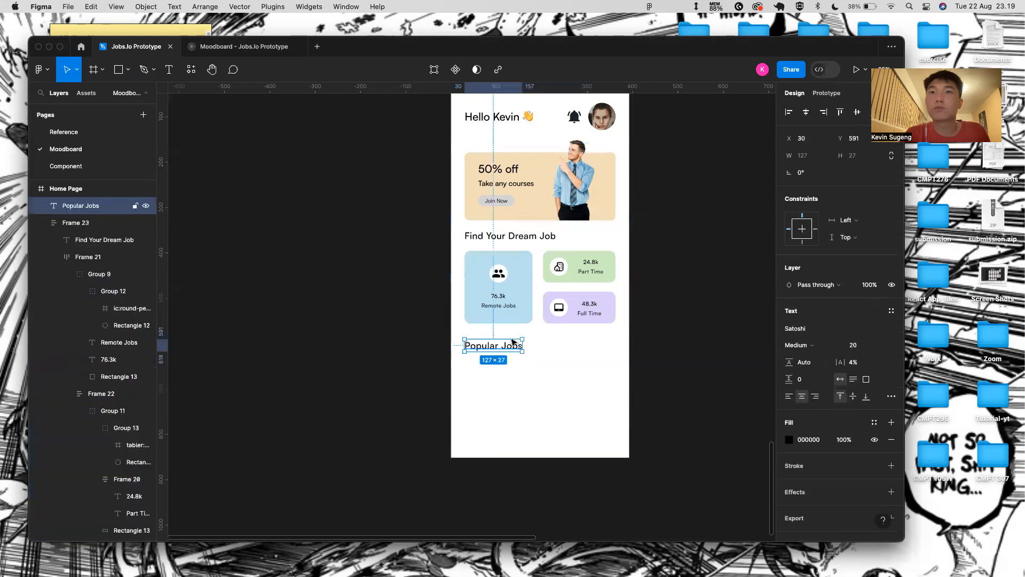
{"action": "key", "text": "Up"}
{"action": "key", "text": "Up"}
{"action": "key", "text": "Up"}
{"action": "key", "text": "Up"}
{"action": "key", "text": "Up"}
{"action": "key", "text": "Up"}
{"action": "key", "text": "Up"}
{"action": "key", "text": "Up"}
{"action": "key", "text": "Up"}
{"action": "key", "text": "Up"}
{"action": "key", "text": "Up"}
{"action": "key", "text": "Up"}
{"action": "key", "text": "Up"}
{"action": "key", "text": "Up"}
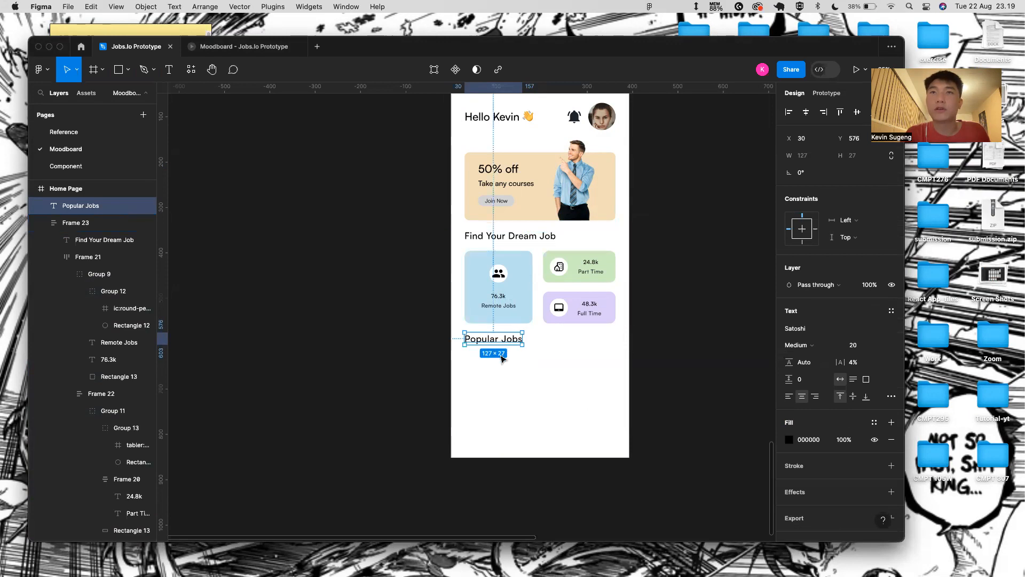
{"action": "left_click", "coordinate": [476, 407]}
{"action": "scroll", "coordinate": [476, 409], "scroll_direction": "up", "scroll_amount": 5}
{"action": "scroll", "coordinate": [476, 409], "scroll_direction": "up", "scroll_amount": 2}
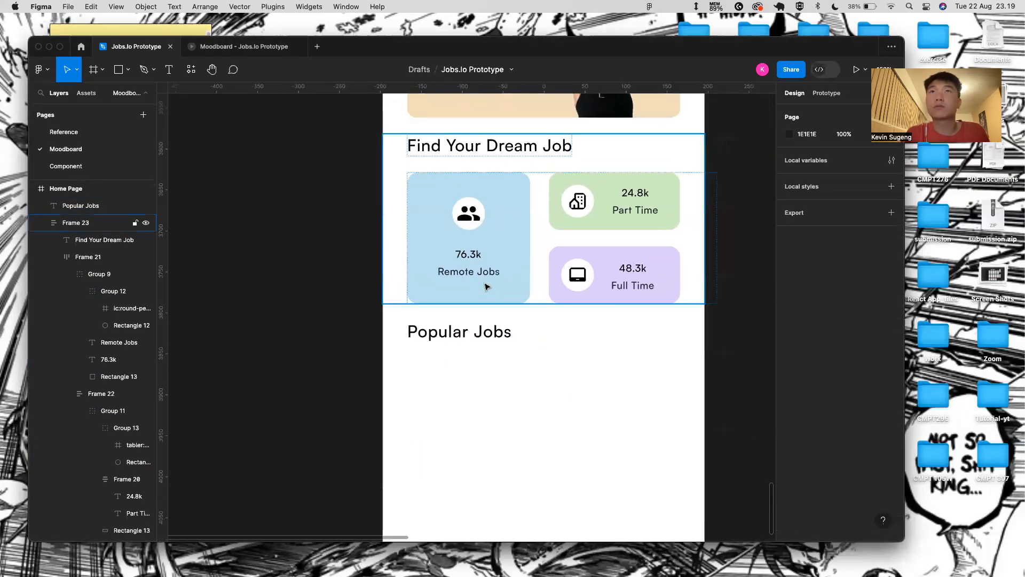
{"action": "left_click", "coordinate": [467, 184]}
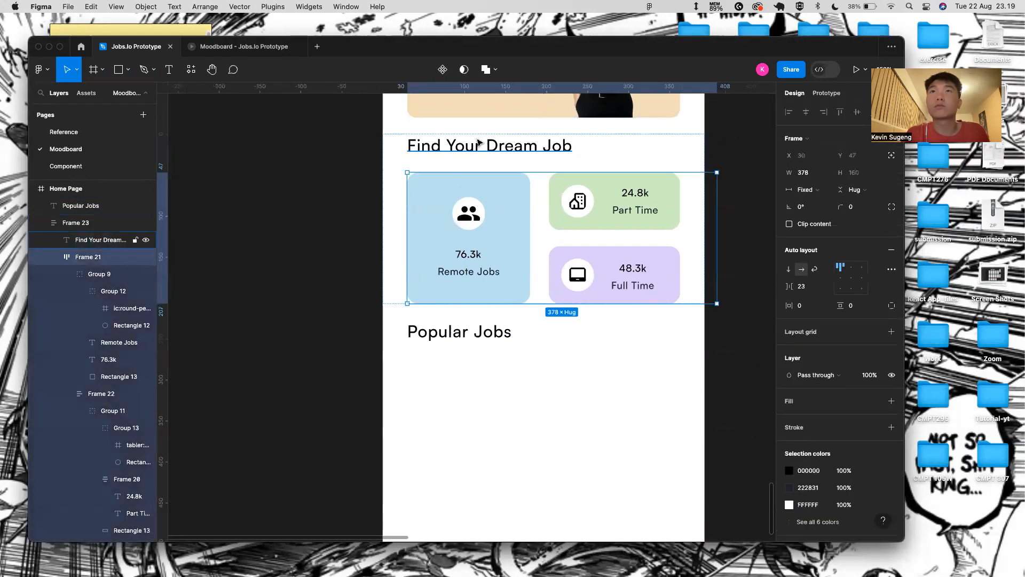
{"action": "left_click", "coordinate": [456, 311]}
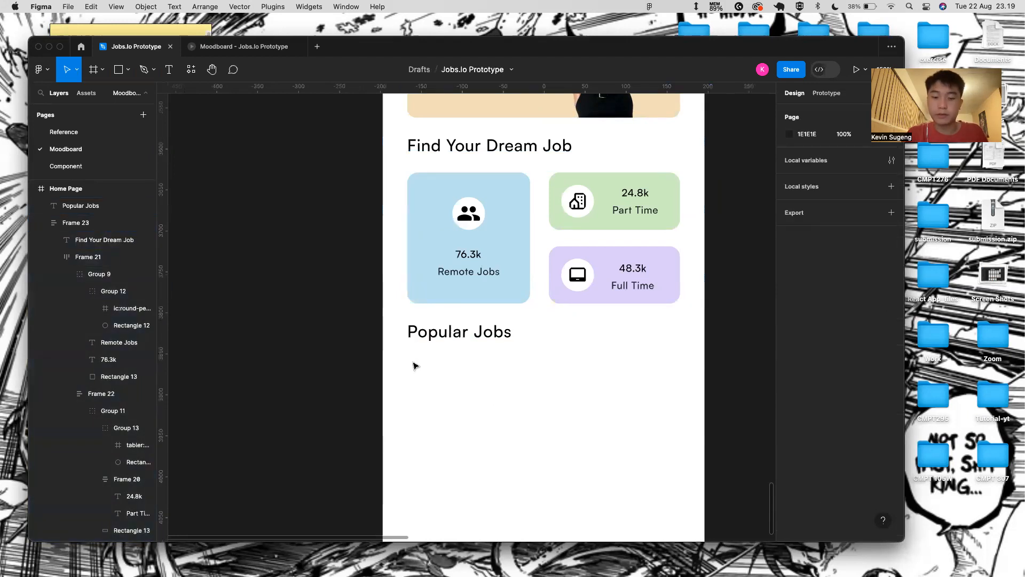
- Draw a grey card rectangle and wrap it with Popular Jobs in a full-width auto-layout frame
{"action": "key", "text": "r"}
{"action": "left_click_drag", "start_coordinate": [410, 359], "coordinate": [679, 427]}
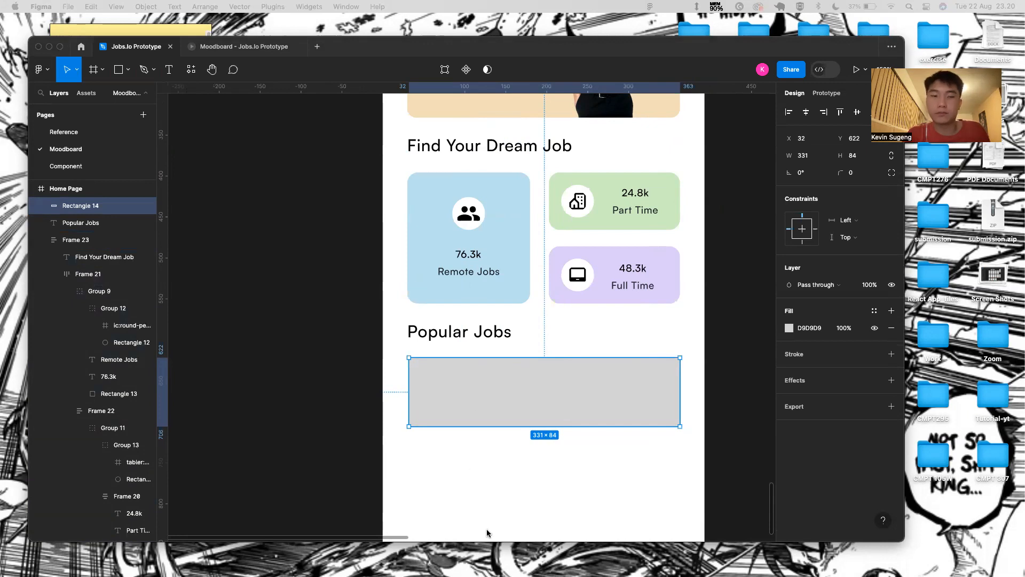
{"action": "left_click", "coordinate": [492, 335], "text": "shift"}
{"action": "key", "text": "shift+a"}
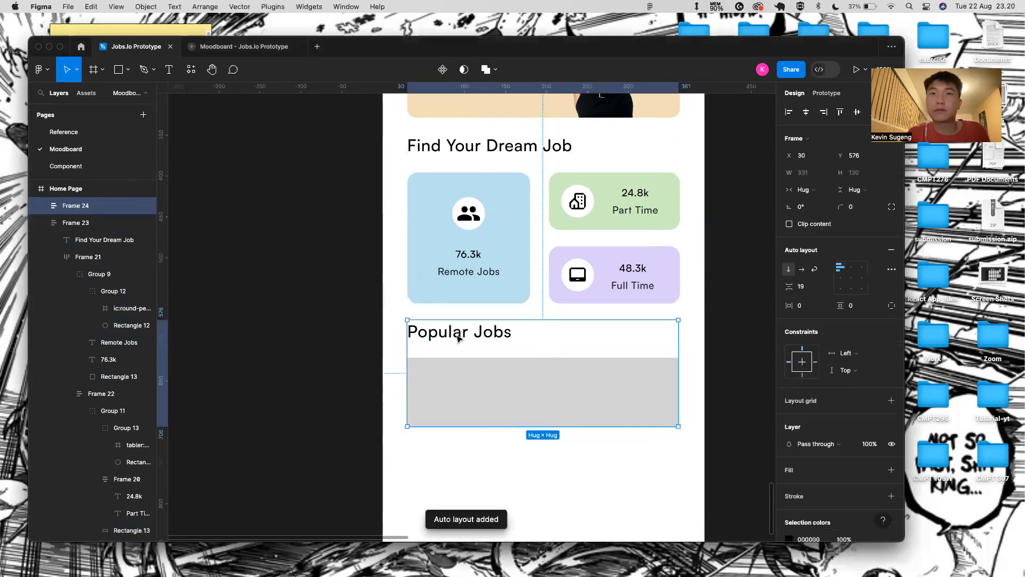
{"action": "left_click_drag", "start_coordinate": [404, 342], "coordinate": [383, 342]}
{"action": "left_click_drag", "start_coordinate": [685, 335], "coordinate": [703, 331]}
{"action": "key", "text": "alt"}
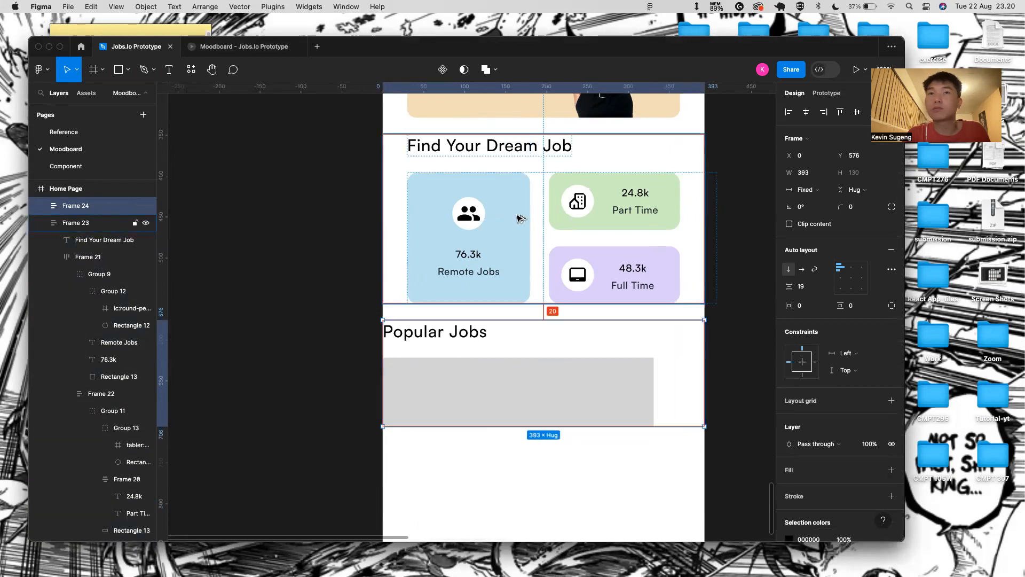
{"action": "key", "text": "shift+Up"}
{"action": "key", "text": "shift+Up"}
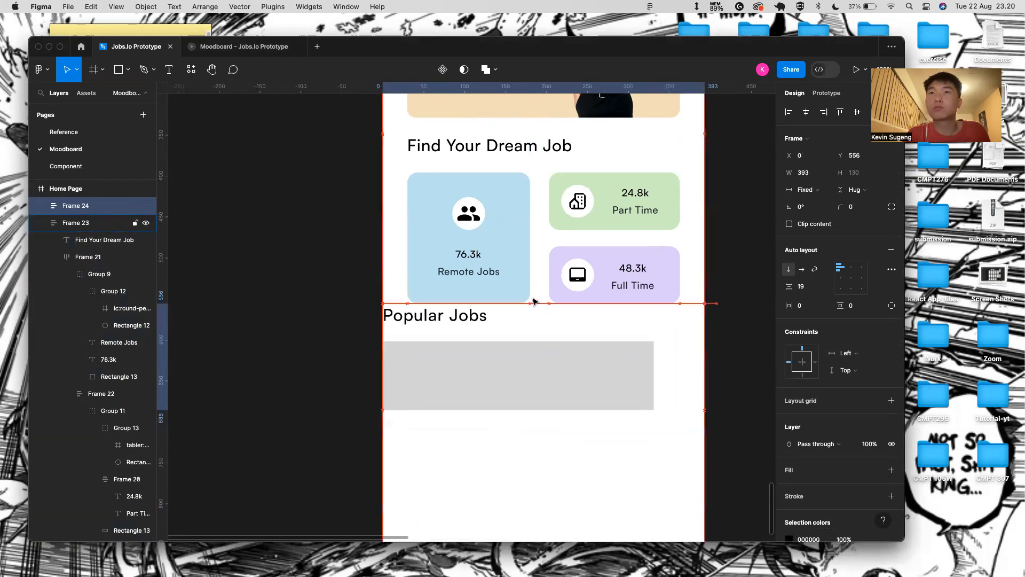
- Give the job-stat cards frame a 20 px bottom padding and reposition the Popular Jobs frame
{"action": "left_click", "coordinate": [533, 302]}
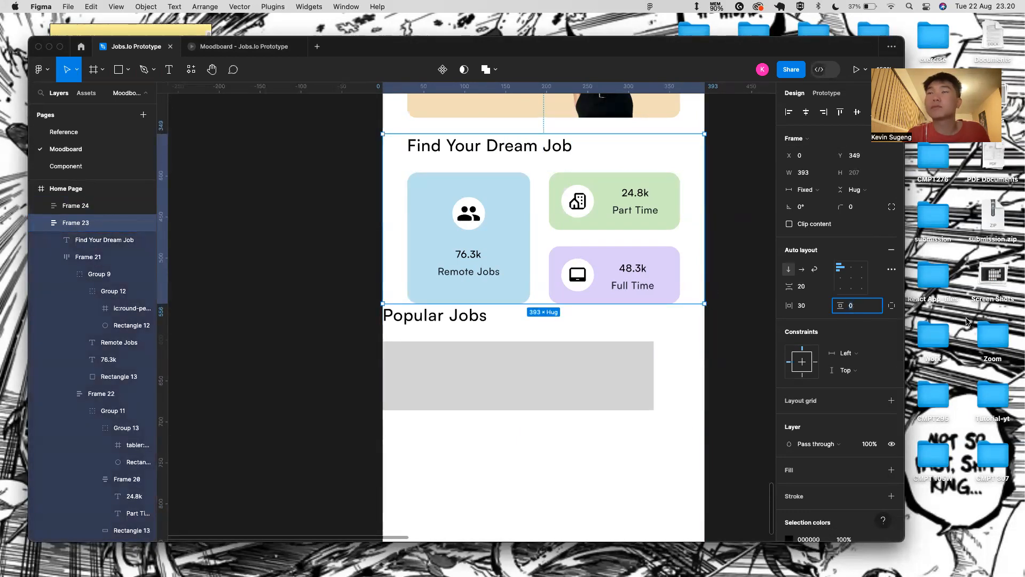
{"action": "left_click", "coordinate": [892, 306]}
{"action": "left_click", "coordinate": [851, 323]}
{"action": "key", "text": "BackSpace"}
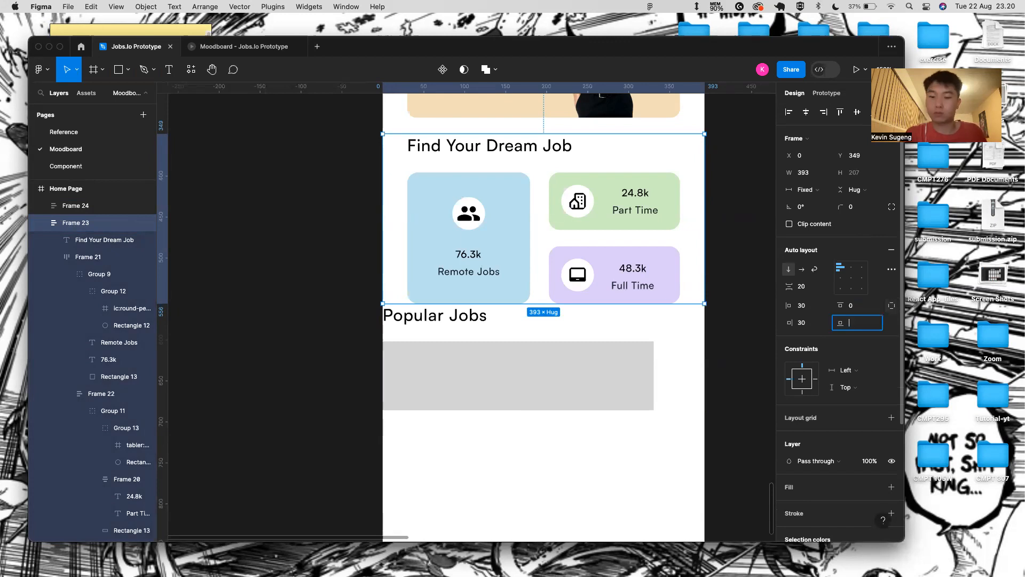
{"action": "key", "text": "Return"}
{"action": "left_click", "coordinate": [522, 356]}
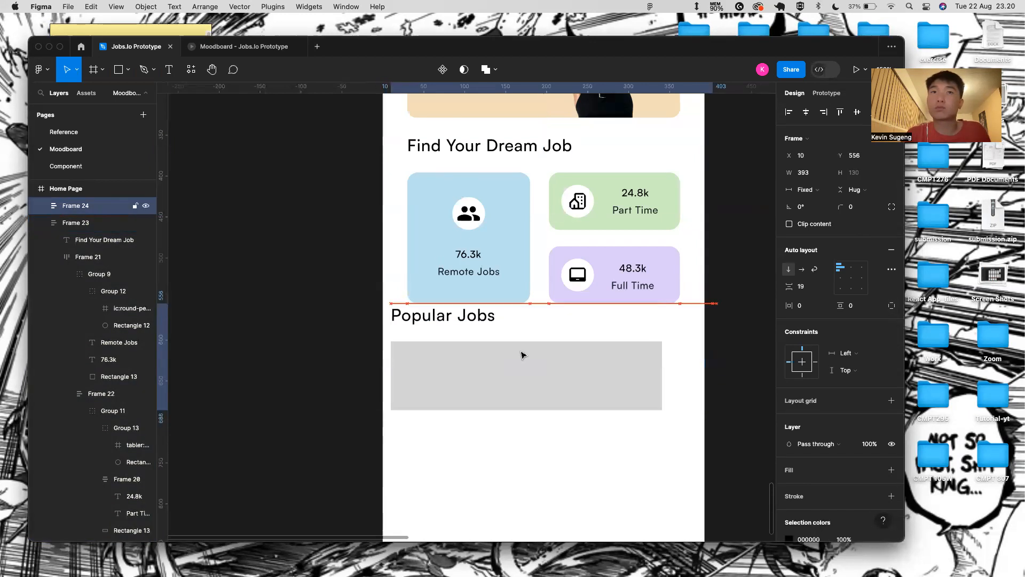
{"action": "key", "text": "alt"}
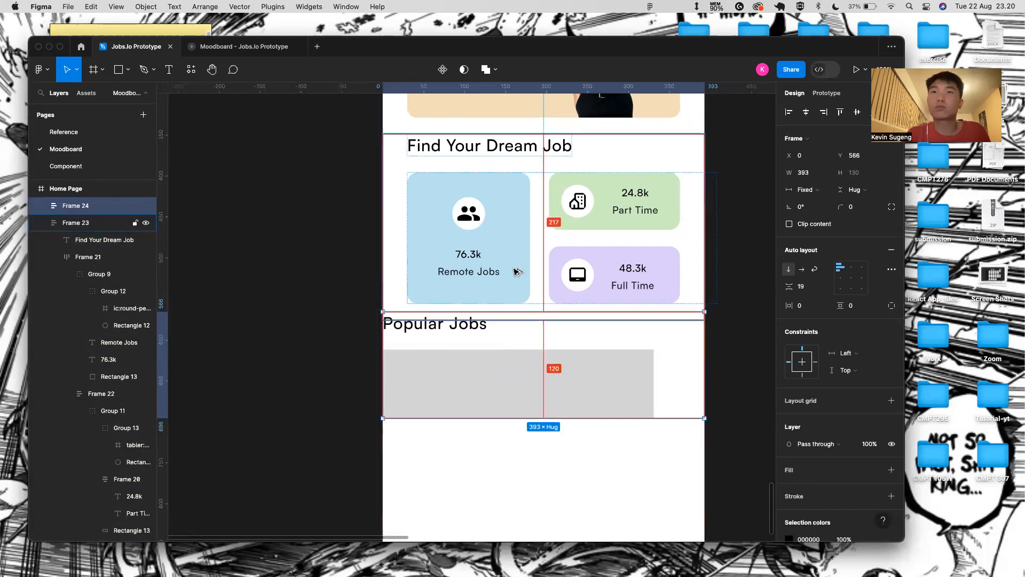
{"action": "key", "text": "Down"}
{"action": "key", "text": "Down"}
{"action": "key", "text": "Down"}
{"action": "key", "text": "Down"}
{"action": "key", "text": "Down"}
{"action": "key", "text": "Down"}
{"action": "key", "text": "Down"}
{"action": "key", "text": "Down"}
{"action": "key", "text": "Down"}
{"action": "key", "text": "Down"}
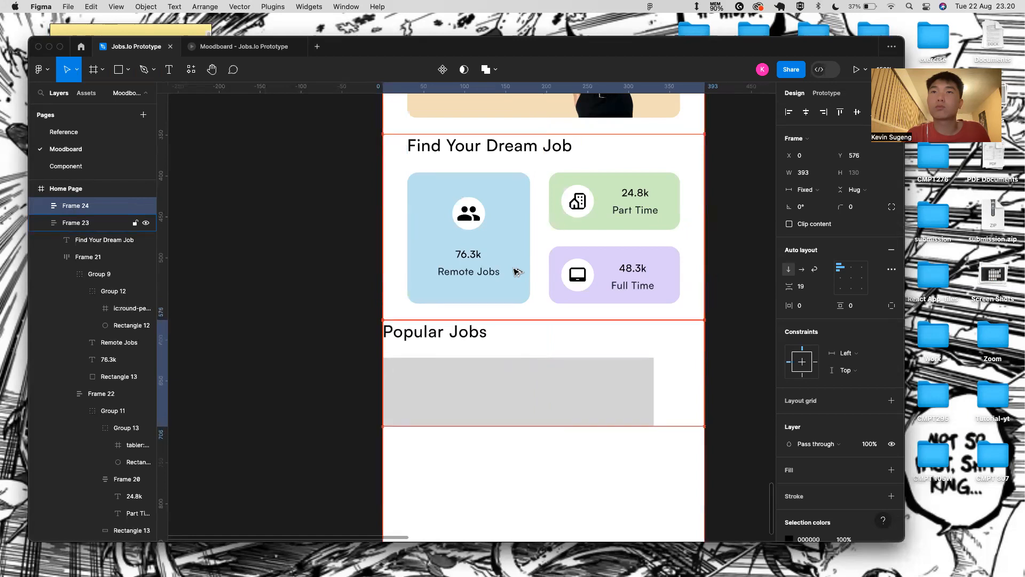
- Set the Popular Jobs frame to 20 px item spacing and 30 px side padding
{"action": "left_click", "coordinate": [480, 350]}
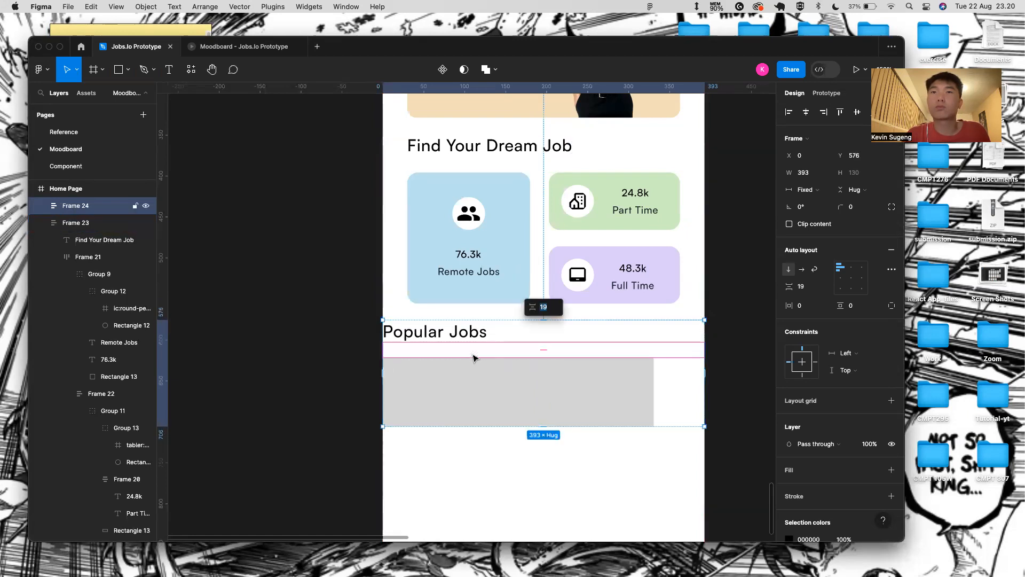
{"action": "type", "text": "20"}
{"action": "key", "text": "Return"}
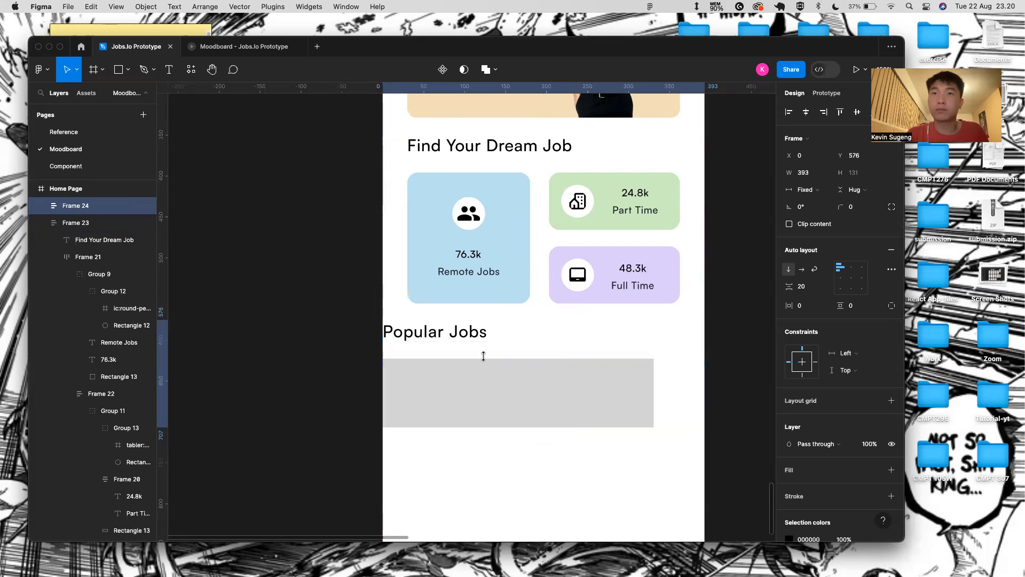
{"action": "left_click", "coordinate": [401, 414]}
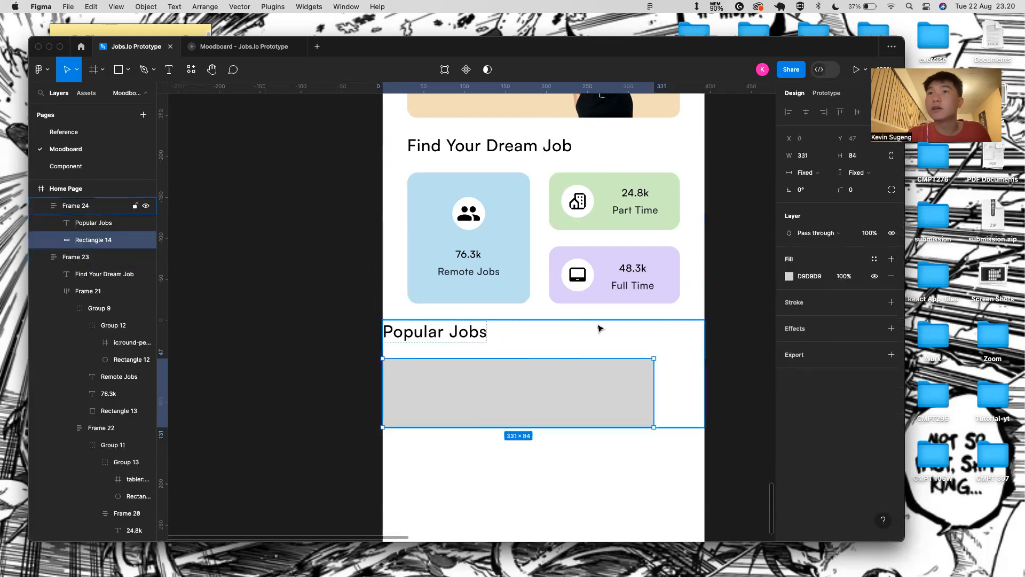
{"action": "left_click", "coordinate": [600, 346]}
{"action": "left_click", "coordinate": [807, 308]}
{"action": "key", "text": "BackSpace"}
{"action": "type", "text": "30"}
{"action": "key", "text": "Return"}
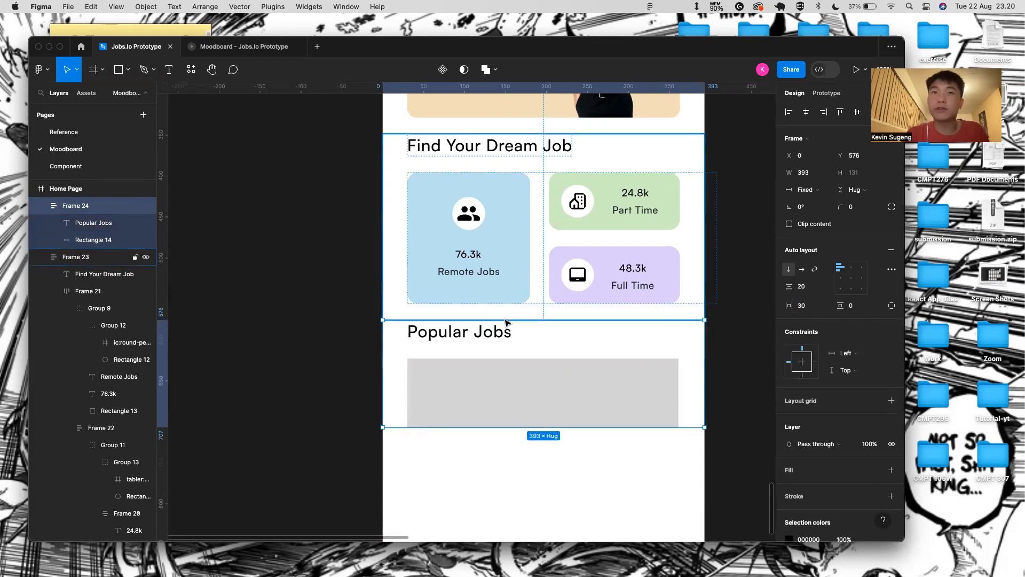
{"action": "left_click", "coordinate": [515, 370]}
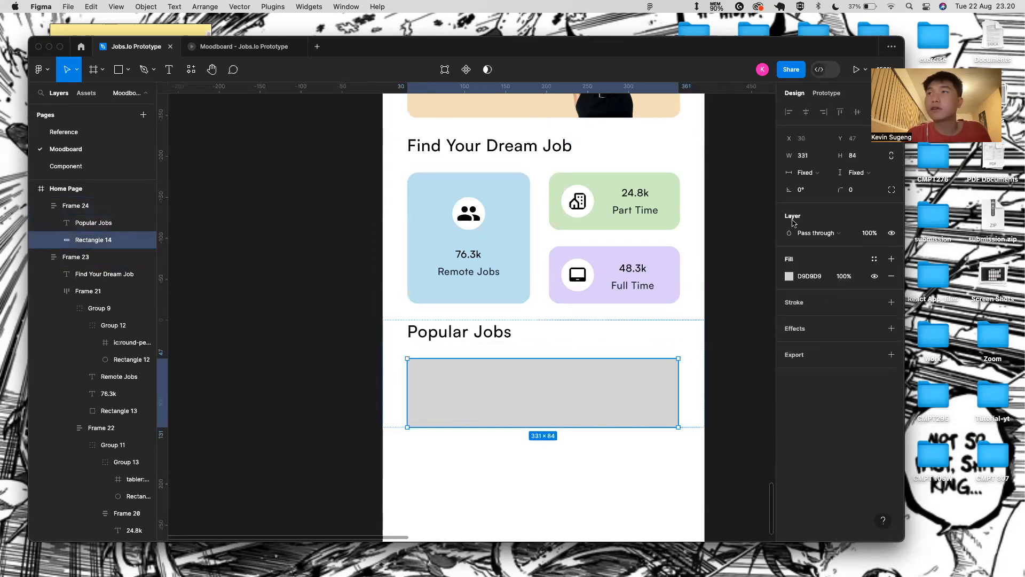
- Make the card rectangle fill-width, radius 14, with no fill and an EE8658 orange stroke
{"action": "left_click", "coordinate": [809, 173]}
{"action": "left_click", "coordinate": [812, 184]}
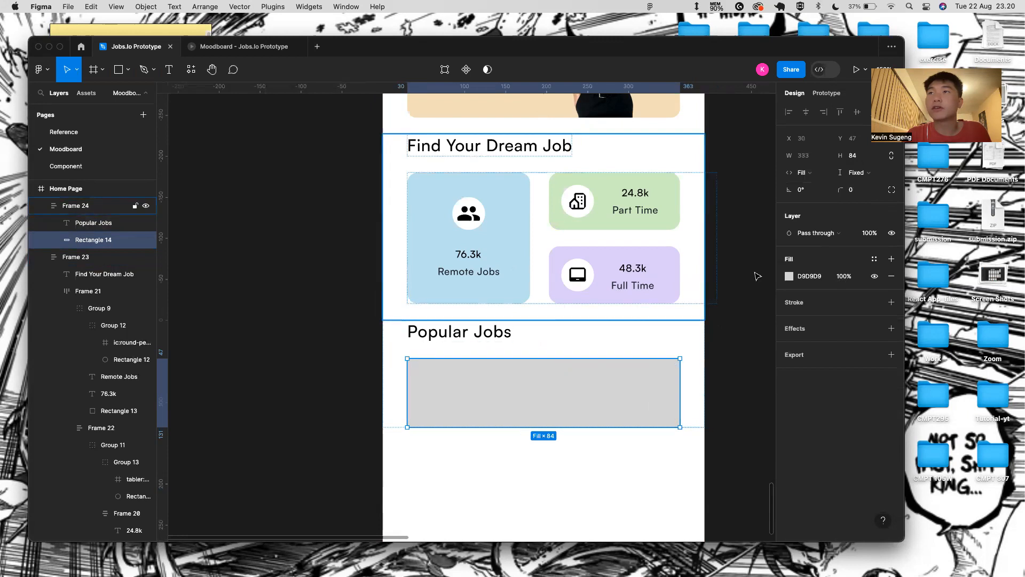
{"action": "left_click_drag", "start_coordinate": [842, 197], "coordinate": [117, 197]}
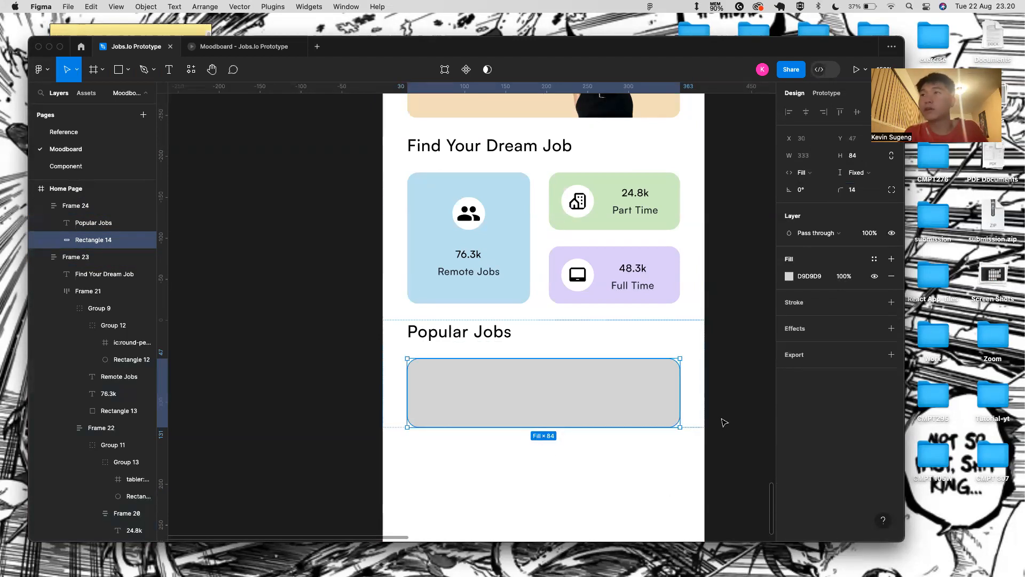
{"action": "left_click", "coordinate": [892, 302]}
{"action": "left_click", "coordinate": [898, 279]}
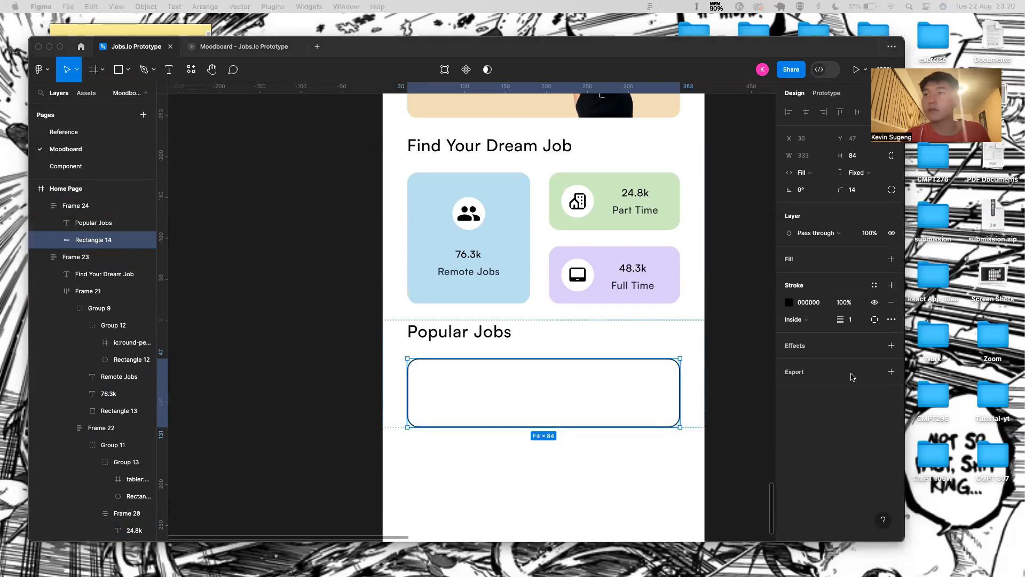
{"action": "left_click", "coordinate": [790, 303]}
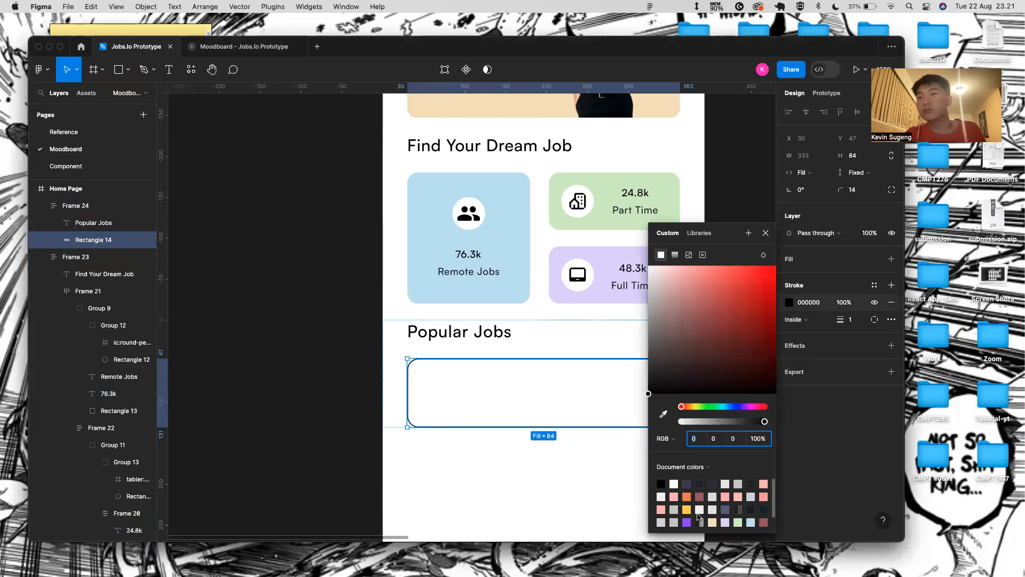
{"action": "left_click", "coordinate": [687, 498]}
{"action": "left_click", "coordinate": [764, 233]}
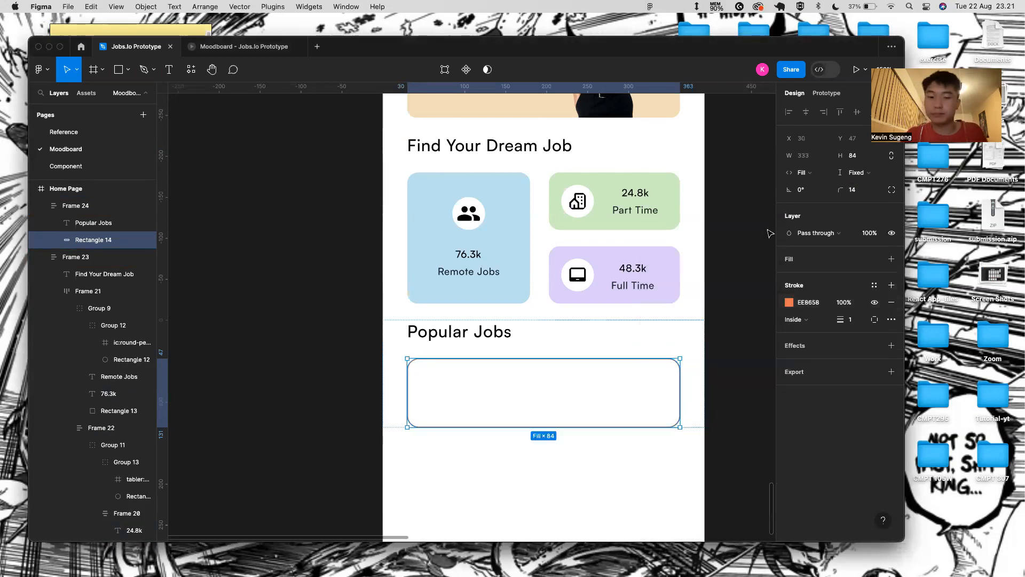
- Paste a copy of the Remote Jobs people icon and group it with the card
{"action": "scroll", "coordinate": [430, 382], "scroll_direction": "up", "scroll_amount": 5}
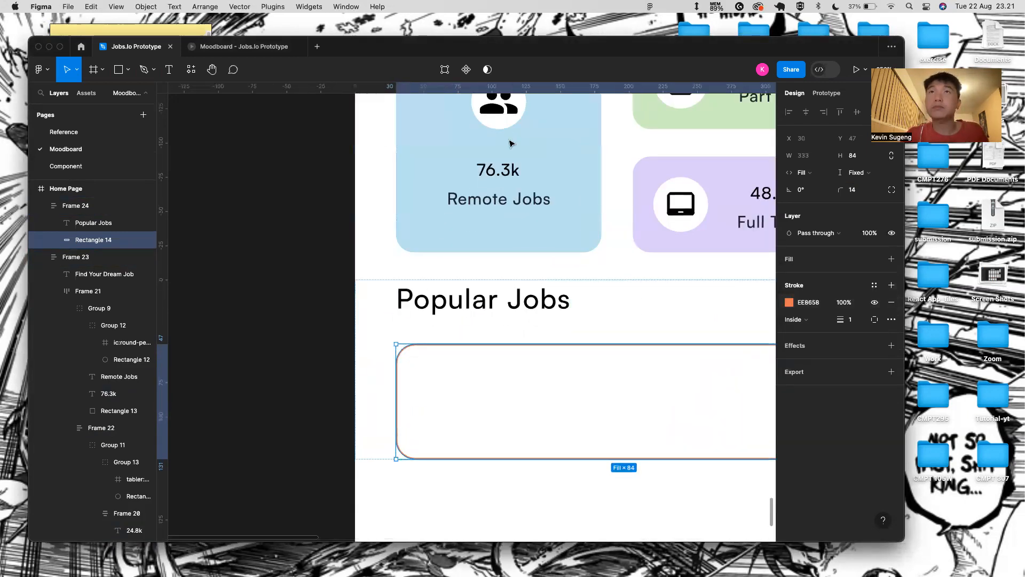
{"action": "right_click", "coordinate": [455, 271]}
{"action": "key", "text": "Escape"}
{"action": "scroll", "coordinate": [402, 372], "scroll_direction": "down", "scroll_amount": 5}
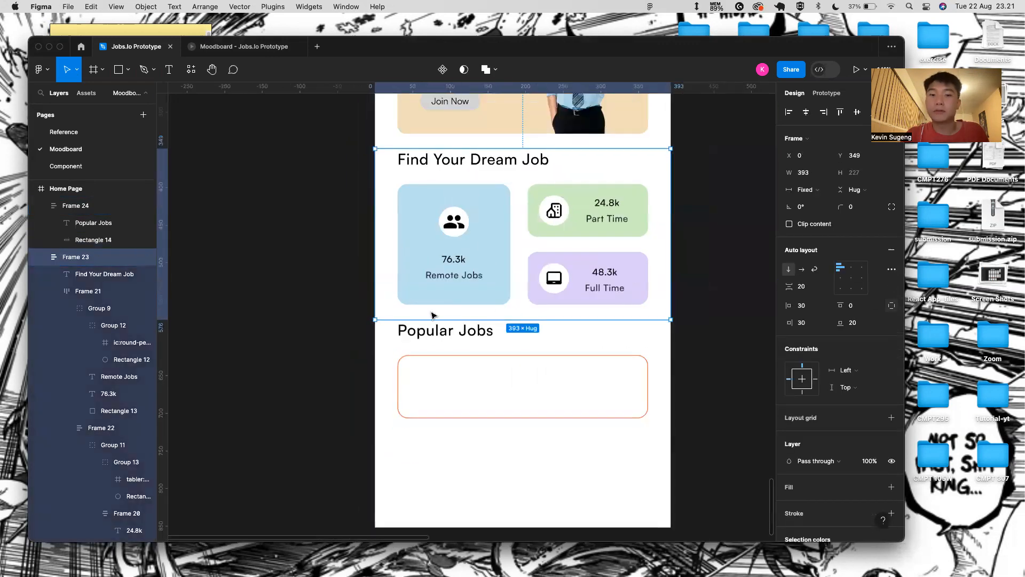
{"action": "double_click", "coordinate": [454, 224]}
{"action": "double_click", "coordinate": [454, 222]}
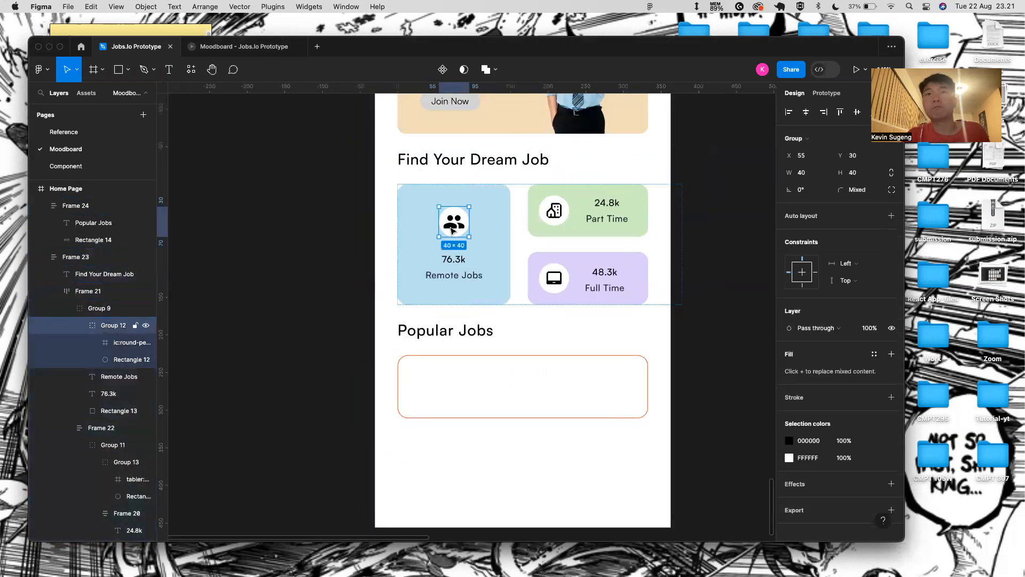
{"action": "left_click", "coordinate": [434, 379]}
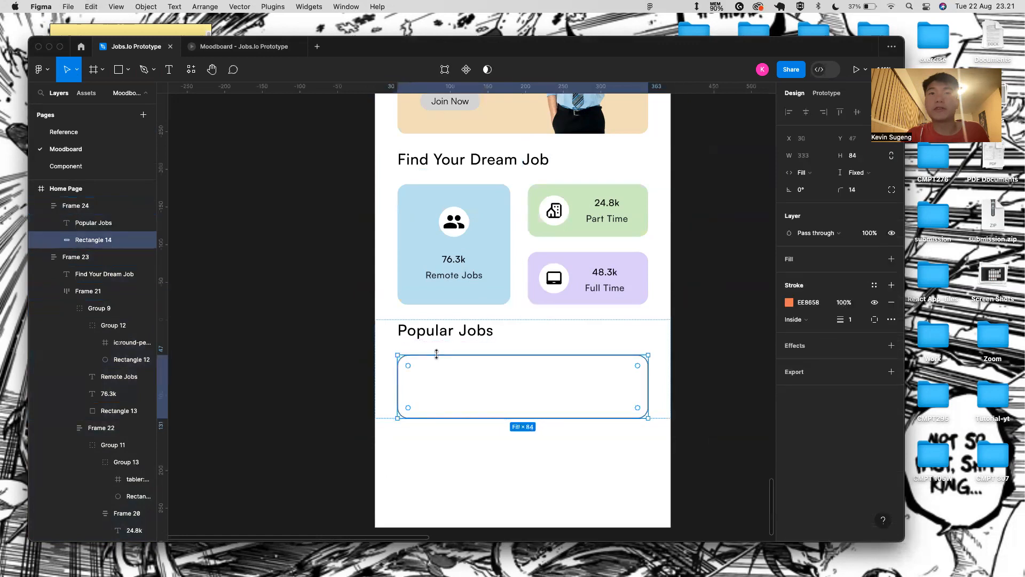
{"action": "key", "text": "cmd+v"}
{"action": "left_click", "coordinate": [94, 240], "text": "shift"}
{"action": "key", "text": "cmd+g"}
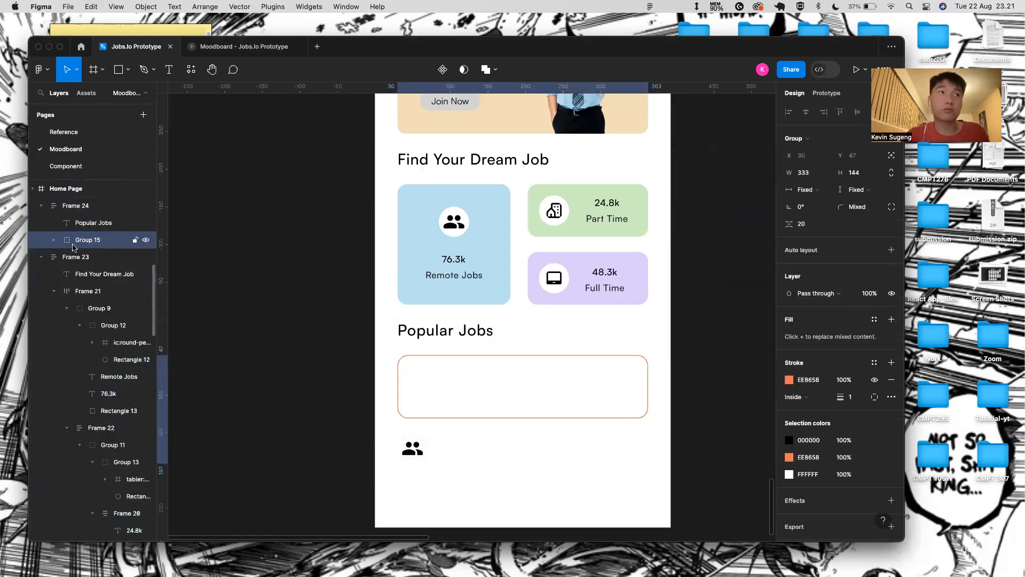
- Move the people icon group into the card's top-left corner at X 40, Y 57
{"action": "left_click", "coordinate": [416, 447]}
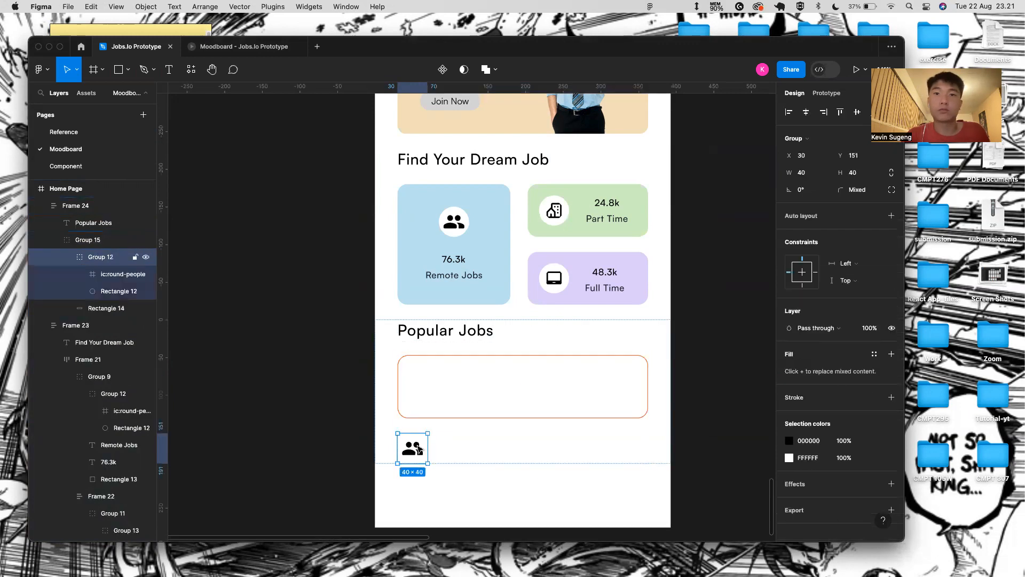
{"action": "key", "text": "shift+Up"}
{"action": "key", "text": "shift+Up"}
{"action": "key", "text": "shift+Up"}
{"action": "key", "text": "shift+Up"}
{"action": "key", "text": "shift+Up"}
{"action": "key", "text": "shift+Up"}
{"action": "key", "text": "shift+Up"}
{"action": "key", "text": "shift+Up"}
{"action": "key", "text": "shift+Up"}
{"action": "key", "text": "shift+Right"}
{"action": "scroll", "coordinate": [422, 364], "scroll_direction": "up", "scroll_amount": 5}
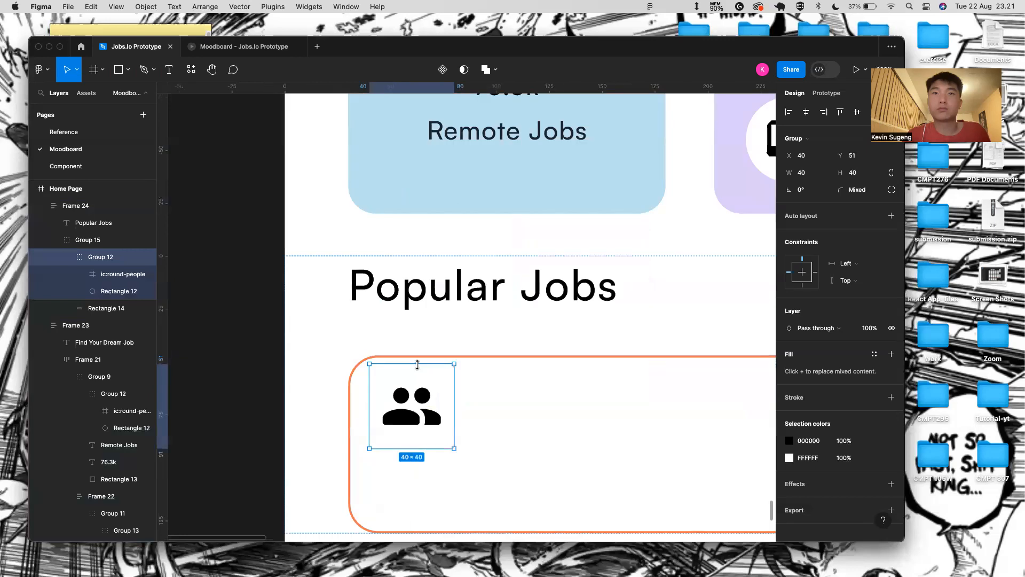
{"action": "key", "text": "Down"}
{"action": "key", "text": "Down"}
{"action": "key", "text": "Down"}
{"action": "key", "text": "Down"}
{"action": "key", "text": "Down"}
{"action": "key", "text": "Down"}
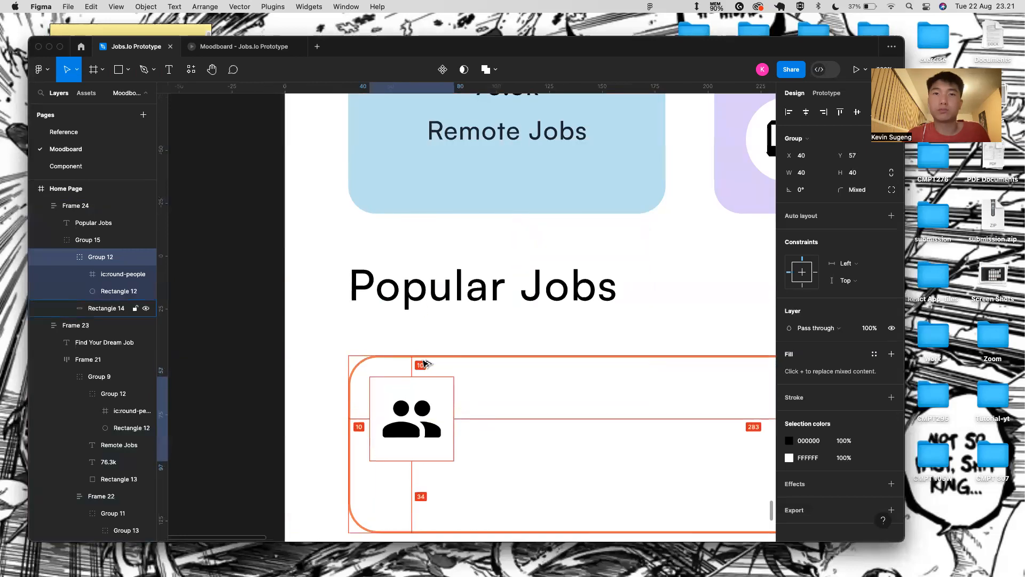
{"action": "left_click", "coordinate": [492, 425]}
{"action": "scroll", "coordinate": [492, 425], "scroll_direction": "down", "scroll_amount": 2}
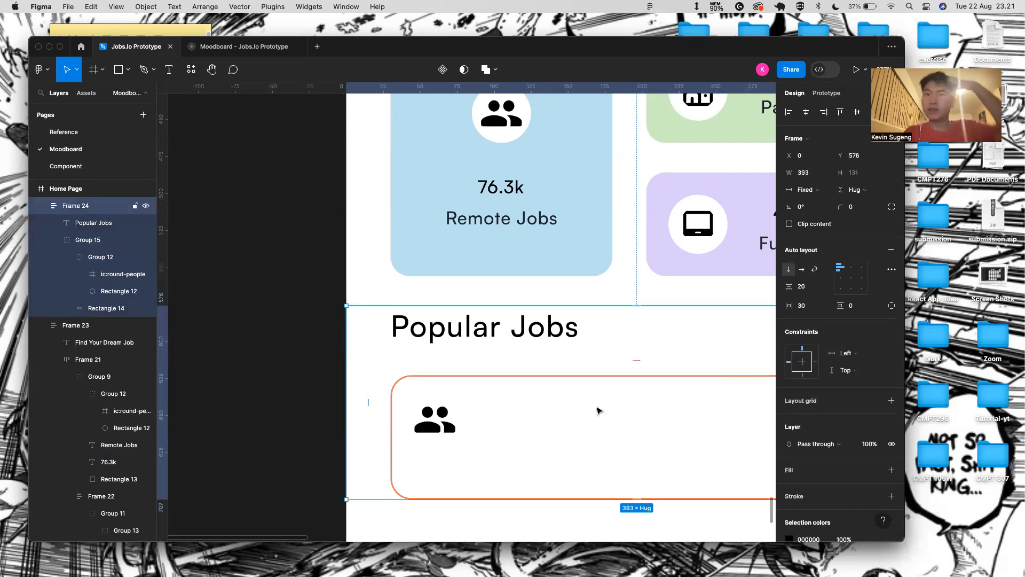
- Give the card an F9F9F9 fill, then undo and redo the change
{"action": "left_click", "coordinate": [412, 383]}
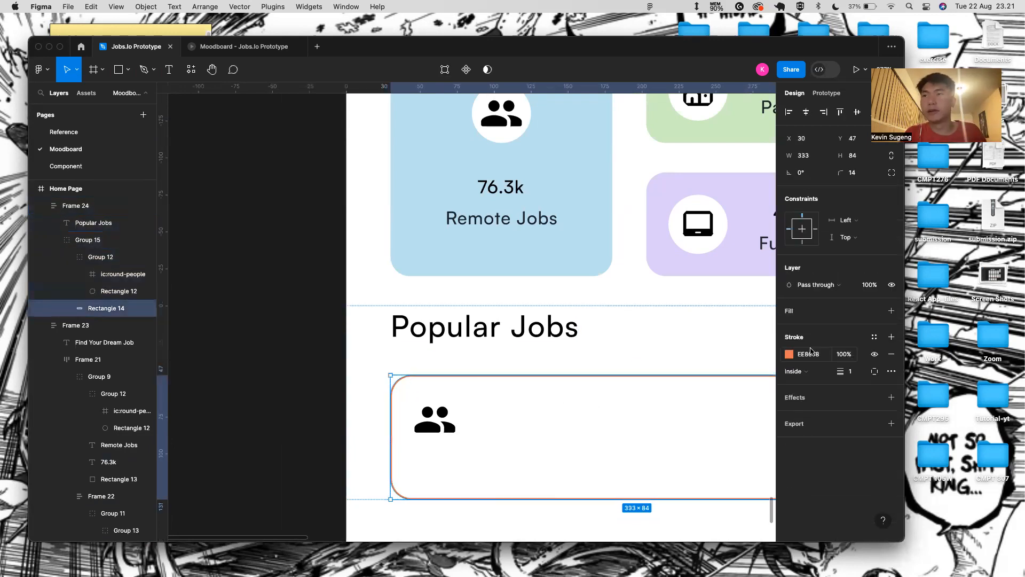
{"action": "left_click", "coordinate": [891, 311]}
{"action": "left_click", "coordinate": [809, 328]}
{"action": "type", "text": "F"}
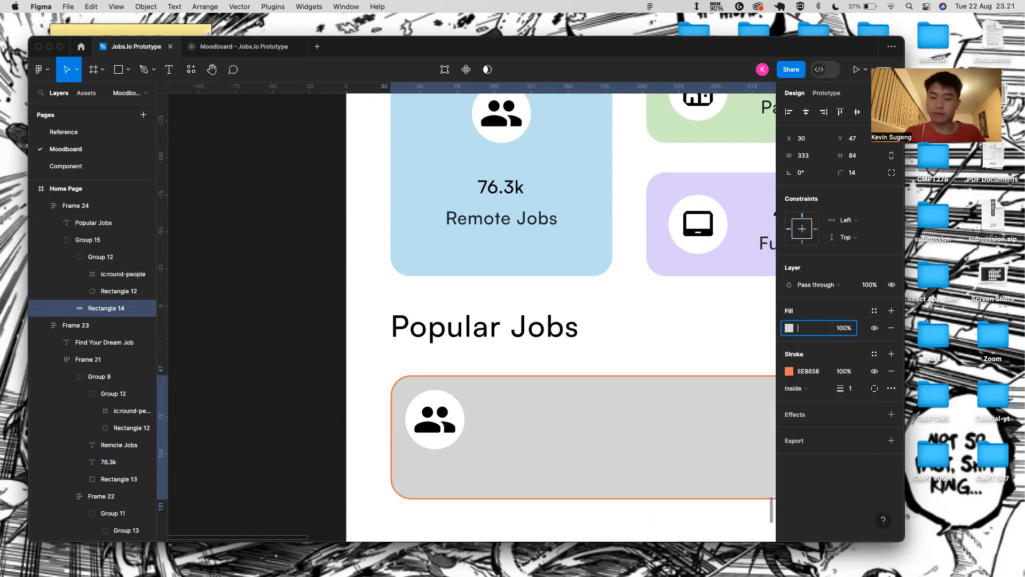
{"action": "type", "text": "9F9F9"}
{"action": "key", "text": "Return"}
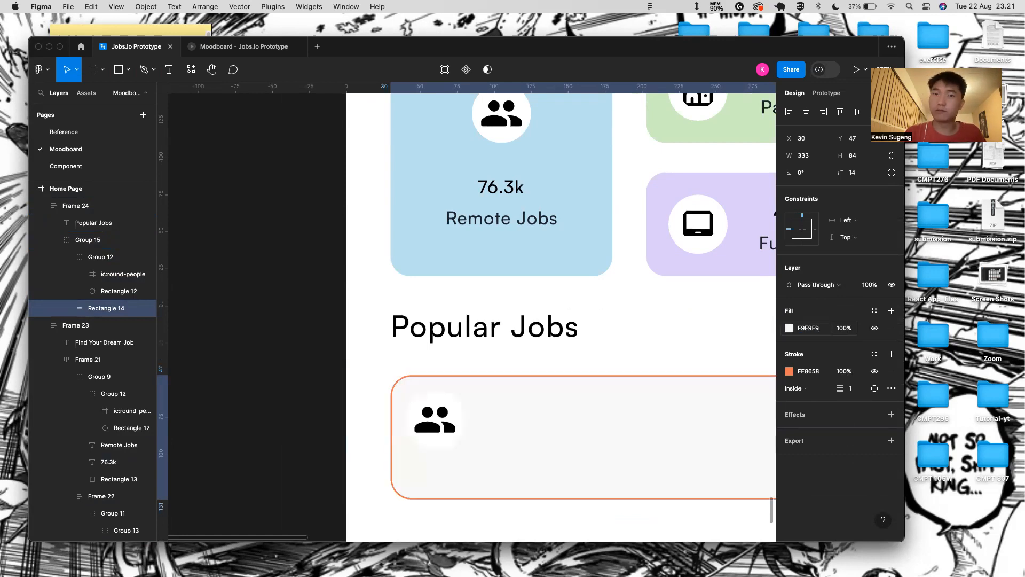
{"action": "scroll", "coordinate": [473, 384], "scroll_direction": "down", "scroll_amount": 3}
{"action": "left_click", "coordinate": [492, 494]}
{"action": "scroll", "coordinate": [334, 460], "scroll_direction": "down", "scroll_amount": 3}
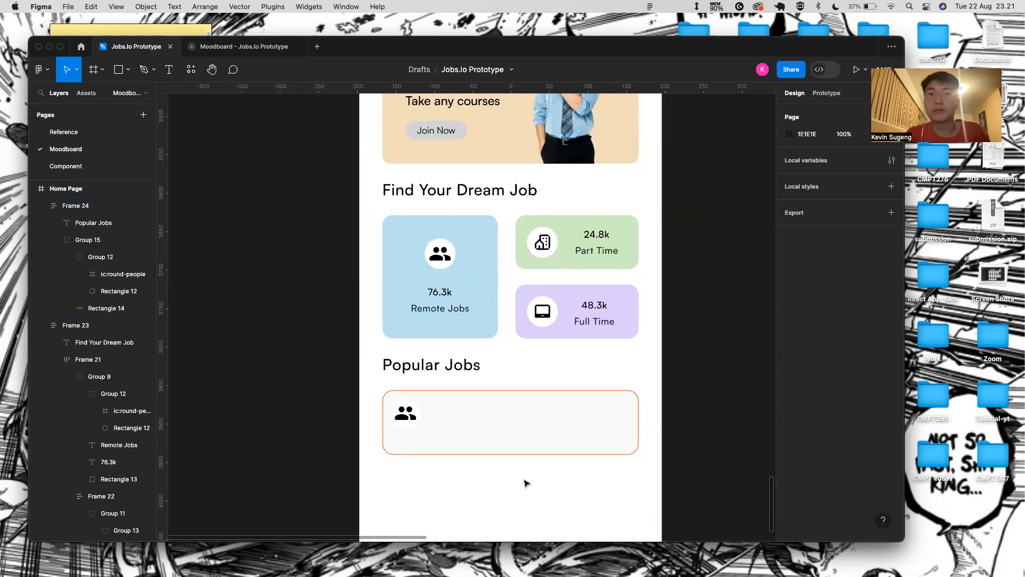
{"action": "scroll", "coordinate": [390, 407], "scroll_direction": "up", "scroll_amount": 3}
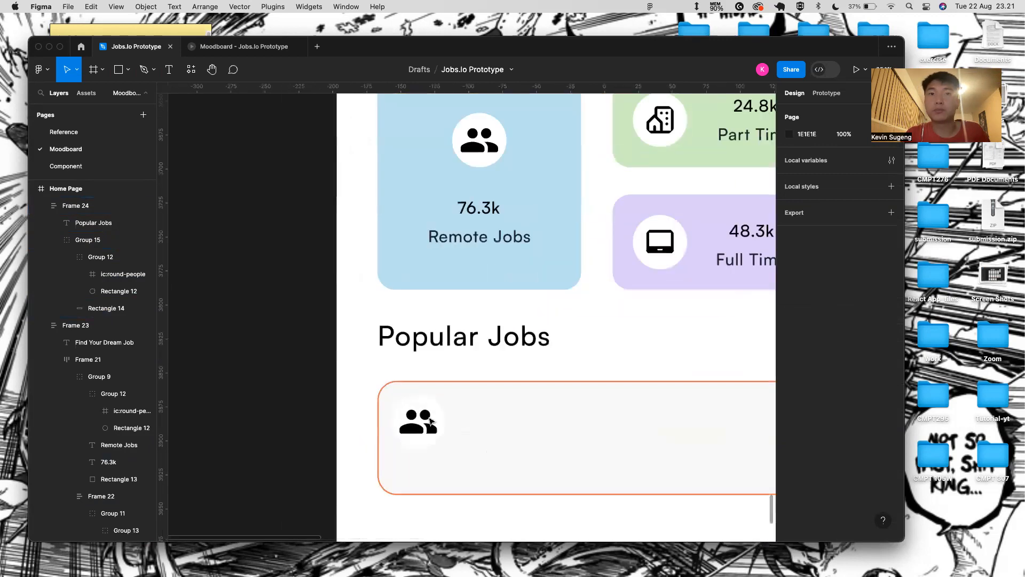
{"action": "left_click", "coordinate": [423, 423]}
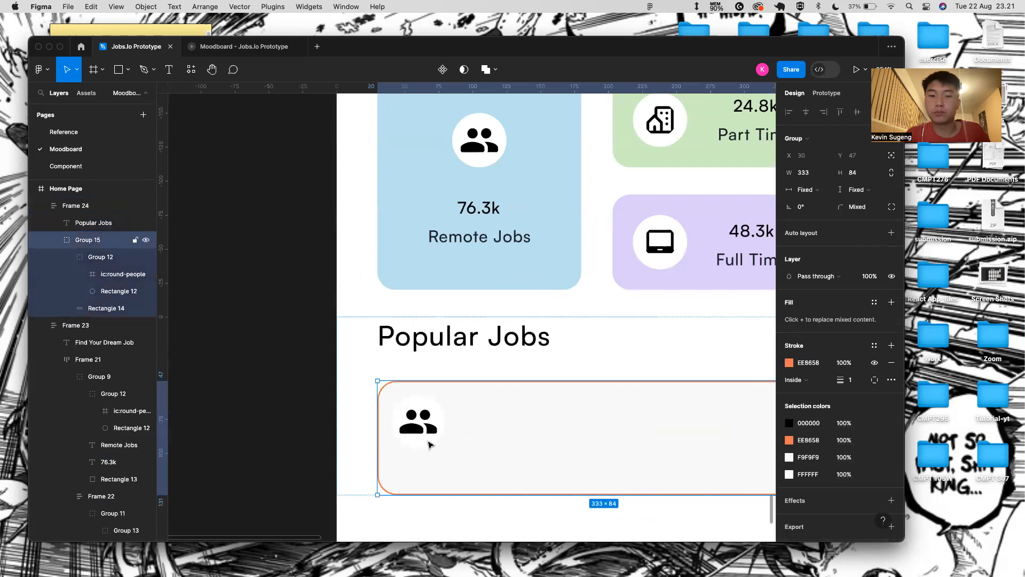
{"action": "key", "text": "super+z"}
{"action": "key", "text": "super+z"}
{"action": "key", "text": "super+z"}
{"action": "key", "text": "super+z"}
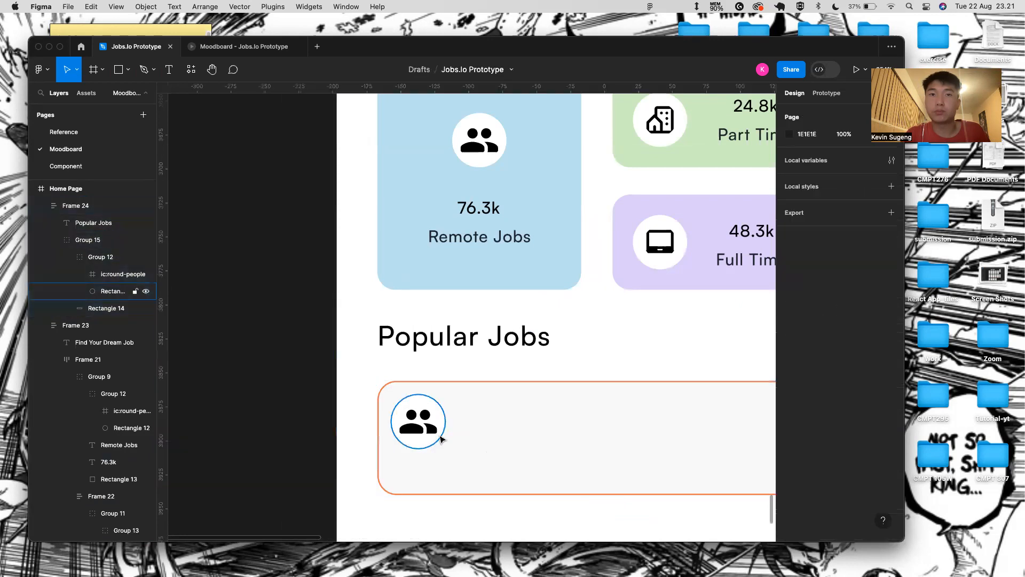
{"action": "key", "text": "super+shift+z"}
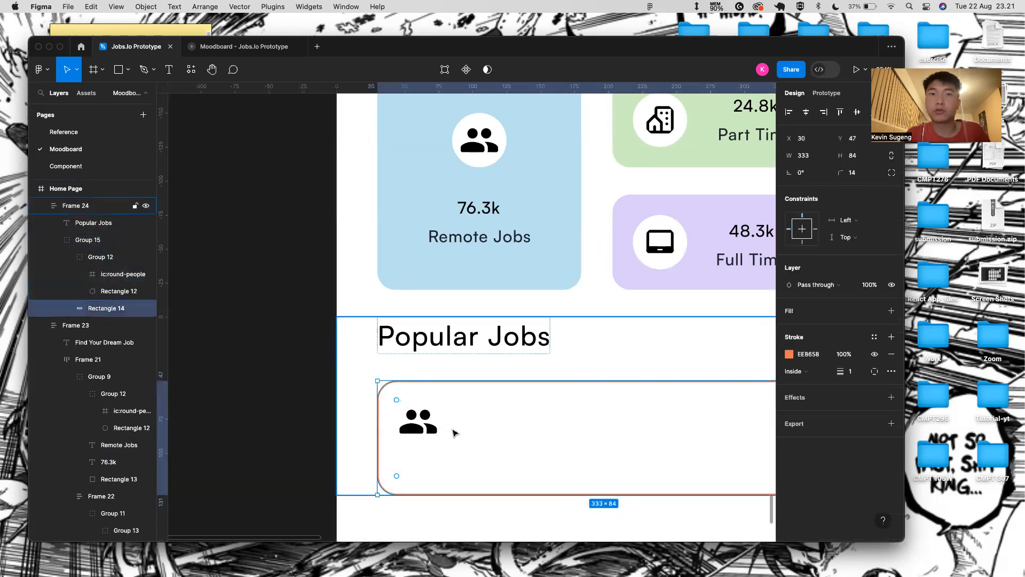
{"action": "left_click", "coordinate": [427, 422]}
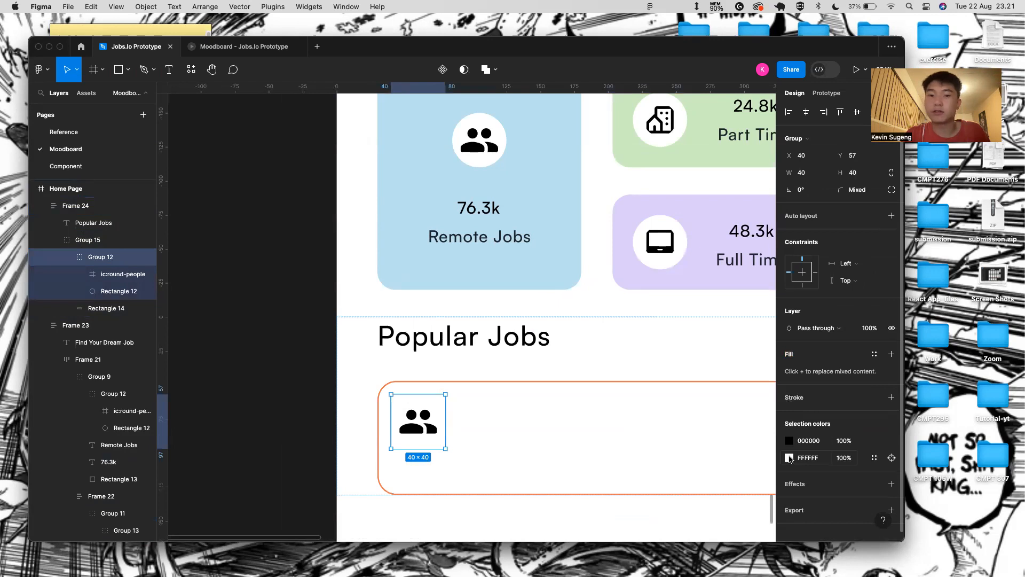
{"action": "key", "text": "ctrl+Right"}
{"action": "key", "text": "ctrl+Left"}
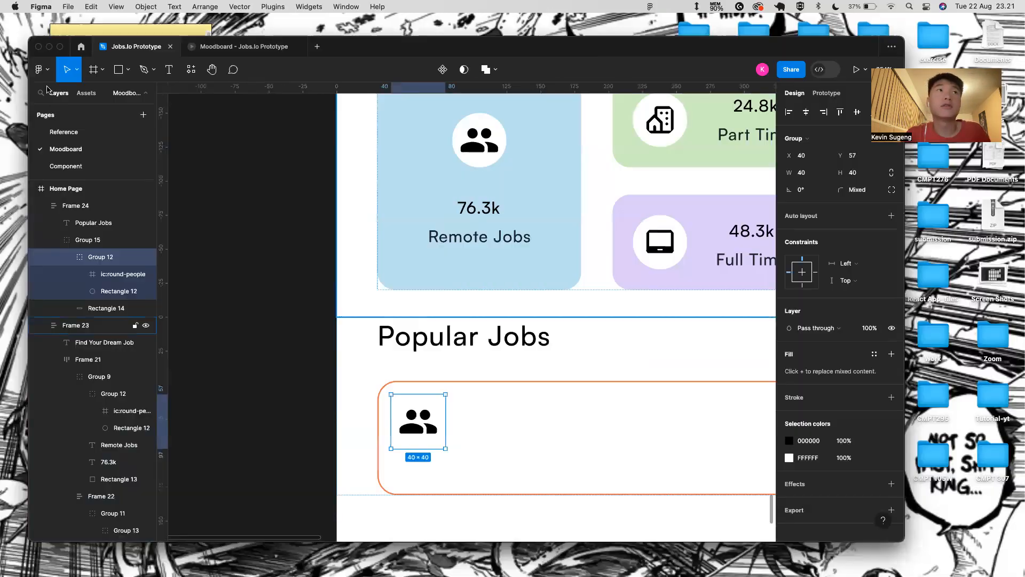
- Check the Reference page, then fill the icon's circle with pink D3ADA7
{"action": "left_click", "coordinate": [80, 133]}
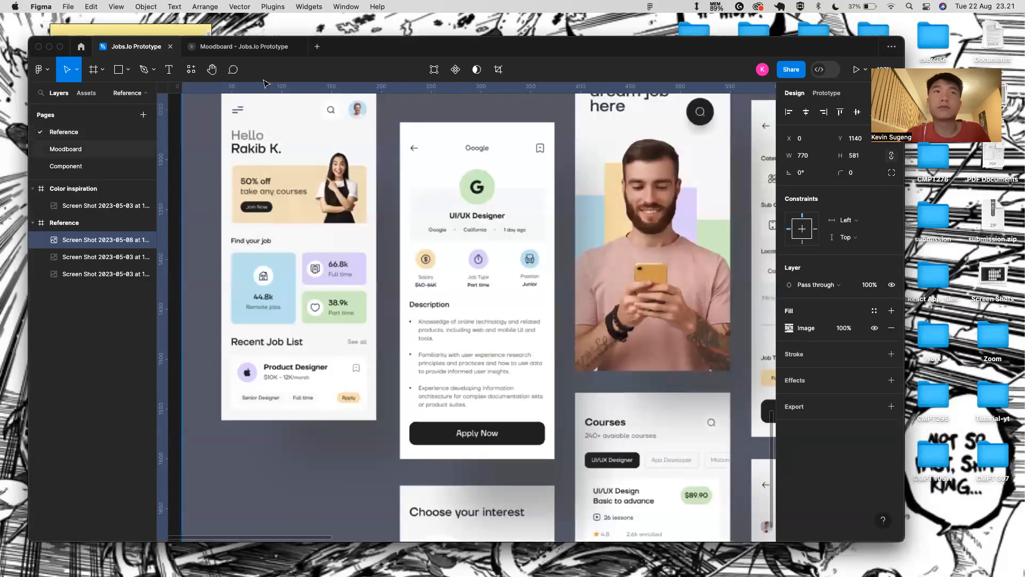
{"action": "left_click", "coordinate": [97, 155]}
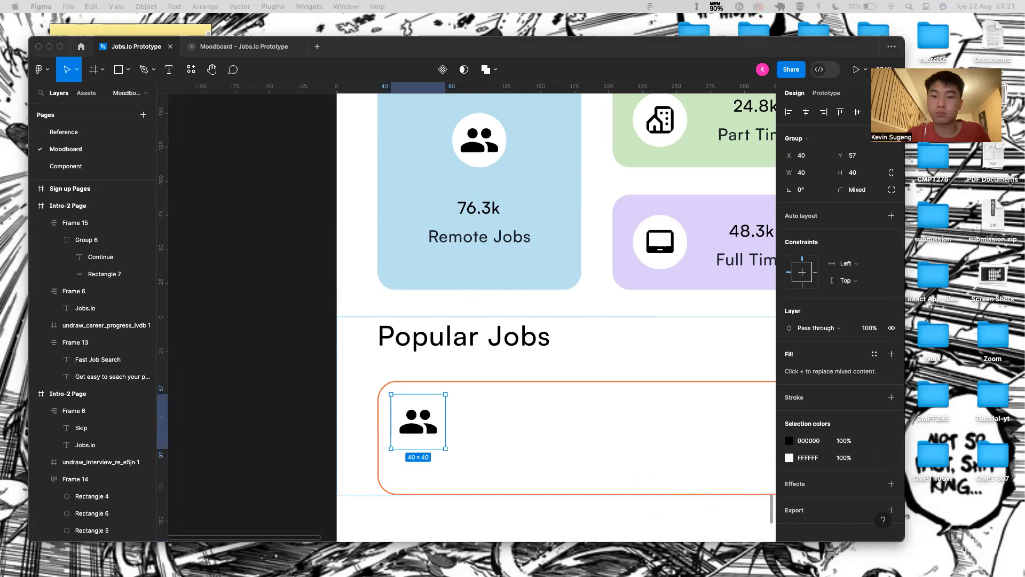
{"action": "left_click", "coordinate": [442, 437]}
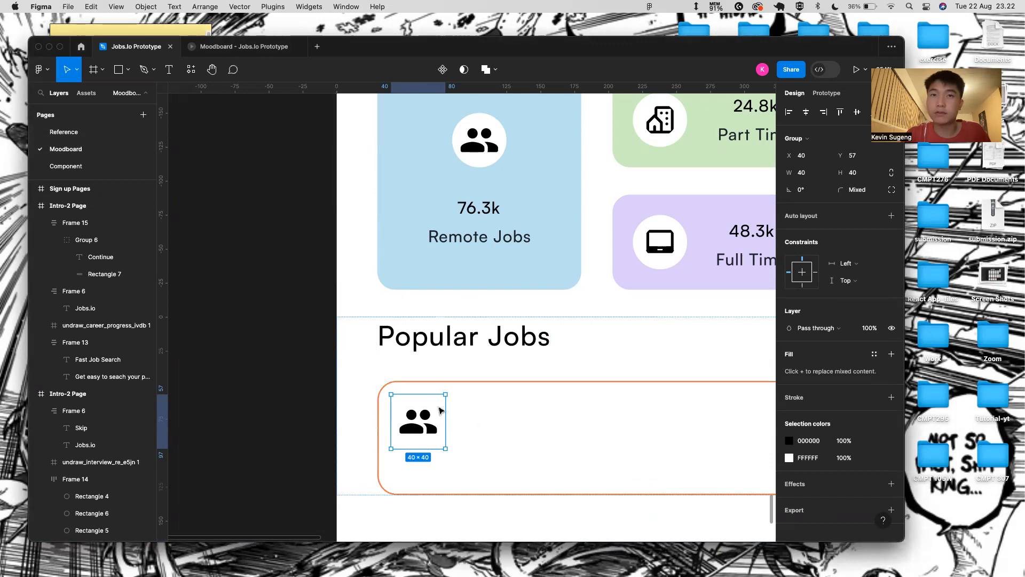
{"action": "key", "text": "Return"}
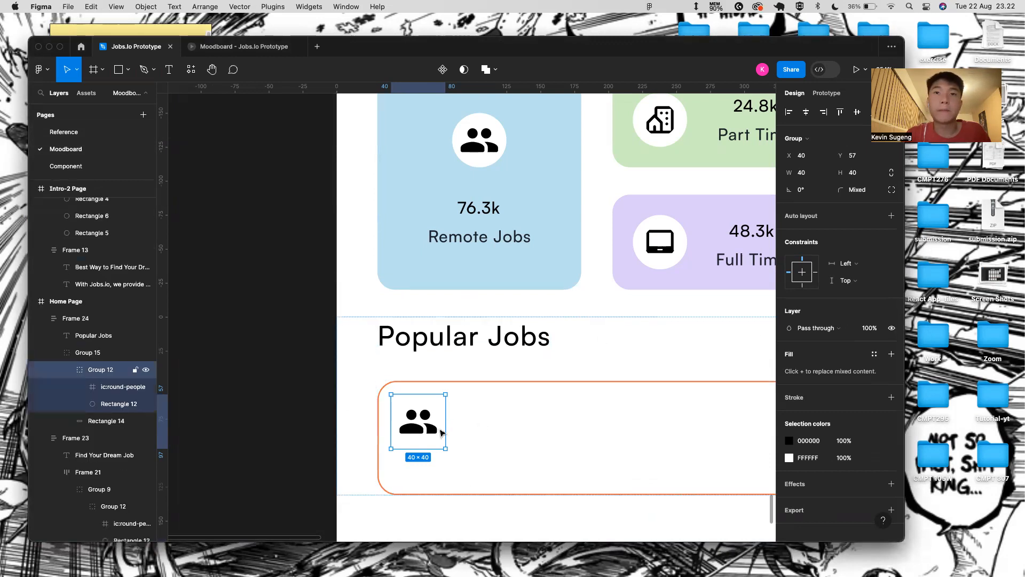
{"action": "left_click", "coordinate": [115, 386]}
{"action": "left_click", "coordinate": [112, 404]}
{"action": "left_click", "coordinate": [808, 327]}
{"action": "key", "text": "BackSpace"}
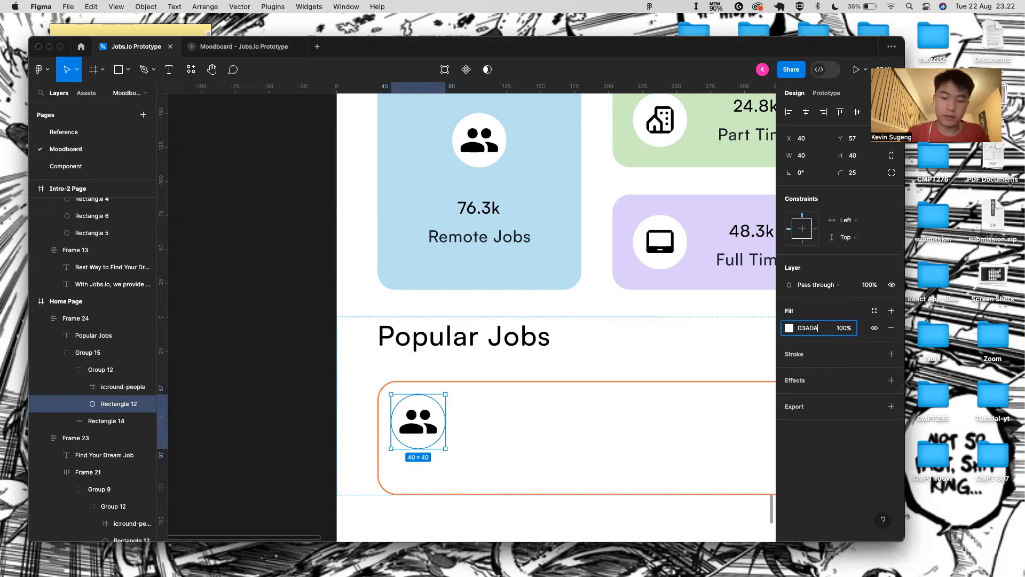
{"action": "type", "text": "D3ADA"}
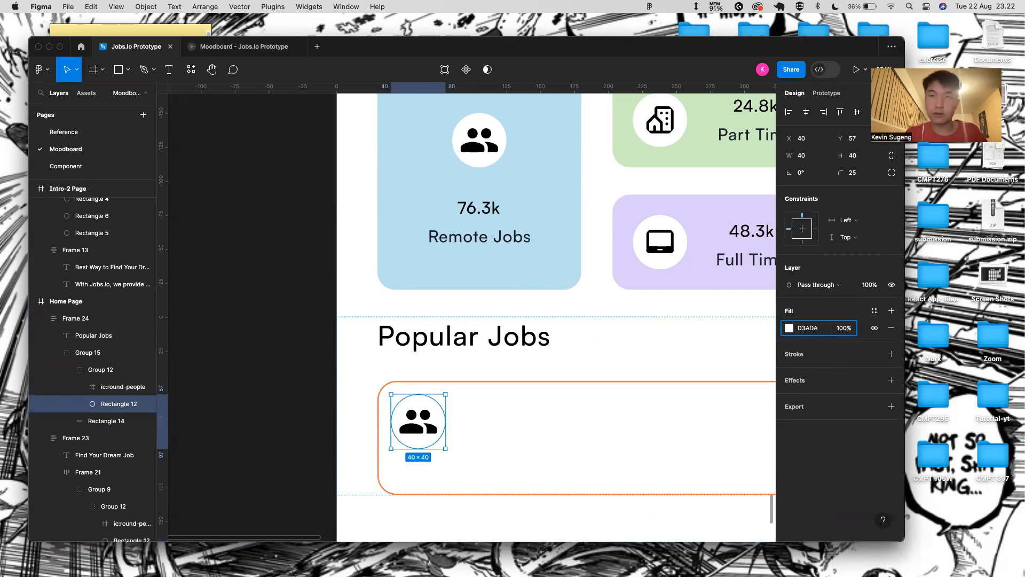
{"action": "type", "text": "7"}
{"action": "key", "text": "Return"}
- Change the card's outline colour to D3ADA7
{"action": "left_click", "coordinate": [647, 394]}
{"action": "left_click", "coordinate": [809, 354]}
{"action": "key", "text": "BackSpace"}
{"action": "type", "text": "D3A"}
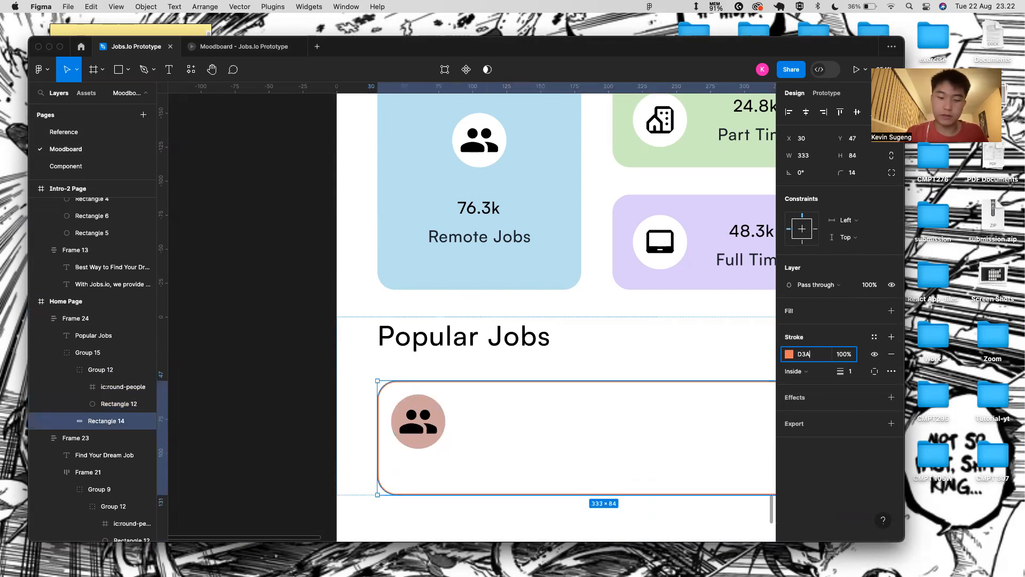
{"action": "type", "text": "DA7"}
{"action": "key", "text": "Return"}
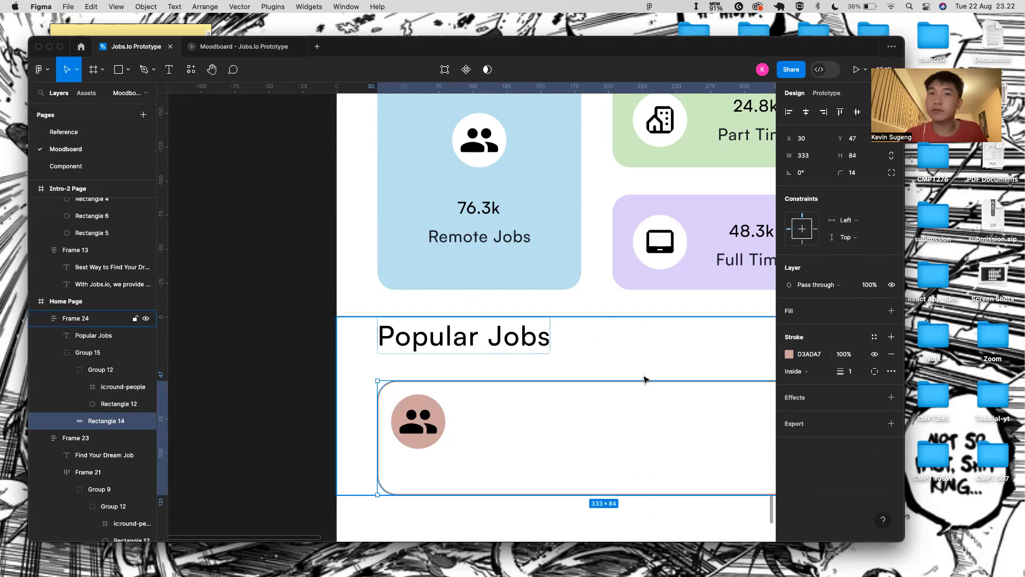
- Delete the people icon from the pink circle, leaving it empty
{"action": "scroll", "coordinate": [410, 461], "scroll_direction": "down", "scroll_amount": 1}
{"action": "scroll", "coordinate": [410, 461], "scroll_direction": "right", "scroll_amount": 1}
{"action": "scroll", "coordinate": [410, 461], "scroll_direction": "down", "scroll_amount": 1}
{"action": "scroll", "coordinate": [411, 461], "scroll_direction": "right", "scroll_amount": 1}
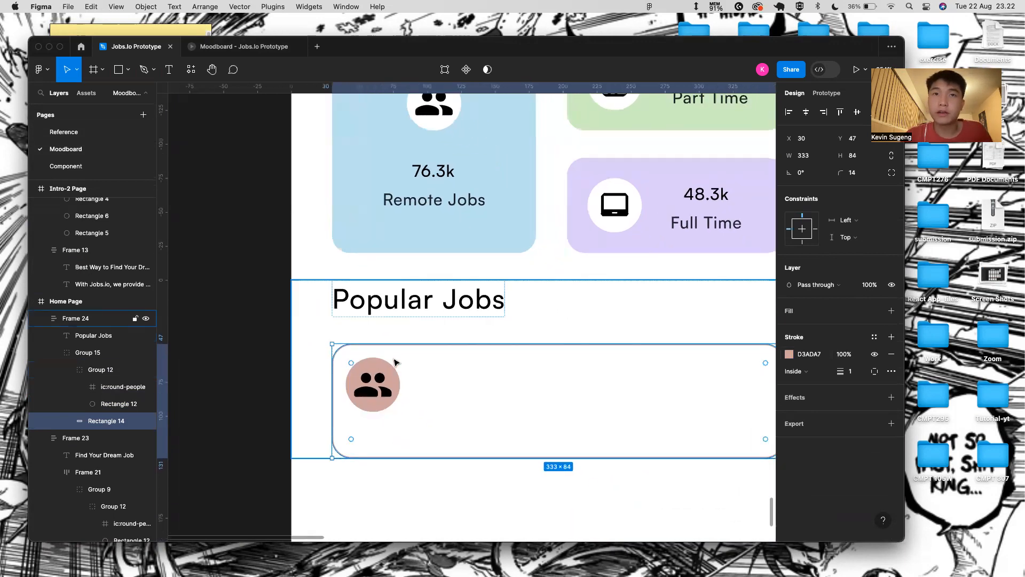
{"action": "triple_click", "coordinate": [381, 399]}
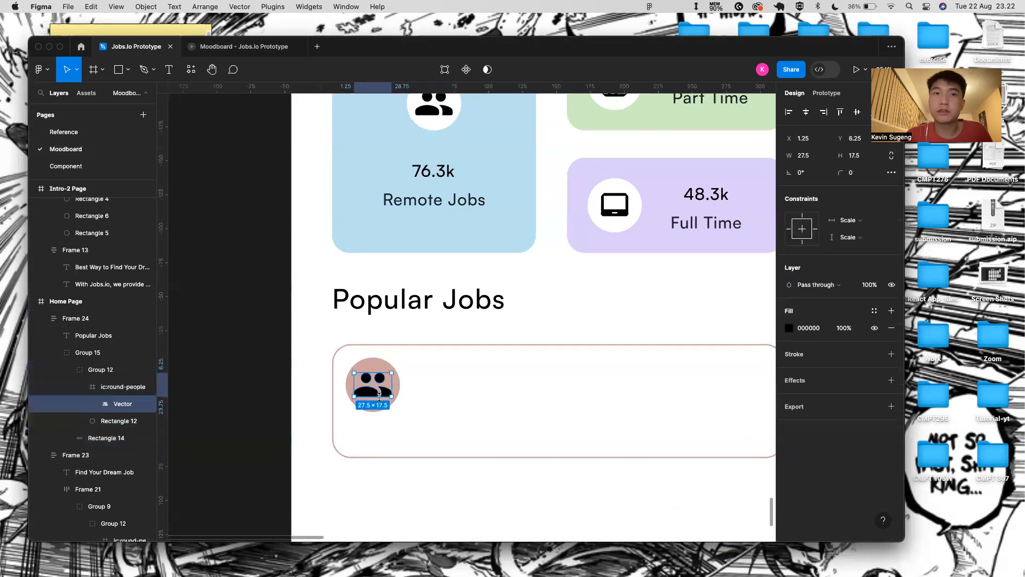
{"action": "left_click", "coordinate": [406, 408]}
{"action": "triple_click", "coordinate": [379, 391]}
{"action": "key", "text": "BackSpace"}
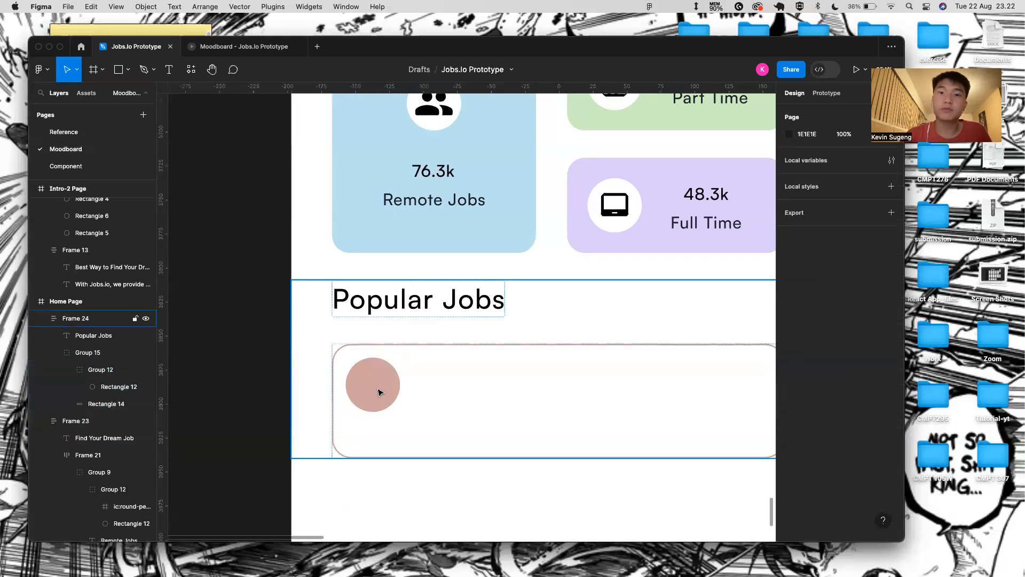
{"action": "key", "text": "super+Tab"}
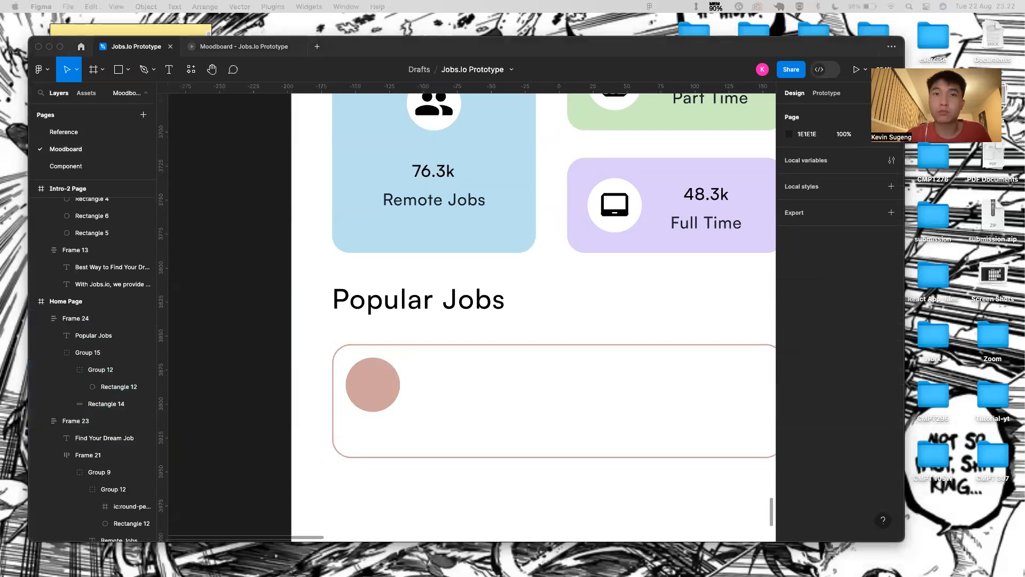
- Paste the apple icon into the empty pink circle of the Popular Jobs card
{"action": "left_click", "coordinate": [396, 389]}
{"action": "key", "text": "super+v"}
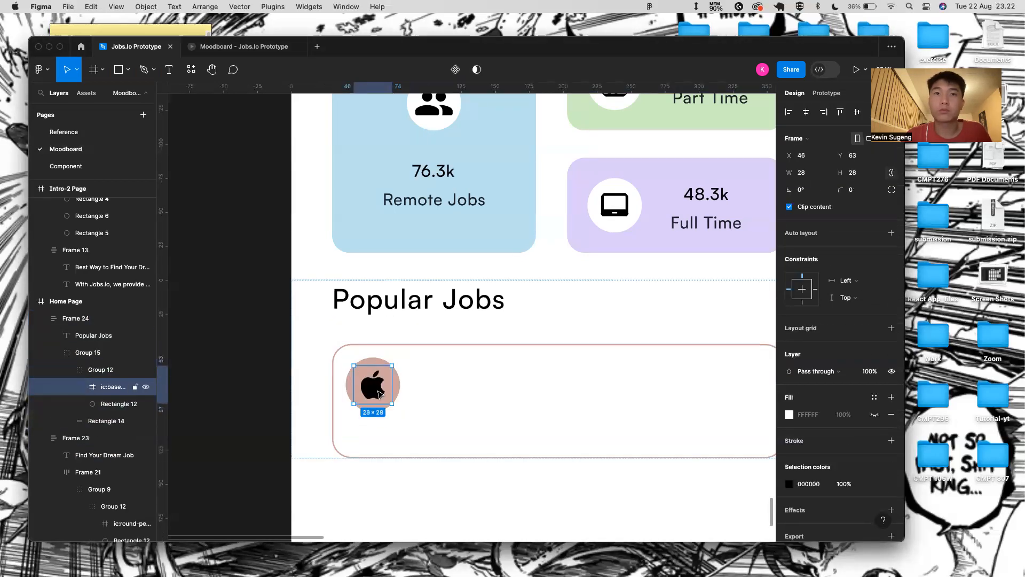
{"action": "left_click", "coordinate": [302, 434]}
{"action": "scroll", "coordinate": [302, 434], "scroll_direction": "down", "scroll_amount": 5}
{"action": "scroll", "coordinate": [373, 435], "scroll_direction": "right", "scroll_amount": 1}
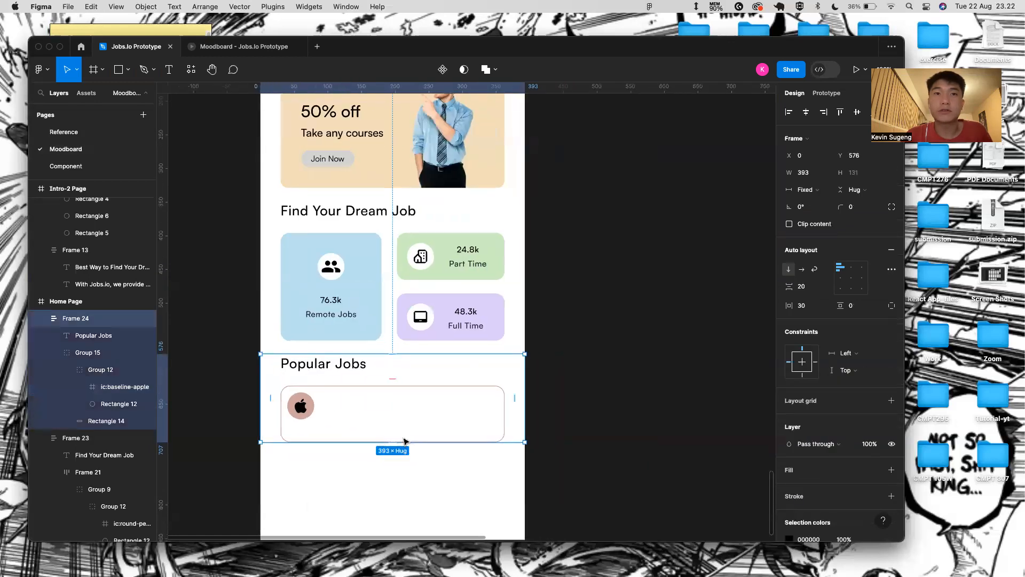
{"action": "left_click", "coordinate": [385, 485]}
{"action": "key", "text": "super+Tab"}
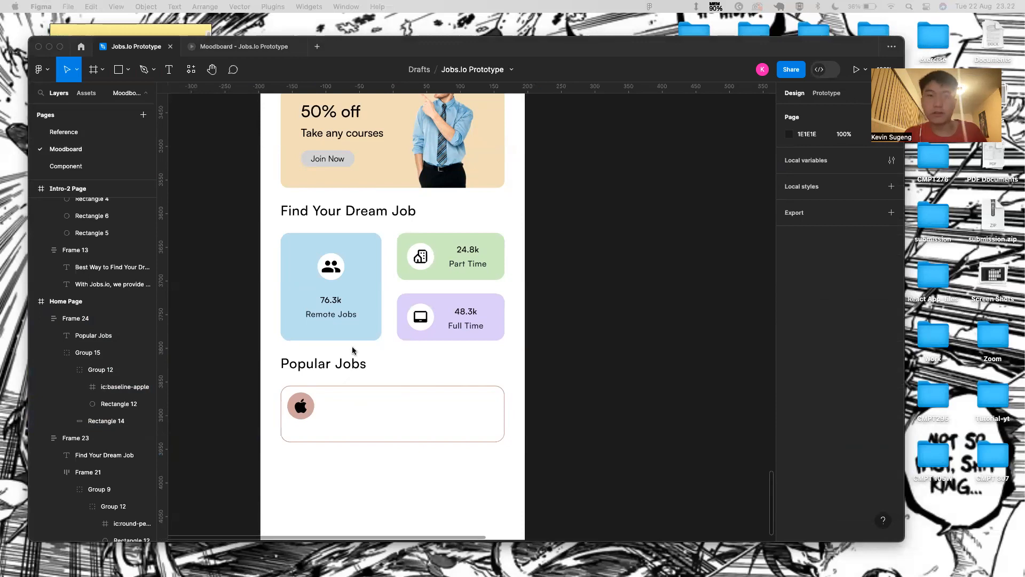
{"action": "left_click", "coordinate": [315, 402]}
{"action": "left_click", "coordinate": [337, 404]}
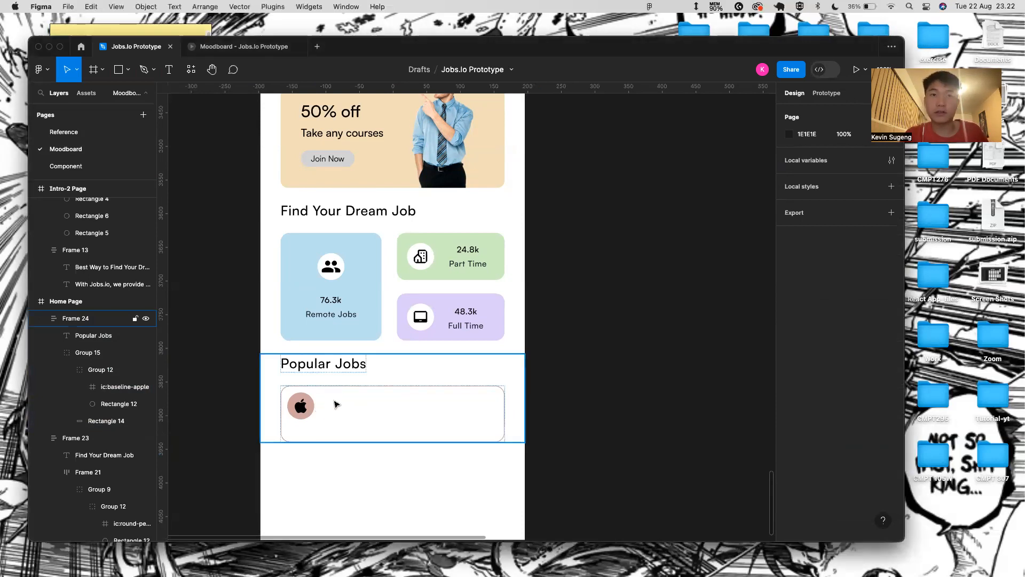
{"action": "left_click", "coordinate": [336, 404]}
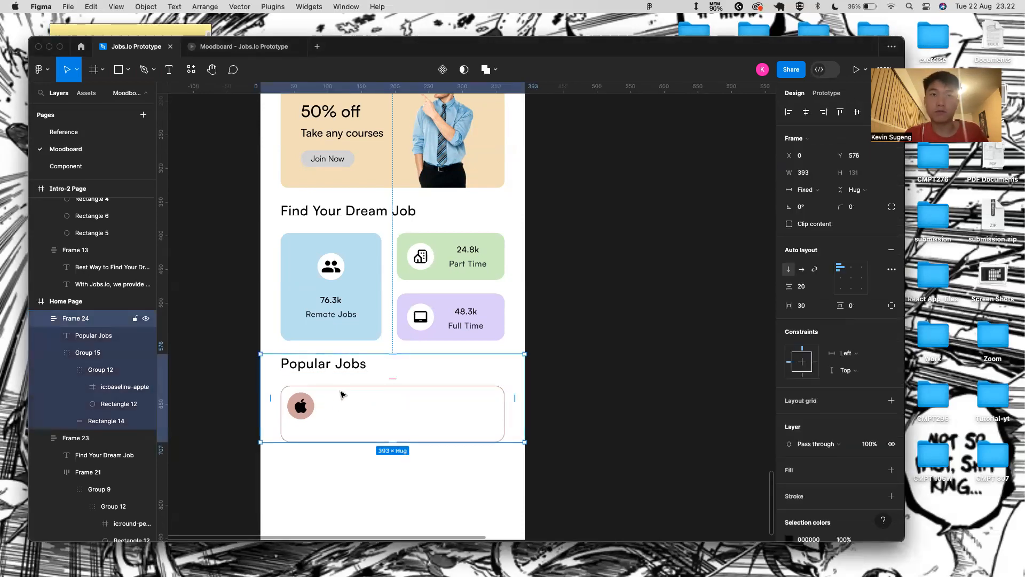
- Add the title 'Senior Software Engineer' to the card and move it beside the apple icon
{"action": "double_click", "coordinate": [341, 392]}
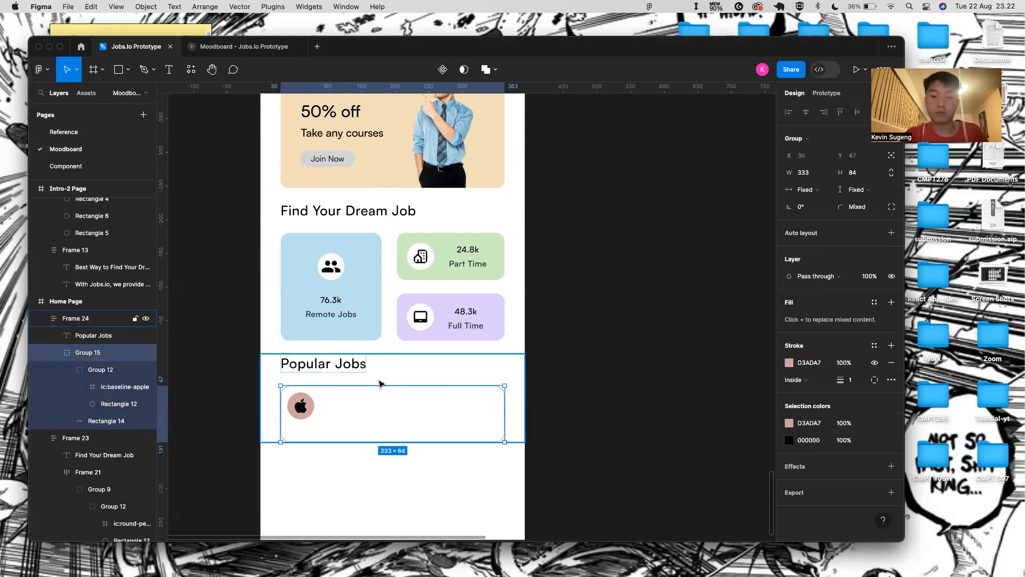
{"action": "key", "text": "t"}
{"action": "left_click", "coordinate": [335, 400]}
{"action": "type", "text": "Sr"}
{"action": "key", "text": "BackSpace"}
{"action": "key", "text": "BackSpace"}
{"action": "type", "text": "Senio"}
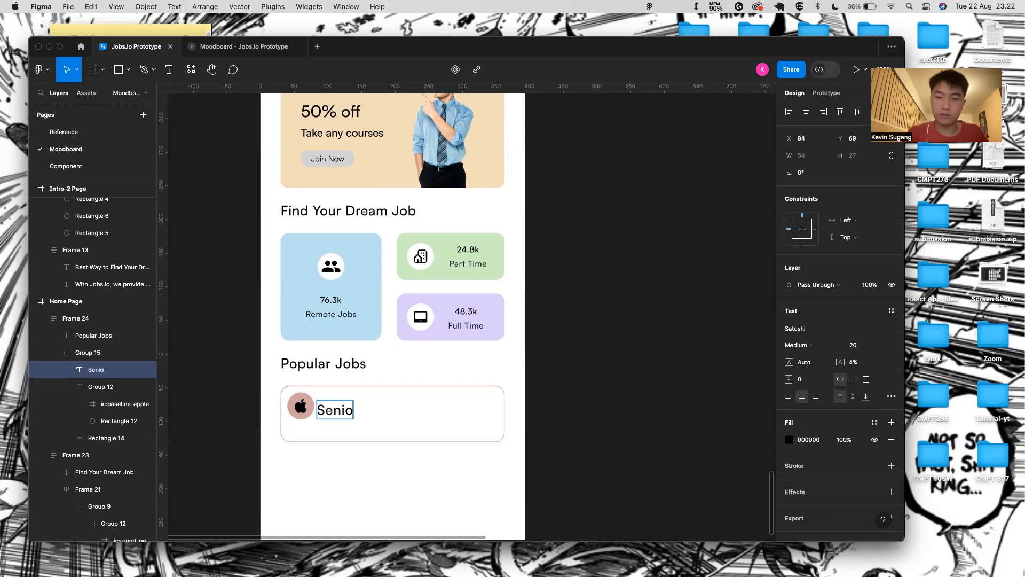
{"action": "type", "text": "r Software Enfi"}
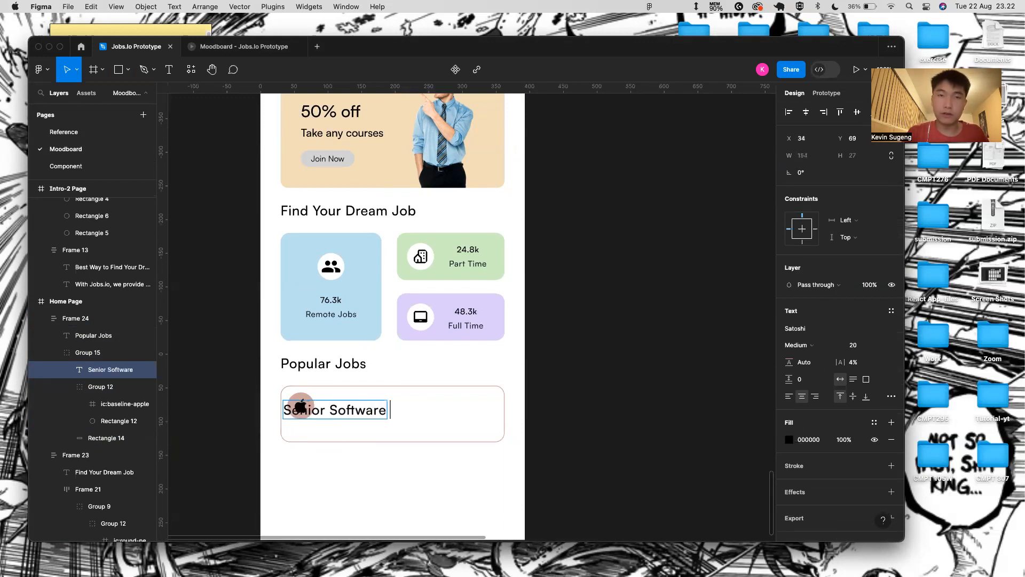
{"action": "key", "text": "BackSpace"}
{"action": "key", "text": "BackSpace"}
{"action": "type", "text": "gineer"}
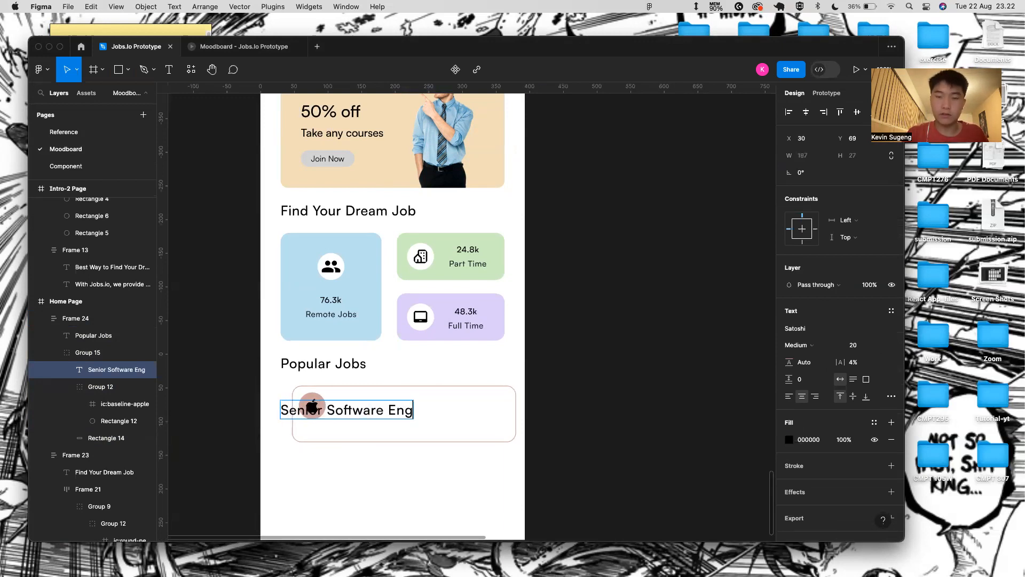
{"action": "key", "text": "Escape"}
{"action": "left_click_drag", "start_coordinate": [404, 409], "coordinate": [443, 402]}
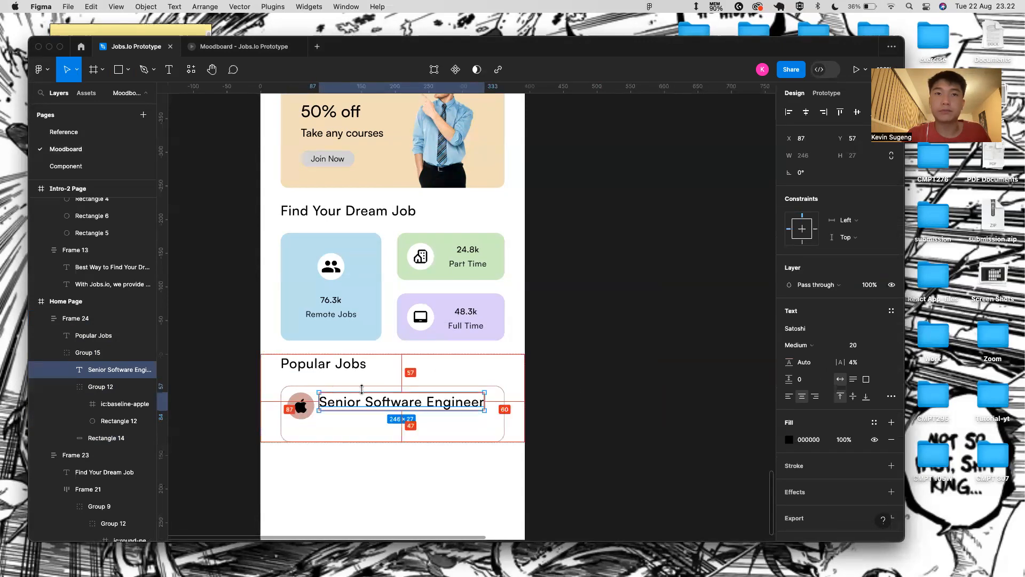
- Start a new text line below the job title in the card
{"action": "scroll", "coordinate": [364, 398], "scroll_direction": "up", "scroll_amount": 3}
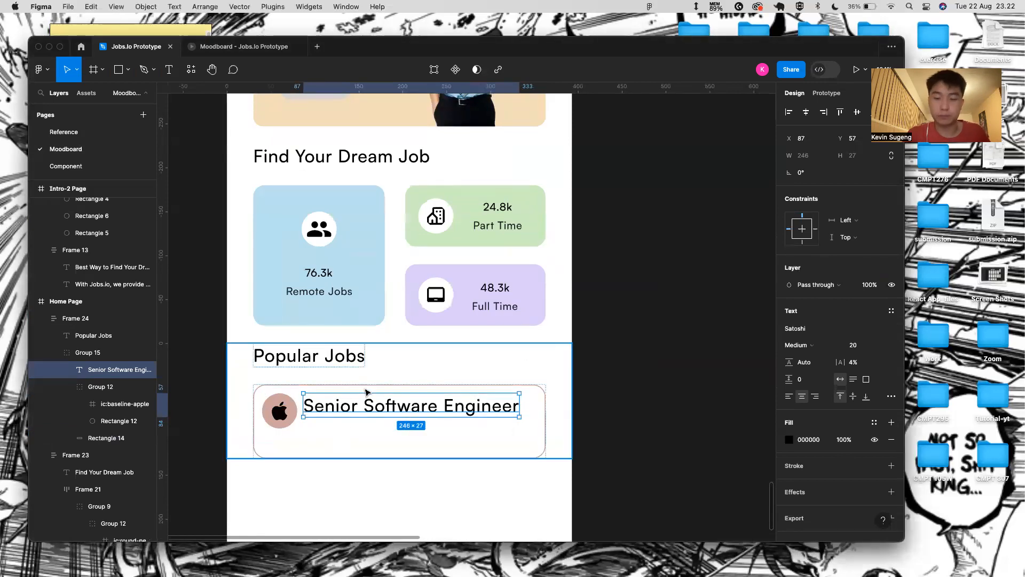
{"action": "left_click", "coordinate": [411, 438]}
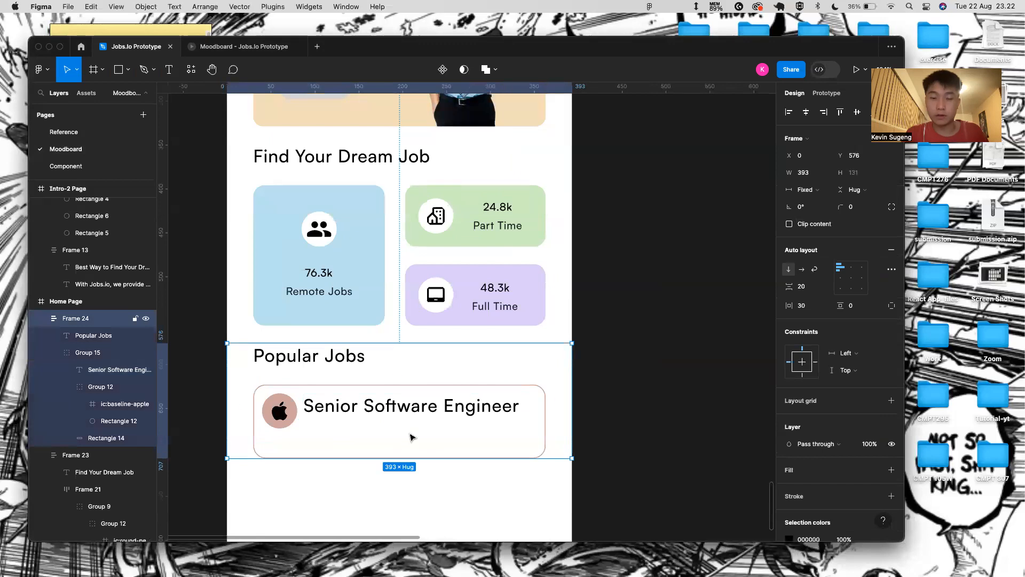
{"action": "key", "text": "t"}
{"action": "left_click", "coordinate": [314, 423]}
- Type 'Full time', then search 'dot text' and grab the • bullet from SymbolSpy's dot symbols page
{"action": "type", "text": "Full time"}
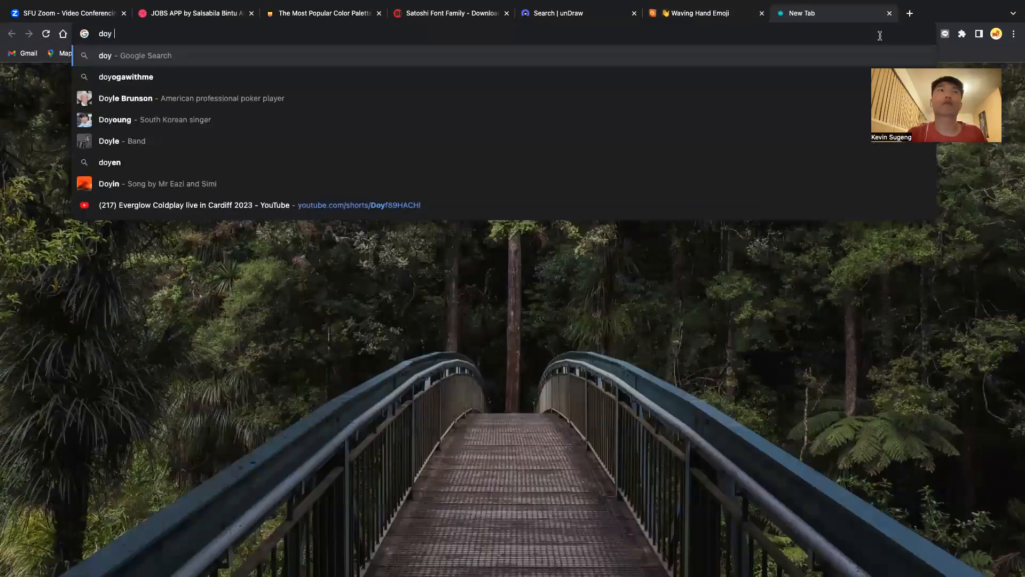
{"action": "key", "text": "BackSpace"}
{"action": "key", "text": "BackSpace"}
{"action": "type", "text": "t i"}
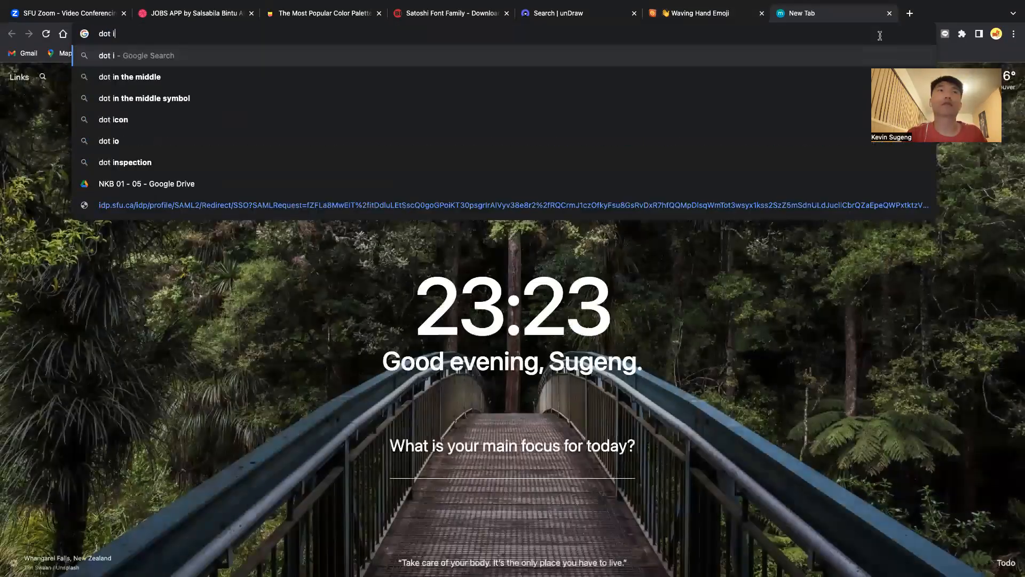
{"action": "key", "text": "BackSpace"}
{"action": "type", "text": "text"}
{"action": "key", "text": "Return"}
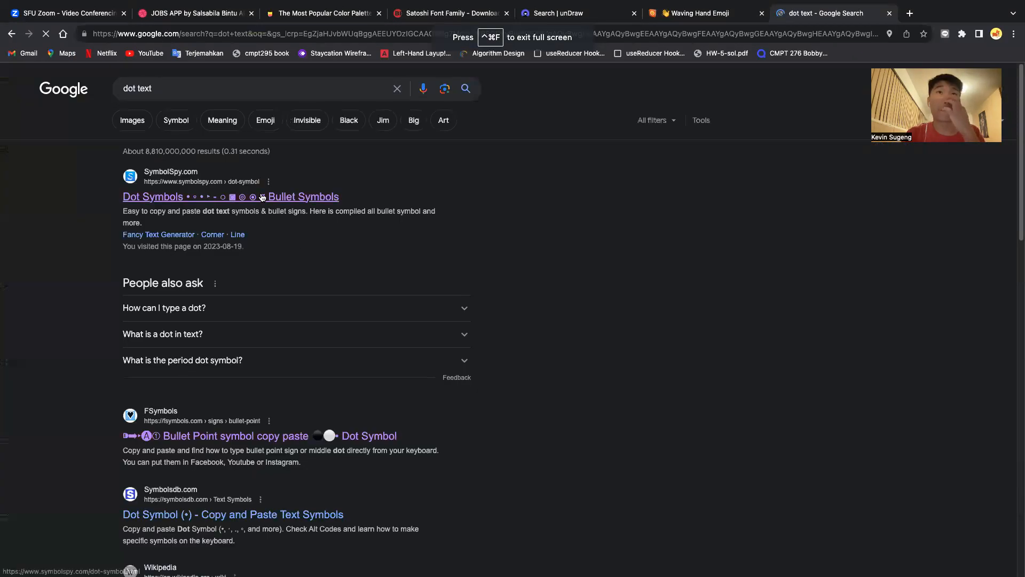
{"action": "left_click", "coordinate": [263, 199]}
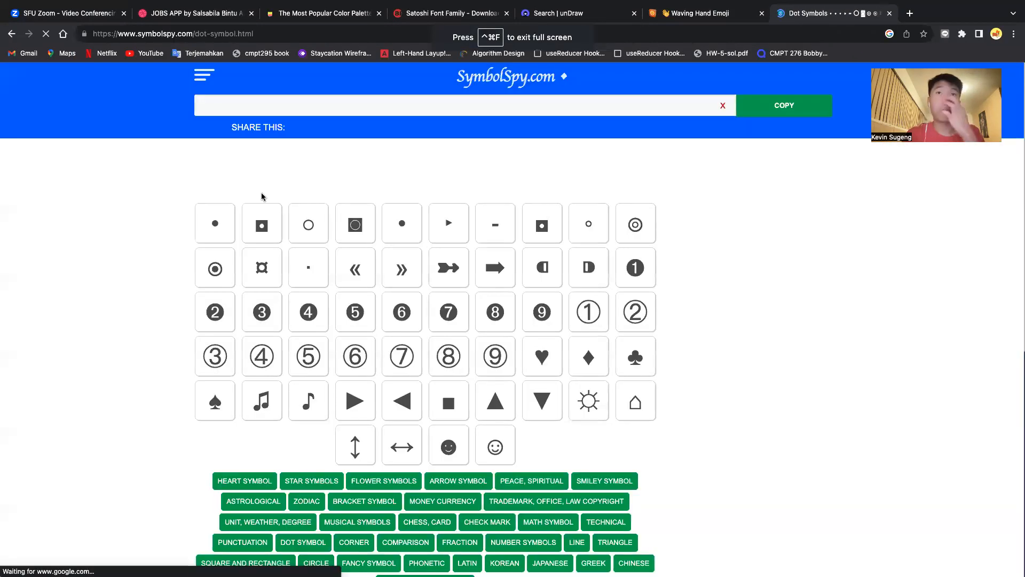
{"action": "left_click", "coordinate": [216, 223]}
- Complete the subtitle as 'Full time • Vancouver, Canada' and place it under Senior Software Engineer
{"action": "key", "text": "ctrl+Left"}
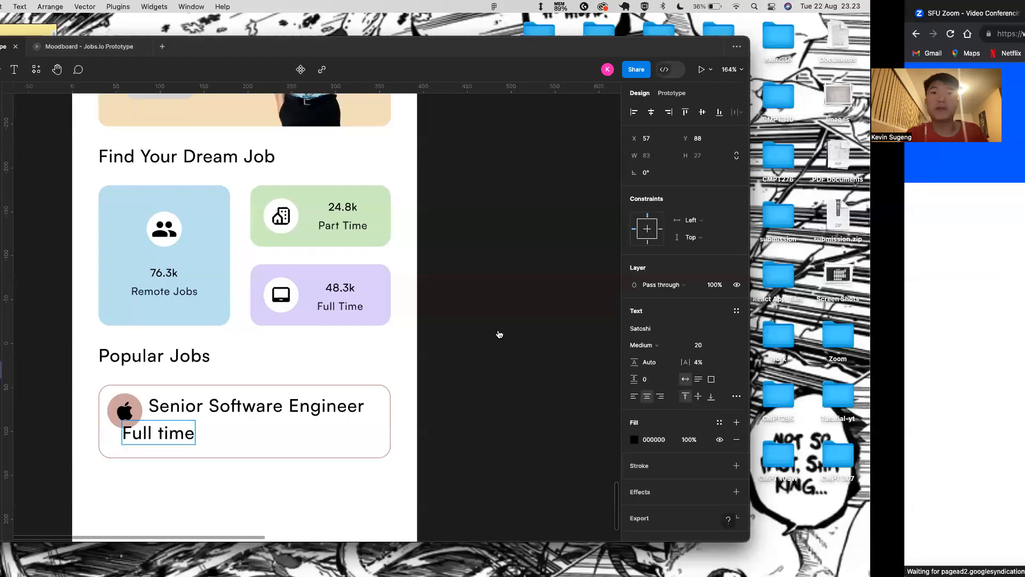
{"action": "type", "text": "ç"}
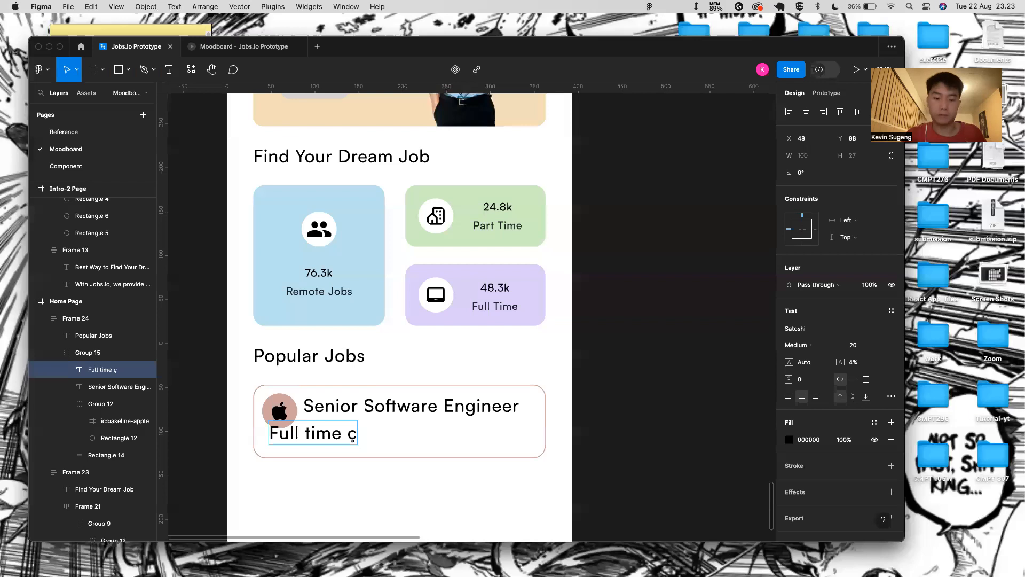
{"action": "key", "text": "BackSpace"}
{"action": "type", "text": "•"}
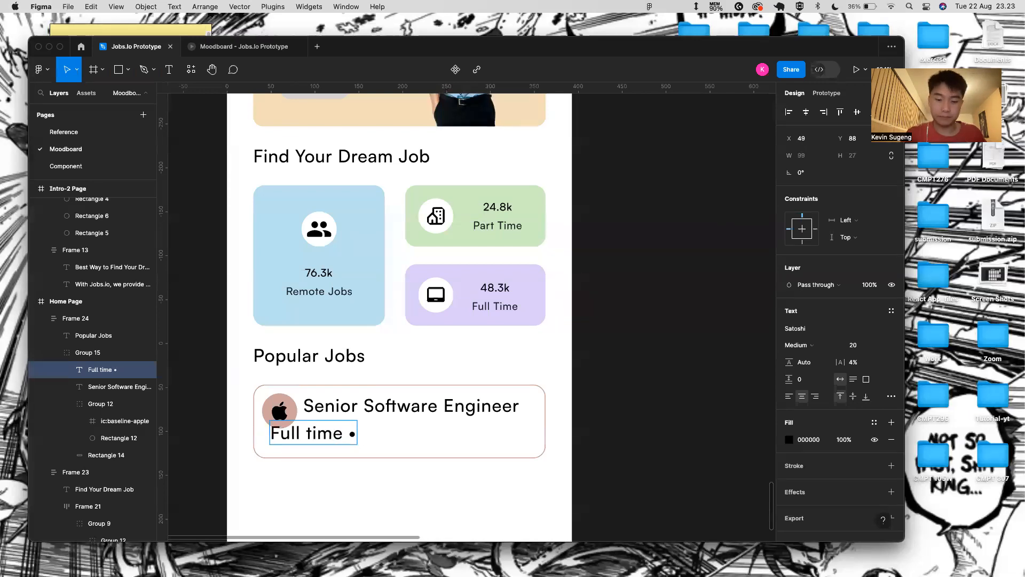
{"action": "type", "text": "Vancouver, Canada"}
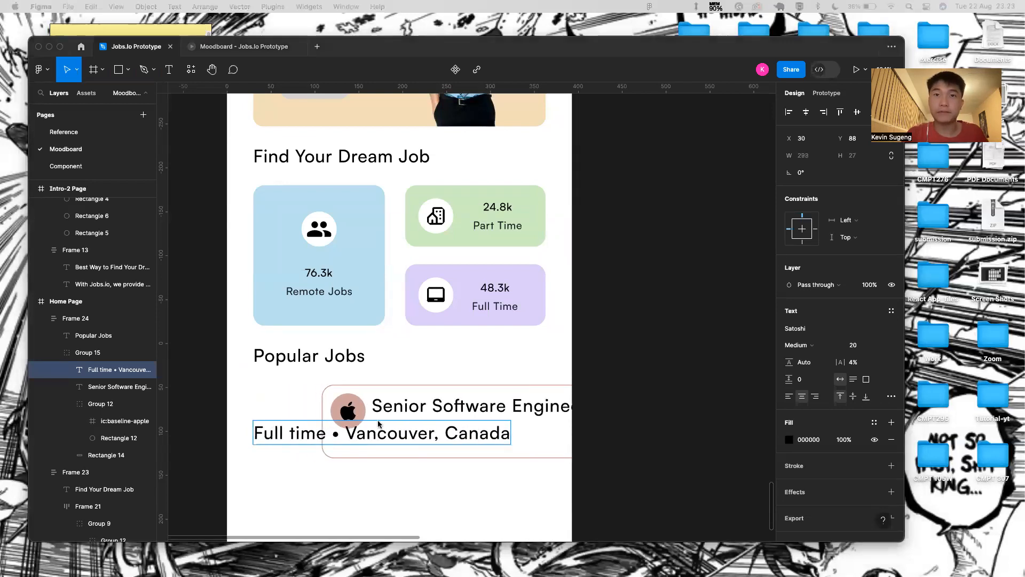
{"action": "key", "text": "Escape"}
{"action": "left_click_drag", "start_coordinate": [424, 433], "coordinate": [512, 426]}
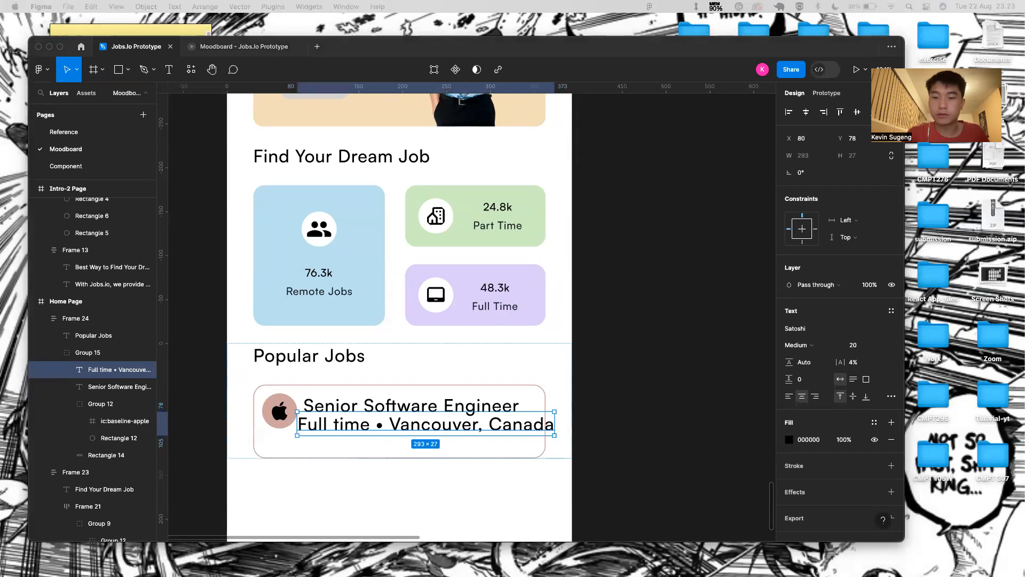
- Set the job title to size 16 and the location line to Regular 13
{"action": "left_click", "coordinate": [437, 402]}
{"action": "left_click", "coordinate": [885, 345]}
{"action": "left_click", "coordinate": [857, 329]}
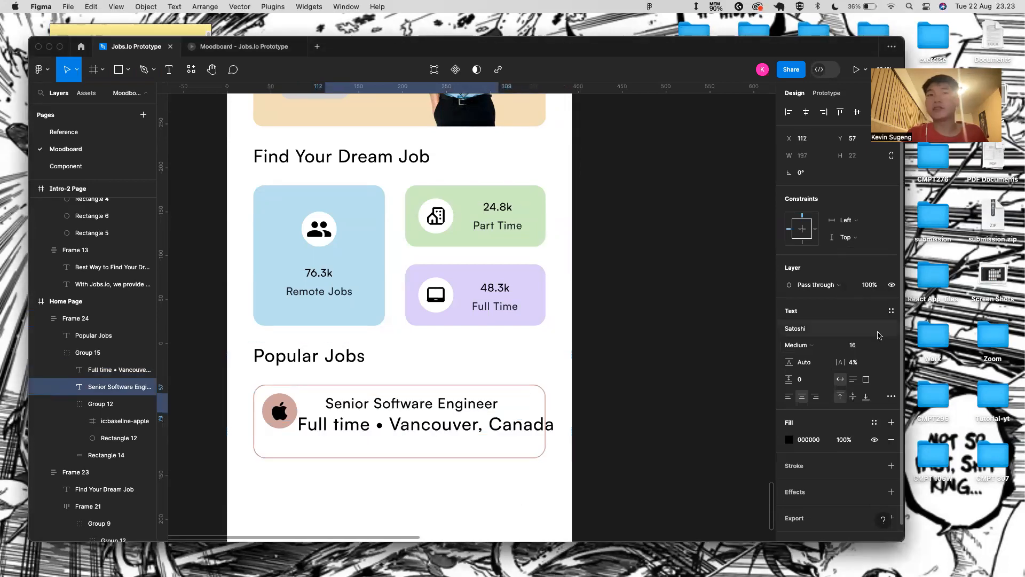
{"action": "left_click", "coordinate": [378, 425]}
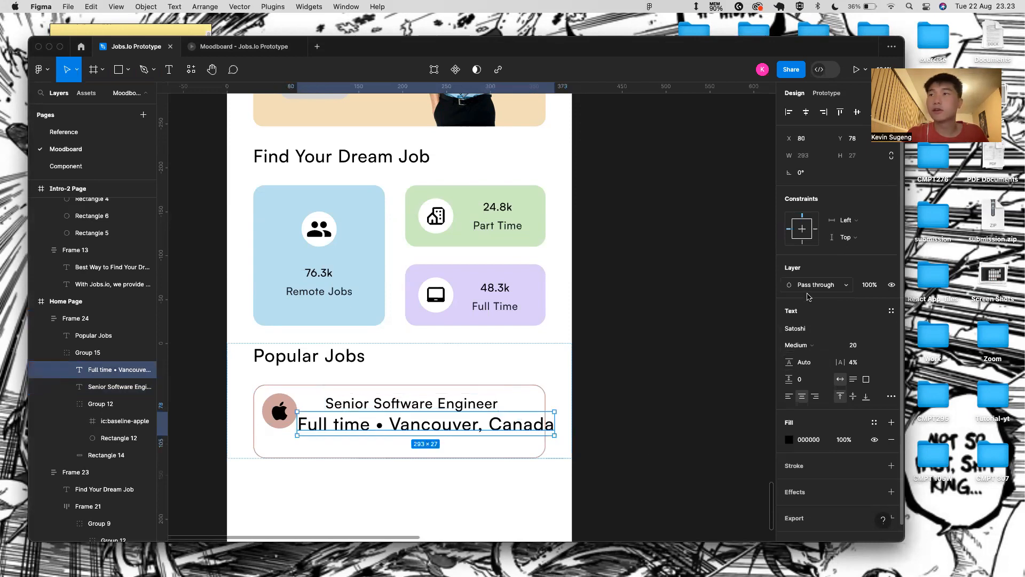
{"action": "left_click", "coordinate": [798, 345]}
{"action": "left_click", "coordinate": [801, 332]}
{"action": "left_click", "coordinate": [880, 346]}
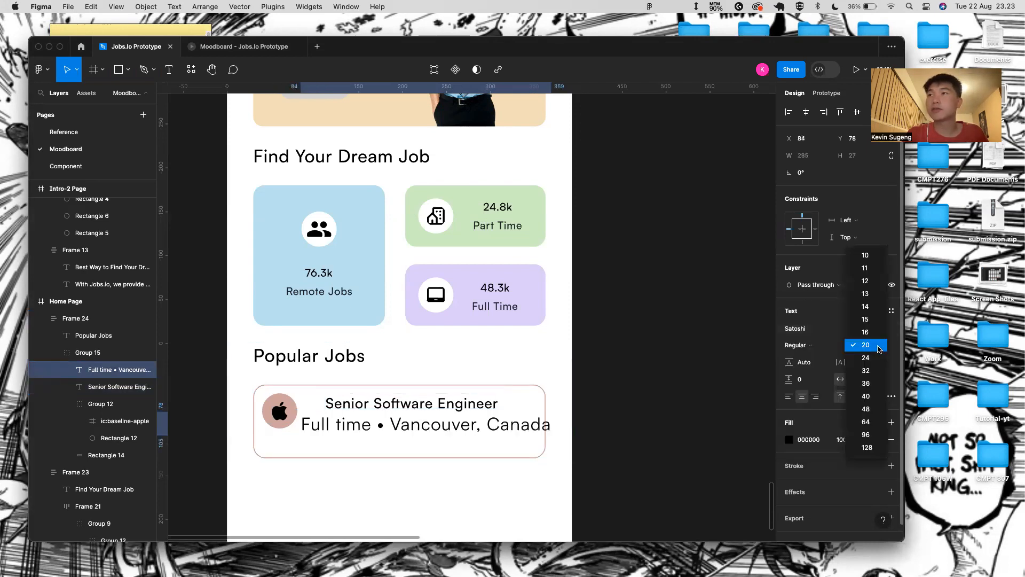
{"action": "left_click", "coordinate": [867, 293]}
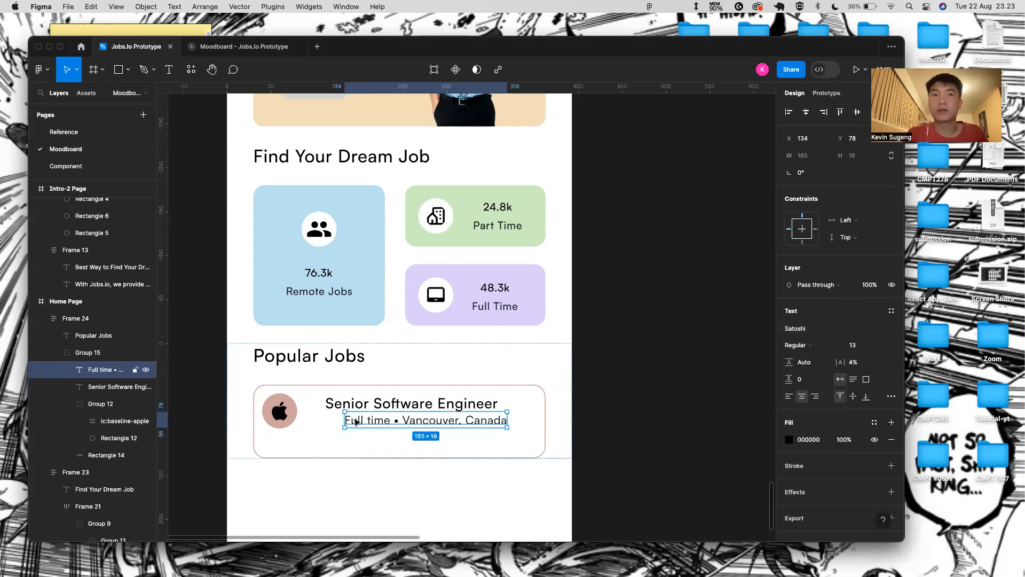
- Wrap both texts in an auto-layout frame and nudge it left toward the apple icon
{"action": "left_click", "coordinate": [387, 410], "text": "shift"}
{"action": "key", "text": "shift+a"}
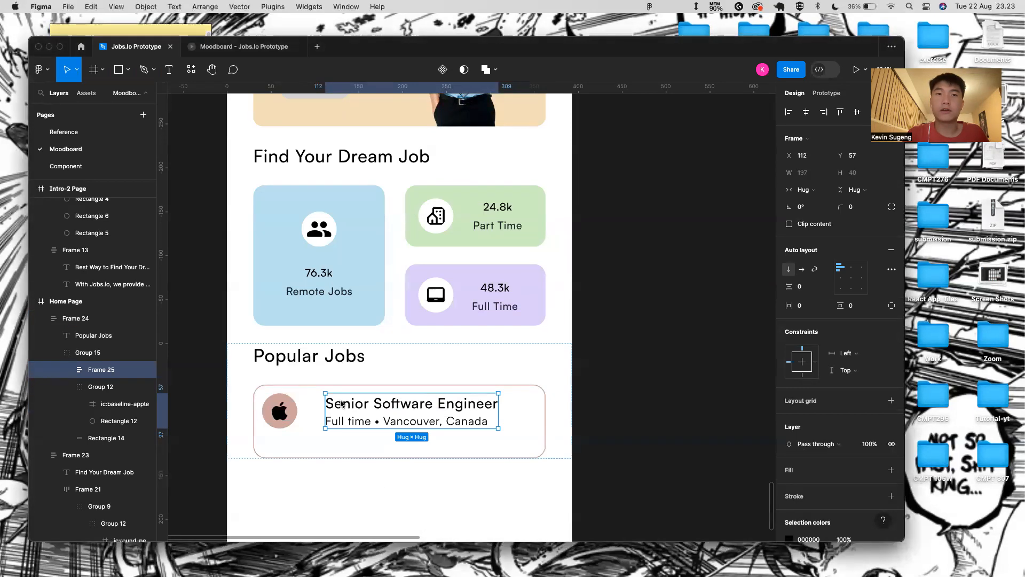
{"action": "key", "text": "Left"}
{"action": "key", "text": "Left"}
{"action": "key", "text": "Left"}
{"action": "key", "text": "Left"}
{"action": "key", "text": "Left"}
{"action": "key", "text": "Left"}
{"action": "key", "text": "Left"}
{"action": "key", "text": "Left"}
{"action": "key", "text": "Left"}
{"action": "key", "text": "Left"}
{"action": "key", "text": "Left"}
{"action": "key", "text": "Left"}
{"action": "key", "text": "Left"}
{"action": "key", "text": "Left"}
{"action": "key", "text": "Left"}
{"action": "key", "text": "Left"}
{"action": "key", "text": "Left"}
{"action": "key", "text": "Left"}
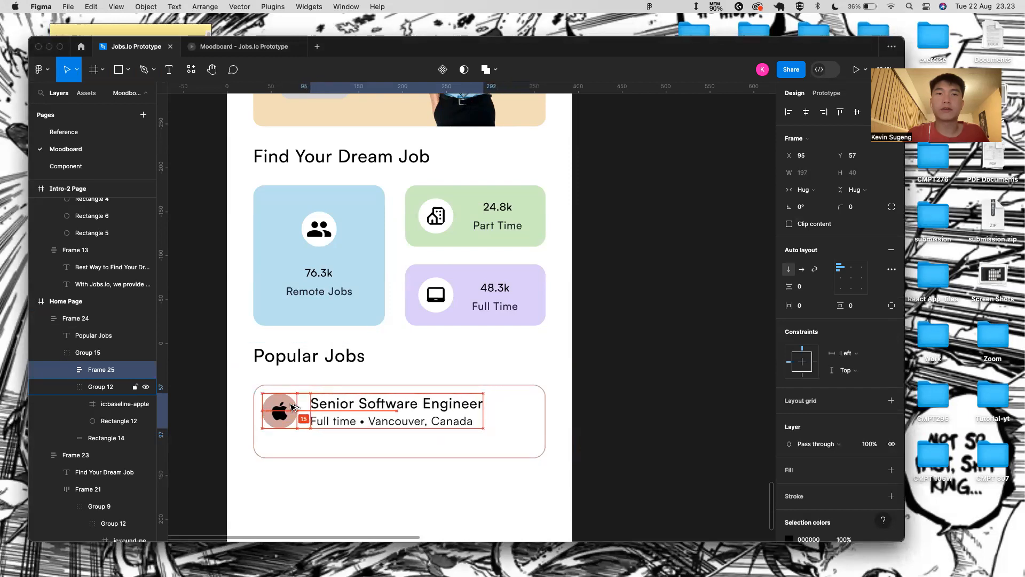
{"action": "left_click", "coordinate": [435, 508]}
{"action": "scroll", "coordinate": [384, 382], "scroll_direction": "down", "scroll_amount": 3}
- Keep the Apple job card 333 wide and set its height to 100
{"action": "scroll", "coordinate": [366, 525], "scroll_direction": "down", "scroll_amount": 1}
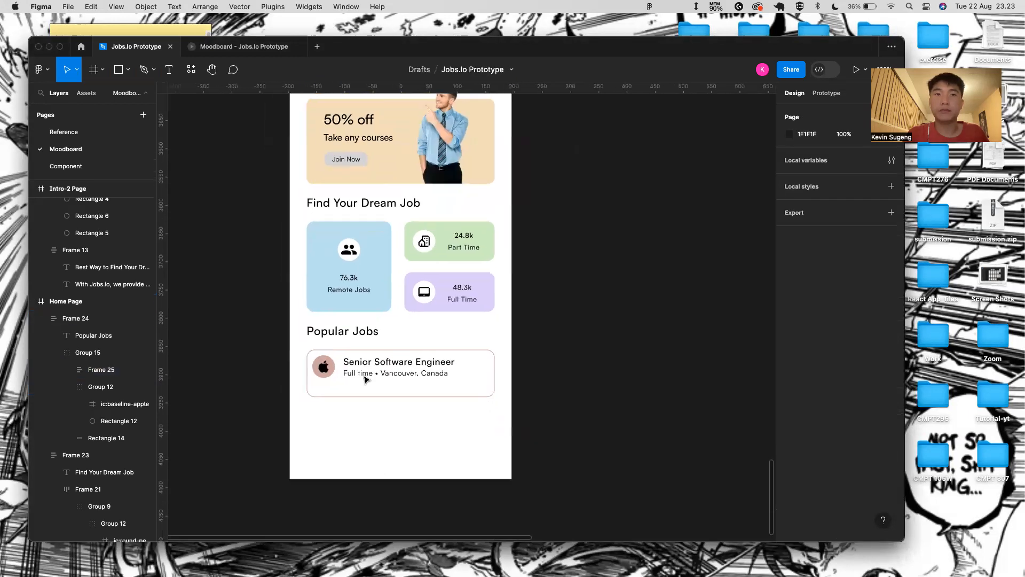
{"action": "left_click", "coordinate": [359, 391]}
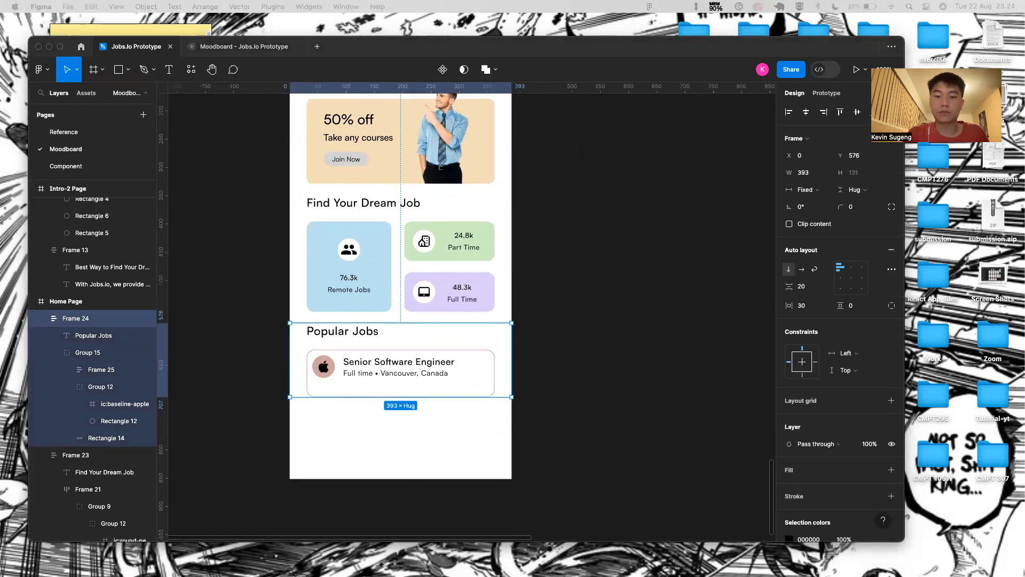
{"action": "left_click", "coordinate": [448, 367]}
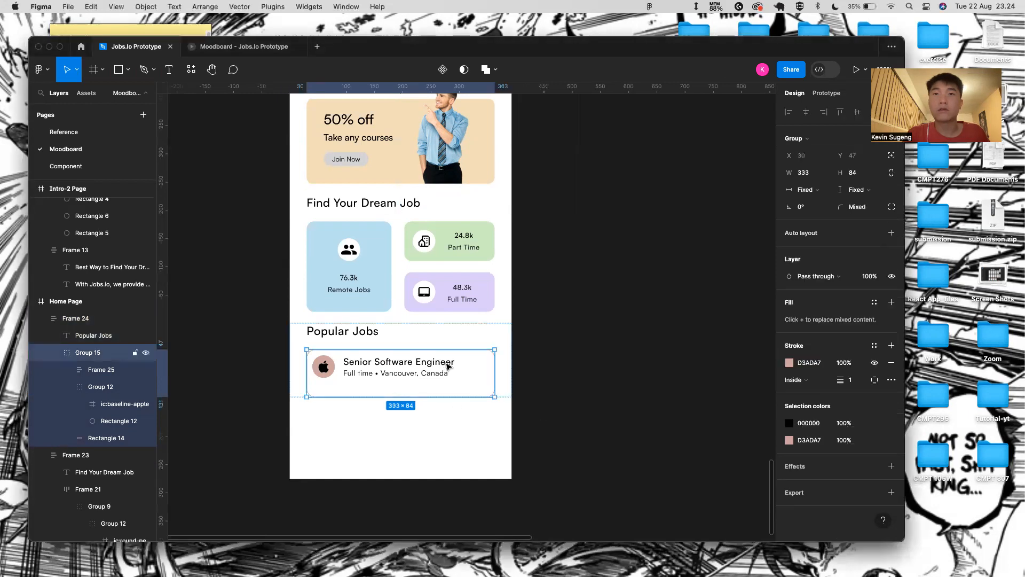
{"action": "left_click", "coordinate": [820, 176]}
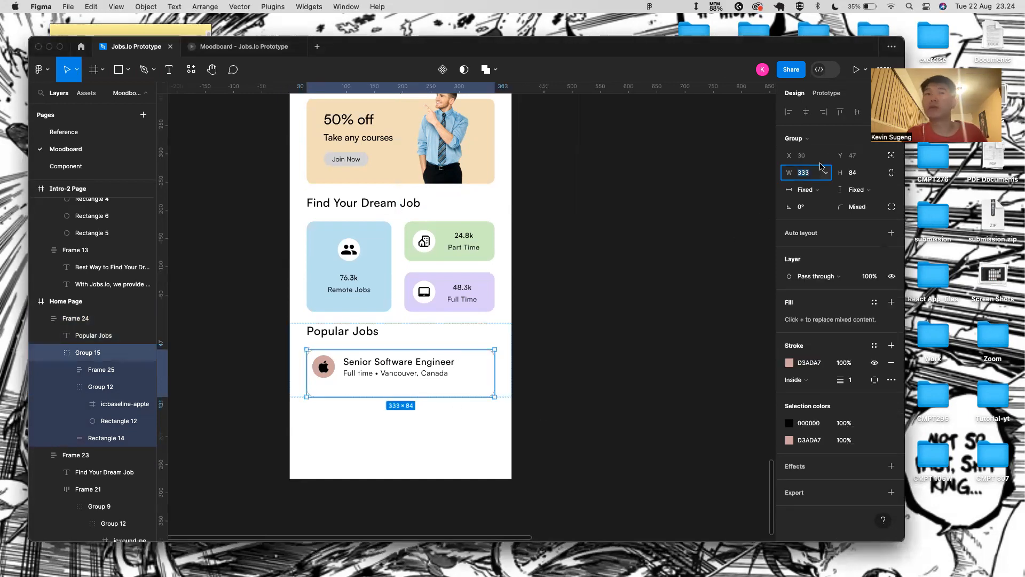
{"action": "key", "text": "BackSpace"}
{"action": "key", "text": "Return"}
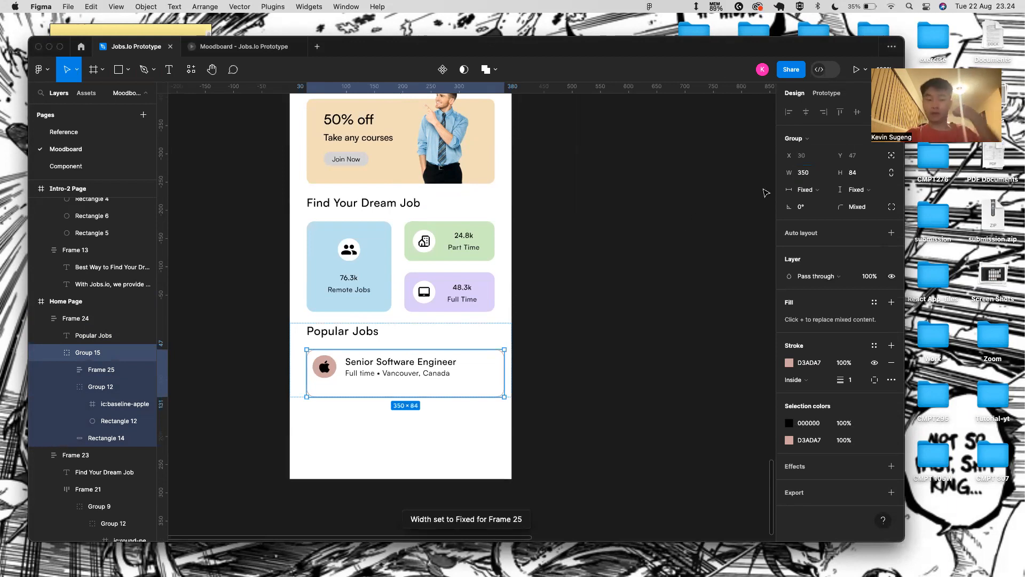
{"action": "key", "text": "super+z"}
{"action": "left_click", "coordinate": [853, 175]}
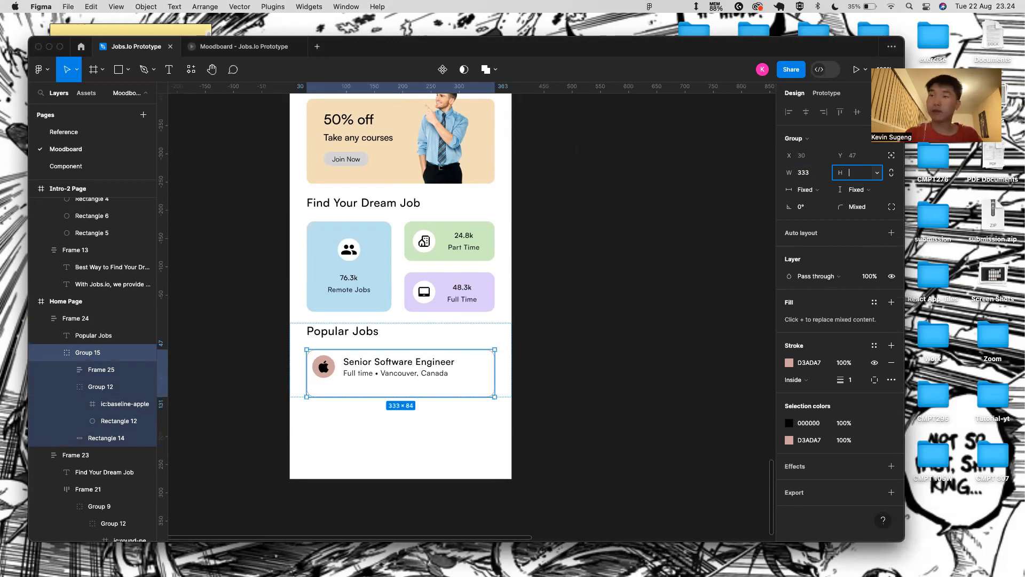
{"action": "key", "text": "Return"}
{"action": "left_click", "coordinate": [426, 450]}
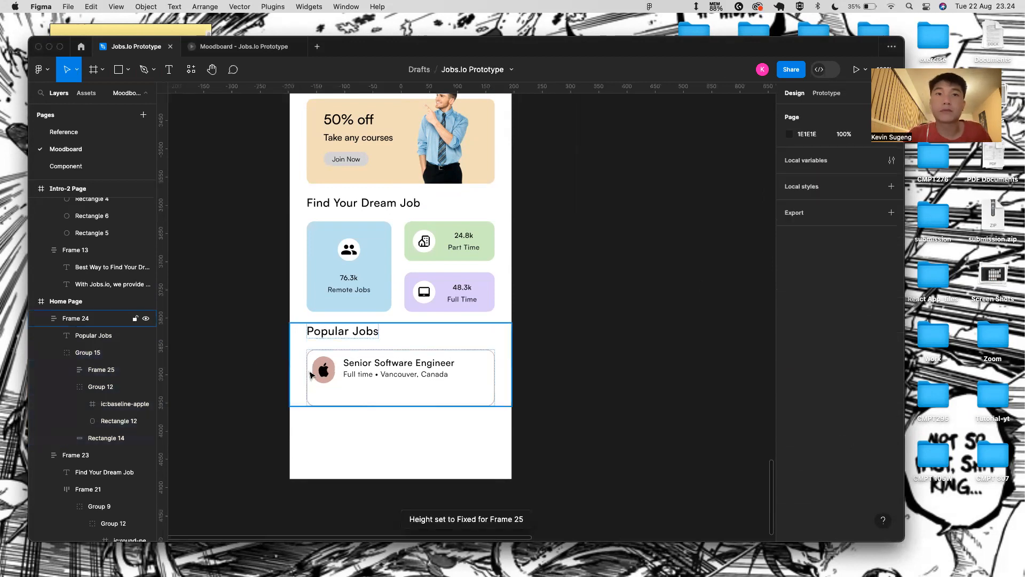
- Select the apple icon inside the card and clear its height field
{"action": "scroll", "coordinate": [336, 365], "scroll_direction": "up", "scroll_amount": 3}
{"action": "scroll", "coordinate": [335, 364], "scroll_direction": "up", "scroll_amount": 1}
{"action": "left_click", "coordinate": [332, 368]}
{"action": "double_click", "coordinate": [329, 371]}
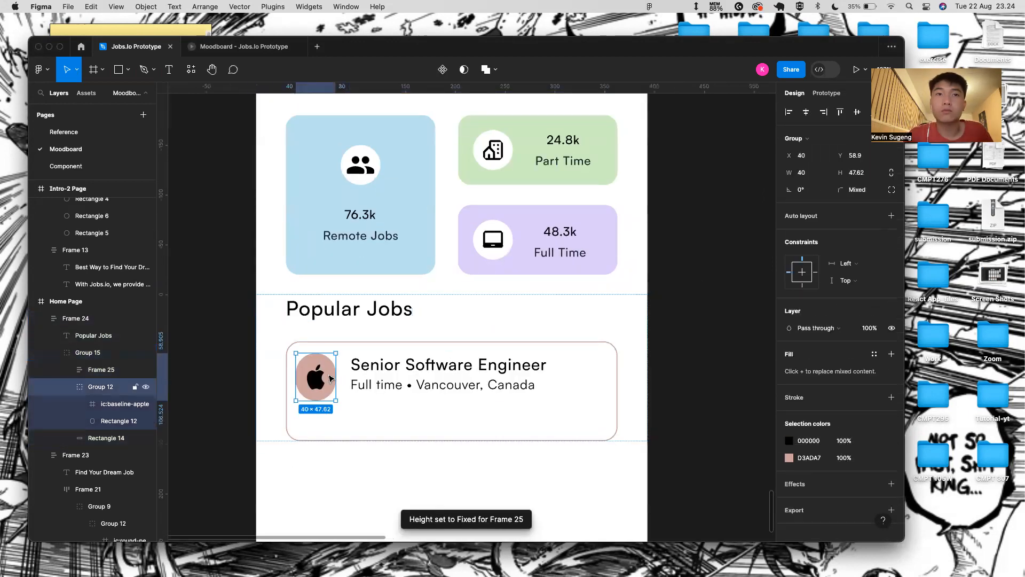
{"action": "left_click", "coordinate": [857, 173]}
{"action": "key", "text": "BackSpace"}
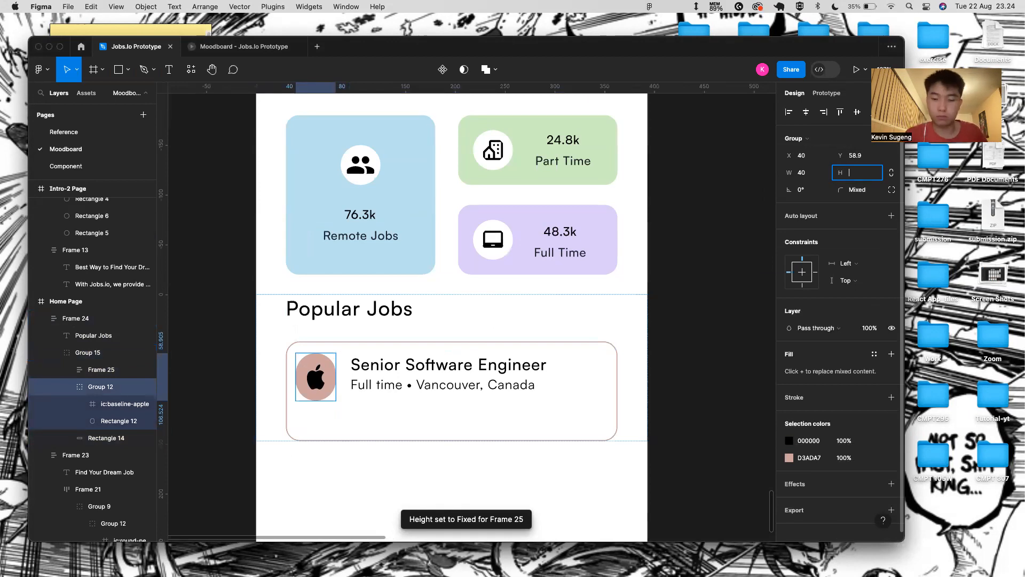
- Set the title-and-location block's height sizing to Hug contents
{"action": "left_click", "coordinate": [398, 390]}
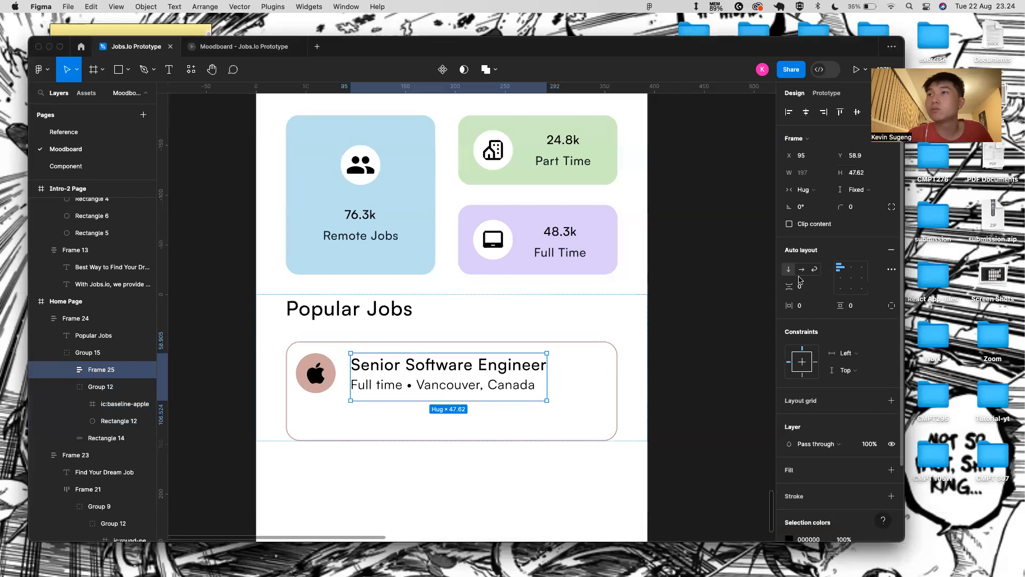
{"action": "double_click", "coordinate": [518, 387]}
{"action": "left_click", "coordinate": [512, 400]}
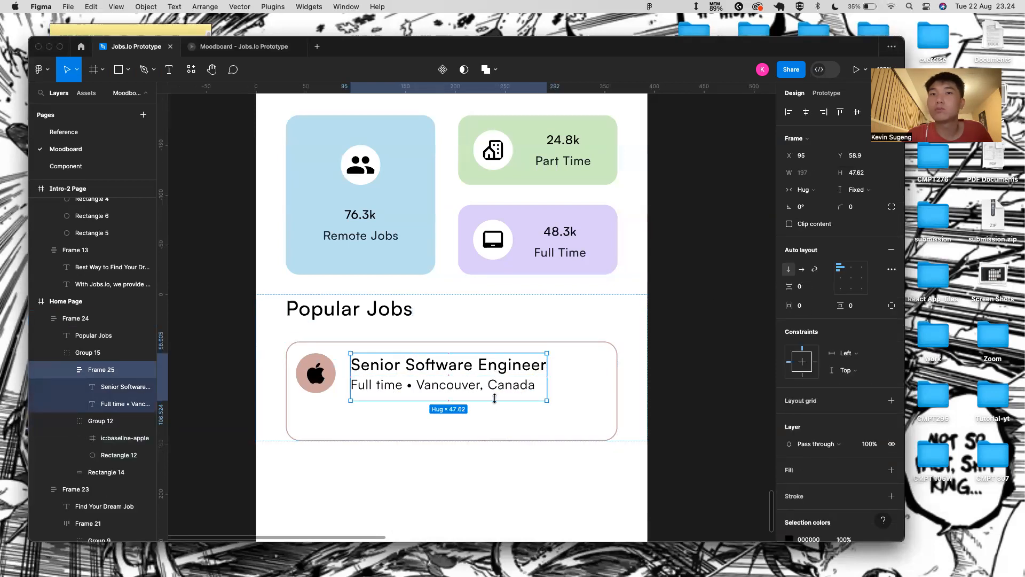
{"action": "left_click", "coordinate": [861, 190]}
{"action": "left_click", "coordinate": [853, 203]}
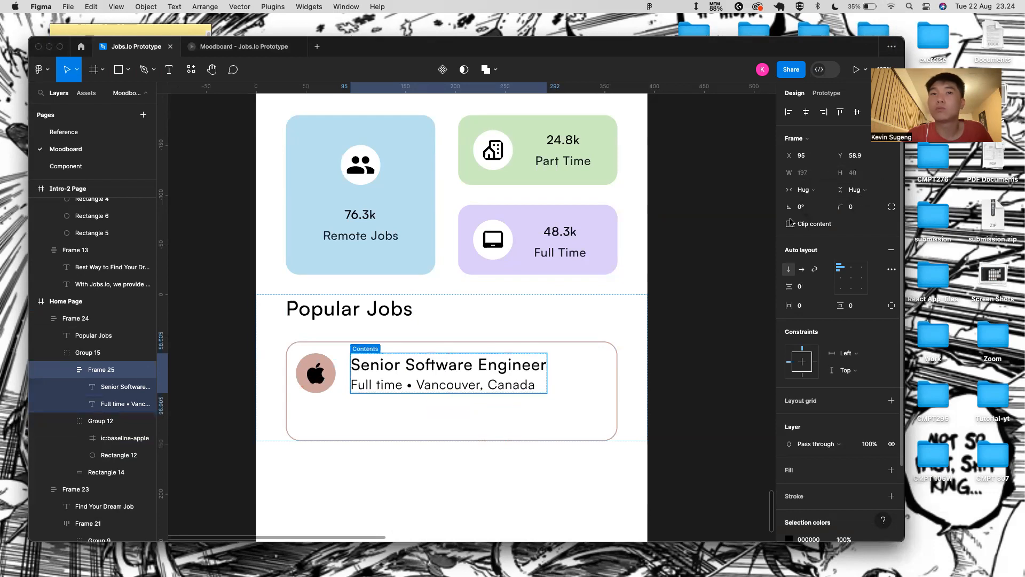
- Switch to the text tool with the Apple job card selected
{"action": "left_click", "coordinate": [330, 404]}
{"action": "key", "text": "t"}
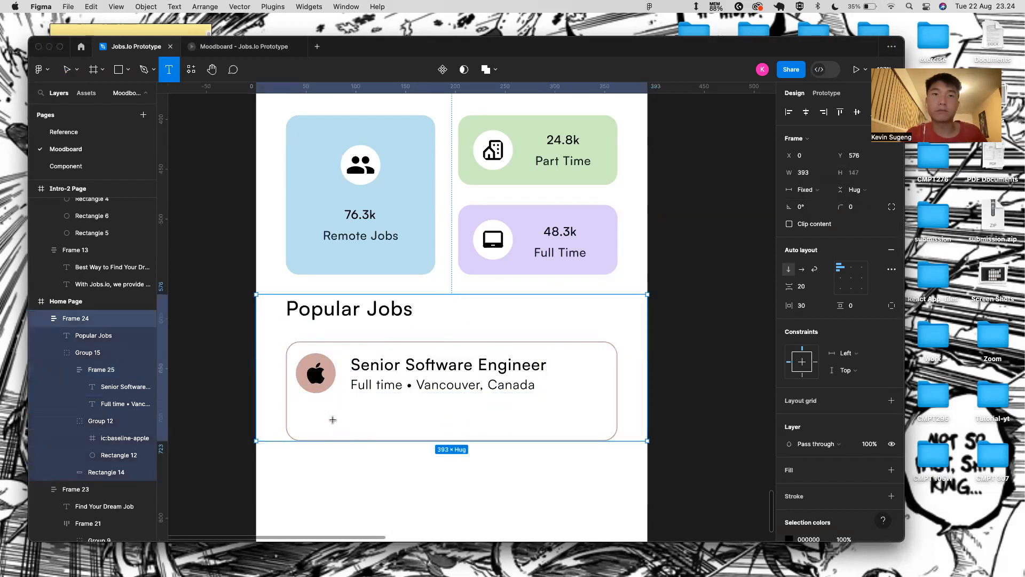
{"action": "left_click", "coordinate": [331, 387]}
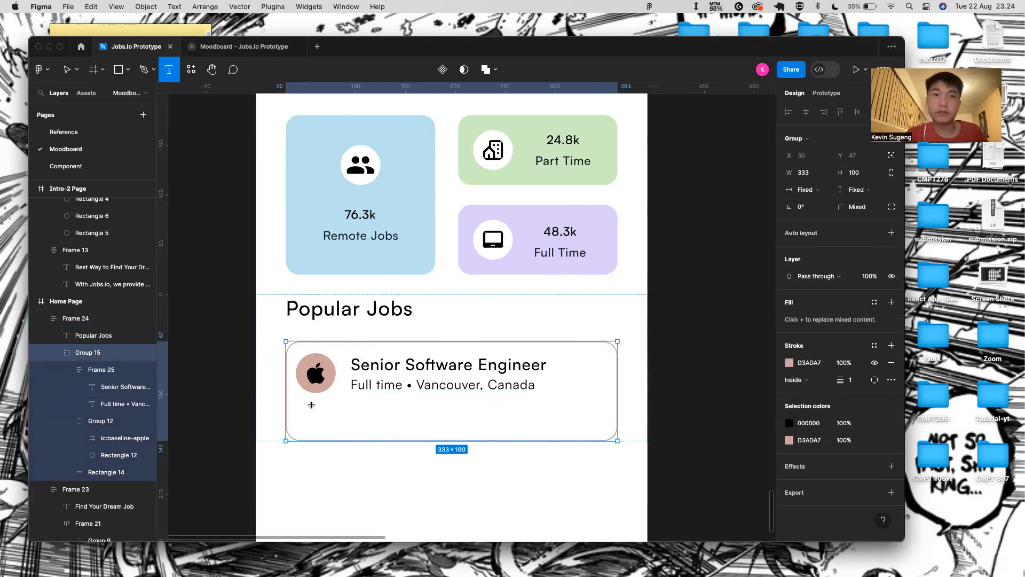
- Add the salary text '$20-25k/month' in the card's lower left
{"action": "left_click", "coordinate": [301, 417]}
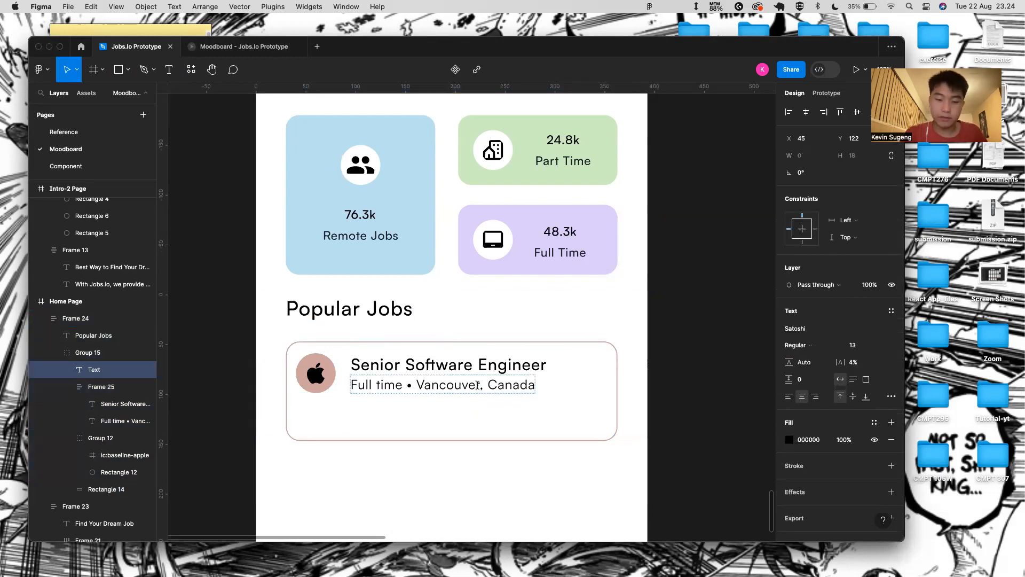
{"action": "type", "text": "$20-25k"}
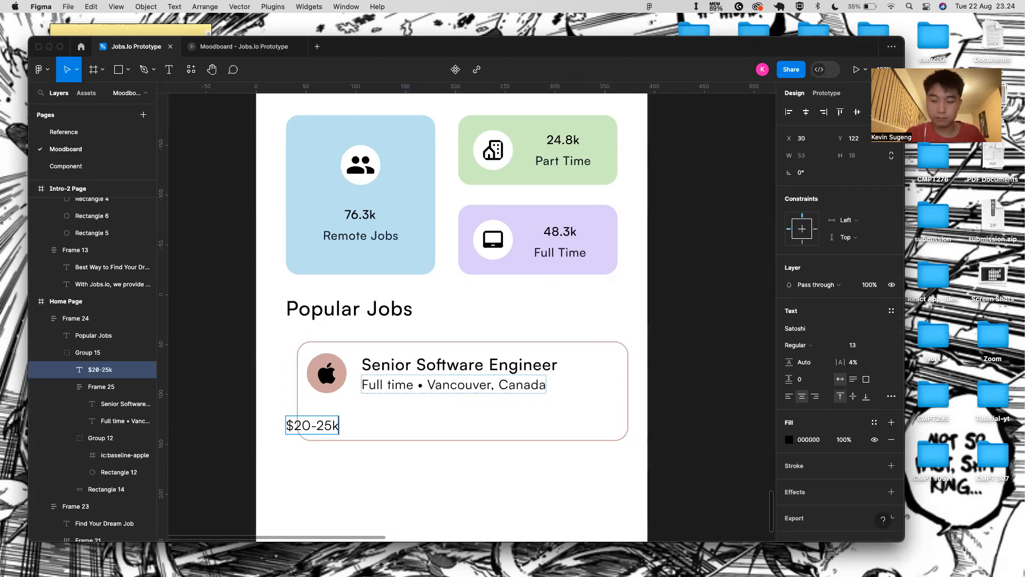
{"action": "type", "text": "/"}
{"action": "type", "text": "month"}
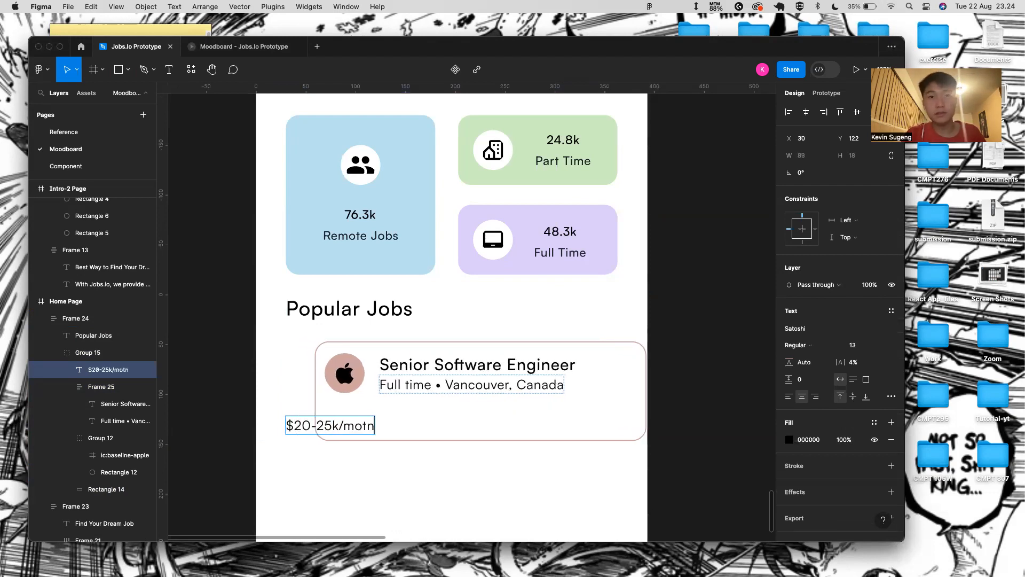
{"action": "key", "text": "Escape"}
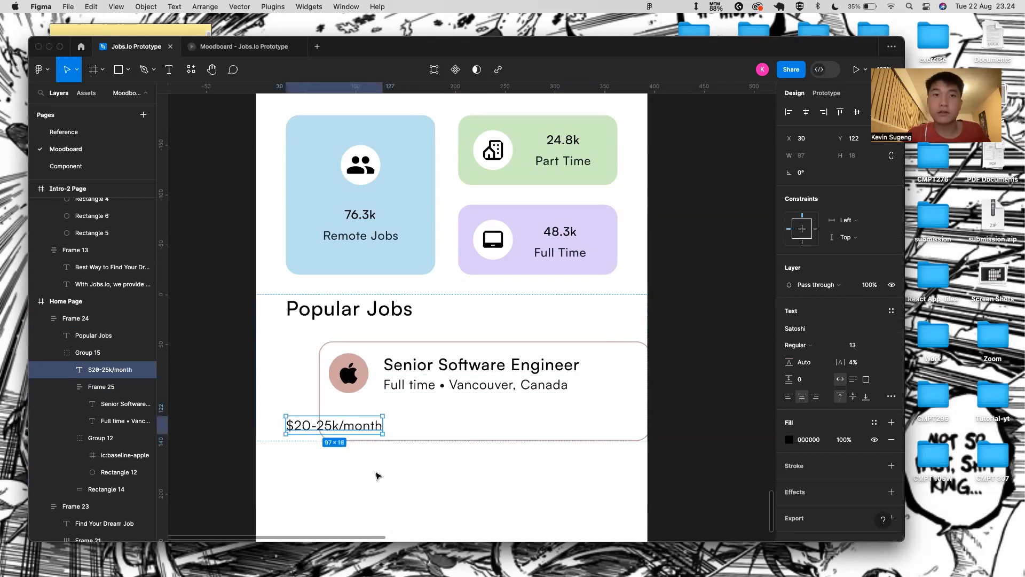
{"action": "left_click_drag", "start_coordinate": [384, 427], "coordinate": [392, 426]}
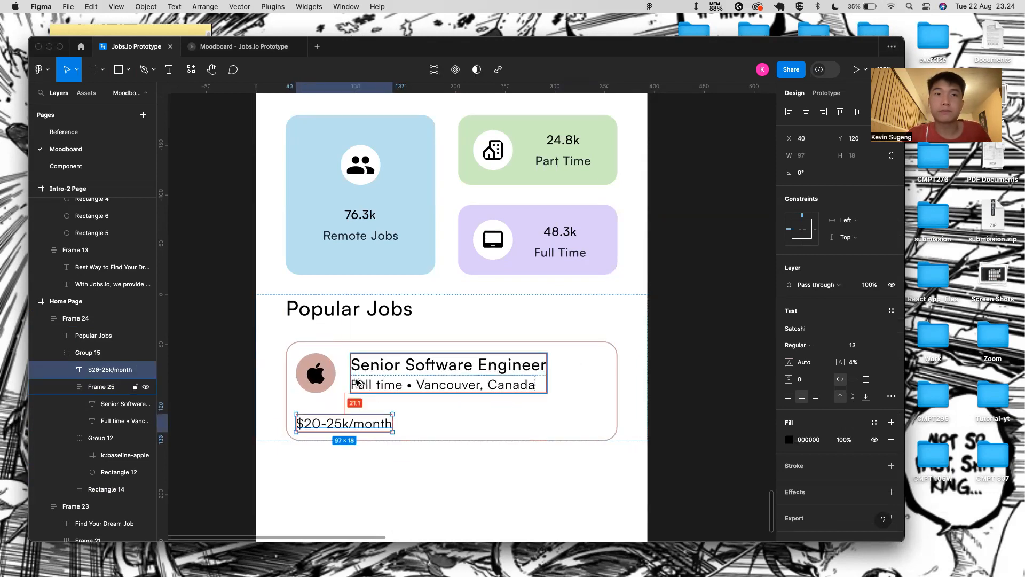
{"action": "key", "text": "alt"}
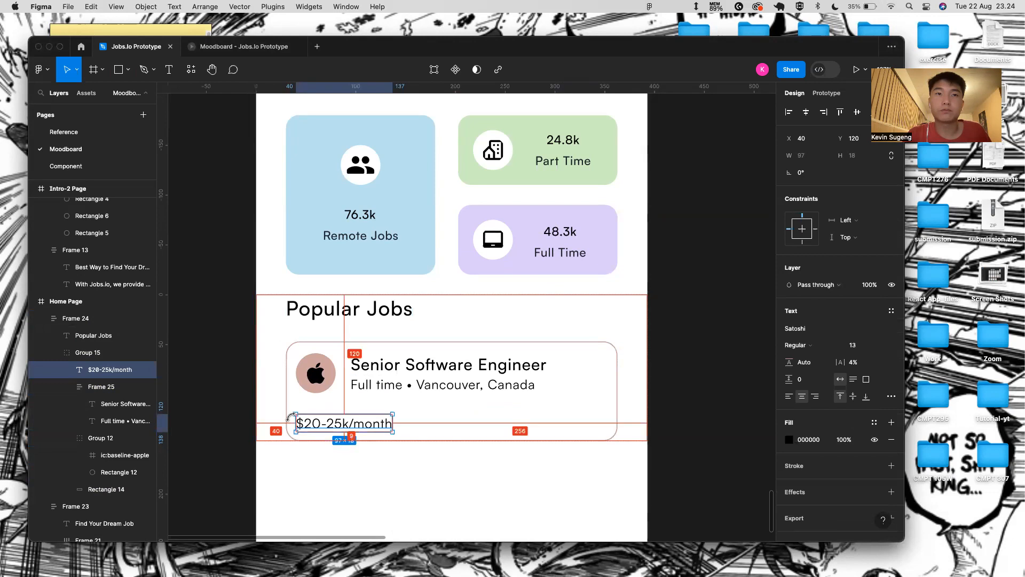
- Wrap the apple icon and title block in a horizontal auto layout
{"action": "left_click", "coordinate": [316, 374]}
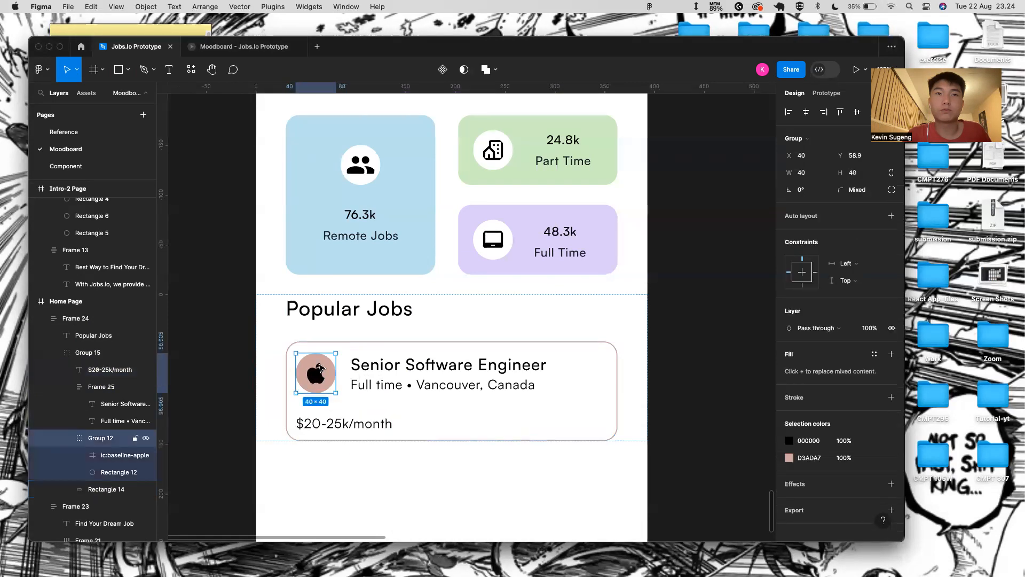
{"action": "left_click", "coordinate": [362, 385], "text": "shift"}
{"action": "key", "text": "shift+a"}
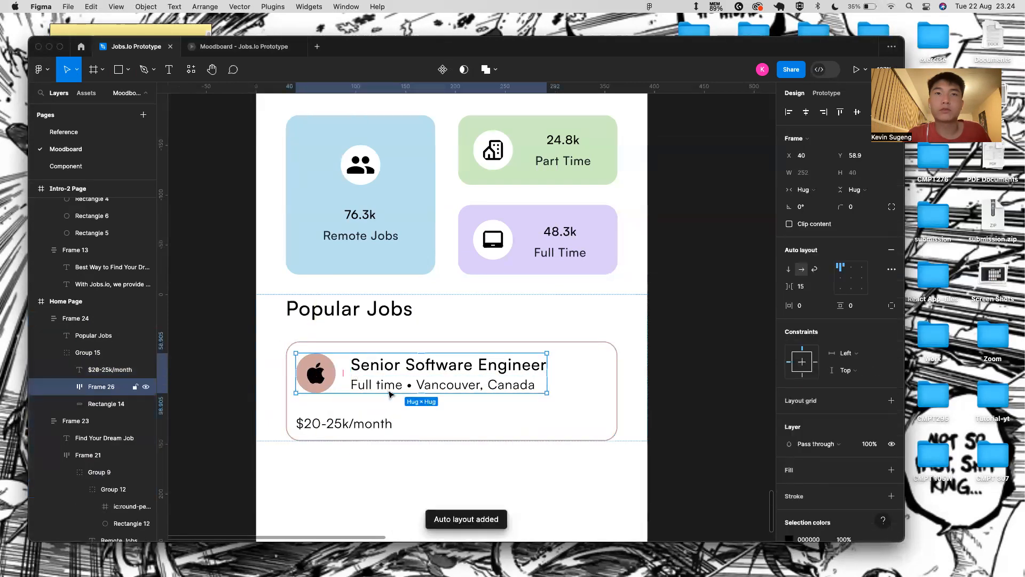
- Round the icon-and-title row's Y position to a whole number ending in 9
{"action": "left_click", "coordinate": [341, 421]}
{"action": "key", "text": "alt"}
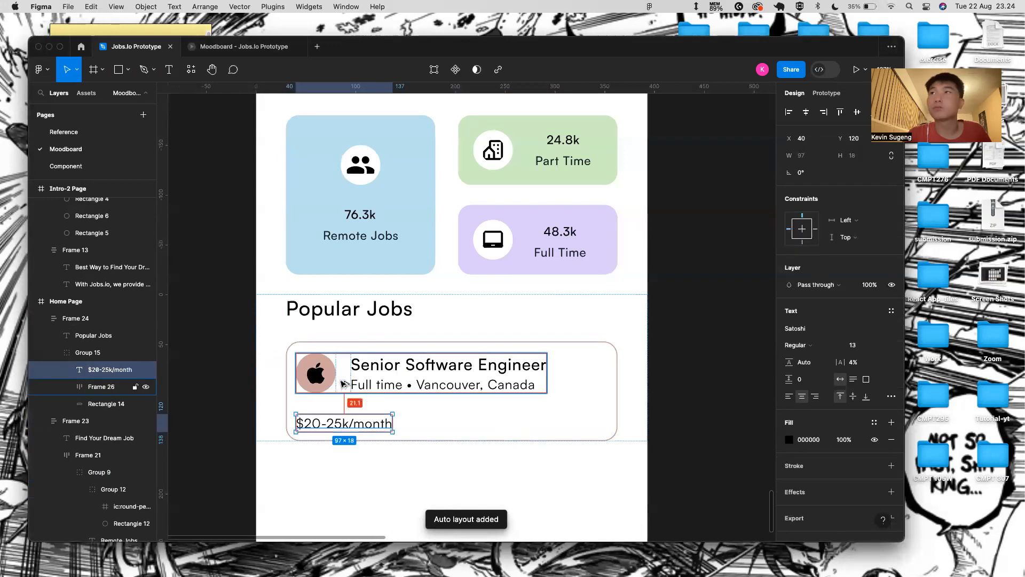
{"action": "left_click", "coordinate": [344, 384]}
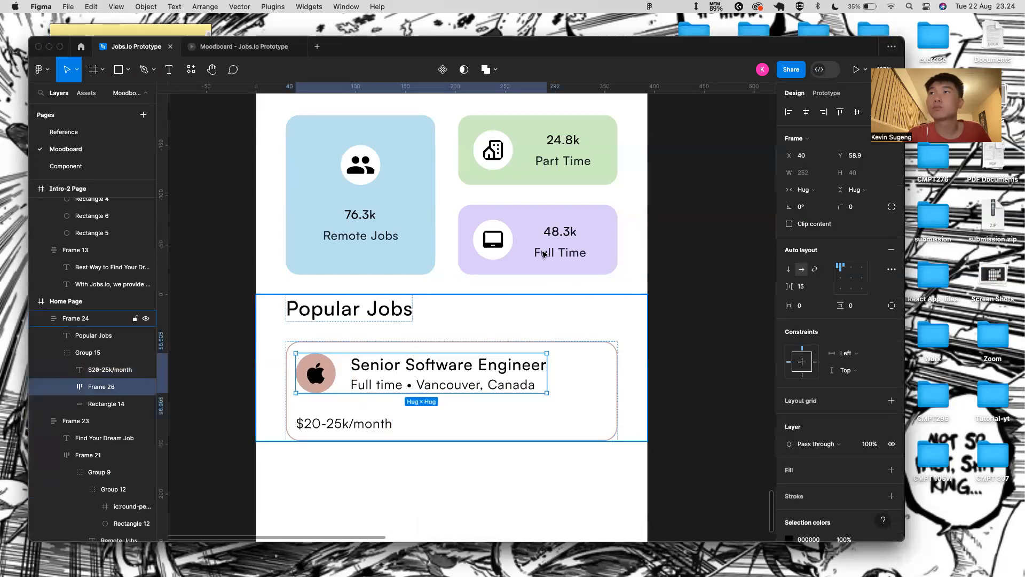
{"action": "left_click", "coordinate": [858, 155]}
{"action": "key", "text": "BackSpace"}
{"action": "key", "text": "BackSpace"}
{"action": "key", "text": "BackSpace"}
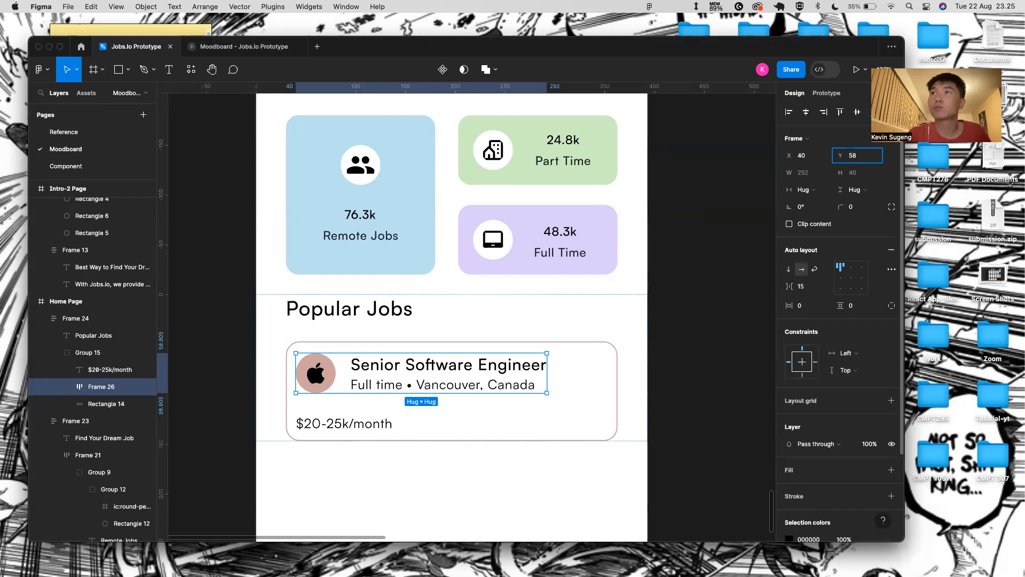
{"action": "type", "text": "9"}
{"action": "key", "text": "Return"}
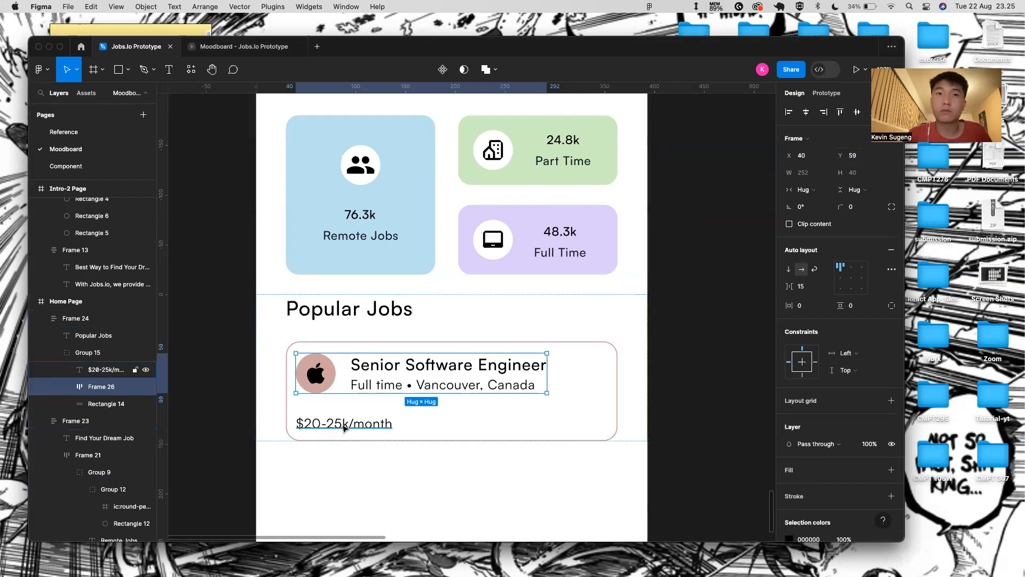
{"action": "key", "text": "alt"}
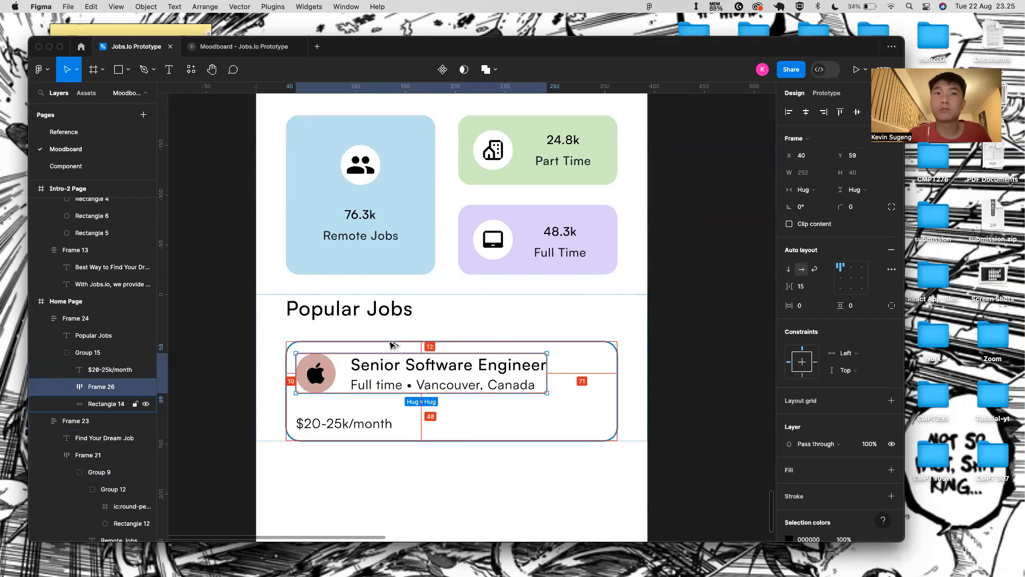
- Nudge the salary text up 1 px after checking its gap to the icon row
{"action": "left_click", "coordinate": [362, 414]}
{"action": "left_click", "coordinate": [359, 421]}
{"action": "key", "text": "alt"}
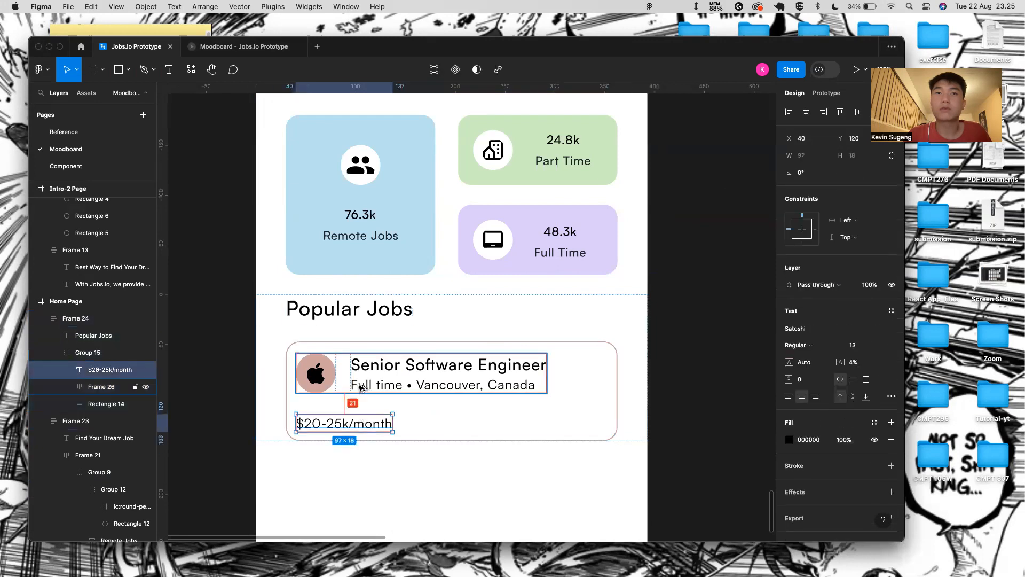
{"action": "key", "text": "Up"}
{"action": "key", "text": "Up"}
{"action": "key", "text": "Up"}
{"action": "key", "text": "Up"}
{"action": "key", "text": "Up"}
{"action": "key", "text": "Up"}
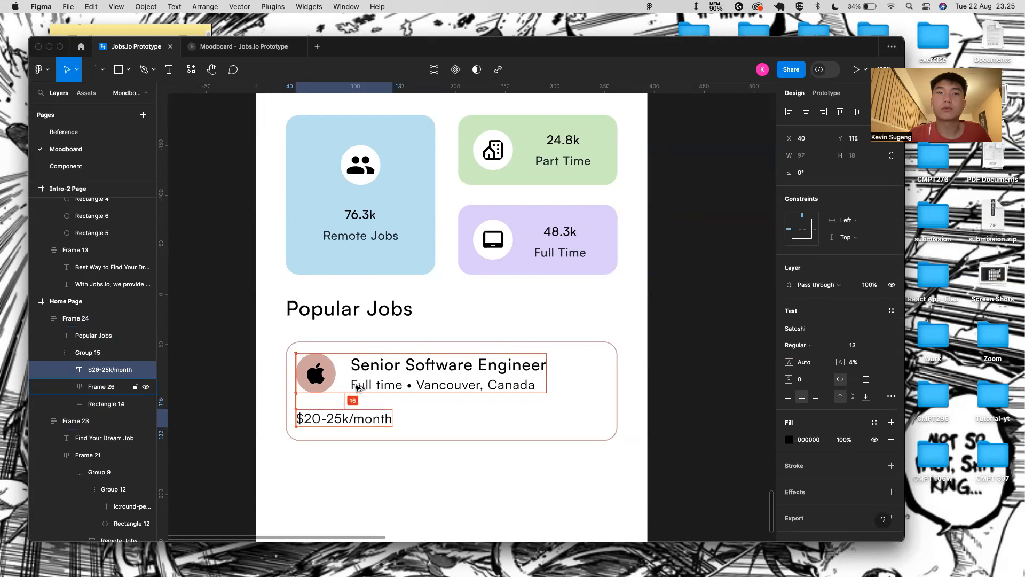
{"action": "left_click", "coordinate": [366, 508]}
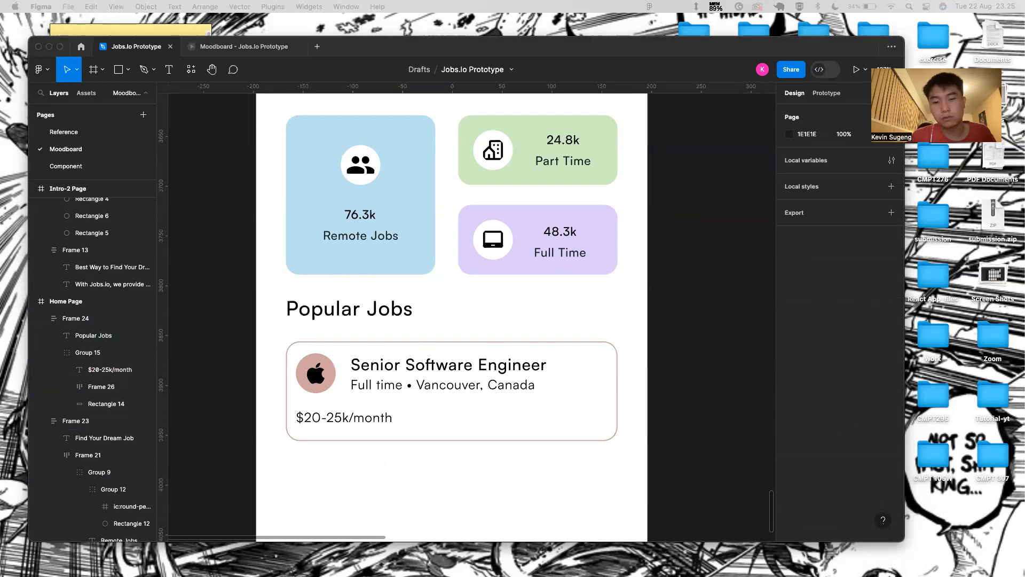
- Fine-tune the salary text's vertical position in the card with arrow-key nudges
{"action": "left_click", "coordinate": [322, 418]}
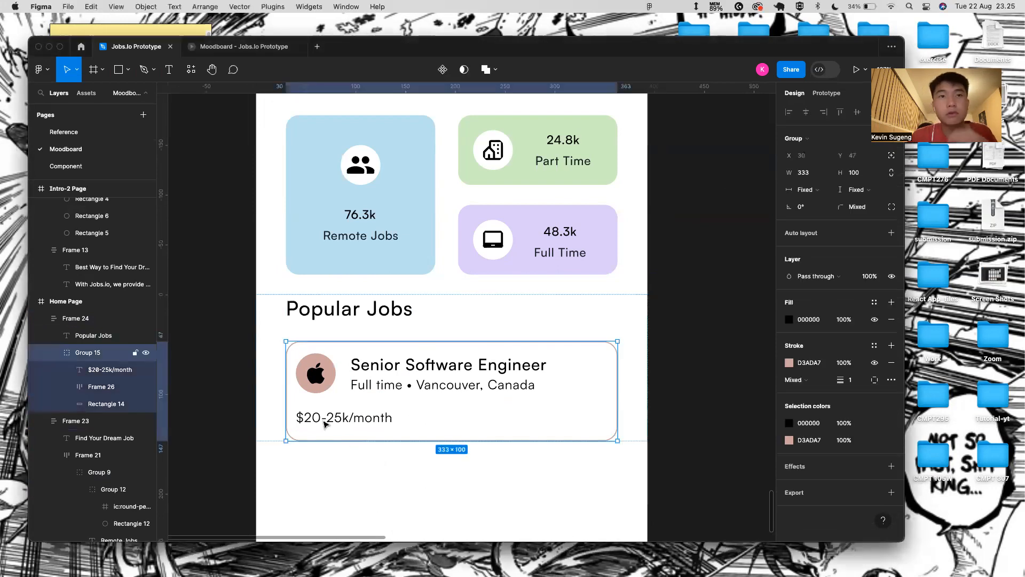
{"action": "double_click", "coordinate": [323, 420]}
{"action": "left_click", "coordinate": [309, 416]}
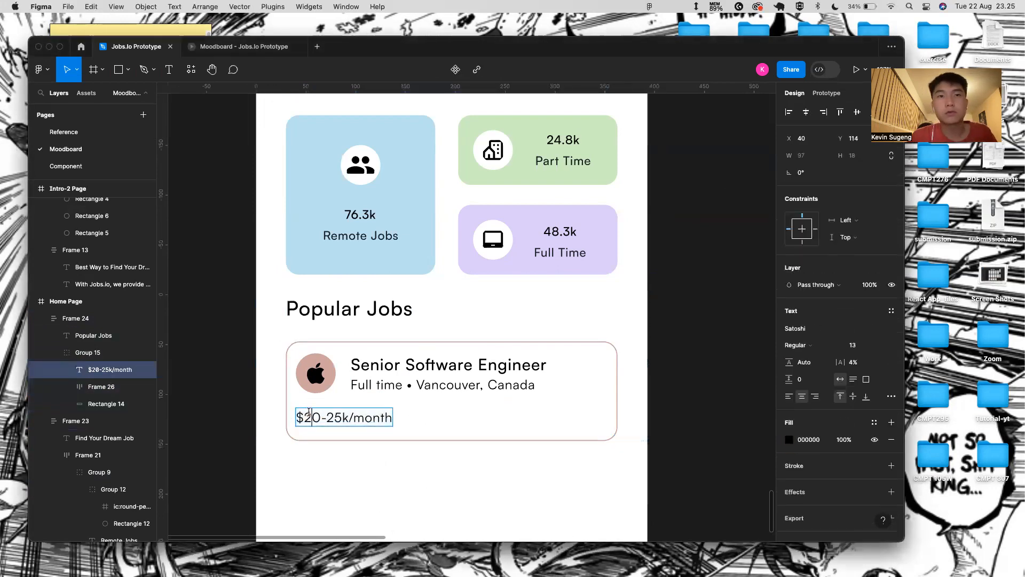
{"action": "key", "text": "Escape"}
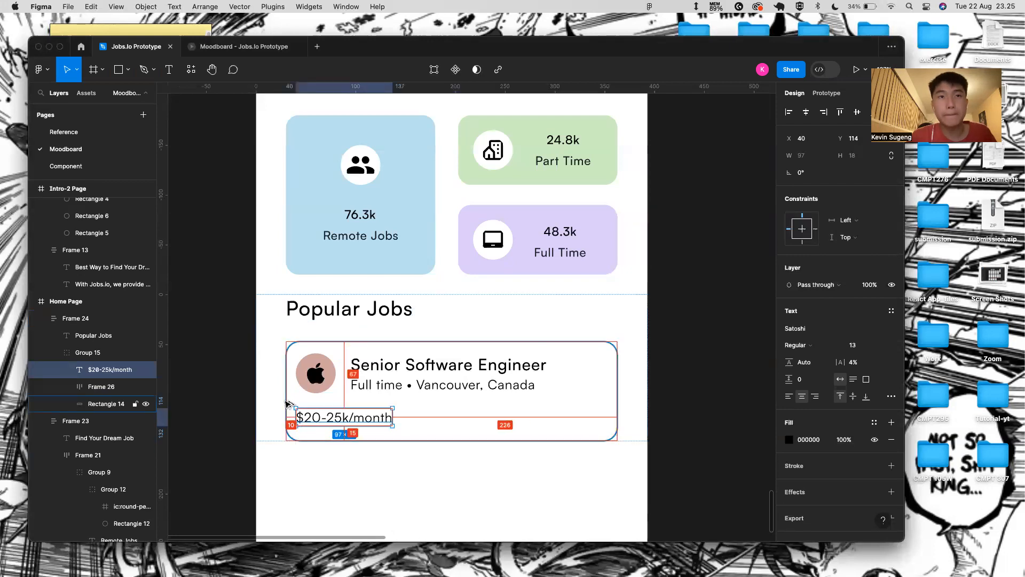
{"action": "left_click", "coordinate": [350, 479]}
{"action": "double_click", "coordinate": [344, 416]}
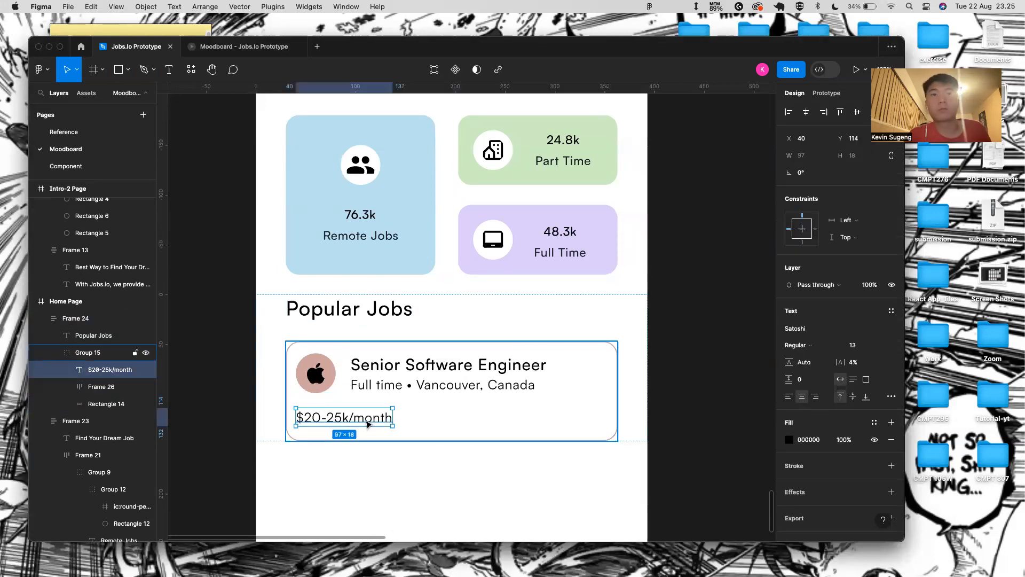
{"action": "key", "text": "shift+Down"}
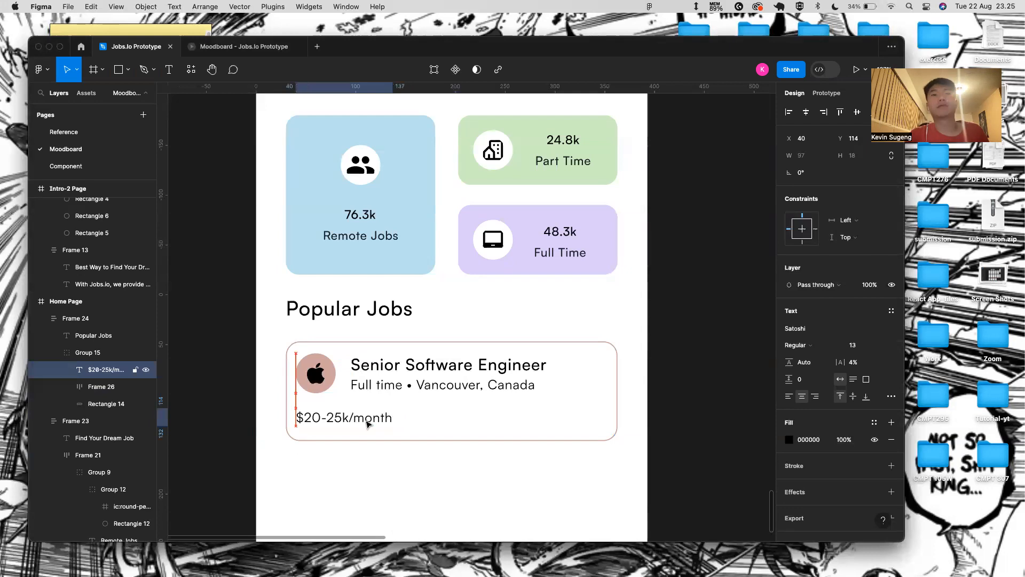
{"action": "key", "text": "Up"}
{"action": "key", "text": "Up"}
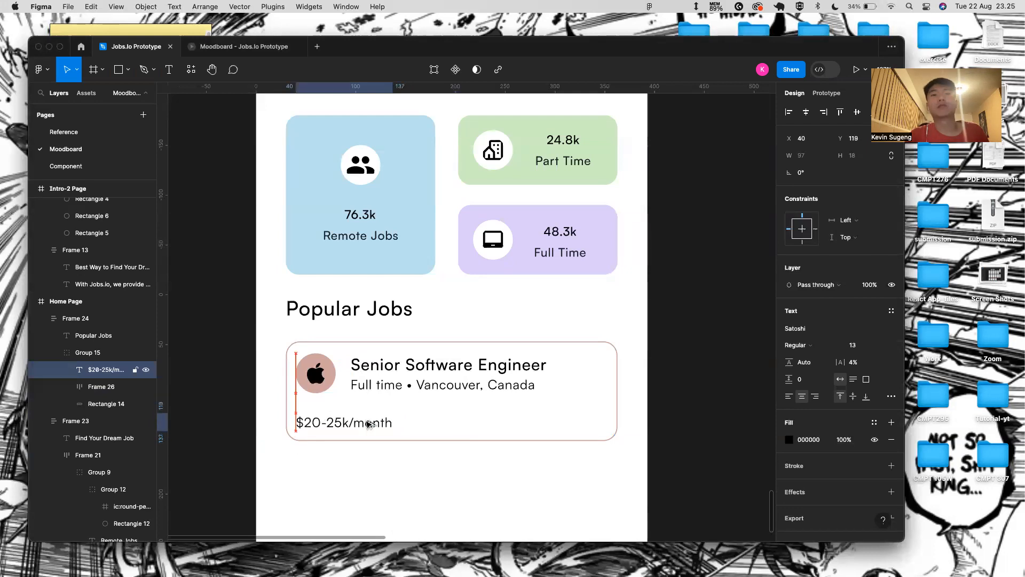
{"action": "key", "text": "Down"}
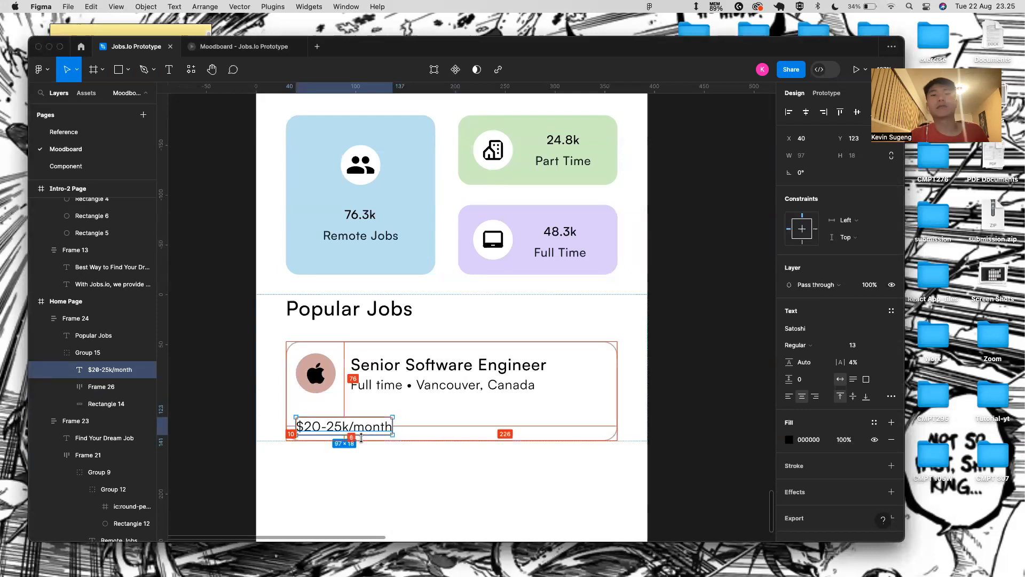
{"action": "key", "text": "Up"}
{"action": "key", "text": "Up"}
{"action": "key", "text": "Up"}
{"action": "key", "text": "Up"}
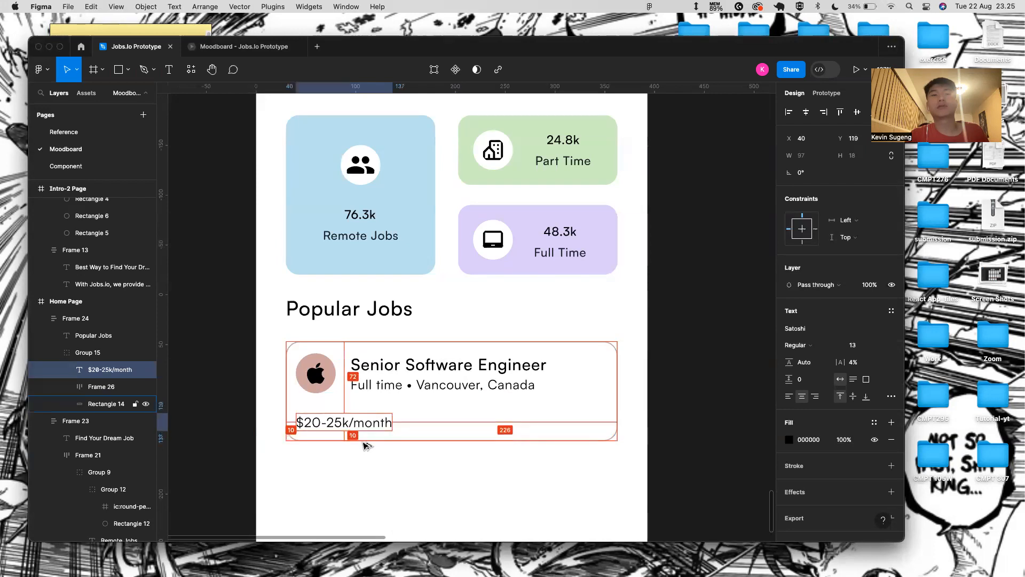
{"action": "left_click", "coordinate": [387, 452]}
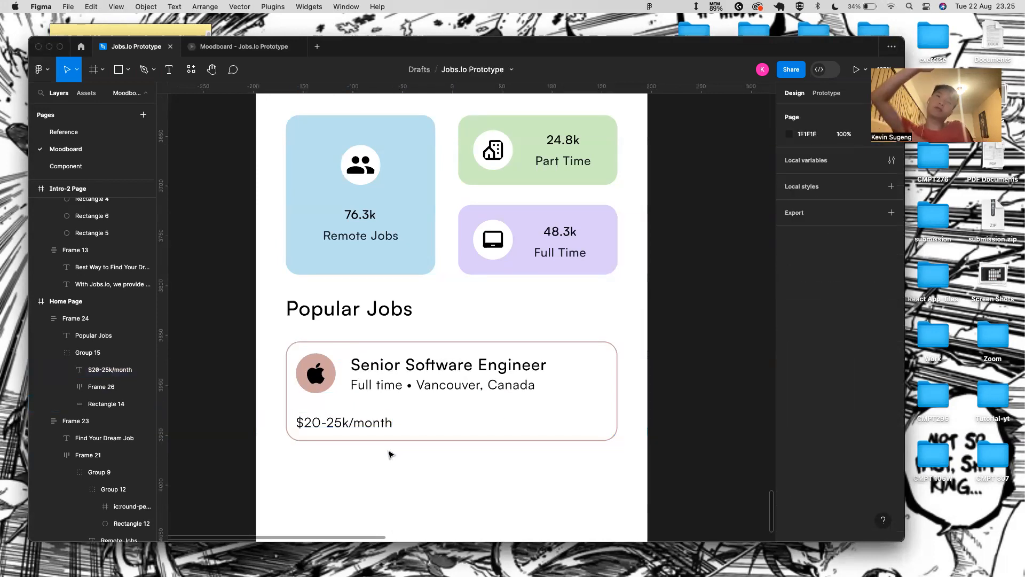
- Make the salary text size 16 with wider letter spacing and shift it right
{"action": "left_click", "coordinate": [374, 431], "text": "super"}
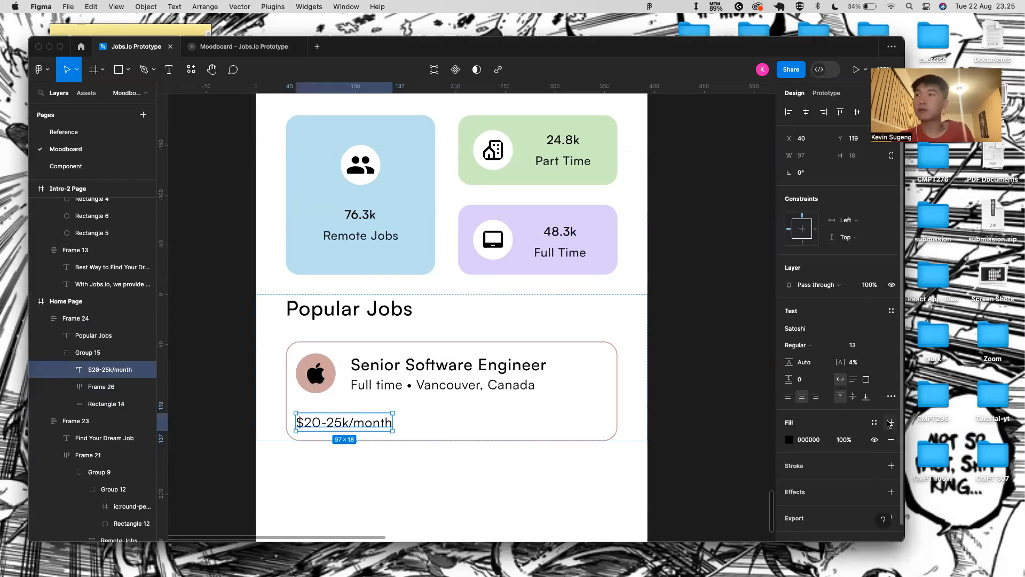
{"action": "left_click", "coordinate": [878, 345]}
{"action": "left_click", "coordinate": [873, 382]}
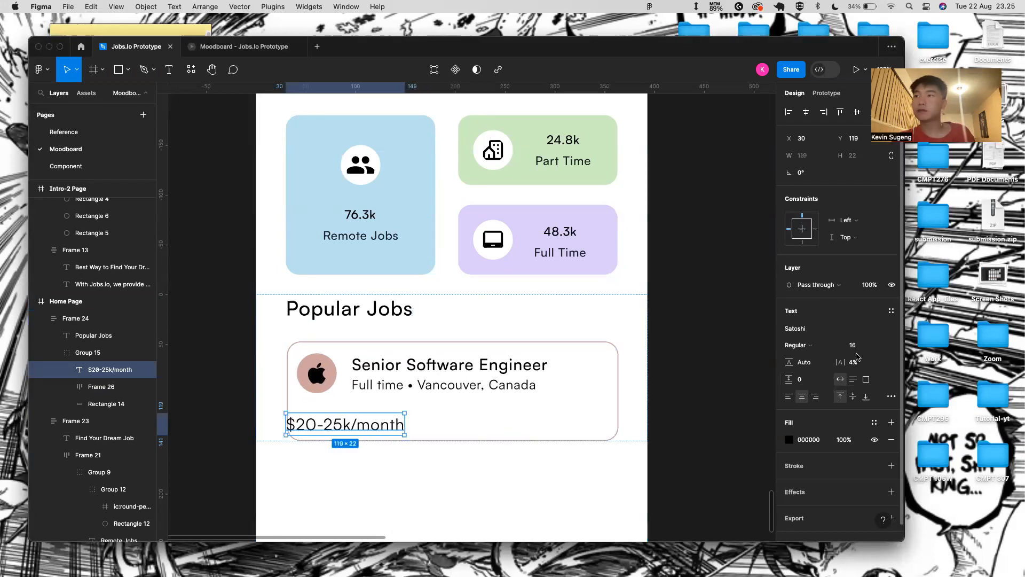
{"action": "left_click_drag", "start_coordinate": [840, 362], "coordinate": [842, 364]}
{"action": "left_click_drag", "start_coordinate": [383, 430], "coordinate": [398, 428]}
{"action": "key", "text": "alt"}
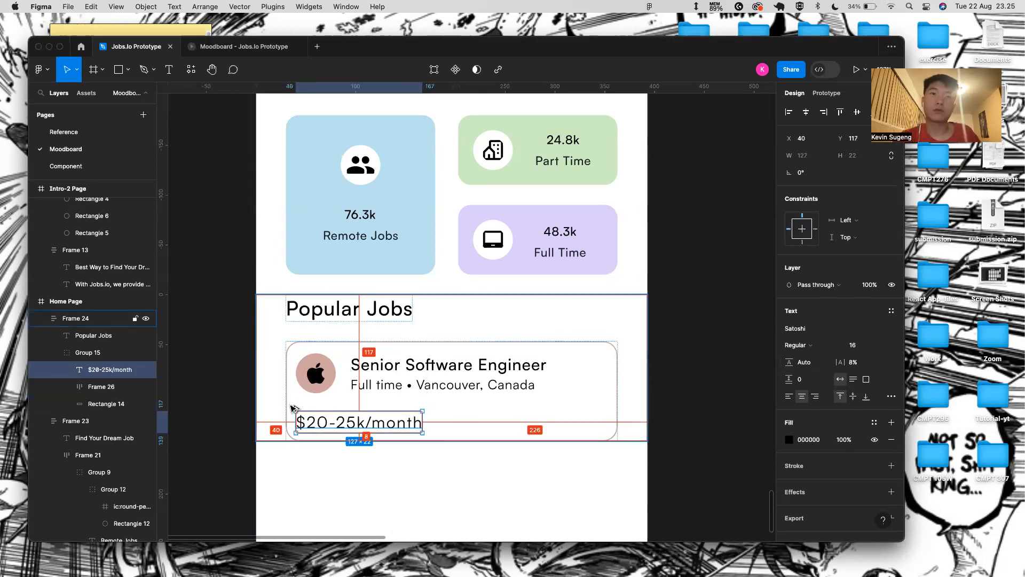
- Draw a new text box below the card, then discard it empty
{"action": "left_click", "coordinate": [338, 502]}
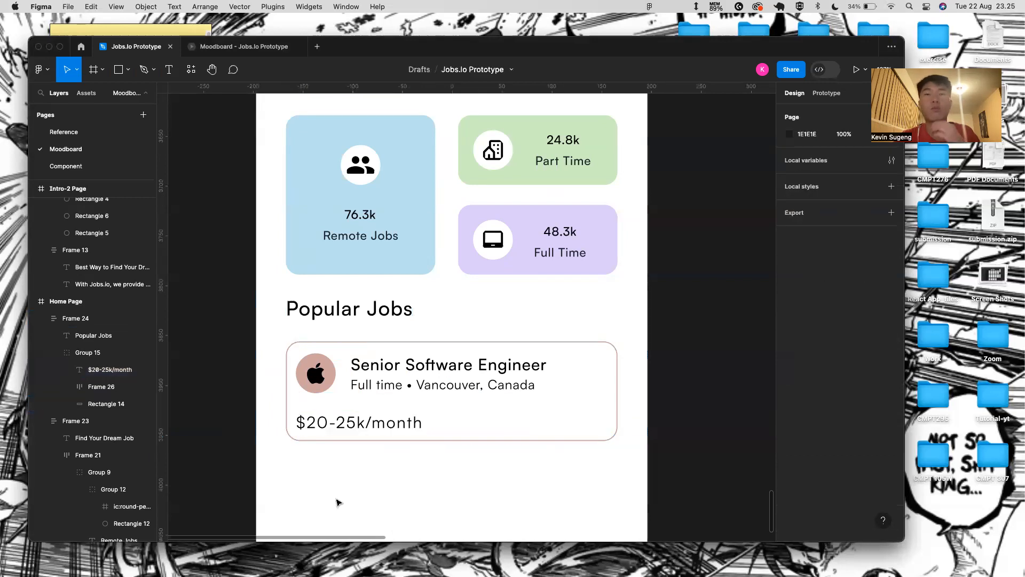
{"action": "key", "text": "t"}
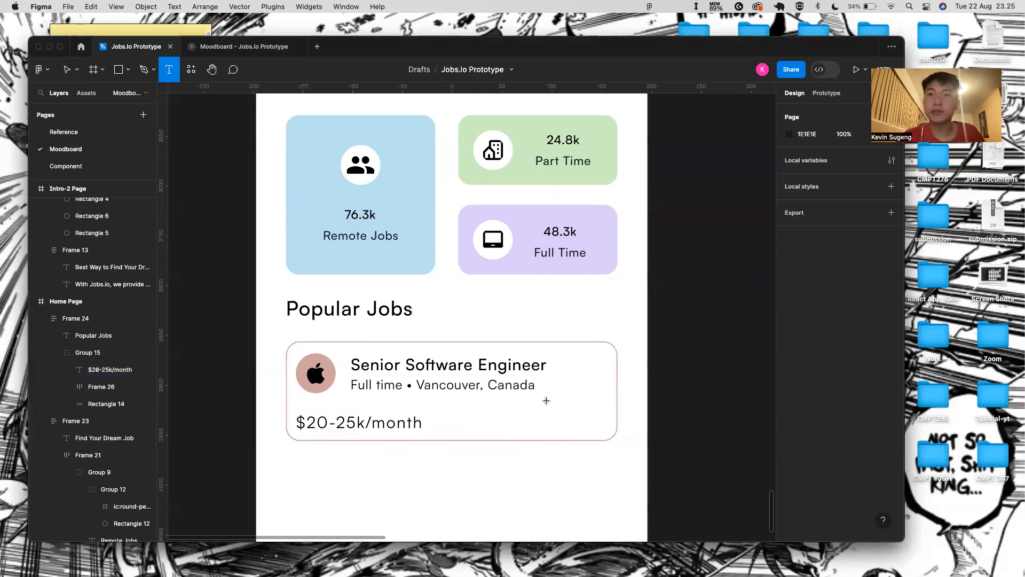
{"action": "left_click_drag", "start_coordinate": [518, 415], "coordinate": [599, 443]}
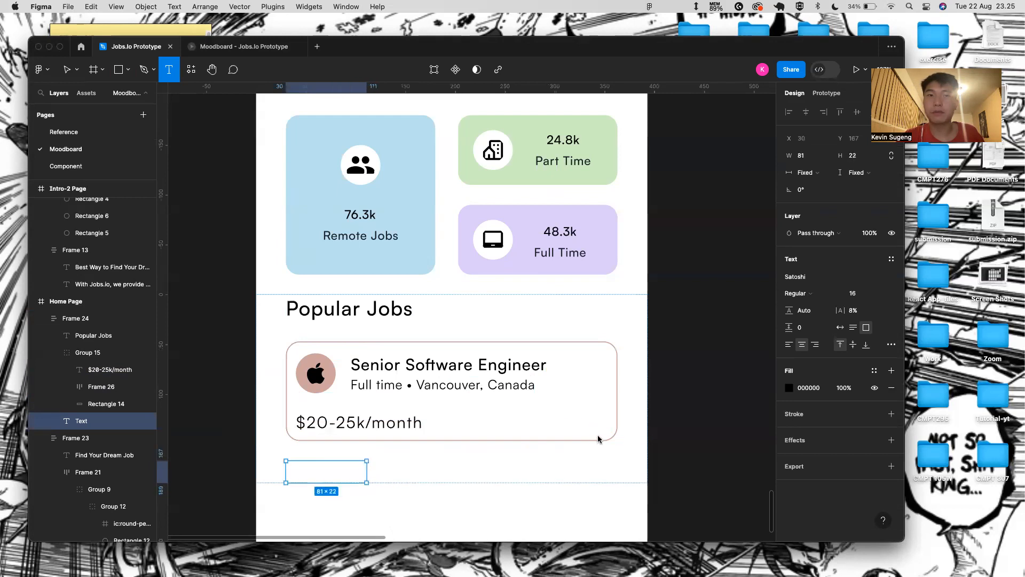
{"action": "key", "text": "Escape"}
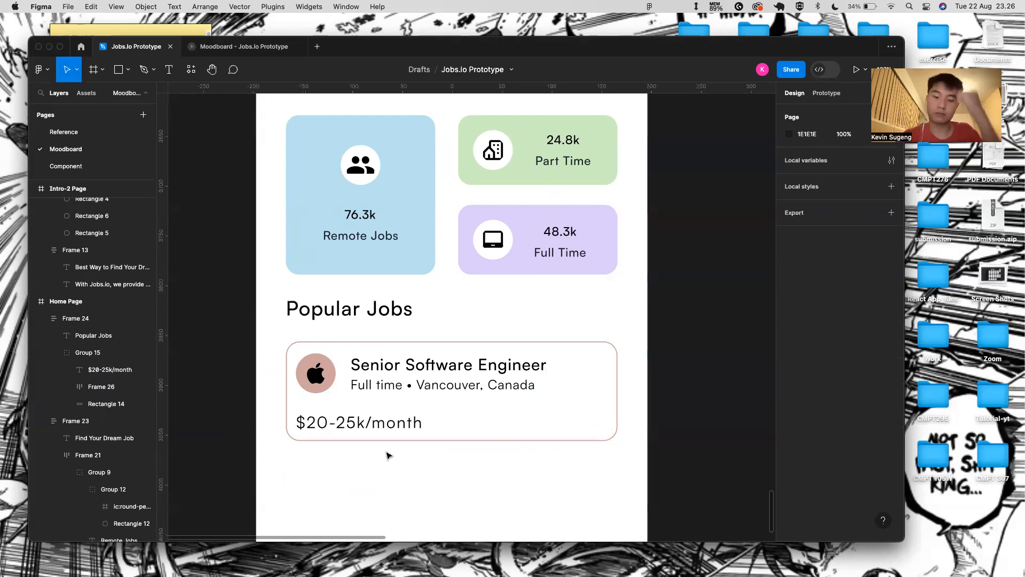
- Draw a rectangle and position it inside the Senior Software Engineer job card group
{"action": "left_click", "coordinate": [497, 412]}
{"action": "left_click", "coordinate": [464, 383]}
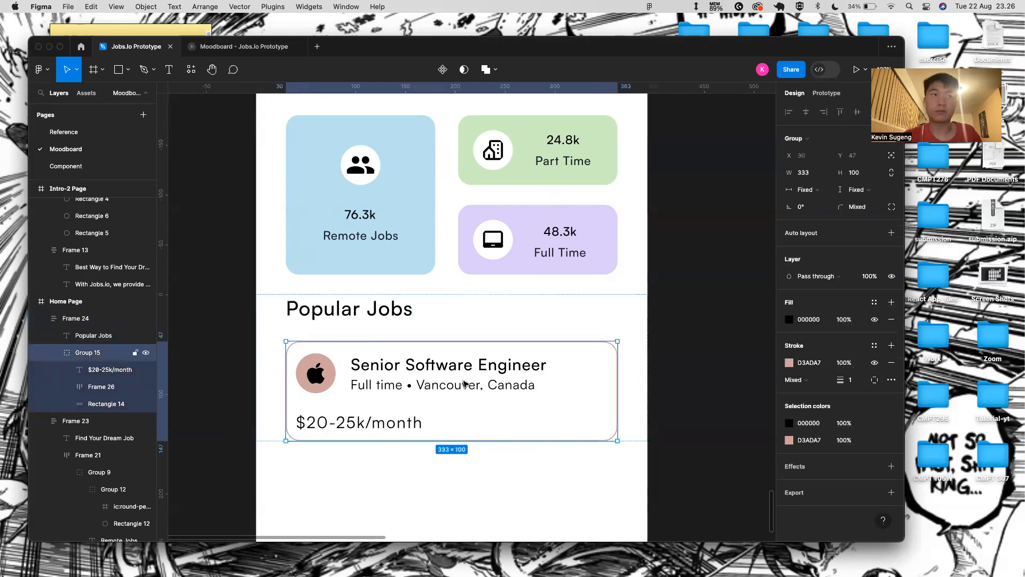
{"action": "key", "text": "r"}
{"action": "left_click_drag", "start_coordinate": [286, 460], "coordinate": [373, 485]}
{"action": "left_click_drag", "start_coordinate": [95, 431], "coordinate": [99, 414]}
{"action": "left_click_drag", "start_coordinate": [347, 470], "coordinate": [554, 404]}
{"action": "key", "text": "shift+Up"}
{"action": "key", "text": "shift+Up"}
{"action": "key", "text": "shift+Up"}
{"action": "key", "text": "shift+Up"}
{"action": "key", "text": "shift+Up"}
{"action": "key", "text": "shift+Up"}
{"action": "key", "text": "shift+Up"}
{"action": "key", "text": "shift+Up"}
{"action": "key", "text": "shift+Right"}
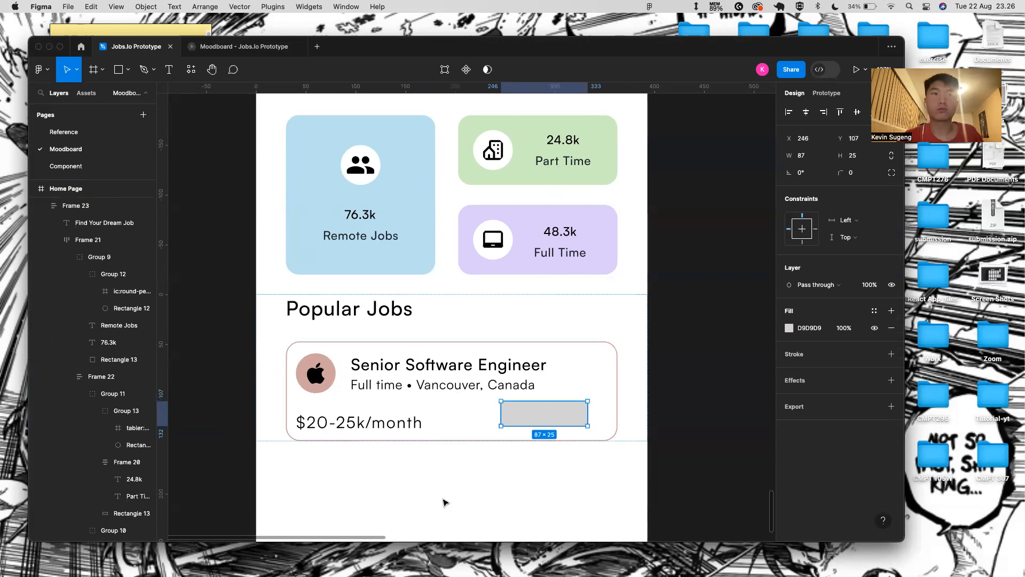
{"action": "left_click", "coordinate": [487, 424]}
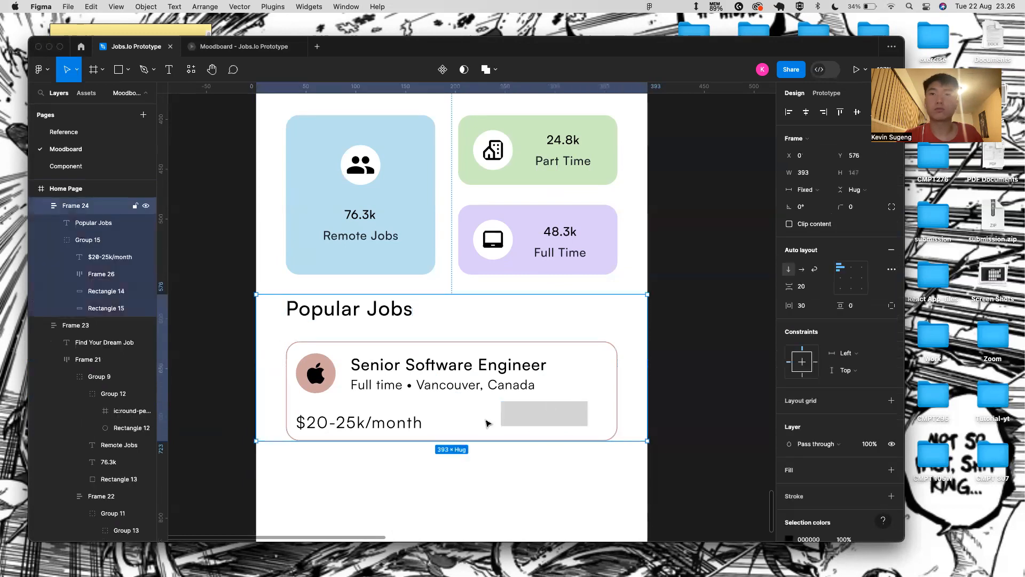
{"action": "left_click", "coordinate": [518, 408]}
{"action": "key", "text": "shift+Right"}
{"action": "key", "text": "shift+Down"}
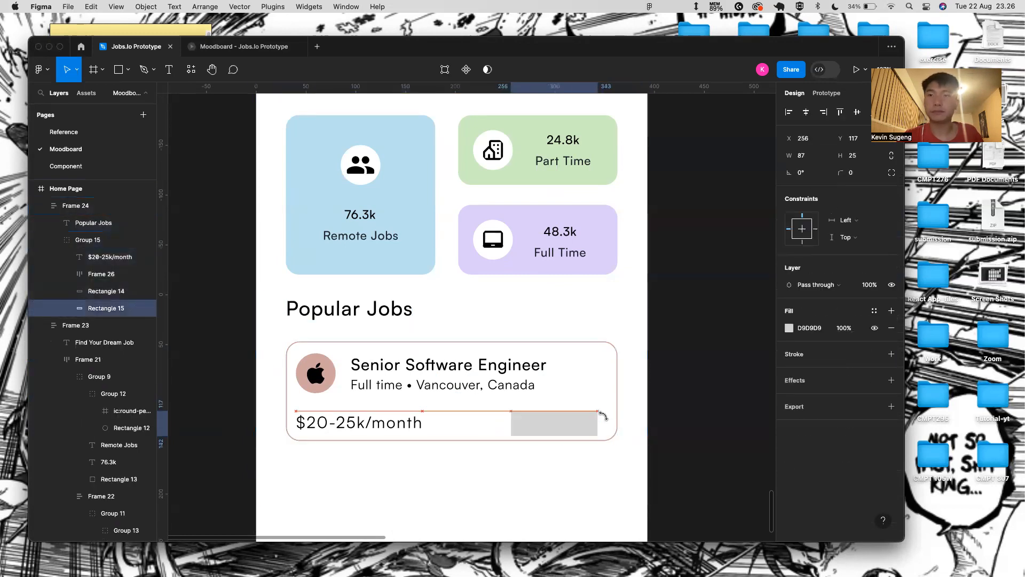
- Round the rectangle into a pill with a dark 222831 fill at 100% opacity
{"action": "left_click_drag", "start_coordinate": [841, 172], "coordinate": [960, 182]}
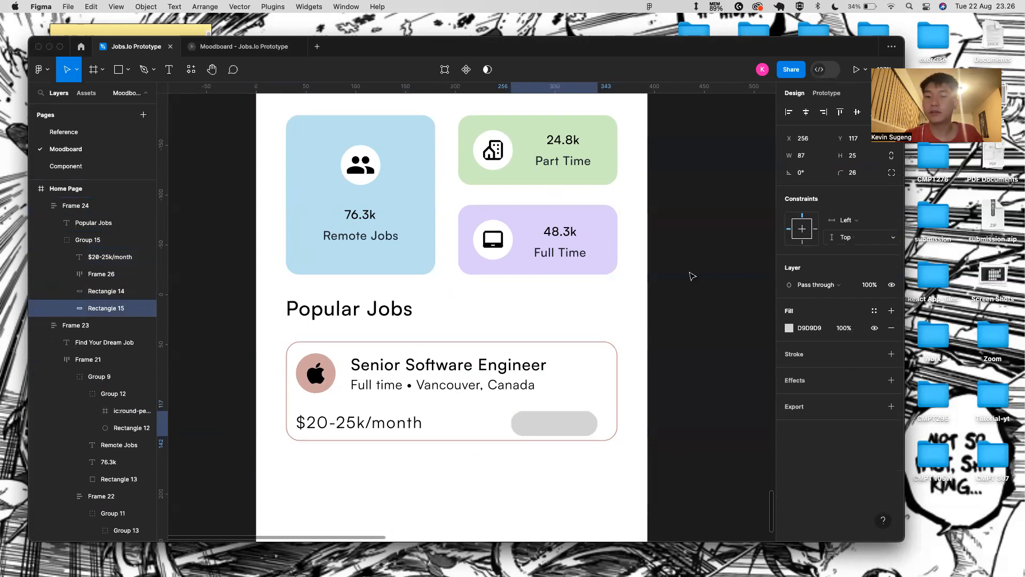
{"action": "left_click", "coordinate": [809, 328]}
{"action": "key", "text": "BackSpace"}
{"action": "type", "text": "22831"}
{"action": "key", "text": "Return"}
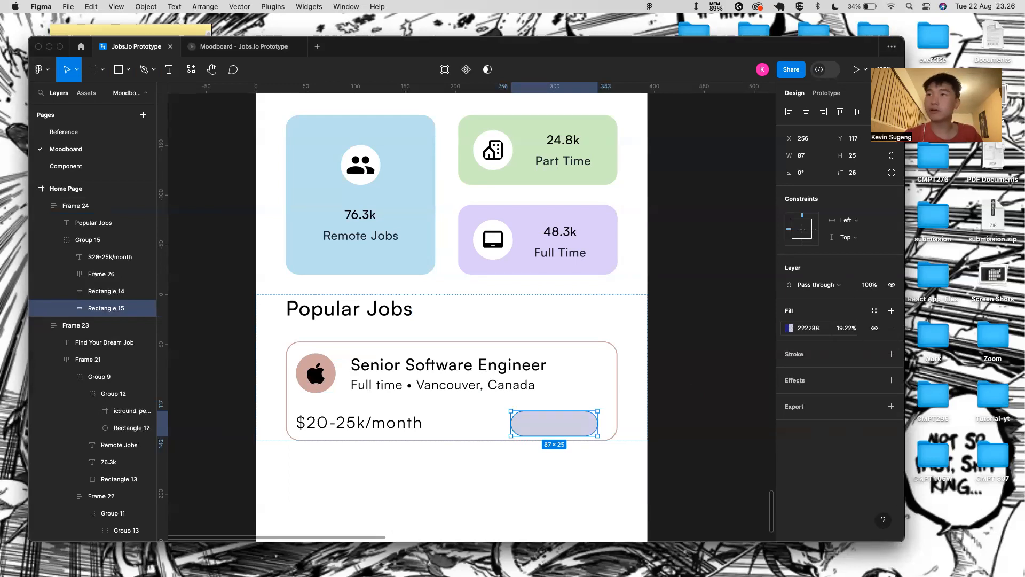
{"action": "left_click", "coordinate": [822, 329]}
{"action": "key", "text": "BackSpace"}
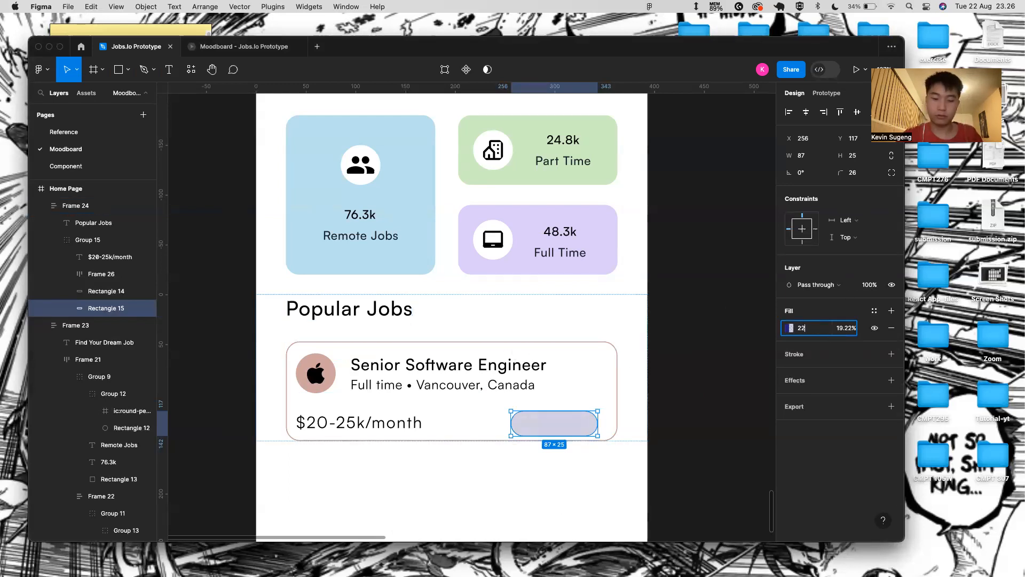
{"action": "key", "text": "Return"}
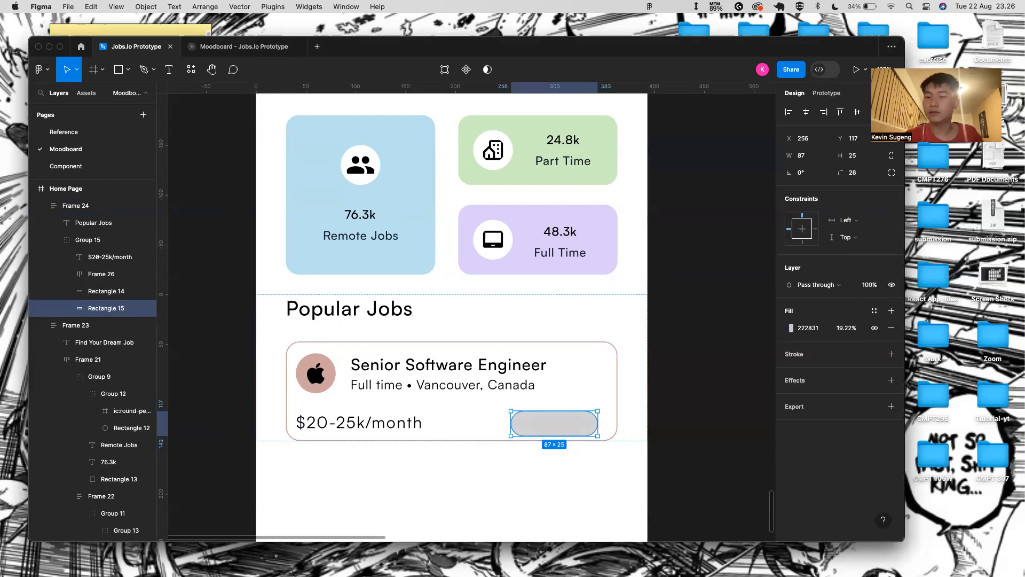
{"action": "key", "text": "super+Tab"}
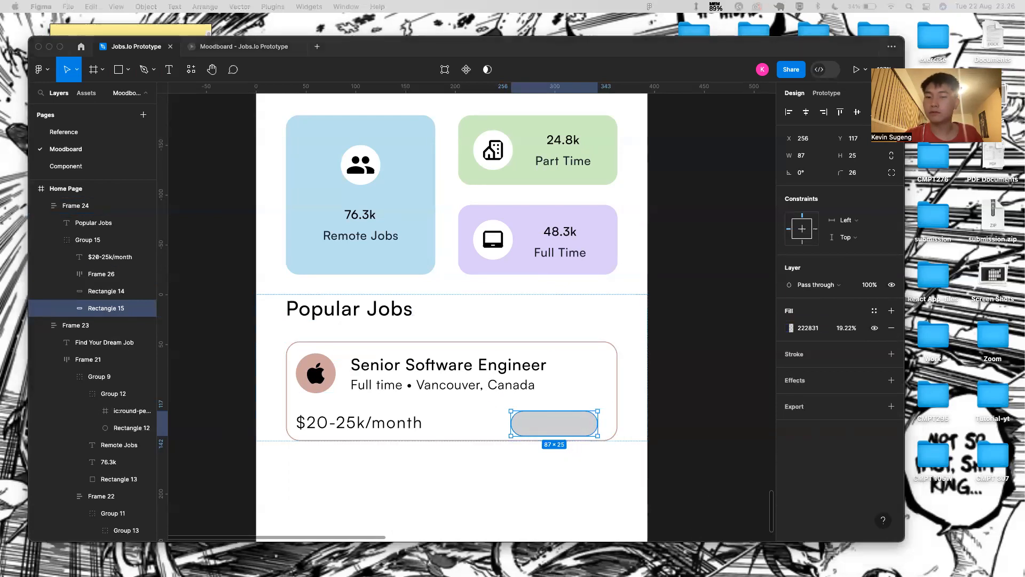
{"action": "left_click", "coordinate": [855, 326]}
{"action": "key", "text": "BackSpace"}
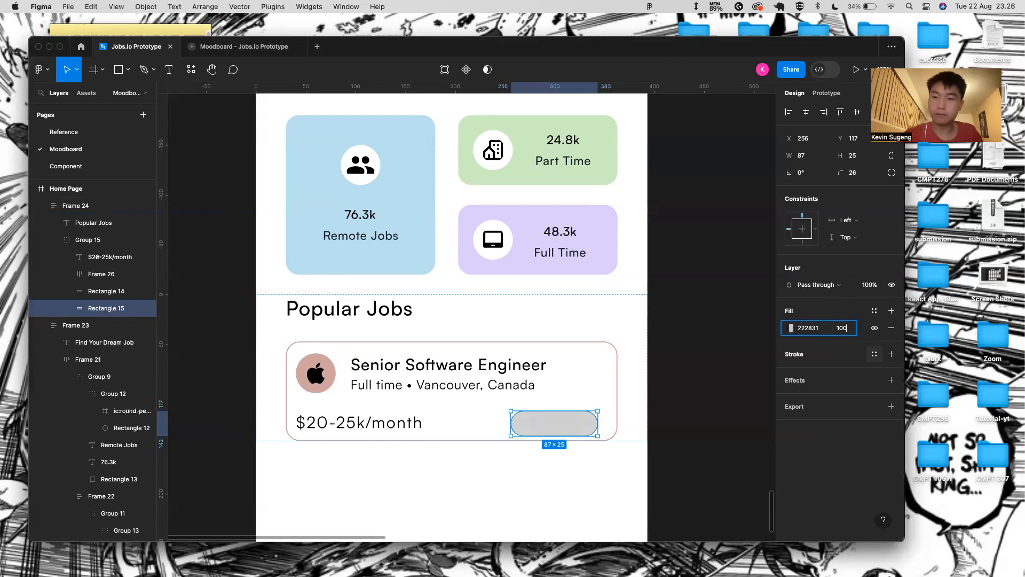
{"action": "type", "text": "100"}
{"action": "key", "text": "Return"}
- Add an 'Apply' text label at size 12 on the dark pill
{"action": "left_click", "coordinate": [507, 356]}
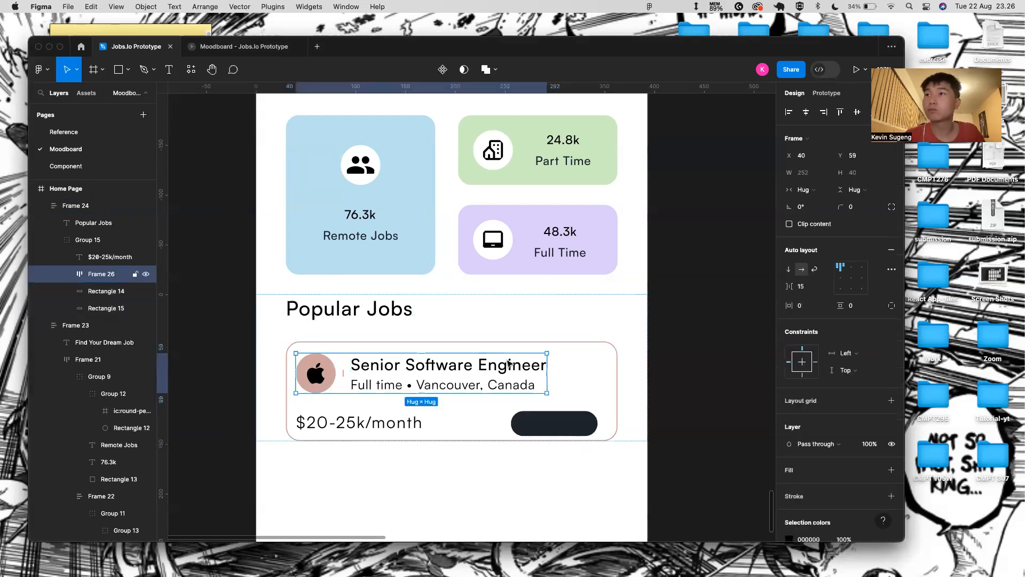
{"action": "double_click", "coordinate": [508, 364]}
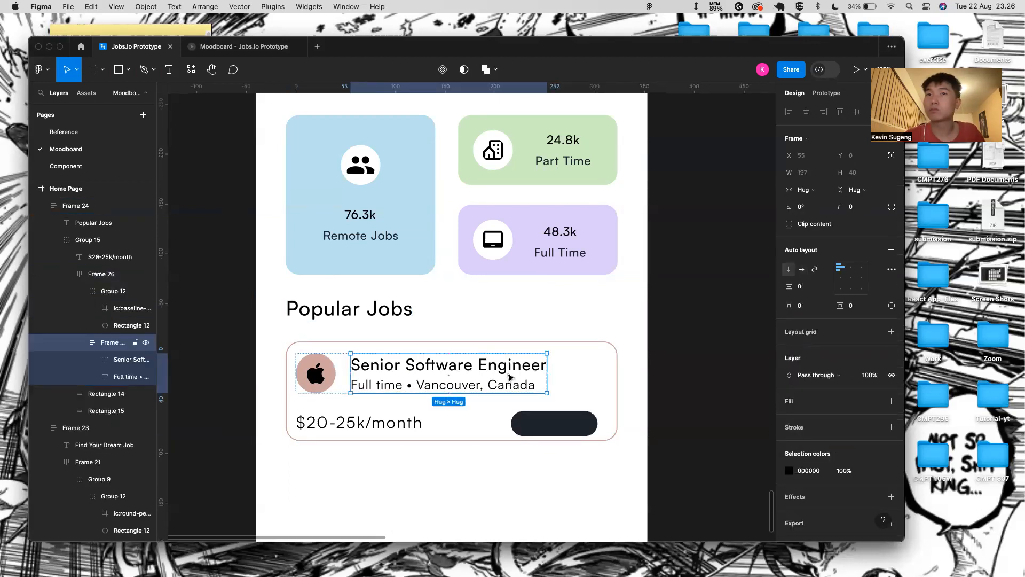
{"action": "double_click", "coordinate": [509, 375]}
{"action": "left_click", "coordinate": [562, 420]}
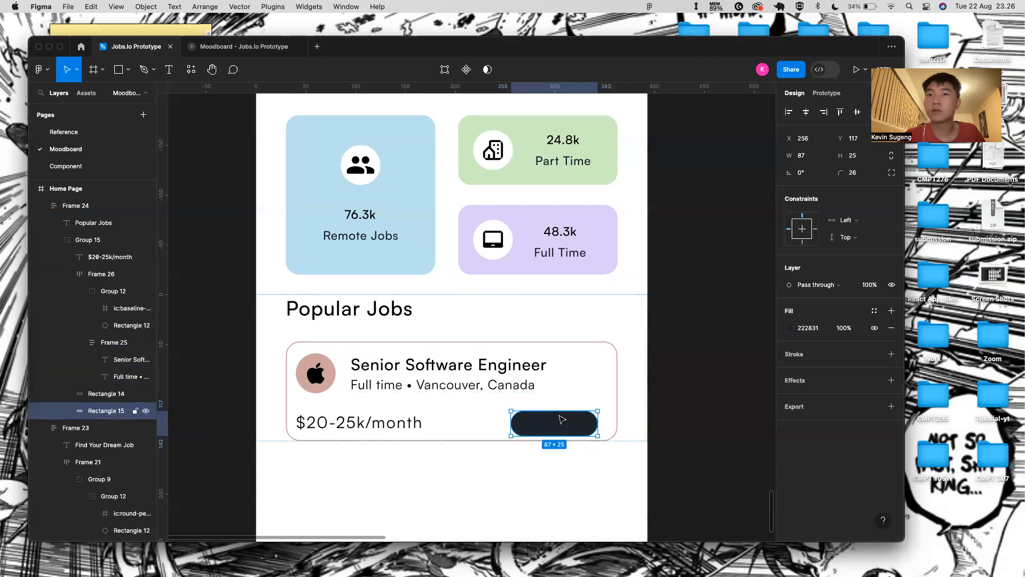
{"action": "key", "text": "t"}
{"action": "left_click", "coordinate": [551, 419]}
{"action": "type", "text": "A"}
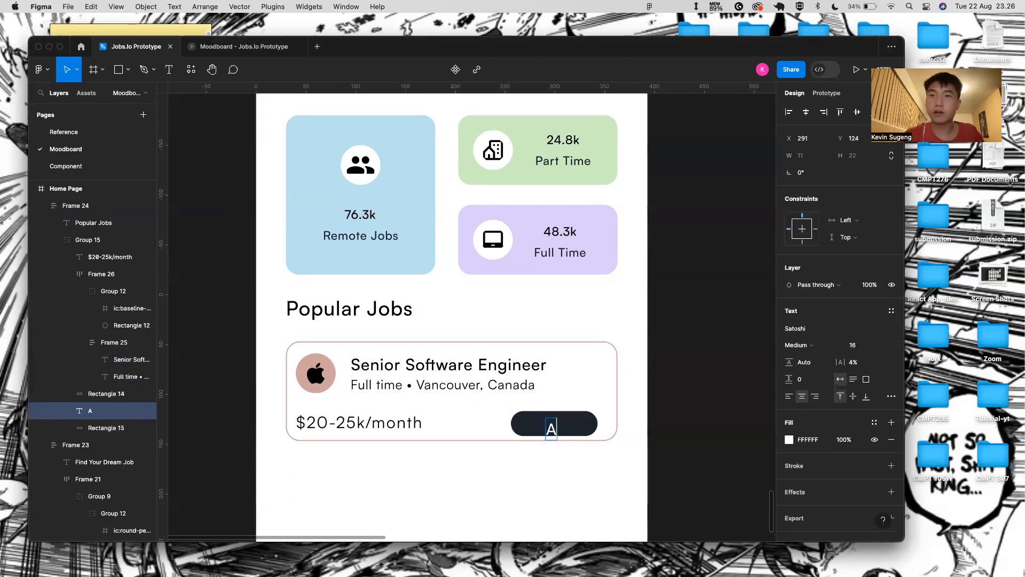
{"action": "type", "text": "pply"}
{"action": "key", "text": "Escape"}
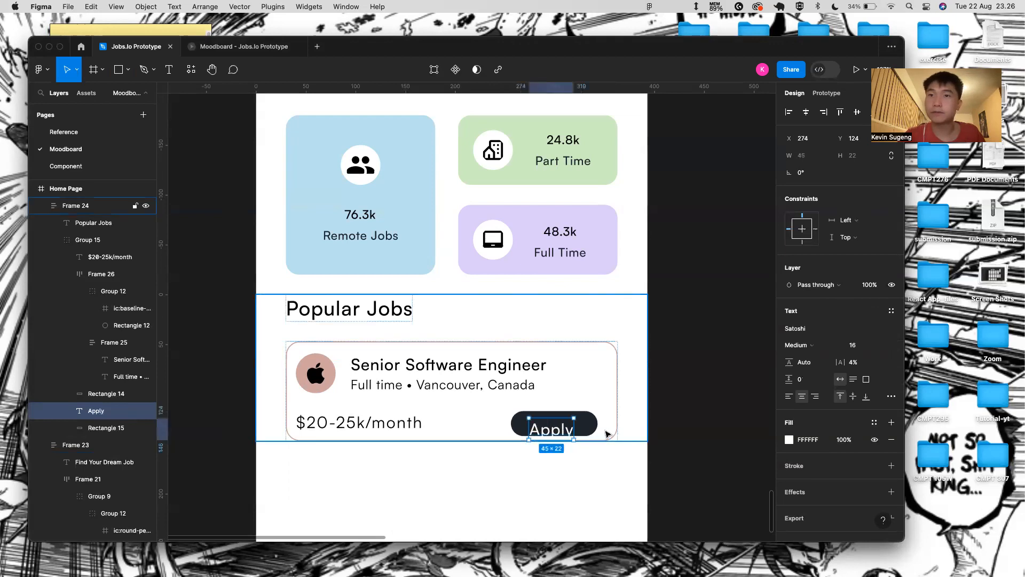
{"action": "left_click", "coordinate": [884, 344]}
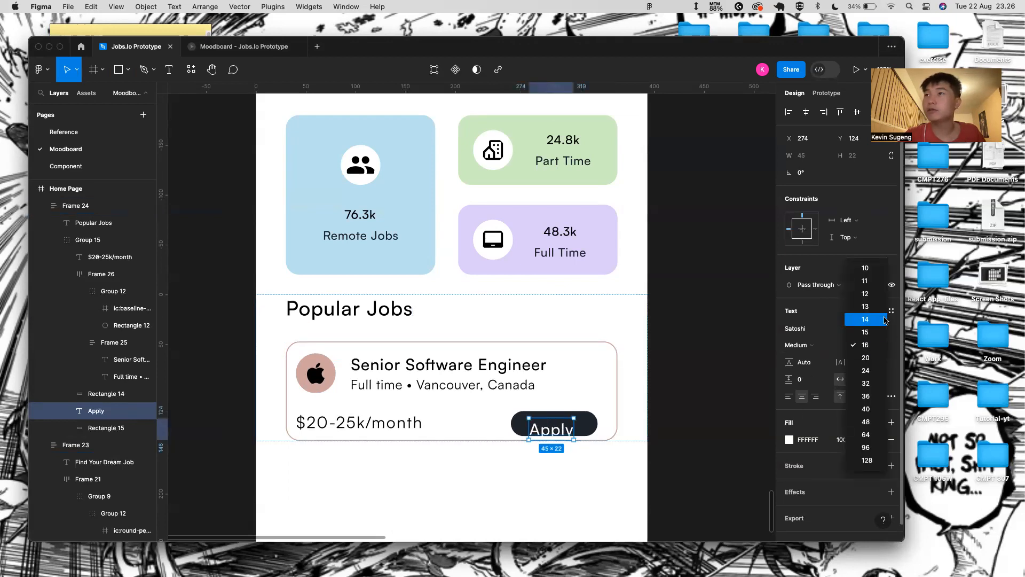
{"action": "left_click", "coordinate": [861, 294]}
- Group the Apply label with the pill and nudge the label up 1 px
{"action": "left_click", "coordinate": [589, 432], "text": "shift"}
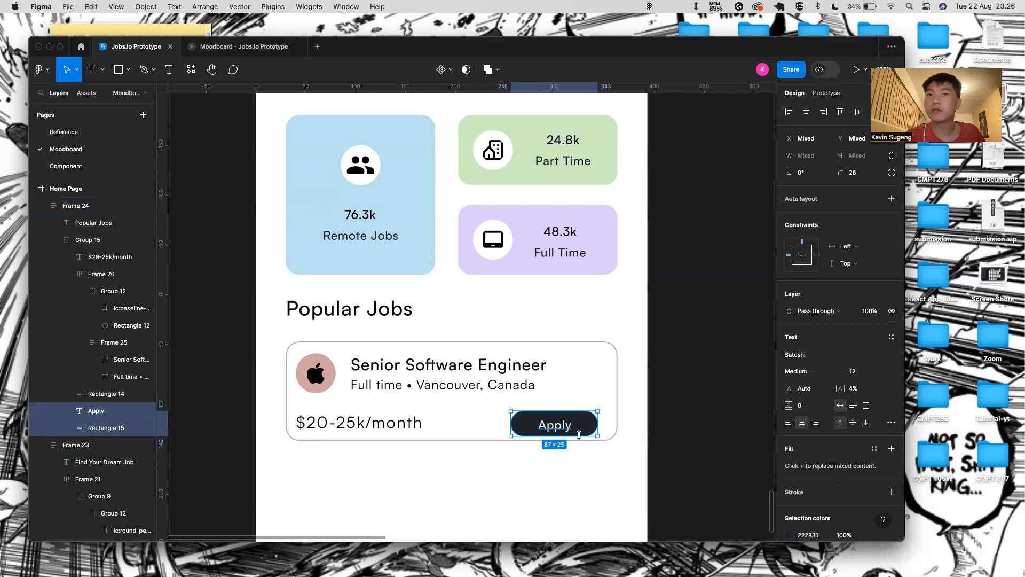
{"action": "key", "text": "super+g"}
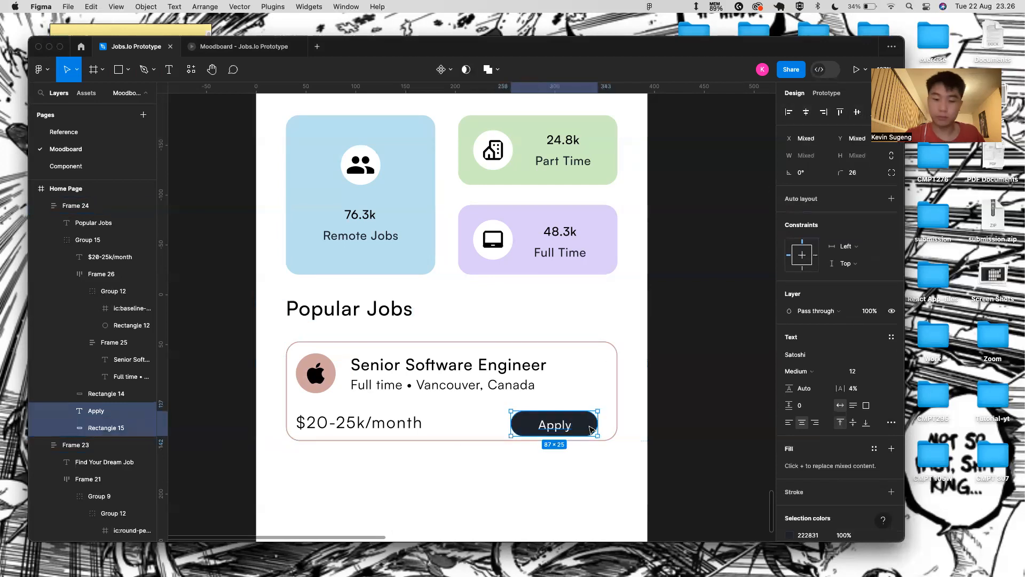
{"action": "scroll", "coordinate": [552, 436], "scroll_direction": "up", "scroll_amount": 10}
{"action": "double_click", "coordinate": [578, 393]}
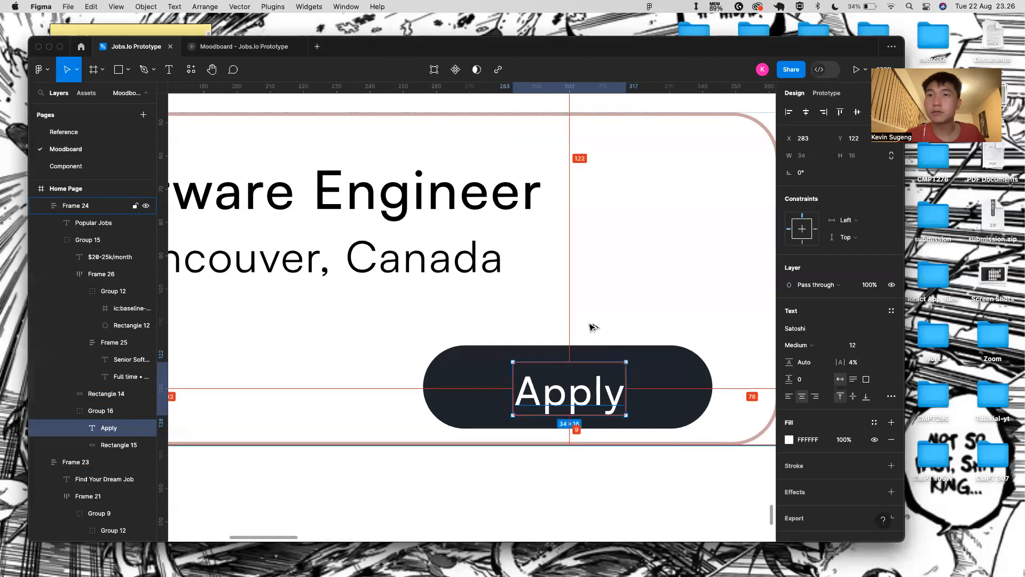
{"action": "key", "text": "Up"}
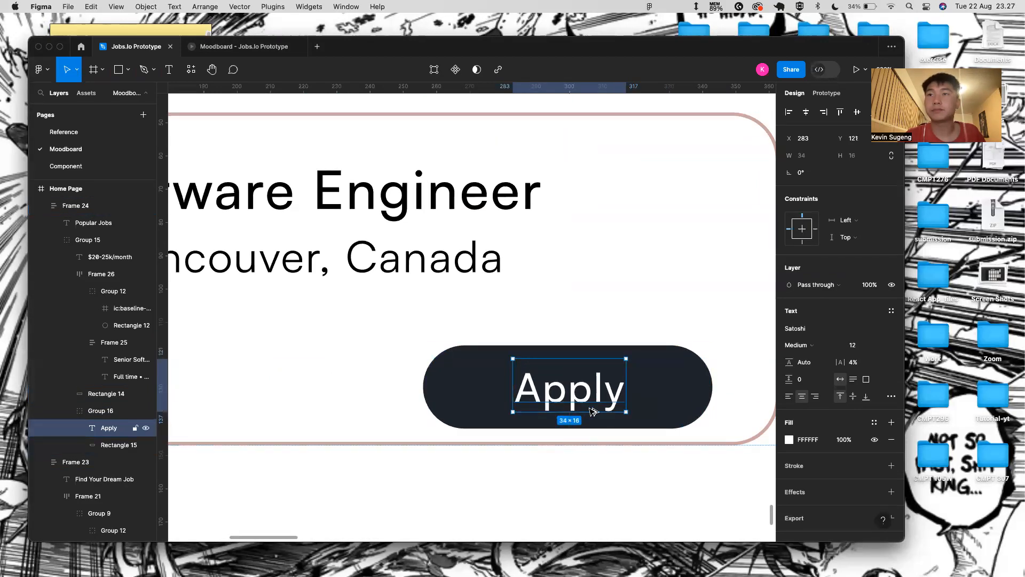
{"action": "scroll", "coordinate": [568, 476], "scroll_direction": "down", "scroll_amount": 10}
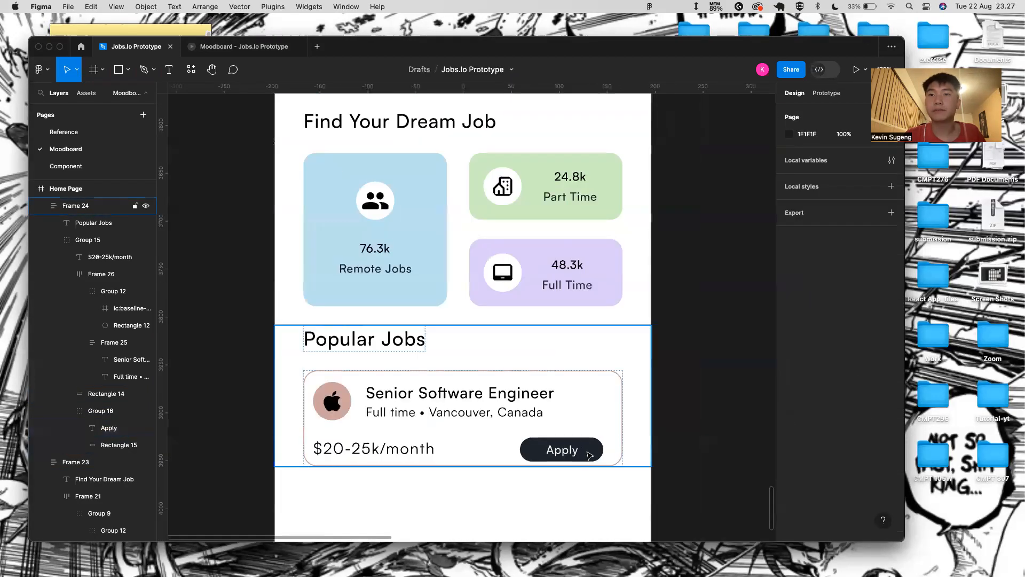
{"action": "left_click", "coordinate": [590, 454]}
- Wrap the $20-25k/month salary and Apply button into an auto layout row
{"action": "double_click", "coordinate": [590, 454]}
{"action": "left_click", "coordinate": [362, 455], "text": "shift"}
{"action": "key", "text": "shift+a"}
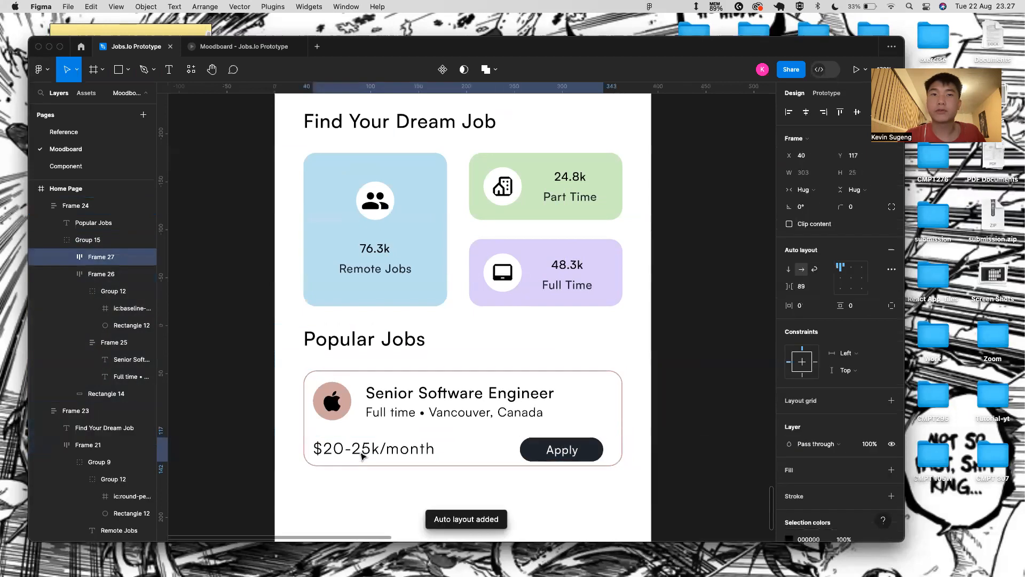
{"action": "key", "text": "Up"}
{"action": "key", "text": "Up"}
{"action": "key", "text": "Down"}
{"action": "key", "text": "Down"}
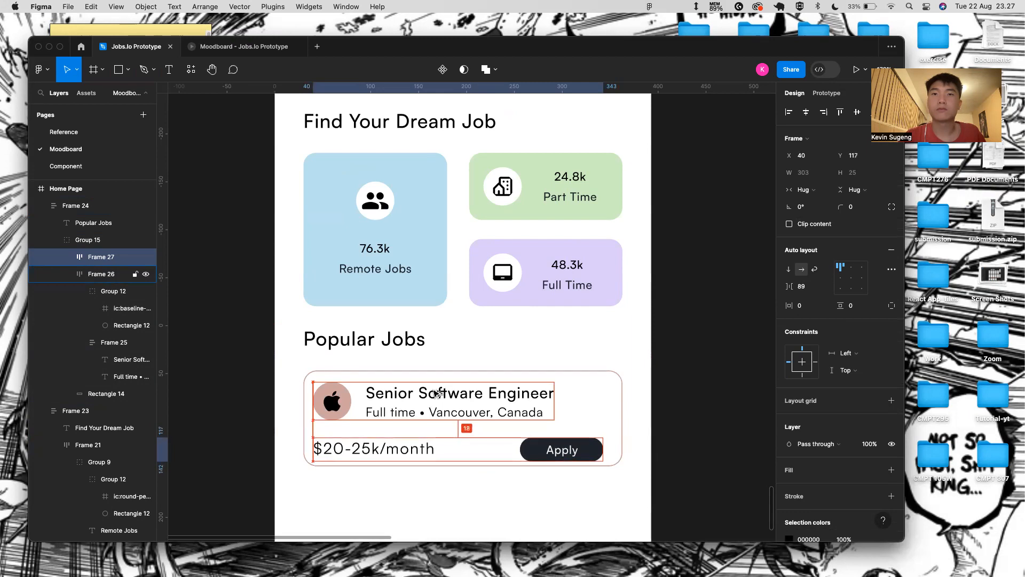
{"action": "left_click", "coordinate": [445, 466]}
{"action": "left_click", "coordinate": [458, 503]}
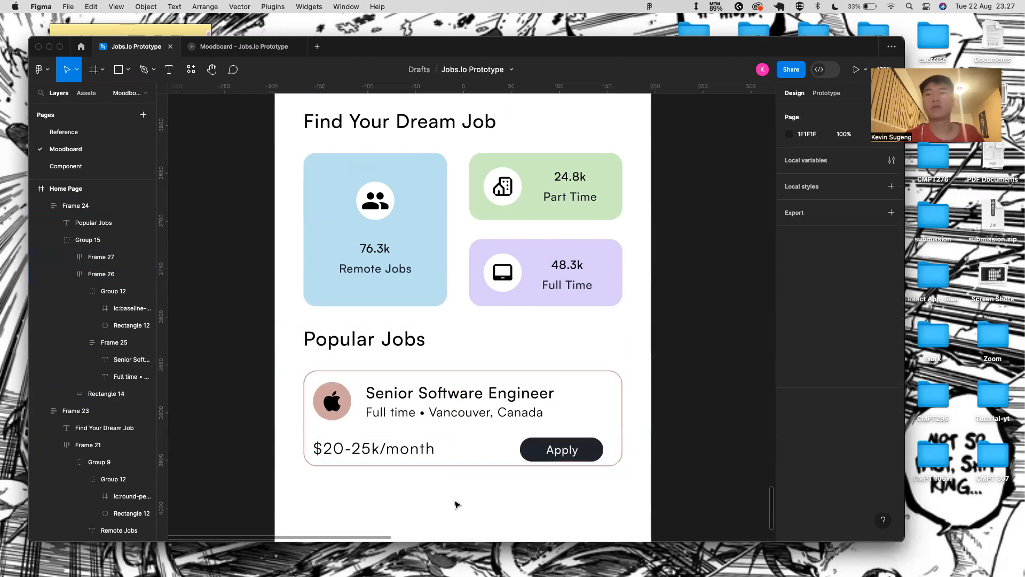
{"action": "scroll", "coordinate": [458, 502], "scroll_direction": "down", "scroll_amount": 2}
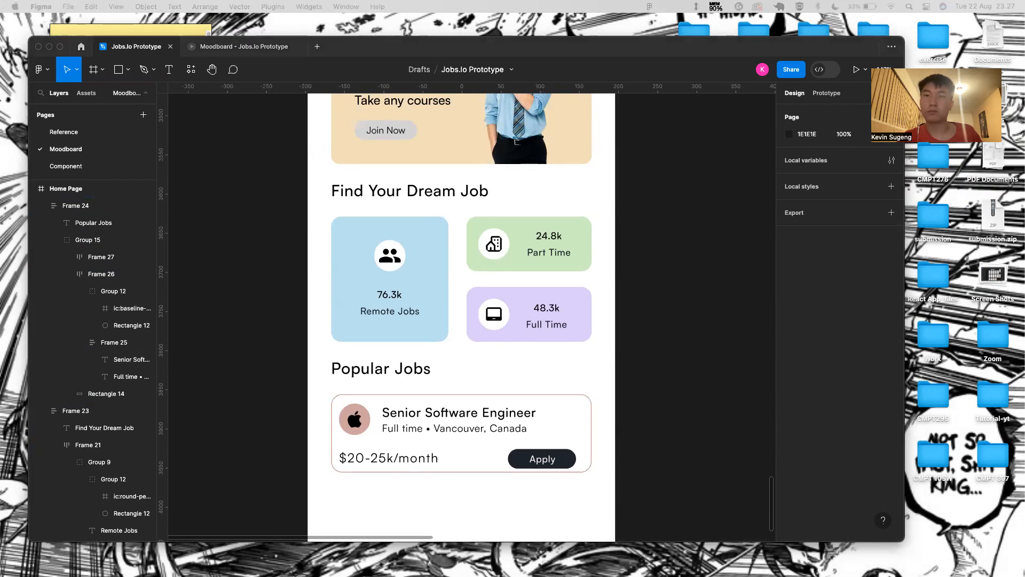
{"action": "left_click", "coordinate": [411, 465]}
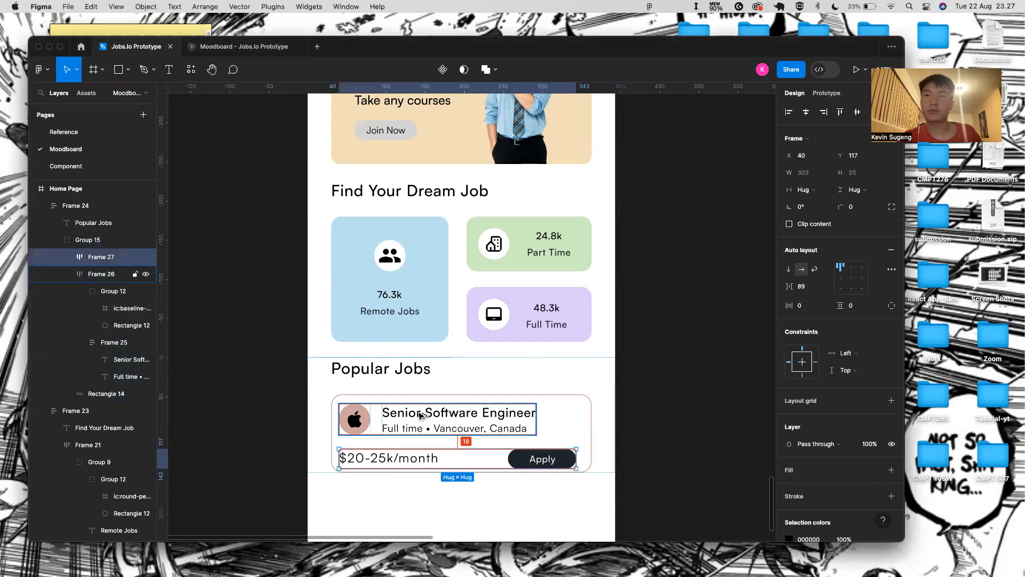
{"action": "key", "text": "shift+Up"}
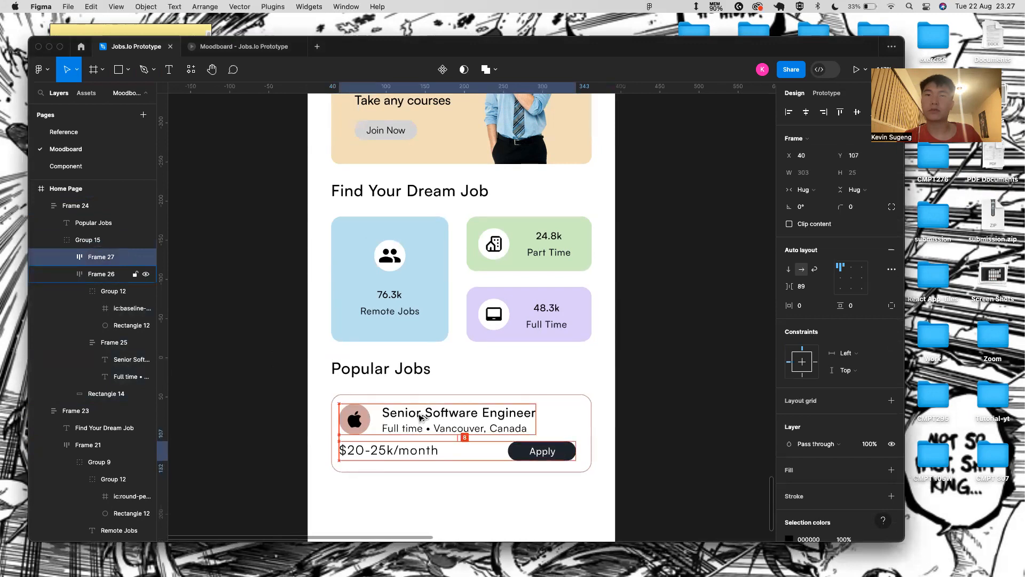
{"action": "key", "text": "Down"}
{"action": "key", "text": "Down"}
{"action": "key", "text": "Down"}
{"action": "key", "text": "Down"}
{"action": "key", "text": "Down"}
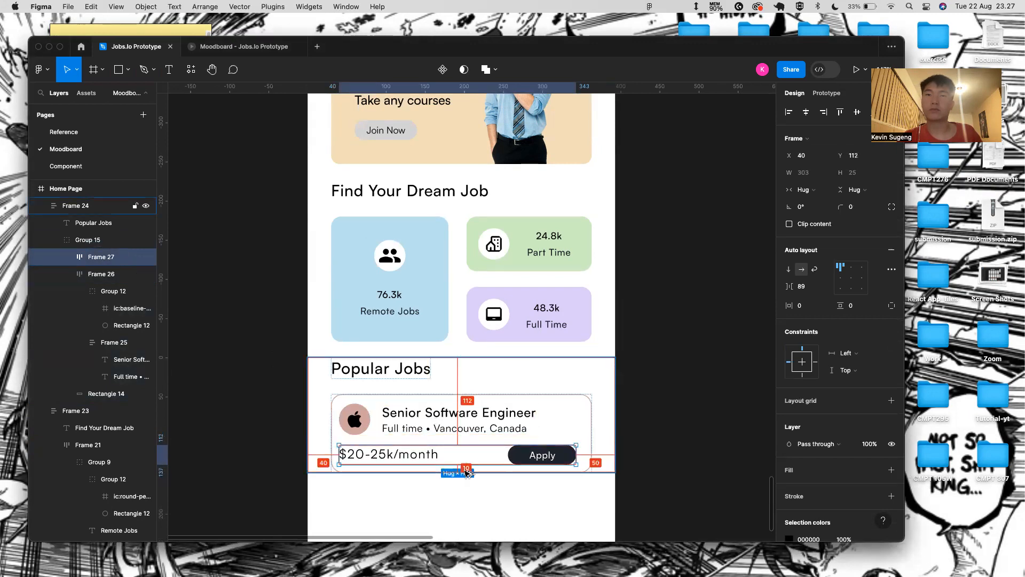
{"action": "left_click", "coordinate": [494, 491]}
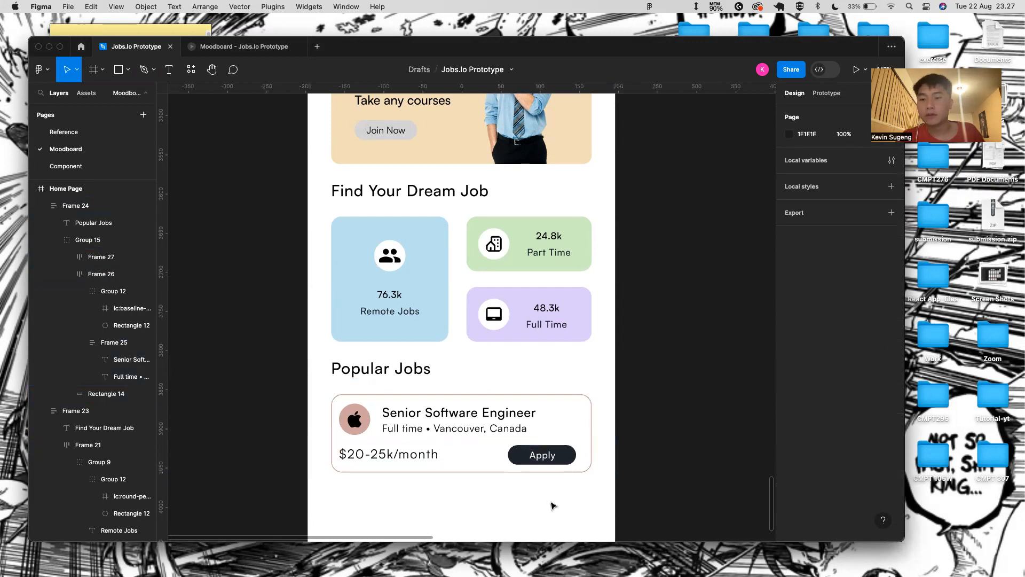
- Set the Apply button group's height to 28 px
{"action": "double_click", "coordinate": [551, 452]}
{"action": "double_click", "coordinate": [551, 452]}
{"action": "scroll", "coordinate": [552, 452], "scroll_direction": "up", "scroll_amount": 5}
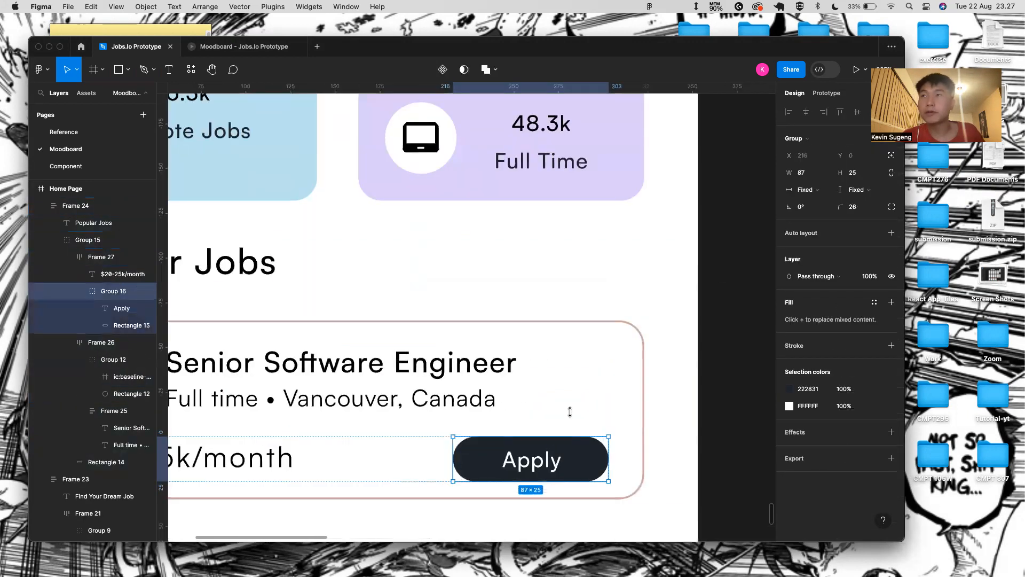
{"action": "left_click", "coordinate": [857, 177]}
{"action": "key", "text": "BackSpace"}
{"action": "type", "text": "35"}
{"action": "key", "text": "Return"}
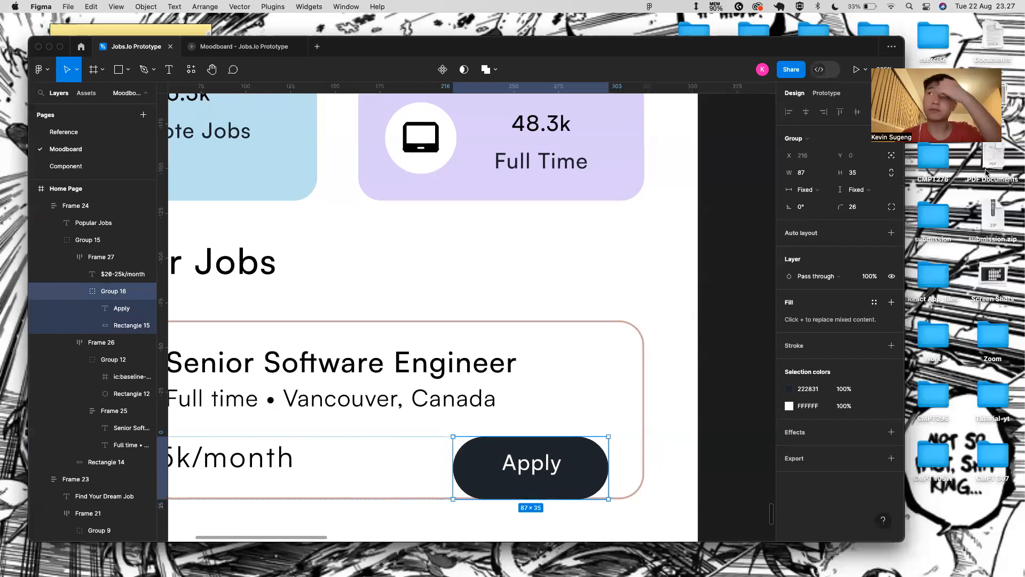
{"action": "left_click", "coordinate": [858, 177]}
{"action": "key", "text": "BackSpace"}
{"action": "type", "text": "30"}
{"action": "key", "text": "Return"}
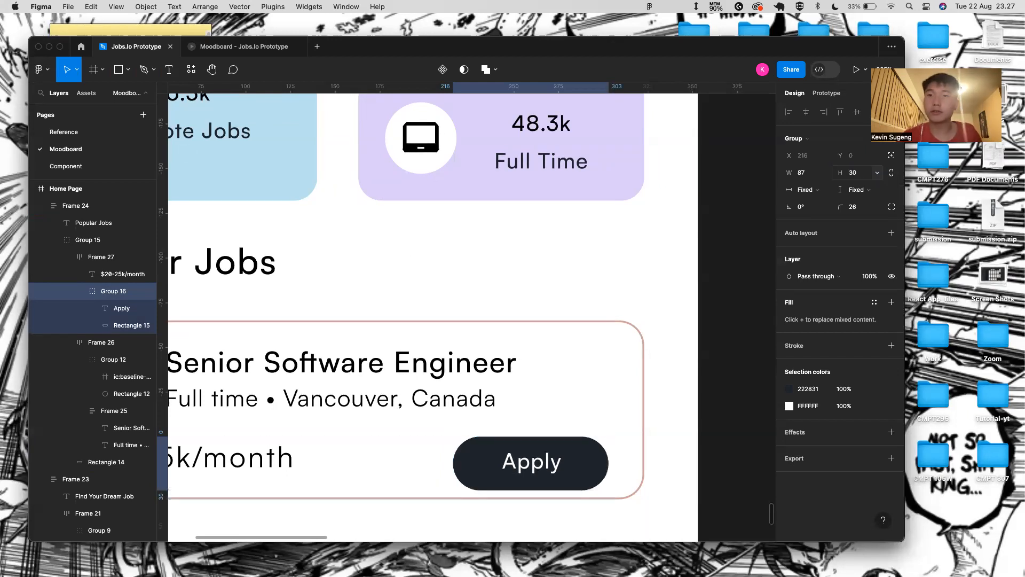
{"action": "left_click", "coordinate": [856, 172]}
{"action": "key", "text": "BackSpace"}
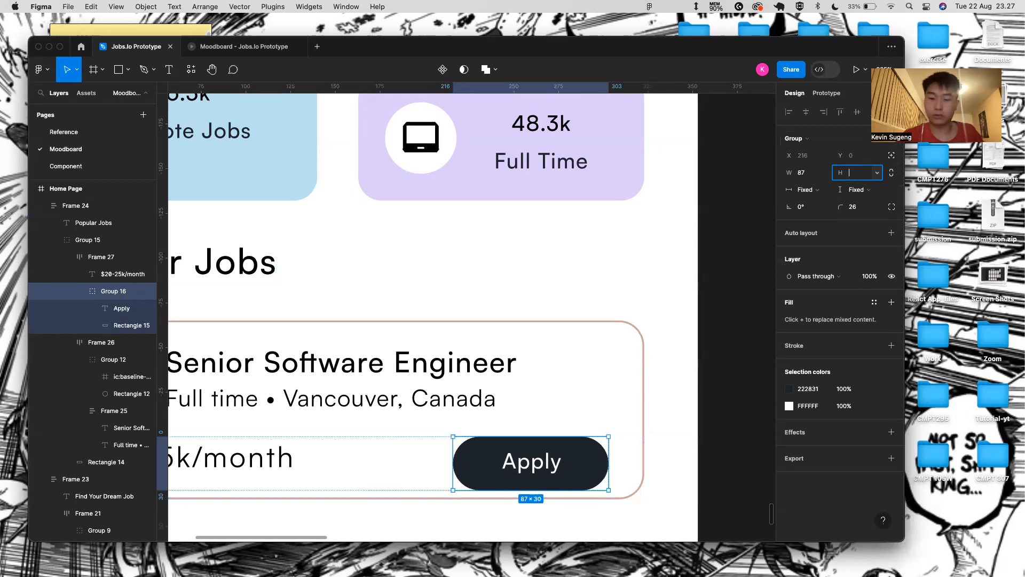
{"action": "type", "text": "28"}
{"action": "key", "text": "Return"}
{"action": "scroll", "coordinate": [552, 456], "scroll_direction": "down", "scroll_amount": 5}
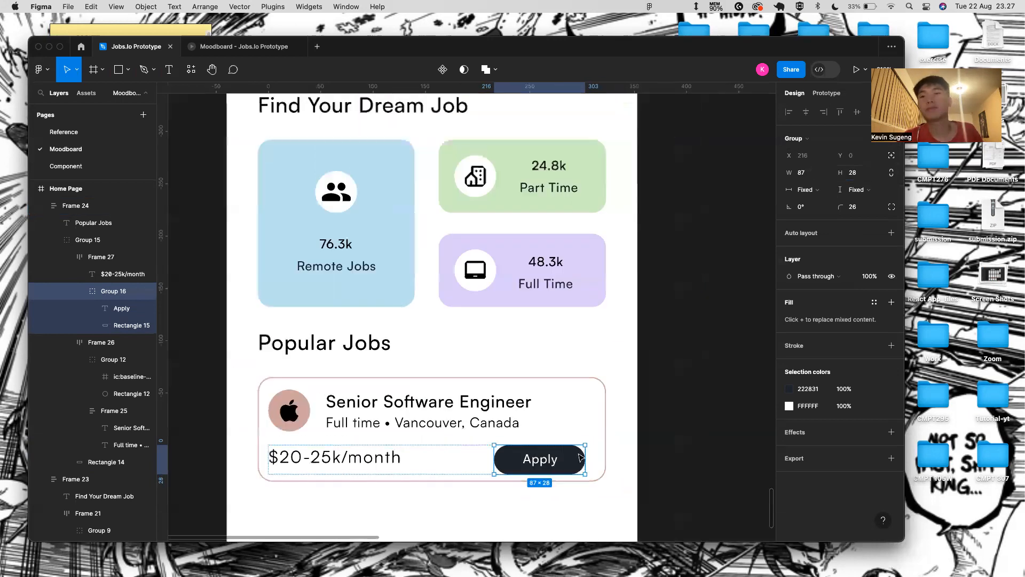
{"action": "left_click", "coordinate": [630, 459]}
{"action": "scroll", "coordinate": [628, 457], "scroll_direction": "down", "scroll_amount": 5}
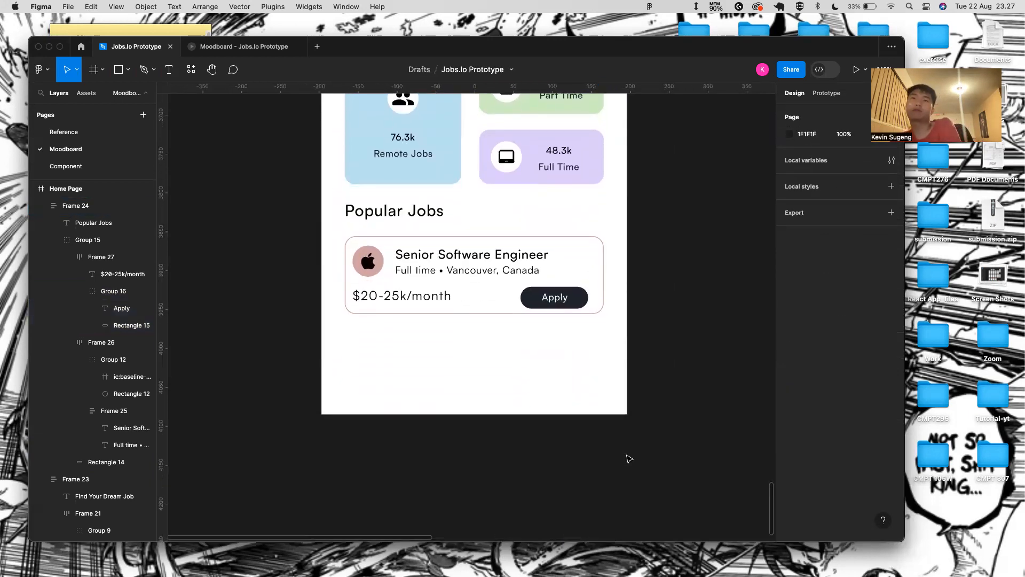
- Stack the logo-title block and salary row in a vertical auto layout frame
{"action": "left_click", "coordinate": [251, 48]}
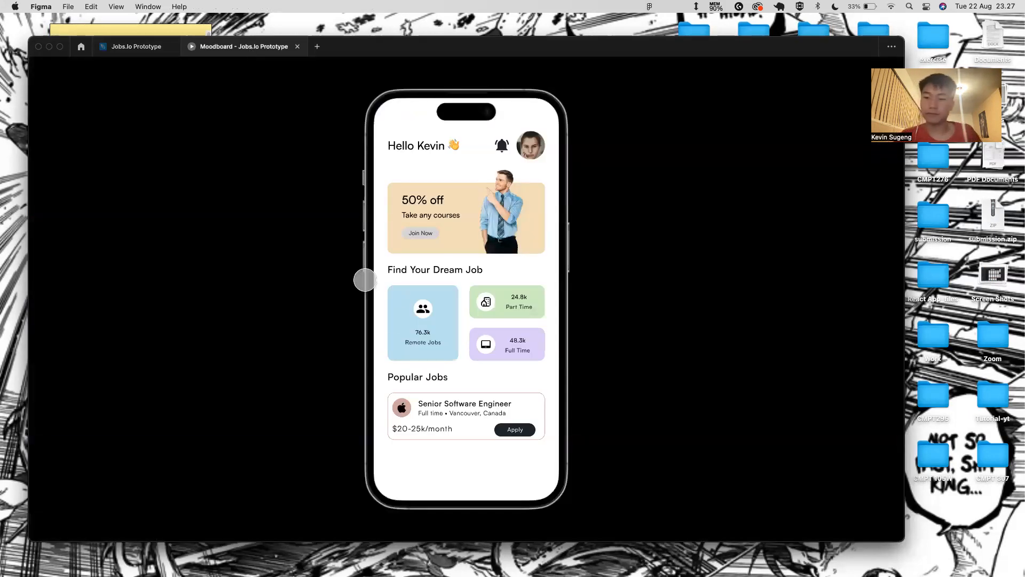
{"action": "left_click", "coordinate": [155, 48]}
{"action": "double_click", "coordinate": [522, 266]}
{"action": "double_click", "coordinate": [521, 266]}
{"action": "left_click", "coordinate": [565, 304], "text": "shift"}
{"action": "key", "text": "shift+a"}
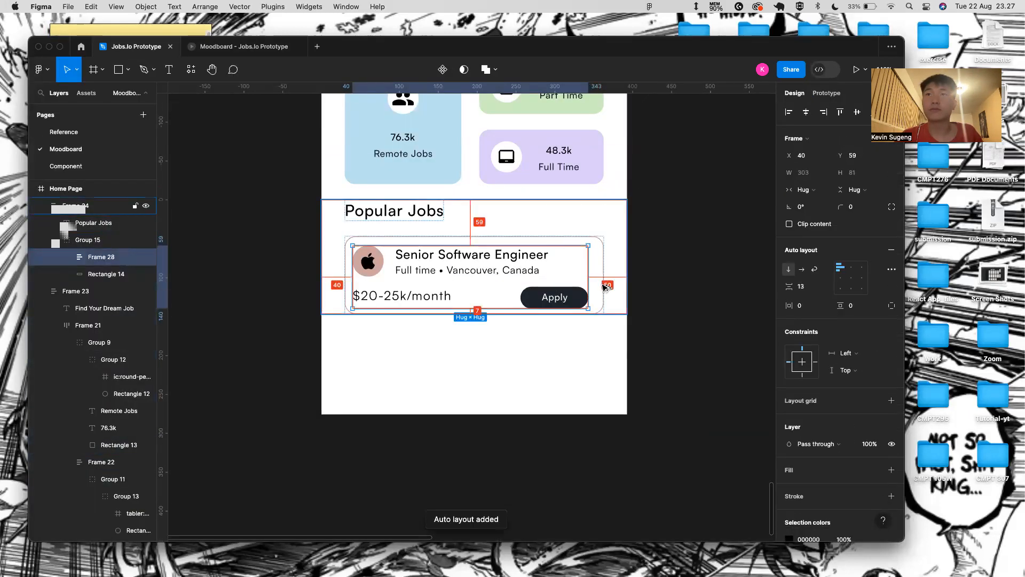
{"action": "left_click", "coordinate": [607, 287]}
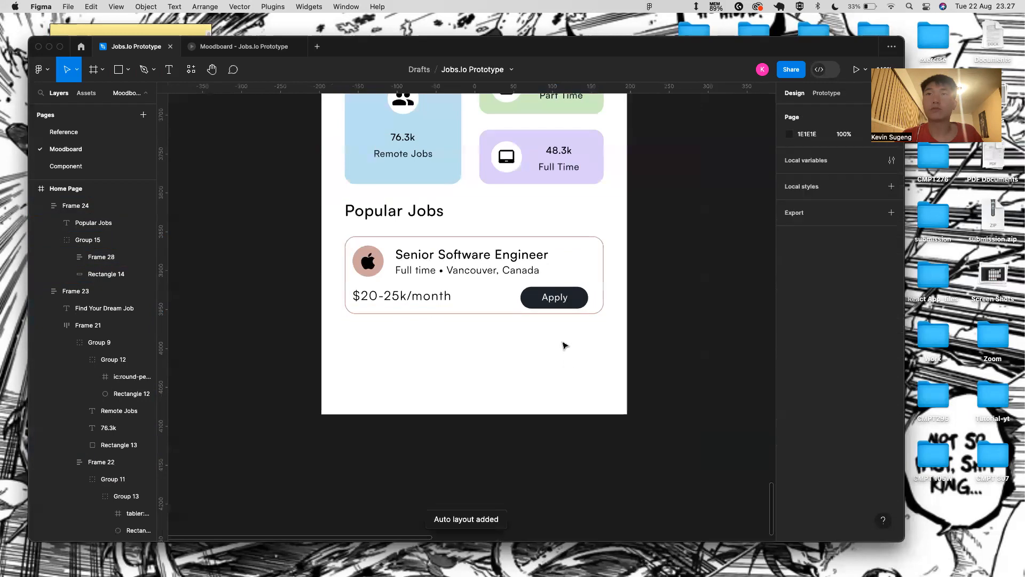
{"action": "left_click", "coordinate": [591, 296]}
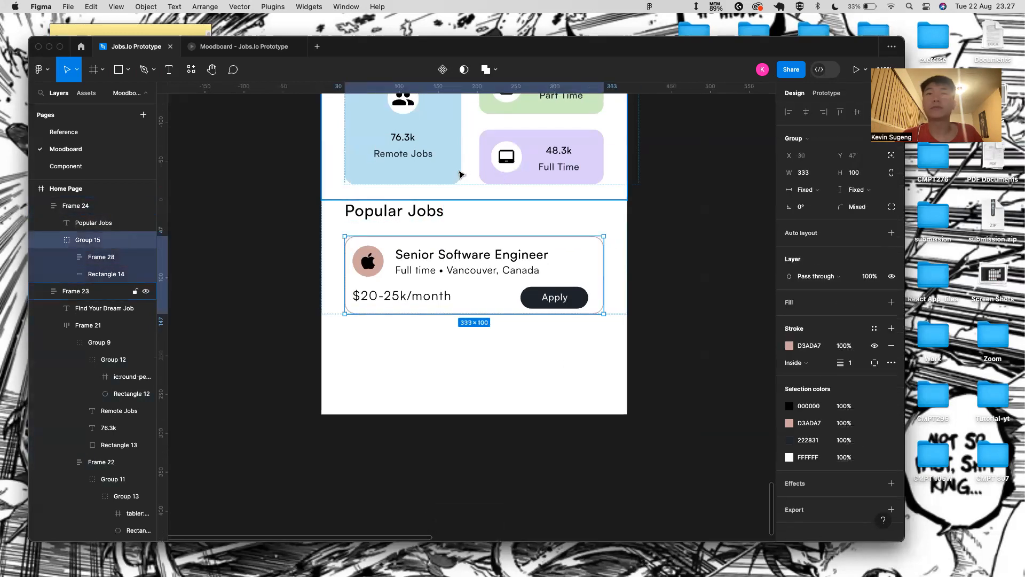
- Duplicate the job card and retitle the copy 'Web 3 Developer'
{"action": "key", "text": "super+d"}
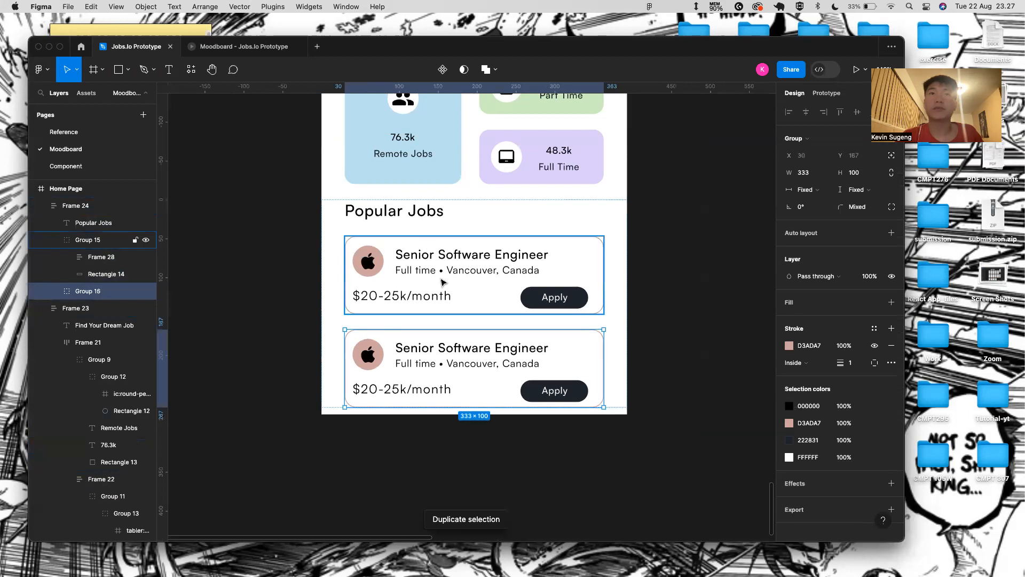
{"action": "scroll", "coordinate": [355, 464], "scroll_direction": "down", "scroll_amount": 2}
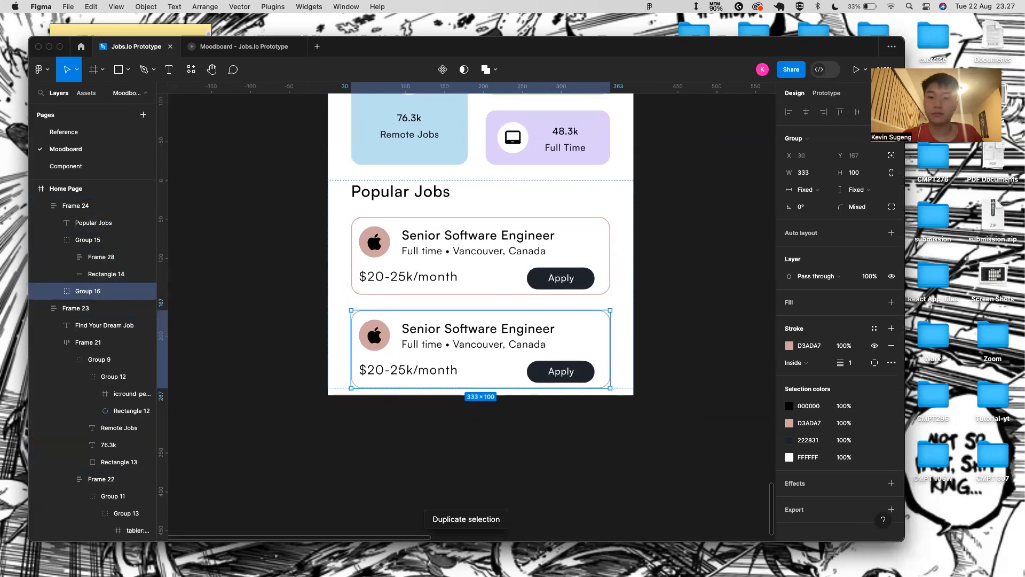
{"action": "key", "text": "super+Tab"}
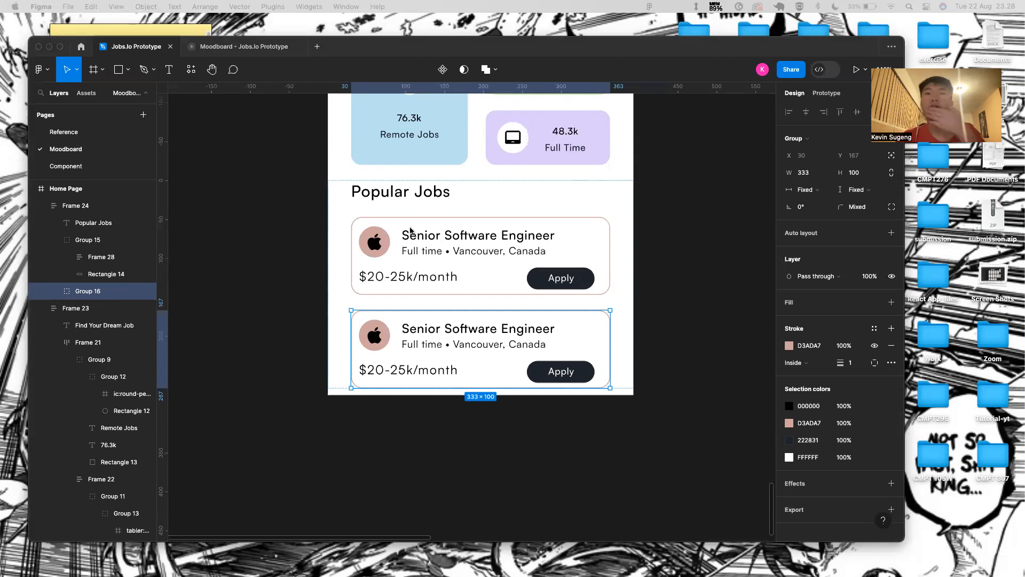
{"action": "double_click", "coordinate": [490, 330]}
{"action": "double_click", "coordinate": [490, 330]}
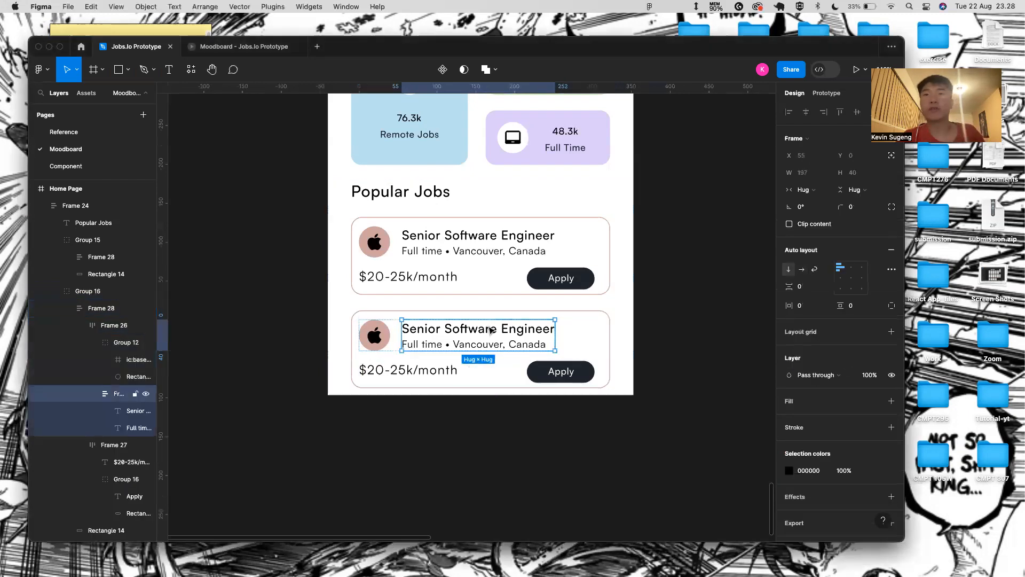
{"action": "double_click", "coordinate": [490, 329]}
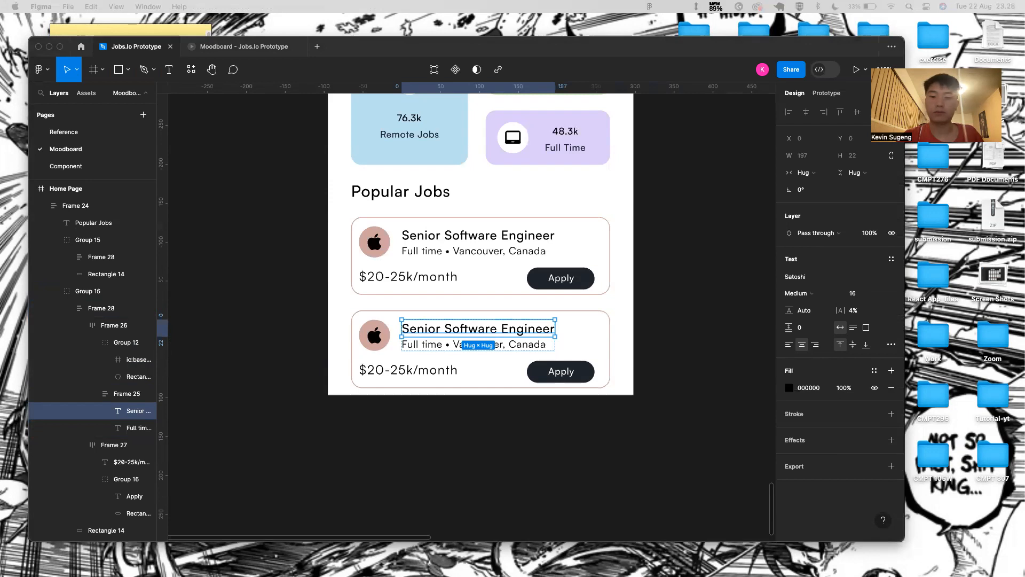
{"action": "double_click", "coordinate": [455, 335]}
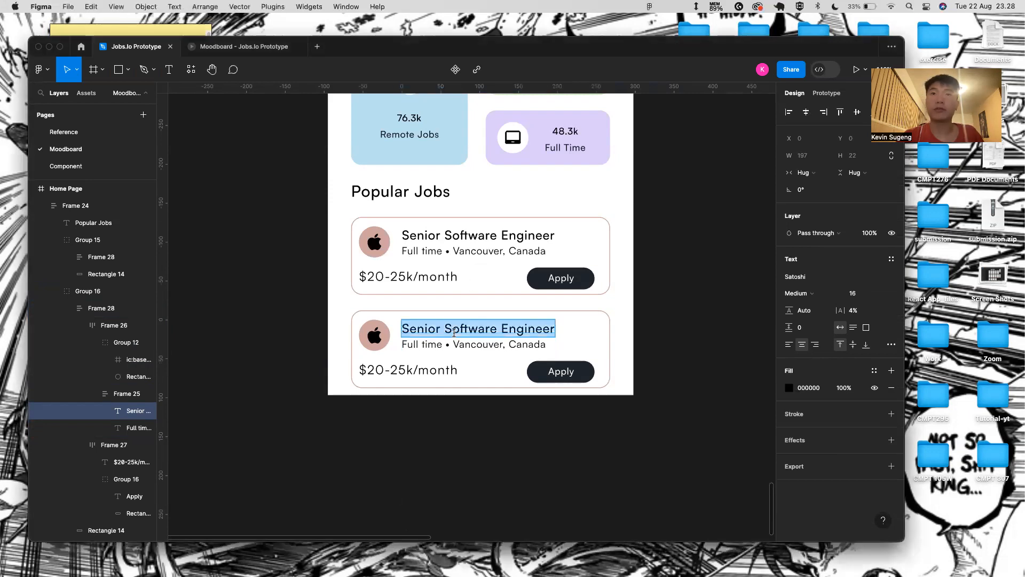
{"action": "type", "text": "Web 3 Developer"}
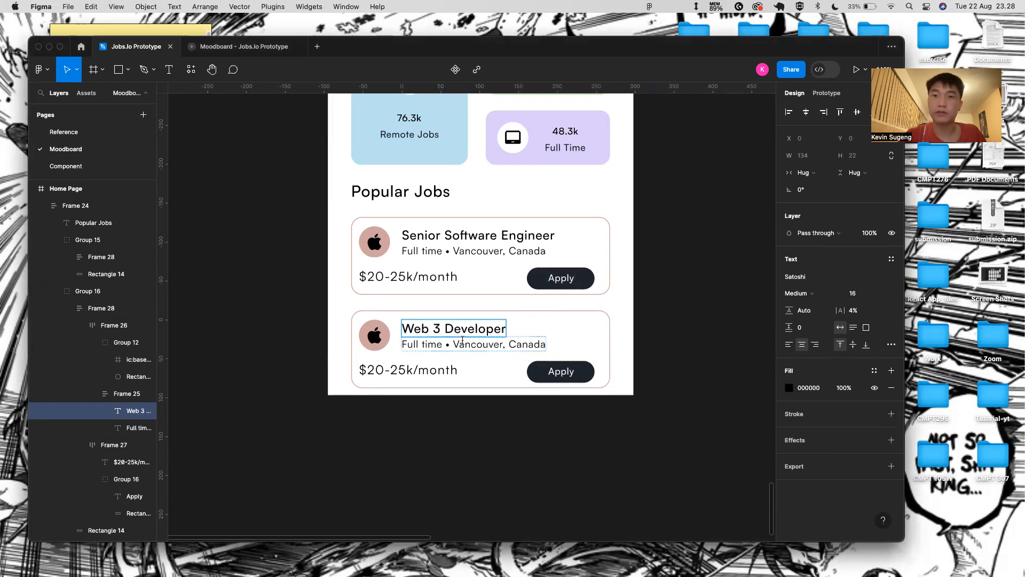
- Change the second card's salary to $8-10k/month
{"action": "double_click", "coordinate": [397, 370]}
{"action": "left_click", "coordinate": [377, 371]}
{"action": "key", "text": "BackSpace"}
{"action": "key", "text": "BackSpace"}
{"action": "type", "text": "8"}
{"action": "key", "text": "Right"}
{"action": "key", "text": "Right"}
{"action": "key", "text": "Right"}
{"action": "key", "text": "Right"}
{"action": "key", "text": "BackSpace"}
{"action": "key", "text": "BackSpace"}
{"action": "key", "text": "BackSpace"}
{"action": "type", "text": "10k"}
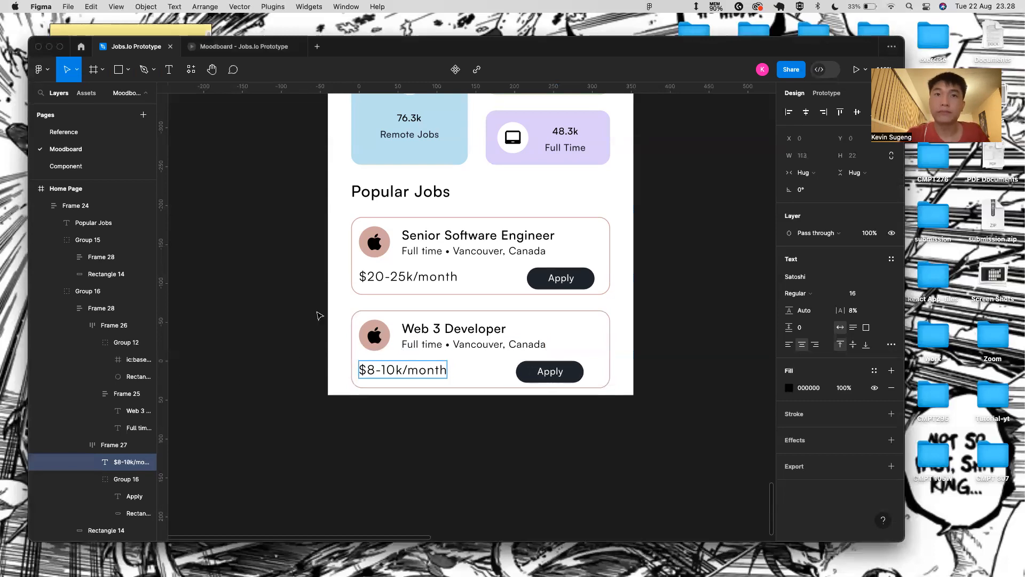
{"action": "left_click", "coordinate": [370, 336]}
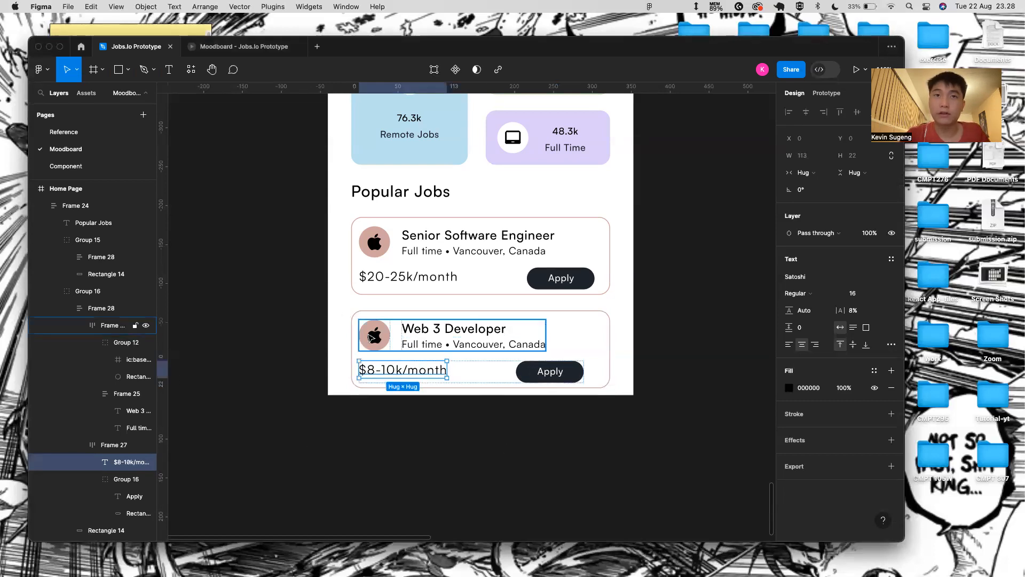
{"action": "left_click", "coordinate": [370, 337]}
- Paste the Amazon icon into the second card's icon group and delete the Apple icon
{"action": "key", "text": "super+Tab"}
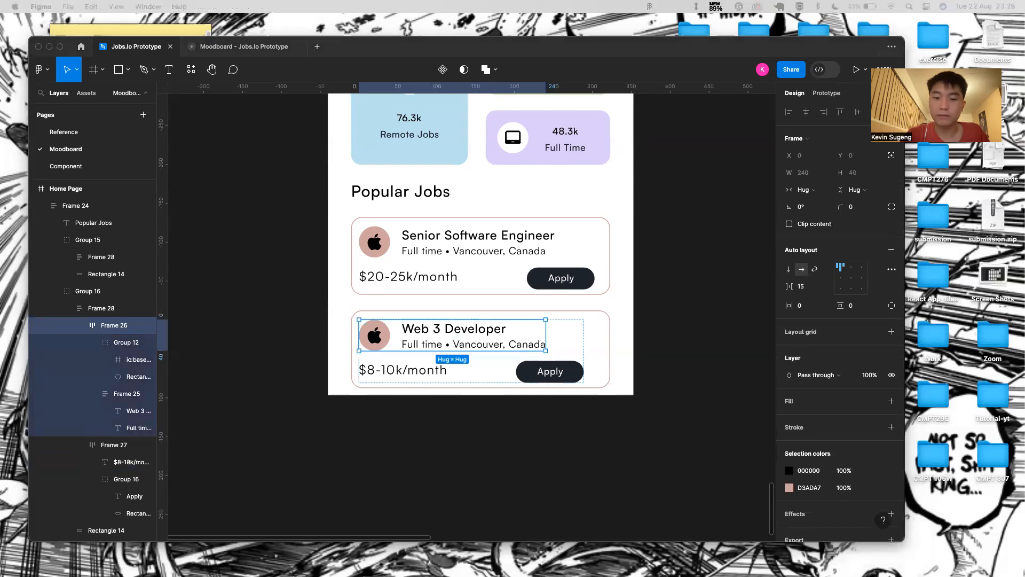
{"action": "key", "text": "super+Tab"}
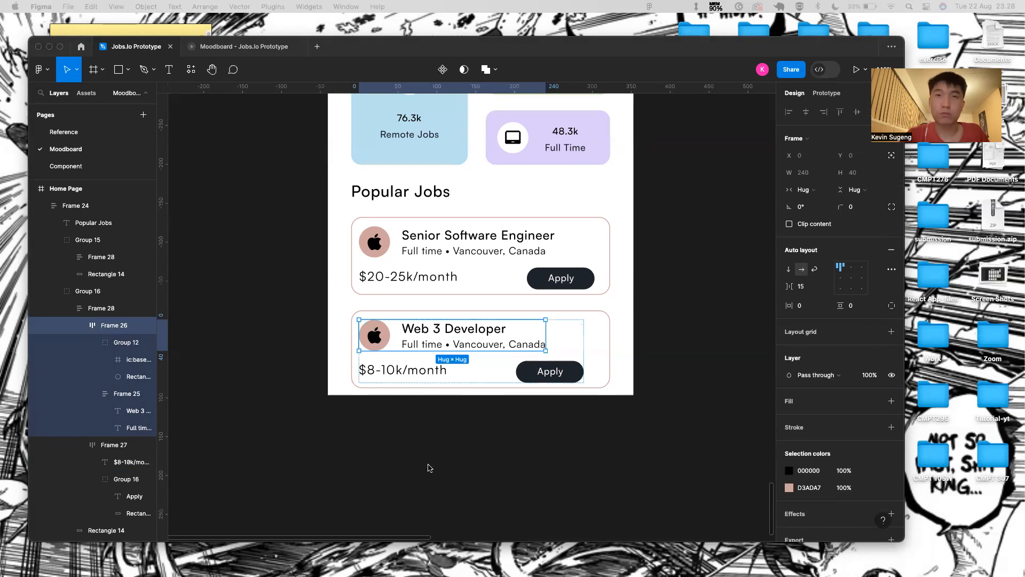
{"action": "double_click", "coordinate": [376, 335]}
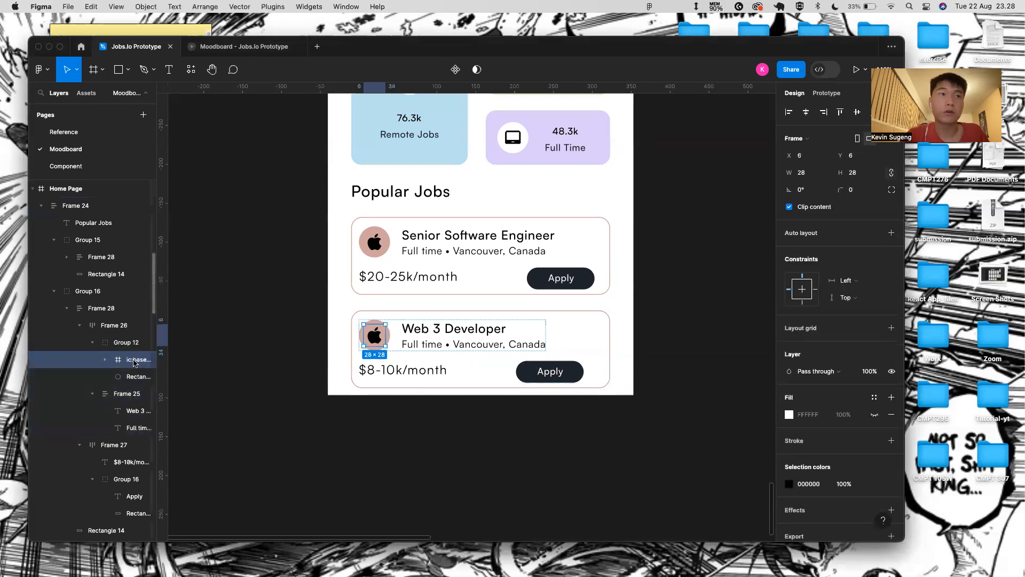
{"action": "key", "text": "super+v"}
{"action": "left_click", "coordinate": [118, 379]}
{"action": "key", "text": "BackSpace"}
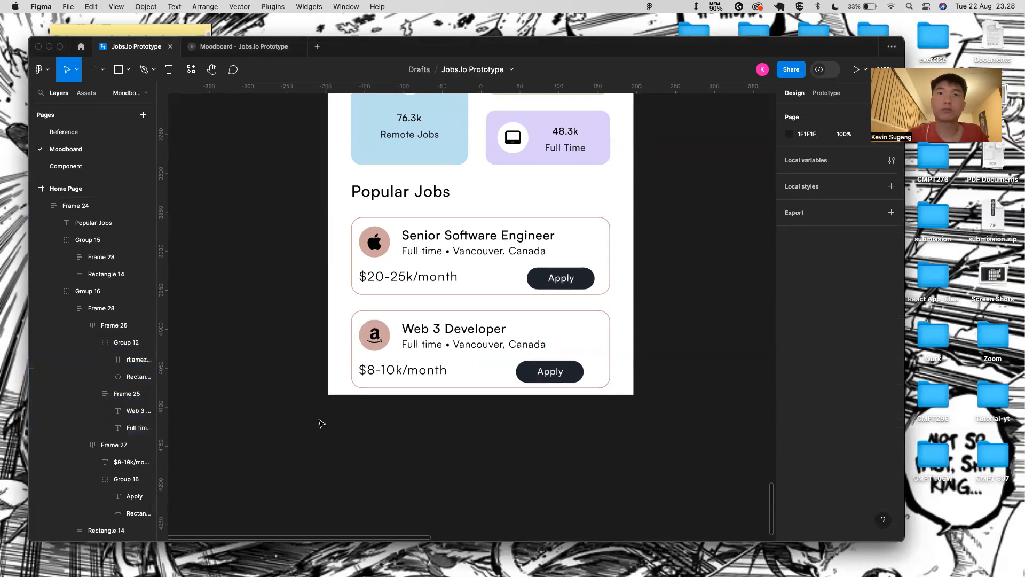
{"action": "scroll", "coordinate": [464, 330], "scroll_direction": "down", "scroll_amount": 4}
{"action": "scroll", "coordinate": [464, 330], "scroll_direction": "down", "scroll_amount": 2}
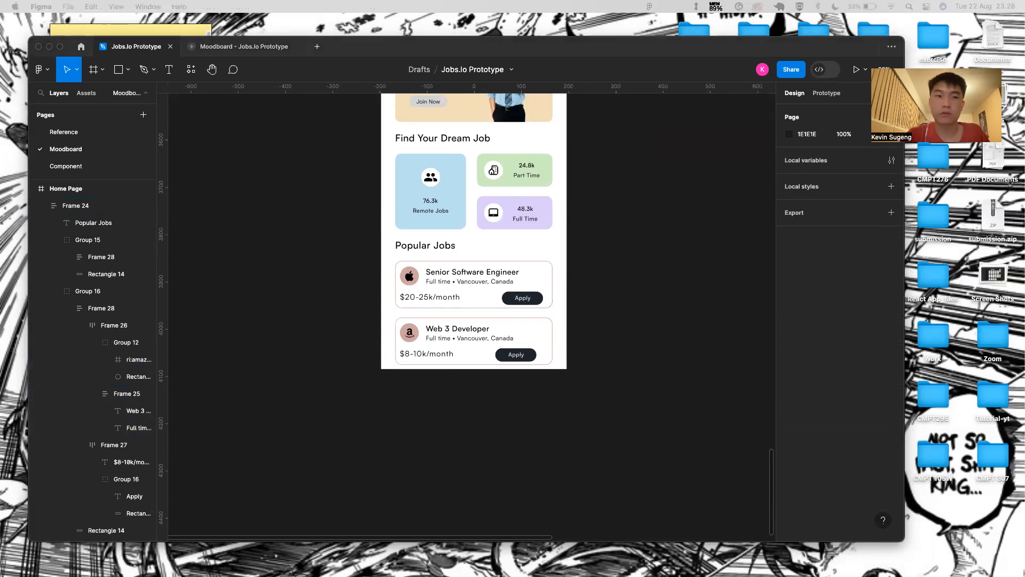
- Set the Web 3 Developer card's border to the Part Time card's light green D3EFC3
{"action": "left_click", "coordinate": [411, 324]}
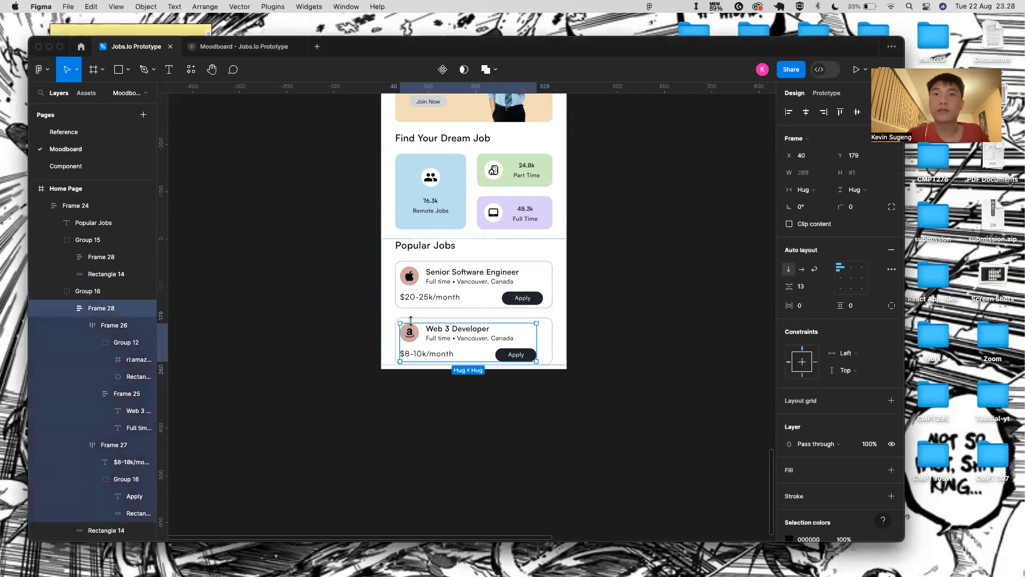
{"action": "left_click", "coordinate": [420, 317]}
{"action": "left_click", "coordinate": [790, 353]}
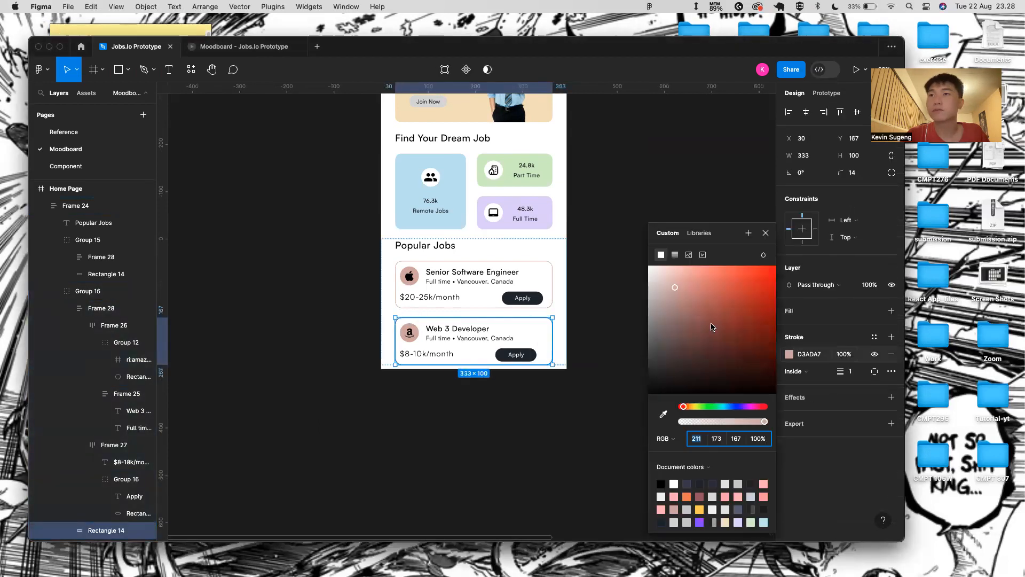
{"action": "left_click", "coordinate": [664, 414]}
{"action": "left_click", "coordinate": [506, 175]}
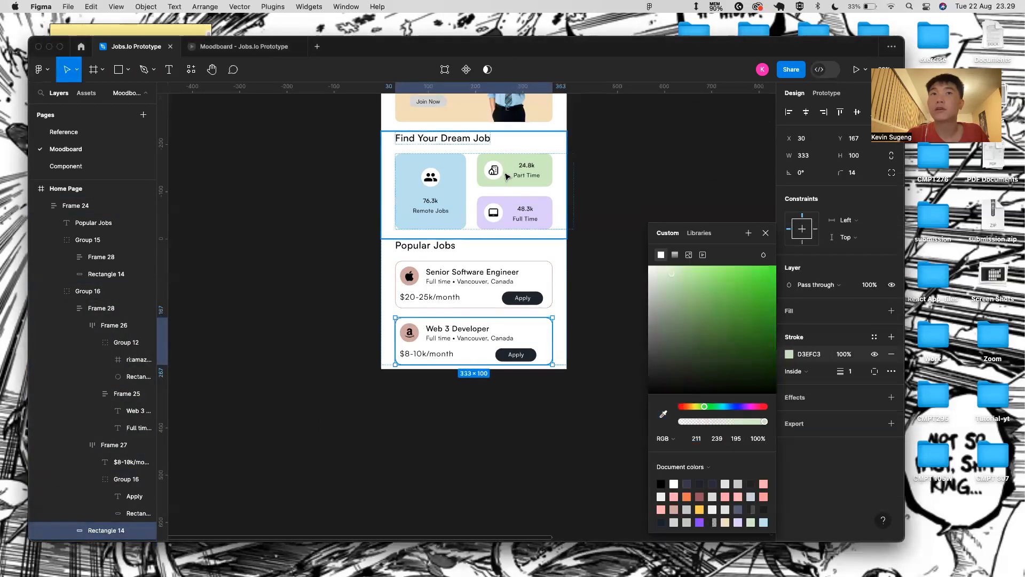
{"action": "left_click", "coordinate": [766, 233]}
- Fill the circle behind the Amazon logo with the same Part Time green
{"action": "left_click", "coordinate": [406, 344]}
{"action": "scroll", "coordinate": [387, 354], "scroll_direction": "up", "scroll_amount": 5}
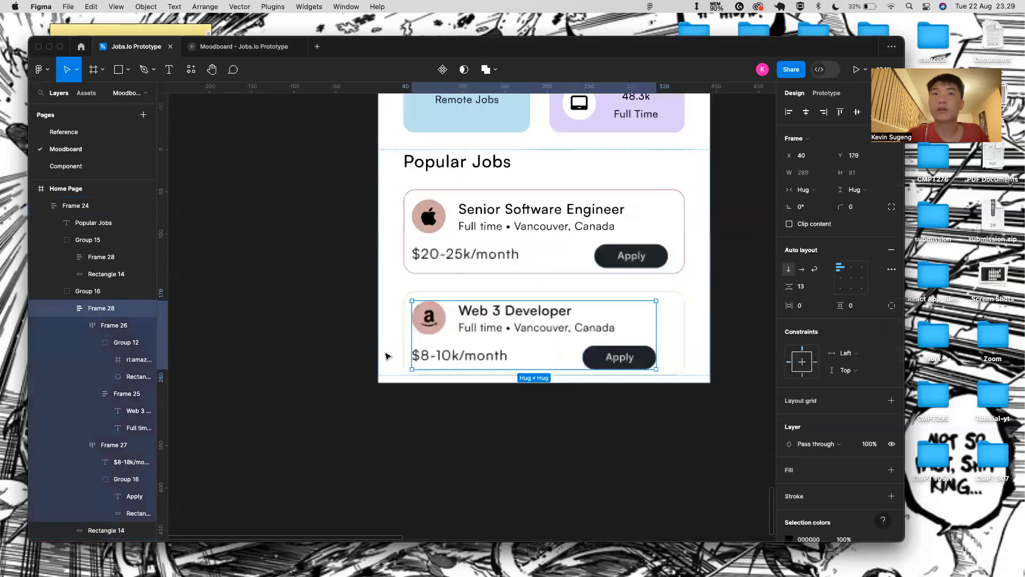
{"action": "double_click", "coordinate": [441, 317]}
{"action": "double_click", "coordinate": [438, 316]}
{"action": "double_click", "coordinate": [437, 317]}
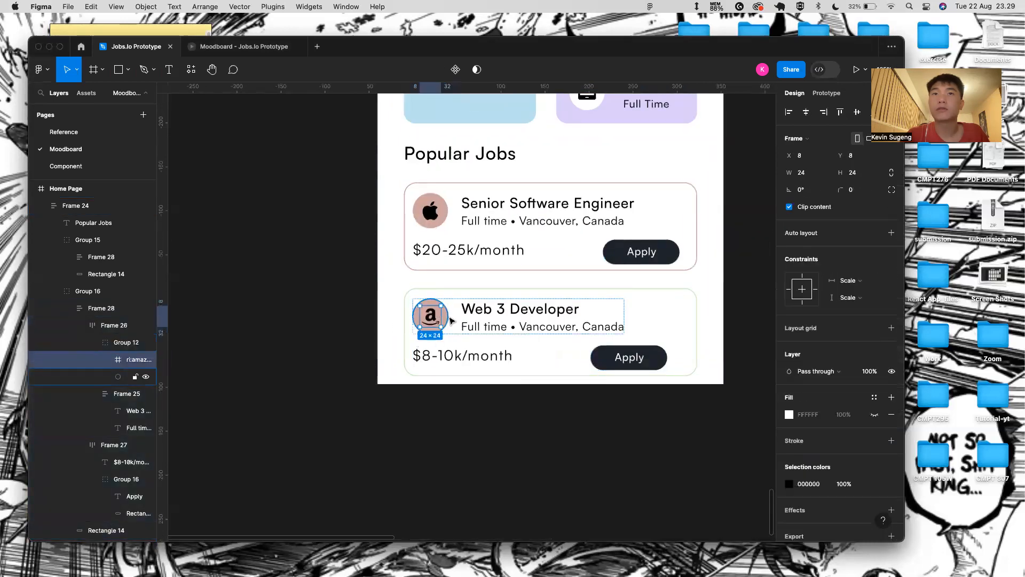
{"action": "left_click", "coordinate": [444, 316]}
{"action": "left_click", "coordinate": [797, 329]}
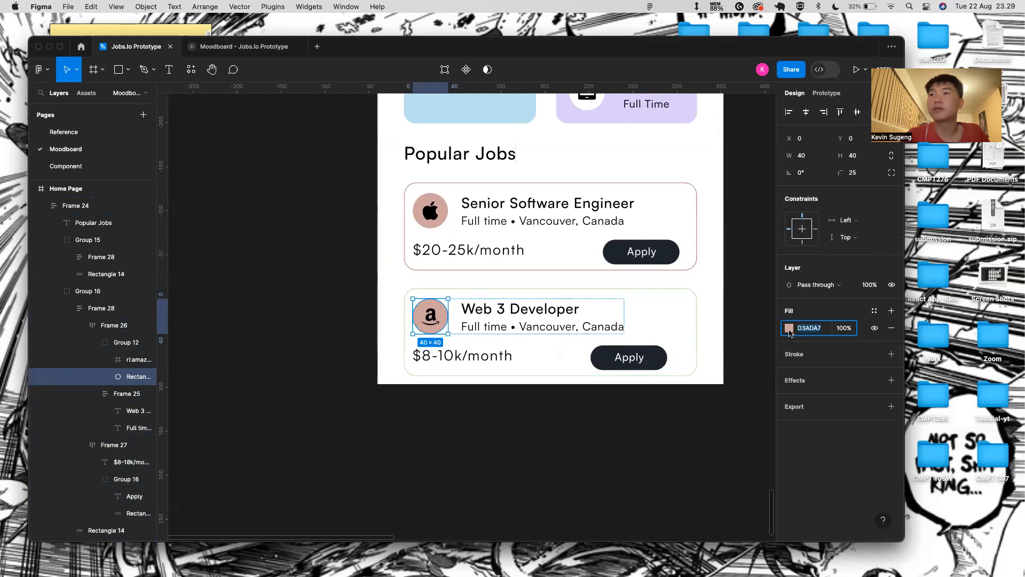
{"action": "left_click", "coordinate": [790, 331]}
{"action": "left_click", "coordinate": [662, 412]}
{"action": "scroll", "coordinate": [627, 123], "scroll_direction": "up", "scroll_amount": 5}
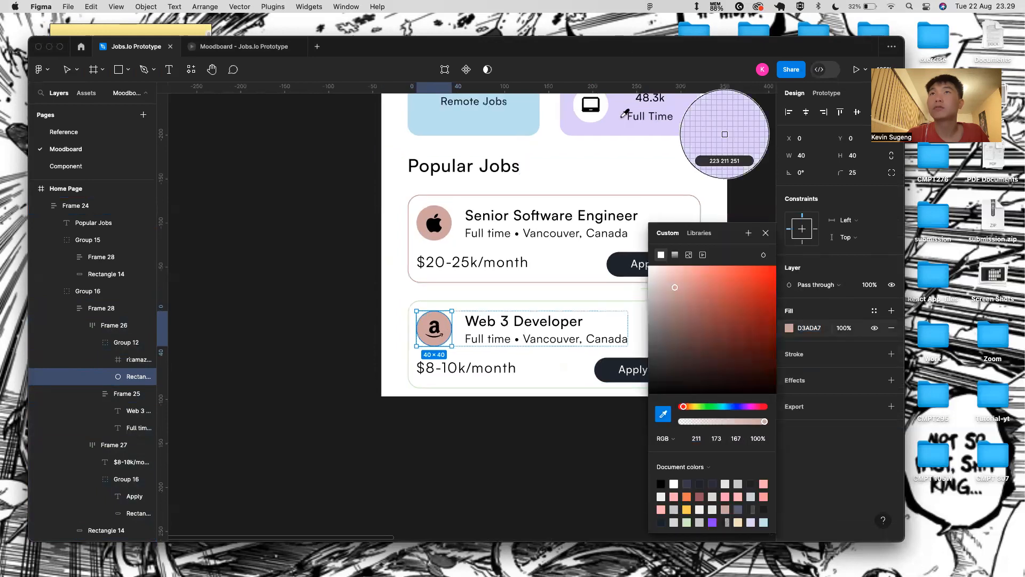
{"action": "left_click", "coordinate": [725, 134]}
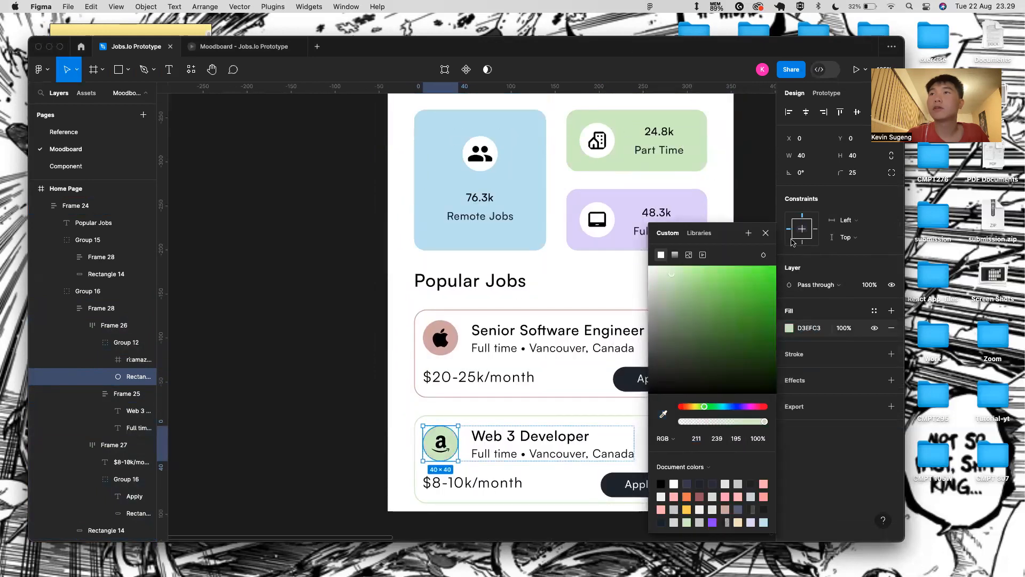
{"action": "left_click", "coordinate": [767, 234]}
{"action": "left_click", "coordinate": [756, 254]}
- Duplicate the Web 3 Developer card below it
{"action": "scroll", "coordinate": [615, 358], "scroll_direction": "down", "scroll_amount": 5}
{"action": "left_click", "coordinate": [604, 401]}
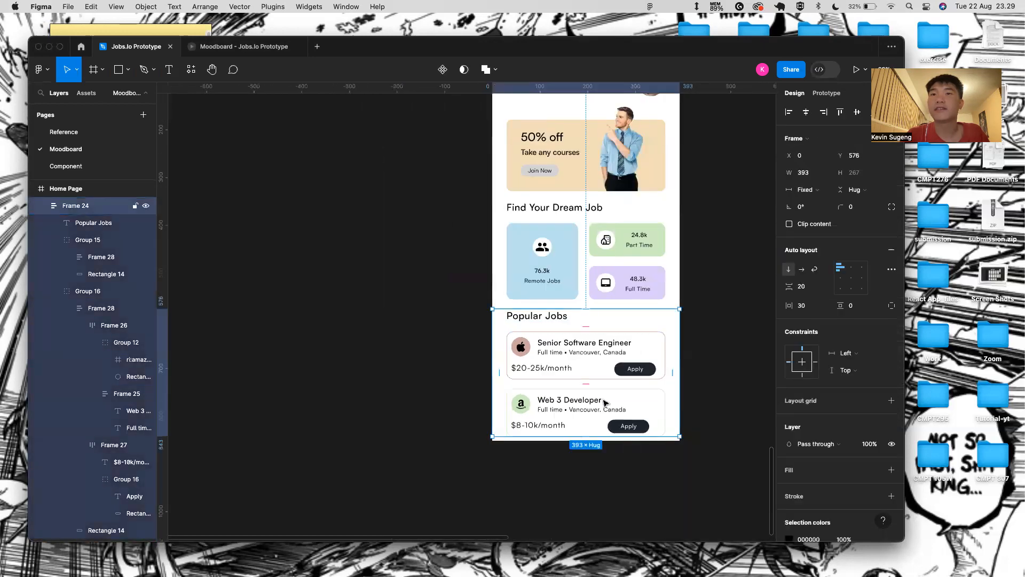
{"action": "left_click", "coordinate": [605, 402]}
{"action": "key", "text": "super+d"}
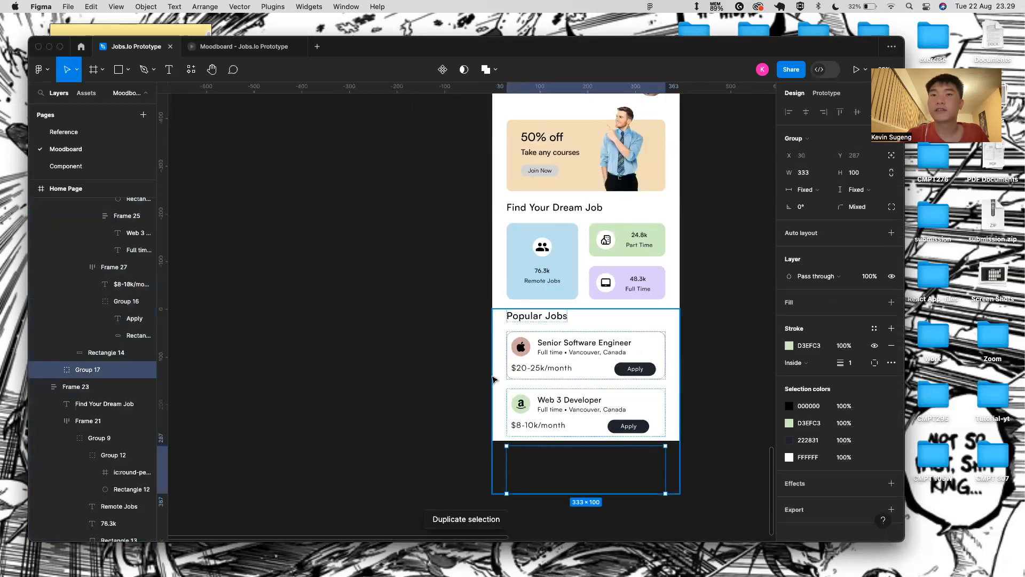
- Duplicate the Web 3 Developer card and drill into its layers toward the Amazon logo
{"action": "left_click", "coordinate": [687, 437]}
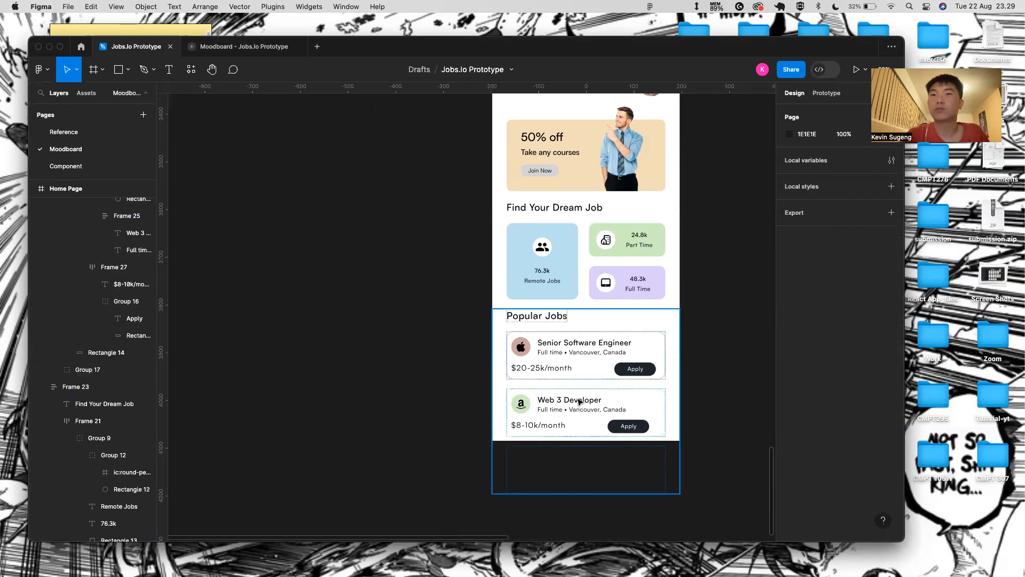
{"action": "left_click", "coordinate": [551, 440]}
{"action": "left_click", "coordinate": [560, 410]}
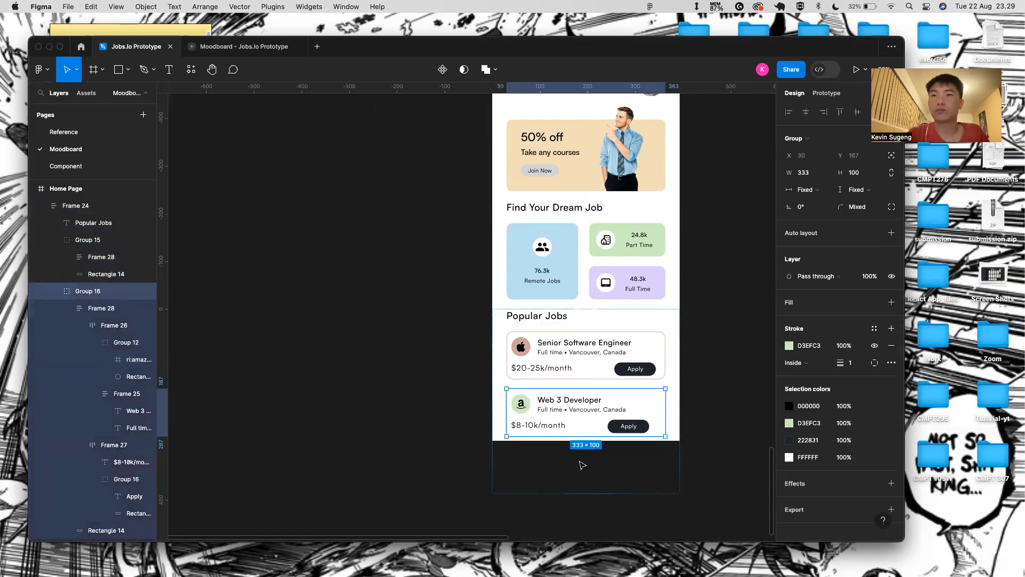
{"action": "key", "text": "super+d"}
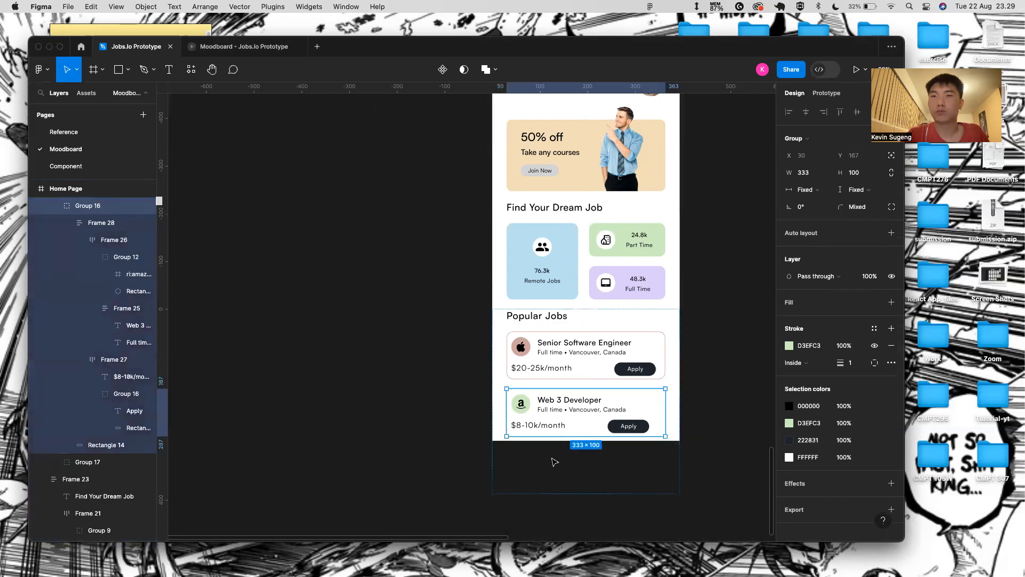
{"action": "double_click", "coordinate": [527, 407]}
{"action": "double_click", "coordinate": [527, 406]}
{"action": "double_click", "coordinate": [524, 406]}
{"action": "double_click", "coordinate": [524, 406]}
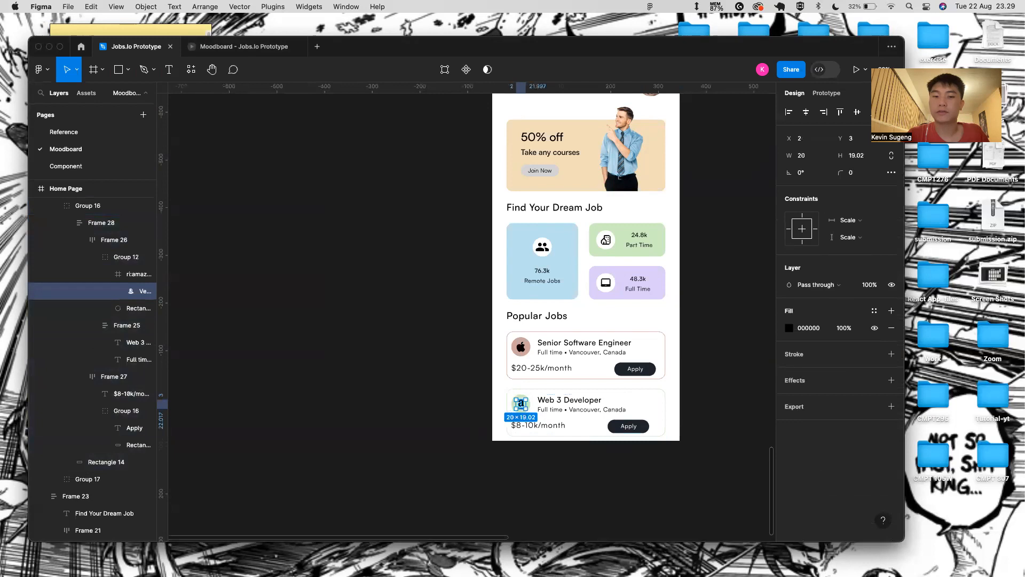
{"action": "key", "text": "super+Tab"}
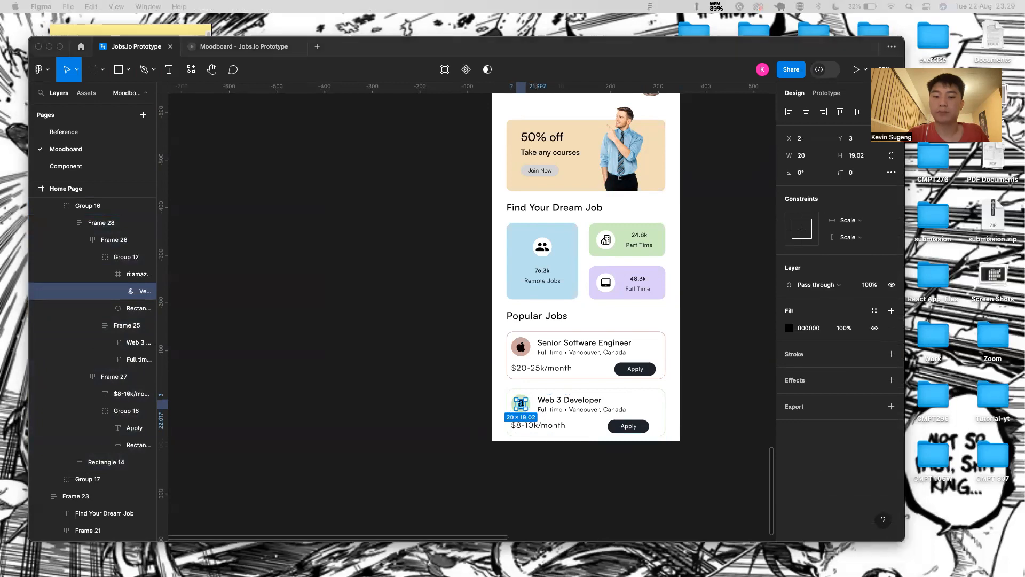
- Change the duplicated card's job title to Product Designer
{"action": "left_click", "coordinate": [555, 399]}
{"action": "double_click", "coordinate": [555, 399]}
{"action": "key", "text": "BackSpace"}
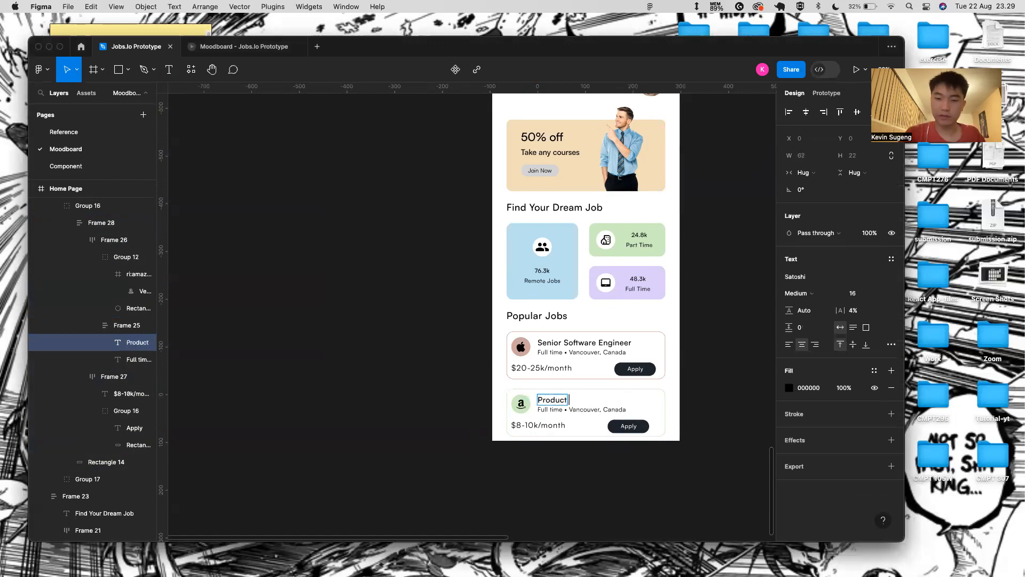
{"action": "type", "text": "Product Designer"}
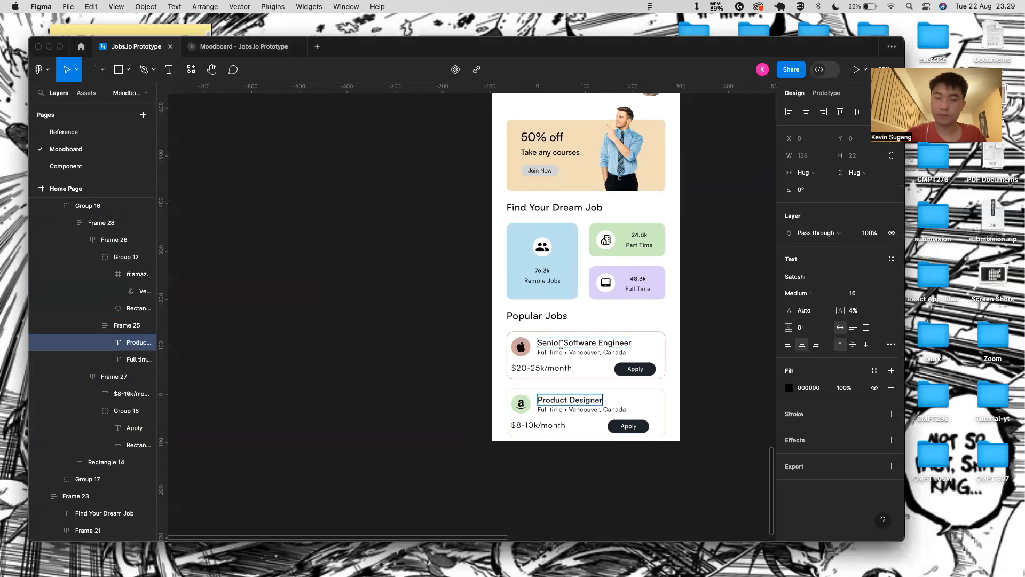
- Change the card's salary text to $10-12k/month
{"action": "left_click", "coordinate": [542, 424]}
{"action": "key", "text": "BackSpace"}
{"action": "type", "text": "1"}
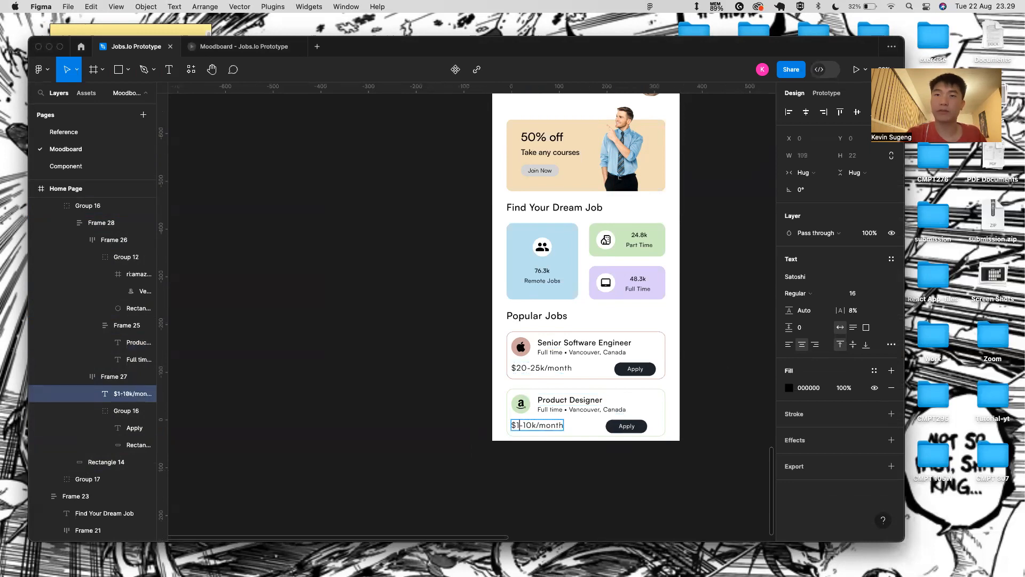
{"action": "type", "text": "0"}
{"action": "key", "text": "Right"}
{"action": "key", "text": "Right"}
{"action": "key", "text": "BackSpace"}
{"action": "type", "text": "2"}
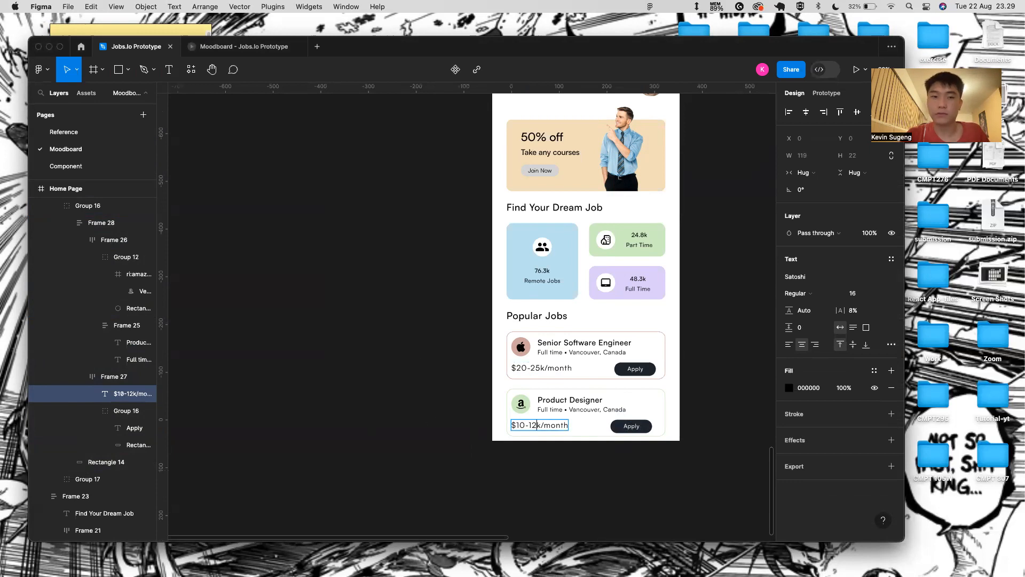
{"action": "key", "text": "super+Tab"}
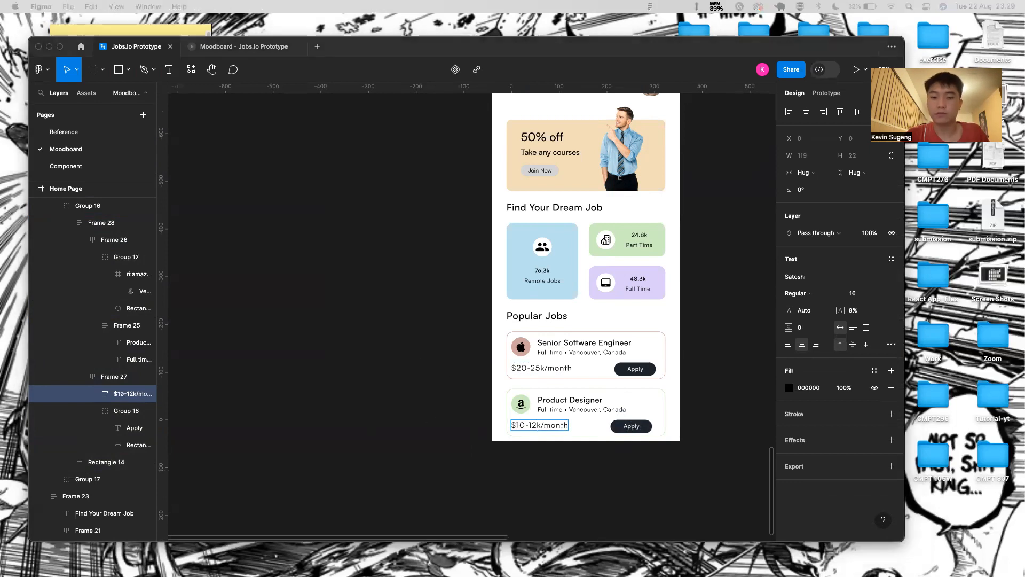
{"action": "left_click", "coordinate": [532, 414]}
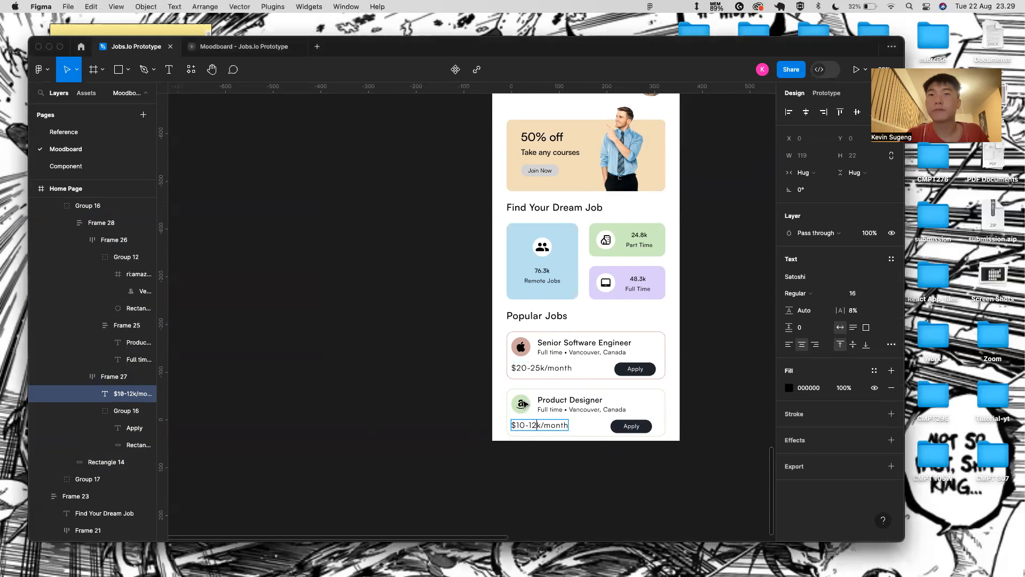
- Eyedrop the Remote Jobs card's light blue into the icon circle fill
{"action": "left_click", "coordinate": [531, 412]}
{"action": "scroll", "coordinate": [534, 407], "scroll_direction": "up", "scroll_amount": 5}
{"action": "left_click", "coordinate": [789, 407]}
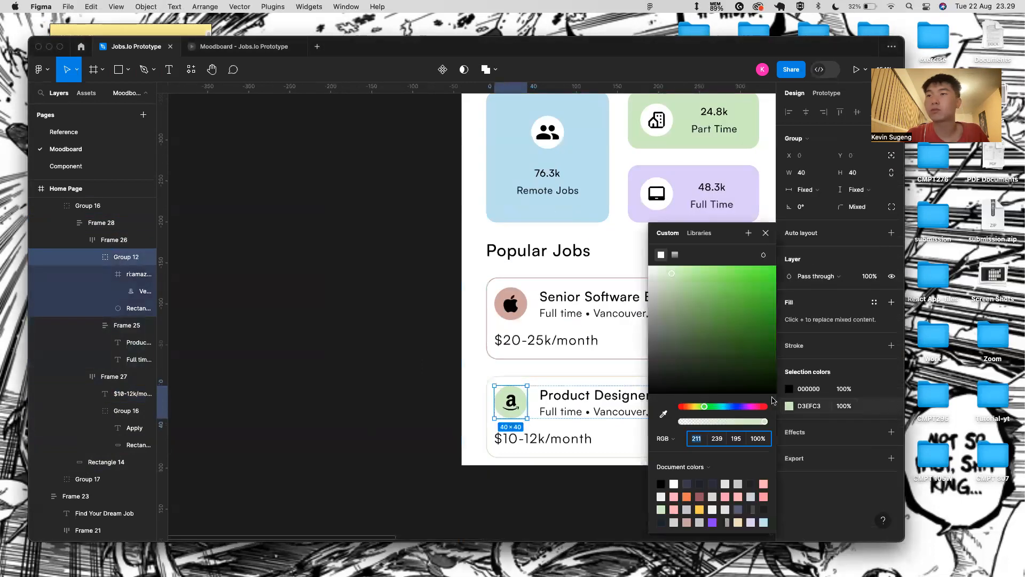
{"action": "left_click", "coordinate": [665, 414]}
{"action": "left_click", "coordinate": [553, 160]}
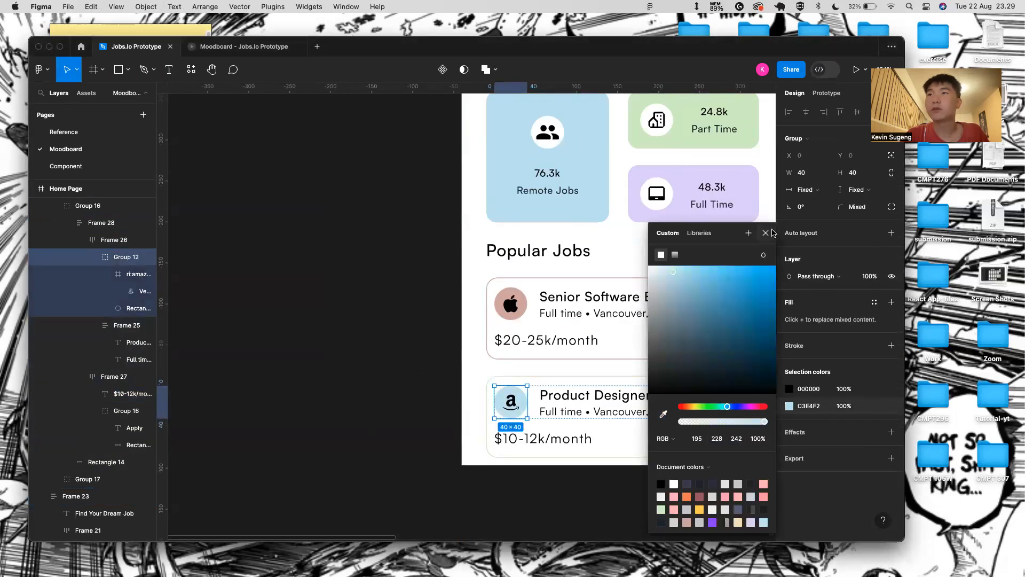
{"action": "left_click", "coordinate": [766, 233]}
- Give the Product Designer card border the same Remote Jobs light blue (C3E4F2)
{"action": "left_click", "coordinate": [698, 368]}
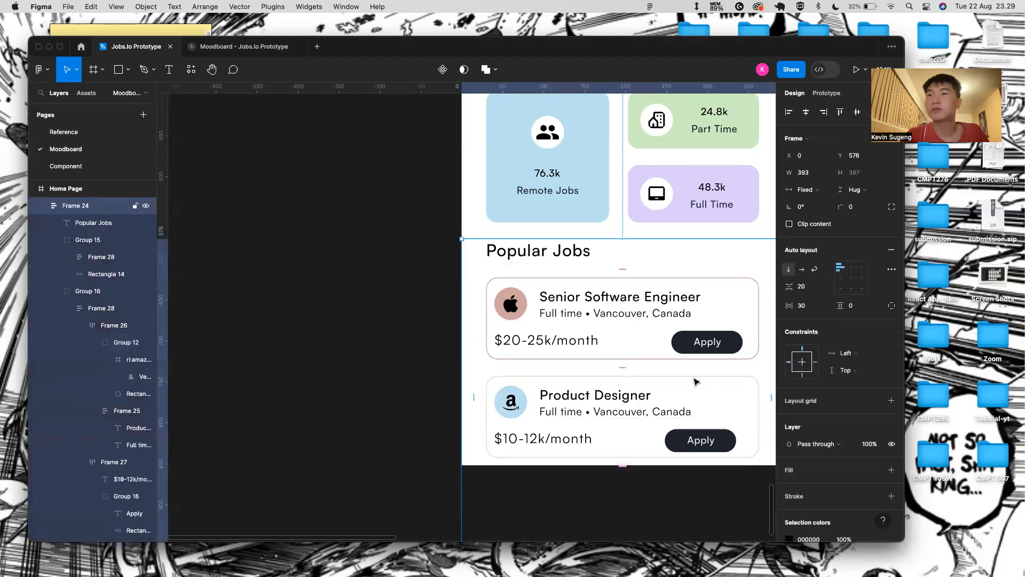
{"action": "left_click", "coordinate": [697, 381]}
{"action": "left_click", "coordinate": [789, 345]}
{"action": "left_click", "coordinate": [663, 412]}
{"action": "left_click", "coordinate": [590, 167]}
{"action": "left_click", "coordinate": [766, 233]}
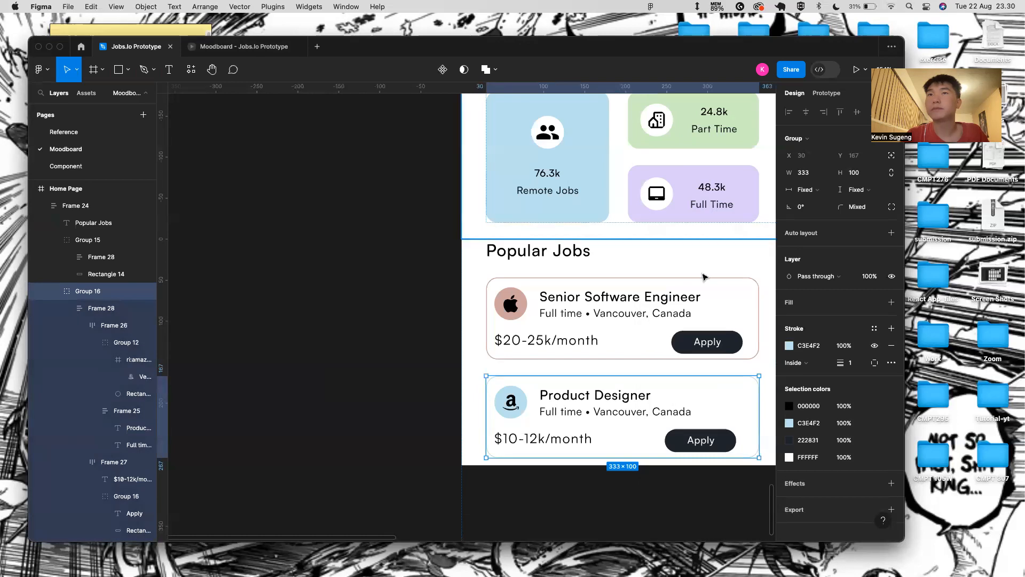
{"action": "left_click", "coordinate": [704, 278]}
{"action": "scroll", "coordinate": [381, 327], "scroll_direction": "down", "scroll_amount": 5}
- Move the Product Designer card below the Web 3 Developer card in Popular Jobs
{"action": "left_click", "coordinate": [650, 264]}
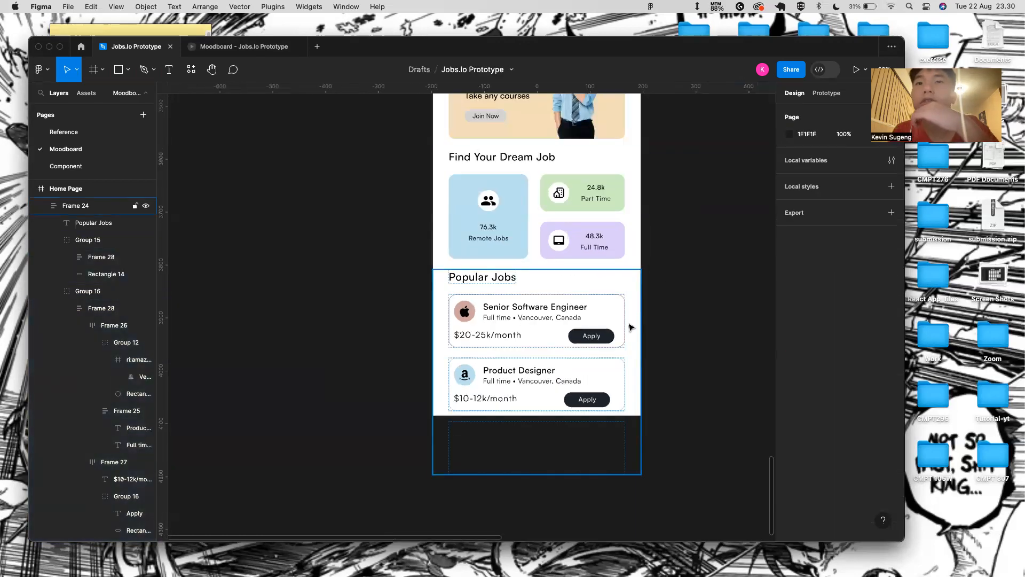
{"action": "double_click", "coordinate": [561, 381]}
{"action": "double_click", "coordinate": [561, 382]}
{"action": "scroll", "coordinate": [576, 258], "scroll_direction": "down", "scroll_amount": 5}
{"action": "scroll", "coordinate": [526, 139], "scroll_direction": "up", "scroll_amount": 1}
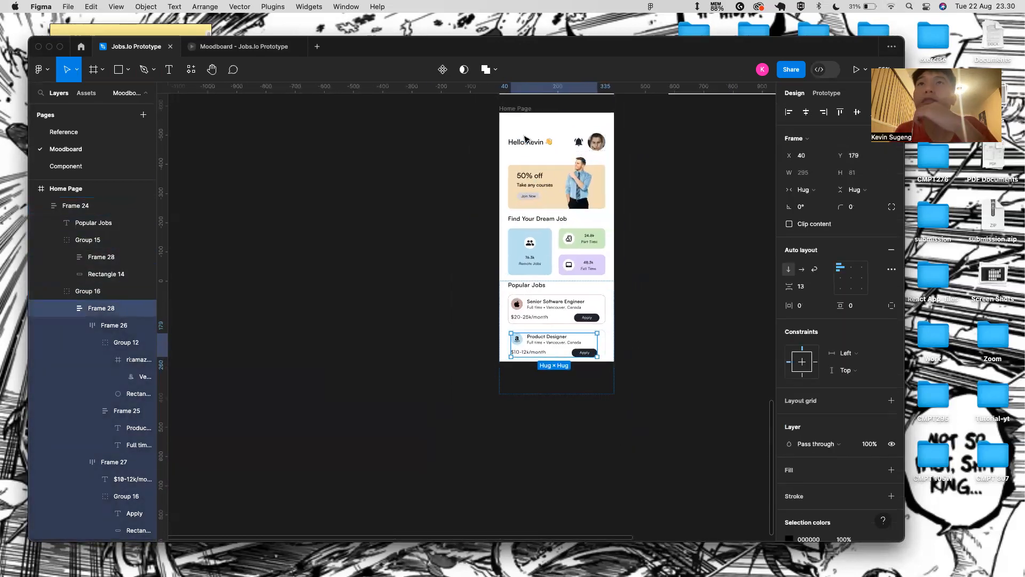
{"action": "scroll", "coordinate": [526, 139], "scroll_direction": "up", "scroll_amount": 1}
{"action": "left_click", "coordinate": [520, 119]}
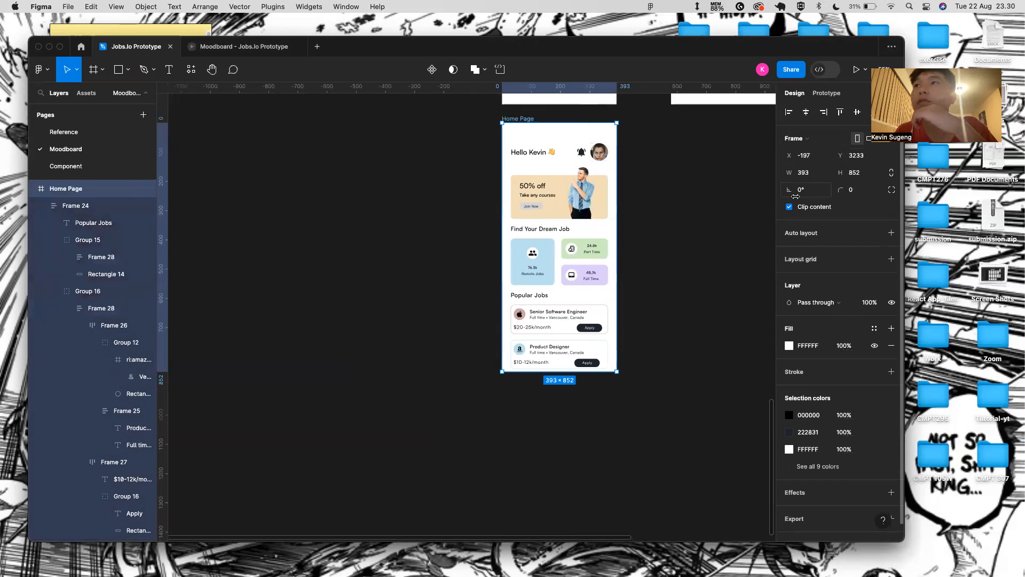
{"action": "left_click", "coordinate": [614, 396]}
{"action": "scroll", "coordinate": [628, 382], "scroll_direction": "up", "scroll_amount": 5}
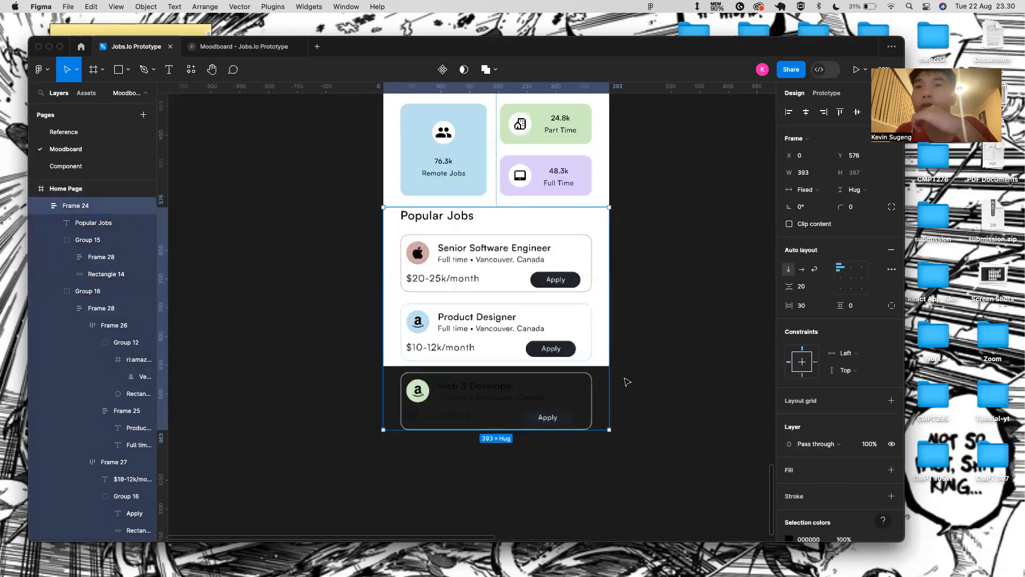
{"action": "scroll", "coordinate": [628, 382], "scroll_direction": "up", "scroll_amount": 1}
{"action": "left_click", "coordinate": [526, 347]}
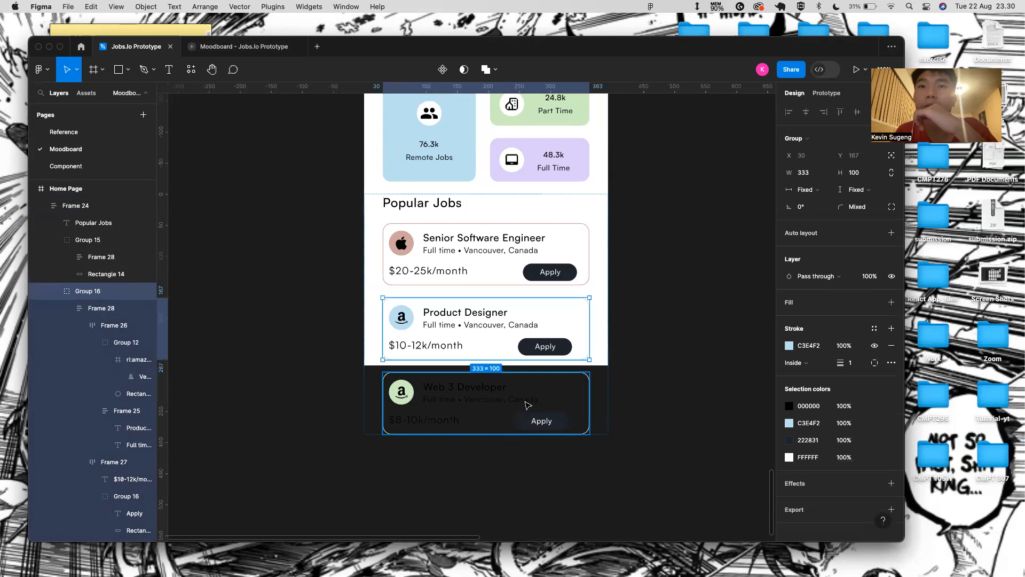
{"action": "key", "text": "Down"}
{"action": "left_click", "coordinate": [592, 492]}
- Inspect the Senior Software Engineer card, Popular Jobs heading and the card-holding frame
{"action": "scroll", "coordinate": [533, 330], "scroll_direction": "down", "scroll_amount": 5}
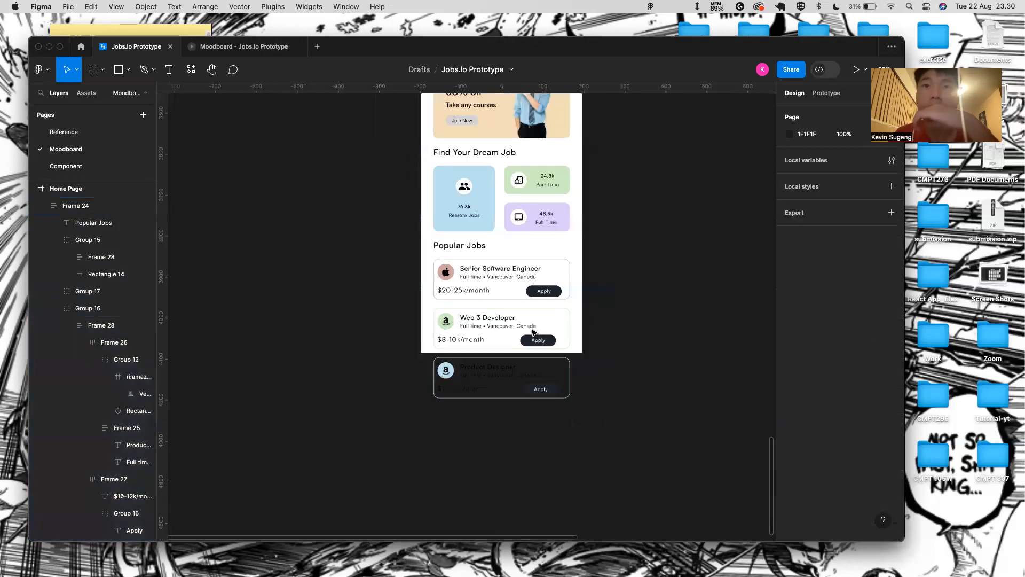
{"action": "scroll", "coordinate": [532, 332], "scroll_direction": "down", "scroll_amount": 3}
{"action": "scroll", "coordinate": [584, 276], "scroll_direction": "up", "scroll_amount": 1}
{"action": "double_click", "coordinate": [520, 318]}
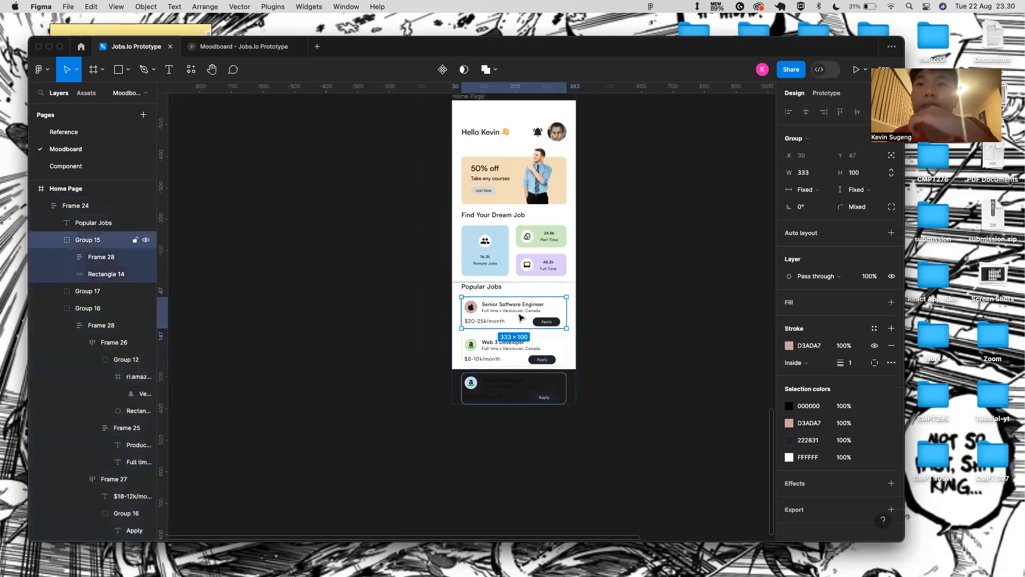
{"action": "left_click", "coordinate": [493, 283]}
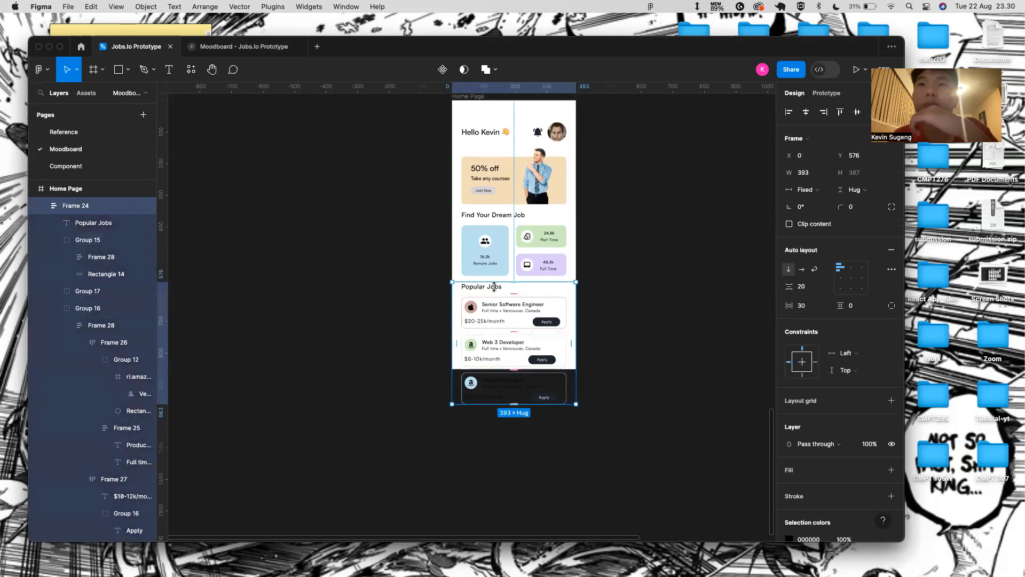
{"action": "left_click", "coordinate": [496, 289]}
{"action": "left_click", "coordinate": [497, 300]}
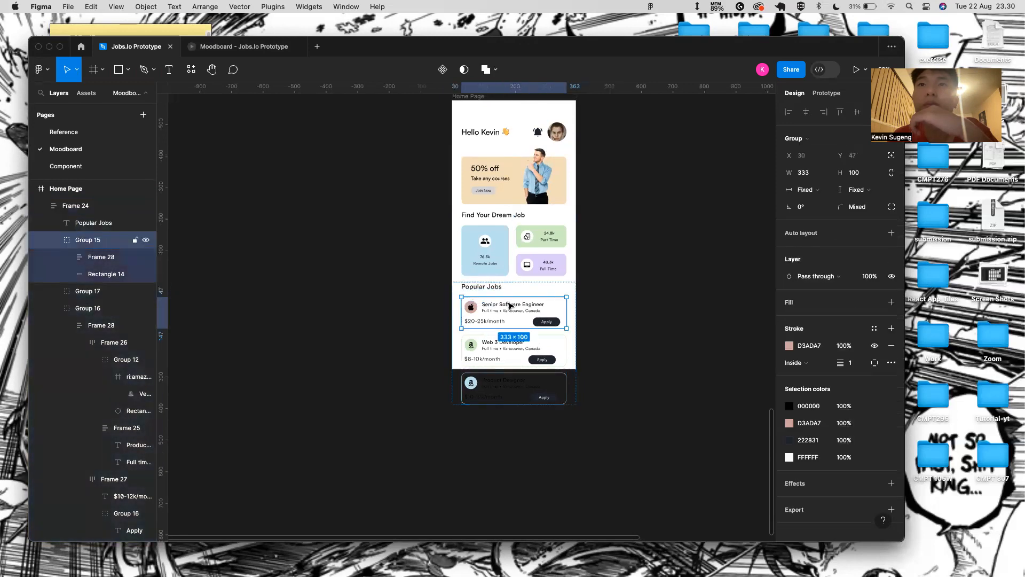
{"action": "left_click", "coordinate": [515, 287]}
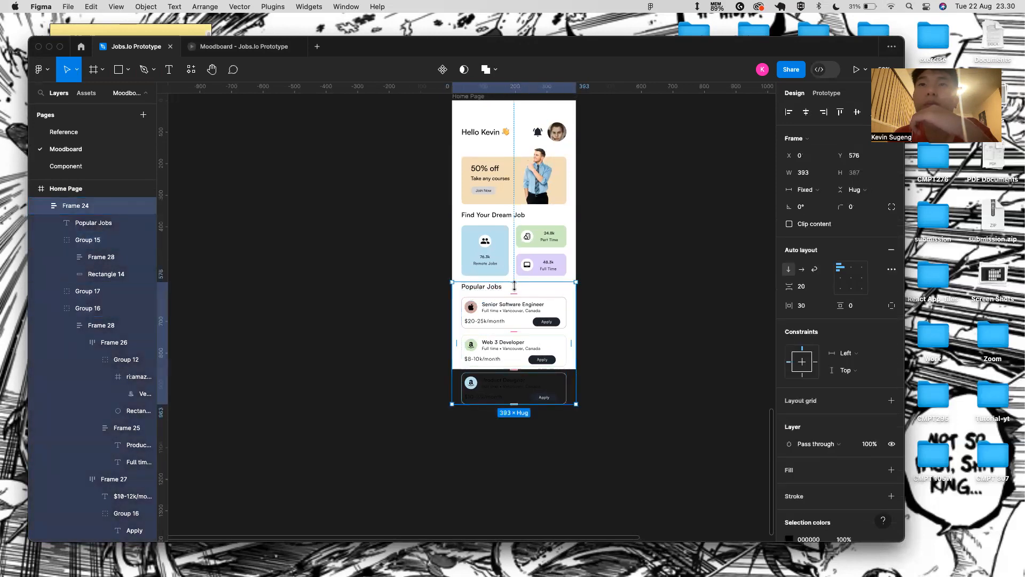
- Select the Home Page frame and present its prototype
{"action": "scroll", "coordinate": [480, 285], "scroll_direction": "up", "scroll_amount": 5}
{"action": "left_click", "coordinate": [482, 289]}
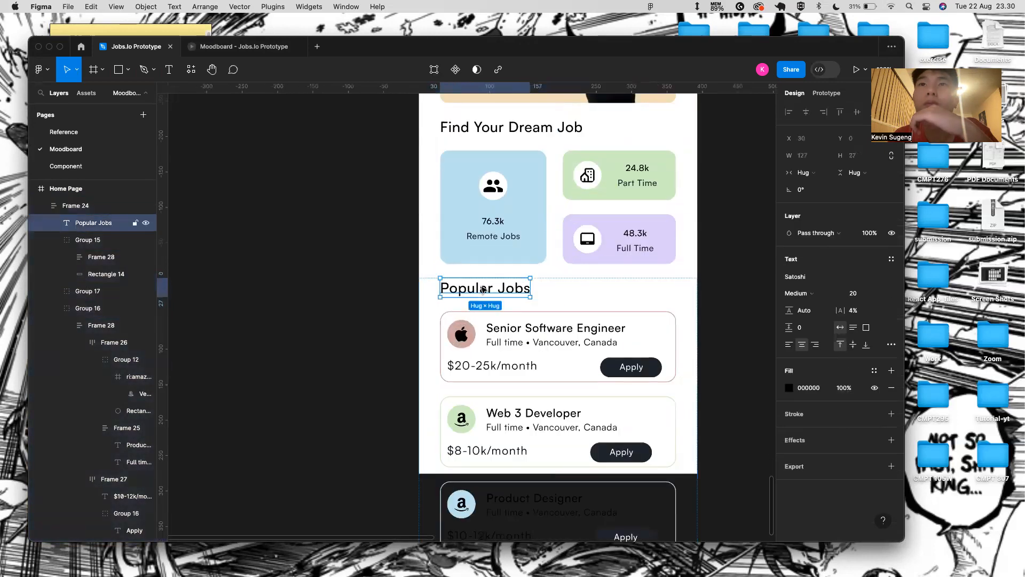
{"action": "scroll", "coordinate": [586, 310], "scroll_direction": "down", "scroll_amount": 5}
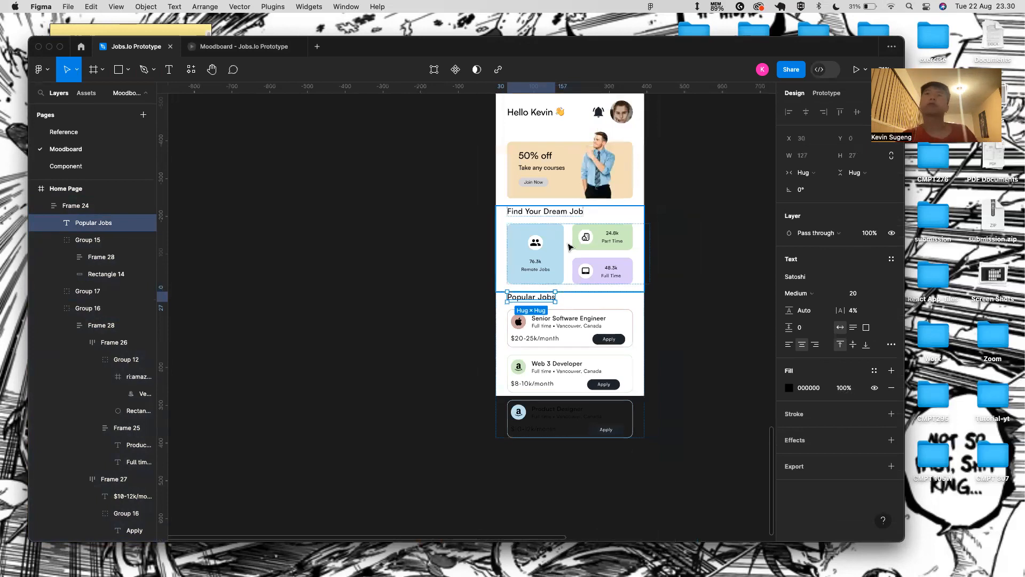
{"action": "scroll", "coordinate": [586, 309], "scroll_direction": "up", "scroll_amount": 4}
{"action": "scroll", "coordinate": [586, 310], "scroll_direction": "right", "scroll_amount": 1}
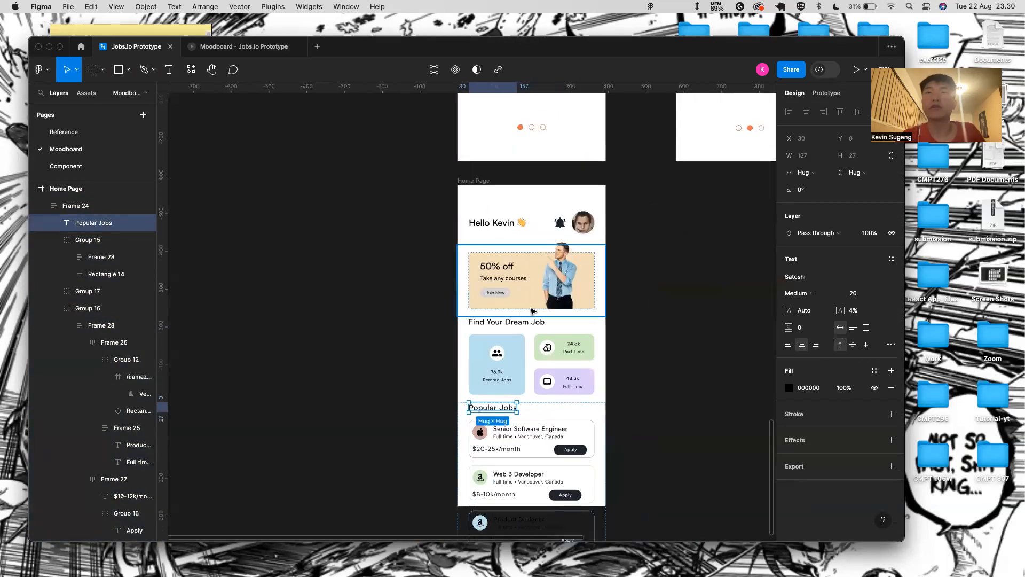
{"action": "left_click", "coordinate": [472, 180]}
{"action": "left_click", "coordinate": [854, 65]}
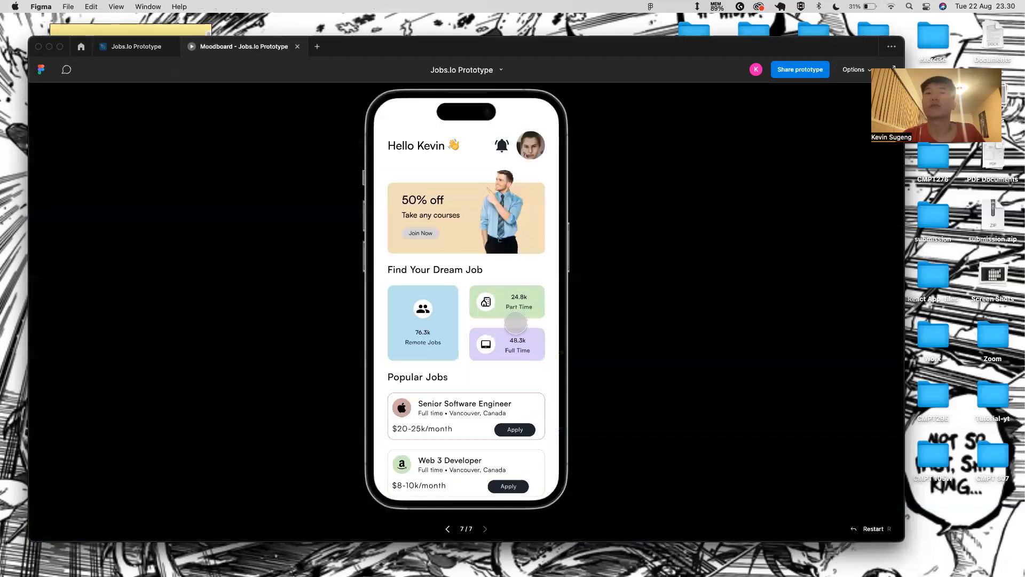
- Back in the editor, drag the Popular Jobs heading out of the job-cards auto layout
{"action": "left_click", "coordinate": [134, 46]}
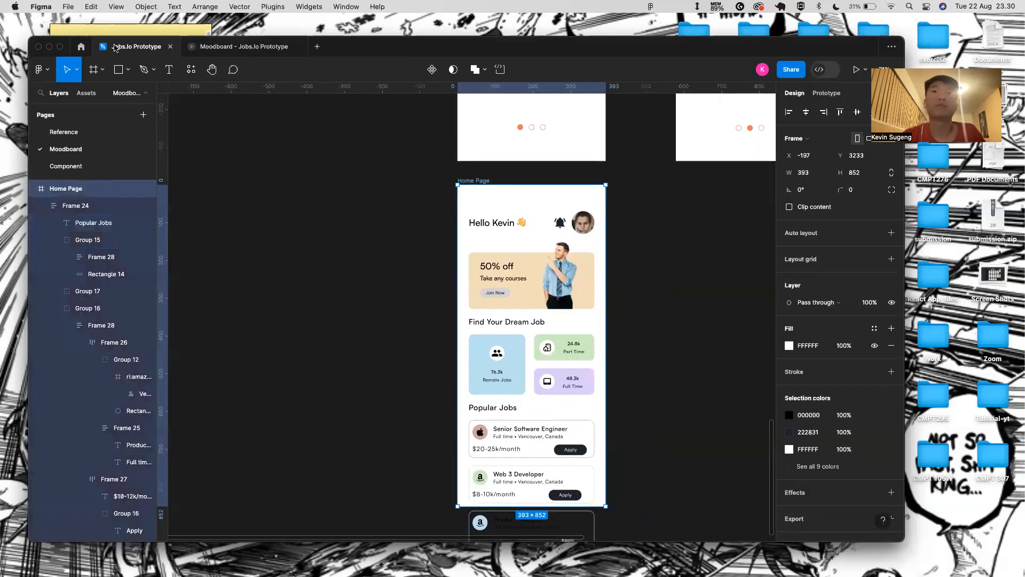
{"action": "scroll", "coordinate": [543, 448], "scroll_direction": "down", "scroll_amount": 3}
{"action": "scroll", "coordinate": [502, 328], "scroll_direction": "up", "scroll_amount": 3}
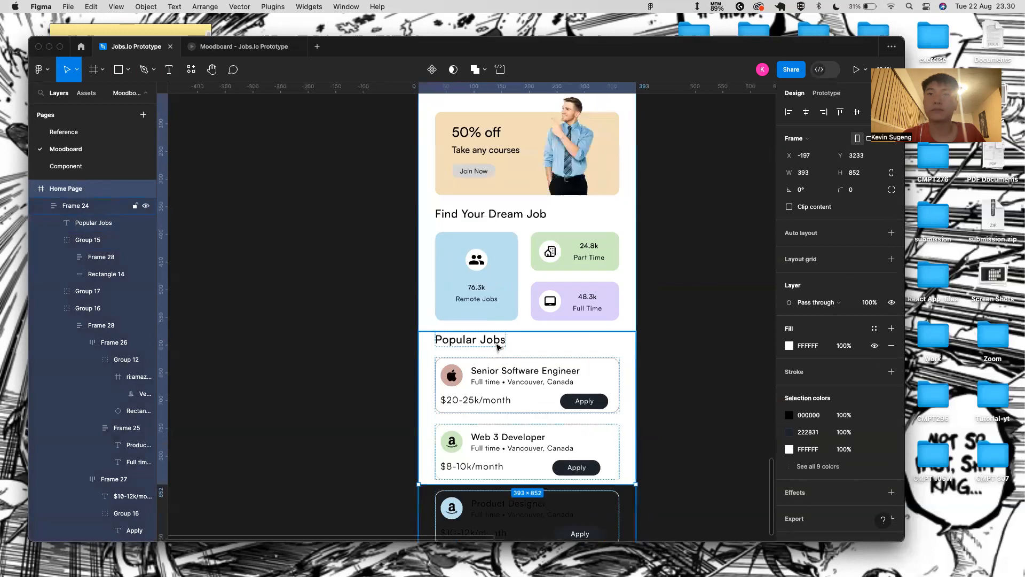
{"action": "left_click", "coordinate": [497, 346]}
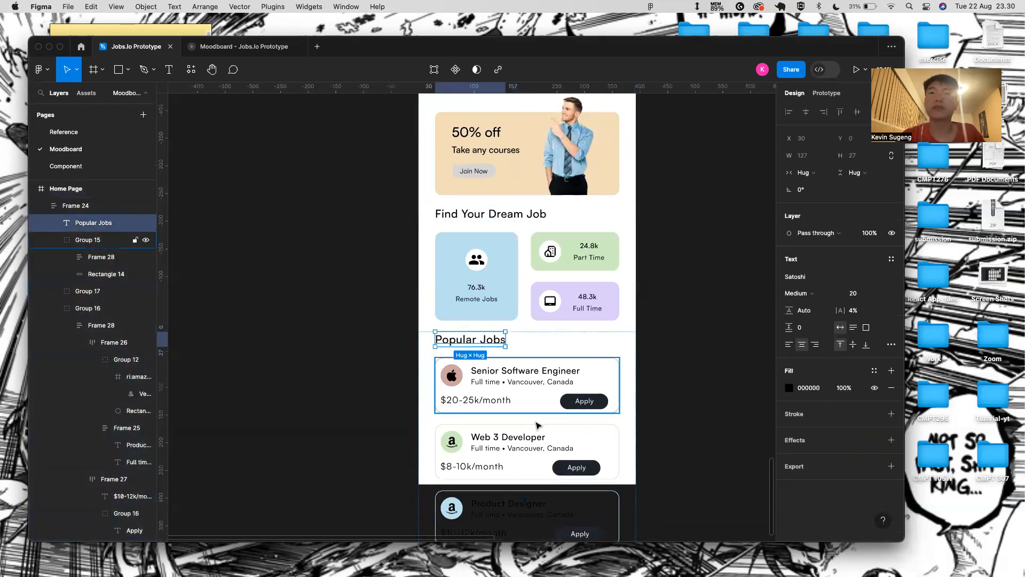
{"action": "left_click_drag", "start_coordinate": [492, 342], "coordinate": [490, 328]}
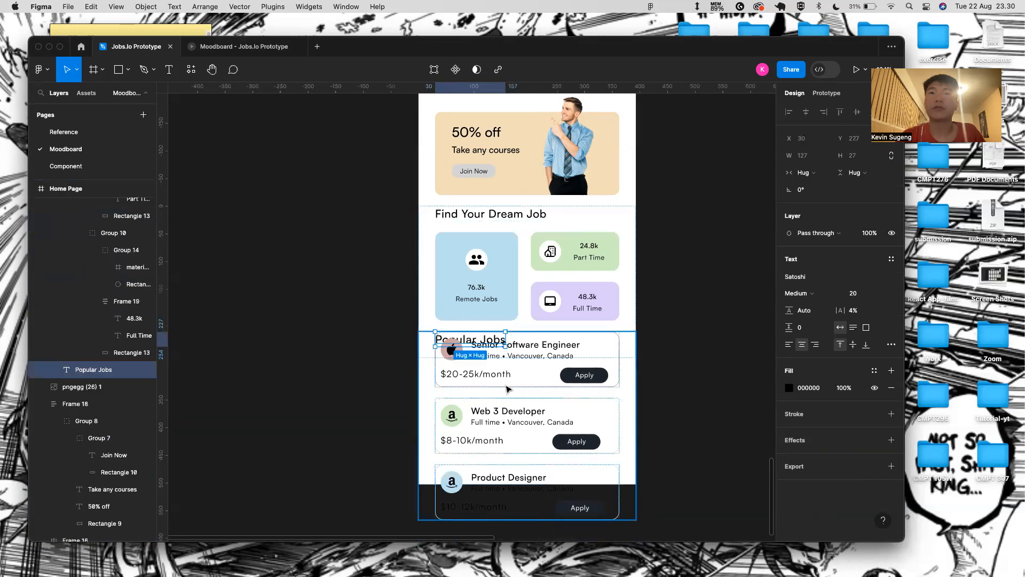
- Nudge the job-cards list down 48 px so it sits beneath the heading
{"action": "left_click", "coordinate": [533, 340]}
{"action": "left_click", "coordinate": [526, 393]}
{"action": "left_click", "coordinate": [660, 357]}
{"action": "left_click", "coordinate": [581, 372]}
{"action": "key", "text": "shift+Down"}
{"action": "key", "text": "shift+Down"}
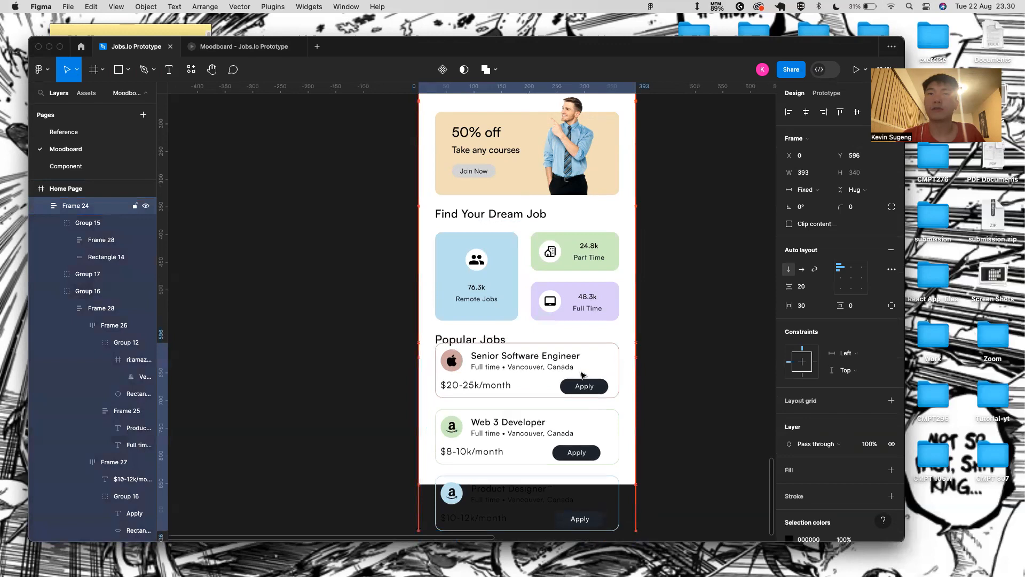
{"action": "key", "text": "shift+Down"}
{"action": "key", "text": "shift+Down"}
{"action": "key", "text": "Down"}
{"action": "key", "text": "Down"}
{"action": "key", "text": "Down"}
{"action": "key", "text": "Down"}
{"action": "key", "text": "Down"}
{"action": "key", "text": "Down"}
{"action": "key", "text": "Down"}
{"action": "key", "text": "Down"}
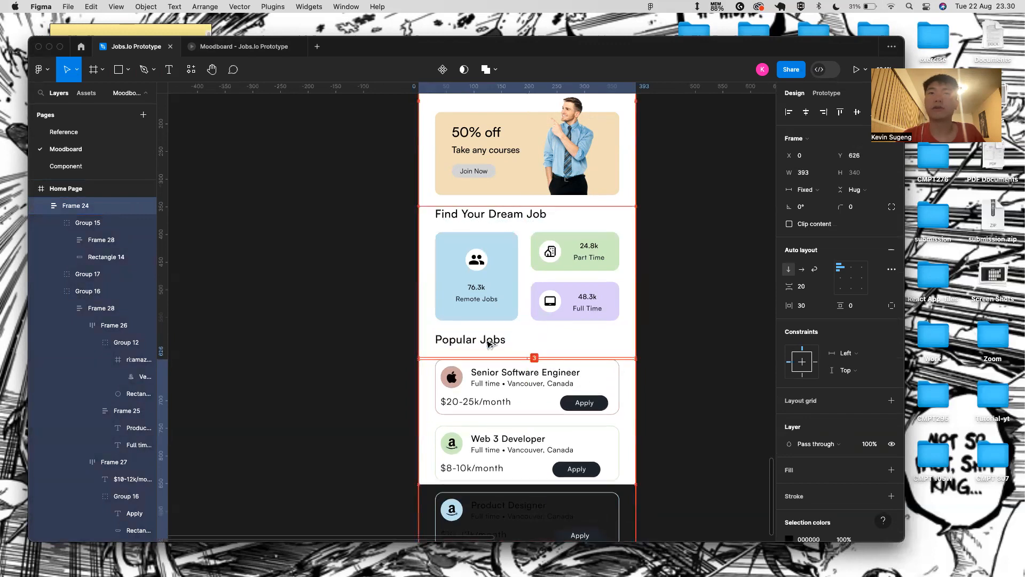
{"action": "left_click", "coordinate": [695, 422]}
- Select the Find Your Dream Job section frame, then the job-cards list below it
{"action": "left_click", "coordinate": [456, 334]}
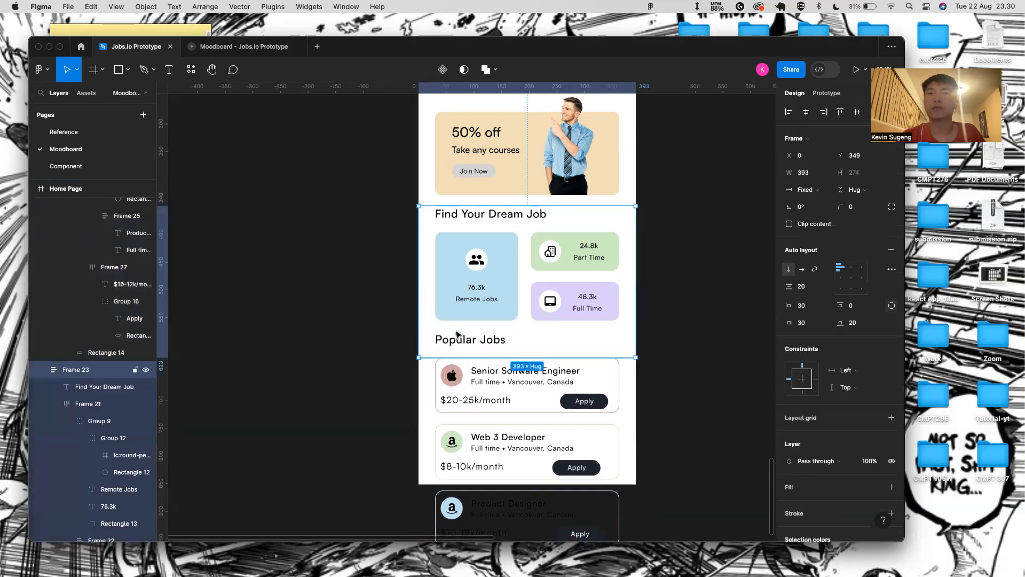
{"action": "left_click", "coordinate": [456, 337]}
{"action": "left_click", "coordinate": [499, 285]}
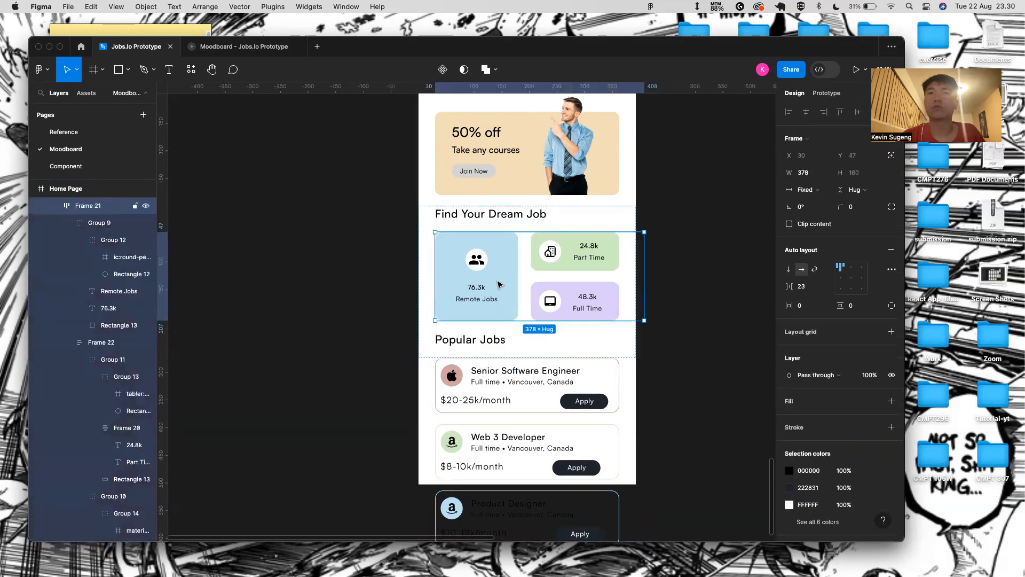
{"action": "left_click", "coordinate": [655, 319]}
{"action": "scroll", "coordinate": [615, 285], "scroll_direction": "down", "scroll_amount": 5}
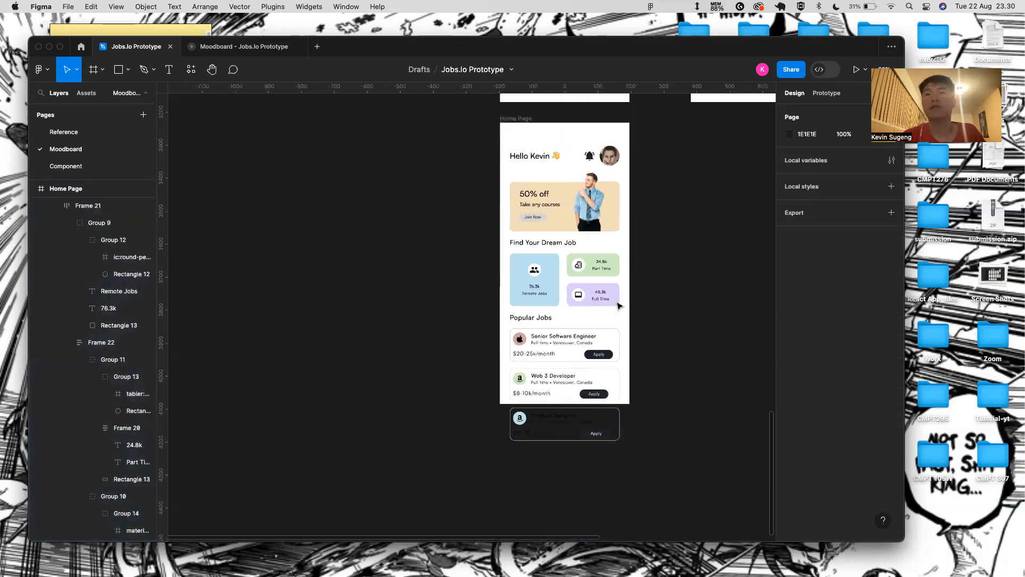
{"action": "scroll", "coordinate": [595, 374], "scroll_direction": "up", "scroll_amount": 5}
{"action": "left_click", "coordinate": [607, 291]}
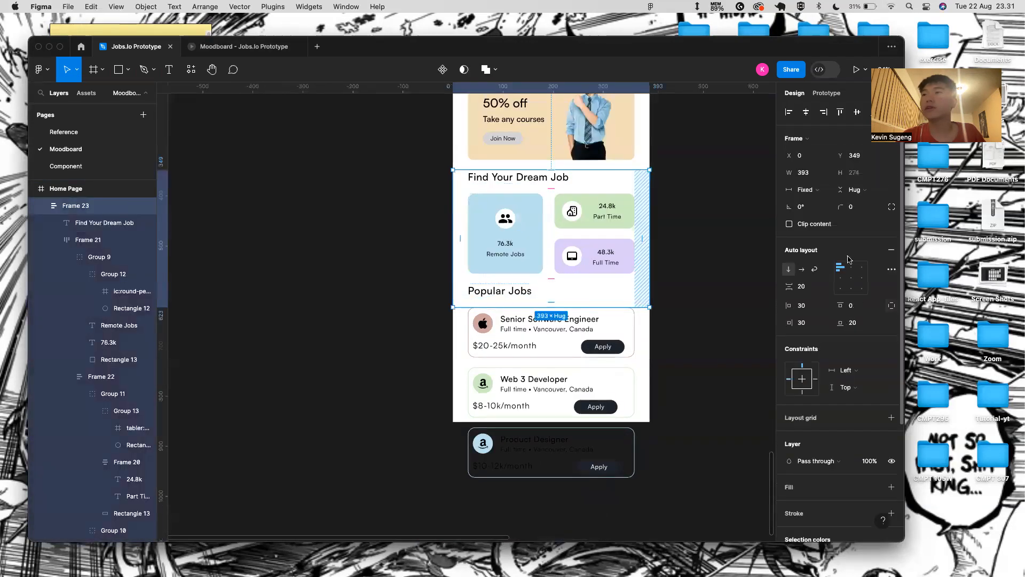
{"action": "scroll", "coordinate": [838, 424], "scroll_direction": "down", "scroll_amount": 2}
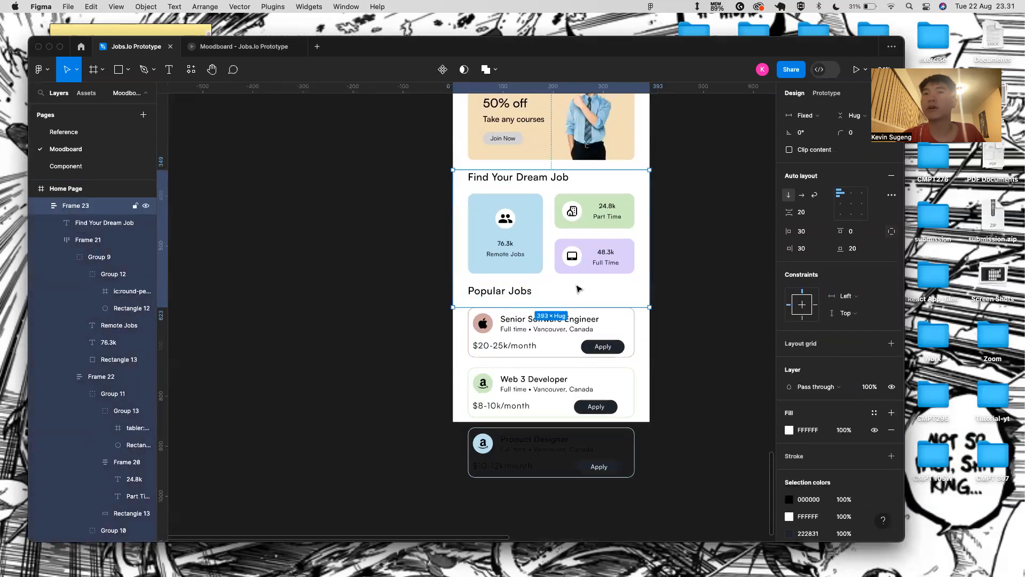
{"action": "key", "text": "Tab"}
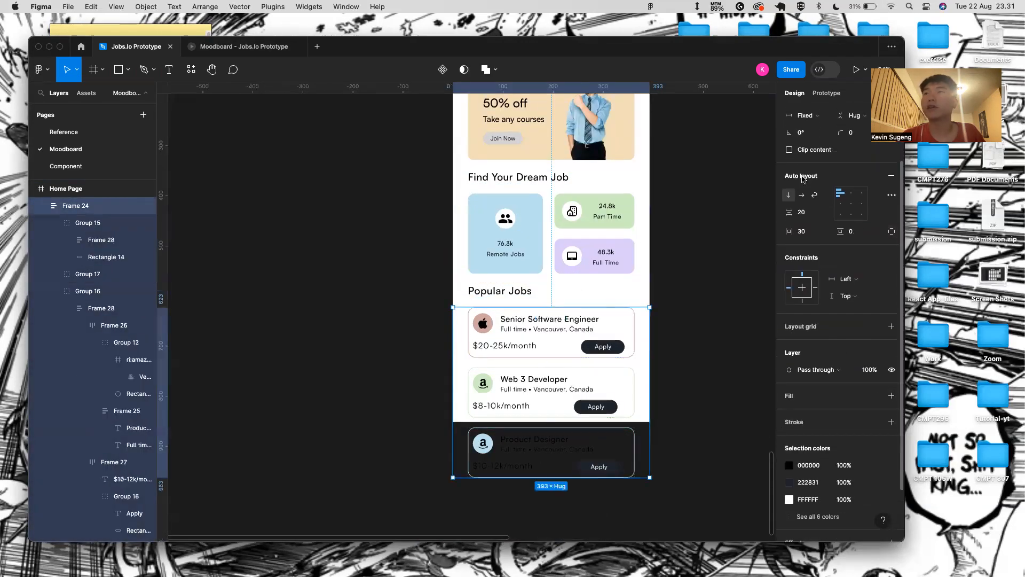
- Wrap the job-cards list in a new frame and set its overflow to Vertical
{"action": "right_click", "coordinate": [83, 205]}
{"action": "left_click", "coordinate": [161, 307]}
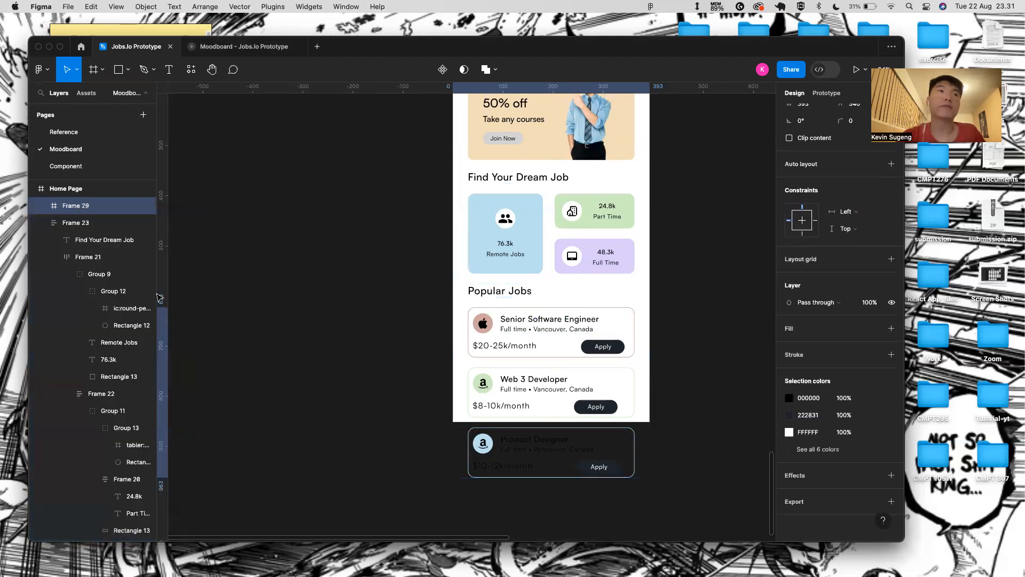
{"action": "left_click", "coordinate": [827, 93]}
{"action": "left_click", "coordinate": [856, 177]}
{"action": "left_click", "coordinate": [862, 204]}
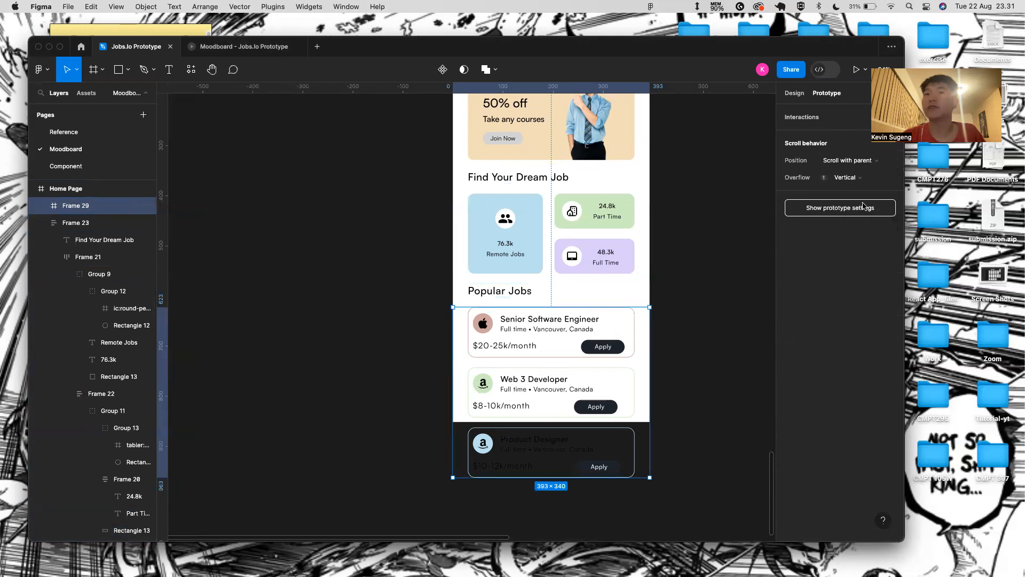
{"action": "left_click", "coordinate": [713, 302]}
- Turn on Clip content for the Home Page frame
{"action": "scroll", "coordinate": [582, 350], "scroll_direction": "up", "scroll_amount": 3}
{"action": "left_click", "coordinate": [487, 146]}
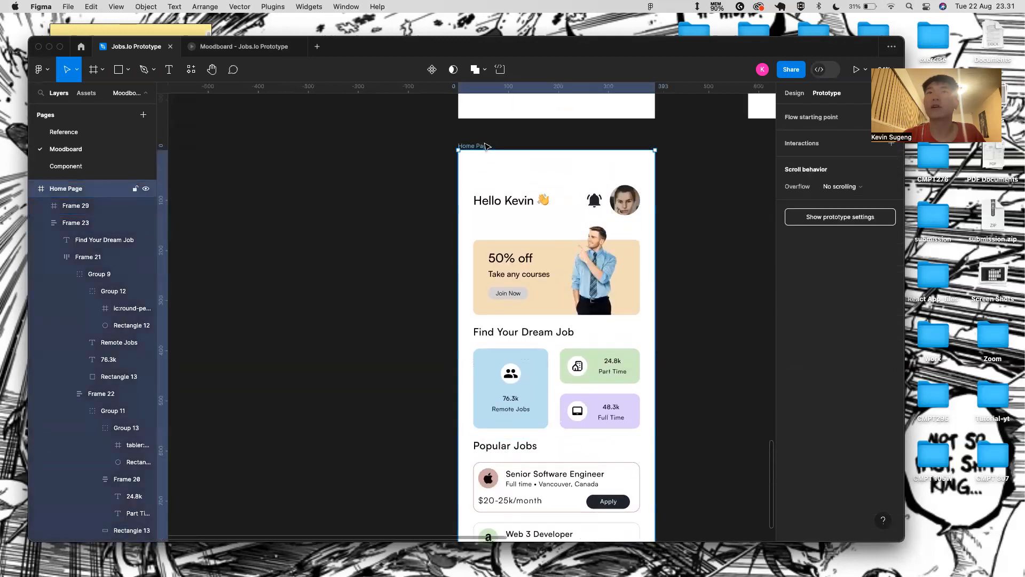
{"action": "left_click", "coordinate": [794, 93]}
{"action": "left_click", "coordinate": [790, 207]}
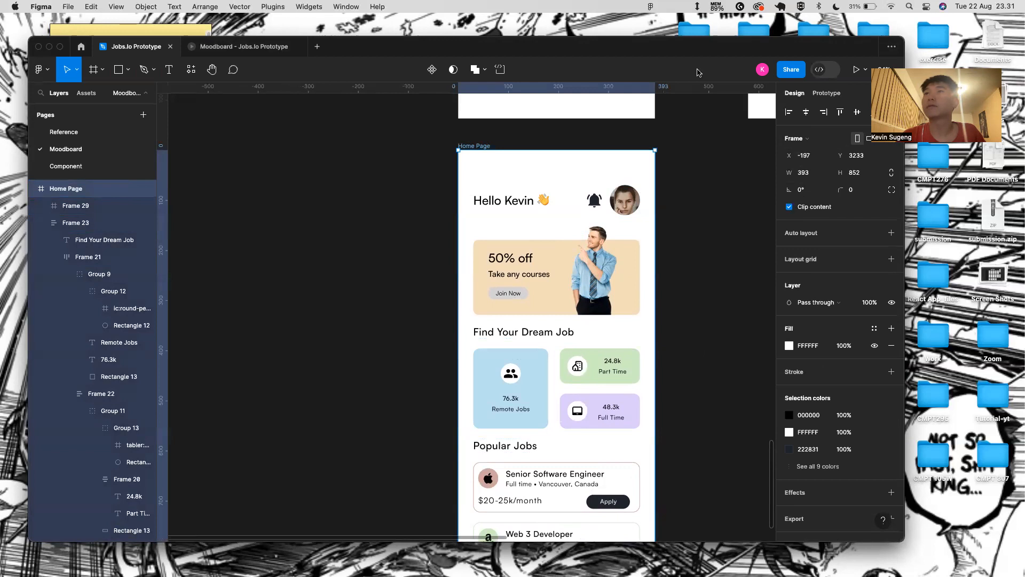
- Test scrolling in the prototype preview, then check the job-cards frame's scroll settings
{"action": "left_click", "coordinate": [856, 70]}
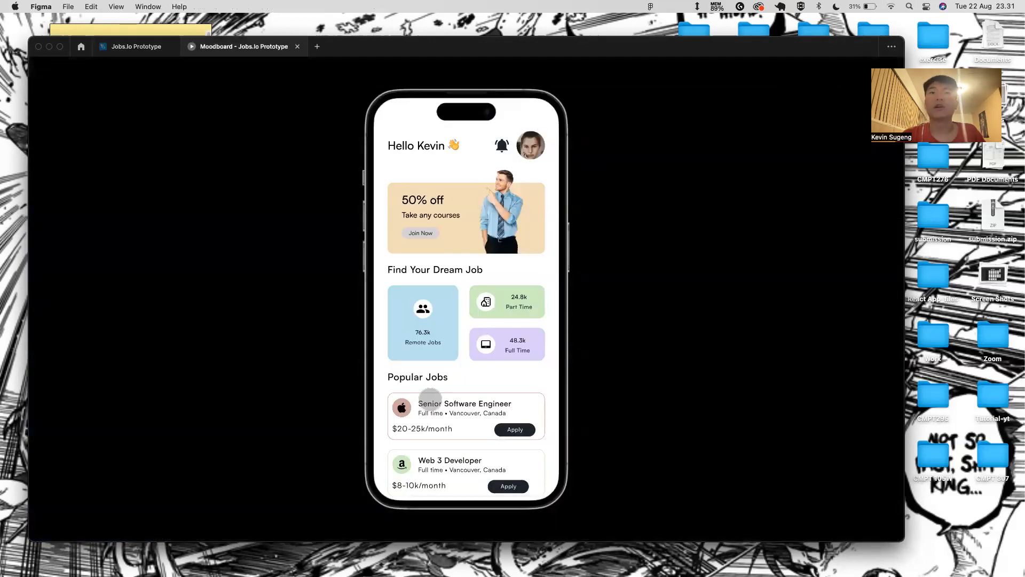
{"action": "left_click", "coordinate": [136, 46]}
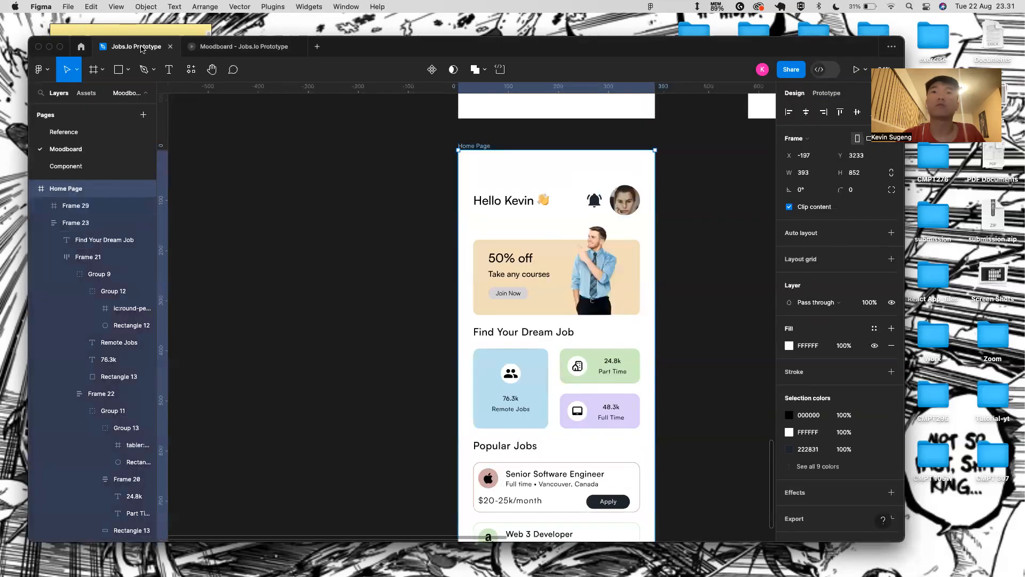
{"action": "left_click", "coordinate": [558, 500]}
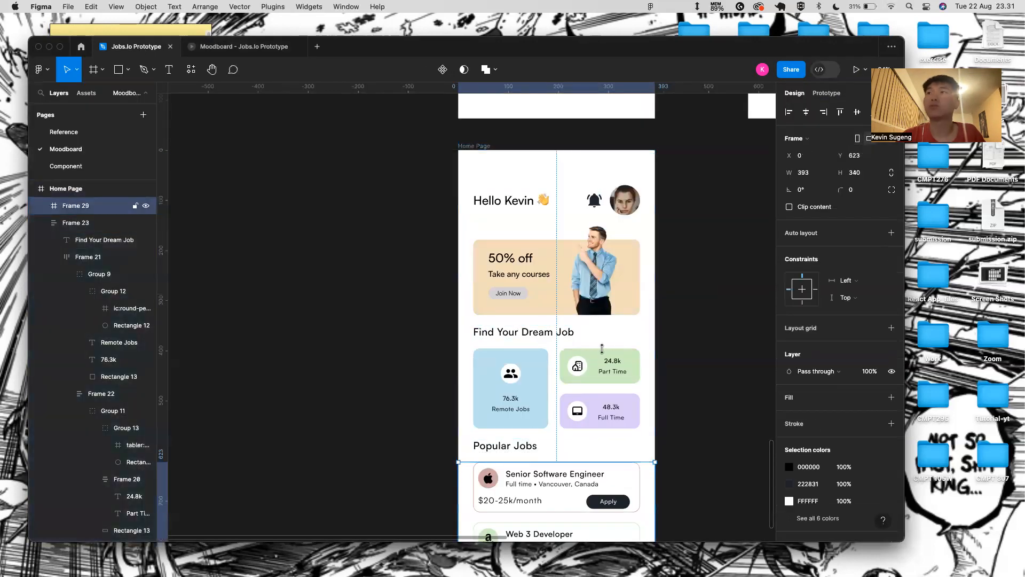
{"action": "left_click", "coordinate": [825, 93]}
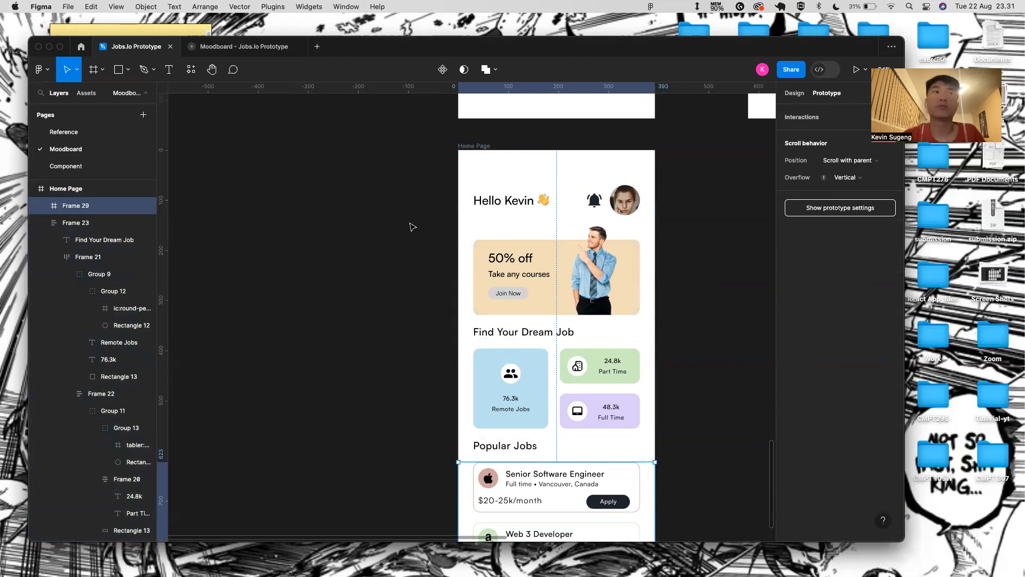
{"action": "scroll", "coordinate": [69, 235], "scroll_direction": "up", "scroll_amount": 1}
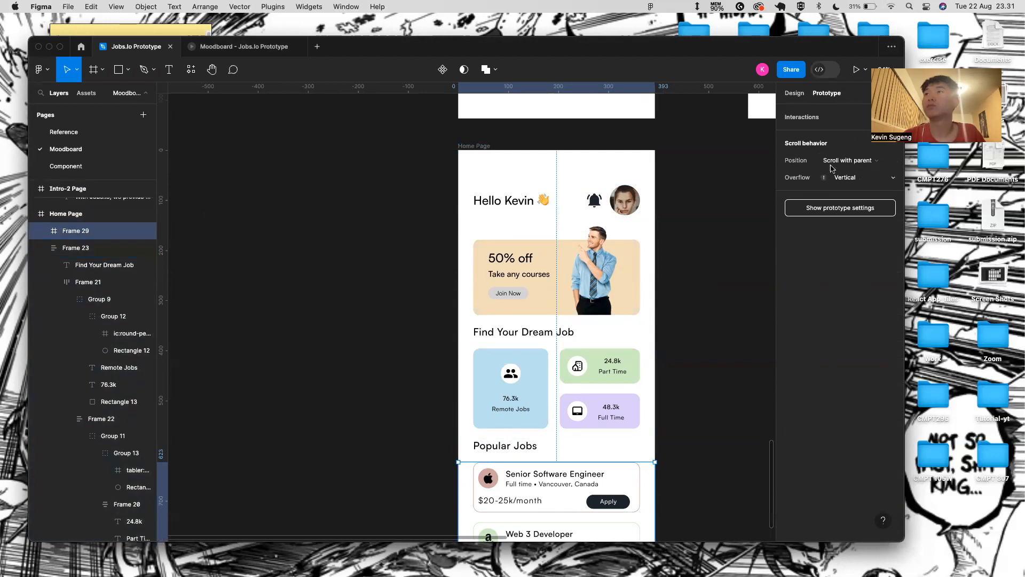
{"action": "mouse_move", "coordinate": [825, 180]}
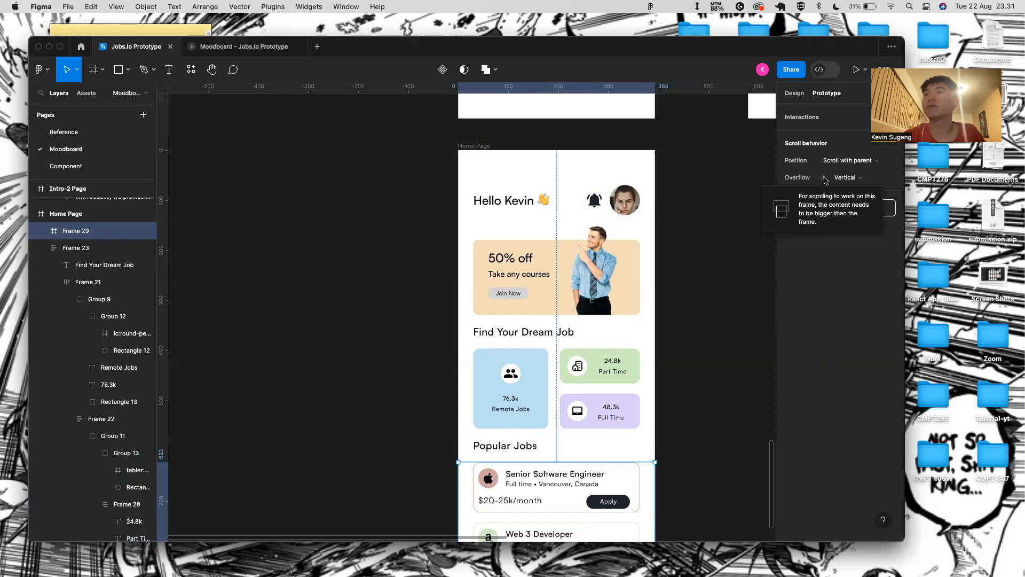
- Shorten the scrolling job-card frame, Frame 29, to about 189 px tall
{"action": "scroll", "coordinate": [598, 425], "scroll_direction": "down", "scroll_amount": 3}
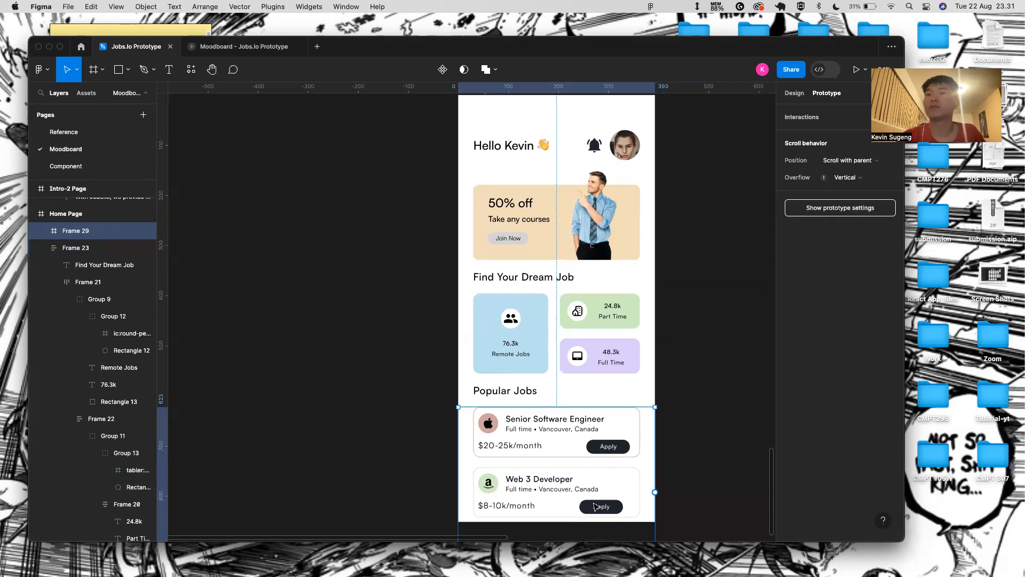
{"action": "scroll", "coordinate": [611, 473], "scroll_direction": "down", "scroll_amount": 4}
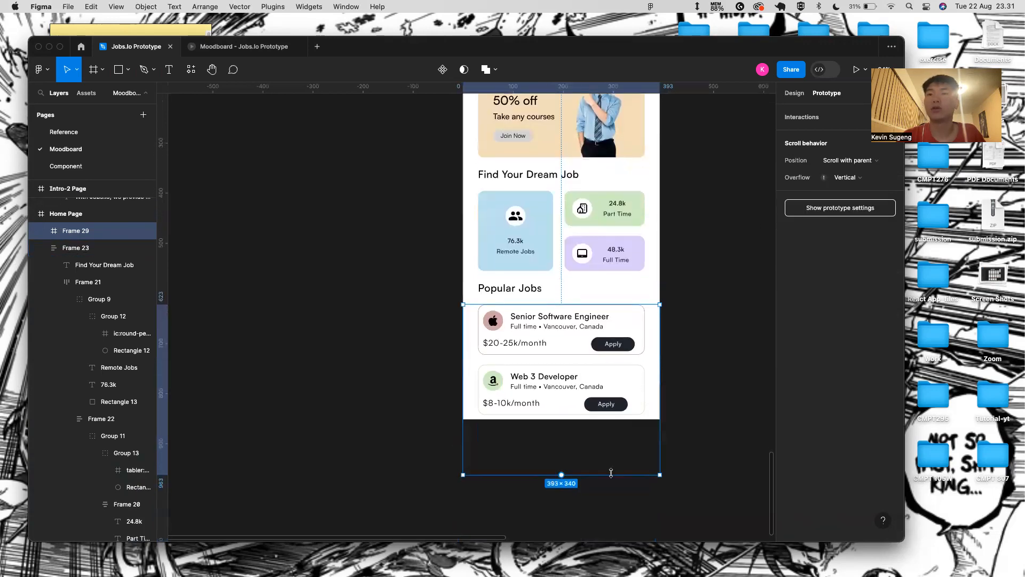
{"action": "left_click_drag", "start_coordinate": [606, 474], "coordinate": [612, 400]}
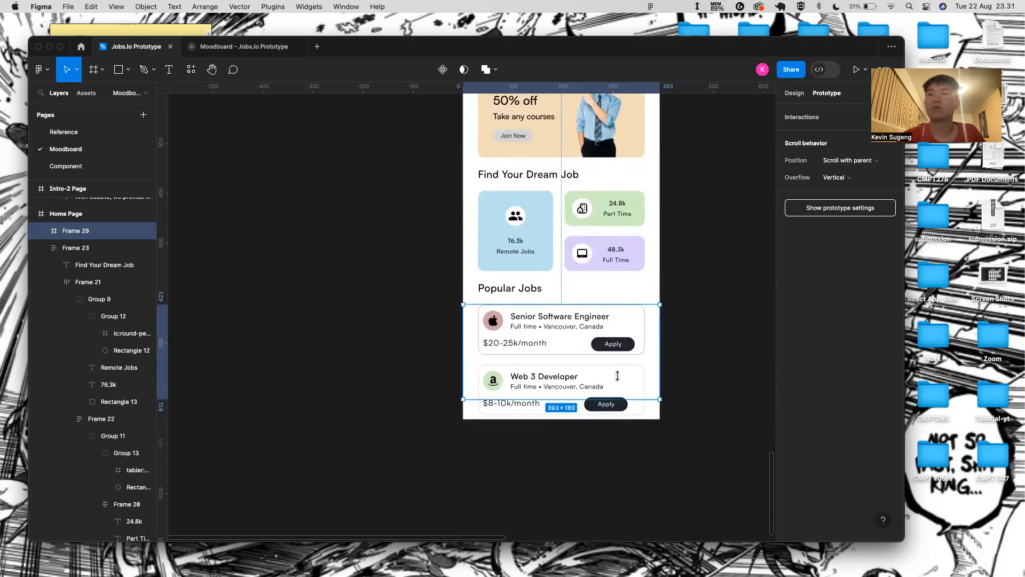
{"action": "scroll", "coordinate": [572, 291], "scroll_direction": "up", "scroll_amount": 2}
{"action": "scroll", "coordinate": [572, 291], "scroll_direction": "down", "scroll_amount": 3}
- Preview the Home Page prototype and test scrolling the Popular Jobs cards
{"action": "left_click", "coordinate": [517, 101]}
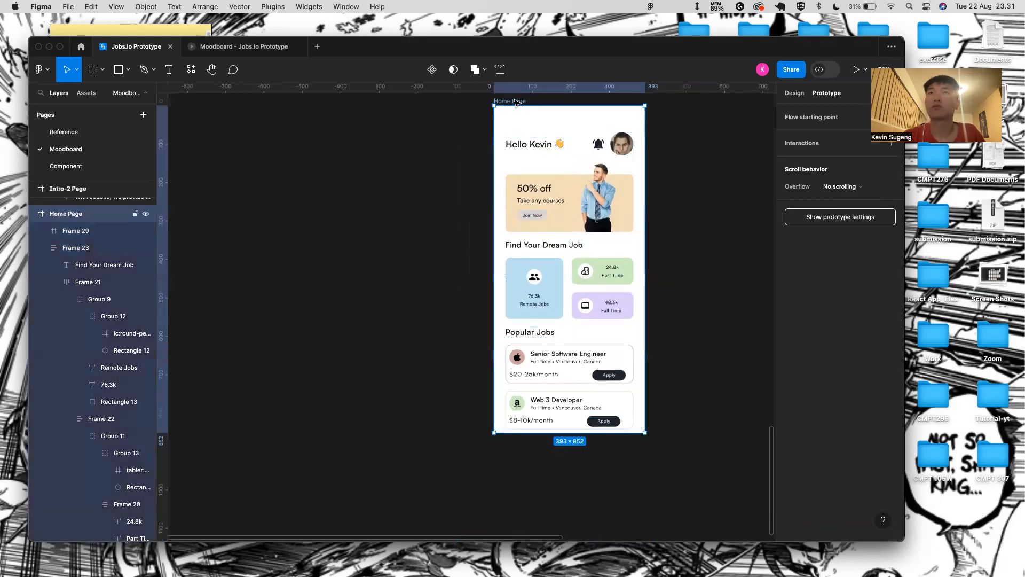
{"action": "left_click", "coordinate": [856, 70]}
{"action": "left_click_drag", "start_coordinate": [481, 418], "coordinate": [504, 278]}
{"action": "mouse_move", "coordinate": [477, 434]}
{"action": "left_mouse_down"}
{"action": "mouse_move", "coordinate": [477, 477]}
{"action": "mouse_move", "coordinate": [479, 445]}
{"action": "left_mouse_up"}
{"action": "left_click", "coordinate": [136, 47]}
- Collapse the Frame 23, 18 and 16 layers and move Frame 29 below Frame 23
{"action": "scroll", "coordinate": [121, 298], "scroll_direction": "up", "scroll_amount": 2}
{"action": "scroll", "coordinate": [120, 298], "scroll_direction": "up", "scroll_amount": 1}
{"action": "left_click", "coordinate": [68, 285]}
{"action": "left_click", "coordinate": [40, 302]}
{"action": "left_click", "coordinate": [41, 337]}
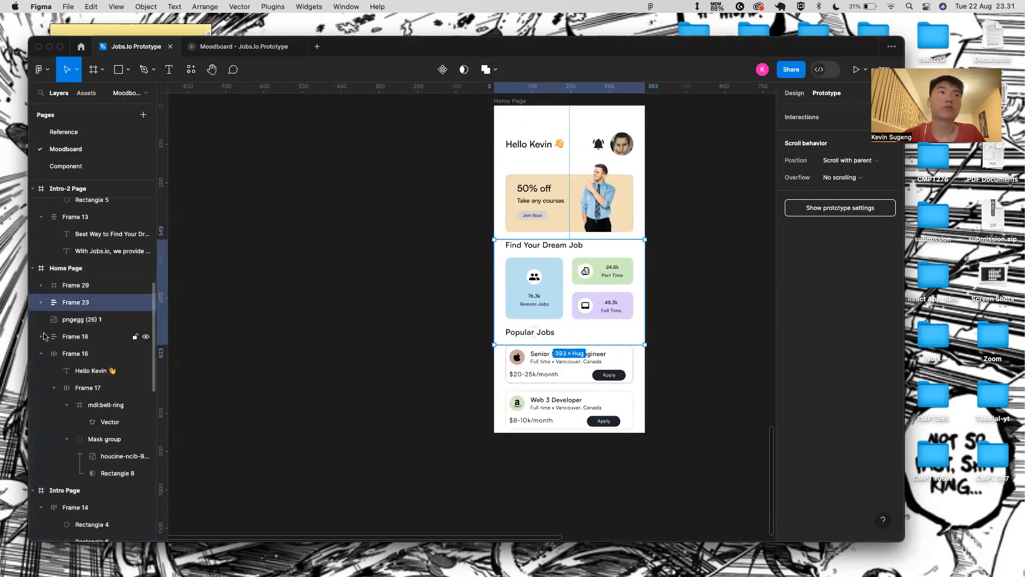
{"action": "left_click", "coordinate": [61, 318]}
{"action": "left_click", "coordinate": [42, 354]}
{"action": "left_click", "coordinate": [68, 288]}
{"action": "left_click_drag", "start_coordinate": [68, 291], "coordinate": [70, 311]}
{"action": "scroll", "coordinate": [568, 410], "scroll_direction": "up", "scroll_amount": 2}
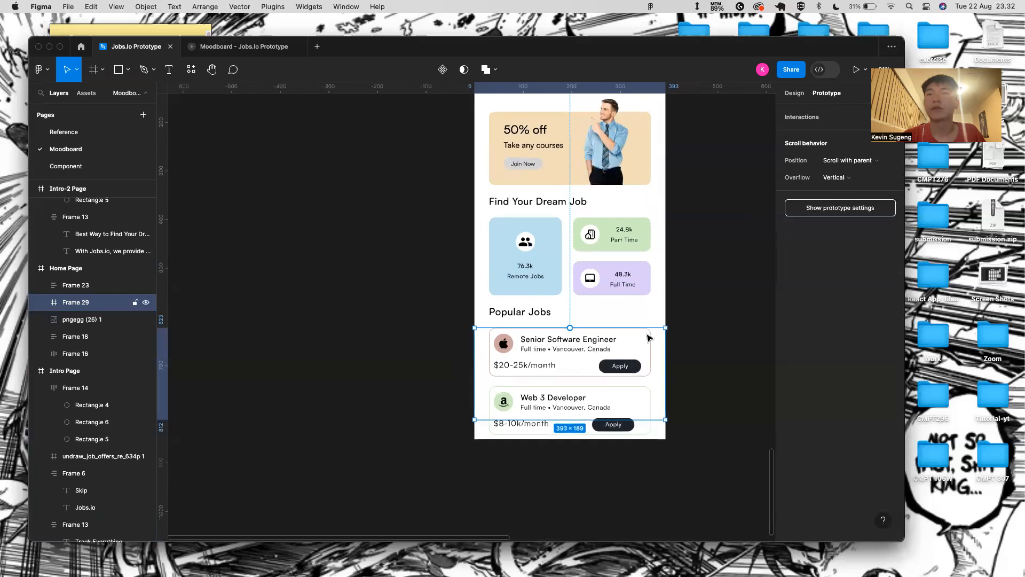
{"action": "left_click", "coordinate": [703, 323]}
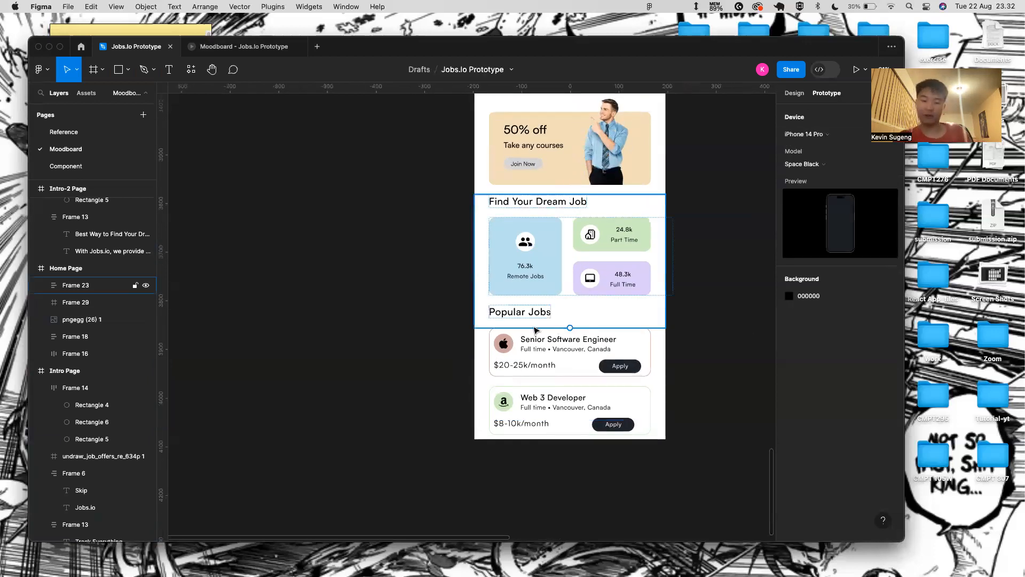
- Draw Rectangle 16 and position it at the bottom of the Home Page screen
{"action": "key", "text": "r"}
{"action": "scroll", "coordinate": [507, 422], "scroll_direction": "down", "scroll_amount": 1}
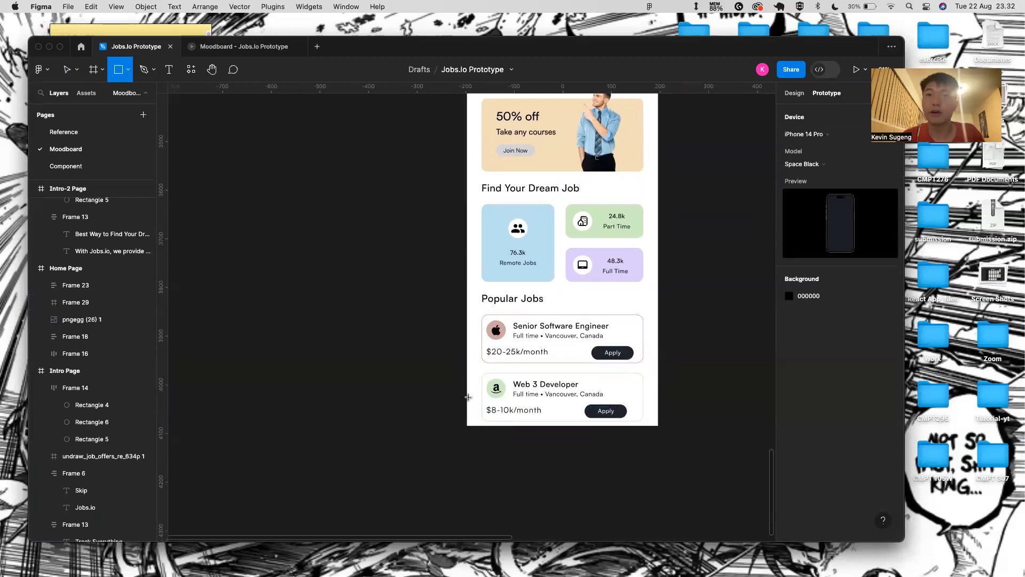
{"action": "mouse_move", "coordinate": [482, 451]}
{"action": "left_mouse_down"}
{"action": "mouse_move", "coordinate": [503, 431]}
{"action": "mouse_move", "coordinate": [587, 431]}
{"action": "left_mouse_up"}
{"action": "left_click_drag", "start_coordinate": [107, 405], "coordinate": [60, 297]}
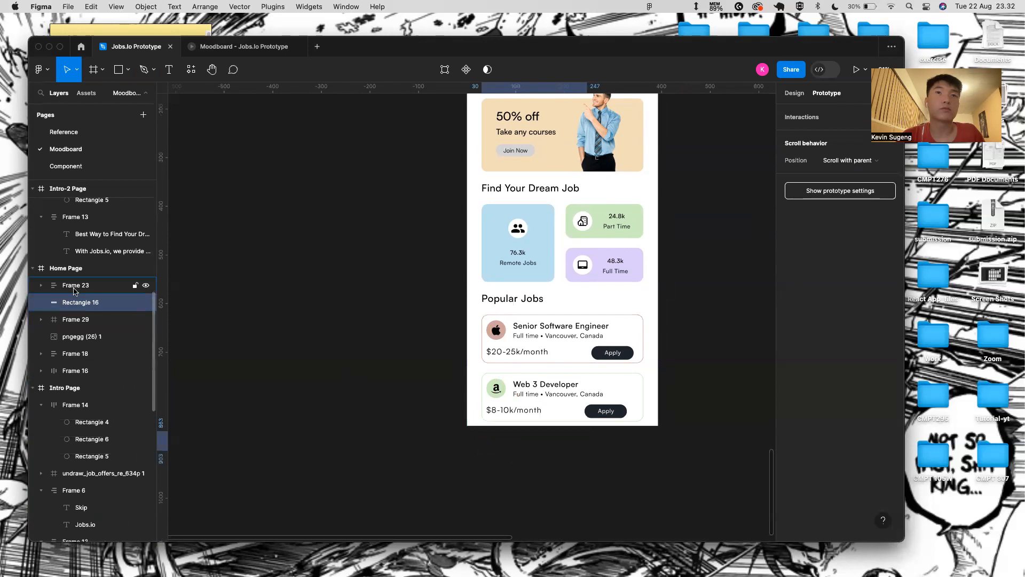
{"action": "left_click", "coordinate": [74, 289]}
{"action": "left_click", "coordinate": [77, 301]}
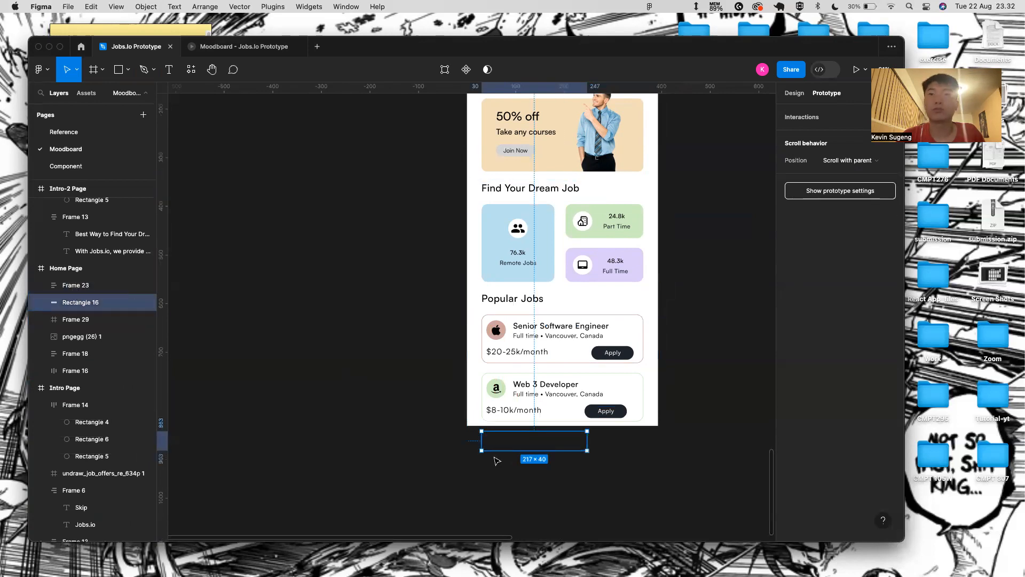
{"action": "left_click_drag", "start_coordinate": [527, 432], "coordinate": [525, 411]}
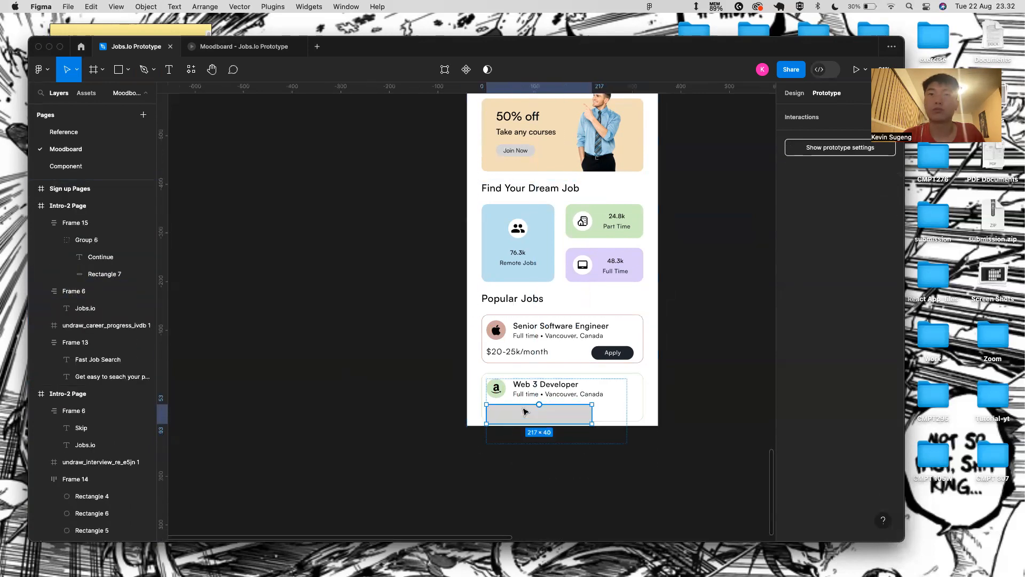
{"action": "key", "text": "super+z"}
{"action": "key", "text": "shift+Down"}
{"action": "key", "text": "shift+Up"}
{"action": "key", "text": "shift+Up"}
{"action": "key", "text": "shift+Up"}
{"action": "key", "text": "shift+Up"}
{"action": "key", "text": "shift+Up"}
{"action": "key", "text": "shift+Up"}
{"action": "key", "text": "shift+Up"}
{"action": "key", "text": "shift+Up"}
{"action": "key", "text": "shift+Up"}
{"action": "key", "text": "shift+Up"}
{"action": "key", "text": "shift+Up"}
{"action": "key", "text": "shift+Up"}
{"action": "key", "text": "shift+Up"}
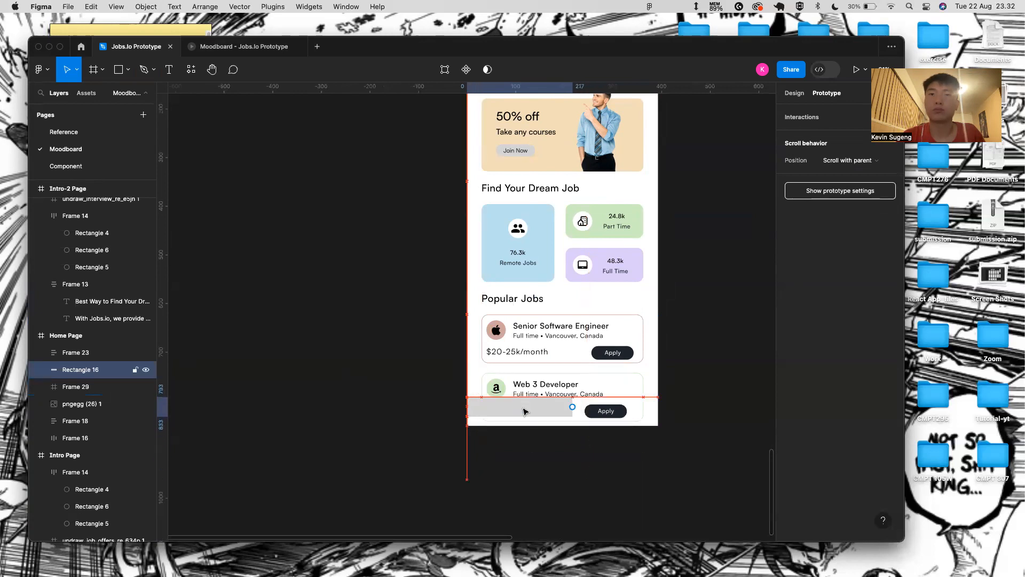
{"action": "scroll", "coordinate": [525, 411], "scroll_direction": "up", "scroll_amount": 3}
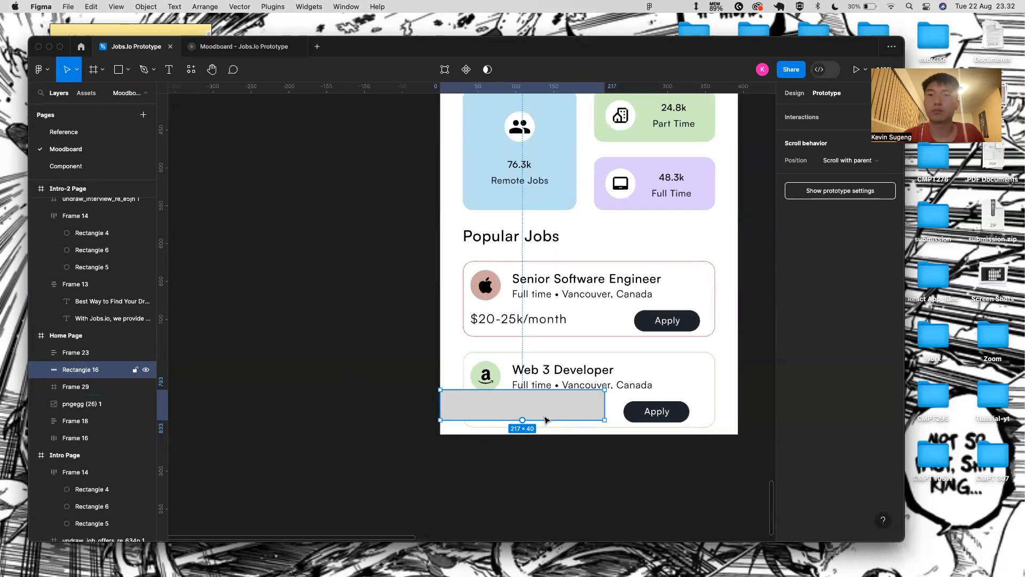
- Resize the rectangle to a full-width 393×70 bar flush with the screen bottom
{"action": "left_click_drag", "start_coordinate": [543, 421], "coordinate": [542, 433]}
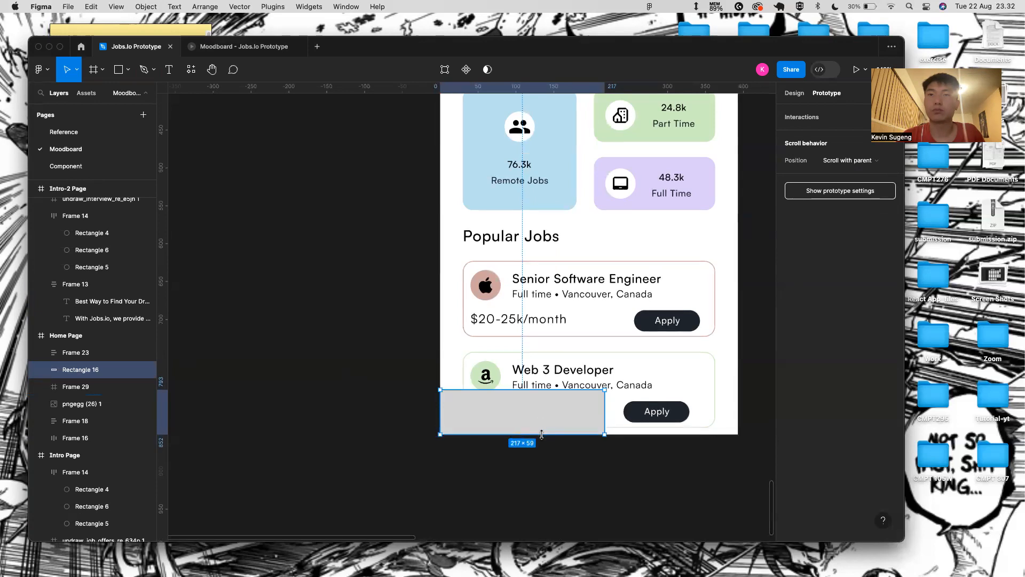
{"action": "left_click_drag", "start_coordinate": [606, 403], "coordinate": [738, 412]}
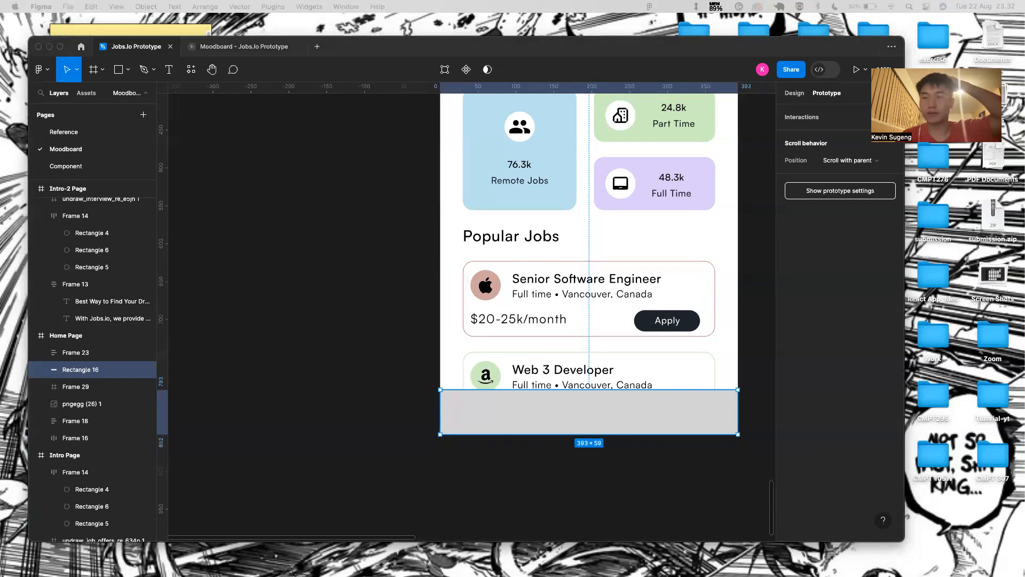
{"action": "left_click", "coordinate": [794, 97]}
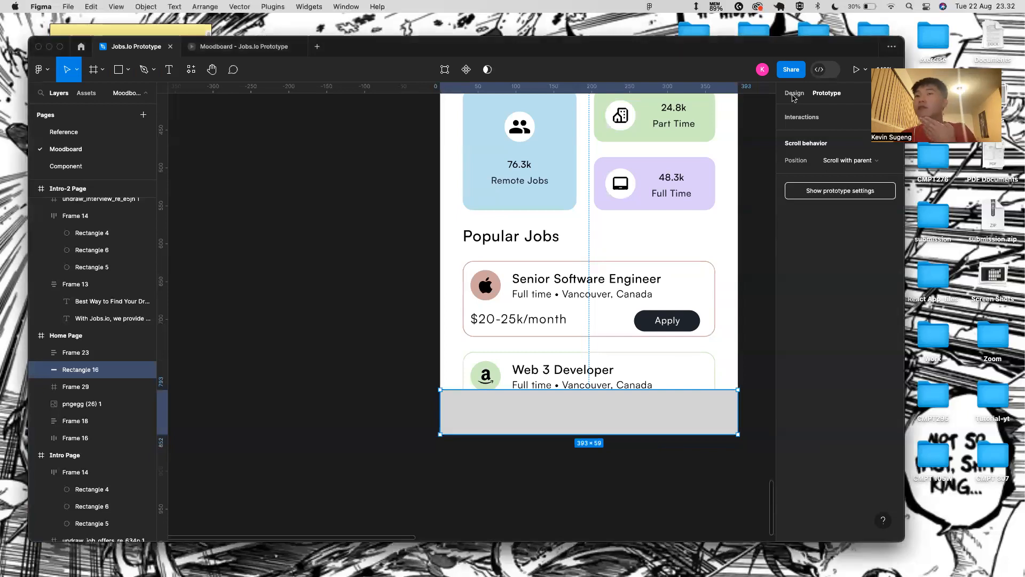
{"action": "left_click", "coordinate": [794, 93]}
{"action": "left_click", "coordinate": [857, 155]}
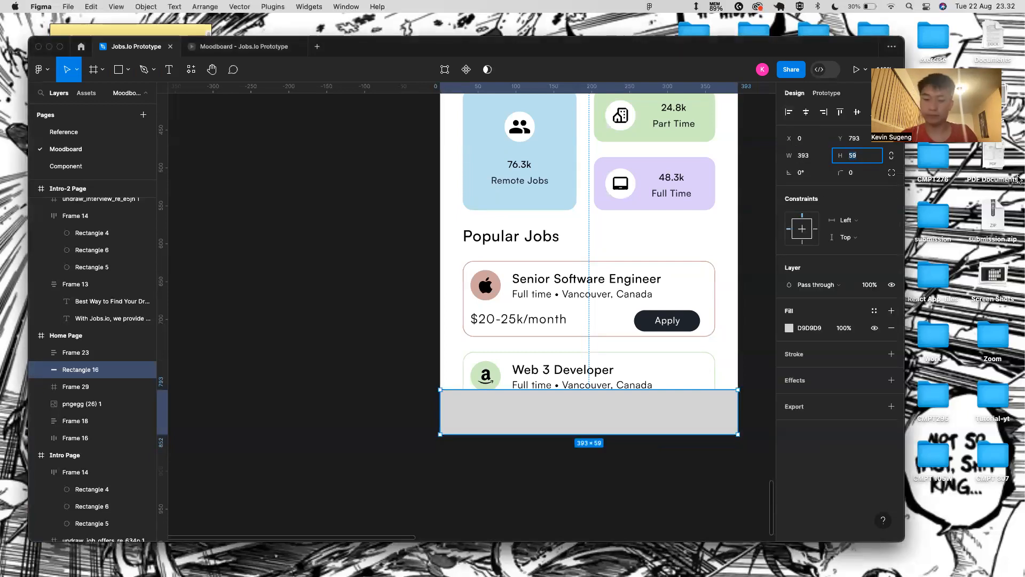
{"action": "key", "text": "Return"}
{"action": "left_click_drag", "start_coordinate": [624, 418], "coordinate": [625, 418]}
{"action": "scroll", "coordinate": [615, 425], "scroll_direction": "up", "scroll_amount": 3}
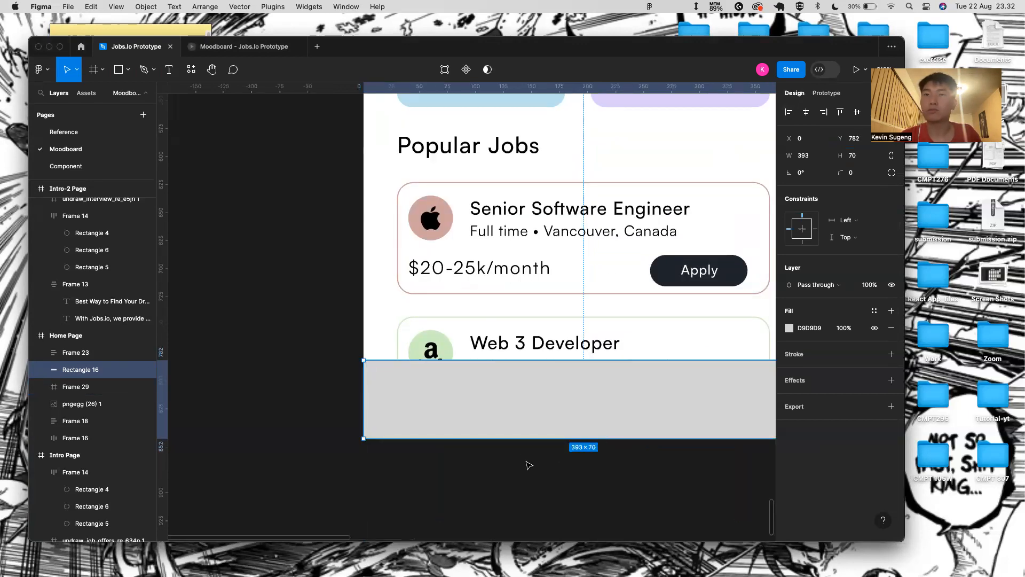
{"action": "scroll", "coordinate": [502, 331], "scroll_direction": "down", "scroll_amount": 3}
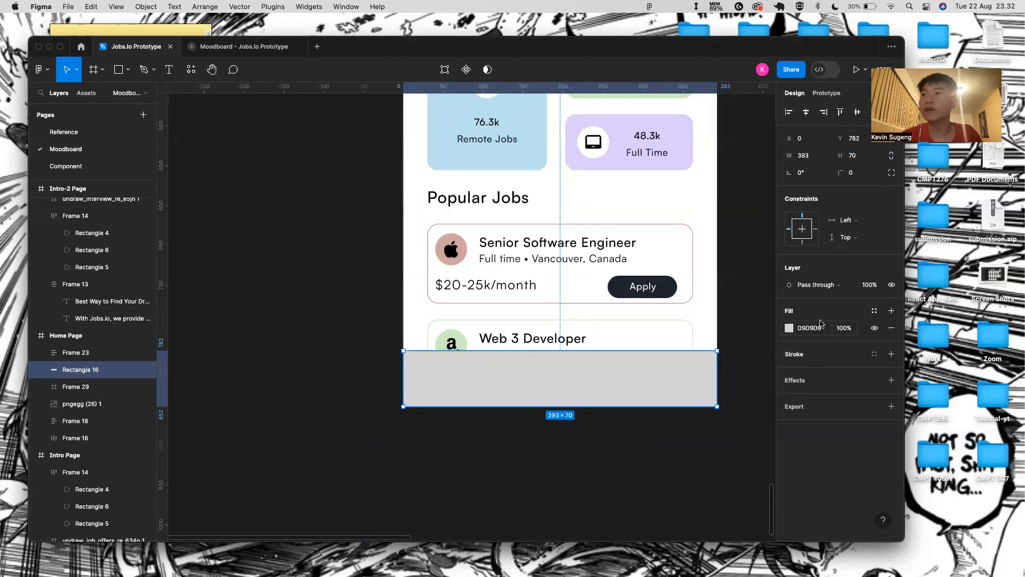
- Fill the bottom bar with orange EE8658
{"action": "left_click", "coordinate": [789, 328]}
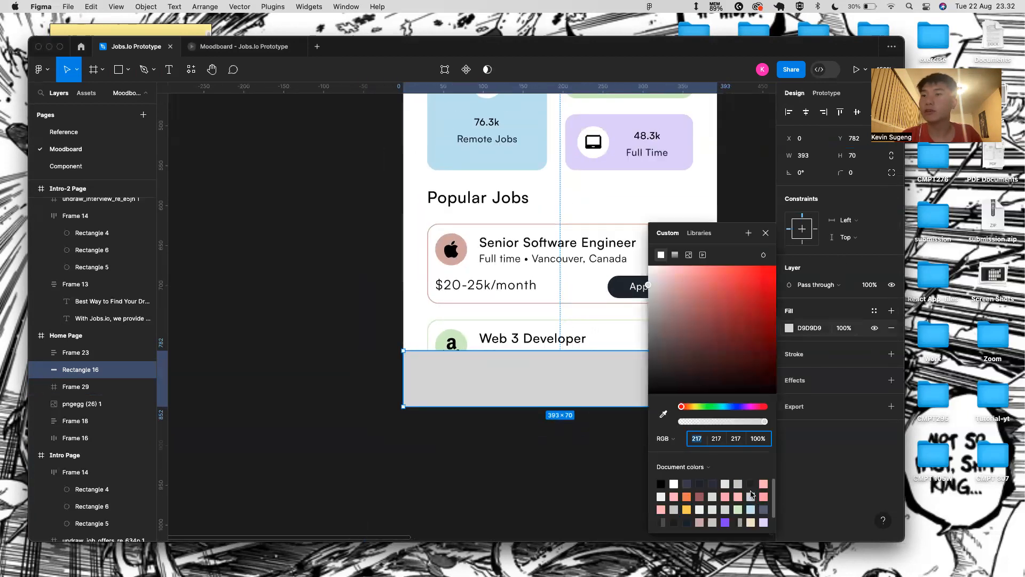
{"action": "left_click", "coordinate": [688, 496]}
{"action": "left_click", "coordinate": [766, 234]}
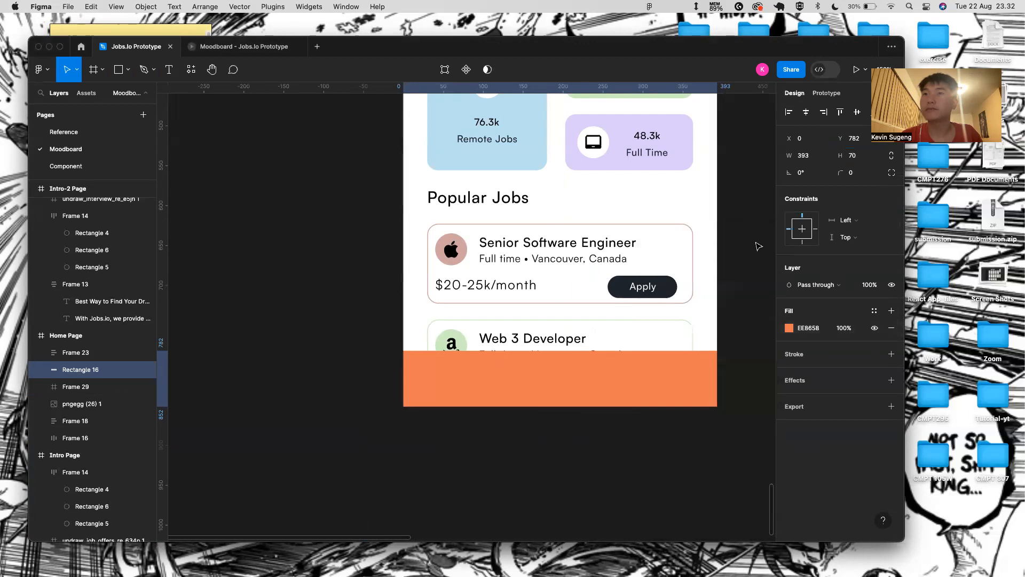
{"action": "scroll", "coordinate": [588, 321], "scroll_direction": "down", "scroll_amount": 3}
{"action": "left_click", "coordinate": [620, 476]}
{"action": "scroll", "coordinate": [536, 370], "scroll_direction": "up", "scroll_amount": 2}
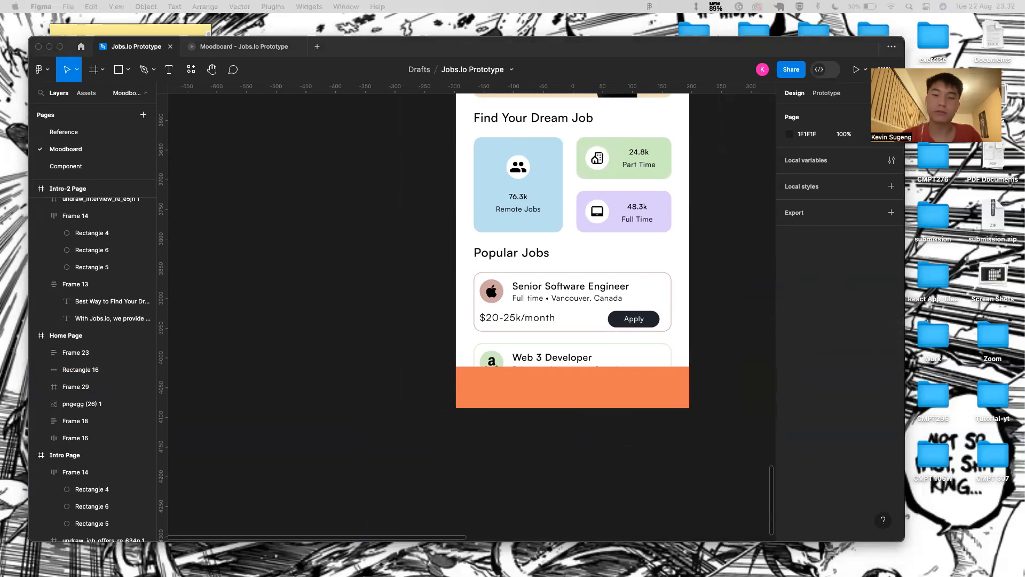
{"action": "double_click", "coordinate": [547, 405]}
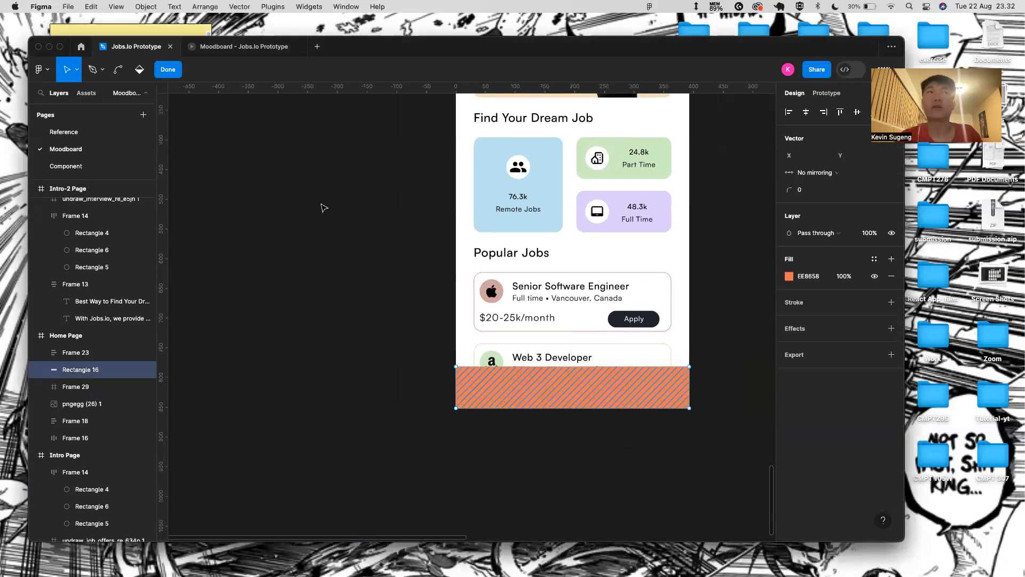
- Move the home icon down the screen toward the orange bar
{"action": "left_click", "coordinate": [164, 71]}
{"action": "scroll", "coordinate": [534, 241], "scroll_direction": "up", "scroll_amount": 5}
{"action": "left_click", "coordinate": [498, 119]}
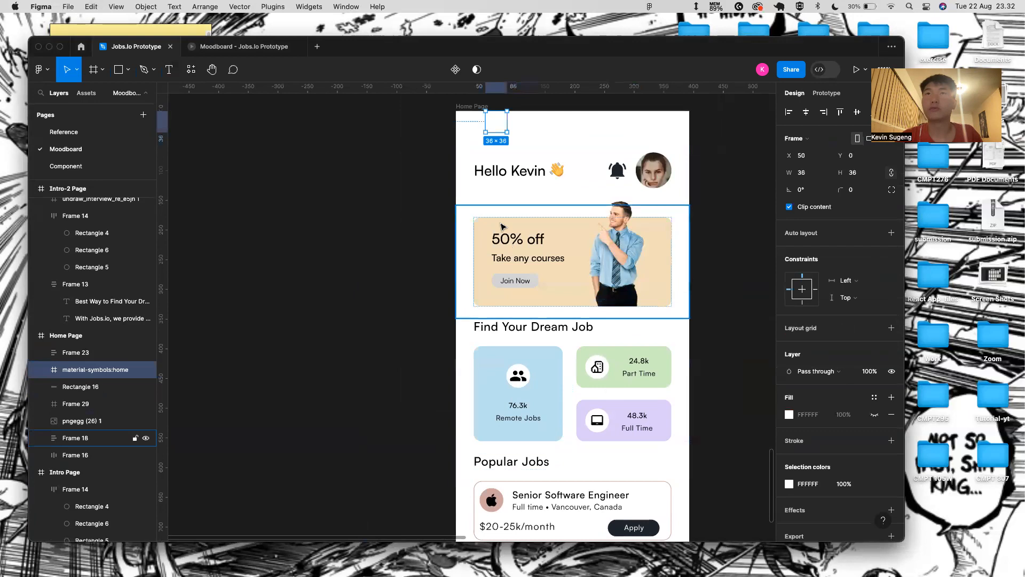
{"action": "scroll", "coordinate": [505, 99], "scroll_direction": "down", "scroll_amount": 3}
{"action": "left_click_drag", "start_coordinate": [501, 114], "coordinate": [528, 391]}
{"action": "key", "text": "super+z"}
{"action": "key", "text": "shift+Down"}
{"action": "key", "text": "shift+Down"}
{"action": "key", "text": "shift+Down"}
{"action": "key", "text": "shift+Down"}
{"action": "key", "text": "shift+Down"}
{"action": "key", "text": "shift+Down"}
{"action": "key", "text": "shift+Down"}
{"action": "key", "text": "shift+Down"}
{"action": "key", "text": "shift+Down"}
{"action": "key", "text": "shift+Down"}
{"action": "key", "text": "shift+Down"}
{"action": "key", "text": "shift+Down"}
{"action": "key", "text": "shift+Down"}
{"action": "key", "text": "shift+Down"}
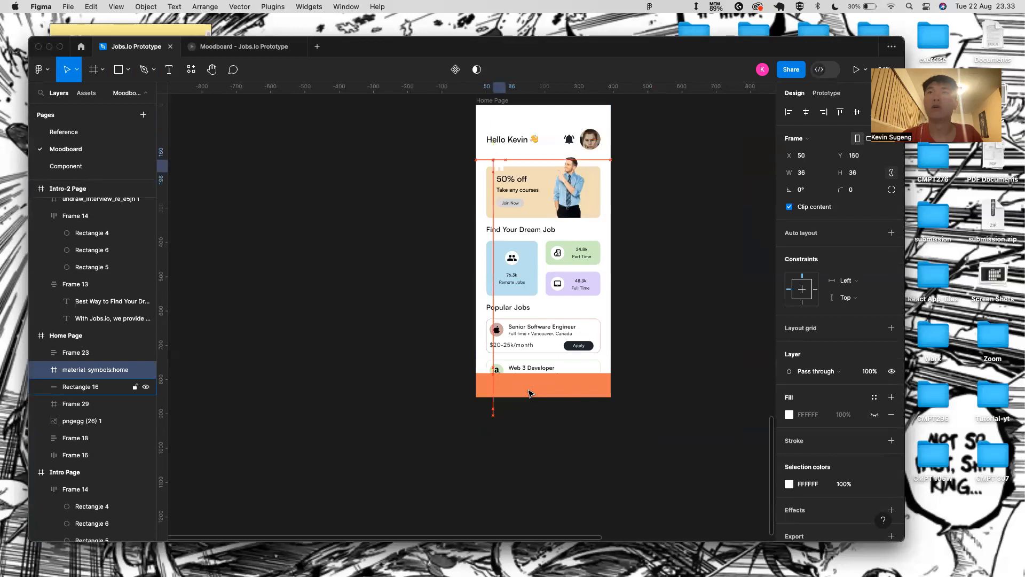
{"action": "left_click", "coordinate": [537, 115]}
{"action": "left_click", "coordinate": [503, 170]}
{"action": "key", "text": "shift+Down"}
{"action": "key", "text": "shift+Down"}
{"action": "key", "text": "shift+Down"}
{"action": "key", "text": "shift+Down"}
{"action": "key", "text": "shift+Down"}
{"action": "key", "text": "shift+Down"}
{"action": "key", "text": "shift+Down"}
{"action": "key", "text": "shift+Down"}
{"action": "key", "text": "shift+Down"}
{"action": "key", "text": "shift+Down"}
{"action": "key", "text": "shift+Down"}
{"action": "key", "text": "shift+Down"}
{"action": "key", "text": "shift+Down"}
{"action": "key", "text": "shift+Down"}
{"action": "key", "text": "shift+Down"}
{"action": "key", "text": "shift+Down"}
{"action": "key", "text": "shift+Down"}
{"action": "key", "text": "shift+Down"}
{"action": "key", "text": "shift+Down"}
{"action": "key", "text": "shift+Down"}
{"action": "key", "text": "shift+Down"}
{"action": "key", "text": "shift+Down"}
{"action": "key", "text": "shift+Down"}
{"action": "key", "text": "shift+Down"}
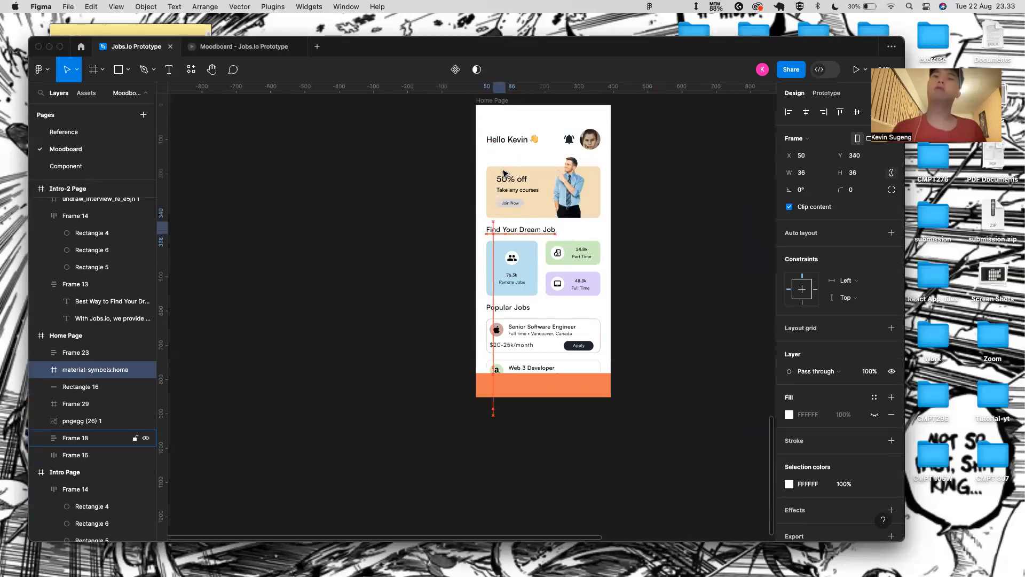
{"action": "key", "text": "shift+Down"}
{"action": "key", "text": "shift+Down"}
{"action": "key", "text": "shift+Down"}
{"action": "key", "text": "shift+Down"}
{"action": "key", "text": "shift+Down"}
{"action": "key", "text": "shift+Down"}
{"action": "key", "text": "shift+Down"}
{"action": "key", "text": "shift+Down"}
{"action": "key", "text": "shift+Down"}
{"action": "key", "text": "shift+Down"}
{"action": "key", "text": "shift+Down"}
{"action": "key", "text": "shift+Down"}
{"action": "key", "text": "shift+Down"}
{"action": "key", "text": "shift+Down"}
{"action": "key", "text": "shift+Down"}
{"action": "key", "text": "shift+Down"}
{"action": "key", "text": "shift+Down"}
{"action": "key", "text": "shift+Down"}
{"action": "key", "text": "shift+Down"}
{"action": "key", "text": "shift+Down"}
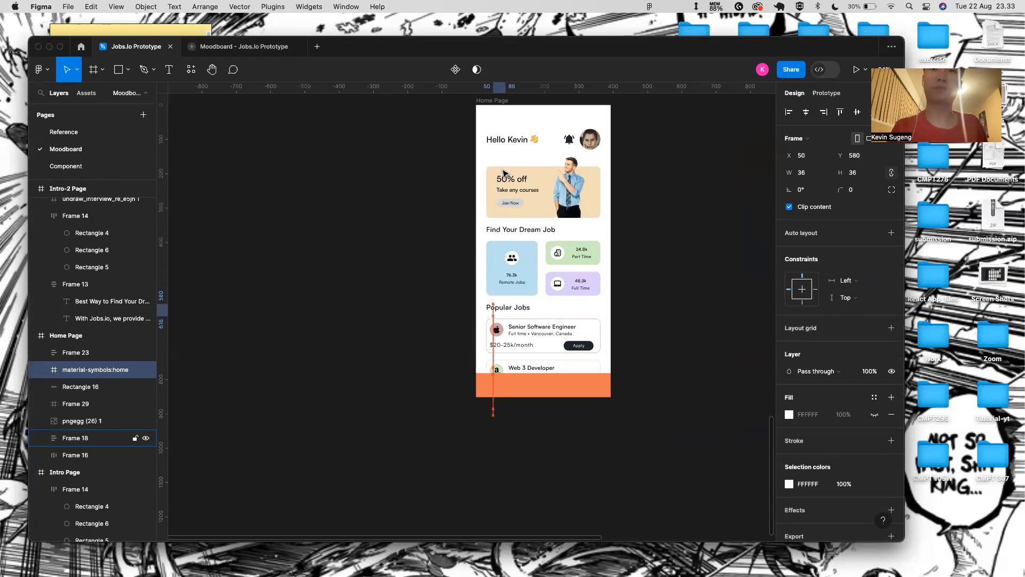
{"action": "key", "text": "shift+Down"}
{"action": "key", "text": "shift+Down"}
{"action": "key", "text": "shift+Down"}
{"action": "key", "text": "shift+Down"}
{"action": "key", "text": "shift+Down"}
{"action": "key", "text": "shift+Down"}
{"action": "key", "text": "shift+Down"}
{"action": "key", "text": "shift+Down"}
{"action": "key", "text": "shift+Down"}
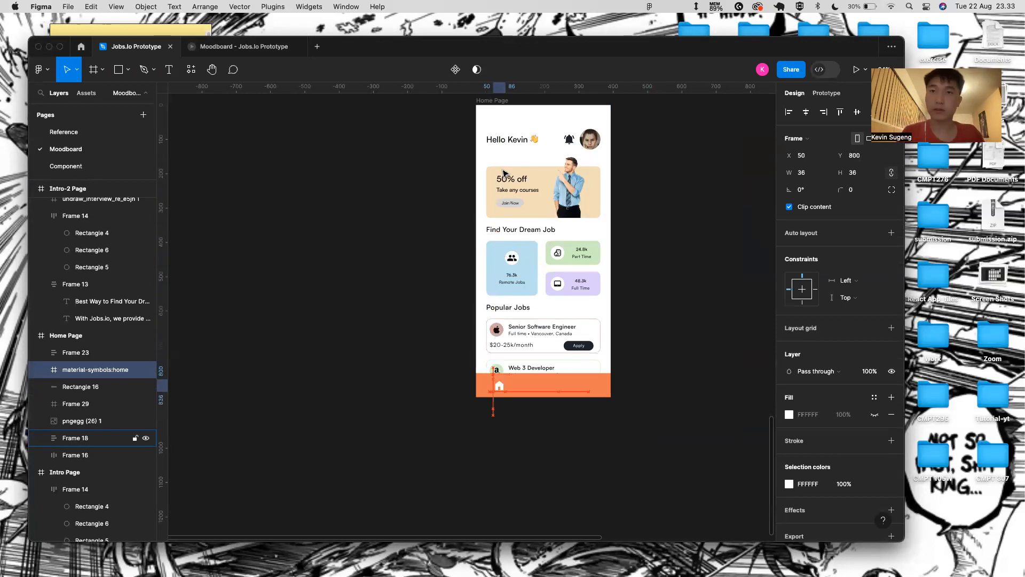
- Group the home icon with the orange bar as Group 18
{"action": "left_click", "coordinate": [503, 172]}
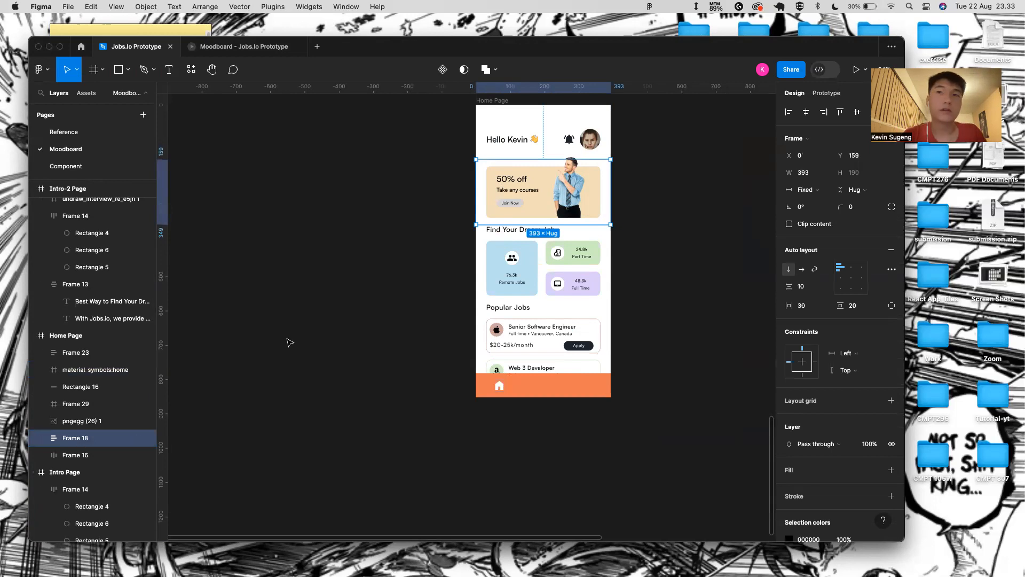
{"action": "left_click", "coordinate": [500, 385]}
{"action": "left_click", "coordinate": [539, 386], "text": "shift"}
{"action": "key", "text": "super+g"}
{"action": "left_click", "coordinate": [44, 370]}
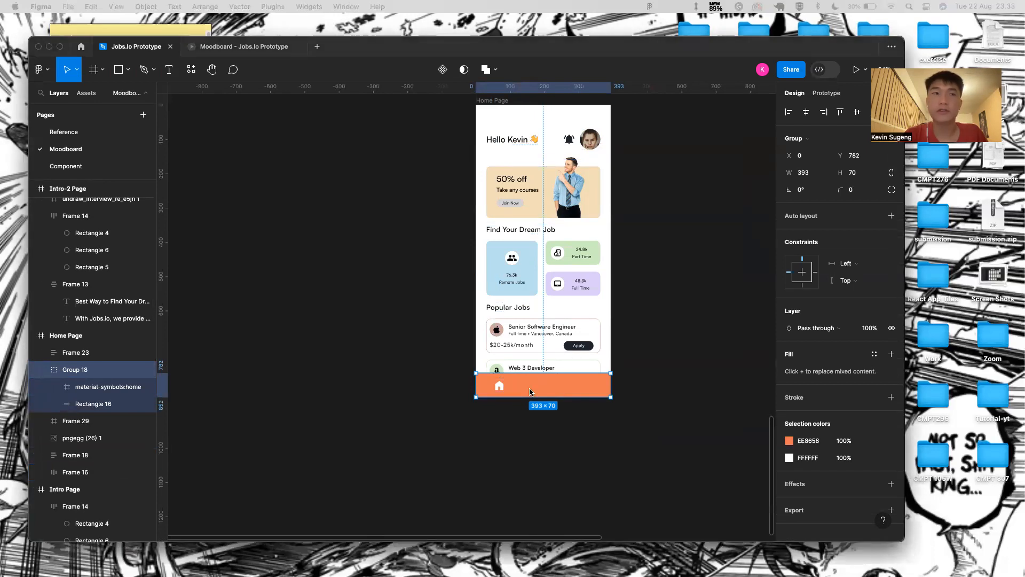
- Paste the search icon into the bar and nudge it right and down into place
{"action": "key", "text": "super+v"}
{"action": "key", "text": "shift+Right"}
{"action": "key", "text": "shift+Right"}
{"action": "key", "text": "shift+Right"}
{"action": "key", "text": "shift+Right"}
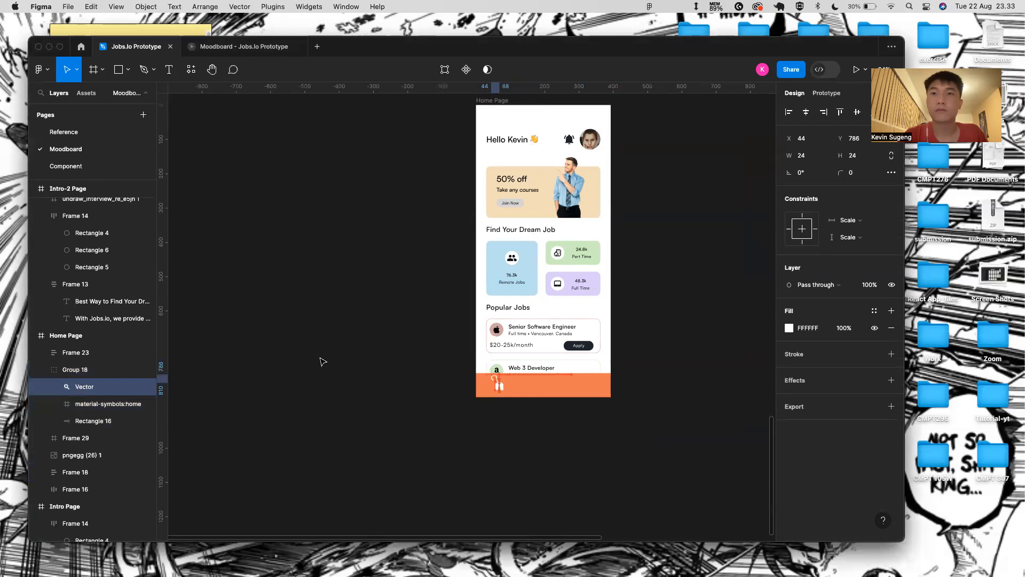
{"action": "key", "text": "shift+Down"}
{"action": "key", "text": "shift+Right"}
{"action": "key", "text": "shift+Right"}
{"action": "key", "text": "shift+Right"}
{"action": "key", "text": "shift+Right"}
{"action": "key", "text": "shift+Right"}
{"action": "key", "text": "shift+Right"}
{"action": "key", "text": "shift+Right"}
{"action": "key", "text": "shift+Right"}
{"action": "key", "text": "shift+Down"}
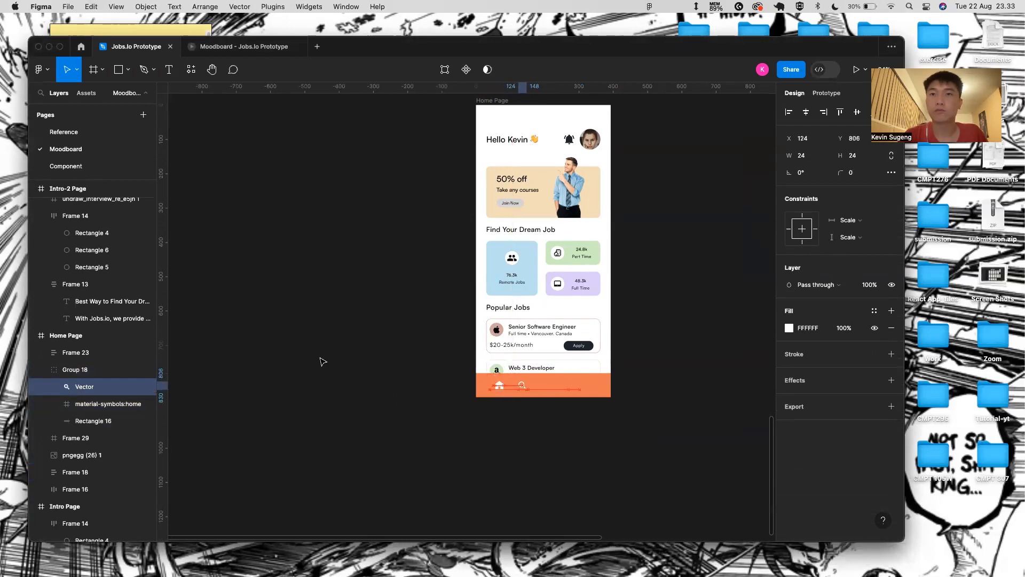
{"action": "key", "text": "shift+Right"}
{"action": "key", "text": "shift+Right"}
{"action": "key", "text": "shift+Right"}
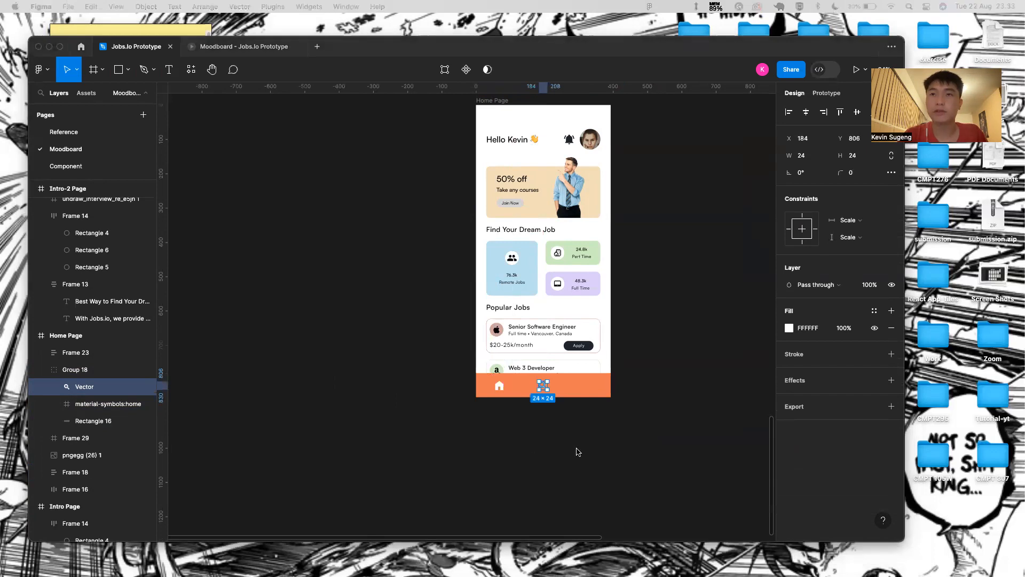
- Paste the profile icon into the bar and nudge it down 10 units
{"action": "key", "text": "Escape"}
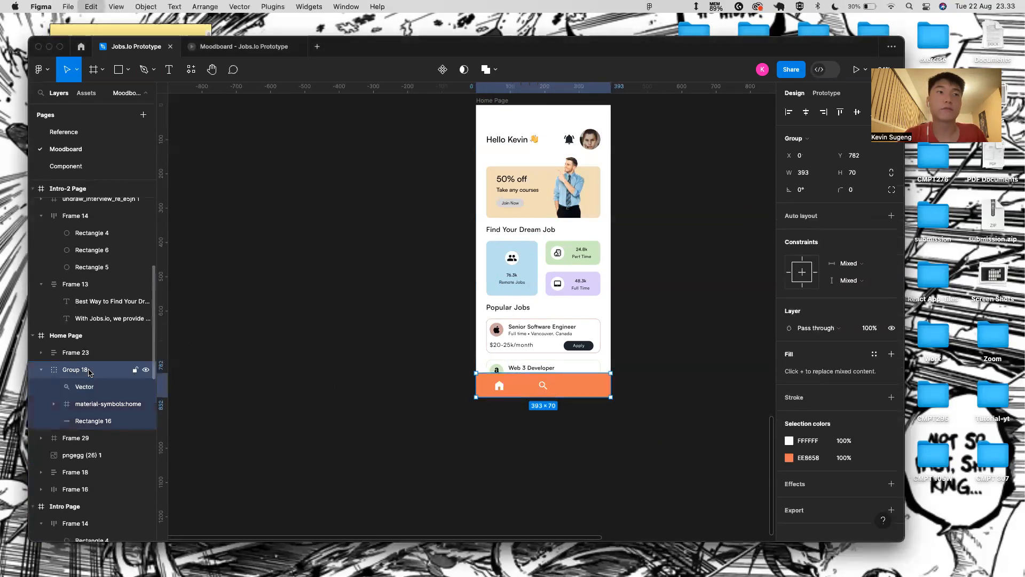
{"action": "key", "text": "ctrl+v"}
{"action": "scroll", "coordinate": [543, 415], "scroll_direction": "up", "scroll_amount": 5}
{"action": "key", "text": "shift+Down"}
- Select the home, search and profile icons together
{"action": "left_click", "coordinate": [625, 349]}
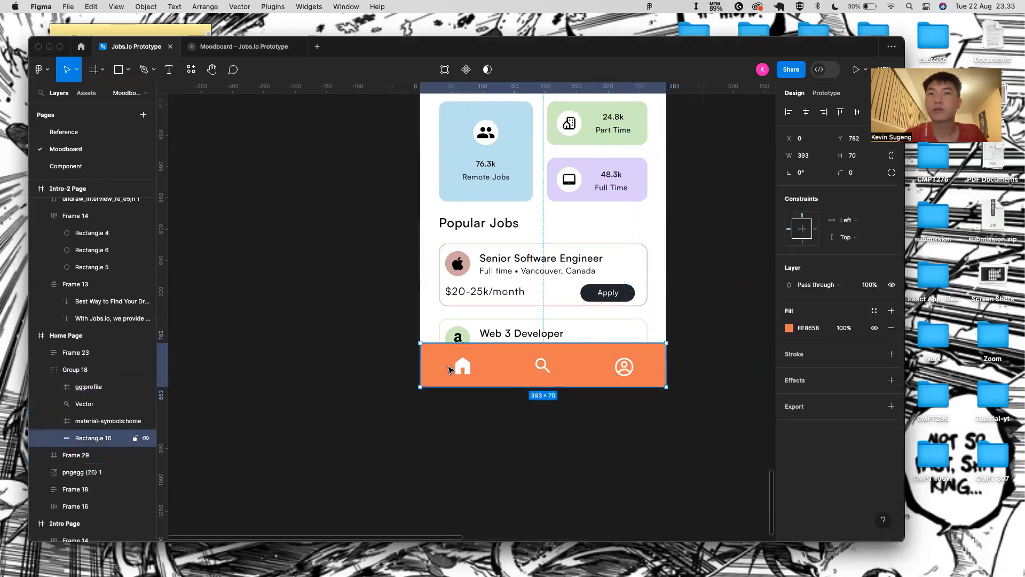
{"action": "left_click", "coordinate": [543, 365], "text": "shift"}
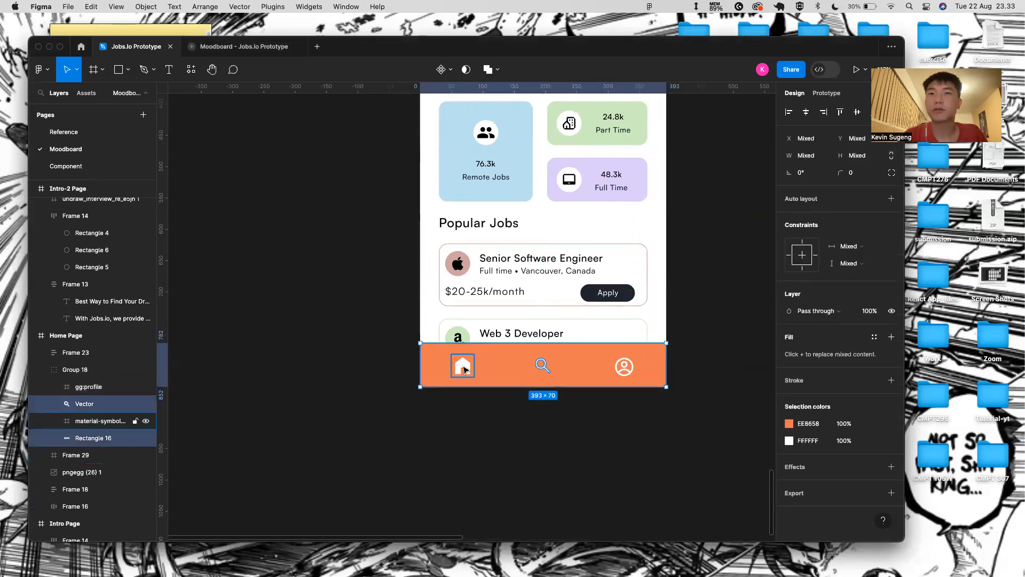
{"action": "left_click", "coordinate": [543, 366]}
{"action": "left_click", "coordinate": [461, 366], "text": "shift"}
{"action": "left_click", "coordinate": [626, 366], "text": "shift"}
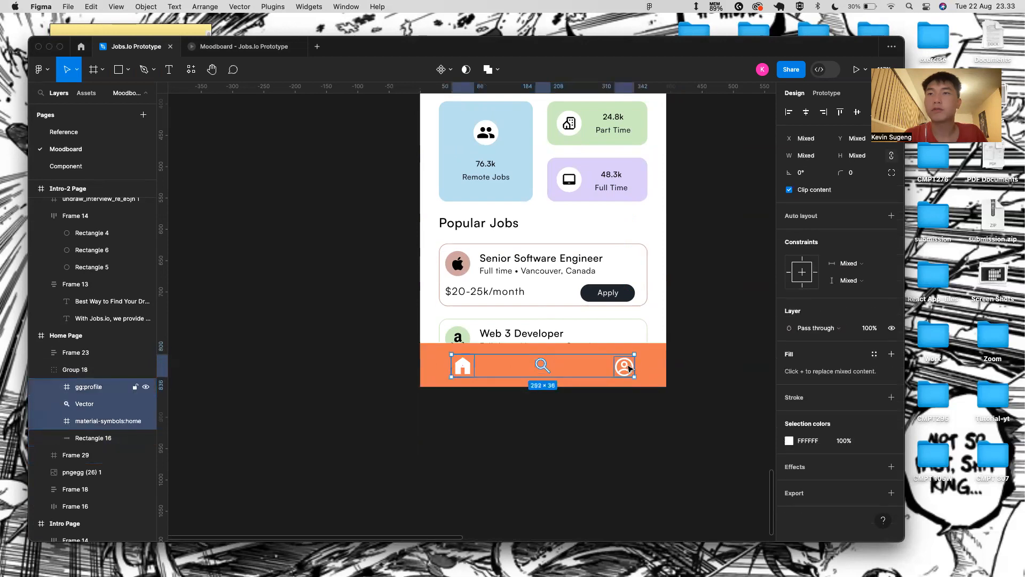
- Wrap the three icons in an auto-layout row, centred vertically
{"action": "key", "text": "shift+a"}
{"action": "left_click", "coordinate": [851, 278]}
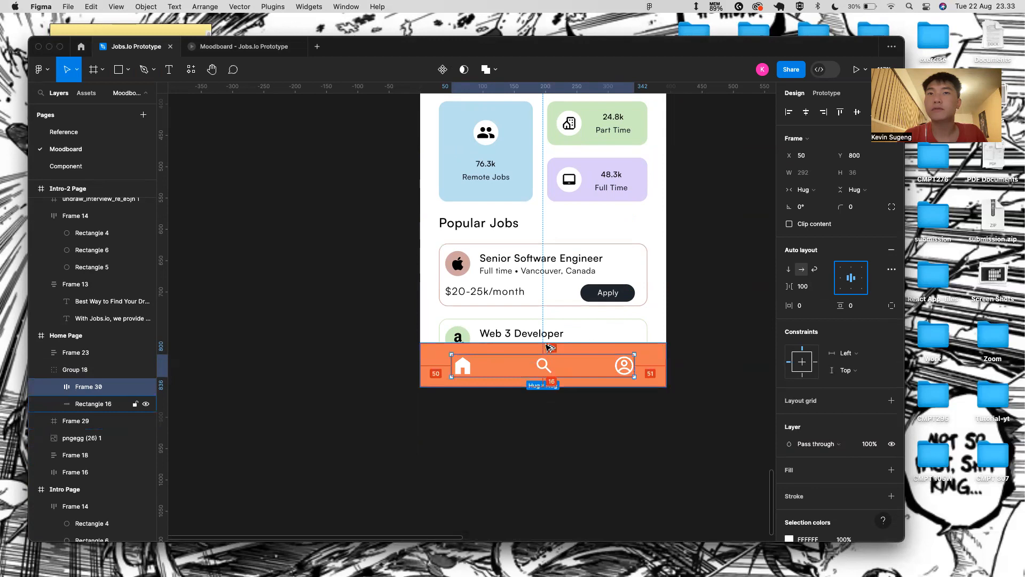
{"action": "key", "text": "alt"}
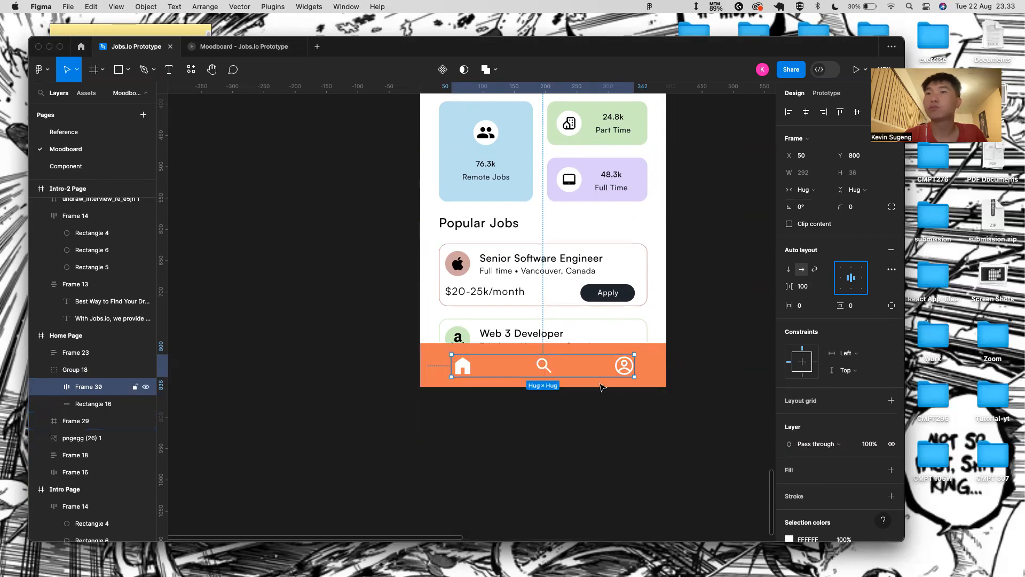
{"action": "scroll", "coordinate": [600, 387], "scroll_direction": "up", "scroll_amount": 3}
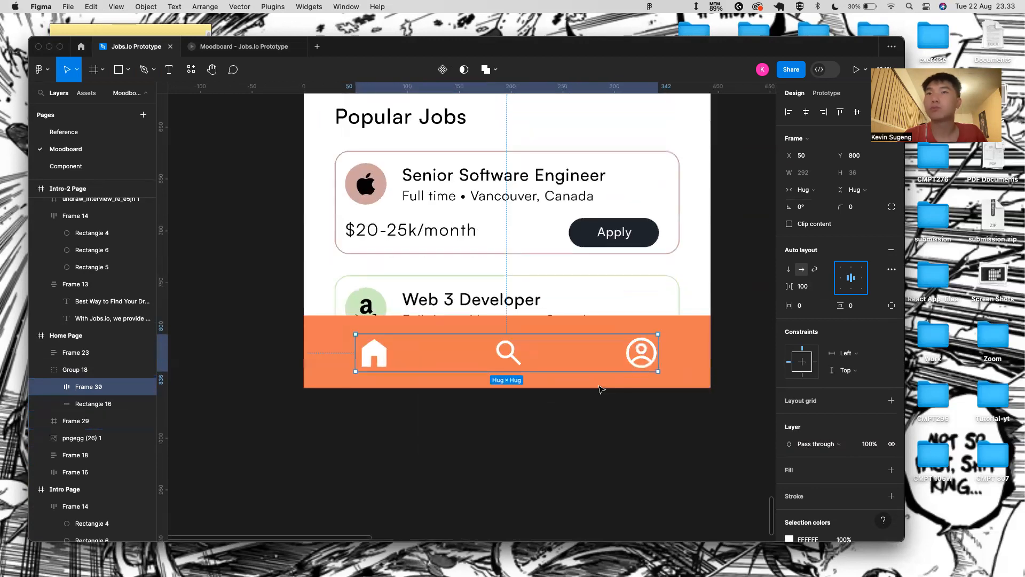
- Set the icon row to fixed width and stretch it to the full 393 px
{"action": "left_click", "coordinate": [663, 340]}
{"action": "left_click", "coordinate": [668, 350]}
{"action": "left_click", "coordinate": [598, 354]}
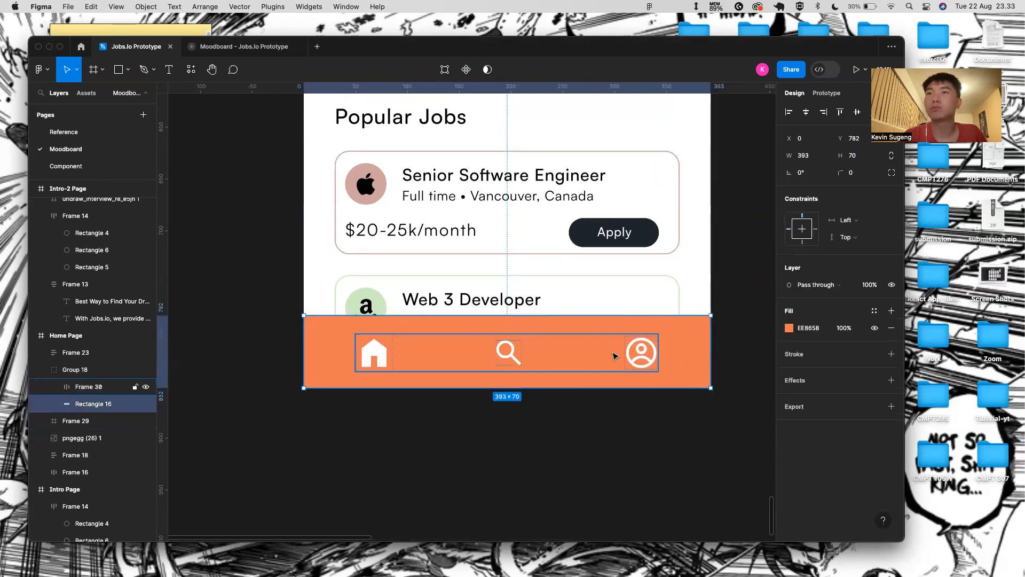
{"action": "left_click", "coordinate": [823, 173]}
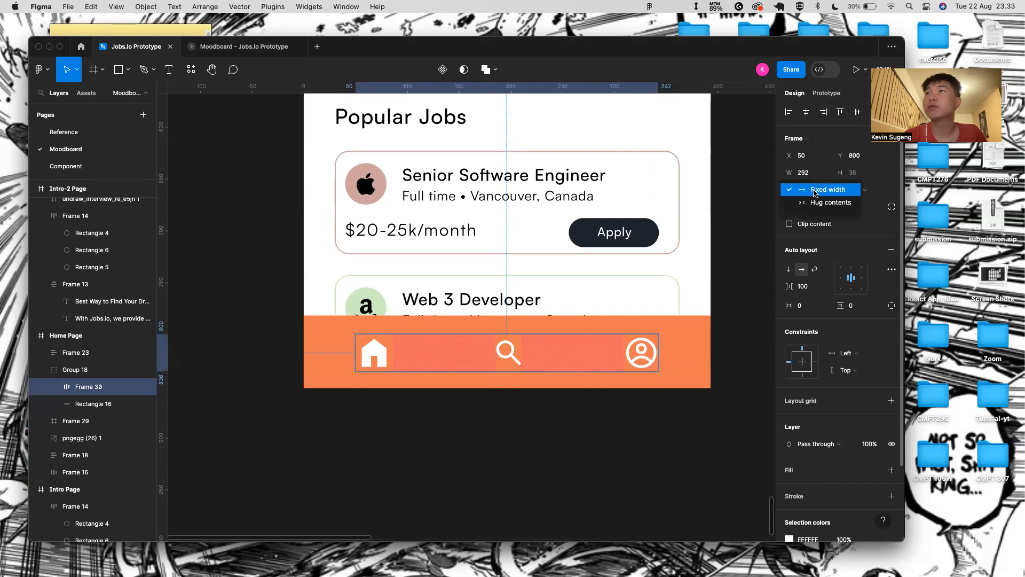
{"action": "left_click", "coordinate": [678, 331]}
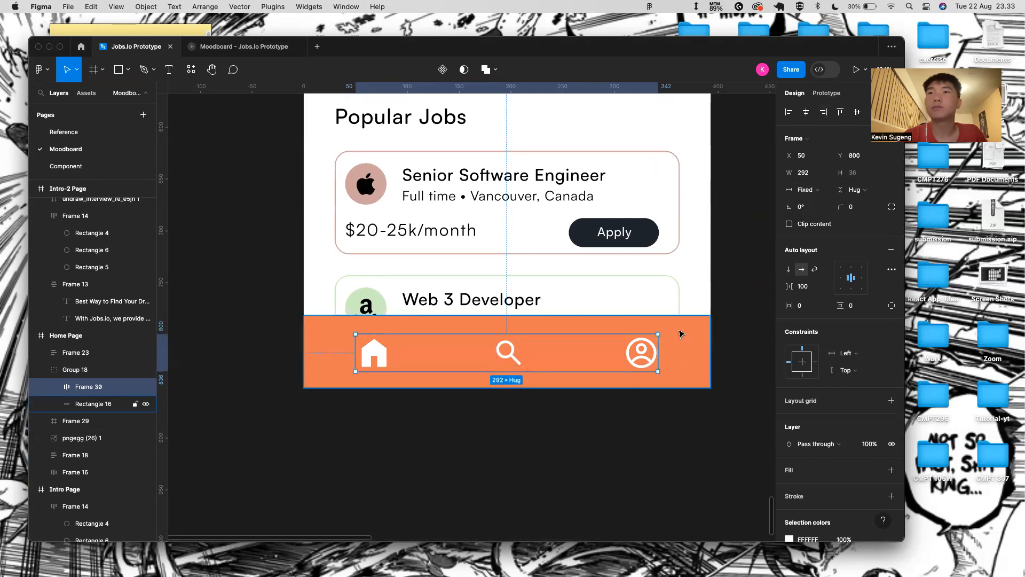
{"action": "left_click", "coordinate": [686, 343]}
{"action": "left_click", "coordinate": [653, 351]}
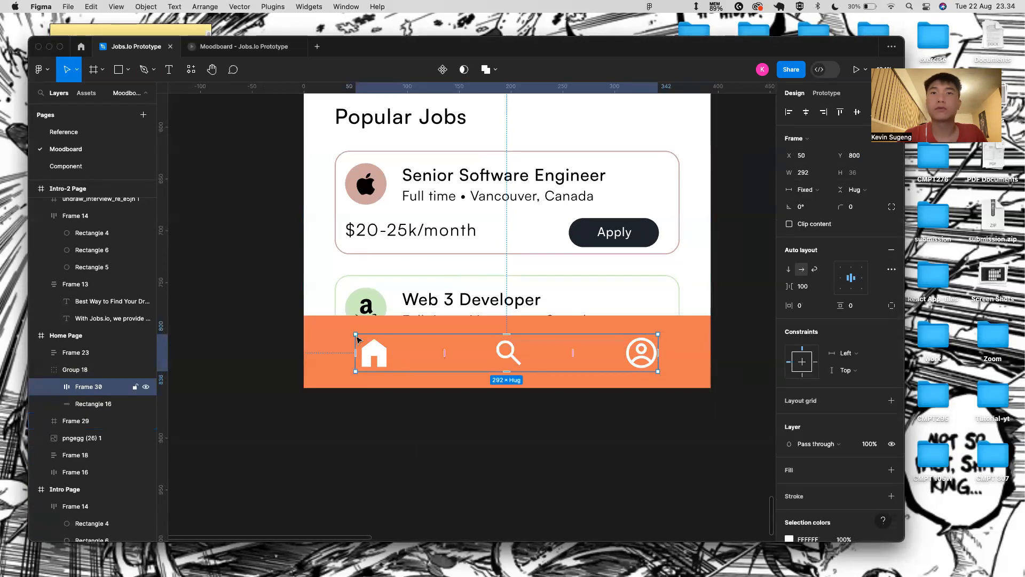
{"action": "left_click_drag", "start_coordinate": [356, 343], "coordinate": [299, 342]}
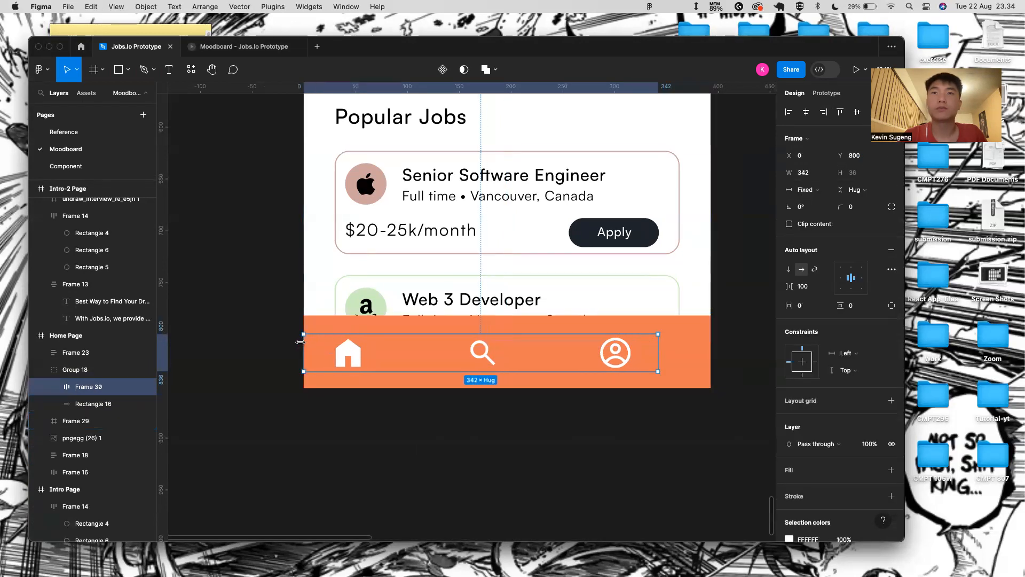
{"action": "left_click_drag", "start_coordinate": [679, 341], "coordinate": [711, 343]}
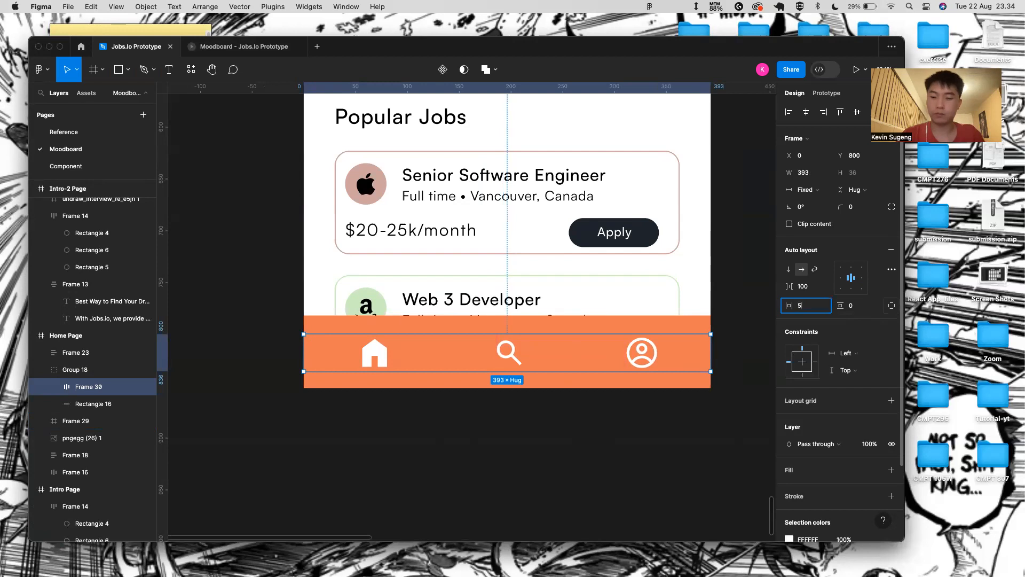
- Set the gap between the icons to Auto
{"action": "left_click", "coordinate": [826, 287]}
{"action": "left_click", "coordinate": [826, 299]}
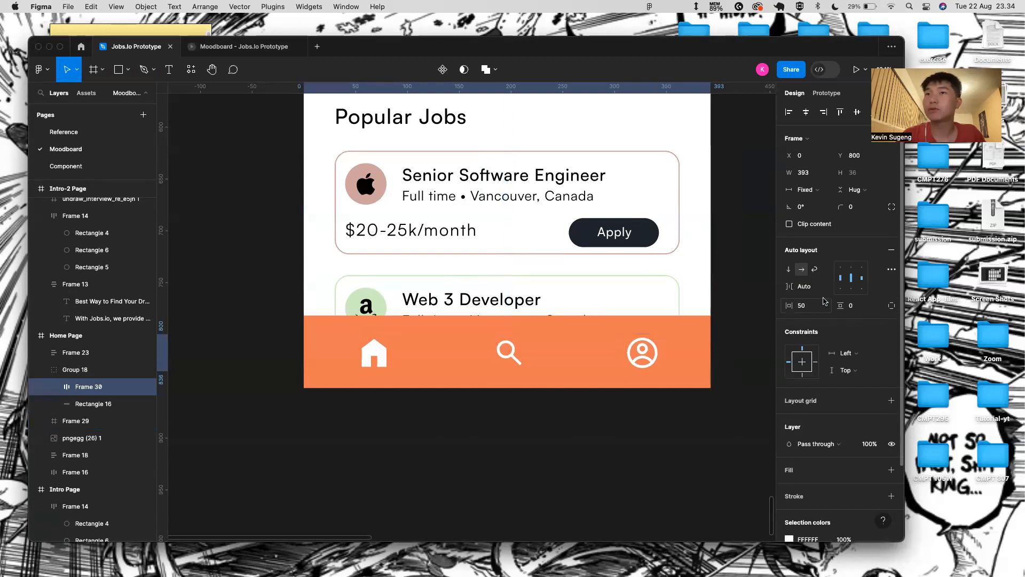
{"action": "left_click", "coordinate": [674, 412]}
{"action": "scroll", "coordinate": [531, 453], "scroll_direction": "down", "scroll_amount": 5}
{"action": "scroll", "coordinate": [531, 453], "scroll_direction": "down", "scroll_amount": 3}
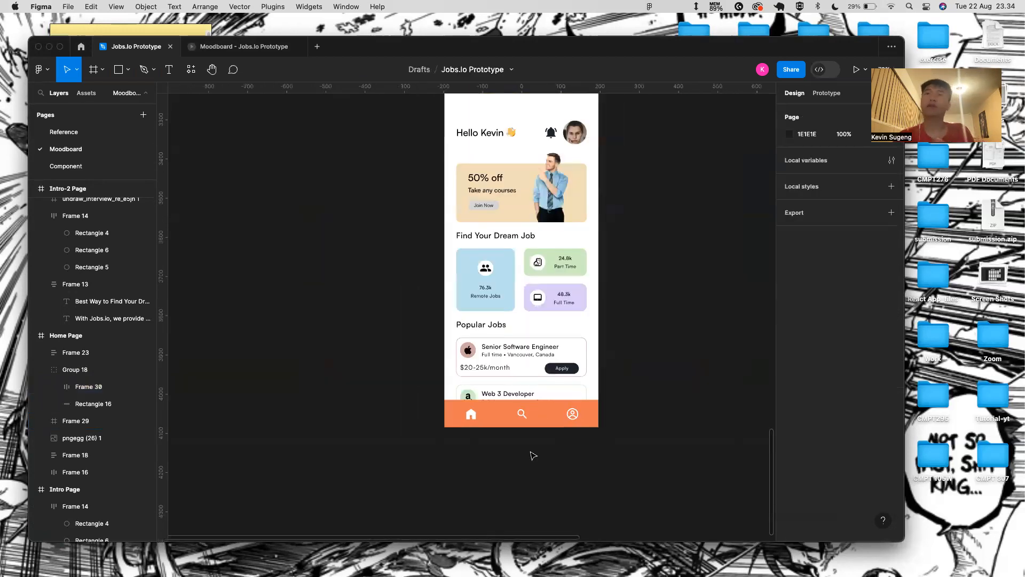
- Preview the Home Page prototype with the new bottom bar
{"action": "scroll", "coordinate": [481, 181], "scroll_direction": "up", "scroll_amount": 2}
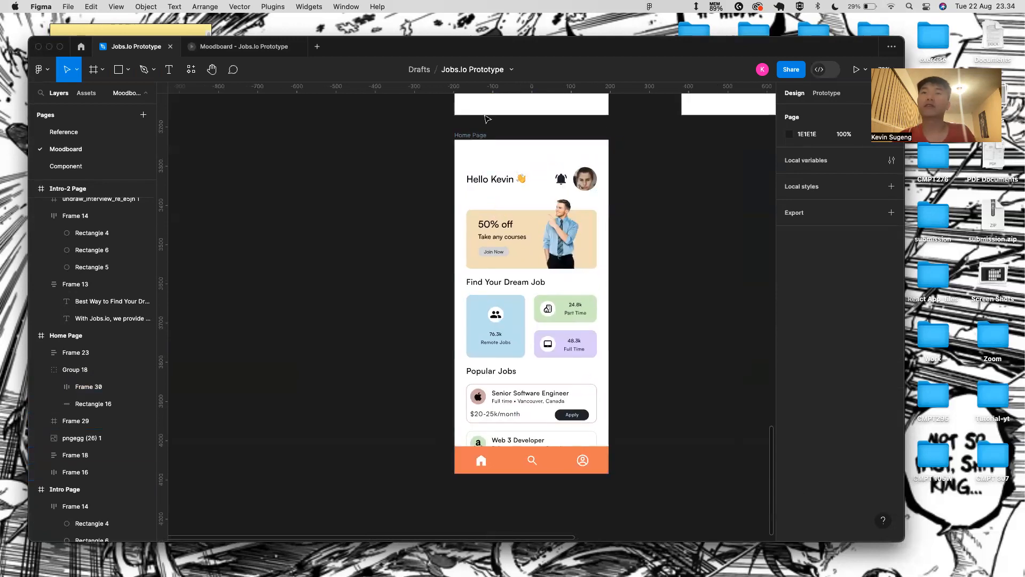
{"action": "left_click", "coordinate": [478, 145]}
{"action": "left_click", "coordinate": [480, 135]}
{"action": "left_click", "coordinate": [857, 69]}
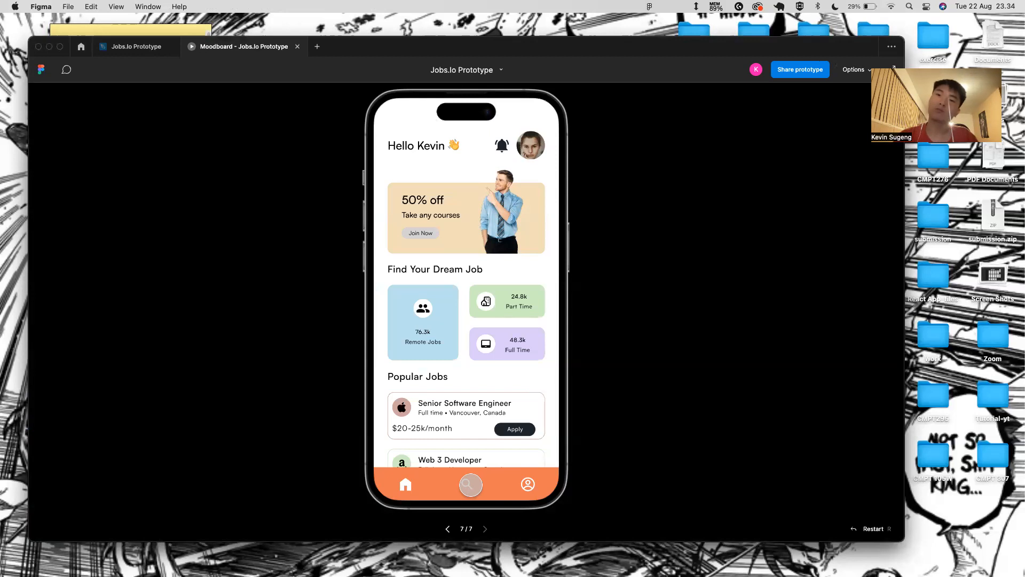
{"action": "scroll", "coordinate": [435, 422], "scroll_direction": "down", "scroll_amount": 2}
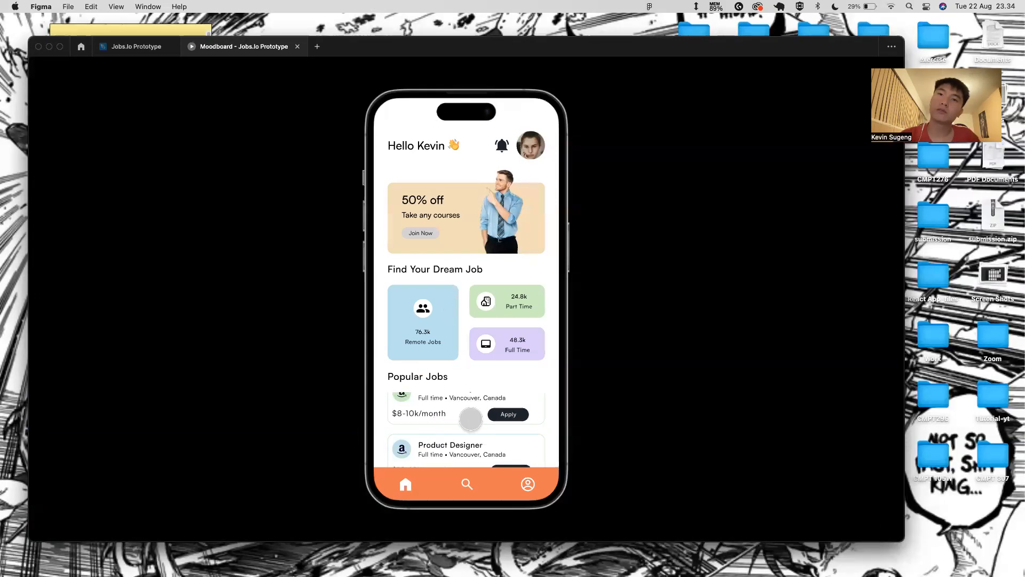
{"action": "left_click", "coordinate": [136, 47]}
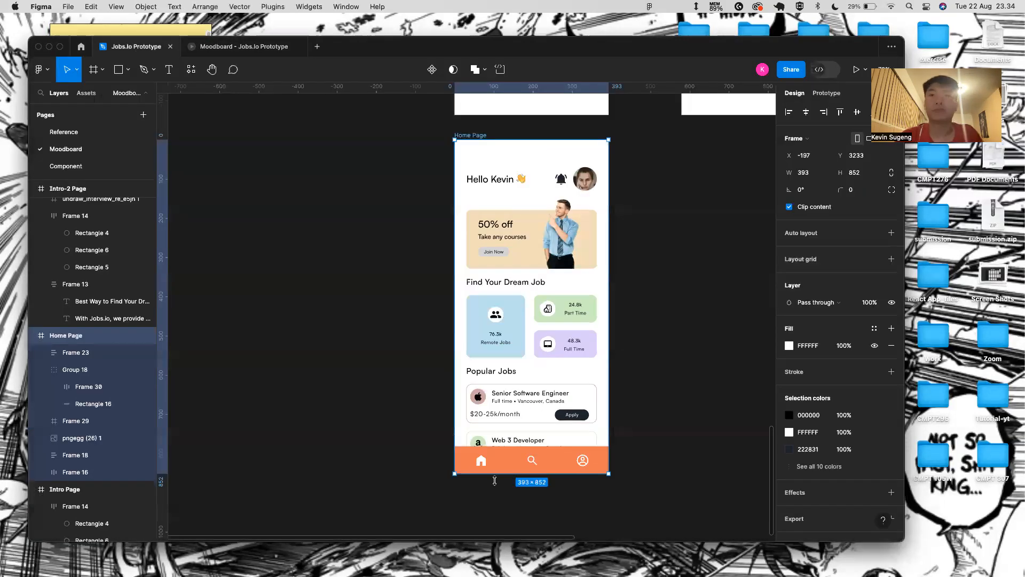
{"action": "scroll", "coordinate": [495, 481], "scroll_direction": "up", "scroll_amount": 3}
- Shorten the Popular Jobs area from 189 to 159 and recheck it in the preview
{"action": "left_click", "coordinate": [555, 440]}
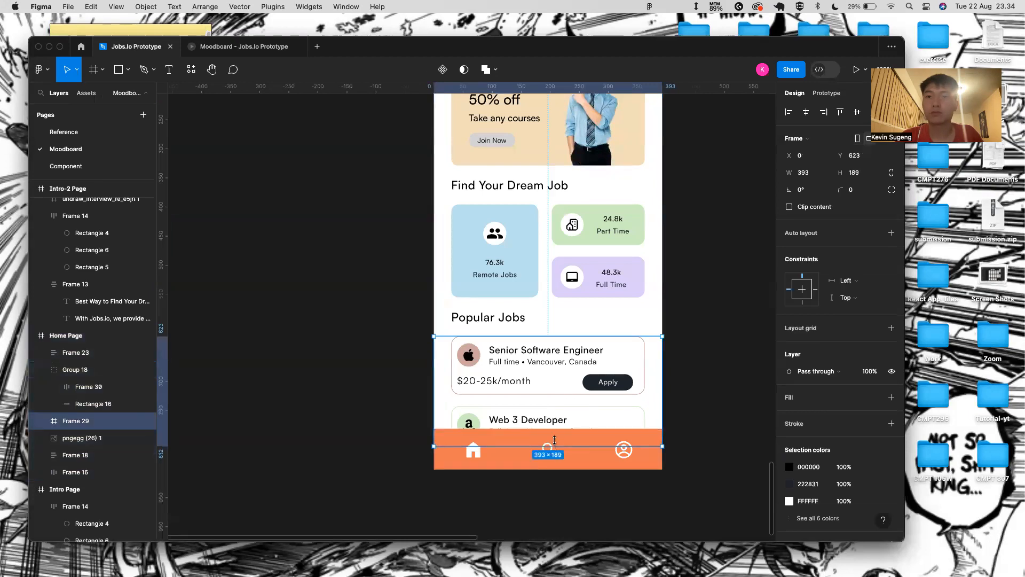
{"action": "left_click_drag", "start_coordinate": [554, 427], "coordinate": [554, 428]}
{"action": "scroll", "coordinate": [554, 428], "scroll_direction": "up", "scroll_amount": 5}
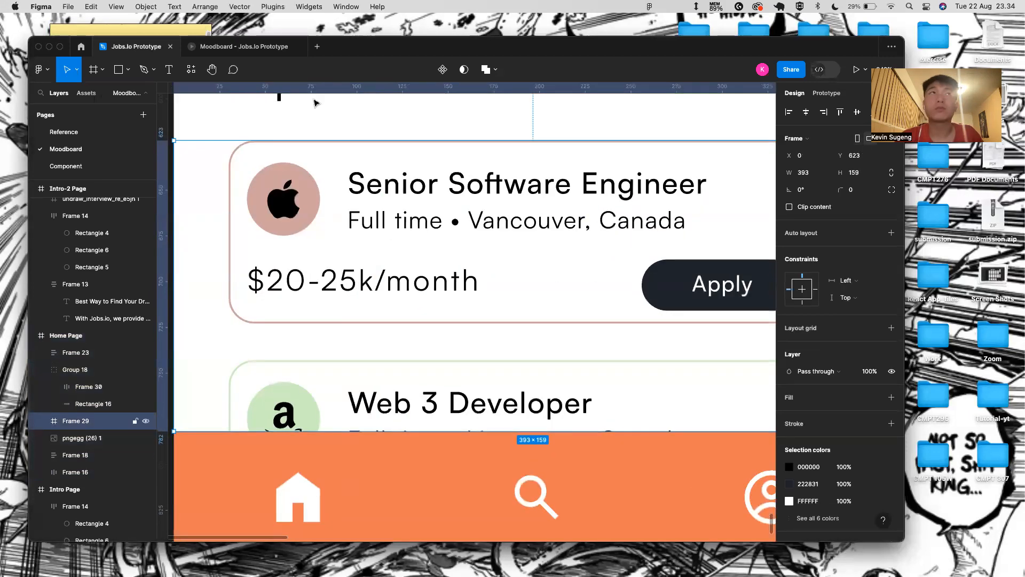
{"action": "left_click", "coordinate": [229, 48]}
{"action": "scroll", "coordinate": [483, 415], "scroll_direction": "up", "scroll_amount": 3}
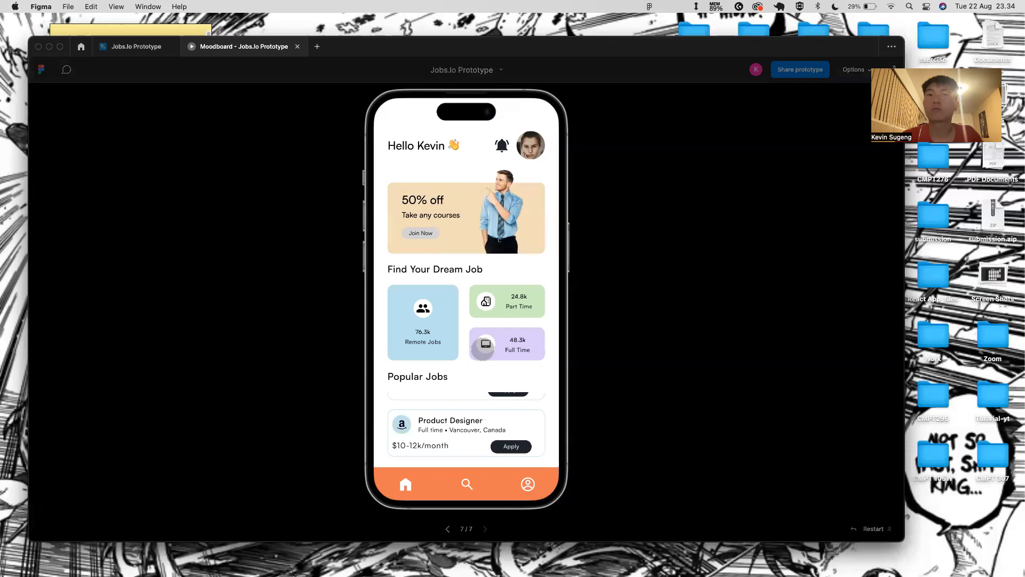
{"action": "scroll", "coordinate": [487, 428], "scroll_direction": "down", "scroll_amount": 3}
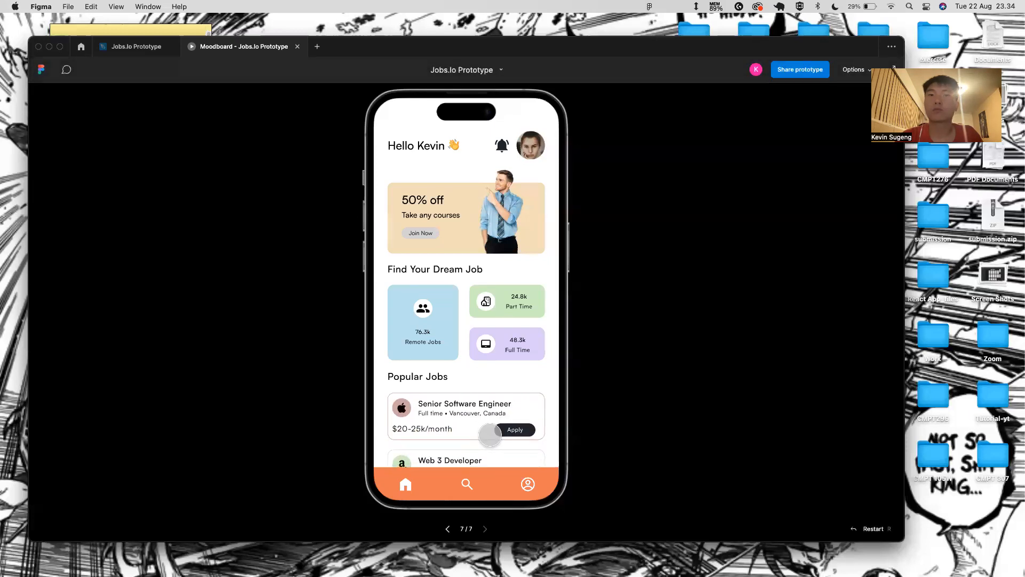
{"action": "left_click", "coordinate": [140, 49]}
- Give the job-cards list 20 bottom padding
{"action": "scroll", "coordinate": [428, 331], "scroll_direction": "down", "scroll_amount": 5}
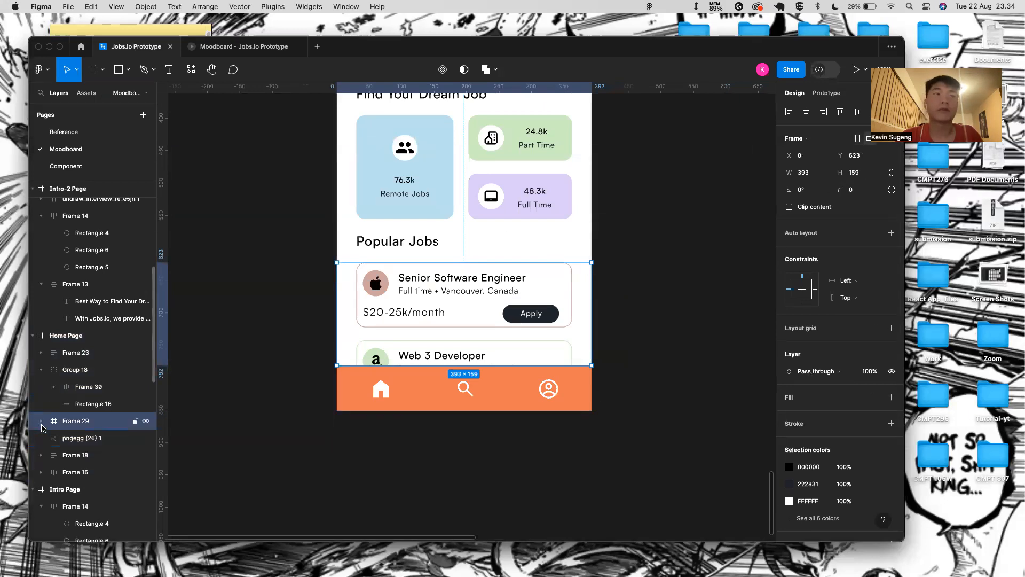
{"action": "key", "text": "Return"}
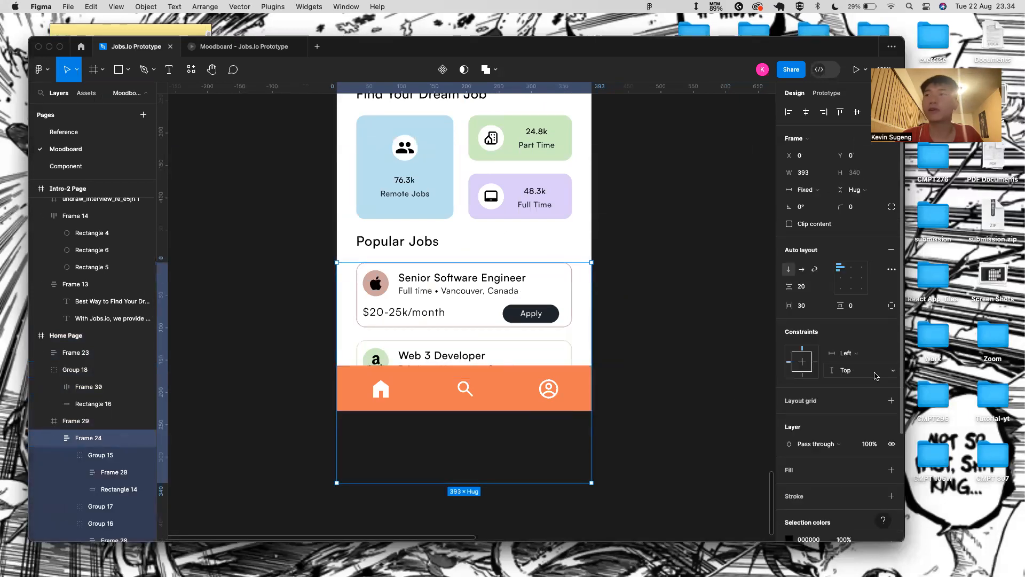
{"action": "left_click", "coordinate": [854, 306]}
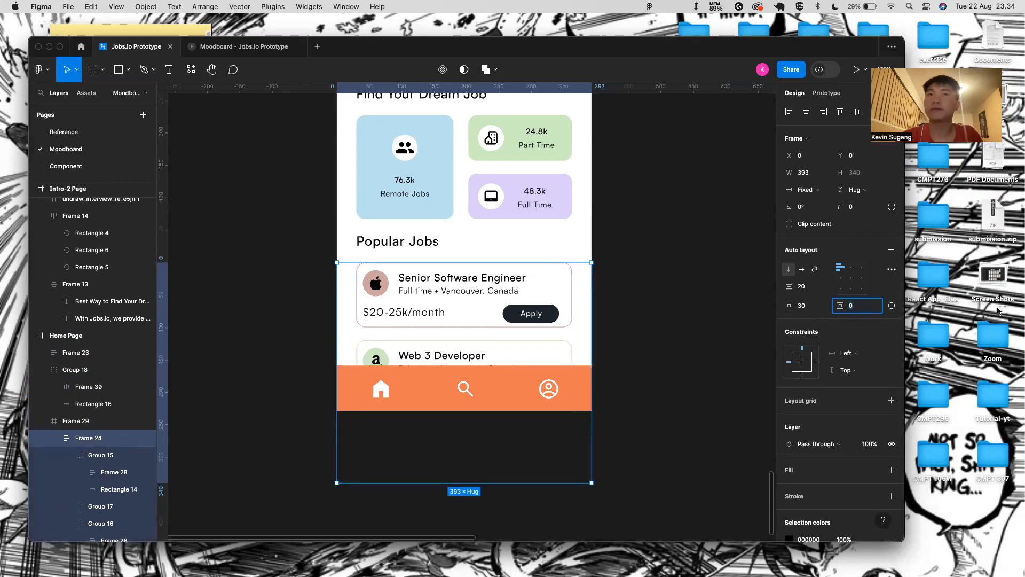
{"action": "left_click", "coordinate": [892, 305]}
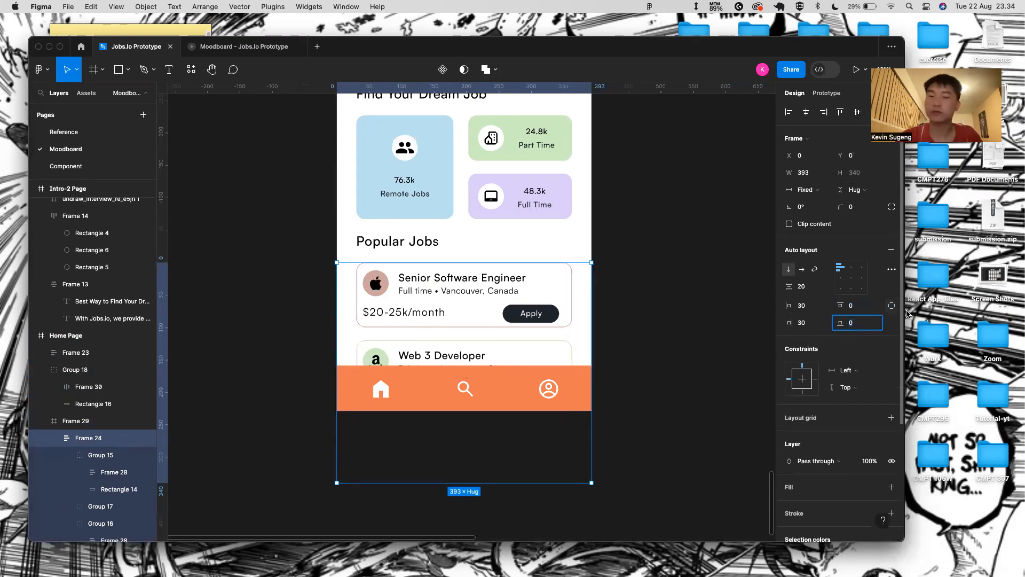
{"action": "type", "text": "20"}
{"action": "key", "text": "Return"}
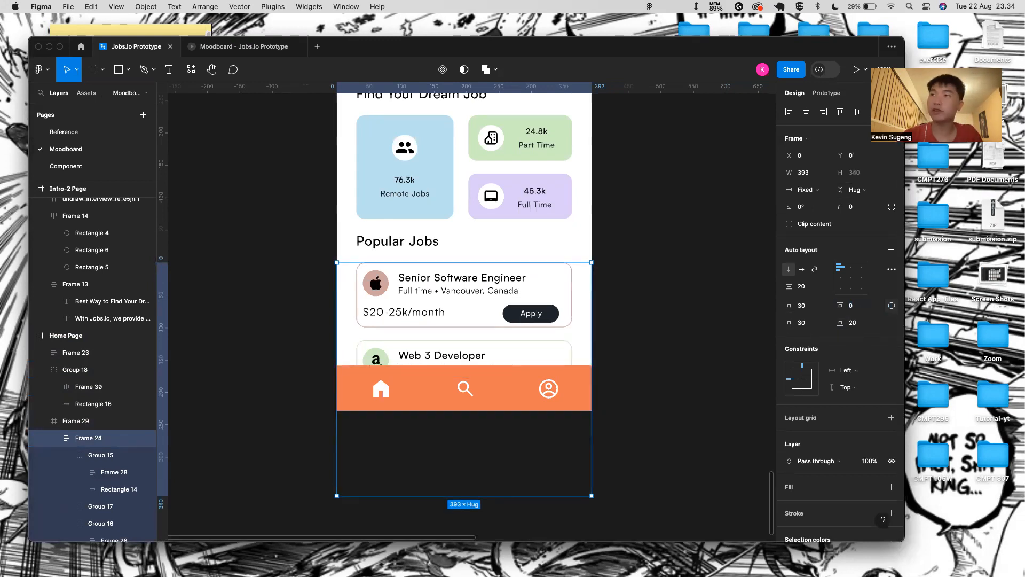
- Test scrolling the job cards above the orange bar in the prototype preview
{"action": "left_click", "coordinate": [230, 47]}
{"action": "scroll", "coordinate": [489, 374], "scroll_direction": "down", "scroll_amount": 2}
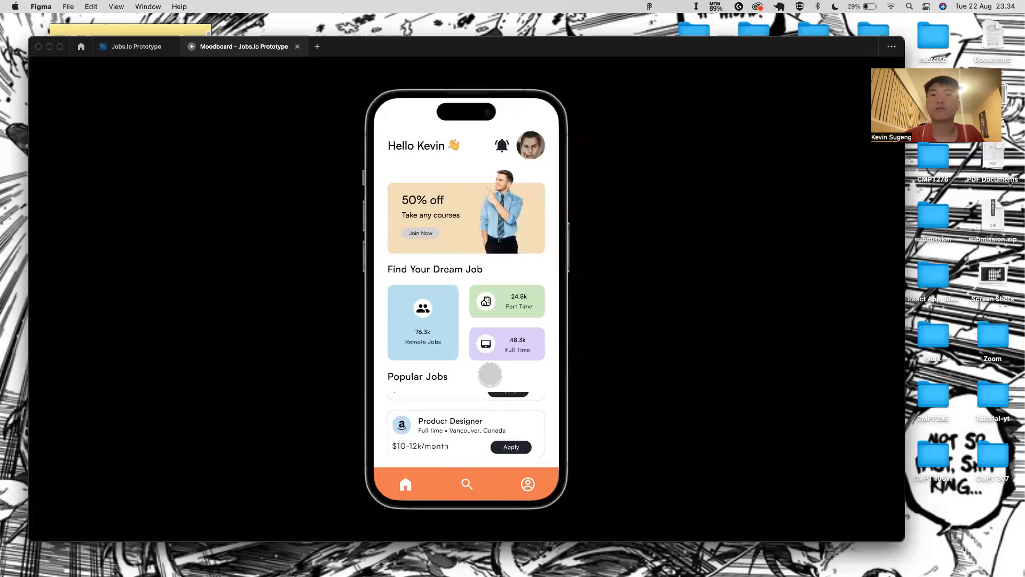
{"action": "scroll", "coordinate": [489, 406], "scroll_direction": "up", "scroll_amount": 3}
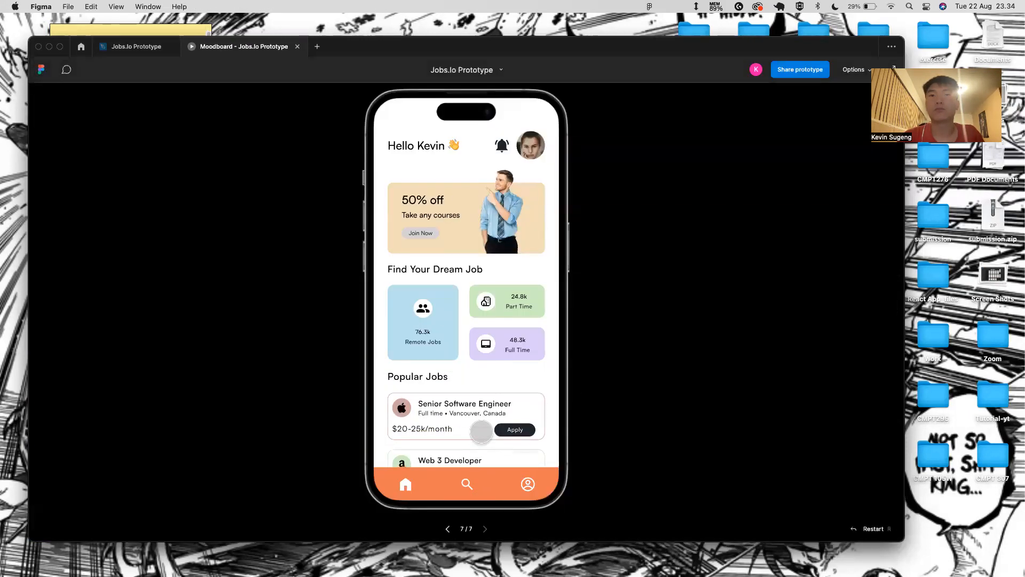
{"action": "scroll", "coordinate": [485, 427], "scroll_direction": "down", "scroll_amount": 2}
{"action": "scroll", "coordinate": [492, 406], "scroll_direction": "up", "scroll_amount": 2}
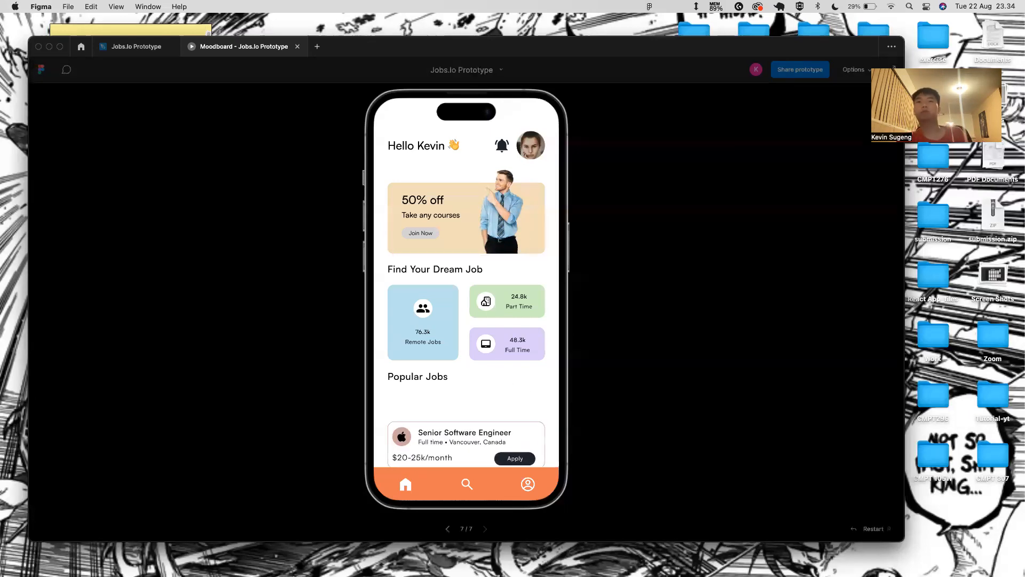
{"action": "scroll", "coordinate": [496, 444], "scroll_direction": "down", "scroll_amount": 2}
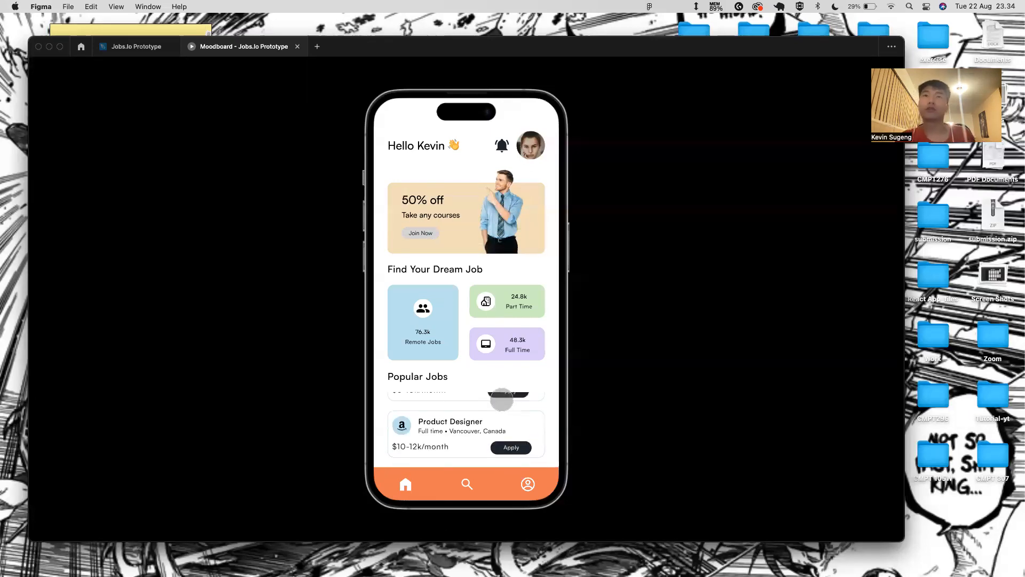
{"action": "scroll", "coordinate": [465, 406], "scroll_direction": "up", "scroll_amount": 2}
{"action": "scroll", "coordinate": [472, 369], "scroll_direction": "down", "scroll_amount": 3}
{"action": "scroll", "coordinate": [472, 363], "scroll_direction": "up", "scroll_amount": 3}
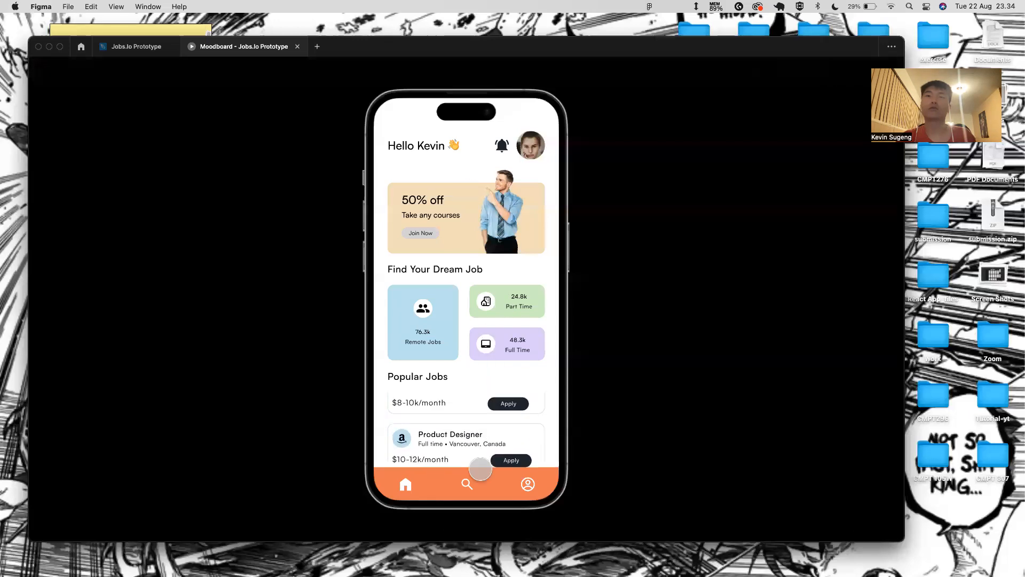
{"action": "scroll", "coordinate": [476, 442], "scroll_direction": "down", "scroll_amount": 3}
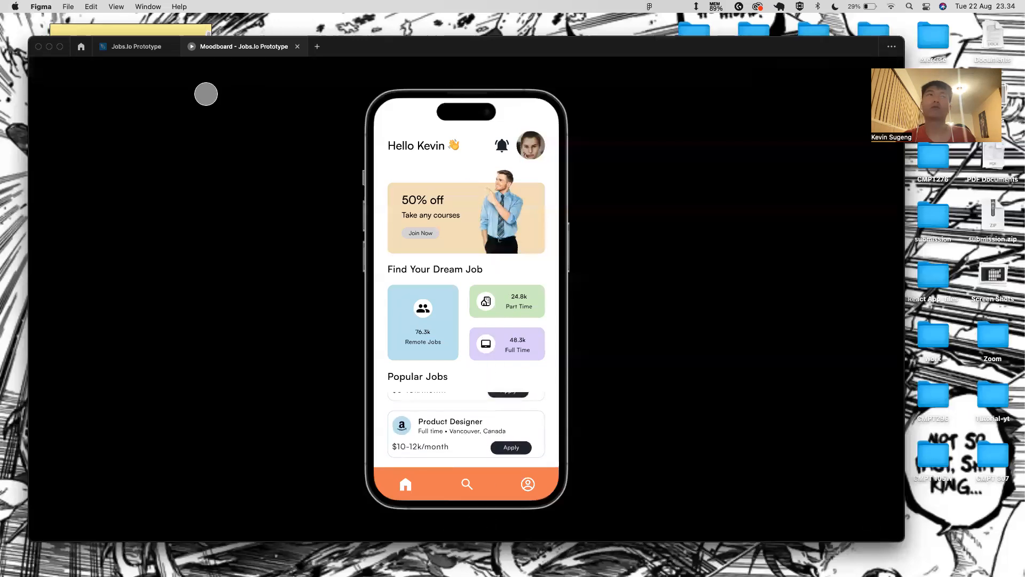
{"action": "left_click", "coordinate": [142, 56]}
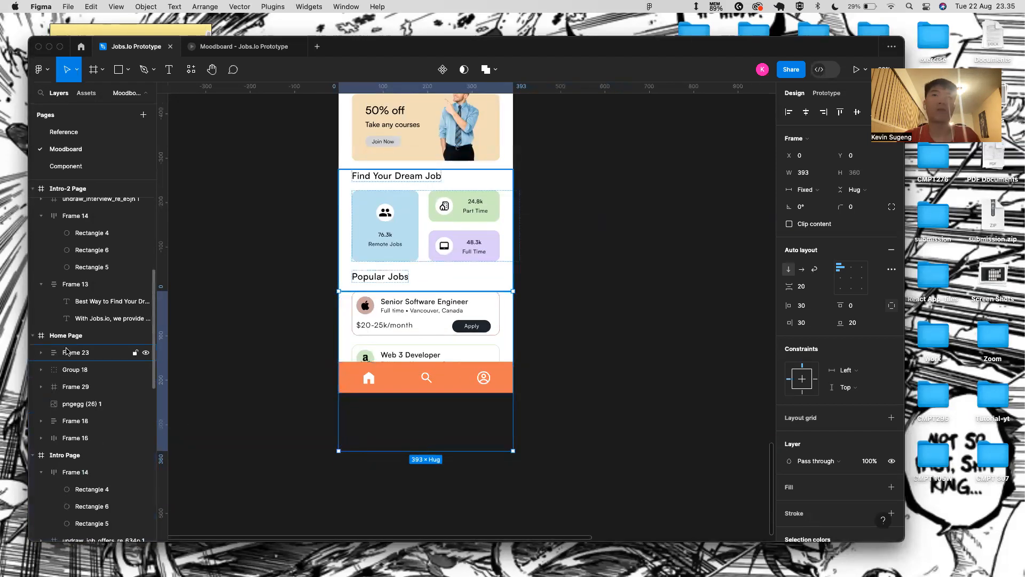
- Move the banner frame and the man image to the top of Home Page's layers
{"action": "left_click", "coordinate": [385, 180]}
{"action": "left_click", "coordinate": [75, 421]}
{"action": "left_click_drag", "start_coordinate": [97, 420], "coordinate": [97, 343]}
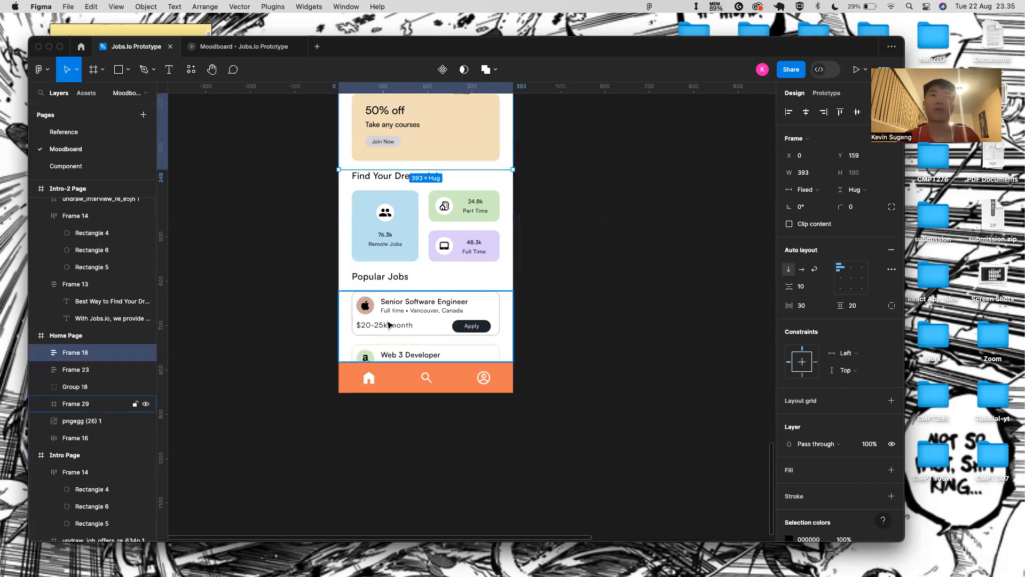
{"action": "left_click", "coordinate": [99, 420]}
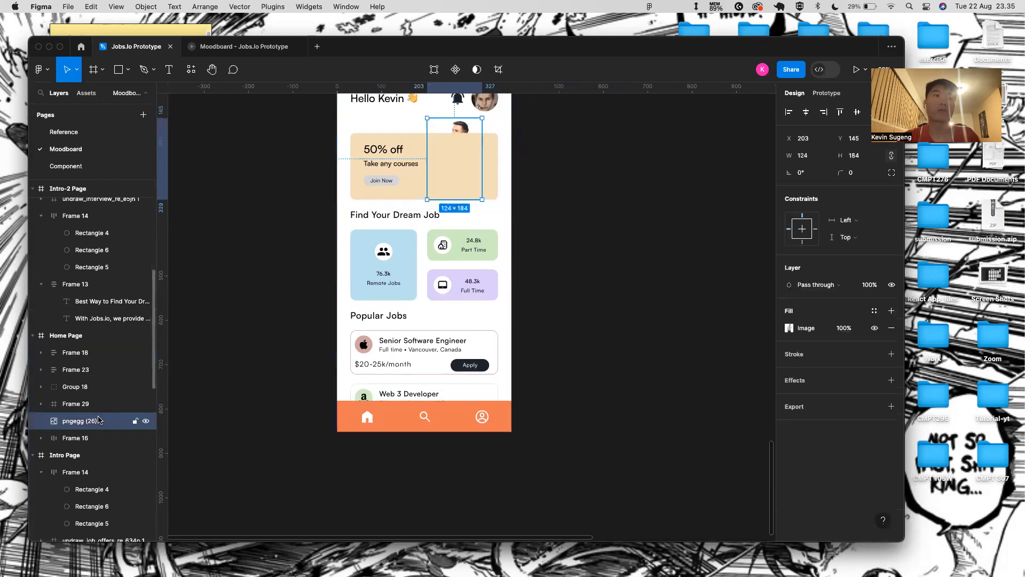
{"action": "left_click_drag", "start_coordinate": [100, 344], "coordinate": [120, 334]}
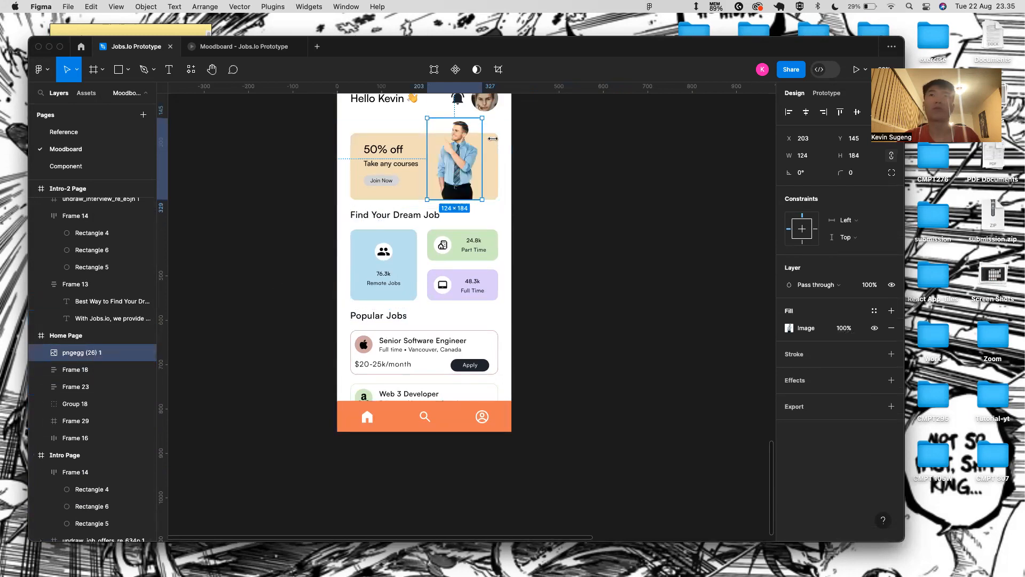
- Give the 50% off banner frame a white FFFFFF fill
{"action": "left_click", "coordinate": [494, 158]}
{"action": "double_click", "coordinate": [492, 158]}
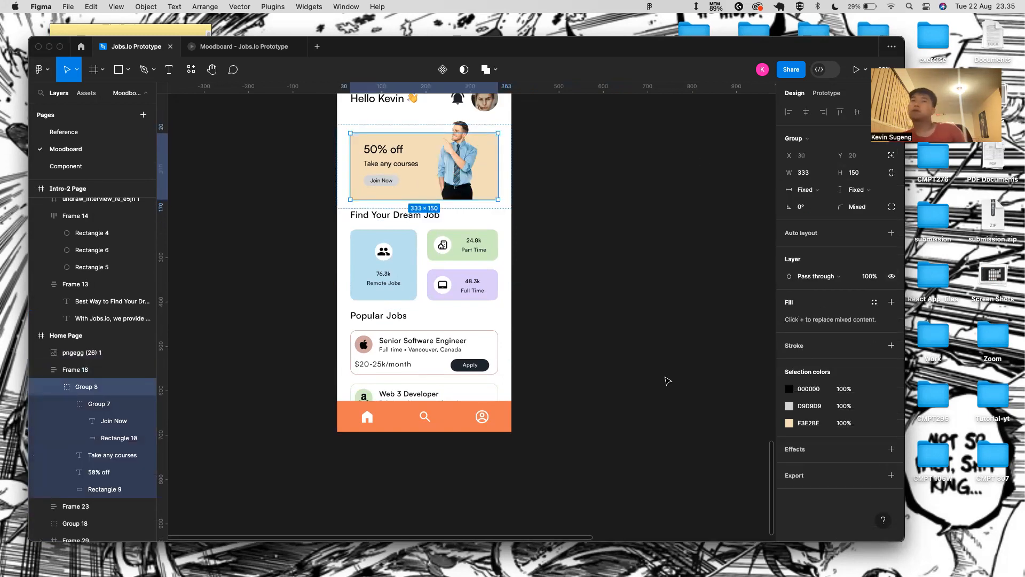
{"action": "left_click", "coordinate": [584, 261]}
{"action": "left_click", "coordinate": [463, 156]}
{"action": "left_click", "coordinate": [498, 157]}
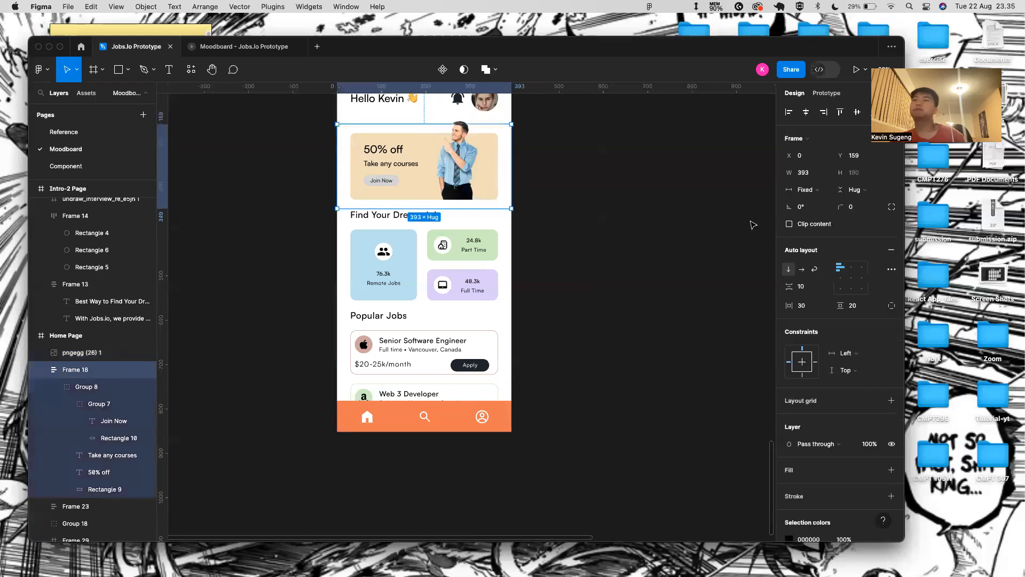
{"action": "left_click", "coordinate": [892, 471]}
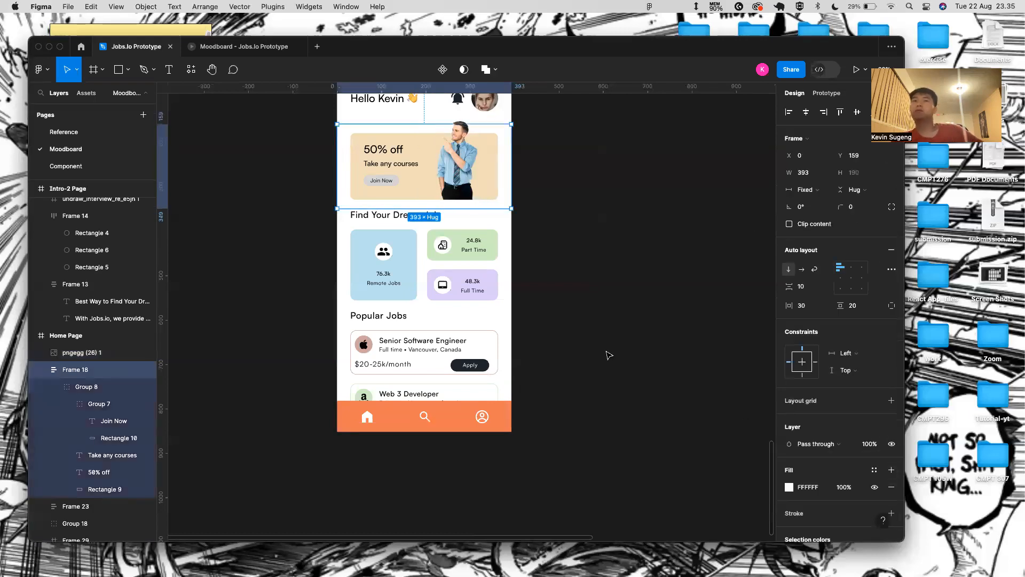
- Preview the Home Page as a prototype, scroll through it, and return to the editor
{"action": "scroll", "coordinate": [448, 191], "scroll_direction": "up", "scroll_amount": 2}
{"action": "scroll", "coordinate": [447, 190], "scroll_direction": "up", "scroll_amount": 2}
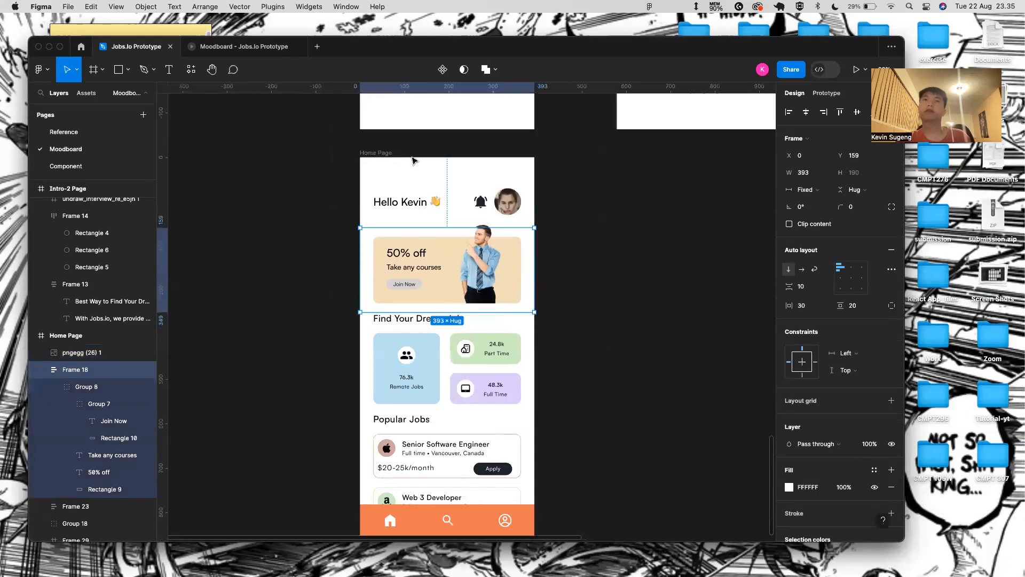
{"action": "left_click", "coordinate": [387, 157]}
{"action": "left_click", "coordinate": [857, 74]}
{"action": "left_click_drag", "start_coordinate": [517, 391], "coordinate": [515, 327]}
{"action": "left_click_drag", "start_coordinate": [508, 419], "coordinate": [490, 348]}
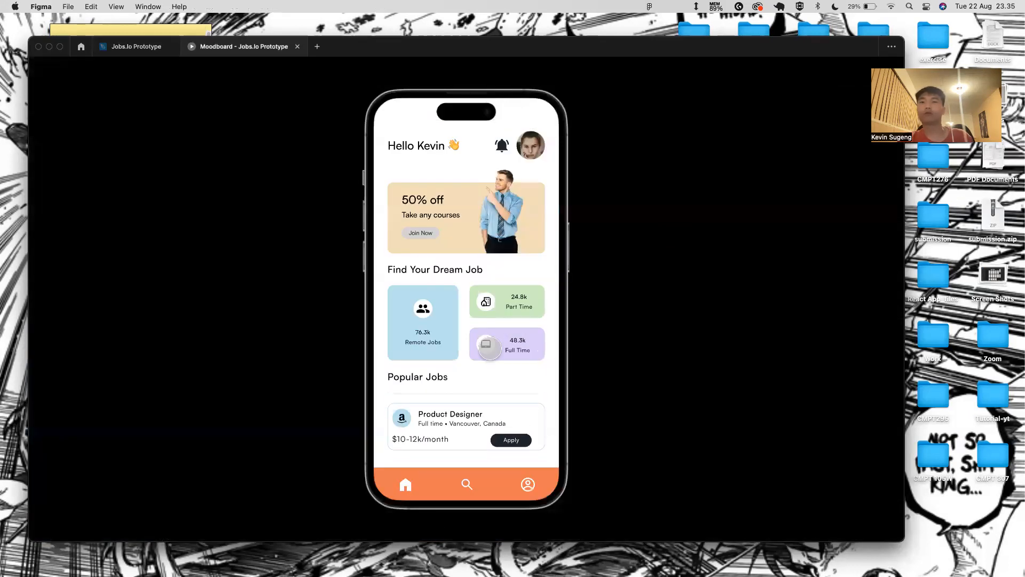
{"action": "left_click", "coordinate": [137, 46]}
{"action": "scroll", "coordinate": [383, 311], "scroll_direction": "down", "scroll_amount": 2}
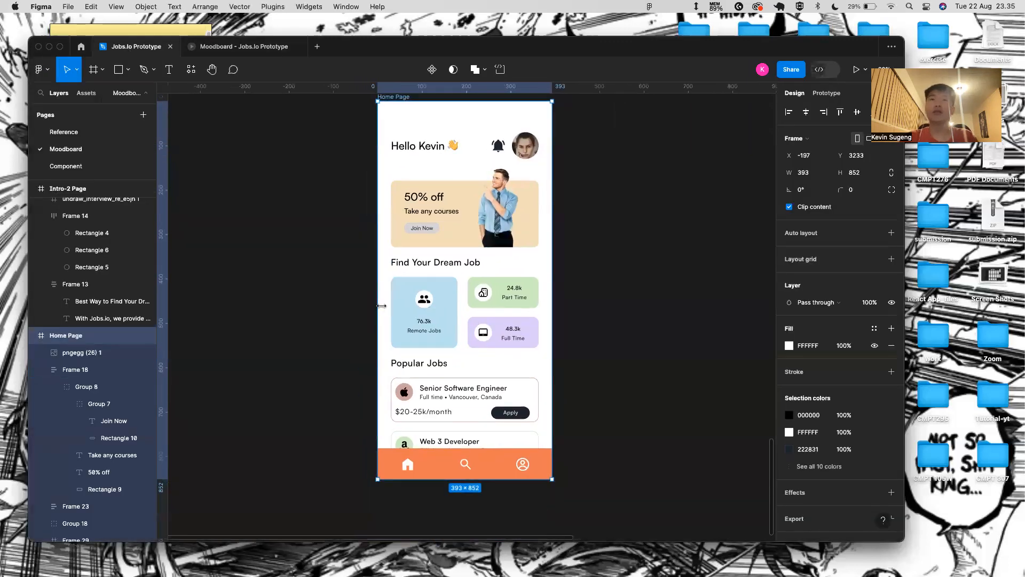
{"action": "scroll", "coordinate": [383, 311], "scroll_direction": "right", "scroll_amount": 1}
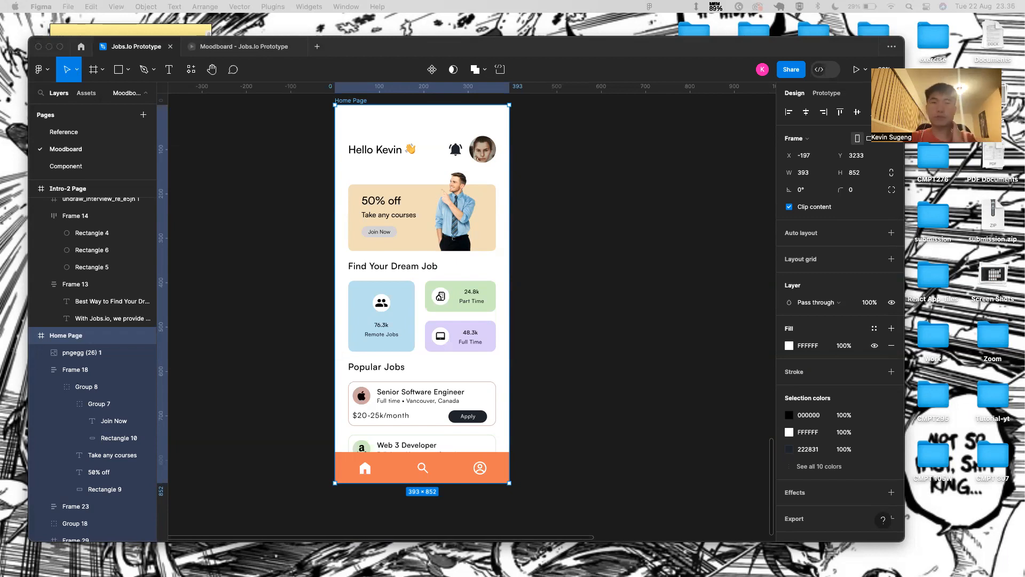
{"action": "left_click", "coordinate": [533, 236]}
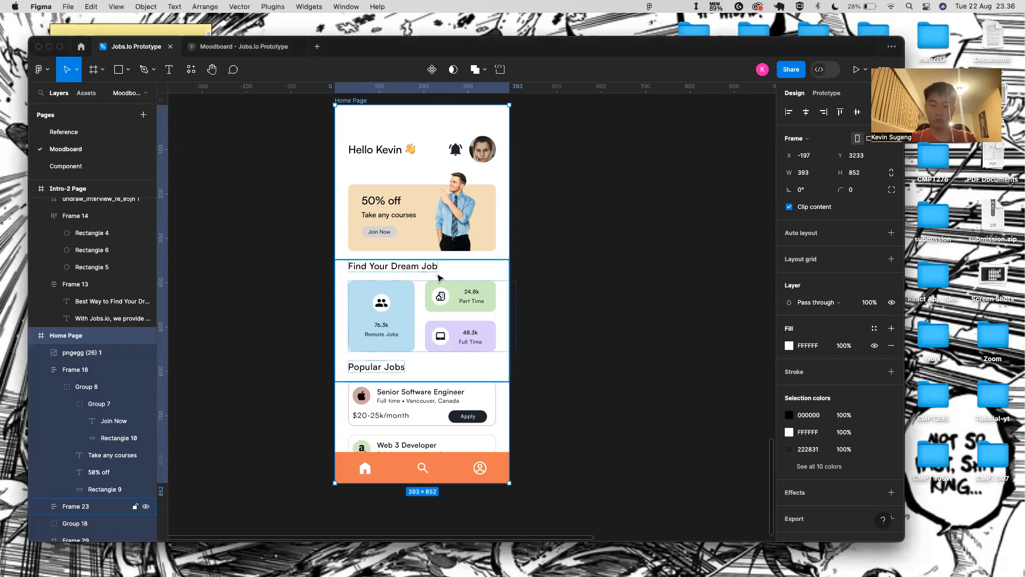
- Duplicate the Home Page frame and place the copy to the right of the original
{"action": "key", "text": "f"}
{"action": "scroll", "coordinate": [451, 194], "scroll_direction": "down", "scroll_amount": 5}
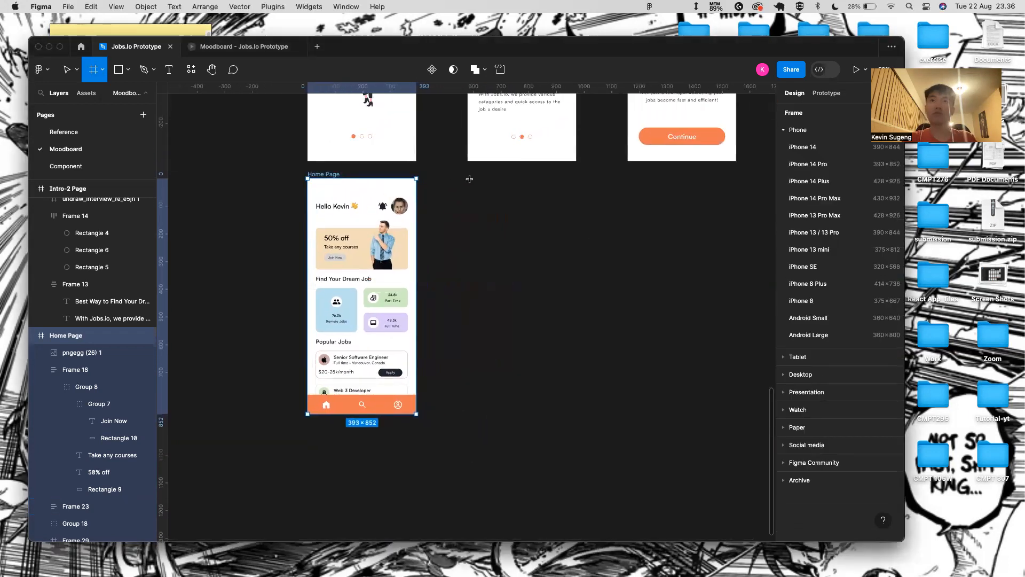
{"action": "left_click_drag", "start_coordinate": [467, 183], "coordinate": [624, 412]}
{"action": "key", "text": "ctrl+z"}
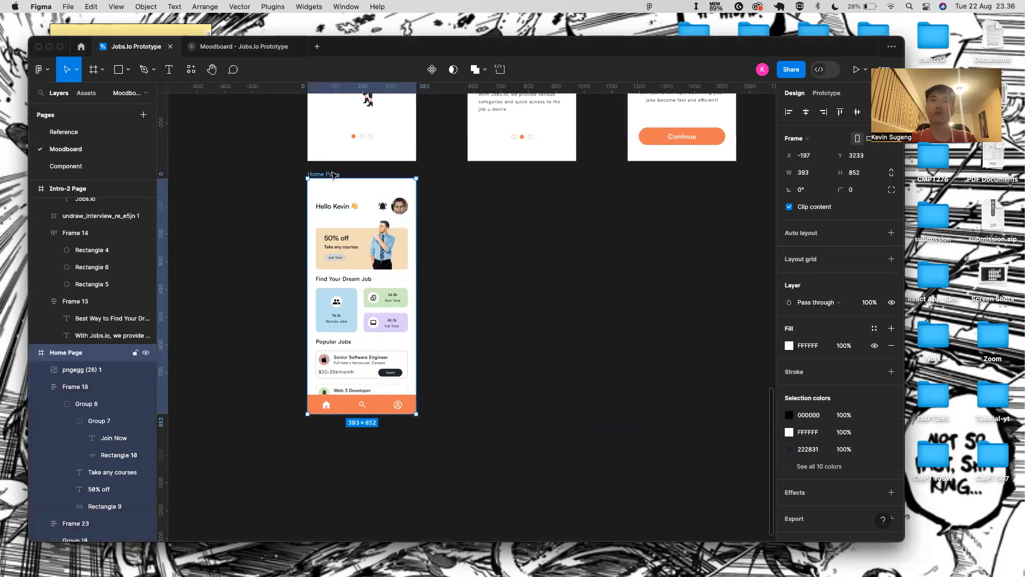
{"action": "key", "text": "super+d"}
{"action": "left_click_drag", "start_coordinate": [440, 176], "coordinate": [480, 177]}
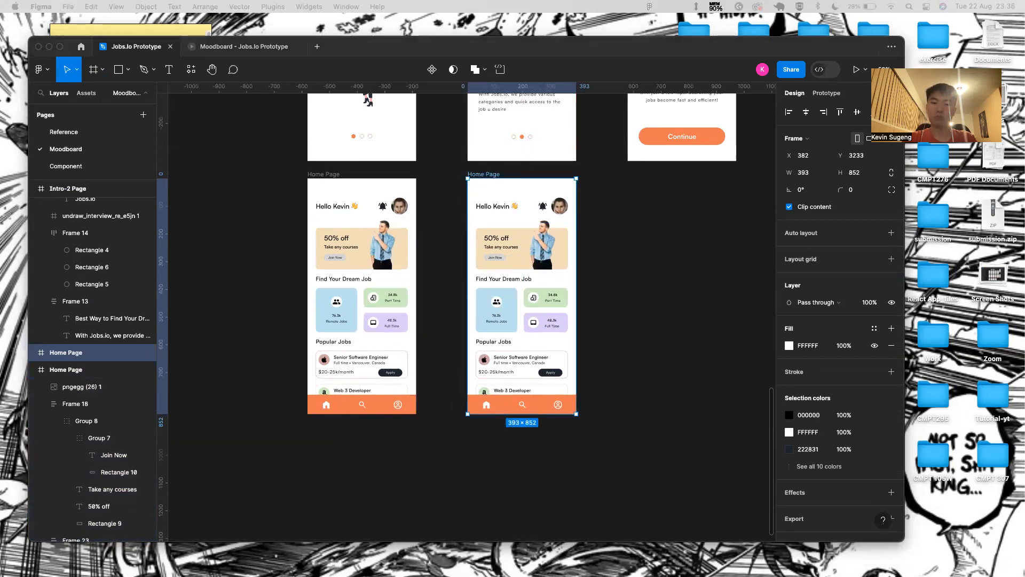
- Delete the header row and banner from the copy, then undo to restore them
{"action": "left_click", "coordinate": [529, 205]}
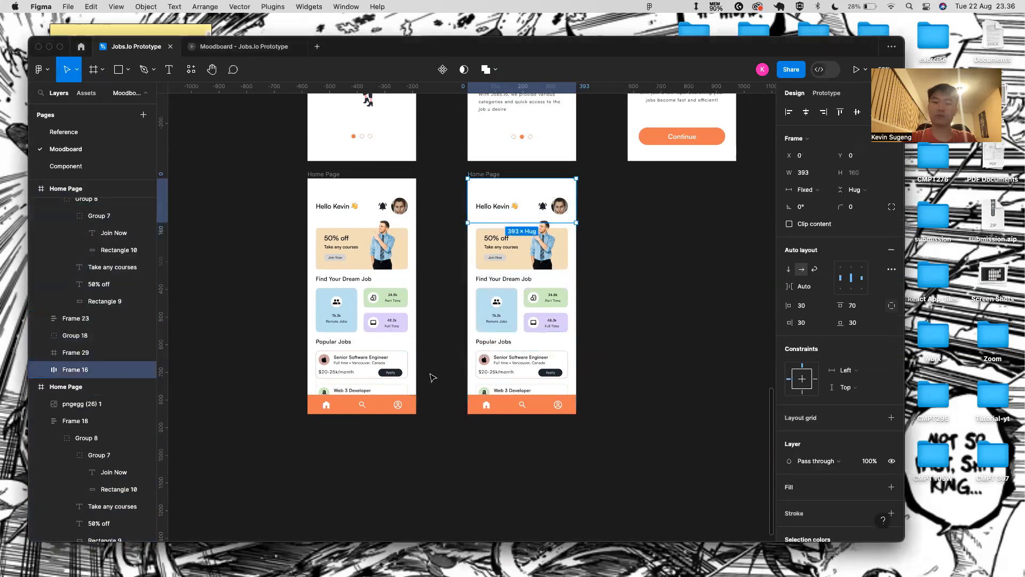
{"action": "key", "text": "Delete"}
{"action": "left_click", "coordinate": [541, 243]}
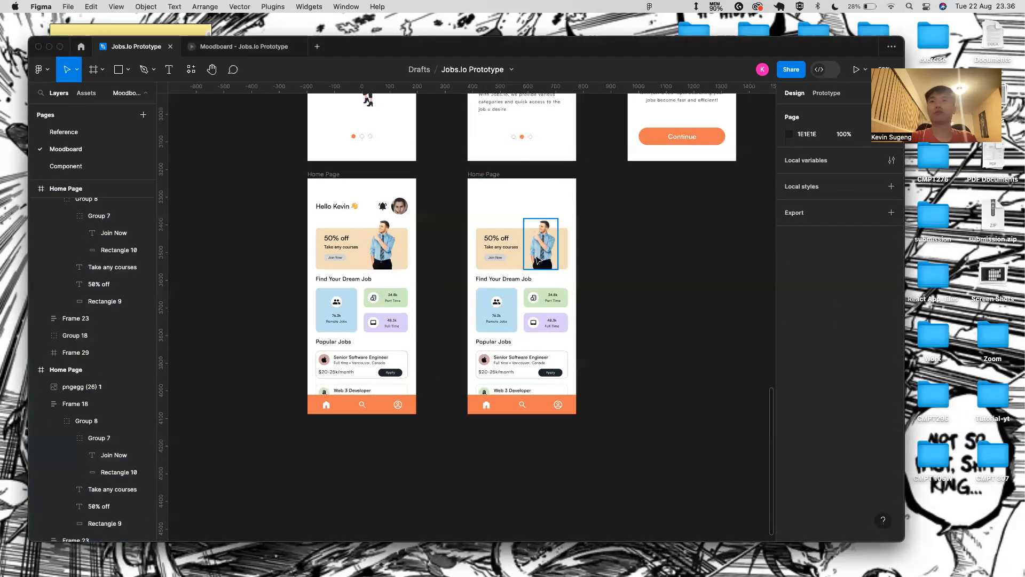
{"action": "key", "text": "Escape"}
{"action": "key", "text": "Delete"}
{"action": "left_click", "coordinate": [516, 307]}
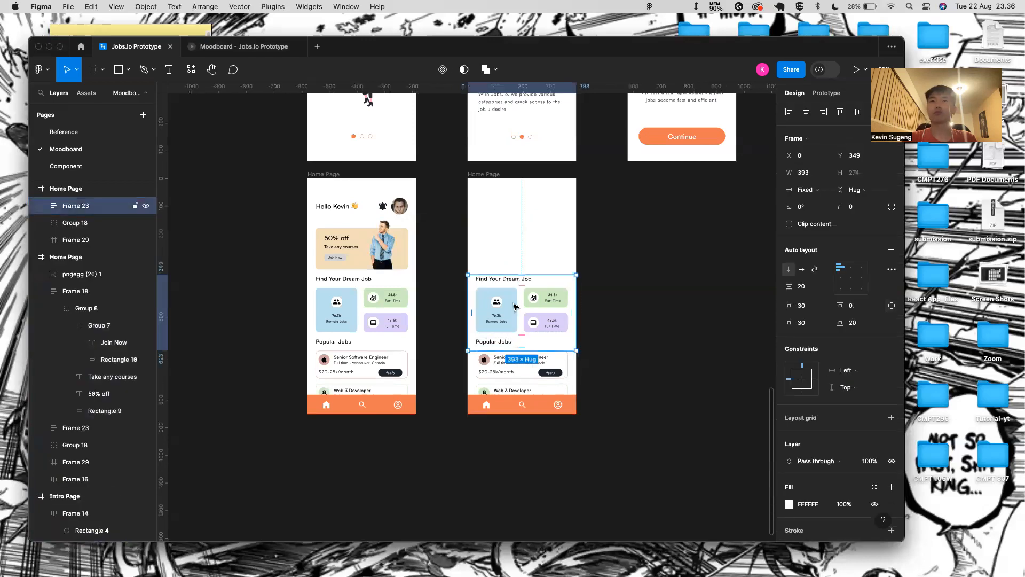
{"action": "key", "text": "super+z"}
{"action": "key", "text": "super+z"}
{"action": "key", "text": "super+z"}
{"action": "key", "text": "super+z"}
{"action": "key", "text": "super+z"}
- Remove the promo banner, man image, Find Your Dream Job and Popular Jobs sections from the copy
{"action": "left_click", "coordinate": [503, 253]}
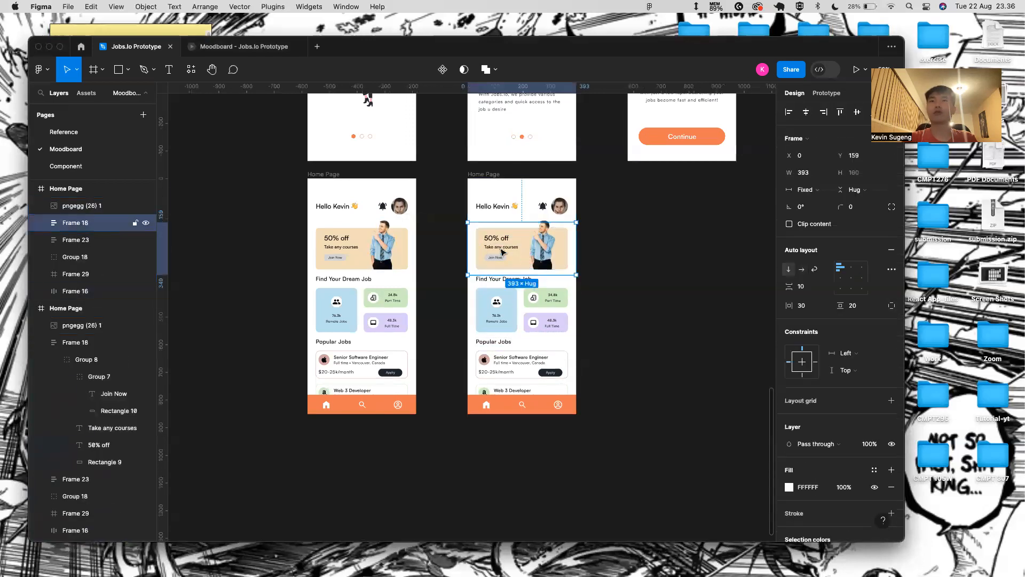
{"action": "key", "text": "Delete"}
{"action": "left_click", "coordinate": [541, 247]}
{"action": "key", "text": "Delete"}
{"action": "left_click", "coordinate": [532, 313]}
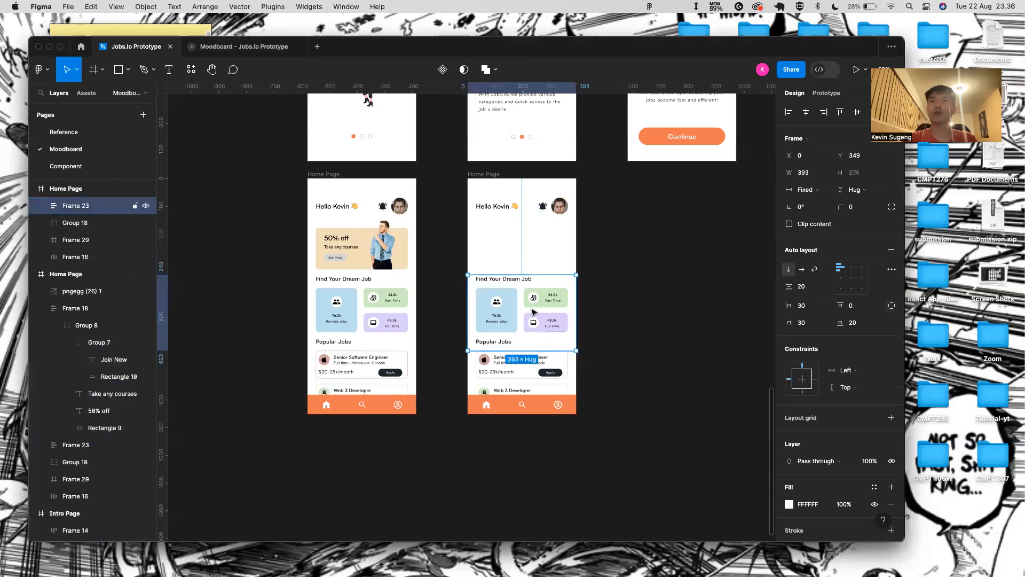
{"action": "key", "text": "Delete"}
{"action": "left_click", "coordinate": [525, 361]}
{"action": "key", "text": "Delete"}
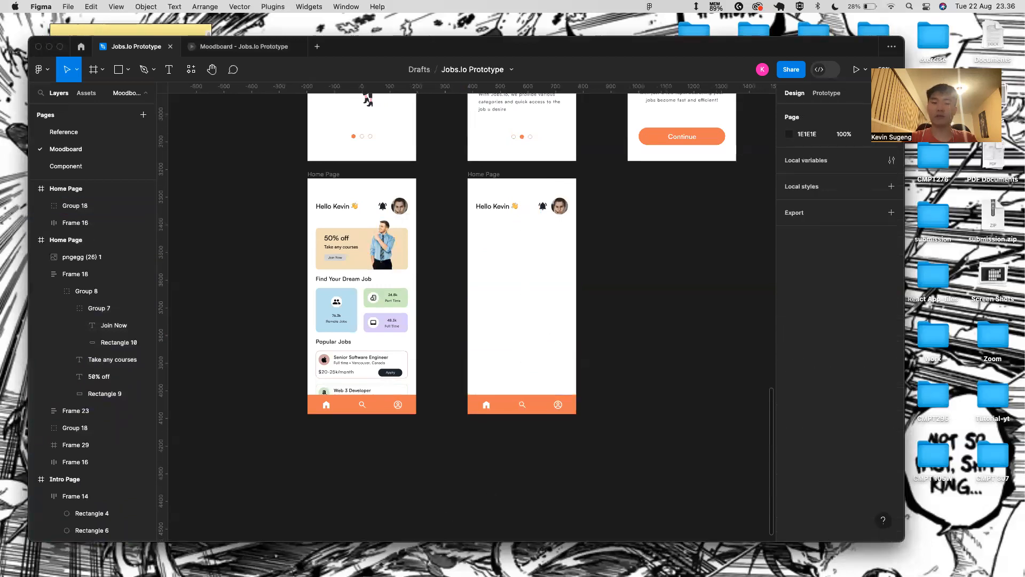
- Paste the chevron vector into the copy's header beside the Hello Kevin greeting
{"action": "left_click", "coordinate": [505, 202]}
{"action": "double_click", "coordinate": [506, 203]}
{"action": "scroll", "coordinate": [510, 201], "scroll_direction": "up", "scroll_amount": 5}
{"action": "scroll", "coordinate": [511, 203], "scroll_direction": "up", "scroll_amount": 3}
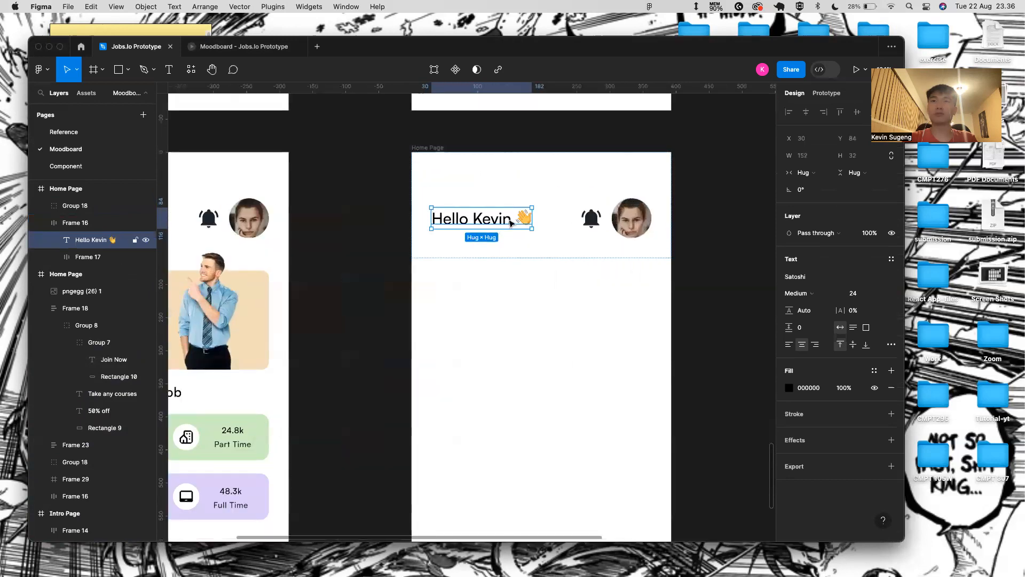
{"action": "double_click", "coordinate": [513, 220]}
{"action": "left_click", "coordinate": [528, 218]}
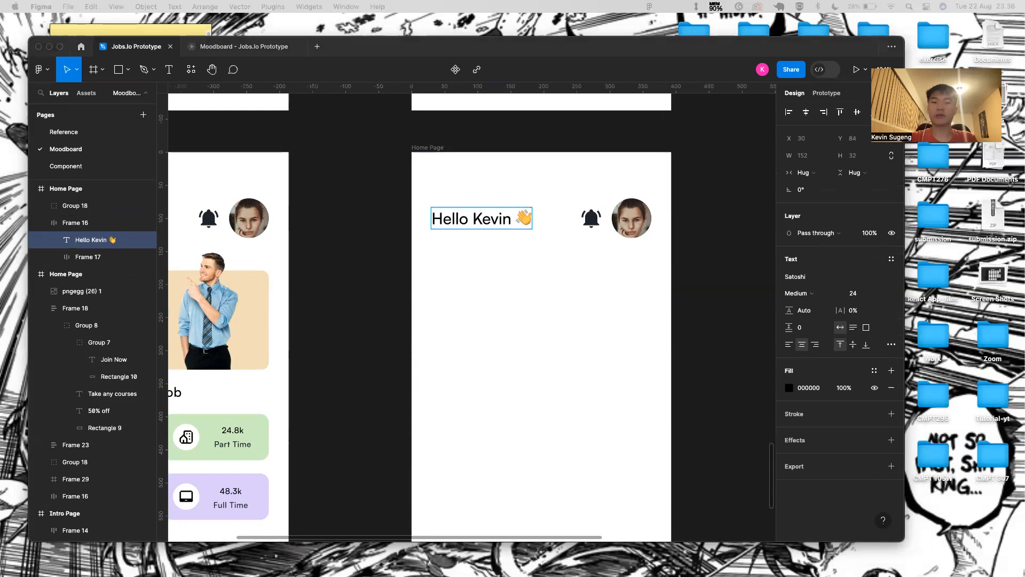
{"action": "left_click", "coordinate": [495, 237]}
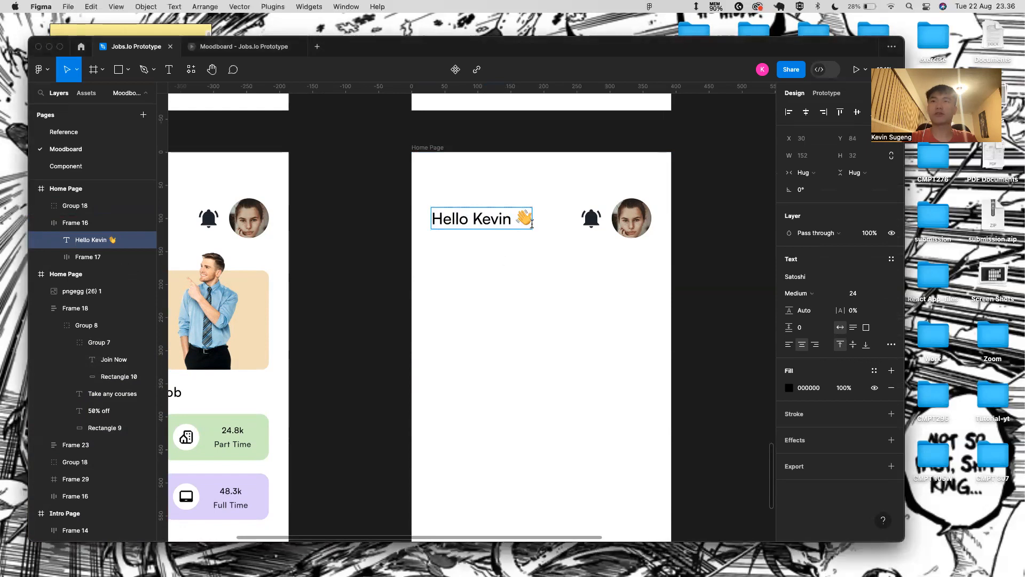
{"action": "left_click", "coordinate": [532, 278]}
{"action": "key", "text": "super+v"}
- Delete the Hello Kevin greeting text so the back arrow leads the header
{"action": "double_click", "coordinate": [527, 213]}
{"action": "type", "text": "\\"}
{"action": "key", "text": "Escape"}
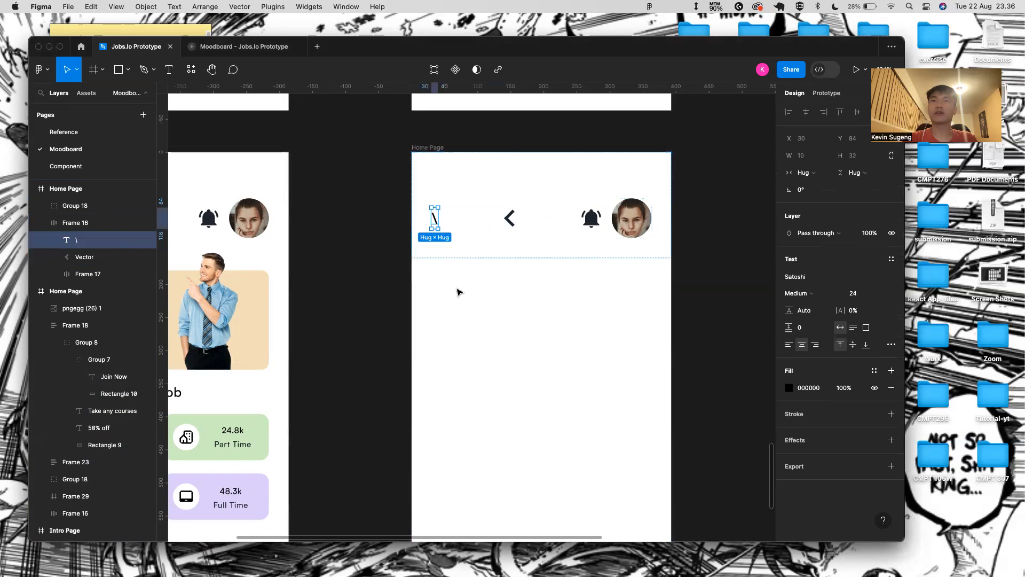
{"action": "double_click", "coordinate": [437, 221]}
{"action": "key", "text": "BackSpace"}
{"action": "left_click", "coordinate": [488, 306]}
{"action": "left_click", "coordinate": [651, 281]}
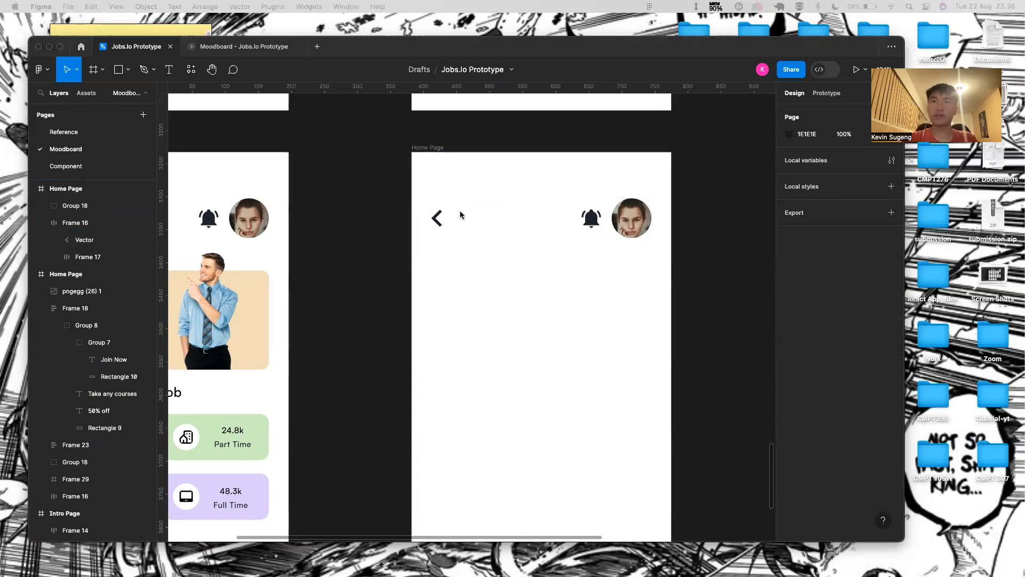
{"action": "left_click", "coordinate": [462, 229]}
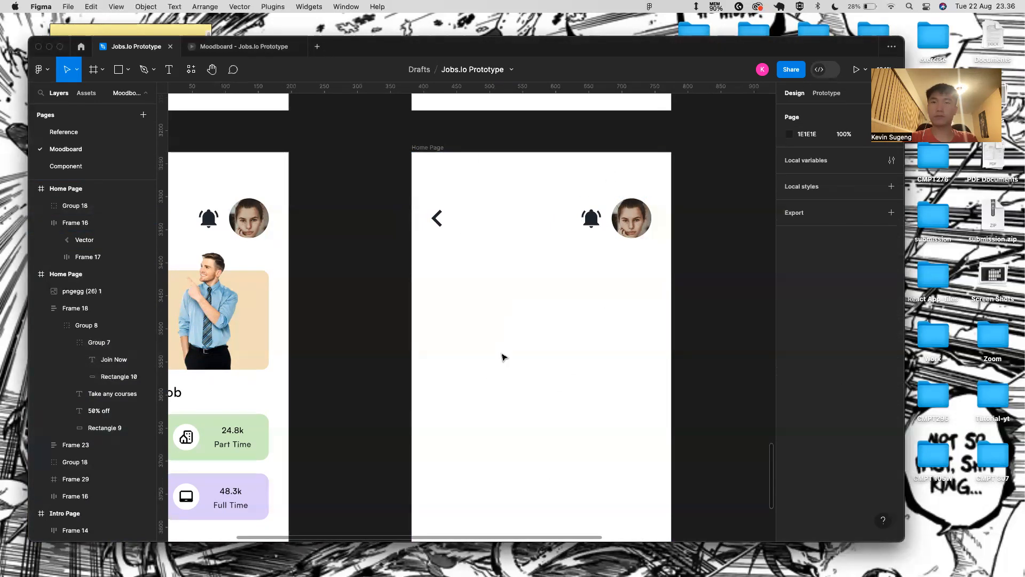
- Draw a text box beside the back arrow in the copied frame
{"action": "left_click", "coordinate": [475, 177]}
{"action": "key", "text": "t"}
{"action": "left_click_drag", "start_coordinate": [449, 202], "coordinate": [596, 239]}
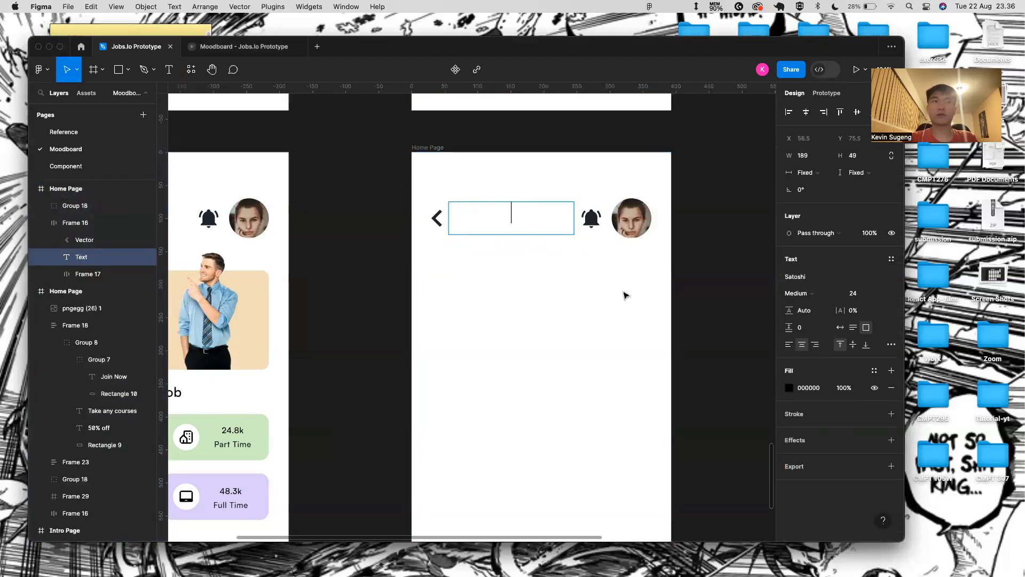
- Draw a 240 × 40 search box rectangle between the back arrow and the bell
{"action": "key", "text": "Escape"}
{"action": "key", "text": "r"}
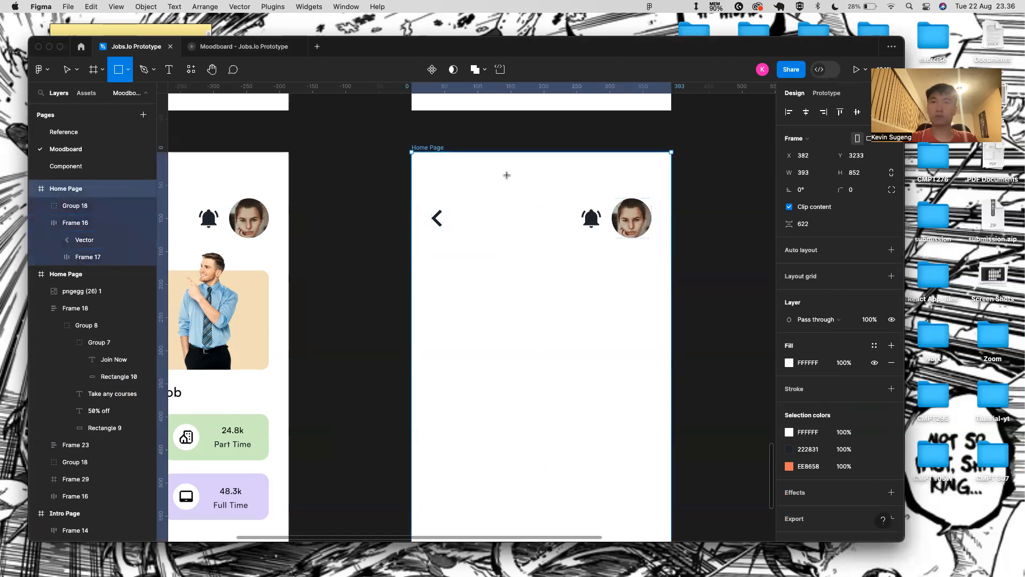
{"action": "mouse_move", "coordinate": [459, 202]}
{"action": "left_mouse_down"}
{"action": "mouse_move", "coordinate": [538, 233]}
{"action": "mouse_move", "coordinate": [572, 227]}
{"action": "left_mouse_up"}
{"action": "left_click", "coordinate": [809, 156]}
{"action": "key", "text": "BackSpace"}
{"action": "type", "text": "240"}
{"action": "key", "text": "Tab"}
{"action": "key", "text": "BackSpace"}
{"action": "type", "text": "40"}
{"action": "key", "text": "Return"}
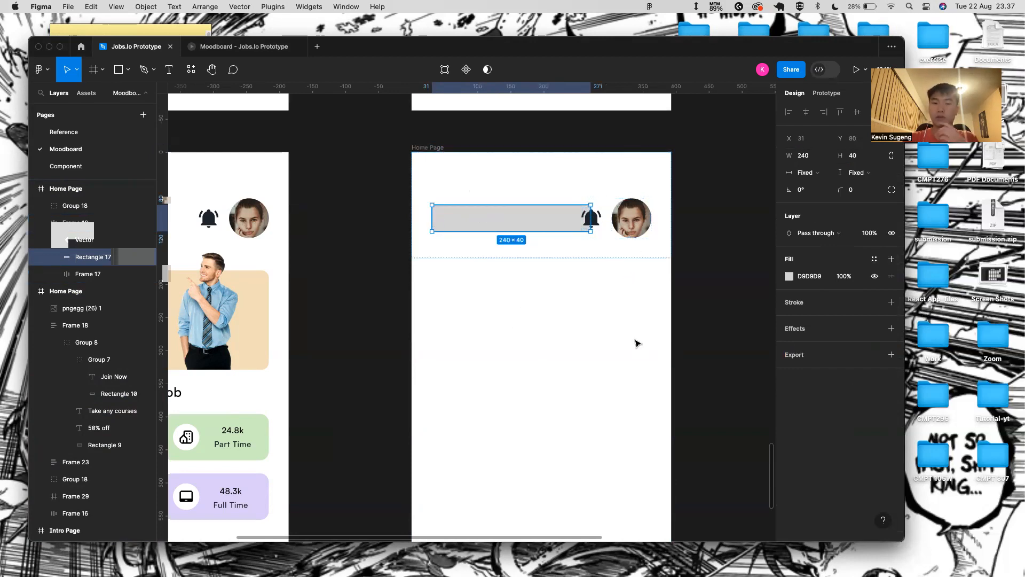
- Remove the search box fill and give it a 222831 stroke
{"action": "left_click", "coordinate": [891, 276]}
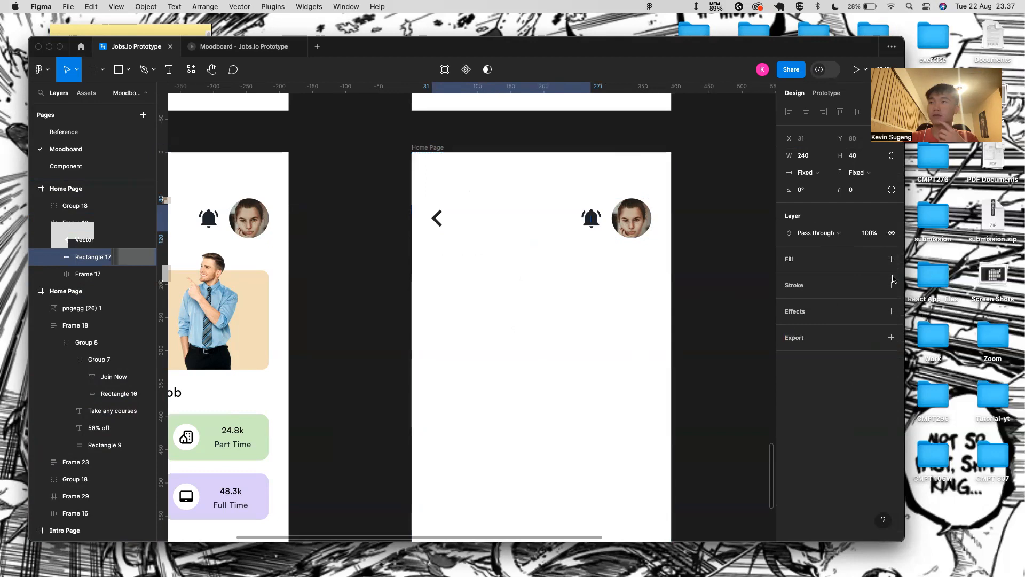
{"action": "left_click", "coordinate": [892, 284]}
{"action": "left_click", "coordinate": [798, 302]}
{"action": "key", "text": "BackSpace"}
{"action": "type", "text": "222831"}
{"action": "key", "text": "Return"}
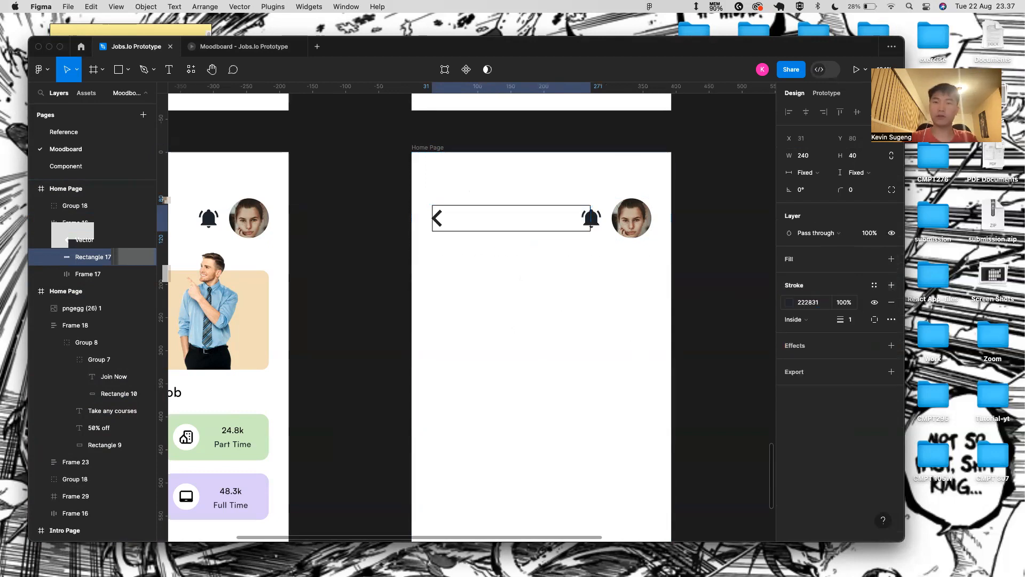
- Delete the bell and avatar group and round the search box corners to radius 7
{"action": "left_click", "coordinate": [614, 224]}
{"action": "key", "text": "Delete"}
{"action": "left_click", "coordinate": [517, 209]}
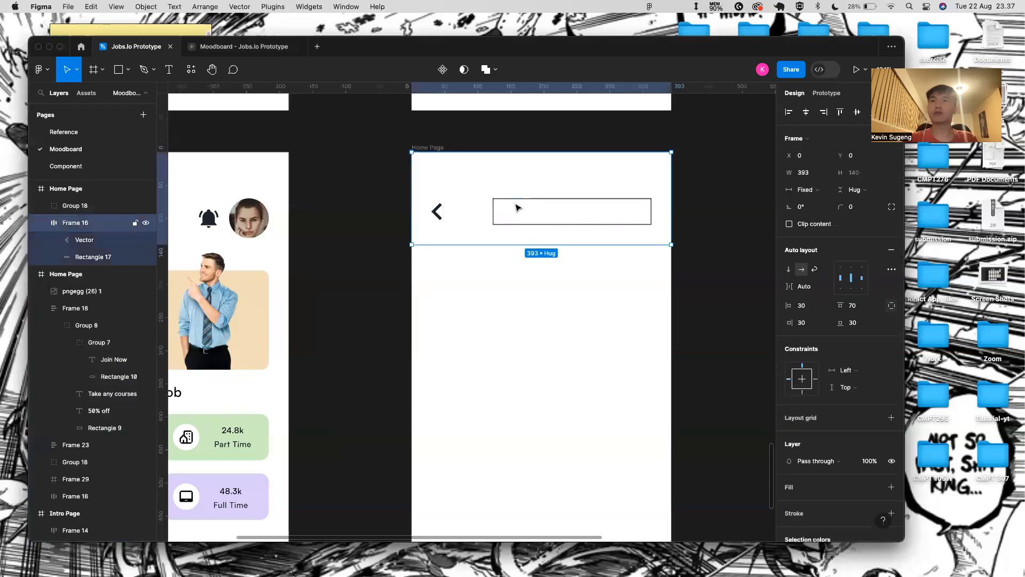
{"action": "left_click", "coordinate": [518, 206]}
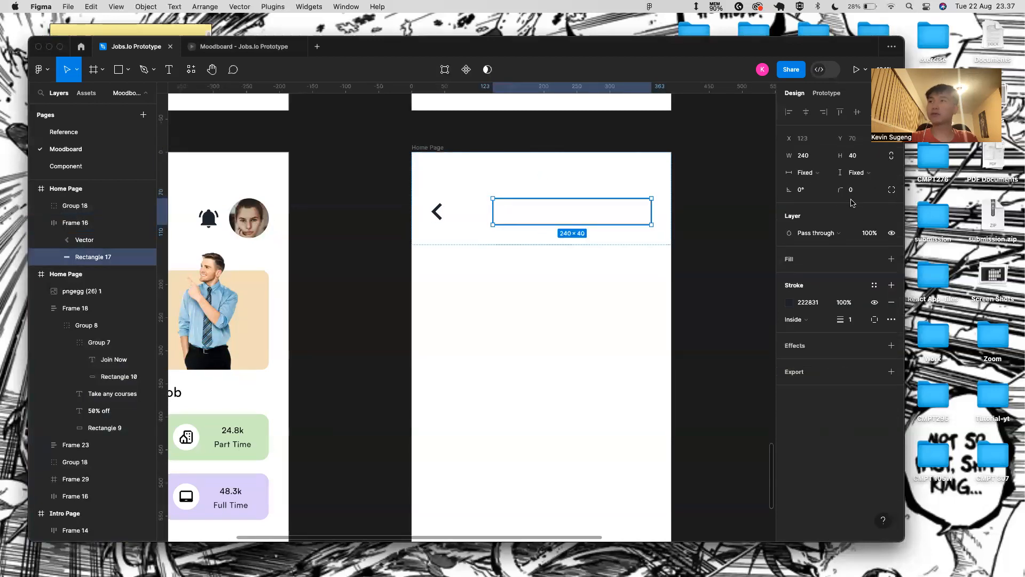
{"action": "left_click_drag", "start_coordinate": [842, 190], "coordinate": [896, 190]}
{"action": "left_click_drag", "start_coordinate": [36, 185], "coordinate": [71, 193]}
{"action": "left_click_drag", "start_coordinate": [845, 187], "coordinate": [824, 187]}
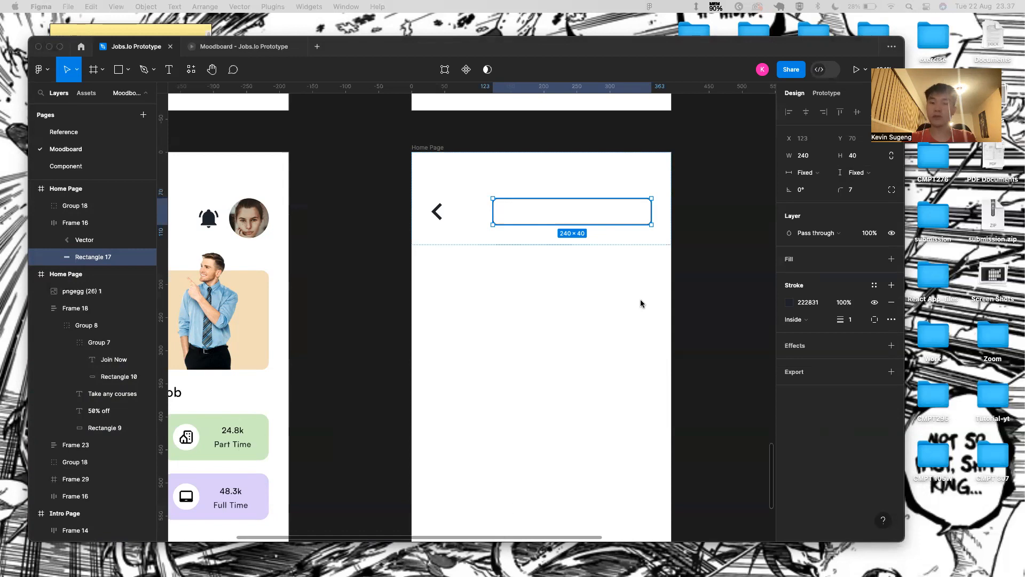
{"action": "left_click", "coordinate": [604, 302]}
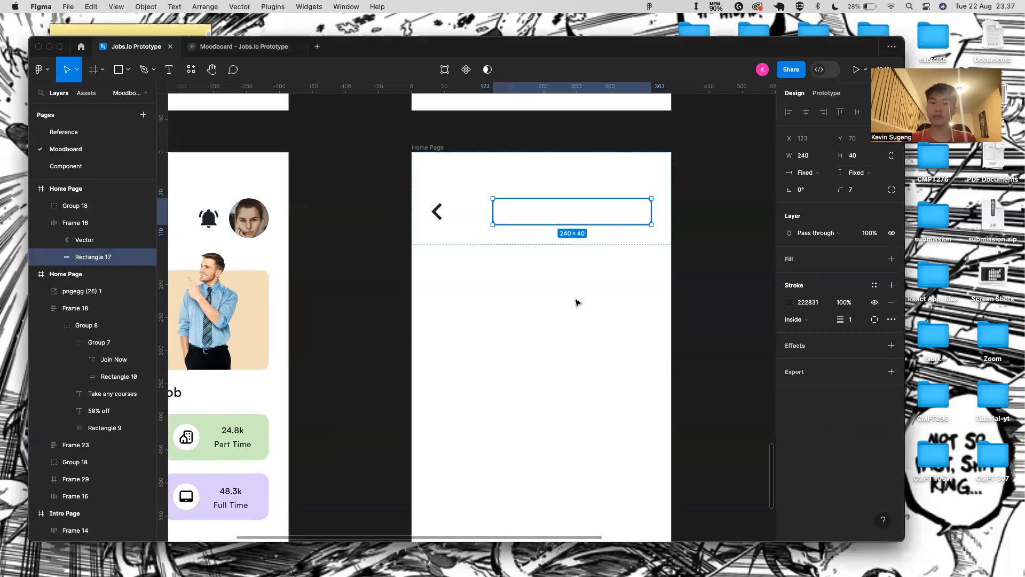
{"action": "left_click", "coordinate": [565, 357]}
{"action": "left_click", "coordinate": [625, 231]}
- Draw a 35 × 35 square at the header's right end and round it with radius 27
{"action": "key", "text": "r"}
{"action": "left_click_drag", "start_coordinate": [625, 199], "coordinate": [651, 225]}
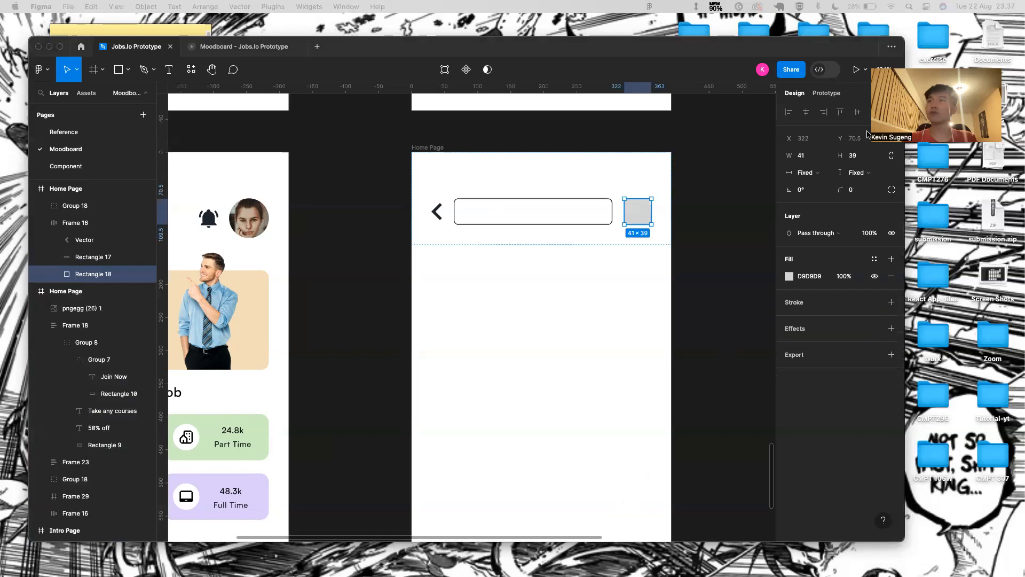
{"action": "left_click", "coordinate": [822, 155]}
{"action": "type", "text": "35"}
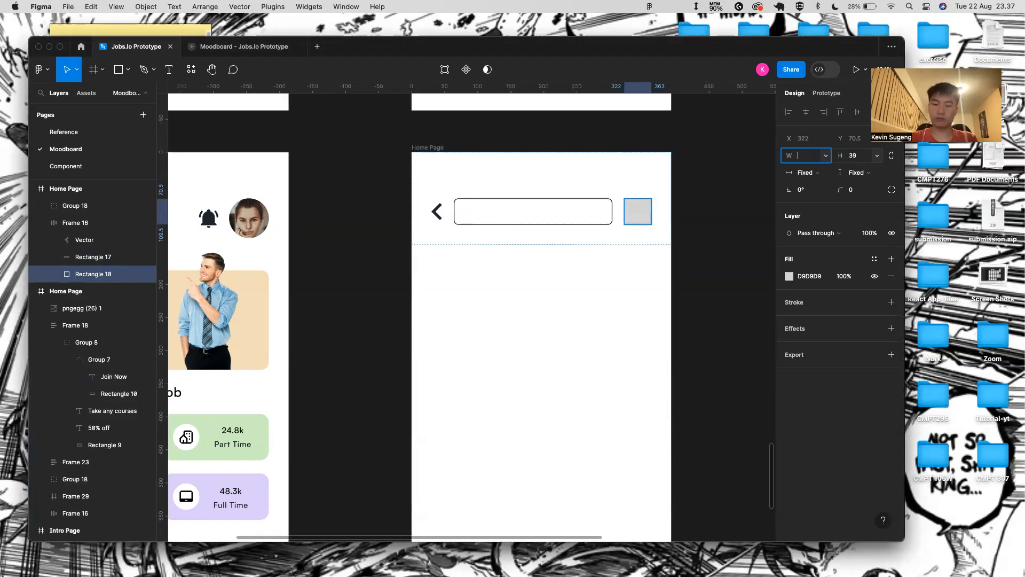
{"action": "key", "text": "Tab"}
{"action": "key", "text": "BackSpace"}
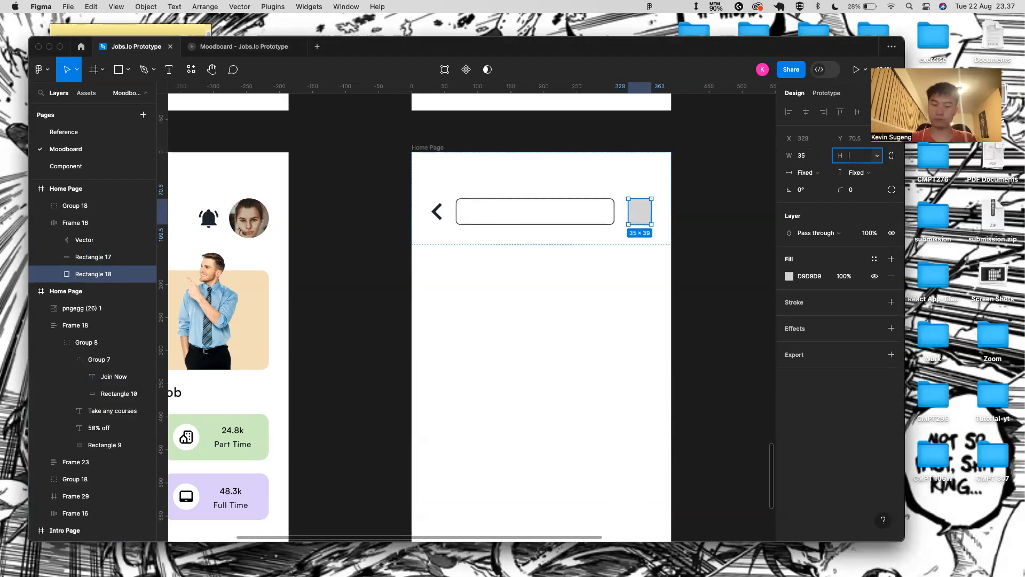
{"action": "key", "text": "Return"}
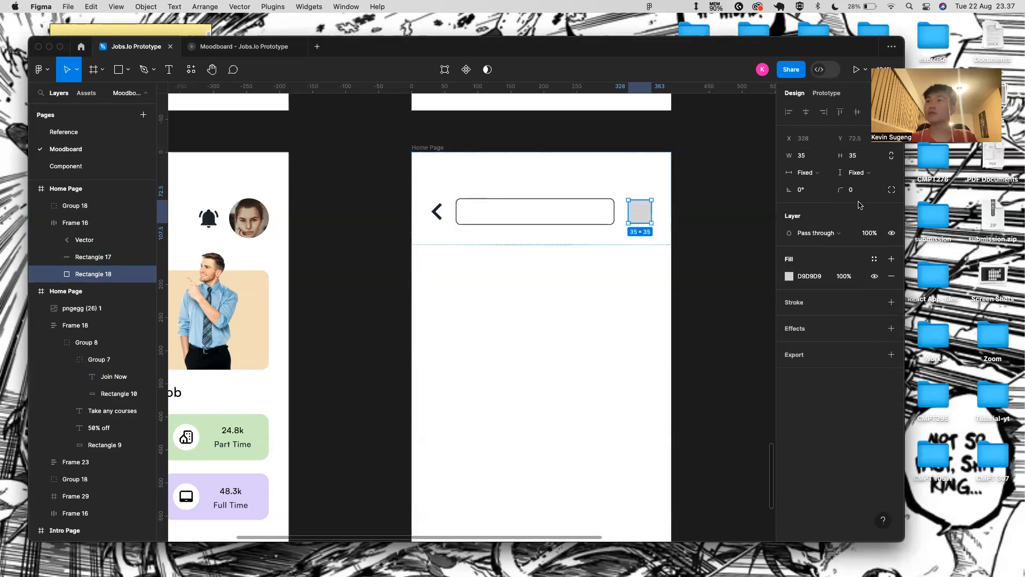
{"action": "left_click_drag", "start_coordinate": [841, 189], "coordinate": [529, 306]}
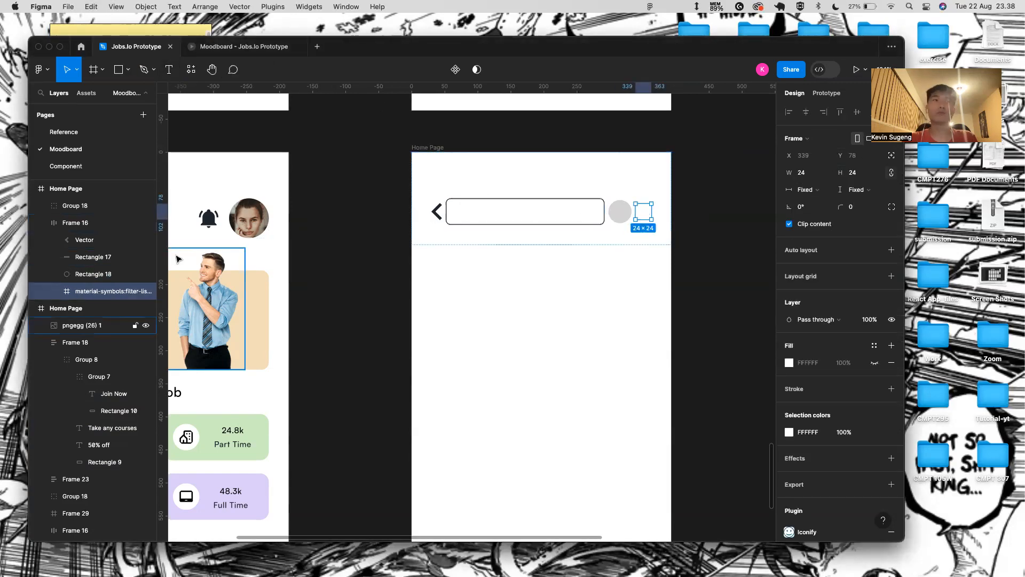
- Group the circle with the filter icon and centre the icon horizontally on it
{"action": "left_click", "coordinate": [84, 275], "text": "shift"}
{"action": "key", "text": "super+g"}
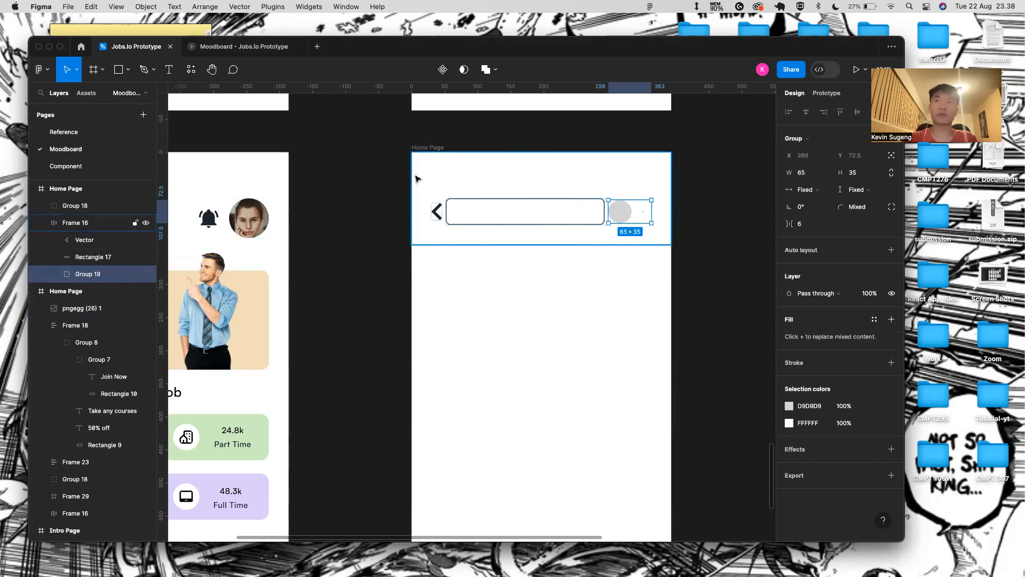
{"action": "double_click", "coordinate": [643, 206]}
{"action": "key", "text": "shift+Left"}
{"action": "key", "text": "shift+Left"}
{"action": "key", "text": "shift+Left"}
{"action": "key", "text": "shift+Left"}
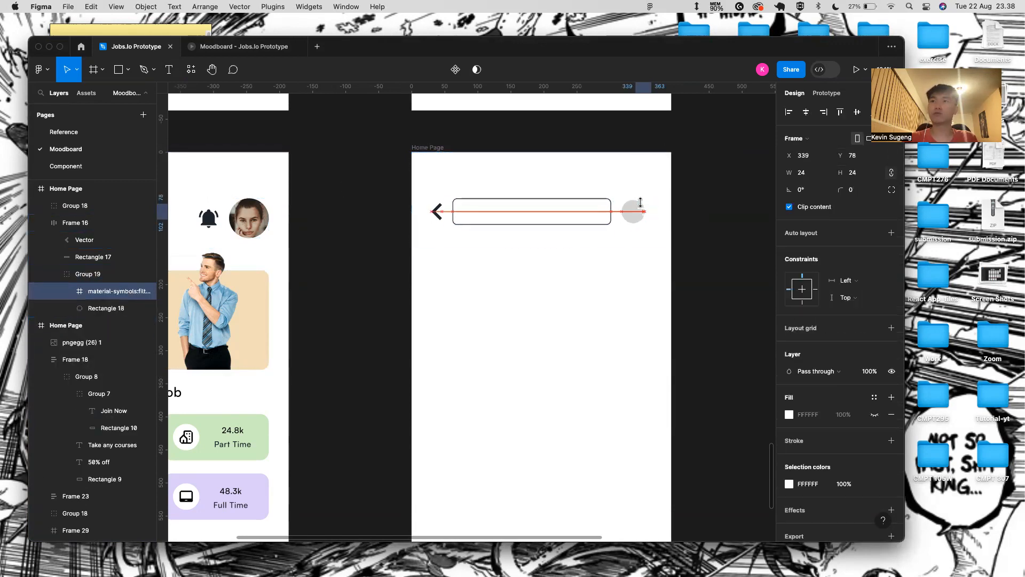
{"action": "scroll", "coordinate": [632, 247], "scroll_direction": "up", "scroll_amount": 3}
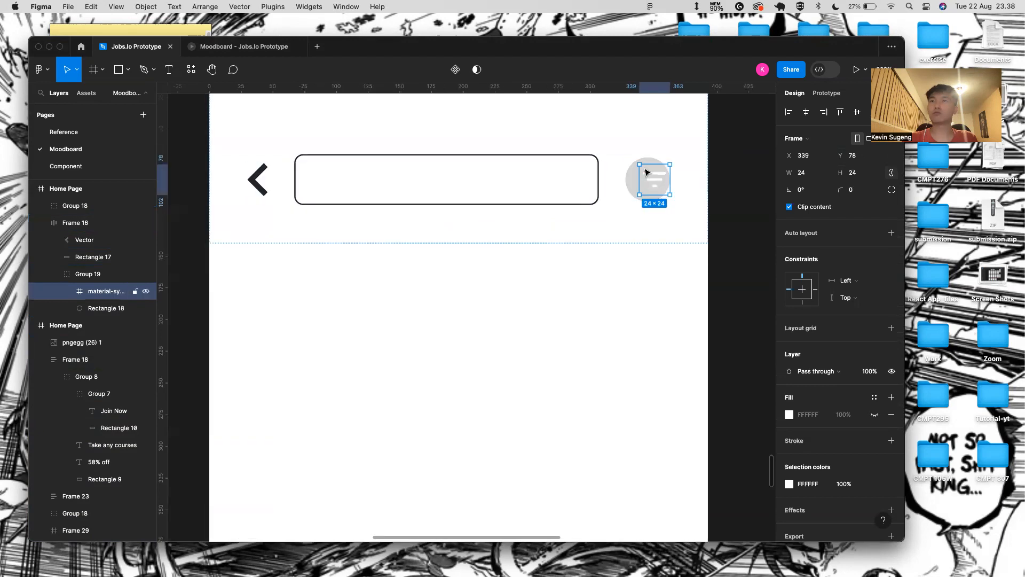
{"action": "left_click", "coordinate": [629, 185], "text": "shift"}
{"action": "left_click", "coordinate": [802, 113]}
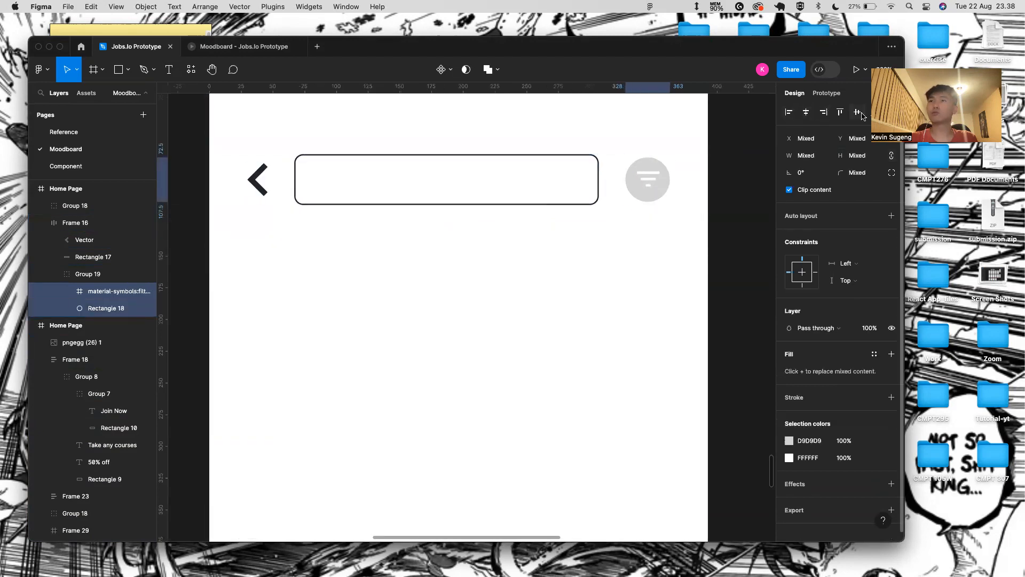
{"action": "left_click", "coordinate": [648, 179]}
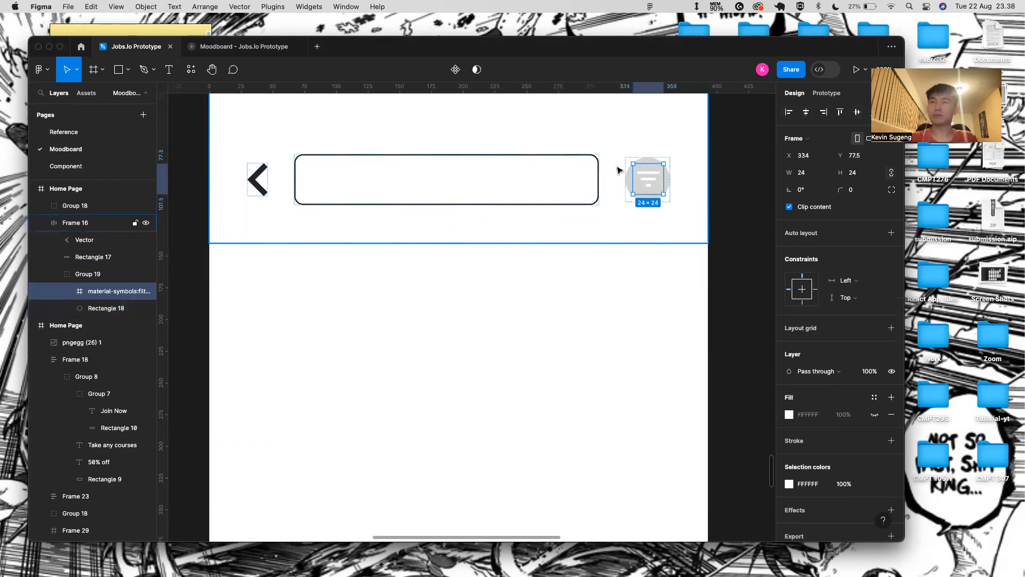
{"action": "left_click", "coordinate": [628, 175]}
- Fill the circle with 222831 and nudge the icon down to centre it vertically
{"action": "left_click", "coordinate": [823, 328]}
{"action": "type", "text": "222831"}
{"action": "key", "text": "Return"}
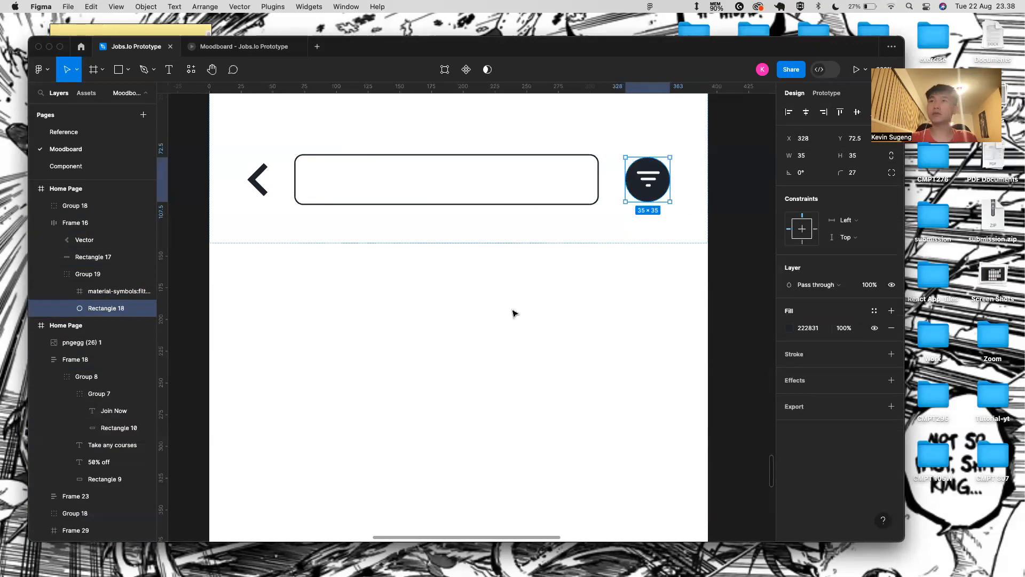
{"action": "left_click", "coordinate": [513, 311]}
{"action": "scroll", "coordinate": [655, 179], "scroll_direction": "up", "scroll_amount": 5}
{"action": "left_click", "coordinate": [656, 179]}
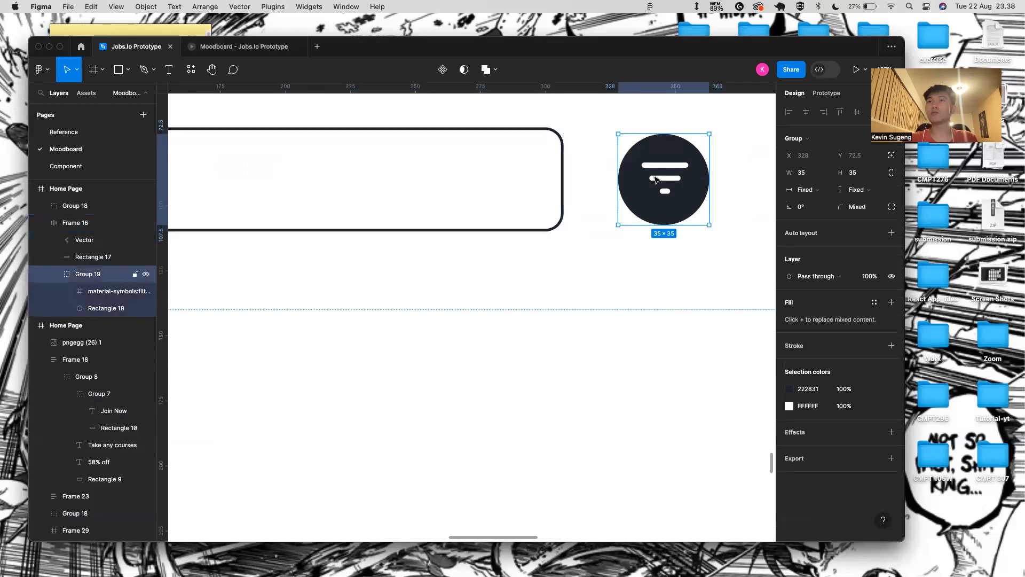
{"action": "double_click", "coordinate": [656, 179]}
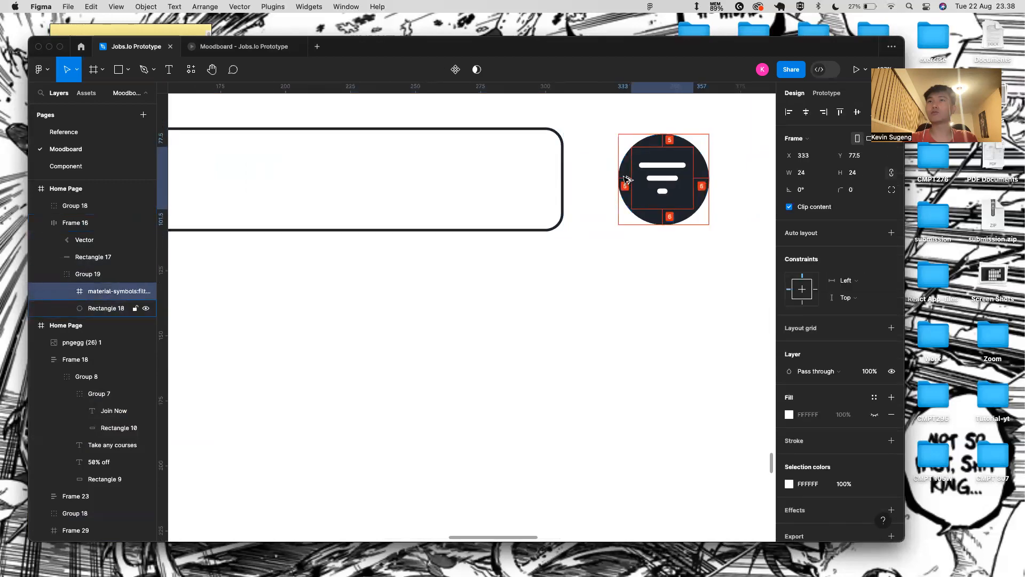
{"action": "key", "text": "Down"}
{"action": "key", "text": "Down"}
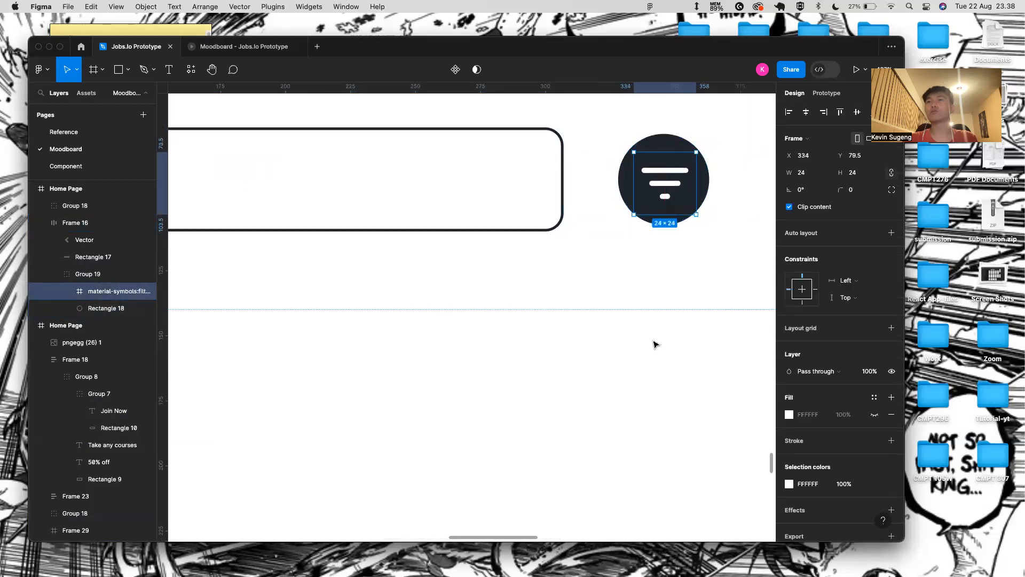
{"action": "left_click", "coordinate": [652, 344]}
- Set the header row's auto-layout spacing to Auto
{"action": "scroll", "coordinate": [568, 389], "scroll_direction": "down", "scroll_amount": 5}
{"action": "scroll", "coordinate": [568, 389], "scroll_direction": "left", "scroll_amount": 2}
{"action": "scroll", "coordinate": [568, 389], "scroll_direction": "down", "scroll_amount": 1}
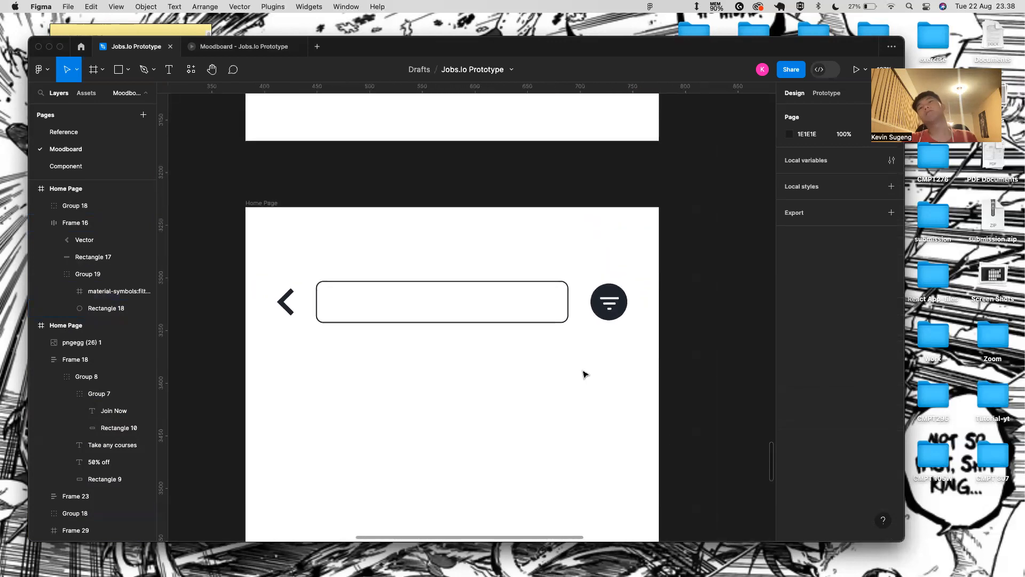
{"action": "left_click", "coordinate": [537, 331]}
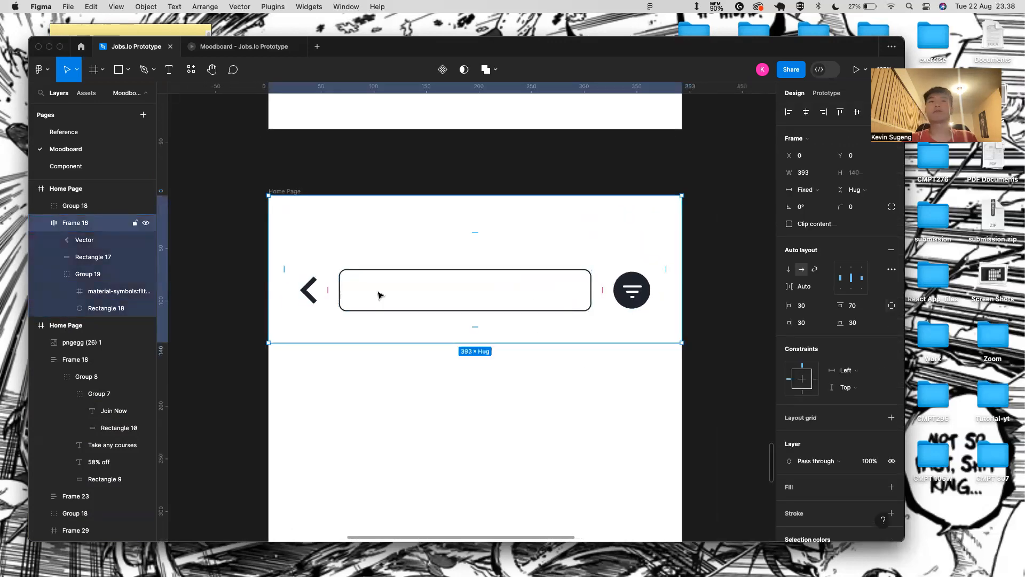
{"action": "left_click", "coordinate": [603, 280]}
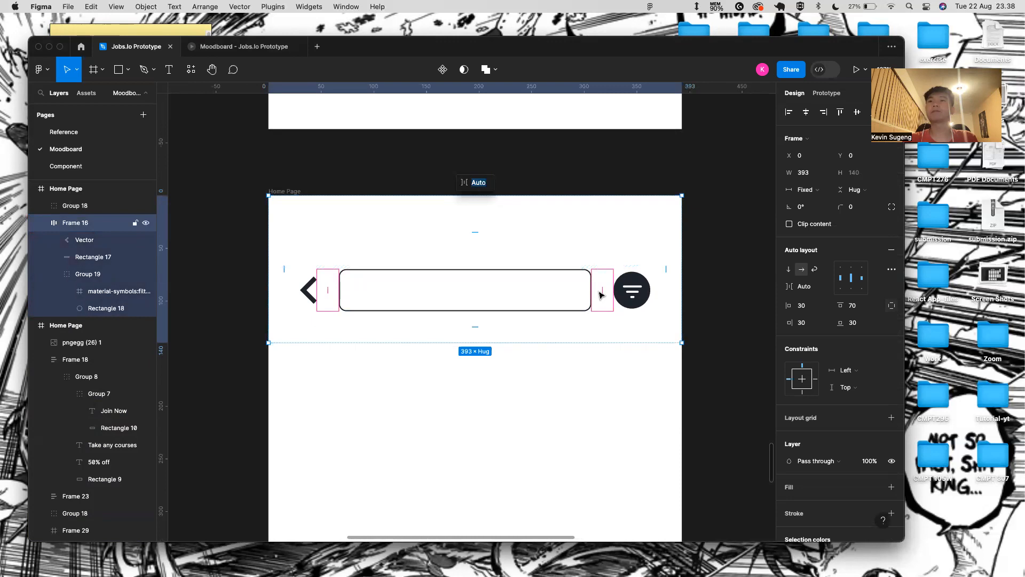
{"action": "key", "text": "Escape"}
{"action": "scroll", "coordinate": [314, 371], "scroll_direction": "down", "scroll_amount": 3}
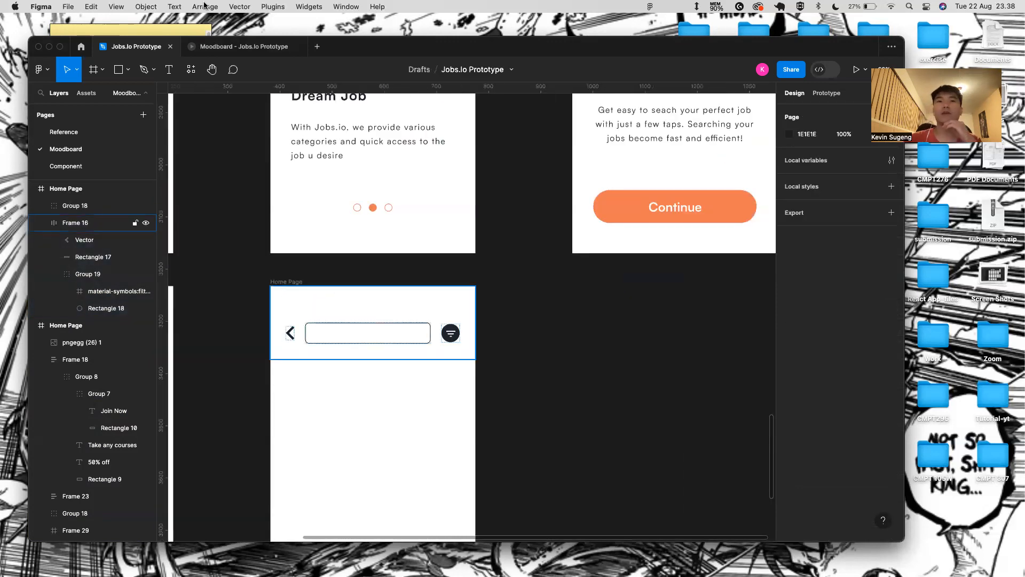
- Rename the copied frame from Home Page to 'Search Page'
{"action": "left_click", "coordinate": [248, 46]}
{"action": "left_click", "coordinate": [134, 46]}
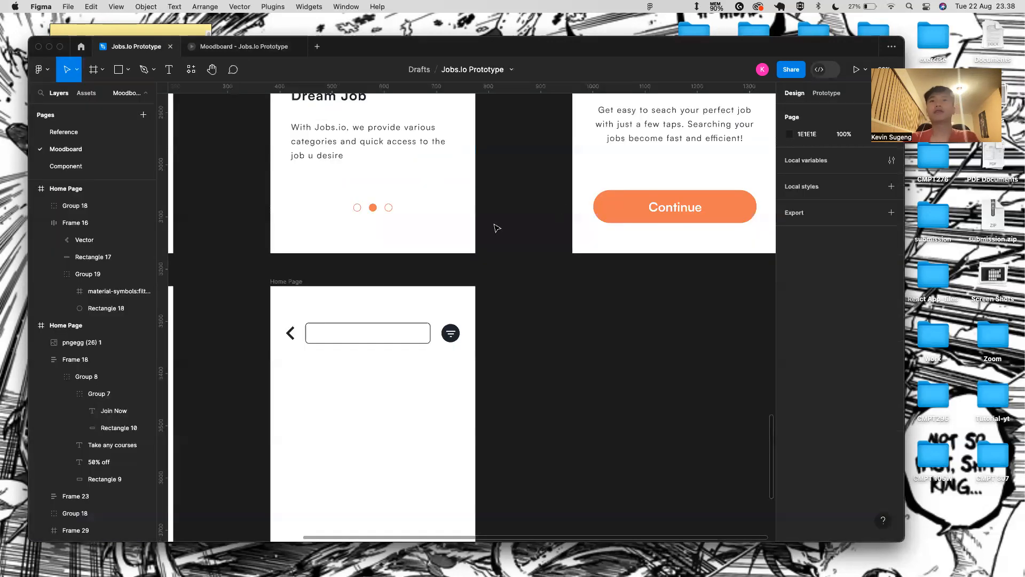
{"action": "left_click", "coordinate": [300, 286]}
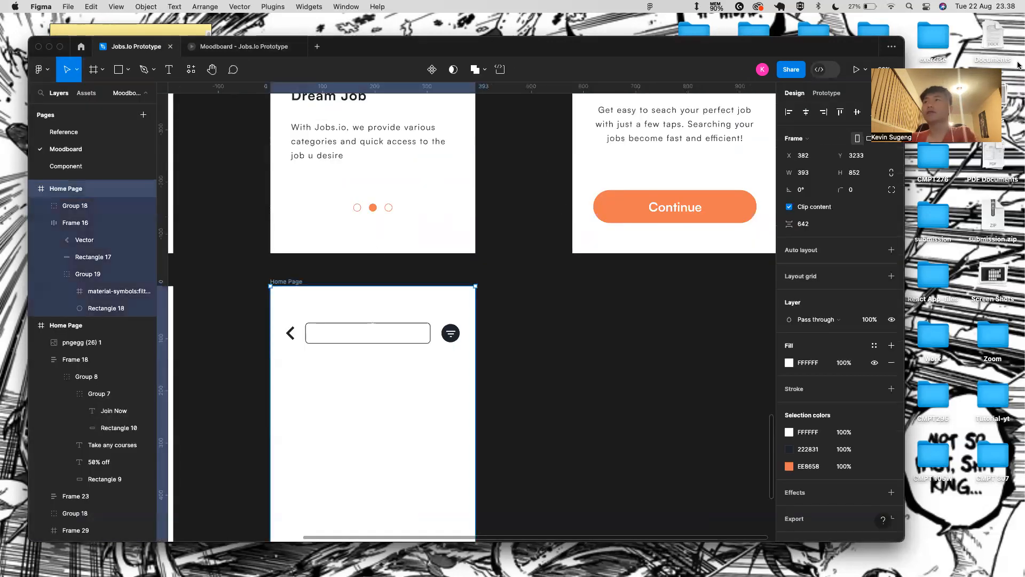
{"action": "double_click", "coordinate": [286, 282]}
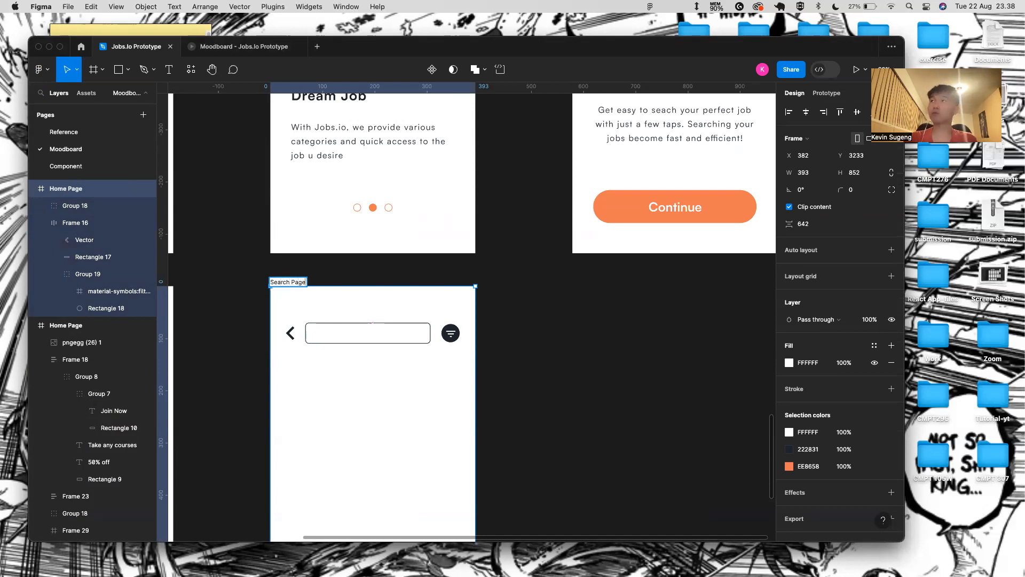
{"action": "type", "text": "Search Page"}
{"action": "key", "text": "Return"}
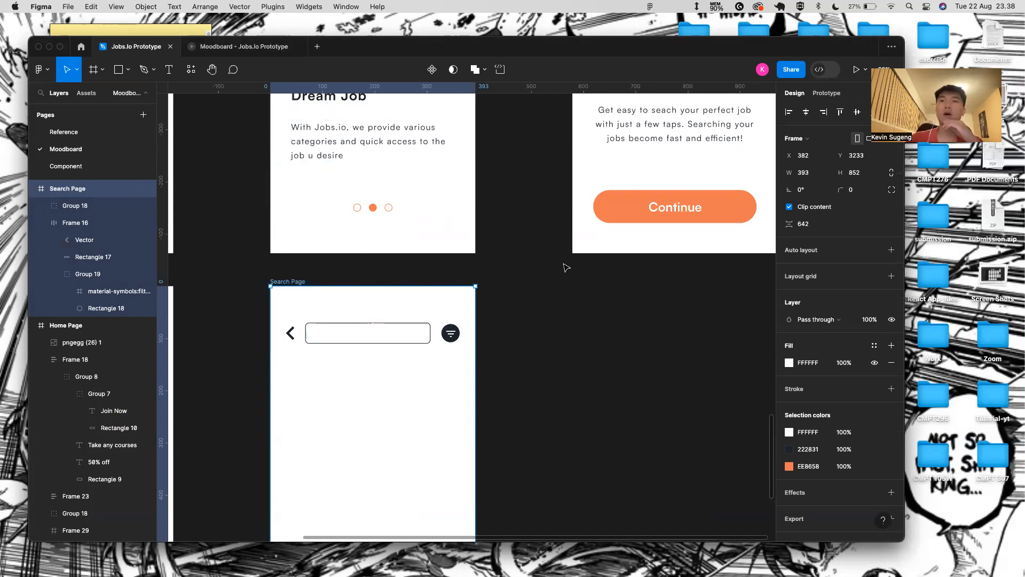
- Preview the Search Page on a phone and return to the design file
{"action": "left_click", "coordinate": [856, 69]}
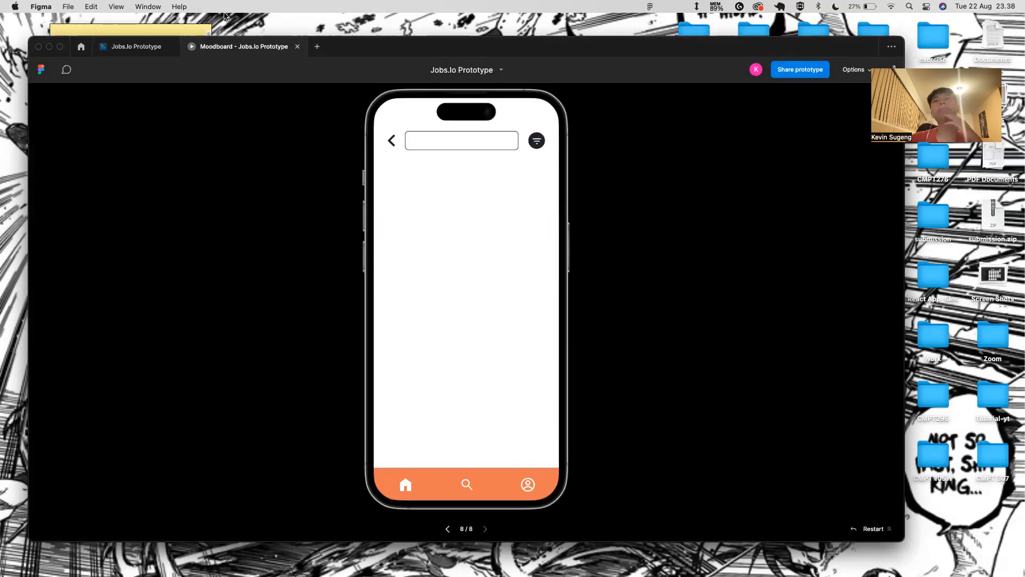
{"action": "left_click", "coordinate": [121, 46]}
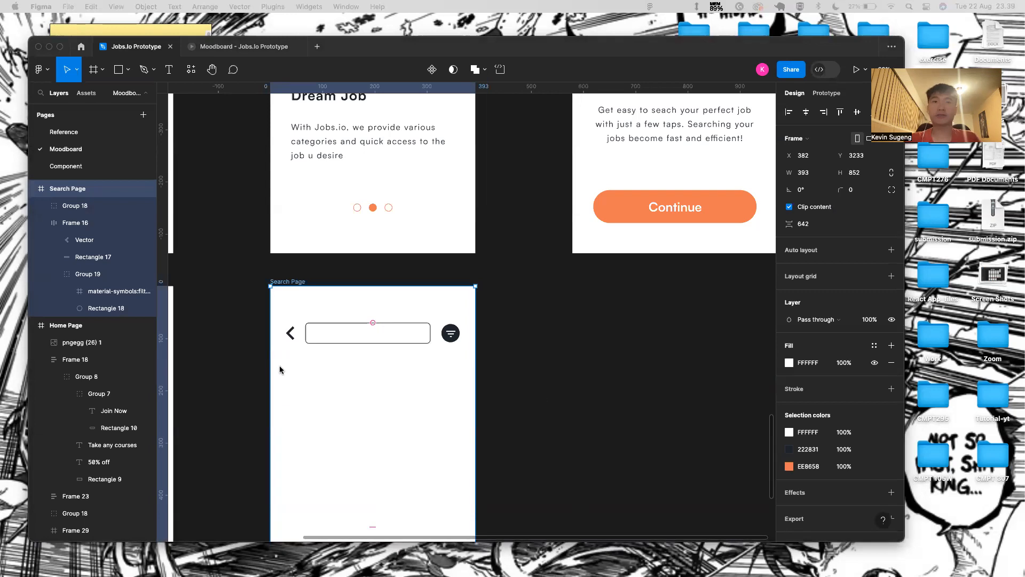
{"action": "scroll", "coordinate": [312, 398], "scroll_direction": "down", "scroll_amount": 1}
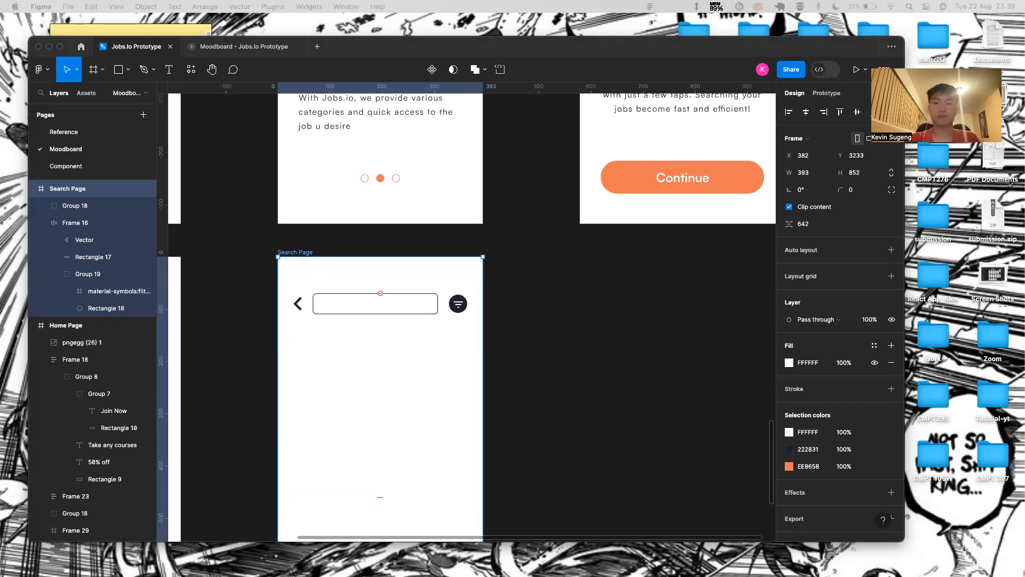
- Draw a small rectangle below the search field for the first chip
{"action": "key", "text": "r"}
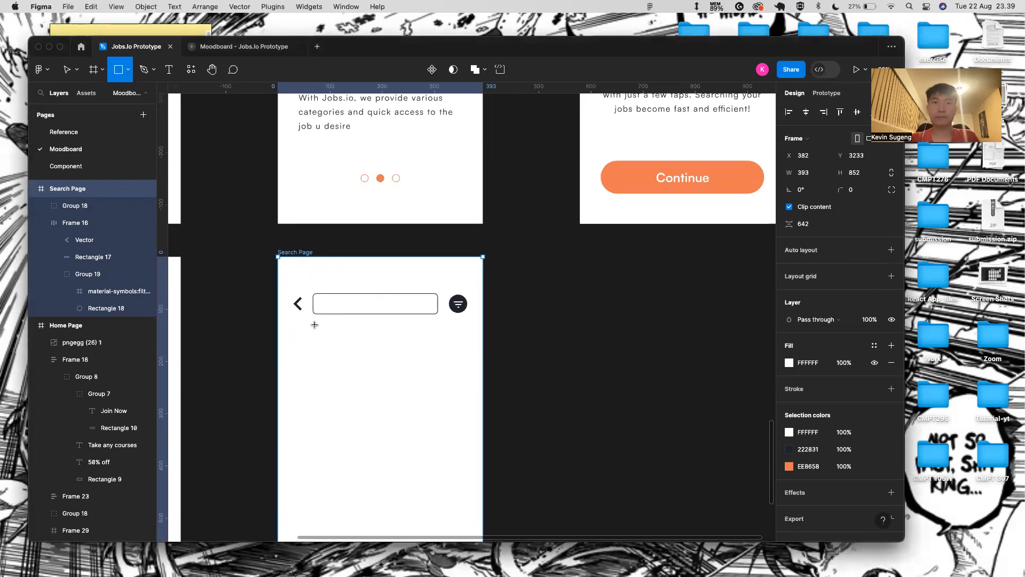
{"action": "mouse_move", "coordinate": [293, 295]}
{"action": "left_mouse_down"}
{"action": "mouse_move", "coordinate": [331, 336]}
{"action": "mouse_move", "coordinate": [318, 378]}
{"action": "mouse_move", "coordinate": [318, 356]}
{"action": "left_mouse_up"}
{"action": "scroll", "coordinate": [317, 356], "scroll_direction": "up", "scroll_amount": 3}
{"action": "scroll", "coordinate": [318, 357], "scroll_direction": "up", "scroll_amount": 2}
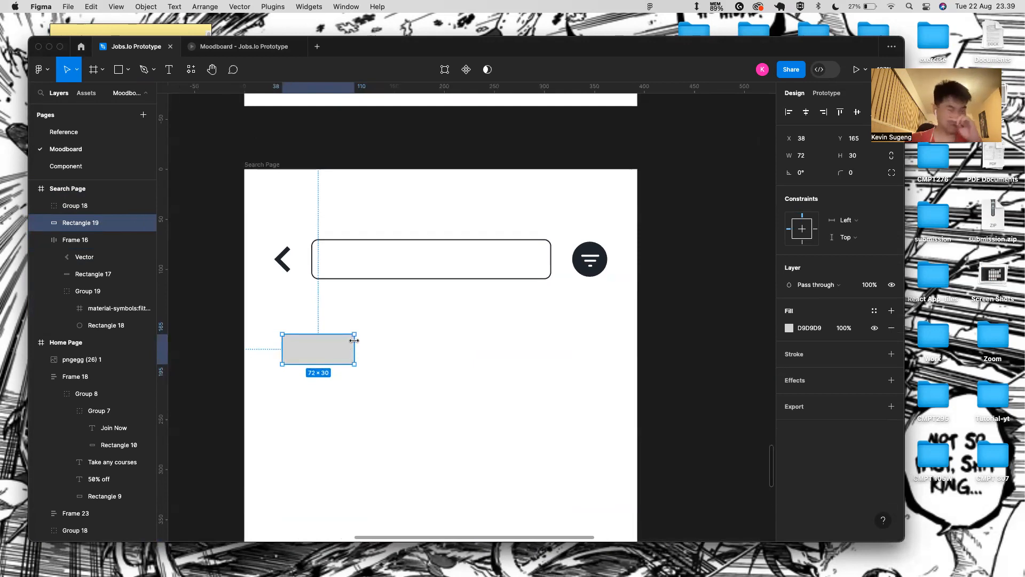
{"action": "mouse_move", "coordinate": [354, 340]}
{"action": "left_mouse_down"}
{"action": "mouse_move", "coordinate": [372, 346]}
{"action": "mouse_move", "coordinate": [362, 346]}
{"action": "left_mouse_up"}
{"action": "double_click", "coordinate": [329, 362]}
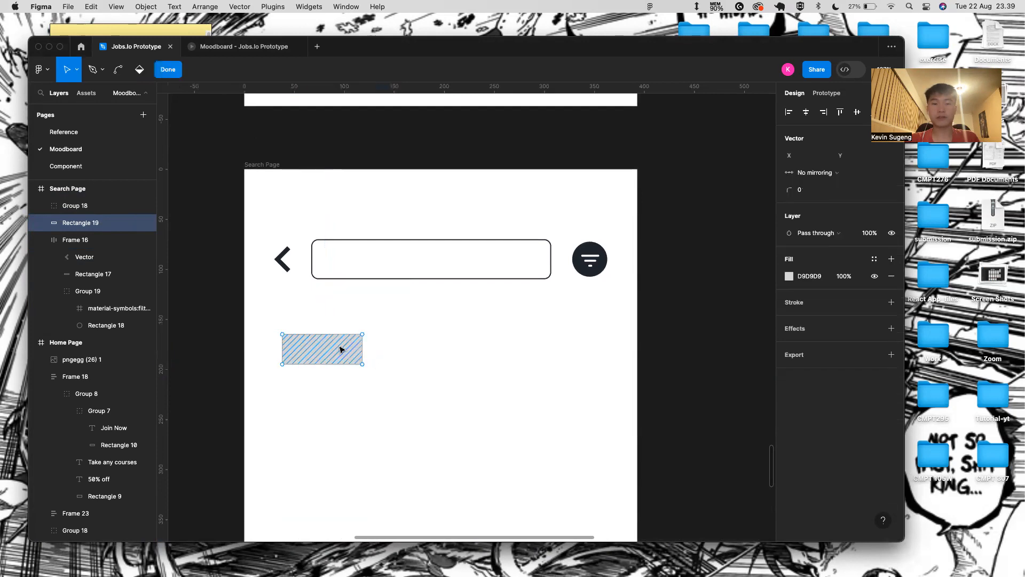
{"action": "left_click", "coordinate": [176, 73]}
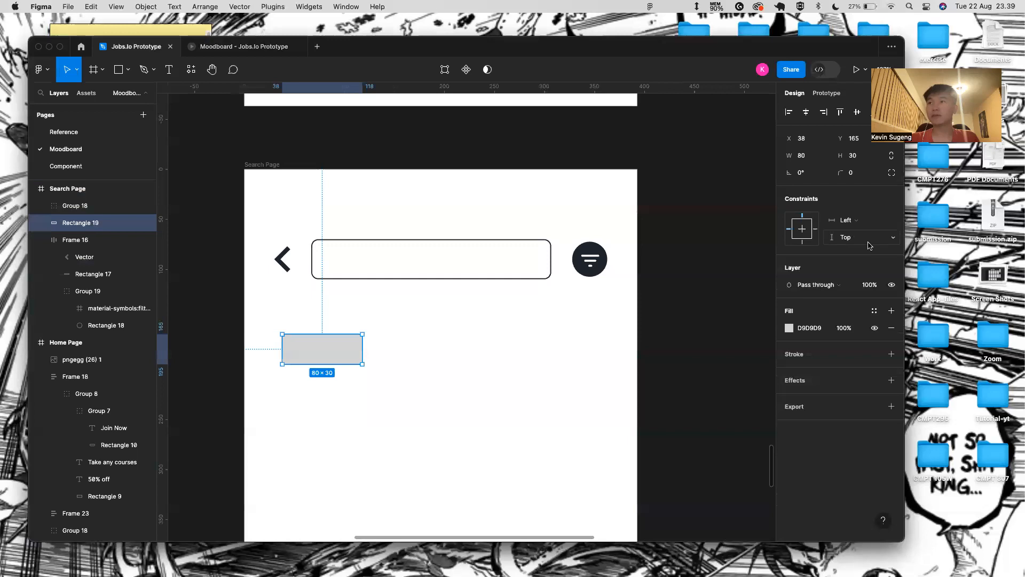
- Turn the rectangle into a pill: no fill, 222831 outline stroke, corner radius 31
{"action": "left_click", "coordinate": [891, 353]}
{"action": "left_click", "coordinate": [892, 328]}
{"action": "left_click", "coordinate": [806, 354]}
{"action": "key", "text": "BackSpace"}
{"action": "type", "text": "222831"}
{"action": "key", "text": "Return"}
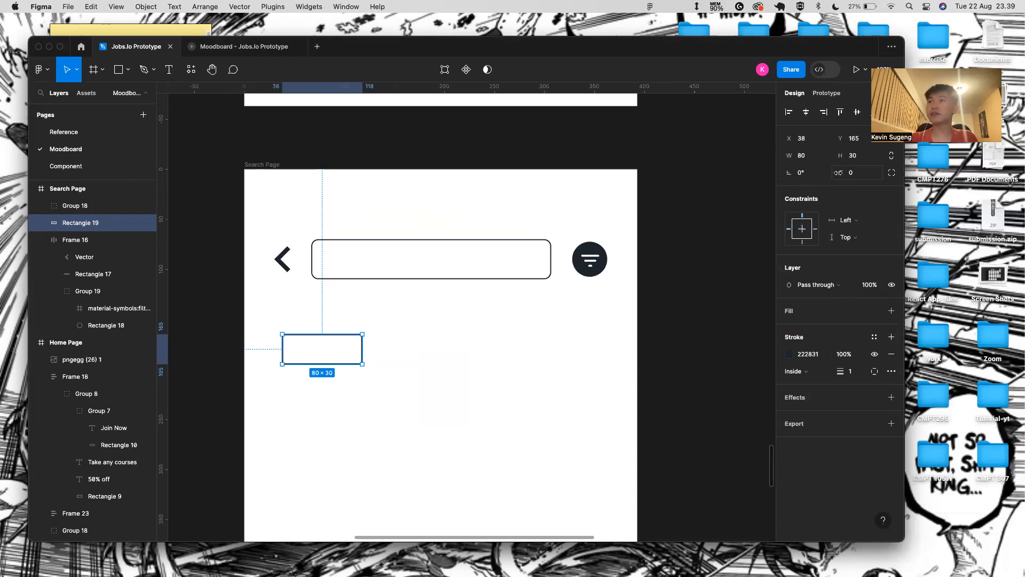
{"action": "left_click_drag", "start_coordinate": [838, 173], "coordinate": [140, 166]}
{"action": "left_click_drag", "start_coordinate": [358, 191], "coordinate": [599, 228]}
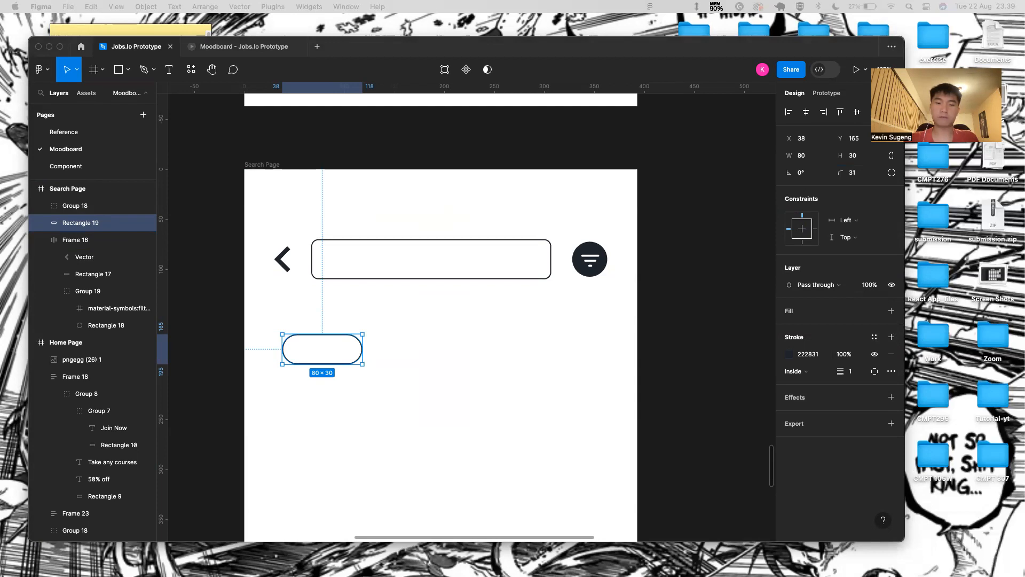
- Paste the X icon into the pill and nudge it toward the left edge
{"action": "left_click", "coordinate": [329, 357]}
{"action": "key", "text": "super+v"}
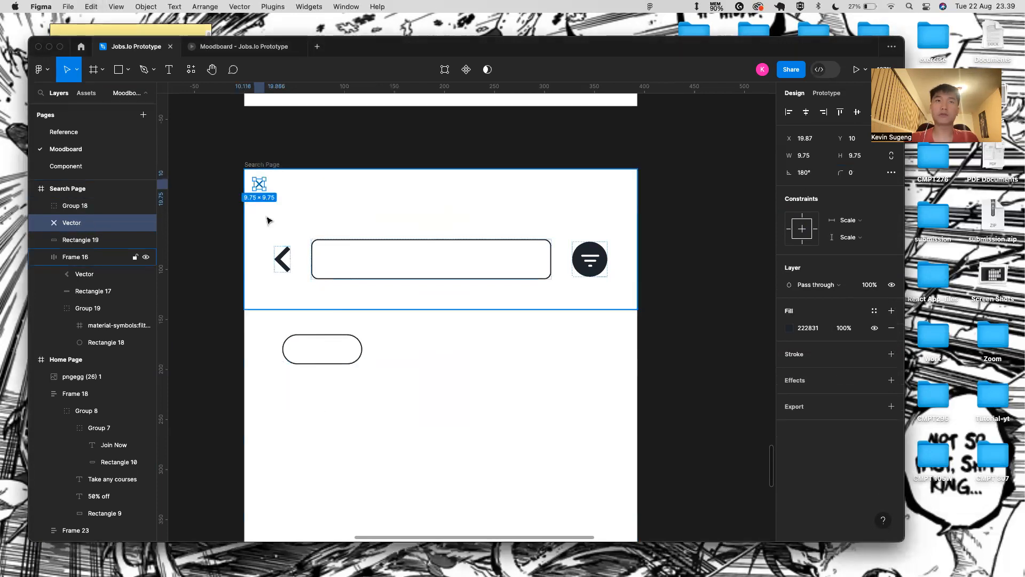
{"action": "left_click_drag", "start_coordinate": [260, 184], "coordinate": [300, 350]}
{"action": "scroll", "coordinate": [300, 350], "scroll_direction": "up", "scroll_amount": 5}
{"action": "key", "text": "alt"}
{"action": "key", "text": "Left"}
{"action": "key", "text": "Left"}
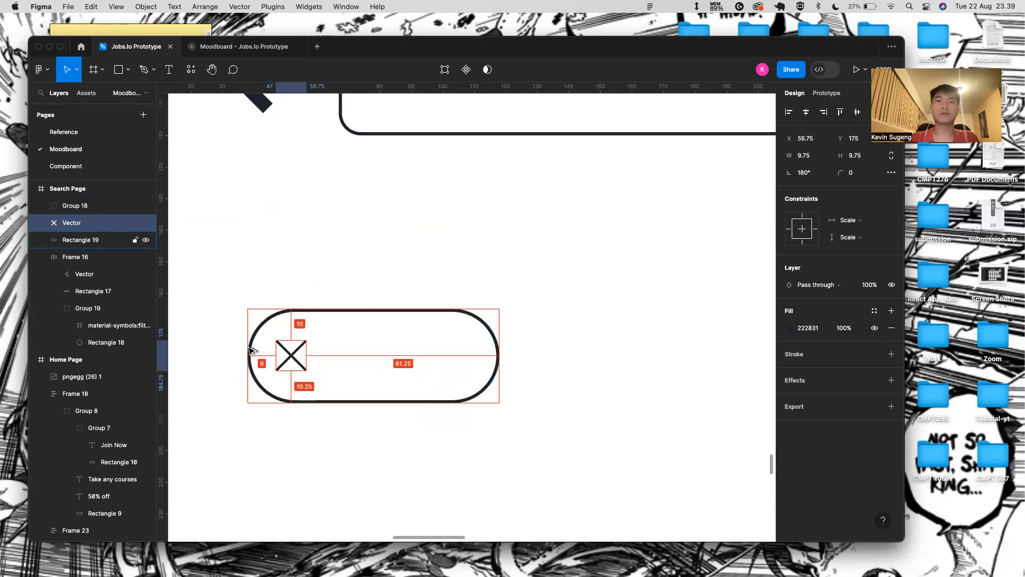
{"action": "left_click", "coordinate": [333, 454]}
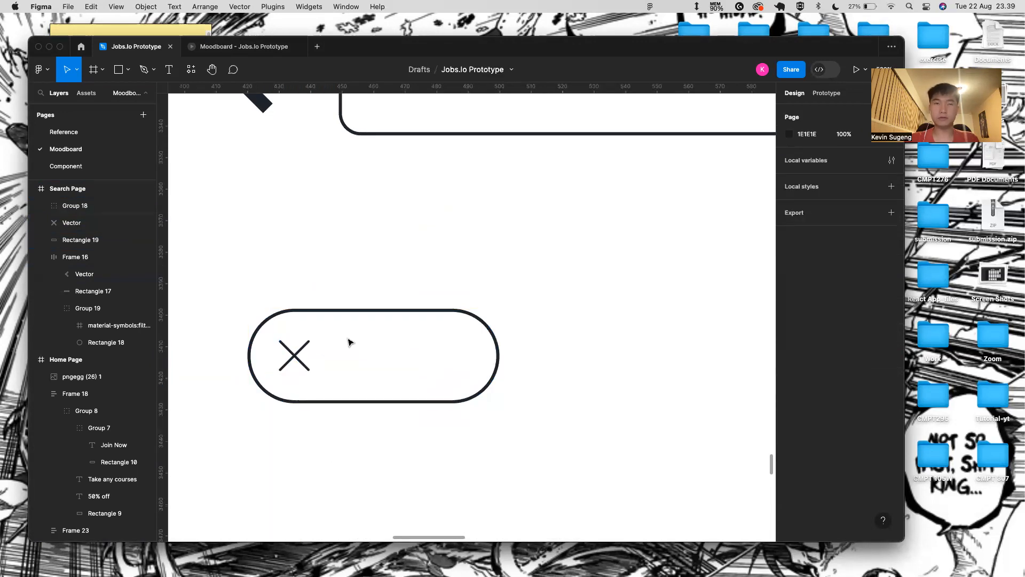
- Add a 'Remote' text label beside the pill
{"action": "key", "text": "t"}
{"action": "left_click", "coordinate": [351, 367]}
{"action": "type", "text": "Remote"}
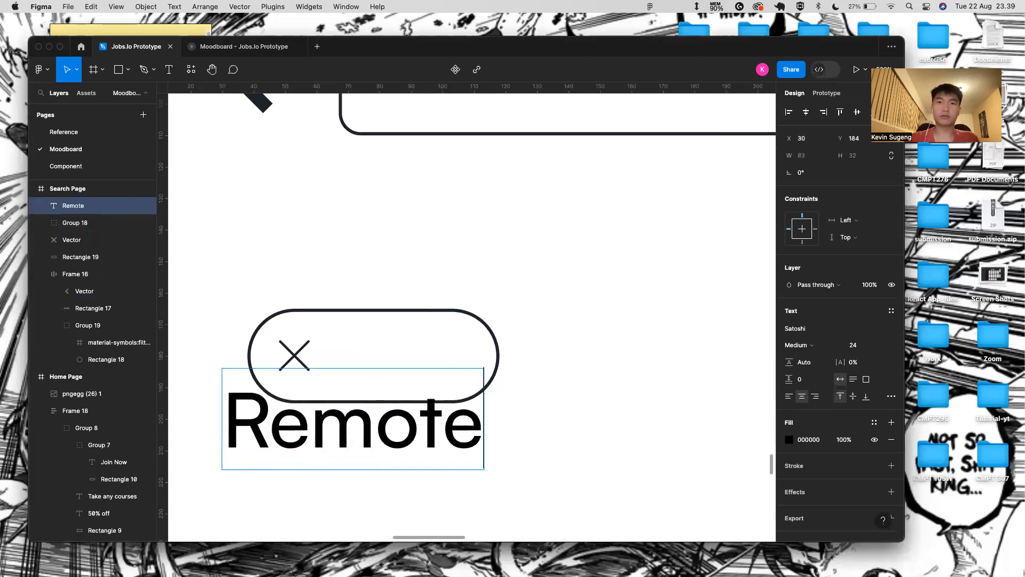
{"action": "key", "text": "Escape"}
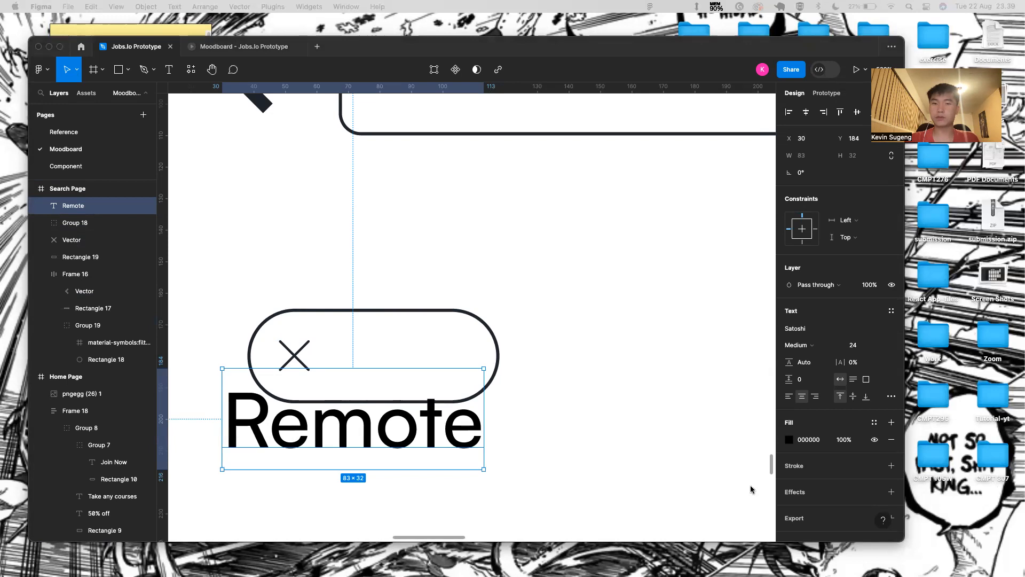
- Style 'Remote' as Regular, size 12, colour 222831, and place it beside the X
{"action": "left_click", "coordinate": [800, 345]}
{"action": "left_click", "coordinate": [799, 345]}
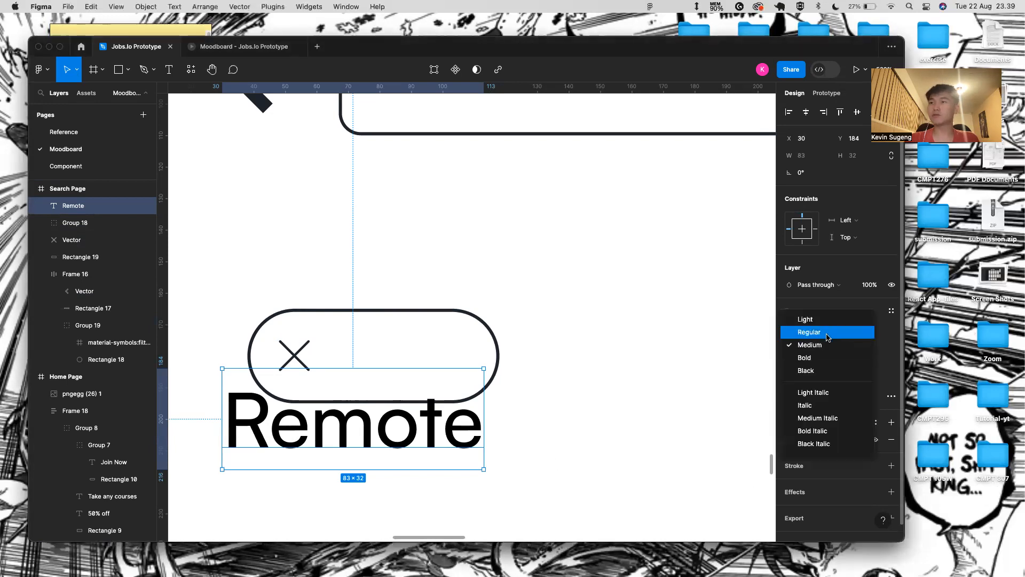
{"action": "left_click", "coordinate": [828, 332]}
{"action": "left_click", "coordinate": [874, 345]}
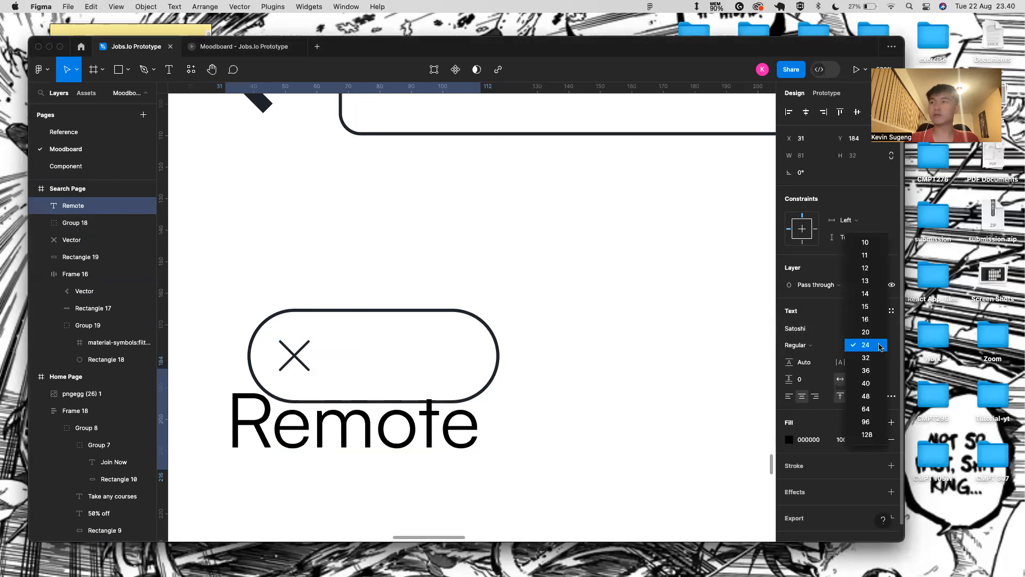
{"action": "left_click", "coordinate": [863, 268]}
{"action": "left_click", "coordinate": [808, 440]}
{"action": "key", "text": "BackSpace"}
{"action": "type", "text": "222831"}
{"action": "key", "text": "Return"}
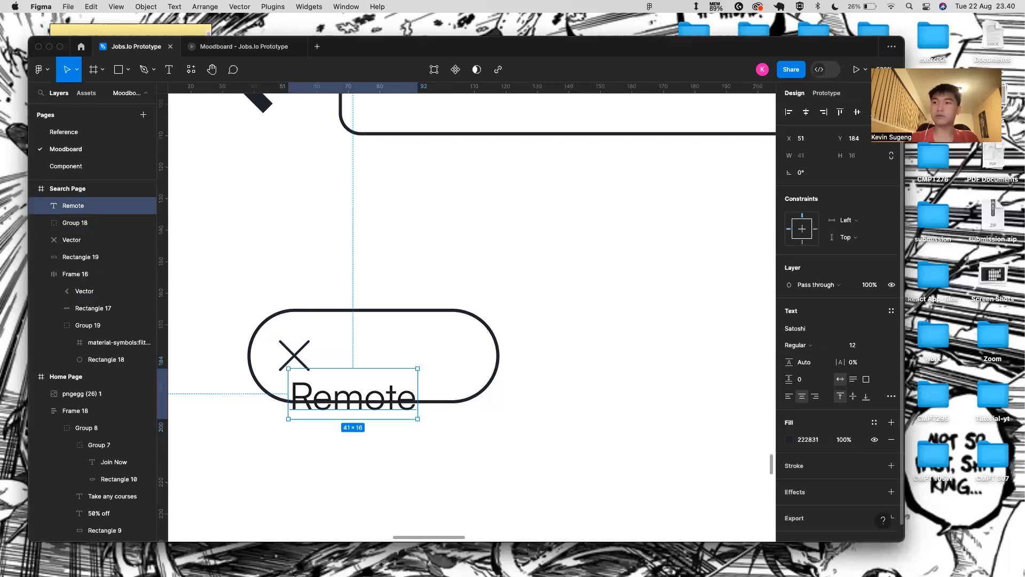
{"action": "left_click_drag", "start_coordinate": [369, 390], "coordinate": [410, 352]}
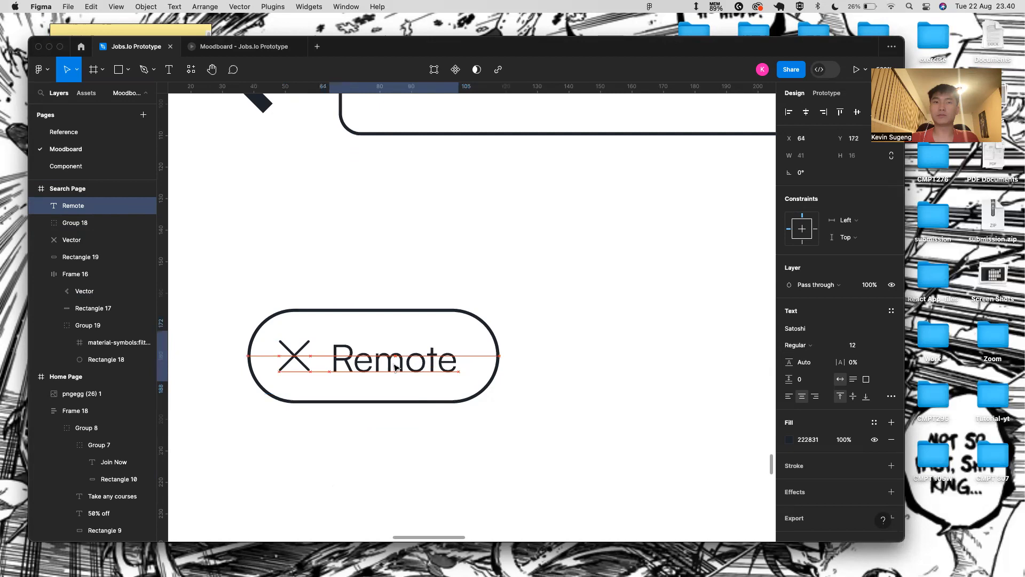
- Wrap the X icon and Remote label together in an auto layout frame
{"action": "key", "text": "shift+a"}
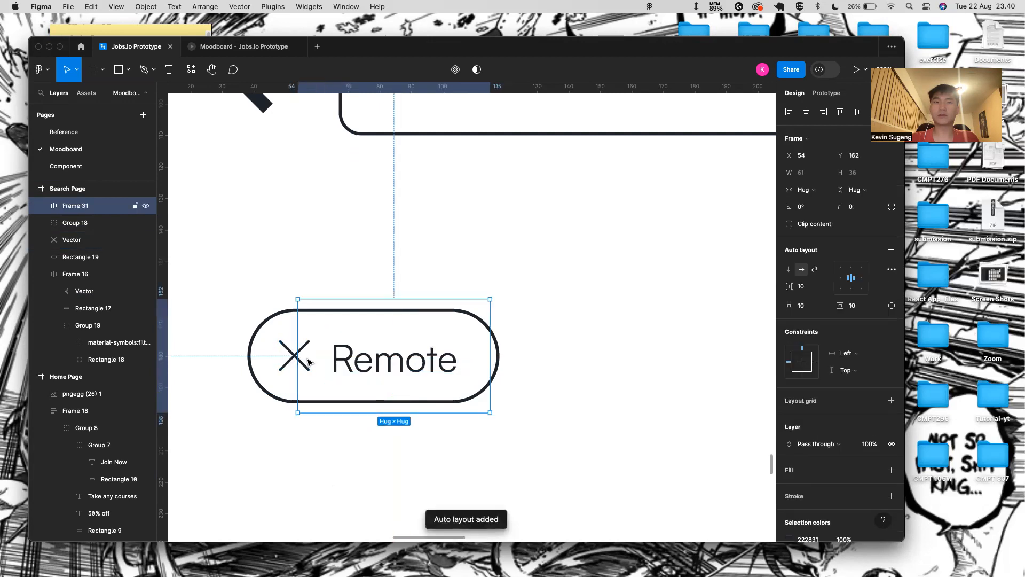
{"action": "key", "text": "super+z"}
{"action": "left_click", "coordinate": [286, 361], "text": "shift"}
{"action": "key", "text": "shift+a"}
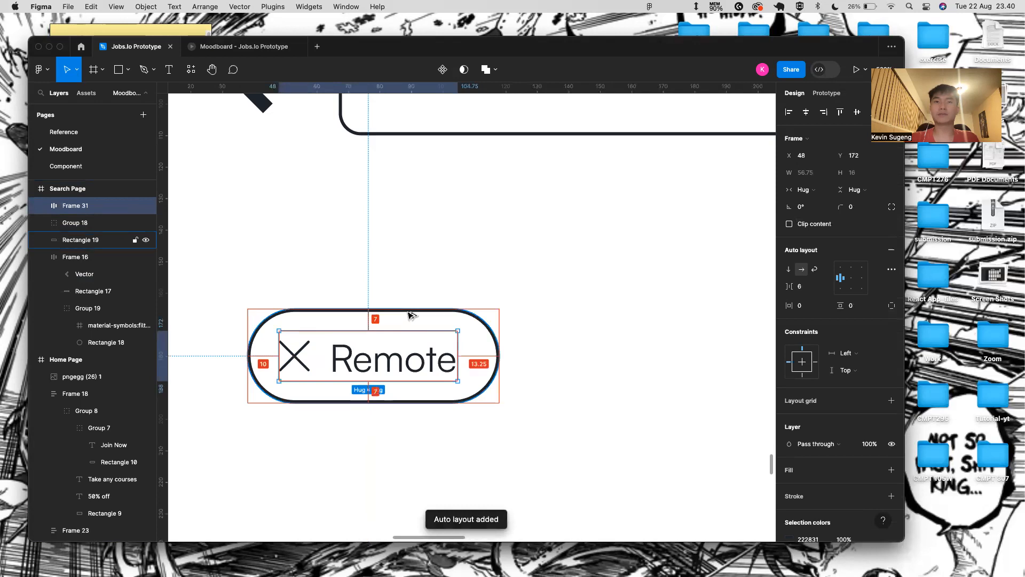
{"action": "left_click", "coordinate": [492, 327], "text": "shift"}
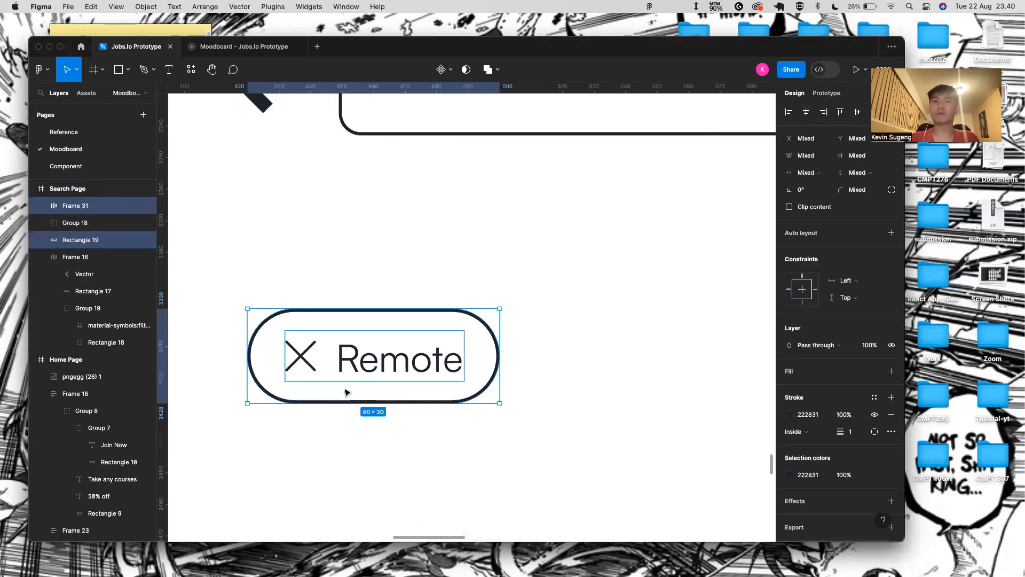
{"action": "left_click", "coordinate": [394, 378]}
{"action": "left_click", "coordinate": [398, 469]}
{"action": "left_click", "coordinate": [398, 368]}
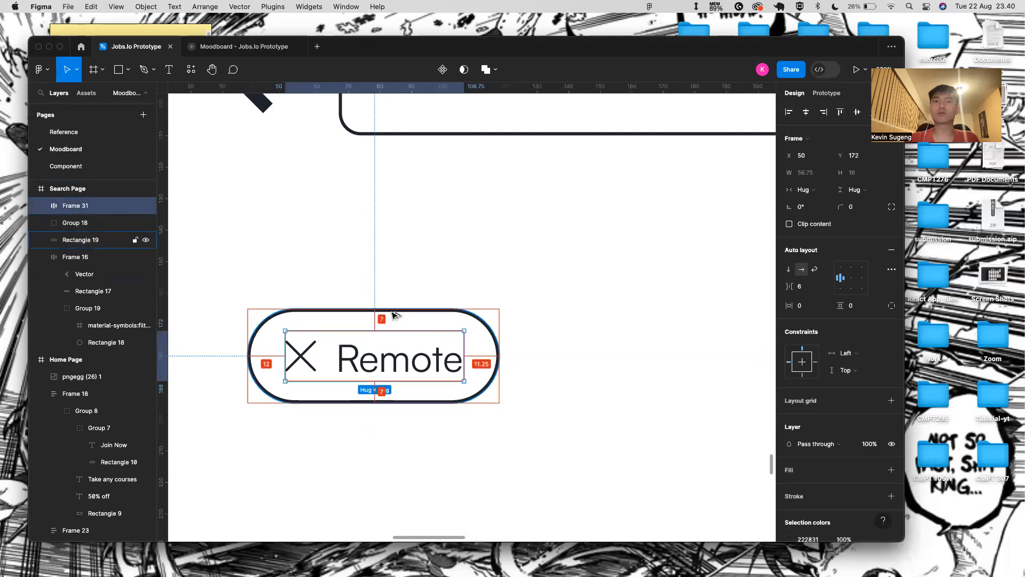
- Centre-align the X and Remote contents within their auto layout frame
{"action": "scroll", "coordinate": [395, 315], "scroll_direction": "down", "scroll_amount": 5}
{"action": "left_click", "coordinate": [388, 433]}
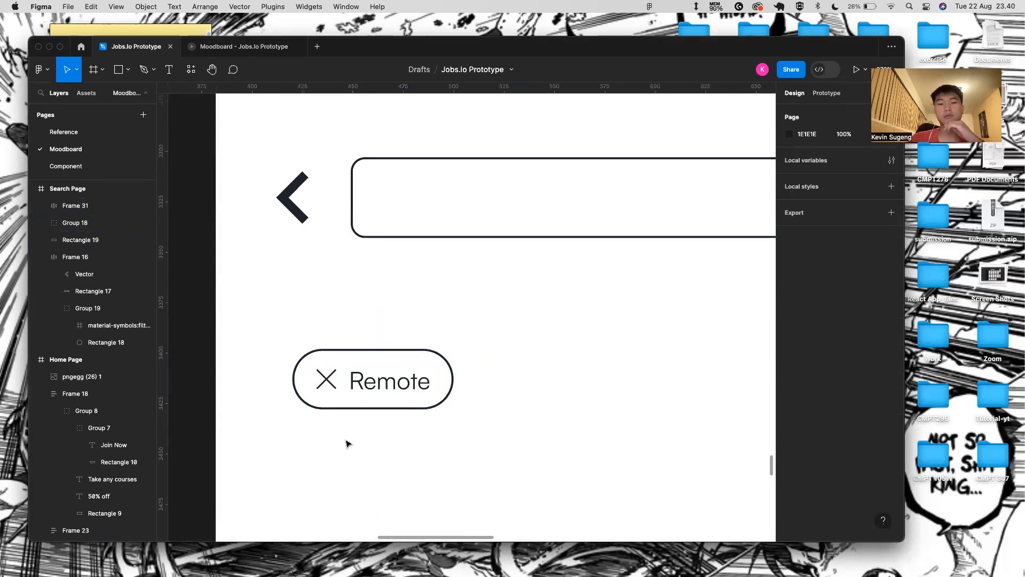
{"action": "left_click", "coordinate": [391, 393]}
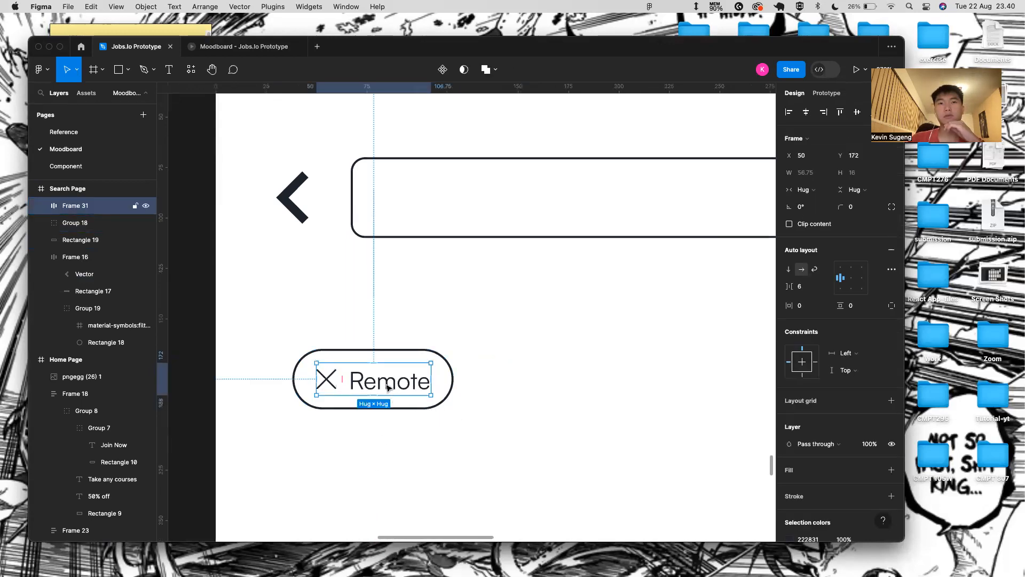
{"action": "double_click", "coordinate": [387, 389]}
{"action": "scroll", "coordinate": [385, 379], "scroll_direction": "up", "scroll_amount": 5}
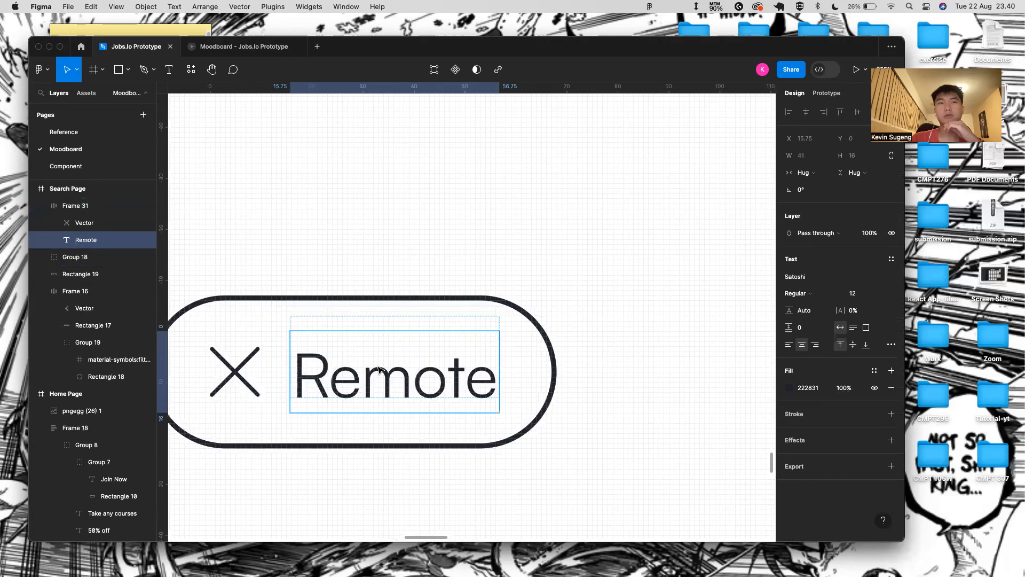
{"action": "left_click", "coordinate": [235, 371]}
{"action": "left_click", "coordinate": [283, 360]}
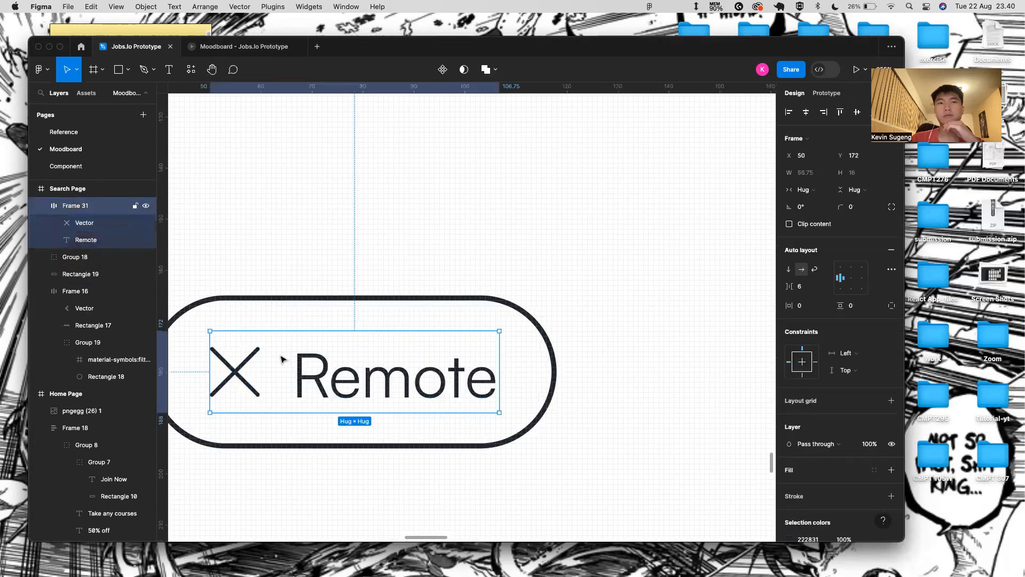
{"action": "left_click", "coordinate": [851, 277]}
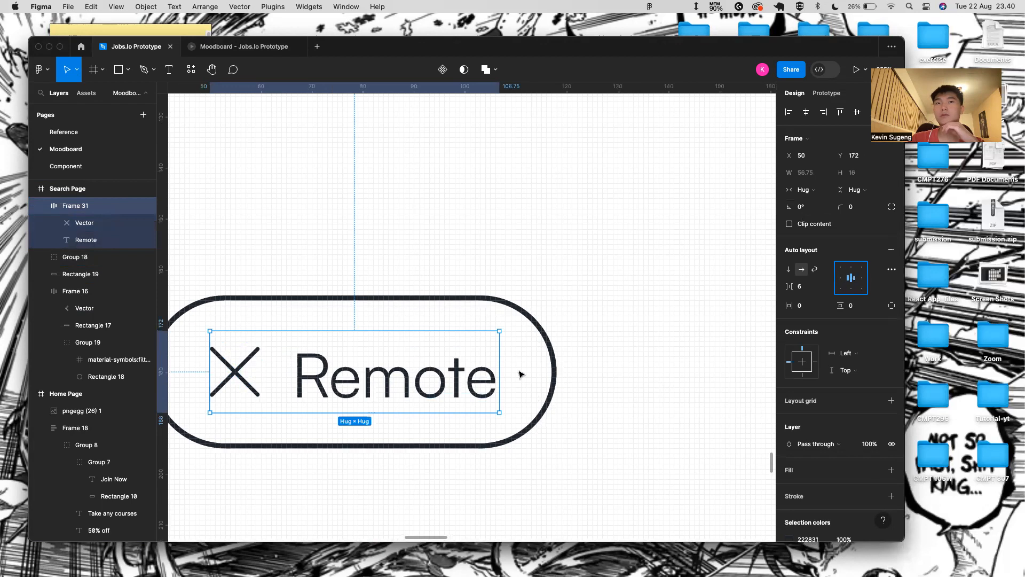
- Ungroup Frame 31 back into separate X and Remote layers and check spacing
{"action": "left_click", "coordinate": [565, 356]}
{"action": "double_click", "coordinate": [470, 382]}
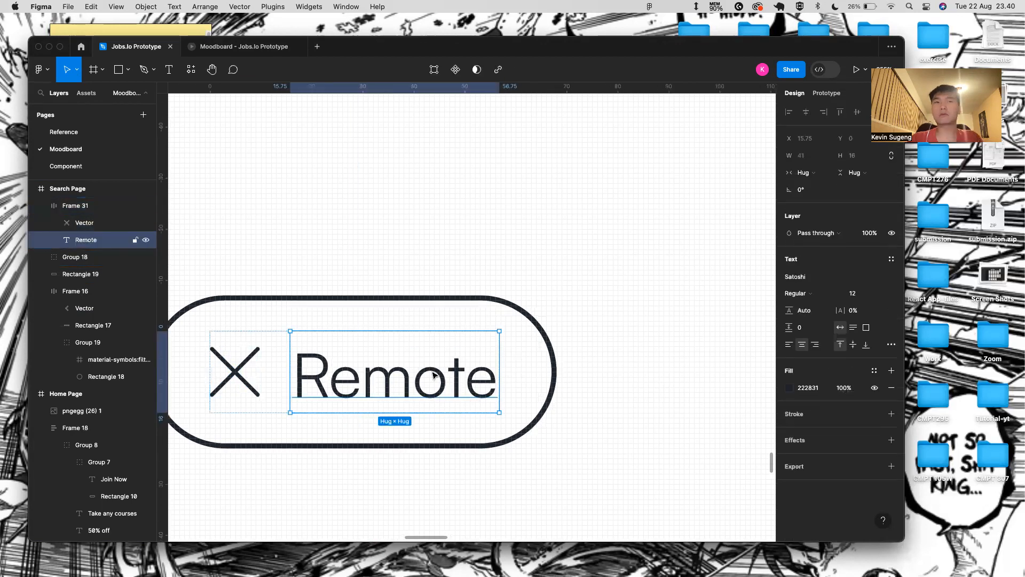
{"action": "left_click", "coordinate": [261, 365]}
{"action": "right_click", "coordinate": [295, 363]}
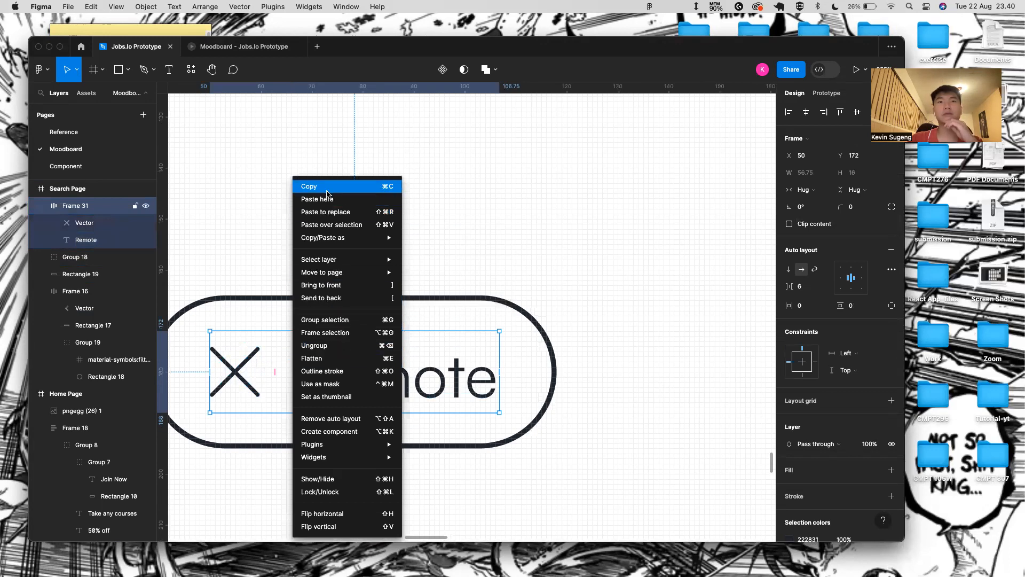
{"action": "left_click", "coordinate": [342, 346]}
{"action": "left_click", "coordinate": [377, 355]}
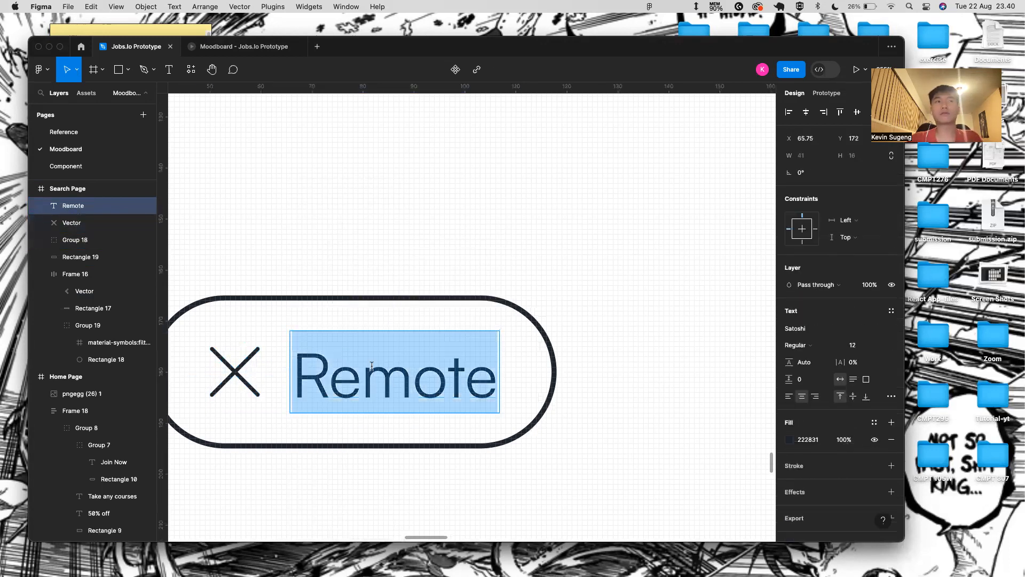
{"action": "key", "text": "alt"}
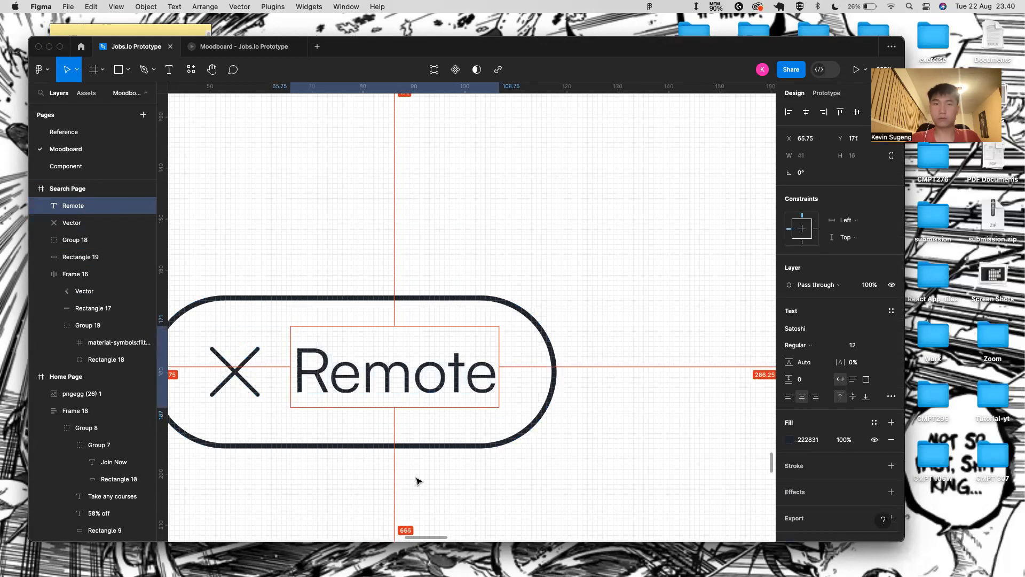
- Group the Remote text, X icon and pill outline into one chip
{"action": "left_click", "coordinate": [312, 506]}
{"action": "scroll", "coordinate": [312, 505], "scroll_direction": "down", "scroll_amount": 5}
{"action": "scroll", "coordinate": [312, 505], "scroll_direction": "down", "scroll_amount": 3}
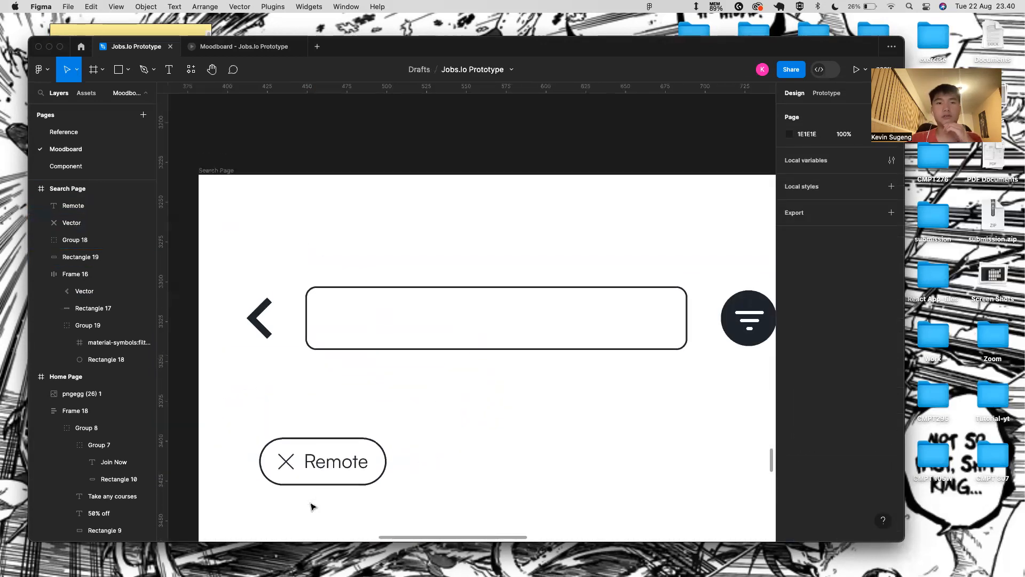
{"action": "left_click", "coordinate": [316, 456]}
{"action": "left_click", "coordinate": [282, 457], "text": "shift"}
{"action": "left_click", "coordinate": [302, 439], "text": "shift"}
{"action": "key", "text": "super+g"}
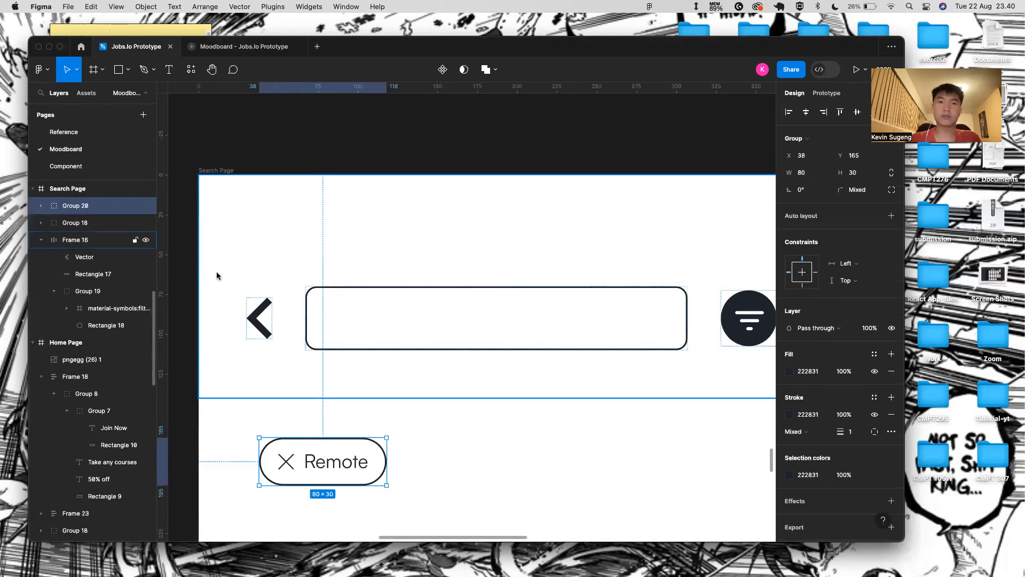
- Move the Remote chip up under the search field and set label letter spacing to 1.5%
{"action": "left_click", "coordinate": [80, 222]}
{"action": "scroll", "coordinate": [365, 351], "scroll_direction": "down", "scroll_amount": 5}
{"action": "scroll", "coordinate": [362, 325], "scroll_direction": "down", "scroll_amount": 2}
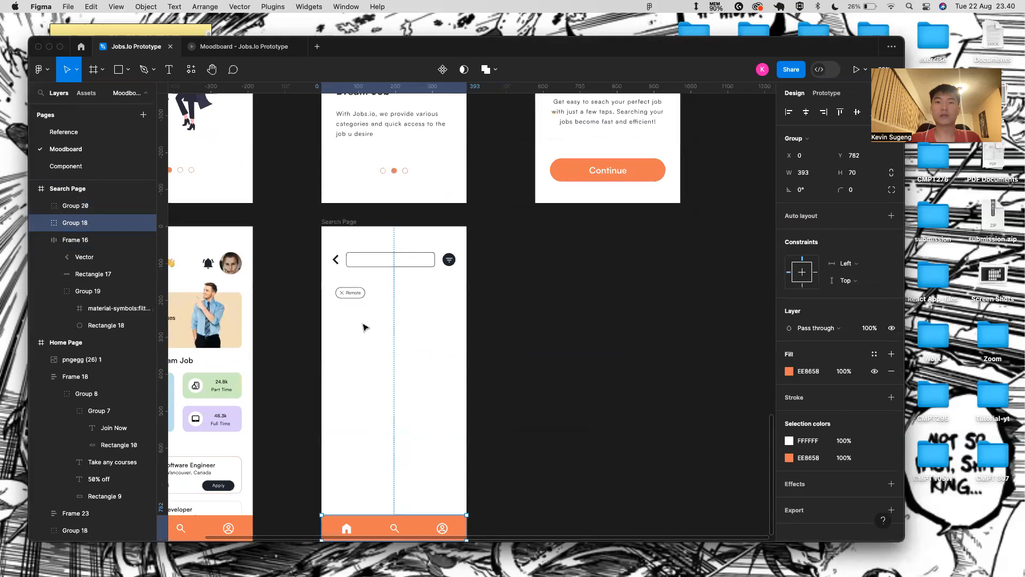
{"action": "scroll", "coordinate": [353, 318], "scroll_direction": "up", "scroll_amount": 1}
{"action": "left_click", "coordinate": [345, 313]}
{"action": "scroll", "coordinate": [346, 319], "scroll_direction": "up", "scroll_amount": 5}
{"action": "left_click_drag", "start_coordinate": [347, 319], "coordinate": [335, 297]}
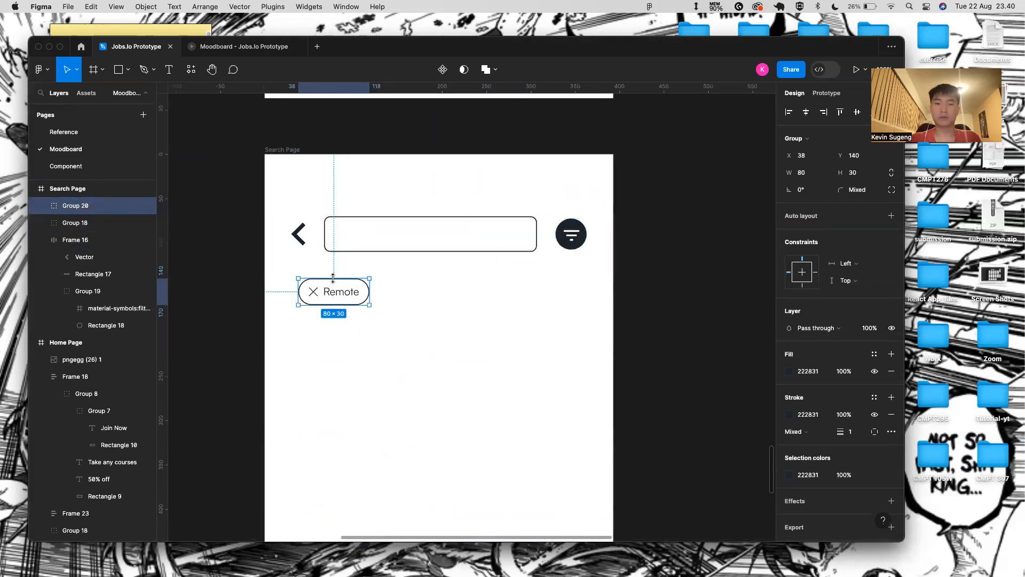
{"action": "key", "text": "super+d"}
{"action": "key", "text": "super+z"}
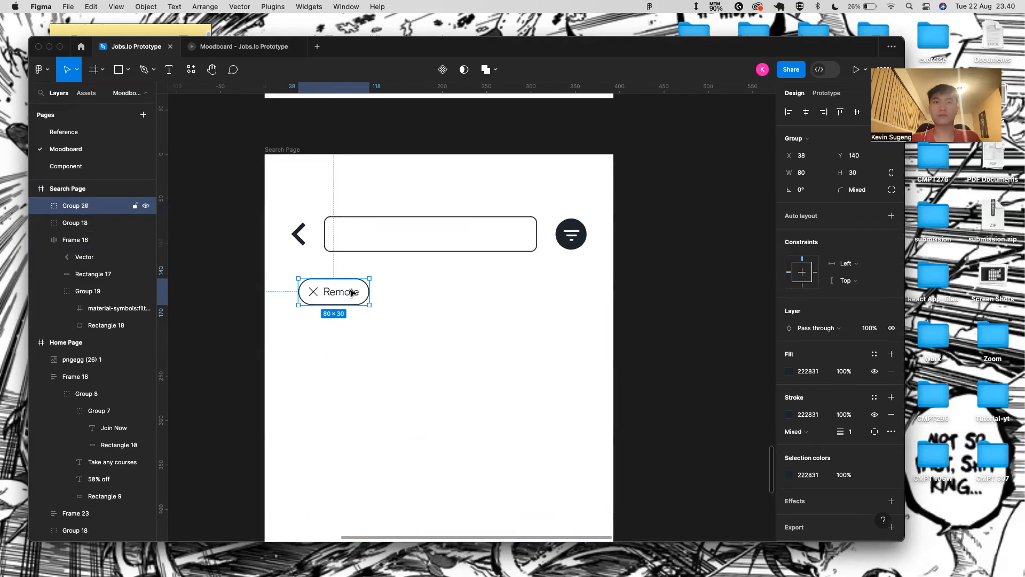
{"action": "double_click", "coordinate": [352, 293]}
{"action": "left_click_drag", "start_coordinate": [837, 362], "coordinate": [839, 363]}
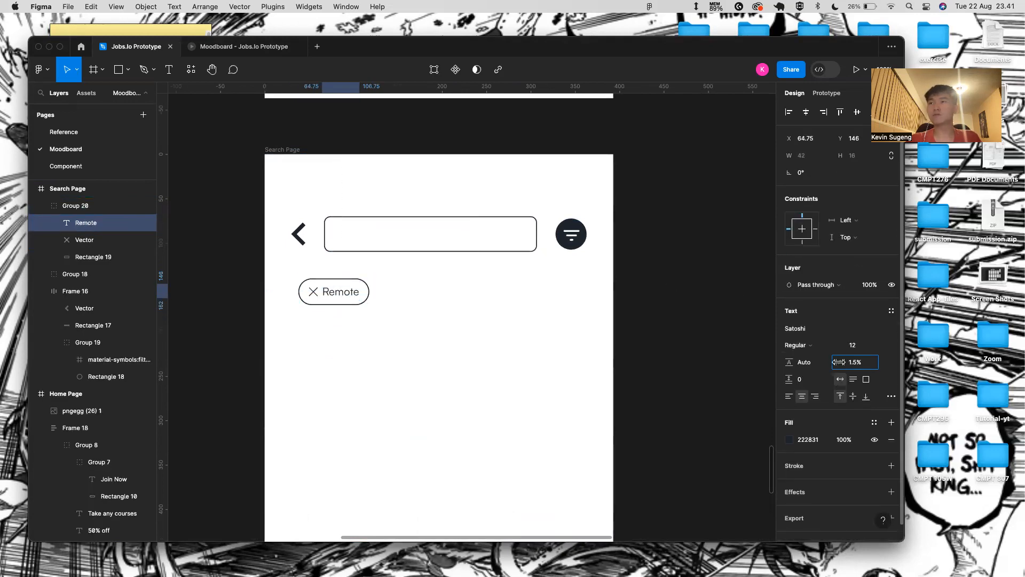
{"action": "left_click", "coordinate": [536, 319]}
- Duplicate the chip twice and place the copies side by side to the right
{"action": "left_click", "coordinate": [345, 293]}
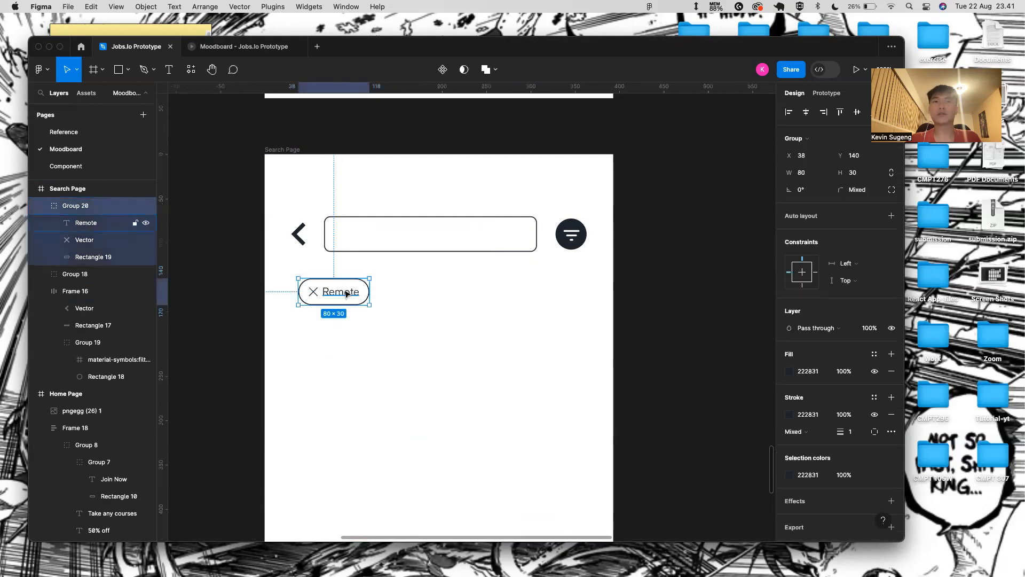
{"action": "key", "text": "super+d"}
{"action": "left_click_drag", "start_coordinate": [347, 294], "coordinate": [429, 294]}
{"action": "left_click", "coordinate": [342, 293]}
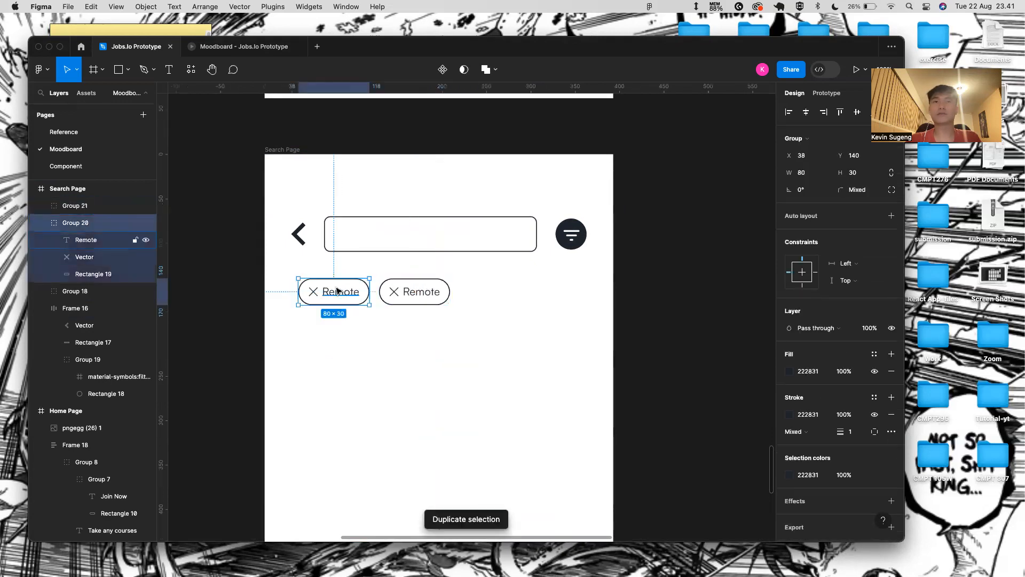
{"action": "key", "text": "super+d"}
{"action": "left_click_drag", "start_coordinate": [363, 294], "coordinate": [527, 293]}
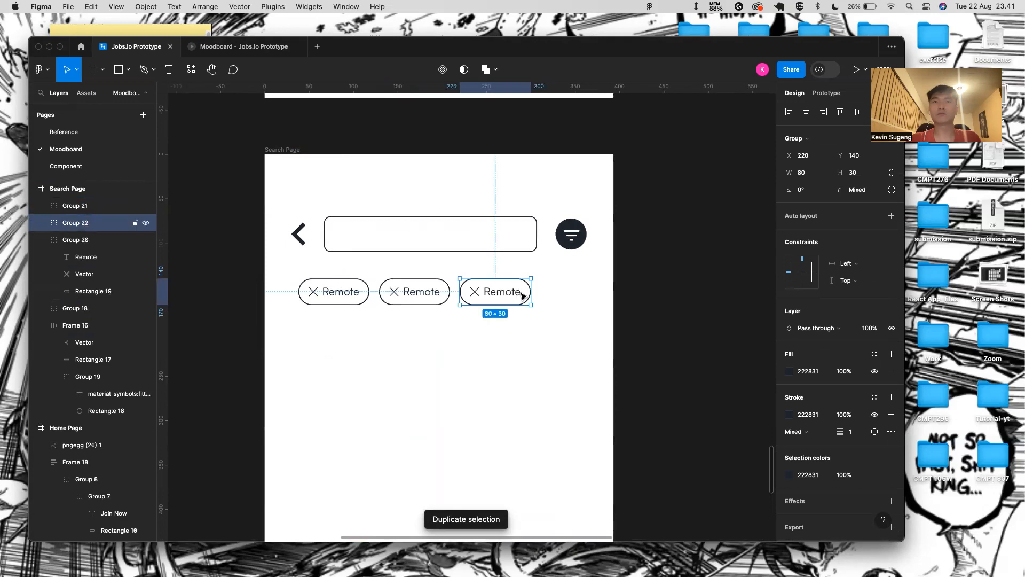
{"action": "scroll", "coordinate": [408, 308], "scroll_direction": "up", "scroll_amount": 3}
- Relabel the middle chip 'Back End' and nudge its text away from the X
{"action": "scroll", "coordinate": [422, 289], "scroll_direction": "up", "scroll_amount": 1}
{"action": "left_click", "coordinate": [422, 283]}
{"action": "double_click", "coordinate": [425, 283]}
{"action": "key", "text": "BackSpace"}
{"action": "type", "text": "Back End"}
{"action": "key", "text": "Escape"}
{"action": "left_click", "coordinate": [418, 339]}
{"action": "double_click", "coordinate": [258, 284]}
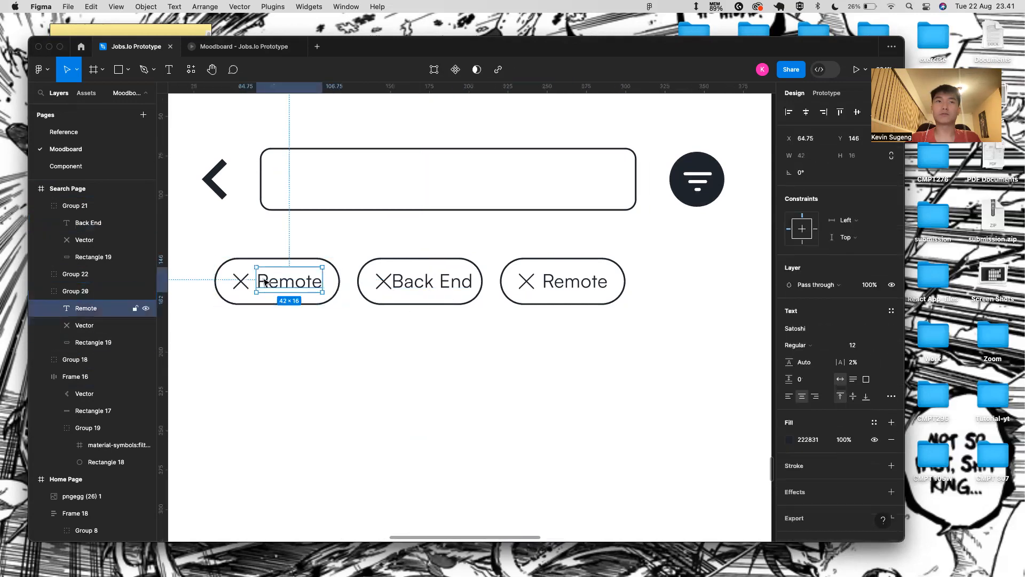
{"action": "scroll", "coordinate": [404, 298], "scroll_direction": "up", "scroll_amount": 3}
{"action": "double_click", "coordinate": [420, 274]}
{"action": "key", "text": "alt"}
{"action": "key", "text": "Right"}
{"action": "key", "text": "Right"}
{"action": "key", "text": "Right"}
{"action": "key", "text": "Right"}
{"action": "key", "text": "Right"}
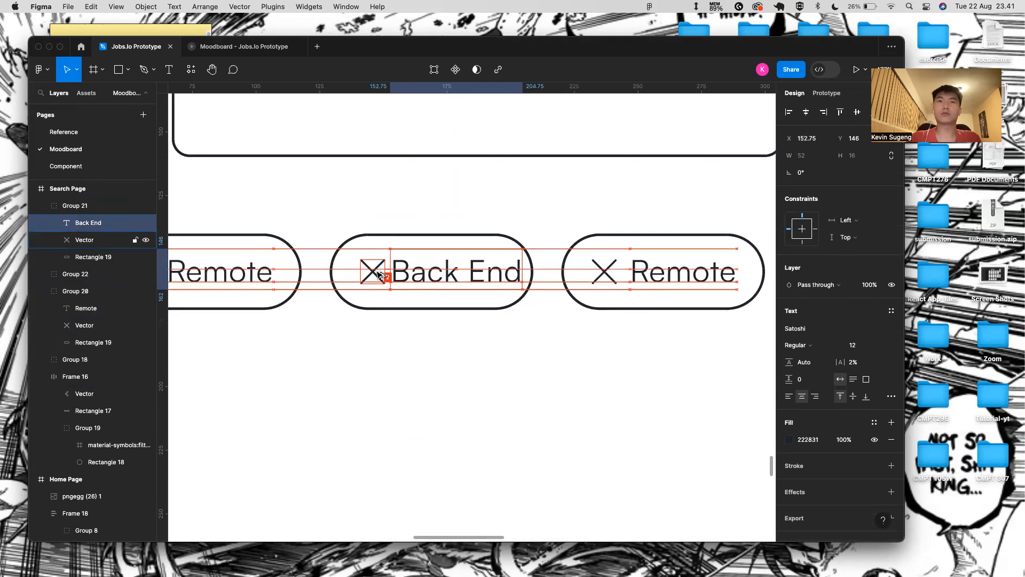
- Move the third chip further right and widen the Back End pill outline to 90
{"action": "double_click", "coordinate": [265, 277]}
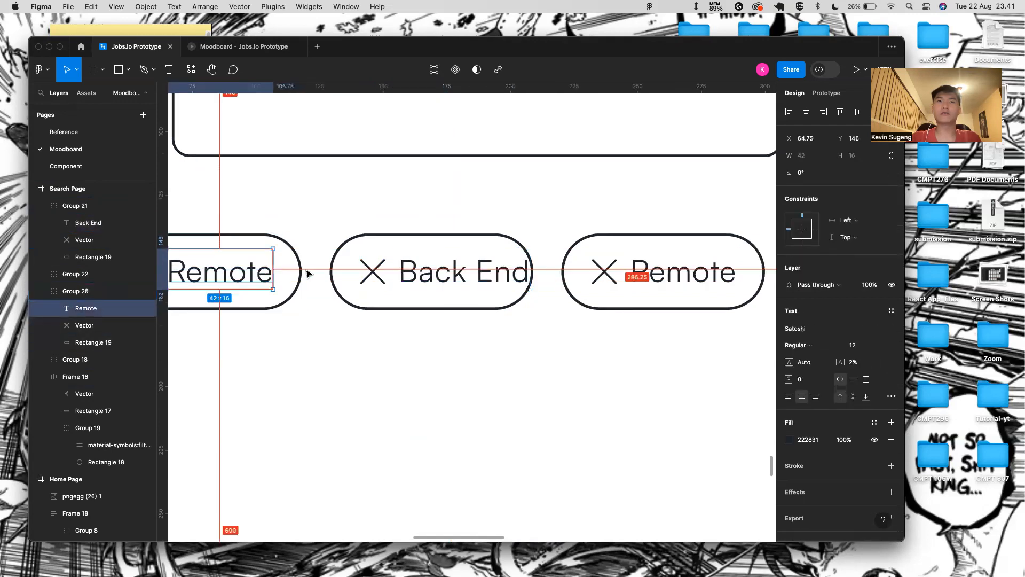
{"action": "scroll", "coordinate": [470, 297], "scroll_direction": "right", "scroll_amount": 4}
{"action": "left_click", "coordinate": [549, 247]}
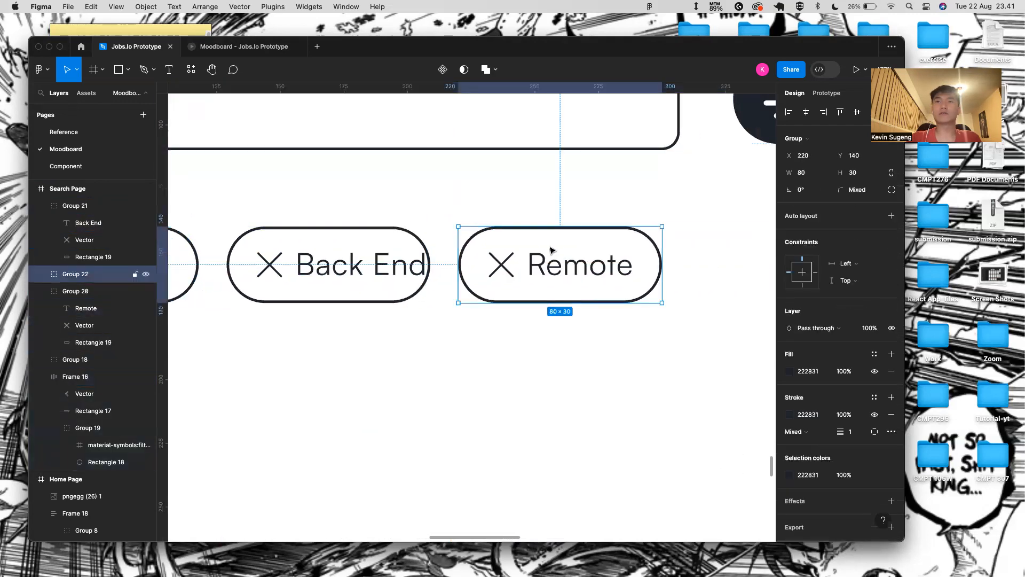
{"action": "left_click_drag", "start_coordinate": [549, 248], "coordinate": [700, 258]}
{"action": "left_click", "coordinate": [410, 240]}
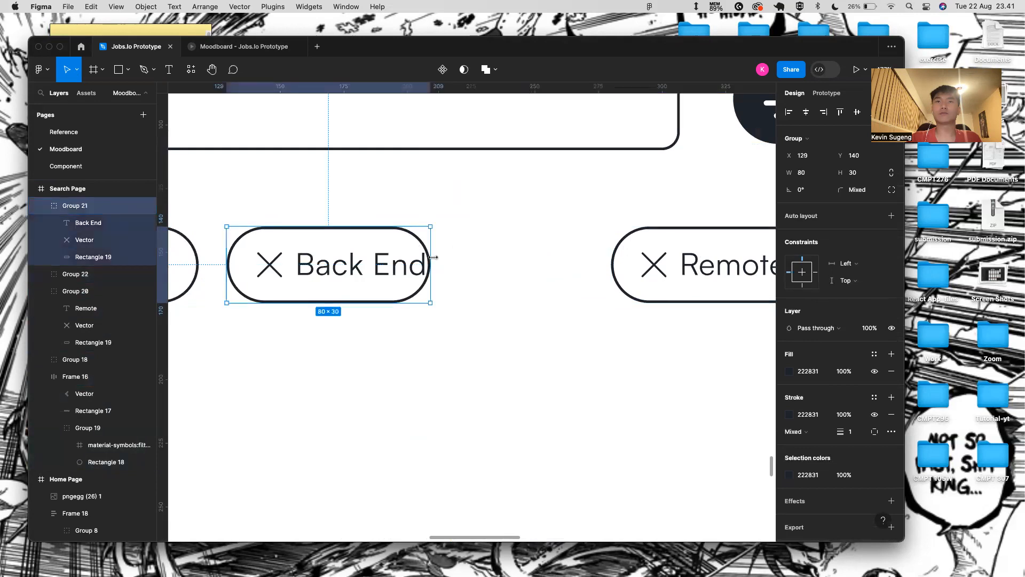
{"action": "left_click_drag", "start_coordinate": [434, 257], "coordinate": [454, 257]}
{"action": "key", "text": "super+z"}
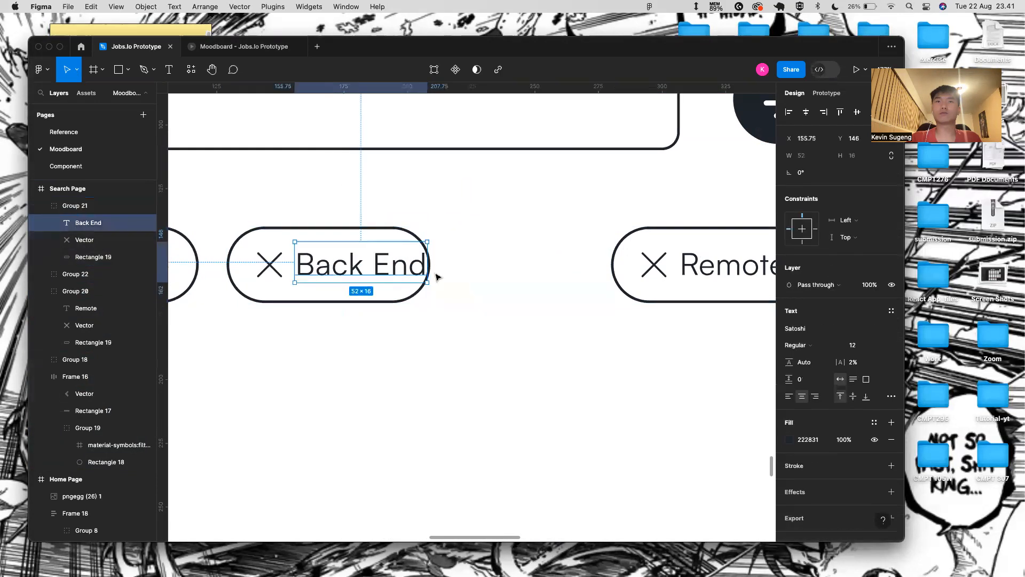
{"action": "double_click", "coordinate": [416, 297]}
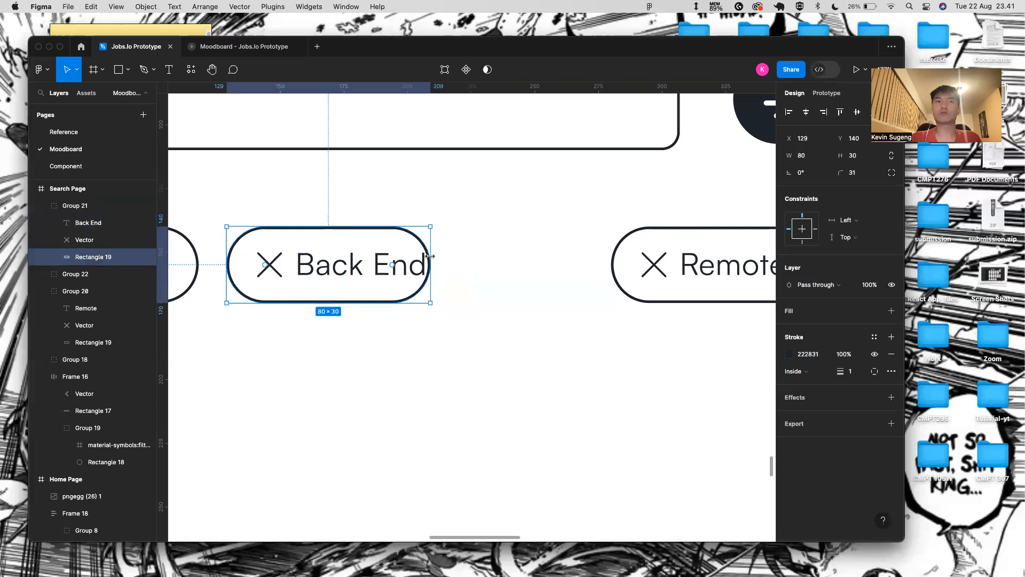
{"action": "left_click_drag", "start_coordinate": [439, 252], "coordinate": [452, 255]}
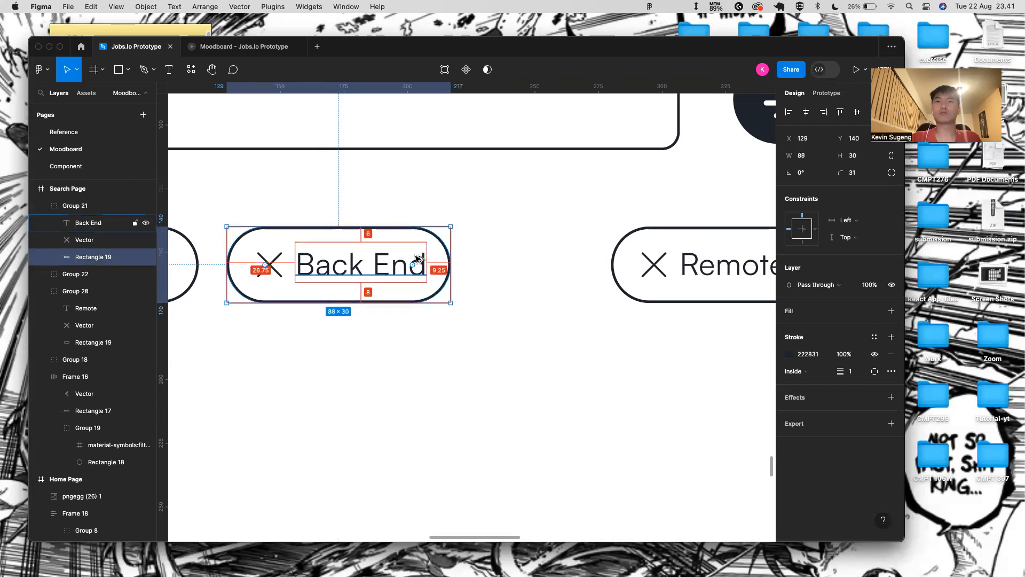
{"action": "scroll", "coordinate": [457, 260], "scroll_direction": "up", "scroll_amount": 3}
{"action": "left_click", "coordinate": [806, 156]}
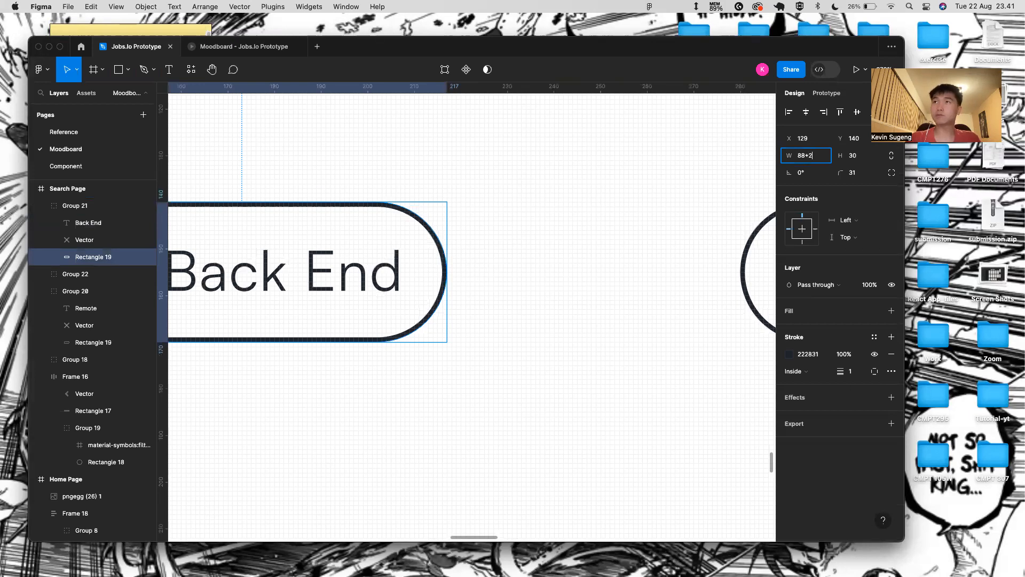
{"action": "key", "text": "Return"}
{"action": "left_click", "coordinate": [524, 285]}
{"action": "scroll", "coordinate": [523, 286], "scroll_direction": "down", "scroll_amount": 2}
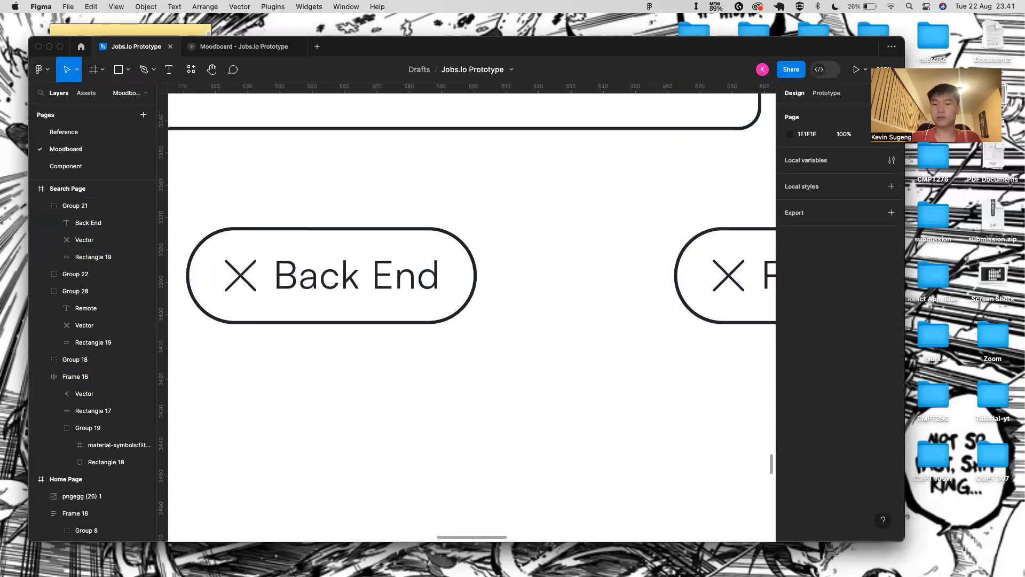
- Relabel the rightmost chip '$50-100k'
{"action": "key", "text": "super+Tab"}
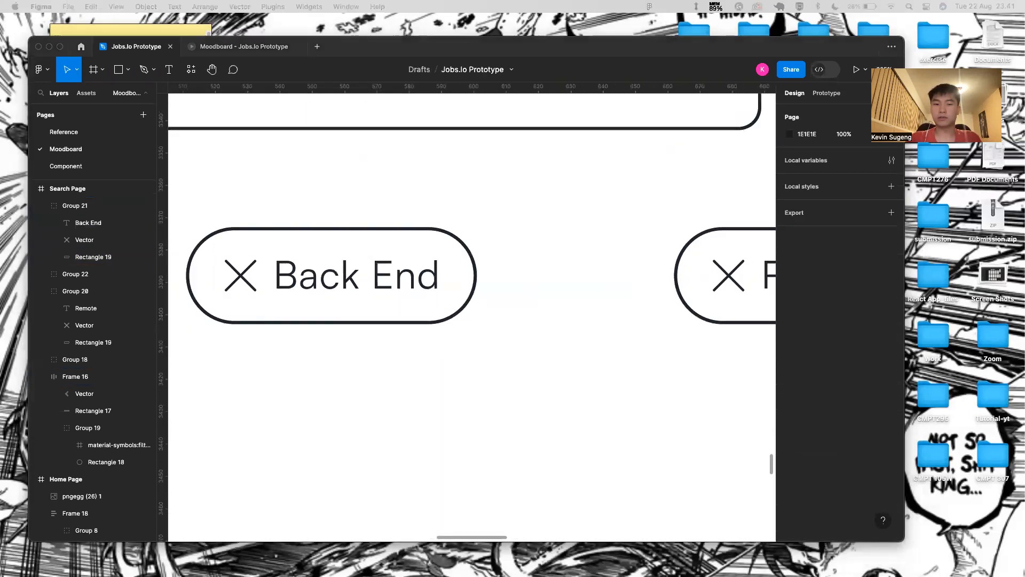
{"action": "key", "text": "super+Tab"}
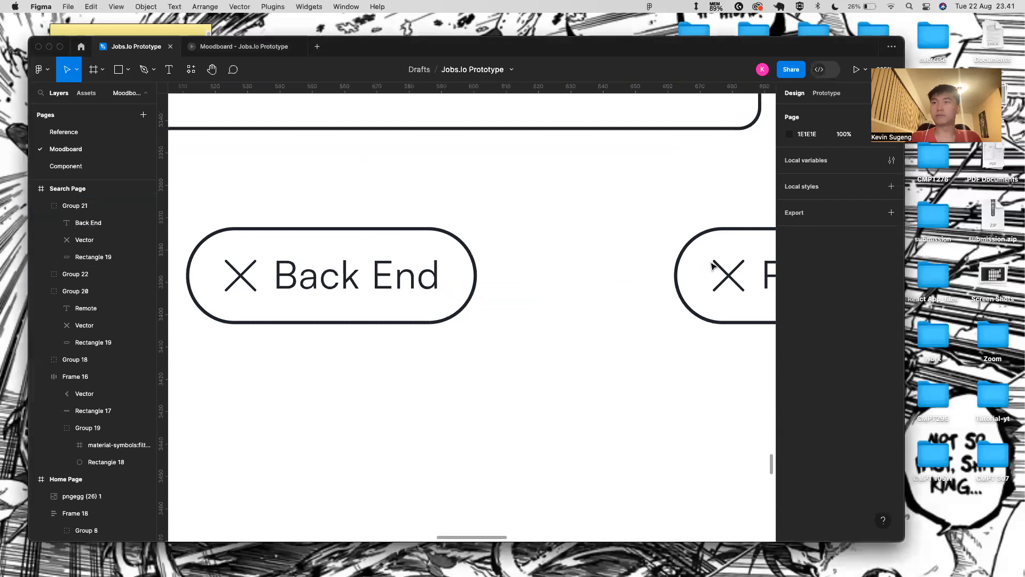
{"action": "left_click", "coordinate": [720, 245]}
{"action": "scroll", "coordinate": [716, 248], "scroll_direction": "down", "scroll_amount": 5}
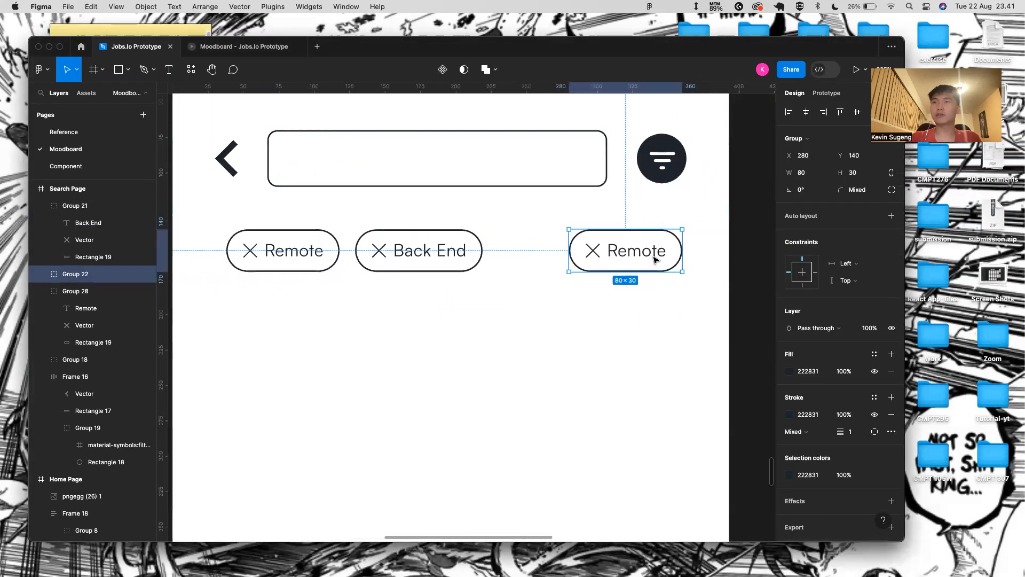
{"action": "double_click", "coordinate": [652, 260]}
{"action": "key", "text": "BackSpace"}
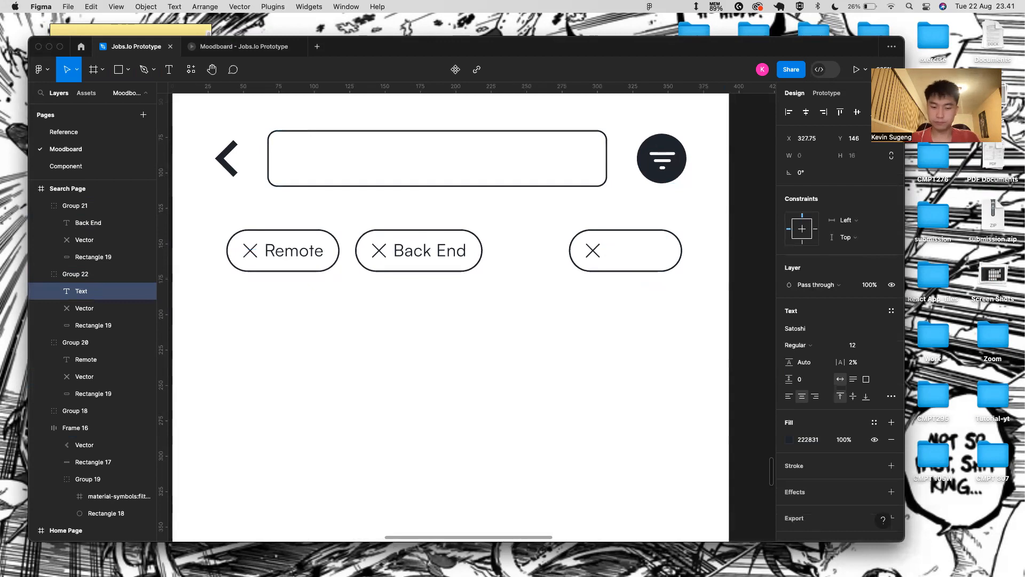
{"action": "type", "text": "50"}
{"action": "key", "text": "BackSpace"}
{"action": "key", "text": "BackSpace"}
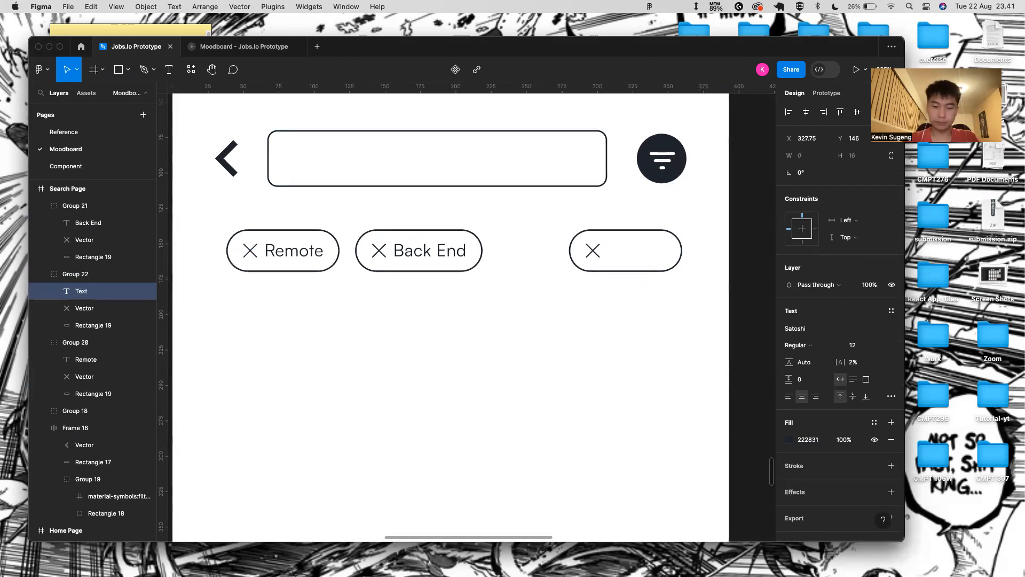
{"action": "type", "text": "$50-100"}
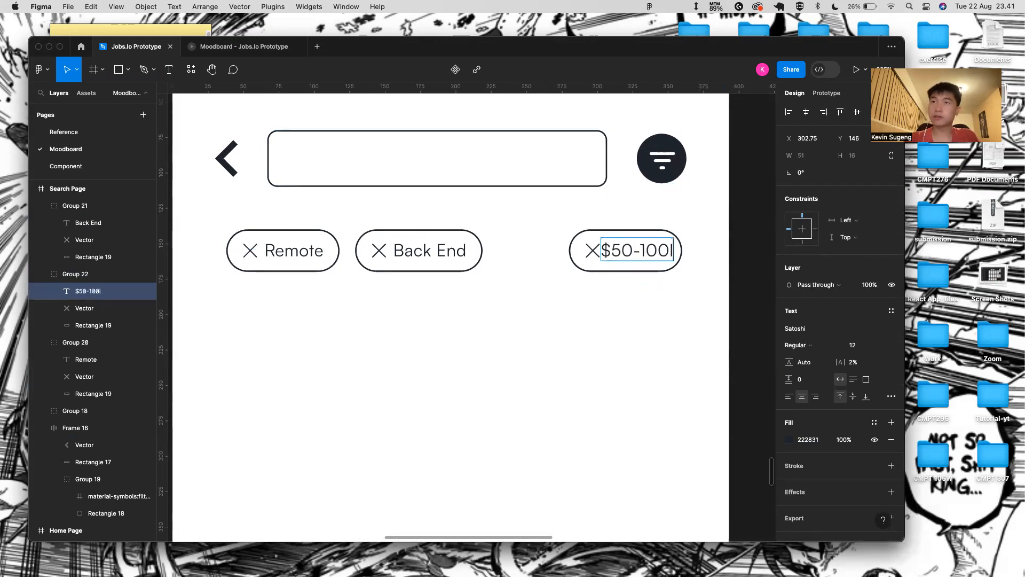
{"action": "type", "text": "k"}
{"action": "key", "text": "Escape"}
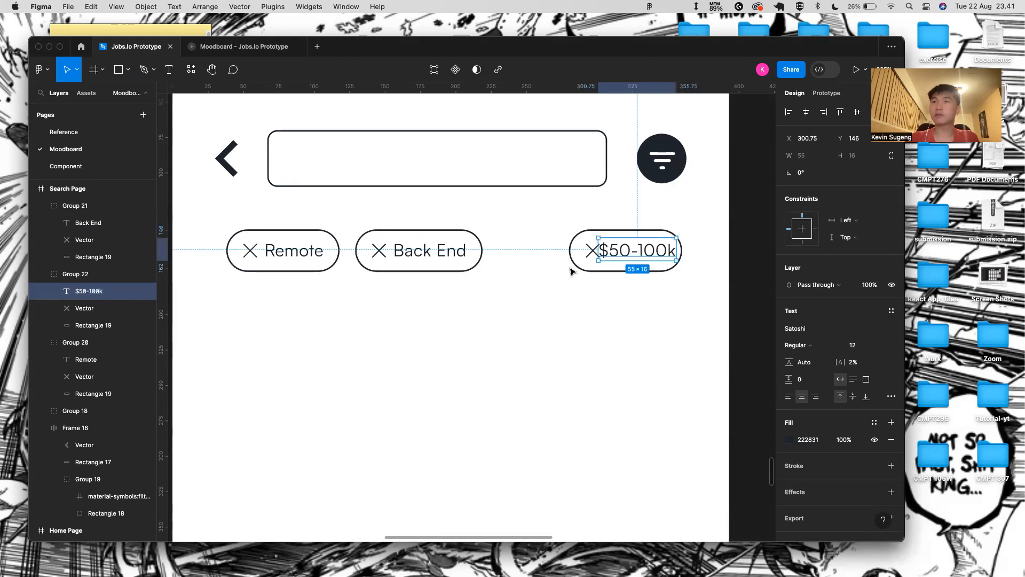
- Nudge the $50-100k text and set its pill outline width to 93
{"action": "scroll", "coordinate": [576, 250], "scroll_direction": "up", "scroll_amount": 5}
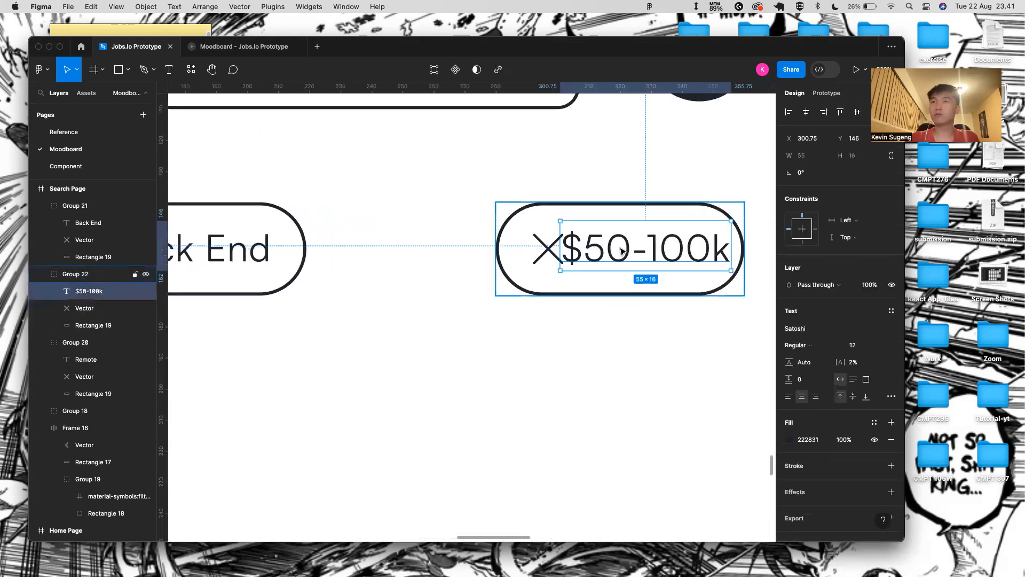
{"action": "key", "text": "Right"}
{"action": "key", "text": "Right"}
{"action": "key", "text": "Right"}
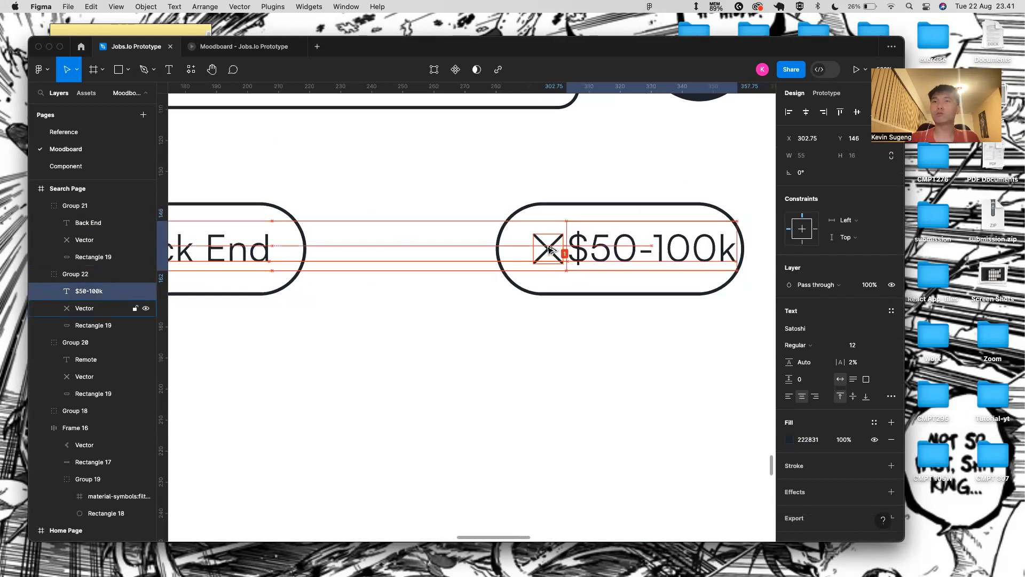
{"action": "left_click", "coordinate": [620, 203]}
{"action": "key", "text": "Left"}
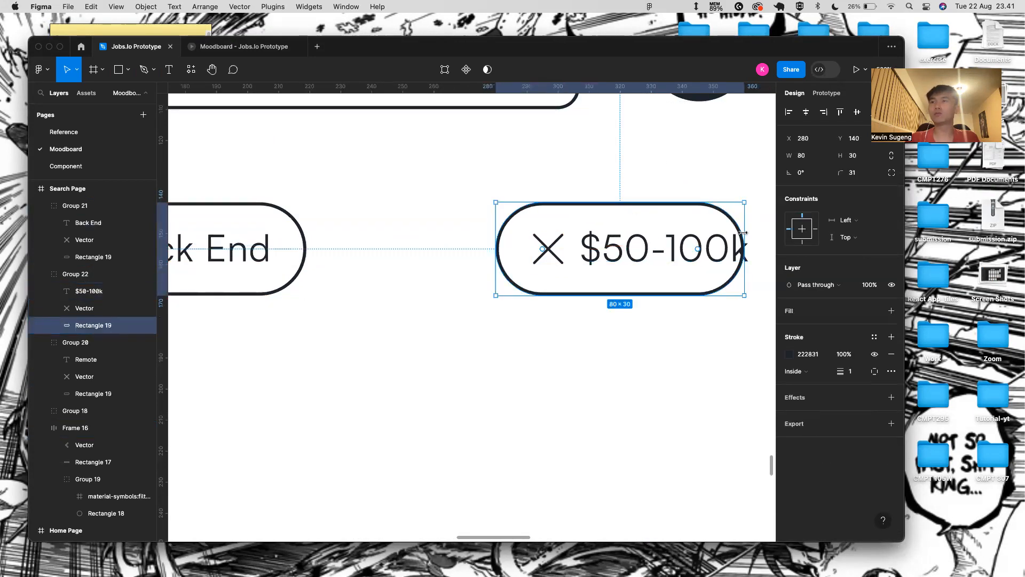
{"action": "left_click_drag", "start_coordinate": [746, 231], "coordinate": [769, 232]}
{"action": "left_click_drag", "start_coordinate": [763, 233], "coordinate": [759, 230]}
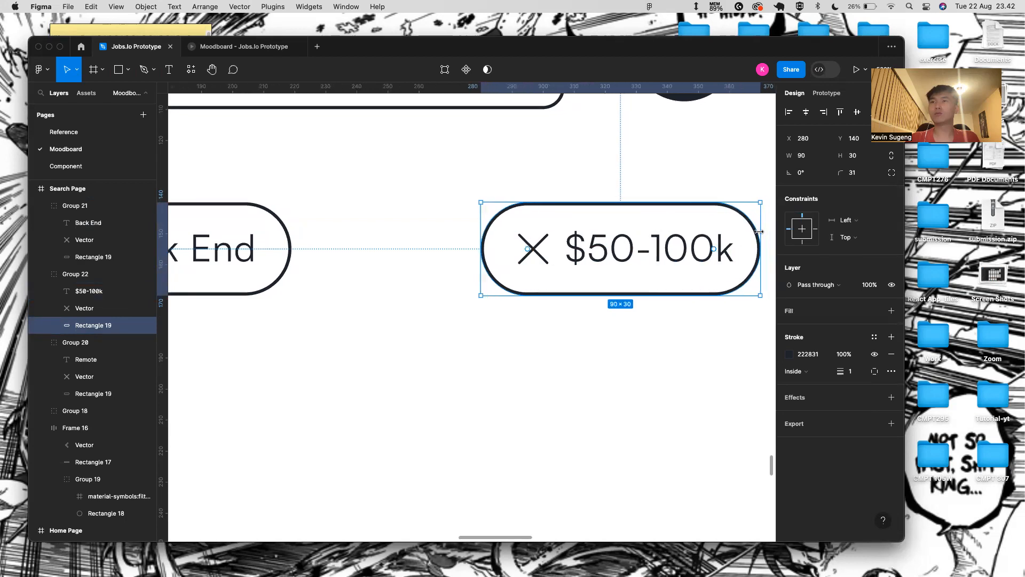
{"action": "left_click", "coordinate": [825, 156]}
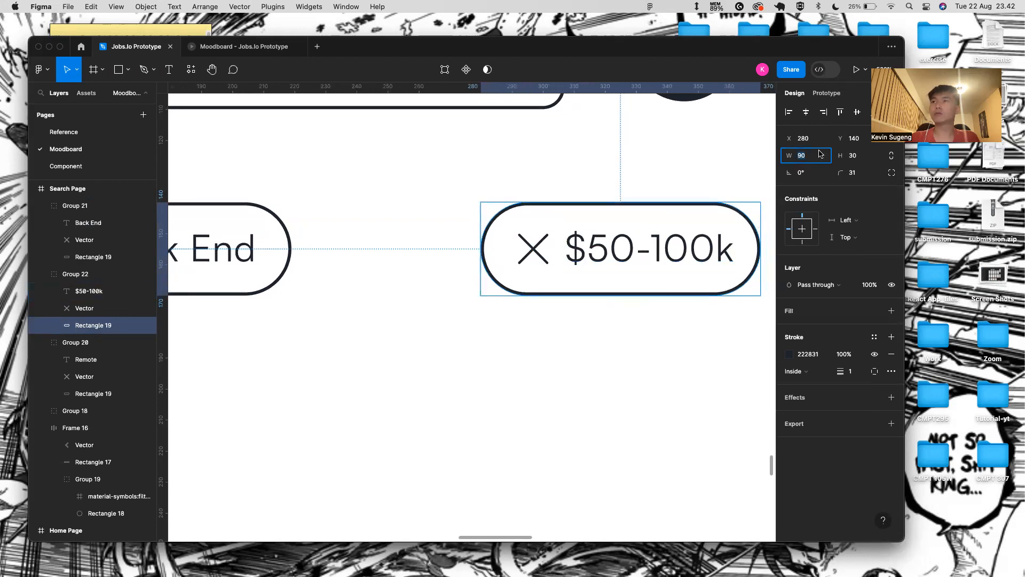
{"action": "type", "text": "+3"}
{"action": "key", "text": "Return"}
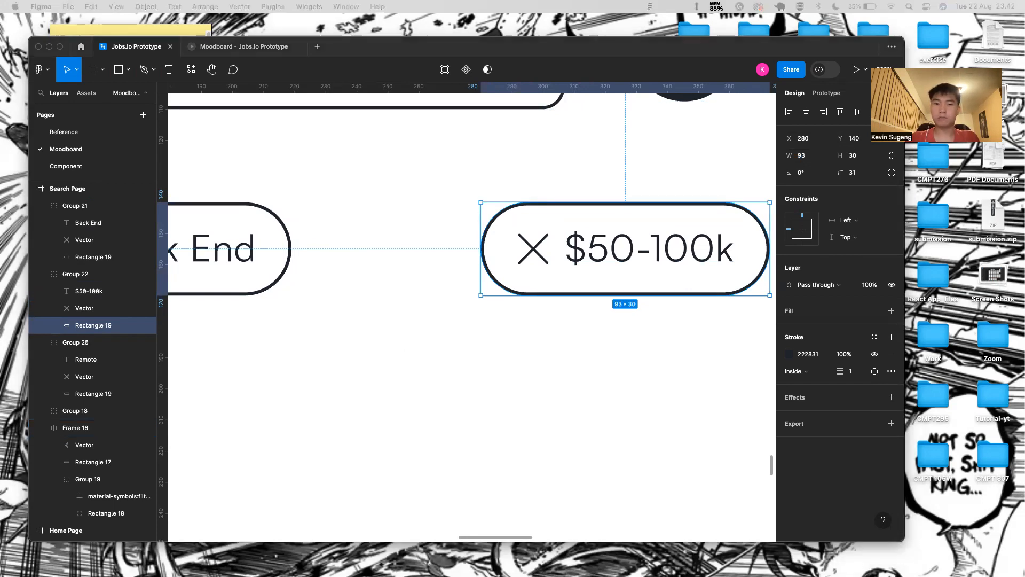
{"action": "scroll", "coordinate": [469, 488], "scroll_direction": "down", "scroll_amount": 10}
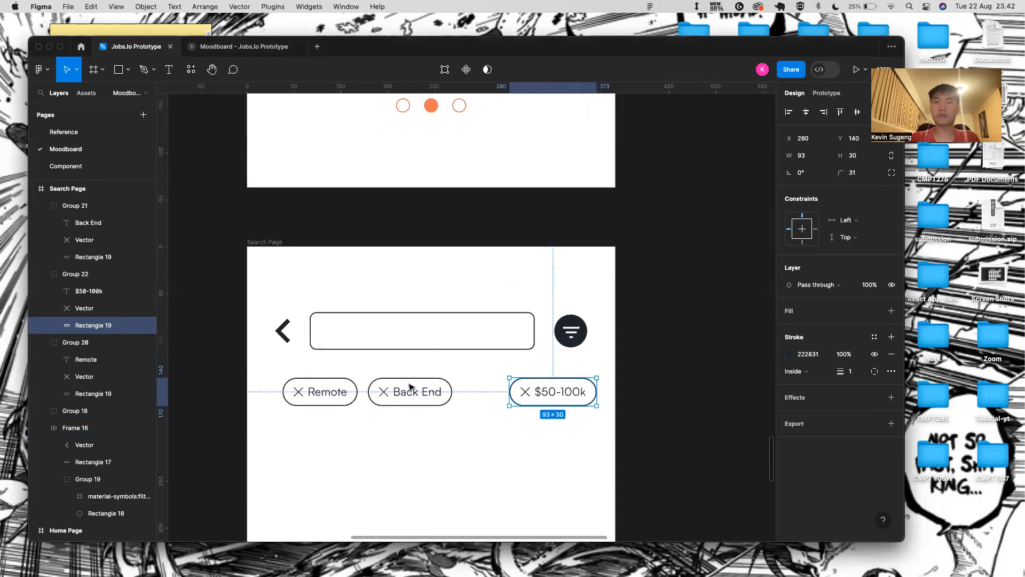
- Even out spacing between the Back End and $50-100k chips, then duplicate the $50-100k chip
{"action": "left_click", "coordinate": [410, 386]}
{"action": "key", "text": "Right"}
{"action": "key", "text": "Right"}
{"action": "key", "text": "Right"}
{"action": "key", "text": "Right"}
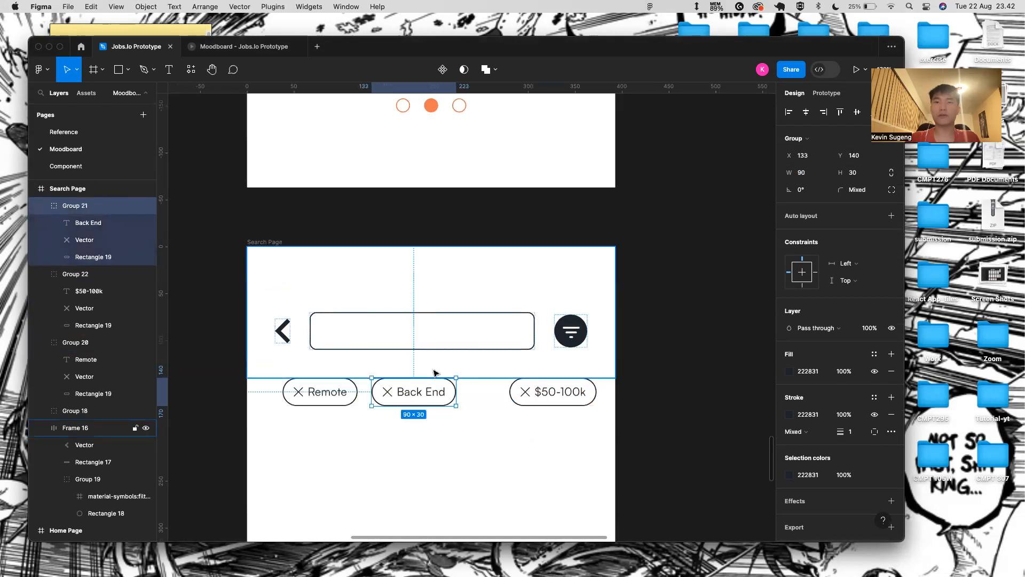
{"action": "left_click", "coordinate": [556, 392]}
{"action": "key", "text": "Left"}
{"action": "key", "text": "Left"}
{"action": "key", "text": "Left"}
{"action": "key", "text": "Left"}
{"action": "key", "text": "Left"}
{"action": "key", "text": "Left"}
{"action": "key", "text": "Left"}
{"action": "key", "text": "Left"}
{"action": "key", "text": "Left"}
{"action": "key", "text": "Left"}
{"action": "key", "text": "Left"}
{"action": "key", "text": "Left"}
{"action": "key", "text": "Left"}
{"action": "key", "text": "Left"}
{"action": "key", "text": "Left"}
{"action": "key", "text": "Left"}
{"action": "key", "text": "Left"}
{"action": "key", "text": "Left"}
{"action": "key", "text": "Left"}
{"action": "key", "text": "Left"}
{"action": "key", "text": "Left"}
{"action": "key", "text": "Left"}
{"action": "key", "text": "Left"}
{"action": "key", "text": "Left"}
{"action": "key", "text": "Left"}
{"action": "key", "text": "Left"}
{"action": "key", "text": "Left"}
{"action": "key", "text": "Left"}
{"action": "key", "text": "Left"}
{"action": "key", "text": "Left"}
{"action": "key", "text": "Left"}
{"action": "key", "text": "Left"}
{"action": "key", "text": "Left"}
{"action": "key", "text": "Left"}
{"action": "key", "text": "Left"}
{"action": "key", "text": "Left"}
{"action": "key", "text": "Left"}
{"action": "key", "text": "Left"}
{"action": "key", "text": "Left"}
{"action": "key", "text": "Left"}
{"action": "key", "text": "Left"}
{"action": "key", "text": "Left"}
{"action": "left_click", "coordinate": [580, 437]}
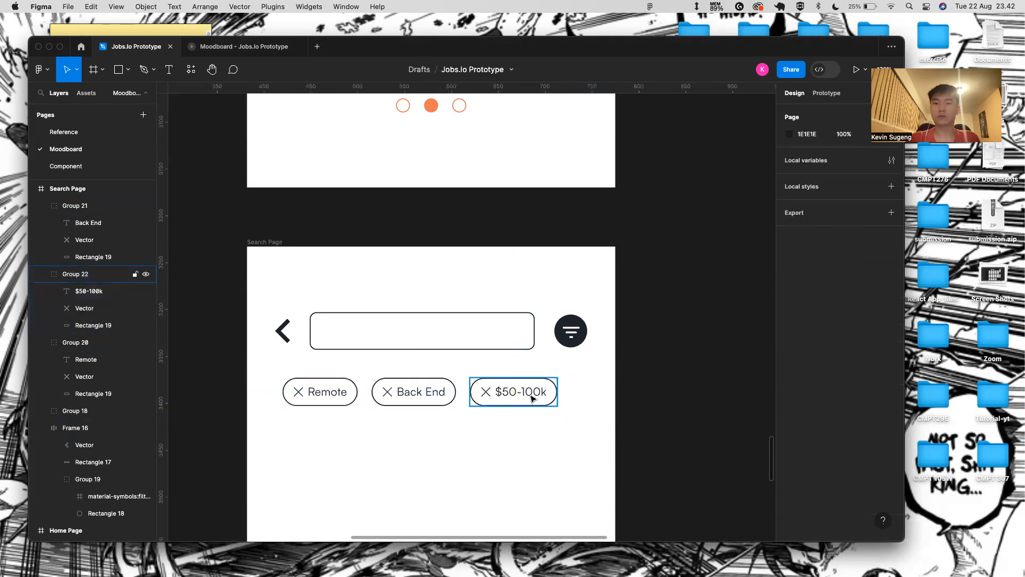
{"action": "left_click", "coordinate": [531, 398]}
{"action": "key", "text": "ctrl+d"}
{"action": "scroll", "coordinate": [588, 406], "scroll_direction": "right", "scroll_amount": 3}
- Move the duplicate chip to the row's right end and turn off Clip content on Search Page
{"action": "left_click_drag", "start_coordinate": [472, 364], "coordinate": [575, 366]}
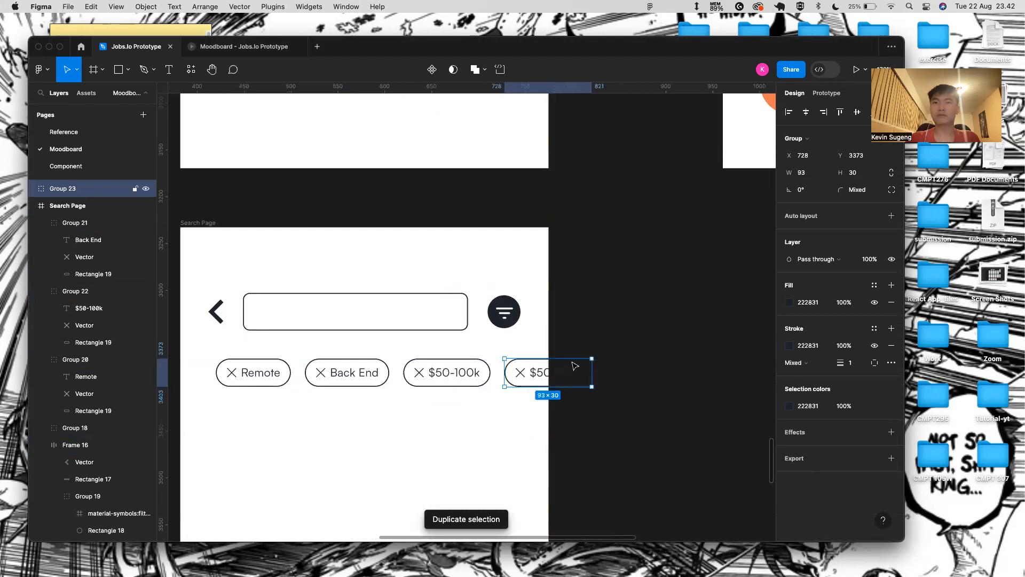
{"action": "left_click", "coordinate": [368, 203]}
{"action": "scroll", "coordinate": [368, 205], "scroll_direction": "left", "scroll_amount": 3}
{"action": "left_click", "coordinate": [289, 200]}
{"action": "left_click", "coordinate": [789, 206]}
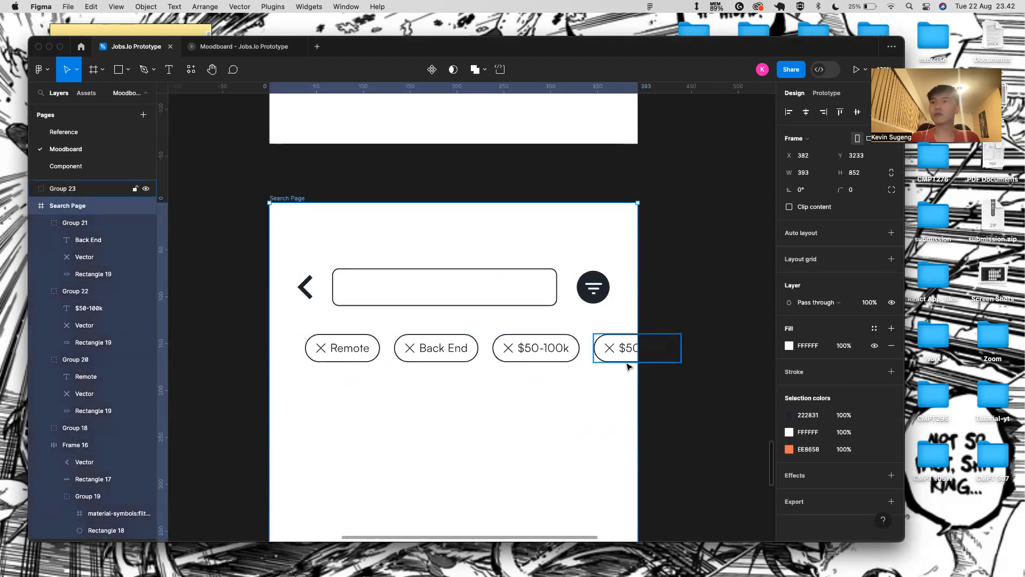
- Retype the duplicate chip's label as 'Full Stack' and nudge the text one unit left
{"action": "double_click", "coordinate": [631, 346]}
{"action": "scroll", "coordinate": [632, 344], "scroll_direction": "up", "scroll_amount": 4}
{"action": "left_click", "coordinate": [610, 350]}
{"action": "left_click", "coordinate": [610, 349]}
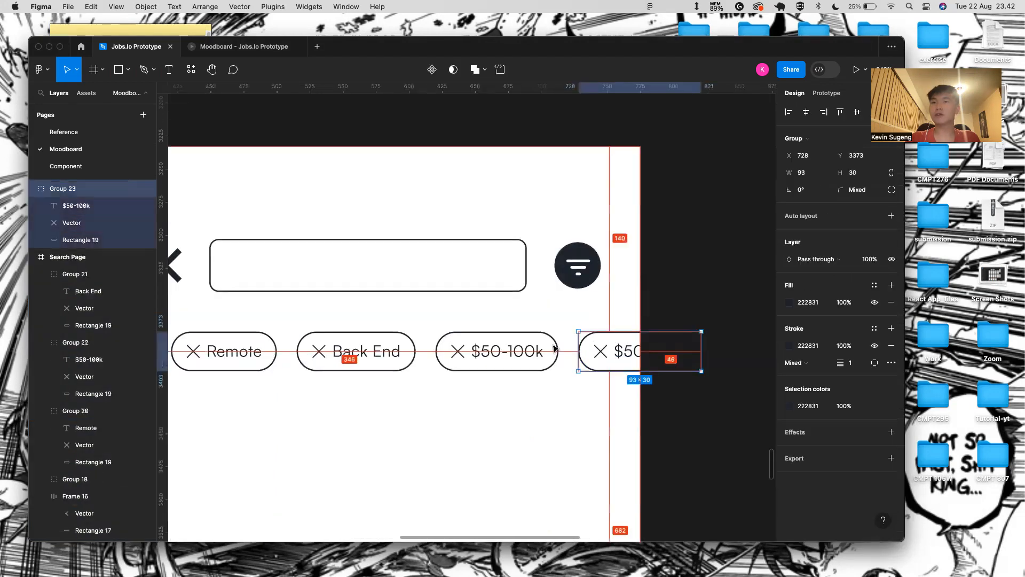
{"action": "double_click", "coordinate": [620, 352]}
{"action": "double_click", "coordinate": [632, 347]}
{"action": "scroll", "coordinate": [632, 347], "scroll_direction": "up", "scroll_amount": 3}
{"action": "scroll", "coordinate": [632, 347], "scroll_direction": "right", "scroll_amount": 3}
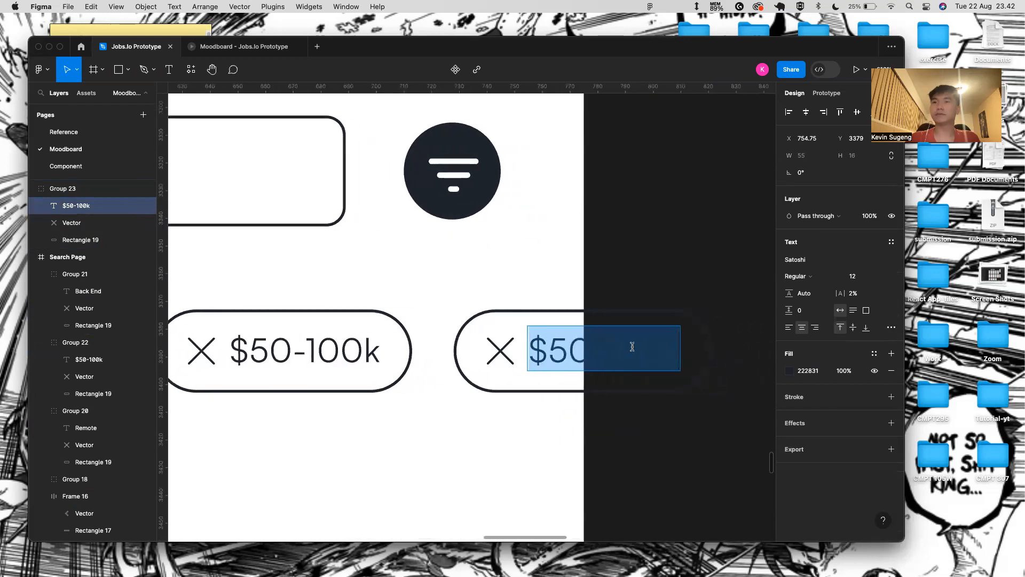
{"action": "type", "text": "Full Stack"}
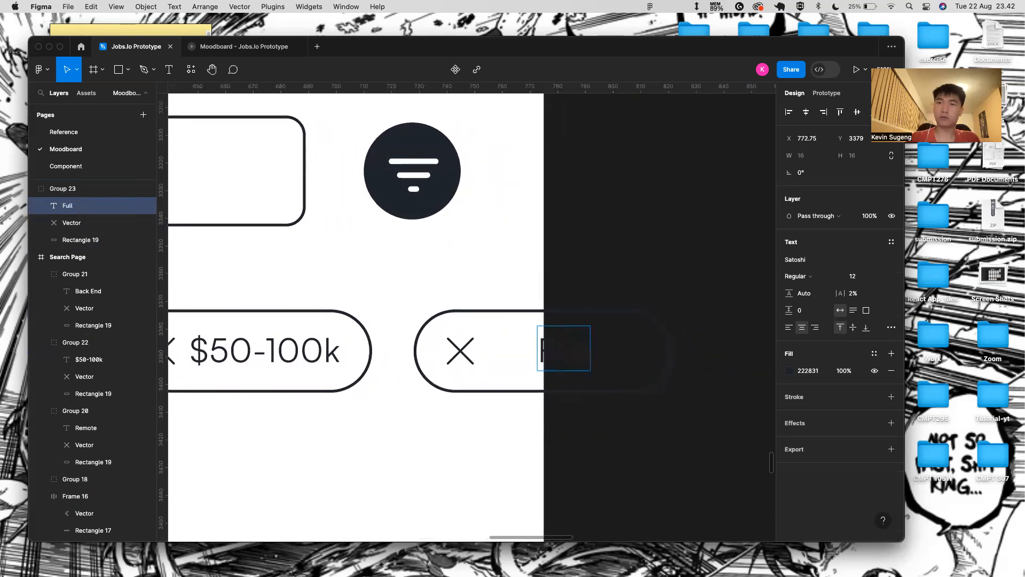
{"action": "left_click", "coordinate": [551, 429]}
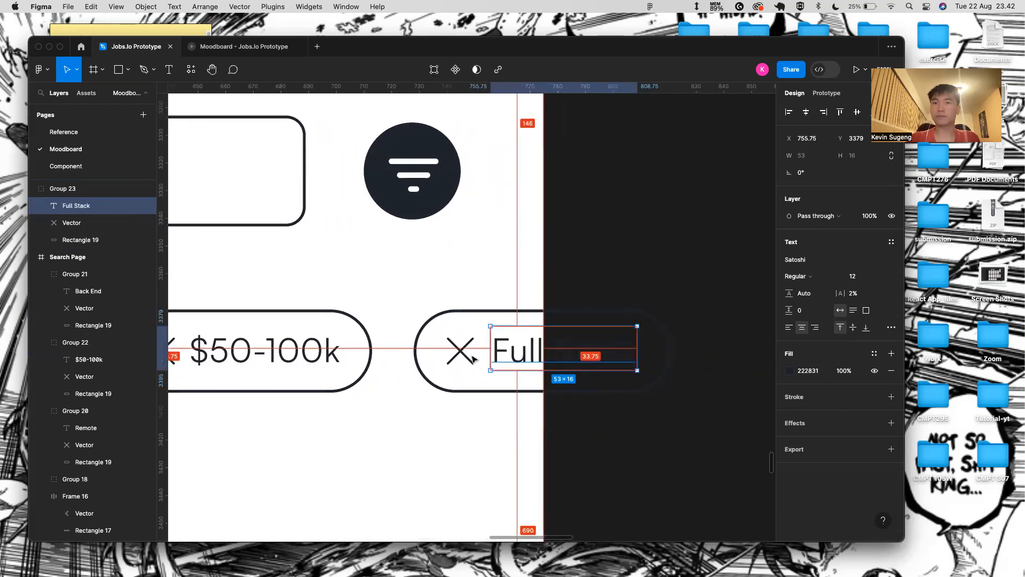
{"action": "key", "text": "Left"}
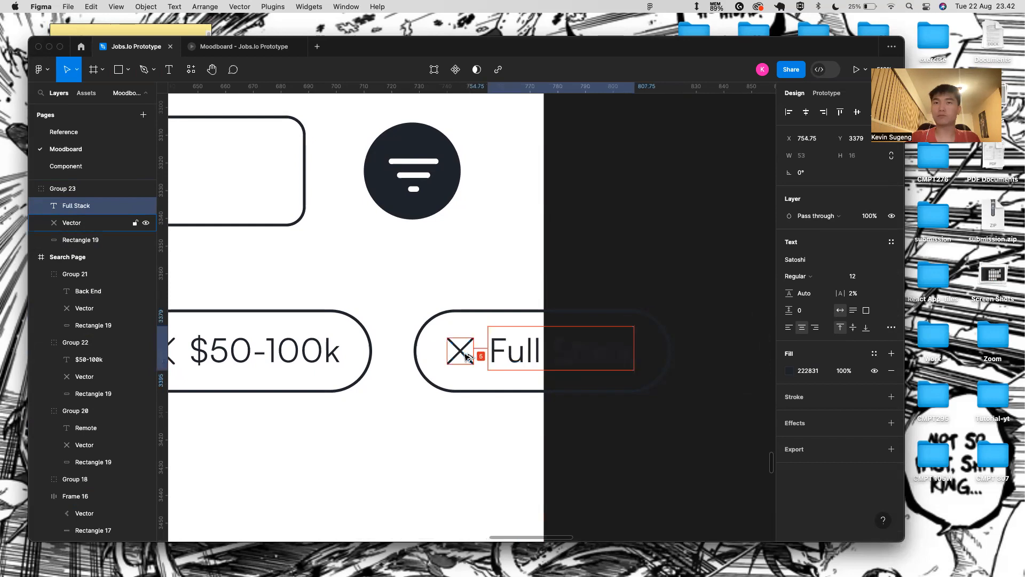
- Check the Full Stack pill's width field, leaving the pill at 93×30
{"action": "left_click", "coordinate": [669, 344]}
{"action": "left_click", "coordinate": [804, 156]}
{"action": "key", "text": "="}
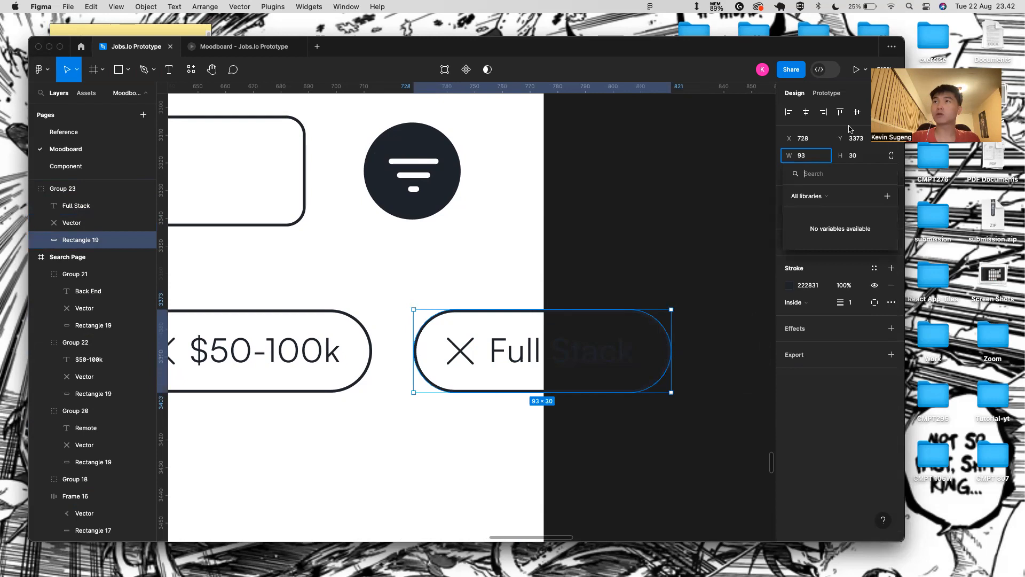
{"action": "key", "text": "Escape"}
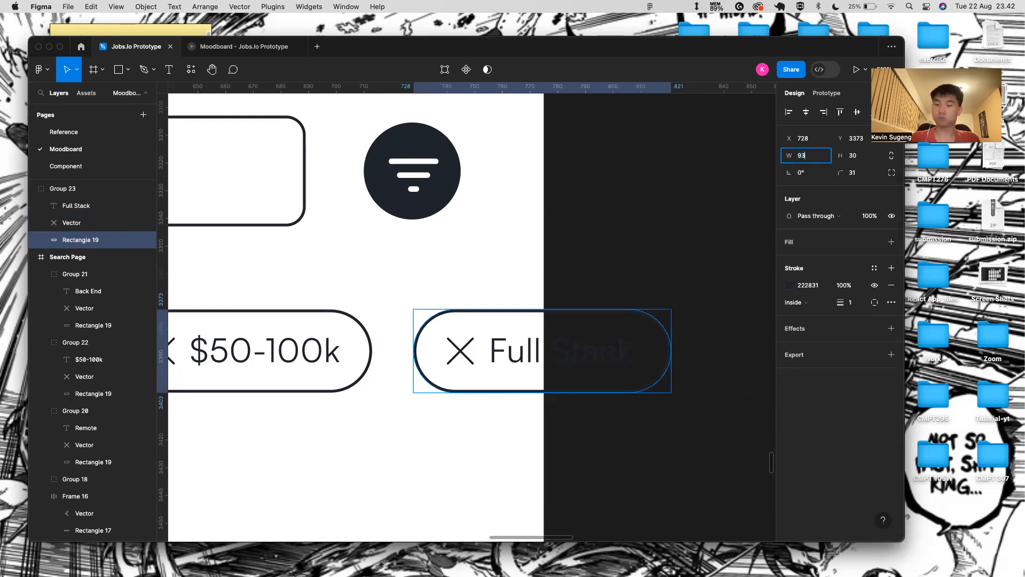
{"action": "left_click", "coordinate": [334, 370]}
{"action": "scroll", "coordinate": [334, 371], "scroll_direction": "down", "scroll_amount": 5}
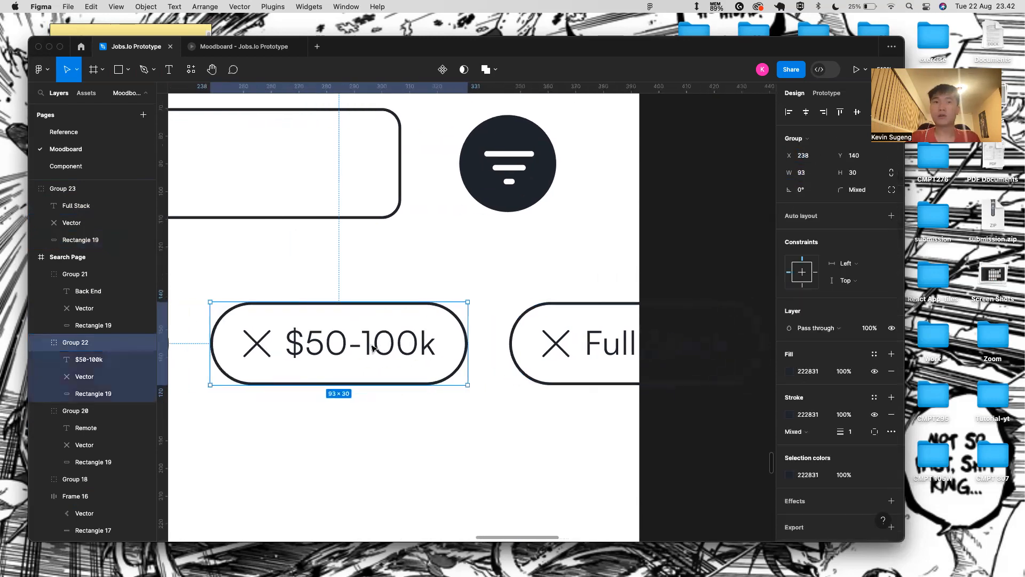
- Wrap the Back End, $50-100k and Full Stack chips in an auto-layout row
{"action": "left_click", "coordinate": [330, 303]}
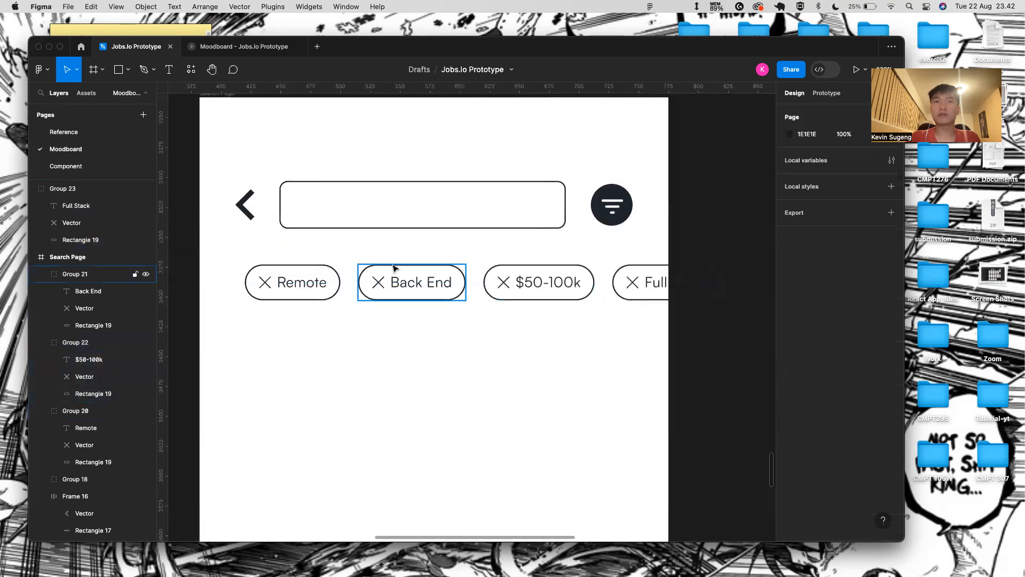
{"action": "left_click", "coordinate": [396, 274]}
{"action": "left_click", "coordinate": [550, 273], "text": "shift"}
{"action": "left_click", "coordinate": [641, 281], "text": "shift"}
{"action": "key", "text": "shift+a"}
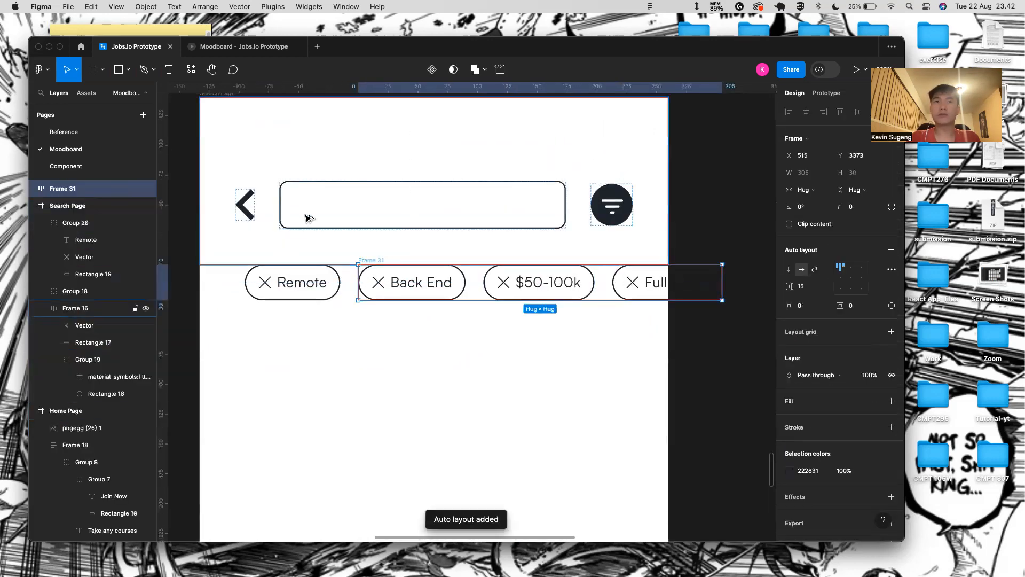
- Select the Remote and Back End chips and undo two recent changes
{"action": "left_click", "coordinate": [272, 282]}
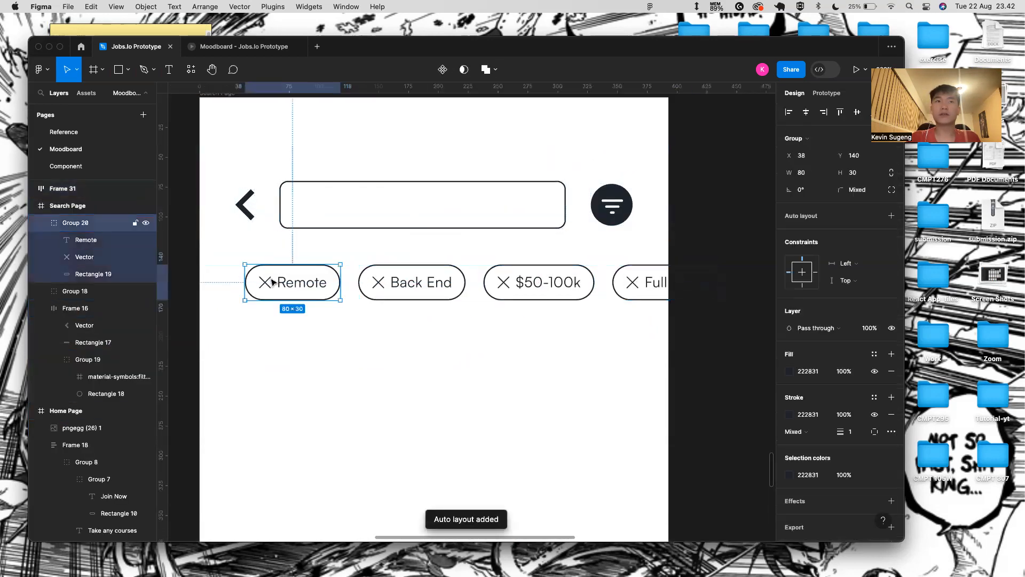
{"action": "left_click", "coordinate": [229, 287]}
{"action": "left_click", "coordinate": [392, 296]}
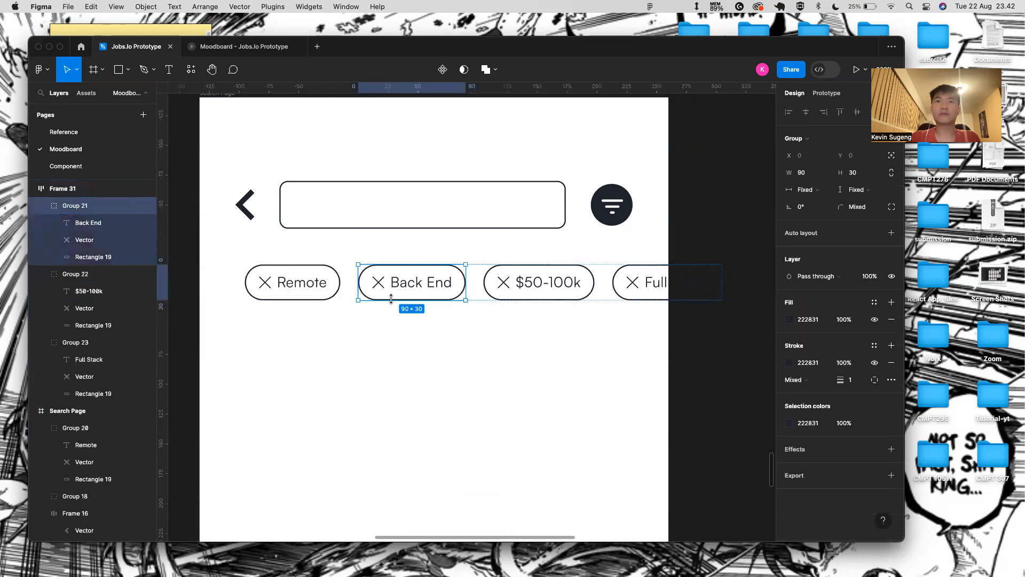
{"action": "key", "text": "super+z"}
{"action": "left_click", "coordinate": [403, 284], "text": "shift"}
{"action": "key", "text": "super+z"}
{"action": "left_click", "coordinate": [366, 378]}
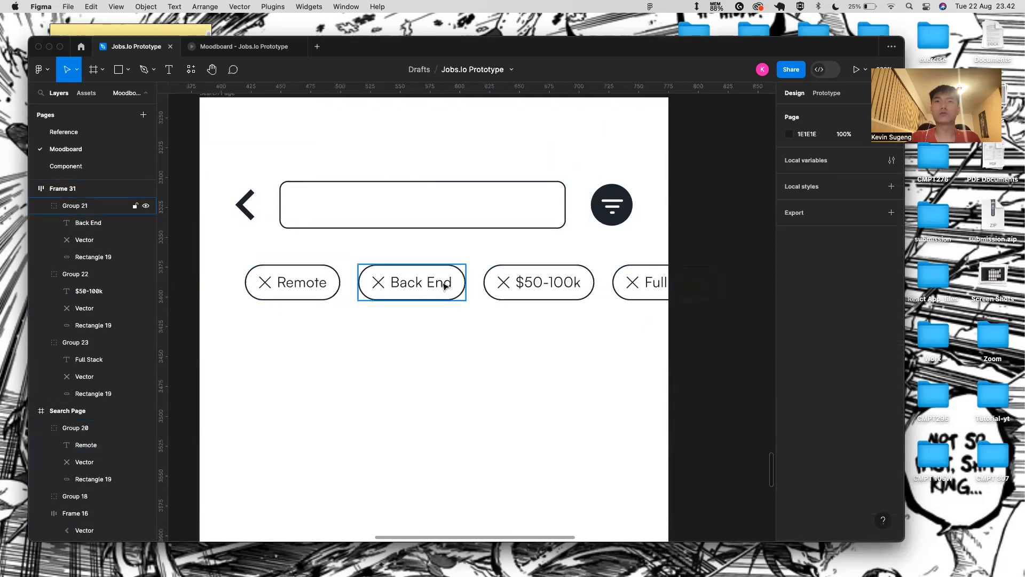
- Find Frame 31 in the Layers panel and collapse the second Intro-2 Page layer
{"action": "scroll", "coordinate": [71, 235], "scroll_direction": "up", "scroll_amount": 2}
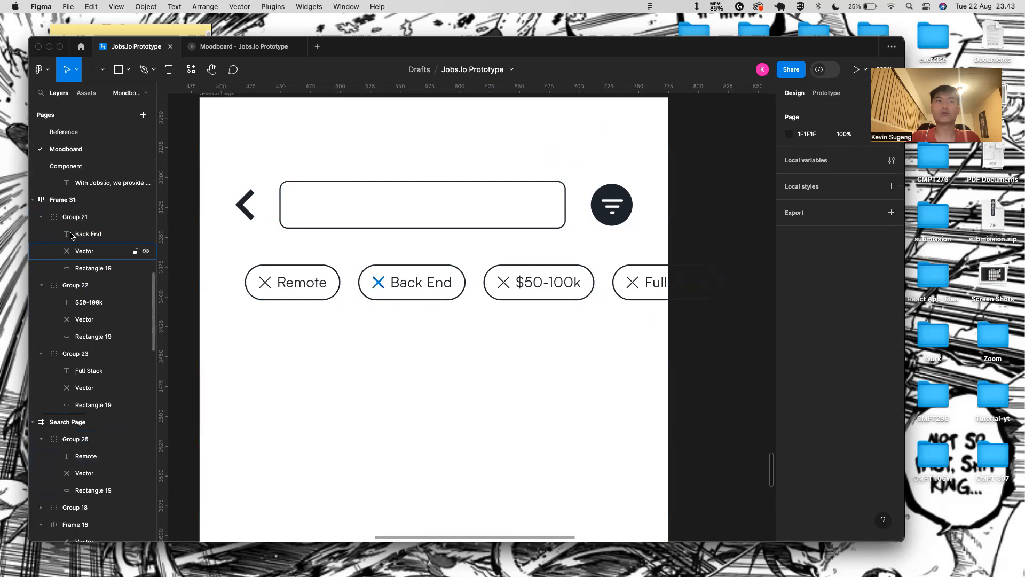
{"action": "left_click", "coordinate": [80, 230]}
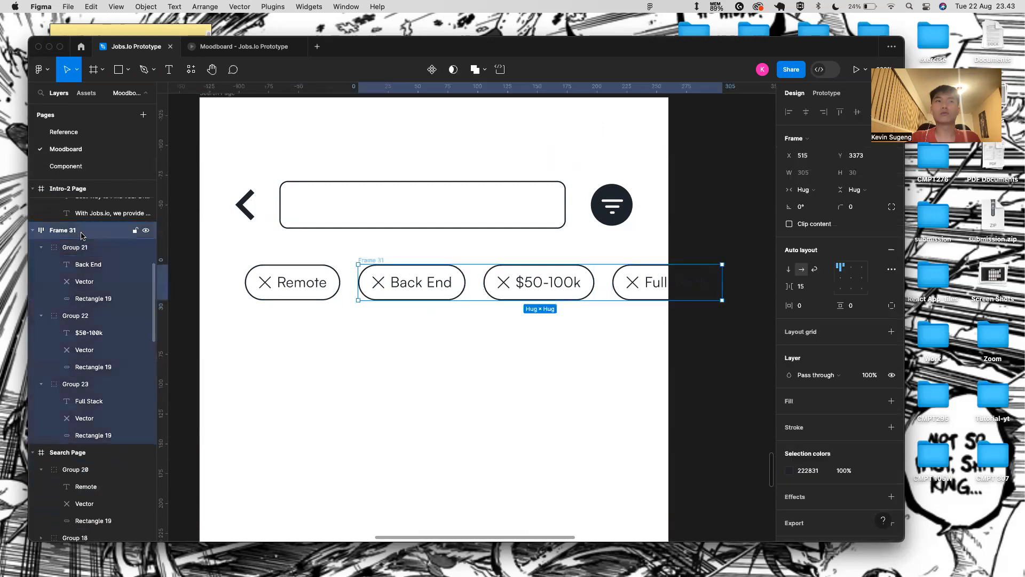
{"action": "left_click", "coordinate": [231, 264]}
{"action": "left_click", "coordinate": [283, 271]}
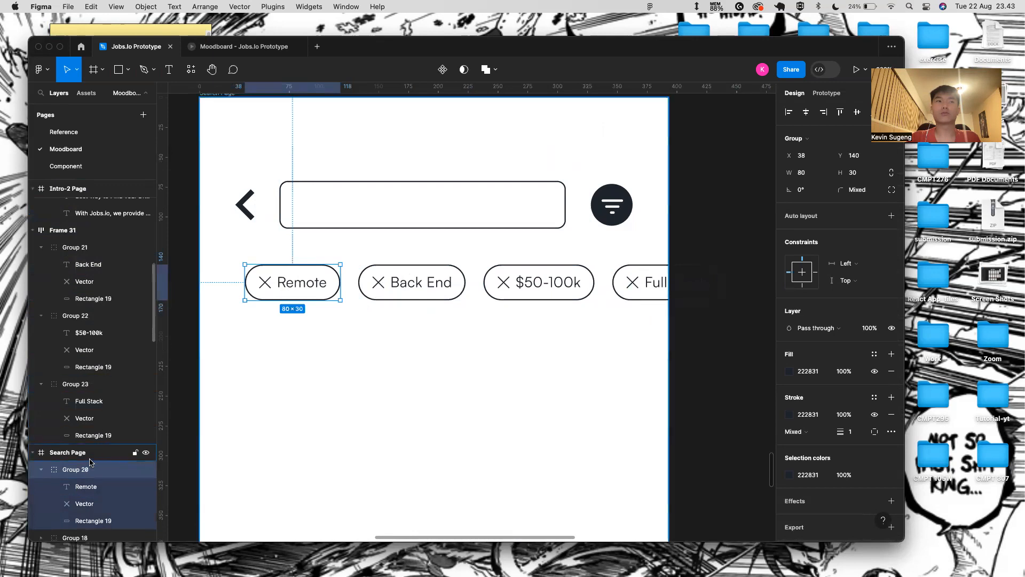
{"action": "scroll", "coordinate": [90, 374], "scroll_direction": "up", "scroll_amount": 1}
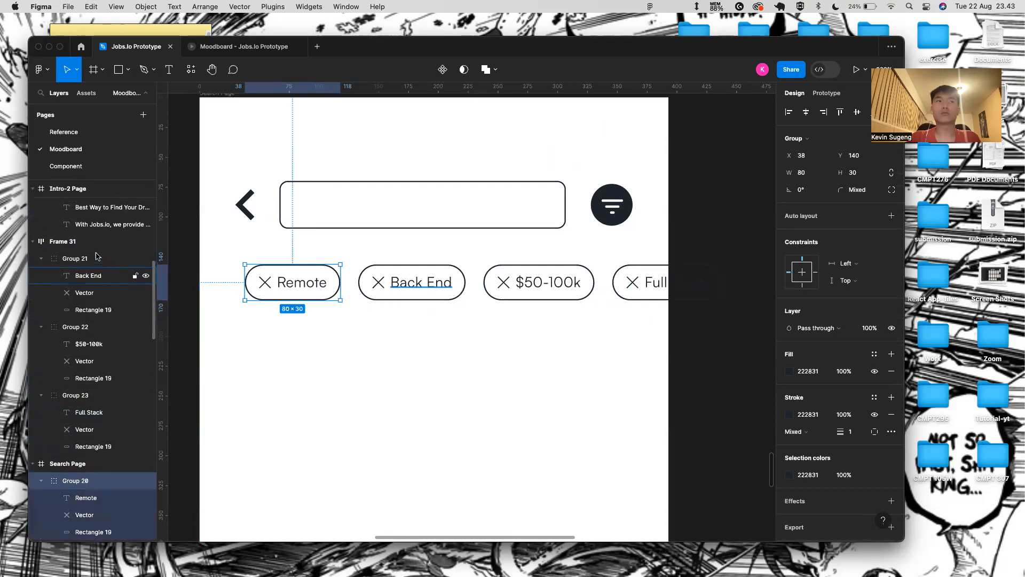
{"action": "left_click", "coordinate": [67, 242]}
{"action": "scroll", "coordinate": [192, 327], "scroll_direction": "down", "scroll_amount": 5}
{"action": "scroll", "coordinate": [60, 274], "scroll_direction": "up", "scroll_amount": 5}
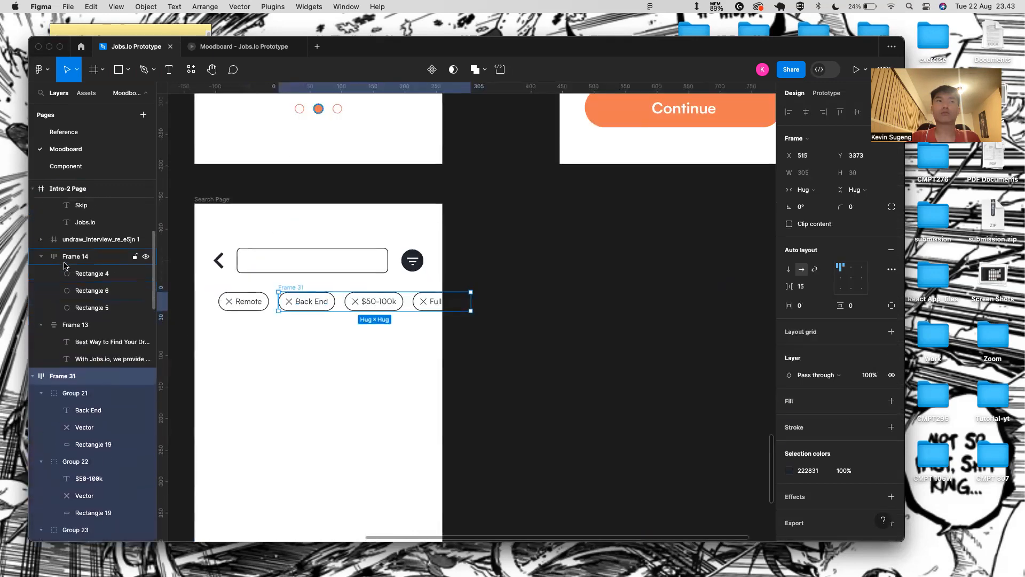
{"action": "scroll", "coordinate": [60, 274], "scroll_direction": "up", "scroll_amount": 3}
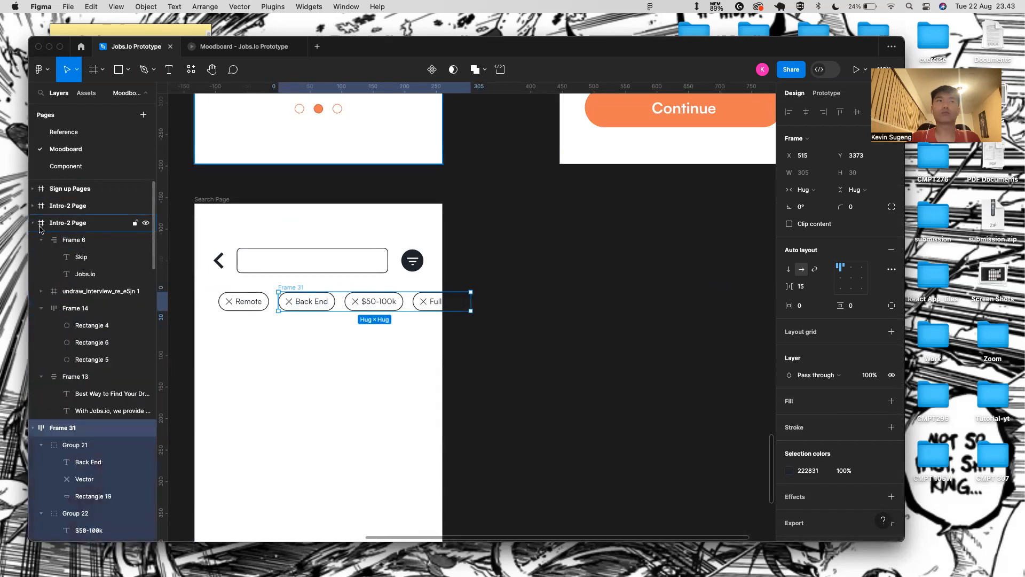
{"action": "left_click", "coordinate": [32, 223]}
- Inspect the Search Page frame's layers: header row, Remote chip group and Group 18
{"action": "left_click", "coordinate": [307, 301]}
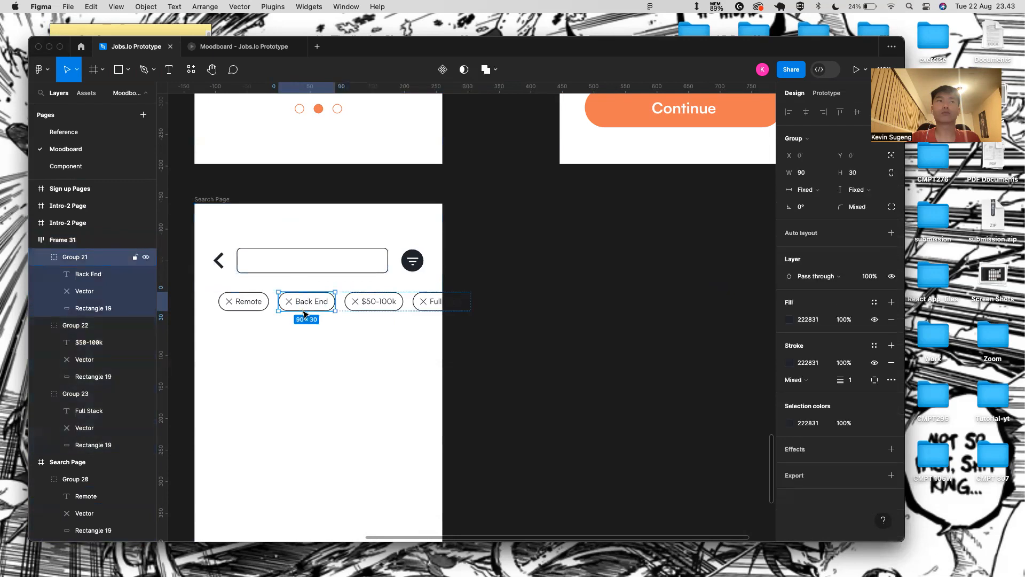
{"action": "left_click", "coordinate": [213, 199]}
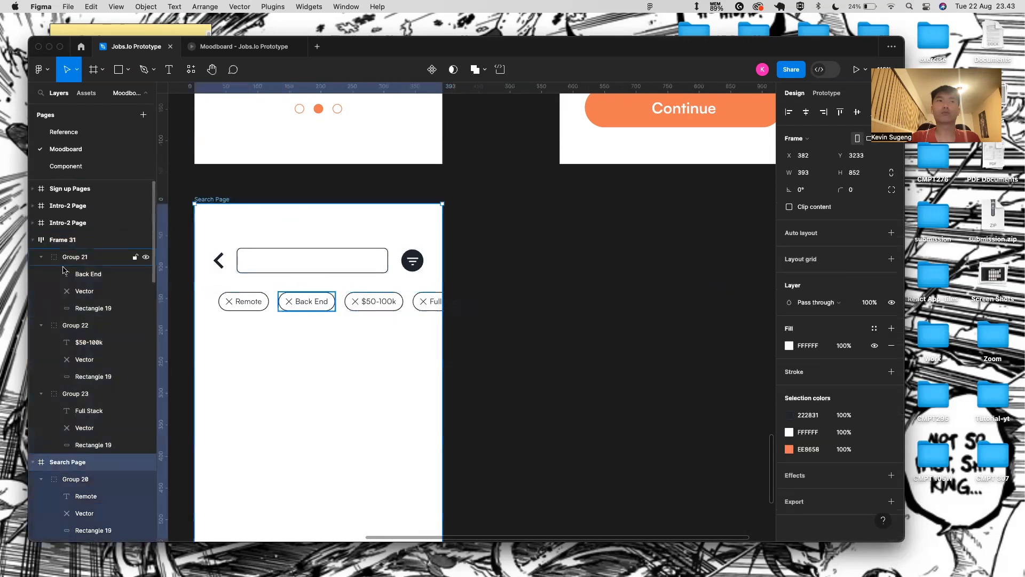
{"action": "left_click", "coordinate": [87, 224]}
{"action": "left_click", "coordinate": [264, 257]}
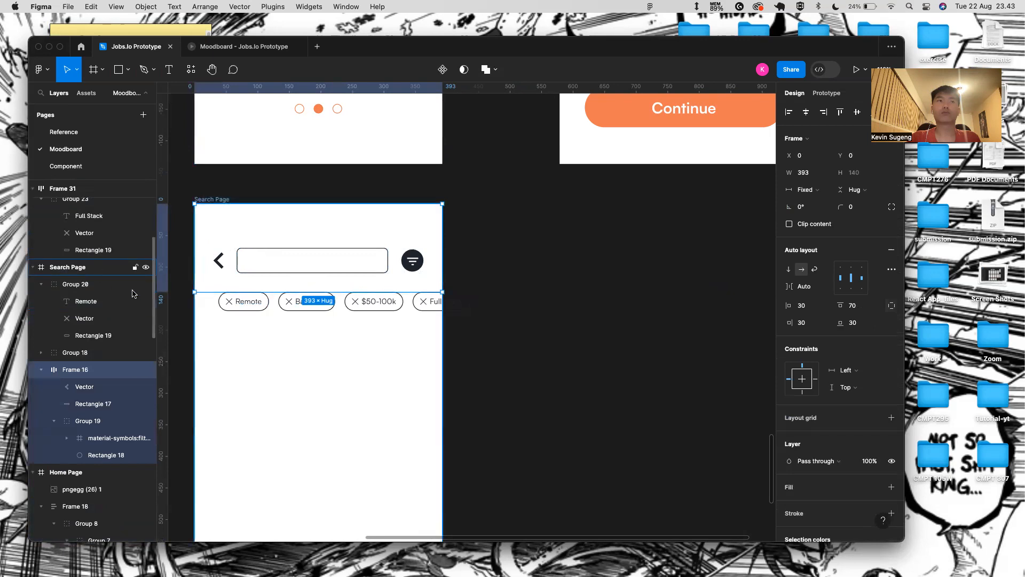
{"action": "left_click", "coordinate": [65, 289]}
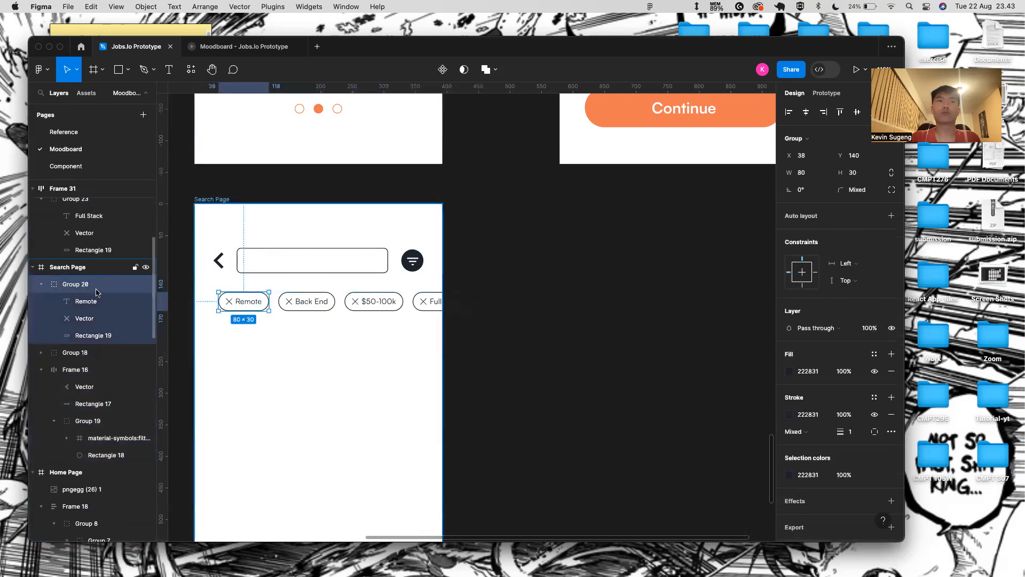
{"action": "left_click", "coordinate": [77, 353]}
{"action": "scroll", "coordinate": [328, 302], "scroll_direction": "down", "scroll_amount": 1}
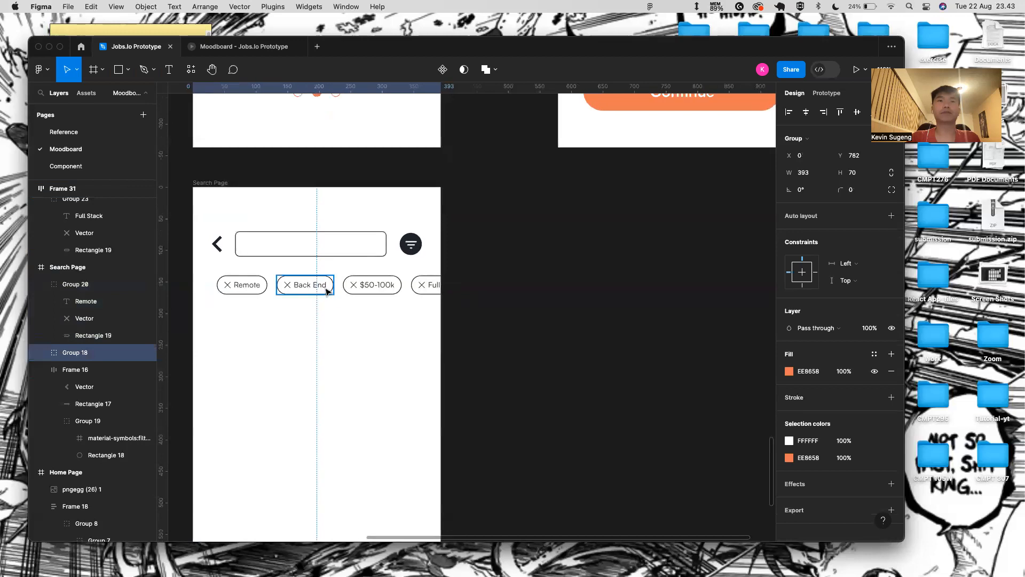
- Drag Frame 31 into the Search Page frame, above Group 20, in the Layers panel
{"action": "left_click", "coordinate": [327, 292]}
{"action": "left_click_drag", "start_coordinate": [80, 190], "coordinate": [89, 271]}
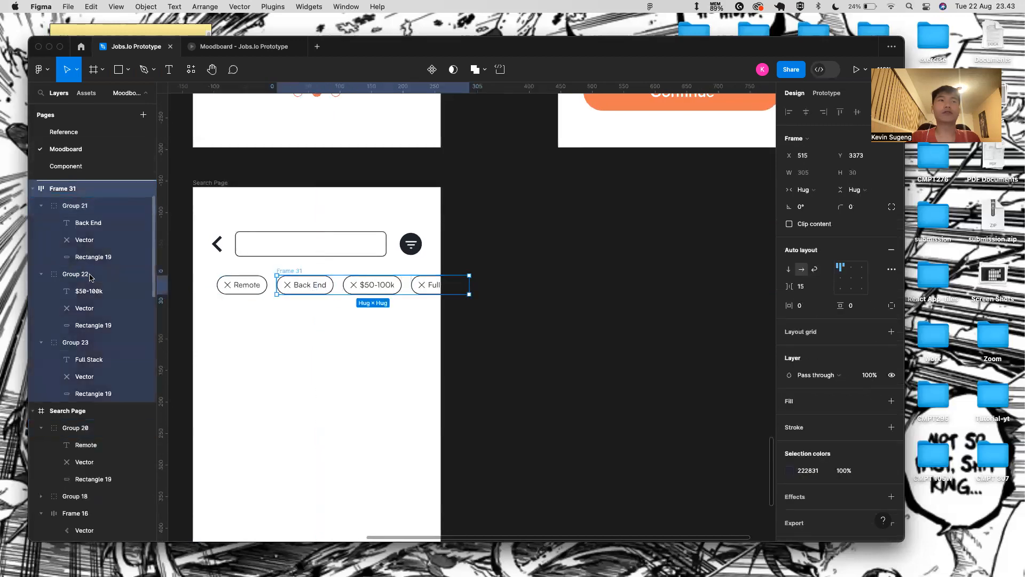
{"action": "scroll", "coordinate": [217, 307], "scroll_direction": "up", "scroll_amount": 2}
{"action": "scroll", "coordinate": [73, 290], "scroll_direction": "up", "scroll_amount": 1}
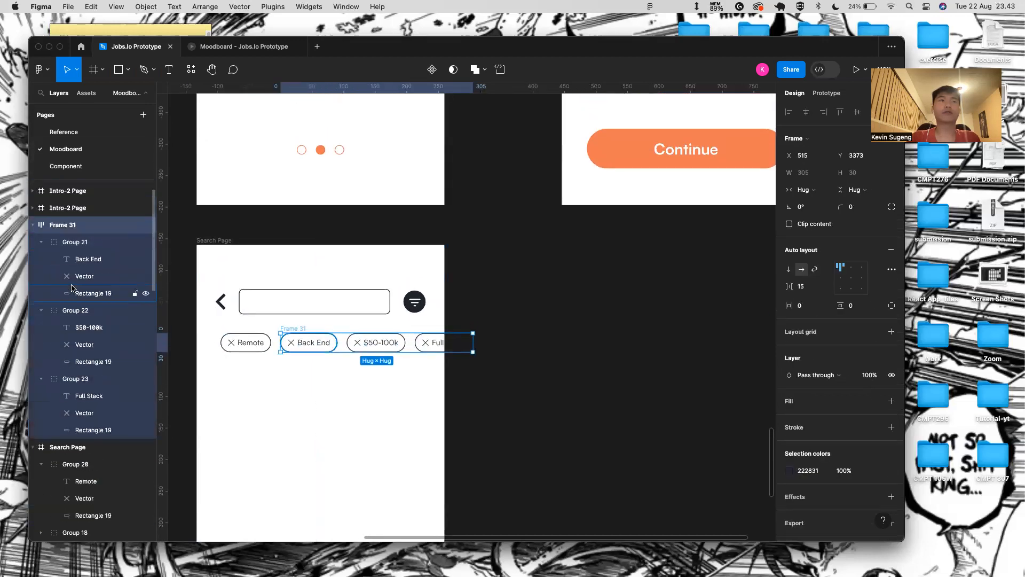
{"action": "left_click", "coordinate": [33, 230]}
{"action": "left_click_drag", "start_coordinate": [68, 220], "coordinate": [67, 252]}
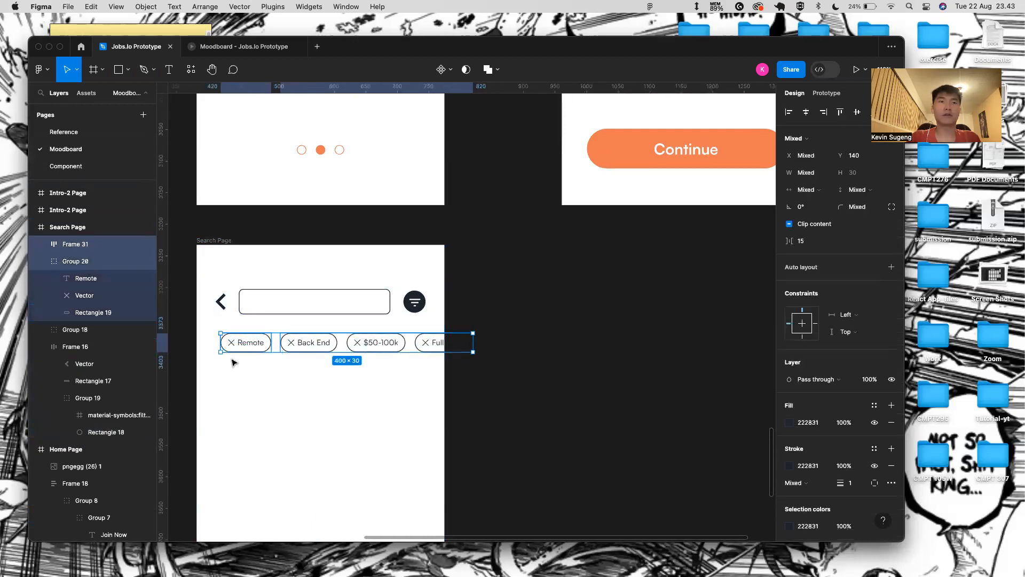
- Ungroup Frame 31 and wrap all four chips in one auto-layout row at the left edge
{"action": "right_click", "coordinate": [321, 347]}
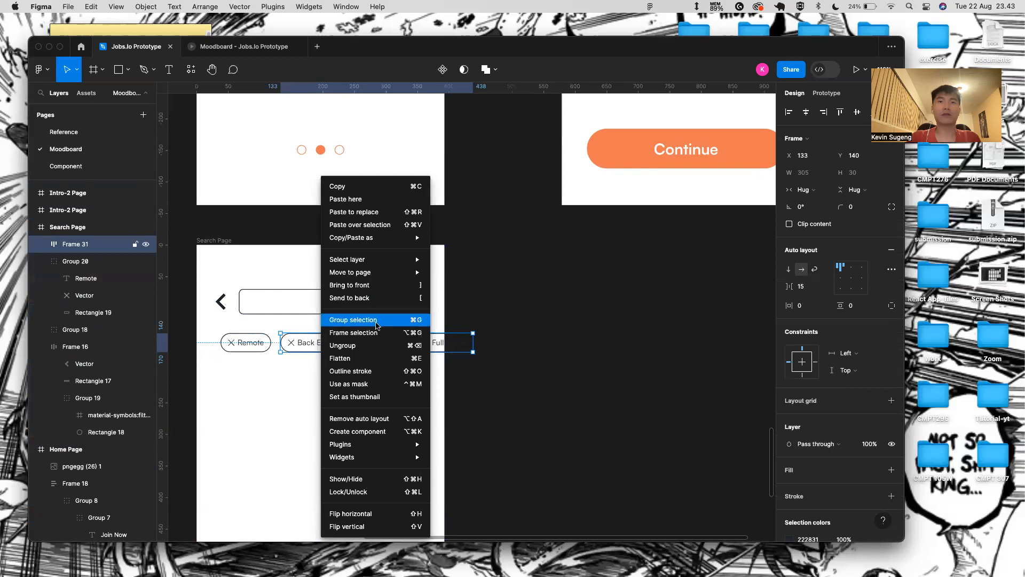
{"action": "left_click", "coordinate": [372, 345]}
{"action": "left_click", "coordinate": [315, 342]}
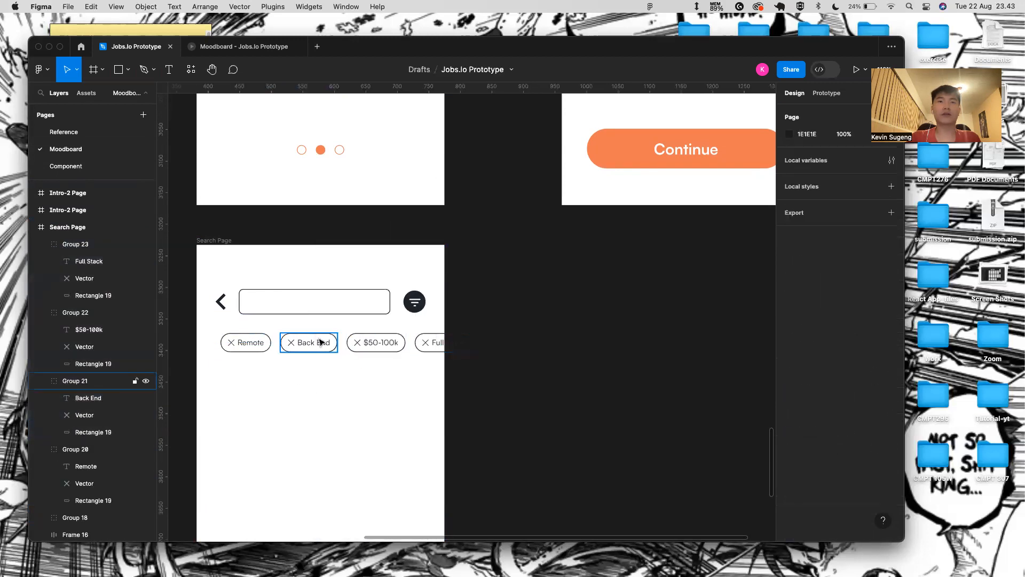
{"action": "left_click", "coordinate": [260, 342], "text": "shift"}
{"action": "left_click", "coordinate": [369, 342], "text": "shift"}
{"action": "left_click", "coordinate": [425, 342], "text": "shift"}
{"action": "key", "text": "shift+a"}
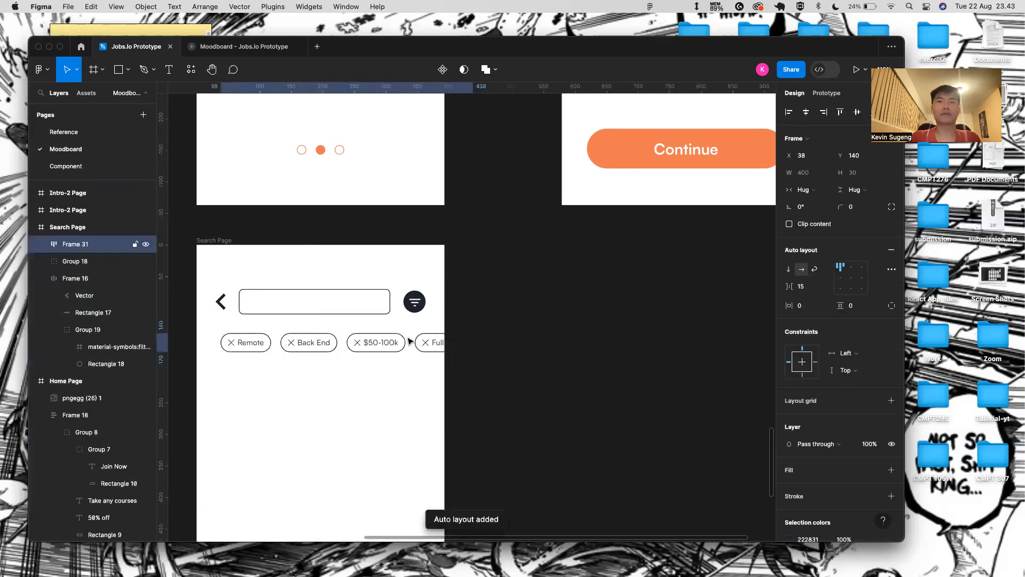
{"action": "left_click_drag", "start_coordinate": [240, 343], "coordinate": [216, 342]}
- Set the chip row's spacing to 15 and horizontal padding to 30
{"action": "scroll", "coordinate": [217, 343], "scroll_direction": "up", "scroll_amount": 3}
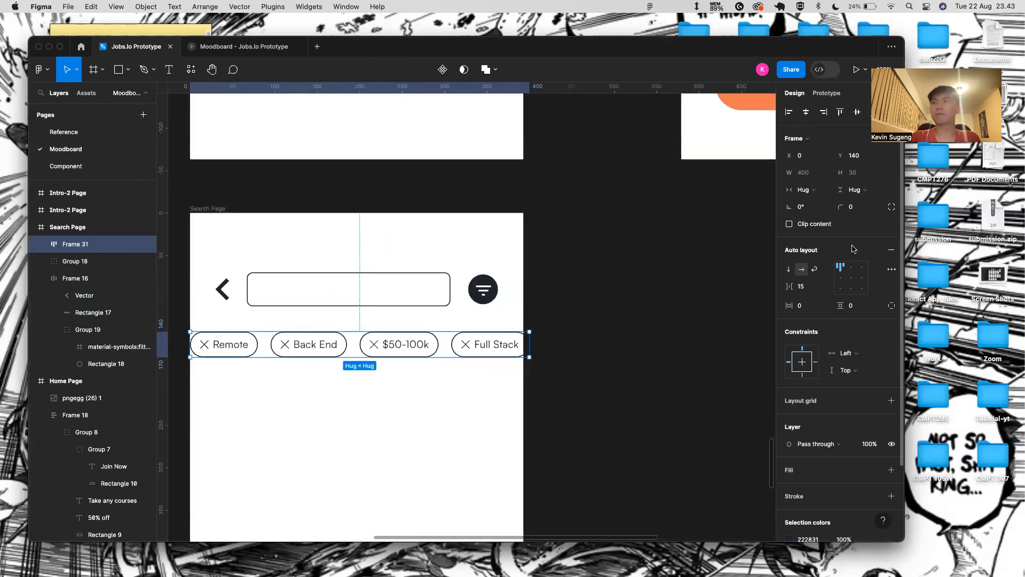
{"action": "left_click", "coordinate": [811, 287]}
{"action": "type", "text": "30"}
{"action": "key", "text": "Return"}
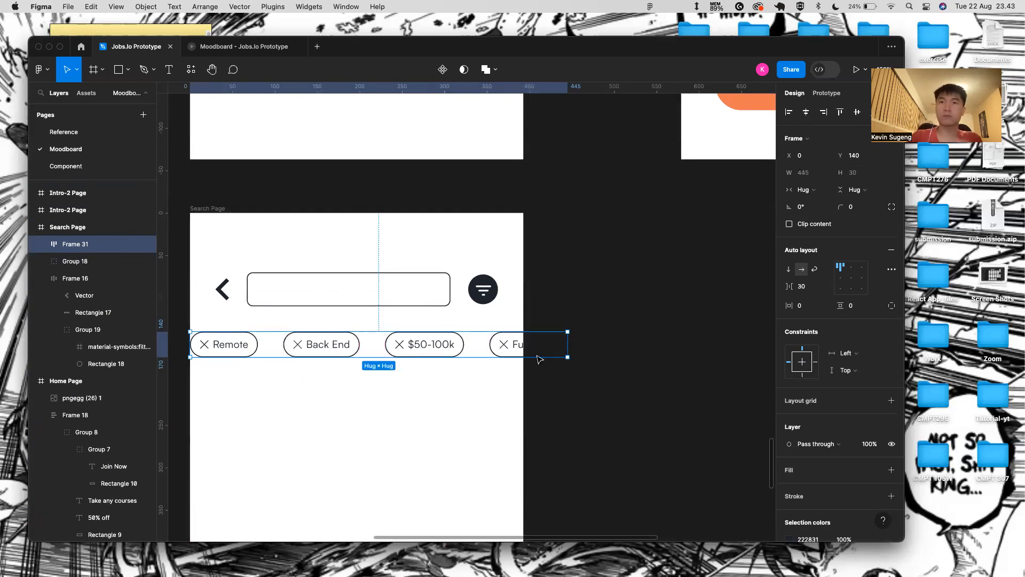
{"action": "left_click", "coordinate": [397, 390]}
{"action": "scroll", "coordinate": [403, 384], "scroll_direction": "down", "scroll_amount": 2}
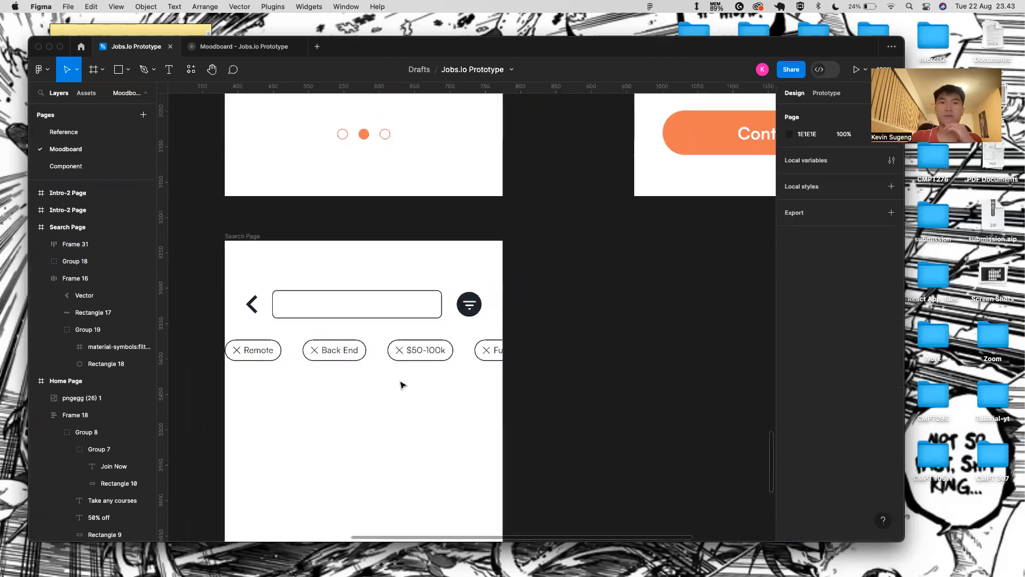
{"action": "left_click", "coordinate": [342, 347]}
{"action": "key", "text": "super+z"}
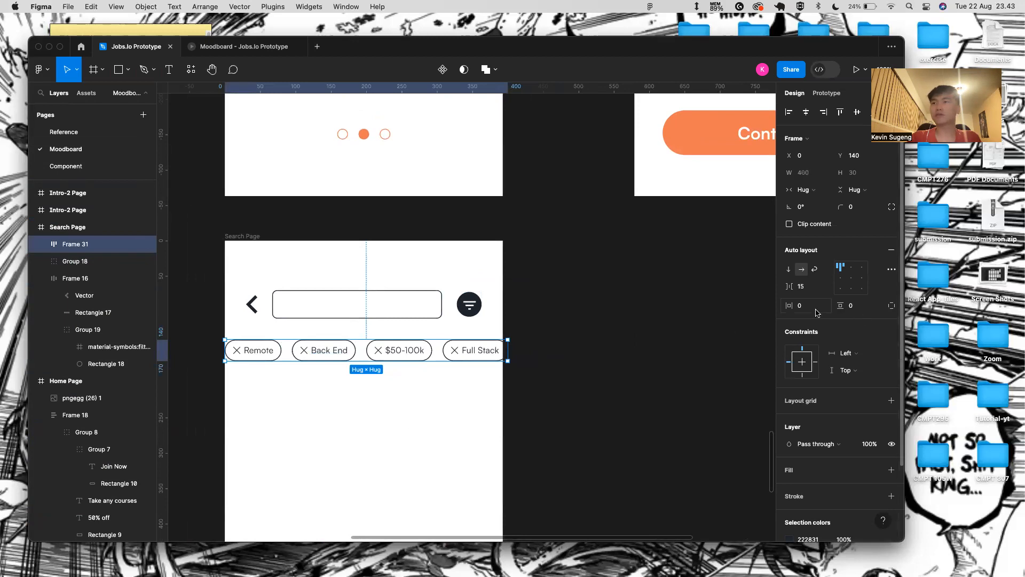
{"action": "key", "text": "Return"}
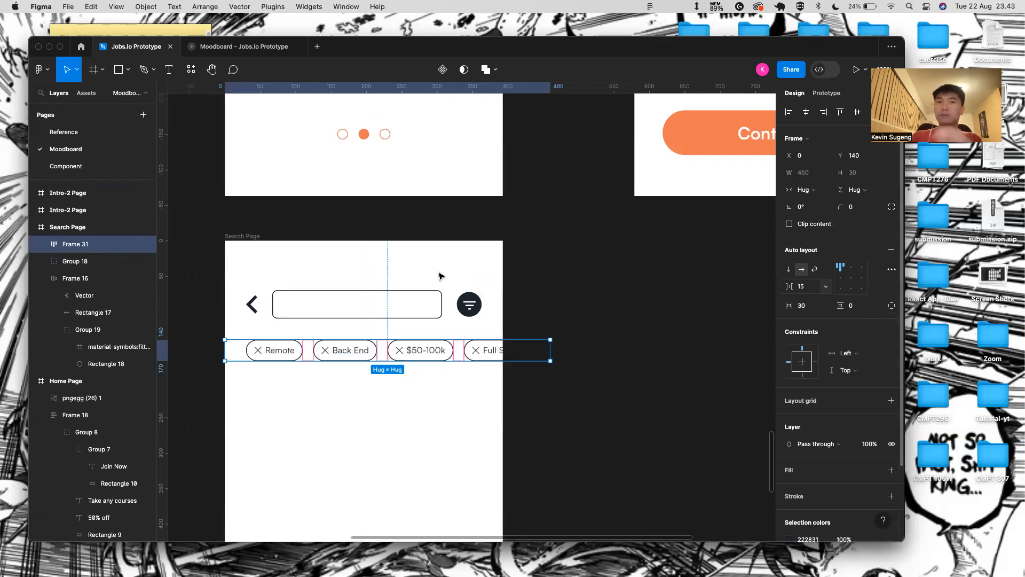
- Review the search header and chip row layout, then open the prototype preview
{"action": "left_click", "coordinate": [570, 279]}
{"action": "scroll", "coordinate": [274, 339], "scroll_direction": "down", "scroll_amount": 2}
{"action": "scroll", "coordinate": [273, 339], "scroll_direction": "down", "scroll_amount": 2}
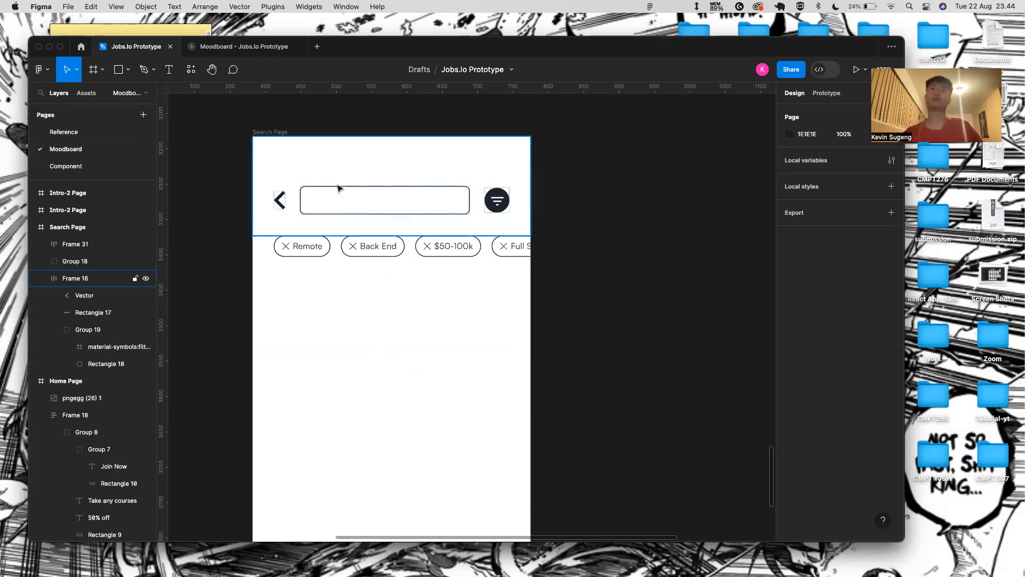
{"action": "left_click", "coordinate": [362, 224]}
{"action": "left_click", "coordinate": [362, 289]}
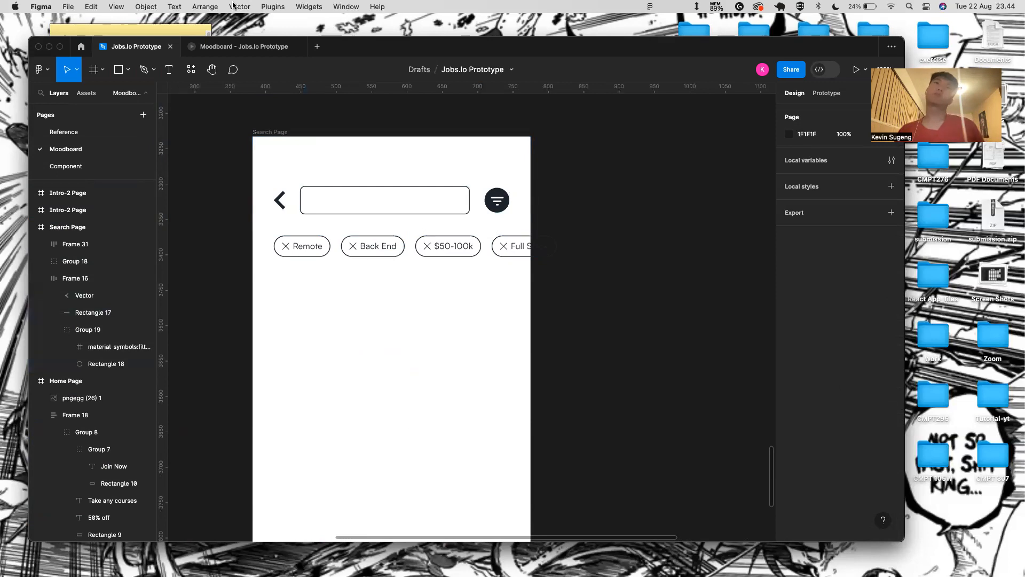
{"action": "left_click", "coordinate": [229, 48]}
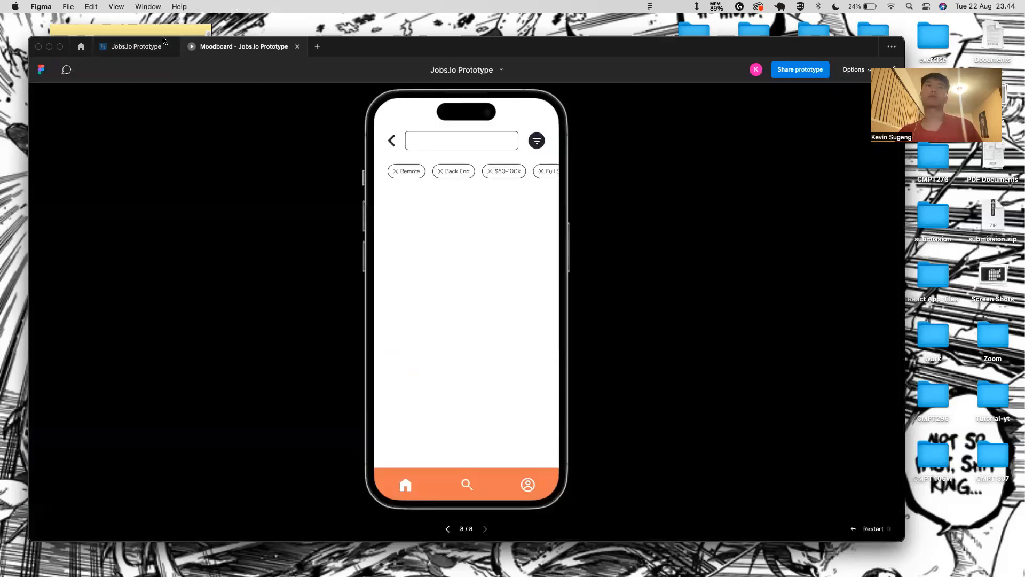
- Back in the design file, set header Frame 16's bottom padding to 20
{"action": "left_click", "coordinate": [164, 41]}
{"action": "left_click", "coordinate": [426, 229]}
{"action": "left_click", "coordinate": [398, 225]}
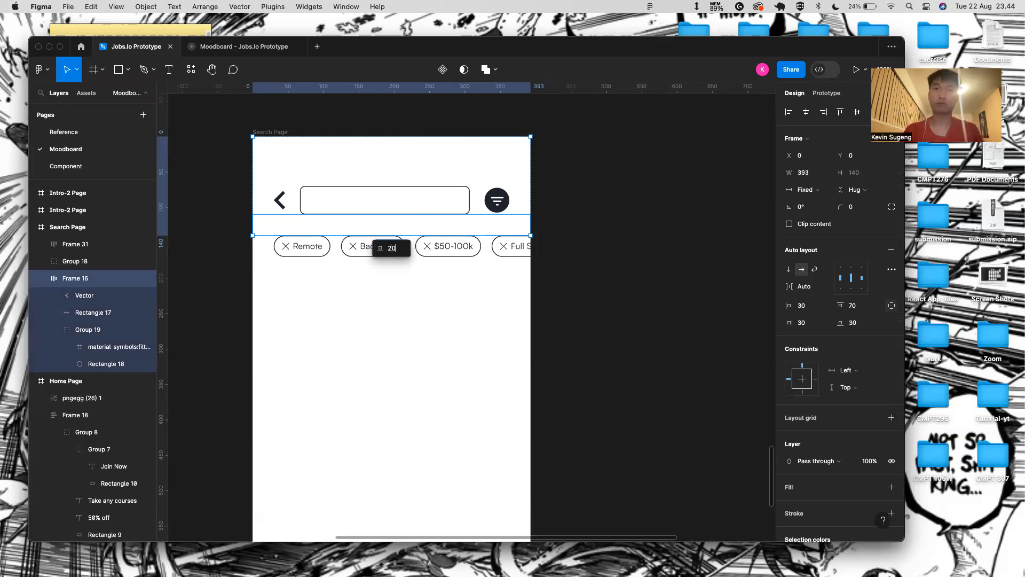
{"action": "type", "text": "20"}
{"action": "key", "text": "Return"}
- Nudge the chip row Frame 31 up 10 px under the search field
{"action": "left_click", "coordinate": [327, 245]}
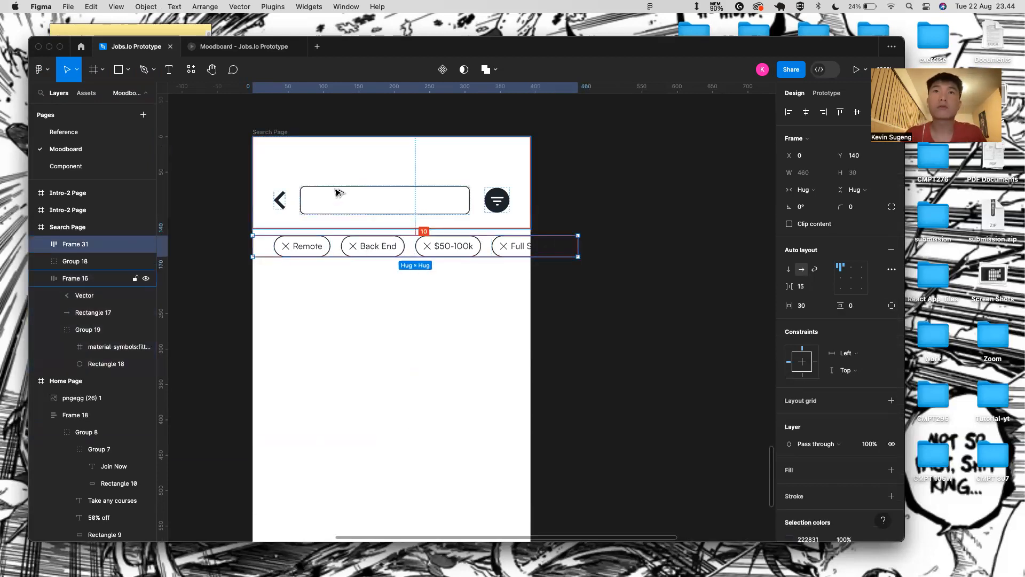
{"action": "key", "text": "shift+Up"}
{"action": "left_click", "coordinate": [382, 304]}
{"action": "scroll", "coordinate": [306, 380], "scroll_direction": "down", "scroll_amount": 2}
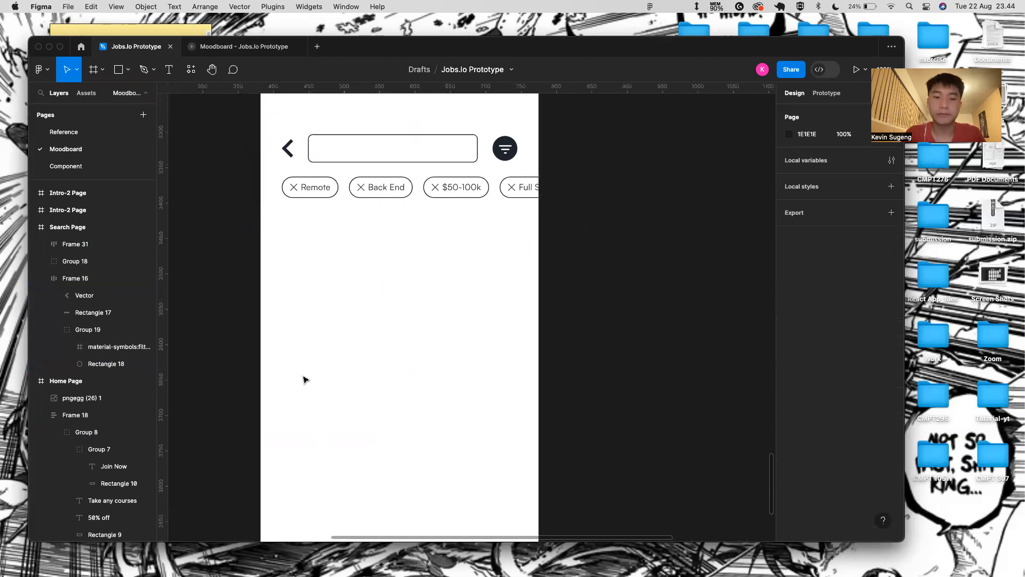
{"action": "scroll", "coordinate": [305, 380], "scroll_direction": "down", "scroll_amount": 2}
{"action": "scroll", "coordinate": [306, 380], "scroll_direction": "left", "scroll_amount": 1}
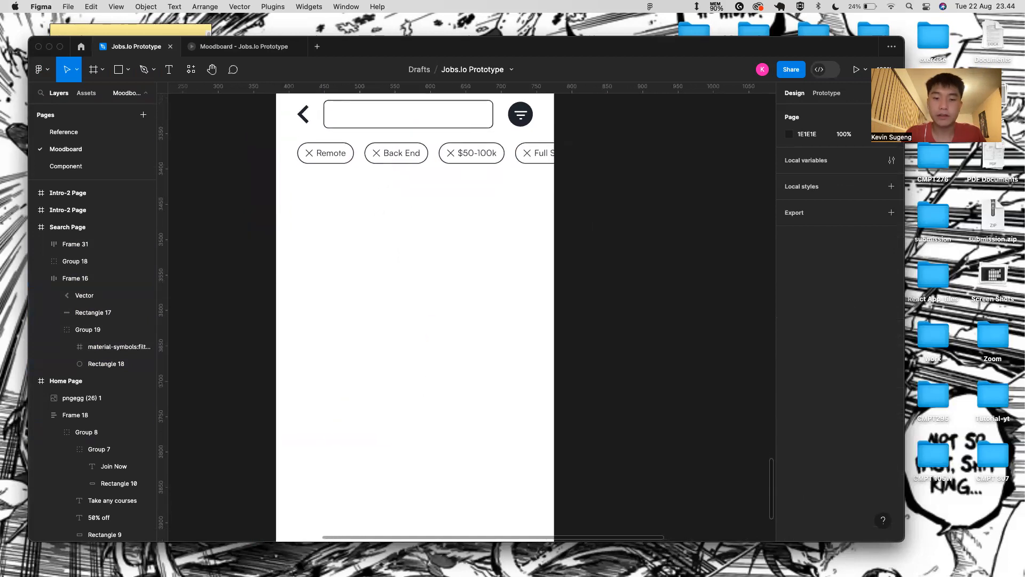
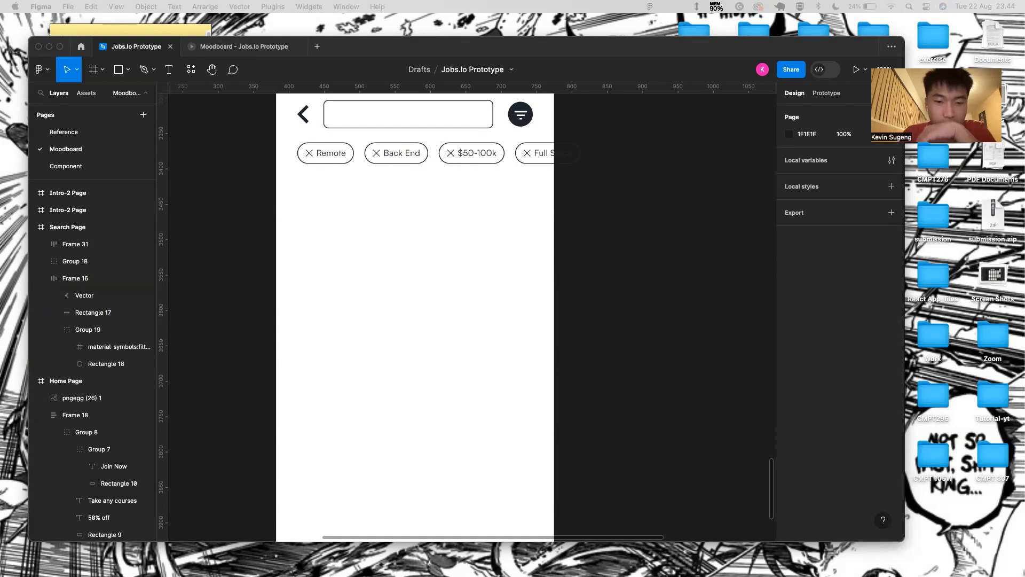
- Draw a grey rectangle below the filter pills on the Search Page
{"action": "left_click", "coordinate": [609, 305]}
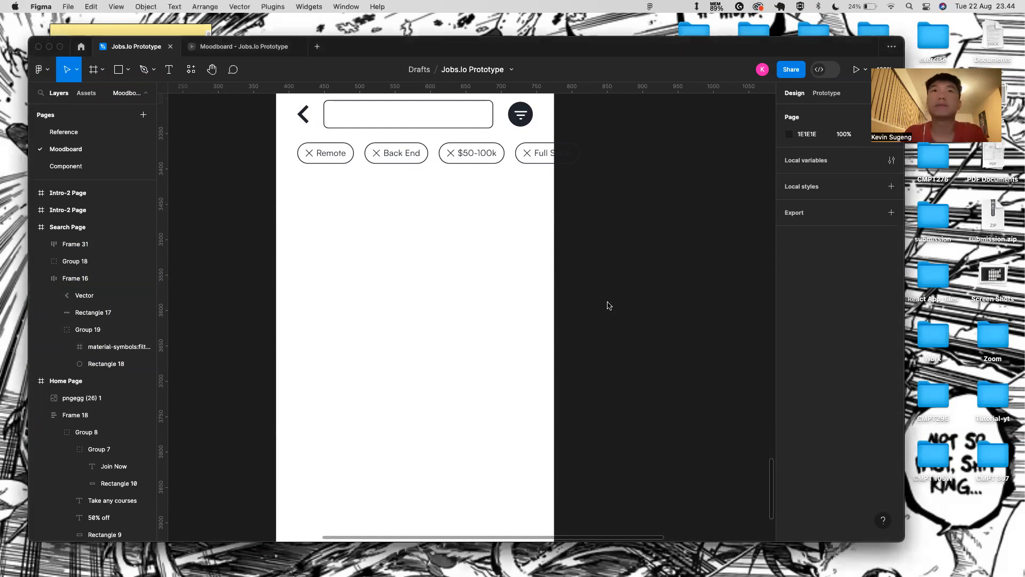
{"action": "key", "text": "r"}
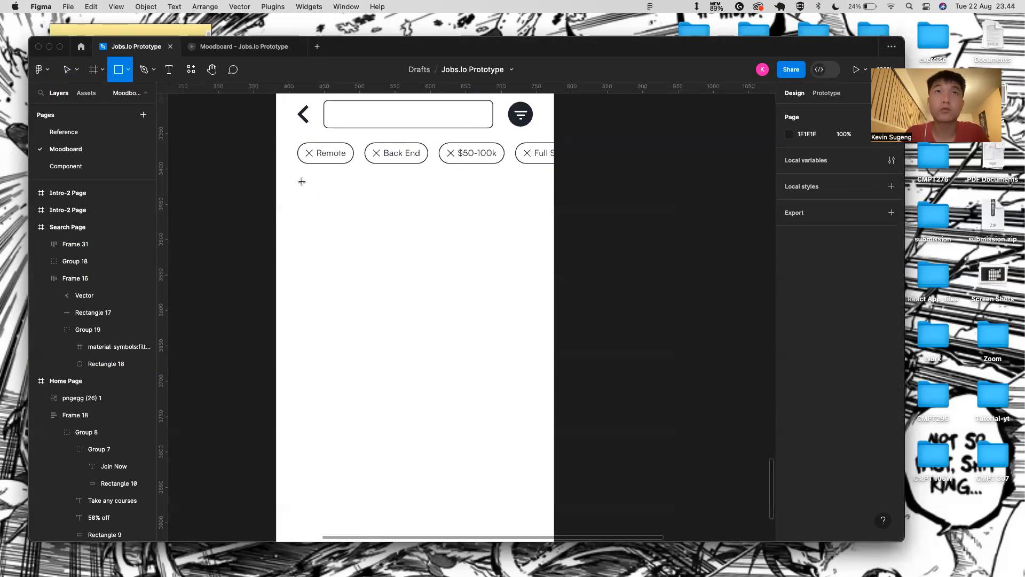
{"action": "mouse_move", "coordinate": [299, 180]}
{"action": "left_mouse_down"}
{"action": "mouse_move", "coordinate": [399, 259]}
{"action": "mouse_move", "coordinate": [514, 294]}
{"action": "mouse_move", "coordinate": [533, 317]}
{"action": "left_mouse_up"}
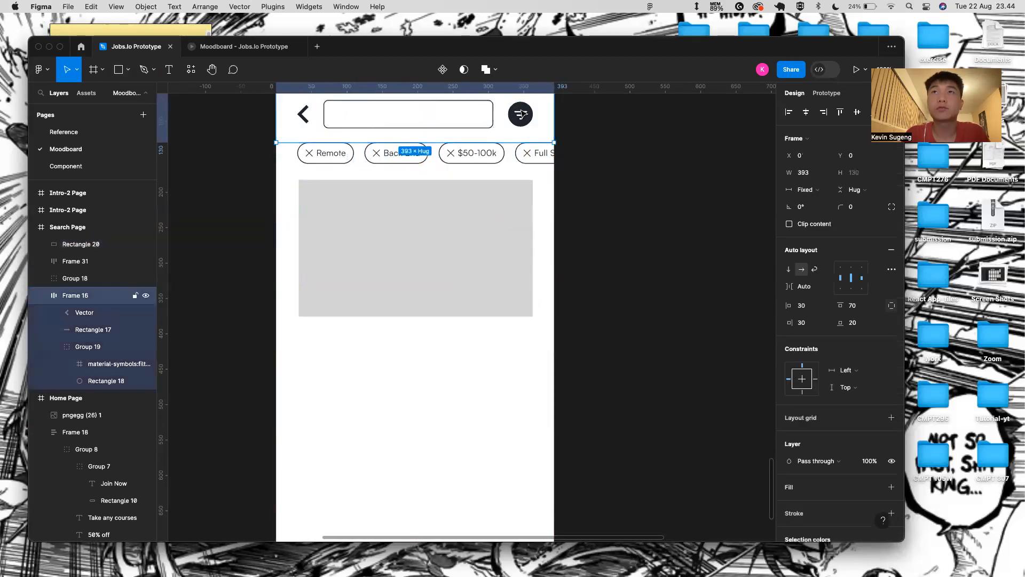
{"action": "double_click", "coordinate": [526, 114]}
- Wrap the rectangle in an auto-layout frame (Shift+A) and widen it to the page's left edge
{"action": "left_click", "coordinate": [523, 251]}
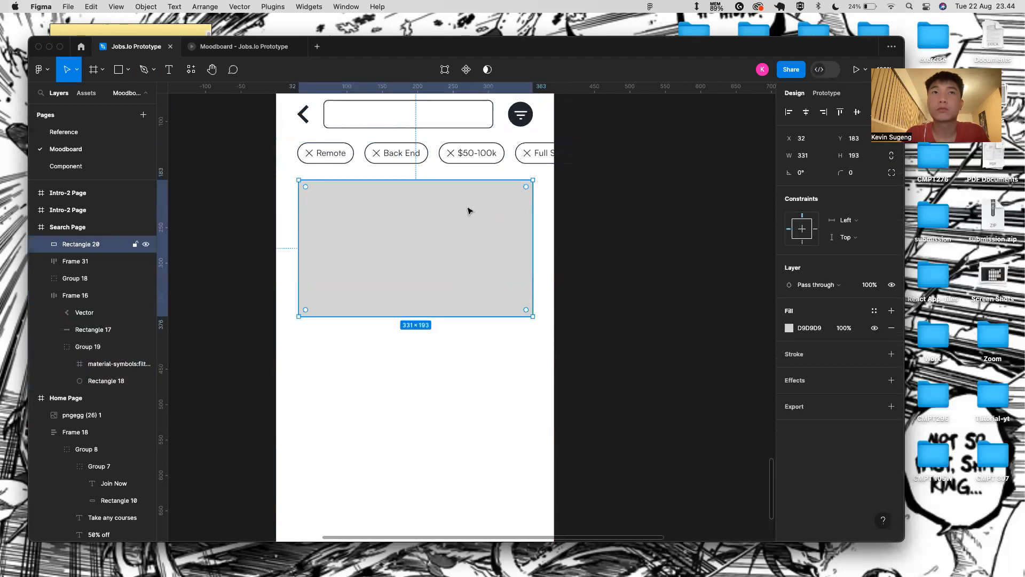
{"action": "key", "text": "shift+a"}
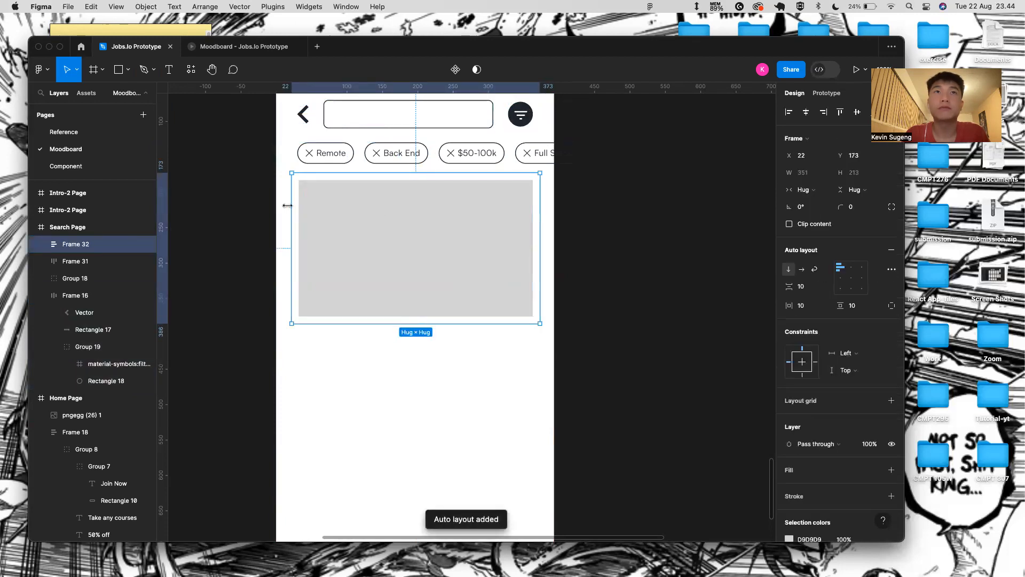
{"action": "left_click_drag", "start_coordinate": [287, 205], "coordinate": [275, 205]}
- Check the pill row's spacing and its individual padding values
{"action": "key", "text": "alt"}
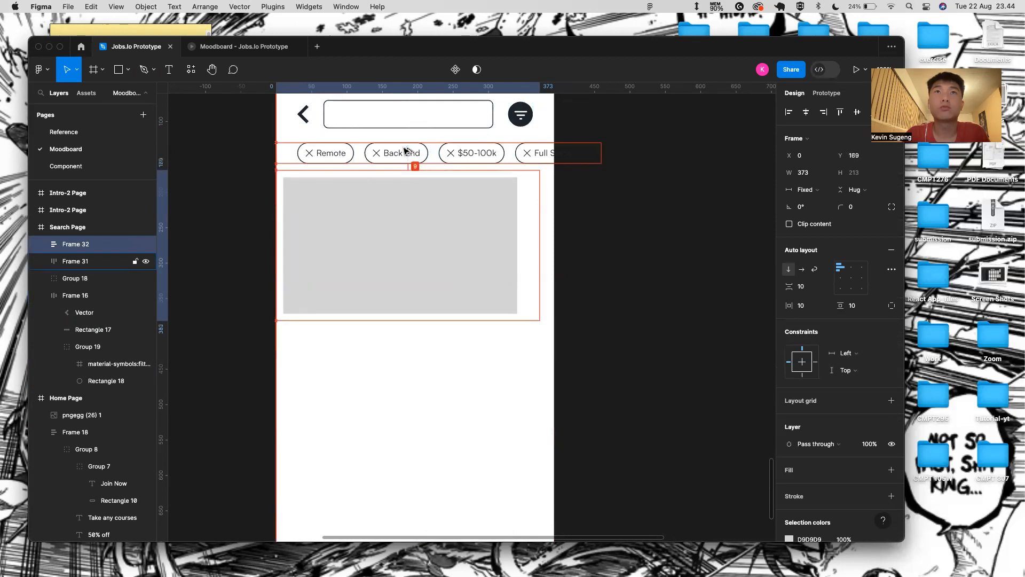
{"action": "left_click", "coordinate": [503, 153]}
{"action": "left_click", "coordinate": [855, 207]}
{"action": "left_click", "coordinate": [892, 306]}
{"action": "left_click", "coordinate": [860, 323]}
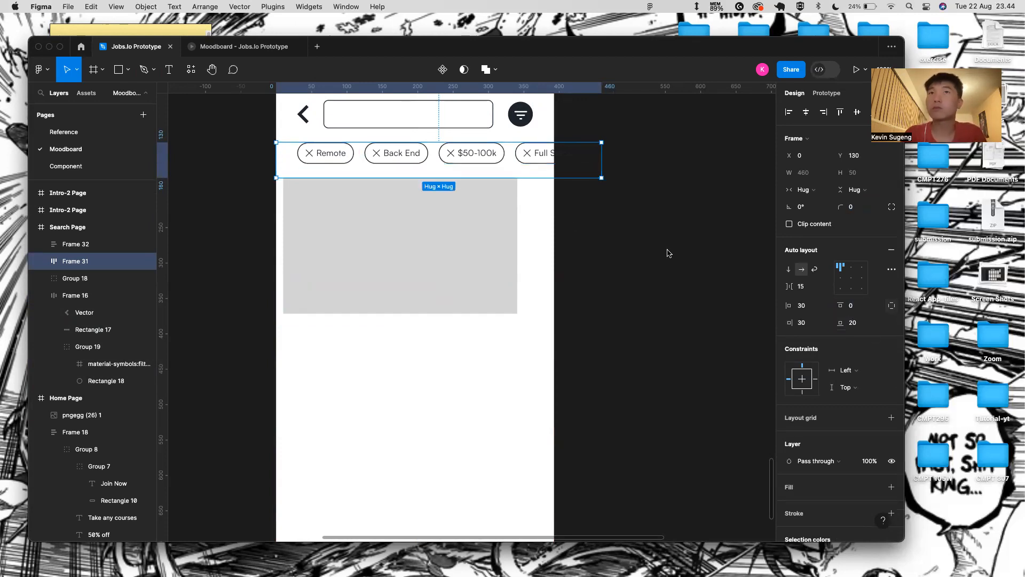
- Nudge the card frame into position below the pill row
{"action": "left_click", "coordinate": [467, 229]}
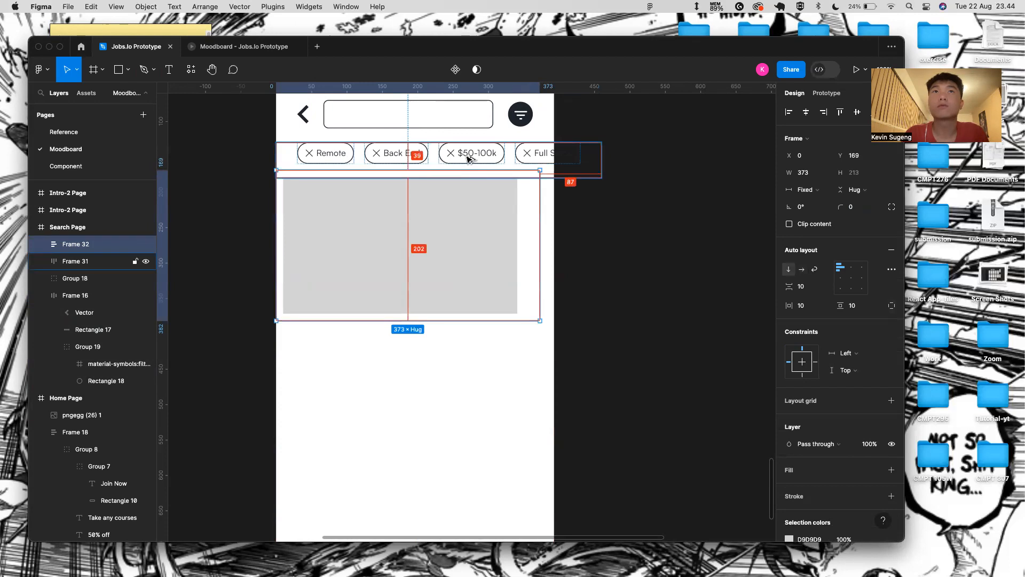
{"action": "key", "text": "alt+Right"}
{"action": "key", "text": "alt+Down"}
{"action": "key", "text": "alt+Left"}
{"action": "key", "text": "alt+Down"}
{"action": "key", "text": "alt+Down"}
{"action": "key", "text": "alt+Down"}
{"action": "key", "text": "alt+Down"}
{"action": "key", "text": "alt+Down"}
{"action": "key", "text": "alt+Down"}
{"action": "key", "text": "alt+Down"}
{"action": "key", "text": "alt+Down"}
{"action": "key", "text": "alt+Down"}
{"action": "key", "text": "alt+Down"}
{"action": "key", "text": "alt+Down"}
{"action": "key", "text": "alt+Up"}
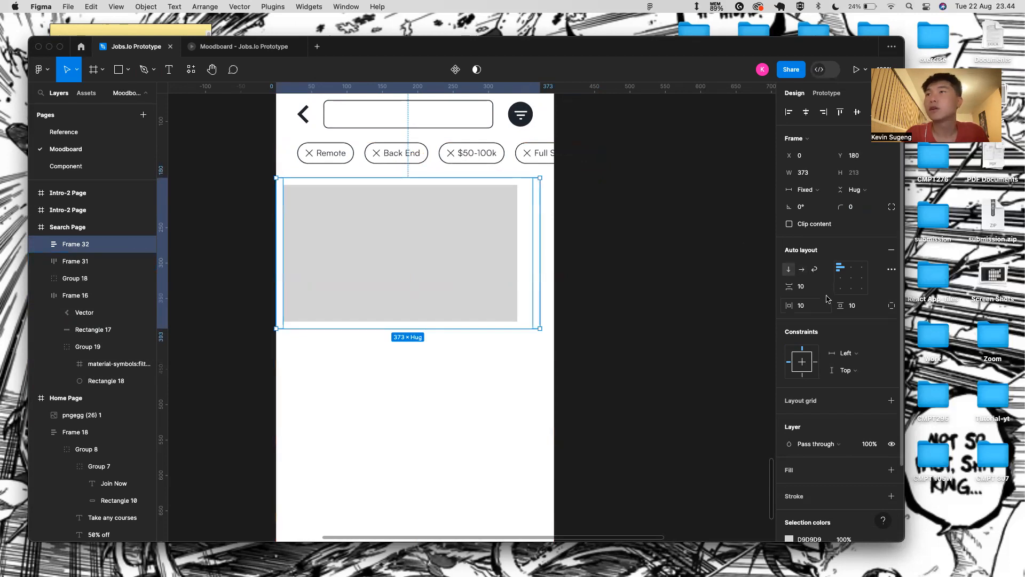
- Set the frame's top padding to 0, stretch it to 393 wide, and use 30 horizontal padding
{"action": "left_click", "coordinate": [867, 307]}
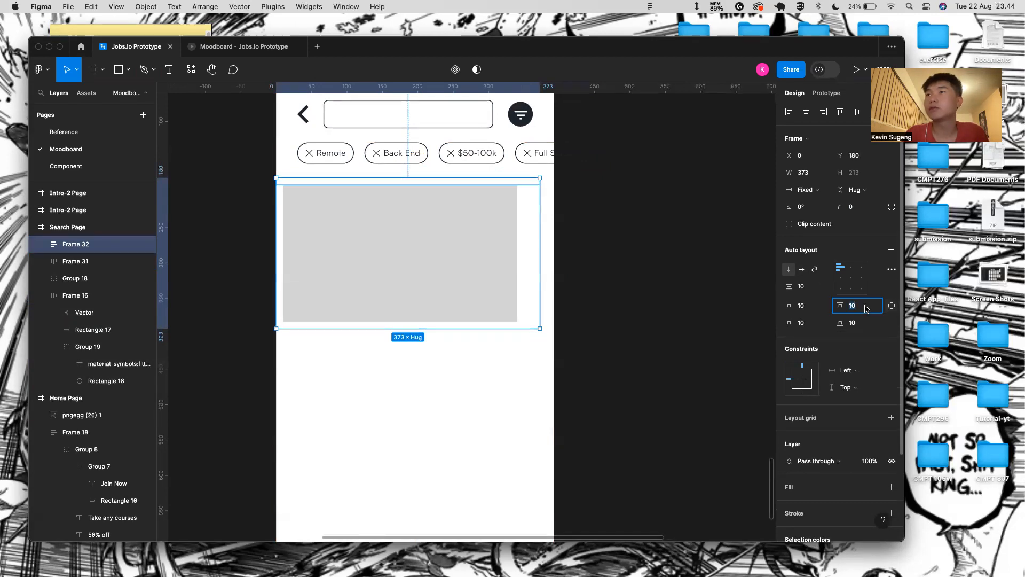
{"action": "type", "text": "0"}
{"action": "key", "text": "Return"}
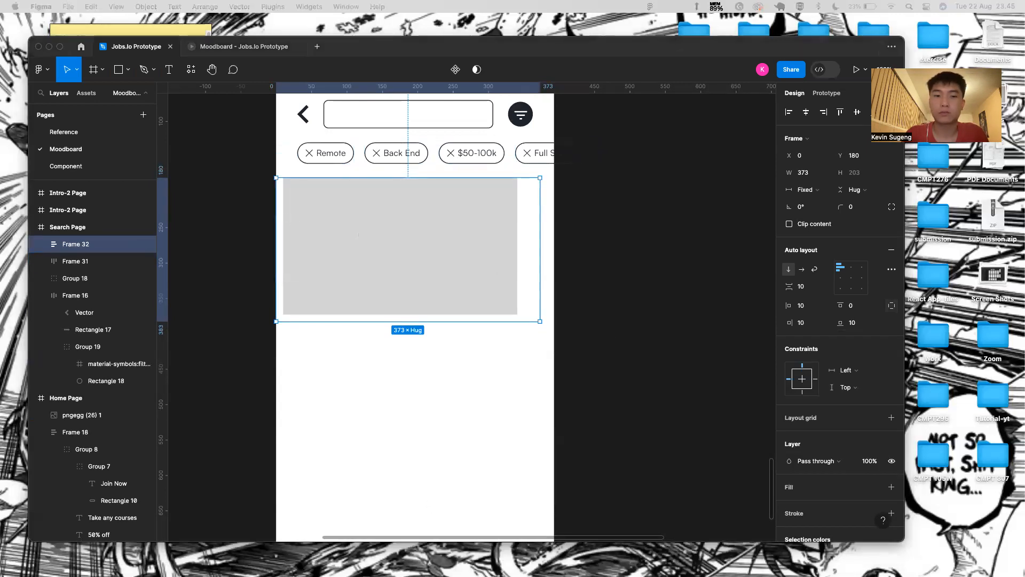
{"action": "left_click_drag", "start_coordinate": [542, 229], "coordinate": [554, 230]}
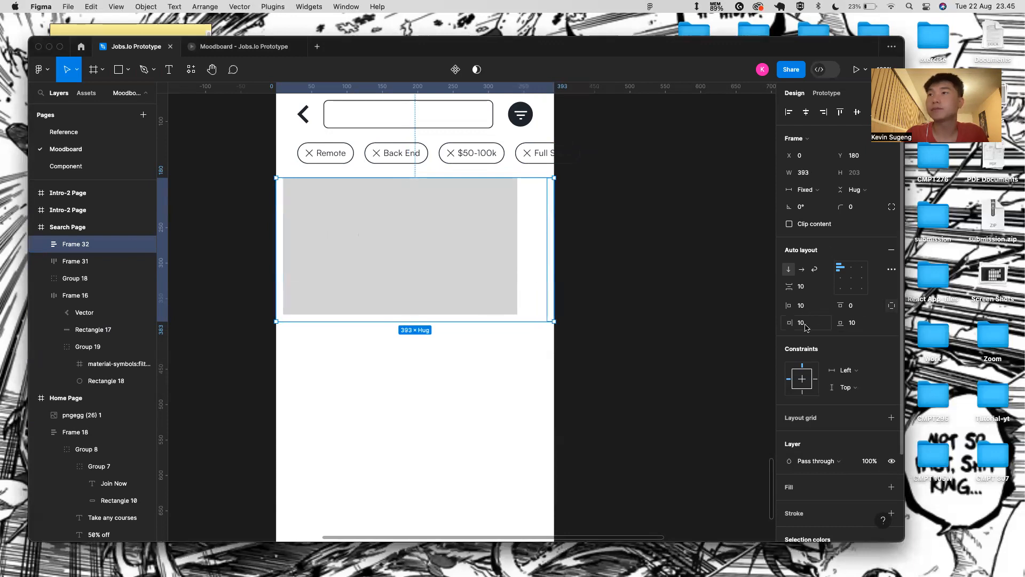
{"action": "left_click", "coordinate": [892, 306]}
{"action": "left_click", "coordinate": [828, 306]}
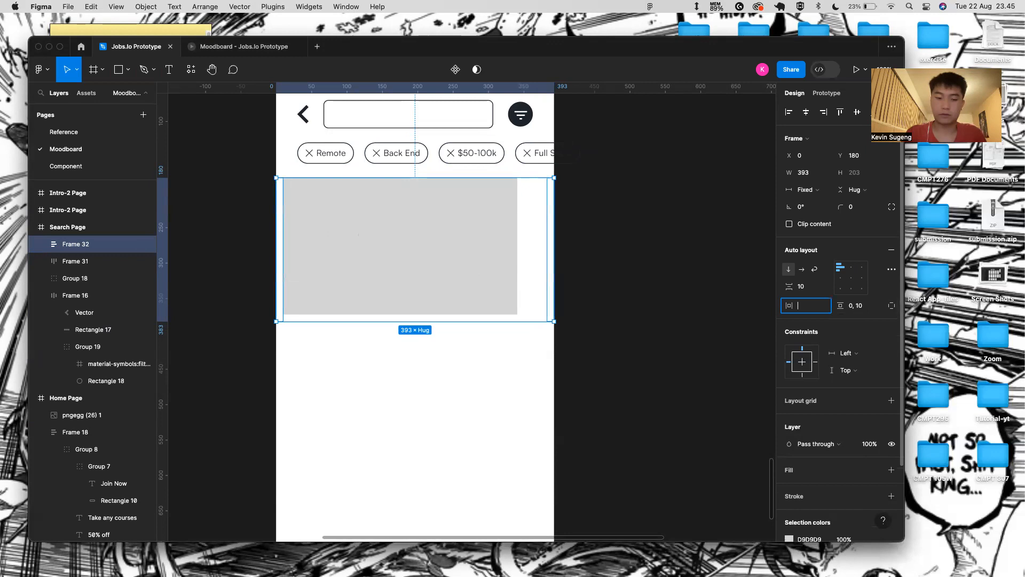
{"action": "type", "text": "30"}
{"action": "key", "text": "Return"}
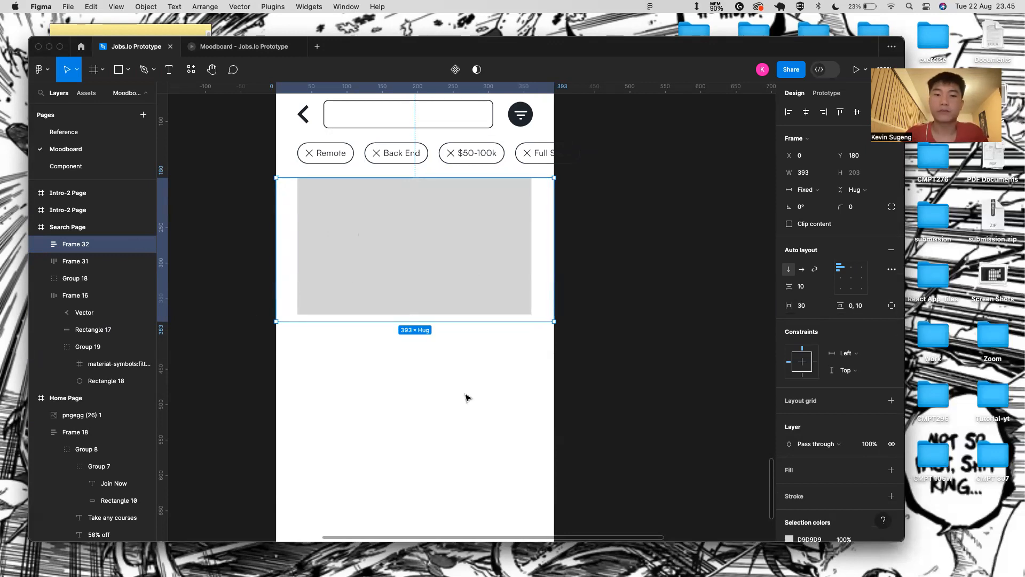
{"action": "scroll", "coordinate": [465, 397], "scroll_direction": "up", "scroll_amount": 2}
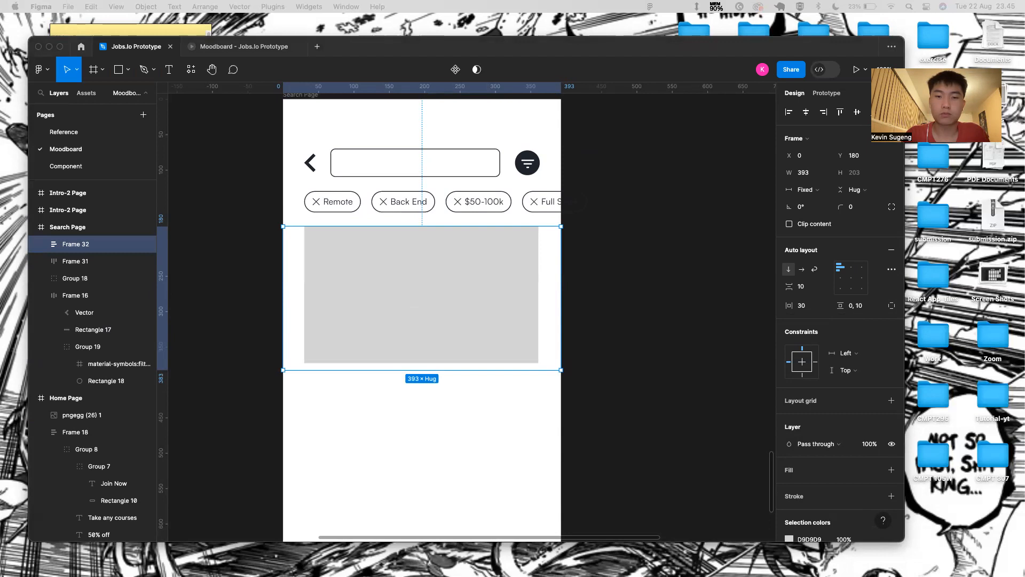
- Fill the card rectangle with light blue C3E4F2, sampled from a Home Page tile
{"action": "left_click", "coordinate": [449, 315]}
{"action": "scroll", "coordinate": [371, 454], "scroll_direction": "down", "scroll_amount": 5}
{"action": "scroll", "coordinate": [370, 455], "scroll_direction": "left", "scroll_amount": 1}
{"action": "scroll", "coordinate": [371, 456], "scroll_direction": "down", "scroll_amount": 1}
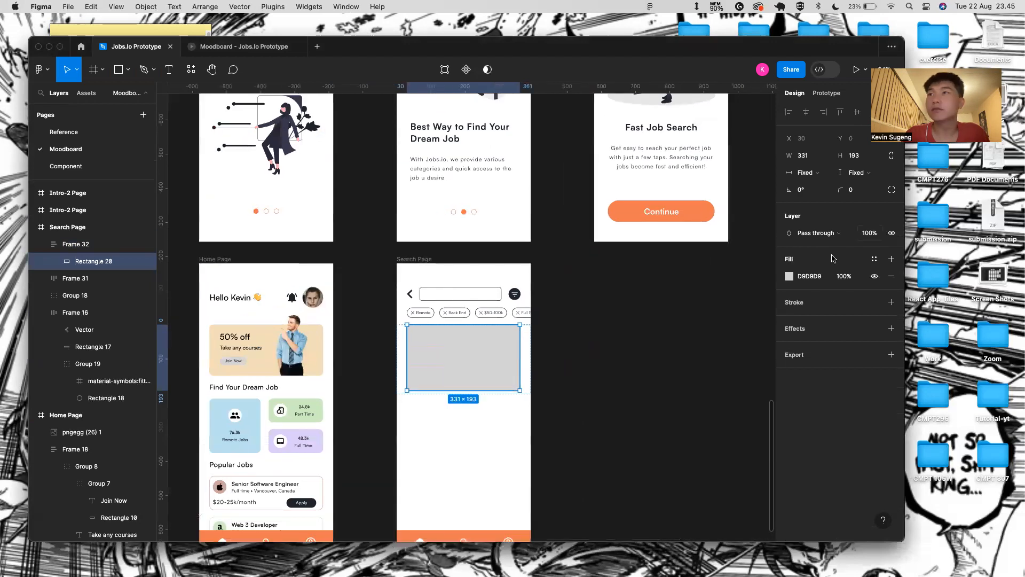
{"action": "left_click", "coordinate": [789, 277]}
{"action": "left_click", "coordinate": [665, 414]}
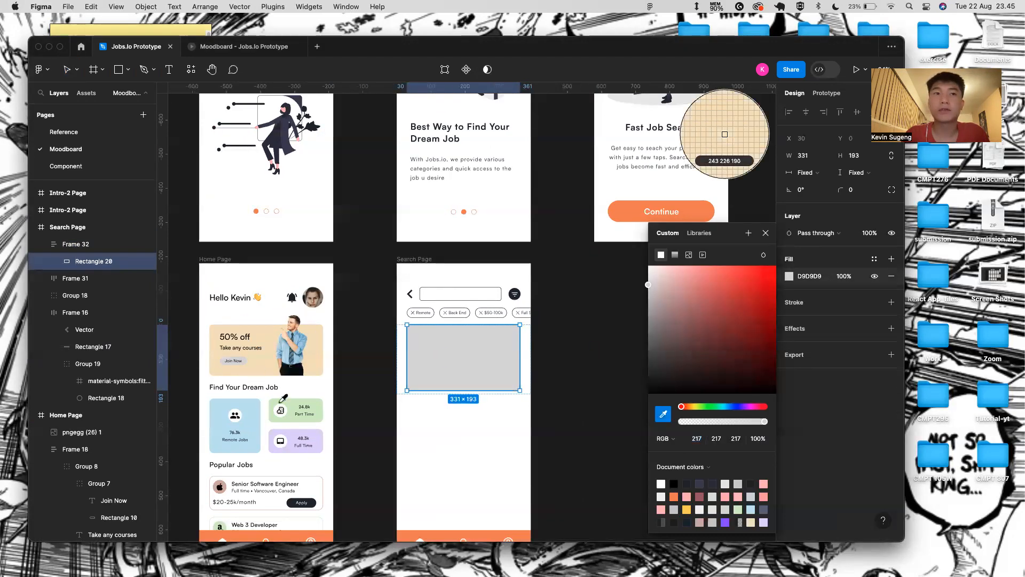
{"action": "left_click", "coordinate": [235, 424]}
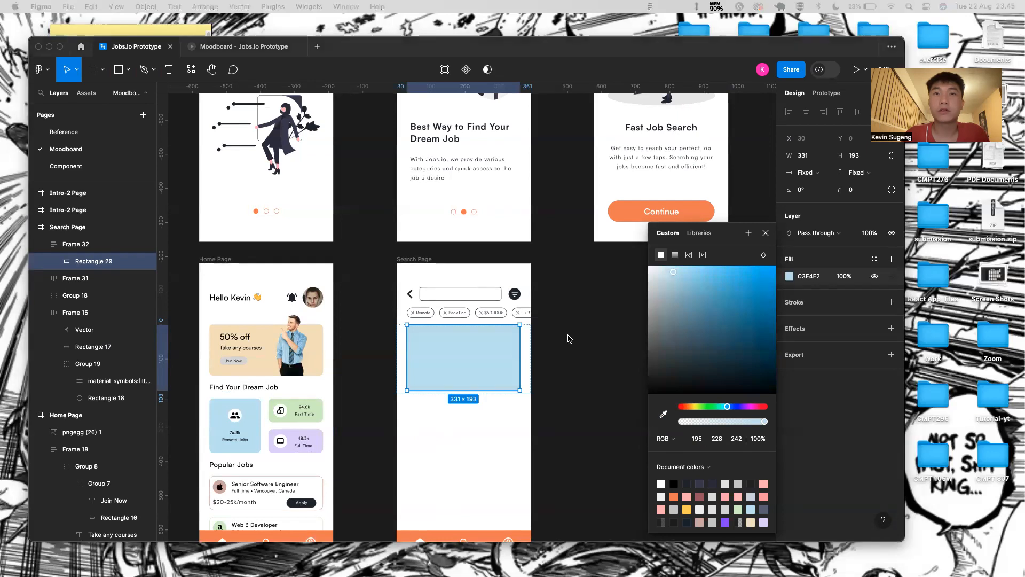
{"action": "left_click", "coordinate": [508, 390]}
- Round the blue rectangle's corners to radius 22
{"action": "left_click", "coordinate": [551, 350]}
{"action": "double_click", "coordinate": [459, 348]}
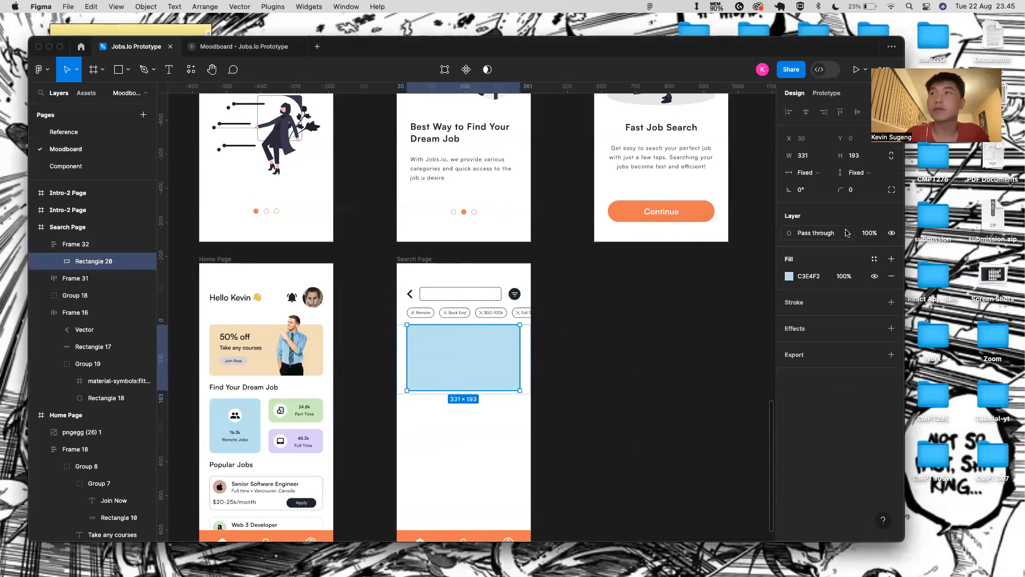
{"action": "left_click_drag", "start_coordinate": [842, 189], "coordinate": [893, 190]}
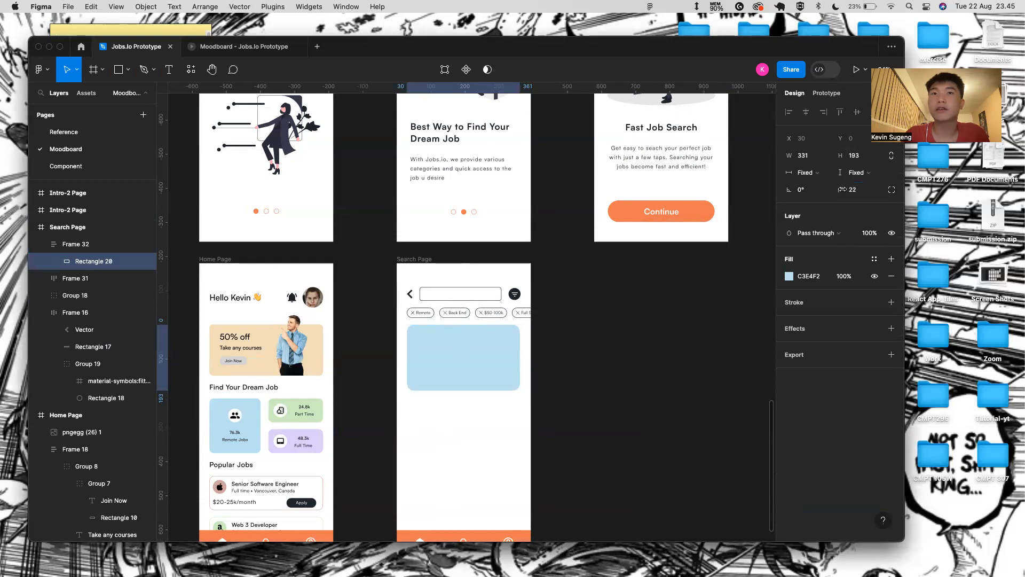
{"action": "scroll", "coordinate": [541, 392], "scroll_direction": "down", "scroll_amount": 5}
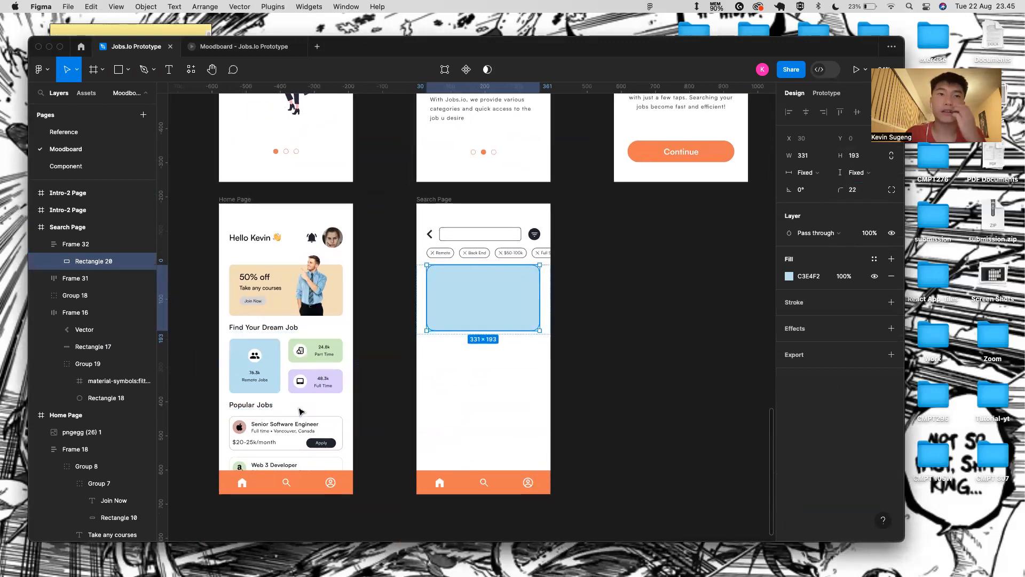
{"action": "left_click", "coordinate": [277, 416]}
- Paste the Senior Software Engineer title row and group it with the blue card
{"action": "double_click", "coordinate": [277, 415]}
{"action": "double_click", "coordinate": [271, 416]}
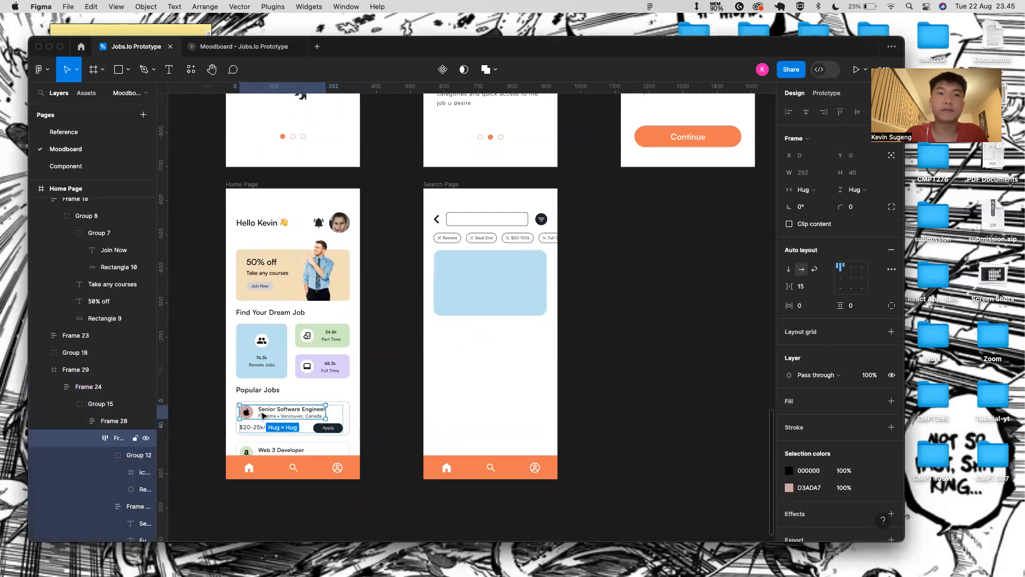
{"action": "left_click", "coordinate": [467, 271]}
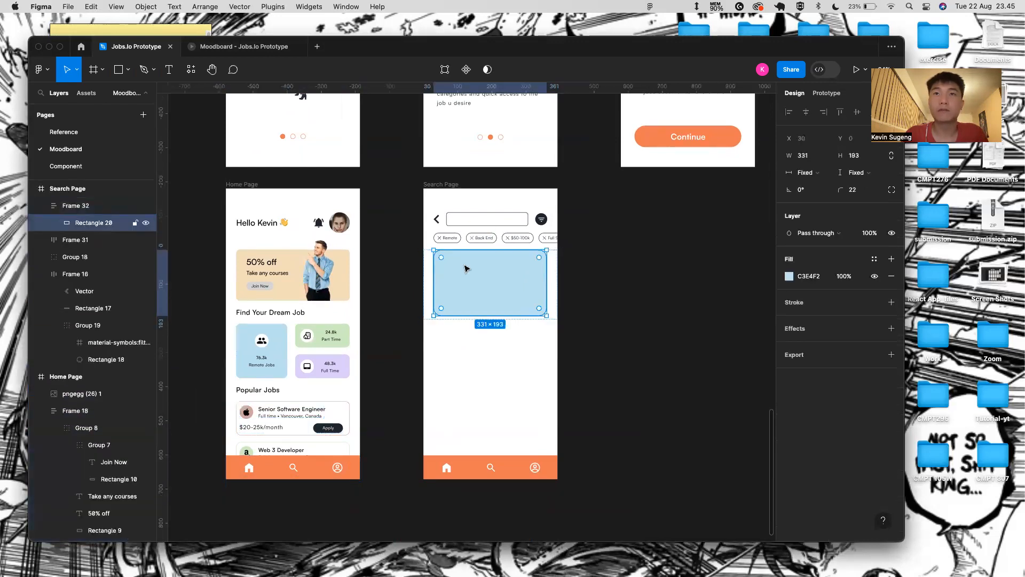
{"action": "key", "text": "super+v"}
{"action": "scroll", "coordinate": [462, 351], "scroll_direction": "up", "scroll_amount": 5}
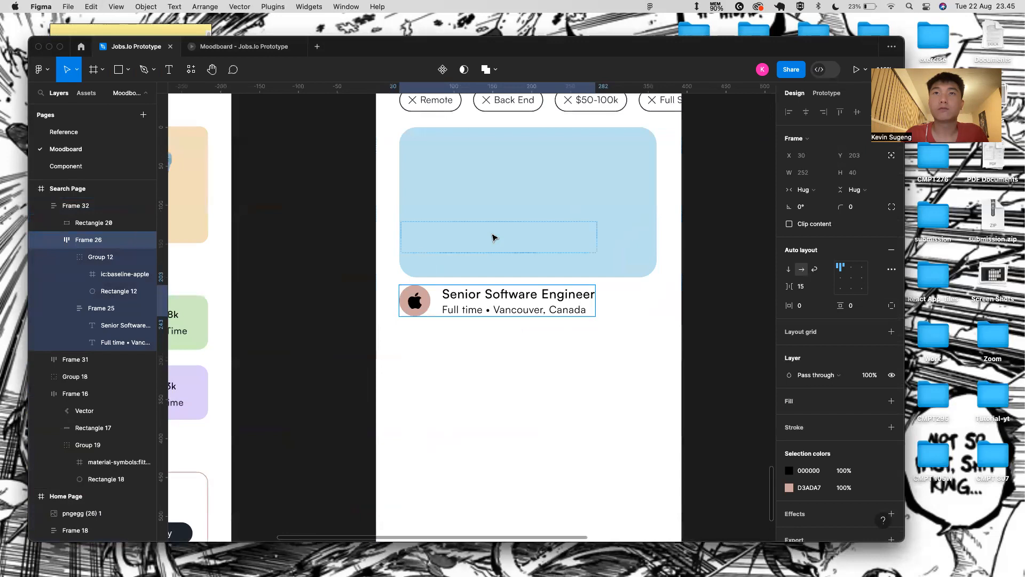
{"action": "left_click", "coordinate": [511, 222], "text": "shift"}
{"action": "key", "text": "super+g"}
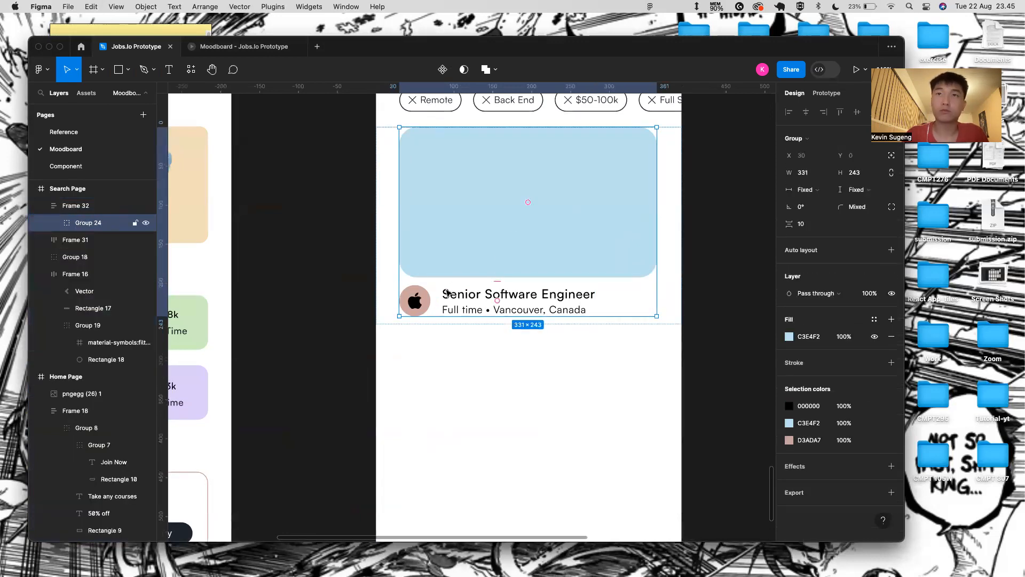
- Nudge the job row up and right so it sits inside the blue card
{"action": "double_click", "coordinate": [448, 295]}
{"action": "key", "text": "shift+Up"}
{"action": "key", "text": "shift+Up"}
{"action": "key", "text": "shift+Up"}
{"action": "key", "text": "shift+Up"}
{"action": "key", "text": "shift+Up"}
{"action": "key", "text": "shift+Up"}
{"action": "key", "text": "shift+Up"}
{"action": "key", "text": "shift+Up"}
{"action": "key", "text": "shift+Up"}
{"action": "key", "text": "shift+Up"}
{"action": "key", "text": "shift+Up"}
{"action": "key", "text": "shift+Up"}
{"action": "key", "text": "shift+Up"}
{"action": "key", "text": "shift+Up"}
{"action": "key", "text": "shift+Up"}
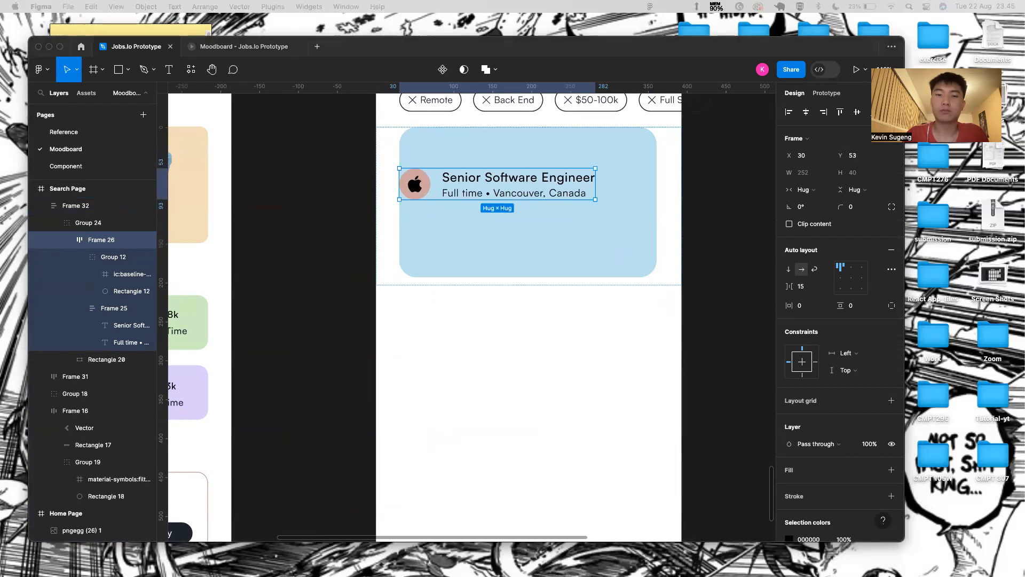
{"action": "left_click", "coordinate": [516, 146]}
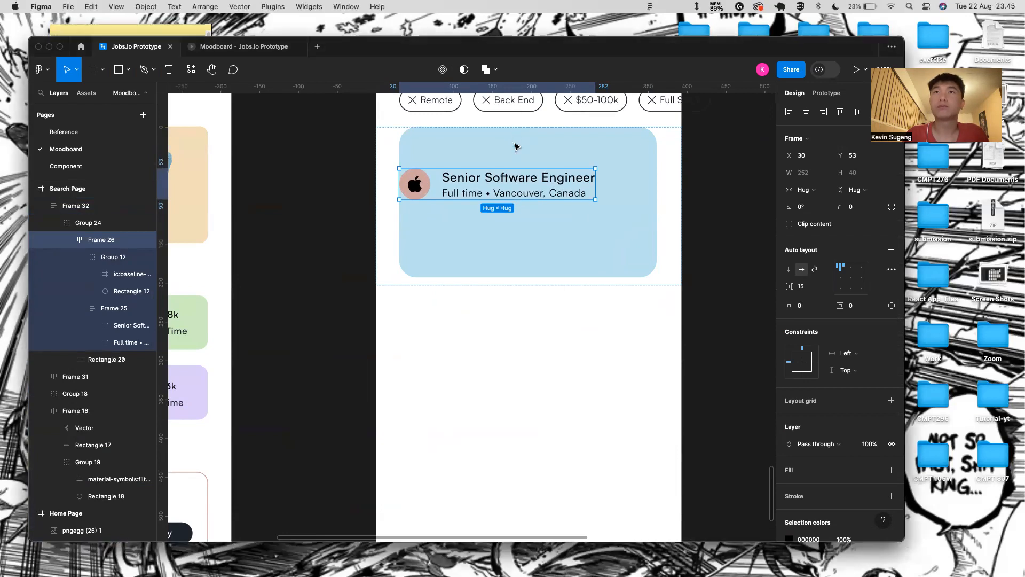
{"action": "key", "text": "alt"}
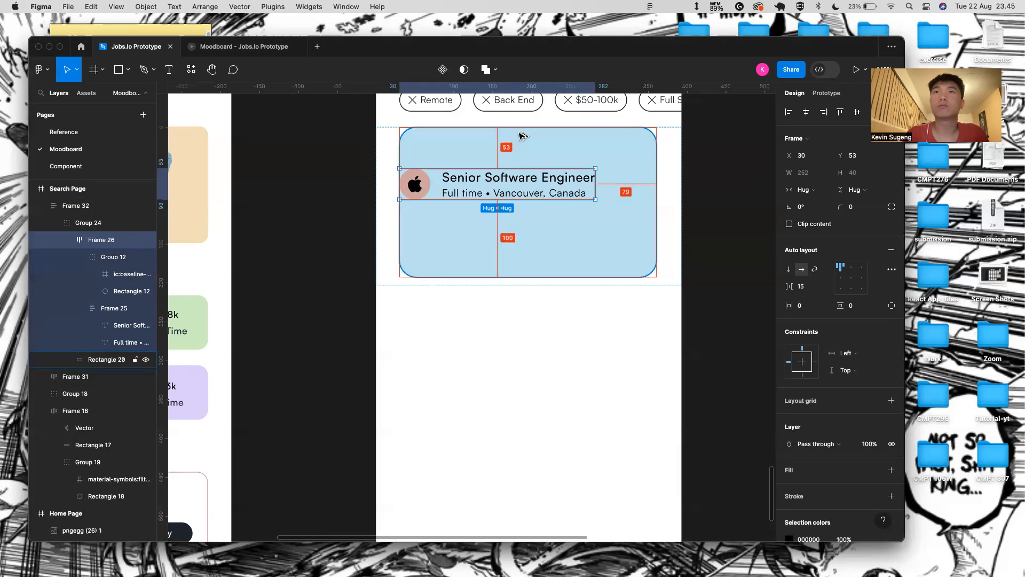
{"action": "key", "text": "Up"}
{"action": "key", "text": "Up"}
{"action": "key", "text": "Up"}
{"action": "key", "text": "shift+Up"}
{"action": "key", "text": "shift+Up"}
{"action": "key", "text": "alt"}
{"action": "key", "text": "Up"}
{"action": "key", "text": "Up"}
{"action": "key", "text": "Up"}
{"action": "key", "text": "Up"}
{"action": "key", "text": "Up"}
{"action": "key", "text": "Right"}
{"action": "key", "text": "Right"}
{"action": "key", "text": "Right"}
{"action": "key", "text": "Right"}
{"action": "key", "text": "Right"}
{"action": "key", "text": "Right"}
{"action": "key", "text": "Right"}
{"action": "key", "text": "Right"}
{"action": "key", "text": "Right"}
{"action": "key", "text": "Right"}
{"action": "key", "text": "Right"}
{"action": "key", "text": "Right"}
{"action": "key", "text": "Right"}
{"action": "key", "text": "Right"}
{"action": "key", "text": "Right"}
{"action": "key", "text": "Right"}
{"action": "key", "text": "Right"}
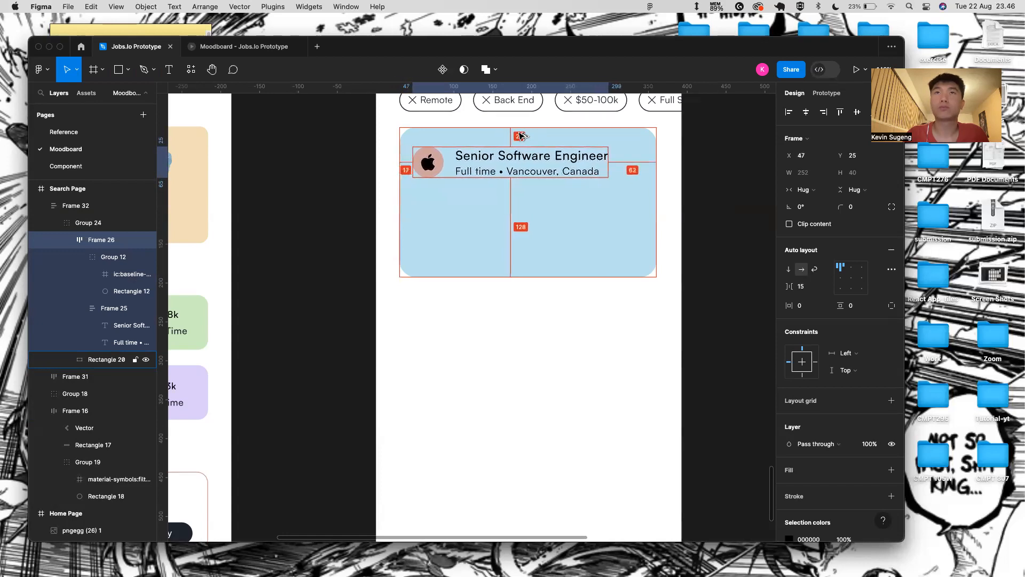
- Change the apple icon's circle colour from D3ADA7 to white FFFFFF
{"action": "left_click", "coordinate": [521, 136]}
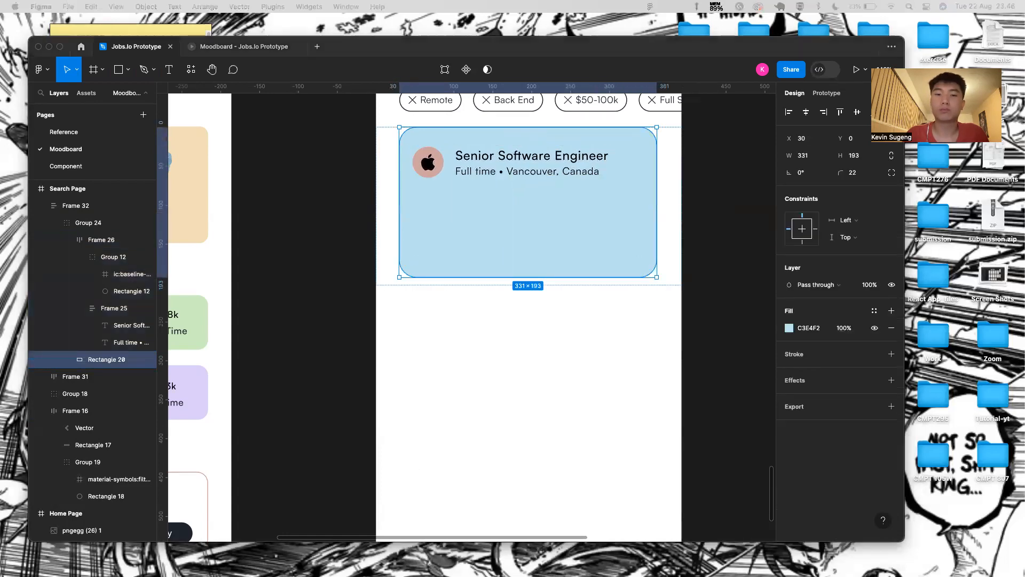
{"action": "double_click", "coordinate": [428, 162]}
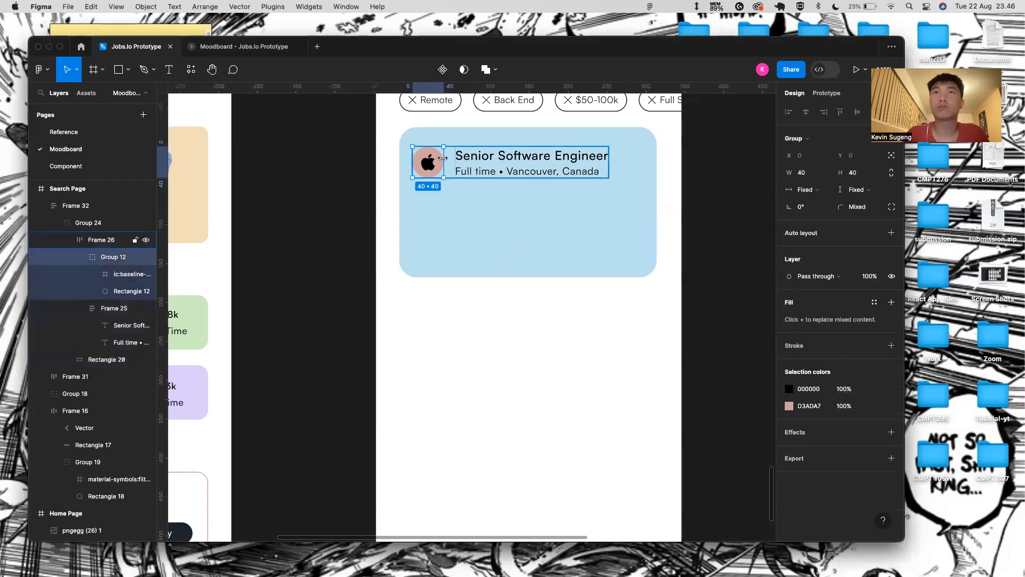
{"action": "left_click", "coordinate": [817, 407]}
{"action": "type", "text": "FFFFFF"}
{"action": "key", "text": "Return"}
- Shift the icon-and-title block (Frame 26) slightly right inside the card
{"action": "left_click", "coordinate": [455, 192]}
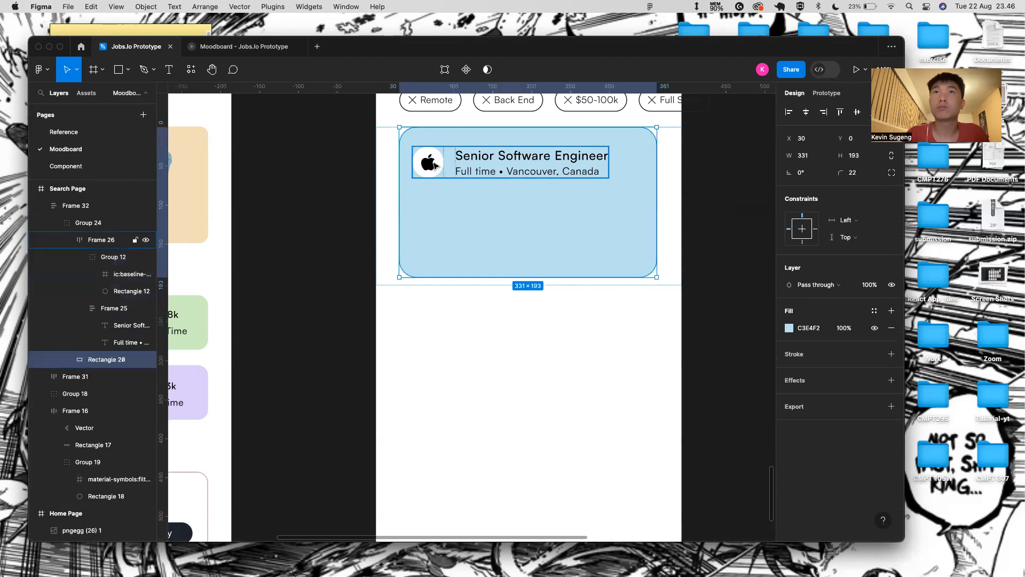
{"action": "left_click", "coordinate": [422, 161]}
{"action": "left_click_drag", "start_coordinate": [408, 163], "coordinate": [417, 162]}
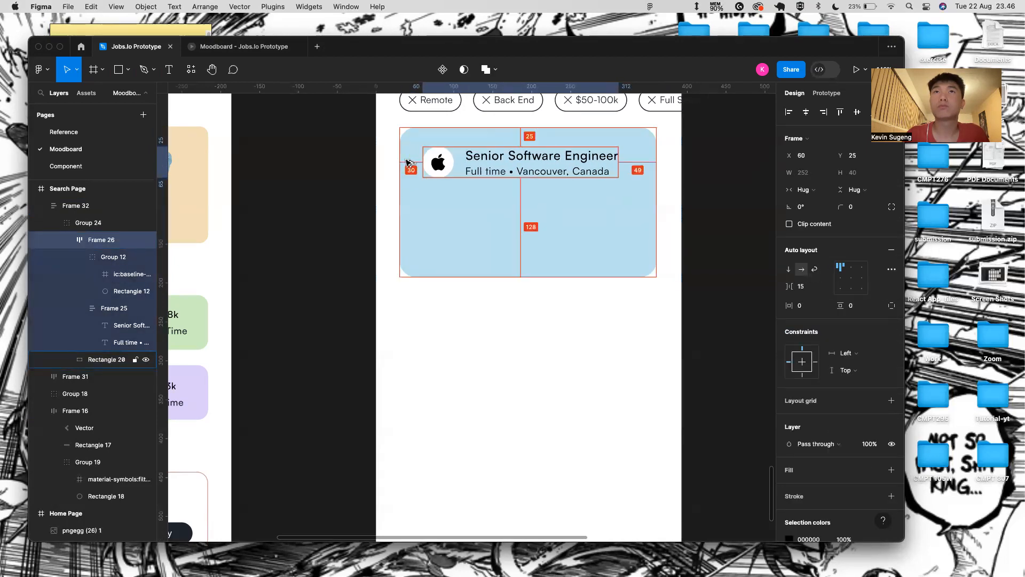
{"action": "left_click", "coordinate": [422, 300]}
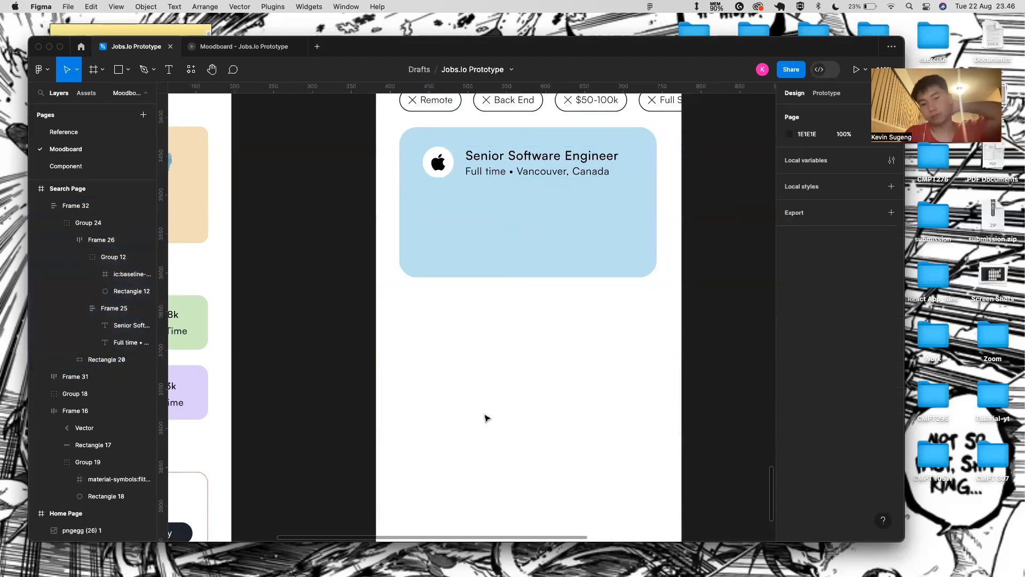
{"action": "scroll", "coordinate": [486, 417], "scroll_direction": "down", "scroll_amount": 5}
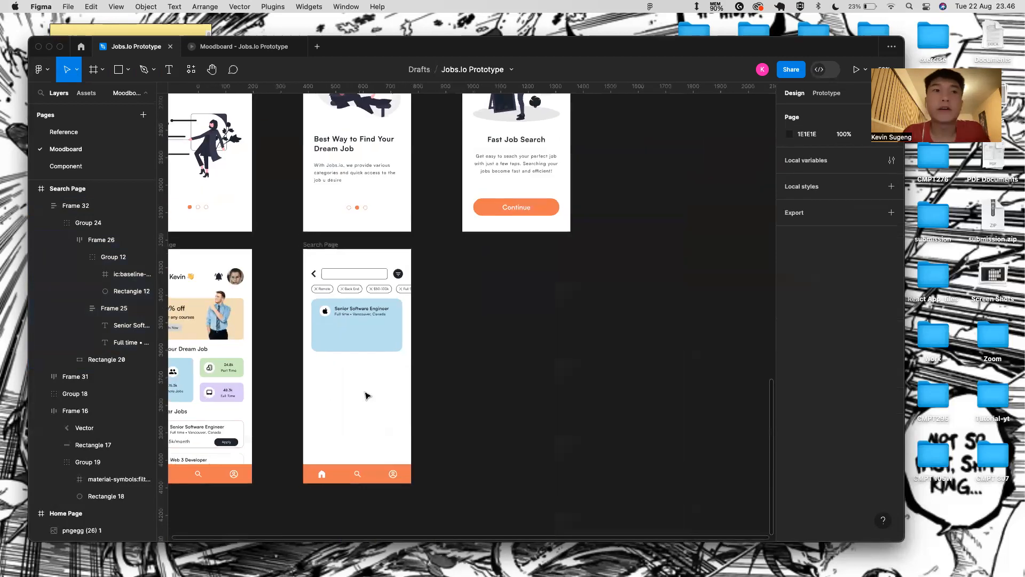
{"action": "scroll", "coordinate": [367, 394], "scroll_direction": "left", "scroll_amount": 2}
{"action": "scroll", "coordinate": [247, 408], "scroll_direction": "up", "scroll_amount": 5}
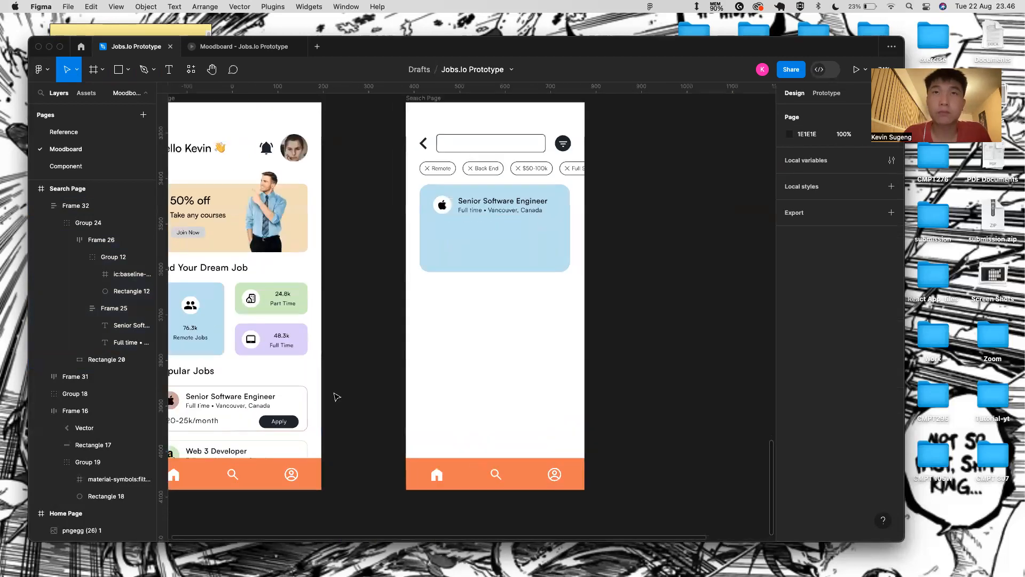
{"action": "scroll", "coordinate": [501, 201], "scroll_direction": "up", "scroll_amount": 5}
- Add a text layer reading "Salary/year"
{"action": "key", "text": "t"}
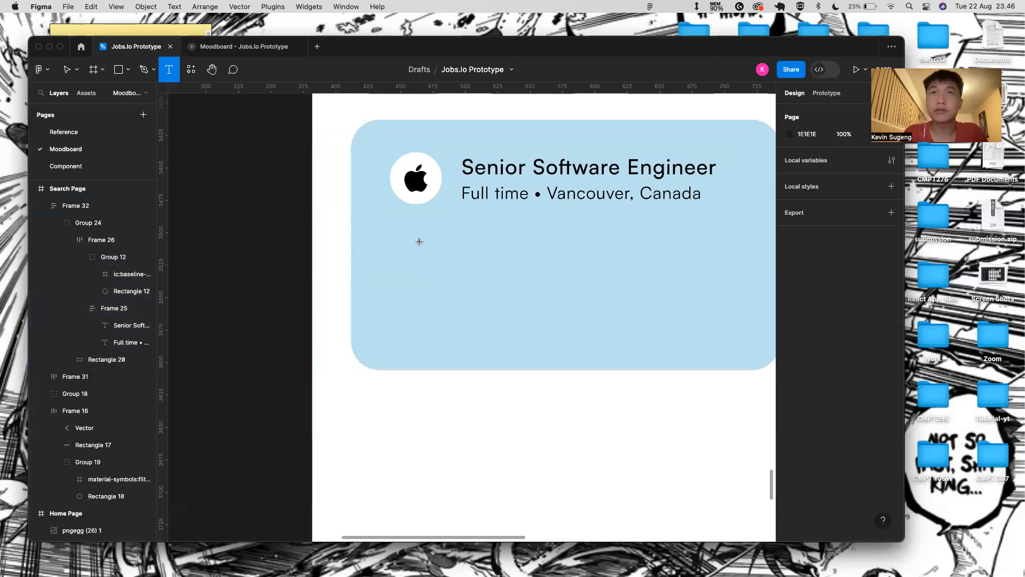
{"action": "left_click", "coordinate": [404, 214]}
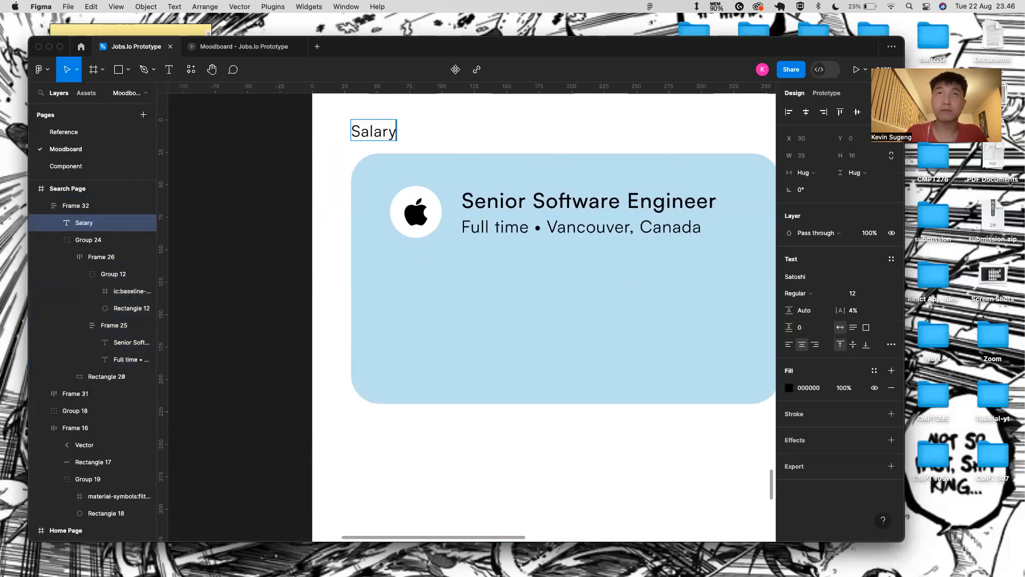
{"action": "type", "text": "Salary/year"}
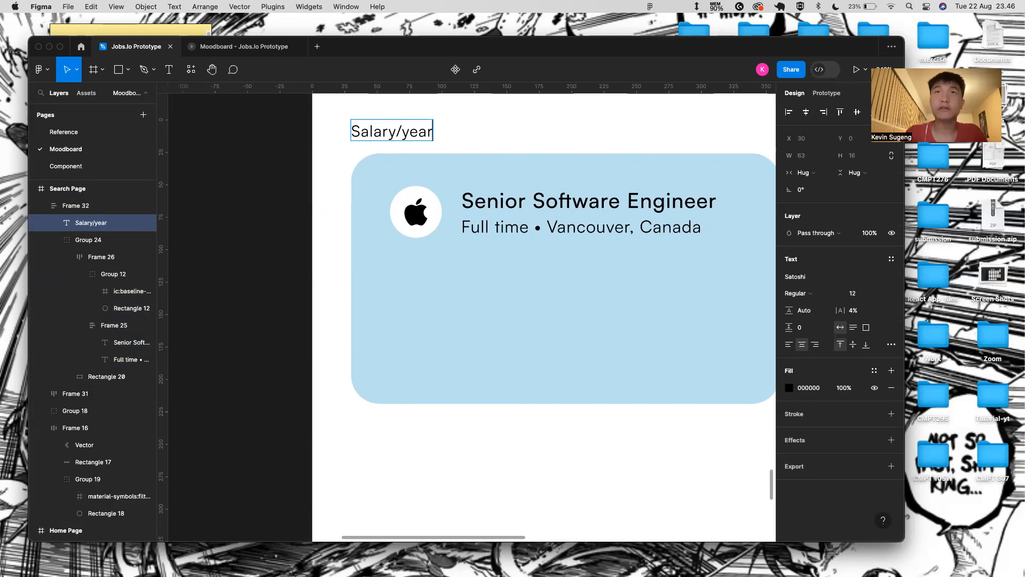
{"action": "key", "text": "Escape"}
- Move the Salary/year layer into Group 24, placing it below the apple logo
{"action": "left_click_drag", "start_coordinate": [418, 130], "coordinate": [443, 265]}
{"action": "left_click_drag", "start_coordinate": [108, 426], "coordinate": [111, 401]}
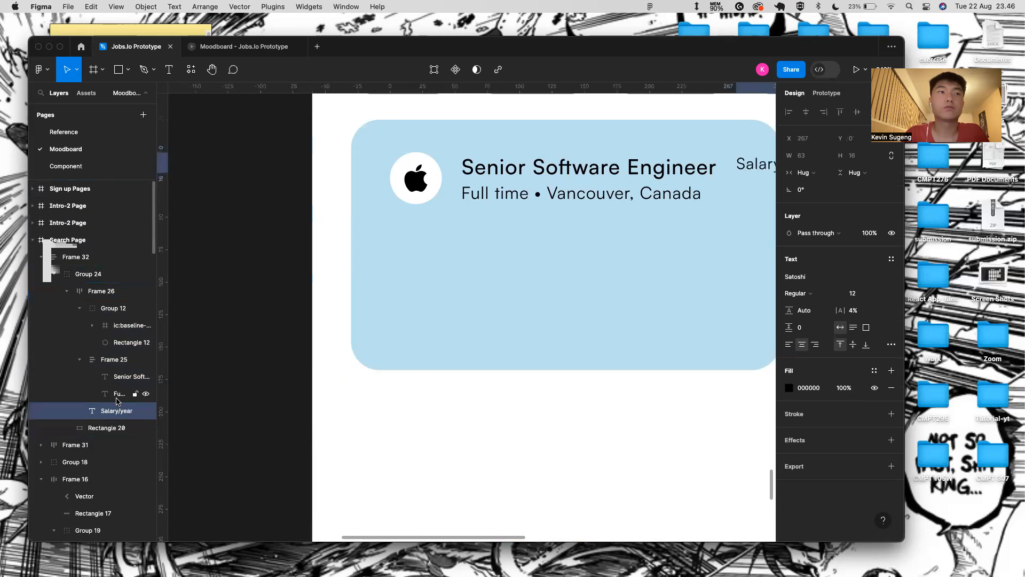
{"action": "left_click", "coordinate": [79, 309]}
{"action": "left_click", "coordinate": [66, 293]}
{"action": "left_click", "coordinate": [66, 292]}
{"action": "left_click_drag", "start_coordinate": [86, 331], "coordinate": [73, 350]}
{"action": "left_click", "coordinate": [67, 291]}
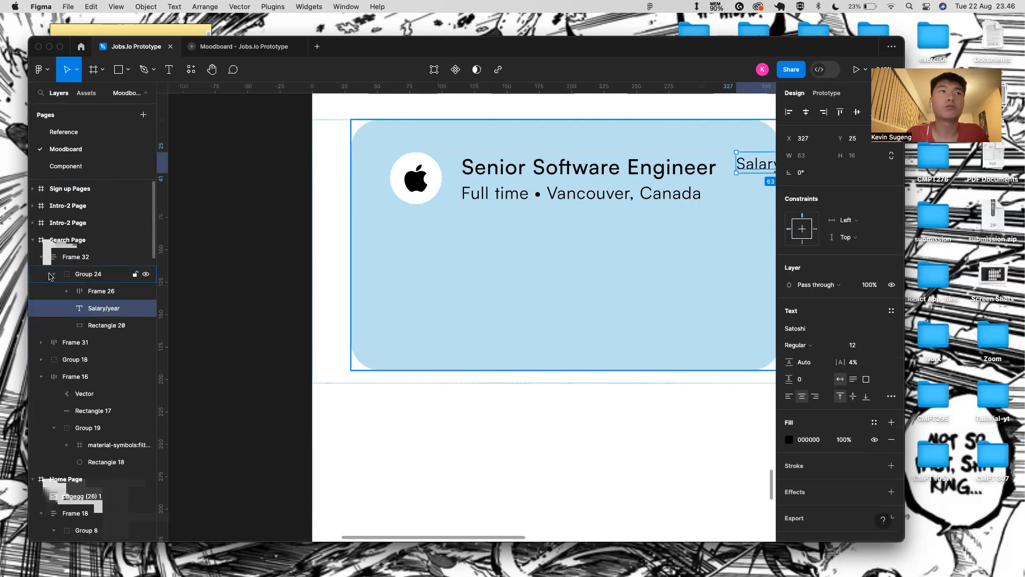
{"action": "left_click", "coordinate": [51, 275]}
{"action": "scroll", "coordinate": [535, 213], "scroll_direction": "right", "scroll_amount": 2}
{"action": "left_click_drag", "start_coordinate": [756, 158], "coordinate": [399, 224]}
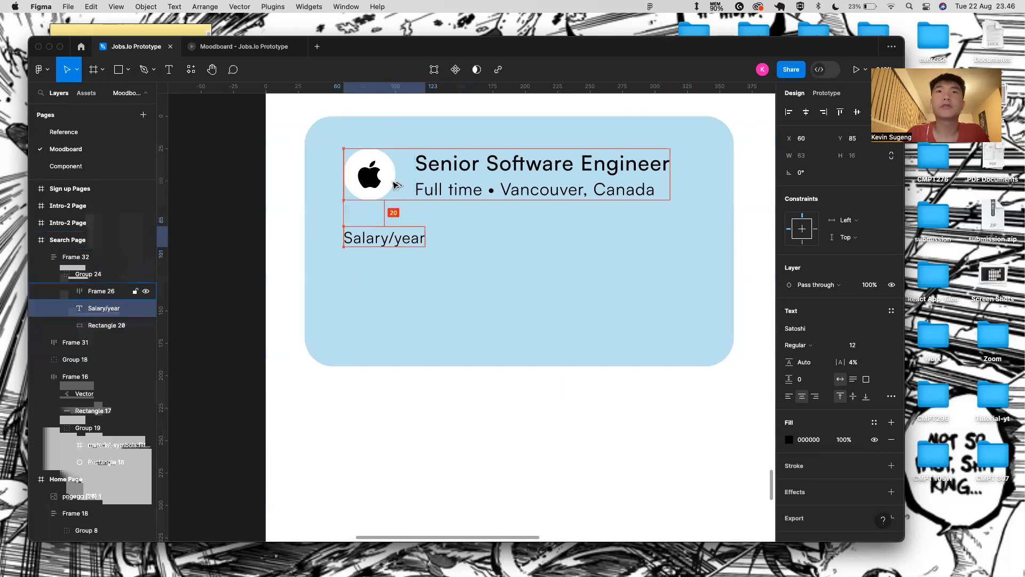
{"action": "left_click", "coordinate": [422, 282]}
- Give the Salary/year label a 222831 fill at 70% opacity
{"action": "scroll", "coordinate": [368, 315], "scroll_direction": "down", "scroll_amount": 3}
{"action": "left_click", "coordinate": [377, 259]}
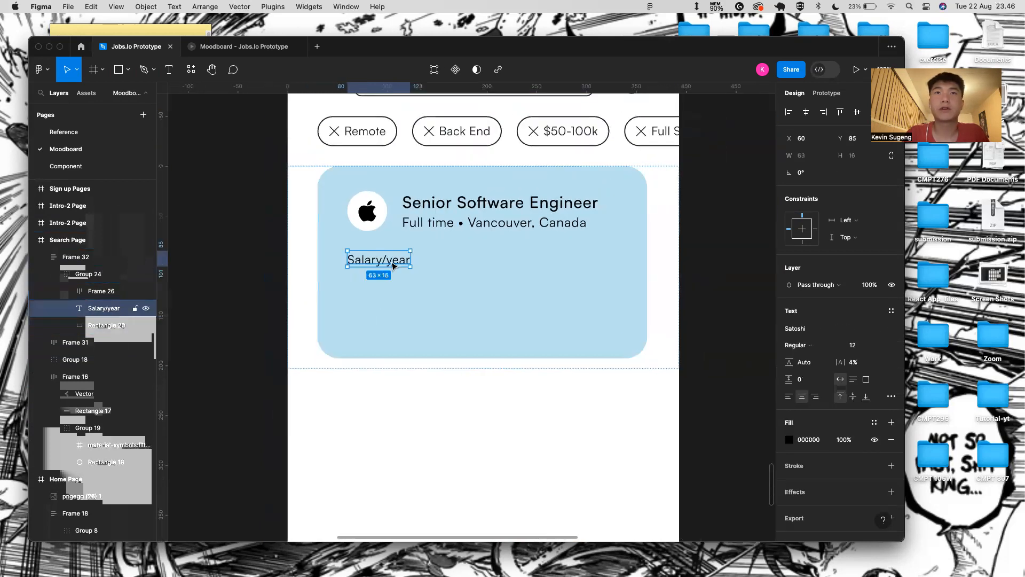
{"action": "left_click", "coordinate": [849, 440]}
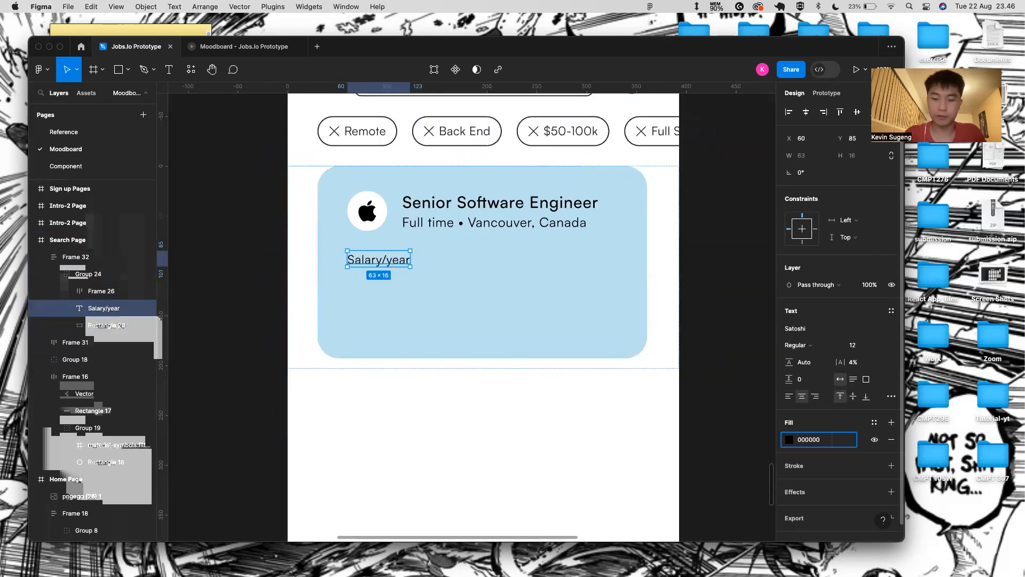
{"action": "type", "text": "70"}
{"action": "key", "text": "Return"}
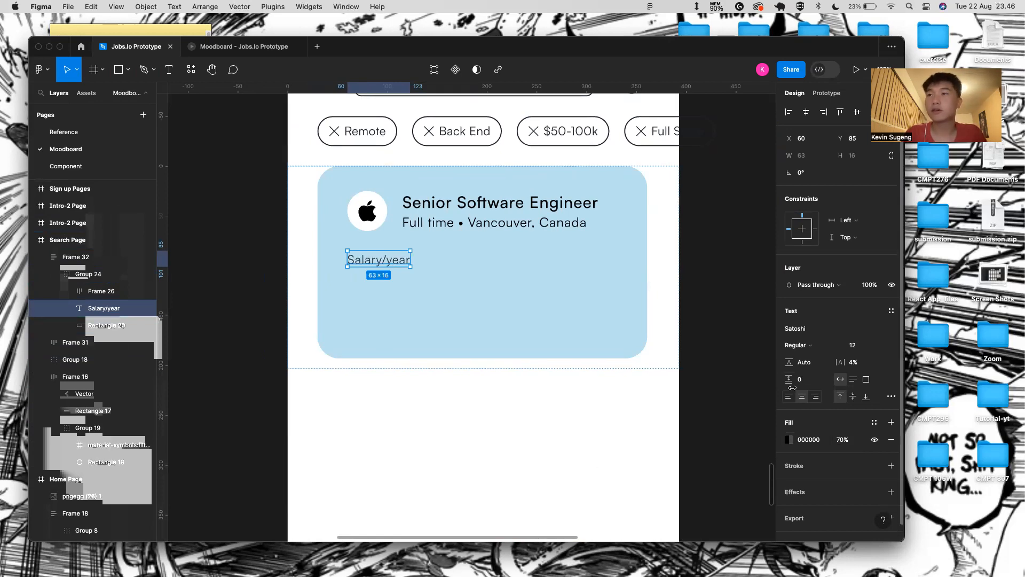
{"action": "left_click", "coordinate": [789, 439]}
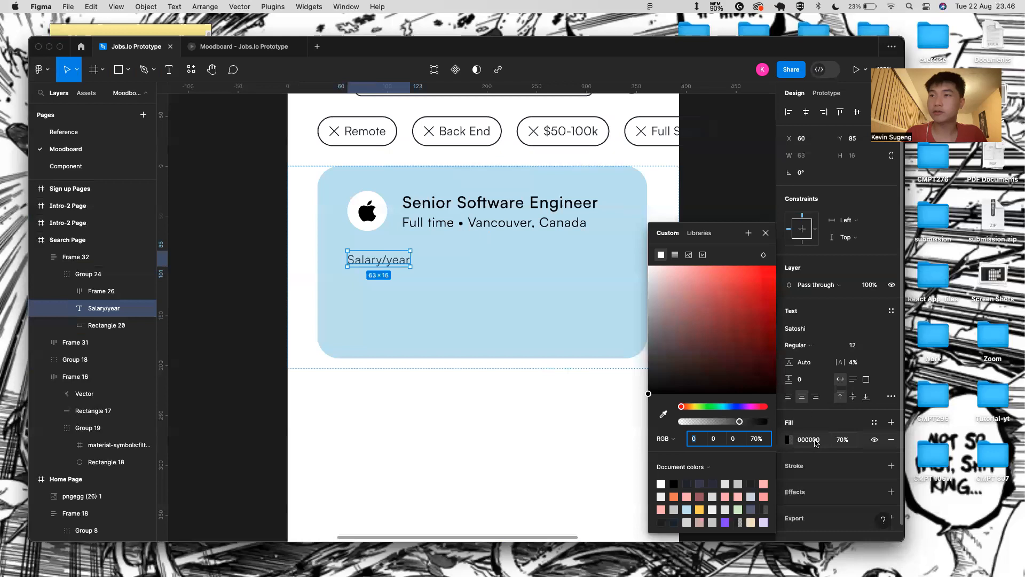
{"action": "left_click", "coordinate": [816, 443]}
{"action": "key", "text": "BackSpace"}
{"action": "type", "text": "222831"}
{"action": "key", "text": "Return"}
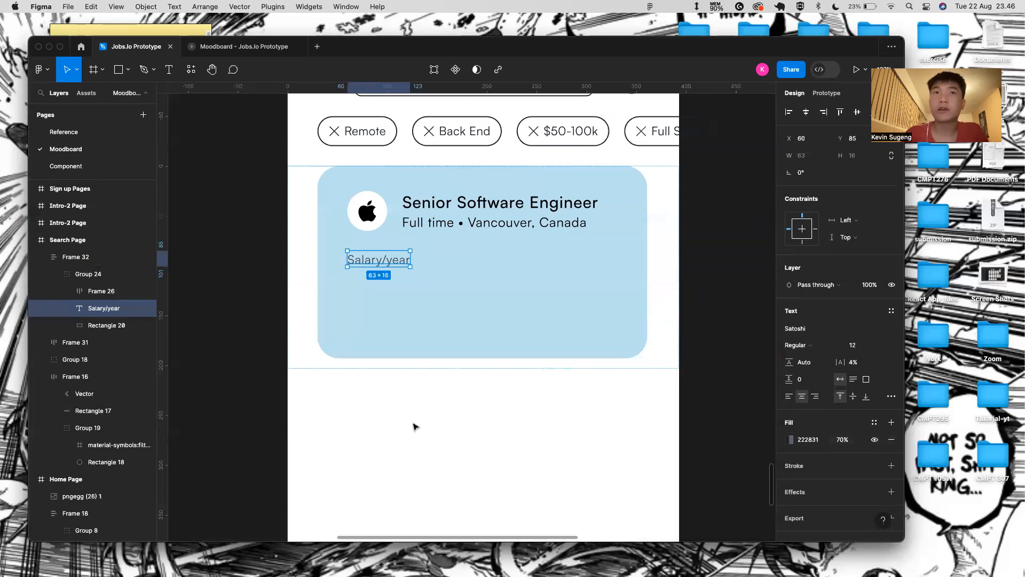
- Select the $20-25k/month salary text on the Home Page card for reuse
{"action": "scroll", "coordinate": [414, 426], "scroll_direction": "down", "scroll_amount": 5}
{"action": "left_click", "coordinate": [268, 367]}
{"action": "double_click", "coordinate": [270, 367]}
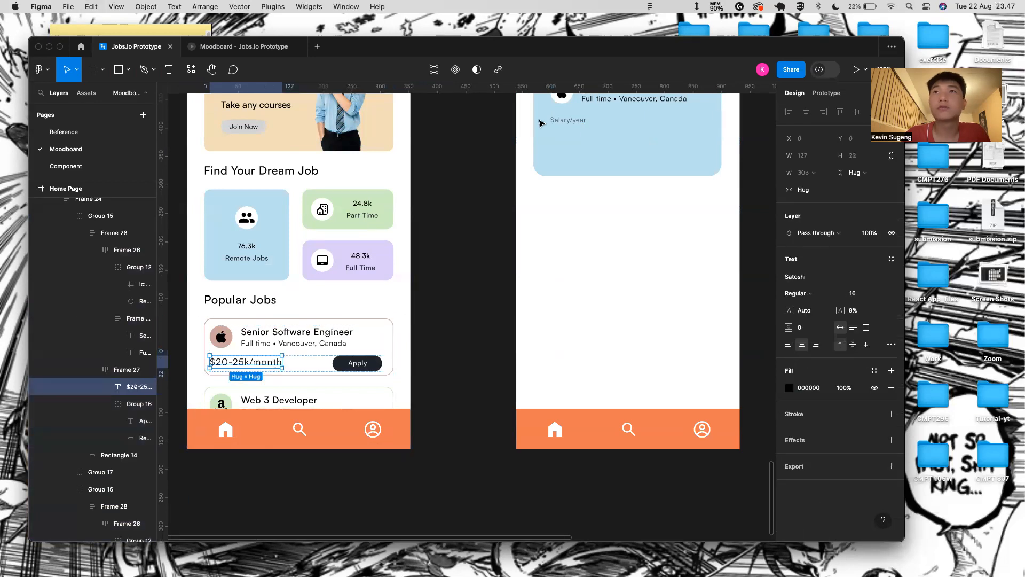
{"action": "scroll", "coordinate": [556, 149], "scroll_direction": "up", "scroll_amount": 2}
{"action": "left_click", "coordinate": [558, 174]}
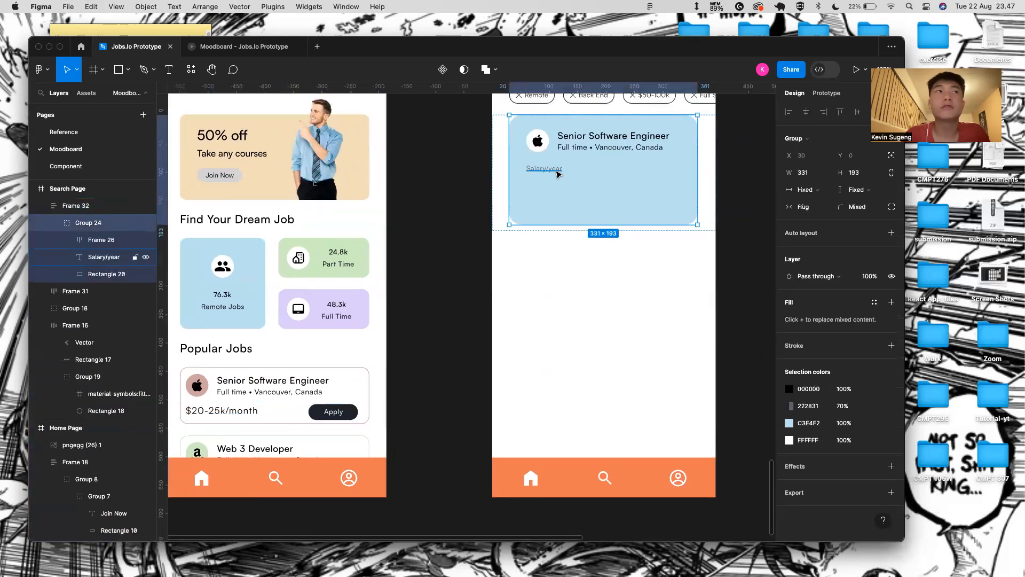
- Paste the salary text below Salary/year and change it to "$200-300k"
{"action": "key", "text": "super+v"}
{"action": "scroll", "coordinate": [526, 188], "scroll_direction": "up", "scroll_amount": 2}
{"action": "left_click_drag", "start_coordinate": [557, 113], "coordinate": [576, 182]}
{"action": "key", "text": "Return"}
{"action": "scroll", "coordinate": [566, 163], "scroll_direction": "up", "scroll_amount": 3}
{"action": "left_click", "coordinate": [531, 203]}
{"action": "left_click_drag", "start_coordinate": [663, 203], "coordinate": [494, 203]}
{"action": "type", "text": "200-300k"}
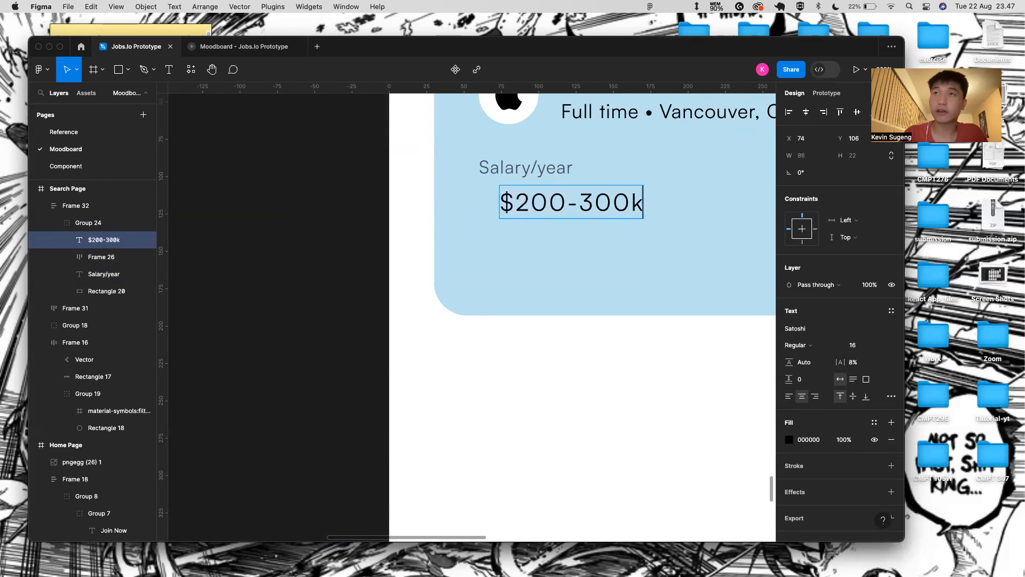
{"action": "key", "text": "Escape"}
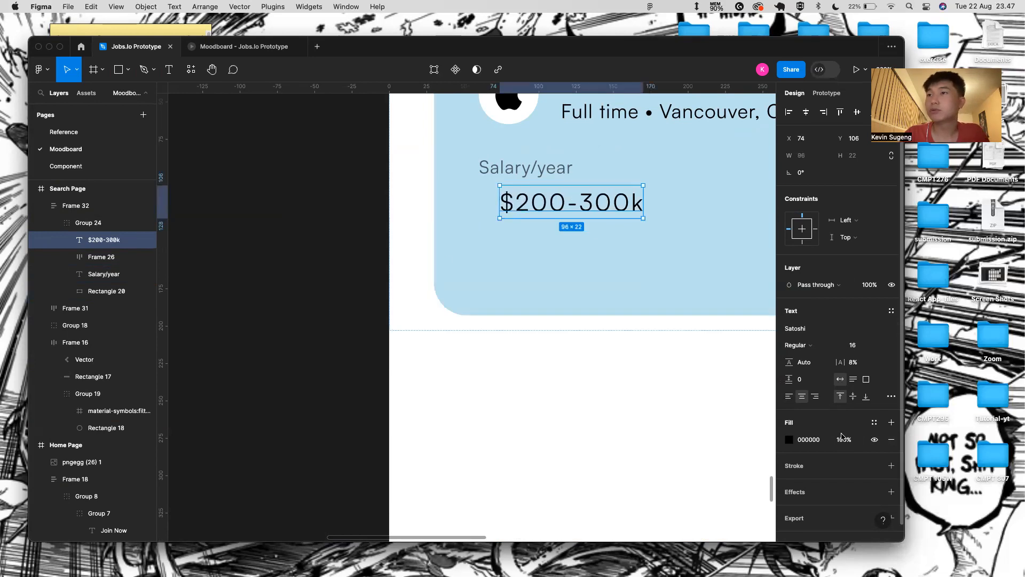
- Set $200-300k to colour 222831, try Bold then Medium weight, and align it under Salary/year
{"action": "left_click", "coordinate": [821, 439]}
{"action": "key", "text": "BackSpace"}
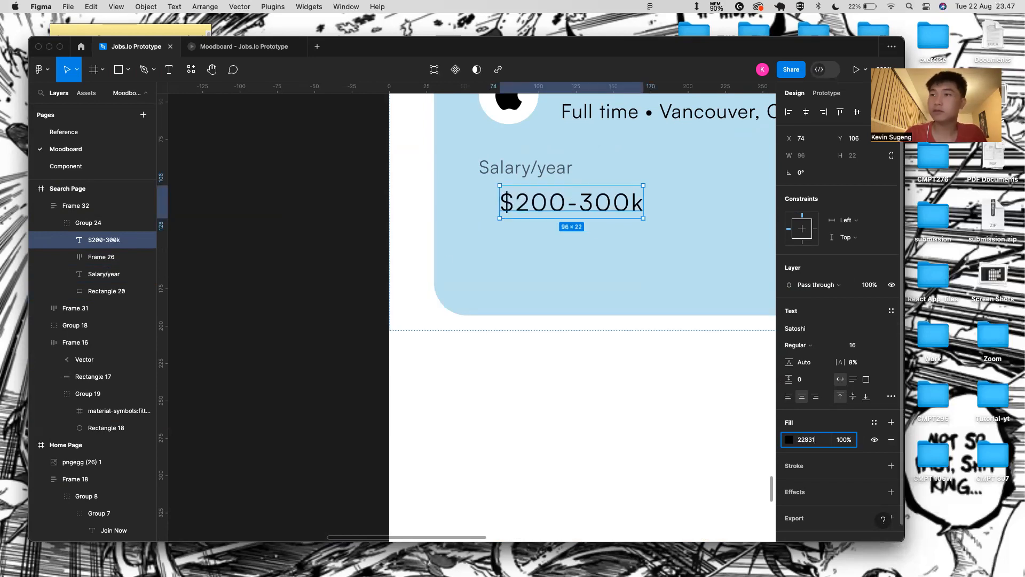
{"action": "key", "text": "Return"}
{"action": "left_click", "coordinate": [823, 350]}
{"action": "left_click", "coordinate": [812, 367]}
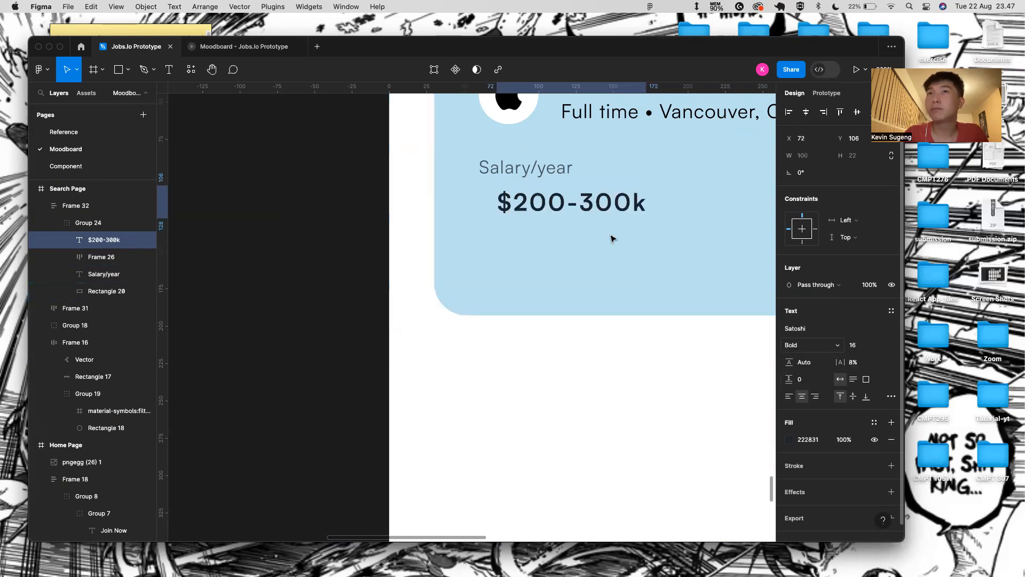
{"action": "left_click", "coordinate": [796, 345]}
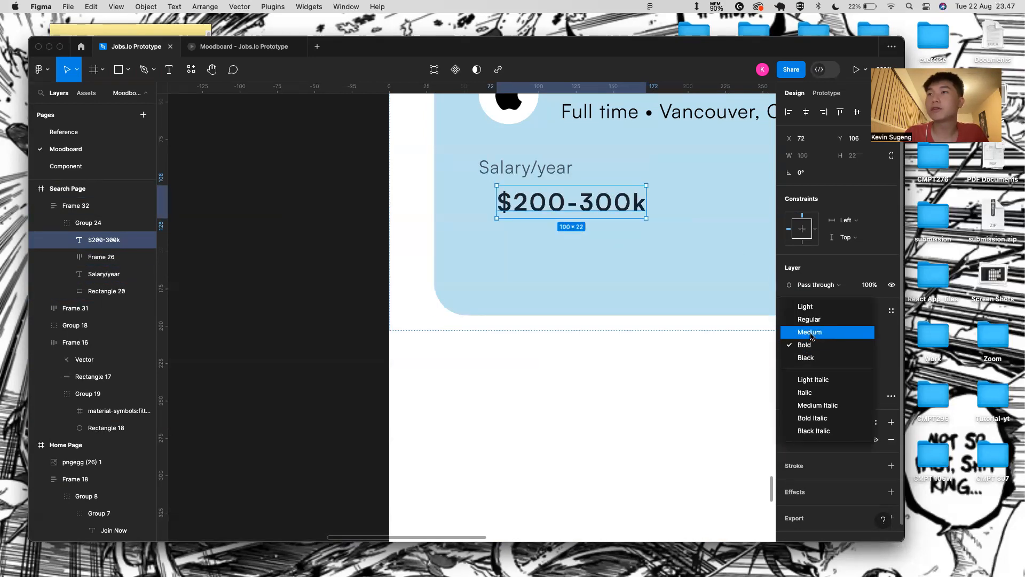
{"action": "left_click", "coordinate": [802, 332]}
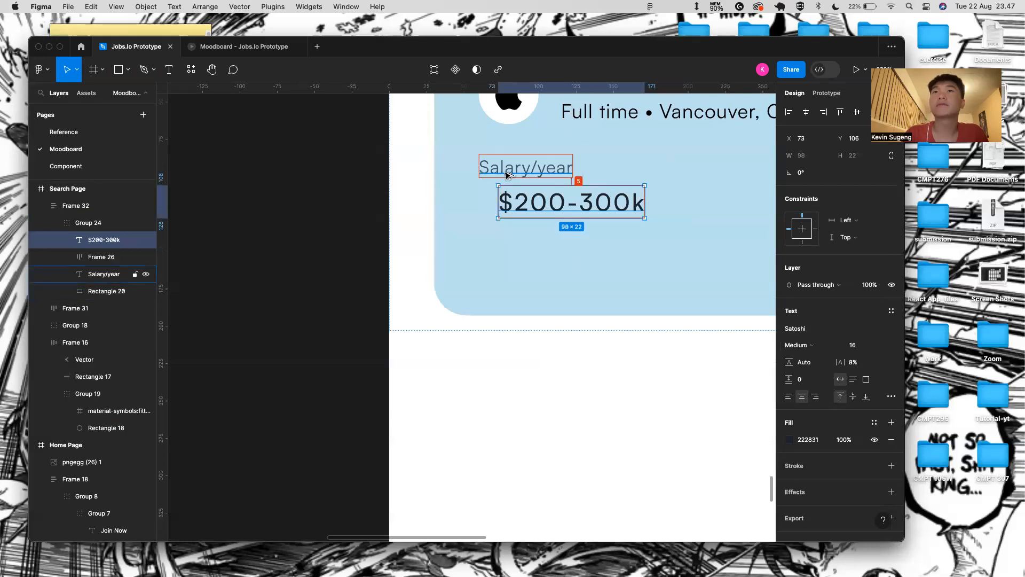
{"action": "key", "text": "Left"}
{"action": "key", "text": "Left"}
{"action": "key", "text": "Left"}
{"action": "key", "text": "Left"}
{"action": "key", "text": "Left"}
{"action": "key", "text": "Left"}
{"action": "key", "text": "Left"}
{"action": "key", "text": "Left"}
{"action": "key", "text": "Left"}
{"action": "key", "text": "Left"}
{"action": "key", "text": "Left"}
{"action": "key", "text": "Left"}
{"action": "key", "text": "Left"}
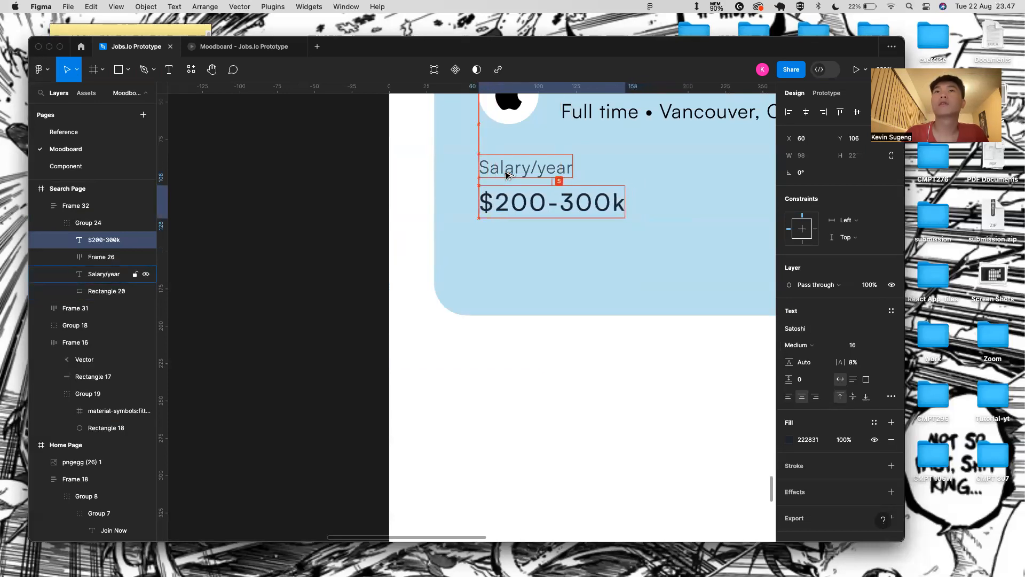
{"action": "left_click", "coordinate": [508, 399]}
- Make the $200-300k salary text Bold
{"action": "scroll", "coordinate": [474, 414], "scroll_direction": "down", "scroll_amount": 5}
{"action": "scroll", "coordinate": [474, 414], "scroll_direction": "right", "scroll_amount": 1}
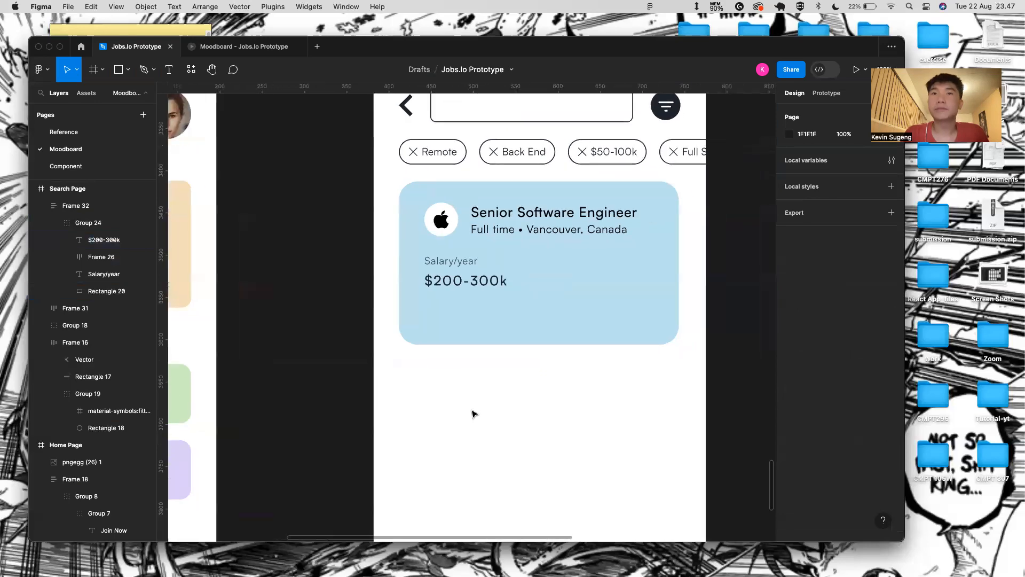
{"action": "left_click", "coordinate": [118, 223]}
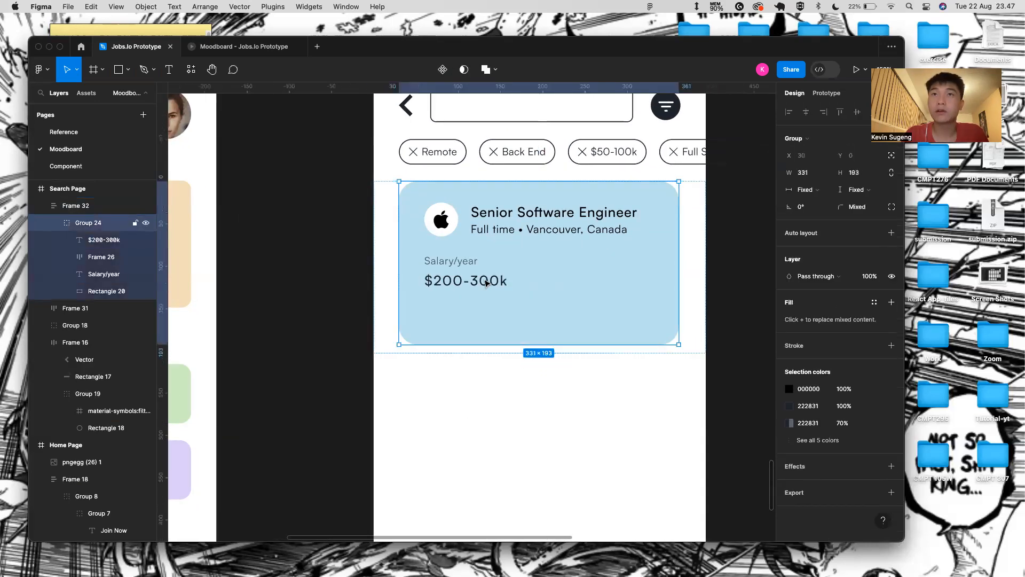
{"action": "left_click", "coordinate": [117, 239]}
{"action": "left_click", "coordinate": [836, 346]}
{"action": "left_click", "coordinate": [811, 357]}
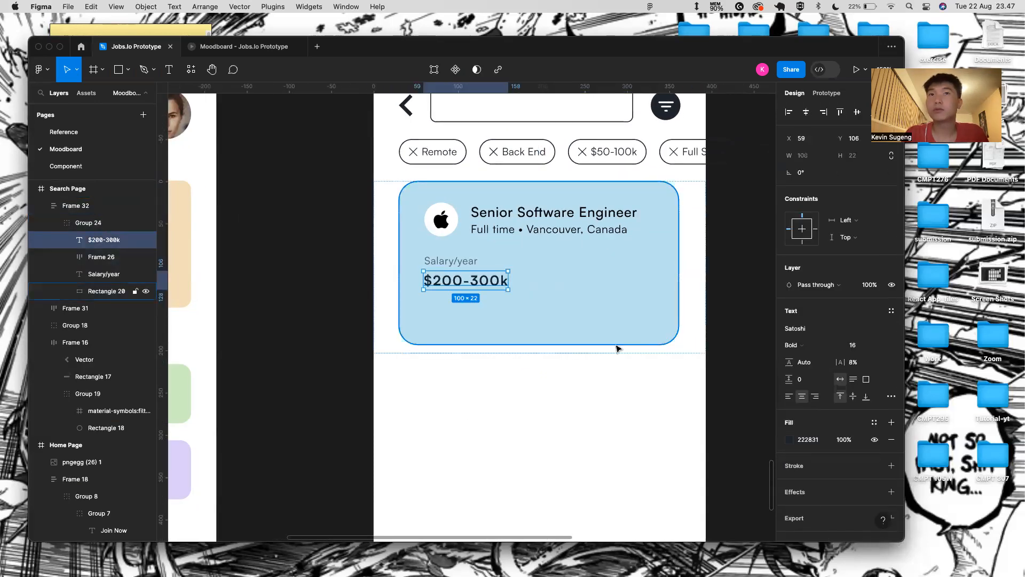
{"action": "left_click", "coordinate": [614, 341]}
- Preview the Search Page prototype, then return to the Jobs.Io Prototype editor
{"action": "scroll", "coordinate": [453, 137], "scroll_direction": "up", "scroll_amount": 3}
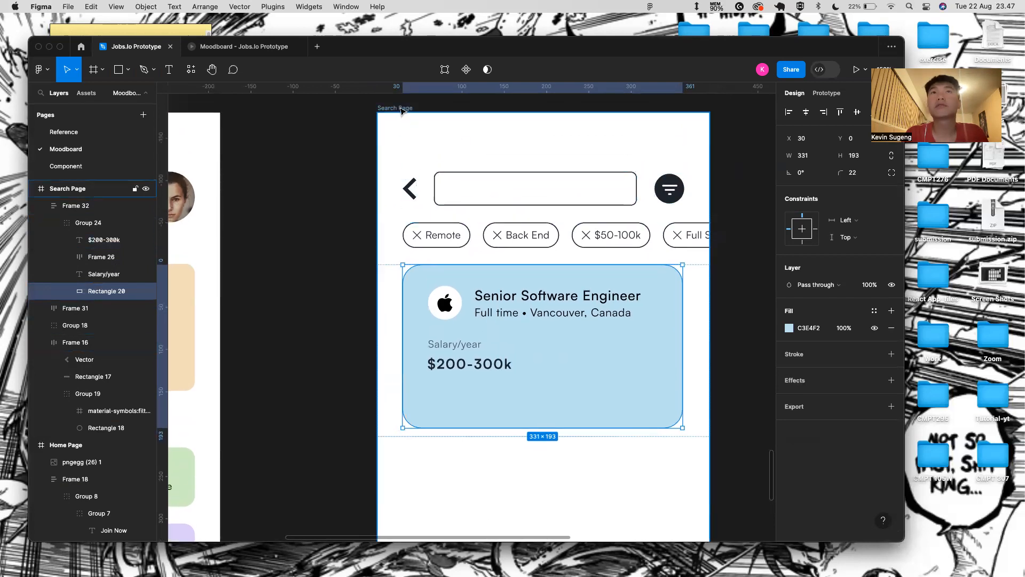
{"action": "left_click", "coordinate": [398, 108]}
{"action": "left_click", "coordinate": [855, 69]}
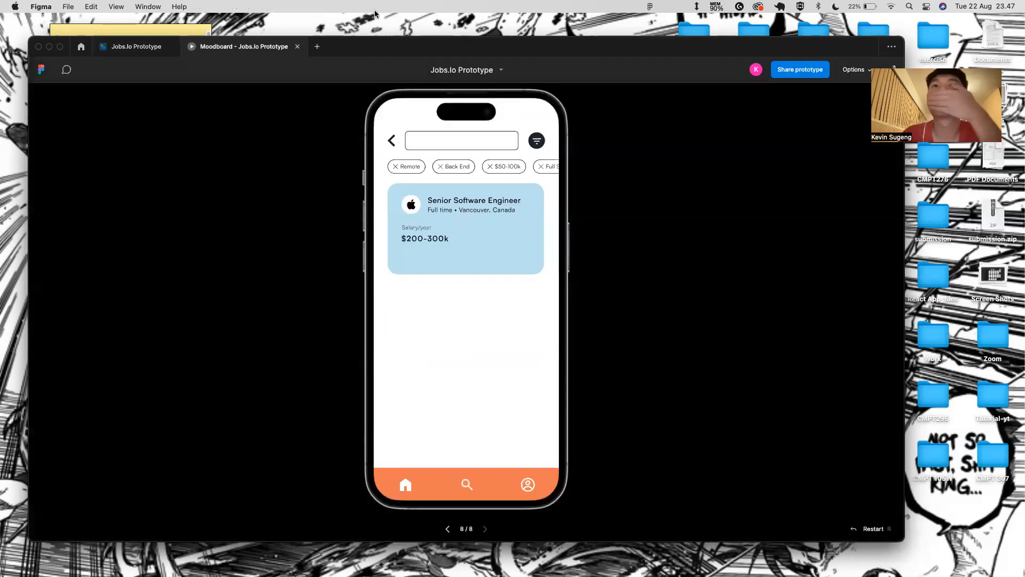
{"action": "left_click", "coordinate": [112, 49]}
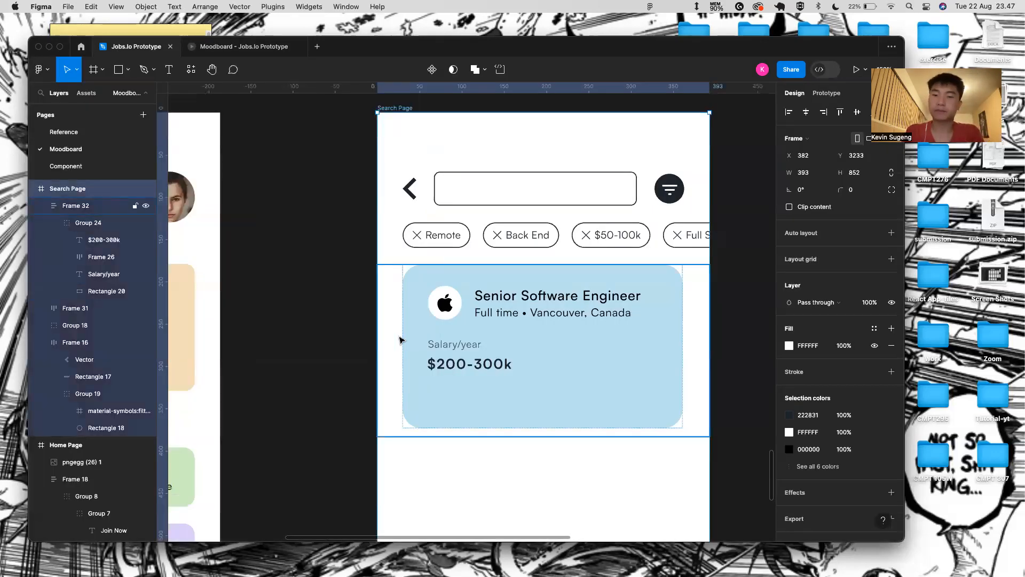
- Wrap Salary/year and $200-300k in an auto-layout stack and place a duplicate to its right
{"action": "left_click", "coordinate": [438, 347], "text": "super"}
{"action": "left_click", "coordinate": [458, 368], "text": "shift"}
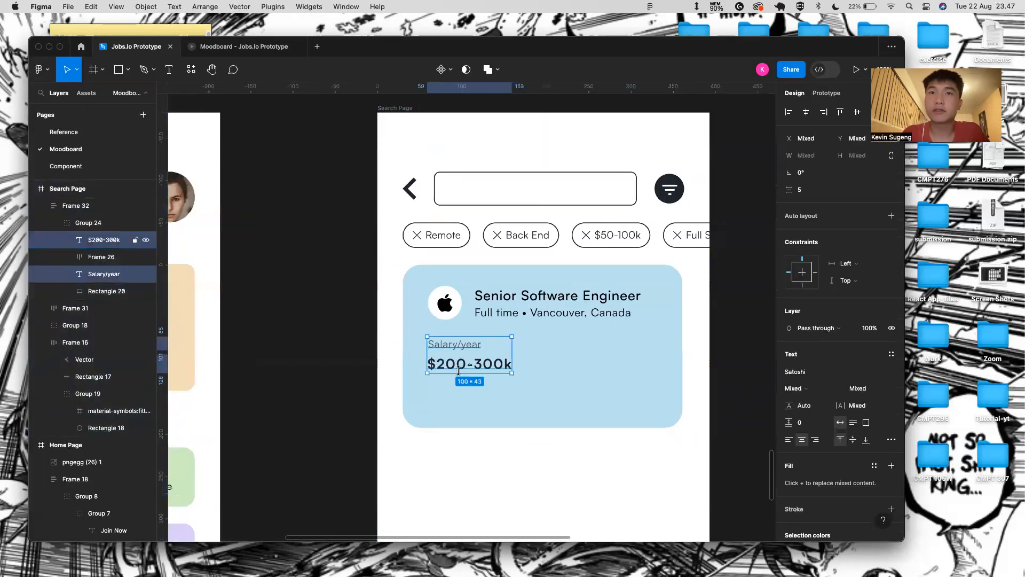
{"action": "key", "text": "shift+a"}
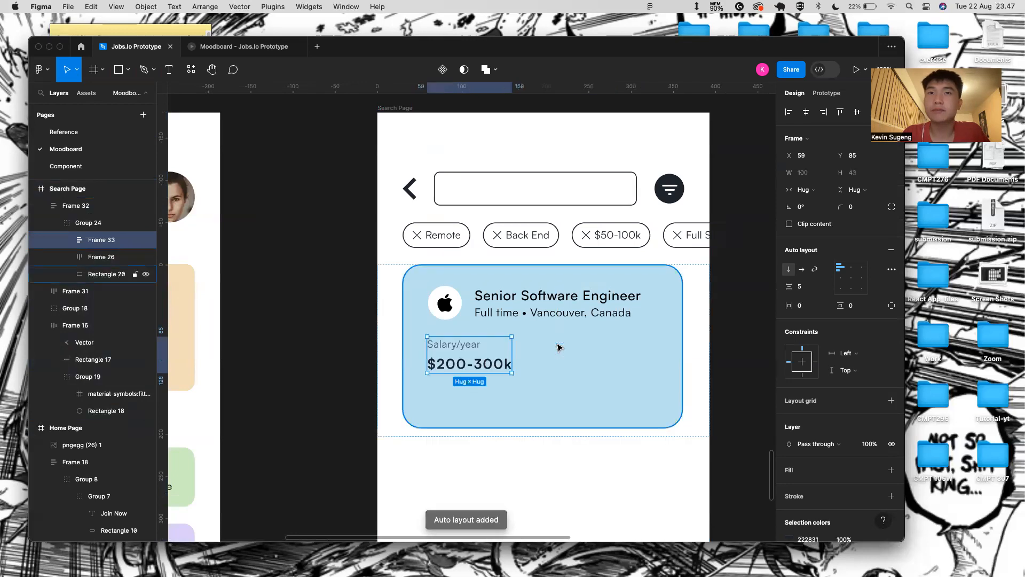
{"action": "key", "text": "super+d"}
{"action": "left_click_drag", "start_coordinate": [479, 358], "coordinate": [617, 359]}
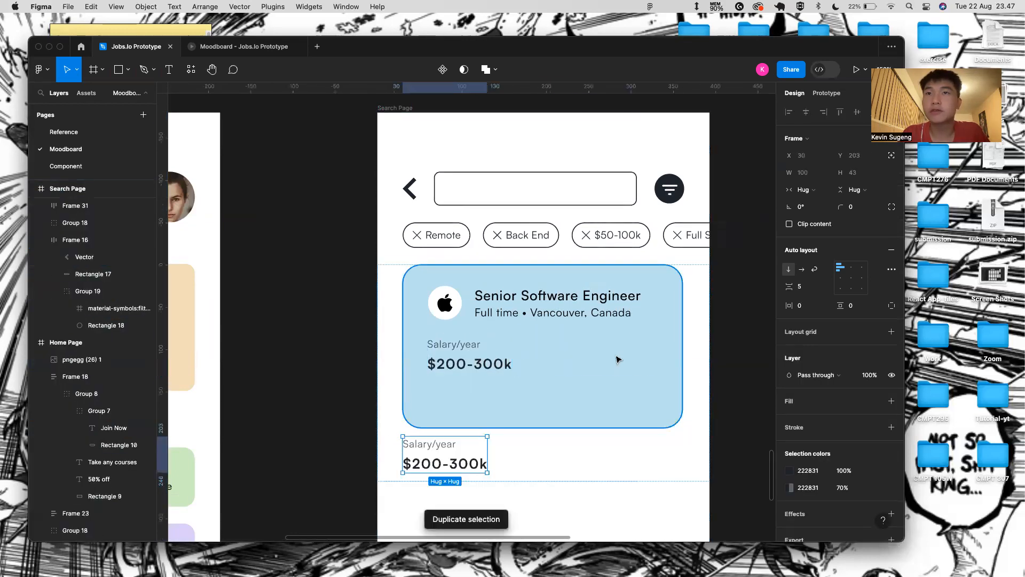
{"action": "key", "text": "super+z"}
{"action": "key", "text": "shift+Right"}
{"action": "key", "text": "shift+Right"}
{"action": "key", "text": "shift+Right"}
{"action": "key", "text": "shift+Right"}
{"action": "key", "text": "shift+Right"}
{"action": "key", "text": "shift+Right"}
{"action": "key", "text": "shift+Right"}
{"action": "key", "text": "shift+Right"}
{"action": "key", "text": "shift+Right"}
{"action": "key", "text": "shift+Right"}
{"action": "key", "text": "shift+Right"}
{"action": "key", "text": "shift+Right"}
{"action": "key", "text": "shift+Right"}
{"action": "key", "text": "shift+Right"}
{"action": "key", "text": "shift+Right"}
{"action": "key", "text": "shift+Right"}
{"action": "key", "text": "shift+Right"}
{"action": "key", "text": "shift+Right"}
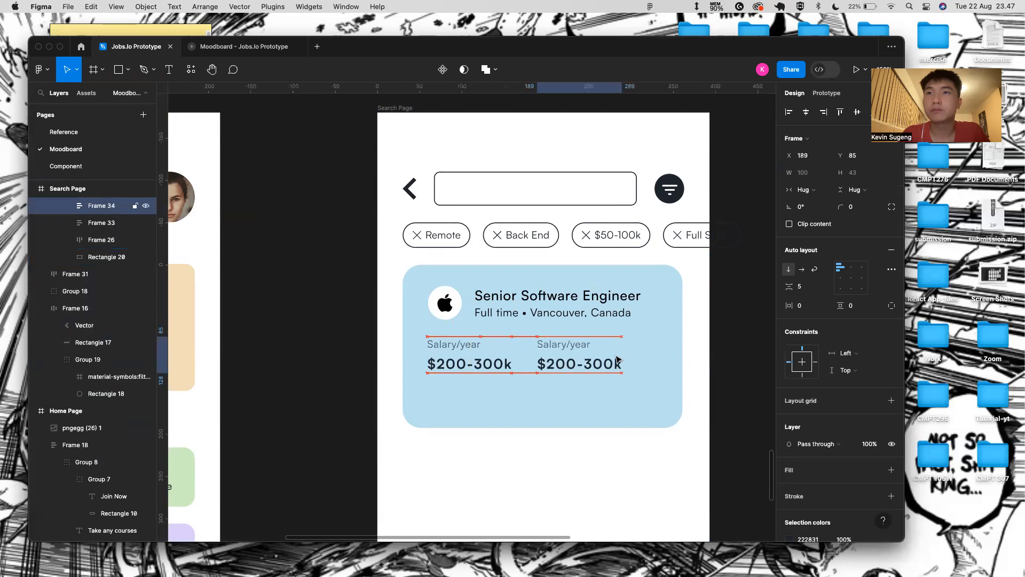
{"action": "left_click", "coordinate": [470, 359]}
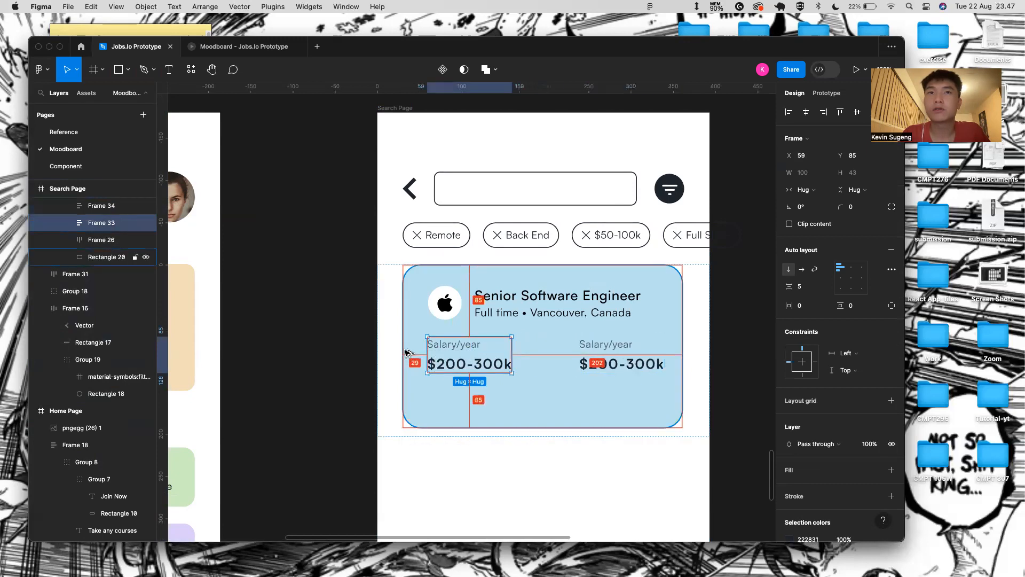
{"action": "left_click", "coordinate": [658, 346]}
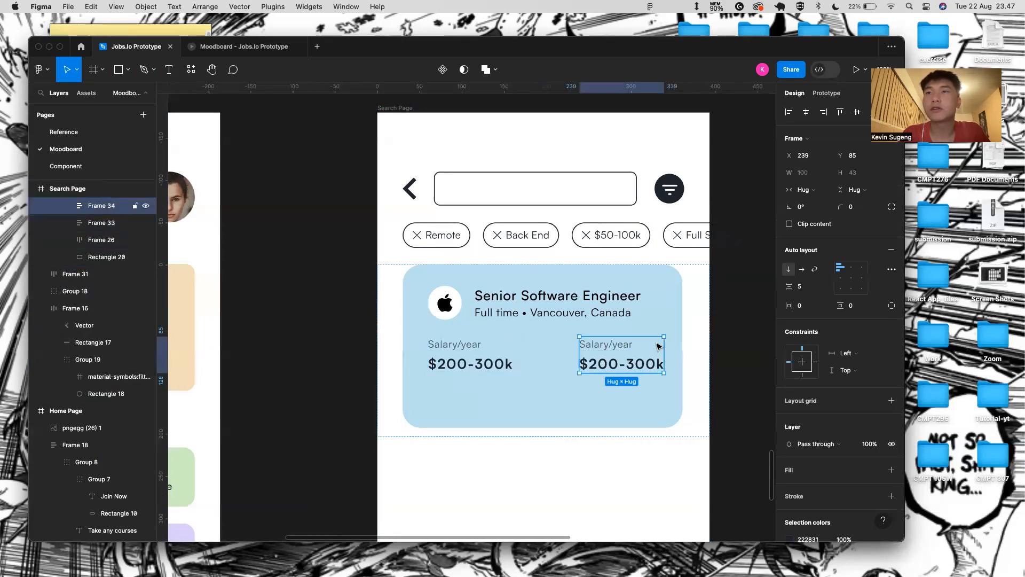
{"action": "key", "text": "Left"}
{"action": "key", "text": "Left"}
{"action": "key", "text": "Left"}
{"action": "key", "text": "Left"}
{"action": "key", "text": "Left"}
{"action": "key", "text": "Left"}
{"action": "key", "text": "Left"}
{"action": "key", "text": "Left"}
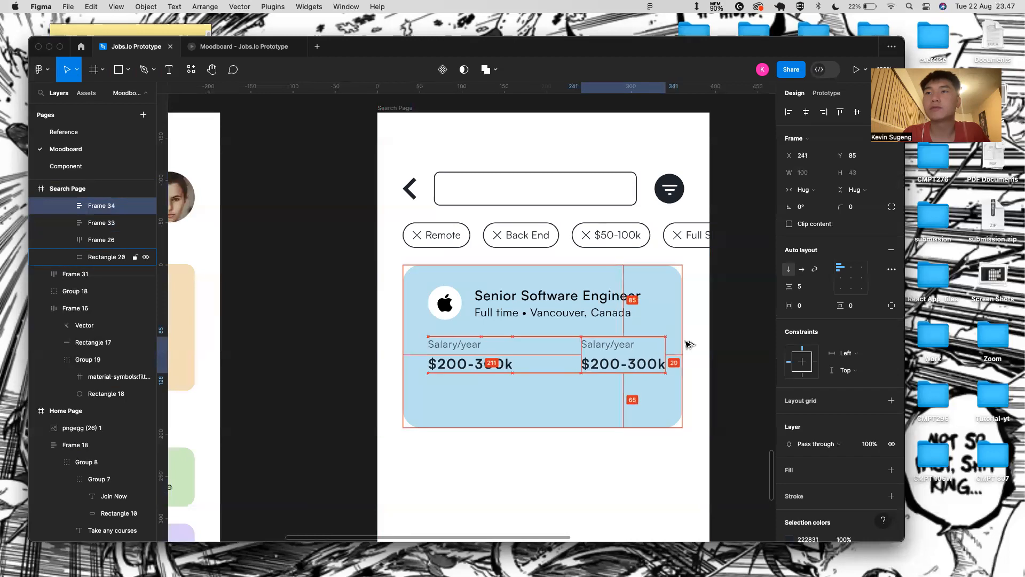
- Rename the copied label to 'Applicant' and delete its $200-300k amount
{"action": "double_click", "coordinate": [615, 348]}
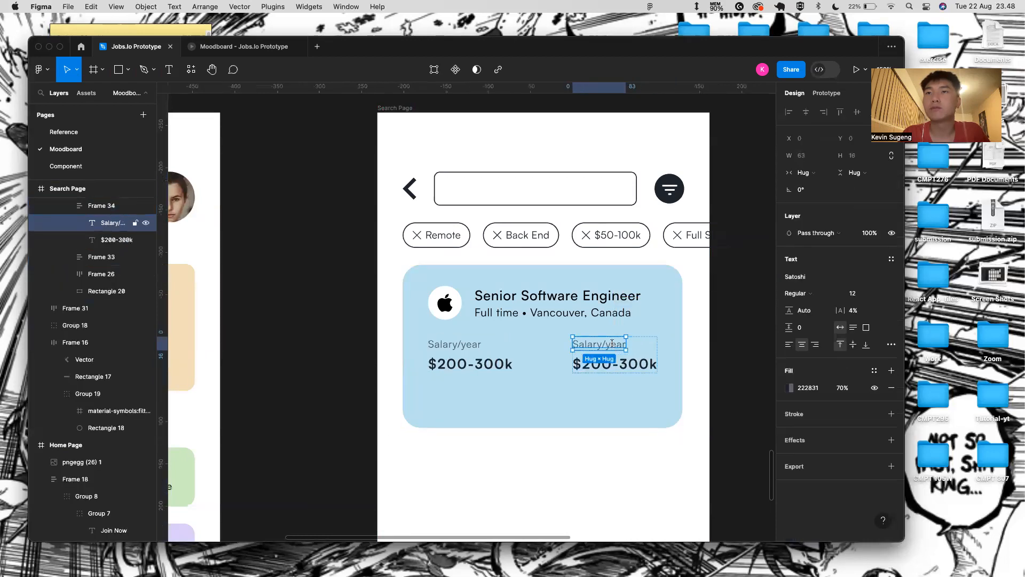
{"action": "key", "text": "Return"}
{"action": "type", "text": "Applicant"}
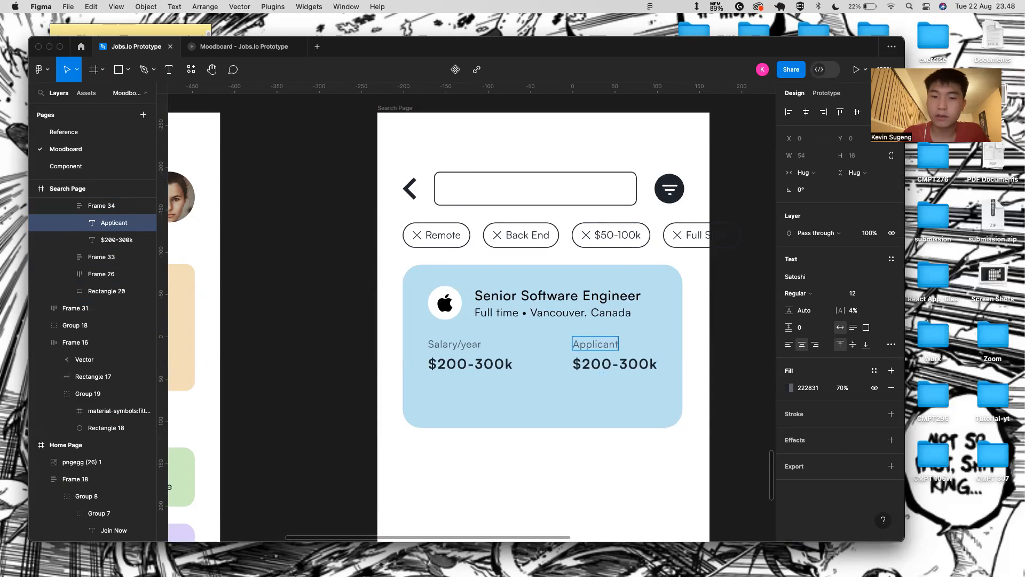
{"action": "double_click", "coordinate": [611, 365]}
{"action": "key", "text": "Escape"}
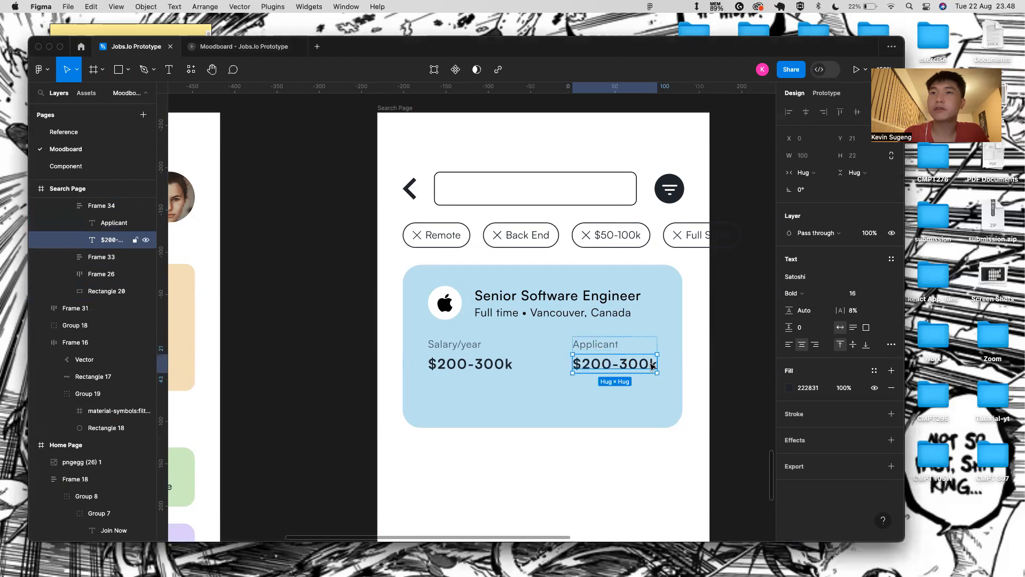
{"action": "key", "text": "BackSpace"}
{"action": "left_click", "coordinate": [599, 350]}
{"action": "double_click", "coordinate": [598, 349]}
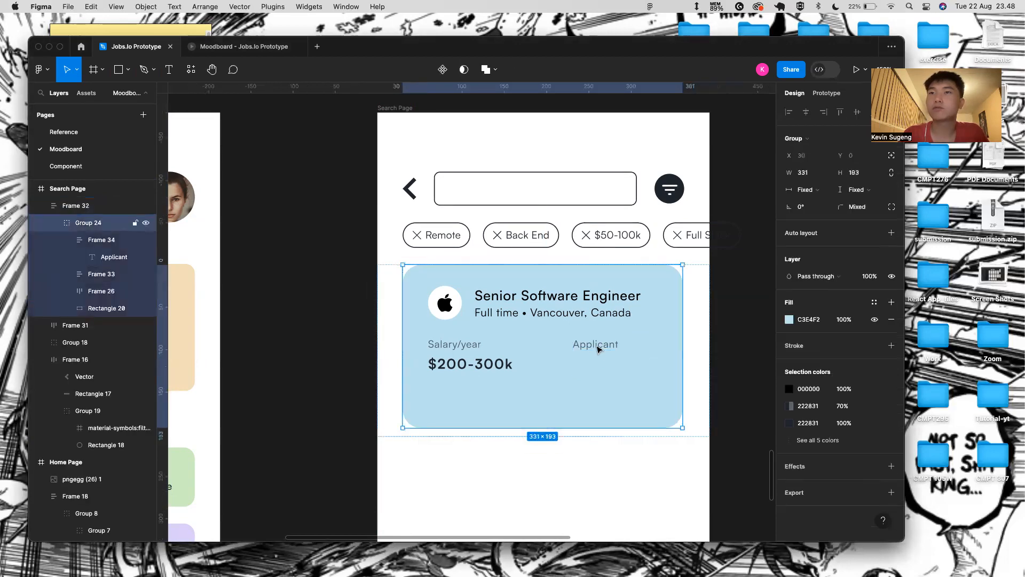
{"action": "double_click", "coordinate": [599, 350]}
{"action": "left_click", "coordinate": [597, 363]}
{"action": "key", "text": "super+v"}
{"action": "left_click_drag", "start_coordinate": [413, 275], "coordinate": [579, 364]}
{"action": "scroll", "coordinate": [590, 368], "scroll_direction": "up", "scroll_amount": 5}
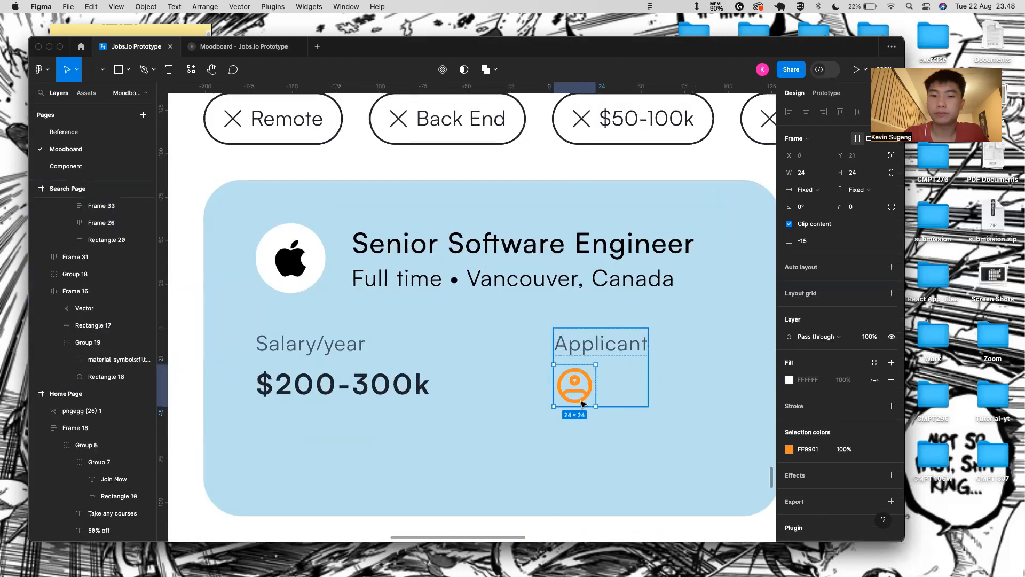
{"action": "left_click", "coordinate": [609, 399]}
{"action": "key", "text": "t"}
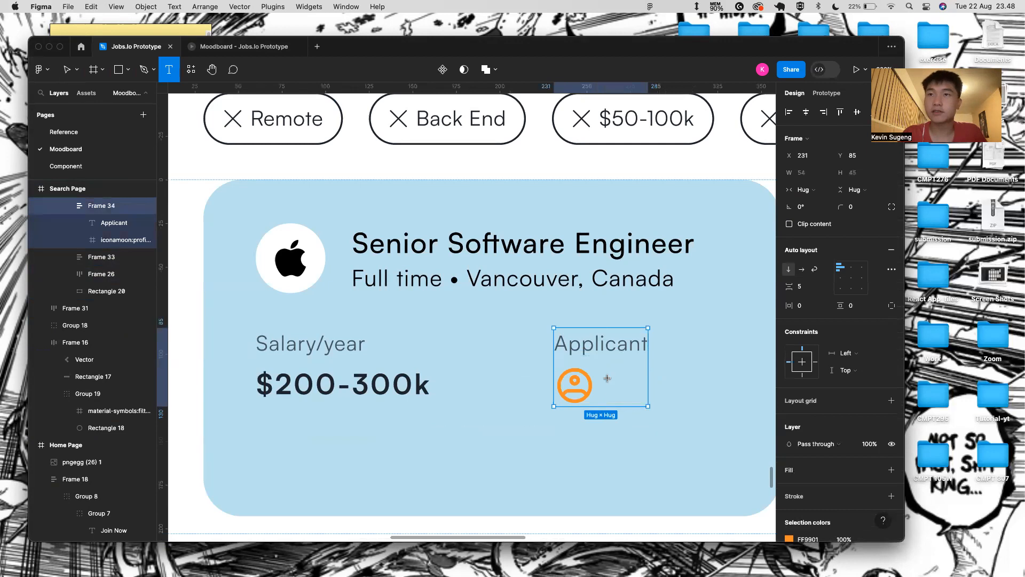
{"action": "left_click", "coordinate": [607, 378]}
{"action": "type", "text": "1.523"}
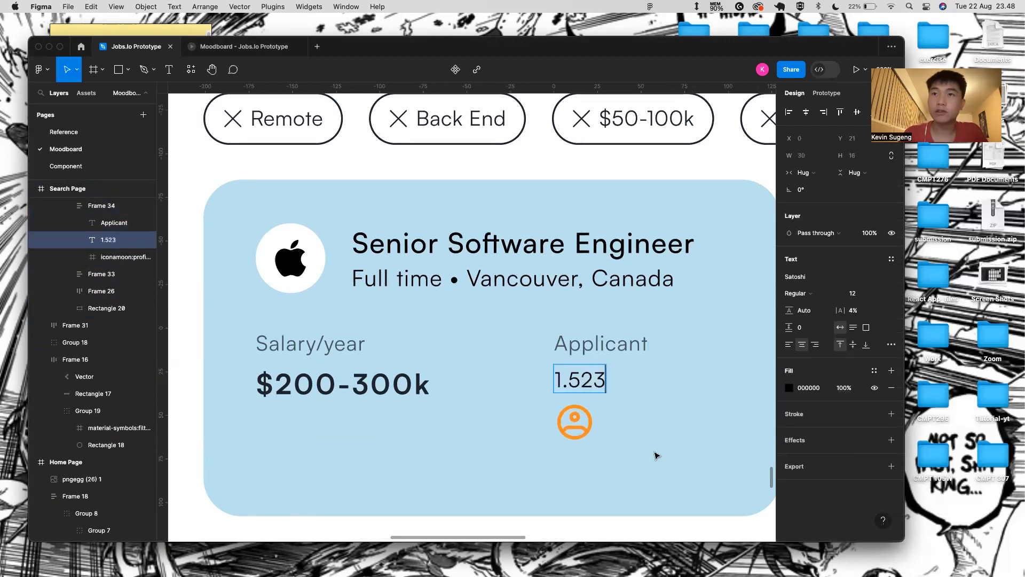
{"action": "key", "text": "Escape"}
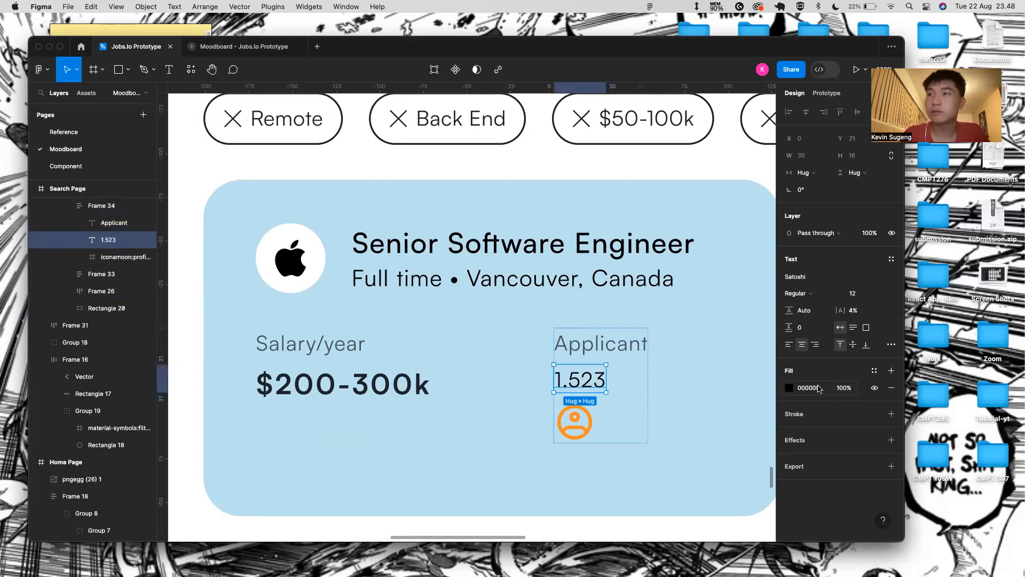
{"action": "type", "text": "222831"}
{"action": "key", "text": "Return"}
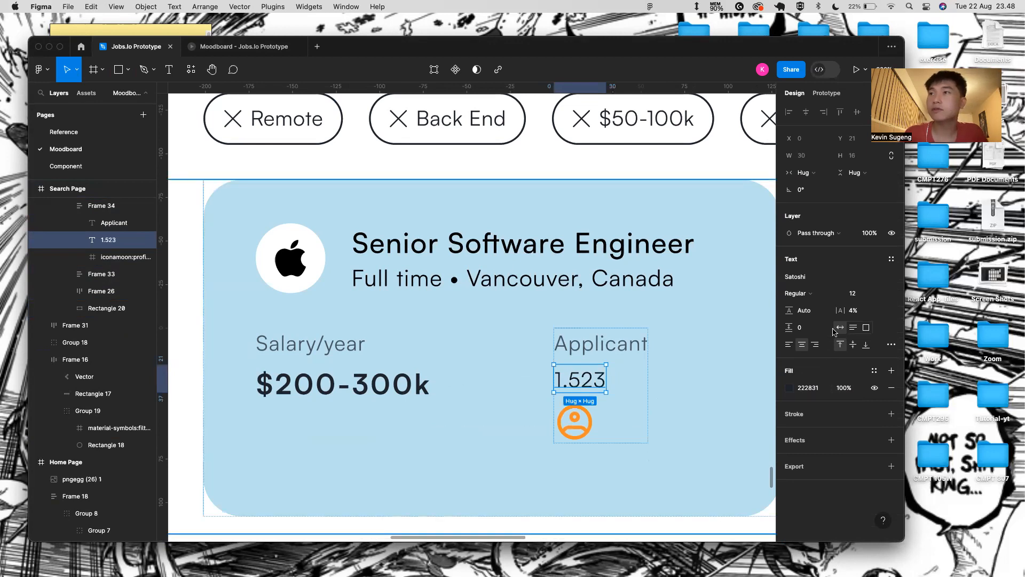
{"action": "left_click", "coordinate": [798, 293]}
{"action": "left_click", "coordinate": [801, 321]}
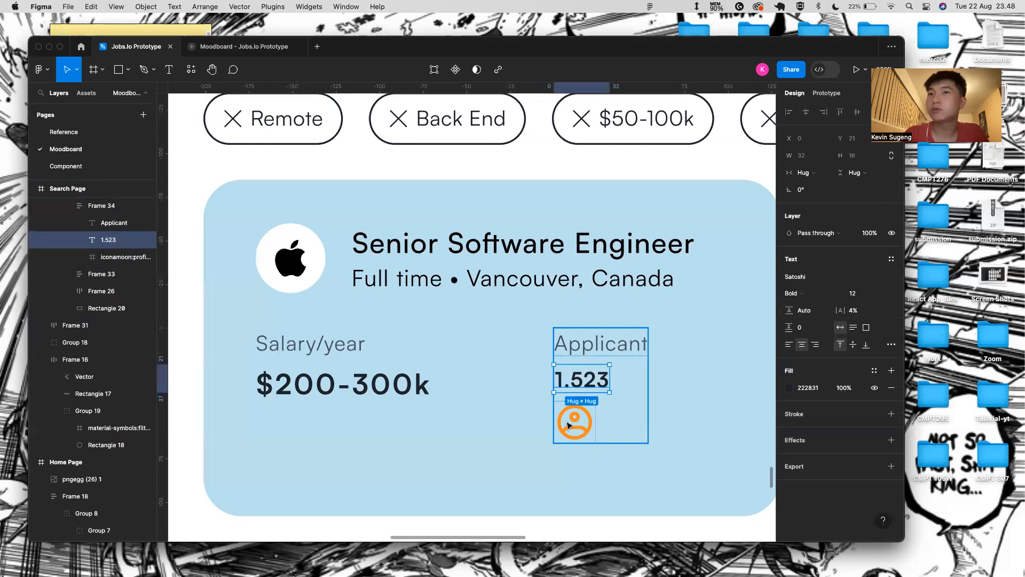
{"action": "left_click", "coordinate": [575, 423], "text": "shift"}
{"action": "key", "text": "shift+a"}
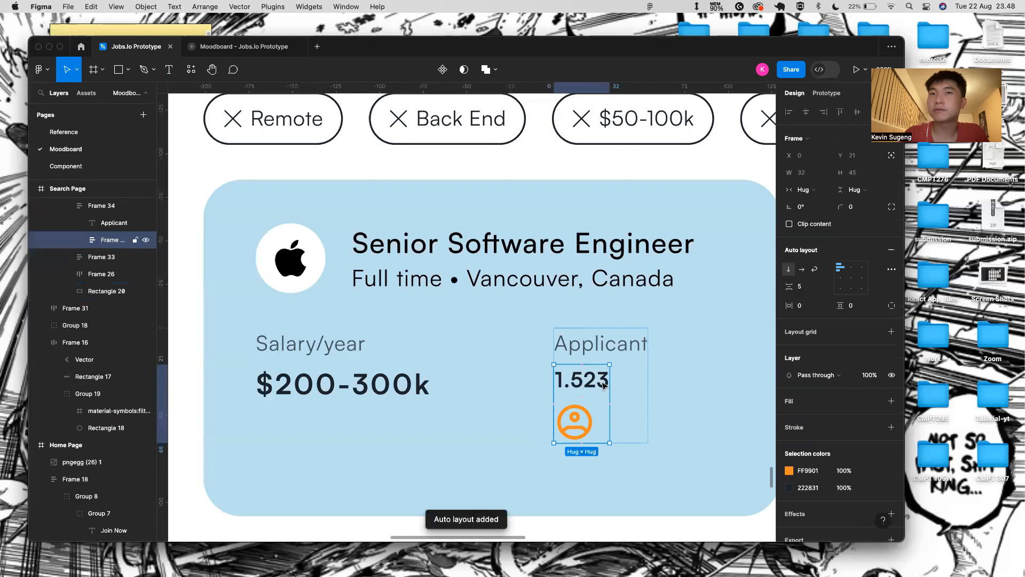
{"action": "left_click", "coordinate": [802, 270]}
{"action": "double_click", "coordinate": [648, 383]}
{"action": "left_click_drag", "start_coordinate": [648, 383], "coordinate": [593, 385]}
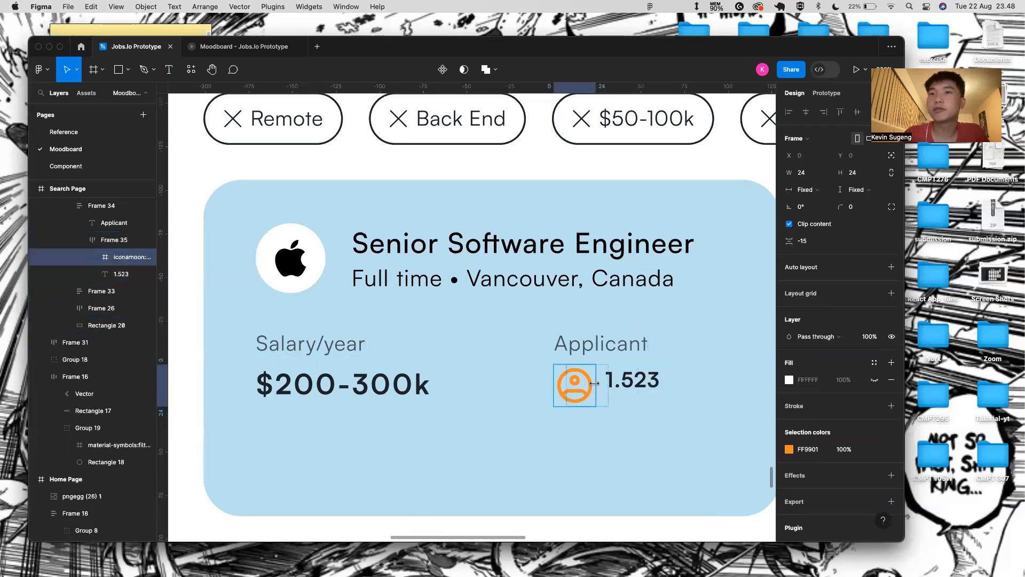
{"action": "left_click", "coordinate": [649, 394]}
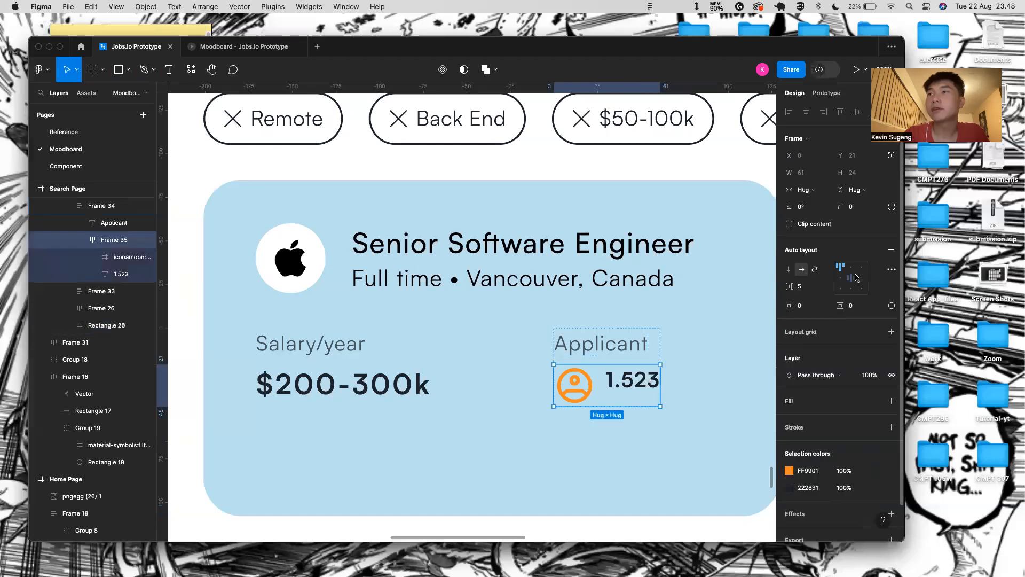
{"action": "left_click", "coordinate": [850, 277]}
{"action": "left_click", "coordinate": [702, 416]}
{"action": "scroll", "coordinate": [524, 453], "scroll_direction": "down", "scroll_amount": 2}
{"action": "scroll", "coordinate": [525, 454], "scroll_direction": "down", "scroll_amount": 2}
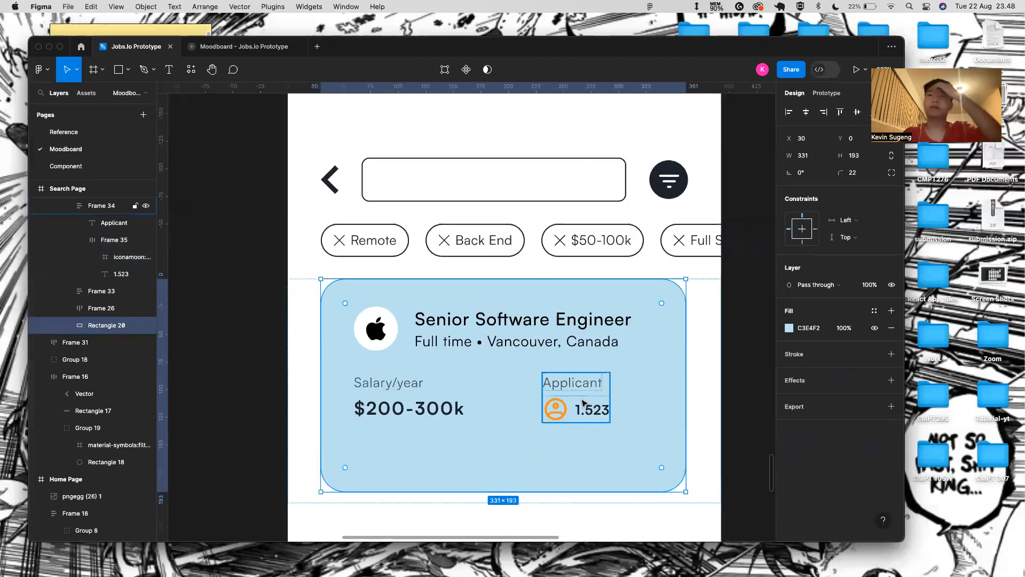
{"action": "left_click", "coordinate": [568, 407]}
{"action": "scroll", "coordinate": [559, 409], "scroll_direction": "up", "scroll_amount": 3}
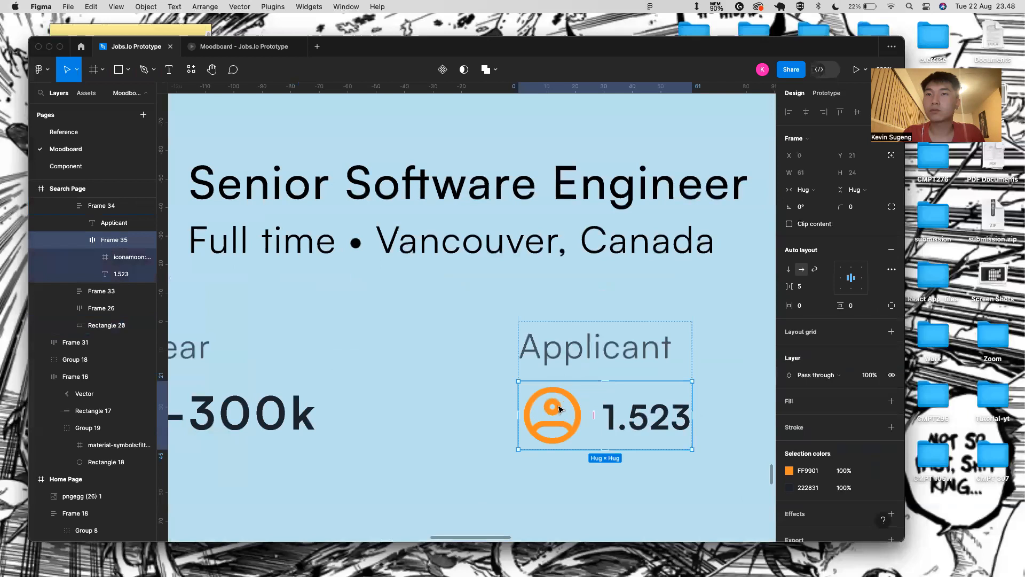
{"action": "left_click", "coordinate": [686, 506]}
{"action": "left_click", "coordinate": [606, 410]}
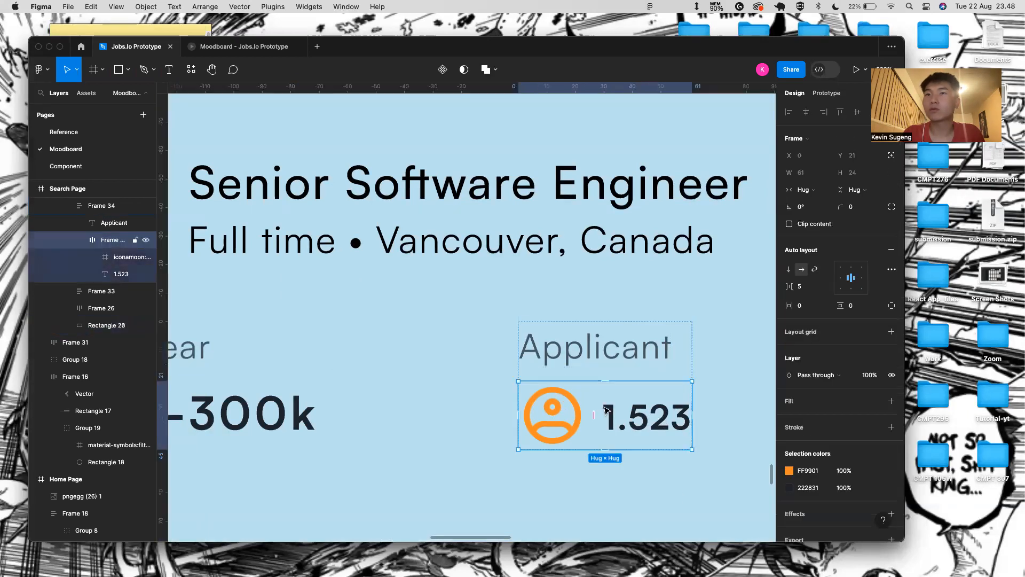
{"action": "left_click", "coordinate": [828, 287]}
{"action": "left_click", "coordinate": [755, 356]}
{"action": "left_click", "coordinate": [716, 362]}
{"action": "scroll", "coordinate": [705, 374], "scroll_direction": "down", "scroll_amount": 5}
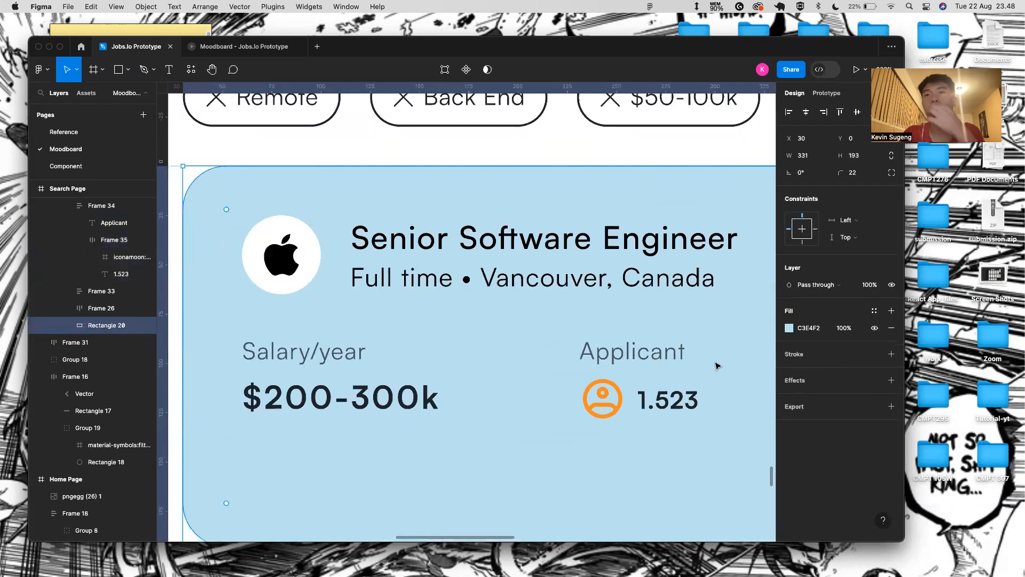
{"action": "scroll", "coordinate": [689, 376], "scroll_direction": "up", "scroll_amount": 5}
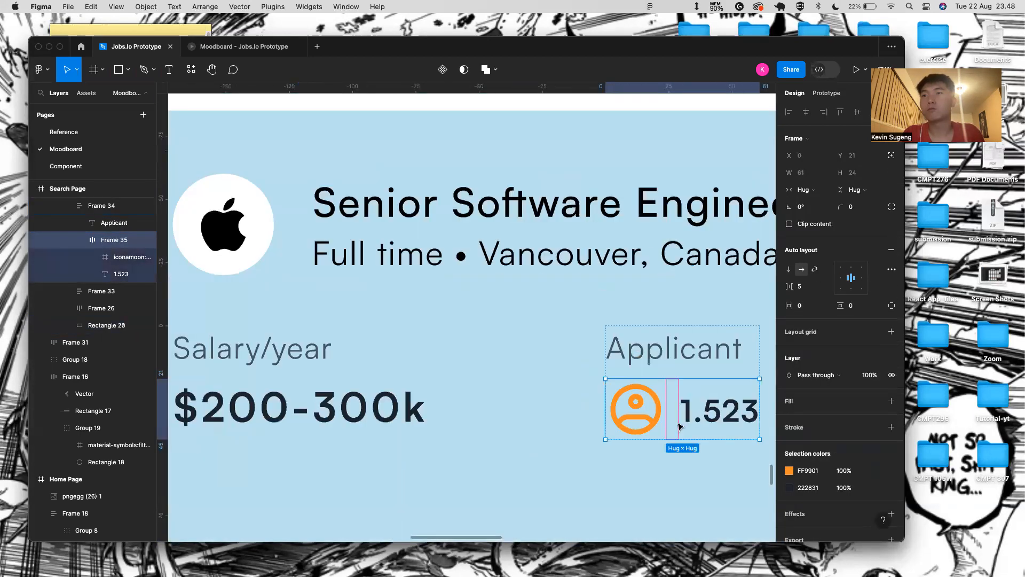
{"action": "scroll", "coordinate": [666, 468], "scroll_direction": "down", "scroll_amount": 3}
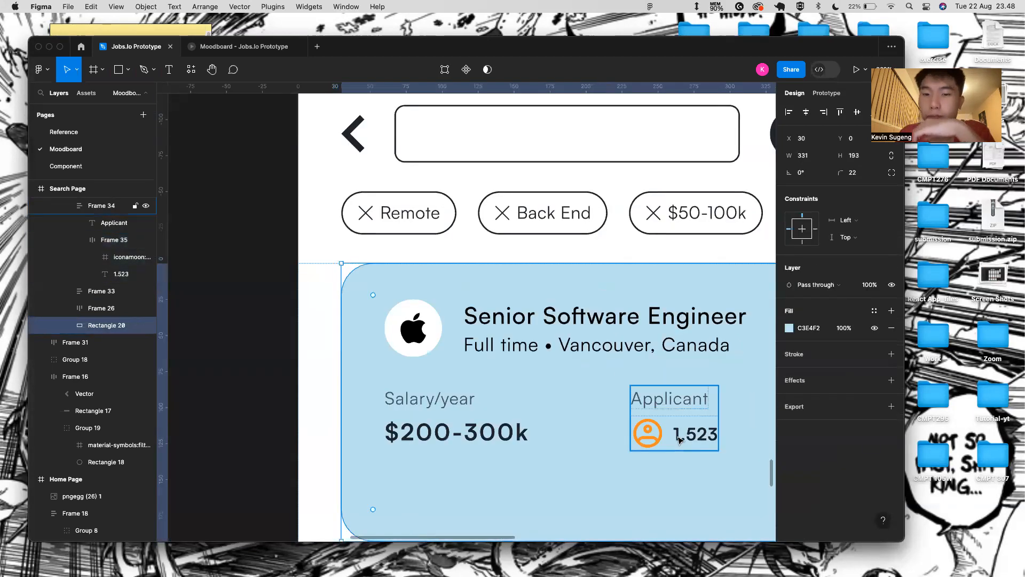
- Alt-drag a copy of the Remote filter chip down below the light-blue job card
{"action": "scroll", "coordinate": [641, 459], "scroll_direction": "down", "scroll_amount": 5}
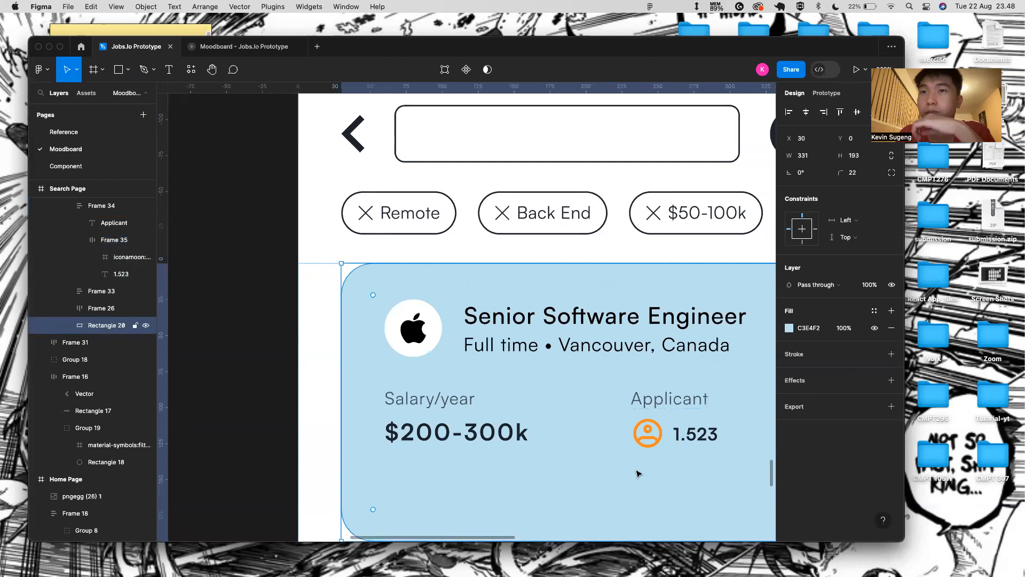
{"action": "left_click", "coordinate": [663, 435]}
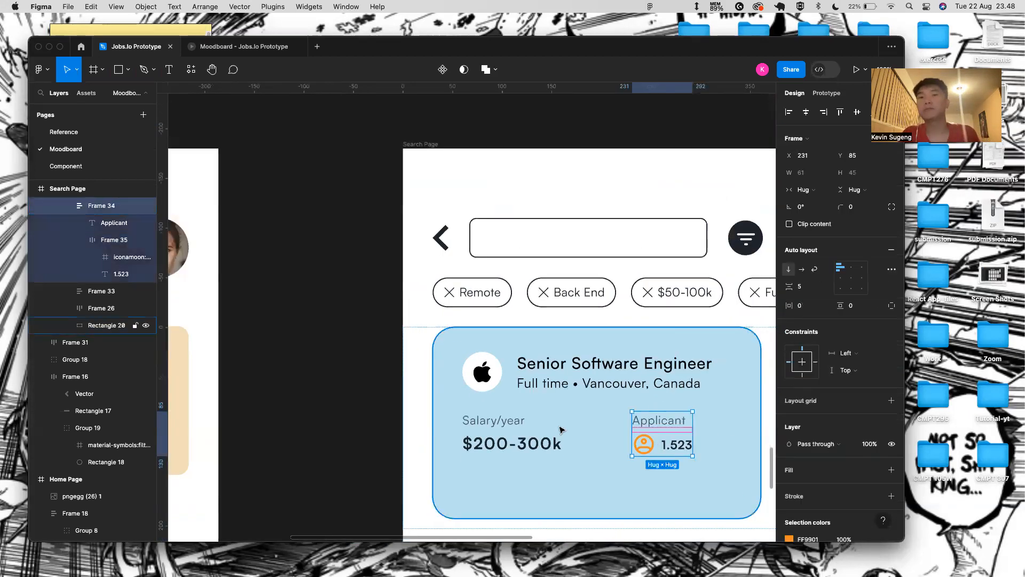
{"action": "left_click", "coordinate": [653, 503]}
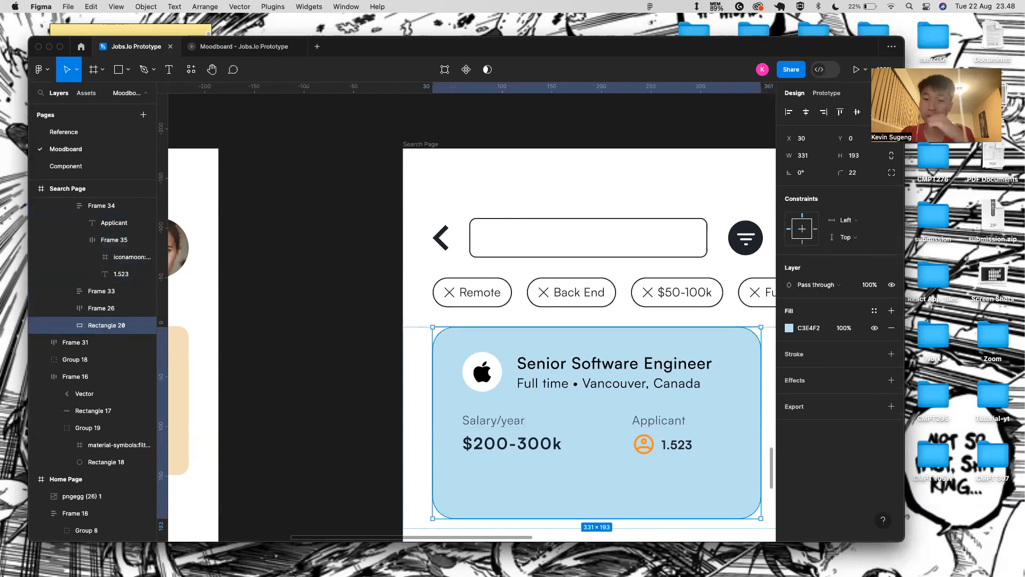
{"action": "scroll", "coordinate": [559, 446], "scroll_direction": "left", "scroll_amount": 2}
{"action": "scroll", "coordinate": [559, 447], "scroll_direction": "down", "scroll_amount": 1}
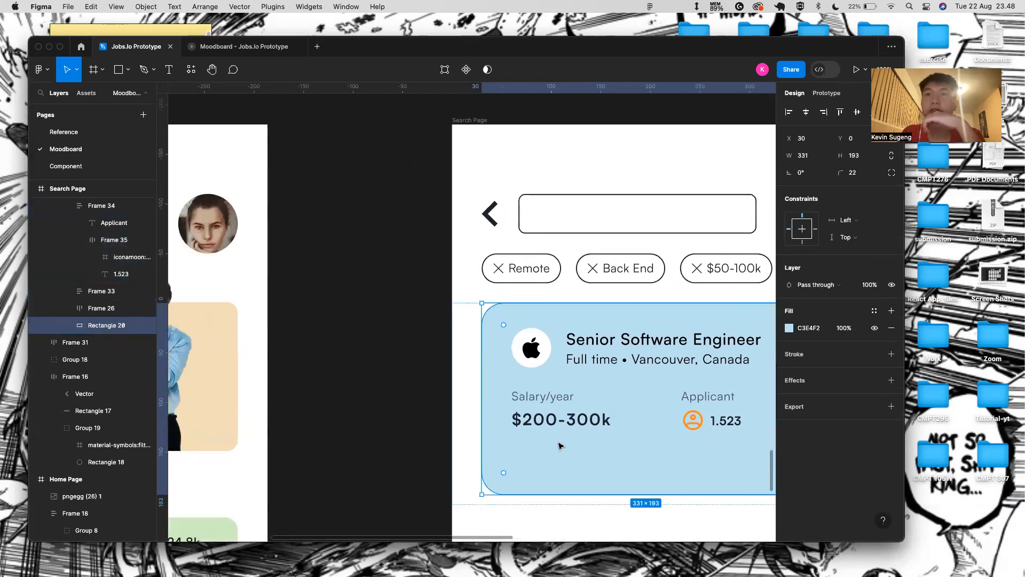
{"action": "left_click", "coordinate": [528, 272], "text": "super"}
{"action": "left_click", "coordinate": [545, 298]}
{"action": "double_click", "coordinate": [545, 281]}
{"action": "left_click", "coordinate": [608, 297]}
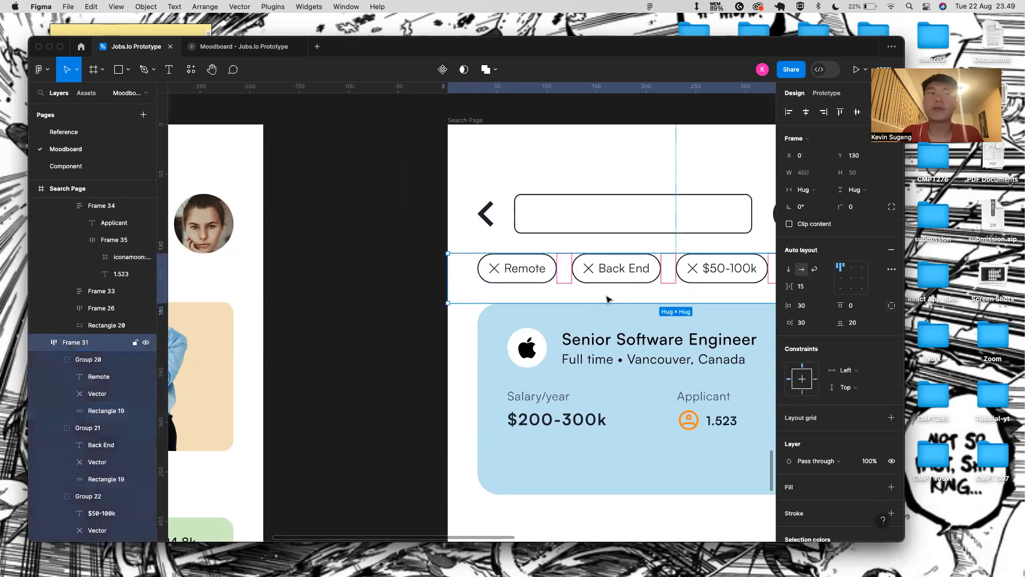
{"action": "left_click", "coordinate": [527, 282]}
{"action": "left_click_drag", "start_coordinate": [527, 282], "coordinate": [558, 450]}
{"action": "left_click_drag", "start_coordinate": [571, 484], "coordinate": [642, 453]}
{"action": "key", "text": "super+z"}
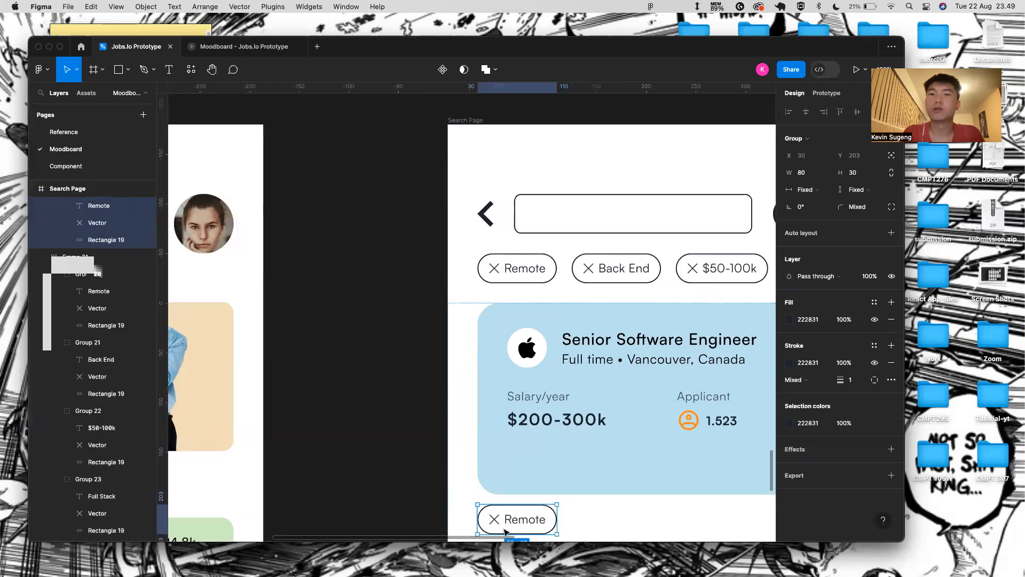
- Collapse the layer groups and locate the copied Remote chip's layer
{"action": "scroll", "coordinate": [54, 253], "scroll_direction": "up", "scroll_amount": 3}
{"action": "left_click", "coordinate": [54, 262]}
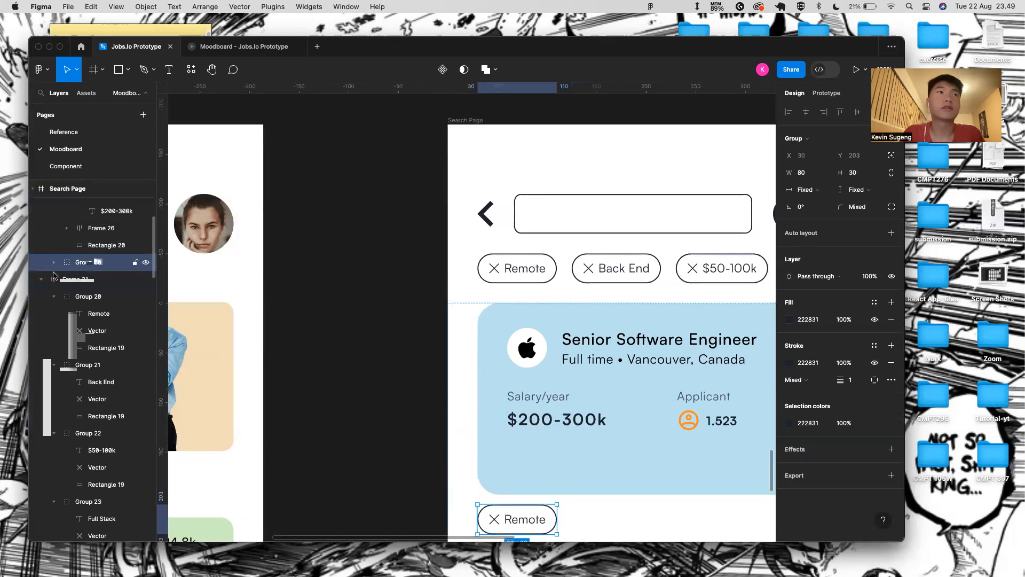
{"action": "scroll", "coordinate": [51, 265], "scroll_direction": "up", "scroll_amount": 6}
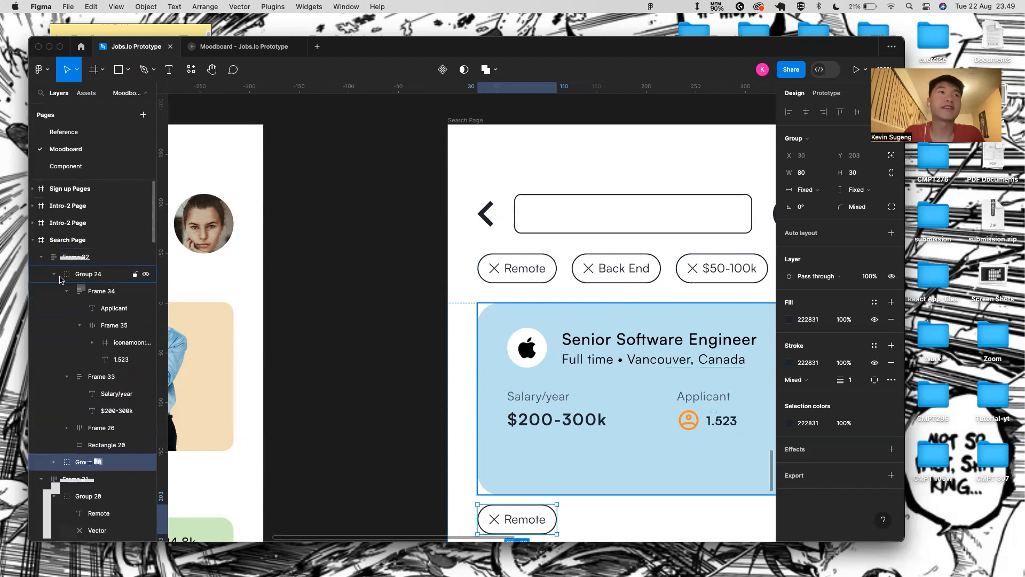
{"action": "left_click", "coordinate": [54, 274]}
{"action": "left_click", "coordinate": [64, 257]}
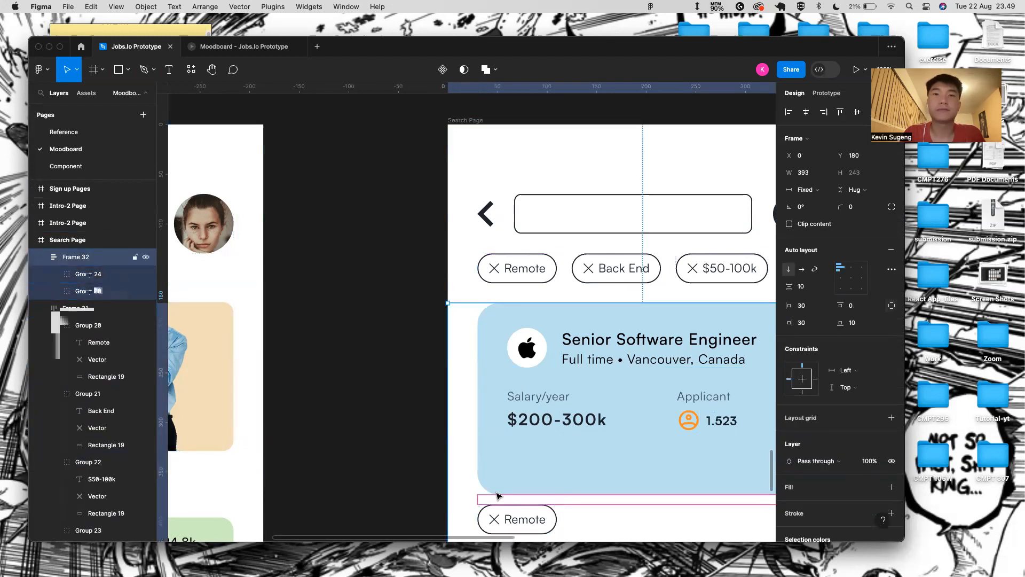
{"action": "left_click", "coordinate": [504, 523]}
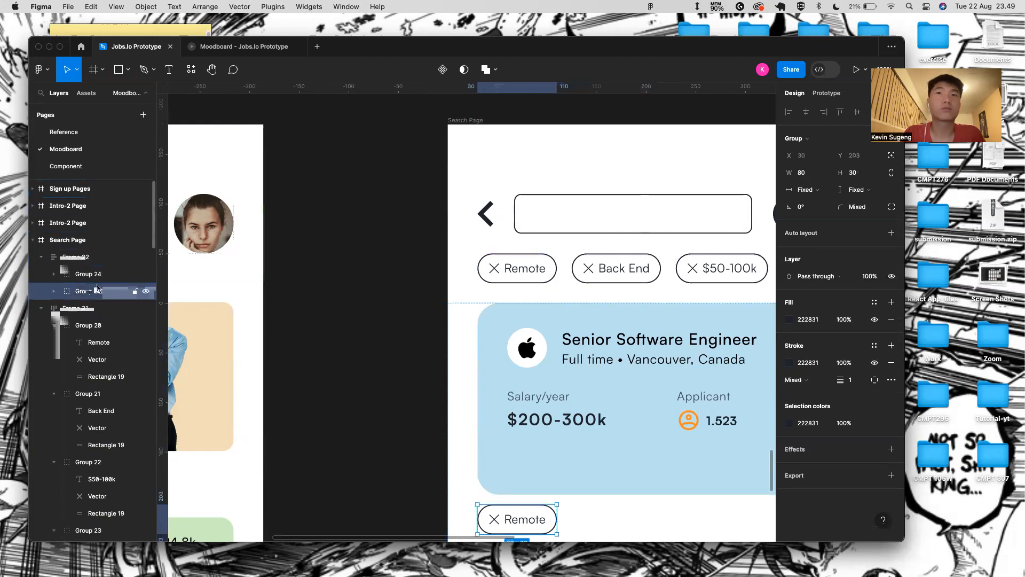
{"action": "left_click", "coordinate": [71, 275]}
{"action": "left_click_drag", "start_coordinate": [60, 288], "coordinate": [117, 289]}
{"action": "key", "text": "super+z"}
{"action": "left_click", "coordinate": [91, 296]}
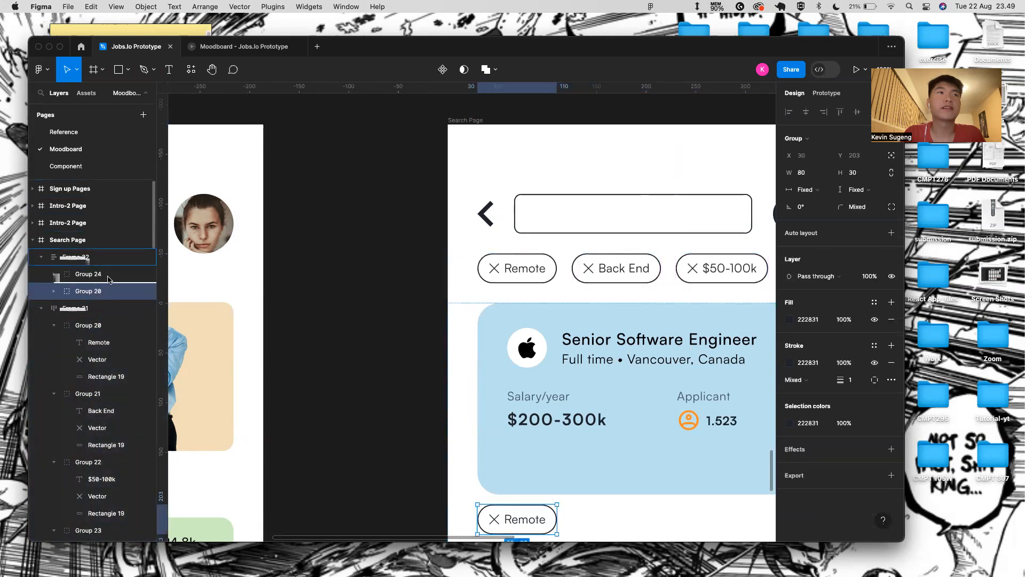
- Move the copied chip's Group 20 into the card's Group 24 above Rectangle 20
{"action": "left_click", "coordinate": [52, 274]}
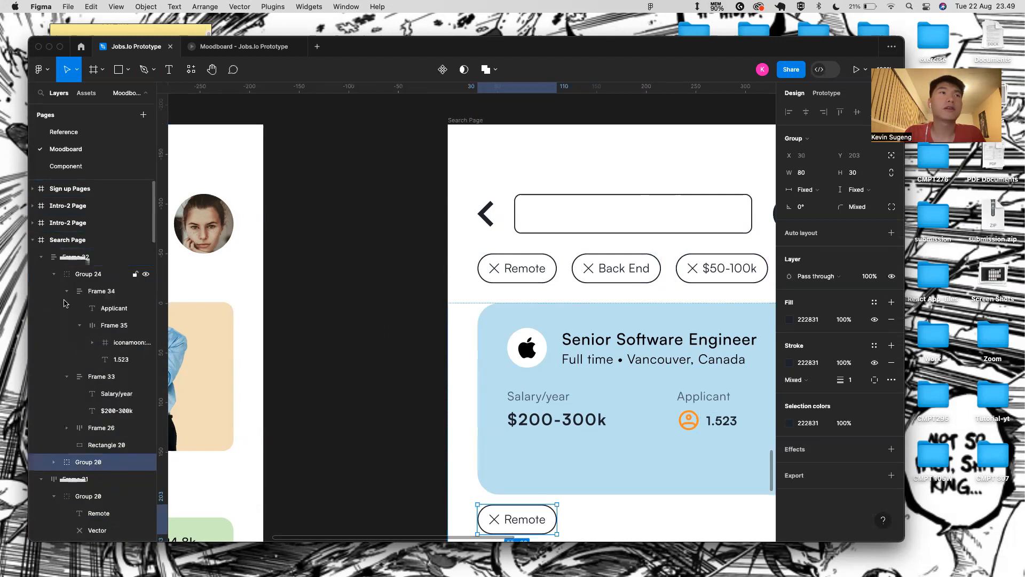
{"action": "left_click", "coordinate": [66, 291]}
{"action": "left_click", "coordinate": [66, 307]}
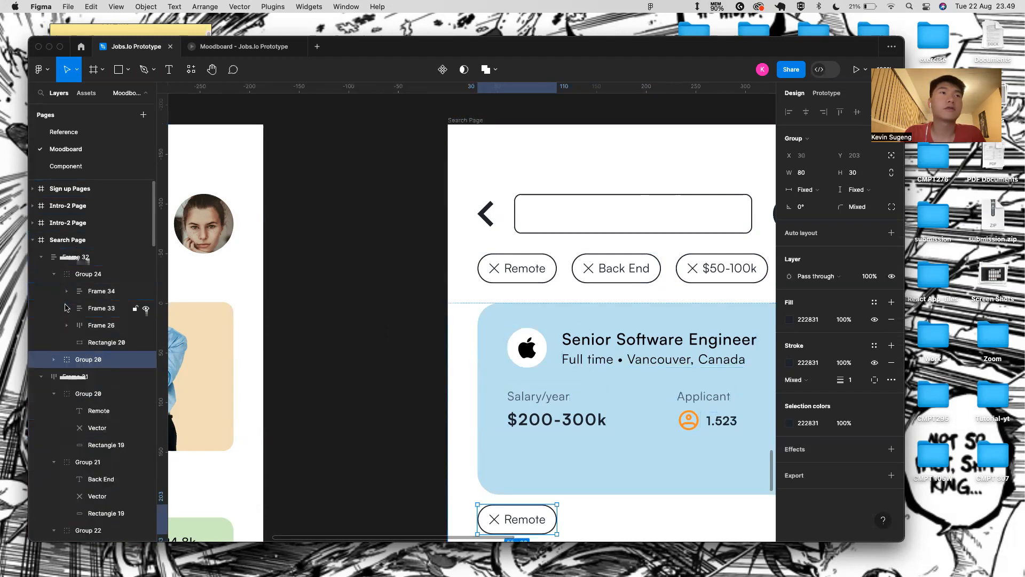
{"action": "left_click", "coordinate": [53, 274]}
{"action": "left_click", "coordinate": [61, 276]}
{"action": "left_click_drag", "start_coordinate": [87, 356], "coordinate": [117, 335]}
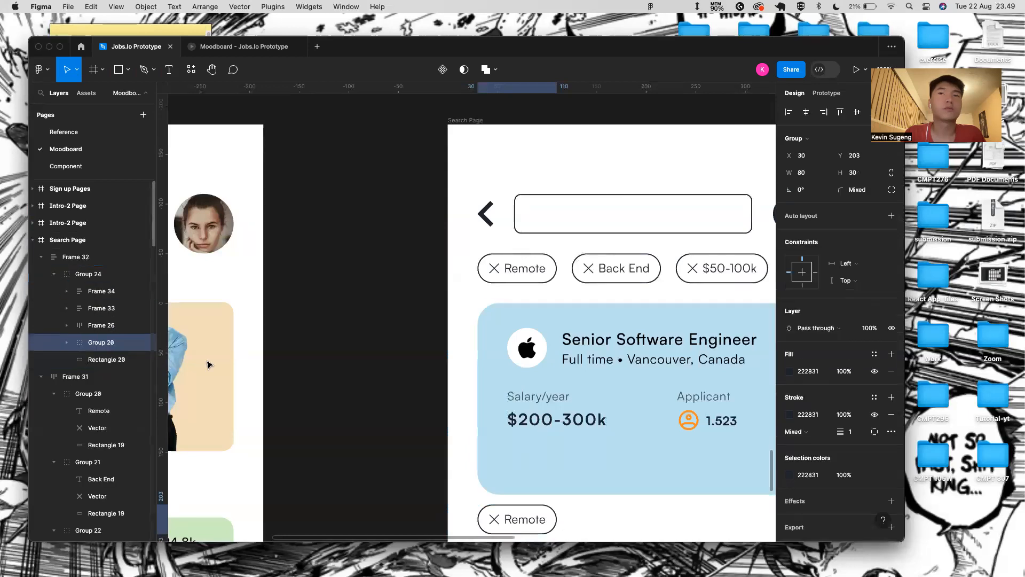
- Nudge the copied chip up into the card and delete its X mark
{"action": "right_click", "coordinate": [635, 470]}
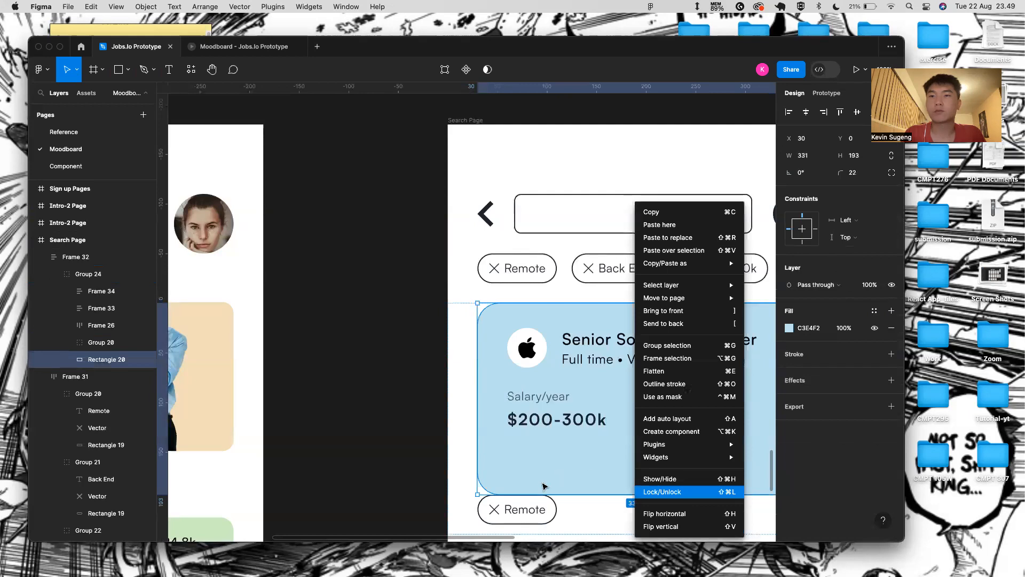
{"action": "left_click", "coordinate": [517, 519]}
{"action": "key", "text": "shift+Up"}
{"action": "key", "text": "shift+Up"}
{"action": "key", "text": "shift+Up"}
{"action": "key", "text": "shift+Up"}
{"action": "key", "text": "shift+Up"}
{"action": "key", "text": "shift+Right"}
{"action": "key", "text": "shift+Right"}
{"action": "key", "text": "shift+Right"}
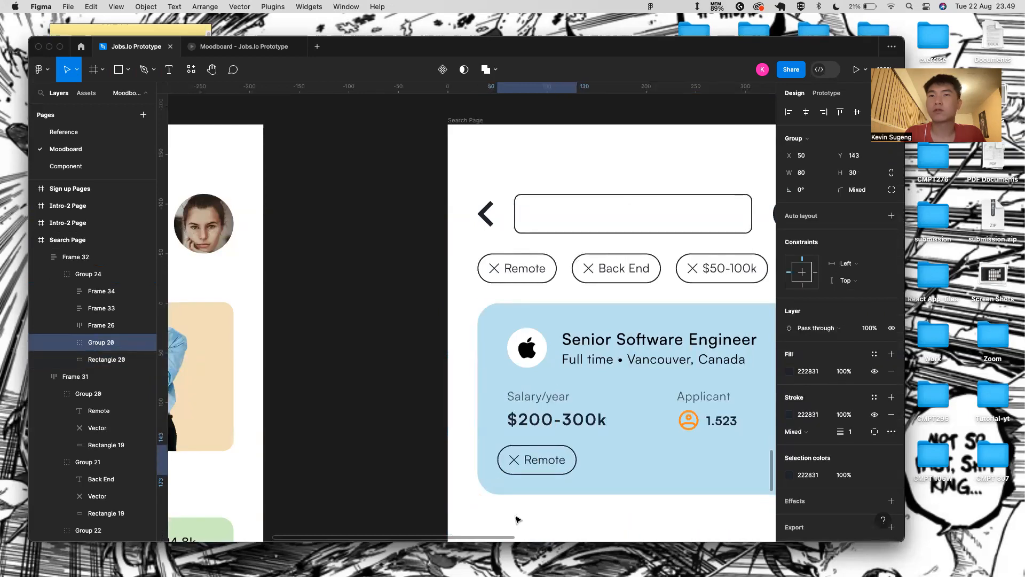
{"action": "scroll", "coordinate": [540, 458], "scroll_direction": "up", "scroll_amount": 5}
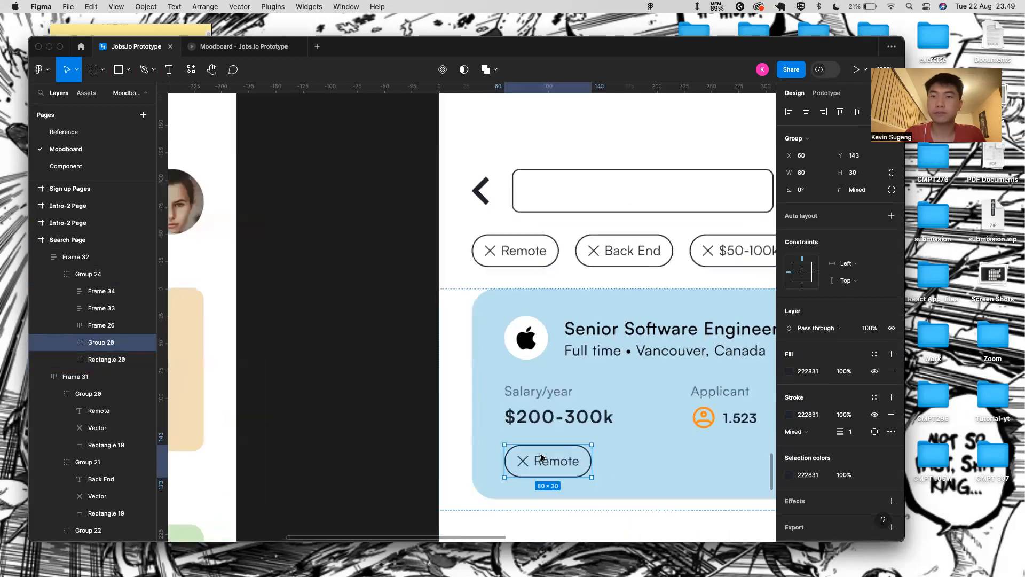
{"action": "double_click", "coordinate": [513, 470]}
{"action": "key", "text": "Delete"}
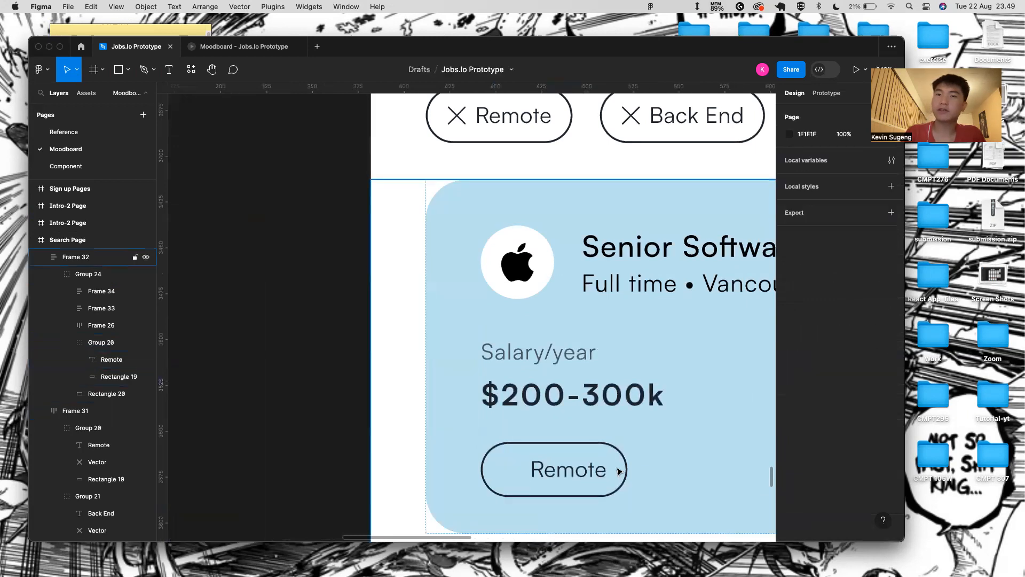
{"action": "left_click", "coordinate": [550, 458]}
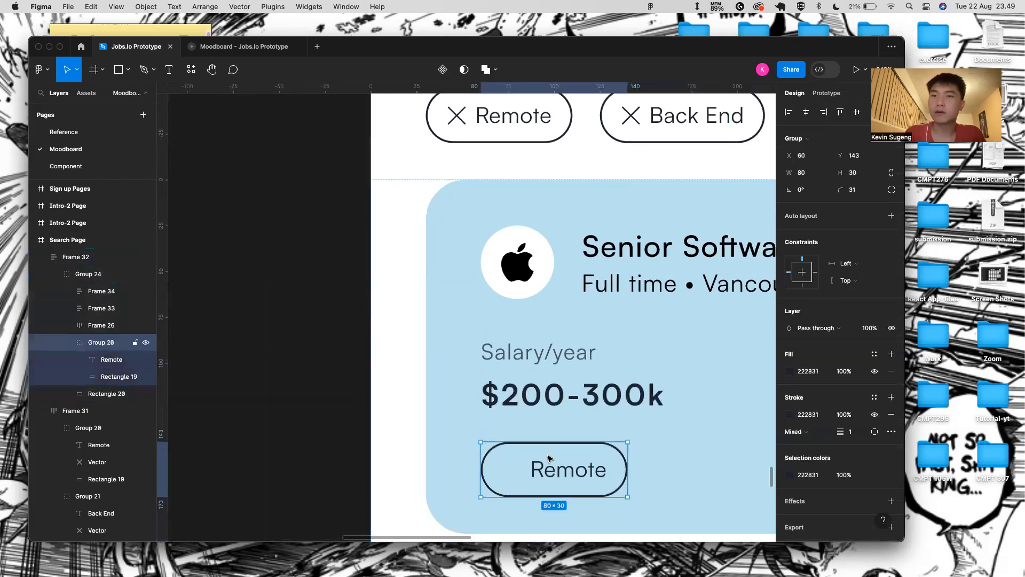
- Resize the Remote pill to 80 wide by 20 high, reverting a trial width of 50
{"action": "left_click", "coordinate": [822, 176]}
{"action": "key", "text": "BackSpace"}
{"action": "type", "text": "50"}
{"action": "key", "text": "Return"}
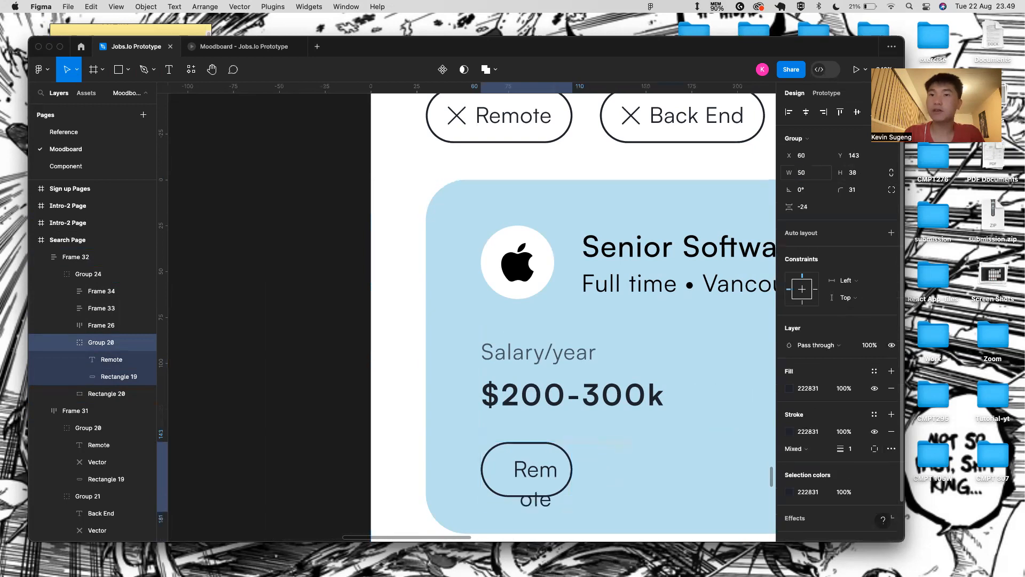
{"action": "double_click", "coordinate": [531, 473]}
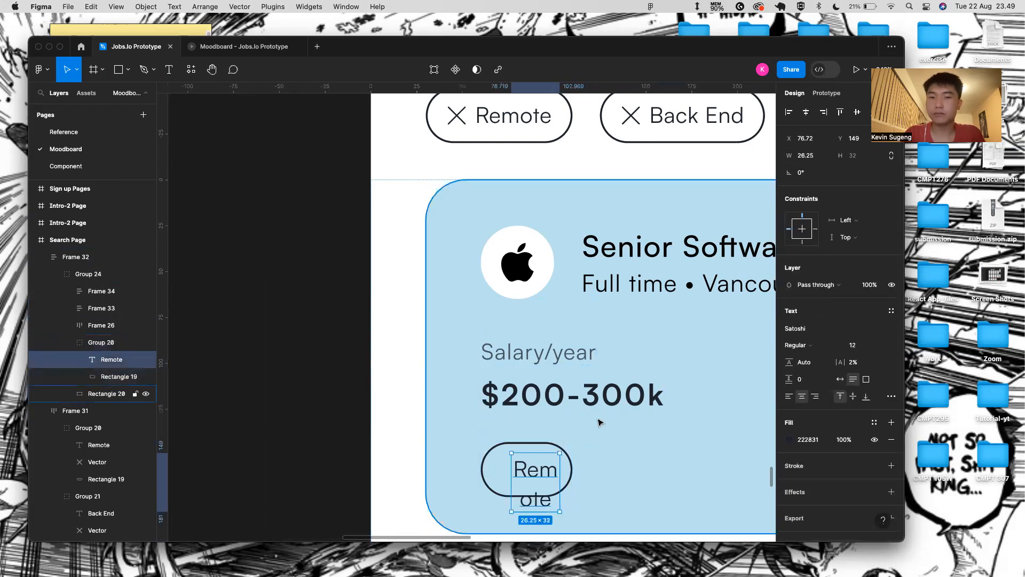
{"action": "key", "text": "Escape"}
{"action": "key", "text": "ctrl+z"}
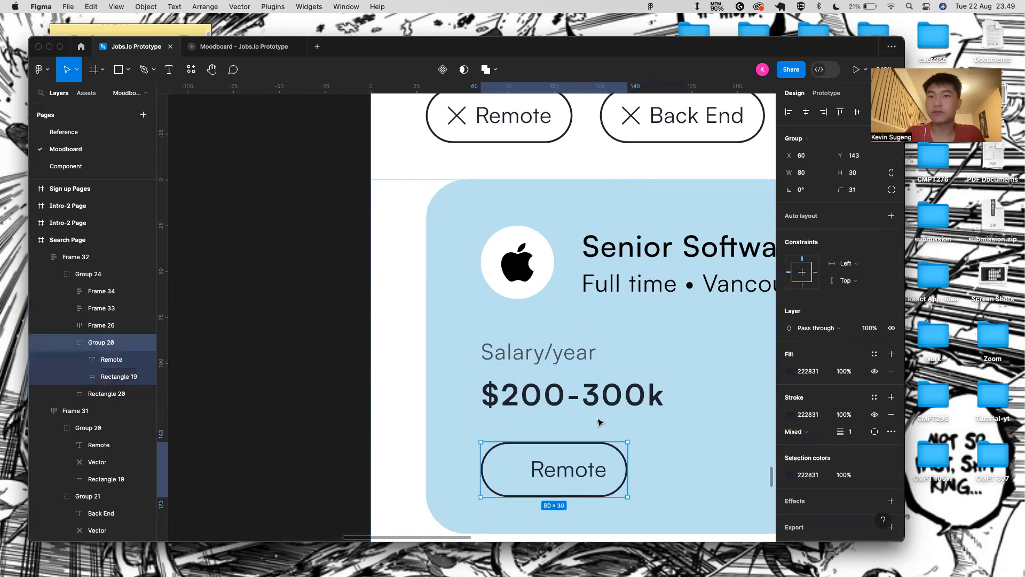
{"action": "double_click", "coordinate": [585, 475]}
{"action": "left_click", "coordinate": [616, 470]}
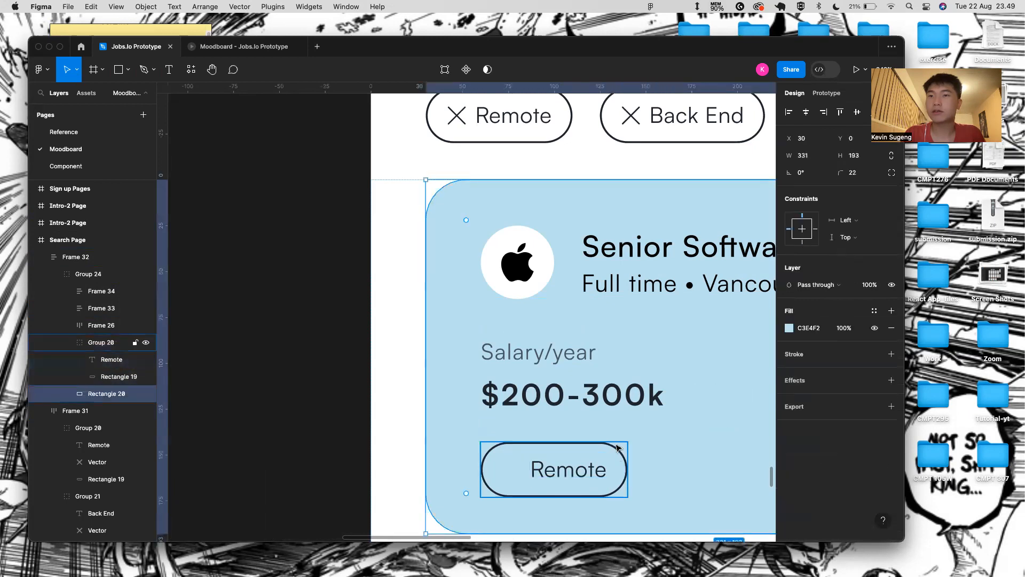
{"action": "left_click", "coordinate": [614, 445]}
{"action": "left_click", "coordinate": [876, 170]}
{"action": "type", "text": "20"}
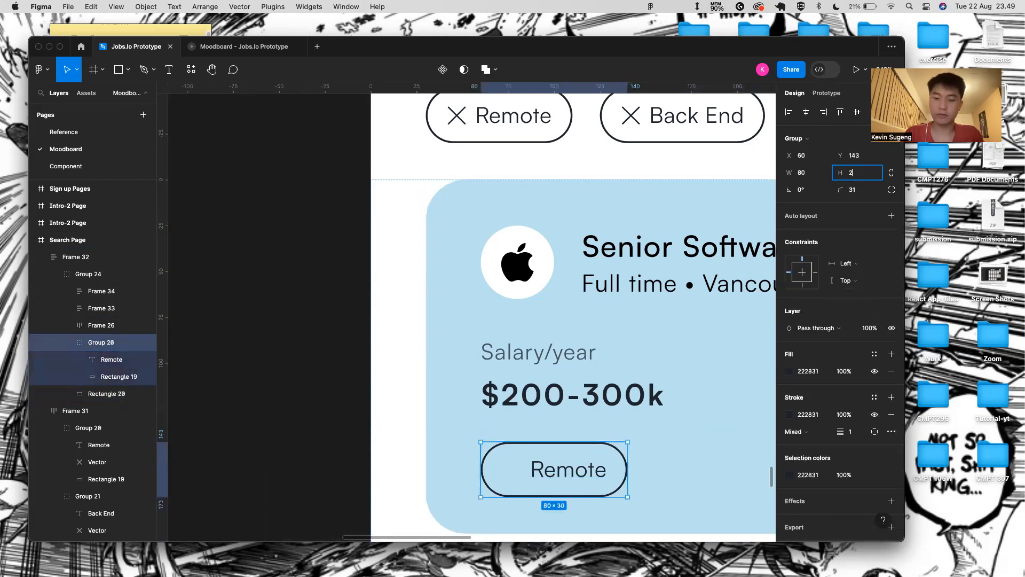
{"action": "key", "text": "Return"}
- Set the Remote label to font size 11 with auto width
{"action": "double_click", "coordinate": [567, 466]}
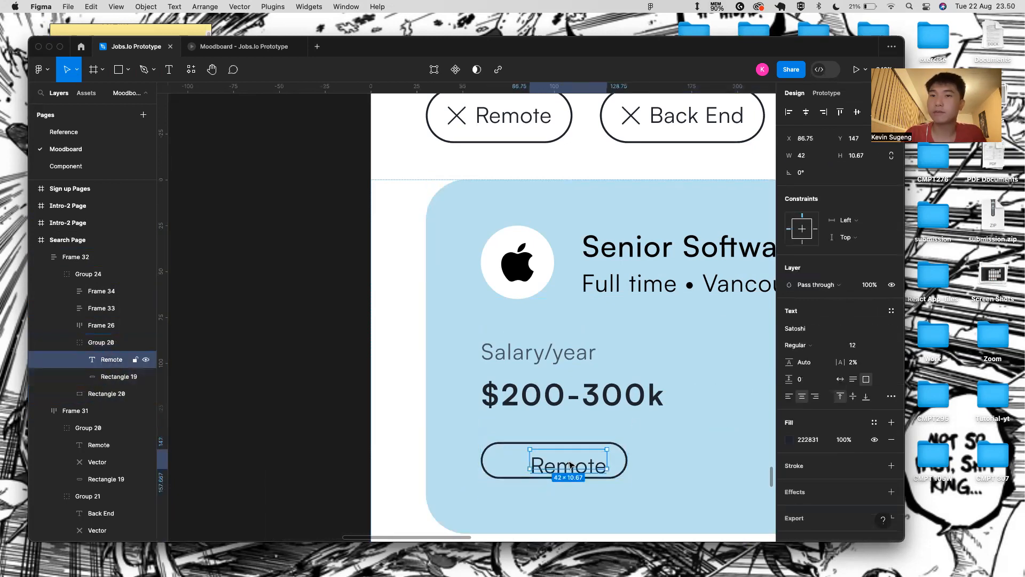
{"action": "left_click", "coordinate": [879, 344]}
{"action": "left_click", "coordinate": [880, 332]}
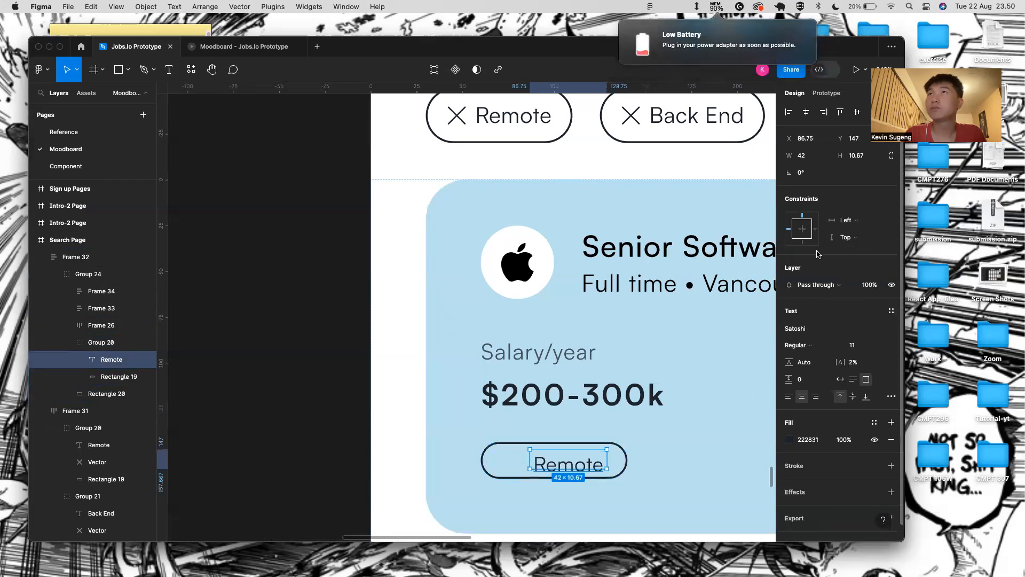
{"action": "left_click", "coordinate": [843, 379]}
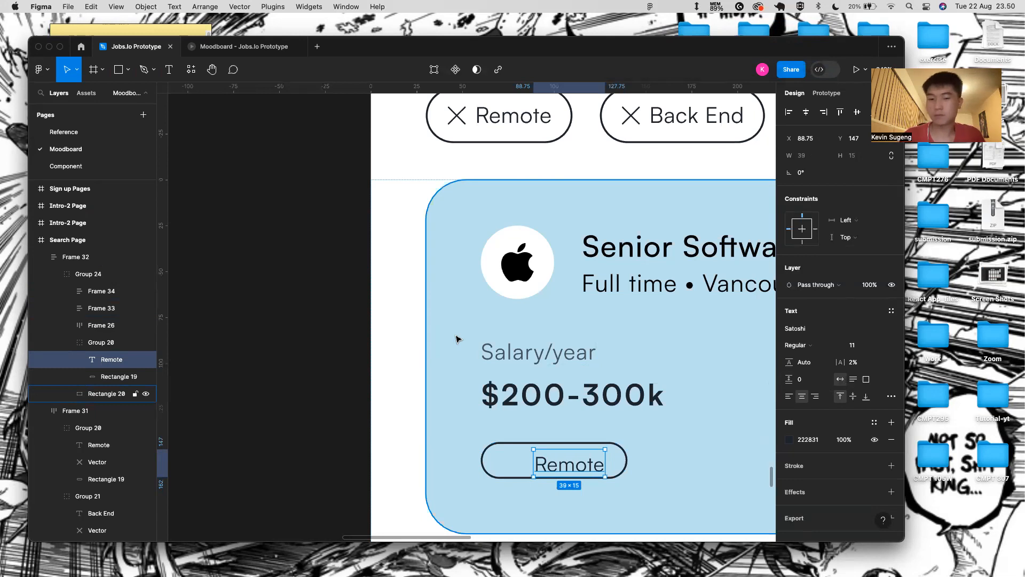
- Centre the Remote label horizontally in the pill and nudge it up one unit
{"action": "left_click", "coordinate": [532, 445], "text": "shift"}
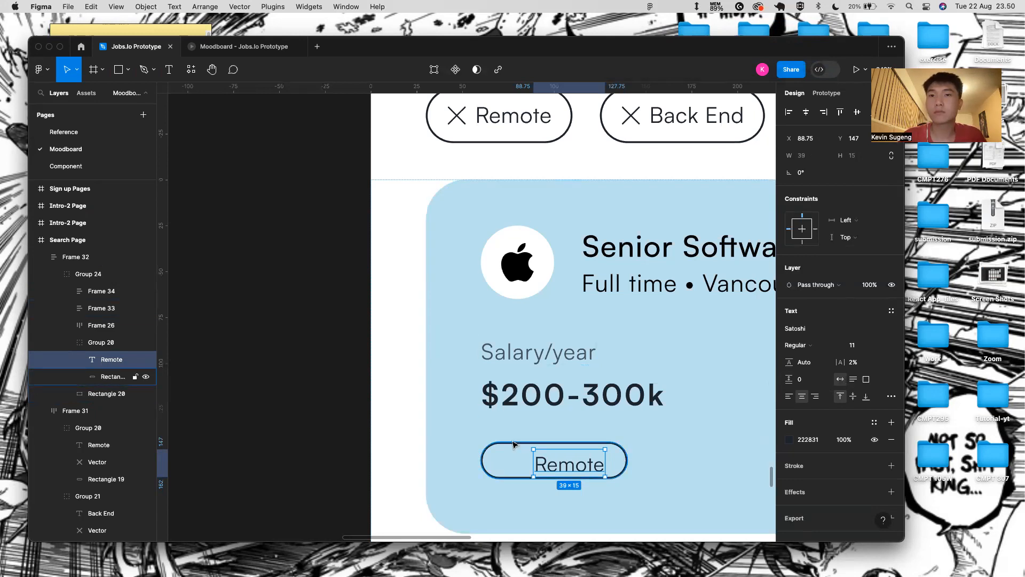
{"action": "left_click", "coordinate": [808, 113]}
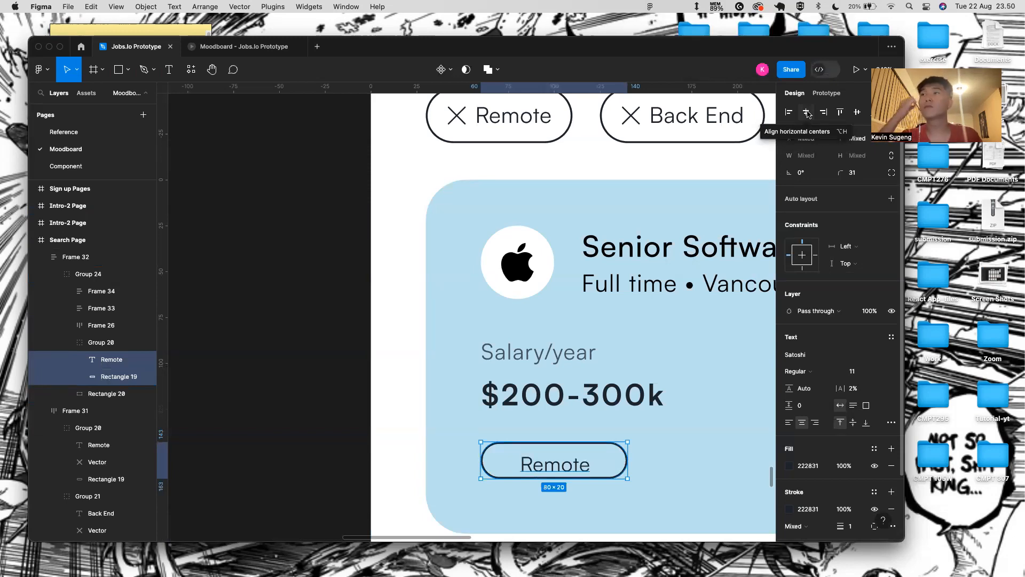
{"action": "double_click", "coordinate": [555, 464]}
{"action": "scroll", "coordinate": [564, 472], "scroll_direction": "up", "scroll_amount": 3}
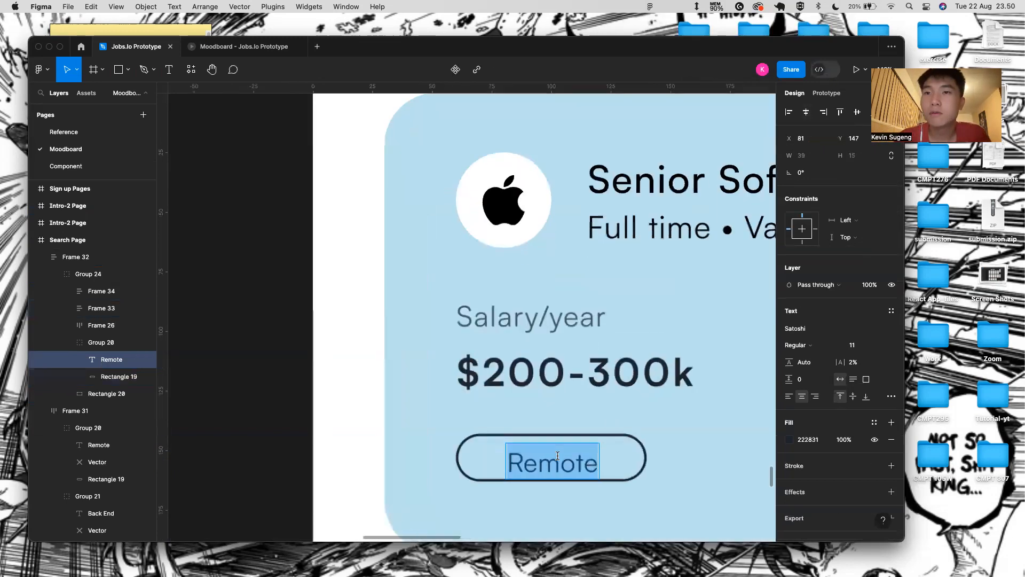
{"action": "key", "text": "Escape"}
{"action": "left_click", "coordinate": [622, 437], "text": "shift"}
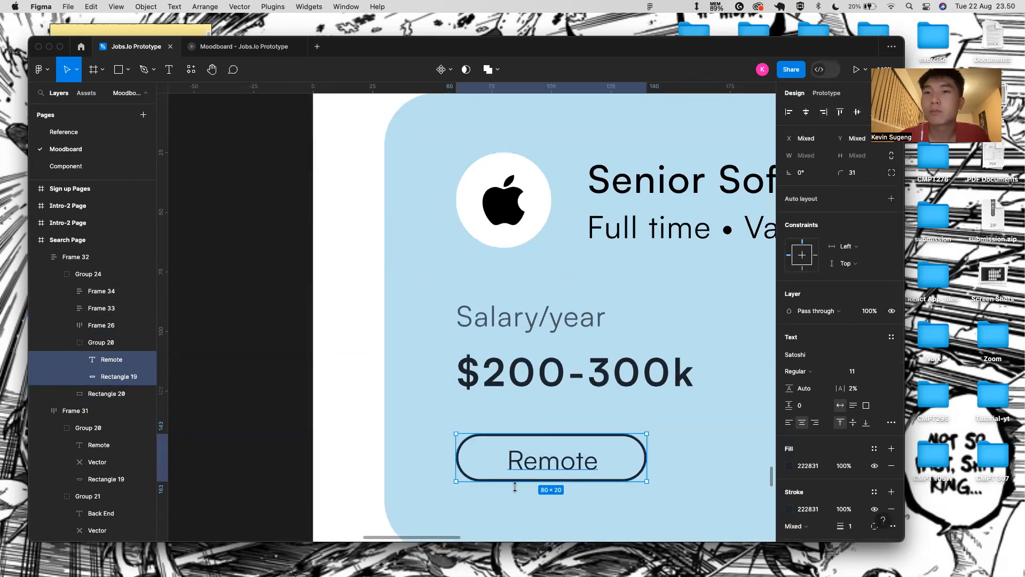
{"action": "double_click", "coordinate": [532, 469]}
{"action": "key", "text": "Escape"}
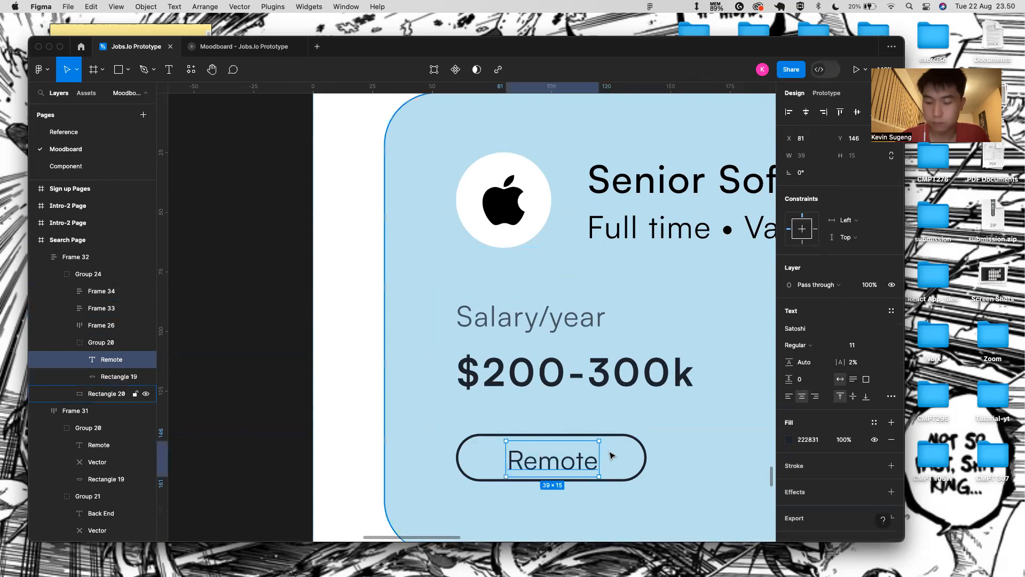
{"action": "key", "text": "Up"}
{"action": "key", "text": "Escape"}
{"action": "scroll", "coordinate": [582, 508], "scroll_direction": "down", "scroll_amount": 5}
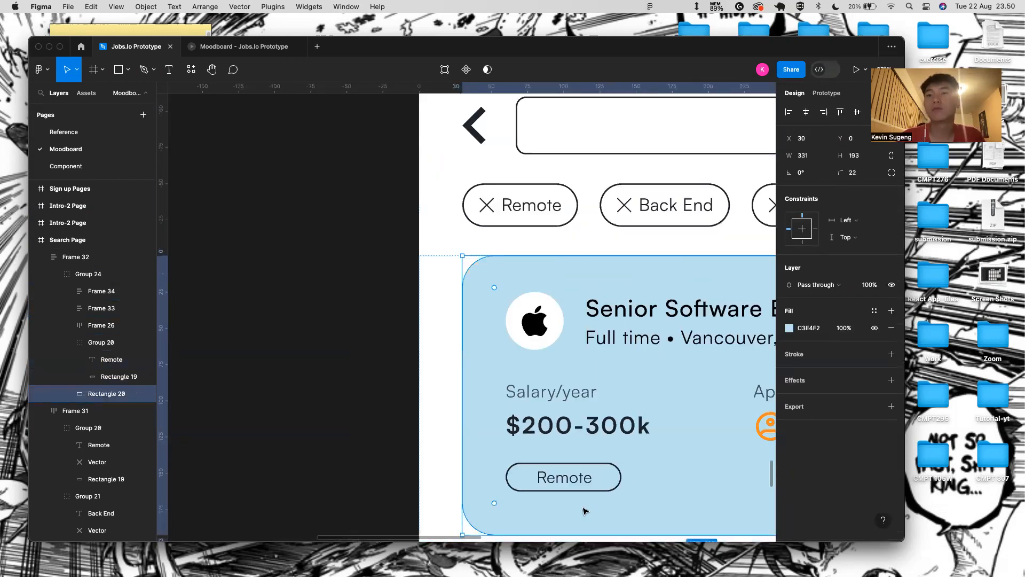
- Set the Remote pill's height to 25 and move it down about 5 px
{"action": "left_click", "coordinate": [801, 172]}
{"action": "left_click", "coordinate": [853, 173]}
{"action": "key", "text": "BackSpace"}
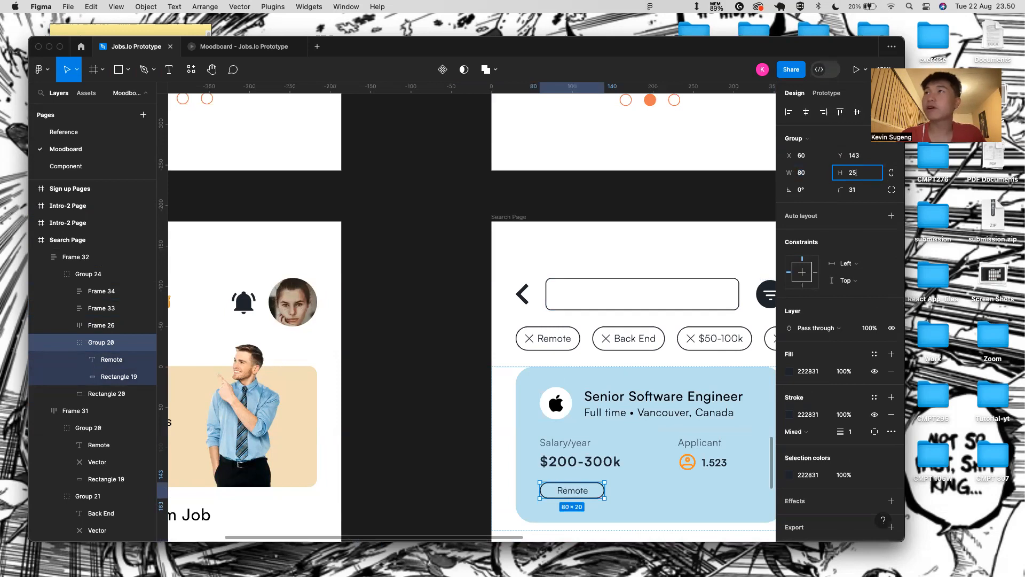
{"action": "left_click", "coordinate": [931, 166]}
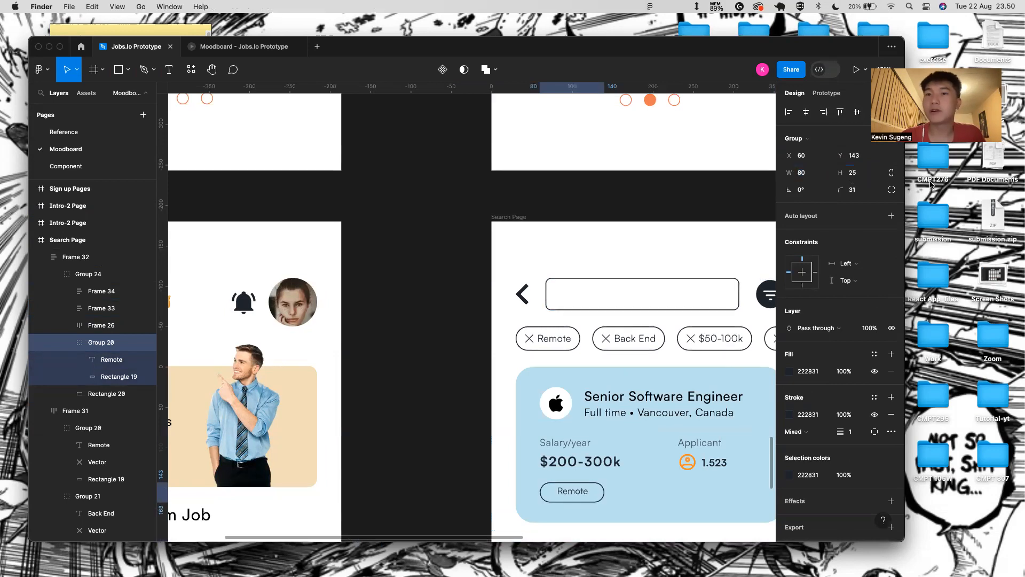
{"action": "left_click", "coordinate": [572, 491]}
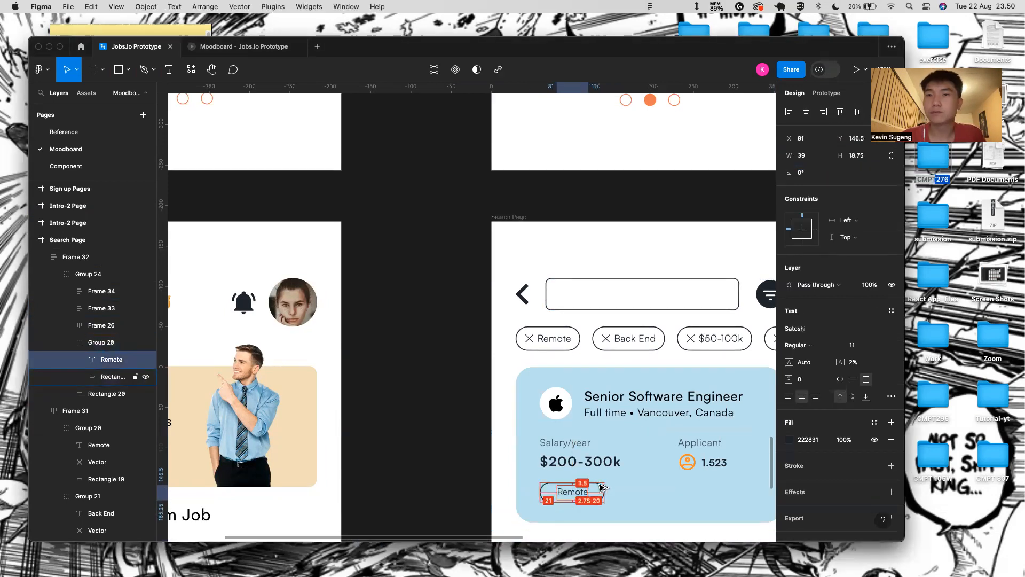
{"action": "left_click", "coordinate": [577, 498]}
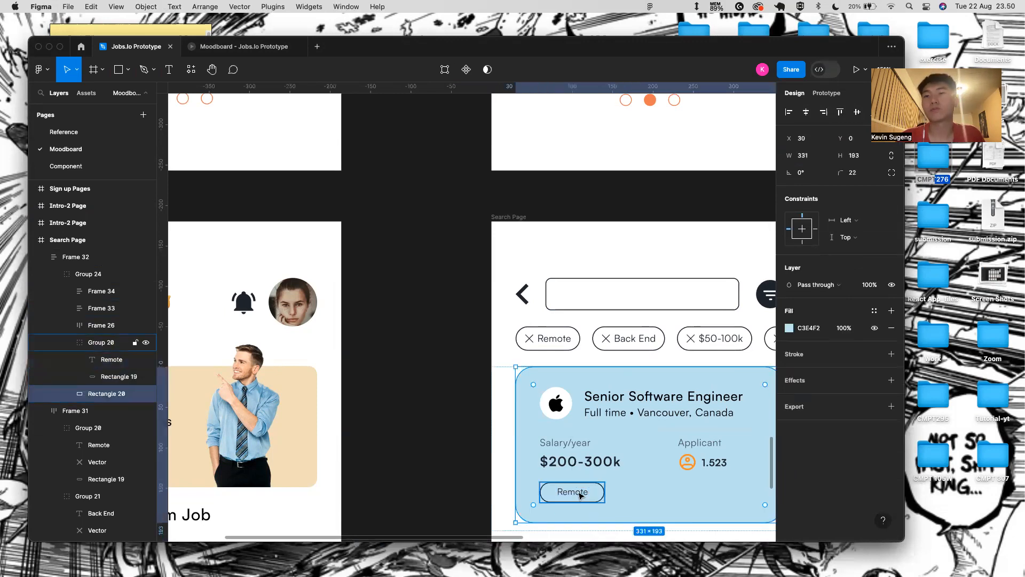
{"action": "scroll", "coordinate": [581, 497], "scroll_direction": "down", "scroll_amount": 5}
{"action": "scroll", "coordinate": [602, 505], "scroll_direction": "down", "scroll_amount": 5}
{"action": "left_click", "coordinate": [662, 421]}
{"action": "scroll", "coordinate": [545, 397], "scroll_direction": "up", "scroll_amount": 10}
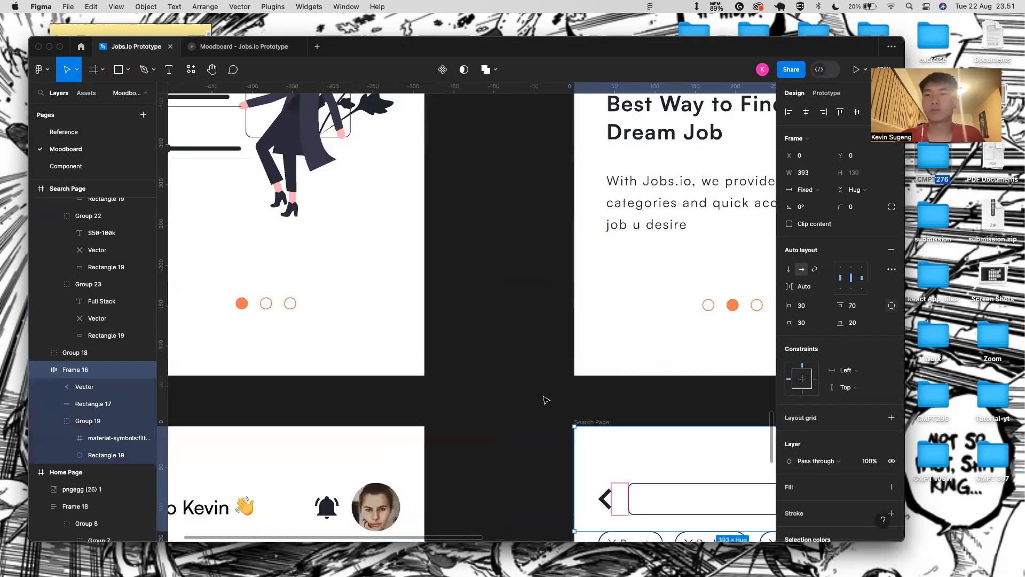
{"action": "scroll", "coordinate": [545, 400], "scroll_direction": "down", "scroll_amount": 10}
{"action": "left_click", "coordinate": [608, 472]}
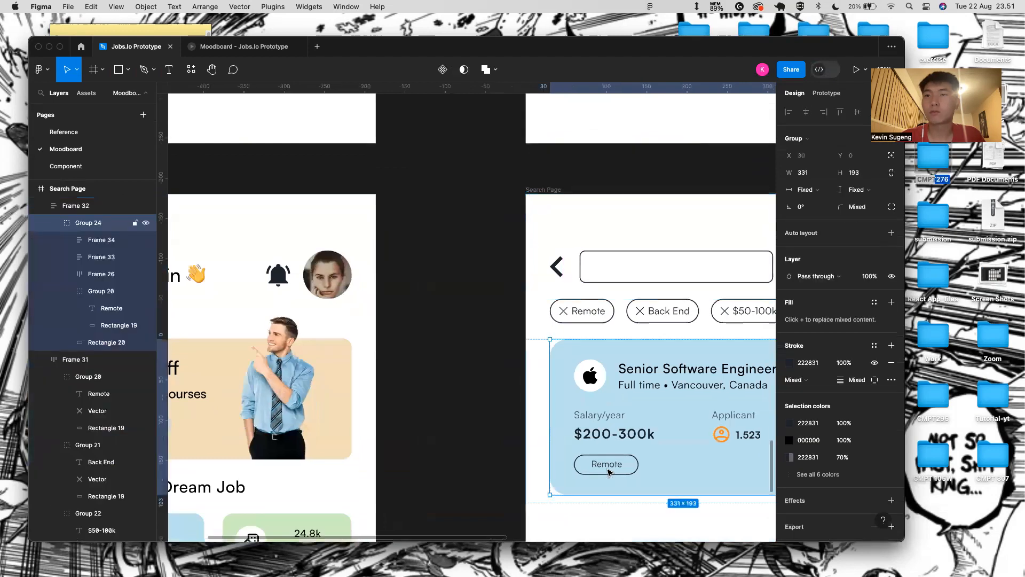
{"action": "double_click", "coordinate": [608, 472]}
{"action": "key", "text": "alt"}
{"action": "key", "text": "Down"}
{"action": "key", "text": "Down"}
{"action": "key", "text": "Down"}
{"action": "key", "text": "Down"}
{"action": "key", "text": "Down"}
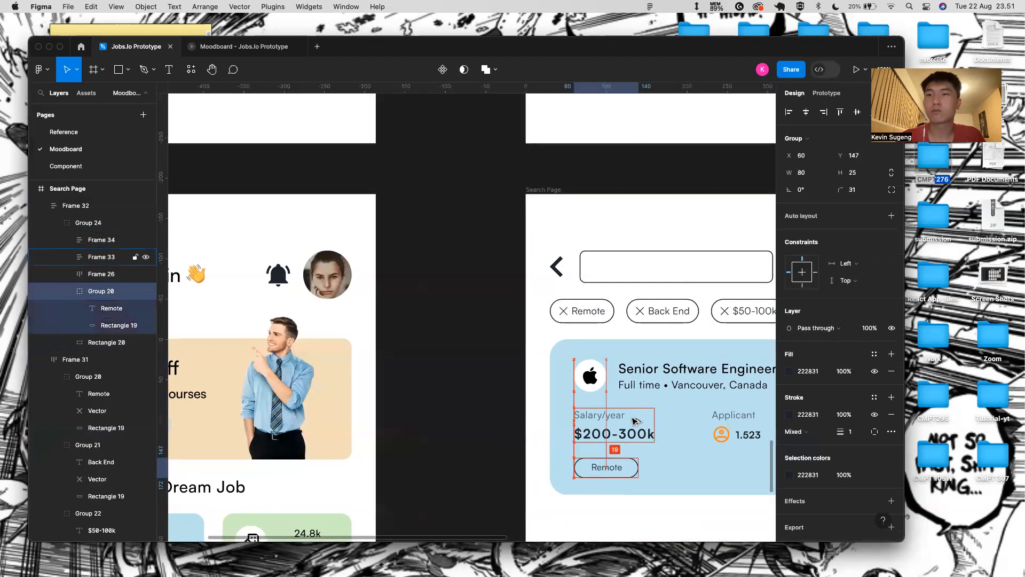
- Duplicate the Remote pill and place the copy to its right
{"action": "left_click", "coordinate": [595, 500]}
{"action": "left_click", "coordinate": [624, 476]}
{"action": "left_click", "coordinate": [622, 472]}
{"action": "left_click", "coordinate": [639, 474]}
{"action": "left_click", "coordinate": [638, 474]}
{"action": "key", "text": "super+d"}
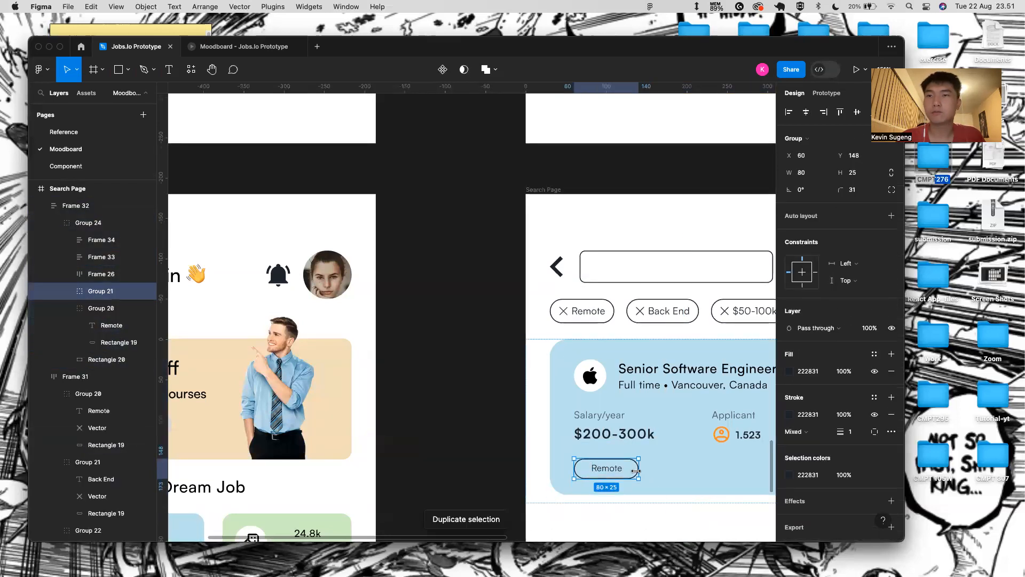
{"action": "scroll", "coordinate": [638, 474], "scroll_direction": "right", "scroll_amount": 5}
{"action": "key", "text": "shift+Right"}
{"action": "key", "text": "shift+Right"}
{"action": "key", "text": "shift+Right"}
{"action": "key", "text": "shift+Right"}
{"action": "key", "text": "shift+Right"}
{"action": "key", "text": "shift+Right"}
{"action": "key", "text": "shift+Right"}
{"action": "key", "text": "shift+Right"}
{"action": "key", "text": "shift+Right"}
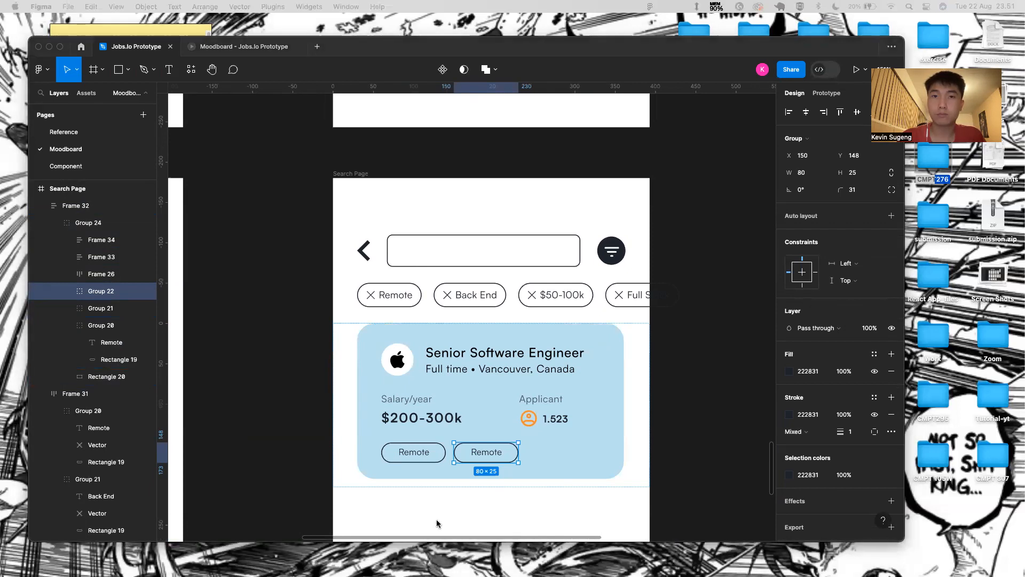
- Set the left pill's Remote label to Medium weight
{"action": "double_click", "coordinate": [411, 456]}
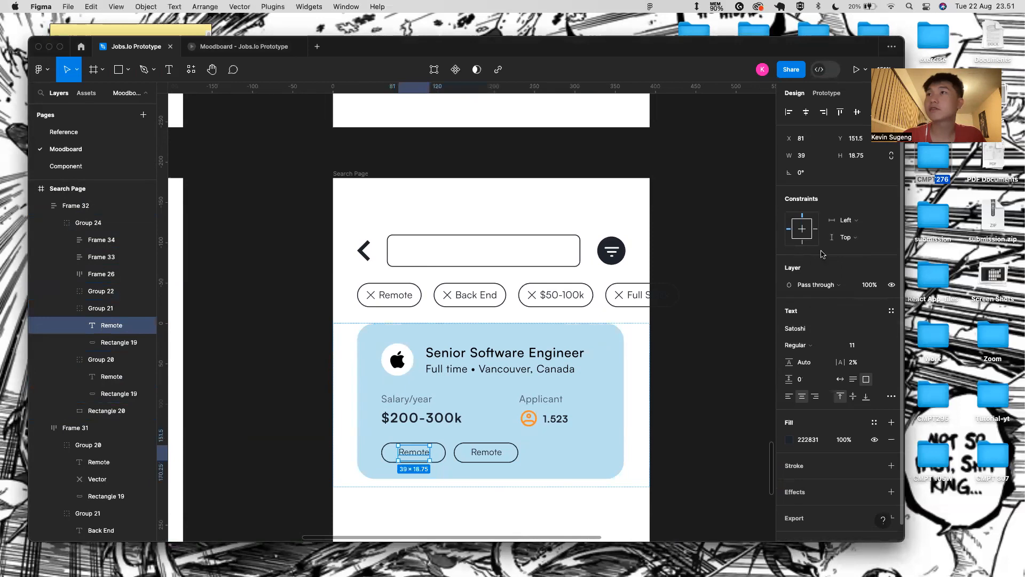
{"action": "left_click", "coordinate": [812, 350]}
{"action": "left_click", "coordinate": [817, 357]}
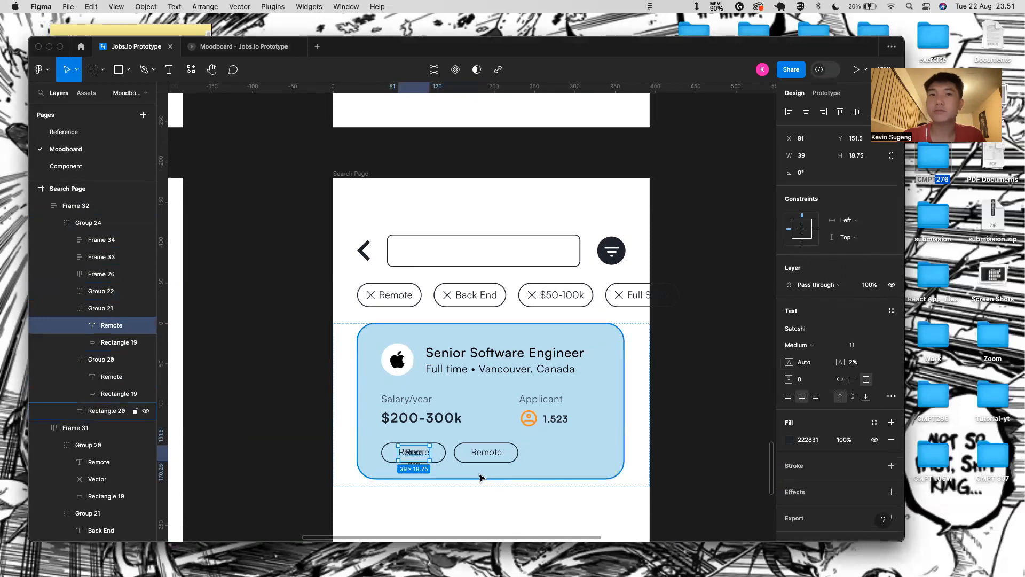
- Set the remaining Remote chip label to Medium weight with auto width
{"action": "scroll", "coordinate": [426, 467], "scroll_direction": "up", "scroll_amount": 5}
{"action": "key", "text": "BackSpace"}
{"action": "double_click", "coordinate": [419, 452]}
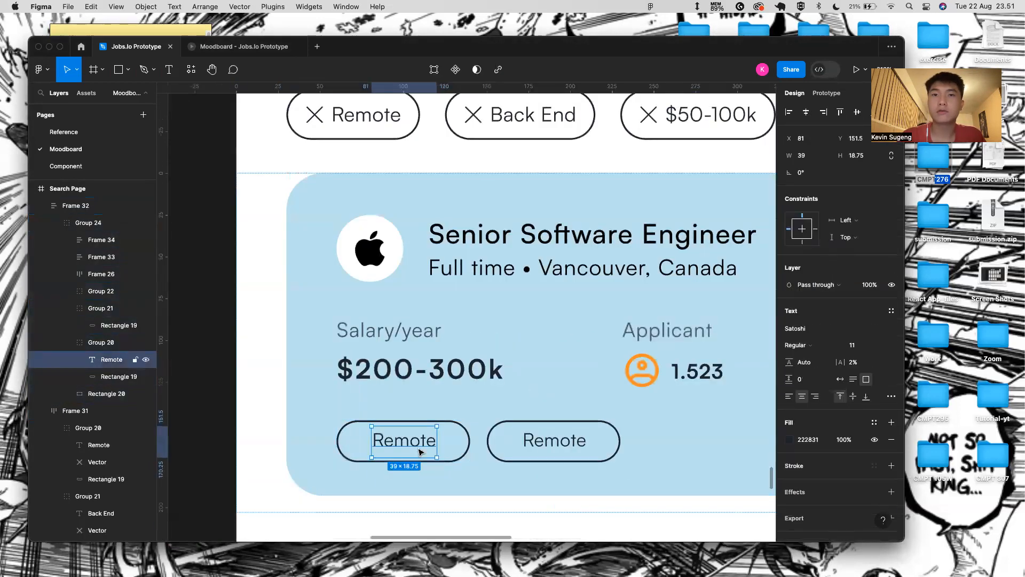
{"action": "left_click", "coordinate": [817, 346]}
{"action": "left_click", "coordinate": [801, 358]}
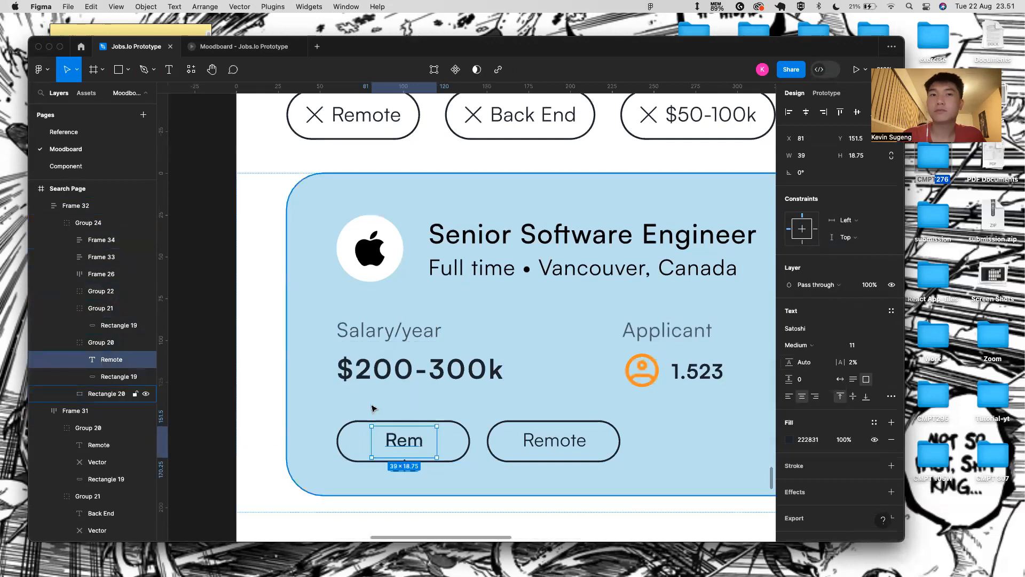
{"action": "left_click", "coordinate": [840, 378]}
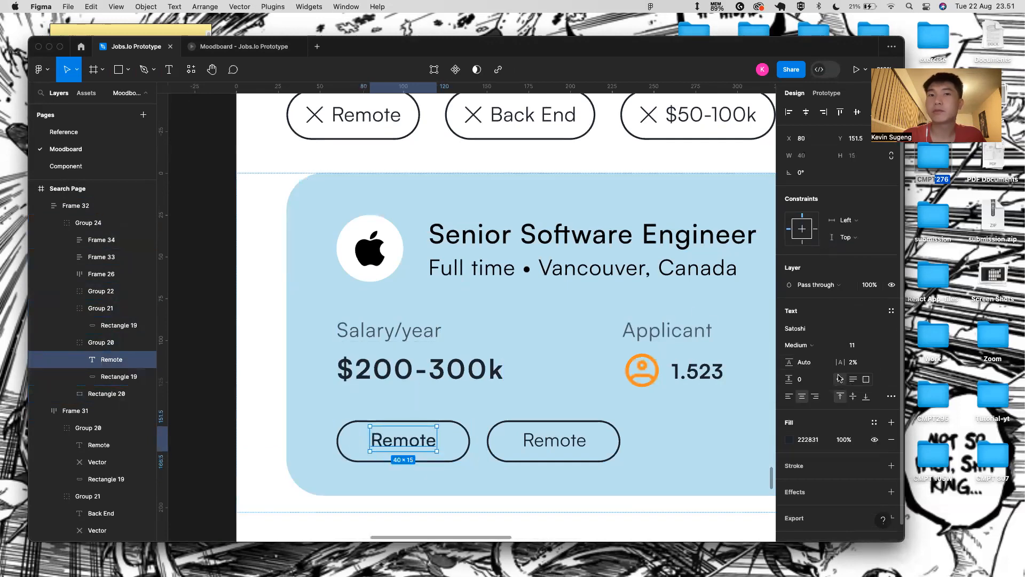
- Delete the extra Remote pills, keeping one with its single-line label nudged down 2 units
{"action": "left_click", "coordinate": [468, 436]}
{"action": "left_click_drag", "start_coordinate": [470, 436], "coordinate": [454, 437]}
{"action": "key", "text": "Delete"}
{"action": "left_click", "coordinate": [469, 436]}
{"action": "left_click", "coordinate": [433, 524]}
{"action": "double_click", "coordinate": [406, 442]}
{"action": "double_click", "coordinate": [406, 443]}
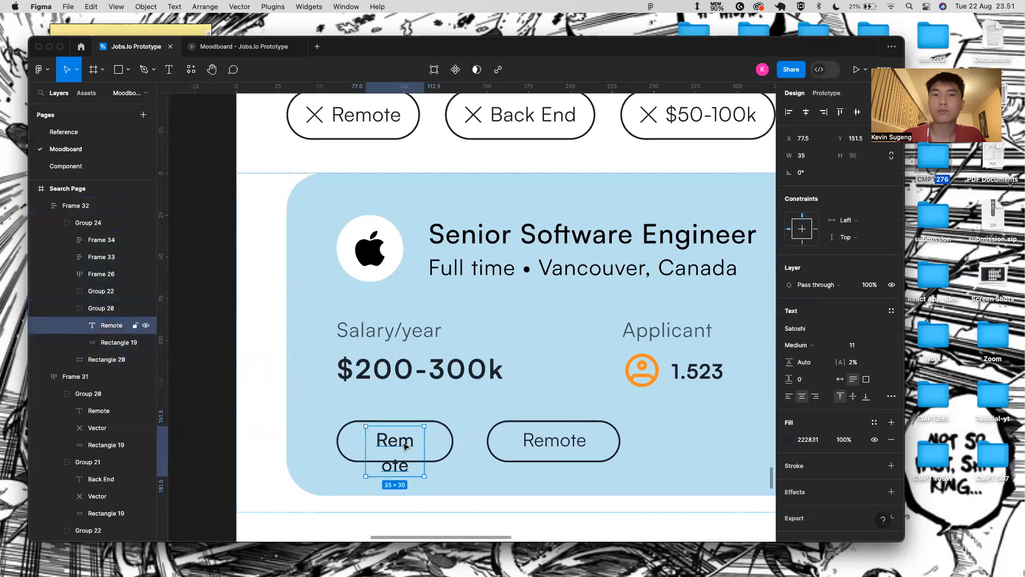
{"action": "left_click", "coordinate": [840, 379]}
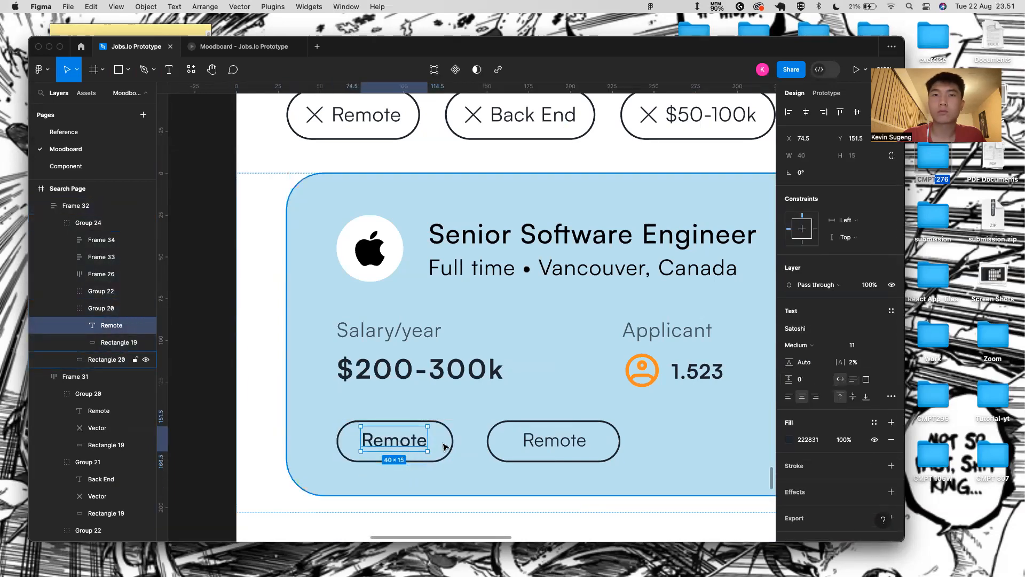
{"action": "key", "text": "Down"}
{"action": "key", "text": "Down"}
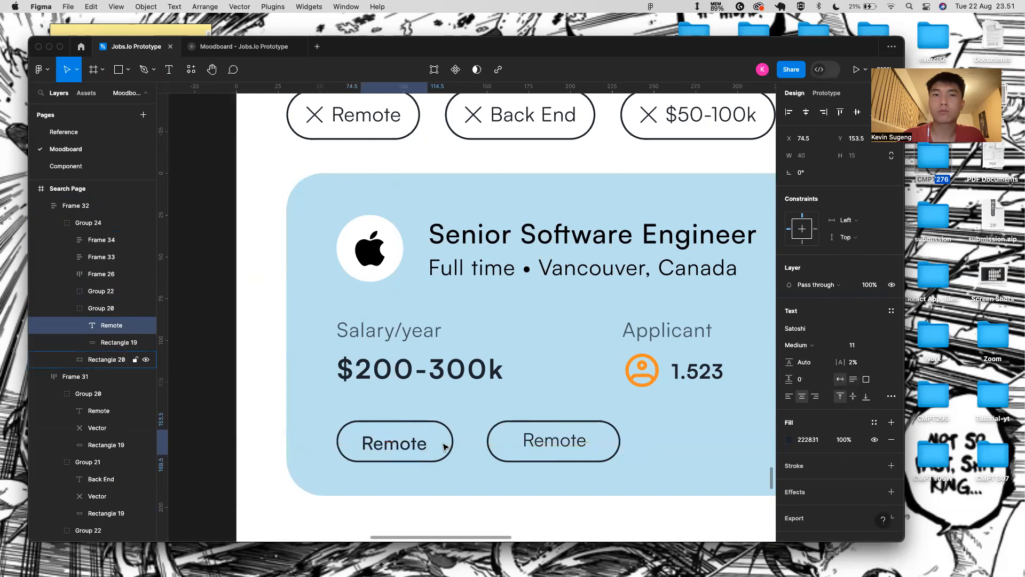
{"action": "left_click", "coordinate": [542, 435]}
{"action": "key", "text": "Delete"}
- Duplicate the Remote pill to its right and relabel the copy 'Front End'
{"action": "left_click", "coordinate": [436, 430]}
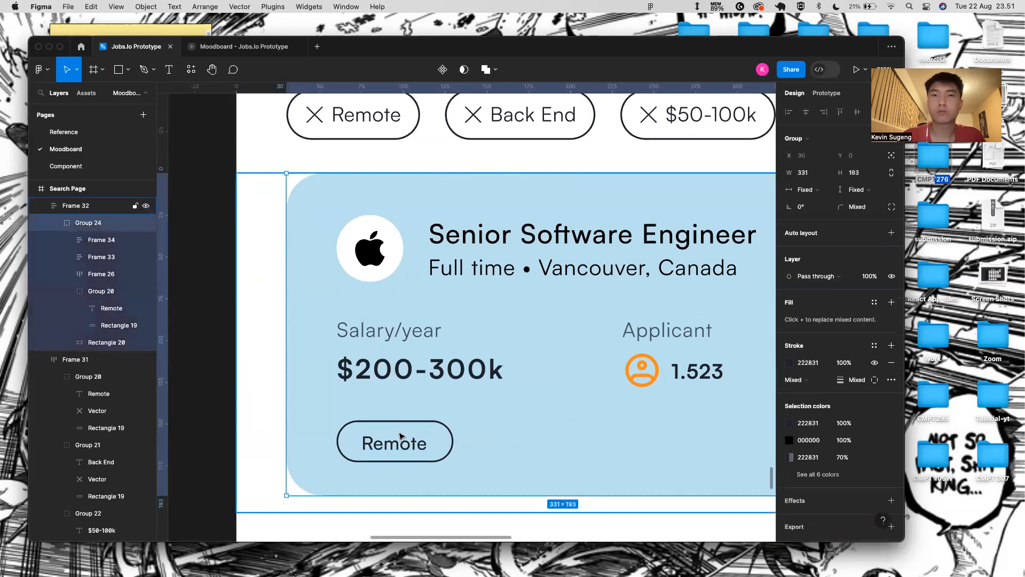
{"action": "left_click", "coordinate": [405, 445]}
{"action": "key", "text": "super+d"}
{"action": "left_click_drag", "start_coordinate": [405, 444], "coordinate": [576, 435]}
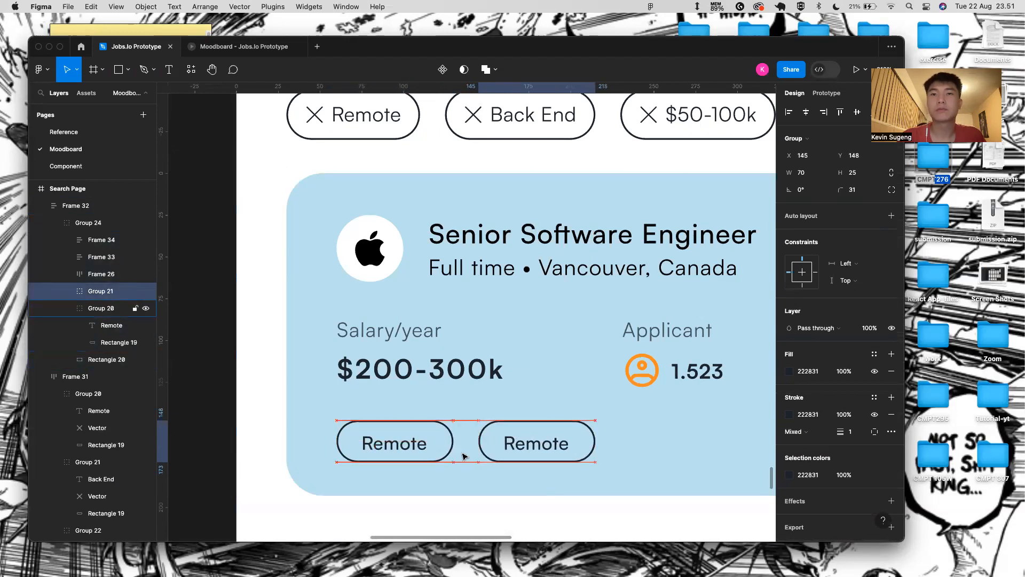
{"action": "key", "text": "Escape"}
{"action": "scroll", "coordinate": [542, 468], "scroll_direction": "down", "scroll_amount": 5}
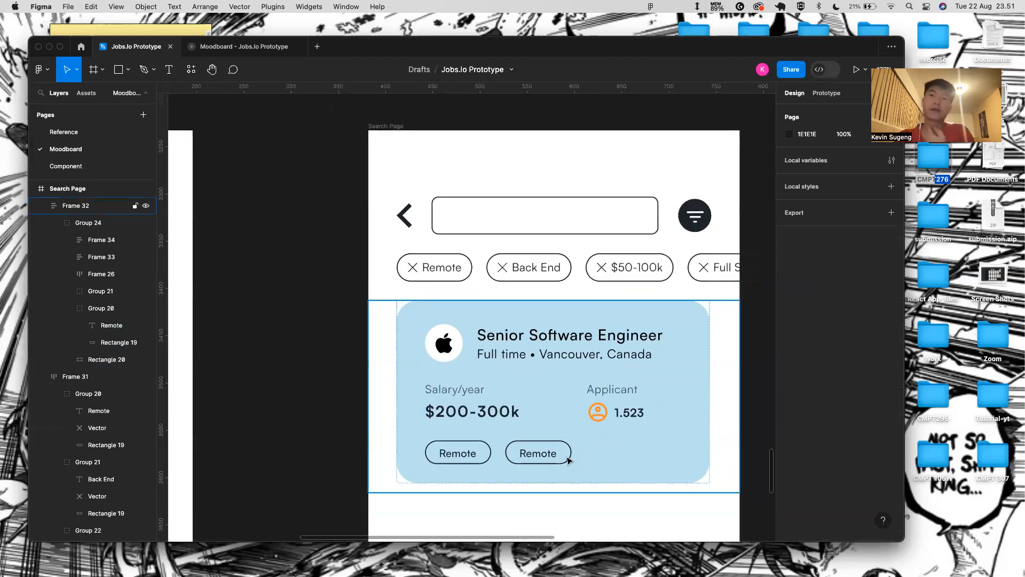
{"action": "left_click", "coordinate": [540, 453]}
{"action": "double_click", "coordinate": [545, 454]}
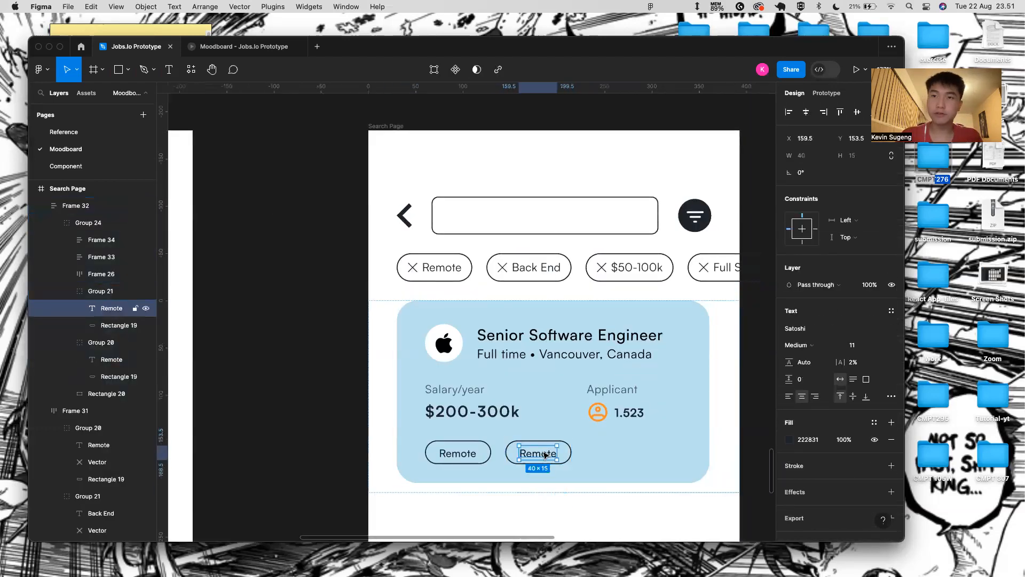
{"action": "key", "text": "Return"}
{"action": "type", "text": "Front End"}
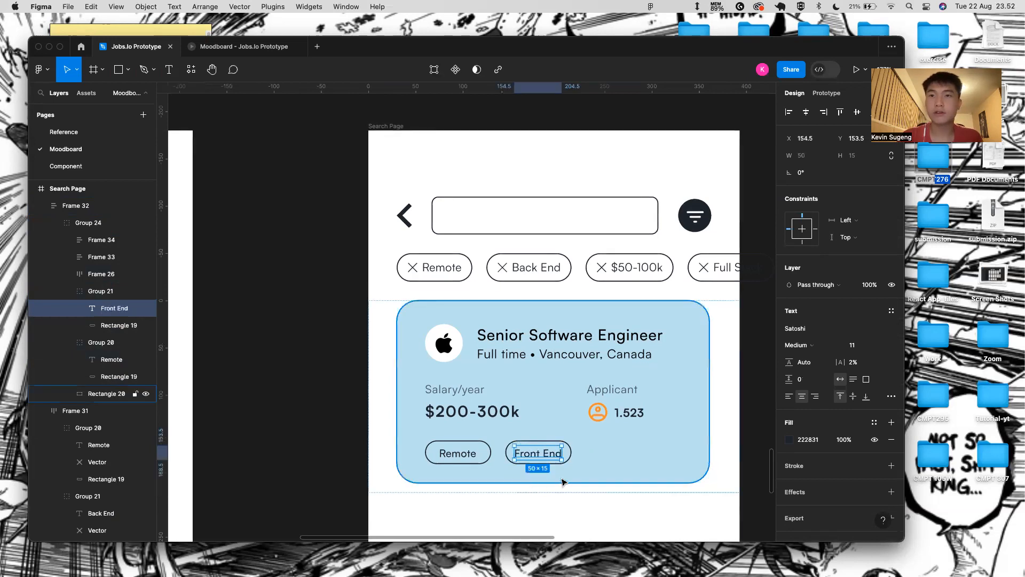
- Duplicate the Front End pill into a third chip and start relabelling it 'Full'
{"action": "key", "text": "Escape"}
{"action": "key", "text": "super+d"}
{"action": "left_click_drag", "start_coordinate": [550, 462], "coordinate": [629, 460]}
{"action": "double_click", "coordinate": [628, 459]}
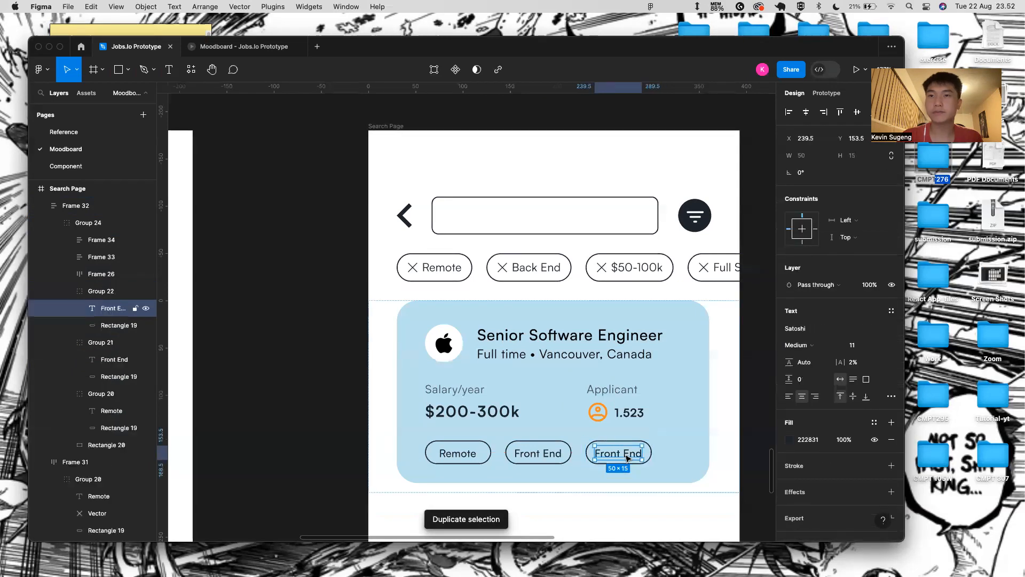
{"action": "key", "text": "BackSpace"}
{"action": "key", "text": "super+z"}
{"action": "double_click", "coordinate": [627, 457]}
{"action": "key", "text": "BackSpace"}
{"action": "type", "text": "Fullstack"}
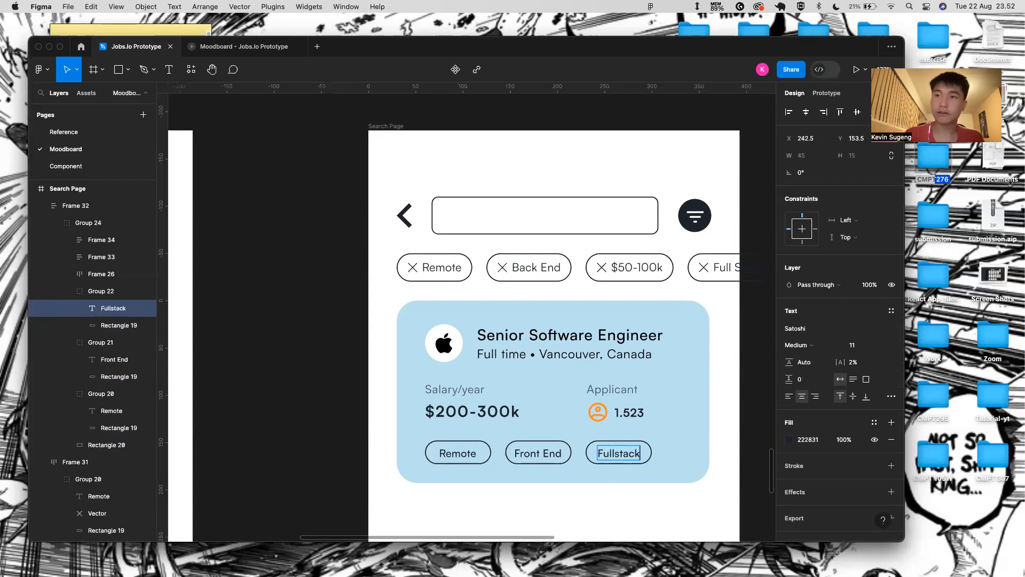
- Select the Remote, Front End and Fullstack chips, then undo an unwanted white colour change
{"action": "left_click", "coordinate": [585, 469]}
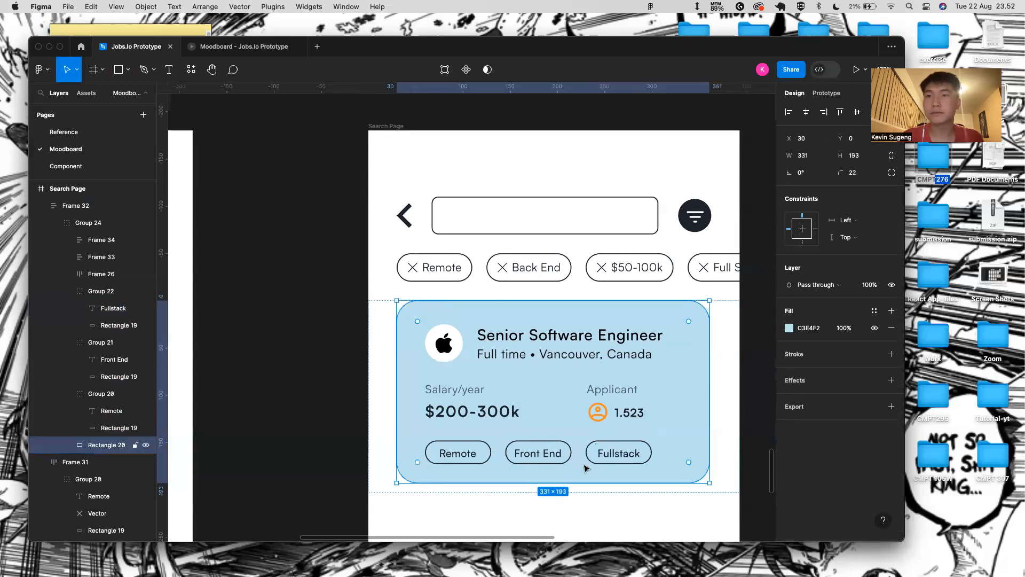
{"action": "left_click", "coordinate": [596, 449]}
{"action": "left_click", "coordinate": [538, 453], "text": "shift"}
{"action": "left_click", "coordinate": [469, 448], "text": "shift"}
{"action": "left_click", "coordinate": [469, 449], "text": "shift"}
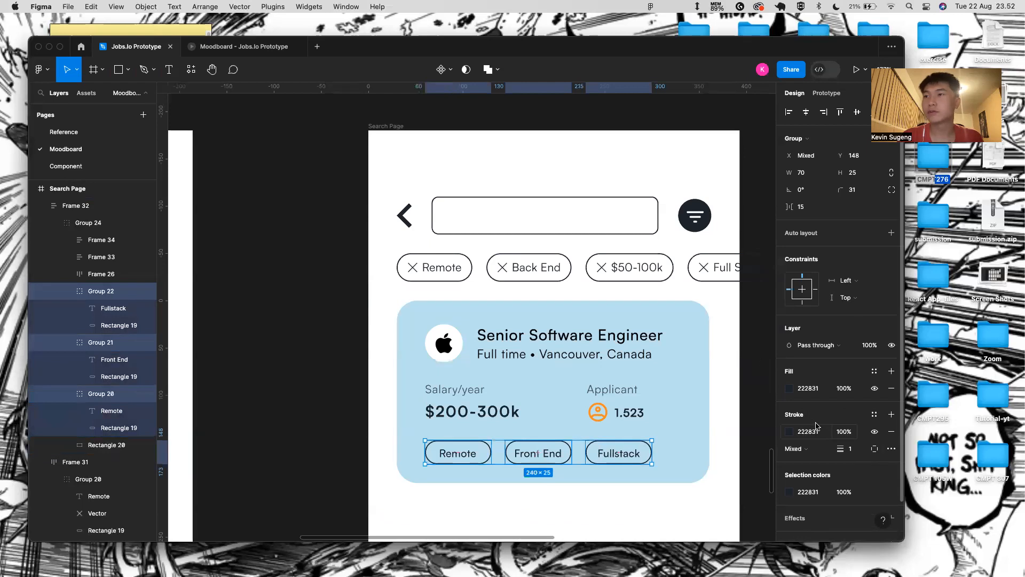
{"action": "left_click", "coordinate": [816, 394]}
{"action": "key", "text": "BackSpace"}
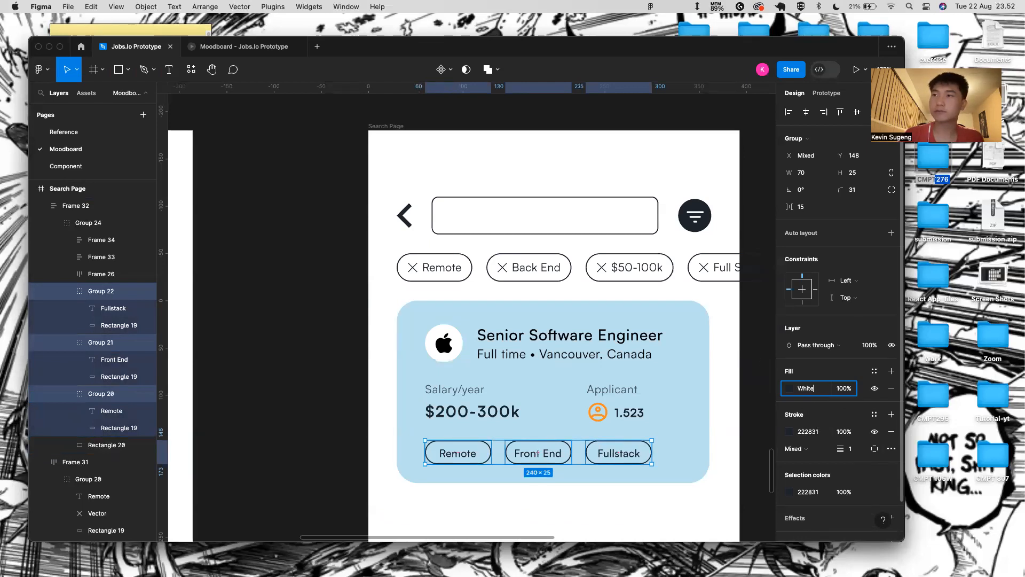
{"action": "key", "text": "Return"}
{"action": "key", "text": "super+z"}
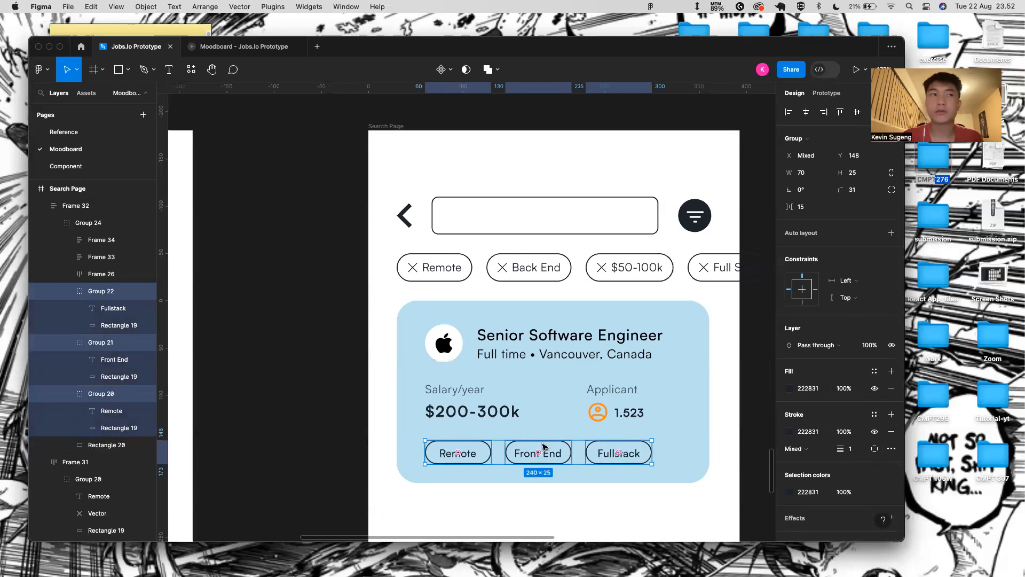
- Give the three chip rectangles a White fill, keeping their dark outlines
{"action": "left_click", "coordinate": [103, 376]}
{"action": "left_click", "coordinate": [109, 325], "text": "shift"}
{"action": "left_click", "coordinate": [105, 345]}
{"action": "left_click", "coordinate": [112, 325]}
{"action": "left_click", "coordinate": [113, 377], "text": "shift"}
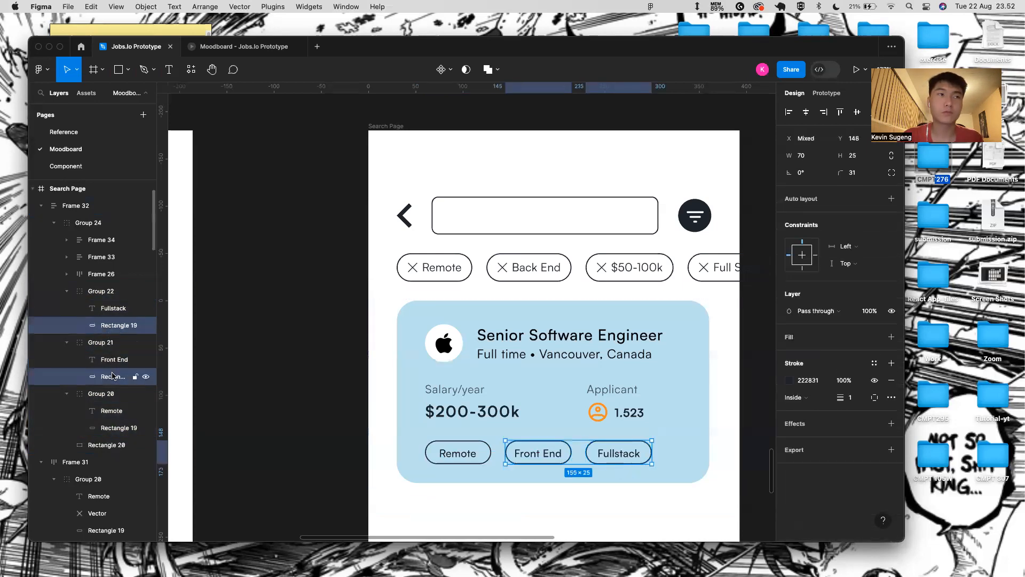
{"action": "left_click", "coordinate": [105, 427], "text": "shift"}
{"action": "left_click", "coordinate": [808, 381]}
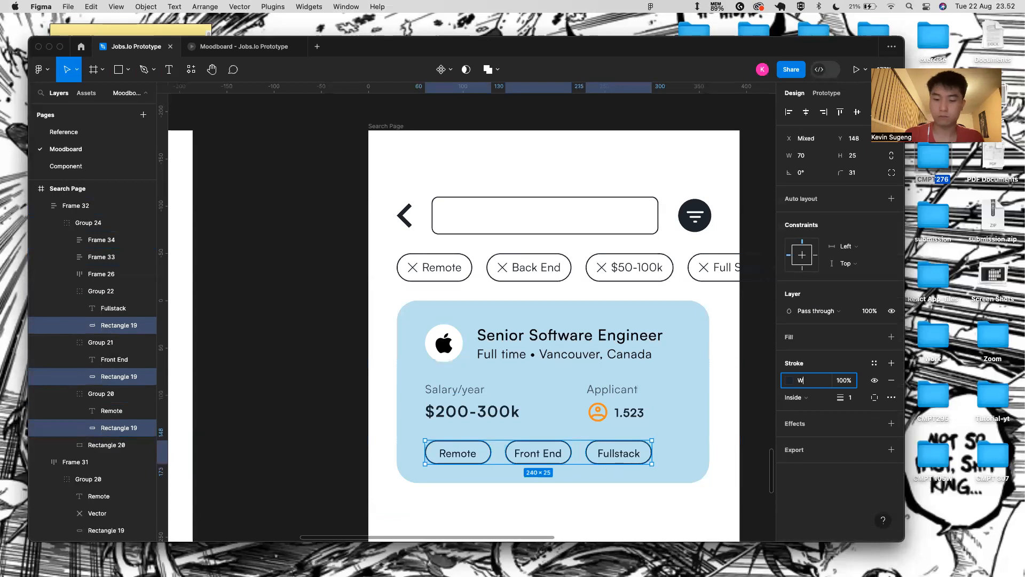
{"action": "key", "text": "Return"}
{"action": "key", "text": "super+z"}
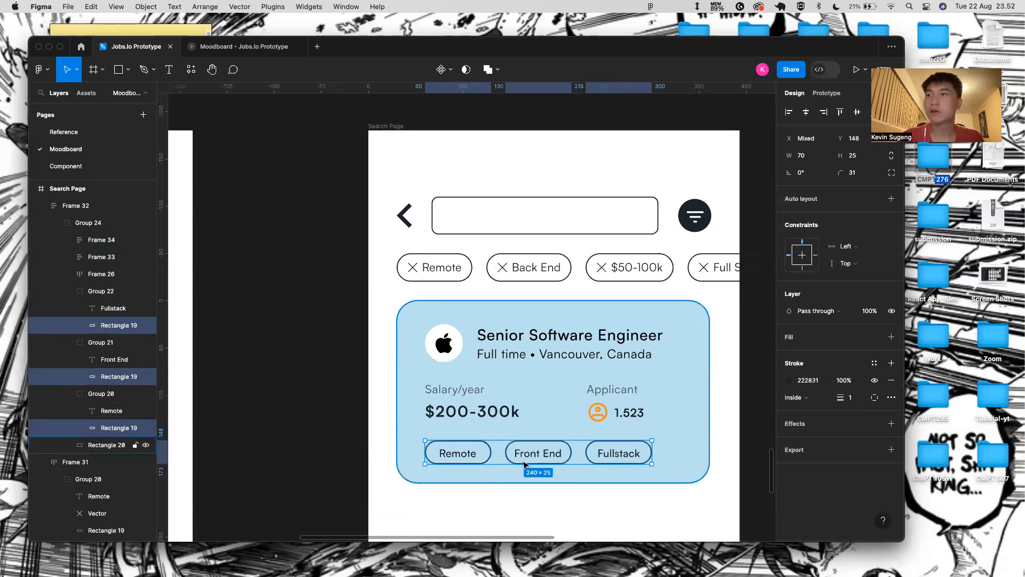
{"action": "left_click", "coordinate": [891, 337]}
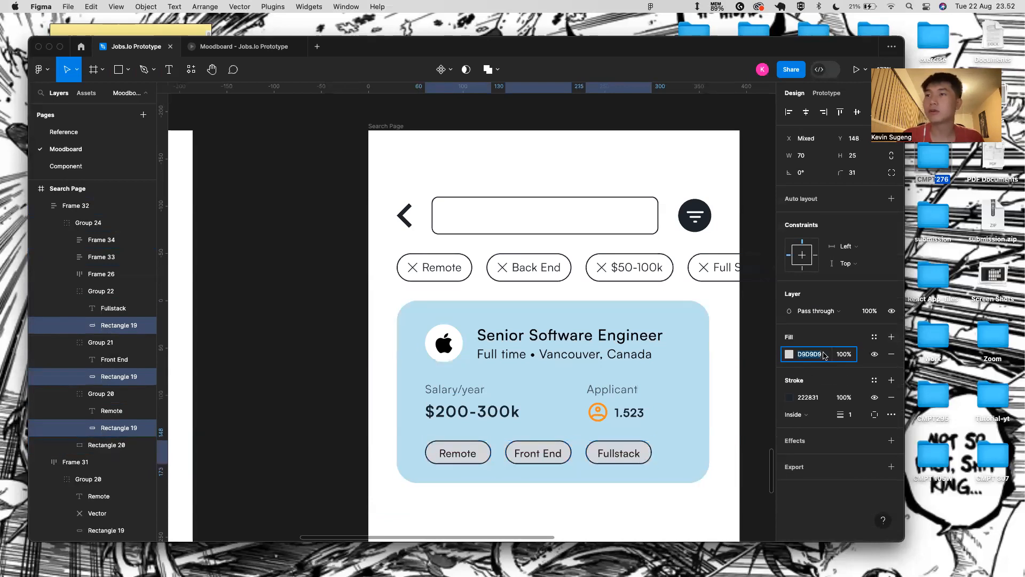
{"action": "type", "text": "White"}
{"action": "key", "text": "Return"}
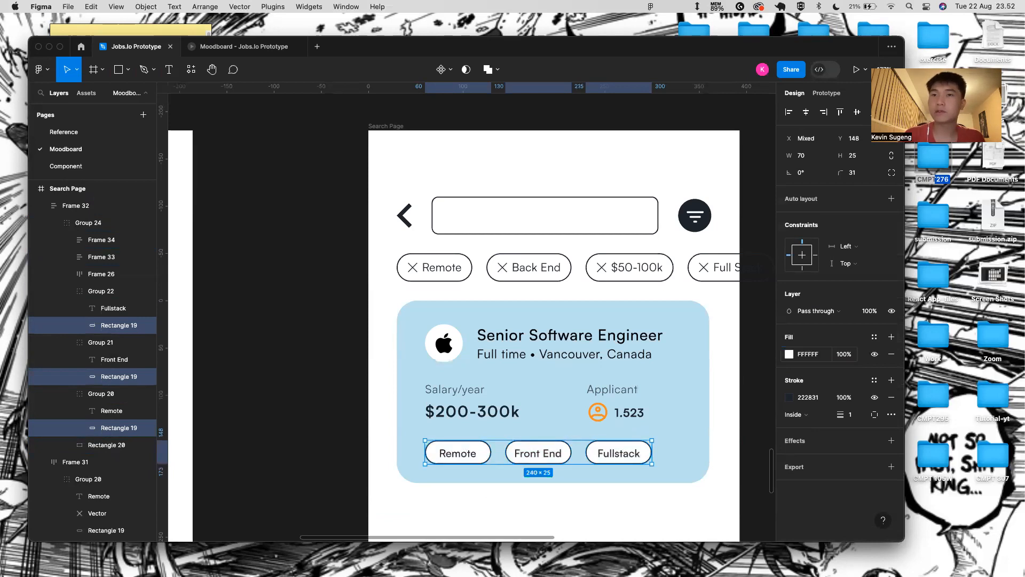
- Nudge the Remote and Front End labels up 1 px, checking Fullstack's spacing too
{"action": "left_click", "coordinate": [471, 464]}
{"action": "scroll", "coordinate": [445, 448], "scroll_direction": "up", "scroll_amount": 5}
{"action": "double_click", "coordinate": [471, 484]}
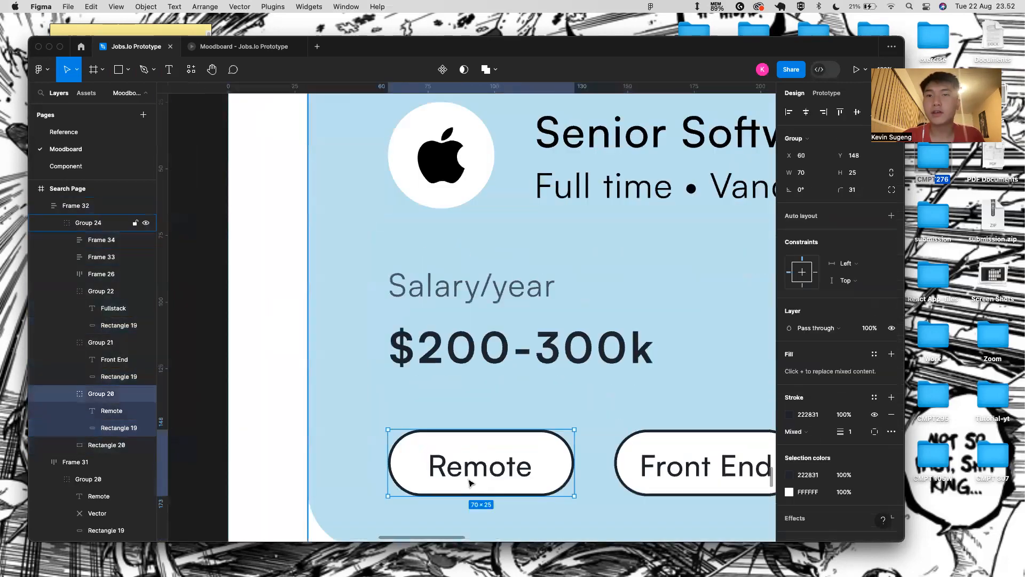
{"action": "double_click", "coordinate": [470, 483]}
{"action": "key", "text": "alt"}
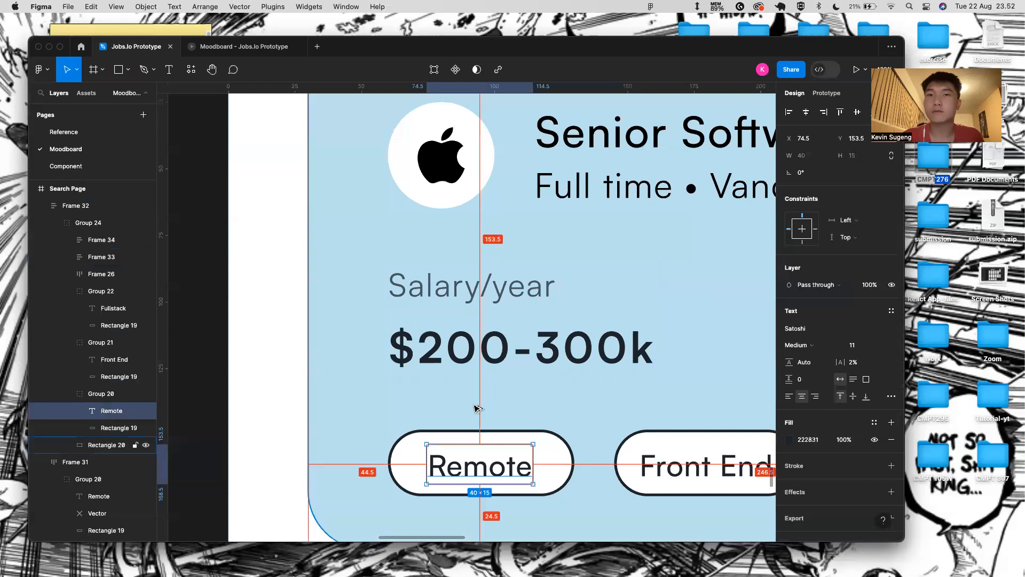
{"action": "key", "text": "Up"}
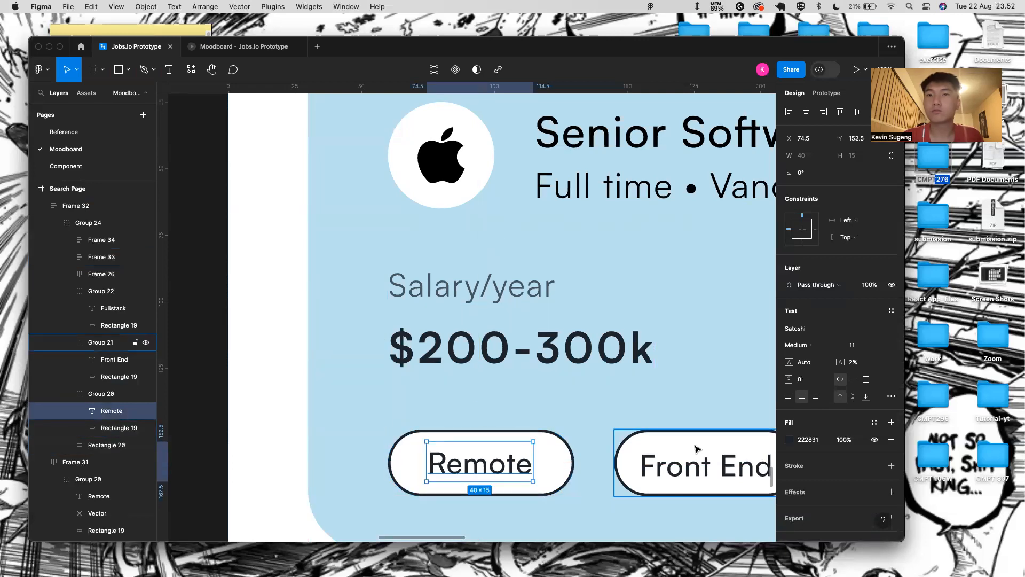
{"action": "scroll", "coordinate": [665, 469], "scroll_direction": "right", "scroll_amount": 5}
{"action": "left_click", "coordinate": [566, 463]}
{"action": "key", "text": "alt"}
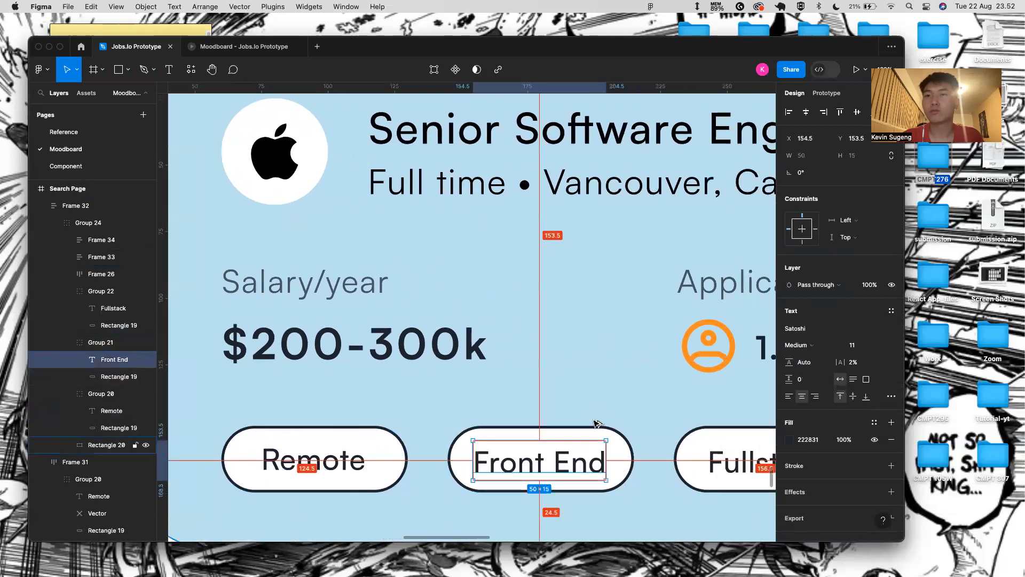
{"action": "key", "text": "Up"}
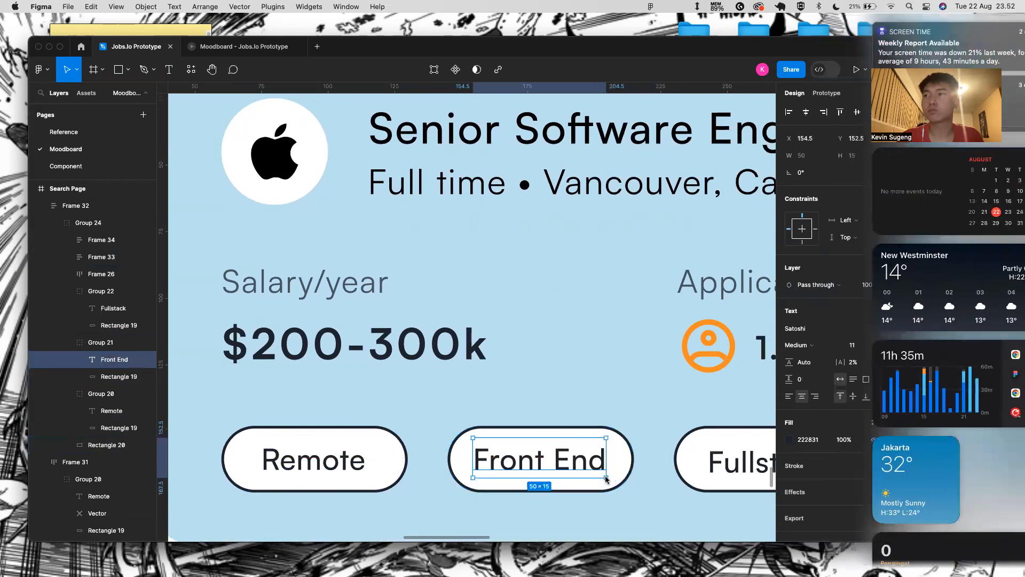
{"action": "scroll", "coordinate": [674, 481], "scroll_direction": "right", "scroll_amount": 5}
{"action": "left_click", "coordinate": [608, 424]}
{"action": "key", "text": "alt"}
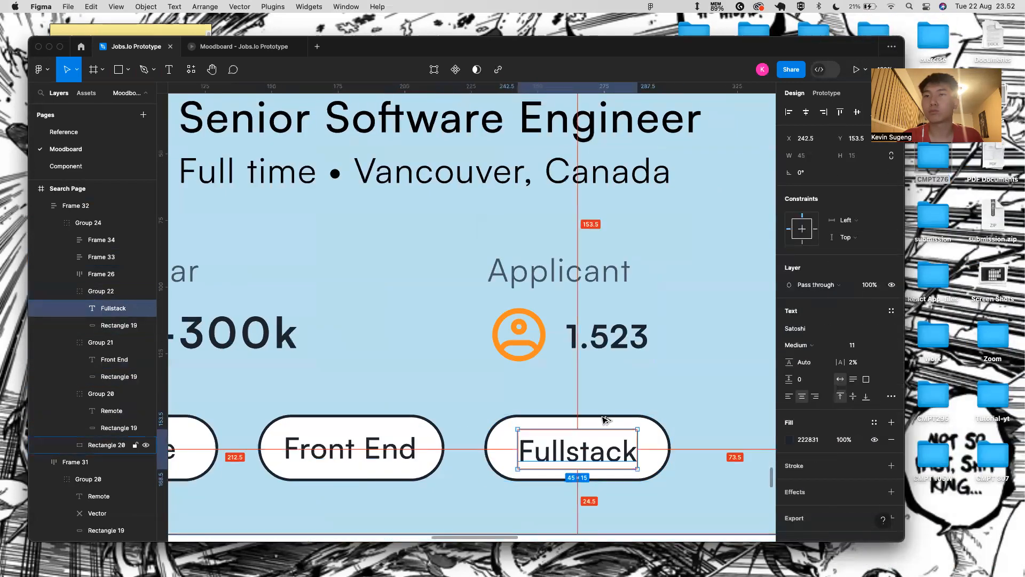
- Select the light-blue card background and exit shape editing without changes
{"action": "scroll", "coordinate": [592, 514], "scroll_direction": "down", "scroll_amount": 3}
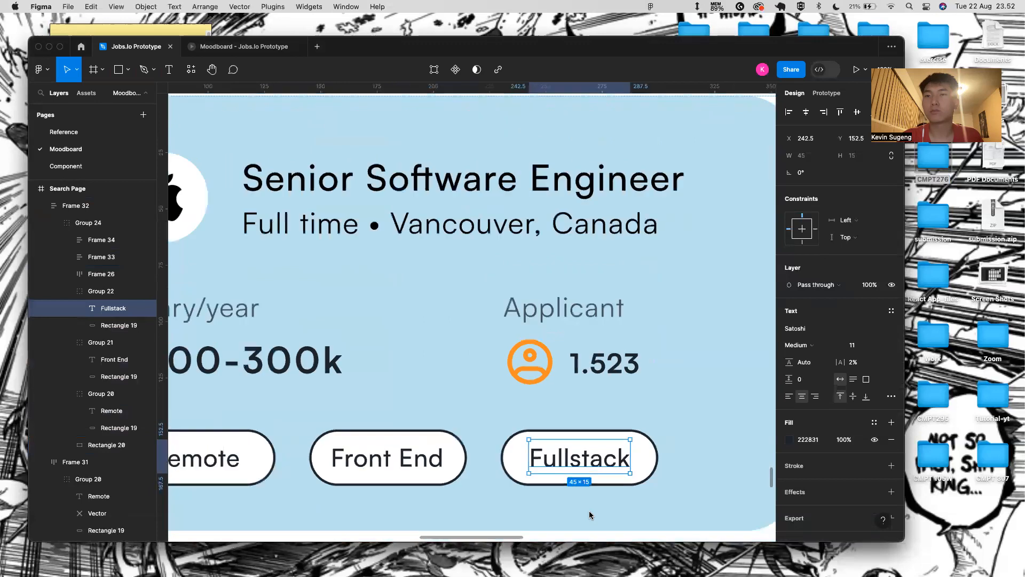
{"action": "left_click", "coordinate": [690, 502]}
{"action": "scroll", "coordinate": [691, 502], "scroll_direction": "right", "scroll_amount": 3}
{"action": "scroll", "coordinate": [691, 502], "scroll_direction": "down", "scroll_amount": 1}
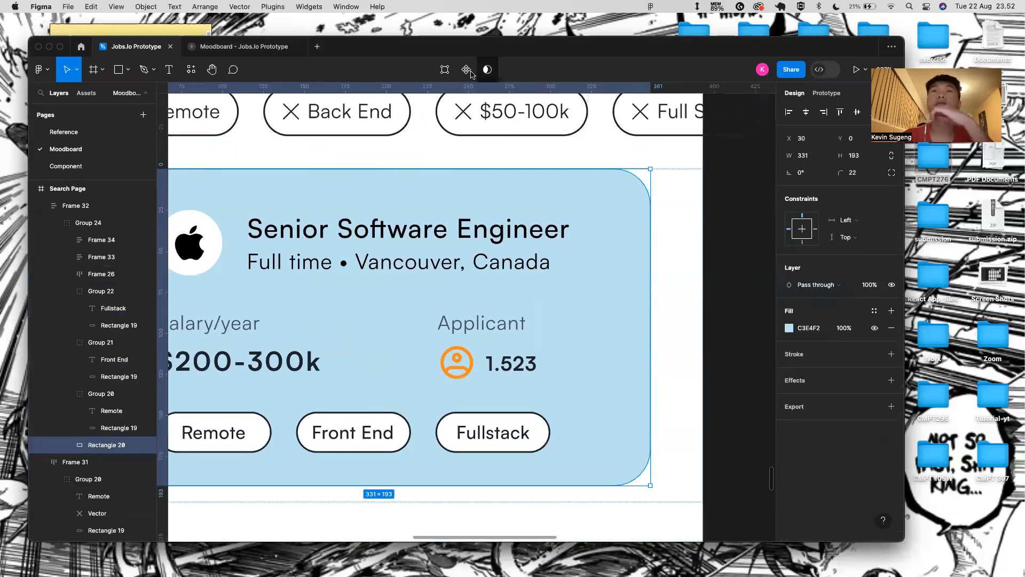
{"action": "left_click", "coordinate": [449, 74]}
{"action": "left_click", "coordinate": [163, 70]}
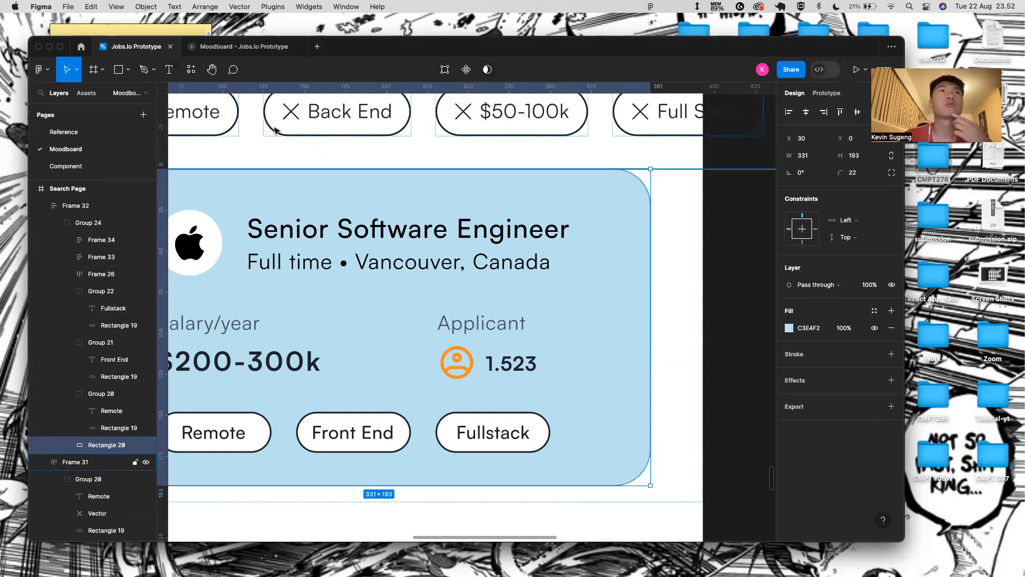
{"action": "scroll", "coordinate": [475, 293], "scroll_direction": "down", "scroll_amount": 5}
{"action": "scroll", "coordinate": [476, 293], "scroll_direction": "down", "scroll_amount": 2}
- Duplicate the job card group twice to get three stacked cards
{"action": "left_click", "coordinate": [526, 349]}
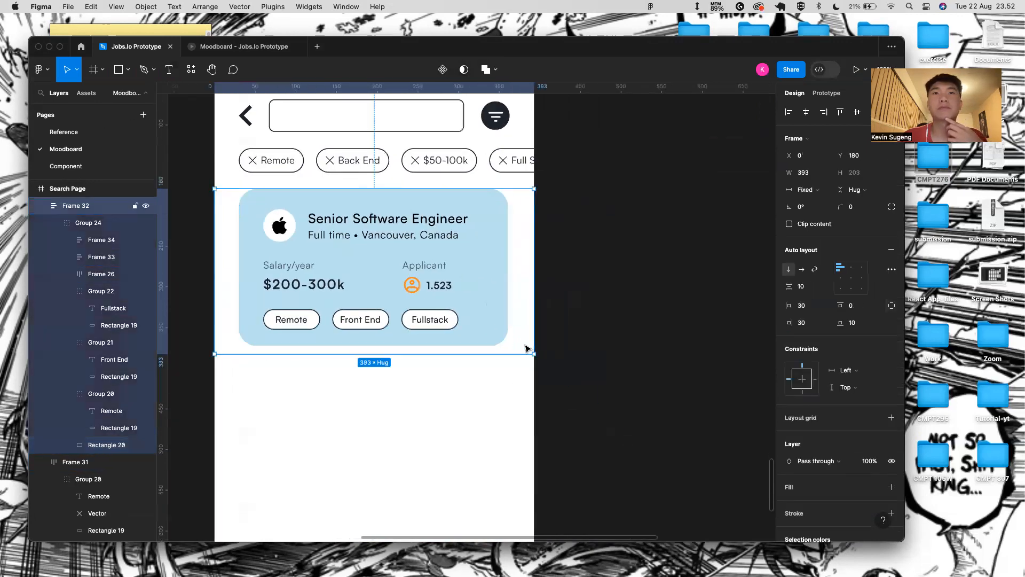
{"action": "scroll", "coordinate": [474, 429], "scroll_direction": "down", "scroll_amount": 2}
{"action": "left_click", "coordinate": [452, 312]}
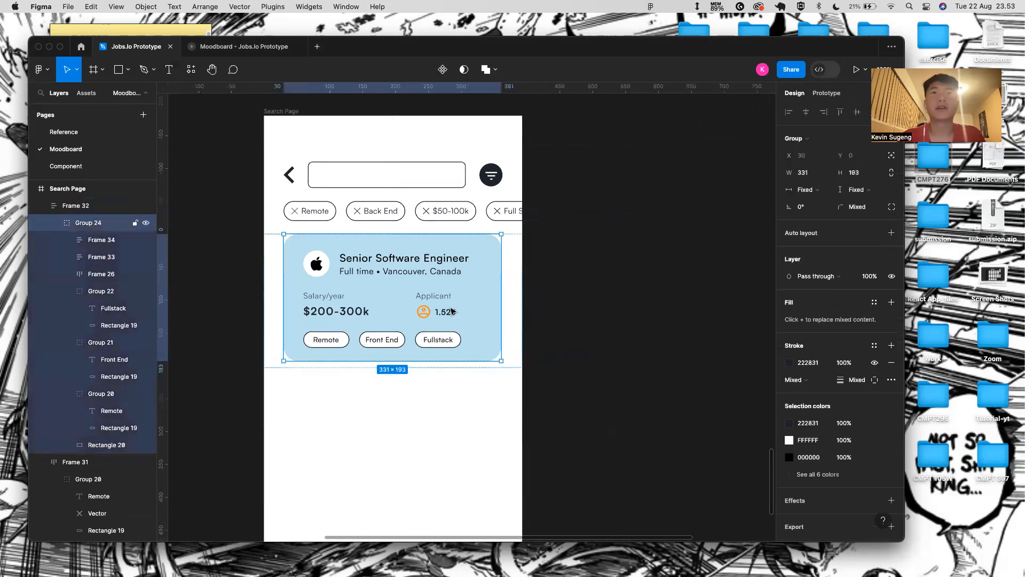
{"action": "key", "text": "super+d"}
{"action": "key", "text": "super+d"}
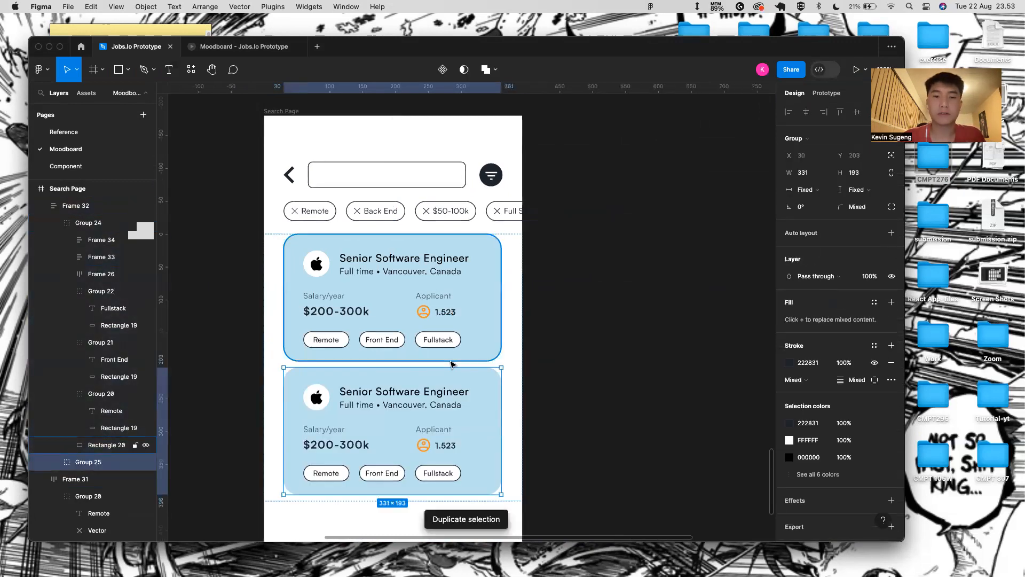
{"action": "left_click", "coordinate": [387, 303]}
{"action": "double_click", "coordinate": [336, 255]}
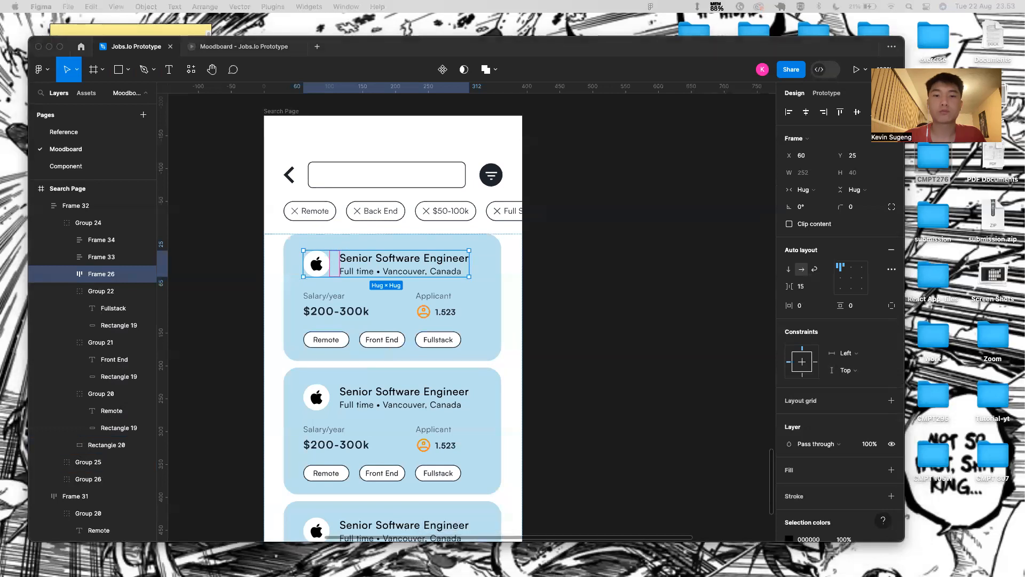
{"action": "scroll", "coordinate": [505, 423], "scroll_direction": "down", "scroll_amount": 2}
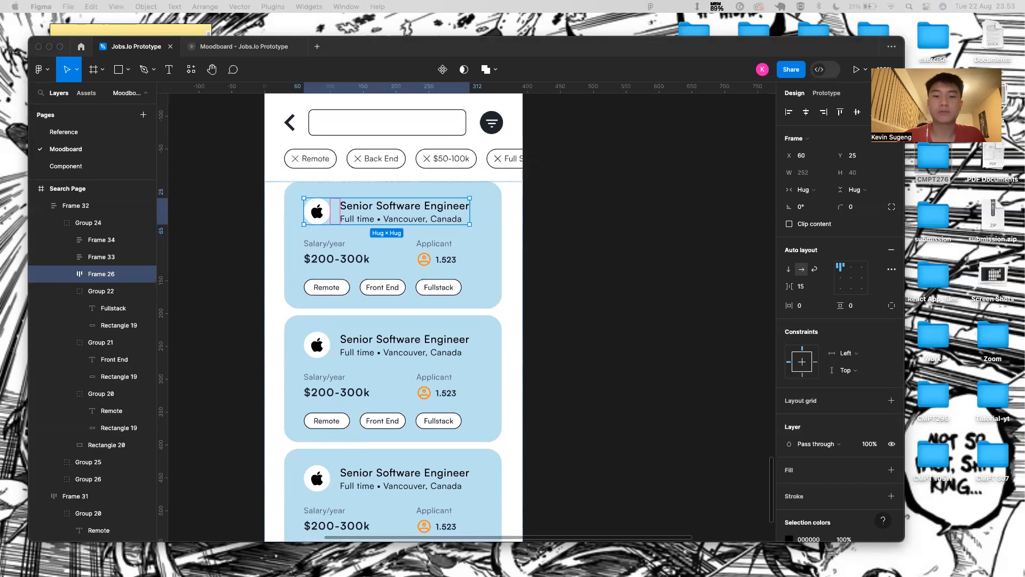
{"action": "left_click", "coordinate": [415, 268]}
- Set Frame 32's auto layout gap between cards to 40
{"action": "left_click", "coordinate": [528, 277]}
{"action": "left_click", "coordinate": [508, 273]}
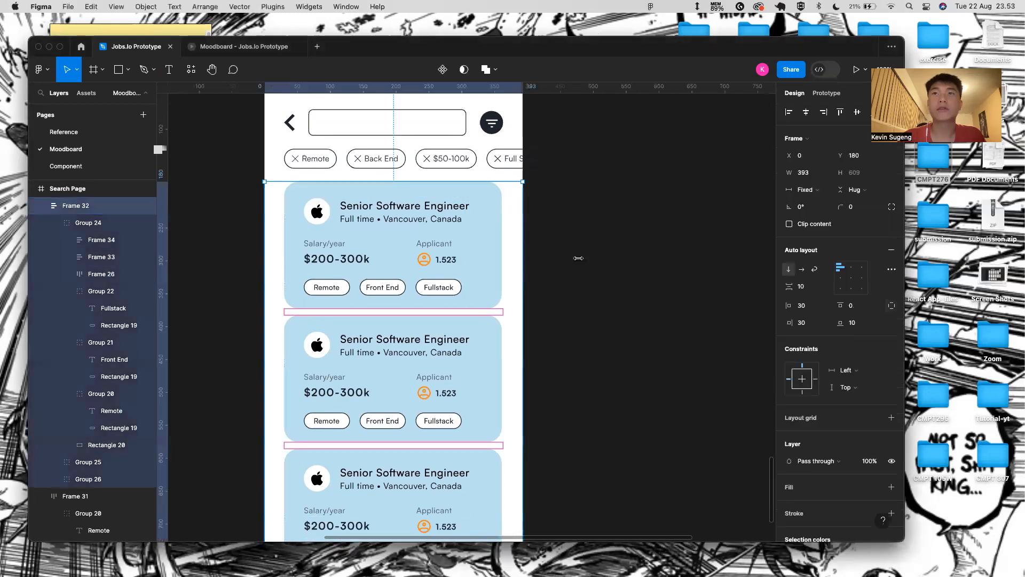
{"action": "type", "text": "40"}
{"action": "key", "text": "Return"}
{"action": "scroll", "coordinate": [412, 322], "scroll_direction": "down", "scroll_amount": 5}
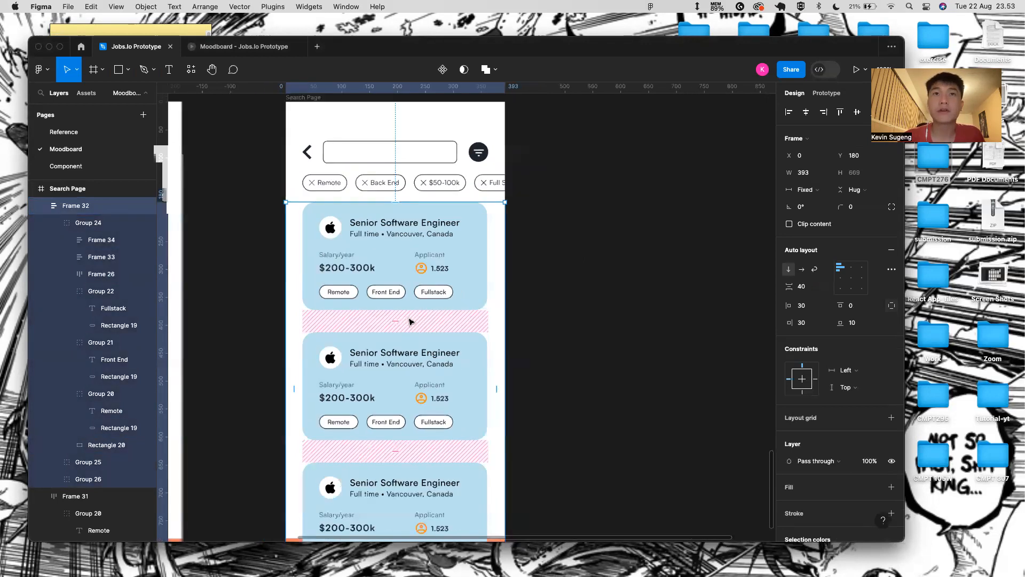
{"action": "left_click", "coordinate": [516, 300]}
- Collapse Frame 32, Frame 31 and Group 18 in Layers and move Group 18 above the cards
{"action": "left_click", "coordinate": [458, 309]}
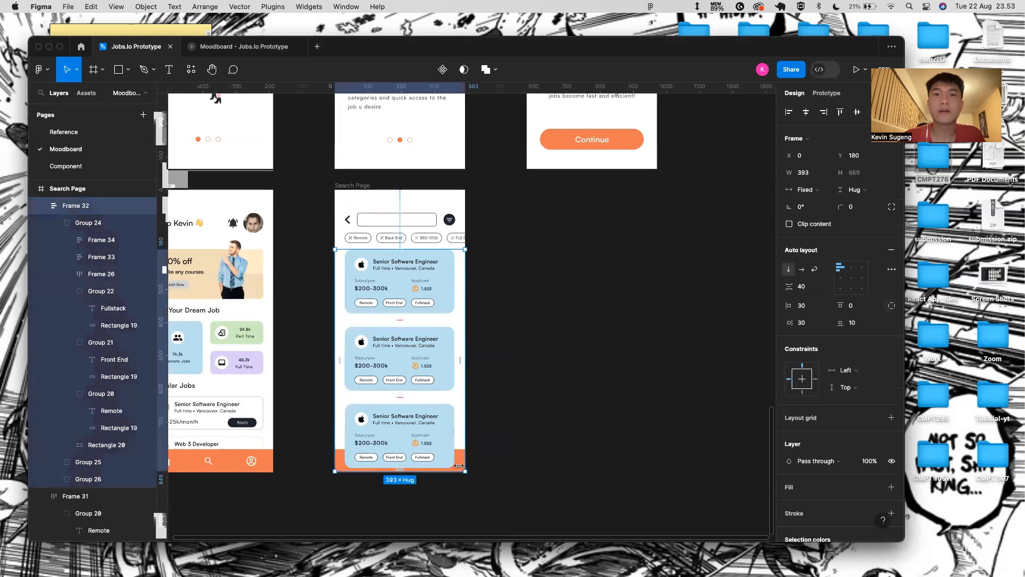
{"action": "left_click", "coordinate": [41, 206]}
{"action": "left_click", "coordinate": [41, 222]}
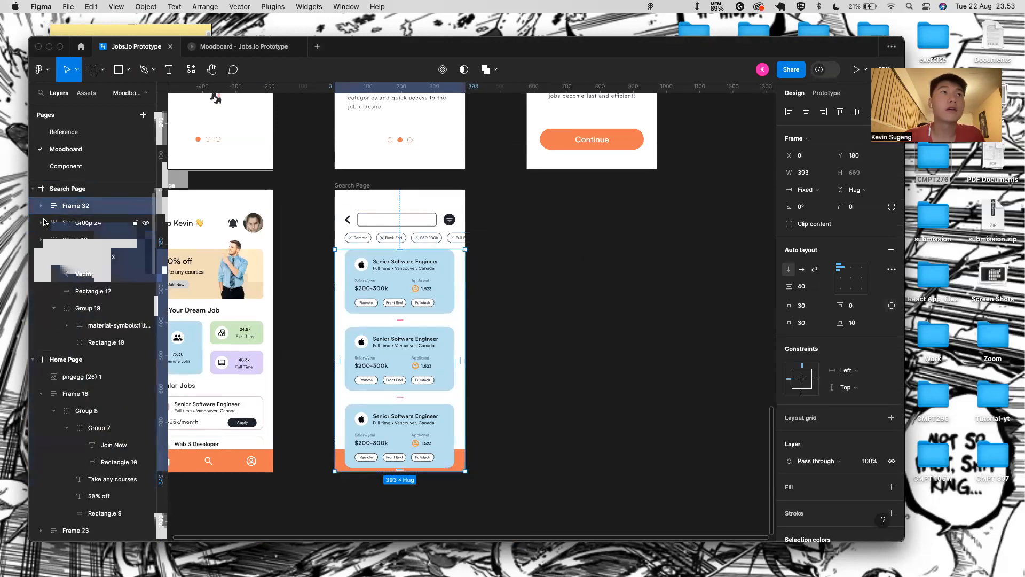
{"action": "left_click", "coordinate": [41, 240]}
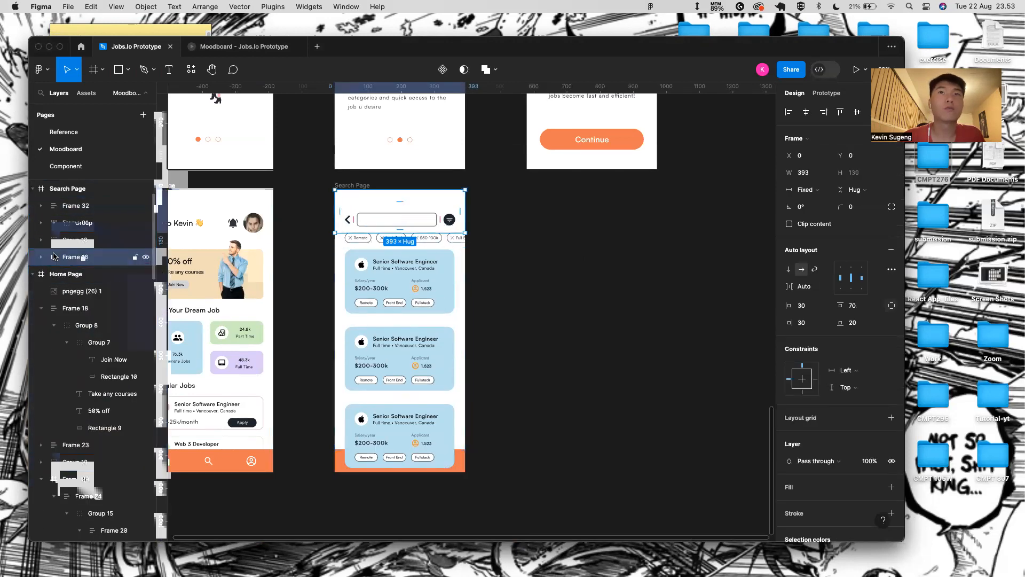
{"action": "left_click", "coordinate": [64, 241]}
{"action": "left_click_drag", "start_coordinate": [64, 240], "coordinate": [68, 198]}
- Apply Subtract selection to Group 18 from the boolean operations dropdown
{"action": "scroll", "coordinate": [393, 385], "scroll_direction": "up", "scroll_amount": 5}
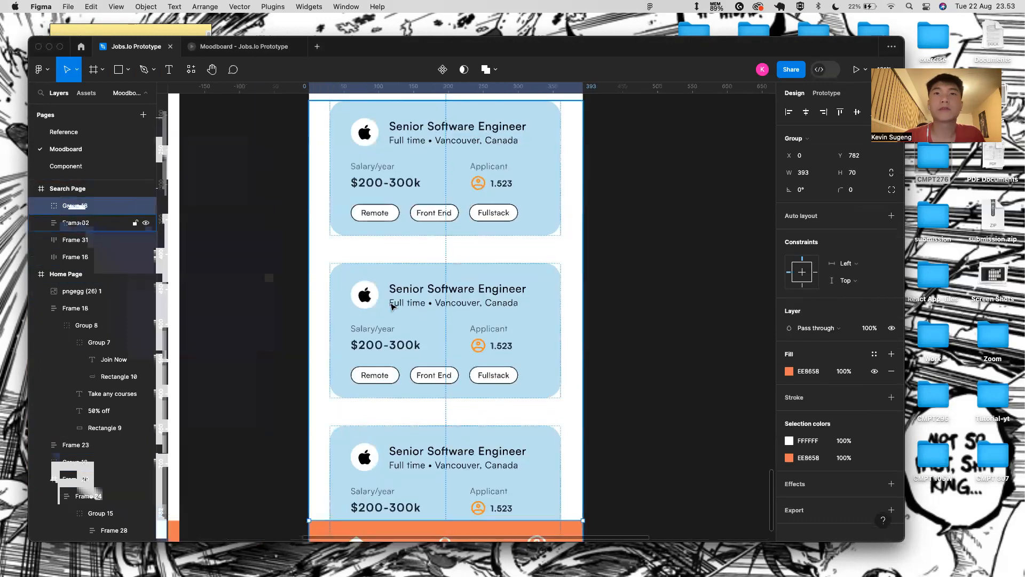
{"action": "scroll", "coordinate": [570, 262], "scroll_direction": "up", "scroll_amount": 2}
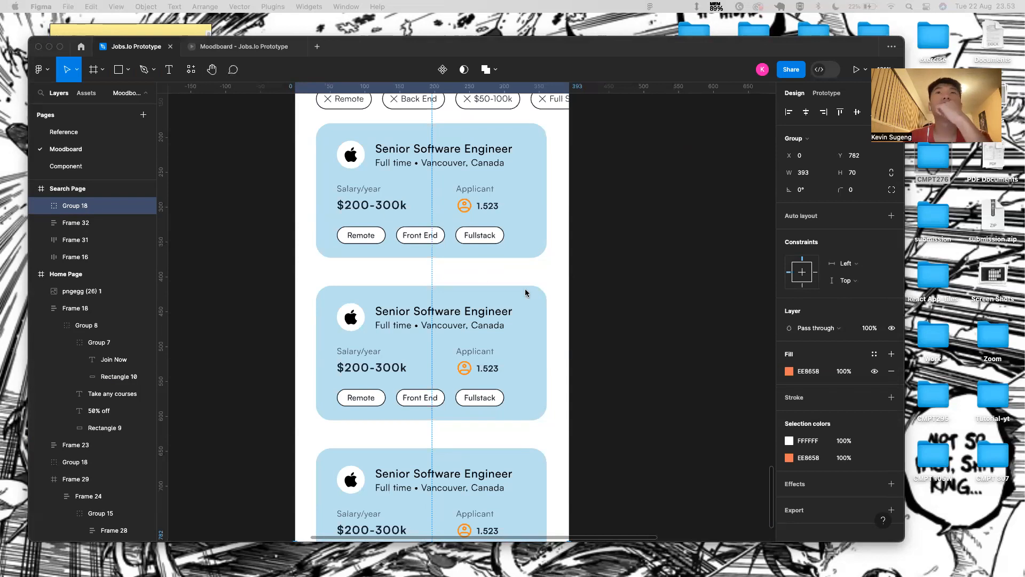
{"action": "left_click", "coordinate": [494, 74]}
{"action": "left_click", "coordinate": [486, 108]}
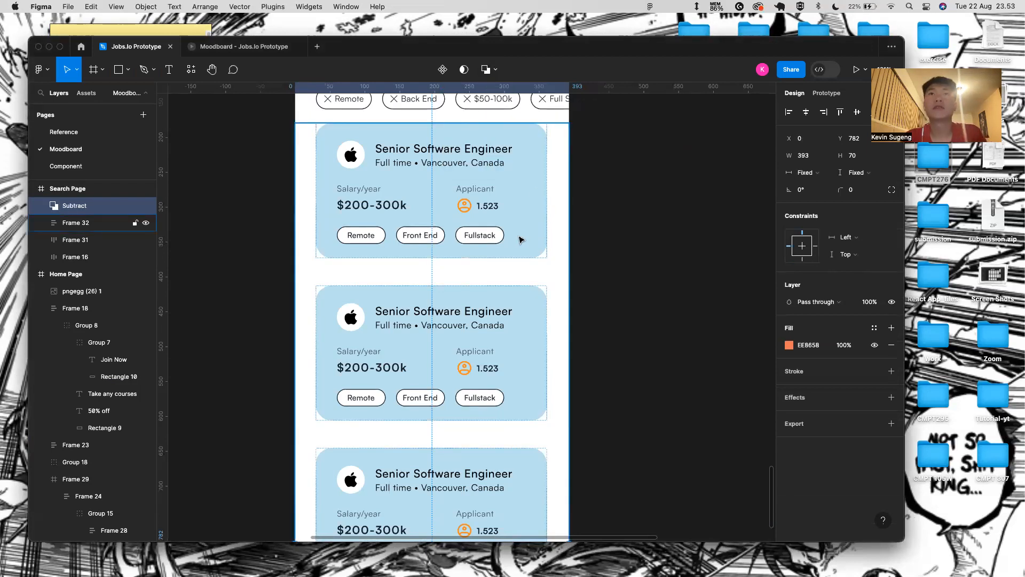
- Undo the Subtract so Group 18 is an ordinary group again
{"action": "left_click", "coordinate": [494, 68]}
{"action": "left_click", "coordinate": [490, 108]}
{"action": "left_click", "coordinate": [529, 229]}
{"action": "left_click", "coordinate": [87, 206]}
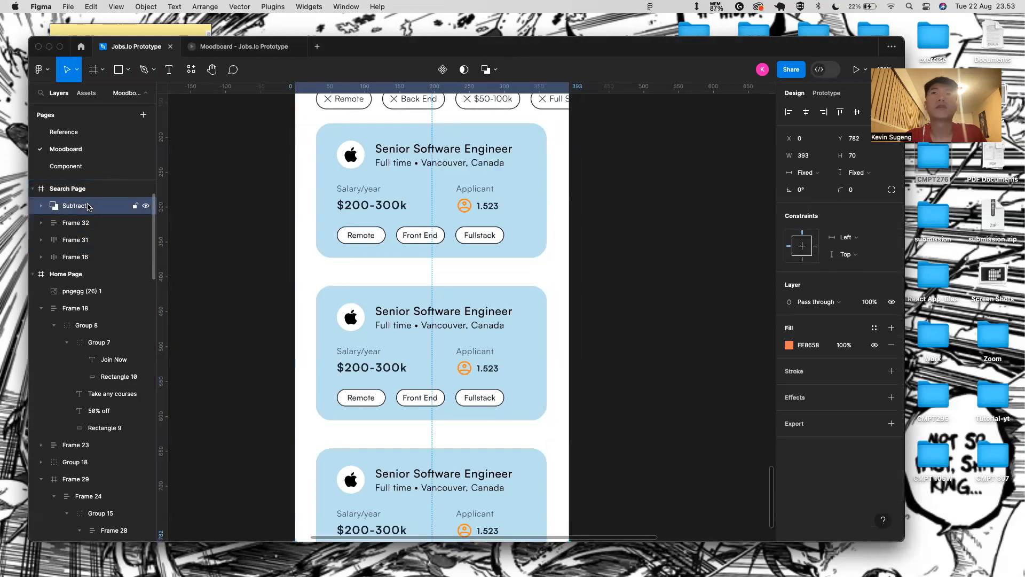
{"action": "scroll", "coordinate": [244, 316], "scroll_direction": "down", "scroll_amount": 5}
{"action": "left_click", "coordinate": [455, 394]}
{"action": "key", "text": "super+z"}
{"action": "key", "text": "super+z"}
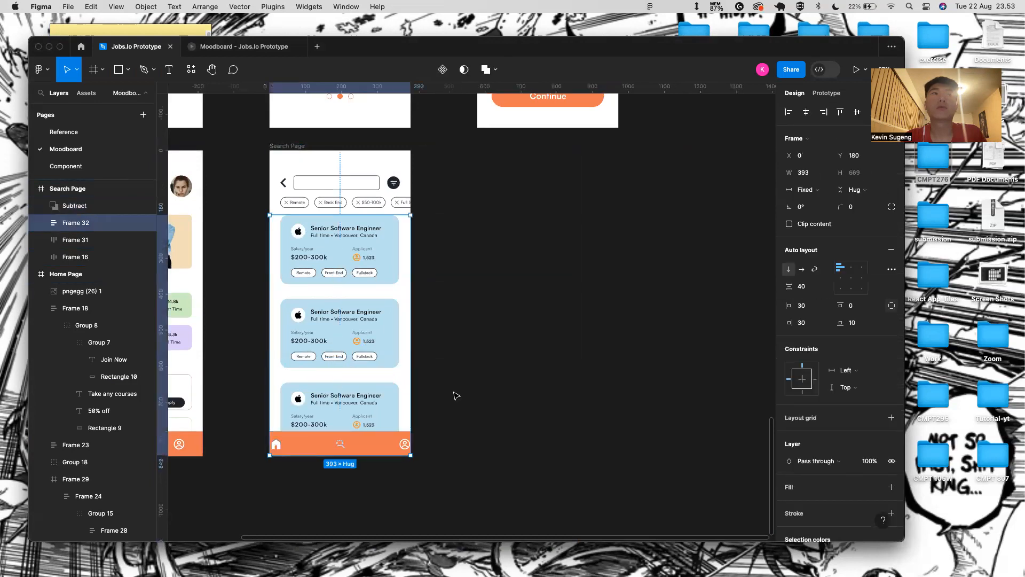
{"action": "key", "text": "super+z"}
{"action": "key", "text": "super+z"}
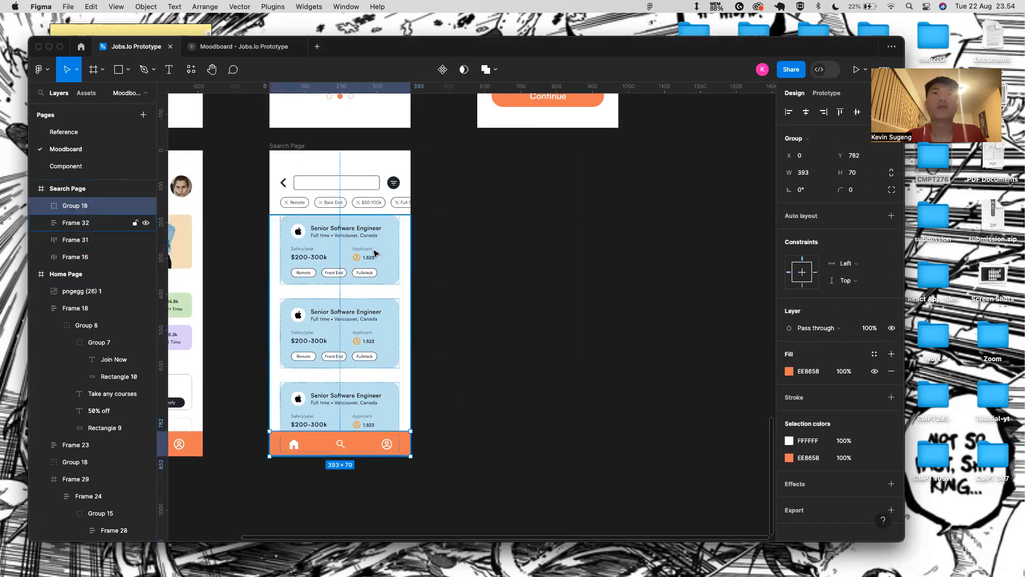
- Try merging the first job card group with Union, then undo it
{"action": "double_click", "coordinate": [389, 240]}
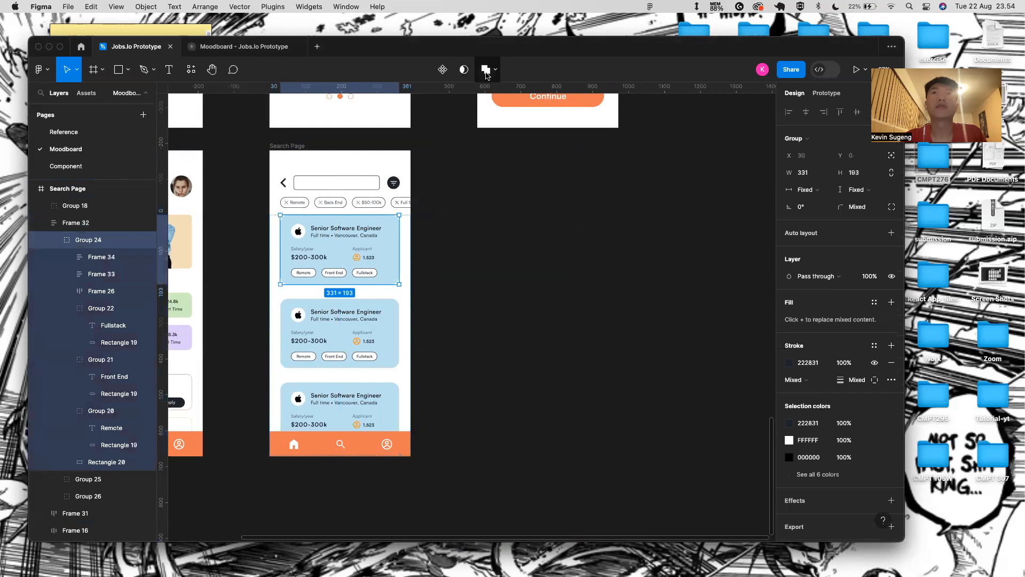
{"action": "left_click", "coordinate": [486, 70]}
{"action": "key", "text": "super+z"}
{"action": "scroll", "coordinate": [370, 271], "scroll_direction": "up", "scroll_amount": 5}
- Draw a 40×40 rectangle and round its corners to 37 to form a circle
{"action": "key", "text": "r"}
{"action": "left_click_drag", "start_coordinate": [206, 325], "coordinate": [237, 357]}
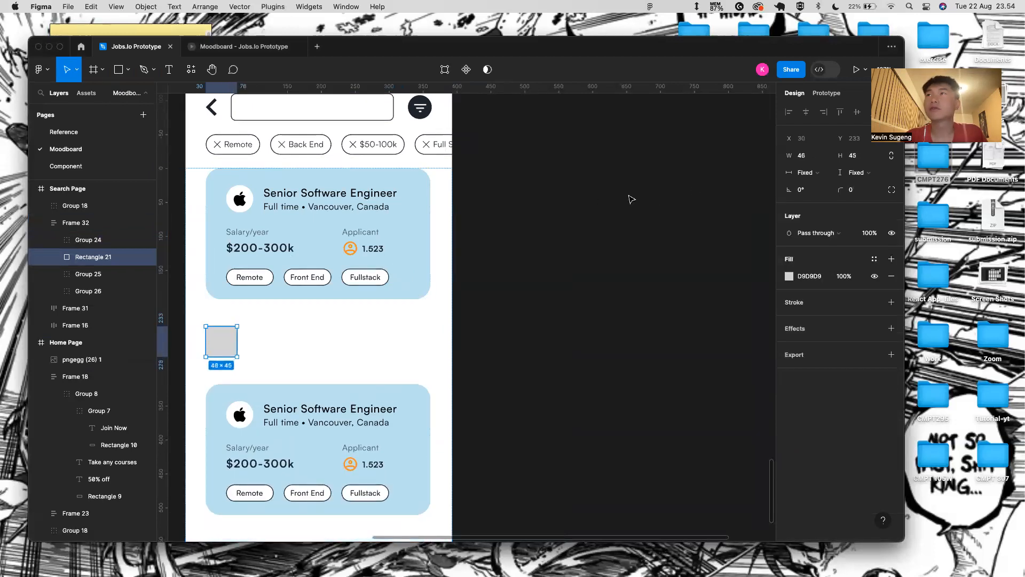
{"action": "left_click", "coordinate": [826, 158]}
{"action": "left_click", "coordinate": [814, 158]}
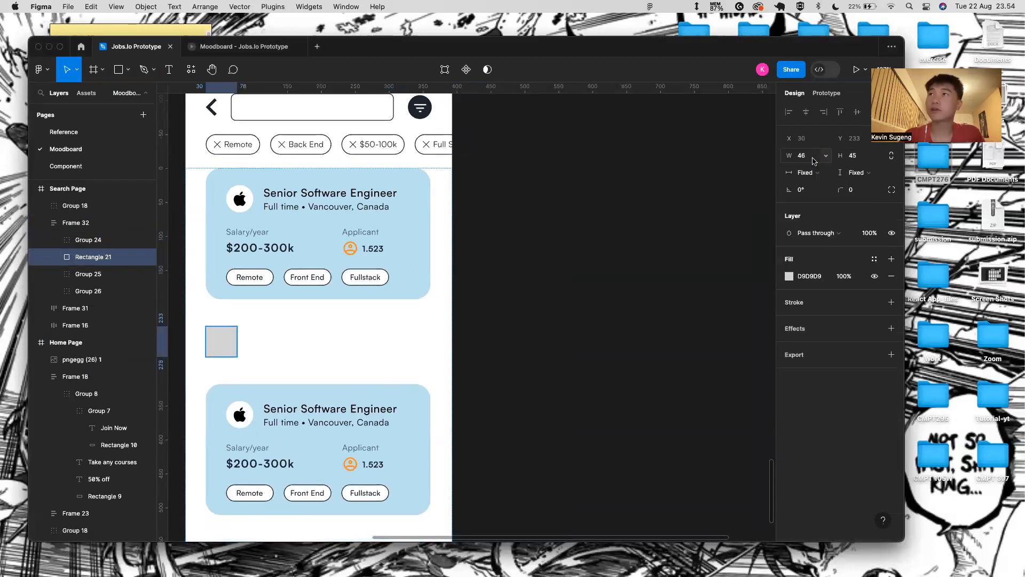
{"action": "type", "text": "40"}
{"action": "key", "text": "Tab"}
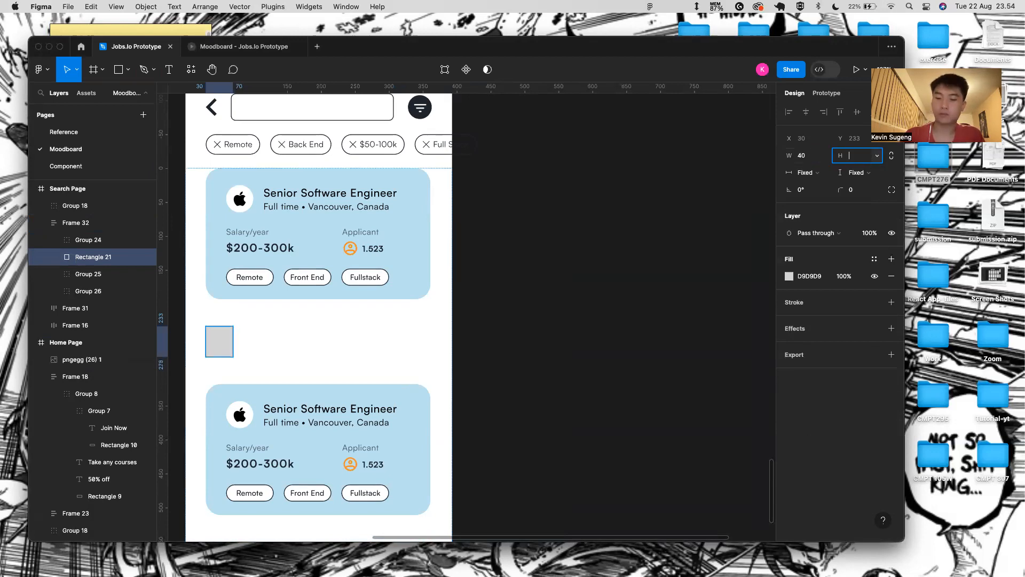
{"action": "type", "text": "40"}
{"action": "key", "text": "Return"}
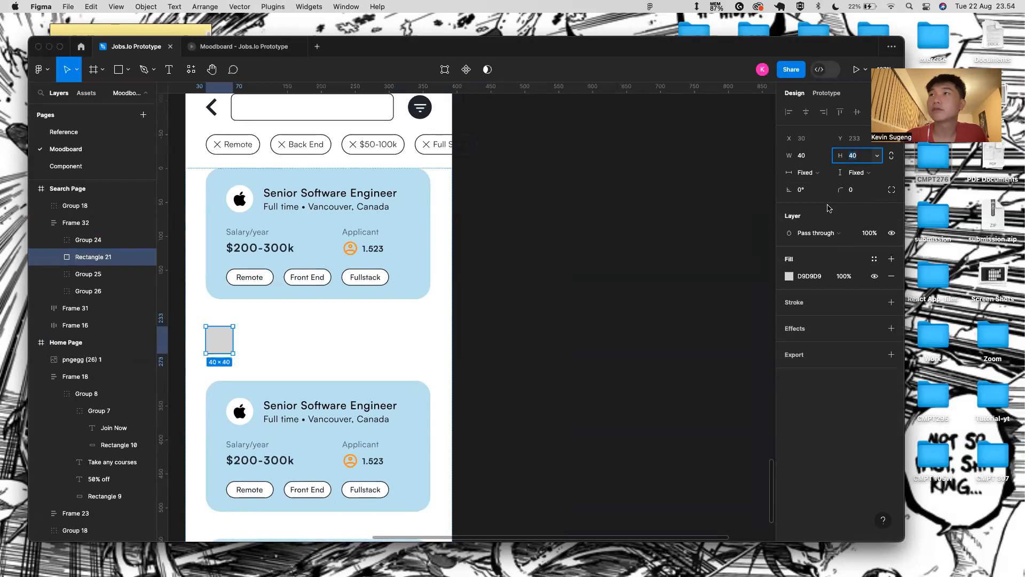
{"action": "left_click_drag", "start_coordinate": [833, 185], "coordinate": [842, 186]}
{"action": "left_click_drag", "start_coordinate": [308, 246], "coordinate": [418, 289]}
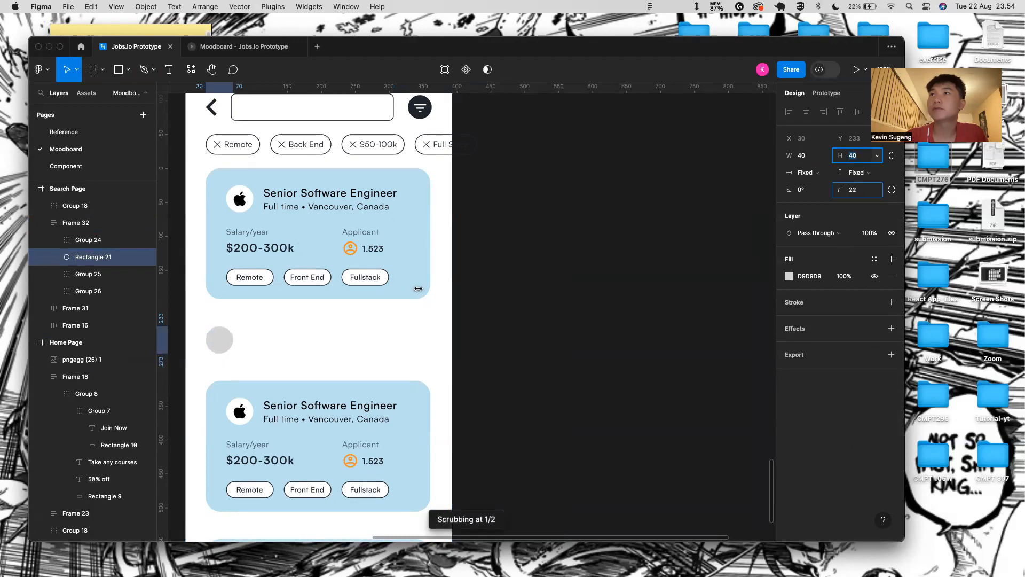
{"action": "left_click_drag", "start_coordinate": [746, 281], "coordinate": [742, 282]}
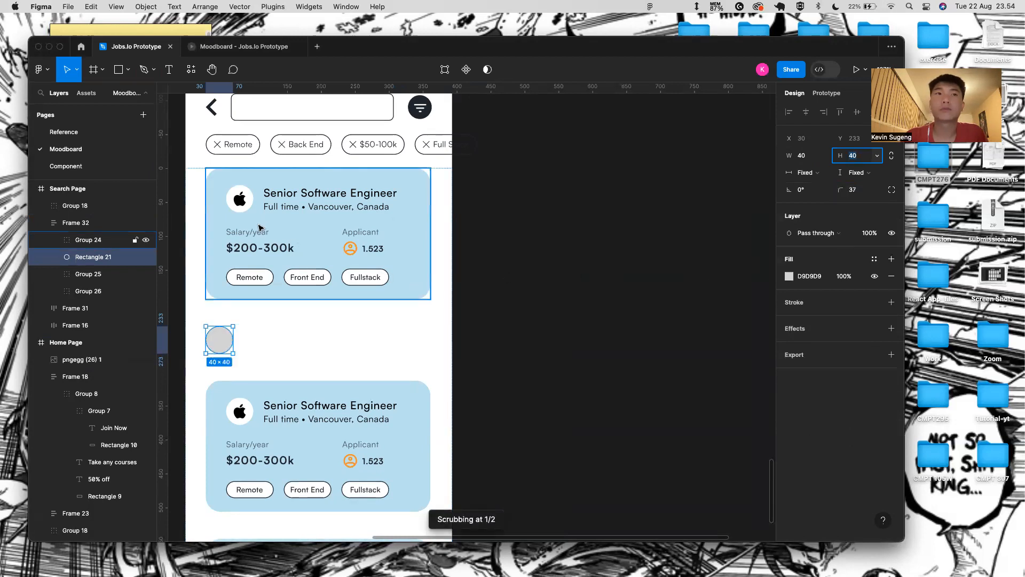
- Move the circle into Group 24 at the card's bottom-right, above Rectangle 20
{"action": "left_click", "coordinate": [308, 257]}
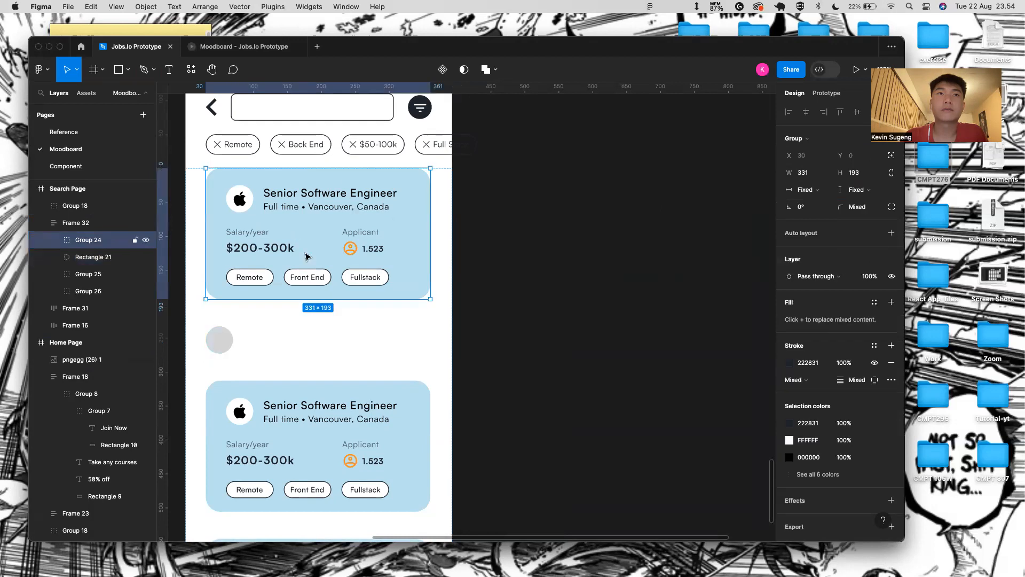
{"action": "left_click", "coordinate": [219, 339], "text": "shift"}
{"action": "left_click_drag", "start_coordinate": [72, 255], "coordinate": [116, 470]}
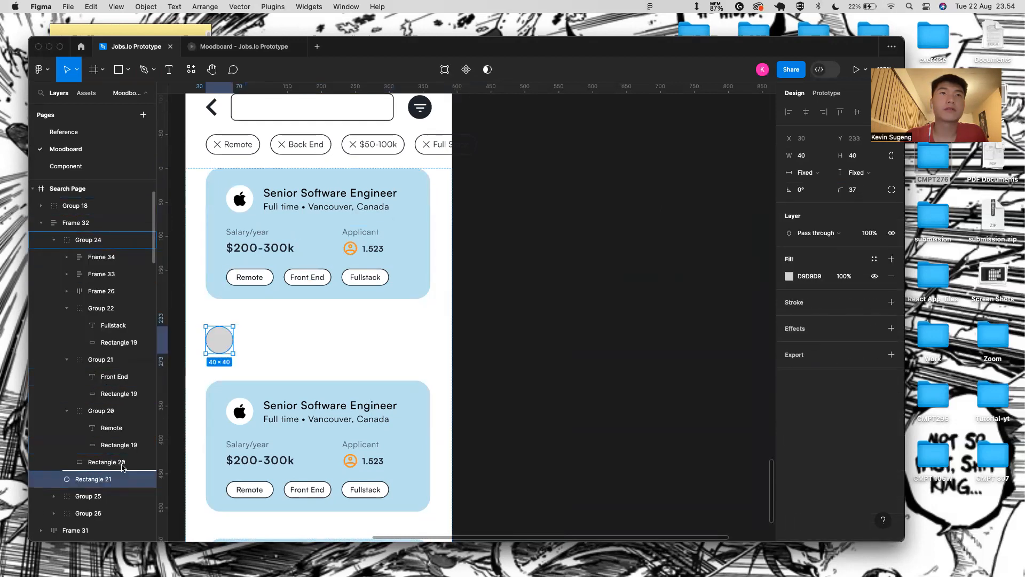
{"action": "left_click_drag", "start_coordinate": [219, 340], "coordinate": [415, 288]}
{"action": "mouse_move", "coordinate": [104, 474]}
{"action": "left_mouse_down"}
{"action": "mouse_move", "coordinate": [107, 412]}
{"action": "mouse_move", "coordinate": [106, 455]}
{"action": "left_mouse_up"}
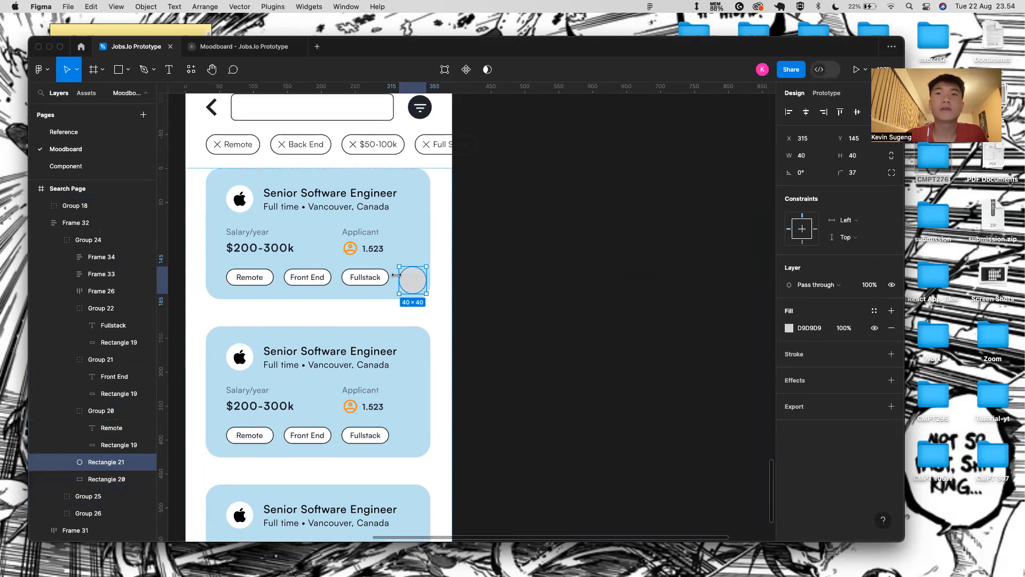
{"action": "scroll", "coordinate": [396, 275], "scroll_direction": "up", "scroll_amount": 5}
- Nudge the grey circle onto the first card's bottom-right corner and select the card layers
{"action": "left_click_drag", "start_coordinate": [414, 285], "coordinate": [434, 304]}
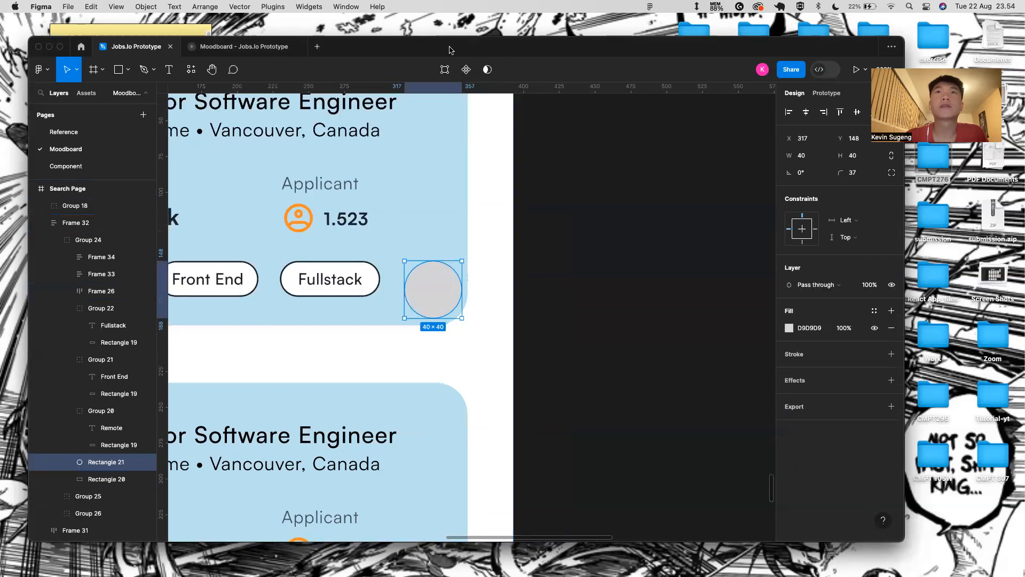
{"action": "left_click", "coordinate": [543, 327]}
{"action": "left_click", "coordinate": [446, 249]}
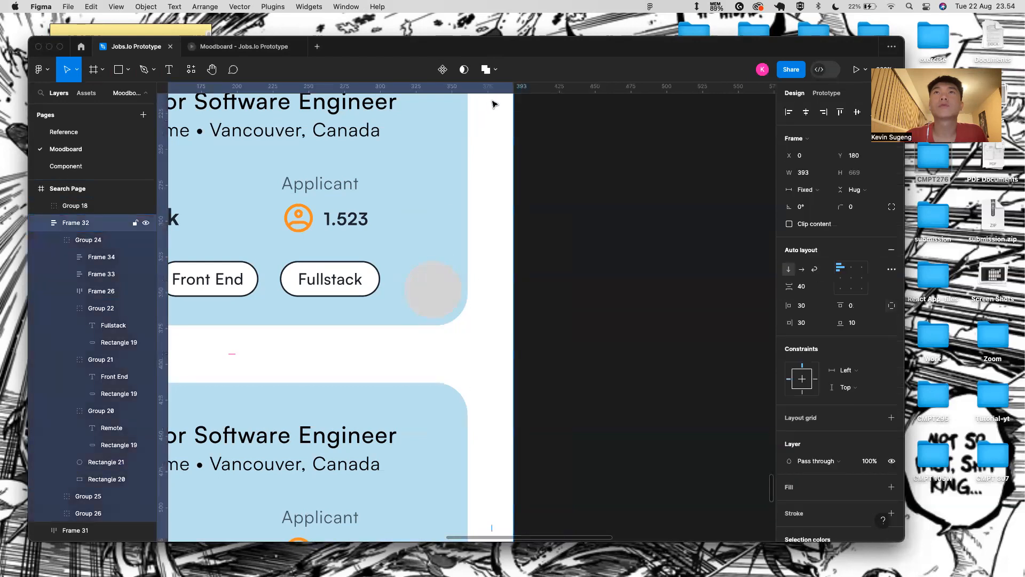
{"action": "left_click", "coordinate": [427, 278]}
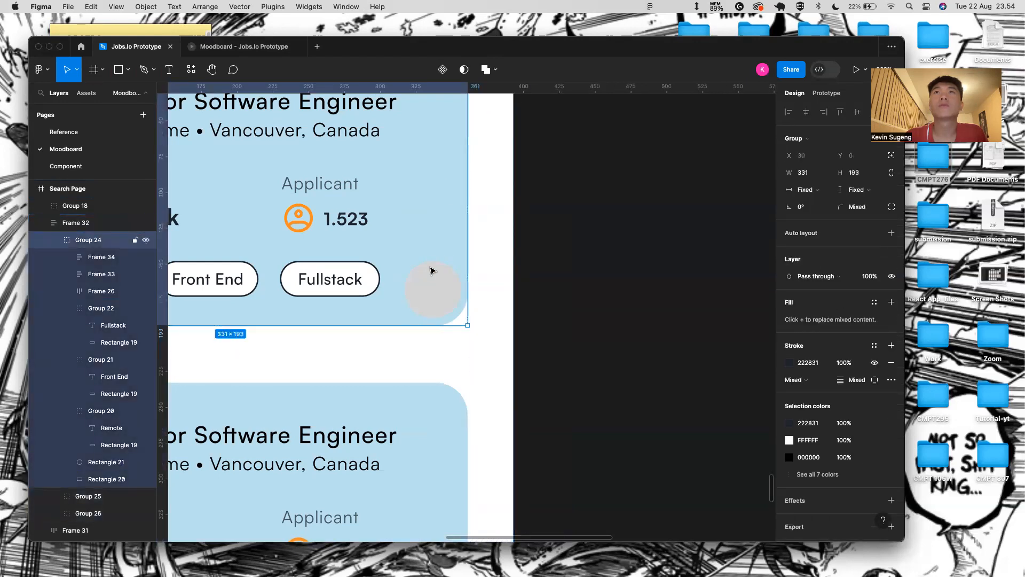
{"action": "left_click", "coordinate": [433, 273]}
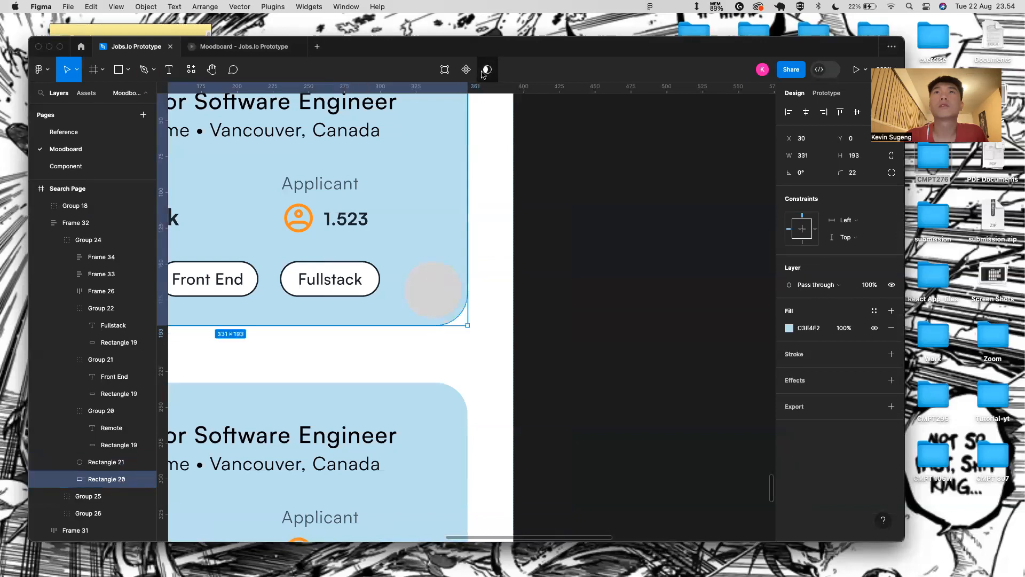
- Try Subtract selection on the job card list frame, then undo it
{"action": "left_click", "coordinate": [475, 160]}
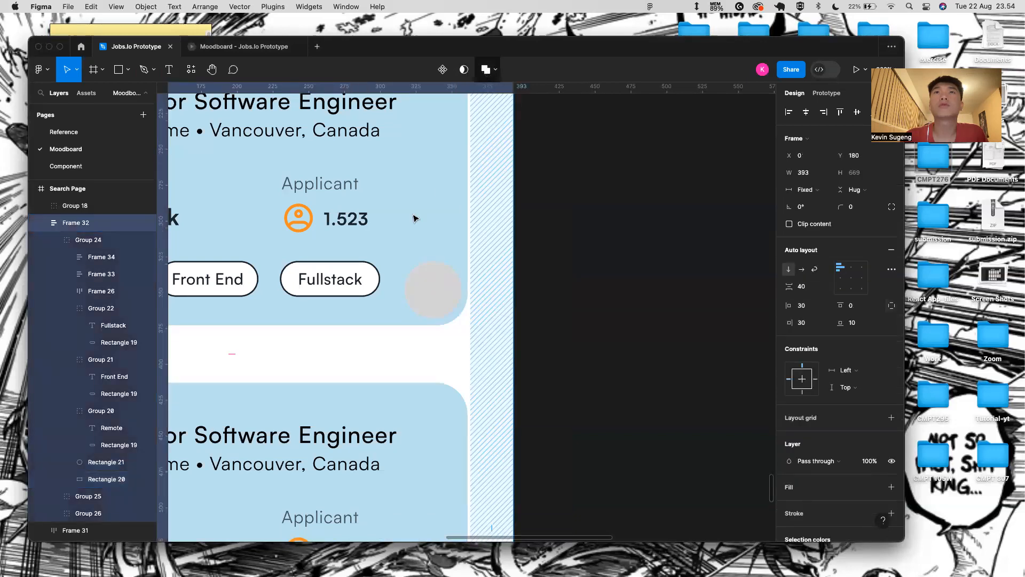
{"action": "scroll", "coordinate": [415, 218], "scroll_direction": "down", "scroll_amount": 10}
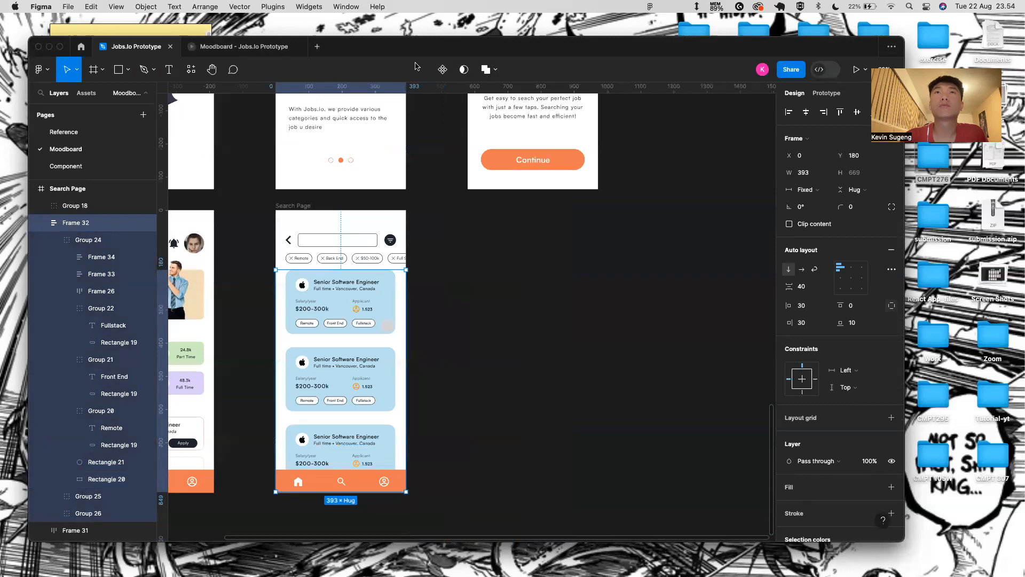
{"action": "left_click", "coordinate": [494, 69]}
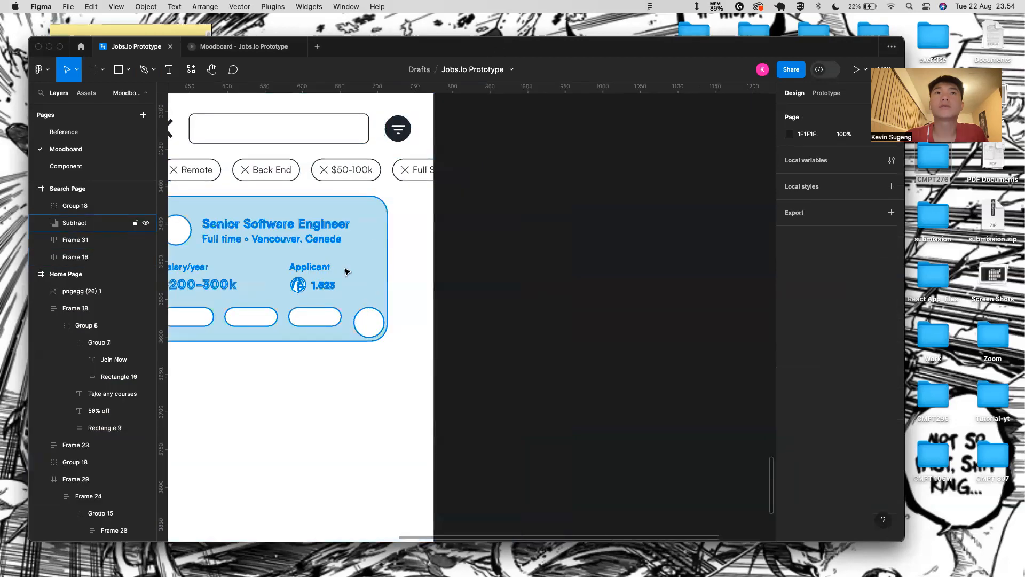
{"action": "scroll", "coordinate": [435, 279], "scroll_direction": "down", "scroll_amount": 5}
{"action": "scroll", "coordinate": [440, 282], "scroll_direction": "down", "scroll_amount": 3}
{"action": "key", "text": "super+z"}
{"action": "key", "text": "super+z"}
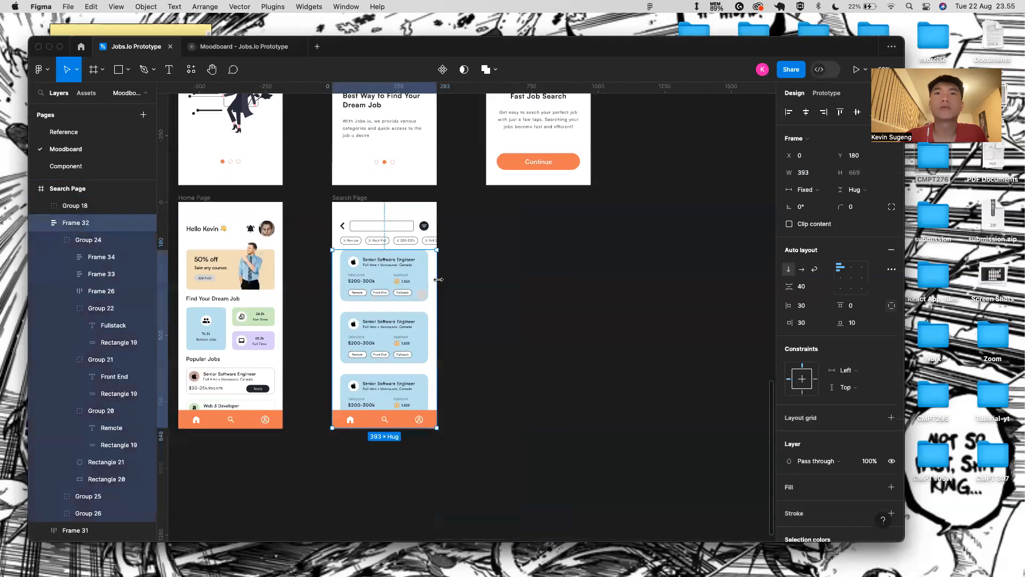
- Nudge the grey circle on the first card slightly left to X 315, Y 153
{"action": "scroll", "coordinate": [402, 317], "scroll_direction": "up", "scroll_amount": 5}
{"action": "left_click", "coordinate": [445, 271]}
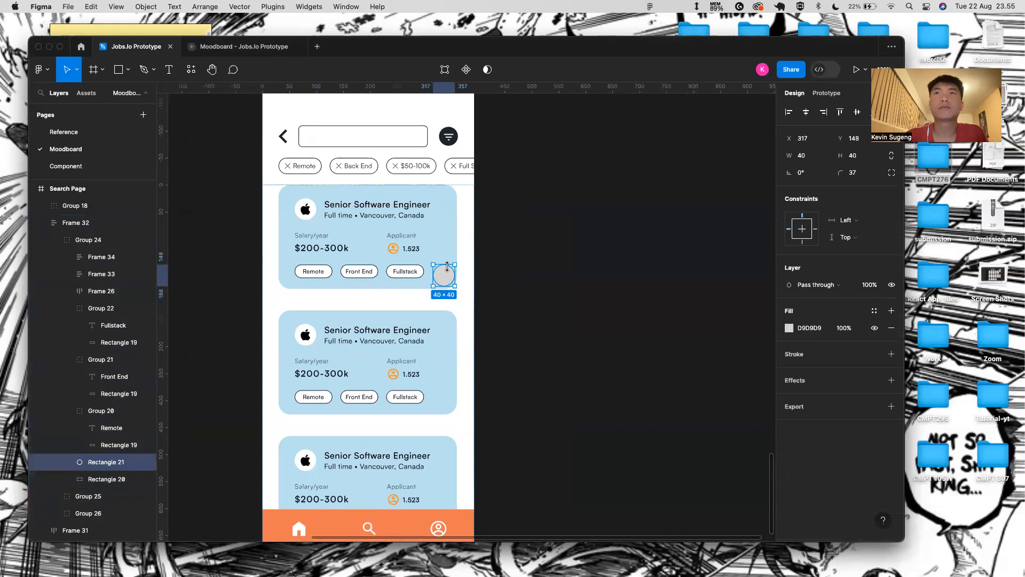
{"action": "right_click", "coordinate": [443, 274]}
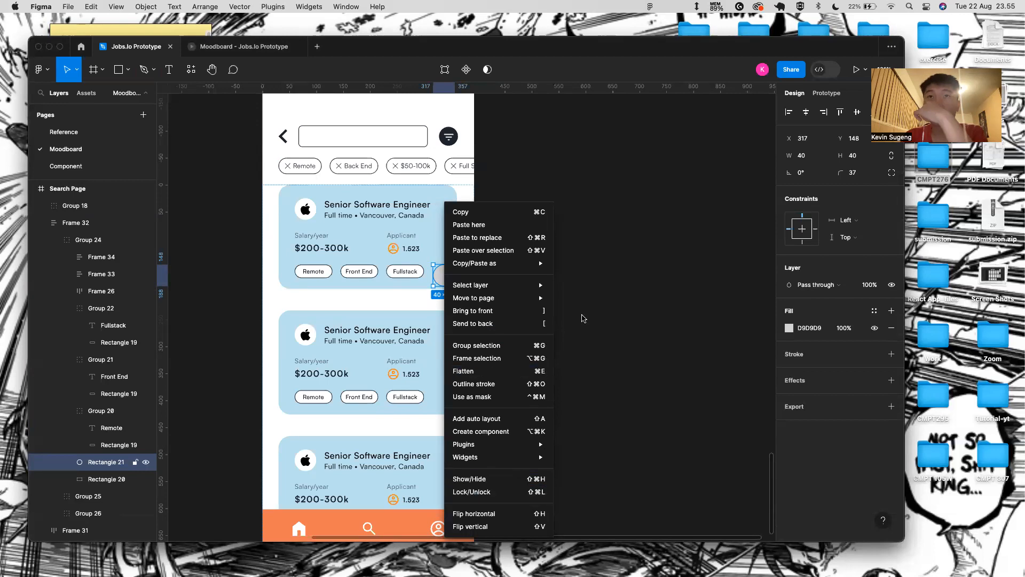
{"action": "left_click", "coordinate": [512, 494]}
{"action": "scroll", "coordinate": [451, 282], "scroll_direction": "up", "scroll_amount": 5}
{"action": "key", "text": "Left"}
{"action": "key", "text": "Left"}
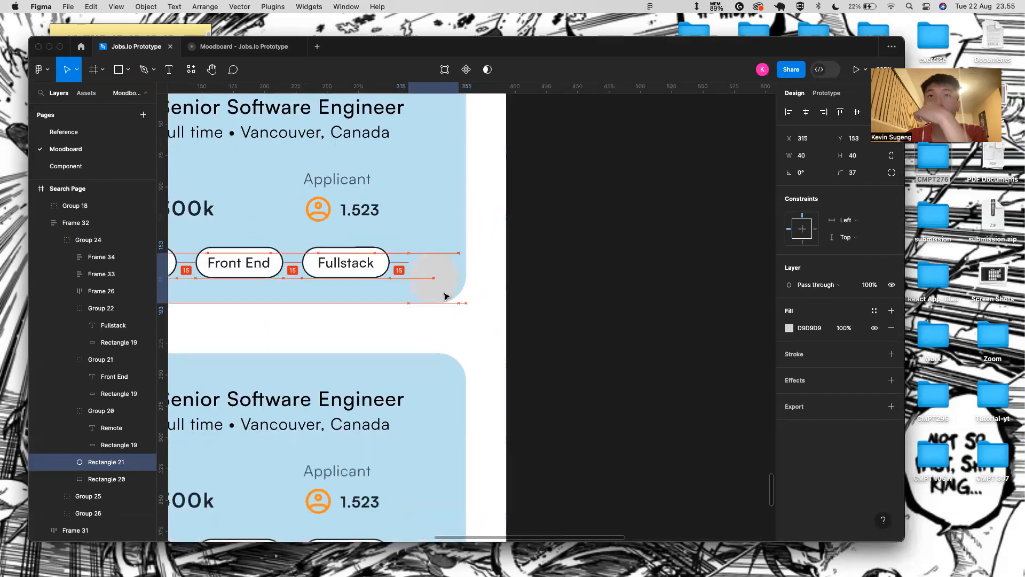
- Select Group 24, the whole first job card, in the Layers panel
{"action": "left_click", "coordinate": [447, 236]}
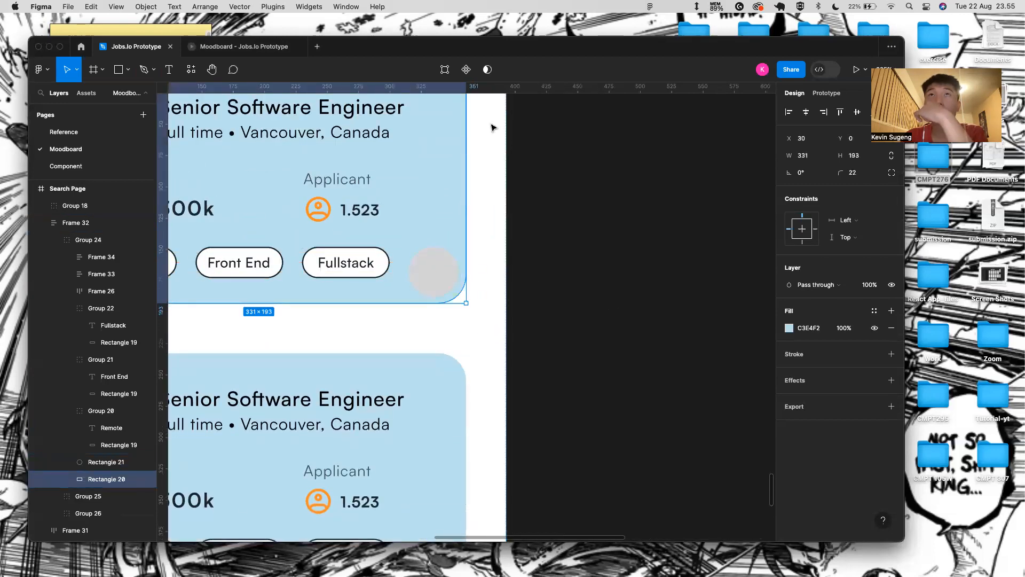
{"action": "left_click", "coordinate": [483, 176]}
{"action": "scroll", "coordinate": [483, 177], "scroll_direction": "down", "scroll_amount": 6}
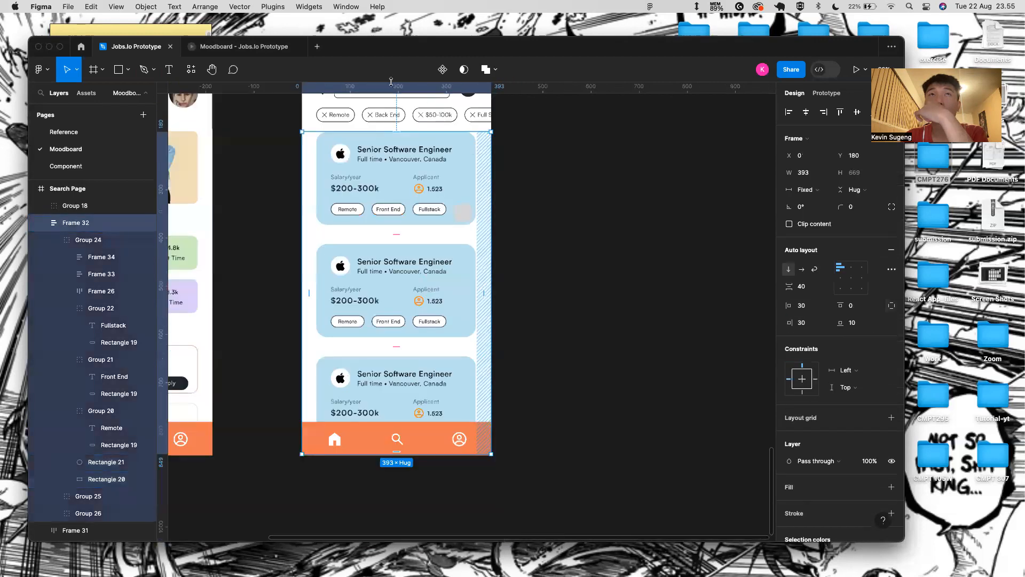
{"action": "scroll", "coordinate": [362, 108], "scroll_direction": "up", "scroll_amount": 1}
{"action": "left_click", "coordinate": [352, 100]}
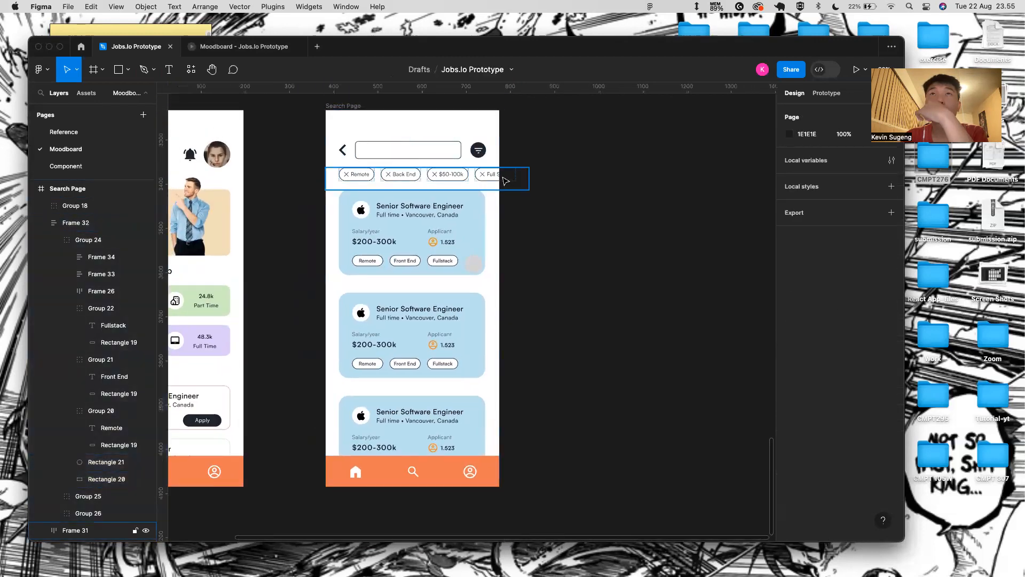
{"action": "left_click", "coordinate": [480, 179]}
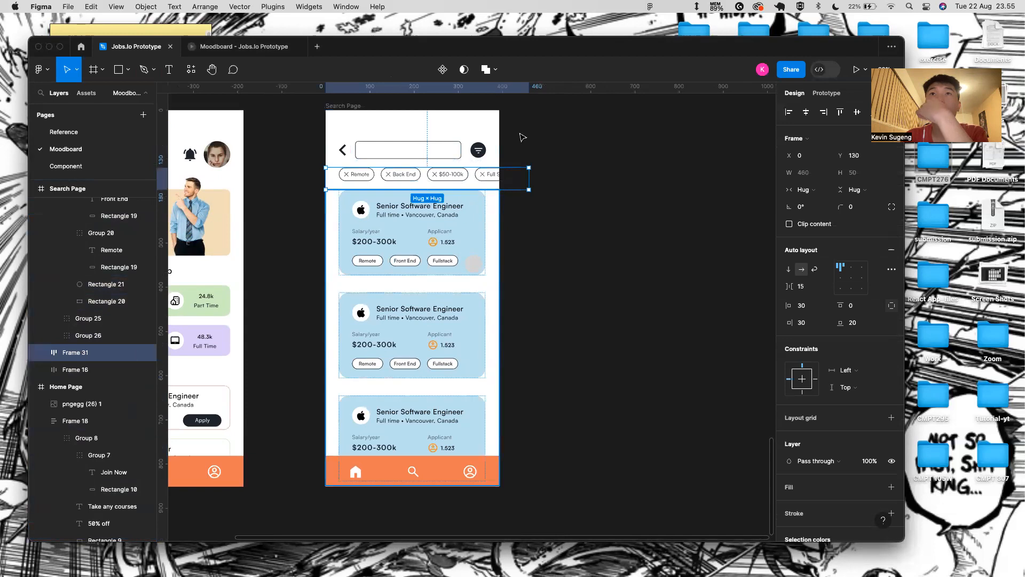
{"action": "left_click", "coordinate": [442, 213]}
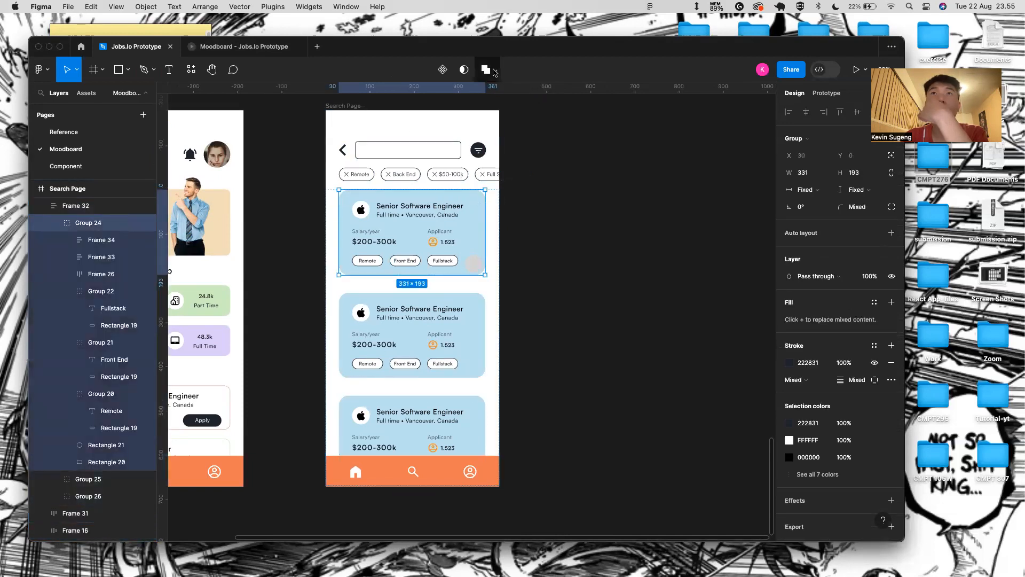
{"action": "left_click", "coordinate": [493, 72]}
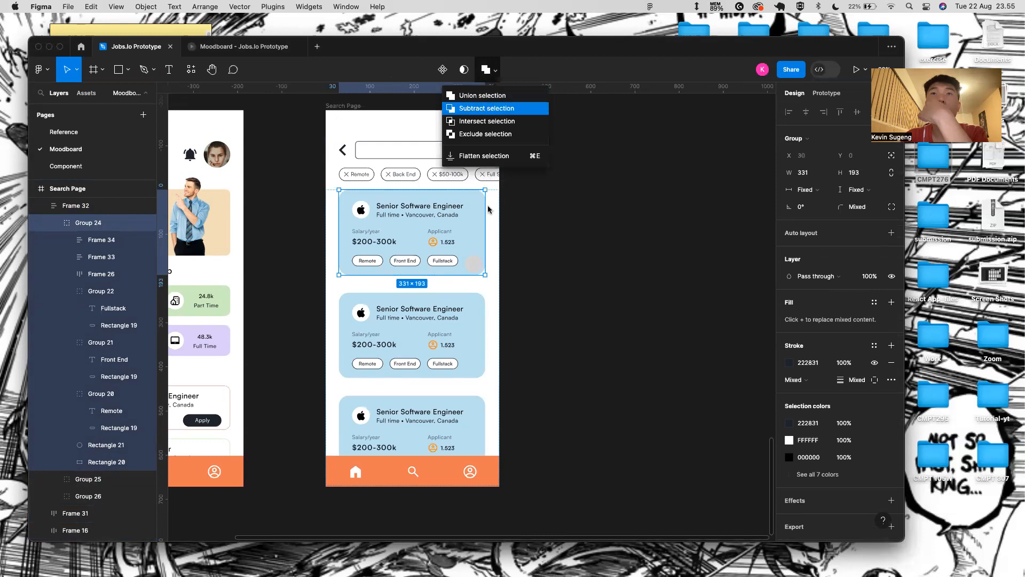
{"action": "left_click", "coordinate": [504, 111]}
{"action": "left_click", "coordinate": [521, 255]}
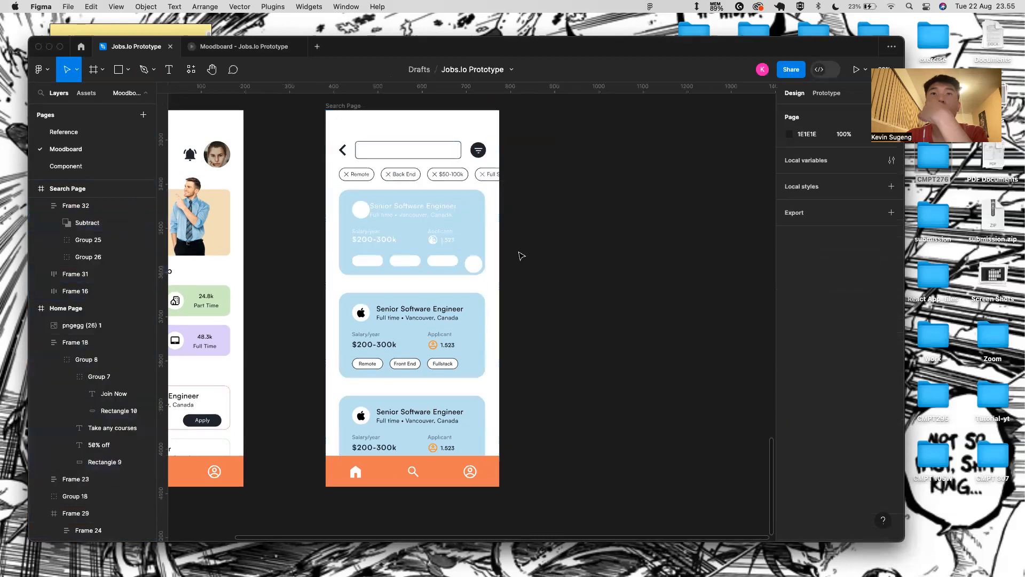
{"action": "scroll", "coordinate": [457, 244], "scroll_direction": "up", "scroll_amount": 5}
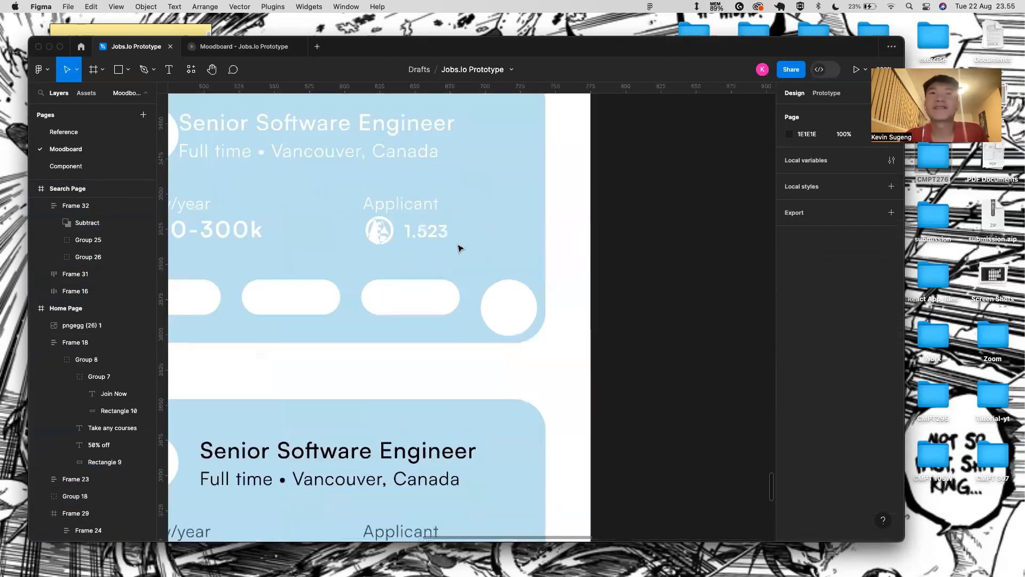
{"action": "left_click", "coordinate": [372, 234]}
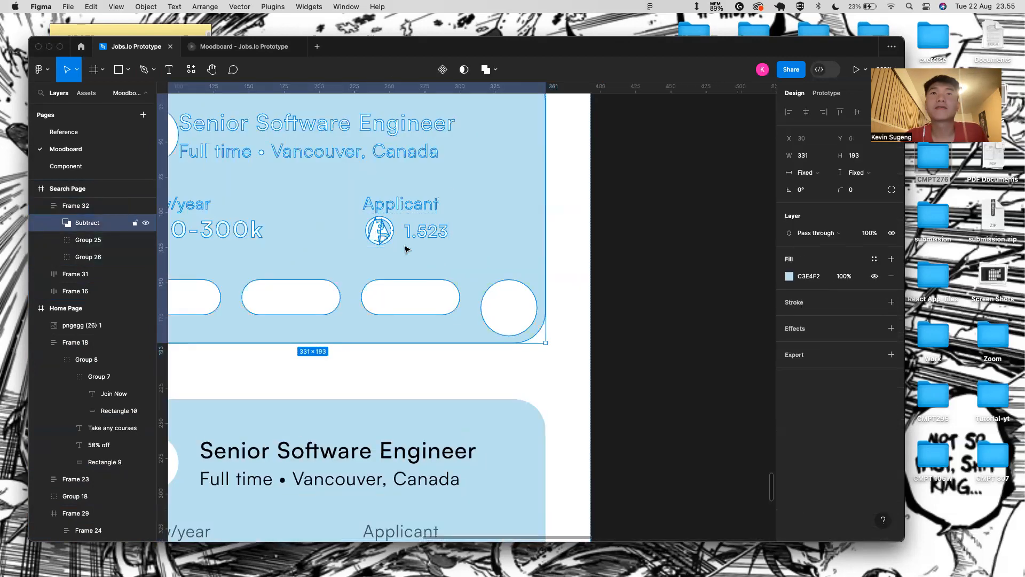
{"action": "scroll", "coordinate": [403, 245], "scroll_direction": "down", "scroll_amount": 4}
{"action": "key", "text": "ctrl+z"}
{"action": "key", "text": "ctrl+z"}
{"action": "key", "text": "ctrl+z"}
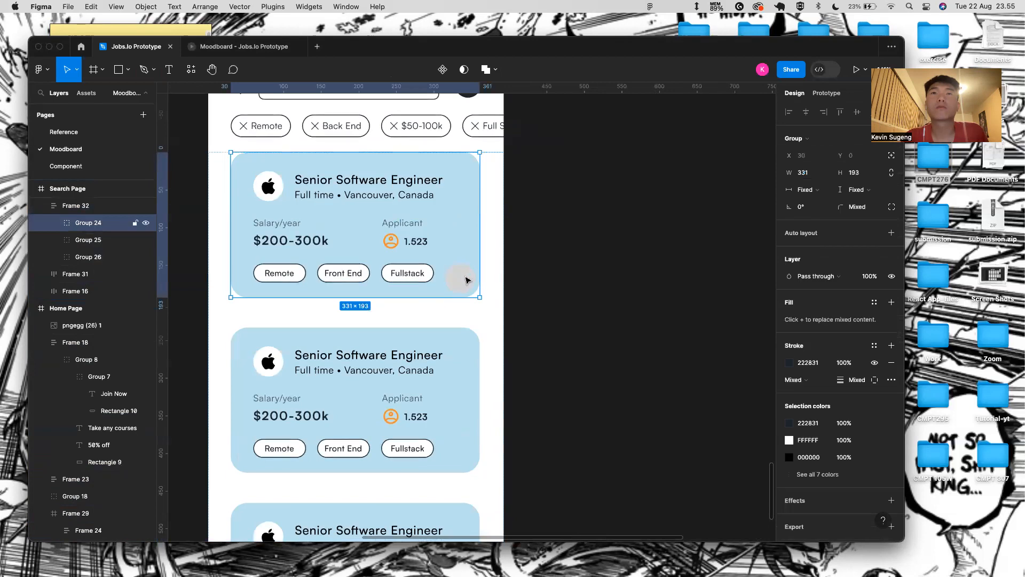
- Try wrapping the grey circle in an auto layout frame, then undo and reselect the card group
{"action": "double_click", "coordinate": [463, 278]}
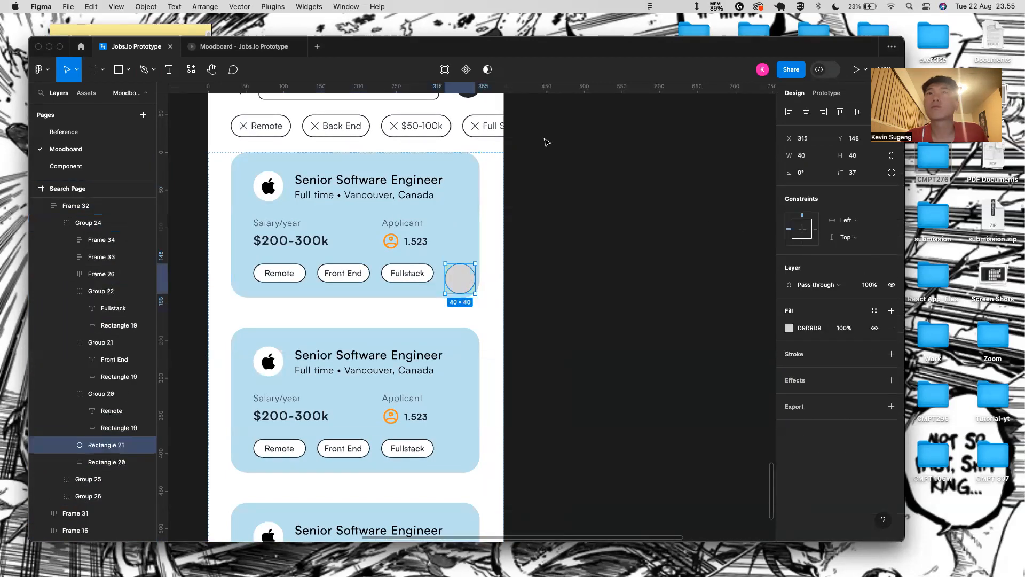
{"action": "key", "text": "shift+a"}
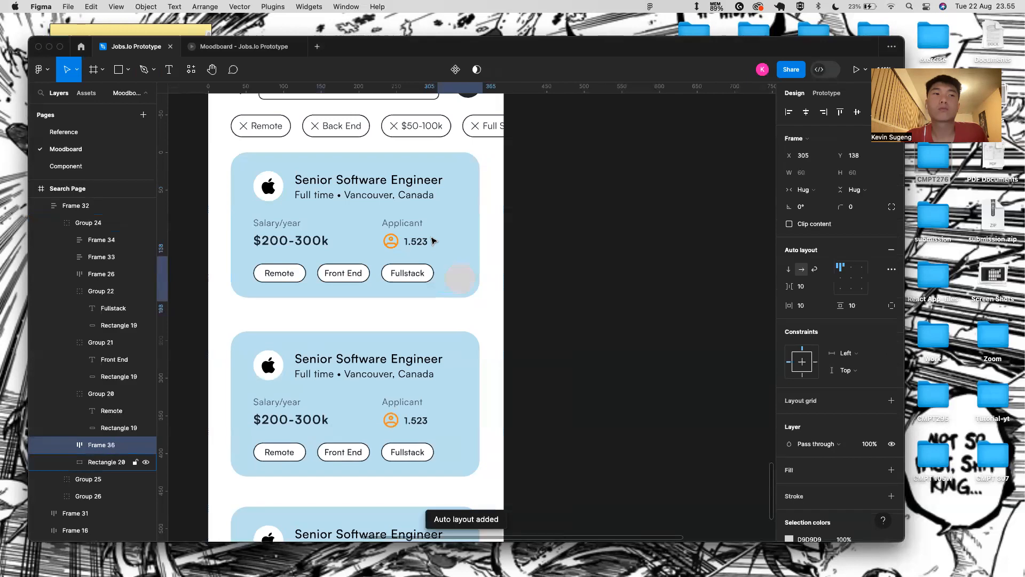
{"action": "left_click", "coordinate": [551, 174]}
{"action": "key", "text": "super+z"}
{"action": "key", "text": "super+z"}
{"action": "key", "text": "Escape"}
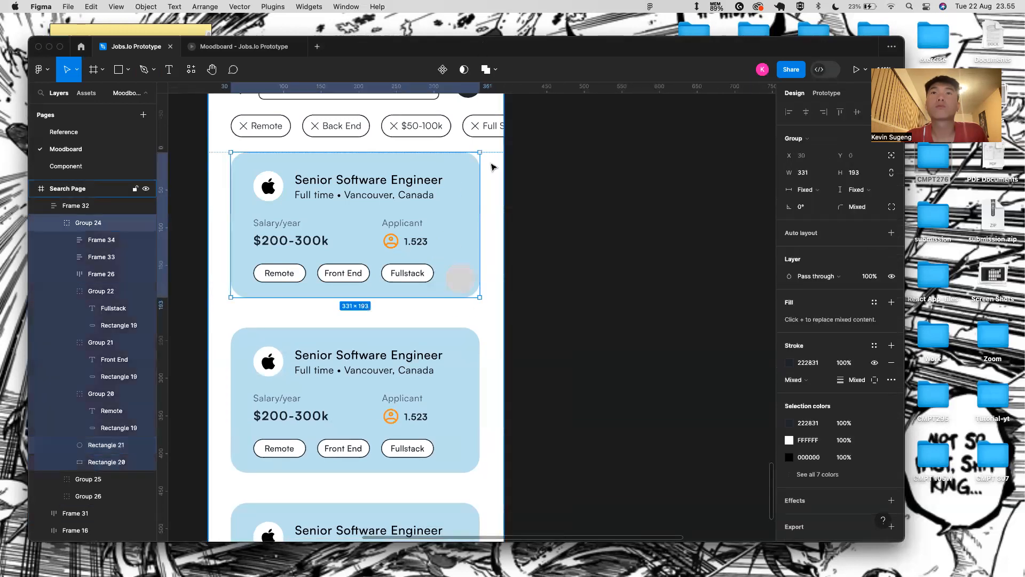
- Flatten Group 24 into a single vector with the circle merged, then reselect it
{"action": "left_click", "coordinate": [499, 70]}
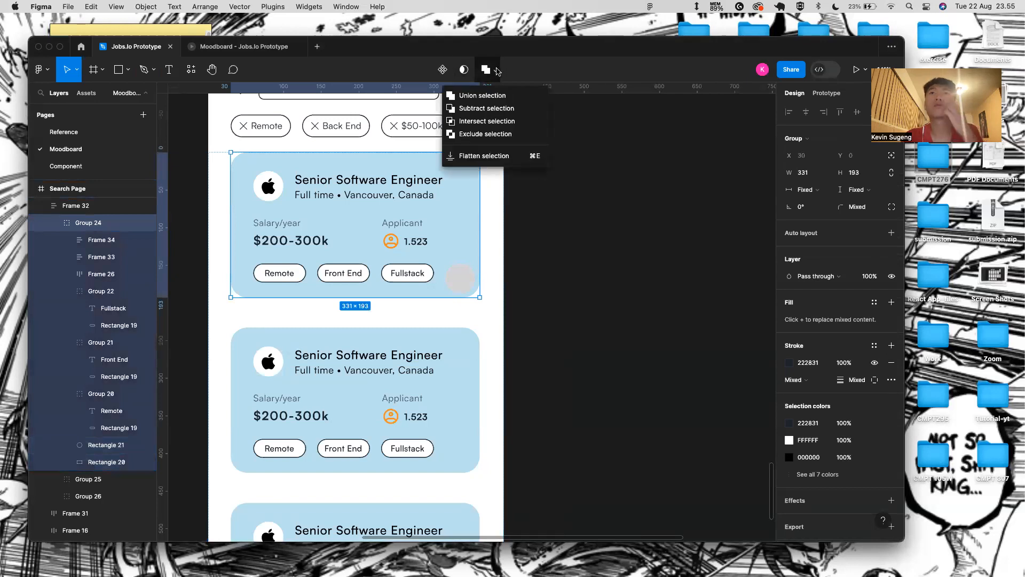
{"action": "left_click", "coordinate": [497, 155]}
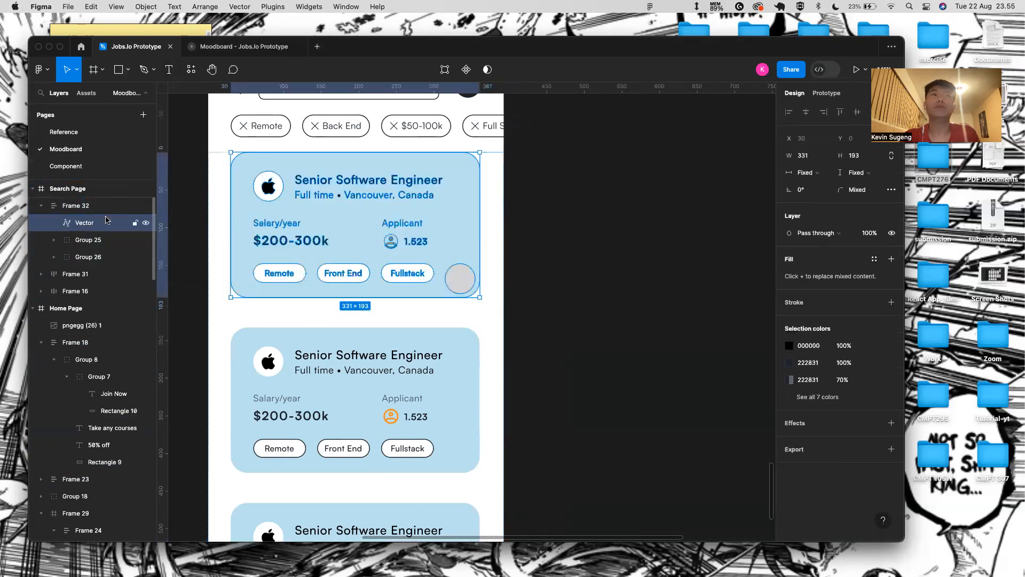
{"action": "key", "text": "Delete"}
{"action": "key", "text": "super+z"}
{"action": "left_click", "coordinate": [545, 287]}
{"action": "double_click", "coordinate": [472, 285]}
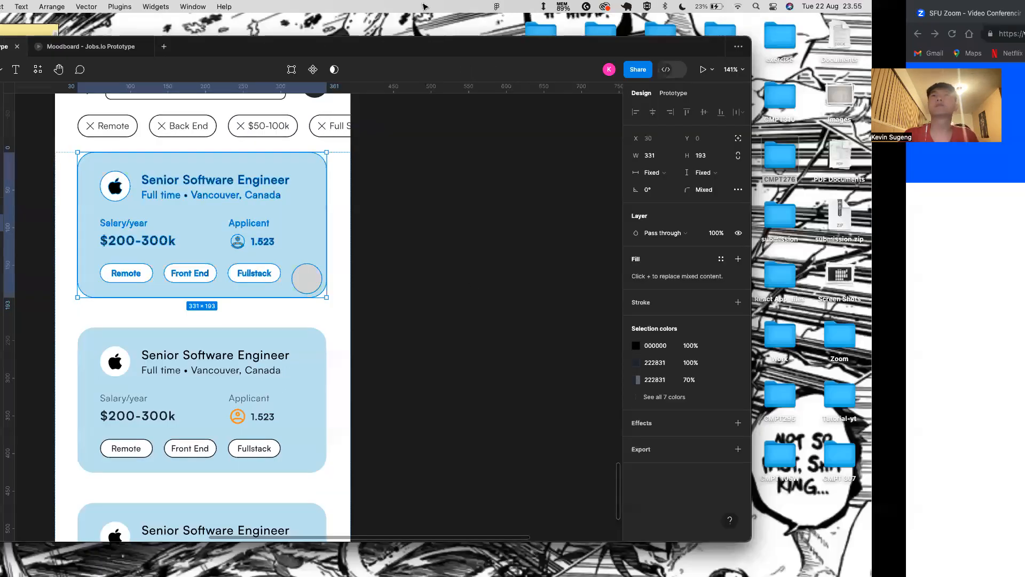
- Search Google for 'How to do subtract in figma' and open the WebsiteBuilderInsider answer
{"action": "key", "text": "super+t"}
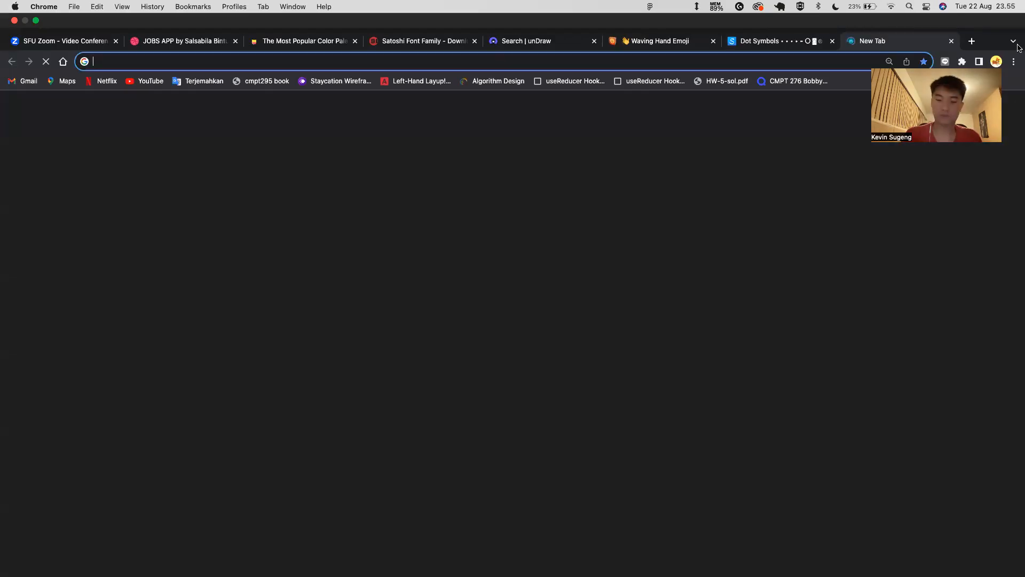
{"action": "type", "text": "How to do sub"}
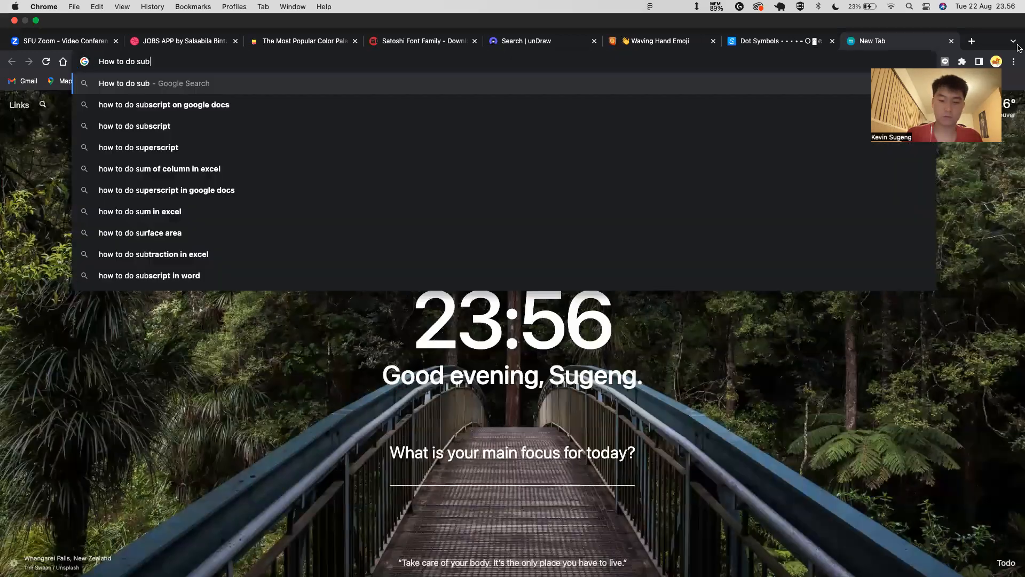
{"action": "type", "text": "tract"}
{"action": "key", "text": "Return"}
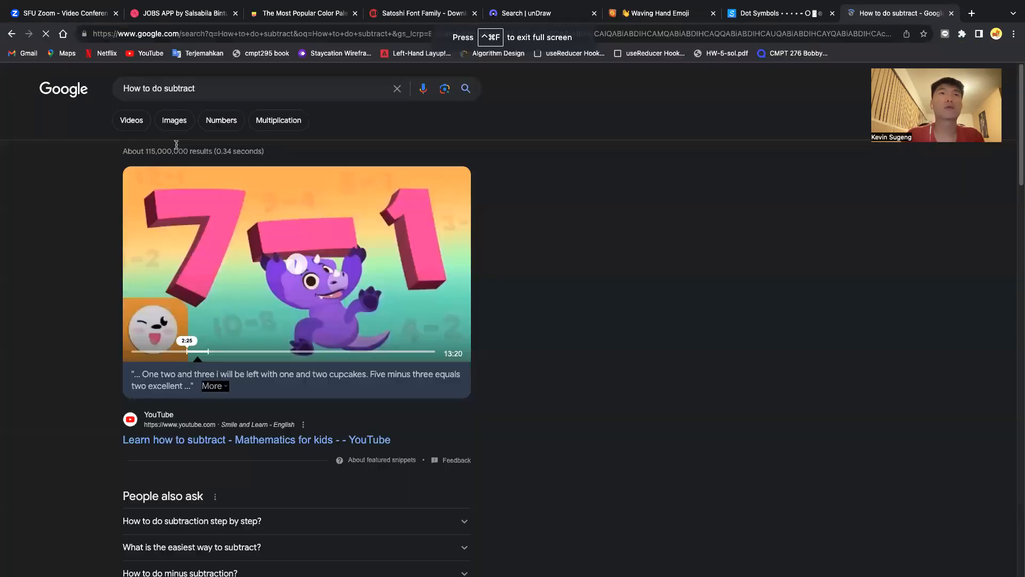
{"action": "left_click", "coordinate": [224, 89]}
{"action": "type", "text": "in figma"}
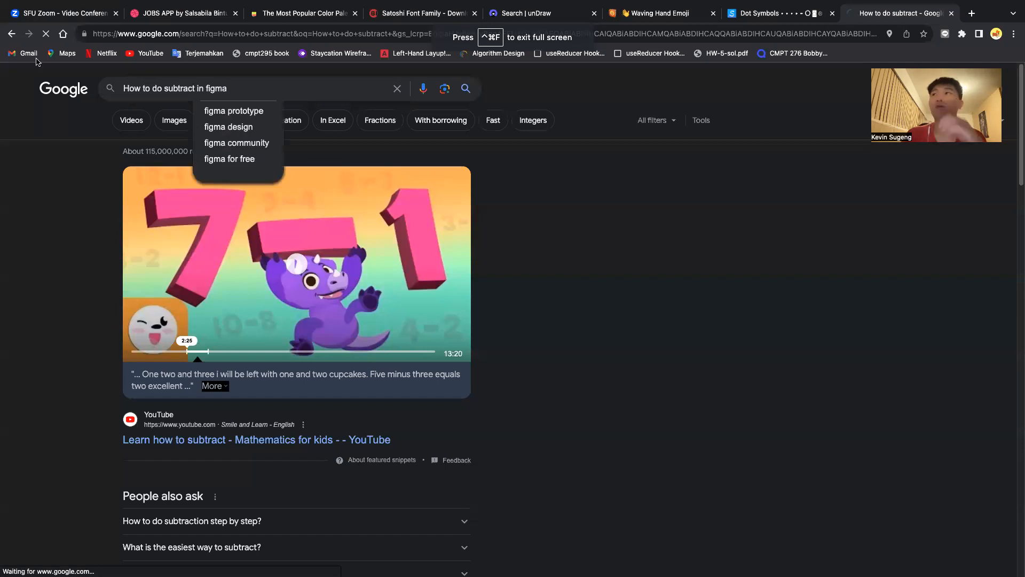
{"action": "key", "text": "Return"}
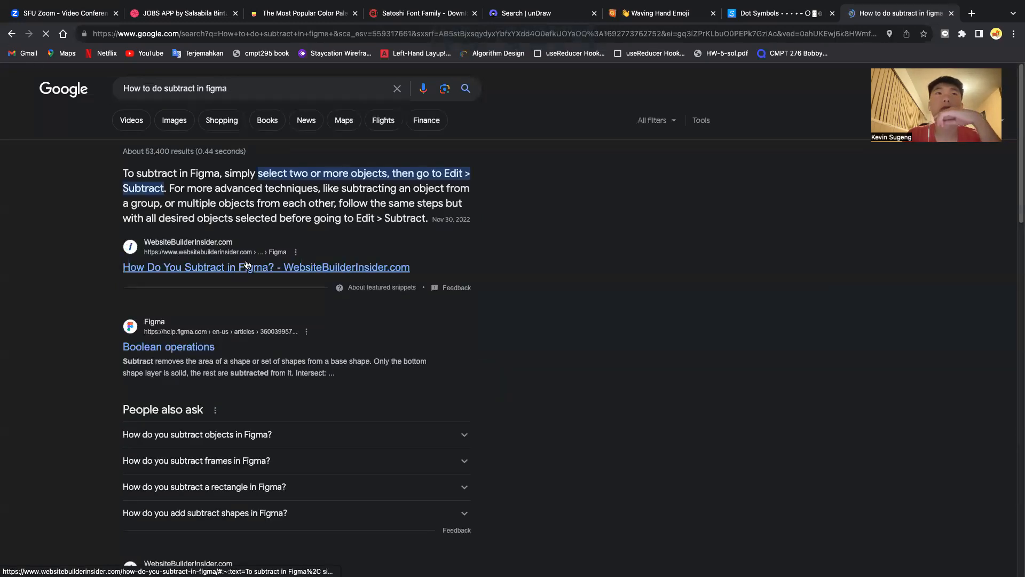
{"action": "left_click", "coordinate": [246, 265]}
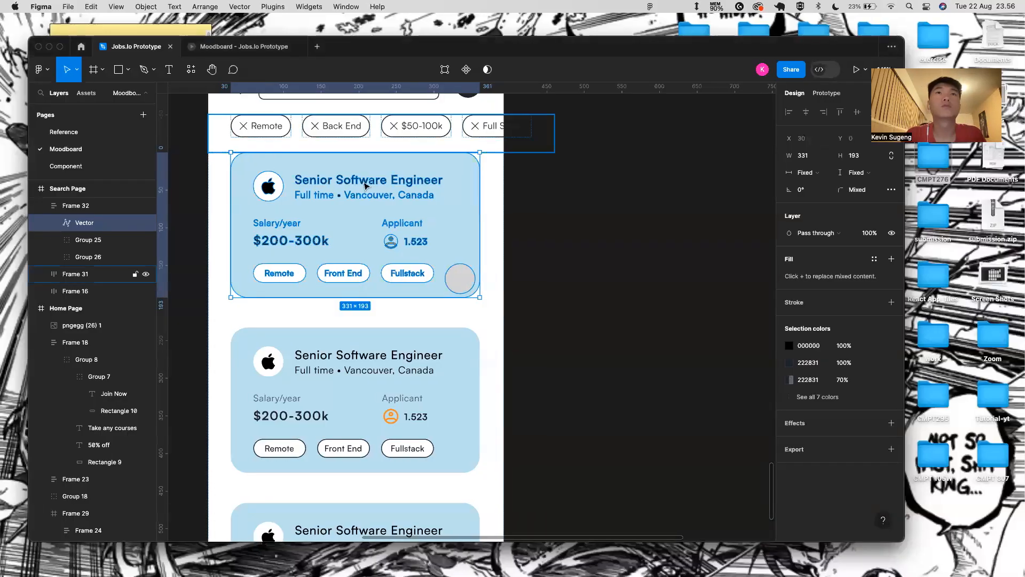
- Delete the flattened first card vector and a stray test rectangle
{"action": "left_click", "coordinate": [550, 201]}
{"action": "left_click", "coordinate": [470, 282]}
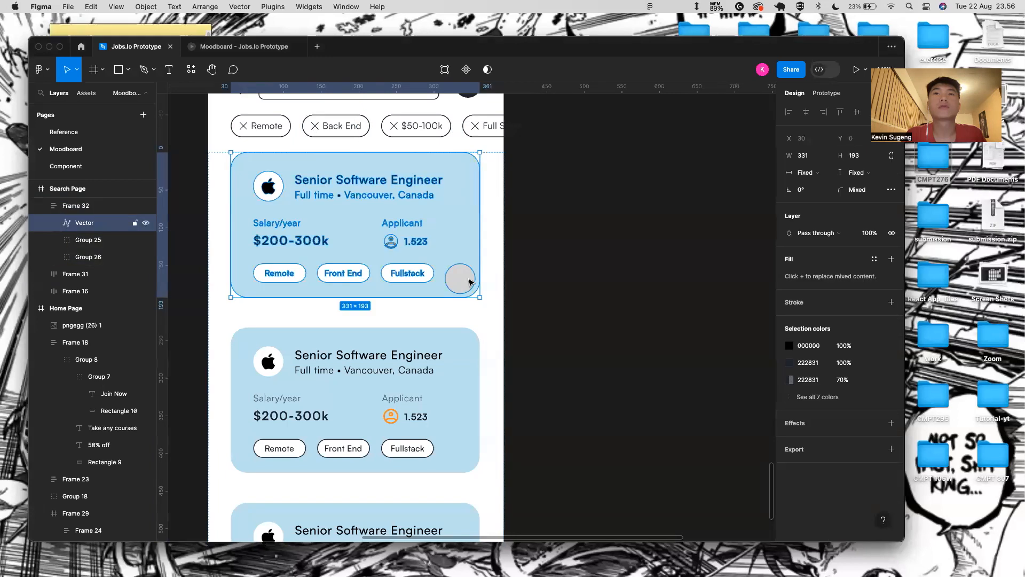
{"action": "double_click", "coordinate": [467, 275]}
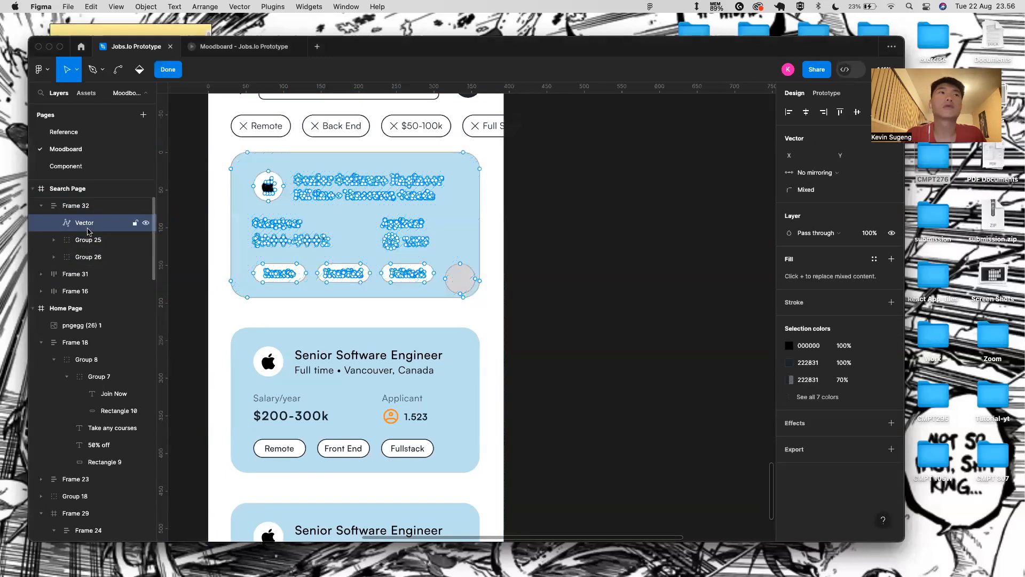
{"action": "key", "text": "Escape"}
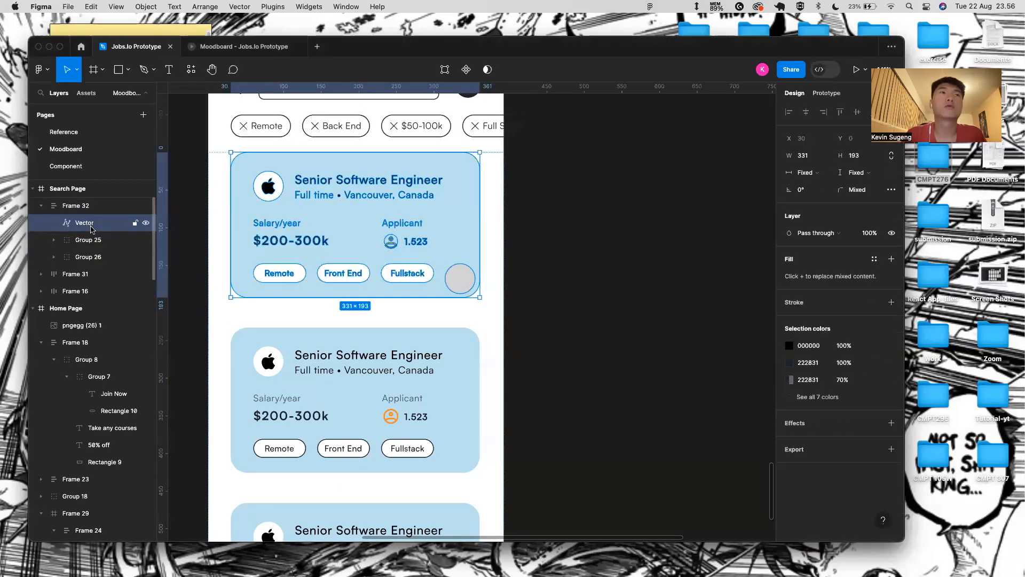
{"action": "key", "text": "Delete"}
{"action": "key", "text": "r"}
{"action": "left_click_drag", "start_coordinate": [454, 276], "coordinate": [468, 289]}
{"action": "key", "text": "Delete"}
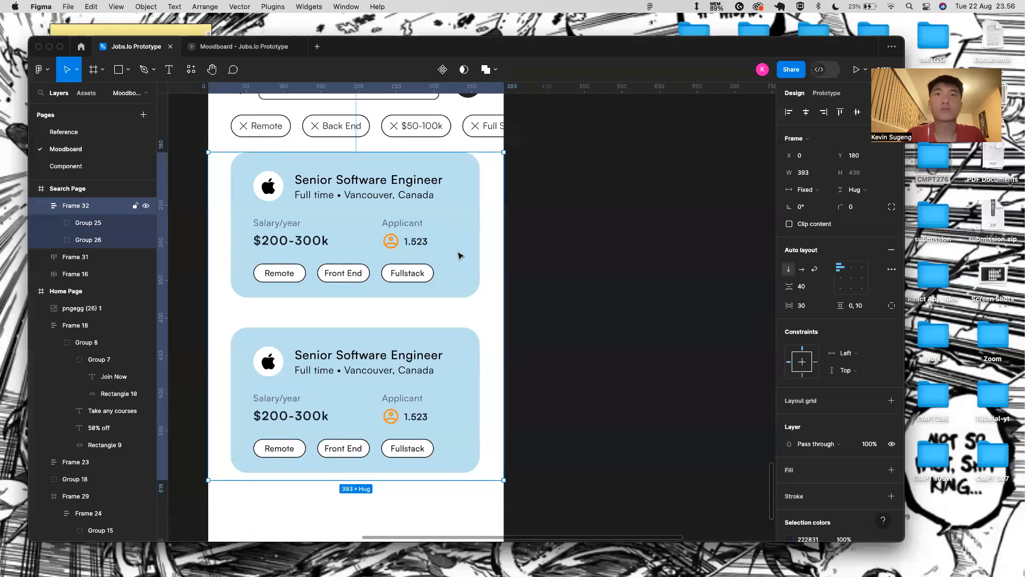
- Draw a new square in the first card group, size it 40×40 and round it into a circle
{"action": "left_click", "coordinate": [448, 291]}
{"action": "key", "text": "r"}
{"action": "left_click_drag", "start_coordinate": [450, 274], "coordinate": [478, 304]}
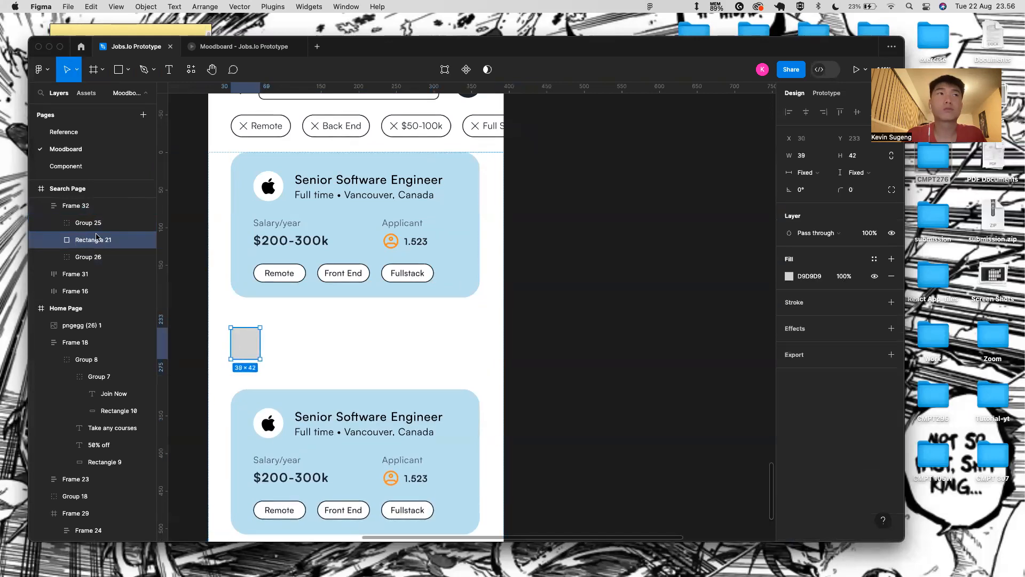
{"action": "left_click_drag", "start_coordinate": [112, 231], "coordinate": [128, 438]}
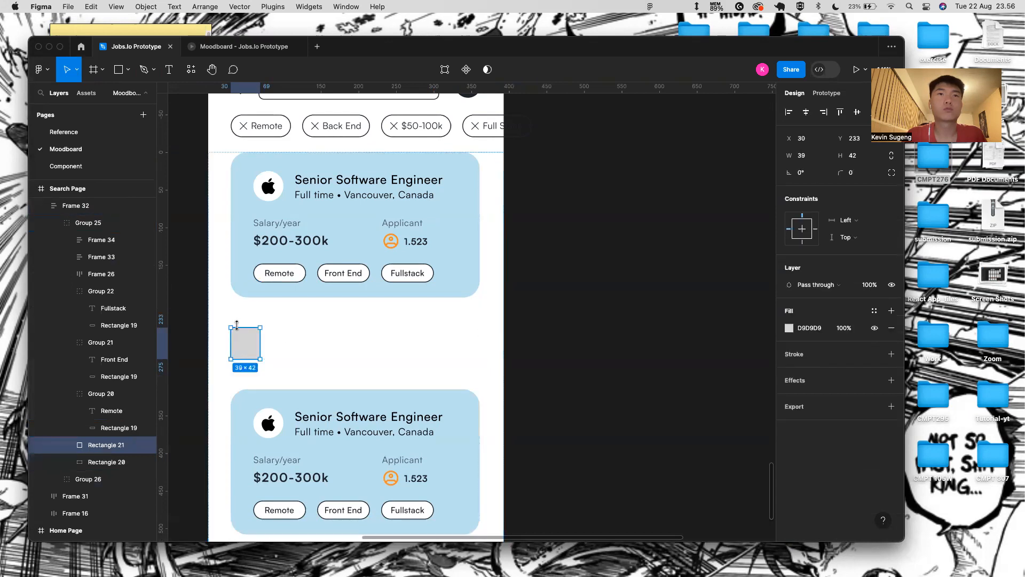
{"action": "left_click", "coordinate": [822, 160]}
{"action": "key", "text": "BackSpace"}
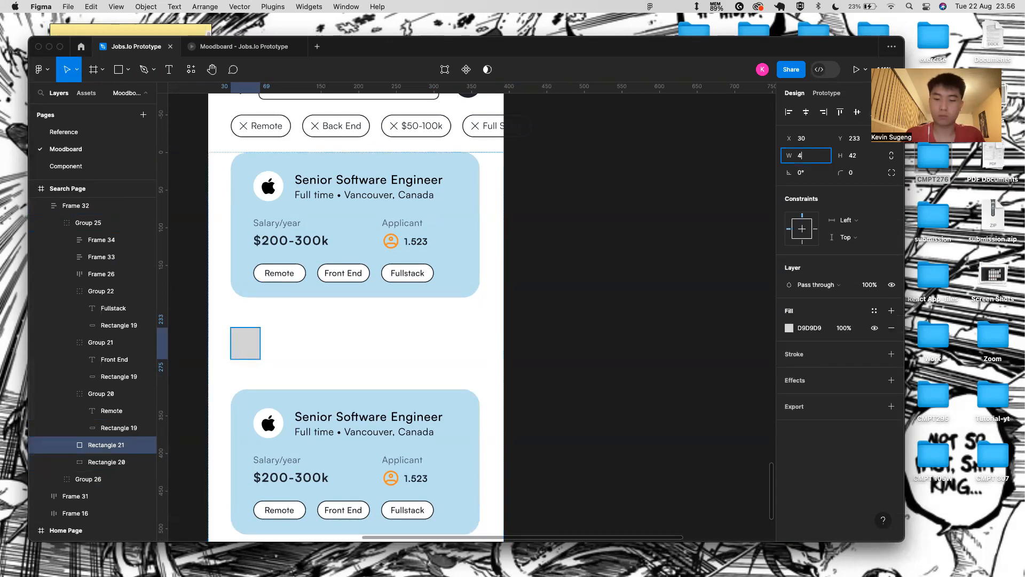
{"action": "type", "text": "40"}
{"action": "key", "text": "Return"}
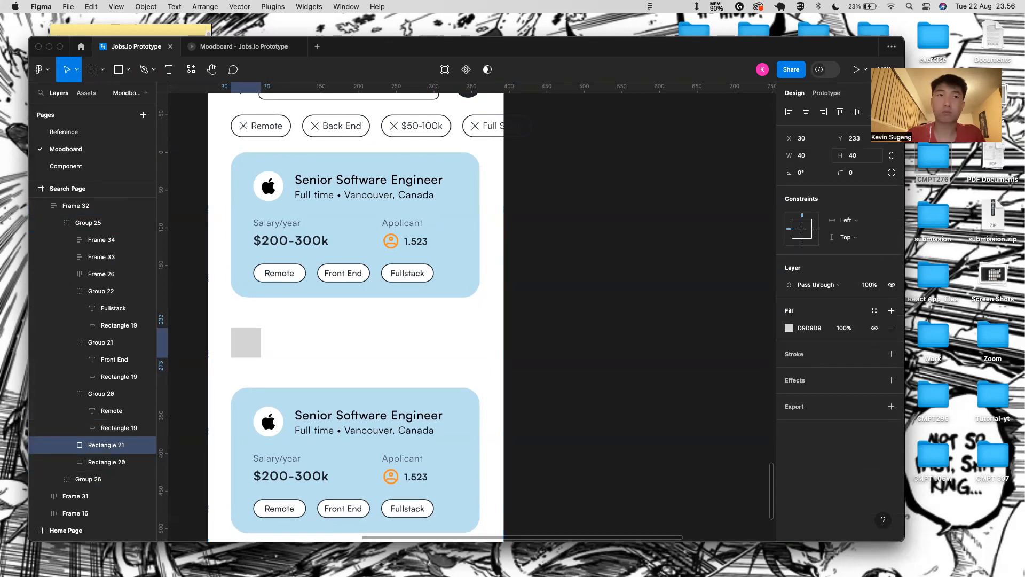
{"action": "left_click_drag", "start_coordinate": [838, 171], "coordinate": [464, 281]}
- Intersect the circle with the card background, then undo the intersection
{"action": "left_click", "coordinate": [466, 251], "text": "shift"}
{"action": "left_click", "coordinate": [497, 70]}
{"action": "left_click", "coordinate": [481, 121]}
{"action": "key", "text": "super+z"}
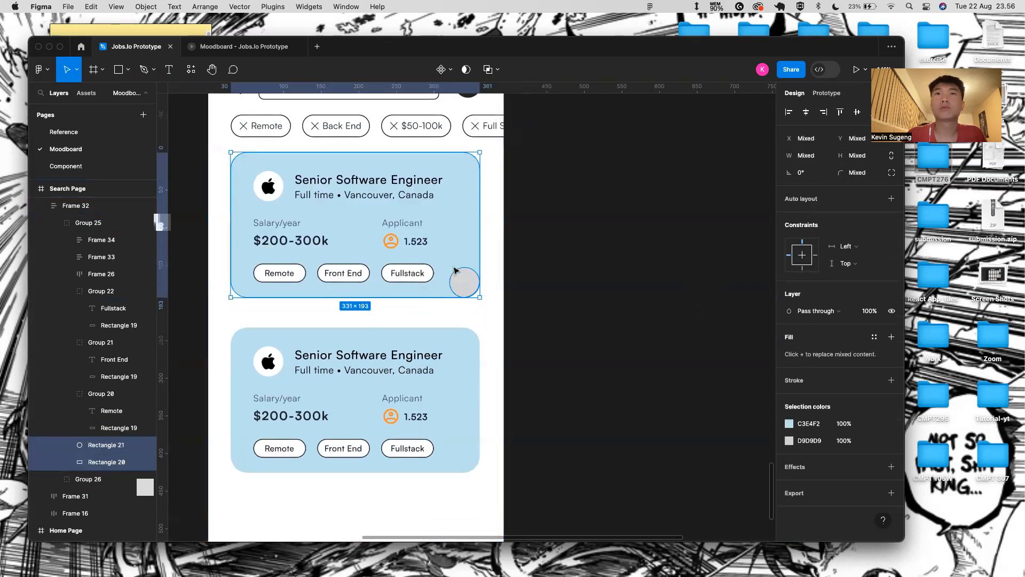
- Reorder the circle and card rectangle in Layers and try Union twice, undoing each
{"action": "left_click", "coordinate": [105, 449]}
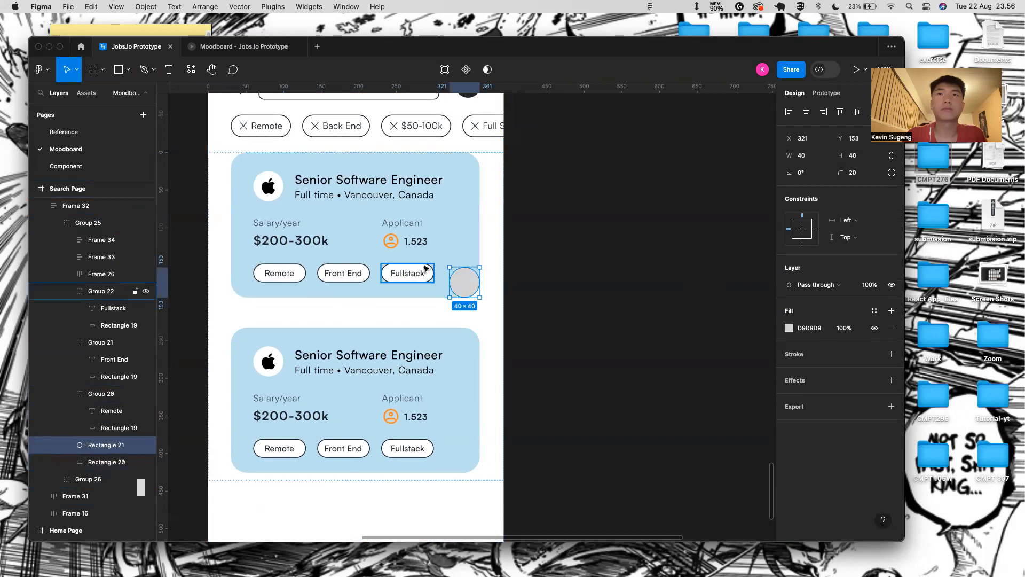
{"action": "left_click_drag", "start_coordinate": [105, 462], "coordinate": [106, 440]}
{"action": "left_click", "coordinate": [105, 467]}
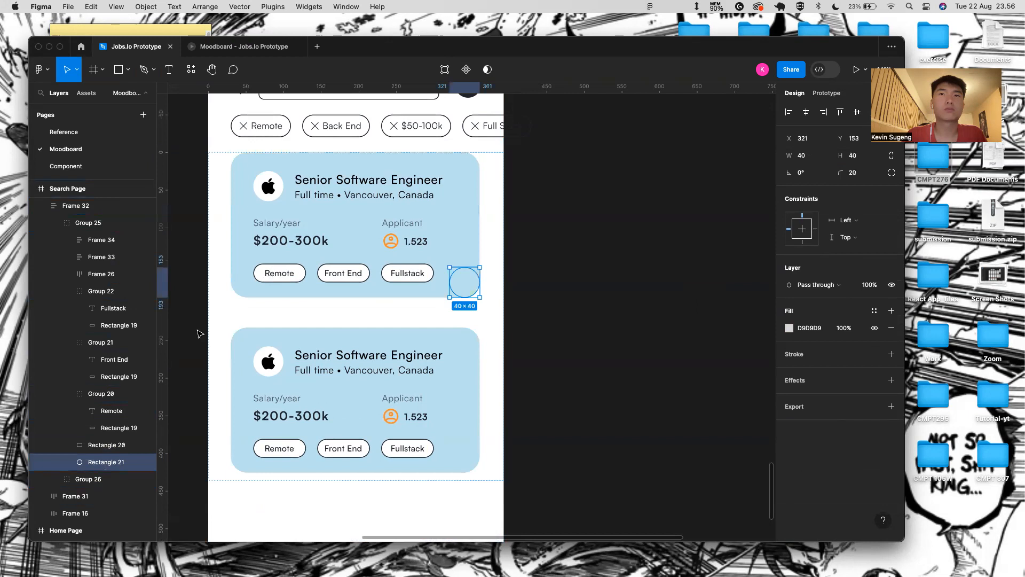
{"action": "left_click", "coordinate": [104, 445], "text": "shift"}
{"action": "left_click", "coordinate": [485, 70]}
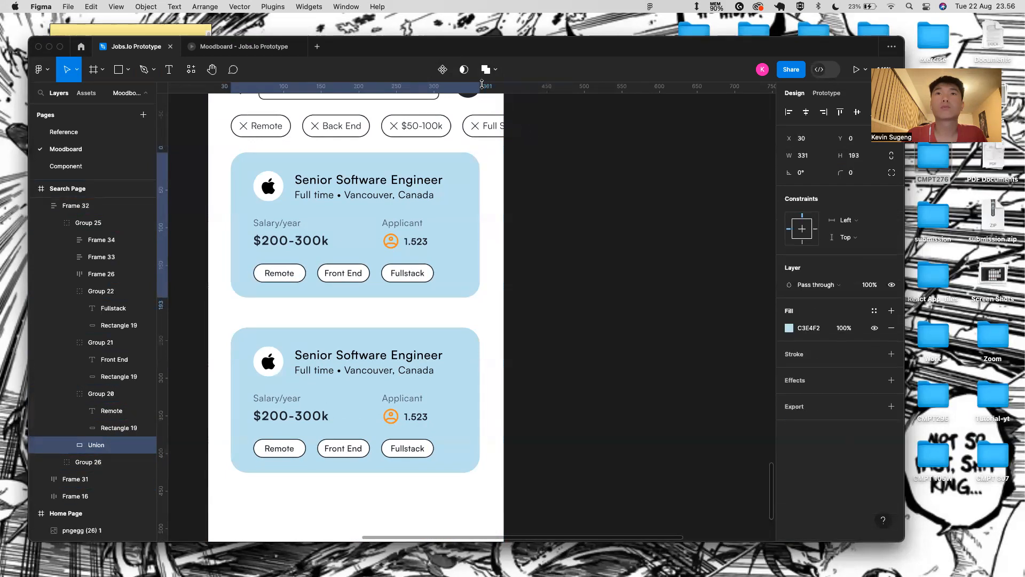
{"action": "key", "text": "super+z"}
{"action": "left_click", "coordinate": [105, 462]}
{"action": "left_click_drag", "start_coordinate": [104, 462], "coordinate": [106, 443]}
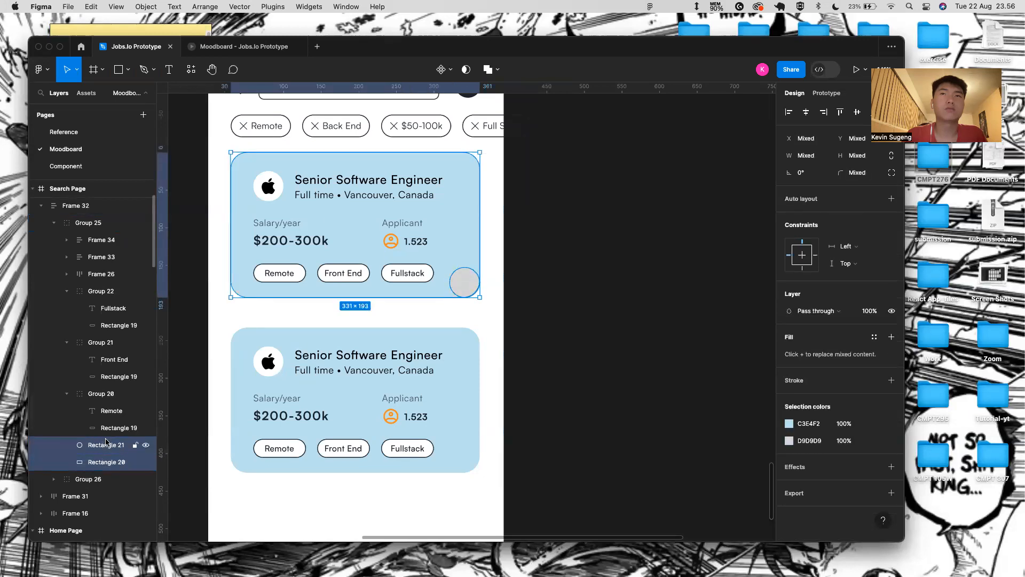
{"action": "left_click", "coordinate": [487, 69]}
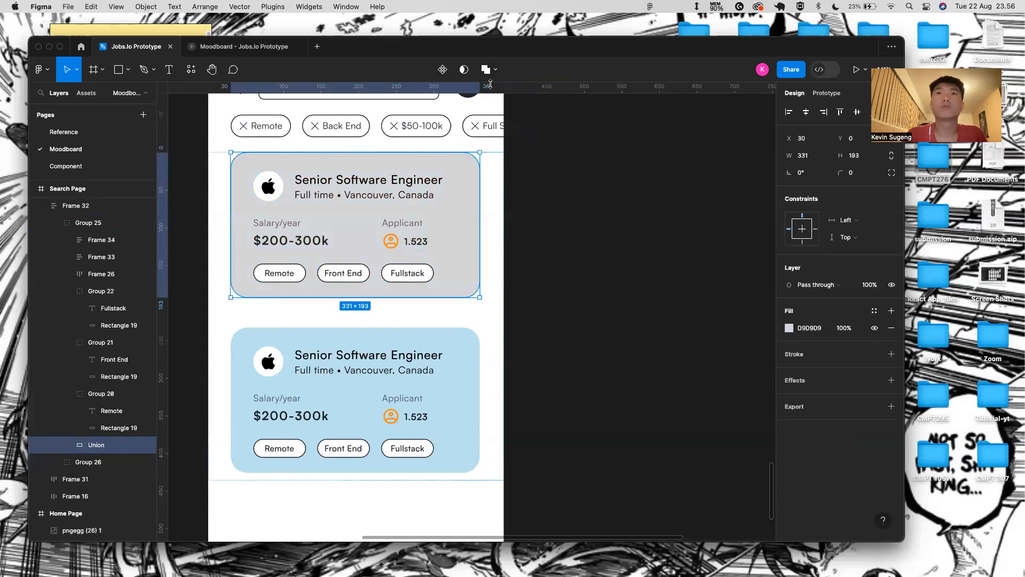
{"action": "key", "text": "super+z"}
- Try Union on the circle and card rectangle with different selection orders, undoing each
{"action": "left_click", "coordinate": [465, 281]}
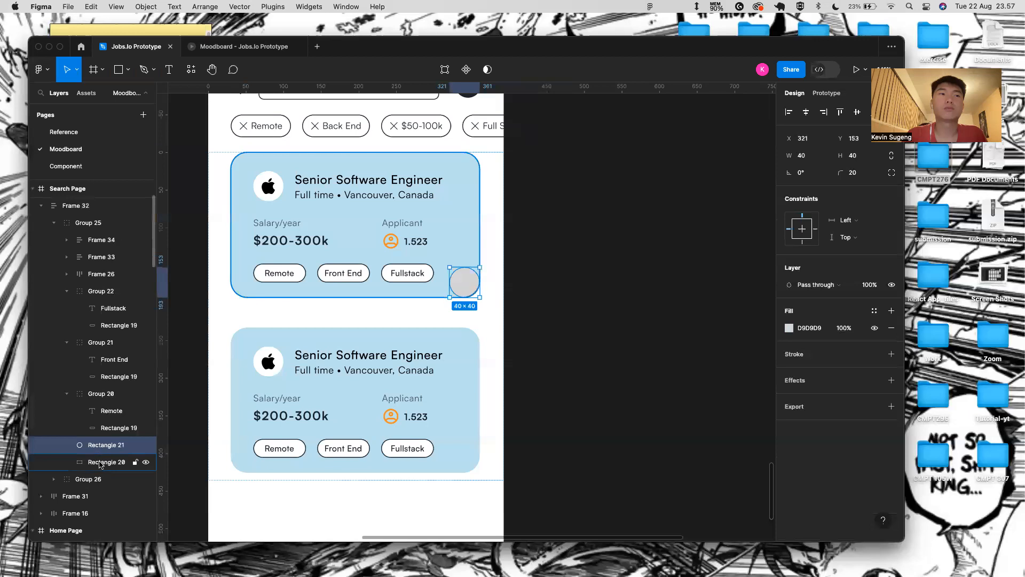
{"action": "left_click", "coordinate": [447, 225], "text": "shift"}
{"action": "left_click", "coordinate": [487, 70]}
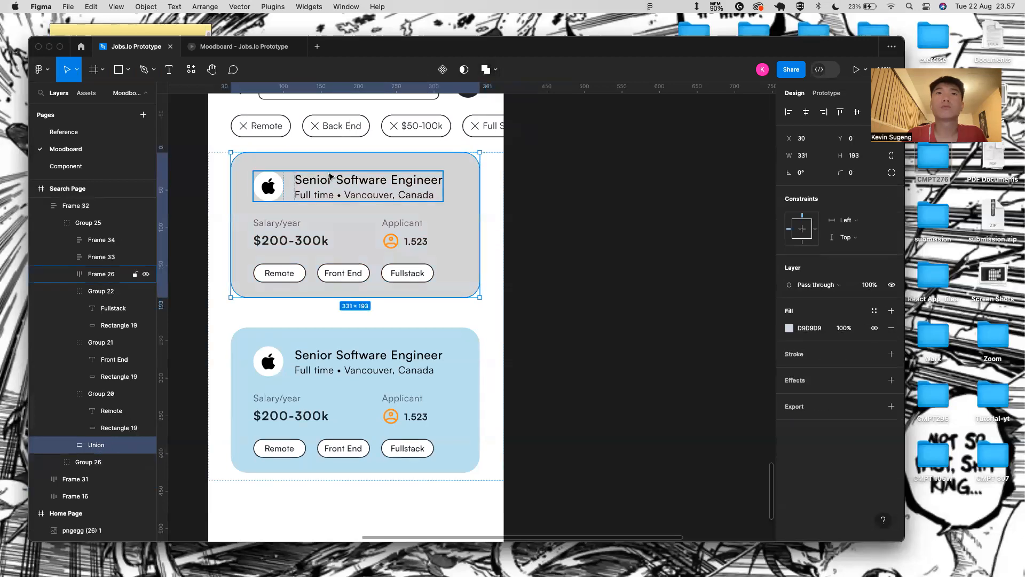
{"action": "key", "text": "super+z"}
{"action": "left_click", "coordinate": [104, 463]}
{"action": "left_click", "coordinate": [106, 445], "text": "shift"}
{"action": "left_click", "coordinate": [487, 69]}
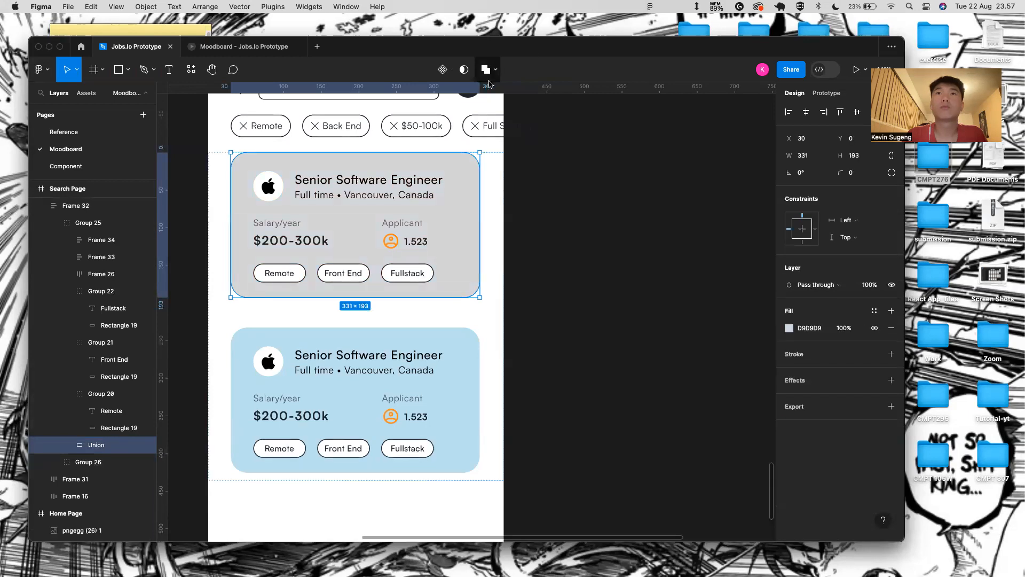
{"action": "key", "text": "super+z"}
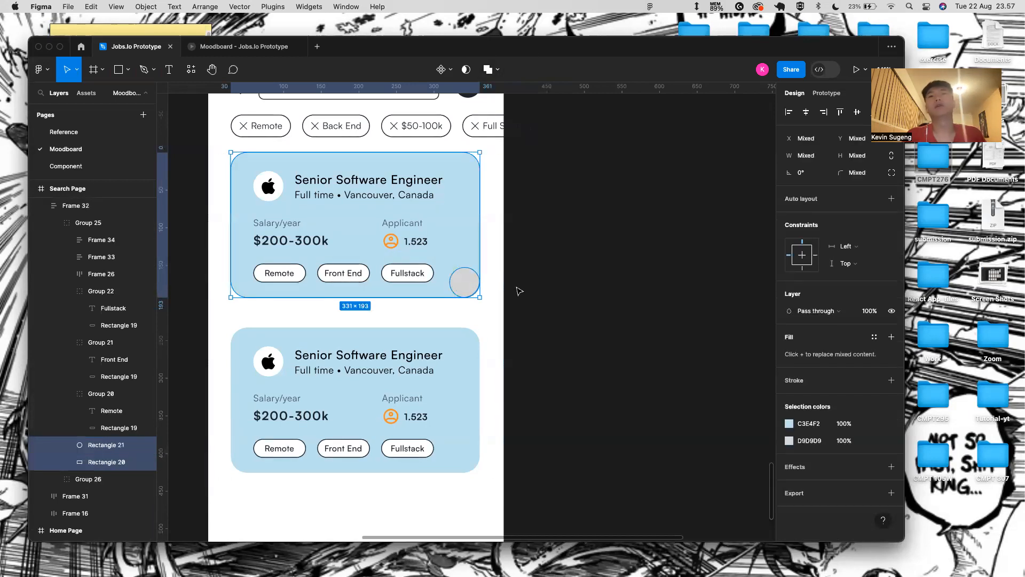
- Union the circle and card again, inspect the merged grey card, then undo
{"action": "left_click", "coordinate": [468, 291]}
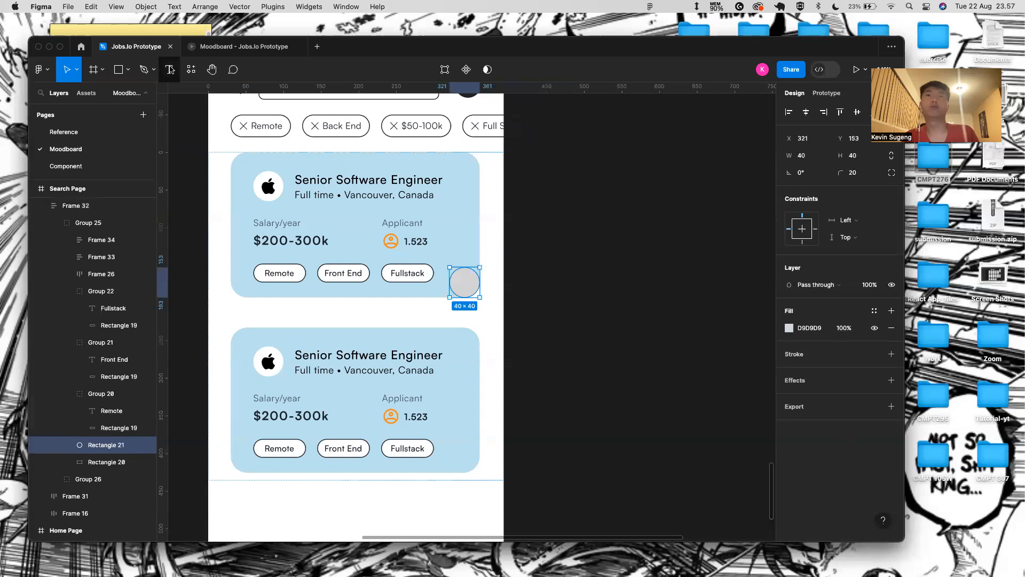
{"action": "scroll", "coordinate": [468, 280], "scroll_direction": "up", "scroll_amount": 5}
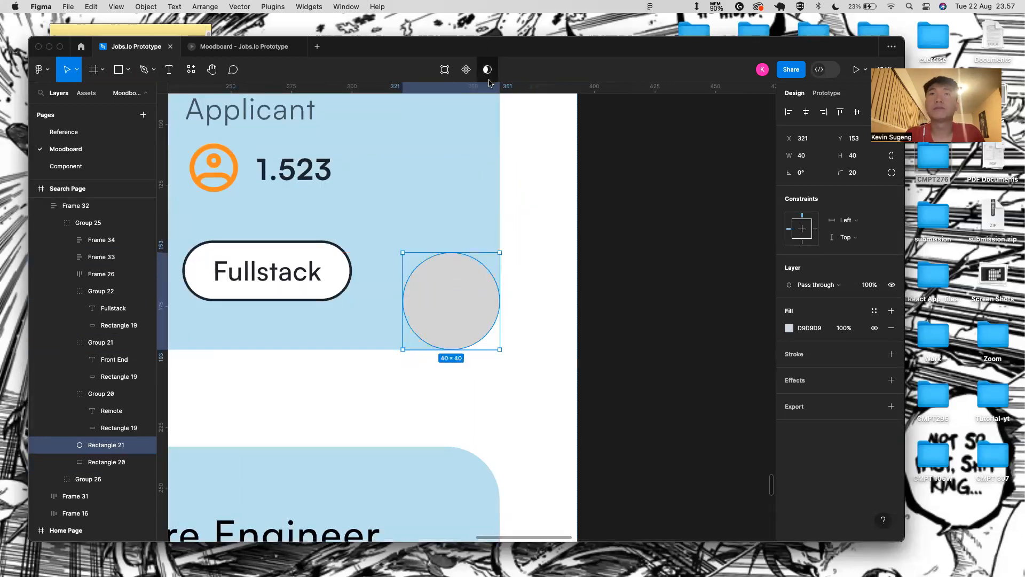
{"action": "left_click", "coordinate": [457, 187], "text": "shift"}
{"action": "scroll", "coordinate": [374, 229], "scroll_direction": "down", "scroll_amount": 5}
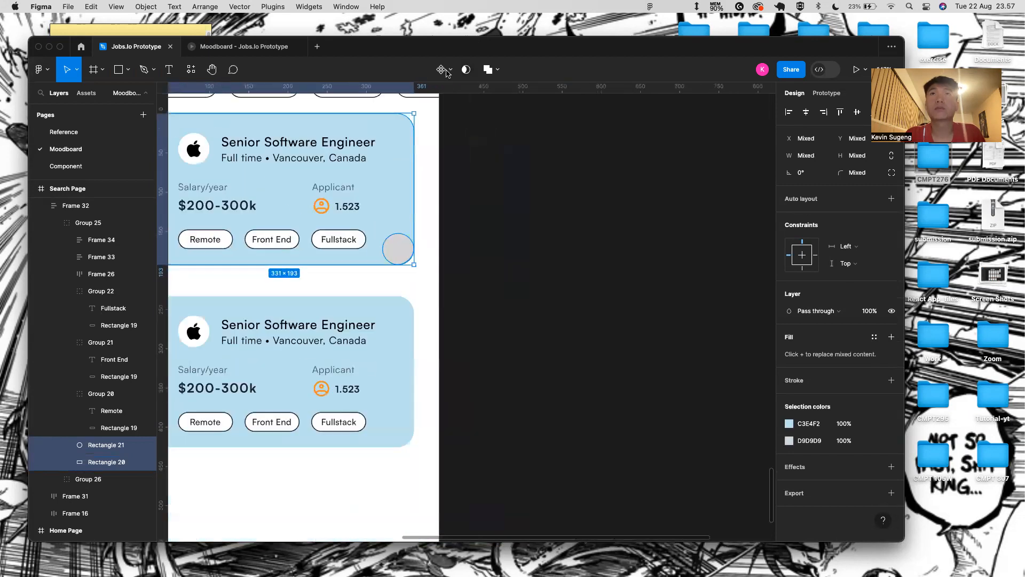
{"action": "left_click", "coordinate": [486, 70]}
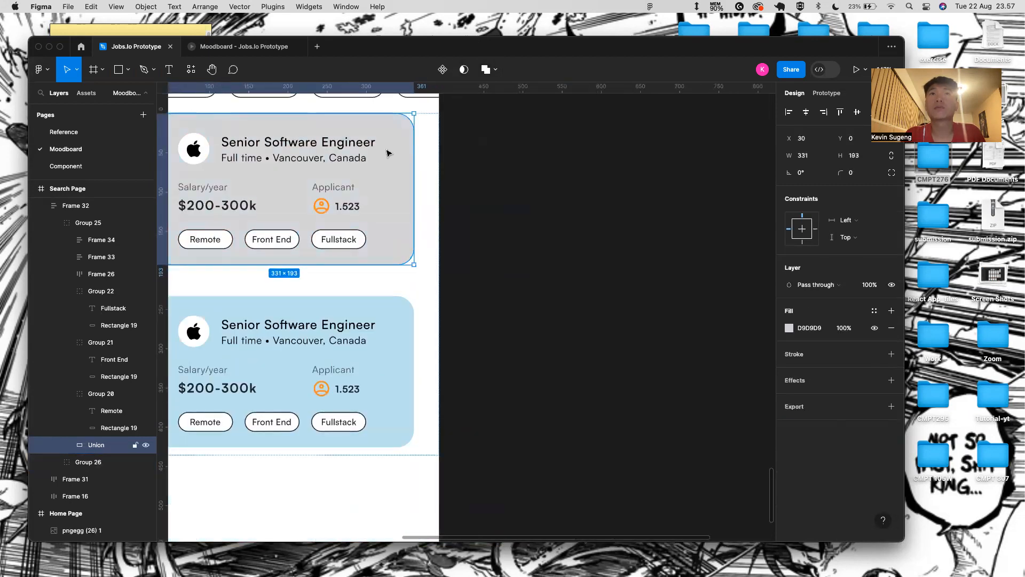
{"action": "left_click", "coordinate": [454, 199]}
{"action": "left_click", "coordinate": [404, 216]}
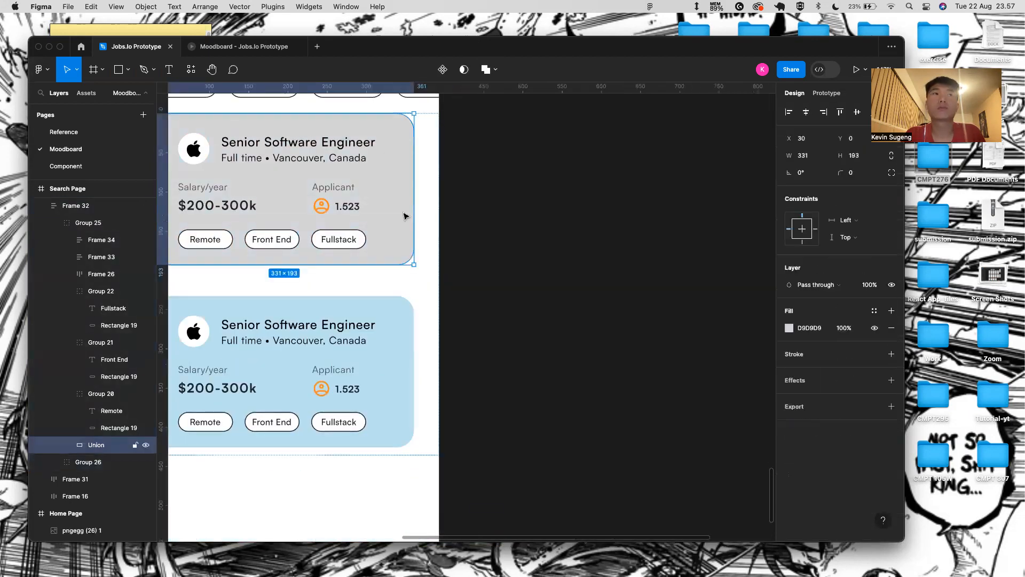
{"action": "key", "text": "super+z"}
{"action": "key", "text": "super+z"}
{"action": "key", "text": "super+z"}
{"action": "key", "text": "super+z"}
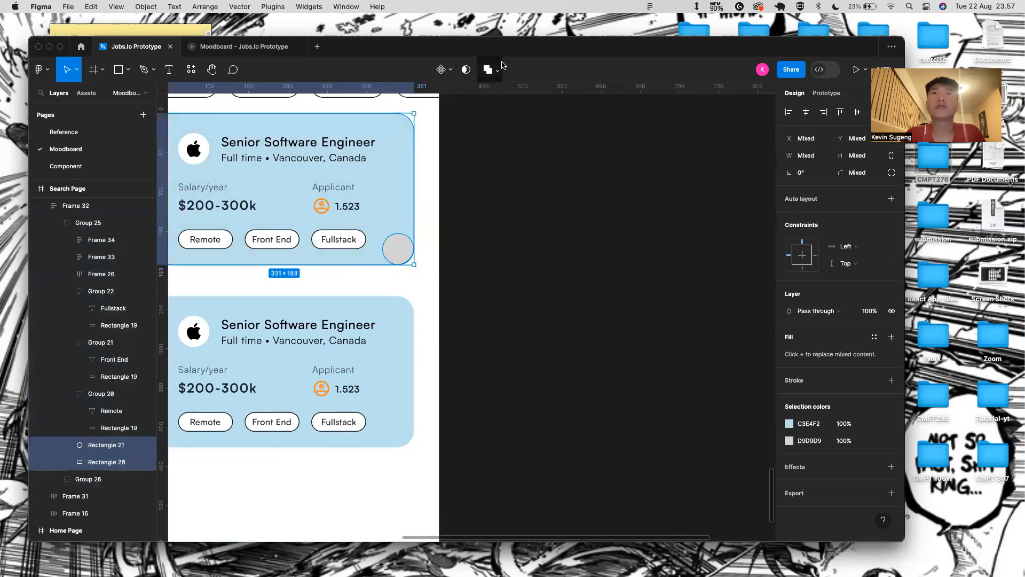
{"action": "left_click", "coordinate": [488, 70]}
{"action": "key", "text": "super+z"}
- Select the circle and card rectangle and apply Subtract selection to cut the notch
{"action": "left_click", "coordinate": [401, 246]}
{"action": "left_click", "coordinate": [404, 200], "text": "shift"}
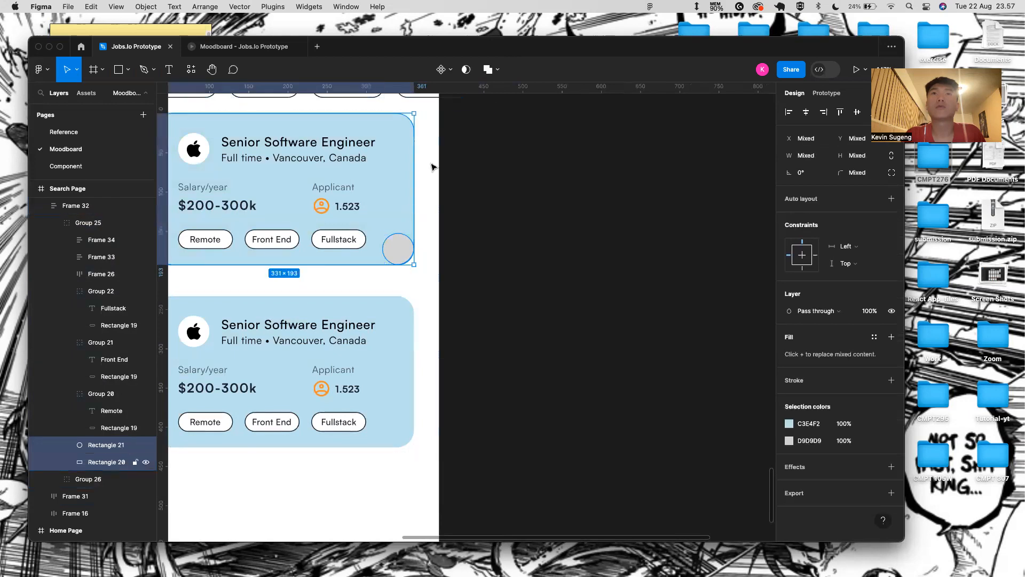
{"action": "left_click", "coordinate": [497, 69]}
{"action": "left_click", "coordinate": [494, 109]}
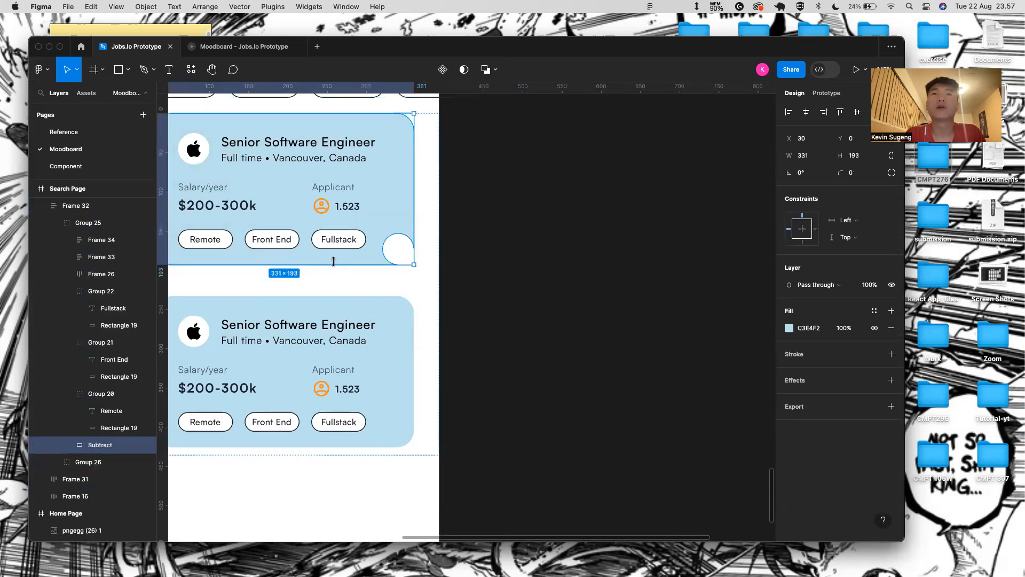
{"action": "scroll", "coordinate": [332, 258], "scroll_direction": "up", "scroll_amount": 3}
- Inspect the notched card shape and its parent frame, then clear the selection
{"action": "left_click", "coordinate": [481, 242]}
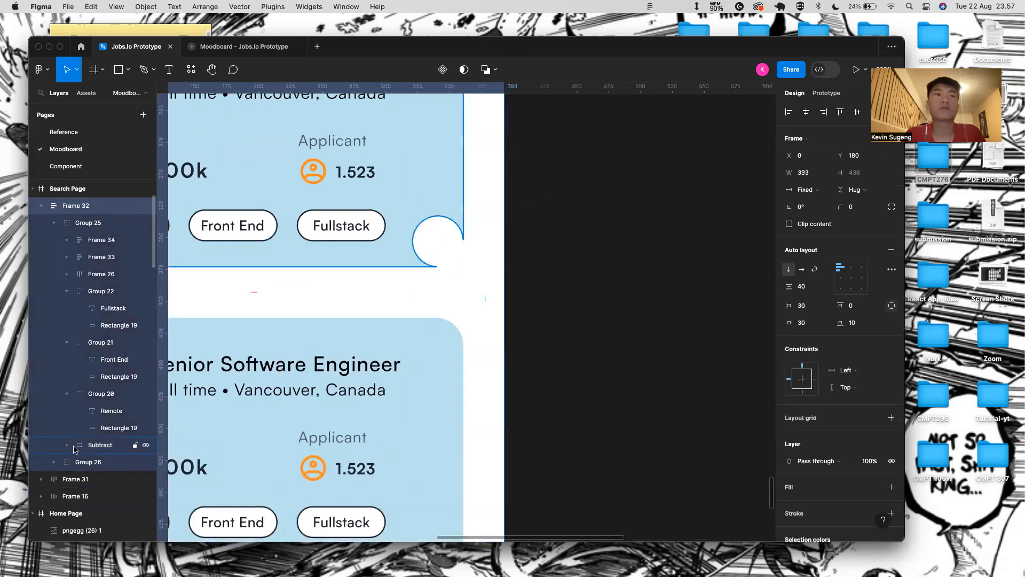
{"action": "left_click", "coordinate": [449, 246]}
{"action": "left_click_drag", "start_coordinate": [449, 245], "coordinate": [427, 232]}
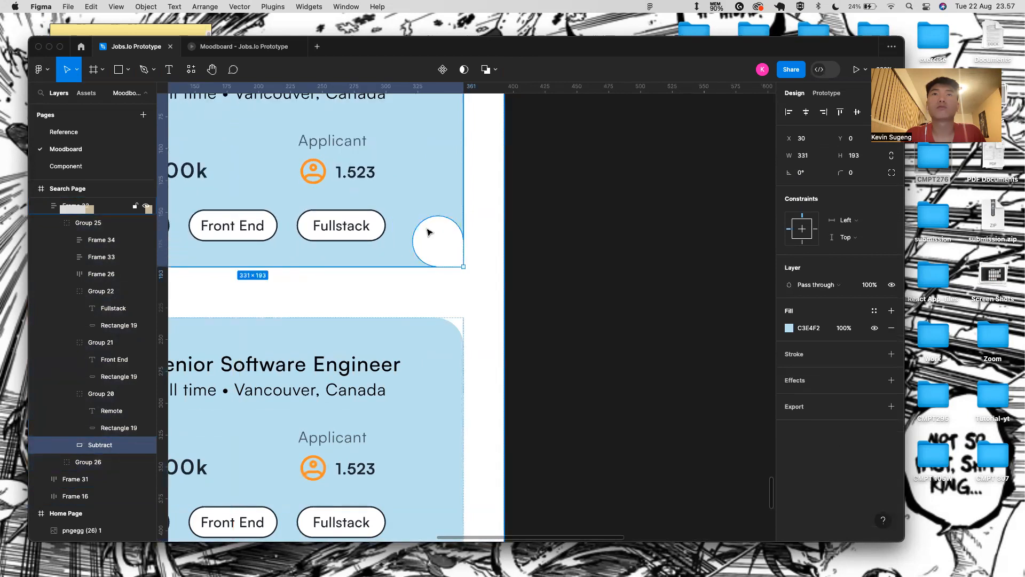
{"action": "left_click", "coordinate": [448, 226]}
{"action": "scroll", "coordinate": [495, 282], "scroll_direction": "down", "scroll_amount": 2}
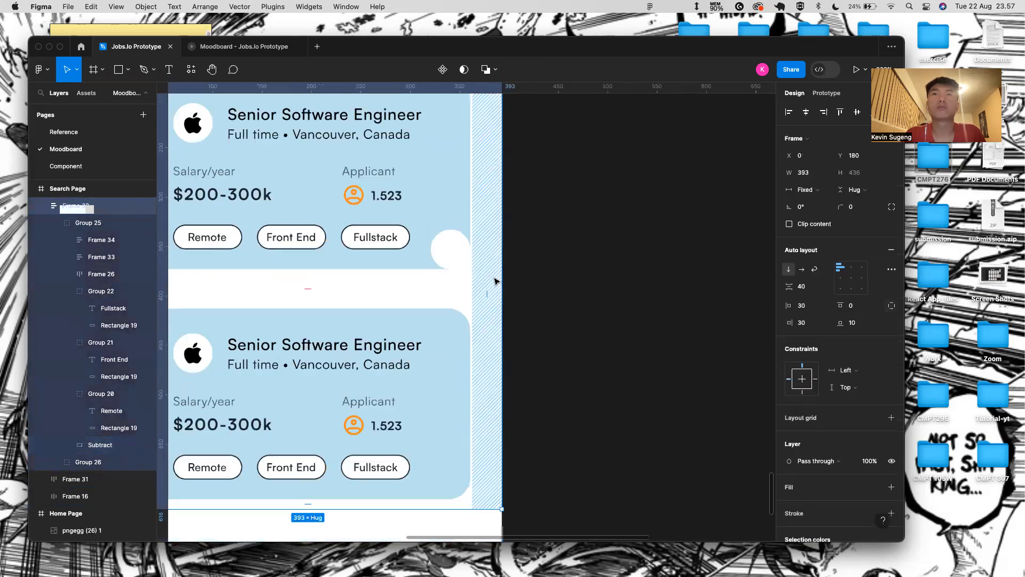
{"action": "scroll", "coordinate": [504, 270], "scroll_direction": "down", "scroll_amount": 5}
{"action": "left_click", "coordinate": [503, 275]}
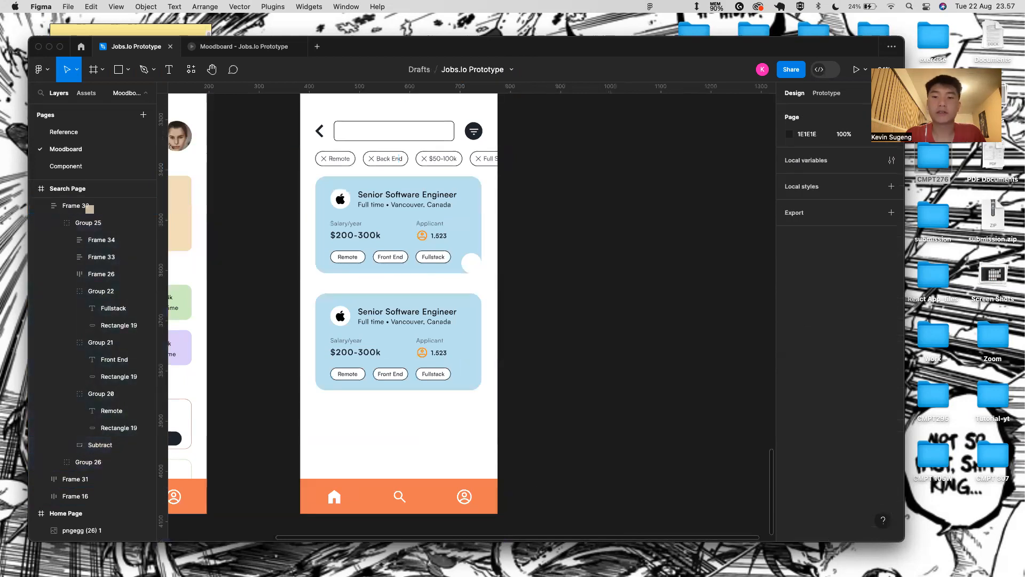
- Draw a new rectangle below the first card and move it into Group 25
{"action": "key", "text": "r"}
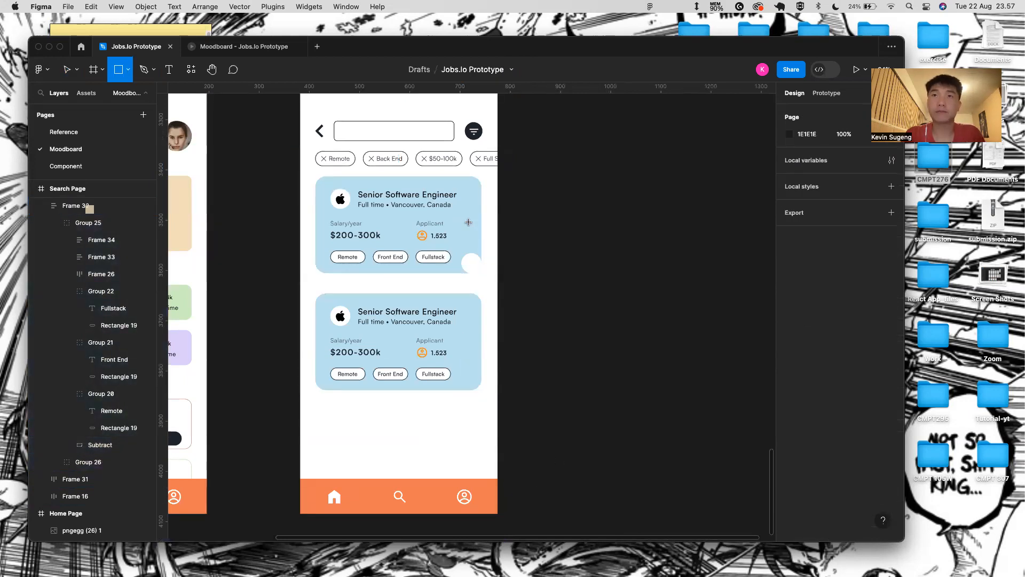
{"action": "scroll", "coordinate": [469, 222], "scroll_direction": "up", "scroll_amount": 5}
{"action": "left_click_drag", "start_coordinate": [460, 345], "coordinate": [526, 390]}
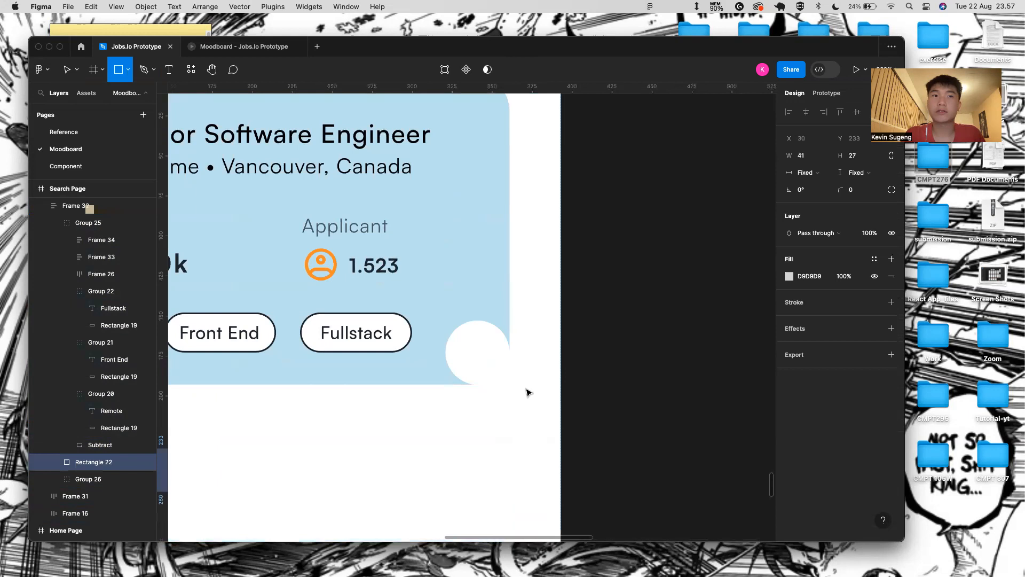
{"action": "scroll", "coordinate": [526, 392], "scroll_direction": "left", "scroll_amount": 5}
{"action": "scroll", "coordinate": [526, 392], "scroll_direction": "down", "scroll_amount": 2}
{"action": "left_click_drag", "start_coordinate": [126, 444], "coordinate": [141, 436]}
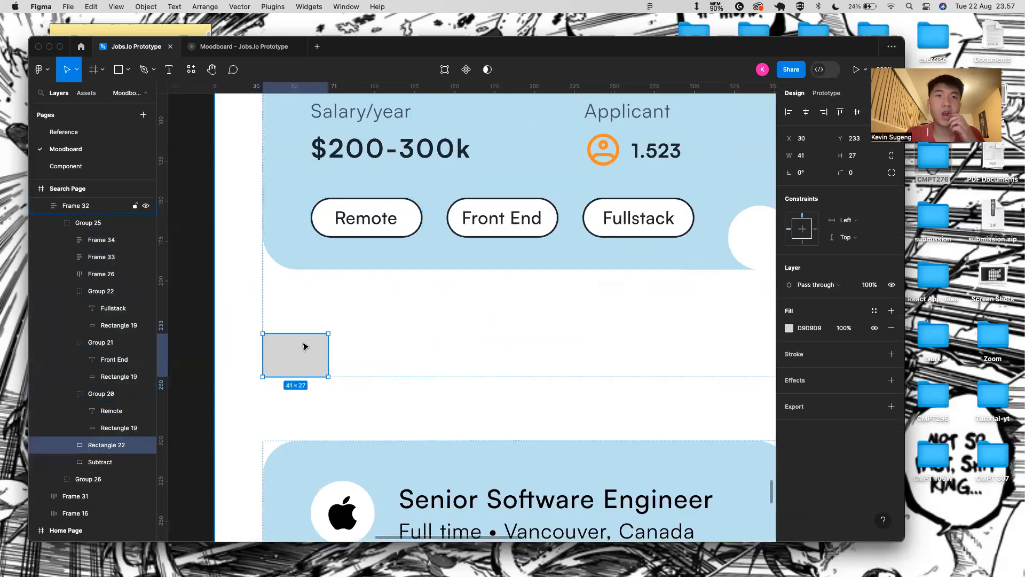
- Size the new rectangle 30×30 and round it with radius 24 into a circle
{"action": "left_click", "coordinate": [813, 155]}
{"action": "key", "text": "BackSpace"}
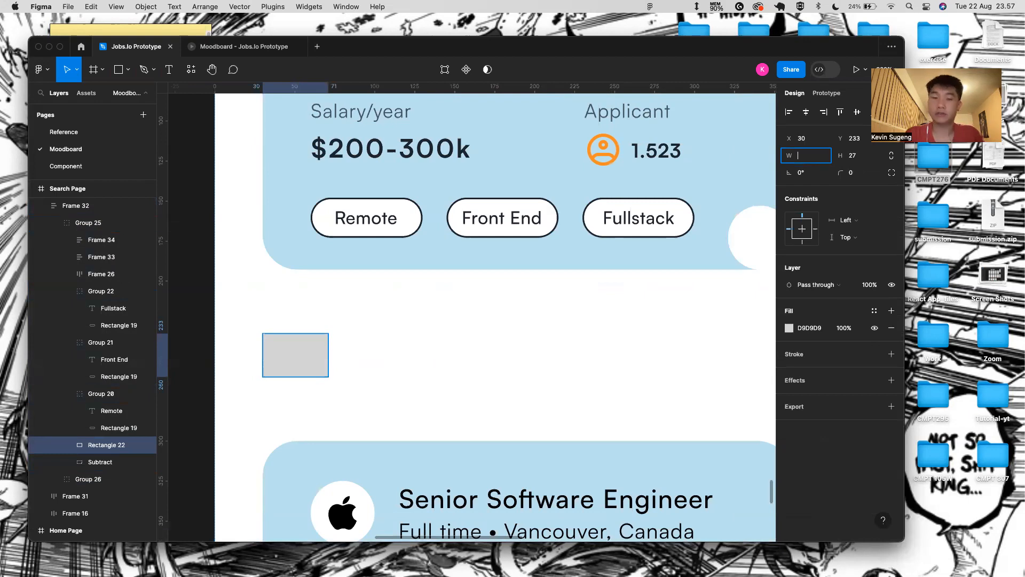
{"action": "key", "text": "Return"}
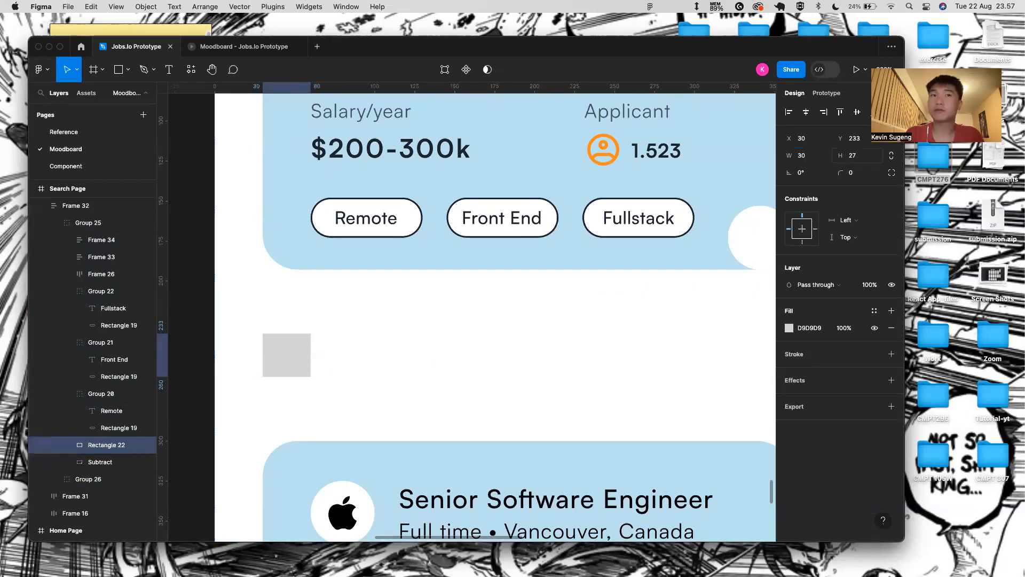
{"action": "left_click", "coordinate": [859, 159]}
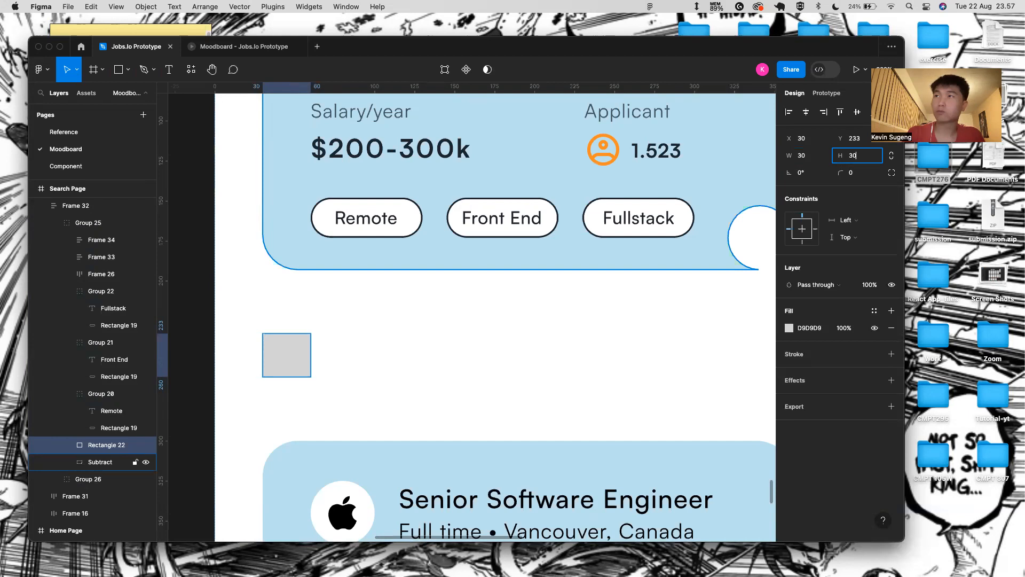
{"action": "type", "text": "30"}
{"action": "key", "text": "Return"}
{"action": "left_click_drag", "start_coordinate": [835, 171], "coordinate": [620, 234]}
{"action": "scroll", "coordinate": [639, 228], "scroll_direction": "right", "scroll_amount": 3}
{"action": "scroll", "coordinate": [639, 228], "scroll_direction": "down", "scroll_amount": 5}
{"action": "scroll", "coordinate": [456, 286], "scroll_direction": "left", "scroll_amount": 2}
{"action": "scroll", "coordinate": [619, 233], "scroll_direction": "up", "scroll_amount": 5}
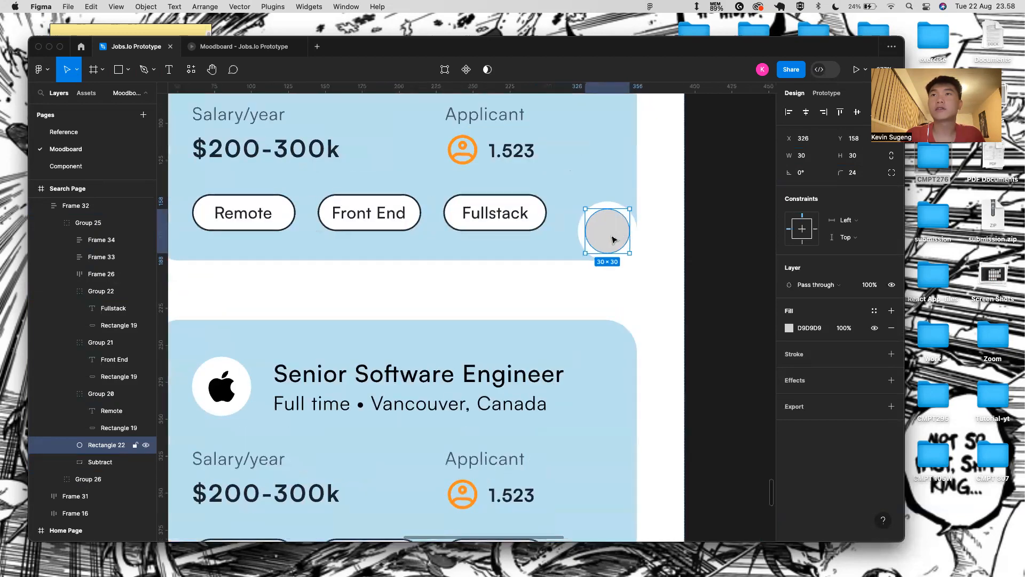
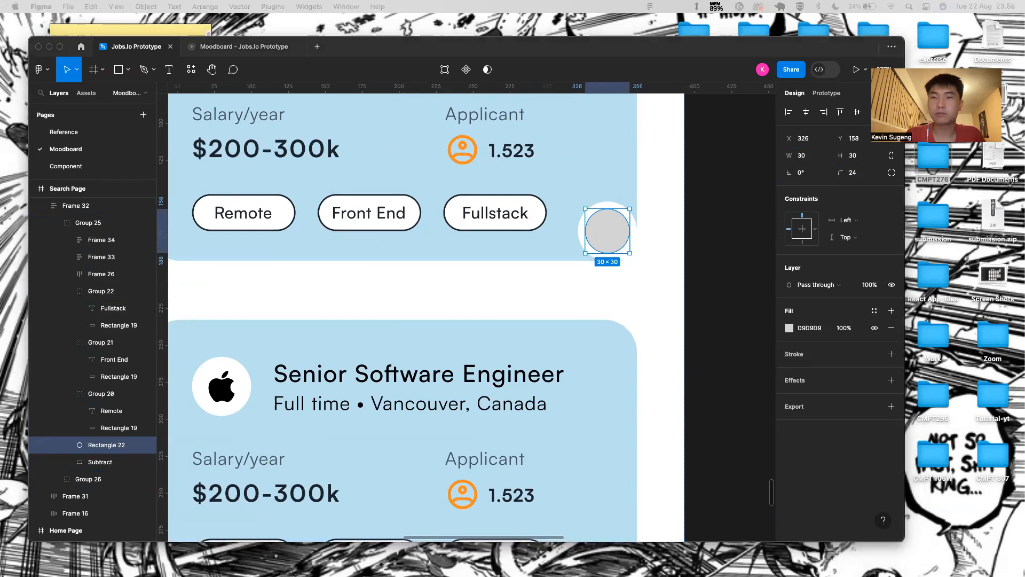
- Paste the arrow icon onto the grey circle and centre it there
{"action": "double_click", "coordinate": [609, 234]}
{"action": "left_click", "coordinate": [166, 72]}
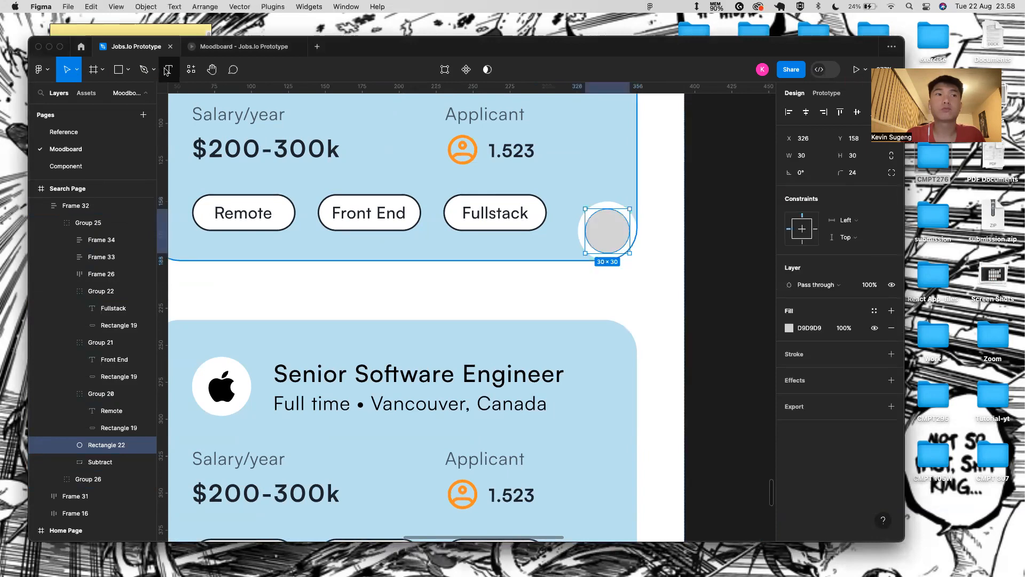
{"action": "key", "text": "cmd+v"}
{"action": "mouse_move", "coordinate": [613, 213]}
{"action": "left_mouse_down"}
{"action": "mouse_move", "coordinate": [615, 234]}
{"action": "mouse_move", "coordinate": [625, 223]}
{"action": "left_mouse_up"}
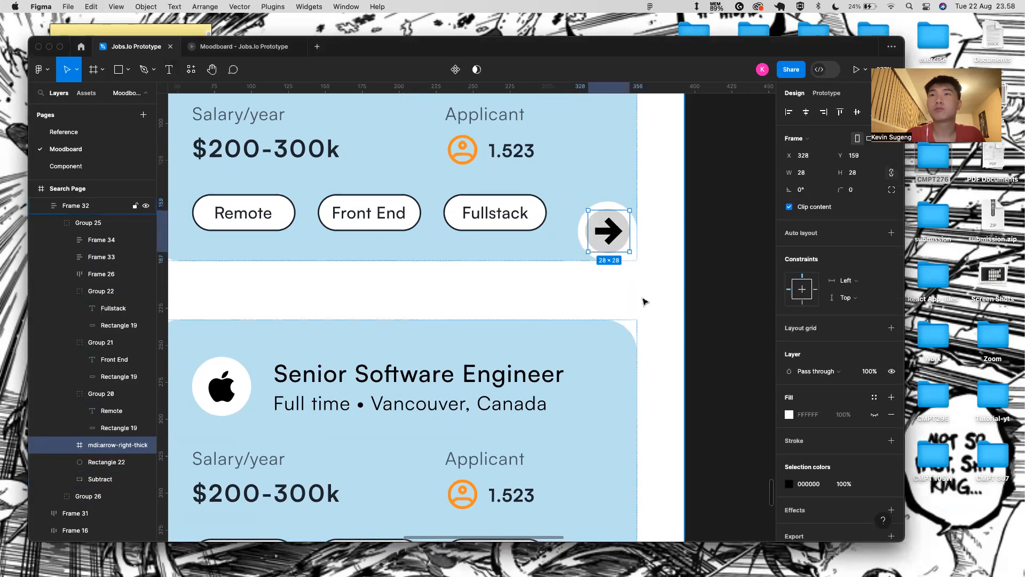
{"action": "left_click", "coordinate": [654, 259]}
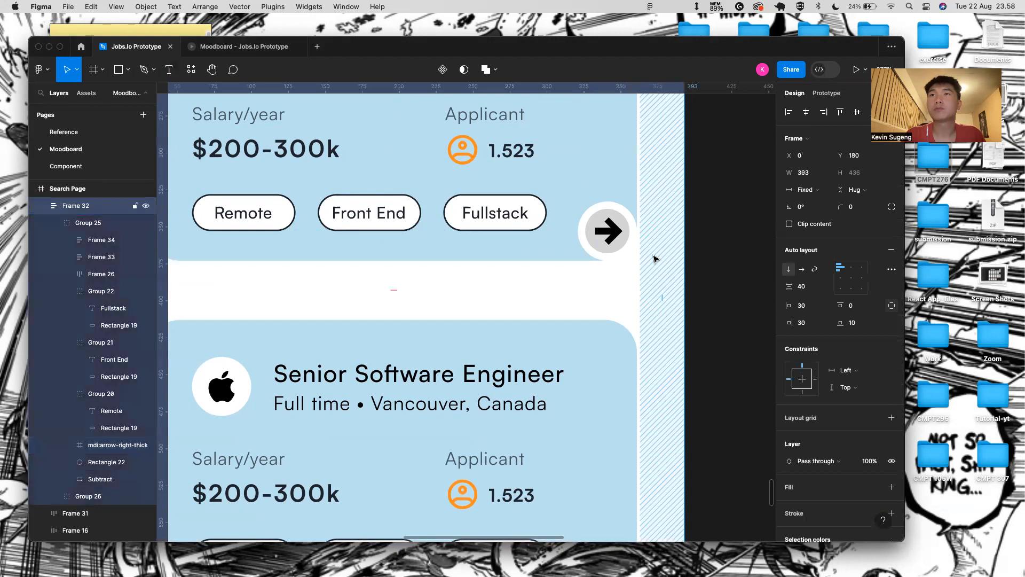
{"action": "left_click", "coordinate": [599, 220]}
- Fill the circle with the promo card's beige using the eyedropper
{"action": "scroll", "coordinate": [607, 227], "scroll_direction": "down", "scroll_amount": 5}
{"action": "scroll", "coordinate": [614, 220], "scroll_direction": "up", "scroll_amount": 5}
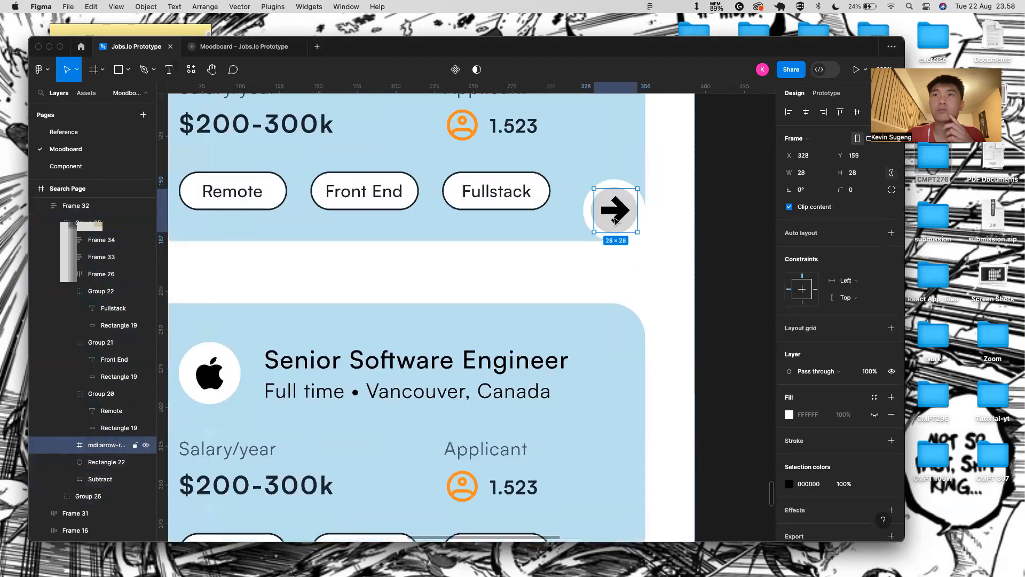
{"action": "scroll", "coordinate": [615, 220], "scroll_direction": "up", "scroll_amount": 5}
{"action": "left_click", "coordinate": [552, 199]}
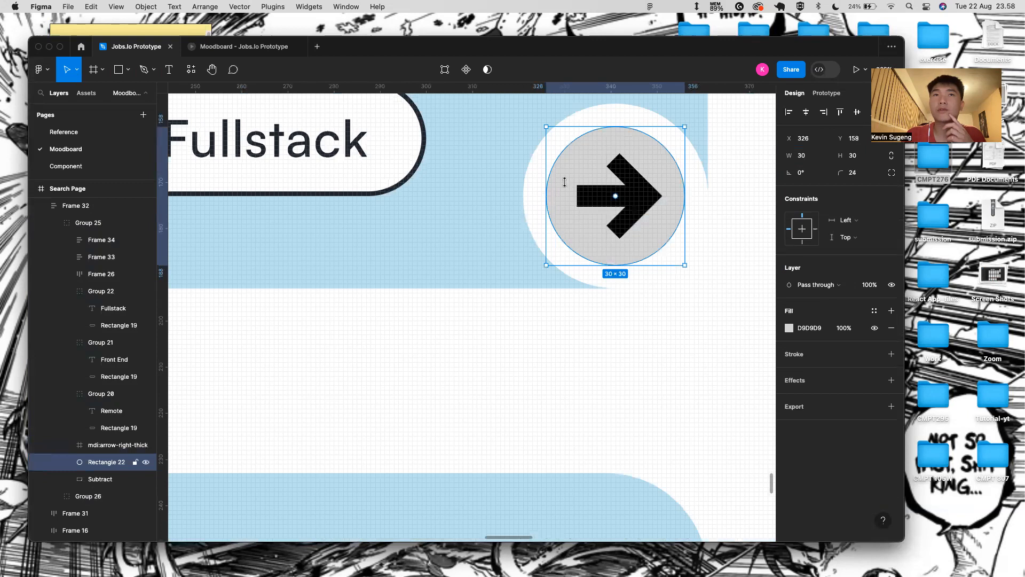
{"action": "scroll", "coordinate": [565, 182], "scroll_direction": "down", "scroll_amount": 10}
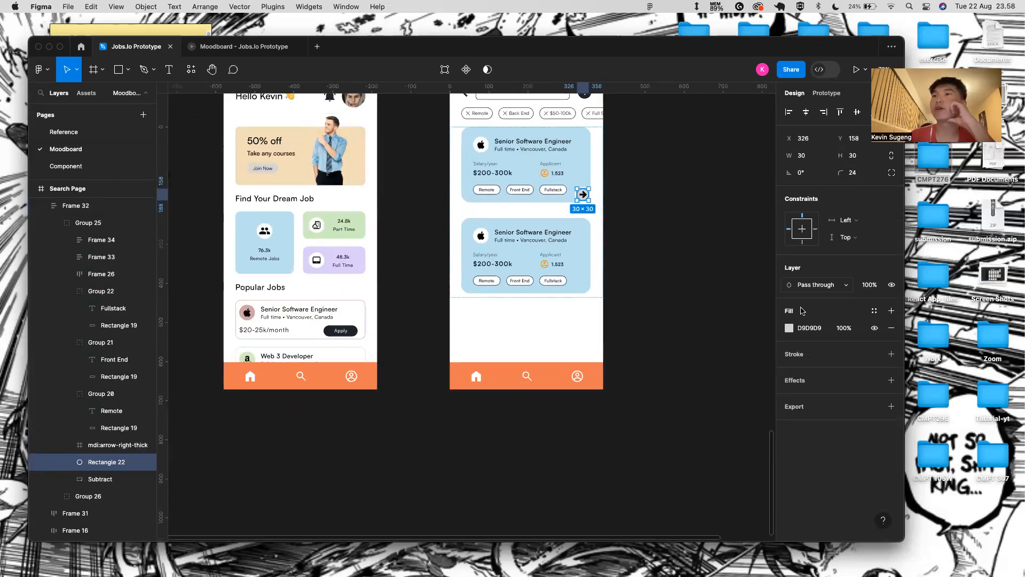
{"action": "left_click", "coordinate": [789, 328]}
{"action": "left_click", "coordinate": [664, 412]}
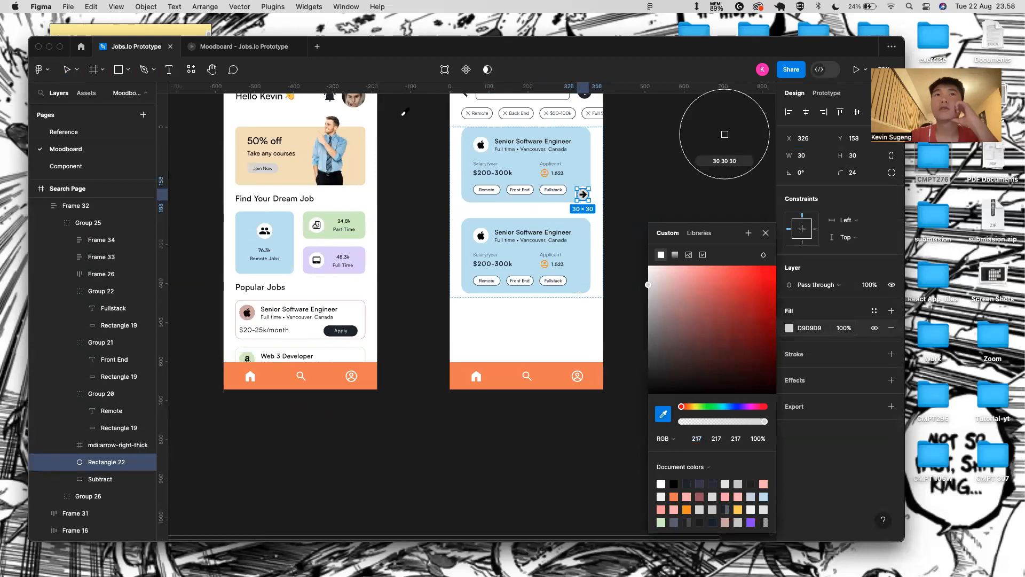
{"action": "left_click", "coordinate": [363, 164]}
{"action": "left_click", "coordinate": [766, 233]}
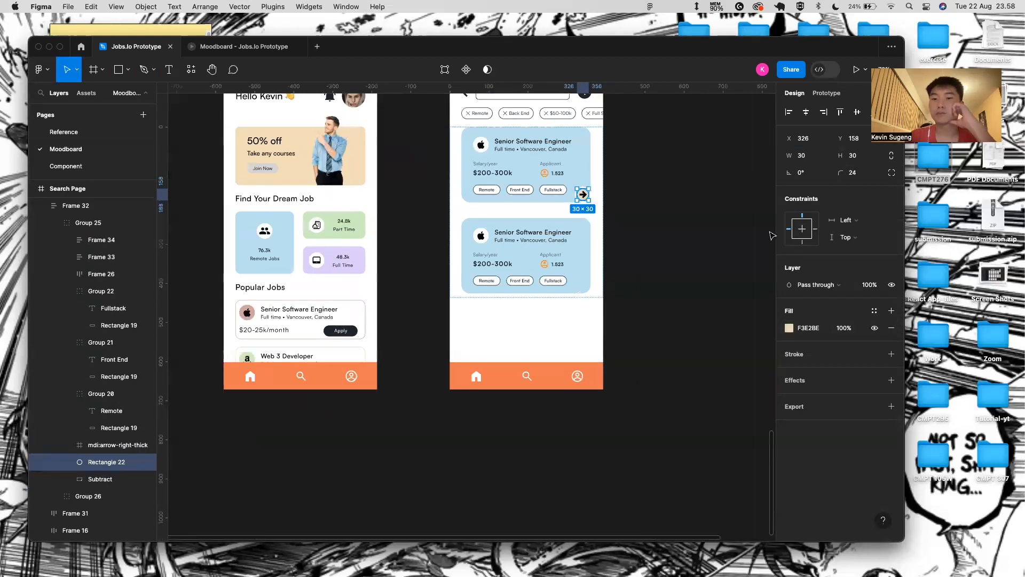
{"action": "left_click", "coordinate": [696, 252]}
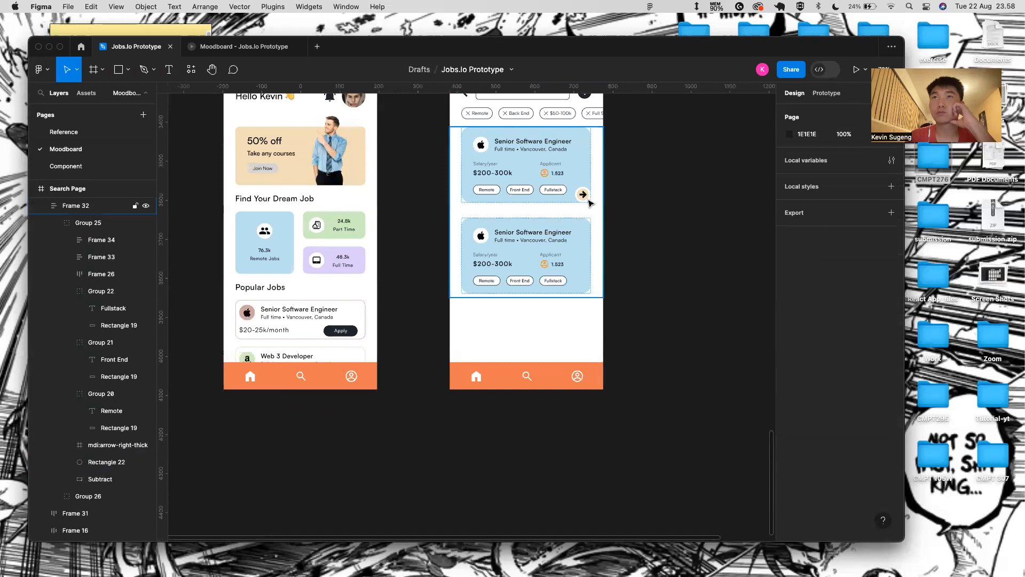
- Preview the Search Page frame as a prototype
{"action": "scroll", "coordinate": [586, 199], "scroll_direction": "up", "scroll_amount": 5}
{"action": "scroll", "coordinate": [591, 206], "scroll_direction": "down", "scroll_amount": 4}
{"action": "scroll", "coordinate": [470, 122], "scroll_direction": "up", "scroll_amount": 4}
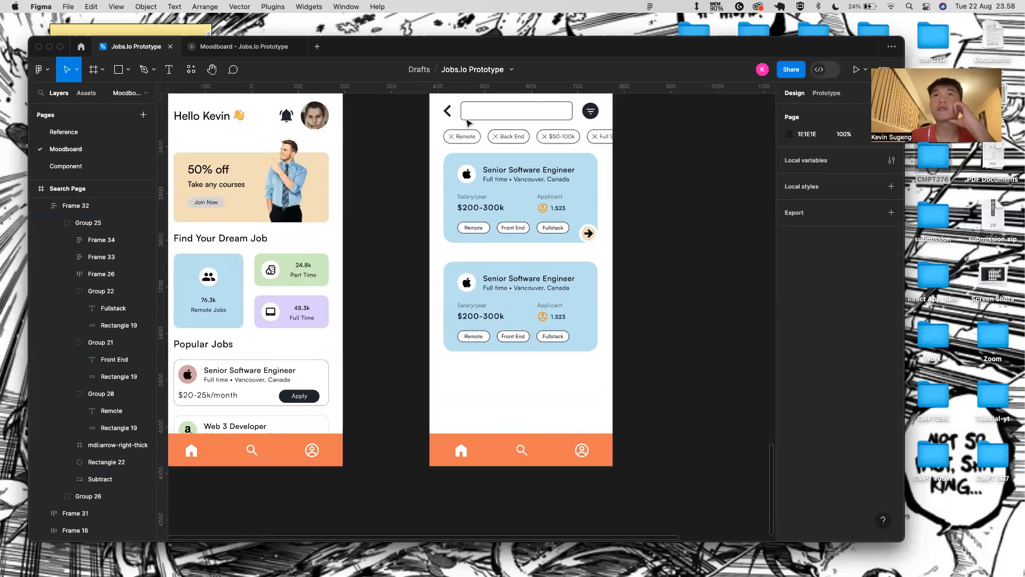
{"action": "scroll", "coordinate": [475, 129], "scroll_direction": "left", "scroll_amount": 2}
{"action": "left_click", "coordinate": [498, 145]}
{"action": "left_click", "coordinate": [854, 73]}
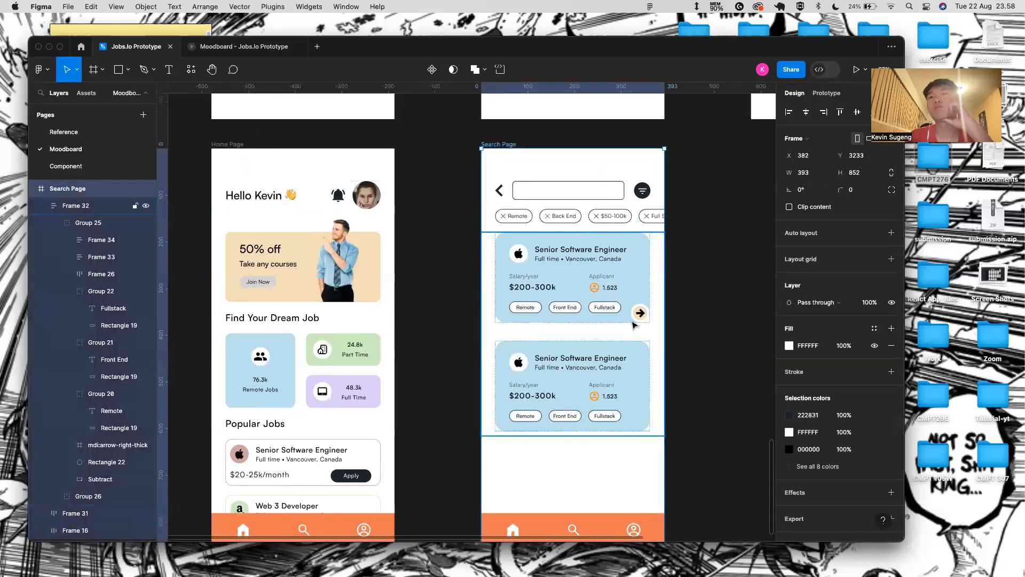
{"action": "scroll", "coordinate": [641, 312], "scroll_direction": "up", "scroll_amount": 5}
- Resize the first card's arrow to width 25 and nudge it to the circle's centre
{"action": "left_click", "coordinate": [656, 300], "text": "super"}
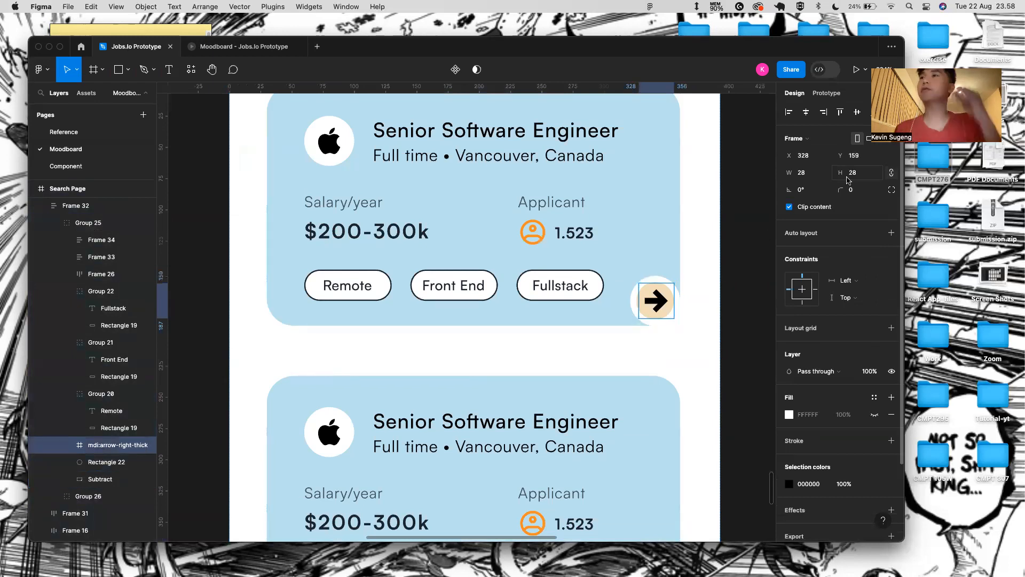
{"action": "left_click", "coordinate": [804, 172]}
{"action": "type", "text": "25"}
{"action": "key", "text": "Return"}
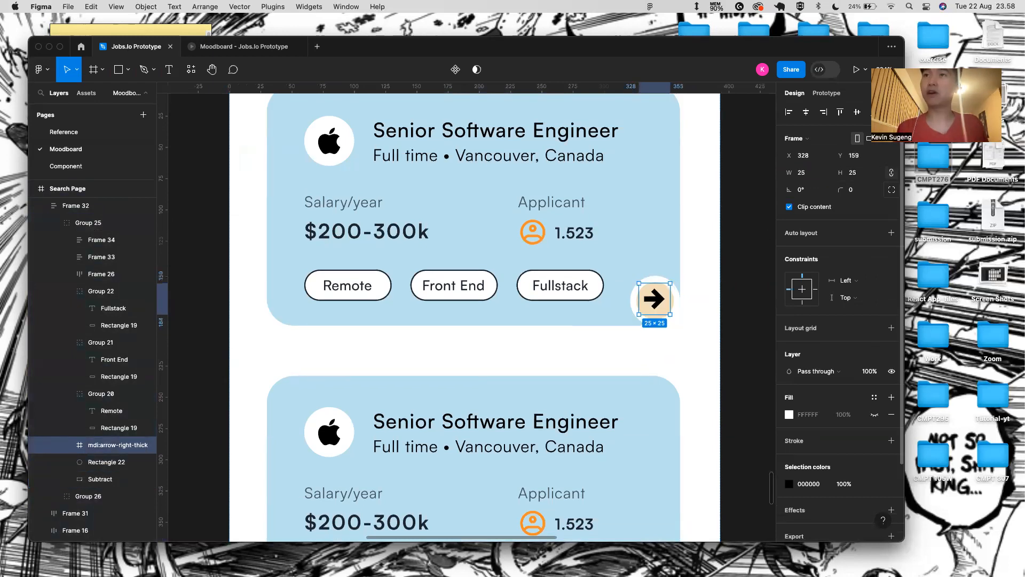
{"action": "key", "text": "shift+Right"}
{"action": "key", "text": "shift+Right"}
{"action": "key", "text": "shift+Down"}
{"action": "key", "text": "shift+Left"}
{"action": "key", "text": "shift+Left"}
{"action": "key", "text": "shift+Up"}
{"action": "key", "text": "Down"}
{"action": "key", "text": "Down"}
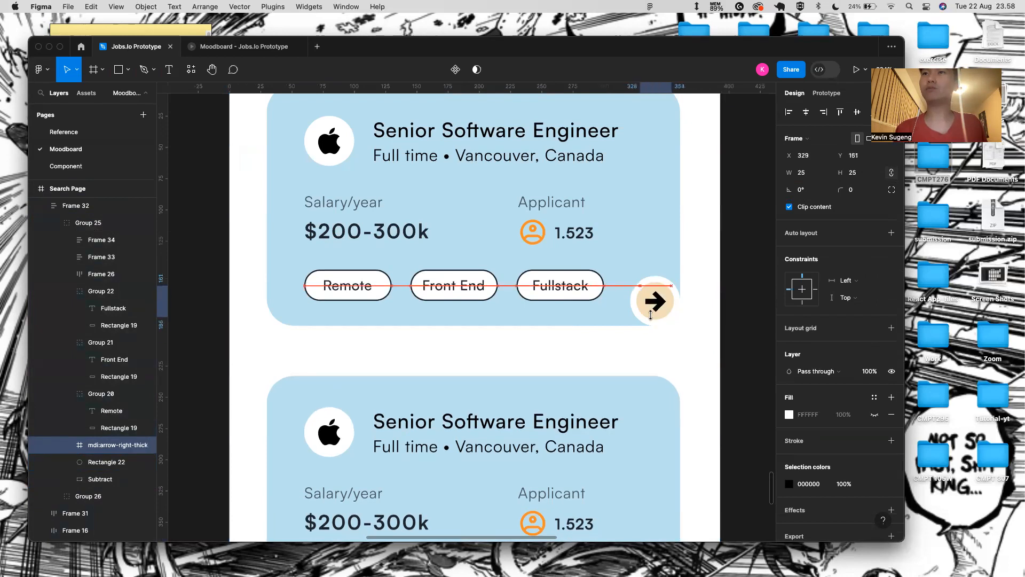
{"action": "left_click", "coordinate": [658, 360]}
{"action": "scroll", "coordinate": [659, 364], "scroll_direction": "down", "scroll_amount": 10}
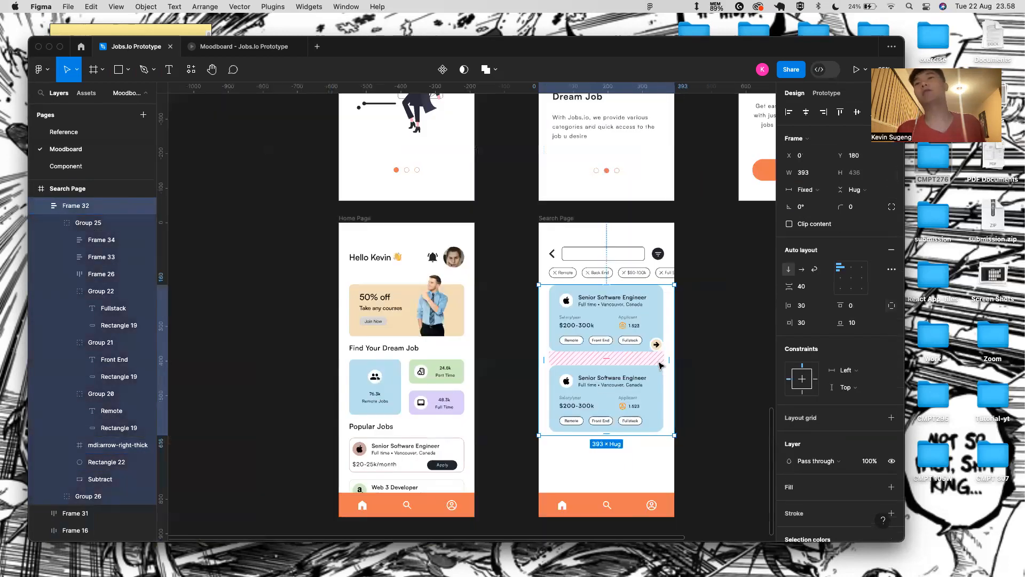
- Replace the second job card with two duplicates of the first card
{"action": "left_click", "coordinate": [685, 353]}
{"action": "left_click", "coordinate": [627, 411]}
{"action": "left_click", "coordinate": [627, 410]}
{"action": "key", "text": "Delete"}
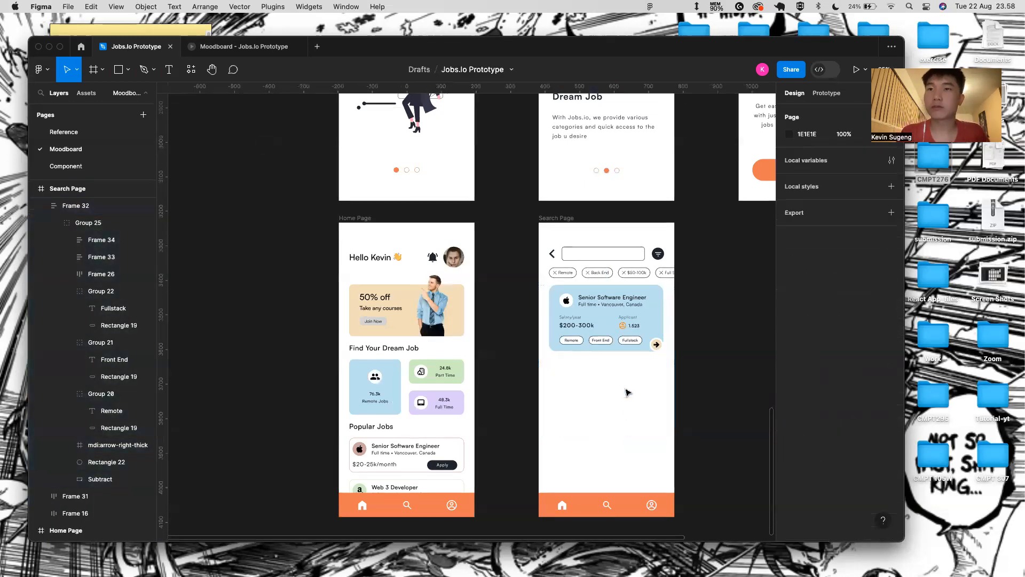
{"action": "left_click", "coordinate": [627, 332]}
{"action": "left_click", "coordinate": [627, 332]}
{"action": "key", "text": "super+d"}
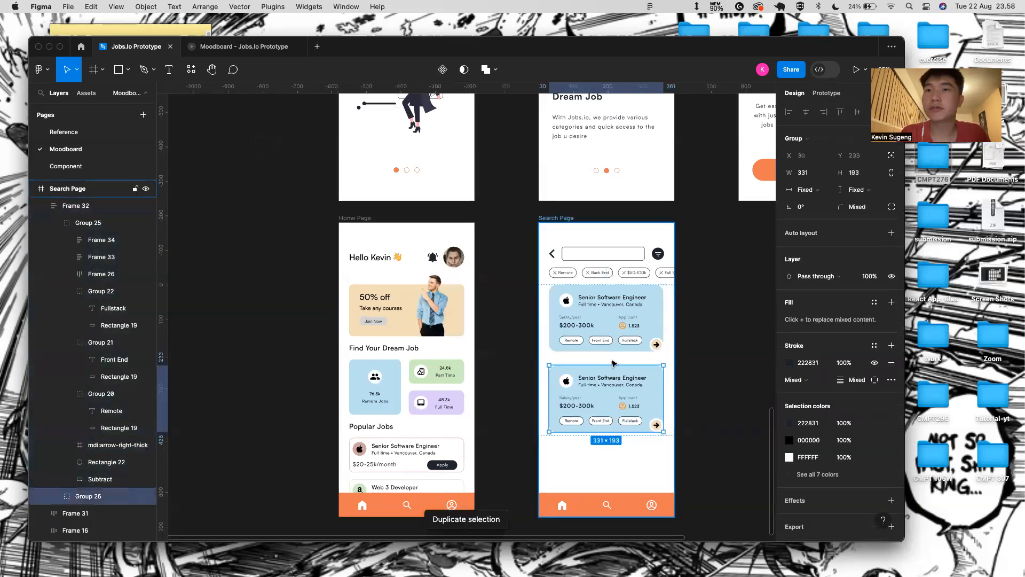
{"action": "key", "text": "super+d"}
- Turn off Clip content on the Home Page frame
{"action": "left_click", "coordinate": [577, 419]}
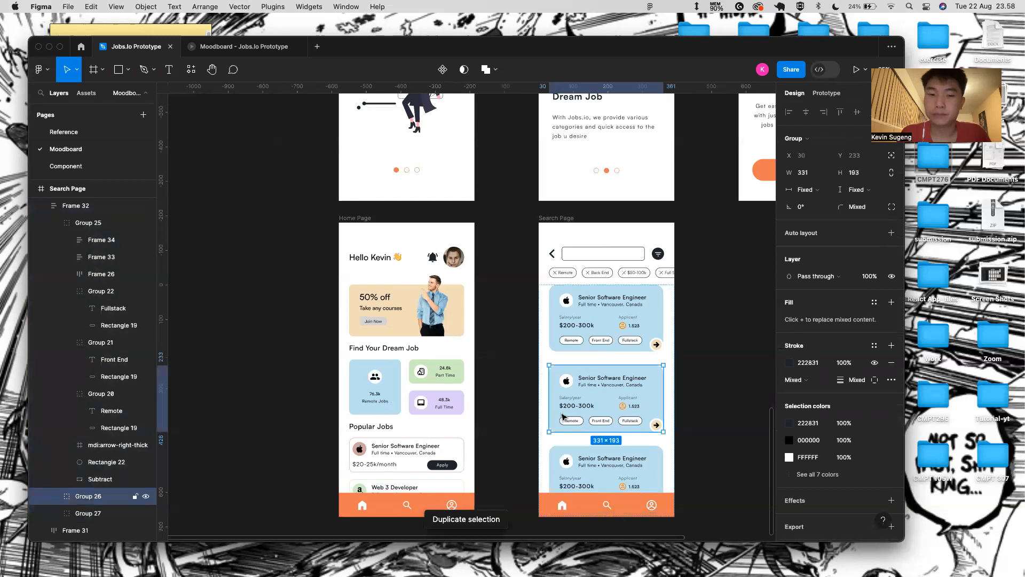
{"action": "scroll", "coordinate": [360, 481], "scroll_direction": "up", "scroll_amount": 5}
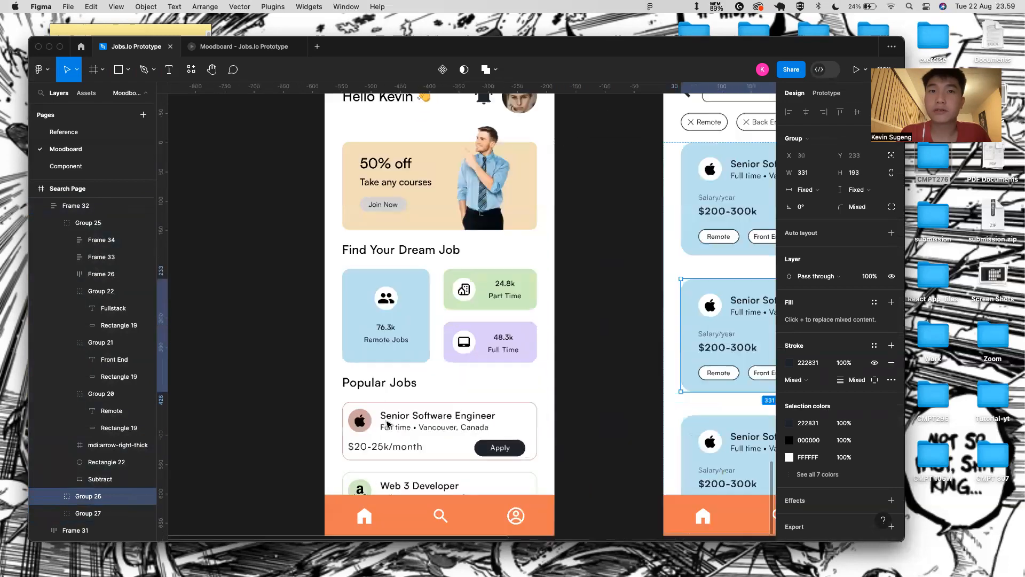
{"action": "double_click", "coordinate": [391, 421]}
{"action": "double_click", "coordinate": [391, 421]}
{"action": "double_click", "coordinate": [391, 421]}
{"action": "scroll", "coordinate": [499, 404], "scroll_direction": "right", "scroll_amount": 1}
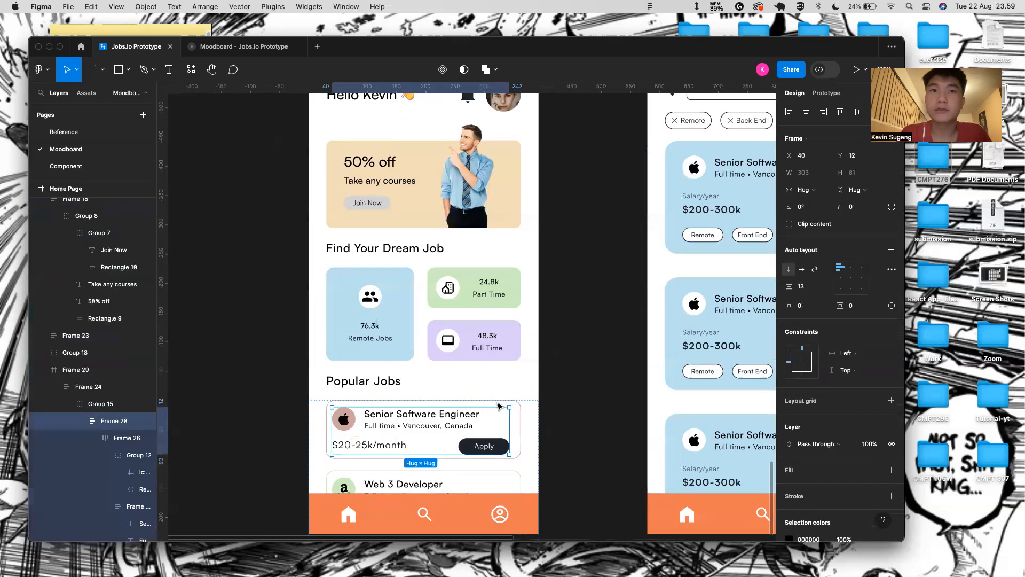
{"action": "scroll", "coordinate": [499, 404], "scroll_direction": "right", "scroll_amount": 5}
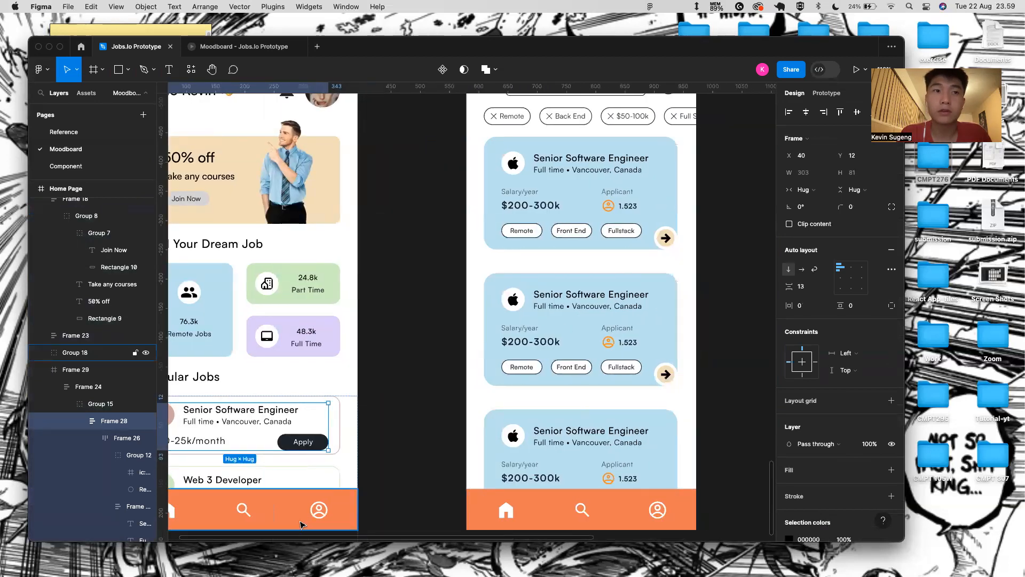
{"action": "scroll", "coordinate": [267, 143], "scroll_direction": "down", "scroll_amount": 6}
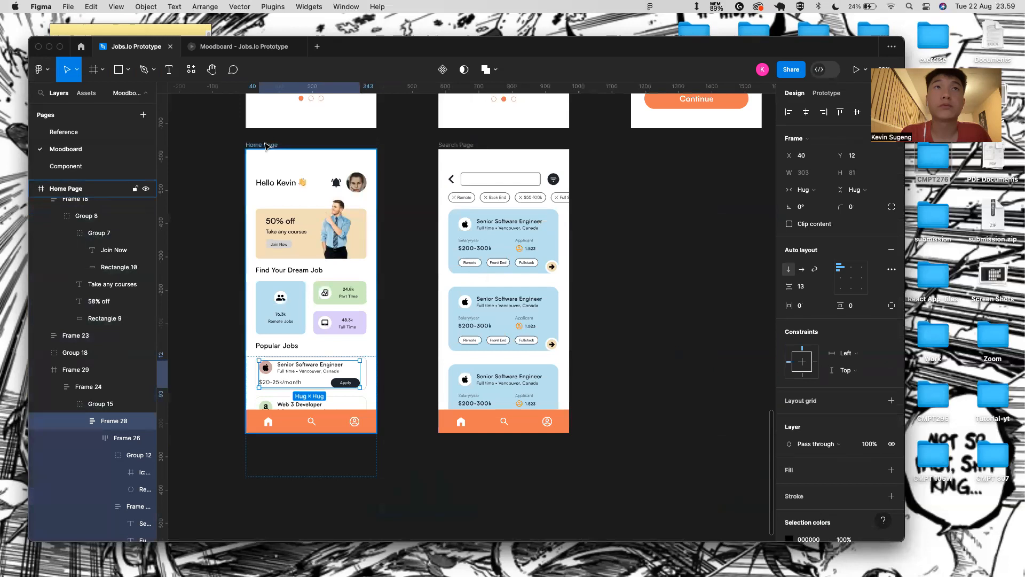
{"action": "left_click", "coordinate": [267, 144]}
{"action": "left_click", "coordinate": [789, 206]}
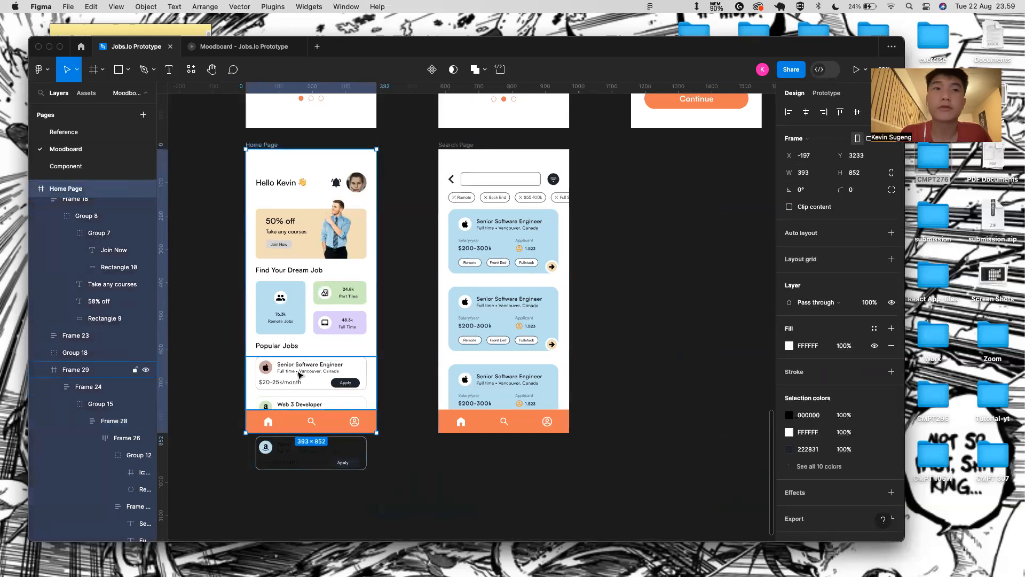
{"action": "scroll", "coordinate": [293, 371], "scroll_direction": "up", "scroll_amount": 4}
- Swap the second card's Apple logo for the Amazon icon from the Popular Jobs card
{"action": "double_click", "coordinate": [241, 437]}
{"action": "double_click", "coordinate": [240, 437]}
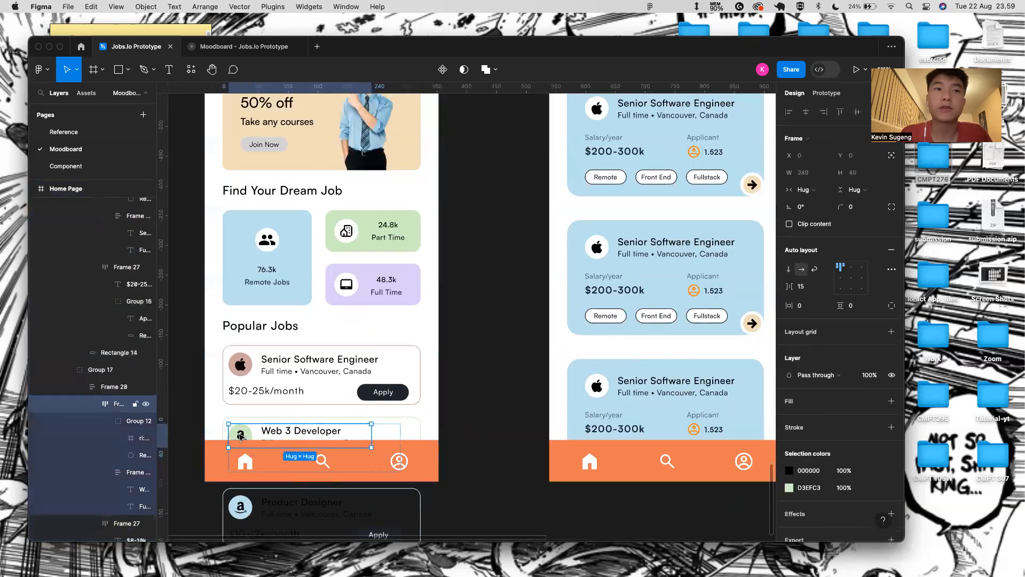
{"action": "double_click", "coordinate": [241, 438]}
{"action": "double_click", "coordinate": [240, 437]}
{"action": "double_click", "coordinate": [597, 247]}
{"action": "double_click", "coordinate": [597, 247]}
{"action": "double_click", "coordinate": [597, 247]}
{"action": "key", "text": "super+v"}
{"action": "left_click", "coordinate": [109, 422]}
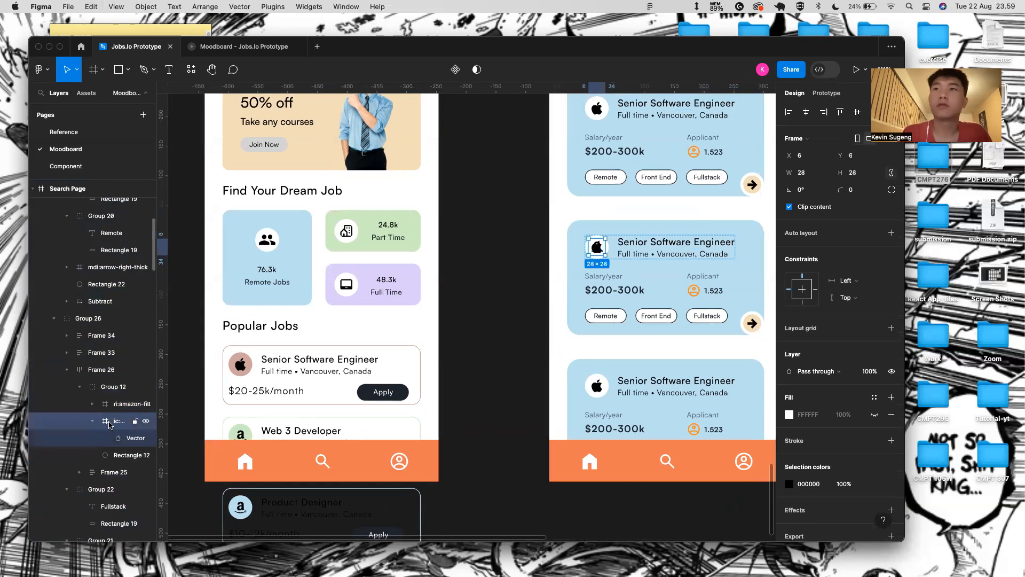
{"action": "key", "text": "Delete"}
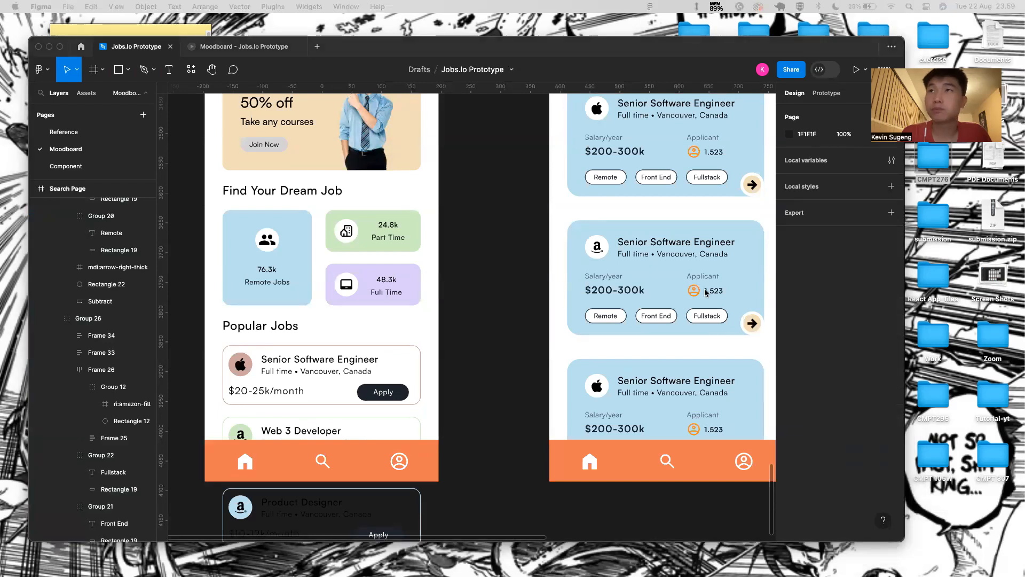
- Retitle the Amazon card 'Senior Front End Developer'
{"action": "left_click", "coordinate": [673, 245]}
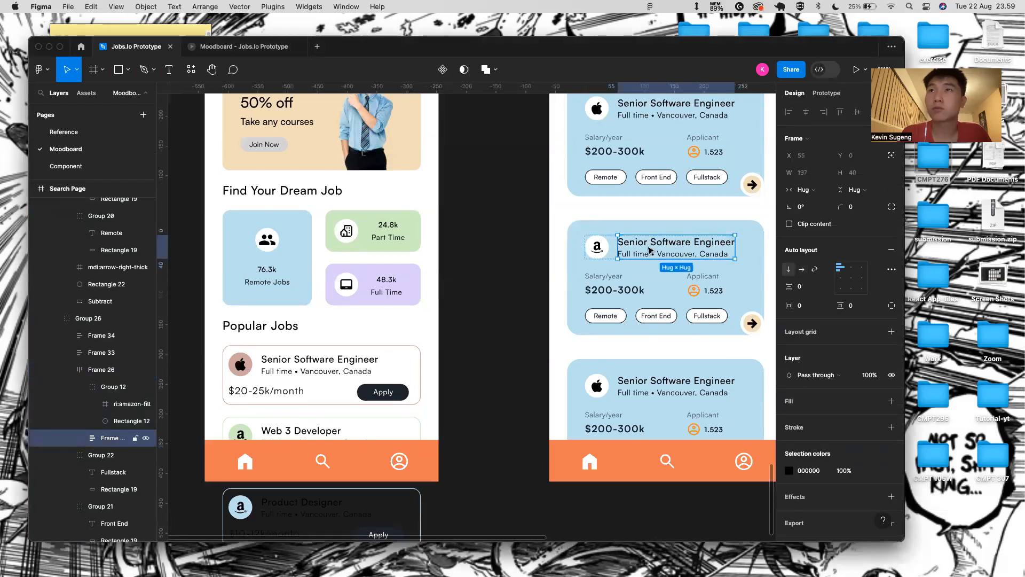
{"action": "double_click", "coordinate": [661, 244]}
{"action": "key", "text": "BackSpace"}
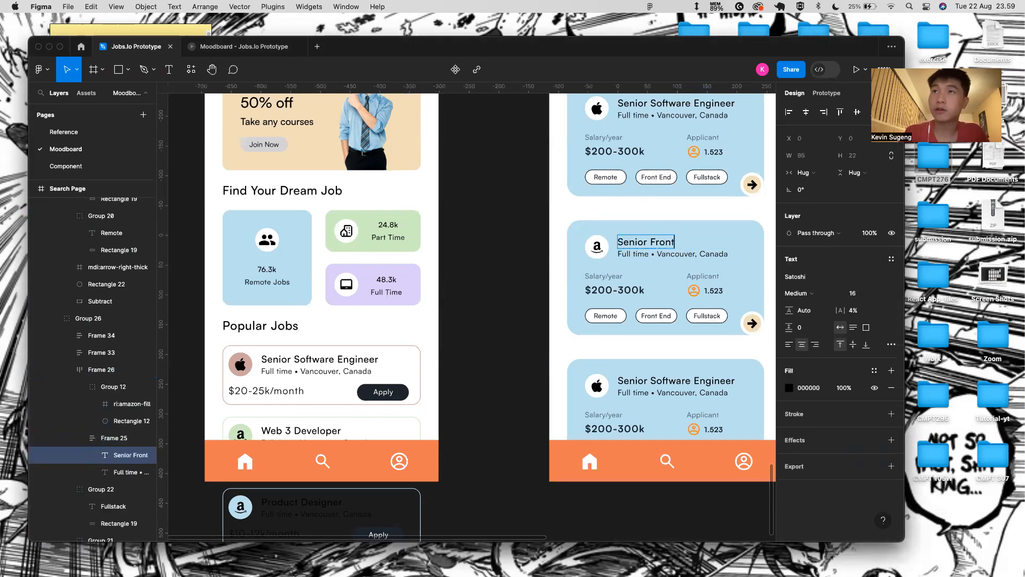
{"action": "type", "text": "Senior Front End Developer"}
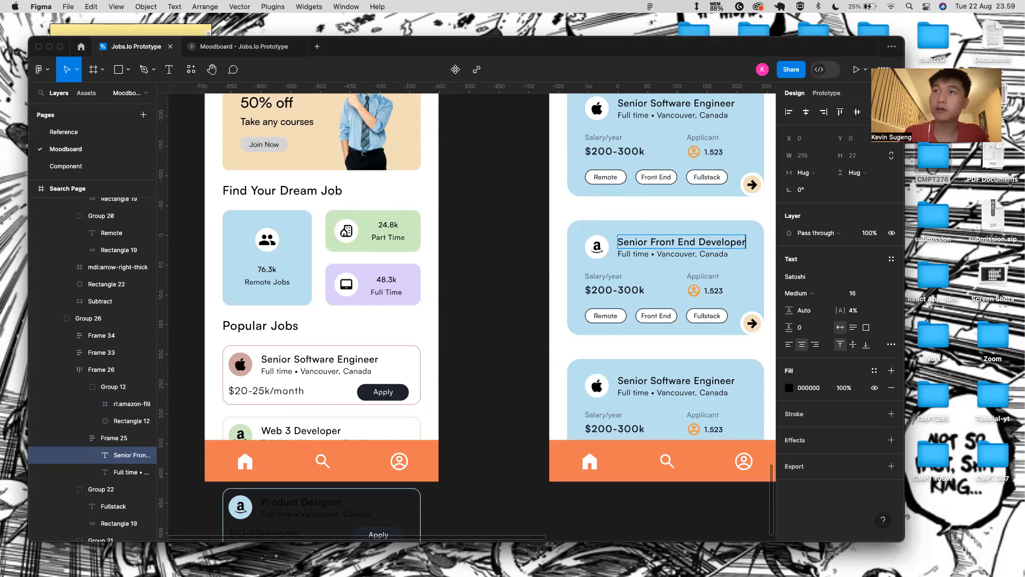
- Change the first card's subtitle to 'Apple Inc'
{"action": "left_click", "coordinate": [631, 253]}
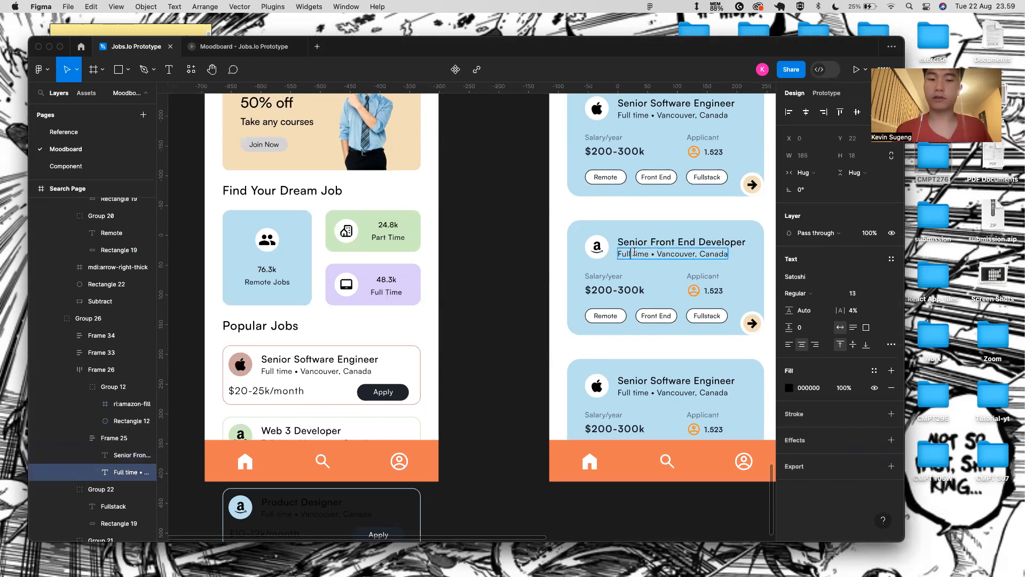
{"action": "left_click", "coordinate": [647, 116]}
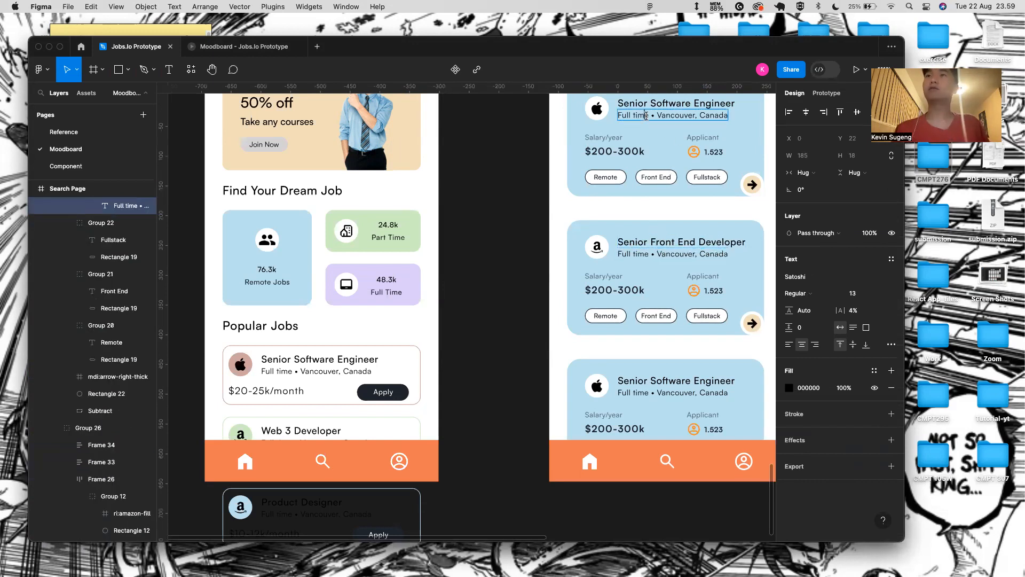
{"action": "key", "text": "BackSpace"}
{"action": "key", "text": "BackSpace"}
{"action": "key", "text": "BackSpace"}
{"action": "key", "text": "BackSpace"}
{"action": "key", "text": "BackSpace"}
{"action": "key", "text": "BackSpace"}
{"action": "key", "text": "BackSpace"}
{"action": "key", "text": "BackSpace"}
{"action": "key", "text": "BackSpace"}
{"action": "type", "text": "Apple"}
{"action": "type", "text": " INc"}
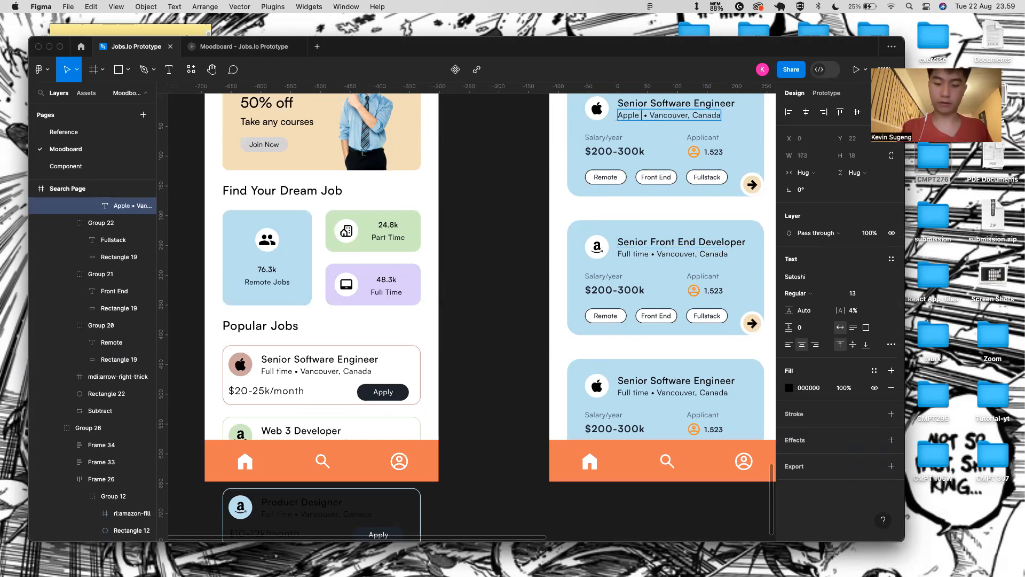
{"action": "key", "text": "BackSpace"}
{"action": "key", "text": "BackSpace"}
{"action": "type", "text": "m"}
{"action": "key", "text": "BackSpace"}
{"action": "type", "text": "nc"}
- Change the Amazon card's subtitle to 'Amazon INc'
{"action": "left_click", "coordinate": [645, 255]}
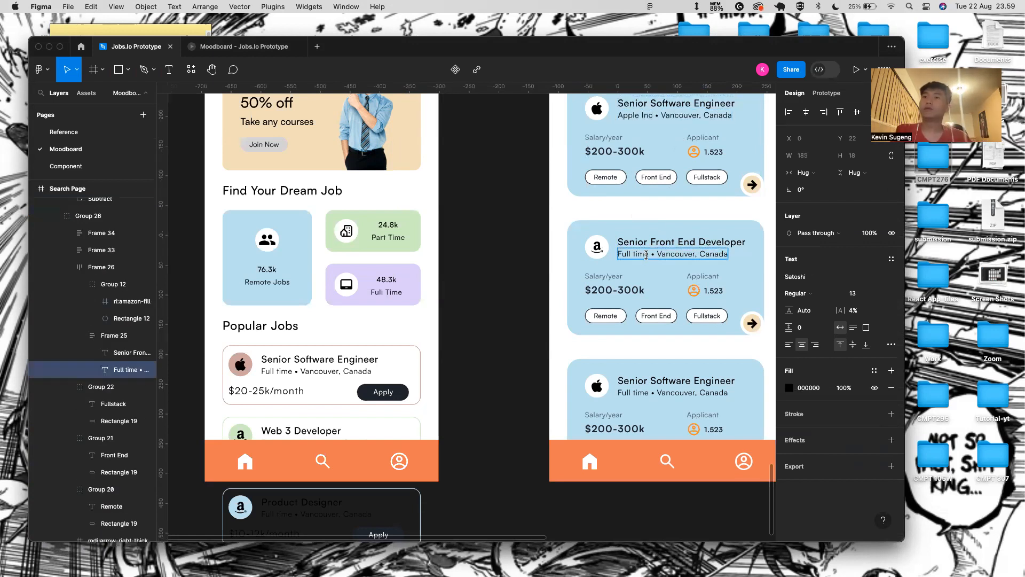
{"action": "key", "text": "BackSpace"}
{"action": "key", "text": "BackSpace"}
{"action": "key", "text": "BackSpace"}
{"action": "key", "text": "BackSpace"}
{"action": "key", "text": "BackSpace"}
{"action": "key", "text": "BackSpace"}
{"action": "key", "text": "BackSpace"}
{"action": "key", "text": "BackSpace"}
{"action": "key", "text": "BackSpace"}
{"action": "type", "text": "Amazon inc"}
{"action": "key", "text": "BackSpace"}
{"action": "key", "text": "BackSpace"}
{"action": "key", "text": "BackSpace"}
{"action": "type", "text": "INc"}
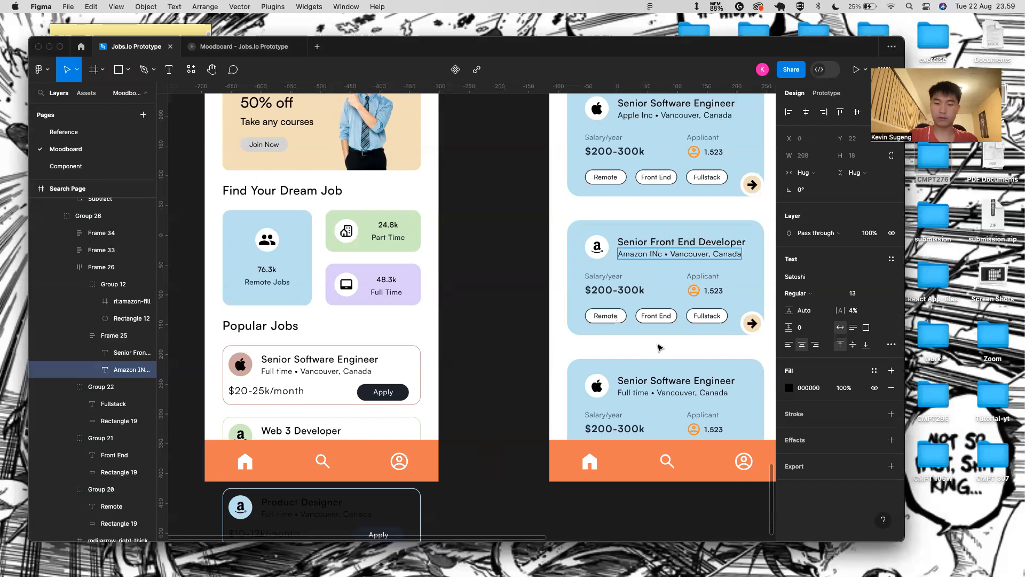
- Set the Amazon card's salary to $235-450k and applicants to 2.860
{"action": "left_click", "coordinate": [620, 291]}
{"action": "left_click", "coordinate": [611, 291]}
{"action": "key", "text": "BackSpace"}
{"action": "key", "text": "BackSpace"}
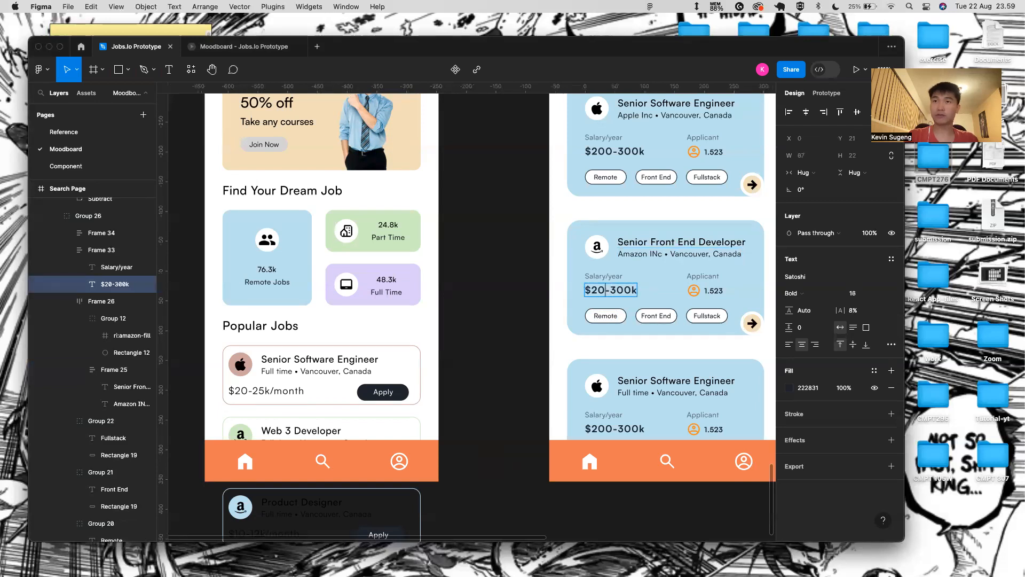
{"action": "type", "text": "35"}
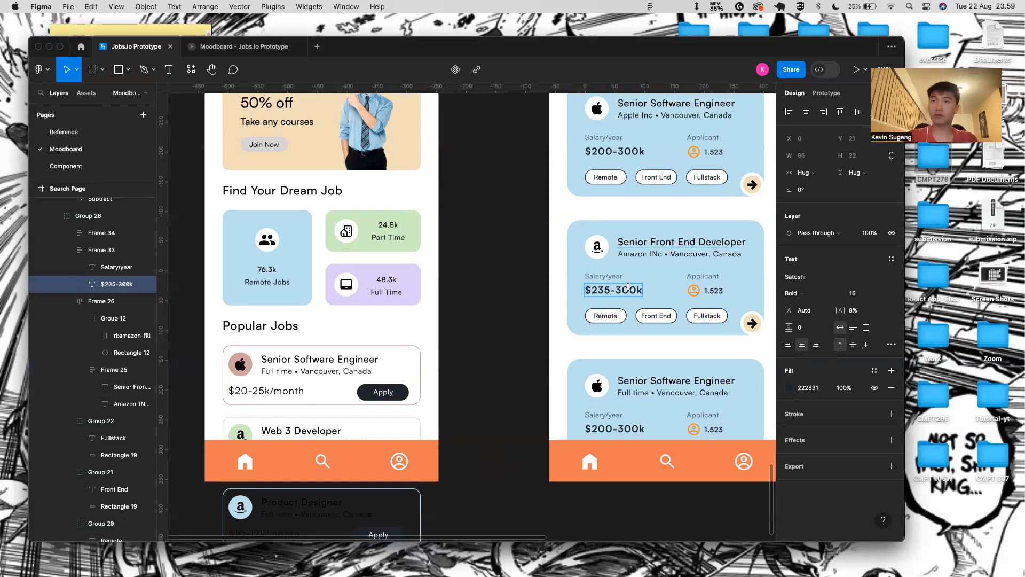
{"action": "key", "text": "Delete"}
{"action": "key", "text": "Delete"}
{"action": "key", "text": "Delete"}
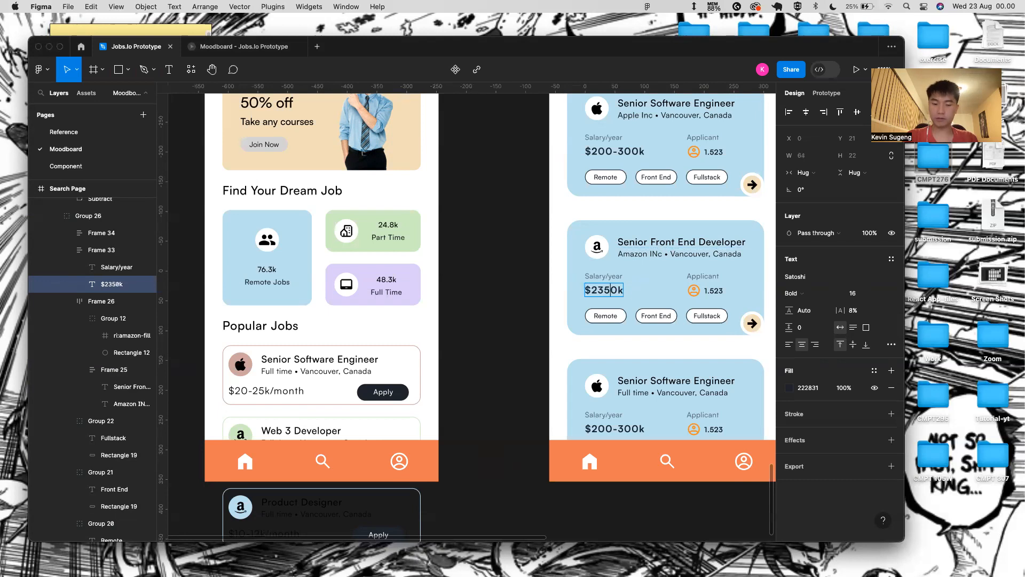
{"action": "type", "text": "-45"}
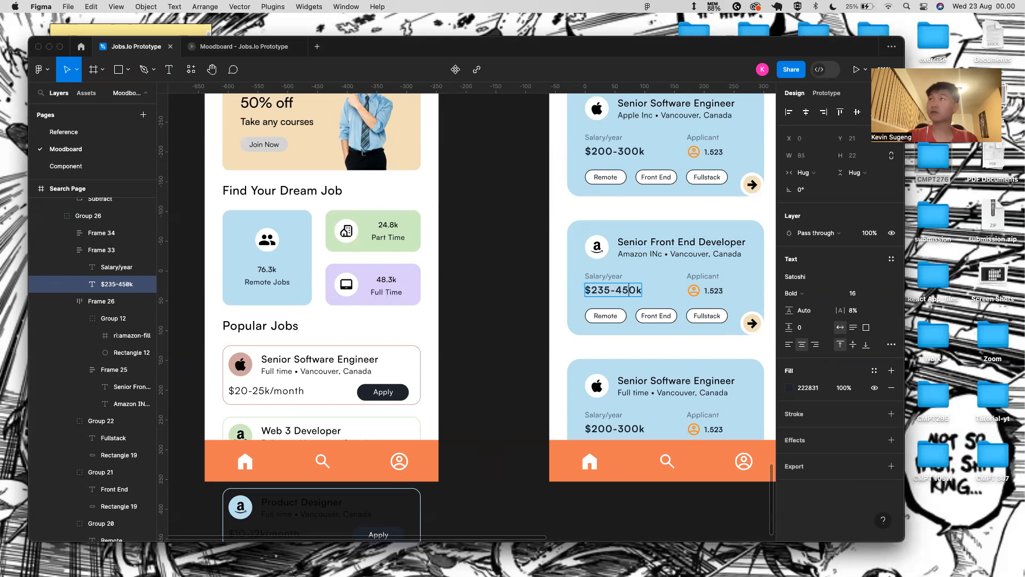
{"action": "double_click", "coordinate": [720, 292]}
{"action": "key", "text": "BackSpace"}
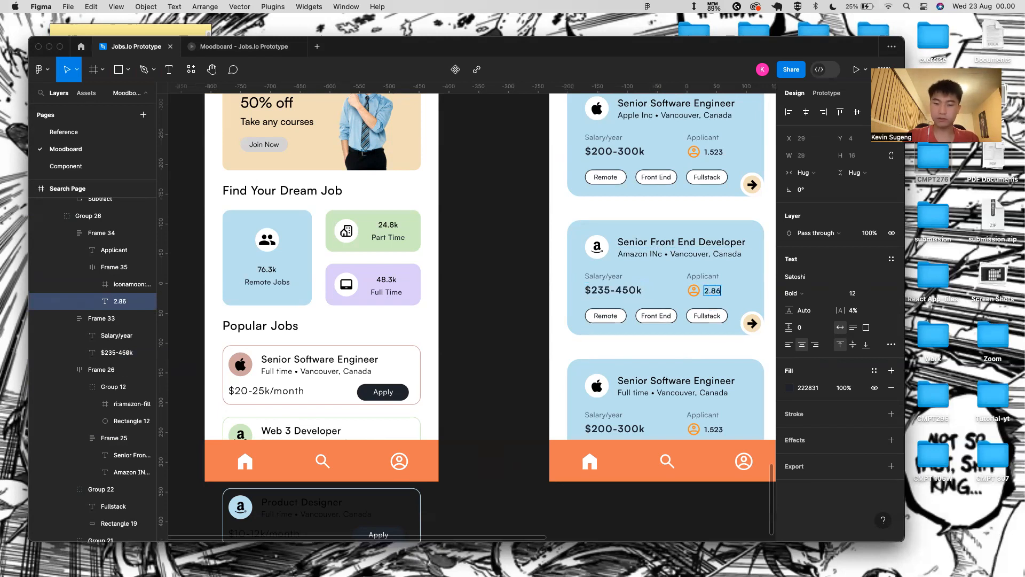
{"action": "scroll", "coordinate": [643, 376], "scroll_direction": "down", "scroll_amount": 2}
{"action": "key", "text": "Escape"}
- Eyedrop a lavender colour into the Amazon card's background fill
{"action": "scroll", "coordinate": [587, 320], "scroll_direction": "right", "scroll_amount": 3}
{"action": "scroll", "coordinate": [546, 287], "scroll_direction": "down", "scroll_amount": 3}
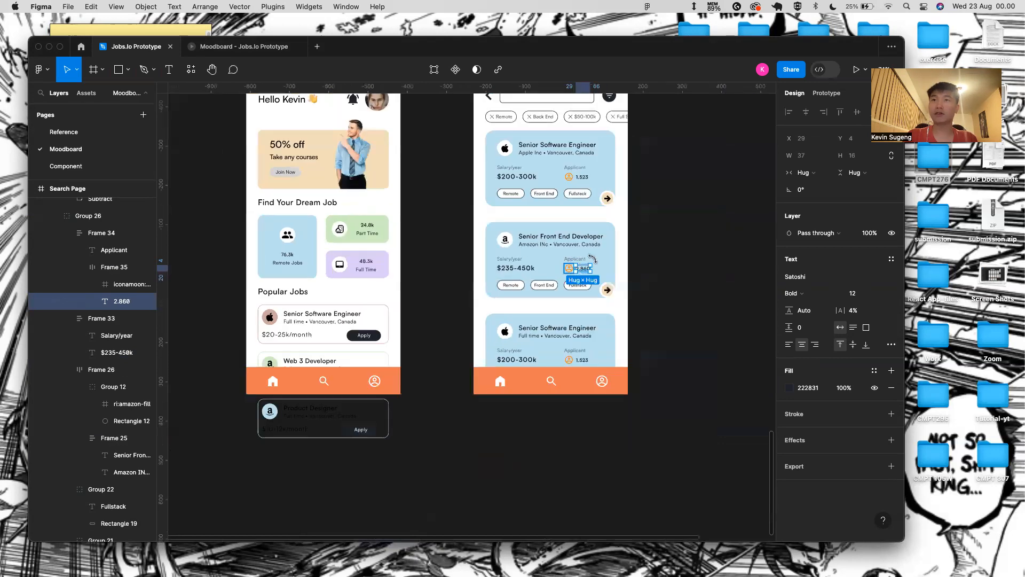
{"action": "left_click", "coordinate": [606, 261]}
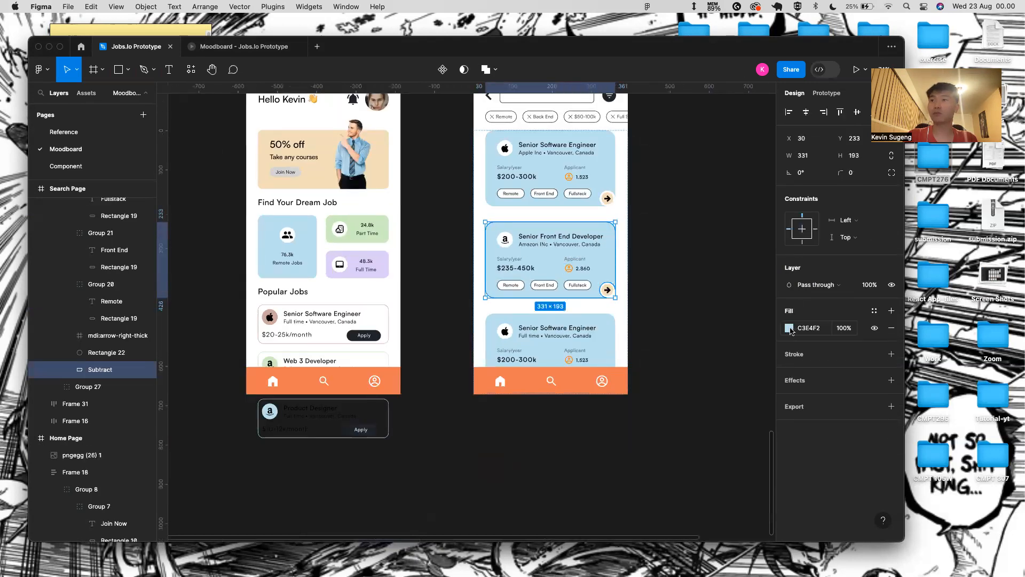
{"action": "left_click", "coordinate": [790, 328]}
{"action": "left_click", "coordinate": [664, 414]}
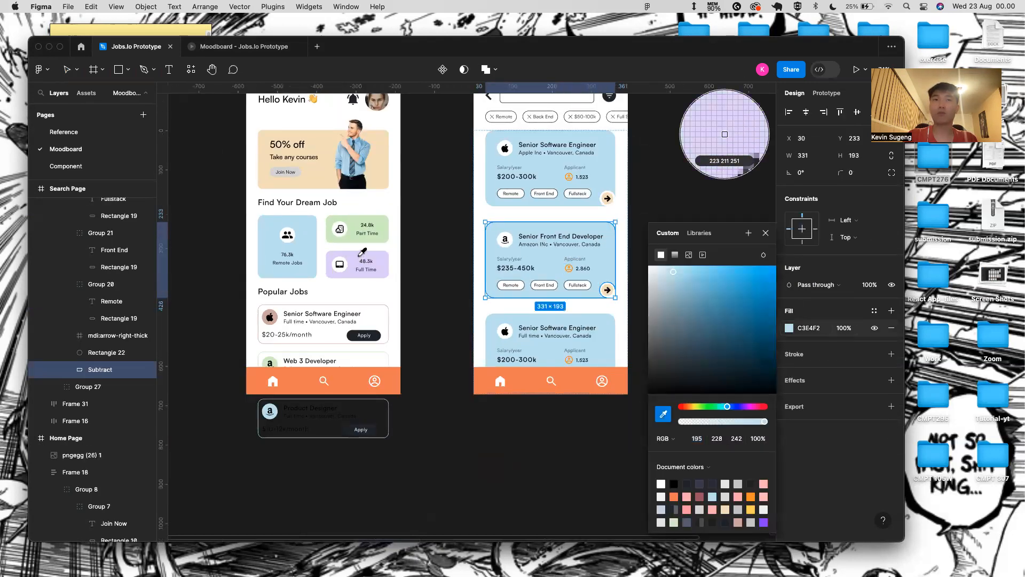
- Apply the sampled lavender to the card background and close the colour picker
{"action": "left_click", "coordinate": [725, 133]}
{"action": "left_click", "coordinate": [767, 233]}
{"action": "left_click", "coordinate": [532, 308]}
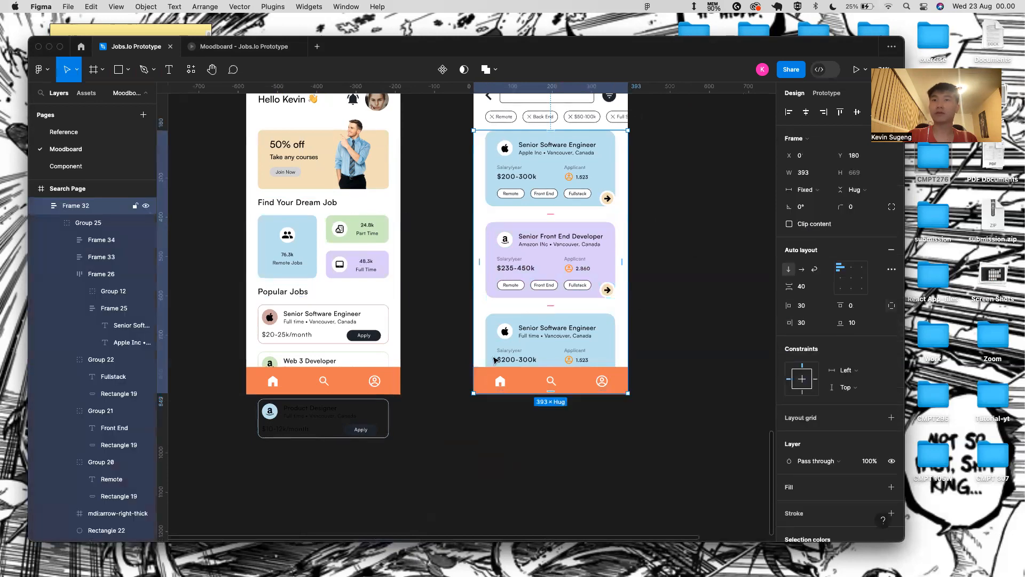
{"action": "scroll", "coordinate": [494, 359], "scroll_direction": "up", "scroll_amount": 5}
{"action": "scroll", "coordinate": [283, 414], "scroll_direction": "left", "scroll_amount": 1}
{"action": "scroll", "coordinate": [283, 414], "scroll_direction": "left", "scroll_amount": 2}
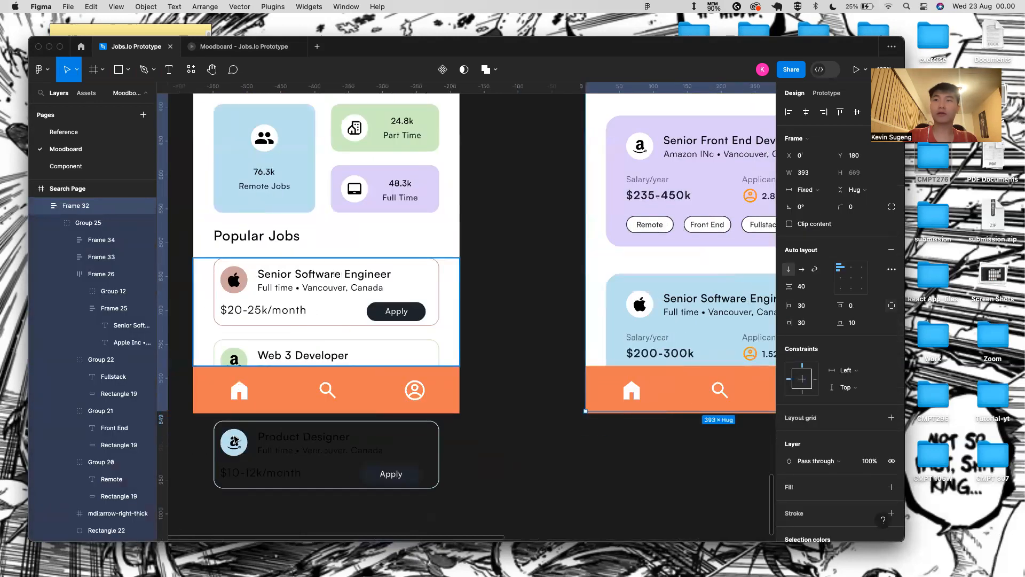
- Delete the Apple icon in the third card's logo so the Facebook logo shows
{"action": "double_click", "coordinate": [236, 440]}
{"action": "double_click", "coordinate": [236, 440]}
{"action": "double_click", "coordinate": [235, 440]}
{"action": "double_click", "coordinate": [236, 440]}
{"action": "double_click", "coordinate": [236, 440]}
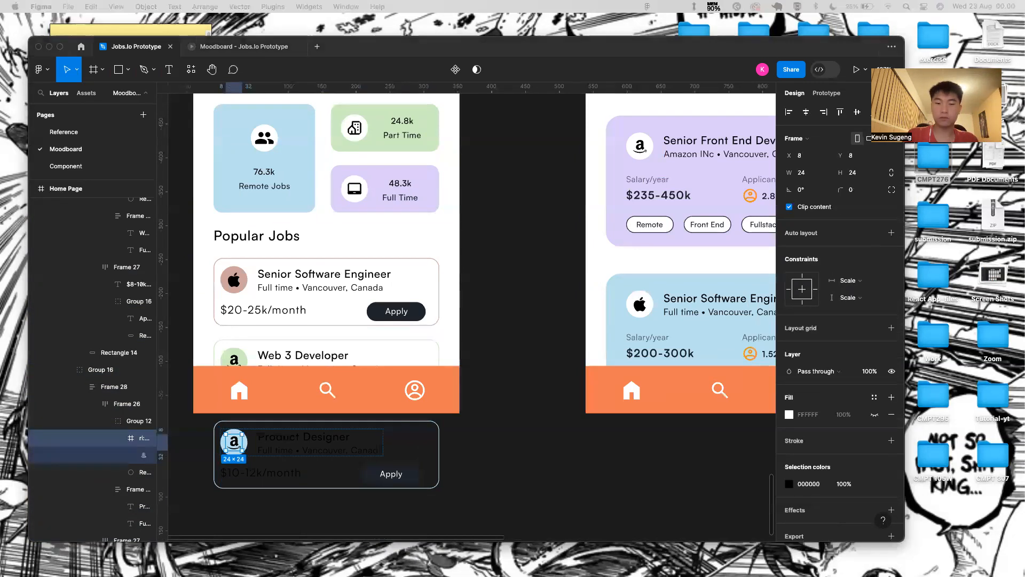
{"action": "left_click", "coordinate": [640, 303]}
{"action": "double_click", "coordinate": [640, 304]}
{"action": "double_click", "coordinate": [640, 304]}
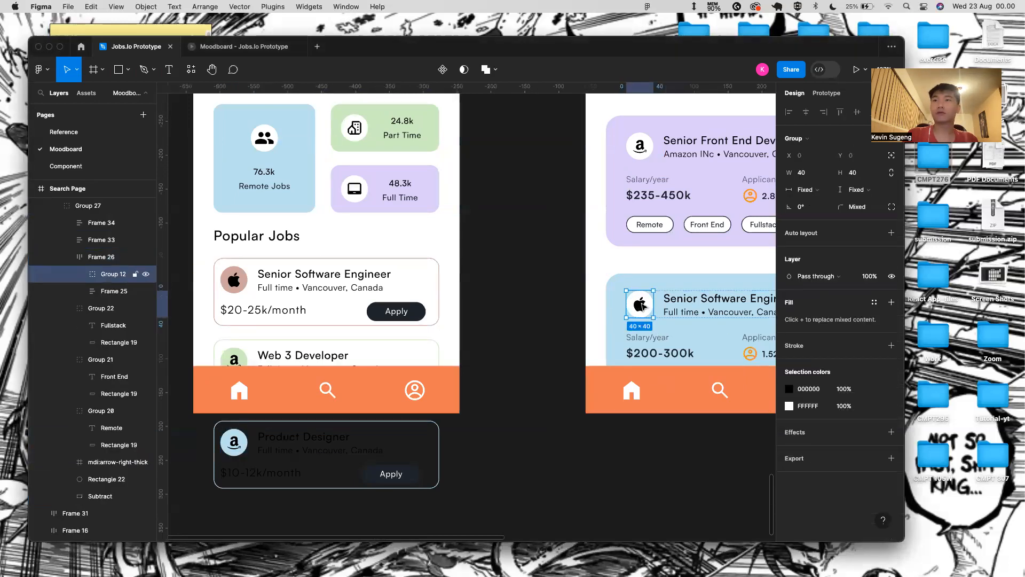
{"action": "double_click", "coordinate": [643, 306]}
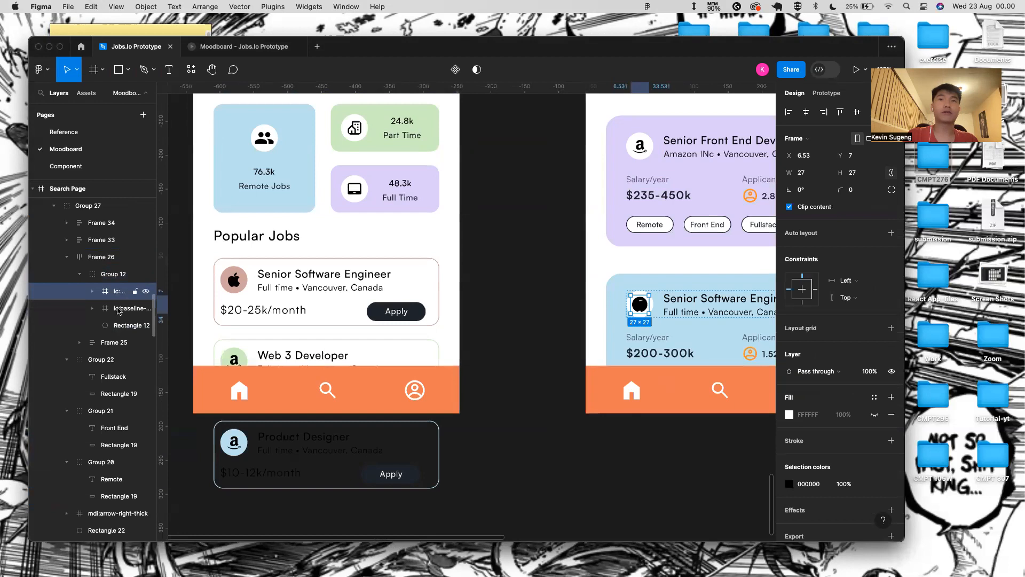
{"action": "key", "text": "Delete"}
- Change the third card's job title to Senior Business Consultant
{"action": "scroll", "coordinate": [695, 332], "scroll_direction": "right", "scroll_amount": 5}
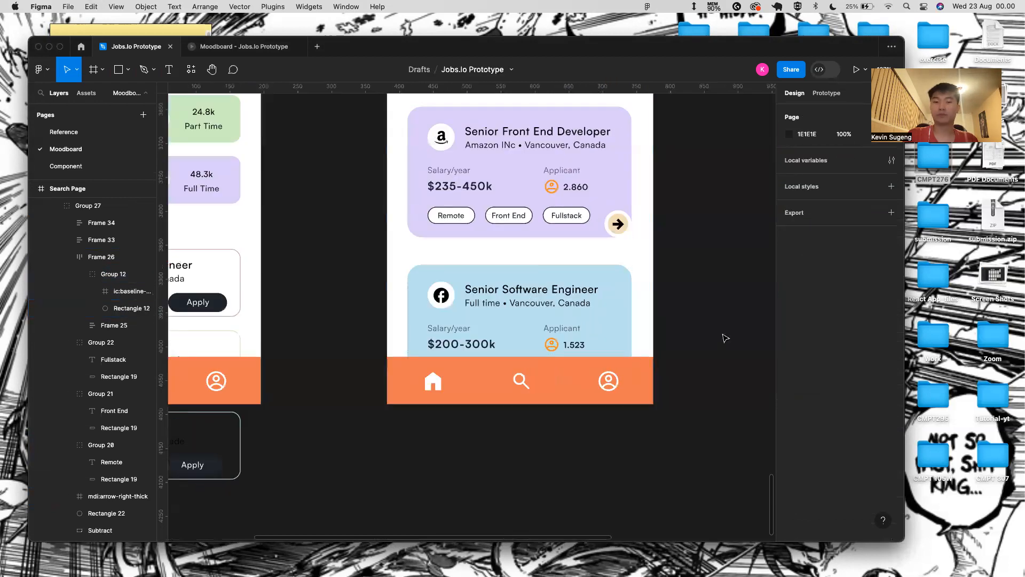
{"action": "double_click", "coordinate": [540, 291]}
{"action": "double_click", "coordinate": [539, 291]}
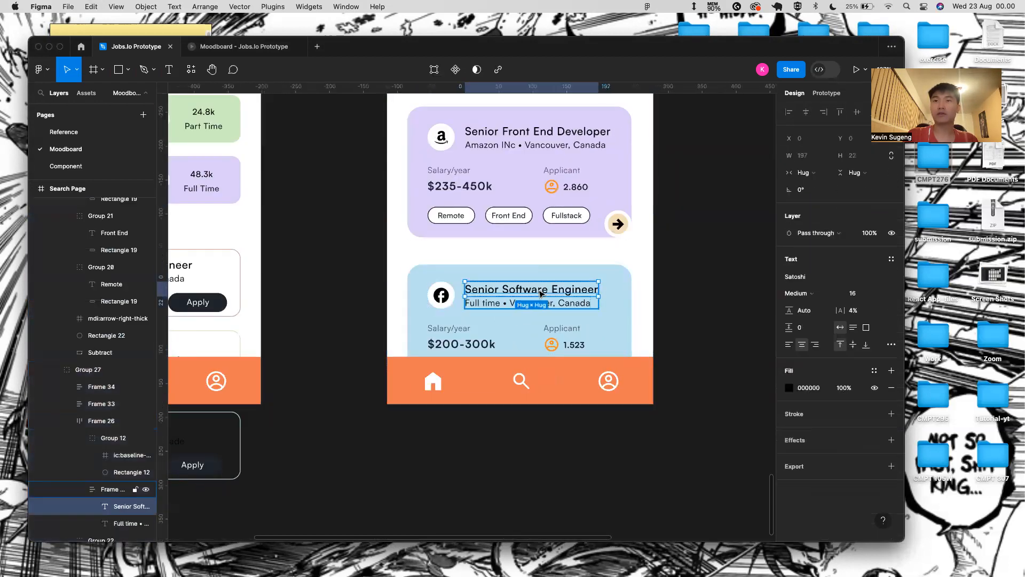
{"action": "double_click", "coordinate": [539, 291]}
{"action": "double_click", "coordinate": [539, 289]}
{"action": "left_click_drag", "start_coordinate": [595, 290], "coordinate": [502, 290]}
{"action": "type", "text": "r B"}
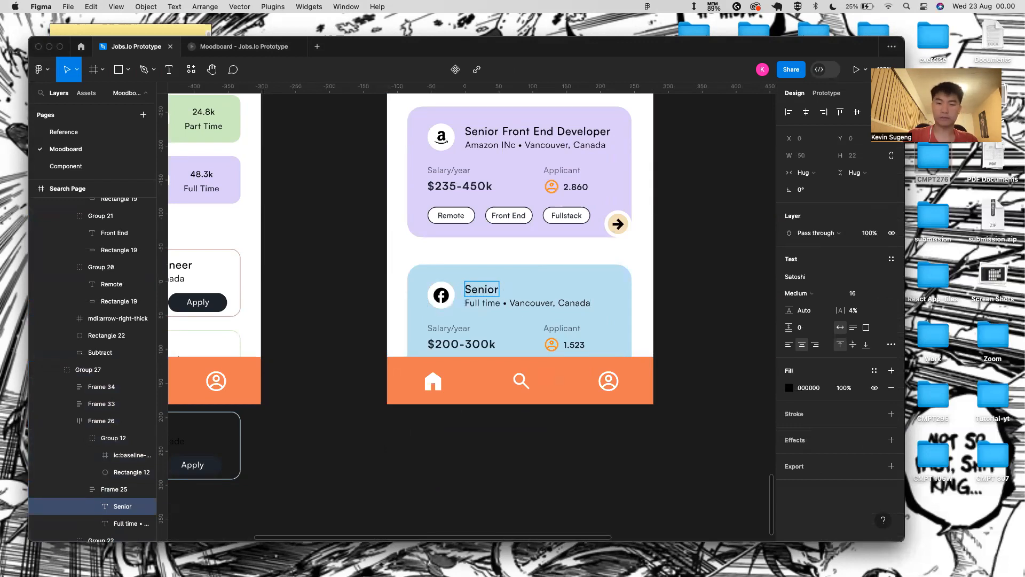
{"action": "type", "text": "usiness COnsul"}
{"action": "key", "text": "BackSpace"}
{"action": "key", "text": "BackSpace"}
{"action": "key", "text": "BackSpace"}
{"action": "key", "text": "BackSpace"}
{"action": "key", "text": "BackSpace"}
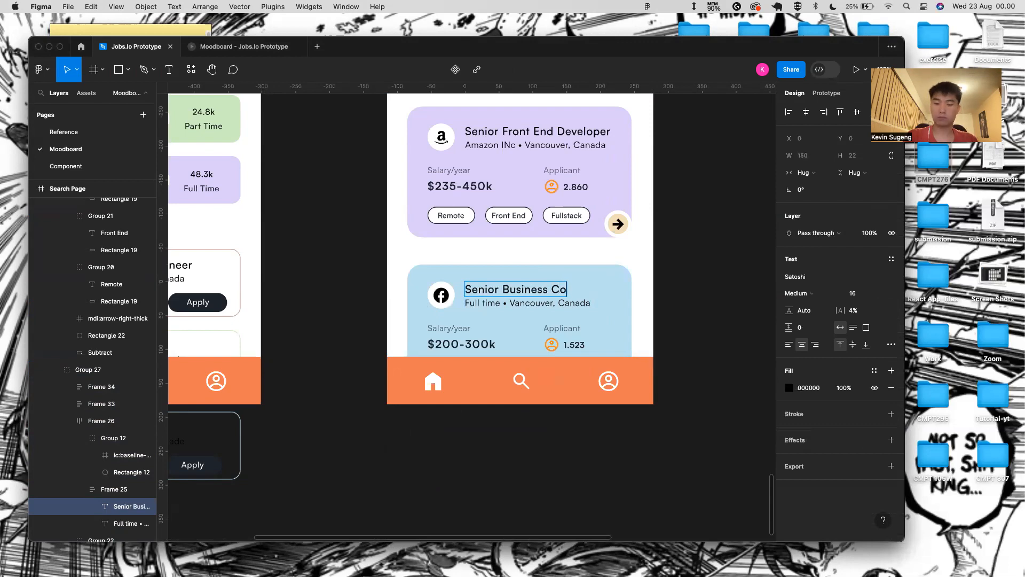
{"action": "type", "text": "onsultant"}
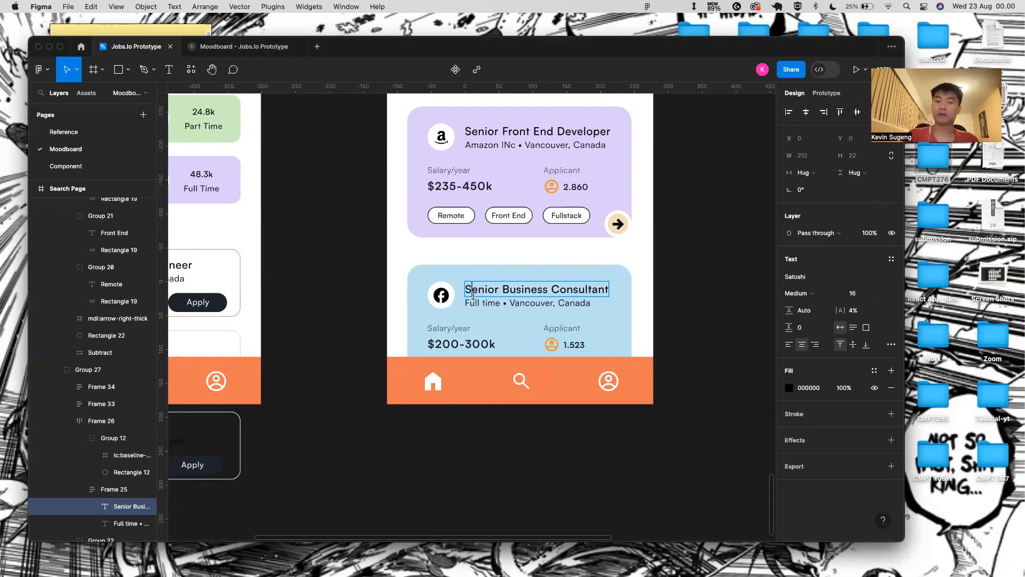
- Change the third card's subtitle to Facebook Inc, Calgary
{"action": "left_click", "coordinate": [491, 304]}
{"action": "key", "text": "BackSpace"}
{"action": "key", "text": "BackSpace"}
{"action": "key", "text": "BackSpace"}
{"action": "key", "text": "BackSpace"}
{"action": "key", "text": "BackSpace"}
{"action": "key", "text": "BackSpace"}
{"action": "key", "text": "BackSpace"}
{"action": "key", "text": "BackSpace"}
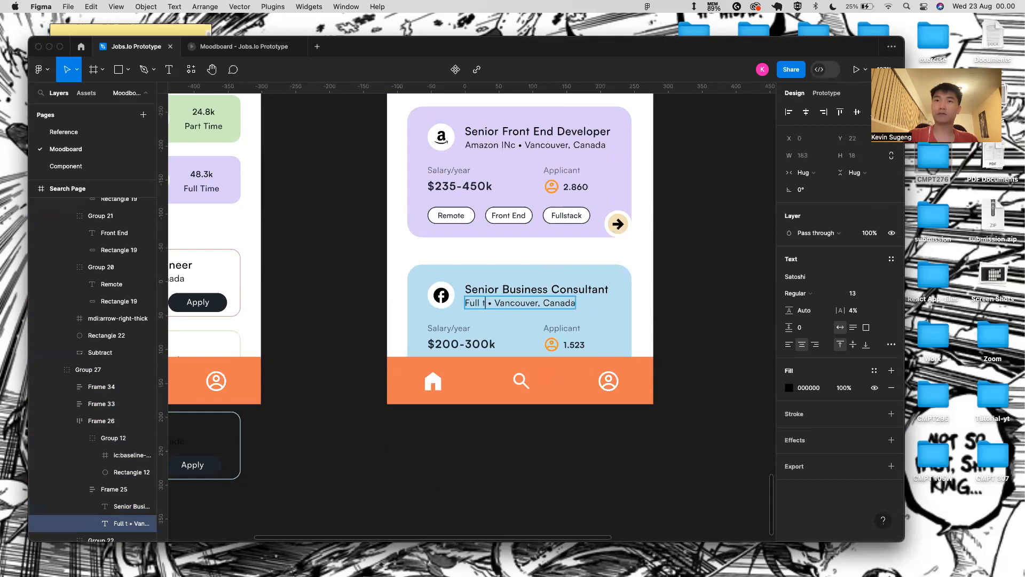
{"action": "type", "text": "acebook Inc"}
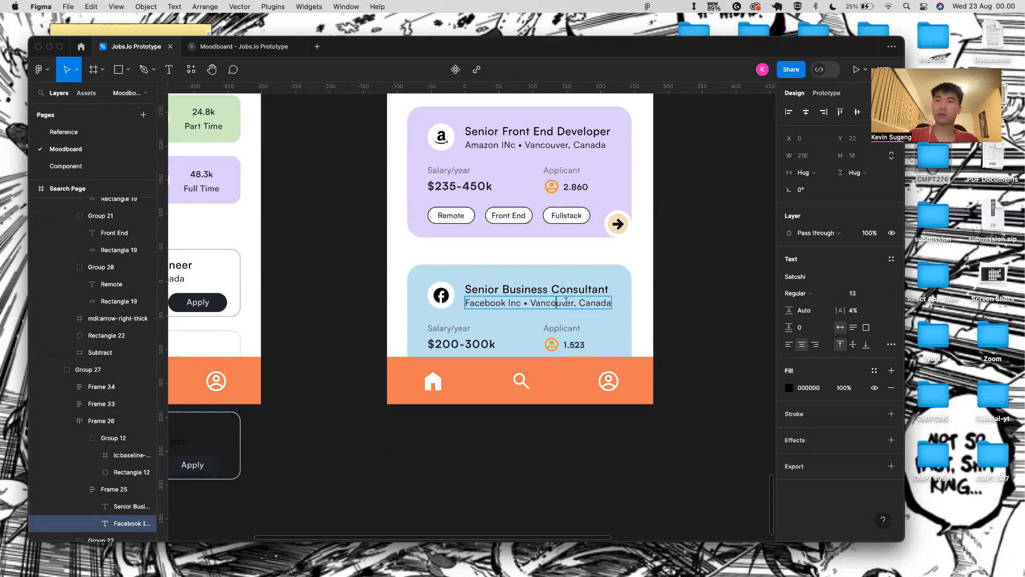
{"action": "key", "text": "BackSpace"}
{"action": "type", "text": "Se"}
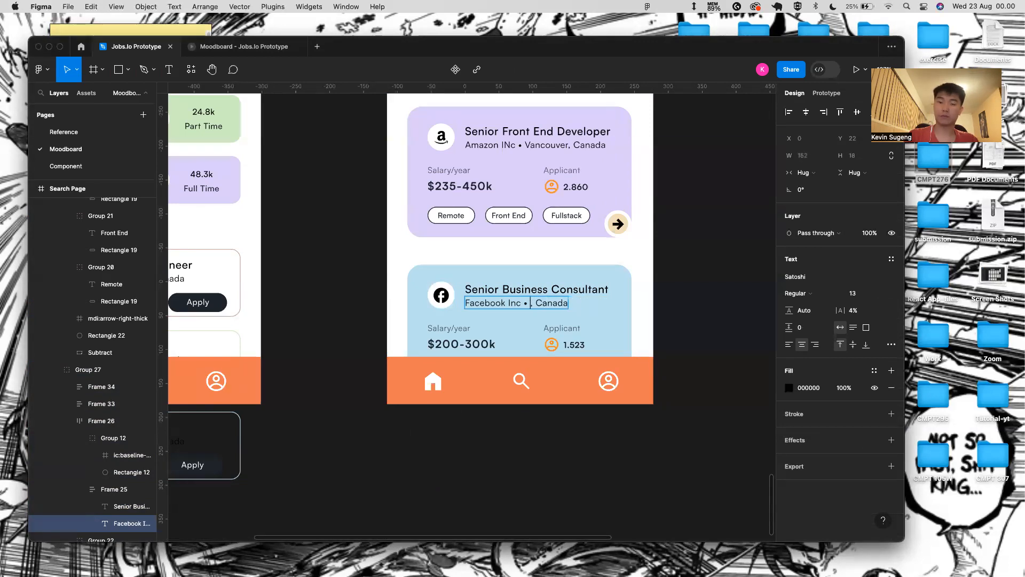
{"action": "type", "text": "Calgary"}
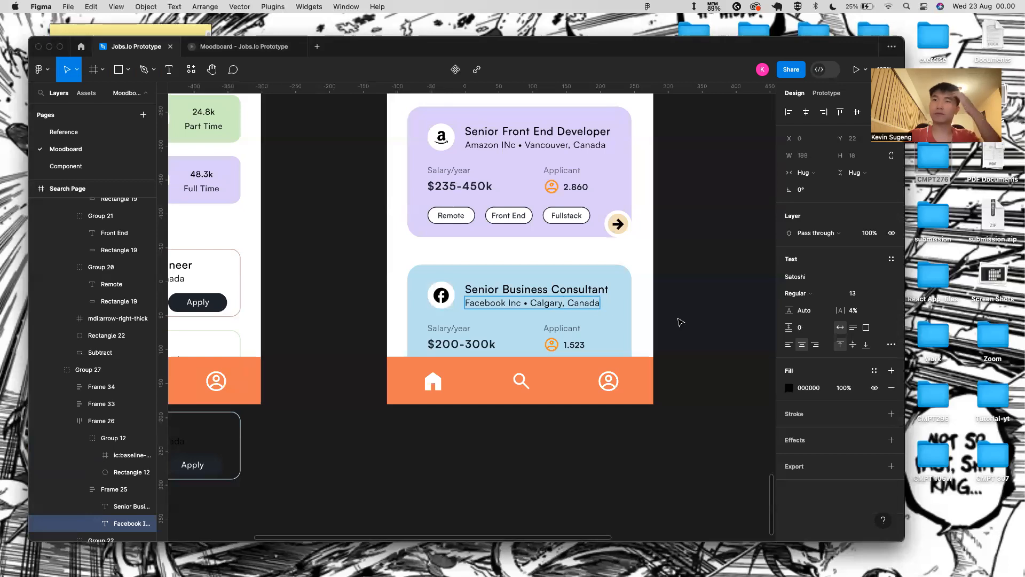
{"action": "key", "text": "Escape"}
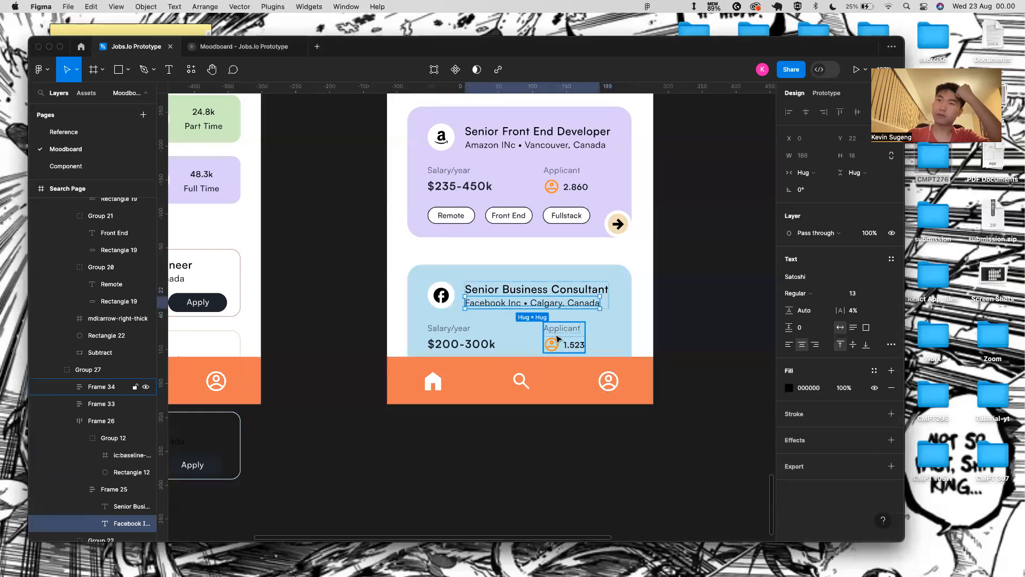
- Change the third card's applicant count from 1.523 to 1.760
{"action": "left_click", "coordinate": [570, 347]}
{"action": "double_click", "coordinate": [570, 348]}
{"action": "key", "text": "BackSpace"}
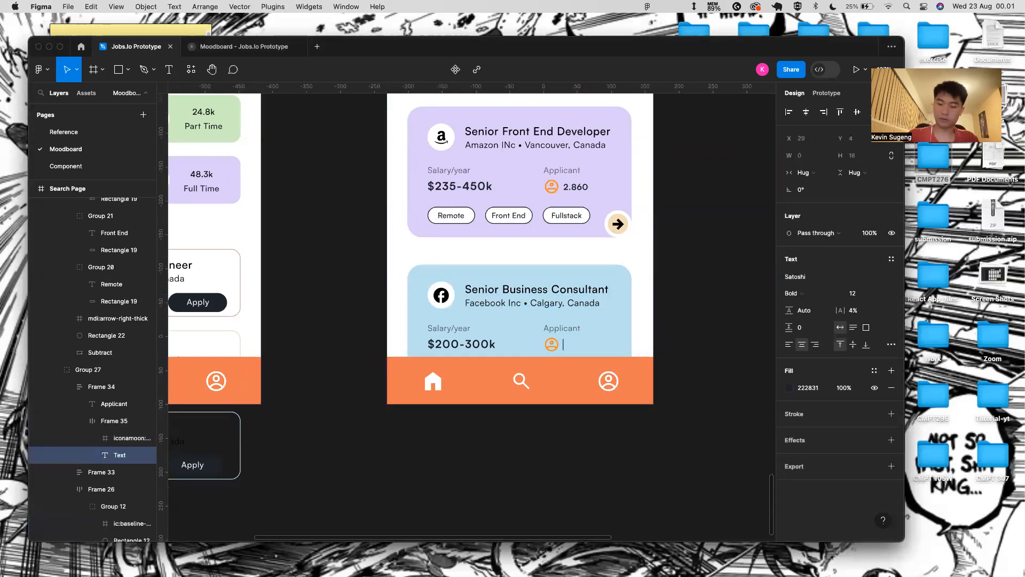
{"action": "key", "text": "Escape"}
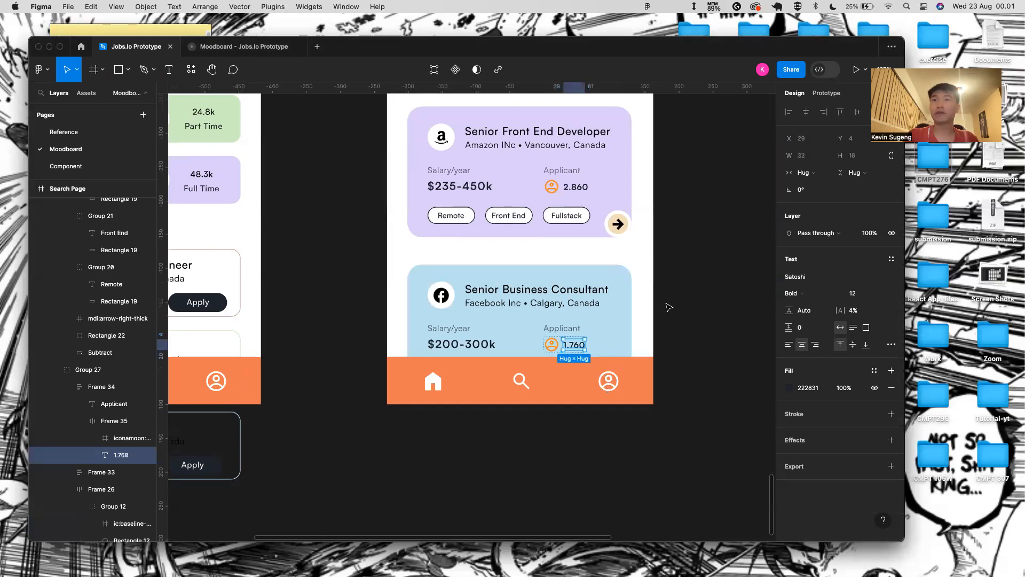
{"action": "left_click", "coordinate": [668, 306]}
- Select the third job card's background shape
{"action": "scroll", "coordinate": [668, 307], "scroll_direction": "down", "scroll_amount": 5}
{"action": "left_click", "coordinate": [547, 270]}
{"action": "double_click", "coordinate": [550, 319]}
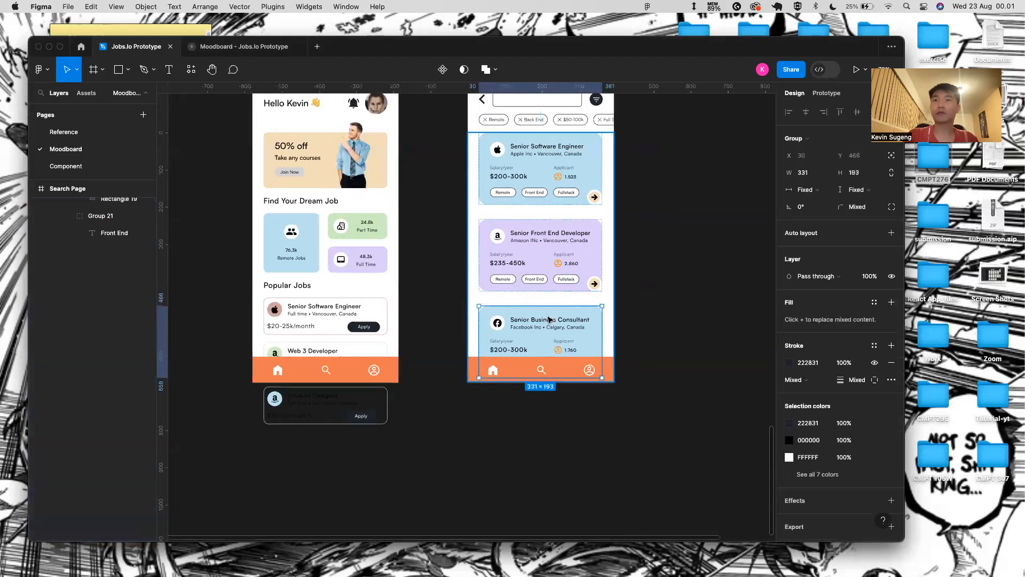
{"action": "left_click", "coordinate": [647, 327]}
{"action": "double_click", "coordinate": [565, 337]}
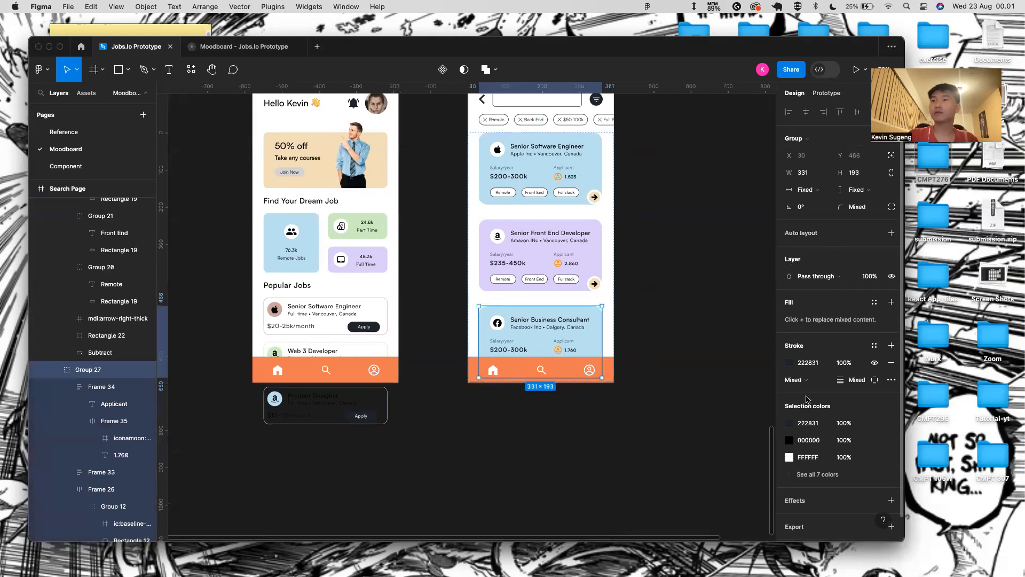
{"action": "left_click", "coordinate": [598, 325]}
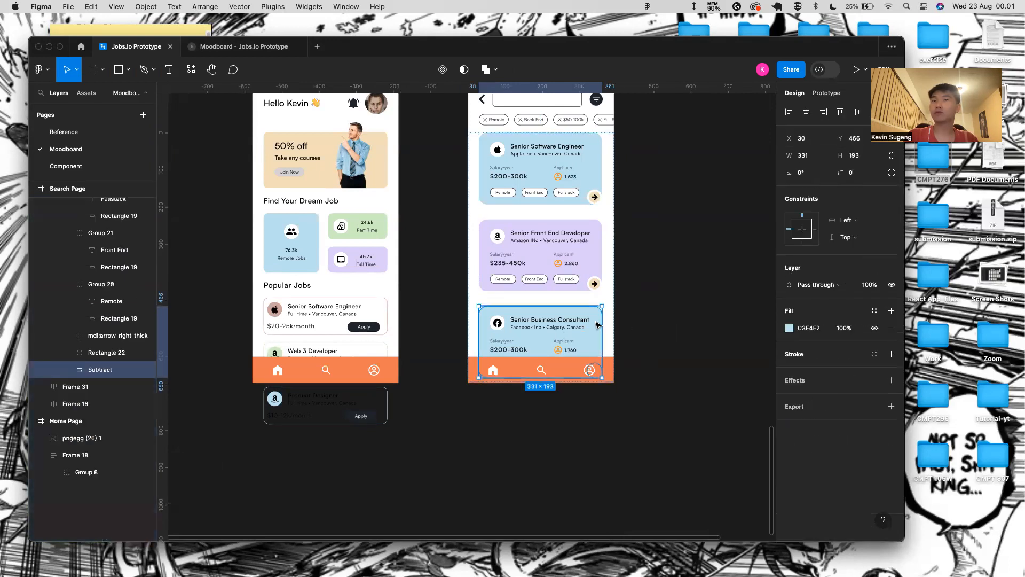
- Fill the third card's background with the eyedropper-sampled light green D3EFC3
{"action": "left_click", "coordinate": [790, 328]}
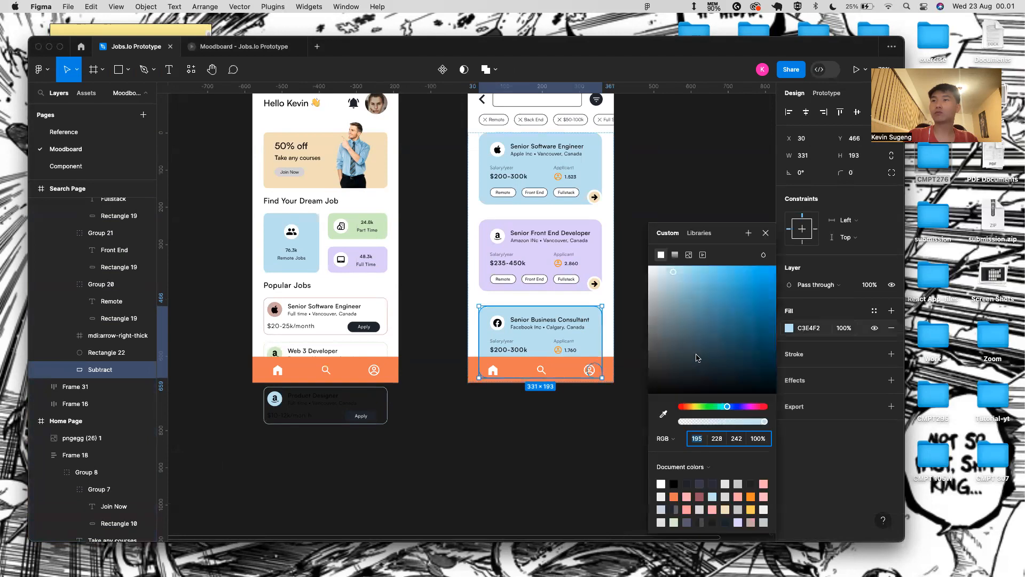
{"action": "left_click", "coordinate": [665, 416]}
{"action": "left_click", "coordinate": [361, 219]}
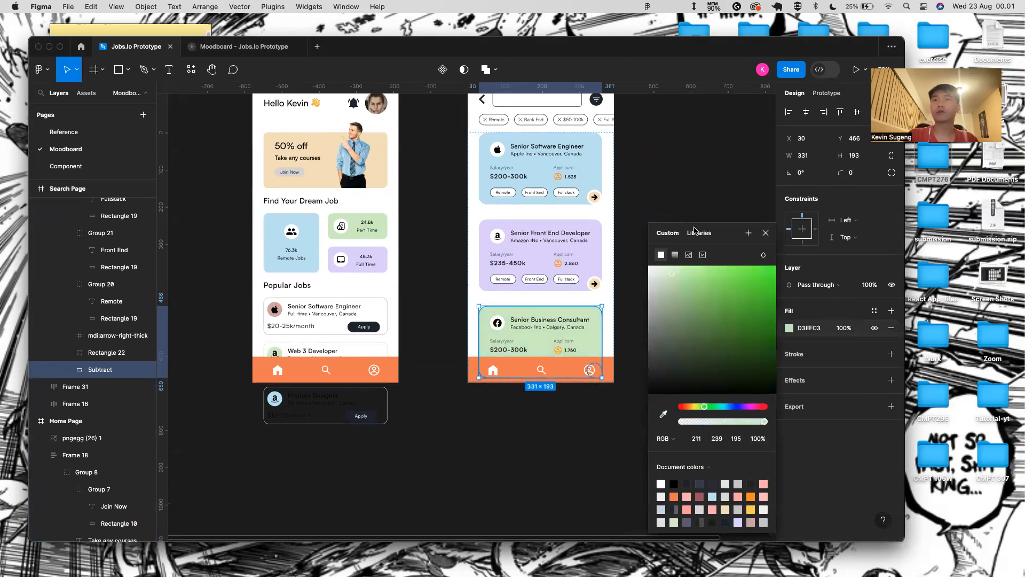
{"action": "left_click", "coordinate": [765, 234]}
{"action": "scroll", "coordinate": [569, 271], "scroll_direction": "down", "scroll_amount": 5}
{"action": "left_click", "coordinate": [604, 254]}
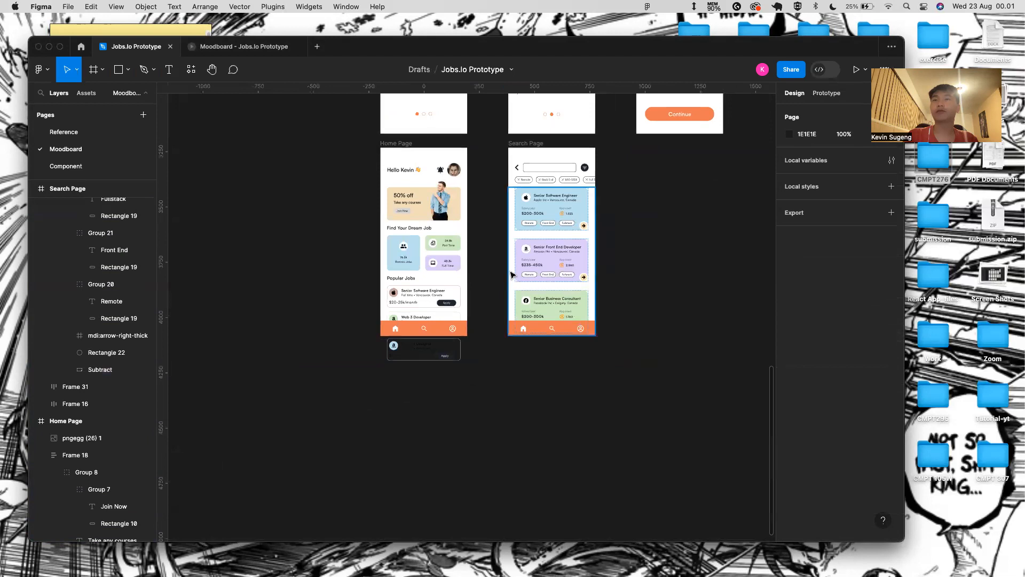
{"action": "scroll", "coordinate": [510, 273], "scroll_direction": "up", "scroll_amount": 5}
{"action": "scroll", "coordinate": [607, 201], "scroll_direction": "right", "scroll_amount": 1}
{"action": "scroll", "coordinate": [607, 201], "scroll_direction": "down", "scroll_amount": 5}
{"action": "double_click", "coordinate": [572, 135]}
{"action": "key", "text": "Escape"}
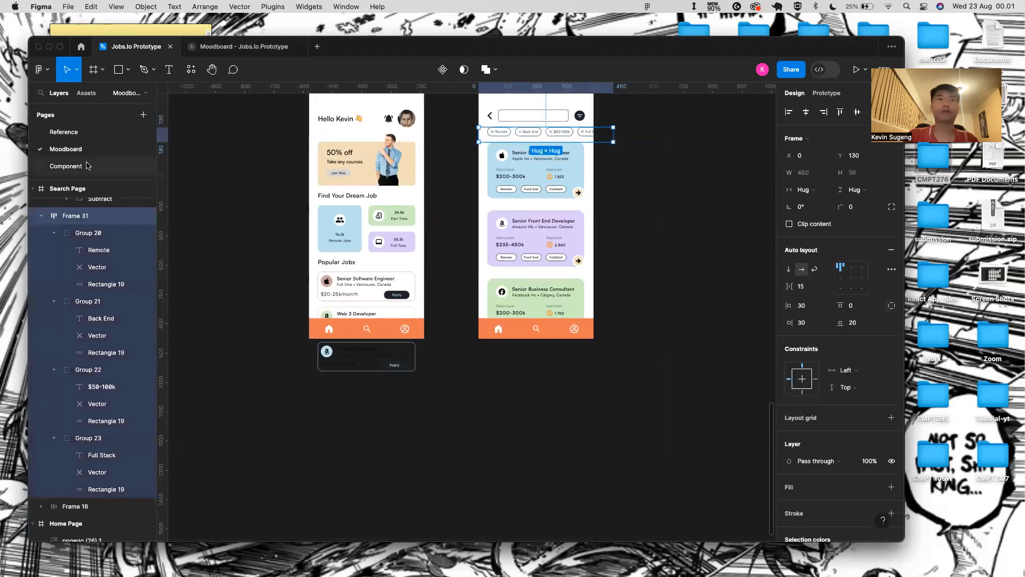
{"action": "right_click", "coordinate": [80, 217]}
{"action": "mouse_move", "coordinate": [149, 451]}
{"action": "left_click", "coordinate": [408, 412]}
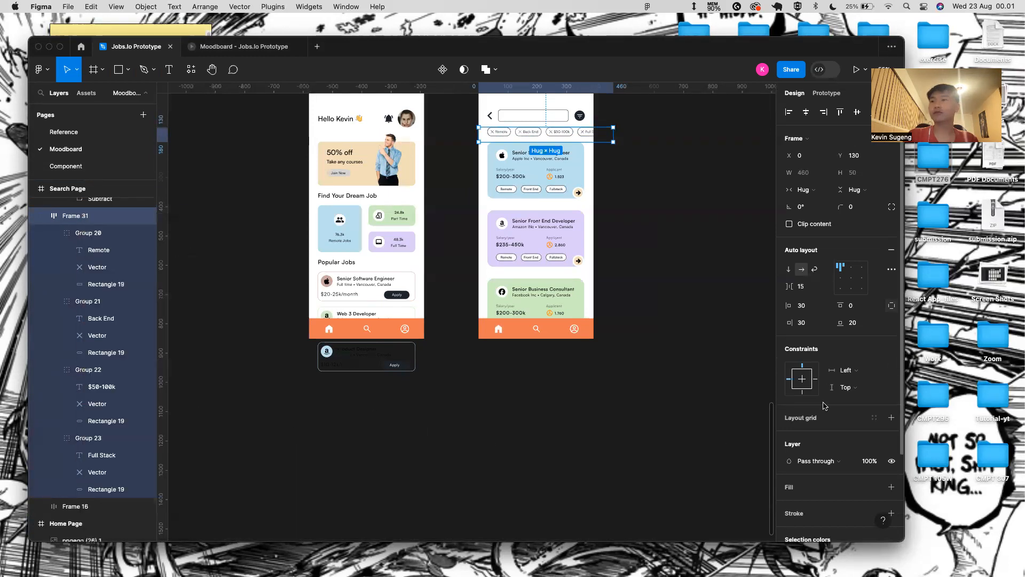
{"action": "scroll", "coordinate": [886, 402], "scroll_direction": "down", "scroll_amount": 2}
{"action": "left_click", "coordinate": [892, 429]}
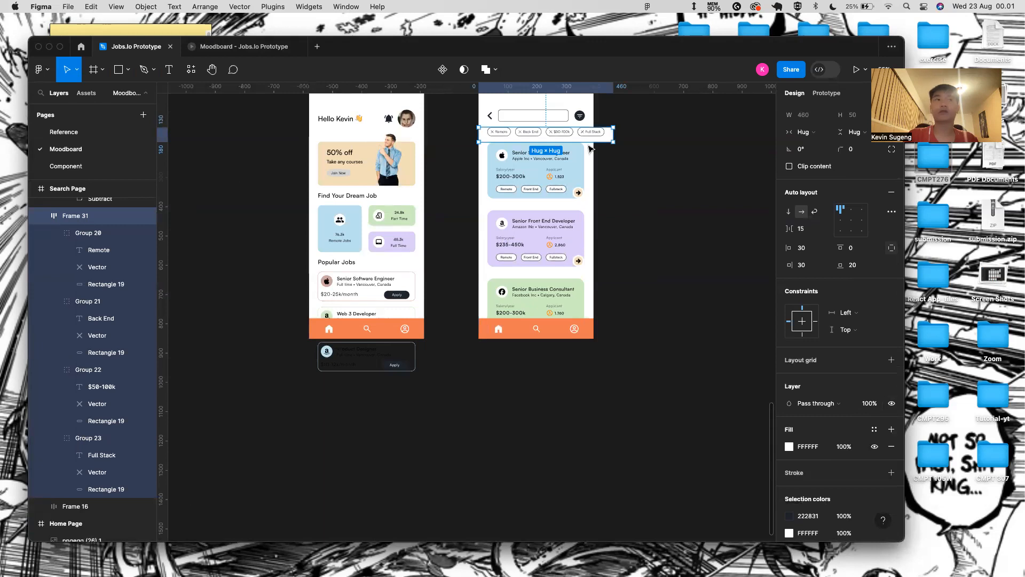
{"action": "key", "text": "super+z"}
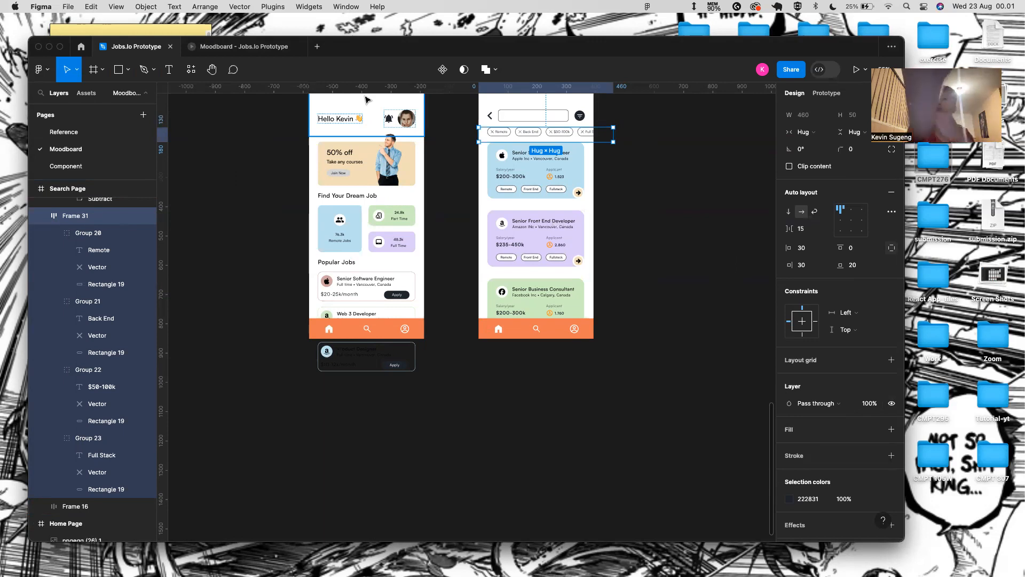
{"action": "left_click", "coordinate": [568, 182]}
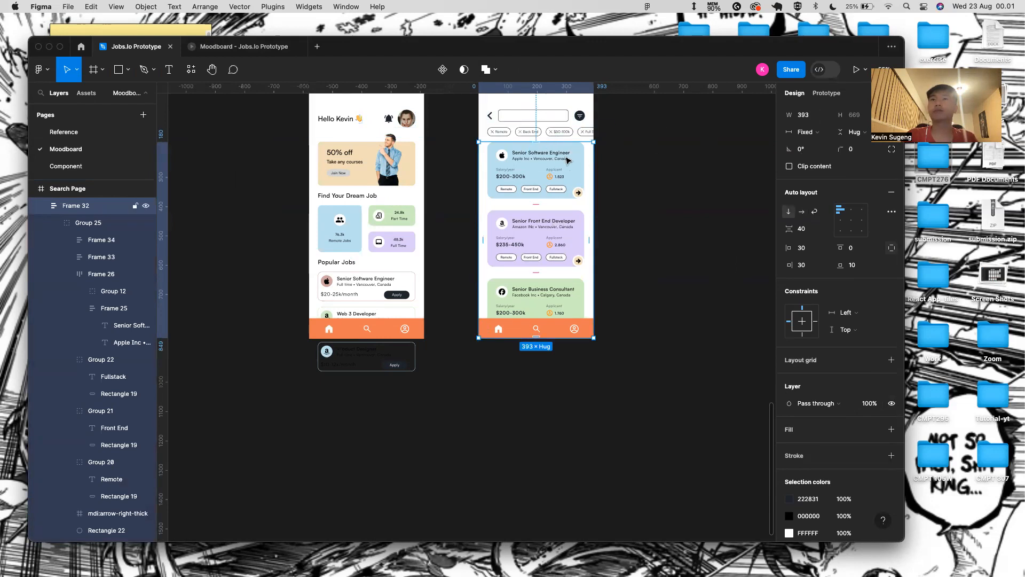
{"action": "left_click", "coordinate": [613, 164]}
{"action": "left_click", "coordinate": [85, 202]}
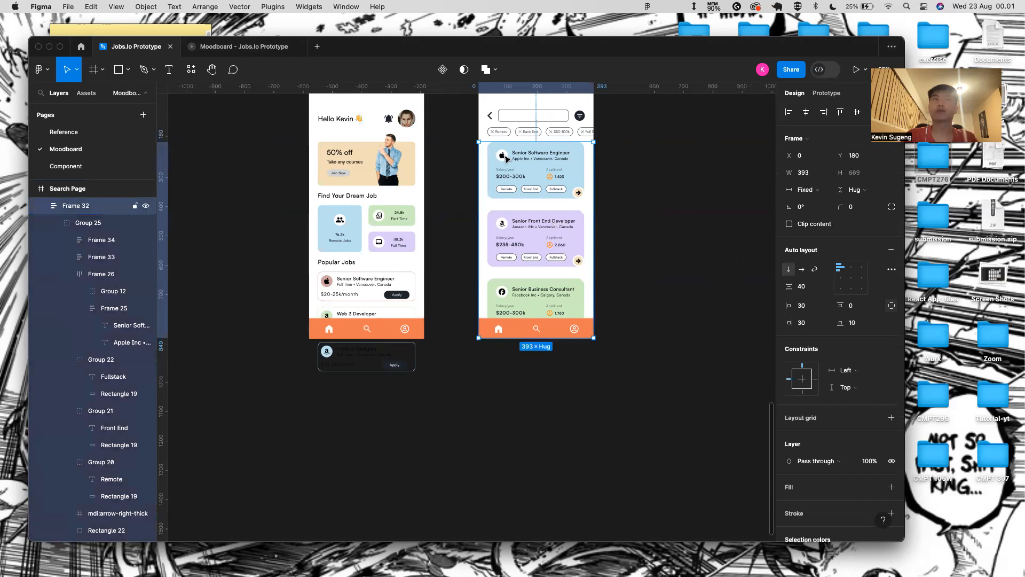
- Search the layers to locate the job card list frame
{"action": "right_click", "coordinate": [92, 211]}
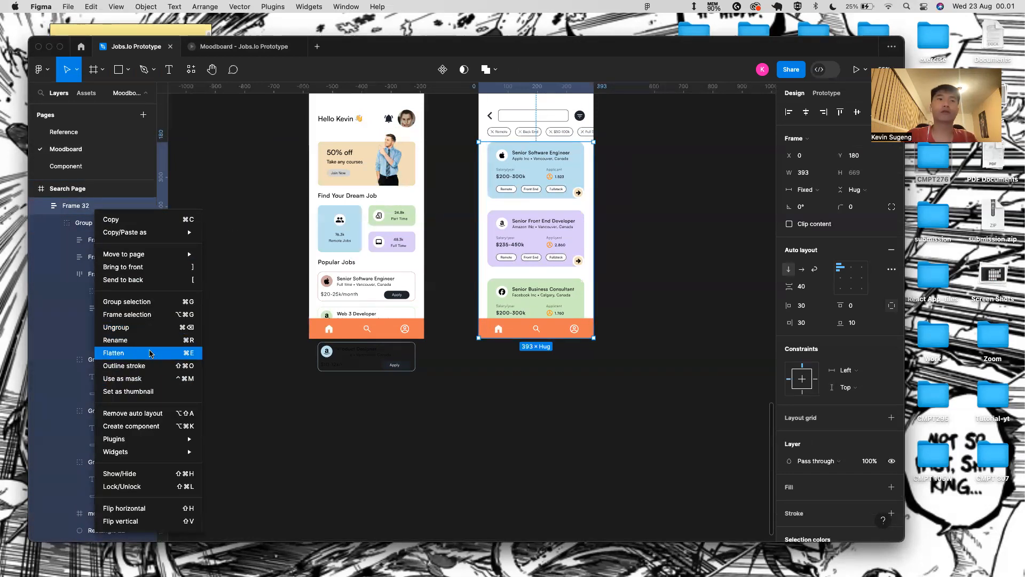
{"action": "left_click", "coordinate": [215, 267]}
{"action": "key", "text": "super+f"}
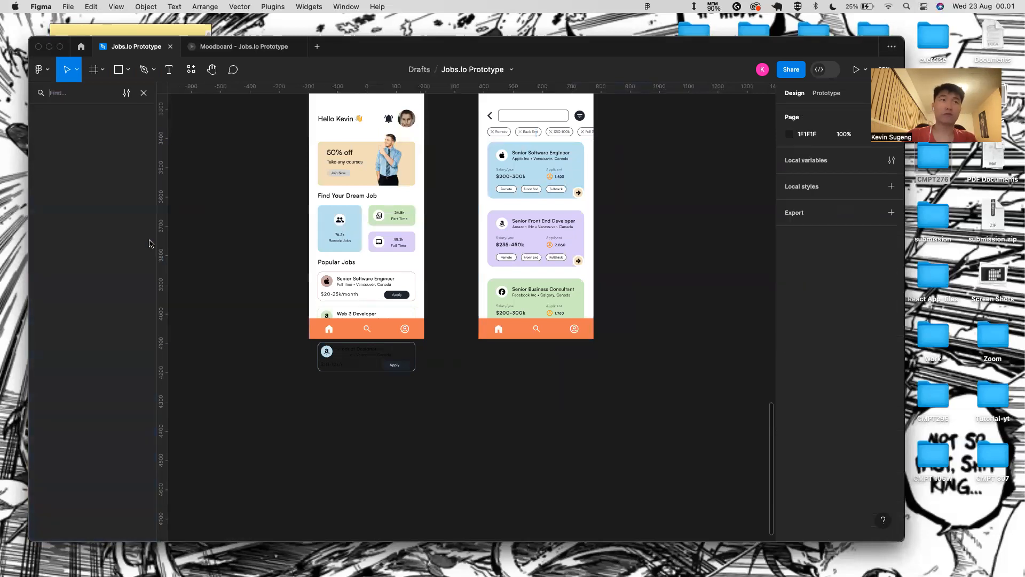
{"action": "left_click", "coordinate": [144, 75]}
{"action": "left_click", "coordinate": [66, 70]}
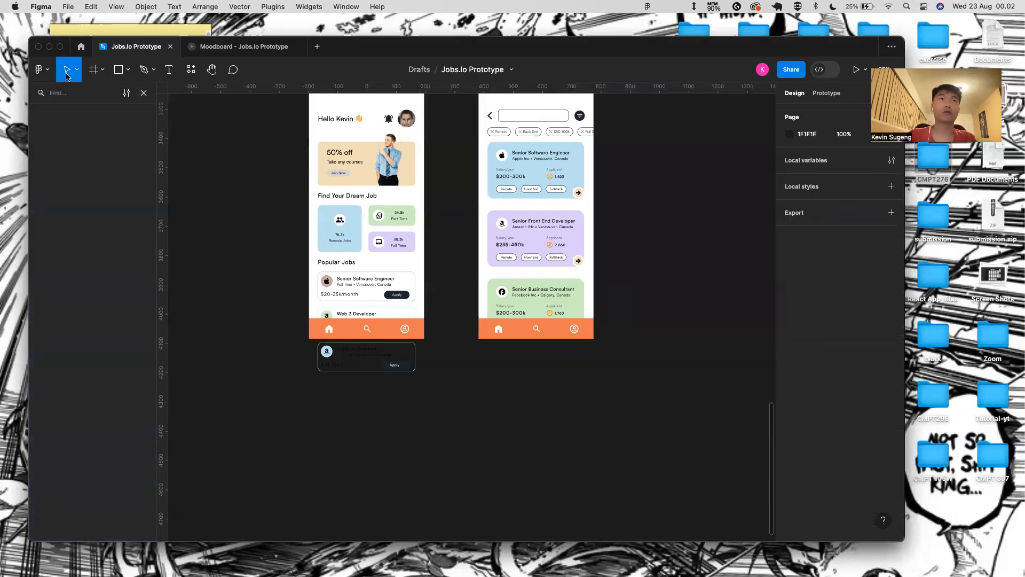
{"action": "left_click", "coordinate": [142, 93]}
- Wrap the job card list in a new frame sized 393×602
{"action": "left_click", "coordinate": [80, 274]}
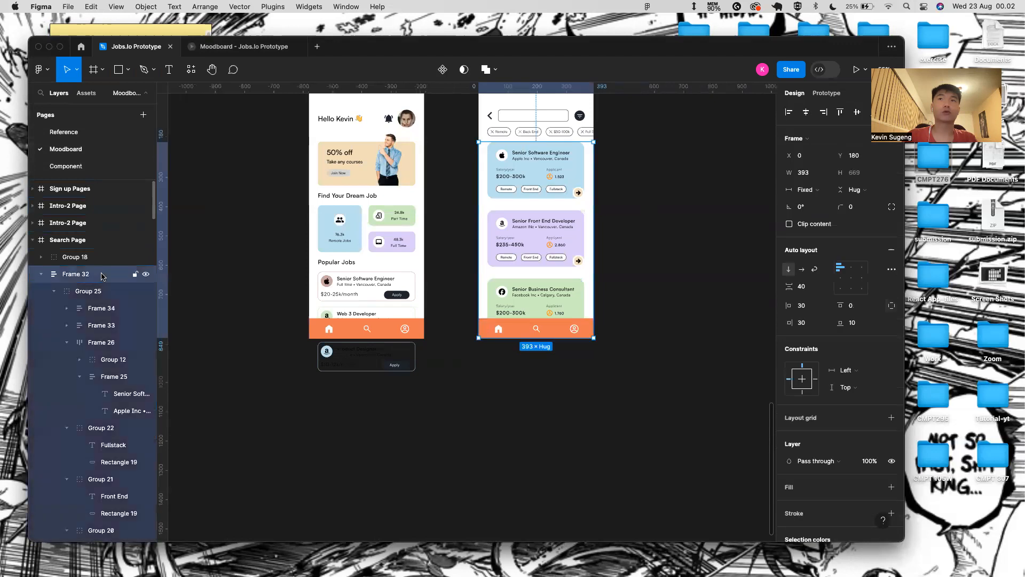
{"action": "right_click", "coordinate": [103, 275]}
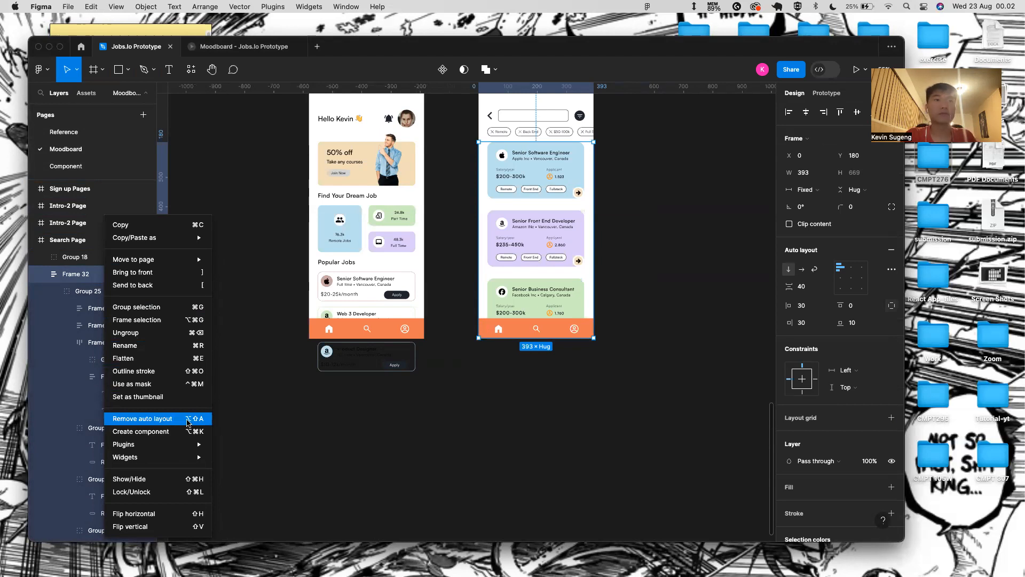
{"action": "left_click", "coordinate": [155, 319]}
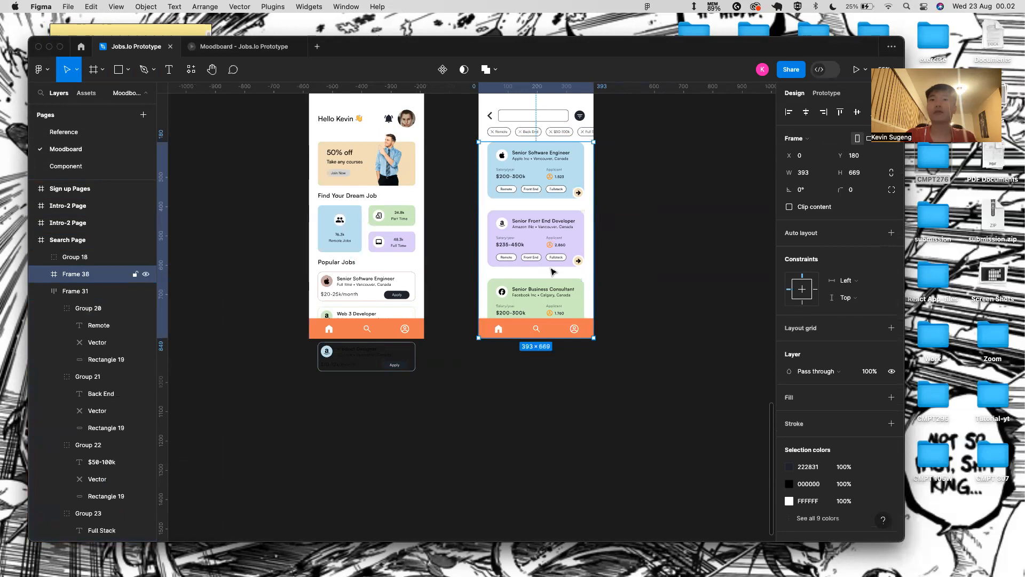
{"action": "left_click_drag", "start_coordinate": [565, 330], "coordinate": [565, 320]}
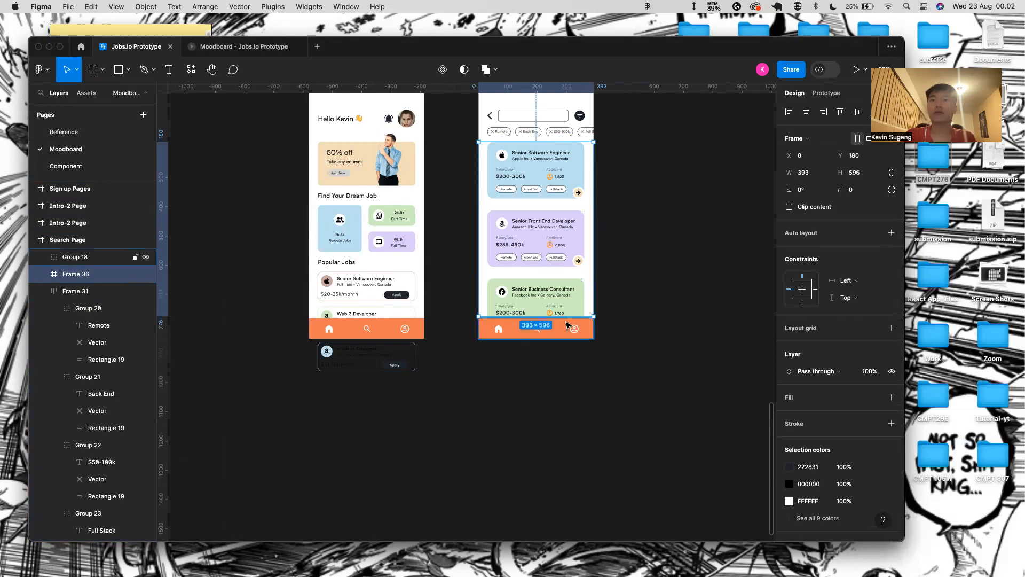
{"action": "scroll", "coordinate": [567, 324], "scroll_direction": "up", "scroll_amount": 5}
{"action": "left_click_drag", "start_coordinate": [559, 313], "coordinate": [559, 318]}
{"action": "scroll", "coordinate": [559, 318], "scroll_direction": "down", "scroll_amount": 5}
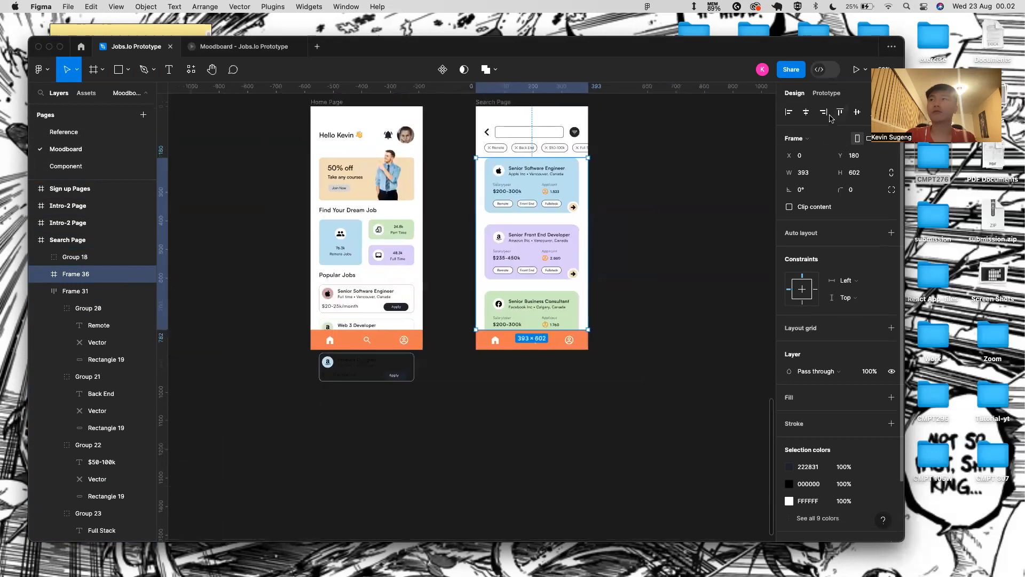
- Set the job list frame's prototype overflow to vertical scrolling, keeping scroll with parent
{"action": "left_click", "coordinate": [829, 94]}
{"action": "left_click", "coordinate": [825, 166]}
{"action": "left_click", "coordinate": [833, 173]}
{"action": "left_click", "coordinate": [831, 160]}
{"action": "left_click", "coordinate": [835, 155]}
{"action": "left_click", "coordinate": [837, 178]}
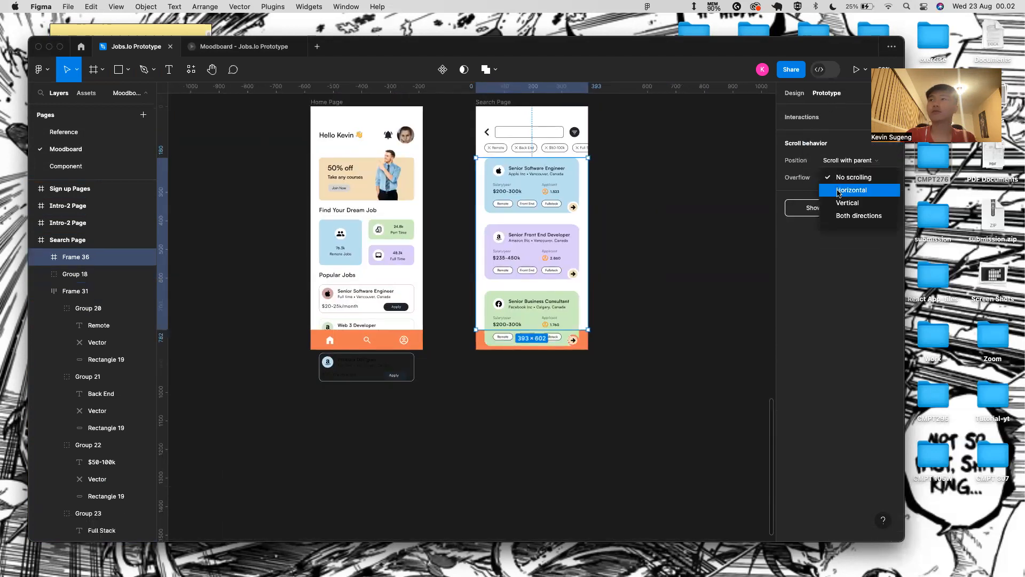
{"action": "left_click", "coordinate": [839, 202]}
- Wrap the filter-chip row in a frame, 393 wide, scrolling horizontally
{"action": "left_click", "coordinate": [571, 148]}
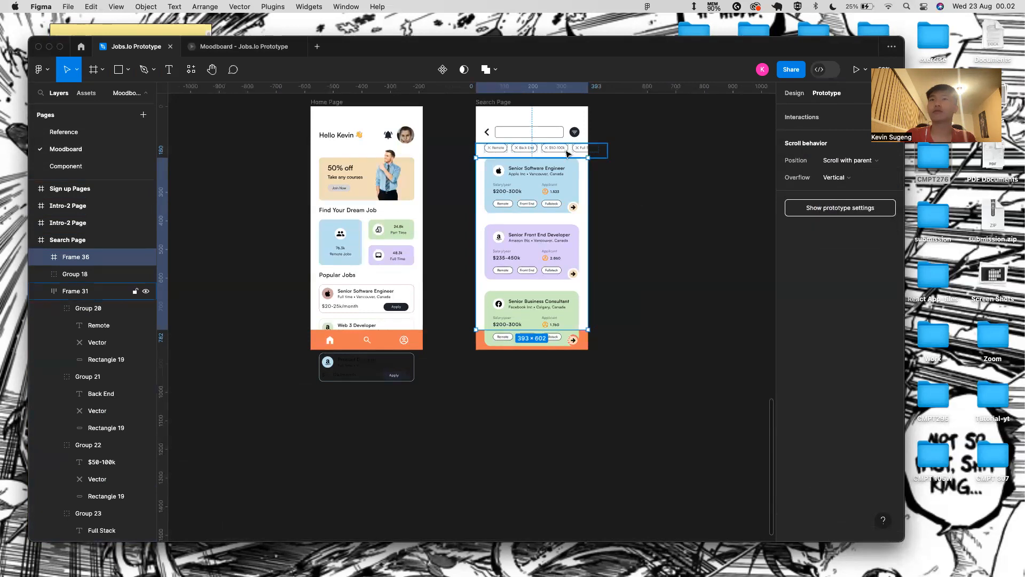
{"action": "scroll", "coordinate": [572, 148], "scroll_direction": "up", "scroll_amount": 5}
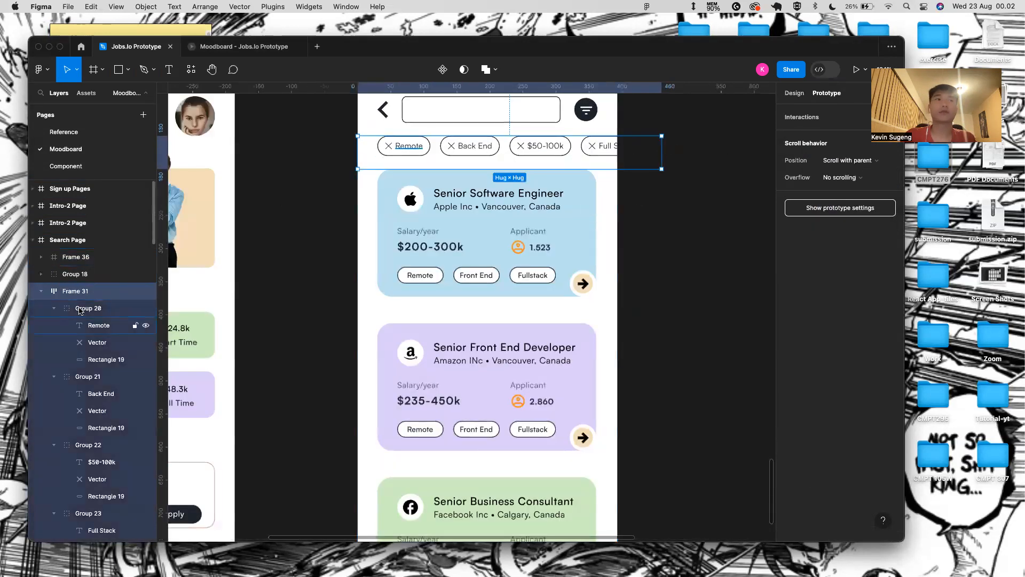
{"action": "right_click", "coordinate": [87, 294]}
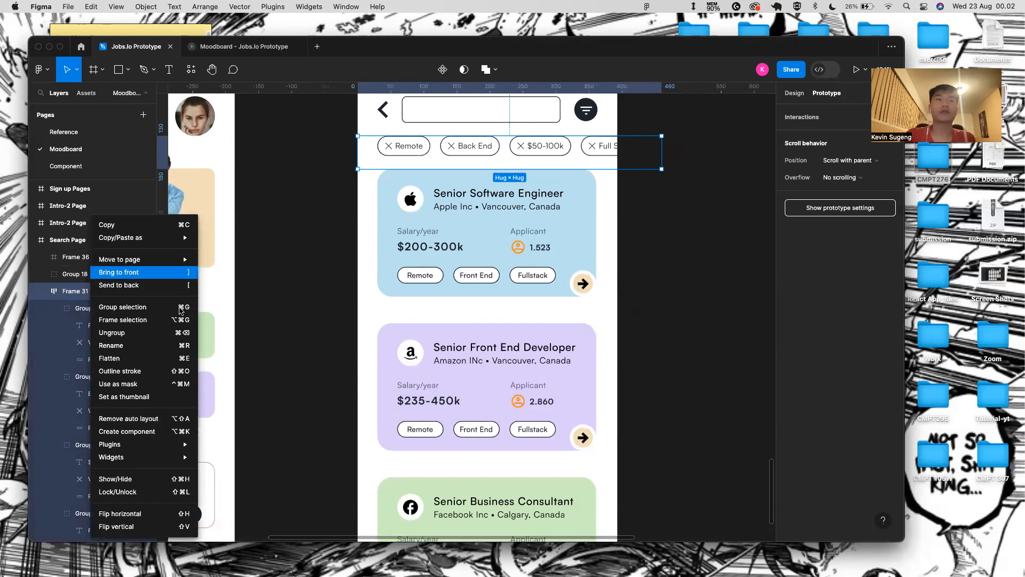
{"action": "left_click", "coordinate": [153, 320]}
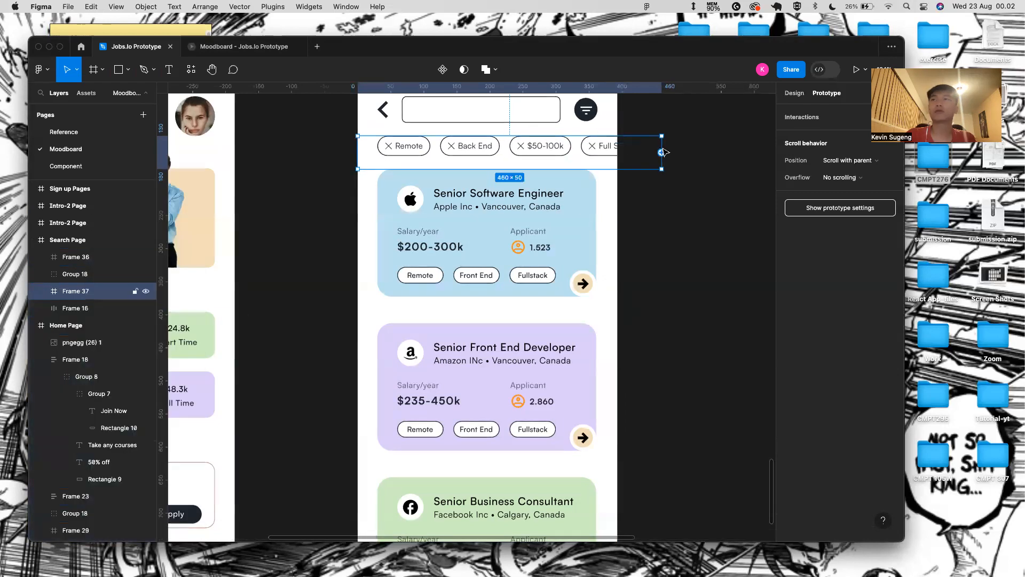
{"action": "left_click", "coordinate": [840, 181]}
{"action": "left_click", "coordinate": [844, 191]}
{"action": "left_click_drag", "start_coordinate": [662, 141], "coordinate": [617, 146]}
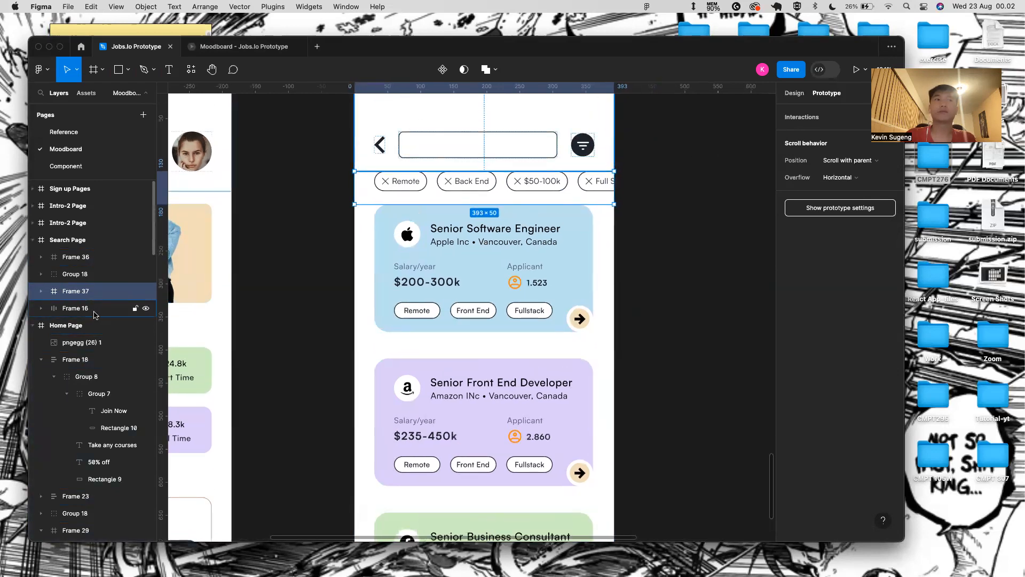
- Move the filter-chip frame above the job list in the layer order
{"action": "left_click", "coordinate": [75, 308]}
{"action": "left_click", "coordinate": [75, 257]}
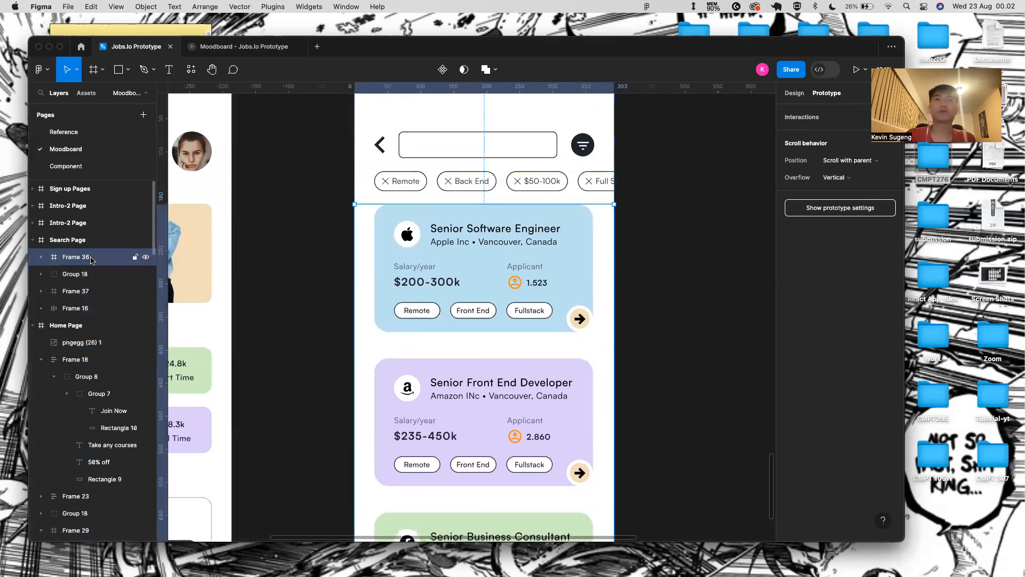
{"action": "left_click", "coordinate": [86, 290]}
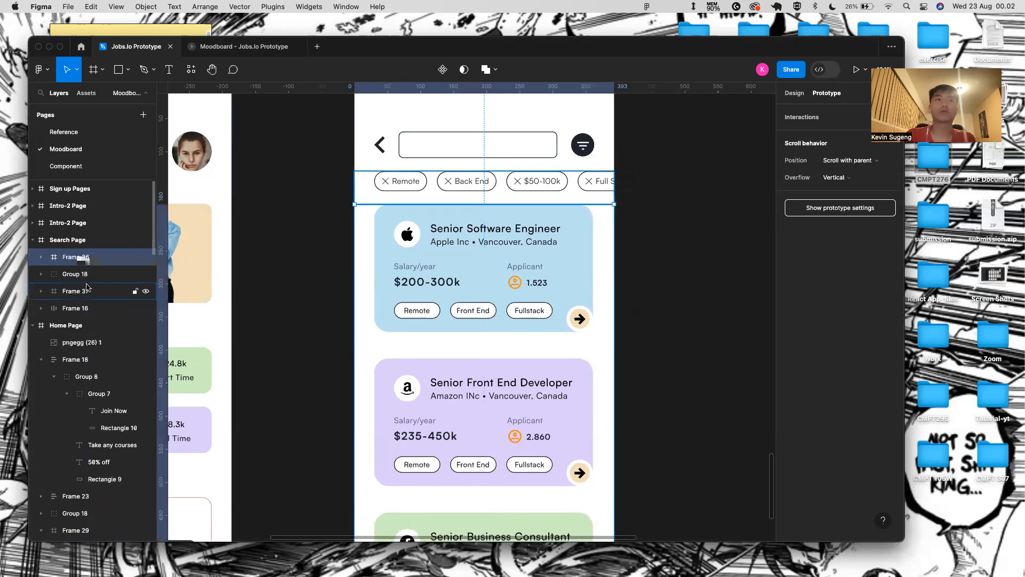
{"action": "left_click_drag", "start_coordinate": [86, 289], "coordinate": [89, 251]}
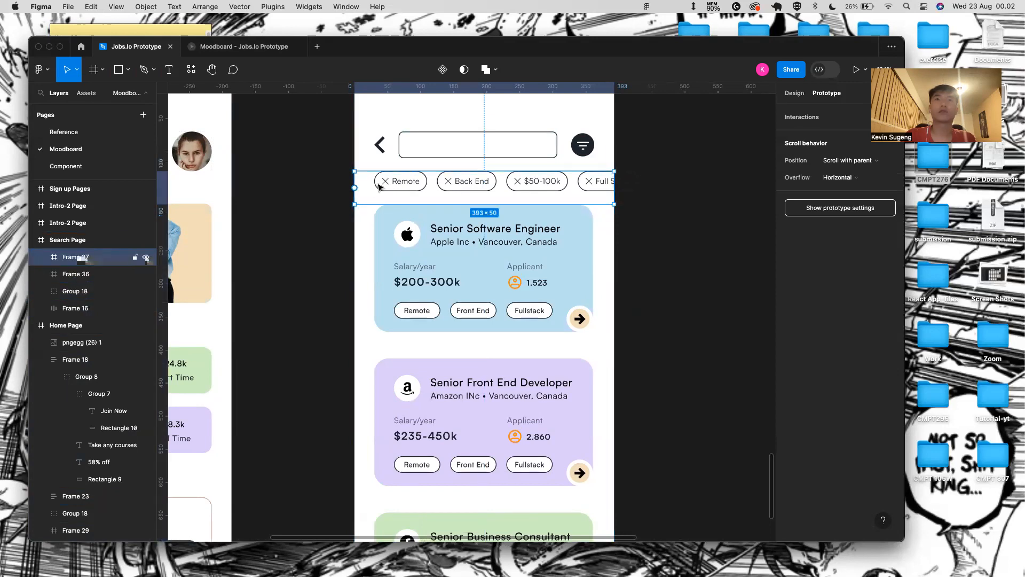
{"action": "scroll", "coordinate": [379, 186], "scroll_direction": "down", "scroll_amount": 3}
{"action": "left_click", "coordinate": [393, 111]}
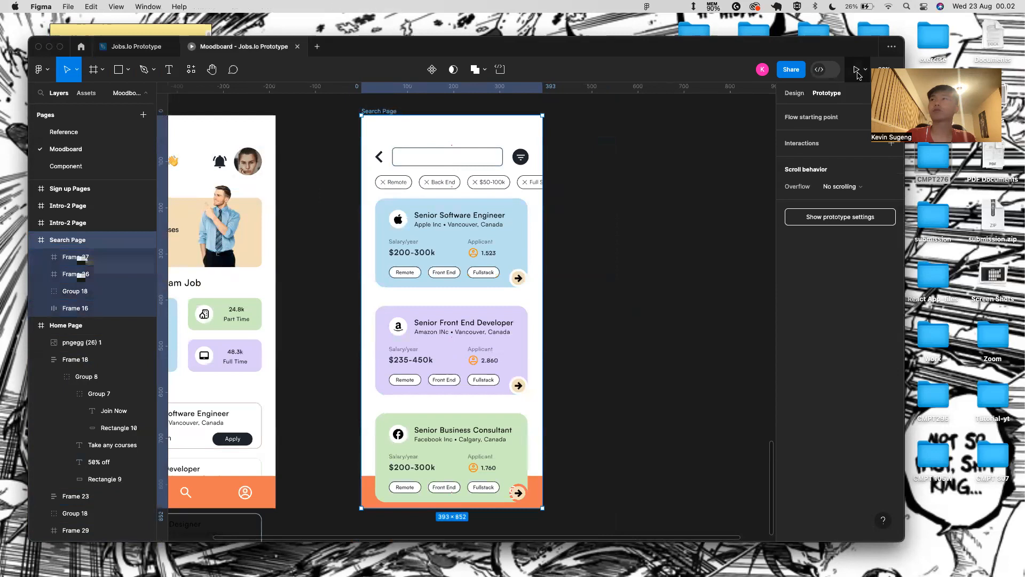
- Test the job list and filter-chip scrolling in the prototype preview
{"action": "left_click", "coordinate": [856, 70]}
{"action": "scroll", "coordinate": [485, 256], "scroll_direction": "down", "scroll_amount": 4}
{"action": "scroll", "coordinate": [489, 258], "scroll_direction": "up", "scroll_amount": 3}
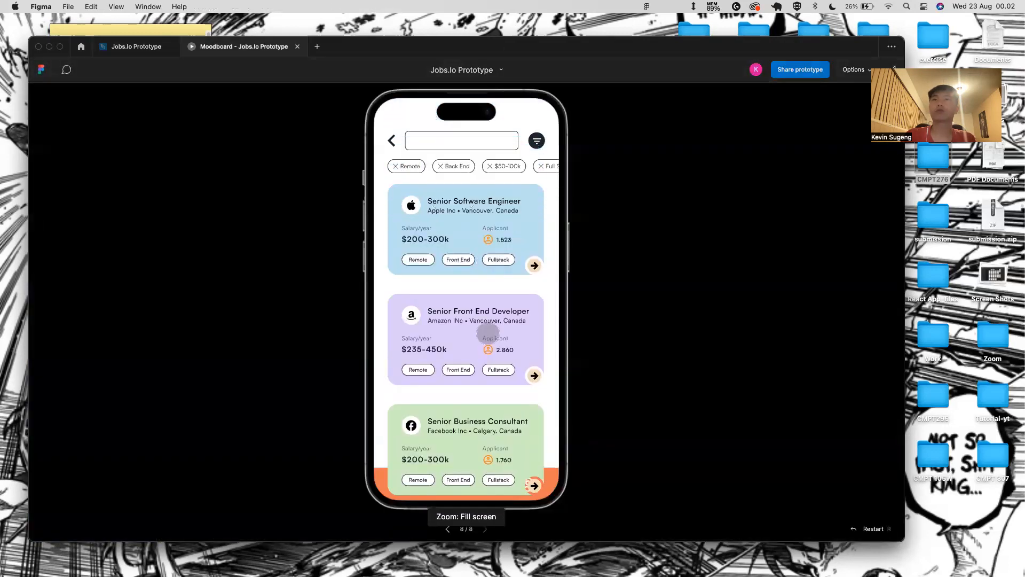
{"action": "left_click_drag", "start_coordinate": [432, 155], "coordinate": [550, 165]}
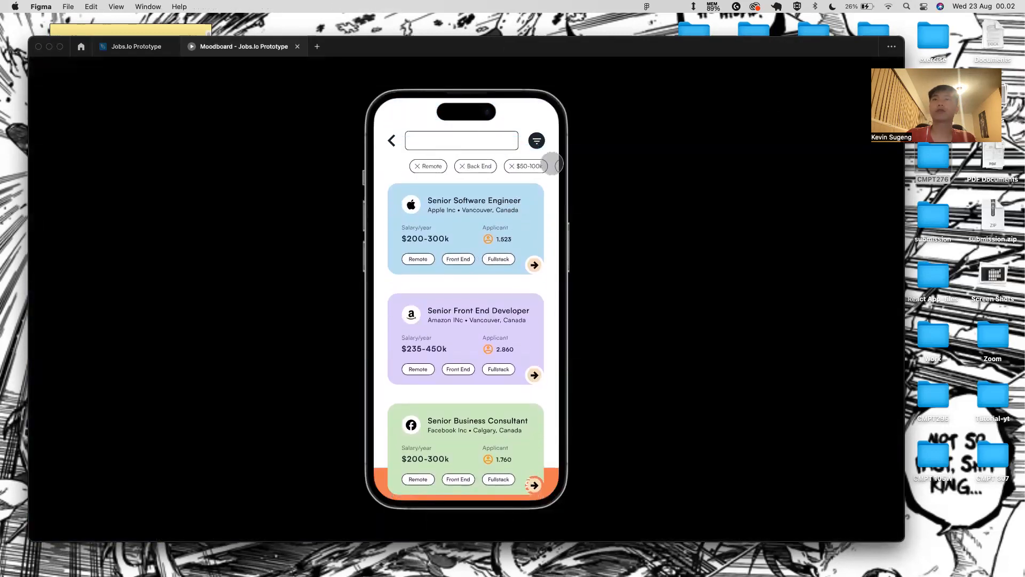
{"action": "left_click", "coordinate": [147, 47]}
- Give the filter-chip frame a white fill and recheck the preview
{"action": "left_click", "coordinate": [430, 196]}
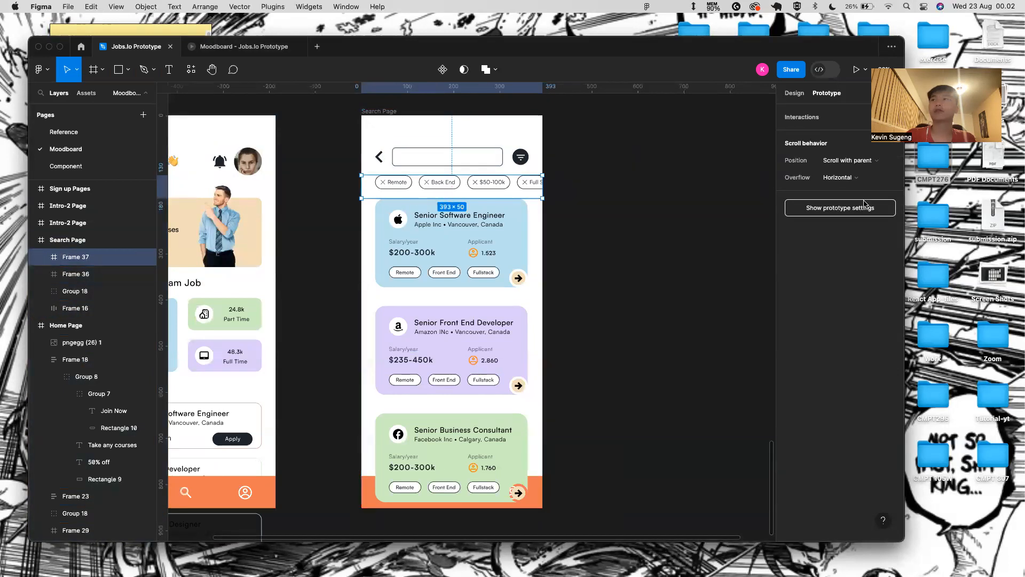
{"action": "left_click", "coordinate": [794, 93]}
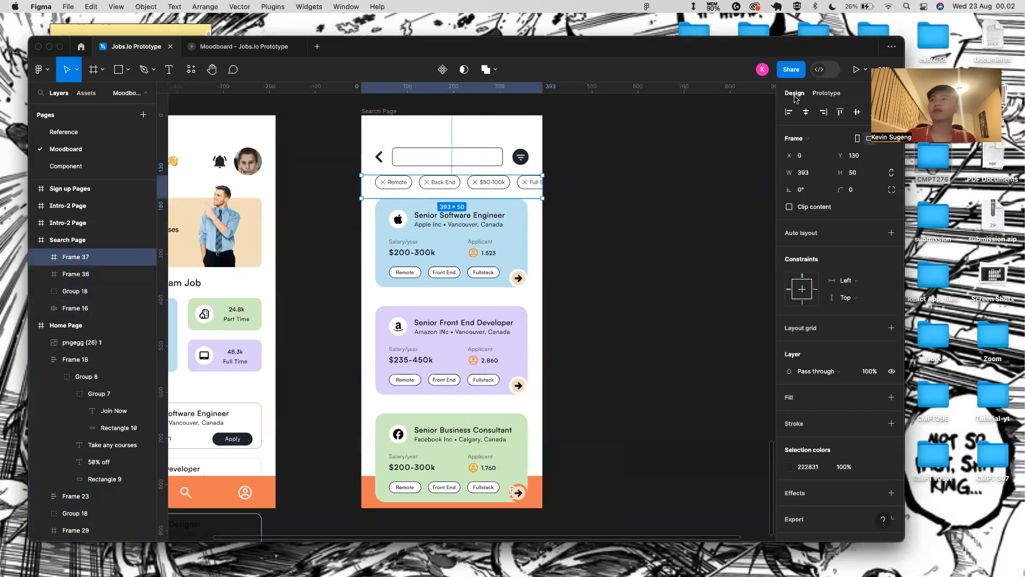
{"action": "left_click", "coordinate": [891, 397]}
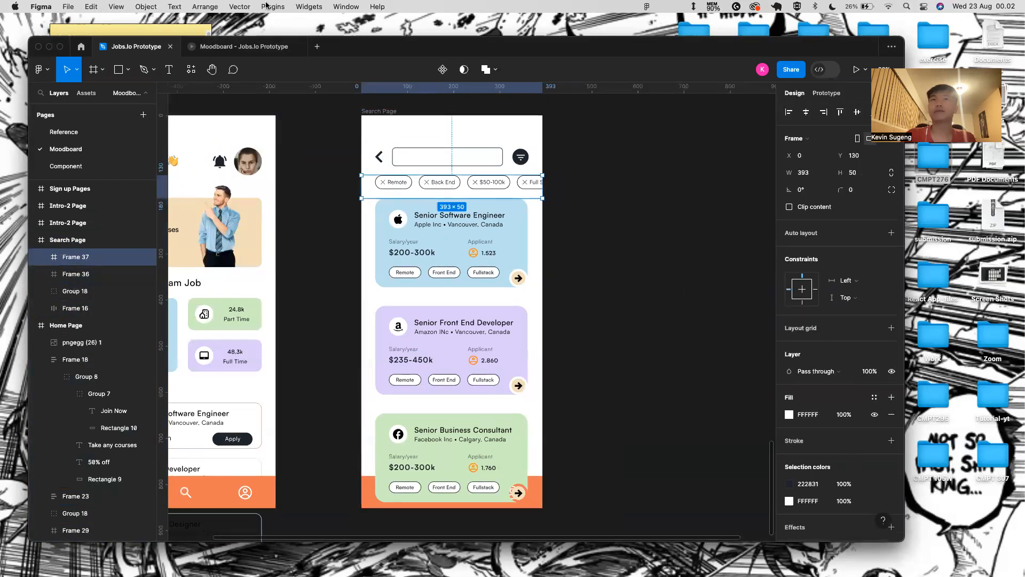
{"action": "left_click", "coordinate": [231, 45]}
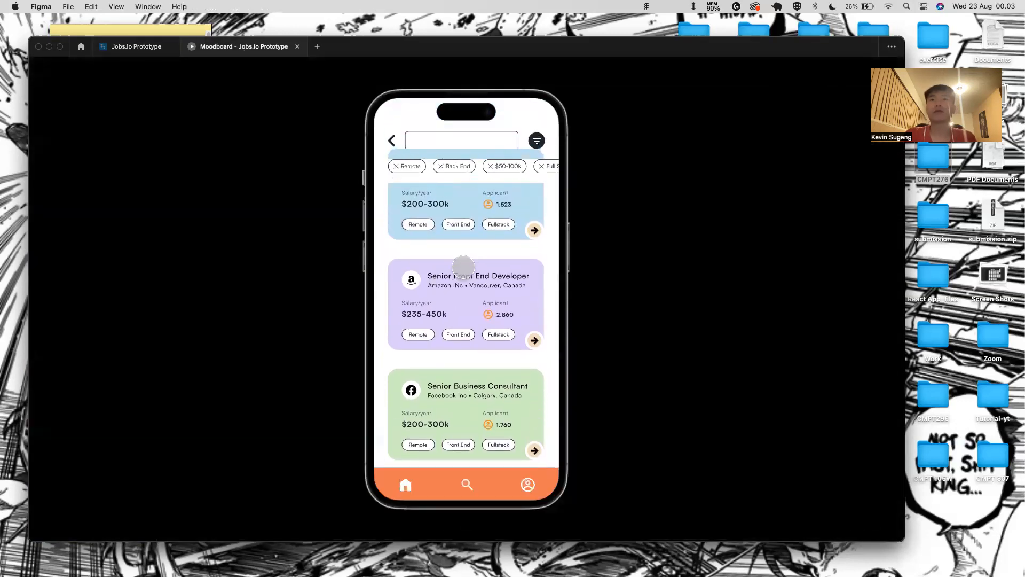
{"action": "left_click", "coordinate": [136, 45]}
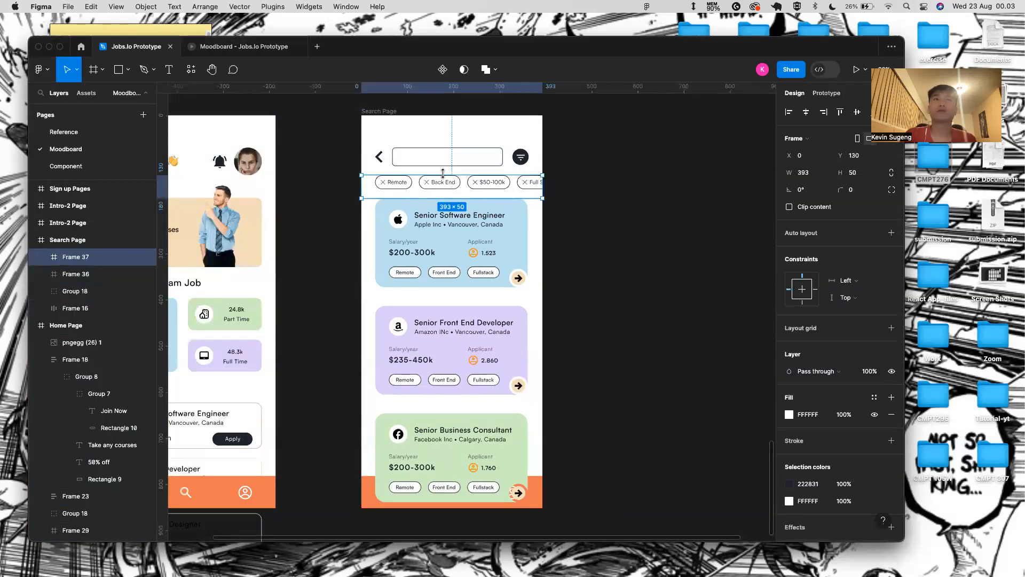
- Move the search header above the filter chips and give it a white fill
{"action": "left_click", "coordinate": [105, 308]}
{"action": "left_click_drag", "start_coordinate": [106, 305], "coordinate": [105, 251]}
{"action": "left_click", "coordinate": [891, 487]}
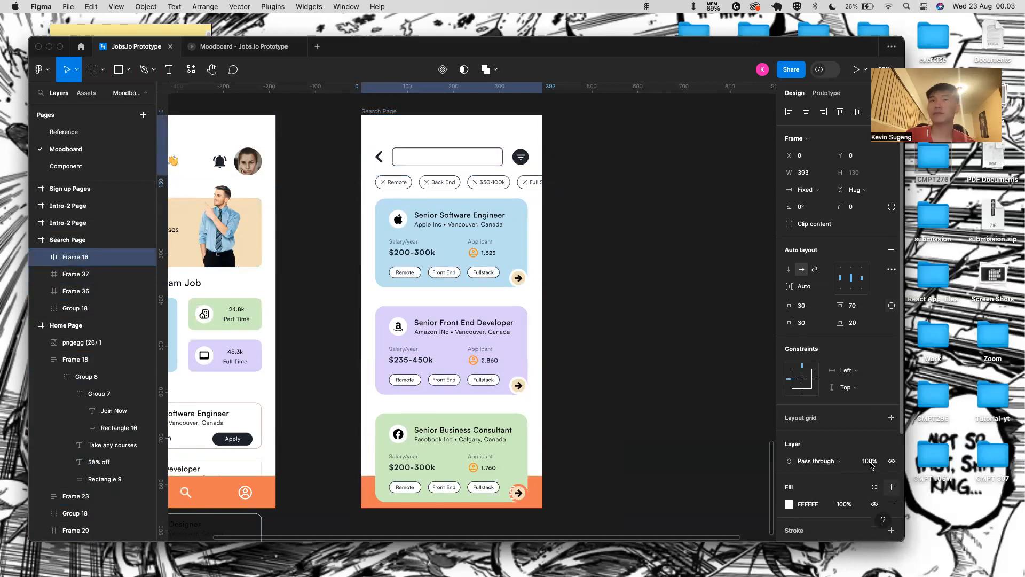
{"action": "left_click", "coordinate": [262, 43]}
{"action": "left_click_drag", "start_coordinate": [464, 319], "coordinate": [485, 409]}
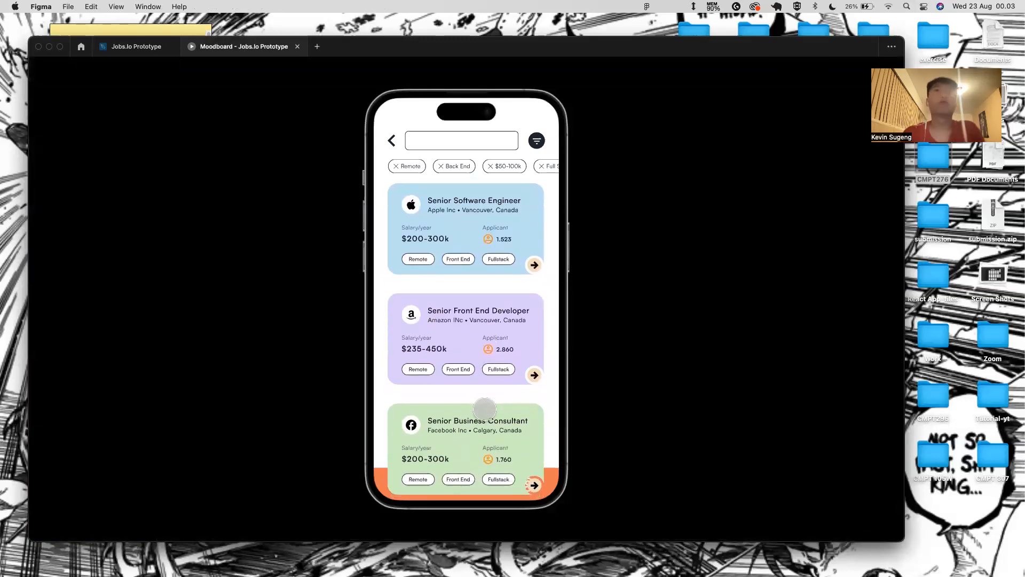
{"action": "left_click", "coordinate": [144, 47]}
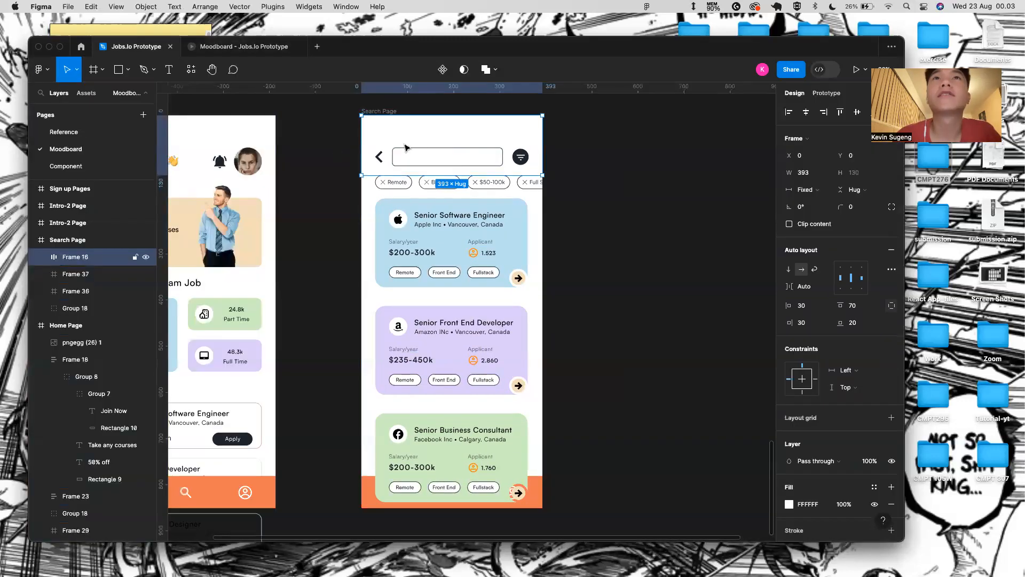
- Turn on Clip content for the Home Page frame
{"action": "scroll", "coordinate": [347, 132], "scroll_direction": "down", "scroll_amount": 3}
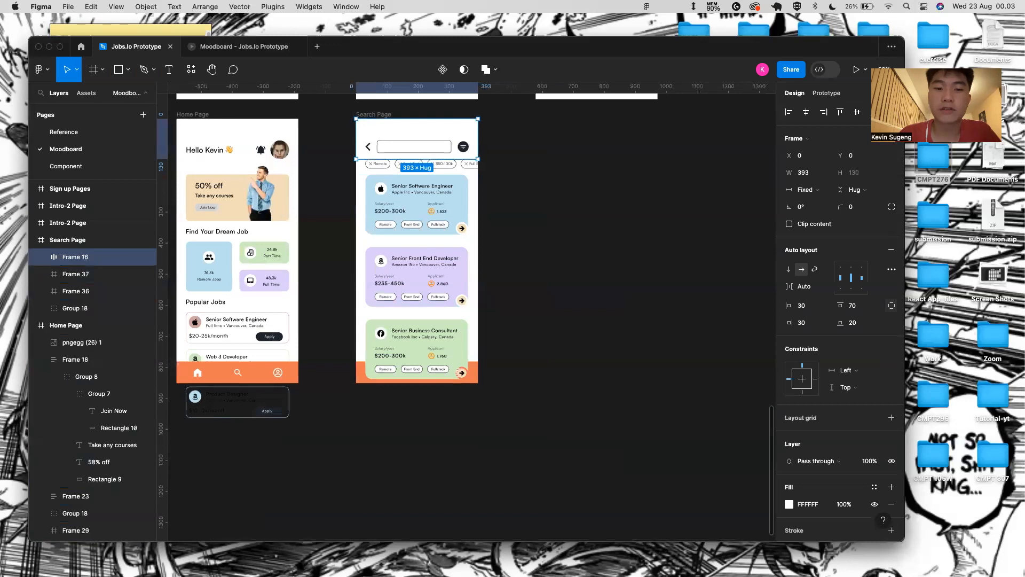
{"action": "left_click", "coordinate": [540, 421]}
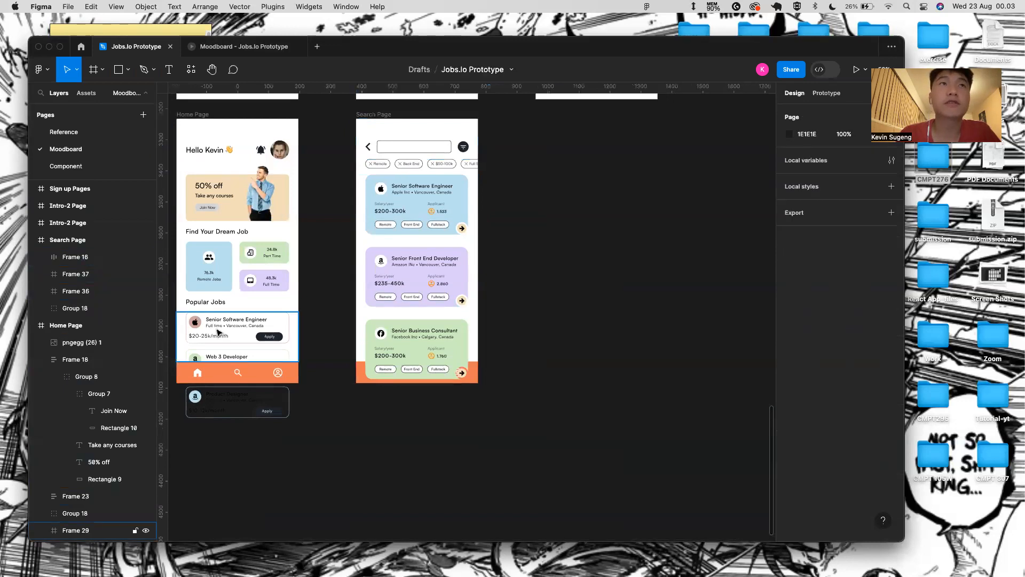
{"action": "scroll", "coordinate": [243, 151], "scroll_direction": "up", "scroll_amount": 3}
{"action": "scroll", "coordinate": [243, 152], "scroll_direction": "left", "scroll_amount": 3}
{"action": "left_click", "coordinate": [243, 153]}
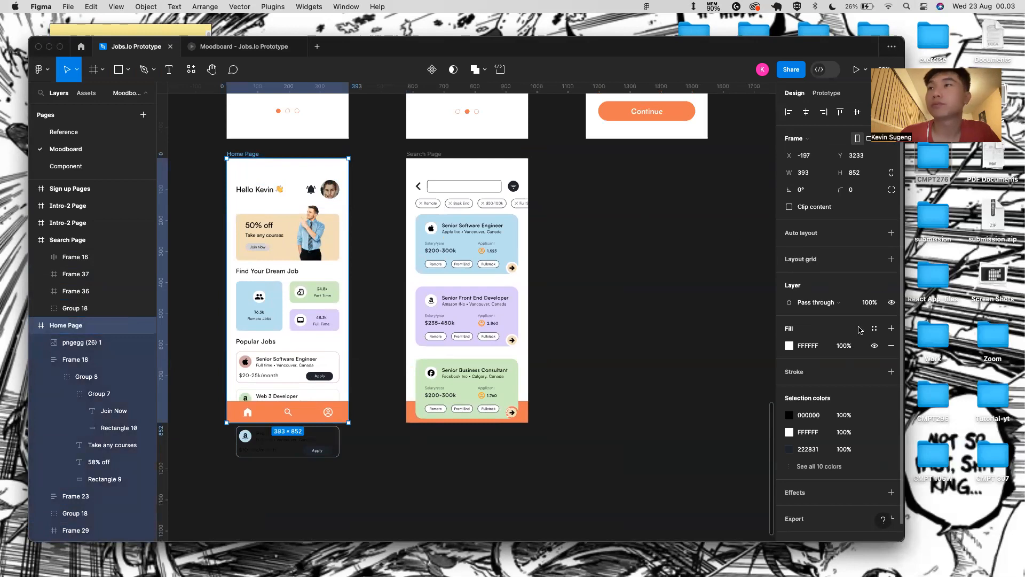
{"action": "left_click", "coordinate": [805, 208]}
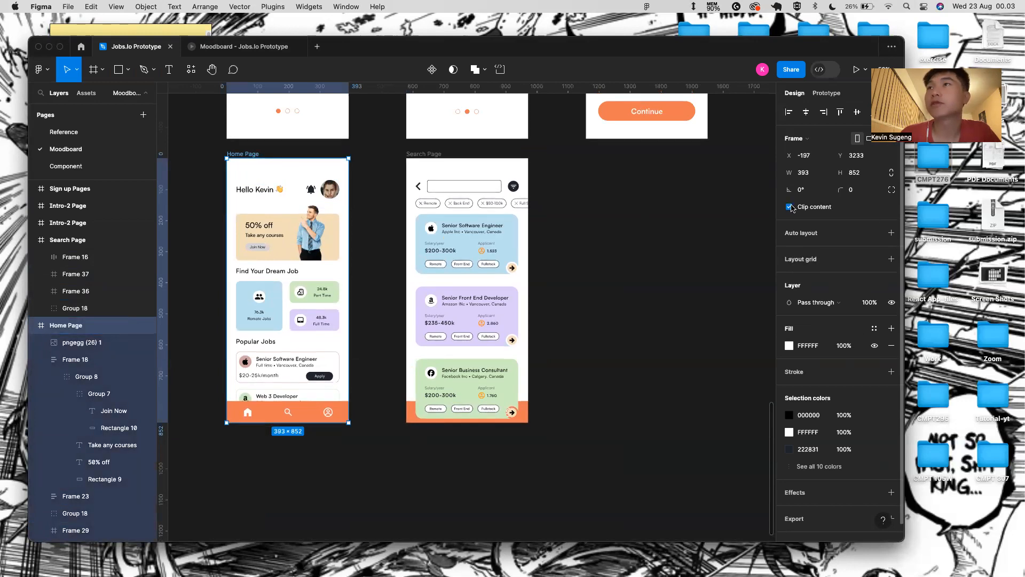
- Move the Search Page's nav bar group above the job-card list in the layers
{"action": "left_click", "coordinate": [523, 415]}
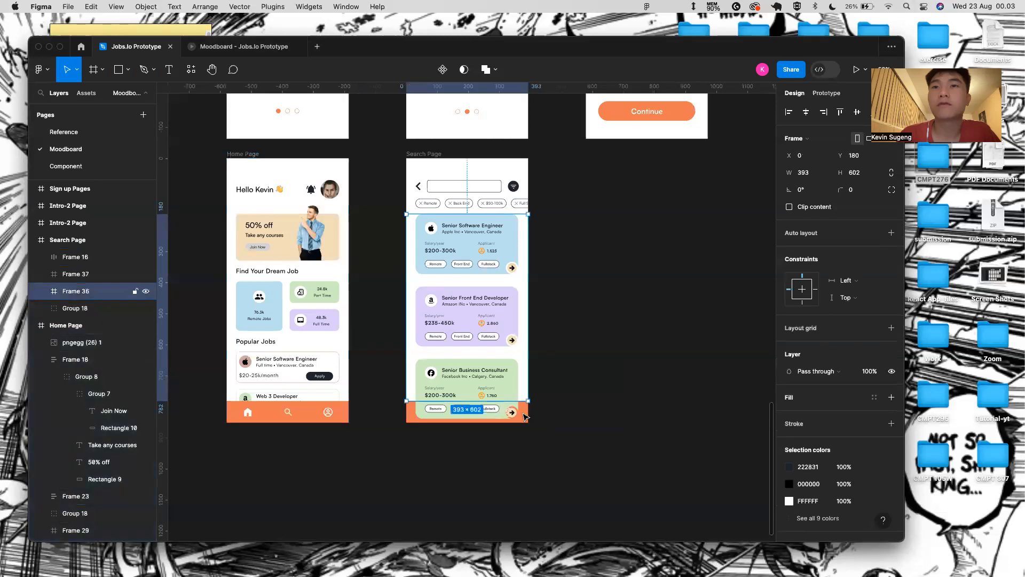
{"action": "left_click", "coordinate": [42, 291]}
{"action": "left_click", "coordinate": [43, 291]}
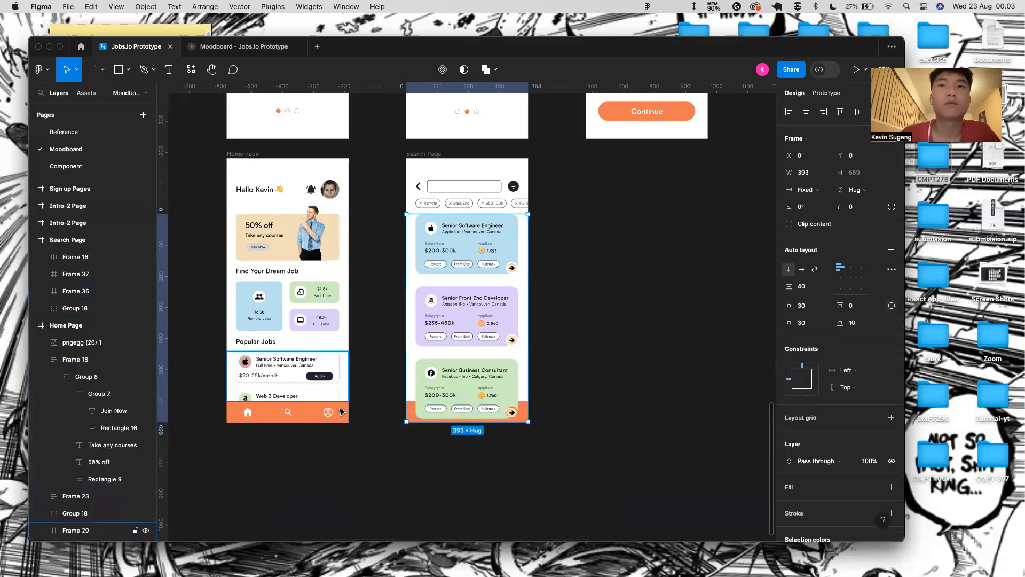
{"action": "left_click_drag", "start_coordinate": [84, 310], "coordinate": [84, 291]}
{"action": "key", "text": "Escape"}
{"action": "scroll", "coordinate": [518, 390], "scroll_direction": "down", "scroll_amount": 5}
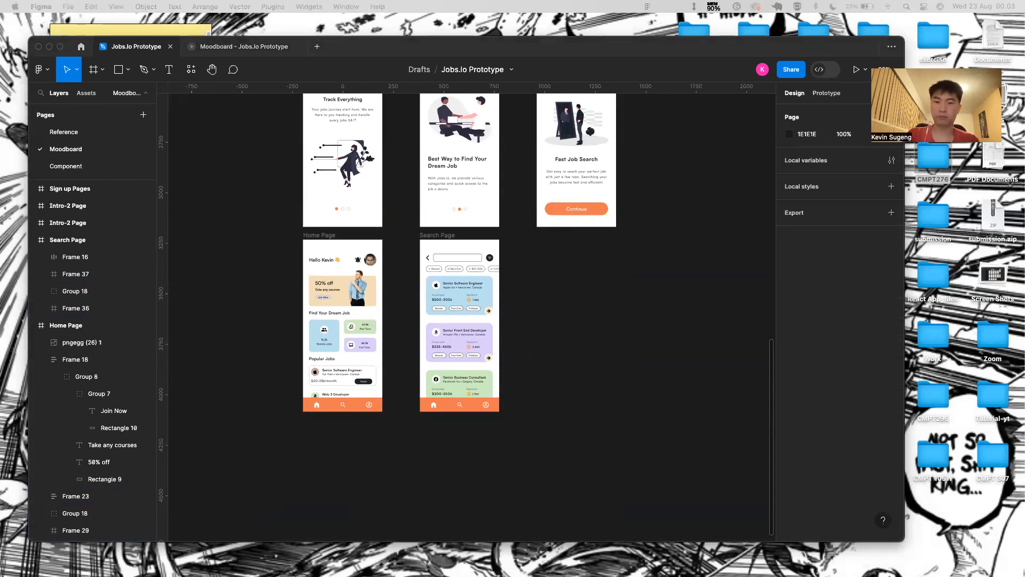
- Duplicate the Search Page frame with Cmd+D and move the copy to its right
{"action": "left_click", "coordinate": [448, 235]}
{"action": "left_click", "coordinate": [448, 235]}
{"action": "left_click", "coordinate": [520, 248]}
{"action": "left_click", "coordinate": [450, 235]}
{"action": "key", "text": "super+d"}
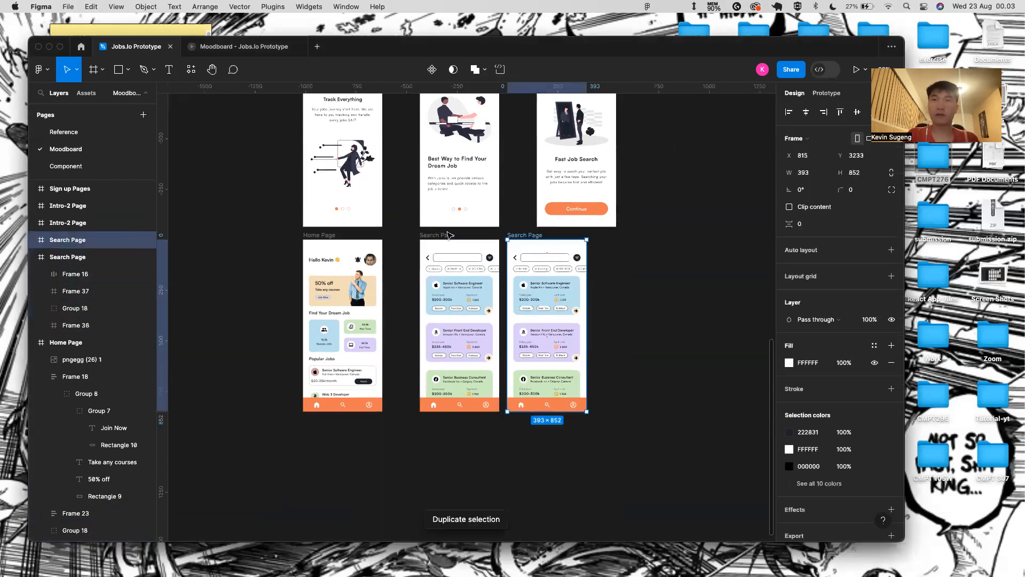
{"action": "left_click_drag", "start_coordinate": [523, 237], "coordinate": [552, 237]}
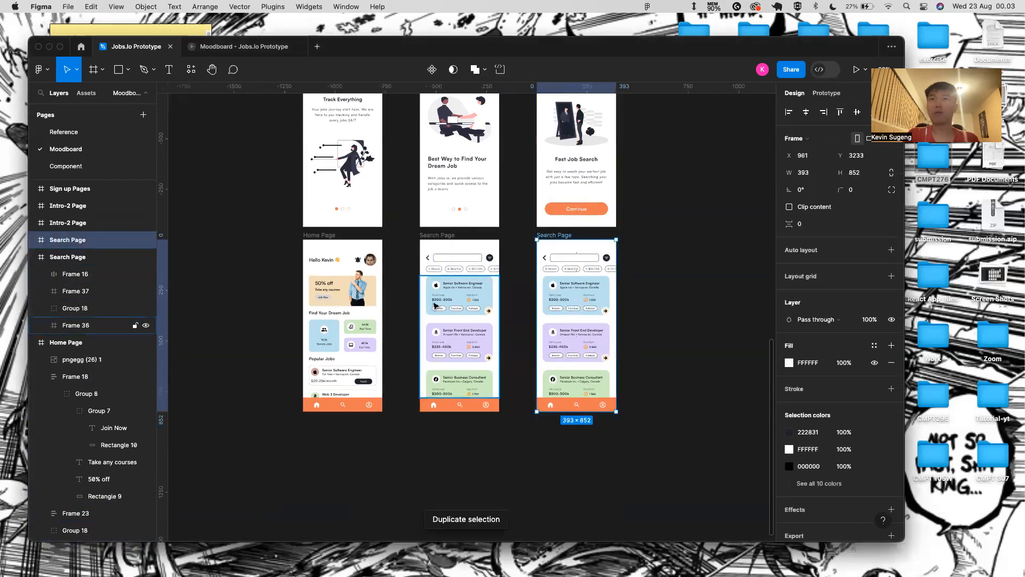
- Rename the copied frame to Profile Page
{"action": "scroll", "coordinate": [454, 327], "scroll_direction": "up", "scroll_amount": 4}
{"action": "scroll", "coordinate": [454, 327], "scroll_direction": "down", "scroll_amount": 4}
{"action": "scroll", "coordinate": [454, 327], "scroll_direction": "up", "scroll_amount": 2}
{"action": "scroll", "coordinate": [455, 328], "scroll_direction": "down", "scroll_amount": 4}
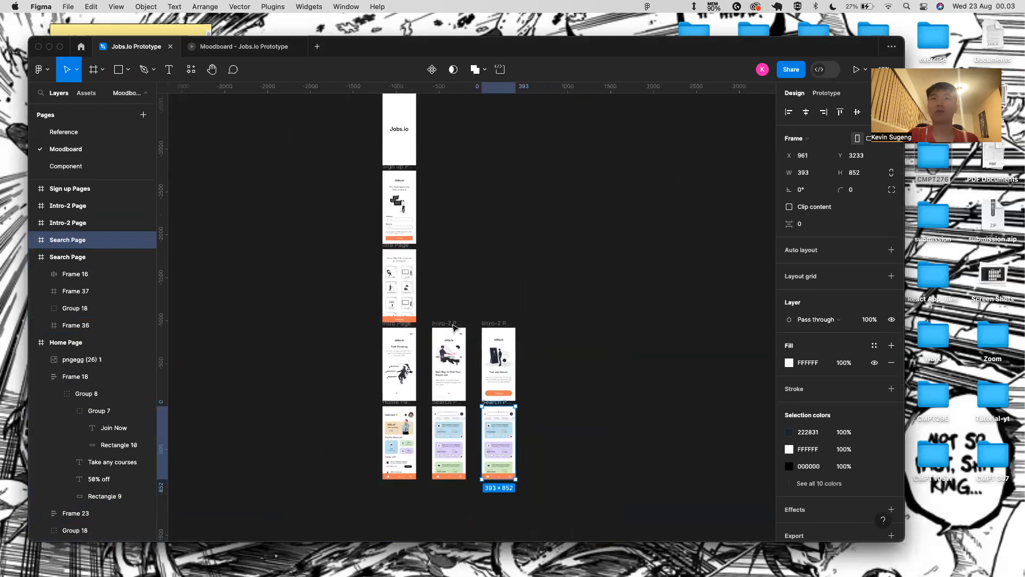
{"action": "scroll", "coordinate": [458, 327], "scroll_direction": "up", "scroll_amount": 5}
{"action": "scroll", "coordinate": [492, 413], "scroll_direction": "down", "scroll_amount": 2}
{"action": "scroll", "coordinate": [492, 414], "scroll_direction": "up", "scroll_amount": 3}
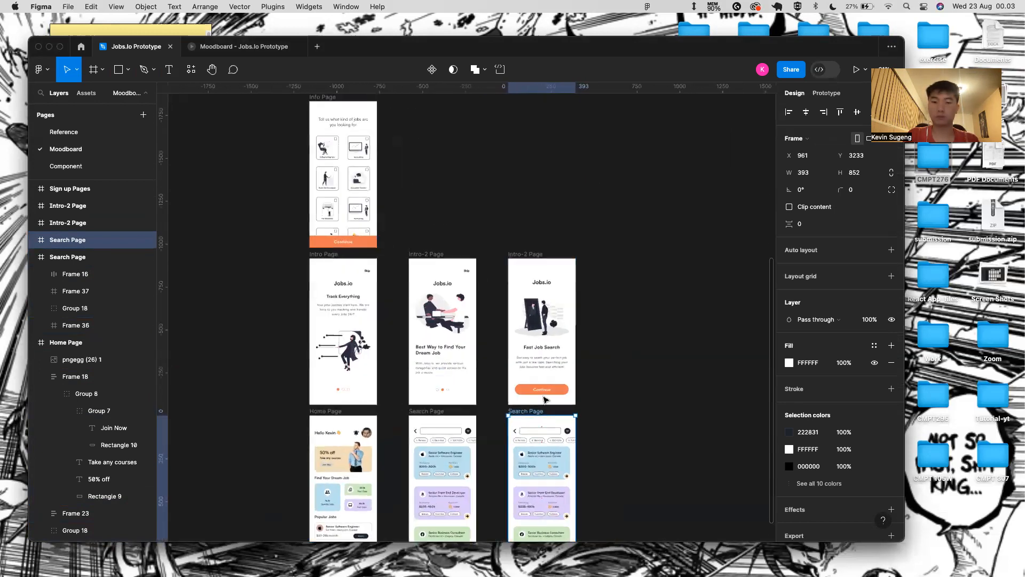
{"action": "scroll", "coordinate": [579, 473], "scroll_direction": "down", "scroll_amount": 2}
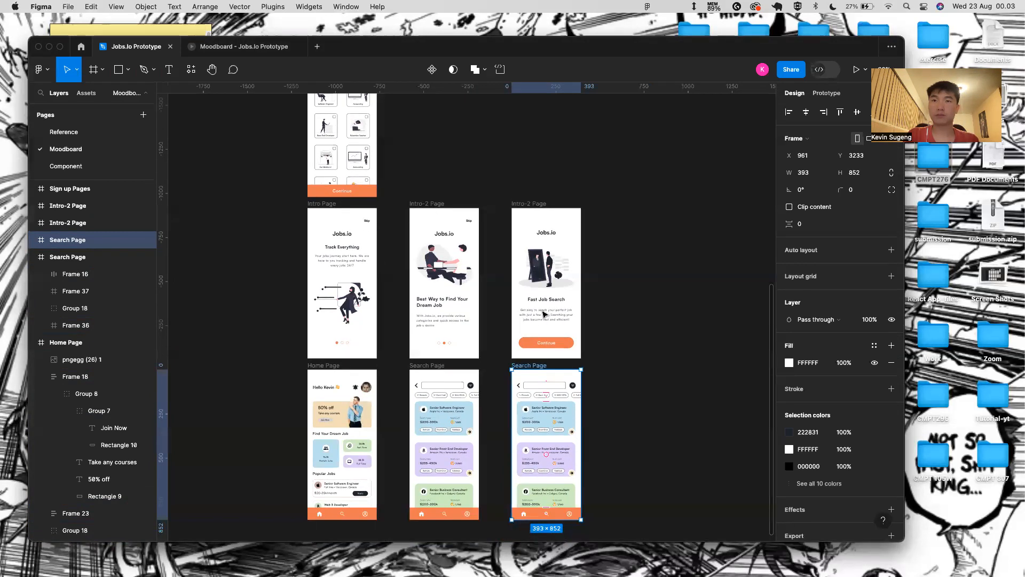
{"action": "scroll", "coordinate": [536, 383], "scroll_direction": "up", "scroll_amount": 3}
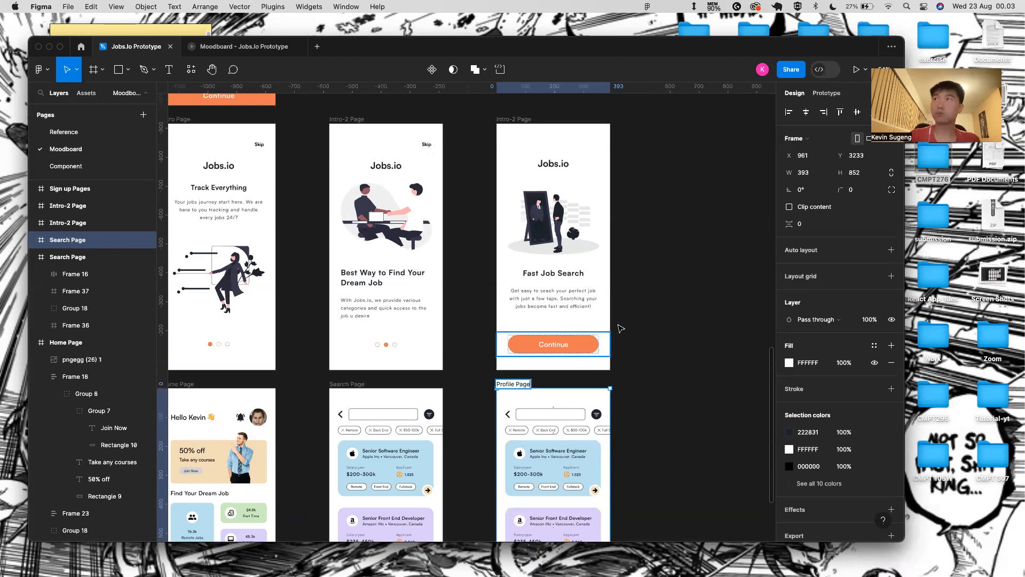
{"action": "key", "text": "Return"}
{"action": "left_click", "coordinate": [663, 375]}
- Delete the search header, job-card list and filter-chip row from Profile Page
{"action": "scroll", "coordinate": [546, 442], "scroll_direction": "down", "scroll_amount": 1}
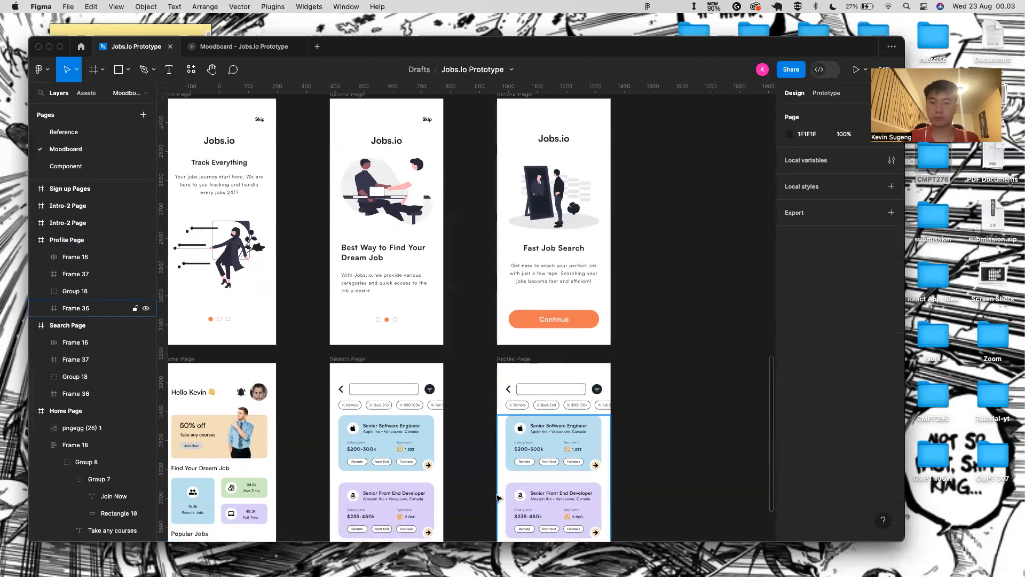
{"action": "scroll", "coordinate": [314, 327], "scroll_direction": "down", "scroll_amount": 3}
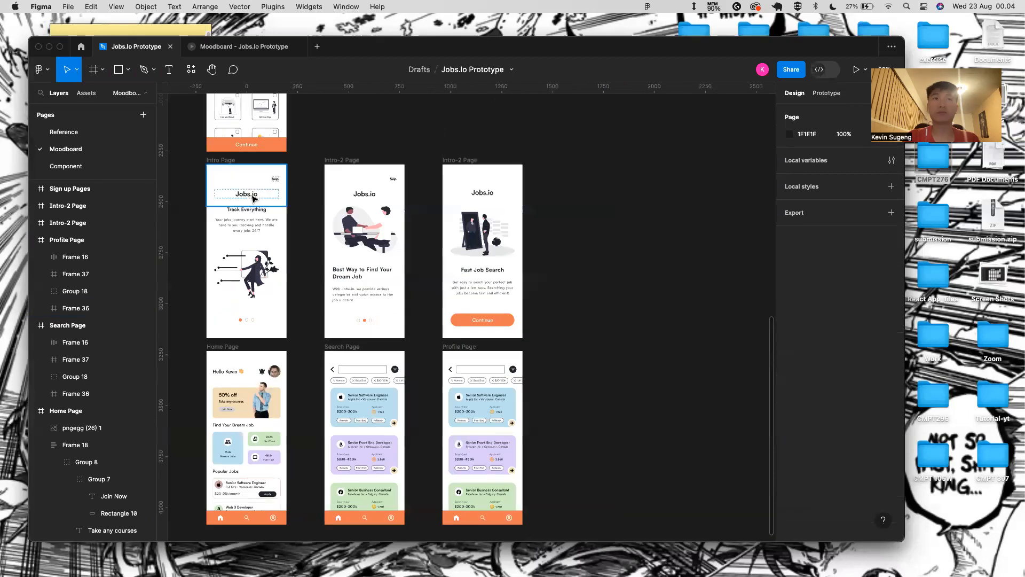
{"action": "left_click", "coordinate": [470, 377]}
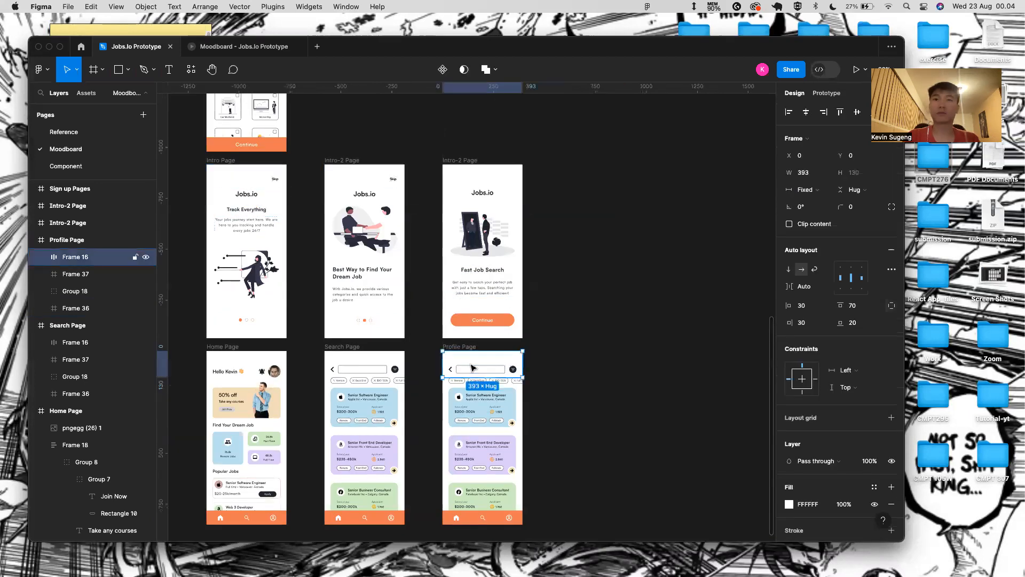
{"action": "key", "text": "BackSpace"}
{"action": "left_click", "coordinate": [492, 402]}
{"action": "key", "text": "BackSpace"}
{"action": "left_click", "coordinate": [494, 380]}
{"action": "key", "text": "BackSpace"}
{"action": "left_click", "coordinate": [260, 203]}
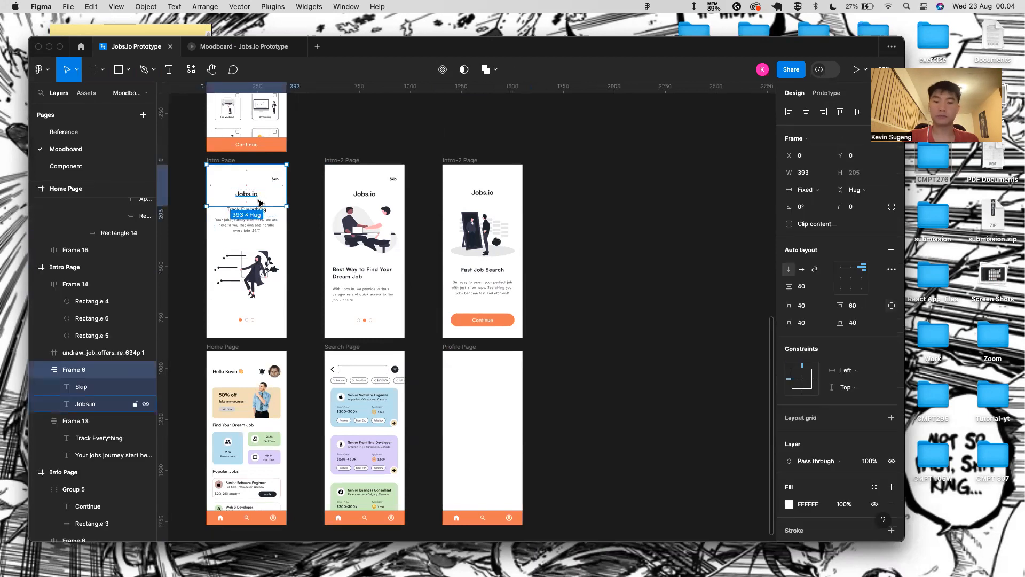
- Paste the Jobs.io header into the Profile Page and delete its Skip text
{"action": "left_click", "coordinate": [470, 358]}
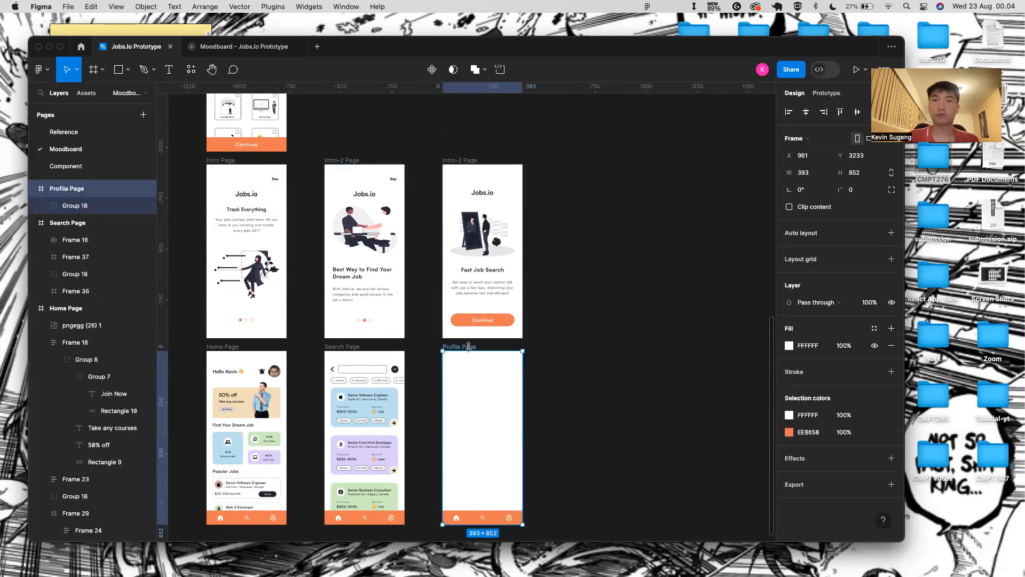
{"action": "key", "text": "ctrl+v"}
{"action": "scroll", "coordinate": [497, 382], "scroll_direction": "up", "scroll_amount": 3}
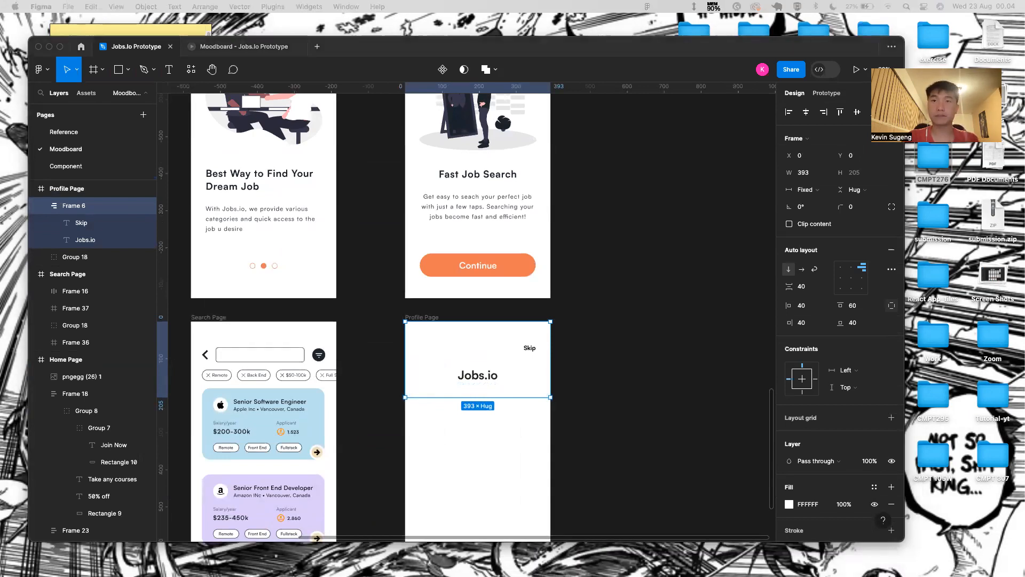
{"action": "left_click", "coordinate": [527, 351]}
{"action": "left_click", "coordinate": [531, 350]}
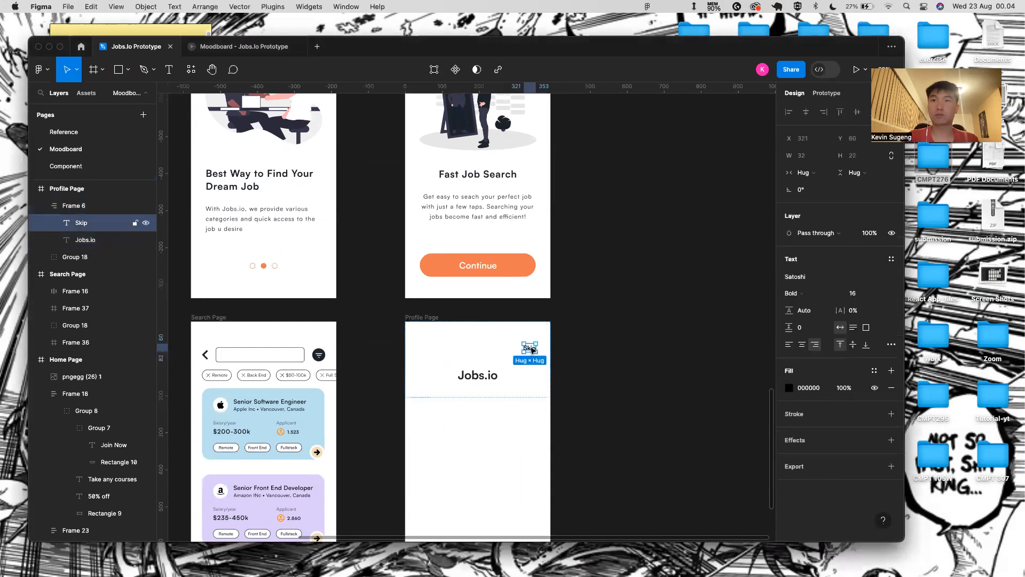
{"action": "key", "text": "Delete"}
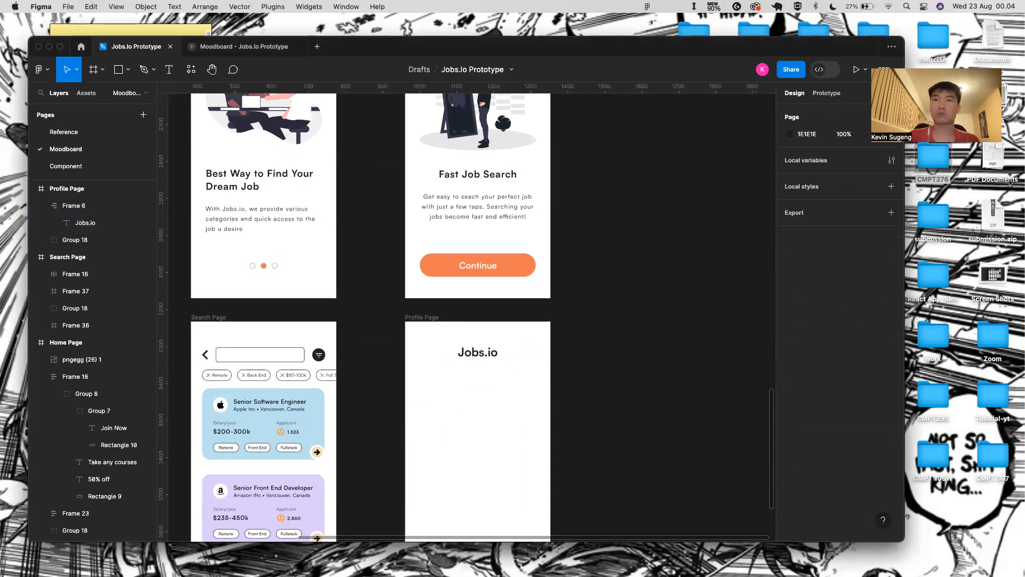
- Paste the gear icon, ungroup the header, and place the gear beside the Jobs.io title
{"action": "key", "text": "ctrl+v"}
{"action": "left_click_drag", "start_coordinate": [469, 315], "coordinate": [523, 368]}
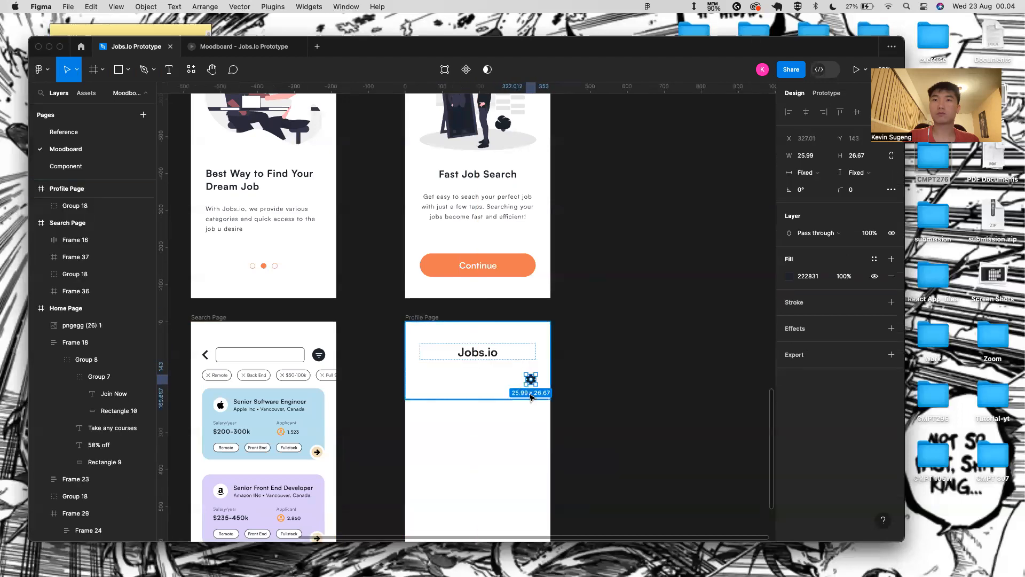
{"action": "right_click", "coordinate": [496, 367]}
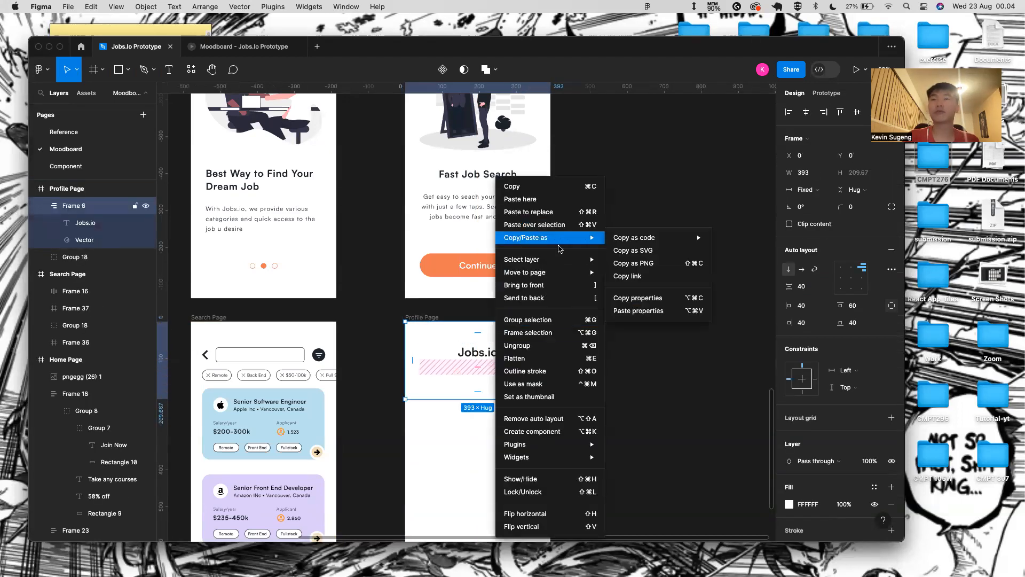
{"action": "left_click", "coordinate": [543, 345]}
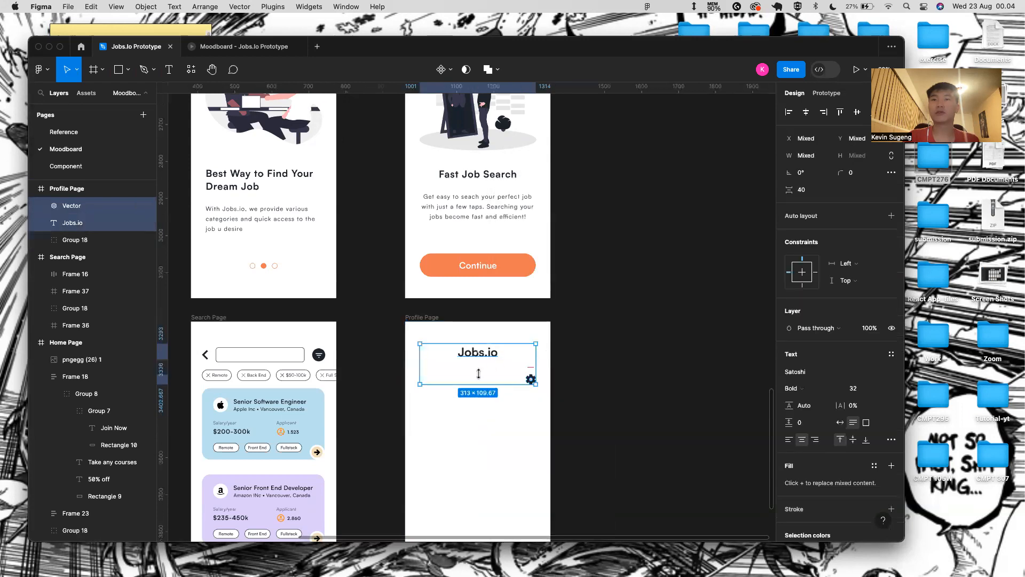
{"action": "left_click", "coordinate": [495, 367]}
{"action": "left_click", "coordinate": [494, 352]}
{"action": "left_click_drag", "start_coordinate": [529, 382], "coordinate": [529, 353]}
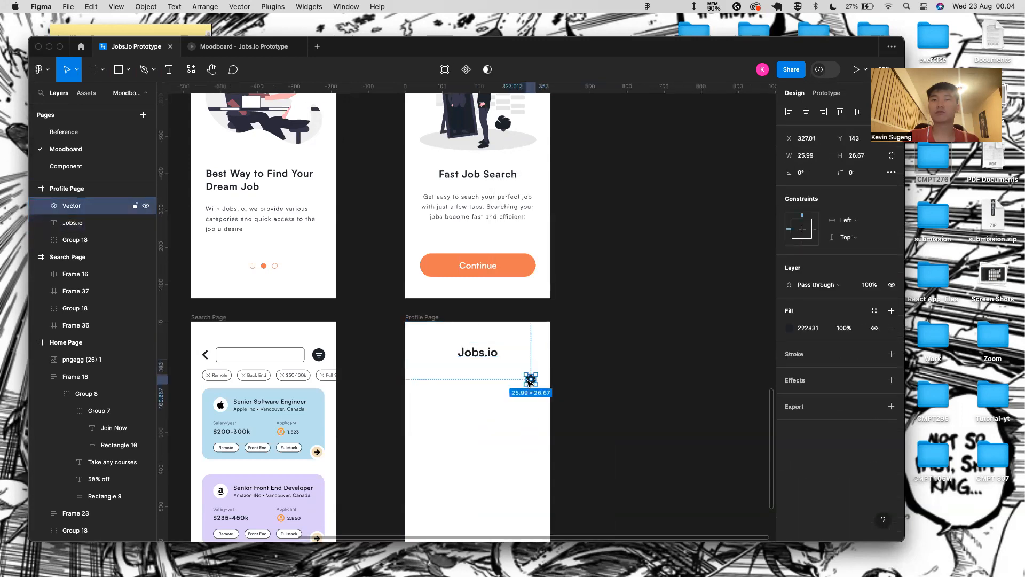
- Nudge the Jobs.io title down to Y 80
{"action": "scroll", "coordinate": [479, 365], "scroll_direction": "up", "scroll_amount": 5}
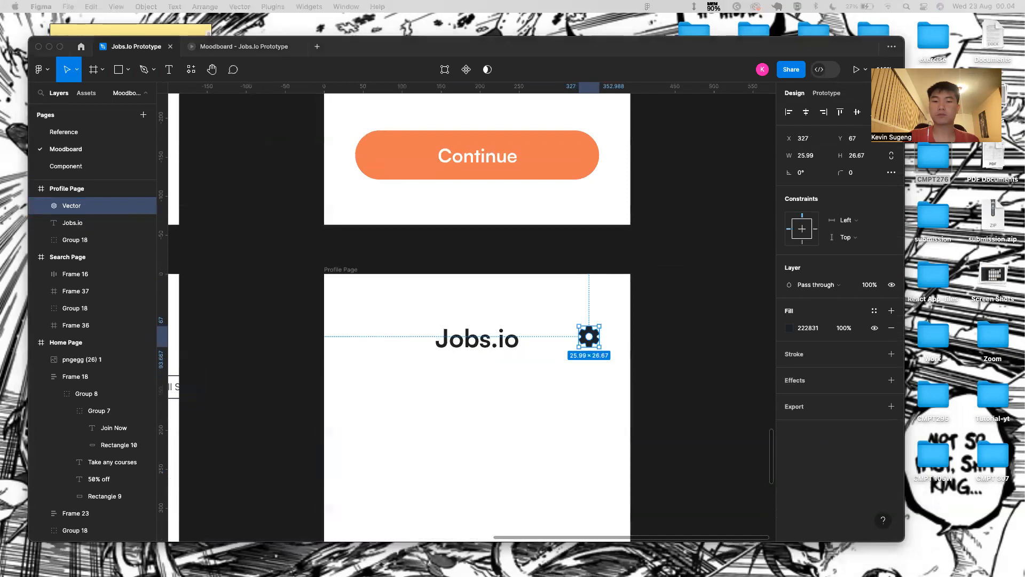
{"action": "double_click", "coordinate": [484, 339]}
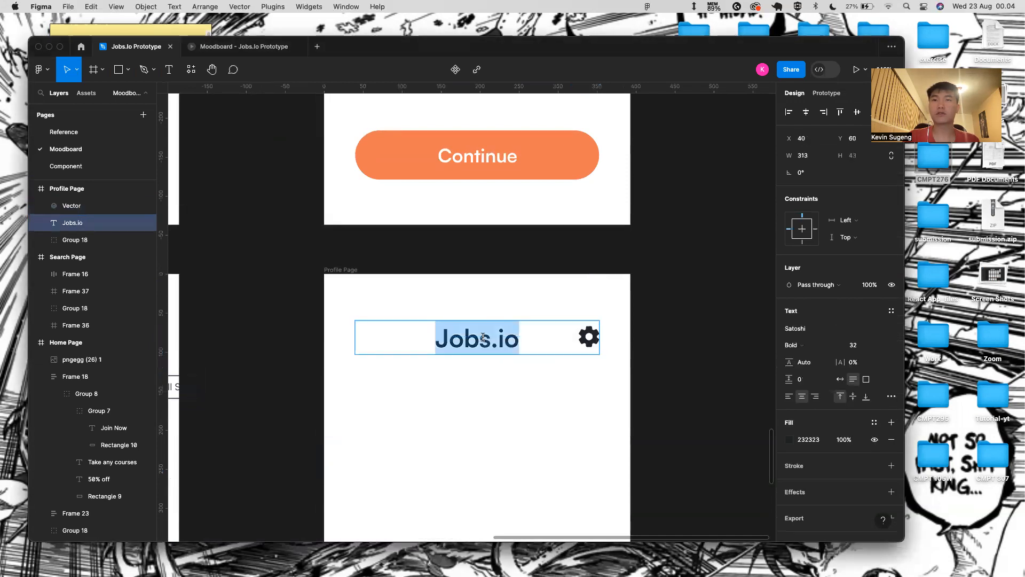
{"action": "left_click", "coordinate": [491, 406]}
{"action": "key", "text": "alt+Down"}
{"action": "key", "text": "alt+Down"}
{"action": "key", "text": "alt+Down"}
{"action": "key", "text": "alt+Down"}
{"action": "key", "text": "alt+Down"}
{"action": "key", "text": "alt+Down"}
{"action": "key", "text": "alt+Down"}
{"action": "key", "text": "alt+Down"}
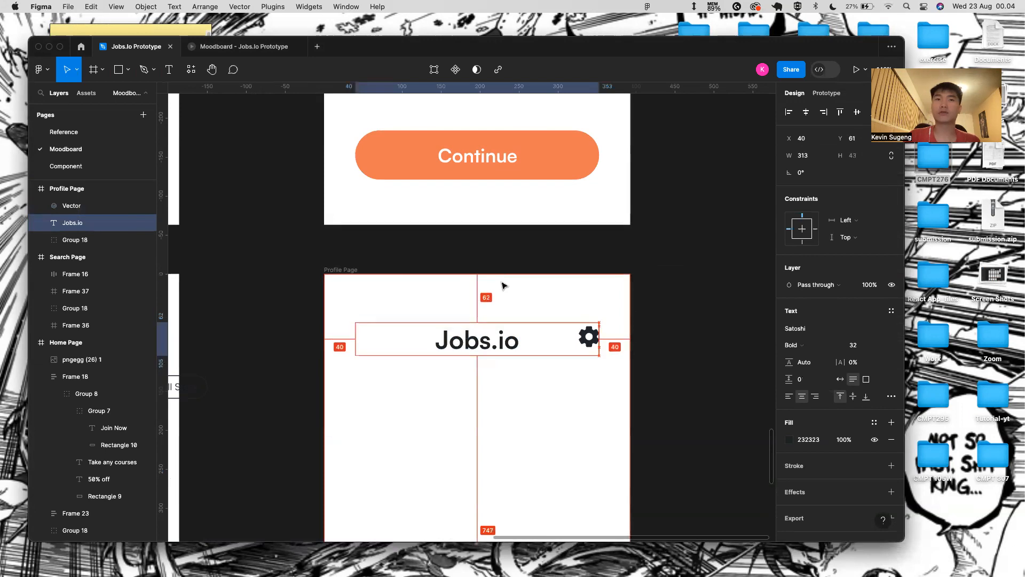
{"action": "key", "text": "alt+Down"}
{"action": "key", "text": "alt+Down"}
{"action": "key", "text": "alt+Down"}
{"action": "key", "text": "alt+Down"}
{"action": "key", "text": "alt+Down"}
{"action": "key", "text": "alt+Down"}
{"action": "key", "text": "alt+Down"}
{"action": "key", "text": "alt+Down"}
{"action": "key", "text": "alt+Down"}
{"action": "key", "text": "alt+Down"}
{"action": "key", "text": "alt+Down"}
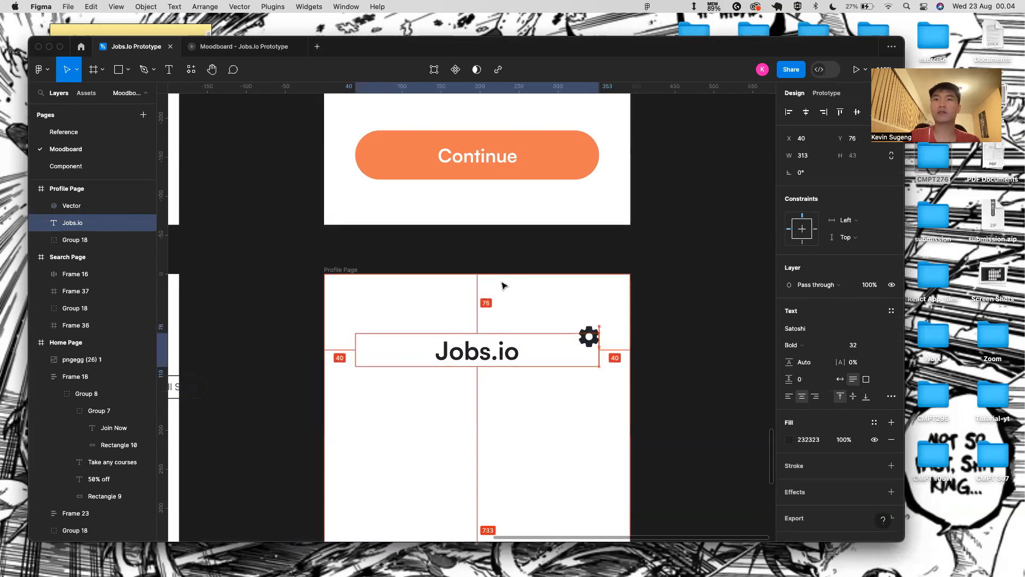
{"action": "key", "text": "alt+Down"}
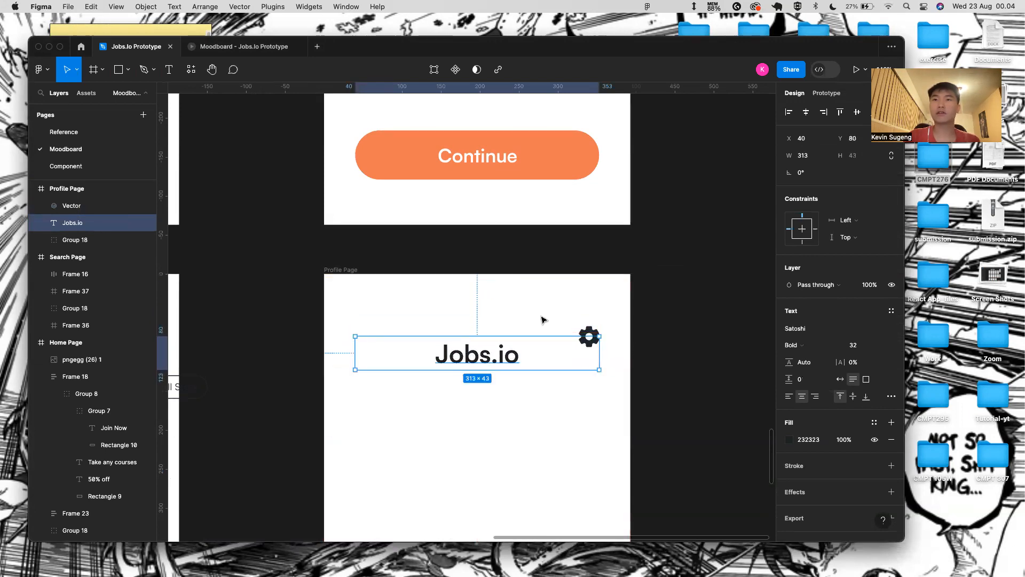
- Nudge the gear icon down to Y 93, level with Jobs.io, then deselect and zoom out
{"action": "left_click", "coordinate": [595, 333]}
{"action": "key", "text": "alt+Down"}
{"action": "key", "text": "alt+Down"}
{"action": "key", "text": "alt+Down"}
{"action": "key", "text": "alt+Down"}
{"action": "key", "text": "alt+Down"}
{"action": "key", "text": "alt+Down"}
{"action": "key", "text": "alt+Down"}
{"action": "key", "text": "alt+Down"}
{"action": "key", "text": "alt+Down"}
{"action": "key", "text": "alt+Down"}
{"action": "key", "text": "alt+Down"}
{"action": "key", "text": "alt+Down"}
{"action": "key", "text": "alt+Down"}
{"action": "key", "text": "alt+Down"}
{"action": "key", "text": "alt+Down"}
{"action": "key", "text": "alt+Down"}
{"action": "key", "text": "alt+Down"}
{"action": "key", "text": "alt+Down"}
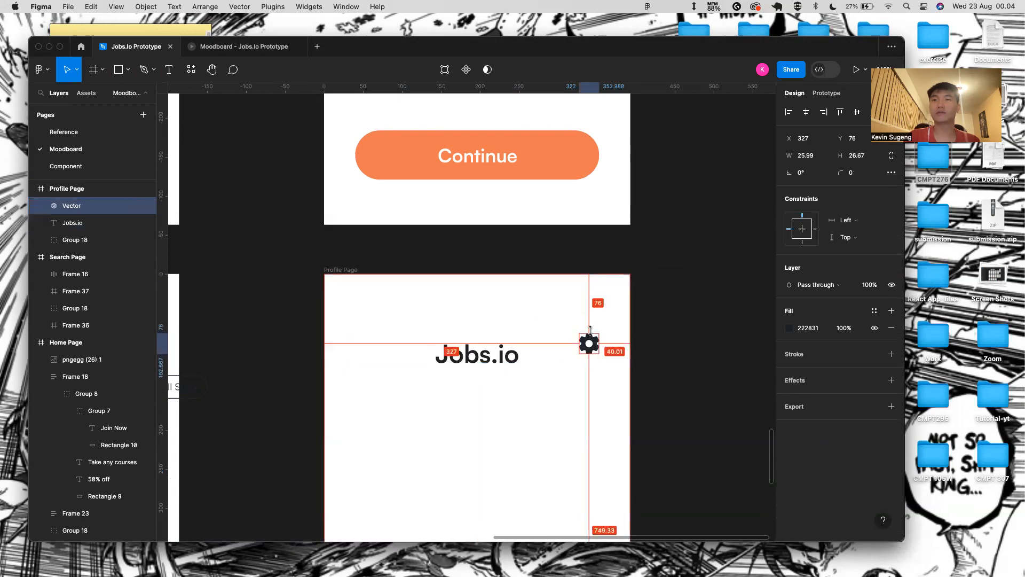
{"action": "key", "text": "alt+Down"}
{"action": "key", "text": "alt+Down"}
{"action": "key", "text": "alt+Down"}
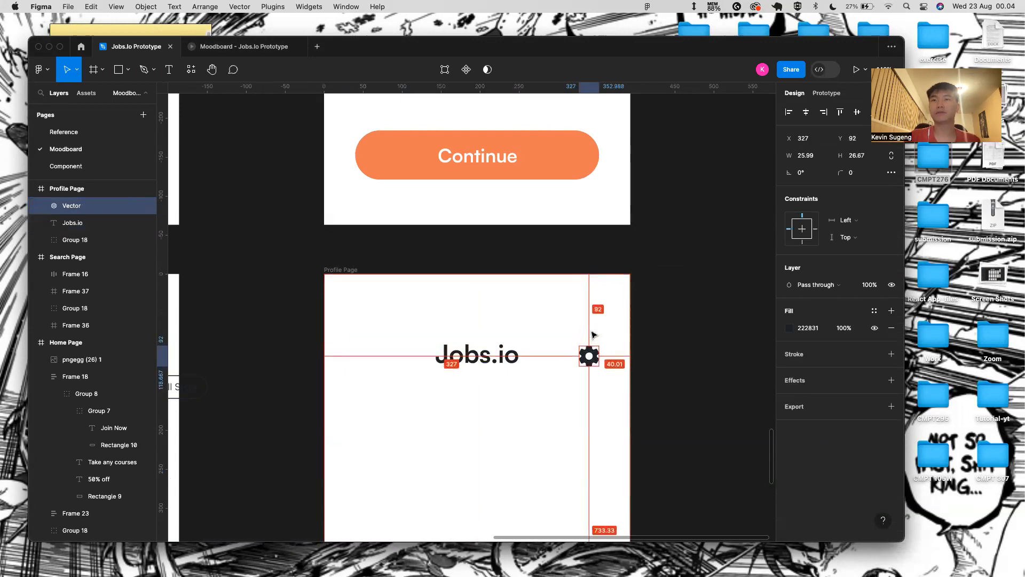
{"action": "left_click", "coordinate": [485, 353], "text": "shift"}
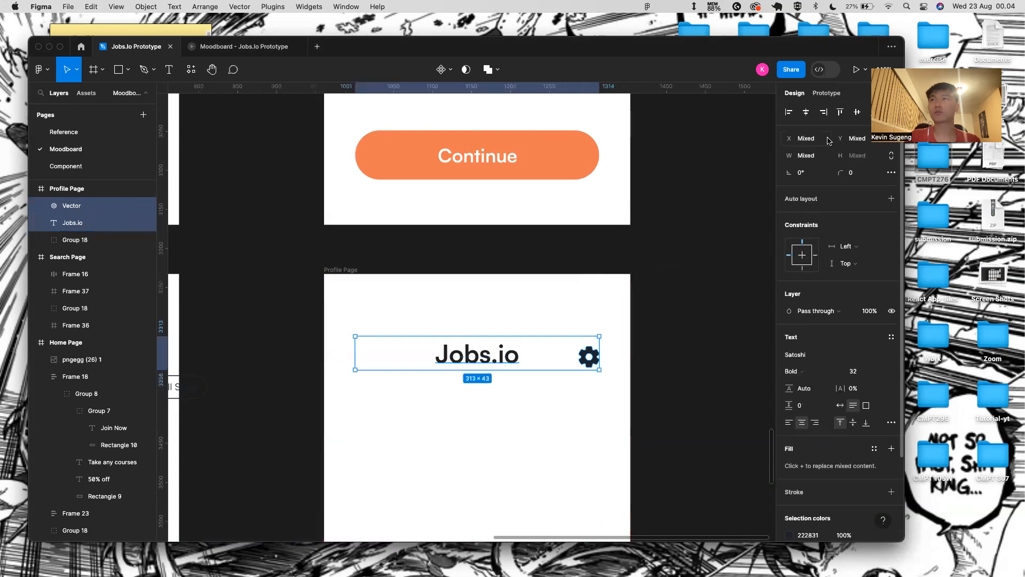
{"action": "left_click", "coordinate": [622, 355]}
{"action": "scroll", "coordinate": [625, 354], "scroll_direction": "down", "scroll_amount": 5}
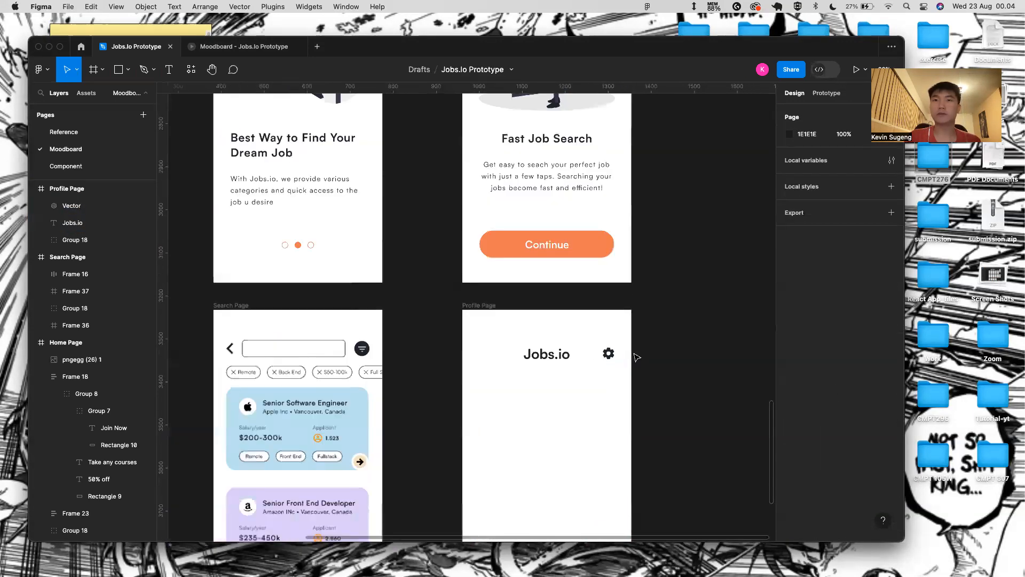
{"action": "scroll", "coordinate": [555, 428], "scroll_direction": "down", "scroll_amount": 3}
{"action": "scroll", "coordinate": [556, 429], "scroll_direction": "right", "scroll_amount": 2}
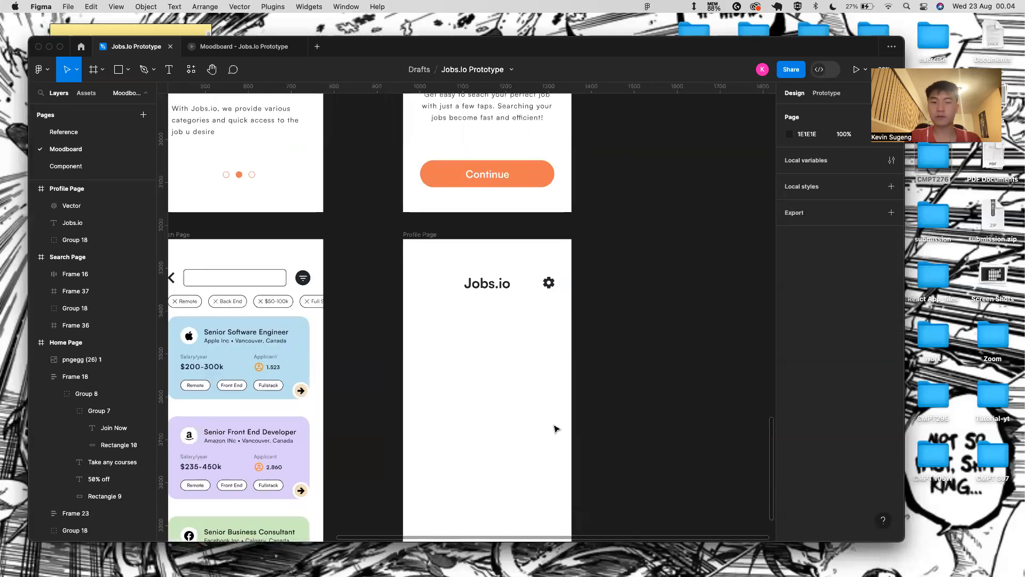
{"action": "scroll", "coordinate": [472, 392], "scroll_direction": "down", "scroll_amount": 5}
{"action": "scroll", "coordinate": [286, 291], "scroll_direction": "up", "scroll_amount": 1}
- Copy the avatar from the Home Page header and paste it below Jobs.io on the Profile Page
{"action": "left_click", "coordinate": [286, 291]}
{"action": "double_click", "coordinate": [286, 291]}
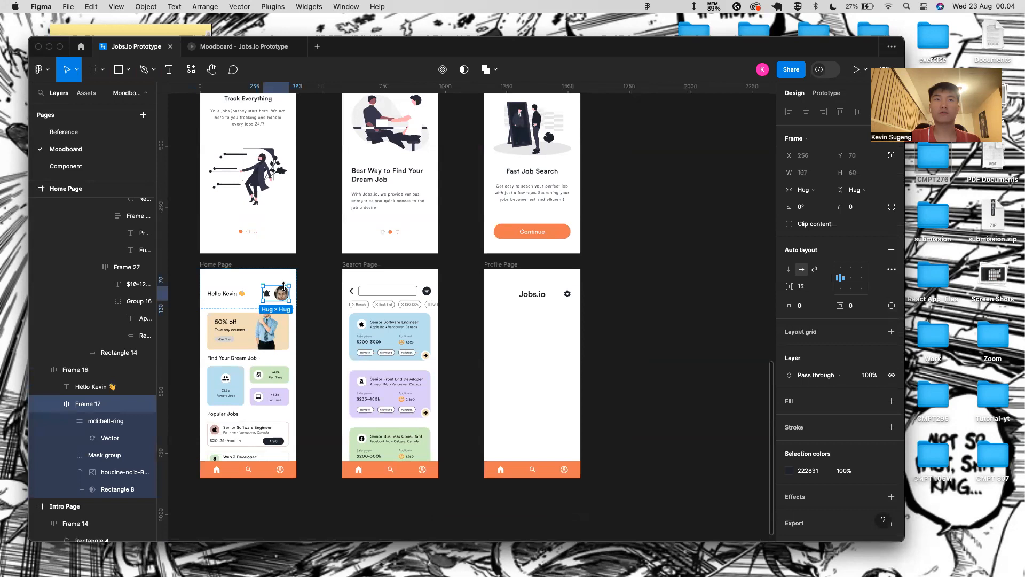
{"action": "double_click", "coordinate": [286, 292]}
{"action": "left_click", "coordinate": [499, 265]}
{"action": "key", "text": "super+v"}
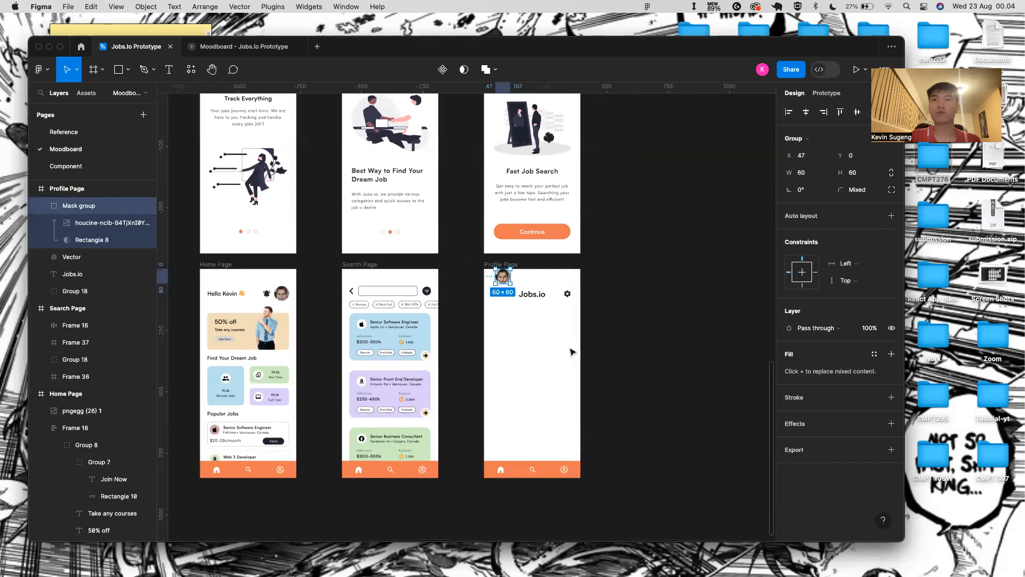
{"action": "left_click_drag", "start_coordinate": [504, 277], "coordinate": [538, 320]}
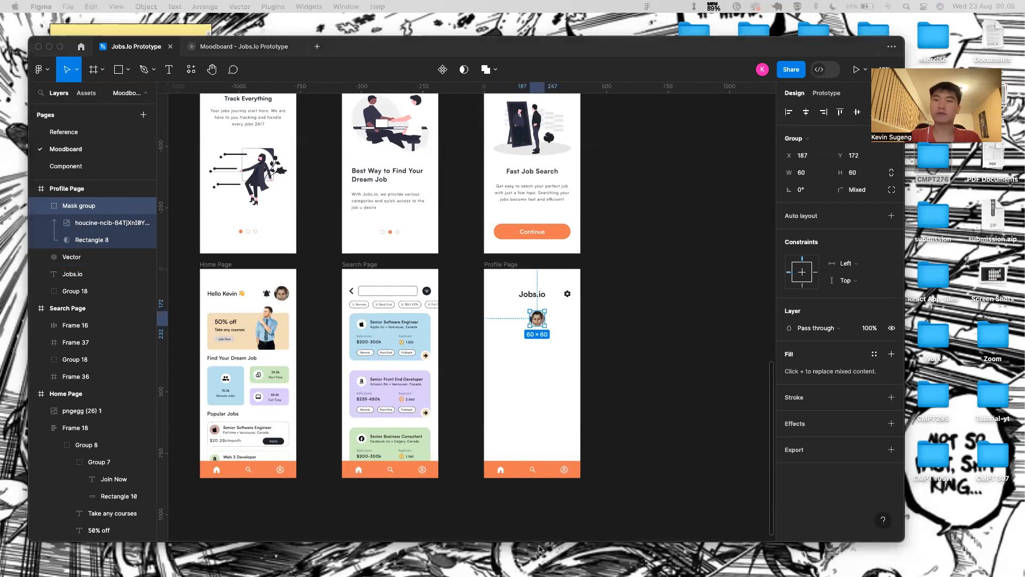
- Resize the avatar to width 100 with its proportions locked
{"action": "left_click", "coordinate": [889, 174]}
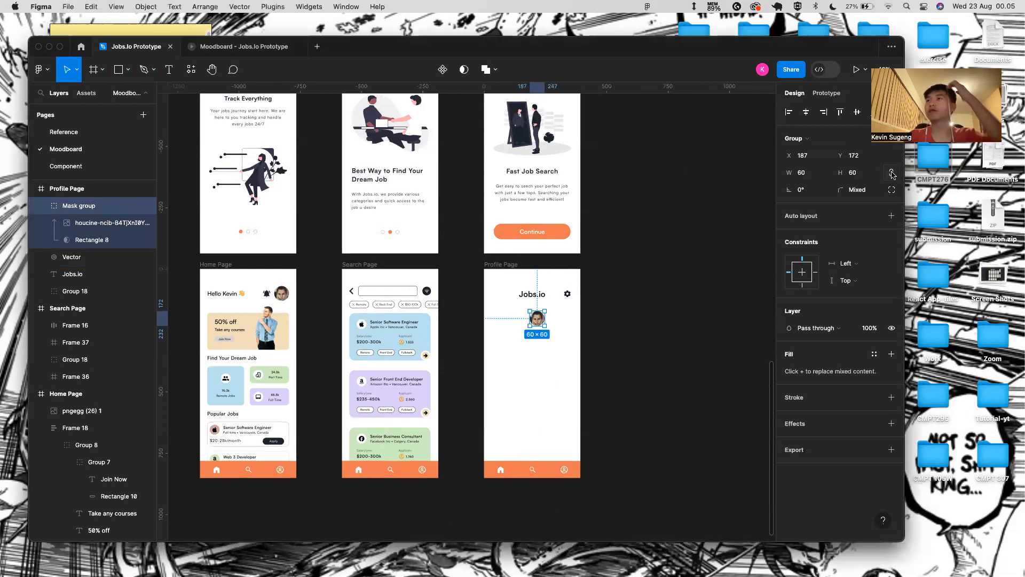
{"action": "left_click", "coordinate": [804, 173]}
{"action": "type", "text": "100"}
{"action": "key", "text": "Return"}
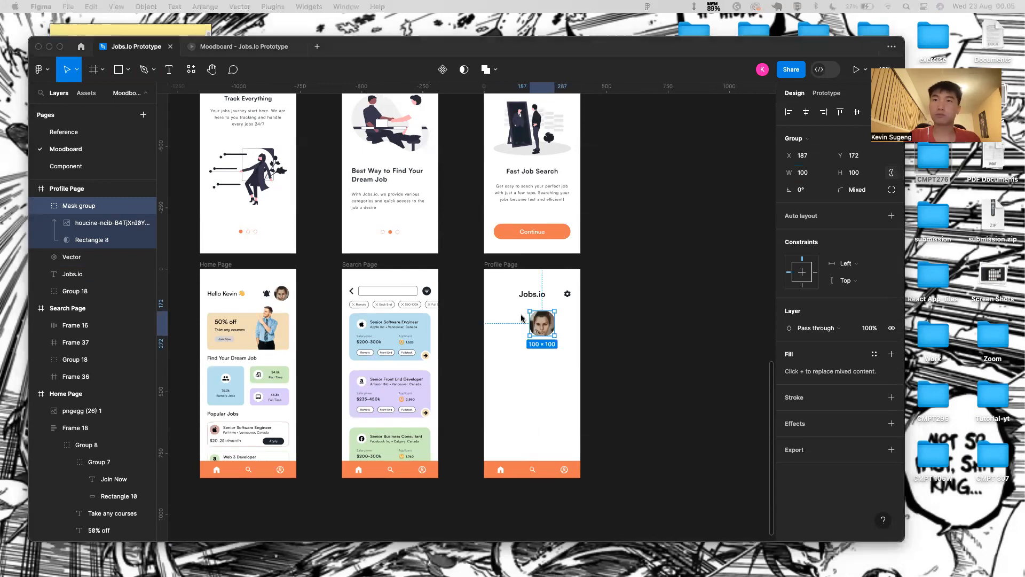
{"action": "left_click", "coordinate": [539, 338]}
{"action": "left_click", "coordinate": [544, 374]}
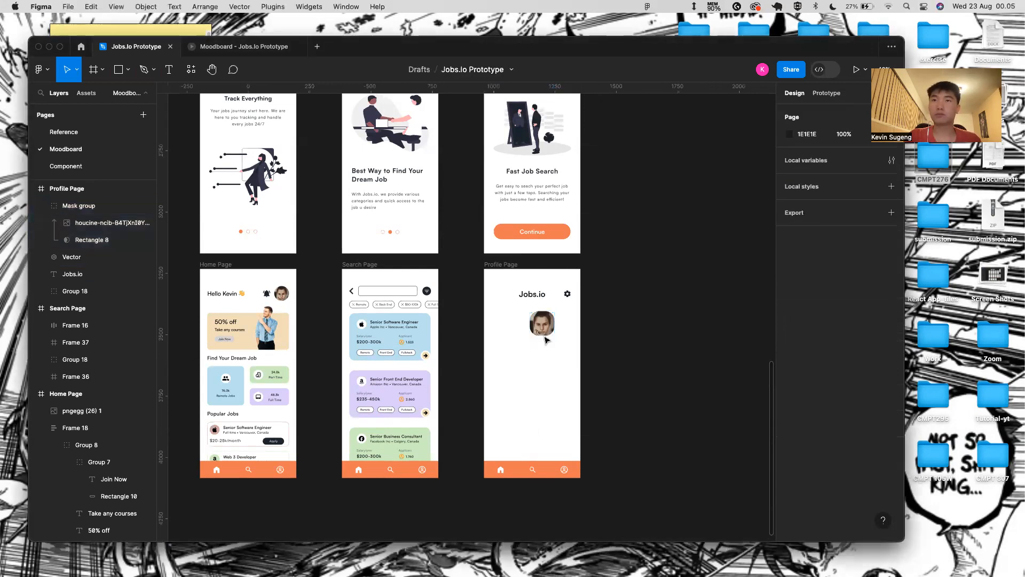
{"action": "left_click", "coordinate": [544, 330]}
{"action": "scroll", "coordinate": [544, 335], "scroll_direction": "up", "scroll_amount": 5}
{"action": "key", "text": "alt"}
{"action": "left_click", "coordinate": [608, 258]}
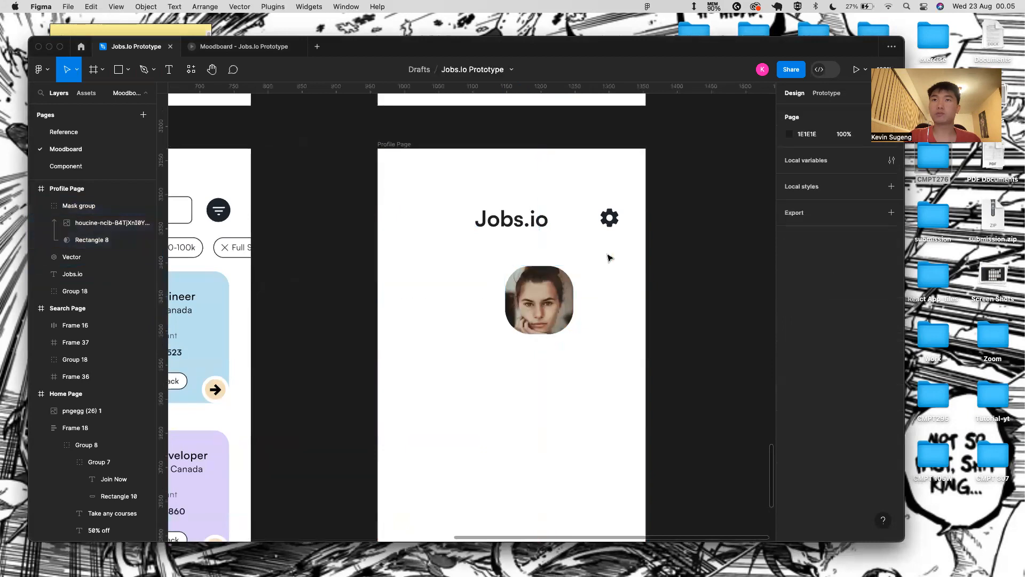
{"action": "left_click", "coordinate": [547, 309]}
{"action": "left_click_drag", "start_coordinate": [541, 266], "coordinate": [587, 255]}
- Round the mask shape Rectangle 8 into a full circle
{"action": "double_click", "coordinate": [553, 268]}
{"action": "key", "text": "super+z"}
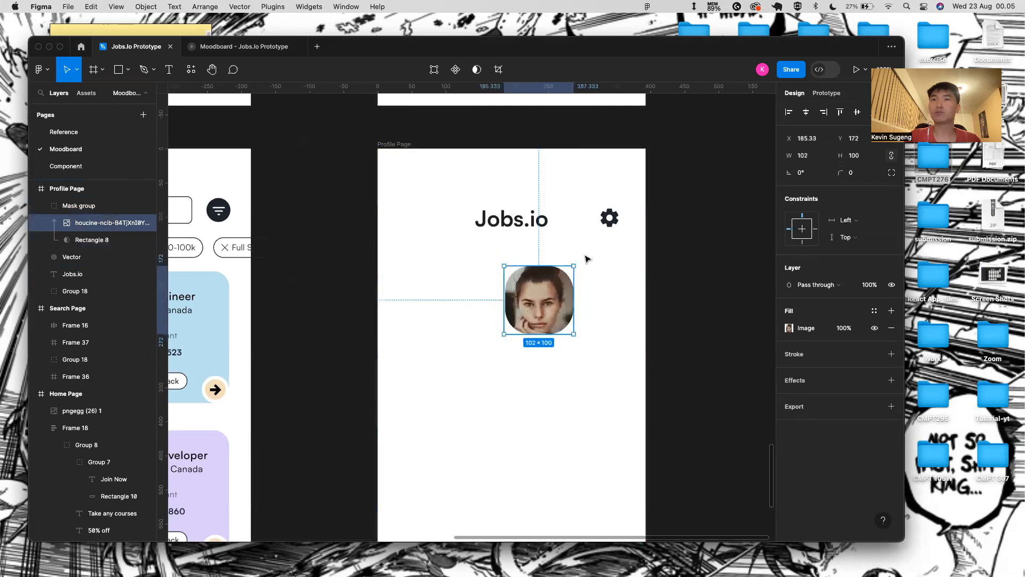
{"action": "double_click", "coordinate": [550, 280]}
{"action": "left_click", "coordinate": [766, 265]}
{"action": "double_click", "coordinate": [553, 301]}
{"action": "key", "text": "Escape"}
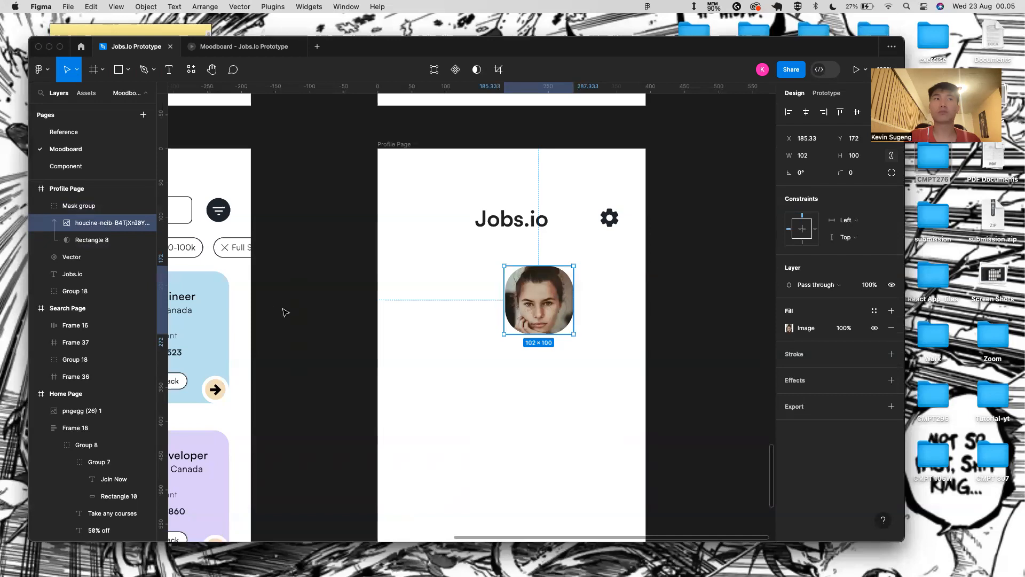
{"action": "left_click", "coordinate": [128, 240]}
{"action": "left_click_drag", "start_coordinate": [842, 178], "coordinate": [842, 177]}
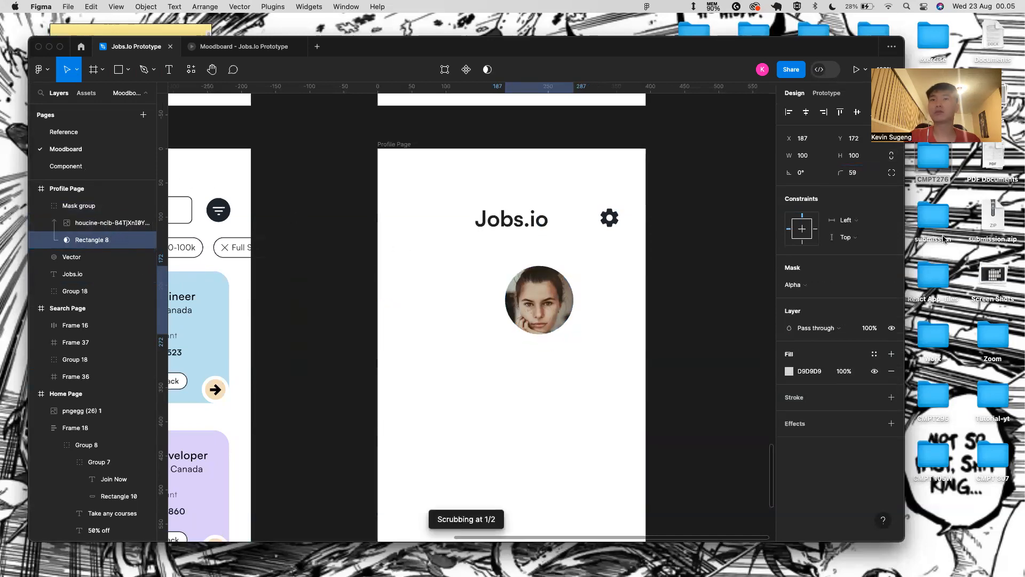
- Centre the whole avatar group horizontally on the Profile Page
{"action": "left_click", "coordinate": [542, 304]}
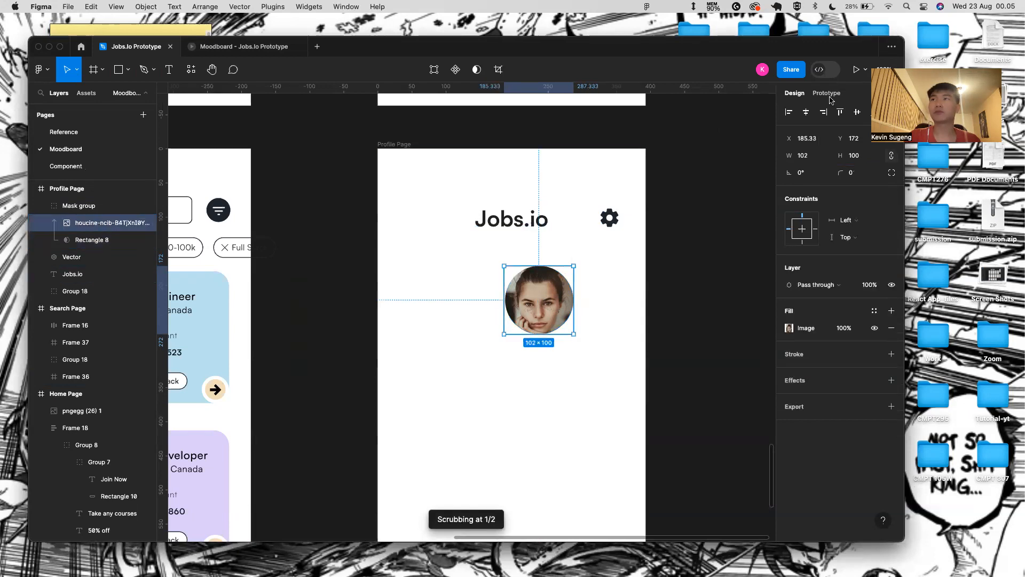
{"action": "left_click", "coordinate": [794, 113]}
{"action": "left_click", "coordinate": [806, 113]}
{"action": "key", "text": "super+z"}
{"action": "left_click", "coordinate": [609, 287]}
{"action": "left_click", "coordinate": [548, 295]}
{"action": "left_click", "coordinate": [807, 113]}
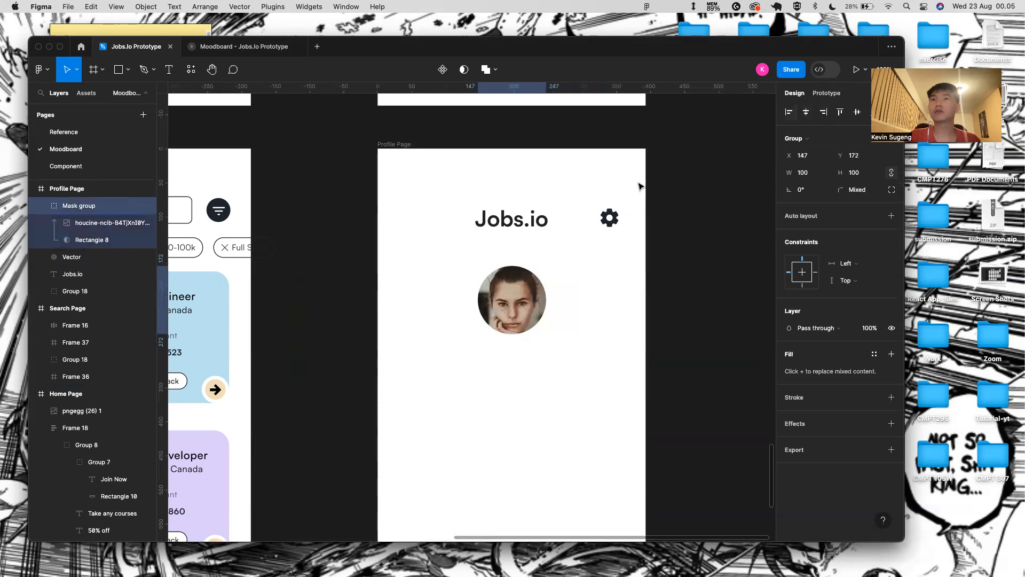
{"action": "scroll", "coordinate": [505, 531], "scroll_direction": "down", "scroll_amount": 4}
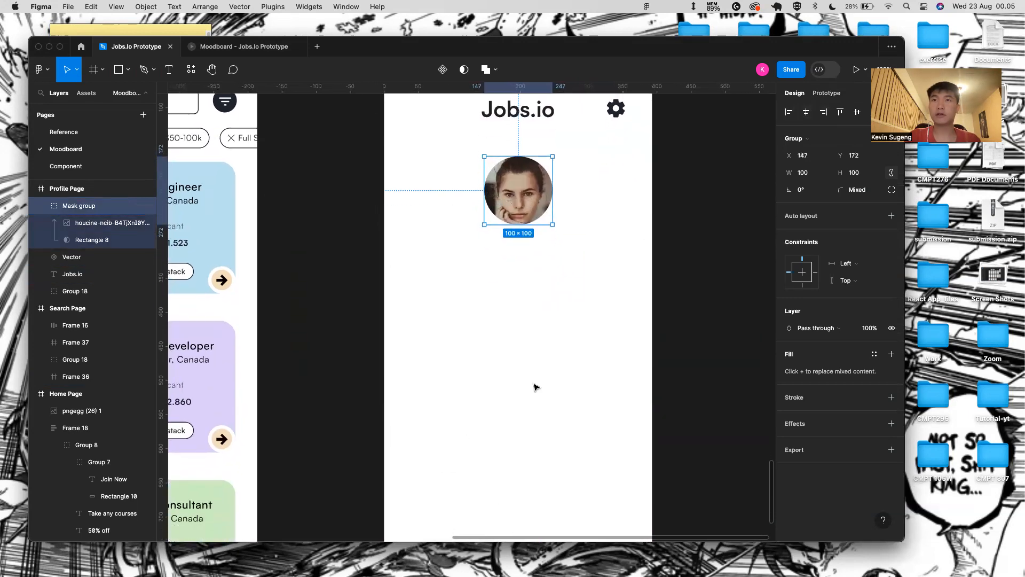
{"action": "scroll", "coordinate": [535, 385], "scroll_direction": "down", "scroll_amount": 3}
- Add the user's full name as a text line under the profile photo
{"action": "left_click", "coordinate": [513, 474]}
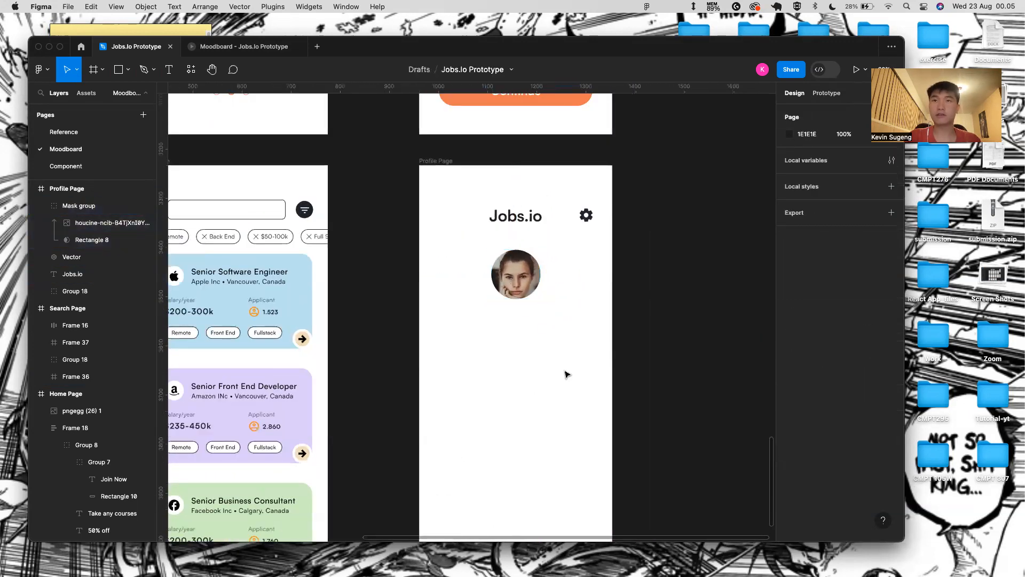
{"action": "key", "text": "t"}
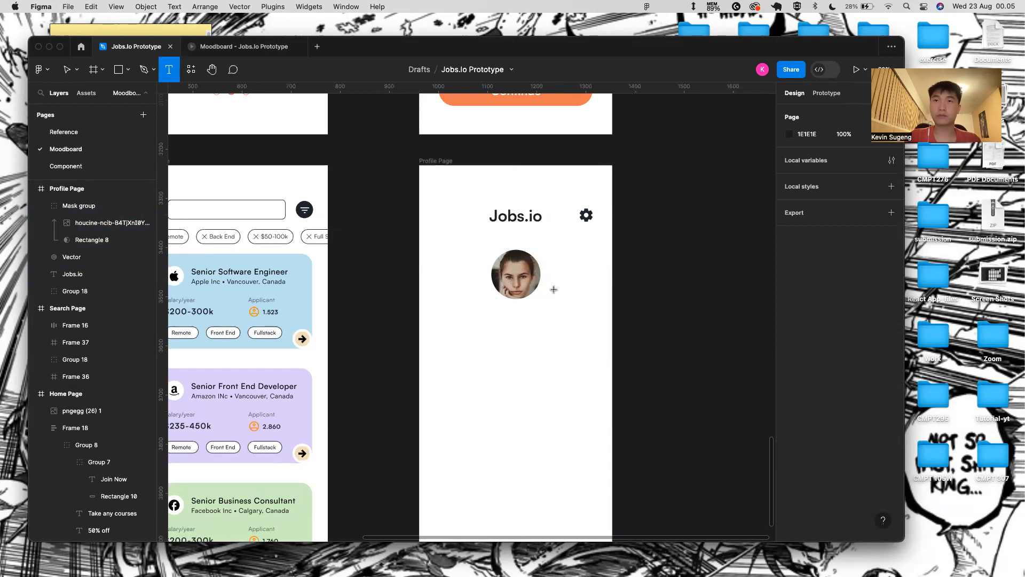
{"action": "left_click", "coordinate": [516, 314]}
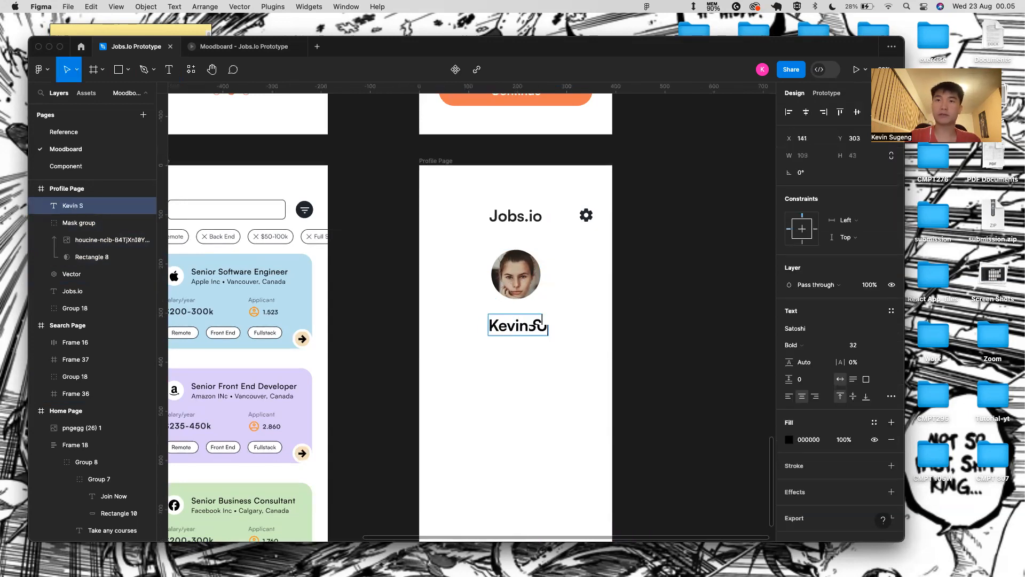
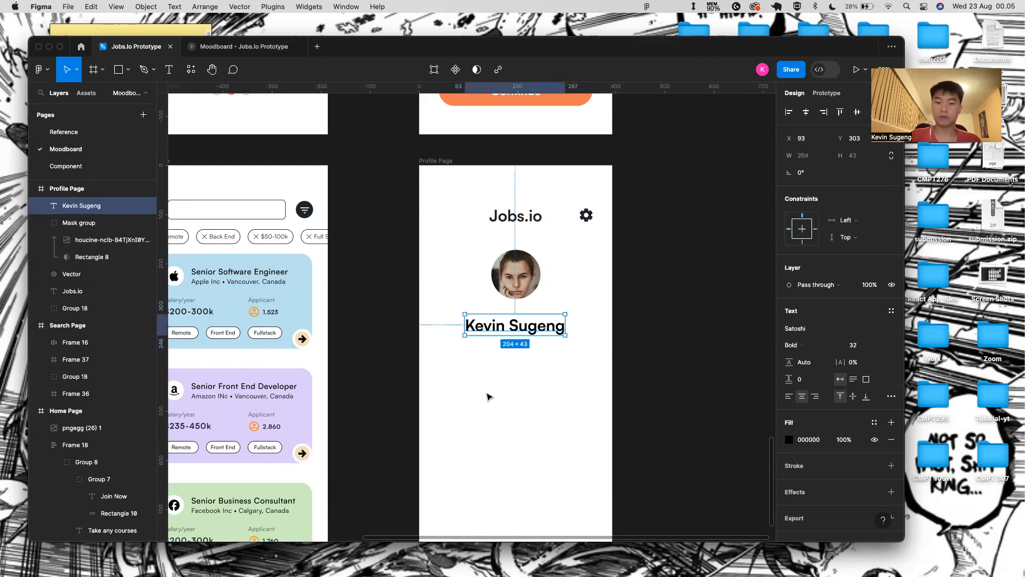
{"action": "key", "text": "Return"}
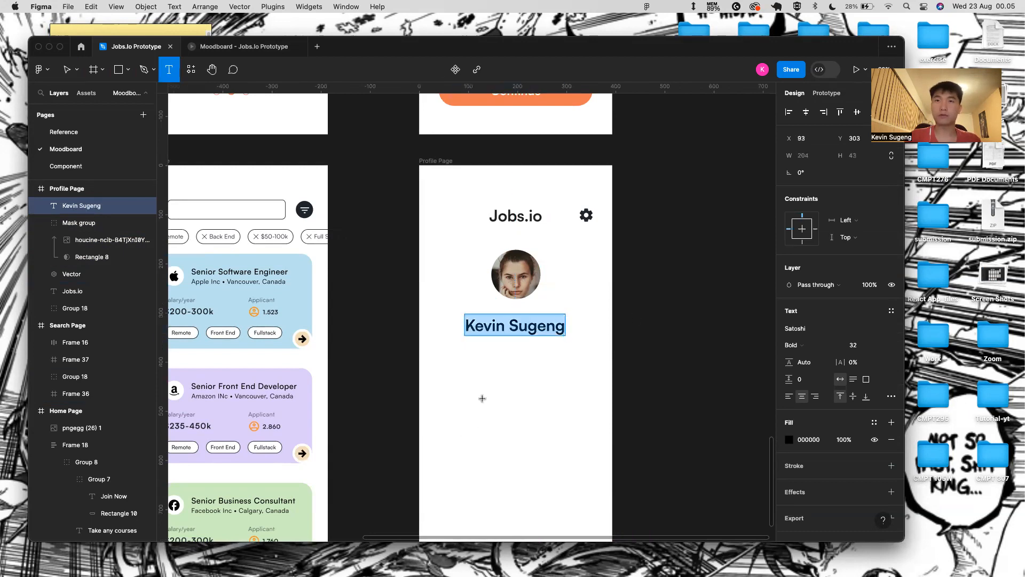
- Add the job title 'Sr. UI/UX Designer' as a text line below the name
{"action": "left_click", "coordinate": [522, 361]}
{"action": "type", "text": "Sr. UI"}
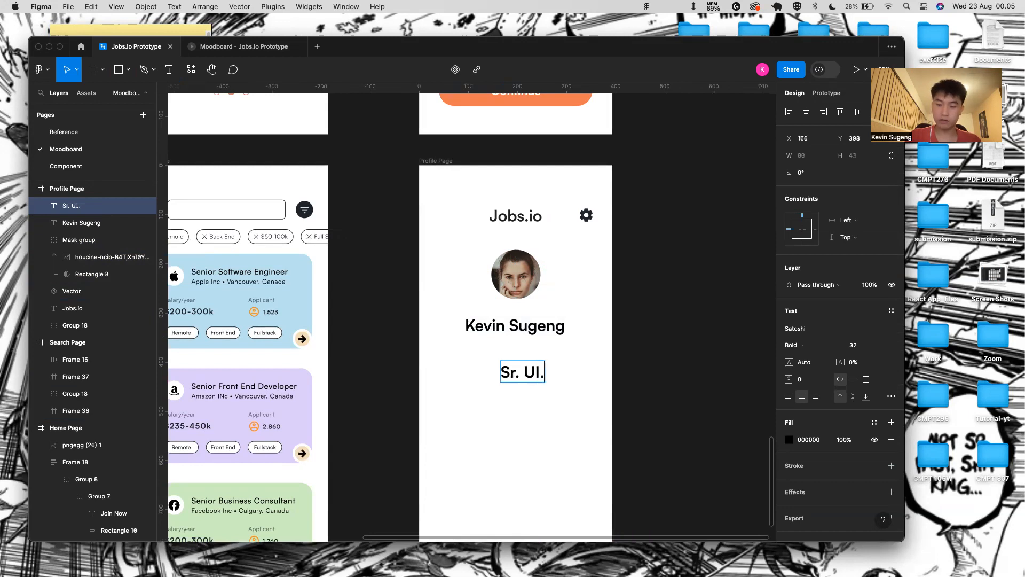
{"action": "type", "text": "/UX"}
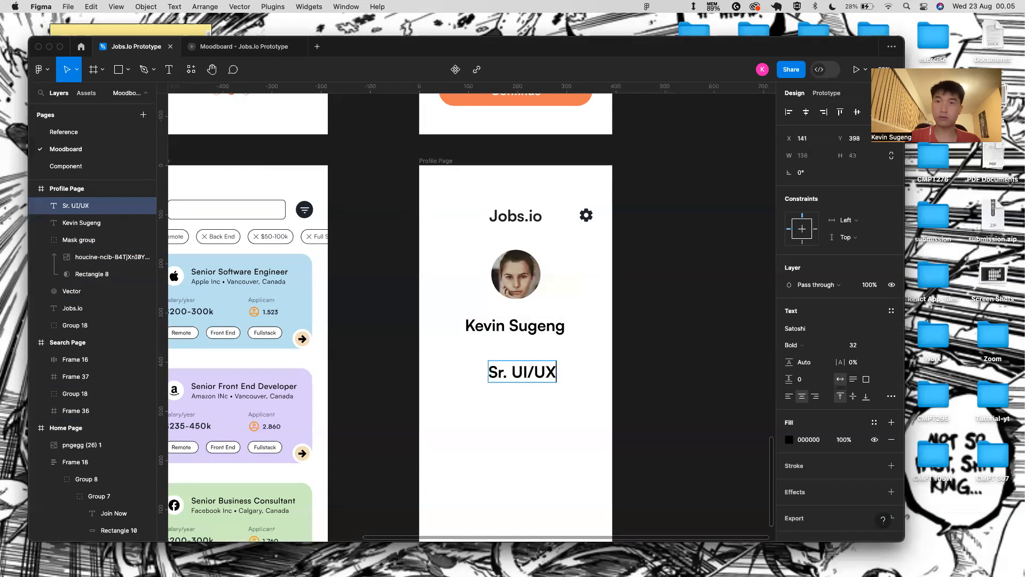
{"action": "type", "text": " Designer"}
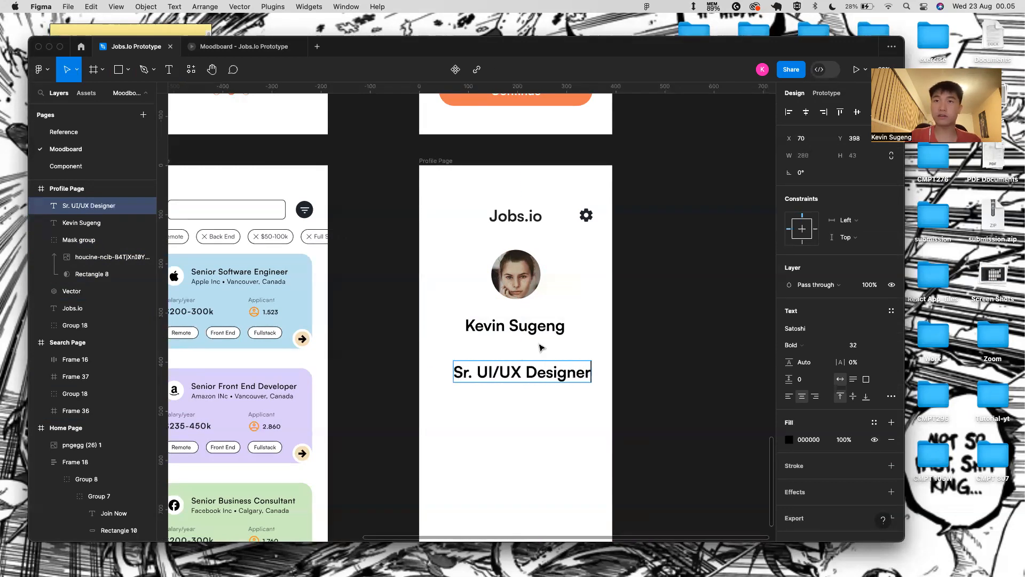
{"action": "key", "text": "Escape"}
{"action": "left_click", "coordinate": [553, 334]}
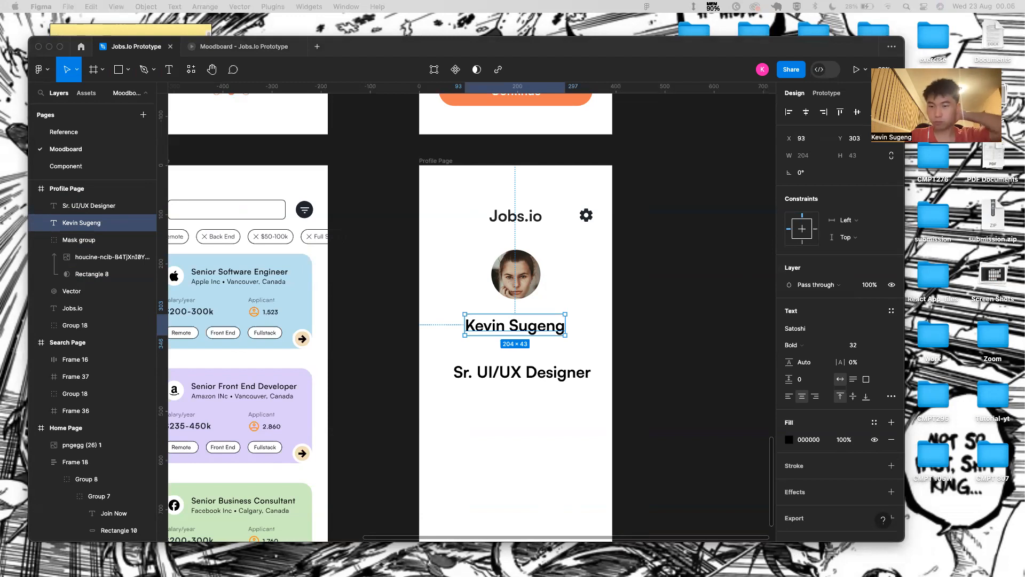
- Set the name text's font size to 20
{"action": "left_click", "coordinate": [826, 352]}
{"action": "left_click", "coordinate": [886, 345]}
{"action": "left_click", "coordinate": [882, 333]}
{"action": "left_click", "coordinate": [884, 341]}
{"action": "left_click", "coordinate": [866, 331]}
- Make the Sr. UI/UX Designer job title Medium weight at size 16
{"action": "left_click", "coordinate": [534, 372]}
{"action": "left_click", "coordinate": [884, 344]}
{"action": "left_click", "coordinate": [882, 308]}
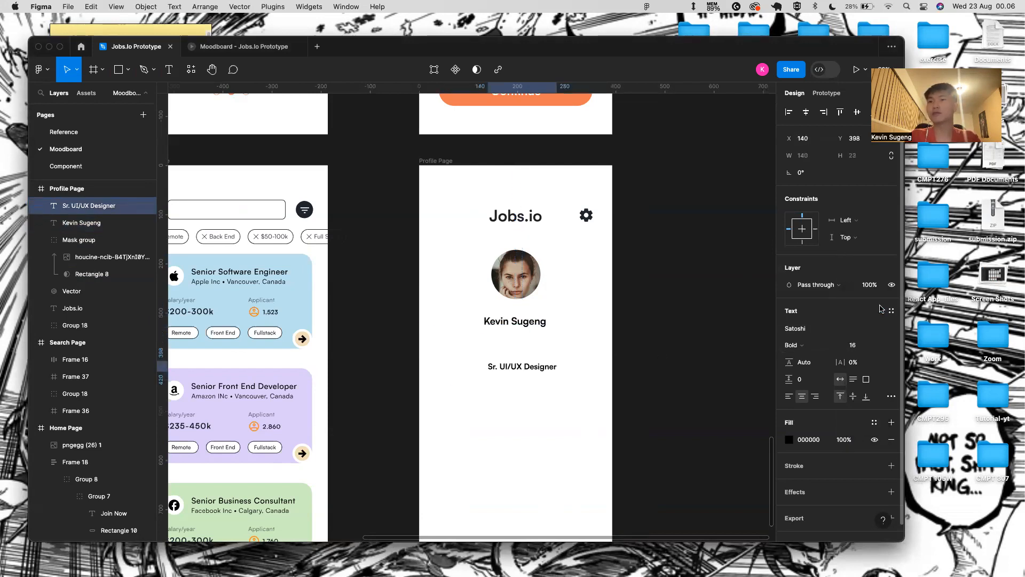
{"action": "left_click", "coordinate": [831, 350]}
{"action": "left_click", "coordinate": [833, 342]}
{"action": "left_click", "coordinate": [832, 346]}
{"action": "left_click", "coordinate": [832, 333]}
- Give both the name and job title the text colour 222831
{"action": "left_click", "coordinate": [544, 321], "text": "shift"}
{"action": "left_click", "coordinate": [810, 482]}
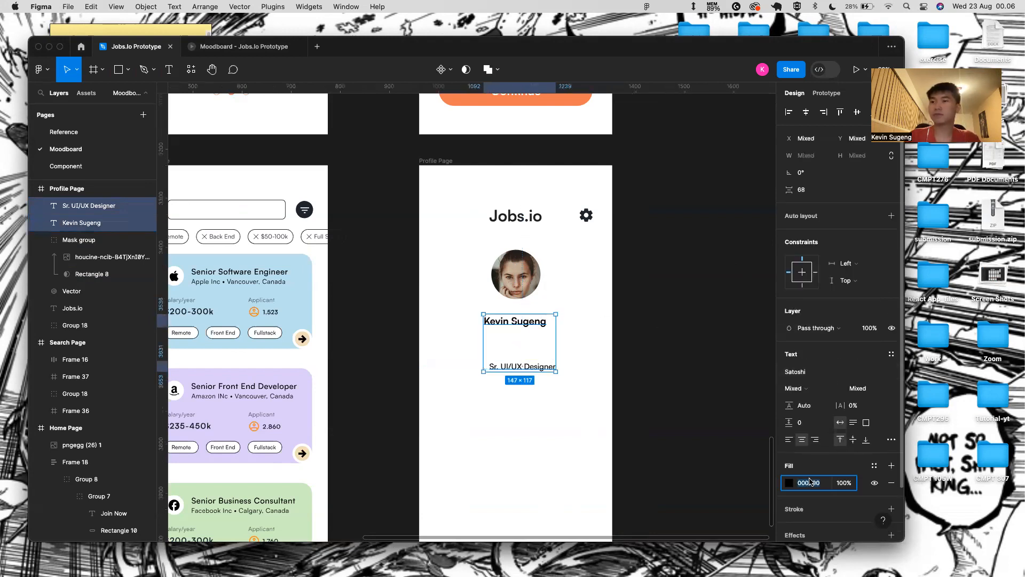
{"action": "type", "text": "222831"}
{"action": "key", "text": "Return"}
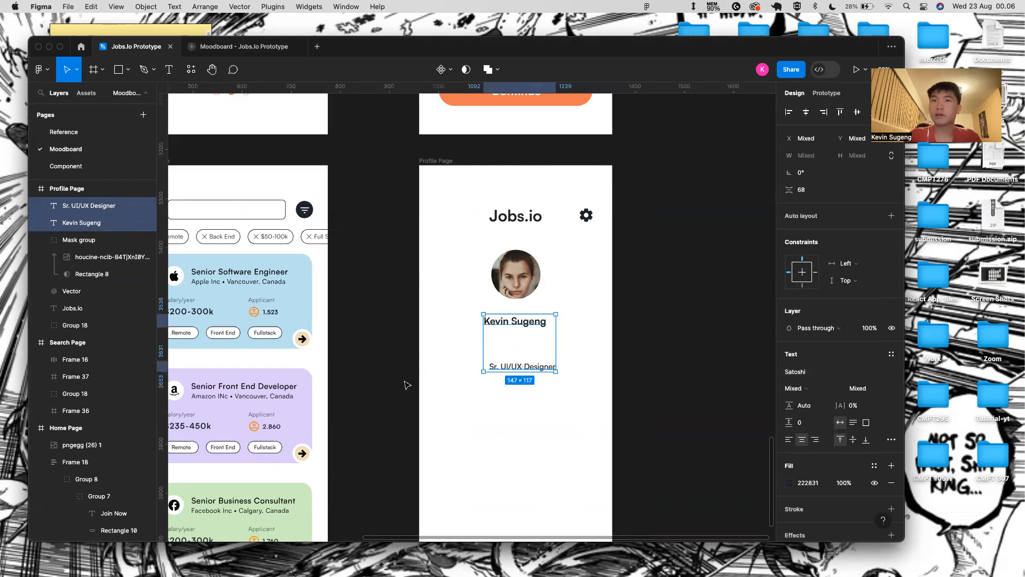
- Centre the job title under the name, leaving a small gap below it
{"action": "scroll", "coordinate": [417, 378], "scroll_direction": "up", "scroll_amount": 5}
{"action": "left_click", "coordinate": [418, 379]}
{"action": "left_click_drag", "start_coordinate": [568, 364], "coordinate": [564, 322]}
{"action": "key", "text": "Down"}
{"action": "key", "text": "Down"}
{"action": "key", "text": "Down"}
{"action": "key", "text": "Down"}
{"action": "key", "text": "Down"}
{"action": "key", "text": "Down"}
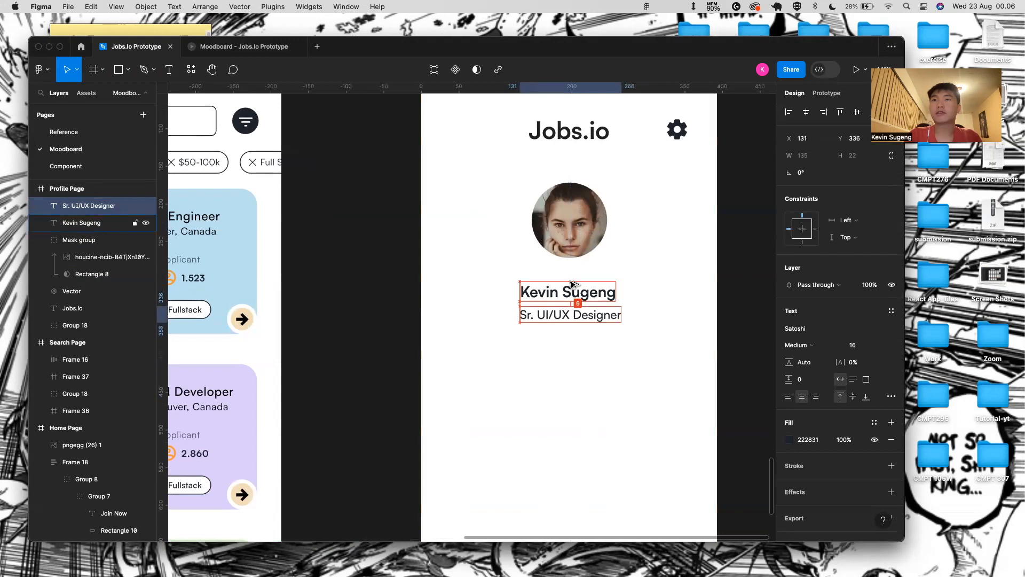
{"action": "left_click", "coordinate": [571, 285], "text": "shift"}
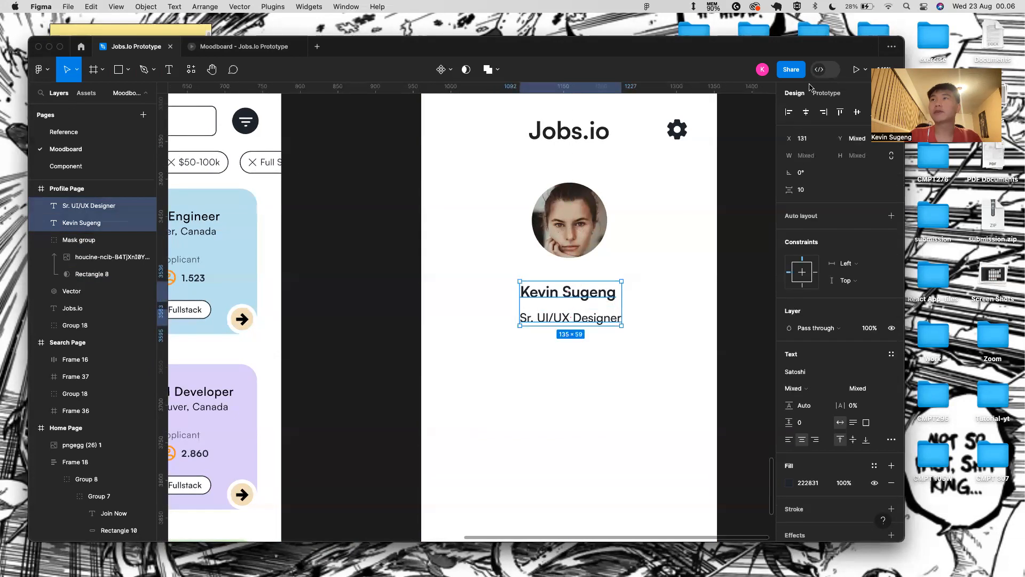
{"action": "left_click", "coordinate": [661, 252]}
{"action": "scroll", "coordinate": [630, 331], "scroll_direction": "down", "scroll_amount": 5}
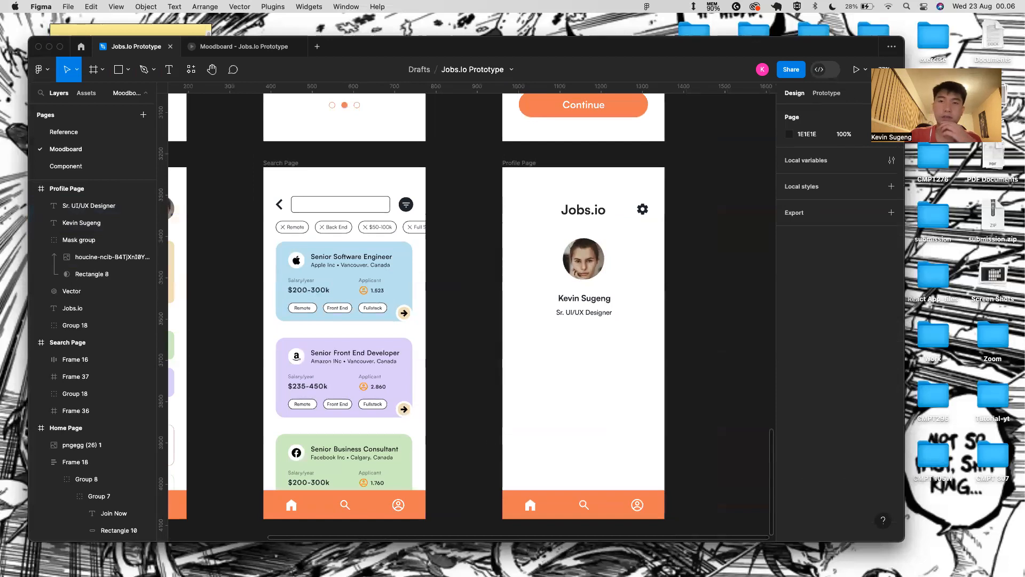
- Add a 'Complete Your profile' text line and place it under the job title
{"action": "key", "text": "t"}
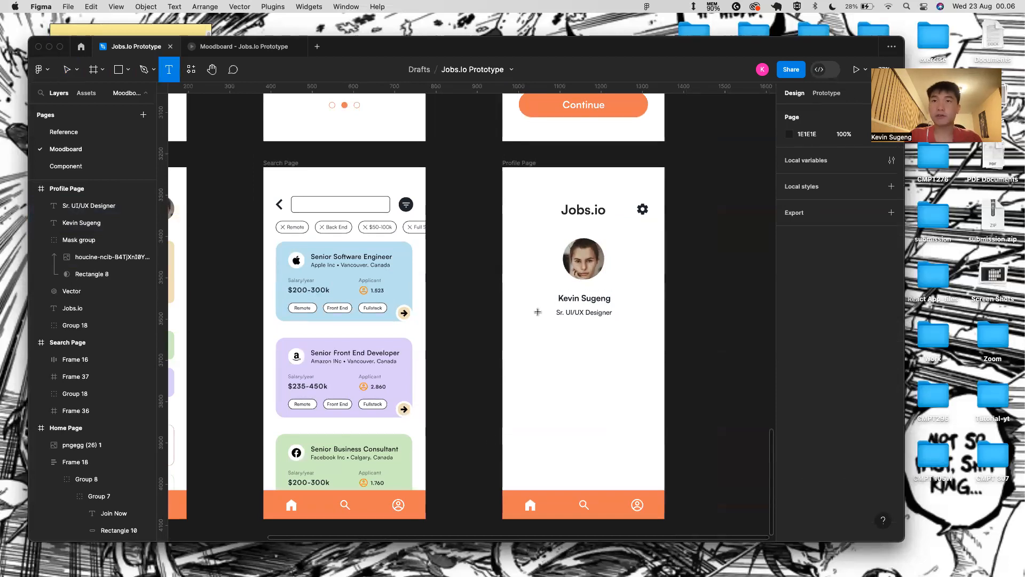
{"action": "left_click", "coordinate": [514, 330]}
{"action": "type", "text": "Complete Your profile"}
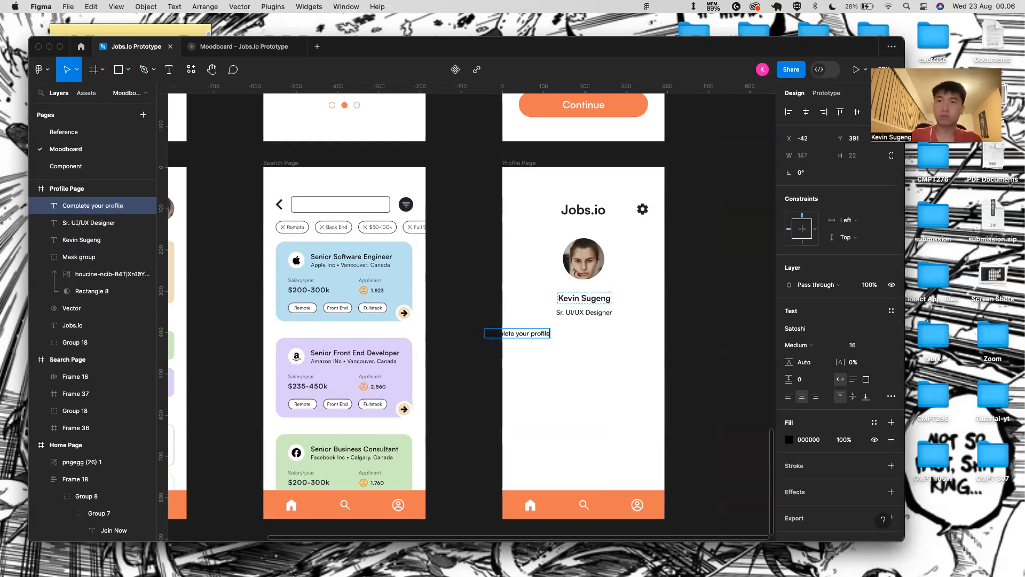
{"action": "key", "text": "Escape"}
{"action": "left_click_drag", "start_coordinate": [540, 334], "coordinate": [569, 335]}
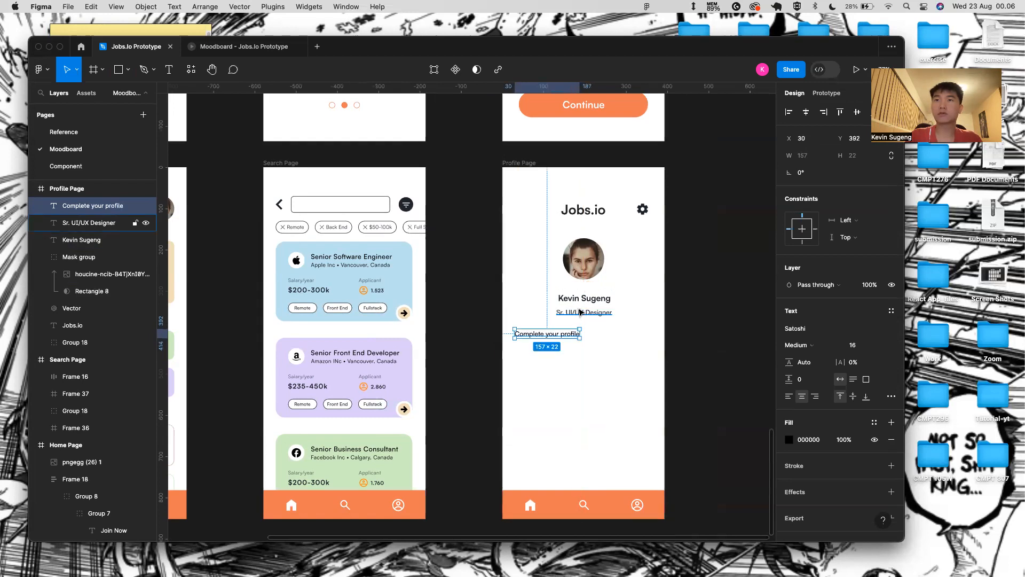
{"action": "left_click", "coordinate": [587, 298]}
{"action": "left_click", "coordinate": [582, 313], "text": "shift"}
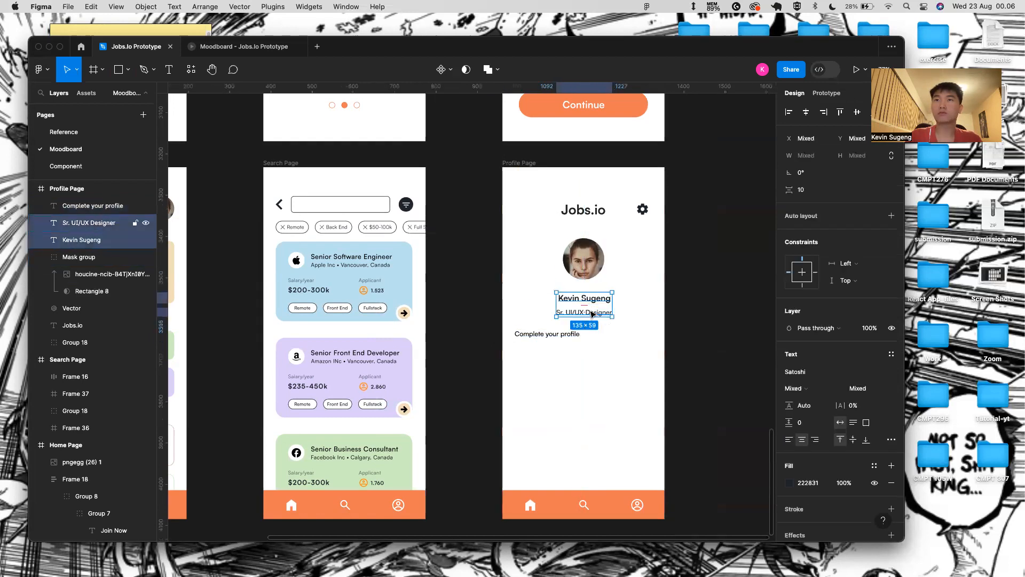
{"action": "left_click", "coordinate": [568, 332]}
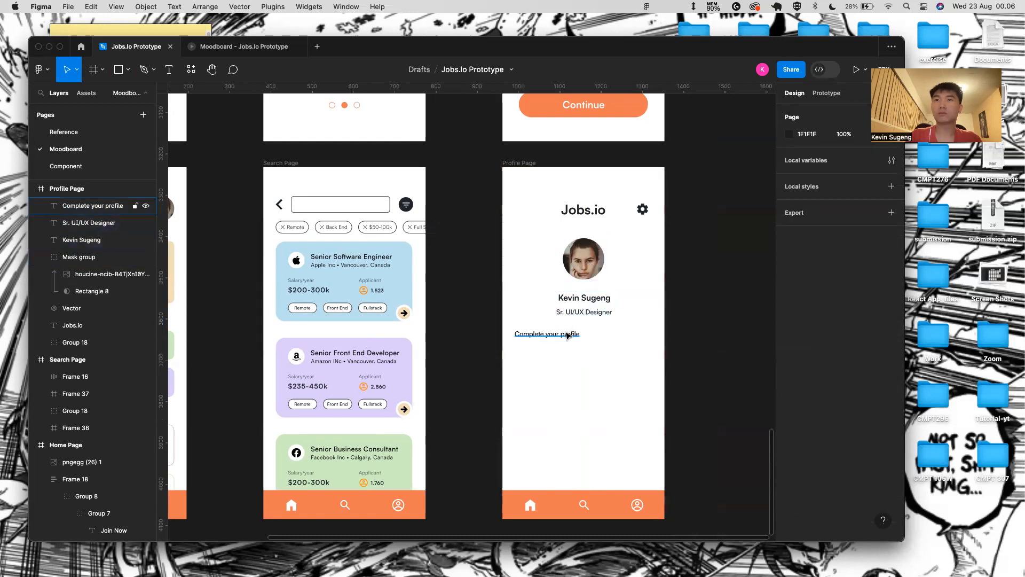
- Draw a grey rectangle below the Complete your profile heading
{"action": "left_click", "coordinate": [597, 414]}
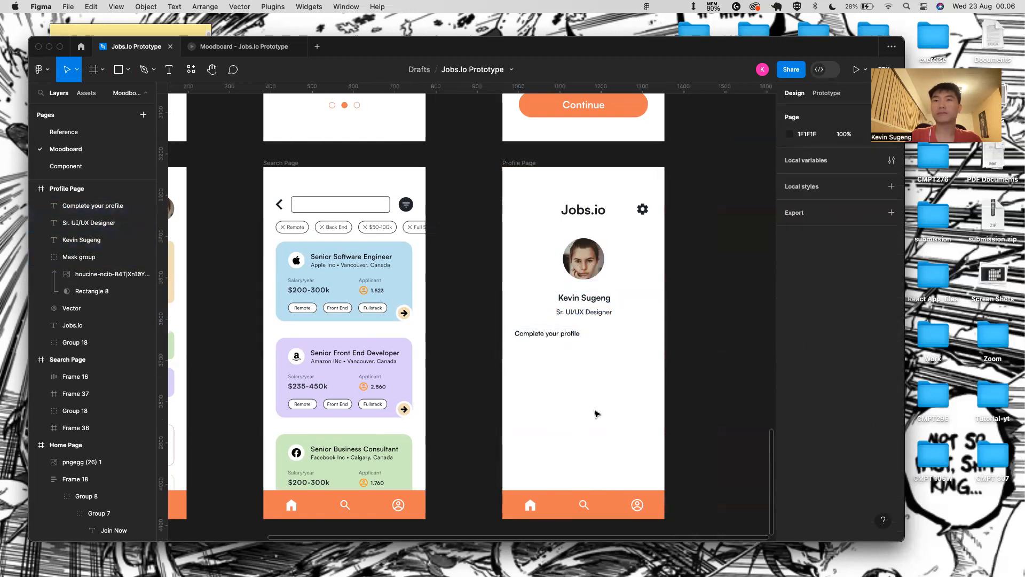
{"action": "scroll", "coordinate": [544, 392], "scroll_direction": "down", "scroll_amount": 2}
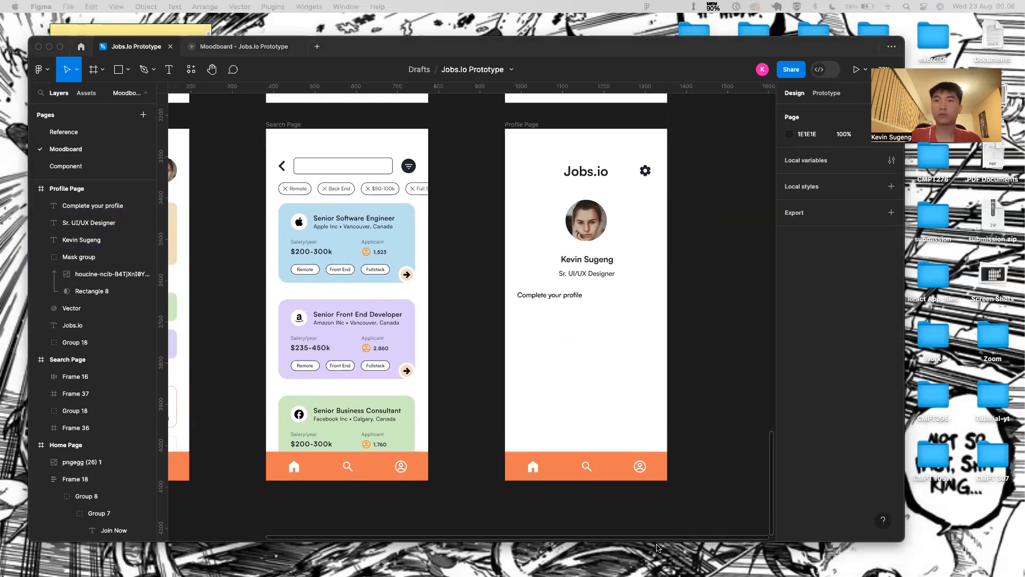
{"action": "left_click", "coordinate": [677, 457]}
{"action": "key", "text": "r"}
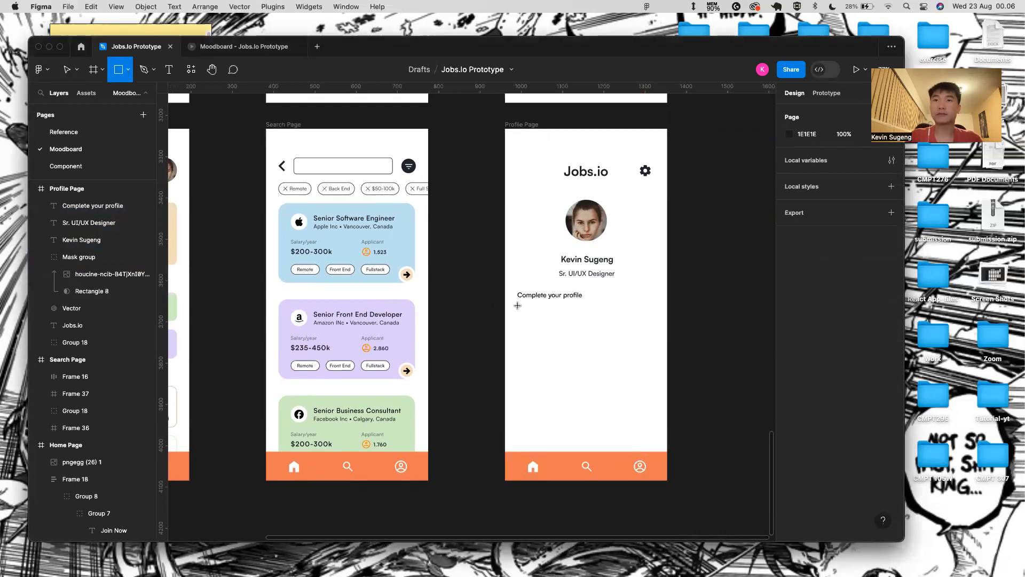
{"action": "left_click_drag", "start_coordinate": [518, 307], "coordinate": [551, 347]}
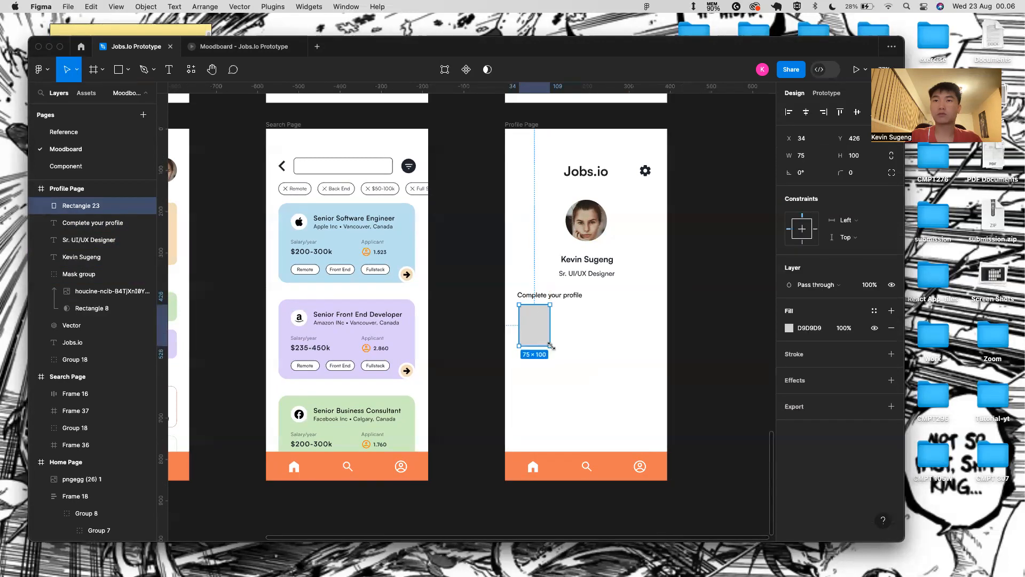
{"action": "left_click", "coordinate": [574, 333]}
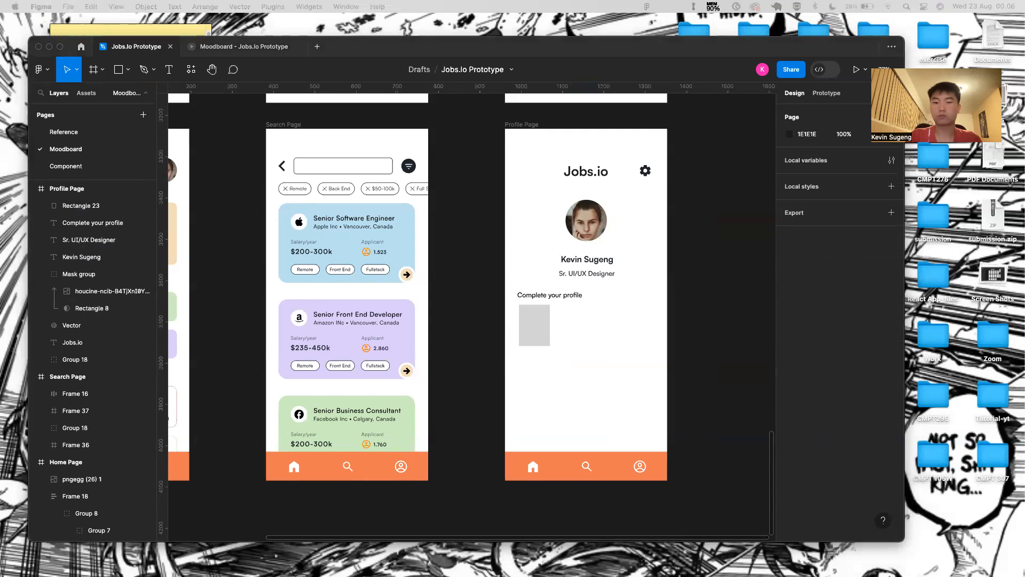
{"action": "double_click", "coordinate": [534, 325]}
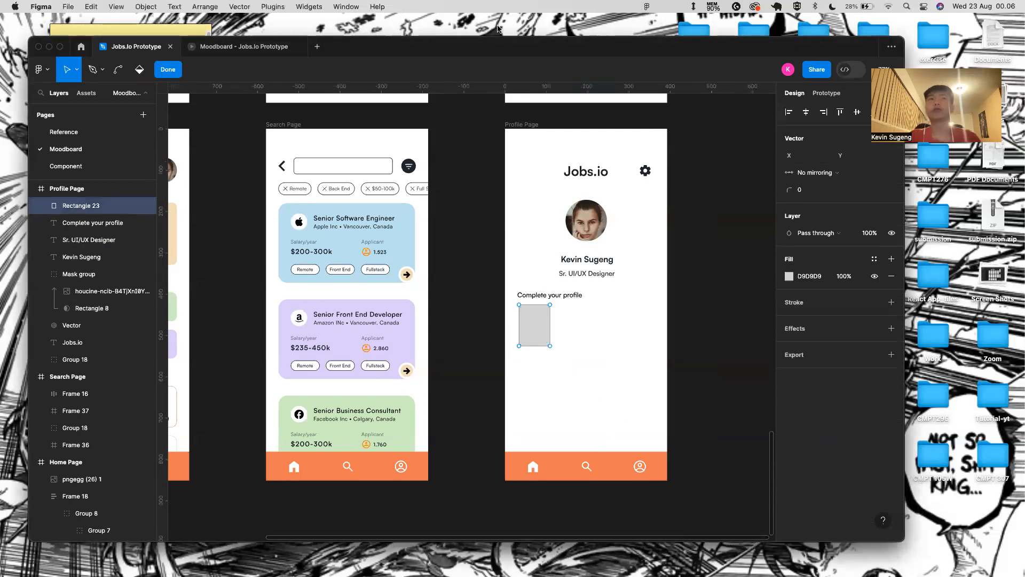
{"action": "left_click", "coordinate": [169, 70]}
- Size the box to 120×130 and give it a corner radius of 15
{"action": "left_click", "coordinate": [807, 155]}
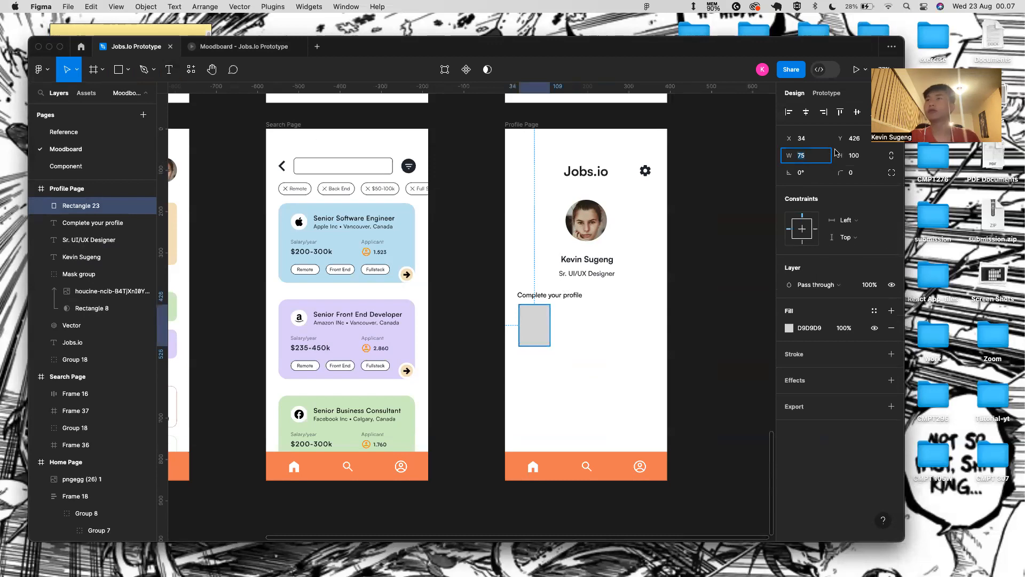
{"action": "type", "text": "120"}
{"action": "key", "text": "Return"}
{"action": "left_click", "coordinate": [858, 156]}
{"action": "type", "text": "130"}
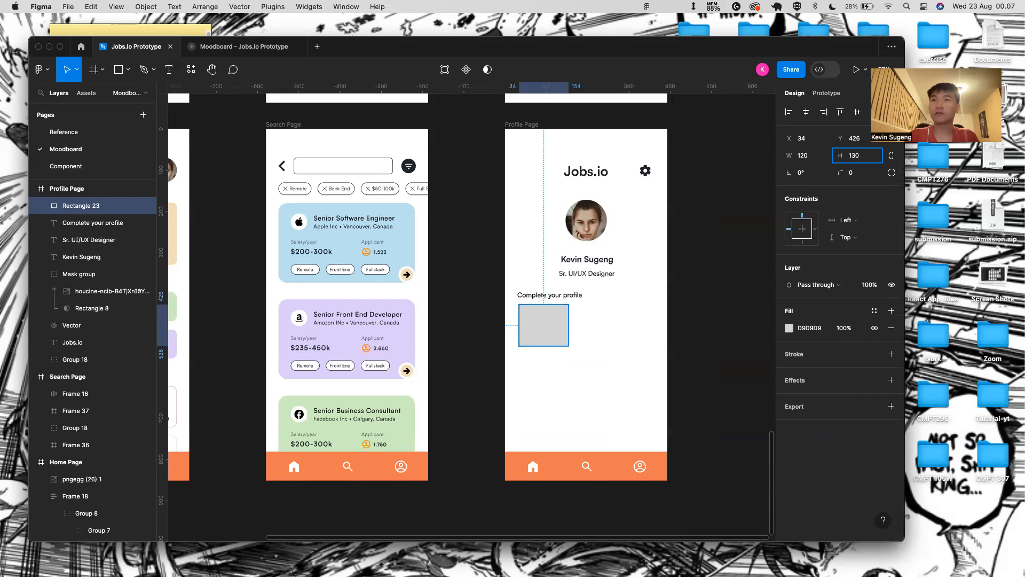
{"action": "key", "text": "Return"}
{"action": "key", "text": "Escape"}
{"action": "left_click", "coordinate": [553, 317]}
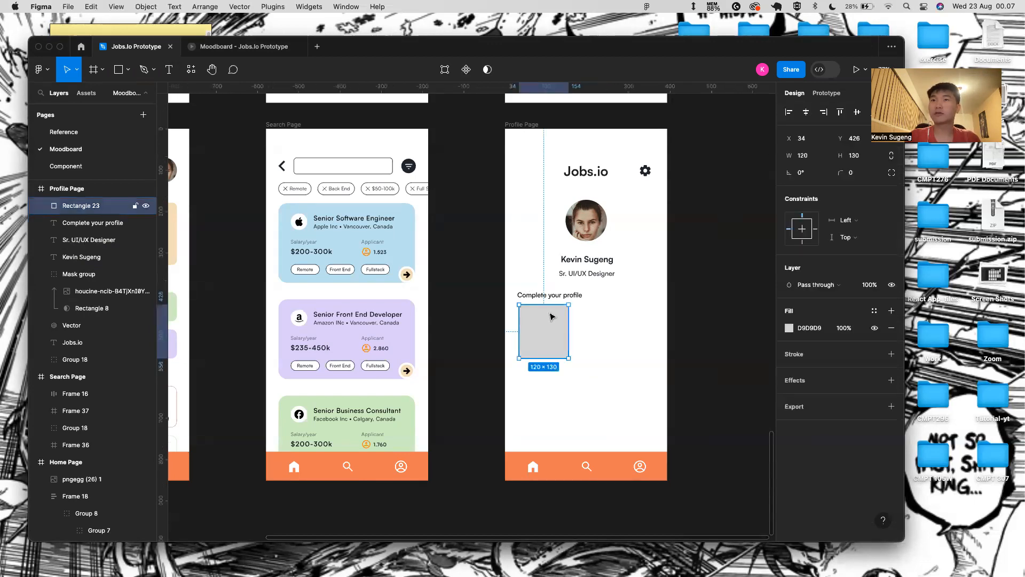
{"action": "left_click_drag", "start_coordinate": [847, 171], "coordinate": [43, 166]}
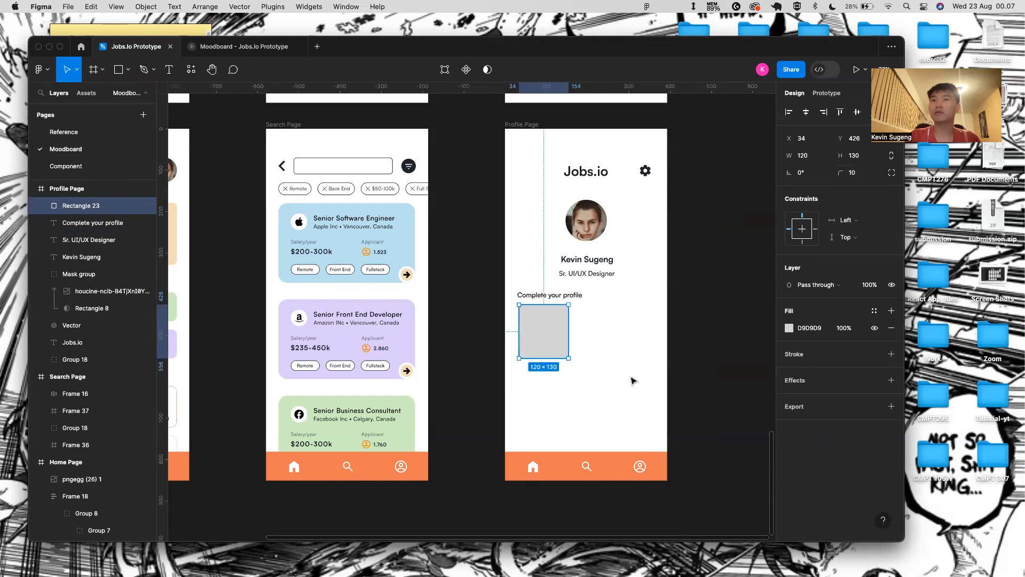
{"action": "left_click_drag", "start_coordinate": [847, 175], "coordinate": [854, 175]}
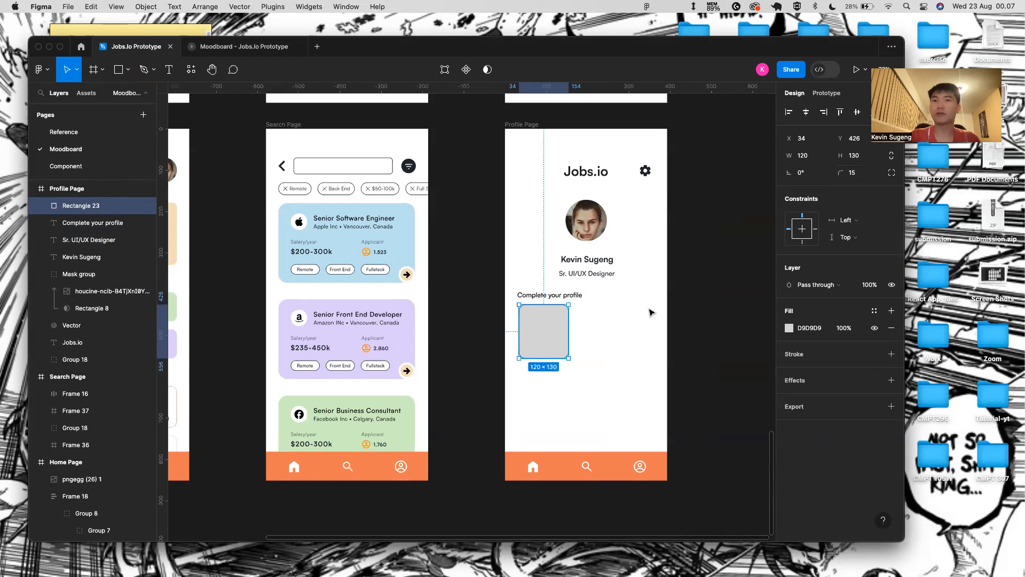
- Duplicate the box twice so three cards sit in a row
{"action": "key", "text": "super+d"}
{"action": "left_click_drag", "start_coordinate": [545, 333], "coordinate": [604, 329]}
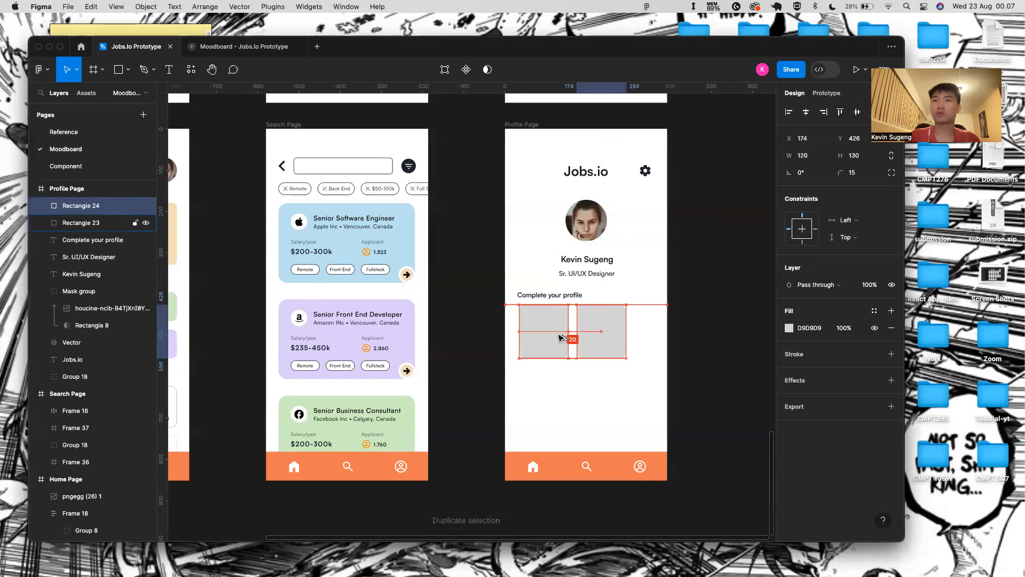
{"action": "key", "text": "super+d"}
- Turn Clip content on for the Profile Page frame, then off again so the third box overflows
{"action": "left_click", "coordinate": [613, 404]}
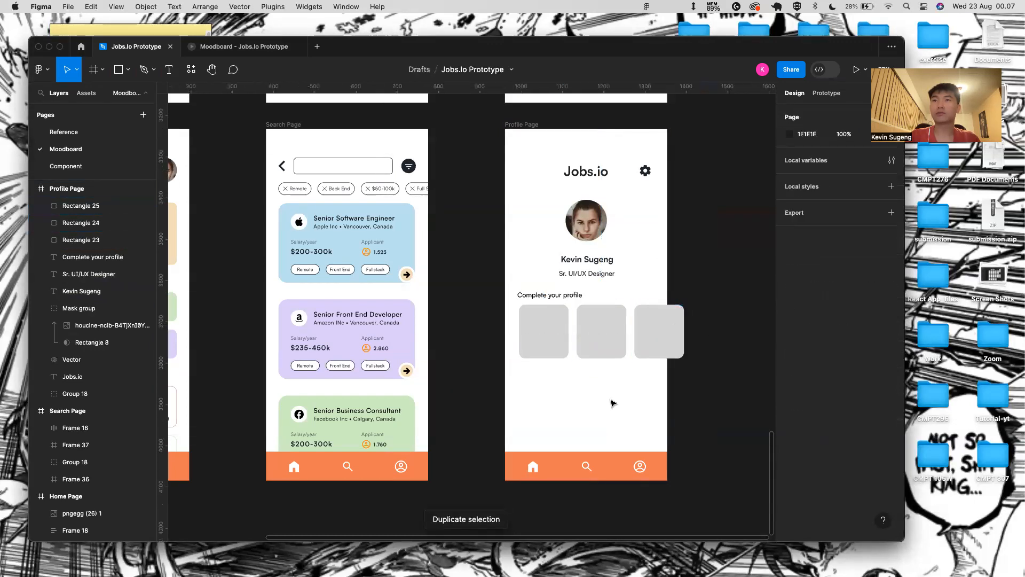
{"action": "left_click", "coordinate": [530, 126]}
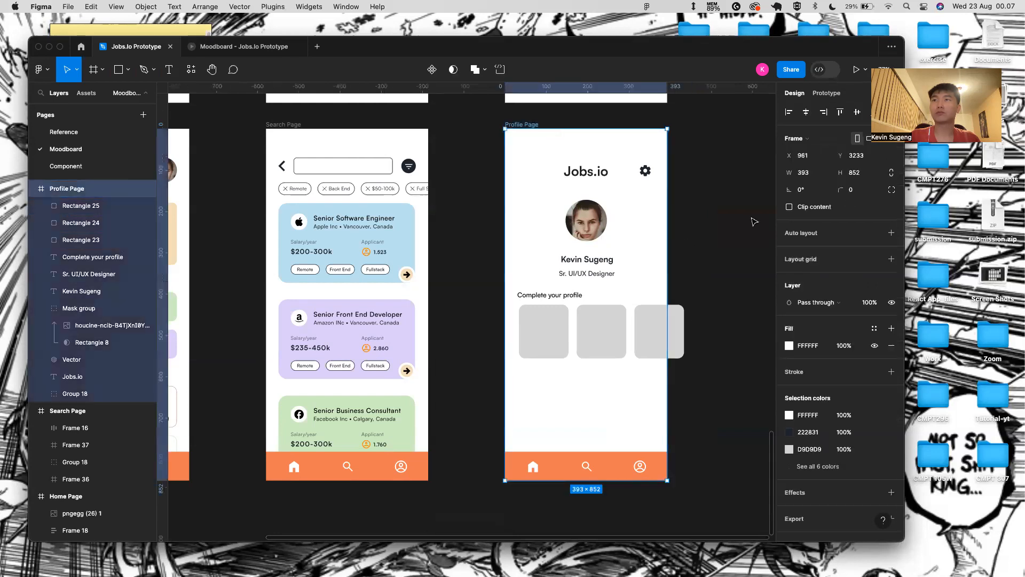
{"action": "left_click", "coordinate": [789, 207]}
{"action": "left_click", "coordinate": [530, 348]}
{"action": "left_click", "coordinate": [607, 341], "text": "shift"}
{"action": "left_click", "coordinate": [661, 333], "text": "shift"}
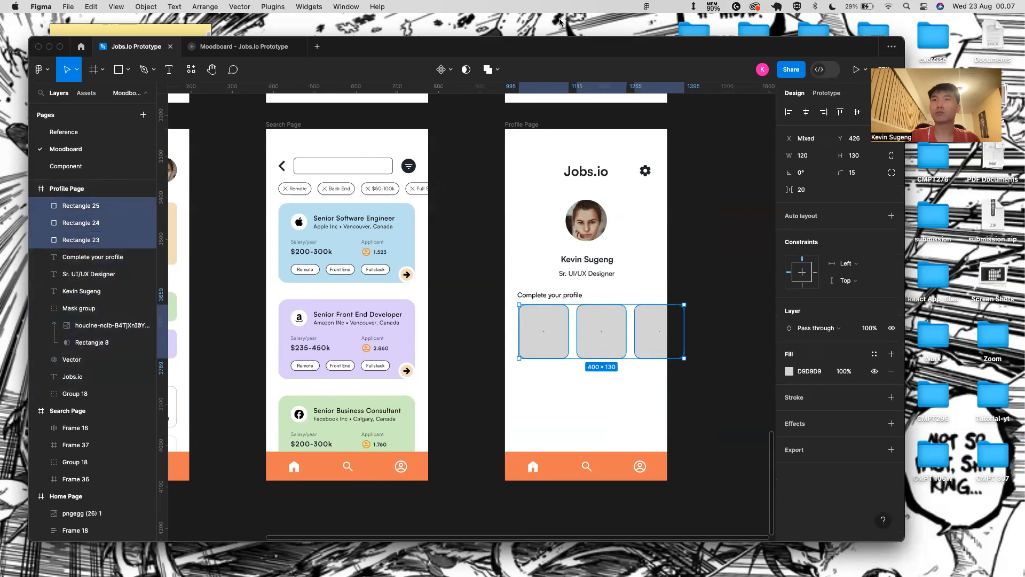
{"action": "left_click", "coordinate": [538, 124]}
{"action": "left_click", "coordinate": [789, 207]}
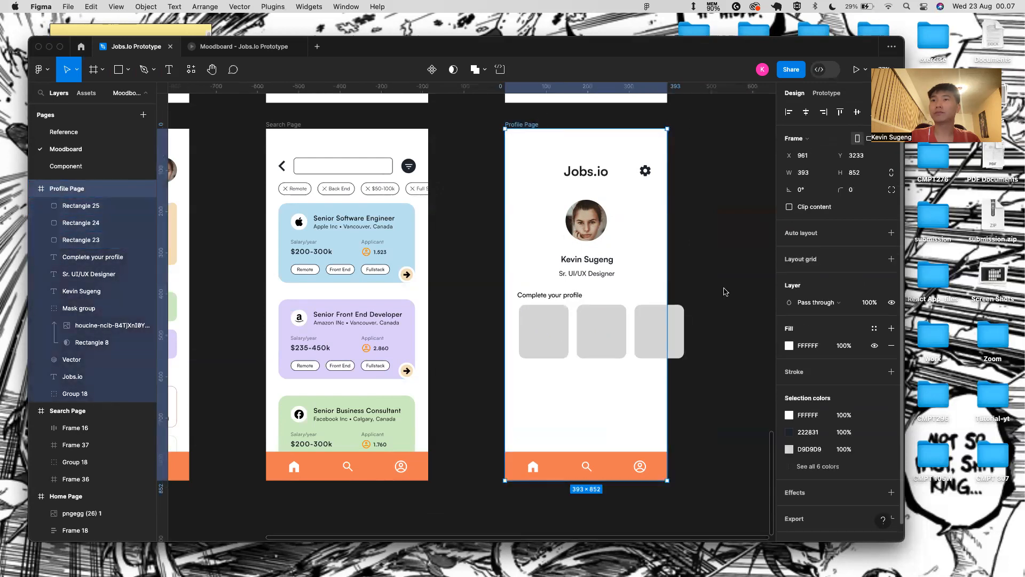
{"action": "left_click", "coordinate": [664, 380]}
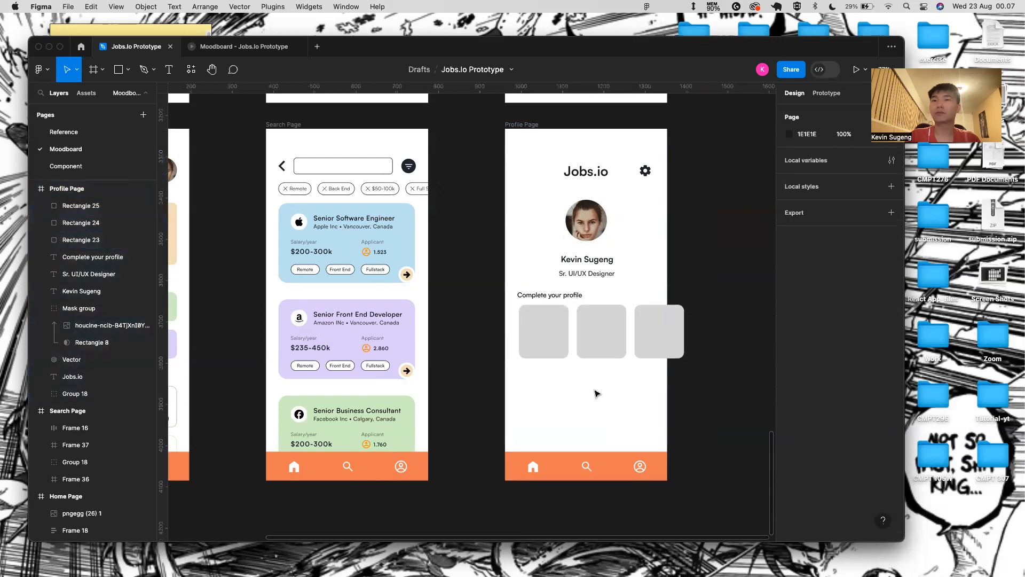
- Delete the middle and third grey boxes (Rectangle 24 and 25)
{"action": "left_click", "coordinate": [578, 328]}
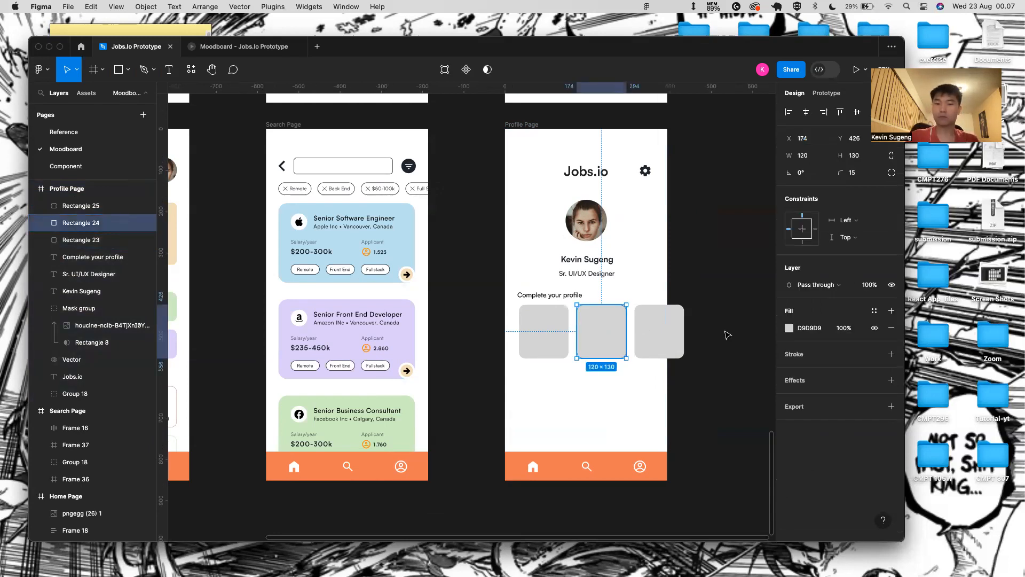
{"action": "scroll", "coordinate": [604, 357], "scroll_direction": "up", "scroll_amount": 5}
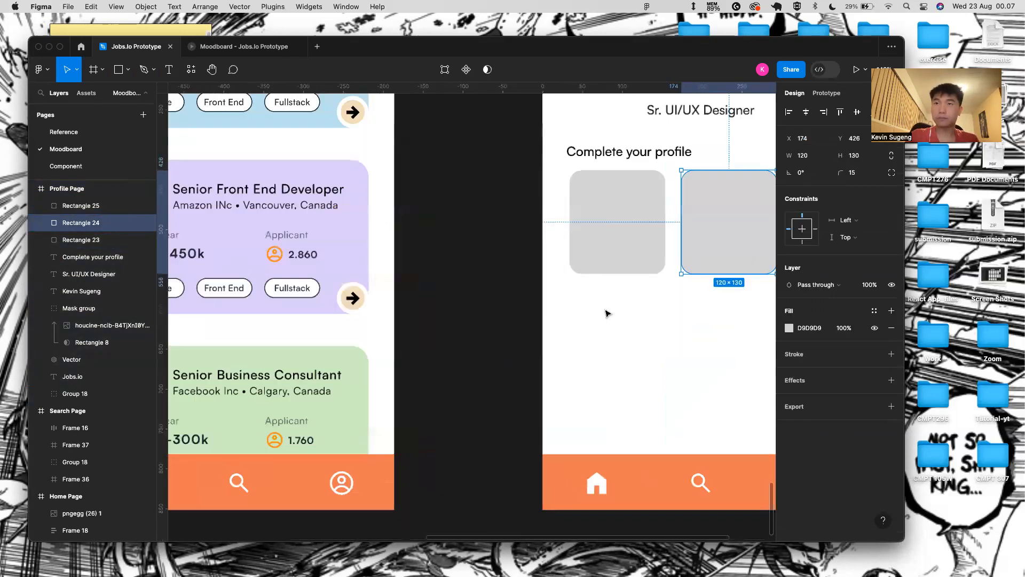
{"action": "scroll", "coordinate": [657, 287], "scroll_direction": "right", "scroll_amount": 3}
{"action": "key", "text": "Delete"}
{"action": "left_click", "coordinate": [678, 261]}
{"action": "key", "text": "Delete"}
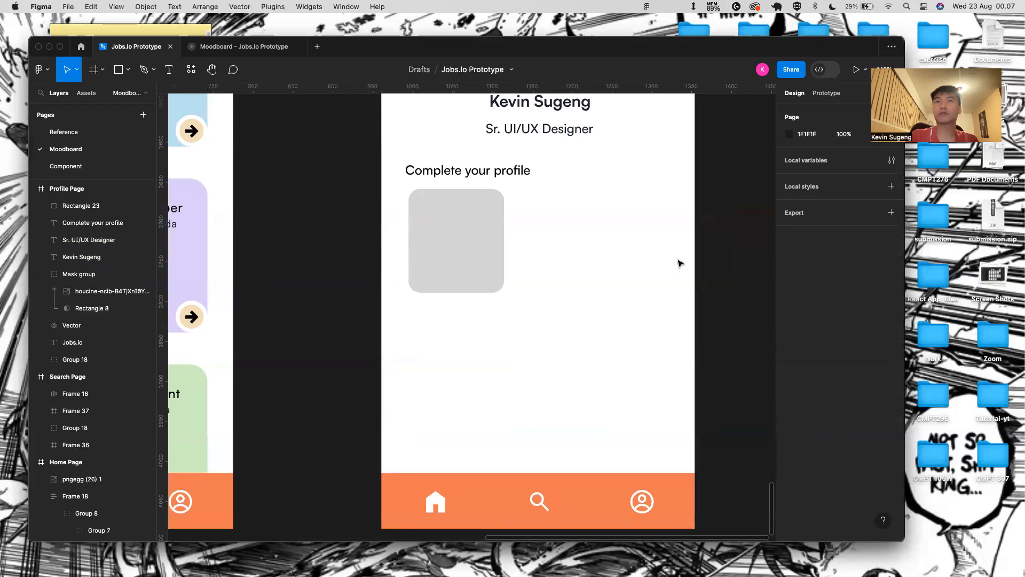
- Nudge the remaining grey box one pixel left and paste in the 40×40 bx:news icon
{"action": "left_click", "coordinate": [447, 260]}
{"action": "key", "text": "alt"}
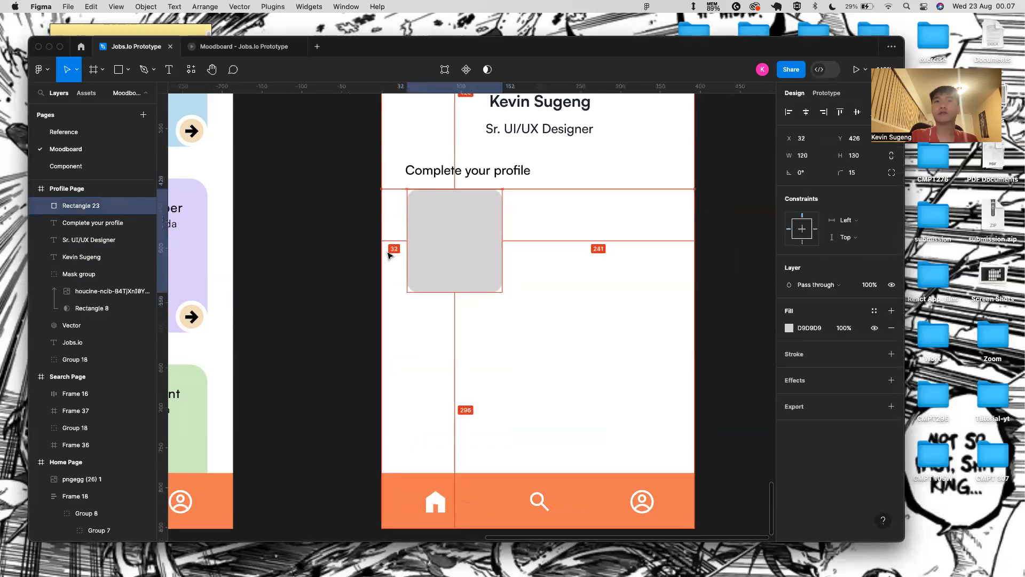
{"action": "key", "text": "Left"}
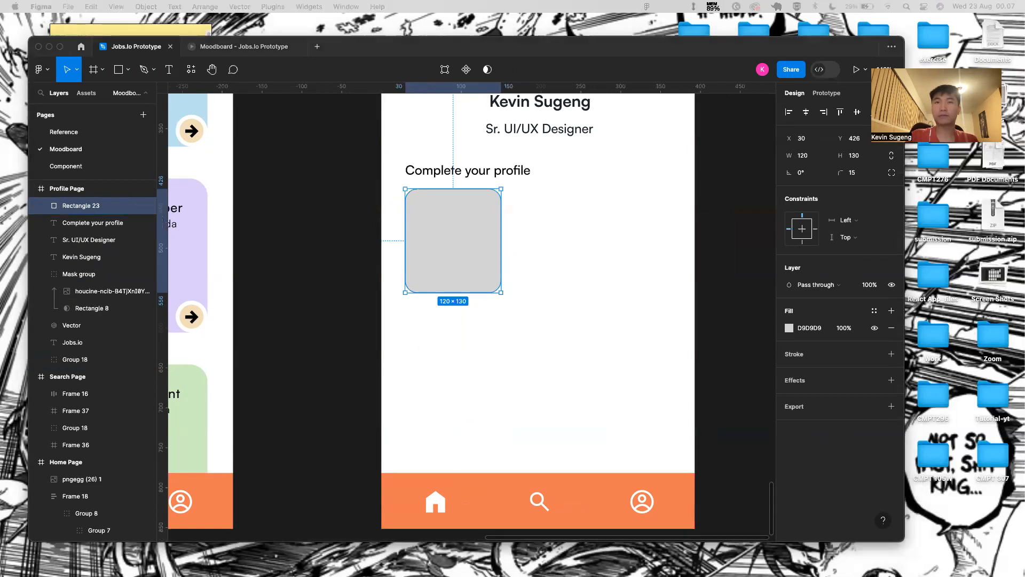
{"action": "left_click", "coordinate": [483, 277]}
{"action": "key", "text": "super+v"}
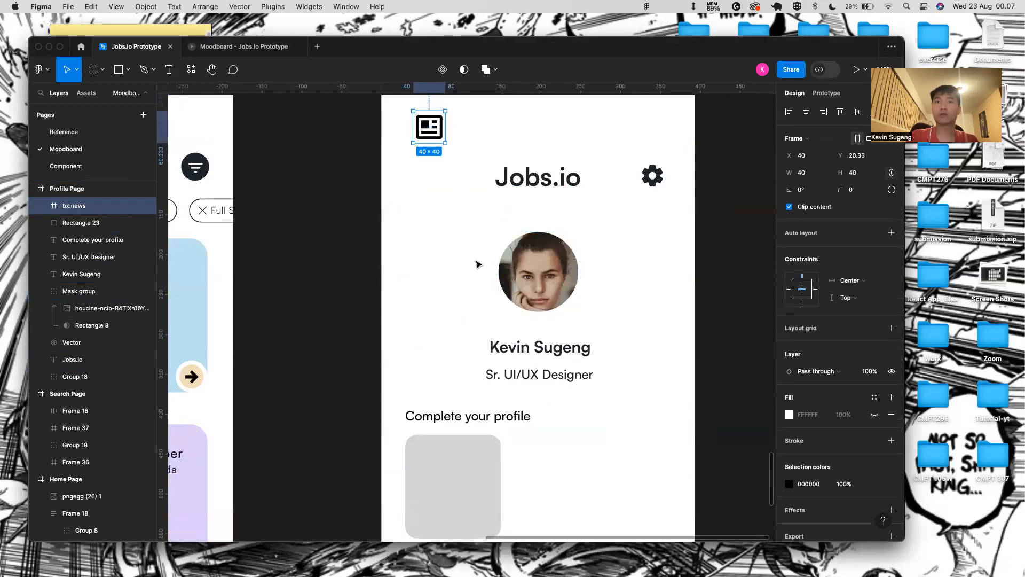
- Move the news icon into the grey card and nudge it down one pixel
{"action": "scroll", "coordinate": [478, 264], "scroll_direction": "down", "scroll_amount": 2}
{"action": "scroll", "coordinate": [477, 264], "scroll_direction": "down", "scroll_amount": 5}
{"action": "left_click_drag", "start_coordinate": [457, 131], "coordinate": [469, 306]}
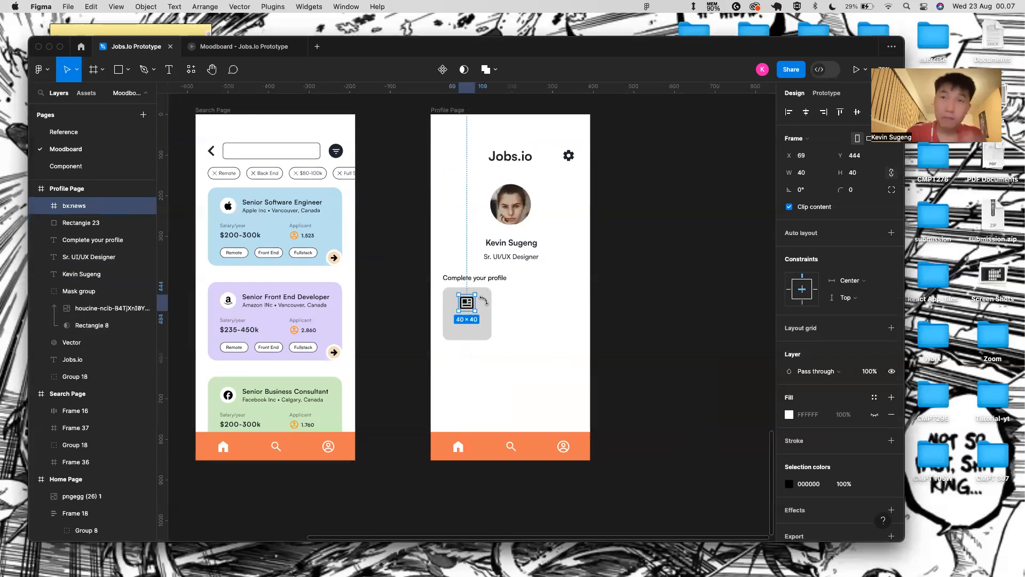
{"action": "left_click", "coordinate": [486, 306], "text": "shift"}
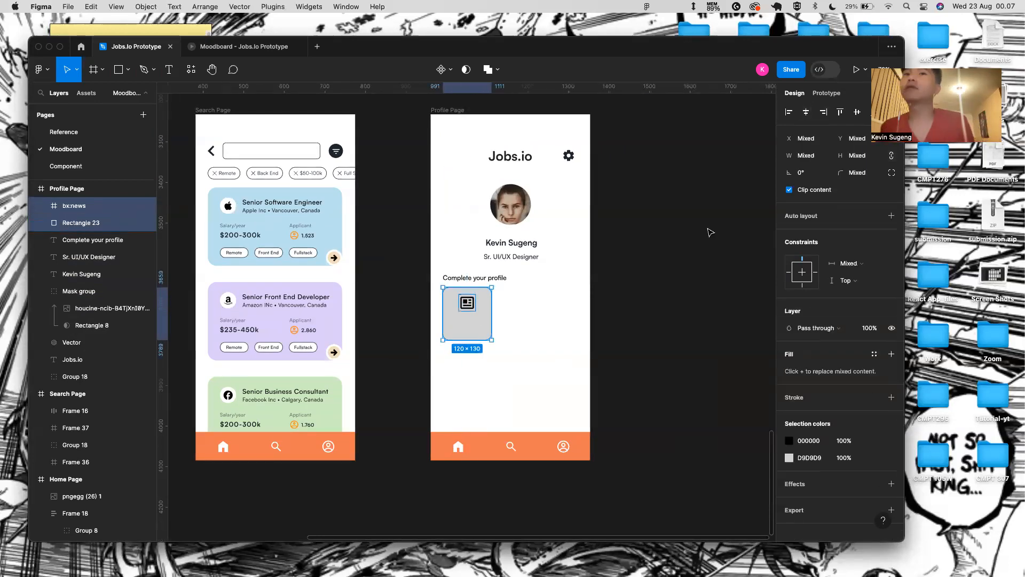
{"action": "scroll", "coordinate": [477, 294], "scroll_direction": "up", "scroll_amount": 5}
{"action": "left_click", "coordinate": [478, 286], "text": "shift"}
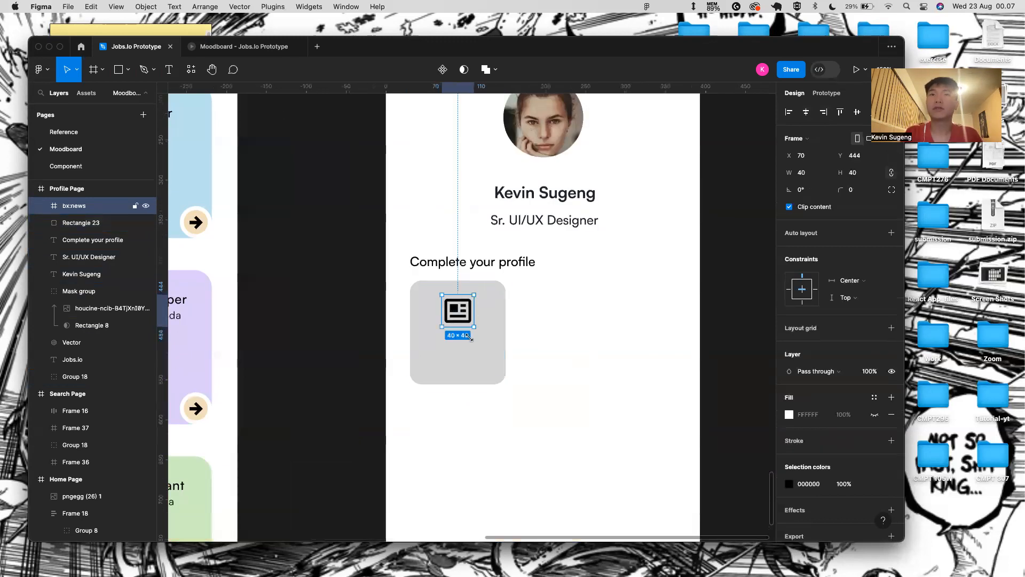
{"action": "key", "text": "Down"}
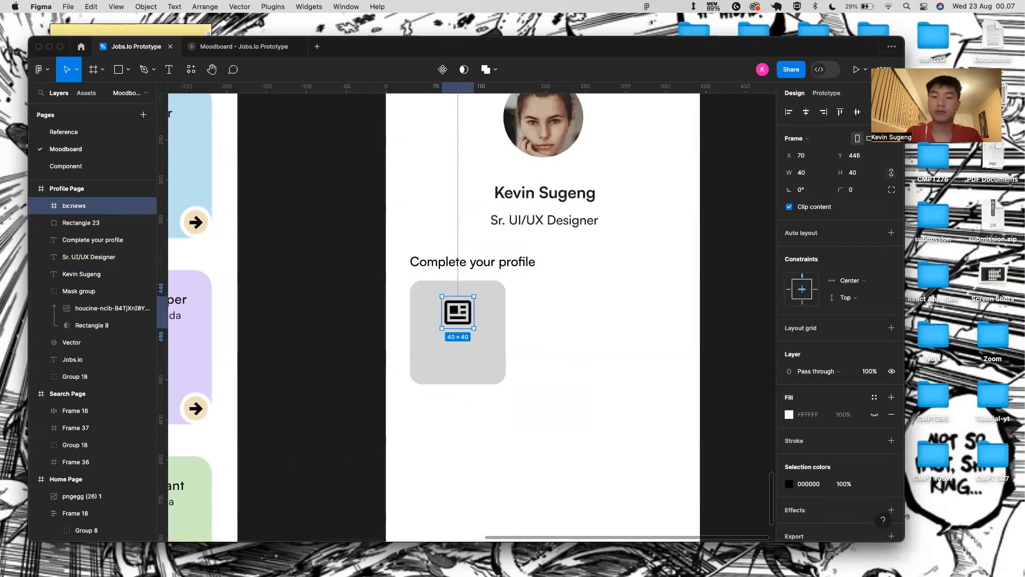
{"action": "left_click", "coordinate": [511, 429]}
- Add a 'Set Your profile Details' label in the card, with Details wrapped onto a second line
{"action": "key", "text": "t"}
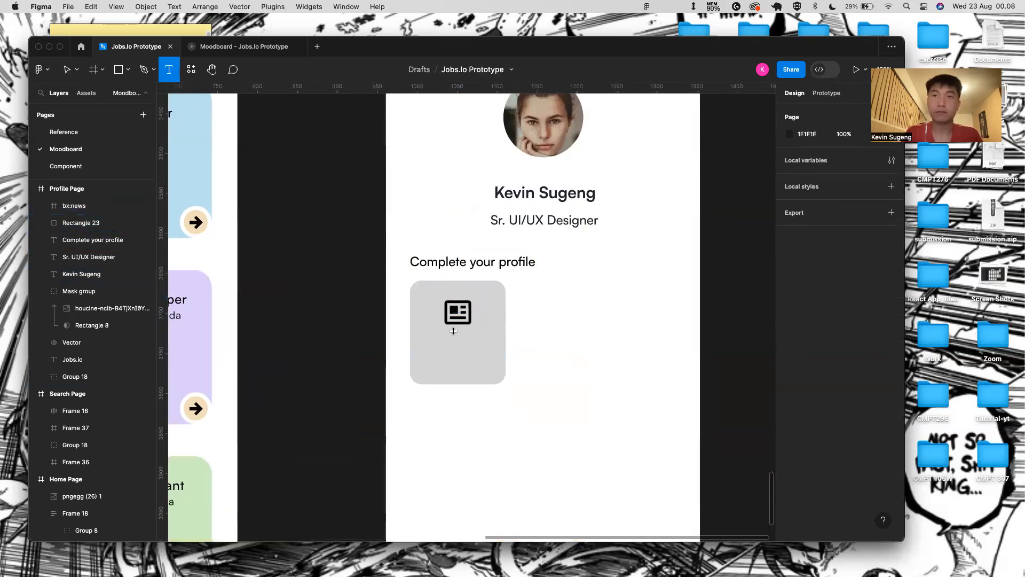
{"action": "left_click", "coordinate": [452, 335]}
{"action": "type", "text": "Set Yo"}
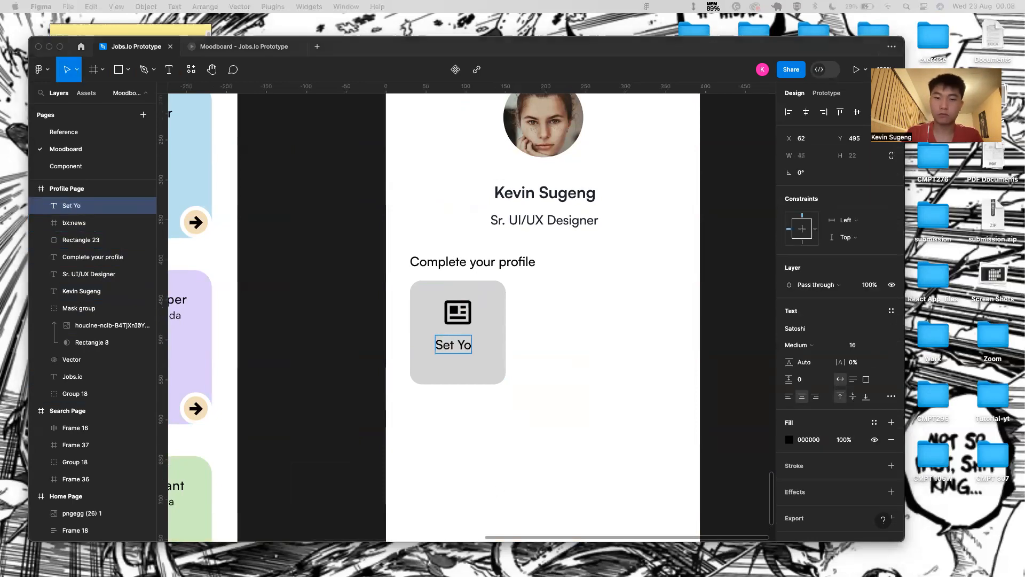
{"action": "left_click", "coordinate": [458, 348]}
{"action": "type", "text": "et Your prof"}
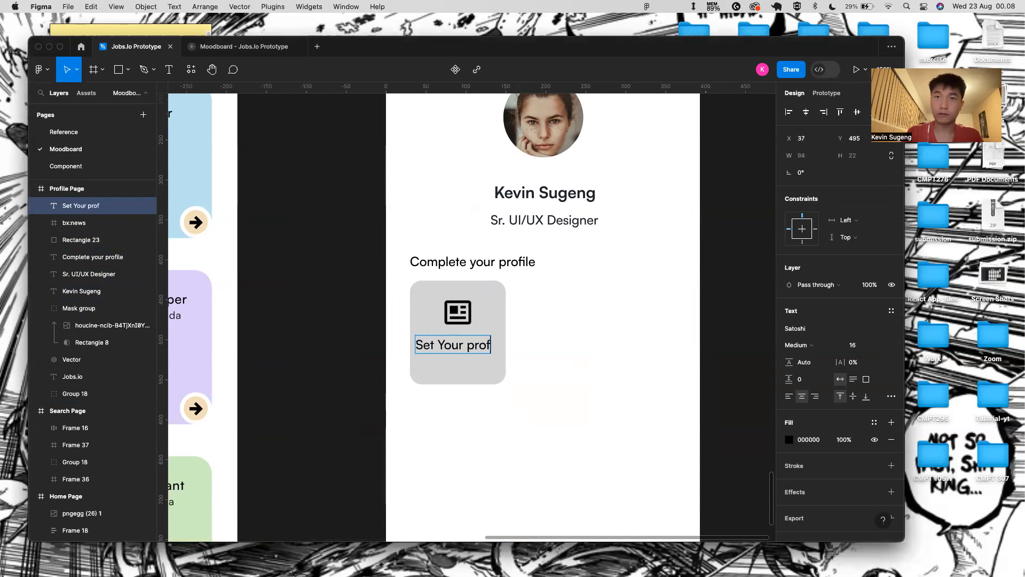
{"action": "type", "text": "ile Details"}
{"action": "key", "text": "Escape"}
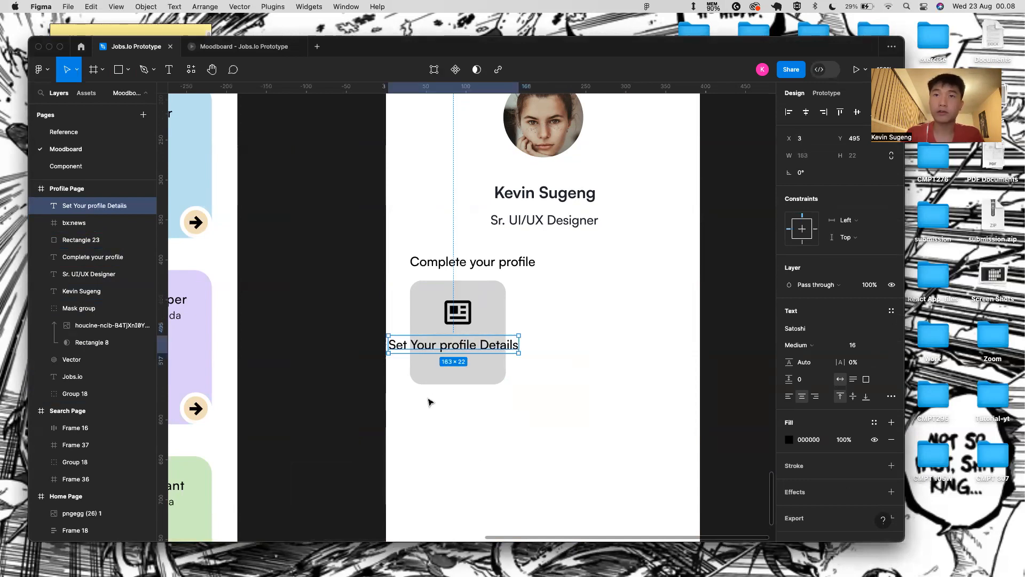
{"action": "double_click", "coordinate": [479, 349]}
{"action": "left_click", "coordinate": [480, 347]}
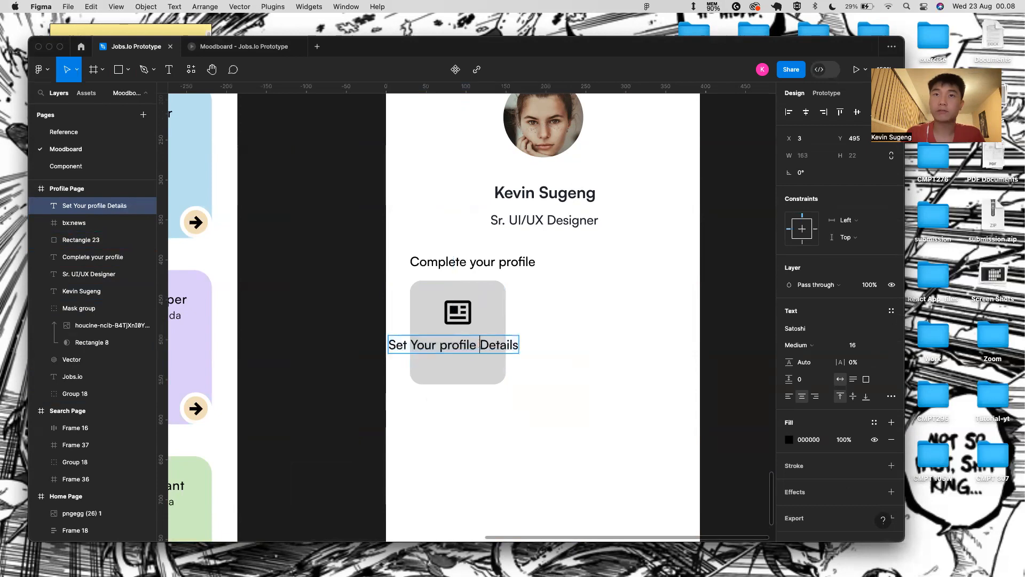
{"action": "key", "text": "Return"}
{"action": "key", "text": "Escape"}
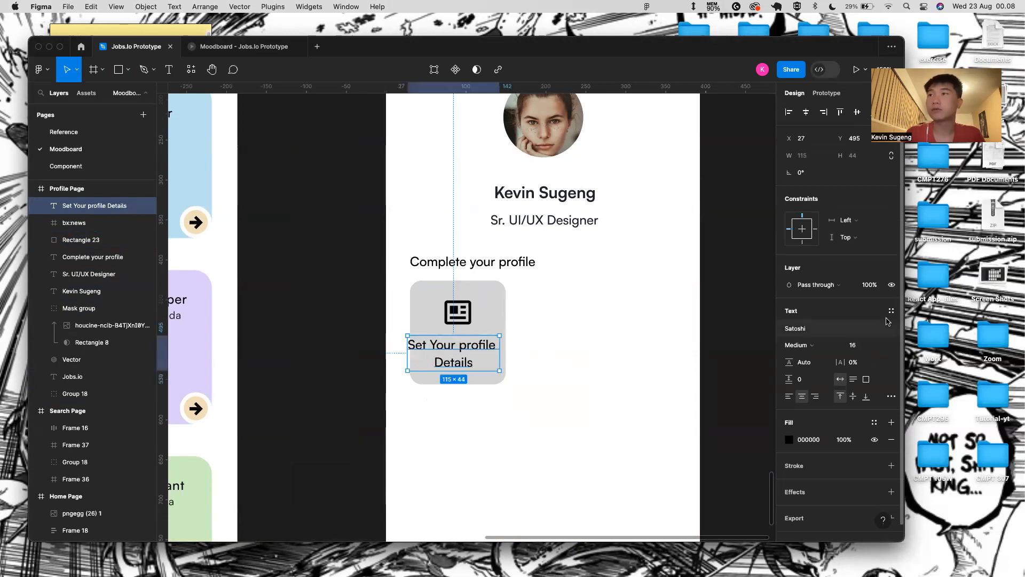
- Set the label to size 14 and nudge it right to centre it in the card
{"action": "left_click", "coordinate": [881, 346]}
{"action": "left_click", "coordinate": [882, 325]}
{"action": "left_click", "coordinate": [799, 345]}
{"action": "left_click", "coordinate": [801, 330]}
{"action": "key", "text": "Right"}
{"action": "key", "text": "Right"}
{"action": "key", "text": "Right"}
{"action": "key", "text": "Right"}
{"action": "key", "text": "Right"}
{"action": "key", "text": "Right"}
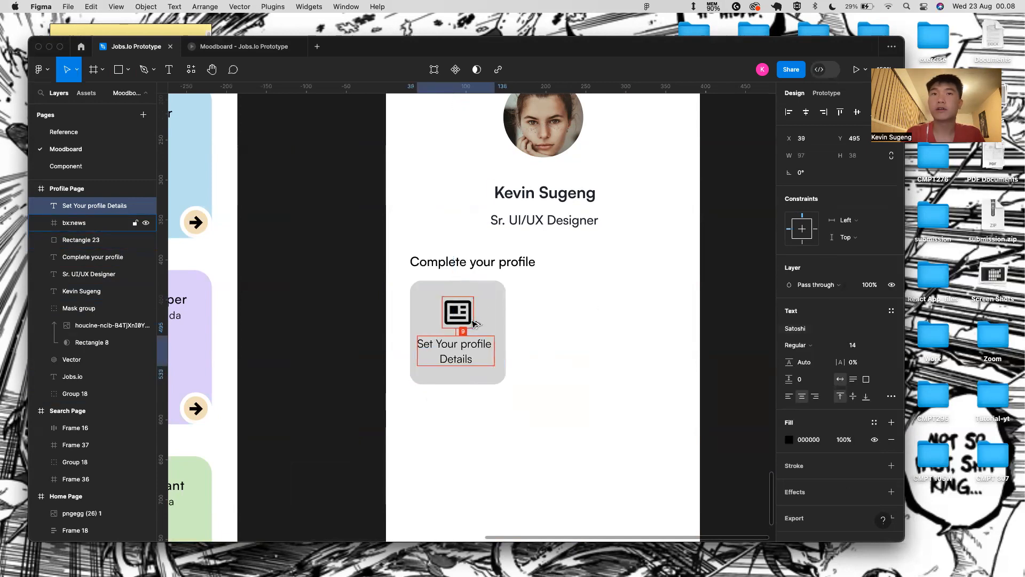
- Make the label Medium weight and loosen its letter spacing slightly
{"action": "left_click", "coordinate": [503, 312], "text": "shift"}
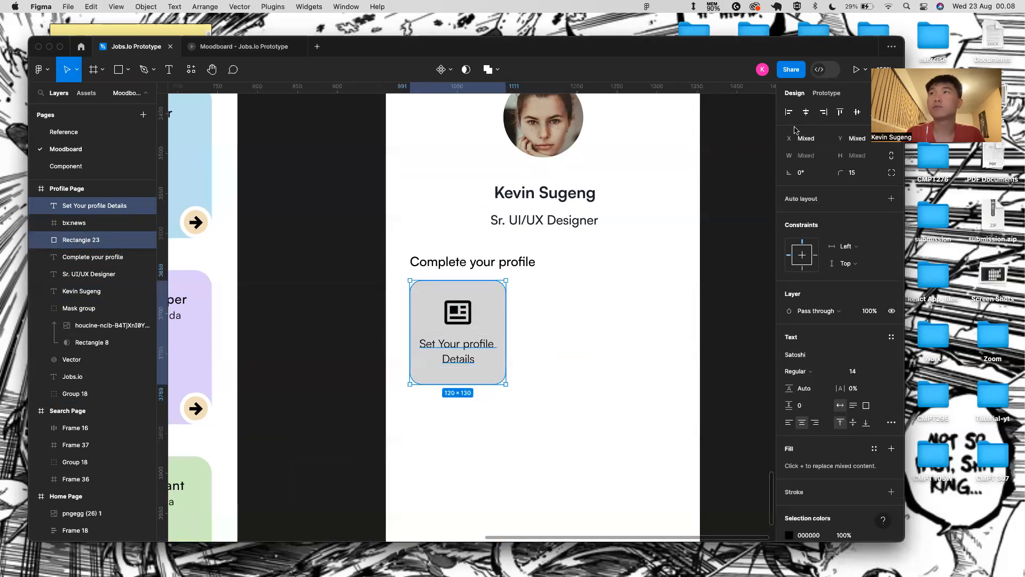
{"action": "left_click", "coordinate": [457, 306]}
{"action": "left_click", "coordinate": [458, 381]}
{"action": "left_click", "coordinate": [466, 364]}
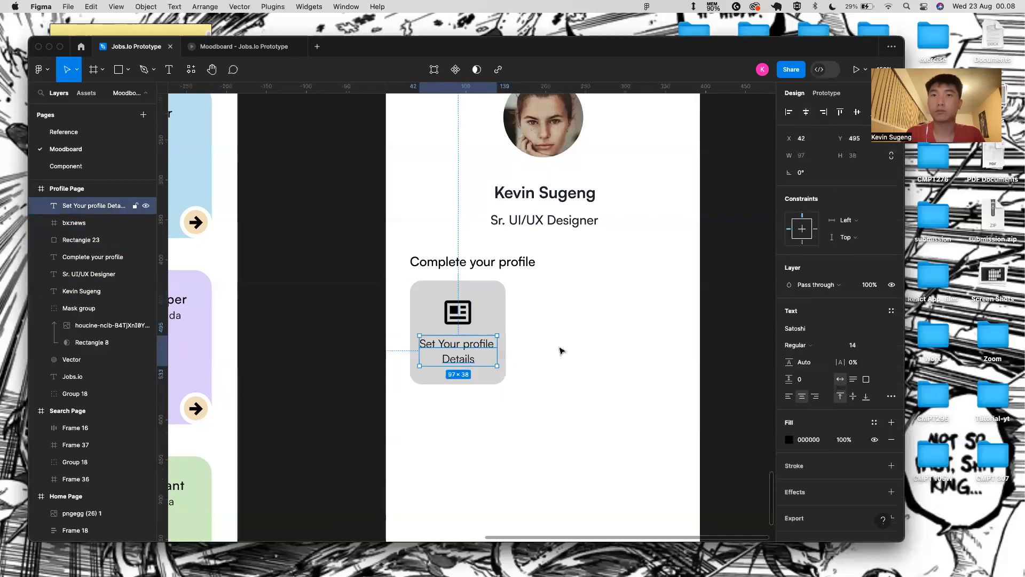
{"action": "left_click", "coordinate": [831, 346]}
{"action": "left_click", "coordinate": [822, 357]}
{"action": "left_click", "coordinate": [657, 359]}
{"action": "left_click", "coordinate": [496, 362]}
{"action": "left_click_drag", "start_coordinate": [840, 363], "coordinate": [843, 361]}
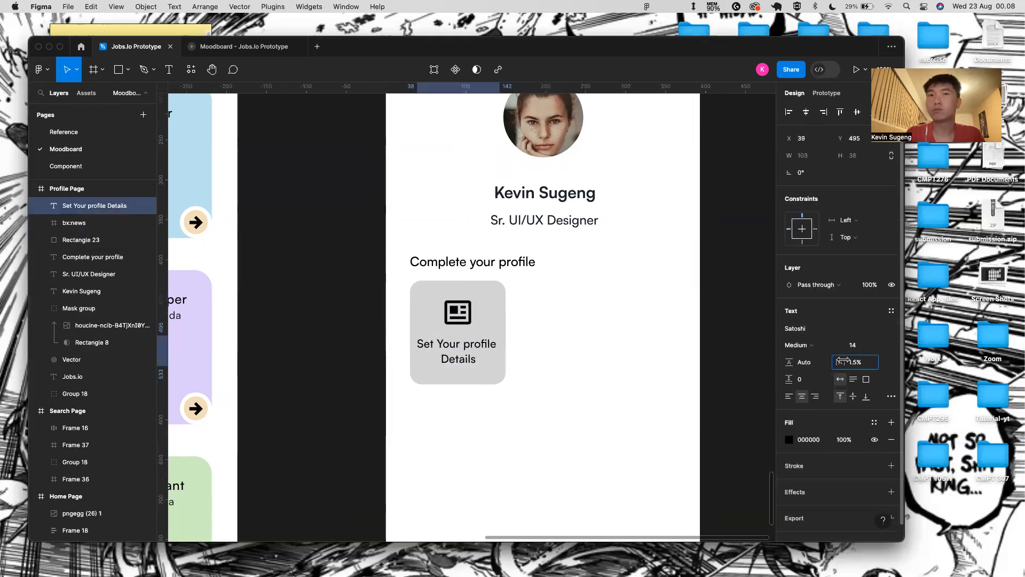
{"action": "left_click", "coordinate": [652, 355]}
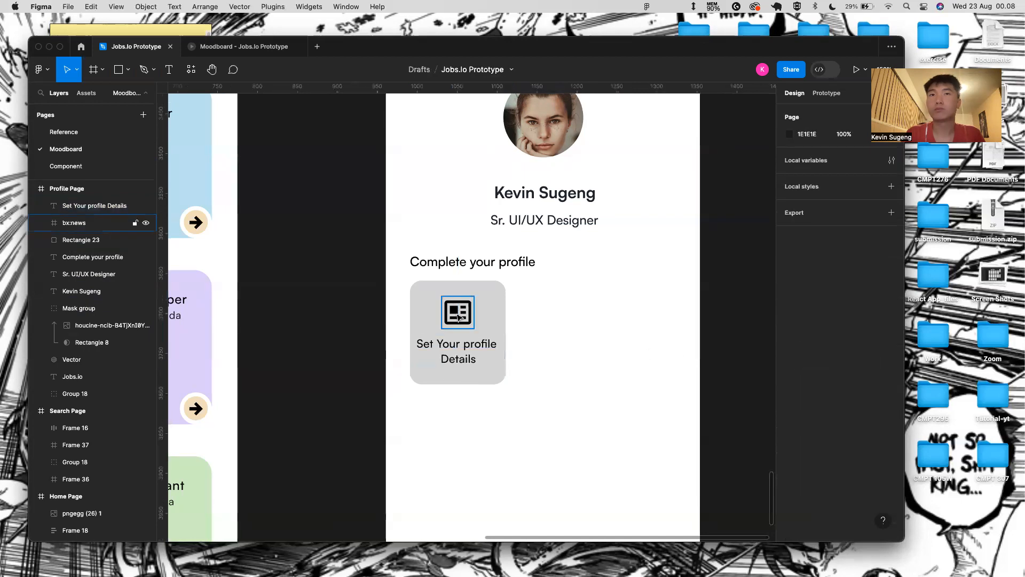
- Select the grey card, news icon and label together
{"action": "left_click", "coordinate": [504, 320]}
{"action": "left_click", "coordinate": [475, 357]}
{"action": "left_click", "coordinate": [540, 337]}
{"action": "left_click", "coordinate": [504, 328]}
{"action": "left_click", "coordinate": [458, 314], "text": "shift"}
{"action": "left_click", "coordinate": [464, 348], "text": "shift"}
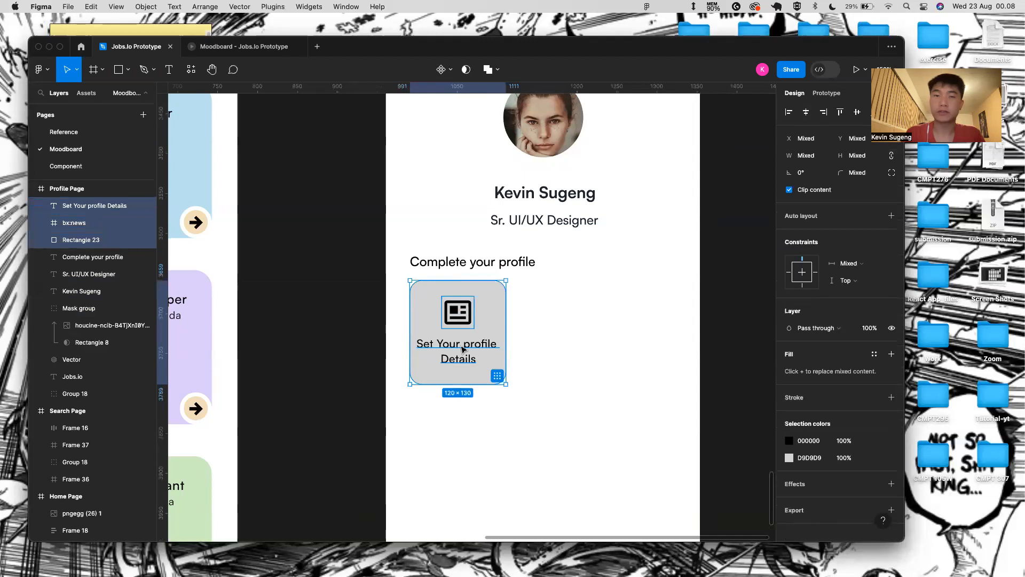
{"action": "left_click", "coordinate": [463, 350]}
{"action": "left_click", "coordinate": [459, 313], "text": "shift"}
{"action": "left_click", "coordinate": [487, 313], "text": "shift"}
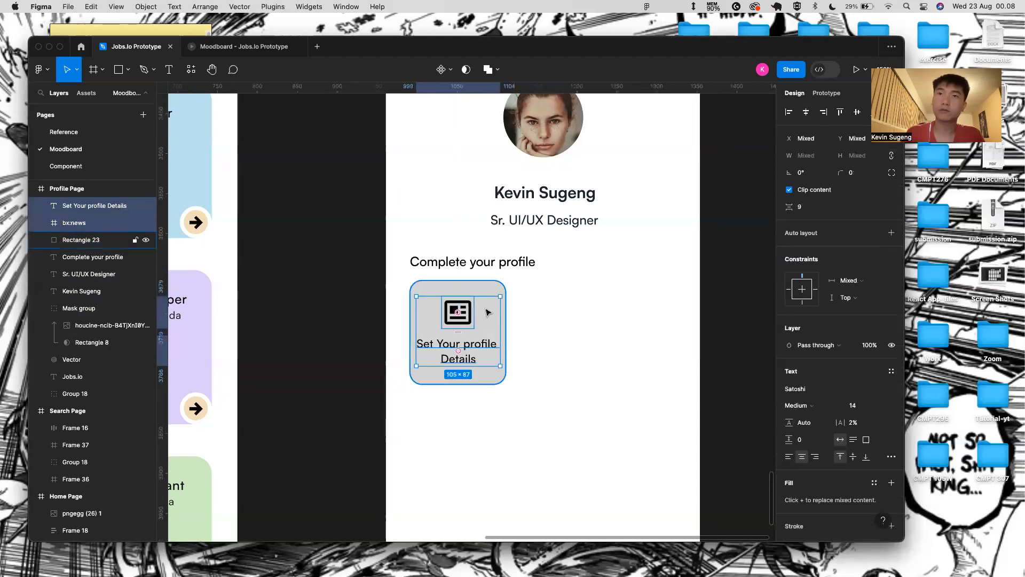
{"action": "left_click", "coordinate": [489, 296], "text": "shift"}
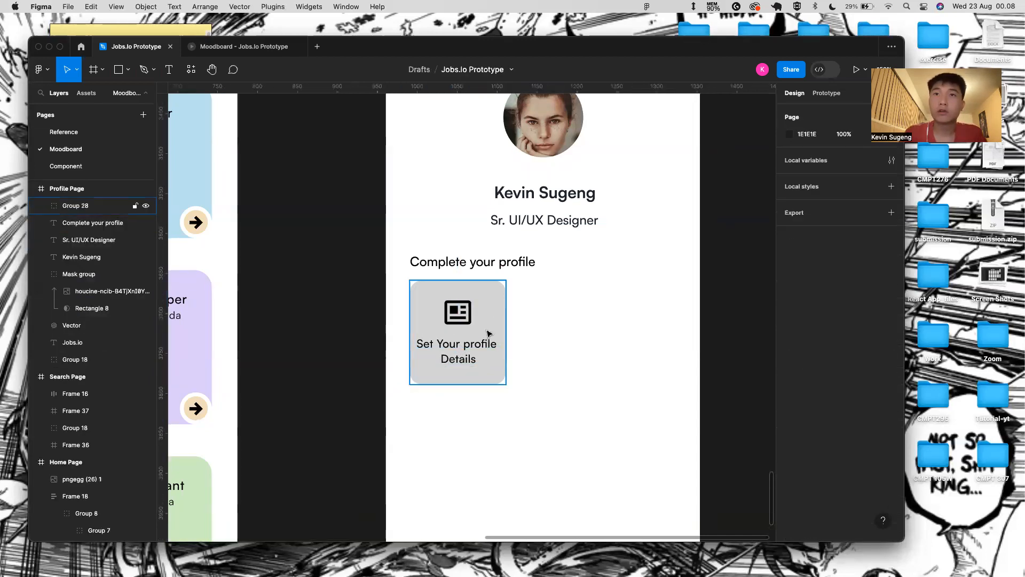
- Duplicate the whole card and place the copy to the right of the original
{"action": "key", "text": "super+d"}
{"action": "left_click_drag", "start_coordinate": [486, 334], "coordinate": [585, 331]}
{"action": "key", "text": "super+z"}
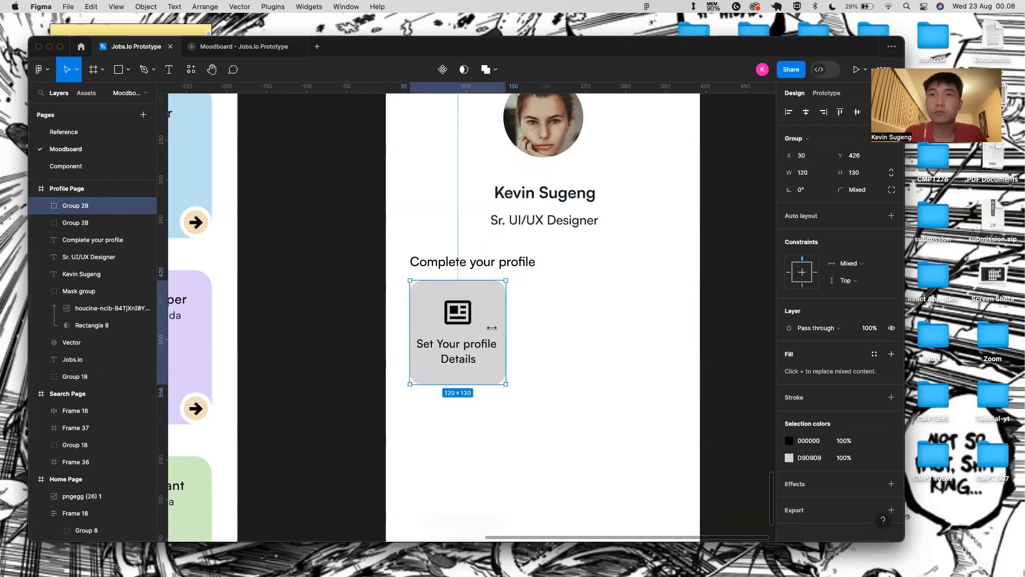
{"action": "left_click_drag", "start_coordinate": [488, 328], "coordinate": [596, 328]}
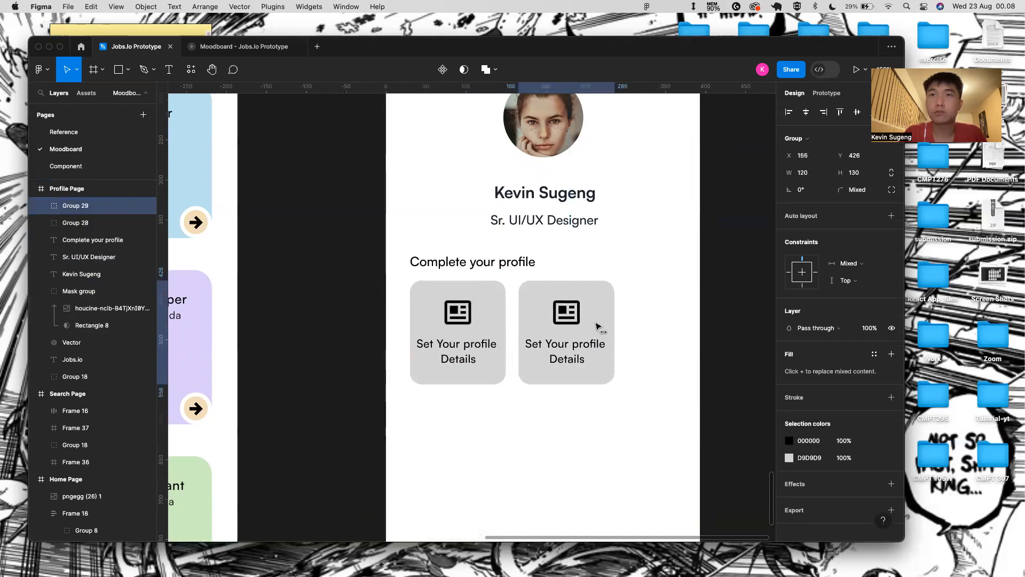
- Nudge the second card right to even the gap and duplicate it into a third card
{"action": "key", "text": "Right"}
{"action": "key", "text": "Right"}
{"action": "key", "text": "Right"}
{"action": "key", "text": "Right"}
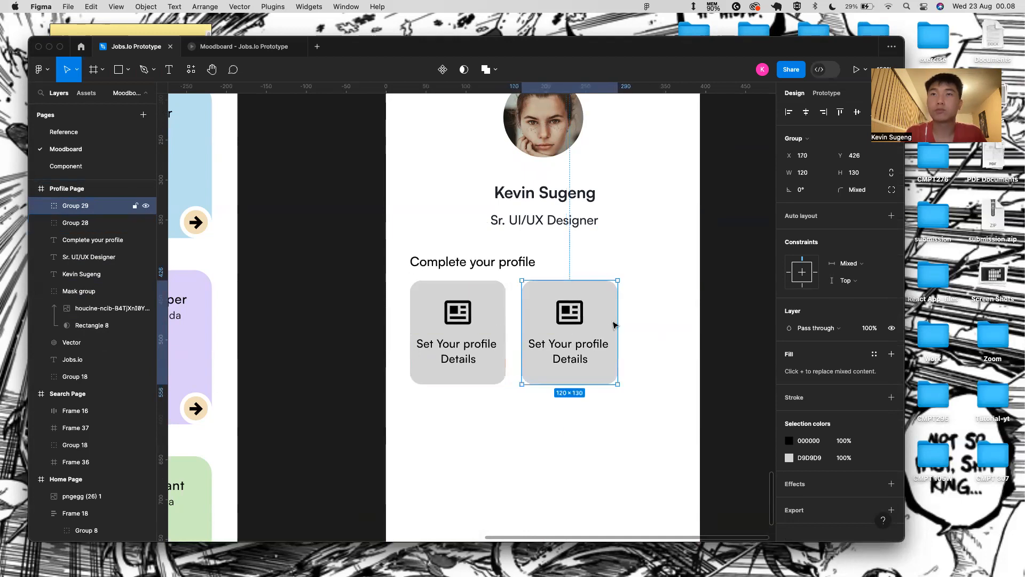
{"action": "key", "text": "super+d"}
{"action": "scroll", "coordinate": [679, 315], "scroll_direction": "down", "scroll_amount": 5}
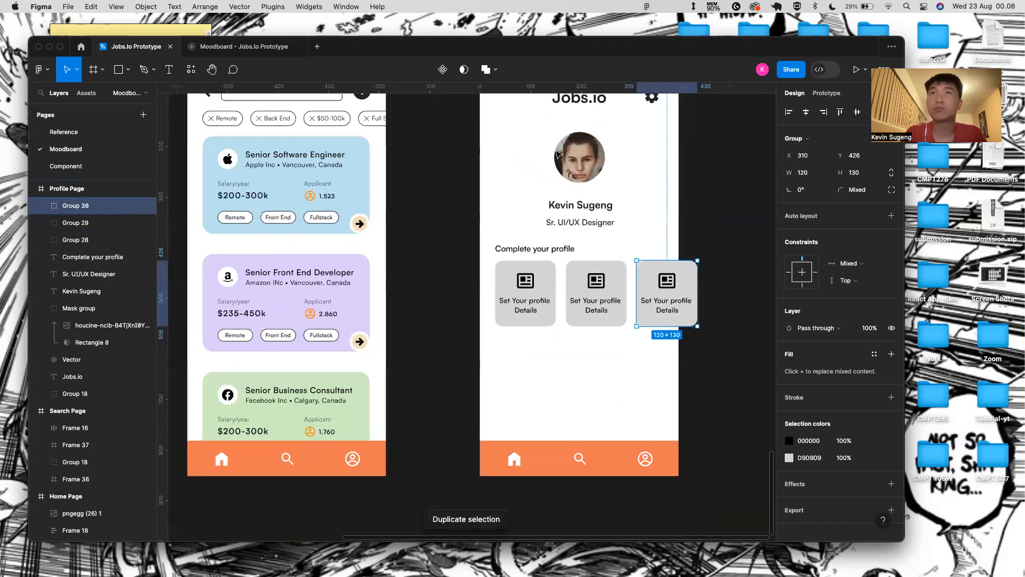
{"action": "scroll", "coordinate": [504, 118], "scroll_direction": "up", "scroll_amount": 2}
{"action": "left_click", "coordinate": [504, 128]}
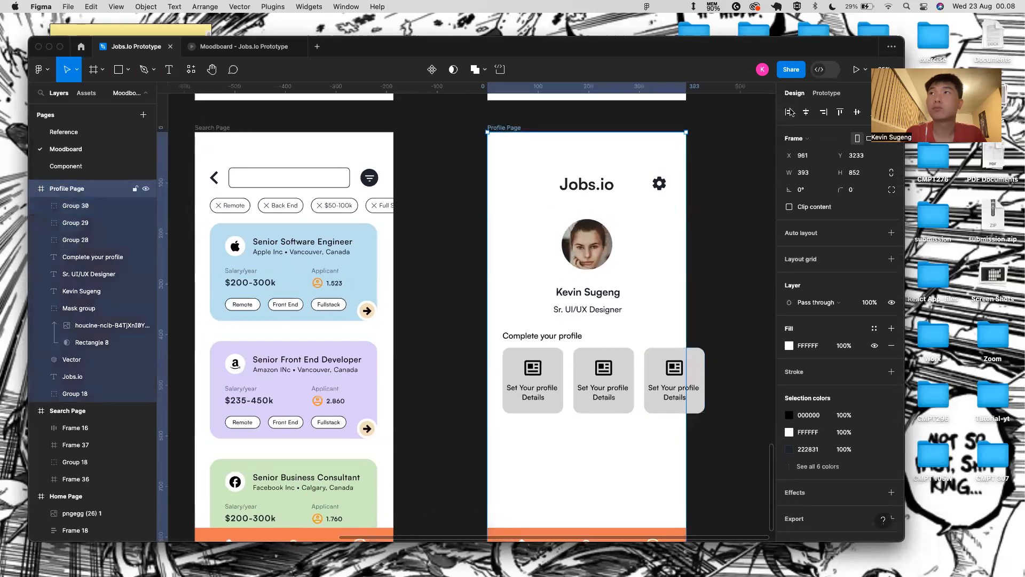
{"action": "scroll", "coordinate": [561, 368], "scroll_direction": "right", "scroll_amount": 3}
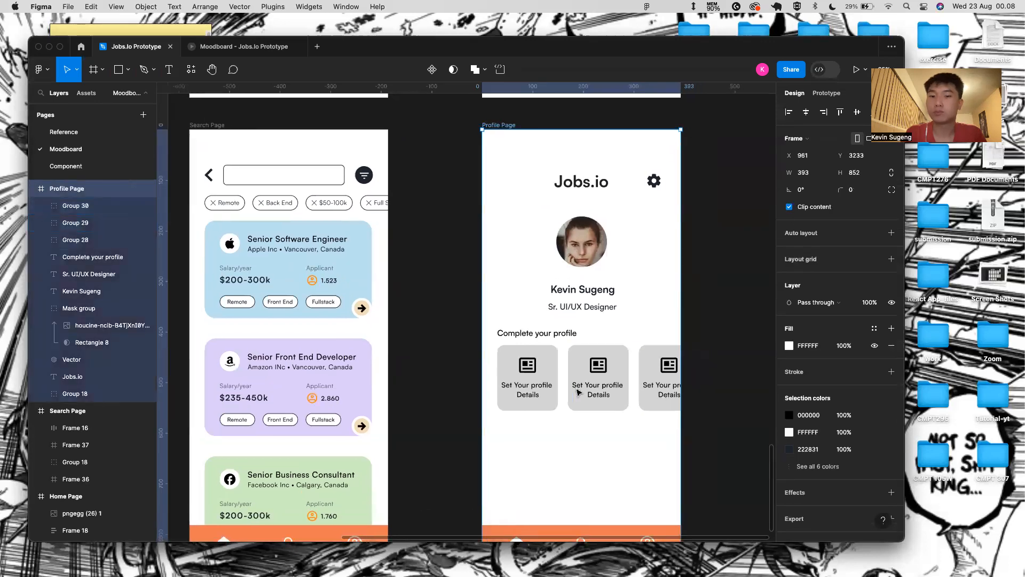
- Replace the middle card's news icon with the pasted pepicons-pop:cv document icon
{"action": "double_click", "coordinate": [550, 357]}
{"action": "scroll", "coordinate": [552, 358], "scroll_direction": "up", "scroll_amount": 5}
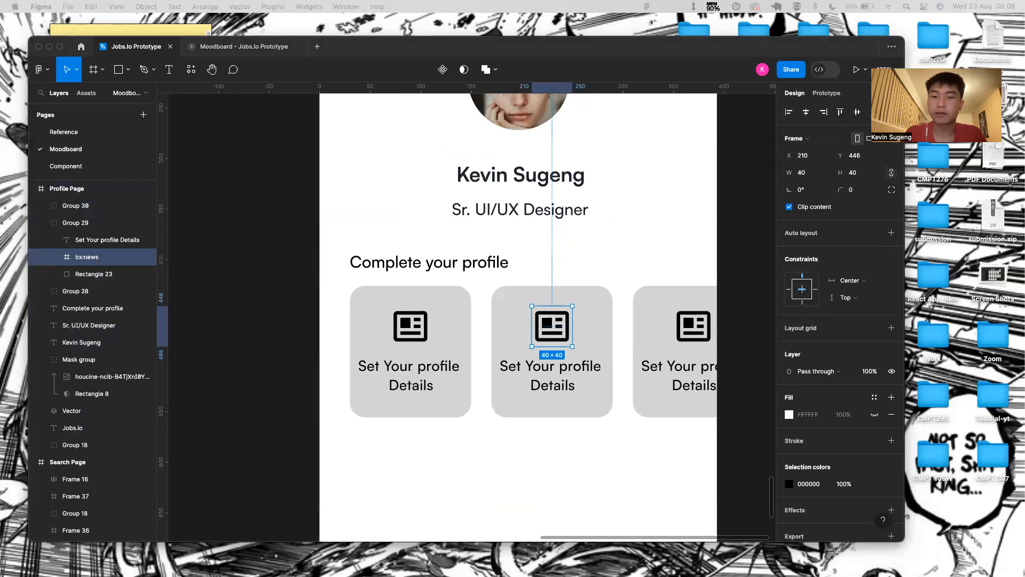
{"action": "left_click", "coordinate": [555, 342]}
{"action": "key", "text": "Delete"}
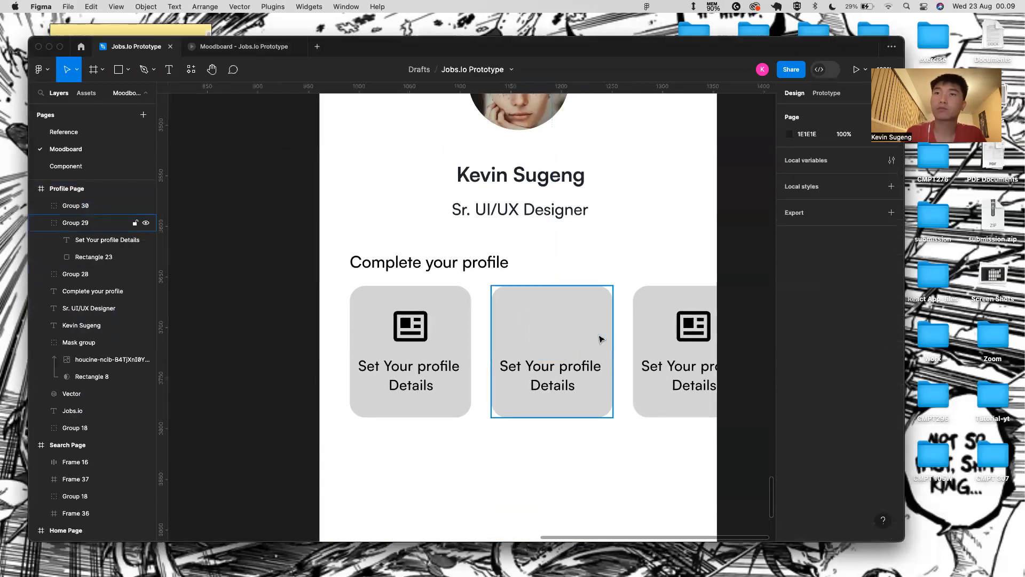
{"action": "key", "text": "super+v"}
- Change the middle card's label to 'Upload Your Resume' on two lines
{"action": "double_click", "coordinate": [588, 386]}
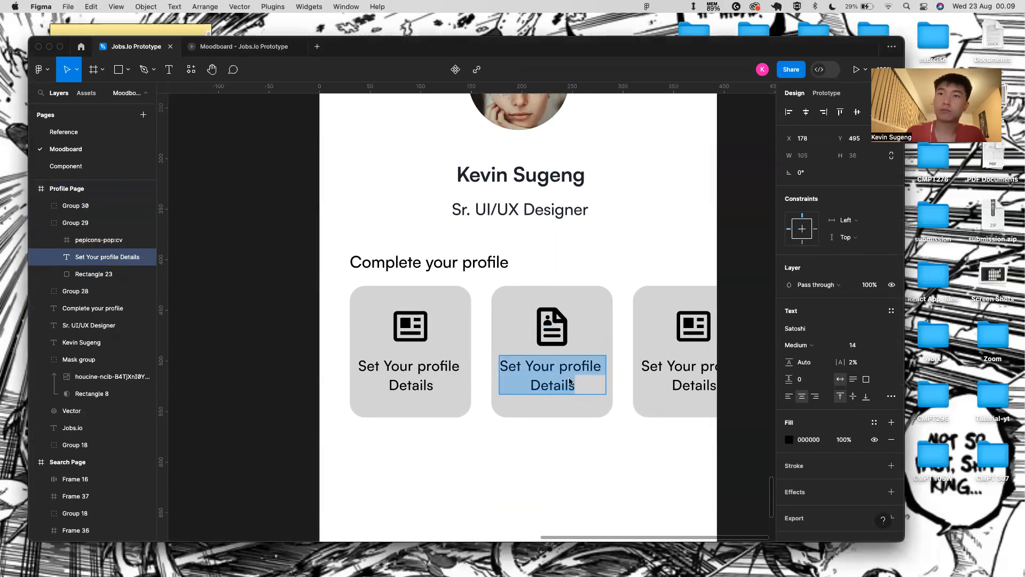
{"action": "key", "text": "BackSpace"}
{"action": "type", "text": "Upload Yu"}
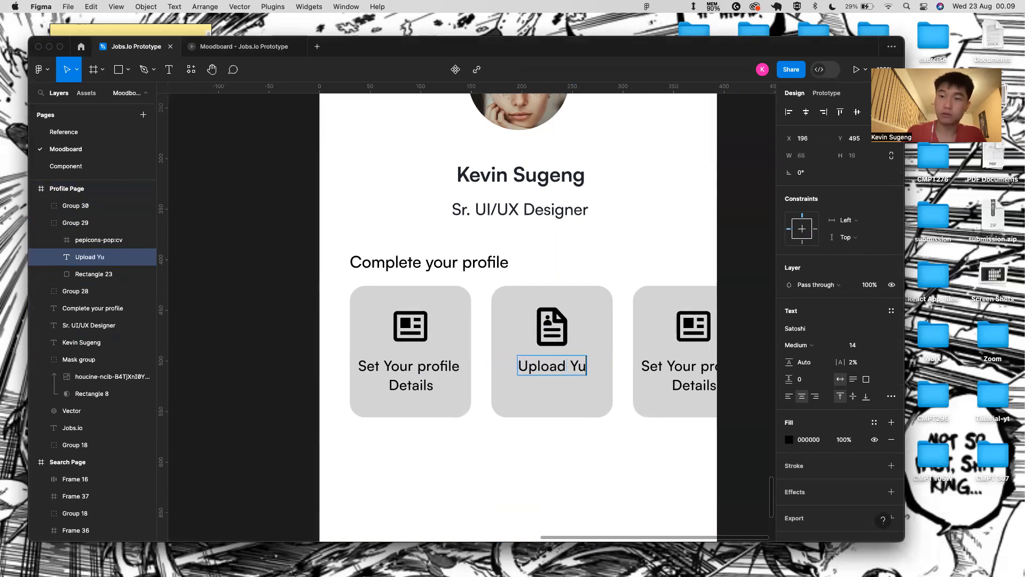
{"action": "key", "text": "BackSpace"}
{"action": "type", "text": "our Resume"}
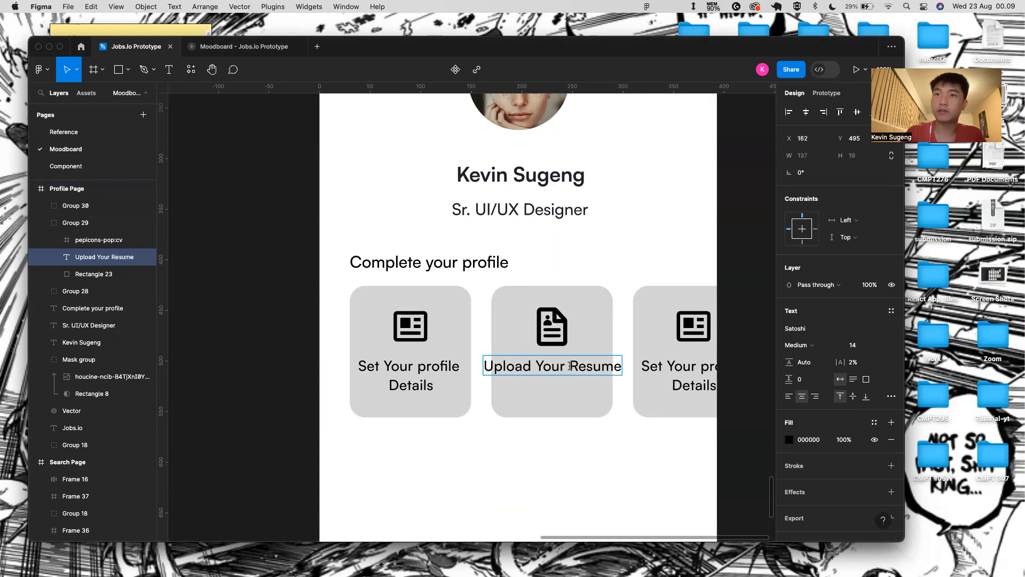
{"action": "key", "text": "Return"}
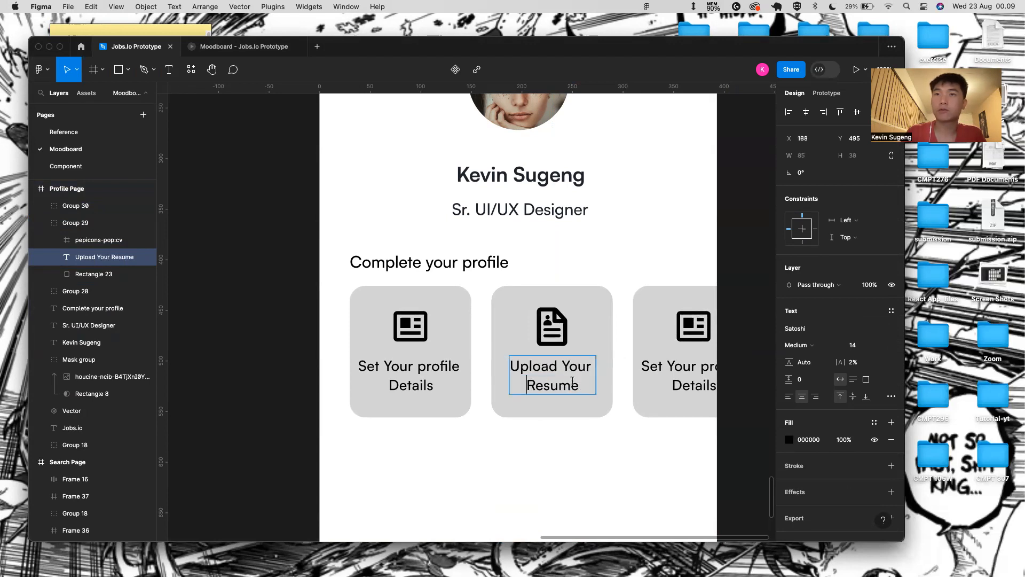
{"action": "key", "text": "Escape"}
{"action": "scroll", "coordinate": [446, 533], "scroll_direction": "right", "scroll_amount": 5}
- Relabel the third card 'Write Your Resume', with Resume on a second line
{"action": "left_click", "coordinate": [554, 353]}
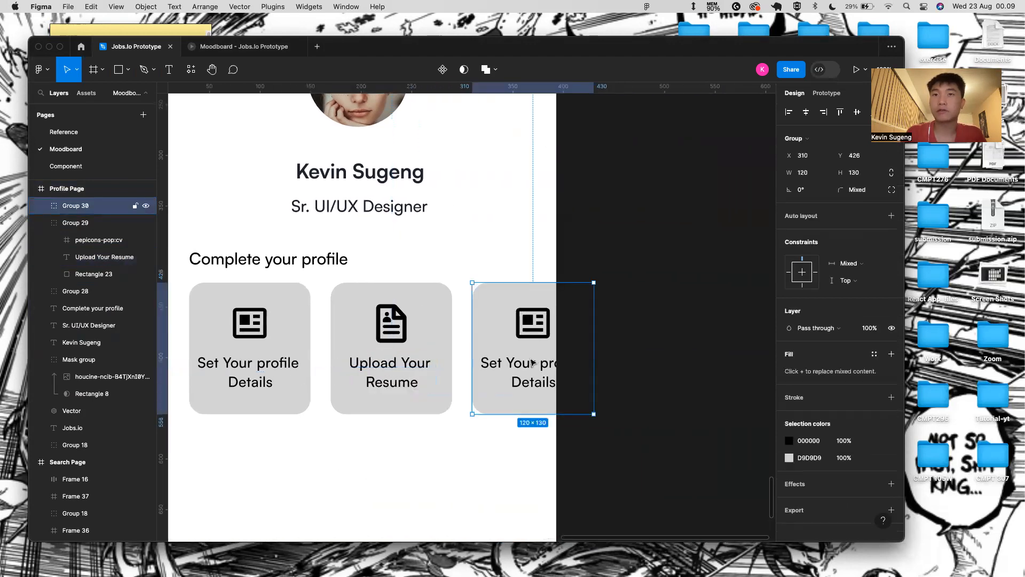
{"action": "double_click", "coordinate": [530, 357]}
{"action": "type", "text": "Write "}
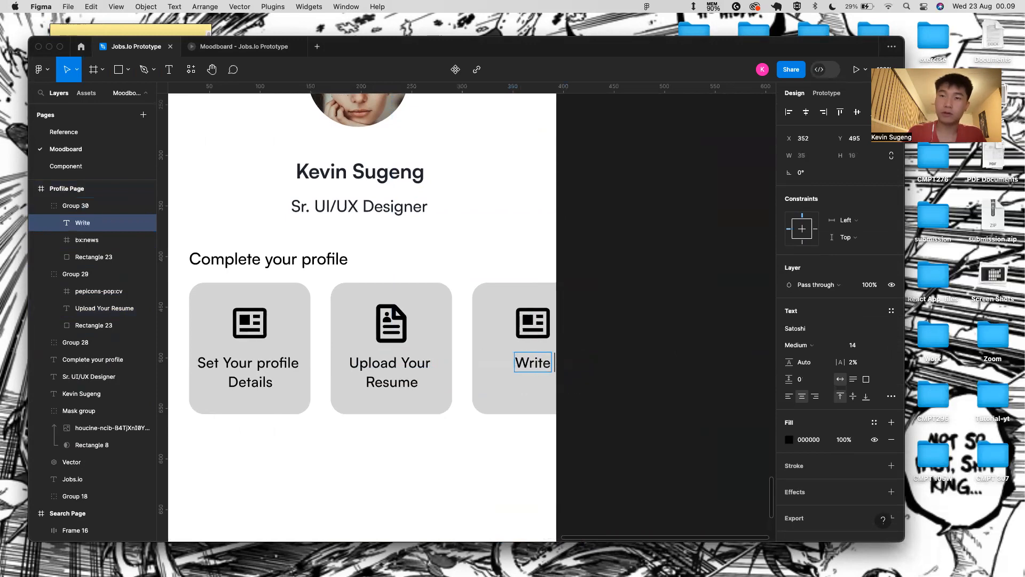
{"action": "type", "text": "Your"}
{"action": "key", "text": "Return"}
{"action": "type", "text": "Resume"}
{"action": "key", "text": "Escape"}
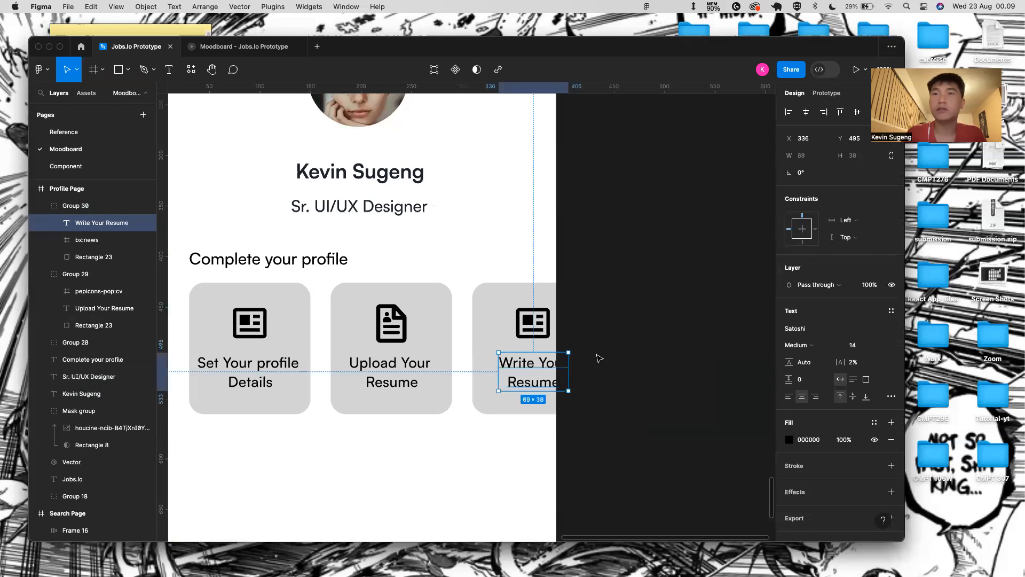
{"action": "left_click", "coordinate": [595, 363]}
- Replace the third card's news icon with the pasted profile icon
{"action": "double_click", "coordinate": [546, 327]}
{"action": "key", "text": "Delete"}
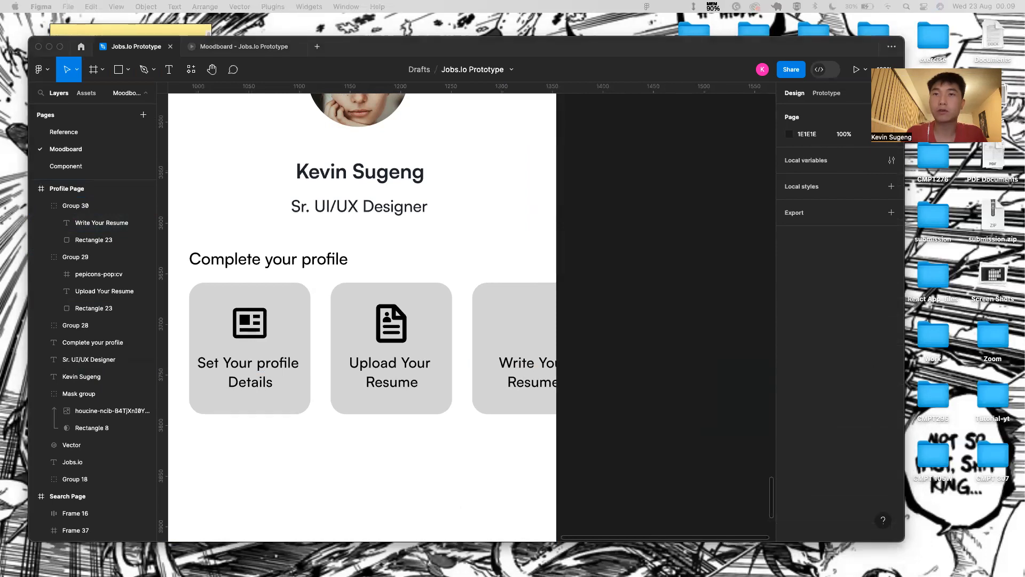
{"action": "left_click", "coordinate": [501, 345]}
{"action": "key", "text": "super+v"}
{"action": "left_click", "coordinate": [664, 303]}
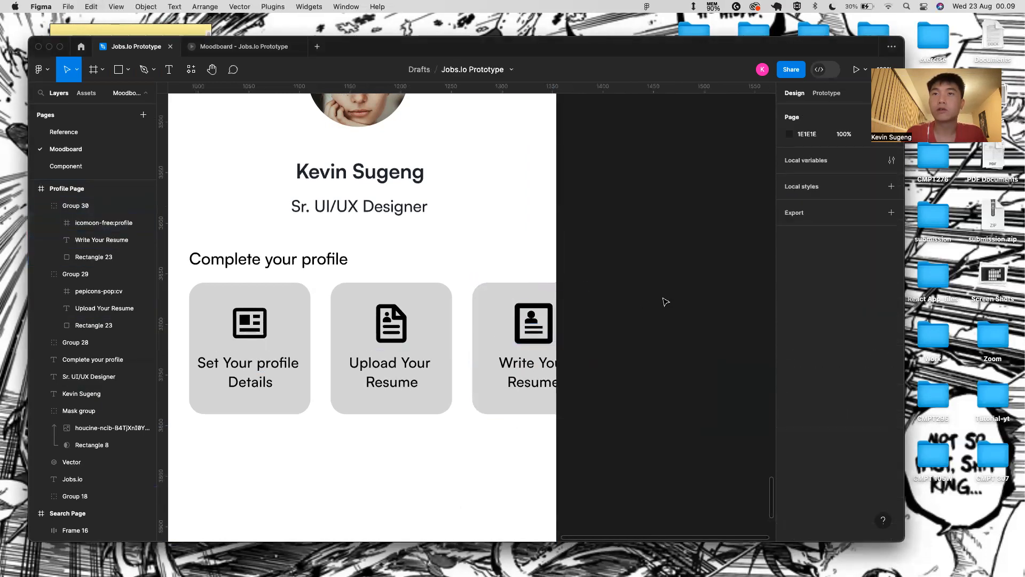
- Select all three profile cards and wrap them in a horizontal auto-layout row
{"action": "scroll", "coordinate": [404, 327], "scroll_direction": "down", "scroll_amount": 4}
{"action": "scroll", "coordinate": [387, 321], "scroll_direction": "down", "scroll_amount": 3}
{"action": "left_click", "coordinate": [341, 333]}
{"action": "left_click", "coordinate": [400, 332], "text": "shift"}
{"action": "left_click", "coordinate": [438, 332], "text": "shift"}
{"action": "key", "text": "shift+a"}
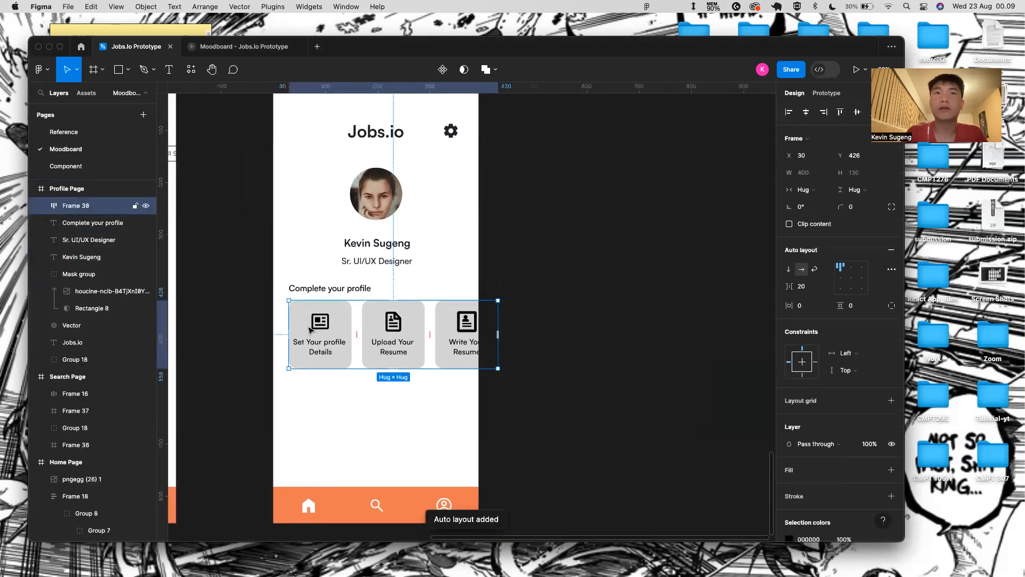
- Wrap the card row in a new frame, narrow it to 363 wide, and set its overflow to scroll
{"action": "right_click", "coordinate": [310, 330]}
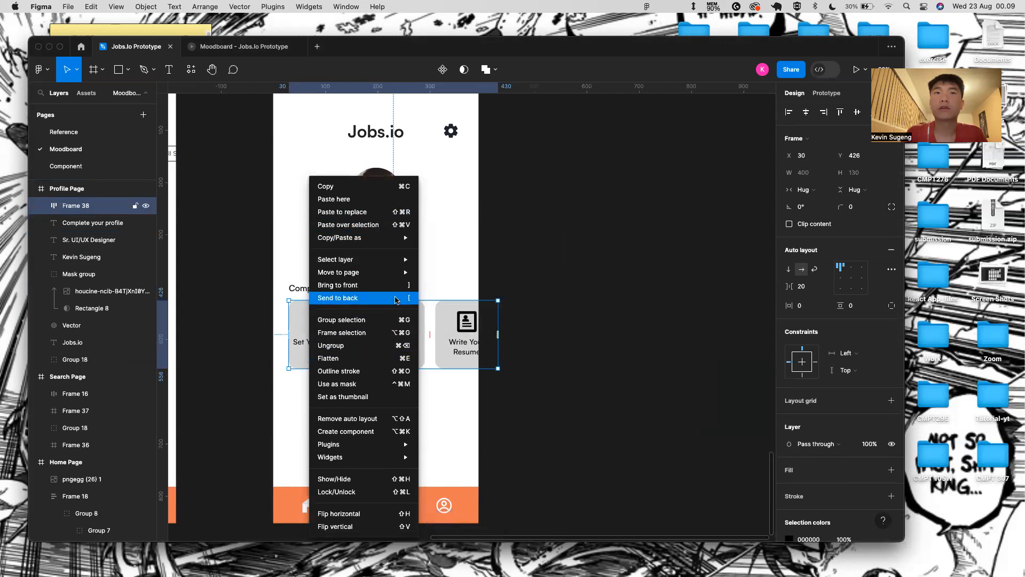
{"action": "left_click", "coordinate": [396, 332]}
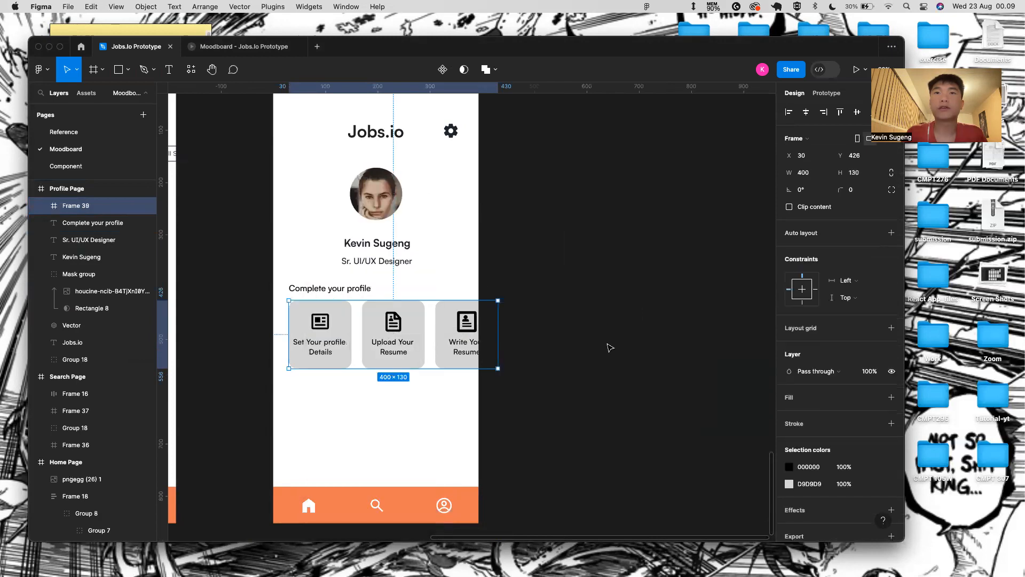
{"action": "left_click", "coordinate": [828, 93]}
{"action": "left_click", "coordinate": [842, 177]}
{"action": "left_click", "coordinate": [754, 215]}
{"action": "left_click_drag", "start_coordinate": [500, 316], "coordinate": [478, 317]}
{"action": "left_click", "coordinate": [862, 178]}
{"action": "left_click", "coordinate": [861, 202]}
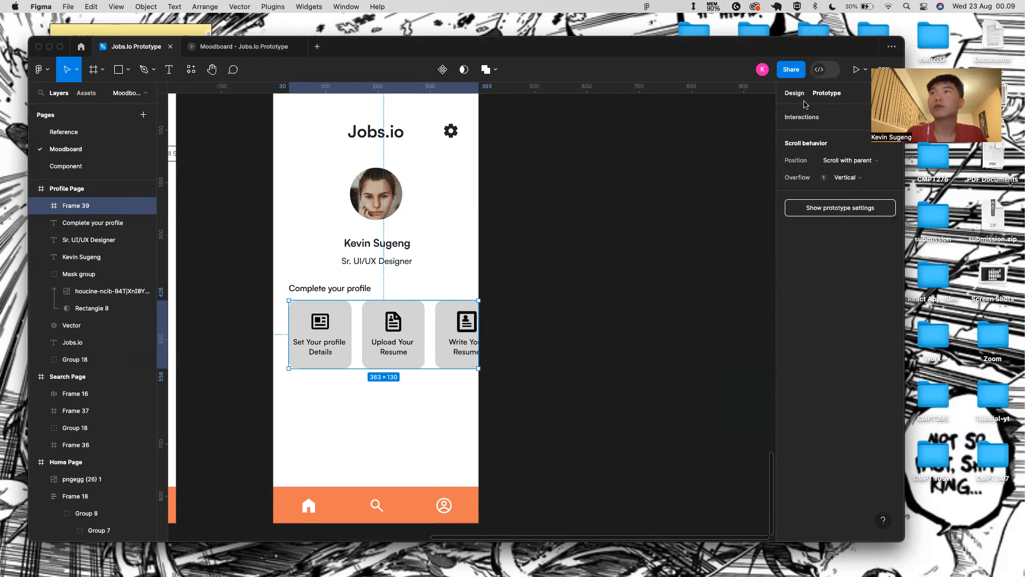
{"action": "left_click", "coordinate": [799, 97]}
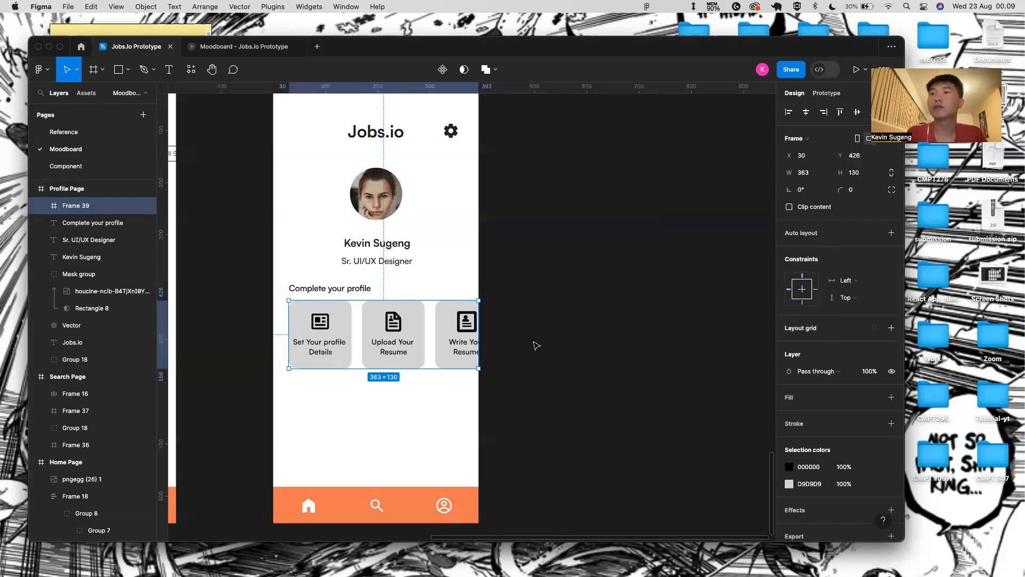
- Give the card row a right padding of 30
{"action": "key", "text": "shift+a"}
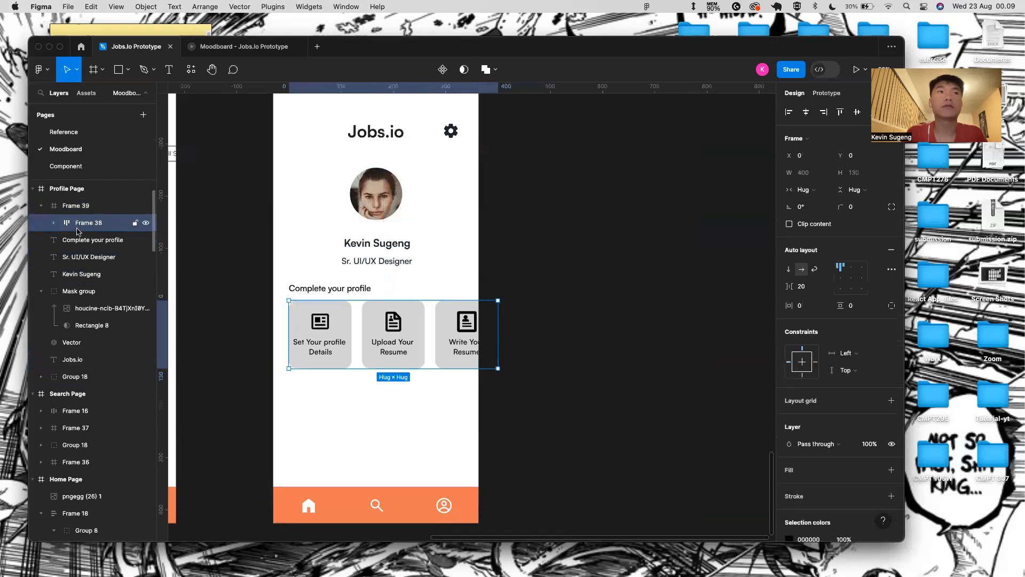
{"action": "left_click", "coordinate": [891, 306]}
{"action": "left_click", "coordinate": [801, 323]}
{"action": "key", "text": "BackSpace"}
{"action": "type", "text": "30"}
{"action": "key", "text": "Return"}
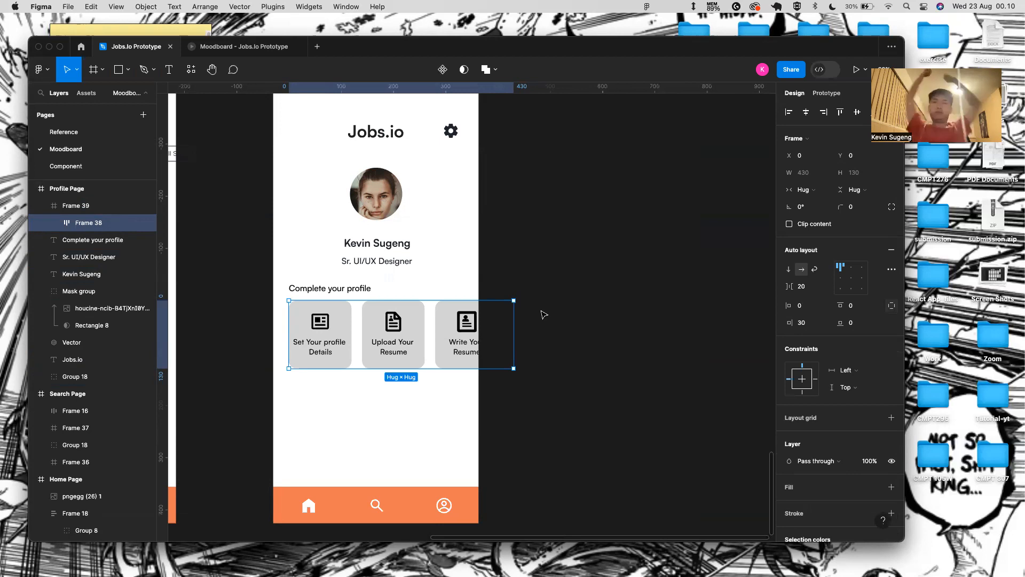
{"action": "left_click", "coordinate": [507, 420]}
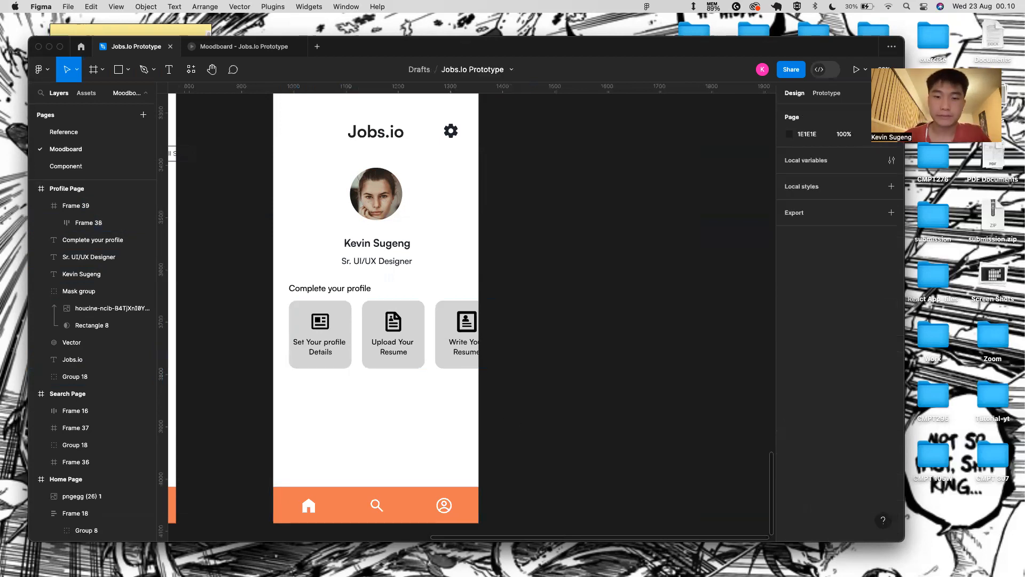
- Increase the letter spacing of the Complete your profile heading
{"action": "left_click", "coordinate": [321, 289]}
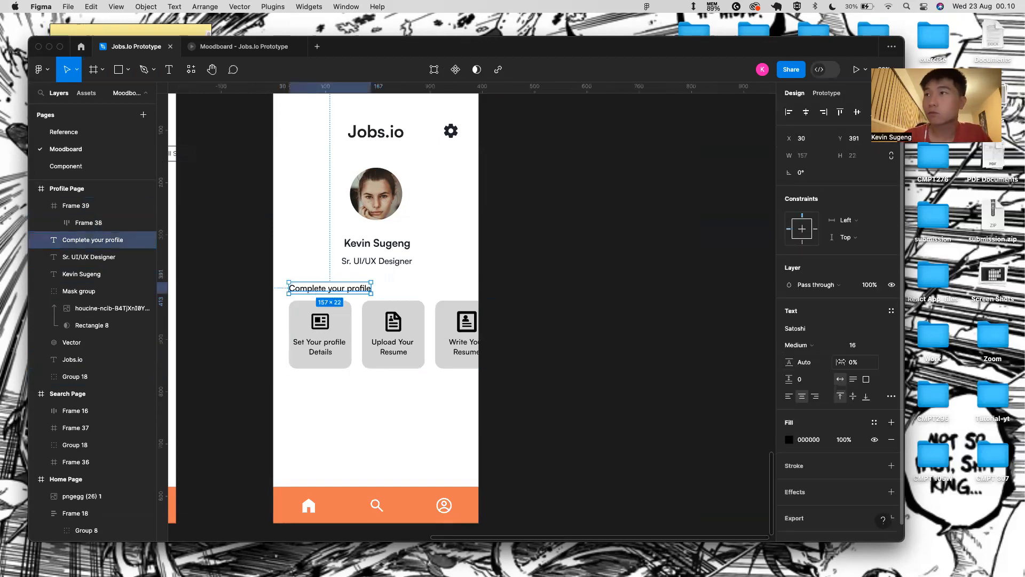
{"action": "left_click_drag", "start_coordinate": [842, 362], "coordinate": [850, 362]}
{"action": "left_click", "coordinate": [586, 324]}
{"action": "scroll", "coordinate": [435, 414], "scroll_direction": "down", "scroll_amount": 2}
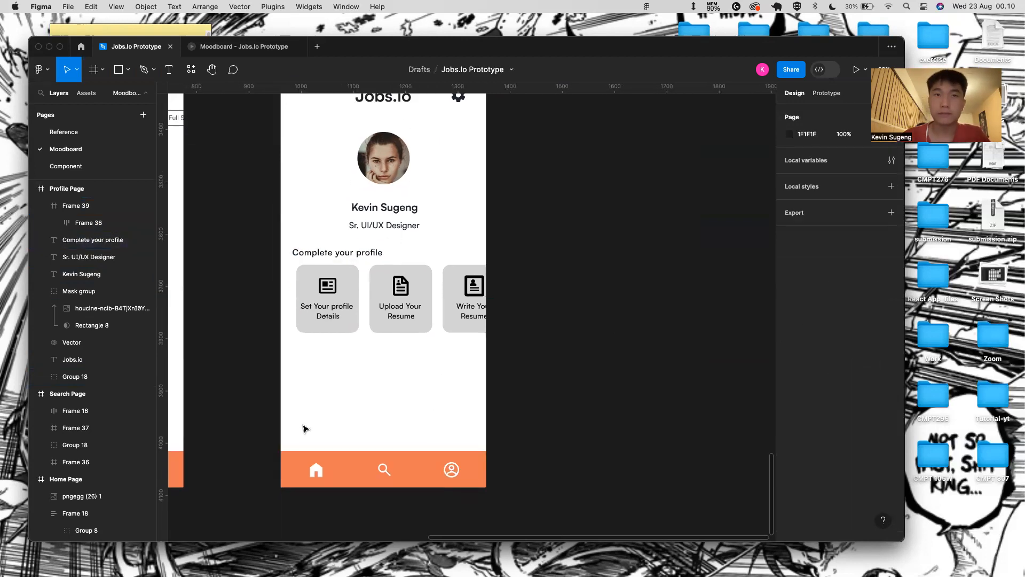
- Draw a grey rectangle bar below the profile cards and round its corners
{"action": "key", "text": "r"}
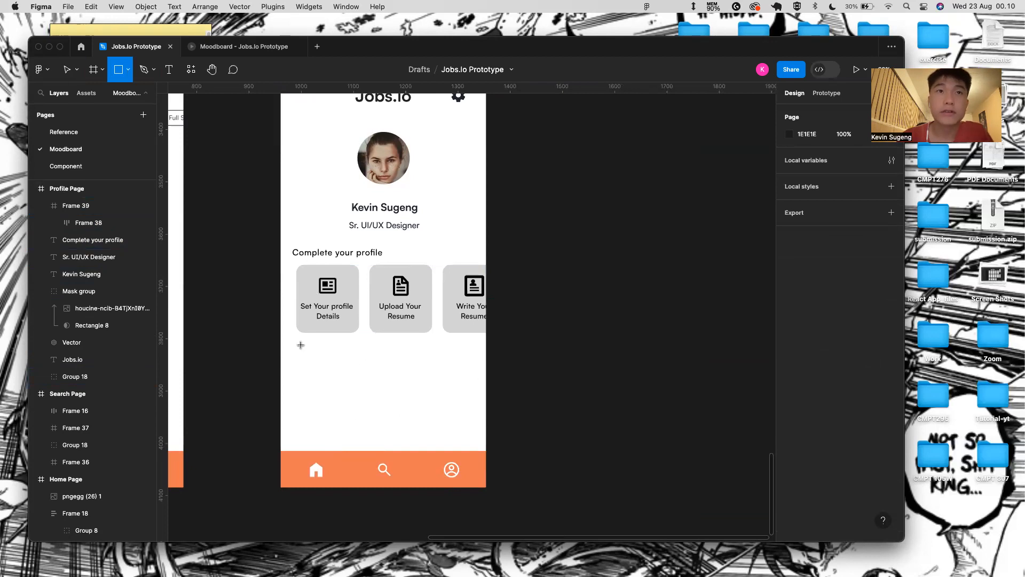
{"action": "mouse_move", "coordinate": [305, 349]}
{"action": "left_mouse_down"}
{"action": "mouse_move", "coordinate": [389, 384]}
{"action": "mouse_move", "coordinate": [456, 378]}
{"action": "left_mouse_up"}
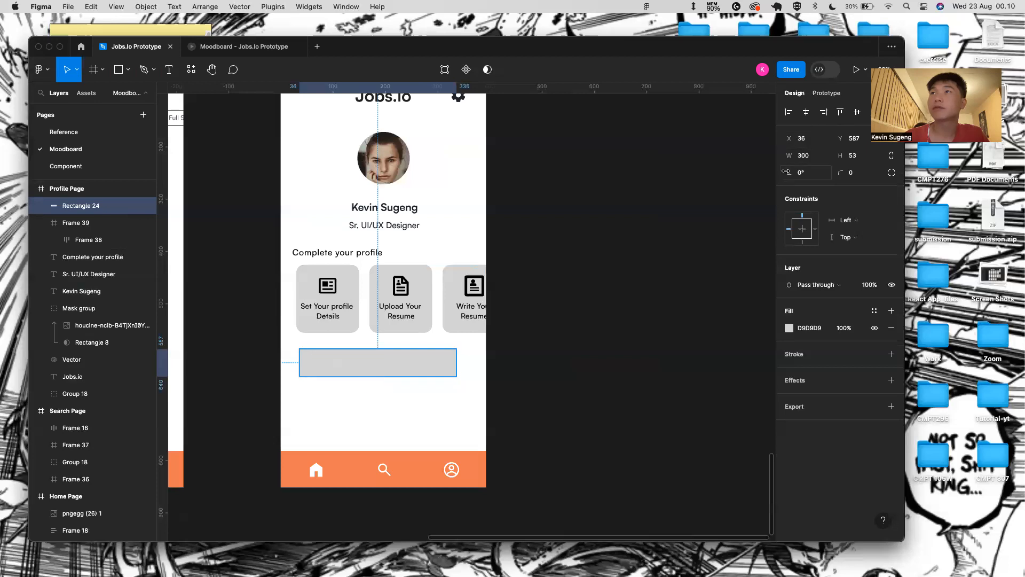
{"action": "left_click_drag", "start_coordinate": [841, 172], "coordinate": [73, 176]}
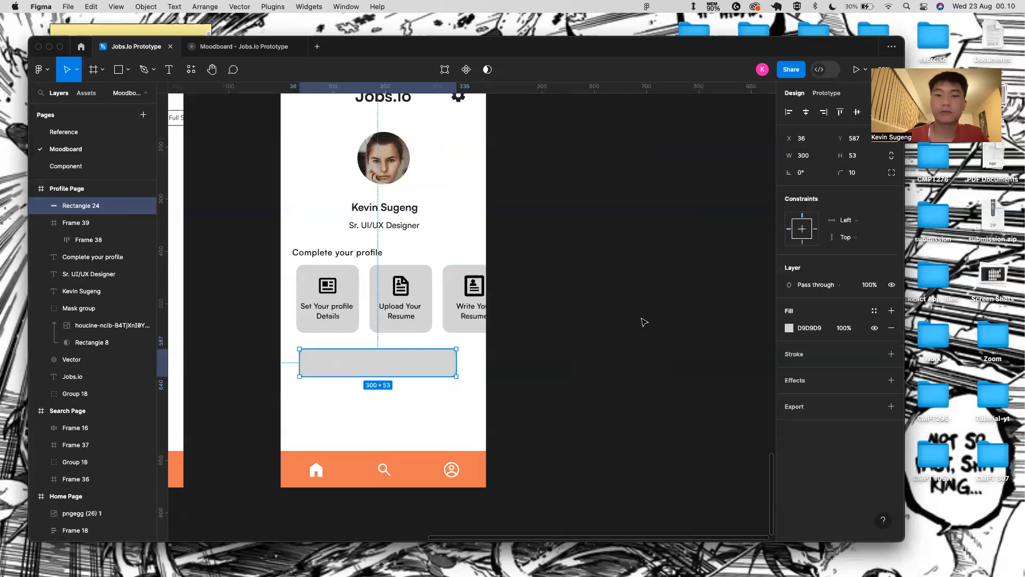
{"action": "left_click", "coordinate": [666, 322]}
{"action": "scroll", "coordinate": [415, 366], "scroll_direction": "up", "scroll_amount": 4}
{"action": "left_click", "coordinate": [339, 375]}
{"action": "left_click", "coordinate": [351, 436]}
{"action": "scroll", "coordinate": [348, 256], "scroll_direction": "down", "scroll_amount": 5}
{"action": "scroll", "coordinate": [359, 472], "scroll_direction": "up", "scroll_amount": 3}
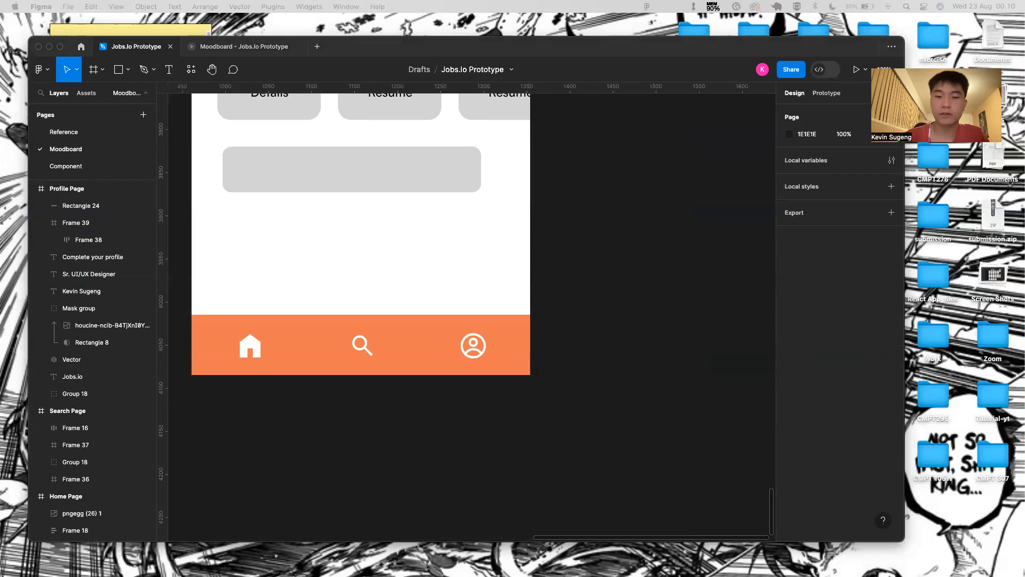
{"action": "left_click", "coordinate": [293, 159]}
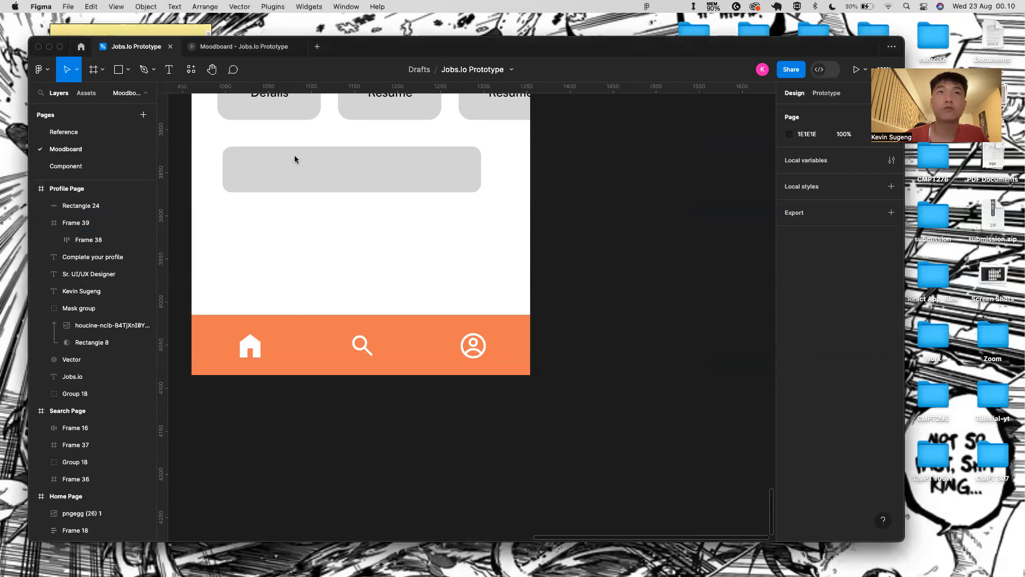
{"action": "double_click", "coordinate": [294, 166]}
{"action": "left_click", "coordinate": [174, 72]}
- Paste the speech-bubble icon and place it at the bar's left end
{"action": "key", "text": "super+v"}
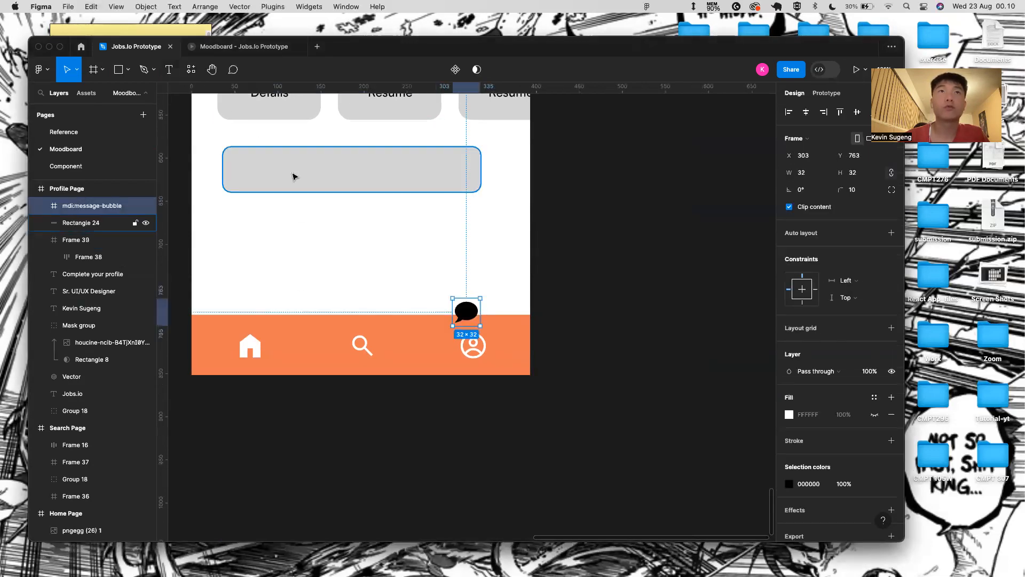
{"action": "left_click_drag", "start_coordinate": [466, 311], "coordinate": [371, 249]}
{"action": "left_click_drag", "start_coordinate": [421, 280], "coordinate": [249, 170]}
{"action": "key", "text": "Up"}
{"action": "key", "text": "Down"}
- Set the bar's height to 60 and centre the icon vertically within it
{"action": "left_click", "coordinate": [294, 179]}
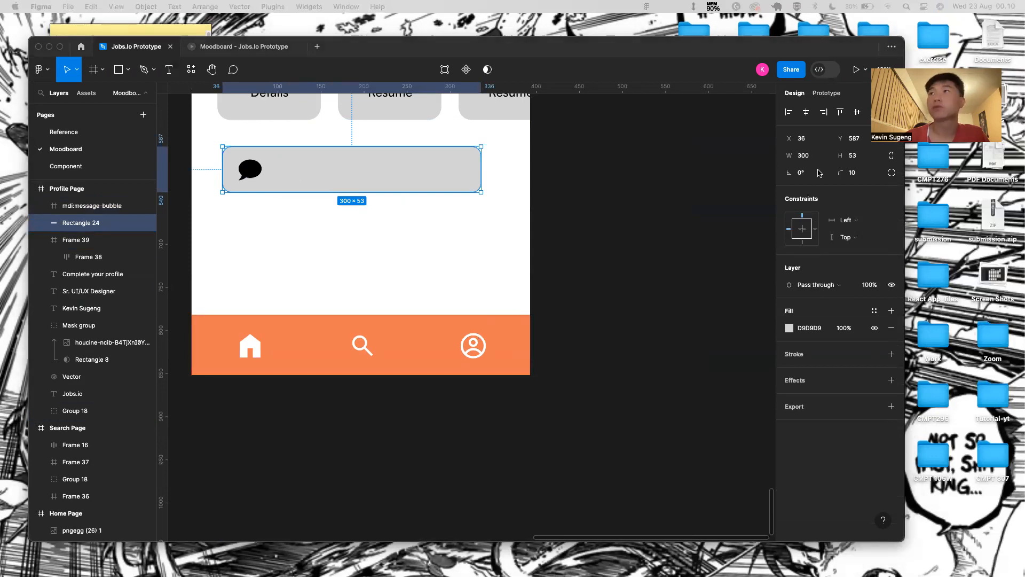
{"action": "left_click", "coordinate": [854, 155]}
{"action": "key", "text": "BackSpace"}
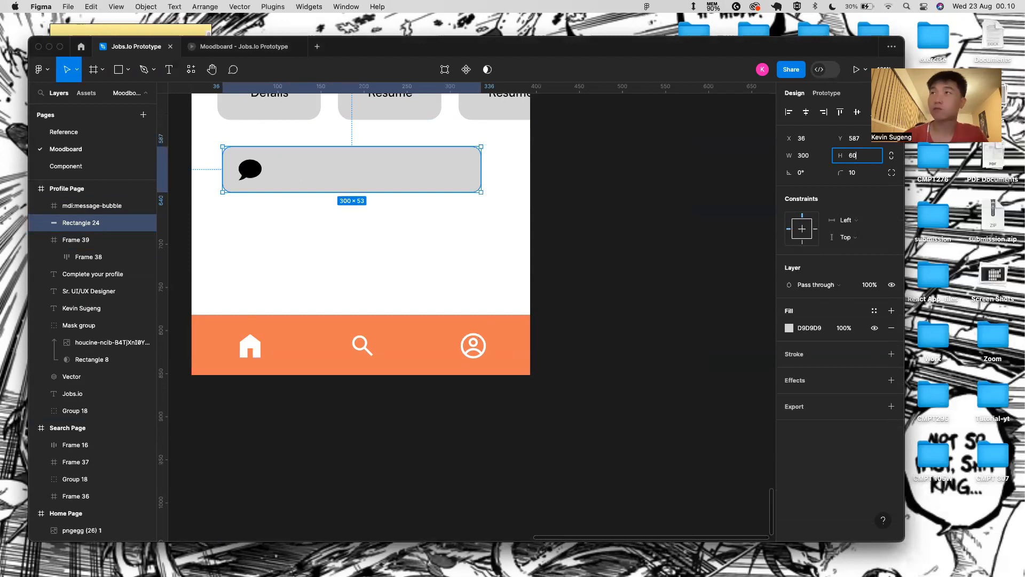
{"action": "type", "text": "60"}
{"action": "key", "text": "Return"}
{"action": "left_click", "coordinate": [250, 169]}
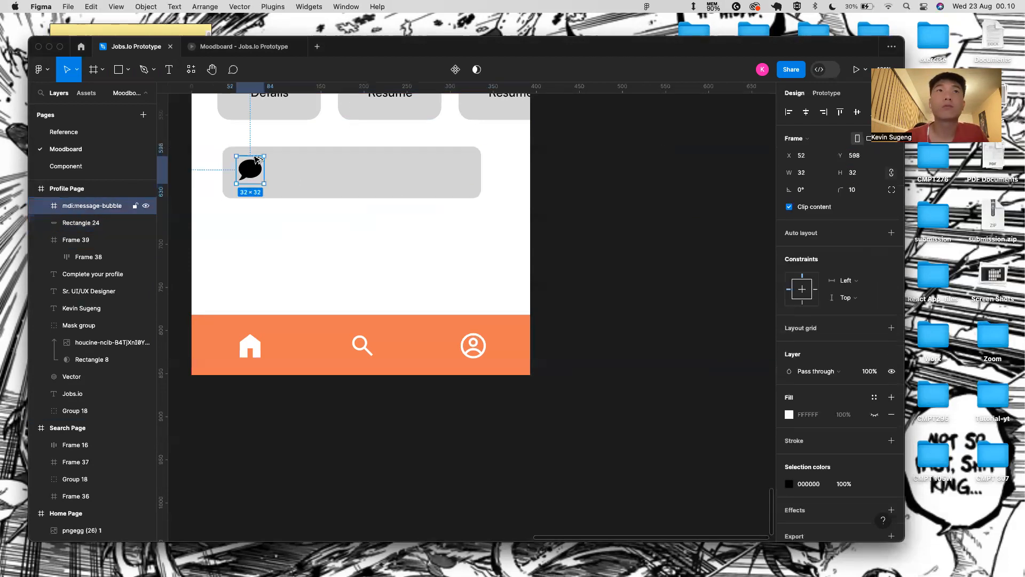
{"action": "left_click", "coordinate": [309, 179], "text": "shift"}
{"action": "left_click", "coordinate": [858, 112]}
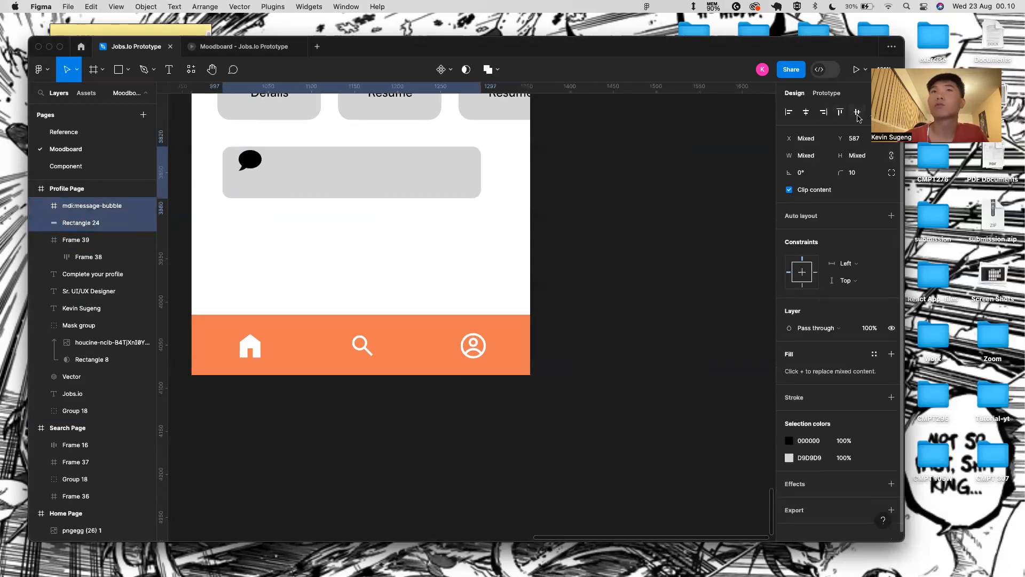
{"action": "left_click", "coordinate": [494, 243]}
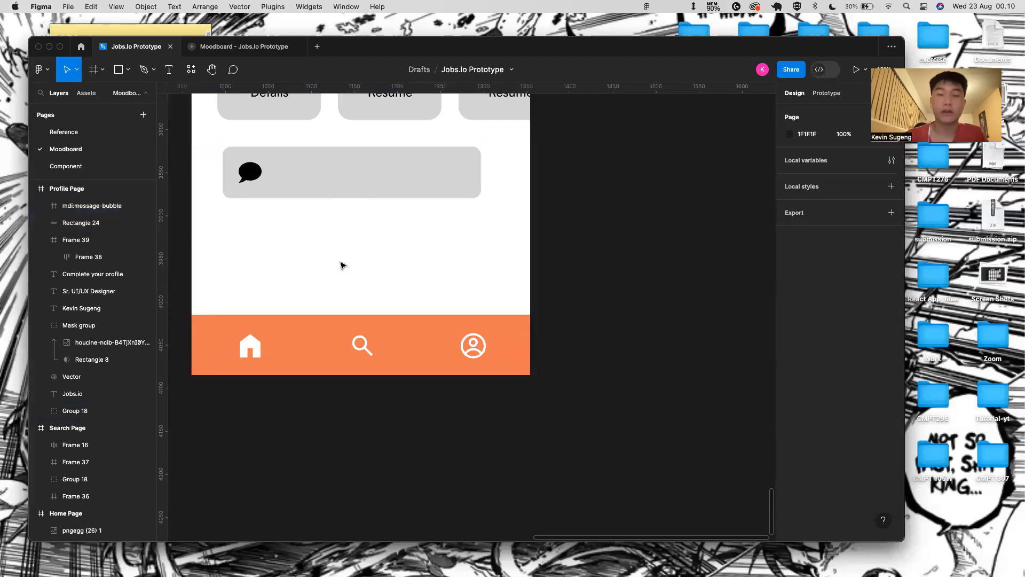
- Add the text 'Help & Feedback' inside the grey bar
{"action": "key", "text": "t"}
{"action": "left_click", "coordinate": [294, 177]}
{"action": "type", "text": "Help & Feedback"}
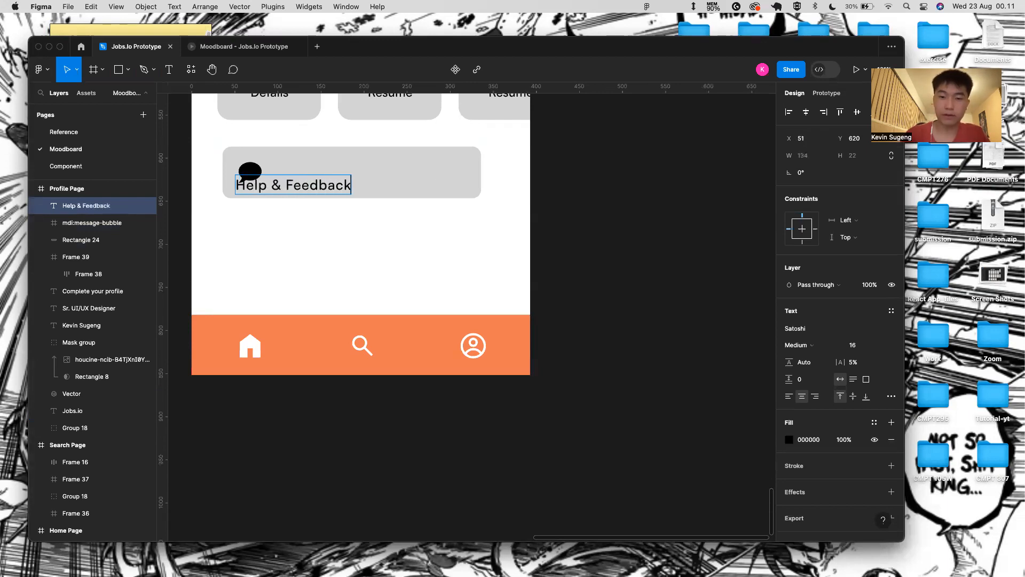
{"action": "key", "text": "Escape"}
{"action": "left_click", "coordinate": [340, 238]}
- Colour the Help & Feedback text dark 222831
{"action": "left_click", "coordinate": [317, 192]}
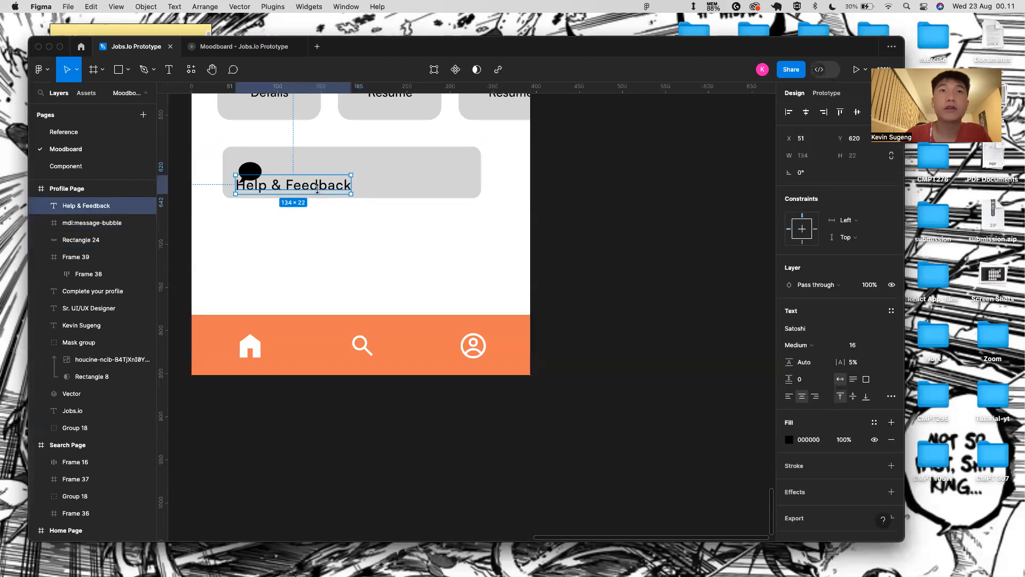
{"action": "left_click", "coordinate": [827, 441]}
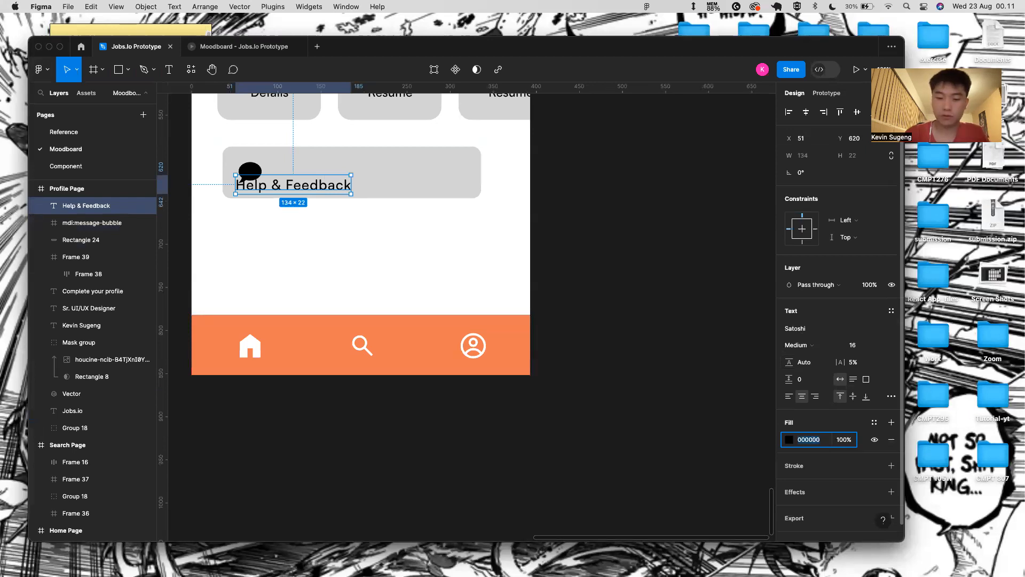
{"action": "key", "text": "Return"}
{"action": "scroll", "coordinate": [588, 383], "scroll_direction": "up", "scroll_amount": 2}
{"action": "left_click_drag", "start_coordinate": [346, 236], "coordinate": [358, 239]}
{"action": "key", "text": "super+z"}
- Wrap the speech-bubble icon and text together in an auto-layout row
{"action": "left_click", "coordinate": [267, 235], "text": "shift"}
{"action": "key", "text": "shift+a"}
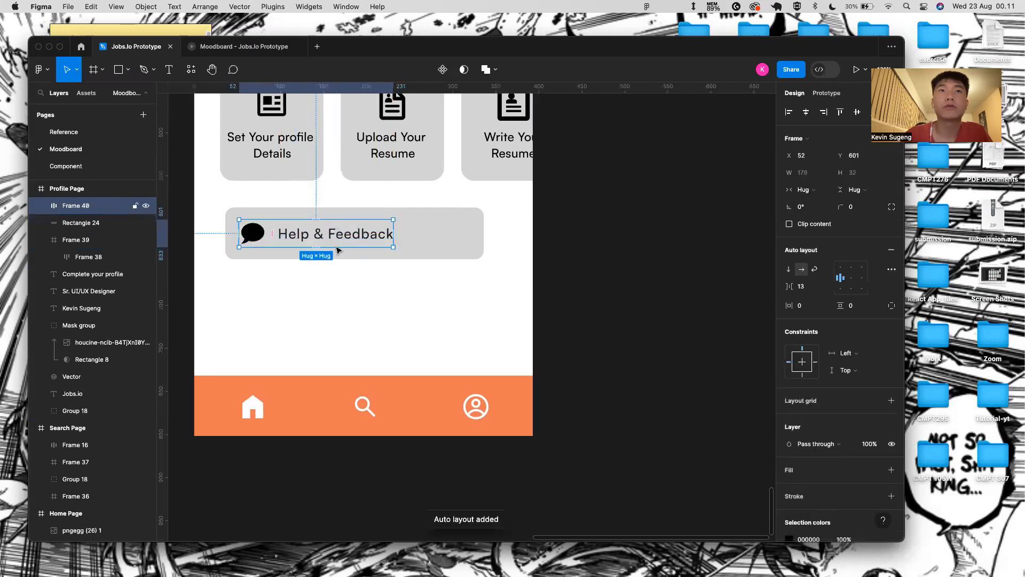
{"action": "left_click", "coordinate": [468, 340]}
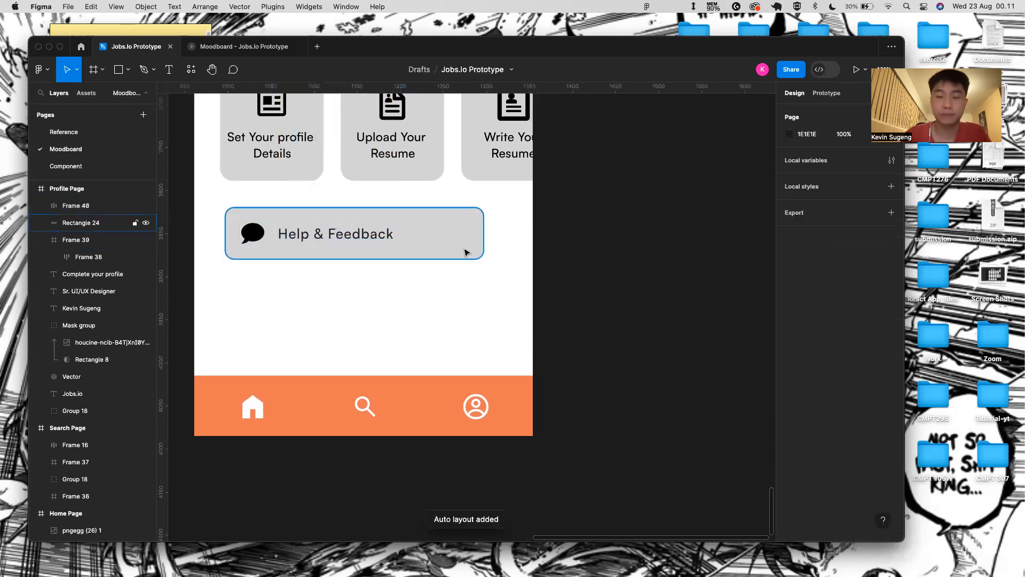
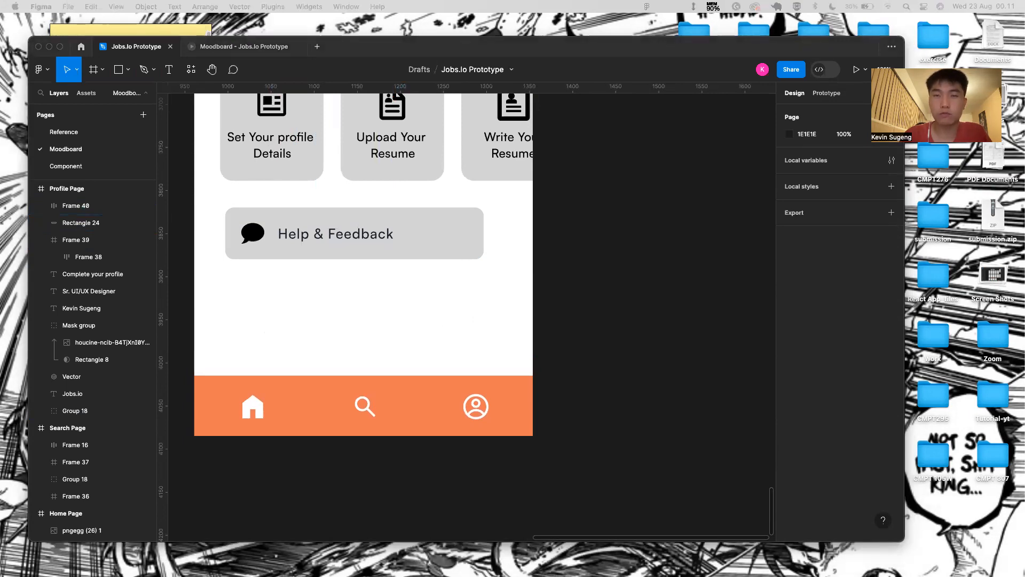
- Paste a chevron at the right end of the Help & Feedback bar, vertically centred
{"action": "left_click", "coordinate": [442, 250]}
{"action": "key", "text": "super+v"}
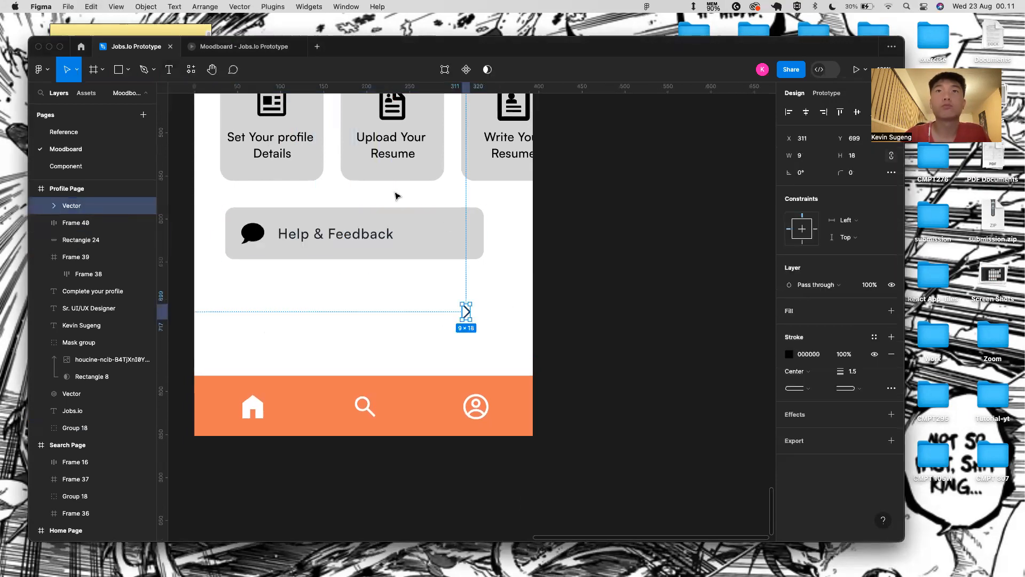
{"action": "left_click_drag", "start_coordinate": [469, 313], "coordinate": [469, 235]}
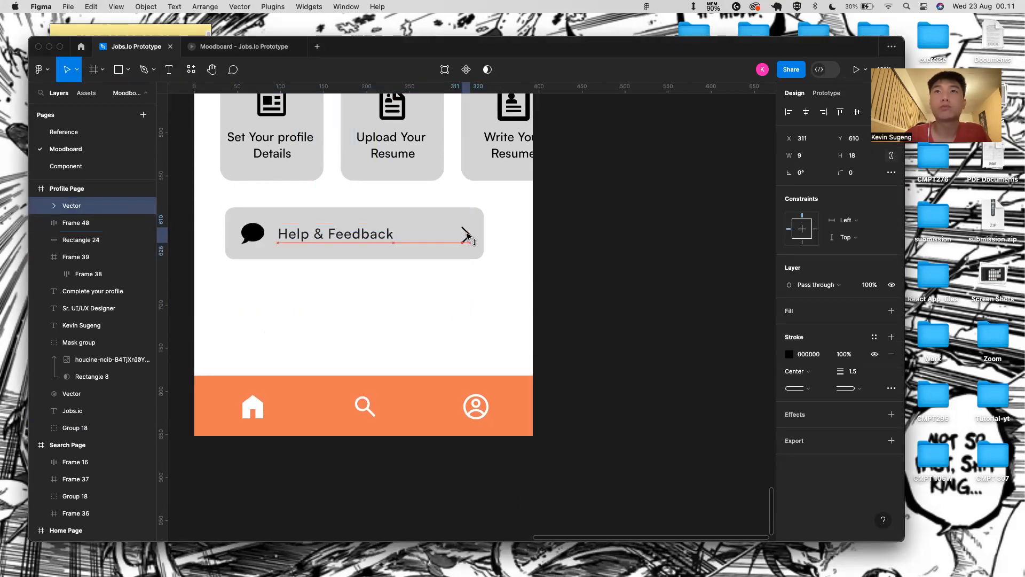
{"action": "left_click", "coordinate": [382, 237], "text": "shift"}
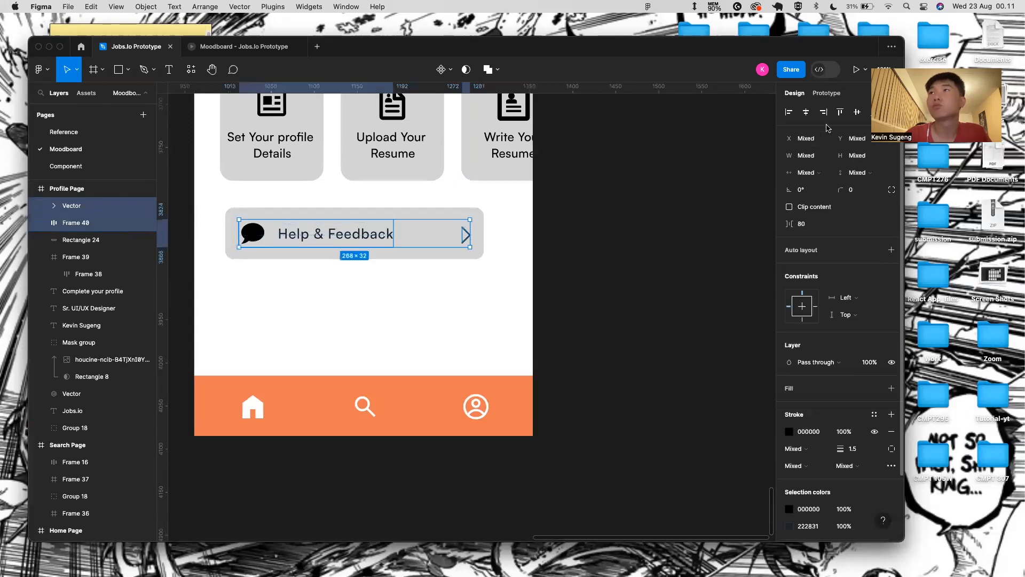
{"action": "left_click", "coordinate": [857, 113]}
{"action": "left_click", "coordinate": [623, 217]}
- Duplicate the 300×60 Help & Feedback bar background rectangle
{"action": "scroll", "coordinate": [350, 206], "scroll_direction": "down", "scroll_amount": 3}
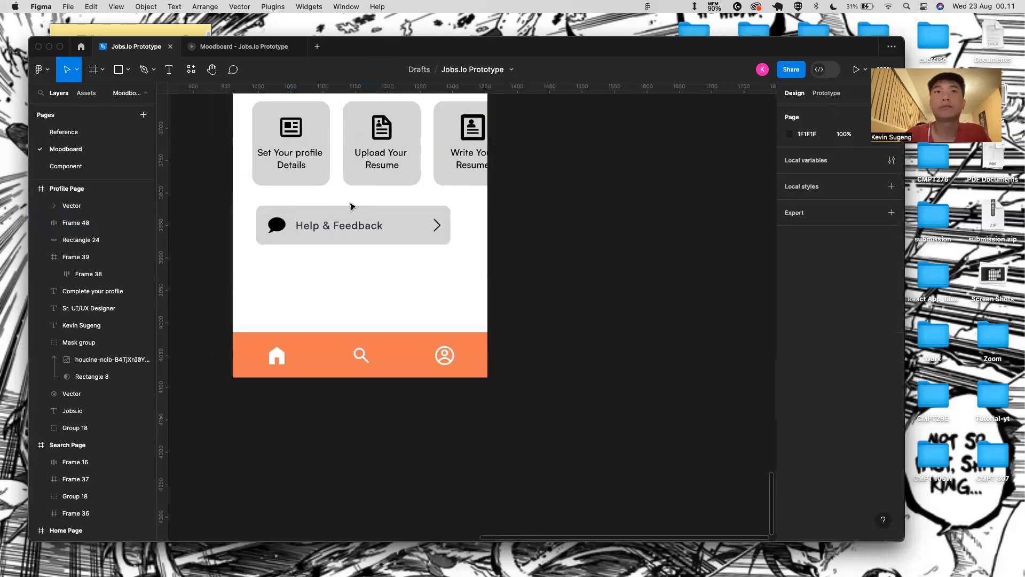
{"action": "scroll", "coordinate": [419, 322], "scroll_direction": "down", "scroll_amount": 3}
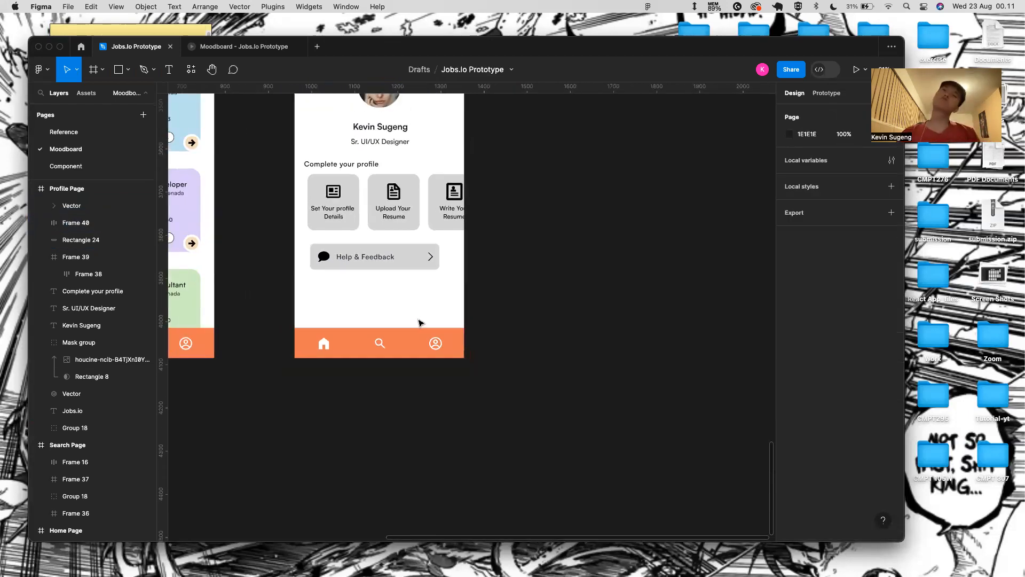
{"action": "left_click", "coordinate": [385, 251]}
{"action": "key", "text": "super+d"}
- Group the Help & Feedback bar, label and chevron, deleting the spare grey bar
{"action": "left_click_drag", "start_coordinate": [392, 264], "coordinate": [393, 300]}
{"action": "left_click", "coordinate": [400, 256]}
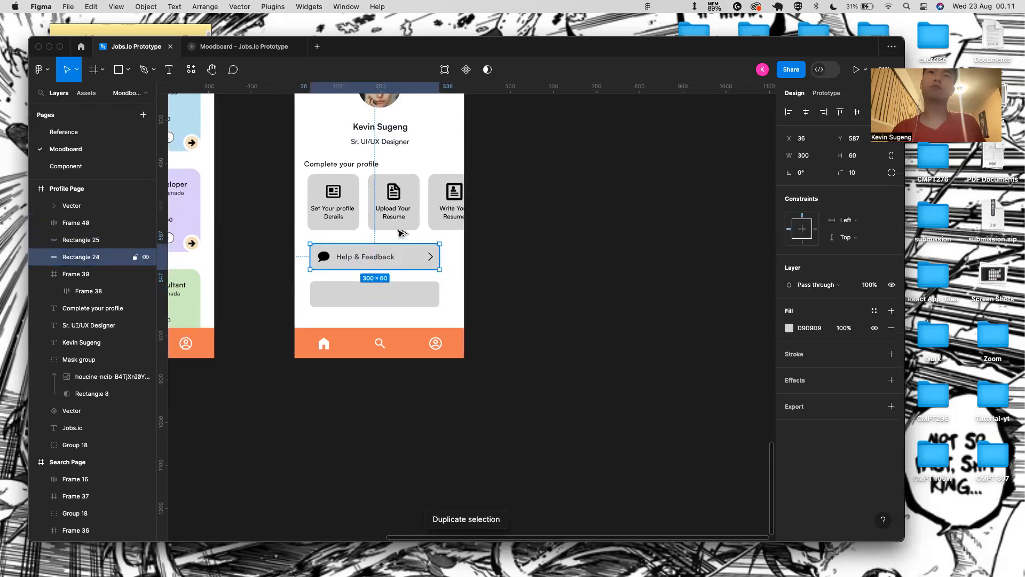
{"action": "left_click", "coordinate": [381, 297]}
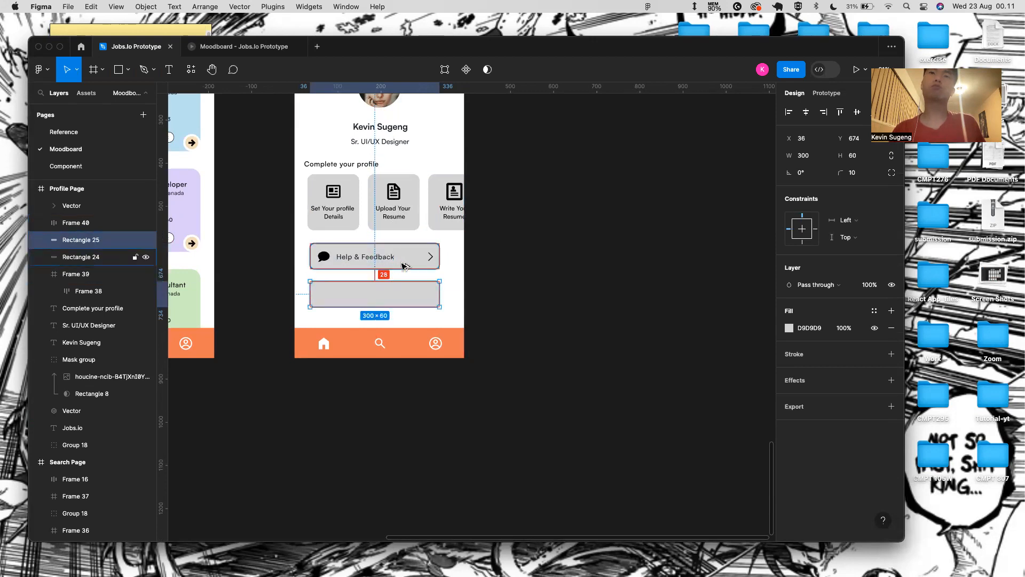
{"action": "left_click", "coordinate": [578, 303]}
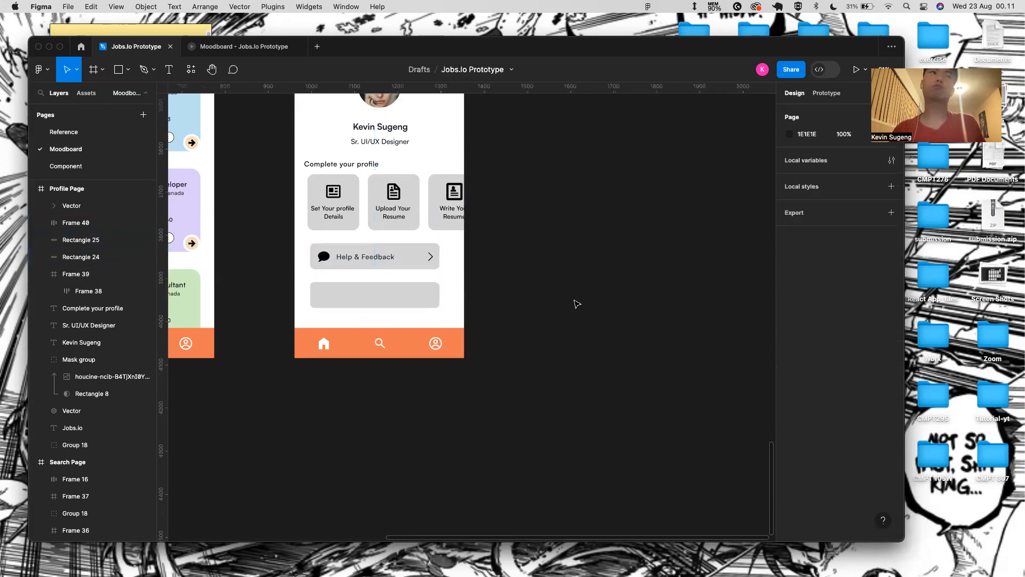
{"action": "left_click", "coordinate": [378, 259]}
{"action": "left_click", "coordinate": [430, 255], "text": "shift"}
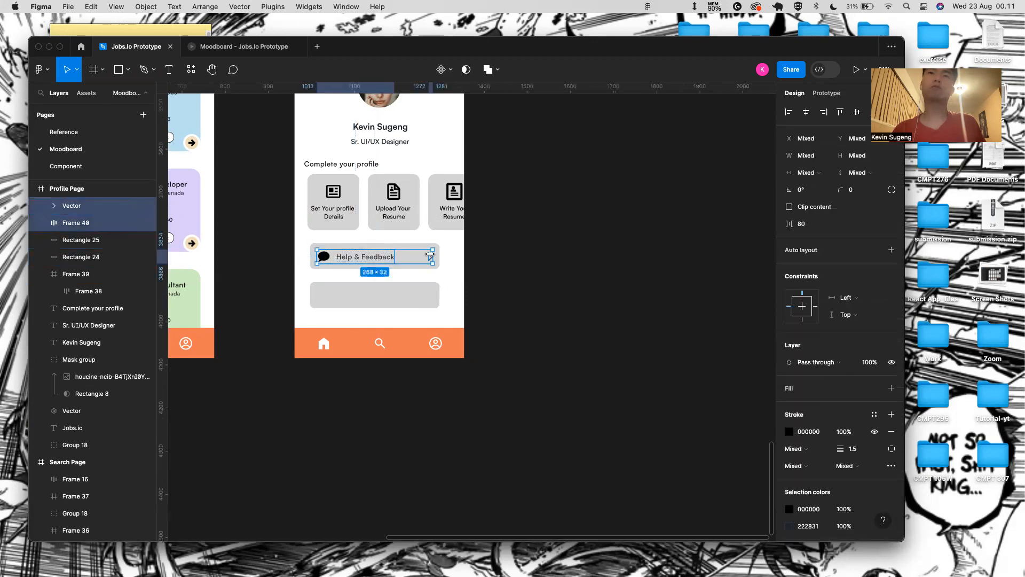
{"action": "left_click", "coordinate": [417, 248], "text": "shift"}
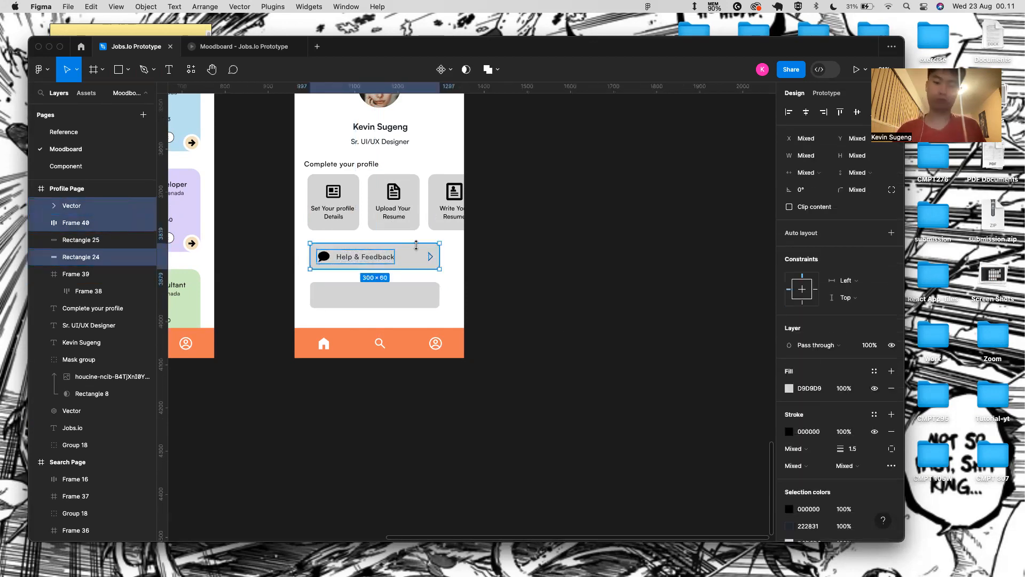
{"action": "key", "text": "super+g"}
{"action": "left_click", "coordinate": [395, 284]}
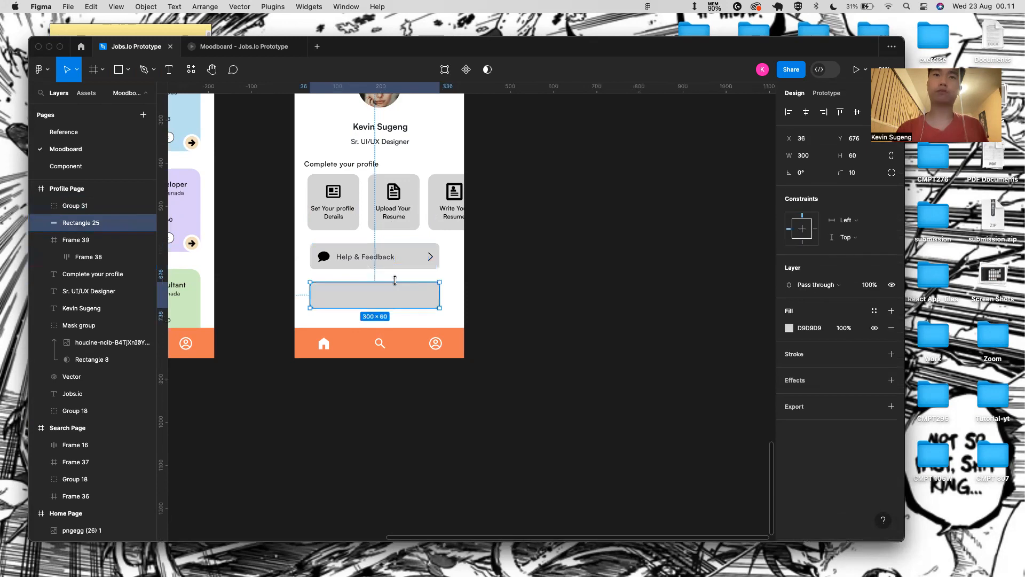
{"action": "key", "text": "Delete"}
- Duplicate the Help & Feedback button group and place the copy below it
{"action": "left_click", "coordinate": [396, 265]}
{"action": "key", "text": "super+d"}
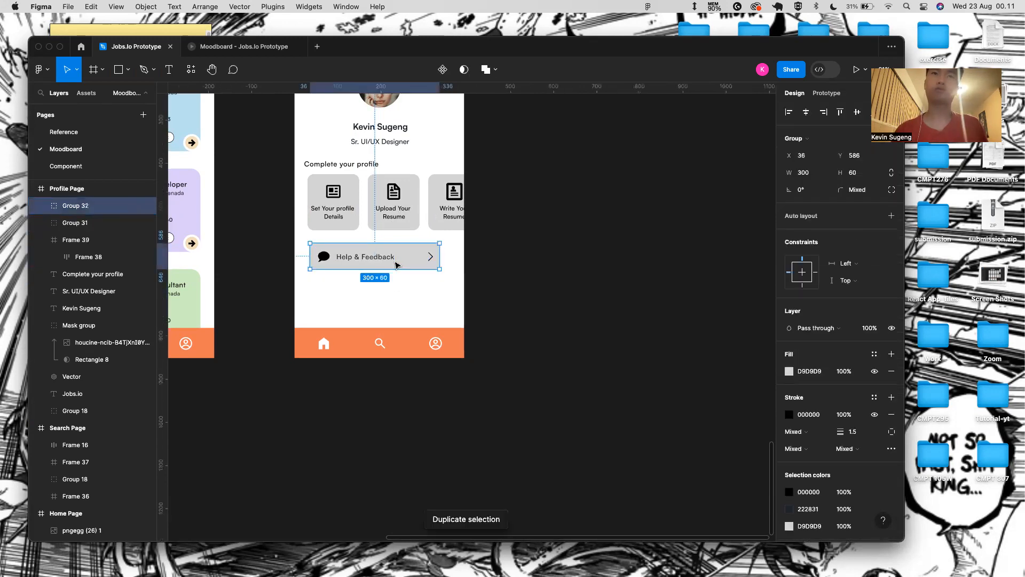
{"action": "left_click_drag", "start_coordinate": [396, 261], "coordinate": [399, 301]}
{"action": "left_click", "coordinate": [517, 292]}
{"action": "scroll", "coordinate": [517, 292], "scroll_direction": "down", "scroll_amount": 3}
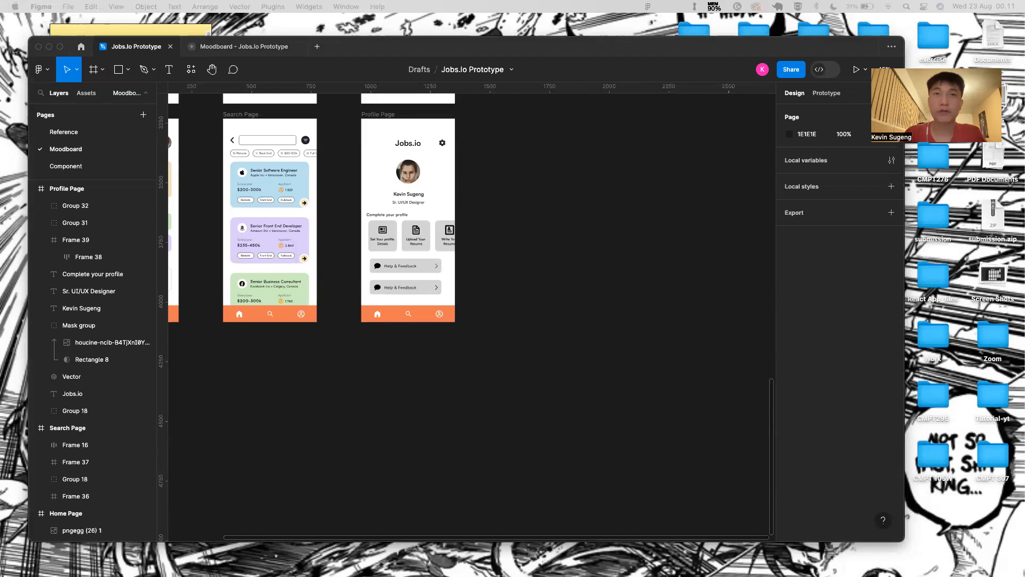
- Replace the copy's chat bubble icon with a pasted logout icon before the label
{"action": "left_click", "coordinate": [378, 287]}
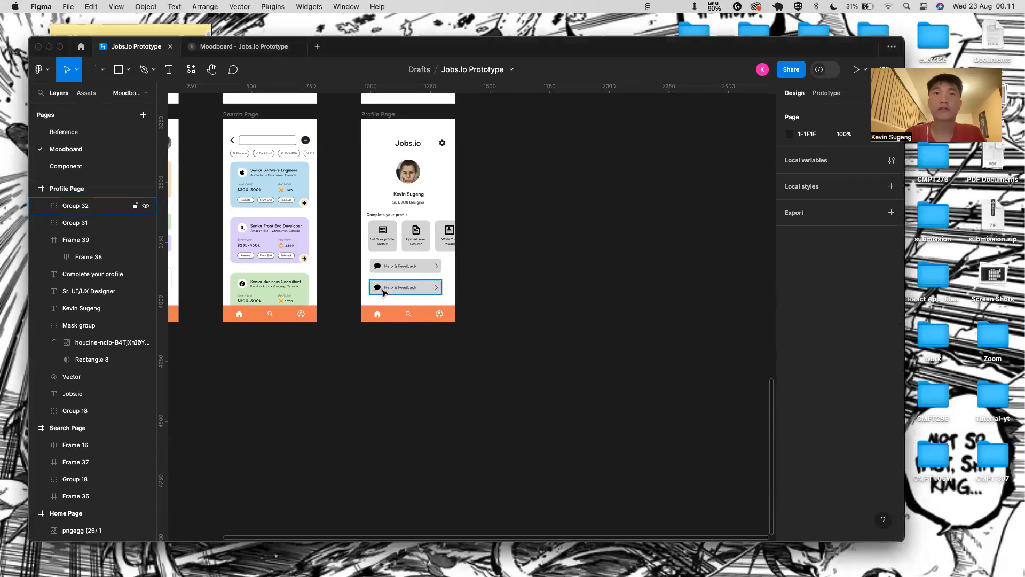
{"action": "scroll", "coordinate": [374, 286], "scroll_direction": "up", "scroll_amount": 5}
{"action": "double_click", "coordinate": [370, 282]}
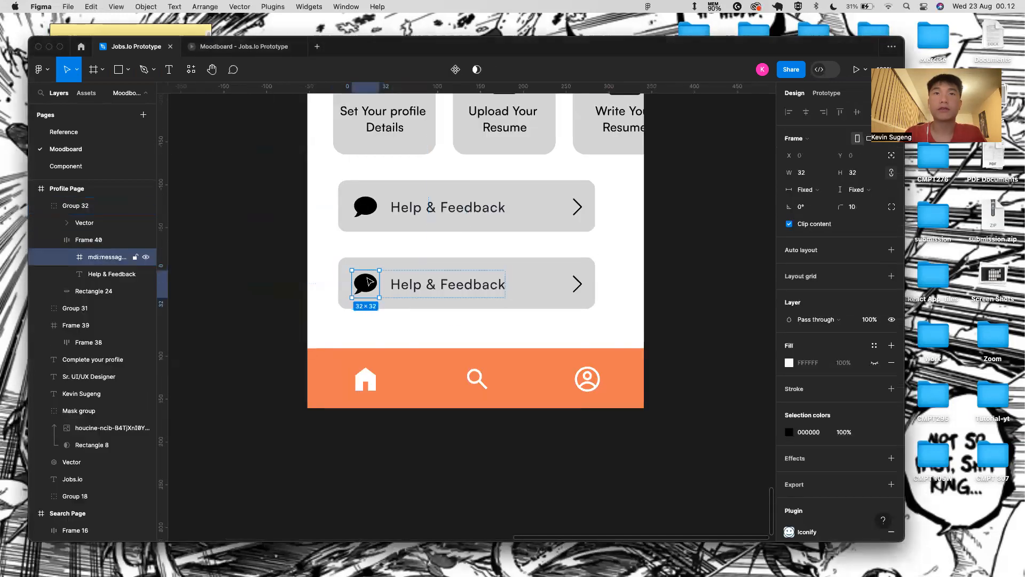
{"action": "left_click", "coordinate": [89, 241]}
{"action": "key", "text": "super+v"}
{"action": "left_click", "coordinate": [108, 259]}
{"action": "key", "text": "BackSpace"}
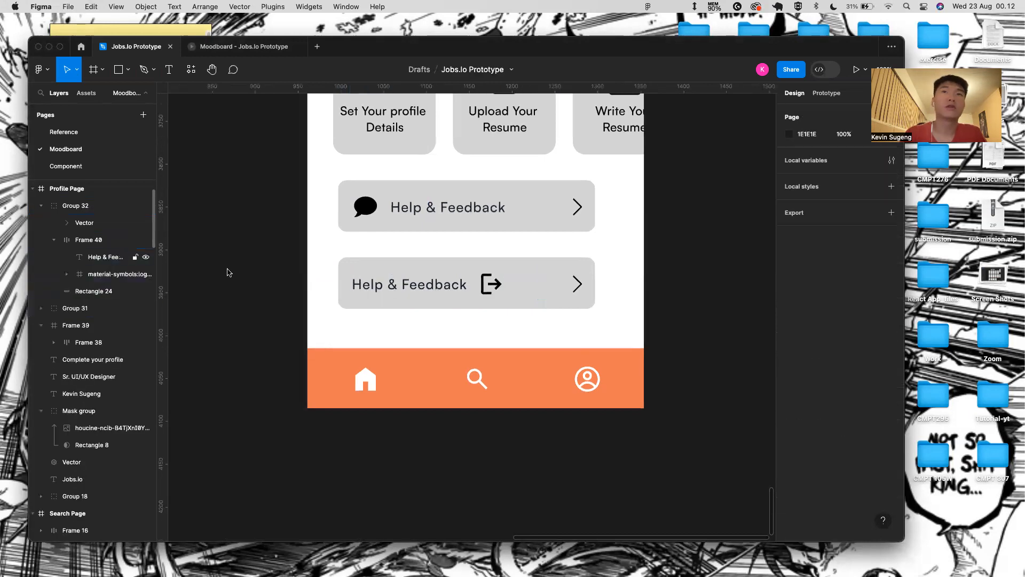
{"action": "left_click", "coordinate": [97, 279]}
{"action": "left_click_drag", "start_coordinate": [99, 280], "coordinate": [101, 251]}
- Change the copied button's label text to 'Logout'
{"action": "left_click", "coordinate": [112, 274]}
{"action": "double_click", "coordinate": [415, 286]}
{"action": "type", "text": "Logout"}
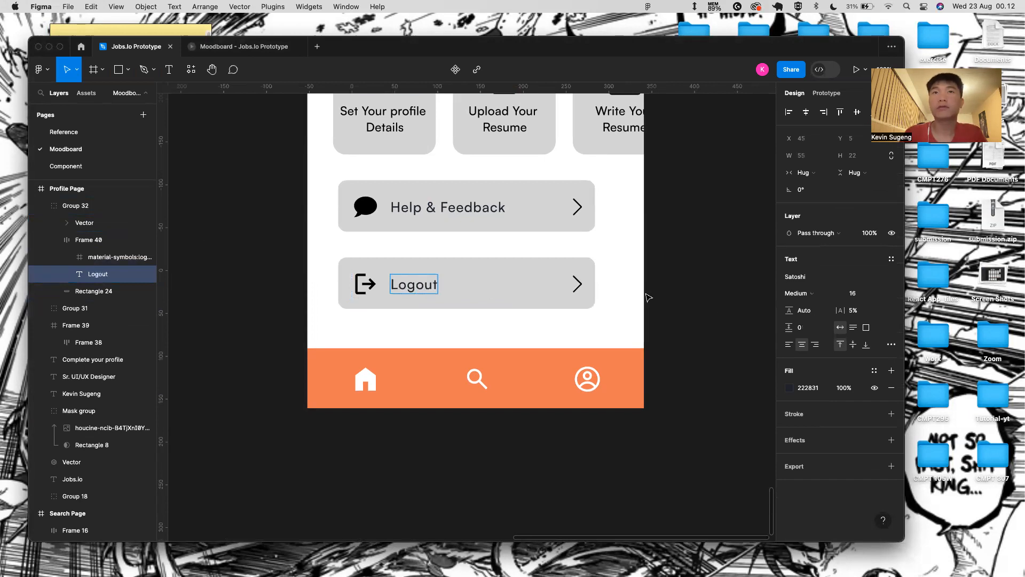
{"action": "left_click", "coordinate": [648, 298]}
{"action": "scroll", "coordinate": [416, 220], "scroll_direction": "down", "scroll_amount": 5}
{"action": "left_click", "coordinate": [416, 221]}
{"action": "scroll", "coordinate": [416, 220], "scroll_direction": "up", "scroll_amount": 3}
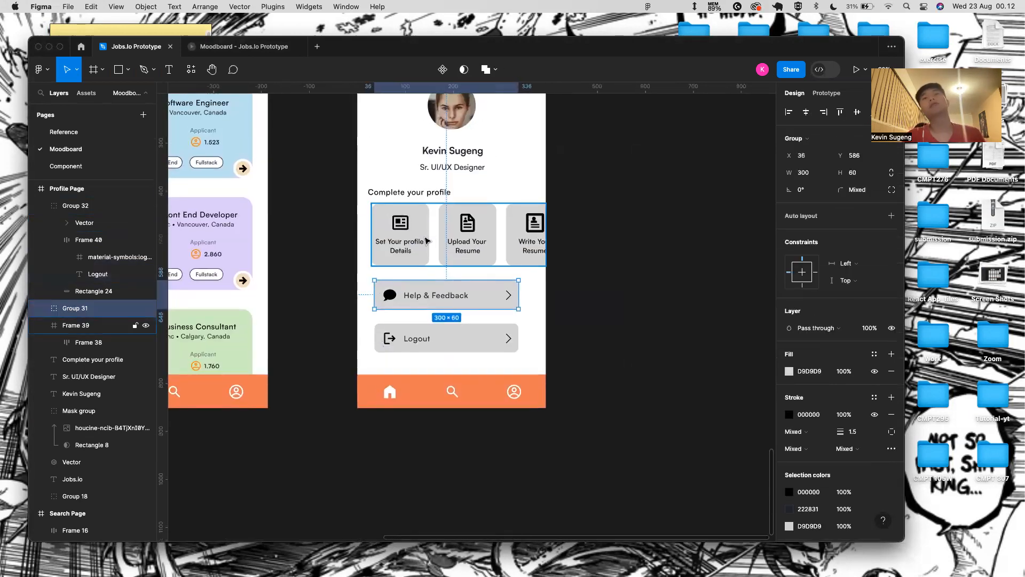
- Set the three profile cards' labels and icons to colour 222
{"action": "double_click", "coordinate": [399, 241]}
{"action": "double_click", "coordinate": [401, 245]}
{"action": "double_click", "coordinate": [400, 246]}
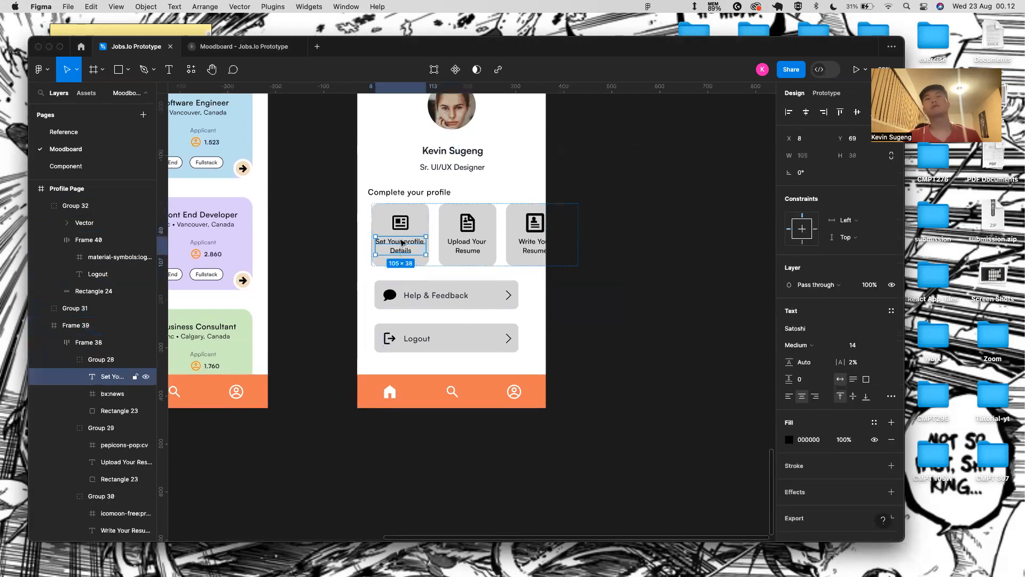
{"action": "double_click", "coordinate": [469, 246], "text": "shift"}
{"action": "double_click", "coordinate": [534, 241], "text": "shift"}
{"action": "left_click", "coordinate": [534, 225], "text": "shift"}
{"action": "left_click", "coordinate": [468, 222], "text": "shift"}
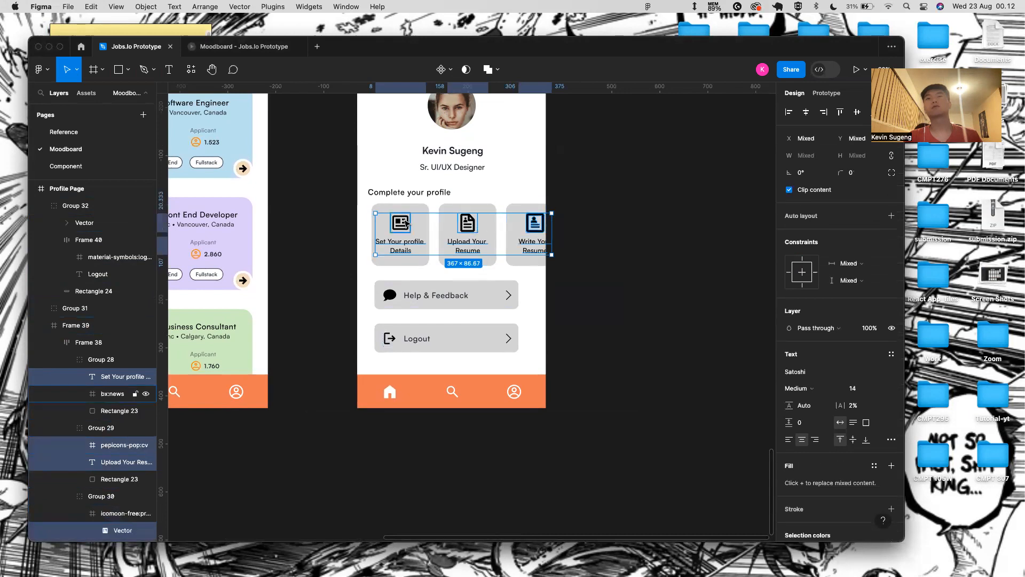
{"action": "left_click", "coordinate": [407, 224], "text": "shift"}
{"action": "scroll", "coordinate": [826, 383], "scroll_direction": "down", "scroll_amount": 3}
{"action": "left_click", "coordinate": [830, 485]}
{"action": "type", "text": "222831"}
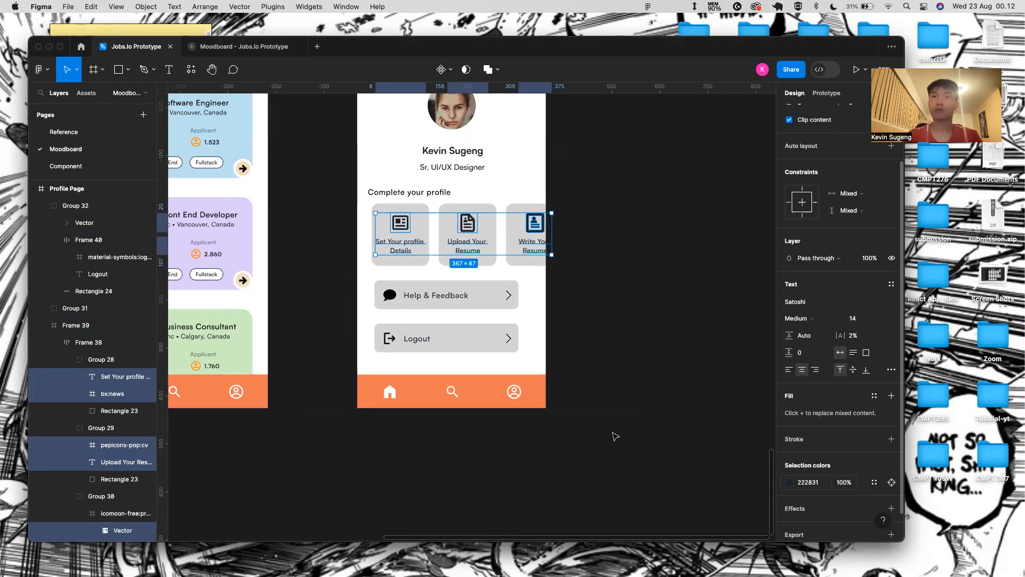
{"action": "left_click", "coordinate": [623, 396]}
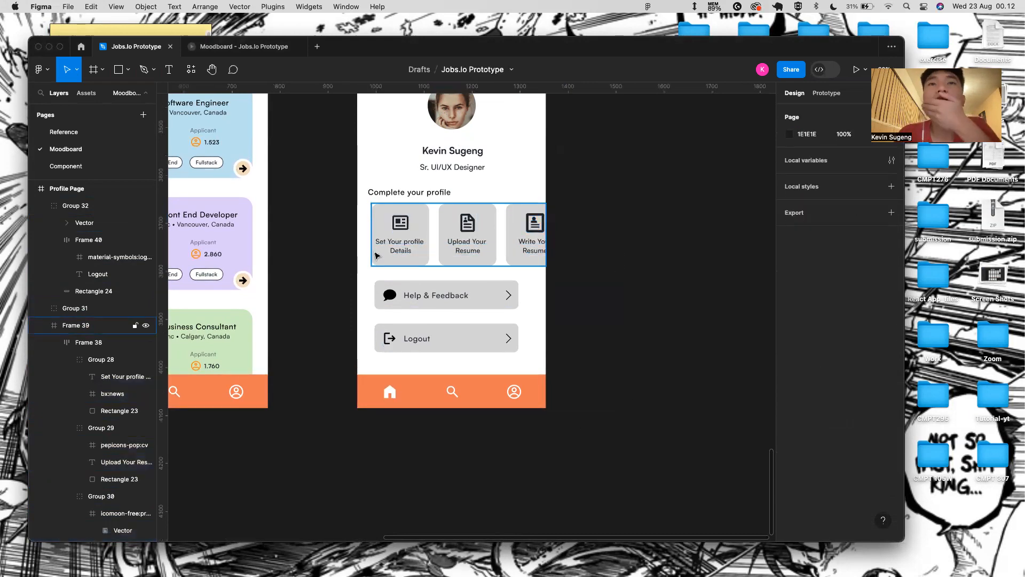
- Fill the Set Your profile Details card with the light blue sampled from the job card
{"action": "scroll", "coordinate": [513, 222], "scroll_direction": "down", "scroll_amount": 5}
{"action": "scroll", "coordinate": [470, 272], "scroll_direction": "up", "scroll_amount": 2}
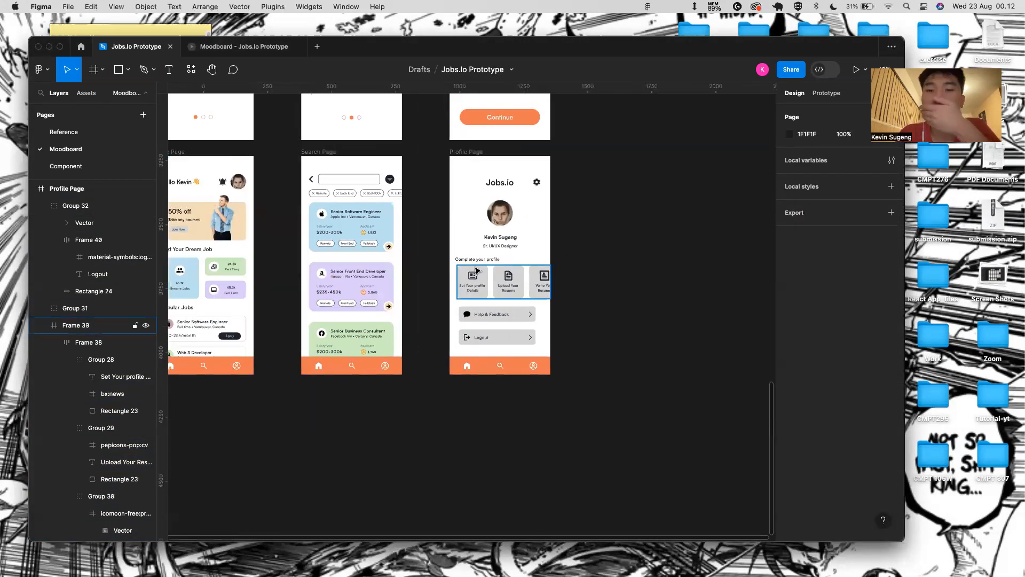
{"action": "left_click", "coordinate": [477, 272]}
{"action": "left_click", "coordinate": [479, 275]}
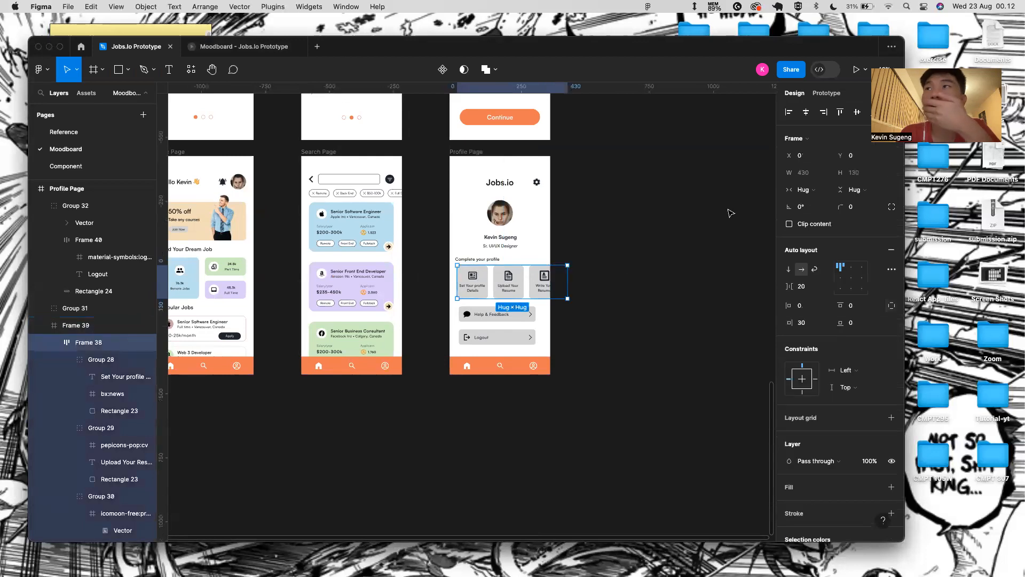
{"action": "double_click", "coordinate": [483, 274]}
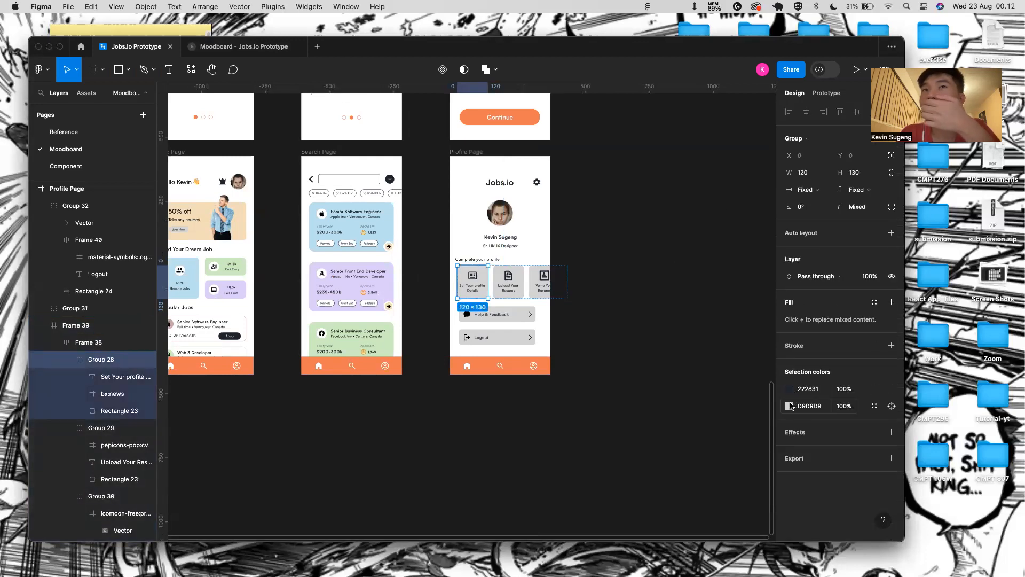
{"action": "left_click", "coordinate": [791, 406]}
{"action": "left_click", "coordinate": [663, 414]}
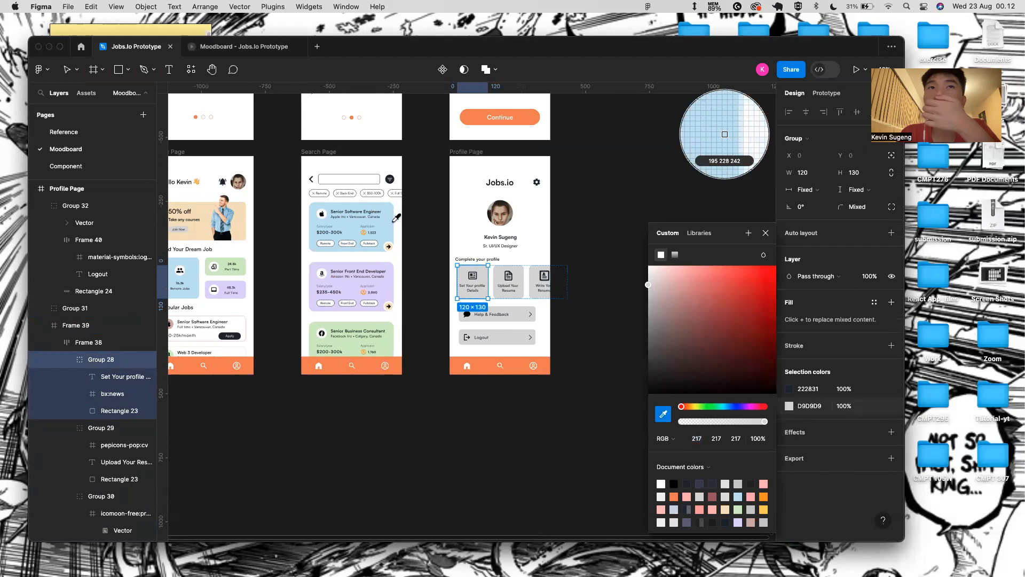
{"action": "left_click", "coordinate": [221, 217]}
{"action": "left_click", "coordinate": [766, 230]}
- Fill the Upload Your Resume card with lavender sampled from the purple job card
{"action": "left_click", "coordinate": [502, 279]}
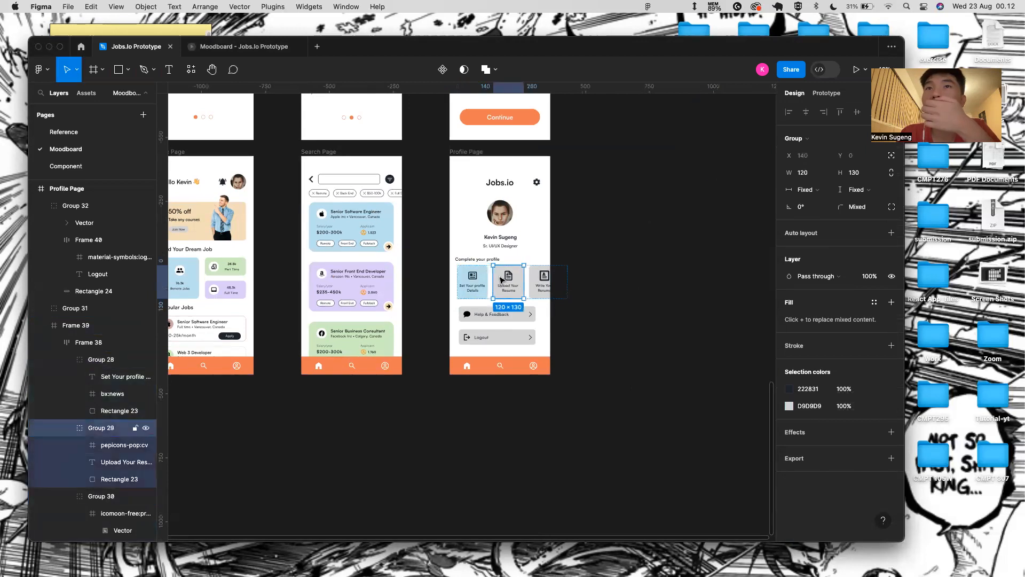
{"action": "left_click", "coordinate": [789, 407]}
{"action": "left_click", "coordinate": [663, 414]}
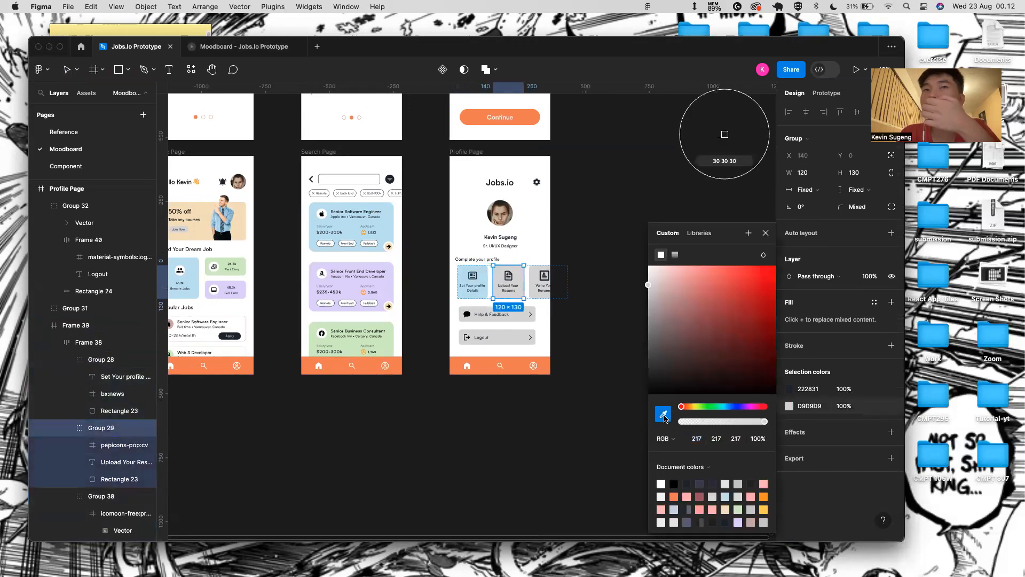
{"action": "left_click", "coordinate": [385, 287]}
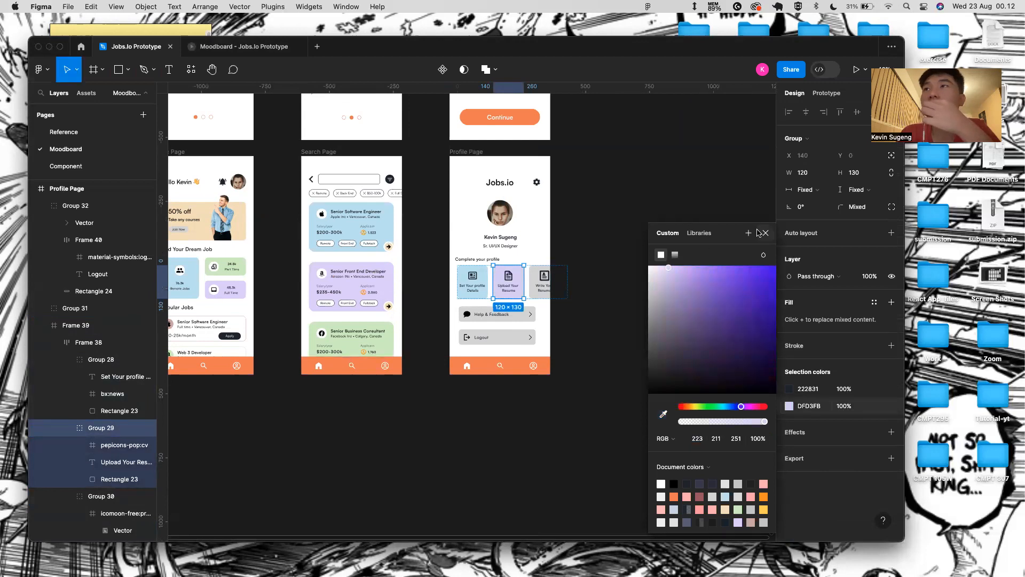
{"action": "left_click", "coordinate": [764, 233]}
- Fill the third profile card with green D3EFC3 sampled from a neighbouring card
{"action": "left_click", "coordinate": [539, 287]}
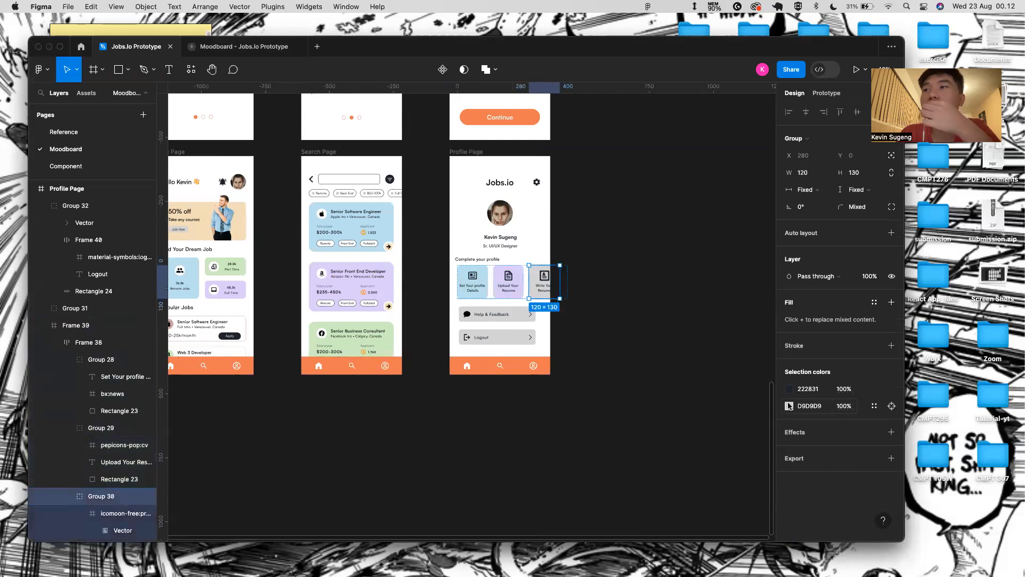
{"action": "left_click", "coordinate": [789, 406]}
{"action": "left_click", "coordinate": [664, 415]}
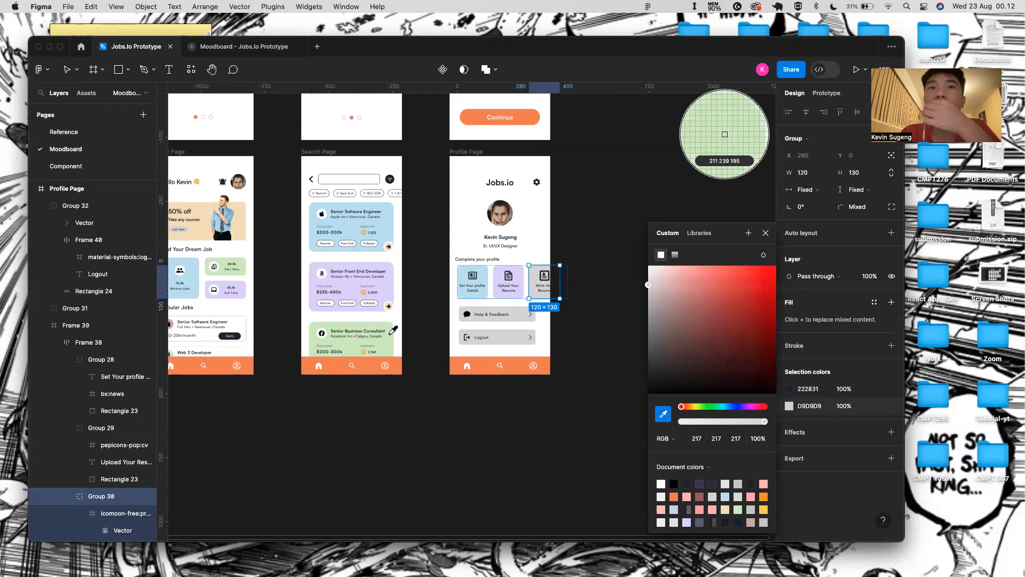
{"action": "left_click", "coordinate": [389, 336]}
{"action": "left_click", "coordinate": [767, 235]}
- Give the Help & Feedback and Logout buttons a peach F3E2BE fill
{"action": "left_click", "coordinate": [504, 320]}
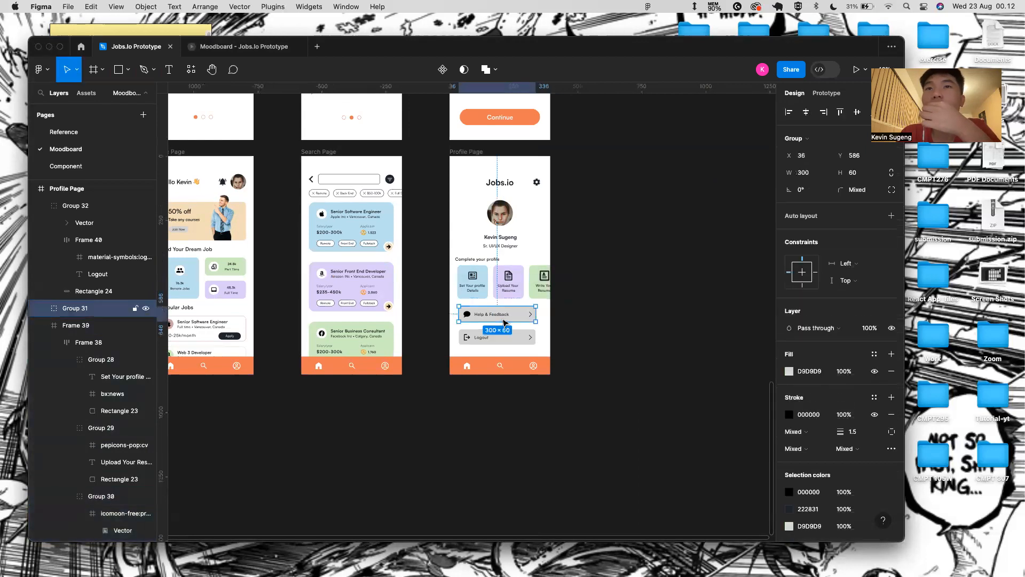
{"action": "left_click", "coordinate": [497, 338], "text": "shift"}
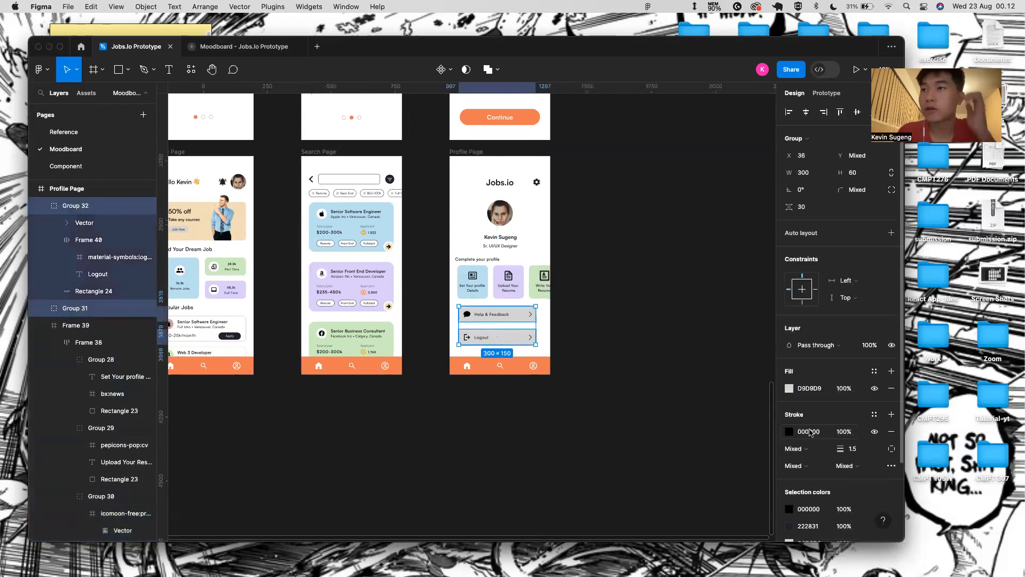
{"action": "left_click", "coordinate": [790, 432]}
{"action": "left_click", "coordinate": [765, 233]}
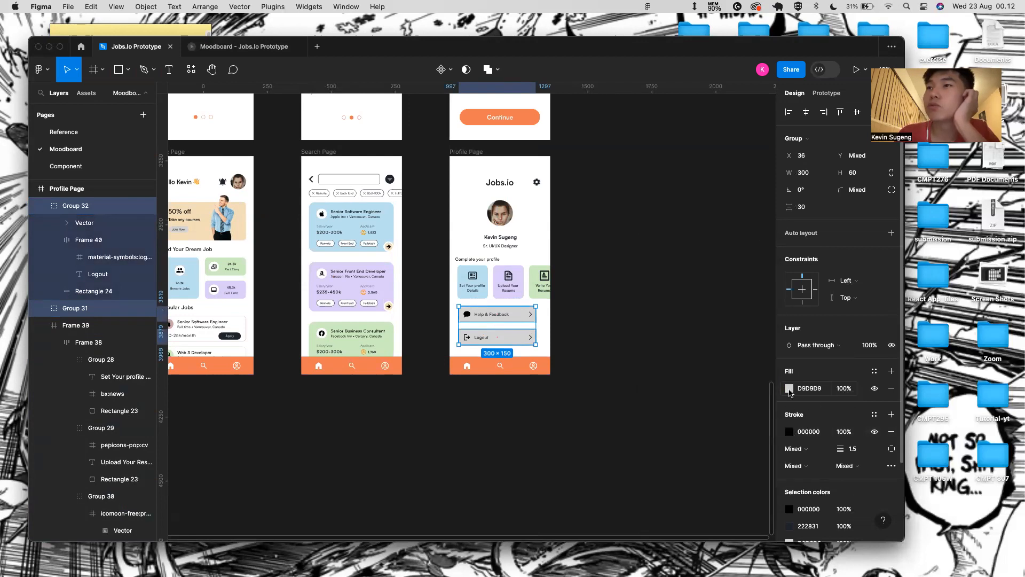
{"action": "left_click", "coordinate": [790, 389]}
{"action": "left_click", "coordinate": [664, 414]}
{"action": "left_click", "coordinate": [241, 220]}
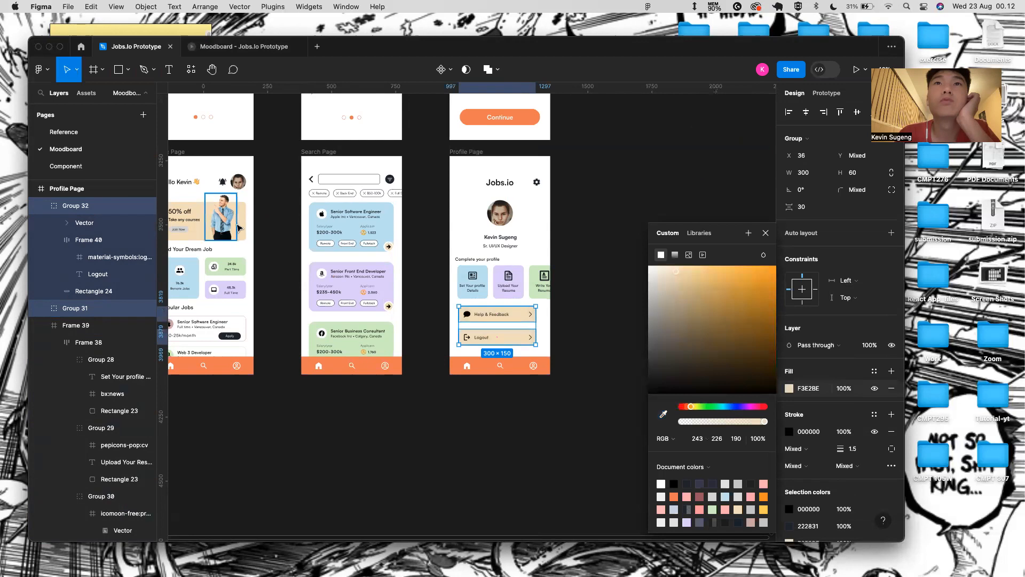
{"action": "left_click", "coordinate": [766, 233]}
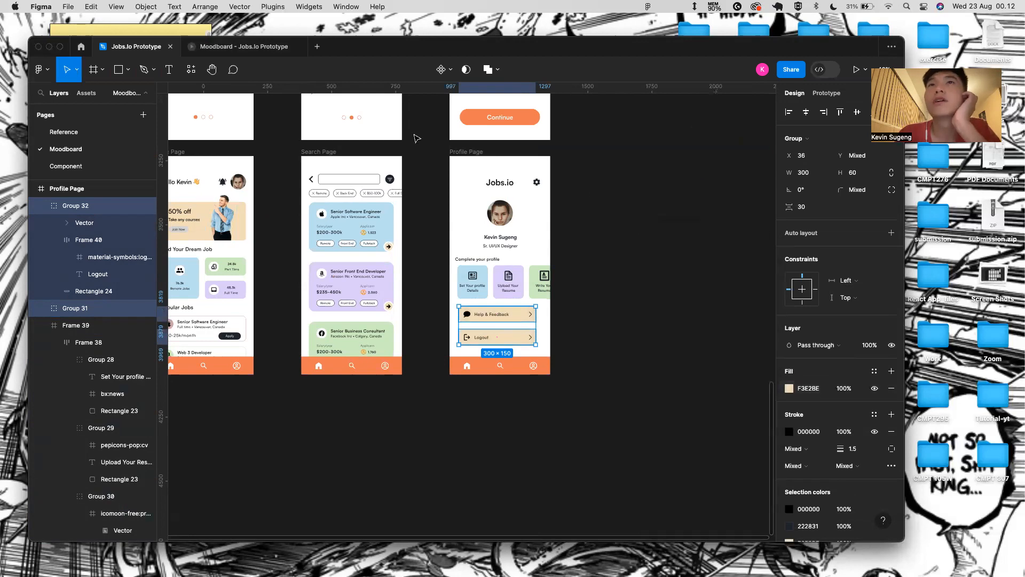
{"action": "left_click", "coordinate": [460, 158]}
- Preview the Profile Page as a phone prototype
{"action": "left_click", "coordinate": [856, 70]}
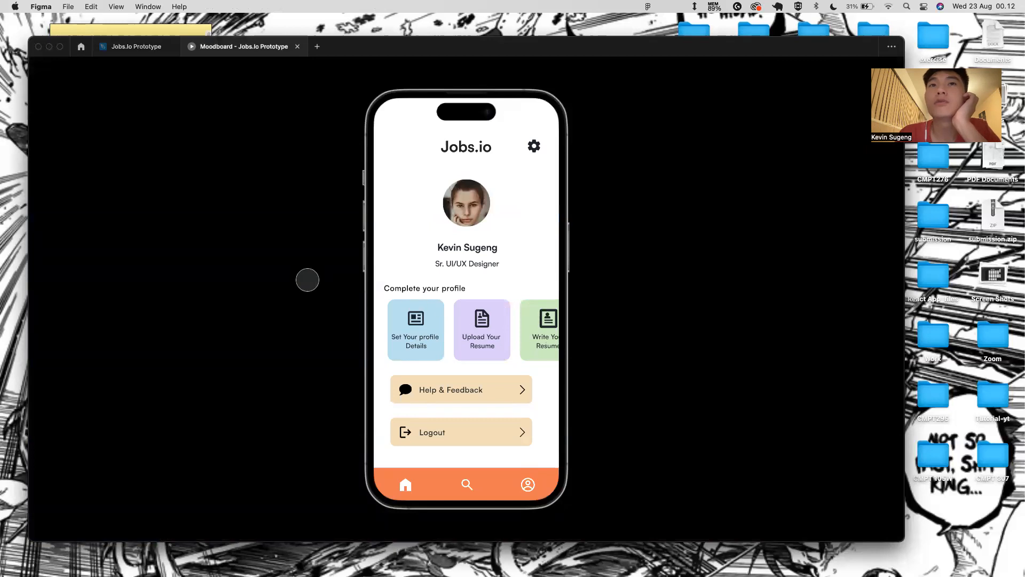
{"action": "mouse_move", "coordinate": [407, 51]}
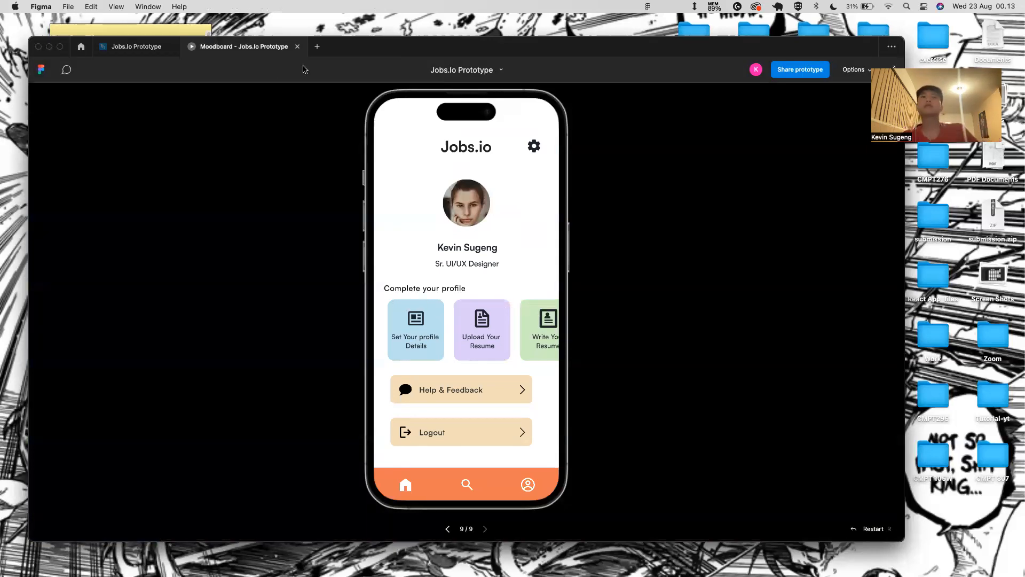
{"action": "left_click", "coordinate": [136, 46]}
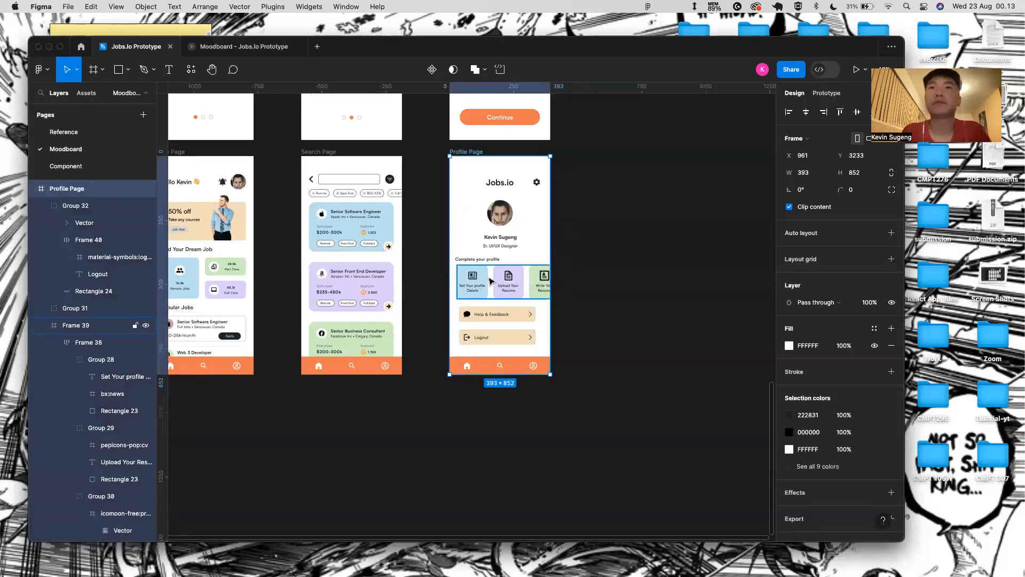
- Nudge the Complete your profile heading to X 30 and lower the card row to a 20 px gap
{"action": "scroll", "coordinate": [489, 277], "scroll_direction": "up", "scroll_amount": 5}
{"action": "left_click", "coordinate": [466, 240]}
{"action": "key", "text": "alt"}
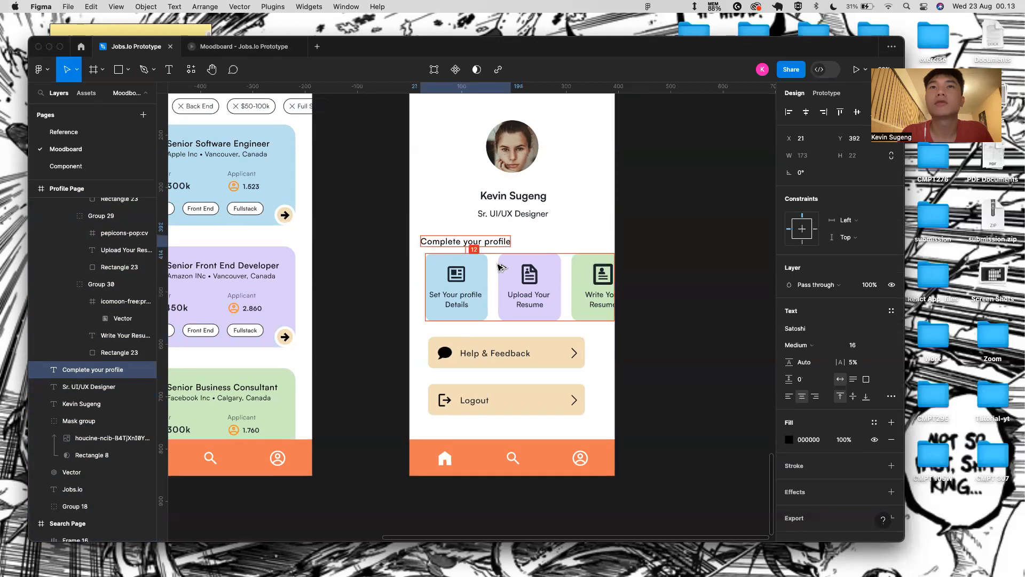
{"action": "key", "text": "Down"}
{"action": "key", "text": "alt"}
{"action": "key", "text": "Right"}
{"action": "key", "text": "Right"}
{"action": "key", "text": "Right"}
{"action": "key", "text": "Right"}
{"action": "key", "text": "Right"}
{"action": "key", "text": "Right"}
{"action": "key", "text": "Right"}
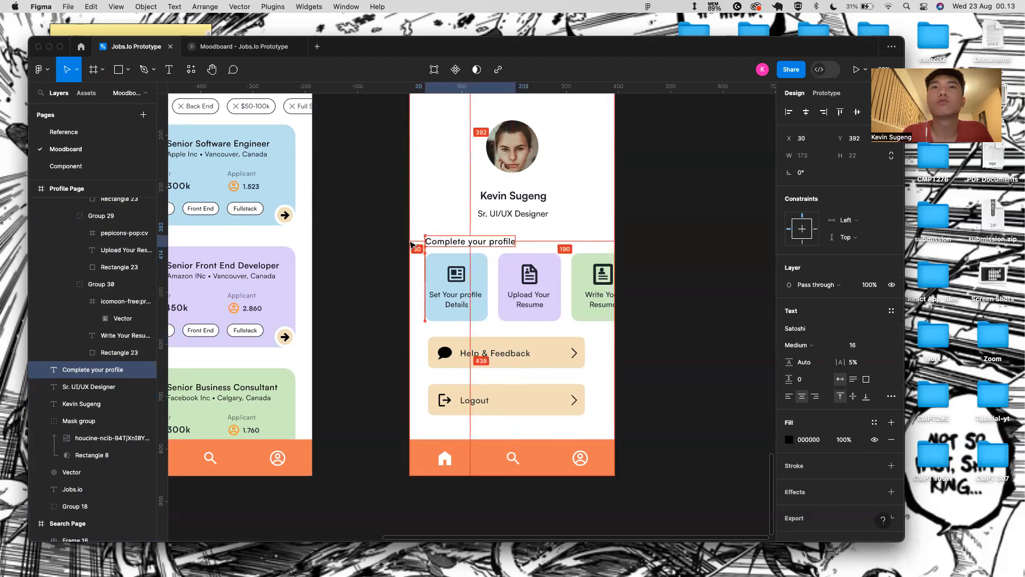
{"action": "left_click", "coordinate": [475, 254]}
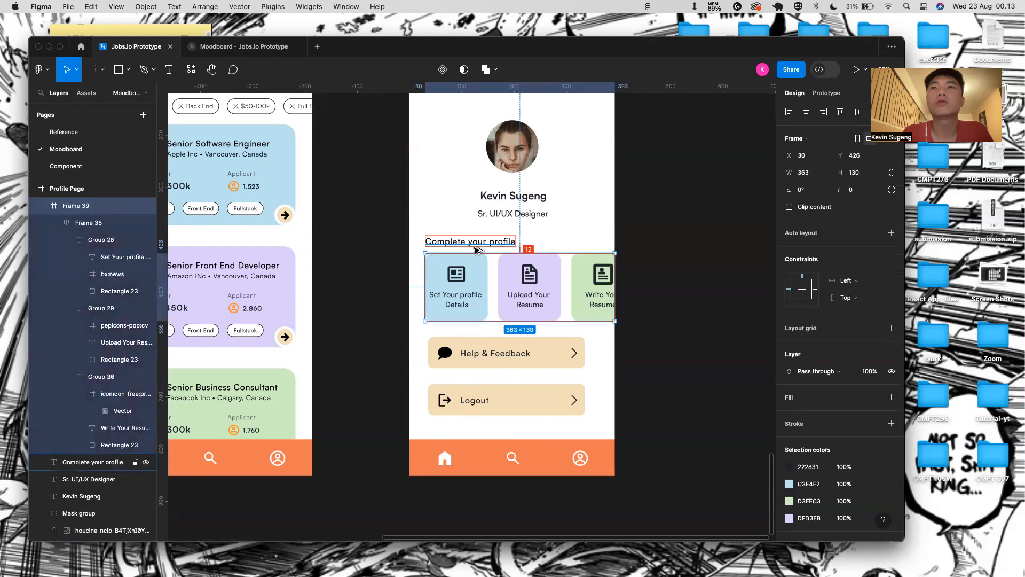
{"action": "key", "text": "Down"}
{"action": "key", "text": "Down"}
{"action": "key", "text": "Down"}
{"action": "key", "text": "Down"}
{"action": "key", "text": "Down"}
{"action": "key", "text": "Down"}
{"action": "key", "text": "Down"}
{"action": "key", "text": "Down"}
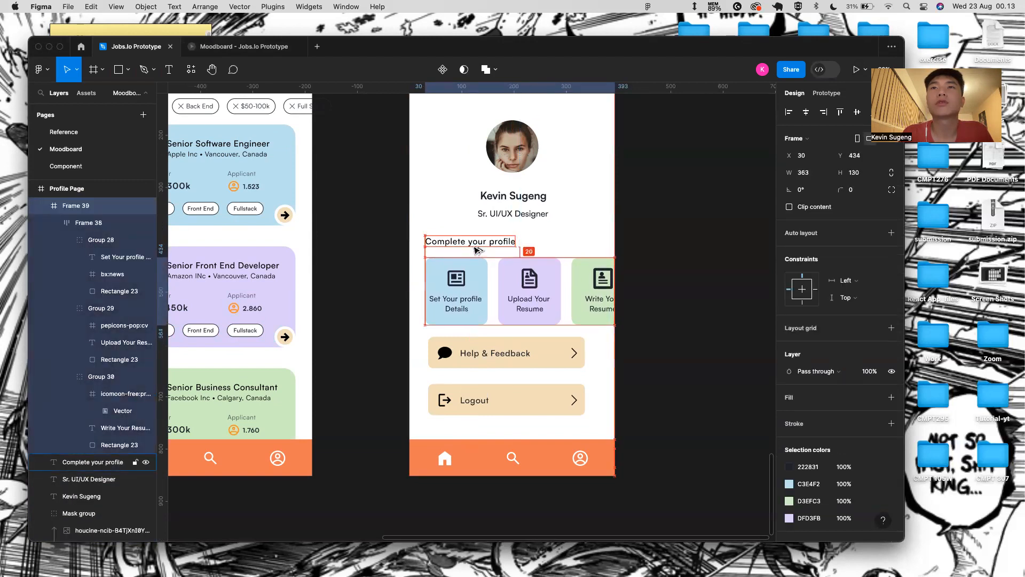
- Shift the Help & Feedback and Logout buttons left to X 30
{"action": "left_click", "coordinate": [265, 47]}
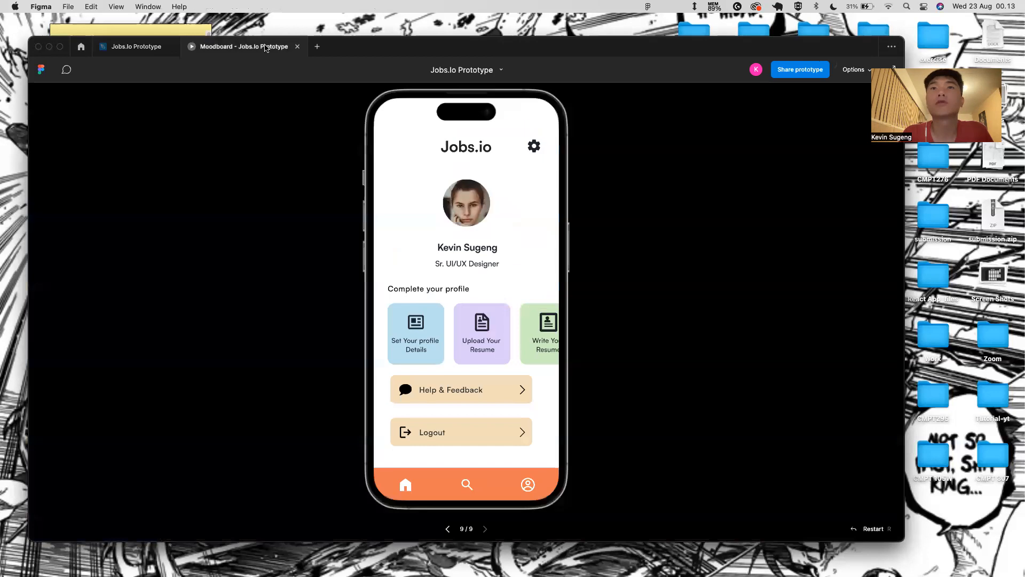
{"action": "left_click", "coordinate": [136, 47]}
{"action": "left_click", "coordinate": [451, 353]}
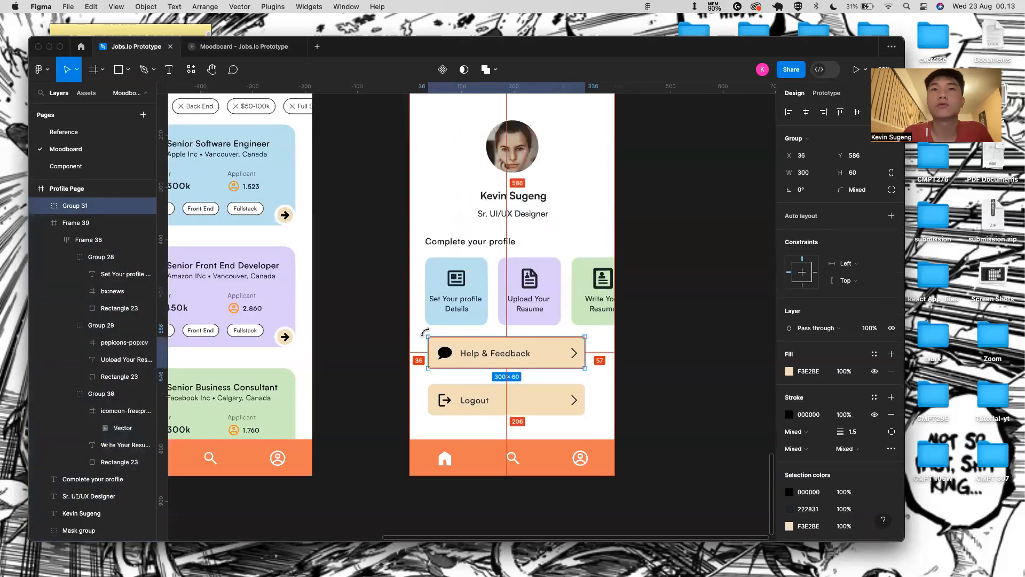
{"action": "left_click", "coordinate": [427, 304]}
{"action": "left_click", "coordinate": [444, 352]}
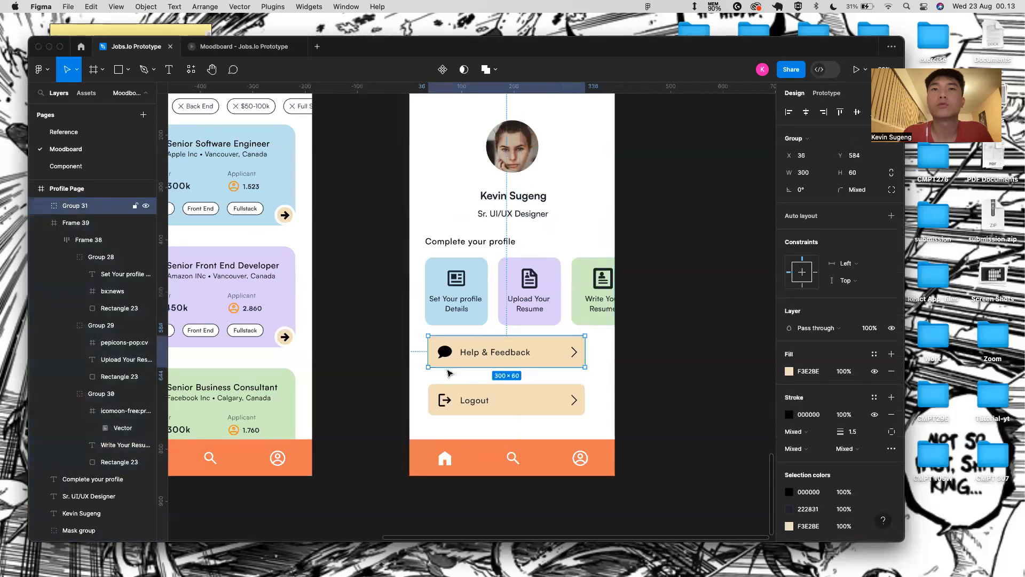
{"action": "left_click", "coordinate": [449, 390], "text": "shift"}
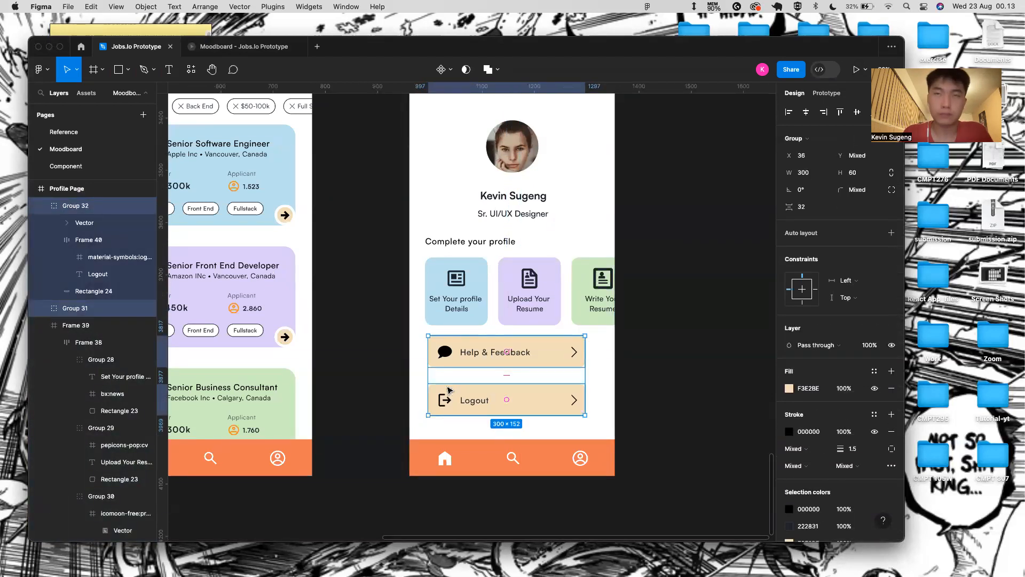
{"action": "key", "text": "super+z"}
{"action": "key", "text": "super+z"}
{"action": "left_click", "coordinate": [460, 351]}
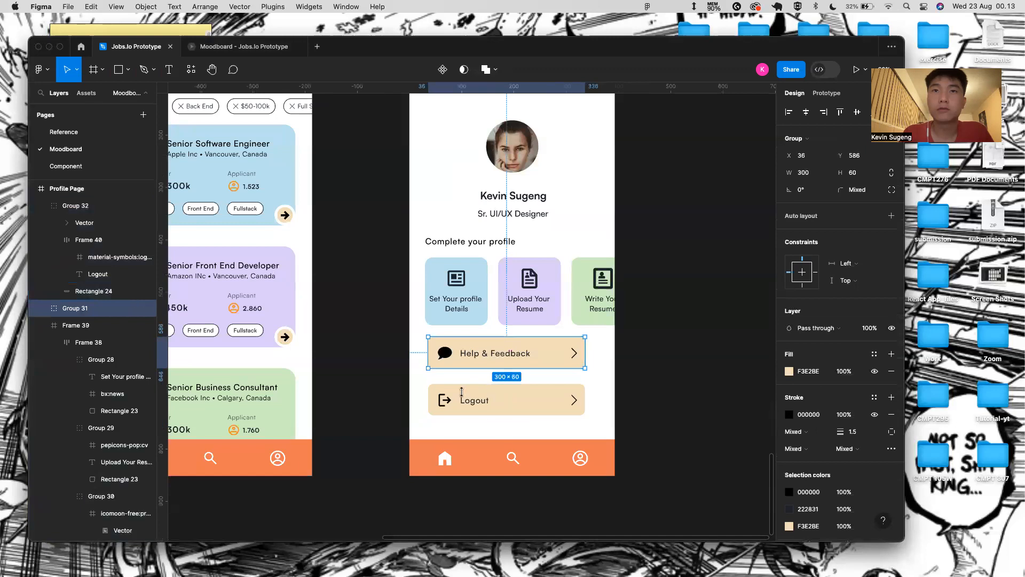
{"action": "left_click", "coordinate": [438, 398], "text": "shift"}
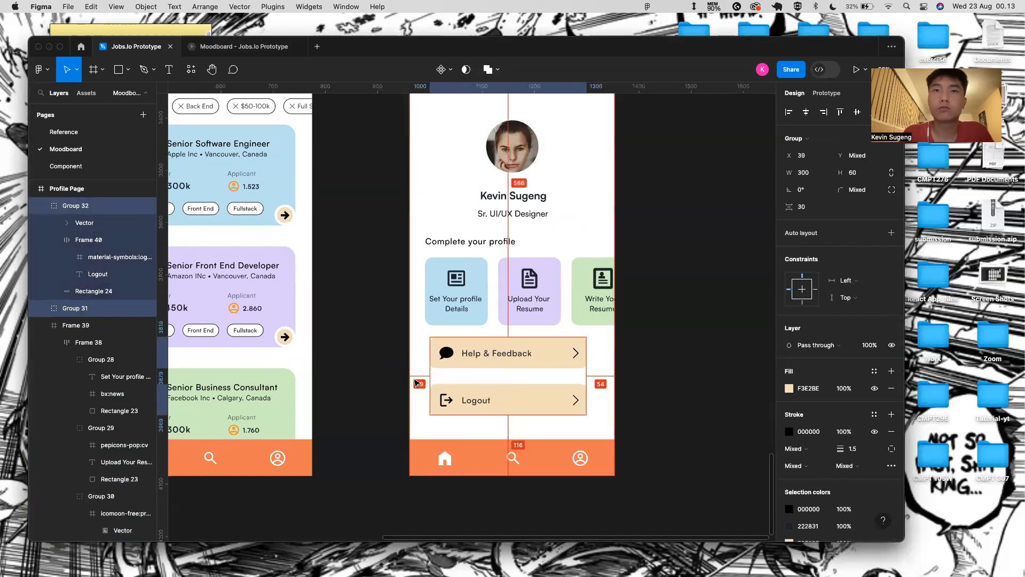
{"action": "key", "text": "Left"}
{"action": "key", "text": "Left"}
{"action": "key", "text": "Left"}
{"action": "key", "text": "Left"}
{"action": "key", "text": "Left"}
{"action": "key", "text": "Left"}
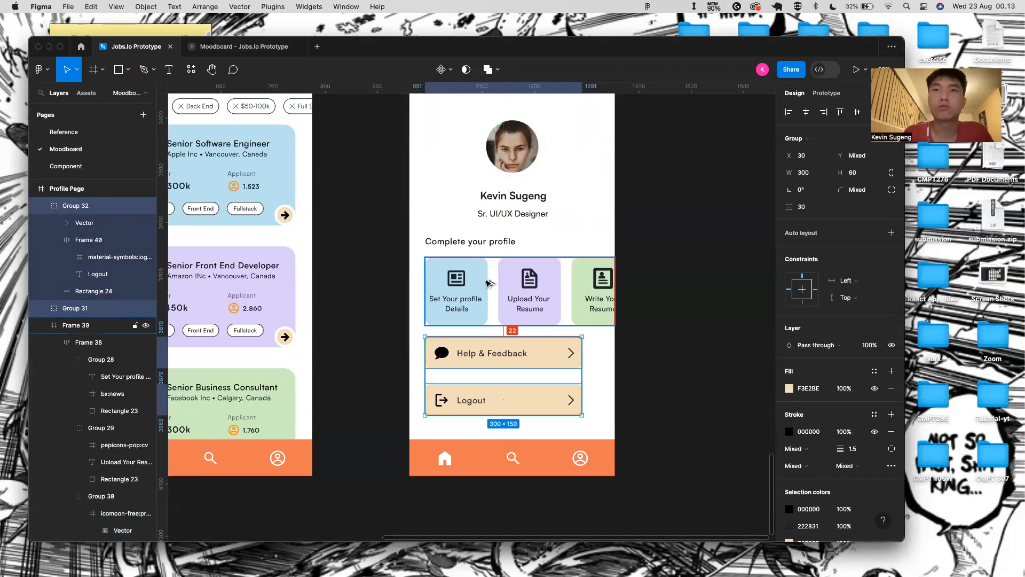
{"action": "left_click", "coordinate": [716, 396]}
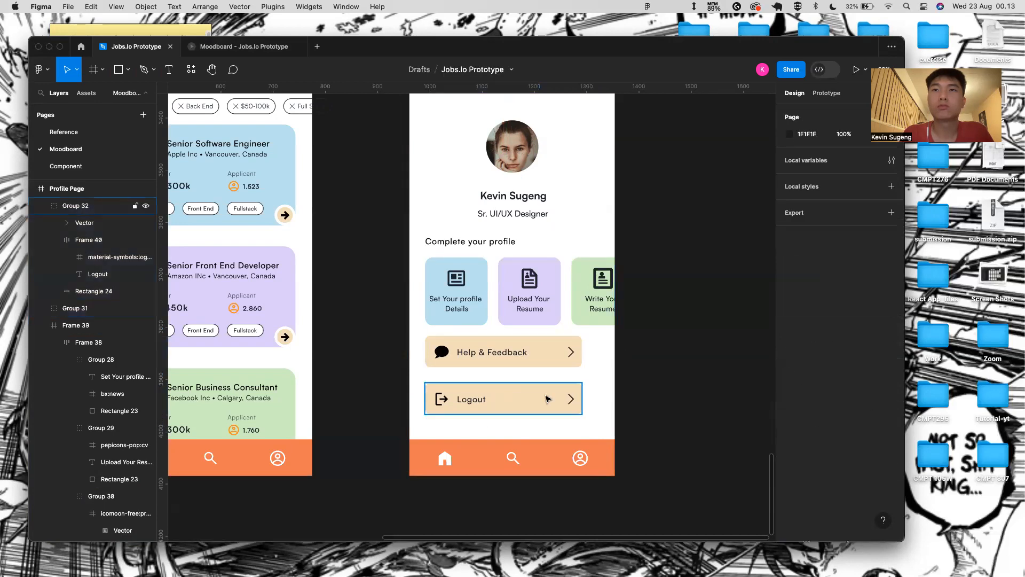
- Preview the prototype again and check the two buttons' alignment
{"action": "left_click", "coordinate": [272, 49]}
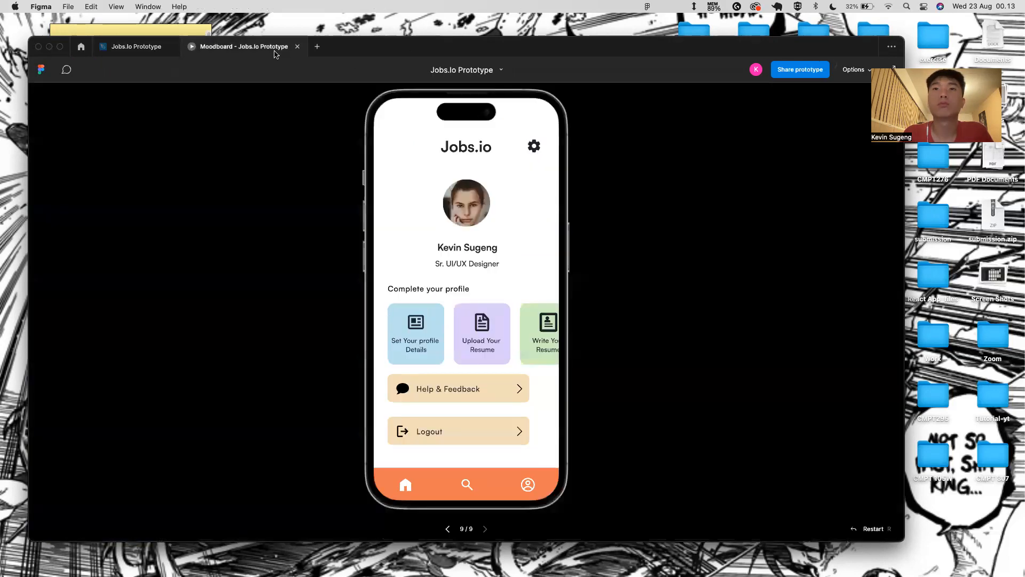
{"action": "left_click", "coordinate": [136, 47]}
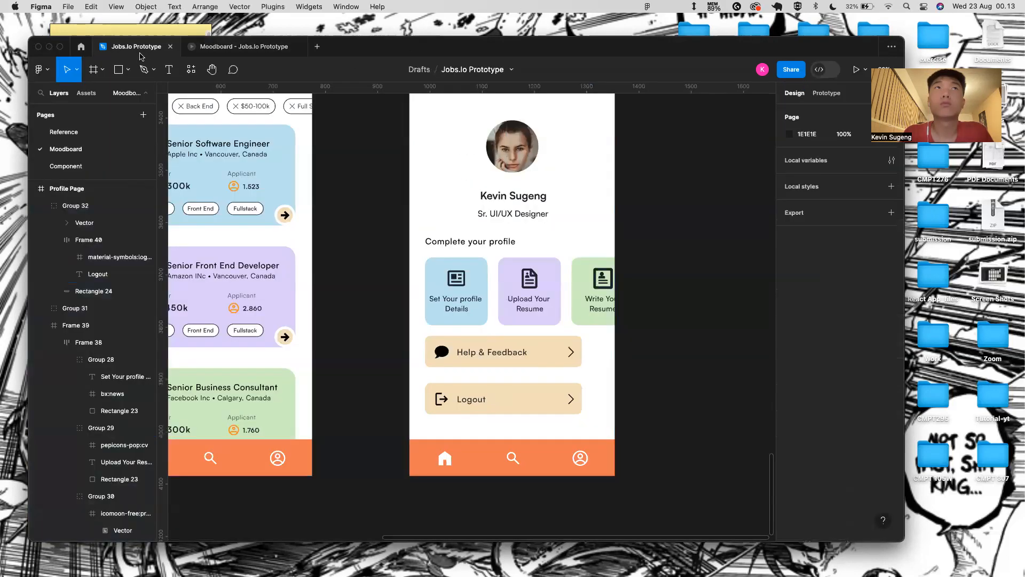
{"action": "left_click", "coordinate": [486, 398]}
{"action": "left_click", "coordinate": [494, 353], "text": "shift"}
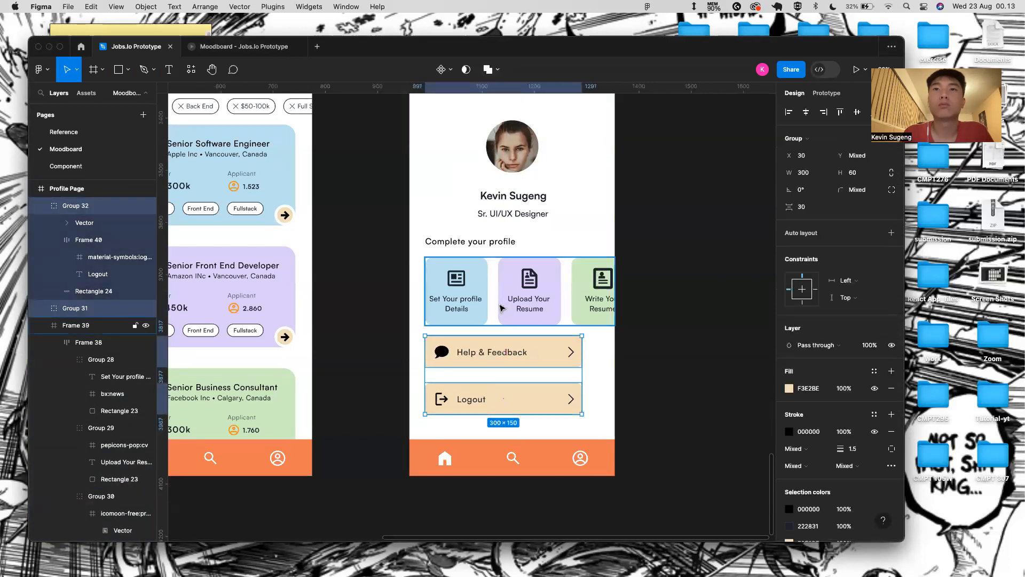
{"action": "left_click", "coordinate": [677, 348]}
{"action": "scroll", "coordinate": [677, 347], "scroll_direction": "down", "scroll_amount": 5}
{"action": "scroll", "coordinate": [677, 347], "scroll_direction": "down", "scroll_amount": 3}
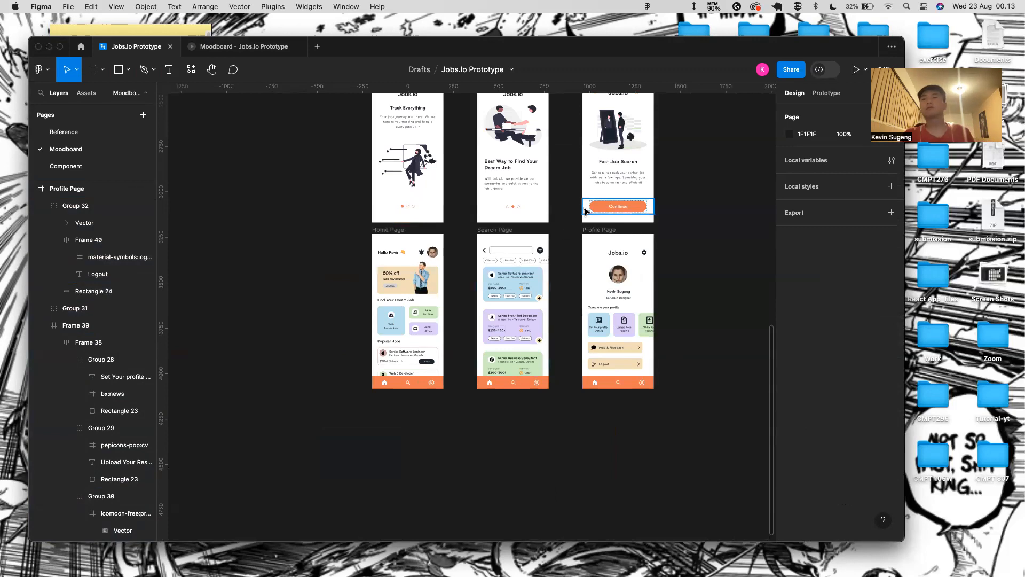
- Set the Profile Page's 363×130 card row to scroll horizontally in the prototype
{"action": "left_click", "coordinate": [641, 323]}
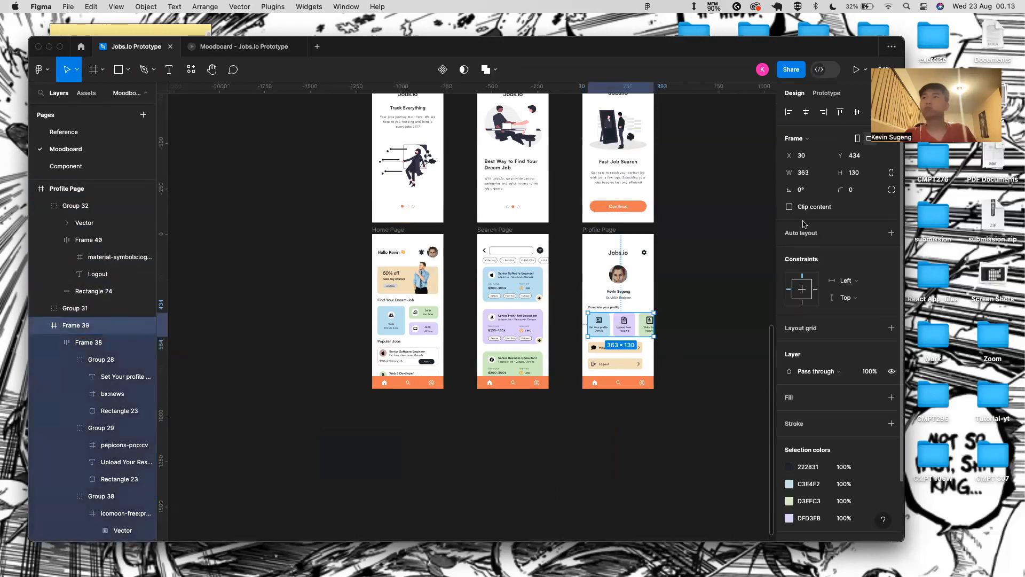
{"action": "left_click", "coordinate": [826, 93]}
{"action": "left_click", "coordinate": [834, 177]}
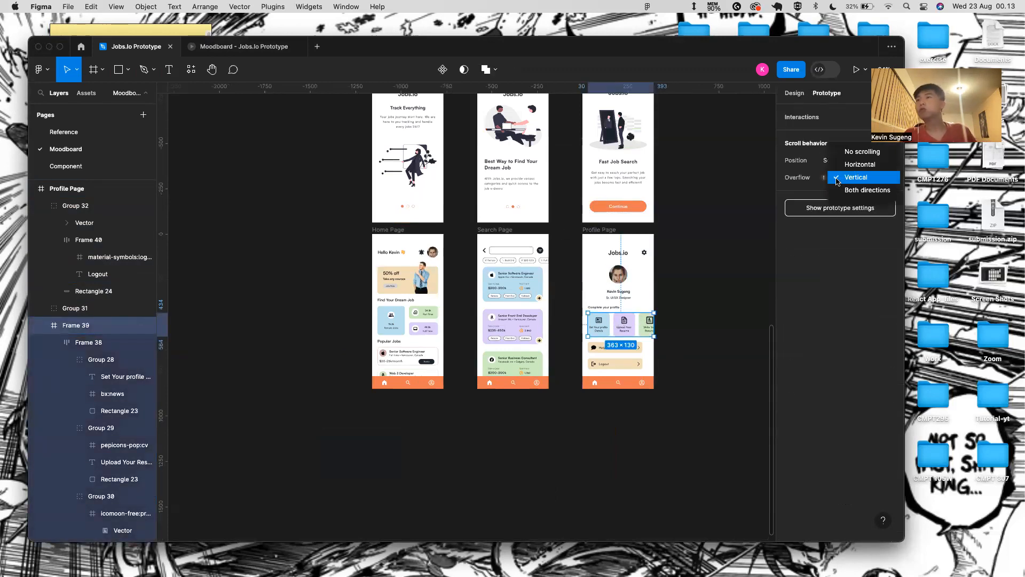
{"action": "left_click", "coordinate": [861, 165]}
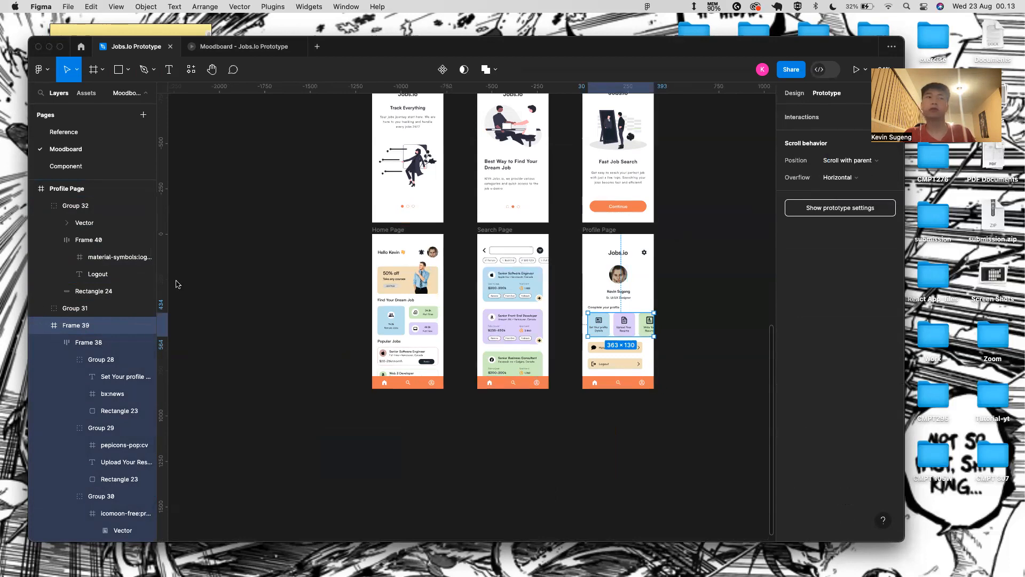
- Test the card row's horizontal scrolling in the prototype preview
{"action": "left_click", "coordinate": [253, 49]}
{"action": "left_click_drag", "start_coordinate": [516, 327], "coordinate": [588, 316]}
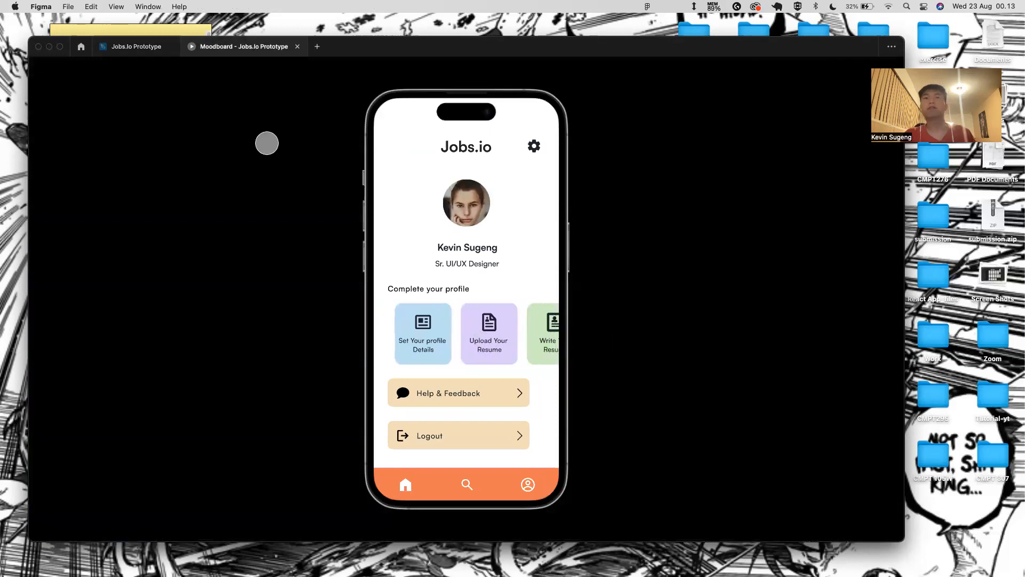
{"action": "left_click", "coordinate": [136, 46]}
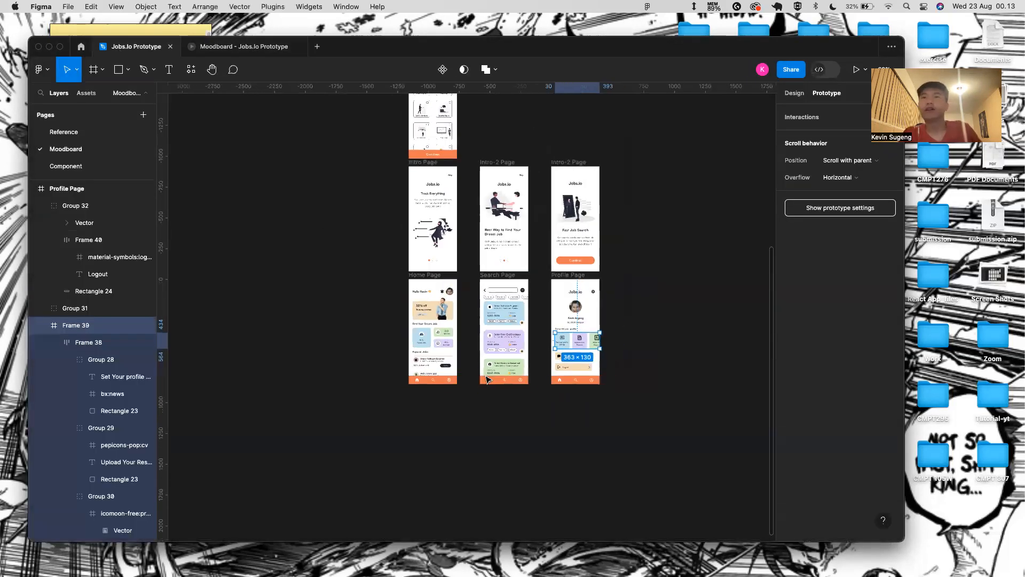
- Navigate the canvas to the Home, Search and Profile page frames
{"action": "scroll", "coordinate": [588, 381], "scroll_direction": "up", "scroll_amount": 2}
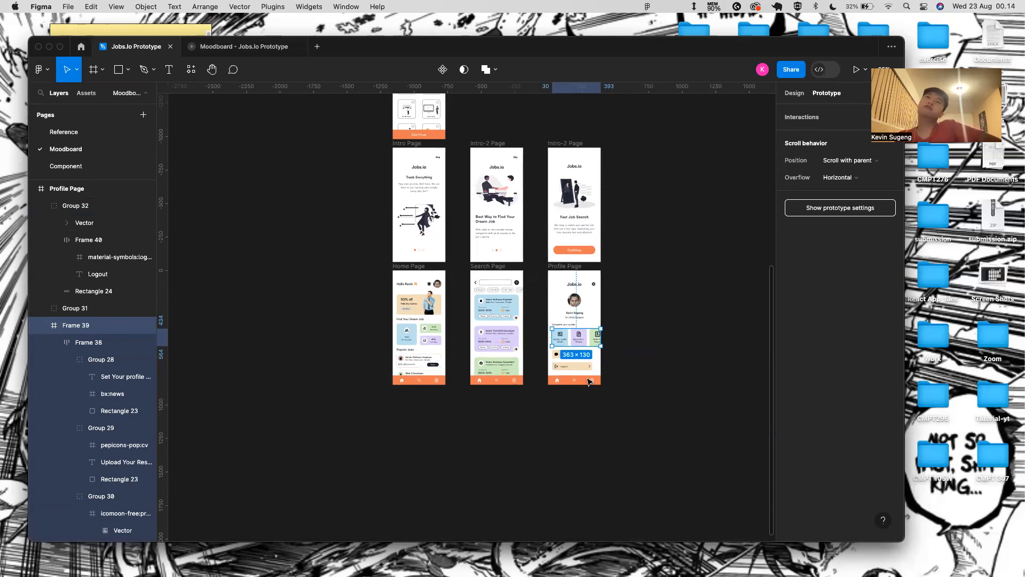
{"action": "scroll", "coordinate": [588, 382], "scroll_direction": "up", "scroll_amount": 10}
{"action": "scroll", "coordinate": [588, 382], "scroll_direction": "down", "scroll_amount": 8}
{"action": "scroll", "coordinate": [588, 382], "scroll_direction": "right", "scroll_amount": 1}
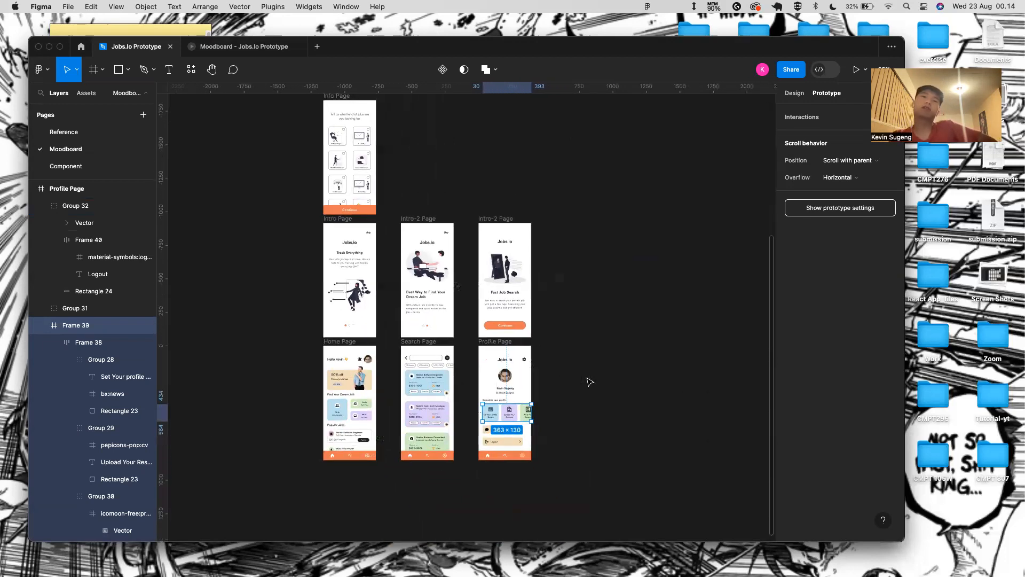
{"action": "scroll", "coordinate": [590, 382], "scroll_direction": "down", "scroll_amount": 1}
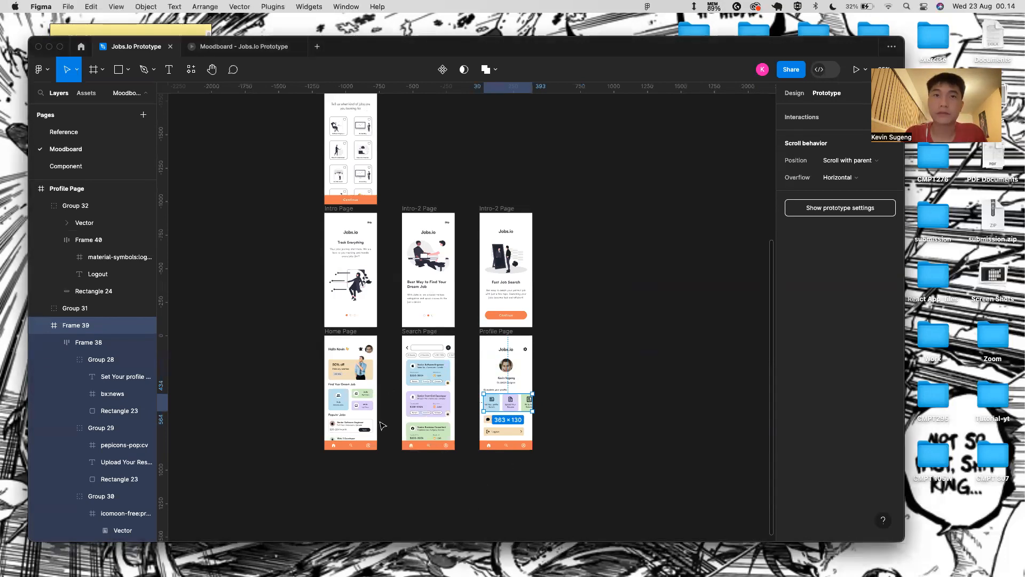
{"action": "scroll", "coordinate": [350, 422], "scroll_direction": "up", "scroll_amount": 5}
{"action": "scroll", "coordinate": [372, 216], "scroll_direction": "down", "scroll_amount": 4}
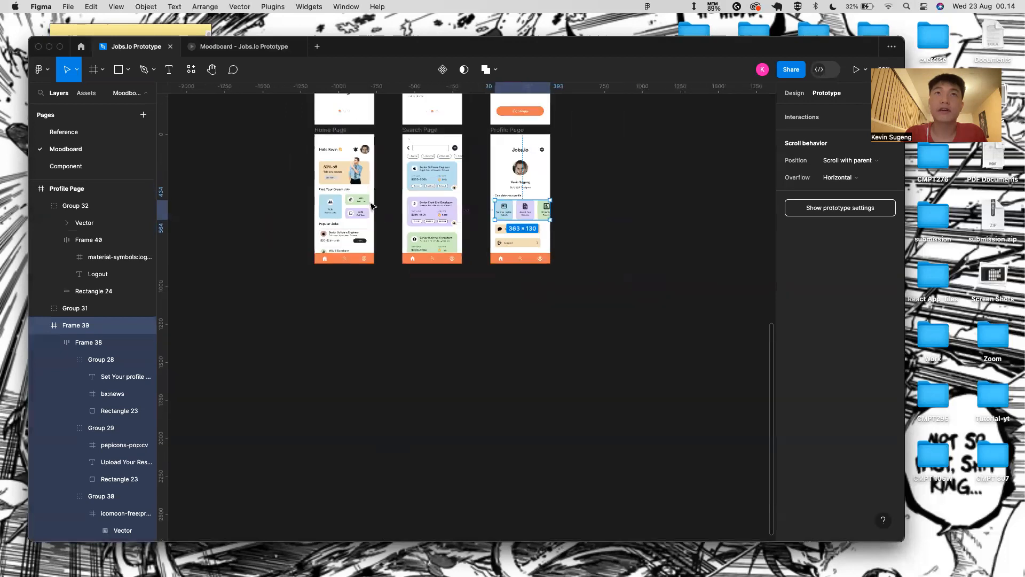
- Duplicate the Home Page frame below the original and rename it 'Information Page'
{"action": "left_click", "coordinate": [333, 130]}
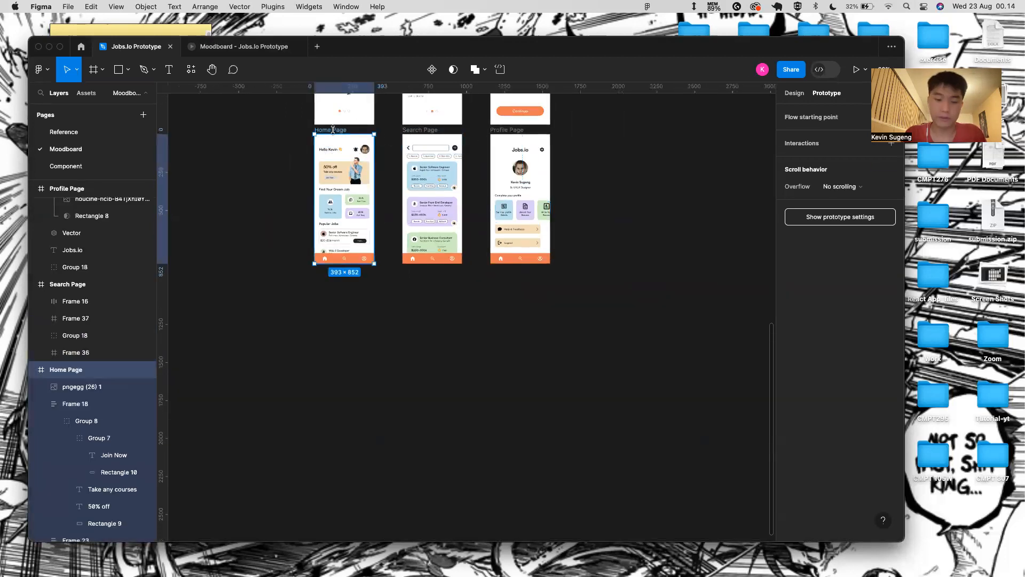
{"action": "key", "text": "super+d"}
{"action": "left_click_drag", "start_coordinate": [573, 137], "coordinate": [331, 275]}
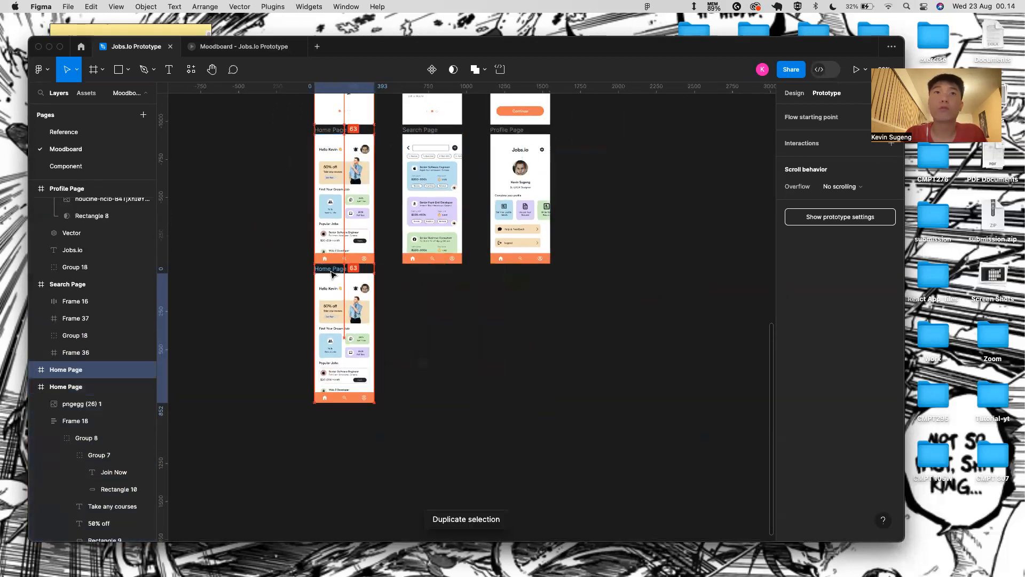
{"action": "scroll", "coordinate": [331, 273], "scroll_direction": "up", "scroll_amount": 5}
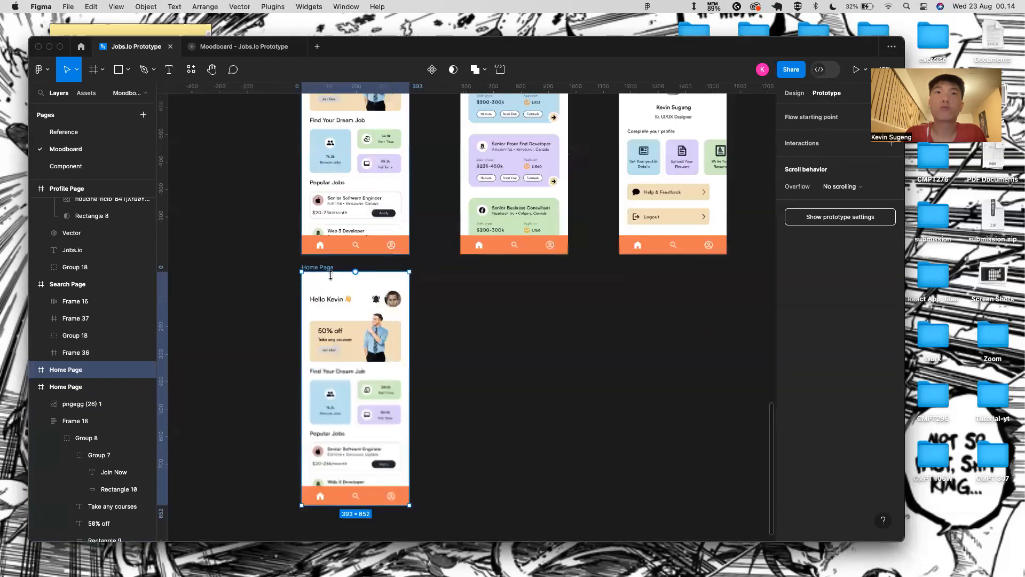
{"action": "double_click", "coordinate": [318, 267]}
{"action": "key", "text": "BackSpace"}
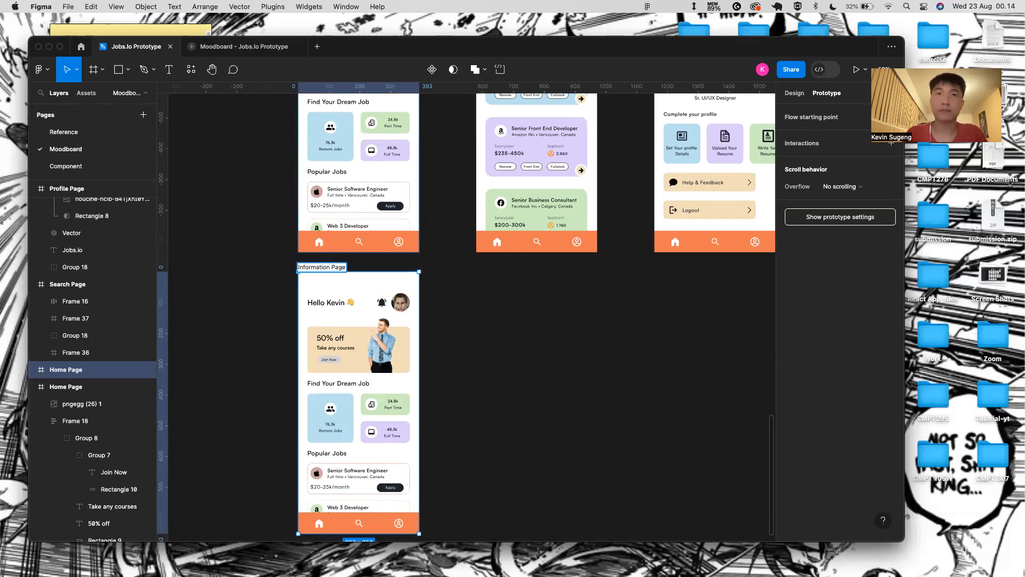
{"action": "key", "text": "Return"}
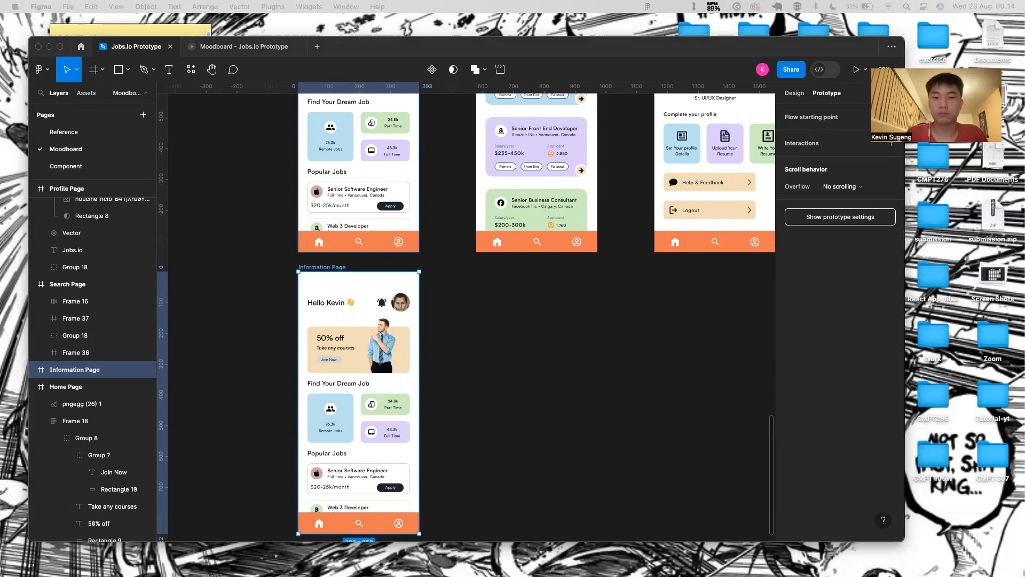
- Browse the Reference, Component and Moodboard pages for design references
{"action": "left_click", "coordinate": [85, 134]}
{"action": "scroll", "coordinate": [247, 197], "scroll_direction": "down", "scroll_amount": 5}
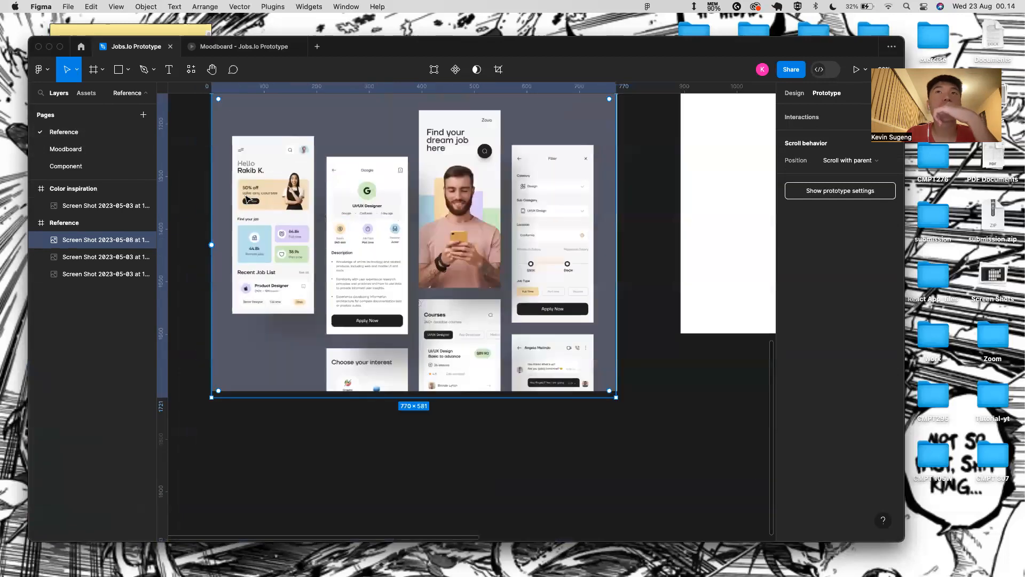
{"action": "scroll", "coordinate": [246, 199], "scroll_direction": "down", "scroll_amount": 5}
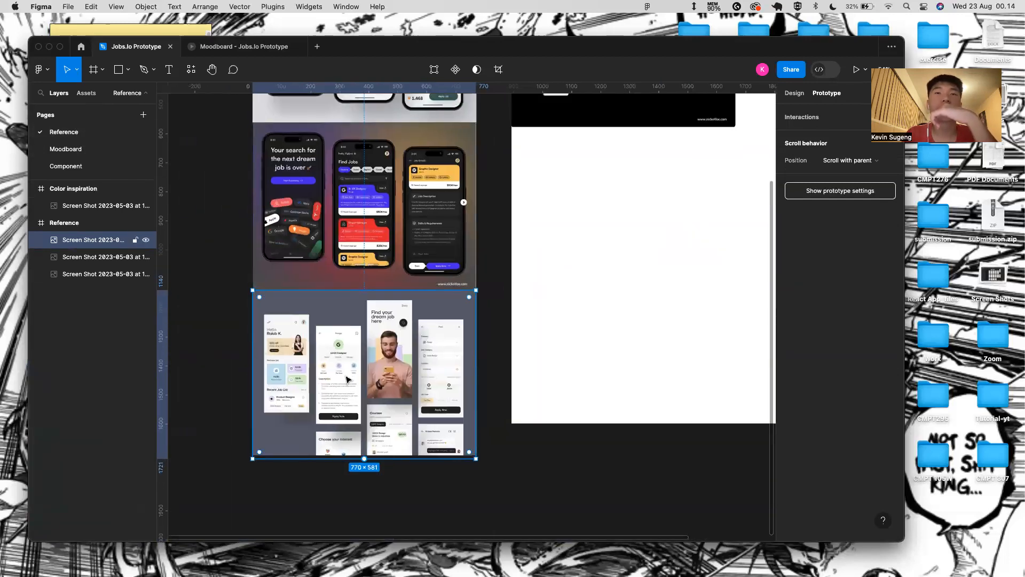
{"action": "scroll", "coordinate": [355, 401], "scroll_direction": "up", "scroll_amount": 5}
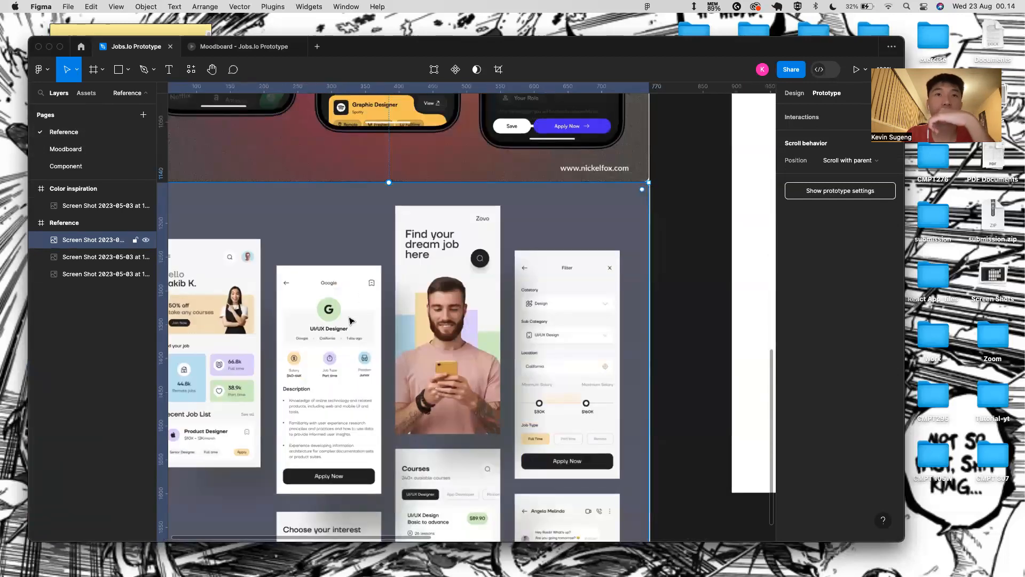
{"action": "left_click", "coordinate": [65, 166]}
{"action": "left_click", "coordinate": [65, 149]}
{"action": "scroll", "coordinate": [352, 386], "scroll_direction": "down", "scroll_amount": 2}
- Replace the Information Page's greeting header with a copy of the Search Page's search-bar header
{"action": "left_click", "coordinate": [372, 286]}
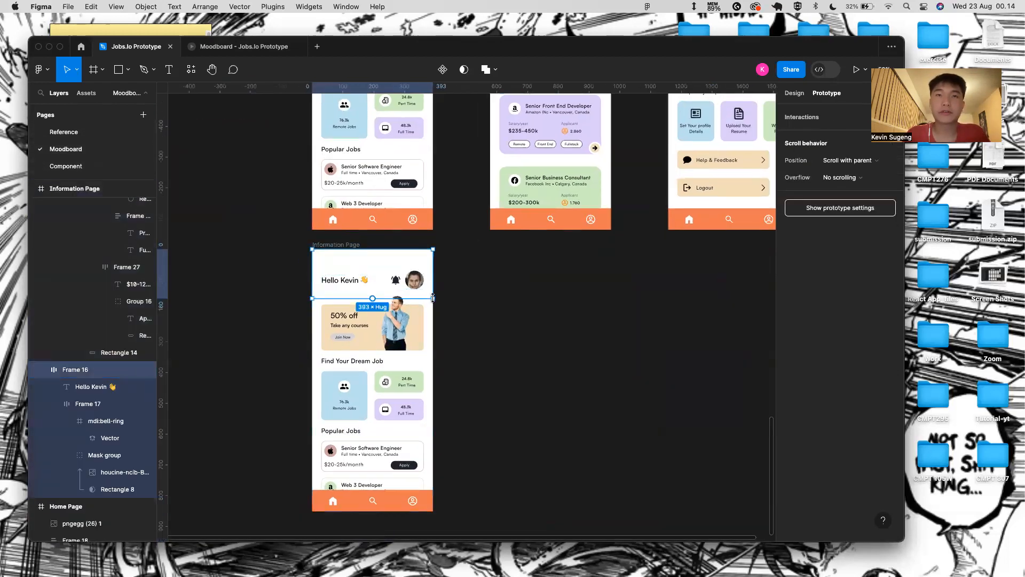
{"action": "scroll", "coordinate": [372, 286], "scroll_direction": "up", "scroll_amount": 3}
{"action": "scroll", "coordinate": [372, 286], "scroll_direction": "down", "scroll_amount": 5}
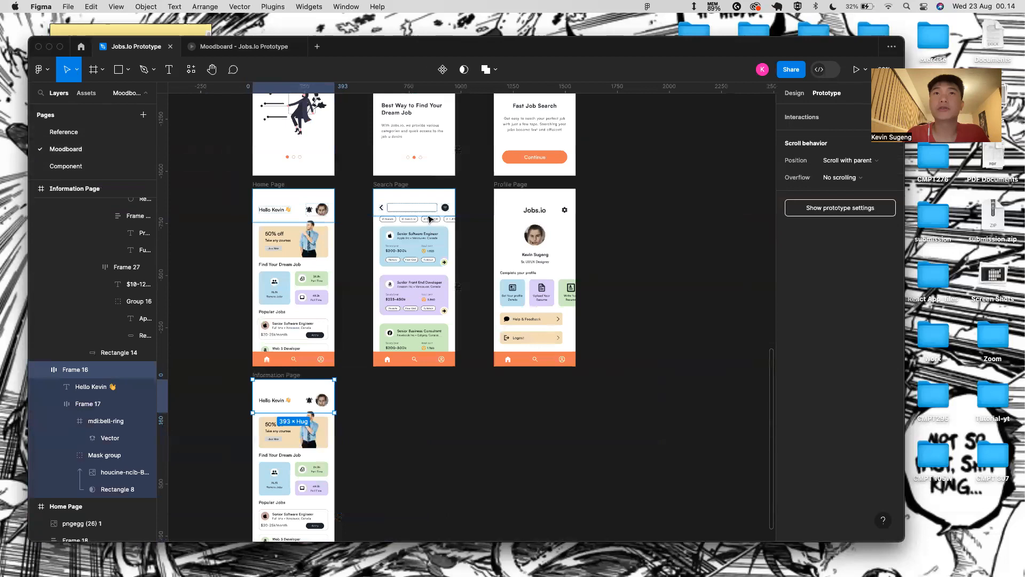
{"action": "left_click", "coordinate": [427, 213]}
{"action": "left_click", "coordinate": [283, 392]}
{"action": "key", "text": "BackSpace"}
{"action": "left_click", "coordinate": [289, 377]}
{"action": "key", "text": "cmd+v"}
{"action": "scroll", "coordinate": [289, 381], "scroll_direction": "up", "scroll_amount": 5}
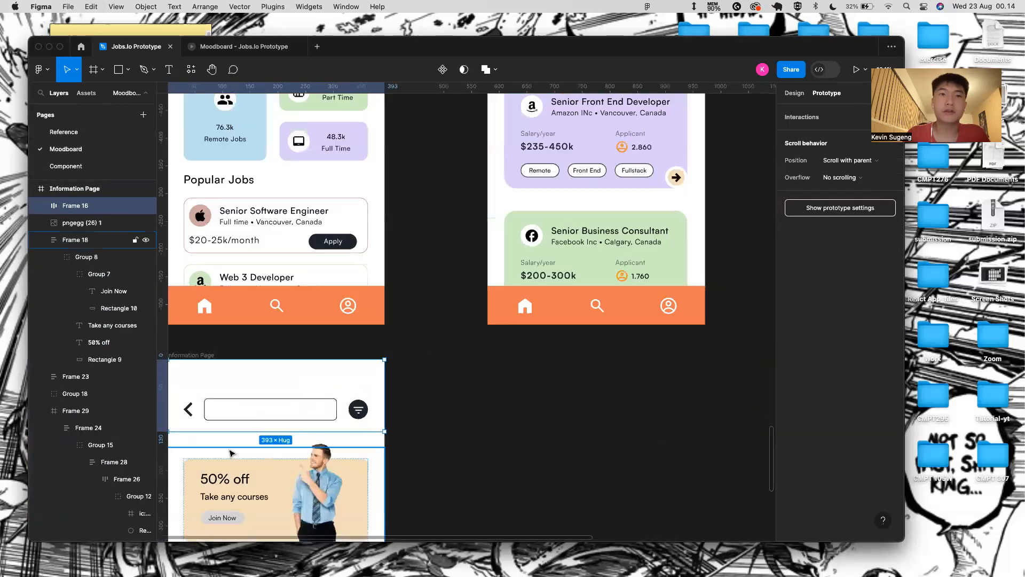
- Delete the search box from the pasted header, keeping the back arrow and filter button
{"action": "double_click", "coordinate": [288, 384]}
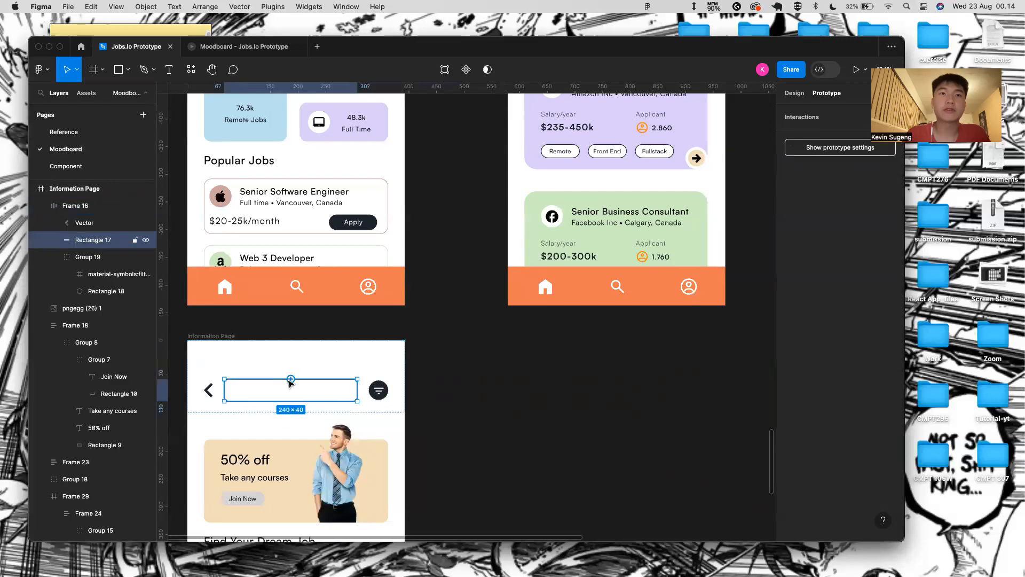
{"action": "key", "text": "BackSpace"}
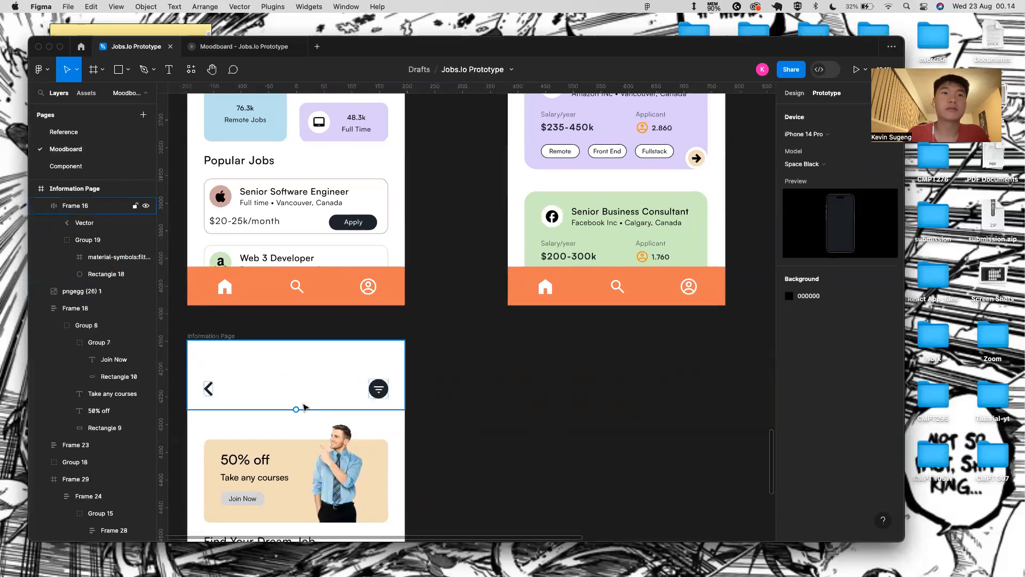
{"action": "key", "text": "cmd+z"}
{"action": "key", "text": "cmd+shift+z"}
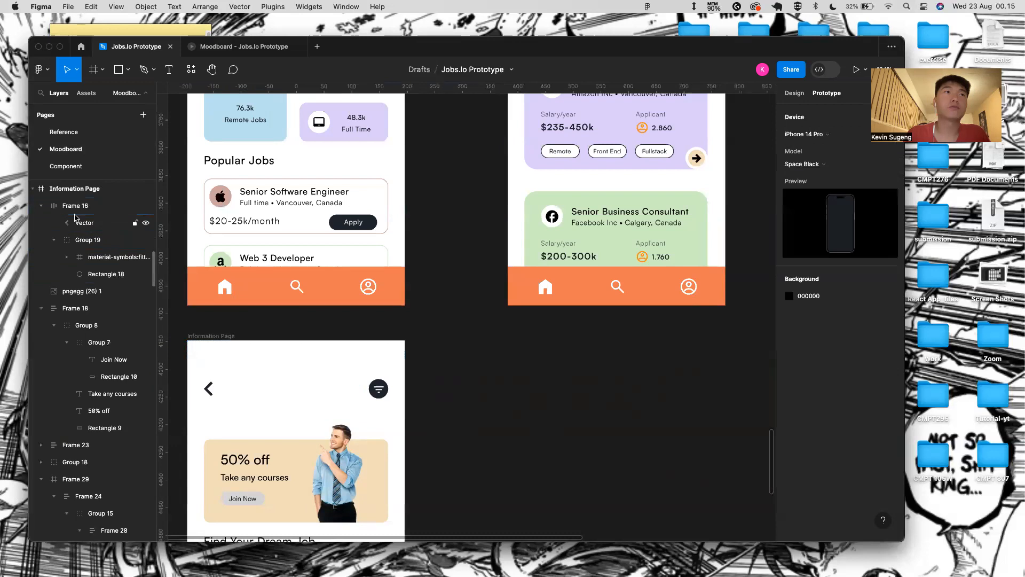
- Add the title 'Apple Computer, Inc' between the back arrow and filter button
{"action": "key", "text": "t"}
{"action": "left_click", "coordinate": [277, 390]}
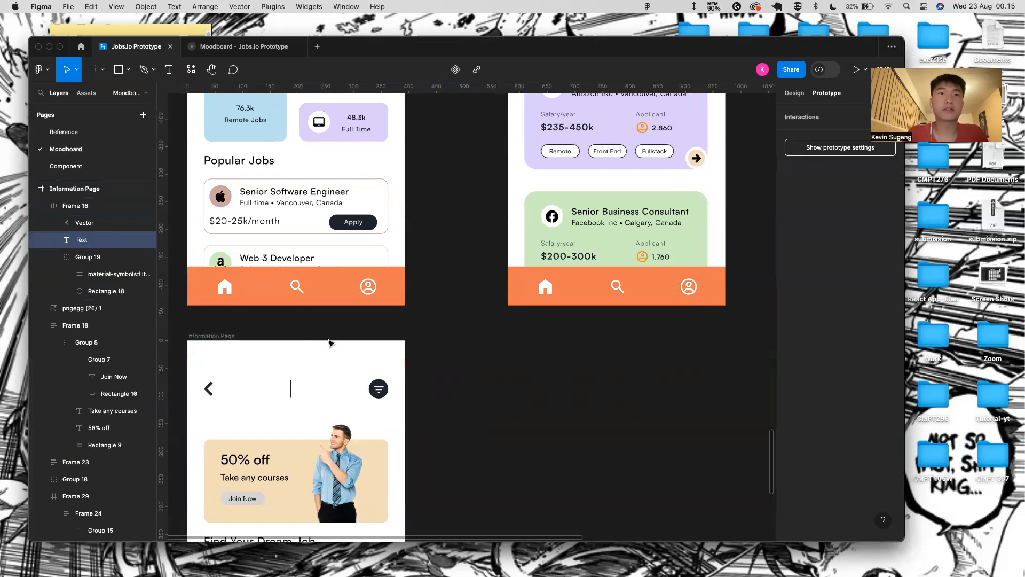
{"action": "type", "text": "Apple Compysfmoif[fmfoe"}
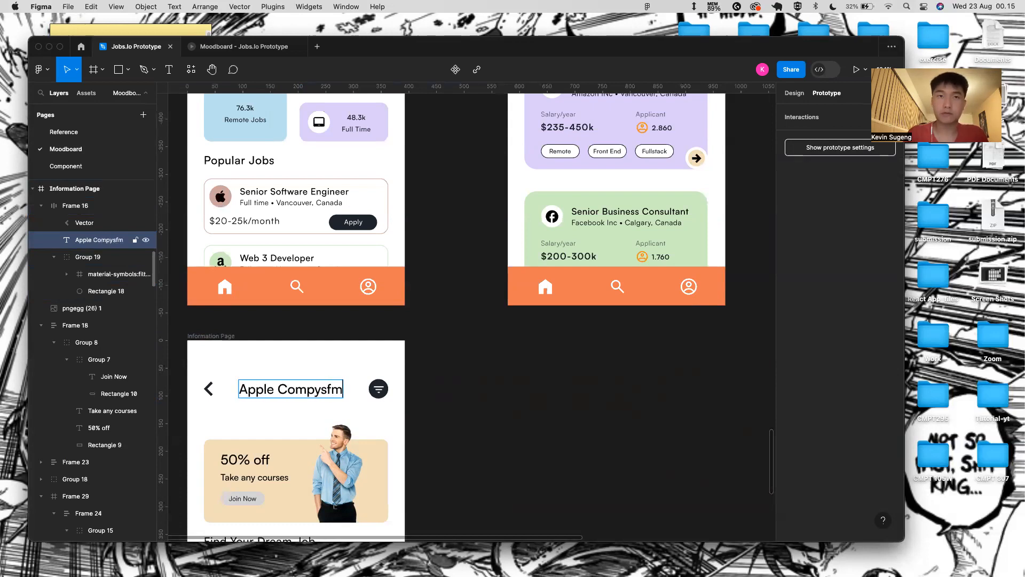
{"action": "key", "text": "BackSpace"}
{"action": "key", "text": "BackSpace"}
{"action": "key", "text": "BackSpace"}
{"action": "key", "text": "BackSpace"}
{"action": "key", "text": "BackSpace"}
{"action": "key", "text": "BackSpace"}
{"action": "key", "text": "BackSpace"}
{"action": "key", "text": "BackSpace"}
{"action": "key", "text": "BackSpace"}
{"action": "key", "text": "BackSpace"}
{"action": "key", "text": "BackSpace"}
{"action": "key", "text": "BackSpace"}
{"action": "type", "text": "er"}
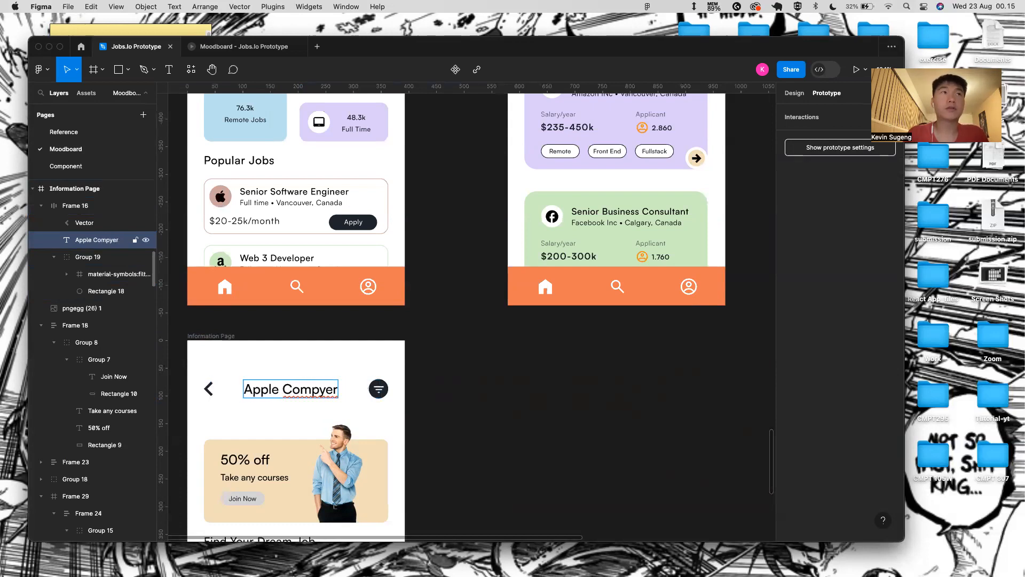
{"action": "key", "text": "BackSpace"}
{"action": "key", "text": "BackSpace"}
{"action": "key", "text": "BackSpace"}
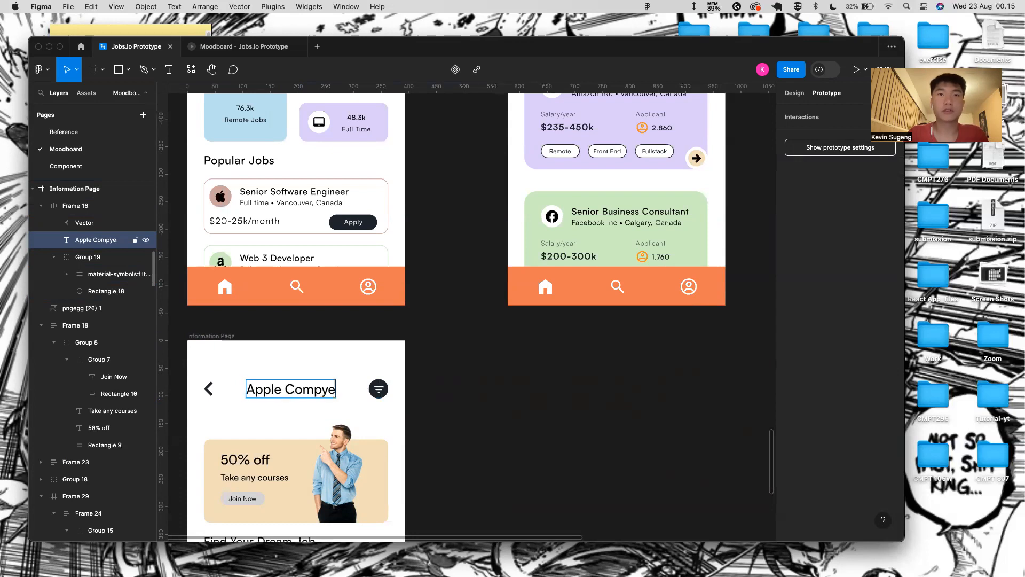
{"action": "type", "text": "uter, Inc"}
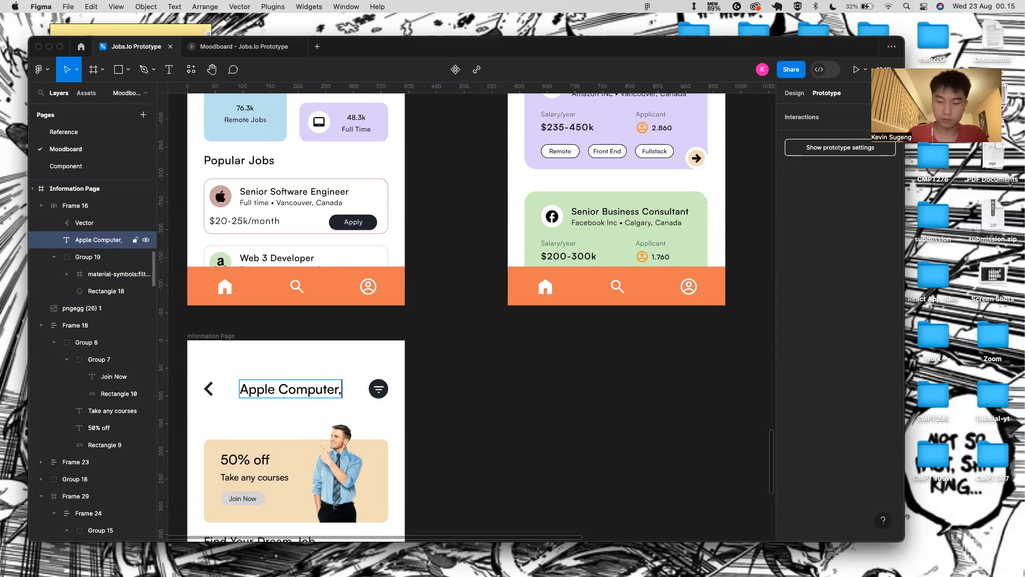
{"action": "key", "text": "Escape"}
- Check the header's layers, selecting the back-arrow vector and the Apple Computer, Inc title
{"action": "left_click", "coordinate": [441, 369]}
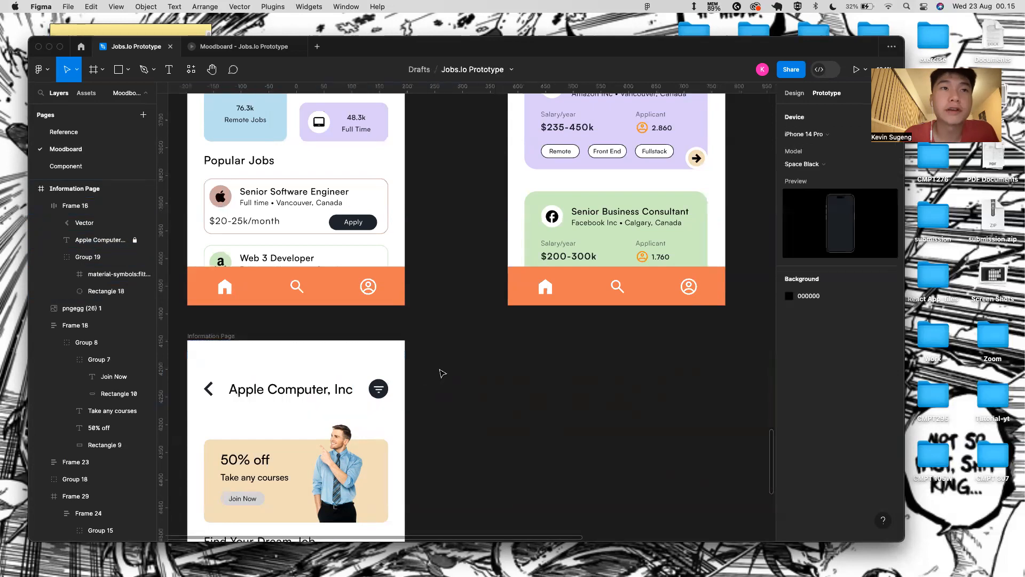
{"action": "left_click", "coordinate": [310, 386]}
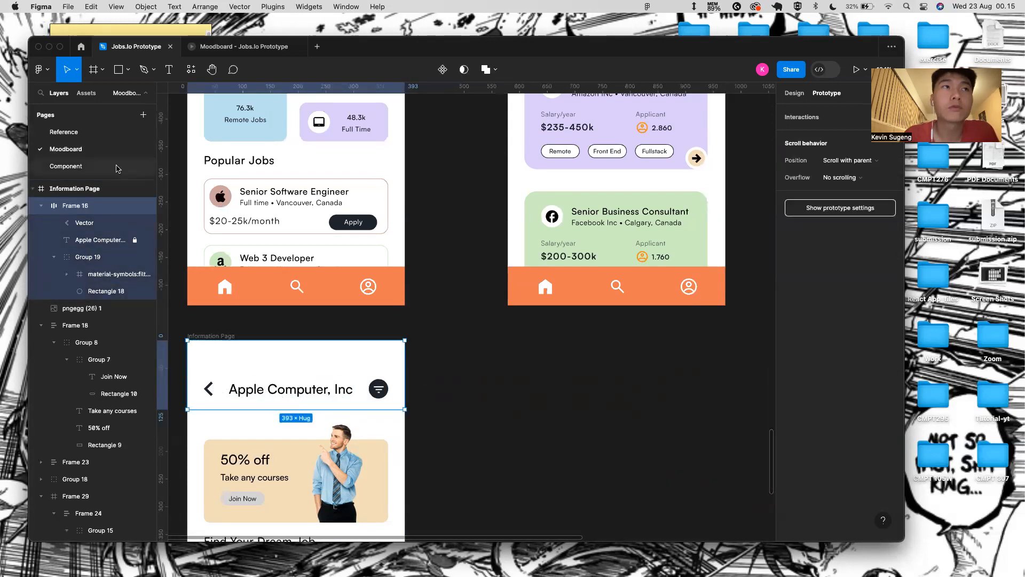
{"action": "left_click", "coordinate": [103, 238]}
{"action": "left_click", "coordinate": [106, 225]}
{"action": "left_click", "coordinate": [106, 240]}
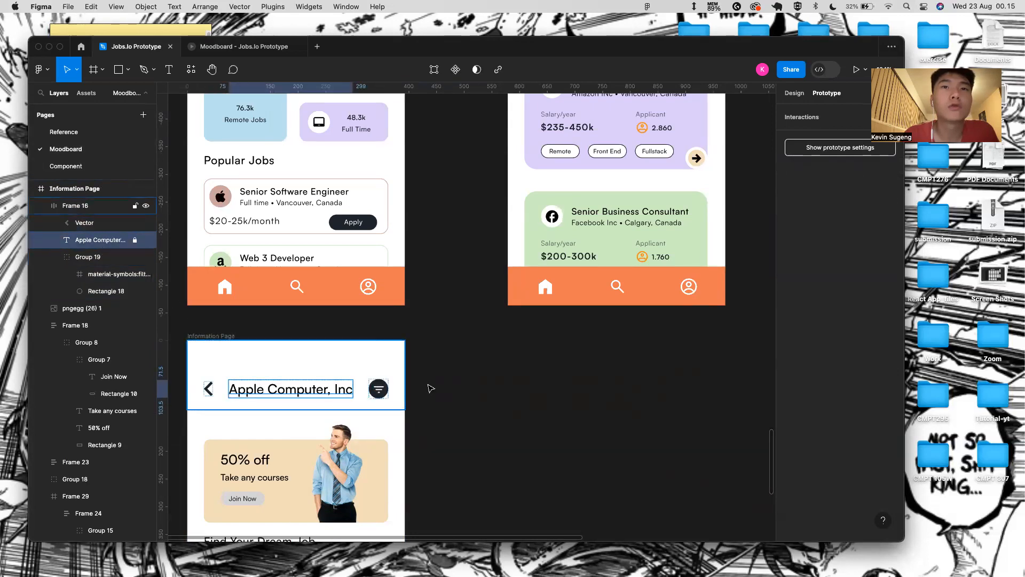
- Delete the man illustration below the Apple Computer, Inc header
{"action": "left_click", "coordinate": [411, 388]}
{"action": "scroll", "coordinate": [303, 411], "scroll_direction": "down", "scroll_amount": 3}
{"action": "scroll", "coordinate": [325, 457], "scroll_direction": "down", "scroll_amount": 2}
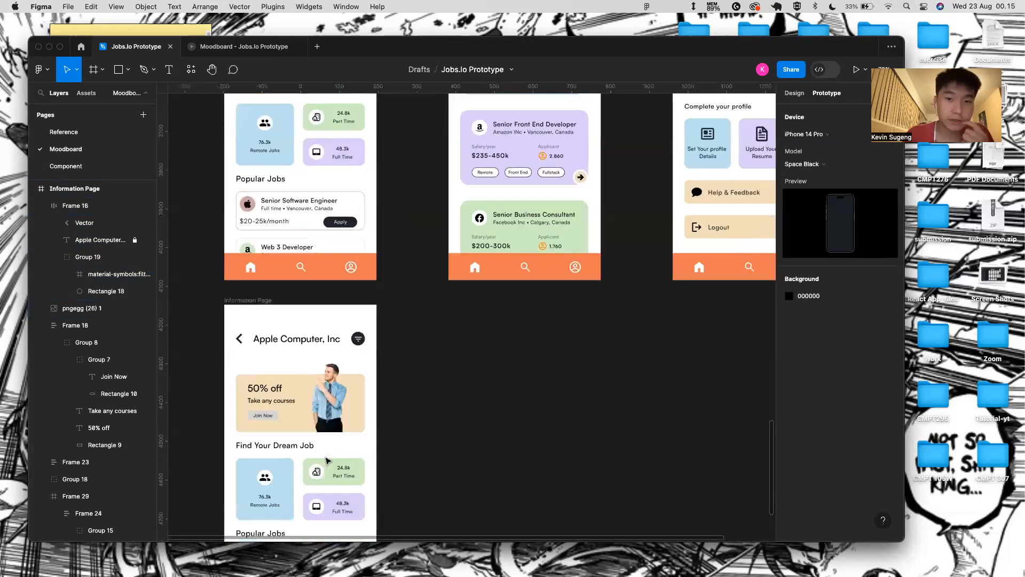
{"action": "left_click", "coordinate": [329, 345]}
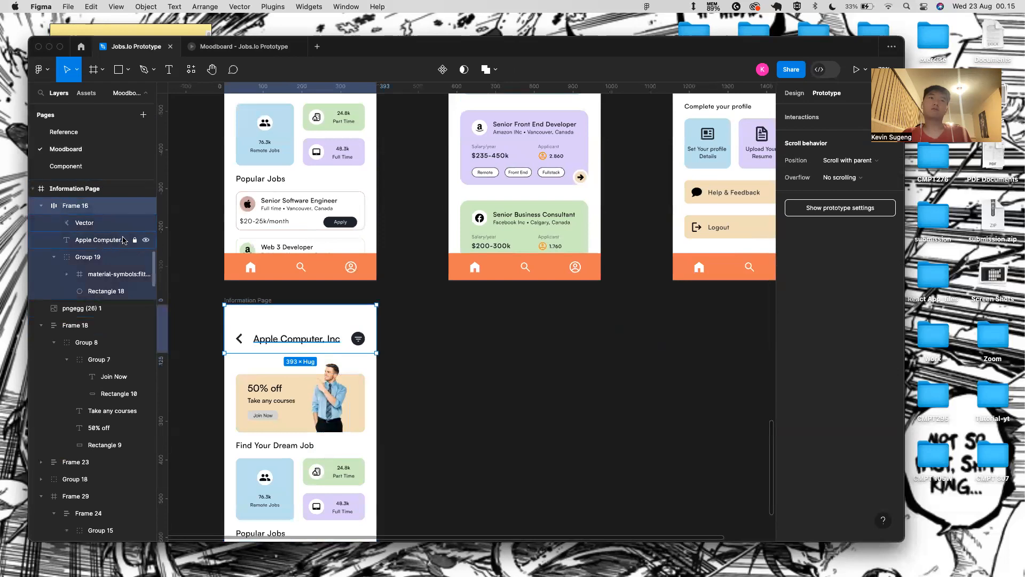
{"action": "scroll", "coordinate": [373, 394], "scroll_direction": "down", "scroll_amount": 2}
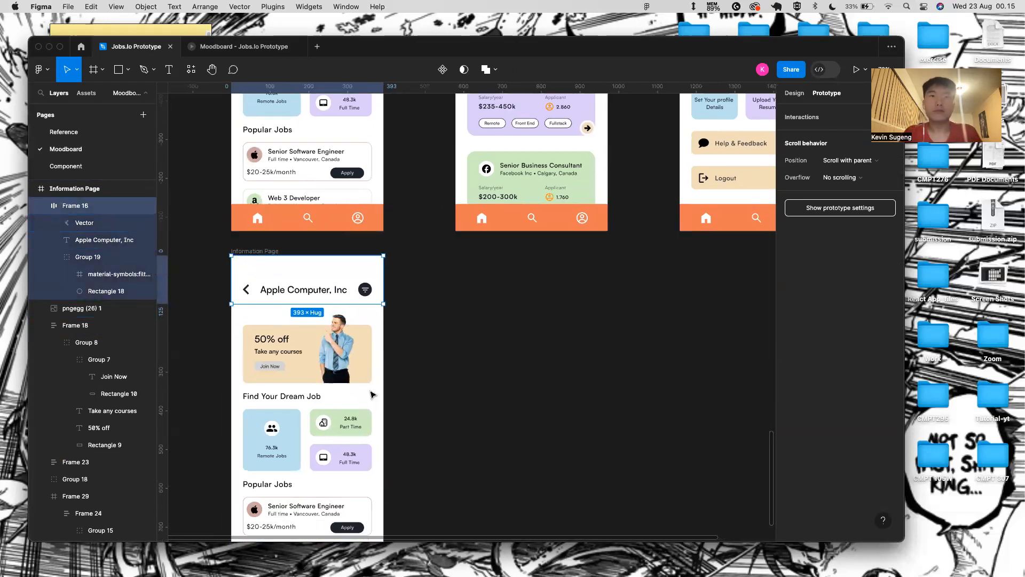
{"action": "left_click", "coordinate": [350, 353]}
{"action": "key", "text": "Delete"}
- Delete the promo banner, Find Your Dream Job section and job card block
{"action": "left_click", "coordinate": [327, 409], "text": "shift"}
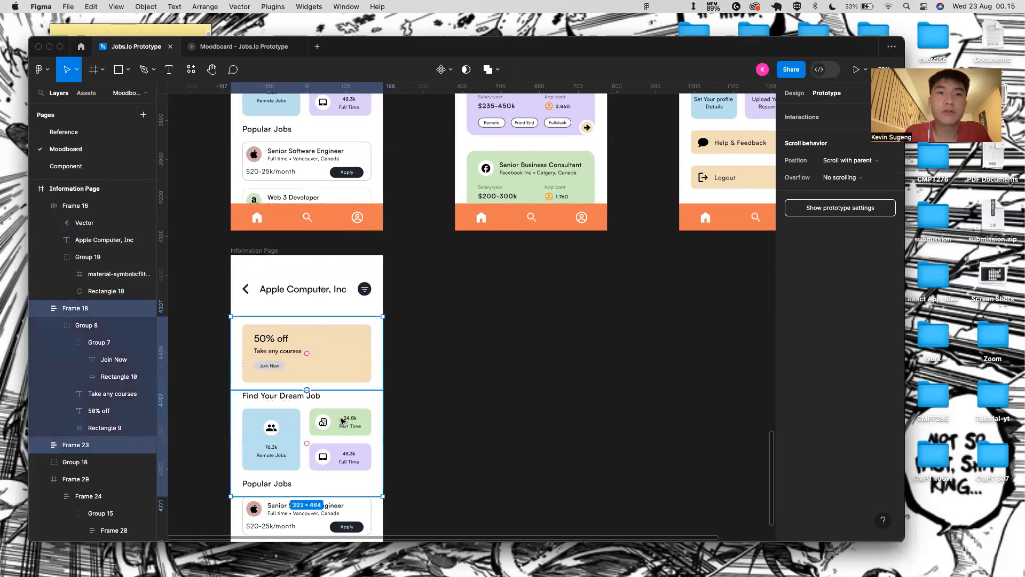
{"action": "key", "text": "Delete"}
{"action": "scroll", "coordinate": [328, 505], "scroll_direction": "down", "scroll_amount": 2}
{"action": "left_click", "coordinate": [328, 506]}
{"action": "key", "text": "Delete"}
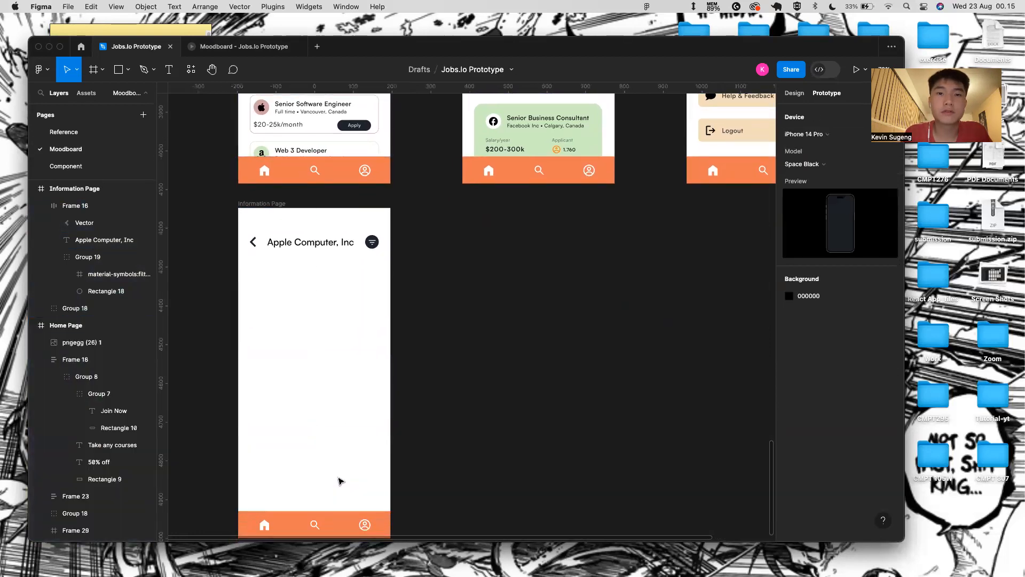
{"action": "left_click", "coordinate": [337, 524]}
{"action": "scroll", "coordinate": [337, 524], "scroll_direction": "down", "scroll_amount": 2}
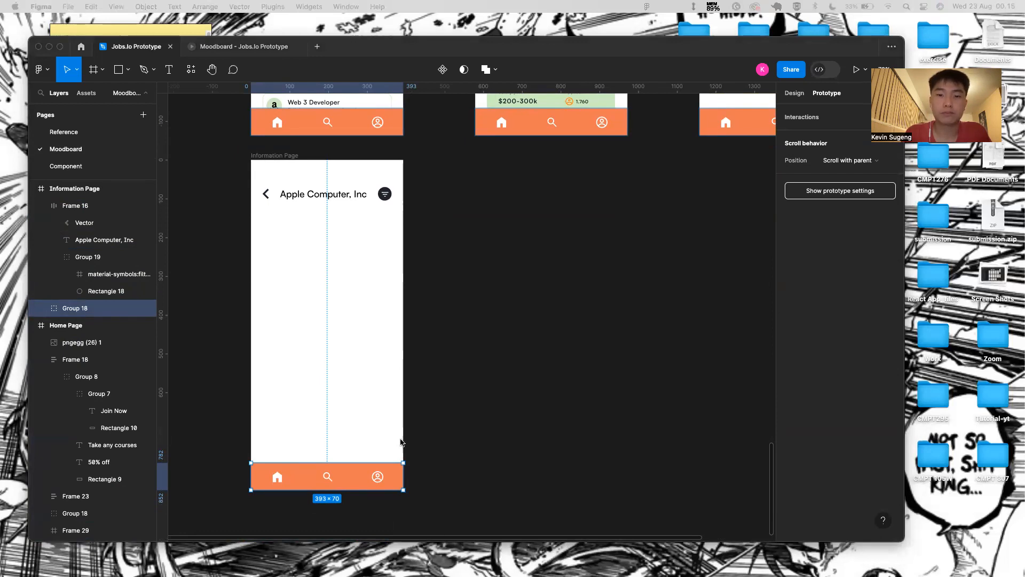
- Remove the nav icons and fill the bottom bar rectangle with dark navy 222831
{"action": "left_click", "coordinate": [330, 482]}
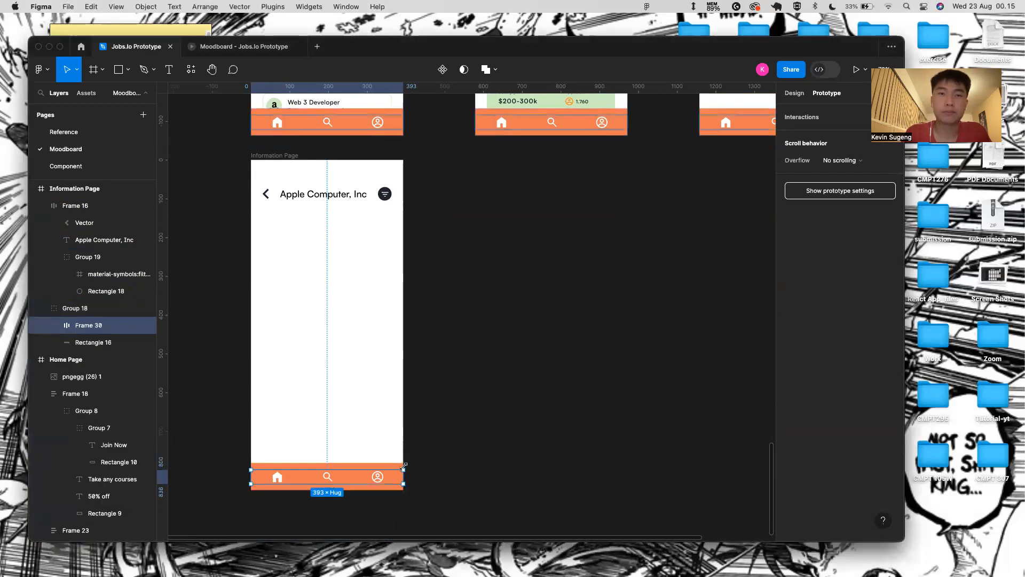
{"action": "key", "text": "Delete"}
{"action": "left_click", "coordinate": [374, 469]}
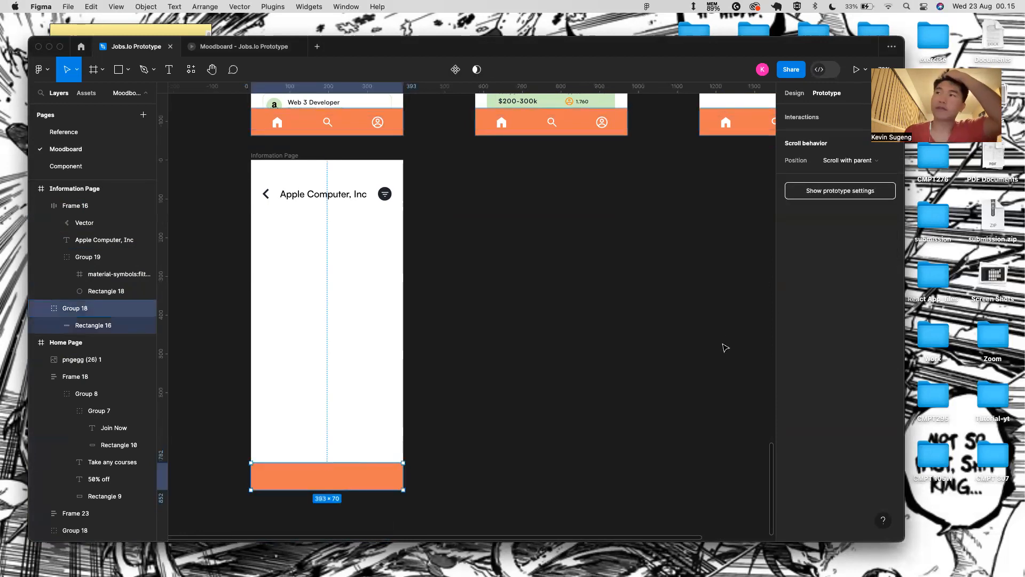
{"action": "left_click", "coordinate": [795, 93]}
{"action": "left_click", "coordinate": [825, 374]}
{"action": "key", "text": "BackSpace"}
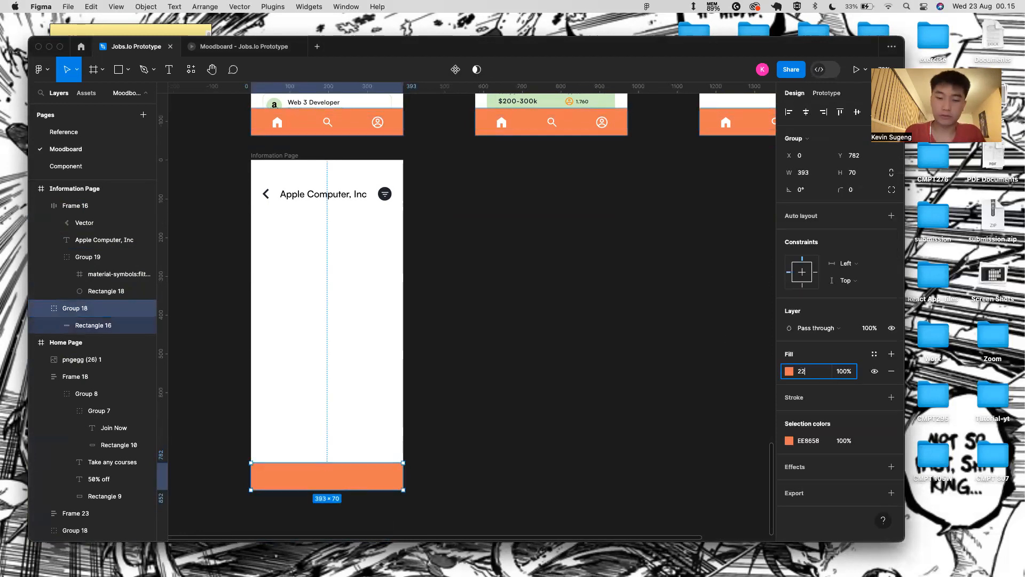
{"action": "key", "text": "Return"}
{"action": "key", "text": "super+z"}
{"action": "key", "text": "super+z"}
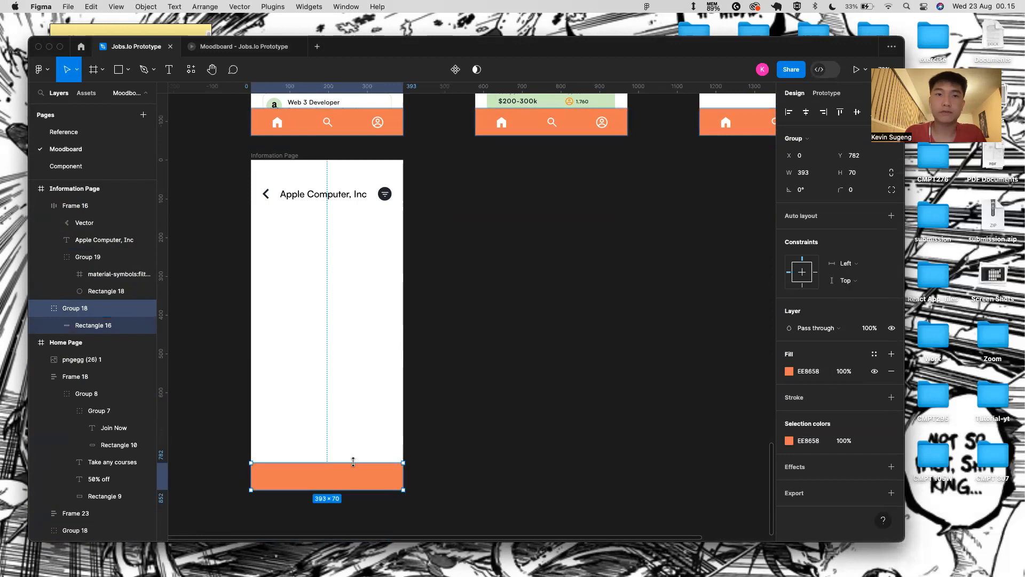
{"action": "left_click", "coordinate": [354, 471]}
{"action": "left_click", "coordinate": [811, 371]}
{"action": "type", "text": "228"}
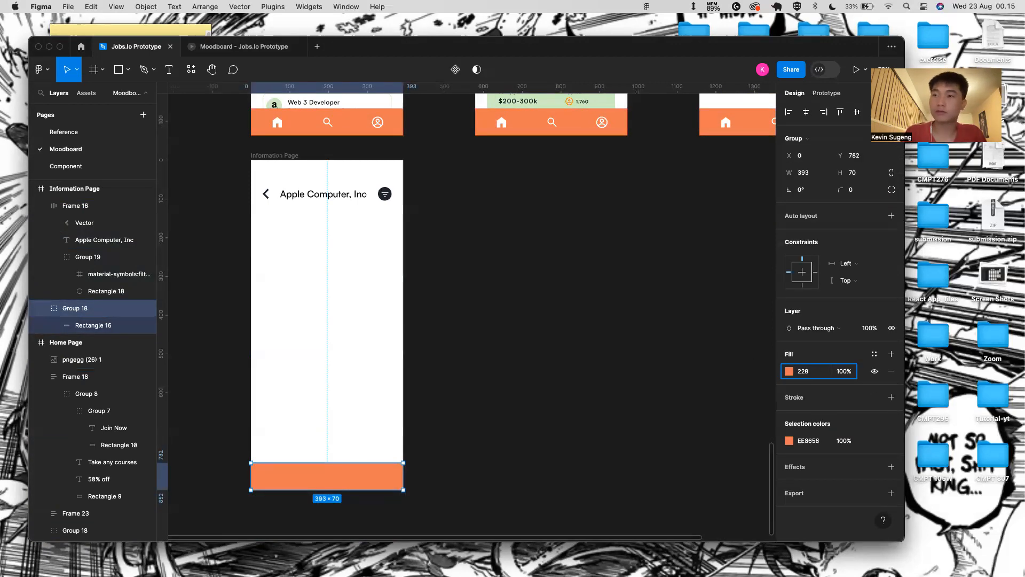
{"action": "type", "text": "2831"}
{"action": "key", "text": "Return"}
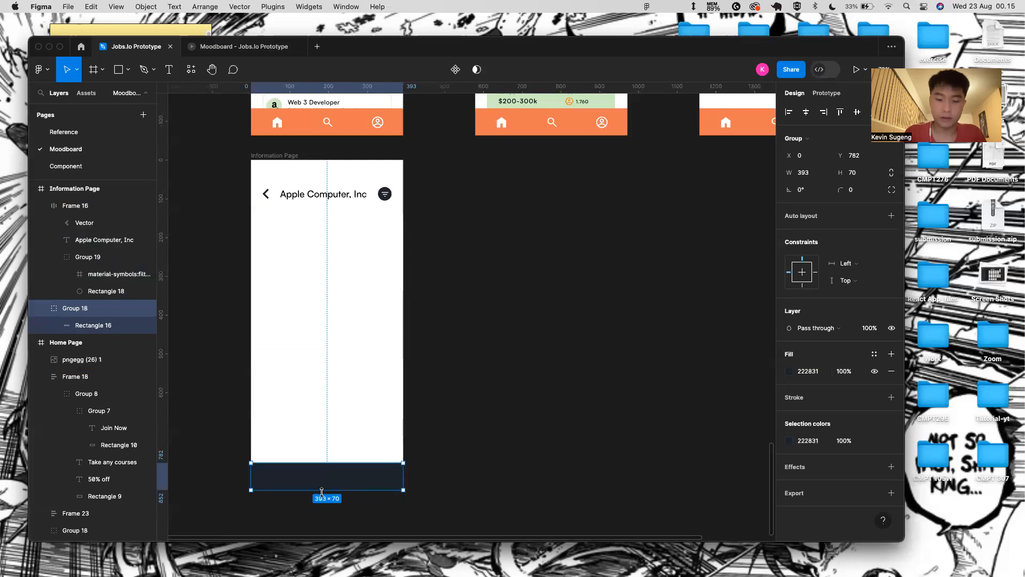
- Add a bold, size 20 'Apply Now' label inside the dark bar
{"action": "scroll", "coordinate": [326, 481], "scroll_direction": "up", "scroll_amount": 3}
{"action": "key", "text": "t"}
{"action": "left_click", "coordinate": [333, 450]}
{"action": "type", "text": "Ap"}
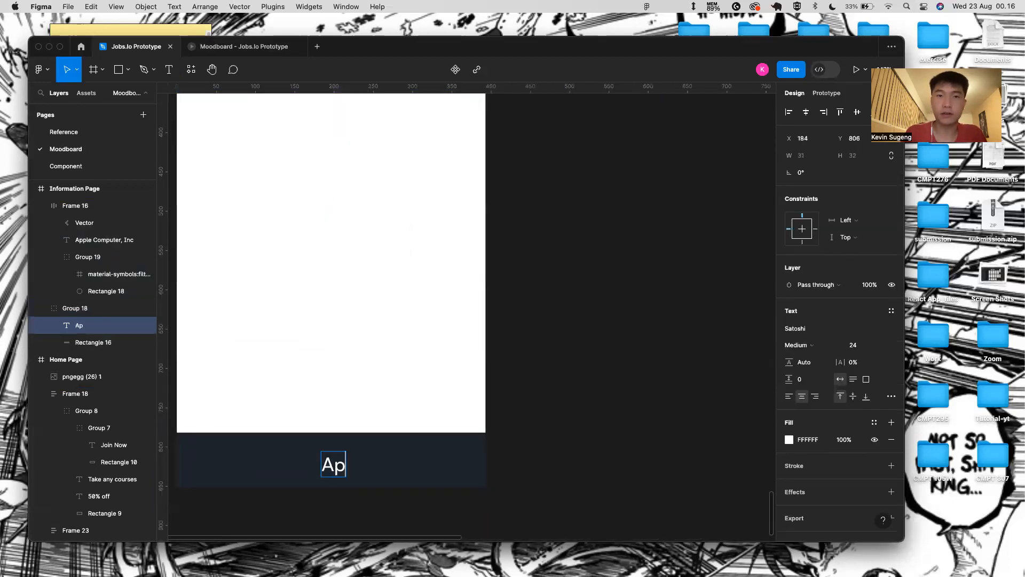
{"action": "type", "text": "ply Now"}
{"action": "key", "text": "Escape"}
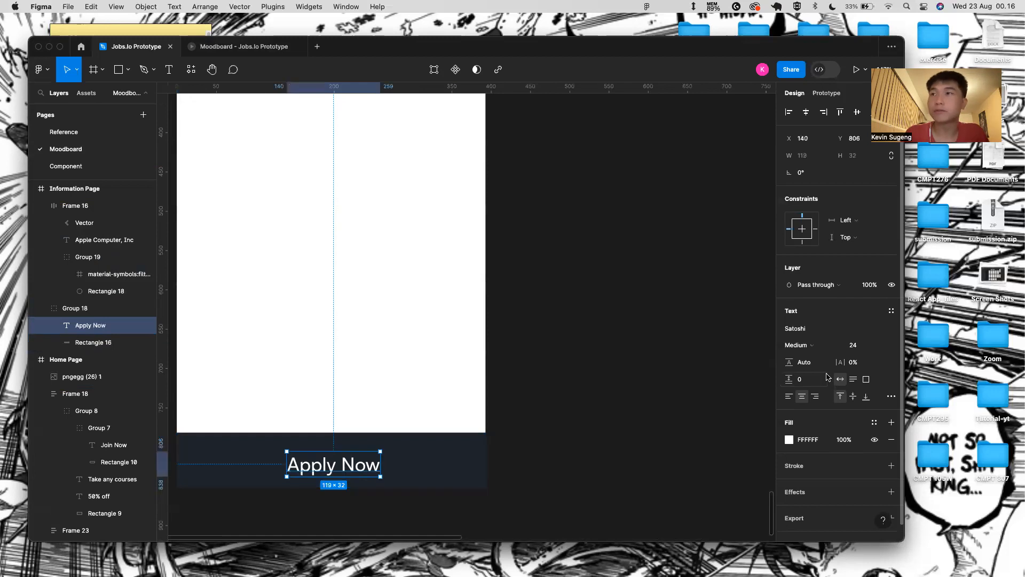
{"action": "left_click", "coordinate": [822, 345]}
{"action": "left_click", "coordinate": [833, 361]}
{"action": "left_click", "coordinate": [880, 345]}
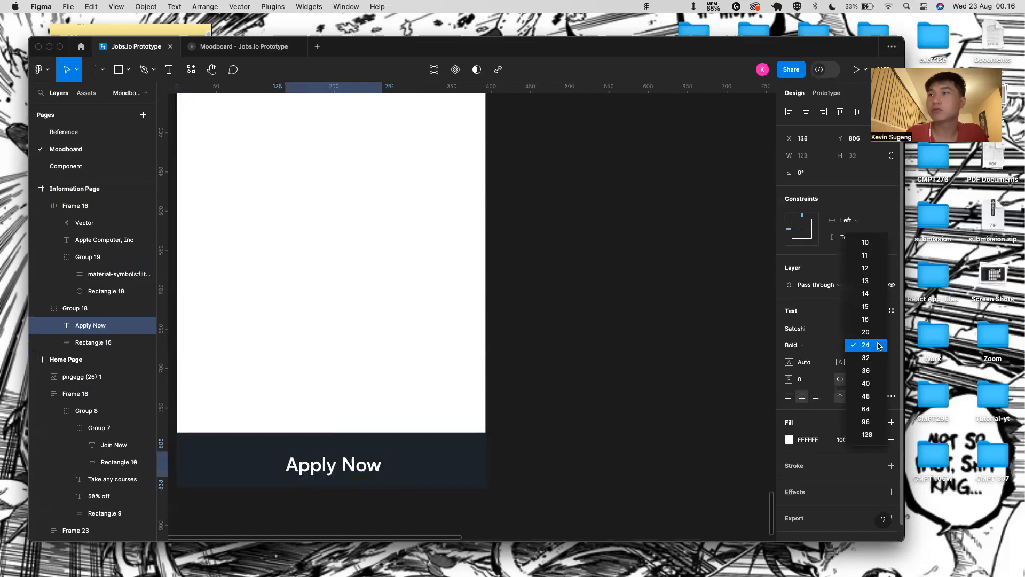
{"action": "left_click", "coordinate": [884, 340]}
- Centre Apply Now horizontally and vertically on the bar rectangle
{"action": "left_click", "coordinate": [426, 464], "text": "shift"}
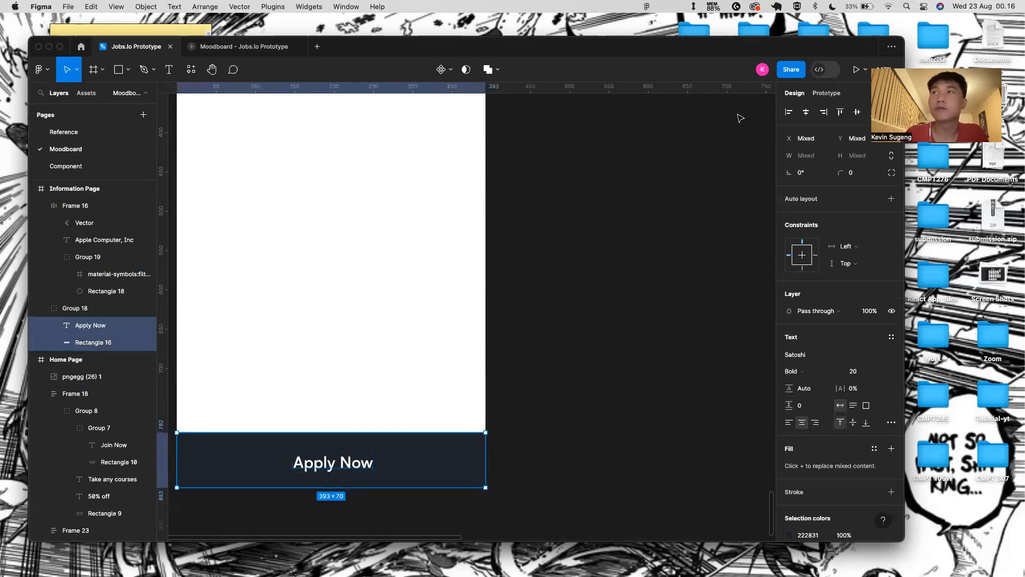
{"action": "left_click", "coordinate": [806, 112]}
{"action": "left_click", "coordinate": [858, 114]}
{"action": "left_click", "coordinate": [714, 229]}
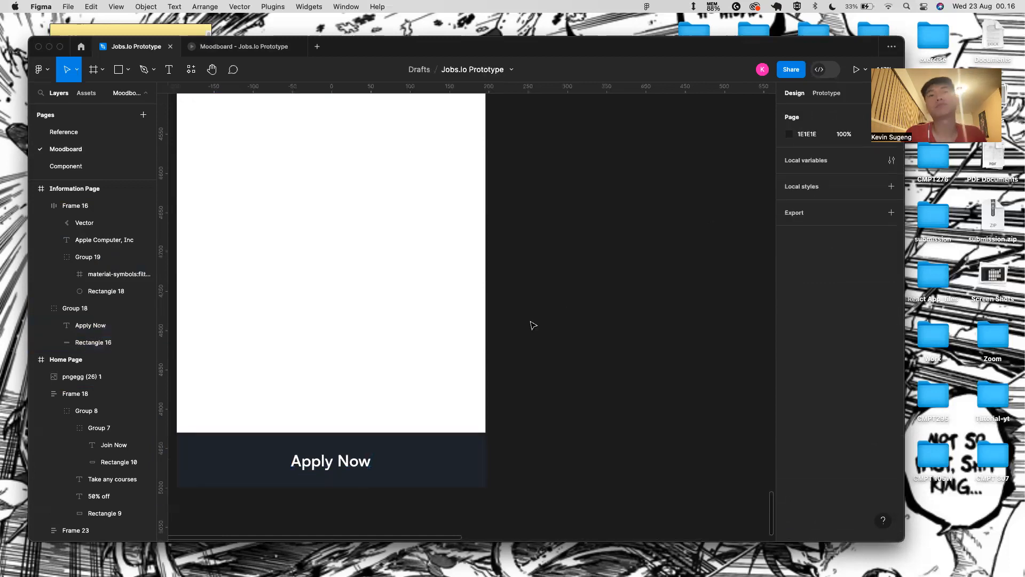
{"action": "scroll", "coordinate": [533, 324], "scroll_direction": "down", "scroll_amount": 5}
- Enlarge Apply Now to size 24 and re-centre it vertically on the bar
{"action": "double_click", "coordinate": [441, 401]}
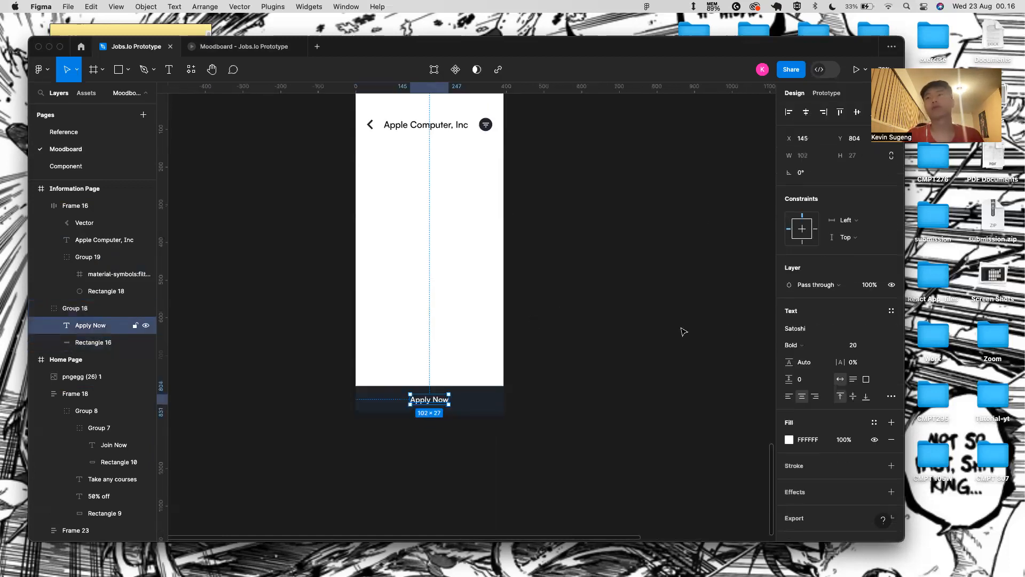
{"action": "left_click", "coordinate": [884, 345]}
{"action": "left_click", "coordinate": [876, 354]}
{"action": "left_click", "coordinate": [680, 367]}
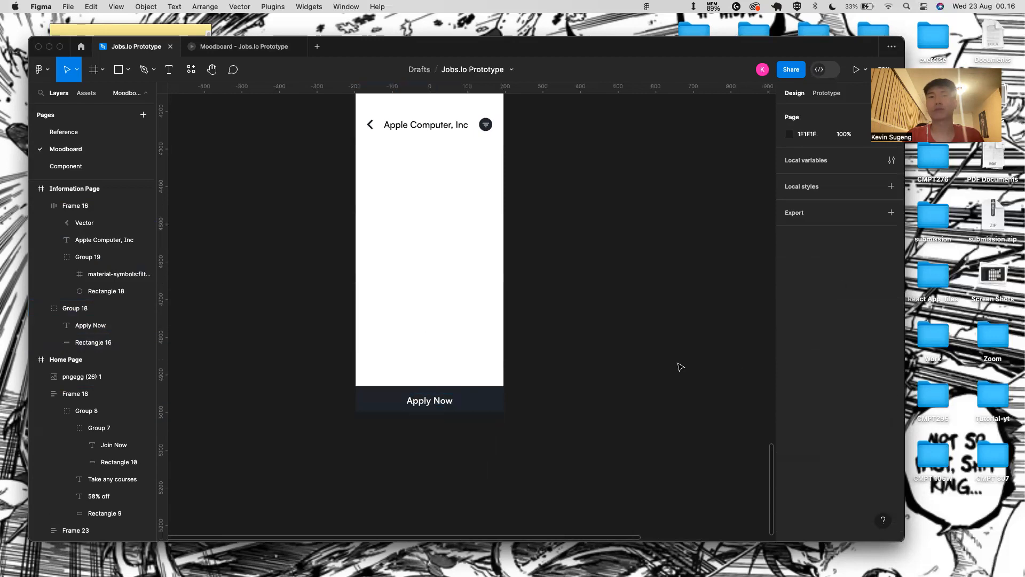
{"action": "double_click", "coordinate": [432, 401]}
{"action": "left_click", "coordinate": [483, 394], "text": "shift"}
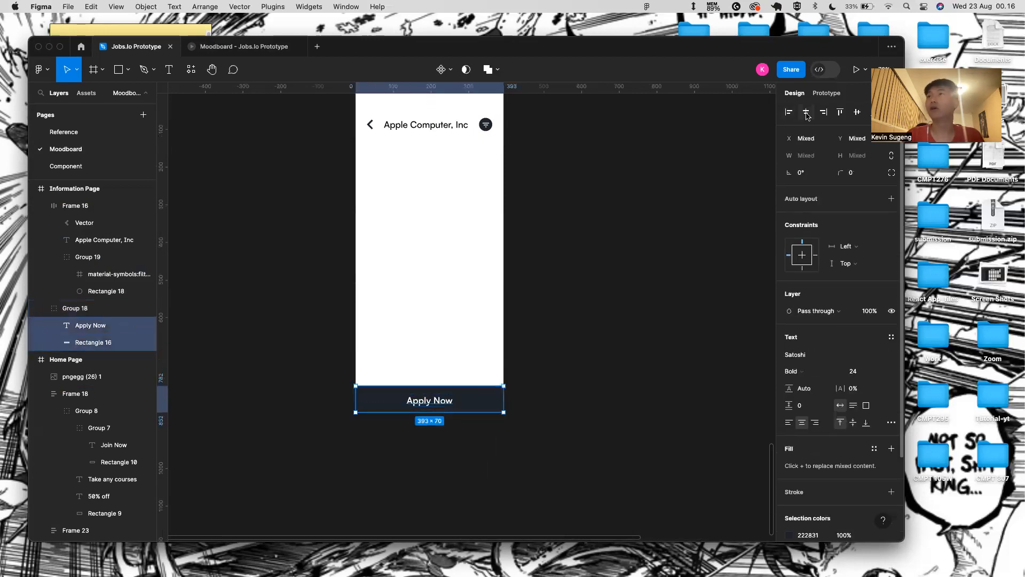
{"action": "left_click", "coordinate": [857, 113]}
{"action": "scroll", "coordinate": [636, 235], "scroll_direction": "down", "scroll_amount": 2}
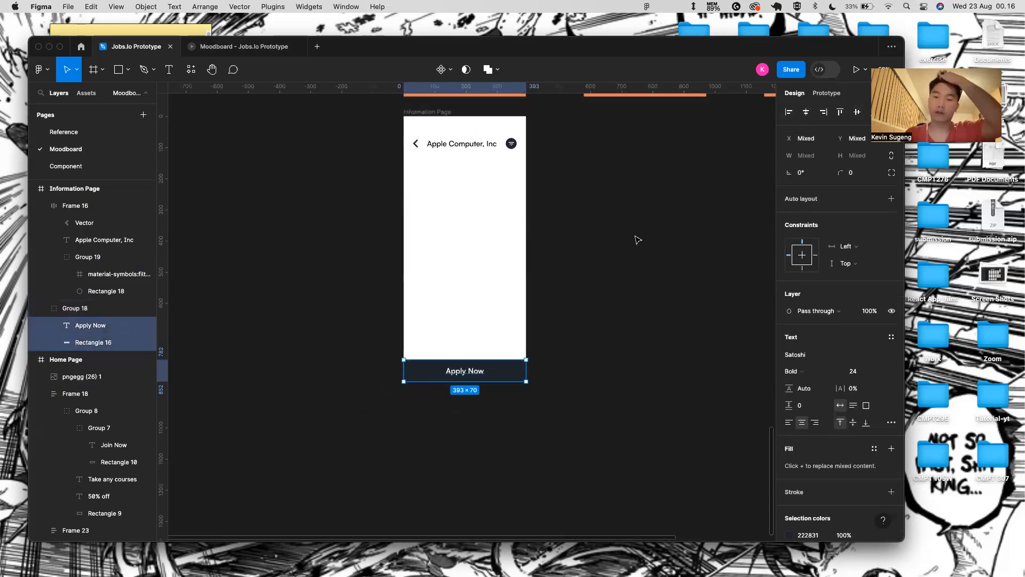
- Set the Apple Computer, Inc title to size 20 with colour 222831
{"action": "left_click", "coordinate": [463, 144]}
{"action": "double_click", "coordinate": [463, 144]}
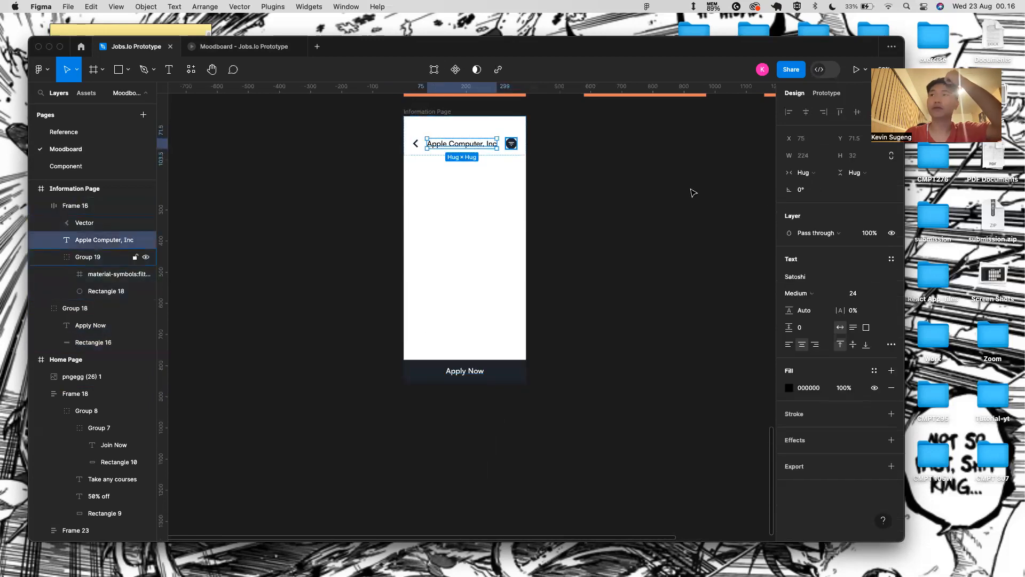
{"action": "left_click", "coordinate": [875, 295]}
{"action": "left_click", "coordinate": [856, 278]}
{"action": "left_click", "coordinate": [809, 387]}
{"action": "key", "text": "BackSpace"}
{"action": "key", "text": "Return"}
{"action": "left_click", "coordinate": [623, 323]}
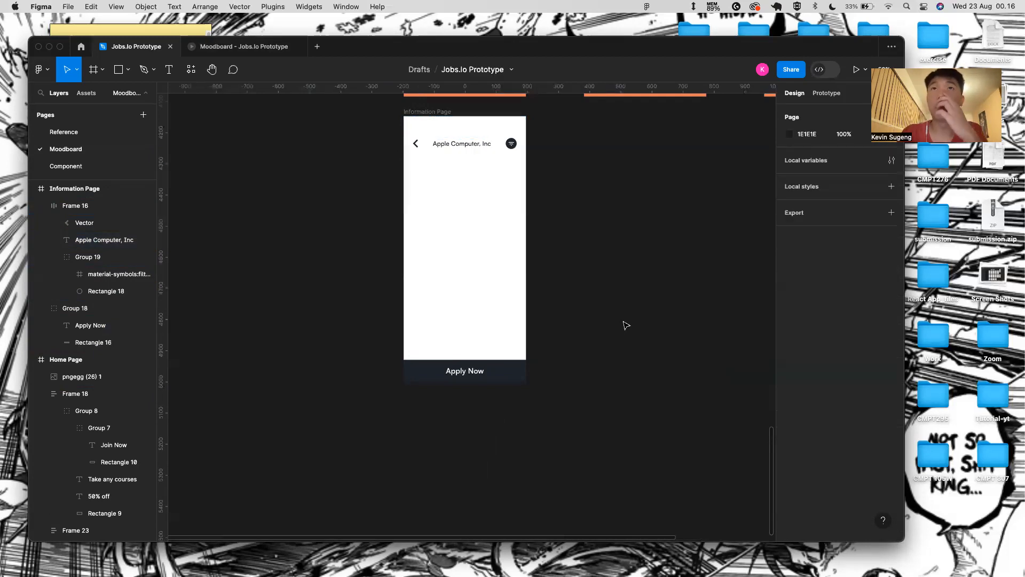
- Give the header frame an F9F9F9 background fill
{"action": "left_click", "coordinate": [490, 123]}
{"action": "left_click", "coordinate": [819, 499]}
{"action": "key", "text": "BackSpace"}
{"action": "type", "text": "F9F9F9"}
{"action": "key", "text": "Return"}
{"action": "left_click", "coordinate": [652, 419]}
- Try a bottom padding of 50 on the header's auto layout
{"action": "scroll", "coordinate": [430, 212], "scroll_direction": "up", "scroll_amount": 3}
{"action": "scroll", "coordinate": [431, 212], "scroll_direction": "up", "scroll_amount": 2}
{"action": "left_click", "coordinate": [474, 126]}
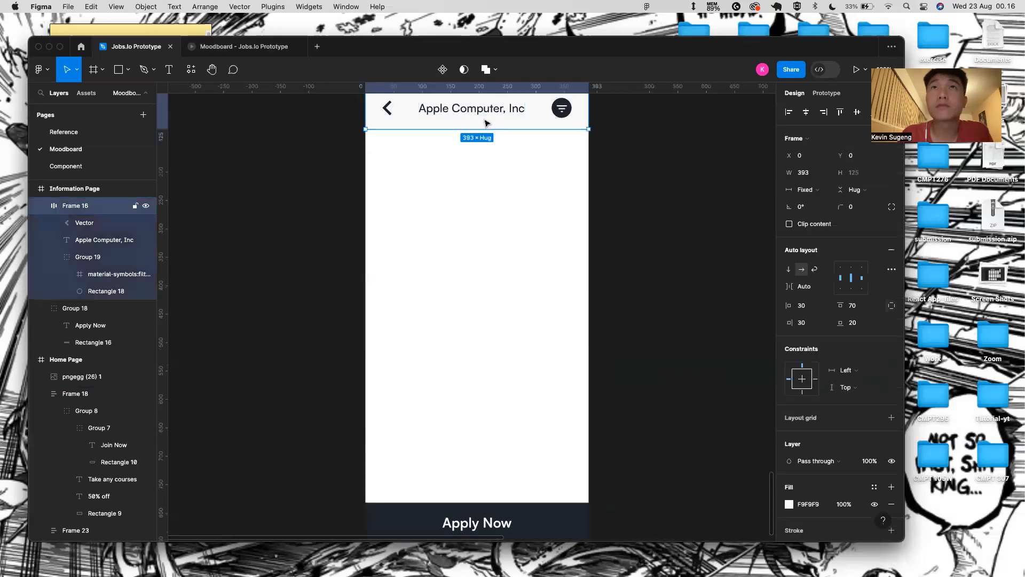
{"action": "scroll", "coordinate": [475, 138], "scroll_direction": "up", "scroll_amount": 2}
{"action": "scroll", "coordinate": [473, 198], "scroll_direction": "right", "scroll_amount": 1}
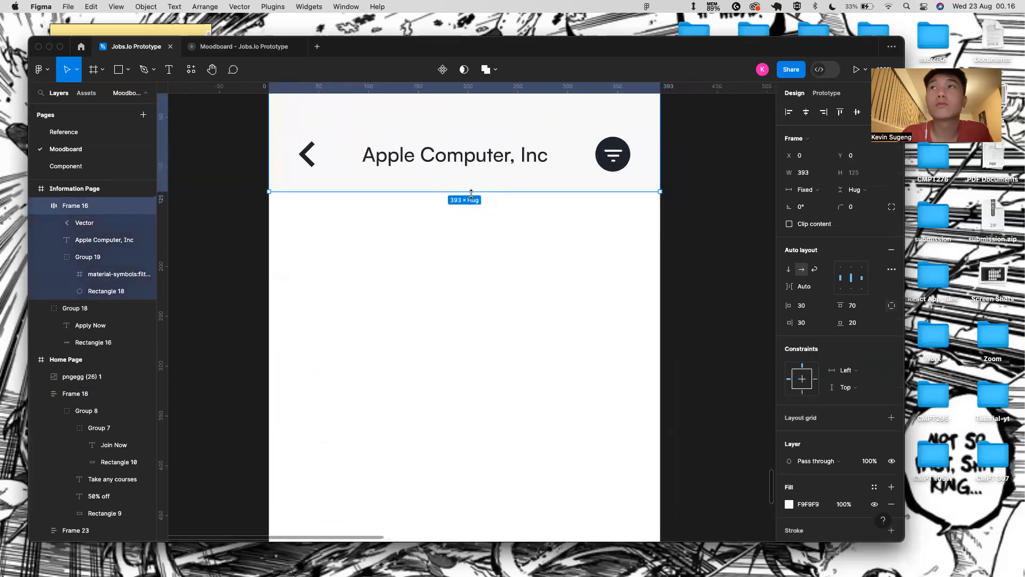
{"action": "left_click_drag", "start_coordinate": [850, 323], "coordinate": [1005, 326]}
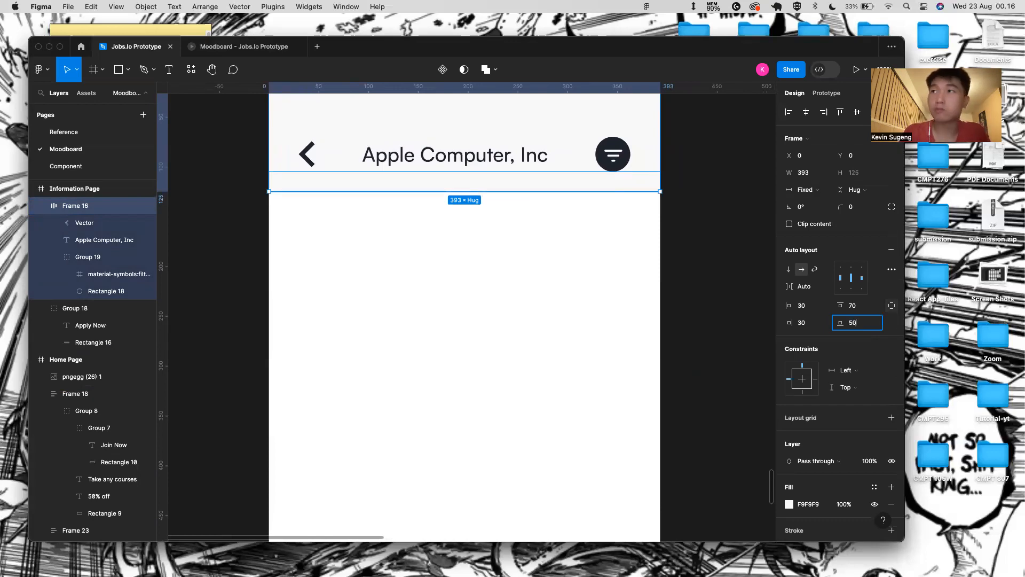
{"action": "key", "text": "Return"}
{"action": "left_click", "coordinate": [725, 287]}
- Increase the header's bottom padding to 60
{"action": "scroll", "coordinate": [616, 279], "scroll_direction": "down", "scroll_amount": 3}
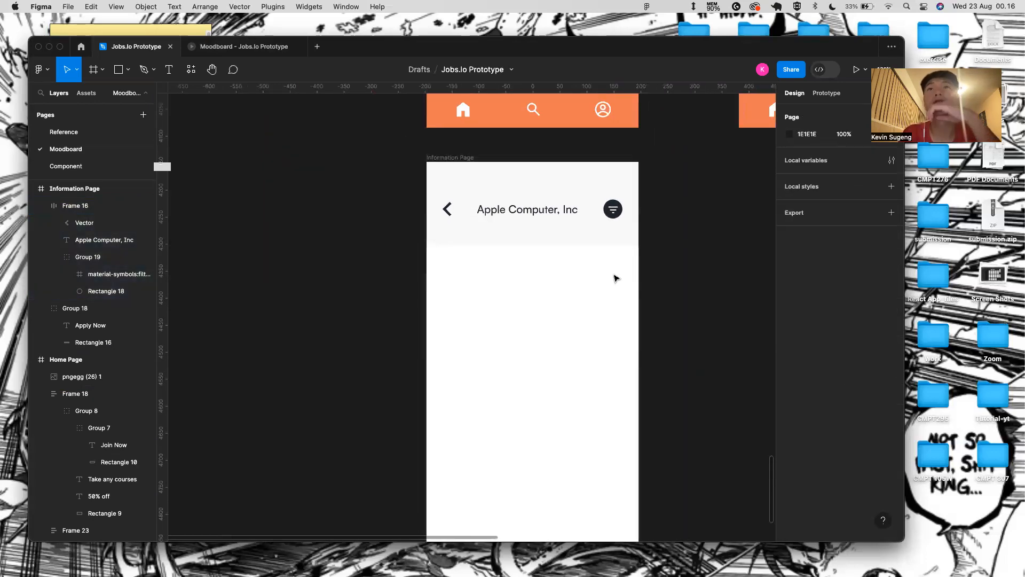
{"action": "scroll", "coordinate": [614, 278], "scroll_direction": "down", "scroll_amount": 3}
{"action": "left_click", "coordinate": [597, 245]}
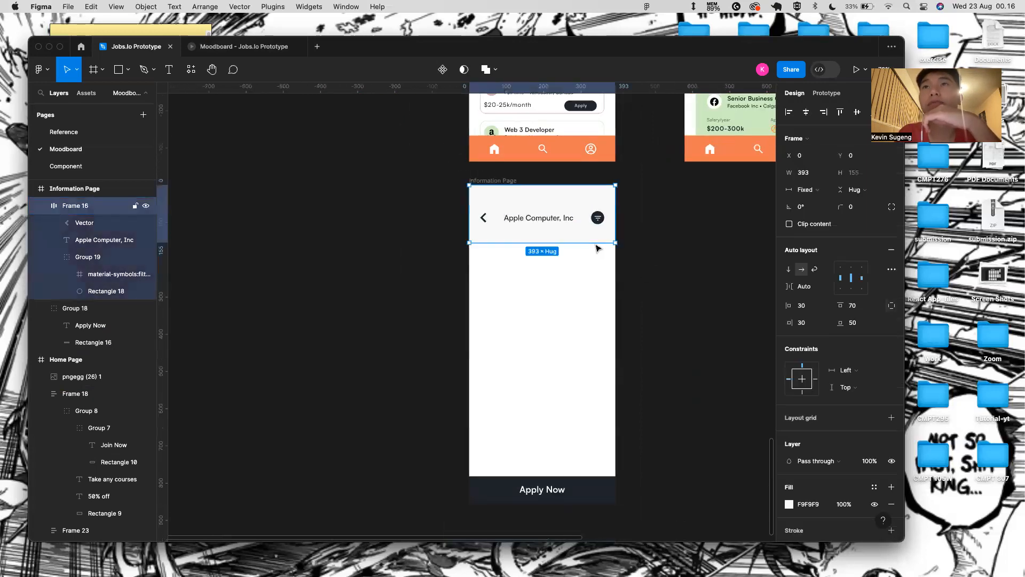
{"action": "left_click", "coordinate": [855, 322]}
{"action": "type", "text": "60"}
{"action": "key", "text": "Return"}
{"action": "left_click", "coordinate": [704, 352]}
{"action": "scroll", "coordinate": [561, 322], "scroll_direction": "up", "scroll_amount": 5}
- Draw a 100×100 square below the header and round its corners fully into a circle
{"action": "key", "text": "r"}
{"action": "left_click_drag", "start_coordinate": [454, 228], "coordinate": [514, 295]}
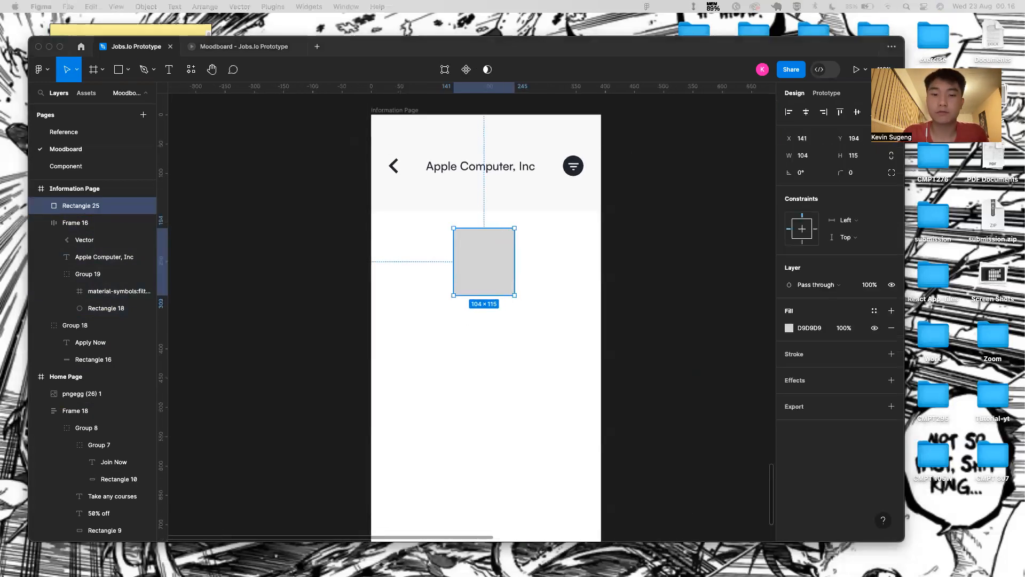
{"action": "left_click", "coordinate": [806, 156]}
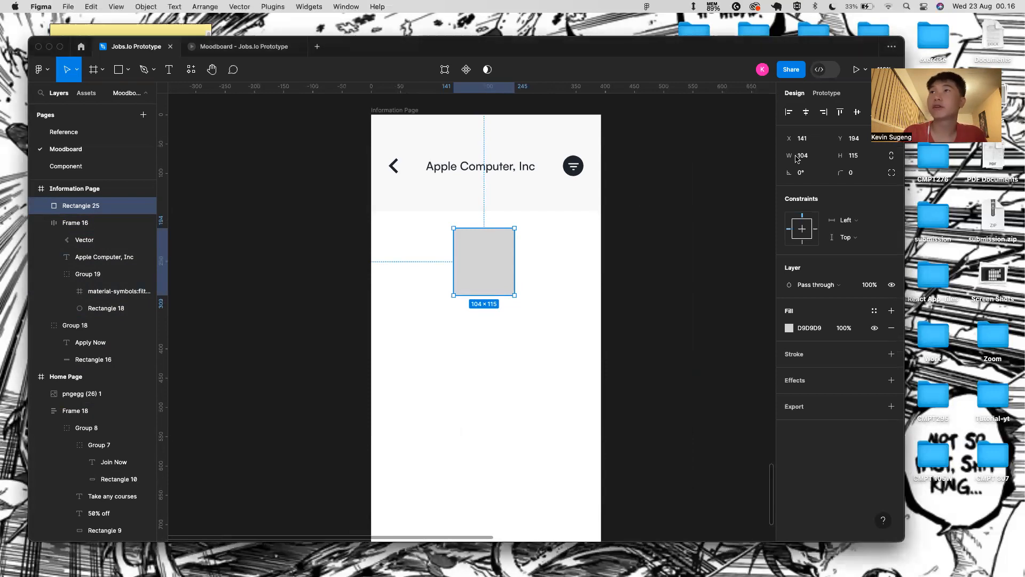
{"action": "type", "text": "100"}
{"action": "key", "text": "Return"}
{"action": "left_click", "coordinate": [850, 159]}
{"action": "key", "text": "Return"}
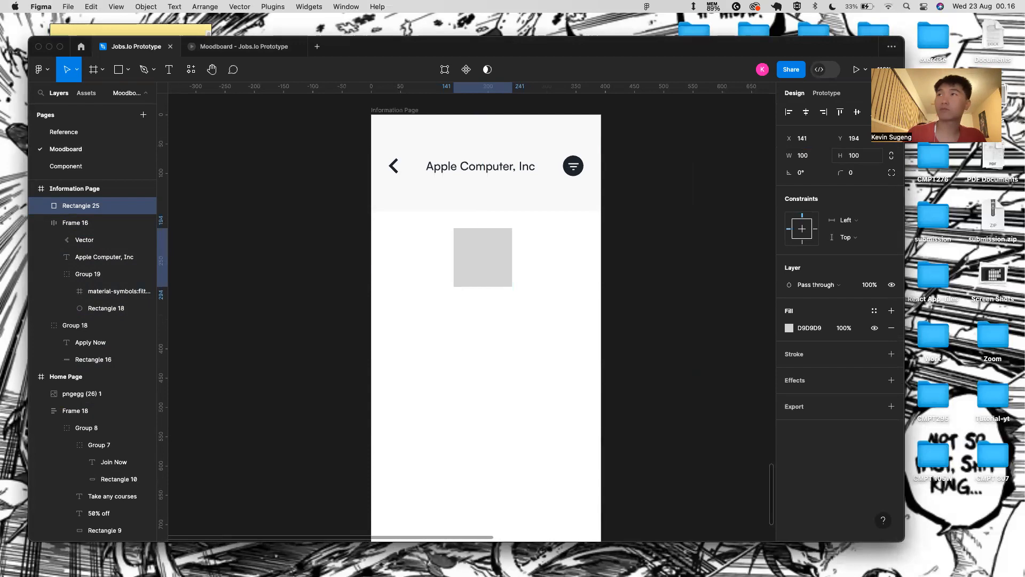
{"action": "scroll", "coordinate": [448, 378], "scroll_direction": "down", "scroll_amount": 2}
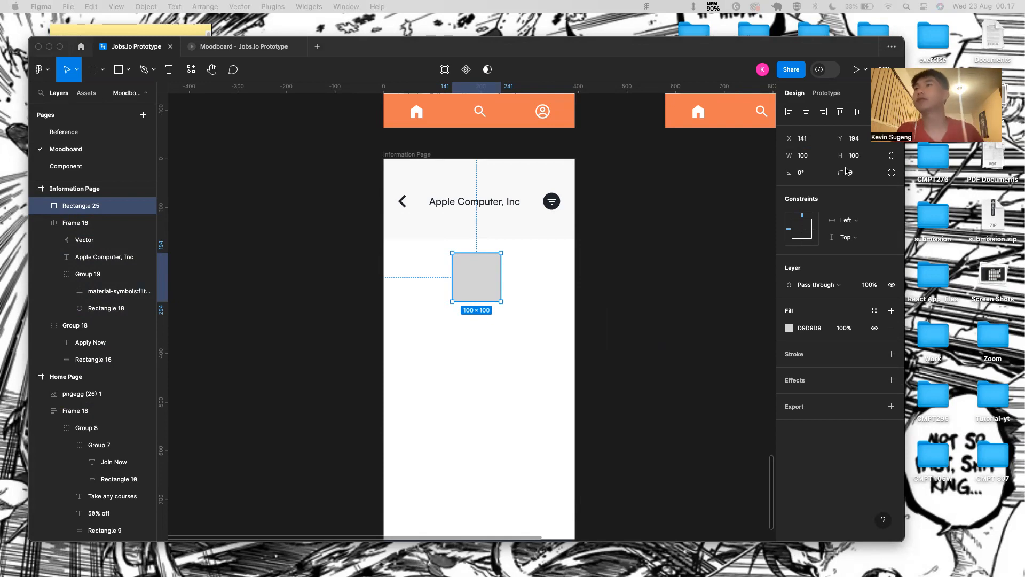
{"action": "left_click_drag", "start_coordinate": [843, 177], "coordinate": [237, 307]}
{"action": "left_click_drag", "start_coordinate": [554, 281], "coordinate": [625, 293]}
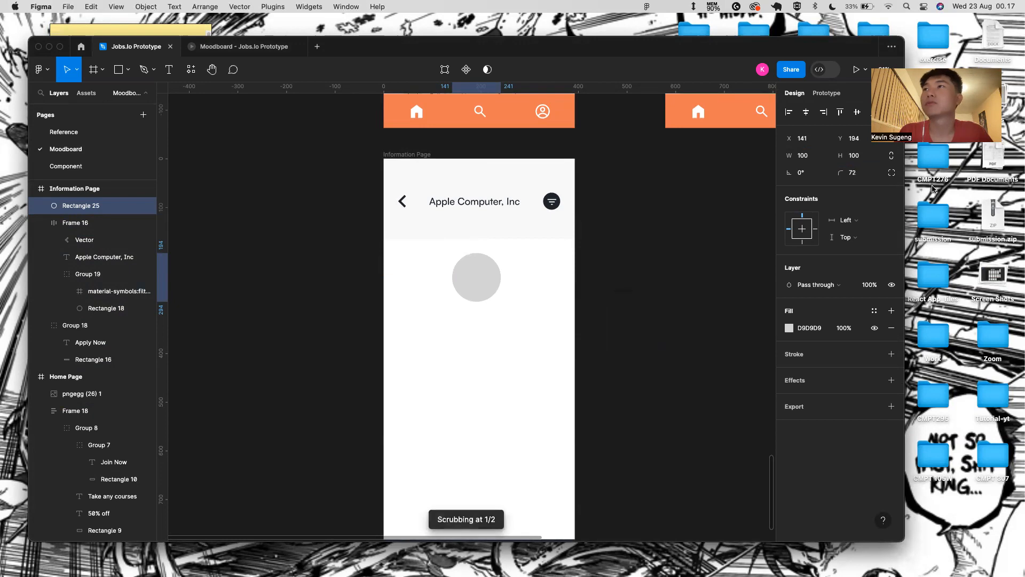
- Give the circle a 2-weight 222831 outline and remove its grey fill
{"action": "left_click", "coordinate": [891, 355]}
{"action": "left_click", "coordinate": [810, 371]}
{"action": "type", "text": "222831"}
{"action": "key", "text": "Return"}
{"action": "left_click", "coordinate": [892, 328]}
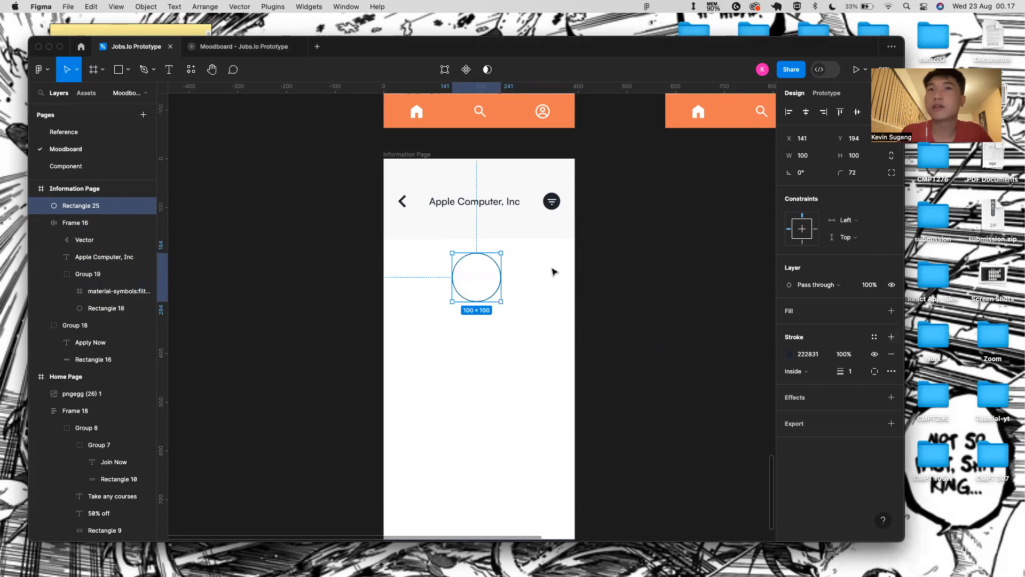
{"action": "left_click", "coordinate": [860, 377]}
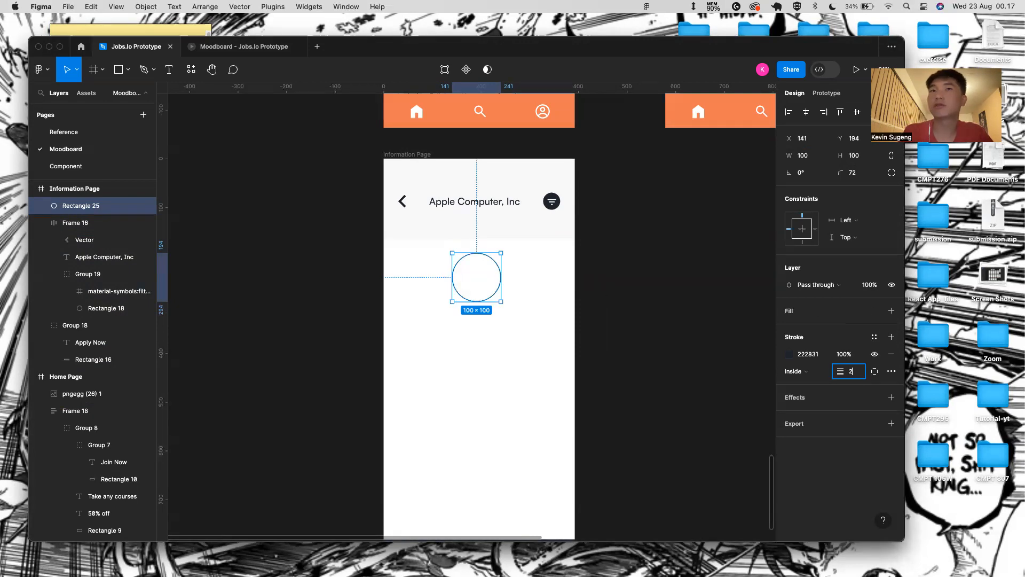
{"action": "type", "text": "2"}
{"action": "left_click", "coordinate": [524, 304]}
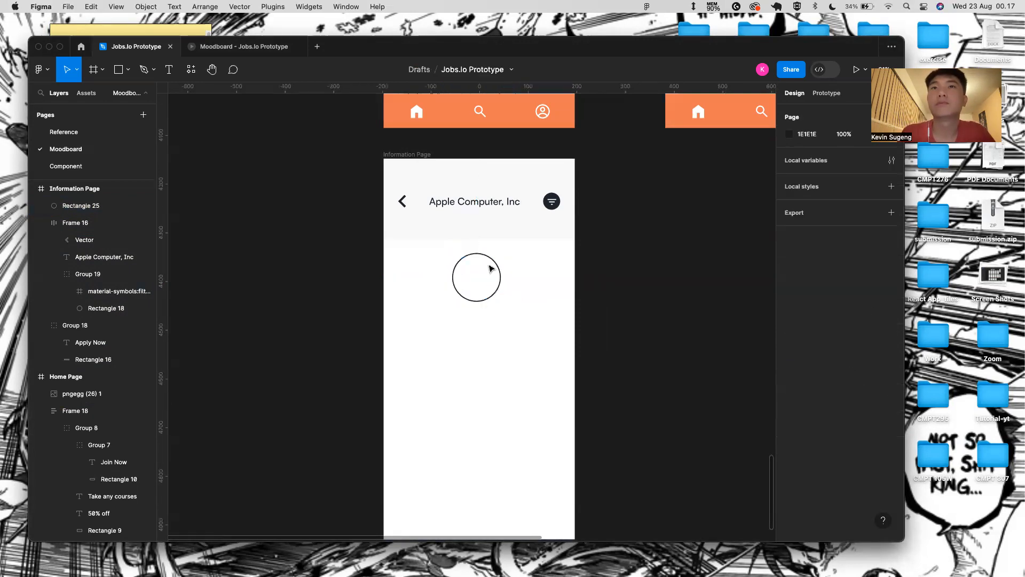
- Nudge the circle up, set the header frame's bottom padding to 100, and reposition the circle
{"action": "left_click", "coordinate": [483, 253]}
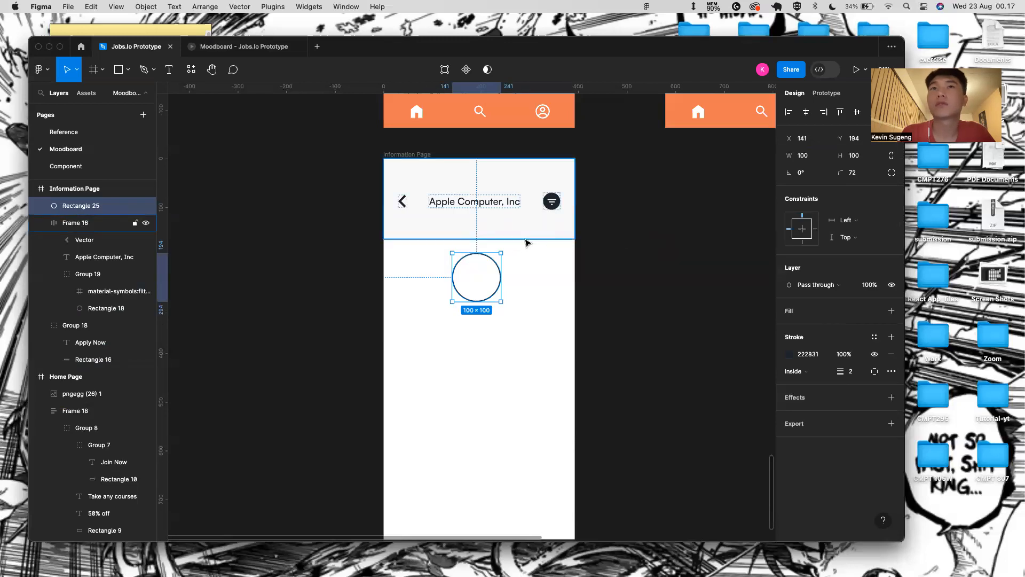
{"action": "key", "text": "shift+Up"}
{"action": "key", "text": "shift+Up"}
{"action": "key", "text": "shift+Up"}
{"action": "key", "text": "shift+Up"}
{"action": "key", "text": "shift+Up"}
{"action": "key", "text": "shift+Up"}
{"action": "key", "text": "shift+Up"}
{"action": "key", "text": "shift+Up"}
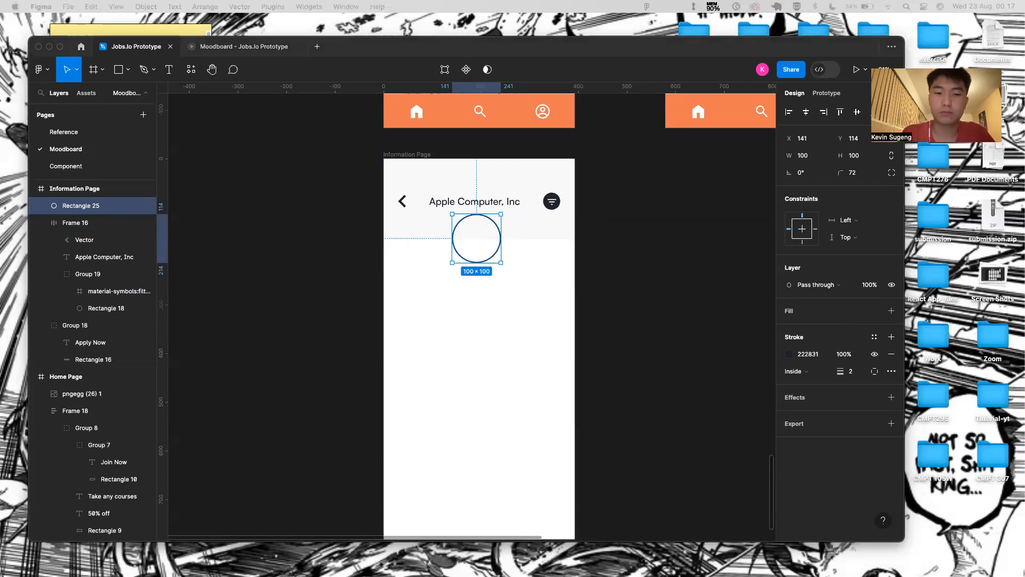
{"action": "left_click", "coordinate": [506, 242]}
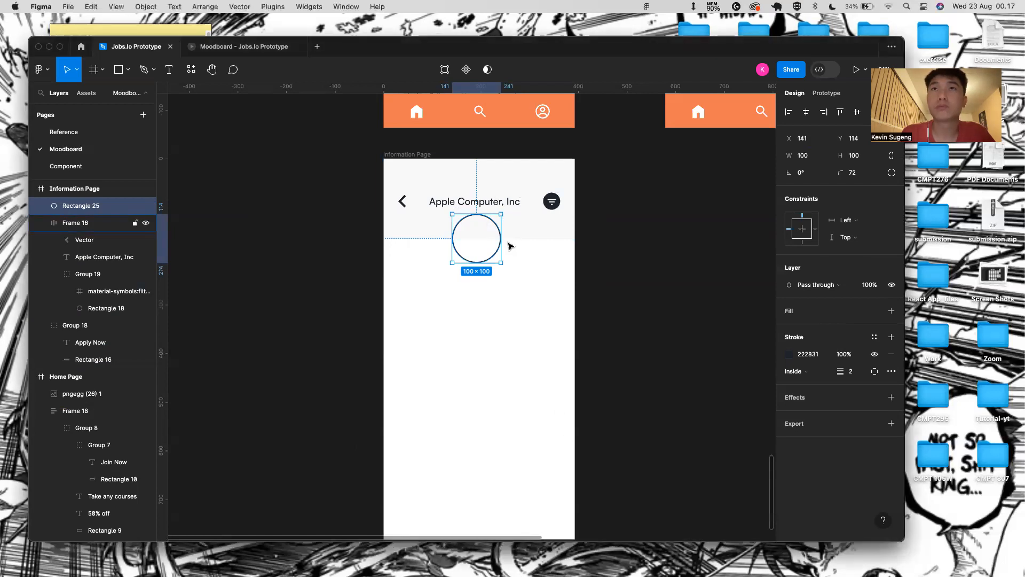
{"action": "left_click", "coordinate": [530, 232]}
{"action": "left_click", "coordinate": [857, 323]}
{"action": "key", "text": "BackSpace"}
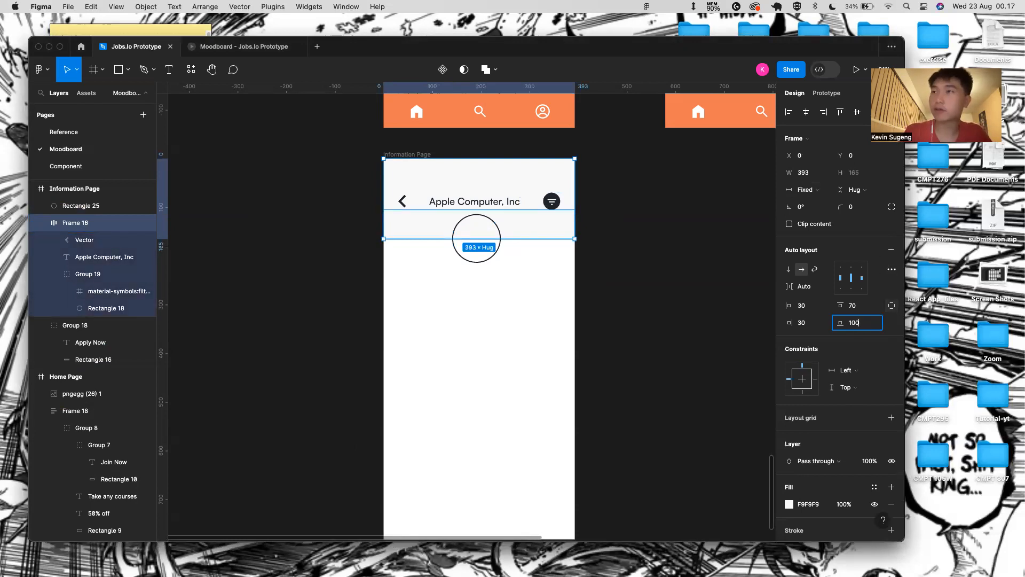
{"action": "type", "text": "100"}
{"action": "key", "text": "Return"}
{"action": "left_click", "coordinate": [483, 214]}
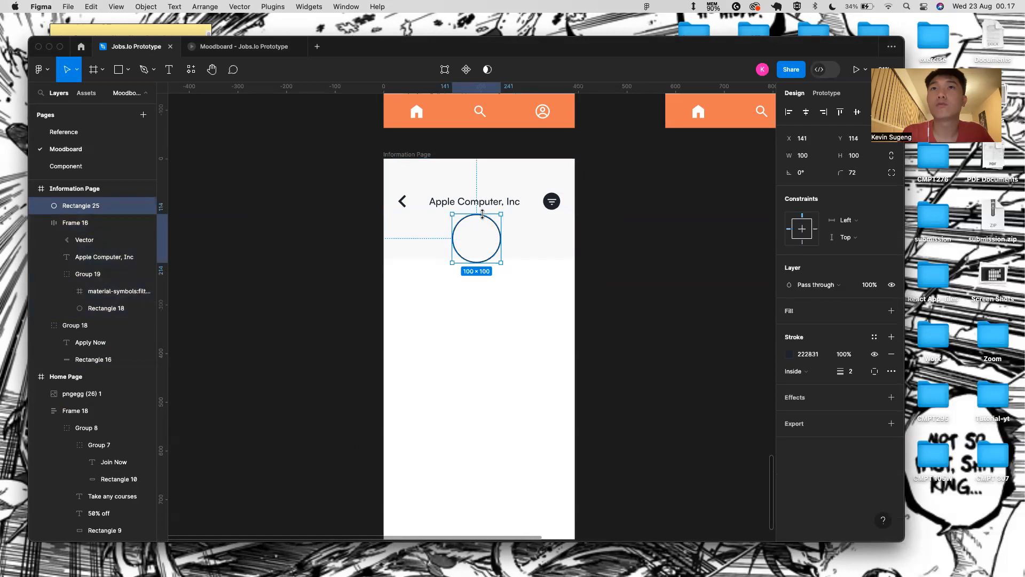
{"action": "left_click_drag", "start_coordinate": [482, 214], "coordinate": [483, 236]}
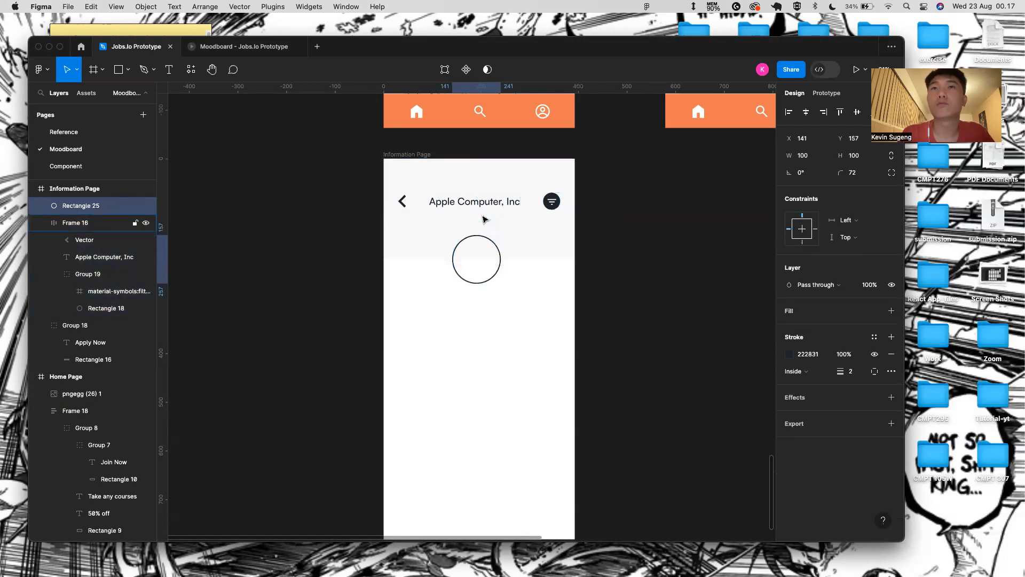
- Change the header's bottom padding to 80 and nudge the circle up by 10
{"action": "left_click", "coordinate": [482, 218]}
{"action": "left_click", "coordinate": [857, 323]}
{"action": "key", "text": "BackSpace"}
{"action": "type", "text": "80"}
{"action": "key", "text": "Return"}
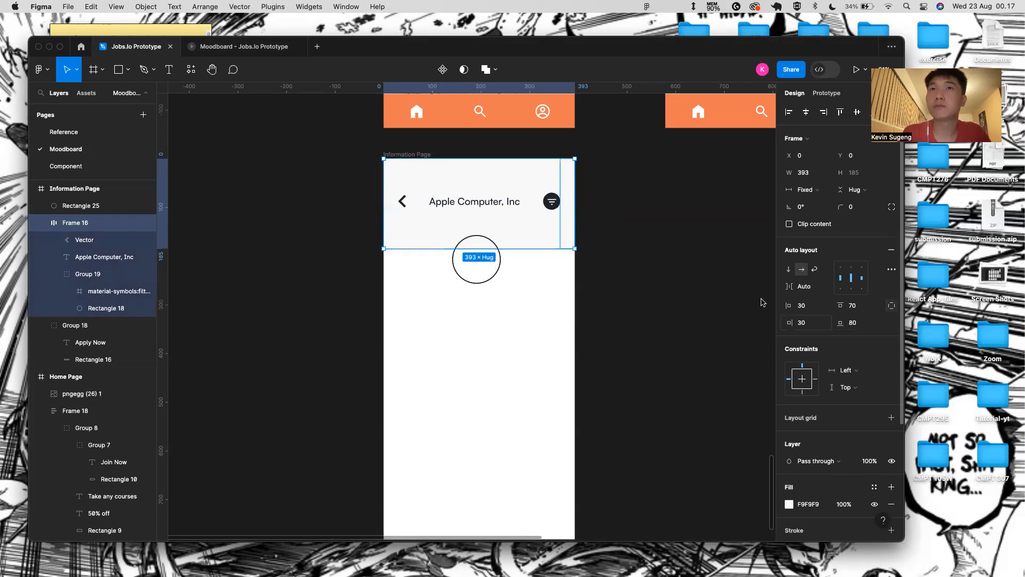
{"action": "left_click", "coordinate": [486, 239]}
{"action": "key", "text": "shift+Up"}
{"action": "key", "text": "shift+Up"}
{"action": "key", "text": "shift+Up"}
{"action": "key", "text": "shift+Down"}
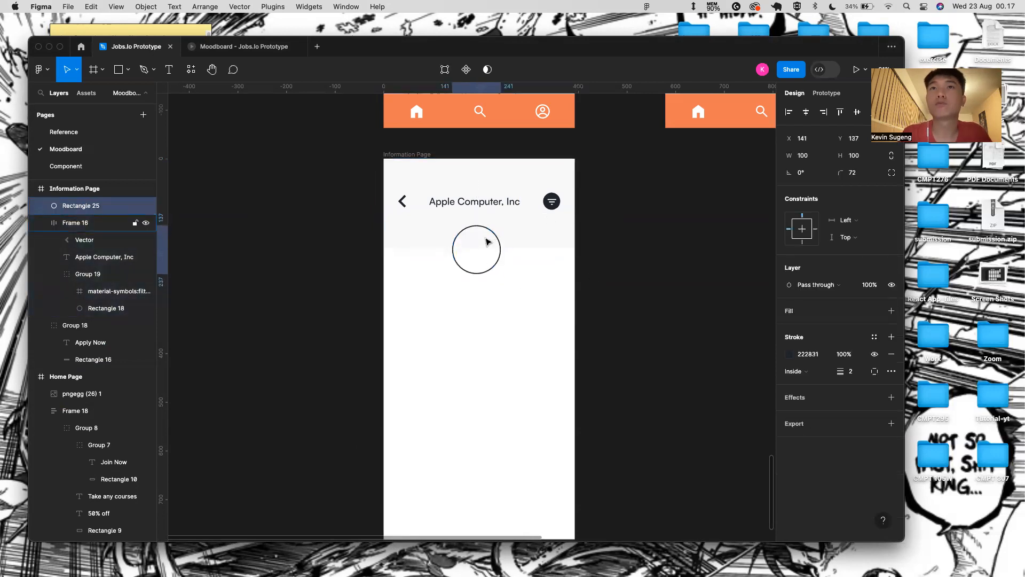
{"action": "key", "text": "alt"}
{"action": "scroll", "coordinate": [505, 250], "scroll_direction": "up", "scroll_amount": 5}
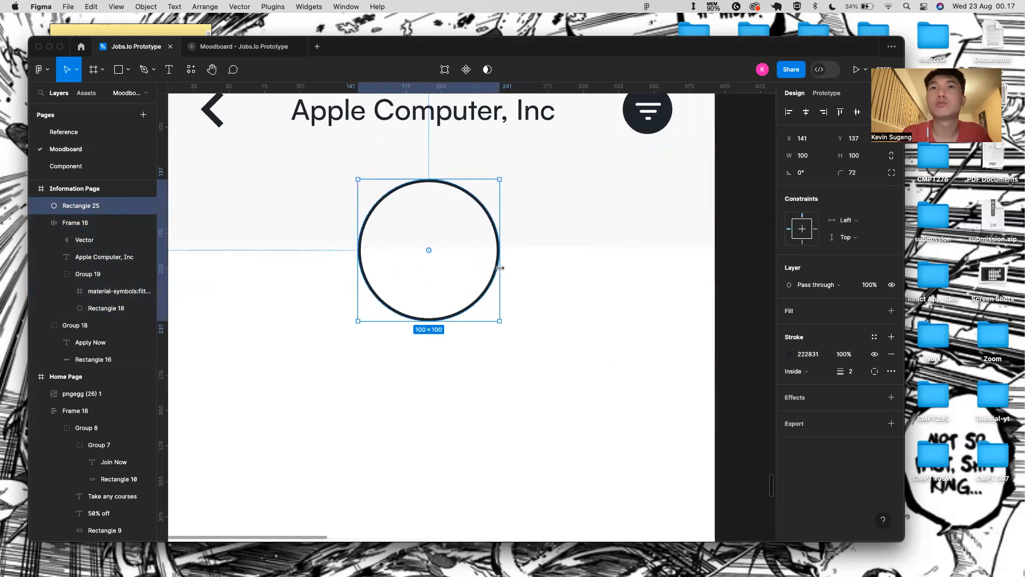
- Centre the circle horizontally on the header frame
{"action": "left_click", "coordinate": [521, 221], "text": "shift"}
{"action": "left_click", "coordinate": [453, 188]}
{"action": "key", "text": "alt"}
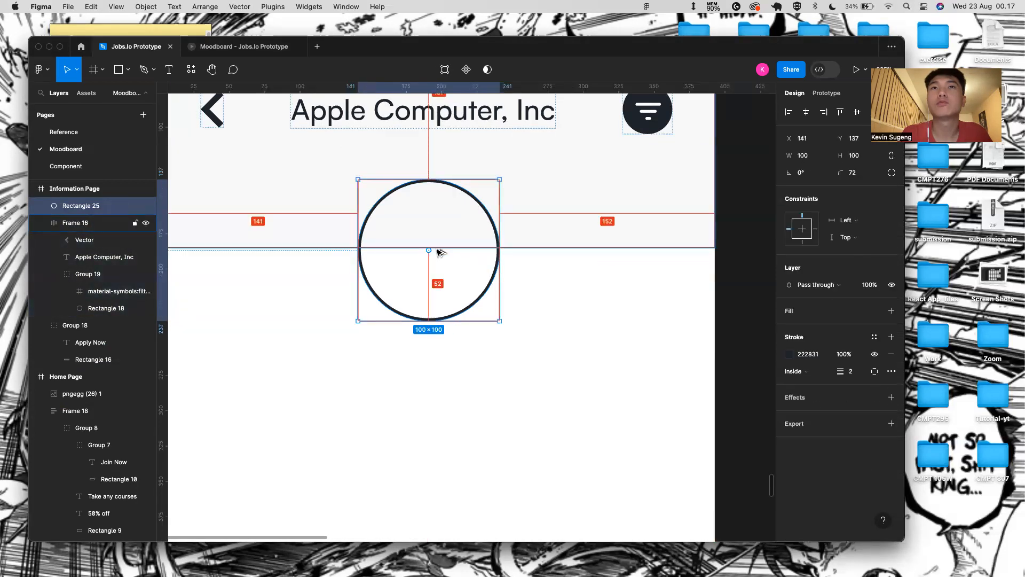
{"action": "left_click", "coordinate": [560, 190], "text": "shift"}
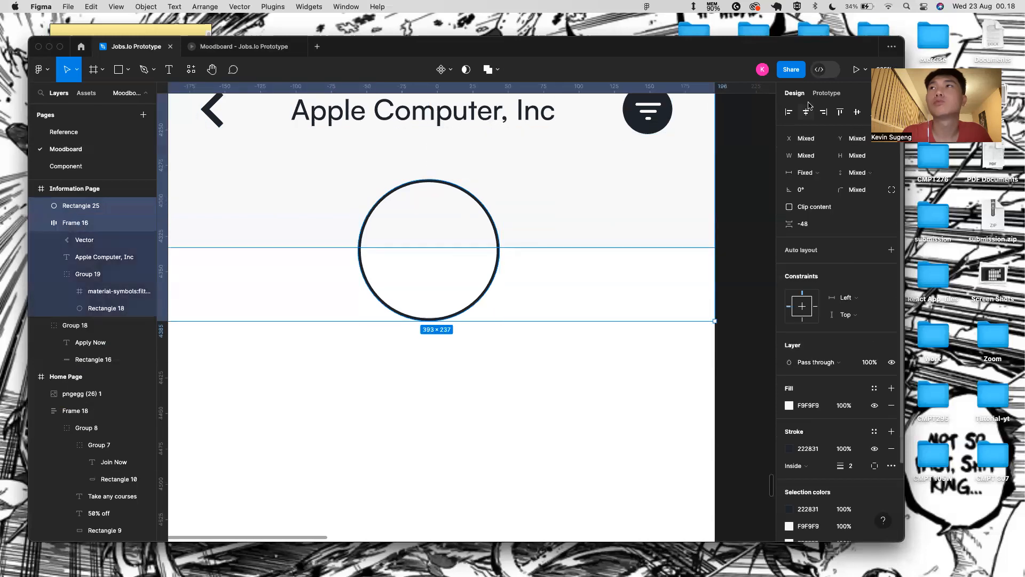
{"action": "left_click", "coordinate": [823, 112]}
{"action": "left_click", "coordinate": [806, 113]}
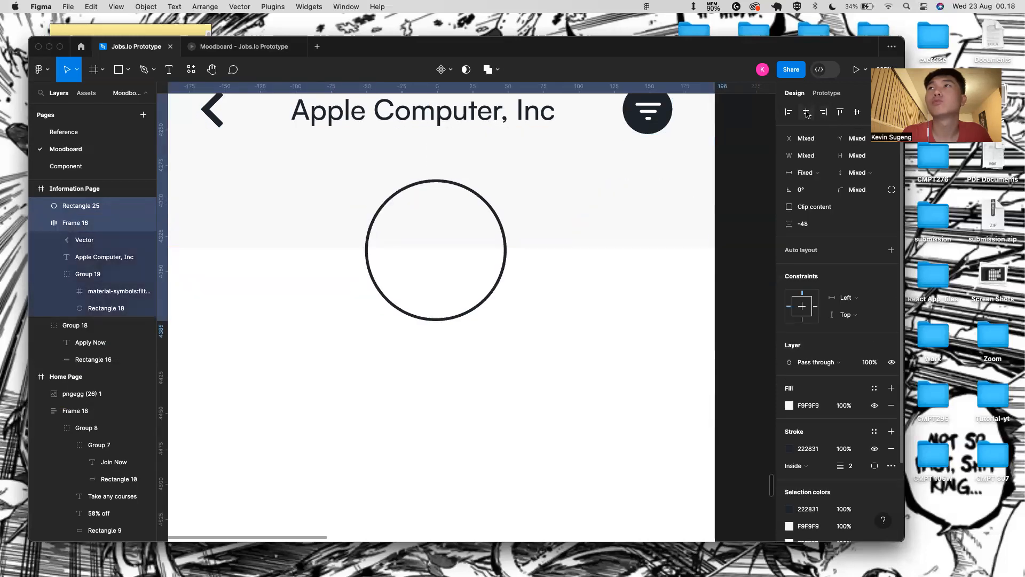
{"action": "left_click", "coordinate": [448, 207]}
{"action": "scroll", "coordinate": [508, 368], "scroll_direction": "down", "scroll_amount": 3}
{"action": "left_click", "coordinate": [508, 368]}
{"action": "scroll", "coordinate": [524, 336], "scroll_direction": "down", "scroll_amount": 5}
{"action": "scroll", "coordinate": [524, 335], "scroll_direction": "up", "scroll_amount": 1}
{"action": "scroll", "coordinate": [524, 336], "scroll_direction": "right", "scroll_amount": 1}
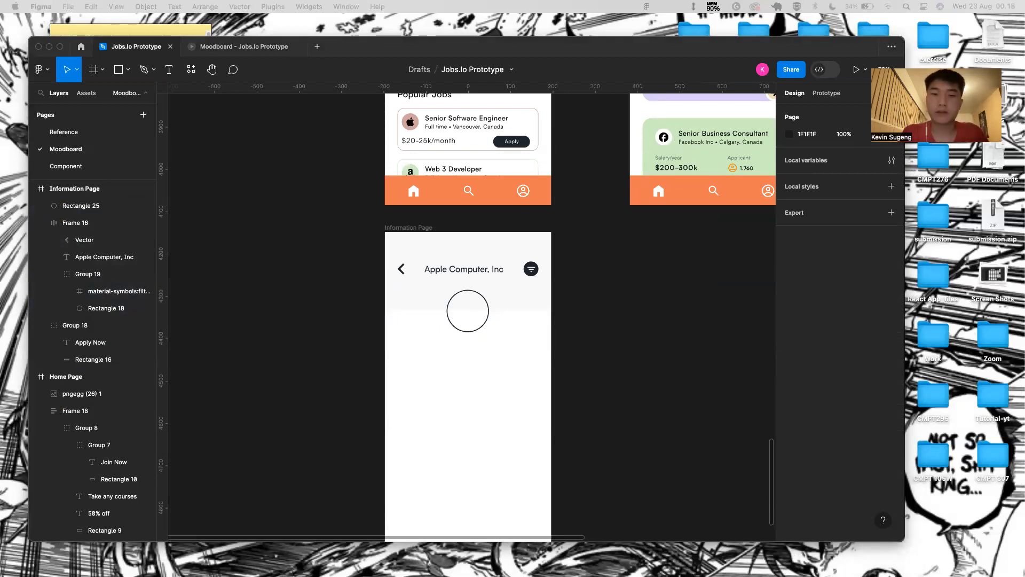
- Paste the apple icon, move it into the circle, and group the two
{"action": "left_click", "coordinate": [453, 305]}
{"action": "left_click", "coordinate": [454, 305]}
{"action": "key", "text": "super+v"}
{"action": "left_click_drag", "start_coordinate": [421, 250], "coordinate": [471, 312]}
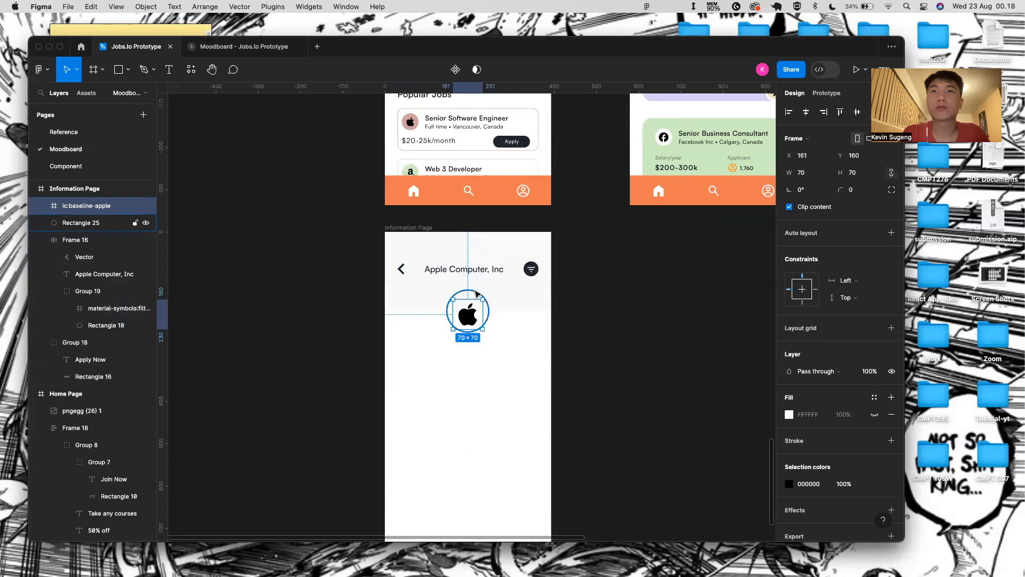
{"action": "left_click", "coordinate": [477, 291], "text": "shift"}
{"action": "key", "text": "super+g"}
{"action": "key", "text": "Return"}
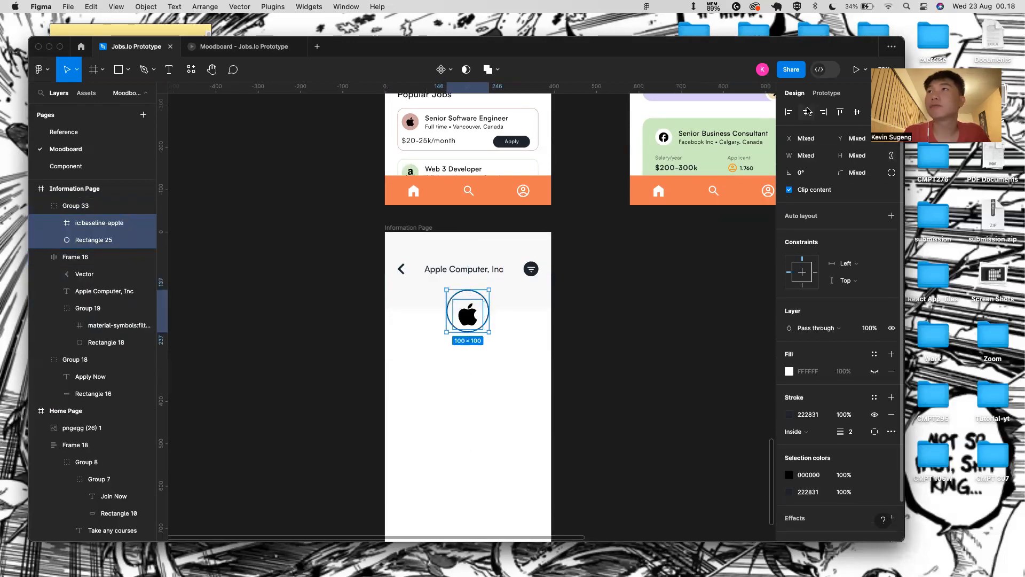
{"action": "left_click", "coordinate": [623, 281]}
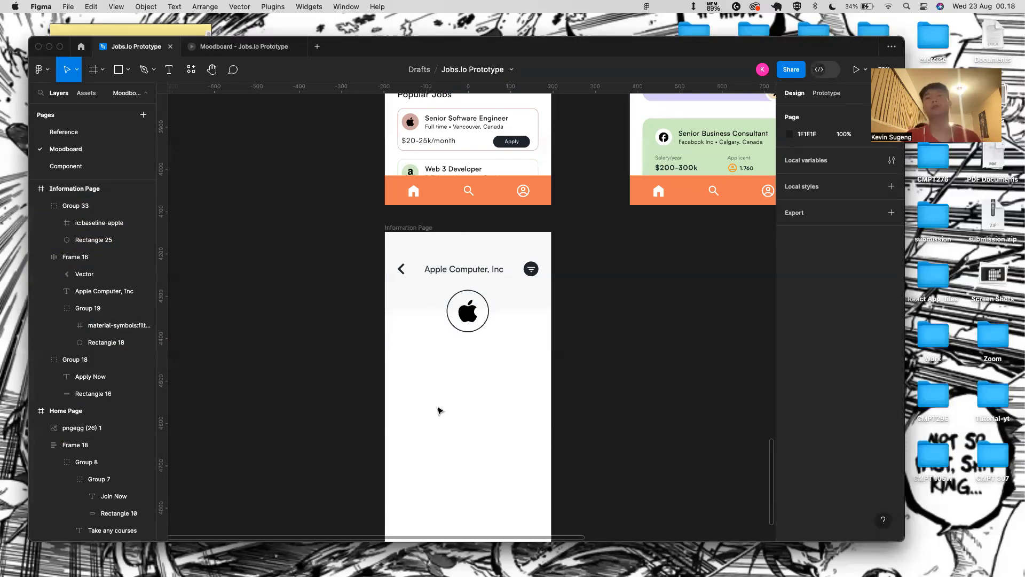
- Recolour the apple icon from black to 222831
{"action": "scroll", "coordinate": [437, 409], "scroll_direction": "down", "scroll_amount": 3}
{"action": "left_click", "coordinate": [460, 246]}
{"action": "scroll", "coordinate": [460, 246], "scroll_direction": "up", "scroll_amount": 5}
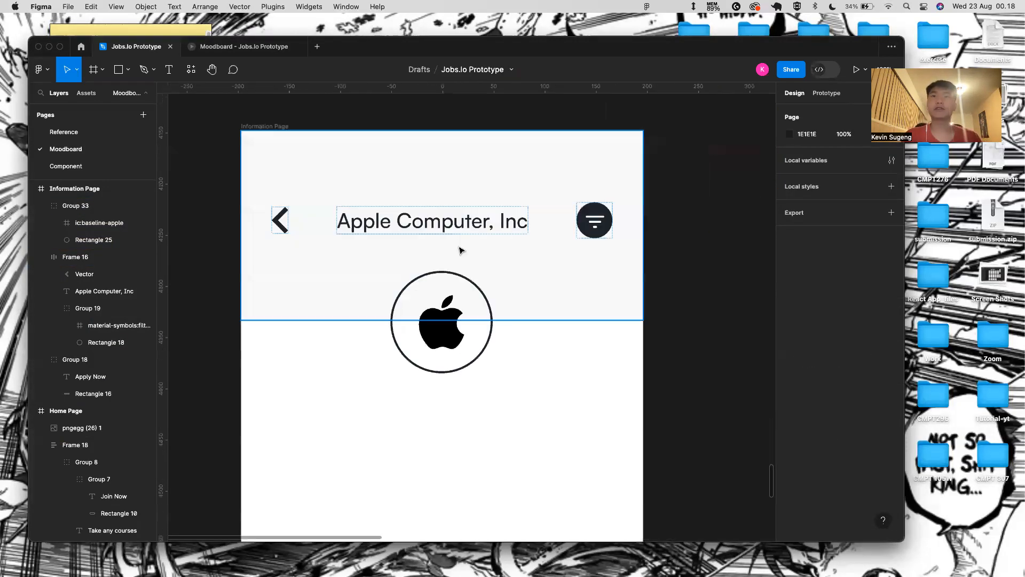
{"action": "left_click", "coordinate": [444, 320]}
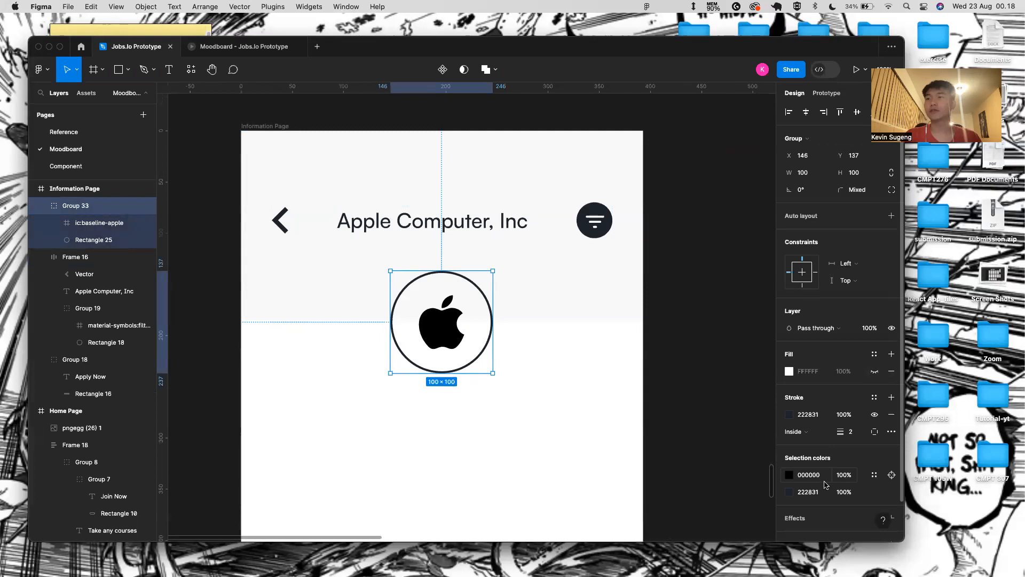
{"action": "left_click", "coordinate": [809, 475]}
{"action": "key", "text": "BackSpace"}
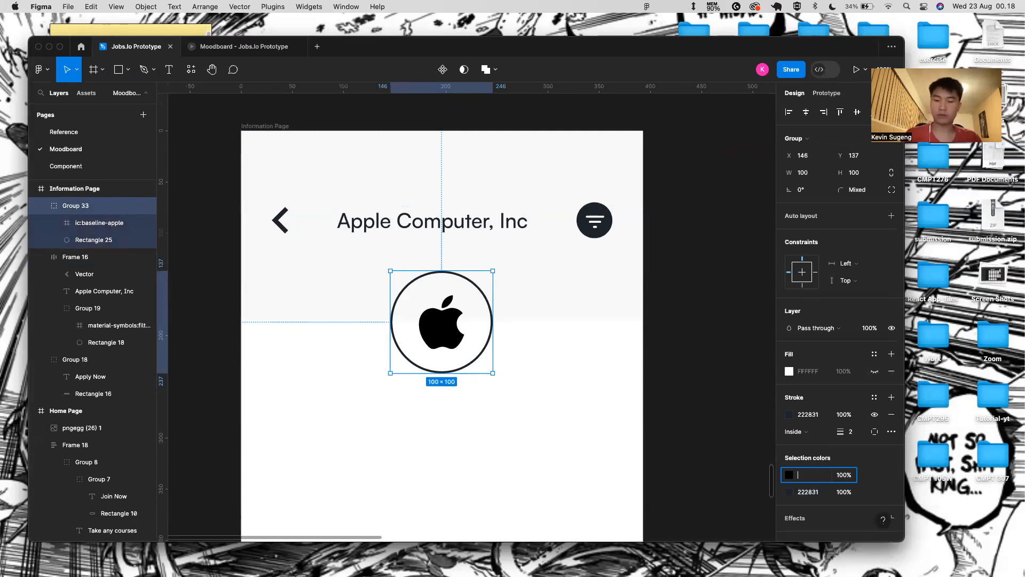
{"action": "type", "text": "222831"}
{"action": "key", "text": "Return"}
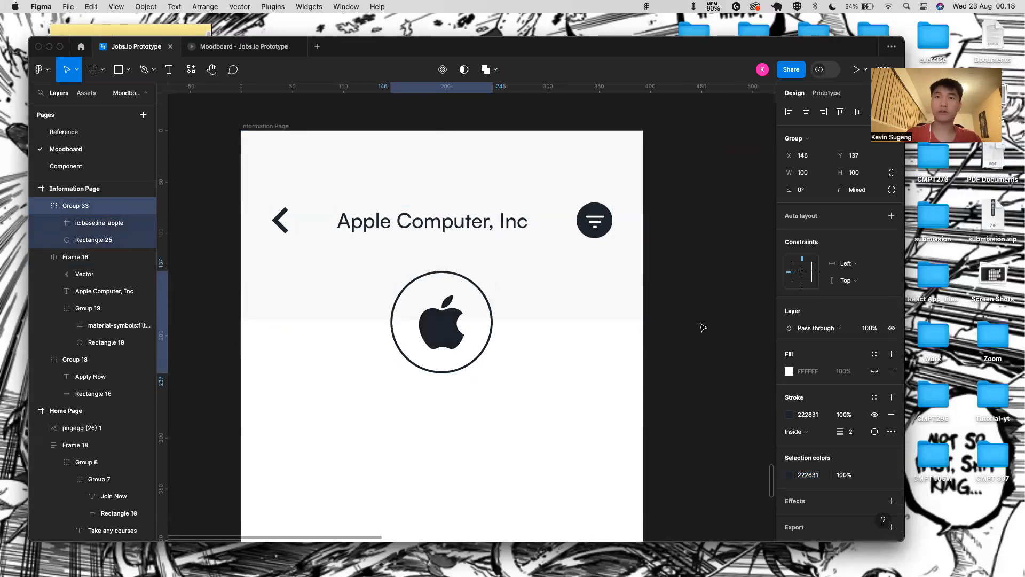
{"action": "double_click", "coordinate": [449, 331]}
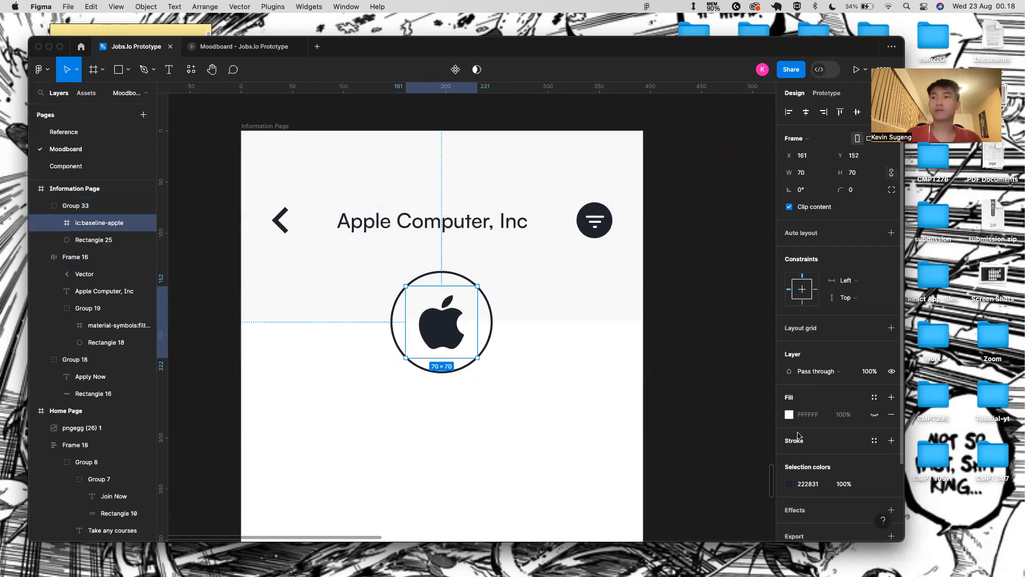
- Preview the Information Page as a phone prototype, then return to the editor
{"action": "left_click", "coordinate": [282, 126]}
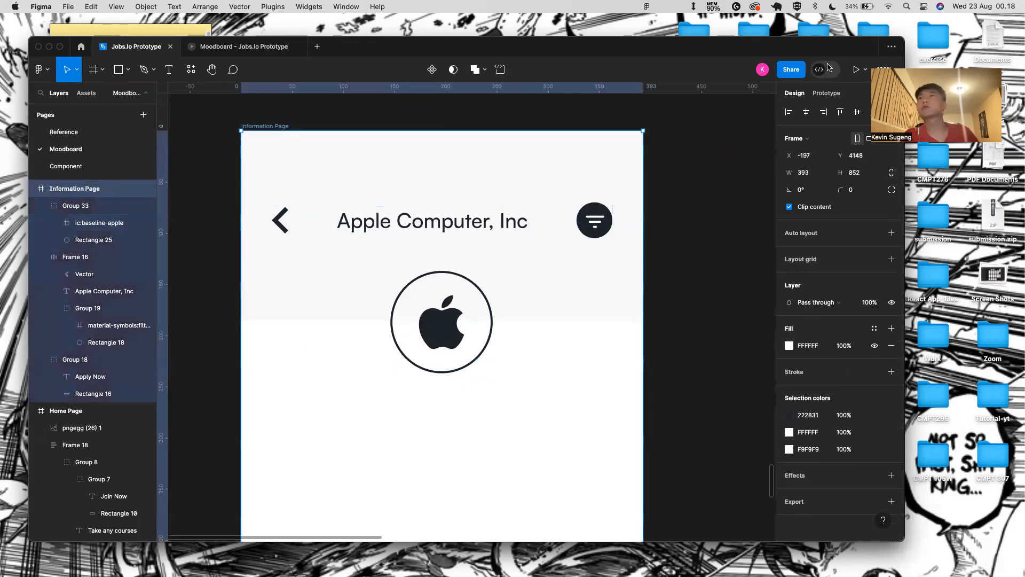
{"action": "left_click", "coordinate": [855, 70]}
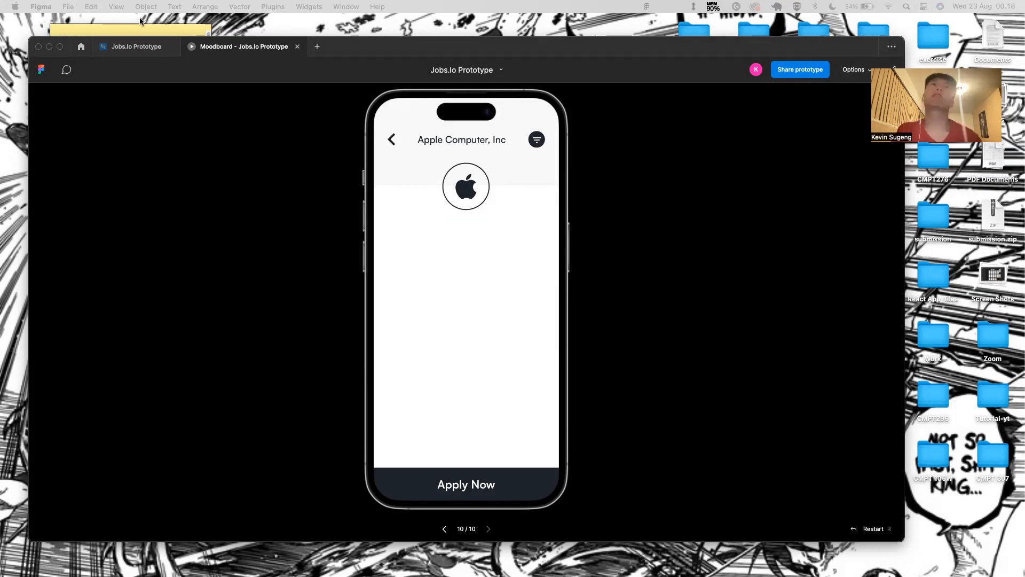
{"action": "left_click", "coordinate": [138, 47]}
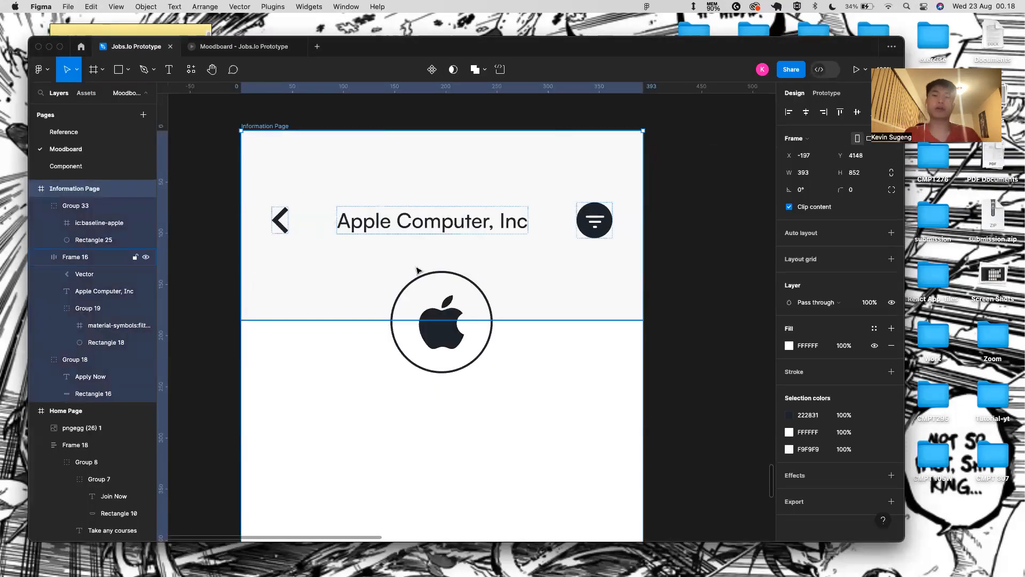
{"action": "scroll", "coordinate": [417, 270], "scroll_direction": "down", "scroll_amount": 5}
- Add a text layer reading 'Senior Front End Developer' below the circle
{"action": "left_click", "coordinate": [442, 401]}
{"action": "key", "text": "t"}
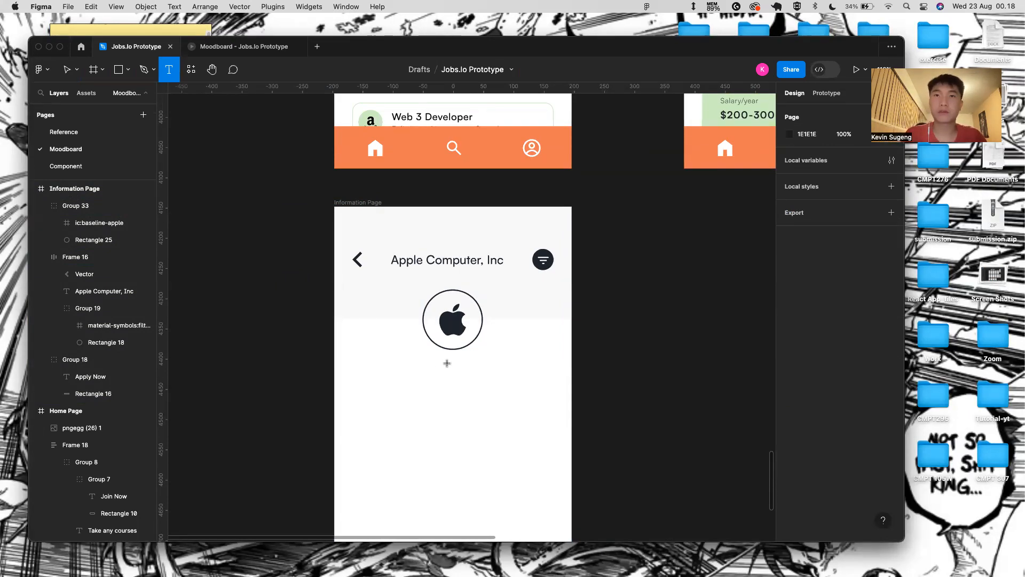
{"action": "left_click", "coordinate": [447, 363]}
{"action": "type", "text": "Seia"}
{"action": "key", "text": "BackSpace"}
{"action": "key", "text": "BackSpace"}
{"action": "type", "text": "nior Front End Develipe"}
{"action": "key", "text": "BackSpace"}
{"action": "key", "text": "BackSpace"}
{"action": "key", "text": "BackSpace"}
{"action": "type", "text": "oper"}
{"action": "key", "text": "Escape"}
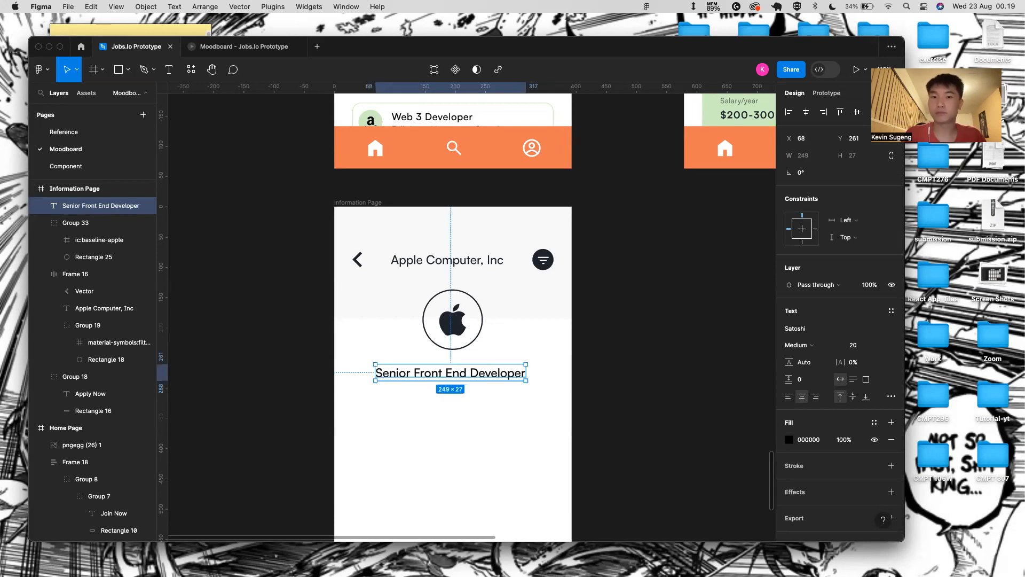
{"action": "key", "text": "super+Tab"}
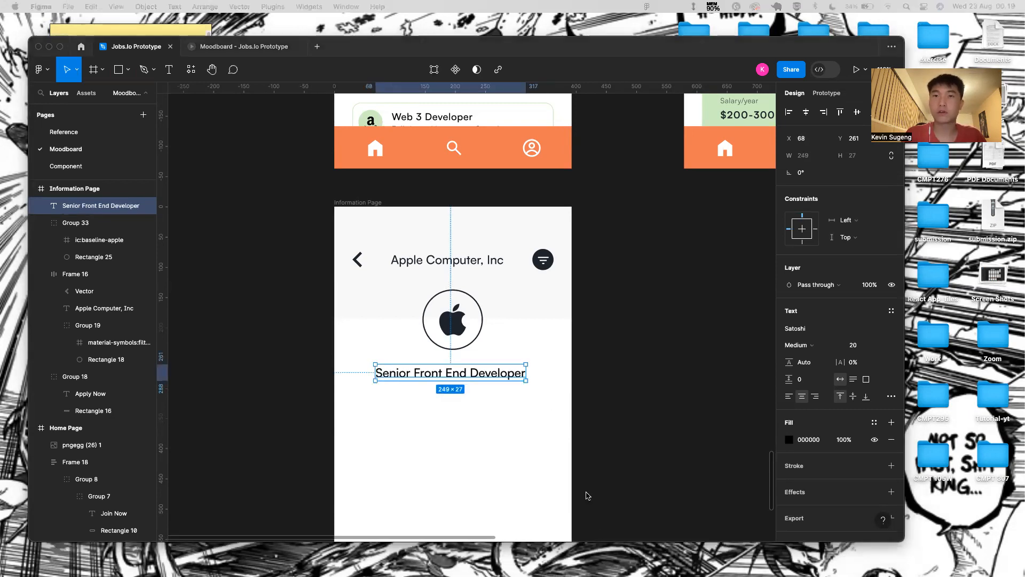
- Set the title's letter spacing to 5%
{"action": "left_click", "coordinate": [517, 372]}
{"action": "left_click", "coordinate": [853, 362]}
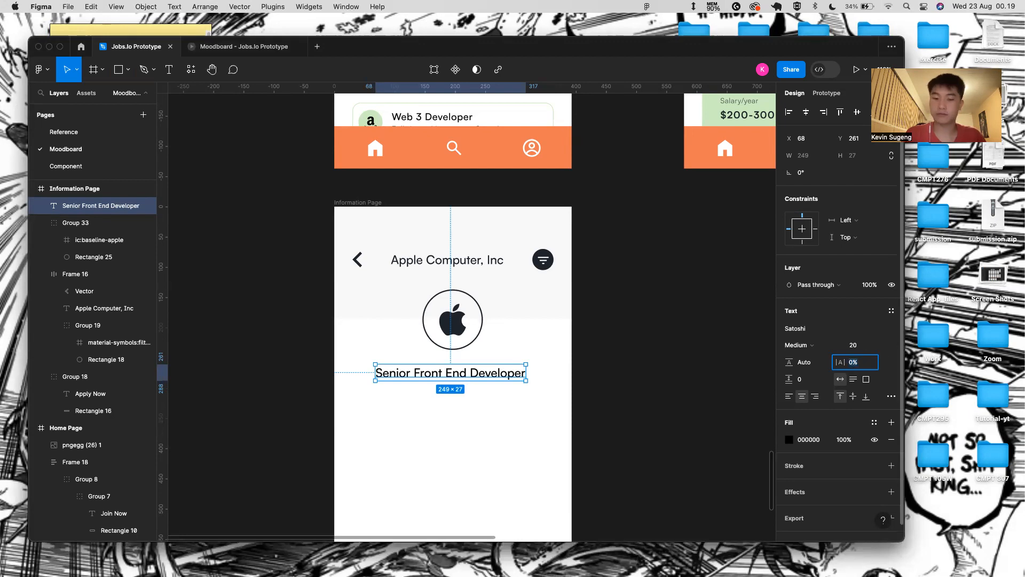
{"action": "type", "text": "5"}
{"action": "key", "text": "Return"}
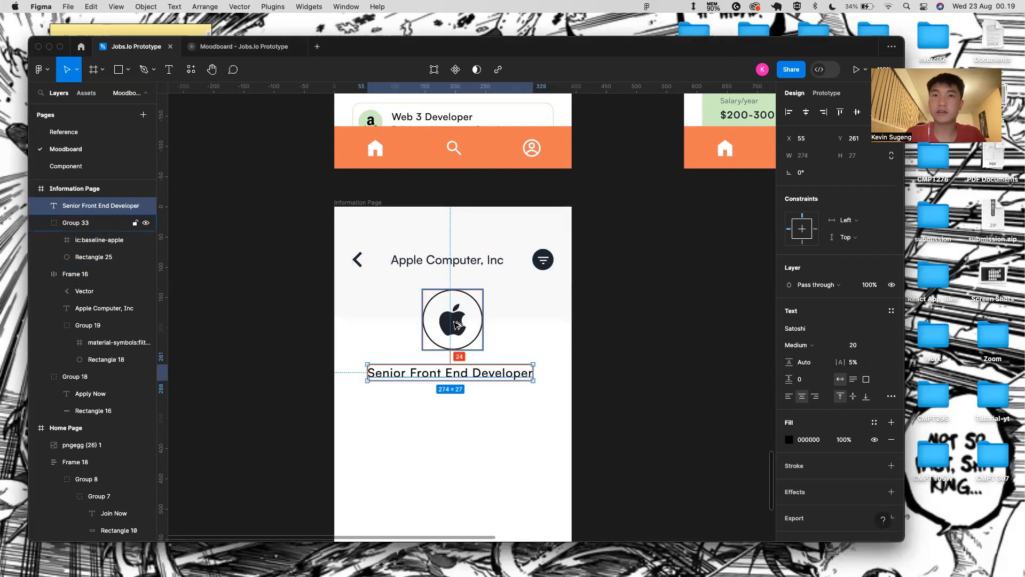
- Centre the title horizontally in the frame and nudge it up one pixel
{"action": "left_click", "coordinate": [378, 202]}
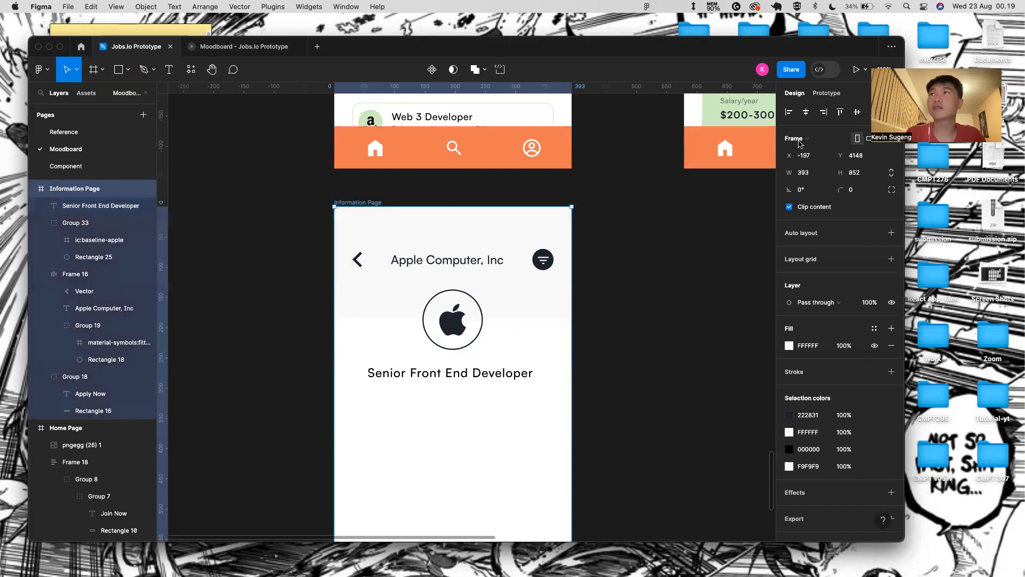
{"action": "left_click", "coordinate": [806, 112]}
{"action": "left_click", "coordinate": [458, 390]}
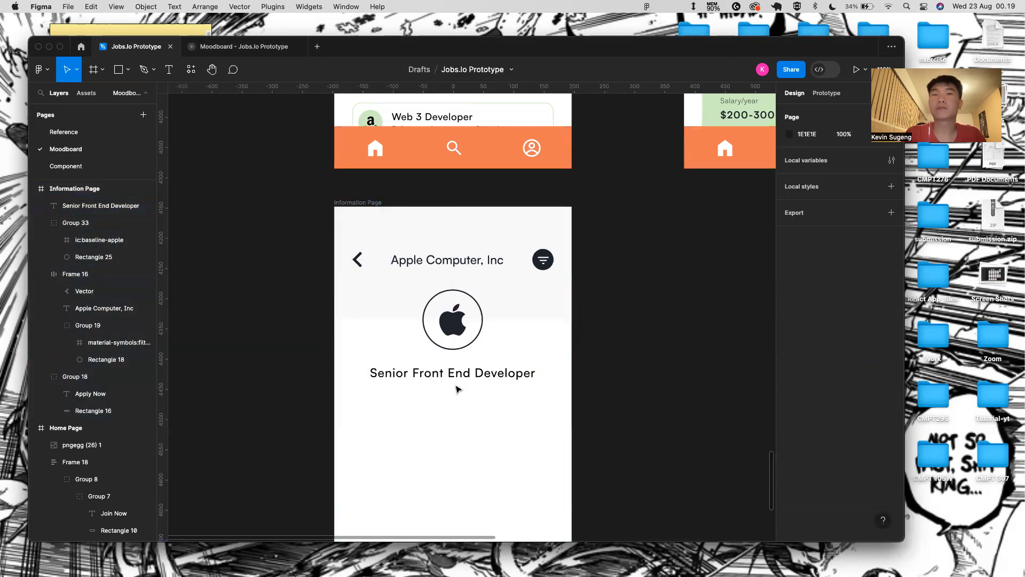
{"action": "left_click", "coordinate": [505, 361]}
{"action": "key", "text": "Up"}
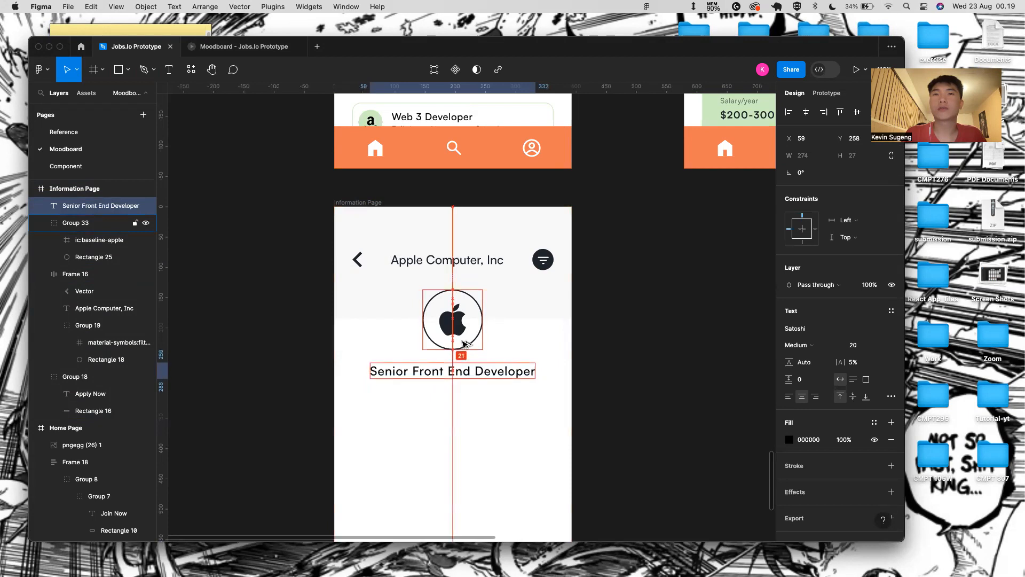
{"action": "left_click", "coordinate": [442, 456]}
{"action": "scroll", "coordinate": [441, 455], "scroll_direction": "down", "scroll_amount": 3}
{"action": "scroll", "coordinate": [441, 456], "scroll_direction": "down", "scroll_amount": 3}
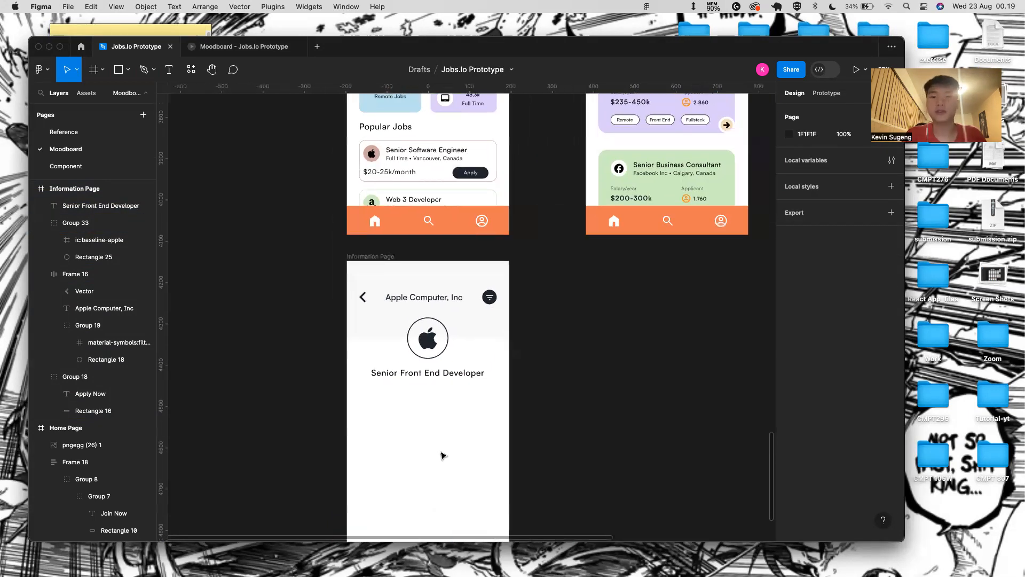
- Type 'Apple • Cupertino/SF • 1 day ago' below the title, using a bullet copied from the browser
{"action": "key", "text": "t"}
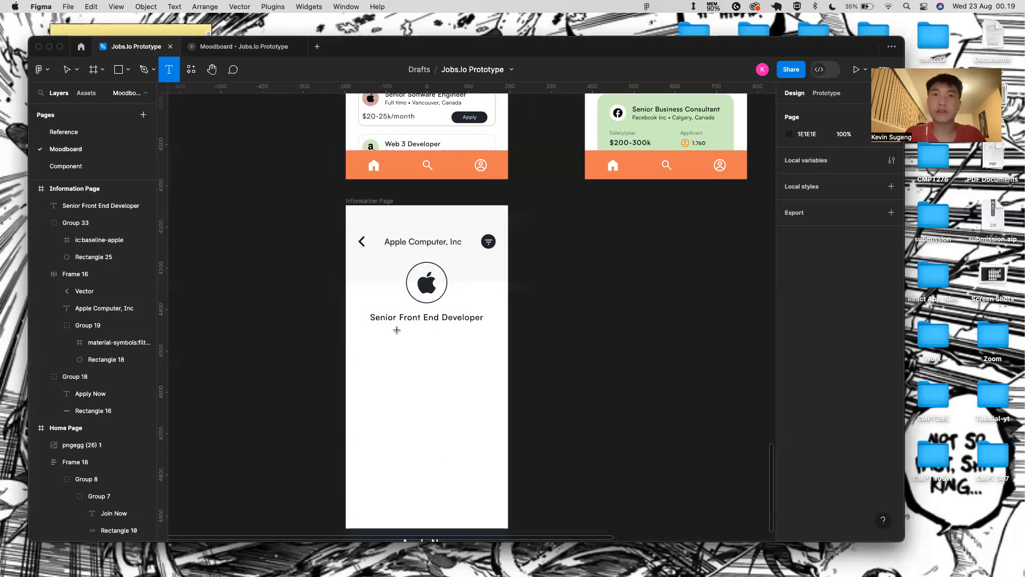
{"action": "scroll", "coordinate": [398, 328], "scroll_direction": "up", "scroll_amount": 5}
{"action": "left_click", "coordinate": [373, 329]}
{"action": "type", "text": "Apple"}
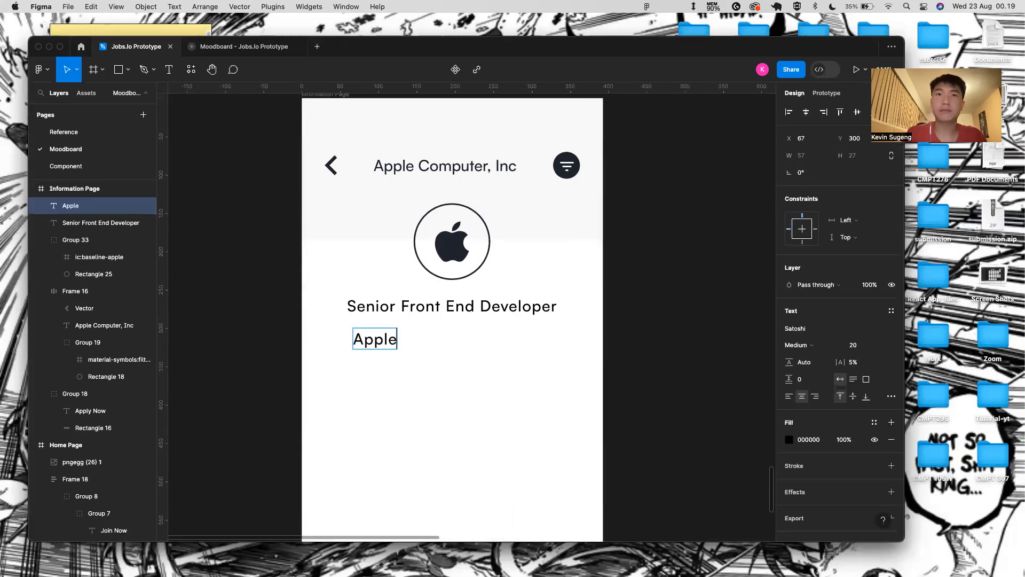
{"action": "key", "text": "ctrl+Right"}
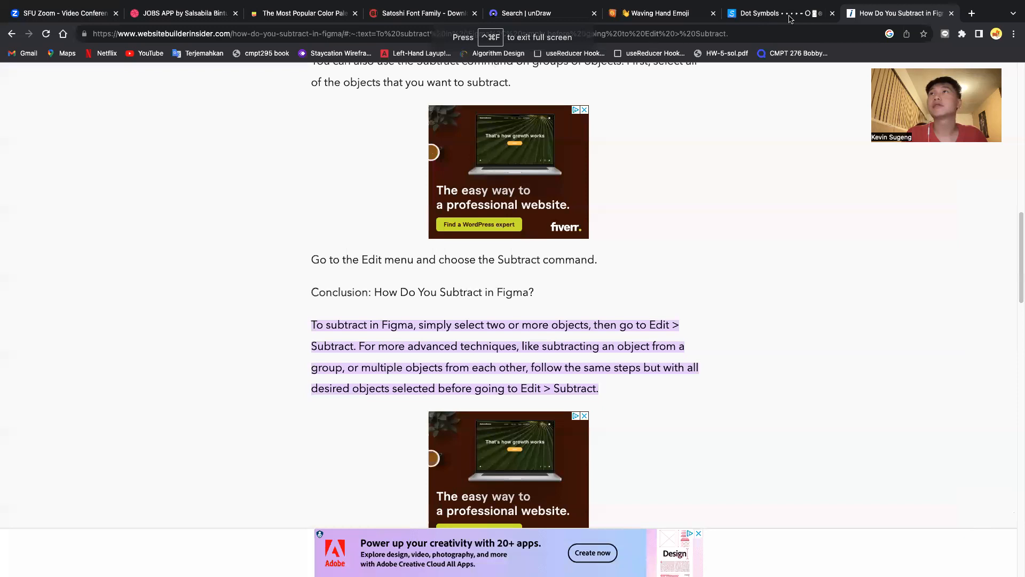
{"action": "left_click", "coordinate": [790, 18]}
{"action": "left_click", "coordinate": [218, 271]}
{"action": "key", "text": "ctrl+Left"}
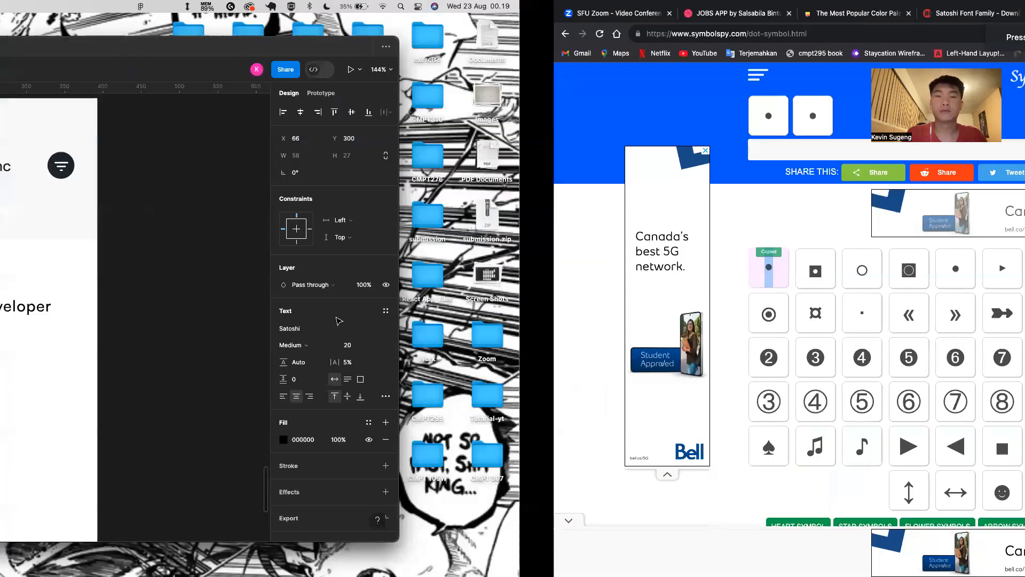
{"action": "type", "text": "•"}
{"action": "type", "text": "Cupersti"}
{"action": "key", "text": "BackSpace"}
{"action": "key", "text": "BackSpace"}
{"action": "type", "text": "ino"}
{"action": "key", "text": "BackSpace"}
{"action": "type", "text": "/SF"}
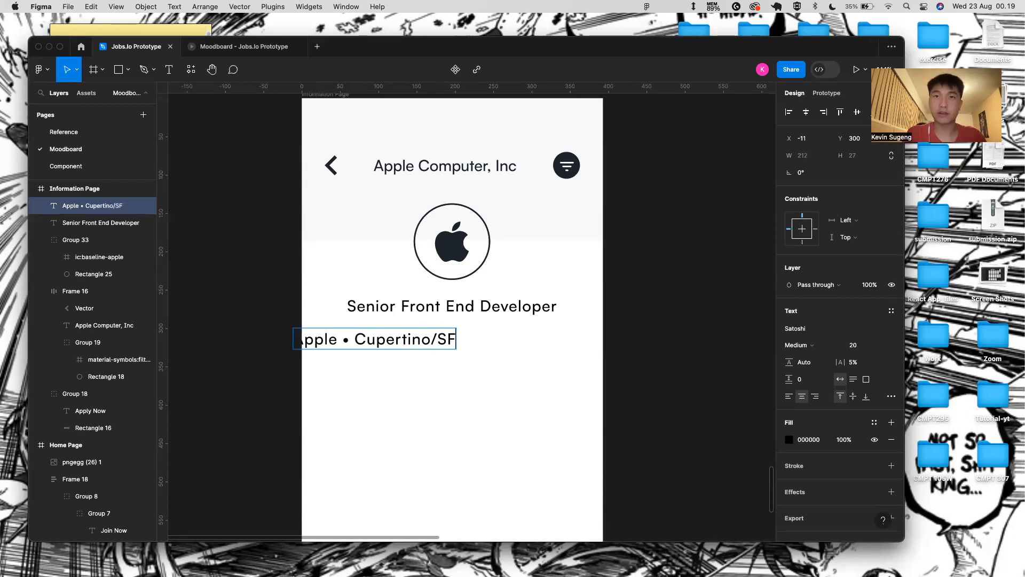
{"action": "type", "text": " •"}
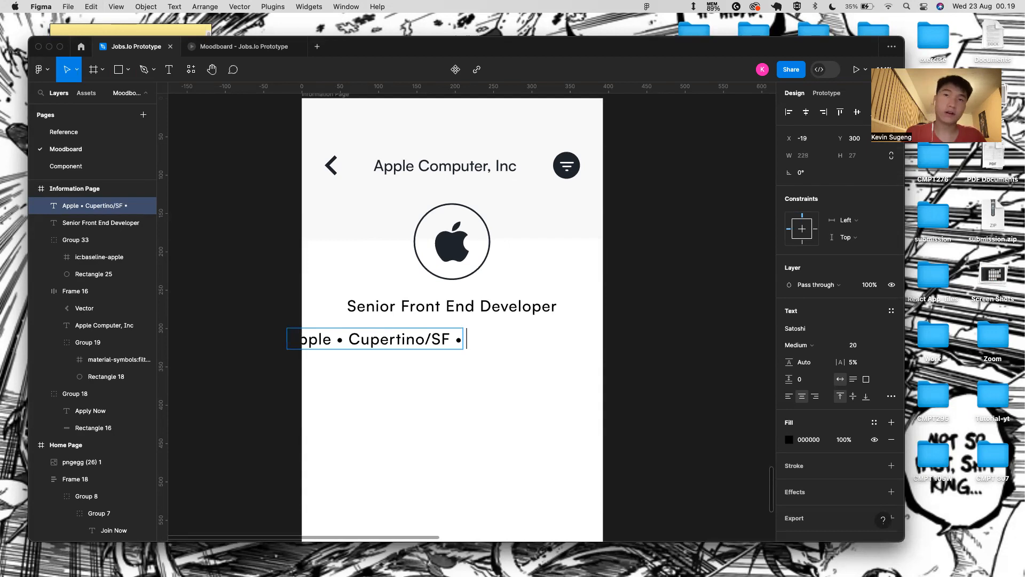
{"action": "type", "text": " 1 day ago"}
- Move the subtitle onto the frame below the title and colour it 222831
{"action": "key", "text": "Escape"}
{"action": "left_click", "coordinate": [402, 391]}
{"action": "left_click_drag", "start_coordinate": [405, 348], "coordinate": [477, 341]}
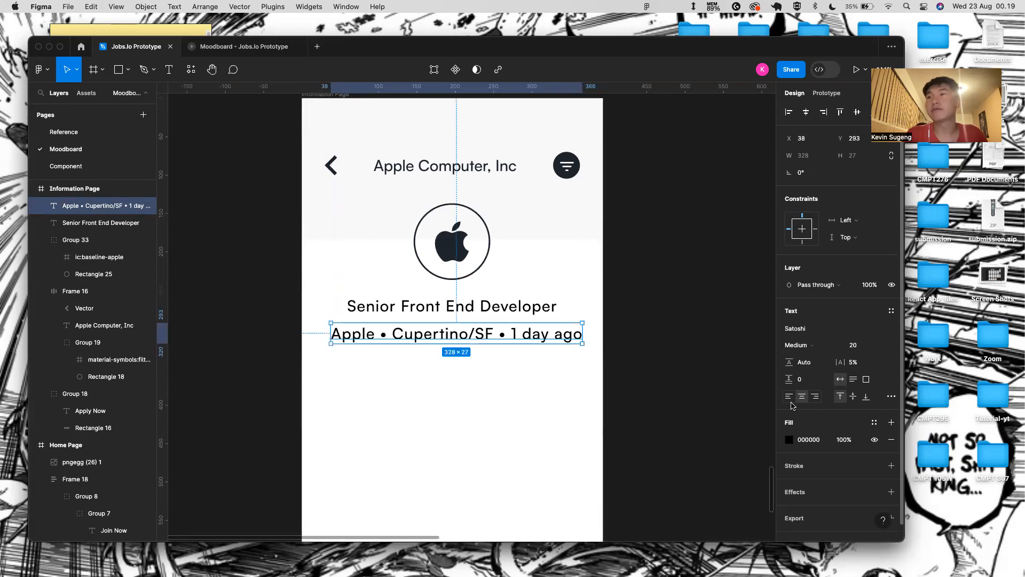
{"action": "left_click", "coordinate": [808, 440]}
{"action": "key", "text": "BackSpace"}
{"action": "type", "text": "22831"}
{"action": "key", "text": "Return"}
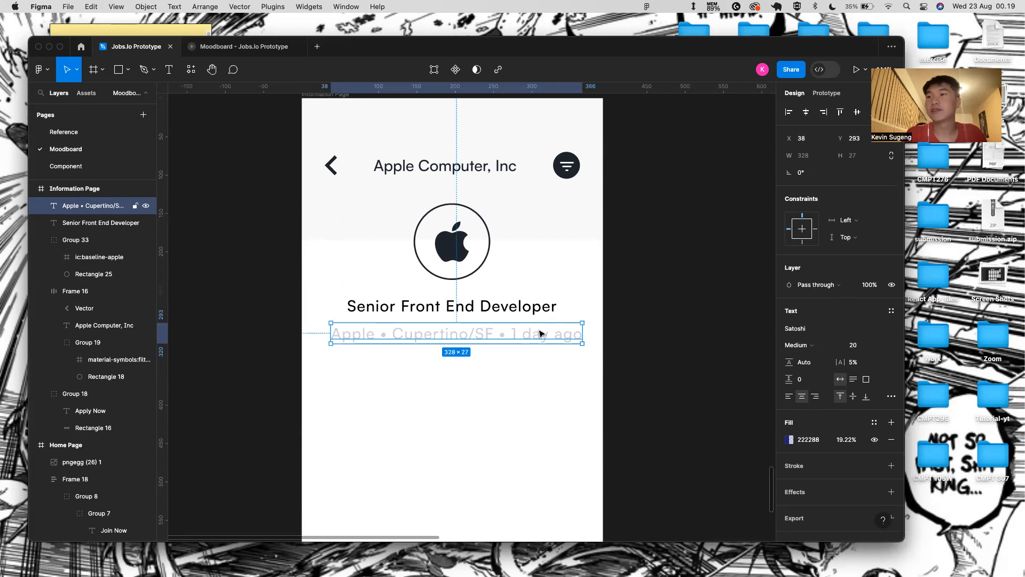
{"action": "key", "text": "ctrl+z"}
{"action": "left_click", "coordinate": [809, 439]}
{"action": "type", "text": "222"}
{"action": "key", "text": "Return"}
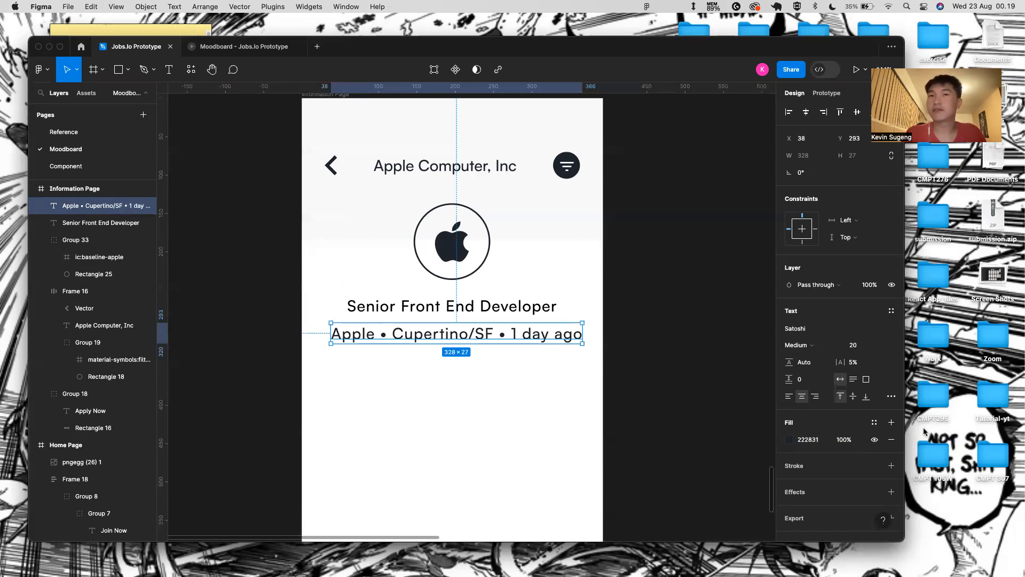
- Set the subtitle to Regular weight, size 16
{"action": "left_click", "coordinate": [830, 345]}
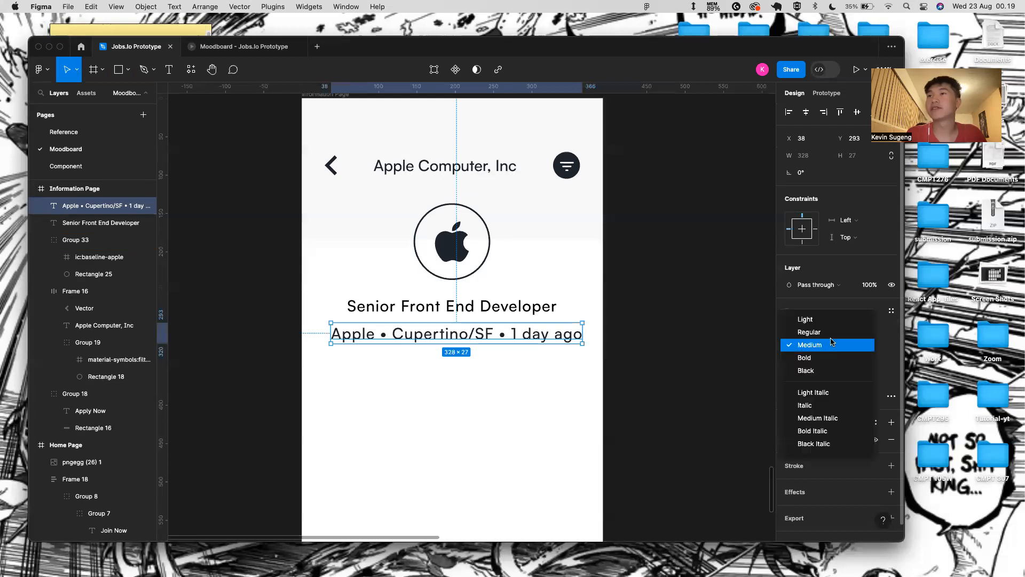
{"action": "left_click", "coordinate": [836, 335]}
{"action": "left_click", "coordinate": [876, 345]}
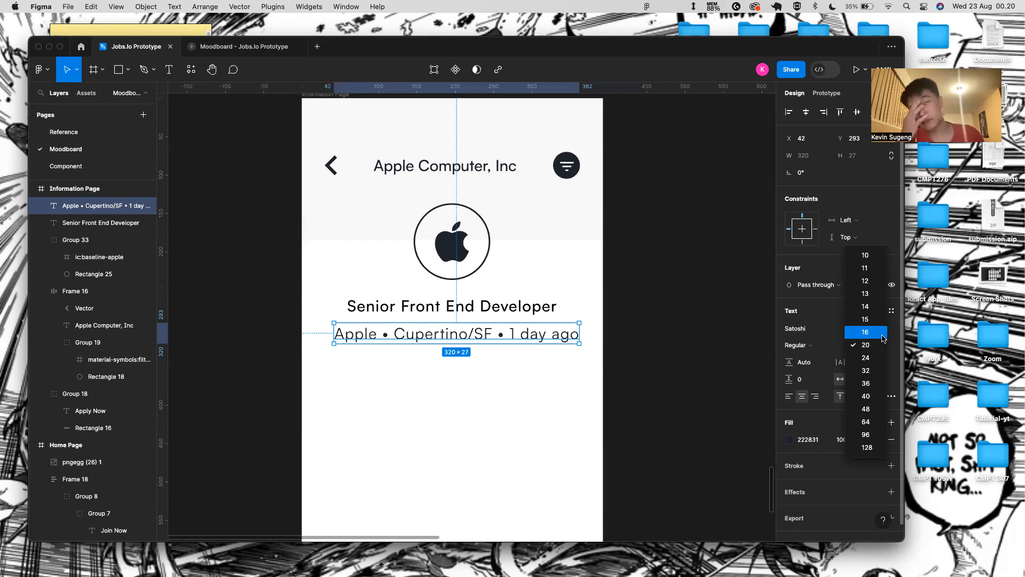
{"action": "left_click", "coordinate": [882, 338]}
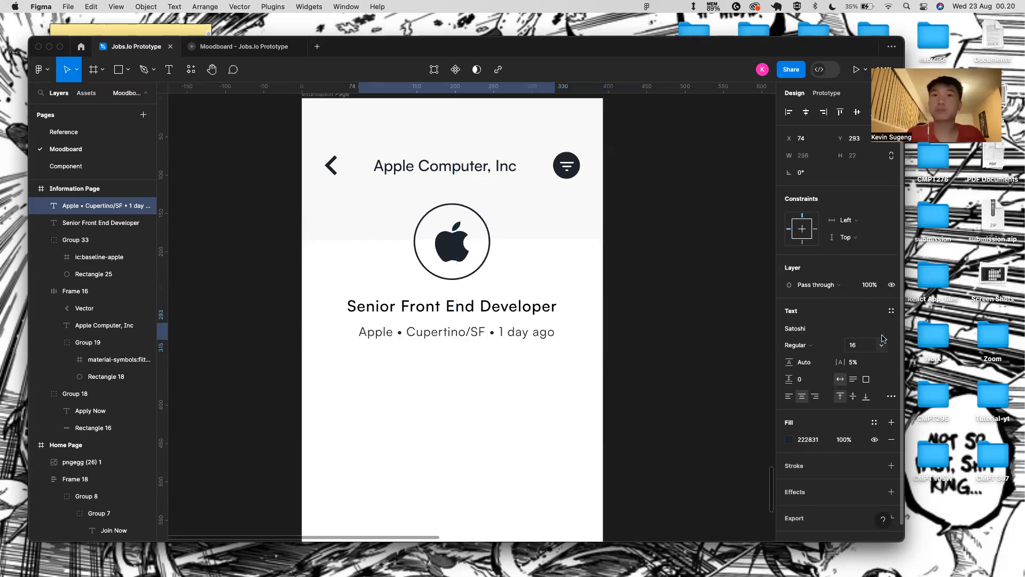
- Nudge the subtitle a few pixels left and down so it sits centred under the title
{"action": "key", "text": "alt"}
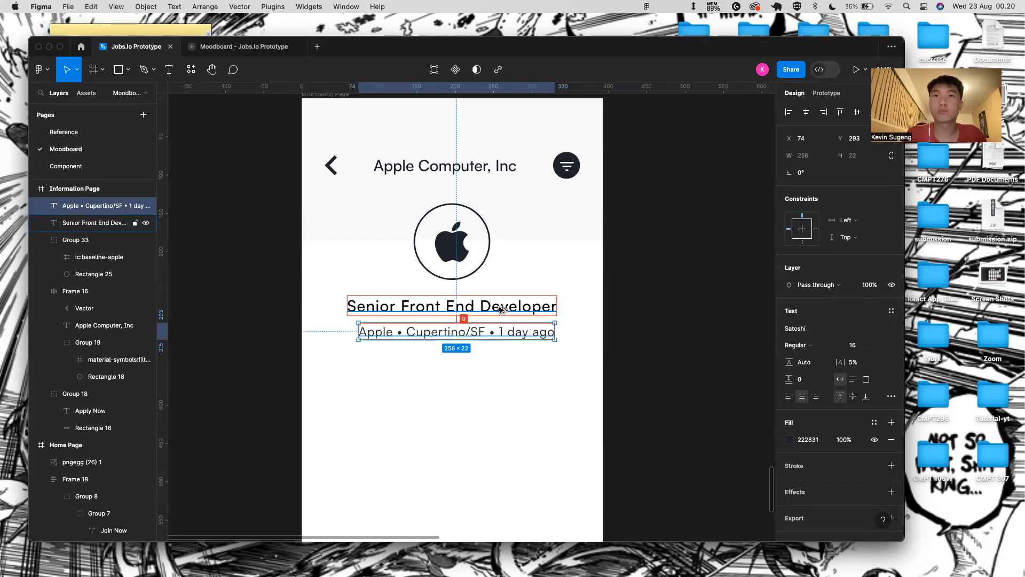
{"action": "key", "text": "Left"}
{"action": "key", "text": "Down"}
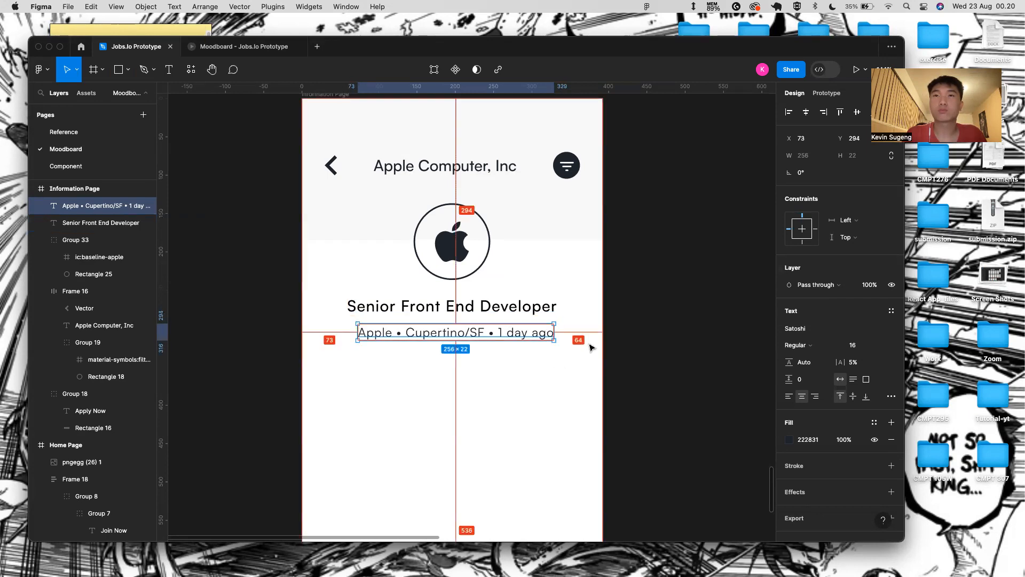
{"action": "key", "text": "Left"}
{"action": "key", "text": "Left"}
{"action": "key", "text": "Left"}
{"action": "key", "text": "Left"}
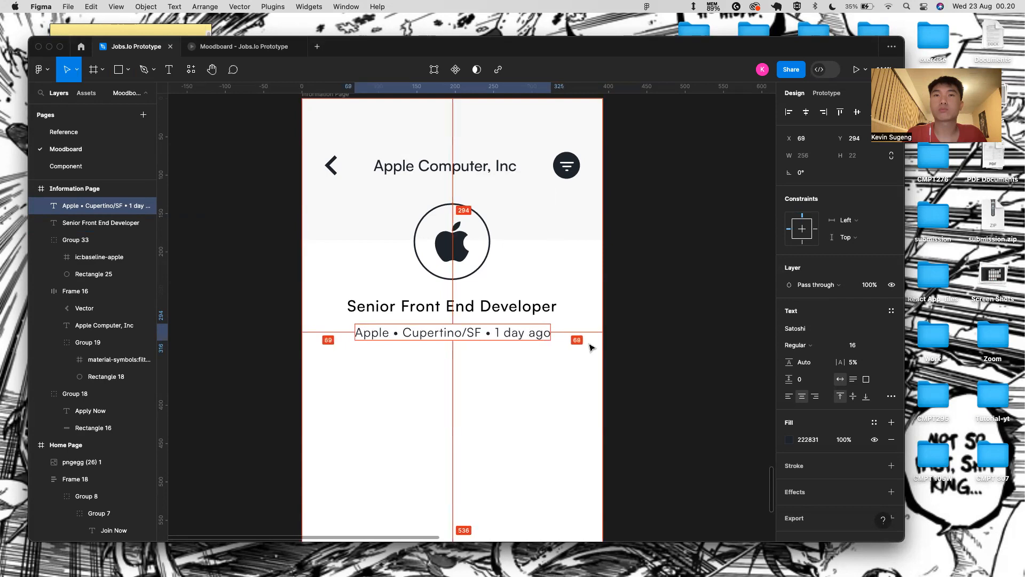
{"action": "left_click", "coordinate": [522, 446]}
{"action": "scroll", "coordinate": [523, 446], "scroll_direction": "down", "scroll_amount": 3}
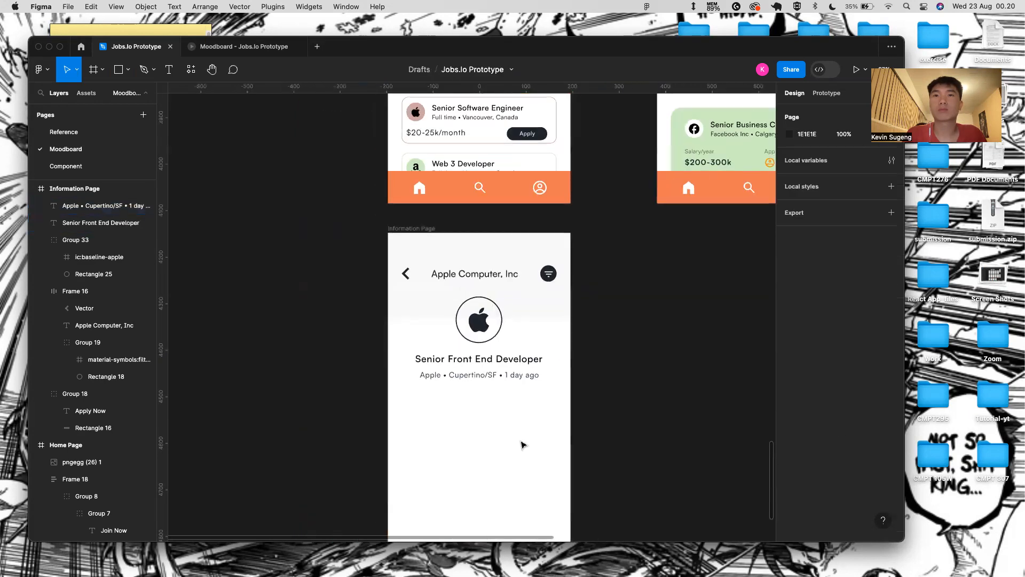
{"action": "left_click", "coordinate": [469, 360]}
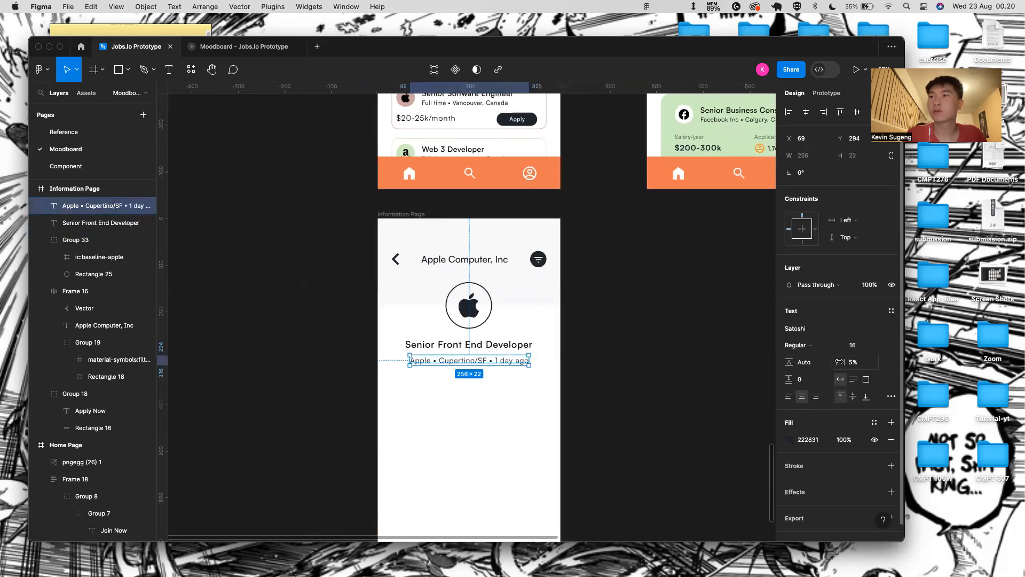
{"action": "left_click", "coordinate": [583, 354]}
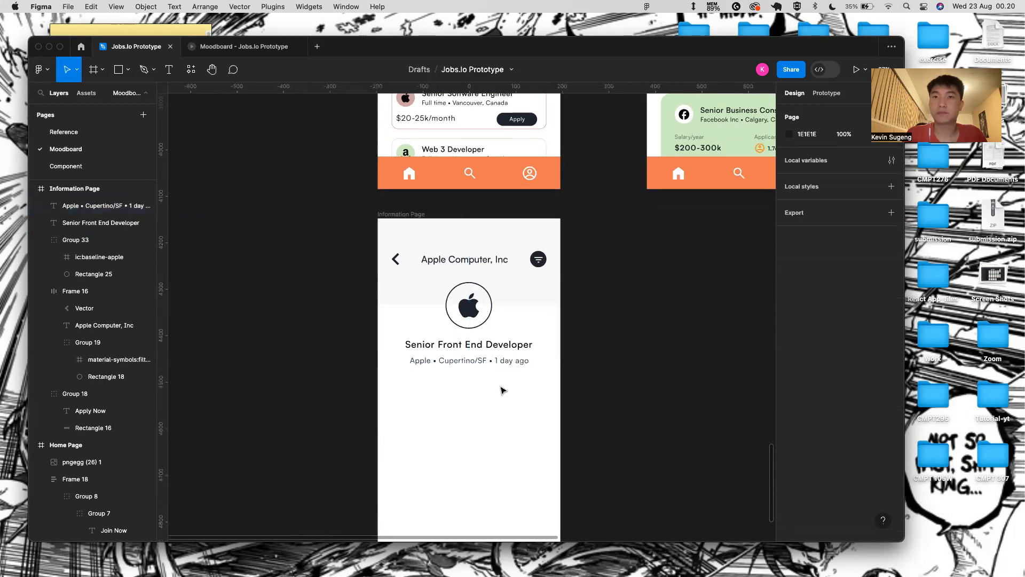
{"action": "scroll", "coordinate": [502, 390], "scroll_direction": "down", "scroll_amount": 2}
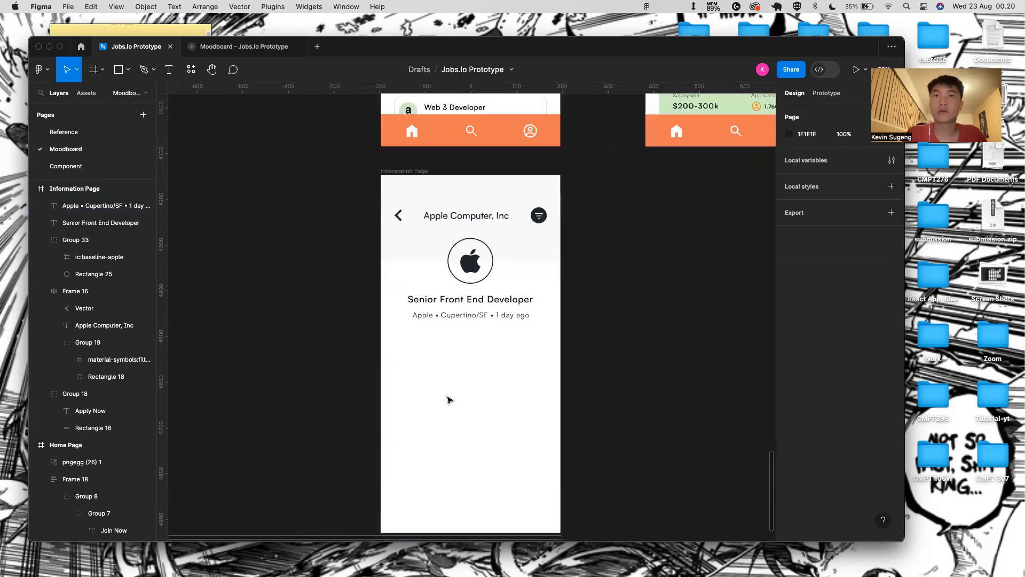
{"action": "scroll", "coordinate": [447, 400], "scroll_direction": "up", "scroll_amount": 3}
{"action": "scroll", "coordinate": [448, 400], "scroll_direction": "down", "scroll_amount": 3}
{"action": "scroll", "coordinate": [448, 369], "scroll_direction": "down", "scroll_amount": 3}
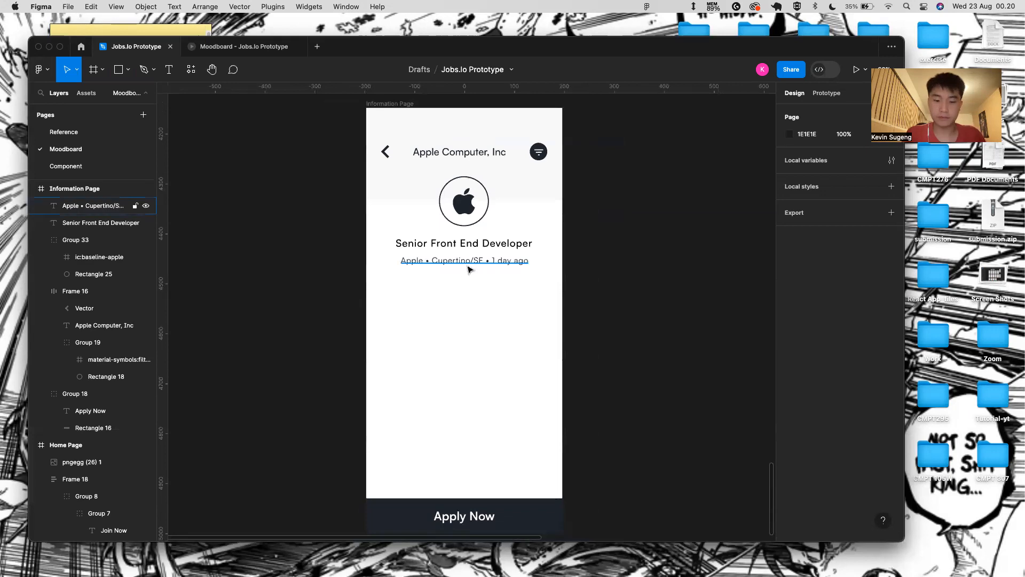
{"action": "key", "text": "r"}
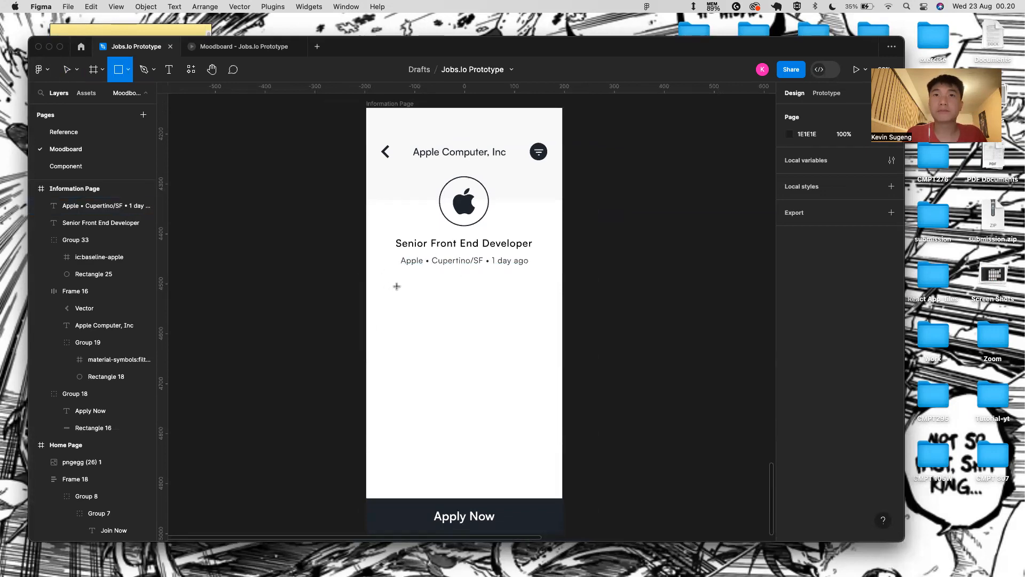
- Draw a 70×70 square below the company subtitle
{"action": "left_click_drag", "start_coordinate": [396, 285], "coordinate": [447, 330]}
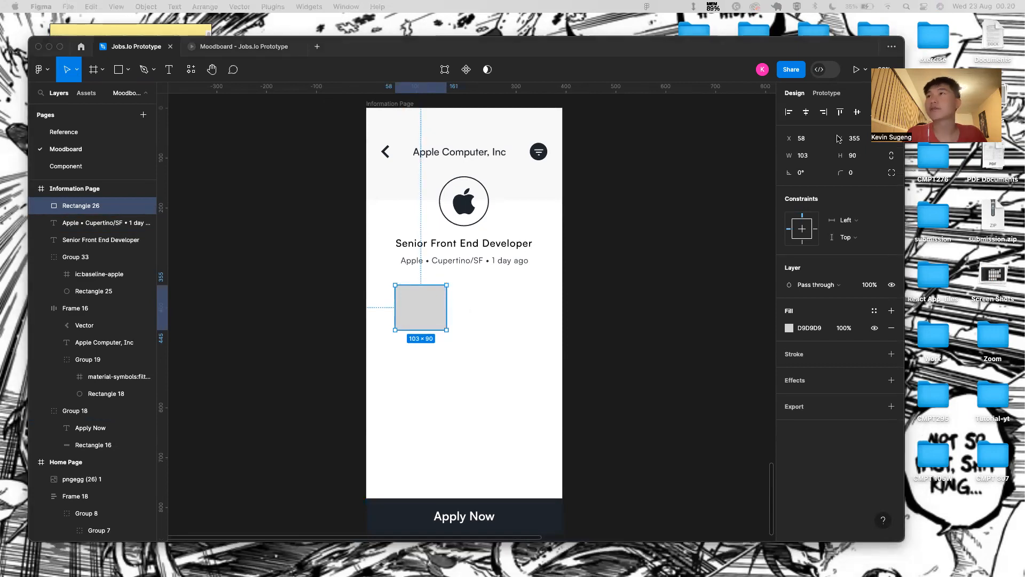
{"action": "left_click", "coordinate": [815, 158]}
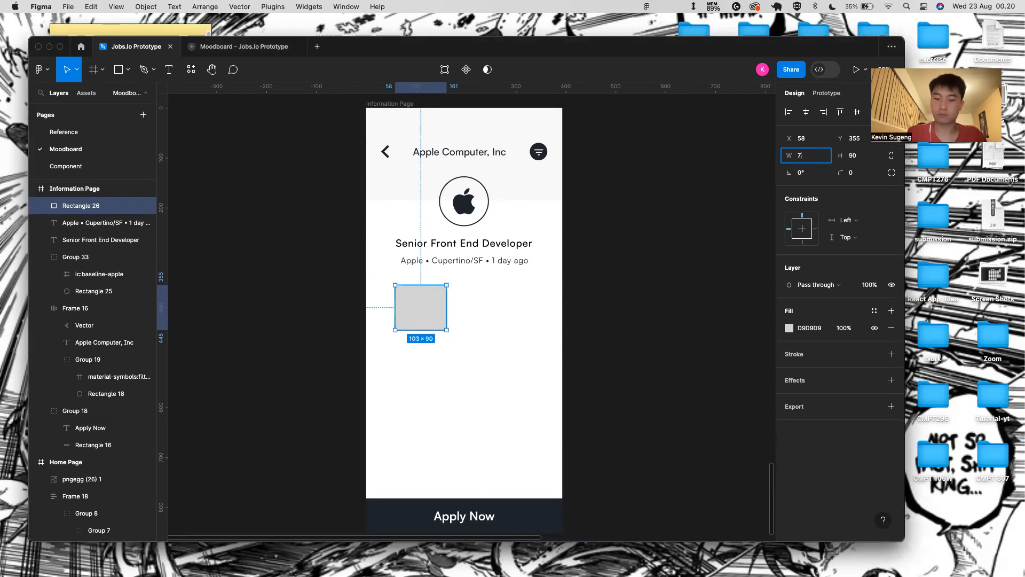
{"action": "type", "text": "70"}
{"action": "key", "text": "Return"}
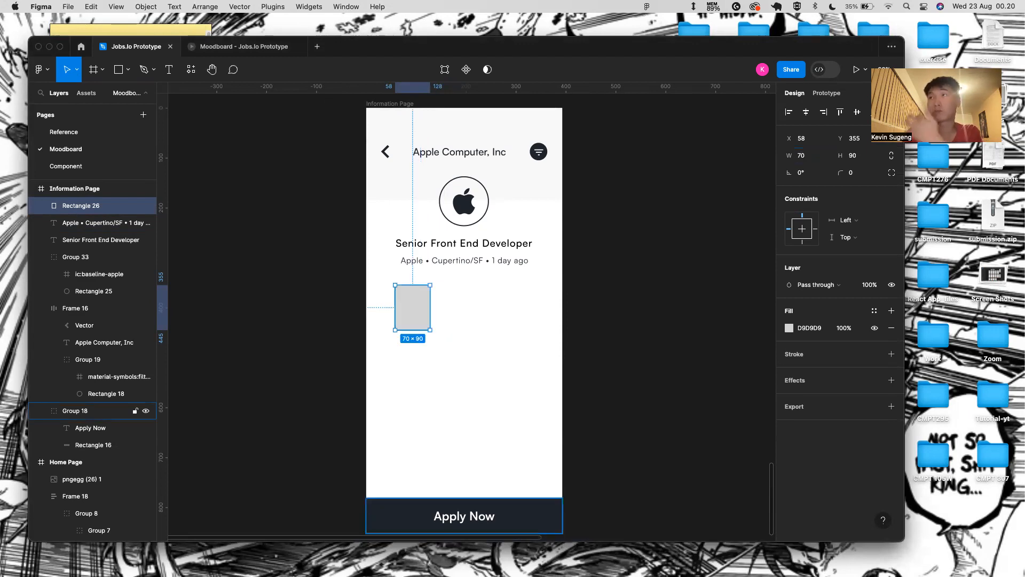
{"action": "left_click", "coordinate": [860, 155]}
{"action": "type", "text": "70"}
{"action": "key", "text": "Return"}
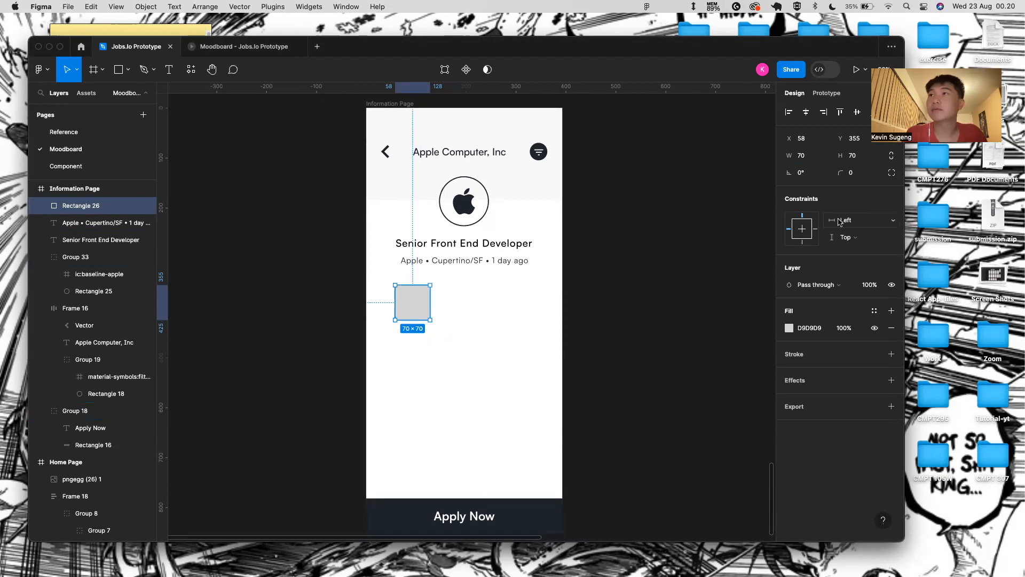
- Round the square into a circle, remove its fill and give it a #222831 outline
{"action": "left_click_drag", "start_coordinate": [840, 172], "coordinate": [683, 259]}
{"action": "left_click_drag", "start_coordinate": [853, 245], "coordinate": [856, 245]}
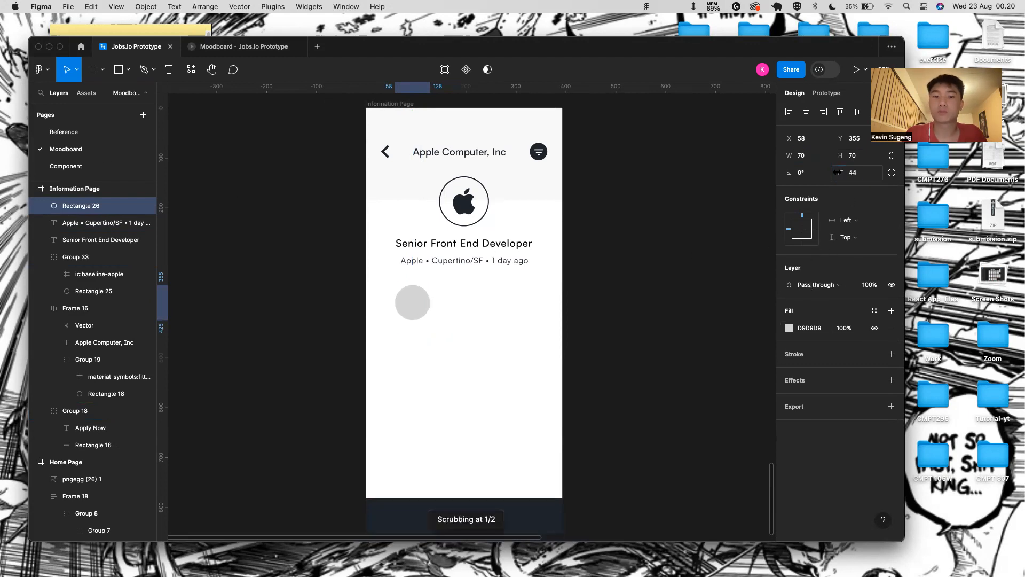
{"action": "left_click", "coordinate": [891, 327]}
{"action": "left_click", "coordinate": [892, 337]}
{"action": "left_click", "coordinate": [809, 354]}
{"action": "key", "text": "BackSpace"}
{"action": "type", "text": "222831"}
{"action": "key", "text": "Return"}
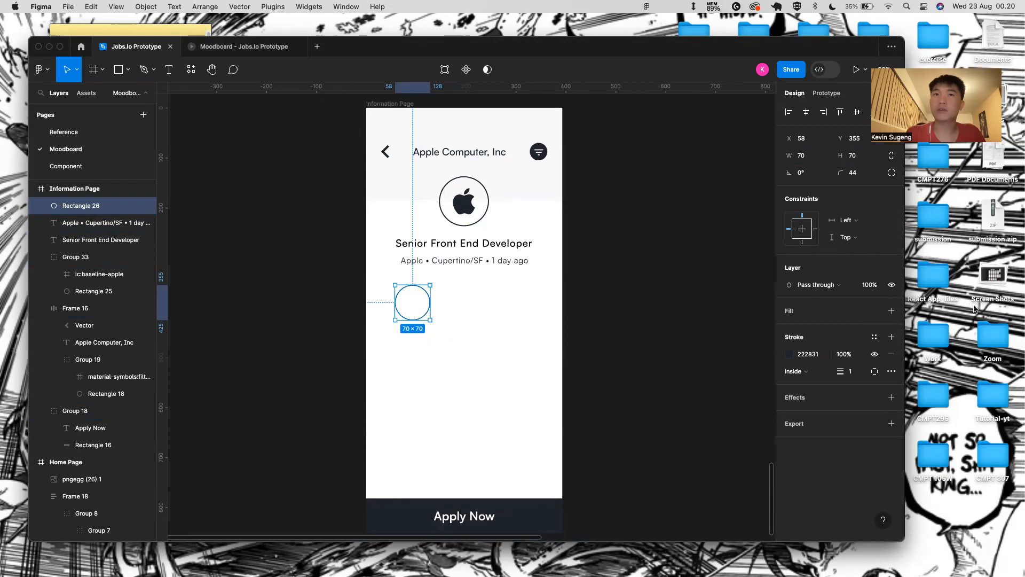
- Move the circle left to X 30, near the frame's left edge
{"action": "scroll", "coordinate": [347, 352], "scroll_direction": "up", "scroll_amount": 3}
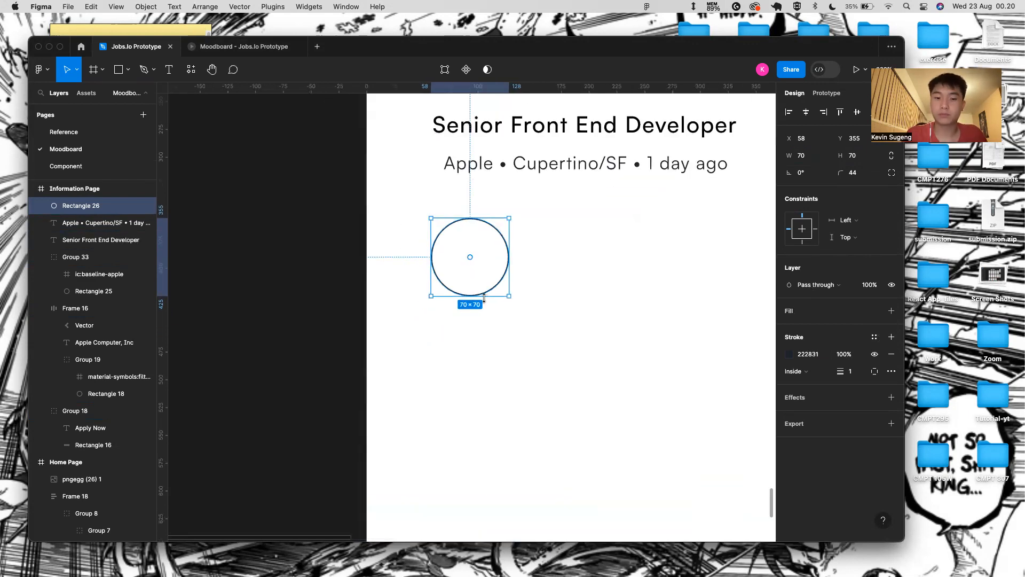
{"action": "scroll", "coordinate": [484, 297], "scroll_direction": "right", "scroll_amount": 2}
{"action": "left_click_drag", "start_coordinate": [448, 268], "coordinate": [391, 263]}
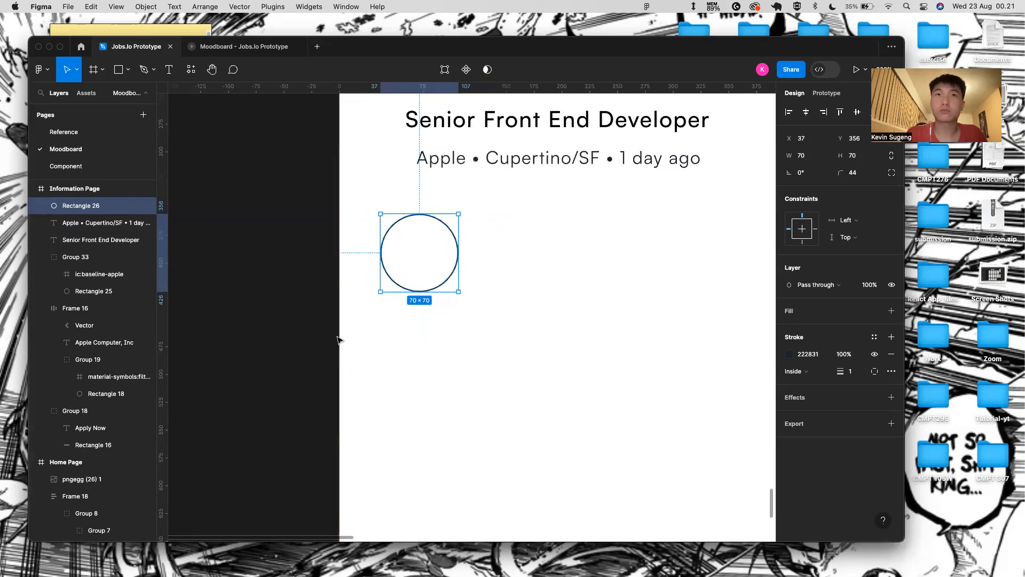
{"action": "key", "text": "Left"}
{"action": "key", "text": "Left"}
{"action": "key", "text": "Left"}
{"action": "key", "text": "Left"}
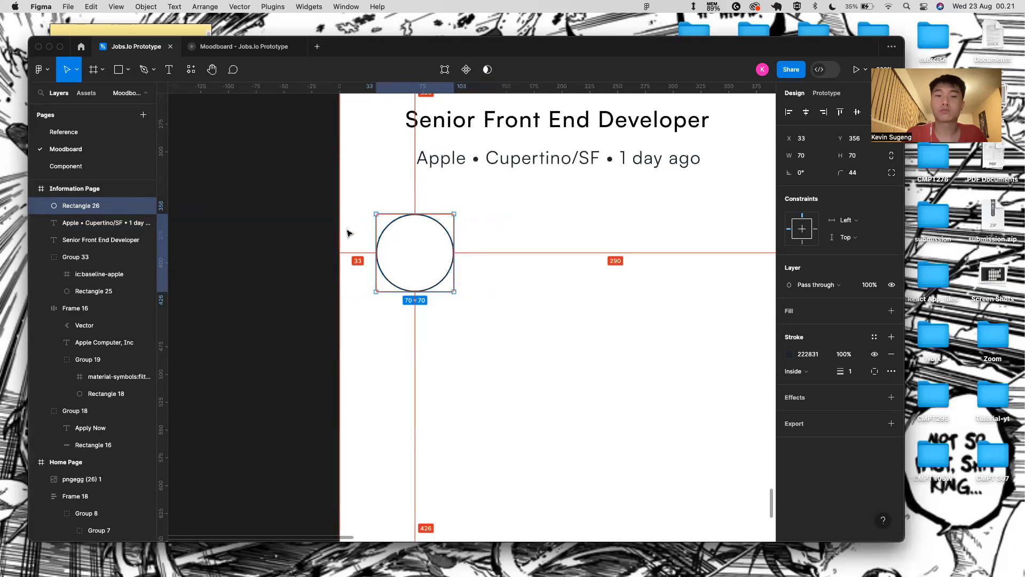
{"action": "key", "text": "Left"}
{"action": "key", "text": "Left"}
{"action": "key", "text": "Left"}
{"action": "key", "text": "Left"}
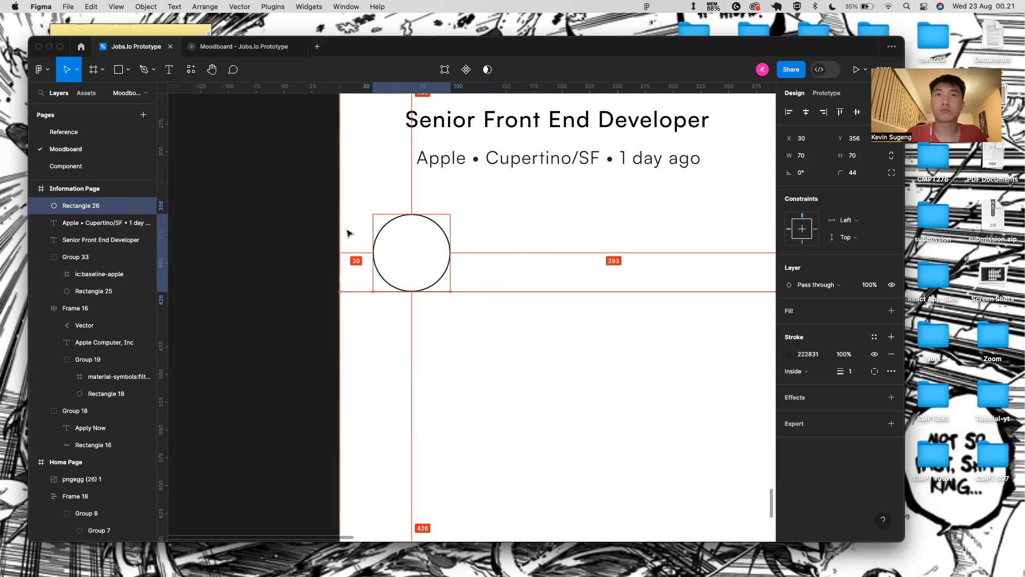
{"action": "left_click", "coordinate": [435, 272]}
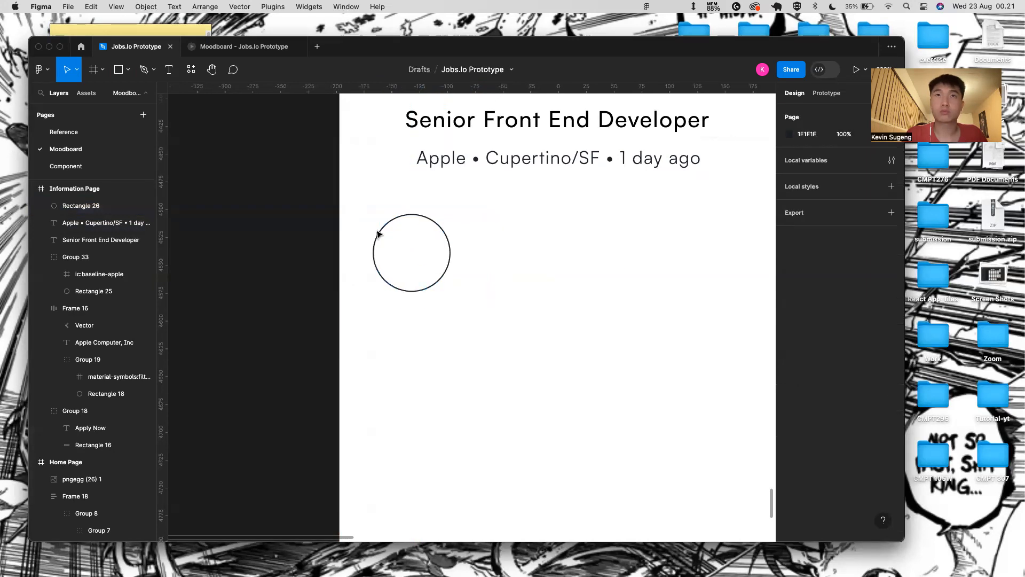
- Wrap the circle in an auto-layout row 393 wide with 30 px side padding
{"action": "left_click", "coordinate": [378, 231]}
{"action": "key", "text": "shift+a"}
{"action": "left_click_drag", "start_coordinate": [363, 232], "coordinate": [339, 232]}
{"action": "left_click_drag", "start_coordinate": [457, 233], "coordinate": [672, 227]}
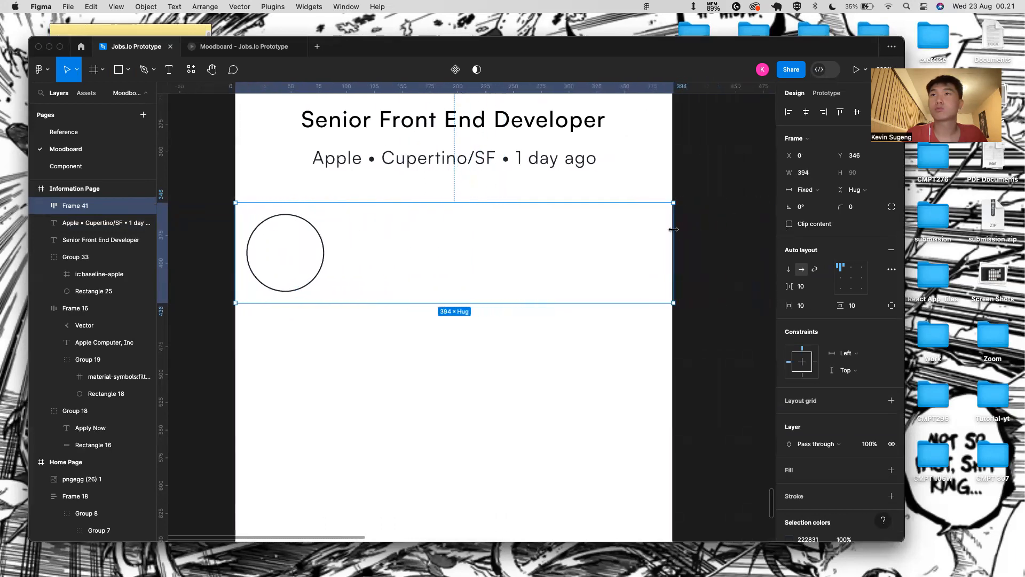
{"action": "scroll", "coordinate": [672, 228], "scroll_direction": "up", "scroll_amount": 5}
{"action": "scroll", "coordinate": [675, 235], "scroll_direction": "down", "scroll_amount": 5}
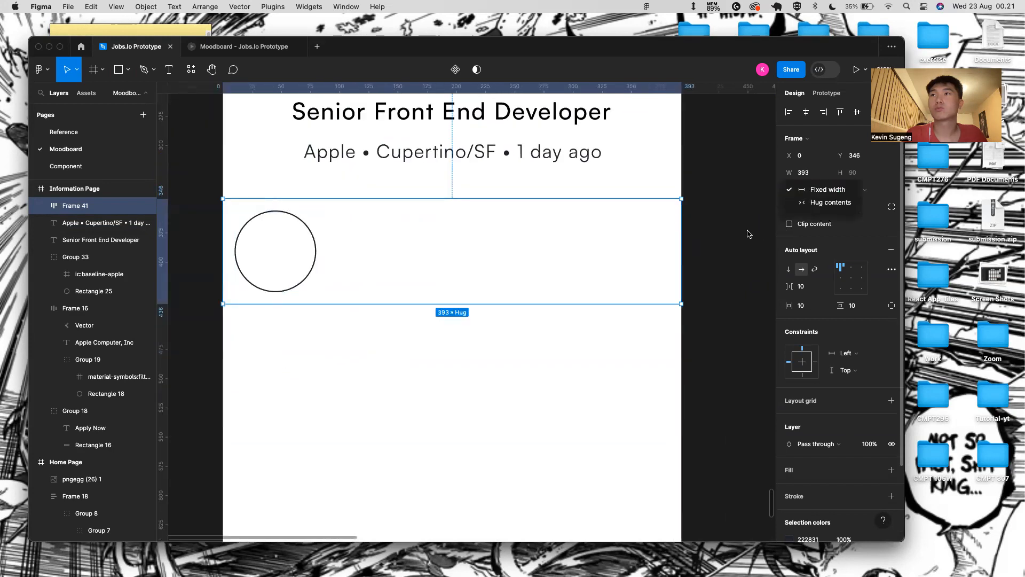
{"action": "left_click", "coordinate": [812, 308]}
{"action": "key", "text": "BackSpace"}
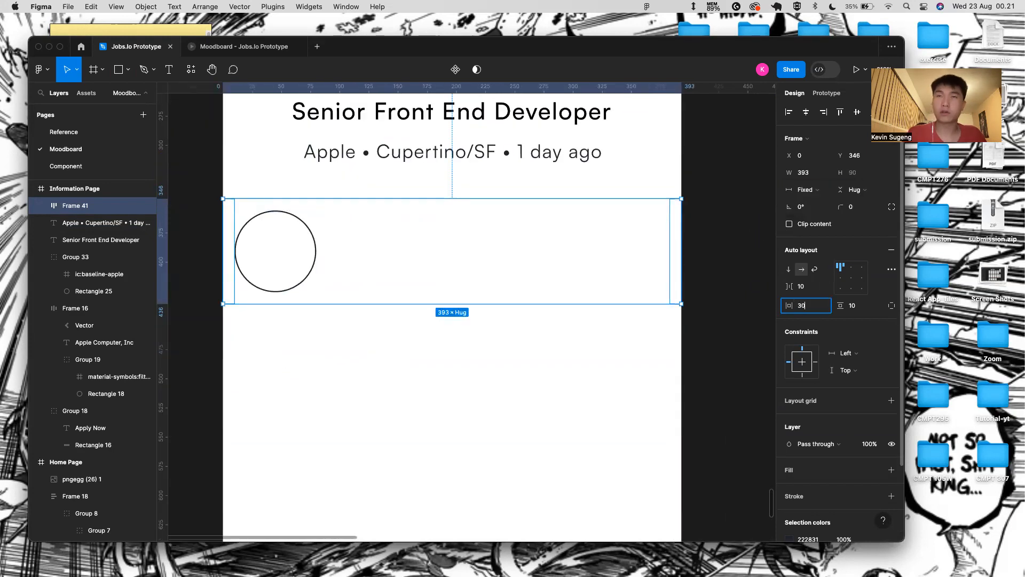
{"action": "type", "text": "30"}
{"action": "key", "text": "Return"}
- Duplicate the circle and spread the three circles evenly with Auto spacing
{"action": "left_click", "coordinate": [319, 219]}
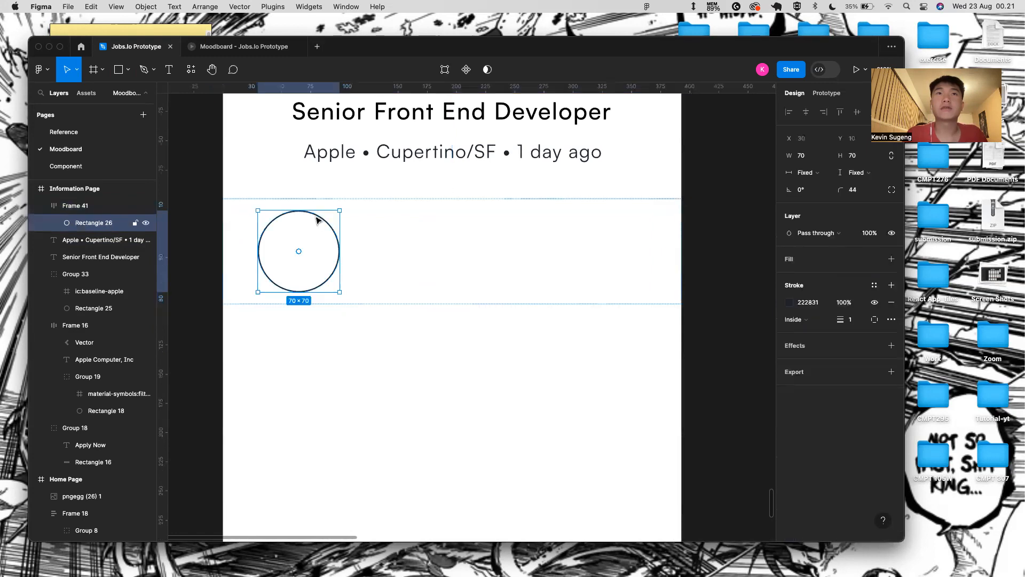
{"action": "key", "text": "super+d"}
{"action": "key", "text": "super+d"}
{"action": "left_click", "coordinate": [606, 266]}
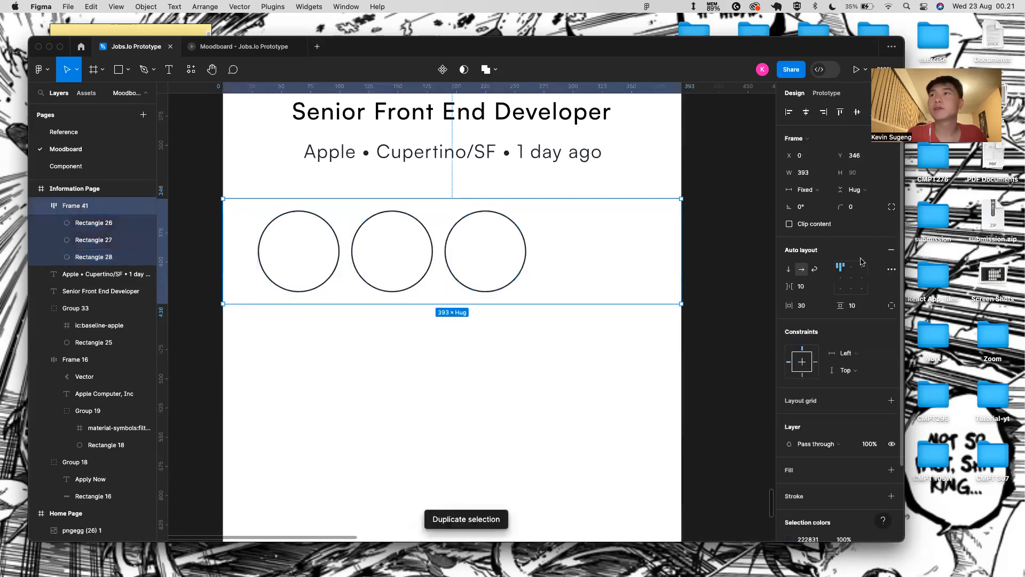
{"action": "left_click", "coordinate": [824, 288]}
{"action": "left_click", "coordinate": [822, 299]}
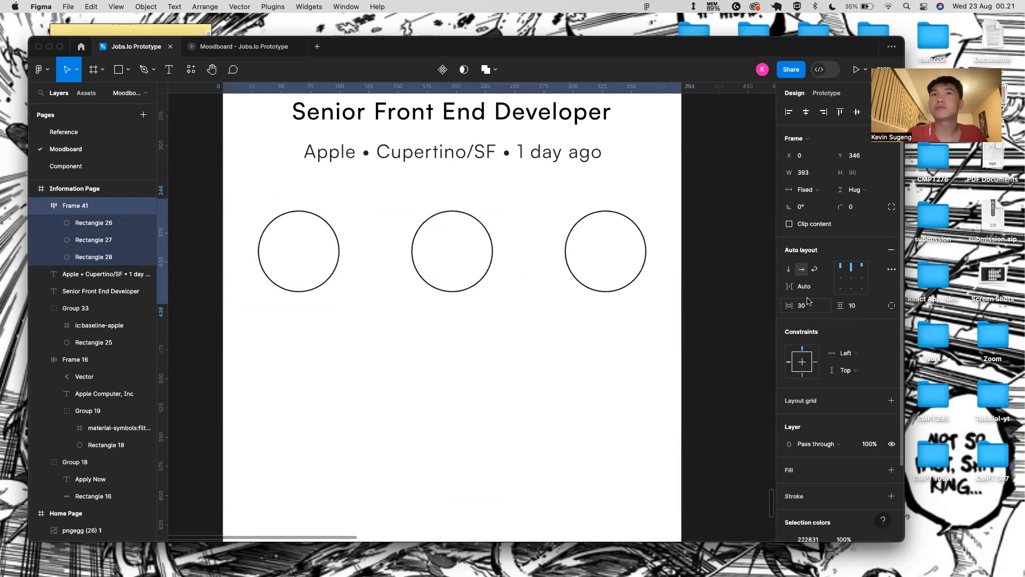
{"action": "left_click", "coordinate": [431, 367]}
{"action": "scroll", "coordinate": [297, 380], "scroll_direction": "down", "scroll_amount": 1}
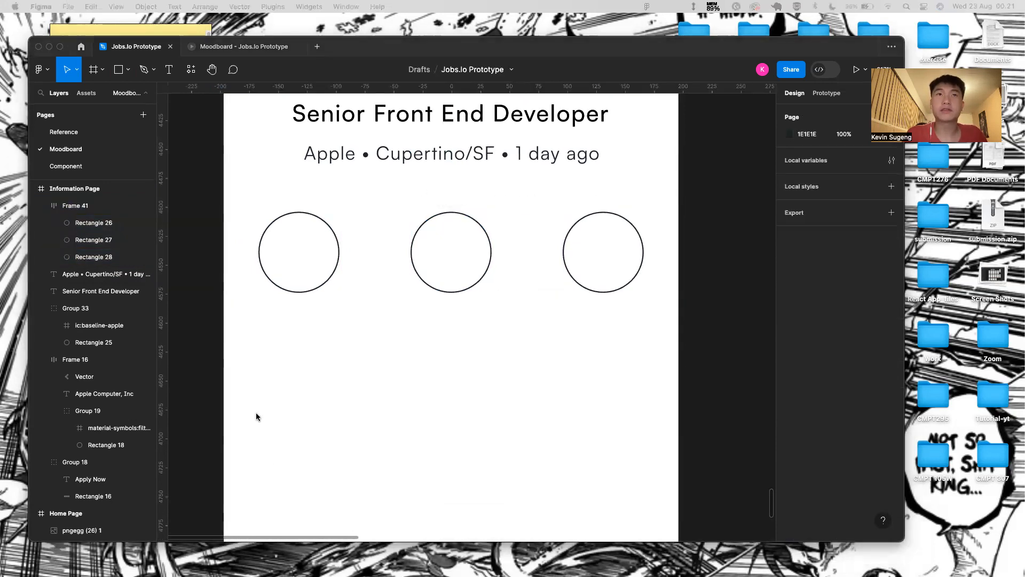
{"action": "left_click", "coordinate": [290, 252]}
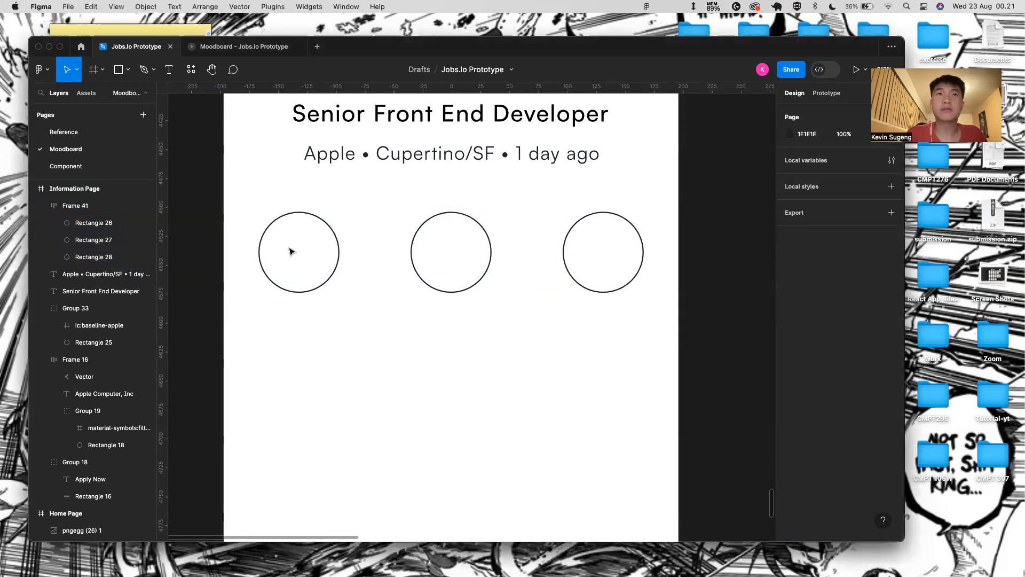
- Paste the dollar icon, group it with the first circle and centre it inside
{"action": "key", "text": "super+v"}
{"action": "left_click_drag", "start_coordinate": [101, 274], "coordinate": [104, 233]}
{"action": "left_click", "coordinate": [106, 223], "text": "shift"}
{"action": "key", "text": "super+g"}
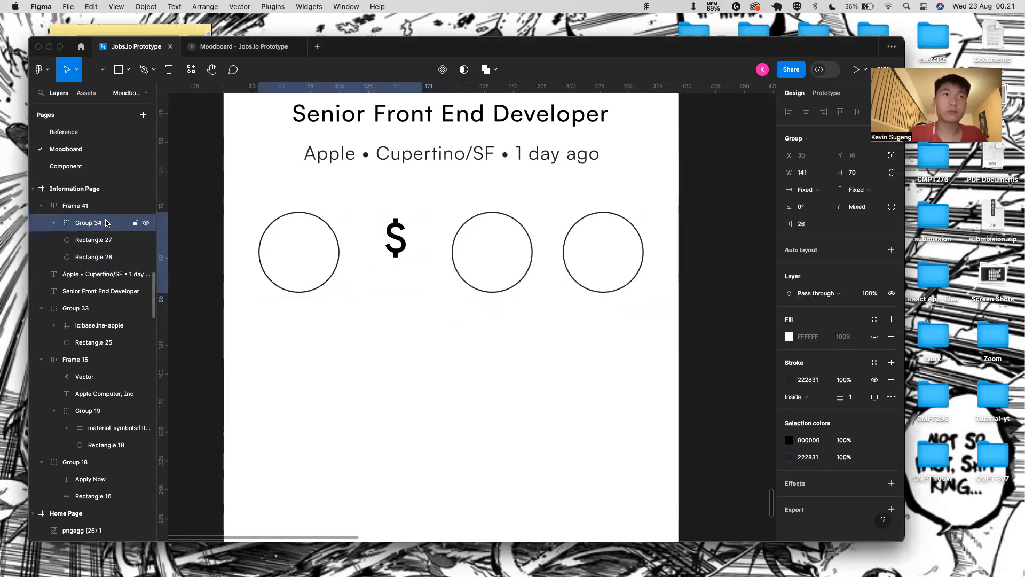
{"action": "left_click", "coordinate": [54, 223]}
{"action": "left_click", "coordinate": [89, 254]}
{"action": "left_click", "coordinate": [93, 240]}
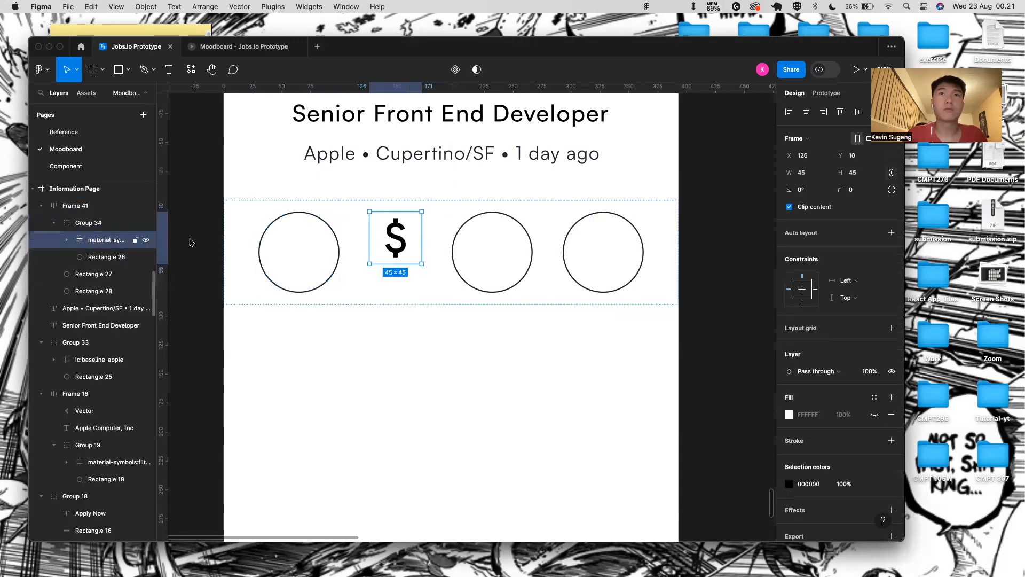
{"action": "key", "text": "shift+Left"}
{"action": "key", "text": "shift+Left"}
{"action": "key", "text": "shift+Left"}
{"action": "key", "text": "shift+Left"}
{"action": "key", "text": "shift+Left"}
{"action": "key", "text": "shift+Left"}
{"action": "key", "text": "shift+Left"}
{"action": "key", "text": "shift+Left"}
{"action": "key", "text": "shift+Left"}
{"action": "key", "text": "shift+Down"}
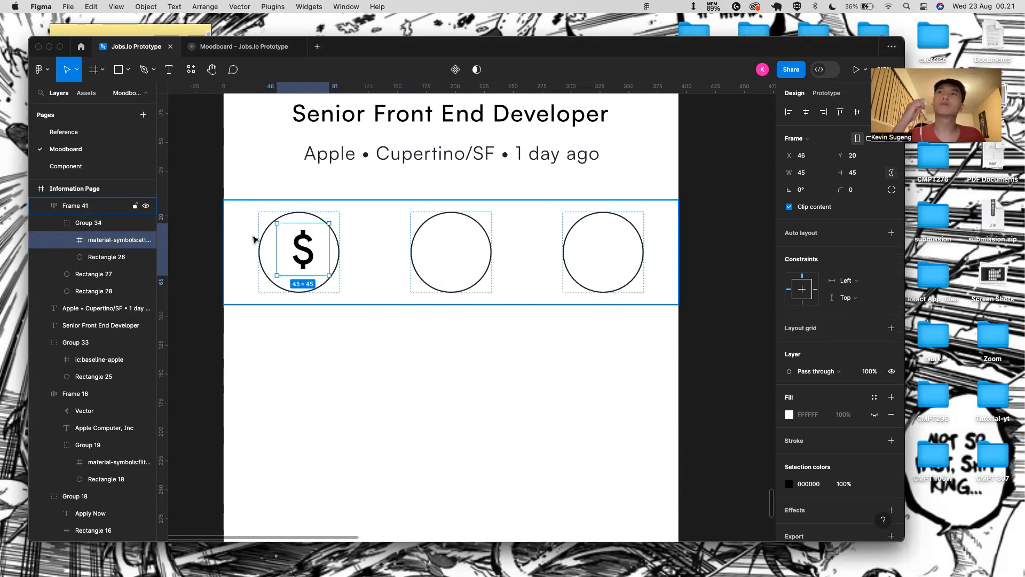
{"action": "left_click", "coordinate": [316, 219], "text": "shift"}
{"action": "left_click", "coordinate": [806, 112]}
{"action": "left_click", "coordinate": [857, 111]}
{"action": "scroll", "coordinate": [361, 390], "scroll_direction": "down", "scroll_amount": 3}
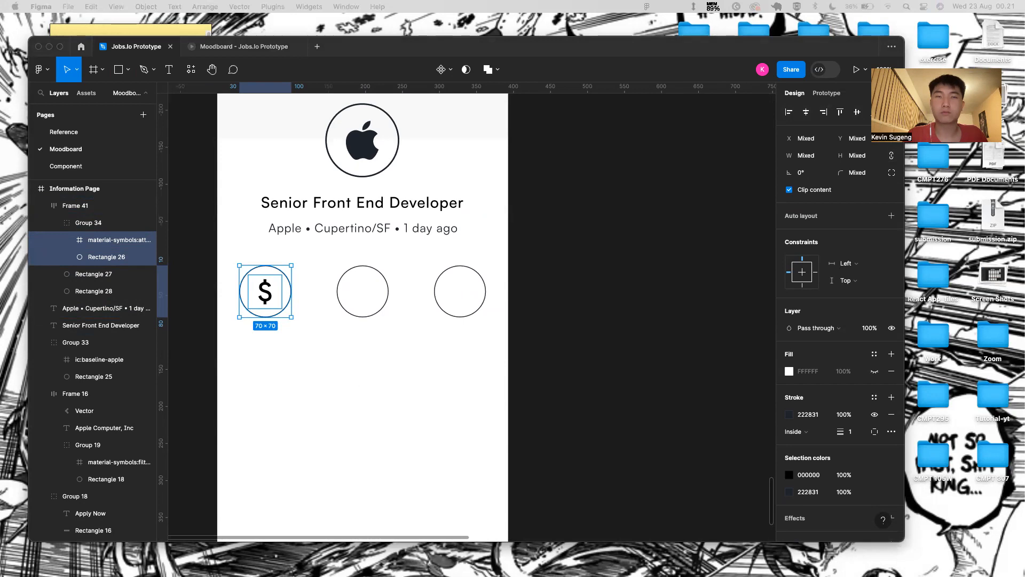
- Paste the clock icon, group it with the middle circle and centre it inside
{"action": "left_click", "coordinate": [378, 289]}
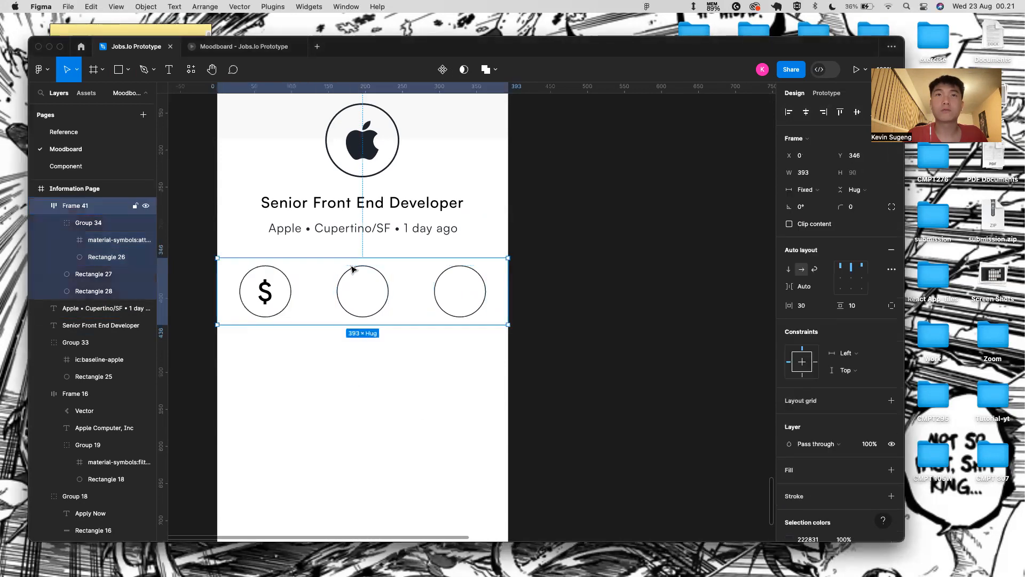
{"action": "left_click", "coordinate": [343, 279]}
{"action": "key", "text": "ctrl+v"}
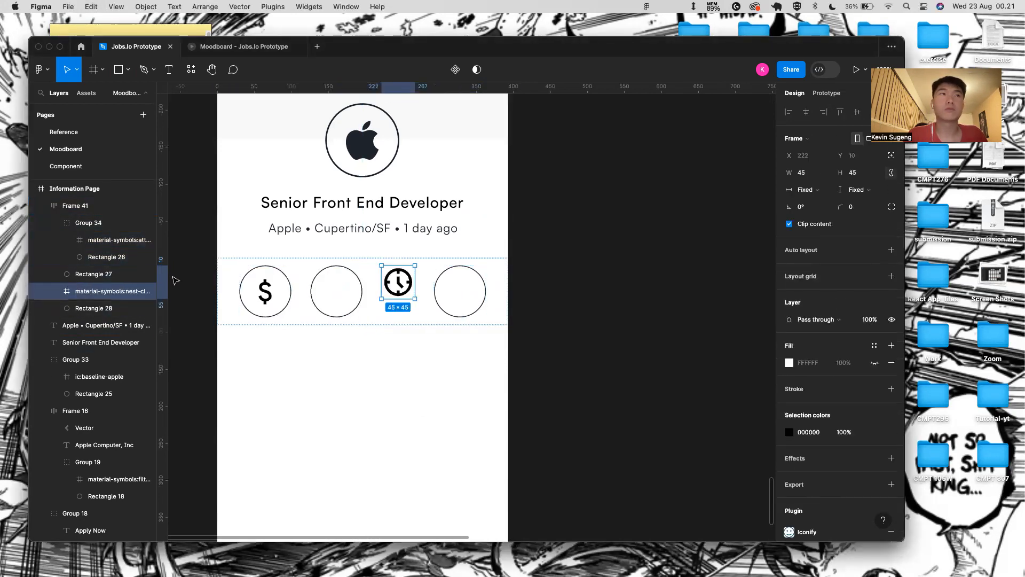
{"action": "left_click", "coordinate": [101, 274], "text": "shift"}
{"action": "key", "text": "ctrl+g"}
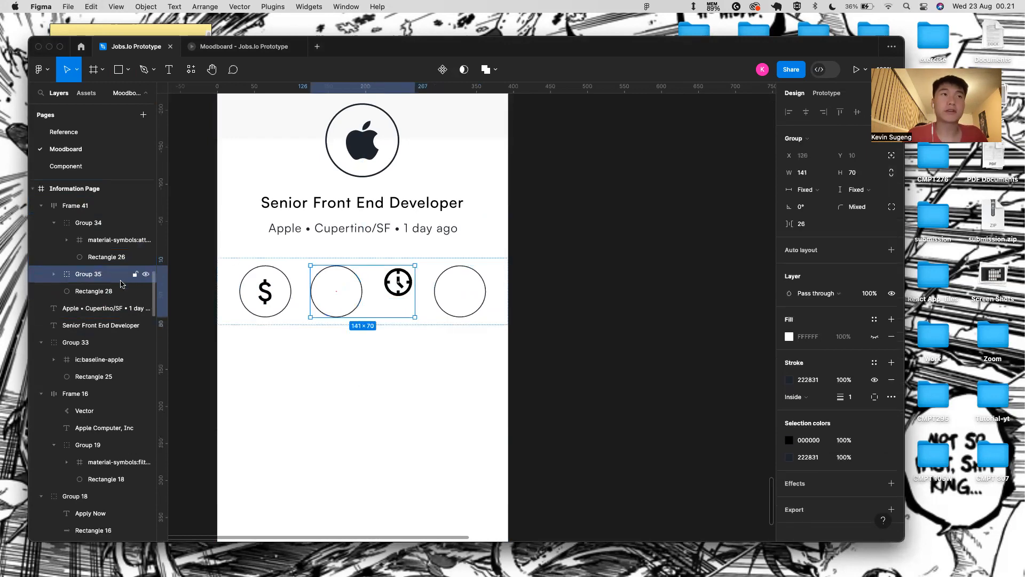
{"action": "left_click", "coordinate": [100, 299]}
{"action": "key", "text": "alt+h"}
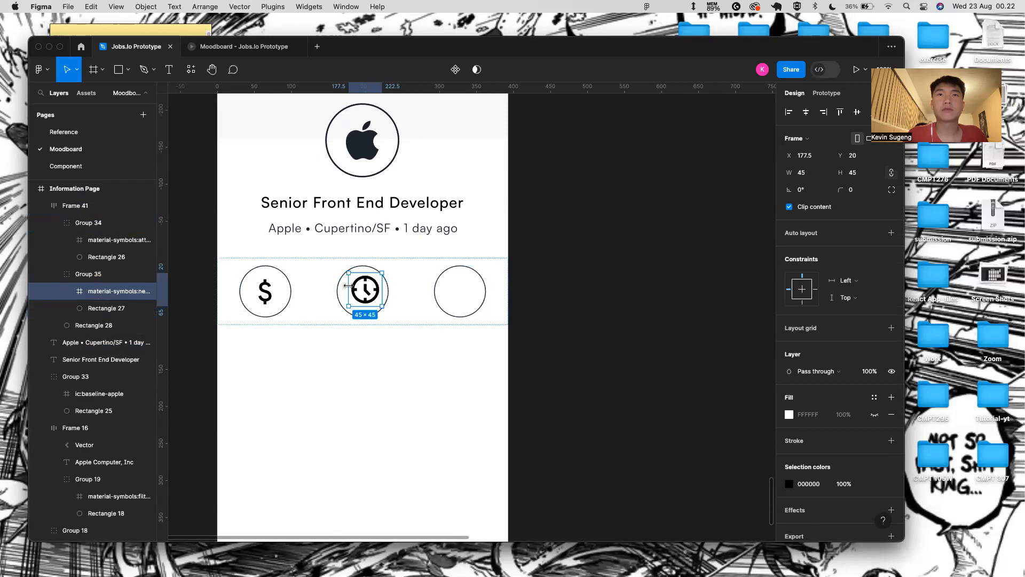
{"action": "left_click", "coordinate": [377, 289]}
{"action": "left_click", "coordinate": [378, 289]}
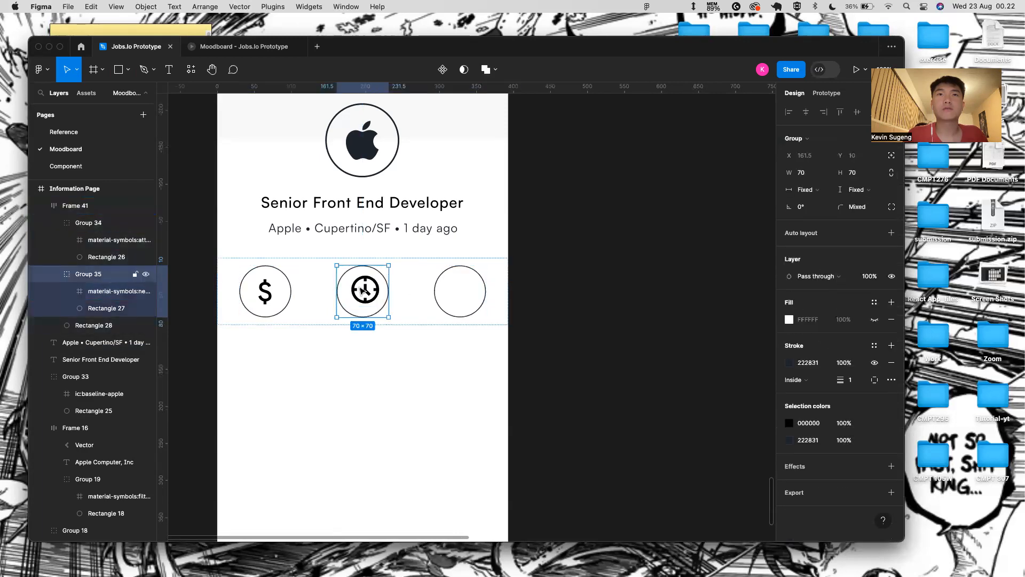
{"action": "key", "text": "Return"}
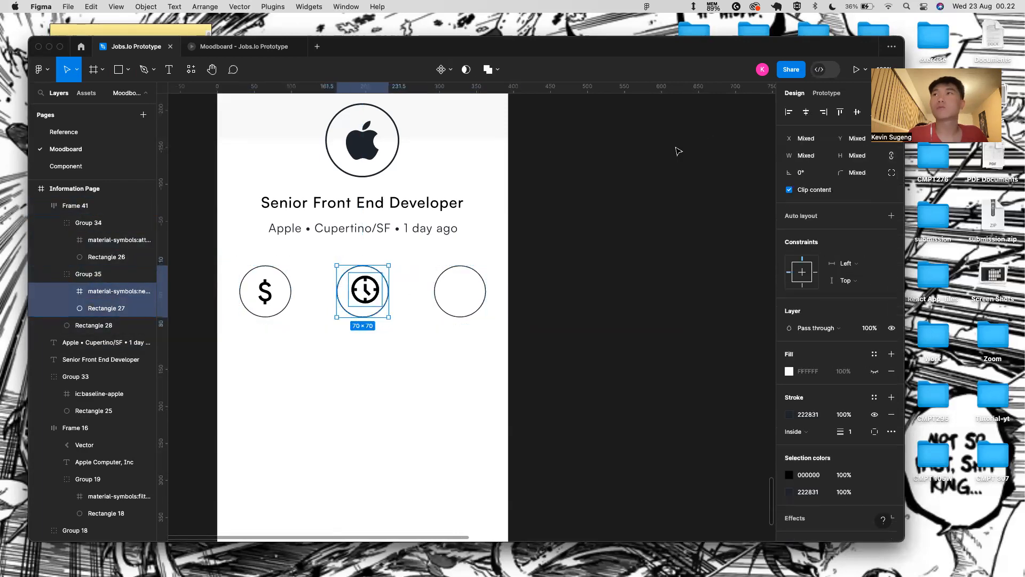
{"action": "left_click", "coordinate": [807, 111]}
{"action": "left_click", "coordinate": [855, 111]}
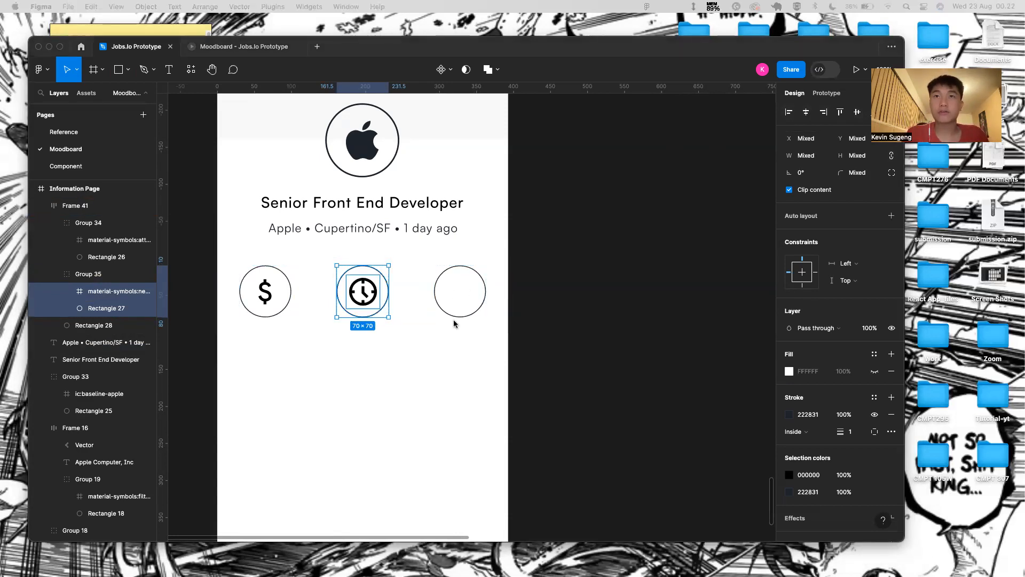
- Paste the sofa icon, group it with the third circle and centre it vertically
{"action": "left_click", "coordinate": [466, 299]}
{"action": "left_click", "coordinate": [467, 297]}
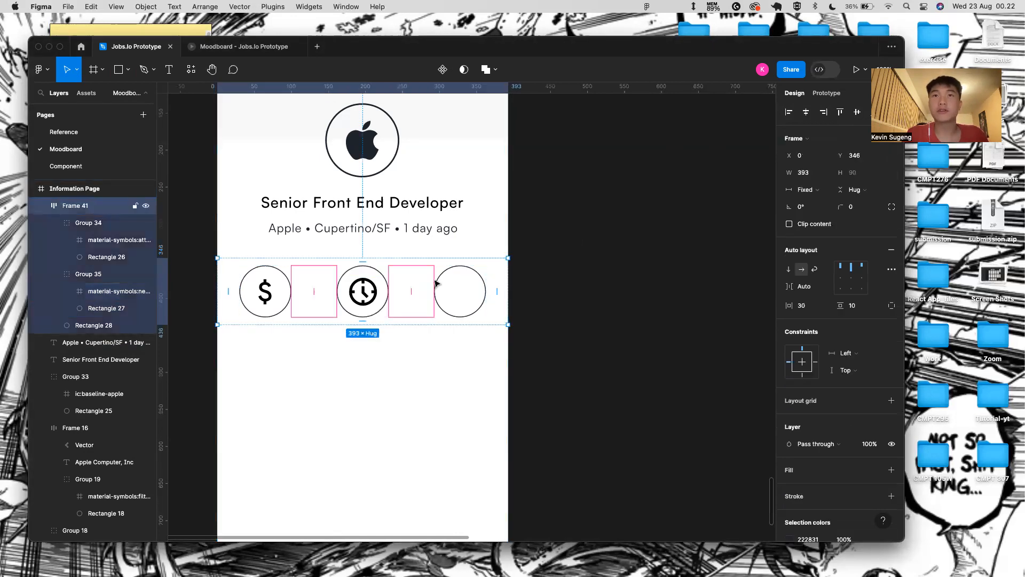
{"action": "left_click", "coordinate": [456, 268]}
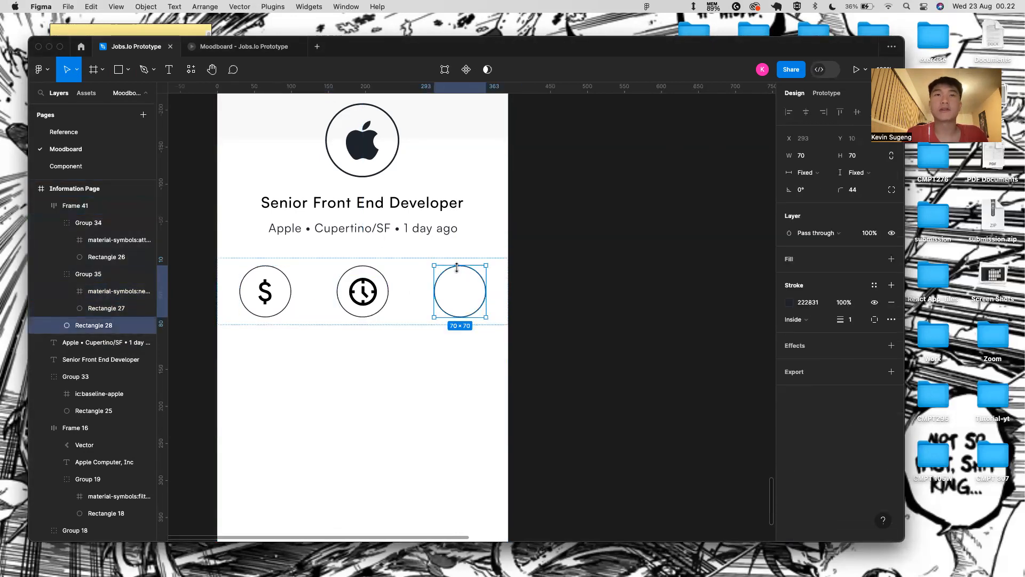
{"action": "key", "text": "super+v"}
{"action": "left_click", "coordinate": [102, 321], "text": "shift"}
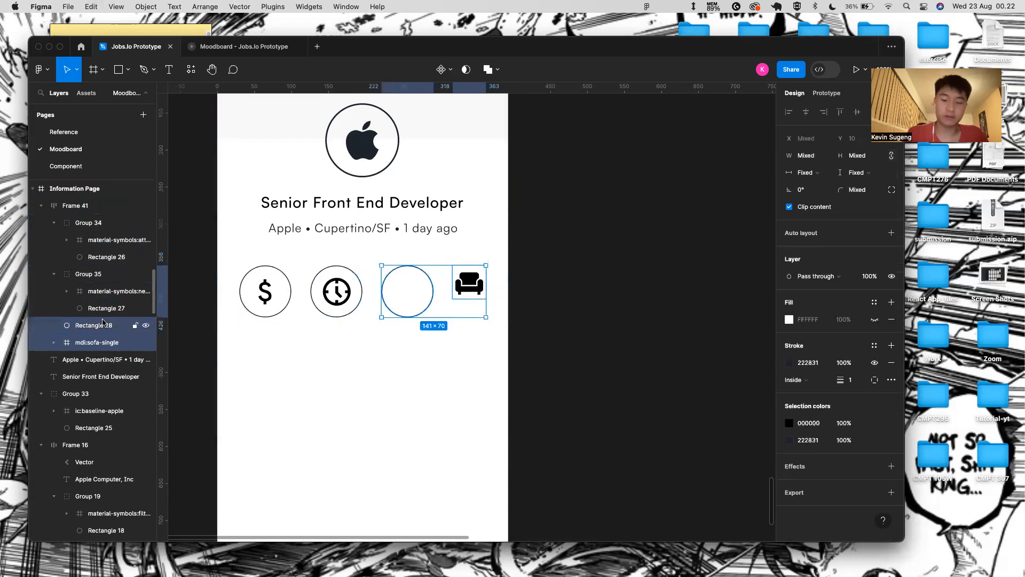
{"action": "key", "text": "super+g"}
{"action": "left_click", "coordinate": [469, 278]}
{"action": "left_click_drag", "start_coordinate": [469, 278], "coordinate": [457, 286]}
{"action": "key", "text": "shift+Right"}
{"action": "left_click", "coordinate": [458, 272], "text": "shift"}
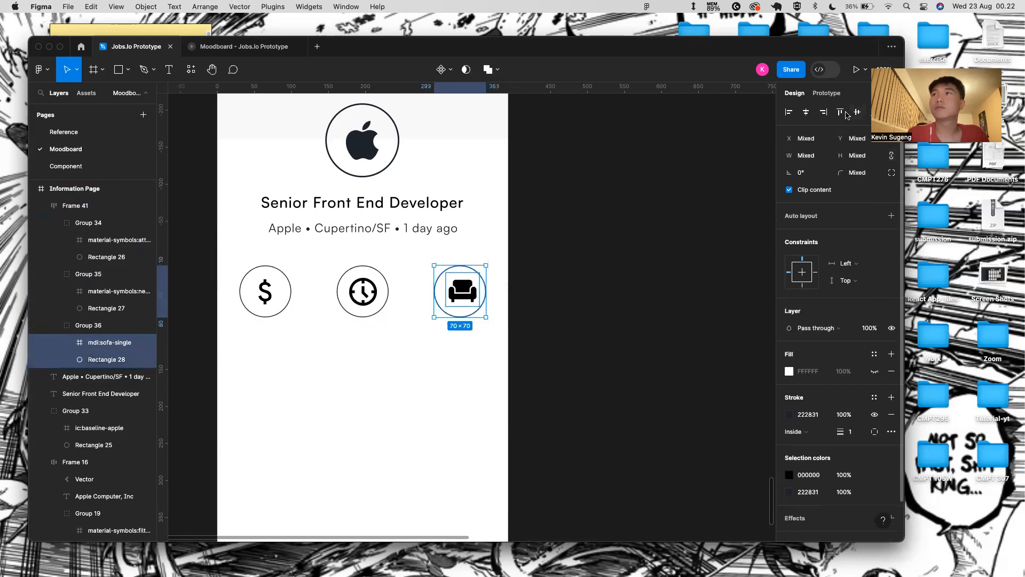
{"action": "left_click", "coordinate": [853, 113]}
{"action": "scroll", "coordinate": [455, 254], "scroll_direction": "down", "scroll_amount": 5}
{"action": "left_click", "coordinate": [491, 258]}
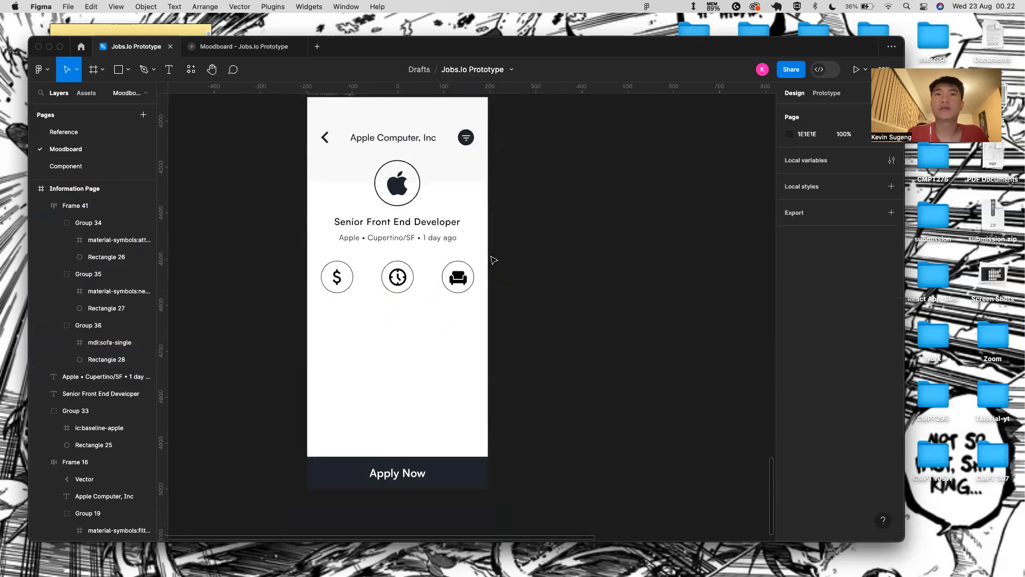
{"action": "left_click", "coordinate": [420, 264]}
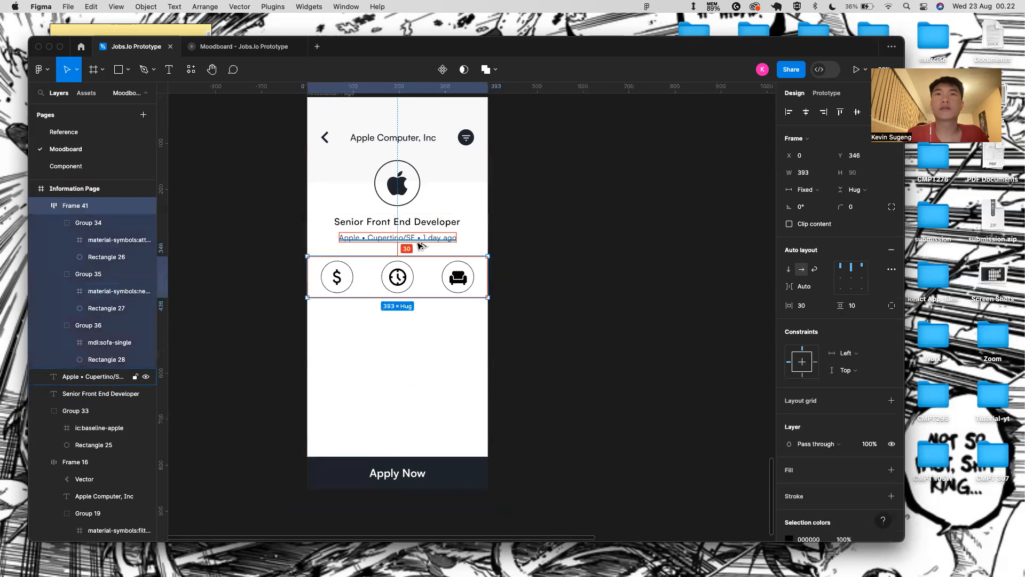
{"action": "left_click", "coordinate": [538, 269]}
{"action": "scroll", "coordinate": [538, 269], "scroll_direction": "down", "scroll_amount": 2}
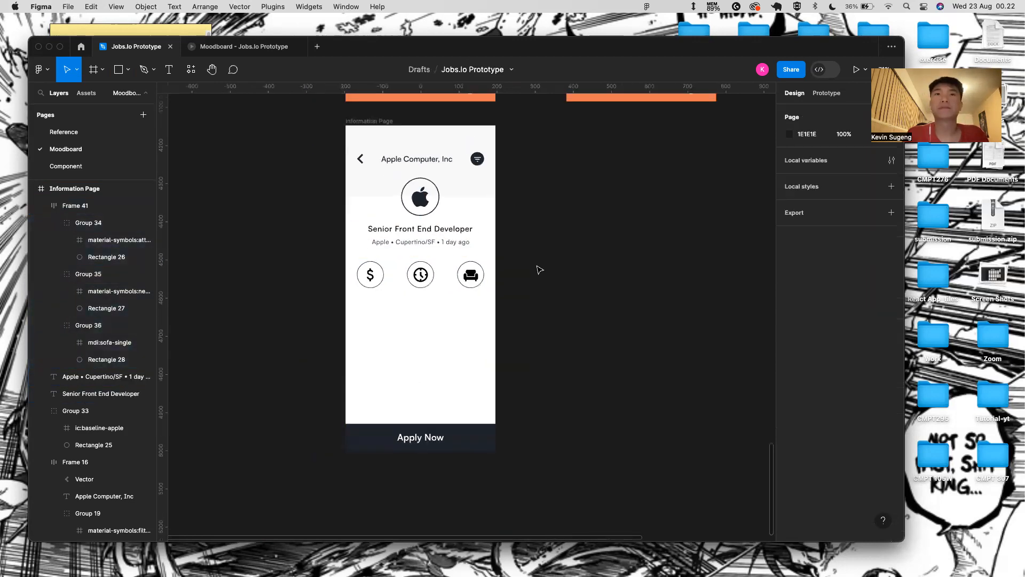
{"action": "scroll", "coordinate": [381, 326], "scroll_direction": "up", "scroll_amount": 5}
- Add text labels Salary, Job Type and Position below the three icons
{"action": "key", "text": "t"}
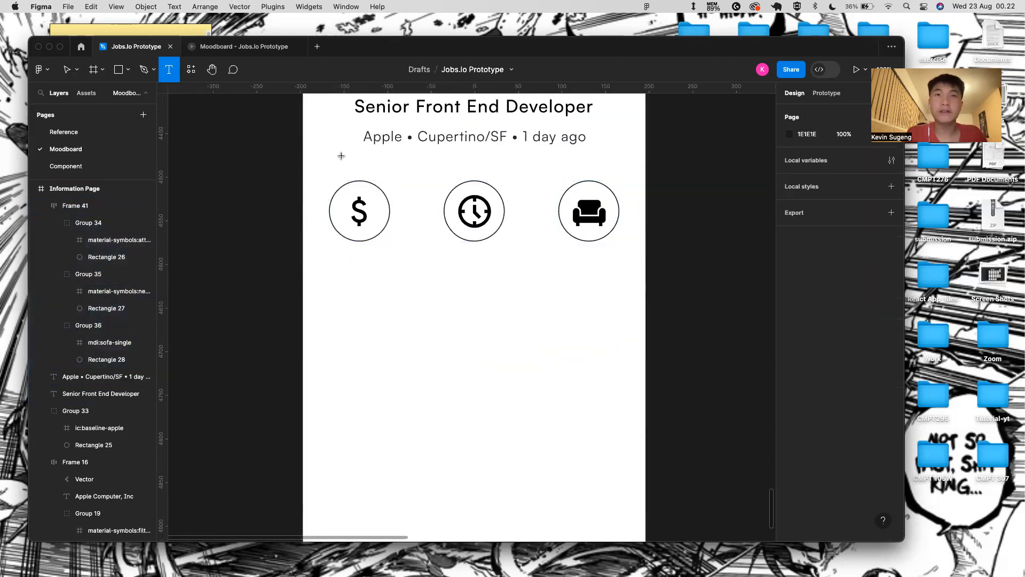
{"action": "left_click", "coordinate": [357, 259]}
{"action": "type", "text": "Sakar=="}
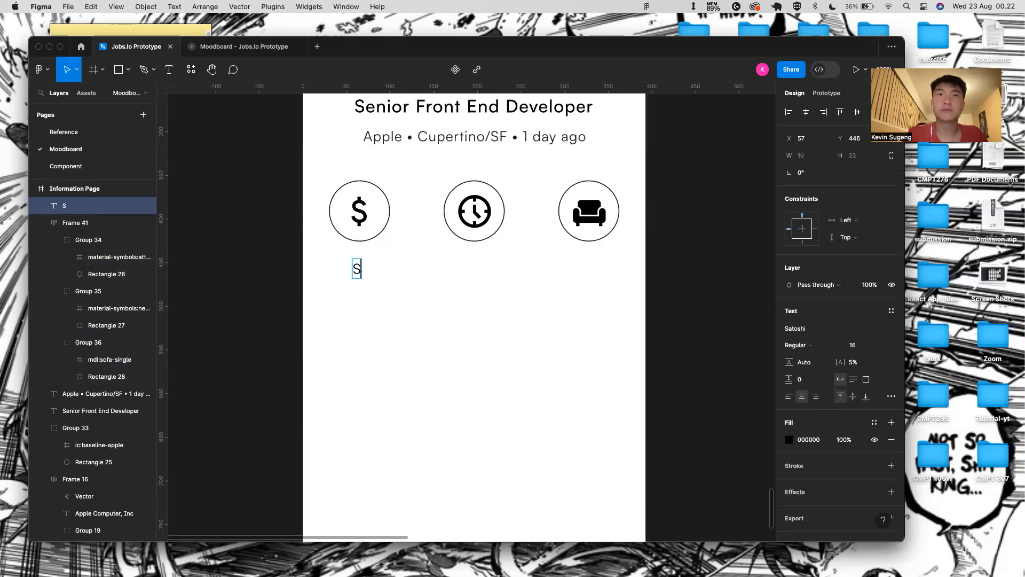
{"action": "key", "text": "BackSpace"}
{"action": "key", "text": "BackSpace"}
{"action": "key", "text": "BackSpace"}
{"action": "key", "text": "BackSpace"}
{"action": "key", "text": "BackSpace"}
{"action": "type", "text": "lary"}
{"action": "key", "text": "Escape"}
{"action": "key", "text": "t"}
{"action": "left_click", "coordinate": [467, 271]}
{"action": "type", "text": "Job"}
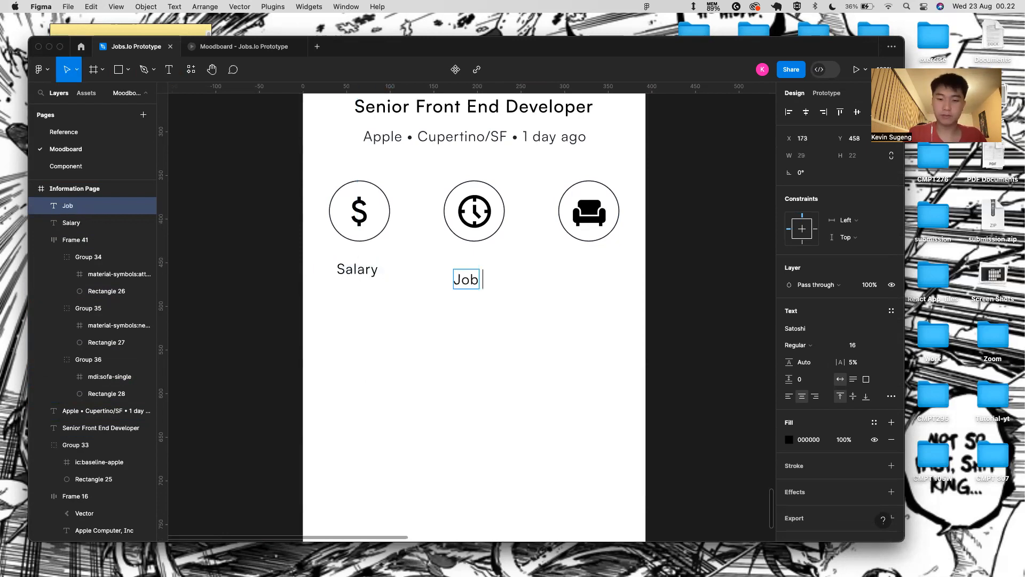
{"action": "type", "text": " Y"}
{"action": "key", "text": "BackSpace"}
{"action": "type", "text": "Type"}
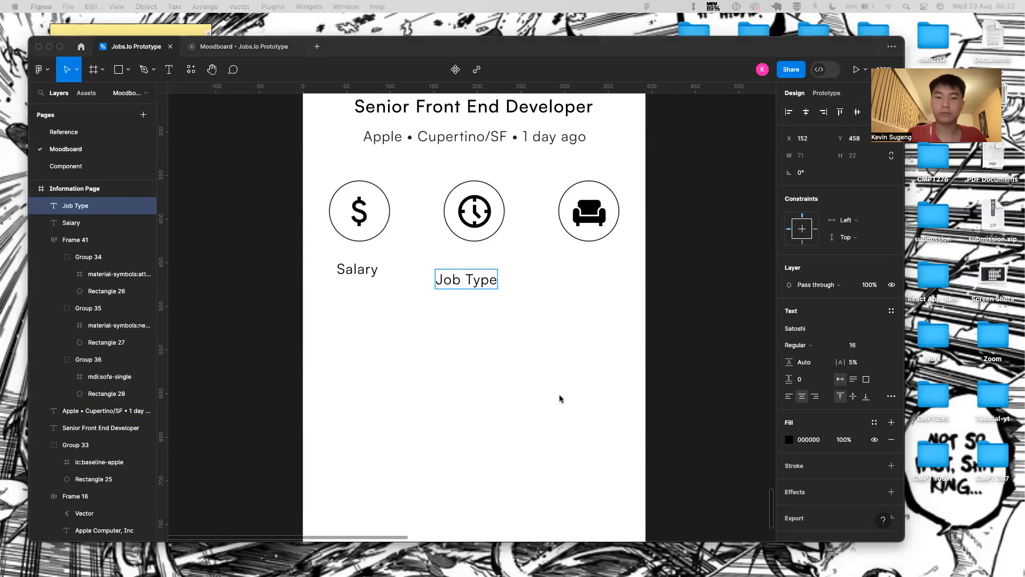
{"action": "left_click", "coordinate": [587, 265]}
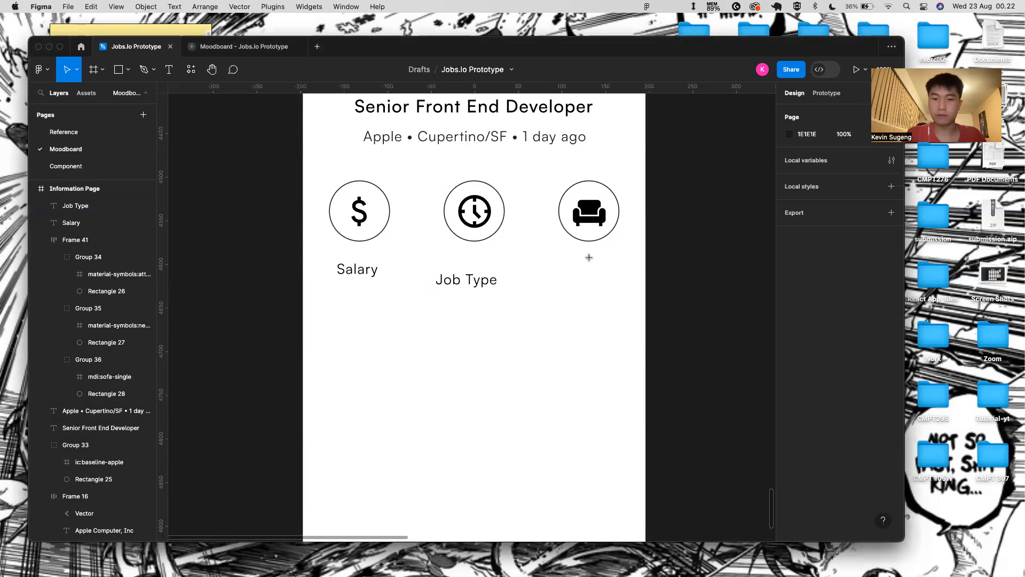
{"action": "key", "text": "t"}
{"action": "left_click", "coordinate": [598, 257]}
{"action": "type", "text": "Position"}
{"action": "key", "text": "Escape"}
- Centre Job Type under the clock icon and Position under the sofa icon
{"action": "left_click", "coordinate": [451, 279]}
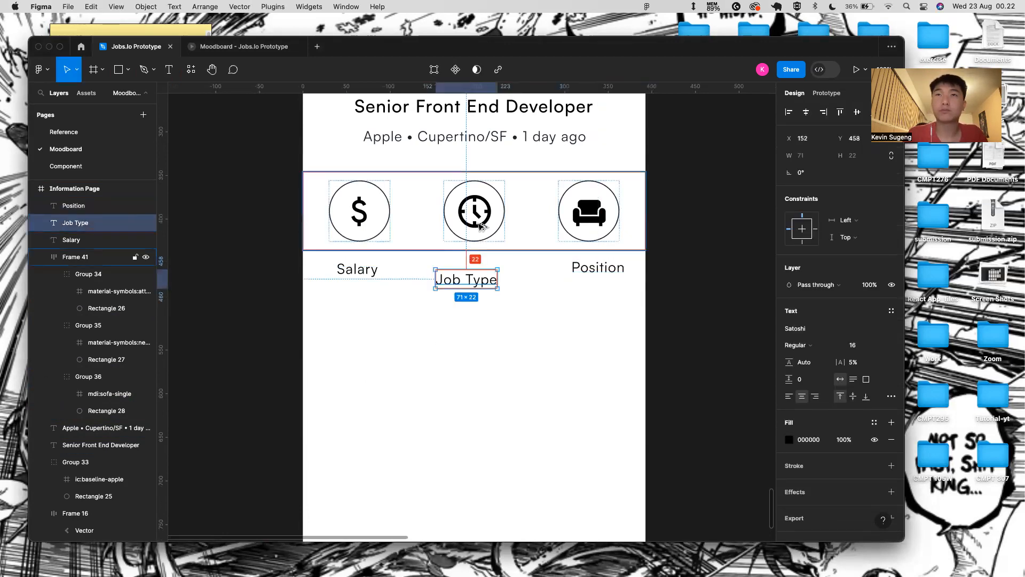
{"action": "key", "text": "Right"}
{"action": "key", "text": "Right"}
{"action": "key", "text": "Right"}
{"action": "key", "text": "Right"}
{"action": "key", "text": "Right"}
{"action": "key", "text": "Right"}
{"action": "key", "text": "Right"}
{"action": "key", "text": "Right"}
{"action": "key", "text": "Right"}
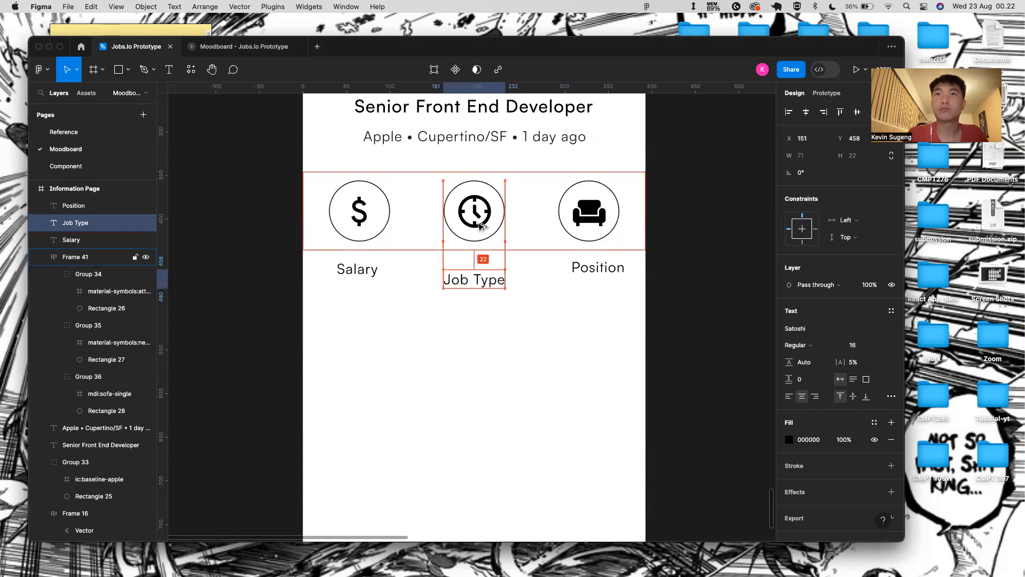
{"action": "key", "text": "Up"}
{"action": "key", "text": "Up"}
{"action": "key", "text": "Up"}
{"action": "key", "text": "Up"}
{"action": "key", "text": "Up"}
{"action": "key", "text": "Up"}
{"action": "key", "text": "Up"}
{"action": "key", "text": "Up"}
{"action": "key", "text": "Up"}
{"action": "key", "text": "Up"}
{"action": "key", "text": "Up"}
{"action": "key", "text": "Up"}
{"action": "key", "text": "Up"}
{"action": "key", "text": "Up"}
{"action": "key", "text": "Up"}
{"action": "key", "text": "Up"}
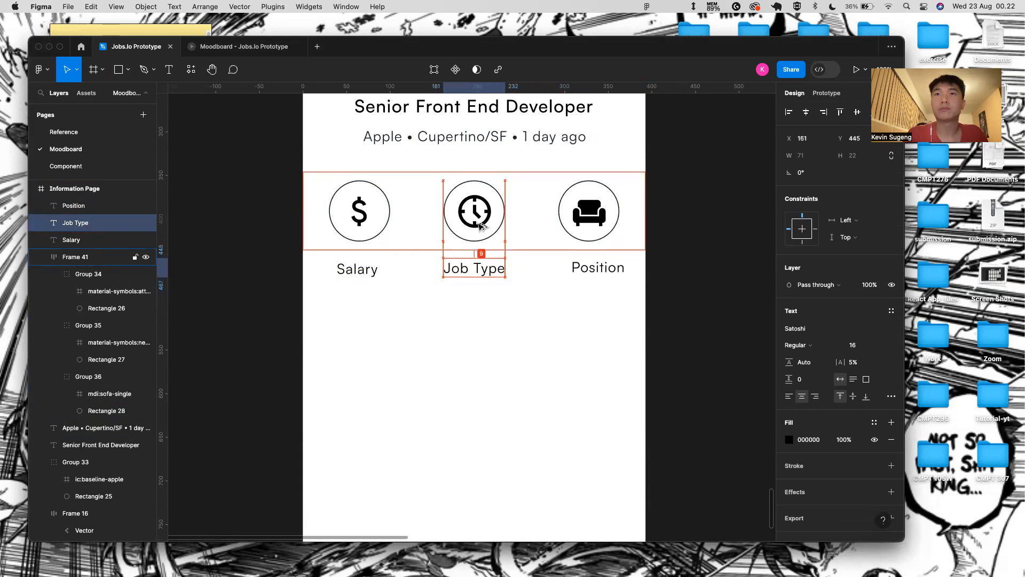
{"action": "left_click", "coordinate": [600, 335]}
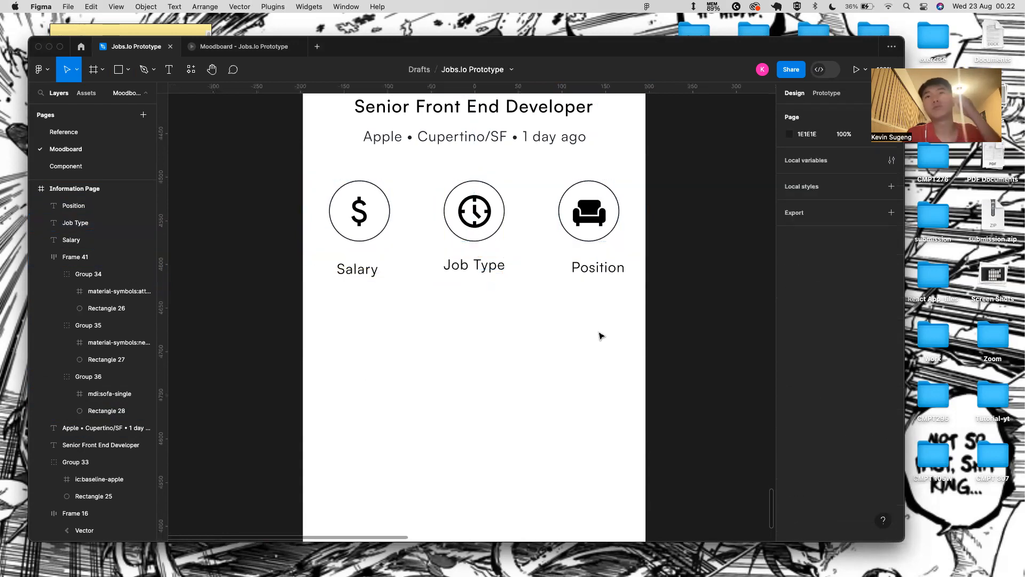
{"action": "left_click", "coordinate": [592, 273]}
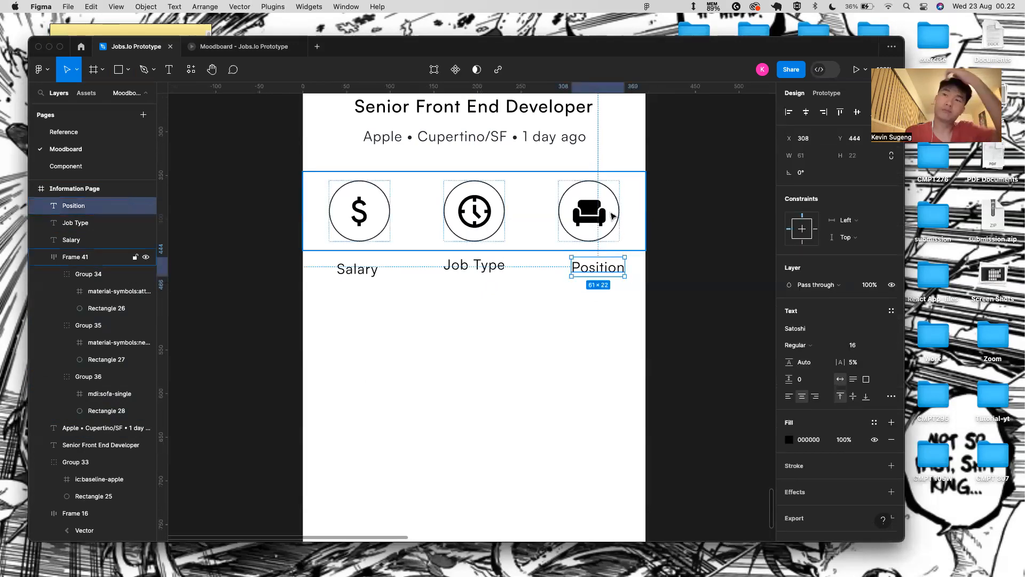
{"action": "key", "text": "shift+Up"}
{"action": "key", "text": "Left"}
{"action": "key", "text": "Left"}
{"action": "key", "text": "Left"}
{"action": "key", "text": "Left"}
{"action": "key", "text": "Left"}
{"action": "key", "text": "Left"}
{"action": "key", "text": "Left"}
{"action": "key", "text": "Down"}
{"action": "key", "text": "Down"}
{"action": "key", "text": "Left"}
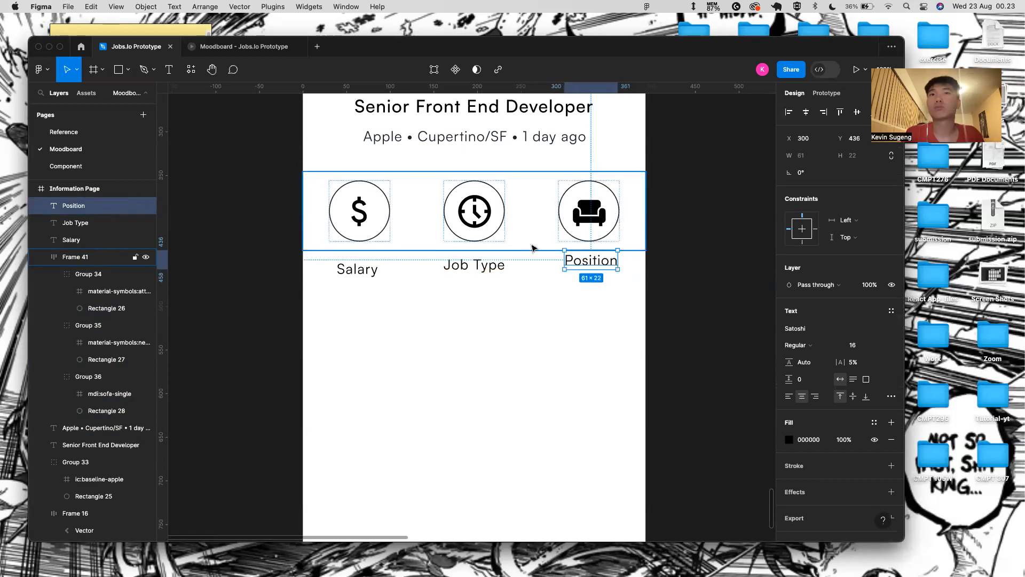
- Level Job Type and Salary with Position, centring Salary under the dollar icon
{"action": "left_click", "coordinate": [511, 248]}
{"action": "left_click", "coordinate": [474, 281]}
{"action": "left_click", "coordinate": [478, 264]}
{"action": "key", "text": "alt+Up"}
{"action": "key", "text": "alt+Up"}
{"action": "key", "text": "alt+Up"}
{"action": "key", "text": "alt+Up"}
{"action": "key", "text": "alt+Up"}
{"action": "left_click", "coordinate": [592, 261]}
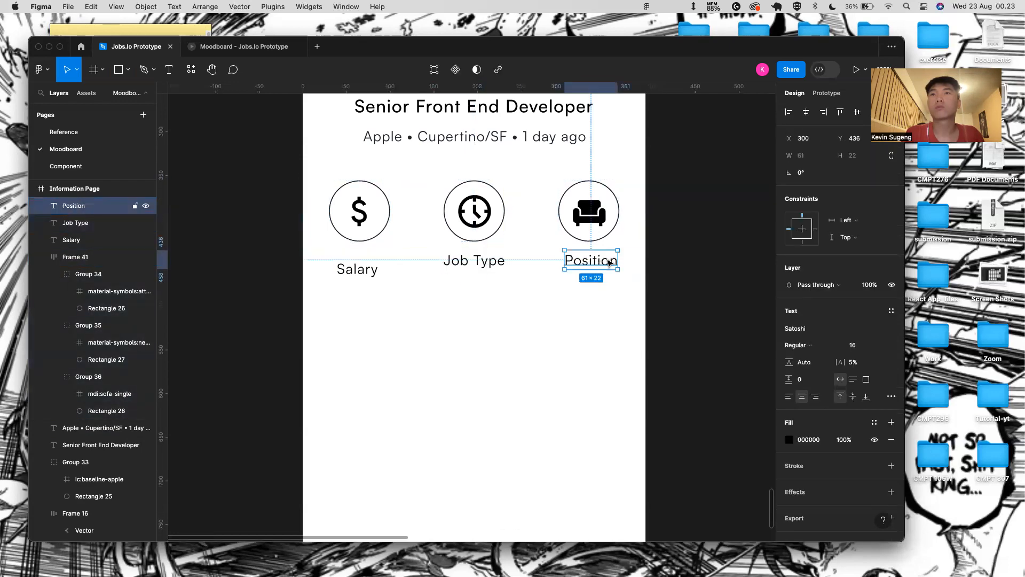
{"action": "left_click", "coordinate": [593, 235], "text": "shift"}
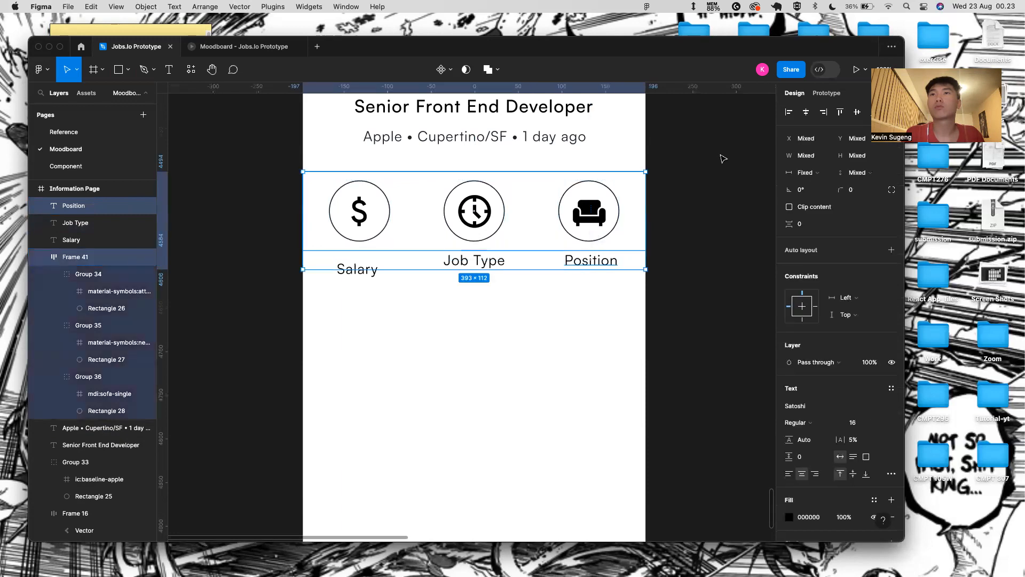
{"action": "left_click", "coordinate": [354, 283]}
{"action": "left_click", "coordinate": [347, 269]}
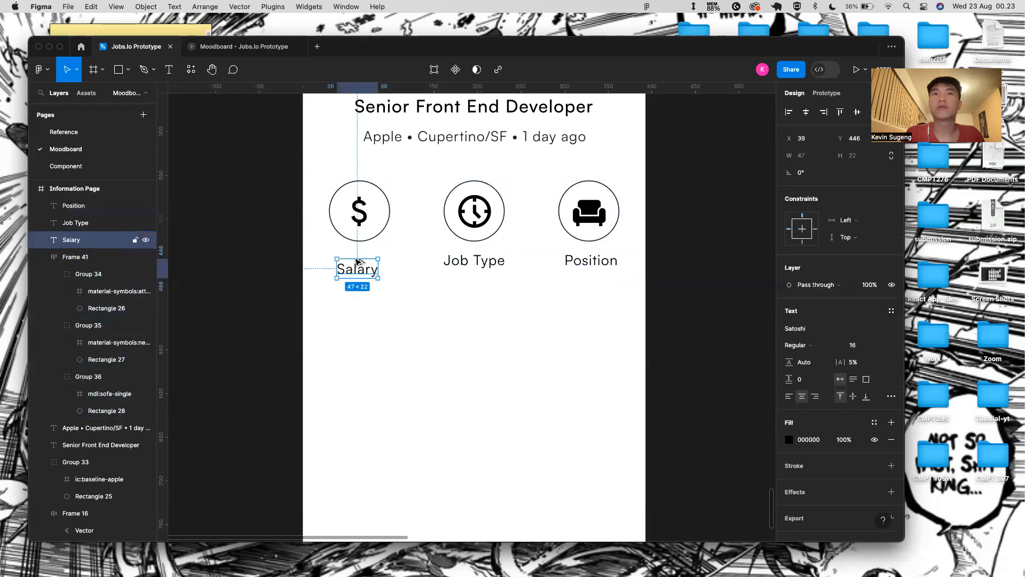
{"action": "key", "text": "shift+Up"}
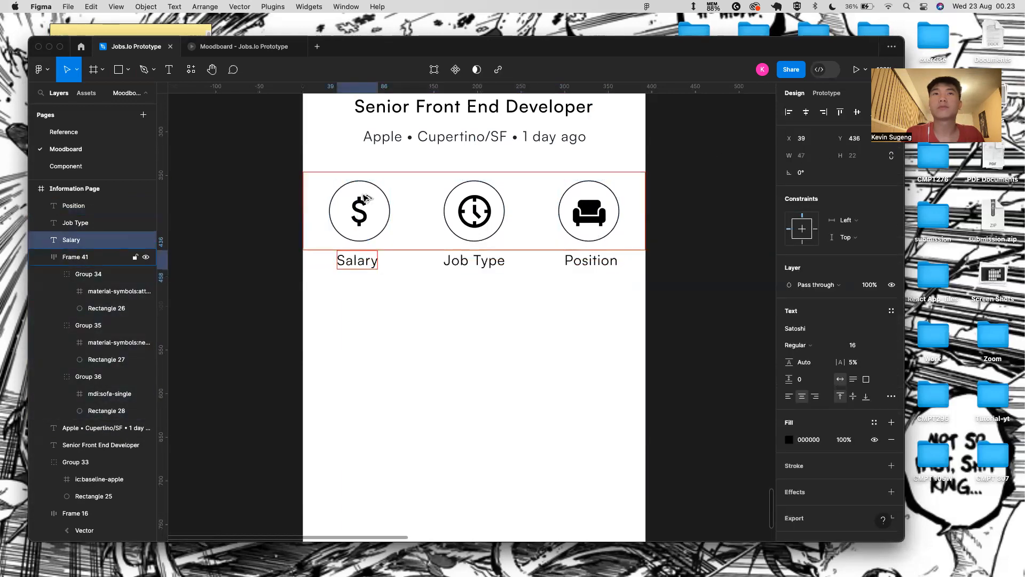
{"action": "key", "text": "Right"}
{"action": "key", "text": "Right"}
{"action": "key", "text": "Right"}
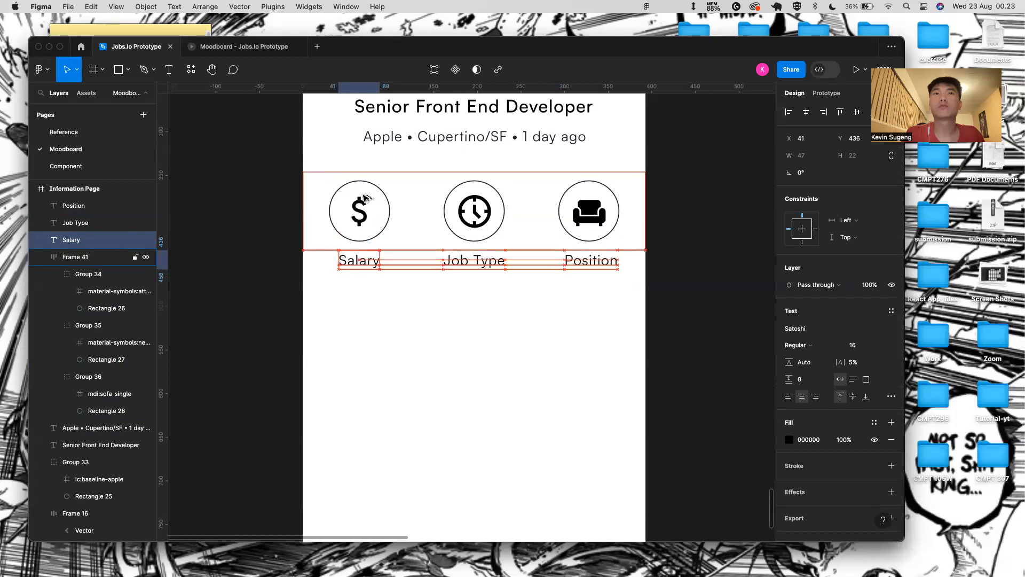
{"action": "left_click", "coordinate": [397, 307]}
{"action": "scroll", "coordinate": [442, 295], "scroll_direction": "down", "scroll_amount": 2}
{"action": "scroll", "coordinate": [346, 342], "scroll_direction": "up", "scroll_amount": 5}
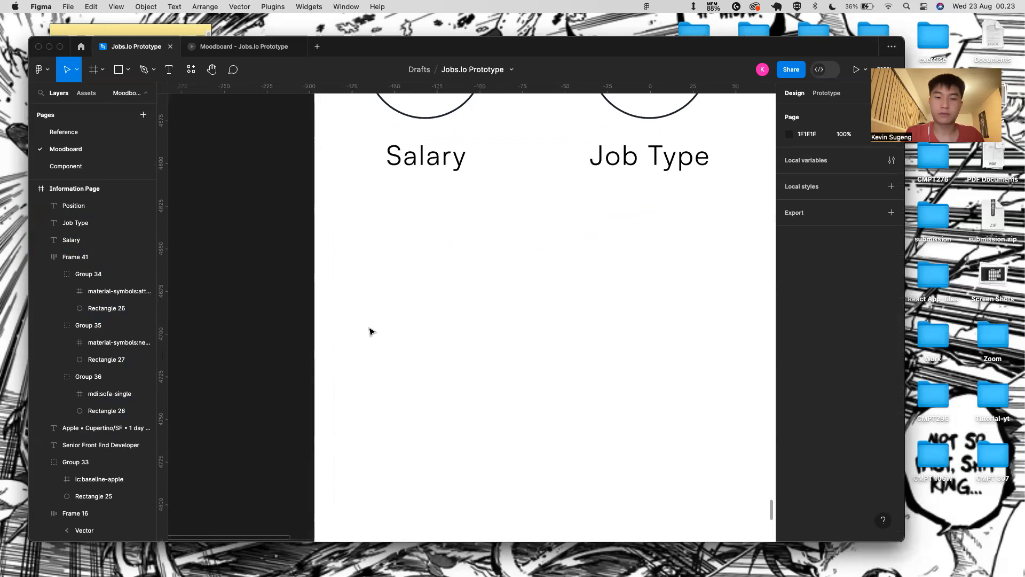
- Set the Salary, Job Type and Position labels to font size 13
{"action": "left_click", "coordinate": [426, 156]}
{"action": "scroll", "coordinate": [531, 201], "scroll_direction": "down", "scroll_amount": 3}
{"action": "left_click", "coordinate": [545, 160], "text": "shift"}
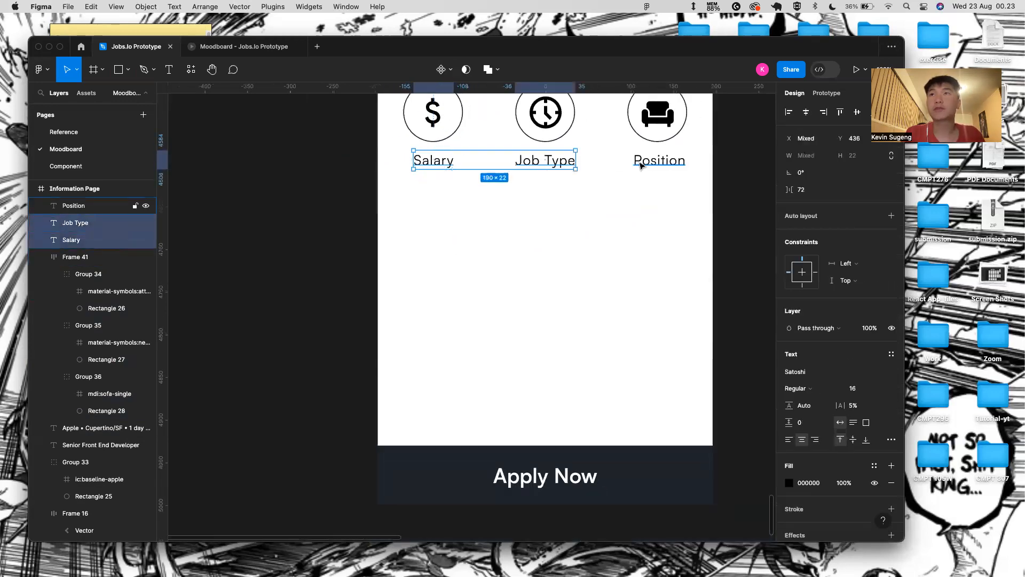
{"action": "left_click", "coordinate": [659, 160], "text": "shift"}
{"action": "left_click", "coordinate": [887, 373]}
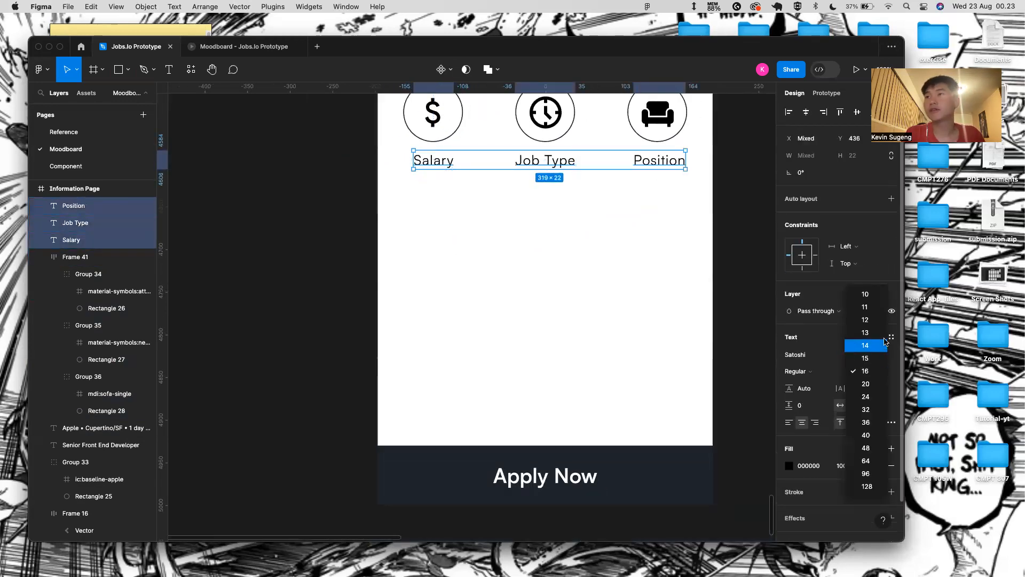
{"action": "left_click", "coordinate": [883, 340]}
{"action": "left_click", "coordinate": [887, 373]}
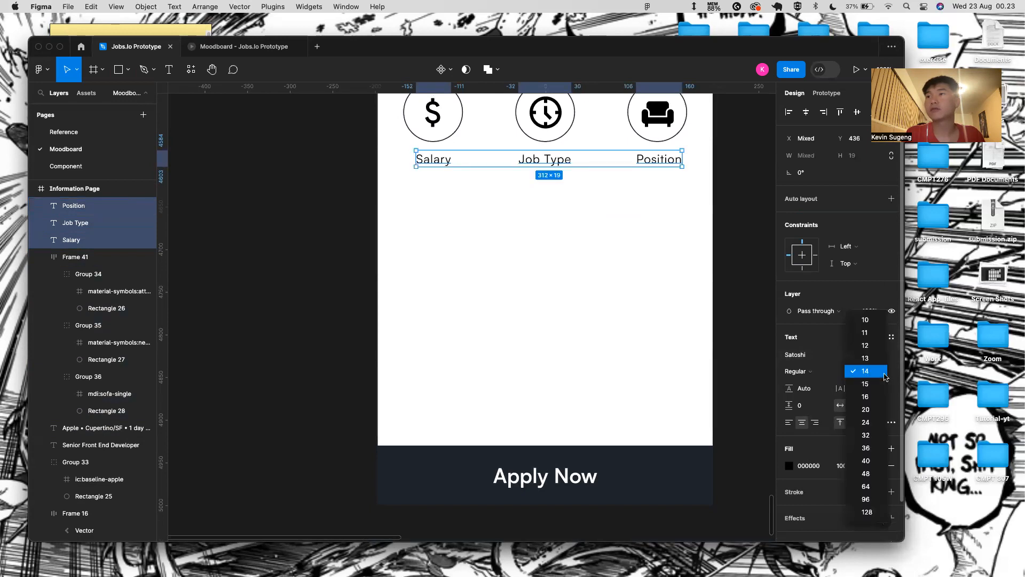
{"action": "left_click", "coordinate": [878, 359]}
{"action": "left_click", "coordinate": [706, 334]}
{"action": "scroll", "coordinate": [520, 326], "scroll_direction": "up", "scroll_amount": 2}
- Add the value texts $125k, Full Time and Senior below Salary, Job Type and Position
{"action": "key", "text": "t"}
{"action": "left_click", "coordinate": [428, 219]}
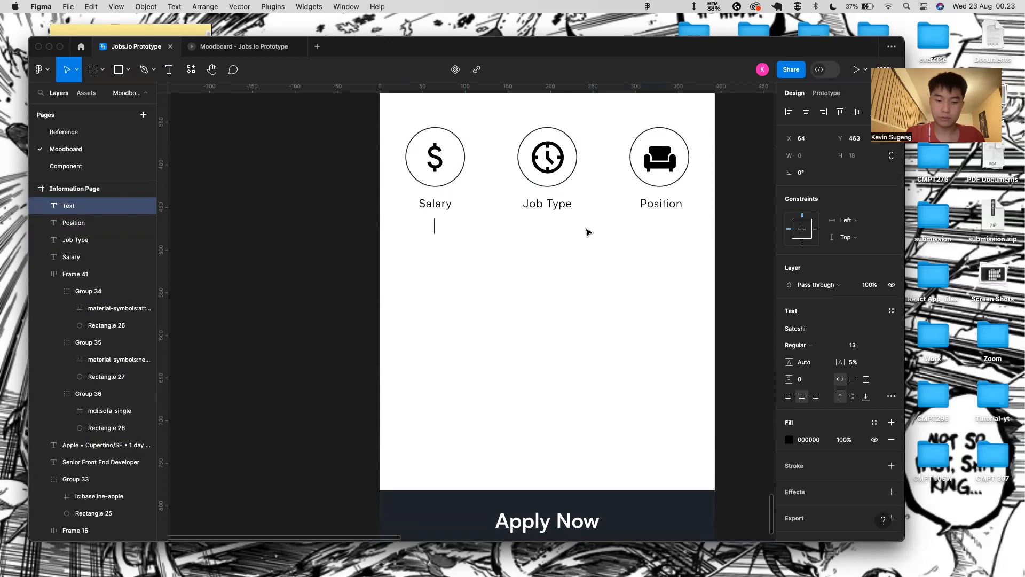
{"action": "type", "text": "$125k"}
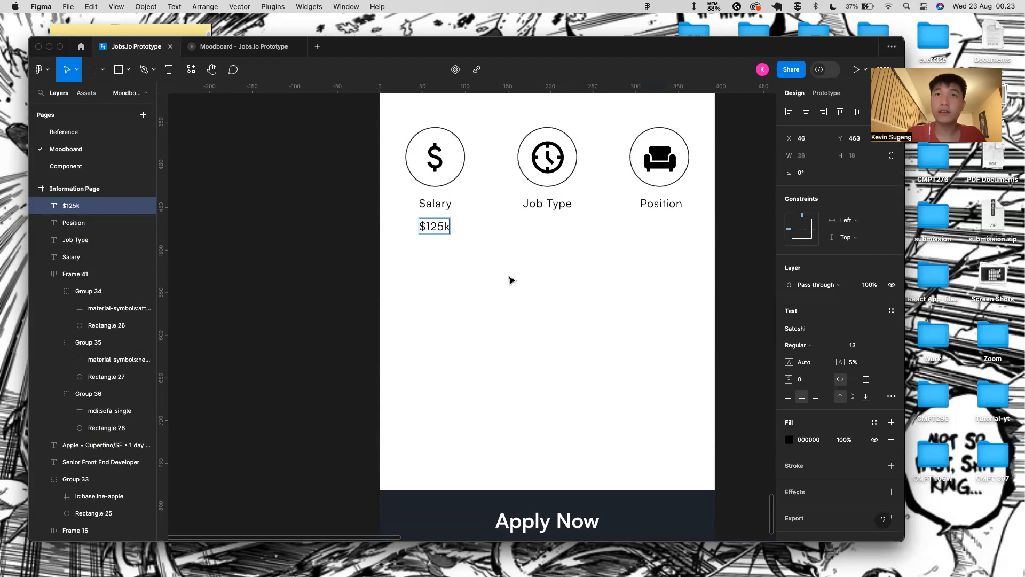
{"action": "key", "text": "Escape"}
{"action": "left_click", "coordinate": [529, 236]}
{"action": "key", "text": "t"}
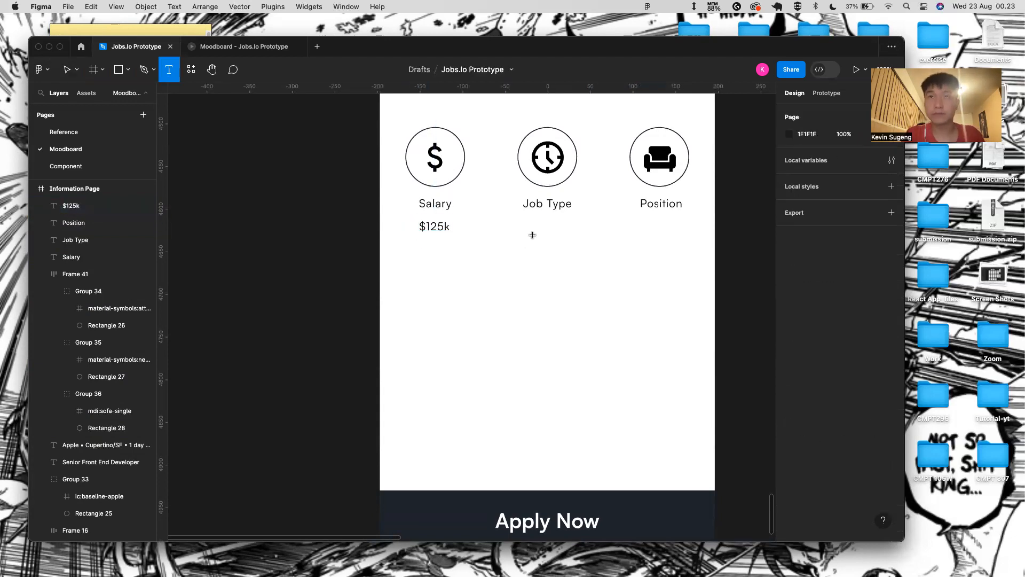
{"action": "left_click", "coordinate": [542, 237]}
{"action": "type", "text": "Full tim"}
{"action": "key", "text": "BackSpace"}
{"action": "key", "text": "BackSpace"}
{"action": "key", "text": "BackSpace"}
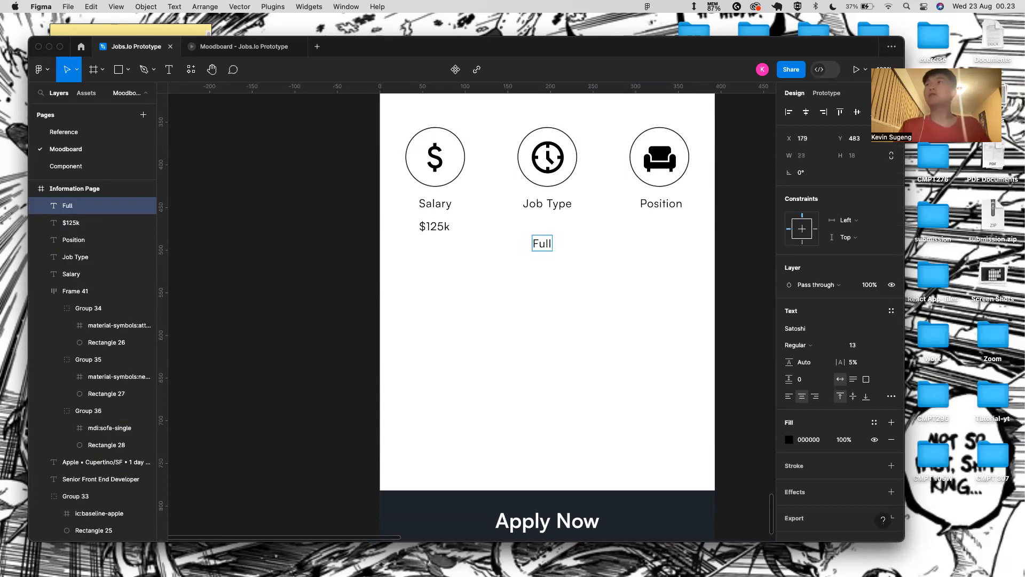
{"action": "key", "text": "Escape"}
{"action": "left_click", "coordinate": [661, 254]}
{"action": "key", "text": "t"}
{"action": "left_click", "coordinate": [650, 235]}
{"action": "type", "text": "S"}
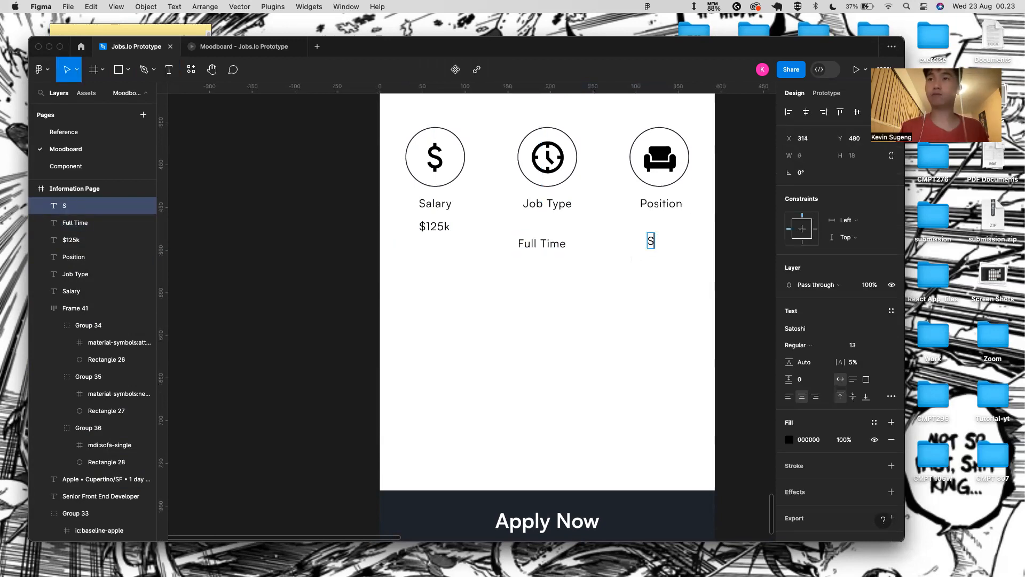
{"action": "key", "text": "Escape"}
- Line up Full Time, Senior and $125k on one row beneath their labels
{"action": "left_click", "coordinate": [435, 226]}
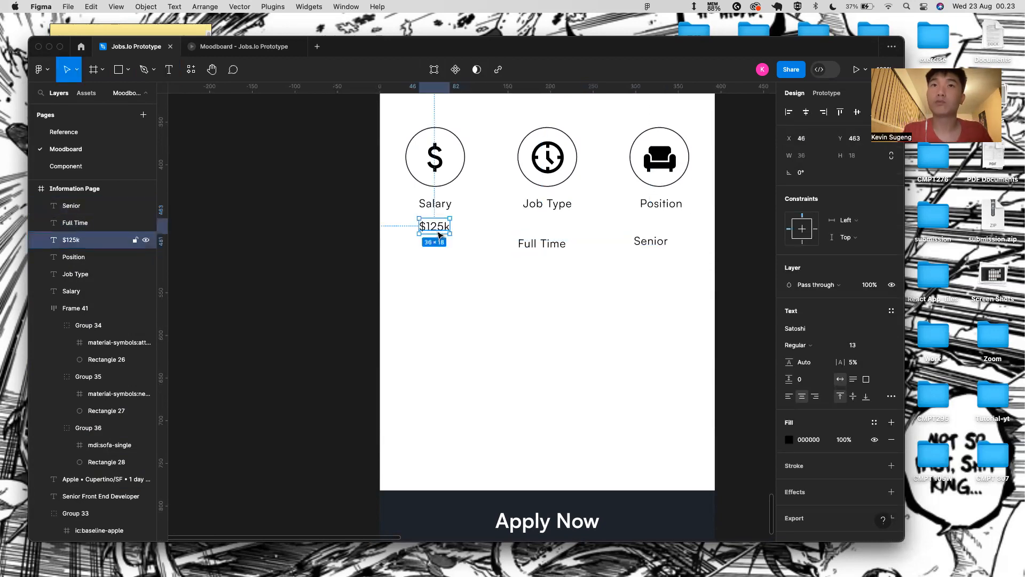
{"action": "left_click", "coordinate": [523, 242], "text": "shift"}
{"action": "left_click", "coordinate": [539, 245]}
{"action": "left_click_drag", "start_coordinate": [540, 246], "coordinate": [546, 233]}
{"action": "left_click_drag", "start_coordinate": [653, 247], "coordinate": [664, 227]}
{"action": "left_click", "coordinate": [447, 216]}
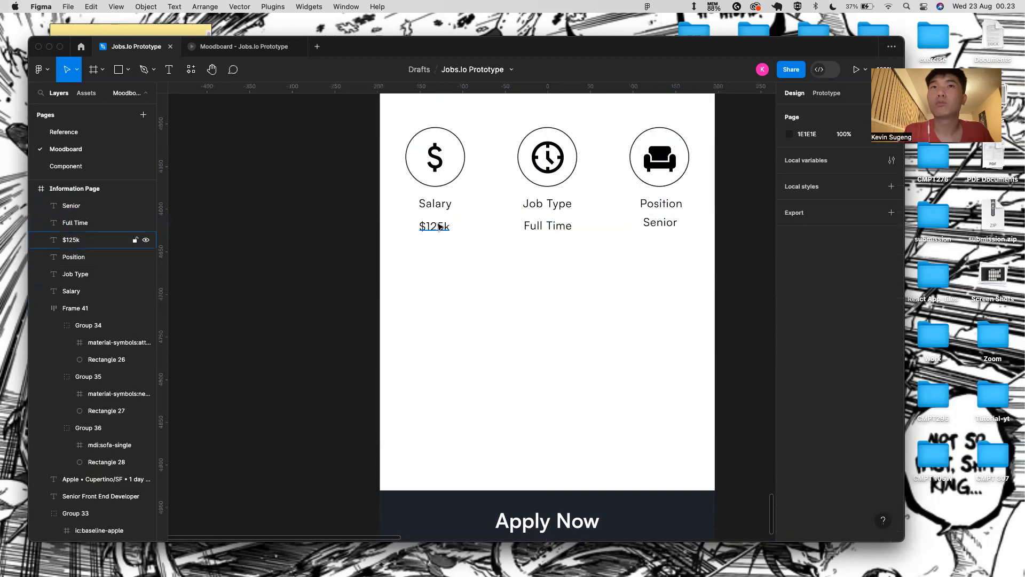
{"action": "left_click", "coordinate": [439, 227]}
{"action": "key", "text": "Up"}
{"action": "key", "text": "Up"}
{"action": "key", "text": "Up"}
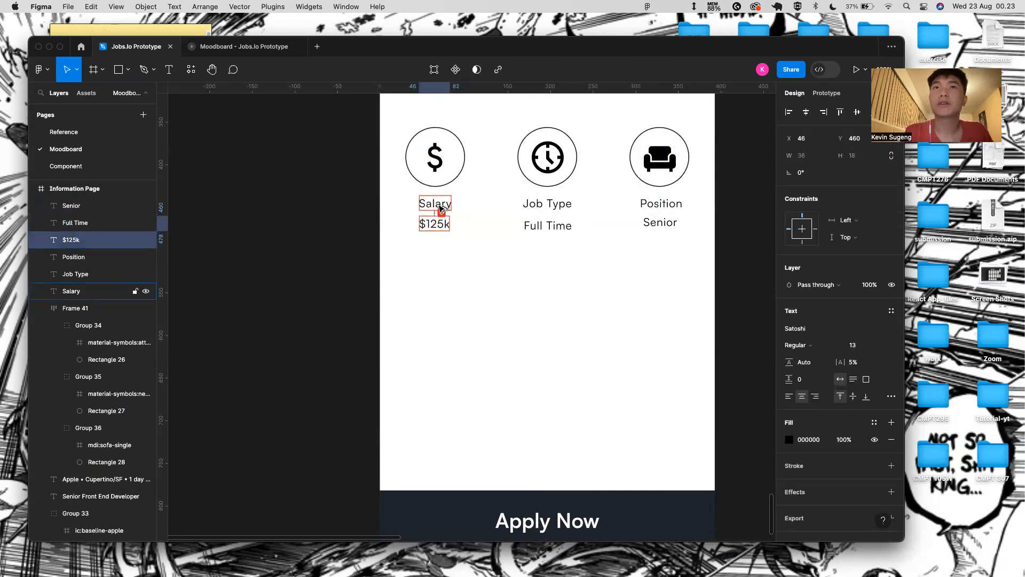
{"action": "key", "text": "Up"}
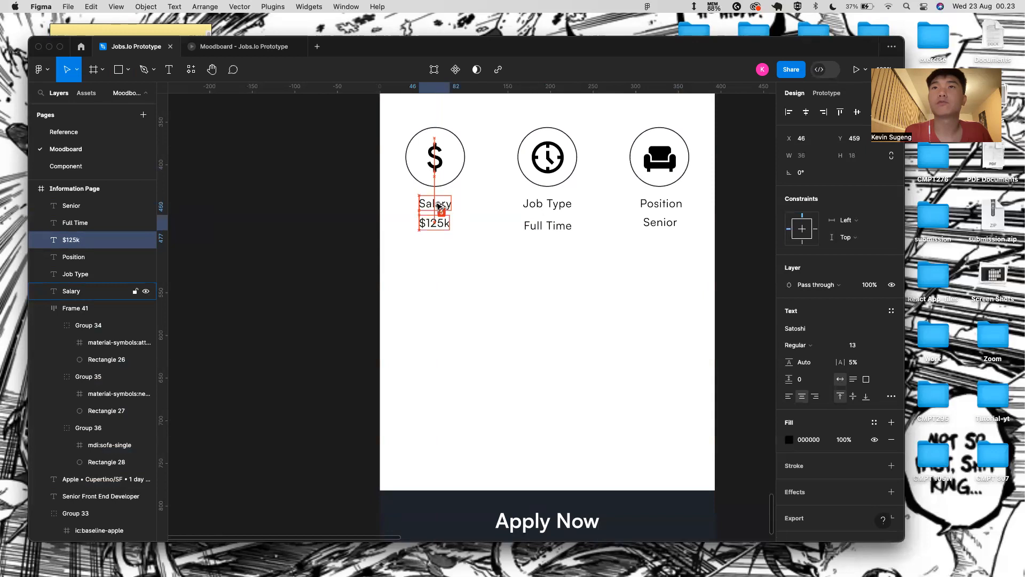
- Make the $125k, Full Time and Senior values bold at font size 15
{"action": "left_click", "coordinate": [520, 221]}
{"action": "left_click", "coordinate": [547, 224]}
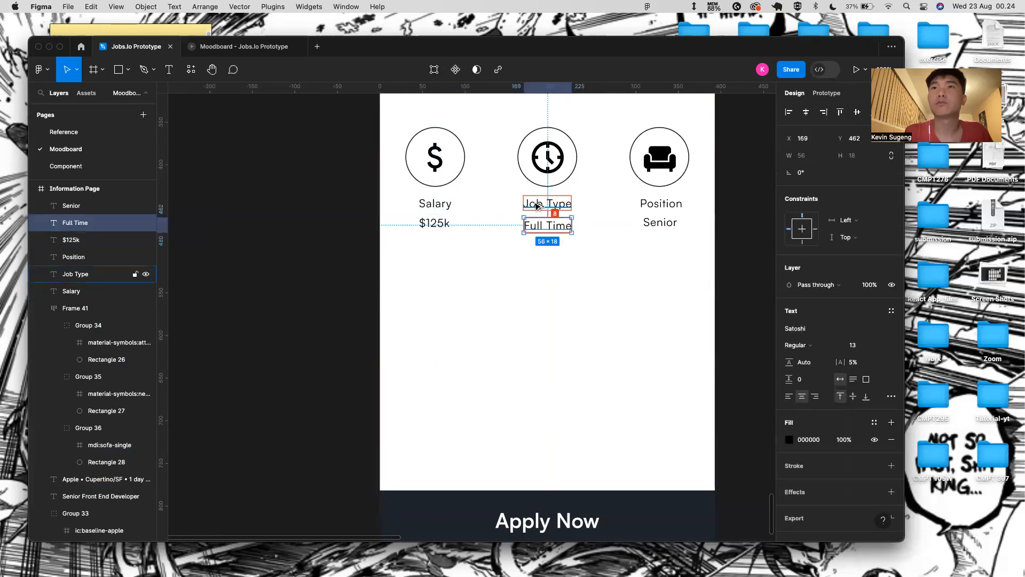
{"action": "left_click", "coordinate": [660, 222]}
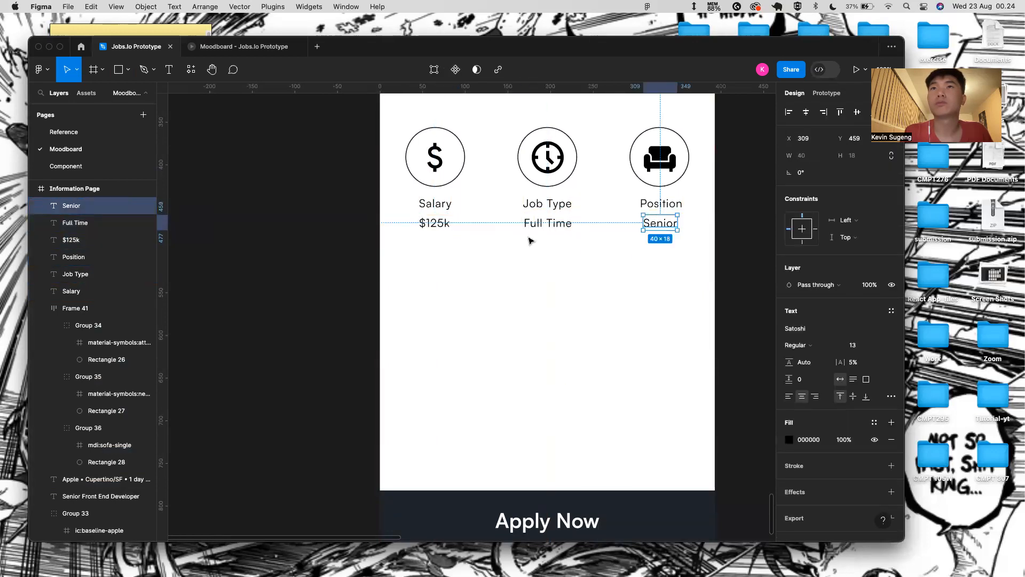
{"action": "left_click", "coordinate": [547, 223]}
{"action": "left_click", "coordinate": [434, 223], "text": "shift"}
{"action": "left_click", "coordinate": [660, 224], "text": "shift"}
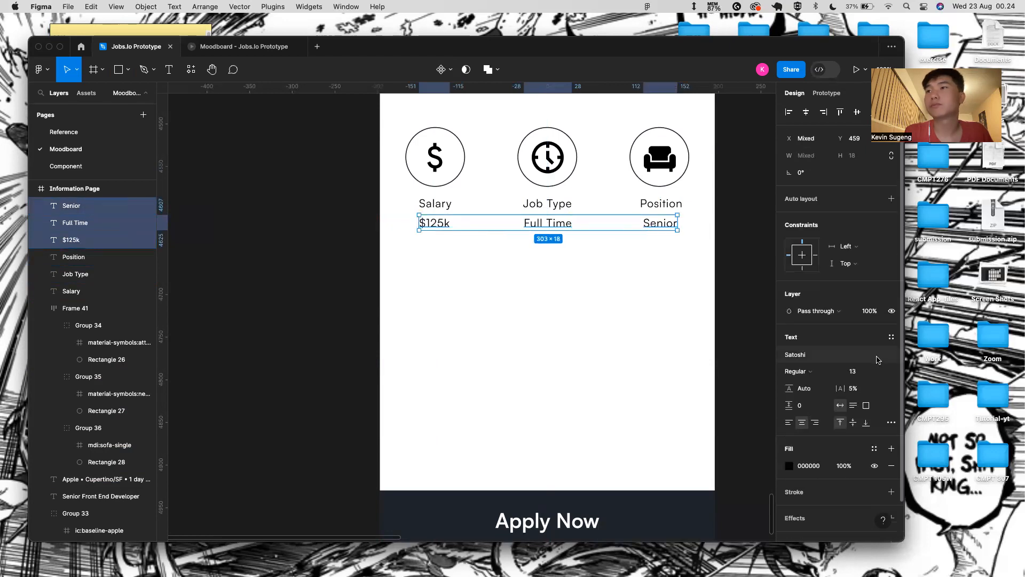
{"action": "left_click", "coordinate": [882, 373]}
{"action": "left_click", "coordinate": [874, 395]}
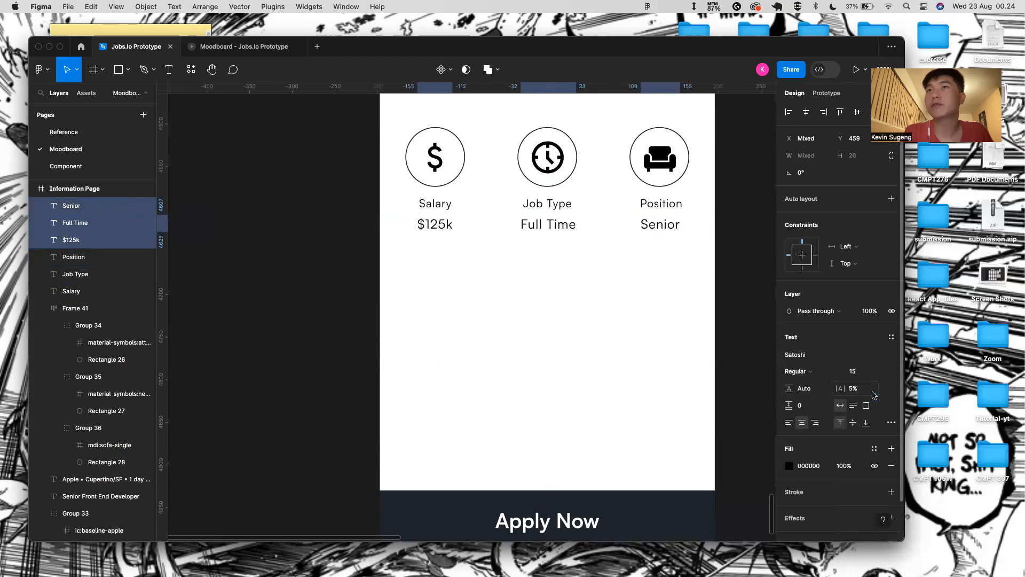
{"action": "left_click", "coordinate": [796, 372]}
{"action": "left_click", "coordinate": [819, 395]}
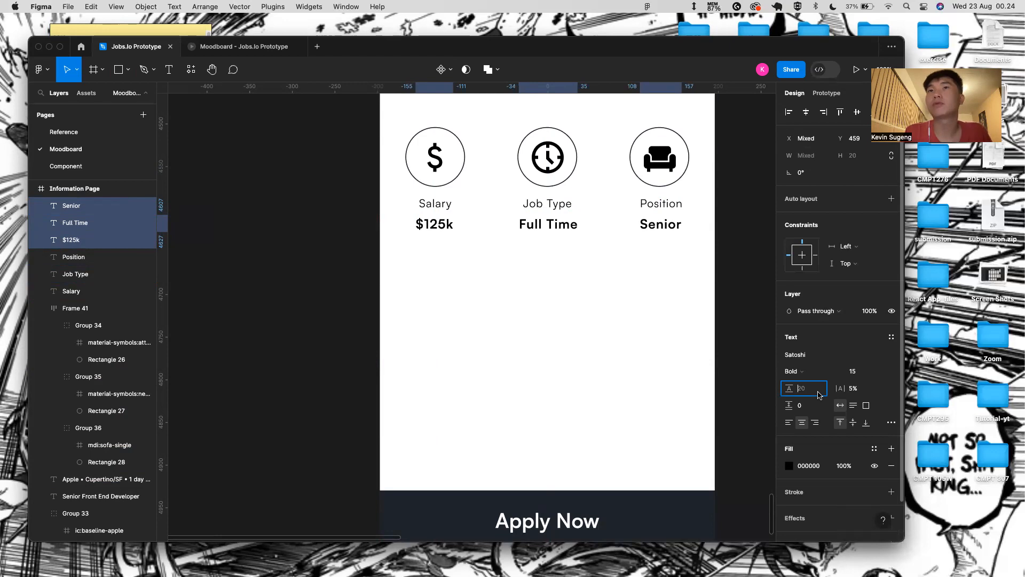
{"action": "scroll", "coordinate": [559, 319], "scroll_direction": "down", "scroll_amount": 5}
{"action": "left_click", "coordinate": [565, 319]}
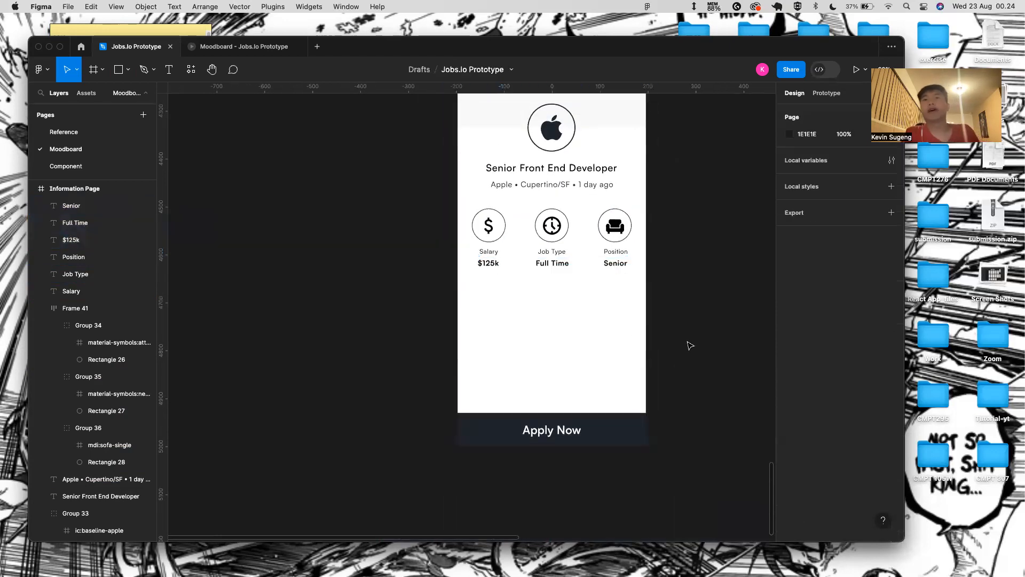
- Add a 'Description' text below the icon row
{"action": "scroll", "coordinate": [690, 345], "scroll_direction": "down", "scroll_amount": 4}
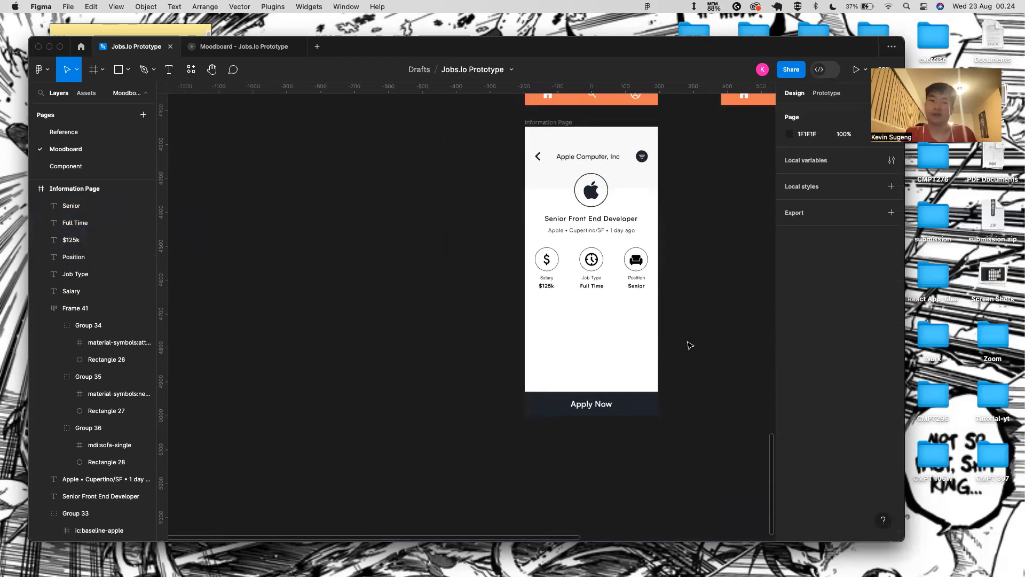
{"action": "key", "text": "t"}
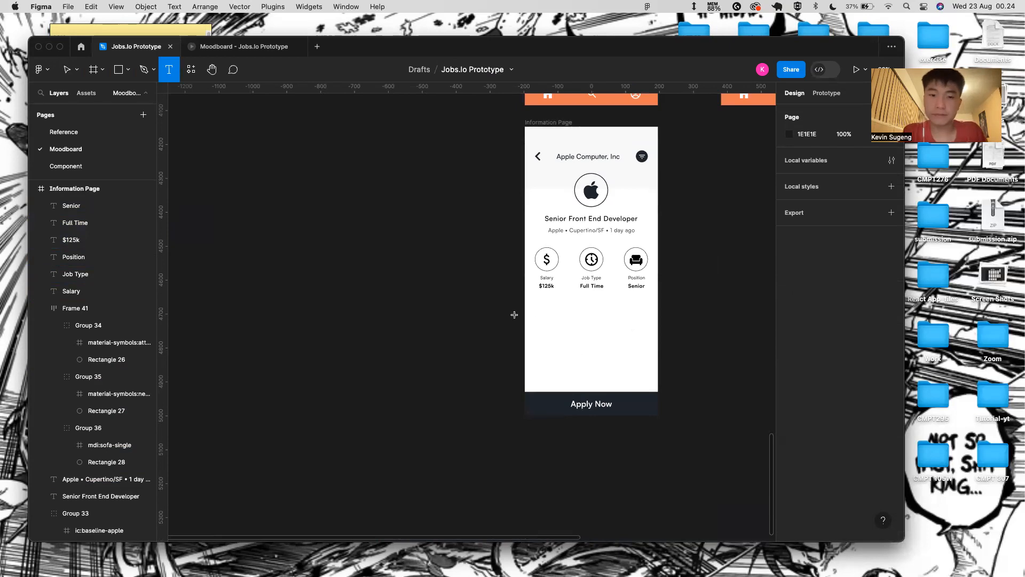
{"action": "left_click", "coordinate": [540, 299]}
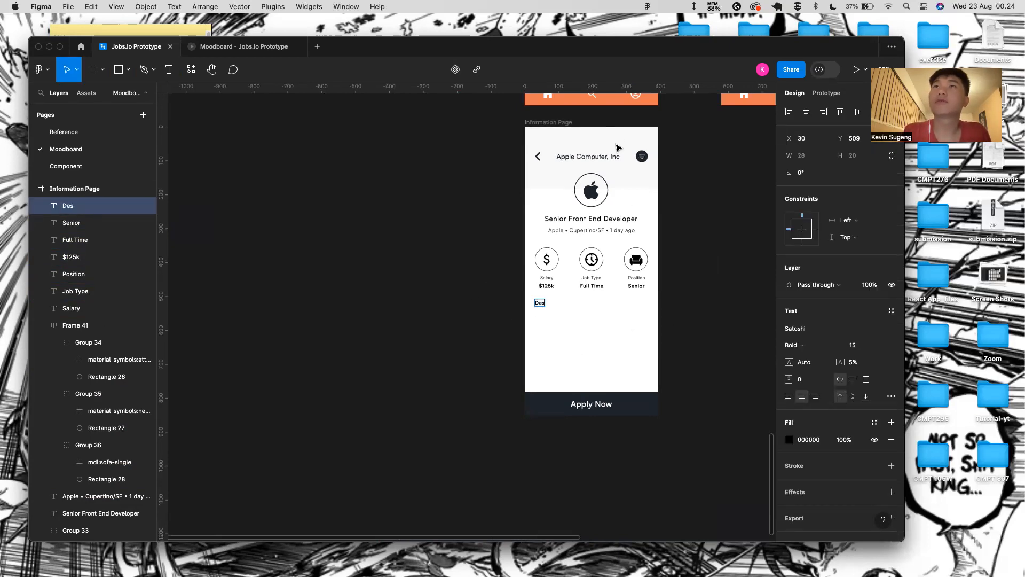
{"action": "key", "text": "Escape"}
{"action": "scroll", "coordinate": [549, 292], "scroll_direction": "up", "scroll_amount": 5}
{"action": "double_click", "coordinate": [534, 314]}
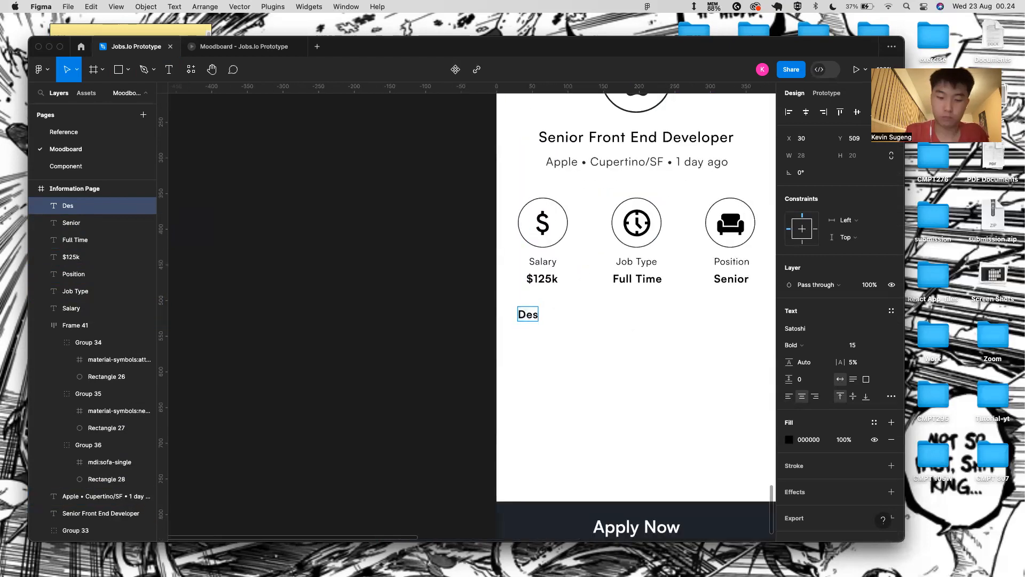
{"action": "type", "text": "Description"}
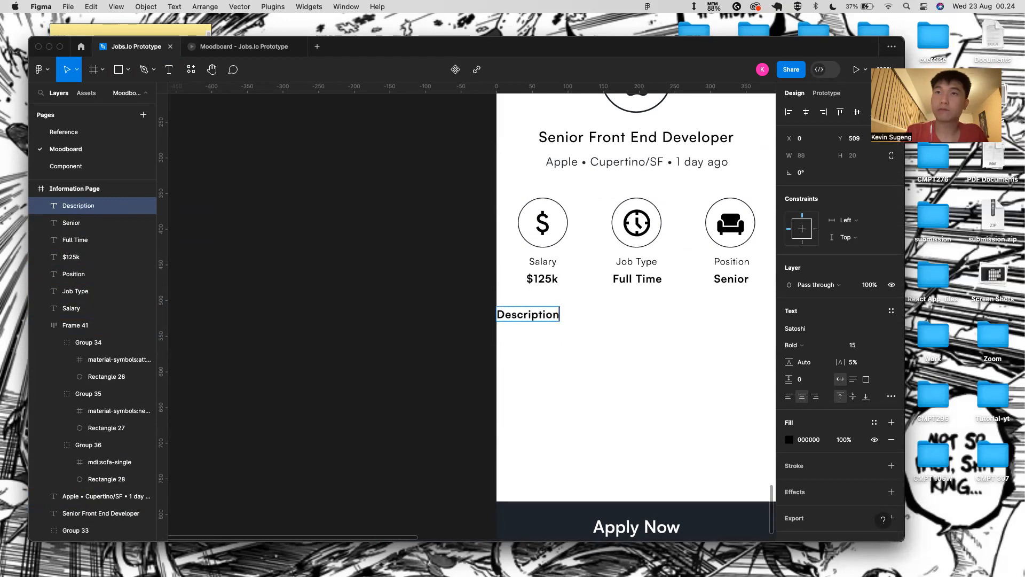
{"action": "key", "text": "Escape"}
- Move Description to X 30 and nudge it up to Y 499 under $125k
{"action": "left_click_drag", "start_coordinate": [536, 317], "coordinate": [557, 317]}
{"action": "key", "text": "alt"}
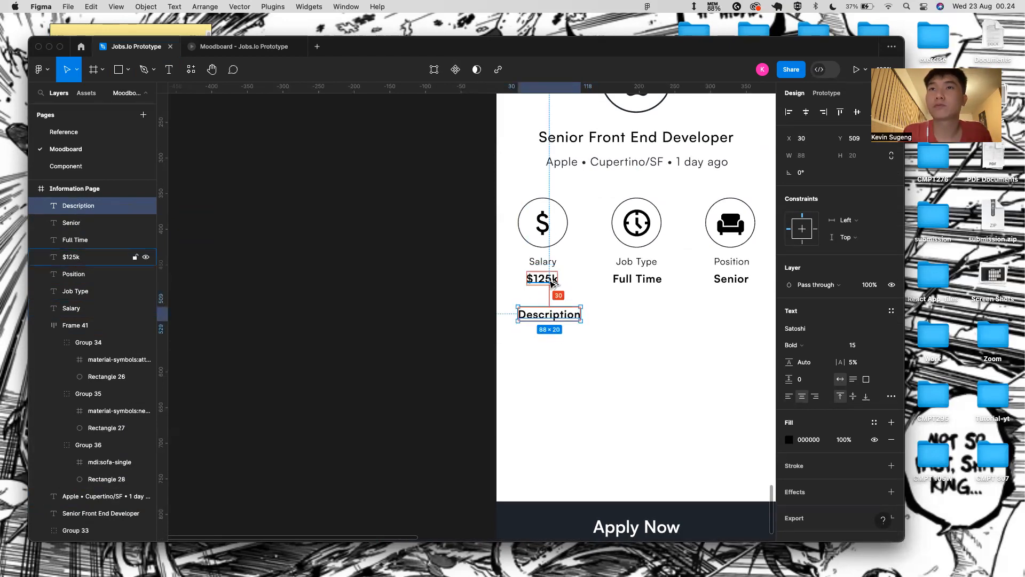
{"action": "key", "text": "Up"}
{"action": "key", "text": "Up"}
{"action": "key", "text": "Up"}
{"action": "key", "text": "Up"}
{"action": "key", "text": "Up"}
{"action": "key", "text": "Up"}
{"action": "key", "text": "Up"}
{"action": "key", "text": "Up"}
{"action": "key", "text": "Up"}
{"action": "key", "text": "Up"}
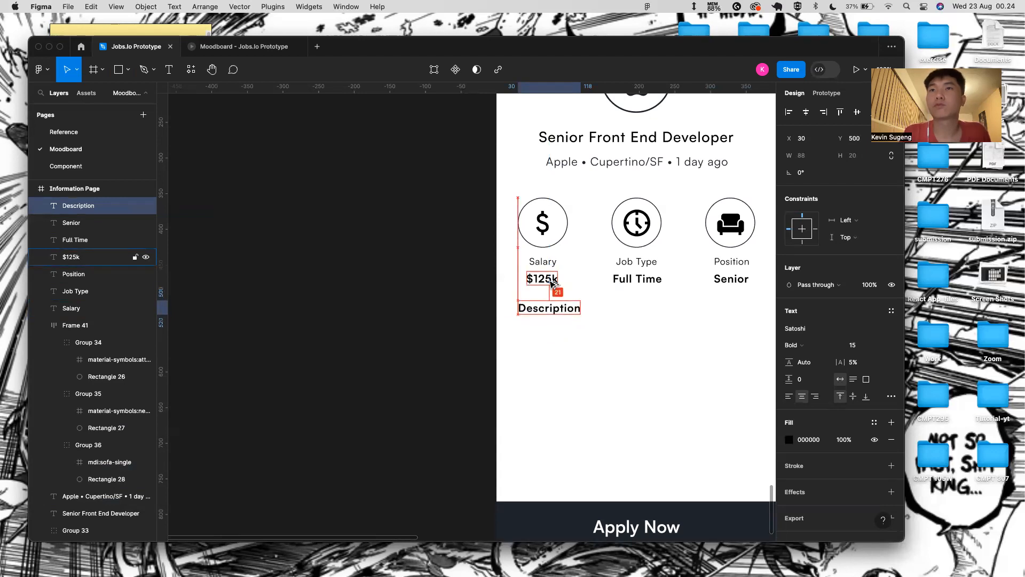
{"action": "left_click", "coordinate": [563, 349]}
{"action": "scroll", "coordinate": [562, 348], "scroll_direction": "down", "scroll_amount": 5}
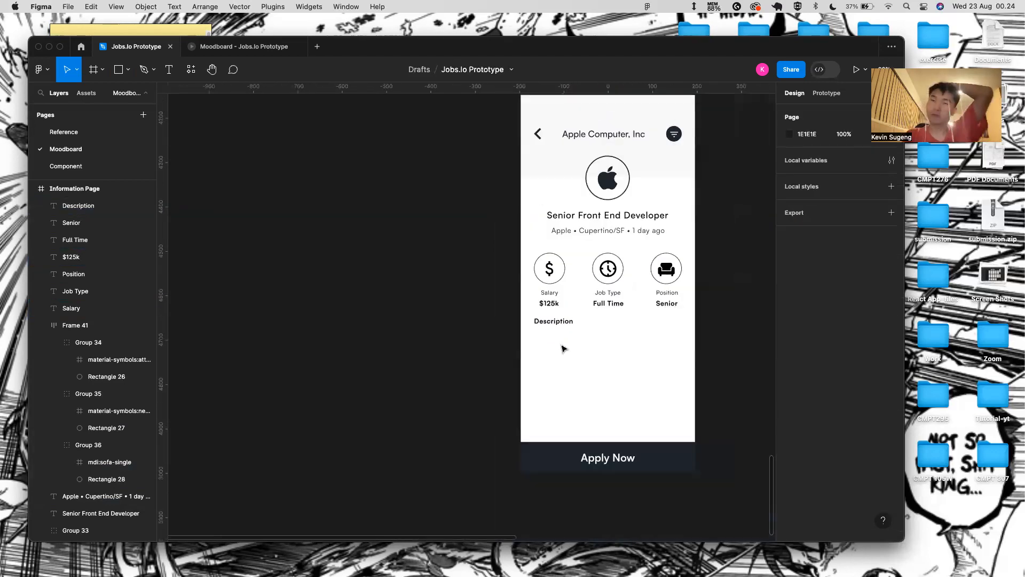
{"action": "left_click", "coordinate": [553, 323]}
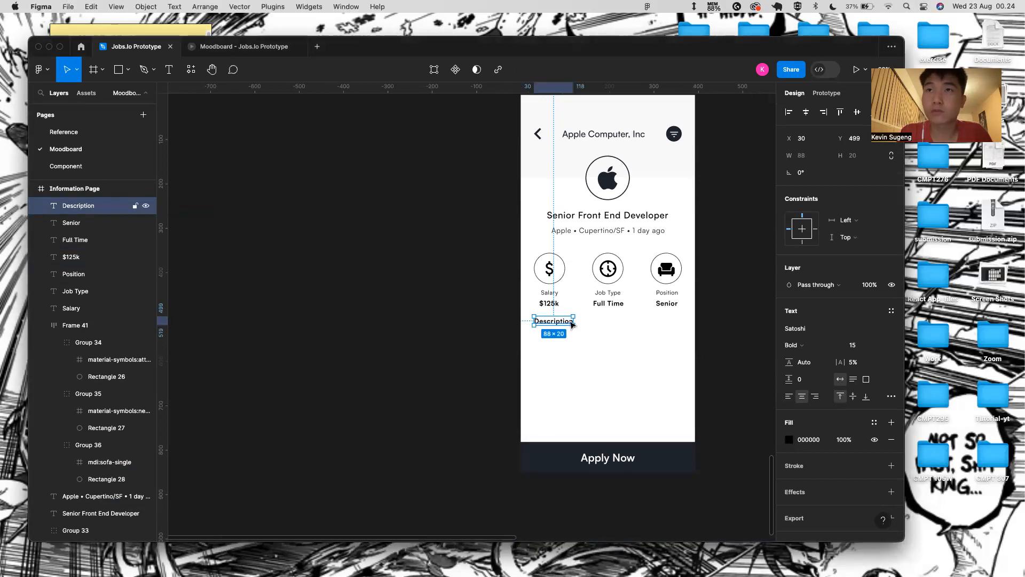
{"action": "scroll", "coordinate": [572, 324], "scroll_direction": "up", "scroll_amount": 5}
{"action": "left_click", "coordinate": [548, 363]}
- Add a text line under Description with a pasted bullet and the web/mobile UI tools requirement
{"action": "key", "text": "t"}
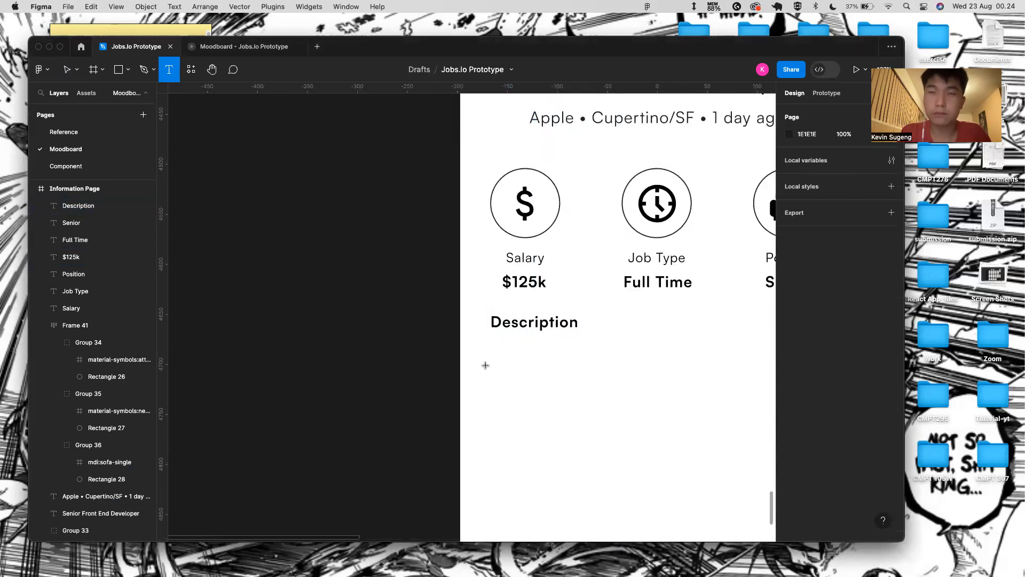
{"action": "left_click", "coordinate": [495, 346]}
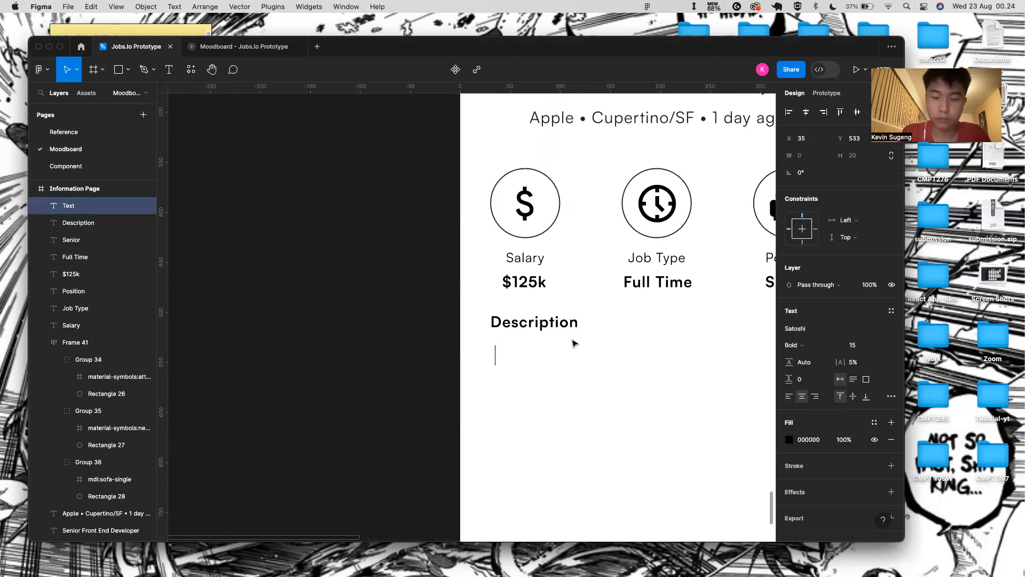
{"action": "key", "text": "ctrl+Right"}
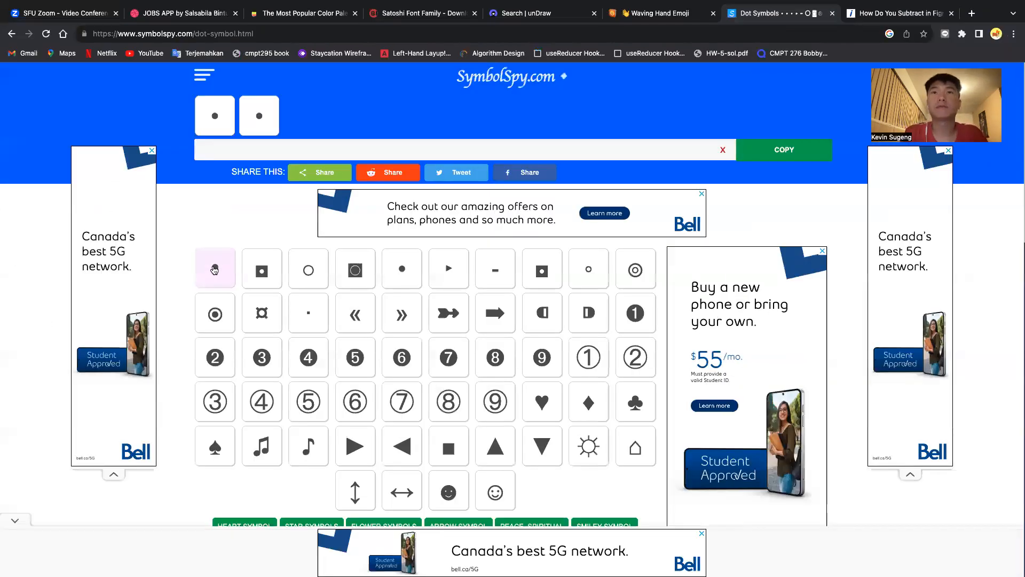
{"action": "key", "text": "ctrl+Left"}
{"action": "type", "text": "•"}
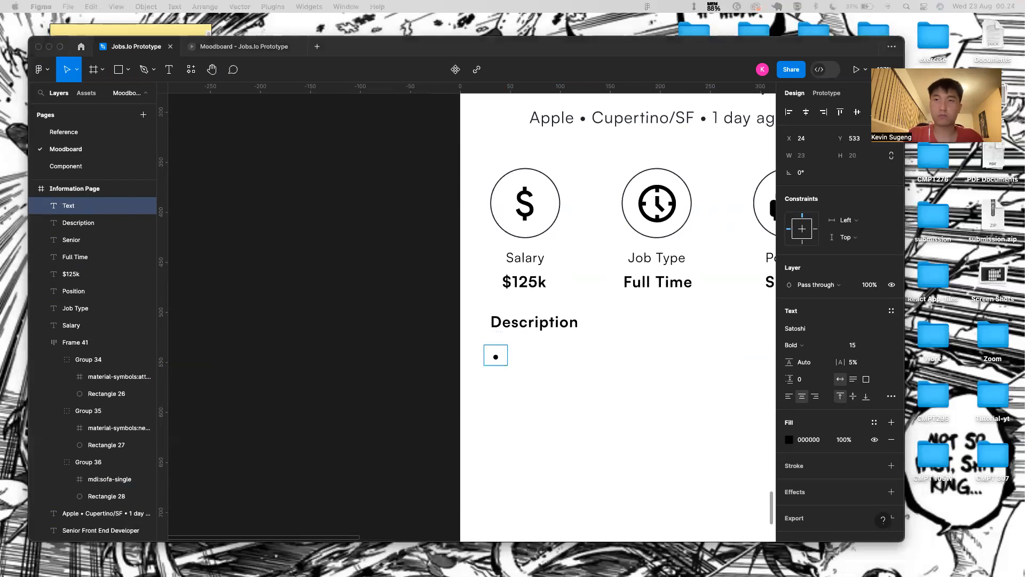
{"action": "left_click", "coordinate": [643, 421]}
{"action": "type", "text": "Knowledge of online technology-based products, including web and mobile UI and tools."}
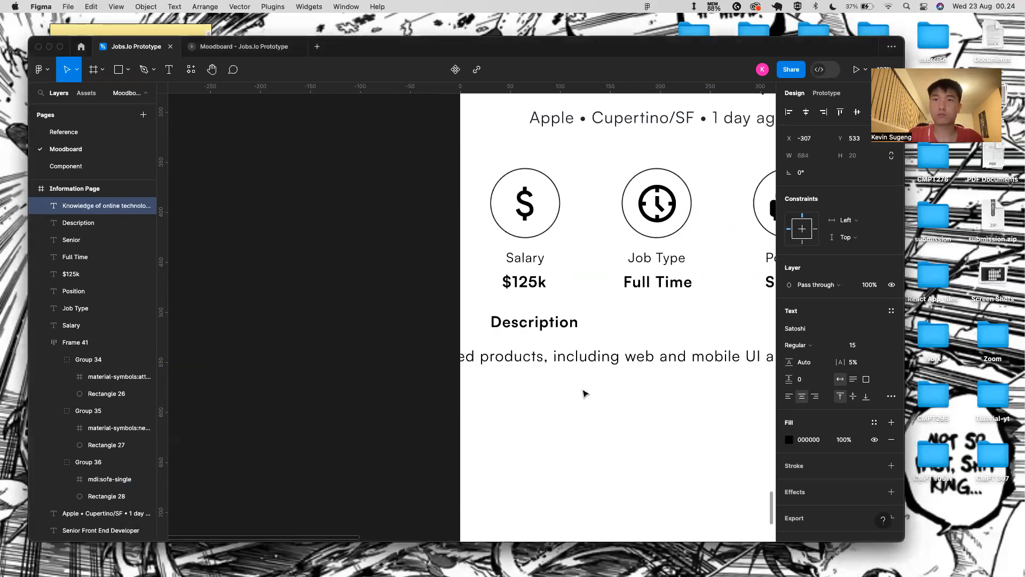
{"action": "scroll", "coordinate": [485, 372], "scroll_direction": "down", "scroll_amount": 5}
{"action": "scroll", "coordinate": [473, 371], "scroll_direction": "down", "scroll_amount": 3}
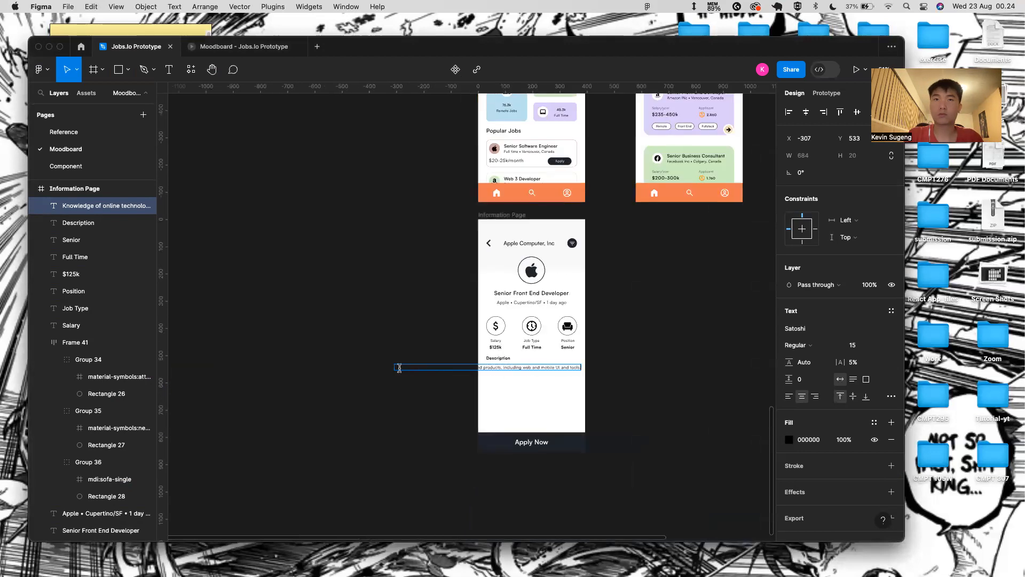
{"action": "scroll", "coordinate": [396, 372], "scroll_direction": "up", "scroll_amount": 5}
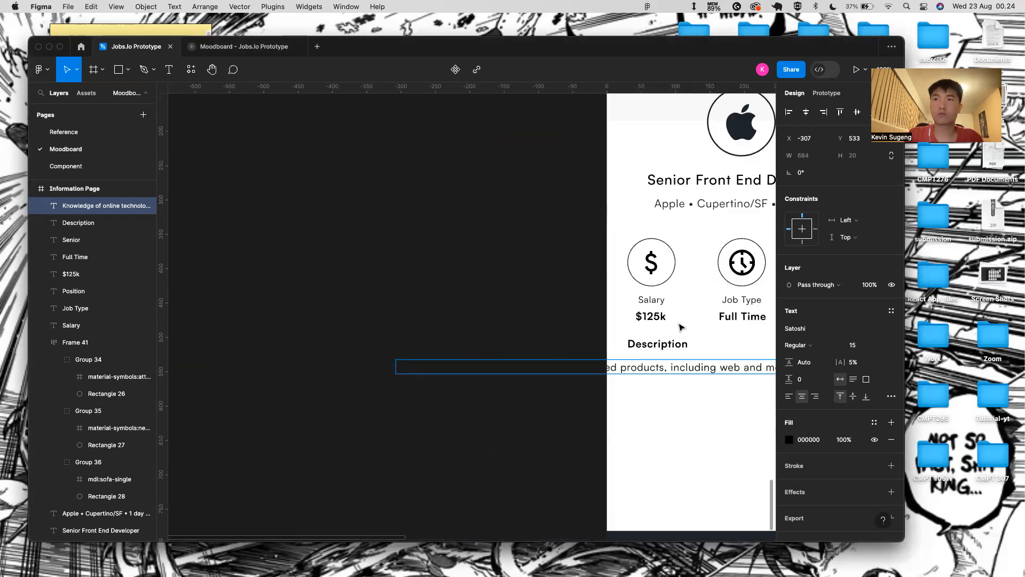
- Wrap the Description heading and requirement text in an auto-layout frame about 377 wide
{"action": "left_click", "coordinate": [671, 348]}
{"action": "left_click", "coordinate": [684, 366]}
{"action": "key", "text": "f"}
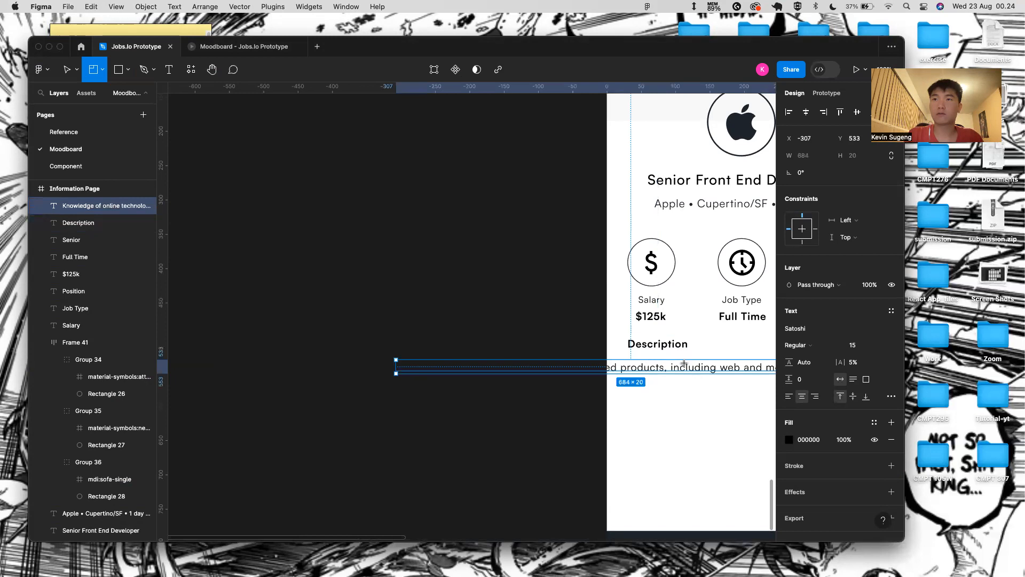
{"action": "left_click", "coordinate": [667, 355]}
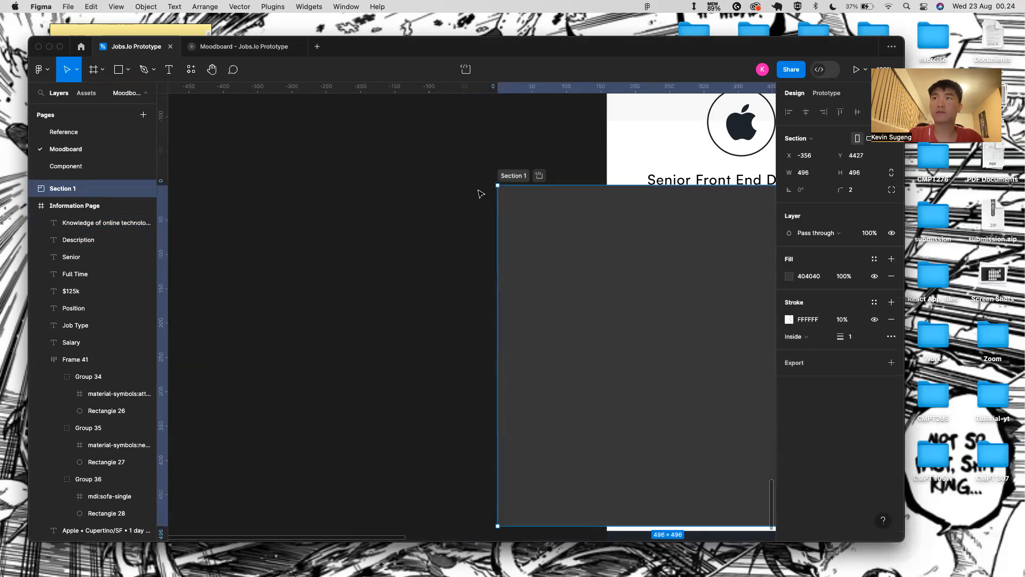
{"action": "scroll", "coordinate": [531, 312], "scroll_direction": "down", "scroll_amount": 3}
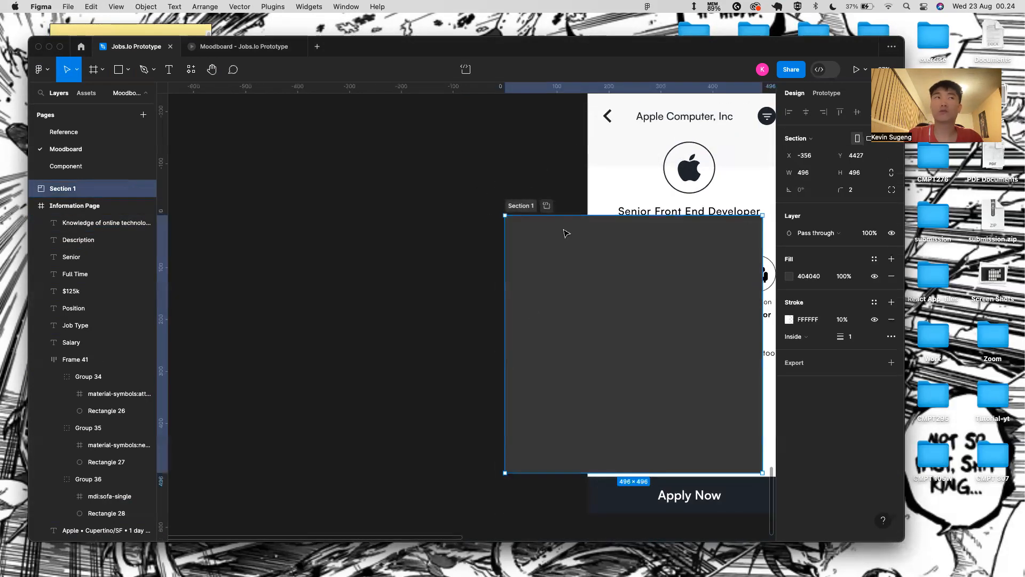
{"action": "key", "text": "Delete"}
{"action": "scroll", "coordinate": [694, 332], "scroll_direction": "right", "scroll_amount": 3}
{"action": "left_click", "coordinate": [614, 355]}
{"action": "left_click", "coordinate": [540, 337], "text": "shift"}
{"action": "key", "text": "shift+a"}
{"action": "left_click_drag", "start_coordinate": [349, 339], "coordinate": [509, 341]}
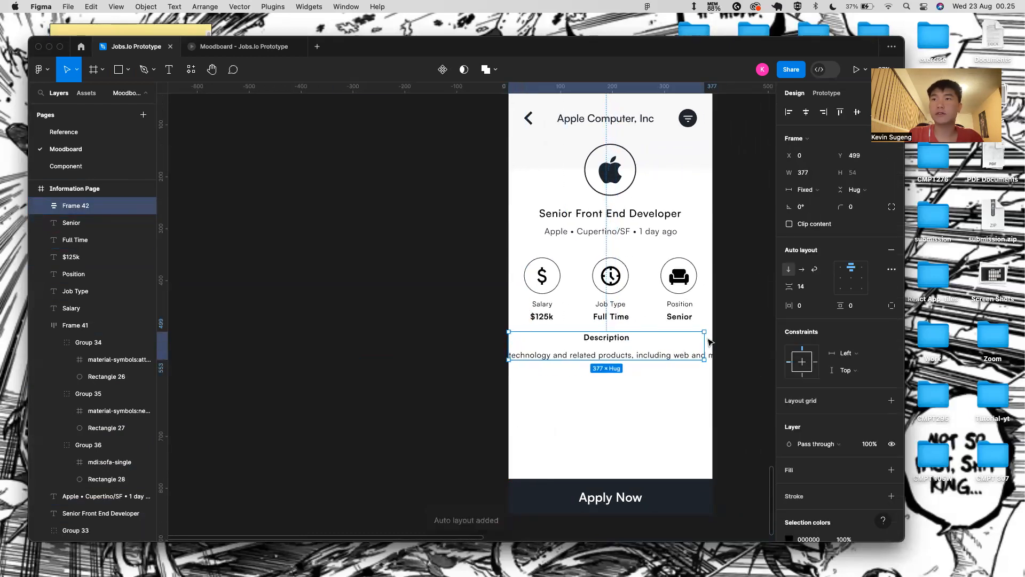
- Widen the frame to 393 with top-left alignment and horizontal padding of 30
{"action": "left_click_drag", "start_coordinate": [700, 337], "coordinate": [709, 337]}
{"action": "left_click", "coordinate": [840, 265]}
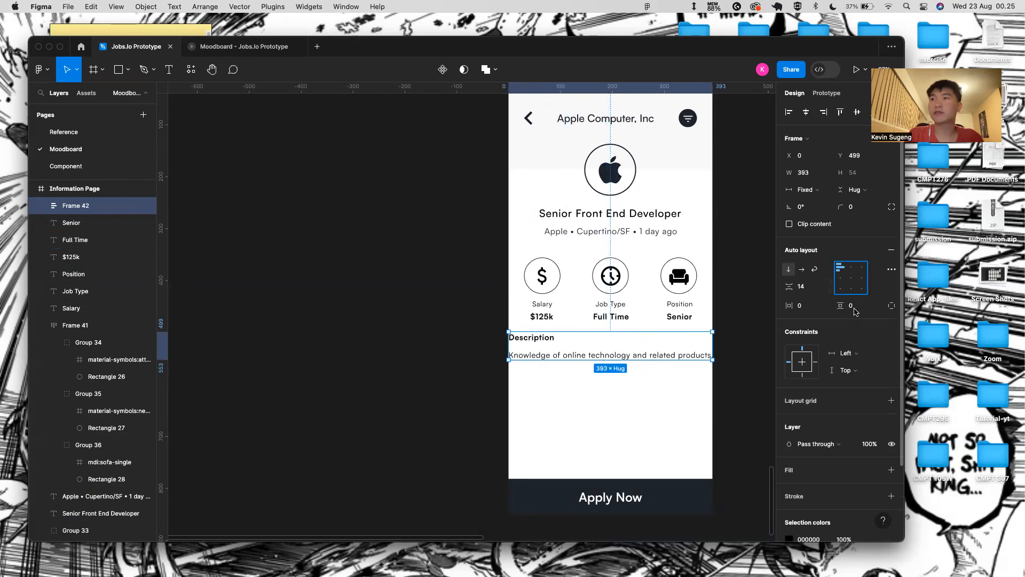
{"action": "left_click", "coordinate": [826, 309]}
{"action": "key", "text": "Return"}
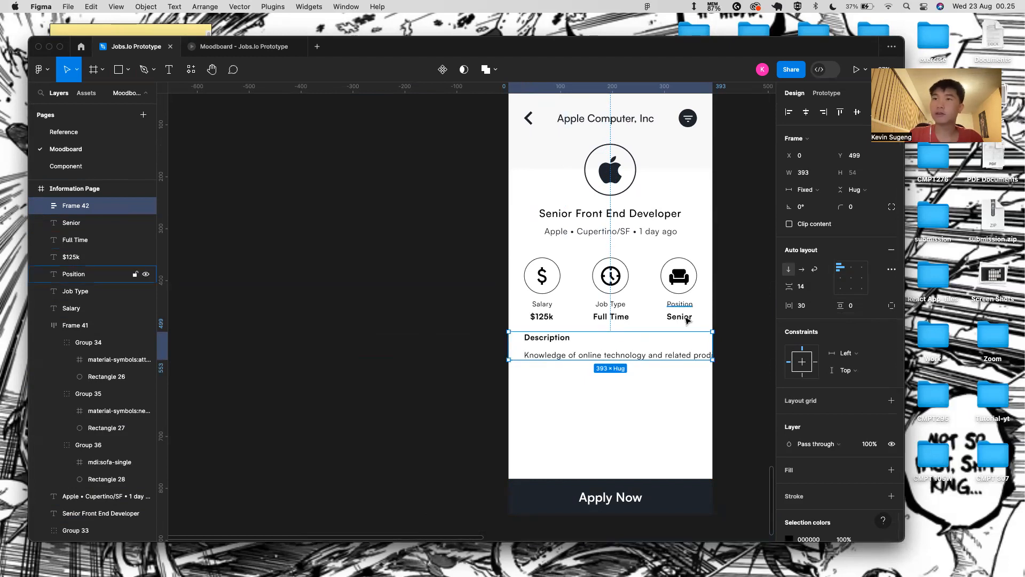
- Set the paragraph to Fill container width and align its text left
{"action": "double_click", "coordinate": [630, 353]}
{"action": "left_click", "coordinate": [839, 177]}
{"action": "left_click", "coordinate": [853, 188]}
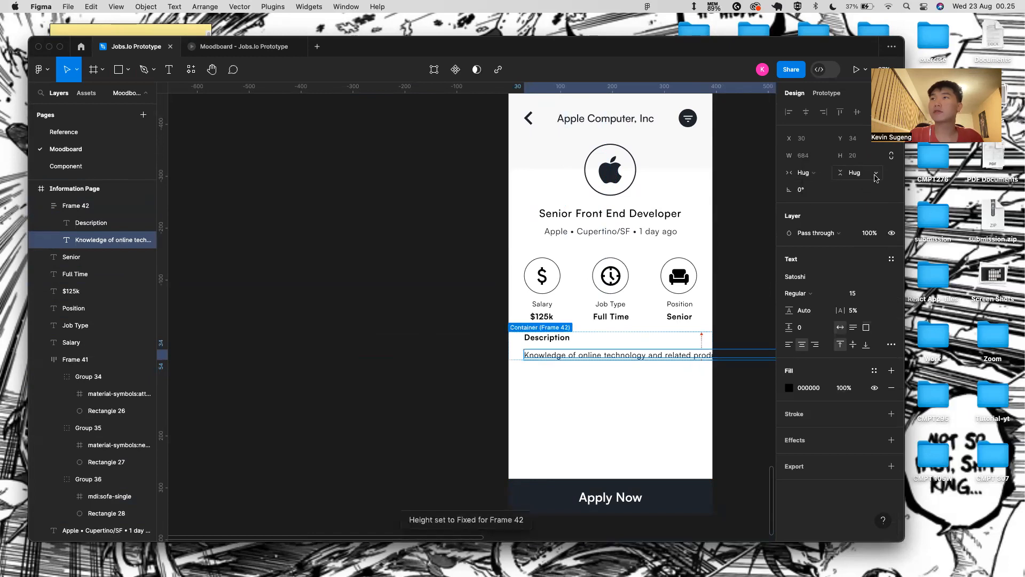
{"action": "left_click", "coordinate": [805, 172]}
{"action": "left_click", "coordinate": [807, 190]}
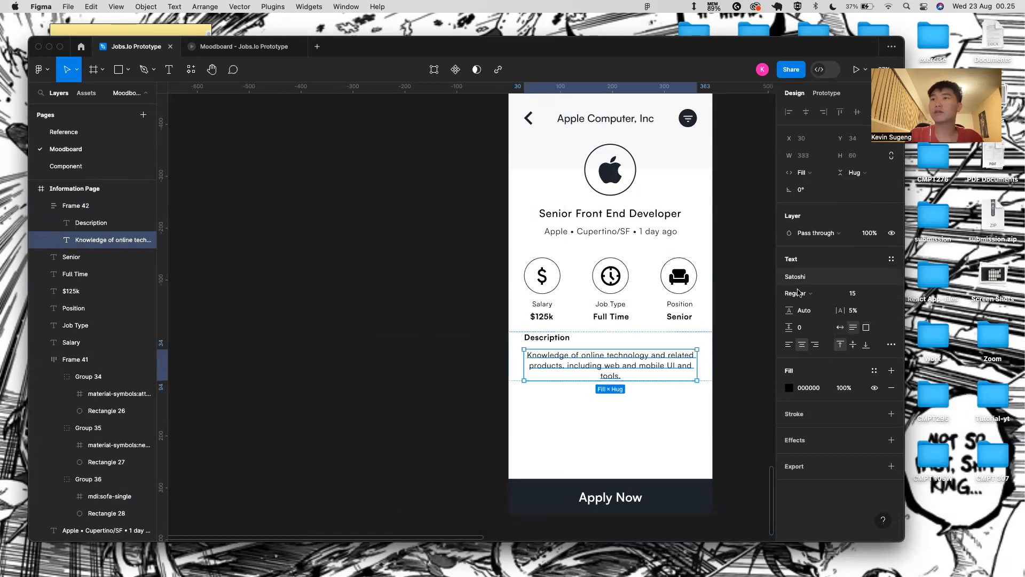
{"action": "left_click", "coordinate": [788, 344]}
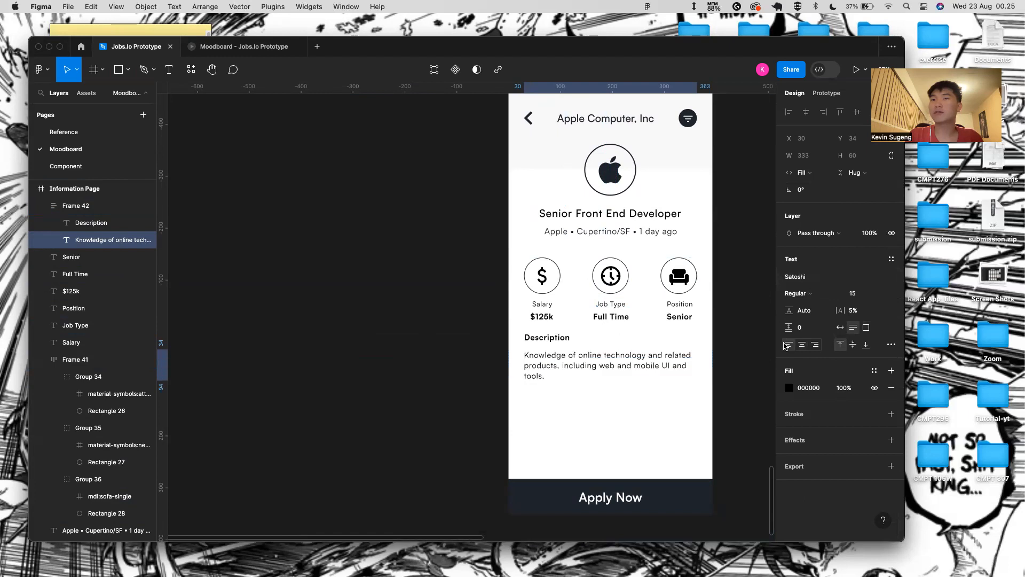
{"action": "scroll", "coordinate": [511, 352], "scroll_direction": "up", "scroll_amount": 3}
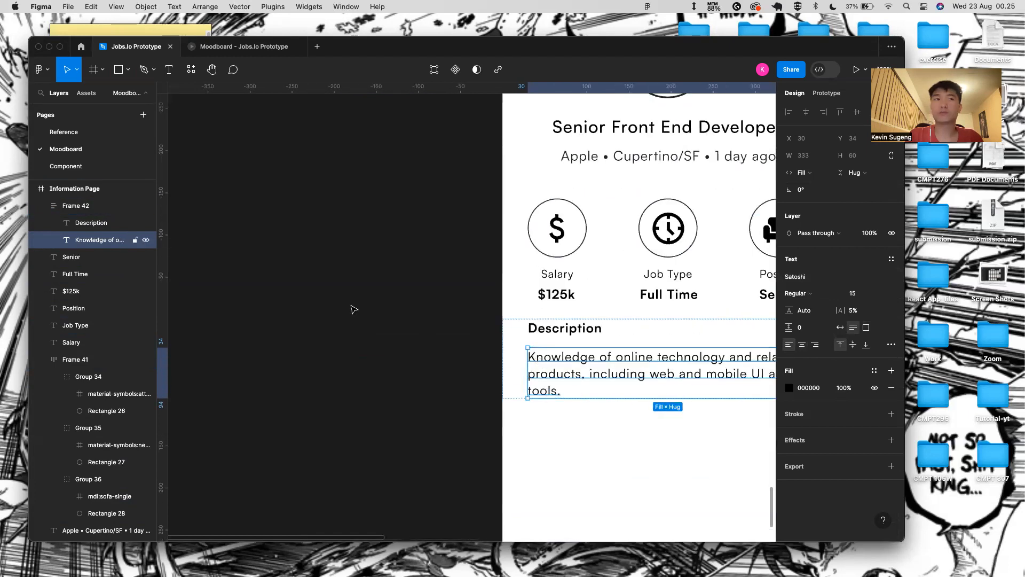
{"action": "scroll", "coordinate": [133, 256], "scroll_direction": "up", "scroll_amount": 3}
{"action": "left_click", "coordinate": [543, 437]}
{"action": "double_click", "coordinate": [544, 360]}
- Add a text layer above the paragraph holding a pasted bullet symbol
{"action": "key", "text": "t"}
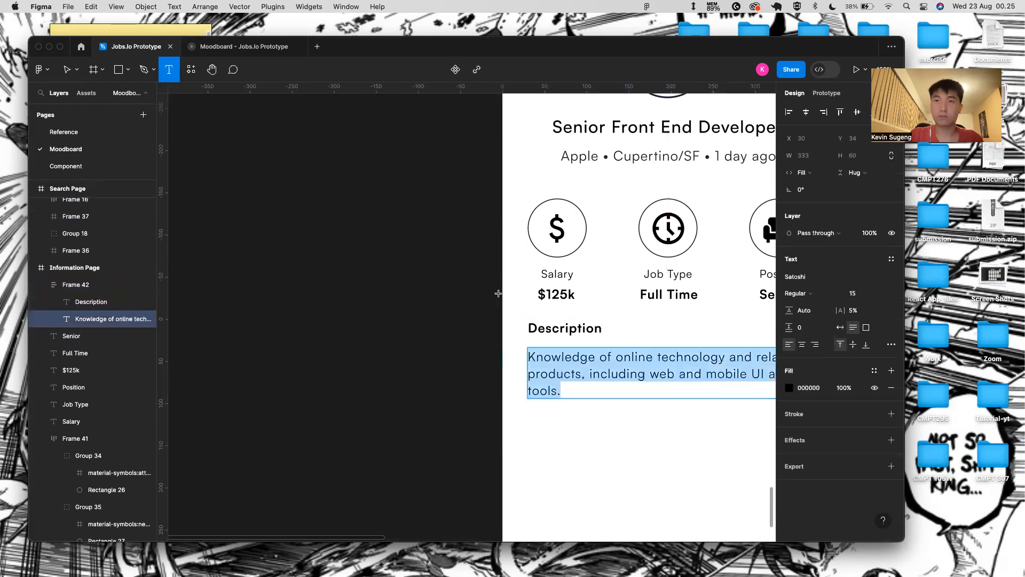
{"action": "left_click", "coordinate": [526, 357]}
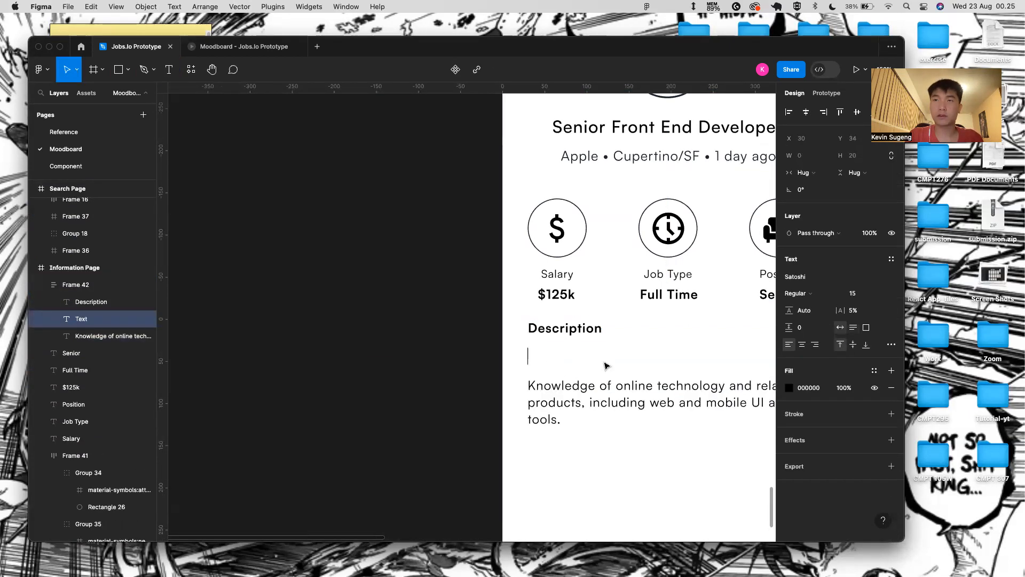
{"action": "key", "text": "ctrl+Right"}
{"action": "left_click", "coordinate": [207, 255]}
{"action": "key", "text": "ctrl+Left"}
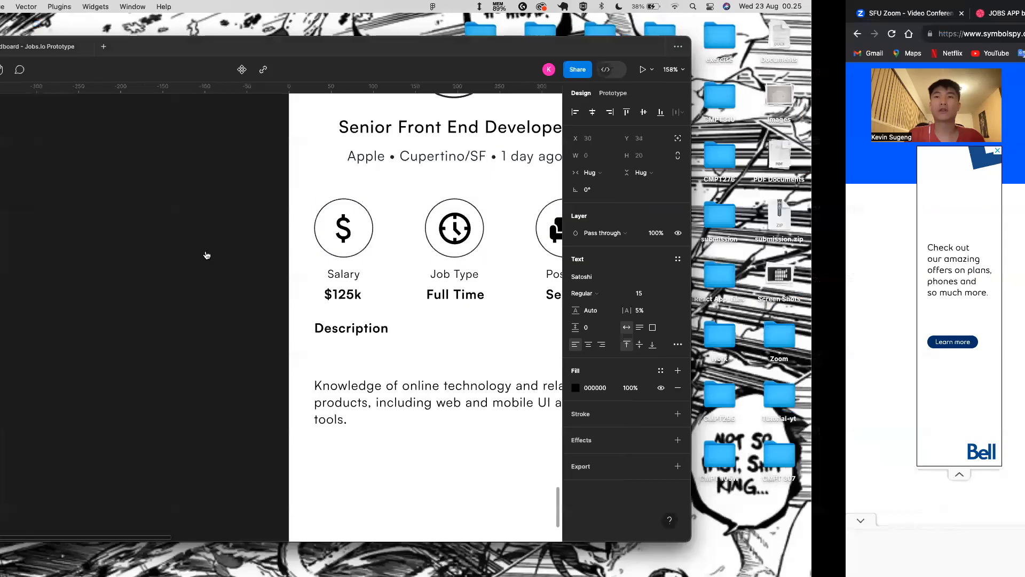
{"action": "type", "text": "•"}
- Wrap the bullet and paragraph in a horizontal auto layout with a 14 gap
{"action": "left_click", "coordinate": [538, 400]}
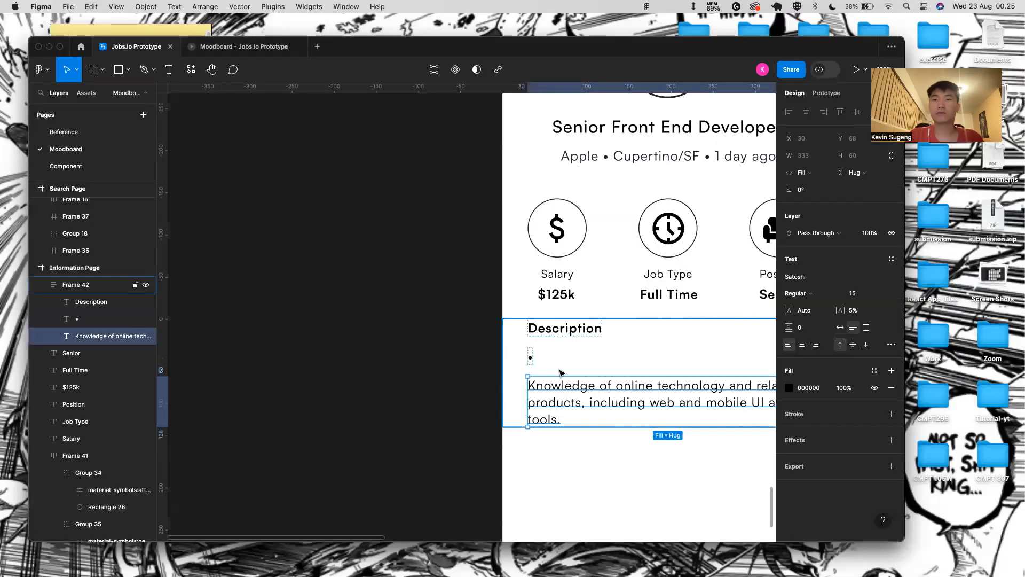
{"action": "left_click", "coordinate": [534, 357], "text": "shift"}
{"action": "key", "text": "shift+a"}
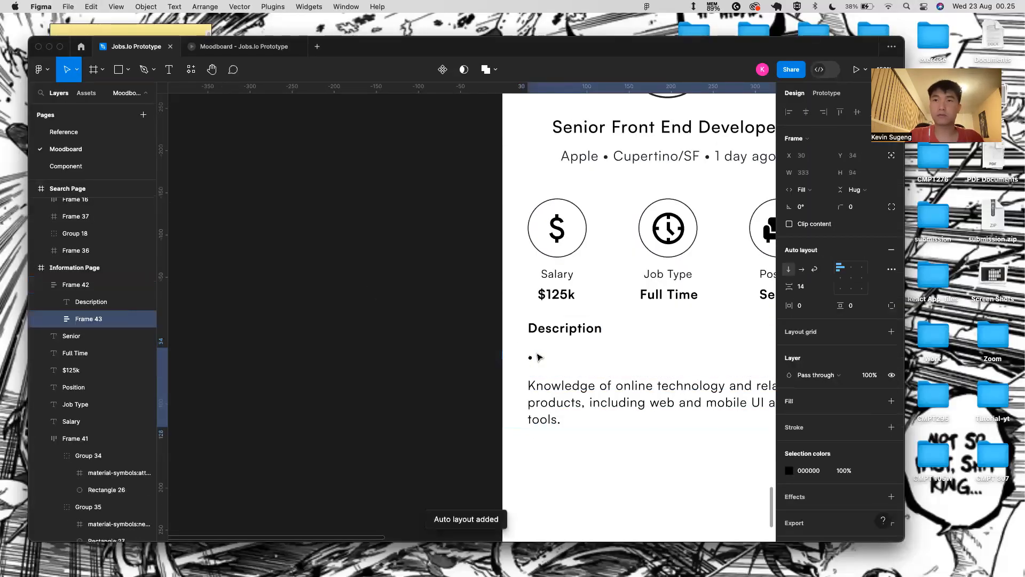
{"action": "left_click", "coordinate": [802, 269]}
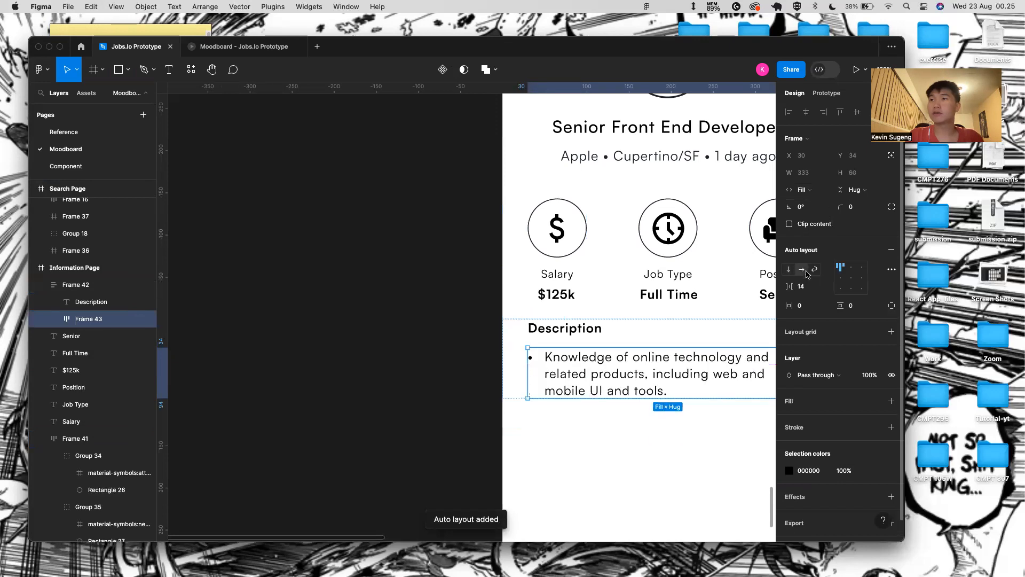
{"action": "left_click", "coordinate": [824, 287]}
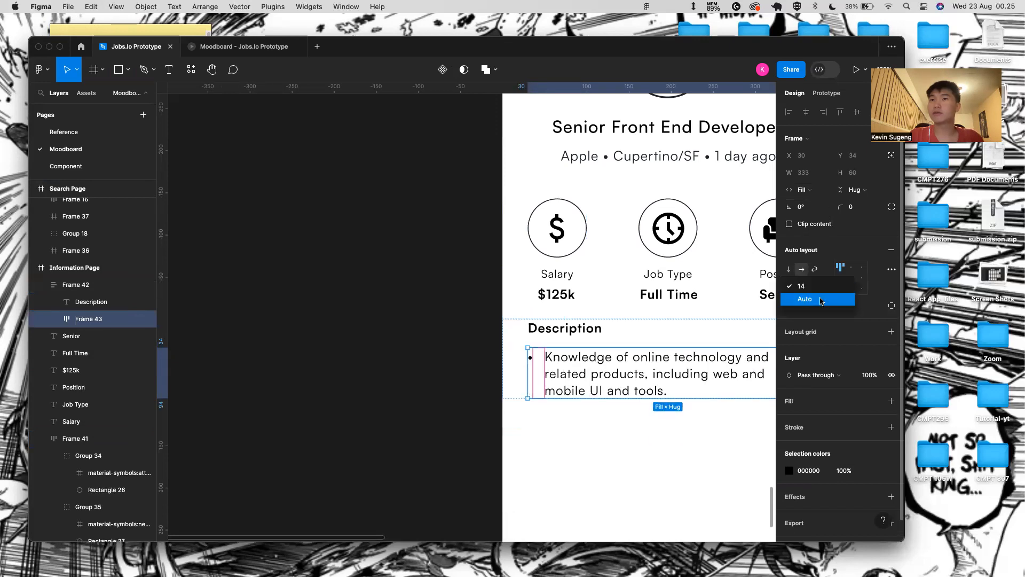
{"action": "left_click", "coordinate": [805, 299]}
{"action": "scroll", "coordinate": [747, 336], "scroll_direction": "right", "scroll_amount": 3}
{"action": "scroll", "coordinate": [748, 337], "scroll_direction": "right", "scroll_amount": 3}
{"action": "scroll", "coordinate": [747, 336], "scroll_direction": "down", "scroll_amount": 2}
{"action": "left_click", "coordinate": [824, 289]}
{"action": "left_click", "coordinate": [804, 274]}
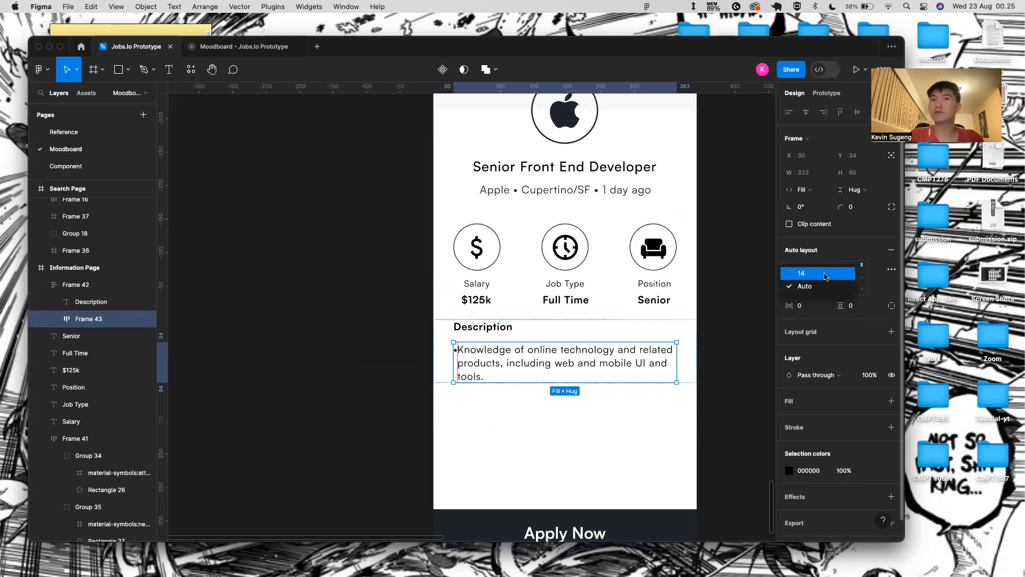
- Duplicate the bullet row to create a second identical bullet item
{"action": "left_click", "coordinate": [526, 398]}
{"action": "double_click", "coordinate": [515, 344]}
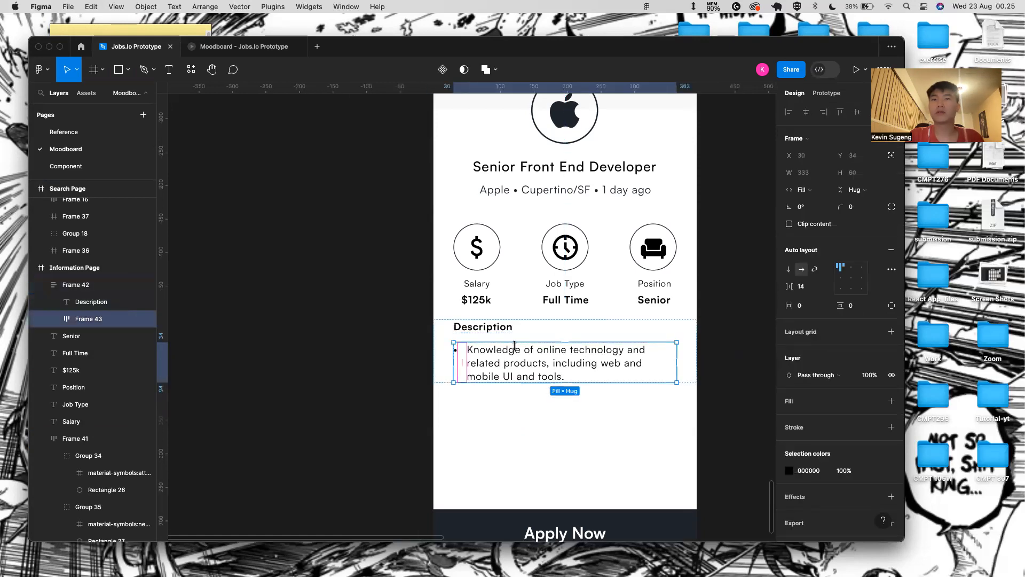
{"action": "key", "text": "super+d"}
{"action": "key", "text": "super+d"}
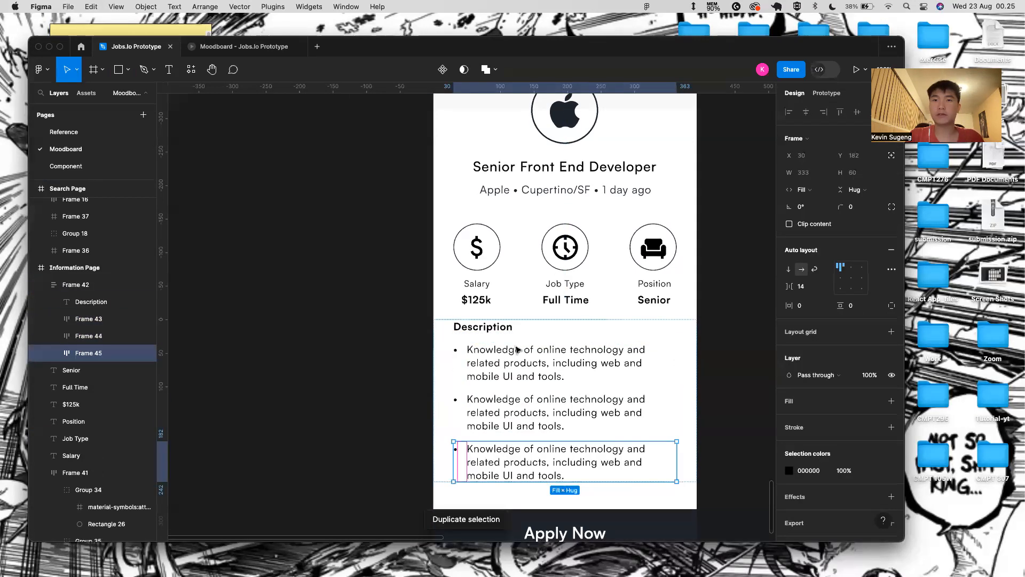
{"action": "key", "text": "Delete"}
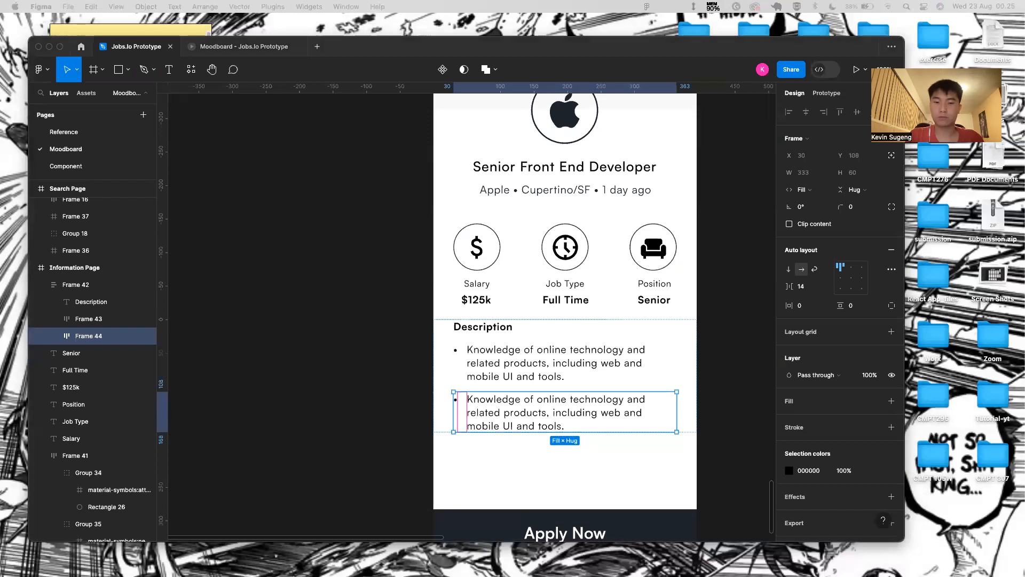
- Replace the second bullet's text with the 'Familiarity with user experience research' line
{"action": "double_click", "coordinate": [573, 425]}
{"action": "left_click", "coordinate": [572, 425]}
{"action": "double_click", "coordinate": [558, 424]}
{"action": "double_click", "coordinate": [557, 423]}
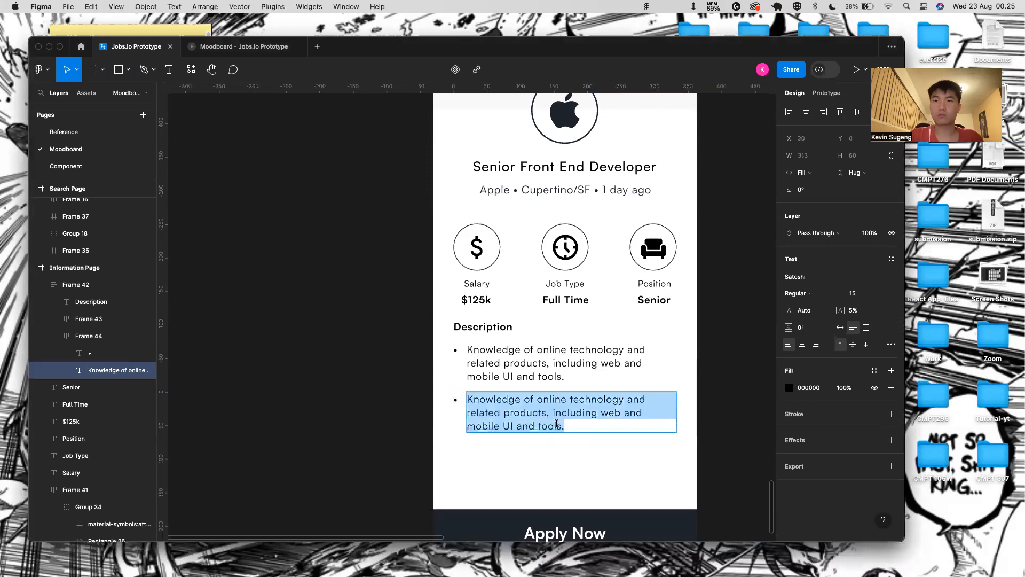
{"action": "key", "text": "BackSpace"}
{"action": "type", "text": "Familiarity with user experience research principles and practices and how to use data to provide informed user insights."}
{"action": "key", "text": "Escape"}
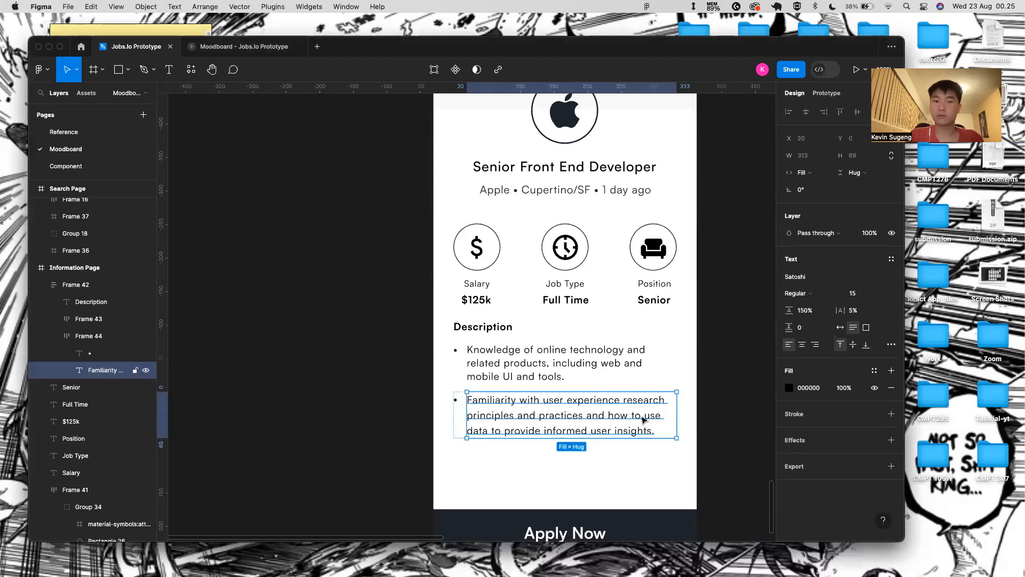
{"action": "left_click", "coordinate": [619, 496]}
- Duplicate the row and paste the 'Experience developing information architecture' line into the third bullet
{"action": "left_click", "coordinate": [665, 430]}
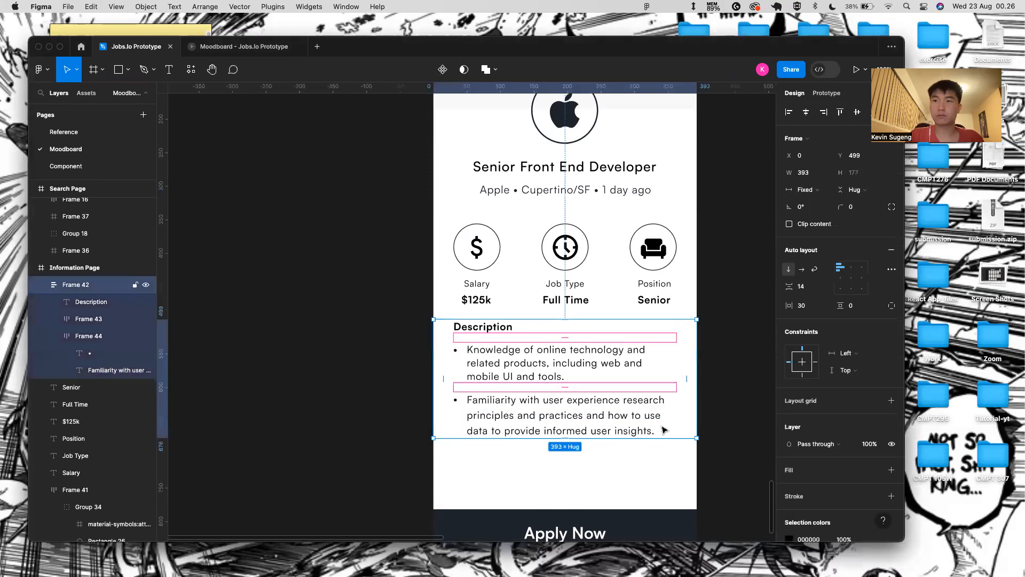
{"action": "double_click", "coordinate": [614, 418]}
{"action": "key", "text": "super+d"}
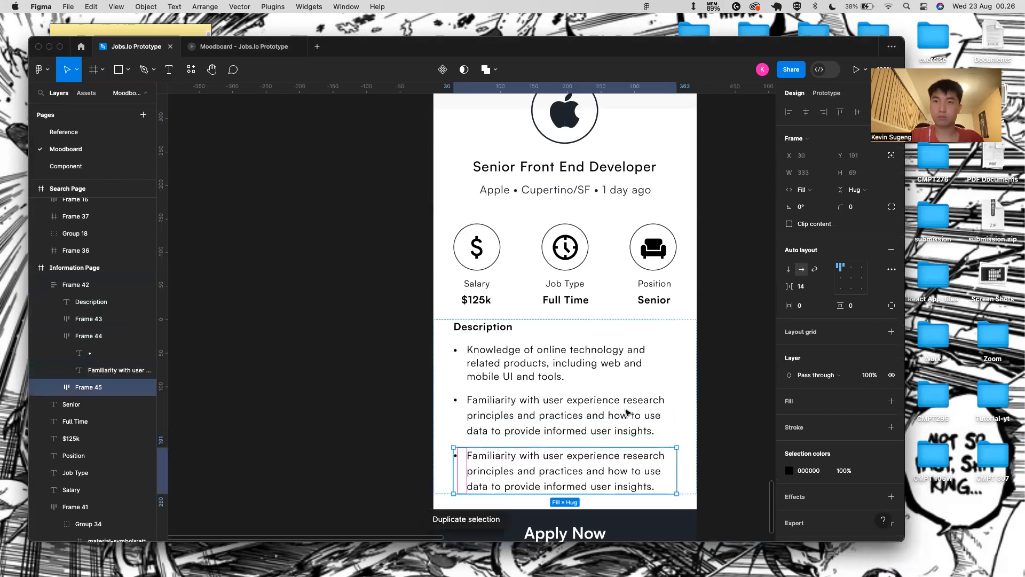
{"action": "double_click", "coordinate": [481, 466]}
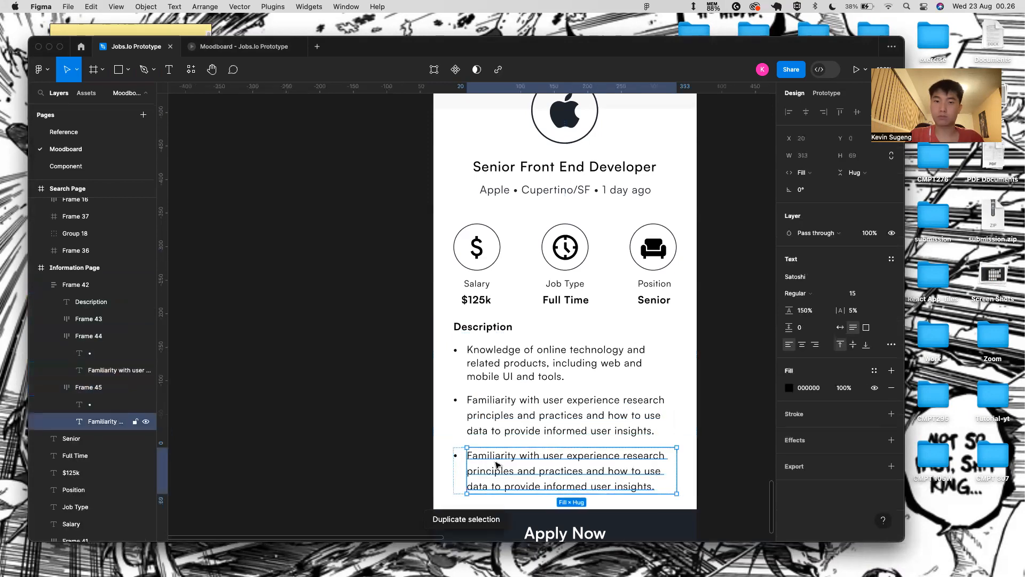
{"action": "key", "text": "Return"}
{"action": "key", "text": "BackSpace"}
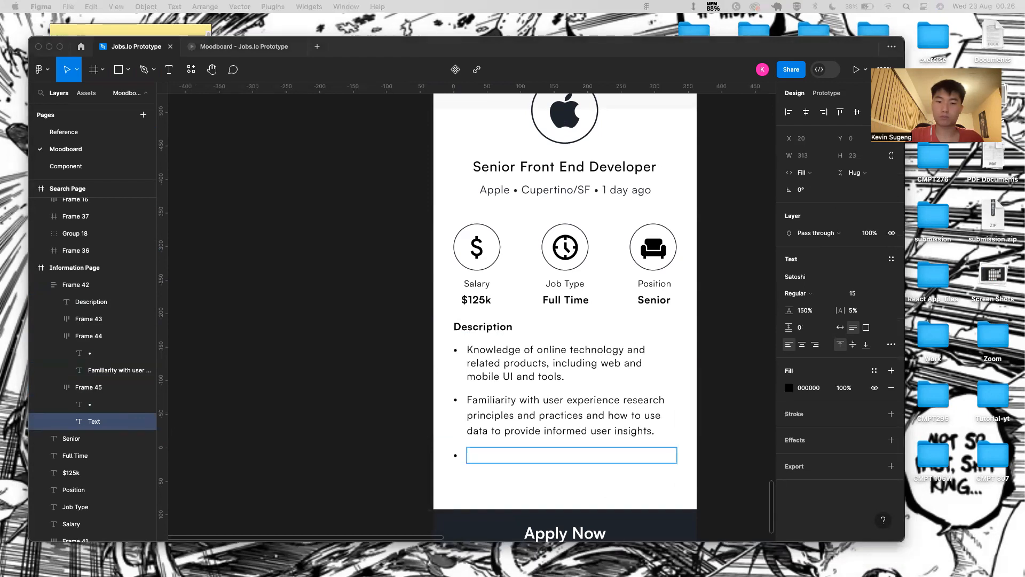
{"action": "left_click", "coordinate": [575, 457]}
{"action": "type", "text": "Experience developing information architecture for complex documentation sets or product suites."}
{"action": "scroll", "coordinate": [550, 450], "scroll_direction": "down", "scroll_amount": 3}
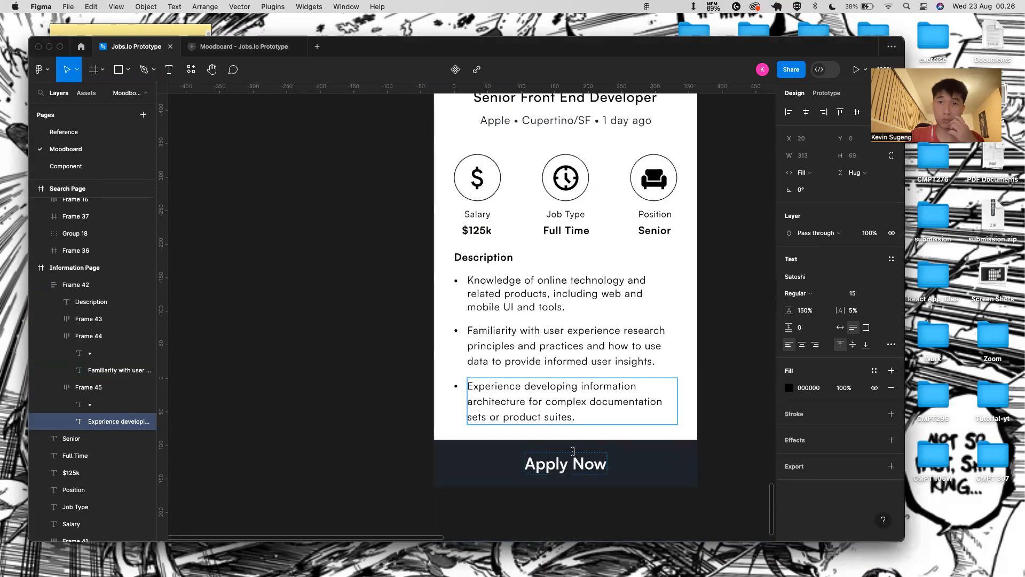
{"action": "left_click", "coordinate": [573, 485]}
{"action": "left_click", "coordinate": [557, 499]}
{"action": "scroll", "coordinate": [557, 499], "scroll_direction": "down", "scroll_amount": 5}
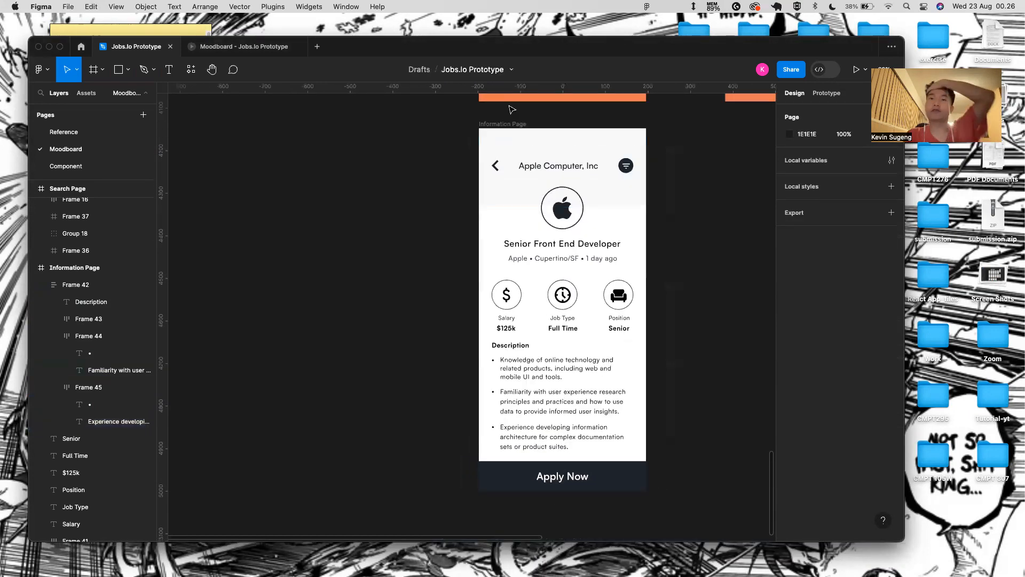
- Keep the Apply Now bar at Y 782, then play the Information Page prototype
{"action": "left_click", "coordinate": [503, 124]}
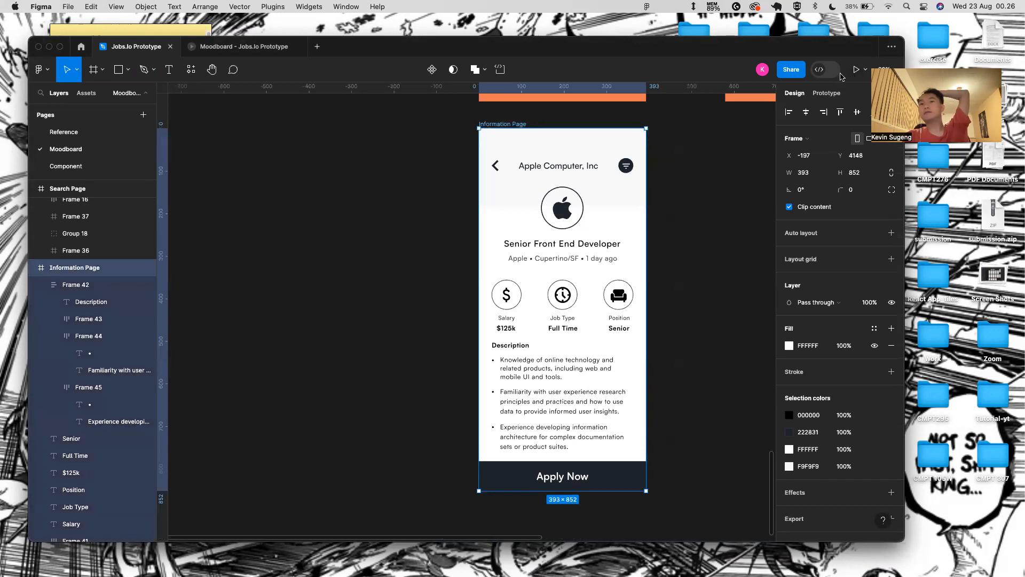
{"action": "scroll", "coordinate": [609, 436], "scroll_direction": "up", "scroll_amount": 5}
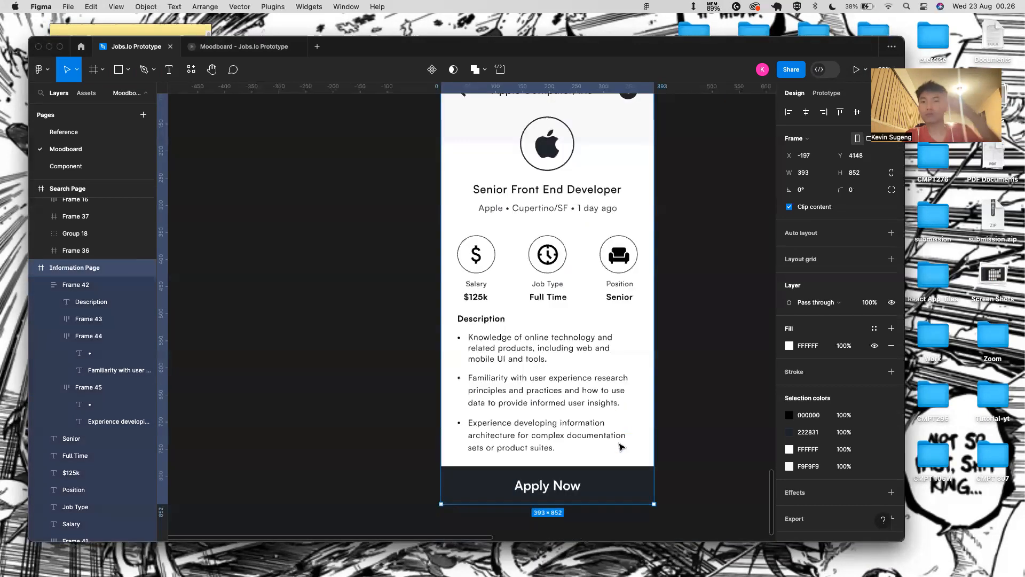
{"action": "scroll", "coordinate": [591, 438], "scroll_direction": "down", "scroll_amount": 5}
{"action": "left_click", "coordinate": [588, 482]}
{"action": "key", "text": "shift+Up"}
{"action": "key", "text": "shift+Up"}
{"action": "key", "text": "shift+Up"}
{"action": "key", "text": "shift+Up"}
{"action": "key", "text": "shift+Up"}
{"action": "key", "text": "shift+Down"}
{"action": "key", "text": "shift+Down"}
{"action": "key", "text": "shift+Down"}
{"action": "key", "text": "shift+Down"}
{"action": "key", "text": "shift+Down"}
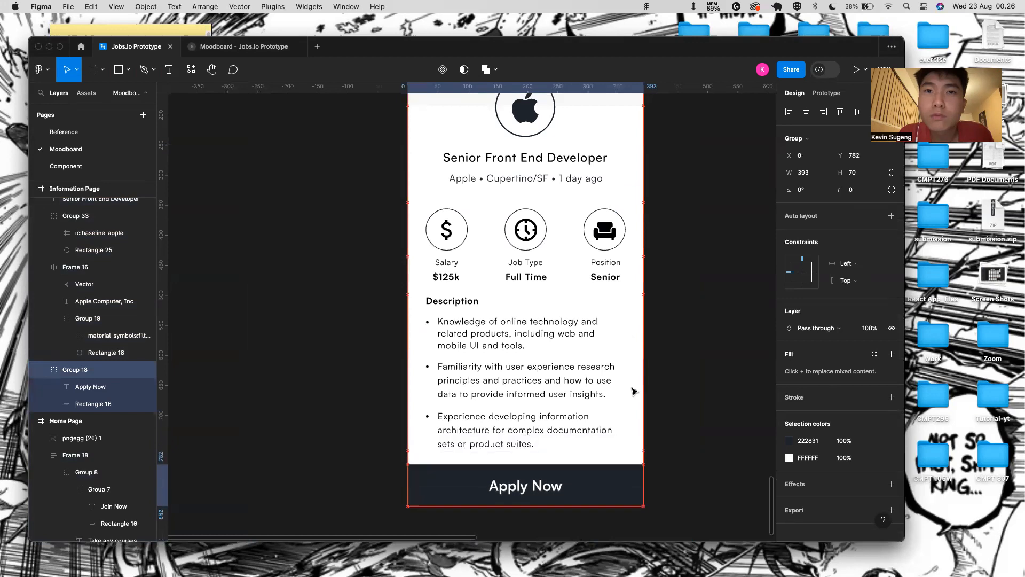
{"action": "scroll", "coordinate": [614, 387], "scroll_direction": "down", "scroll_amount": 5}
{"action": "left_click", "coordinate": [516, 203]}
{"action": "left_click", "coordinate": [857, 70]}
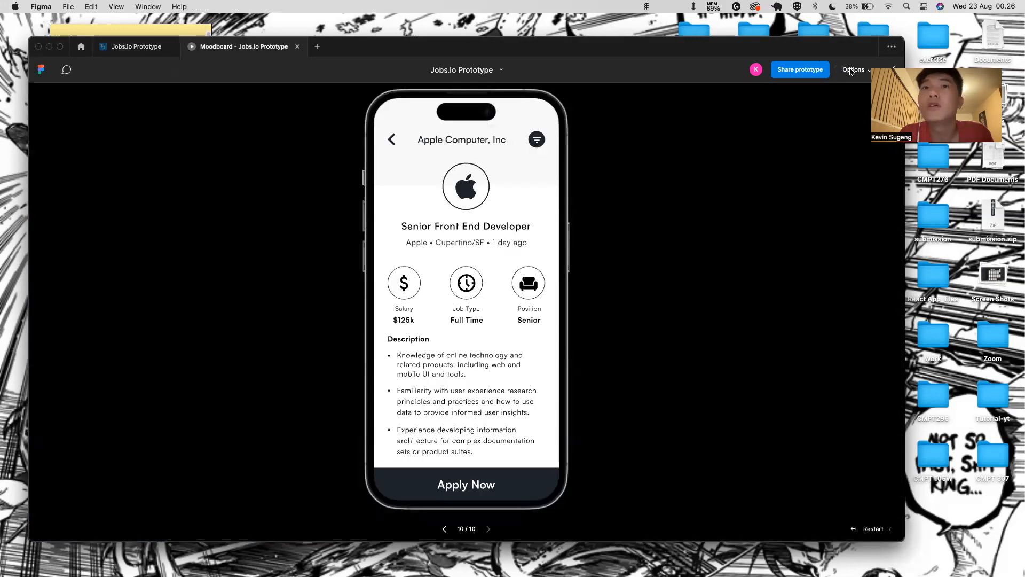
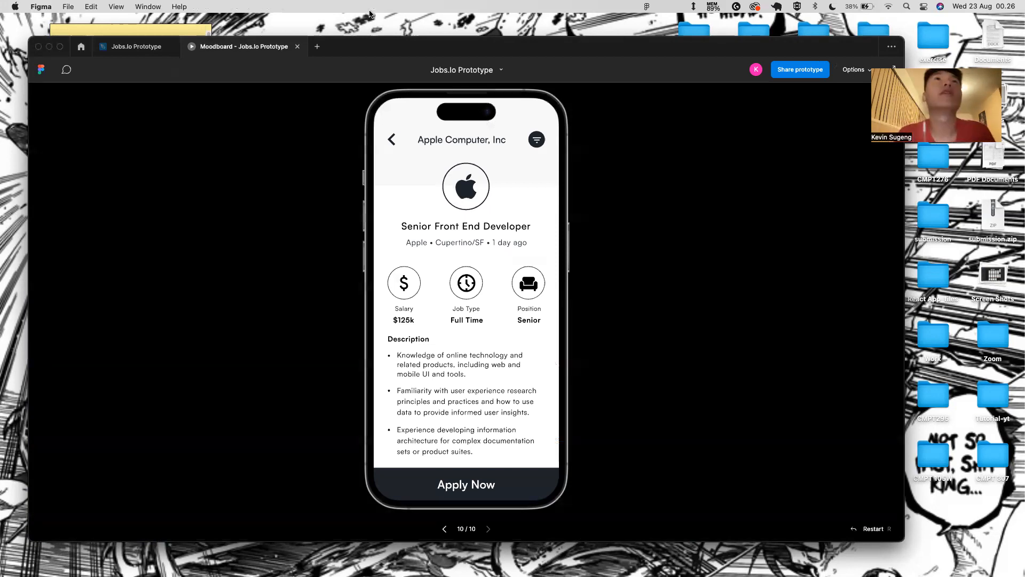
- Close the prototype preview and select the Information Page frame on the canvas
{"action": "left_click", "coordinate": [298, 47]}
{"action": "scroll", "coordinate": [586, 342], "scroll_direction": "down", "scroll_amount": 5}
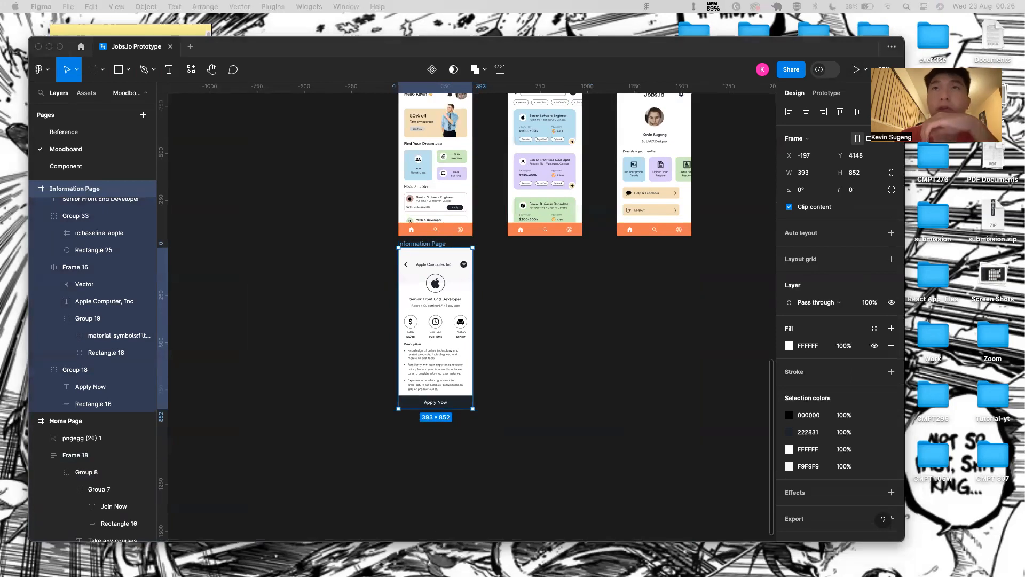
{"action": "scroll", "coordinate": [591, 257], "scroll_direction": "up", "scroll_amount": 2}
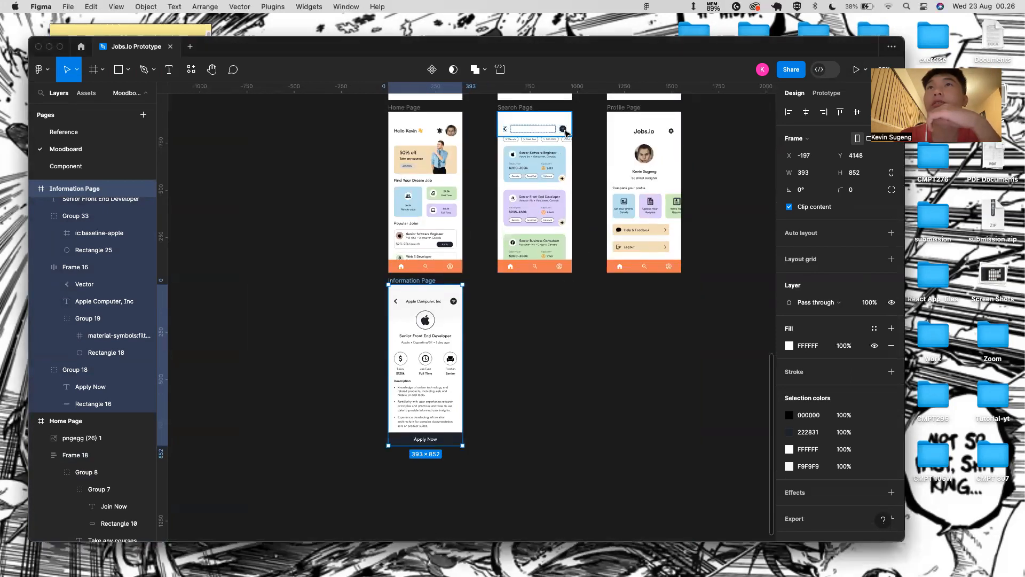
{"action": "left_click", "coordinate": [529, 331]}
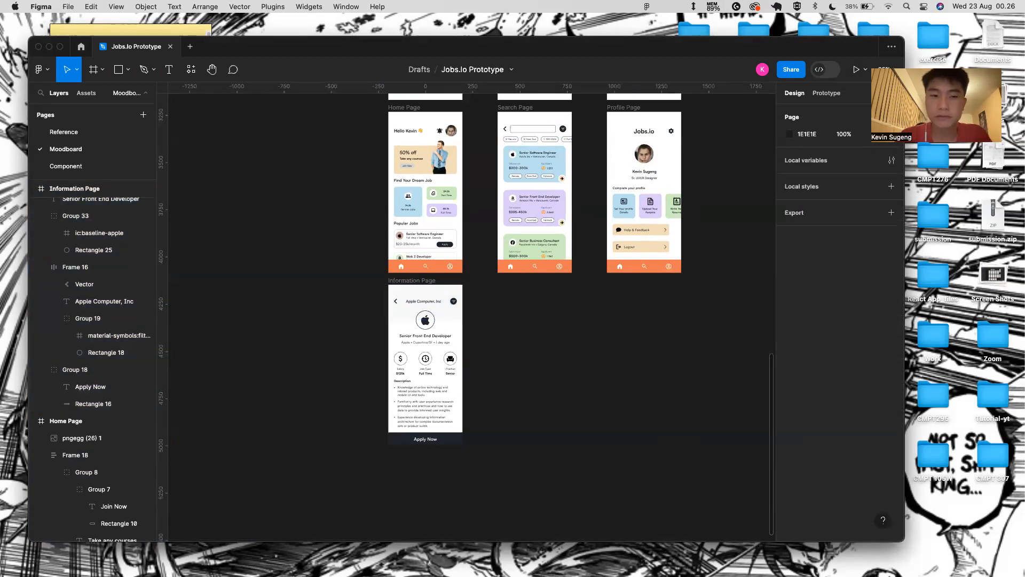
{"action": "key", "text": "f"}
{"action": "left_click_drag", "start_coordinate": [498, 288], "coordinate": [592, 434]}
{"action": "key", "text": "Delete"}
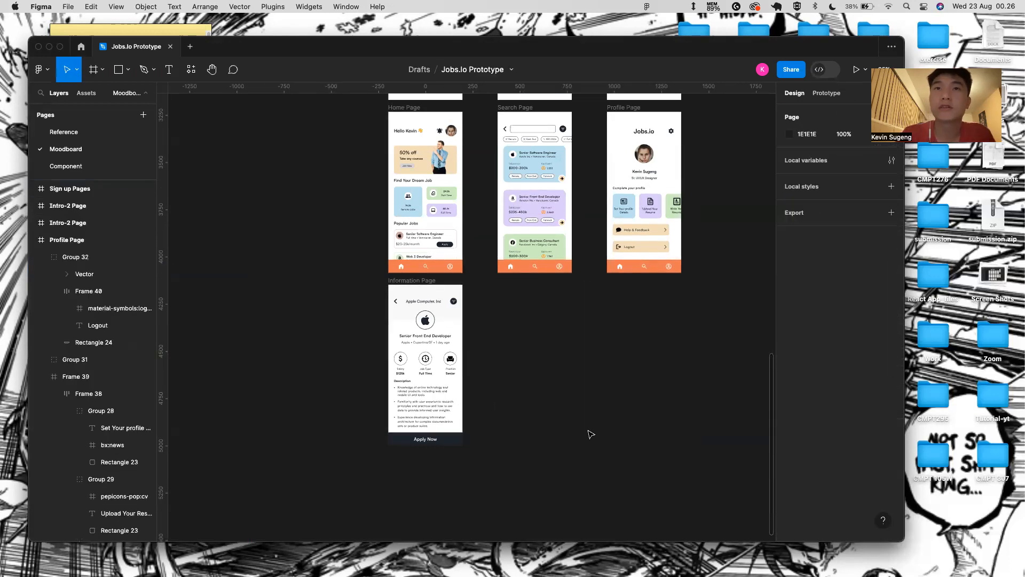
{"action": "left_click", "coordinate": [423, 279]}
- Duplicate the Information Page, move the copy right, and rename it 'Filter Page'
{"action": "key", "text": "super+d"}
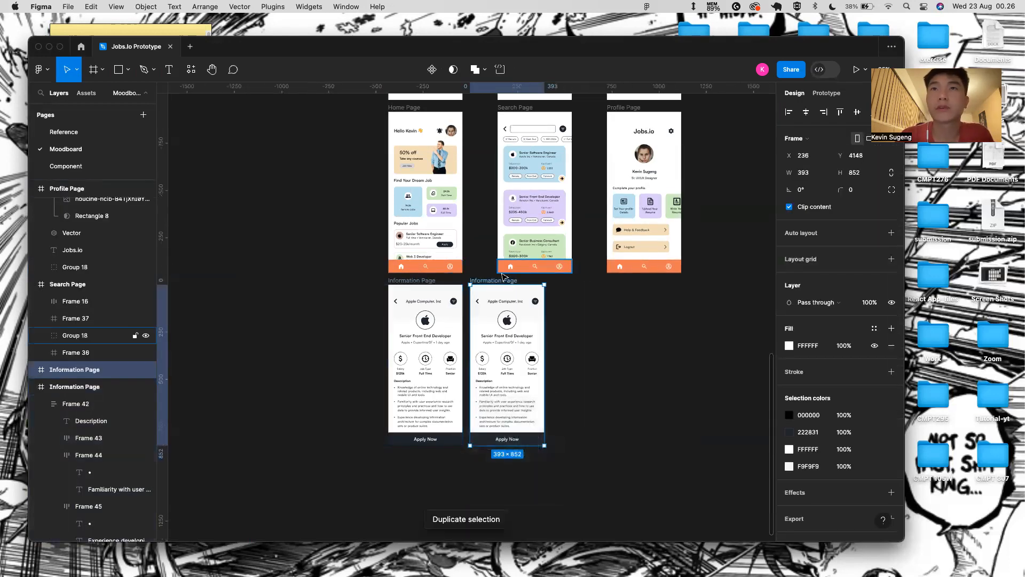
{"action": "left_click_drag", "start_coordinate": [502, 278], "coordinate": [524, 281]}
{"action": "double_click", "coordinate": [522, 279]}
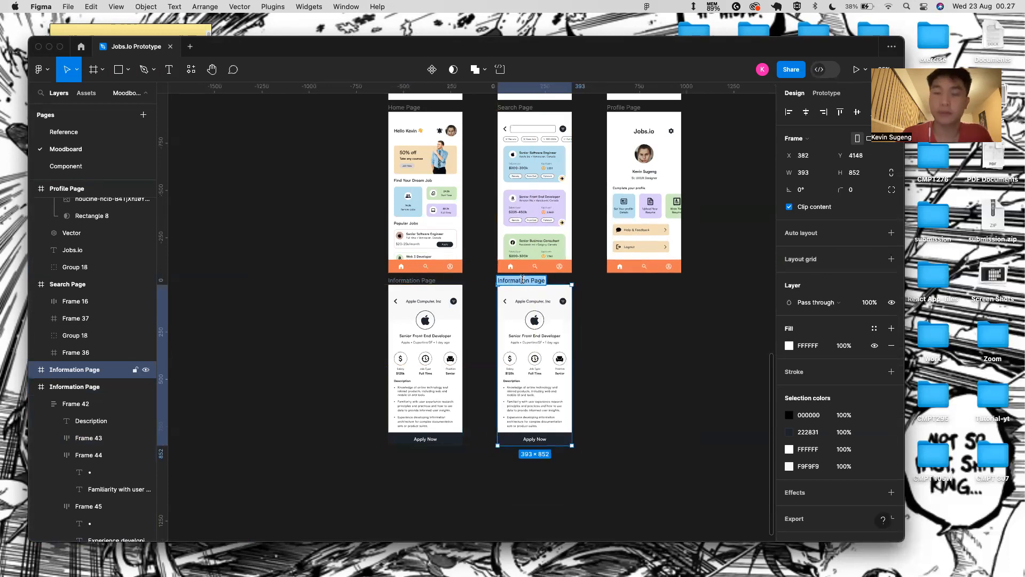
{"action": "type", "text": "Filter Page"}
{"action": "key", "text": "Return"}
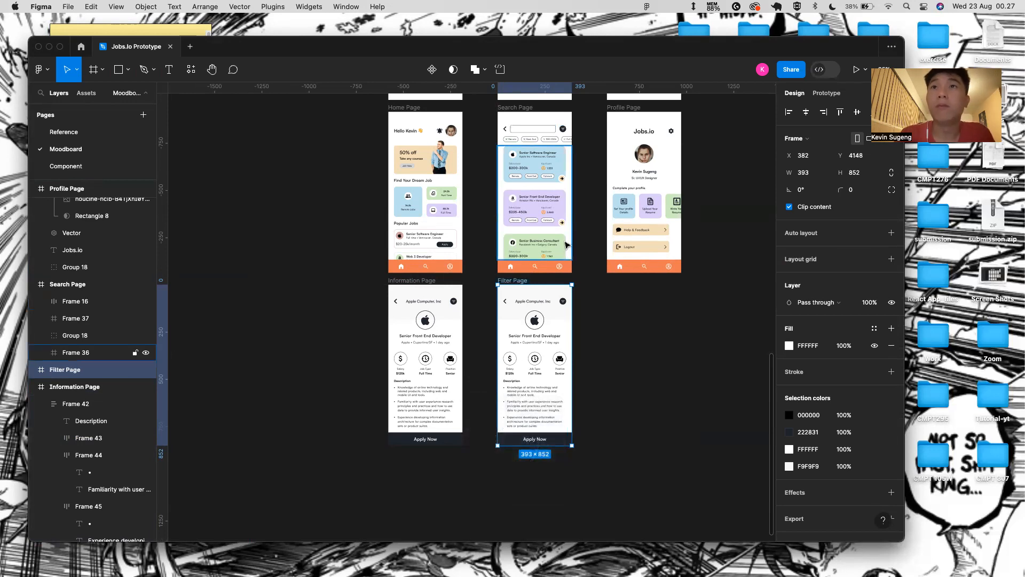
- Change the copy's header text from 'Apple Computer, Inc' to 'Filter'
{"action": "left_click", "coordinate": [411, 300]}
{"action": "left_click", "coordinate": [544, 294]}
{"action": "key", "text": "super+c"}
{"action": "key", "text": "super+v"}
{"action": "key", "text": "super+z"}
{"action": "scroll", "coordinate": [542, 304], "scroll_direction": "up", "scroll_amount": 3}
{"action": "double_click", "coordinate": [543, 304]}
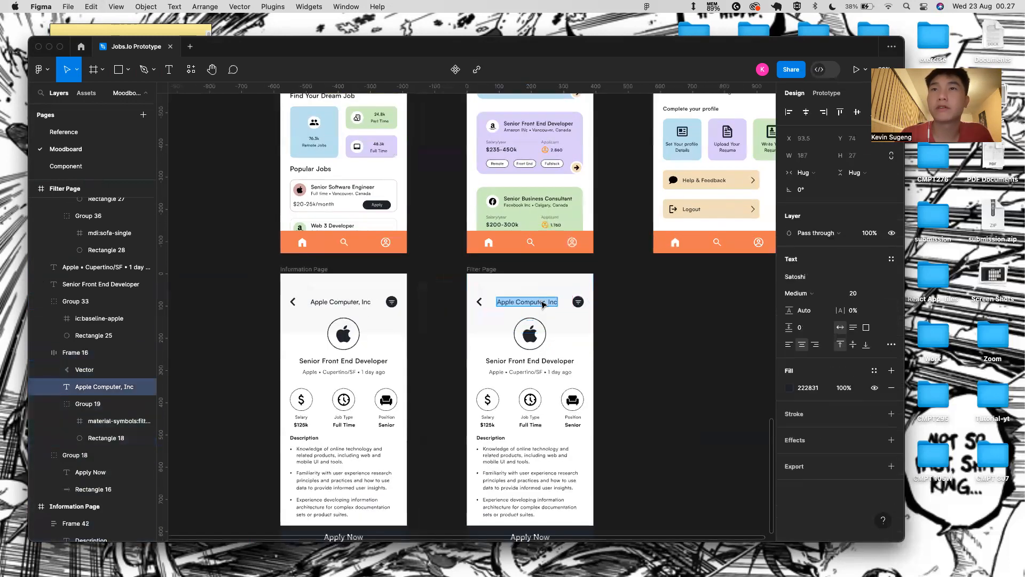
{"action": "type", "text": "Gil"}
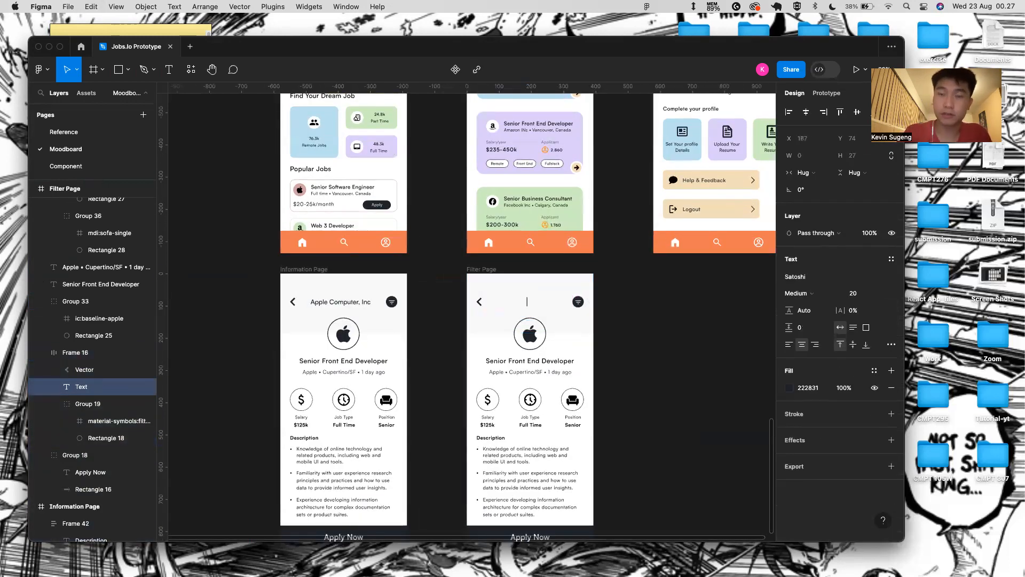
{"action": "type", "text": "Filter"}
{"action": "left_click", "coordinate": [531, 372]}
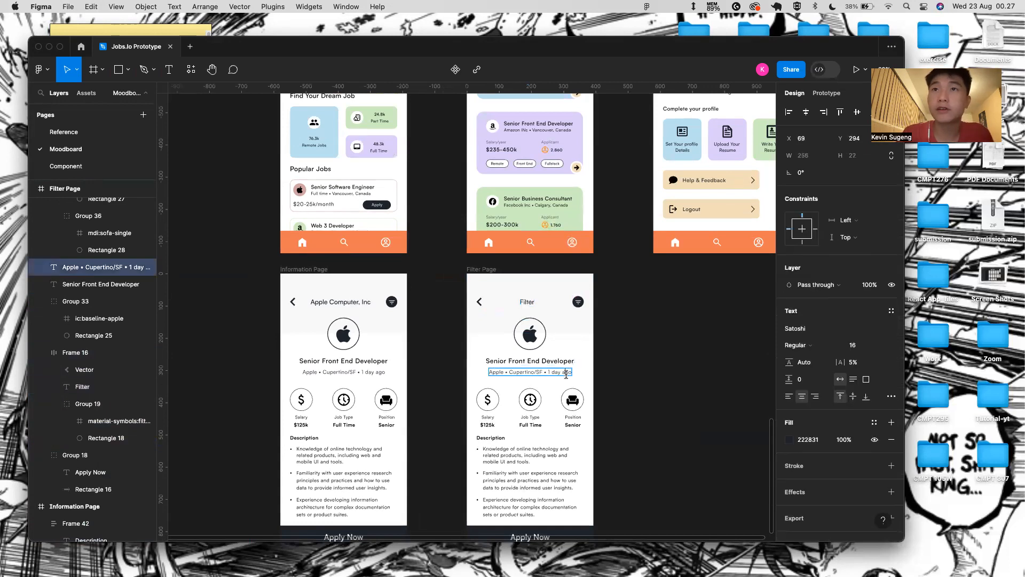
- Delete the apple logo, job title, location line, icon row and Description block
{"action": "left_click", "coordinate": [541, 348]}
{"action": "key", "text": "Delete"}
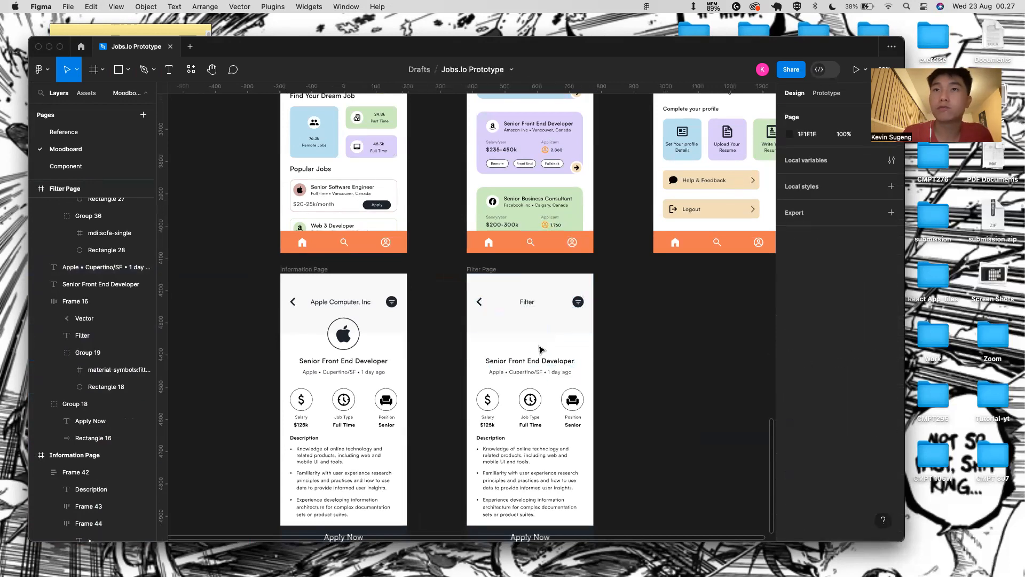
{"action": "left_click", "coordinate": [530, 361]}
{"action": "left_click", "coordinate": [531, 372], "text": "shift"}
{"action": "left_click", "coordinate": [538, 400], "text": "shift"}
{"action": "key", "text": "Delete"}
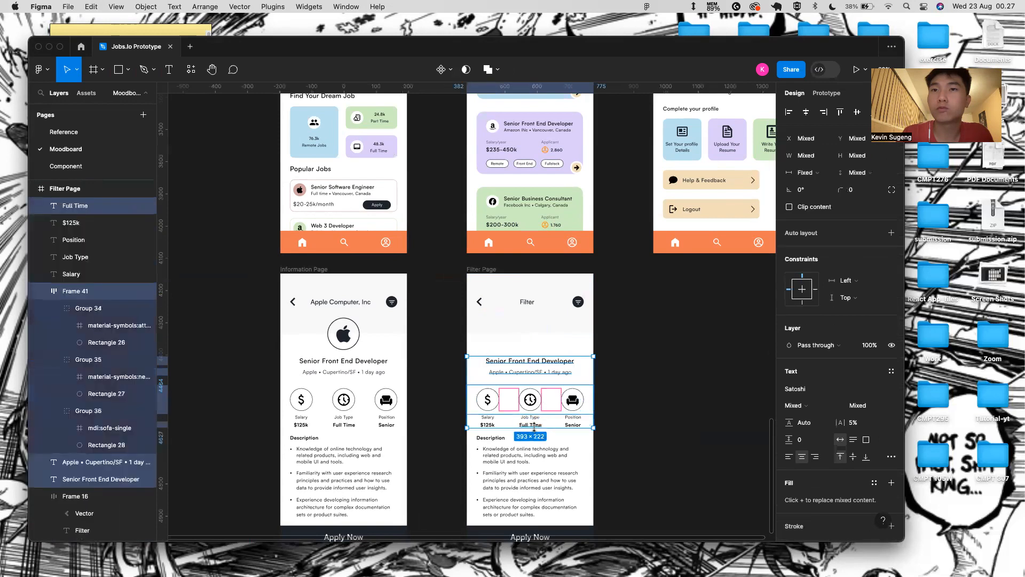
{"action": "left_click", "coordinate": [539, 471]}
{"action": "key", "text": "Delete"}
- Delete the leftover salary and stat labels from the Filter Page body
{"action": "scroll", "coordinate": [539, 489], "scroll_direction": "down", "scroll_amount": 2}
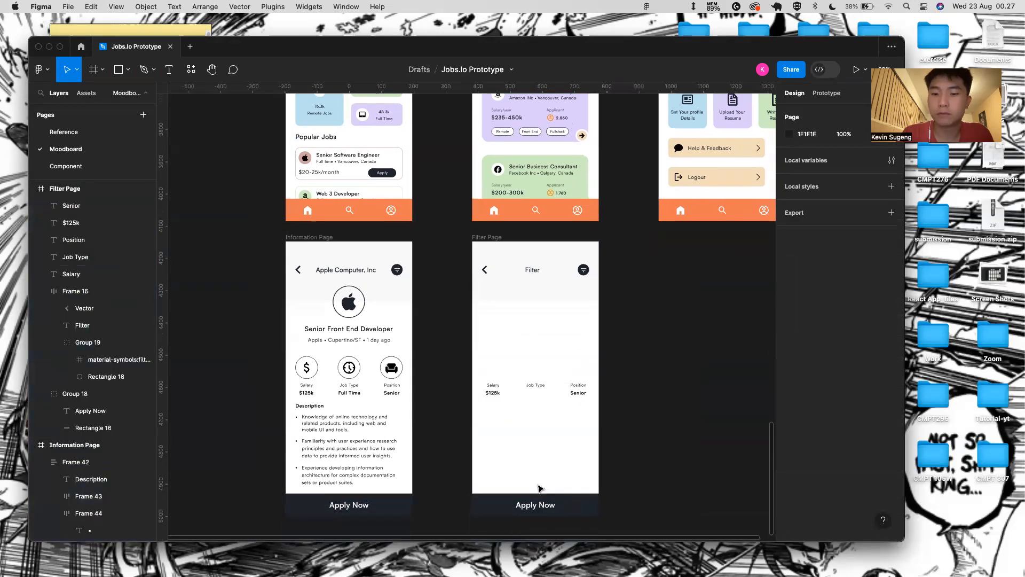
{"action": "scroll", "coordinate": [499, 495], "scroll_direction": "down", "scroll_amount": 1}
{"action": "left_click", "coordinate": [489, 376]}
{"action": "left_click_drag", "start_coordinate": [480, 366], "coordinate": [593, 391]}
{"action": "key", "text": "Delete"}
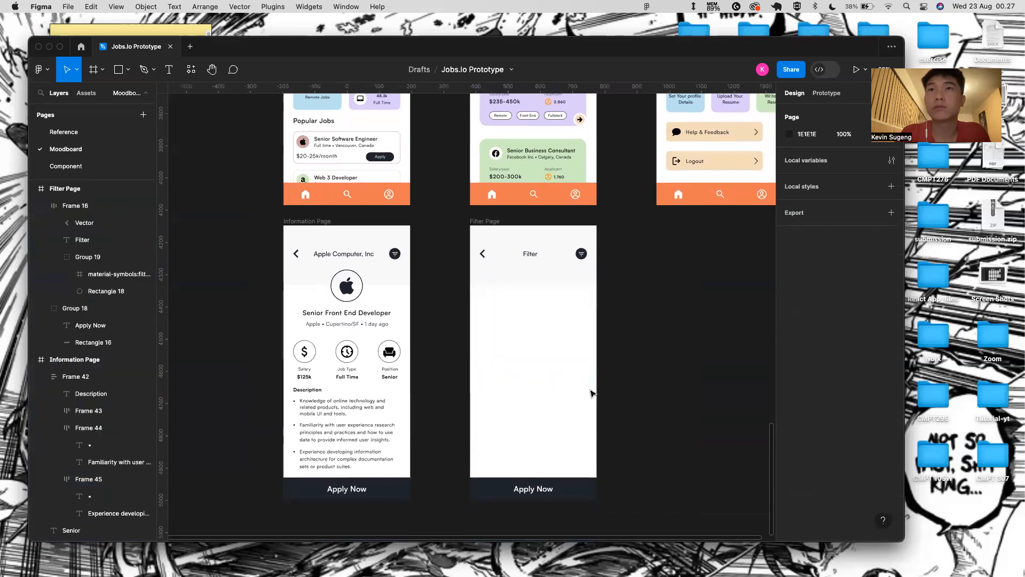
- Set the Filter Page header's bottom padding to 20
{"action": "left_click", "coordinate": [530, 265]}
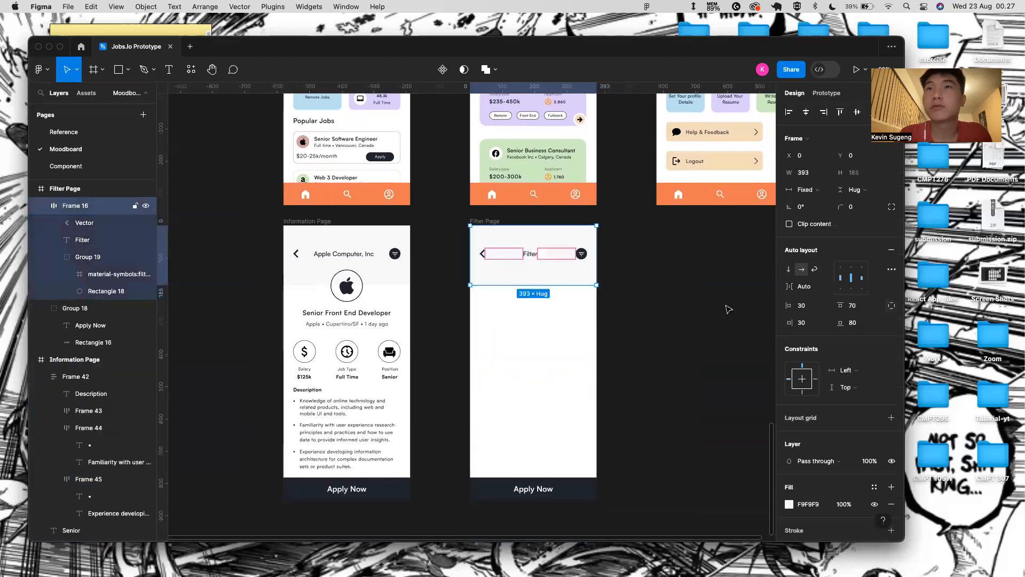
{"action": "left_click", "coordinate": [866, 312]}
{"action": "left_click", "coordinate": [865, 323]}
{"action": "type", "text": "2"}
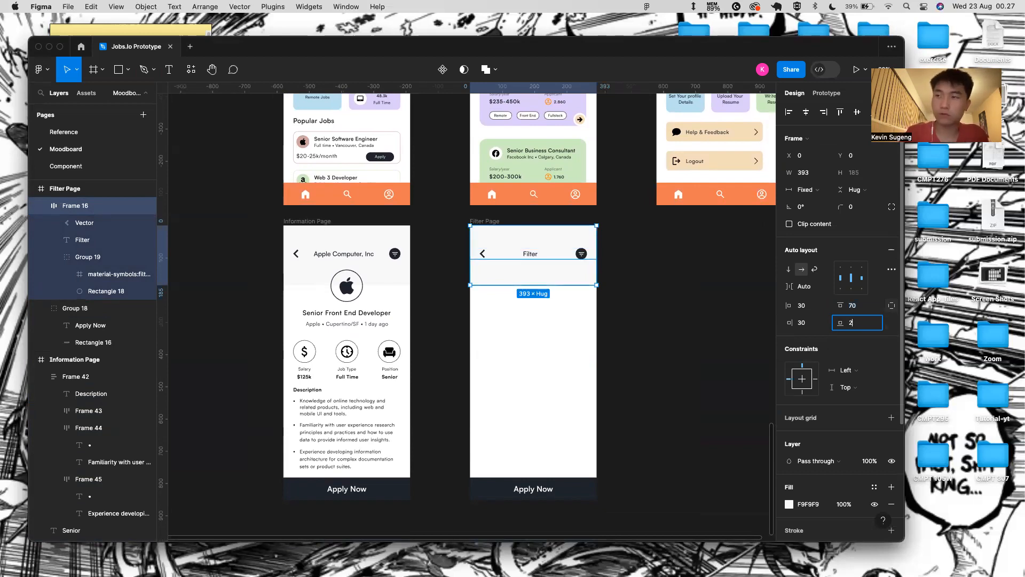
{"action": "type", "text": "0"}
{"action": "key", "text": "Return"}
{"action": "left_click", "coordinate": [572, 269]}
- Preview the prototype and compare the Filter header against the Home Page header
{"action": "scroll", "coordinate": [572, 268], "scroll_direction": "up", "scroll_amount": 5}
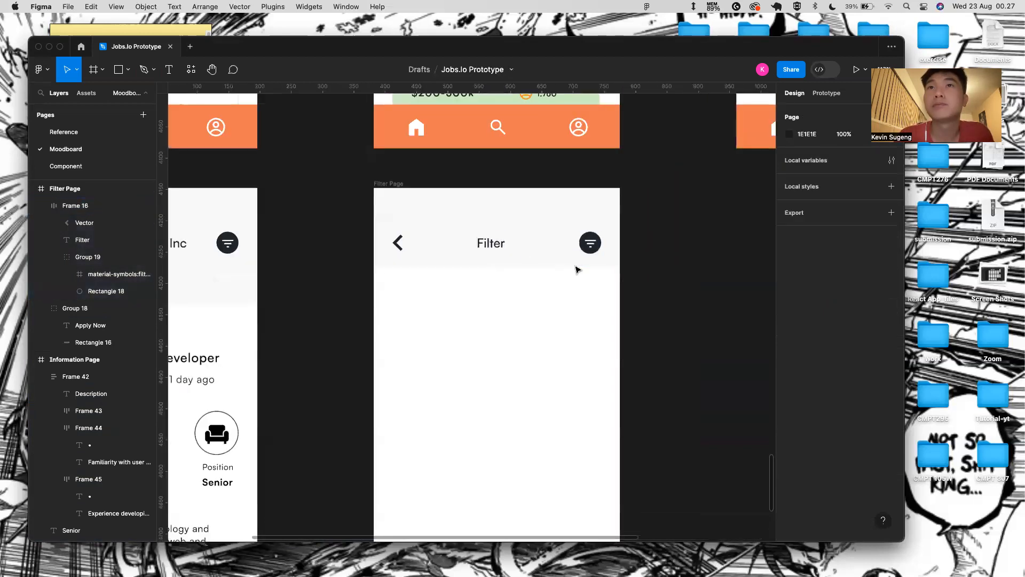
{"action": "left_click", "coordinate": [574, 265]}
{"action": "left_click", "coordinate": [398, 183]}
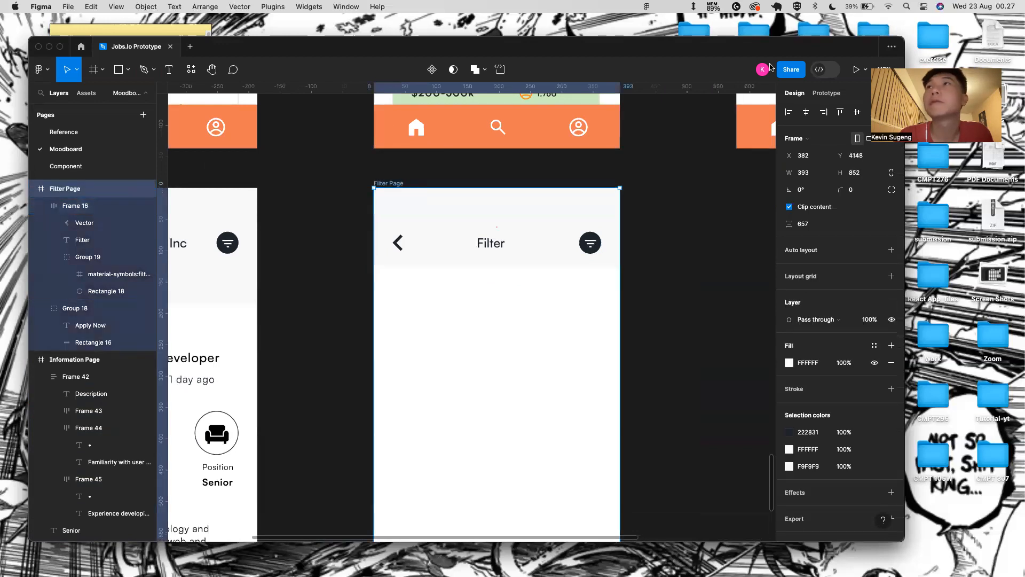
{"action": "left_click", "coordinate": [856, 69]}
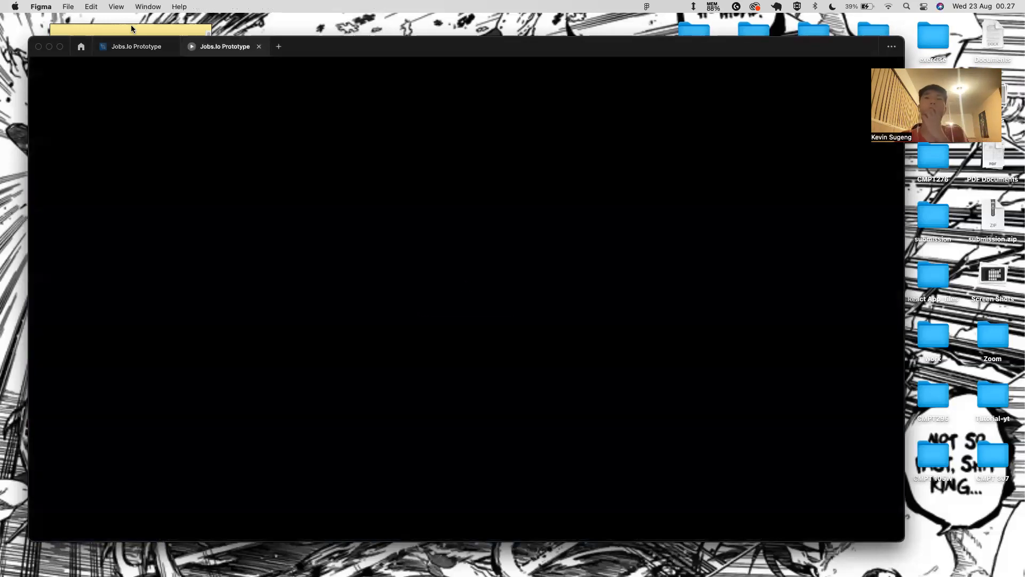
{"action": "left_click", "coordinate": [123, 46]}
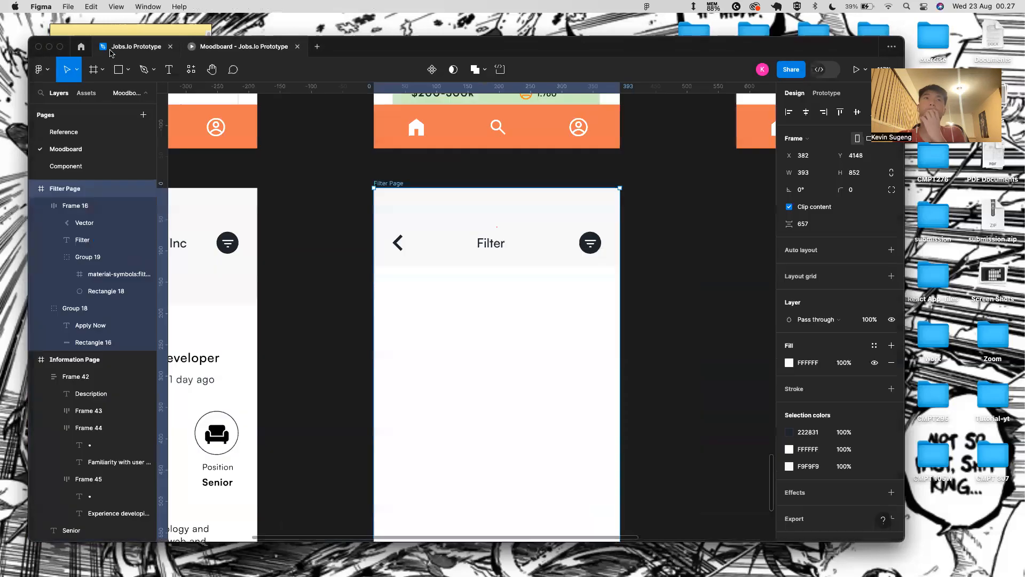
{"action": "scroll", "coordinate": [392, 239], "scroll_direction": "up", "scroll_amount": 10}
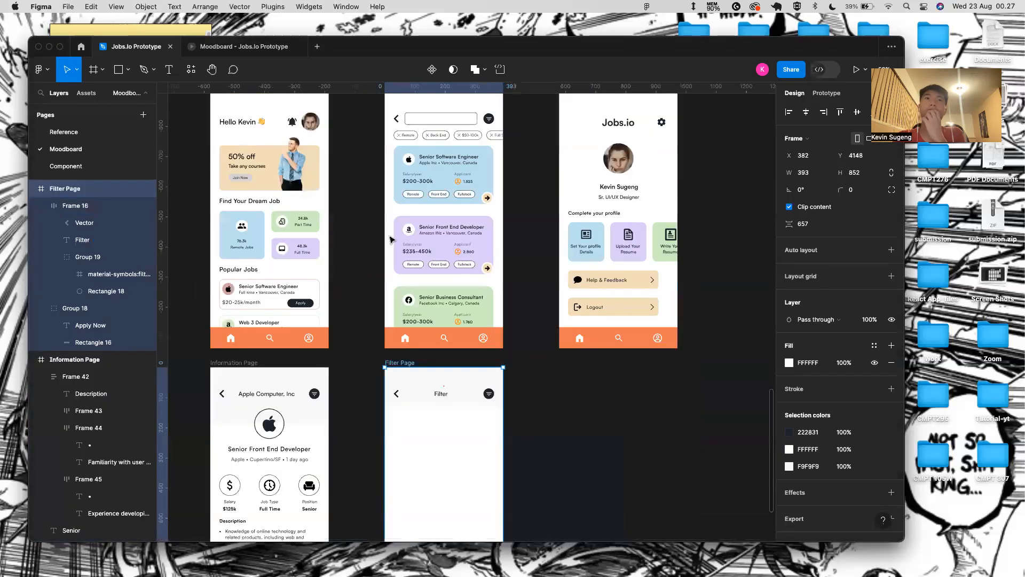
{"action": "left_click", "coordinate": [278, 183]}
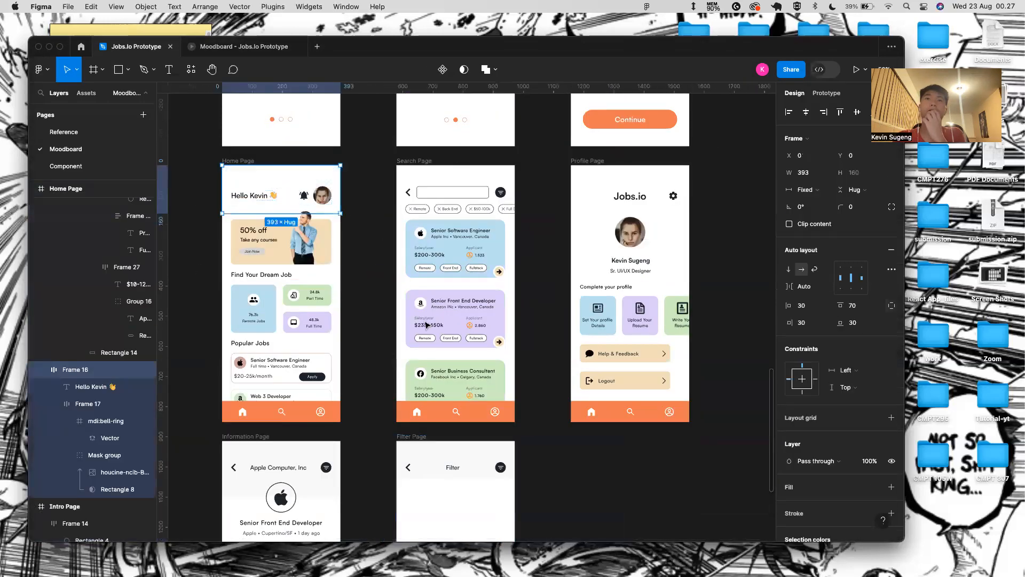
{"action": "scroll", "coordinate": [459, 171], "scroll_direction": "down", "scroll_amount": 5}
{"action": "scroll", "coordinate": [455, 393], "scroll_direction": "down", "scroll_amount": 2}
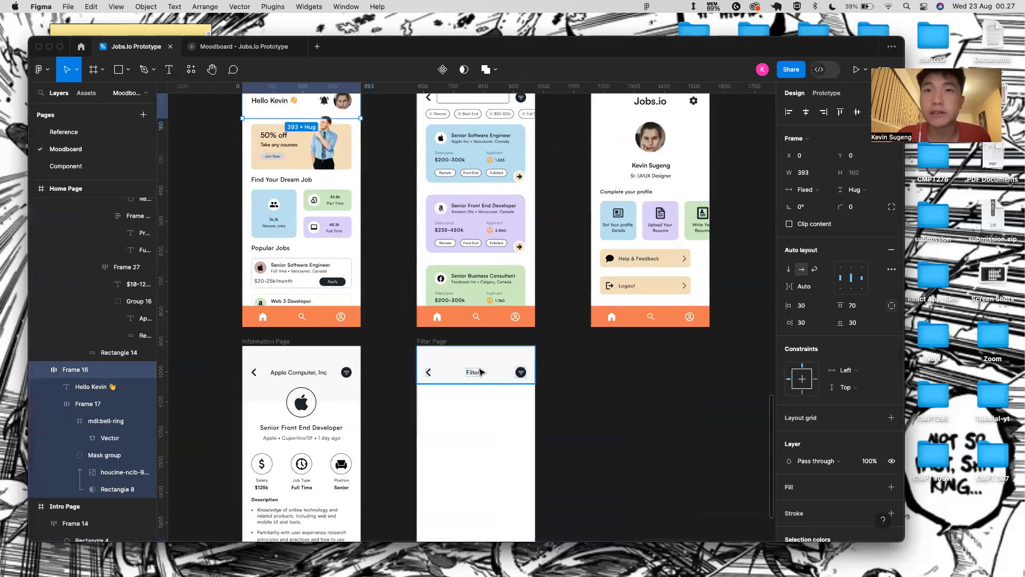
- Style the Filter title at size 24, Medium weight, with 5.5% letter spacing
{"action": "double_click", "coordinate": [472, 371]}
{"action": "left_click", "coordinate": [889, 298]}
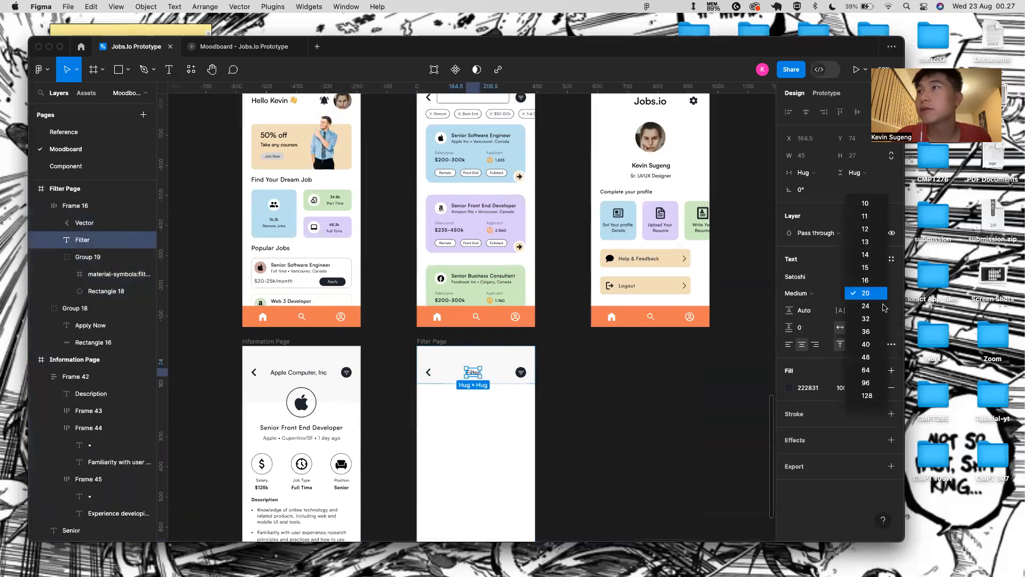
{"action": "left_click", "coordinate": [865, 310]}
{"action": "left_click", "coordinate": [799, 293]}
{"action": "left_click", "coordinate": [835, 306]}
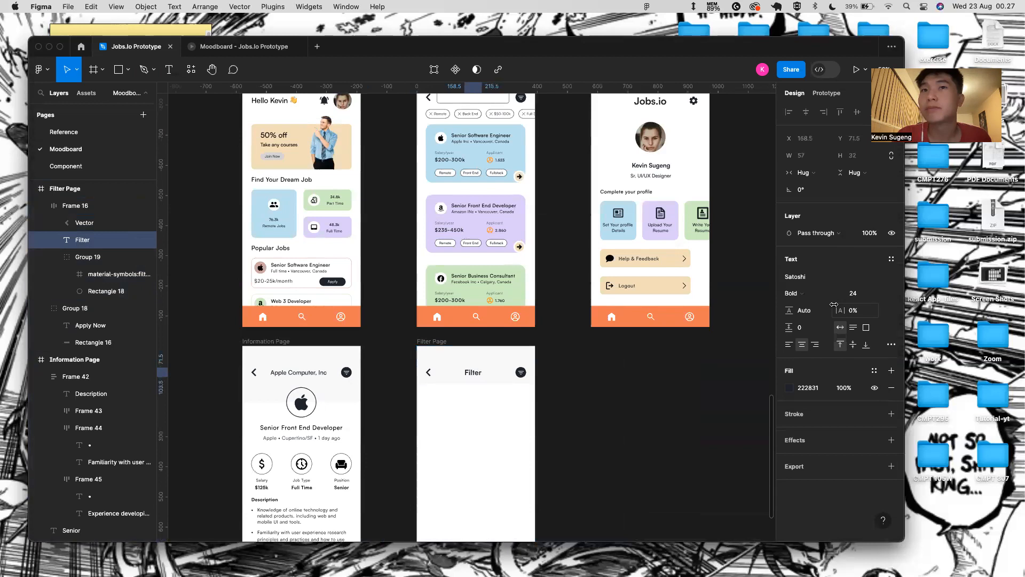
{"action": "left_click", "coordinate": [826, 300]}
{"action": "left_click", "coordinate": [855, 280]}
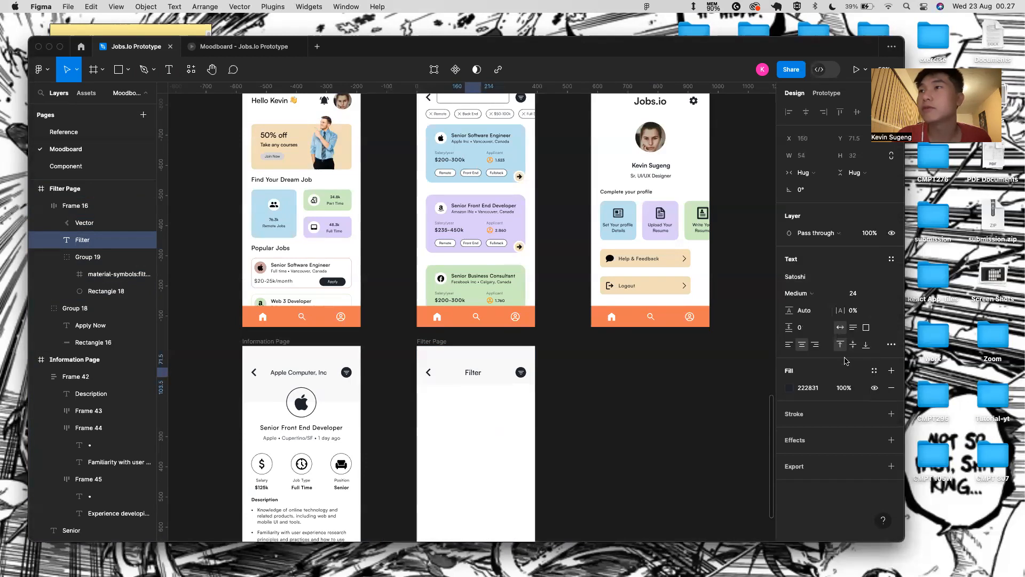
{"action": "left_click_drag", "start_coordinate": [841, 312], "coordinate": [849, 314]}
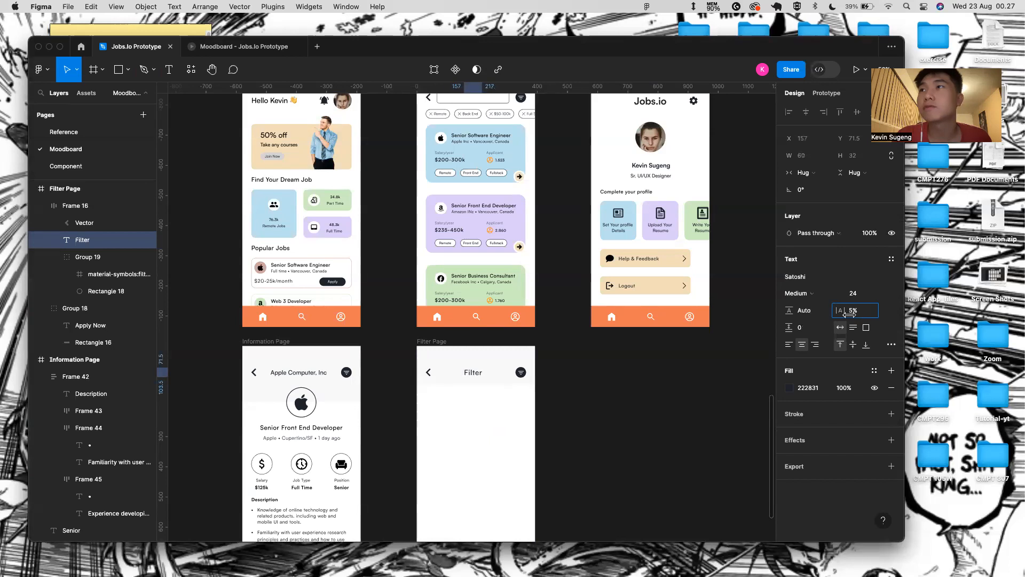
{"action": "left_click", "coordinate": [476, 460]}
{"action": "scroll", "coordinate": [458, 470], "scroll_direction": "down", "scroll_amount": 2}
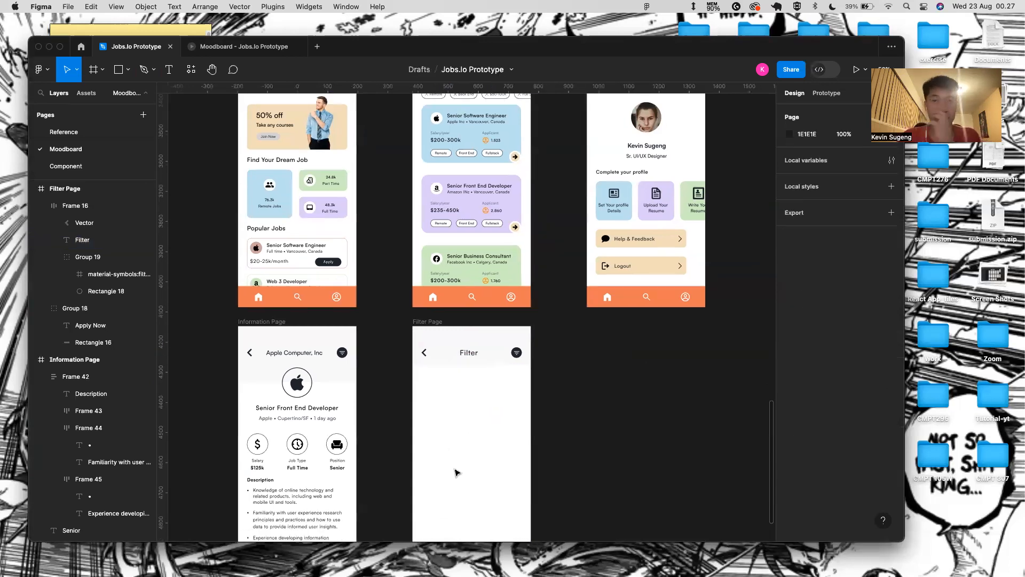
{"action": "scroll", "coordinate": [428, 370], "scroll_direction": "up", "scroll_amount": 2}
{"action": "scroll", "coordinate": [428, 370], "scroll_direction": "down", "scroll_amount": 5}
{"action": "scroll", "coordinate": [428, 370], "scroll_direction": "up", "scroll_amount": 6}
{"action": "scroll", "coordinate": [368, 270], "scroll_direction": "down", "scroll_amount": 4}
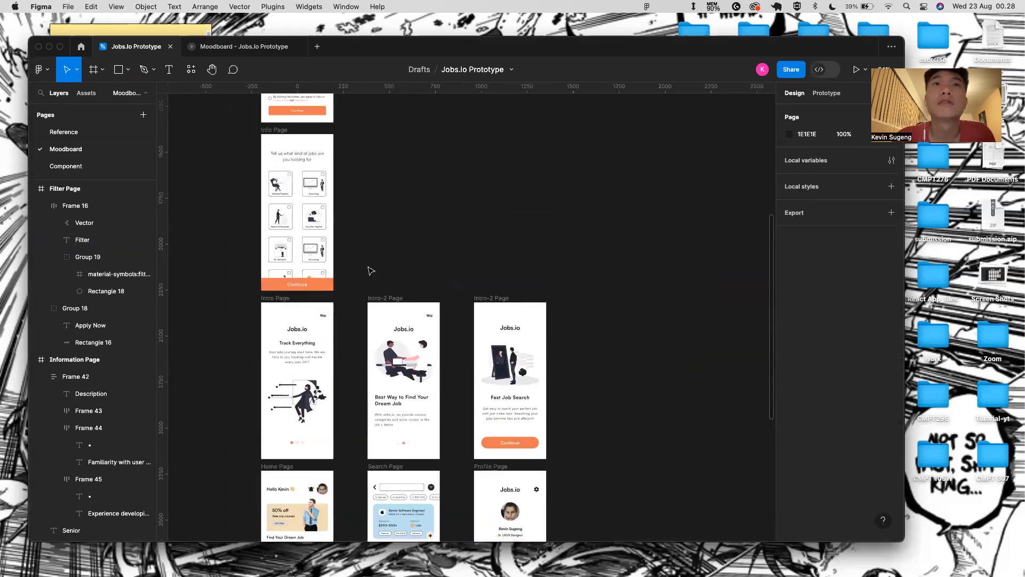
{"action": "scroll", "coordinate": [369, 271], "scroll_direction": "up", "scroll_amount": 3}
- Copy the sign-up Username field and paste it below the Filter header
{"action": "left_click", "coordinate": [311, 202]}
{"action": "double_click", "coordinate": [310, 201]}
{"action": "left_click", "coordinate": [395, 210]}
{"action": "double_click", "coordinate": [327, 198]}
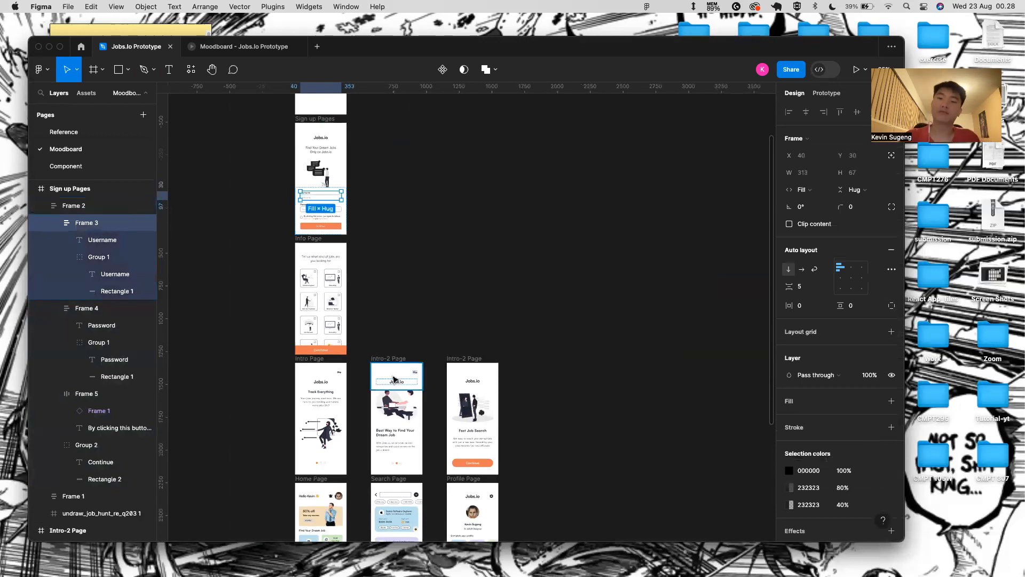
{"action": "scroll", "coordinate": [463, 471], "scroll_direction": "down", "scroll_amount": 5}
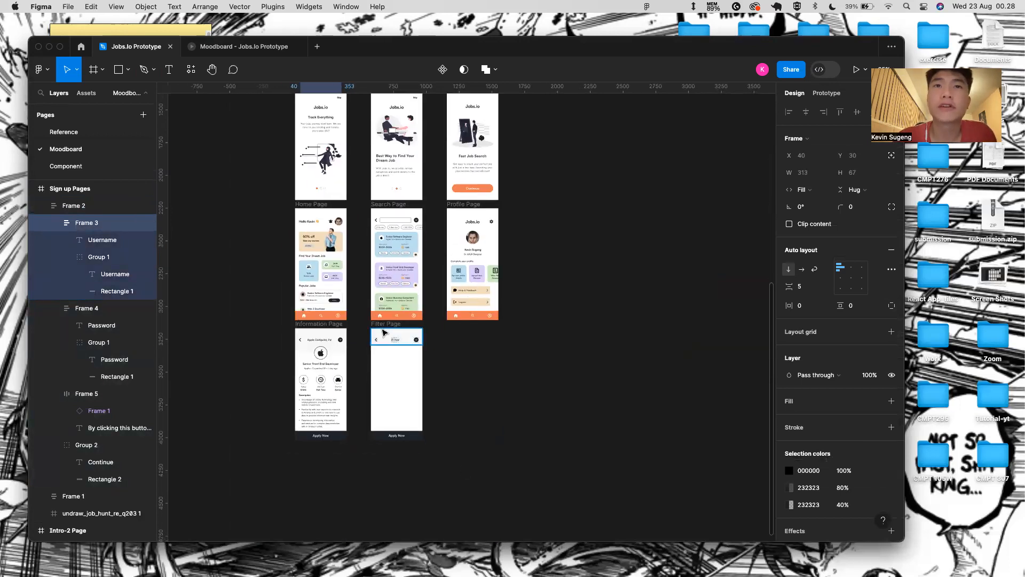
{"action": "left_click", "coordinate": [389, 325]}
{"action": "scroll", "coordinate": [394, 325], "scroll_direction": "up", "scroll_amount": 5}
{"action": "key", "text": "super+v"}
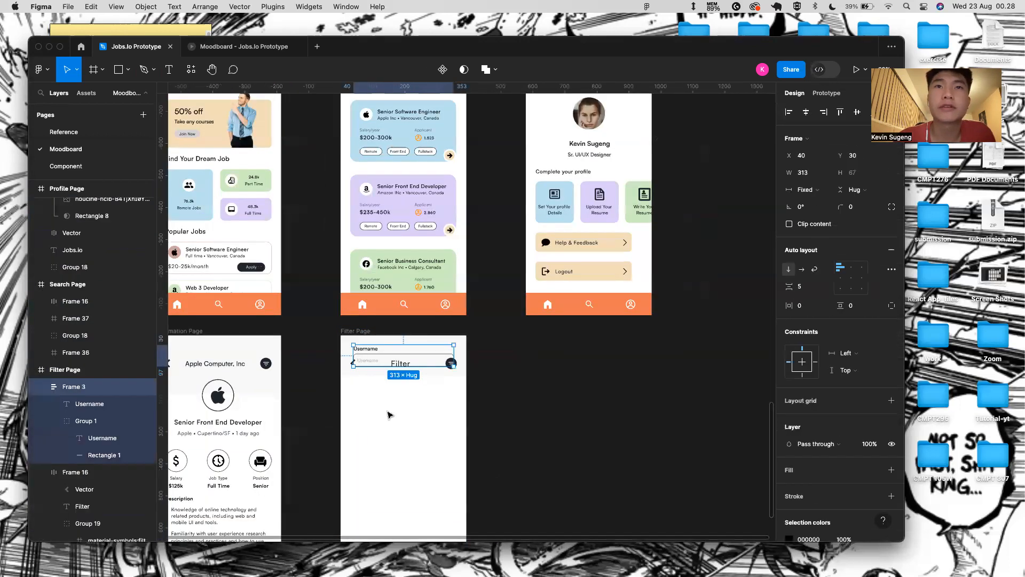
{"action": "scroll", "coordinate": [389, 454], "scroll_direction": "down", "scroll_amount": 2}
{"action": "left_click_drag", "start_coordinate": [390, 294], "coordinate": [390, 334]}
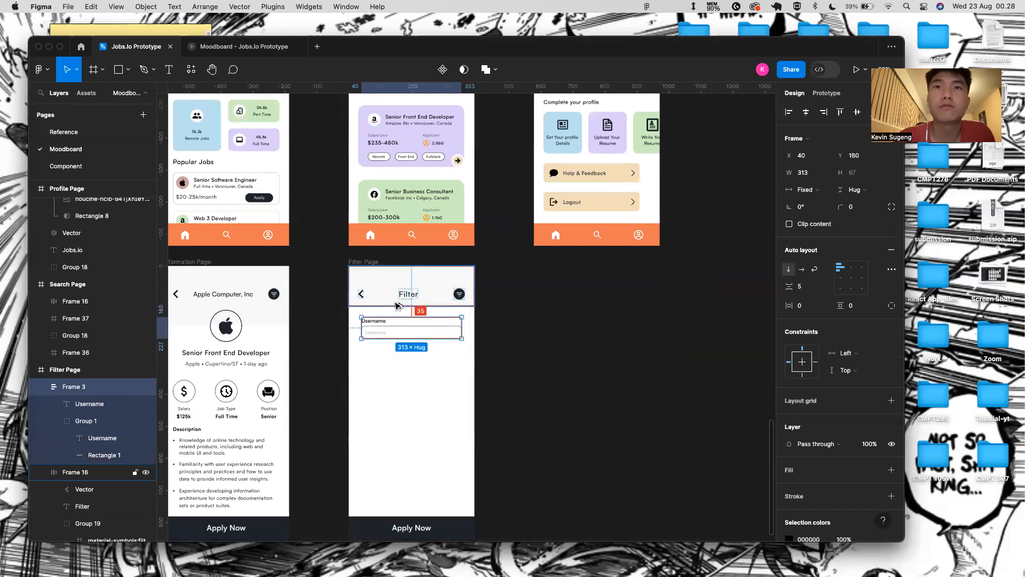
{"action": "key", "text": "alt"}
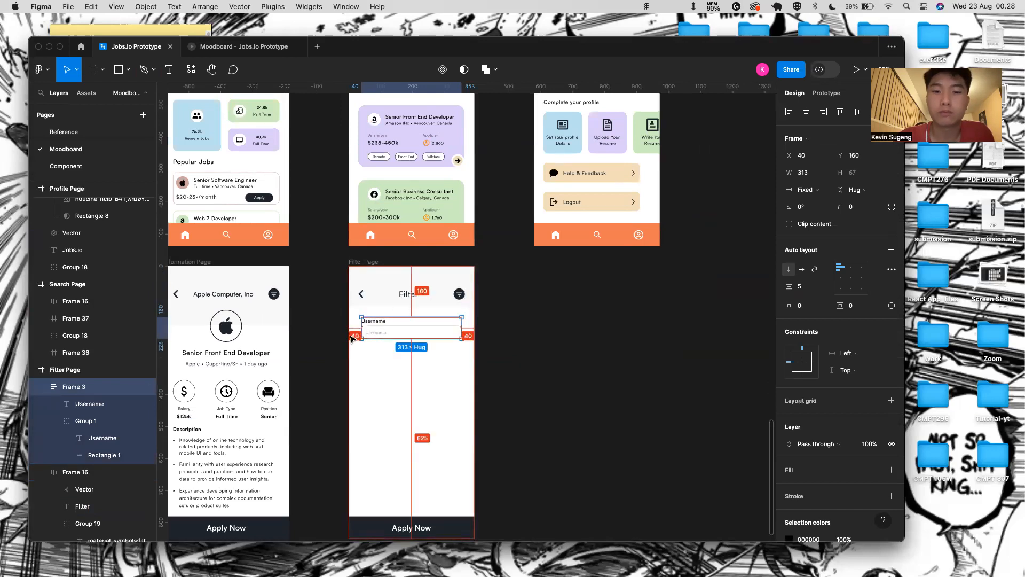
{"action": "scroll", "coordinate": [351, 324], "scroll_direction": "up", "scroll_amount": 5}
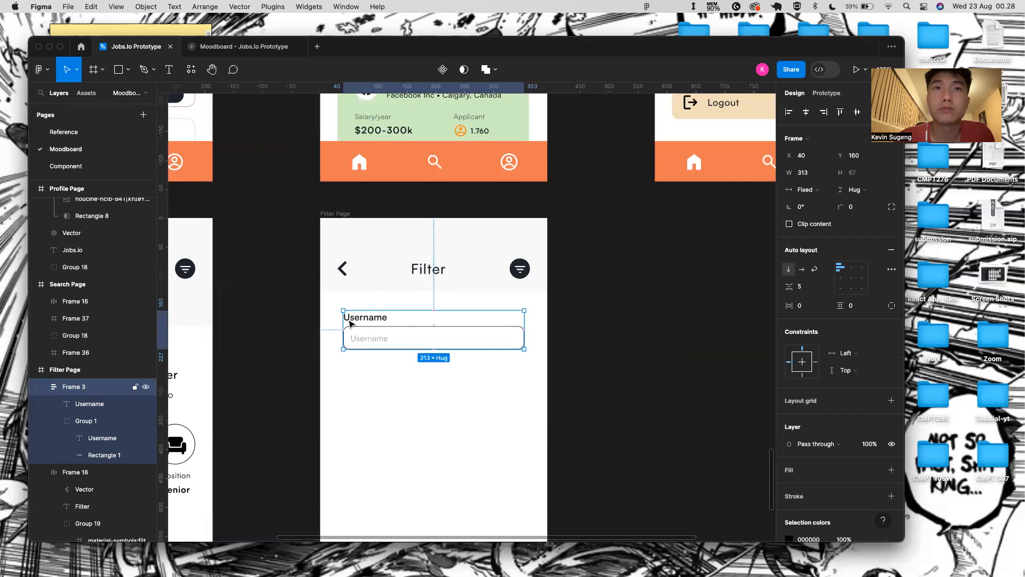
- Wrap the Username field in auto layout and stretch it to full width, 393×112
{"action": "key", "text": "shift+a"}
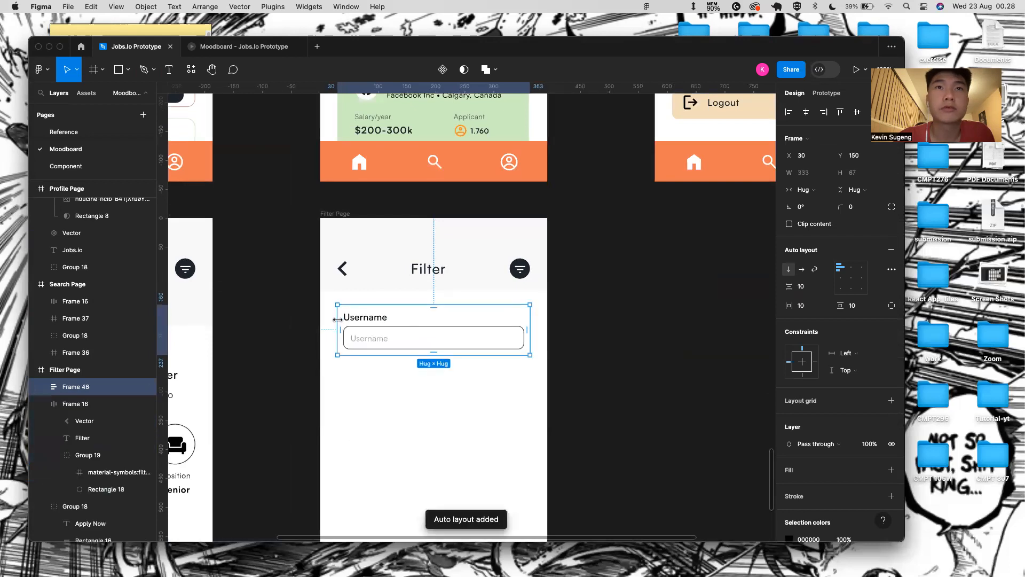
{"action": "left_click_drag", "start_coordinate": [338, 320], "coordinate": [320, 320]}
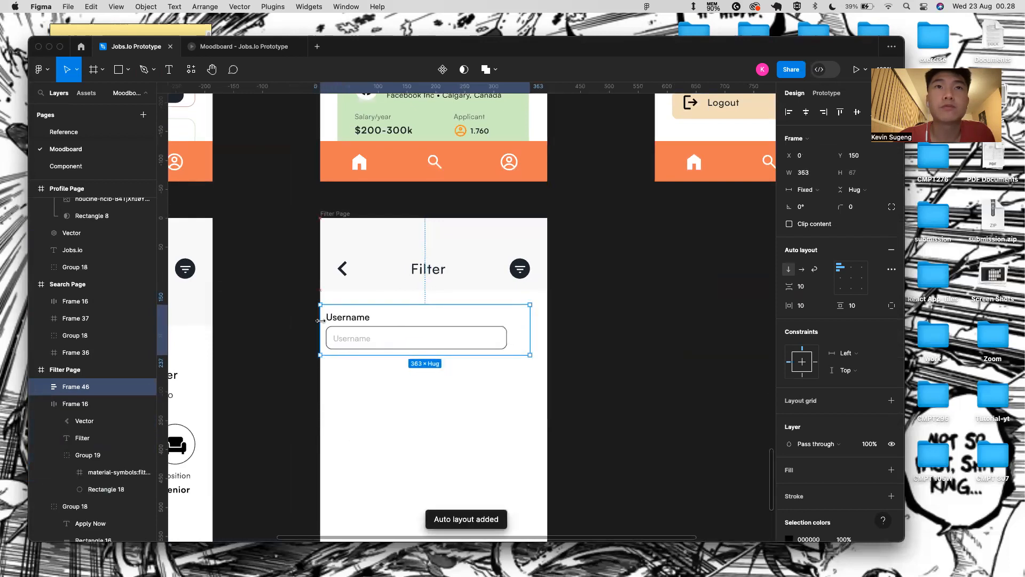
{"action": "left_click_drag", "start_coordinate": [383, 305], "coordinate": [381, 290]}
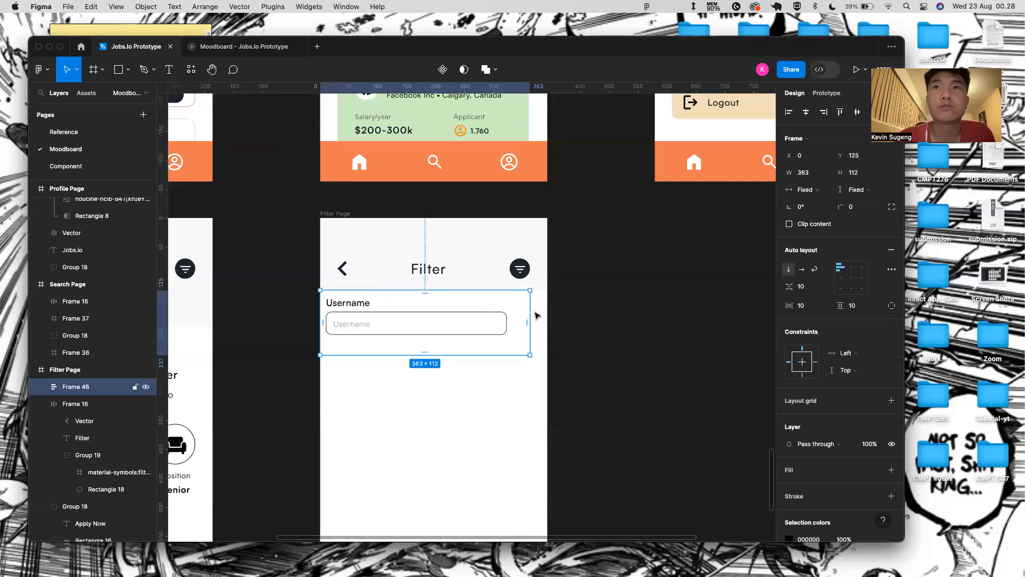
{"action": "left_click_drag", "start_coordinate": [529, 310], "coordinate": [547, 309]}
- Change the Filter header fill from F9F9F9 to white FFFFFF
{"action": "left_click", "coordinate": [470, 270]}
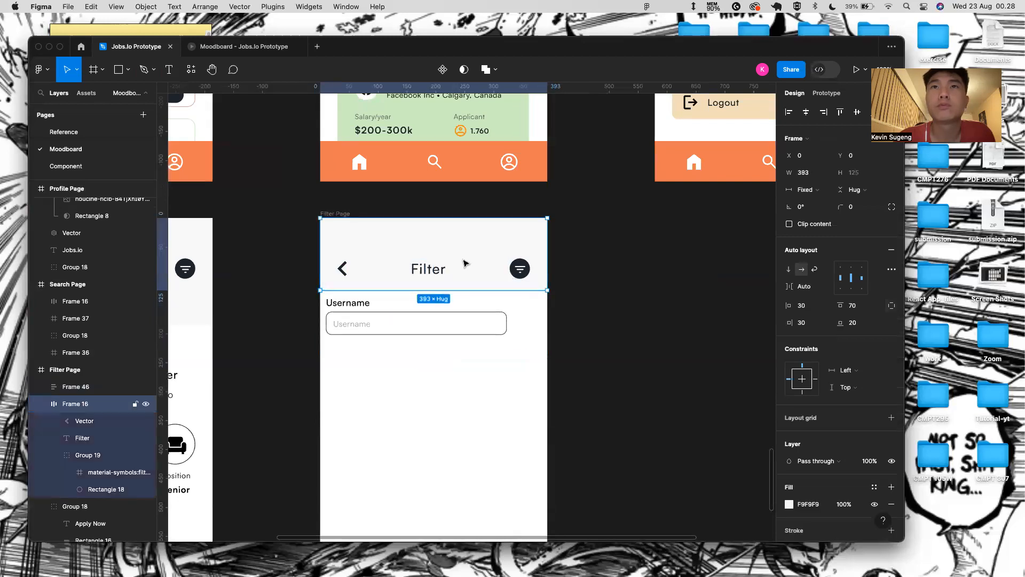
{"action": "left_click", "coordinate": [808, 504]}
{"action": "key", "text": "BackSpace"}
{"action": "type", "text": "FF"}
{"action": "key", "text": "Return"}
{"action": "left_click", "coordinate": [559, 490]}
- Give the Username field block 40 horizontal padding
{"action": "left_click", "coordinate": [403, 318]}
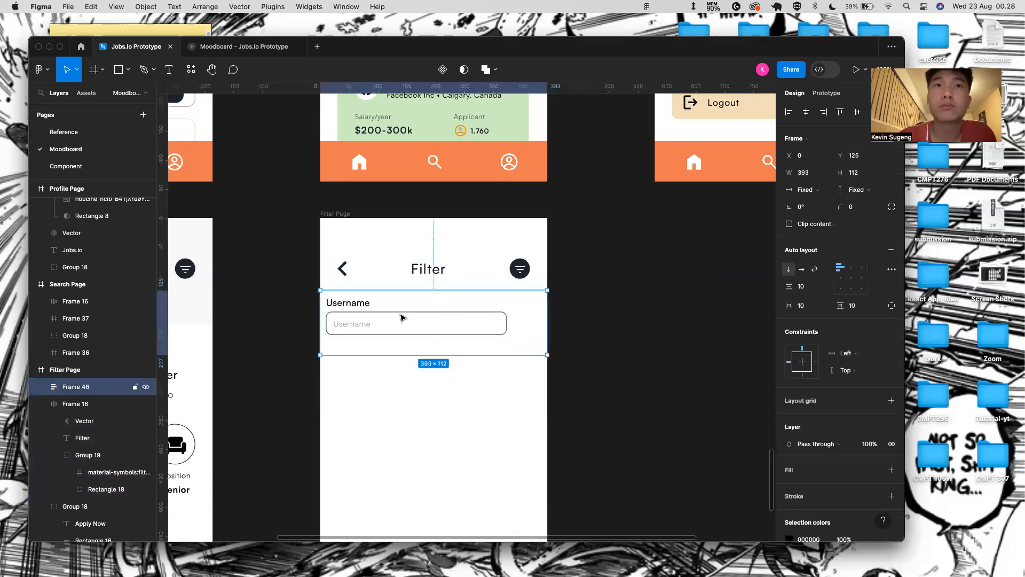
{"action": "scroll", "coordinate": [469, 363], "scroll_direction": "down", "scroll_amount": 3}
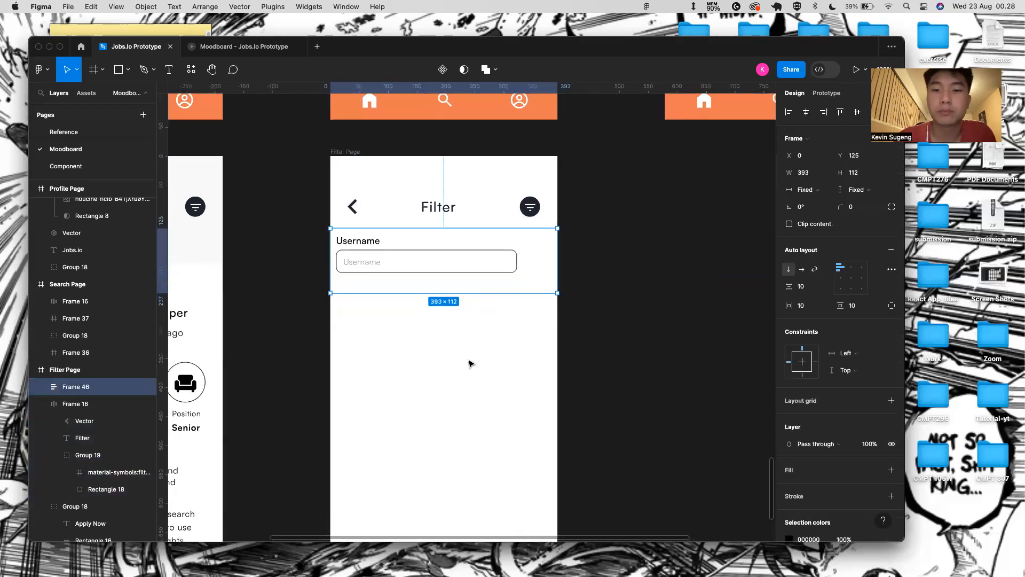
{"action": "double_click", "coordinate": [390, 246]}
{"action": "left_click", "coordinate": [564, 285]}
{"action": "left_click", "coordinate": [543, 279]}
{"action": "left_click", "coordinate": [807, 304]}
{"action": "key", "text": "BackSpace"}
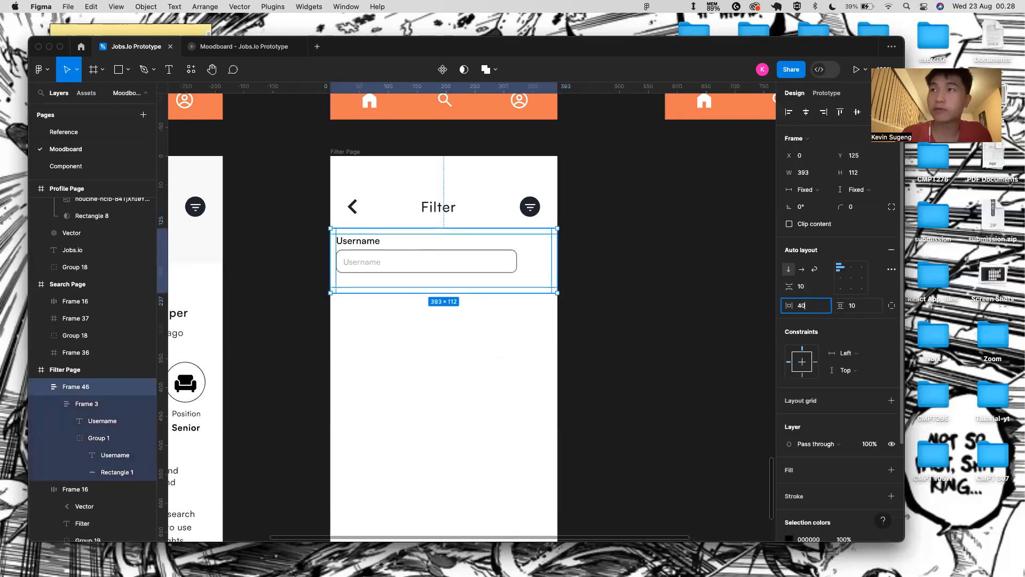
{"action": "type", "text": "40"}
{"action": "key", "text": "Return"}
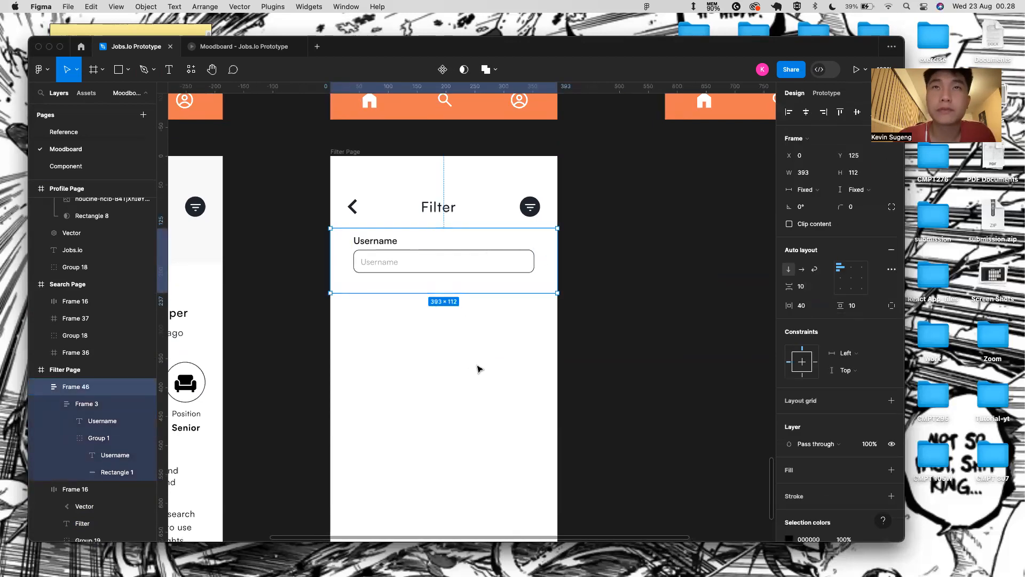
{"action": "left_click", "coordinate": [823, 308]}
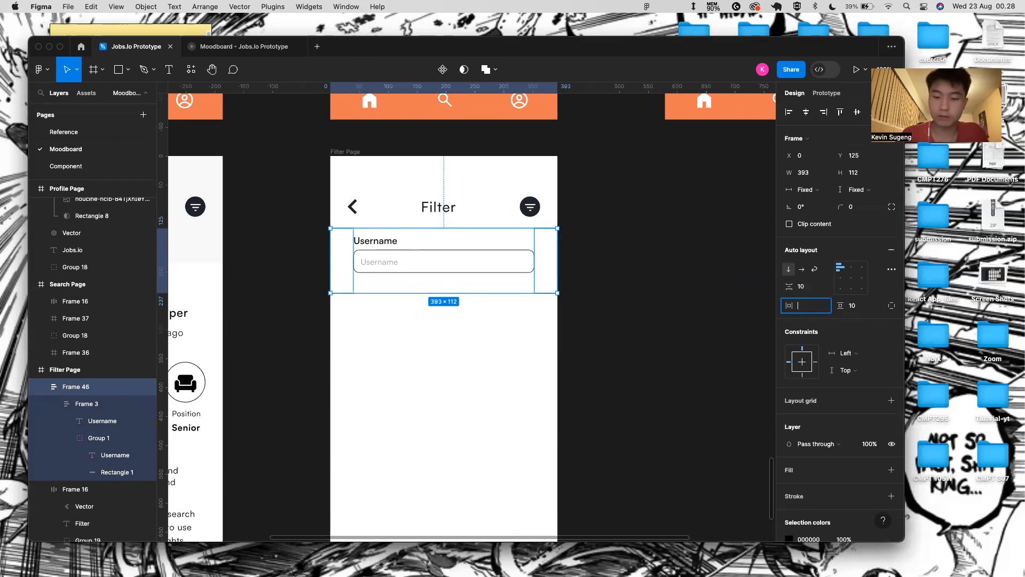
- Set horizontal padding to 30, label spacing to 10, and relabel the field 'Categor'
{"action": "key", "text": "Return"}
{"action": "left_click", "coordinate": [819, 308]}
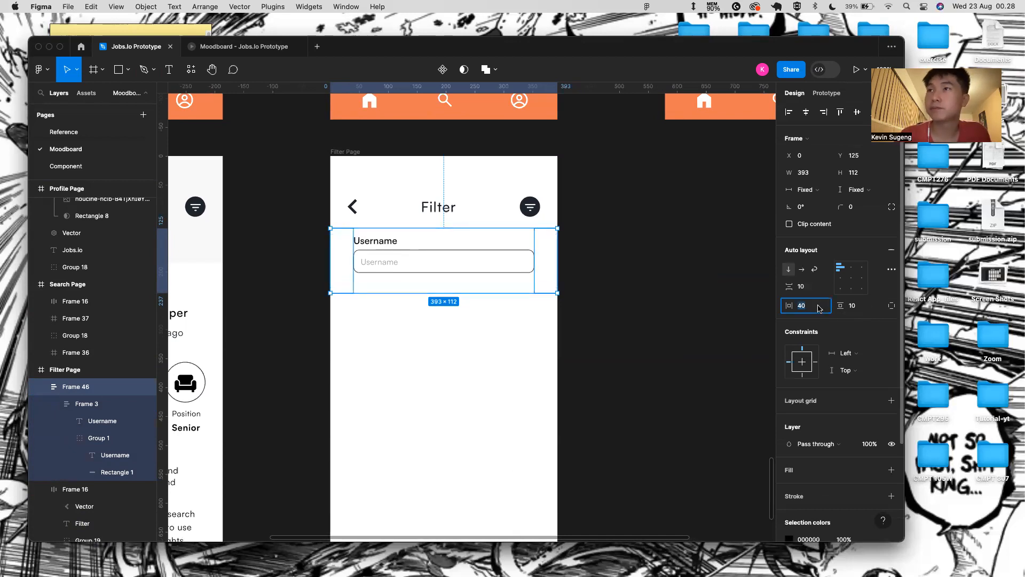
{"action": "key", "text": "Return"}
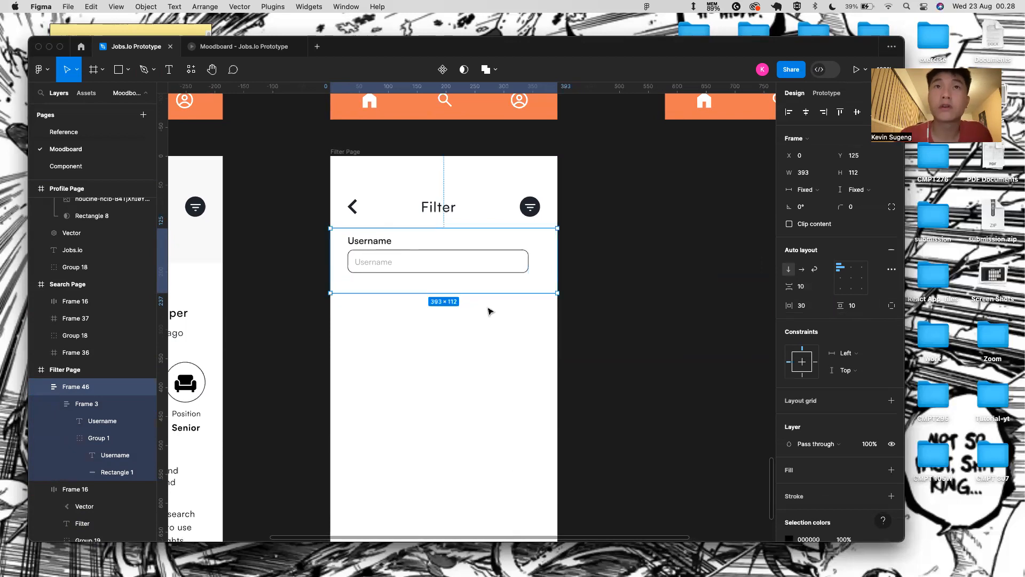
{"action": "left_click", "coordinate": [608, 303]}
{"action": "double_click", "coordinate": [374, 261]}
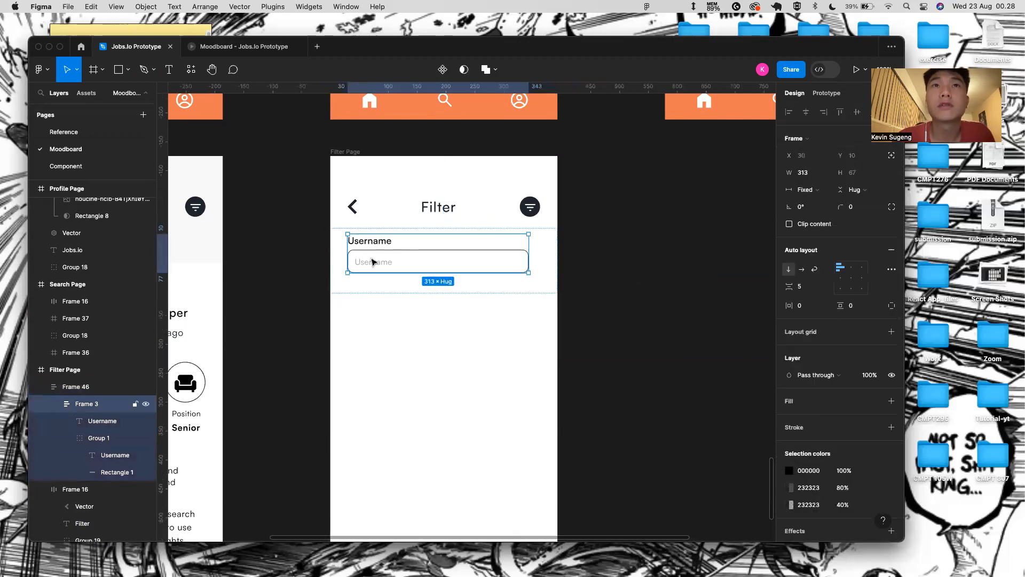
{"action": "left_click_drag", "start_coordinate": [788, 286], "coordinate": [795, 286]}
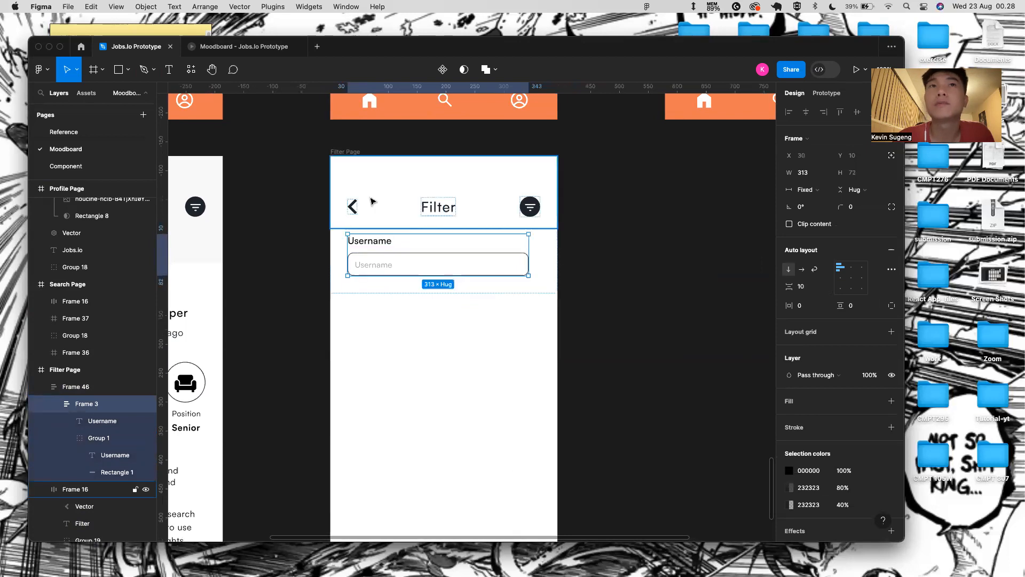
{"action": "double_click", "coordinate": [367, 247]}
{"action": "double_click", "coordinate": [367, 245]}
{"action": "type", "text": "C"}
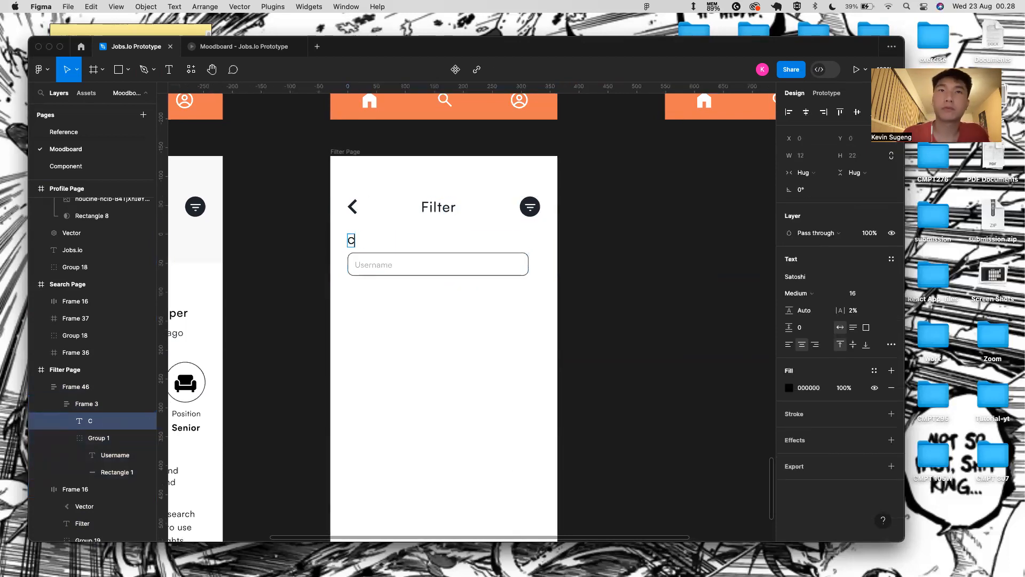
{"action": "type", "text": "ategor"}
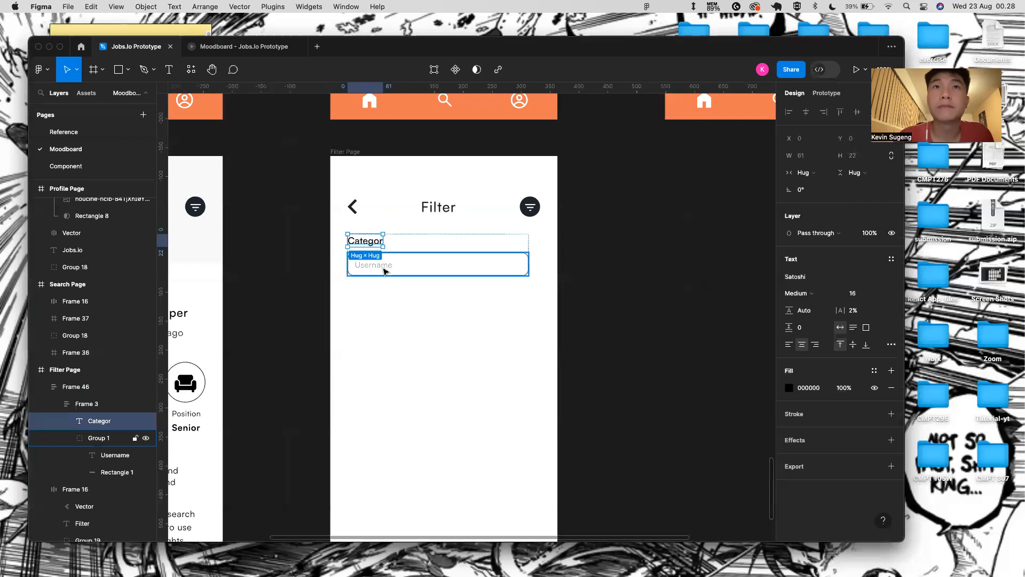
- Make the input box taller, 40 to 51, and delete its placeholder text
{"action": "left_click", "coordinate": [382, 270]}
{"action": "left_click_drag", "start_coordinate": [844, 176], "coordinate": [856, 177]}
{"action": "double_click", "coordinate": [386, 267]}
{"action": "double_click", "coordinate": [385, 266]}
{"action": "key", "text": "BackSpace"}
{"action": "key", "text": "Escape"}
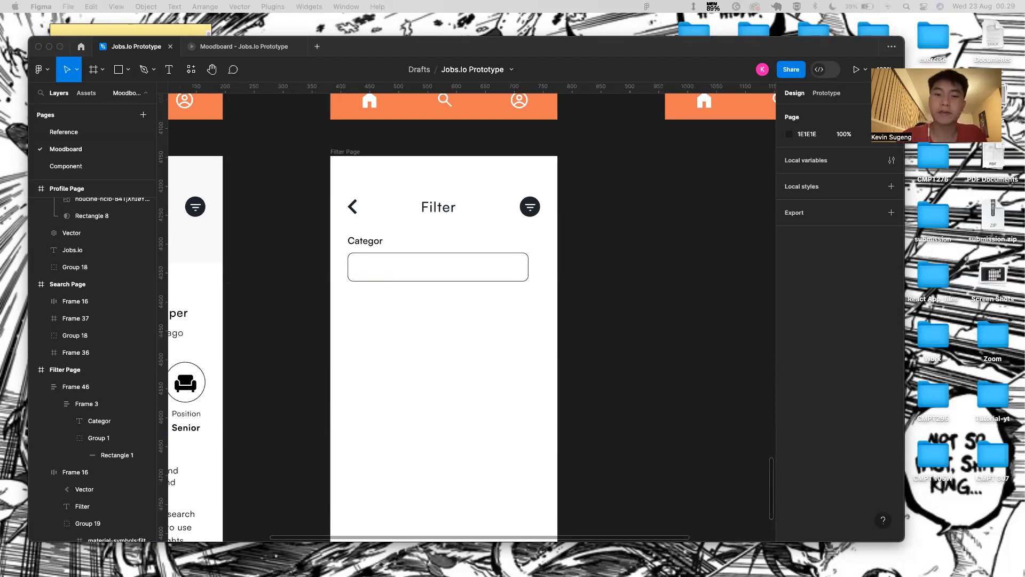
- Paste a dropdown arrow icon into the box and position it at the right
{"action": "left_click", "coordinate": [471, 271]}
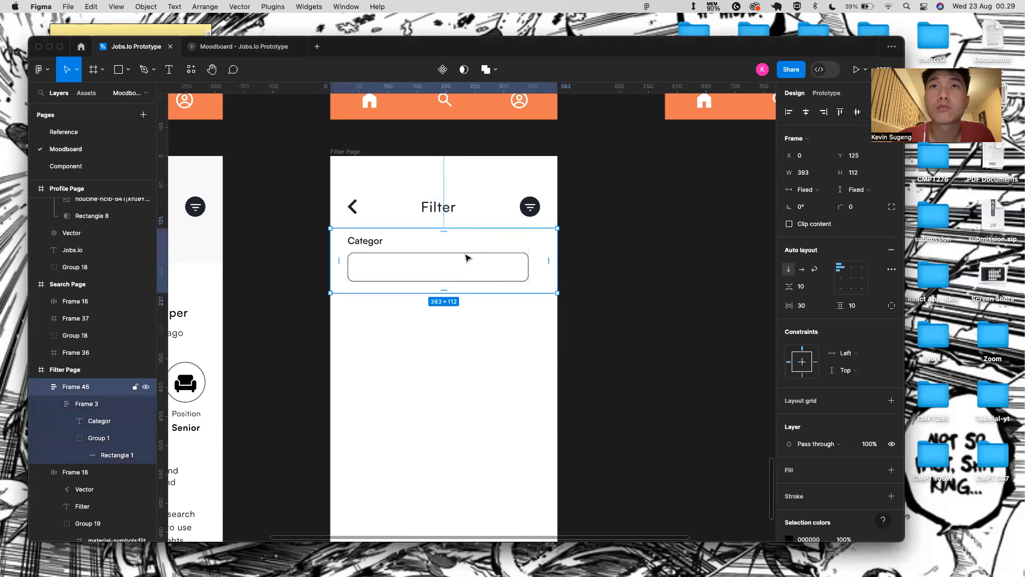
{"action": "left_click", "coordinate": [466, 255]}
{"action": "left_click", "coordinate": [464, 252]}
{"action": "key", "text": "ctrl+v"}
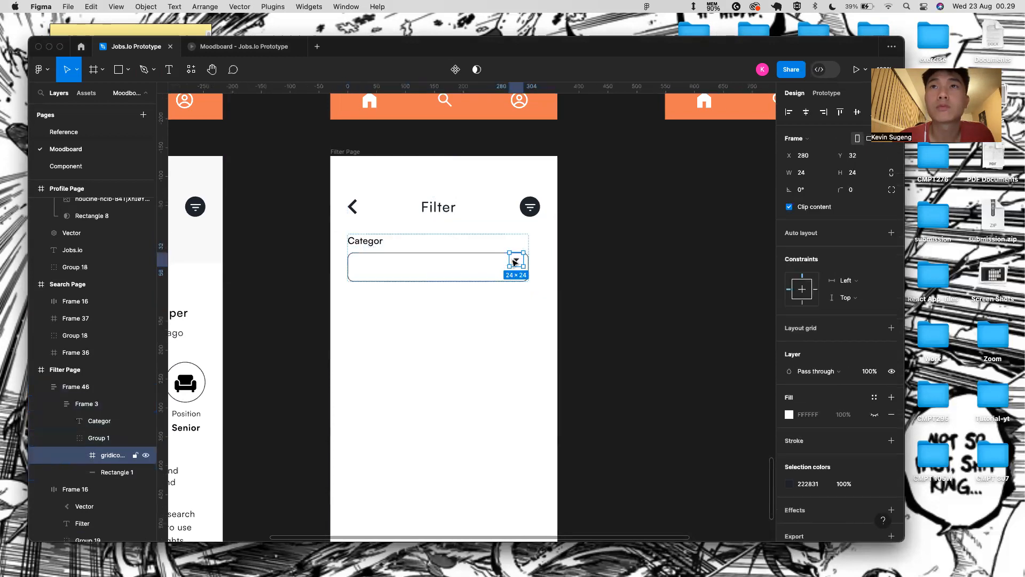
{"action": "key", "text": "shift+Down"}
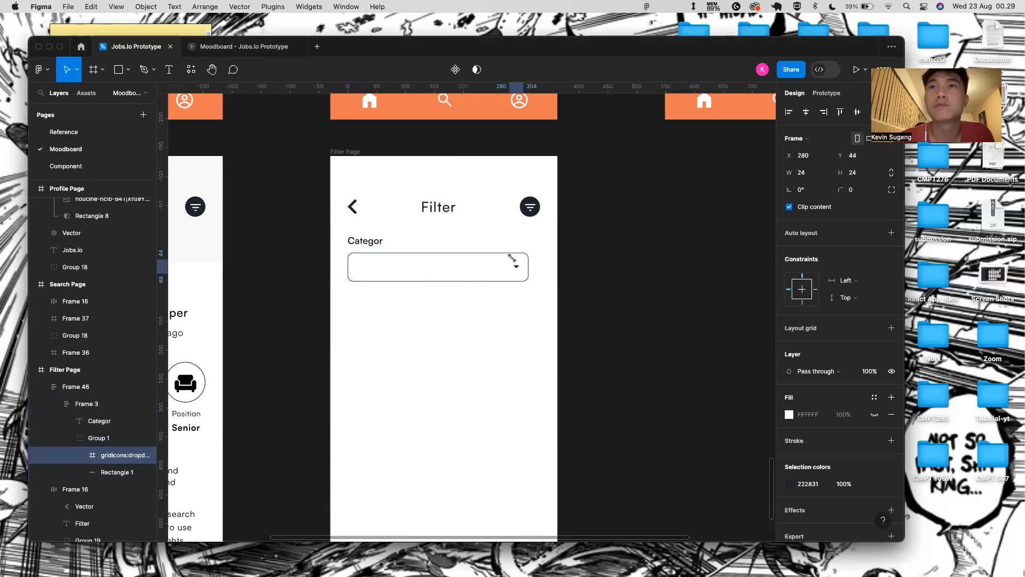
{"action": "key", "text": "Up"}
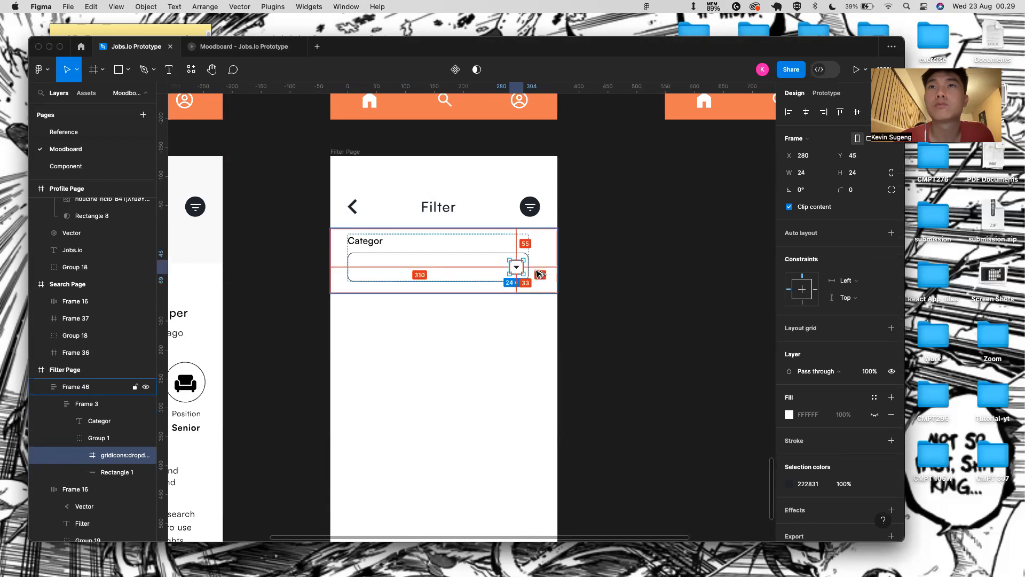
{"action": "key", "text": "Left"}
{"action": "key", "text": "Left"}
{"action": "key", "text": "Left"}
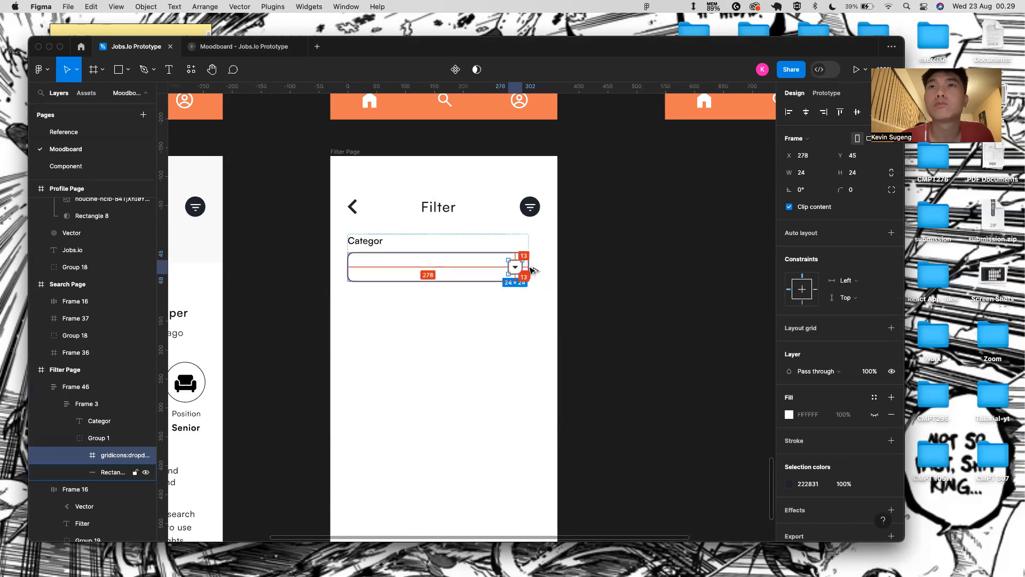
{"action": "key", "text": "Left"}
{"action": "key", "text": "Left"}
{"action": "key", "text": "Left"}
{"action": "key", "text": "Left"}
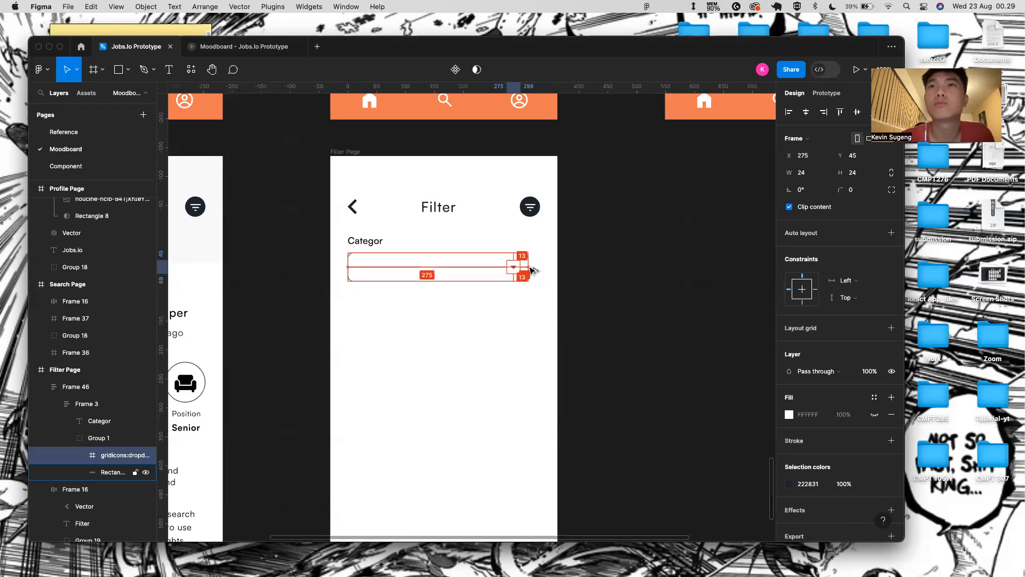
{"action": "key", "text": "Right"}
{"action": "key", "text": "Right"}
{"action": "key", "text": "Right"}
{"action": "key", "text": "Right"}
{"action": "key", "text": "Right"}
{"action": "key", "text": "Right"}
{"action": "key", "text": "Right"}
{"action": "left_click", "coordinate": [612, 269]}
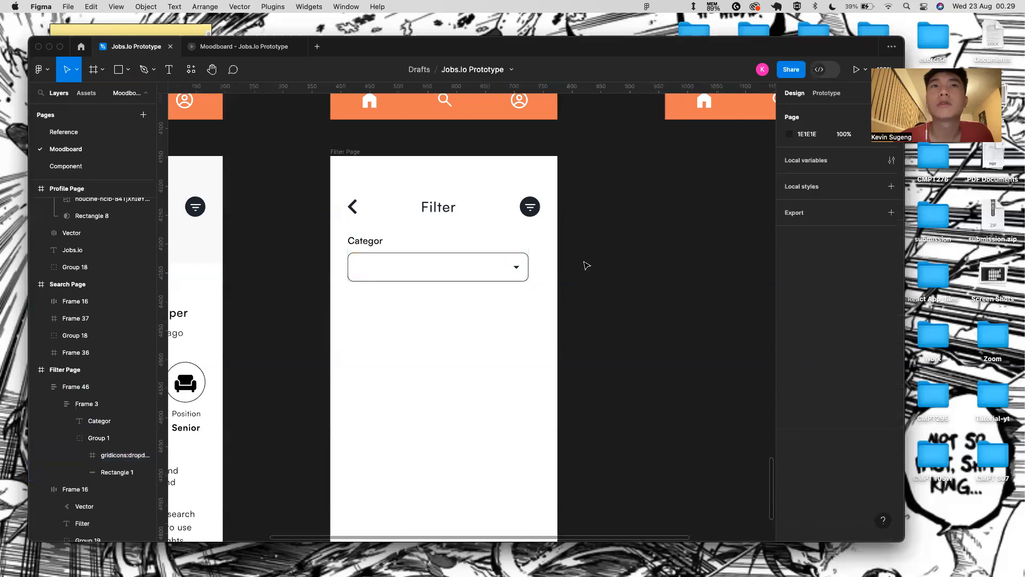
{"action": "left_click", "coordinate": [381, 245]}
{"action": "left_click", "coordinate": [381, 245]}
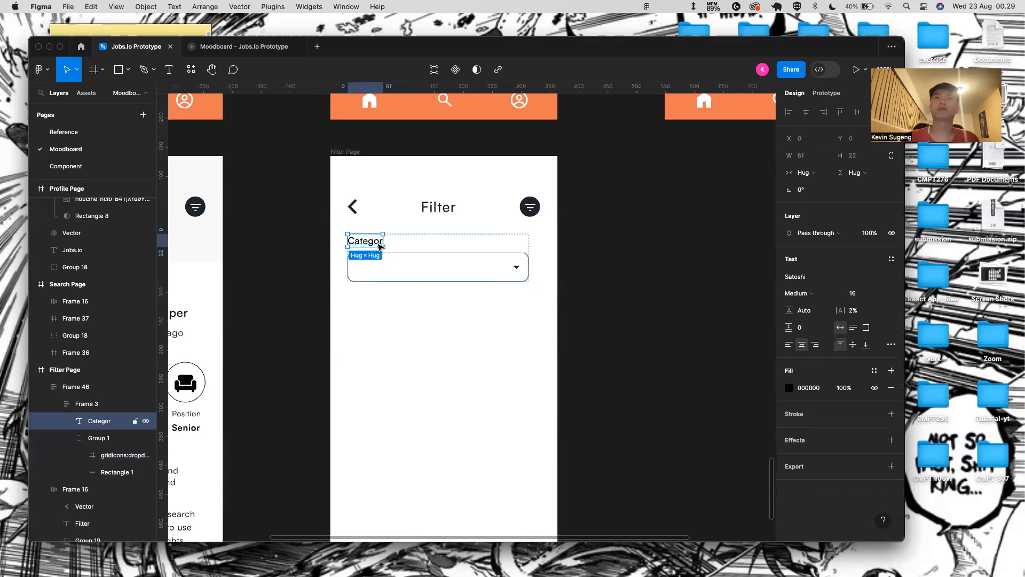
- Correct the 'Categor' label to read 'Category'
{"action": "double_click", "coordinate": [380, 246]}
{"action": "left_click", "coordinate": [382, 246]}
{"action": "type", "text": "y"}
{"action": "key", "text": "Return"}
{"action": "key", "text": "BackSpace"}
{"action": "key", "text": "Escape"}
{"action": "key", "text": "Escape"}
- Duplicate the Category field row and set the form frame height to Hug
{"action": "left_click", "coordinate": [401, 246]}
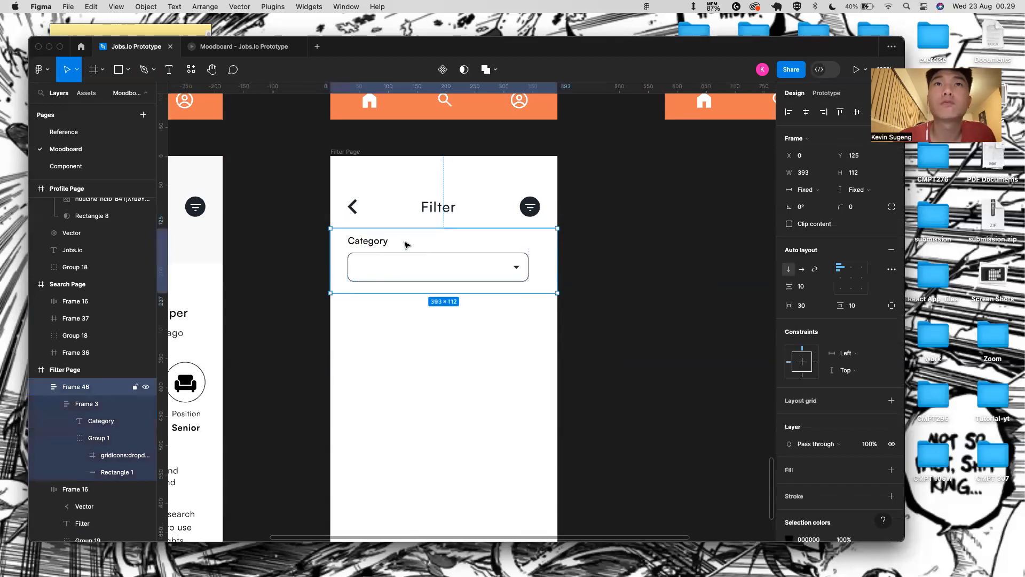
{"action": "left_click", "coordinate": [381, 246]}
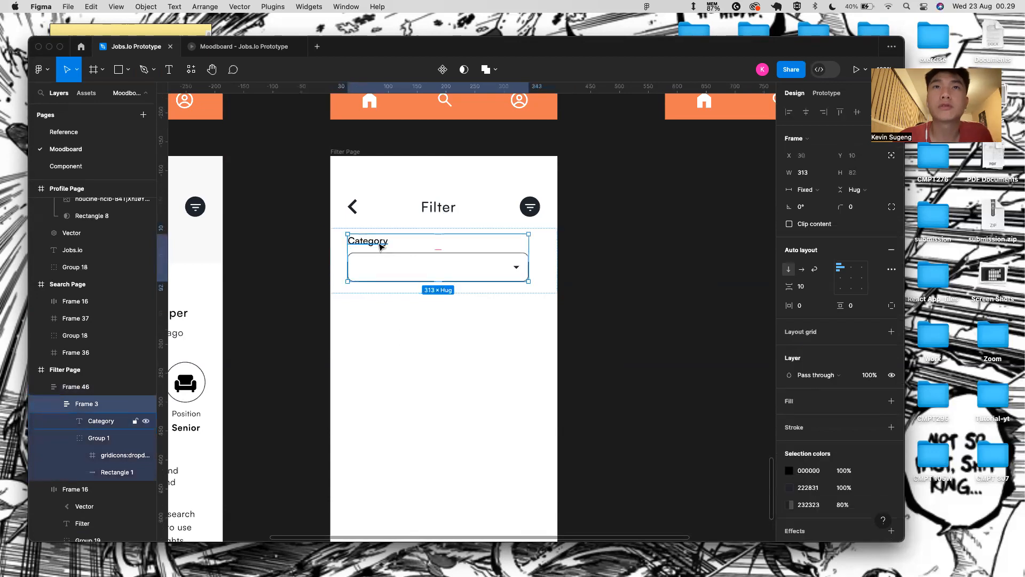
{"action": "key", "text": "super+d"}
{"action": "key", "text": "super+d"}
{"action": "left_click", "coordinate": [548, 245]}
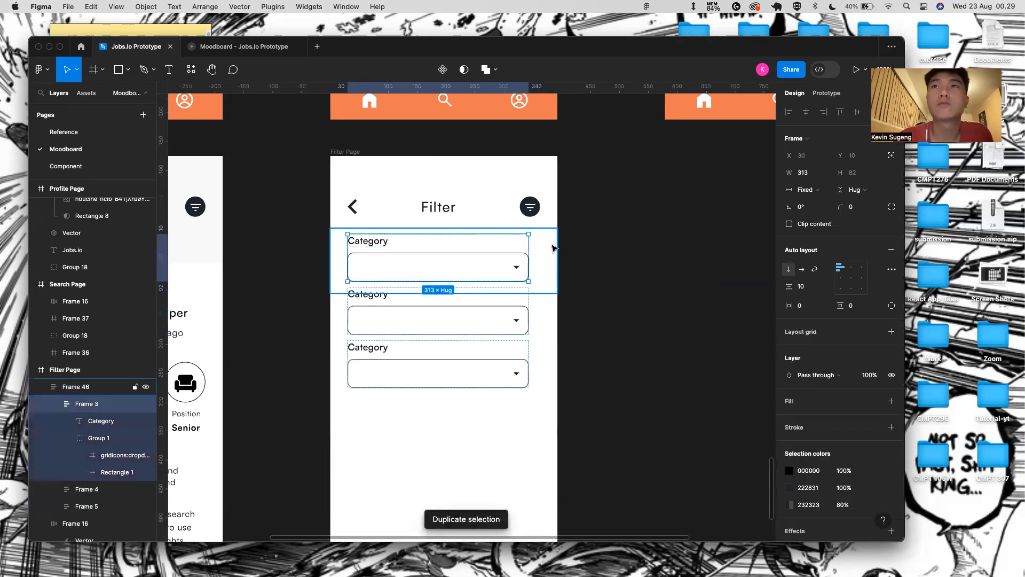
{"action": "left_click", "coordinate": [854, 190]}
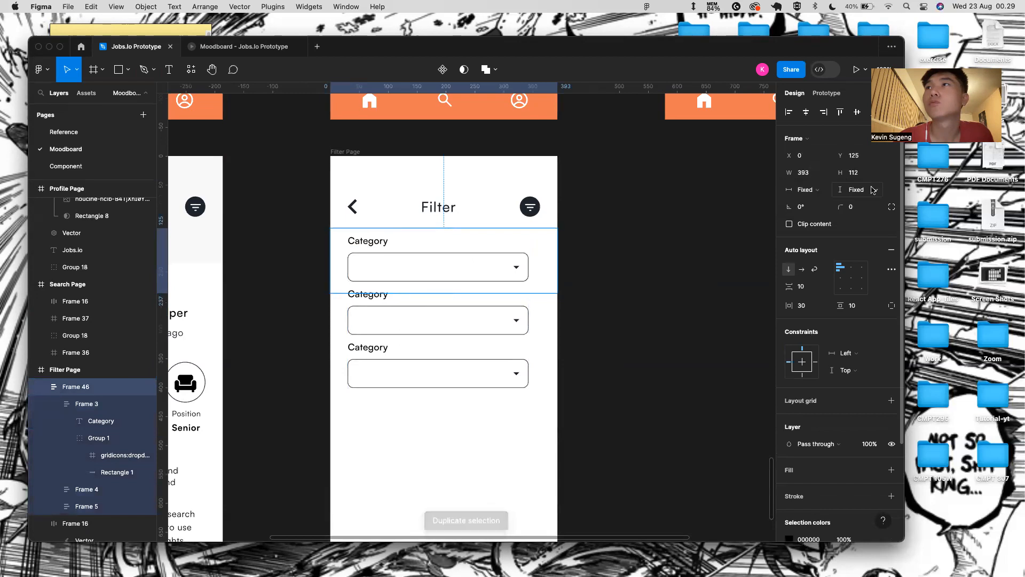
{"action": "left_click", "coordinate": [849, 202]}
- Set the spacing between the form rows to 30
{"action": "left_click", "coordinate": [607, 318]}
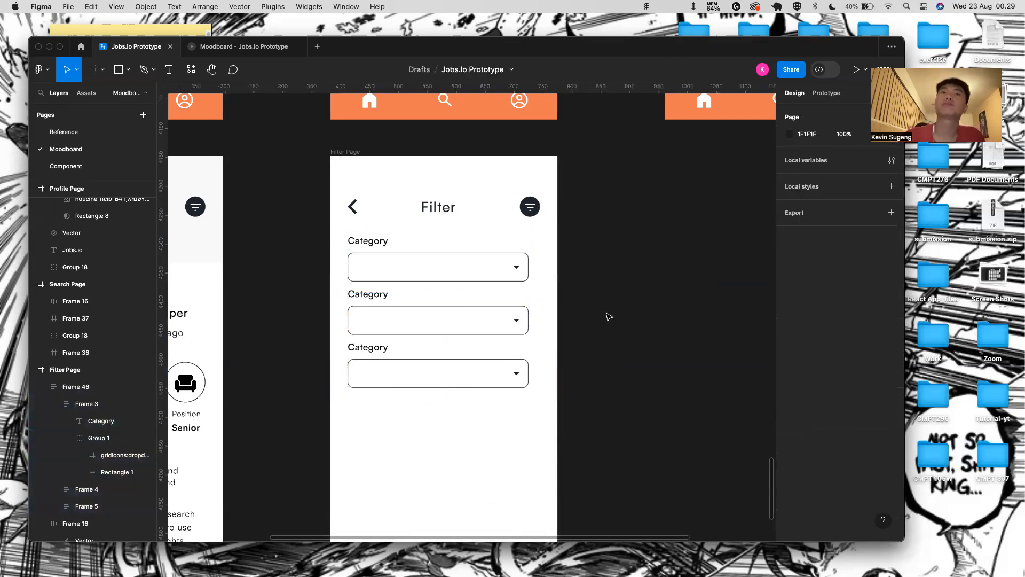
{"action": "left_click", "coordinate": [483, 284]}
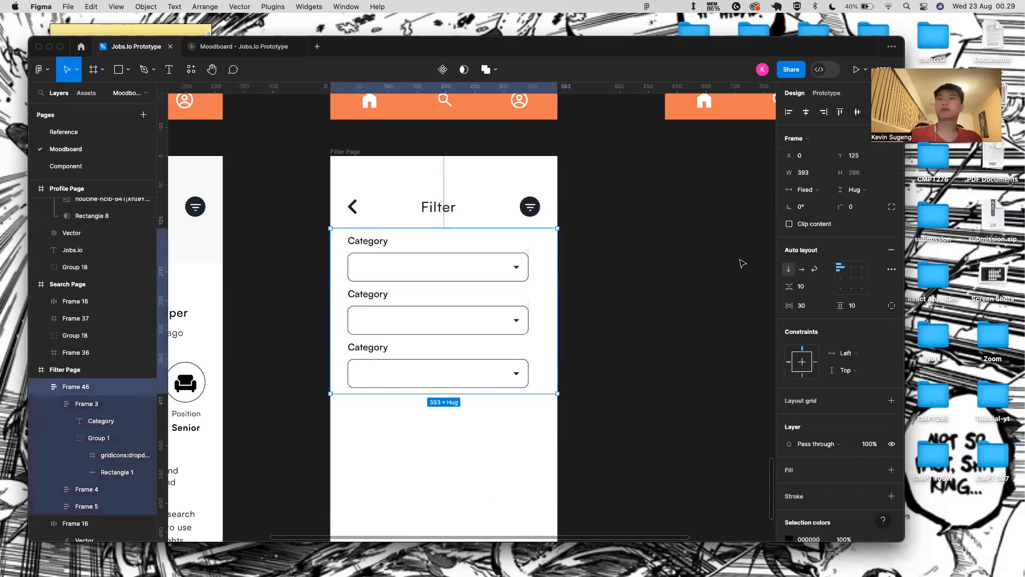
{"action": "left_click", "coordinate": [801, 286]}
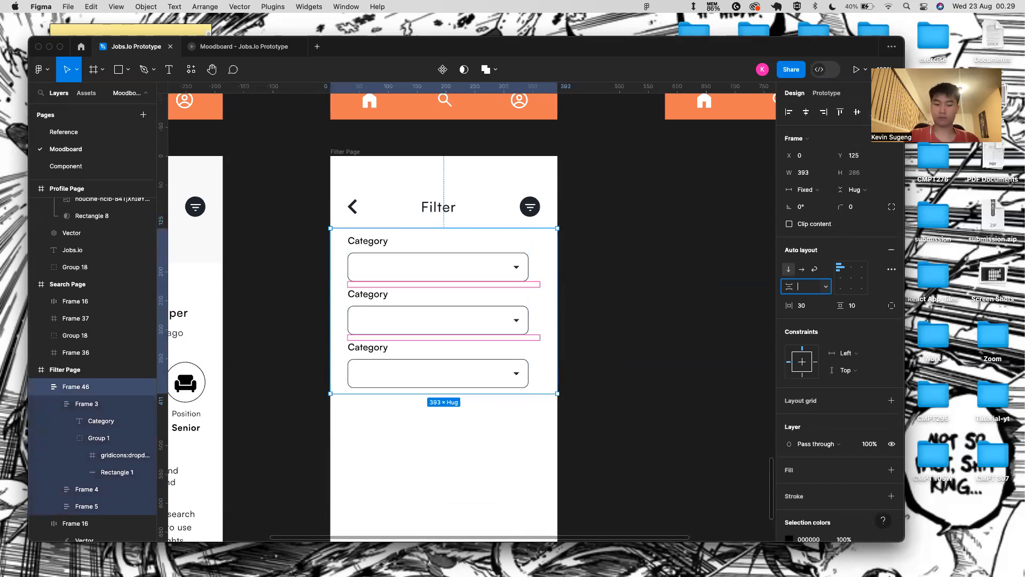
{"action": "type", "text": "30"}
{"action": "key", "text": "Return"}
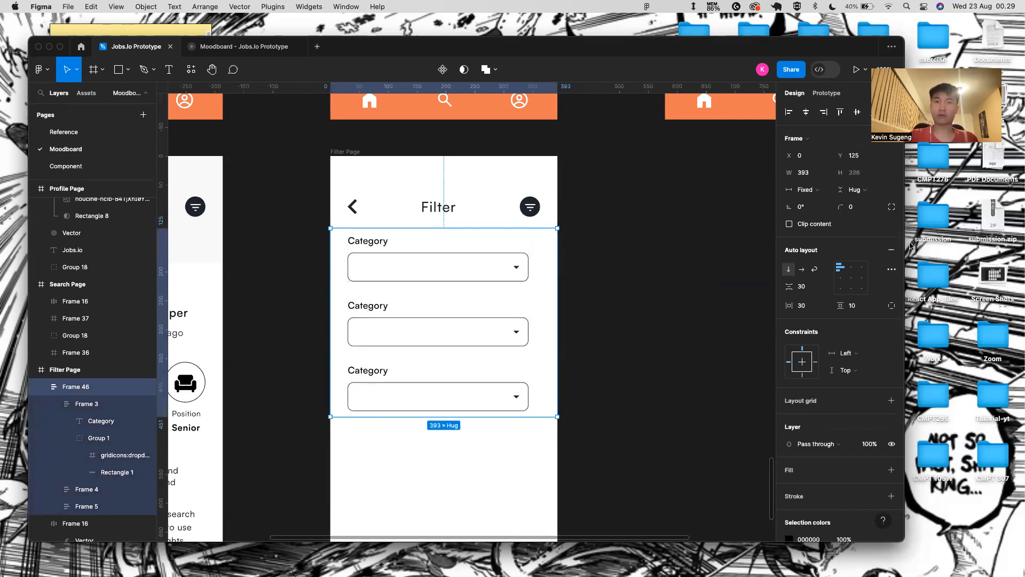
- Rename the copied labels to 'Sub Category' and 'Location'
{"action": "double_click", "coordinate": [376, 307]}
{"action": "double_click", "coordinate": [377, 307]}
{"action": "type", "text": "Sub"}
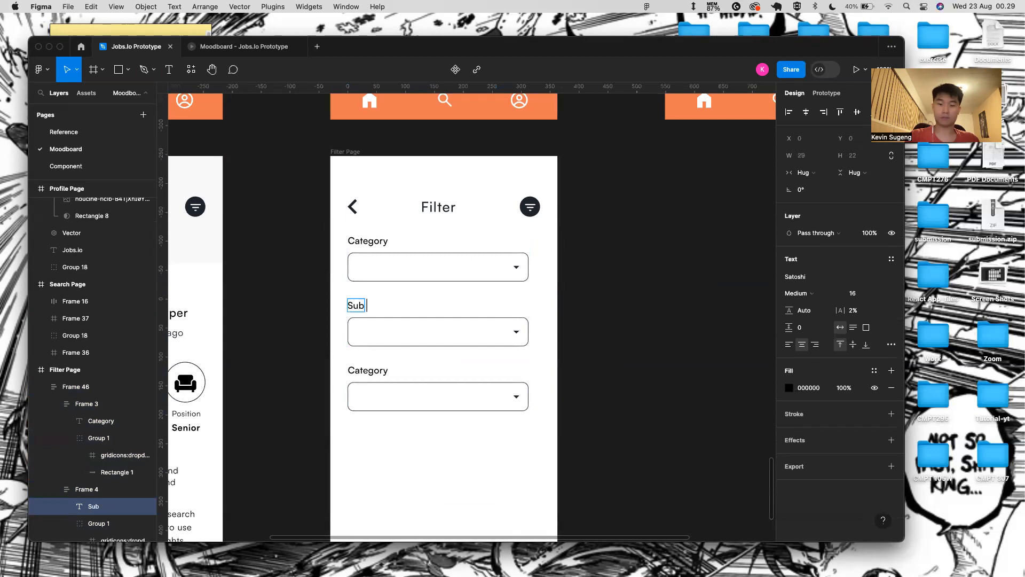
{"action": "type", "text": " Ca"}
{"action": "key", "text": "BackSpace"}
{"action": "type", "text": "Ca"}
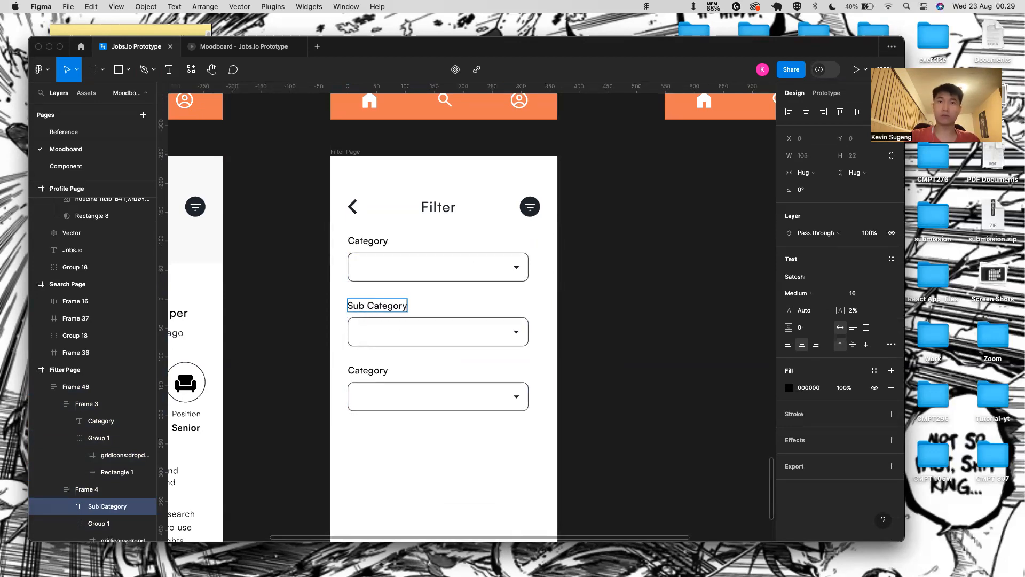
{"action": "double_click", "coordinate": [353, 371]}
{"action": "type", "text": "Locat"}
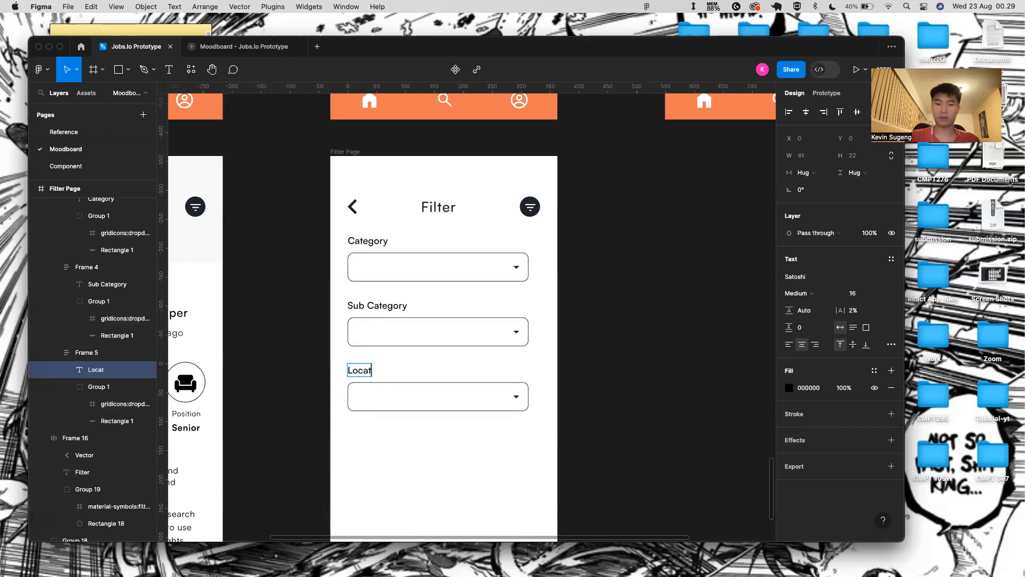
{"action": "type", "text": "ion"}
{"action": "key", "text": "Escape"}
{"action": "key", "text": "Escape"}
- Duplicate the Location row and relabel the copy 'Range of Salary'
{"action": "key", "text": "super+d"}
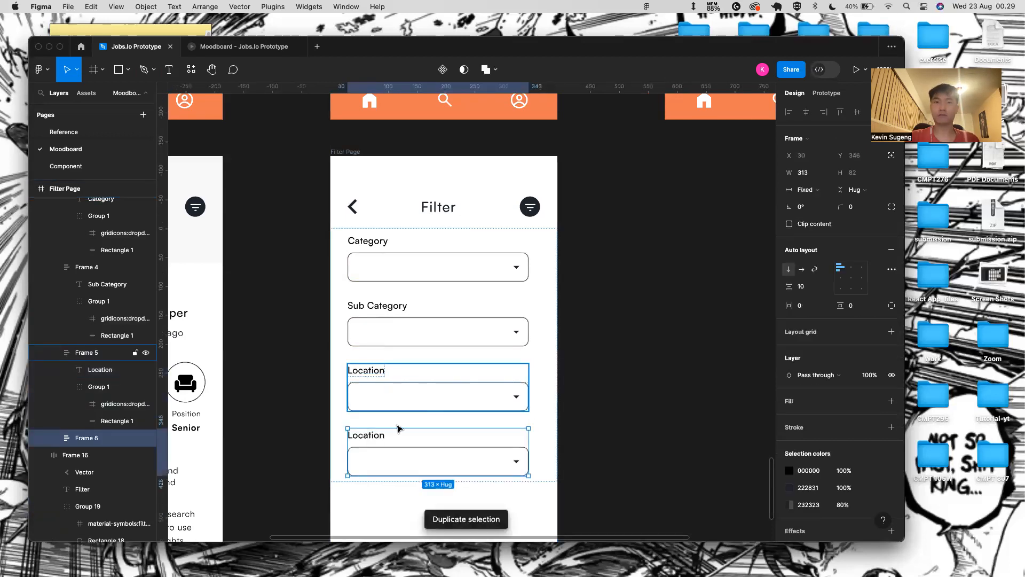
{"action": "double_click", "coordinate": [366, 435]}
{"action": "key", "text": "BackSpace"}
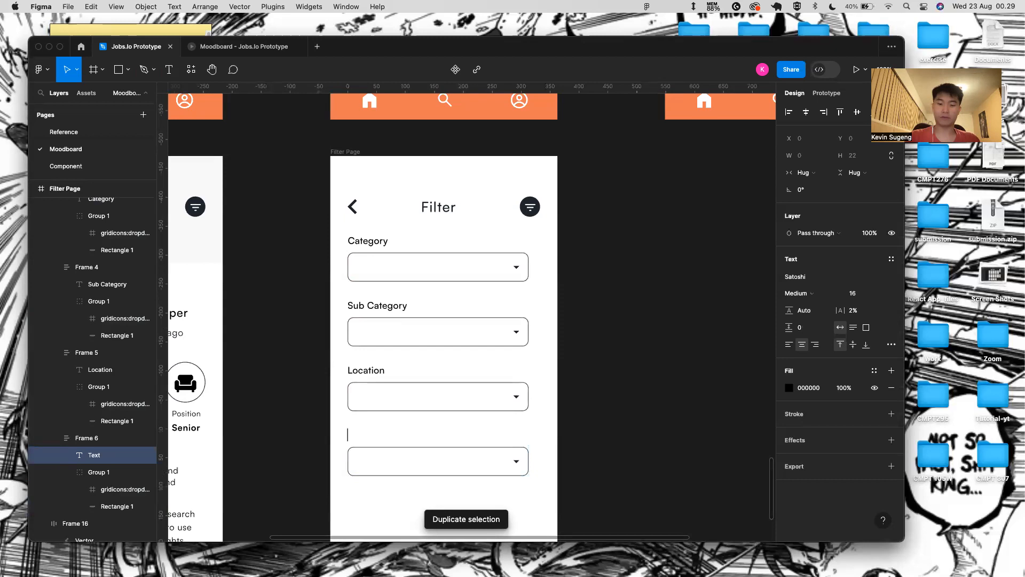
{"action": "type", "text": "Range of Salary"}
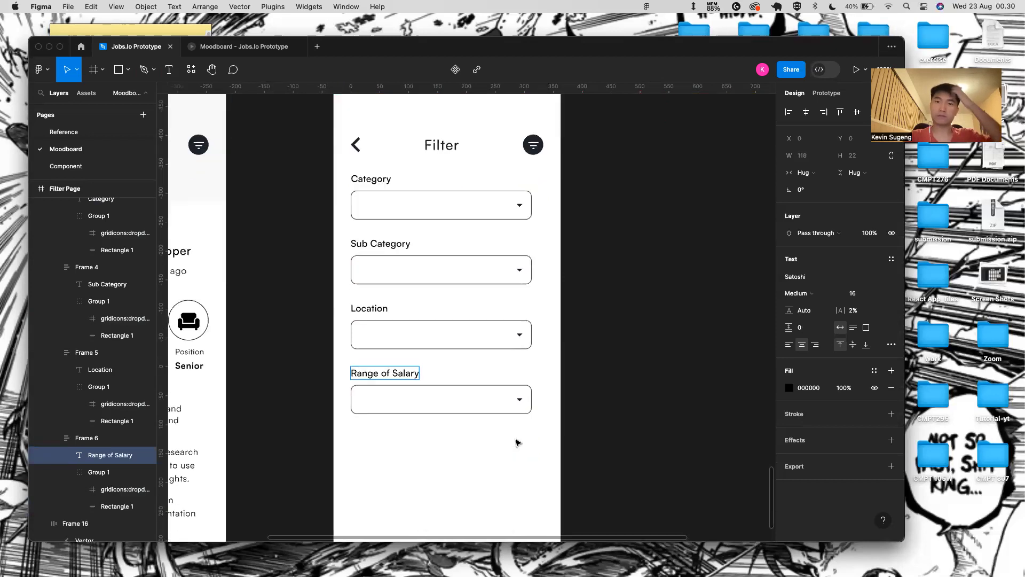
{"action": "scroll", "coordinate": [516, 442], "scroll_direction": "down", "scroll_amount": 7}
{"action": "scroll", "coordinate": [414, 373], "scroll_direction": "up", "scroll_amount": 1}
- Duplicate the Range of Salary row and relabel the copy 'Job Type'
{"action": "left_click", "coordinate": [424, 165]}
{"action": "key", "text": "super+d"}
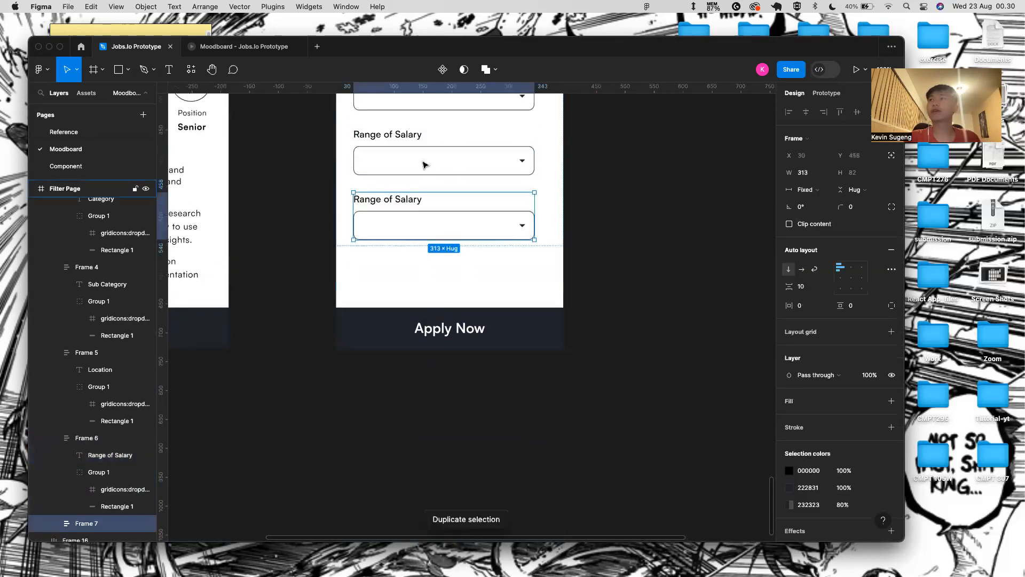
{"action": "double_click", "coordinate": [409, 202]}
{"action": "key", "text": "Return"}
{"action": "key", "text": "BackSpace"}
{"action": "type", "text": "Jov"}
{"action": "key", "text": "BackSpace"}
{"action": "key", "text": "BackSpace"}
{"action": "key", "text": "BackSpace"}
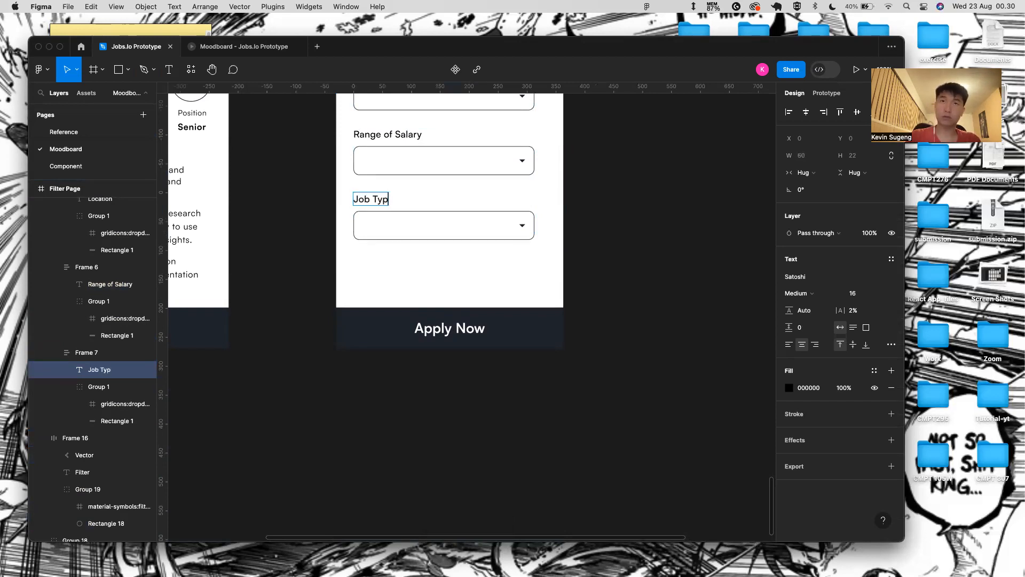
{"action": "key", "text": "Escape"}
- Delete the dropdown box under the Job Type label
{"action": "left_click", "coordinate": [400, 231]}
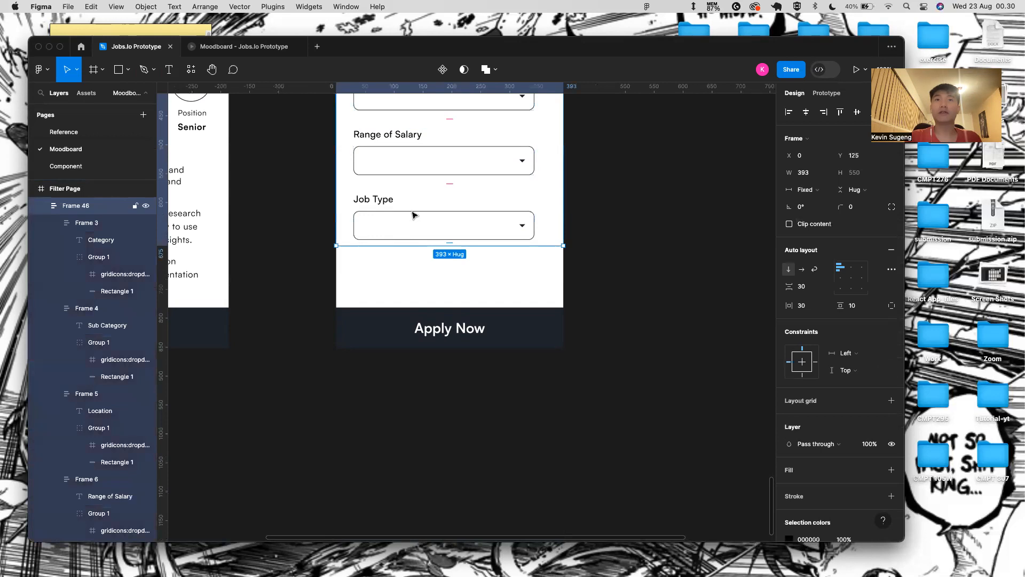
{"action": "left_click", "coordinate": [412, 215]}
{"action": "key", "text": "BackSpace"}
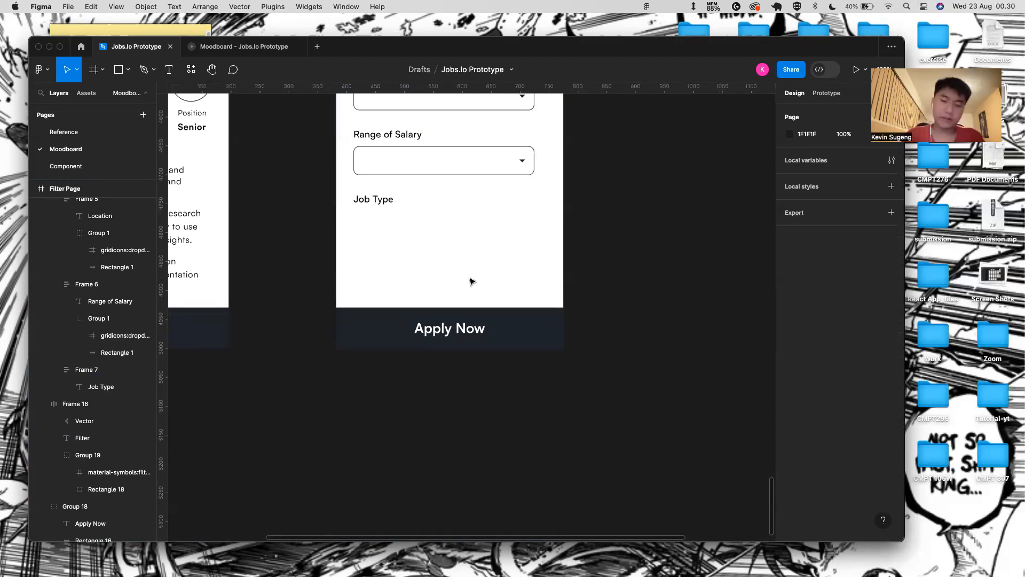
- Draw a box under Job Type with no fill and a 222831 outline
{"action": "key", "text": "r"}
{"action": "mouse_move", "coordinate": [354, 220]}
{"action": "left_mouse_down"}
{"action": "mouse_move", "coordinate": [396, 246]}
{"action": "mouse_move", "coordinate": [415, 245]}
{"action": "mouse_move", "coordinate": [415, 225]}
{"action": "mouse_move", "coordinate": [392, 244]}
{"action": "left_mouse_up"}
{"action": "scroll", "coordinate": [414, 243], "scroll_direction": "up", "scroll_amount": 3}
{"action": "key", "text": "Escape"}
{"action": "left_click", "coordinate": [389, 227]}
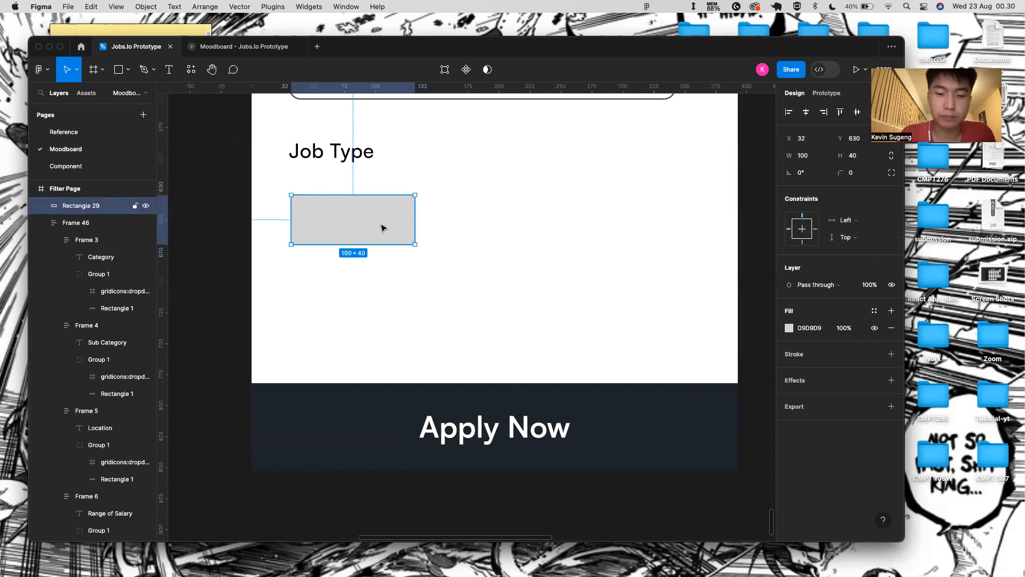
{"action": "left_click", "coordinate": [810, 328]}
{"action": "key", "text": "BackSpace"}
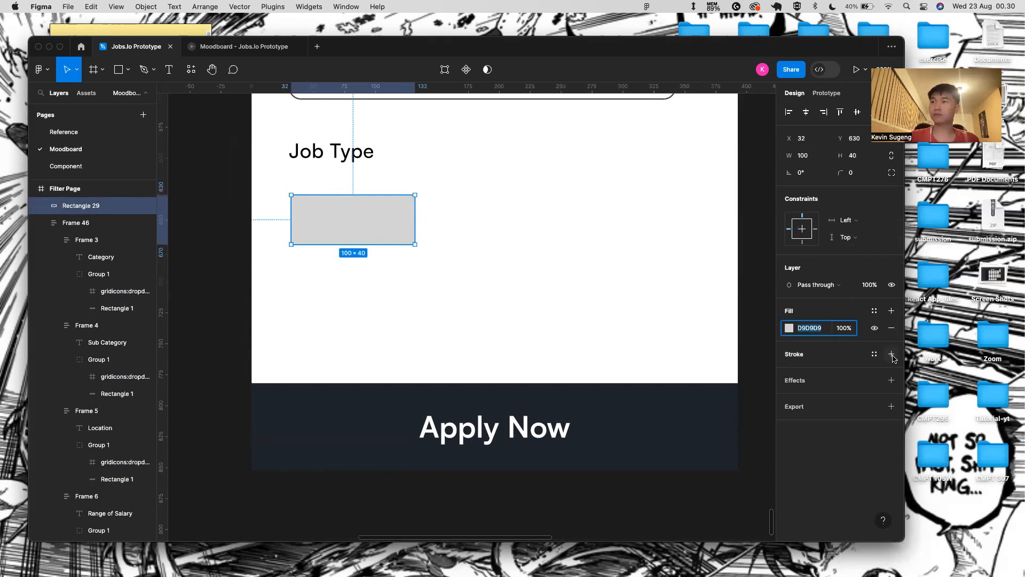
{"action": "left_click", "coordinate": [892, 354]}
{"action": "left_click", "coordinate": [892, 328]}
{"action": "left_click", "coordinate": [816, 356]}
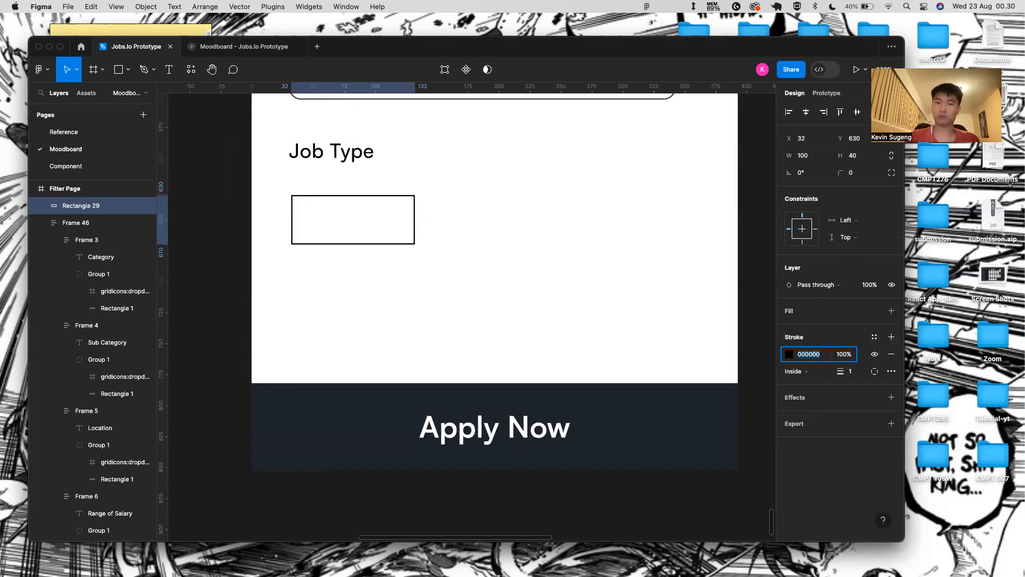
{"action": "type", "text": "222831"}
{"action": "key", "text": "Return"}
{"action": "left_click", "coordinate": [542, 295]}
- Add a 'Full Time' text label in colour 222831 inside the box
{"action": "key", "text": "t"}
{"action": "left_click", "coordinate": [337, 221]}
{"action": "type", "text": "Full time"}
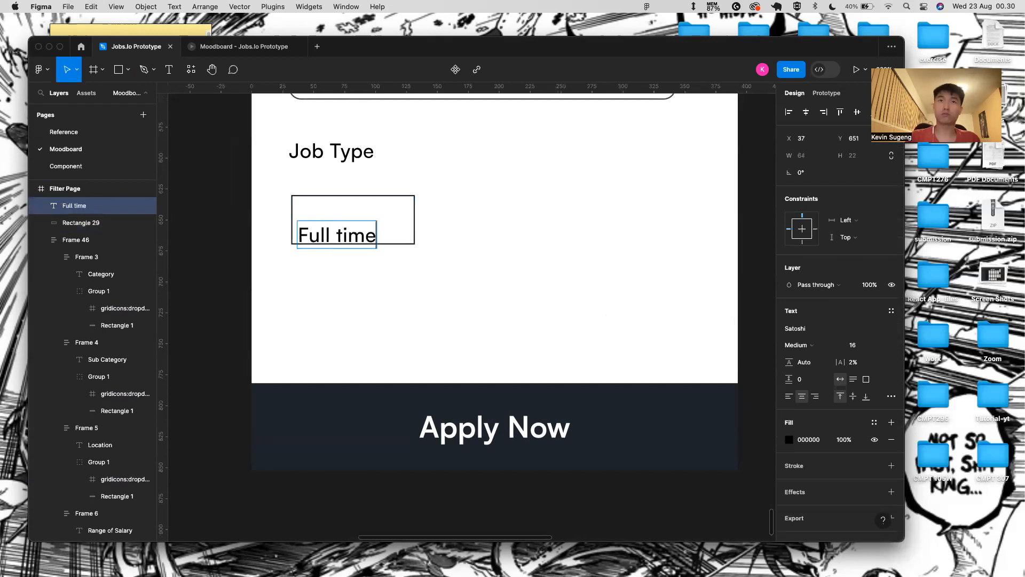
{"action": "key", "text": "Escape"}
{"action": "double_click", "coordinate": [346, 234]}
{"action": "left_click", "coordinate": [343, 234]}
{"action": "key", "text": "BackSpace"}
{"action": "type", "text": "T"}
{"action": "key", "text": "Escape"}
{"action": "left_click", "coordinate": [809, 440]}
{"action": "type", "text": "222831"}
{"action": "key", "text": "Return"}
- Centre the Full Time label in the box and group them
{"action": "left_click", "coordinate": [389, 197], "text": "shift"}
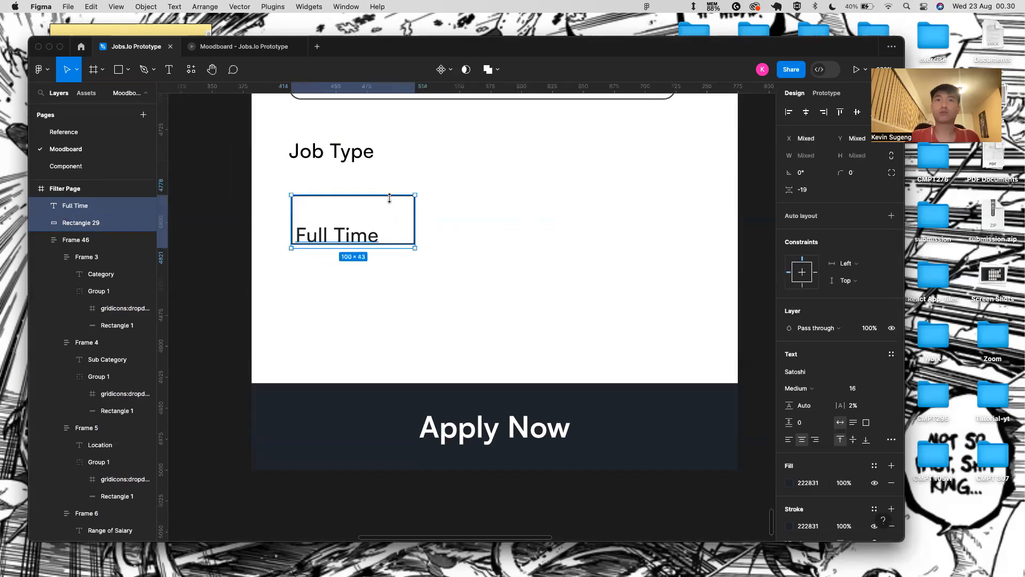
{"action": "left_click", "coordinate": [806, 112]}
{"action": "left_click", "coordinate": [857, 112]}
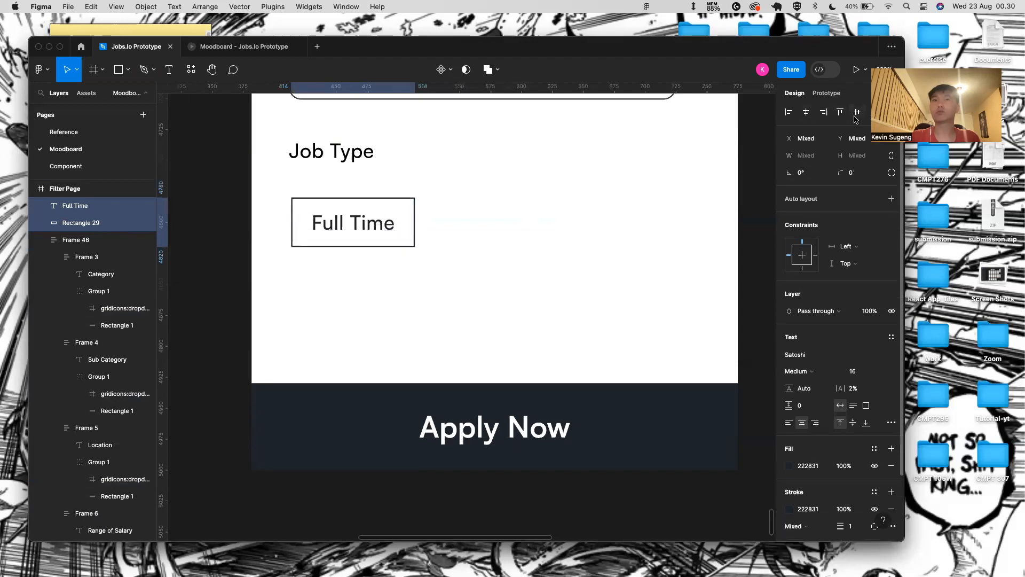
{"action": "left_click", "coordinate": [441, 237]}
{"action": "left_click", "coordinate": [338, 212]}
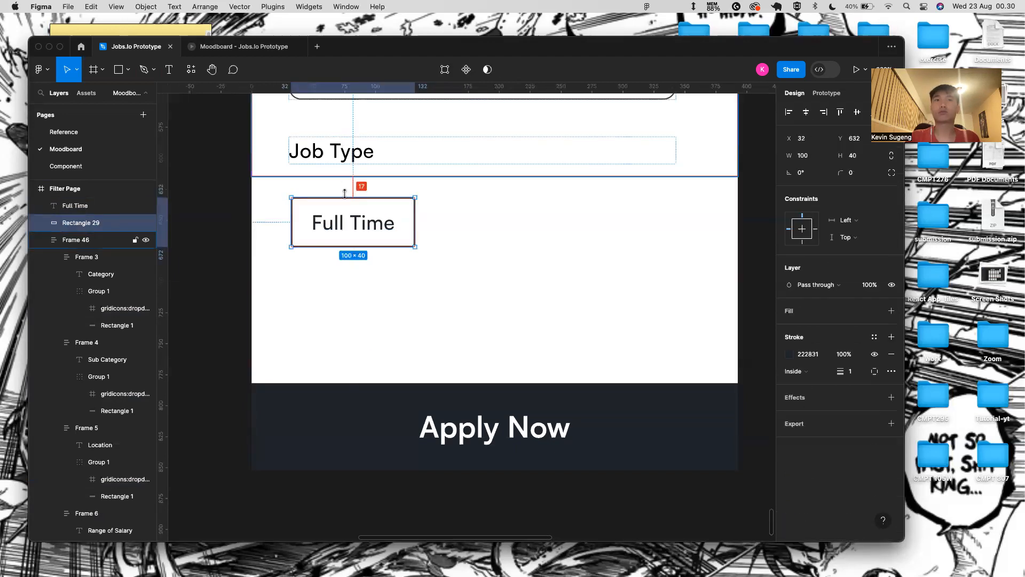
{"action": "left_click", "coordinate": [371, 230]}
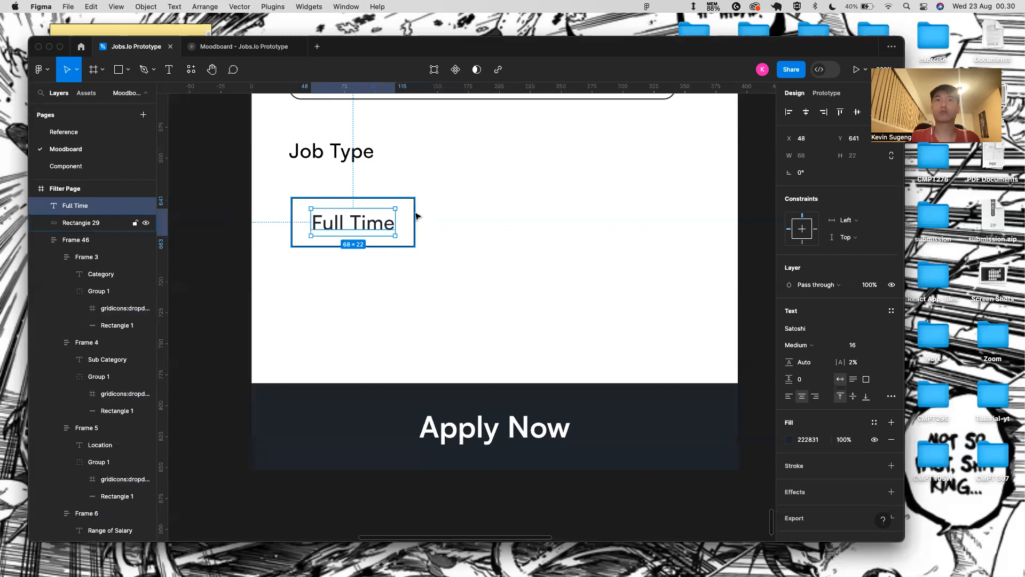
{"action": "left_click", "coordinate": [413, 216], "text": "shift"}
{"action": "key", "text": "super+g"}
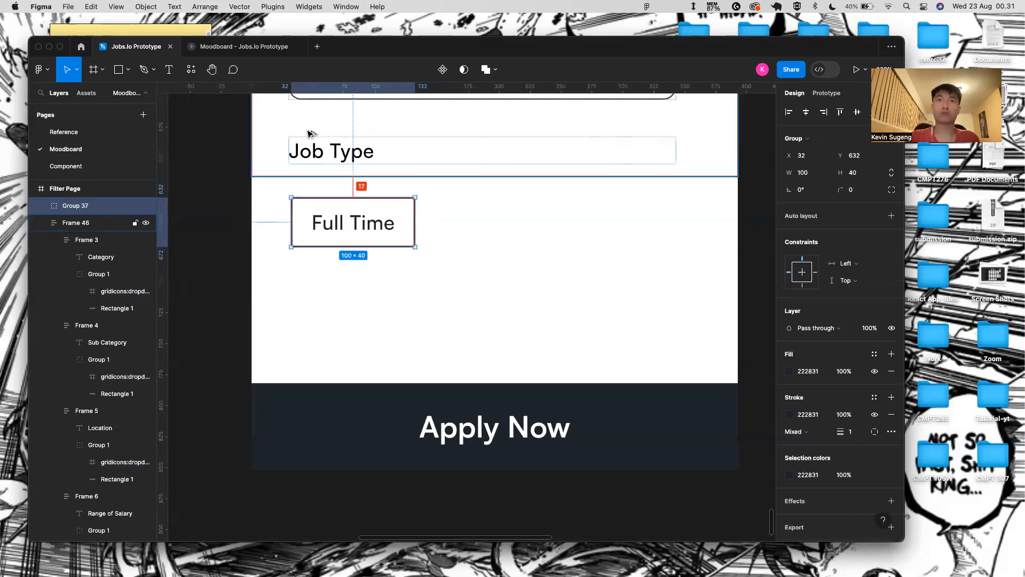
- Nudge the Full Time box up and give it a corner radius of 6
{"action": "key", "text": "Up"}
{"action": "key", "text": "Up"}
{"action": "key", "text": "Up"}
{"action": "key", "text": "Up"}
{"action": "key", "text": "Up"}
{"action": "key", "text": "Up"}
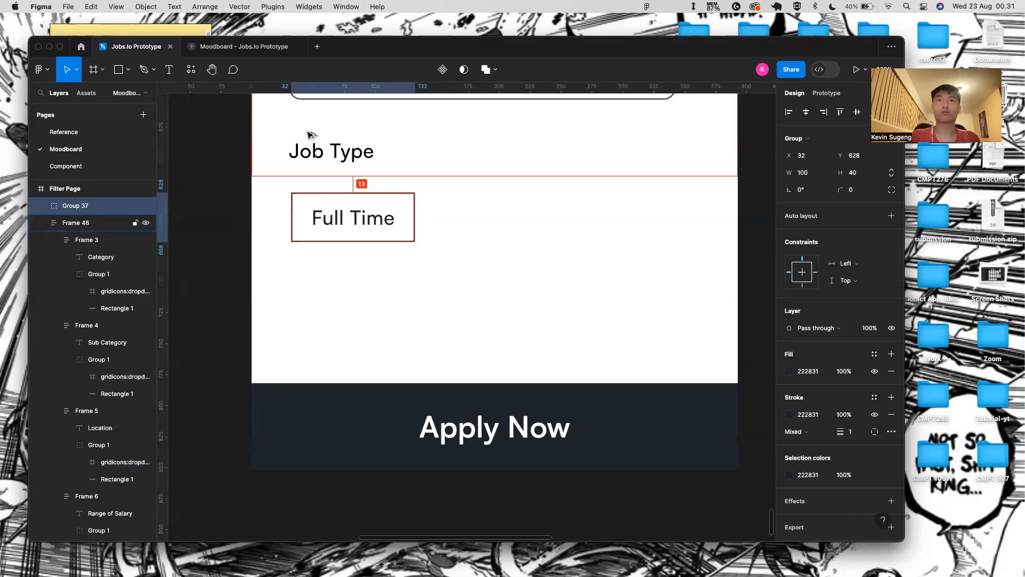
{"action": "left_click", "coordinate": [362, 264]}
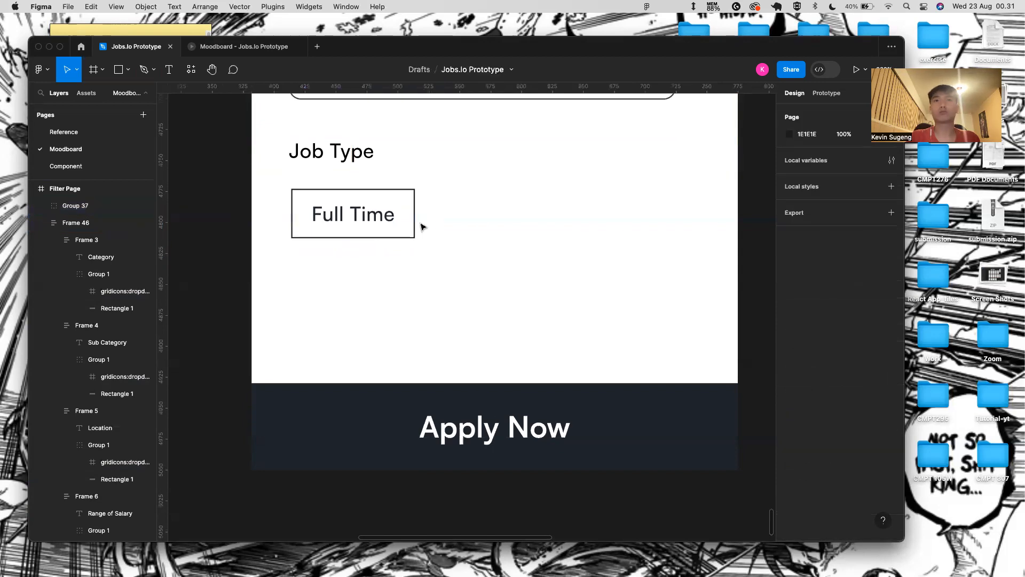
{"action": "left_click", "coordinate": [414, 229]}
{"action": "left_click", "coordinate": [850, 190]}
{"action": "type", "text": "15"}
{"action": "key", "text": "Return"}
{"action": "type", "text": "6"}
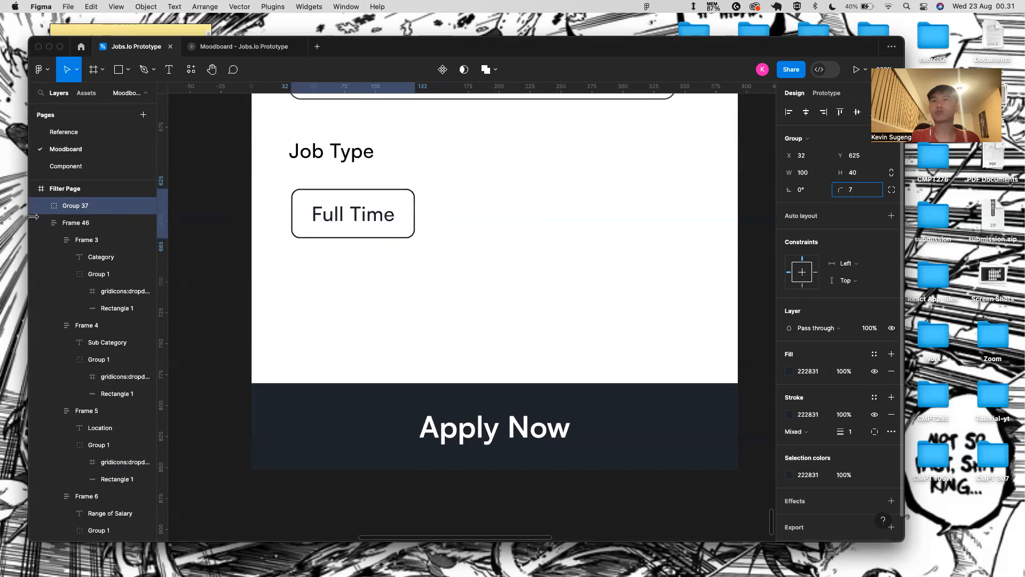
{"action": "key", "text": "Return"}
- Try a Full Time copy placed 20 px to the right, then delete it
{"action": "key", "text": "super+d"}
{"action": "left_click_drag", "start_coordinate": [365, 217], "coordinate": [541, 213]}
{"action": "key", "text": "Right"}
{"action": "key", "text": "Right"}
{"action": "key", "text": "Right"}
{"action": "key", "text": "Right"}
{"action": "key", "text": "Right"}
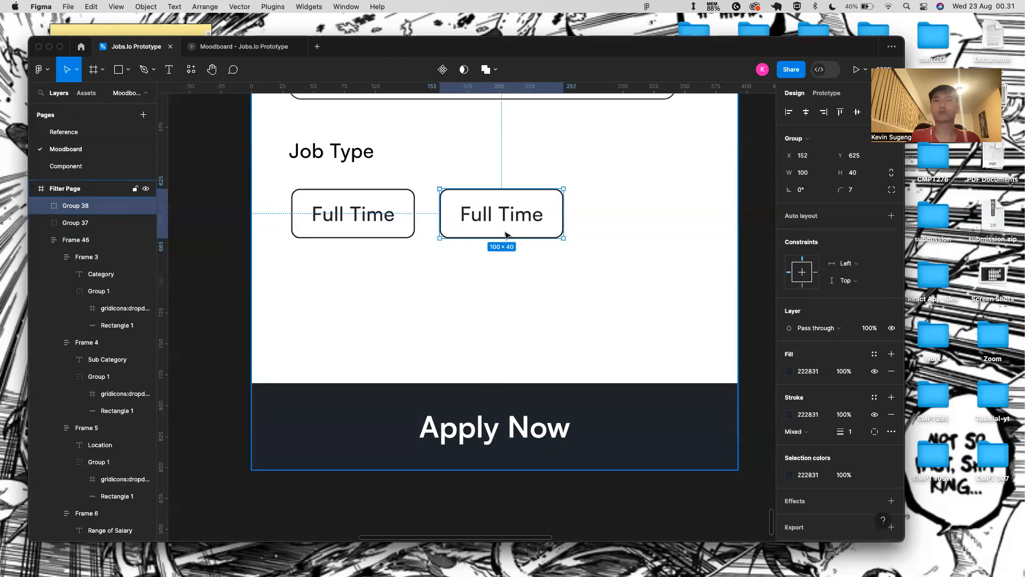
{"action": "key", "text": "super+d"}
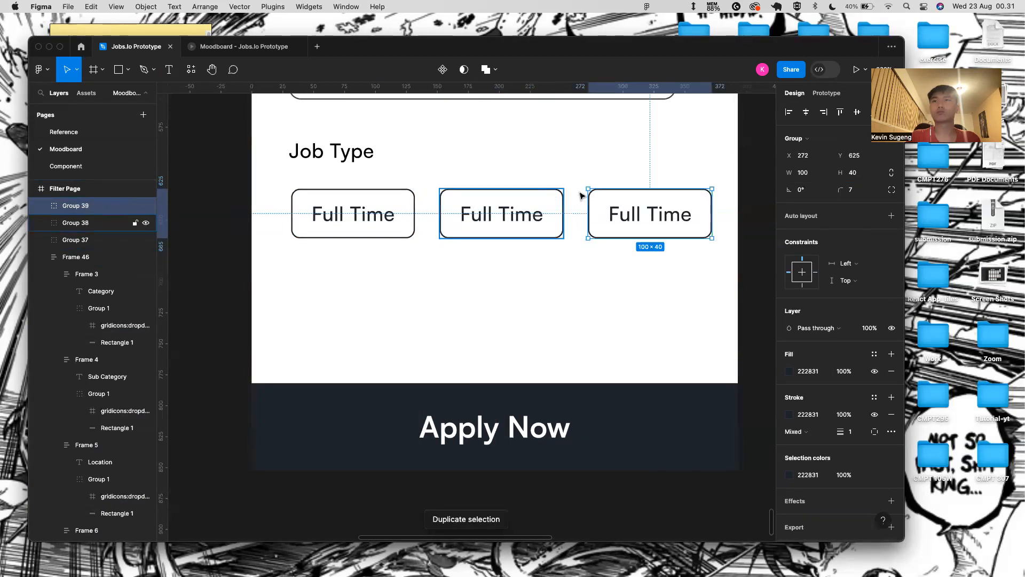
{"action": "key", "text": "super+z"}
{"action": "key", "text": "super+z"}
{"action": "key", "text": "super+z"}
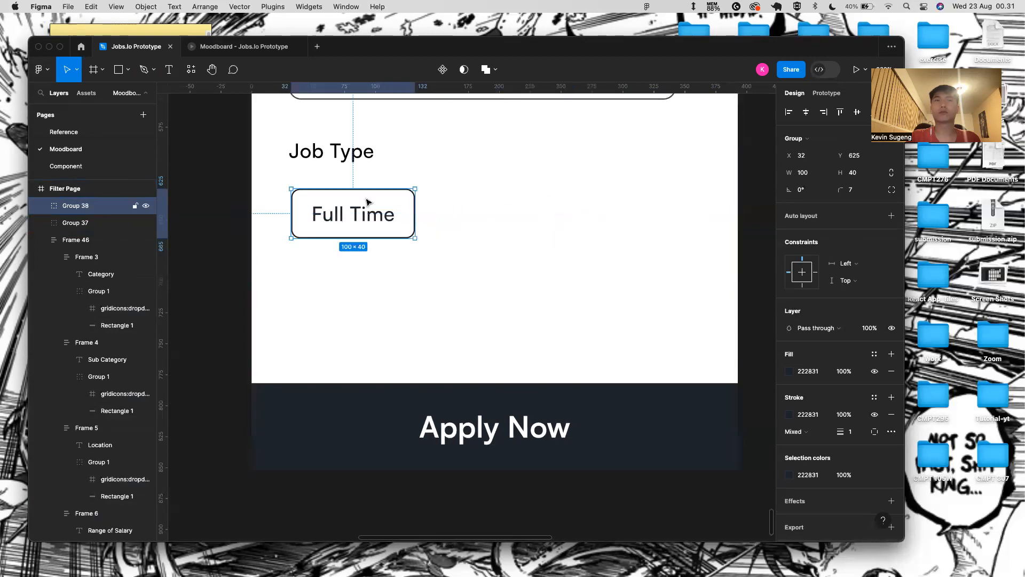
{"action": "key", "text": "shift+a"}
{"action": "left_click_drag", "start_coordinate": [293, 206], "coordinate": [254, 206]}
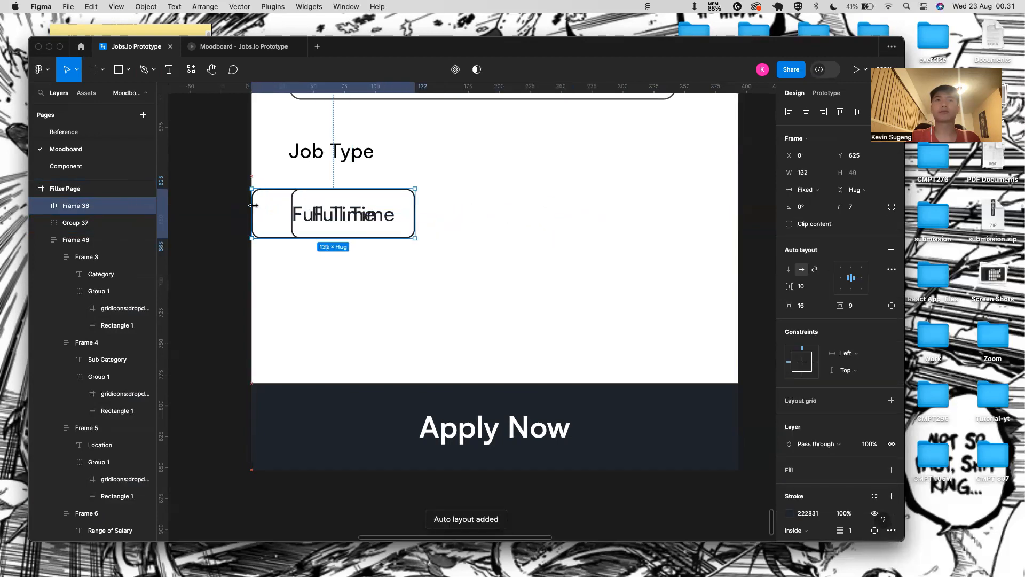
{"action": "key", "text": "Delete"}
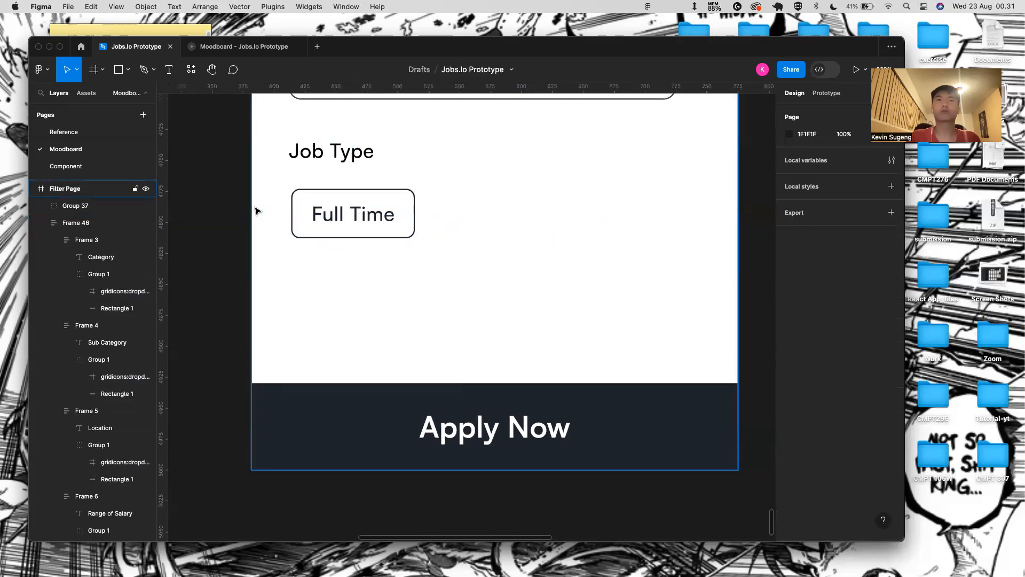
- Apply auto layout to the original Full Time box, hugging its content
{"action": "left_click", "coordinate": [291, 200]}
{"action": "key", "text": "shift+a"}
{"action": "left_click_drag", "start_coordinate": [292, 206], "coordinate": [251, 204]}
{"action": "double_click", "coordinate": [251, 205]}
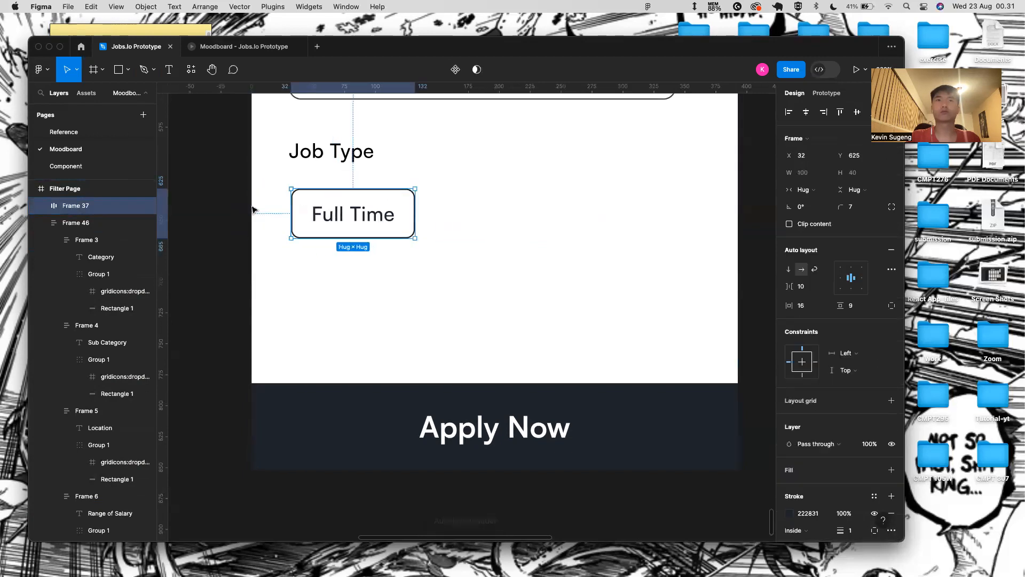
{"action": "left_click", "coordinate": [195, 176]}
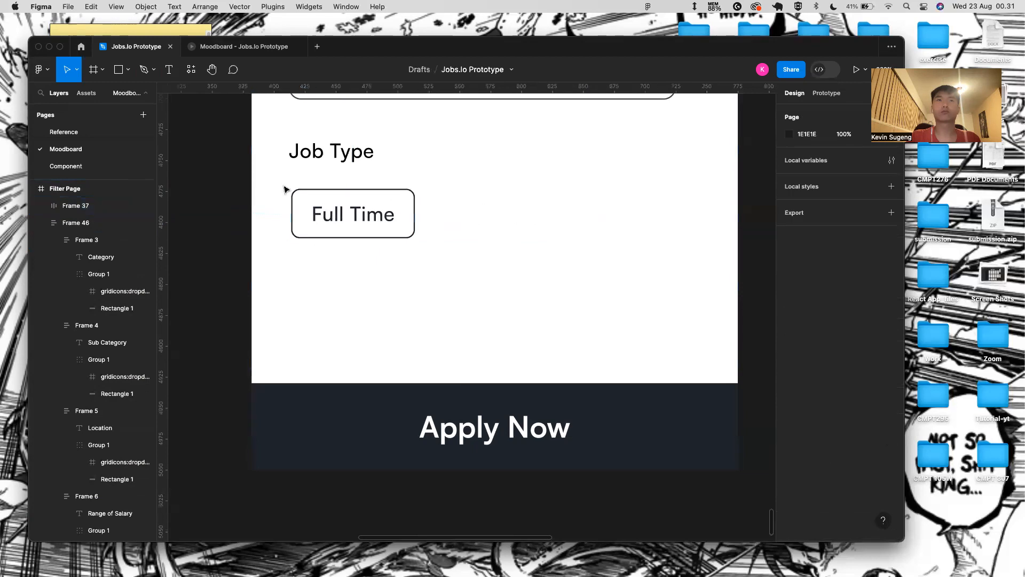
{"action": "left_click", "coordinate": [326, 191]}
{"action": "left_click", "coordinate": [41, 206]}
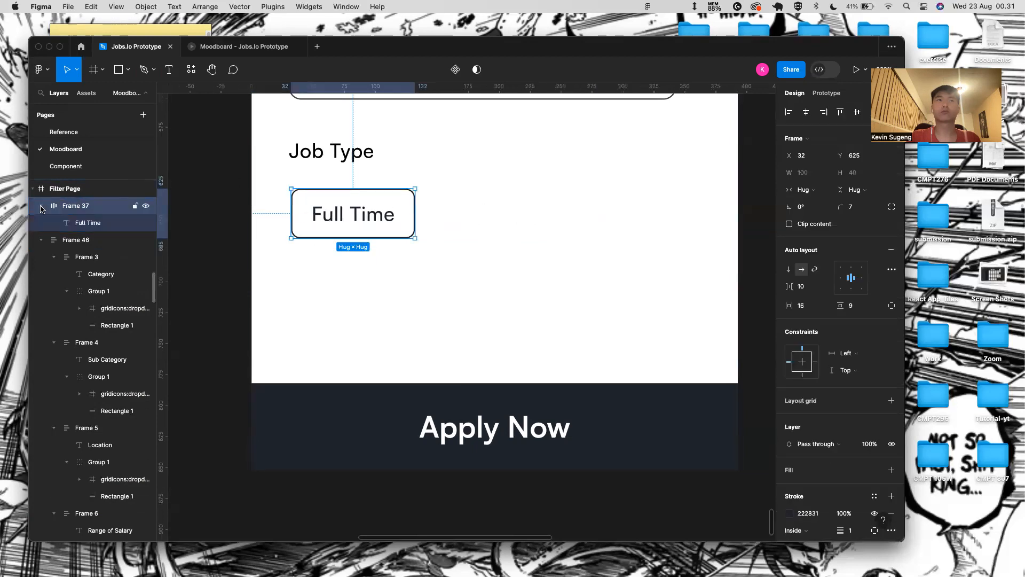
{"action": "left_click", "coordinate": [81, 224]}
{"action": "left_click", "coordinate": [93, 206]}
- Revert the Full Time button to a plain group and duplicate it
{"action": "key", "text": "super+z"}
{"action": "key", "text": "super+z"}
{"action": "key", "text": "super+z"}
{"action": "key", "text": "super+z"}
{"action": "key", "text": "super+z"}
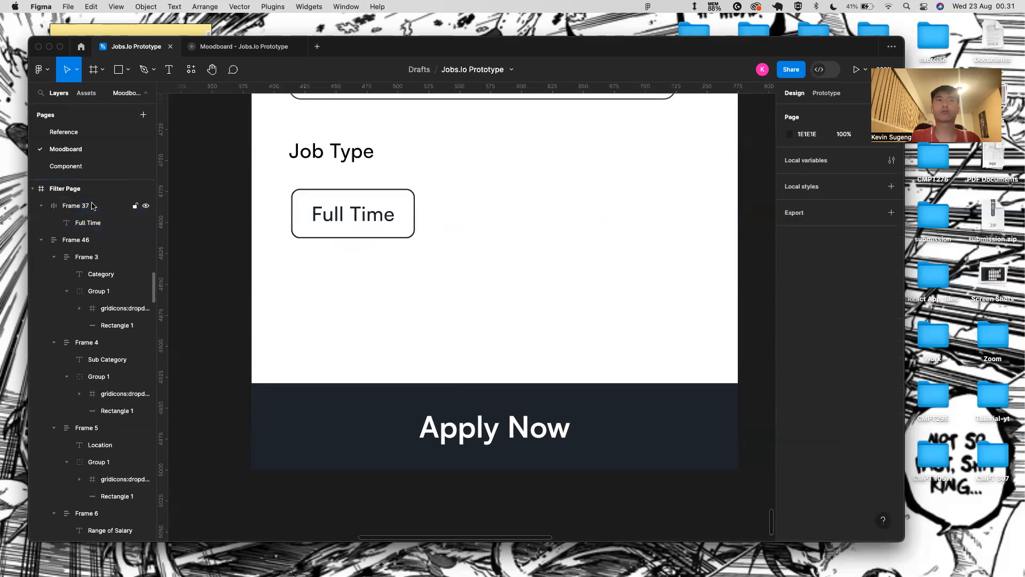
{"action": "left_click", "coordinate": [98, 221]}
{"action": "left_click", "coordinate": [68, 208]}
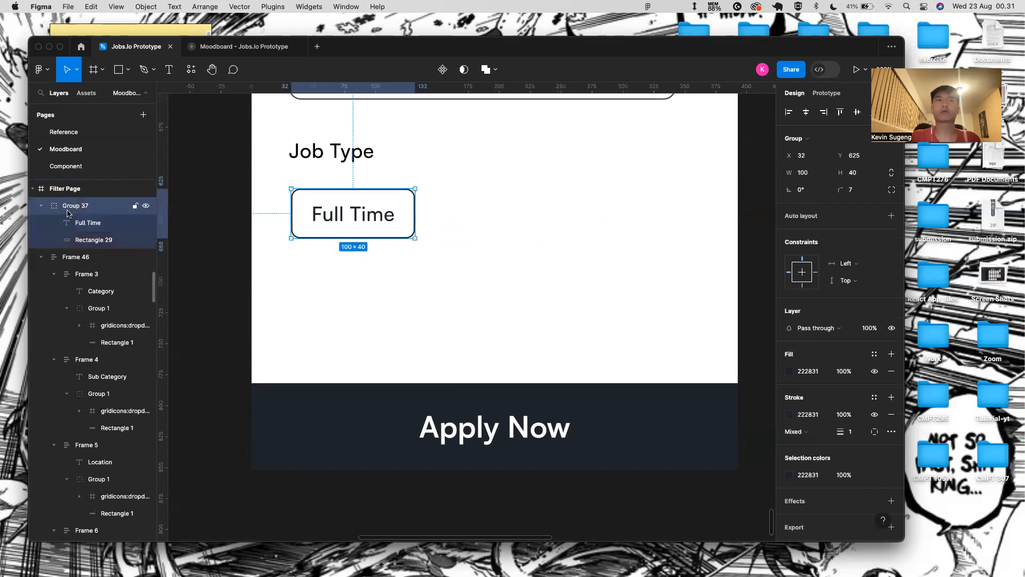
{"action": "left_click", "coordinate": [40, 208]}
{"action": "left_click", "coordinate": [309, 270]}
{"action": "left_click", "coordinate": [363, 214]}
{"action": "key", "text": "super+d"}
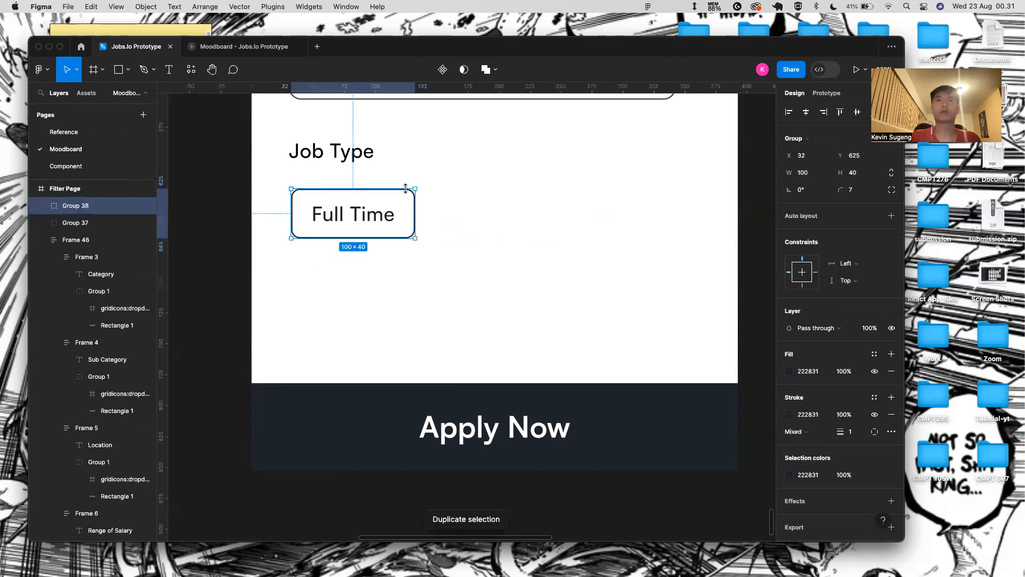
- Place a copy of the Full Time button to the right and wrap both in auto layout
{"action": "left_click_drag", "start_coordinate": [404, 205], "coordinate": [556, 211]}
{"action": "left_click", "coordinate": [411, 215]}
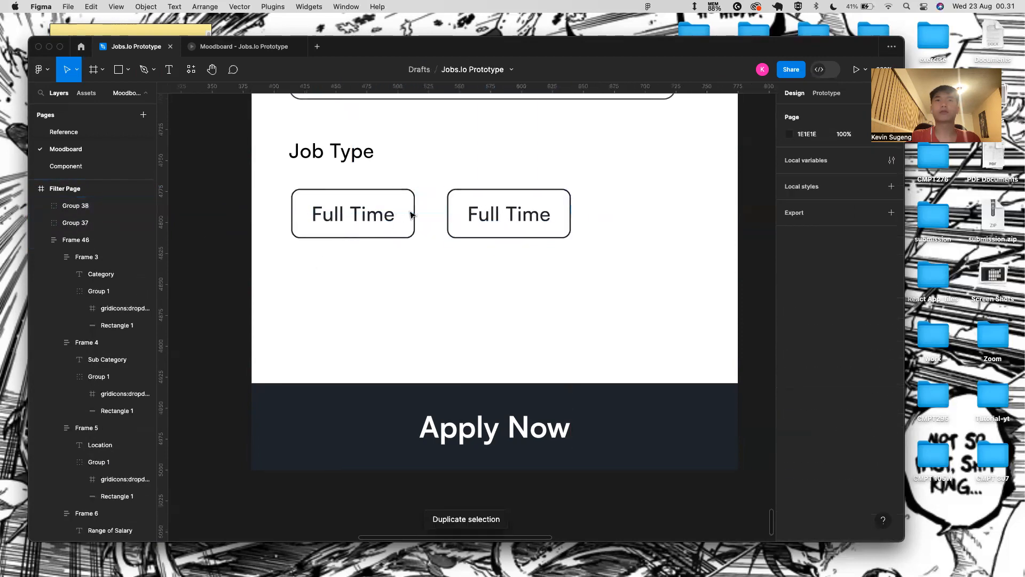
{"action": "left_click", "coordinate": [461, 212]}
{"action": "left_click", "coordinate": [406, 209], "text": "shift"}
{"action": "key", "text": "shift+a"}
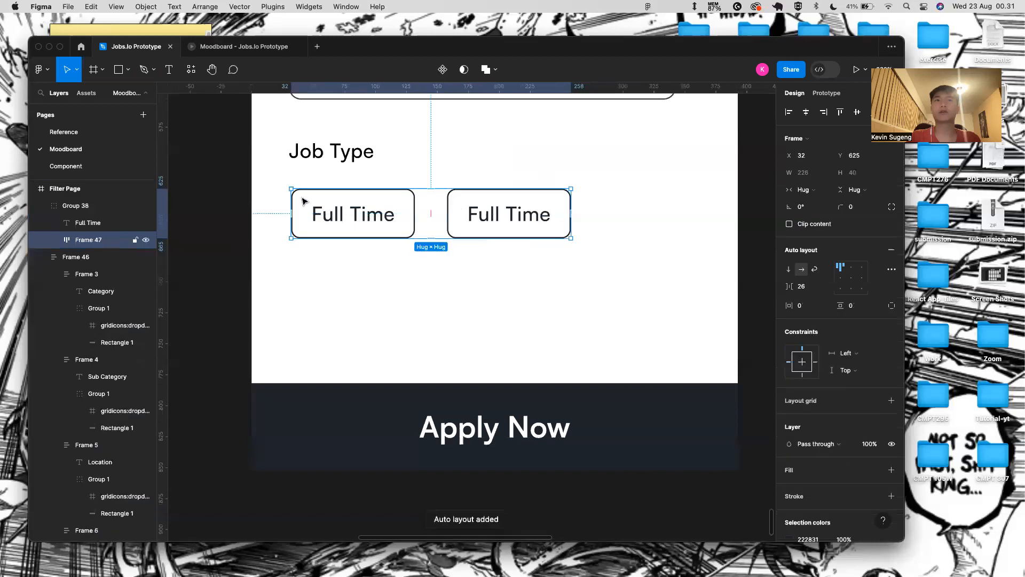
- Stretch the button row's left edge to the screen edge and shift the right button's text left
{"action": "left_click_drag", "start_coordinate": [282, 195], "coordinate": [253, 197]}
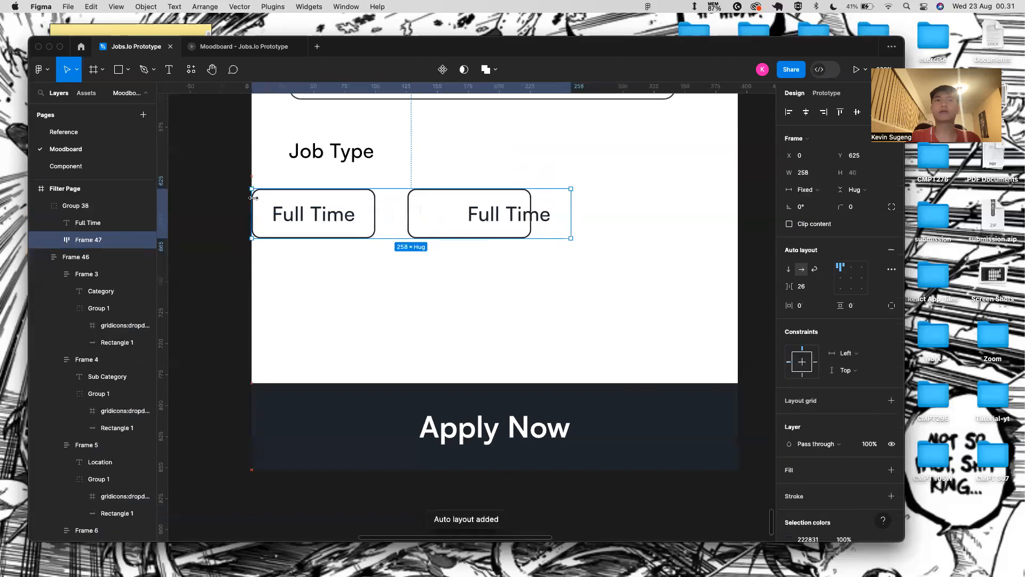
{"action": "left_click", "coordinate": [539, 221]}
{"action": "left_click_drag", "start_coordinate": [525, 219], "coordinate": [480, 221]}
{"action": "left_click", "coordinate": [524, 211], "text": "shift"}
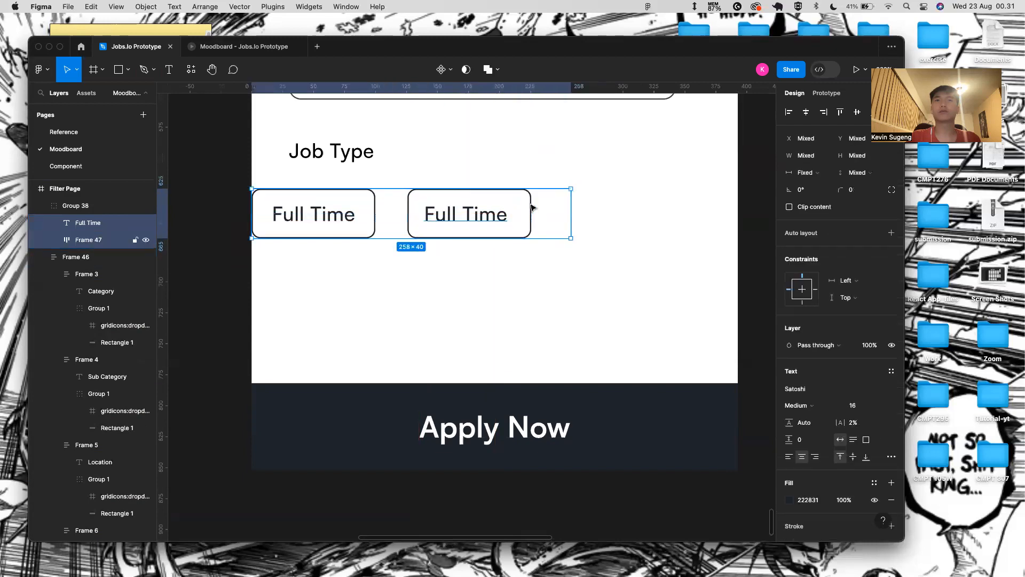
{"action": "left_click", "coordinate": [512, 194], "text": "shift"}
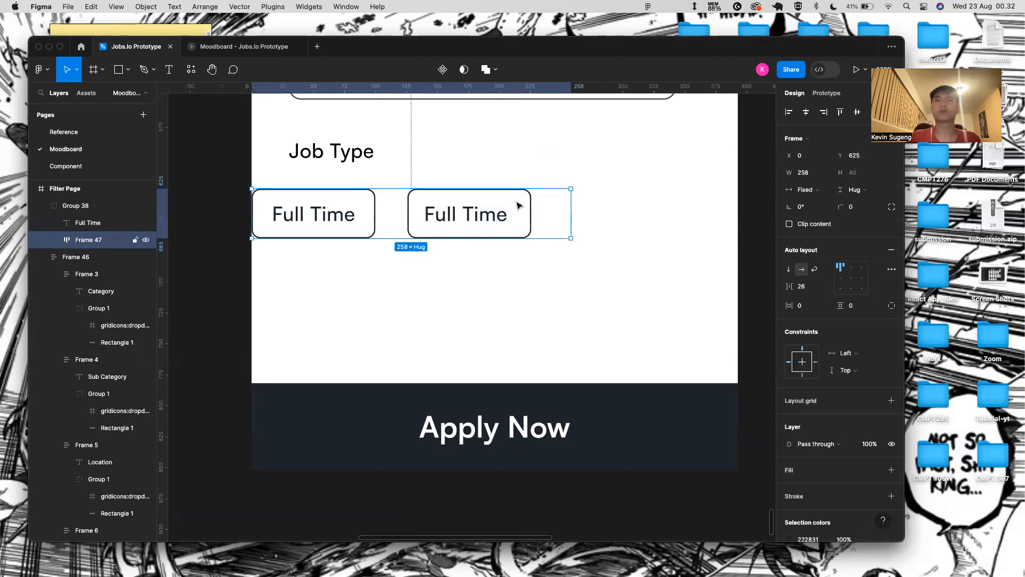
{"action": "double_click", "coordinate": [475, 214]}
{"action": "left_click", "coordinate": [406, 217]}
- Inspect the button row and its button groups in the layers panel
{"action": "left_click", "coordinate": [339, 207]}
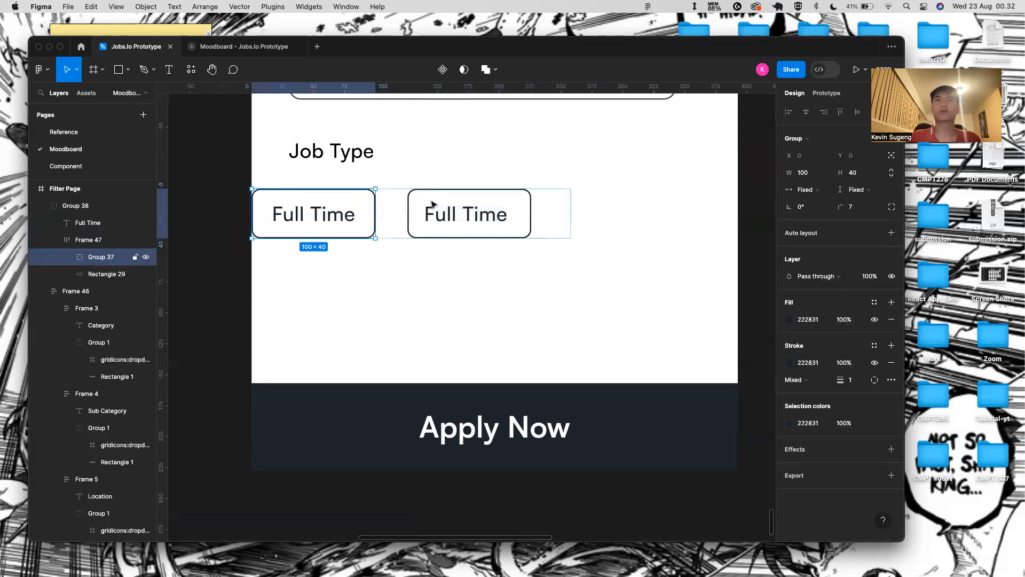
{"action": "left_click", "coordinate": [88, 240]}
{"action": "left_click", "coordinate": [95, 257]}
{"action": "left_click", "coordinate": [94, 245]}
{"action": "right_click", "coordinate": [94, 245]}
{"action": "key", "text": "Escape"}
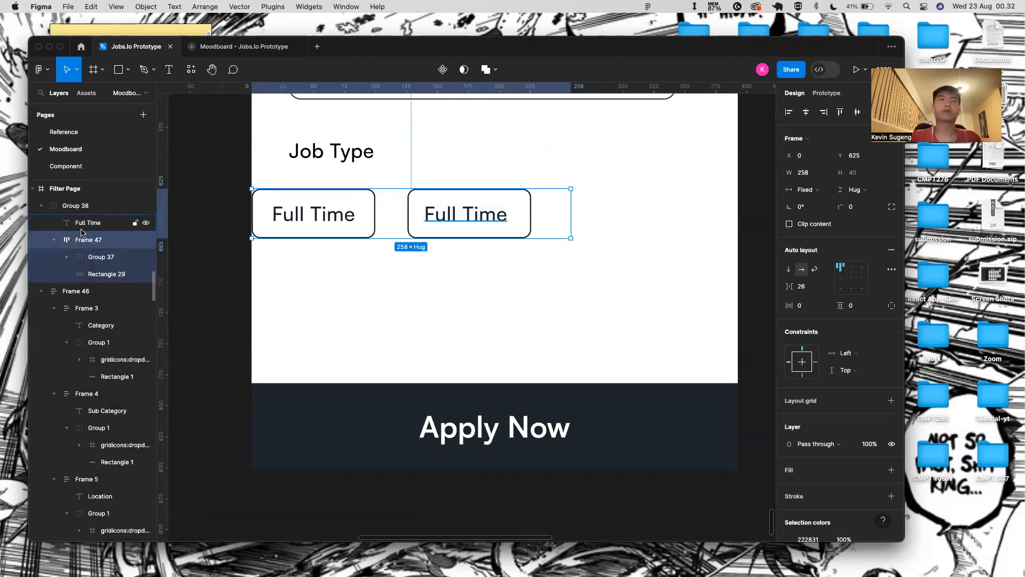
{"action": "left_click", "coordinate": [96, 257]}
{"action": "left_click", "coordinate": [91, 274]}
- Remove the right button's outline and text, then duplicate the Full Time button into the row
{"action": "key", "text": "BackSpace"}
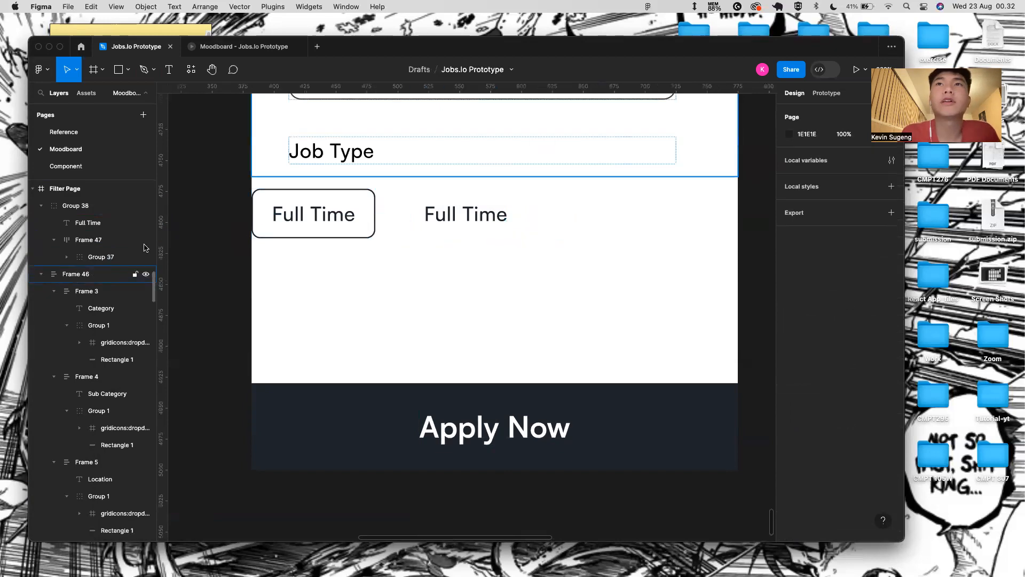
{"action": "double_click", "coordinate": [459, 212]}
{"action": "key", "text": "BackSpace"}
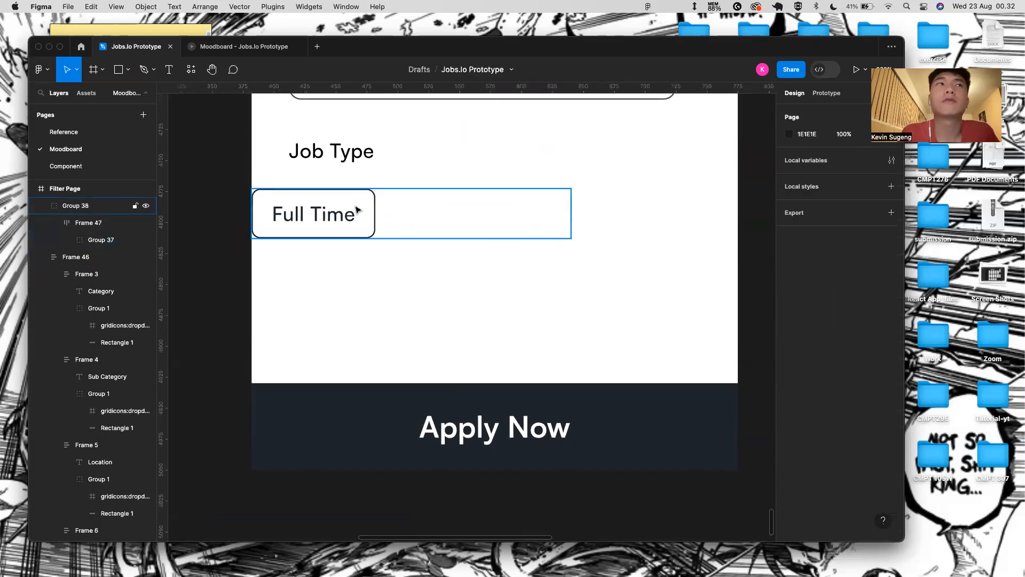
{"action": "left_click", "coordinate": [357, 211]}
{"action": "left_click", "coordinate": [74, 237]}
{"action": "key", "text": "super+d"}
{"action": "key", "text": "super+d"}
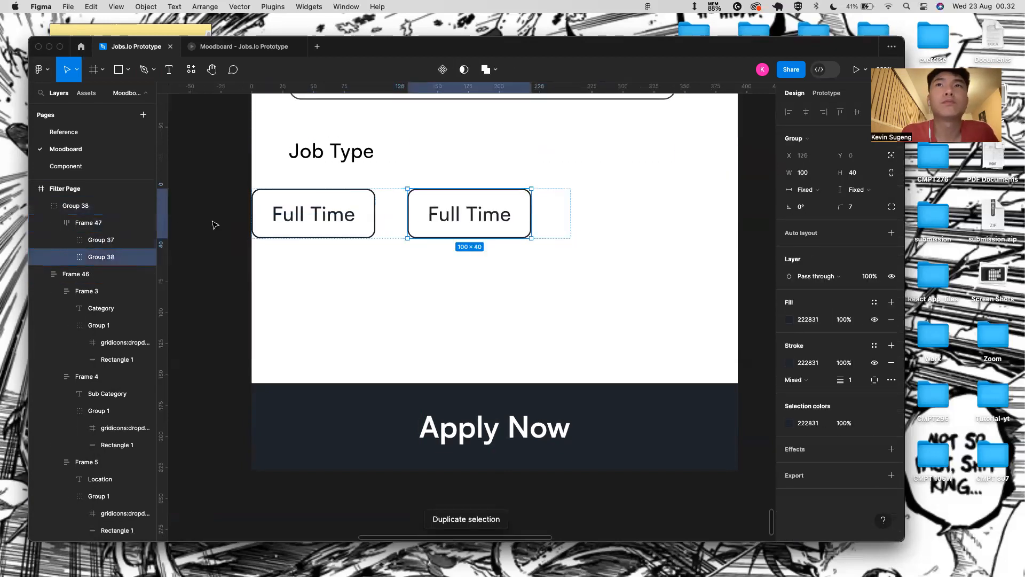
- Give the three-button row width 393, Auto spacing and horizontal padding 30
{"action": "left_click", "coordinate": [546, 190]}
{"action": "left_click", "coordinate": [547, 198]}
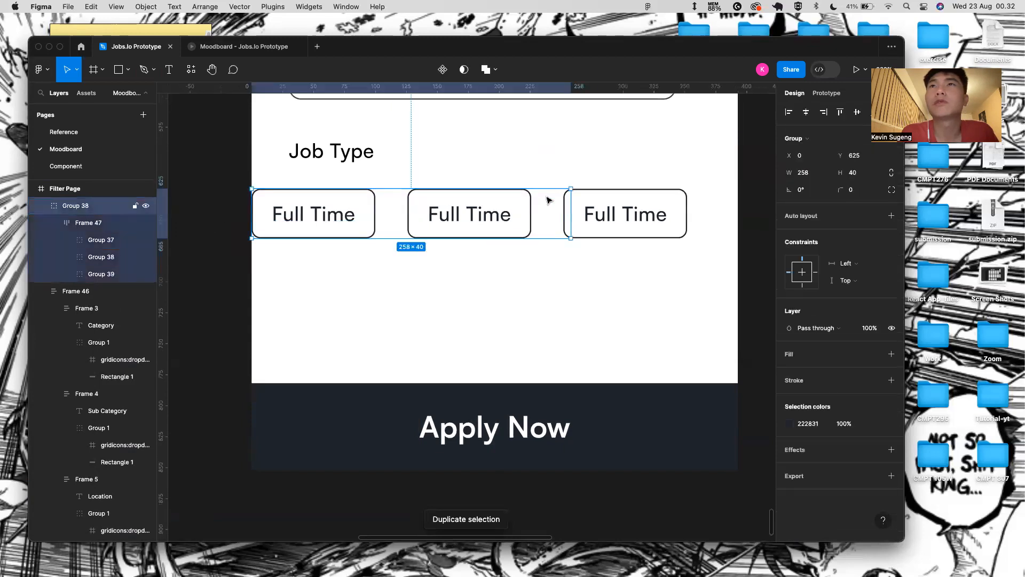
{"action": "left_click", "coordinate": [810, 192]}
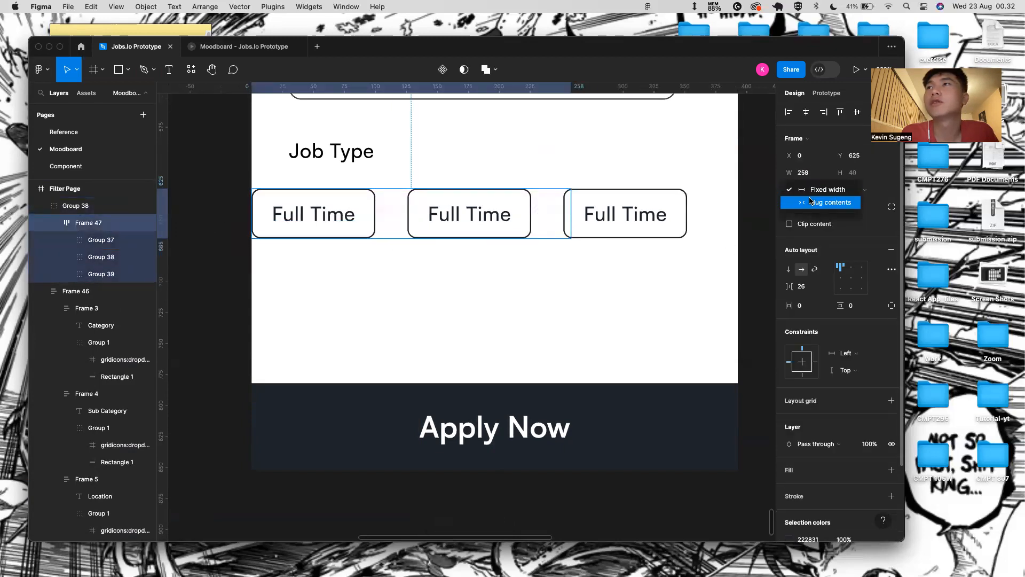
{"action": "left_click", "coordinate": [808, 204]}
{"action": "left_click_drag", "start_coordinate": [689, 199], "coordinate": [738, 200]}
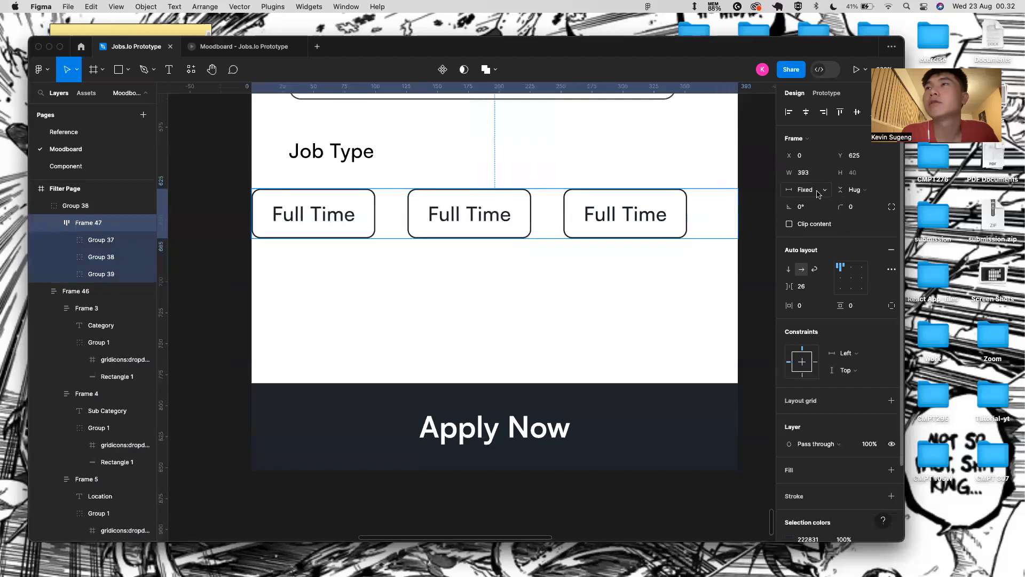
{"action": "left_click", "coordinate": [824, 288]}
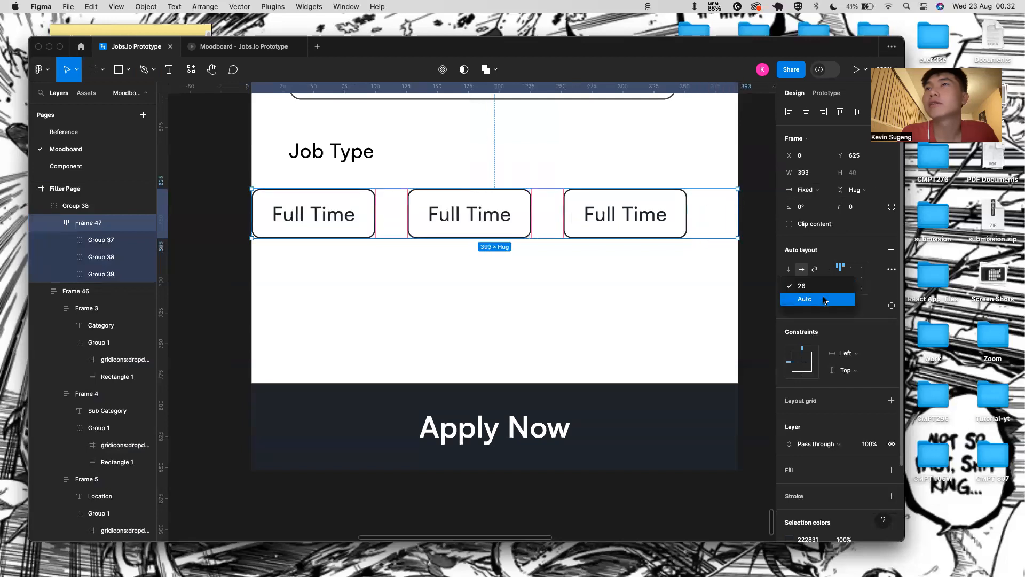
{"action": "left_click", "coordinate": [824, 299]}
{"action": "left_click", "coordinate": [809, 306]}
{"action": "key", "text": "BackSpace"}
{"action": "type", "text": "30"}
{"action": "key", "text": "Return"}
- Relabel the second Job Type button from Full Time to Part Time
{"action": "double_click", "coordinate": [324, 217]}
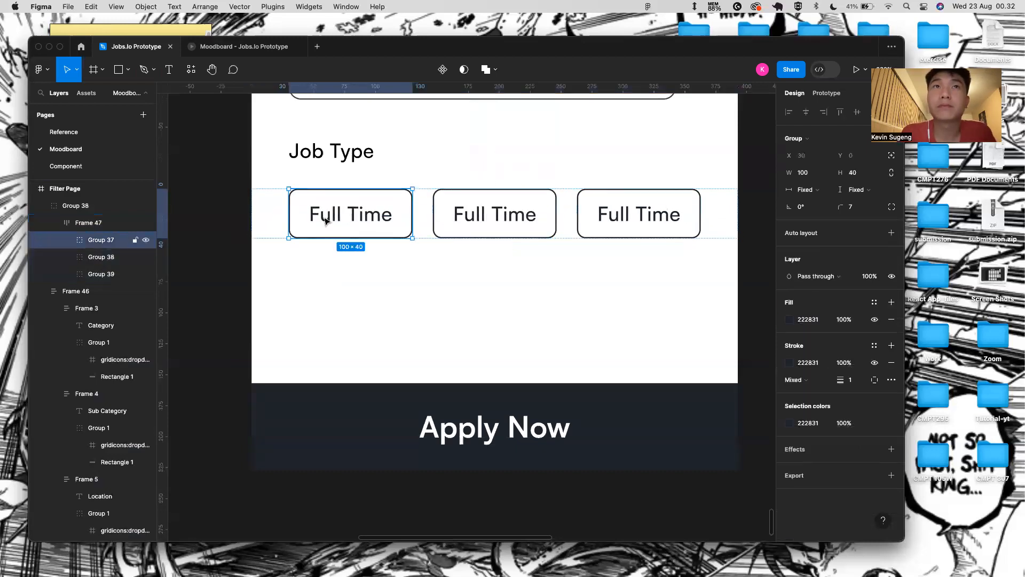
{"action": "double_click", "coordinate": [324, 217]}
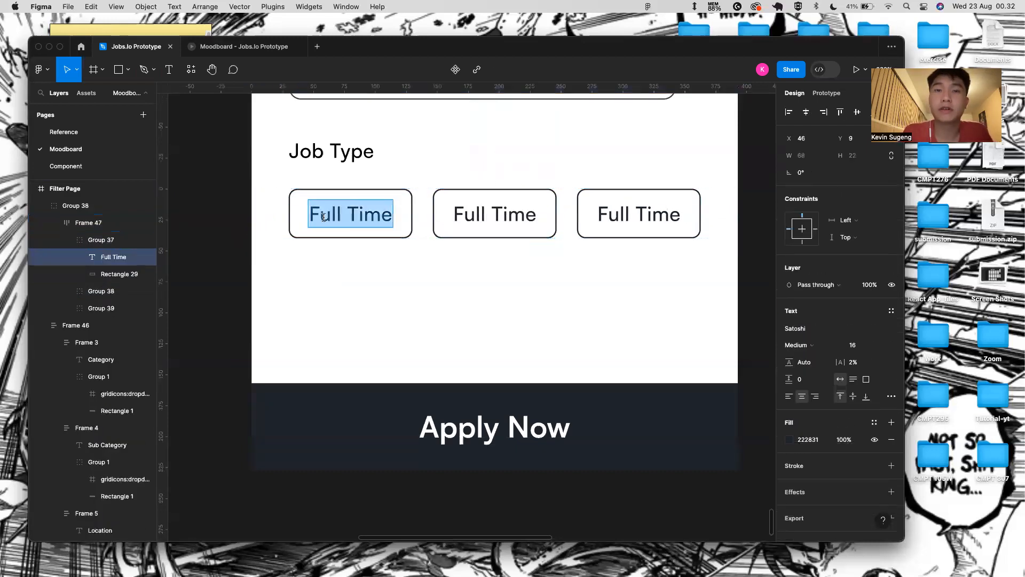
{"action": "double_click", "coordinate": [480, 218]}
{"action": "left_click", "coordinate": [492, 214]}
{"action": "key", "text": "BackSpace"}
{"action": "key", "text": "BackSpace"}
{"action": "key", "text": "BackSpace"}
{"action": "key", "text": "BackSpace"}
{"action": "key", "text": "BackSpace"}
{"action": "key", "text": "BackSpace"}
{"action": "key", "text": "BackSpace"}
{"action": "key", "text": "BackSpace"}
{"action": "key", "text": "BackSpace"}
{"action": "type", "text": "Part Time"}
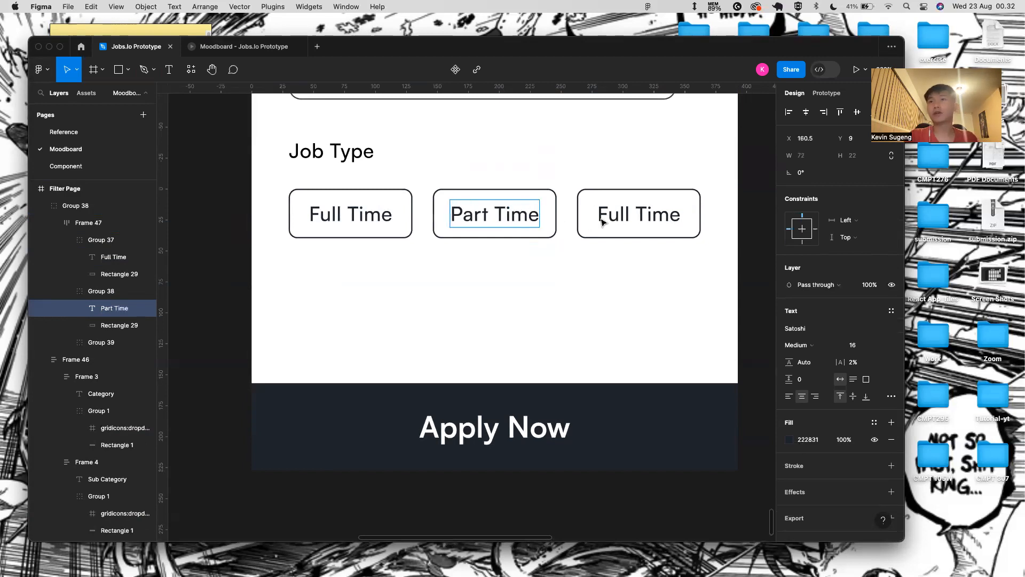
- Relabel the third Job Type button as Remote
{"action": "double_click", "coordinate": [600, 217]}
{"action": "left_click", "coordinate": [685, 213]}
{"action": "left_click_drag", "start_coordinate": [685, 214], "coordinate": [596, 214]}
{"action": "key", "text": "BackSpace"}
{"action": "type", "text": "Remote"}
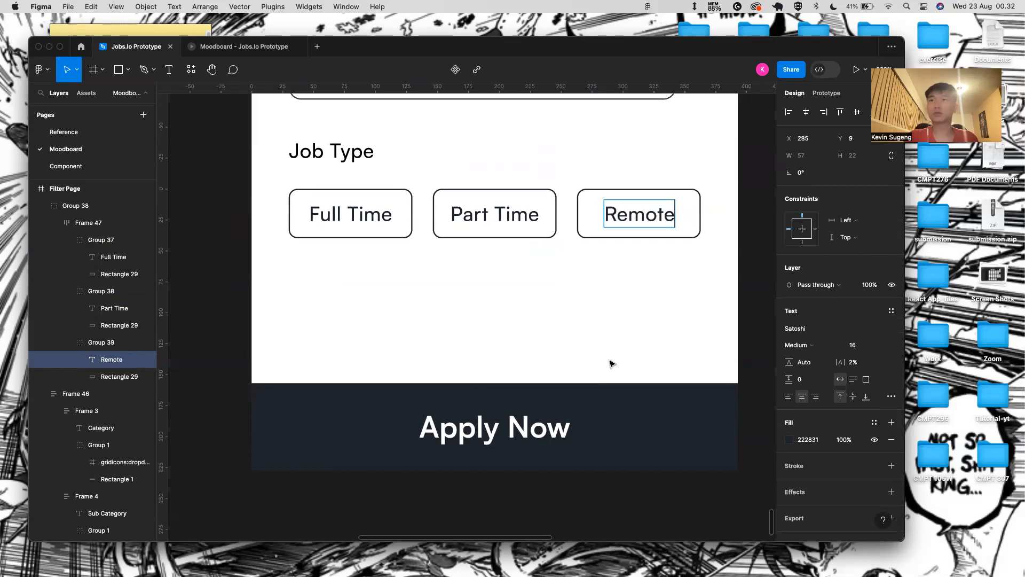
{"action": "left_click", "coordinate": [609, 362]}
{"action": "scroll", "coordinate": [451, 336], "scroll_direction": "down", "scroll_amount": 3}
{"action": "scroll", "coordinate": [454, 355], "scroll_direction": "up", "scroll_amount": 1}
{"action": "scroll", "coordinate": [457, 358], "scroll_direction": "down", "scroll_amount": 5}
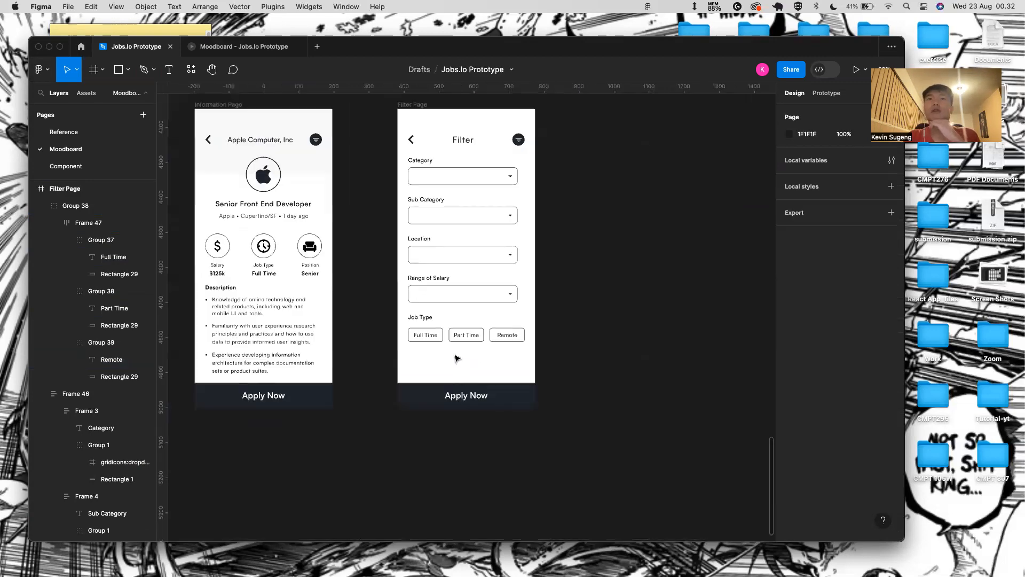
{"action": "left_click", "coordinate": [434, 171]}
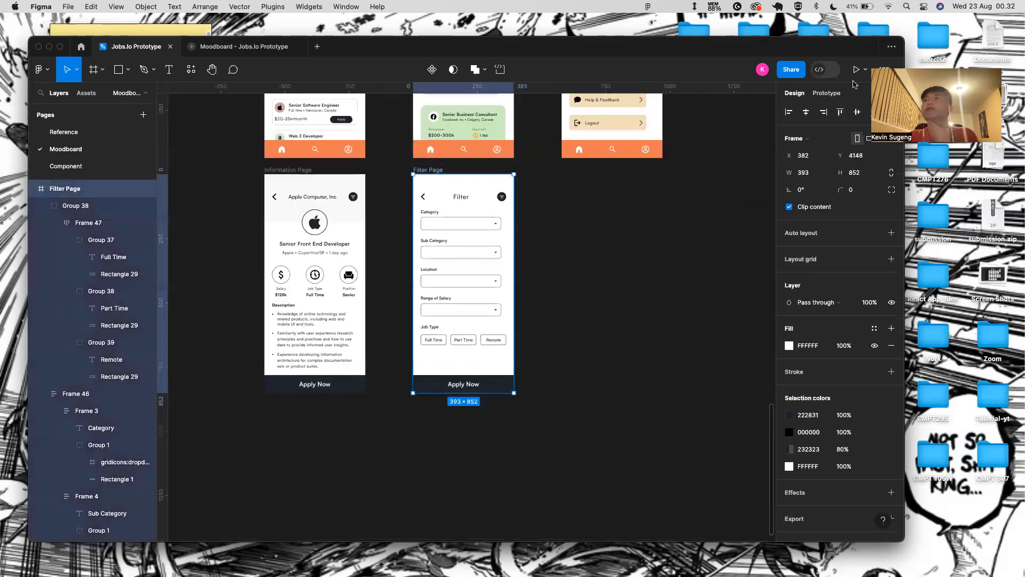
{"action": "left_click", "coordinate": [850, 71]}
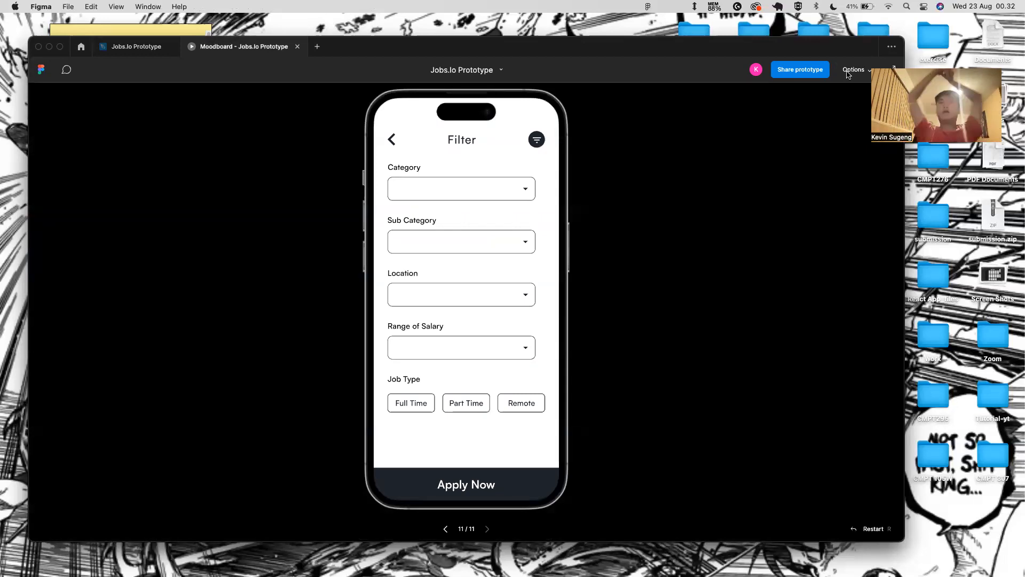
{"action": "left_click", "coordinate": [140, 50]}
{"action": "scroll", "coordinate": [492, 268], "scroll_direction": "down", "scroll_amount": 3}
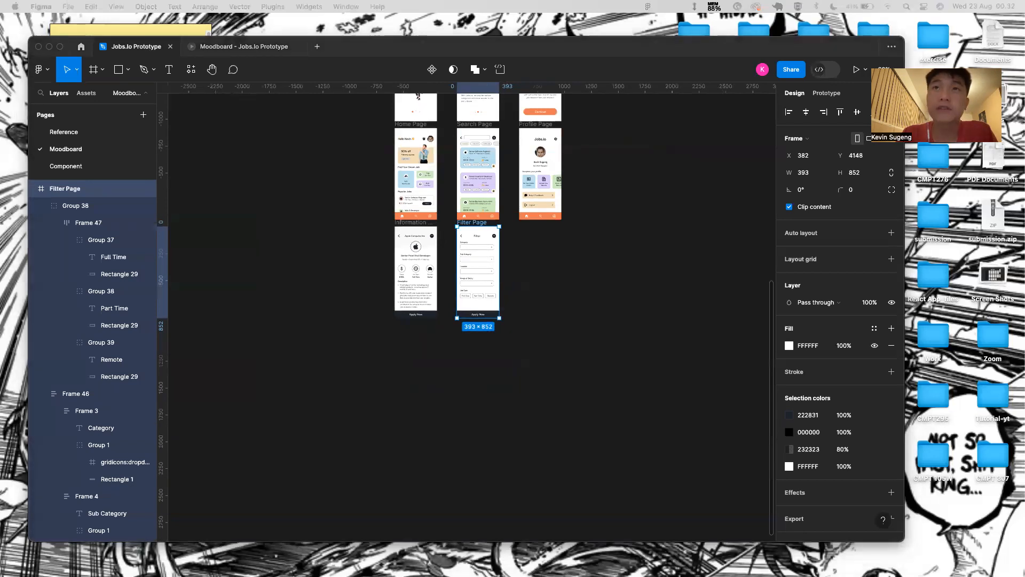
- Duplicate the Filter Page screen below the Profile Page and rename it Success Page
{"action": "scroll", "coordinate": [440, 292], "scroll_direction": "up", "scroll_amount": 2}
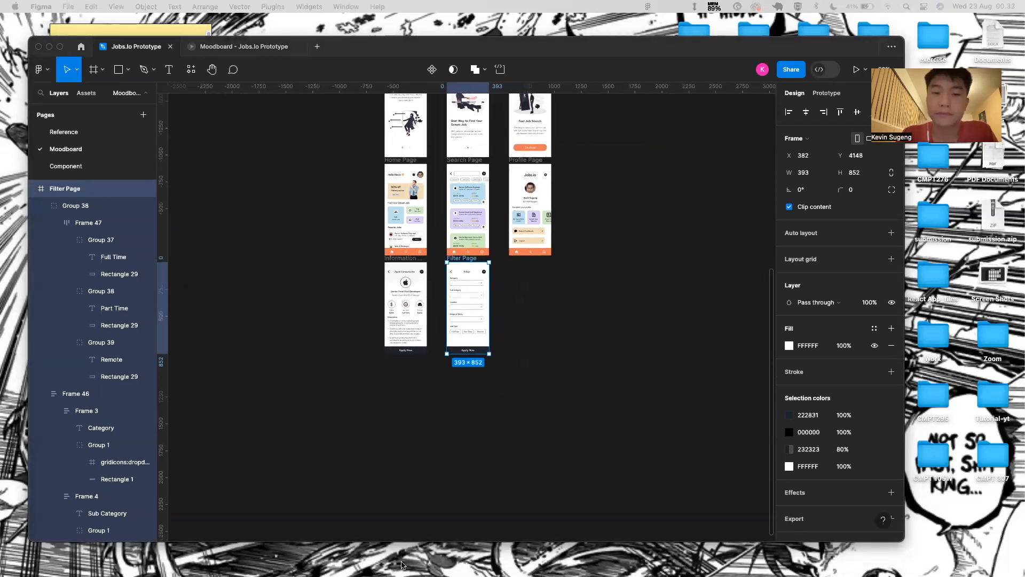
{"action": "left_click", "coordinate": [469, 262]}
{"action": "key", "text": "super+d"}
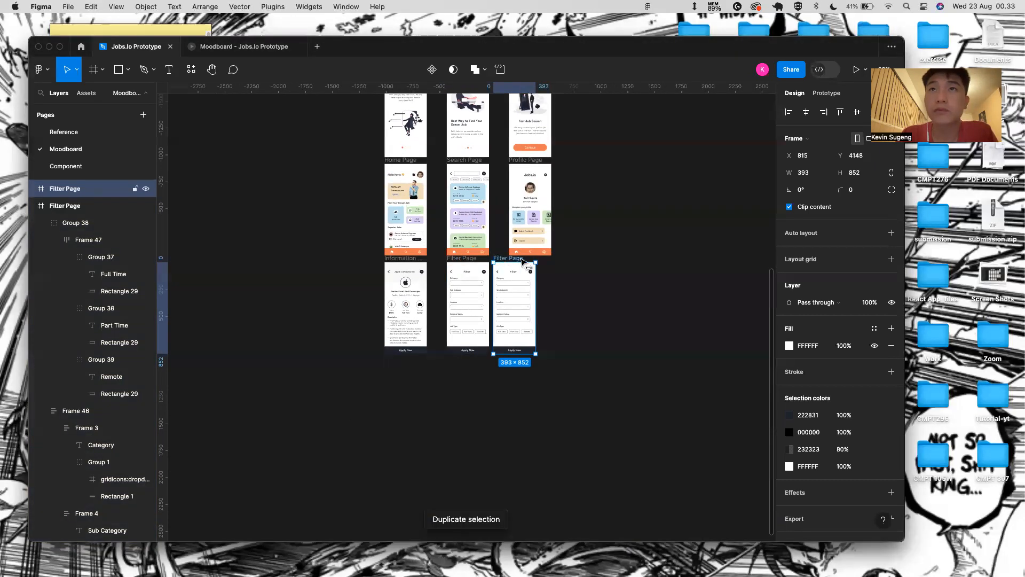
{"action": "left_click_drag", "start_coordinate": [513, 259], "coordinate": [522, 260]}
{"action": "left_click", "coordinate": [520, 255]}
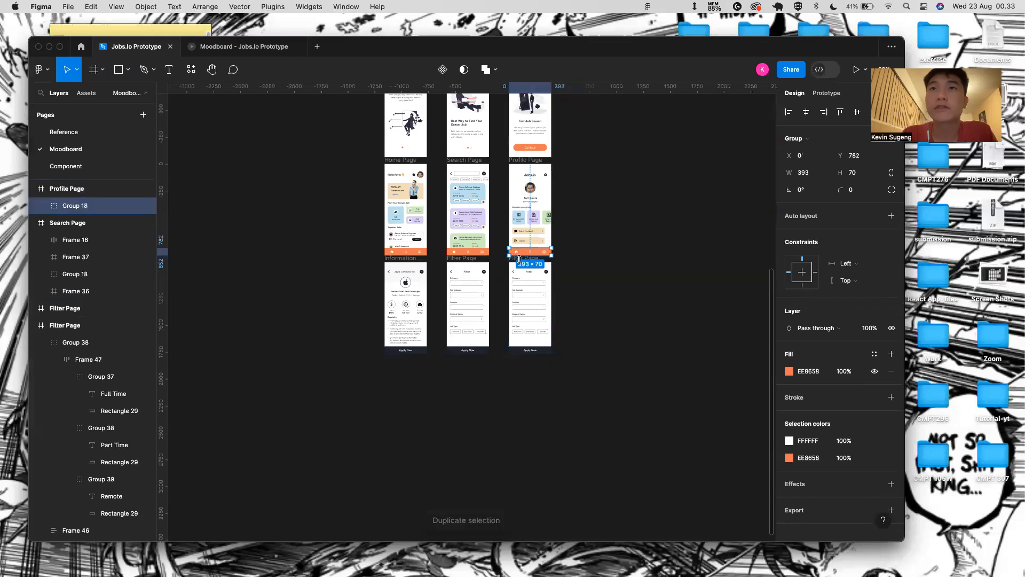
{"action": "scroll", "coordinate": [520, 260], "scroll_direction": "up", "scroll_amount": 4}
{"action": "scroll", "coordinate": [520, 261], "scroll_direction": "up", "scroll_amount": 2}
{"action": "double_click", "coordinate": [519, 260]}
{"action": "key", "text": "BackSpace"}
{"action": "type", "text": "Succes"}
{"action": "key", "text": "Return"}
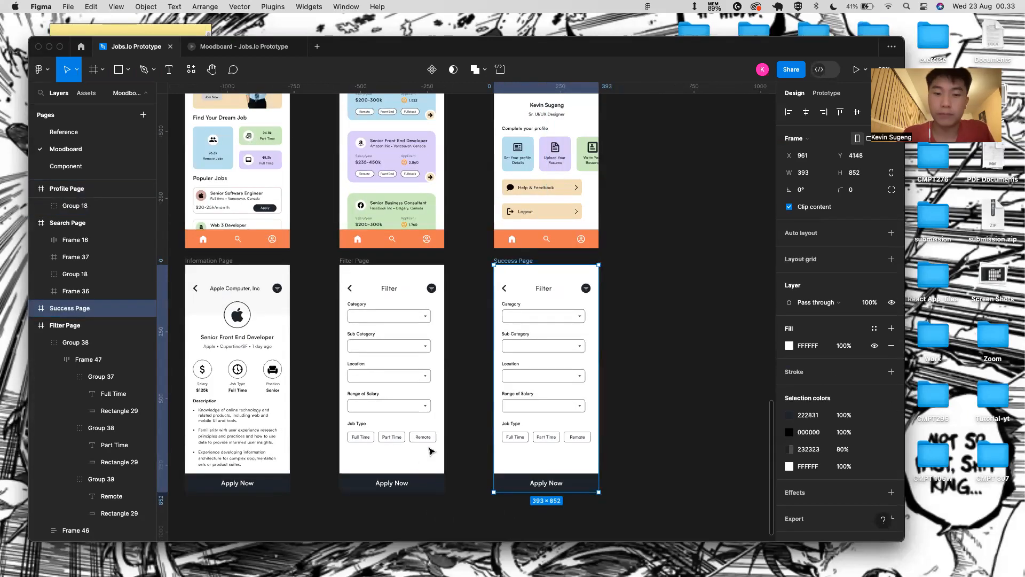
- Delete the copied filter form and Apply Now button from the Success Page
{"action": "scroll", "coordinate": [395, 483], "scroll_direction": "down", "scroll_amount": 3}
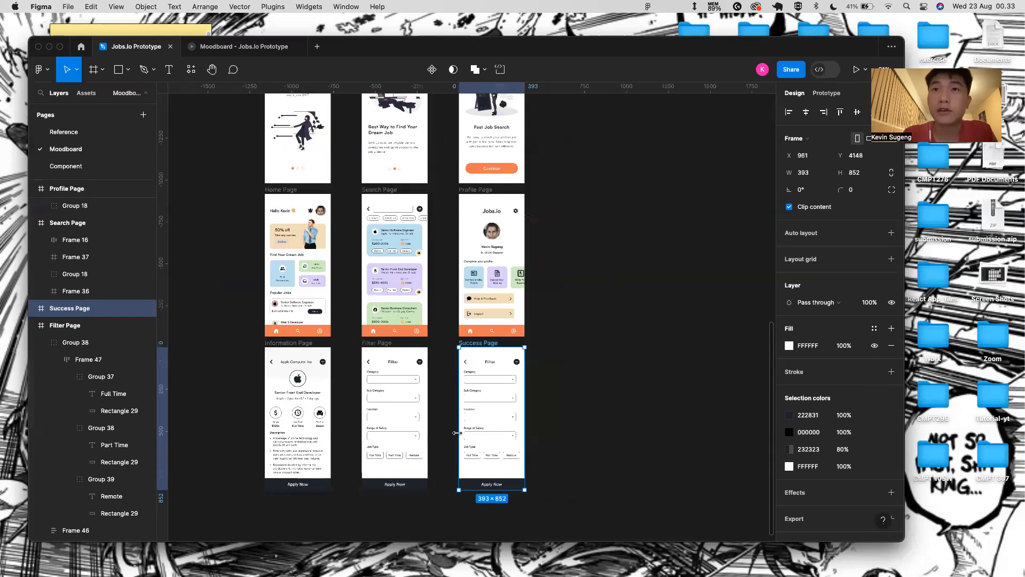
{"action": "left_click", "coordinate": [515, 369]}
{"action": "left_click", "coordinate": [495, 343]}
{"action": "left_click", "coordinate": [494, 360]}
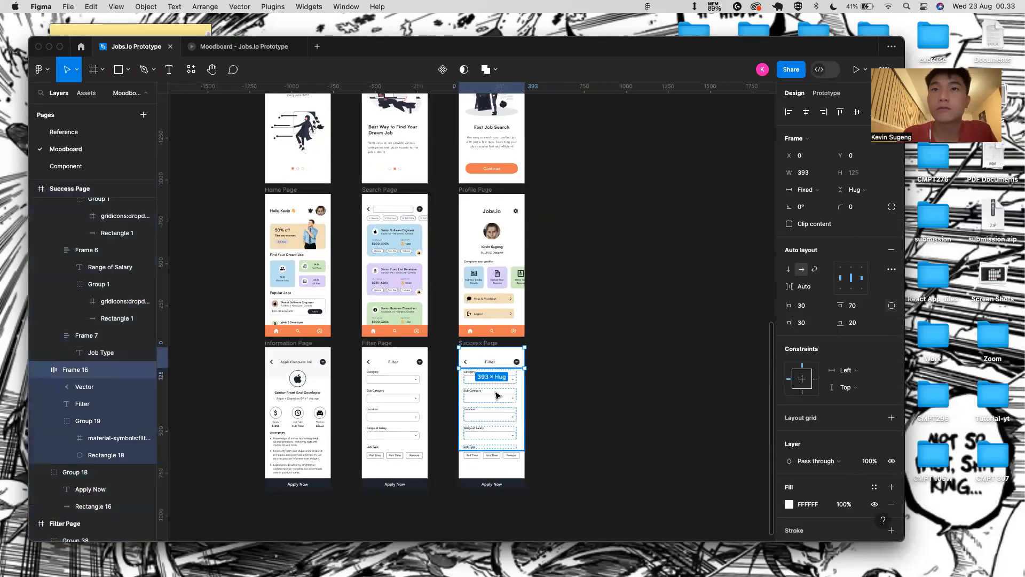
{"action": "left_click", "coordinate": [496, 394], "text": "shift"}
{"action": "left_click", "coordinate": [505, 458], "text": "shift"}
{"action": "key", "text": "Delete"}
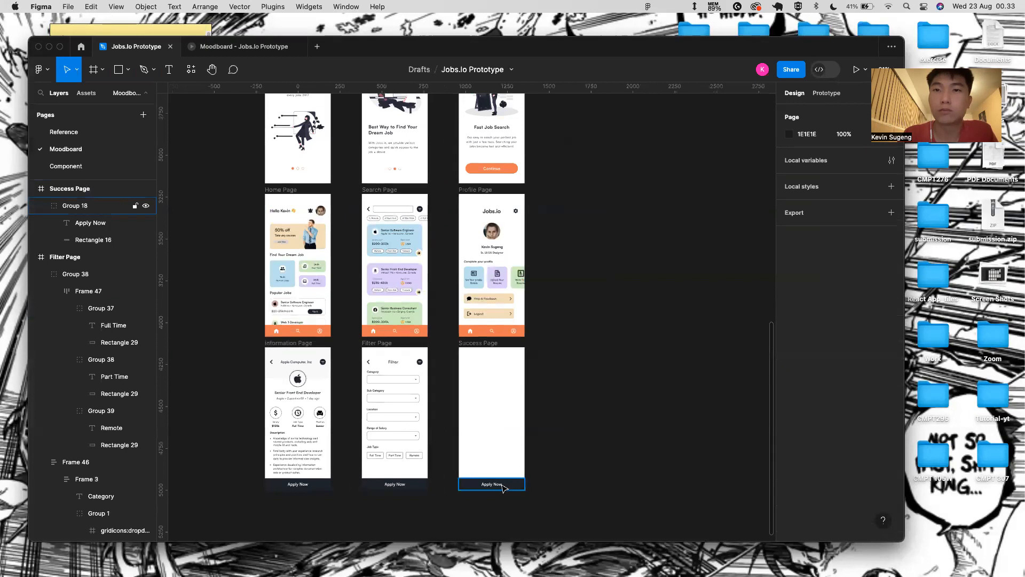
{"action": "key", "text": "Delete"}
- Zoom out to all screens and select the Intro-2 Page illustration
{"action": "scroll", "coordinate": [482, 480], "scroll_direction": "down", "scroll_amount": 5}
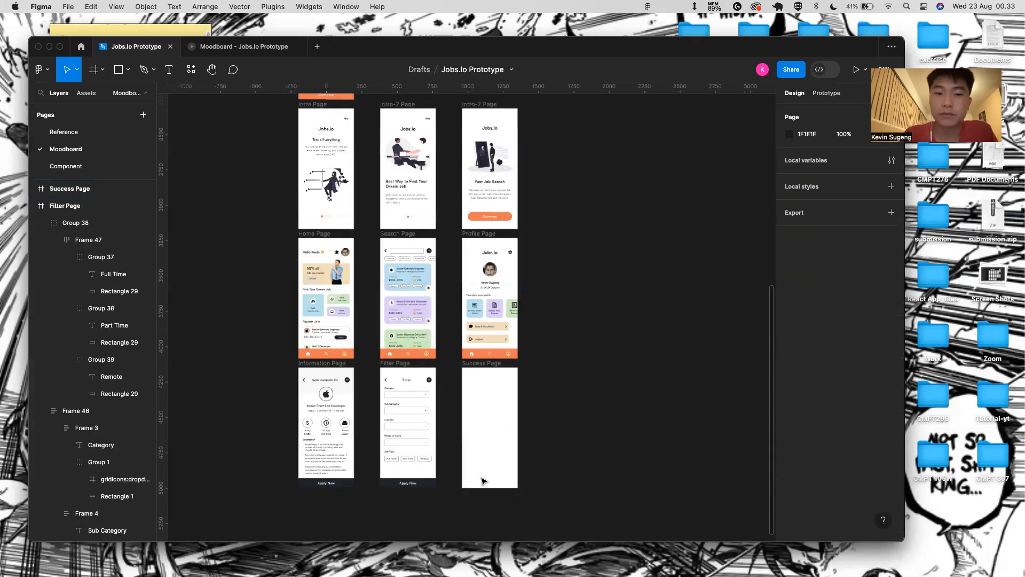
{"action": "key", "text": "Escape"}
{"action": "scroll", "coordinate": [485, 323], "scroll_direction": "up", "scroll_amount": 5}
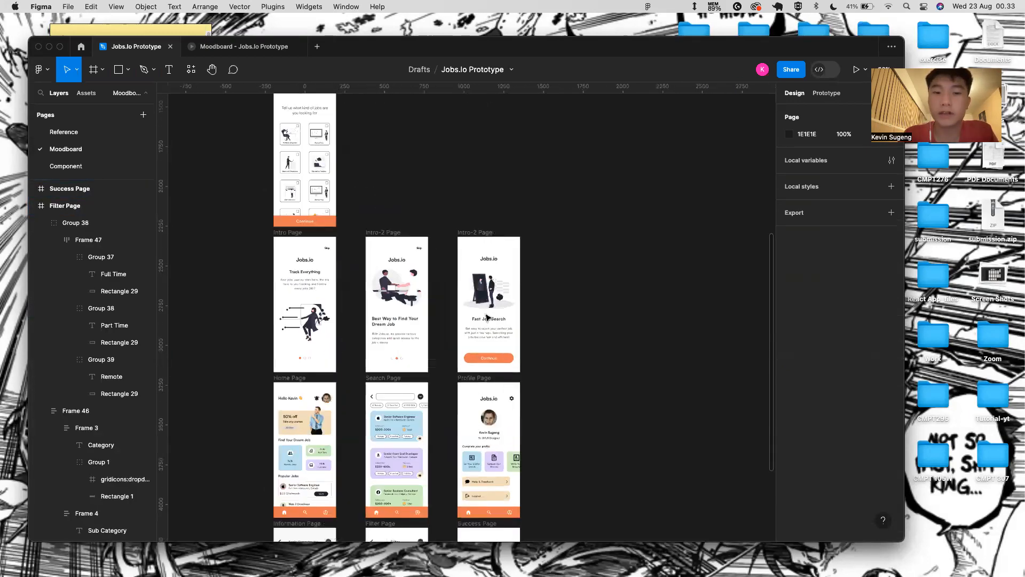
{"action": "left_click", "coordinate": [490, 278]}
- Paste the Intro-2 illustration, text block and Continue button into the Success Page
{"action": "left_click", "coordinate": [497, 310], "text": "shift"}
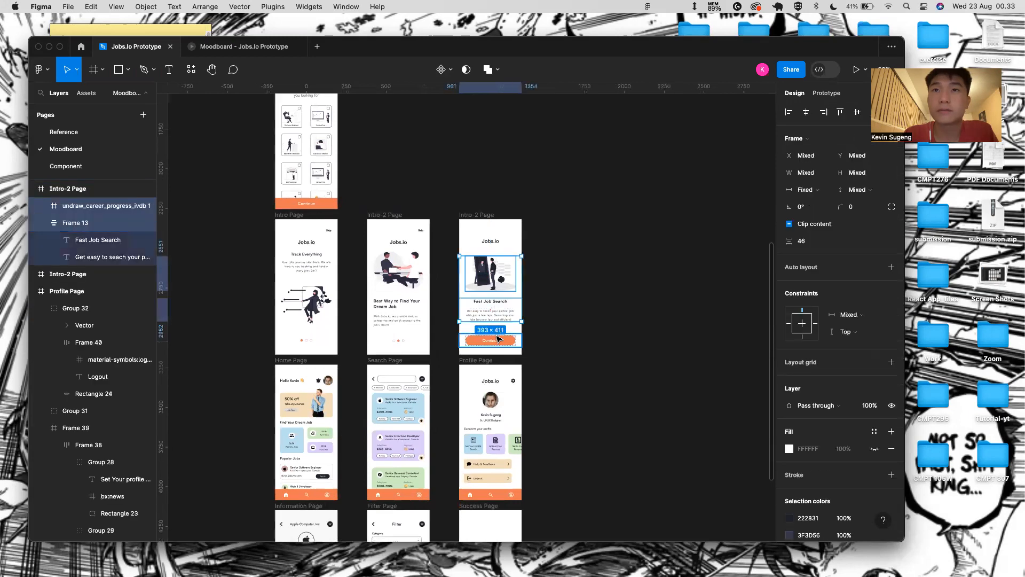
{"action": "left_click", "coordinate": [498, 339], "text": "shift"}
{"action": "scroll", "coordinate": [496, 442], "scroll_direction": "down", "scroll_amount": 3}
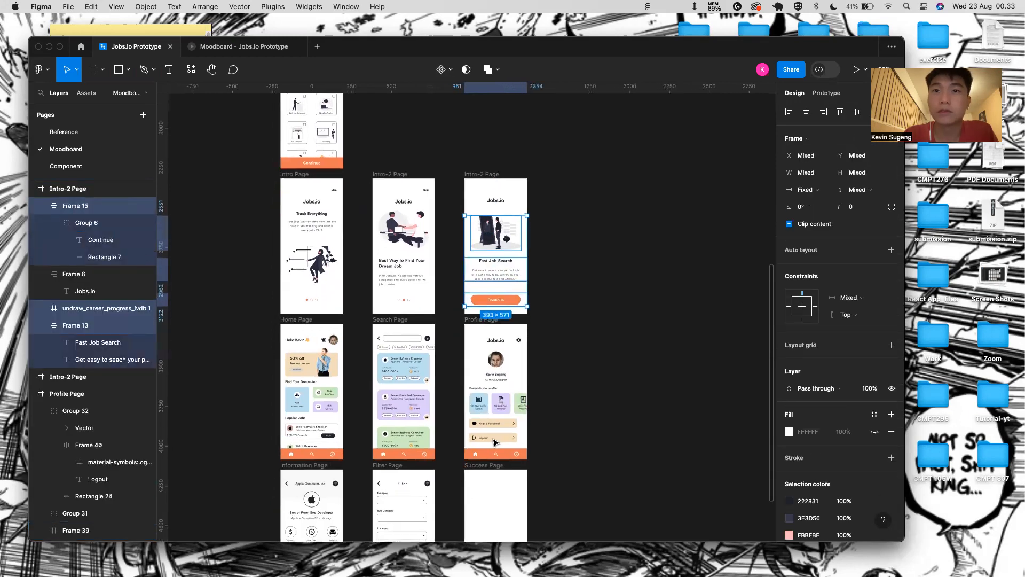
{"action": "left_click", "coordinate": [490, 471]}
{"action": "key", "text": "super+v"}
{"action": "scroll", "coordinate": [491, 471], "scroll_direction": "down", "scroll_amount": 1}
{"action": "scroll", "coordinate": [490, 471], "scroll_direction": "down", "scroll_amount": 3}
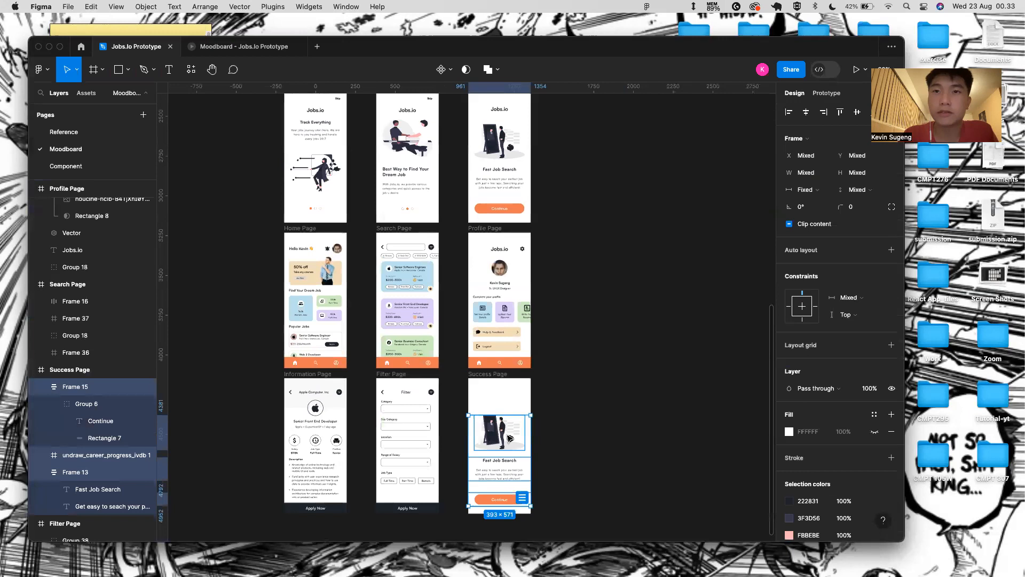
- Replace the career illustration with the undraw_done finished-task illustration, nudged higher
{"action": "left_click", "coordinate": [547, 430]}
{"action": "left_click", "coordinate": [511, 438]}
{"action": "key", "text": "Delete"}
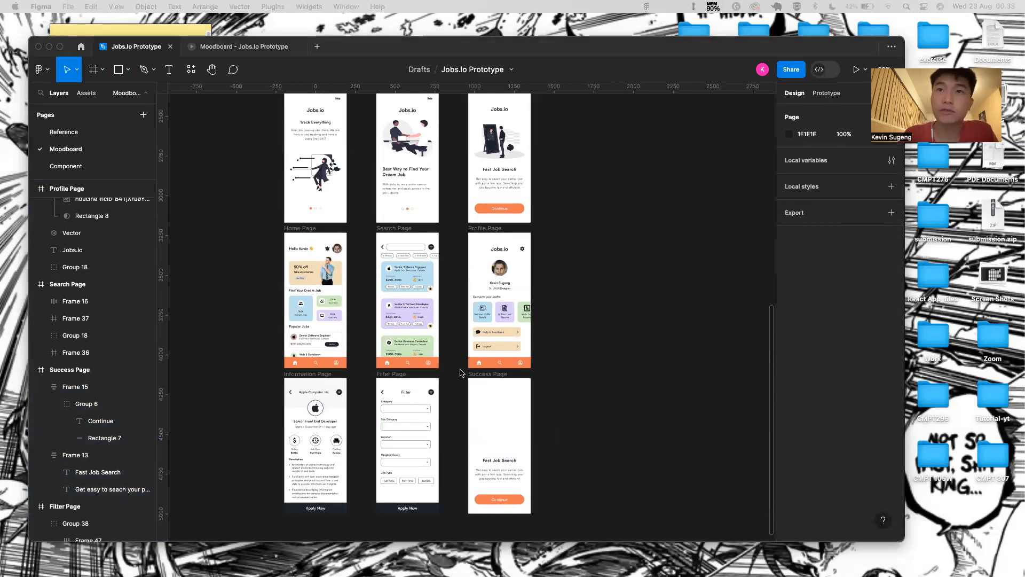
{"action": "left_click", "coordinate": [483, 375]}
{"action": "key", "text": "ctrl+v"}
{"action": "scroll", "coordinate": [507, 398], "scroll_direction": "up", "scroll_amount": 5}
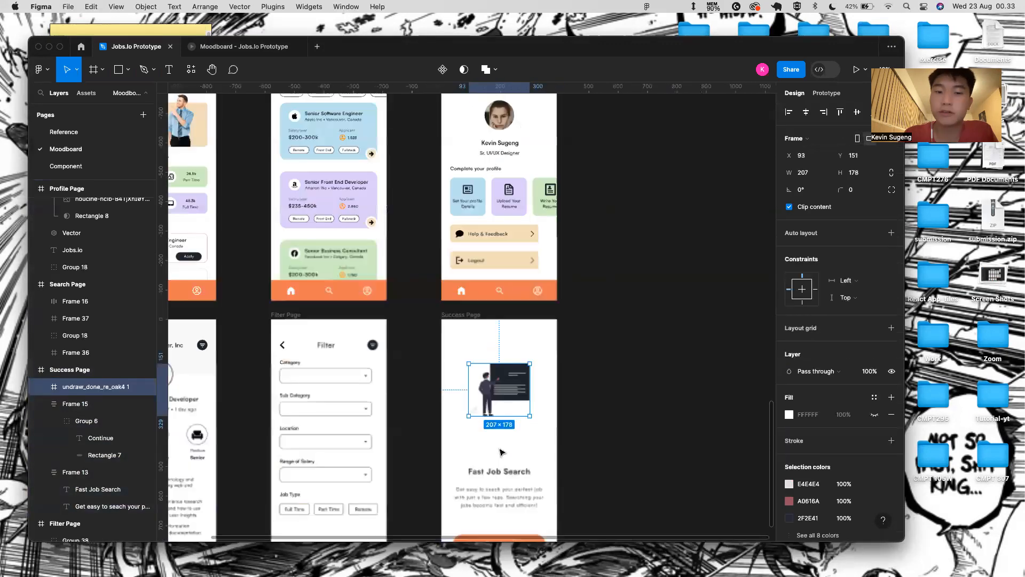
{"action": "key", "text": "alt"}
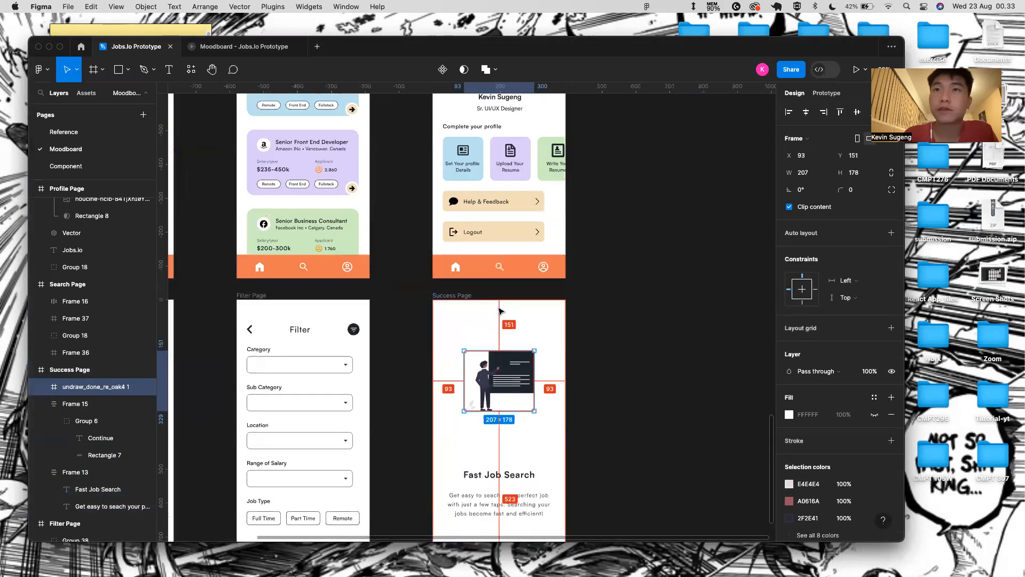
{"action": "key", "text": "Up"}
{"action": "key", "text": "Up"}
{"action": "key", "text": "Up"}
{"action": "key", "text": "Up"}
{"action": "key", "text": "Up"}
{"action": "key", "text": "Up"}
{"action": "key", "text": "Up"}
{"action": "key", "text": "Up"}
{"action": "key", "text": "Up"}
{"action": "key", "text": "Up"}
{"action": "key", "text": "Up"}
{"action": "key", "text": "Up"}
{"action": "key", "text": "Up"}
{"action": "key", "text": "Up"}
{"action": "key", "text": "Up"}
{"action": "key", "text": "Up"}
{"action": "key", "text": "Up"}
{"action": "key", "text": "Up"}
{"action": "key", "text": "Up"}
{"action": "key", "text": "Up"}
{"action": "key", "text": "Up"}
{"action": "key", "text": "Up"}
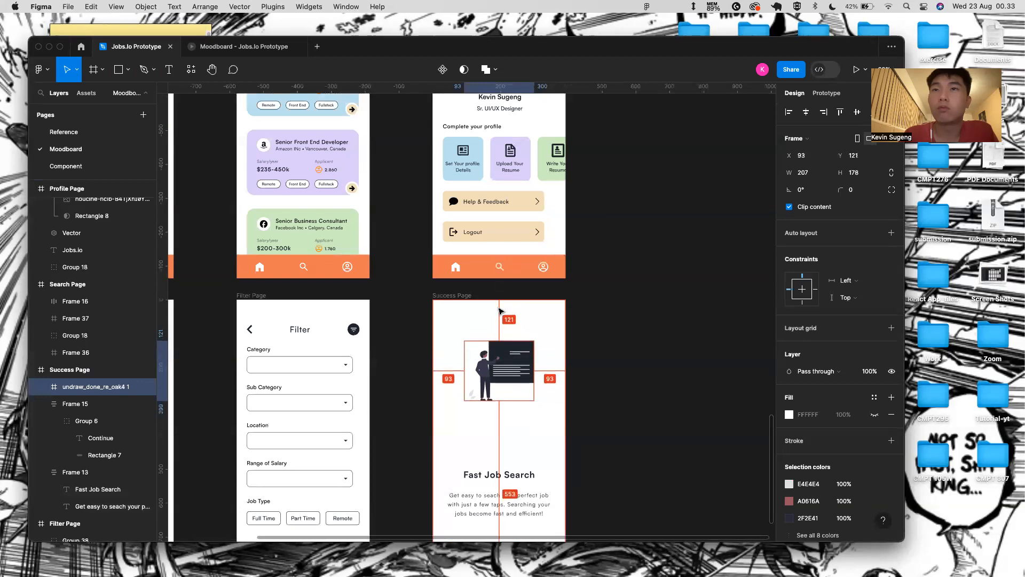
{"action": "left_click", "coordinate": [582, 358]}
- Move the Fast Job Search title and description up beneath the illustration
{"action": "scroll", "coordinate": [482, 446], "scroll_direction": "down", "scroll_amount": 3}
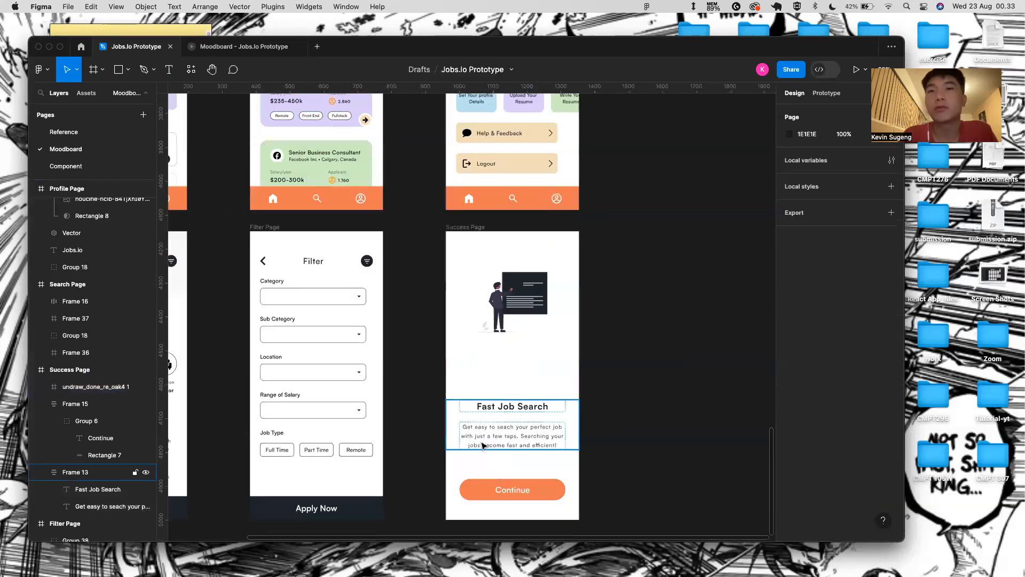
{"action": "left_click", "coordinate": [510, 426]}
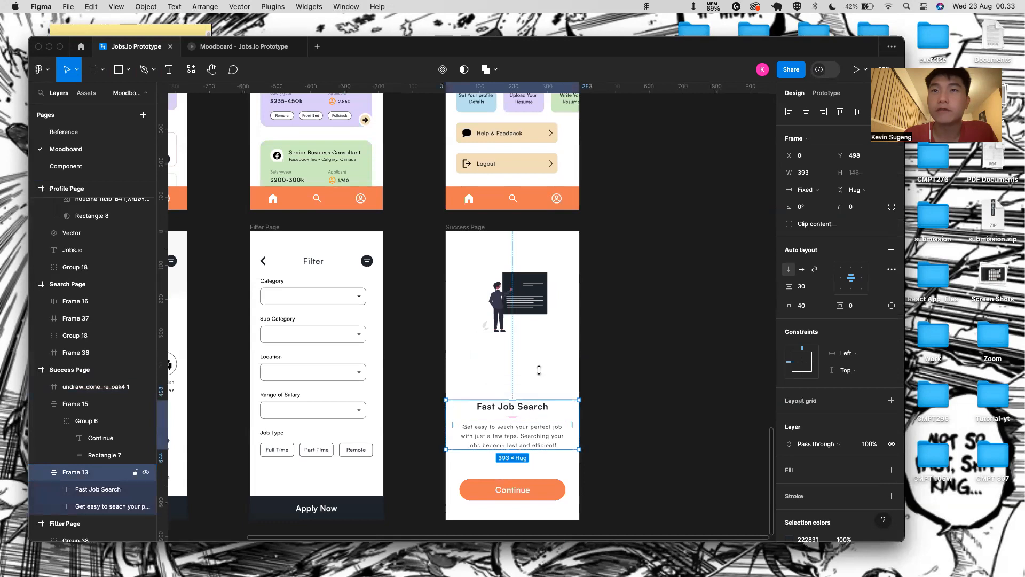
{"action": "left_click_drag", "start_coordinate": [539, 370], "coordinate": [549, 307]}
{"action": "key", "text": "shift+Up"}
{"action": "key", "text": "shift+Up"}
{"action": "key", "text": "shift+Up"}
{"action": "key", "text": "shift+Down"}
{"action": "key", "text": "shift+Down"}
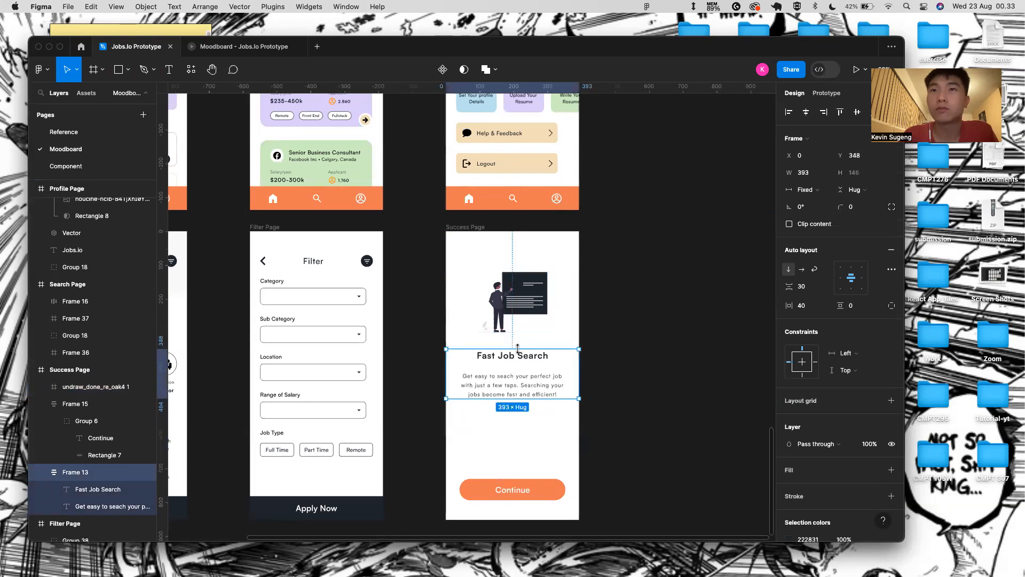
- Change the title to 'Success' at font size 40
{"action": "double_click", "coordinate": [516, 365]}
{"action": "key", "text": "Return"}
{"action": "key", "text": "BackSpace"}
{"action": "type", "text": "SUCCESS"}
{"action": "key", "text": "BackSpace"}
{"action": "key", "text": "BackSpace"}
{"action": "key", "text": "BackSpace"}
{"action": "key", "text": "BackSpace"}
{"action": "key", "text": "BackSpace"}
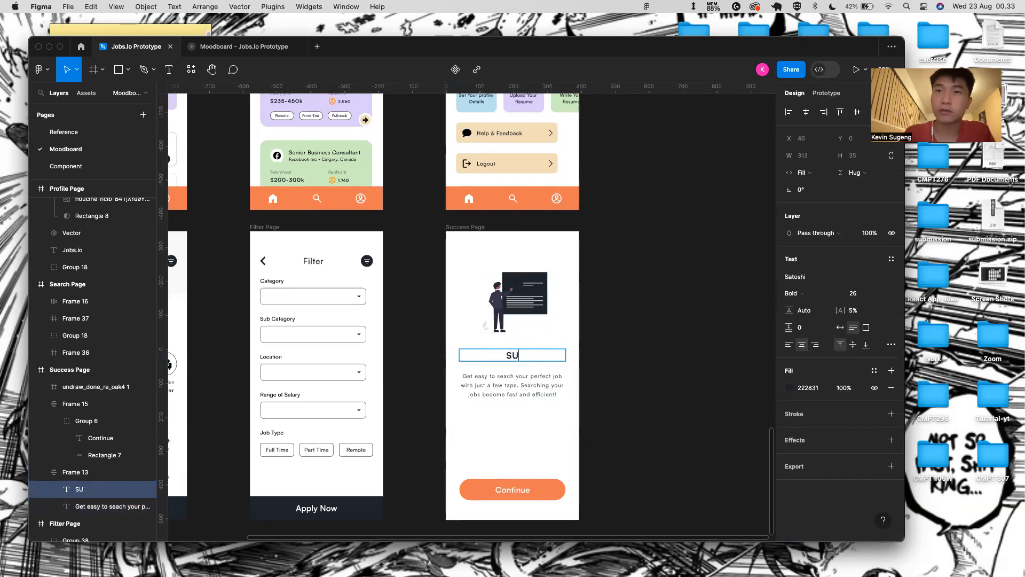
{"action": "type", "text": "ccesss"}
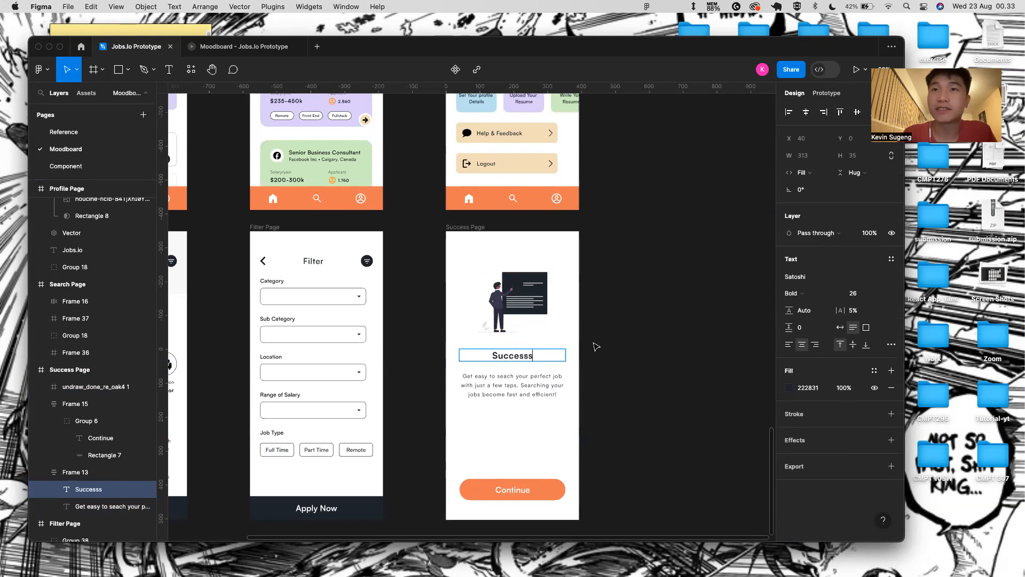
{"action": "key", "text": "Escape"}
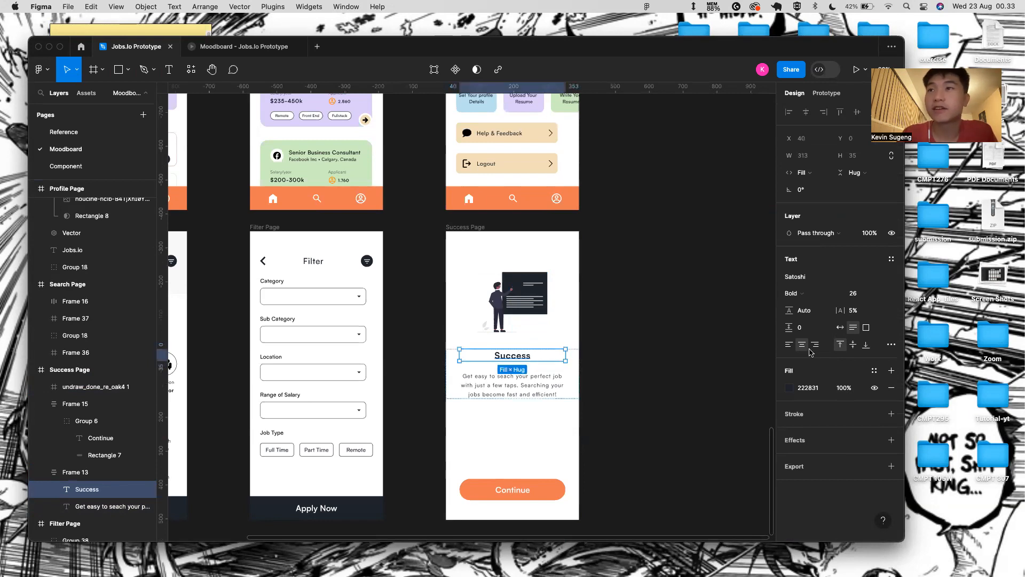
{"action": "left_click", "coordinate": [883, 293]}
{"action": "left_click", "coordinate": [866, 463]}
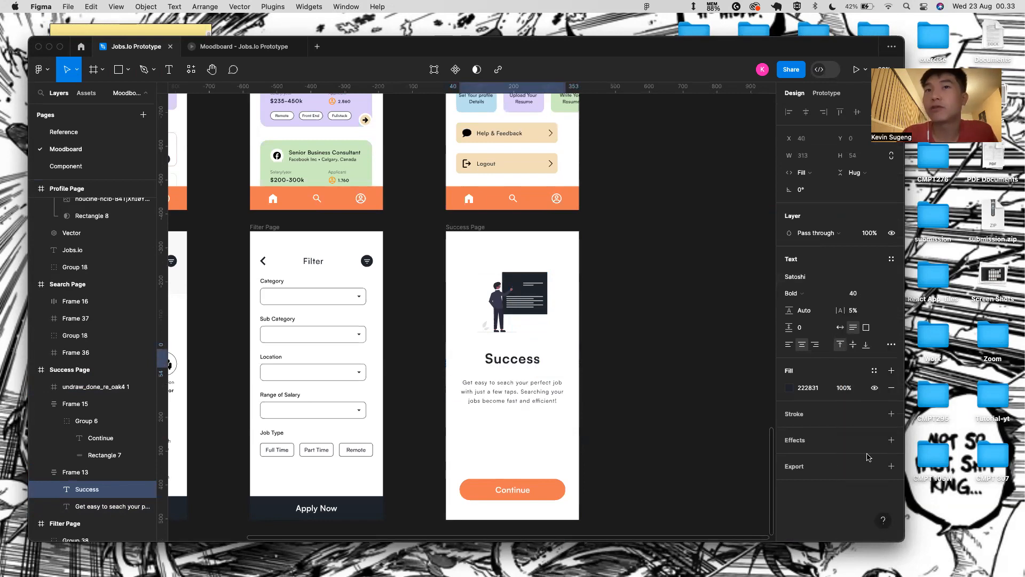
- Replace the description with 'Congratulations. you succesfully apply a job, we wish you a good luck'
{"action": "double_click", "coordinate": [542, 385]}
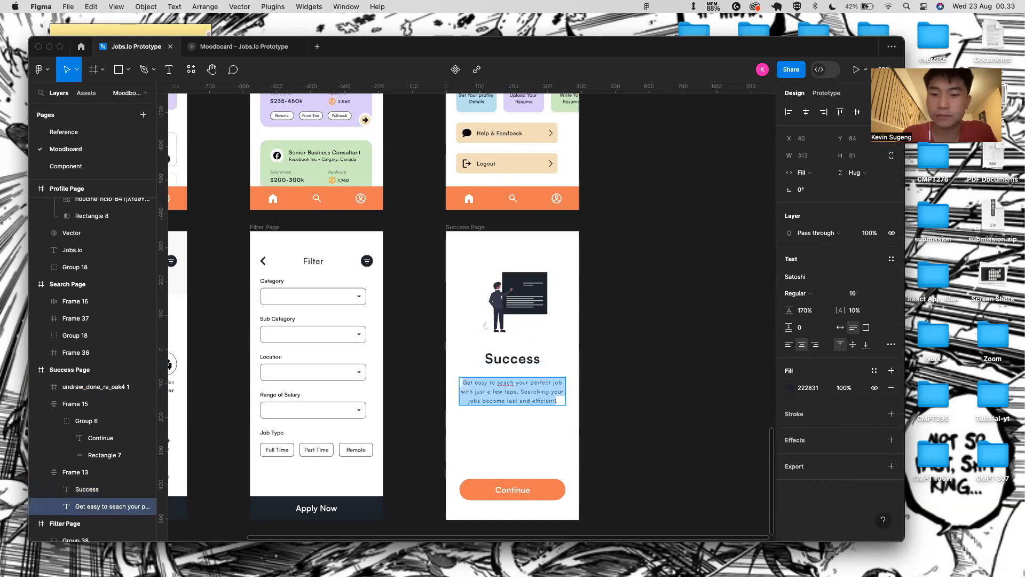
{"action": "key", "text": "super+Tab"}
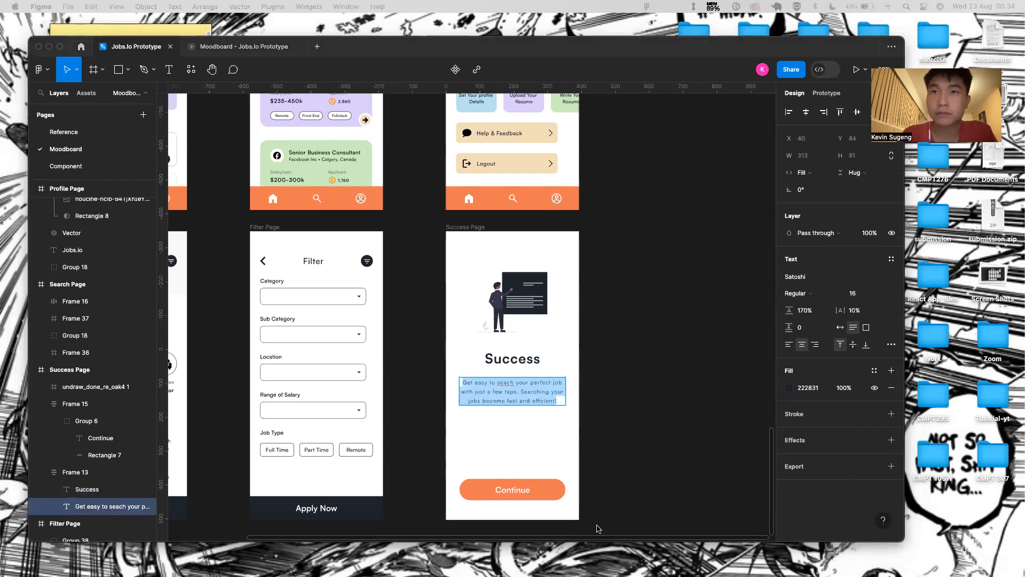
{"action": "double_click", "coordinate": [512, 392]}
{"action": "key", "text": "super+a"}
{"action": "type", "text": "Congr"}
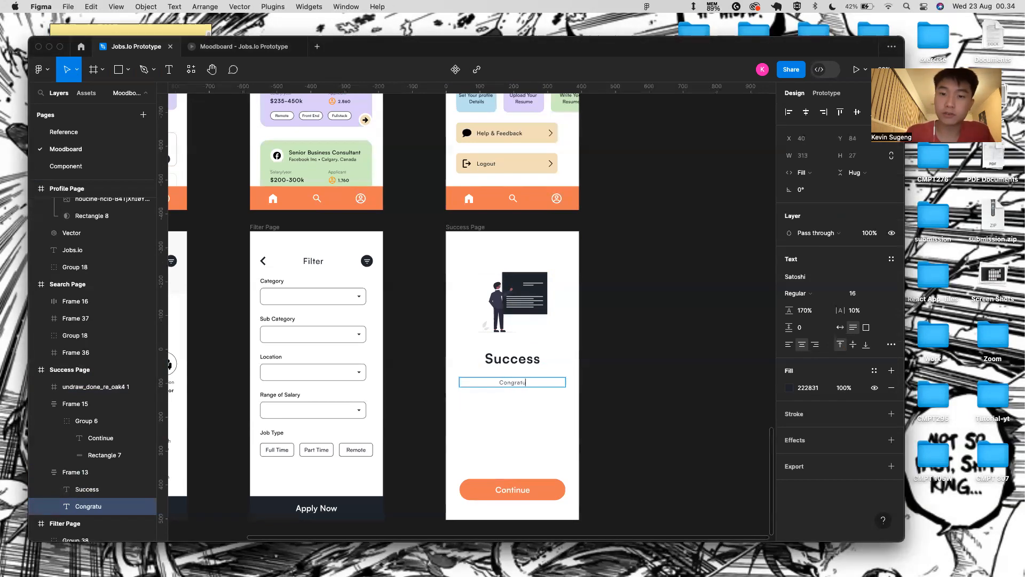
{"action": "type", "text": "atulati"}
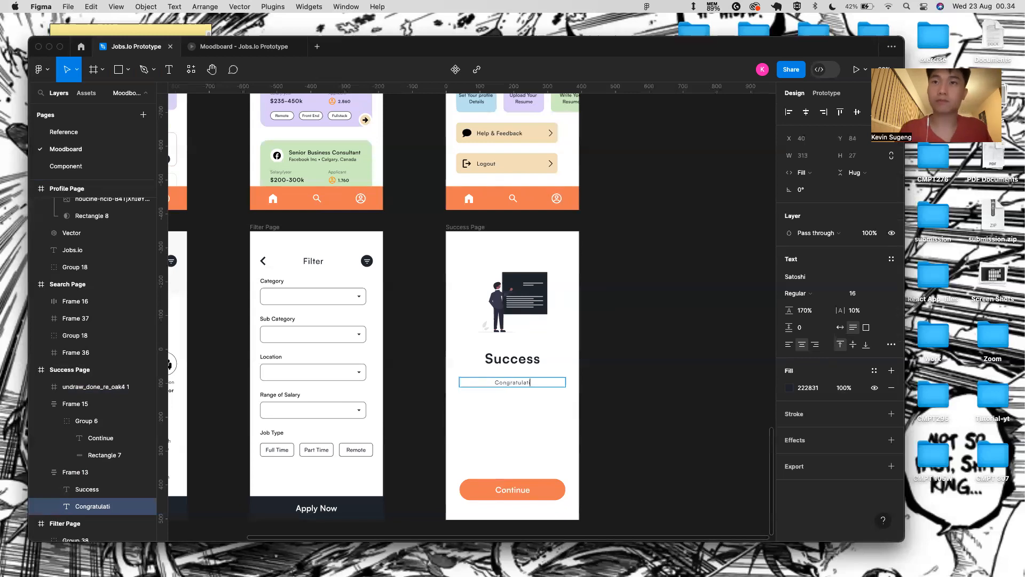
{"action": "type", "text": "ons. o"}
{"action": "key", "text": "BackSpace"}
{"action": "key", "text": "BackSpace"}
{"action": "type", "text": "you succesfu"}
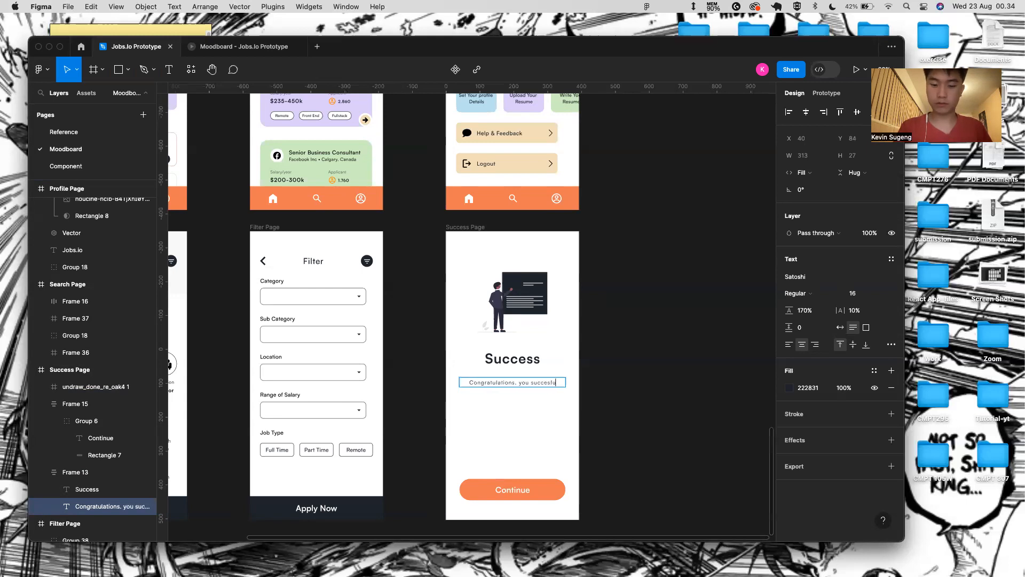
{"action": "type", "text": "lly apply"}
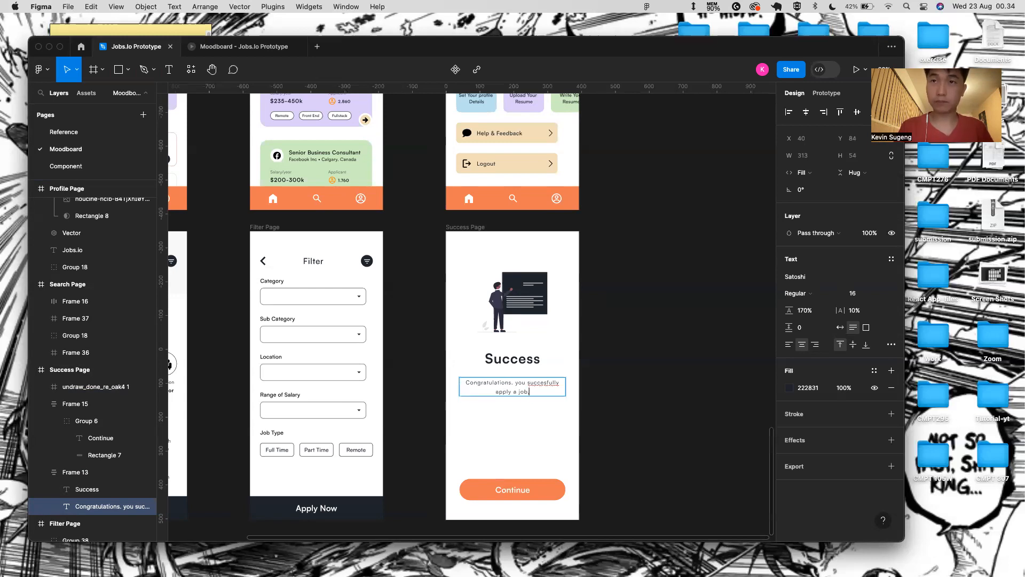
{"action": "type", "text": " a job, we wish you a good luck"}
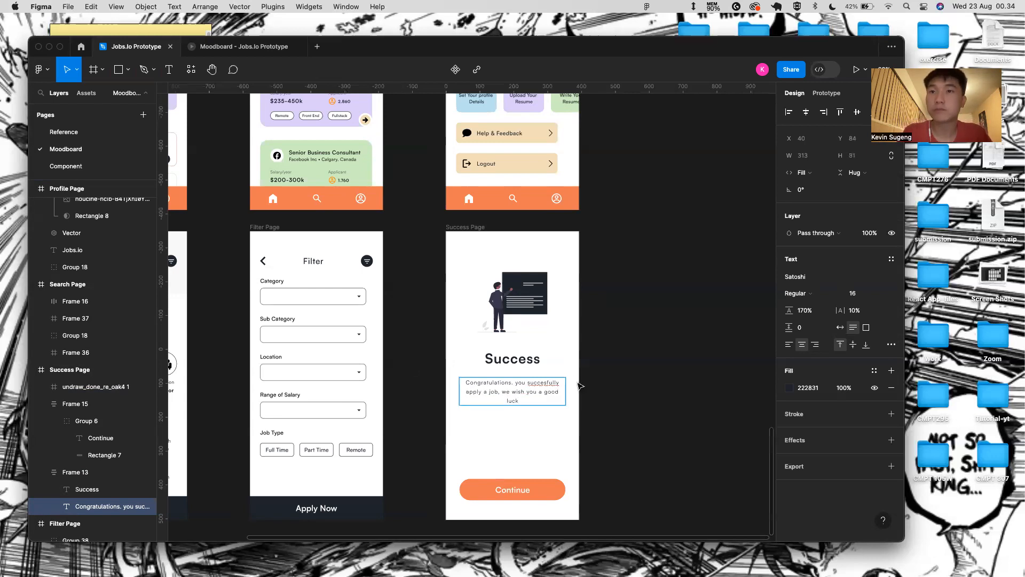
- Correct the spelling to 'successfully' and end the message with '!'
{"action": "scroll", "coordinate": [580, 386], "scroll_direction": "up", "scroll_amount": 3}
{"action": "right_click", "coordinate": [517, 385]}
{"action": "left_click", "coordinate": [539, 393]}
{"action": "type", "text": "@"}
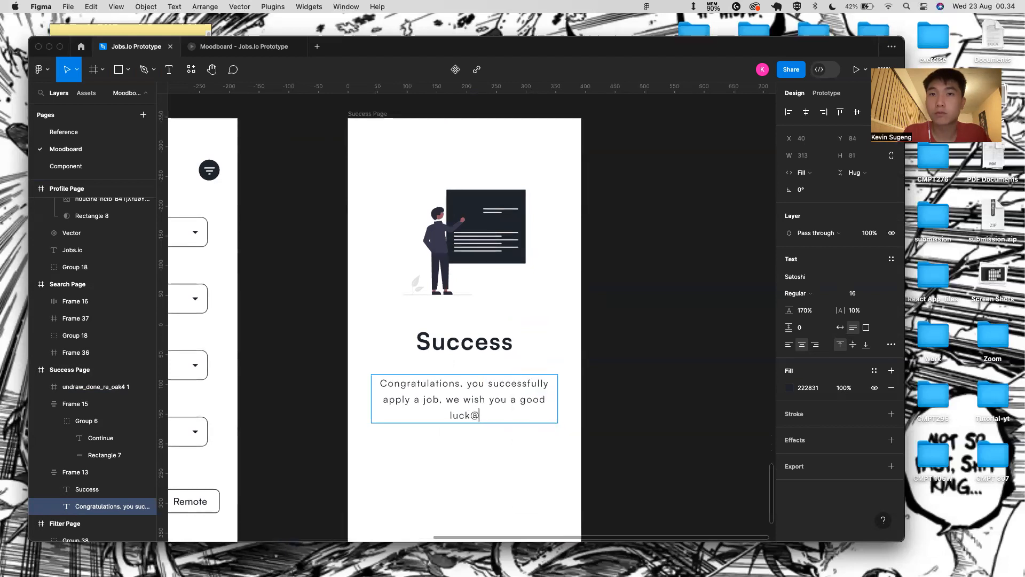
{"action": "key", "text": "BackSpace"}
{"action": "type", "text": "!"}
{"action": "key", "text": "Escape"}
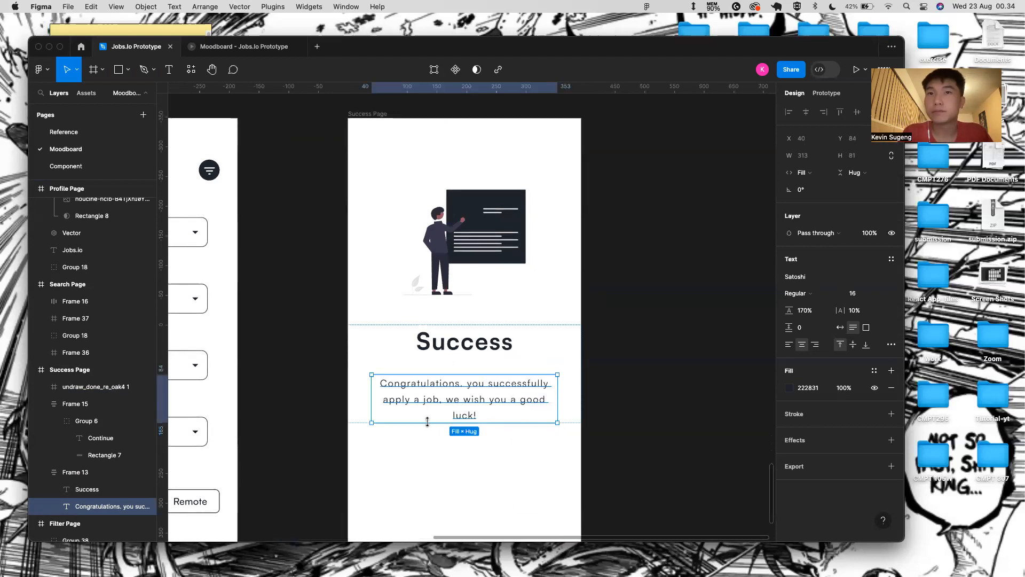
- Style the description with 3% letter spacing, size 24 and Medium weight
{"action": "left_click", "coordinate": [858, 310]}
{"action": "type", "text": "3"}
{"action": "key", "text": "Return"}
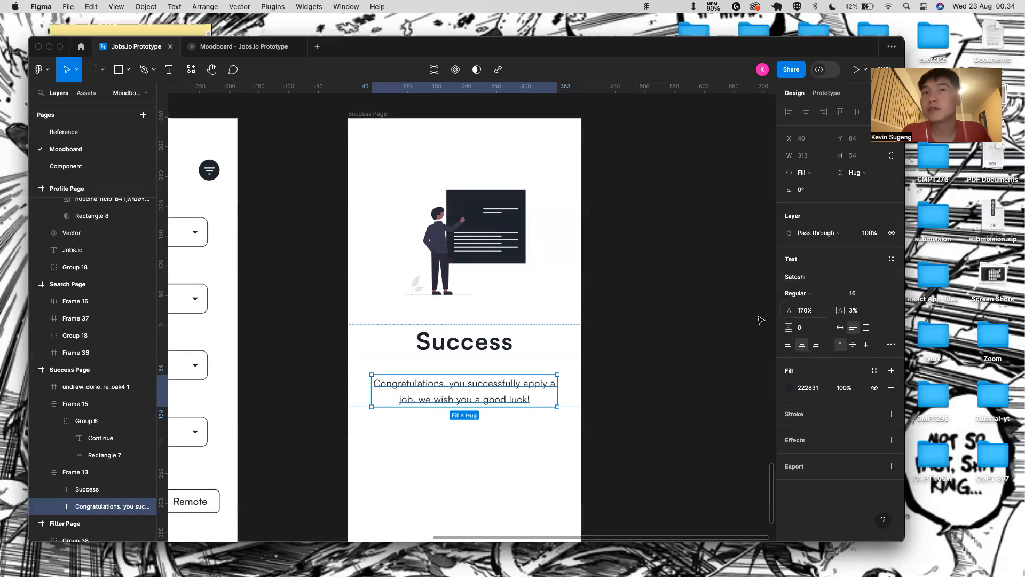
{"action": "left_click", "coordinate": [871, 291]}
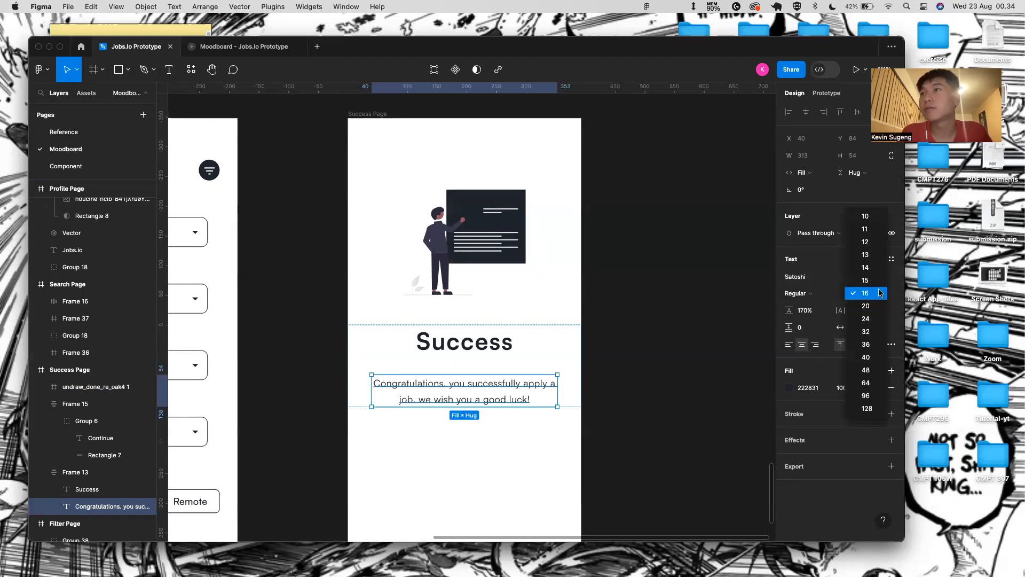
{"action": "left_click", "coordinate": [881, 326]}
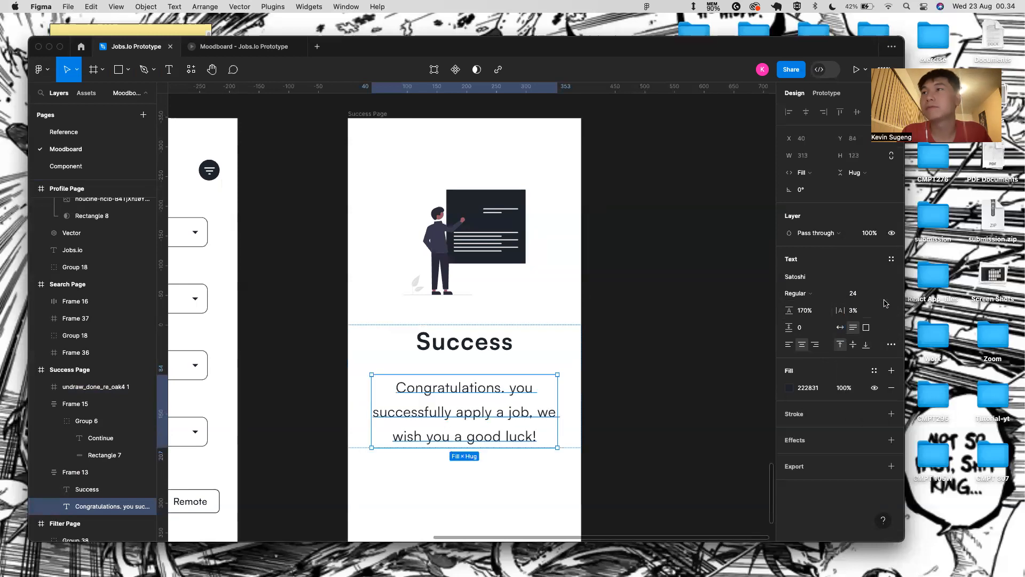
{"action": "left_click", "coordinate": [817, 293]}
{"action": "left_click", "coordinate": [835, 318]}
{"action": "left_click", "coordinate": [817, 293]}
{"action": "left_click", "coordinate": [811, 279]}
{"action": "left_click", "coordinate": [671, 316]}
{"action": "scroll", "coordinate": [670, 317], "scroll_direction": "down", "scroll_amount": 5}
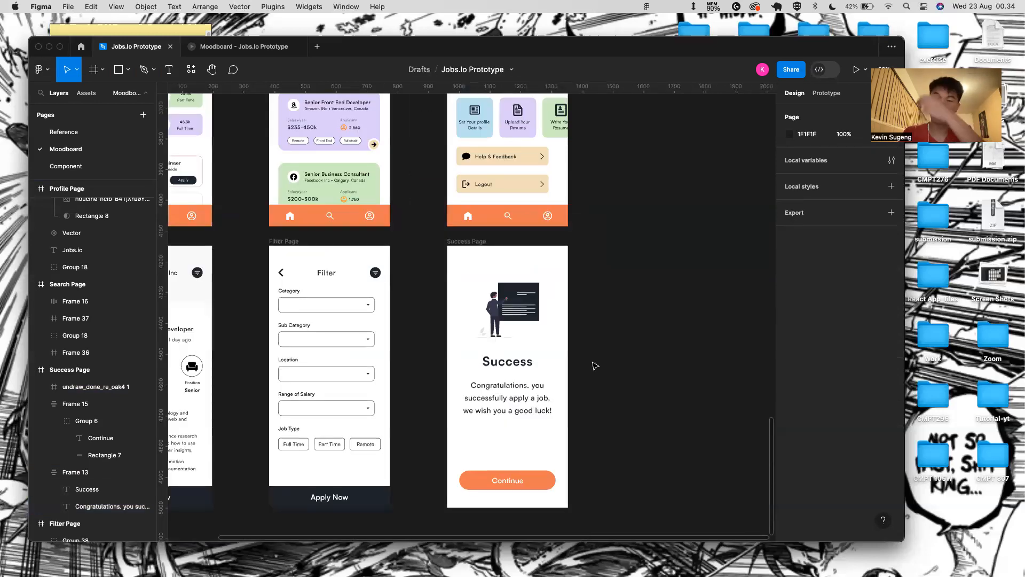
- Change the Success button label from 'Continue' to 'Back To main'
{"action": "left_click", "coordinate": [534, 483]}
{"action": "double_click", "coordinate": [514, 482]}
{"action": "double_click", "coordinate": [513, 480]}
{"action": "key", "text": "BackSpace"}
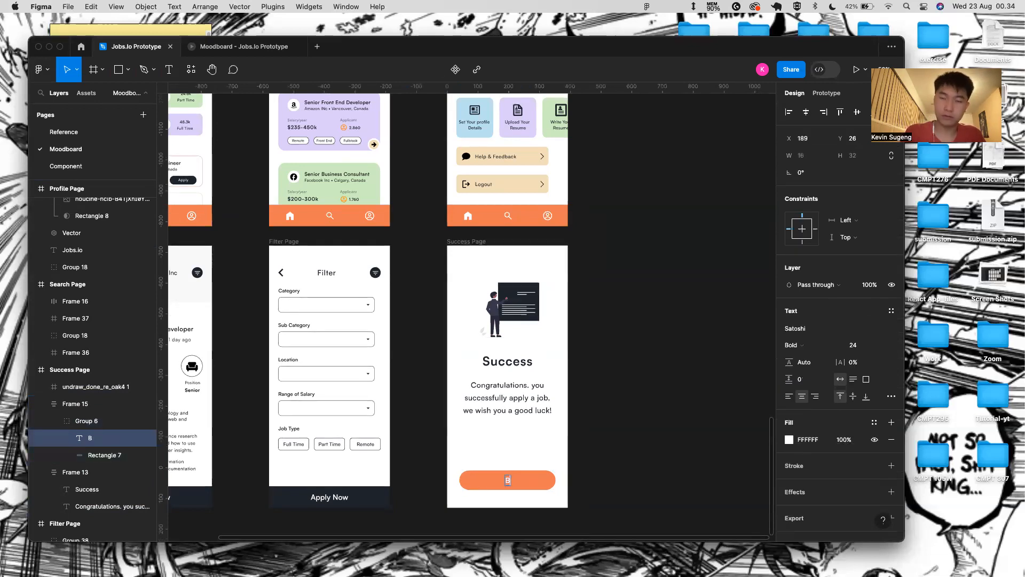
{"action": "type", "text": "Back To main"}
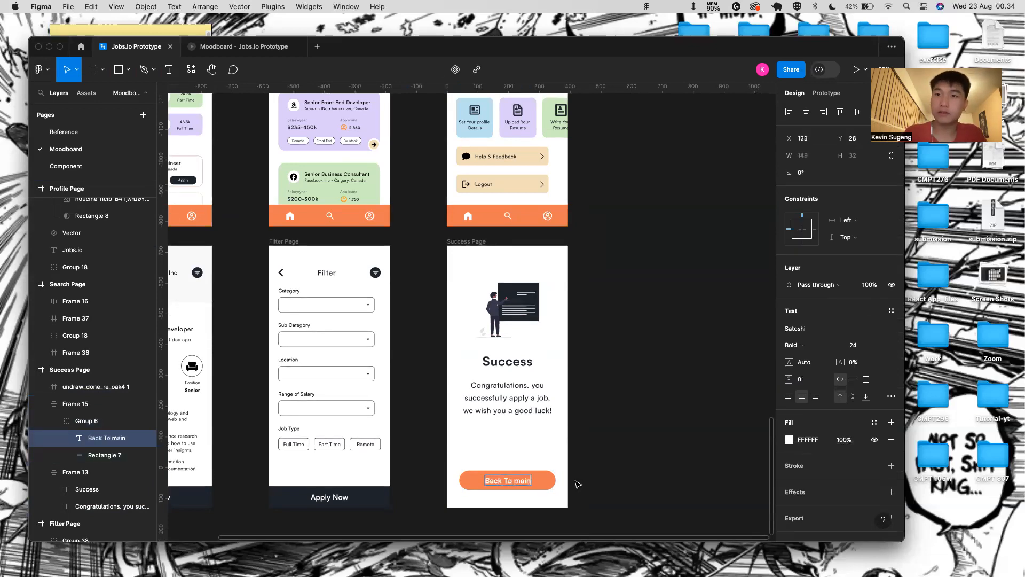
{"action": "key", "text": "Escape"}
- Set the button label's fill colour to dark 222831
{"action": "left_click", "coordinate": [815, 443]}
{"action": "key", "text": "BackSpace"}
{"action": "type", "text": "2228"}
{"action": "key", "text": "Return"}
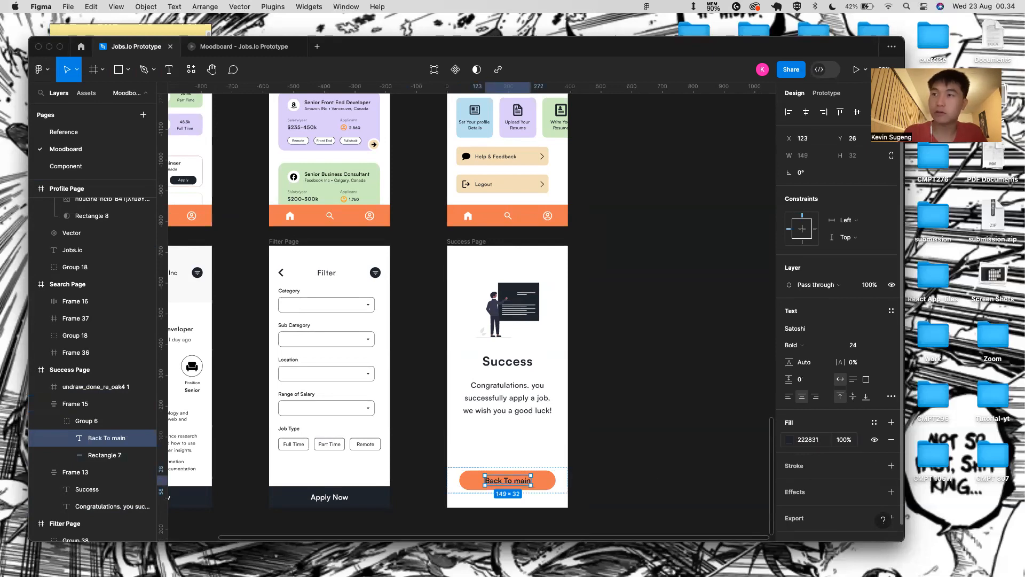
- Give the button background the beige F3E2BE sampled from the Help & Feedback card
{"action": "left_click", "coordinate": [541, 482]}
{"action": "left_click", "coordinate": [797, 331]}
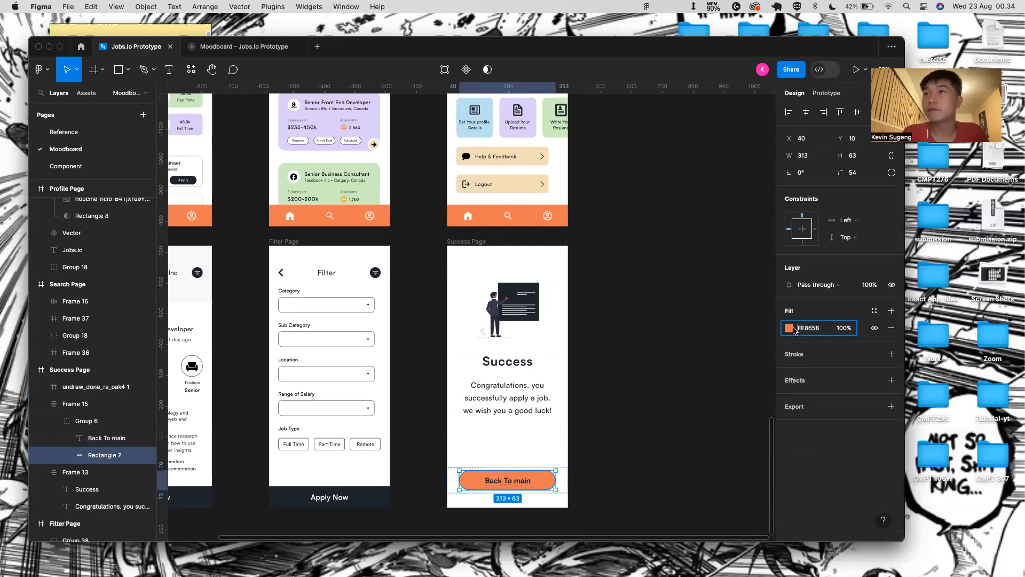
{"action": "left_click", "coordinate": [792, 329]}
{"action": "left_click", "coordinate": [664, 415]}
{"action": "left_click", "coordinate": [526, 162]}
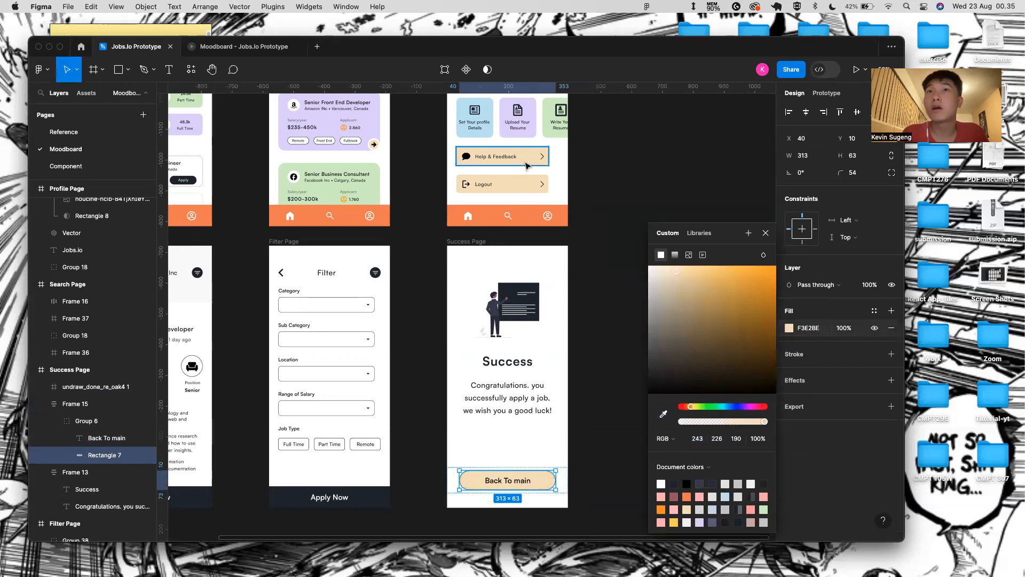
{"action": "left_click", "coordinate": [766, 234]}
{"action": "left_click", "coordinate": [709, 275]}
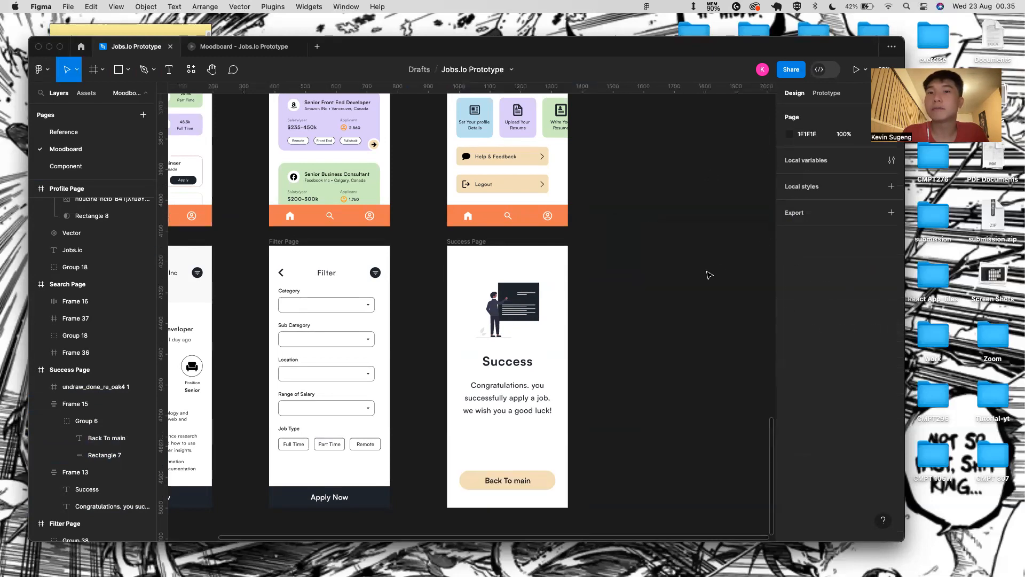
- Capitalise 'Main' so the label reads 'Back To Main'
{"action": "double_click", "coordinate": [517, 480]}
{"action": "double_click", "coordinate": [517, 480]}
{"action": "left_click", "coordinate": [517, 481]}
{"action": "key", "text": "BackSpace"}
{"action": "type", "text": "M"}
{"action": "key", "text": "Escape"}
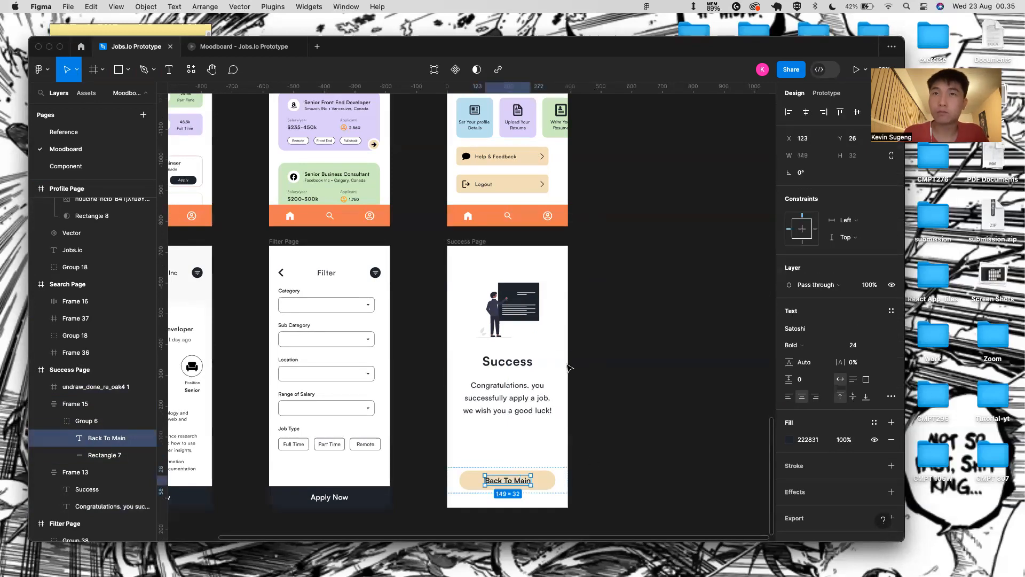
{"action": "left_click", "coordinate": [470, 252]}
- Preview the Success screen as a prototype, then return to the editor
{"action": "left_click", "coordinate": [856, 69]}
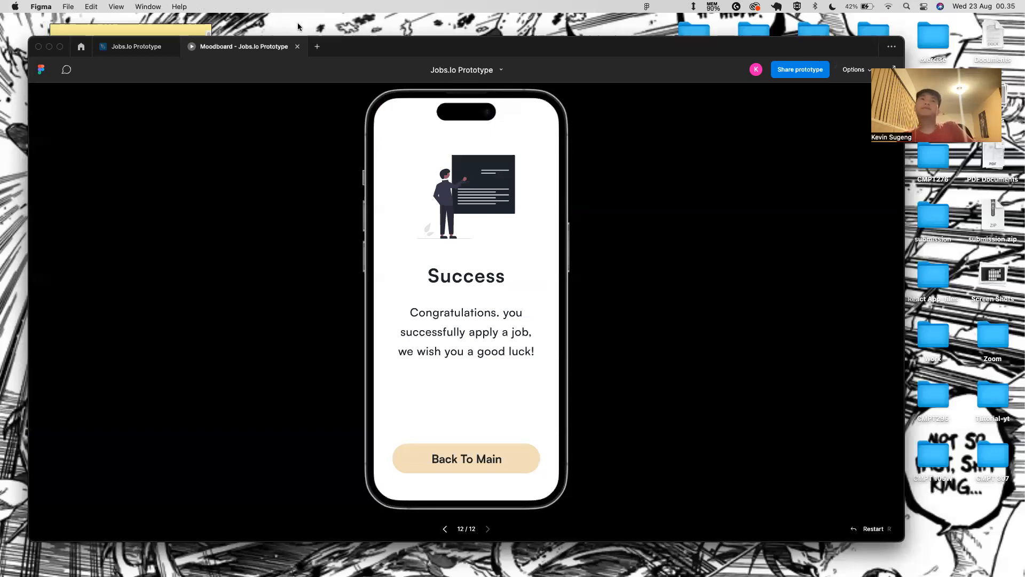
{"action": "left_click", "coordinate": [295, 47]}
{"action": "scroll", "coordinate": [346, 259], "scroll_direction": "down", "scroll_amount": 5}
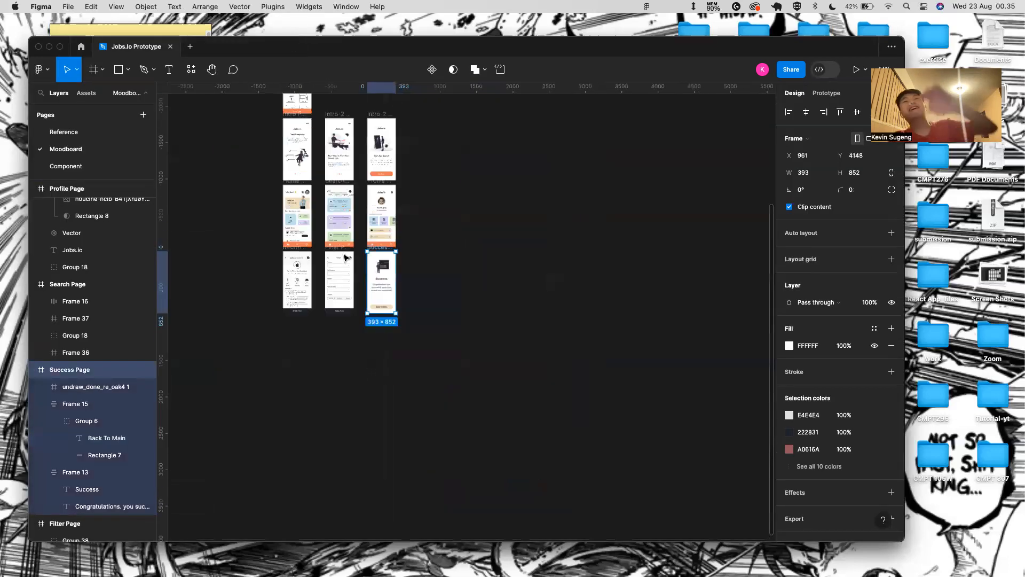
{"action": "left_click", "coordinate": [345, 257]}
{"action": "scroll", "coordinate": [346, 257], "scroll_direction": "up", "scroll_amount": 2}
{"action": "left_click", "coordinate": [436, 175]}
- Run the prototype from the Opening screen and come back to the editor
{"action": "scroll", "coordinate": [346, 212], "scroll_direction": "up", "scroll_amount": 4}
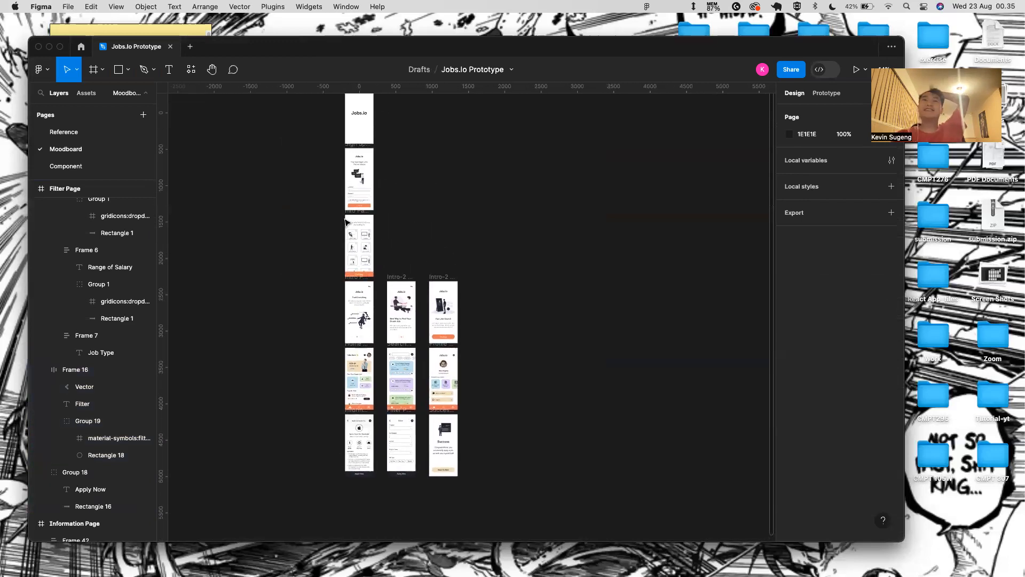
{"action": "scroll", "coordinate": [381, 157], "scroll_direction": "up", "scroll_amount": 3}
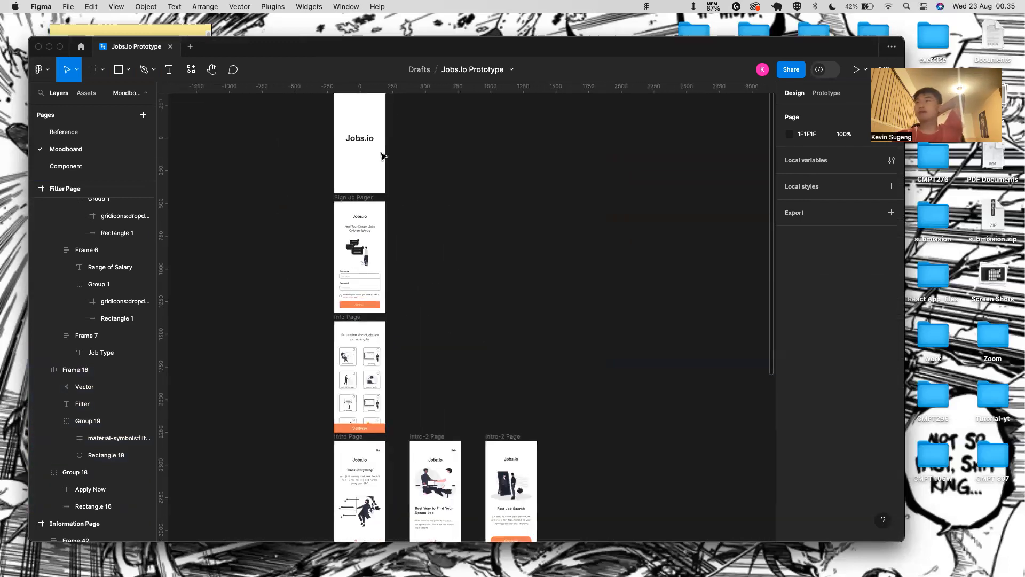
{"action": "scroll", "coordinate": [339, 169], "scroll_direction": "up", "scroll_amount": 3}
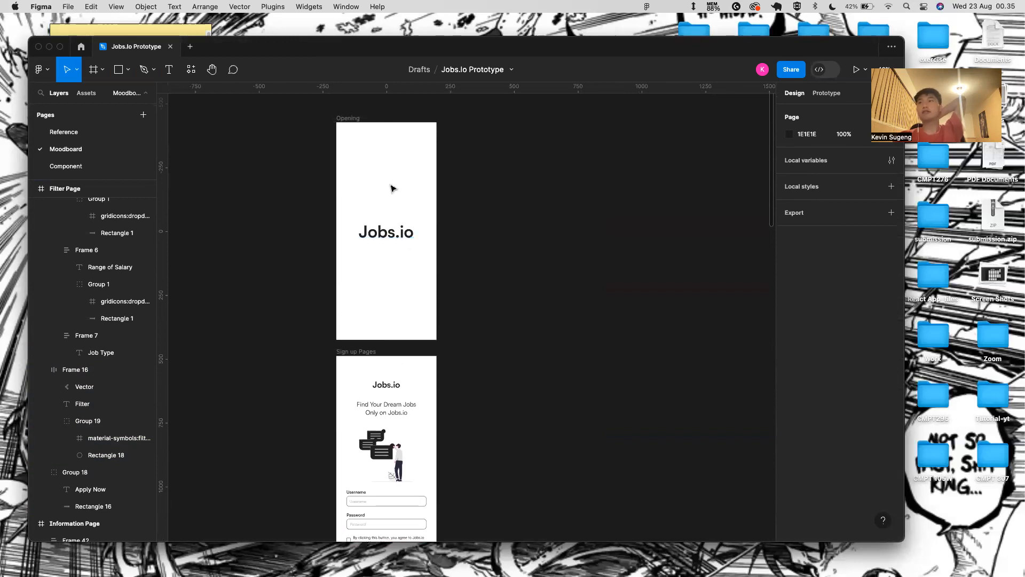
{"action": "left_click", "coordinate": [349, 138]}
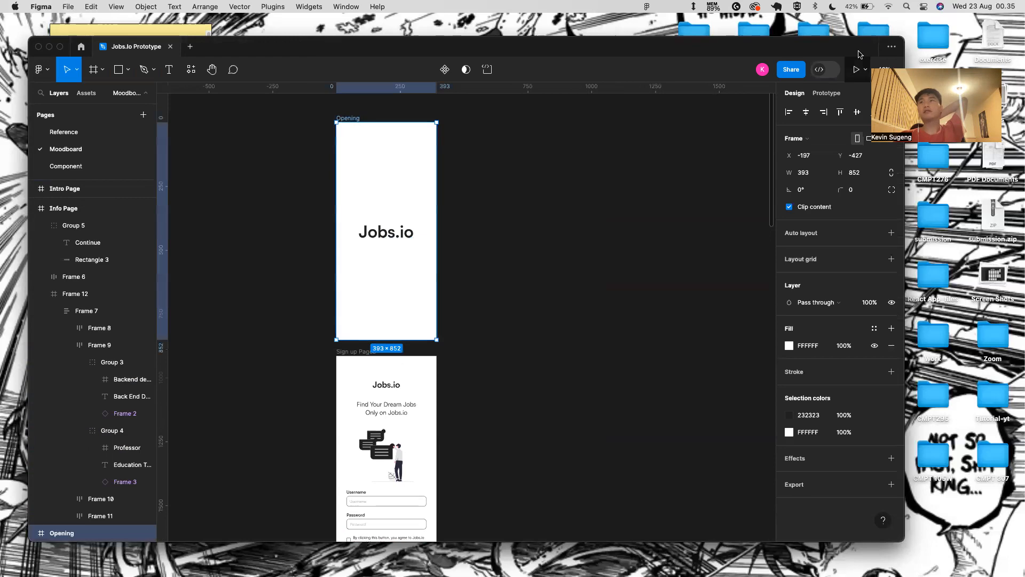
{"action": "left_click", "coordinate": [857, 70]}
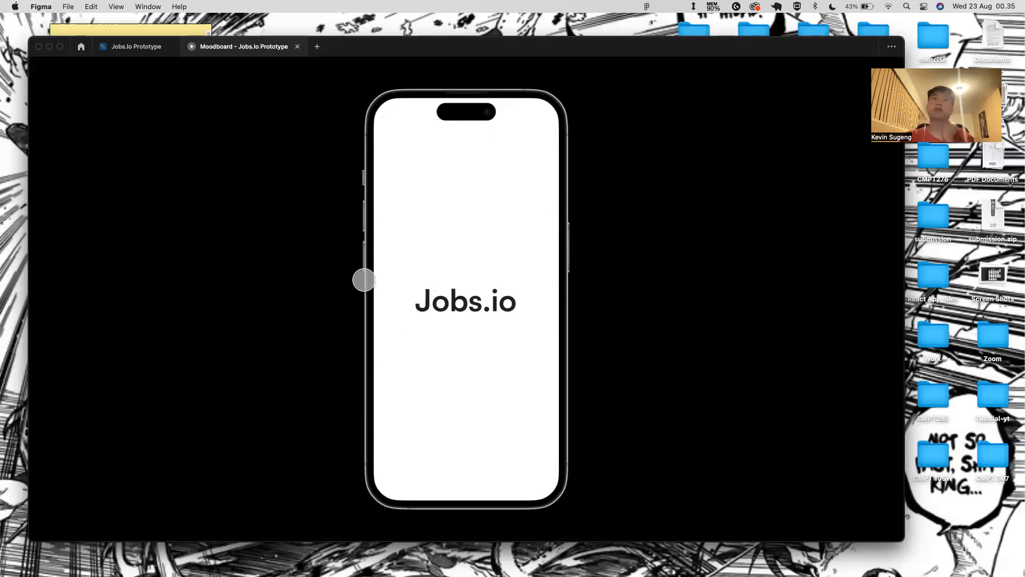
{"action": "left_click", "coordinate": [136, 46]}
- Preview the Sign up screen and tick the terms agreement box
{"action": "scroll", "coordinate": [401, 368], "scroll_direction": "down", "scroll_amount": 2}
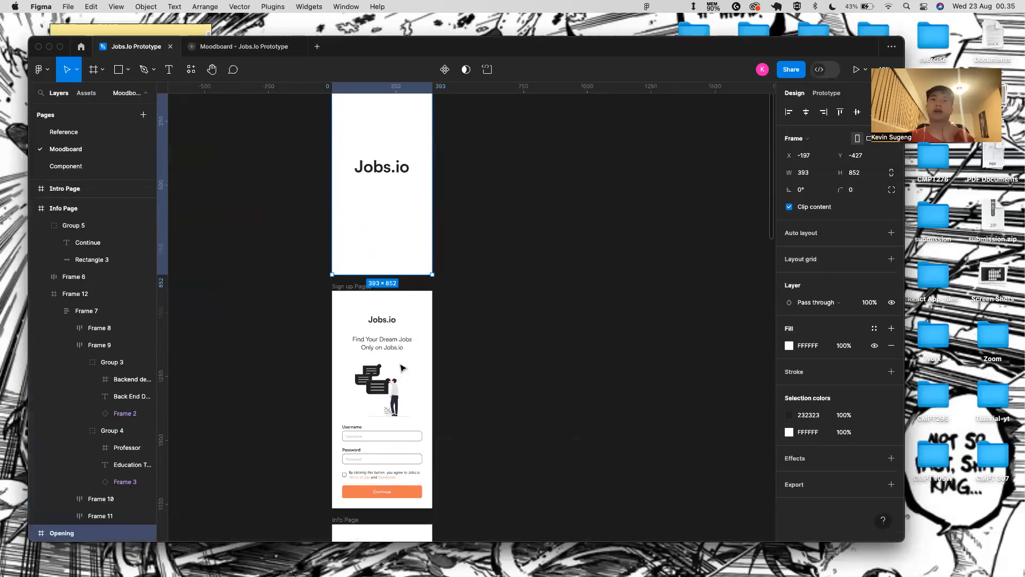
{"action": "left_click", "coordinate": [357, 279]}
{"action": "left_click", "coordinate": [856, 70]}
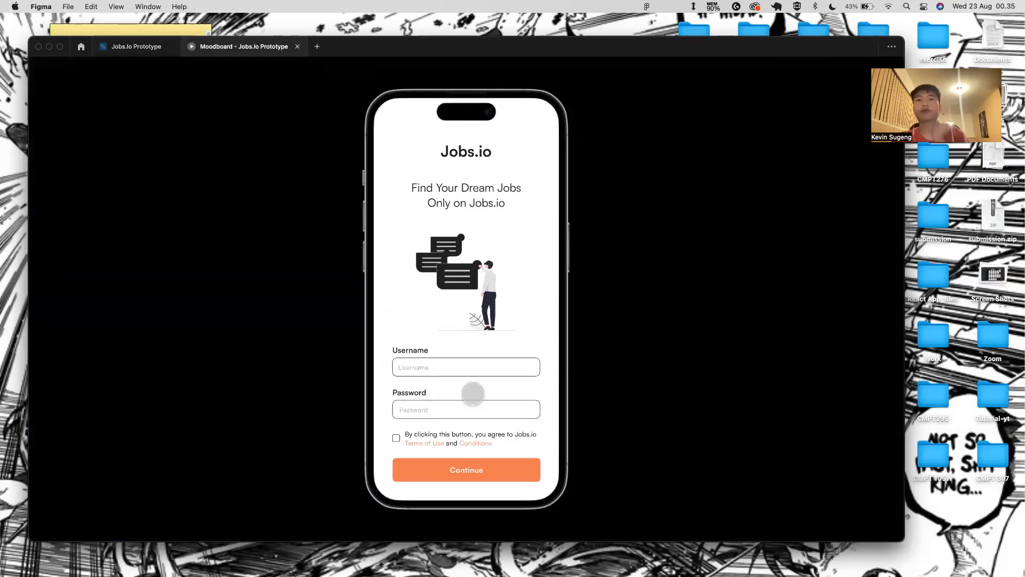
{"action": "left_click", "coordinate": [396, 438]}
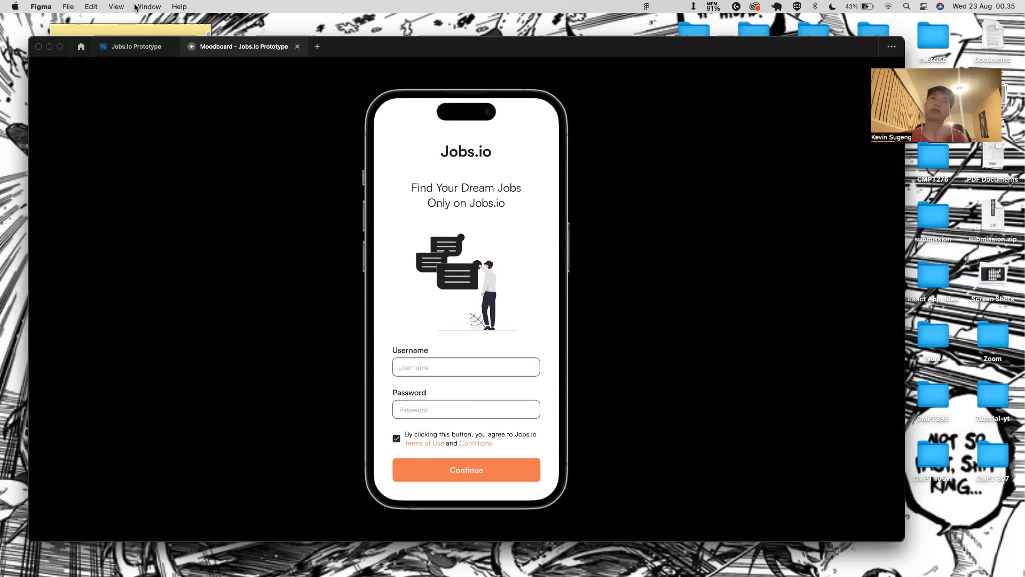
{"action": "left_click", "coordinate": [137, 47]}
- Preview the Info Page, toggling the Accounting, Education Teacher and Q&A Engineer cards
{"action": "scroll", "coordinate": [373, 360], "scroll_direction": "down", "scroll_amount": 5}
{"action": "left_click", "coordinate": [368, 376]}
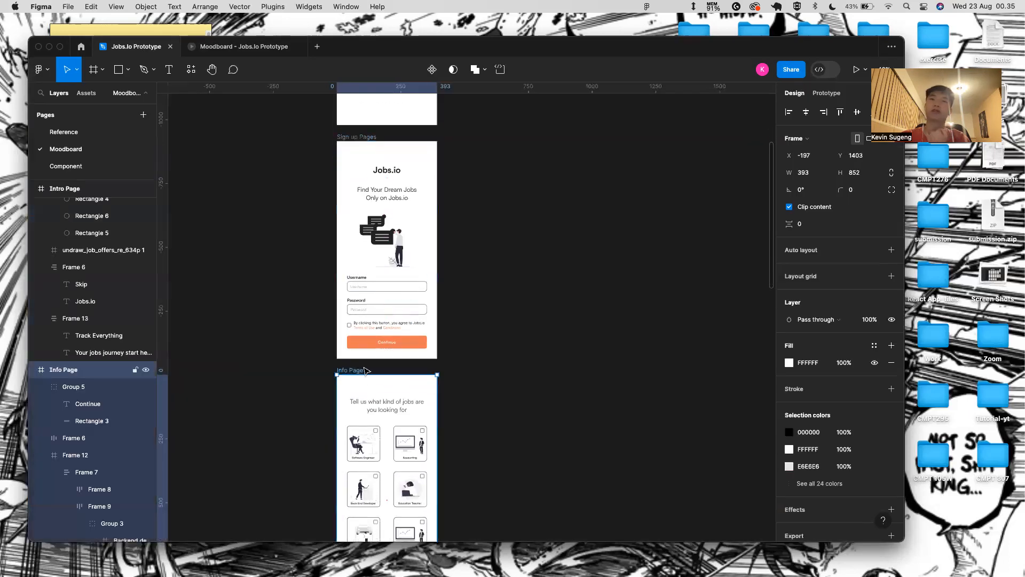
{"action": "left_click", "coordinate": [855, 70]}
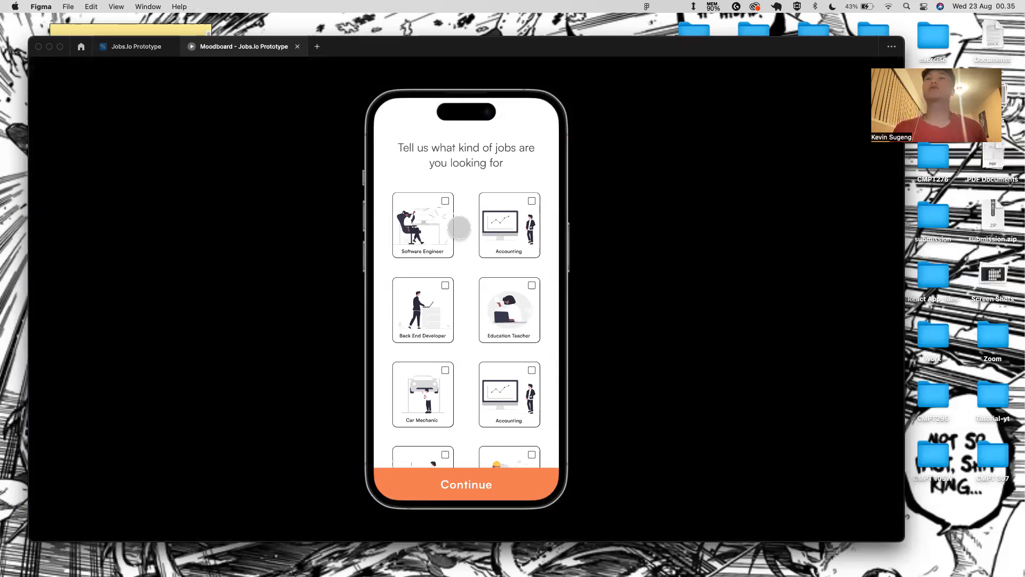
{"action": "left_click", "coordinate": [487, 227]}
{"action": "left_click", "coordinate": [501, 311]}
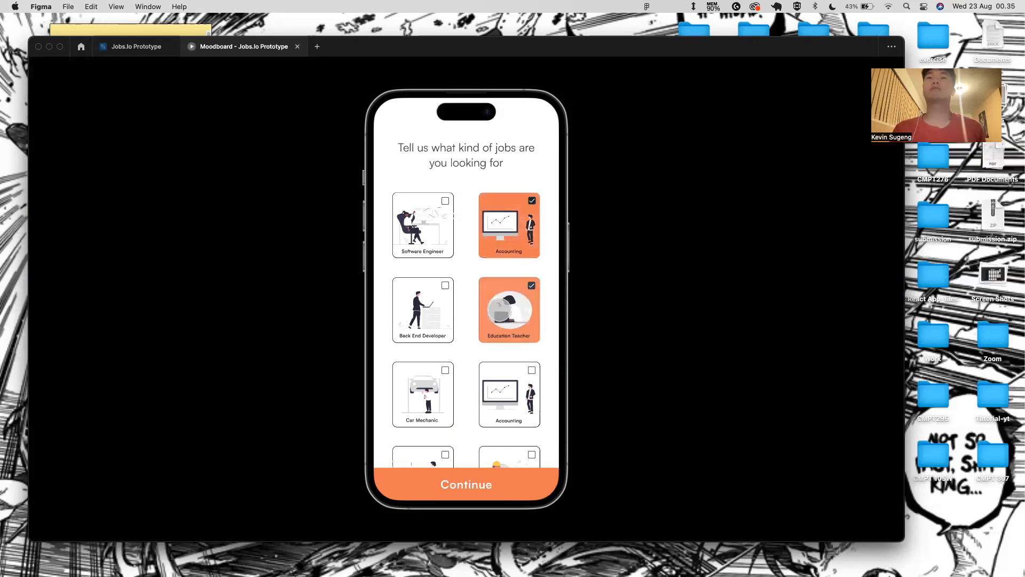
{"action": "left_click", "coordinate": [517, 249]}
{"action": "left_click", "coordinate": [500, 304]}
{"action": "left_click", "coordinate": [493, 403]}
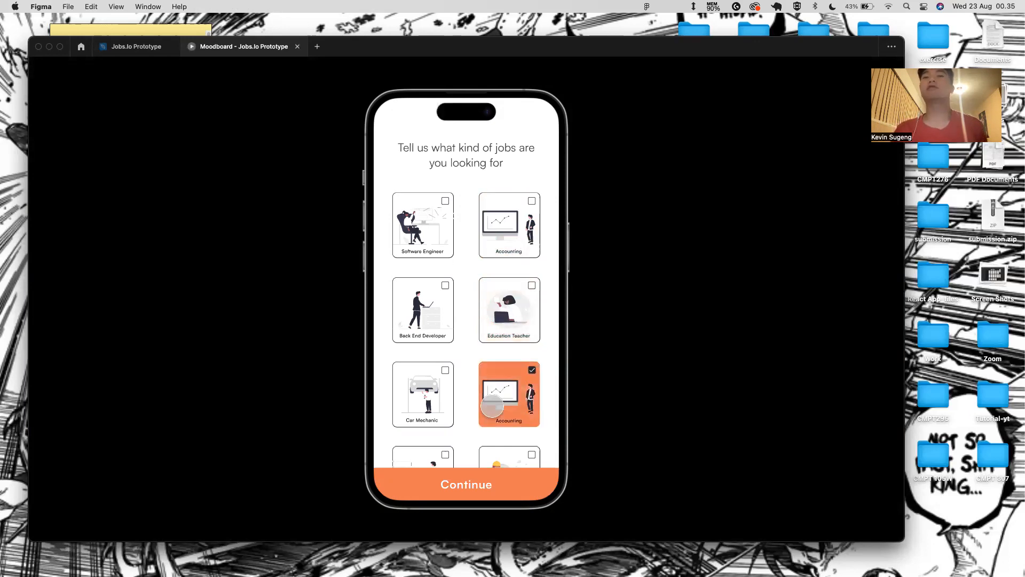
{"action": "scroll", "coordinate": [494, 403], "scroll_direction": "down", "scroll_amount": 2}
{"action": "left_click", "coordinate": [486, 399]}
{"action": "left_click", "coordinate": [503, 407]}
{"action": "left_click", "coordinate": [508, 348]}
{"action": "left_click", "coordinate": [136, 47]}
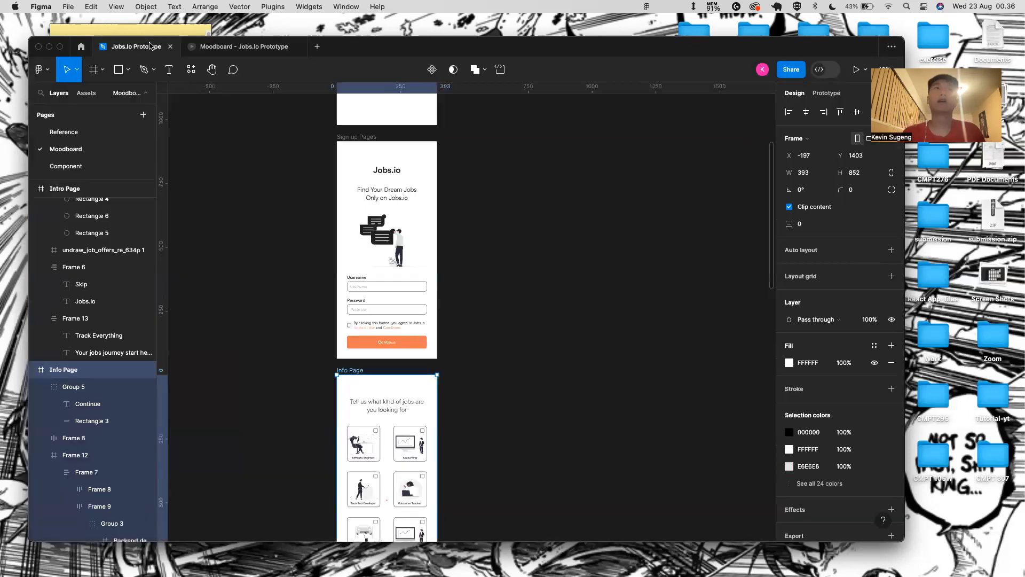
{"action": "scroll", "coordinate": [454, 368], "scroll_direction": "down", "scroll_amount": 10}
{"action": "scroll", "coordinate": [454, 369], "scroll_direction": "up", "scroll_amount": 5}
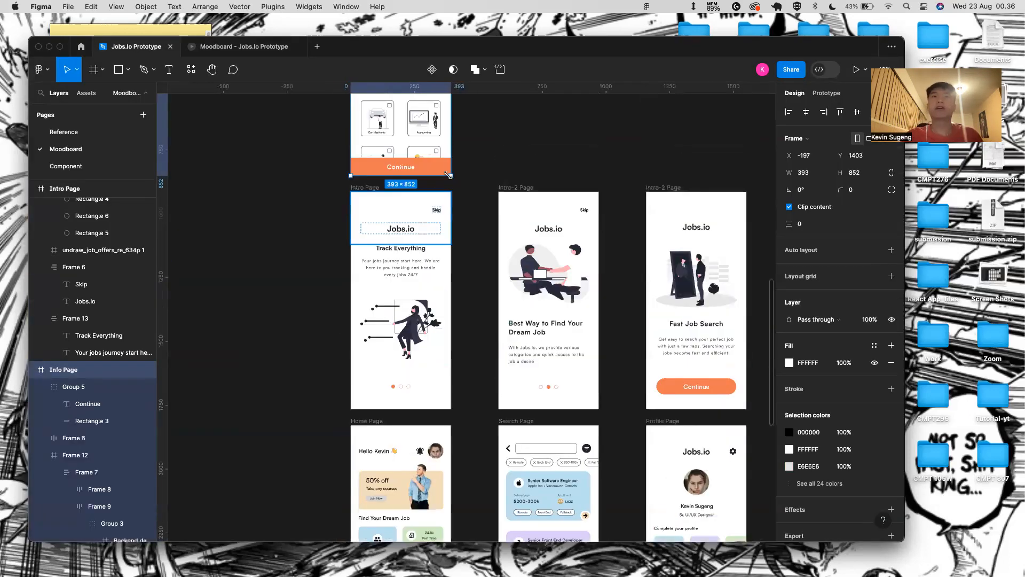
{"action": "left_click", "coordinate": [368, 188]}
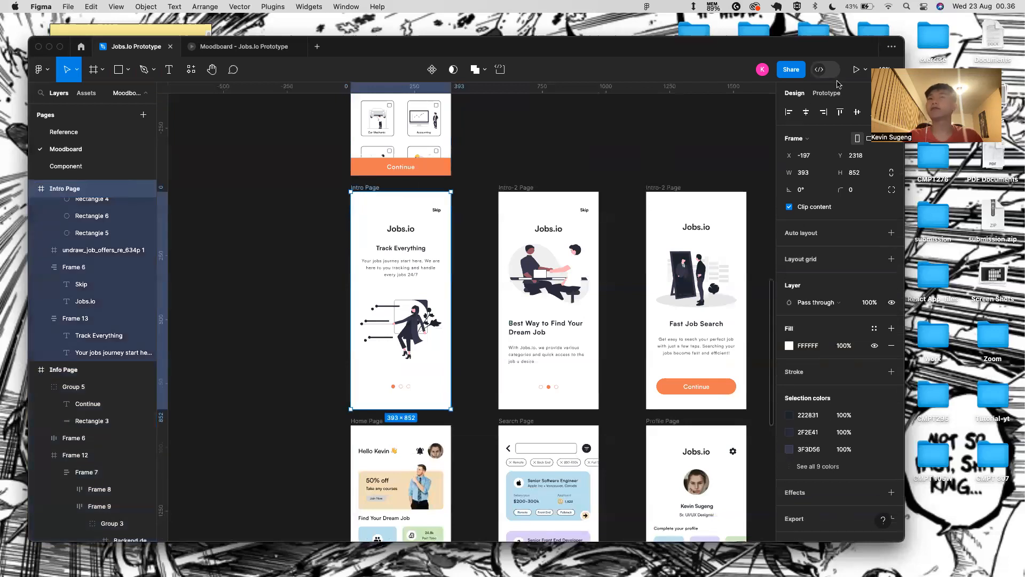
{"action": "scroll", "coordinate": [375, 267], "scroll_direction": "down", "scroll_amount": 1}
{"action": "scroll", "coordinate": [375, 267], "scroll_direction": "up", "scroll_amount": 5}
{"action": "scroll", "coordinate": [365, 259], "scroll_direction": "down", "scroll_amount": 5}
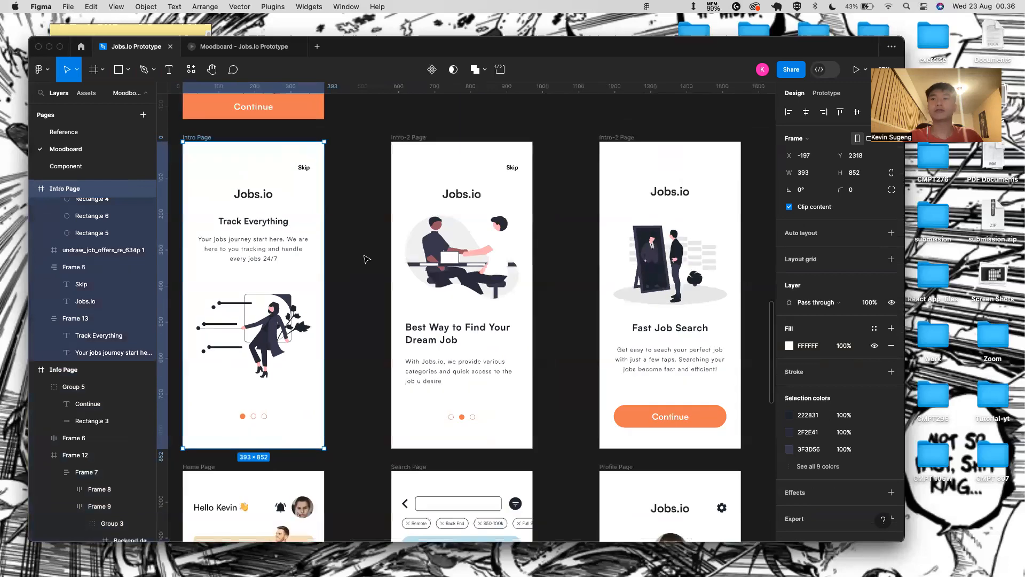
{"action": "scroll", "coordinate": [641, 410], "scroll_direction": "down", "scroll_amount": 1}
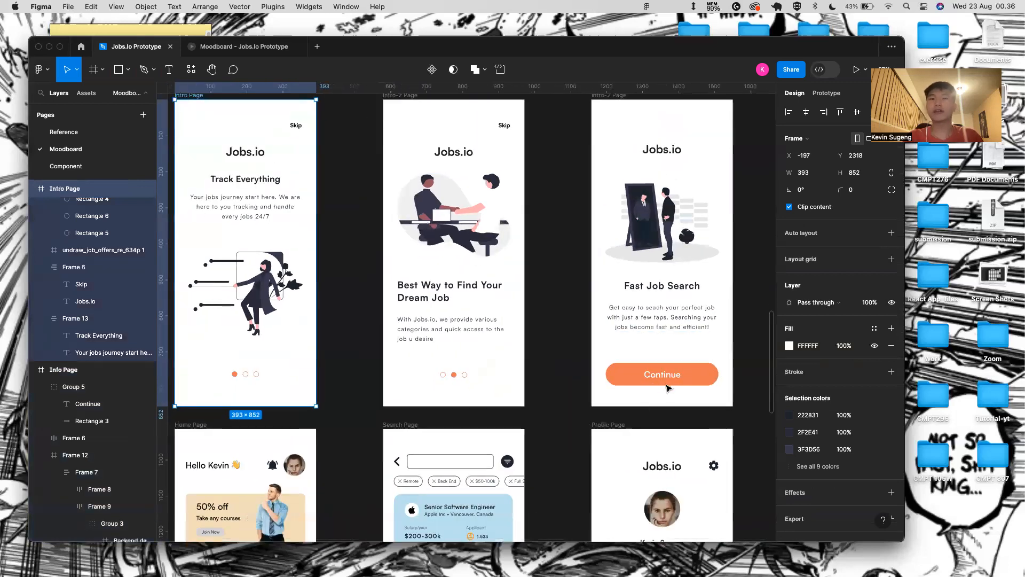
{"action": "scroll", "coordinate": [432, 399], "scroll_direction": "down", "scroll_amount": 4}
{"action": "scroll", "coordinate": [432, 400], "scroll_direction": "down", "scroll_amount": 1}
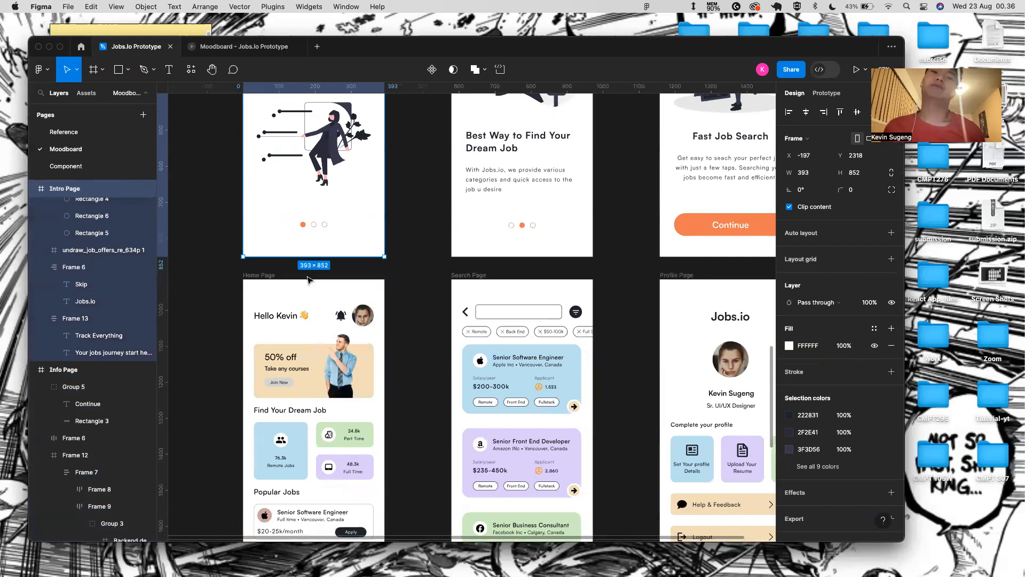
{"action": "scroll", "coordinate": [309, 279], "scroll_direction": "down", "scroll_amount": 2}
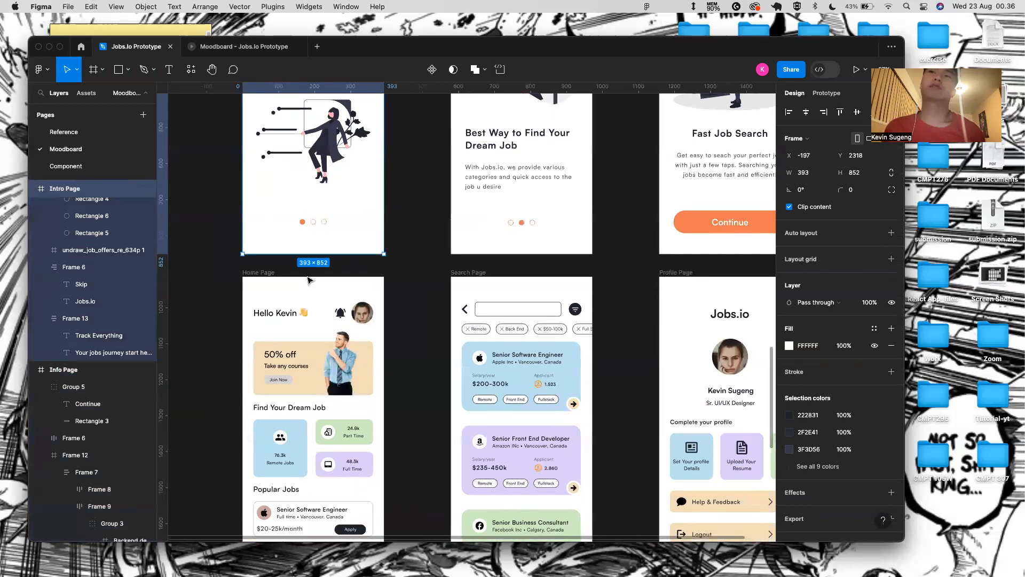
{"action": "scroll", "coordinate": [302, 496], "scroll_direction": "down", "scroll_amount": 2}
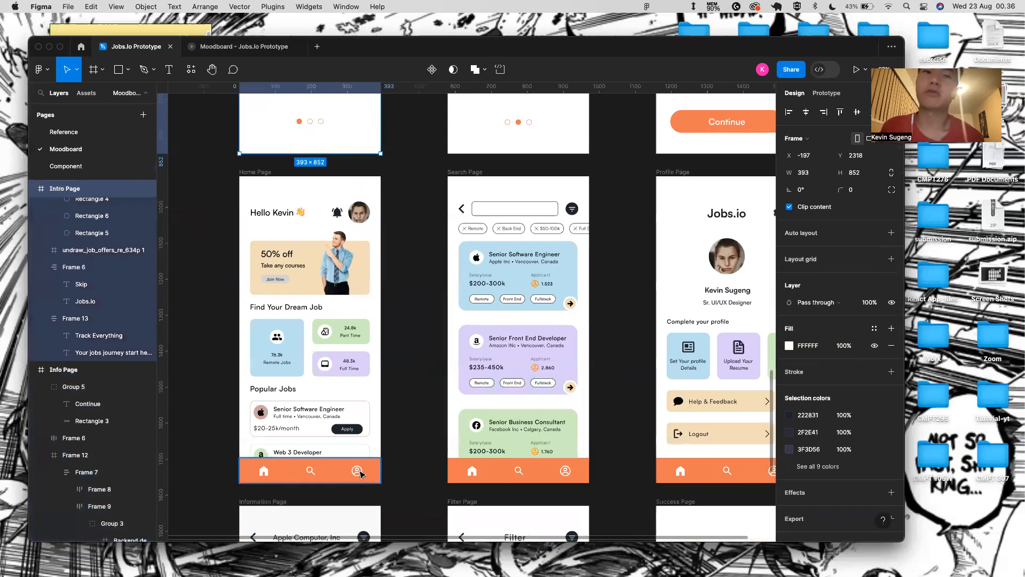
{"action": "left_click", "coordinate": [312, 471]}
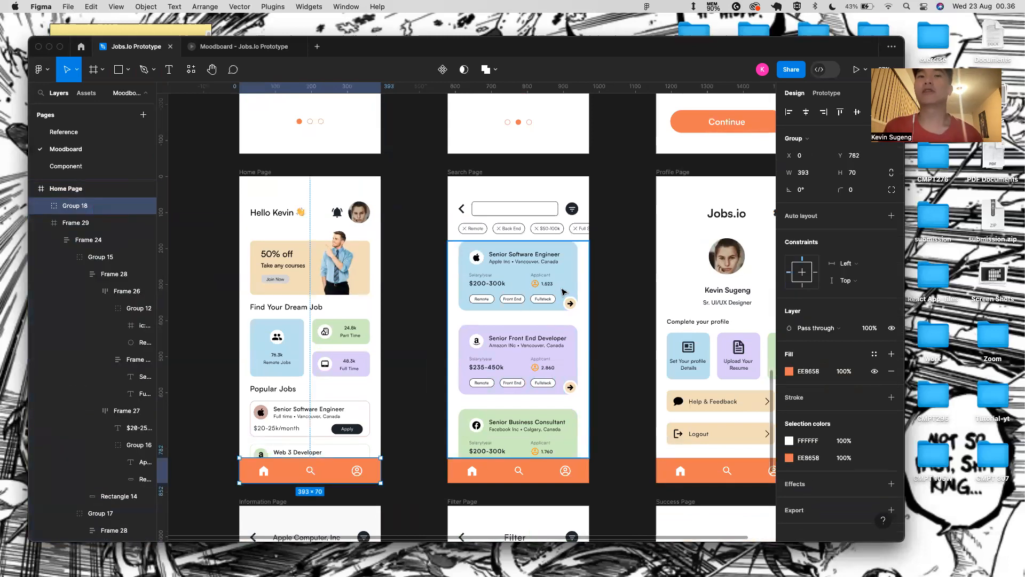
{"action": "scroll", "coordinate": [733, 293], "scroll_direction": "down", "scroll_amount": 1}
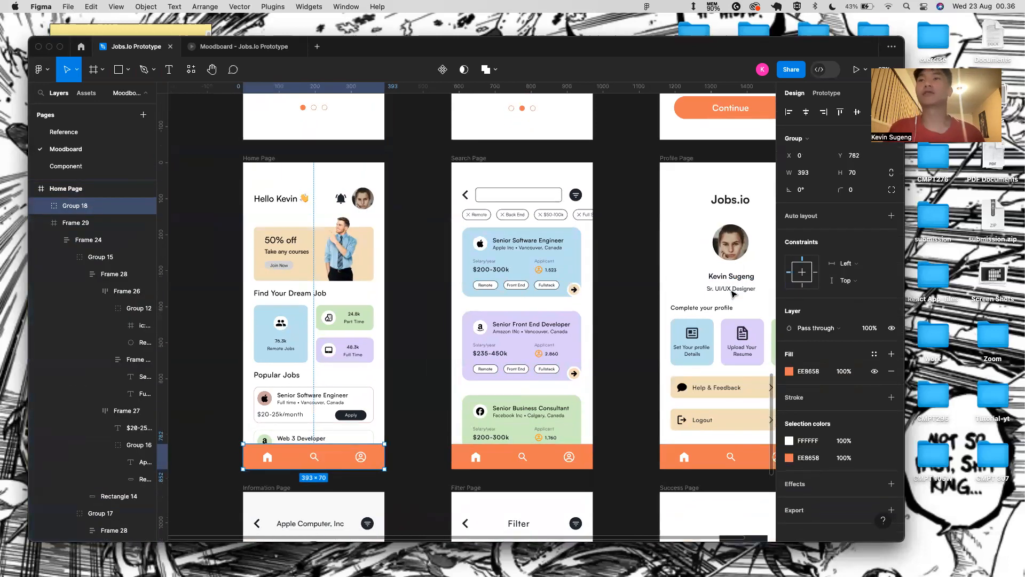
{"action": "scroll", "coordinate": [733, 293], "scroll_direction": "down", "scroll_amount": 1}
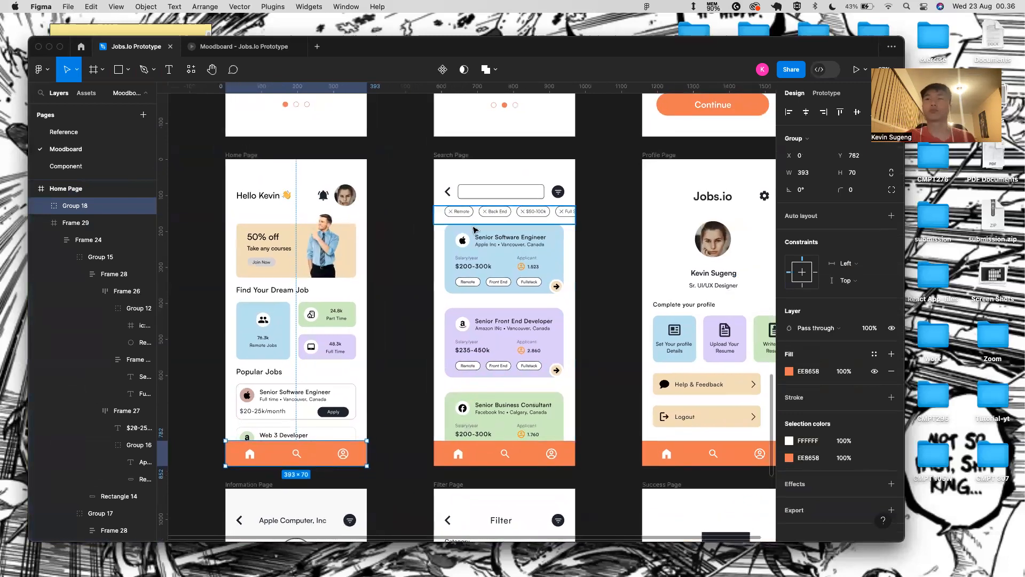
{"action": "scroll", "coordinate": [474, 229], "scroll_direction": "down", "scroll_amount": 3}
{"action": "scroll", "coordinate": [411, 305], "scroll_direction": "down", "scroll_amount": 4}
{"action": "left_click", "coordinate": [342, 352]}
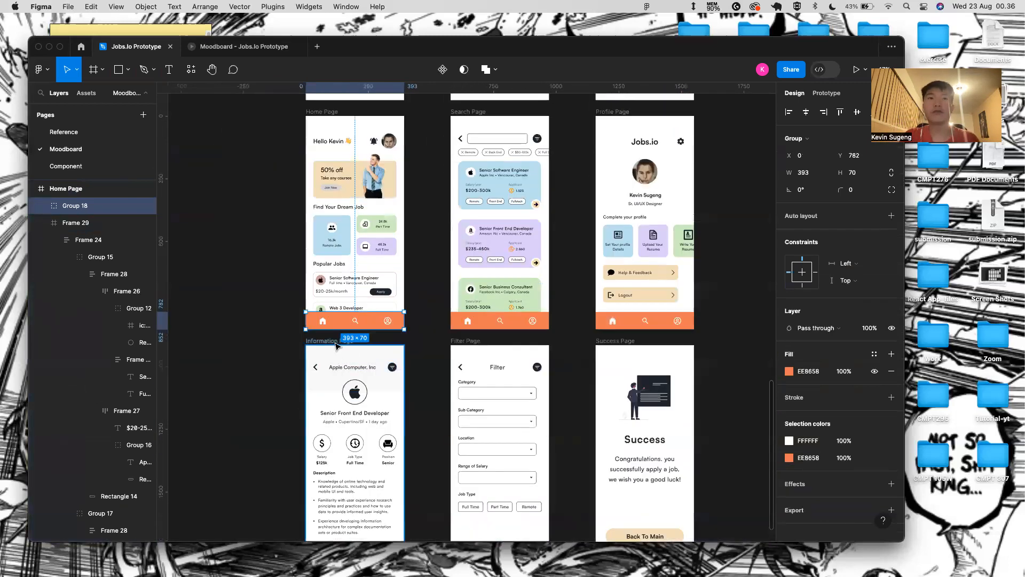
{"action": "left_click", "coordinate": [368, 287]}
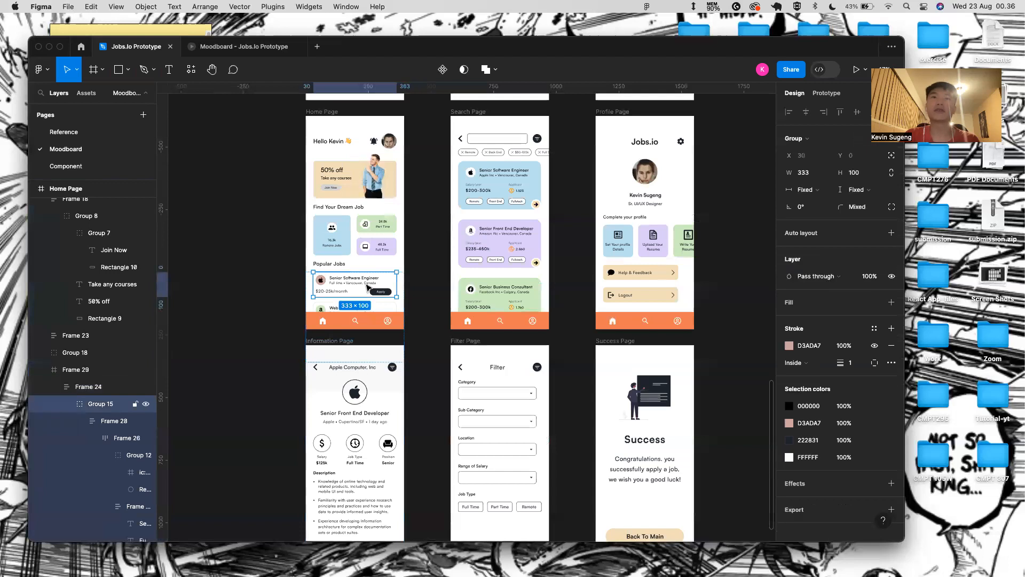
{"action": "scroll", "coordinate": [368, 437], "scroll_direction": "down", "scroll_amount": 3}
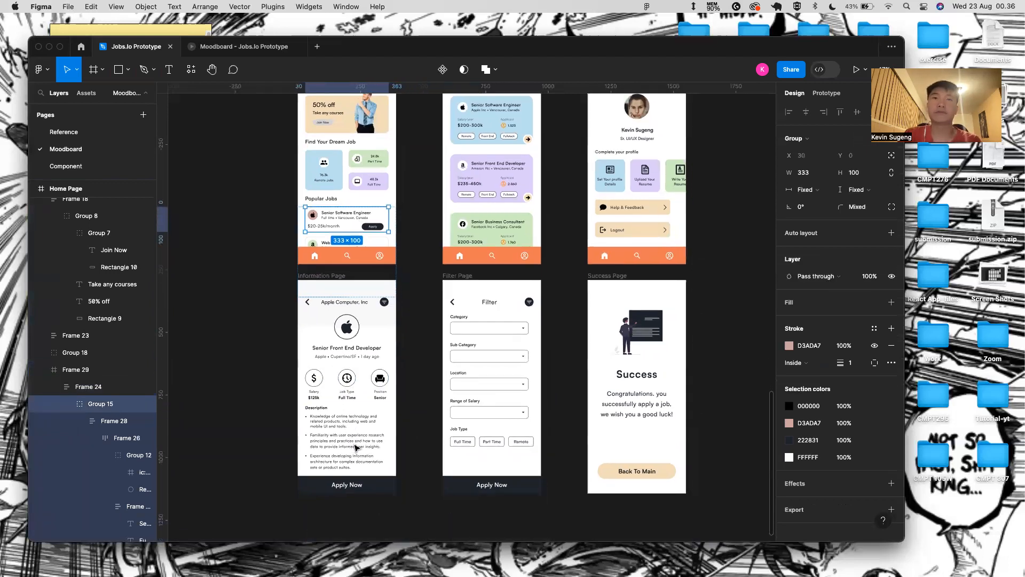
{"action": "left_click", "coordinate": [384, 303]}
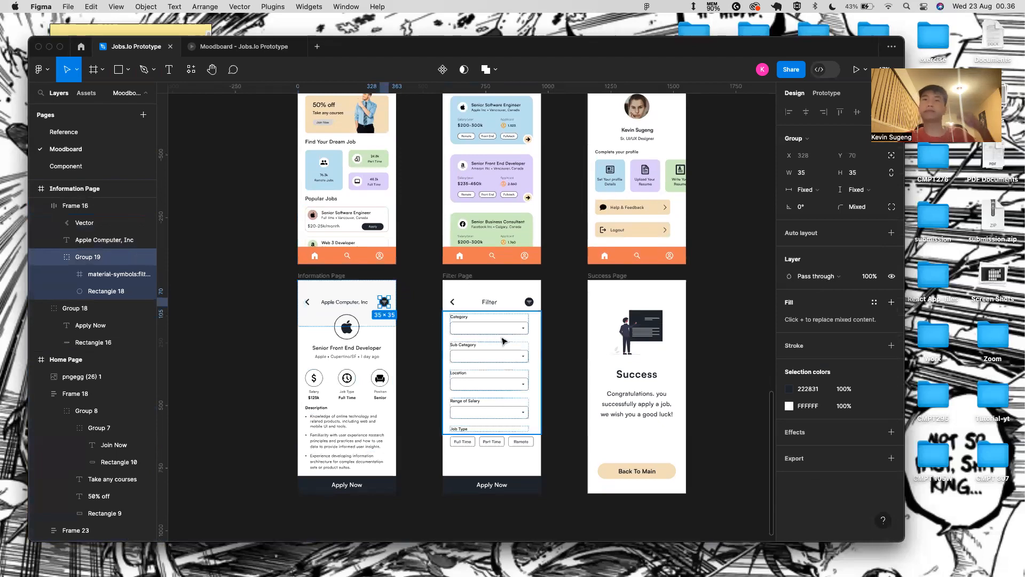
{"action": "scroll", "coordinate": [510, 330], "scroll_direction": "down", "scroll_amount": 2}
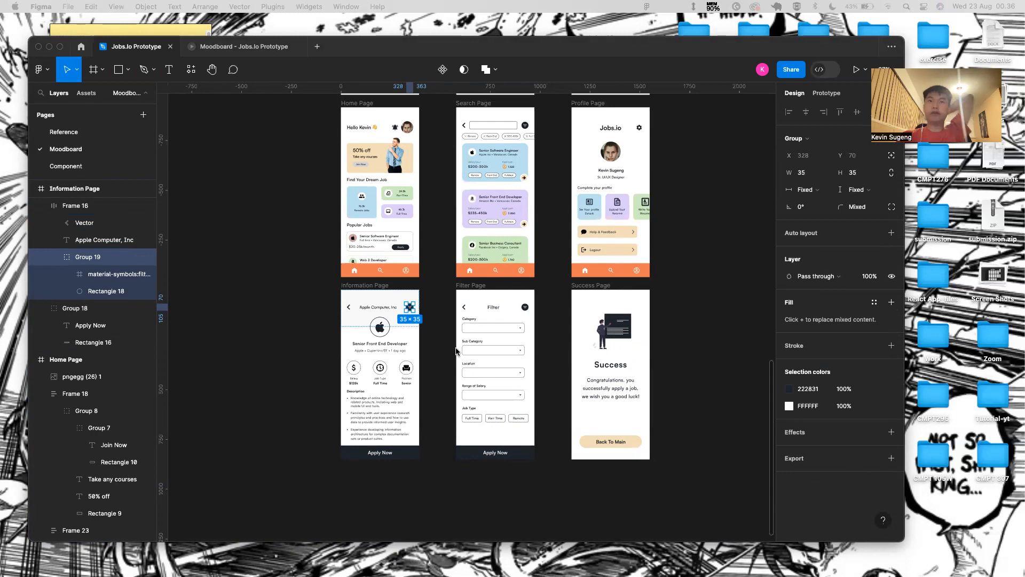
- Replace the Information header's filter icon with the Profile Page gear icon
{"action": "left_click", "coordinate": [640, 128]}
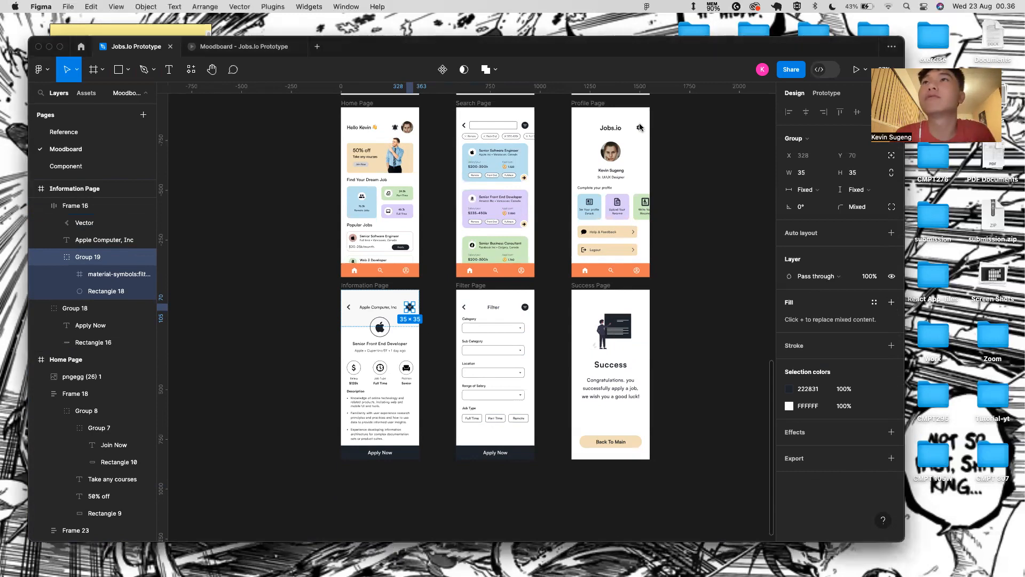
{"action": "scroll", "coordinate": [404, 321], "scroll_direction": "up", "scroll_amount": 5}
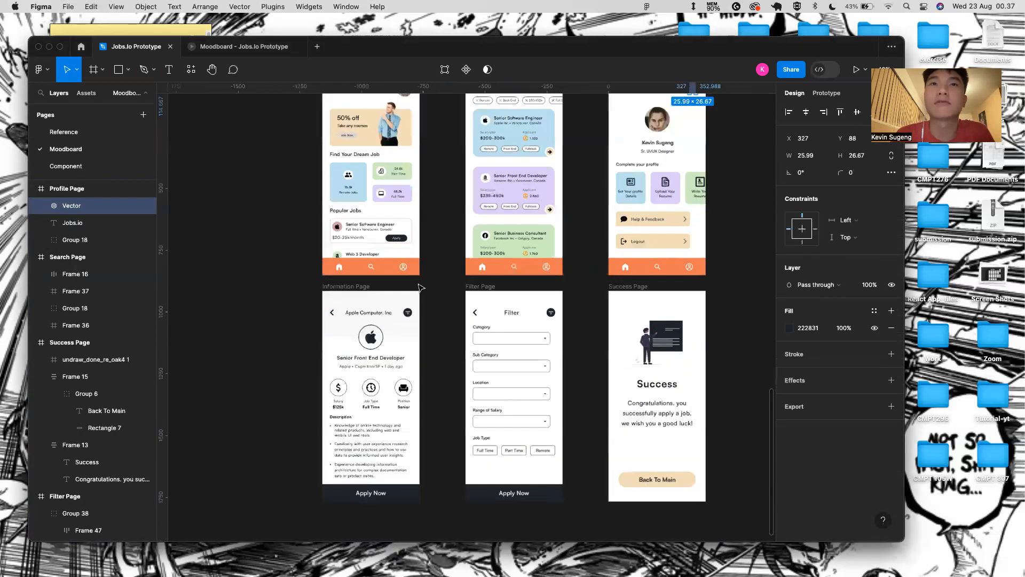
{"action": "left_click", "coordinate": [403, 336]}
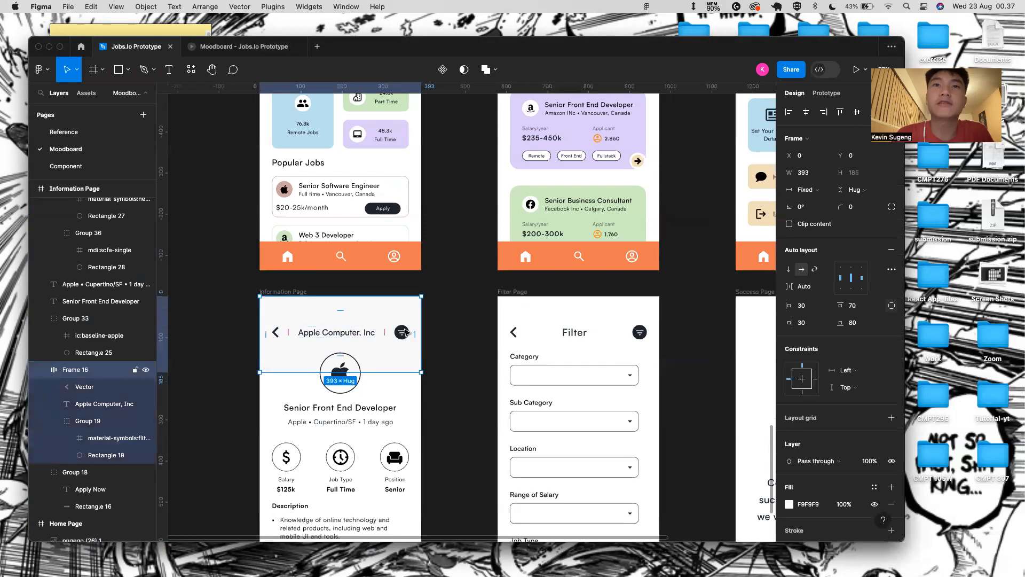
{"action": "left_click", "coordinate": [404, 334]}
{"action": "key", "text": "Delete"}
{"action": "left_click", "coordinate": [107, 369]}
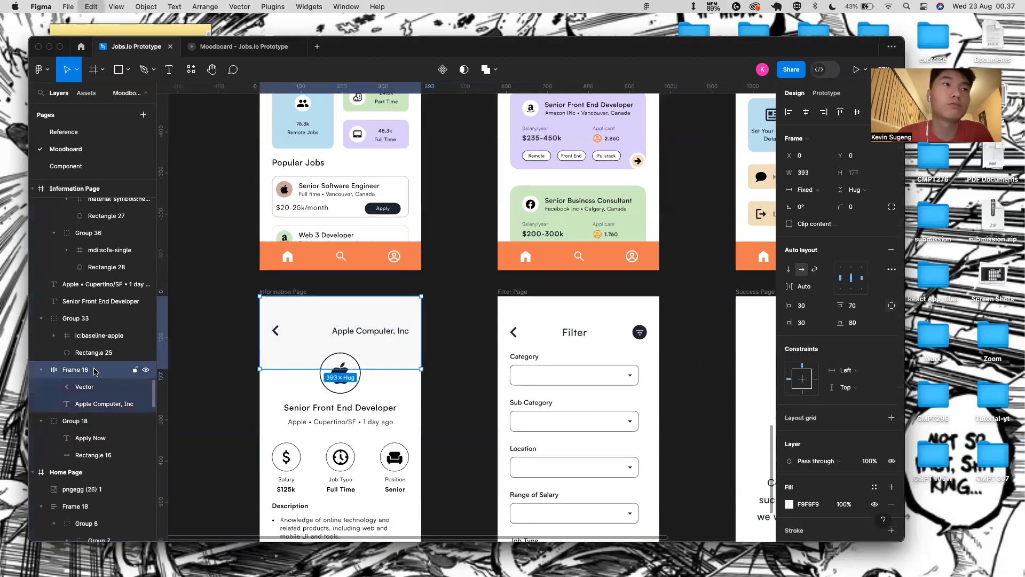
{"action": "key", "text": "ctrl+v"}
- Paste the gear into the Filter header, deleting the filter symbol and dark circle
{"action": "left_click", "coordinate": [640, 332]}
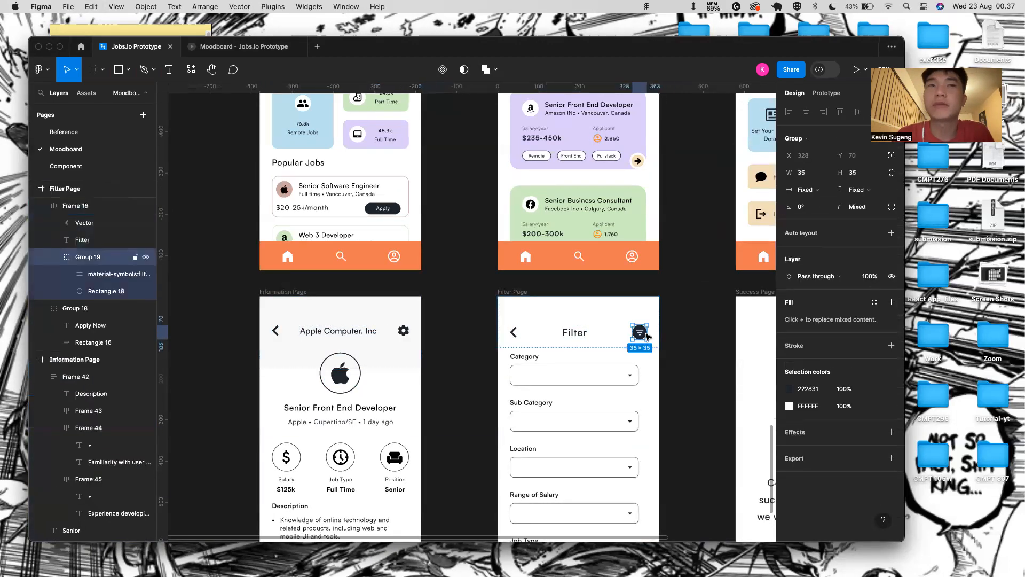
{"action": "left_click", "coordinate": [86, 277]}
{"action": "left_click", "coordinate": [86, 259]}
{"action": "key", "text": "super+v"}
{"action": "left_click_drag", "start_coordinate": [107, 278], "coordinate": [107, 313]}
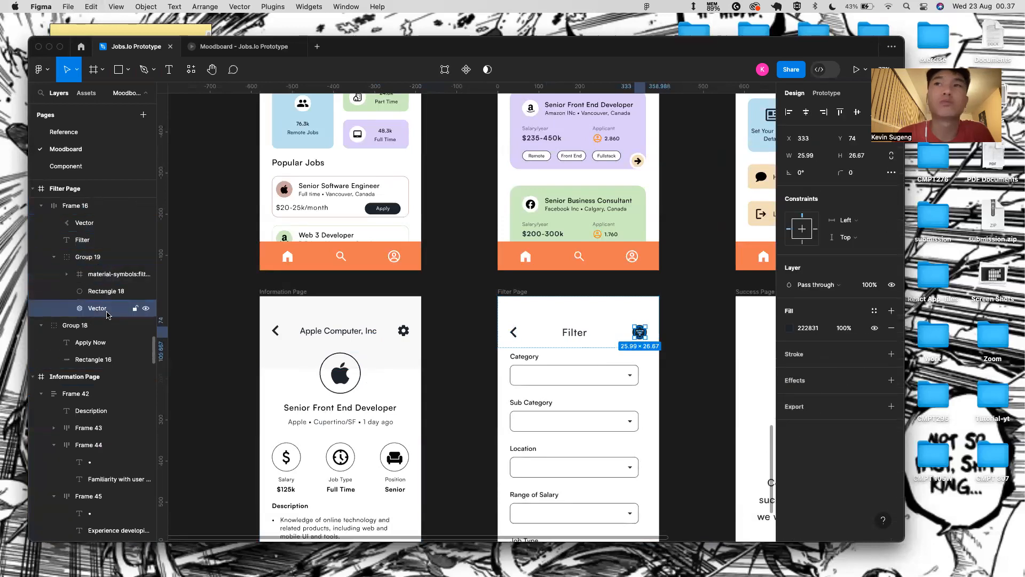
{"action": "left_click", "coordinate": [123, 273]}
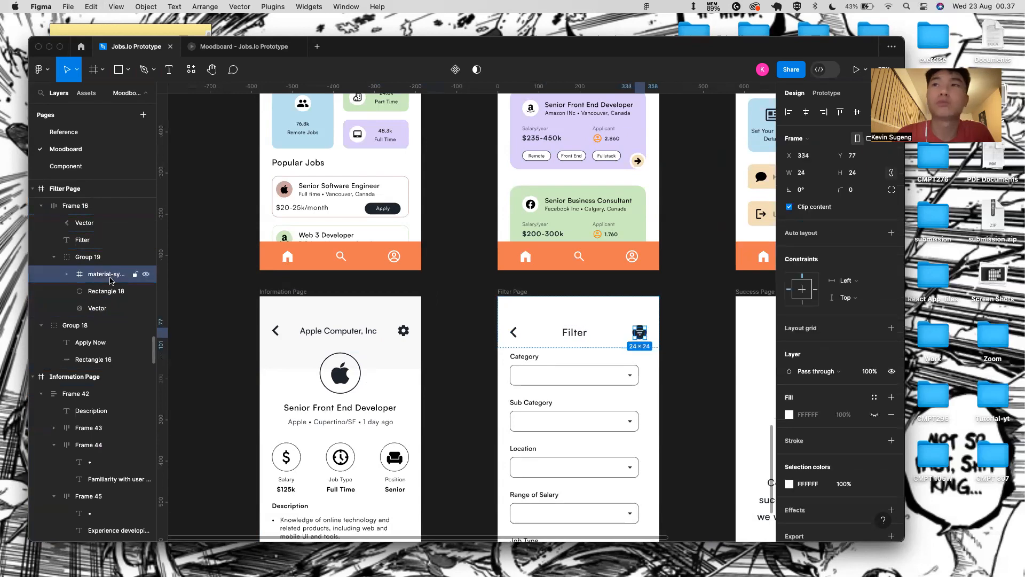
{"action": "key", "text": "Delete"}
{"action": "left_click", "coordinate": [105, 273]}
{"action": "key", "text": "Delete"}
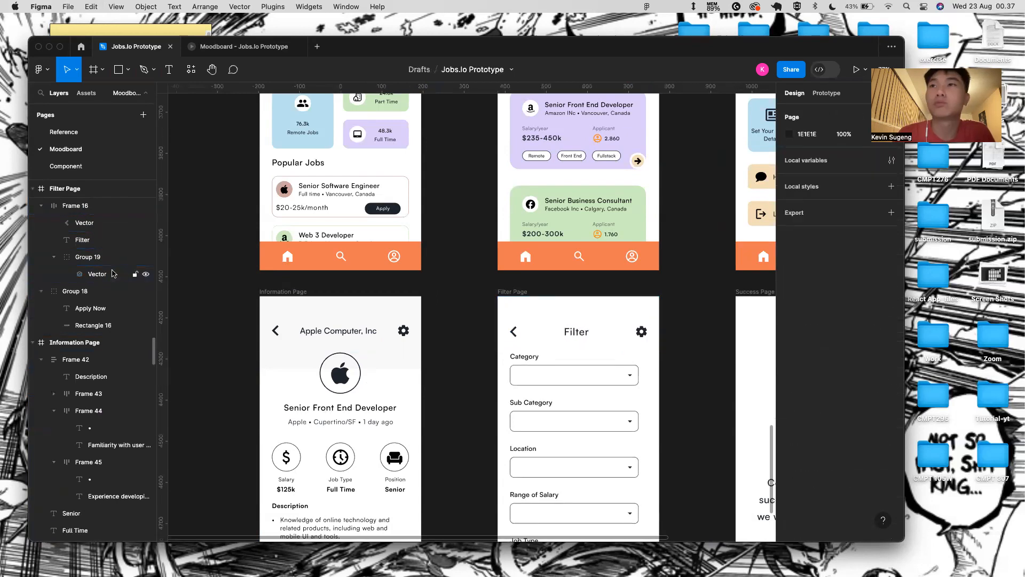
{"action": "scroll", "coordinate": [485, 335], "scroll_direction": "down", "scroll_amount": 3}
{"action": "scroll", "coordinate": [485, 335], "scroll_direction": "down", "scroll_amount": 3}
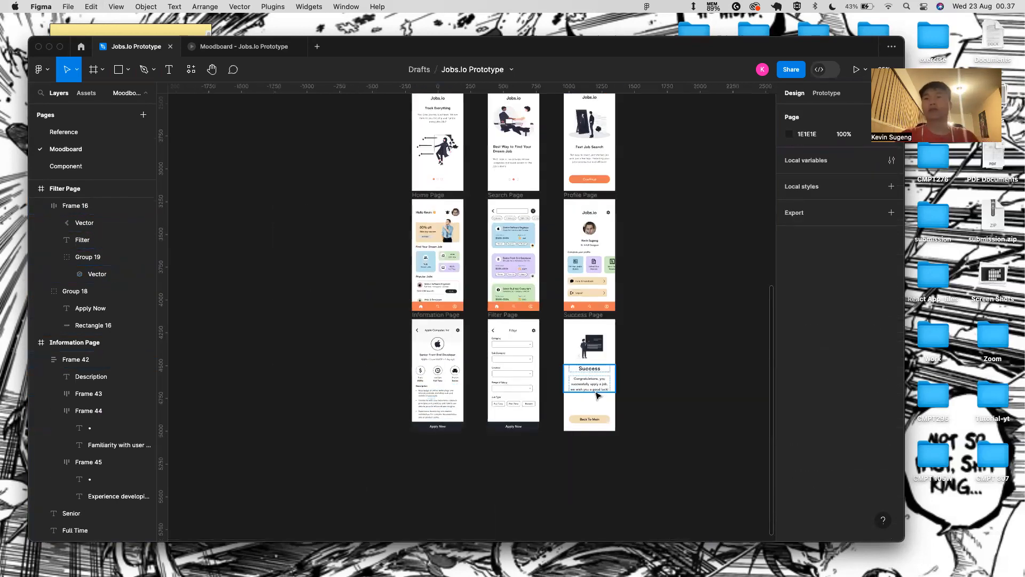
{"action": "scroll", "coordinate": [585, 439], "scroll_direction": "up", "scroll_amount": 5}
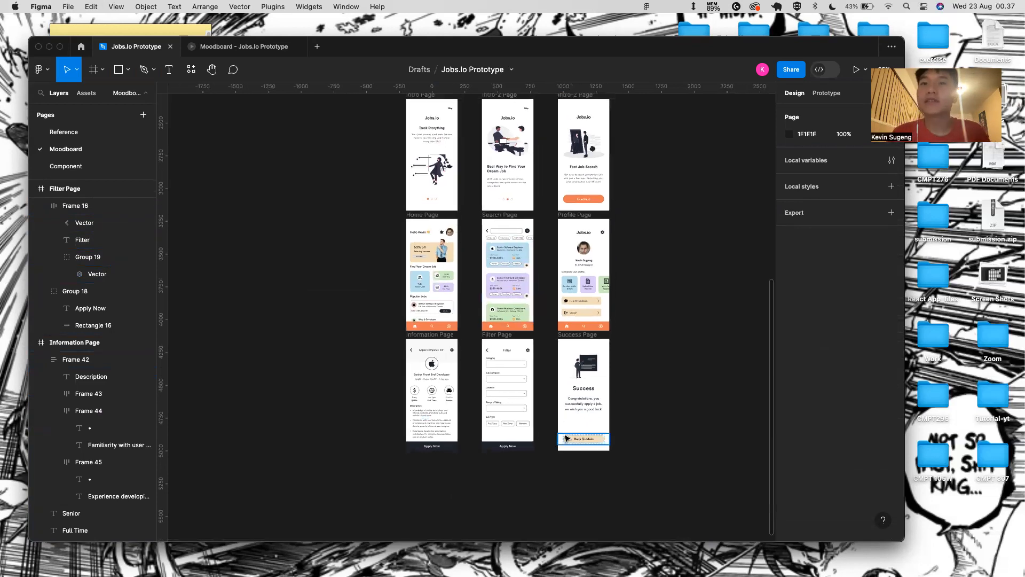
{"action": "scroll", "coordinate": [566, 438], "scroll_direction": "down", "scroll_amount": 3}
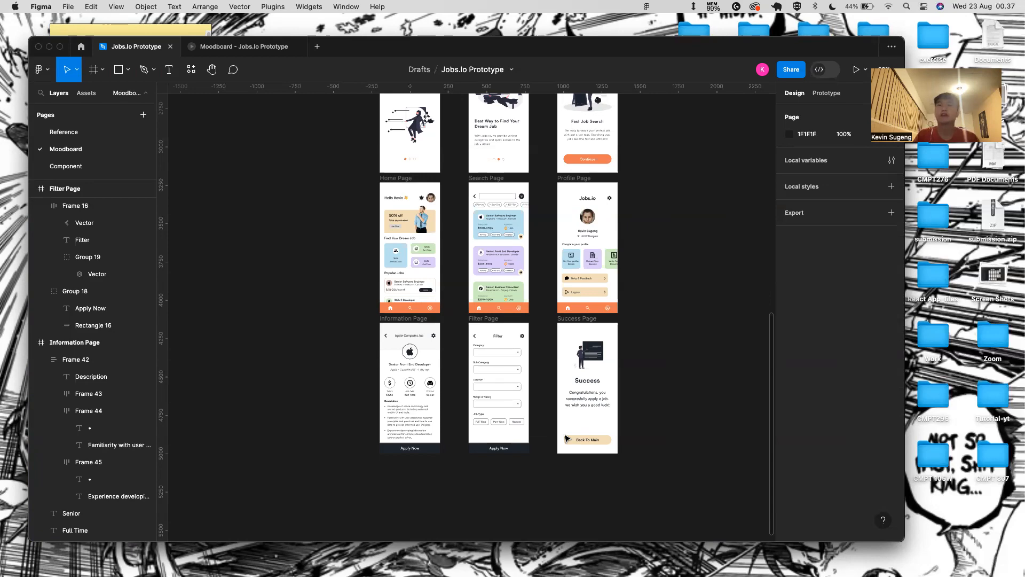
- View the JOBS APP Dribbble reference shot in the browser, then return to the search results
{"action": "key", "text": "ctrl+Right"}
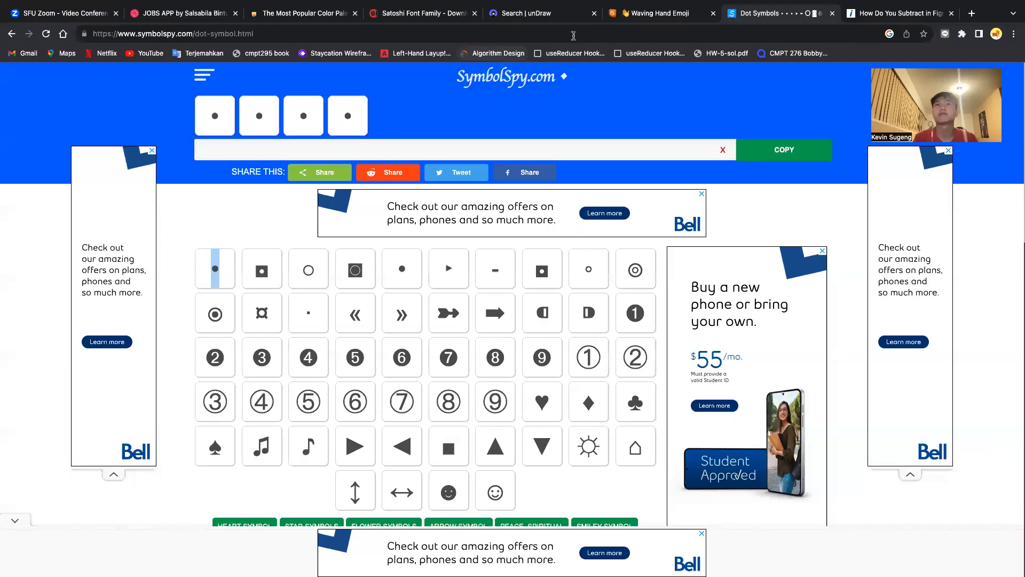
{"action": "left_click", "coordinate": [181, 13]}
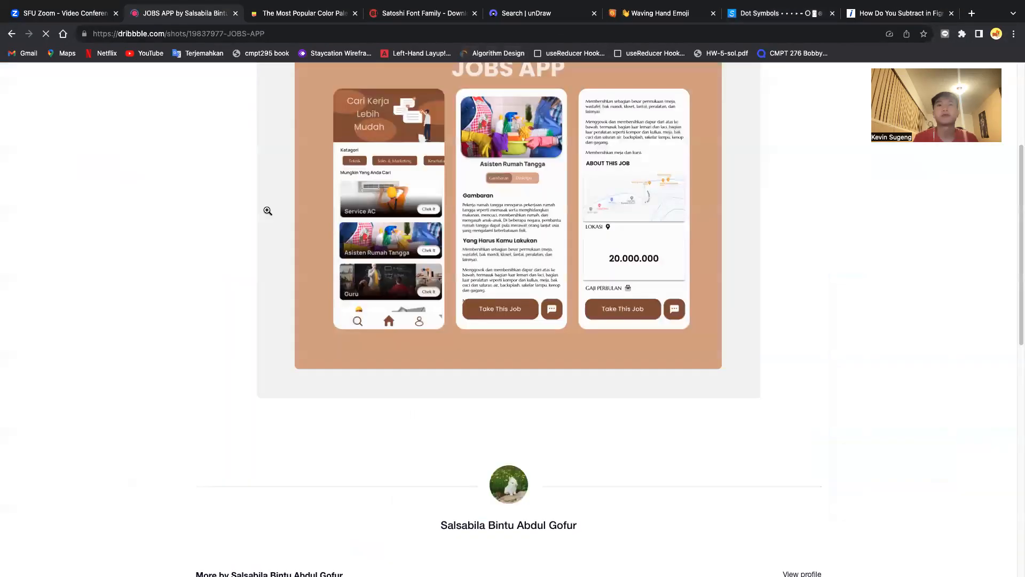
{"action": "scroll", "coordinate": [454, 359], "scroll_direction": "up", "scroll_amount": 4}
{"action": "left_click", "coordinate": [12, 34]}
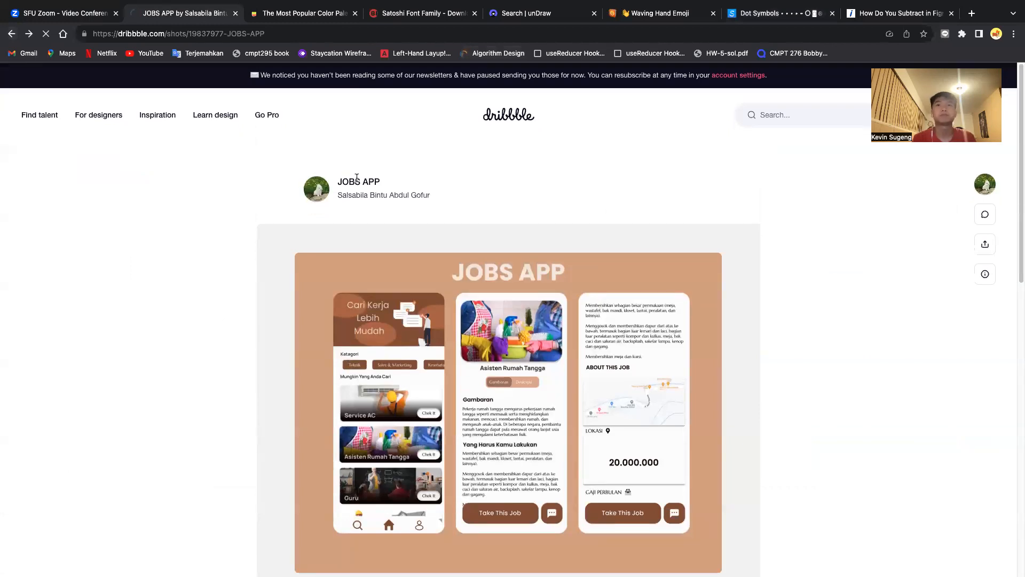
{"action": "key", "text": "ctrl+Left"}
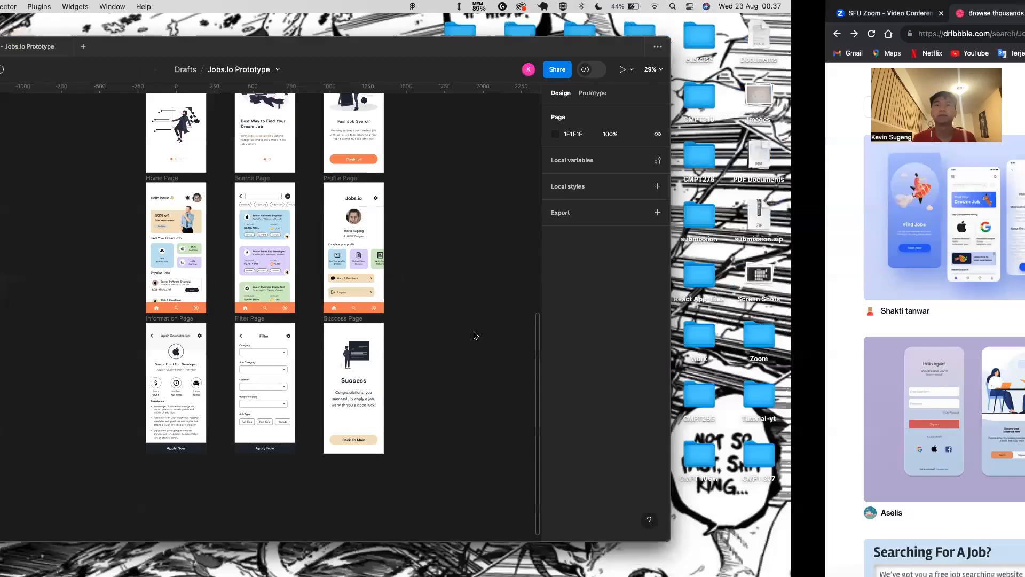
{"action": "scroll", "coordinate": [638, 277], "scroll_direction": "up", "scroll_amount": 3}
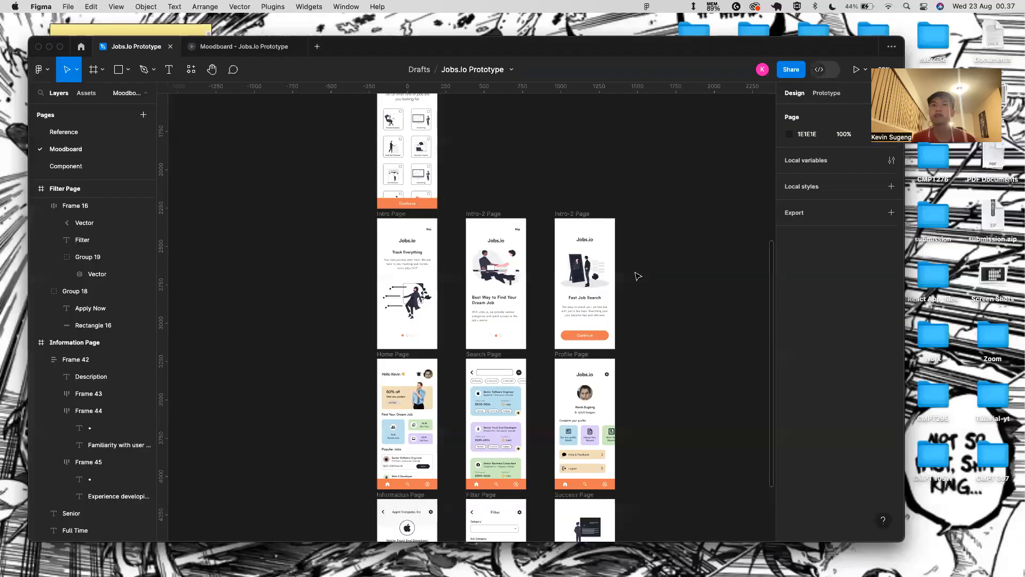
{"action": "scroll", "coordinate": [638, 276], "scroll_direction": "up", "scroll_amount": 2}
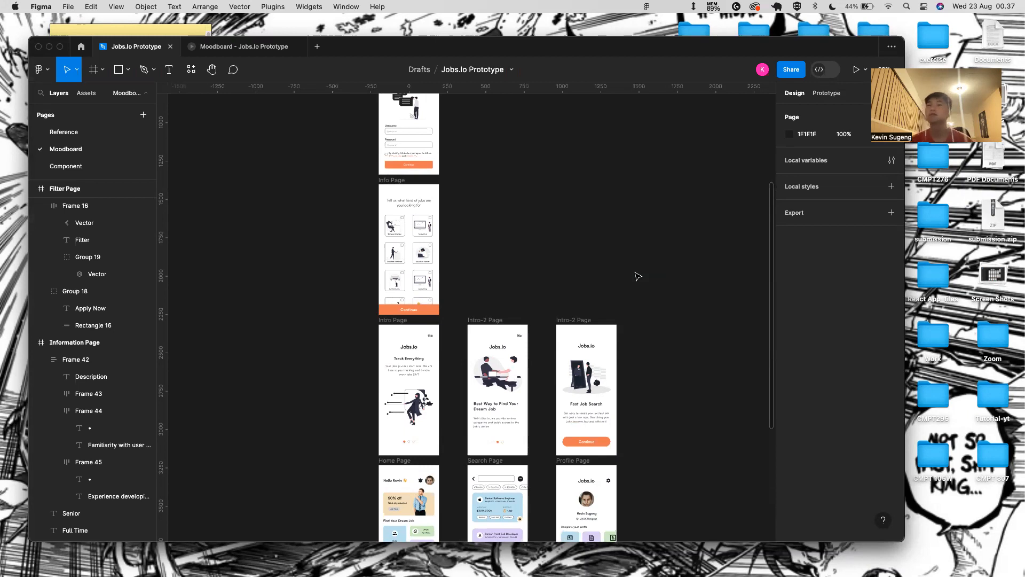
{"action": "scroll", "coordinate": [422, 252], "scroll_direction": "up", "scroll_amount": 3}
{"action": "scroll", "coordinate": [422, 253], "scroll_direction": "down", "scroll_amount": 1}
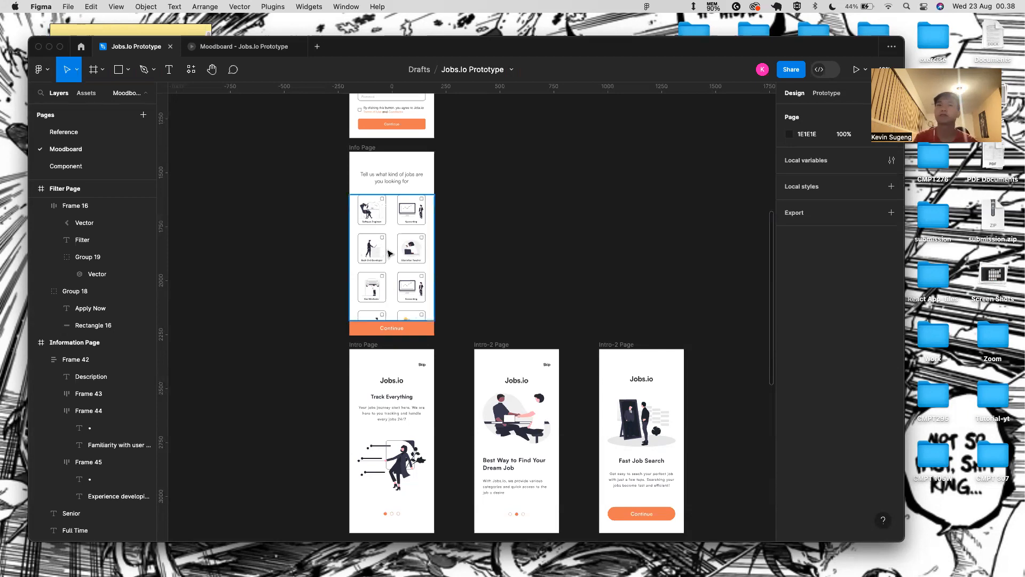
{"action": "scroll", "coordinate": [464, 228], "scroll_direction": "down", "scroll_amount": 2}
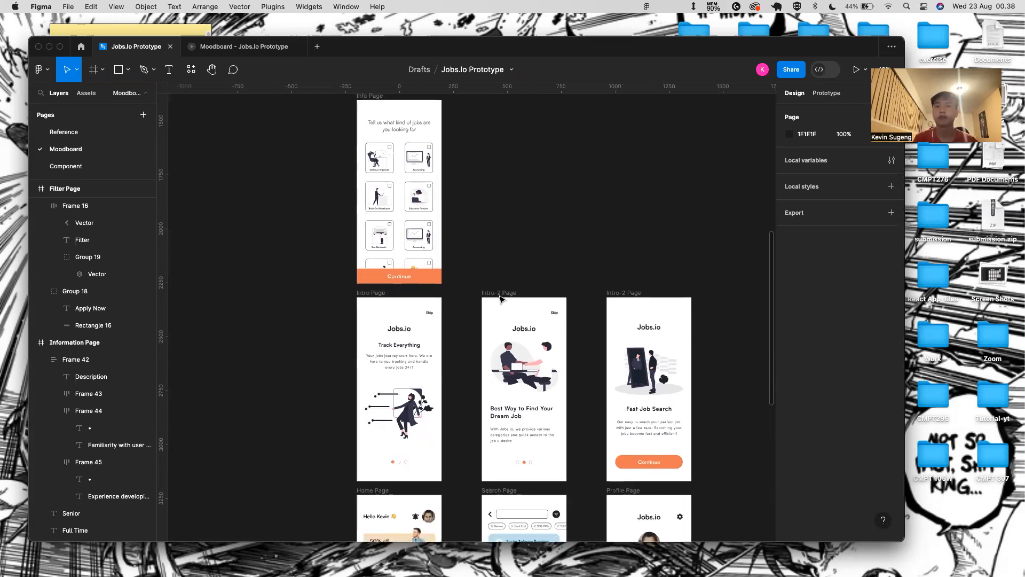
{"action": "scroll", "coordinate": [500, 300], "scroll_direction": "down", "scroll_amount": 8}
{"action": "scroll", "coordinate": [500, 299], "scroll_direction": "down", "scroll_amount": 5}
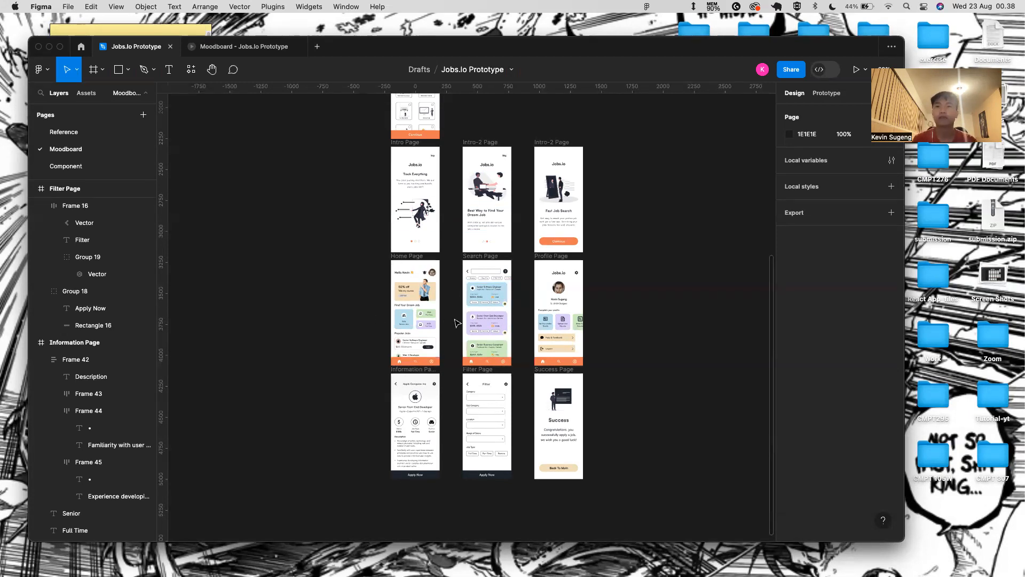
{"action": "scroll", "coordinate": [456, 322], "scroll_direction": "up", "scroll_amount": 3}
{"action": "scroll", "coordinate": [456, 322], "scroll_direction": "up", "scroll_amount": 5}
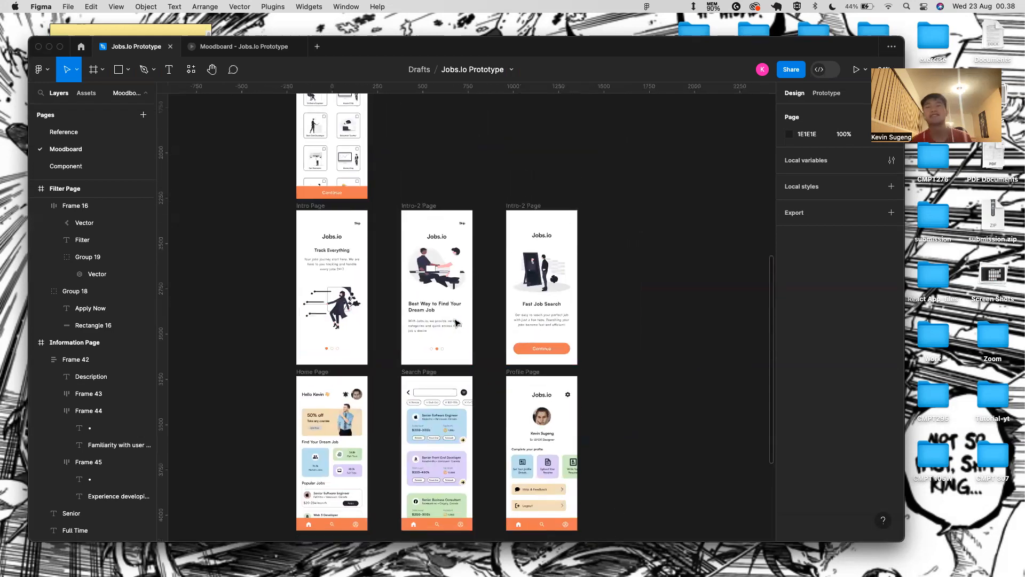
{"action": "scroll", "coordinate": [472, 341], "scroll_direction": "down", "scroll_amount": 2}
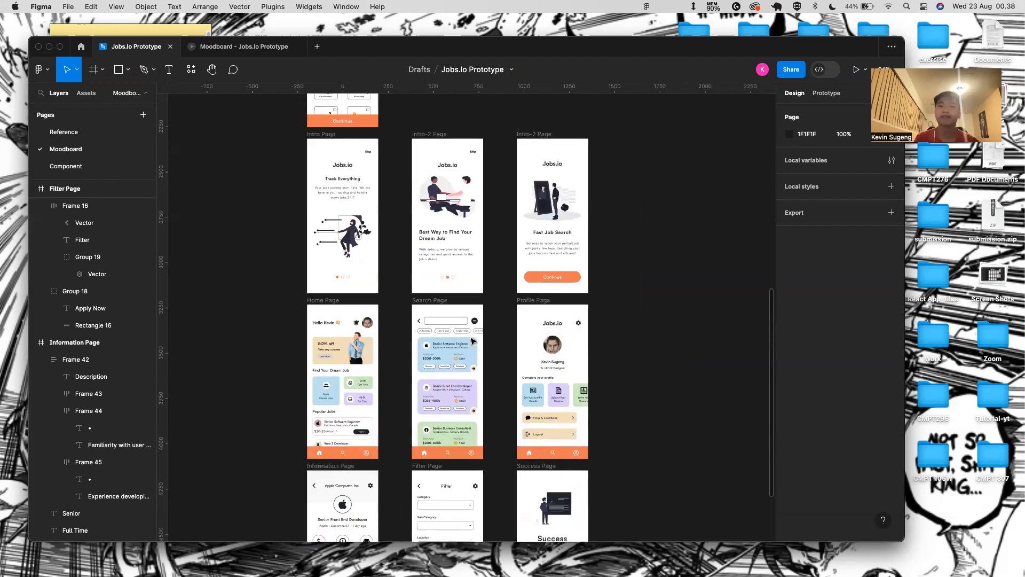
{"action": "scroll", "coordinate": [472, 341], "scroll_direction": "down", "scroll_amount": 5}
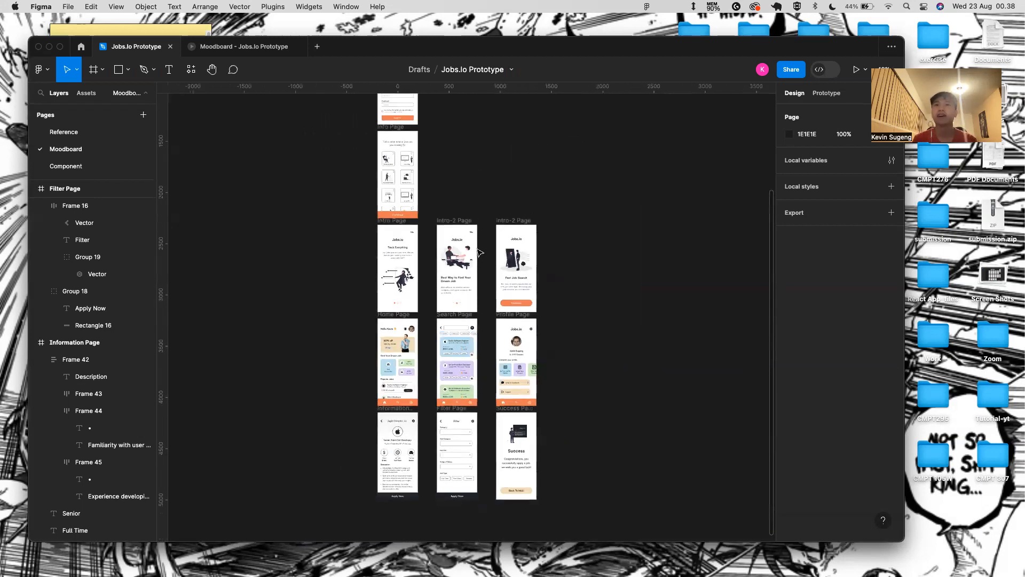
{"action": "scroll", "coordinate": [480, 253], "scroll_direction": "up", "scroll_amount": 1}
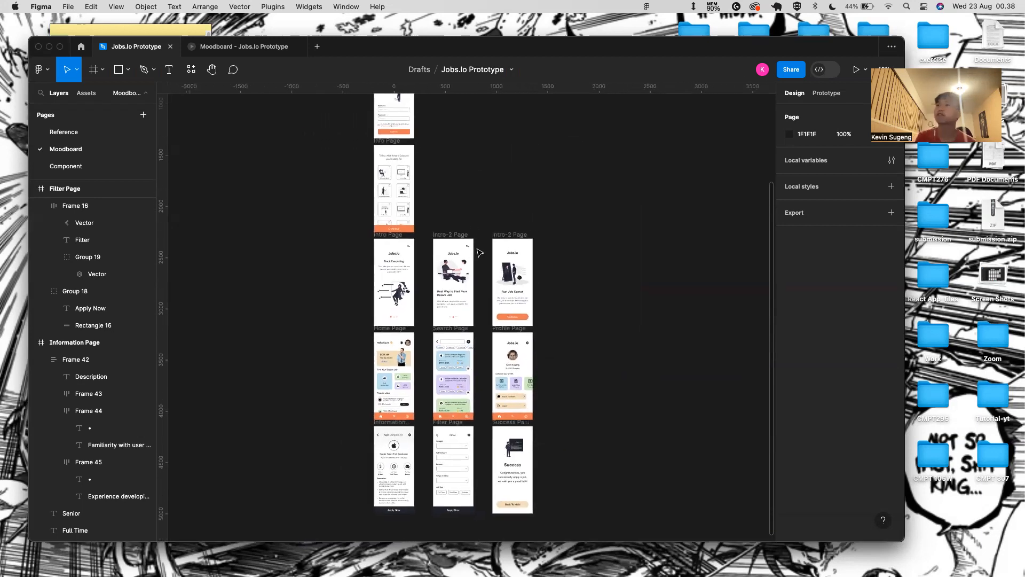